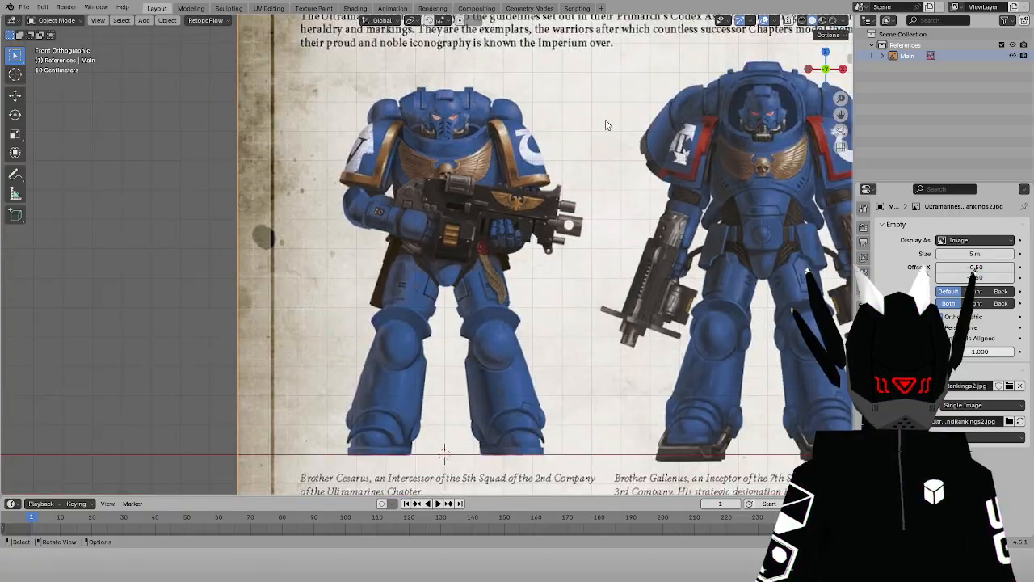
Add a mesh circle at the world origin and set its vertex count to 8
{"action": "scroll", "coordinate": [571, 115], "scroll_direction": "up", "scroll_amount": 1}
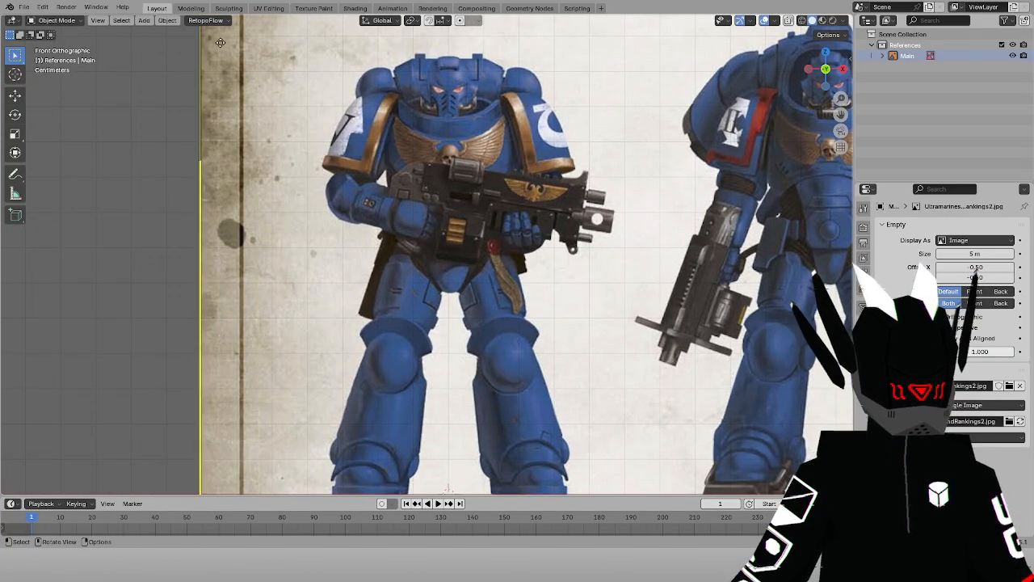
{"action": "scroll", "coordinate": [459, 110], "scroll_direction": "down", "scroll_amount": 3}
{"action": "scroll", "coordinate": [536, 116], "scroll_direction": "up", "scroll_amount": 3}
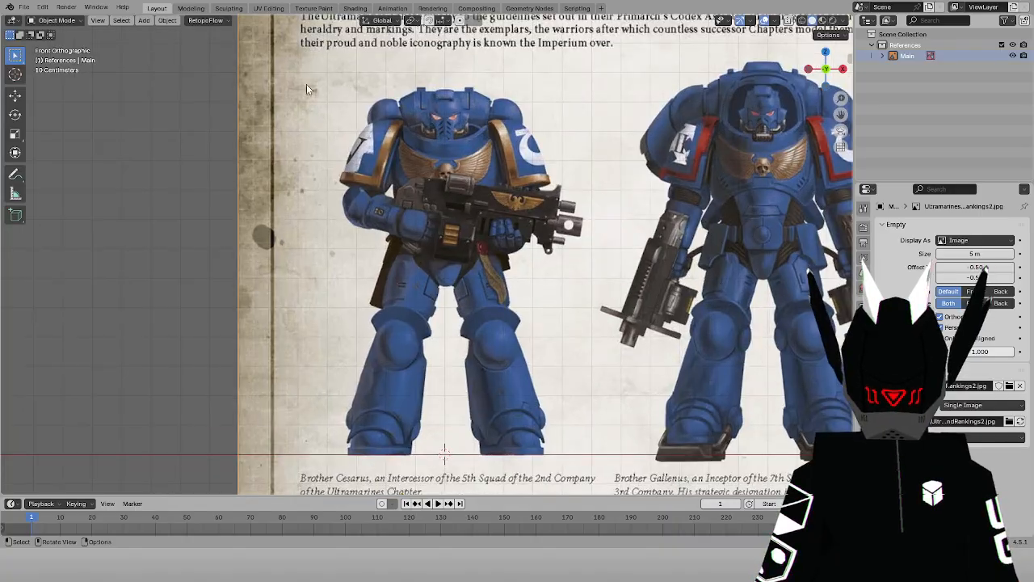
{"action": "left_click", "coordinate": [146, 24]}
{"action": "mouse_move", "coordinate": [178, 32]}
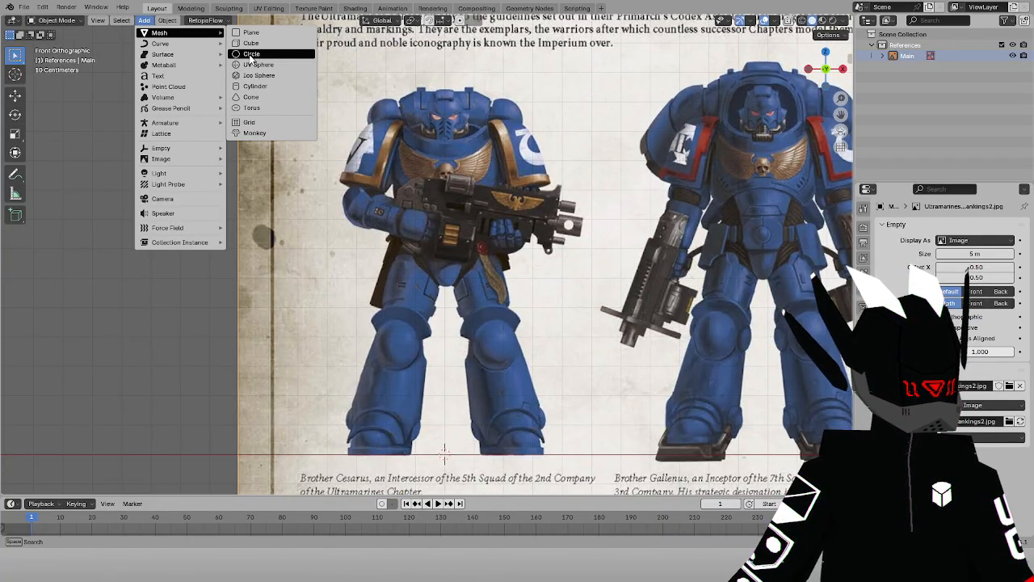
{"action": "left_click", "coordinate": [252, 54]}
{"action": "middle_click_drag", "start_coordinate": [626, 159], "coordinate": [601, 183]}
{"action": "scroll", "coordinate": [600, 183], "scroll_direction": "down", "scroll_amount": 2}
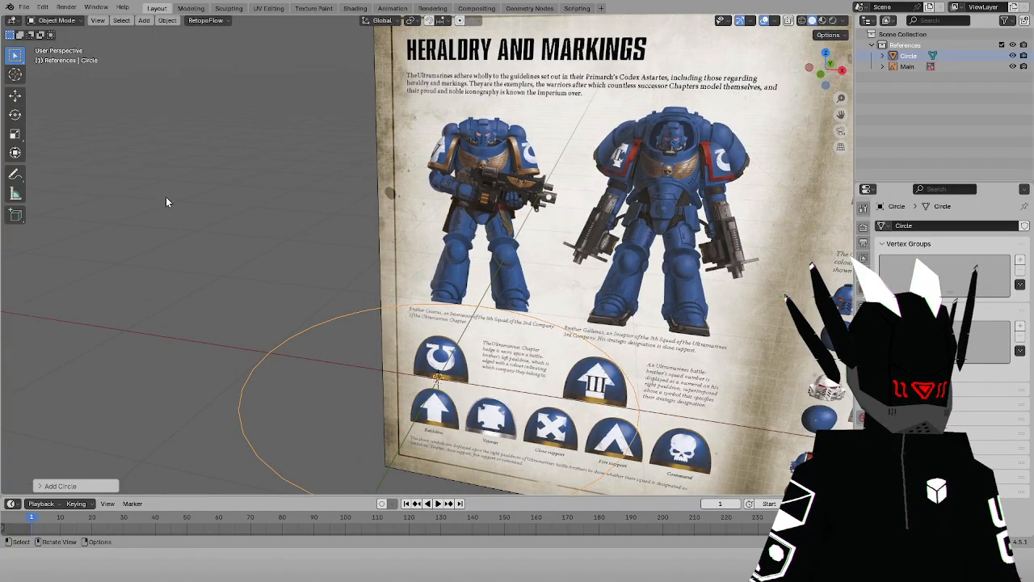
{"action": "left_click", "coordinate": [43, 485]}
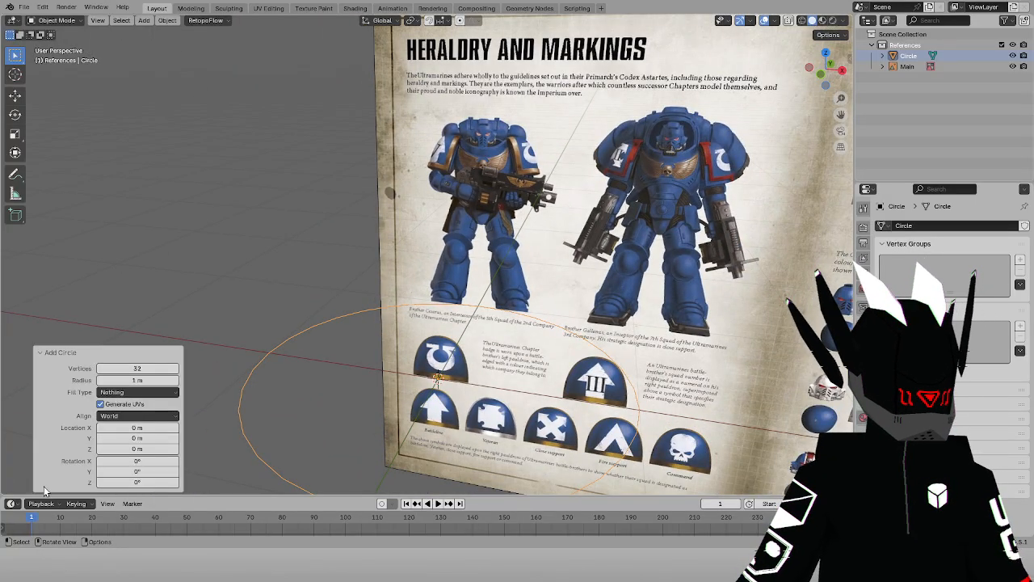
{"action": "left_click", "coordinate": [139, 368]}
{"action": "key", "text": "Return"}
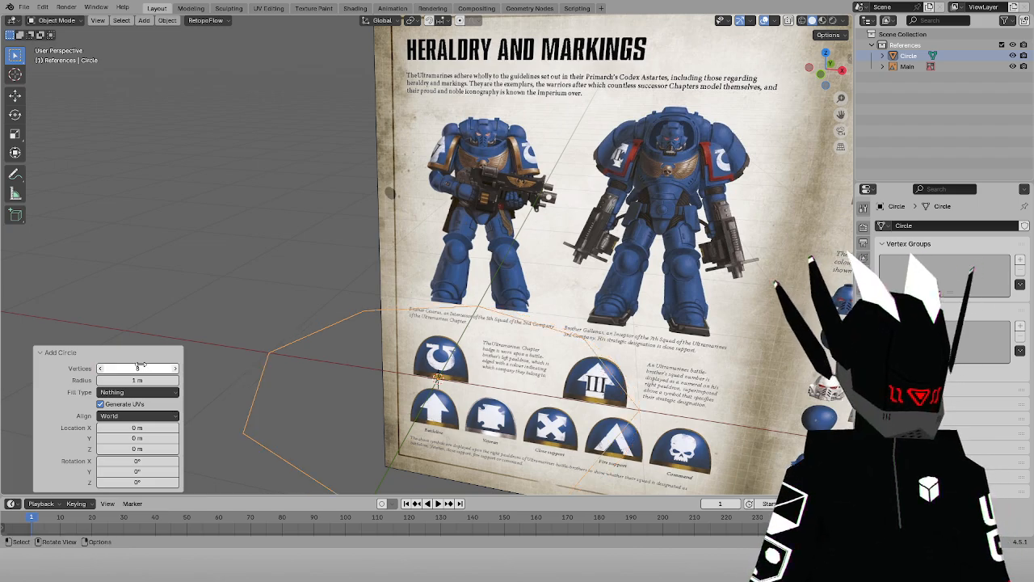
In Edit Mode, raise the circle 0.8 m along Z over the reference figure and scale it by 0.2
{"action": "left_click", "coordinate": [55, 21]}
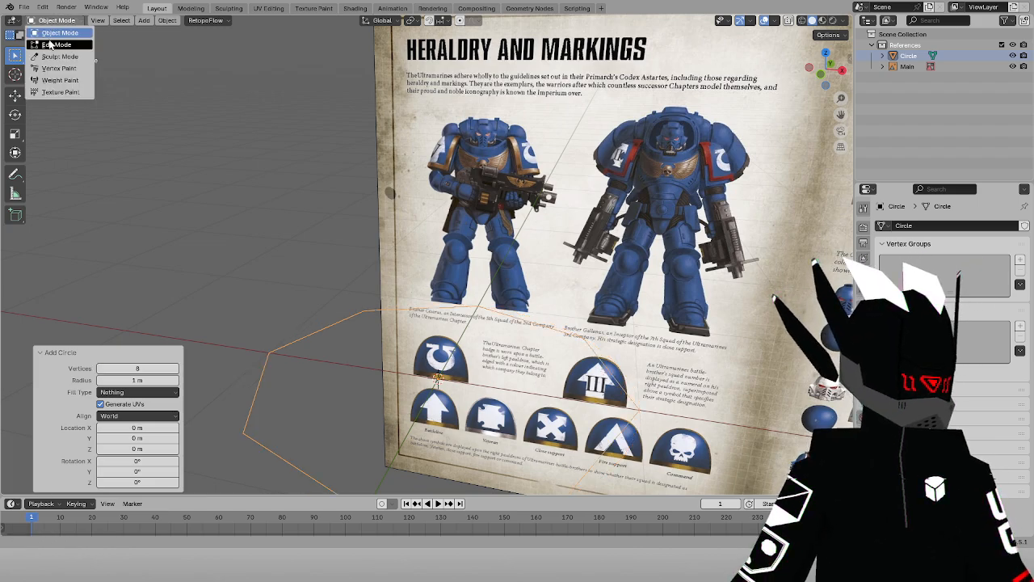
{"action": "key", "text": "KP_1"}
{"action": "right_click", "coordinate": [537, 184]}
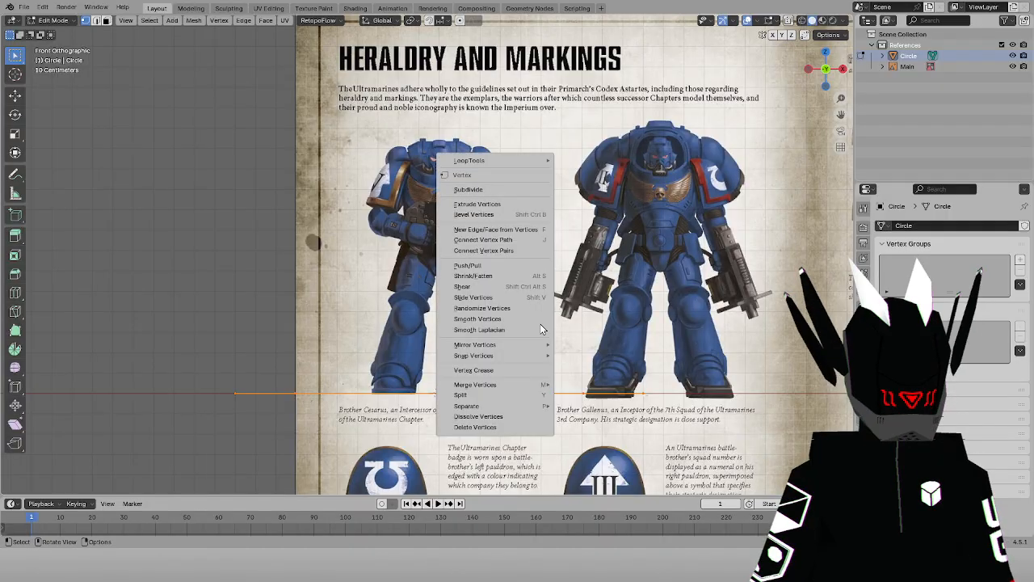
{"action": "key", "text": "g"}
{"action": "key", "text": "z"}
{"action": "left_click", "coordinate": [499, 101]}
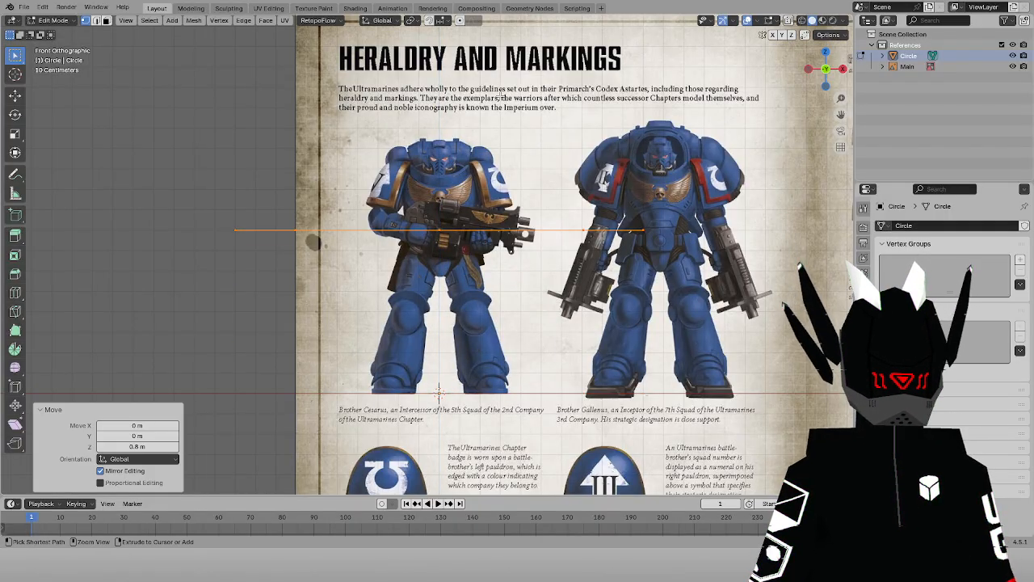
{"action": "scroll", "coordinate": [498, 101], "scroll_direction": "up", "scroll_amount": 4}
{"action": "key", "text": "s"}
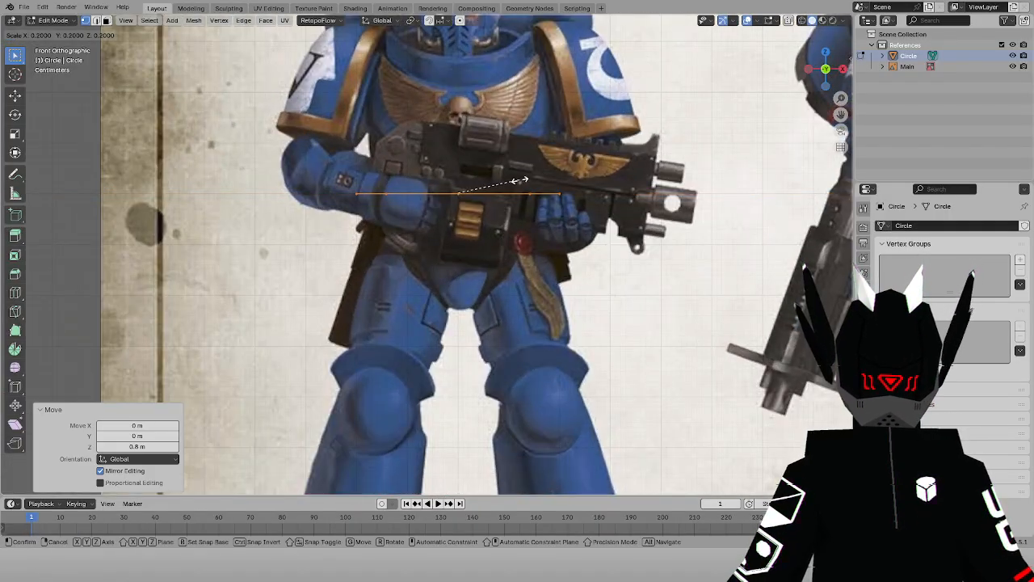
{"action": "key", "text": "Return"}
Raise the circle a further 0.04 m along Z and scale it by about 0.853 to fit the marine's waist
{"action": "scroll", "coordinate": [769, 153], "scroll_direction": "up", "scroll_amount": 1}
{"action": "middle_click_drag", "start_coordinate": [761, 108], "coordinate": [743, 205], "text": "shift"}
{"action": "scroll", "coordinate": [744, 205], "scroll_direction": "up", "scroll_amount": 1}
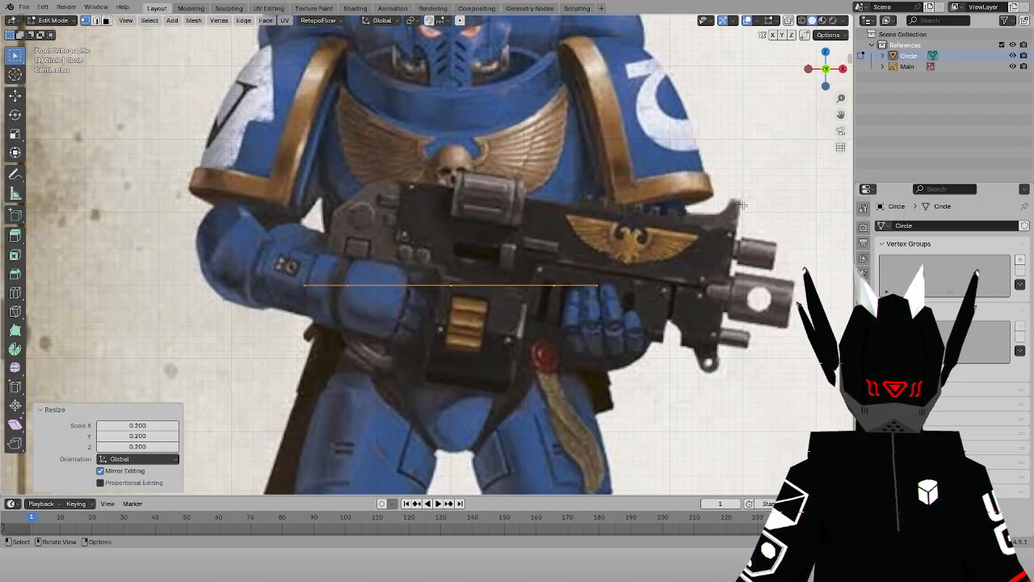
{"action": "key", "text": "g"}
{"action": "key", "text": "z"}
{"action": "left_click", "coordinate": [656, 211]}
{"action": "key", "text": "s"}
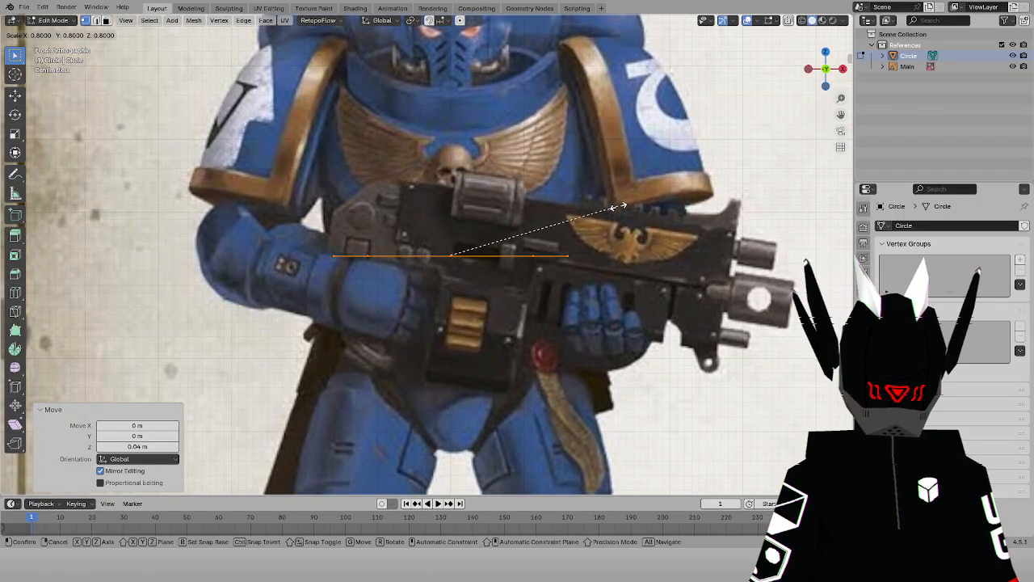
{"action": "left_click", "coordinate": [631, 207]}
Extrude the circle 0.25 m upward along Z to form the chest and switch the viewport to wireframe
{"action": "scroll", "coordinate": [631, 207], "scroll_direction": "down", "scroll_amount": 1}
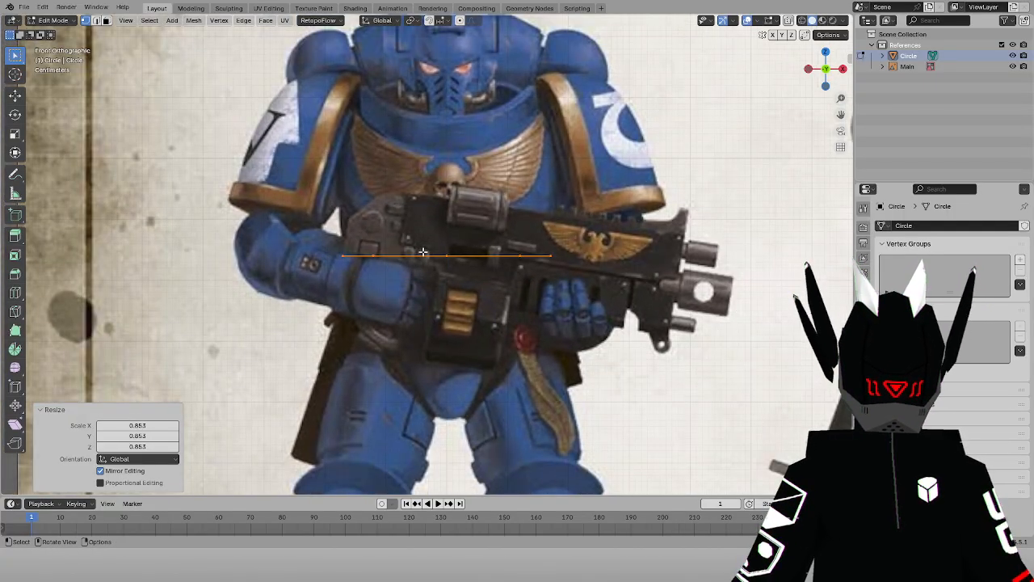
{"action": "key", "text": "e"}
{"action": "key", "text": "z"}
{"action": "left_click", "coordinate": [418, 100]}
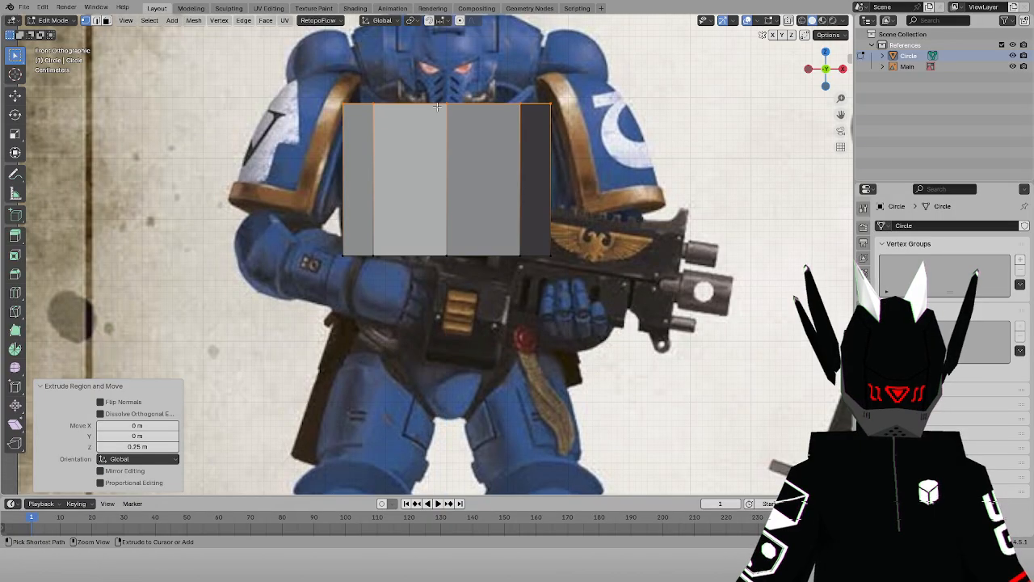
{"action": "key", "text": "shift+z"}
Add one centred horizontal loop cut around the extruded chest mesh
{"action": "middle_click_drag", "start_coordinate": [392, 134], "coordinate": [395, 206], "text": "shift"}
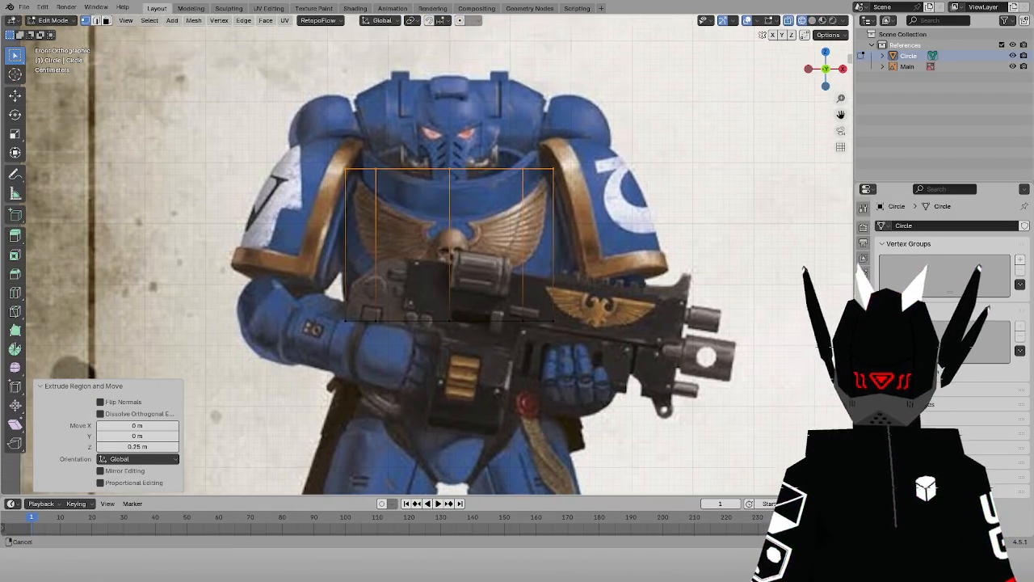
{"action": "scroll", "coordinate": [397, 212], "scroll_direction": "up", "scroll_amount": 2}
{"action": "key", "text": "ctrl+r"}
{"action": "left_click", "coordinate": [374, 225]}
{"action": "right_click", "coordinate": [355, 238]}
Scale the bottom ring and the top ring of the chest mesh inward to taper both ends
{"action": "left_click_drag", "start_coordinate": [273, 331], "coordinate": [667, 388]}
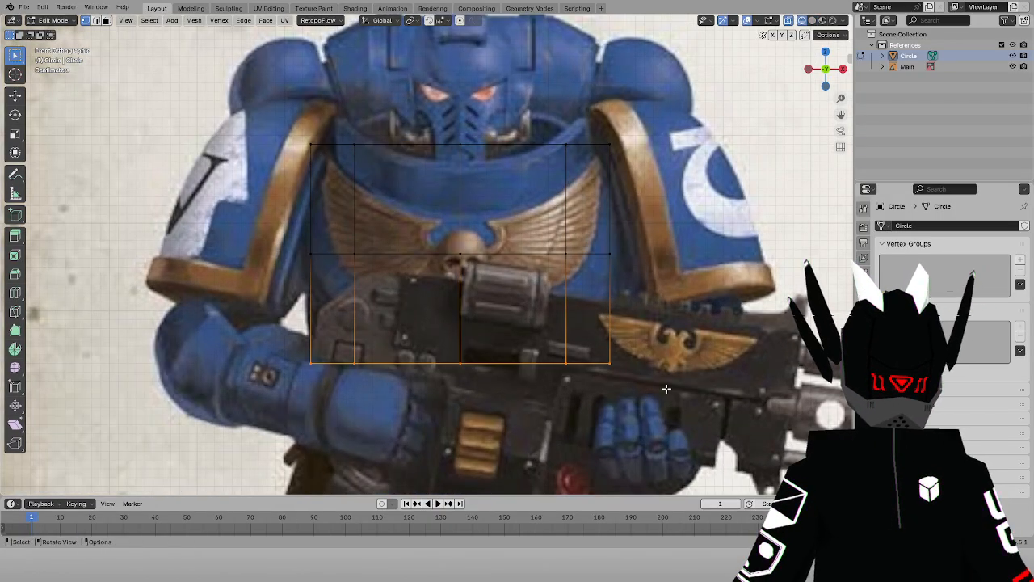
{"action": "key", "text": "s"}
{"action": "left_click", "coordinate": [640, 352], "text": "ctrl"}
{"action": "left_click_drag", "start_coordinate": [260, 100], "coordinate": [679, 189]}
{"action": "key", "text": "s"}
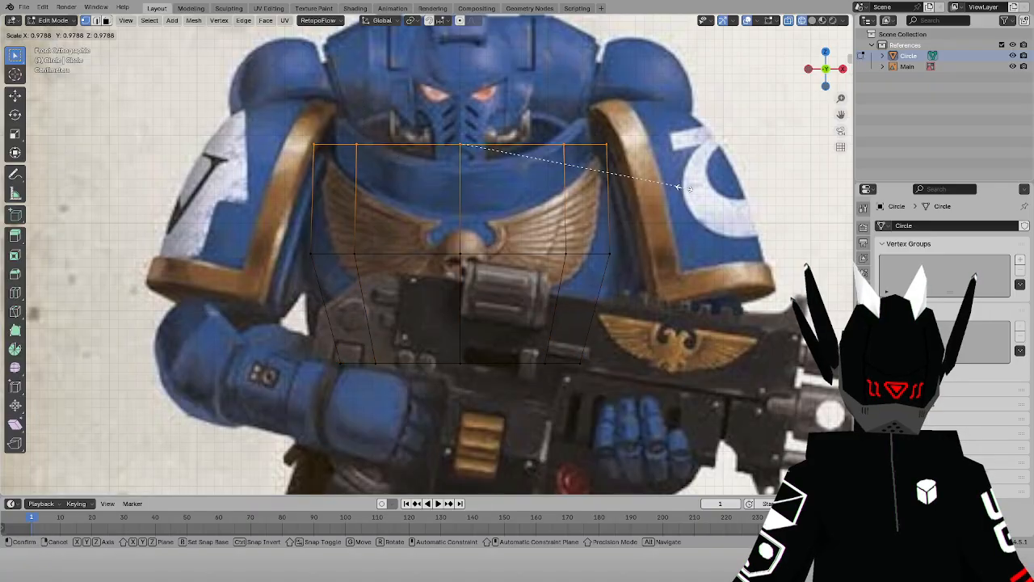
{"action": "left_click", "coordinate": [656, 197], "text": "ctrl"}
{"action": "key", "text": "ctrl+z"}
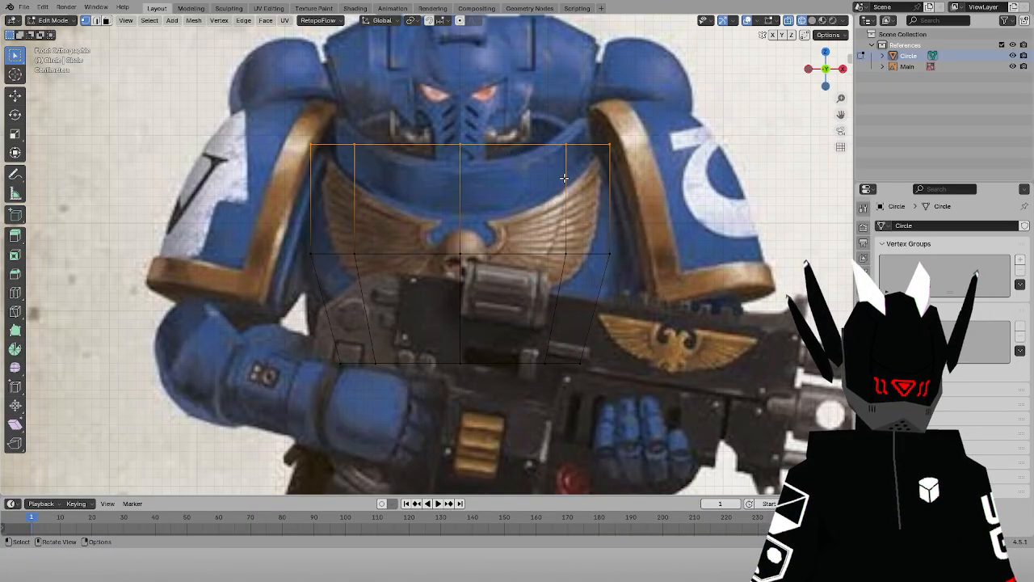
{"action": "key", "text": "s"}
{"action": "left_click", "coordinate": [638, 161], "text": "ctrl"}
Widen the middle ring of the chest mesh slightly and scale the bottom ring by 1.2
{"action": "left_click_drag", "start_coordinate": [233, 207], "coordinate": [642, 378]}
{"action": "left_click_drag", "start_coordinate": [263, 219], "coordinate": [694, 283]}
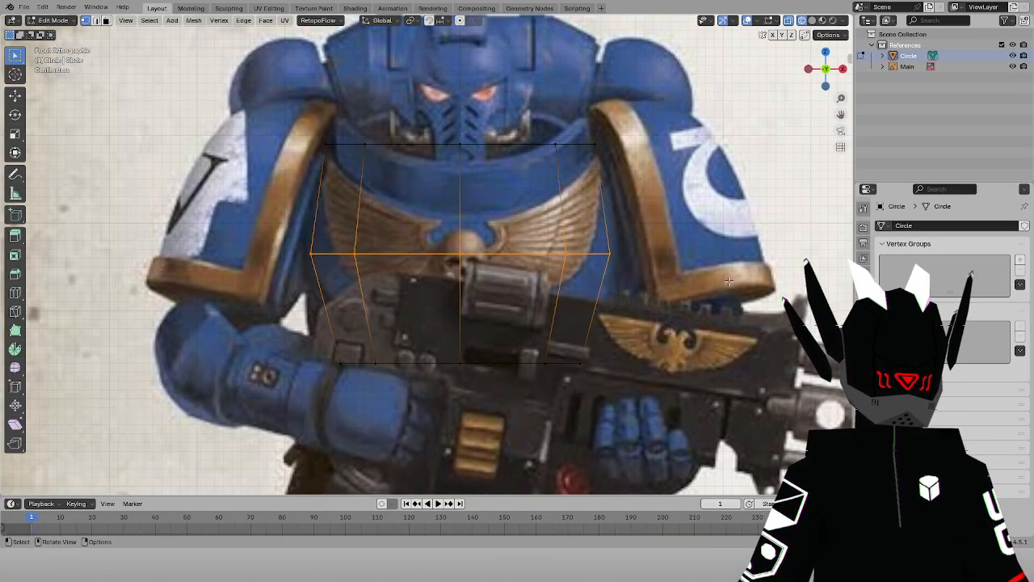
{"action": "key", "text": "s"}
{"action": "left_click", "coordinate": [727, 275]}
{"action": "left_click_drag", "start_coordinate": [325, 336], "coordinate": [683, 378]}
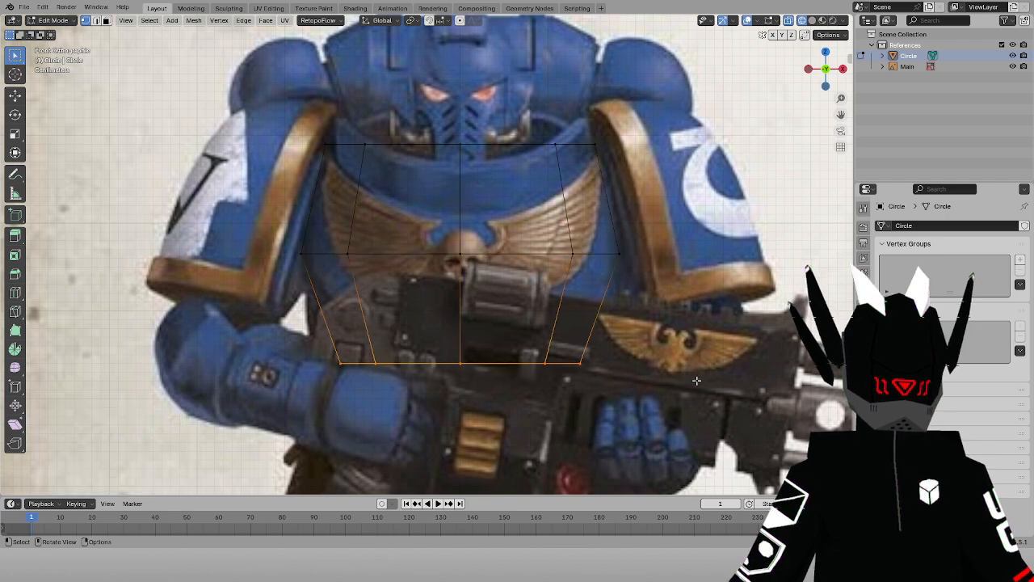
{"action": "key", "text": "s"}
{"action": "left_click", "coordinate": [732, 377], "text": "ctrl"}
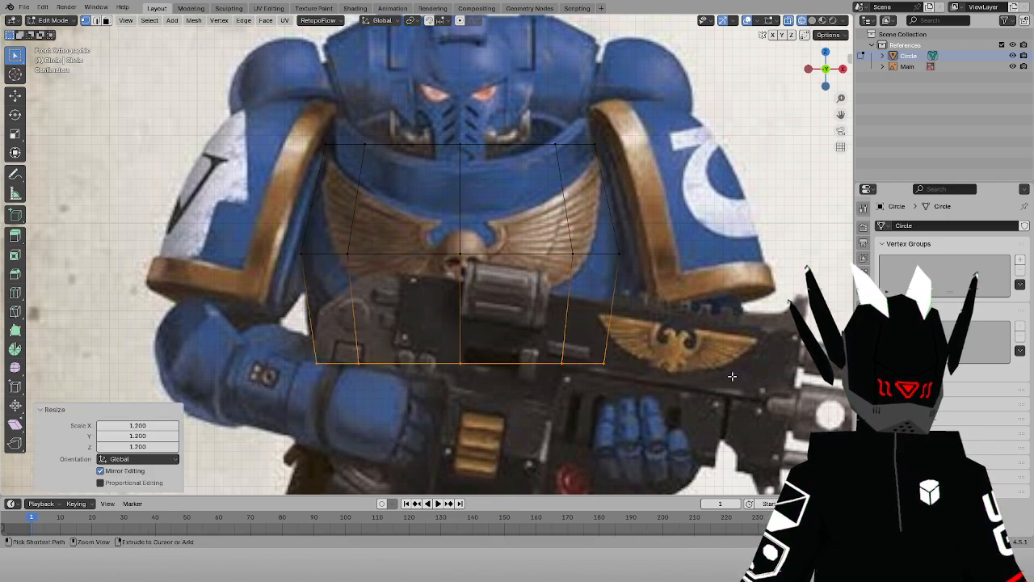
Enable the Statistics overlay in the viewport and clear the mesh selection
{"action": "left_click", "coordinate": [756, 21]}
{"action": "left_click", "coordinate": [695, 109]}
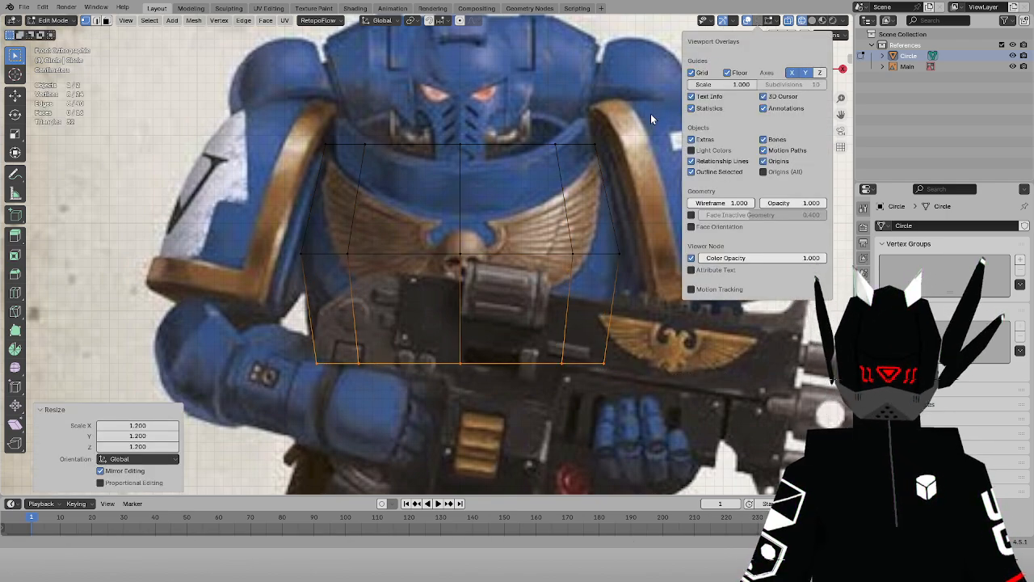
{"action": "left_click", "coordinate": [419, 97]}
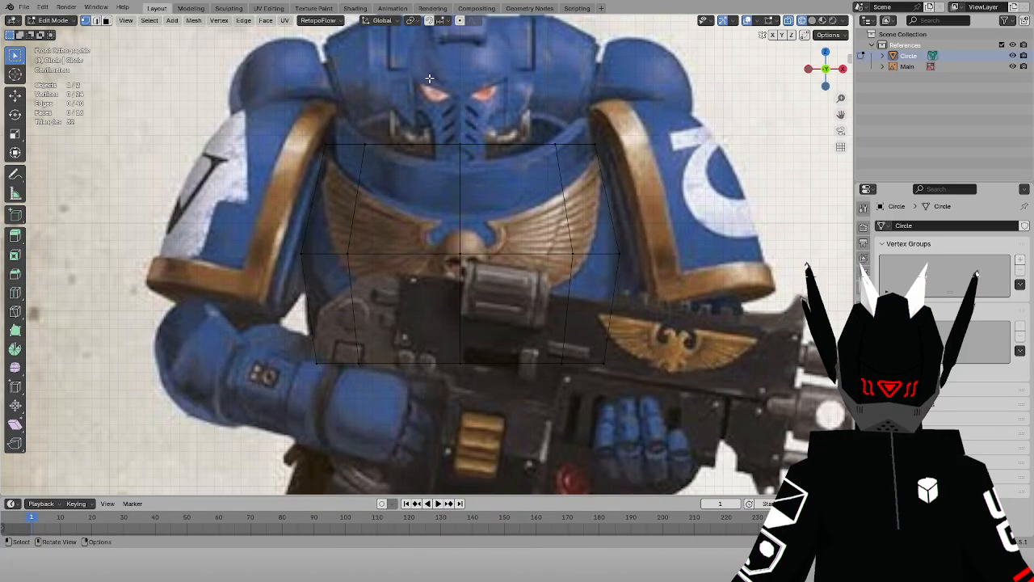
{"action": "scroll", "coordinate": [429, 78], "scroll_direction": "down", "scroll_amount": 1}
{"action": "scroll", "coordinate": [317, 116], "scroll_direction": "down", "scroll_amount": 1}
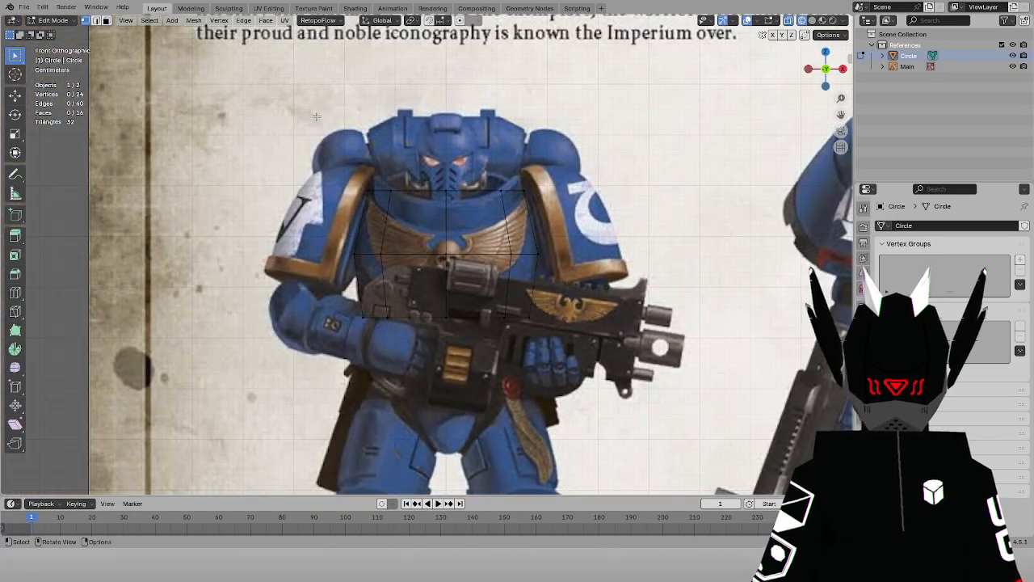
{"action": "scroll", "coordinate": [482, 140], "scroll_direction": "down", "scroll_amount": 4}
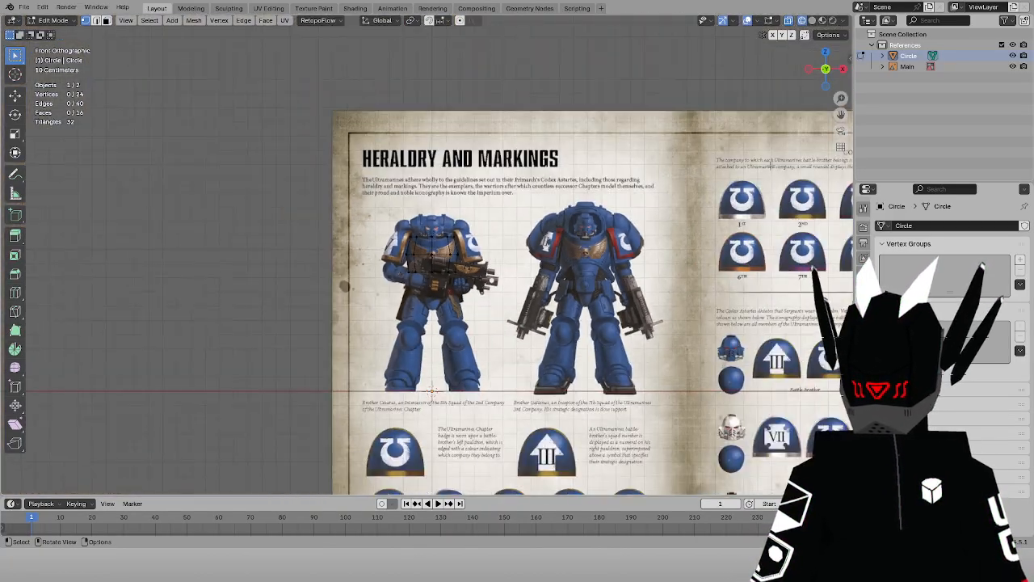
{"action": "left_click_drag", "start_coordinate": [838, 115], "coordinate": [836, 148]}
{"action": "scroll", "coordinate": [431, 242], "scroll_direction": "up", "scroll_amount": 8}
{"action": "scroll", "coordinate": [558, 149], "scroll_direction": "up", "scroll_amount": 2}
Select the whole chest mesh and scale it to 0.8 along Y from the side view, then return to the front view
{"action": "left_click_drag", "start_coordinate": [329, 88], "coordinate": [775, 400]}
{"action": "left_click_drag", "start_coordinate": [303, 104], "coordinate": [762, 414]}
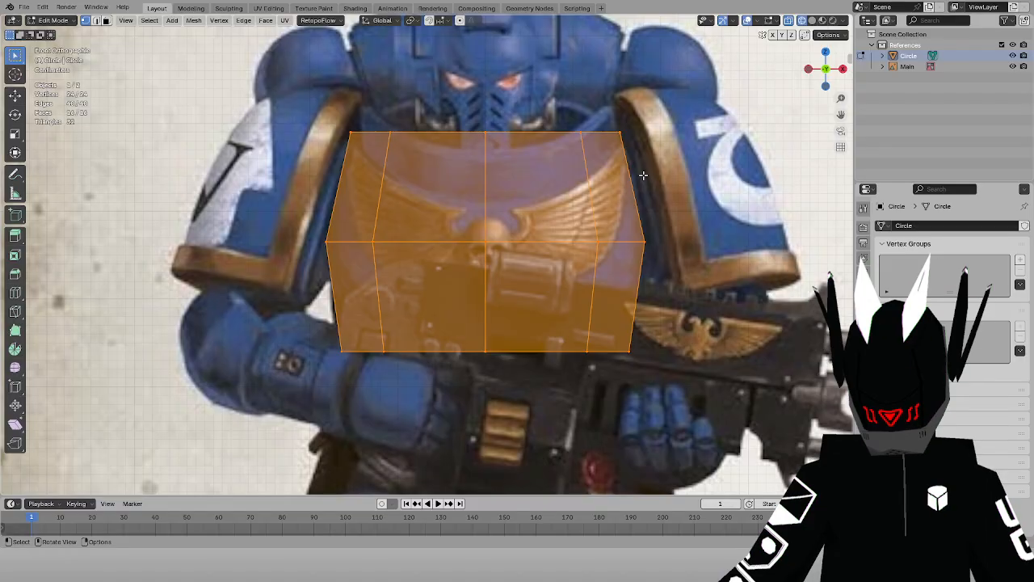
{"action": "key", "text": "KP_3"}
{"action": "key", "text": "s"}
{"action": "key", "text": "y"}
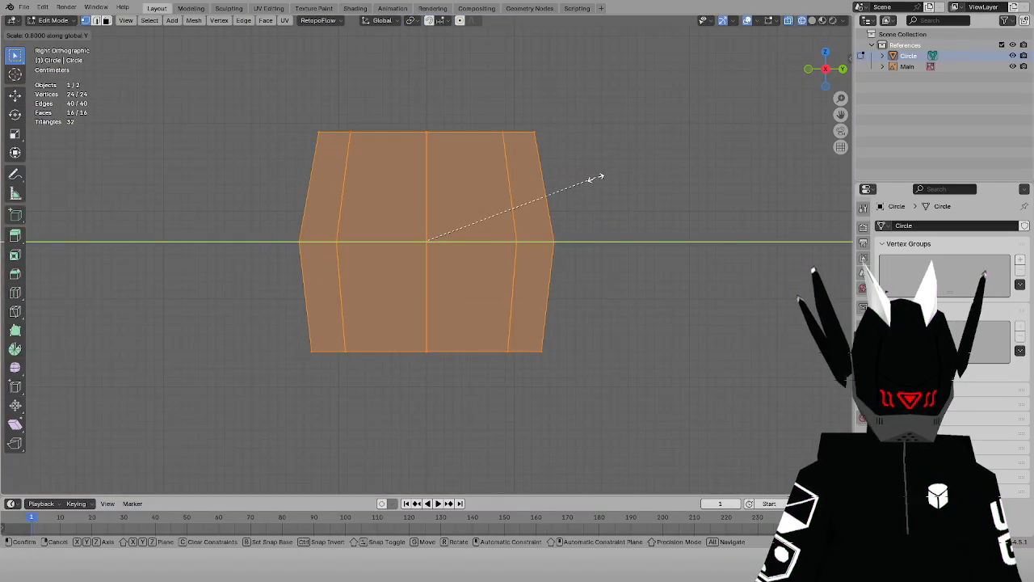
{"action": "left_click", "coordinate": [599, 178]}
{"action": "key", "text": "KP_1"}
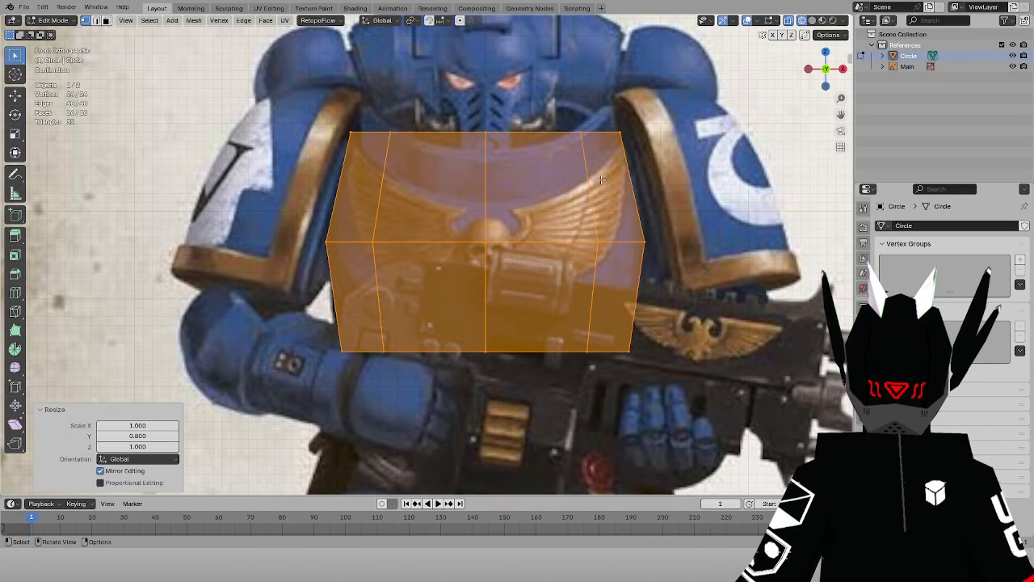
{"action": "left_click_drag", "start_coordinate": [268, 284], "coordinate": [678, 375]}
{"action": "key", "text": "s"}
{"action": "left_click", "coordinate": [701, 351]}
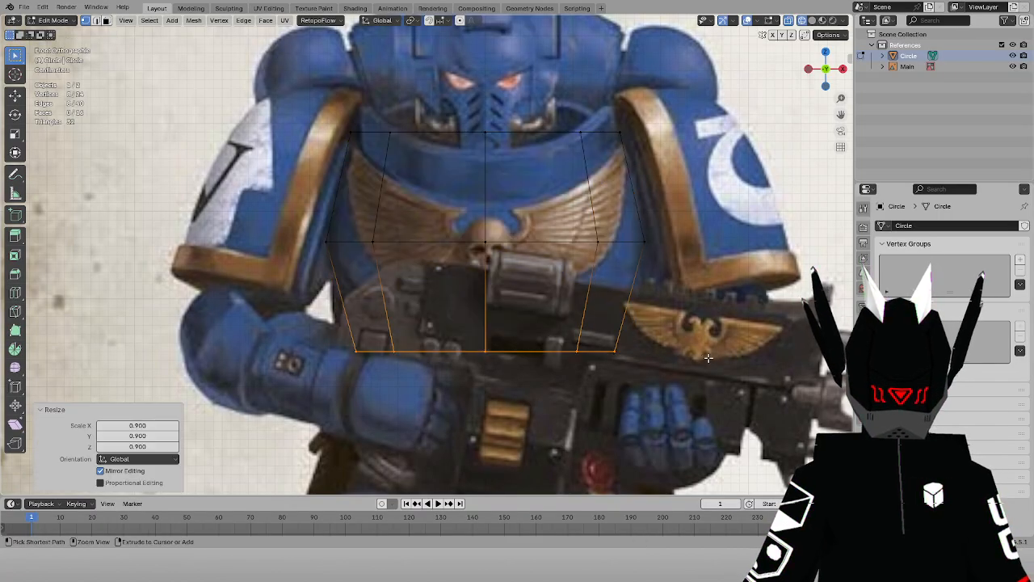
{"action": "key", "text": "ctrl+z"}
In Object Mode, move the reference image -1.08 m along X so the second armoured figure lines up with the chest mesh
{"action": "scroll", "coordinate": [698, 348], "scroll_direction": "down", "scroll_amount": 3}
{"action": "scroll", "coordinate": [795, 205], "scroll_direction": "down", "scroll_amount": 2}
{"action": "middle_click_drag", "start_coordinate": [796, 205], "coordinate": [675, 186], "text": "shift"}
{"action": "left_click", "coordinate": [47, 22]}
{"action": "left_click", "coordinate": [47, 32]}
{"action": "left_click", "coordinate": [582, 118]}
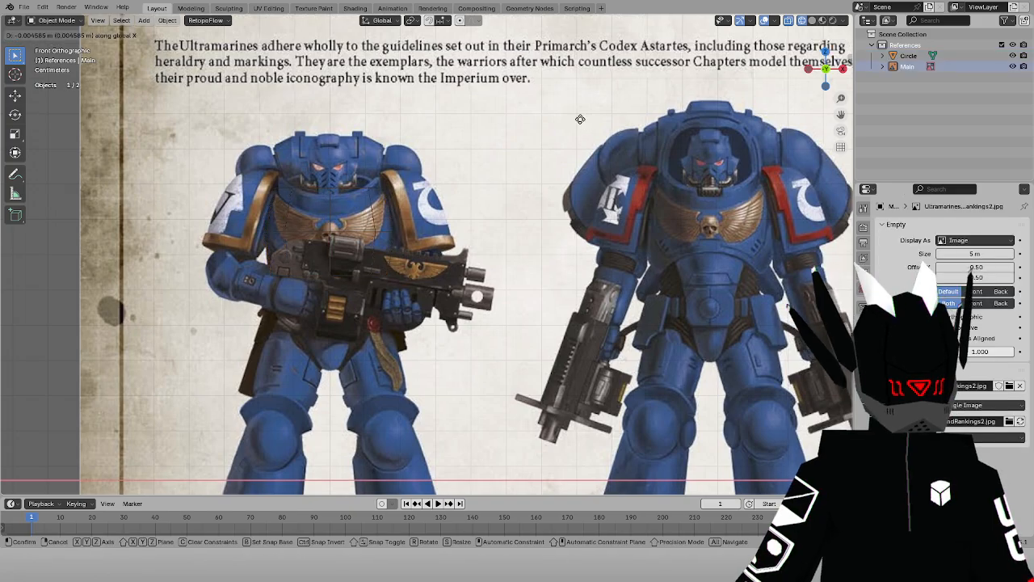
{"action": "key", "text": "g"}
{"action": "key", "text": "x"}
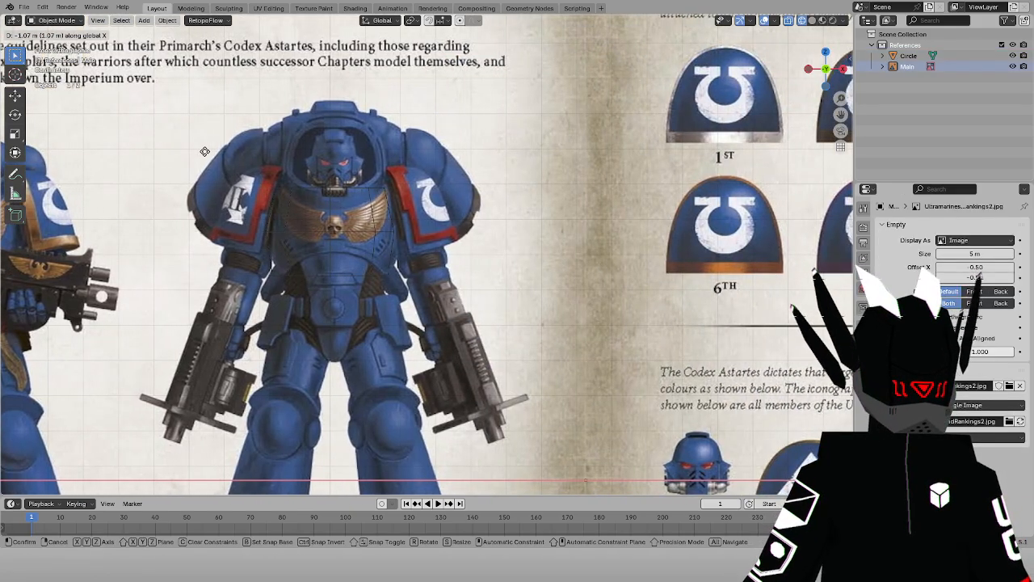
{"action": "left_click", "coordinate": [201, 154]}
Return to editing the chest mesh and try to move its bottom ring along Z
{"action": "scroll", "coordinate": [495, 129], "scroll_direction": "up", "scroll_amount": 5}
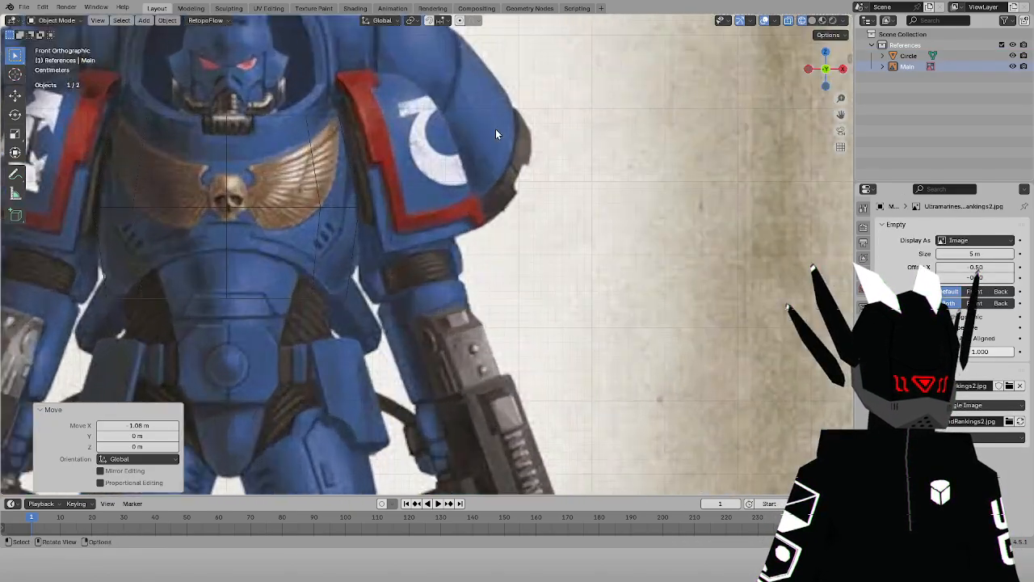
{"action": "left_click_drag", "start_coordinate": [840, 114], "coordinate": [820, 141]}
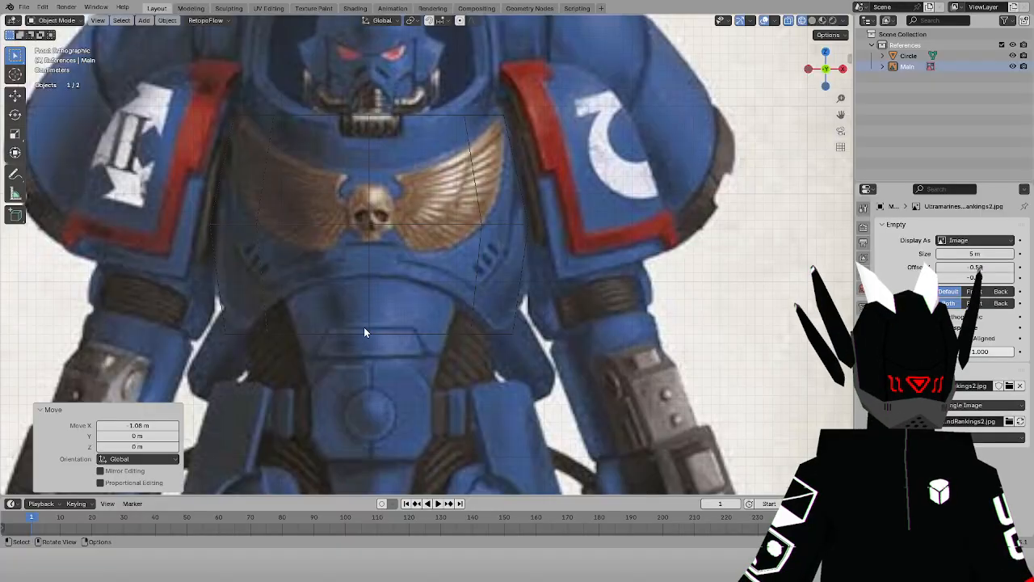
{"action": "left_click", "coordinate": [369, 330]}
{"action": "key", "text": "Tab"}
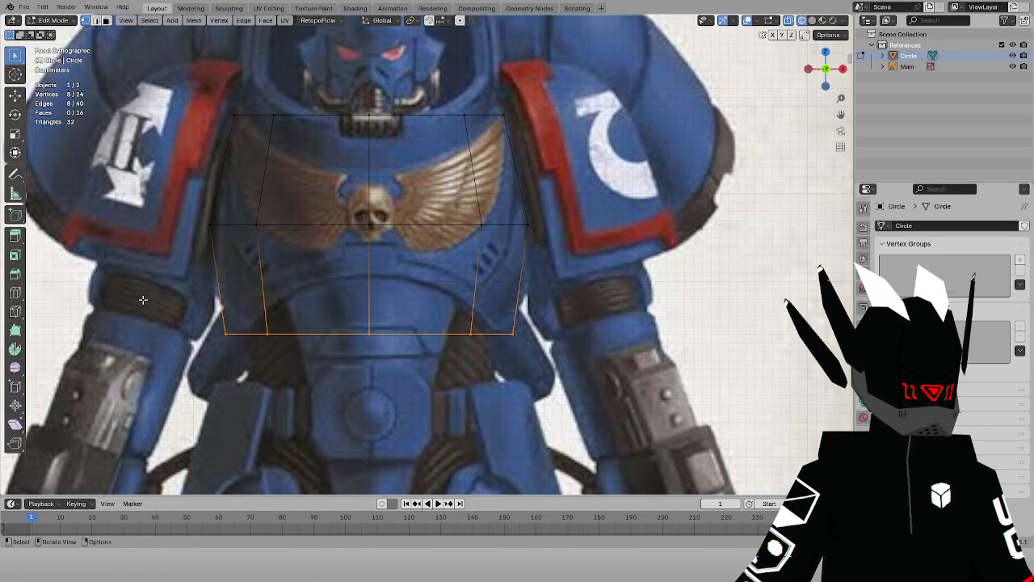
{"action": "key", "text": "g"}
{"action": "key", "text": "z"}
{"action": "left_click", "coordinate": [583, 408]}
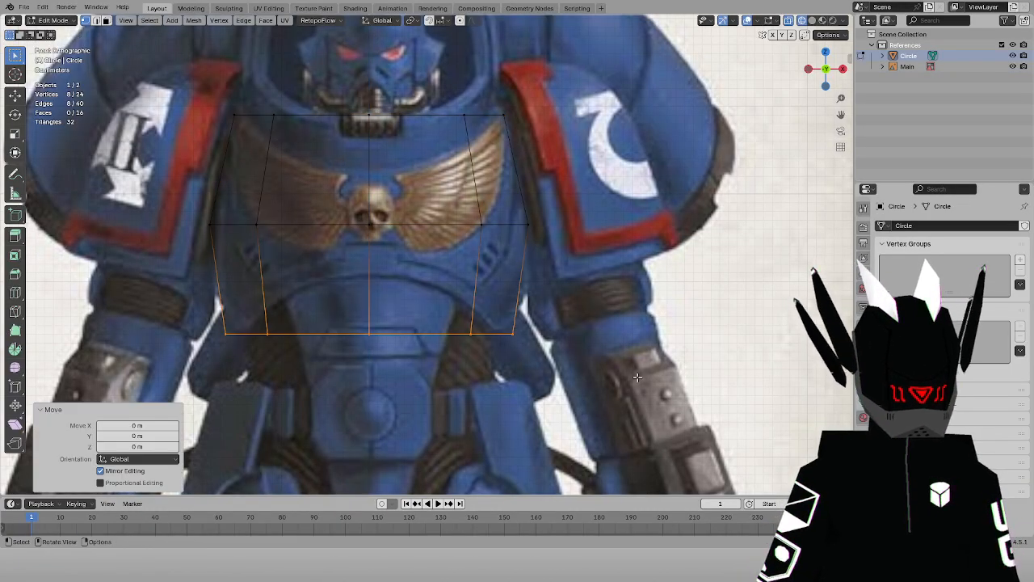
Scale the chest mesh's bottom ring to 0.9 and try to raise it slightly along Z
{"action": "key", "text": "s"}
{"action": "left_click", "coordinate": [618, 378]}
{"action": "key", "text": "g"}
{"action": "key", "text": "z"}
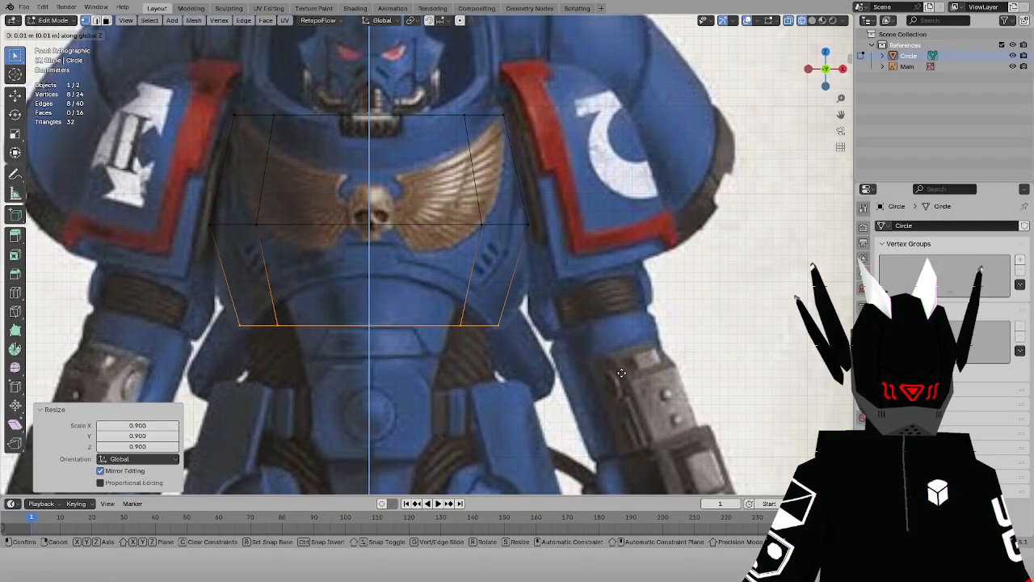
{"action": "left_click", "coordinate": [624, 381]}
Examine how the chest mesh lines up with the reference figure's helmet, chest plate, waist and hips
{"action": "scroll", "coordinate": [664, 336], "scroll_direction": "down", "scroll_amount": 2}
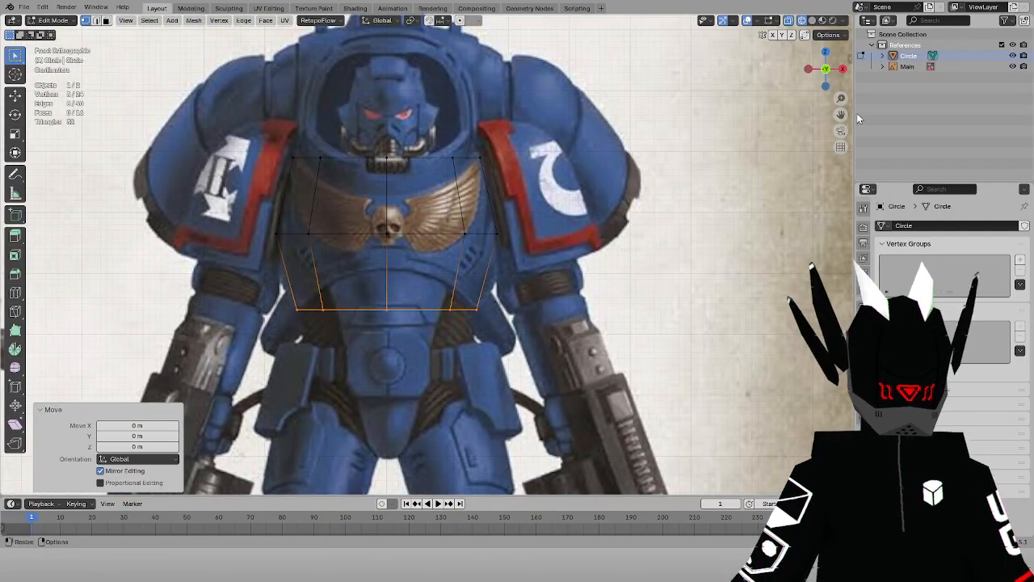
{"action": "middle_click_drag", "start_coordinate": [635, 234], "coordinate": [661, 162], "text": "shift"}
{"action": "scroll", "coordinate": [660, 163], "scroll_direction": "up", "scroll_amount": 3}
{"action": "scroll", "coordinate": [651, 162], "scroll_direction": "down", "scroll_amount": 3}
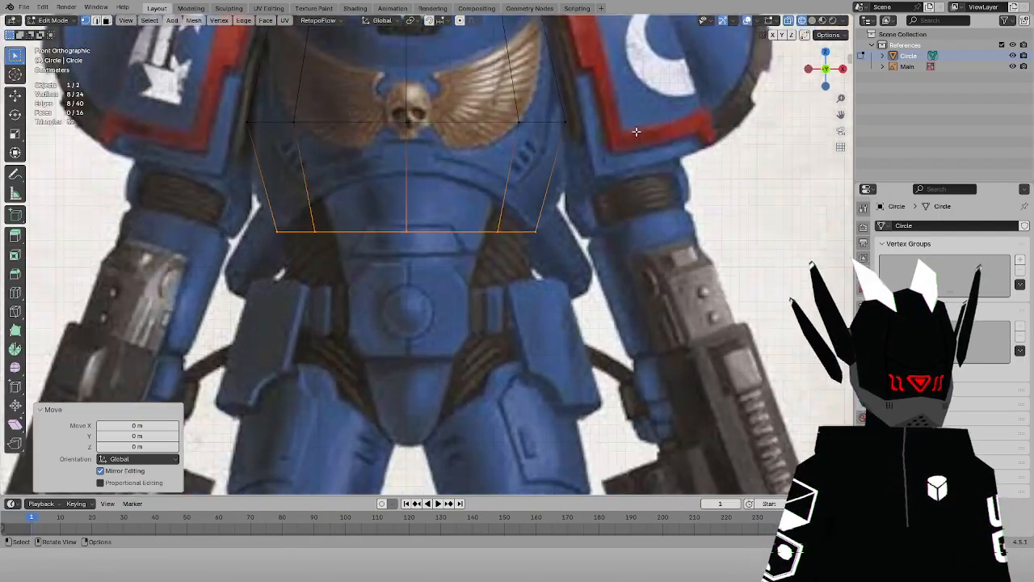
{"action": "middle_click_drag", "start_coordinate": [597, 72], "coordinate": [621, 192], "text": "shift"}
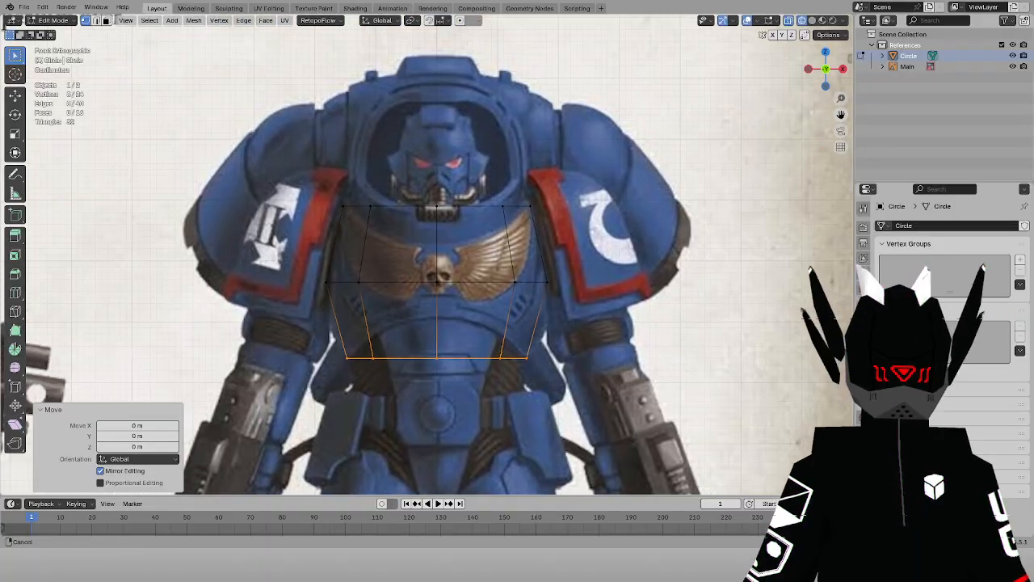
{"action": "scroll", "coordinate": [518, 189], "scroll_direction": "up", "scroll_amount": 1}
{"action": "left_click_drag", "start_coordinate": [275, 175], "coordinate": [610, 287]}
{"action": "left_click_drag", "start_coordinate": [301, 315], "coordinate": [569, 416]}
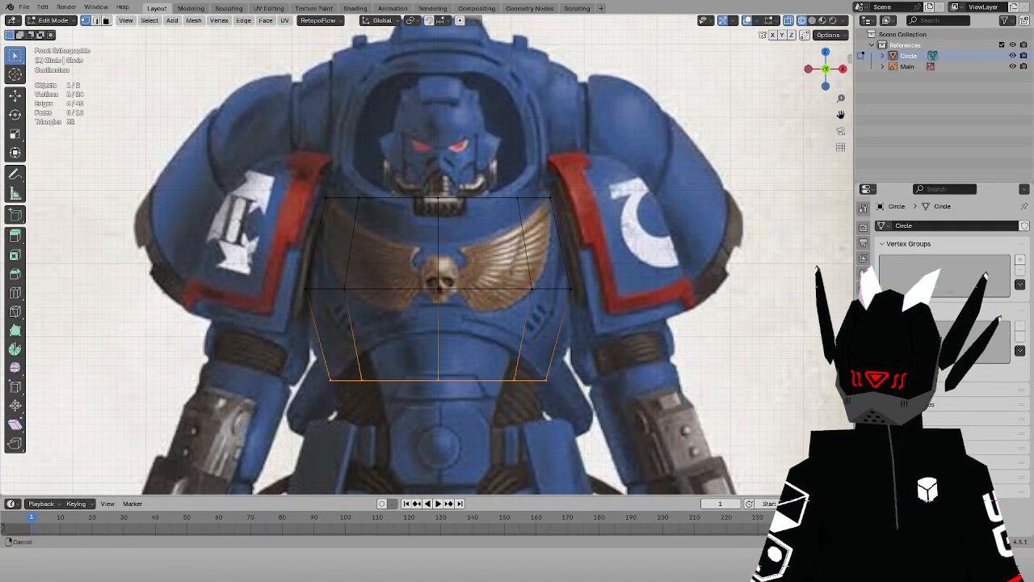
{"action": "middle_click_drag", "start_coordinate": [668, 351], "coordinate": [668, 177], "text": "shift"}
{"action": "scroll", "coordinate": [668, 176], "scroll_direction": "up", "scroll_amount": 1}
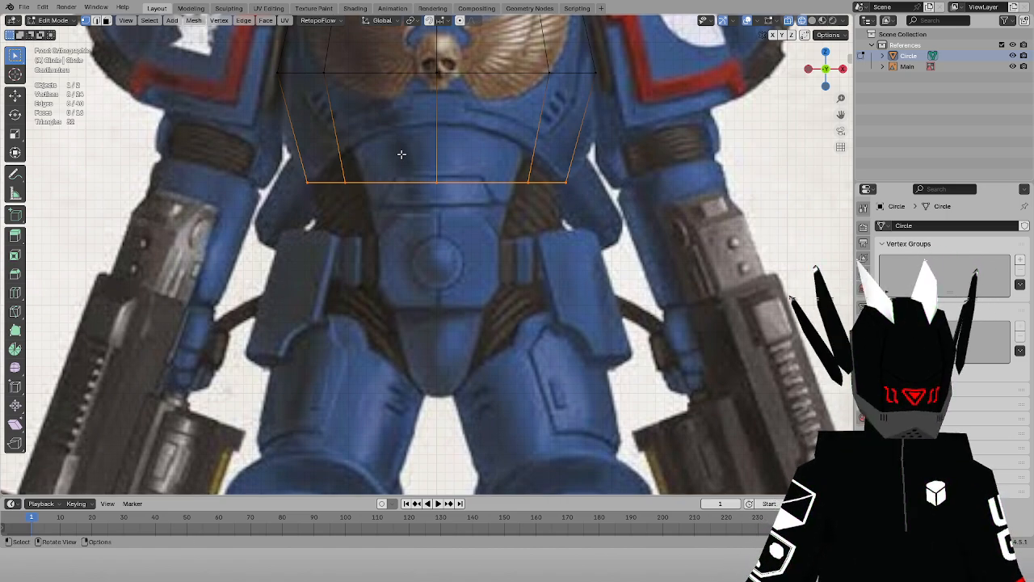
Select the chest's bottom ring and extrude it 0.18 m down along Z
{"action": "left_click", "coordinate": [487, 245]}
{"action": "left_click_drag", "start_coordinate": [251, 146], "coordinate": [618, 251]}
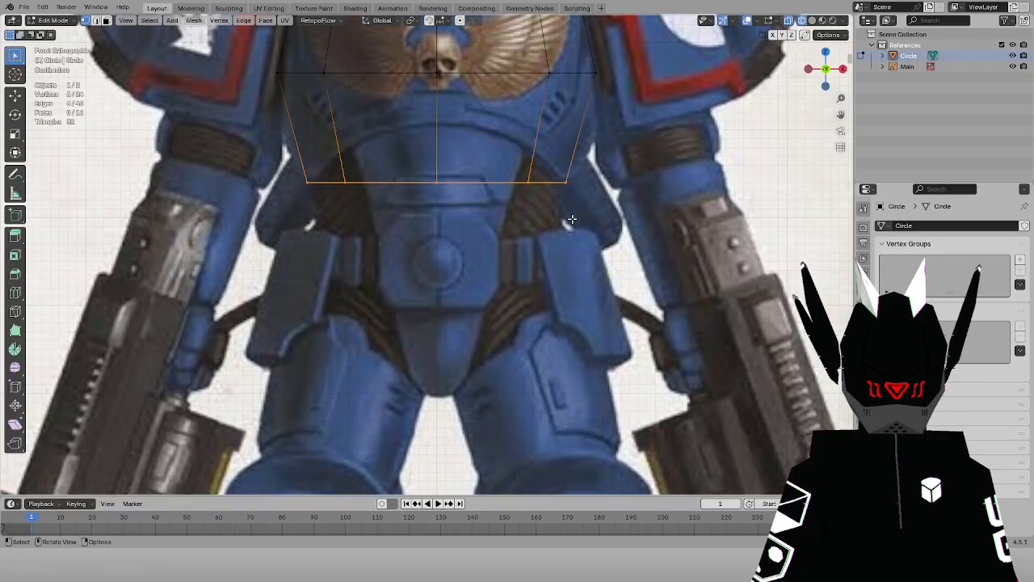
{"action": "key", "text": "e"}
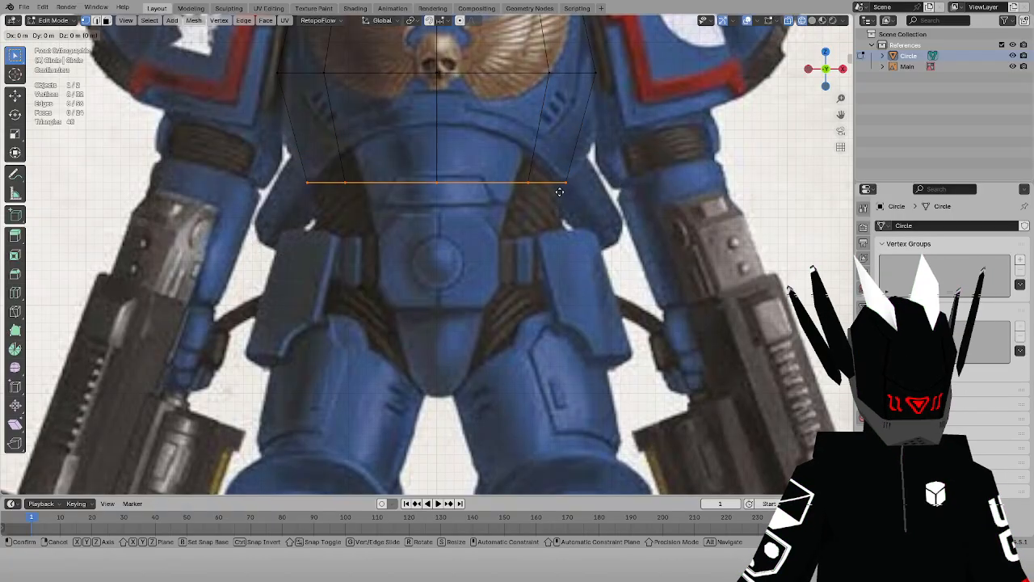
{"action": "key", "text": "z"}
{"action": "left_click", "coordinate": [626, 347]}
Scale the newly extruded ring to 0.9 and raise it 0.09 m along Z to the belt line
{"action": "key", "text": "s"}
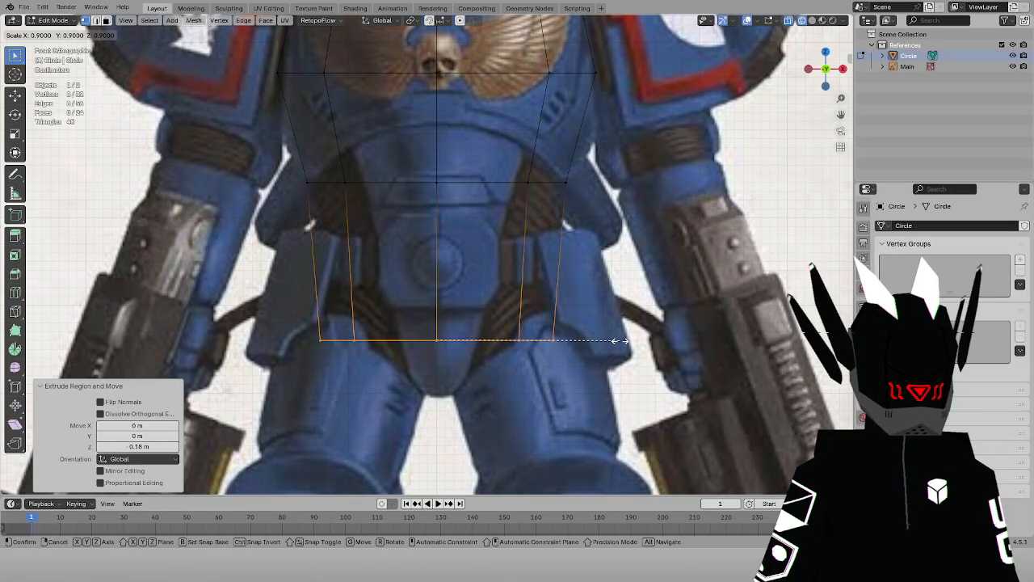
{"action": "left_click", "coordinate": [618, 343]}
{"action": "key", "text": "g"}
{"action": "key", "text": "z"}
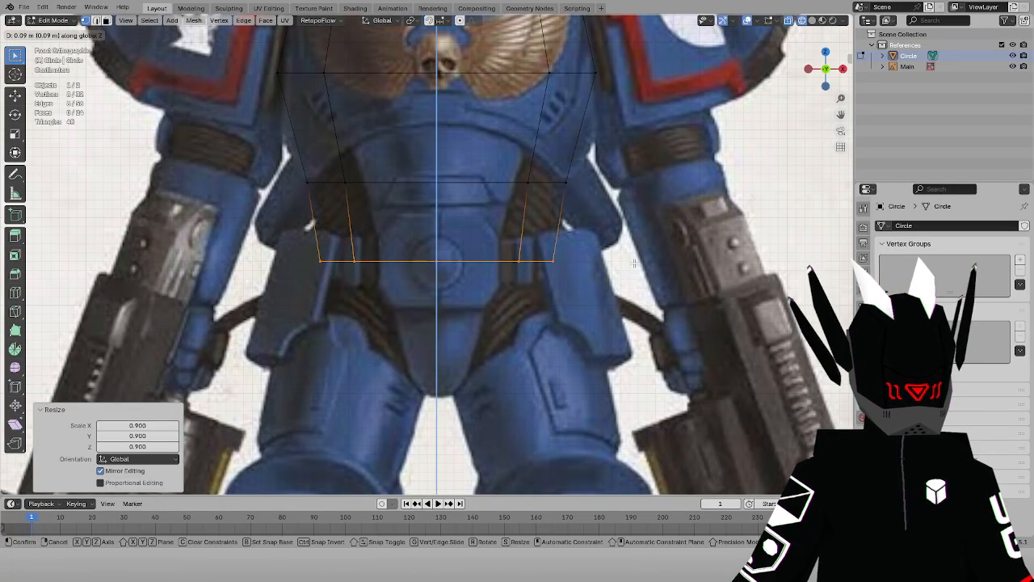
{"action": "left_click", "coordinate": [634, 261]}
Extrude the belt-line ring straight down along Z to the reference figure's crotch
{"action": "key", "text": "e"}
{"action": "key", "text": "z"}
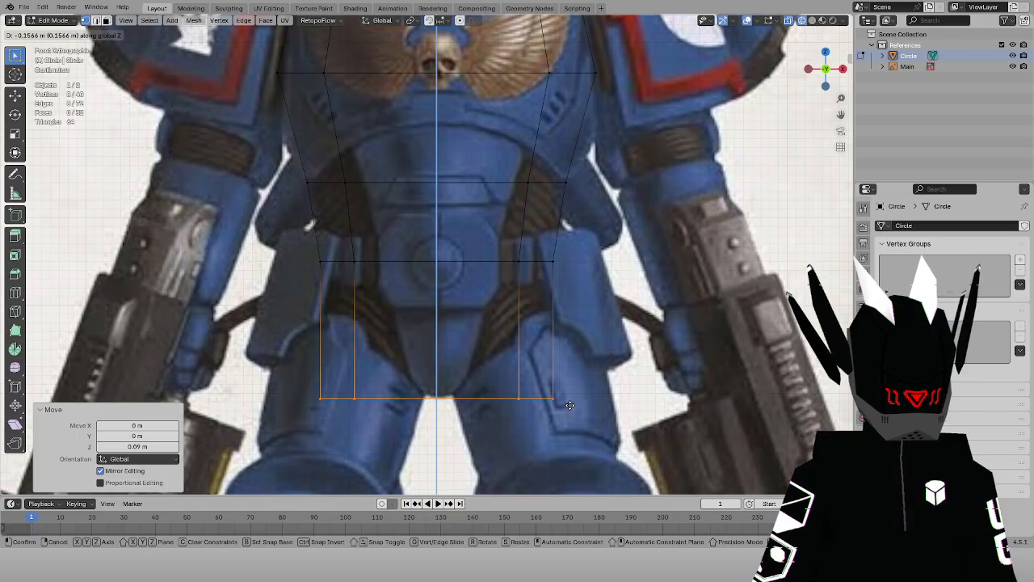
{"action": "left_click", "coordinate": [426, 374]}
Select the bottom ring's centre and +X side vertices, and enable mirrored editing across X
{"action": "left_click_drag", "start_coordinate": [427, 374], "coordinate": [656, 437]}
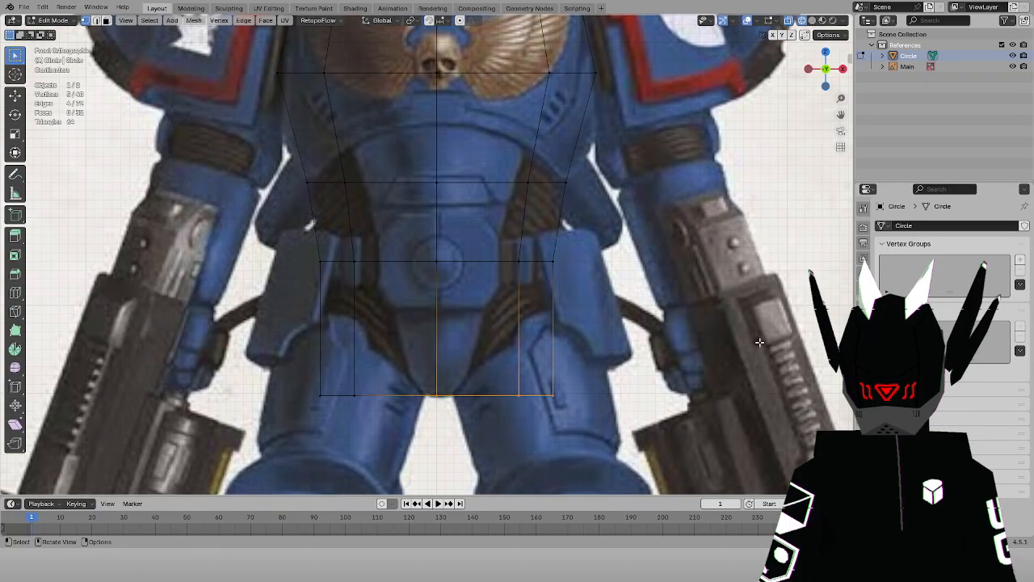
{"action": "left_click_drag", "start_coordinate": [570, 375], "coordinate": [300, 426]}
{"action": "key", "text": "ctrl+z"}
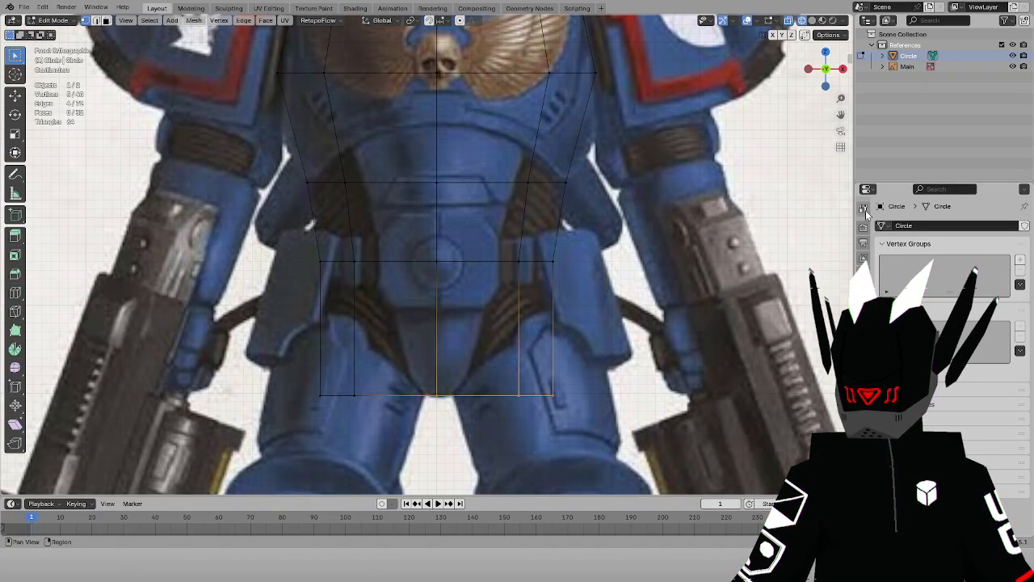
{"action": "left_click", "coordinate": [862, 208]}
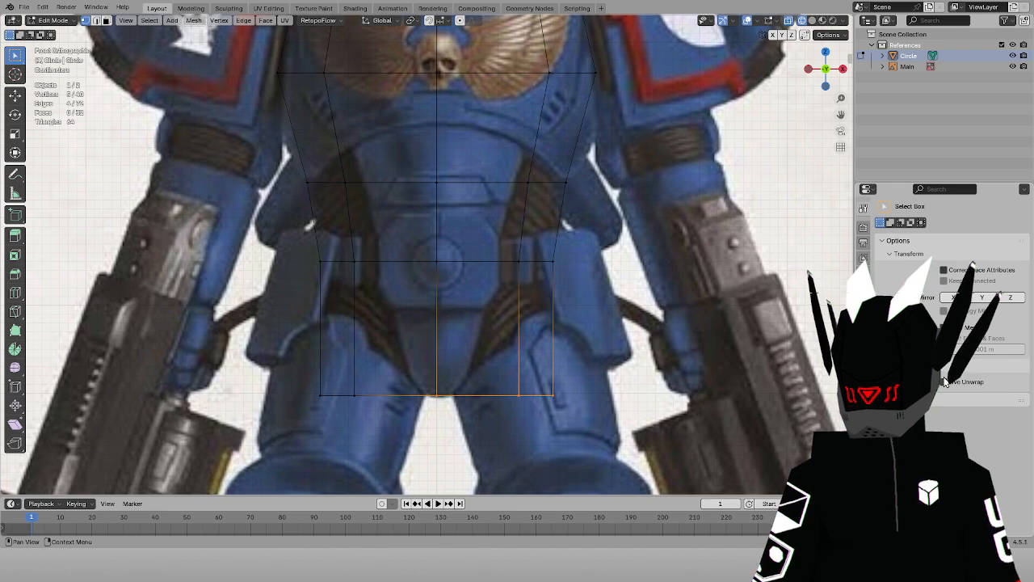
{"action": "left_click", "coordinate": [947, 296]}
Rotate the selected half of the bottom ring by -40°, then move it 0.04 m outward and 0.06 m up
{"action": "key", "text": "r"}
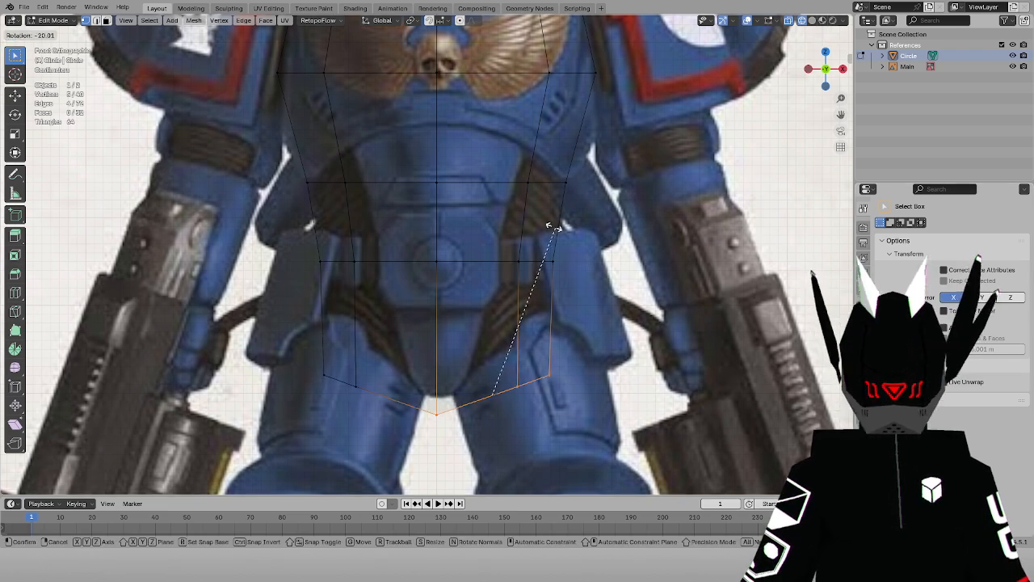
{"action": "left_click", "coordinate": [501, 215]}
{"action": "key", "text": "g"}
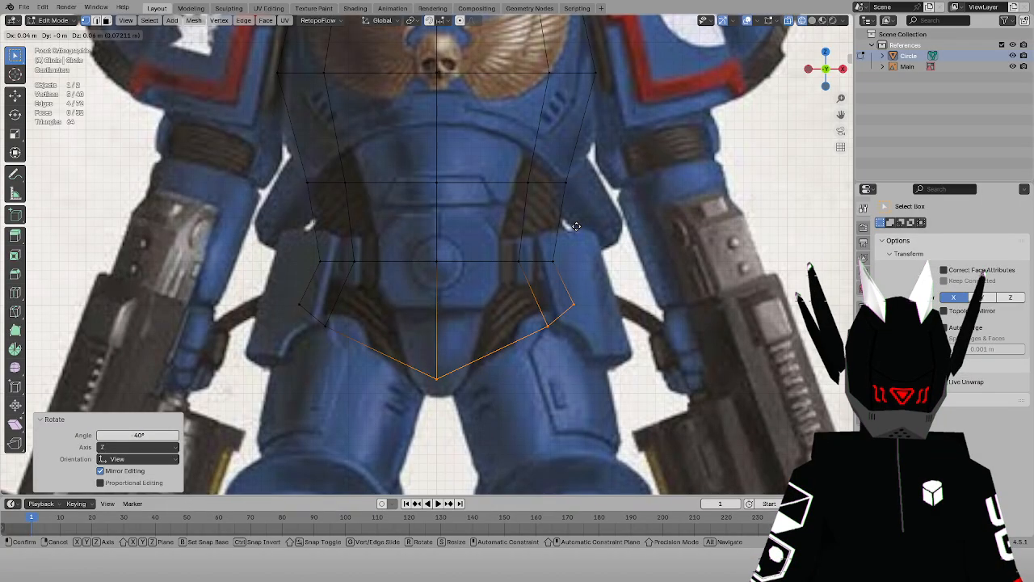
{"action": "left_click", "coordinate": [575, 227]}
Select the bottom ring's centre and inner +X vertices and lower them 0.01 m along Z
{"action": "left_click_drag", "start_coordinate": [418, 358], "coordinate": [462, 398]}
{"action": "left_click_drag", "start_coordinate": [395, 307], "coordinate": [576, 431]}
{"action": "key", "text": "g"}
{"action": "key", "text": "z"}
{"action": "left_click", "coordinate": [494, 348]}
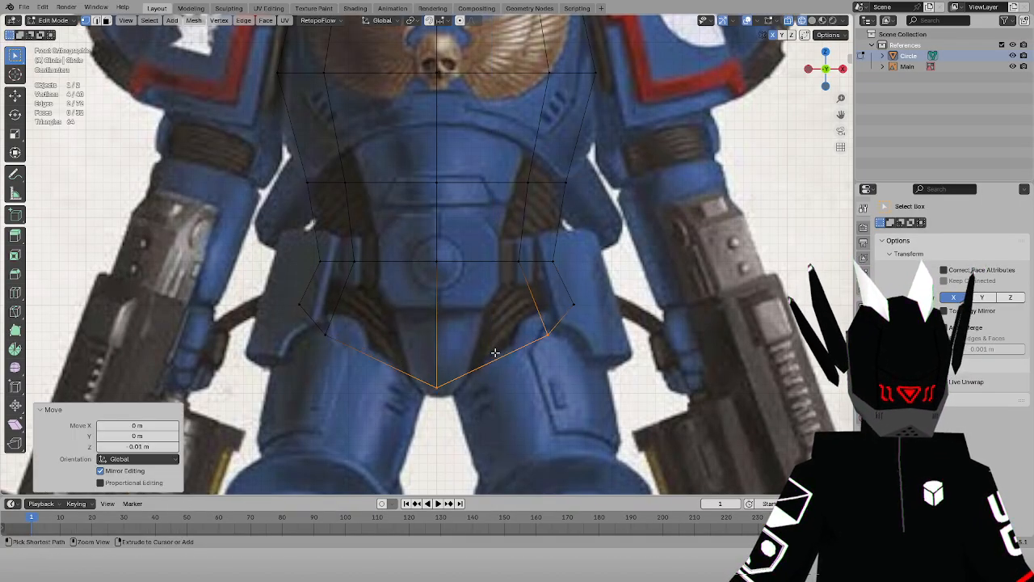
Try to move the bottom ring's centre and +X side vertices along Z
{"action": "left_click_drag", "start_coordinate": [541, 297], "coordinate": [626, 370]}
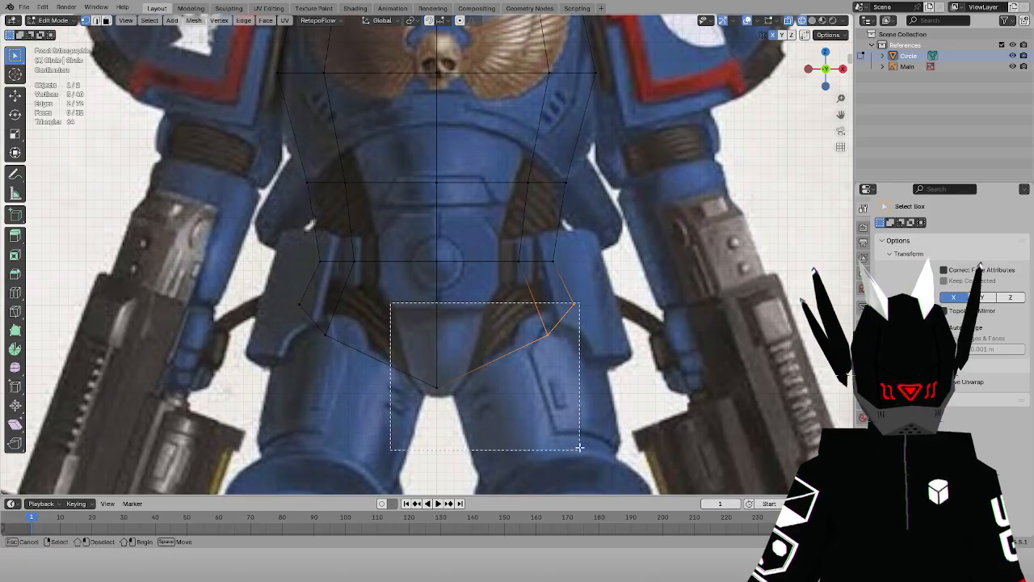
{"action": "key", "text": "g"}
{"action": "key", "text": "z"}
{"action": "left_click", "coordinate": [626, 383]}
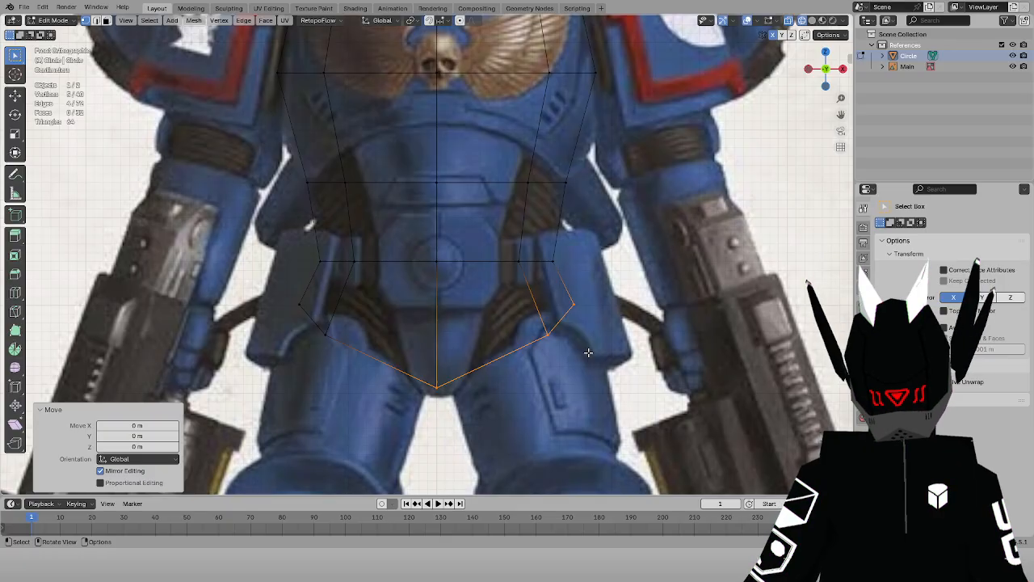
In the side view, select the two lowest rings and scale them to 1.1 along Y
{"action": "key", "text": "KP_3"}
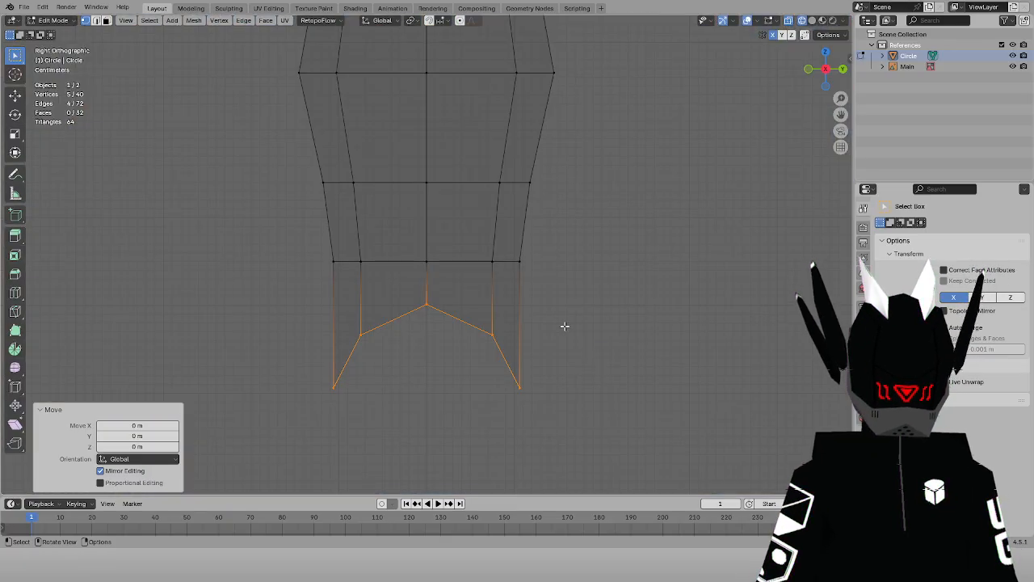
{"action": "left_click_drag", "start_coordinate": [267, 236], "coordinate": [557, 404]}
{"action": "key", "text": "s"}
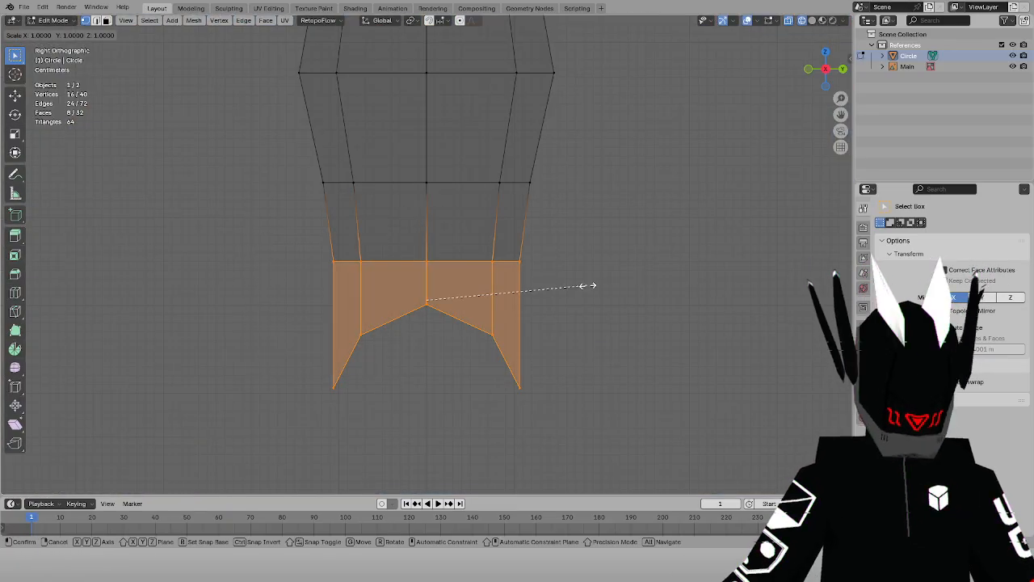
{"action": "key", "text": "y"}
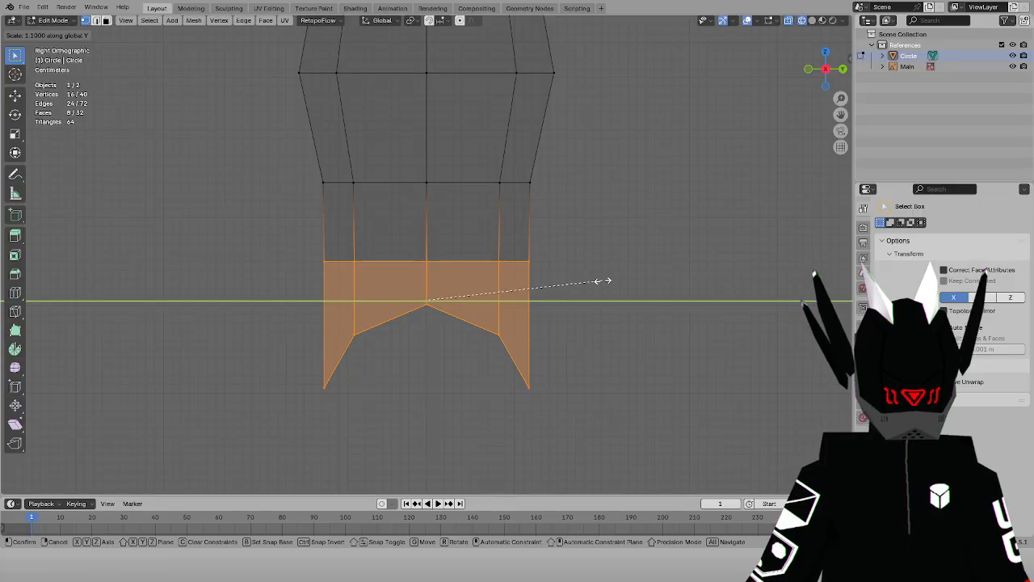
{"action": "left_click", "coordinate": [605, 280]}
Select only the lowest ring and scale it to 1.1 along Y
{"action": "left_click_drag", "start_coordinate": [216, 217], "coordinate": [564, 284]}
{"action": "type", "text": "sy"}
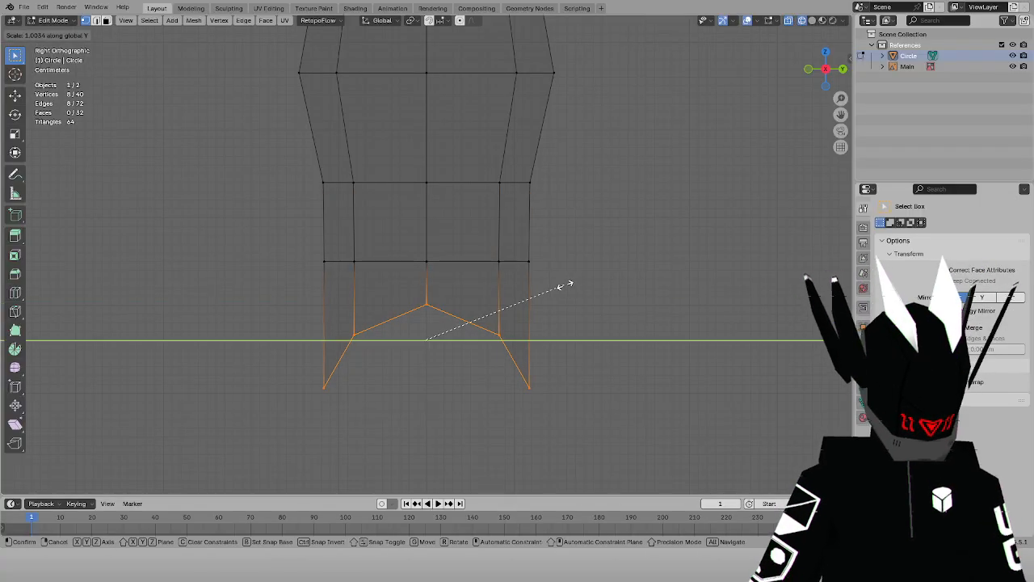
{"action": "type", "text": "1.1"}
{"action": "key", "text": "Return"}
From the front view, fill the +X half of the pelvis's bottom opening with a quad and a triangle
{"action": "key", "text": "KP_1"}
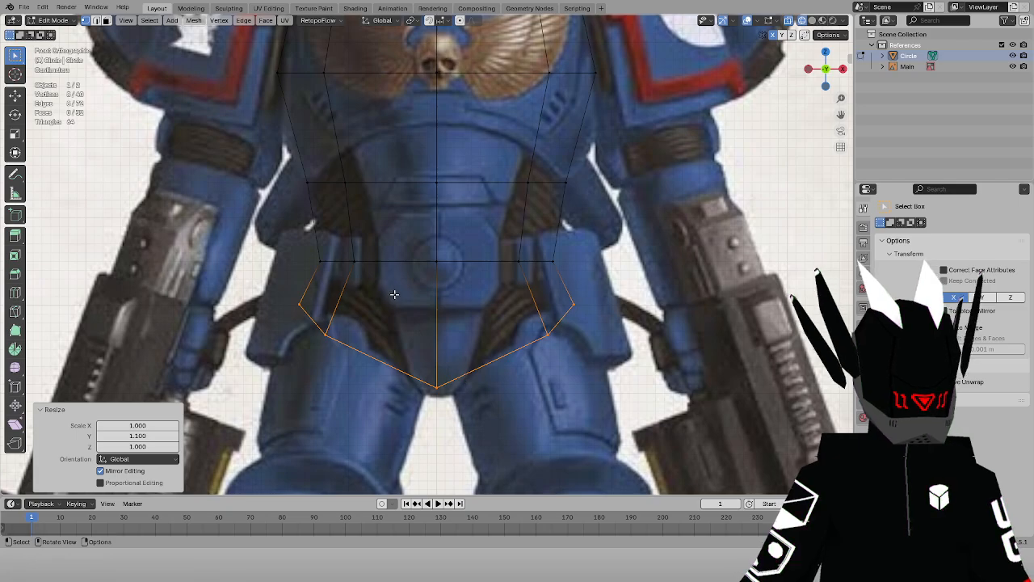
{"action": "left_click_drag", "start_coordinate": [382, 291], "coordinate": [584, 463]}
{"action": "left_click_drag", "start_coordinate": [416, 300], "coordinate": [559, 450]}
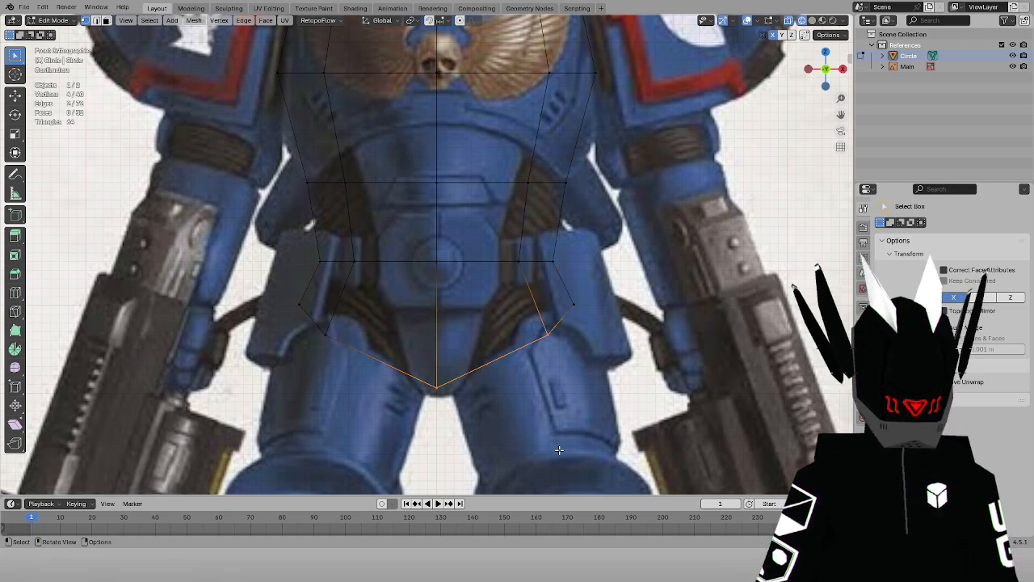
{"action": "key", "text": "f"}
{"action": "middle_click_drag", "start_coordinate": [534, 339], "coordinate": [483, 302]}
{"action": "left_click_drag", "start_coordinate": [551, 305], "coordinate": [587, 341]}
{"action": "key", "text": "f"}
{"action": "middle_click_drag", "start_coordinate": [592, 338], "coordinate": [489, 368]}
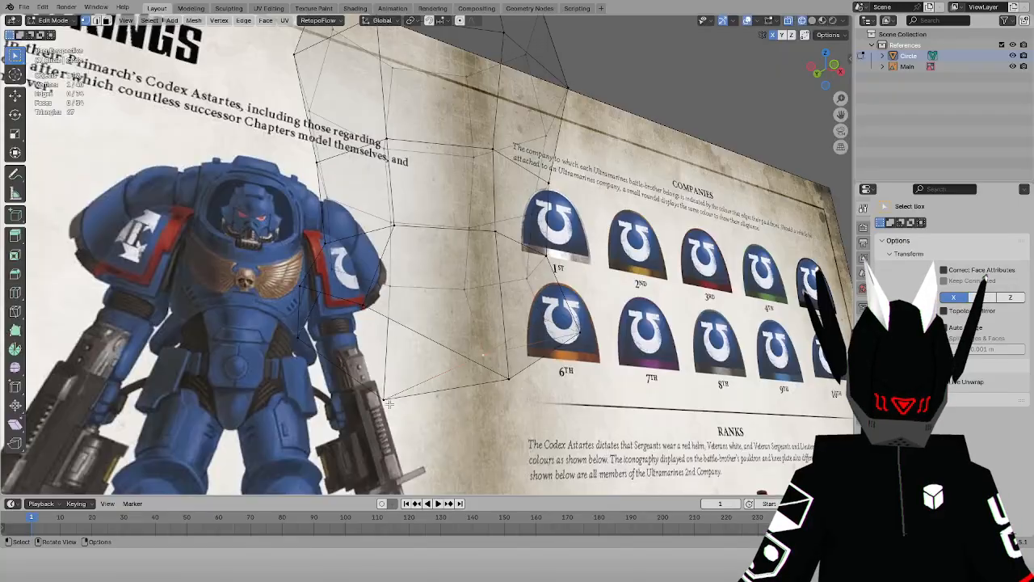
In solid shading, fill the other half of the bottom opening with a triangle and a quad, then return to the front wireframe view
{"action": "key", "text": "z"}
{"action": "left_click", "coordinate": [381, 303]}
{"action": "left_click", "coordinate": [361, 306]}
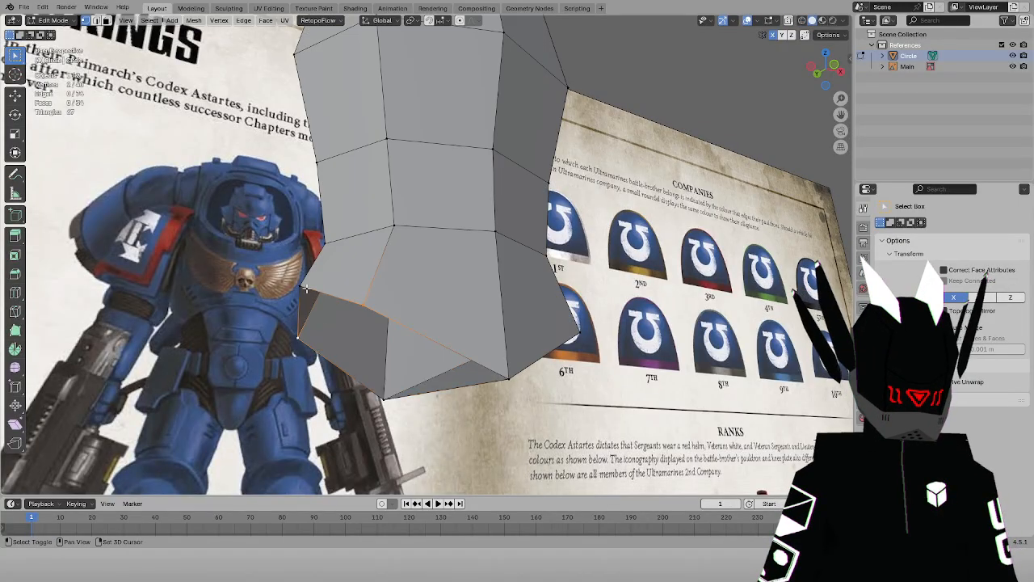
{"action": "key", "text": "f"}
{"action": "left_click", "coordinate": [340, 309]}
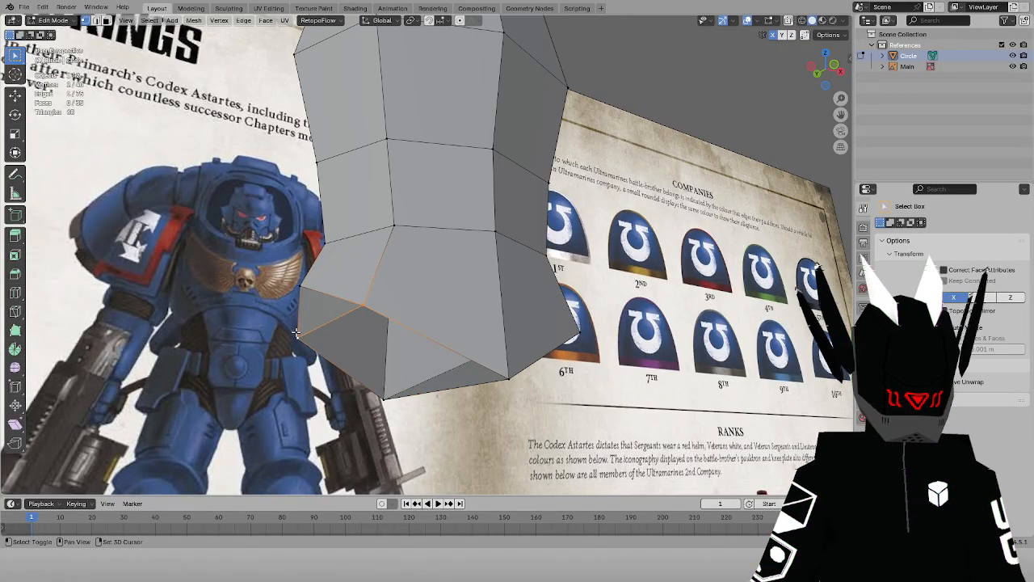
{"action": "key", "text": "f"}
{"action": "middle_click_drag", "start_coordinate": [605, 338], "coordinate": [556, 347]}
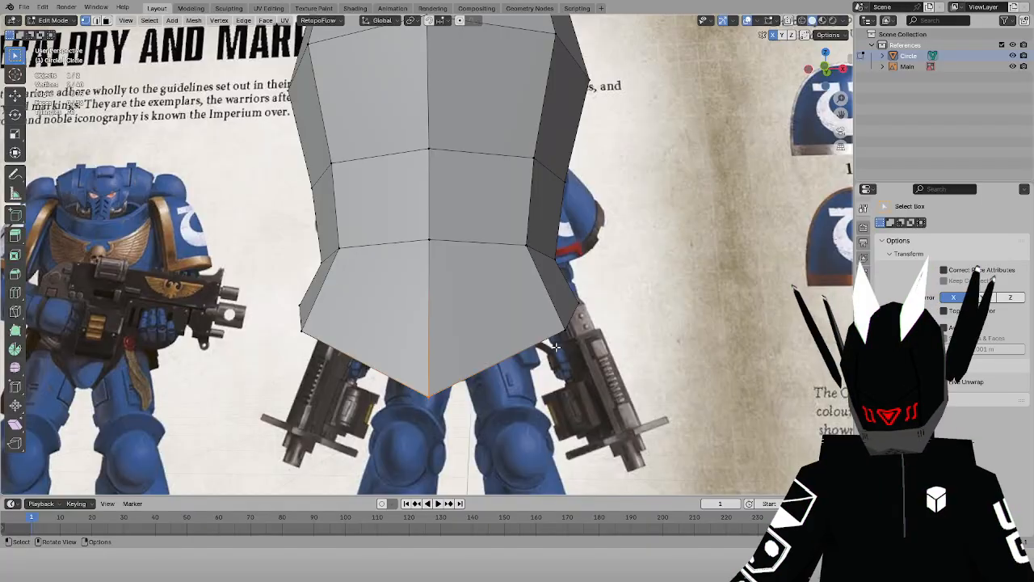
{"action": "key", "text": "KP_1"}
{"action": "key", "text": "z"}
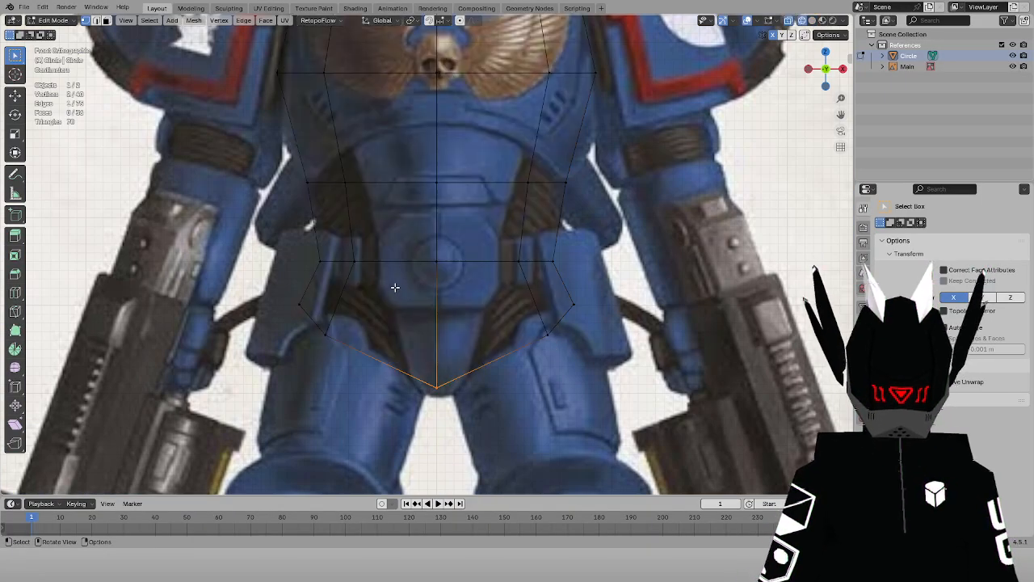
Select the ring between the chest and the belt line and try to raise it along Z
{"action": "scroll", "coordinate": [394, 287], "scroll_direction": "down", "scroll_amount": 1}
{"action": "scroll", "coordinate": [419, 257], "scroll_direction": "up", "scroll_amount": 2}
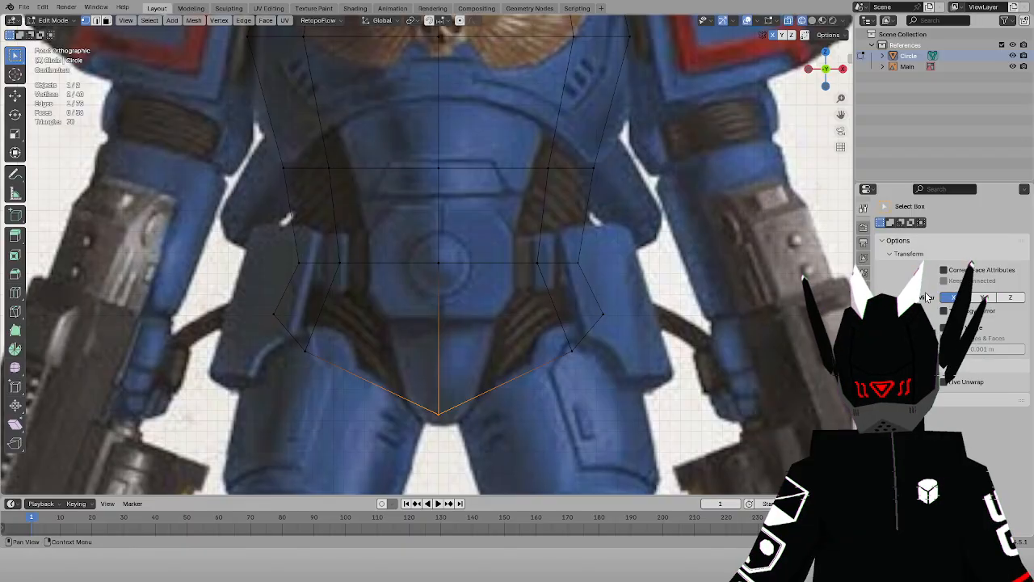
{"action": "scroll", "coordinate": [577, 253], "scroll_direction": "down", "scroll_amount": 3}
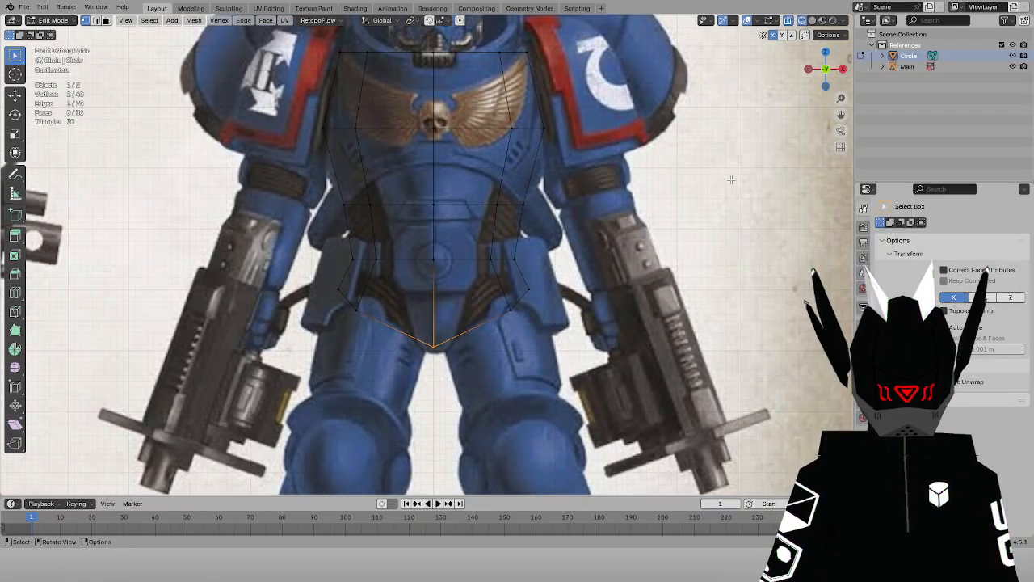
{"action": "left_click_drag", "start_coordinate": [838, 115], "coordinate": [844, 142]}
{"action": "scroll", "coordinate": [331, 223], "scroll_direction": "up", "scroll_amount": 1}
{"action": "left_click_drag", "start_coordinate": [310, 213], "coordinate": [591, 251]}
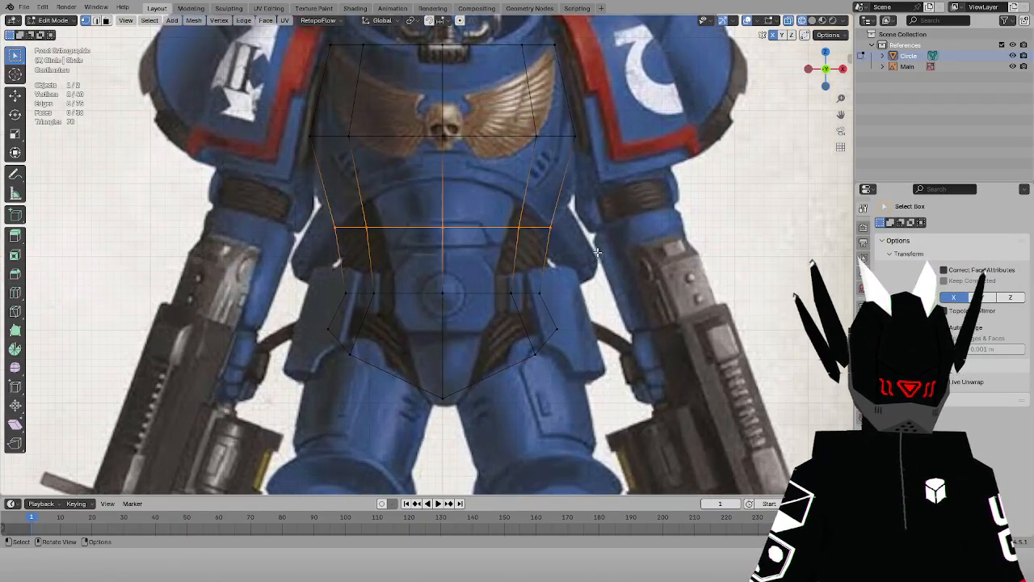
{"action": "key", "text": "g"}
{"action": "key", "text": "z"}
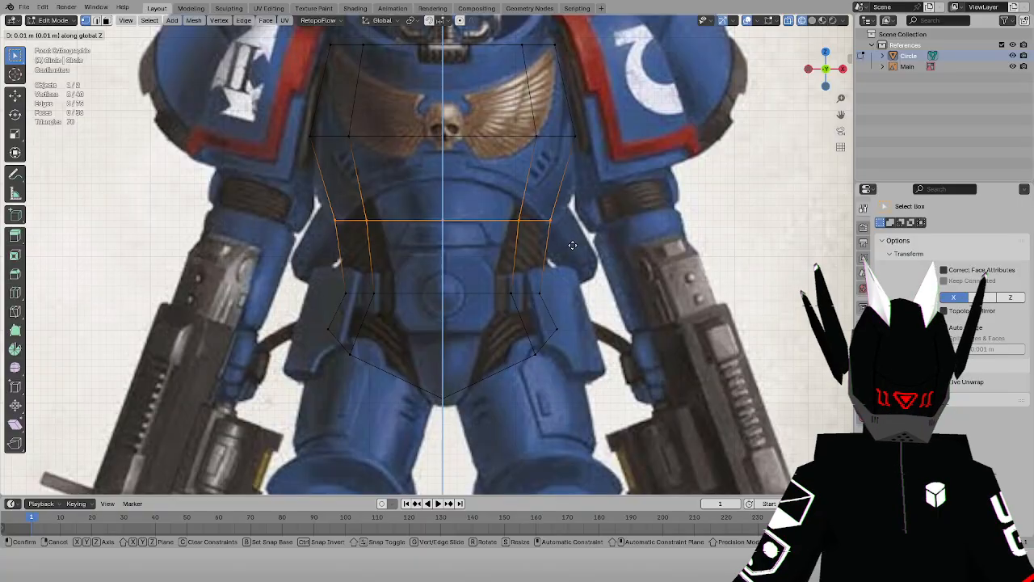
{"action": "left_click", "coordinate": [572, 247]}
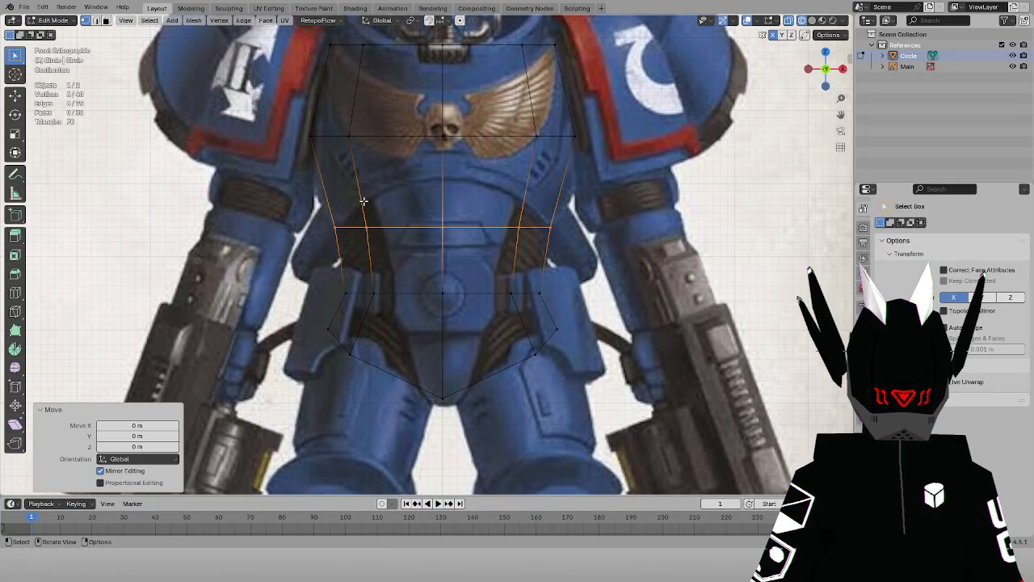
Raise the ring between the chest and the belt line about 0.0018 m along Z, and clear the selection
{"action": "scroll", "coordinate": [419, 192], "scroll_direction": "down", "scroll_amount": 1}
{"action": "scroll", "coordinate": [630, 191], "scroll_direction": "up", "scroll_amount": 2}
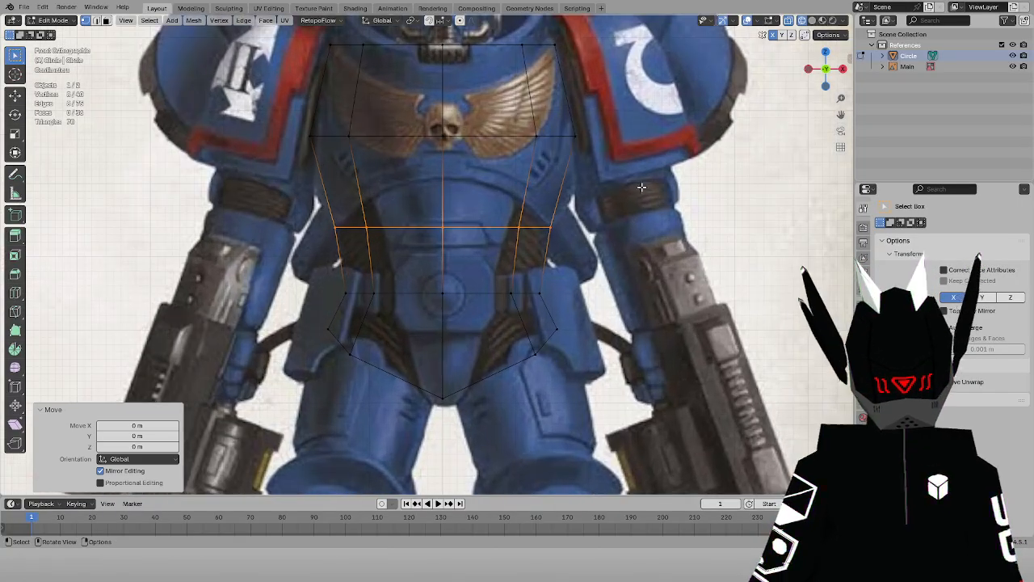
{"action": "key", "text": "g"}
{"action": "key", "text": "z"}
{"action": "left_click", "coordinate": [649, 182]}
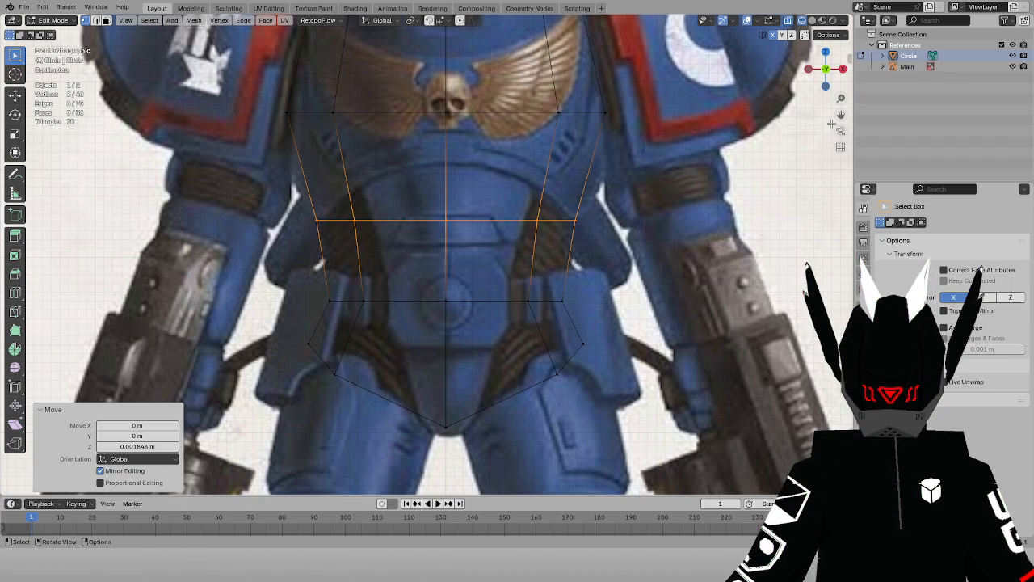
{"action": "middle_click_drag", "start_coordinate": [678, 101], "coordinate": [680, 191], "text": "shift"}
{"action": "scroll", "coordinate": [680, 191], "scroll_direction": "down", "scroll_amount": 1}
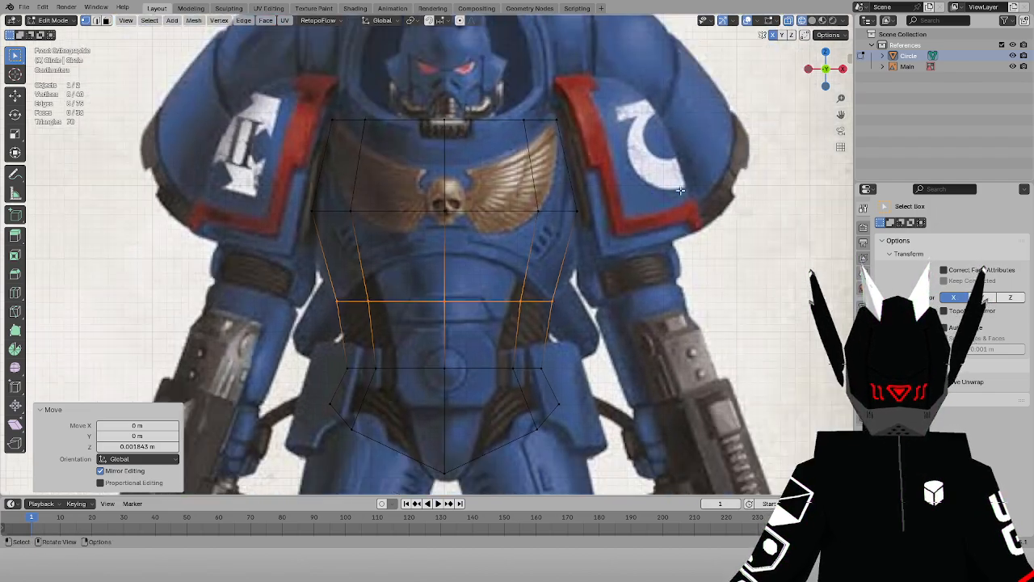
{"action": "left_click", "coordinate": [623, 215]}
{"action": "left_click_drag", "start_coordinate": [841, 111], "coordinate": [865, 0]}
{"action": "left_click", "coordinate": [626, 235]}
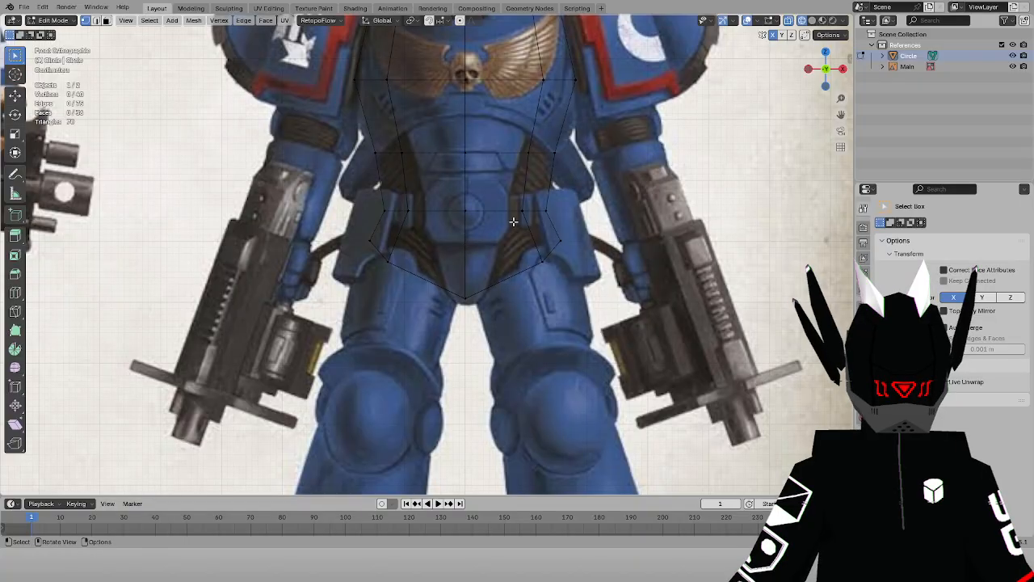
{"action": "middle_click_drag", "start_coordinate": [513, 221], "coordinate": [565, 202]}
{"action": "key", "text": "KP_1"}
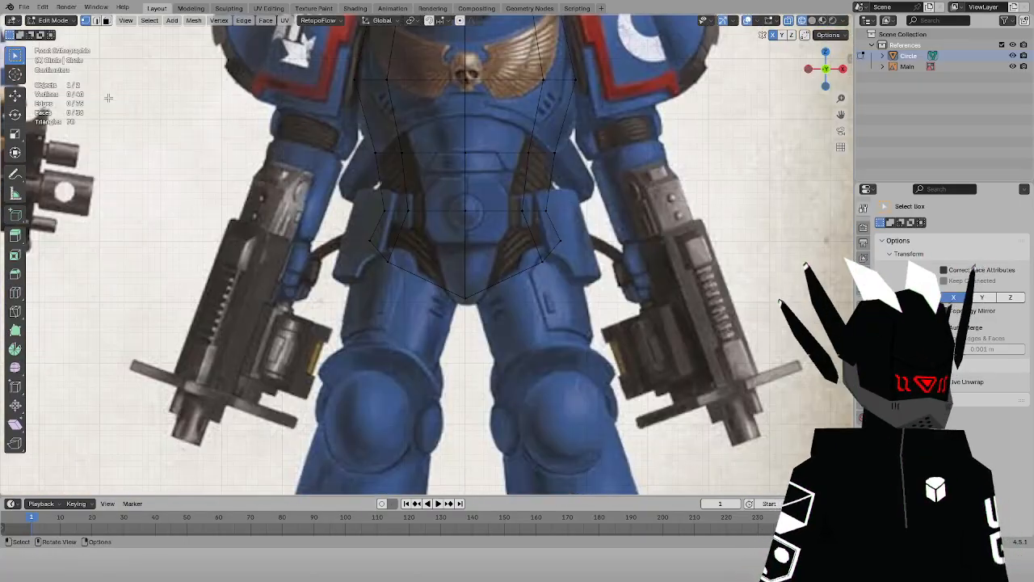
Add a circle mesh with 5 vertices and a 1 m radius at the world origin
{"action": "left_click", "coordinate": [172, 20]}
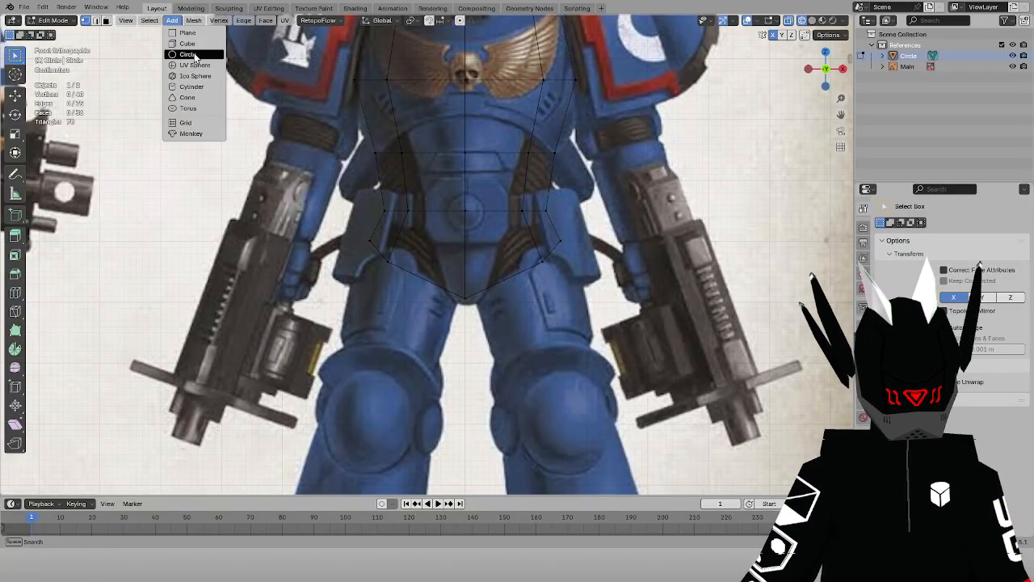
{"action": "left_click", "coordinate": [187, 54]}
{"action": "scroll", "coordinate": [460, 168], "scroll_direction": "down", "scroll_amount": 4}
{"action": "middle_click_drag", "start_coordinate": [458, 170], "coordinate": [415, 283]}
{"action": "left_click", "coordinate": [142, 369]}
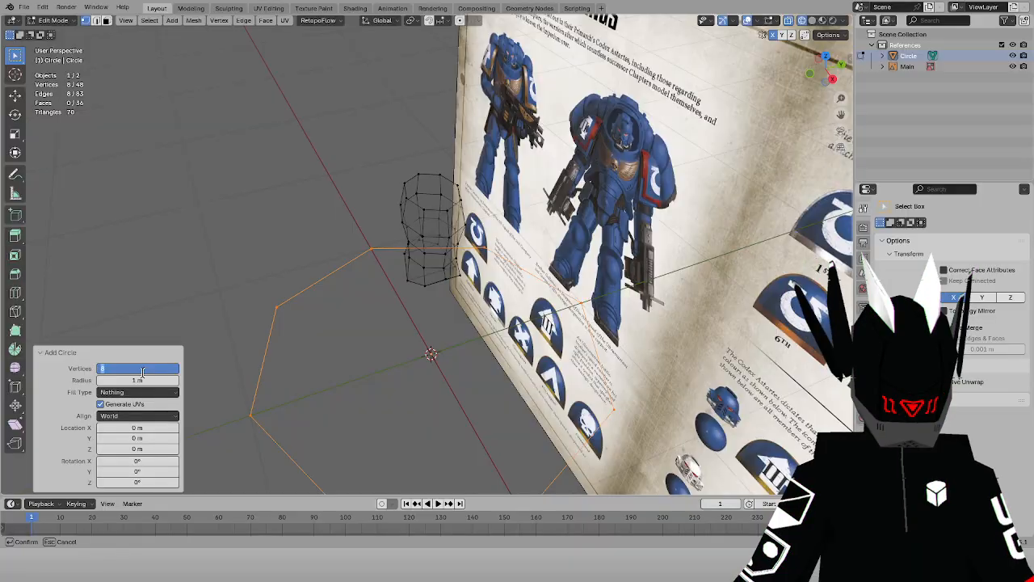
{"action": "key", "text": "Return"}
Separate the selected five-sided circle into its own object and return to Object Mode
{"action": "middle_click_drag", "start_coordinate": [195, 192], "coordinate": [367, 206]}
{"action": "key", "text": "p"}
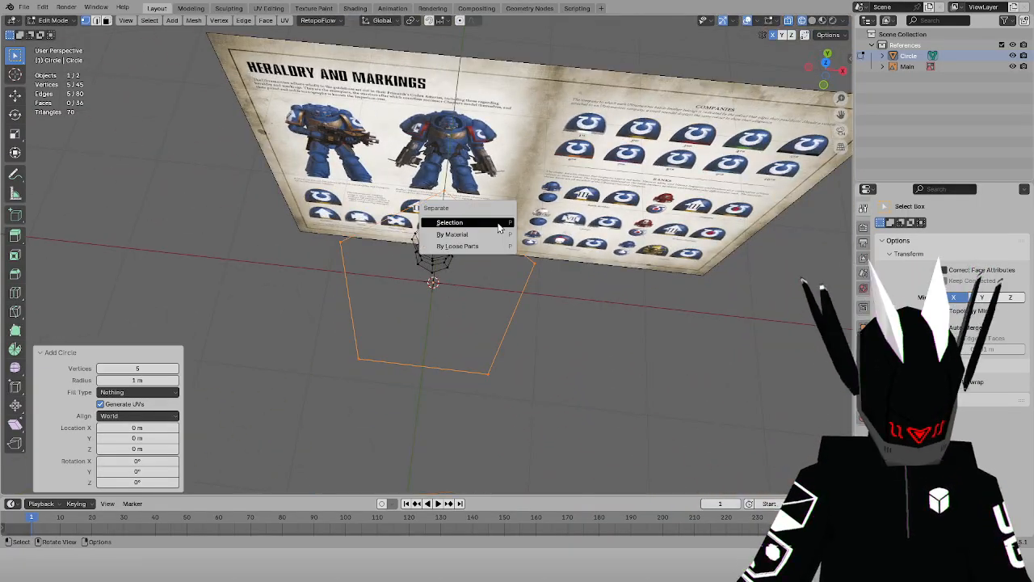
{"action": "left_click", "coordinate": [500, 225]}
{"action": "left_click", "coordinate": [50, 21]}
{"action": "left_click", "coordinate": [58, 33]}
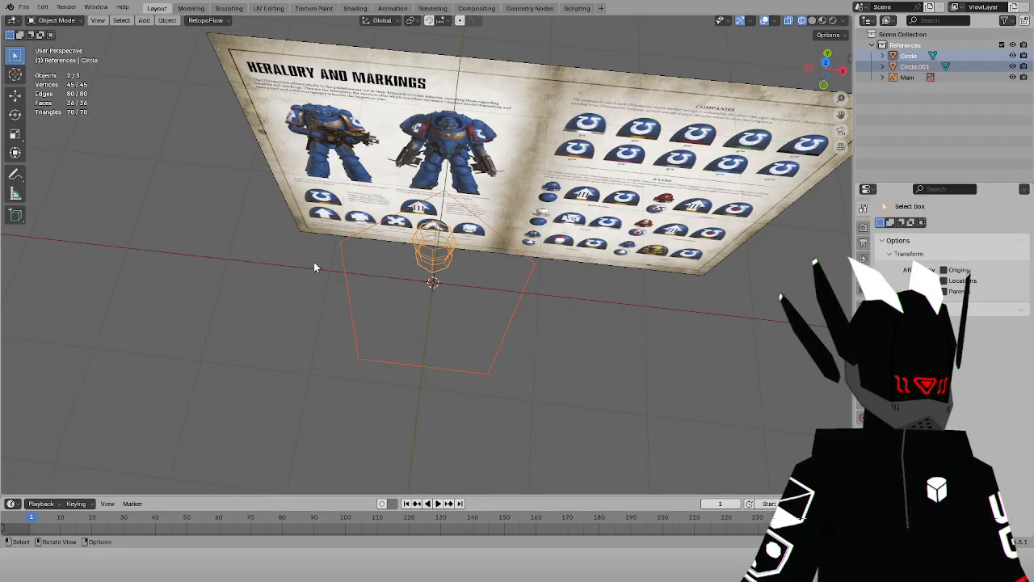
Open only the separated pentagon in Edit Mode, select all of it and rotate it 180° in the top view
{"action": "left_click", "coordinate": [344, 268]}
{"action": "left_click", "coordinate": [71, 22]}
{"action": "left_click", "coordinate": [68, 45]}
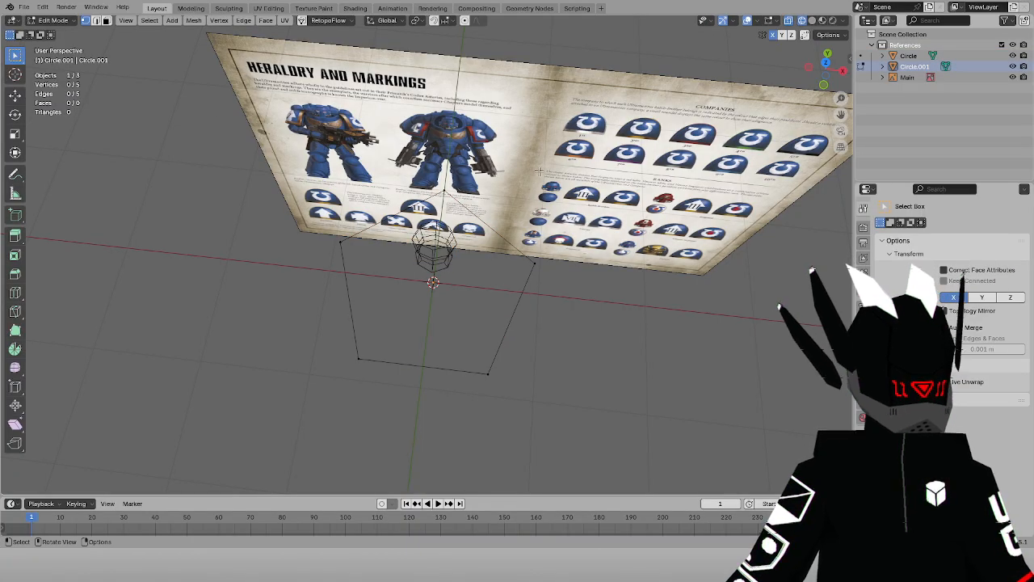
{"action": "key", "text": "a"}
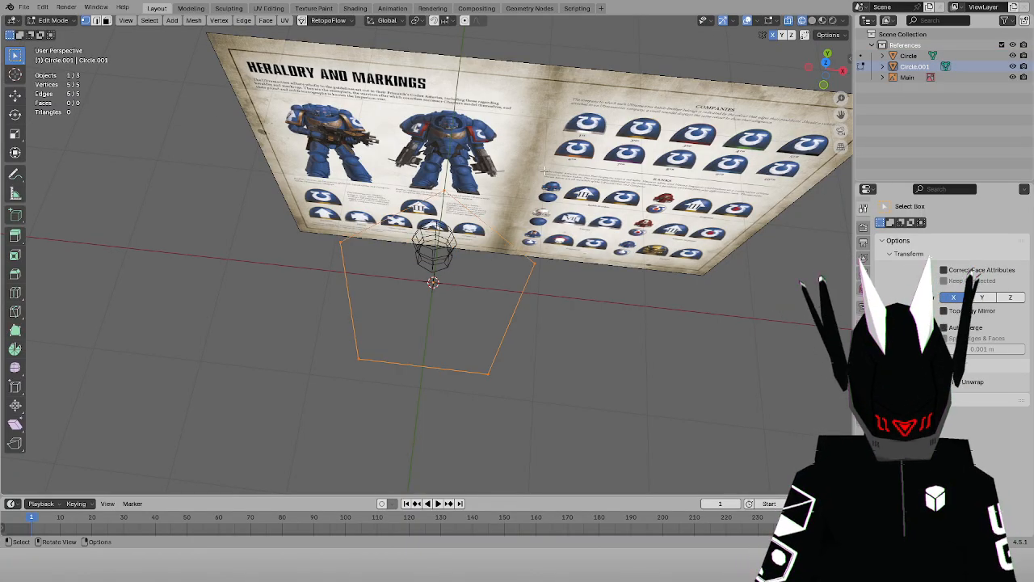
{"action": "key", "text": "KP_7"}
{"action": "key", "text": "r"}
{"action": "right_click", "coordinate": [529, 288]}
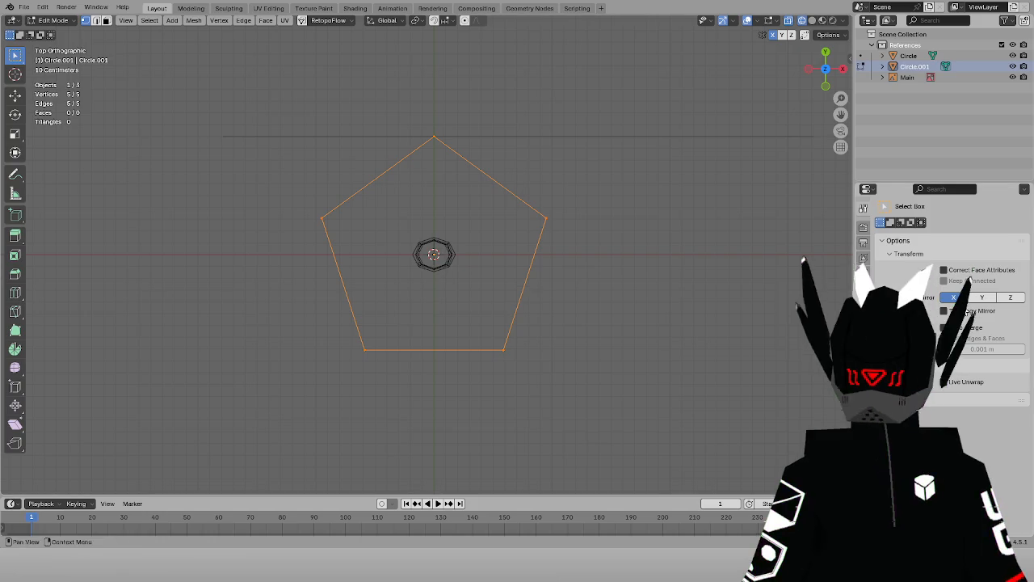
{"action": "key", "text": "r"}
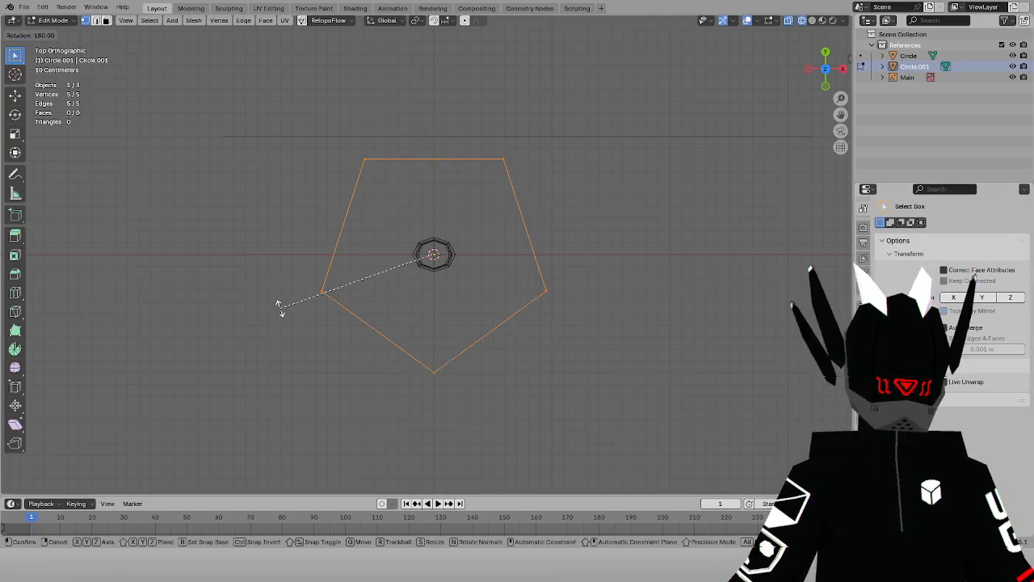
{"action": "left_click", "coordinate": [282, 309]}
From the front view, scale the pentagon to 0.1 and move it 0.1 m along X and 0.6 m along Z to the thigh
{"action": "key", "text": "KP_1"}
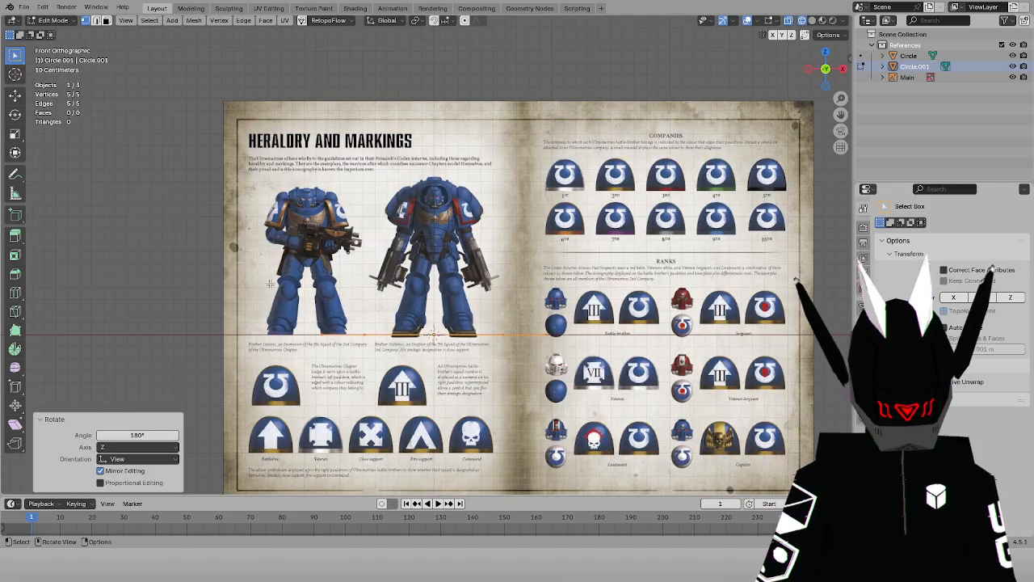
{"action": "key", "text": "s"}
{"action": "left_click", "coordinate": [462, 324]}
{"action": "scroll", "coordinate": [462, 325], "scroll_direction": "up", "scroll_amount": 5}
{"action": "key", "text": "g"}
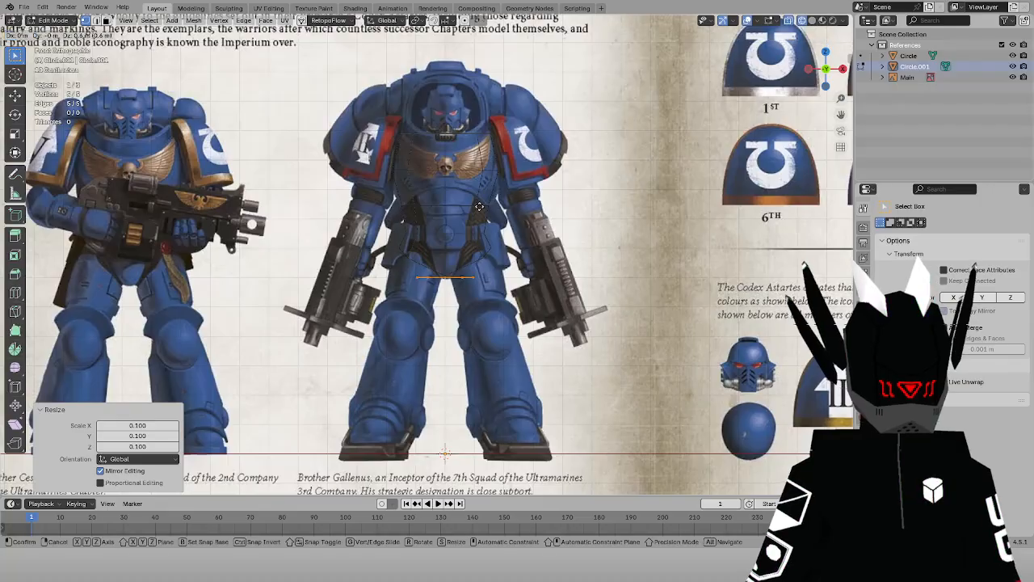
{"action": "left_click", "coordinate": [488, 195], "text": "ctrl"}
{"action": "scroll", "coordinate": [578, 239], "scroll_direction": "up", "scroll_amount": 4}
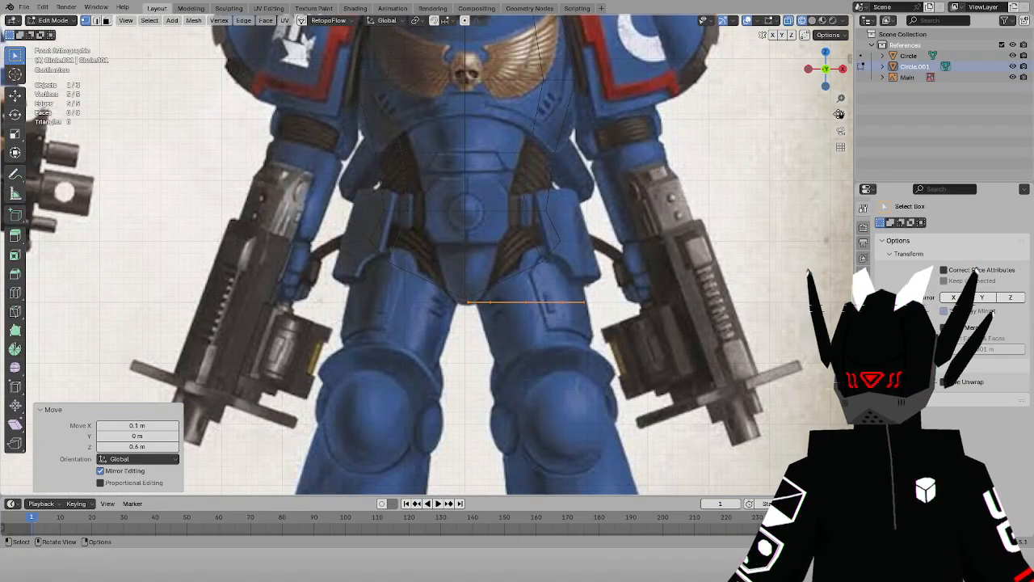
{"action": "left_click_drag", "start_coordinate": [839, 113], "coordinate": [810, 66]}
{"action": "scroll", "coordinate": [610, 199], "scroll_direction": "up", "scroll_amount": 3}
{"action": "scroll", "coordinate": [610, 199], "scroll_direction": "down", "scroll_amount": 2}
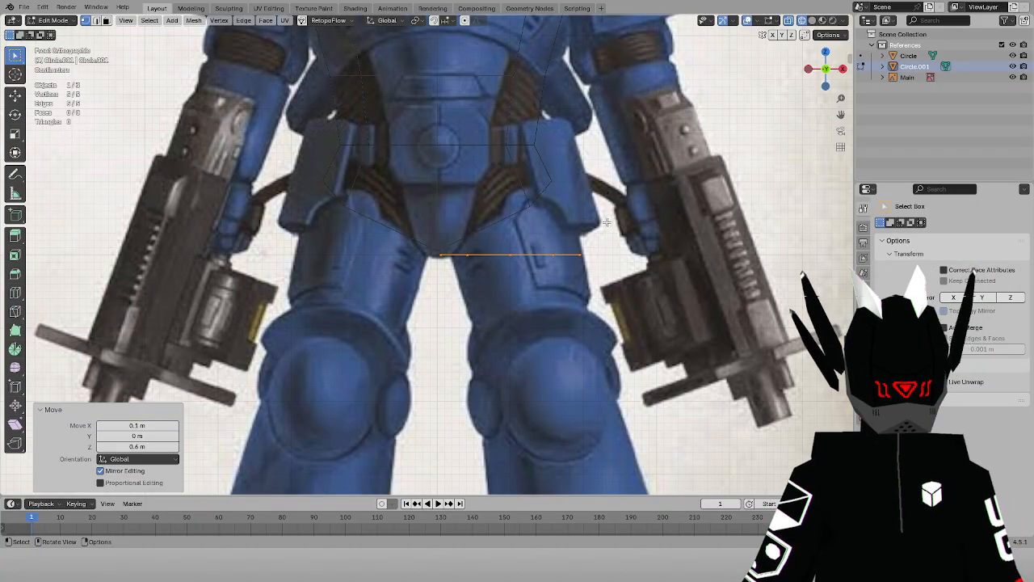
{"action": "scroll", "coordinate": [629, 207], "scroll_direction": "up", "scroll_amount": 1}
In solid shading and Object Mode, apply Shade Smooth to the pentagon and to the torso
{"action": "middle_click_drag", "start_coordinate": [514, 154], "coordinate": [440, 141]}
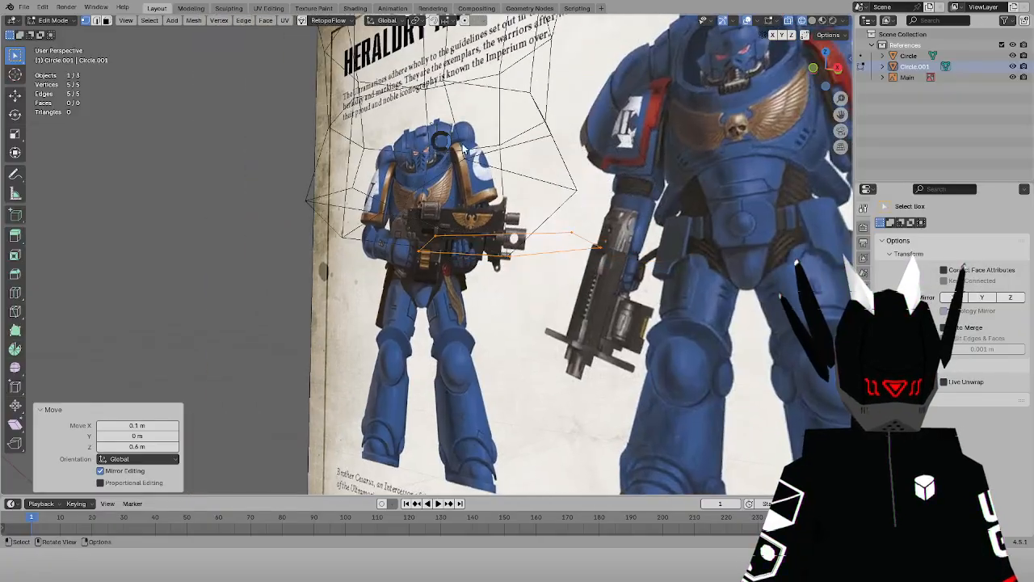
{"action": "key", "text": "shift+z"}
{"action": "left_click", "coordinate": [55, 21]}
{"action": "left_click", "coordinate": [57, 31]}
{"action": "right_click", "coordinate": [374, 100]}
{"action": "left_click", "coordinate": [374, 100]}
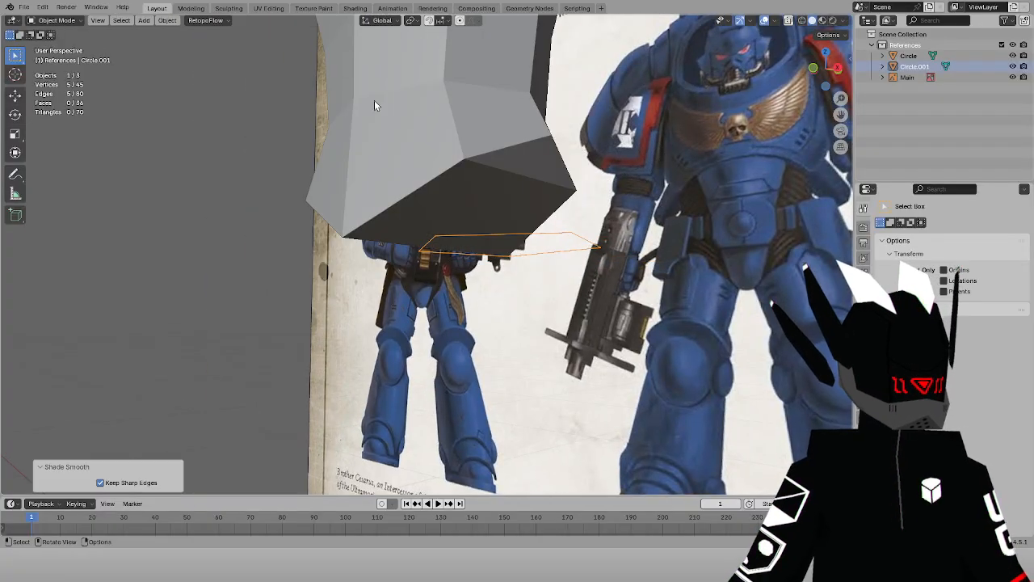
{"action": "left_click", "coordinate": [409, 110]}
{"action": "right_click", "coordinate": [408, 110]}
{"action": "left_click", "coordinate": [409, 110]}
{"action": "middle_click_drag", "start_coordinate": [409, 113], "coordinate": [470, 127]}
{"action": "left_click", "coordinate": [55, 20]}
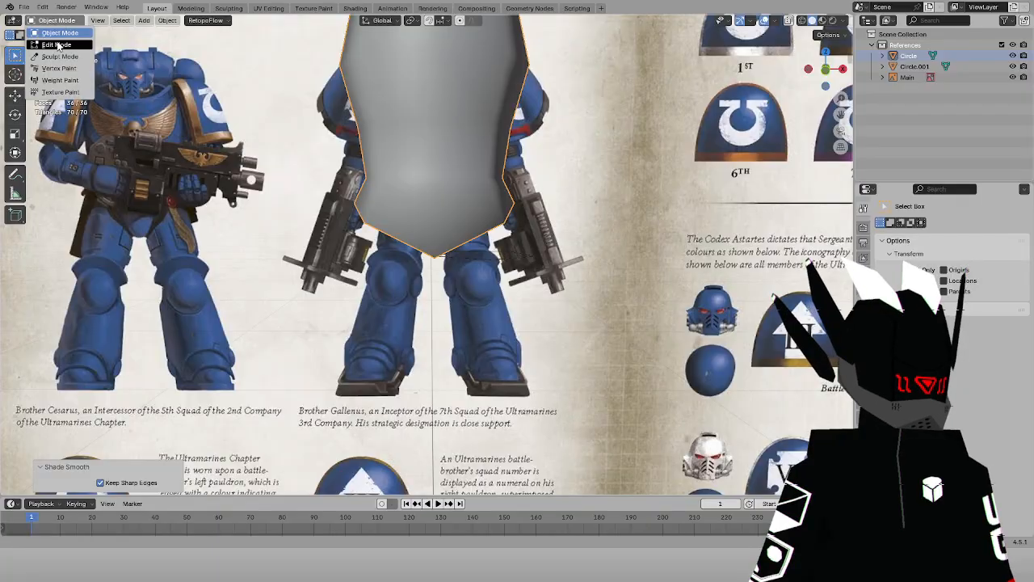
{"action": "left_click", "coordinate": [57, 46]}
{"action": "left_click", "coordinate": [52, 20]}
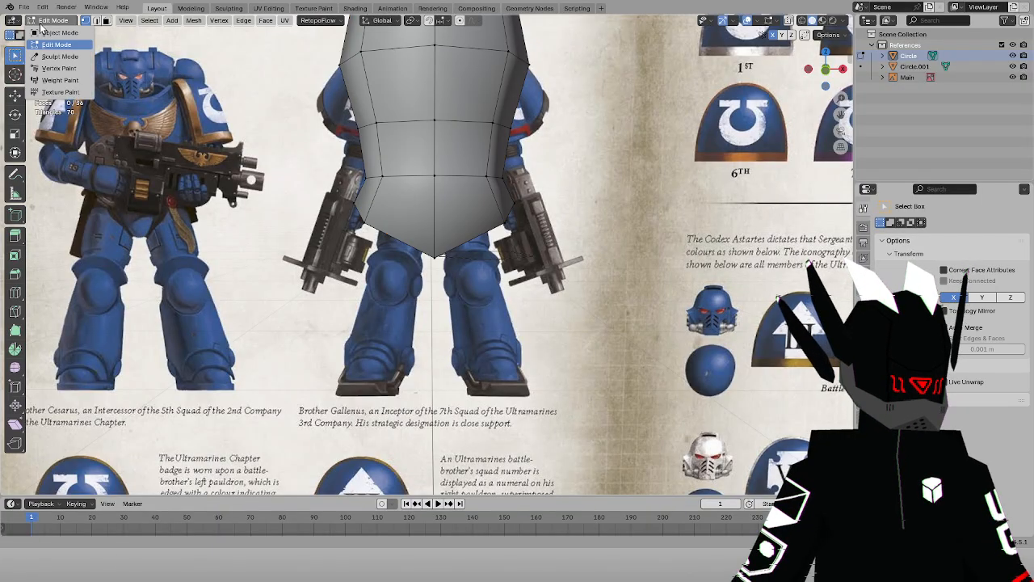
{"action": "left_click", "coordinate": [58, 32]}
Select the thigh pentagon and open it in Edit Mode in the front wireframe view
{"action": "left_click", "coordinate": [485, 270]}
{"action": "left_click", "coordinate": [487, 261]}
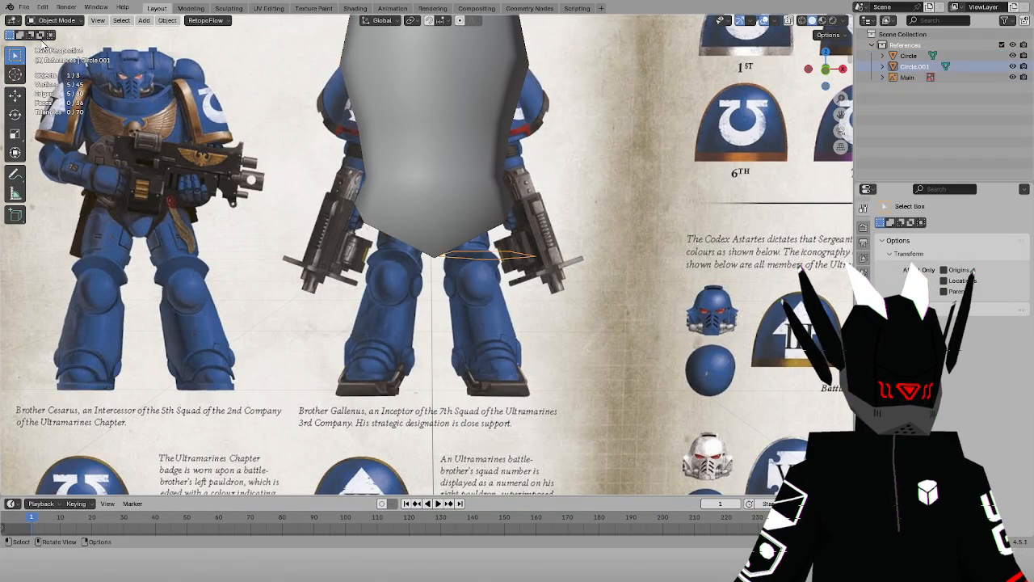
{"action": "left_click", "coordinate": [53, 20]}
{"action": "left_click", "coordinate": [58, 46]}
{"action": "key", "text": "KP_1"}
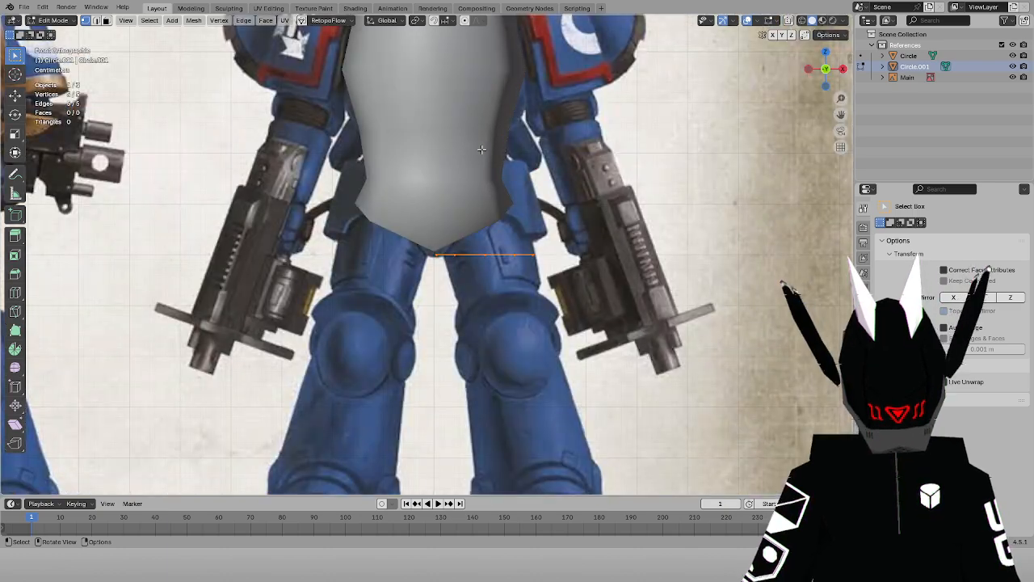
{"action": "scroll", "coordinate": [535, 164], "scroll_direction": "up", "scroll_amount": 4}
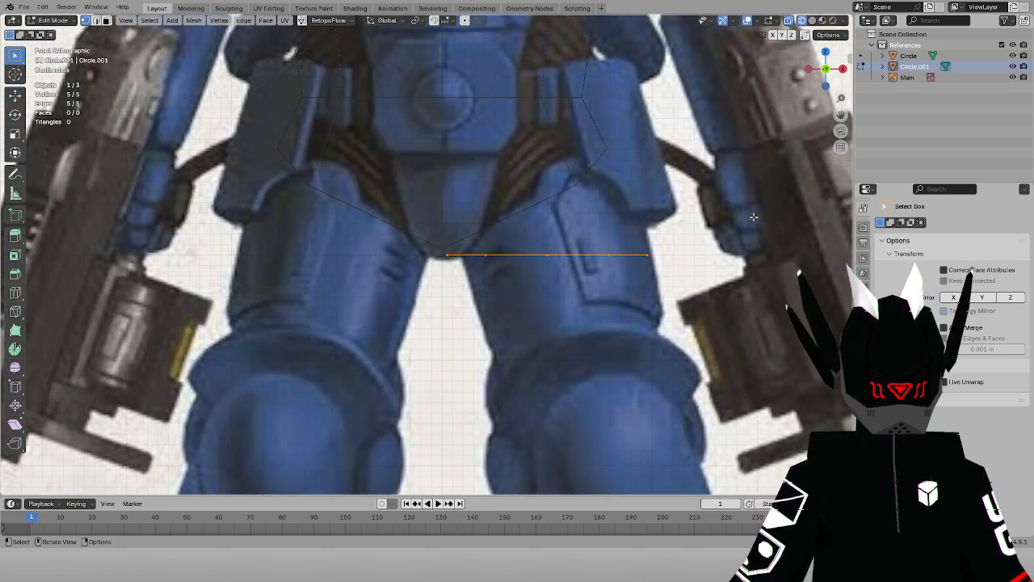
Try tilting the thigh pentagon by 15° in the front view, and undo the rotation
{"action": "key", "text": "g"}
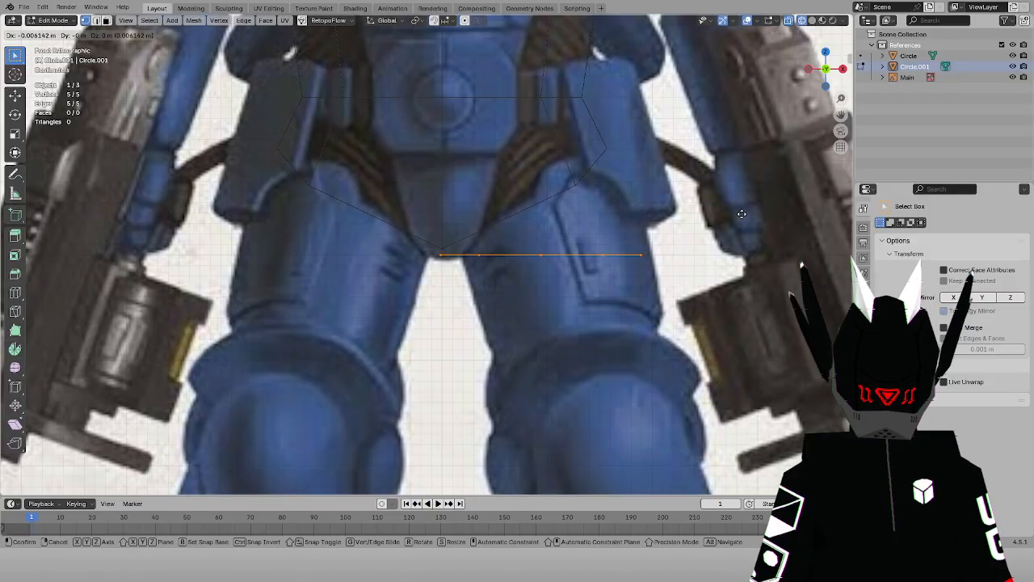
{"action": "left_click", "coordinate": [715, 196]}
{"action": "key", "text": "r"}
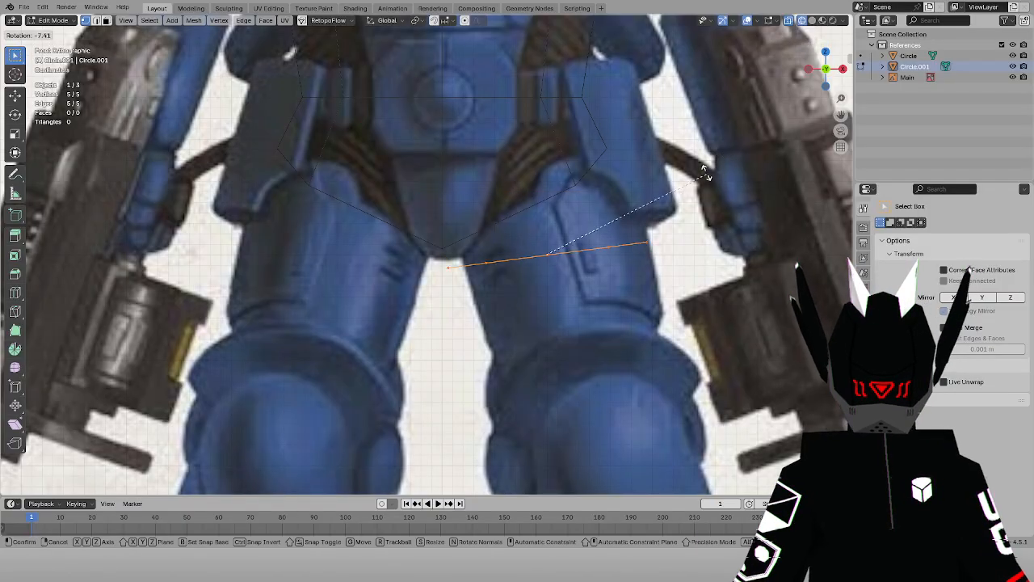
{"action": "left_click", "coordinate": [691, 158]}
{"action": "key", "text": "s"}
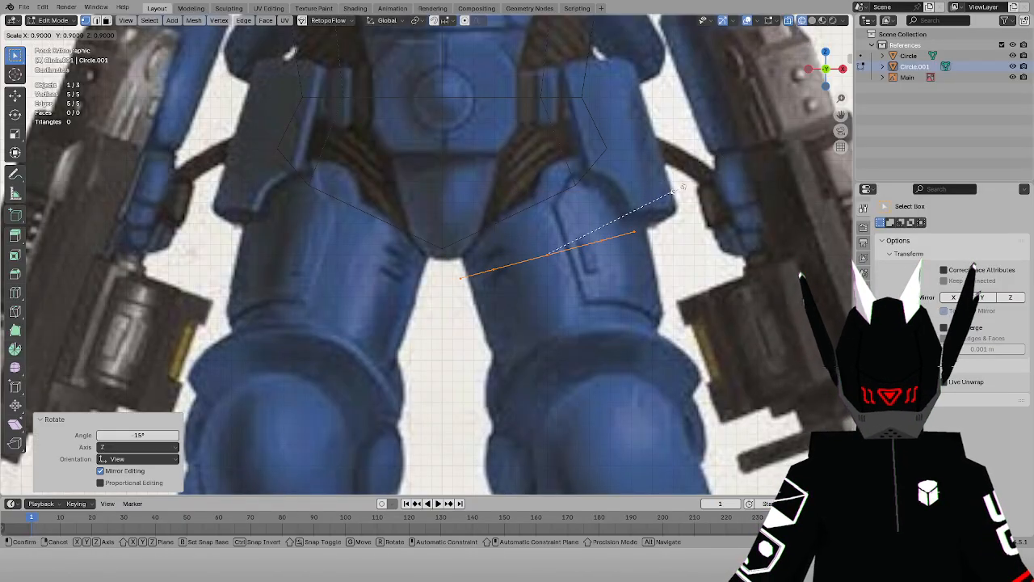
{"action": "right_click", "coordinate": [689, 191]}
{"action": "key", "text": "ctrl+z"}
Try raising the thigh pentagon 0.06 m along Z, and undo the move
{"action": "scroll", "coordinate": [690, 191], "scroll_direction": "up", "scroll_amount": 1}
{"action": "key", "text": "g"}
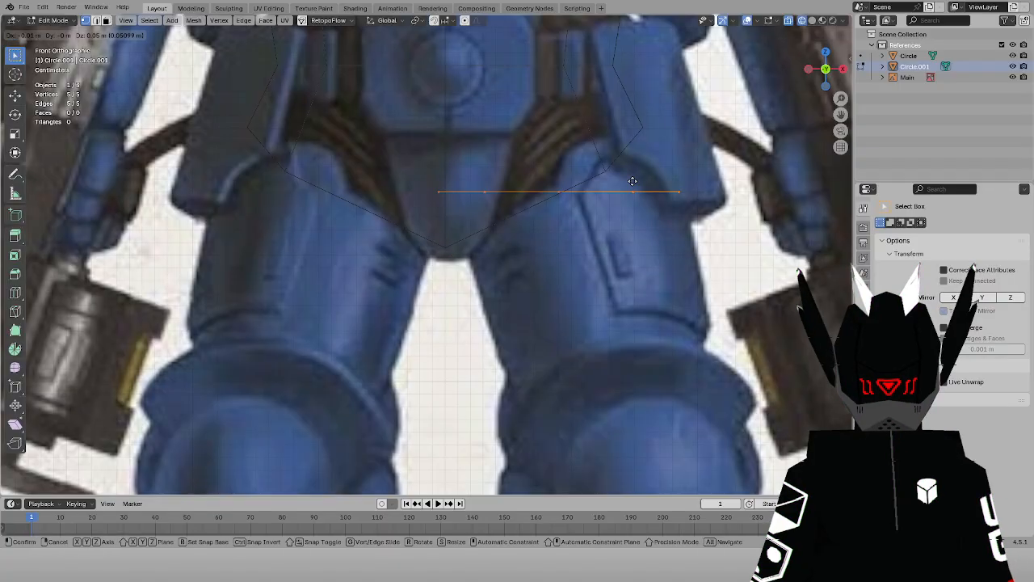
{"action": "left_click", "coordinate": [646, 175]}
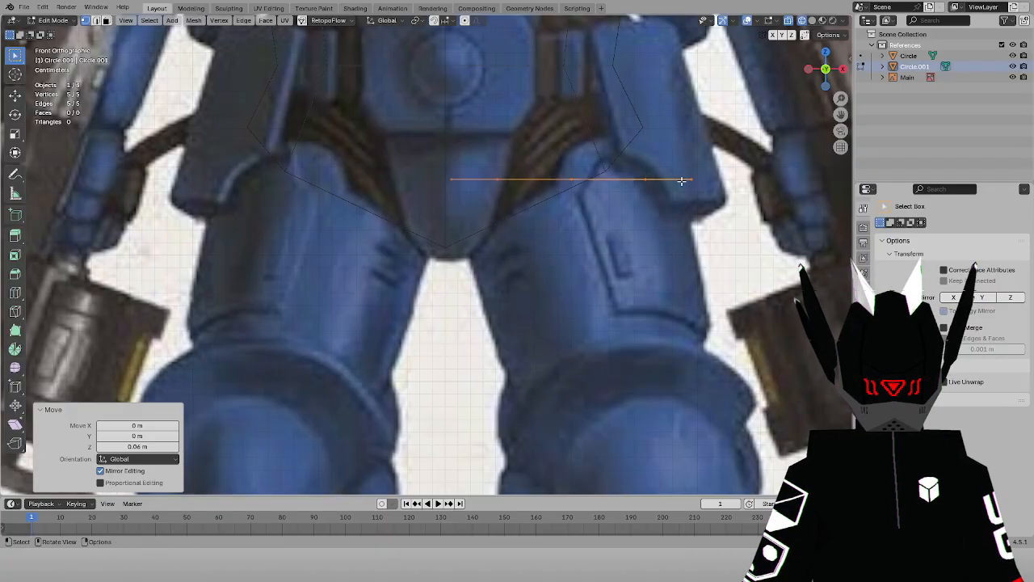
{"action": "key", "text": "ctrl+z"}
Try scaling the thigh pentagon uniformly to 0.8, and undo the resize
{"action": "key", "text": "s"}
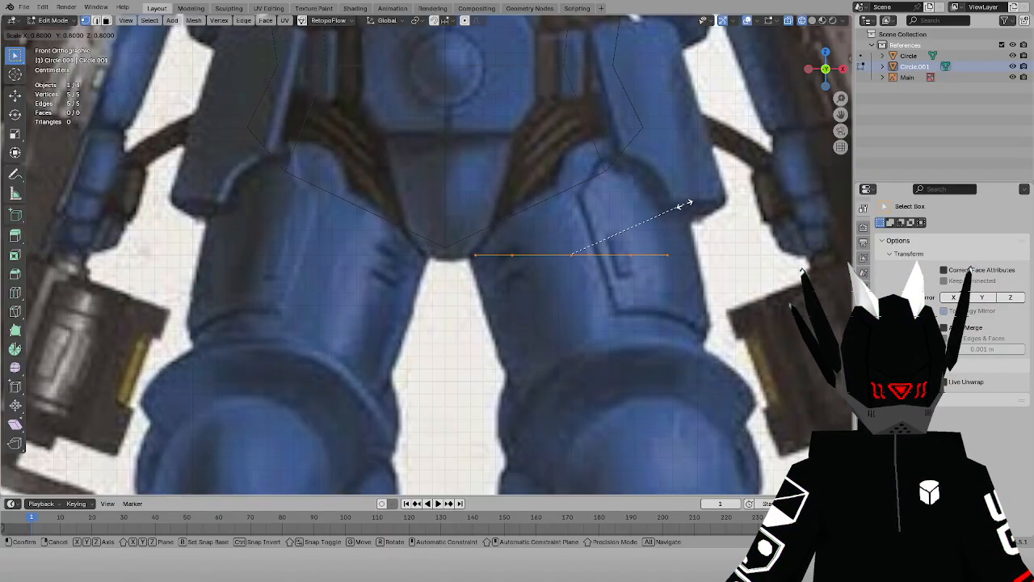
{"action": "left_click", "coordinate": [682, 205]}
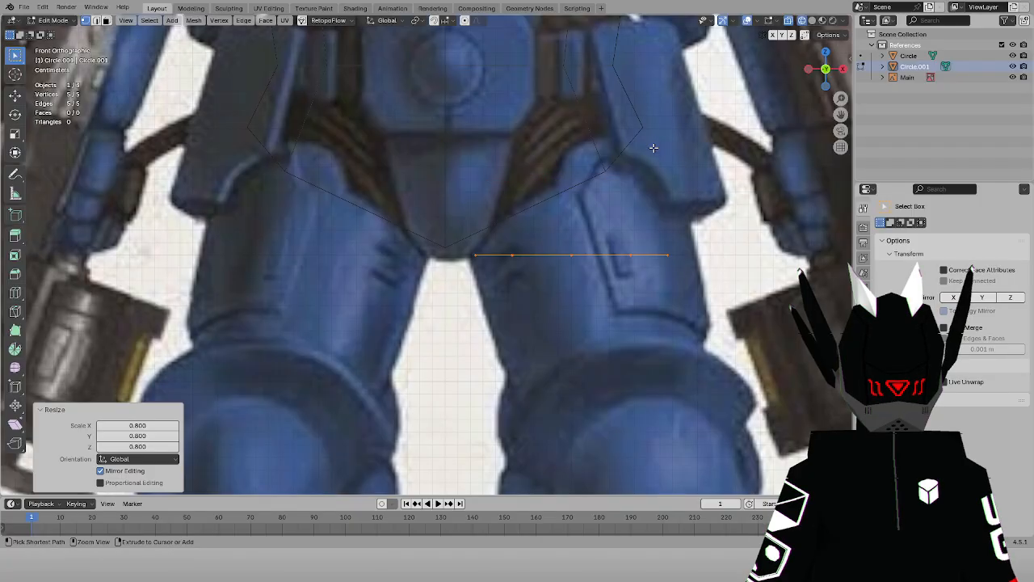
{"action": "key", "text": "Tab"}
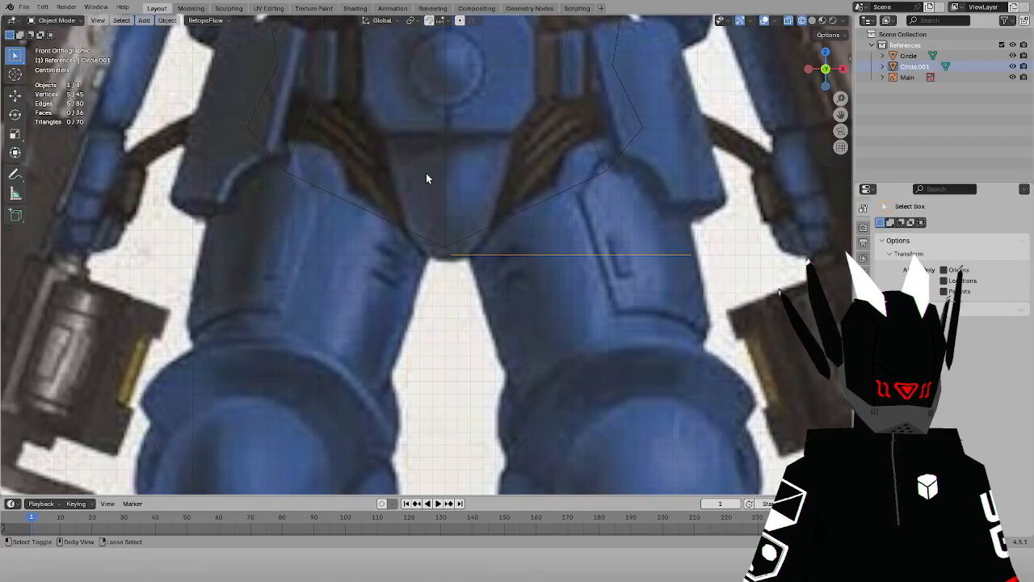
{"action": "key", "text": "Tab"}
From the front view, scale the thigh pentagon uniformly to 0.9 against the reference leg
{"action": "scroll", "coordinate": [434, 156], "scroll_direction": "down", "scroll_amount": 3}
{"action": "middle_click_drag", "start_coordinate": [434, 157], "coordinate": [533, 255]}
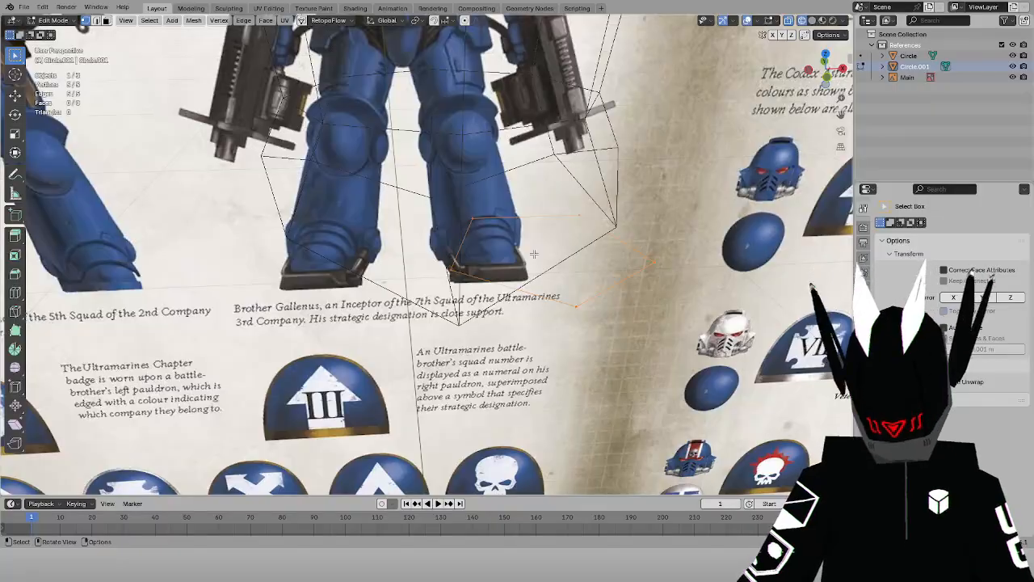
{"action": "key", "text": "KP_1"}
{"action": "scroll", "coordinate": [535, 254], "scroll_direction": "down", "scroll_amount": 4}
{"action": "scroll", "coordinate": [577, 244], "scroll_direction": "up", "scroll_amount": 3}
{"action": "key", "text": "s"}
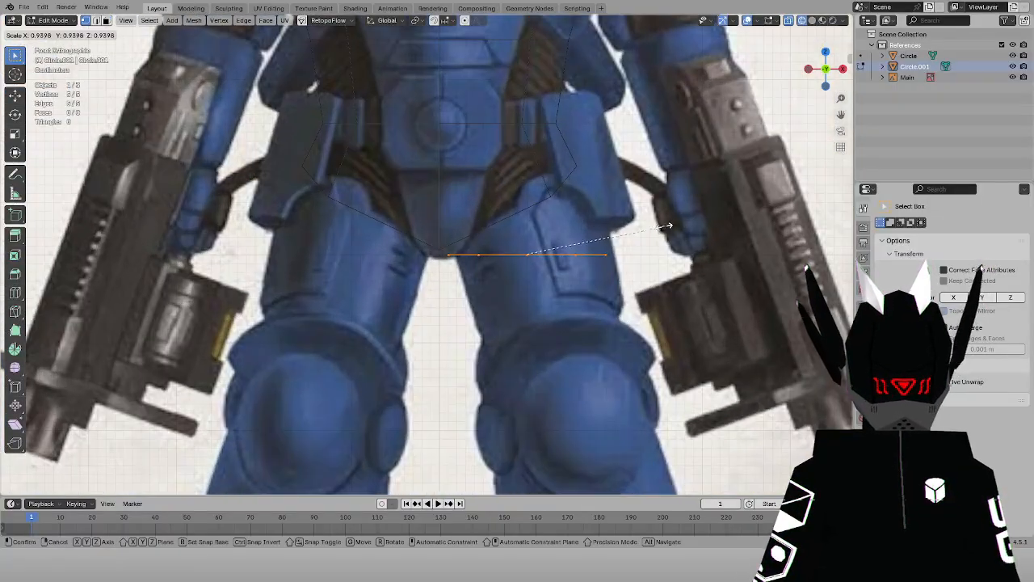
{"action": "left_click", "coordinate": [659, 227]}
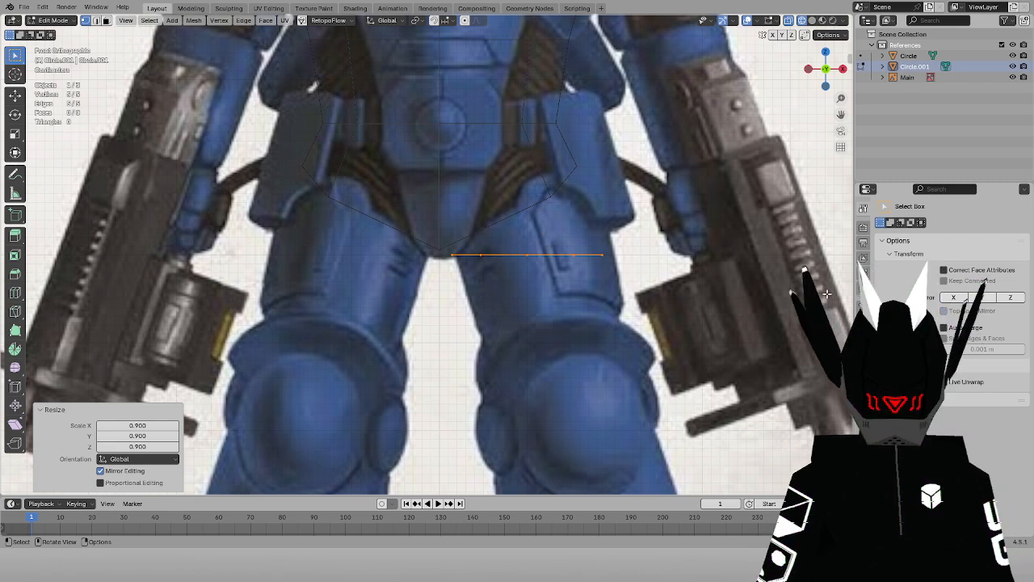
Add a Mirror modifier on the X axis to the thigh pentagon
{"action": "left_click", "coordinate": [863, 341]}
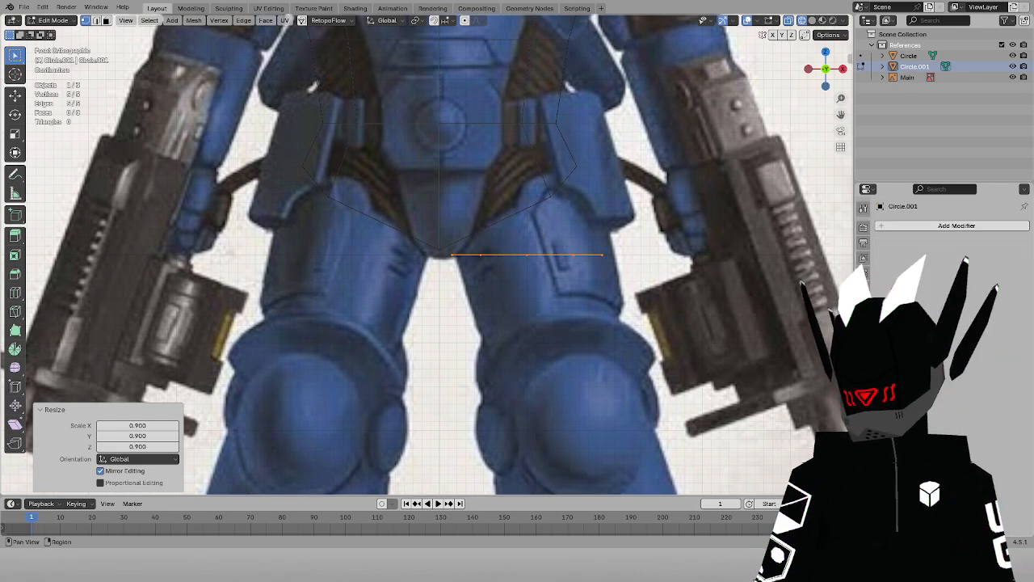
{"action": "left_click", "coordinate": [925, 226]}
{"action": "mouse_move", "coordinate": [898, 277]}
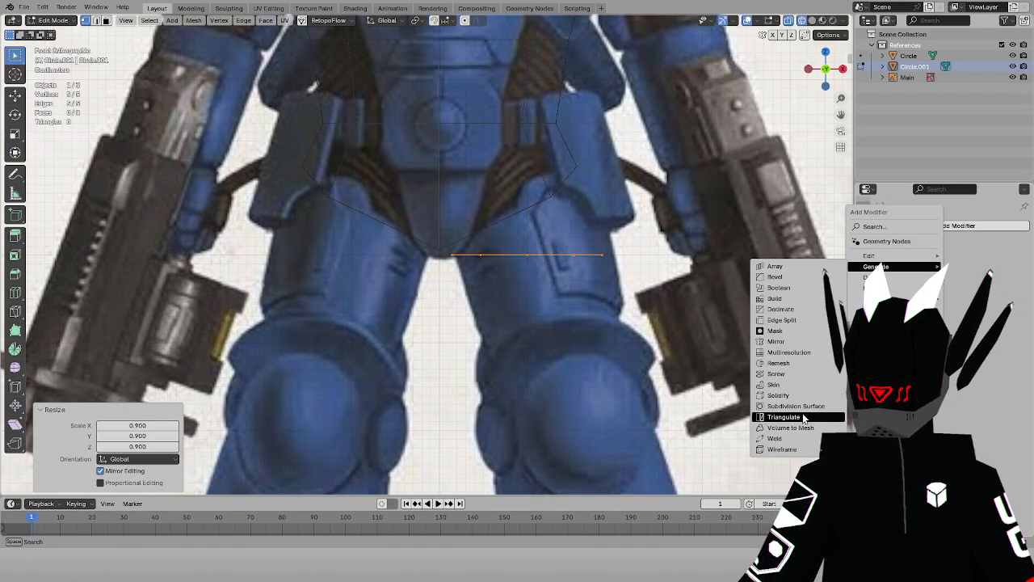
{"action": "left_click", "coordinate": [772, 343]}
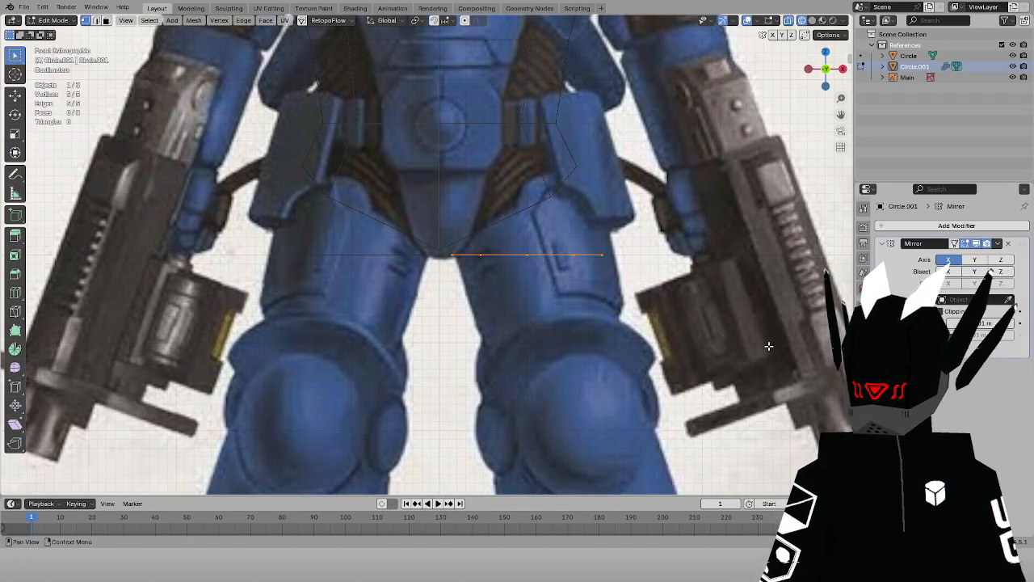
Tilt the thigh pentagon by -20° in the front view and raise it about 0.045 m along Z to the hip
{"action": "scroll", "coordinate": [466, 157], "scroll_direction": "up", "scroll_amount": 2}
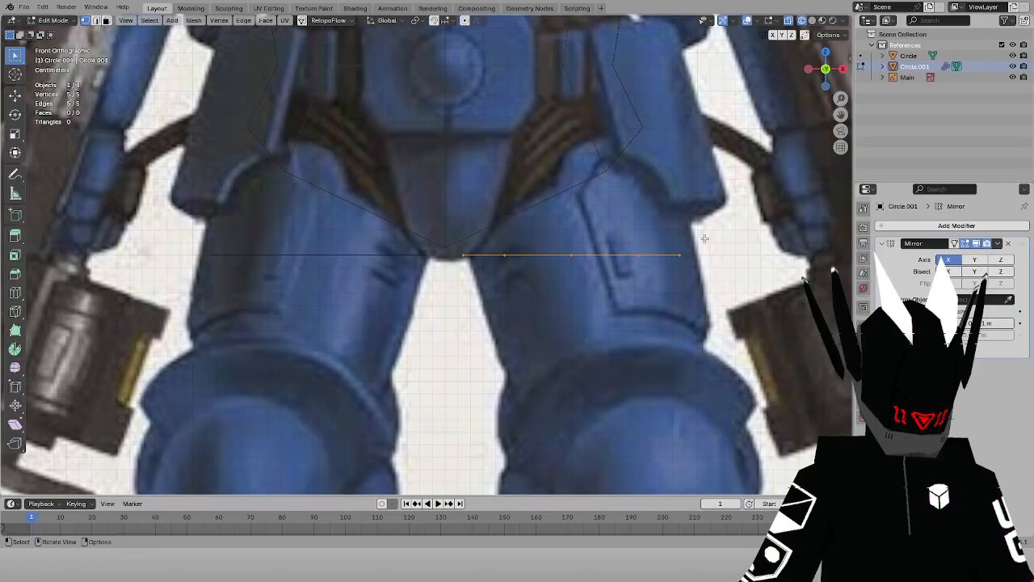
{"action": "scroll", "coordinate": [720, 239], "scroll_direction": "up", "scroll_amount": 1}
{"action": "key", "text": "r"}
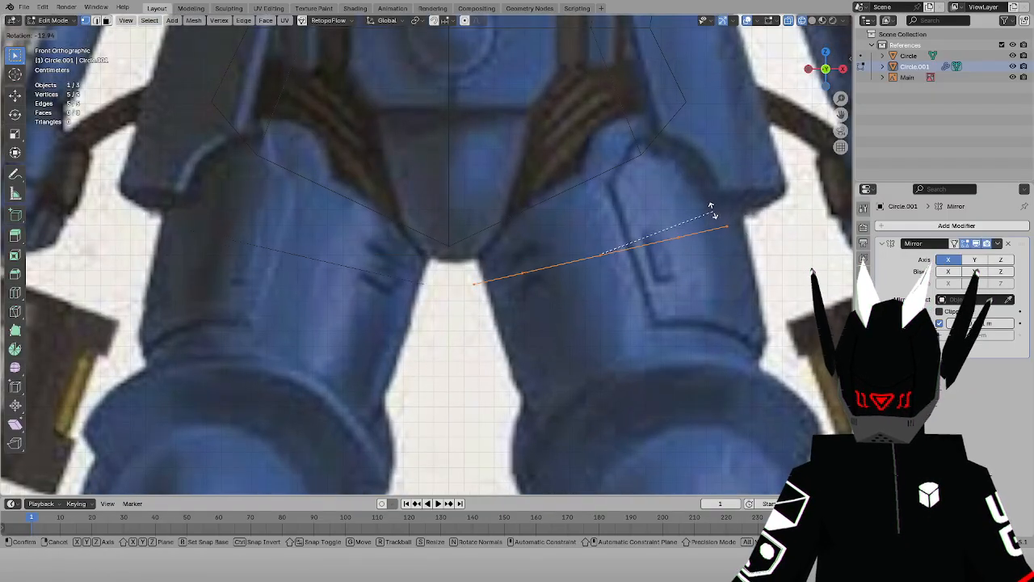
{"action": "left_click", "coordinate": [704, 200]}
{"action": "key", "text": "g"}
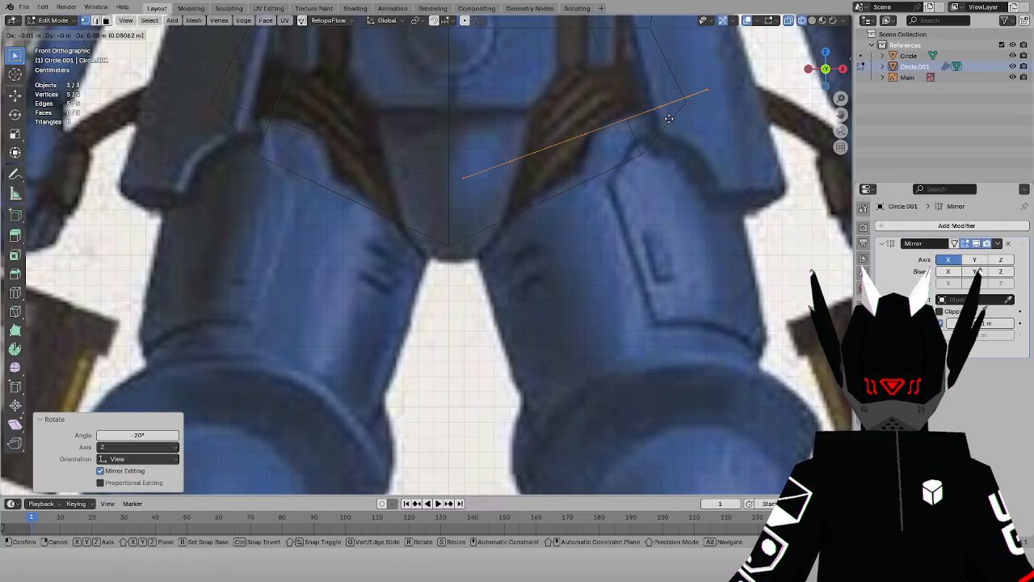
{"action": "key", "text": "r"}
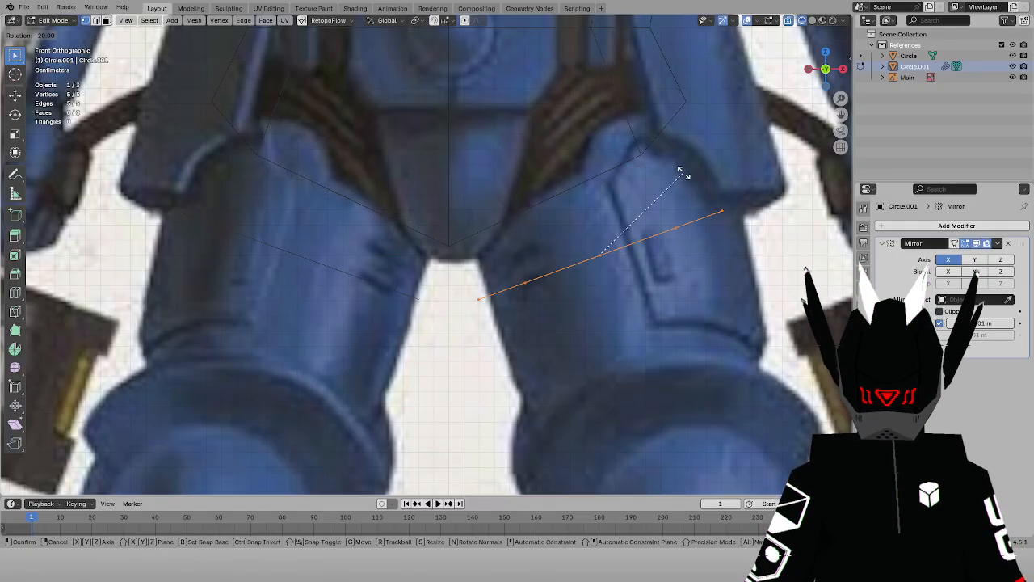
{"action": "left_click", "coordinate": [680, 172]}
{"action": "key", "text": "g"}
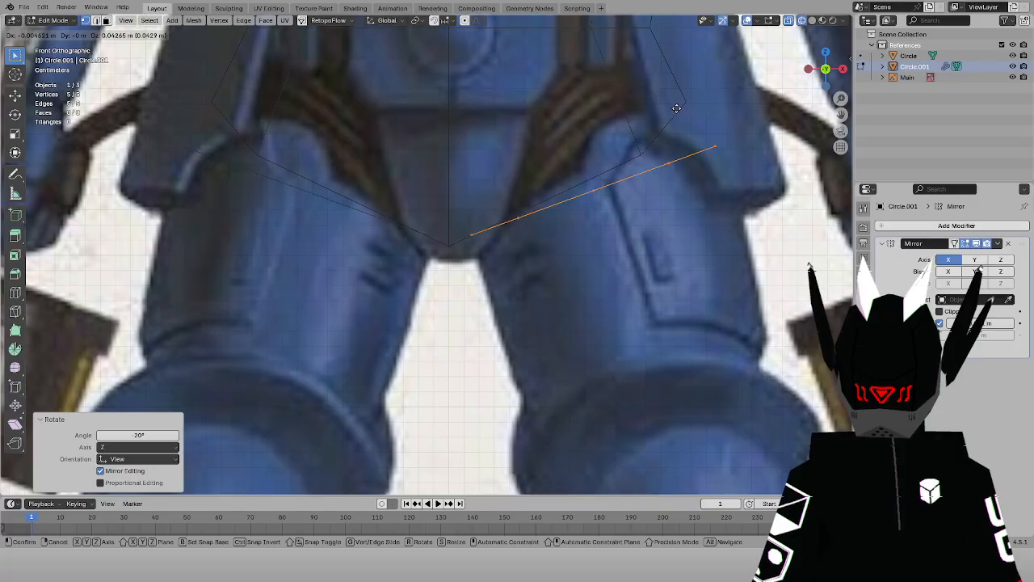
{"action": "left_click", "coordinate": [680, 105]}
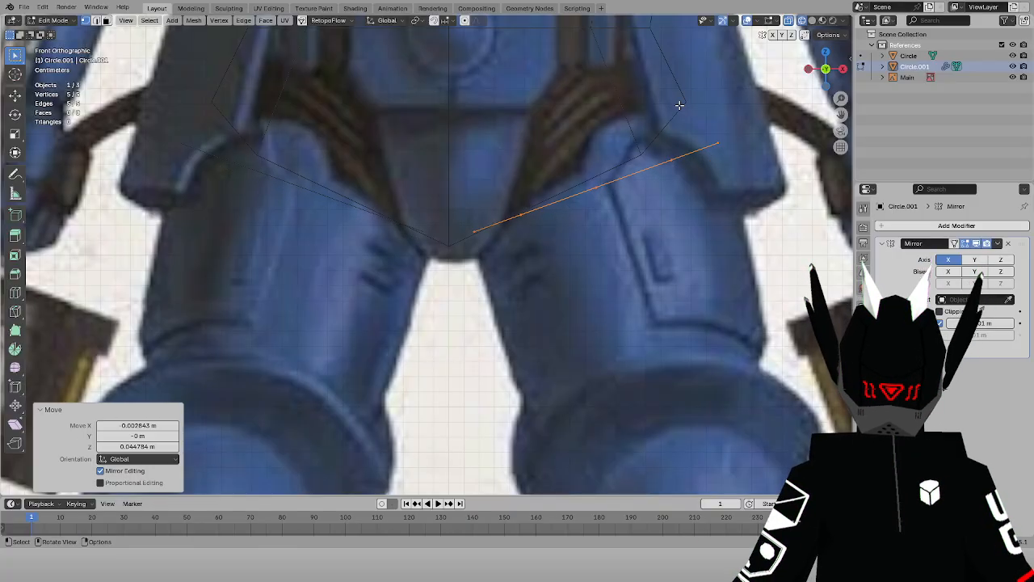
Extrude the tilted pentagon down to the knee, moving it 0.04 m in X and -0.16 m in Z
{"action": "key", "text": "e"}
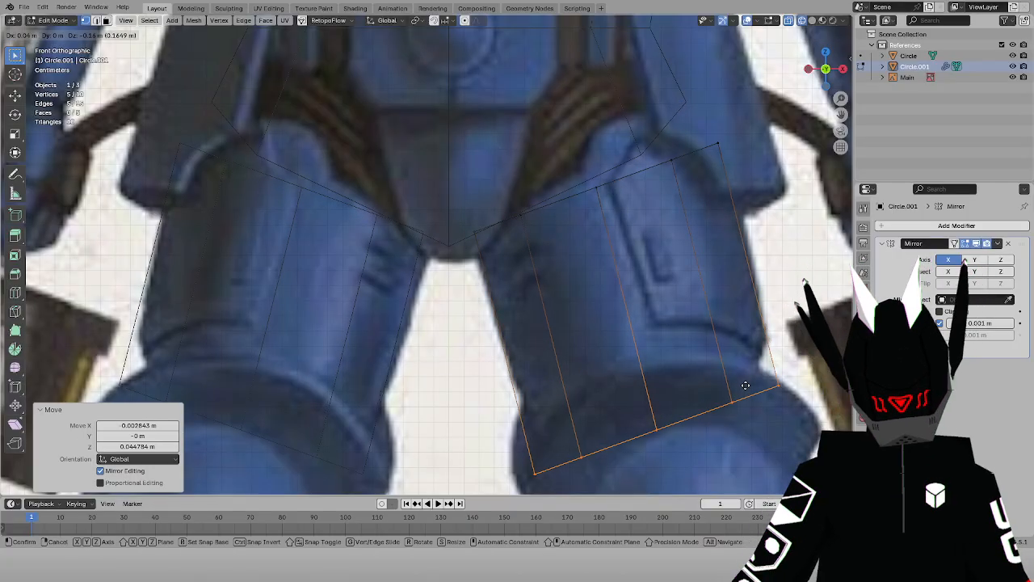
{"action": "left_click", "coordinate": [744, 385]}
{"action": "scroll", "coordinate": [797, 175], "scroll_direction": "down", "scroll_amount": 2}
{"action": "scroll", "coordinate": [839, 116], "scroll_direction": "down", "scroll_amount": 2}
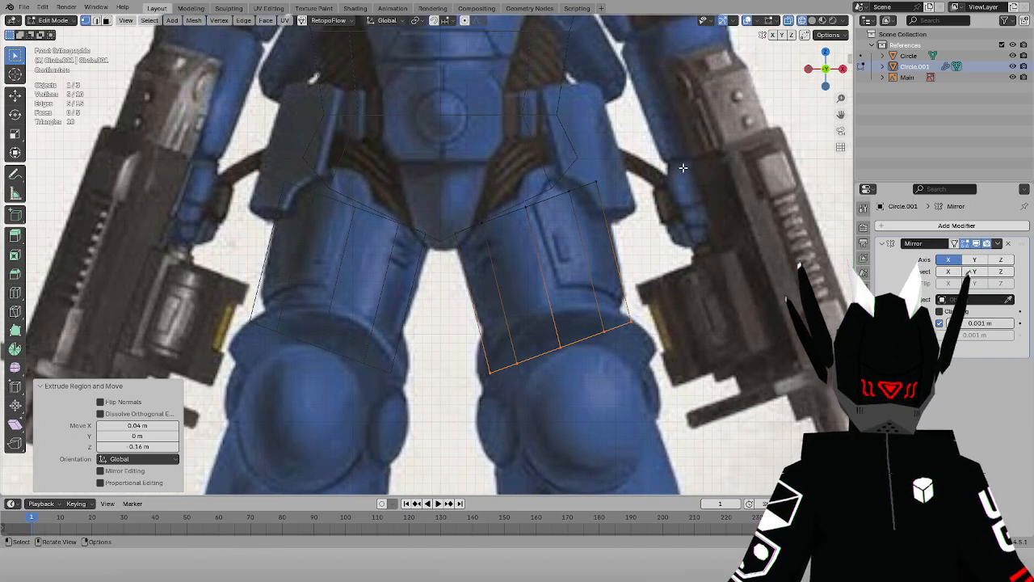
In solid shading, close the thigh's open lower end with a quad and a triangle face
{"action": "middle_click_drag", "start_coordinate": [683, 167], "coordinate": [657, 173]}
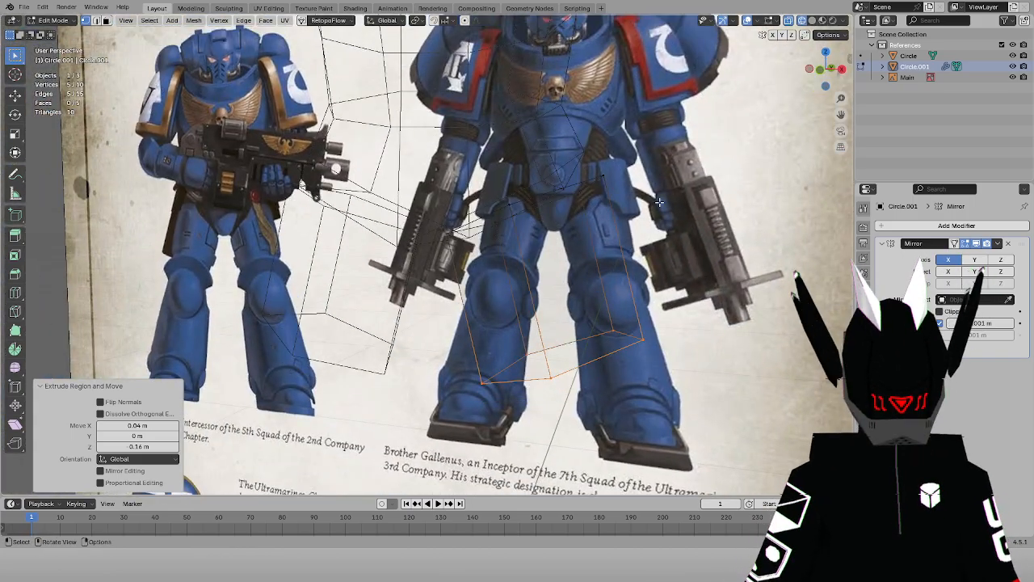
{"action": "key", "text": "z"}
{"action": "left_click", "coordinate": [656, 325]}
{"action": "middle_click_drag", "start_coordinate": [672, 337], "coordinate": [623, 281]}
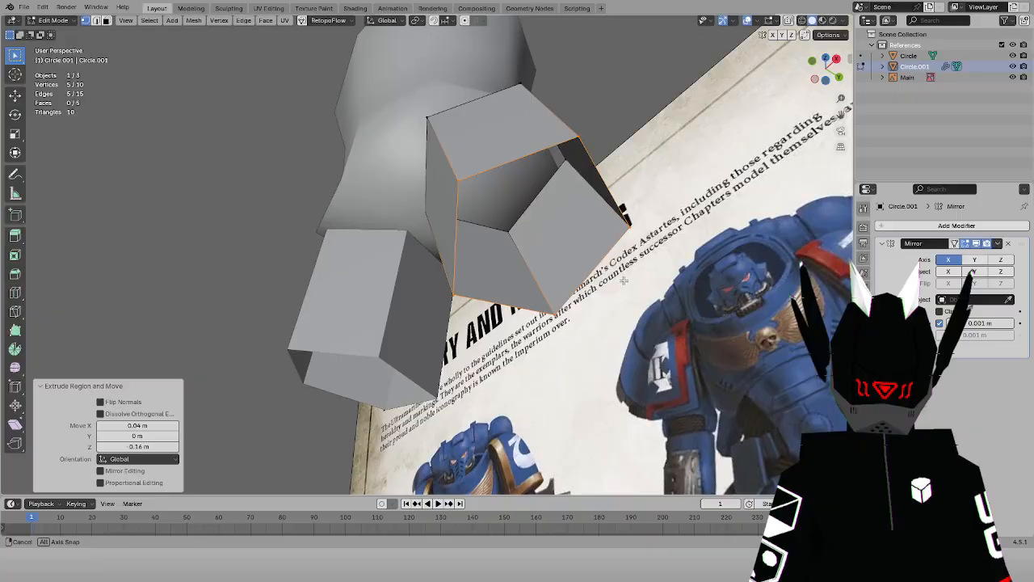
{"action": "left_click", "coordinate": [577, 141]}
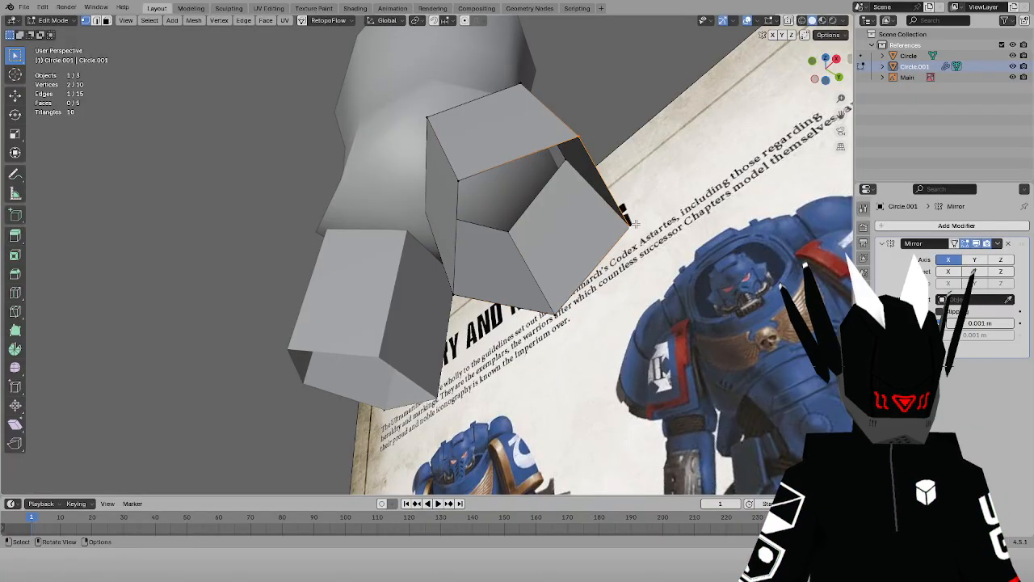
{"action": "key", "text": "f"}
{"action": "key", "text": "f"}
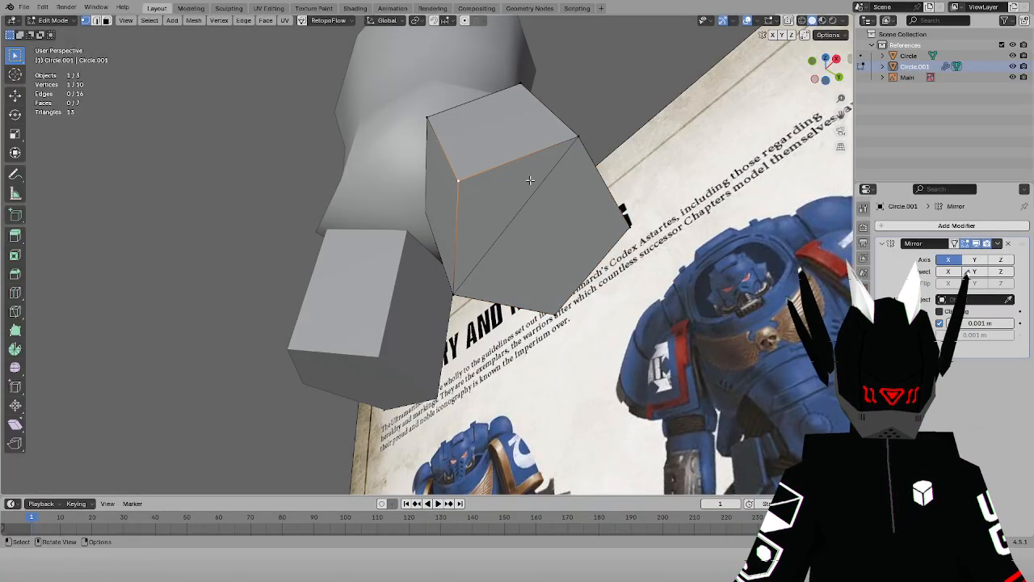
Try to shift the thigh's upper ring along X in the front view
{"action": "key", "text": "KP_1"}
{"action": "scroll", "coordinate": [456, 218], "scroll_direction": "up", "scroll_amount": 4}
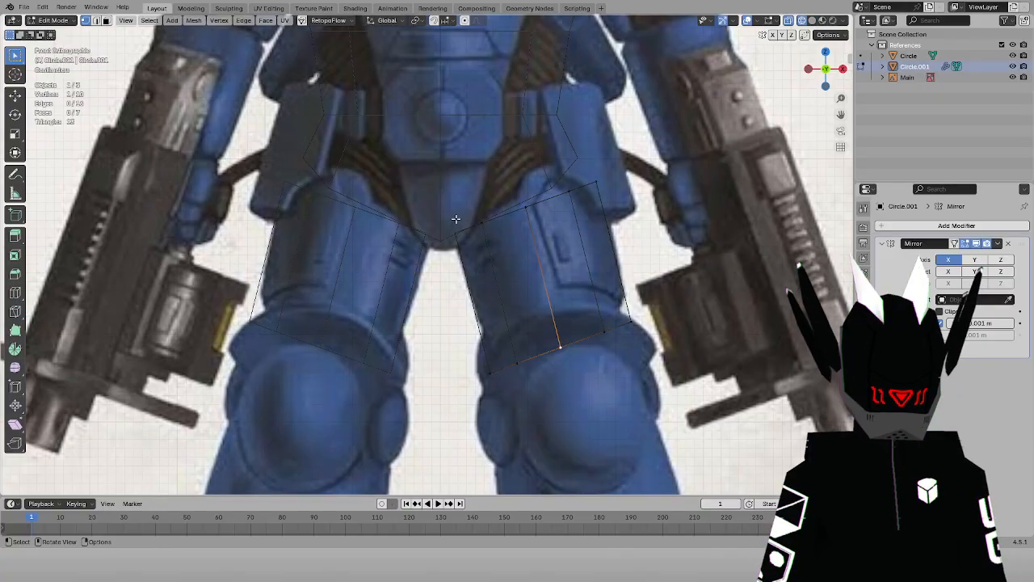
{"action": "left_click_drag", "start_coordinate": [443, 160], "coordinate": [639, 291]}
{"action": "left_click_drag", "start_coordinate": [445, 161], "coordinate": [697, 376]}
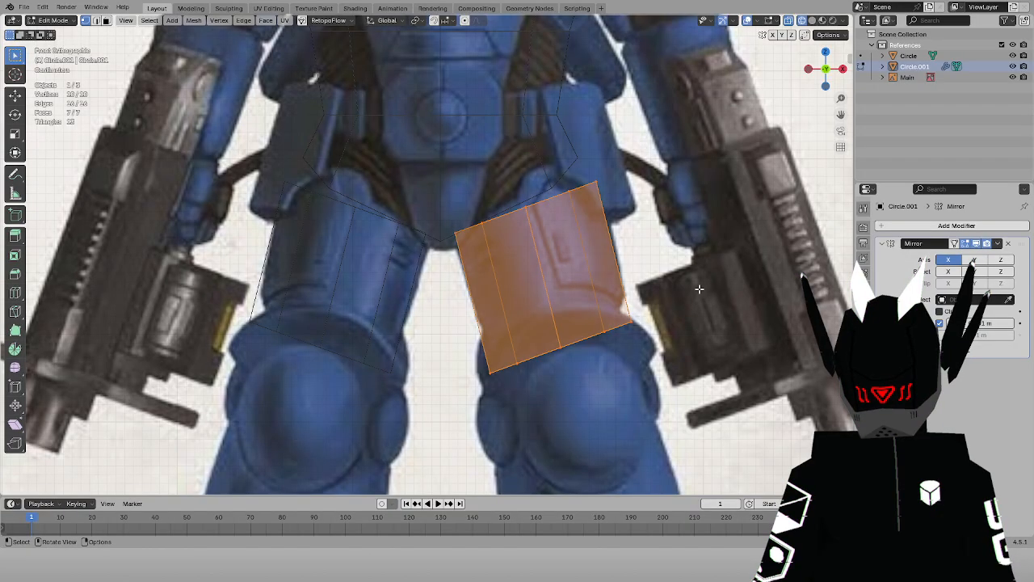
{"action": "scroll", "coordinate": [697, 282], "scroll_direction": "up", "scroll_amount": 2}
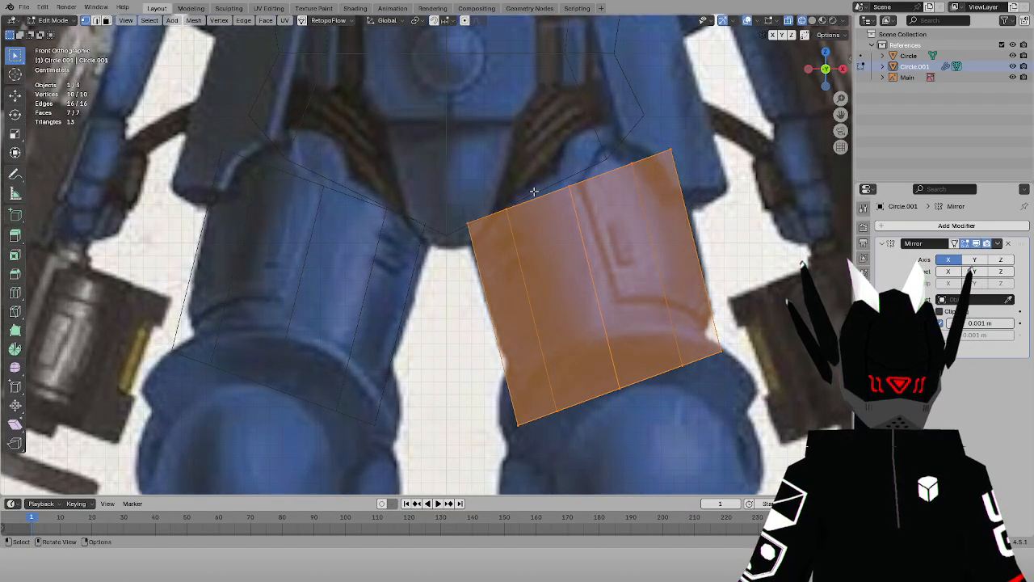
{"action": "left_click_drag", "start_coordinate": [430, 141], "coordinate": [722, 227]}
{"action": "key", "text": "g"}
{"action": "key", "text": "x"}
{"action": "left_click", "coordinate": [671, 247]}
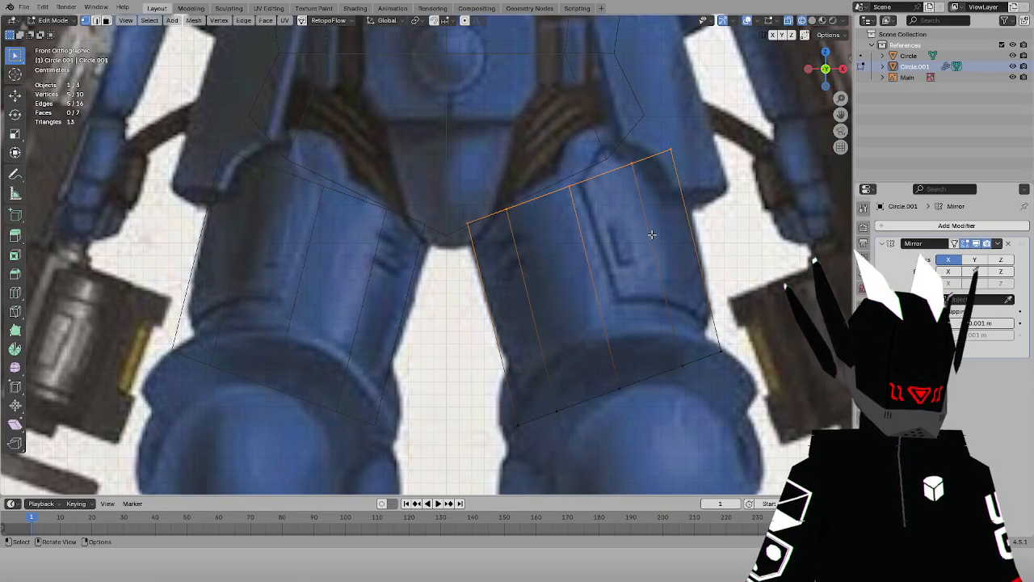
Rotate the thigh's lower ring 5° in the front view to follow the knee line
{"action": "left_click_drag", "start_coordinate": [484, 428], "coordinate": [755, 302]}
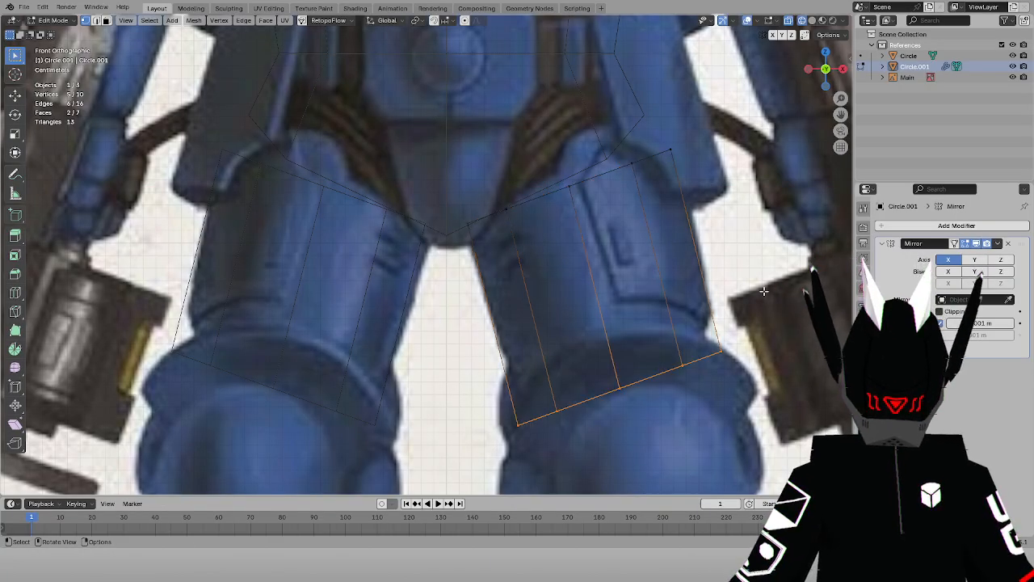
{"action": "key", "text": "r"}
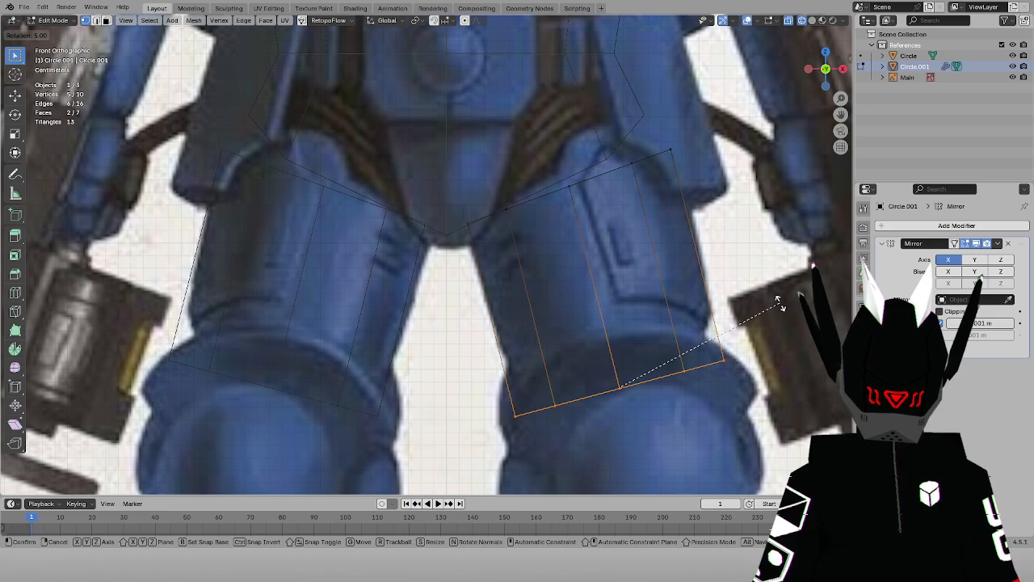
{"action": "left_click", "coordinate": [778, 302]}
Extrude the thigh's upper ring in place and scale the new ring uniformly to 0.3
{"action": "left_click_drag", "start_coordinate": [410, 132], "coordinate": [736, 288]}
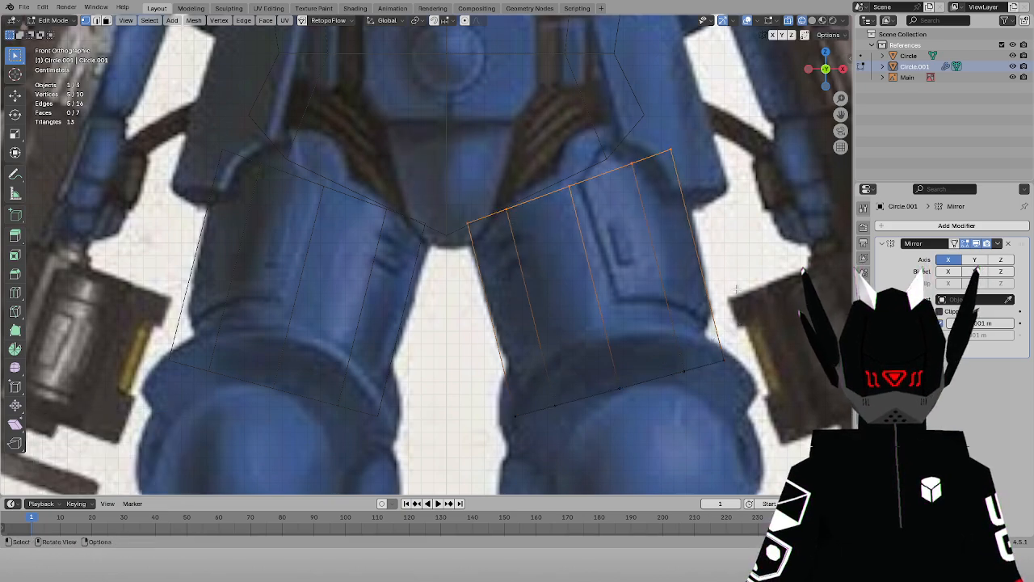
{"action": "key", "text": "e"}
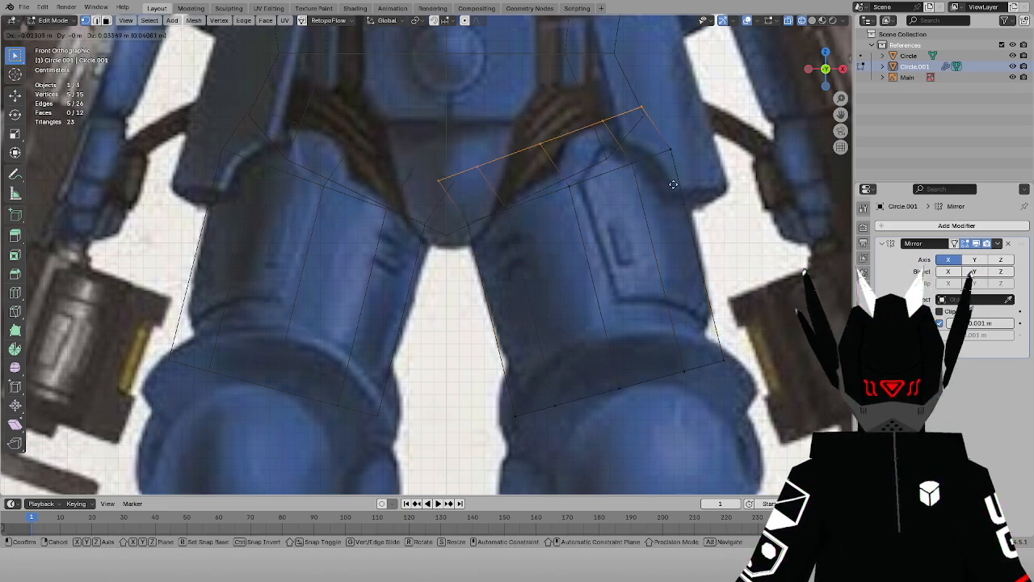
{"action": "right_click", "coordinate": [723, 135]}
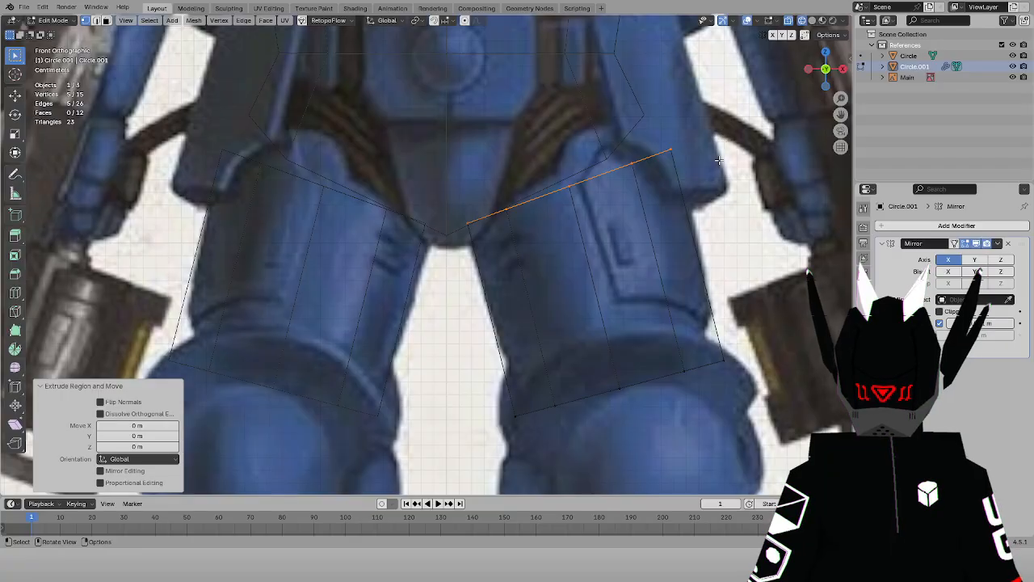
{"action": "key", "text": "s"}
{"action": "left_click", "coordinate": [622, 176]}
{"action": "key", "text": "g"}
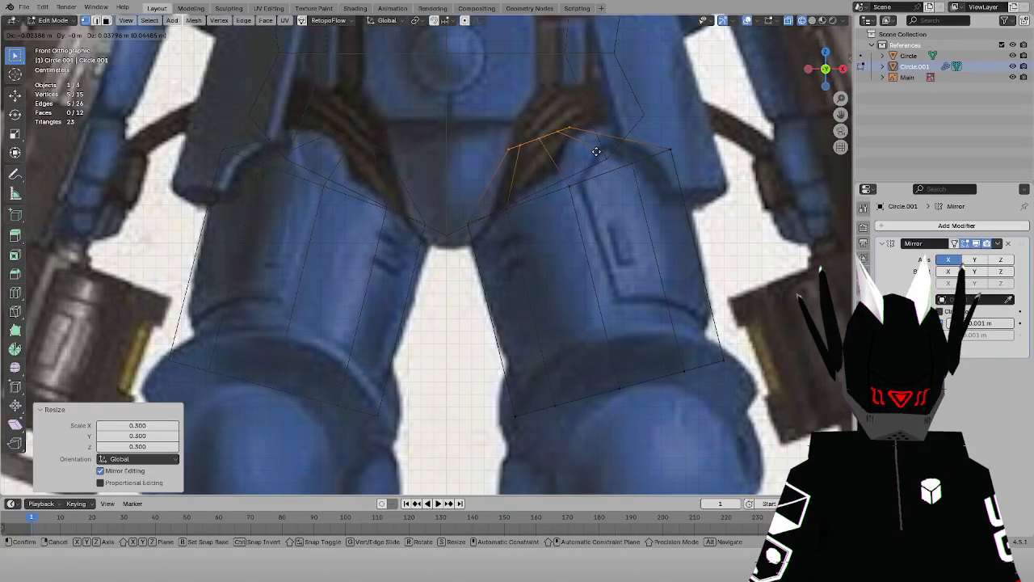
{"action": "left_click", "coordinate": [596, 152]}
Merge the new upper ring's vertices at center and move the resulting apex -0.02 m in X and 0.06 m in Z
{"action": "key", "text": "m"}
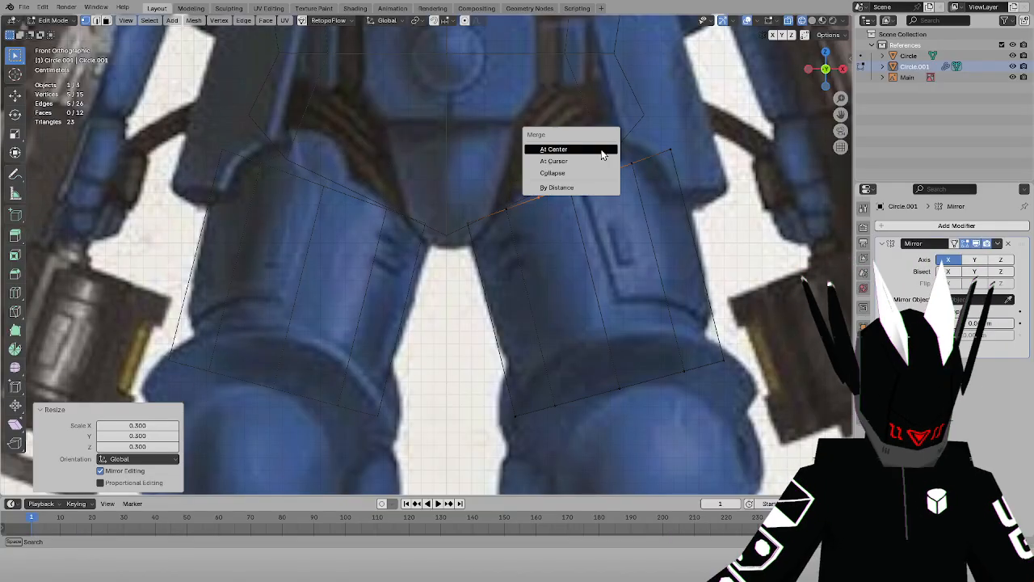
{"action": "left_click", "coordinate": [604, 148]}
{"action": "key", "text": "g"}
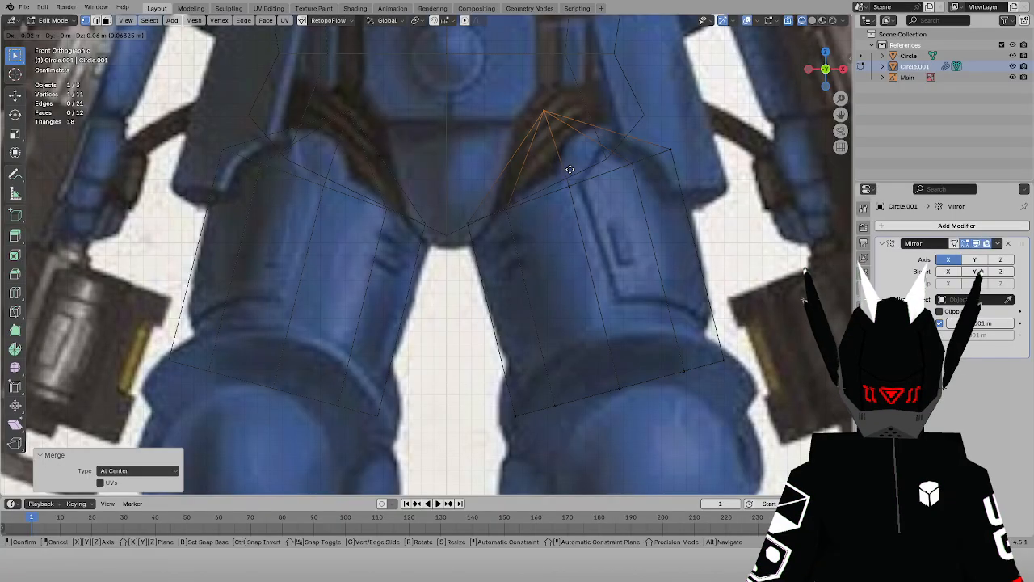
{"action": "left_click", "coordinate": [570, 169]}
{"action": "scroll", "coordinate": [570, 169], "scroll_direction": "down", "scroll_amount": 4}
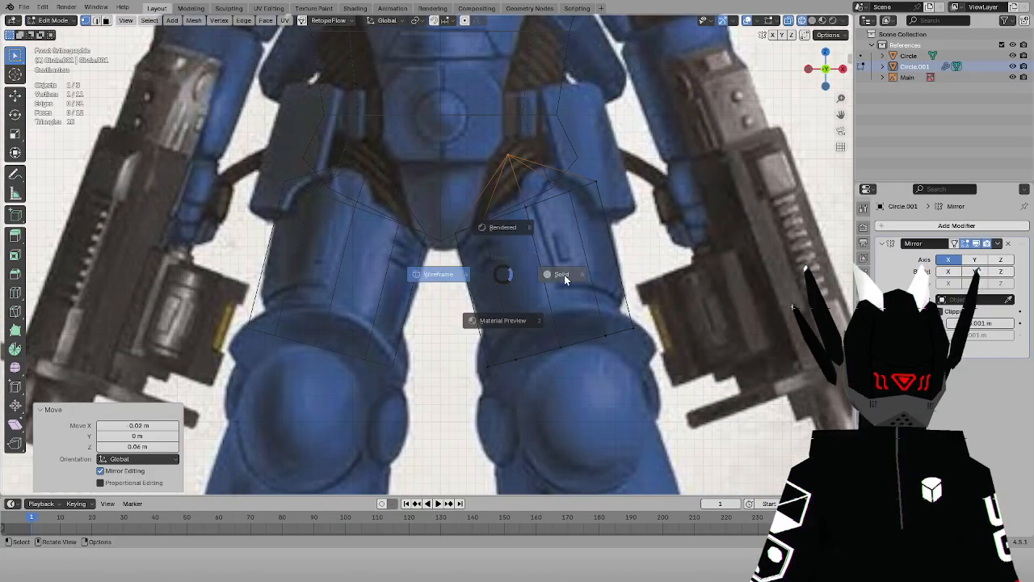
Check the thigh's capped top and its lower ring from an angle and against the front reference
{"action": "key", "text": "alt+z"}
{"action": "mouse_move", "coordinate": [686, 289]}
{"action": "middle_mouse_down"}
{"action": "mouse_move", "coordinate": [554, 266]}
{"action": "mouse_move", "coordinate": [592, 280]}
{"action": "middle_mouse_up"}
{"action": "key", "text": "KP_1"}
{"action": "key", "text": "z"}
{"action": "left_click", "coordinate": [547, 281]}
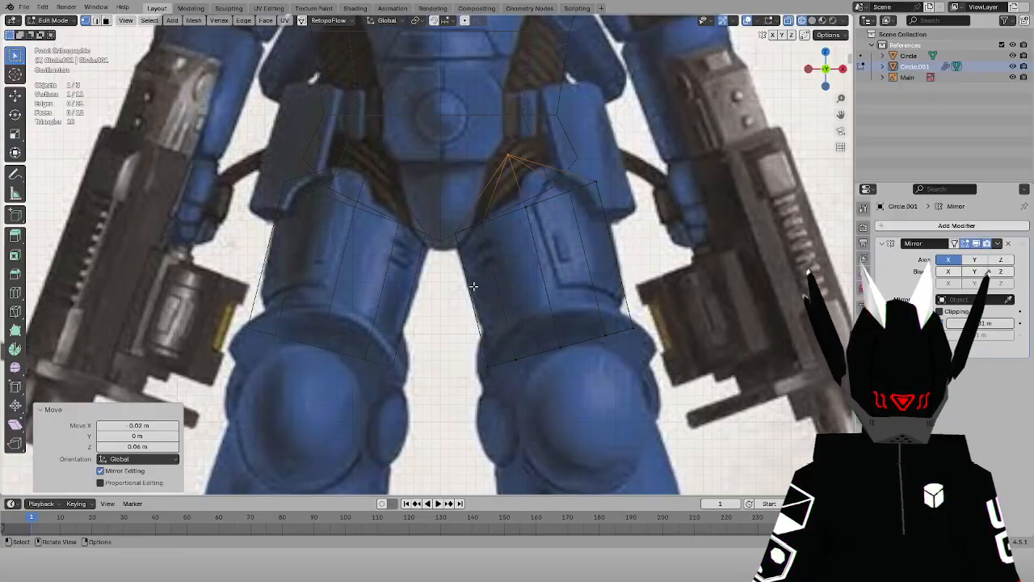
{"action": "left_click_drag", "start_coordinate": [471, 285], "coordinate": [640, 415]}
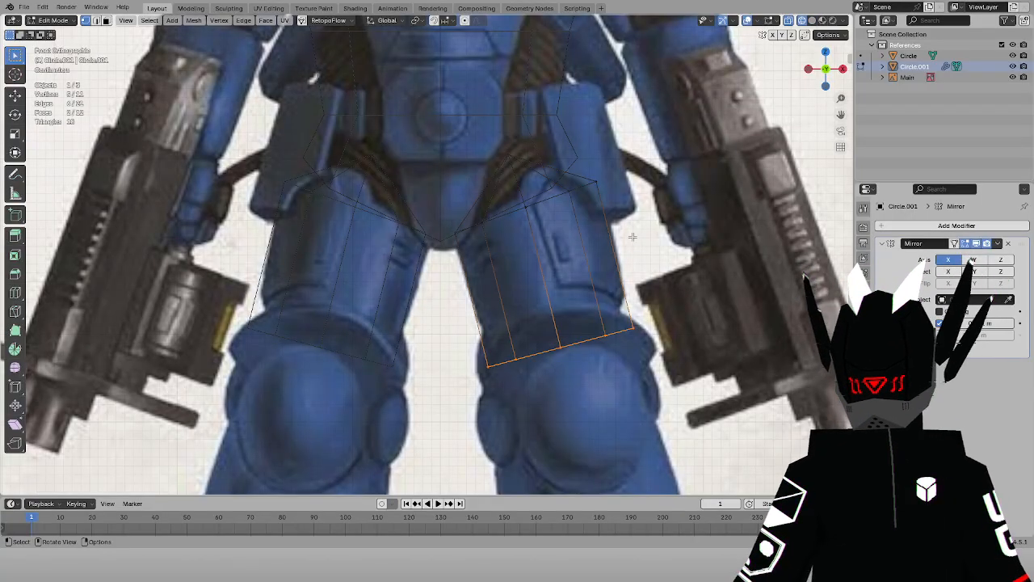
{"action": "middle_click_drag", "start_coordinate": [618, 313], "coordinate": [527, 323]}
{"action": "key", "text": "KP_1"}
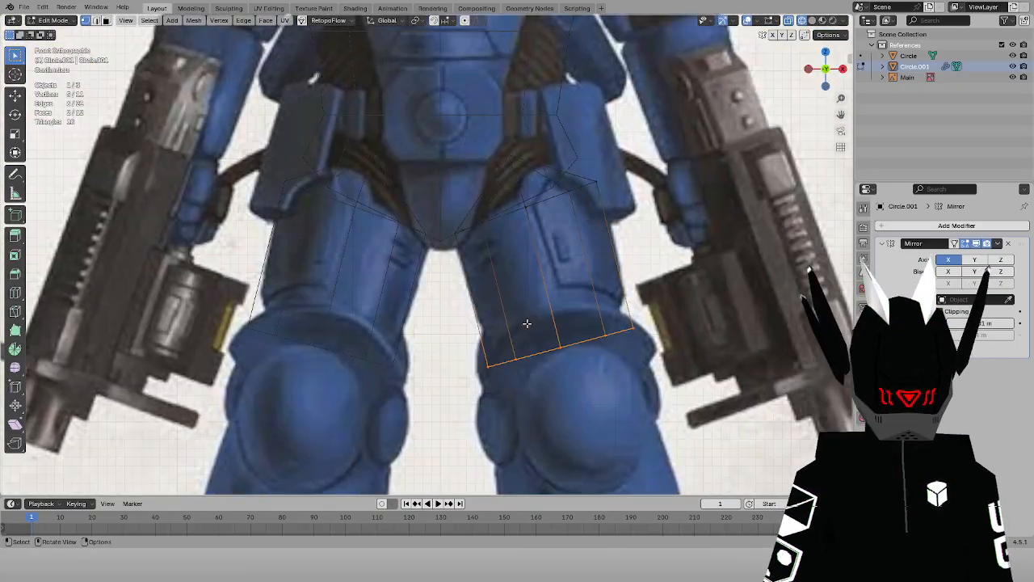
Try sliding the middle vertex of the thigh's lower ring by a factor of 0.2, and undo the slide
{"action": "left_click", "coordinate": [555, 341]}
{"action": "key", "text": "z"}
{"action": "mouse_move", "coordinate": [670, 362]}
{"action": "middle_mouse_down"}
{"action": "mouse_move", "coordinate": [669, 330]}
{"action": "mouse_move", "coordinate": [630, 305]}
{"action": "mouse_move", "coordinate": [597, 310]}
{"action": "middle_mouse_up"}
{"action": "key", "text": "g"}
{"action": "key", "text": "g"}
{"action": "left_click", "coordinate": [662, 300]}
{"action": "key", "text": "KP_1"}
{"action": "key", "text": "z"}
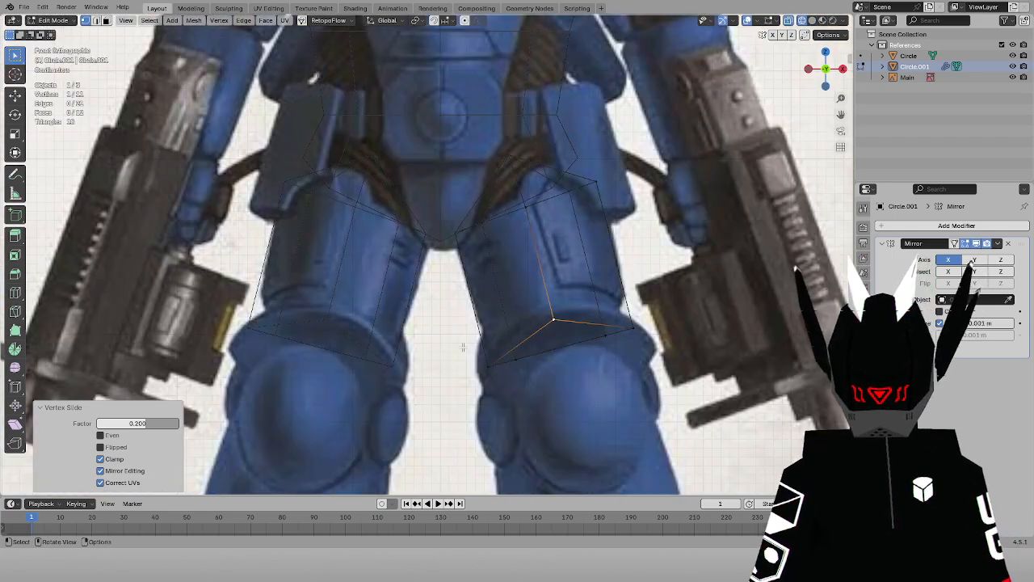
{"action": "key", "text": "f"}
{"action": "left_click_drag", "start_coordinate": [840, 114], "coordinate": [802, 2]}
{"action": "scroll", "coordinate": [672, 155], "scroll_direction": "down", "scroll_amount": 2}
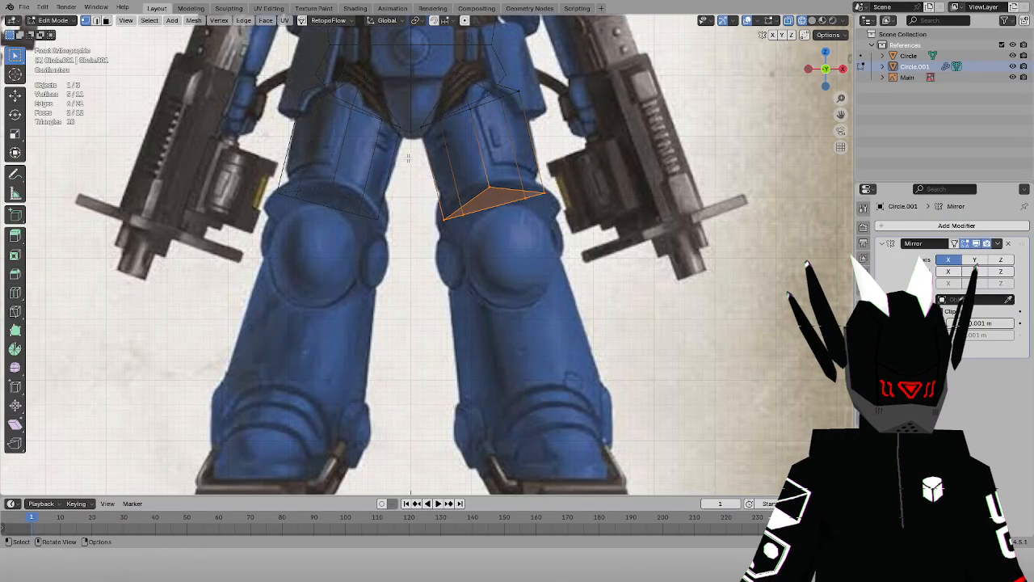
{"action": "key", "text": "ctrl+z"}
{"action": "key", "text": "ctrl+z"}
Select the whole thigh mesh and rotate it 5° in the front view
{"action": "left_click_drag", "start_coordinate": [437, 183], "coordinate": [620, 256]}
{"action": "key", "text": "a"}
{"action": "key", "text": "r"}
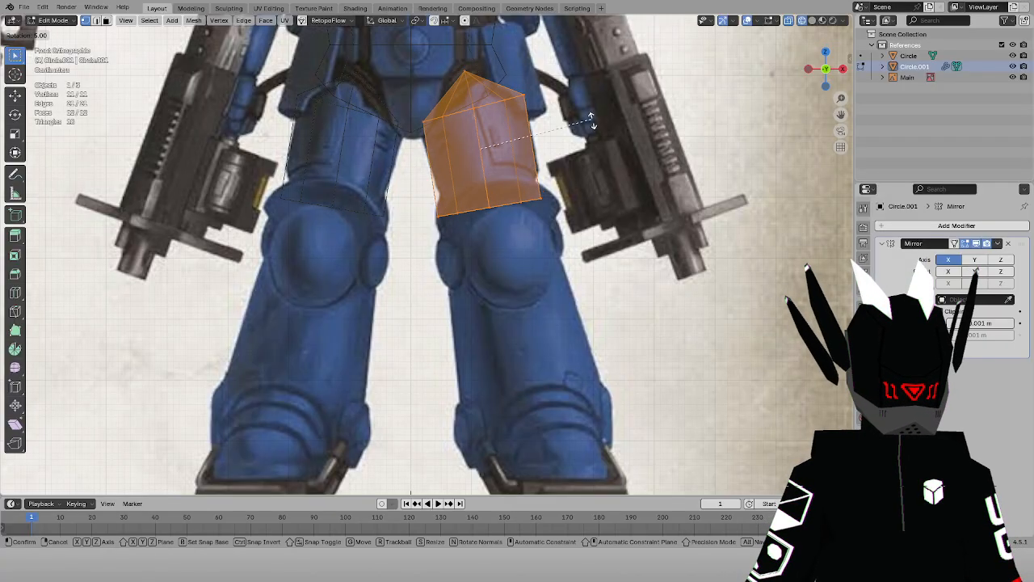
{"action": "left_click", "coordinate": [580, 112]}
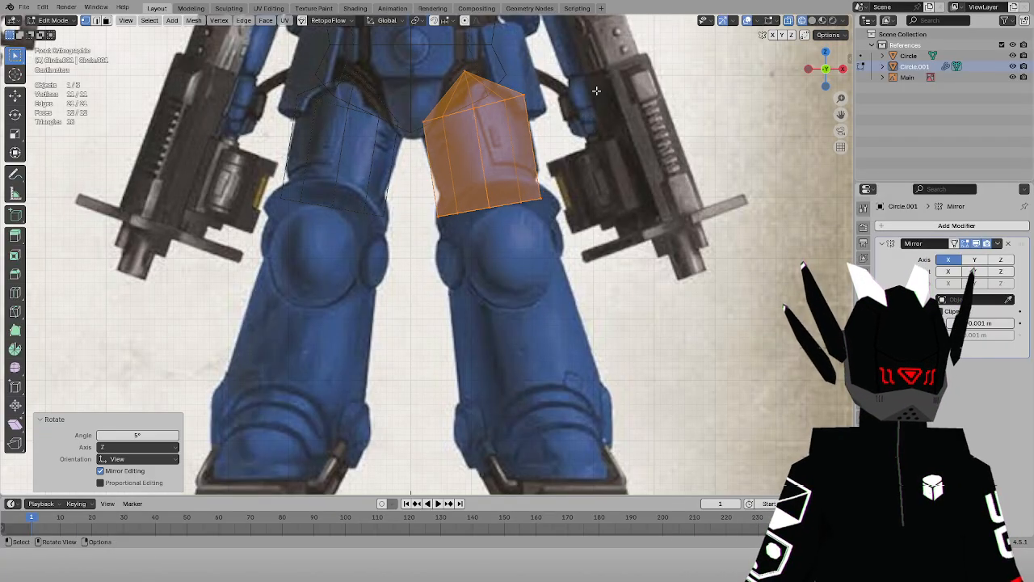
Undo the thigh's 5° rotation and return to Object Mode with solid shading
{"action": "key", "text": "ctrl+z"}
{"action": "middle_click_drag", "start_coordinate": [688, 100], "coordinate": [704, 160], "text": "shift"}
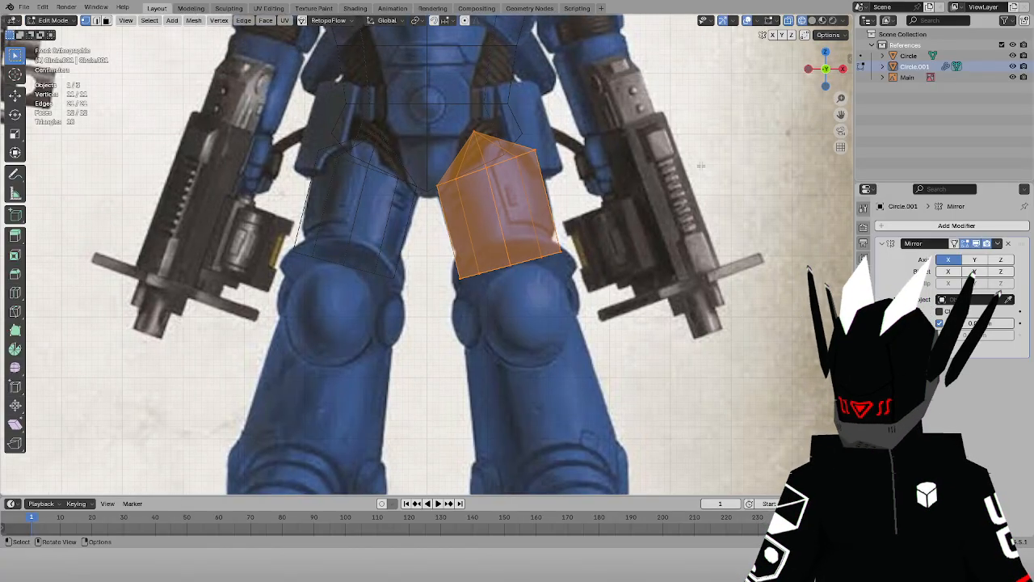
{"action": "mouse_move", "coordinate": [686, 169]}
{"action": "middle_mouse_down"}
{"action": "mouse_move", "coordinate": [598, 168]}
{"action": "mouse_move", "coordinate": [651, 172]}
{"action": "mouse_move", "coordinate": [661, 151]}
{"action": "middle_mouse_up"}
{"action": "key", "text": "shift+z"}
{"action": "left_click", "coordinate": [53, 21]}
{"action": "left_click", "coordinate": [55, 34]}
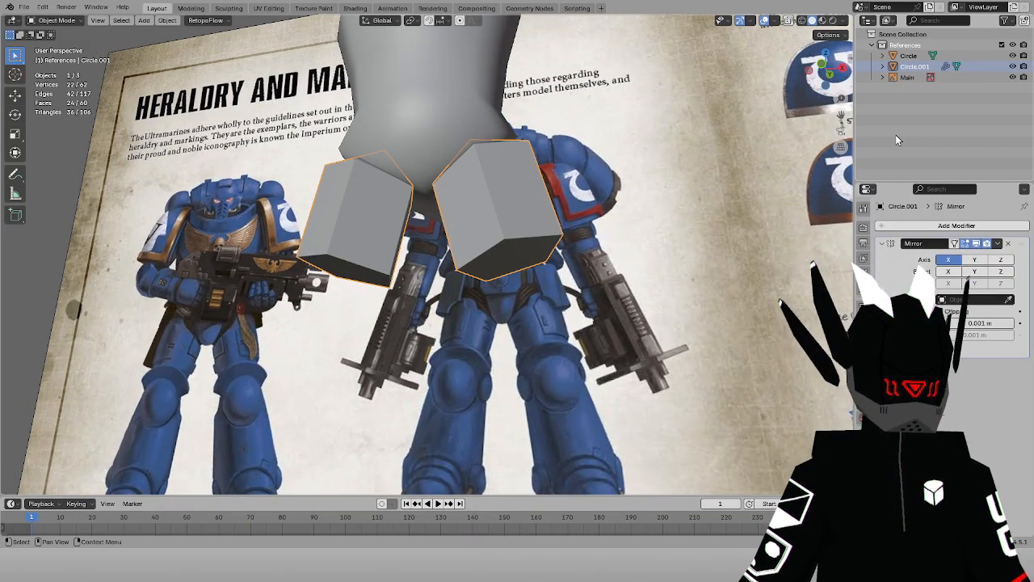
Rename the Circle.001 object to "Thighs", removing the stray trailing character
{"action": "double_click", "coordinate": [908, 66]}
{"action": "type", "text": "Thighs"}
{"action": "key", "text": "Return"}
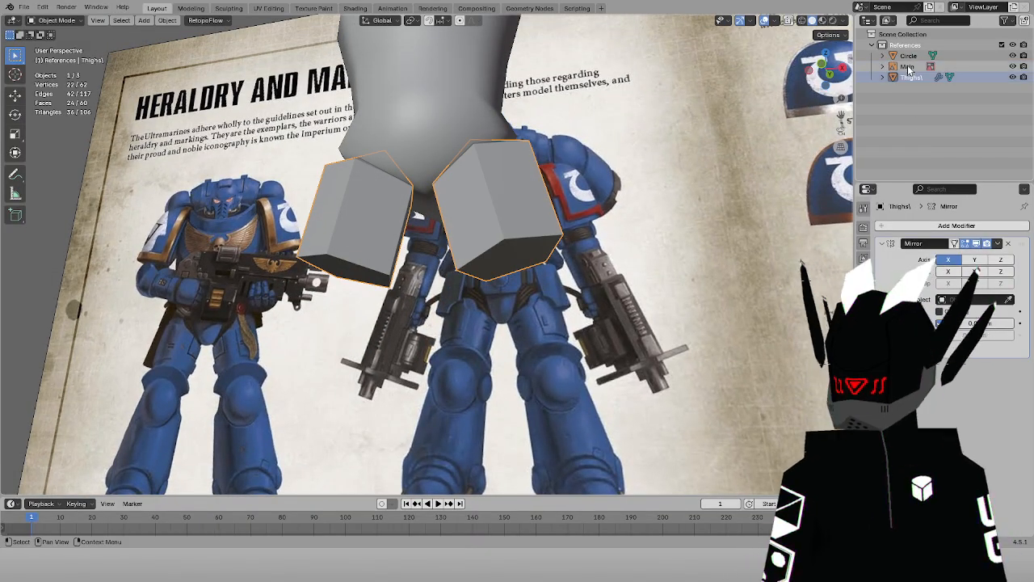
{"action": "double_click", "coordinate": [911, 76]}
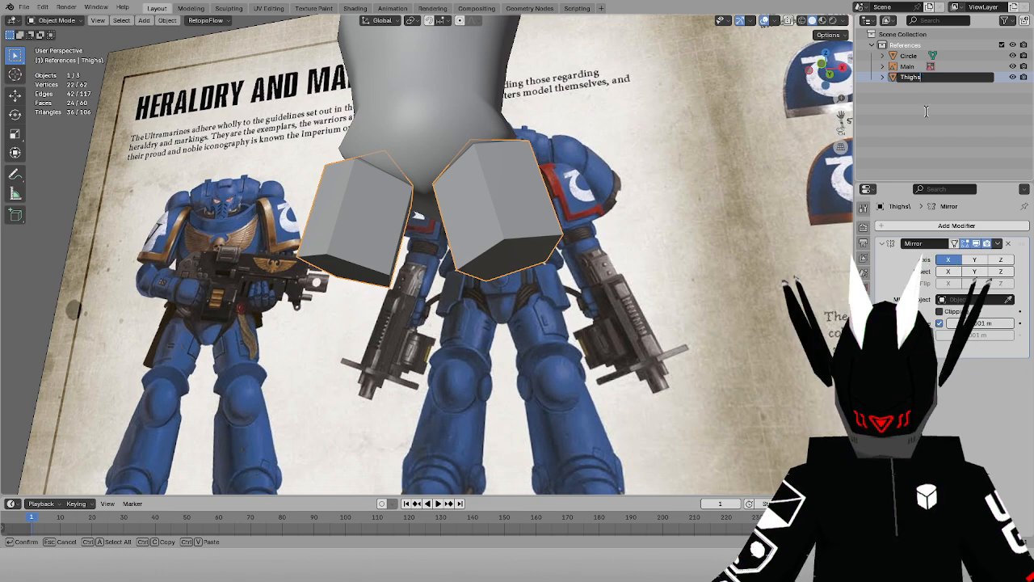
{"action": "key", "text": "Return"}
Rename the torso's Circle object to "Chest"
{"action": "double_click", "coordinate": [911, 55]}
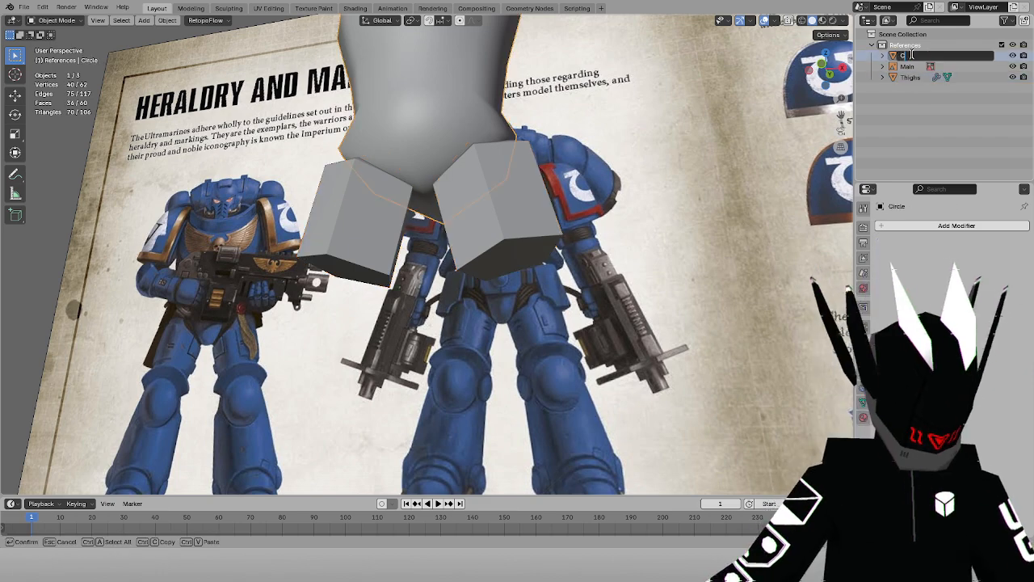
{"action": "type", "text": "Chest"}
{"action": "key", "text": "Return"}
Apply Shade Smooth to the Thighs object and view it from the front
{"action": "left_click", "coordinate": [905, 79]}
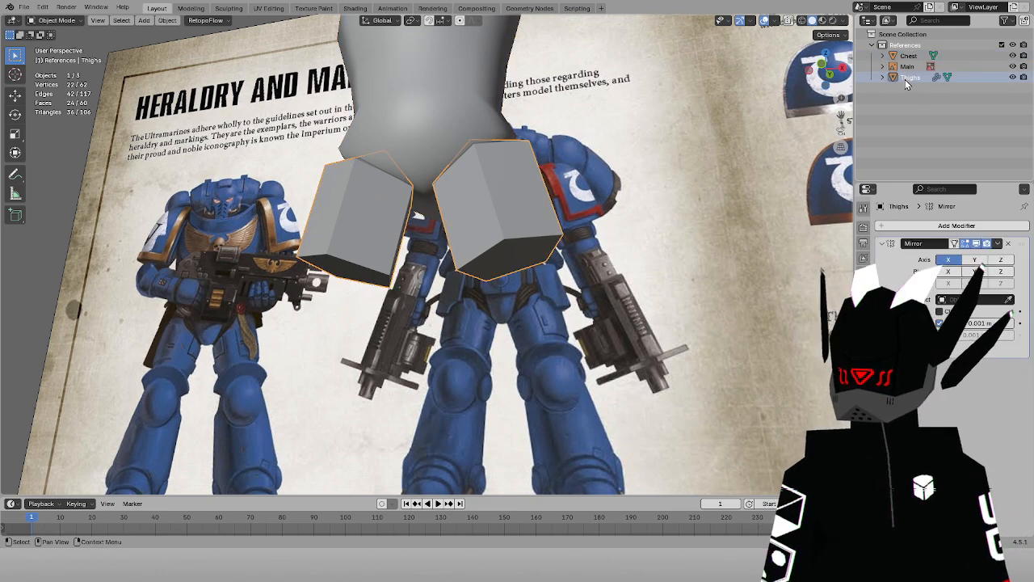
{"action": "right_click", "coordinate": [496, 170]}
{"action": "left_click", "coordinate": [495, 168]}
{"action": "key", "text": "KP_1"}
{"action": "key", "text": "KP_Decimal"}
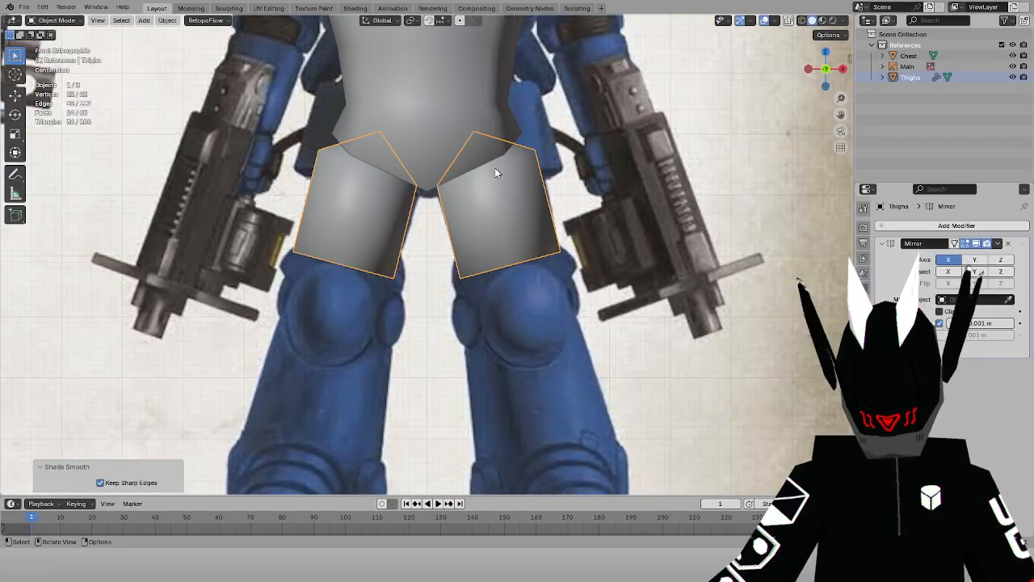
Edit the Thighs mesh in wireframe and delete the apex vertex that caps the top of the thigh
{"action": "left_click", "coordinate": [57, 21]}
{"action": "left_click", "coordinate": [55, 44]}
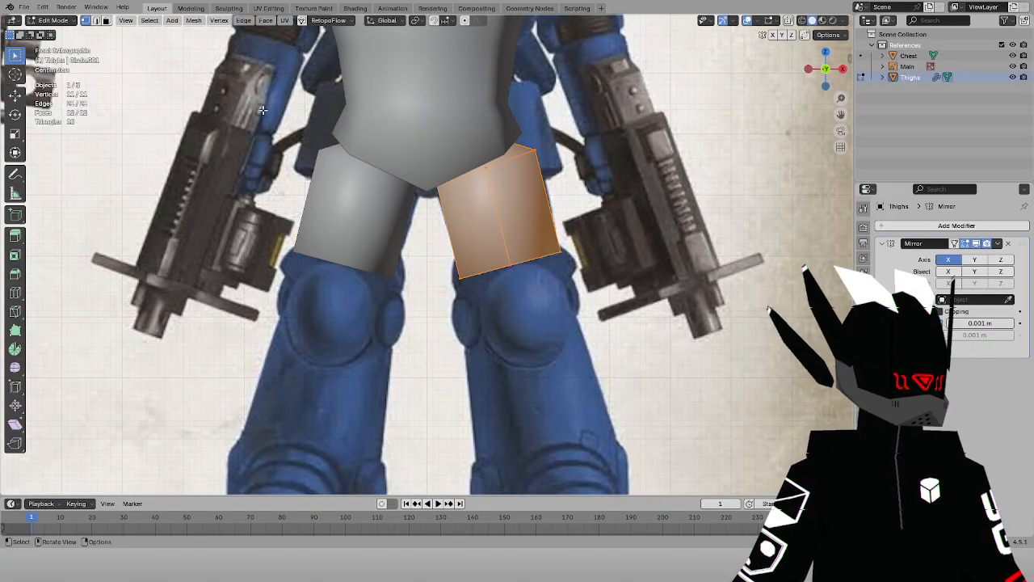
{"action": "key", "text": "z"}
{"action": "left_click", "coordinate": [439, 206]}
{"action": "scroll", "coordinate": [374, 179], "scroll_direction": "down", "scroll_amount": 1}
{"action": "scroll", "coordinate": [374, 179], "scroll_direction": "down", "scroll_amount": 2}
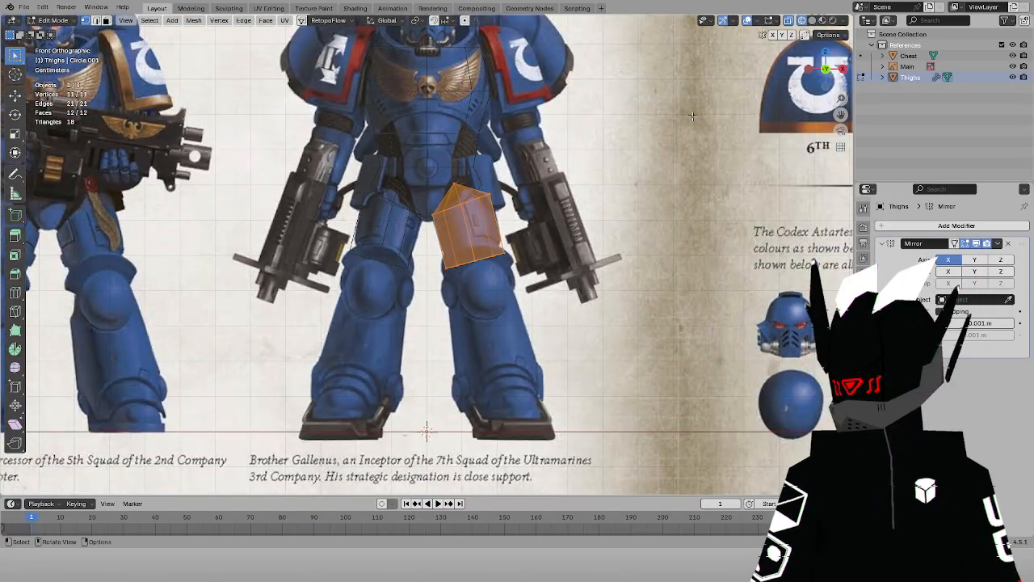
{"action": "left_click_drag", "start_coordinate": [840, 113], "coordinate": [846, 244]}
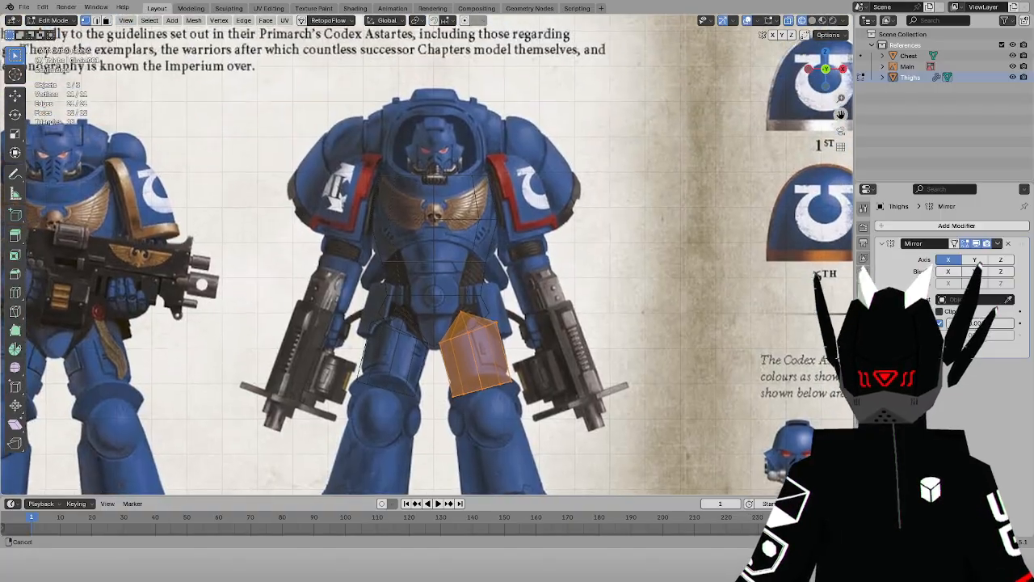
{"action": "scroll", "coordinate": [435, 135], "scroll_direction": "up", "scroll_amount": 3}
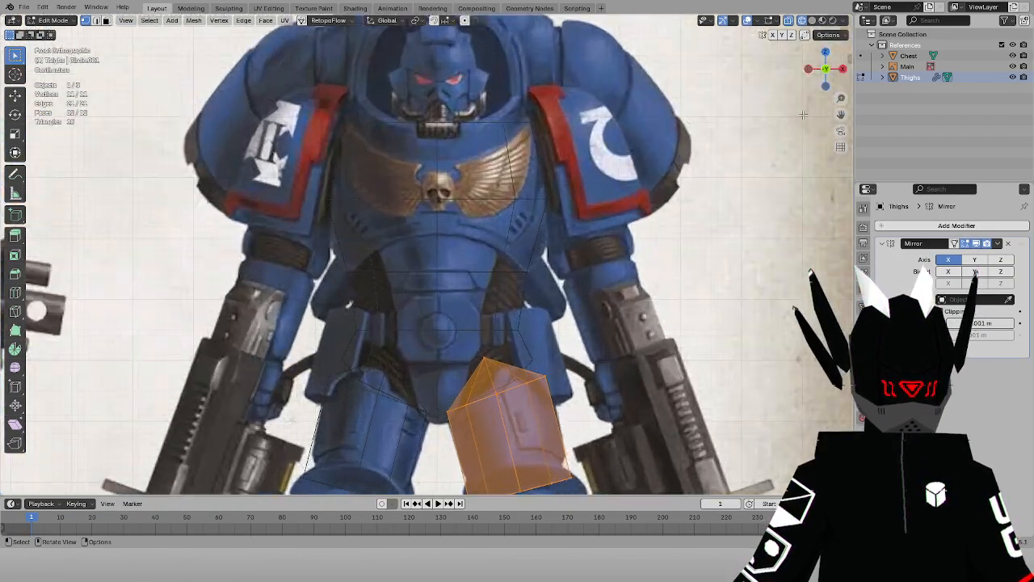
{"action": "left_click_drag", "start_coordinate": [839, 116], "coordinate": [829, 0]}
{"action": "scroll", "coordinate": [538, 194], "scroll_direction": "up", "scroll_amount": 2}
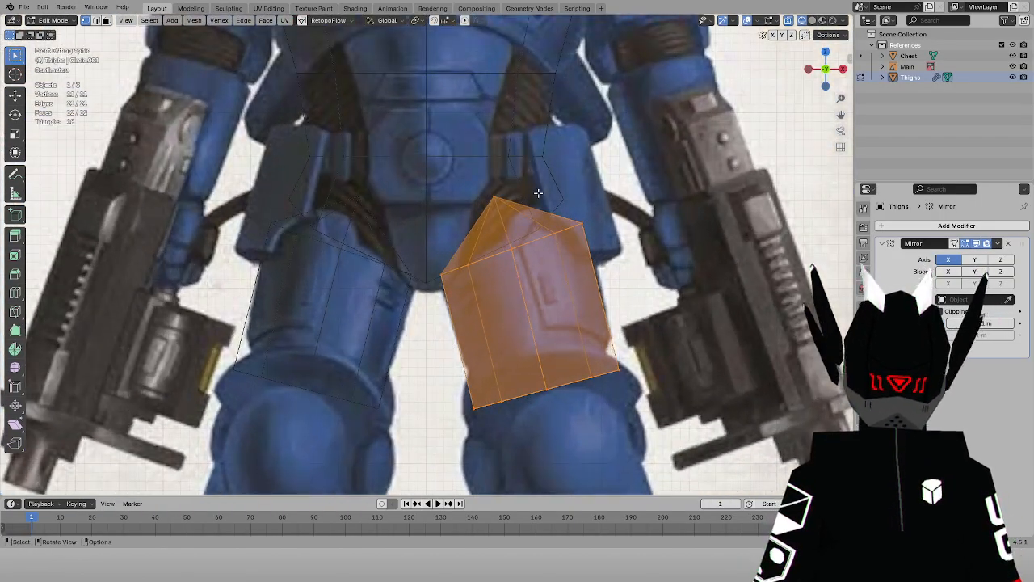
{"action": "left_click", "coordinate": [492, 205]}
{"action": "key", "text": "x"}
{"action": "left_click", "coordinate": [559, 203]}
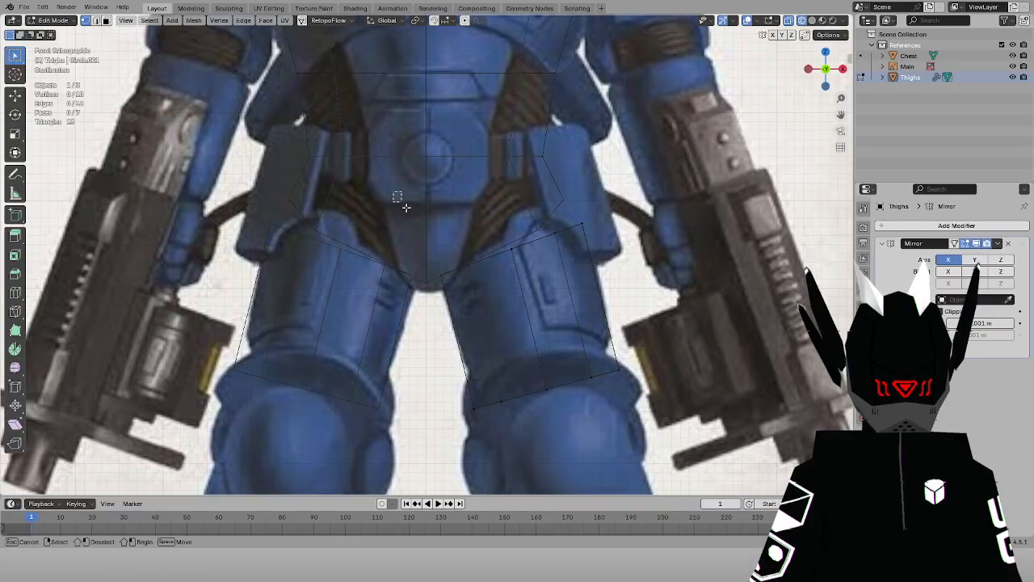
Try moving the thigh's open upper ring about -0.01 m in X and 0.03 m in Z, and undo the move
{"action": "key", "text": "g"}
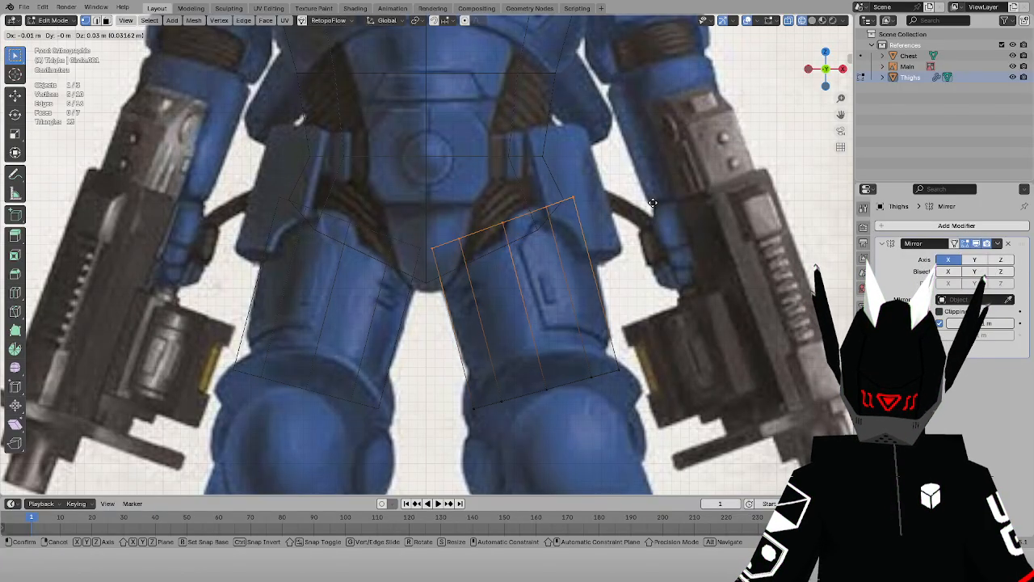
{"action": "left_click", "coordinate": [650, 202]}
{"action": "key", "text": "s"}
{"action": "right_click", "coordinate": [632, 201]}
{"action": "key", "text": "ctrl+z"}
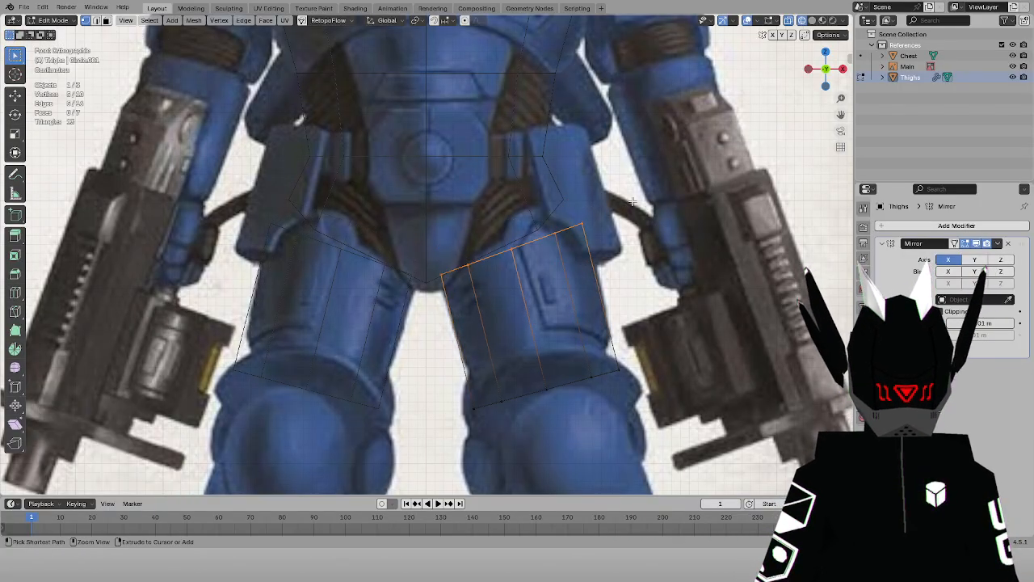
Move the thigh's upper ring about -0.01 m in X and 0.02 m in Z, and scale it to 0.9
{"action": "key", "text": "g"}
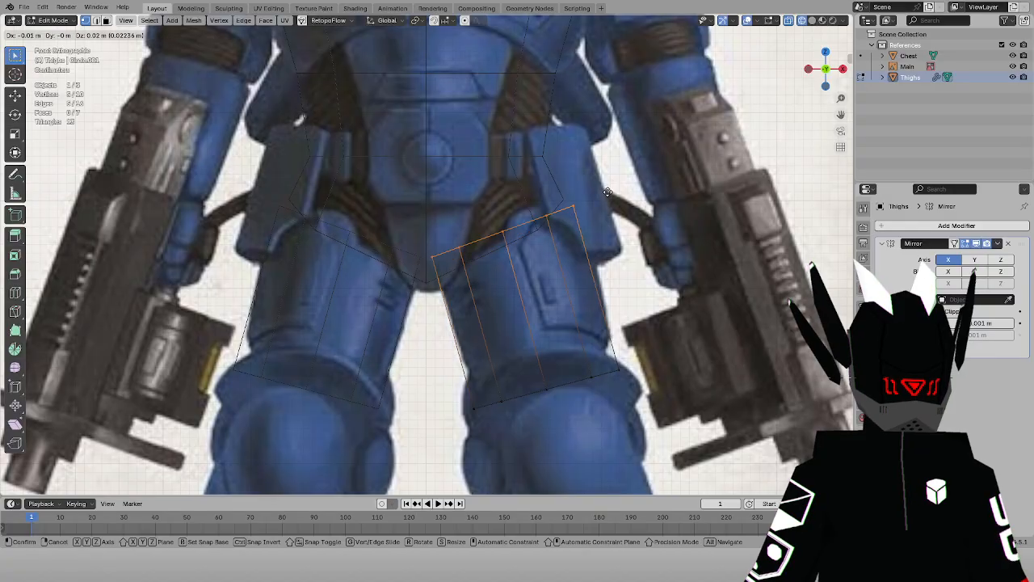
{"action": "left_click", "coordinate": [611, 196]}
{"action": "key", "text": "s"}
{"action": "left_click", "coordinate": [612, 194]}
{"action": "key", "text": "g"}
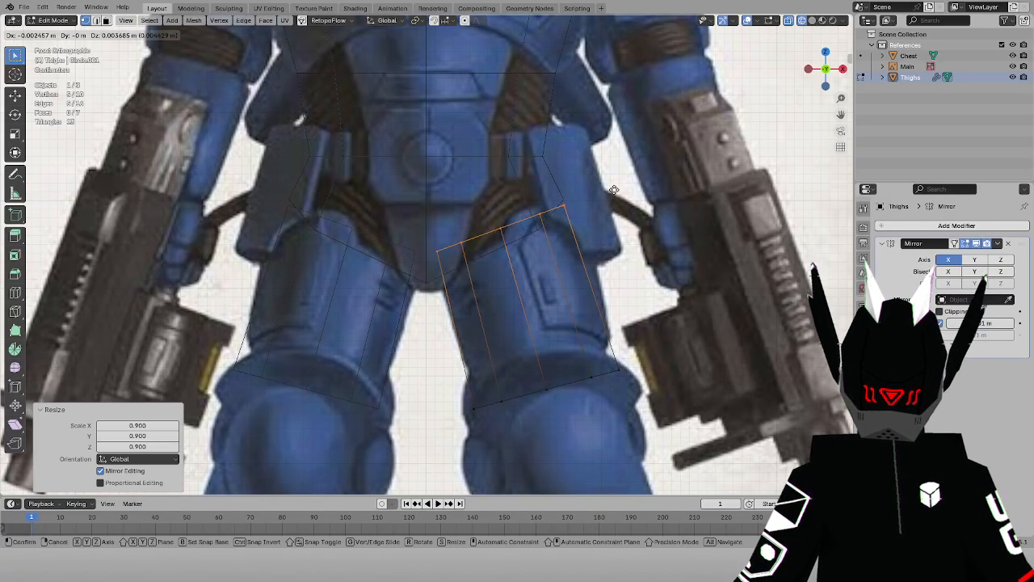
{"action": "left_click", "coordinate": [614, 189]}
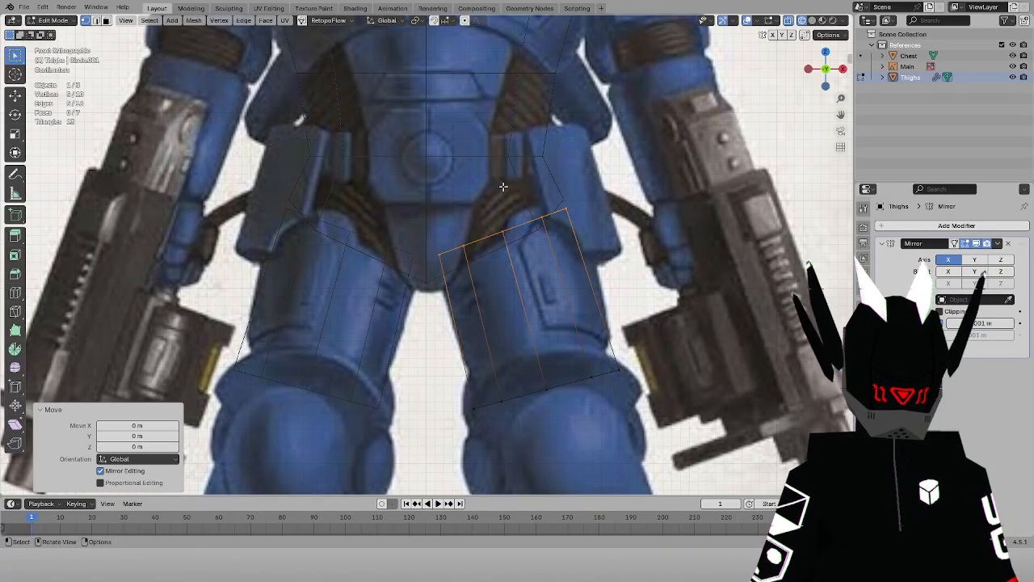
Isolate the Thighs object in solid shading, fill the thigh's open top with two faces, and leave the isolated view
{"action": "key", "text": "alt+z"}
{"action": "middle_click_drag", "start_coordinate": [503, 187], "coordinate": [604, 230]}
{"action": "key", "text": "KP_Divide"}
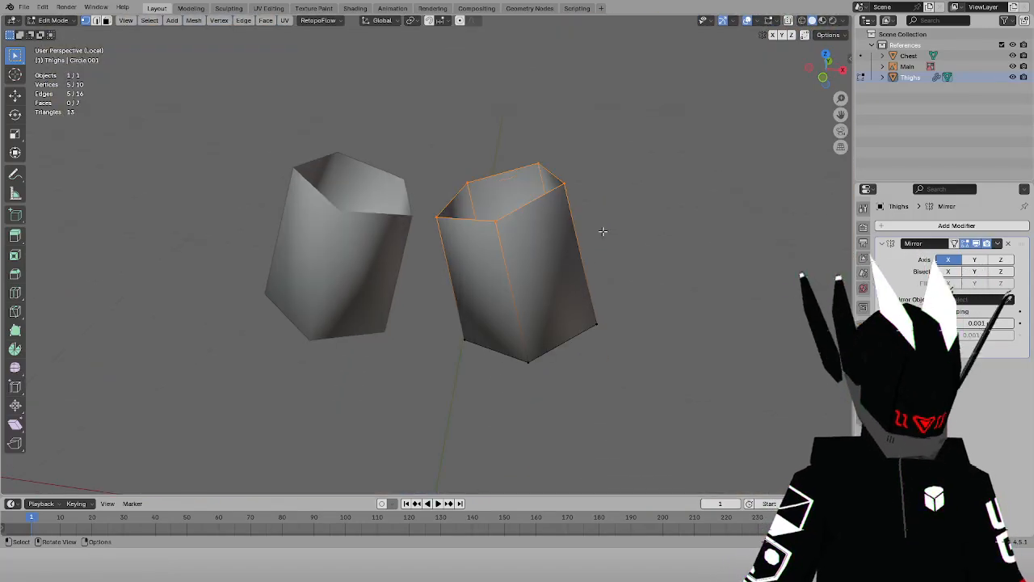
{"action": "left_click", "coordinate": [472, 183]}
{"action": "key", "text": "f"}
{"action": "key", "text": "f"}
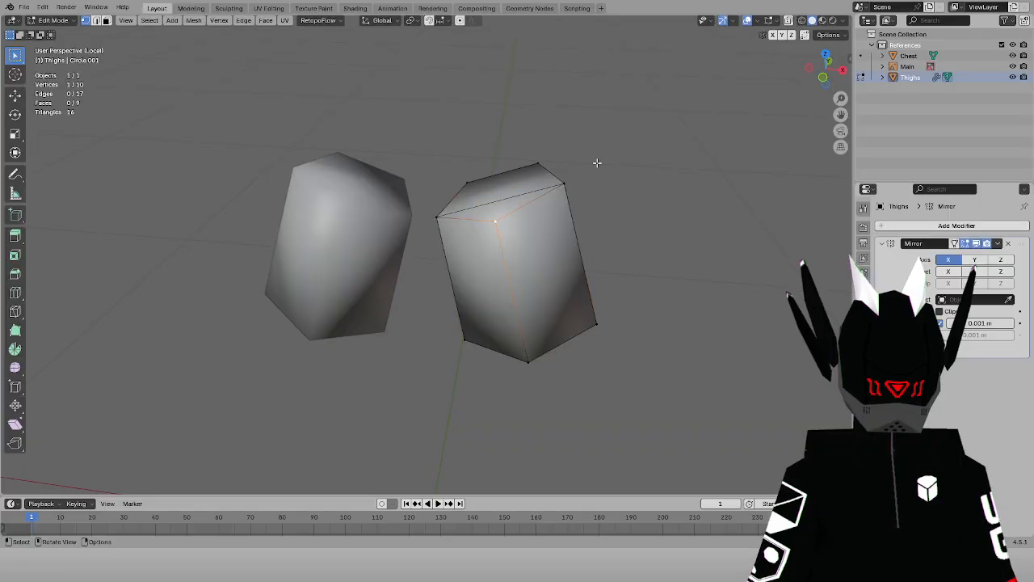
{"action": "key", "text": "KP_Divide"}
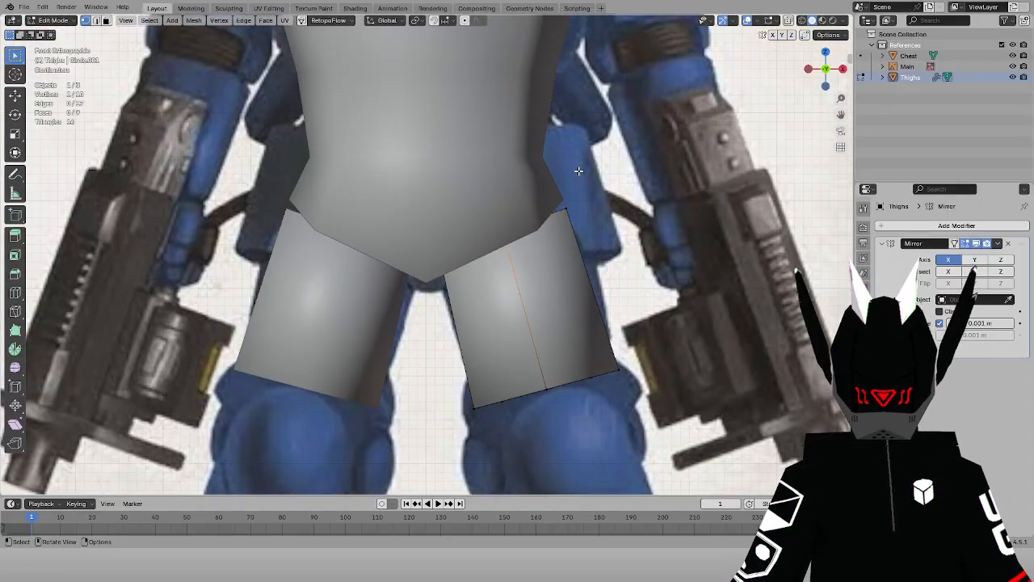
Select the whole thigh mesh in the front wireframe view
{"action": "middle_click_drag", "start_coordinate": [584, 278], "coordinate": [572, 225]}
{"action": "key", "text": "KP_1"}
{"action": "key", "text": "alt+z"}
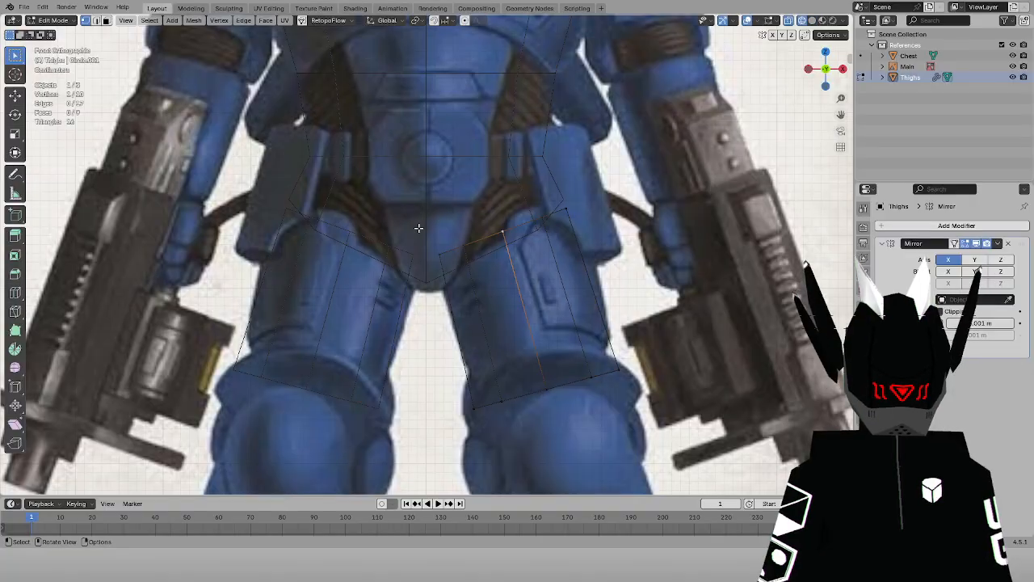
{"action": "scroll", "coordinate": [581, 135], "scroll_direction": "down", "scroll_amount": 1}
{"action": "left_click_drag", "start_coordinate": [843, 116], "coordinate": [844, 74]}
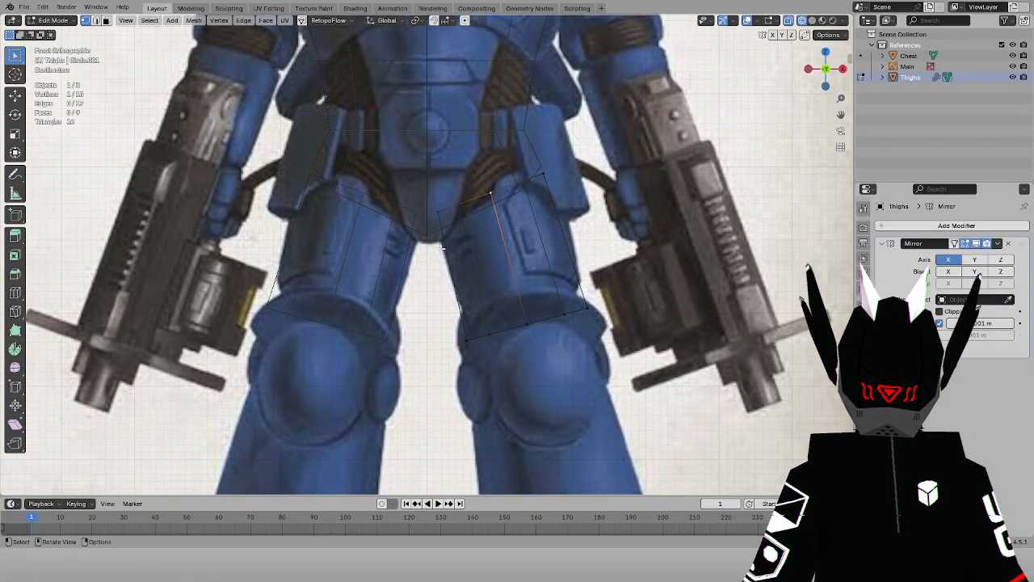
{"action": "left_click_drag", "start_coordinate": [412, 135], "coordinate": [631, 405]}
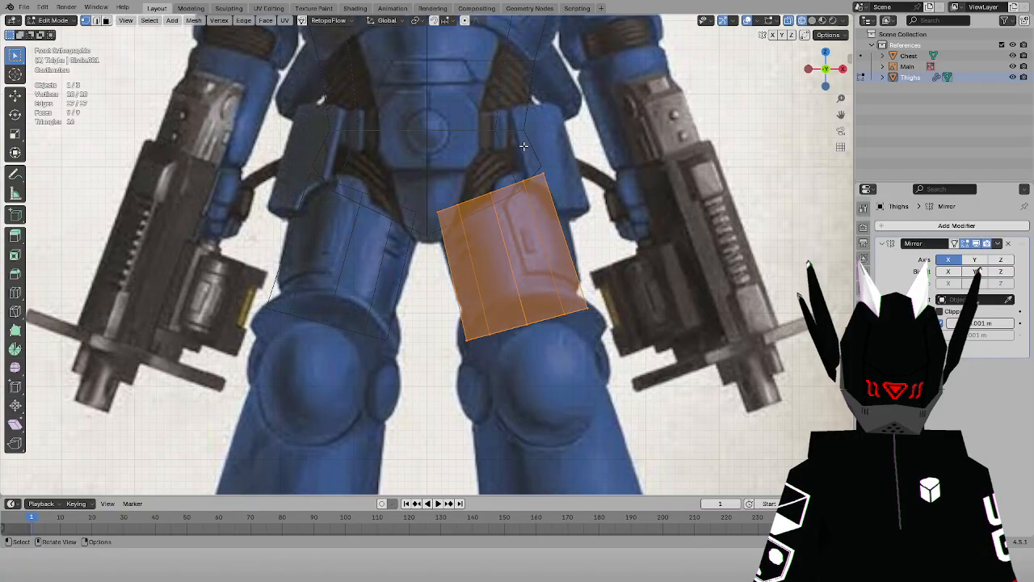
Return to Object Mode with solid shading and apply Shade Smooth to both the Thighs and Chest objects
{"action": "middle_click_drag", "start_coordinate": [527, 146], "coordinate": [628, 175]}
{"action": "left_click", "coordinate": [70, 22]}
{"action": "left_click", "coordinate": [68, 33]}
{"action": "key", "text": "z"}
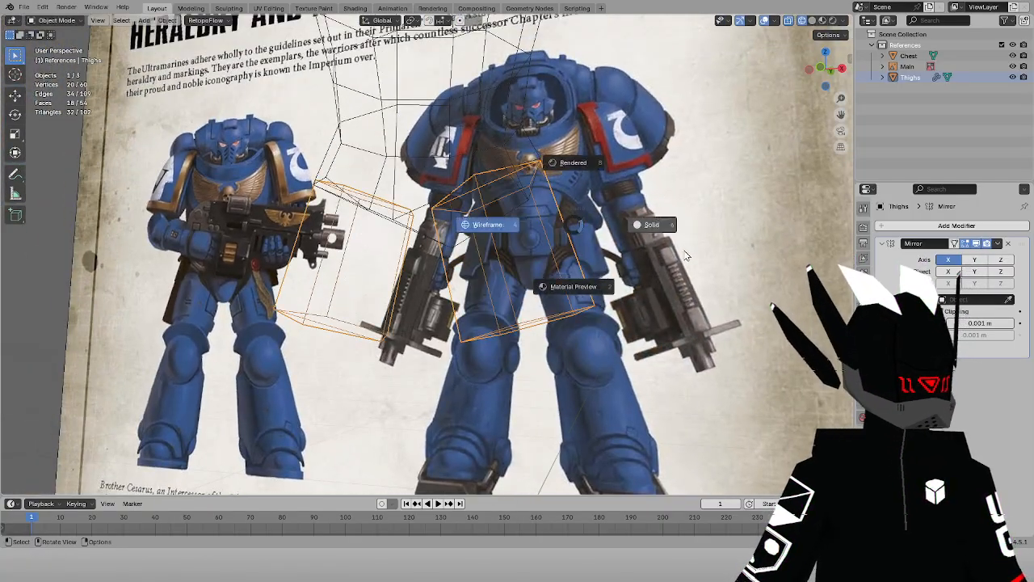
{"action": "left_click", "coordinate": [649, 226]}
{"action": "right_click", "coordinate": [511, 238]}
{"action": "left_click", "coordinate": [511, 238]}
{"action": "left_click", "coordinate": [370, 179]}
{"action": "right_click", "coordinate": [370, 179]}
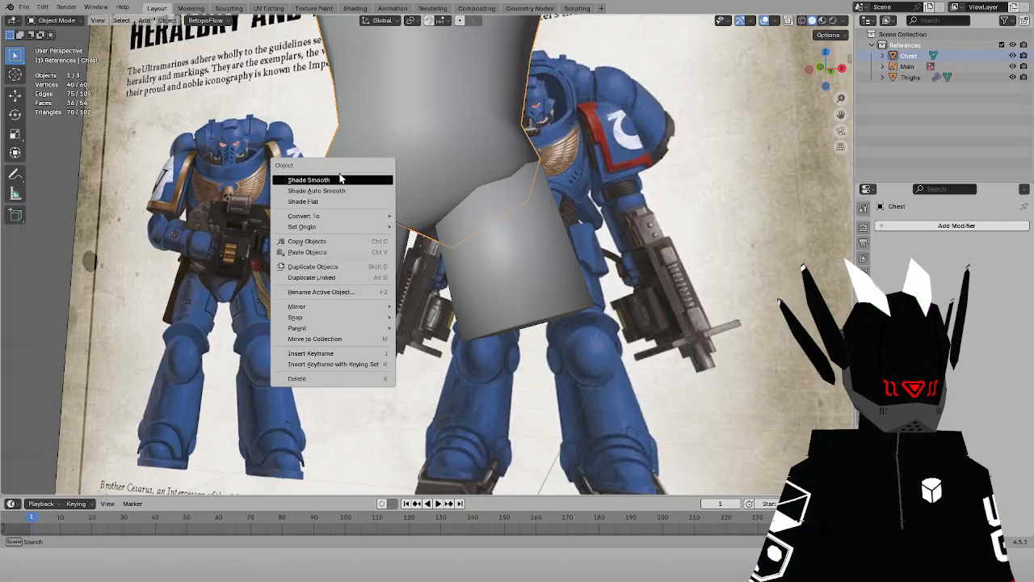
{"action": "left_click", "coordinate": [339, 175]}
Examine the thighs and lower legs against the front reference in wireframe
{"action": "key", "text": "KP_1"}
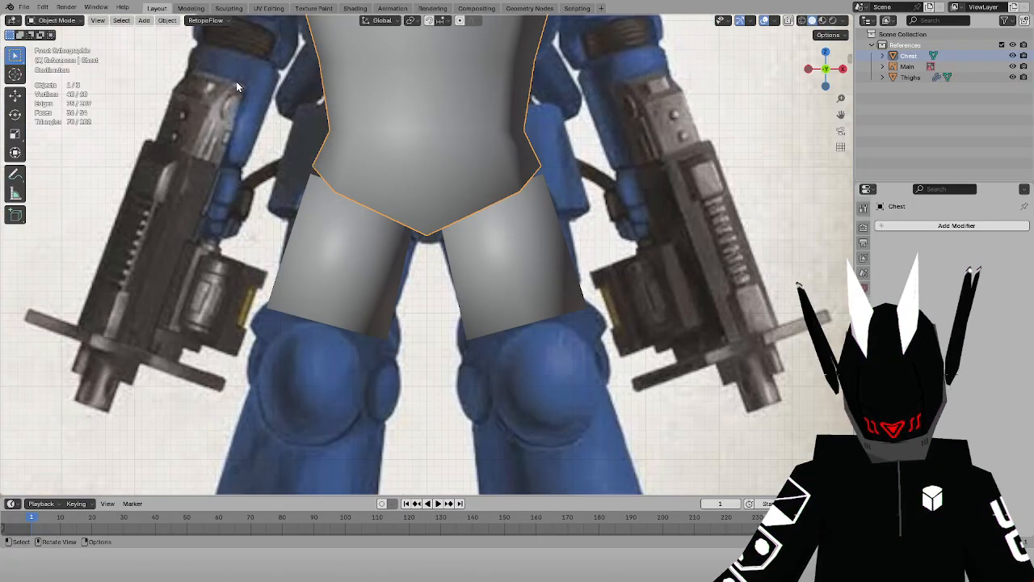
{"action": "key", "text": "shift+z"}
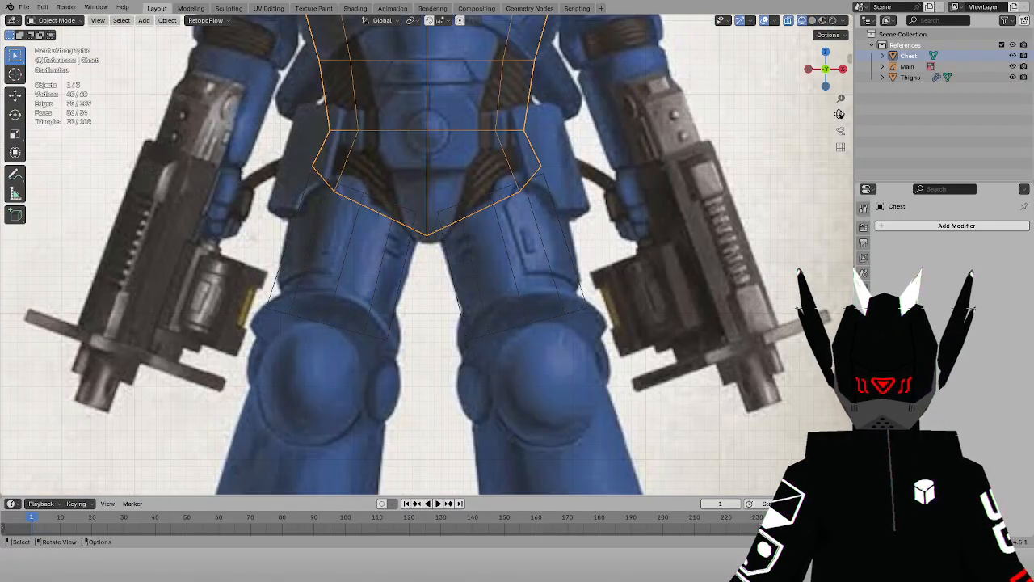
{"action": "middle_click_drag", "start_coordinate": [659, 288], "coordinate": [682, 164], "text": "shift"}
{"action": "scroll", "coordinate": [683, 165], "scroll_direction": "down", "scroll_amount": 2}
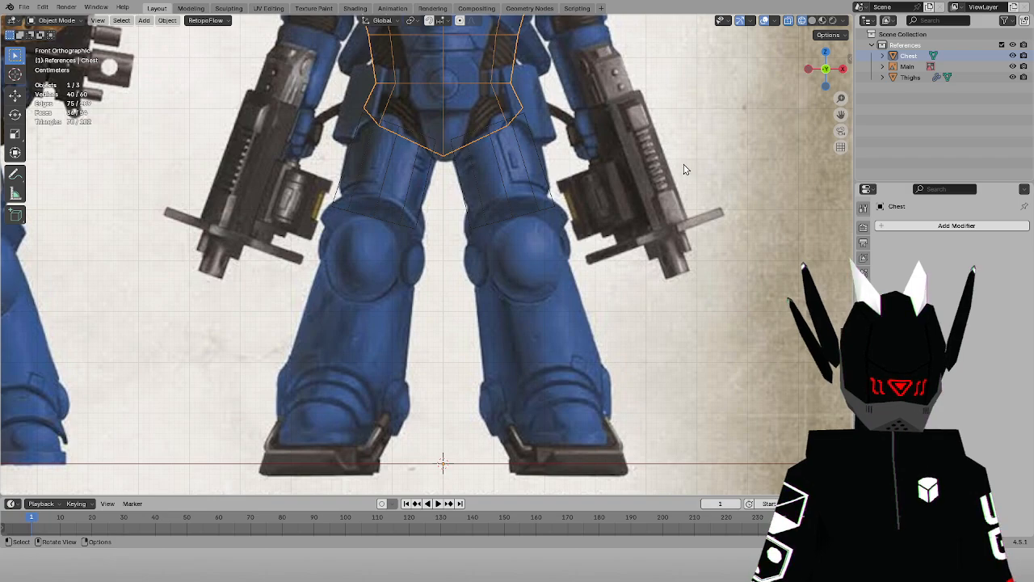
{"action": "scroll", "coordinate": [789, 146], "scroll_direction": "up", "scroll_amount": 1}
{"action": "left_click_drag", "start_coordinate": [848, 123], "coordinate": [826, 284]}
{"action": "left_click", "coordinate": [488, 314]}
{"action": "left_click", "coordinate": [78, 23]}
{"action": "left_click", "coordinate": [71, 46]}
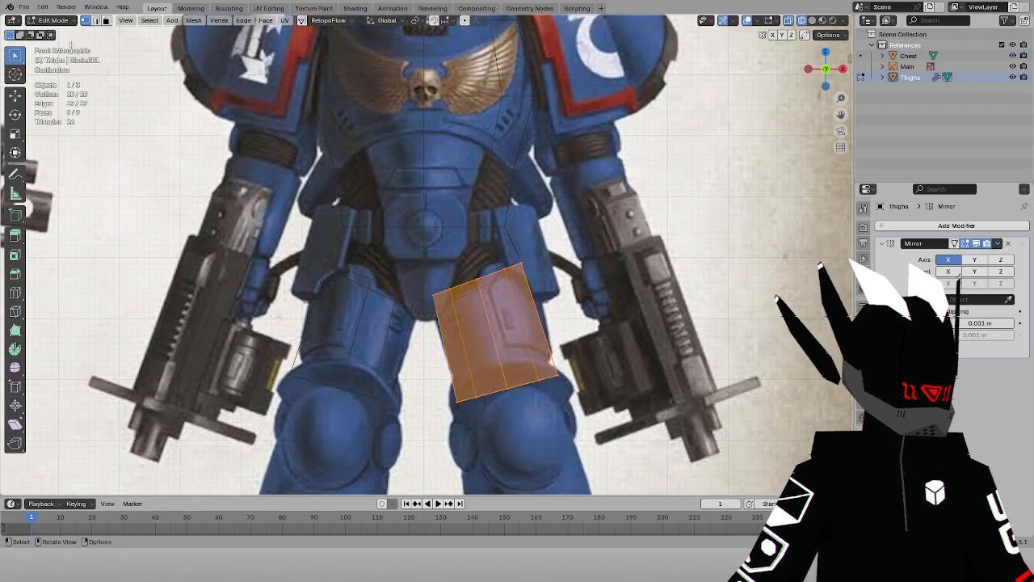
{"action": "left_click", "coordinate": [53, 20]}
{"action": "left_click", "coordinate": [65, 34]}
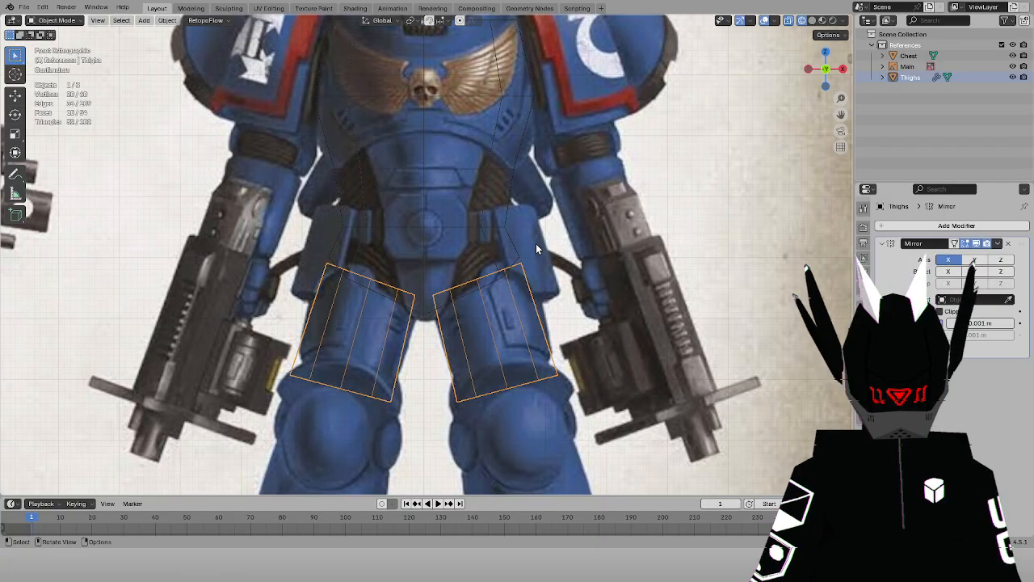
{"action": "left_click_drag", "start_coordinate": [840, 116], "coordinate": [768, 143]}
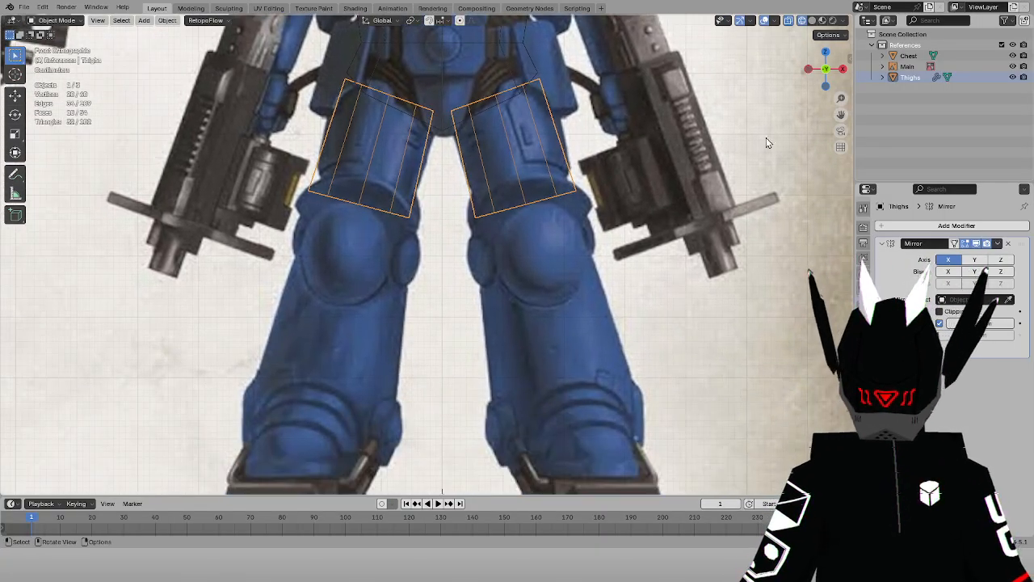
Add a mesh circle with 6 vertices to the scene
{"action": "left_click", "coordinate": [142, 21]}
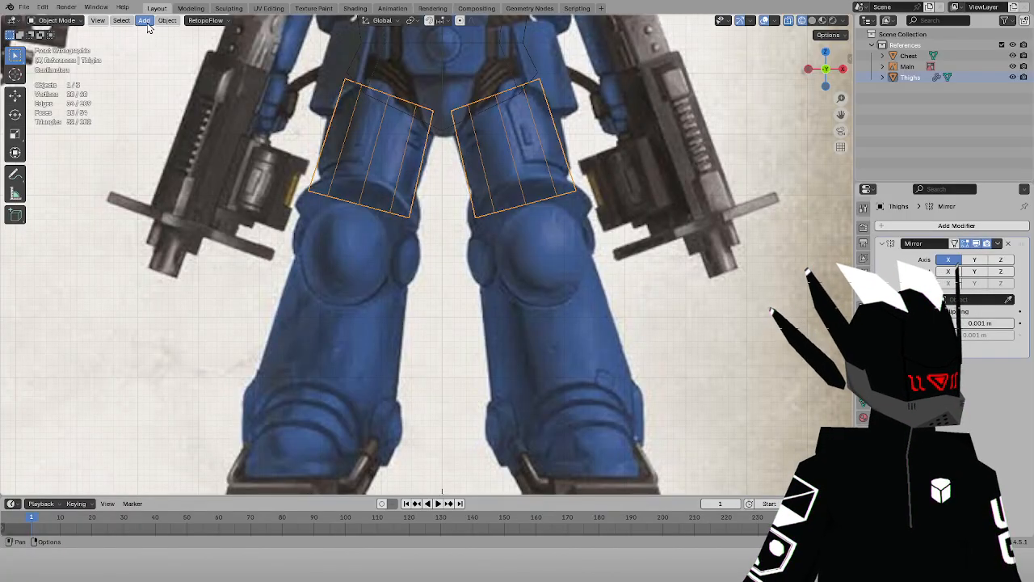
{"action": "mouse_move", "coordinate": [155, 33]}
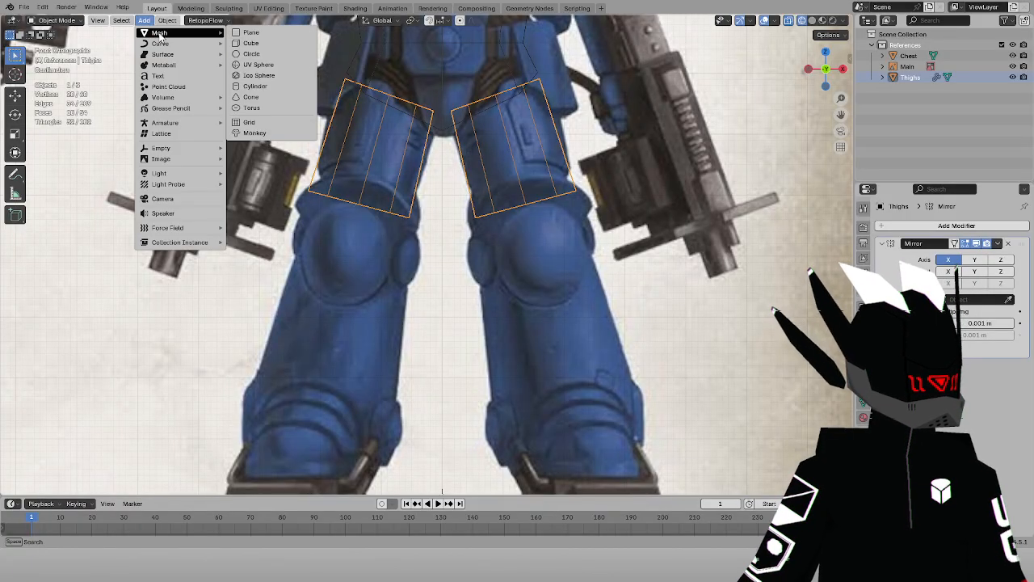
{"action": "left_click", "coordinate": [251, 53]}
{"action": "double_click", "coordinate": [134, 370]}
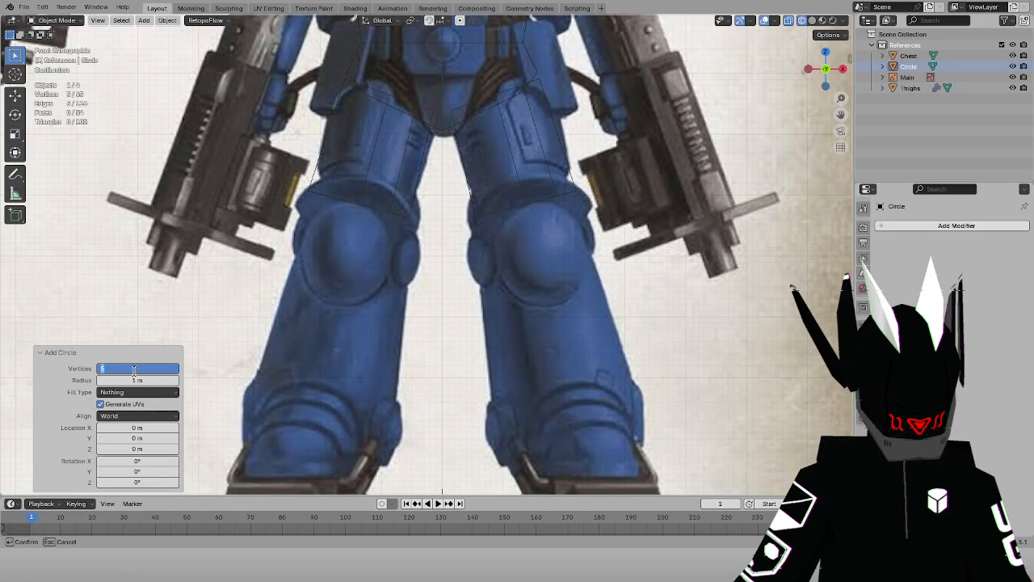
{"action": "type", "text": "6"}
{"action": "key", "text": "Return"}
Enter Edit Mode on the new circle and scale it by 0.3 in the front view
{"action": "middle_click_drag", "start_coordinate": [271, 246], "coordinate": [393, 337]}
{"action": "left_click", "coordinate": [52, 20]}
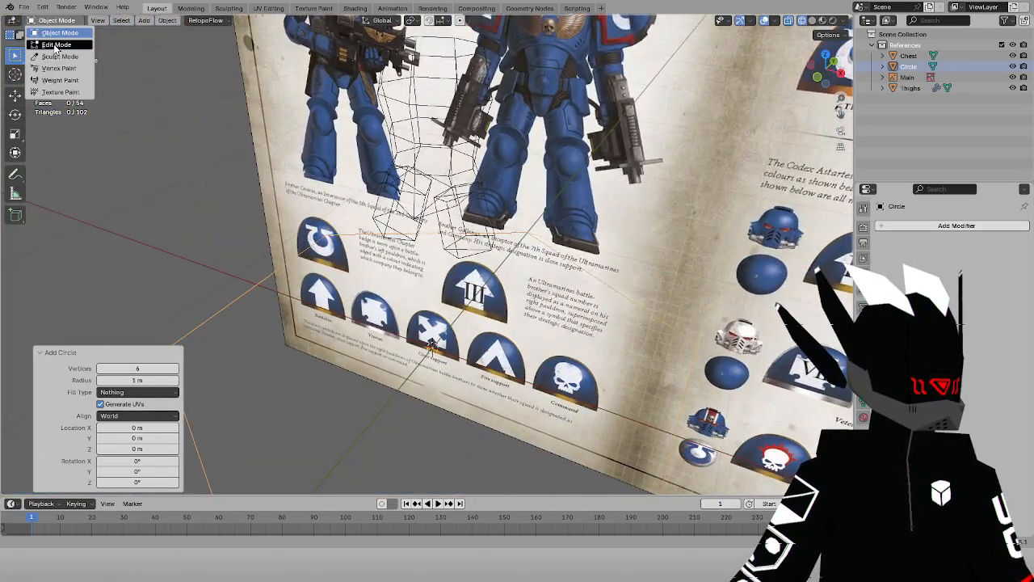
{"action": "left_click", "coordinate": [54, 42]}
{"action": "key", "text": "KP_1"}
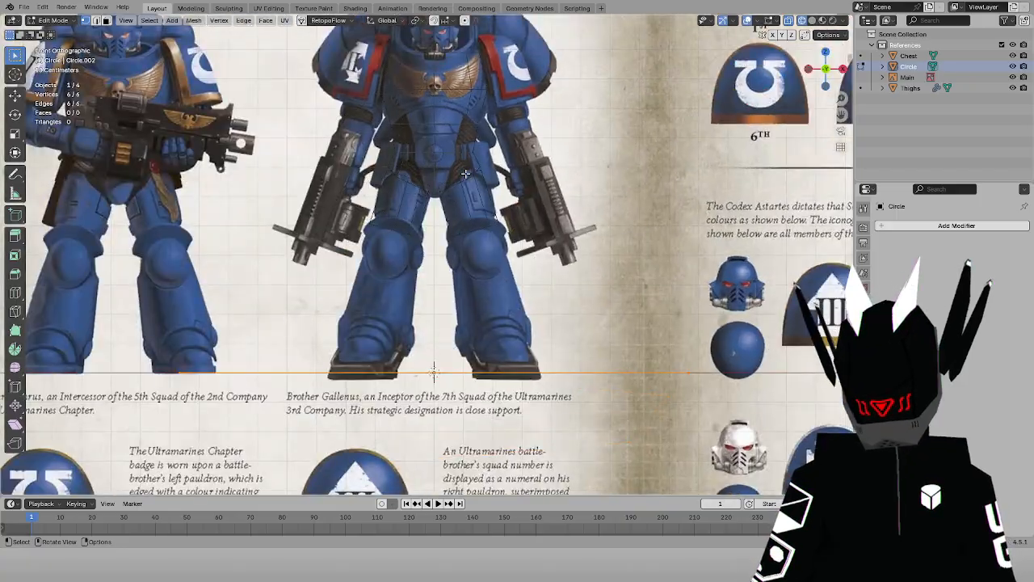
{"action": "type", "text": "s.3"}
{"action": "key", "text": "Return"}
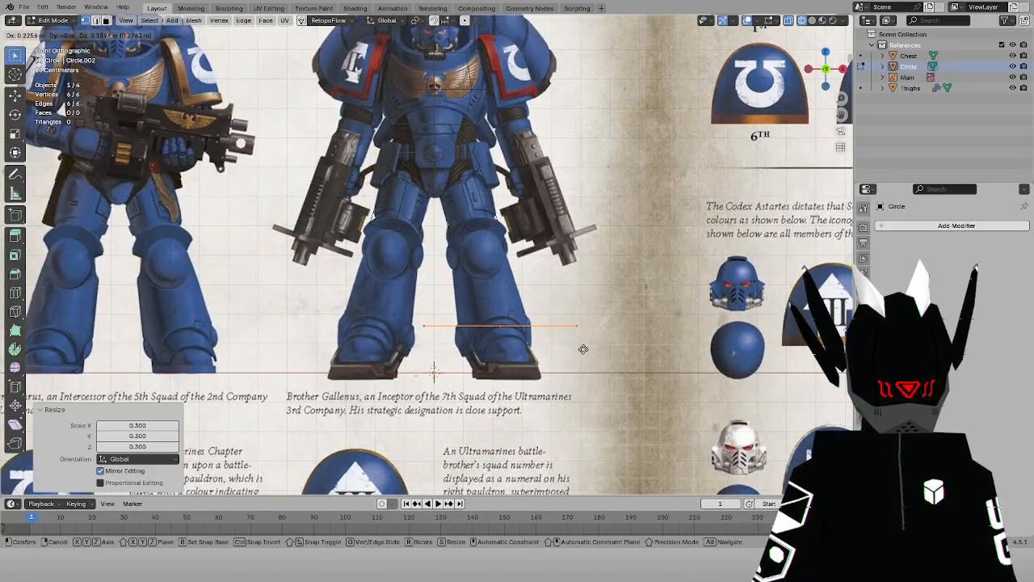
Rotate the ring by -10 degrees and move it 0.23 m in X and 0.13 m in Z onto the ankle
{"action": "scroll", "coordinate": [582, 351], "scroll_direction": "up", "scroll_amount": 2}
{"action": "type", "text": "r10"}
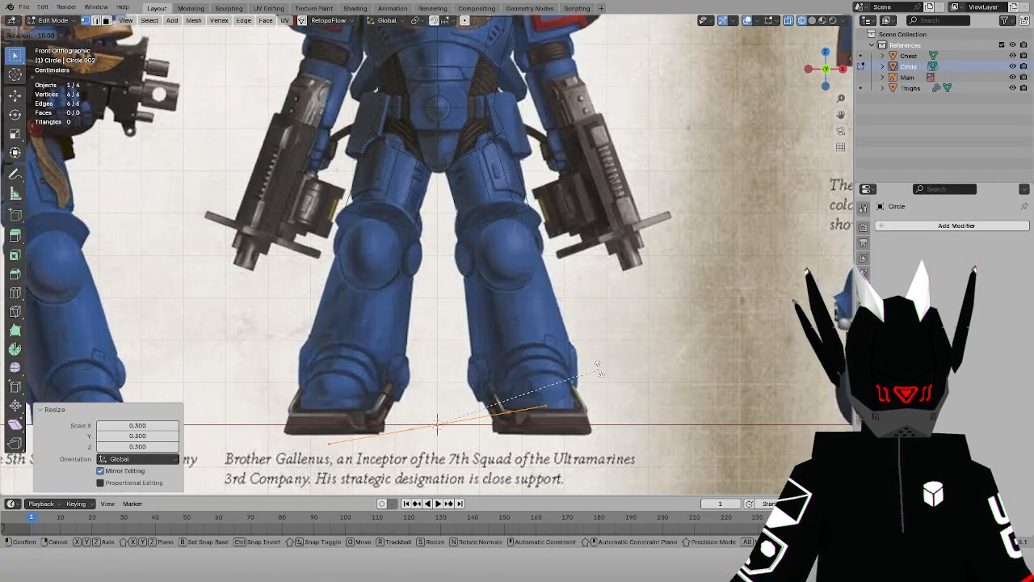
{"action": "key", "text": "Return"}
{"action": "key", "text": "g"}
{"action": "left_click", "coordinate": [601, 351]}
Scale the ring by 0.6, shift it about -0.02 m in X and -0.01 m in Z, and scale it by 0.8
{"action": "type", "text": "s"}
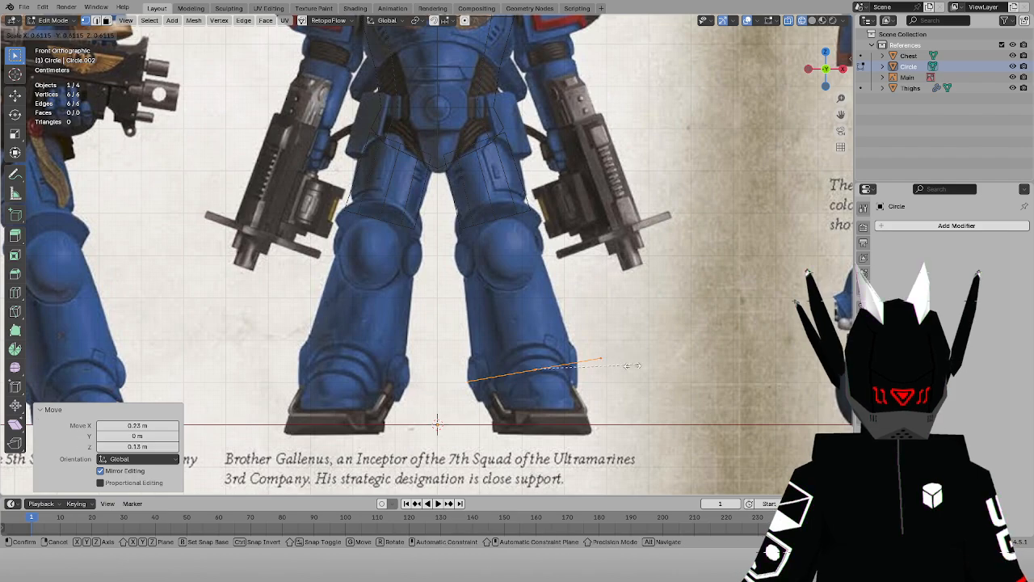
{"action": "type", "text": ".6"}
{"action": "key", "text": "Return"}
{"action": "scroll", "coordinate": [731, 223], "scroll_direction": "up", "scroll_amount": 4}
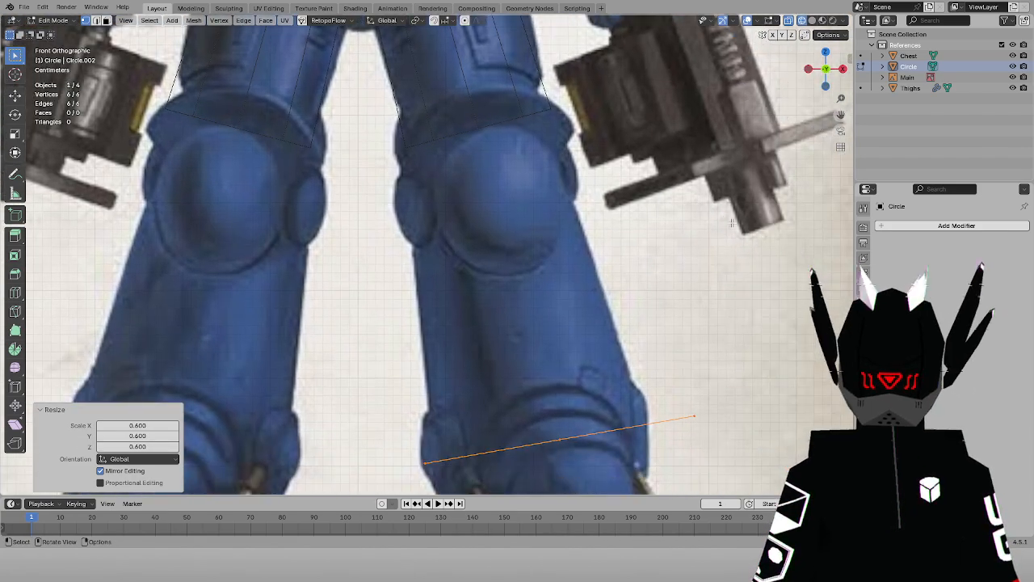
{"action": "key", "text": "g"}
{"action": "left_click", "coordinate": [709, 226]}
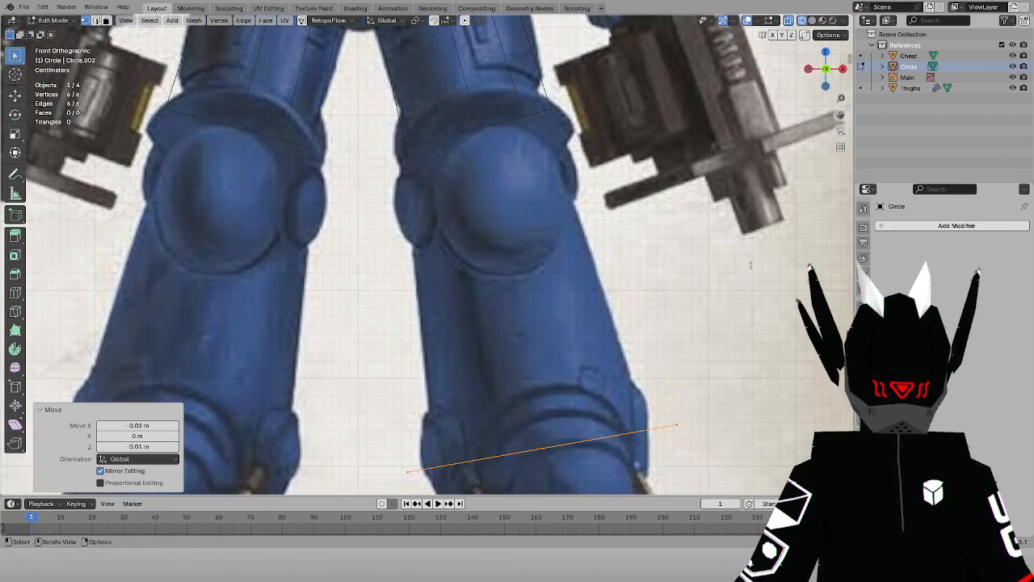
{"action": "key", "text": "s"}
{"action": "key", "text": "Return"}
{"action": "scroll", "coordinate": [630, 321], "scroll_direction": "down", "scroll_amount": 1}
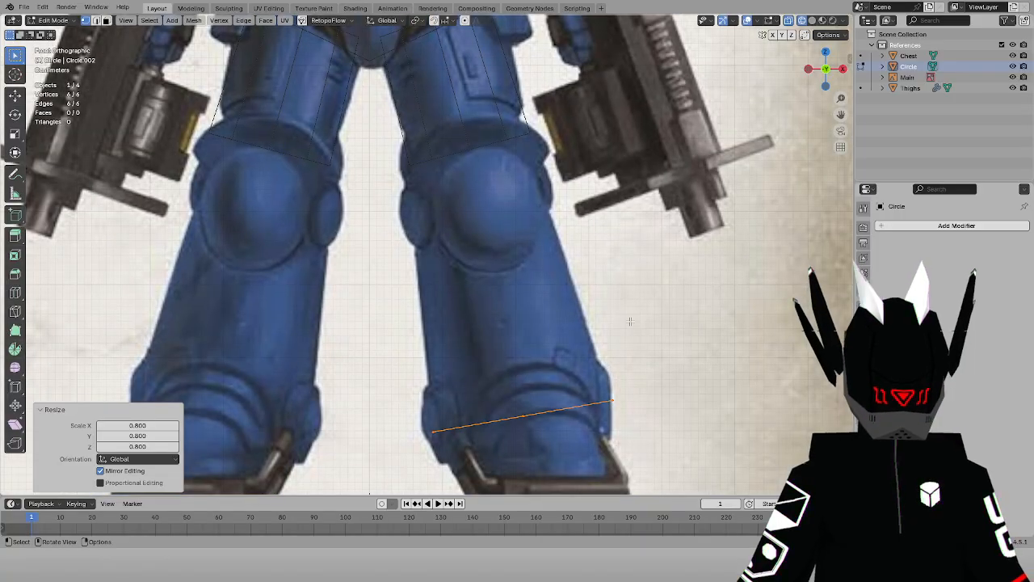
{"action": "key", "text": "e"}
{"action": "right_click", "coordinate": [598, 313]}
{"action": "middle_click_drag", "start_coordinate": [540, 332], "coordinate": [543, 362]}
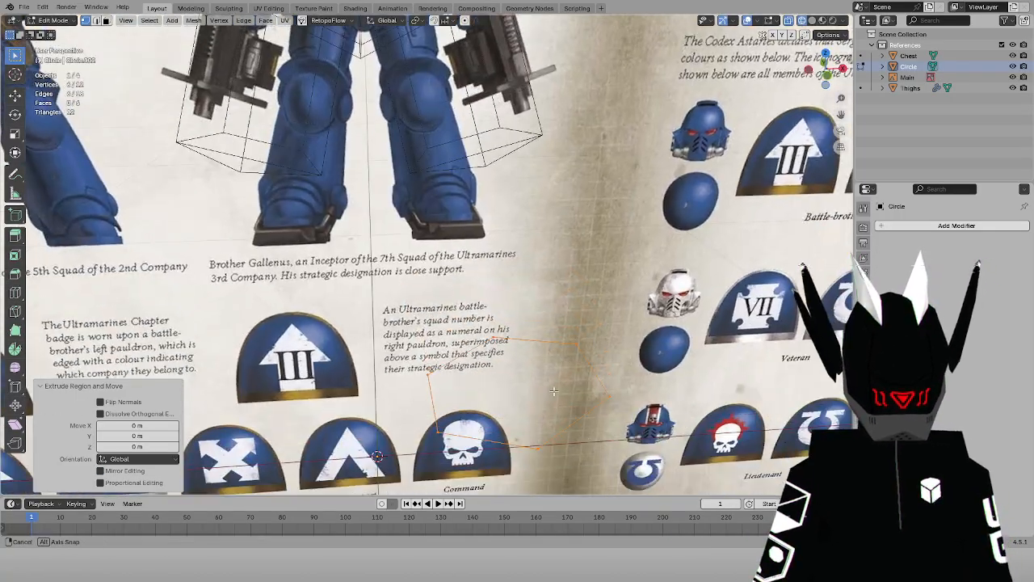
{"action": "key", "text": "ctrl+z"}
Fill the ankle ring with two faces
{"action": "left_click_drag", "start_coordinate": [517, 312], "coordinate": [646, 408]}
{"action": "key", "text": "f"}
{"action": "key", "text": "f"}
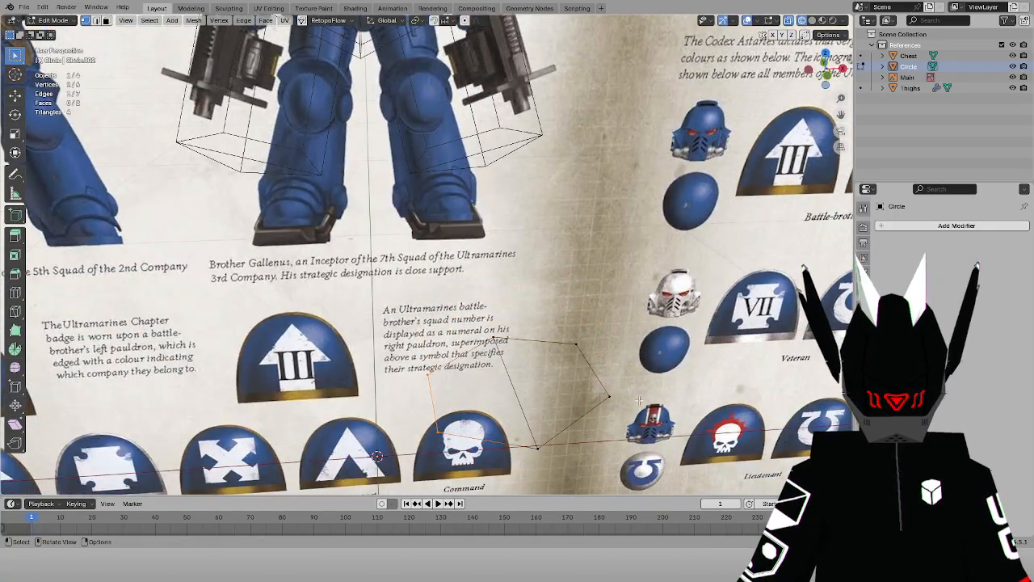
{"action": "middle_click_drag", "start_coordinate": [605, 372], "coordinate": [574, 271]}
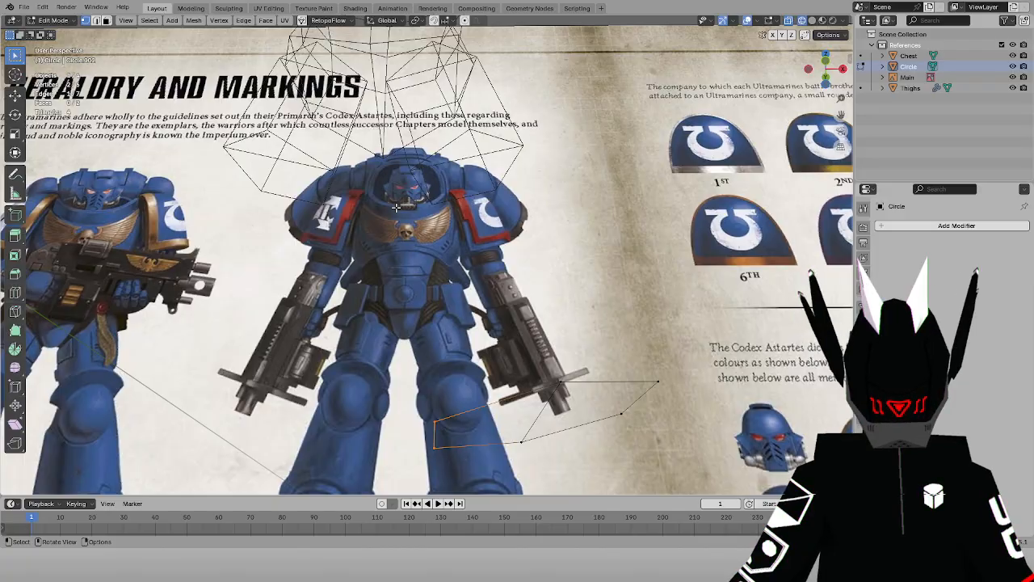
Select the whole filled ring in the front view, extrude it about 0.37 m up to the knee, and scale the new end by 0.8
{"action": "key", "text": "KP_1"}
{"action": "left_click_drag", "start_coordinate": [310, 274], "coordinate": [621, 482]}
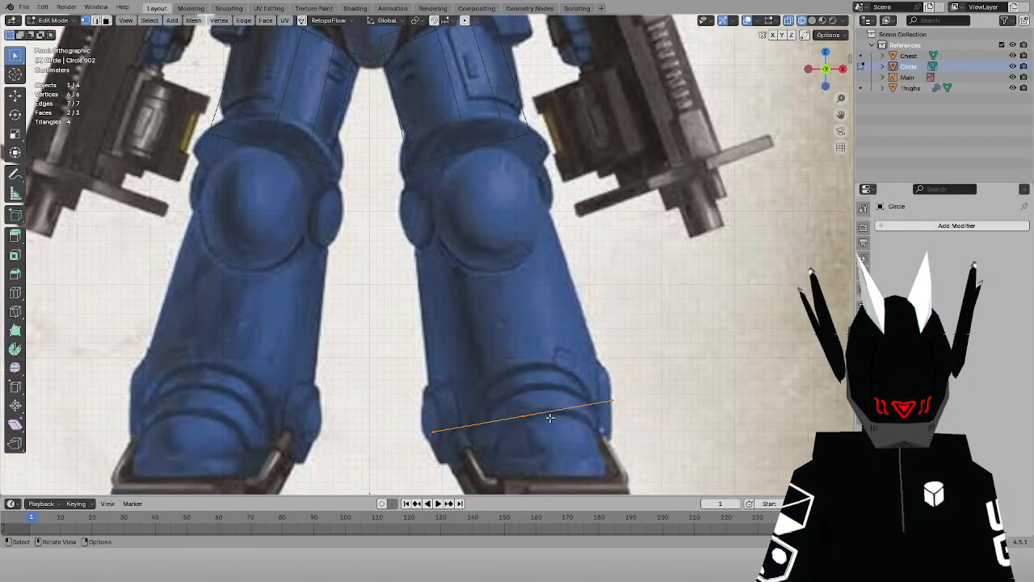
{"action": "key", "text": "e"}
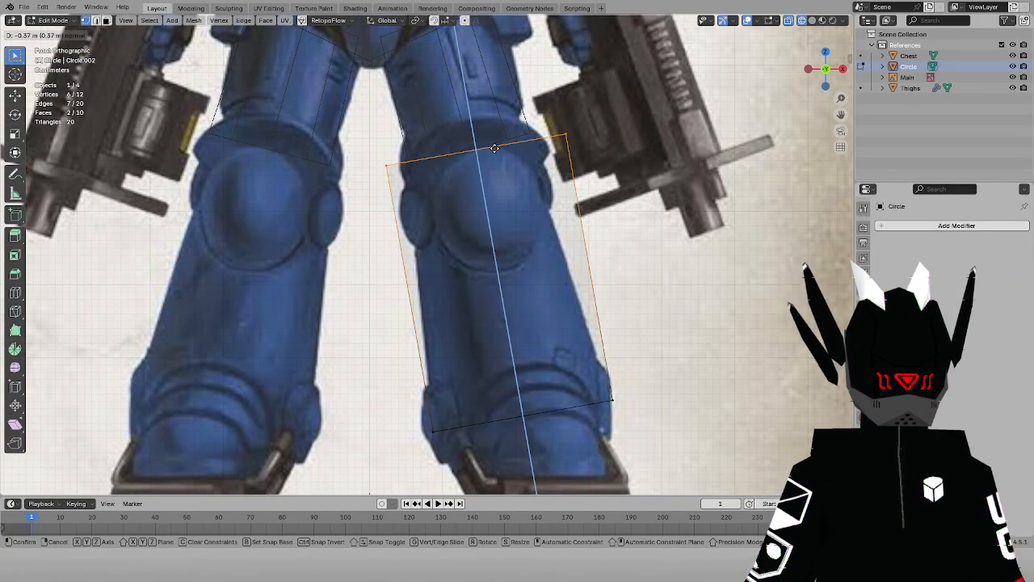
{"action": "left_click", "coordinate": [494, 148]}
{"action": "key", "text": "s"}
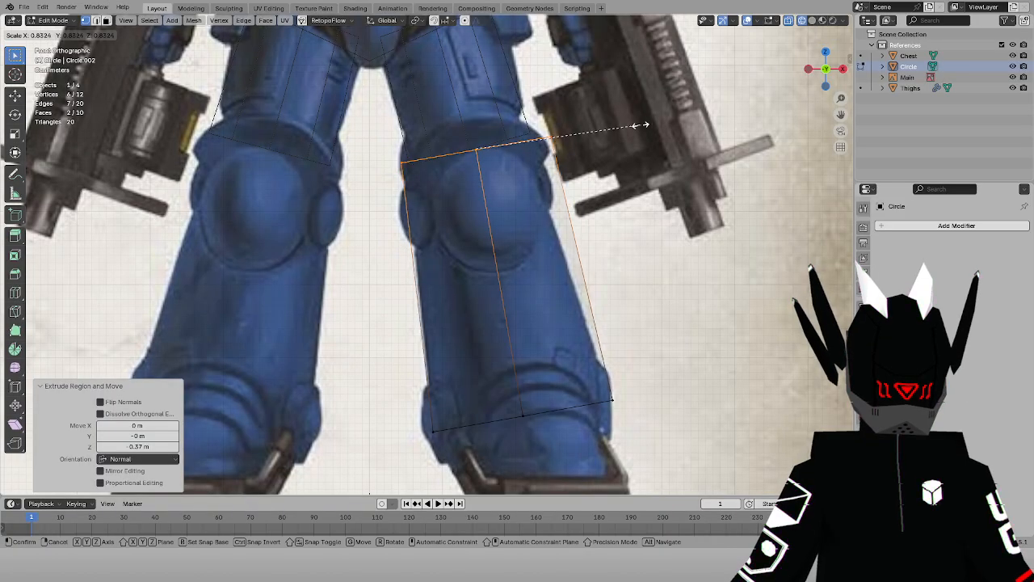
{"action": "left_click", "coordinate": [632, 125]}
{"action": "scroll", "coordinate": [640, 123], "scroll_direction": "up", "scroll_amount": 1}
{"action": "middle_click_drag", "start_coordinate": [646, 119], "coordinate": [667, 146], "text": "shift"}
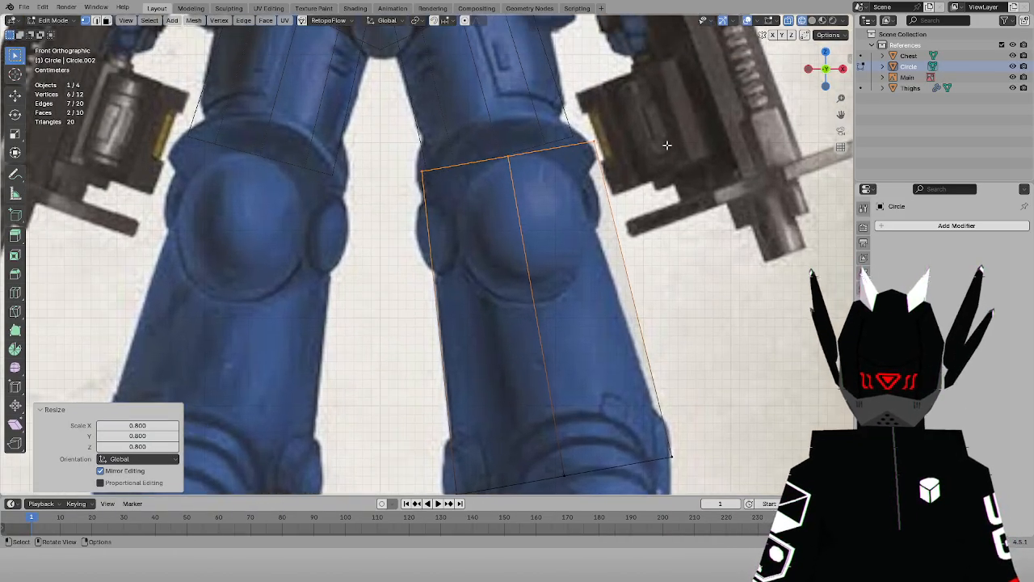
{"action": "key", "text": "g"}
{"action": "key", "text": "g"}
{"action": "left_click", "coordinate": [606, 149]}
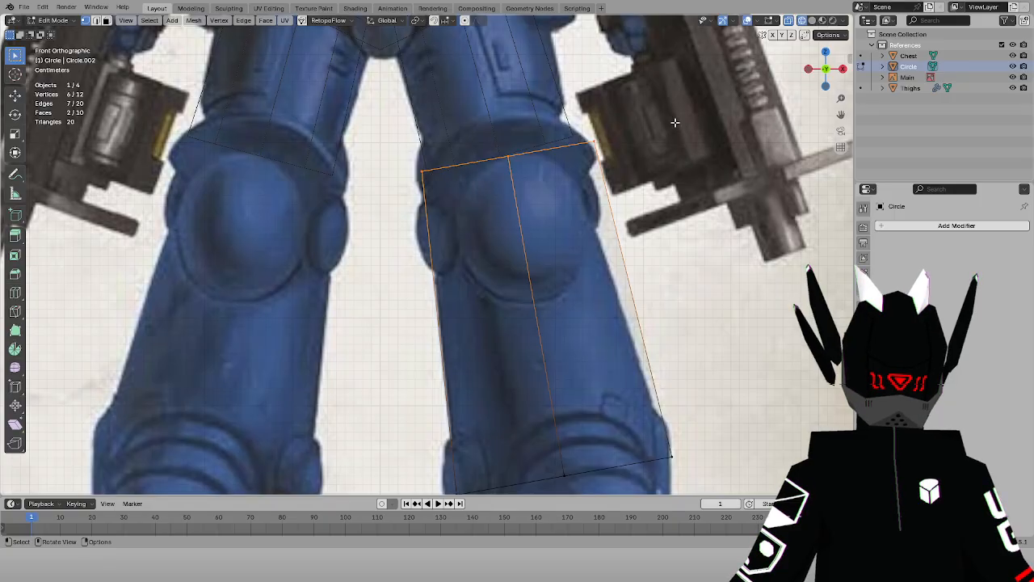
Select the entire lower-leg mesh and move it about -0.007 m along X to match the reference
{"action": "scroll", "coordinate": [613, 191], "scroll_direction": "down", "scroll_amount": 2}
{"action": "key", "text": "a"}
{"action": "key", "text": "g"}
{"action": "key", "text": "x"}
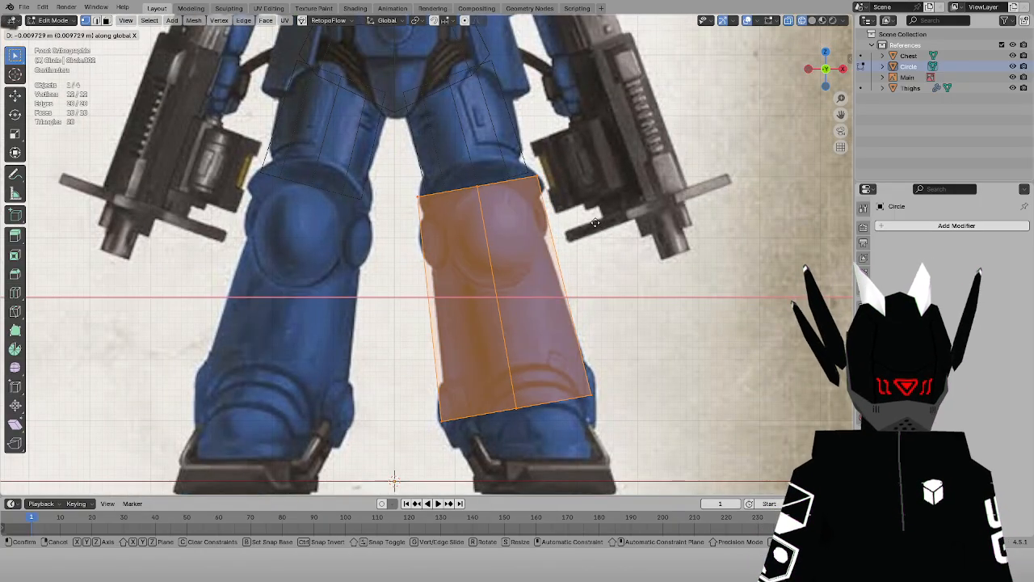
{"action": "left_click", "coordinate": [596, 223]}
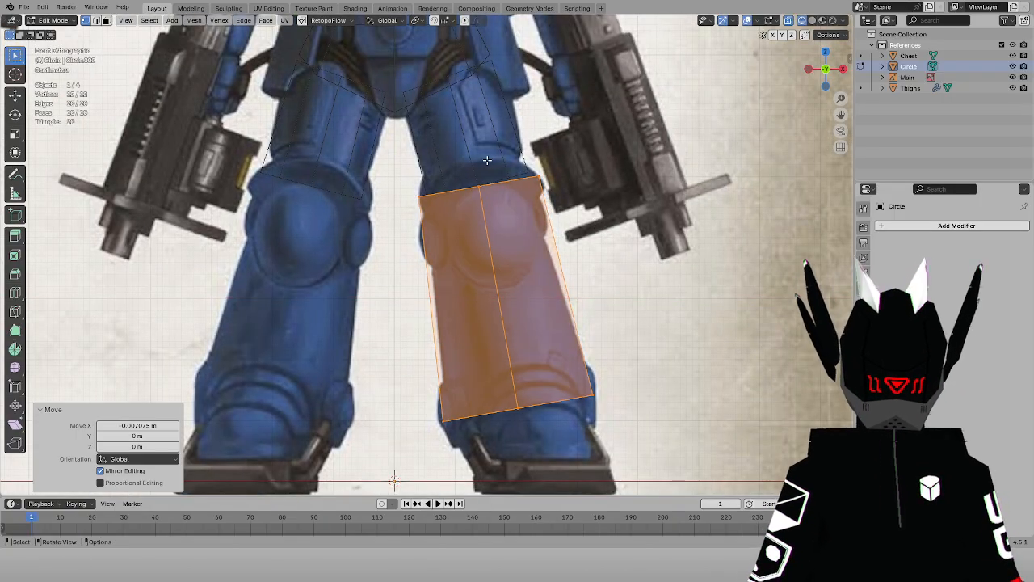
Leave the lower leg's Edit Mode, select the Thighs object, and open it in Edit Mode
{"action": "scroll", "coordinate": [471, 138], "scroll_direction": "up", "scroll_amount": 2}
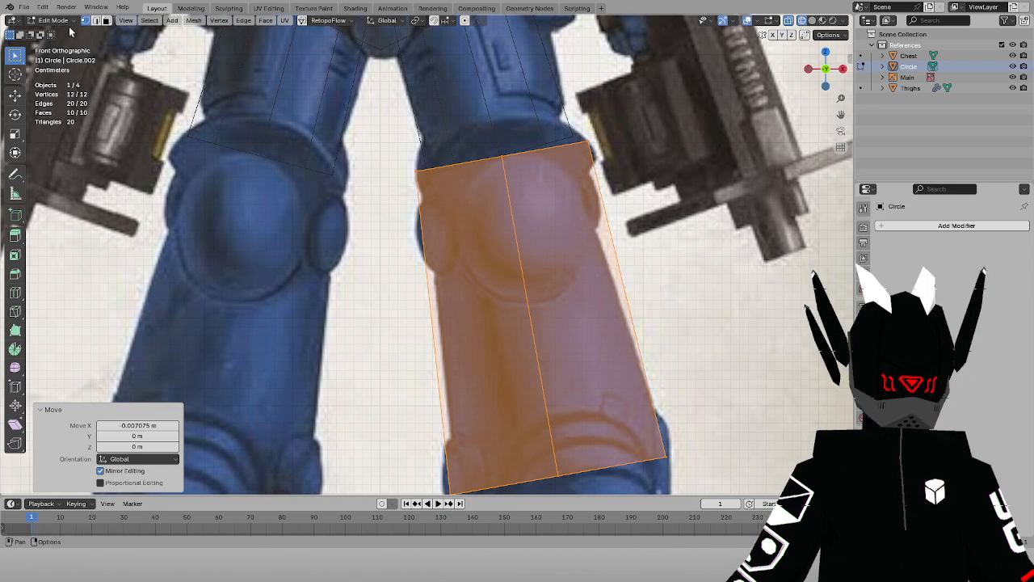
{"action": "left_click", "coordinate": [53, 20]}
{"action": "left_click", "coordinate": [58, 33]}
{"action": "left_click", "coordinate": [485, 109]}
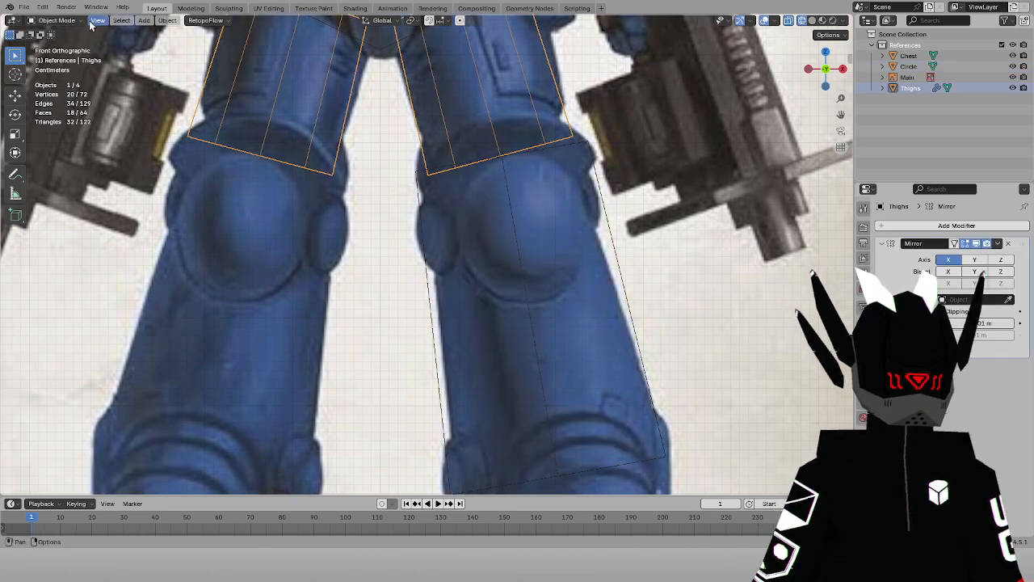
{"action": "left_click", "coordinate": [54, 20]}
{"action": "left_click", "coordinate": [56, 47]}
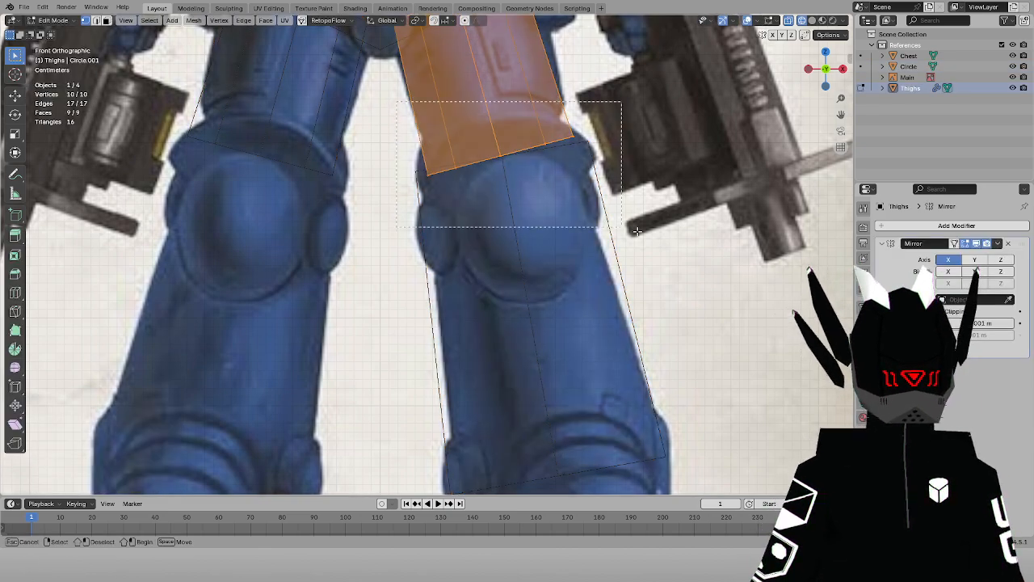
Select the thigh's lower end, extrude it about 0.043 m toward the knee, and merge the extruded vertices at their center
{"action": "left_click", "coordinate": [517, 151], "text": "alt"}
{"action": "key", "text": "e"}
{"action": "left_click", "coordinate": [554, 204]}
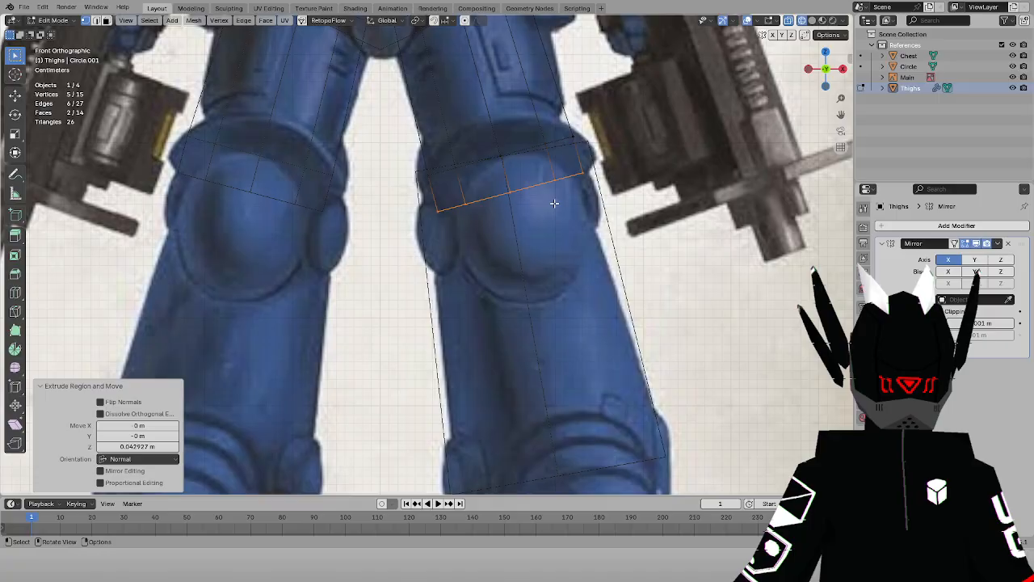
{"action": "key", "text": "m"}
{"action": "left_click", "coordinate": [596, 203]}
Select the thigh's upper end, extrude it about 0.02 m toward the hip, and merge the extruded vertices at their center
{"action": "left_click_drag", "start_coordinate": [840, 114], "coordinate": [840, 251]}
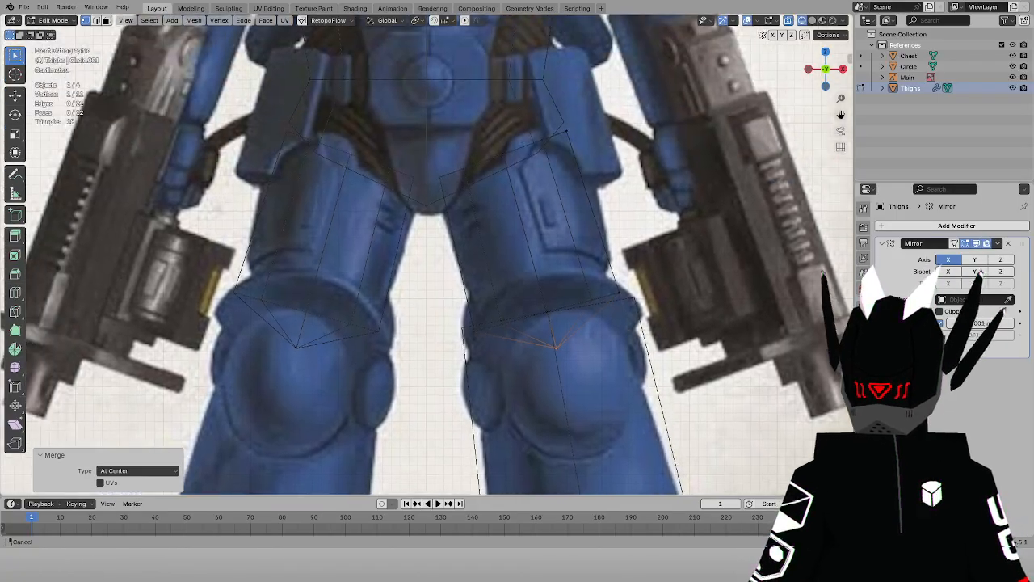
{"action": "left_click_drag", "start_coordinate": [395, 124], "coordinate": [660, 218]}
{"action": "key", "text": "e"}
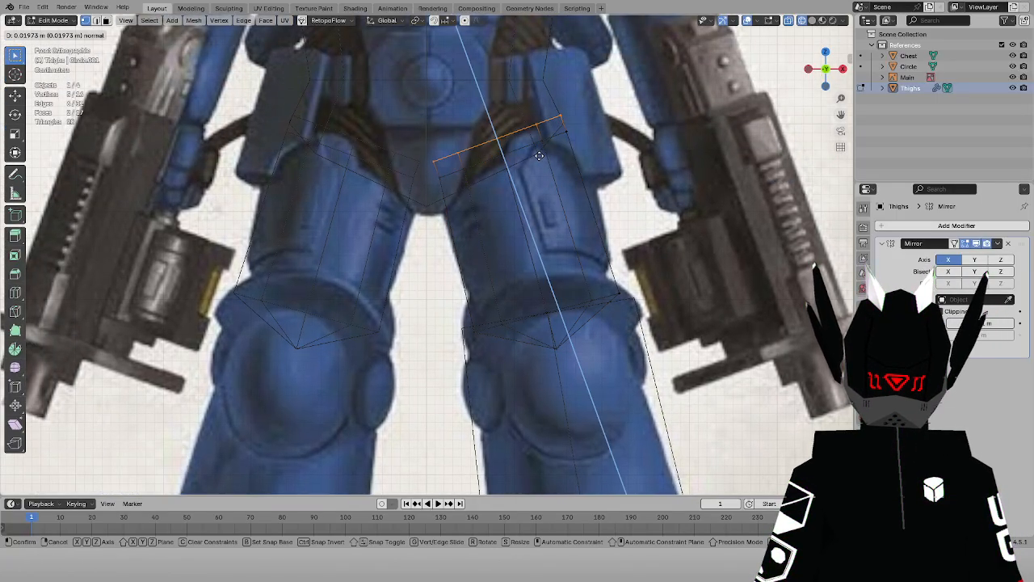
{"action": "left_click", "coordinate": [539, 153]}
{"action": "key", "text": "m"}
{"action": "left_click", "coordinate": [561, 151]}
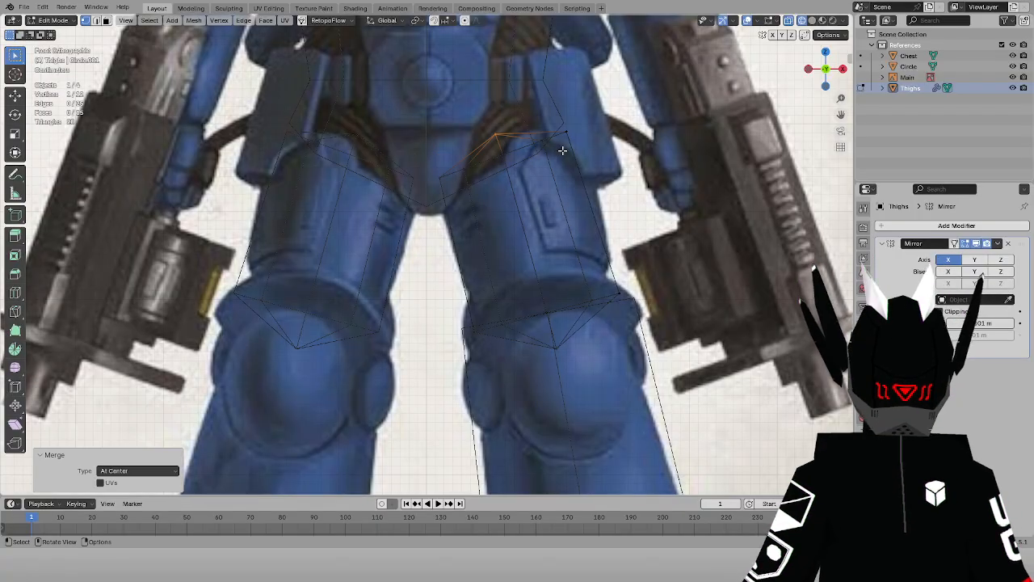
{"action": "left_click", "coordinate": [496, 137]}
{"action": "key", "text": "g"}
{"action": "key", "text": "z"}
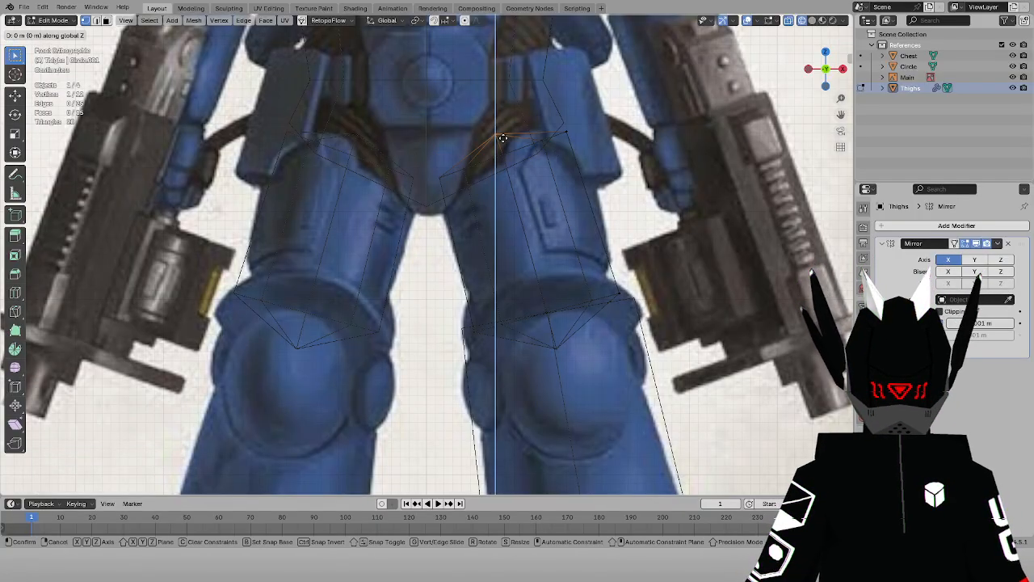
{"action": "left_click", "coordinate": [504, 136]}
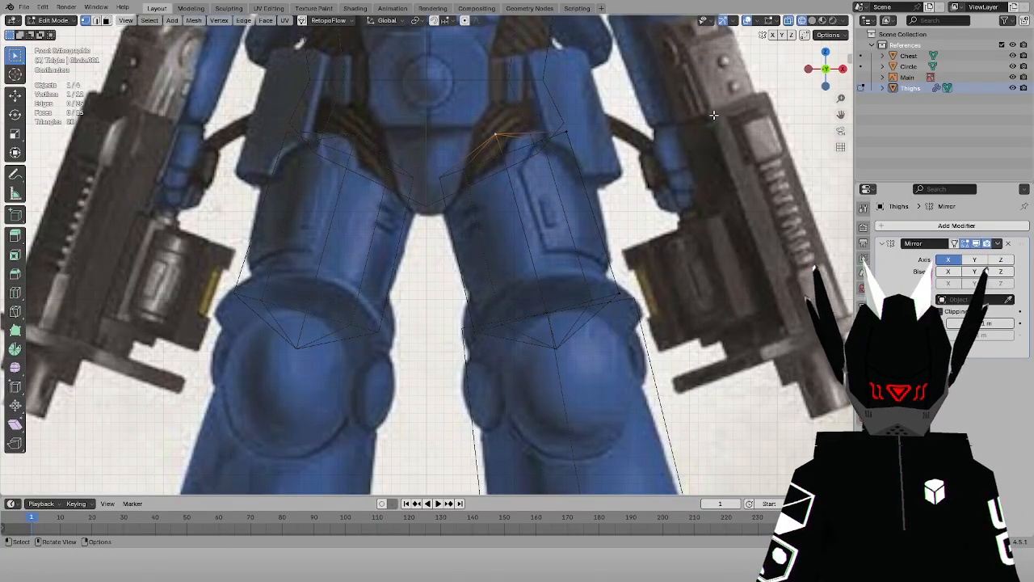
Inspect the thigh's merged knee end in wireframe and solid shading, and return to Object Mode
{"action": "left_click_drag", "start_coordinate": [840, 113], "coordinate": [819, 53]}
{"action": "left_click_drag", "start_coordinate": [518, 256], "coordinate": [554, 295]}
{"action": "scroll", "coordinate": [605, 273], "scroll_direction": "up", "scroll_amount": 2}
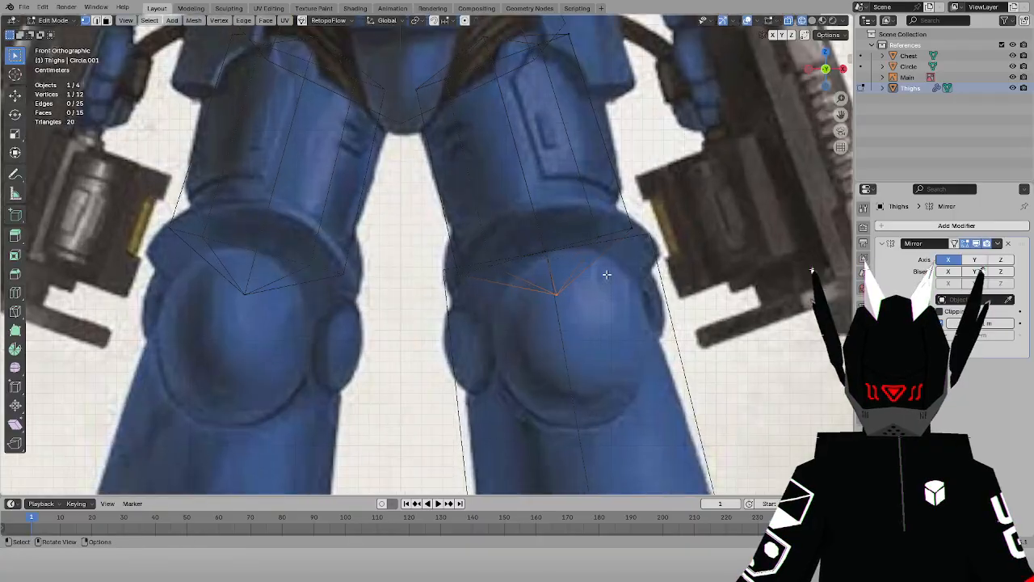
{"action": "scroll", "coordinate": [755, 187], "scroll_direction": "down", "scroll_amount": 3}
{"action": "middle_click_drag", "start_coordinate": [754, 188], "coordinate": [495, 232]}
{"action": "left_click", "coordinate": [52, 21]}
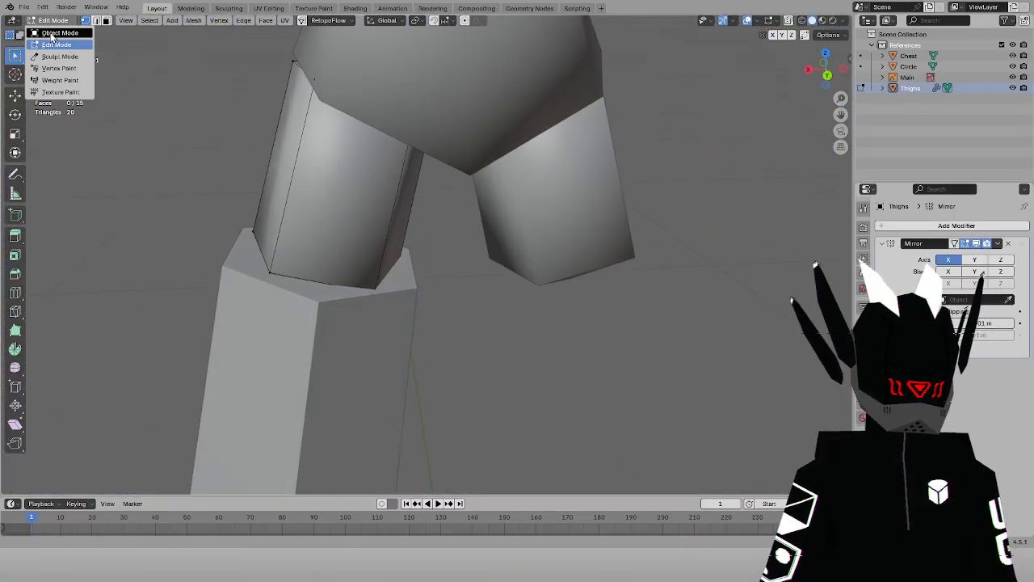
{"action": "left_click", "coordinate": [50, 34]}
Apply Shade Smooth to the Thighs and lower-leg objects, and return to the front wireframe view
{"action": "right_click", "coordinate": [335, 331]}
{"action": "right_click", "coordinate": [252, 289]}
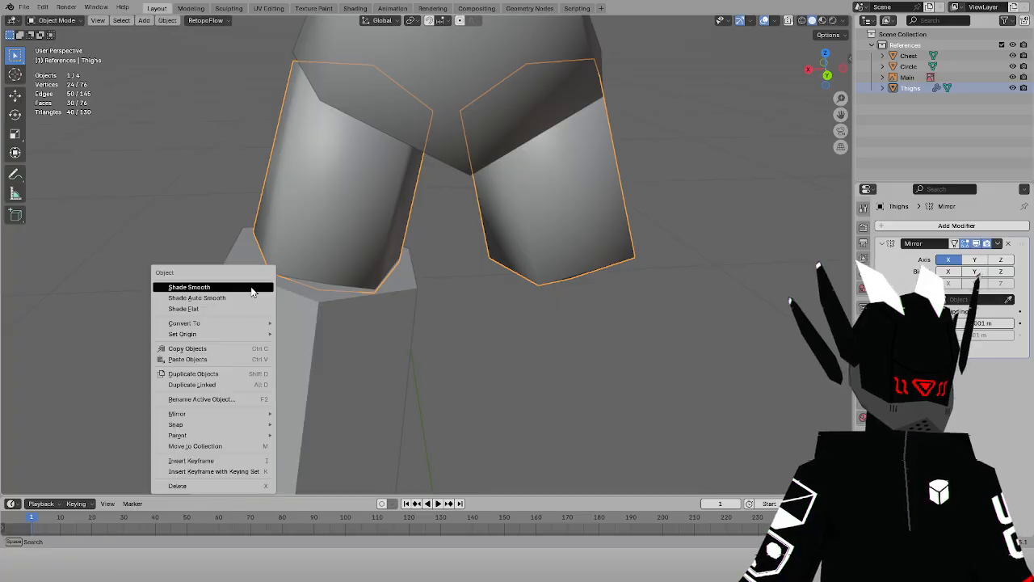
{"action": "left_click", "coordinate": [331, 320]}
{"action": "right_click", "coordinate": [331, 323]}
{"action": "left_click", "coordinate": [333, 325]}
{"action": "key", "text": "KP_1"}
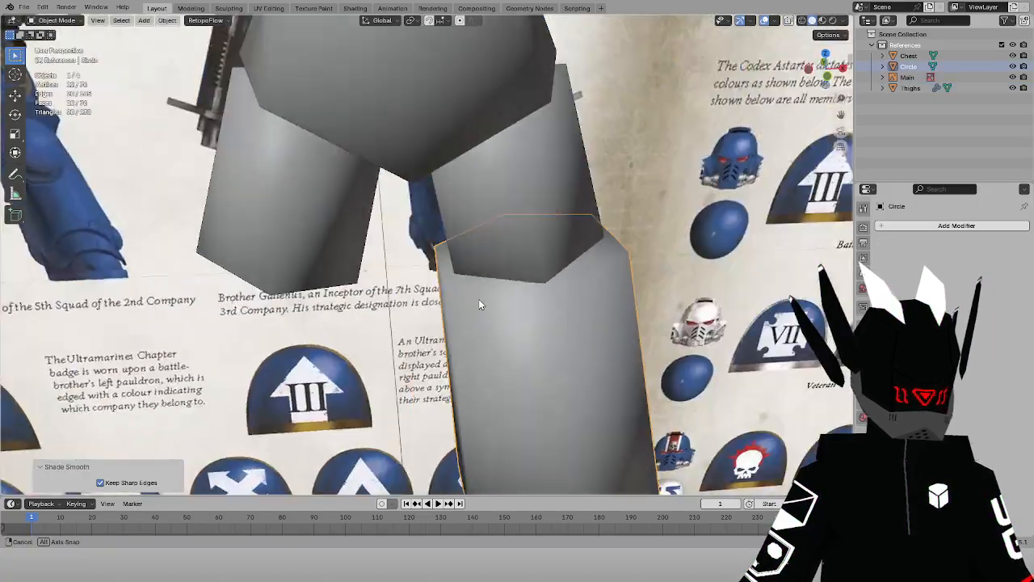
{"action": "key", "text": "shift+z"}
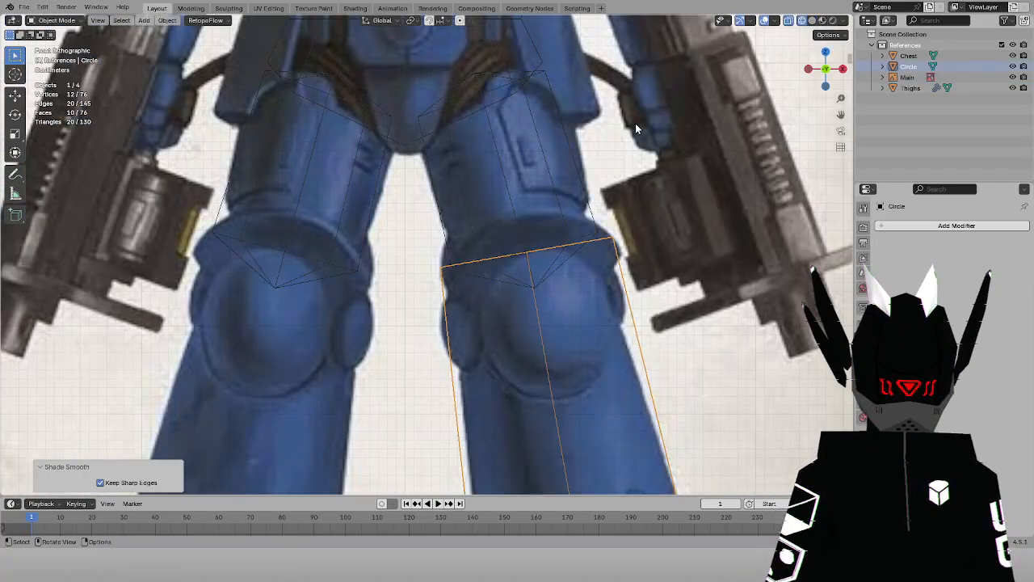
Enter Edit Mode on the lower leg and snap the 3D cursor to the rear vertex of its upper end
{"action": "scroll", "coordinate": [552, 163], "scroll_direction": "down", "scroll_amount": 2}
{"action": "middle_click_drag", "start_coordinate": [572, 145], "coordinate": [556, 155]}
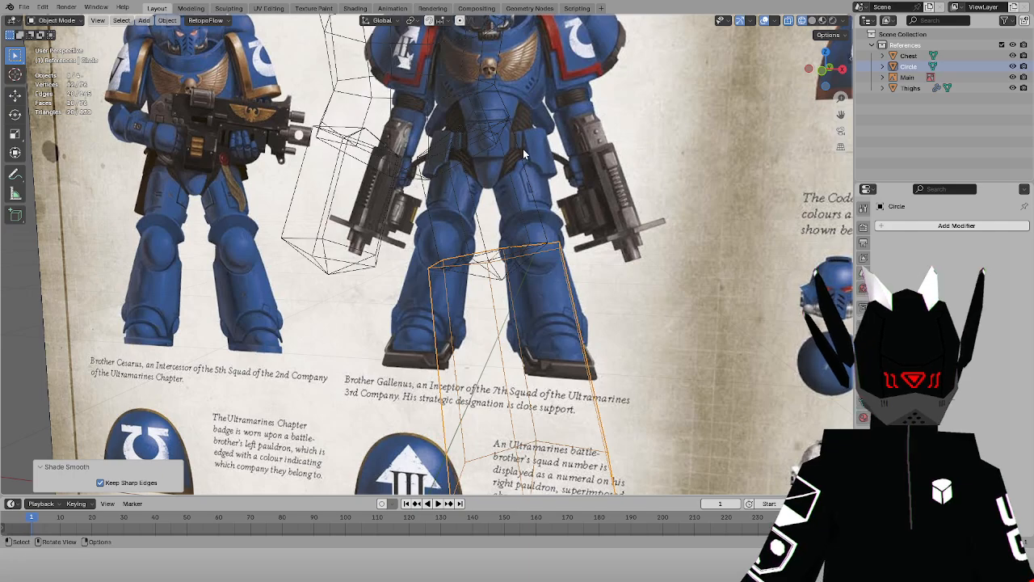
{"action": "key", "text": "KP_1"}
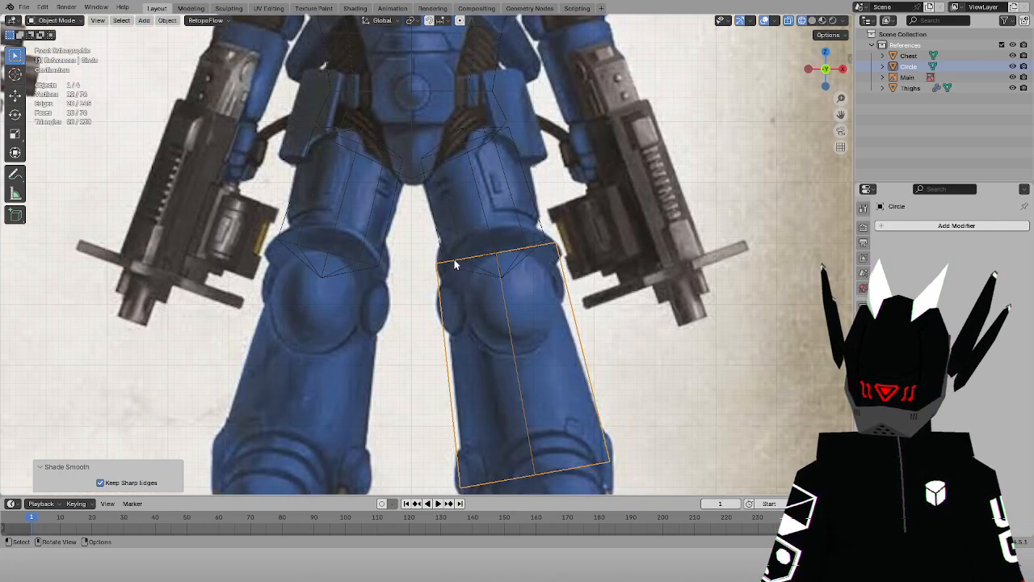
{"action": "left_click", "coordinate": [56, 21]}
{"action": "left_click", "coordinate": [56, 46]}
{"action": "left_click_drag", "start_coordinate": [350, 160], "coordinate": [683, 303]}
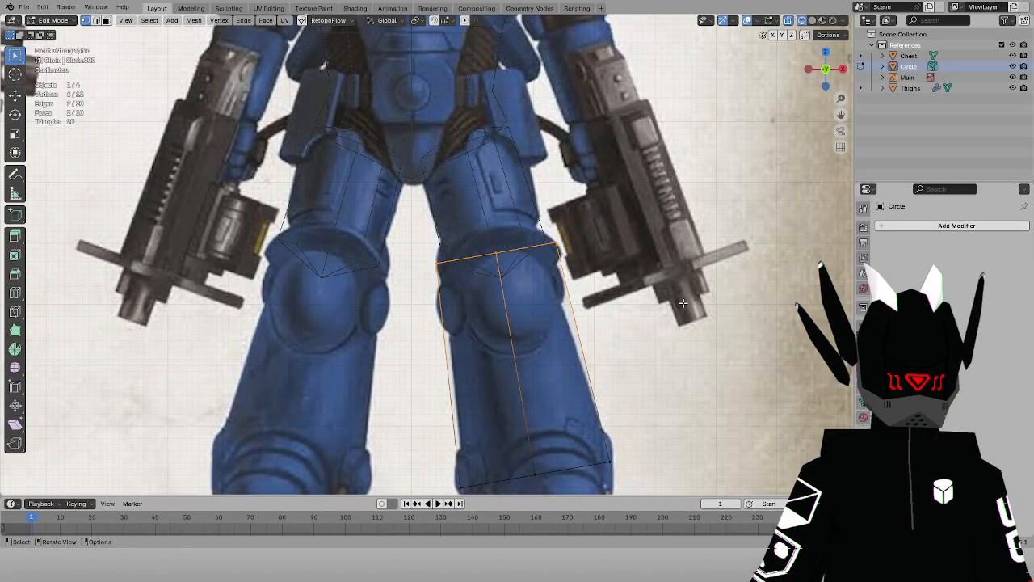
{"action": "key", "text": "KP_3"}
{"action": "left_click_drag", "start_coordinate": [549, 225], "coordinate": [493, 277]}
{"action": "key", "text": "shift+s"}
{"action": "left_click", "coordinate": [489, 345]}
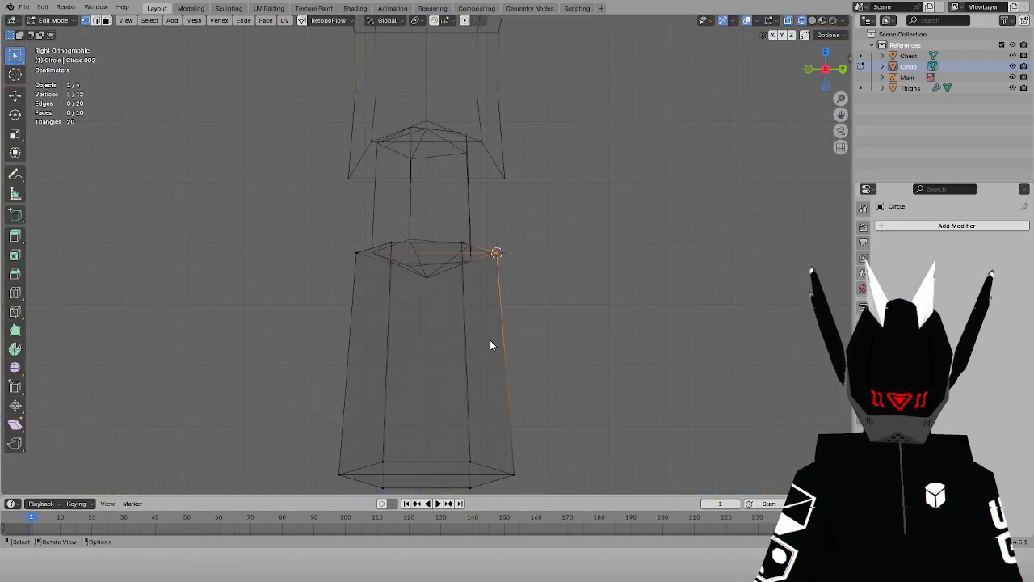
Select the lower leg's whole upper end, set the transform orientation to Local, and use the 3D Cursor as pivot point
{"action": "left_click_drag", "start_coordinate": [291, 197], "coordinate": [526, 300]}
{"action": "middle_click_drag", "start_coordinate": [526, 300], "coordinate": [506, 299]}
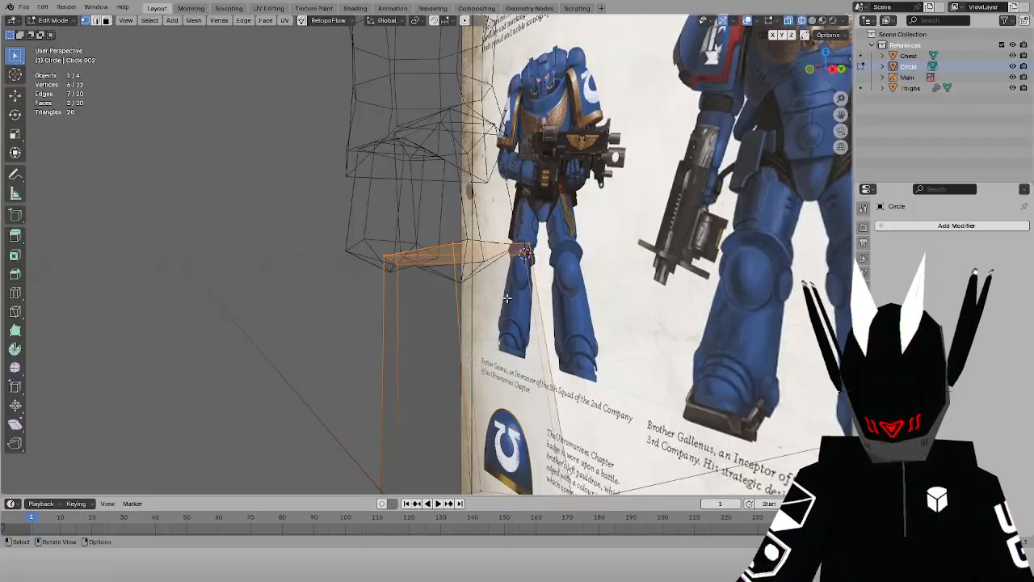
{"action": "key", "text": "KP_3"}
{"action": "left_click", "coordinate": [384, 20]}
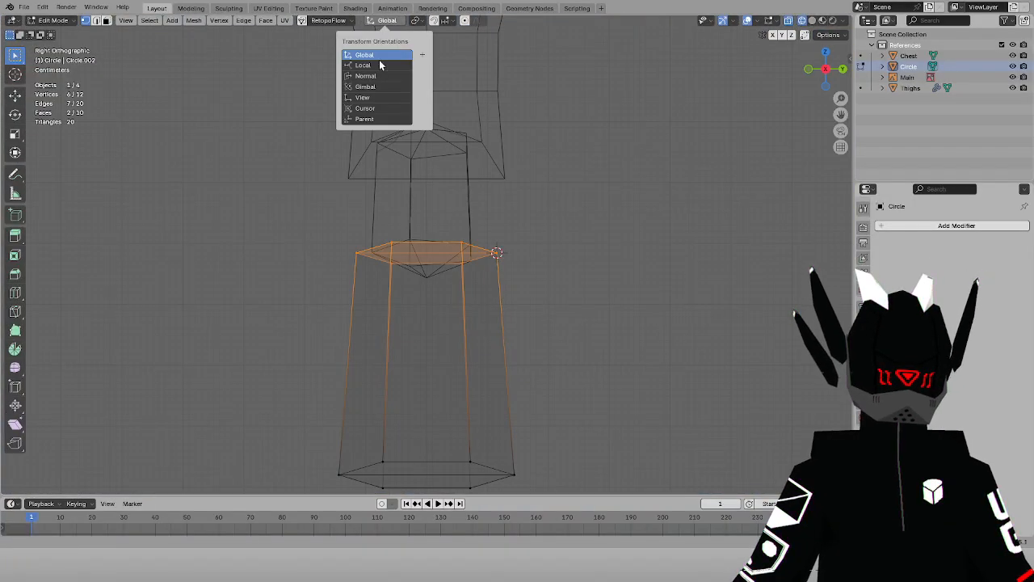
{"action": "left_click", "coordinate": [379, 64]}
{"action": "left_click", "coordinate": [415, 20]}
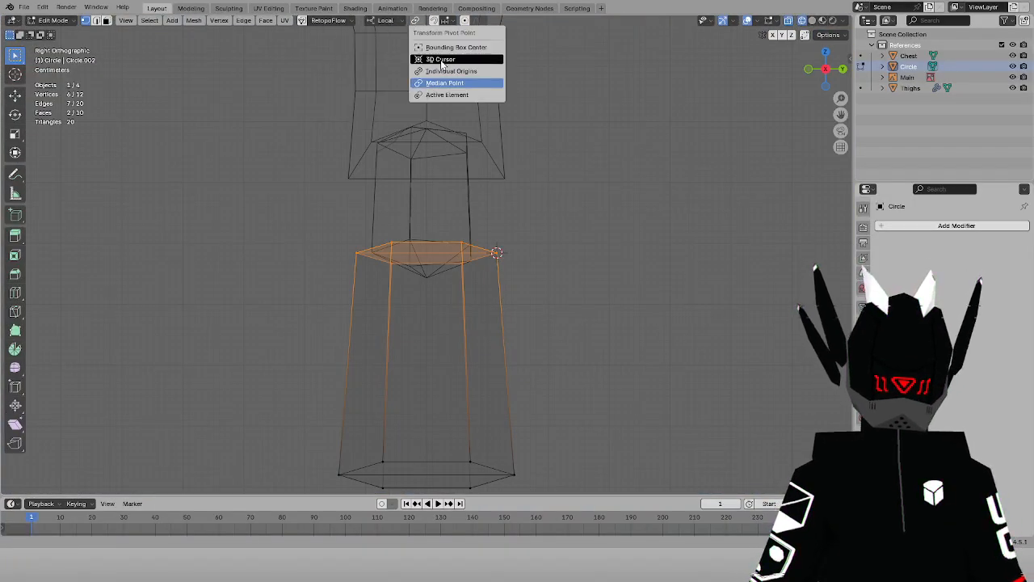
{"action": "left_click", "coordinate": [423, 60]}
Try to rotate the lower leg's upper end by -15° about local X, and also about local Z
{"action": "key", "text": "r"}
{"action": "key", "text": "x"}
{"action": "right_click", "coordinate": [686, 201]}
{"action": "middle_click_drag", "start_coordinate": [626, 204], "coordinate": [683, 228]}
{"action": "key", "text": "r"}
{"action": "key", "text": "x"}
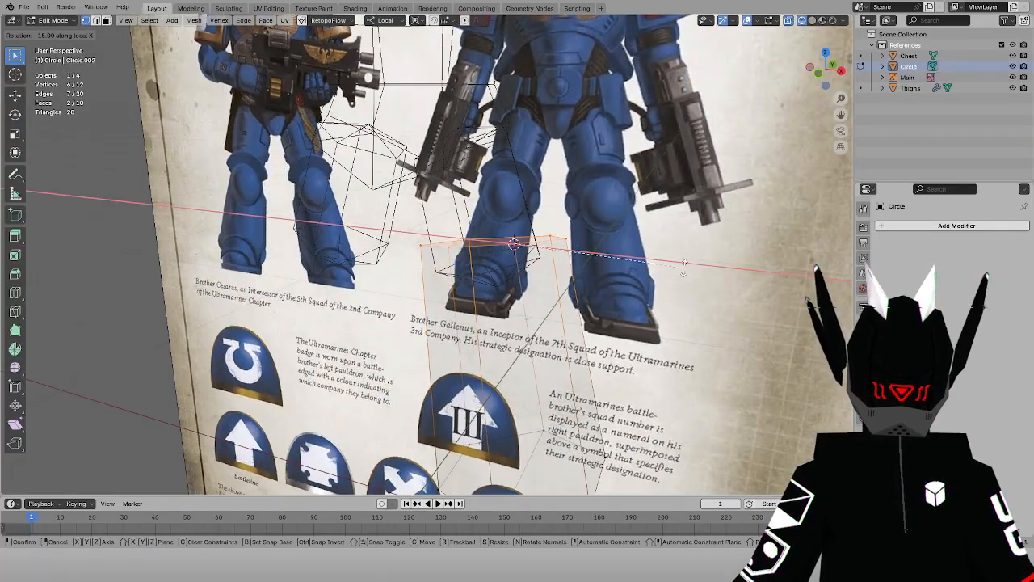
{"action": "left_click", "coordinate": [684, 269], "text": "ctrl"}
{"action": "middle_click_drag", "start_coordinate": [684, 269], "coordinate": [715, 247]}
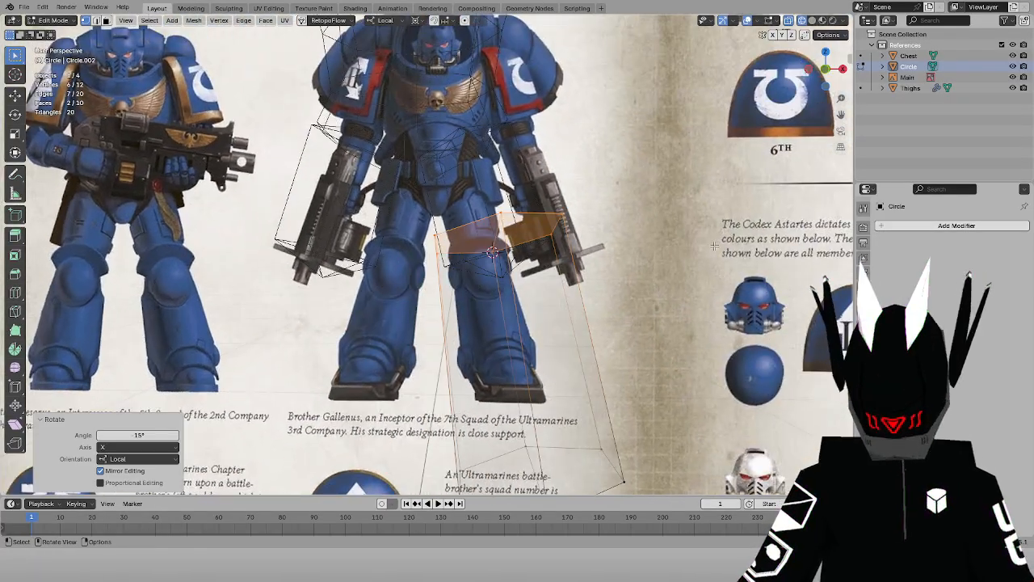
{"action": "key", "text": "KP_1"}
{"action": "key", "text": "r"}
{"action": "key", "text": "z"}
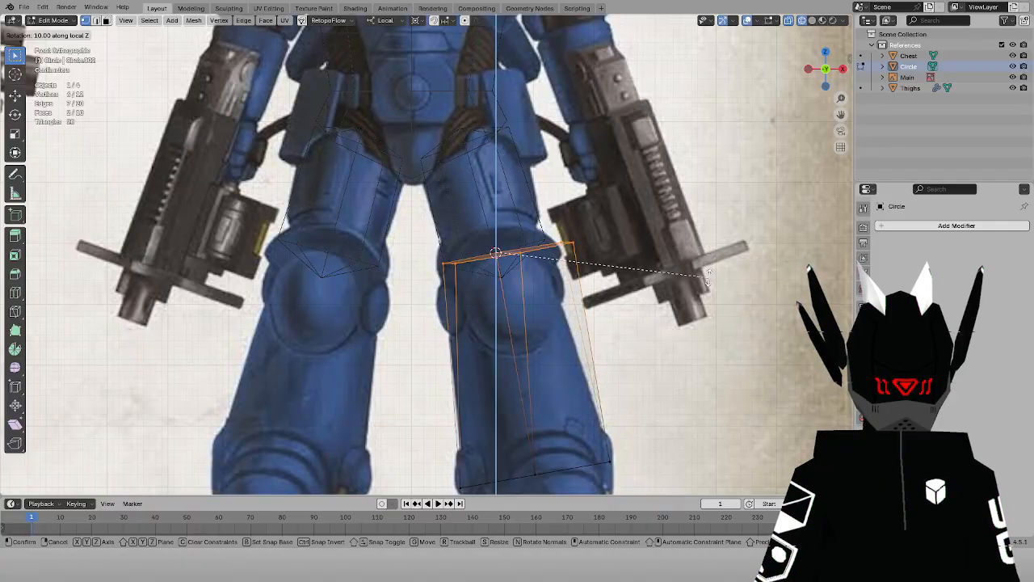
{"action": "left_click", "coordinate": [703, 252]}
Rotate the upper end -15° about X in Normal orientation and about 4° in the front view, and check it in solid shading
{"action": "left_click", "coordinate": [390, 21]}
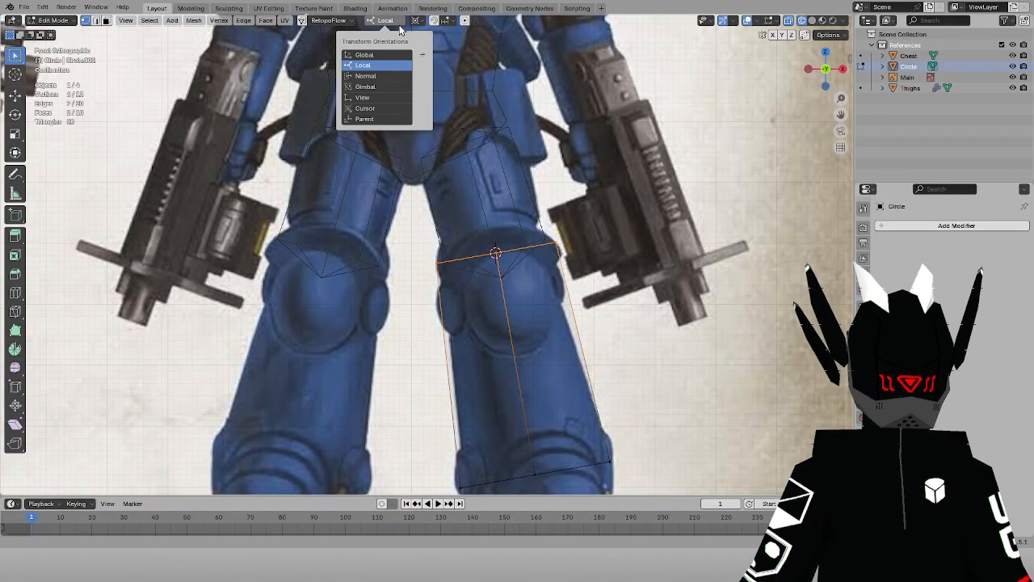
{"action": "left_click", "coordinate": [368, 75]}
{"action": "key", "text": "r"}
{"action": "key", "text": "x"}
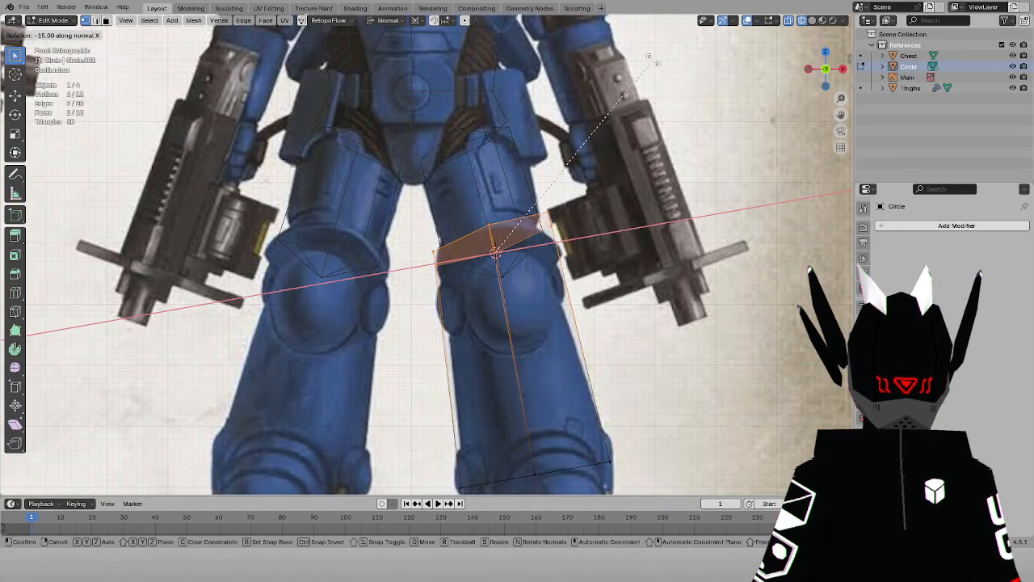
{"action": "left_click", "coordinate": [650, 59]}
{"action": "key", "text": "r"}
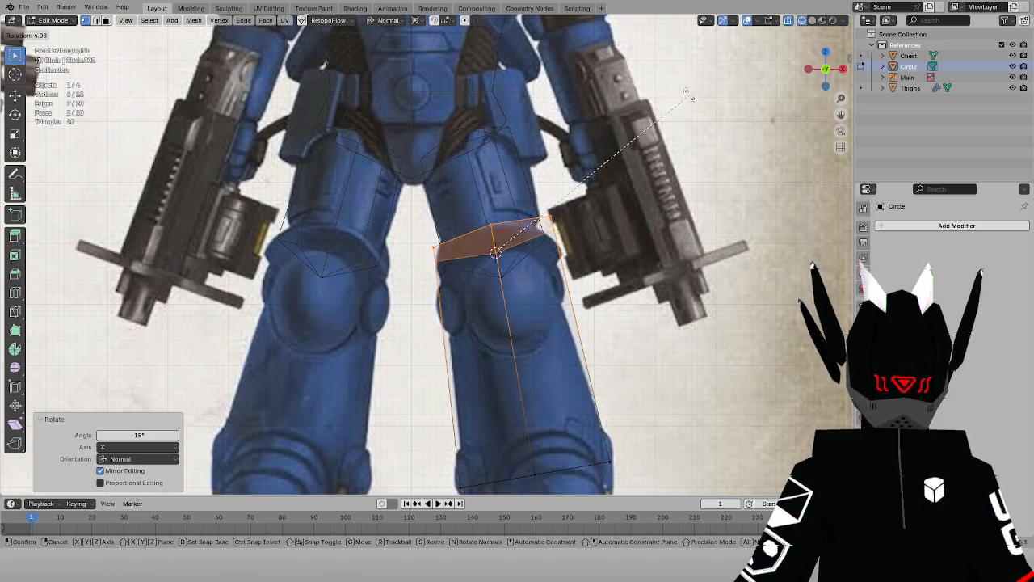
{"action": "left_click", "coordinate": [689, 95]}
{"action": "left_click", "coordinate": [596, 224]}
{"action": "key", "text": "z"}
{"action": "left_click", "coordinate": [640, 231]}
{"action": "mouse_move", "coordinate": [651, 233]}
{"action": "middle_mouse_down"}
{"action": "mouse_move", "coordinate": [590, 248]}
{"action": "mouse_move", "coordinate": [524, 242]}
{"action": "mouse_move", "coordinate": [550, 235]}
{"action": "middle_mouse_up"}
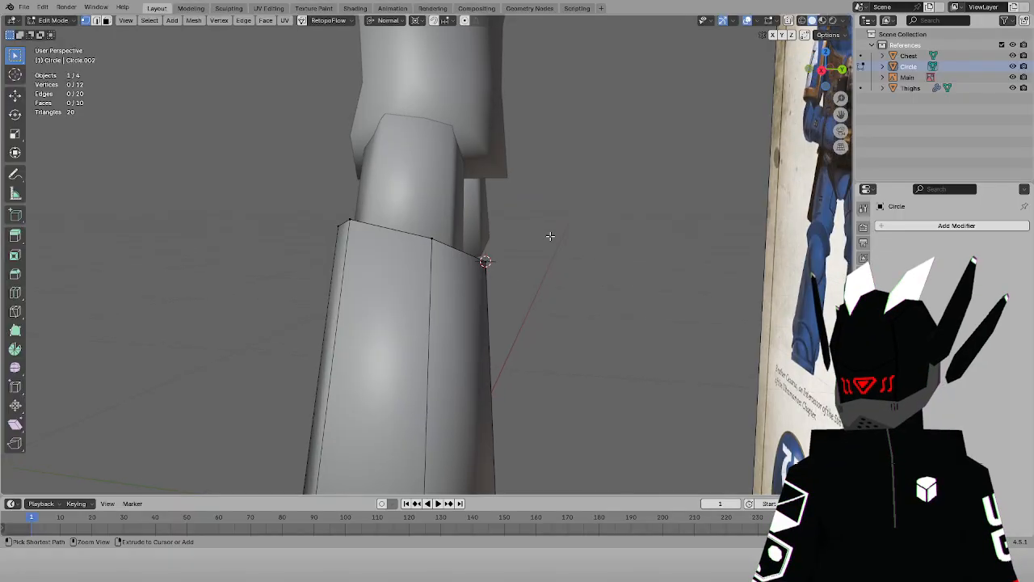
Undo the rotations of the lower leg's upper end
{"action": "key", "text": "ctrl+z"}
{"action": "key", "text": "ctrl+z"}
{"action": "key", "text": "ctrl+z"}
{"action": "key", "text": "ctrl+z"}
{"action": "key", "text": "ctrl+z"}
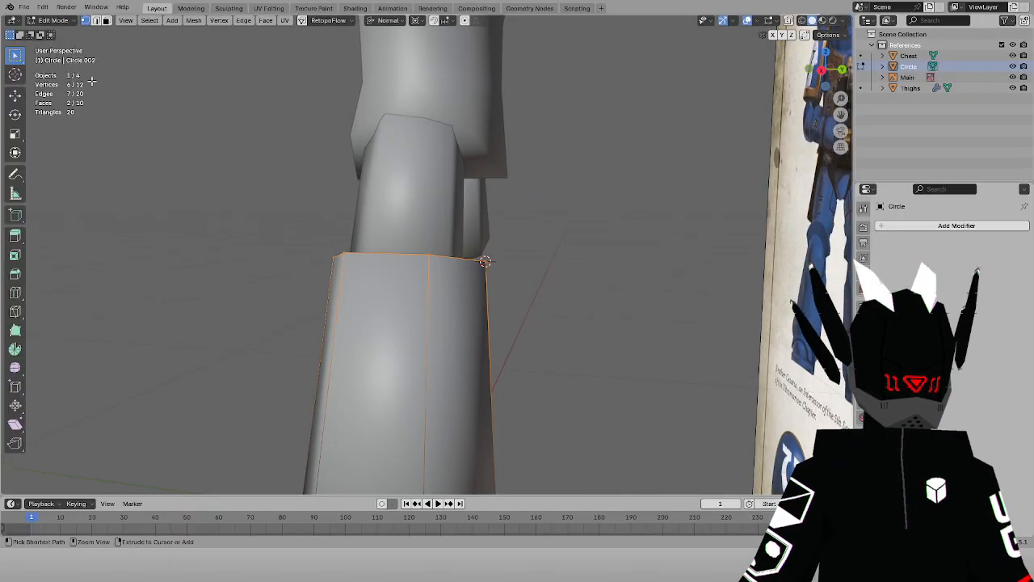
Return to Object Mode in the front wireframe view and add a 2 m cube at the 3D cursor
{"action": "left_click", "coordinate": [55, 21]}
{"action": "left_click", "coordinate": [58, 33]}
{"action": "key", "text": "KP_1"}
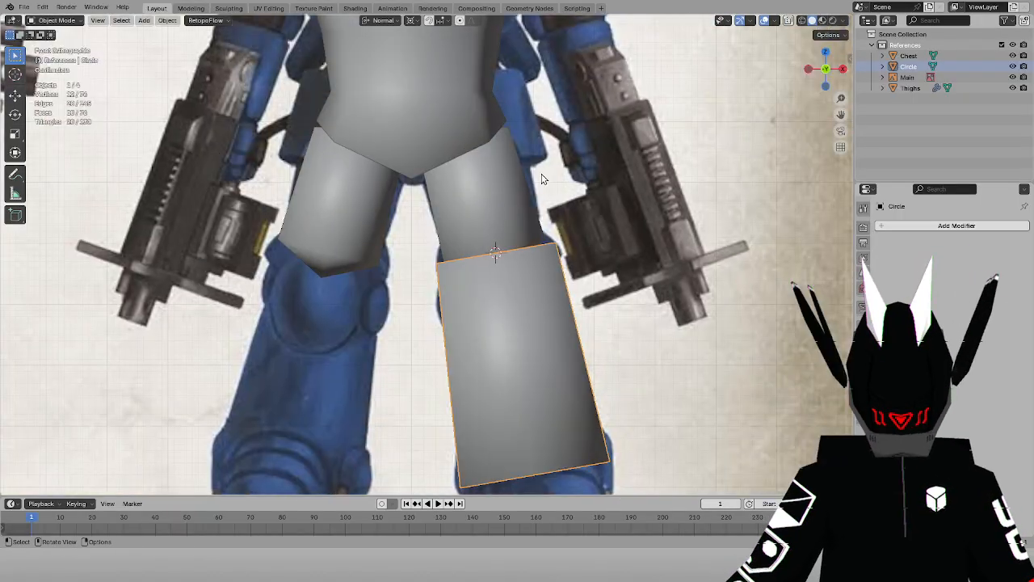
{"action": "key", "text": "shift+z"}
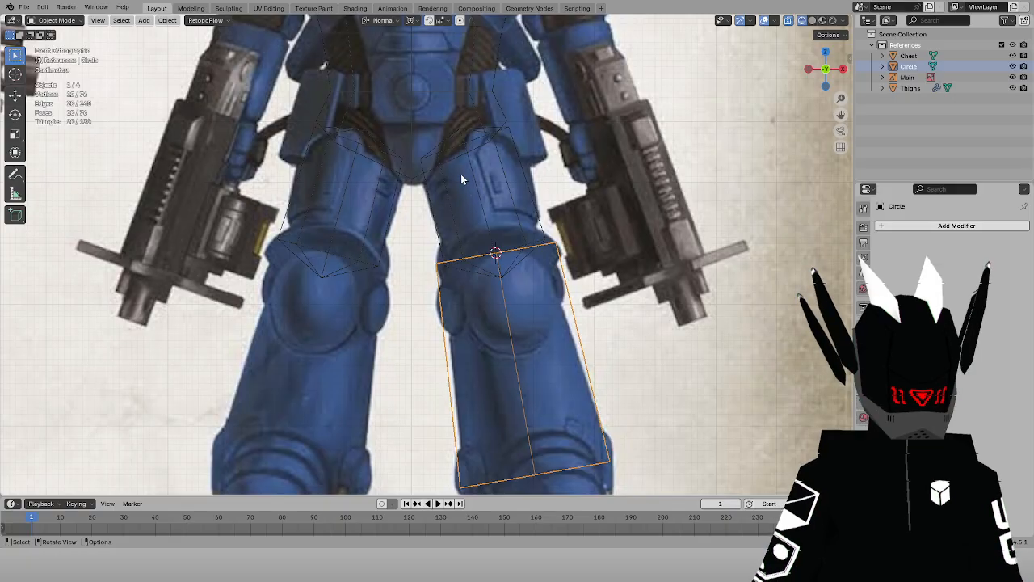
{"action": "left_click", "coordinate": [144, 19]}
{"action": "mouse_move", "coordinate": [160, 33]}
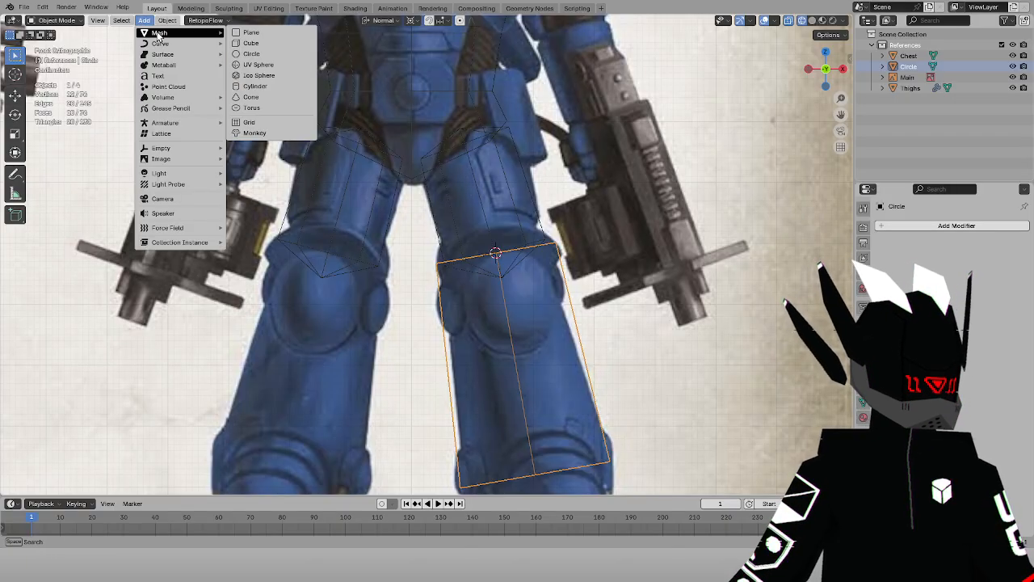
{"action": "left_click", "coordinate": [267, 54]}
{"action": "scroll", "coordinate": [297, 137], "scroll_direction": "down", "scroll_amount": 5}
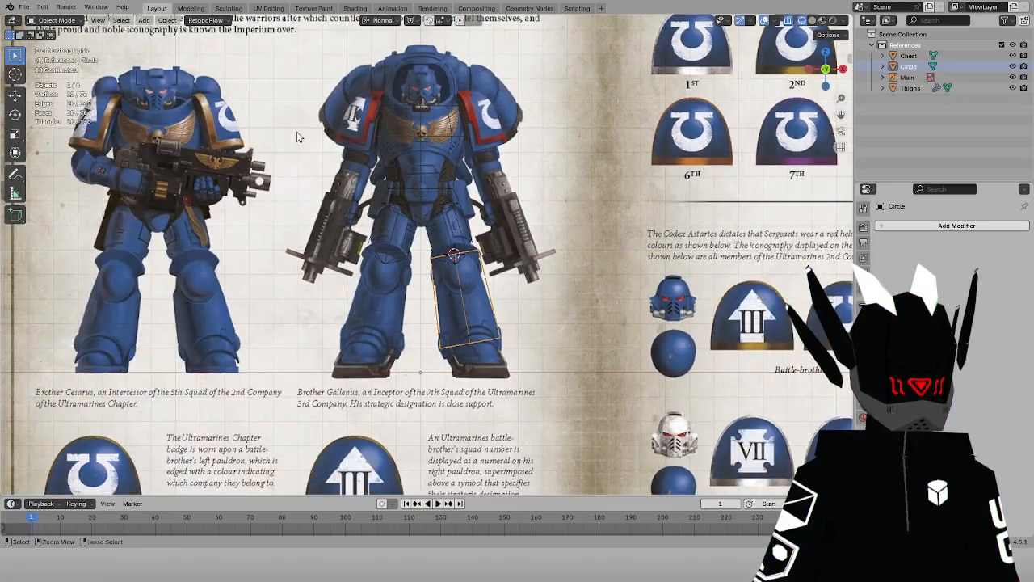
{"action": "left_click", "coordinate": [144, 19]}
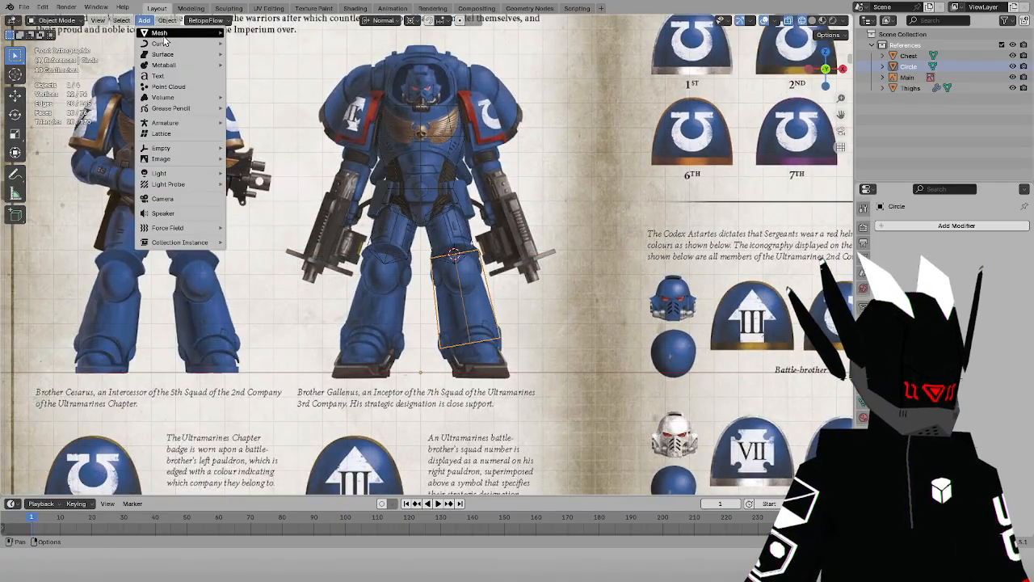
{"action": "mouse_move", "coordinate": [162, 36]}
{"action": "left_click", "coordinate": [258, 43]}
{"action": "middle_click_drag", "start_coordinate": [259, 43], "coordinate": [159, 48]}
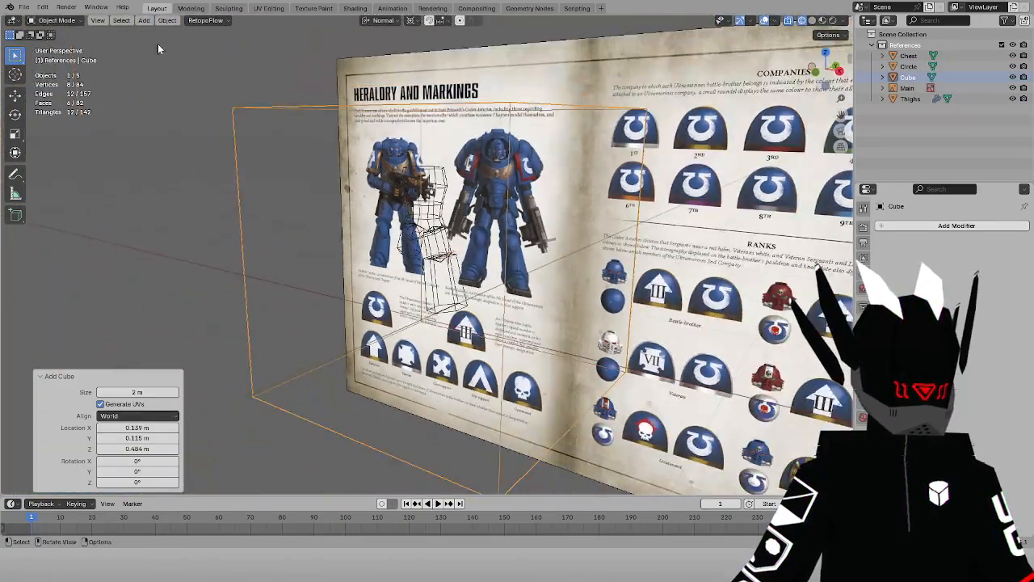
{"action": "left_click", "coordinate": [54, 20]}
{"action": "left_click", "coordinate": [56, 44]}
{"action": "key", "text": "alt+z"}
{"action": "left_click", "coordinate": [41, 20]}
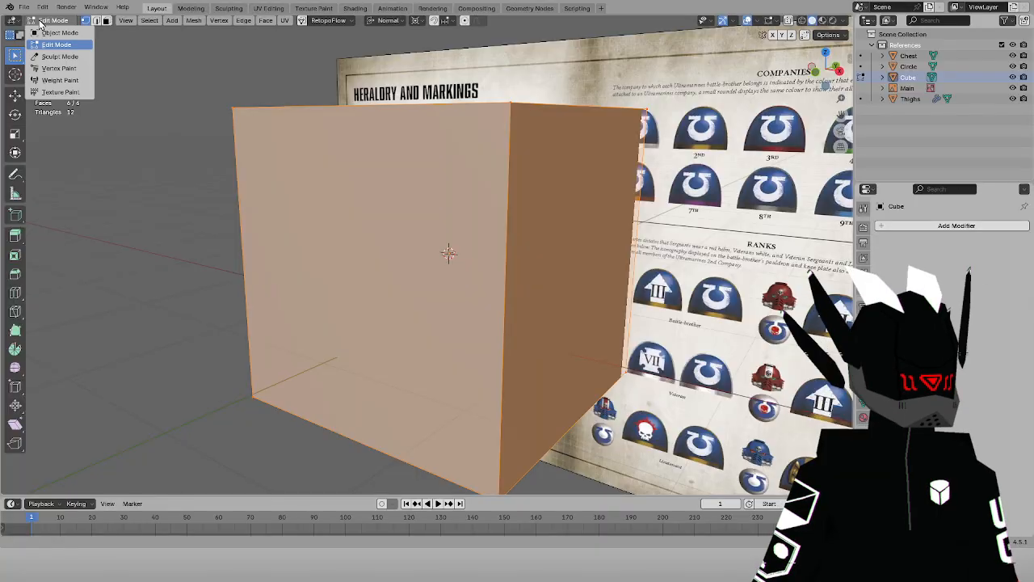
{"action": "left_click", "coordinate": [59, 33]}
Select the cube in solid shading, add a Subdivision Surface modifier to it, and apply the modifier
{"action": "key", "text": "shift+z"}
{"action": "left_click", "coordinate": [444, 169]}
{"action": "left_click", "coordinate": [249, 146]}
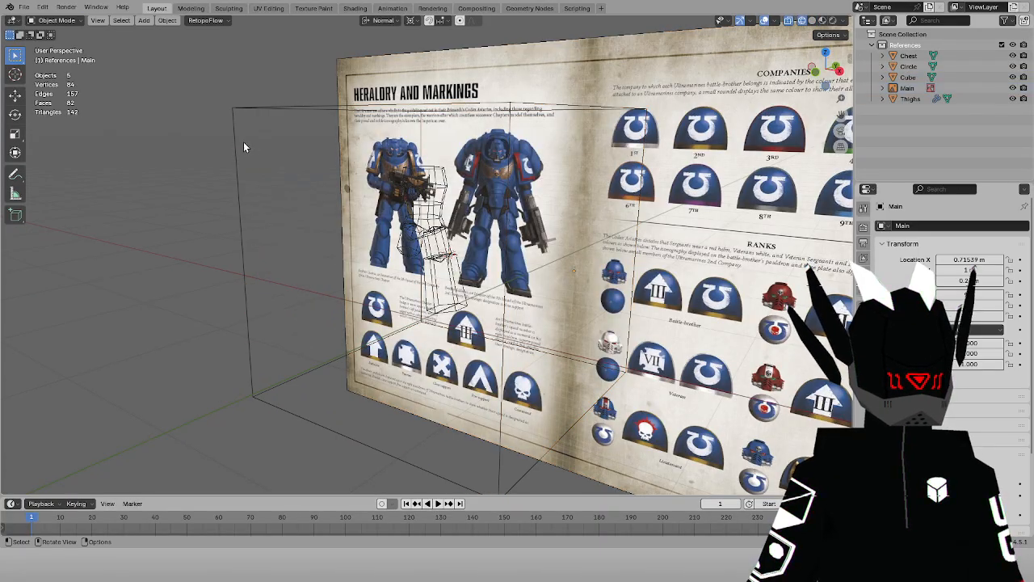
{"action": "left_click", "coordinate": [241, 141]}
{"action": "key", "text": "z"}
{"action": "left_click", "coordinate": [319, 148]}
{"action": "left_click", "coordinate": [920, 226]}
{"action": "mouse_move", "coordinate": [914, 231]}
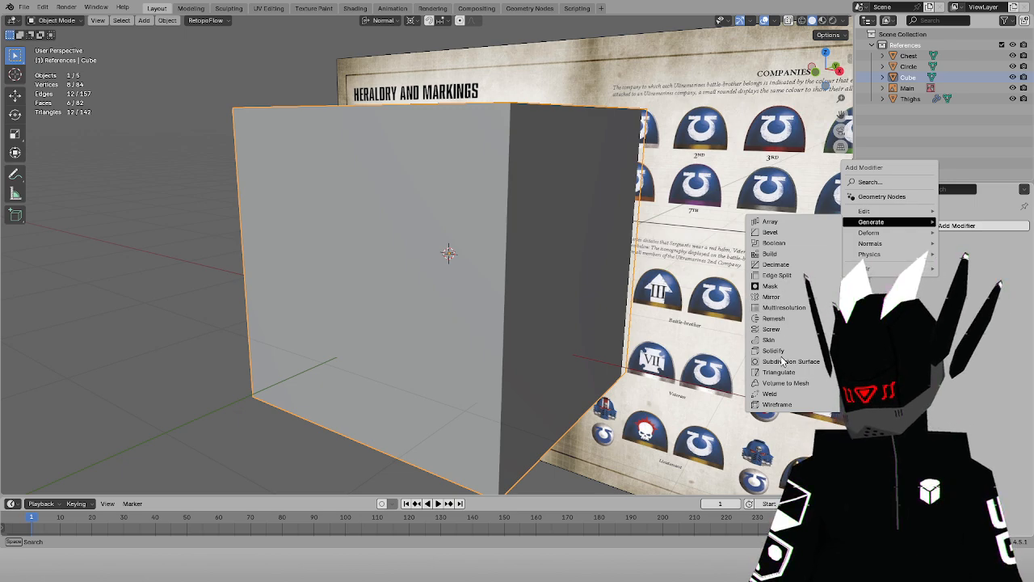
{"action": "left_click", "coordinate": [783, 361]}
{"action": "left_click", "coordinate": [998, 243]}
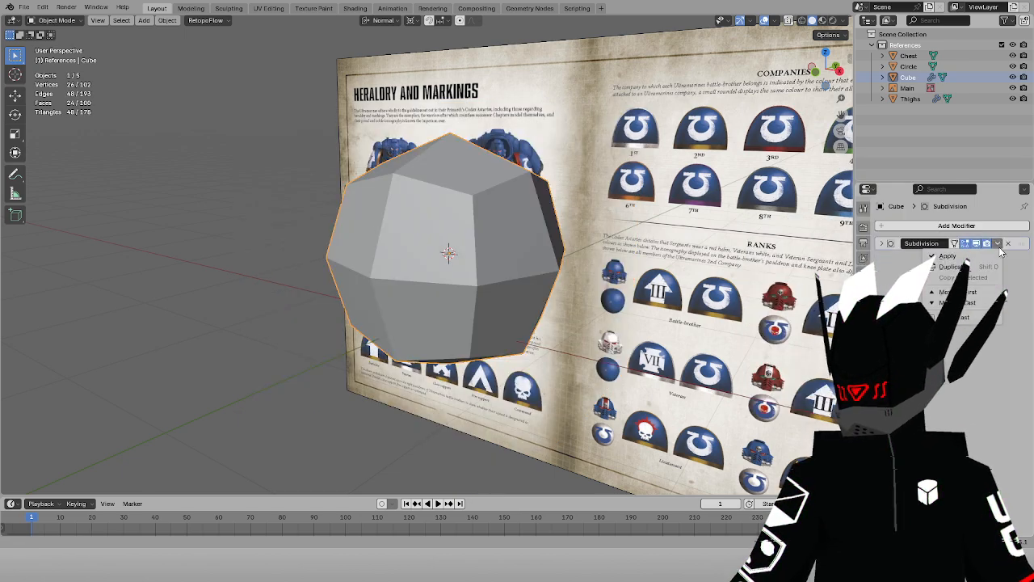
{"action": "left_click", "coordinate": [947, 255]}
Enter Edit Mode on the subdivided cube and delete the vertices of its rear half in the side view
{"action": "left_click", "coordinate": [57, 21]}
{"action": "left_click", "coordinate": [52, 42]}
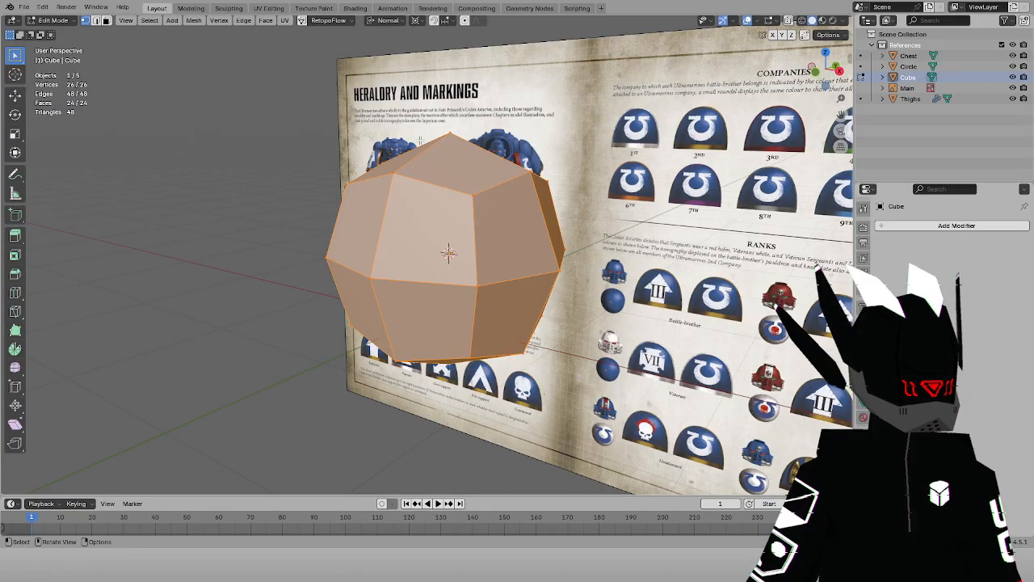
{"action": "key", "text": "KP_3"}
{"action": "key", "text": "alt+z"}
{"action": "left_click_drag", "start_coordinate": [462, 135], "coordinate": [595, 394]}
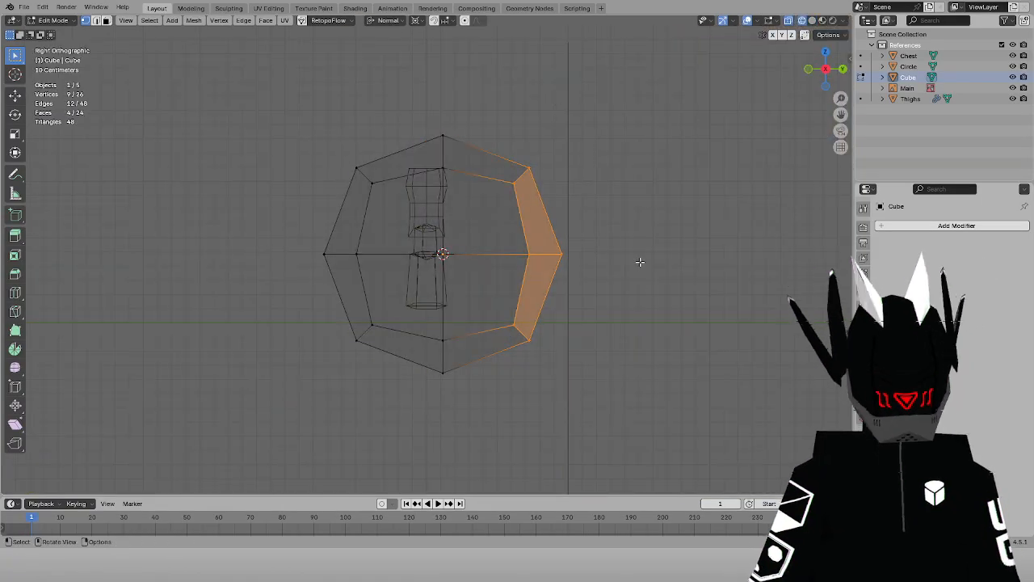
{"action": "key", "text": "x"}
{"action": "left_click", "coordinate": [639, 260]}
Select the whole half-sphere and try rotating it -10° and scaling it to 0.100 in the front view
{"action": "left_click_drag", "start_coordinate": [445, 99], "coordinate": [295, 383]}
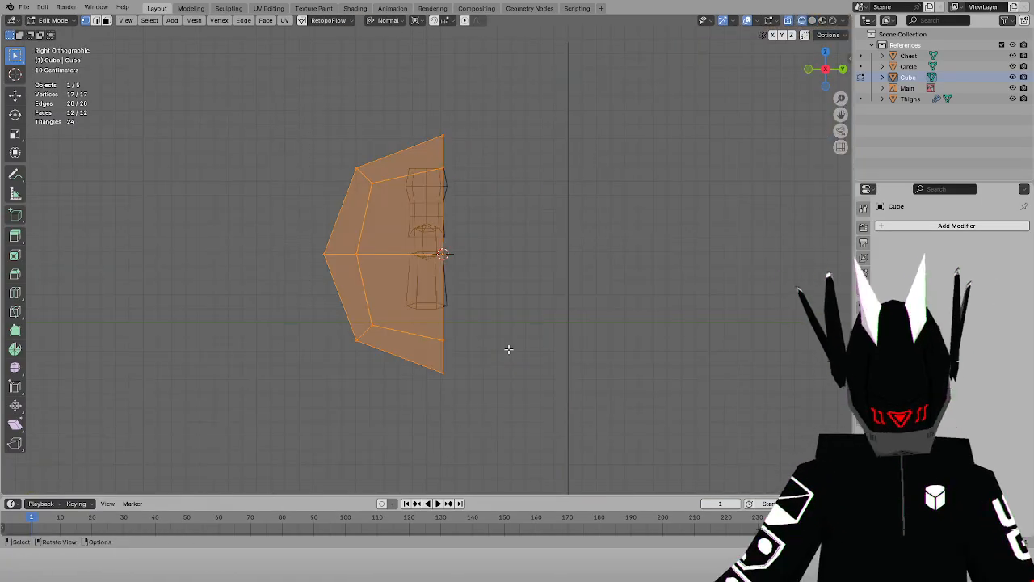
{"action": "key", "text": "KP_1"}
{"action": "scroll", "coordinate": [508, 348], "scroll_direction": "up", "scroll_amount": 3}
{"action": "key", "text": "r"}
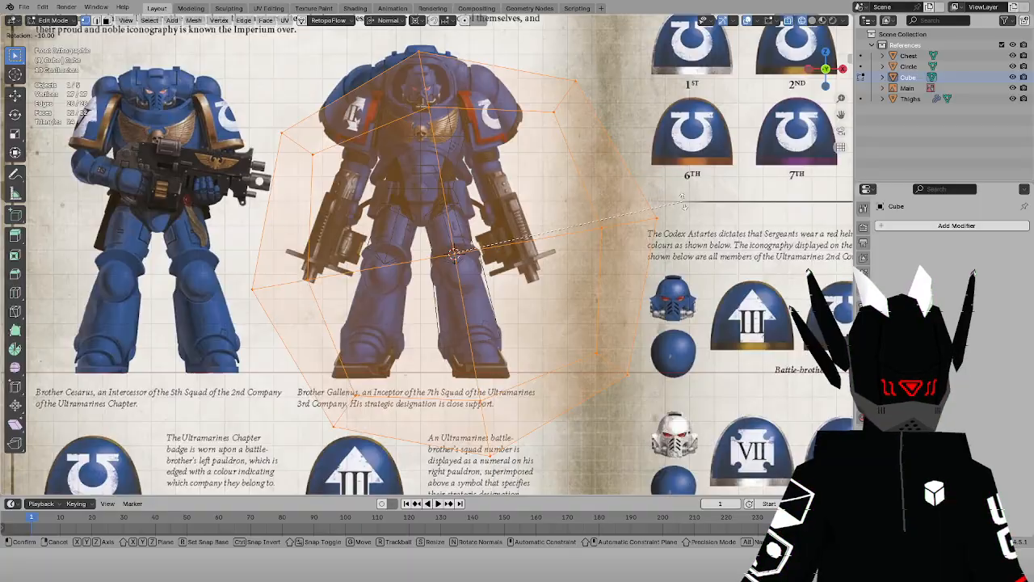
{"action": "left_click", "coordinate": [683, 202]}
{"action": "key", "text": "s"}
{"action": "left_click", "coordinate": [485, 240]}
{"action": "scroll", "coordinate": [499, 231], "scroll_direction": "up", "scroll_amount": 5}
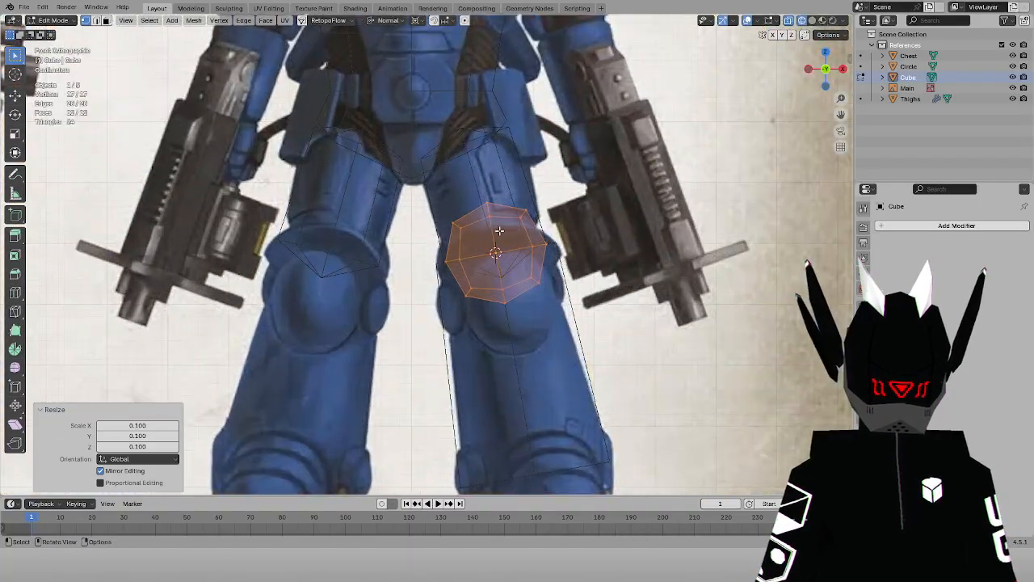
{"action": "scroll", "coordinate": [440, 201], "scroll_direction": "down", "scroll_amount": 8}
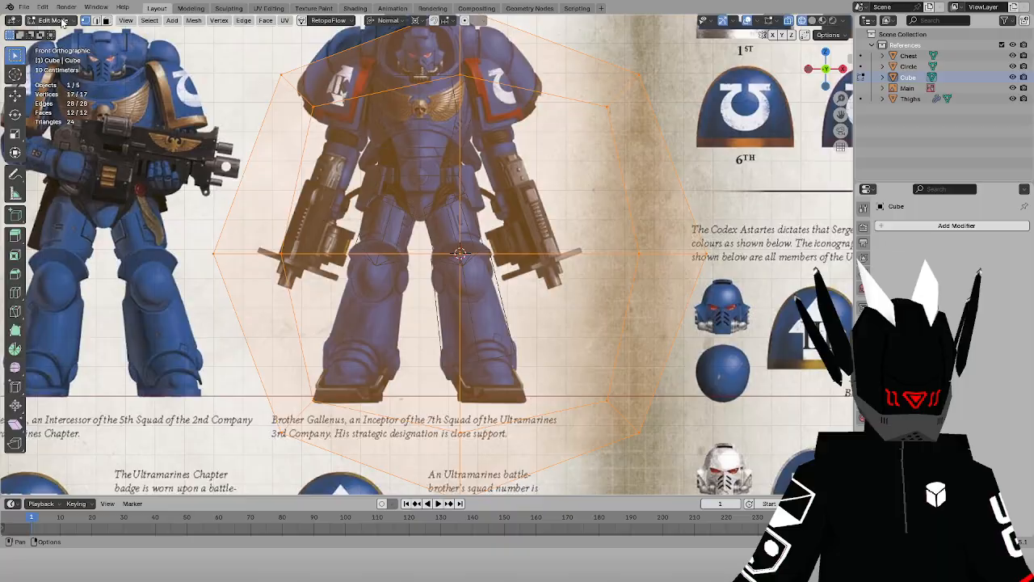
Return to Object Mode and select the Thighs together with the lower leg
{"action": "left_click", "coordinate": [62, 22]}
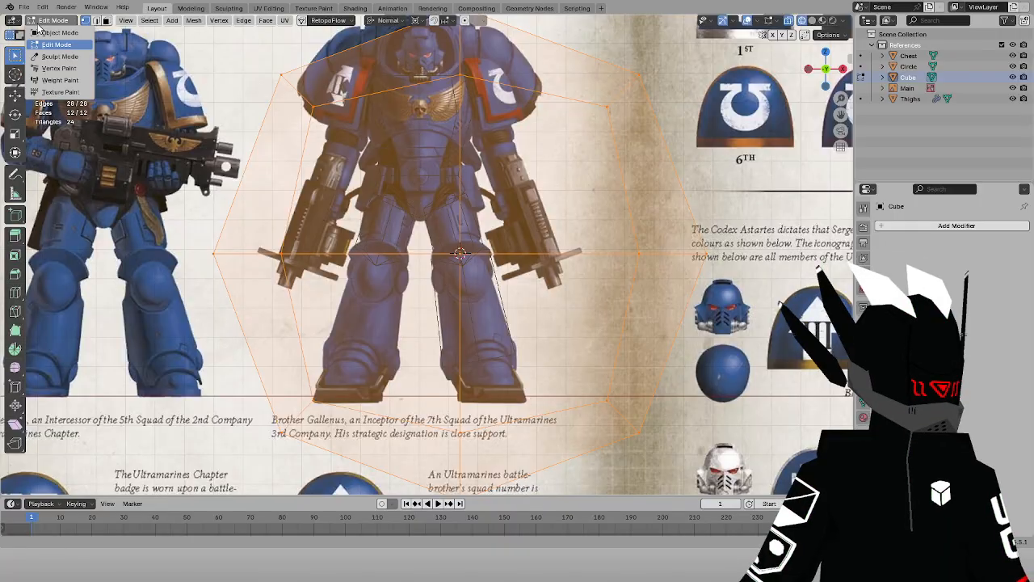
{"action": "left_click", "coordinate": [53, 30]}
{"action": "left_click", "coordinate": [467, 277]}
{"action": "left_click", "coordinate": [465, 271]}
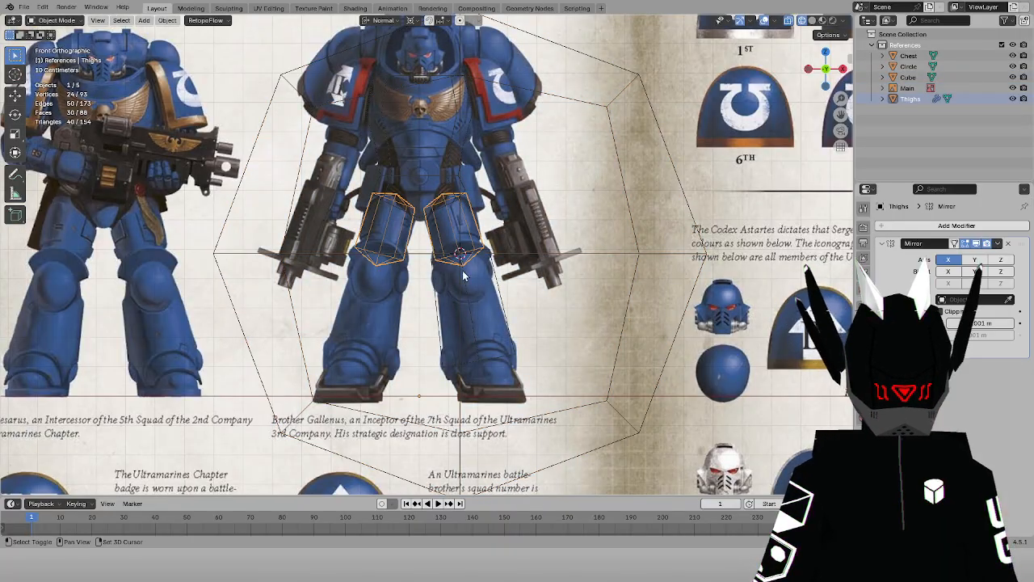
{"action": "left_click", "coordinate": [466, 284], "text": "shift"}
Try to rotate the selected Thighs and lower leg by 15° around the 3D cursor in the front view
{"action": "scroll", "coordinate": [613, 178], "scroll_direction": "up", "scroll_amount": 6}
{"action": "key", "text": "r"}
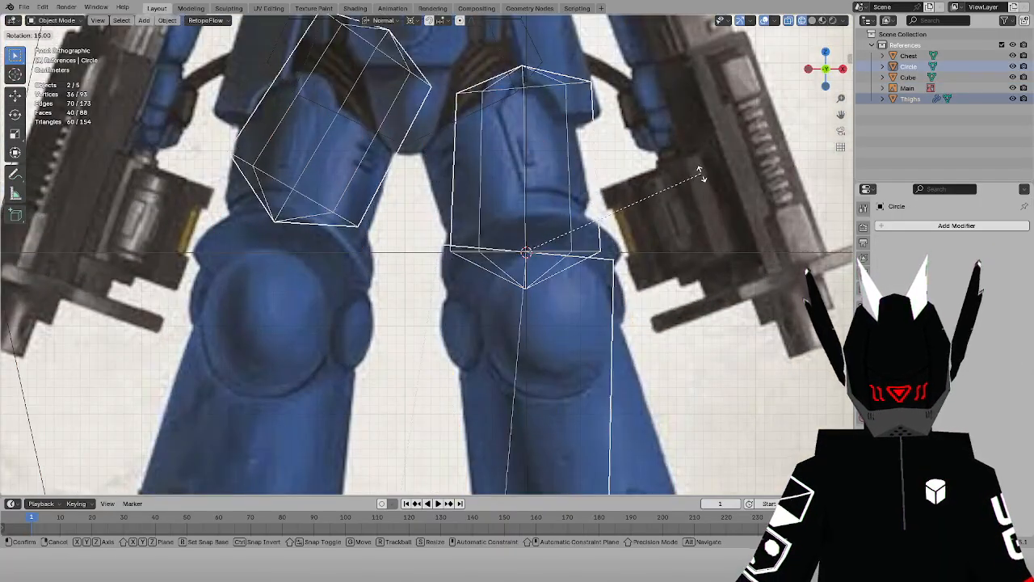
{"action": "left_click", "coordinate": [691, 164]}
{"action": "scroll", "coordinate": [480, 131], "scroll_direction": "down", "scroll_amount": 3}
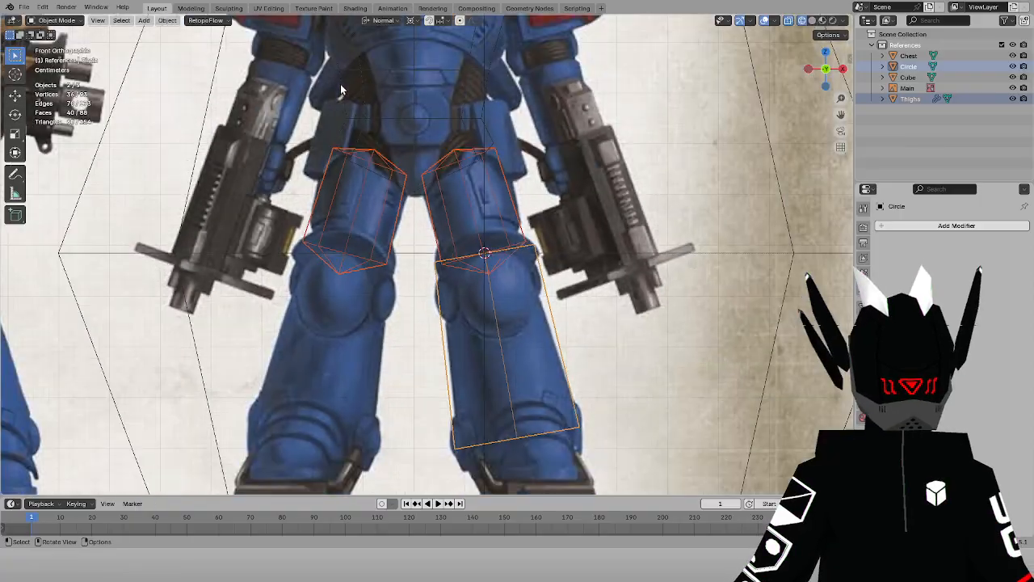
Try to rotate the Thighs and lower-leg meshes together by 15° in Edit Mode, and return to Object Mode
{"action": "left_click", "coordinate": [57, 20]}
{"action": "left_click", "coordinate": [57, 44]}
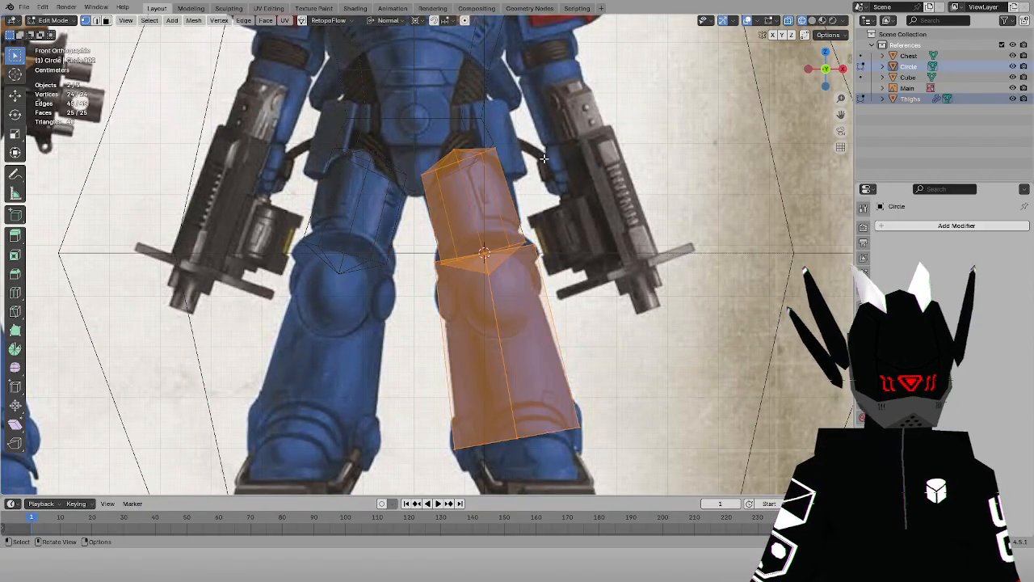
{"action": "key", "text": "r"}
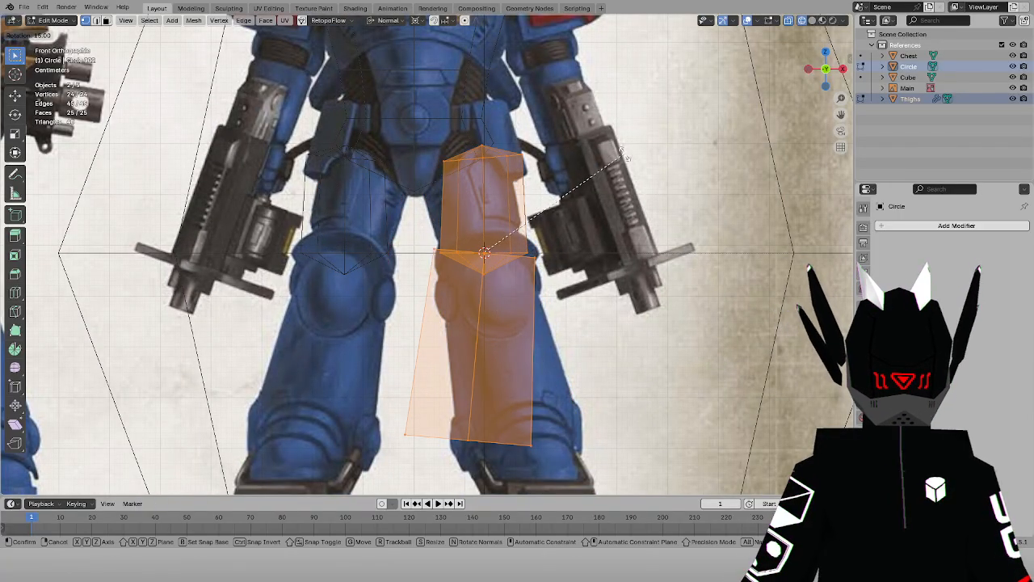
{"action": "left_click", "coordinate": [622, 153]}
{"action": "key", "text": "ctrl+z"}
{"action": "key", "text": "ctrl+z"}
{"action": "left_click", "coordinate": [50, 21]}
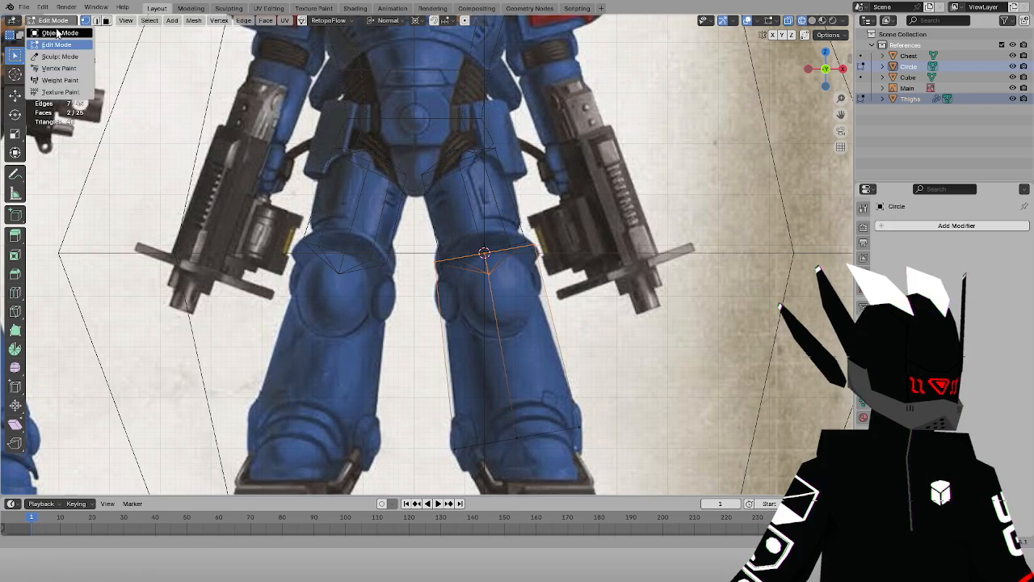
{"action": "left_click", "coordinate": [60, 34]}
Delete the selected Thighs and lower-leg objects and return to the front view
{"action": "scroll", "coordinate": [111, 65], "scroll_direction": "down", "scroll_amount": 3}
{"action": "middle_click_drag", "start_coordinate": [111, 65], "coordinate": [281, 177]}
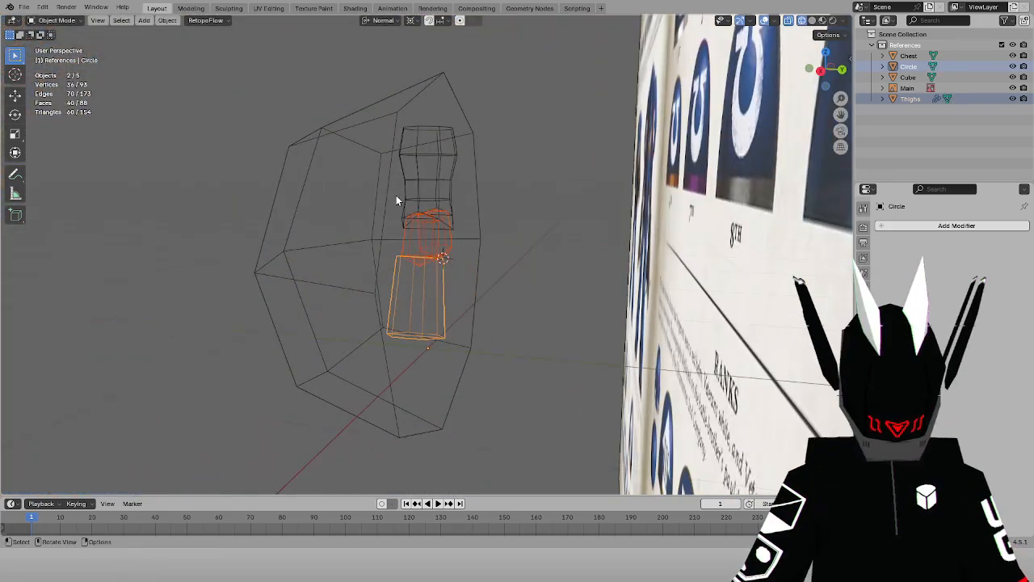
{"action": "key", "text": "Delete"}
{"action": "key", "text": "KP_1"}
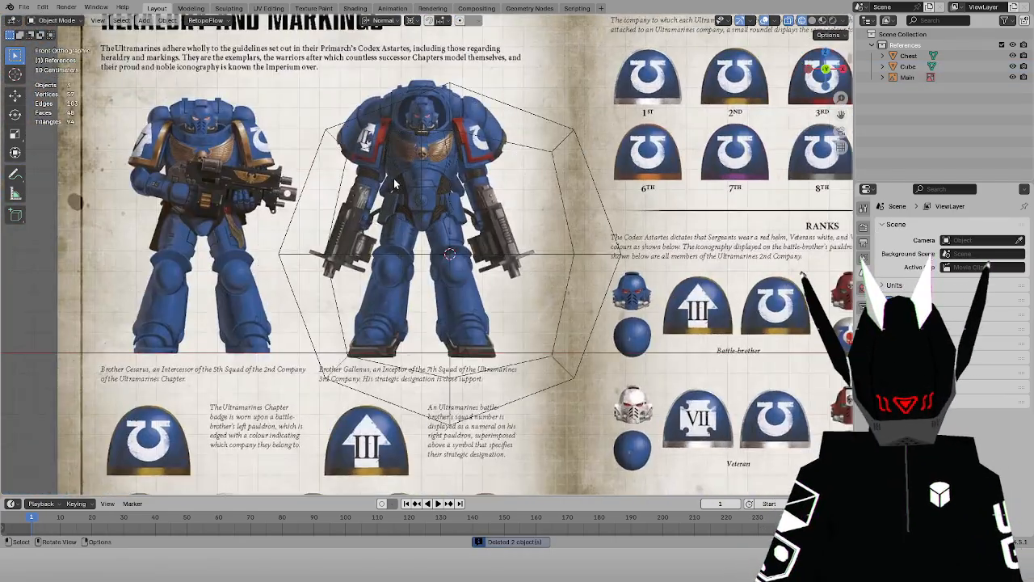
Duplicate the Main reference image in place and move the copy -0.5 m along Y
{"action": "left_click", "coordinate": [327, 92]}
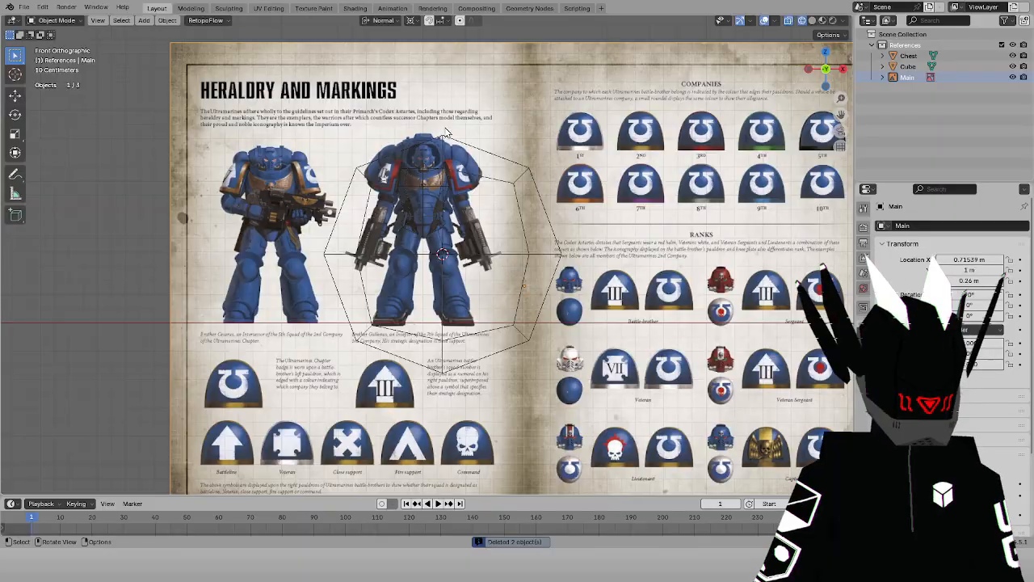
{"action": "key", "text": "shift+d"}
{"action": "right_click", "coordinate": [530, 111]}
{"action": "key", "text": "KP_3"}
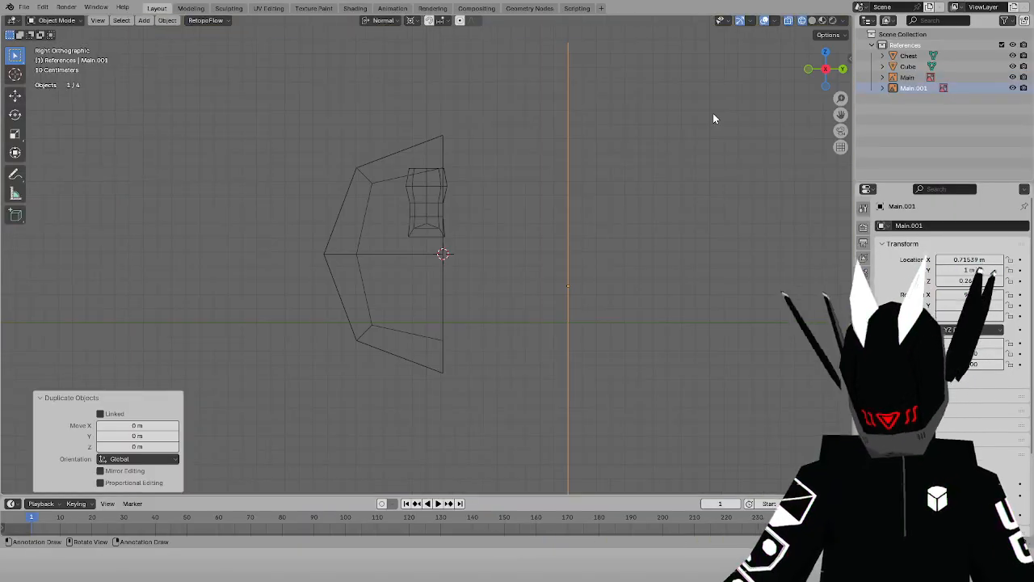
{"action": "type", "text": "gy-0.5"}
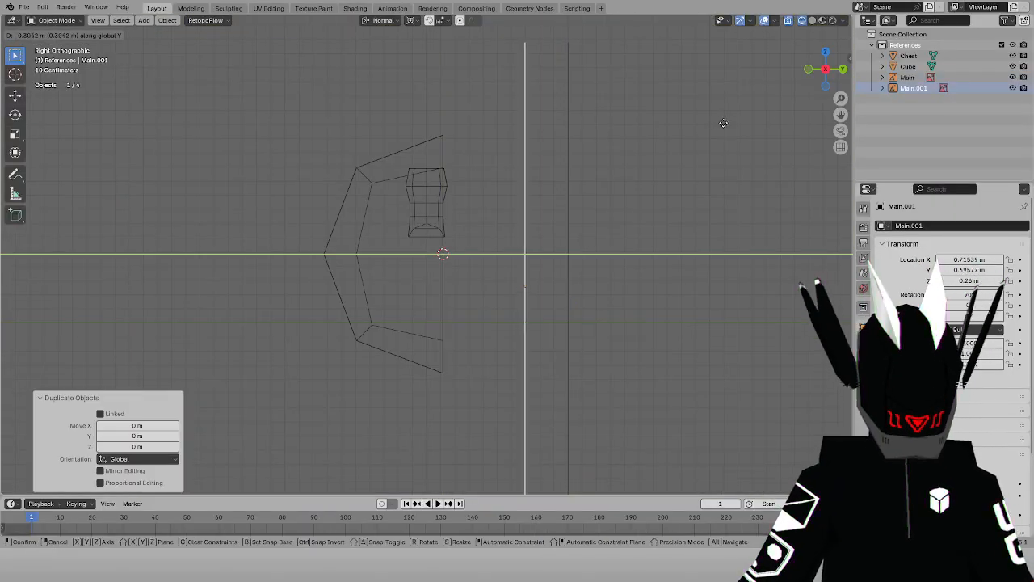
{"action": "key", "text": "Return"}
Set the pivot point to Median Point and rotate the reference copy by 15° and -5° in the front view
{"action": "left_click", "coordinate": [412, 20]}
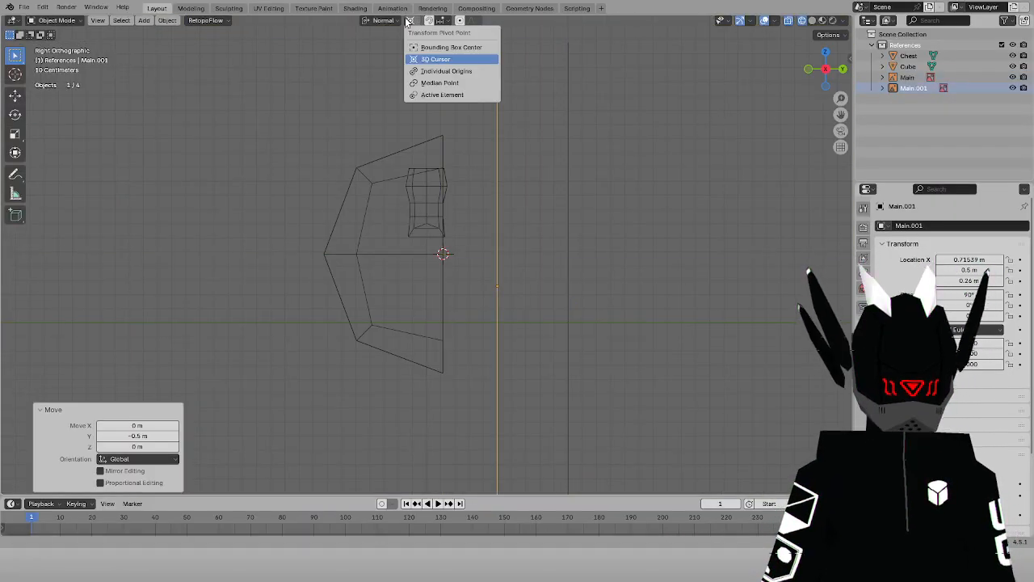
{"action": "left_click", "coordinate": [432, 83]}
{"action": "key", "text": "KP_1"}
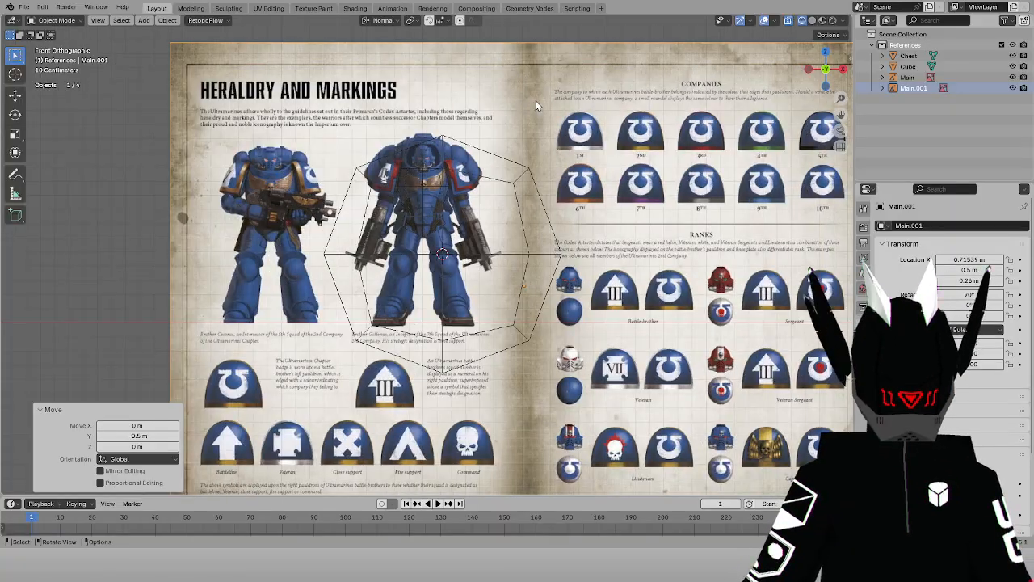
{"action": "scroll", "coordinate": [563, 104], "scroll_direction": "up", "scroll_amount": 6}
{"action": "key", "text": "r"}
{"action": "left_click", "coordinate": [698, 154]}
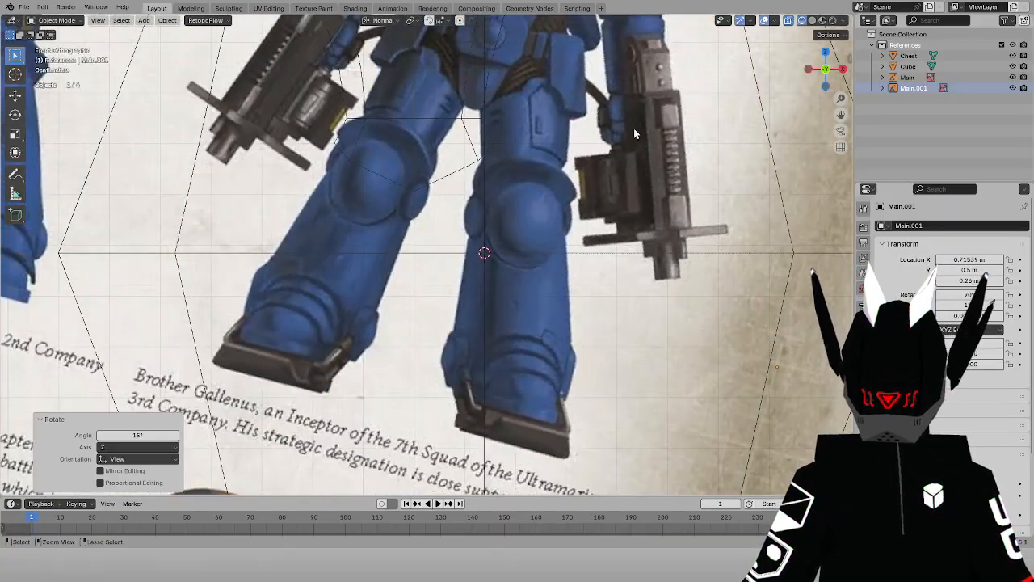
{"action": "key", "text": "r"}
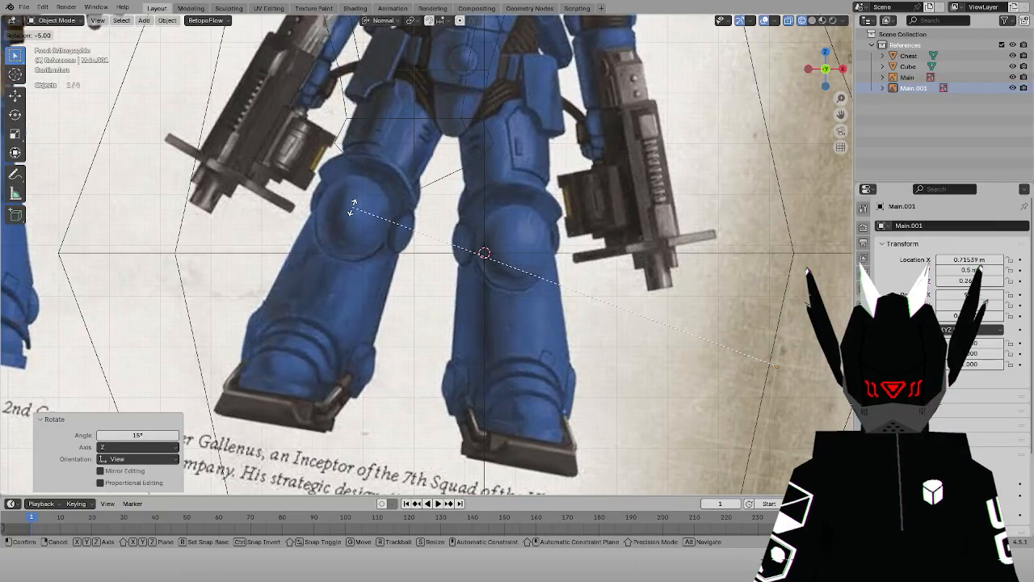
{"action": "left_click", "coordinate": [342, 190]}
Shift the reference copy about -0.087 m along X and rotate it by another 5° to straighten the leg
{"action": "key", "text": "g"}
{"action": "key", "text": "x"}
{"action": "left_click", "coordinate": [297, 191]}
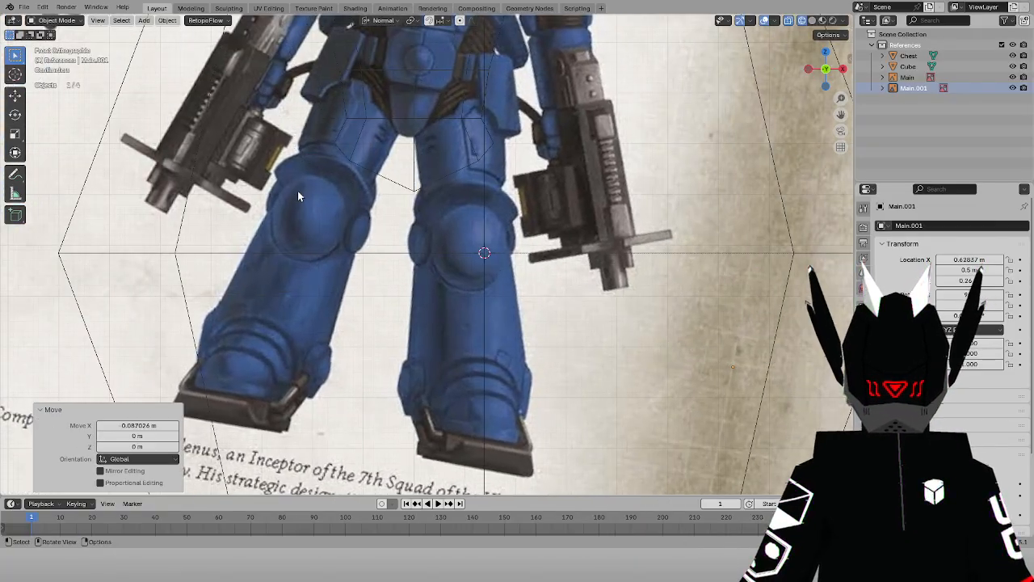
{"action": "key", "text": "r"}
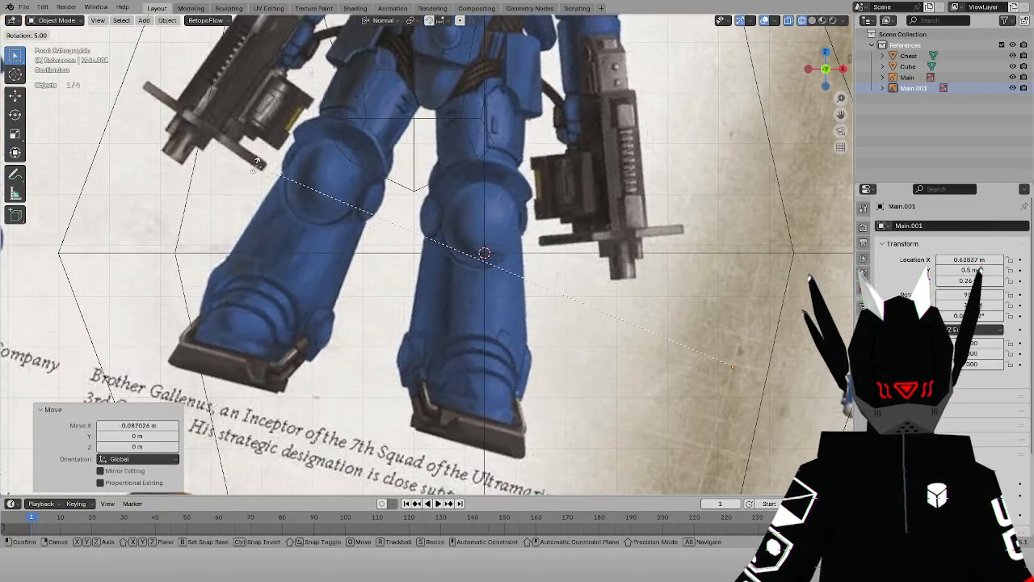
{"action": "left_click", "coordinate": [265, 189]}
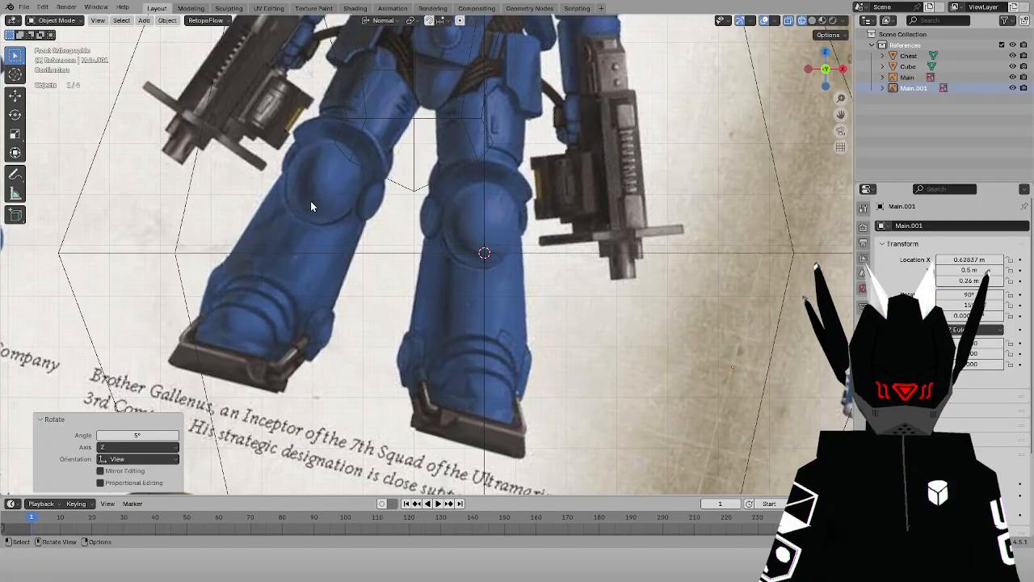
Lower the reference copy by 0.07 m along Z so the knee pad sits on the 3D cursor
{"action": "key", "text": "r"}
{"action": "left_click", "coordinate": [294, 179]}
{"action": "key", "text": "g"}
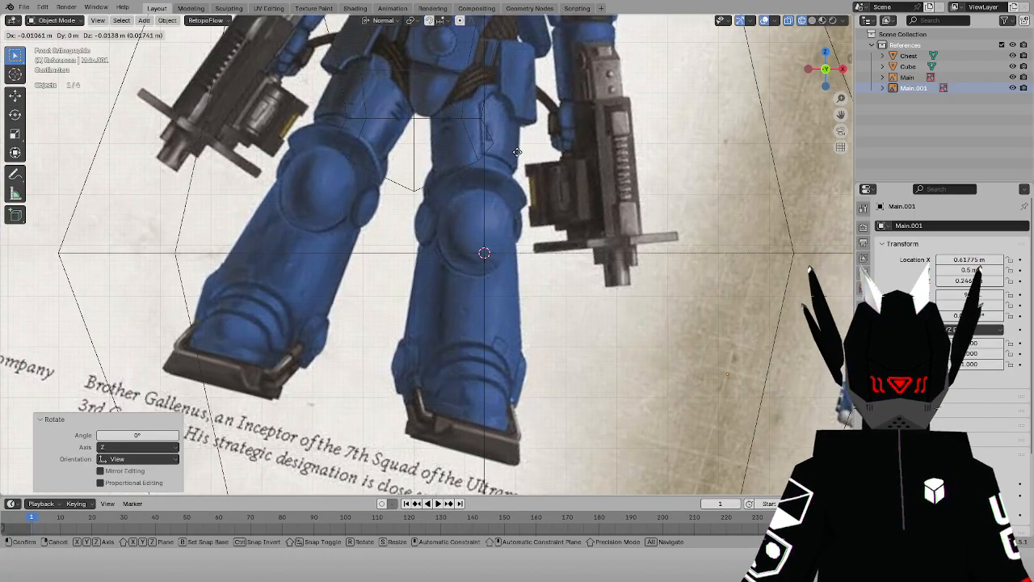
{"action": "left_click", "coordinate": [522, 178]}
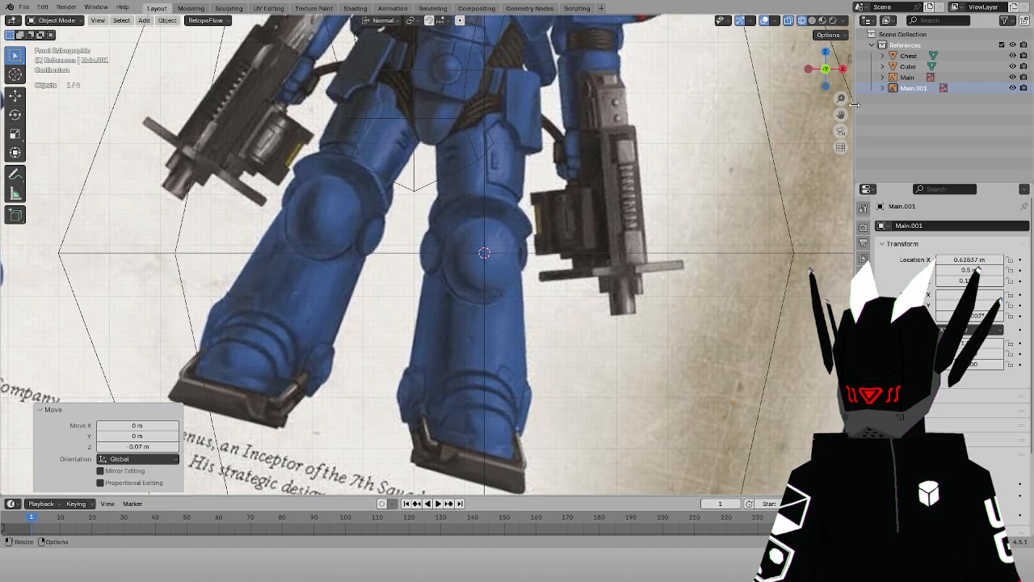
Move the Chest and Cube objects out of the References collection into the Scene Collection
{"action": "left_click_drag", "start_coordinate": [841, 114], "coordinate": [817, 125]}
{"action": "left_click", "coordinate": [916, 92]}
{"action": "left_click", "coordinate": [905, 68]}
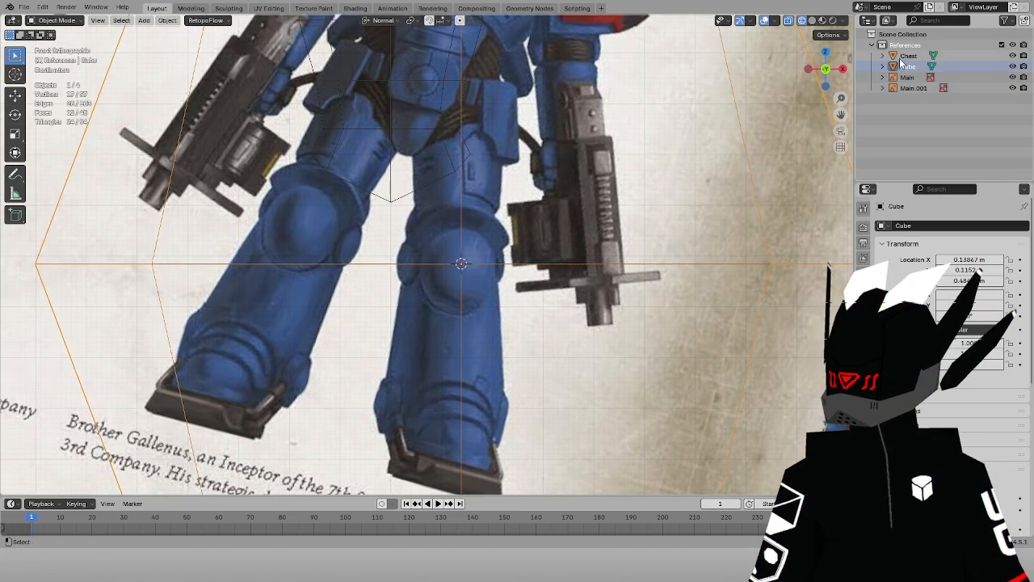
{"action": "left_click", "coordinate": [903, 56], "text": "shift"}
{"action": "left_click_drag", "start_coordinate": [903, 56], "coordinate": [895, 97]}
Create a new collection under the Scene Collection and name it "Space Marine"
{"action": "right_click", "coordinate": [897, 50]}
{"action": "left_click", "coordinate": [888, 40]}
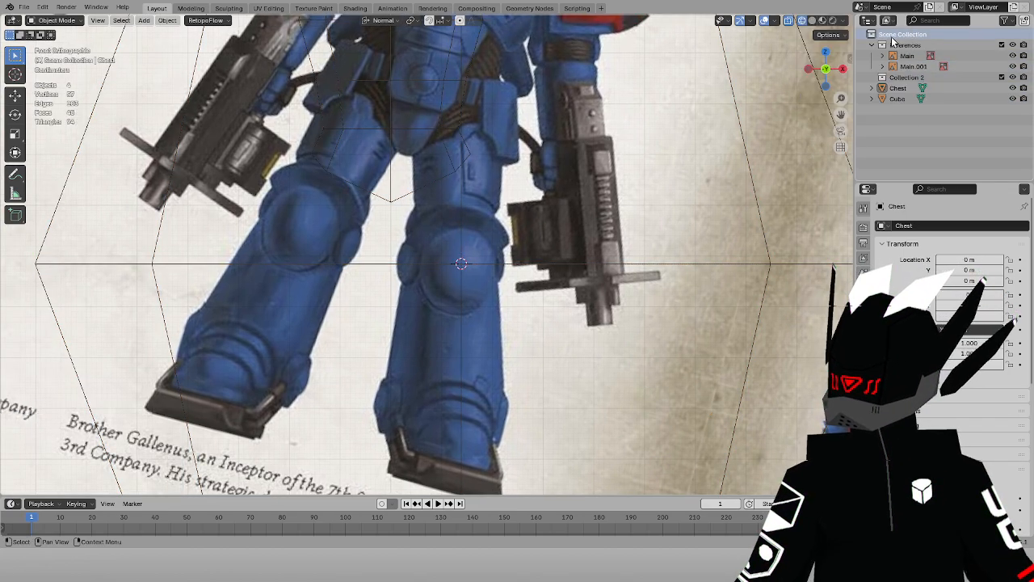
{"action": "double_click", "coordinate": [908, 78]}
{"action": "type", "text": "Spac"}
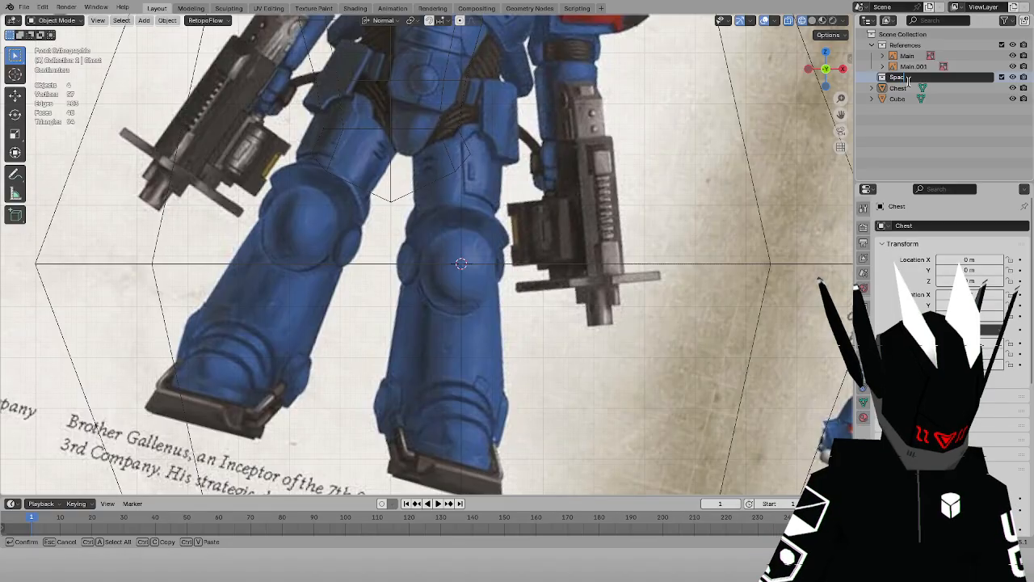
{"action": "type", "text": "e Marine"}
{"action": "key", "text": "Return"}
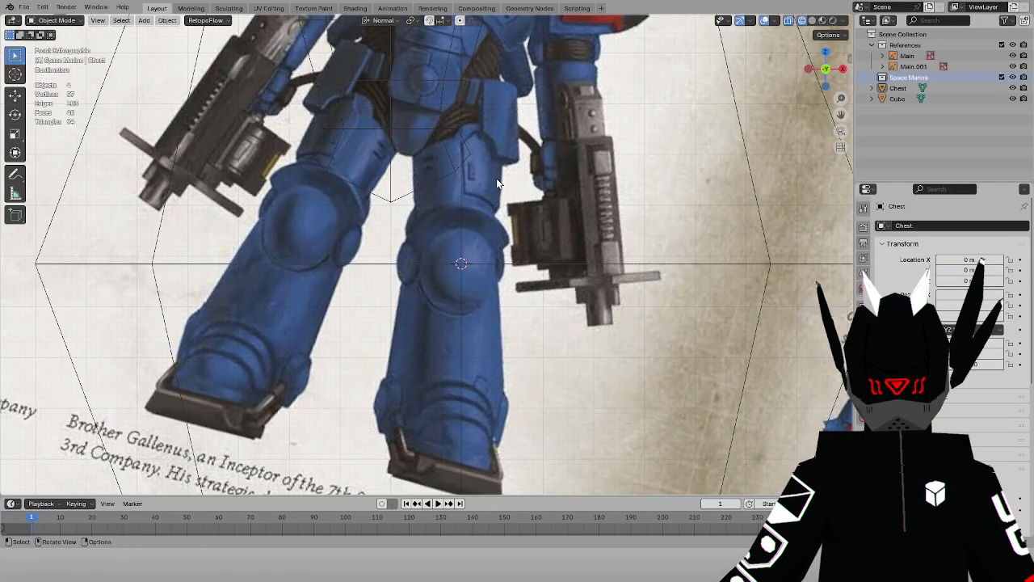
Try to shift the rotated reference copy slightly along its X axis to centre the knee on the 3D cursor
{"action": "scroll", "coordinate": [508, 185], "scroll_direction": "up", "scroll_amount": 2}
{"action": "scroll", "coordinate": [519, 188], "scroll_direction": "down", "scroll_amount": 5}
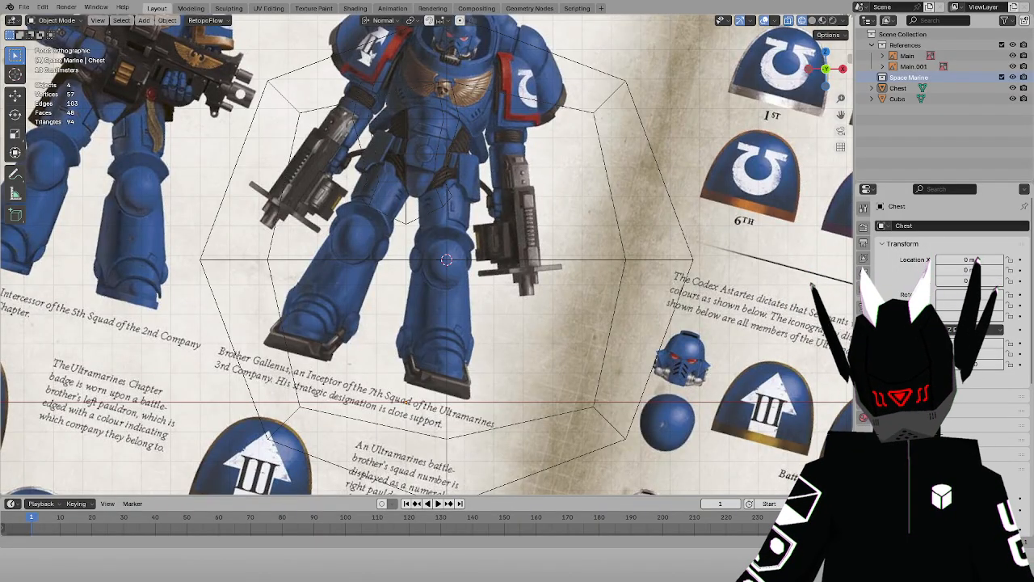
{"action": "scroll", "coordinate": [525, 261], "scroll_direction": "up", "scroll_amount": 4}
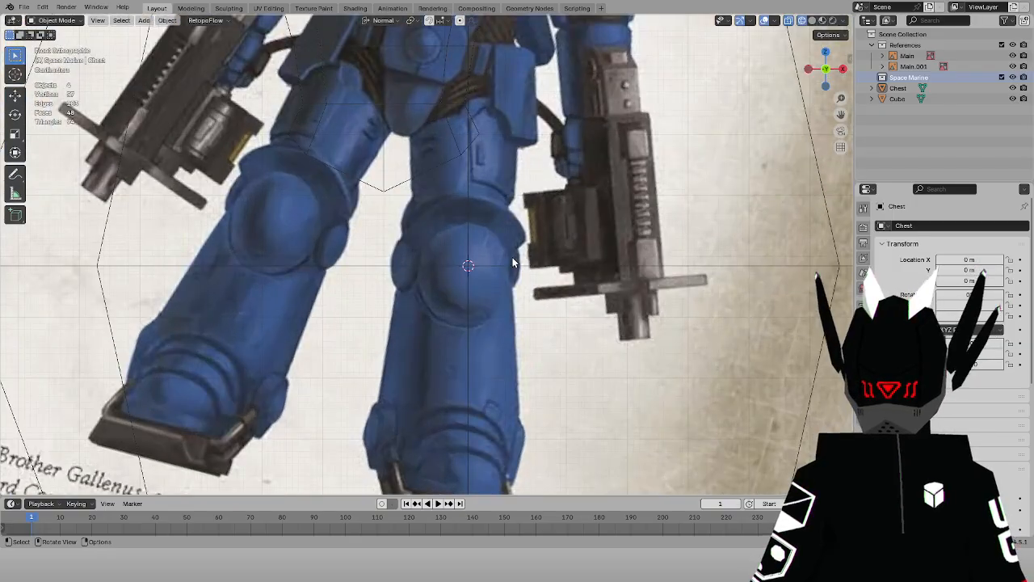
{"action": "scroll", "coordinate": [262, 312], "scroll_direction": "down", "scroll_amount": 5}
{"action": "left_click", "coordinate": [177, 300]}
{"action": "scroll", "coordinate": [408, 247], "scroll_direction": "up", "scroll_amount": 5}
{"action": "scroll", "coordinate": [412, 245], "scroll_direction": "up", "scroll_amount": 3}
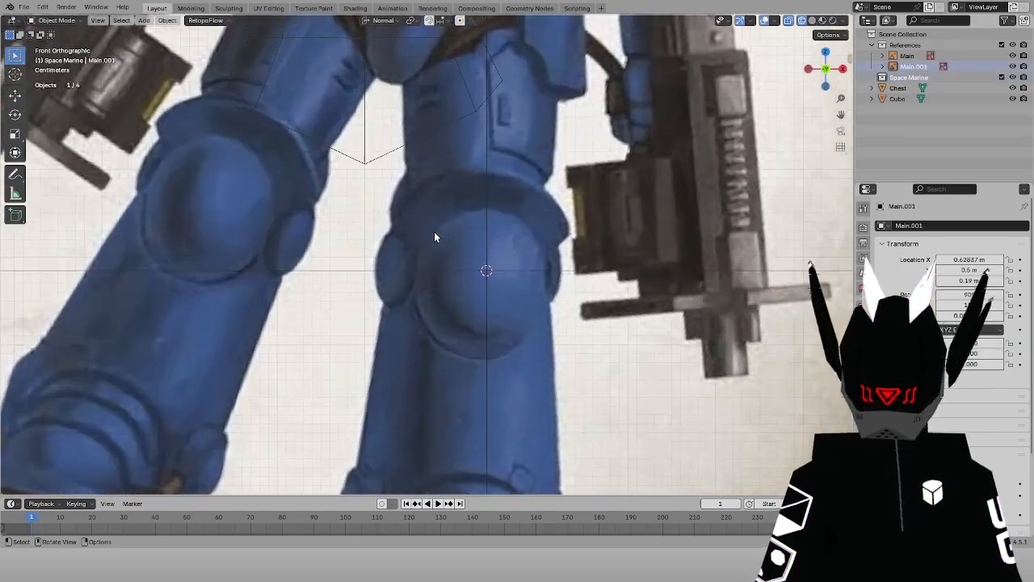
{"action": "key", "text": "g"}
{"action": "key", "text": "x"}
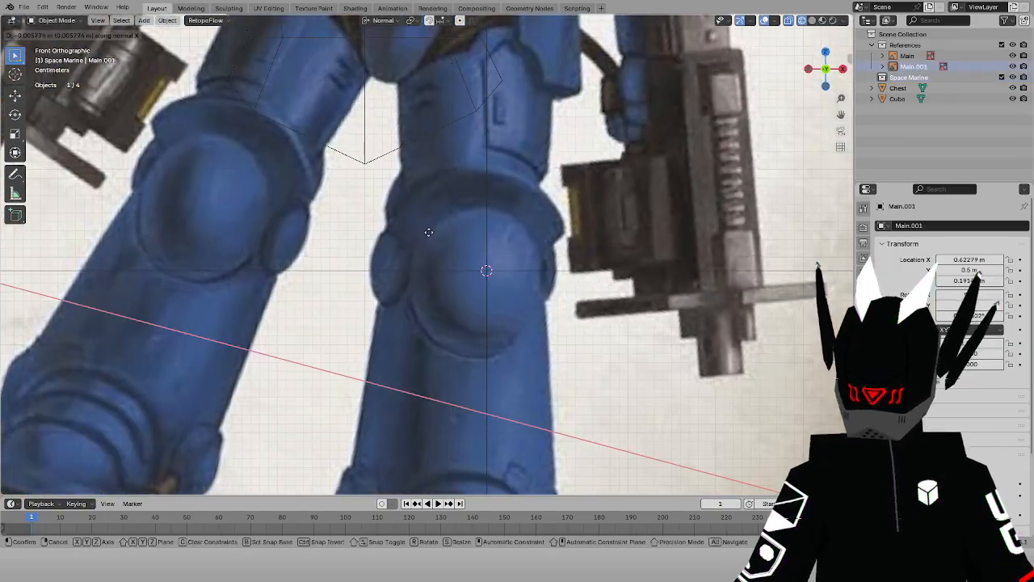
{"action": "left_click", "coordinate": [428, 232]}
{"action": "scroll", "coordinate": [431, 232], "scroll_direction": "down", "scroll_amount": 3}
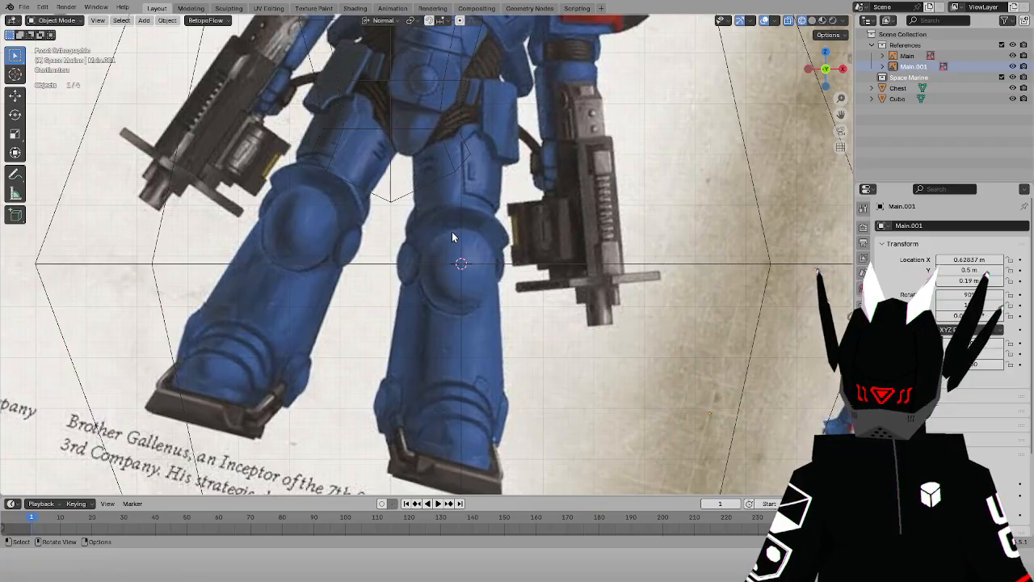
{"action": "scroll", "coordinate": [420, 305], "scroll_direction": "down", "scroll_amount": 4}
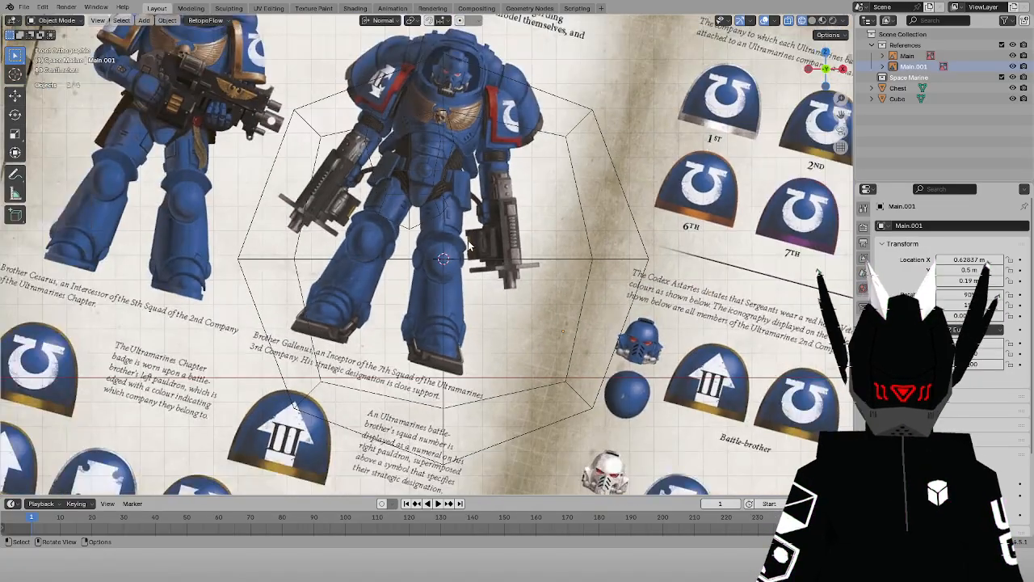
{"action": "scroll", "coordinate": [479, 230], "scroll_direction": "up", "scroll_amount": 4}
{"action": "scroll", "coordinate": [482, 233], "scroll_direction": "down", "scroll_amount": 2}
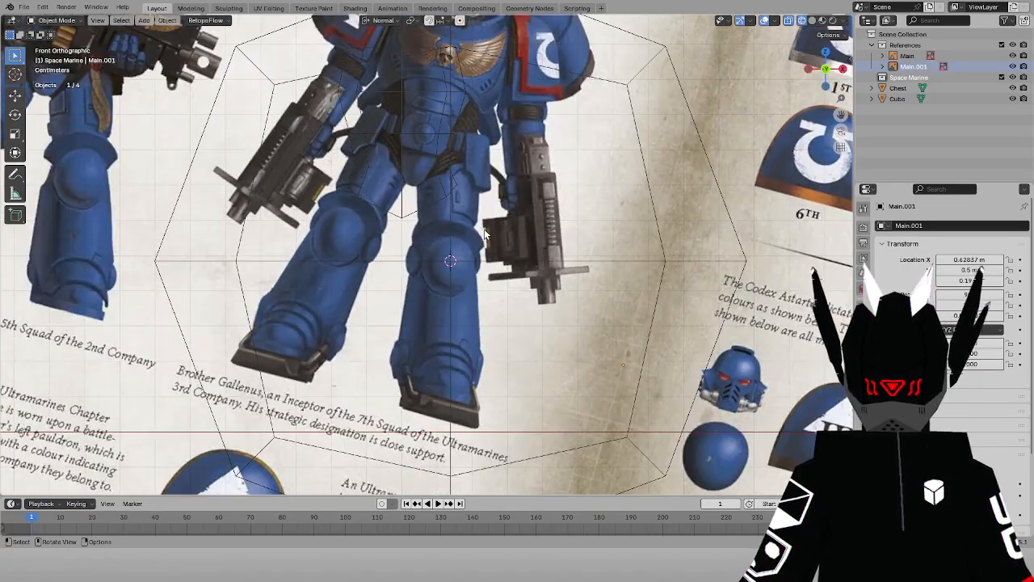
{"action": "scroll", "coordinate": [484, 235], "scroll_direction": "up", "scroll_amount": 1}
{"action": "scroll", "coordinate": [485, 234], "scroll_direction": "down", "scroll_amount": 2}
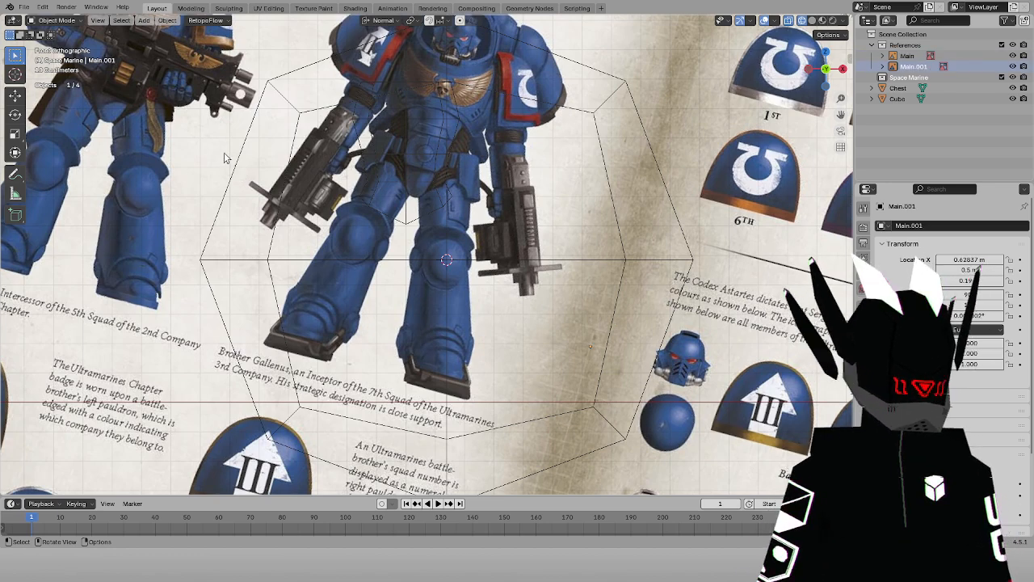
Enter Edit Mode on the Cube half-sphere and scale its whole mesh to 0.100 over the knee
{"action": "left_click", "coordinate": [221, 97]}
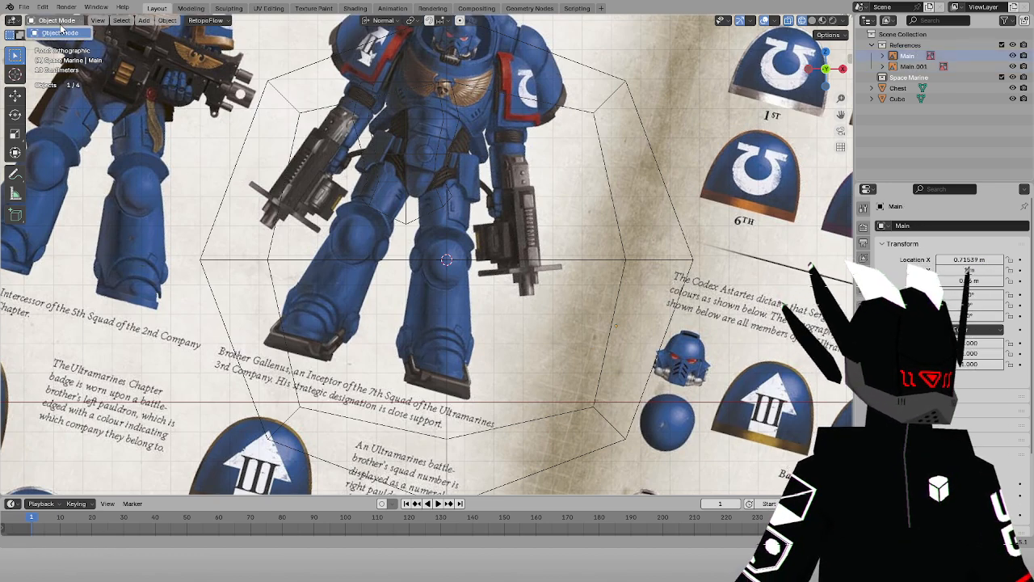
{"action": "left_click", "coordinate": [898, 88]}
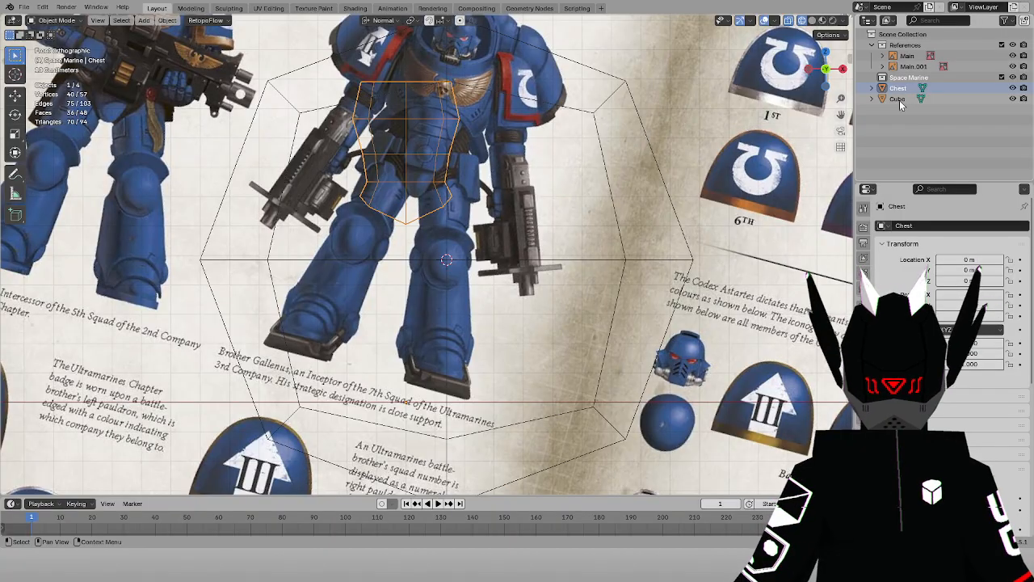
{"action": "left_click", "coordinate": [898, 99]}
{"action": "left_click", "coordinate": [52, 20]}
{"action": "left_click", "coordinate": [50, 44]}
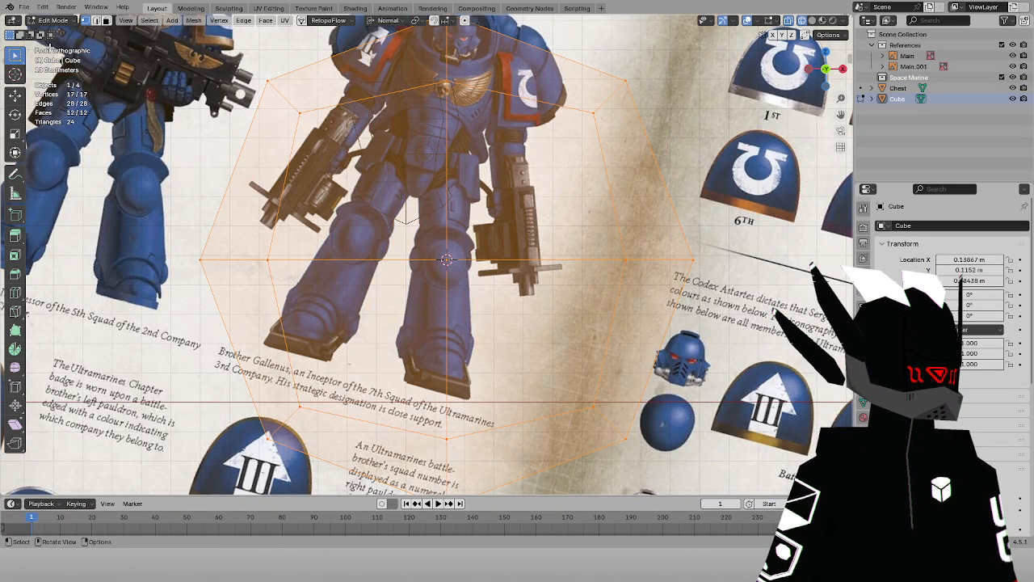
{"action": "type", "text": "s.1"}
{"action": "key", "text": "Return"}
{"action": "scroll", "coordinate": [484, 266], "scroll_direction": "up", "scroll_amount": 5}
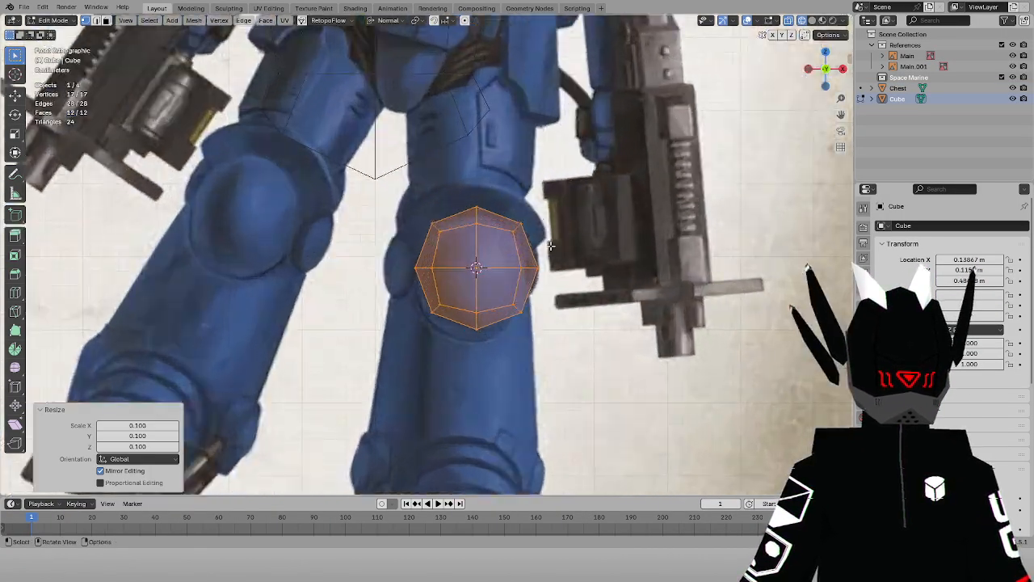
Set the transform orientation to Global for editing the half-sphere over the knee
{"action": "key", "text": "s"}
{"action": "key", "text": "Escape"}
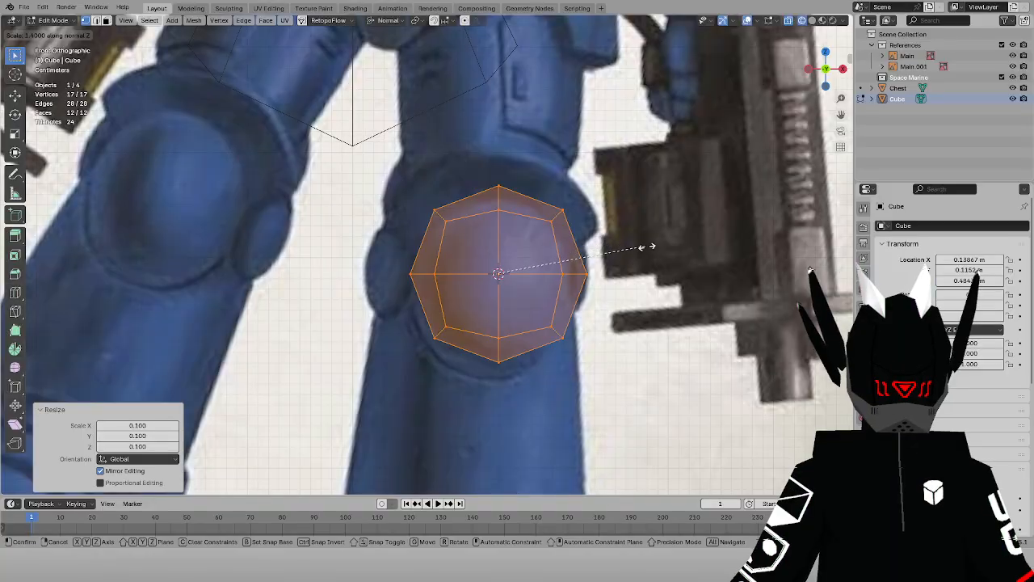
{"action": "left_click", "coordinate": [392, 33]}
{"action": "left_click", "coordinate": [381, 53]}
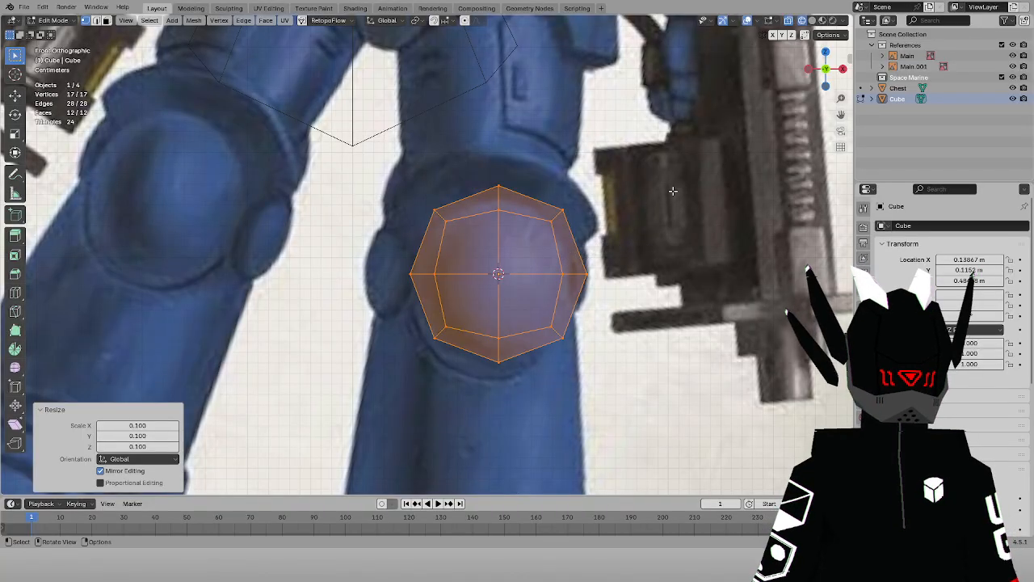
Scale the half-sphere mesh to 1.100 along Z and lower it about 0.005 m over the knee
{"action": "type", "text": "sz"}
{"action": "type", "text": "1.1"}
{"action": "key", "text": "Return"}
{"action": "key", "text": "g"}
{"action": "key", "text": "z"}
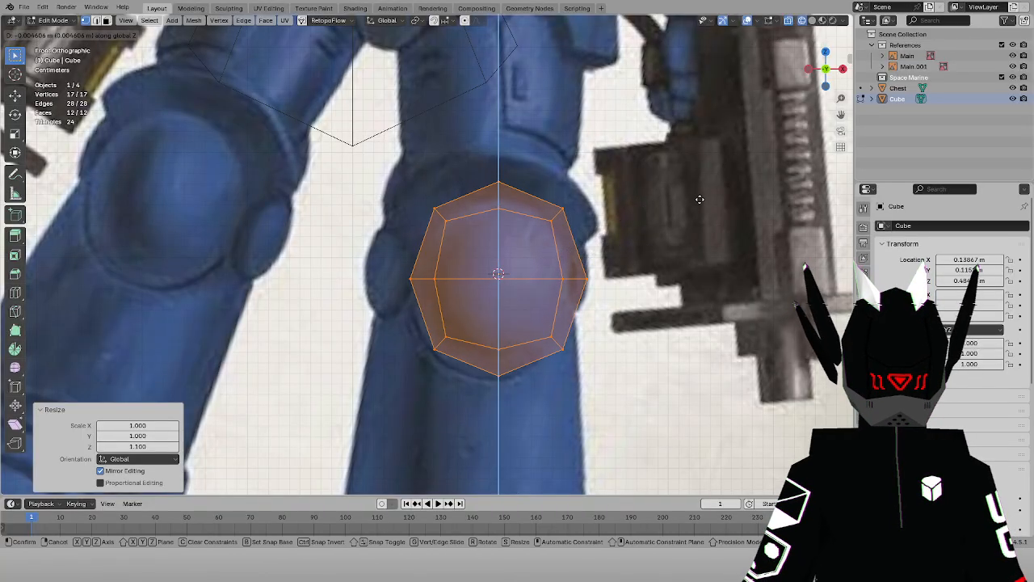
{"action": "left_click", "coordinate": [700, 199]}
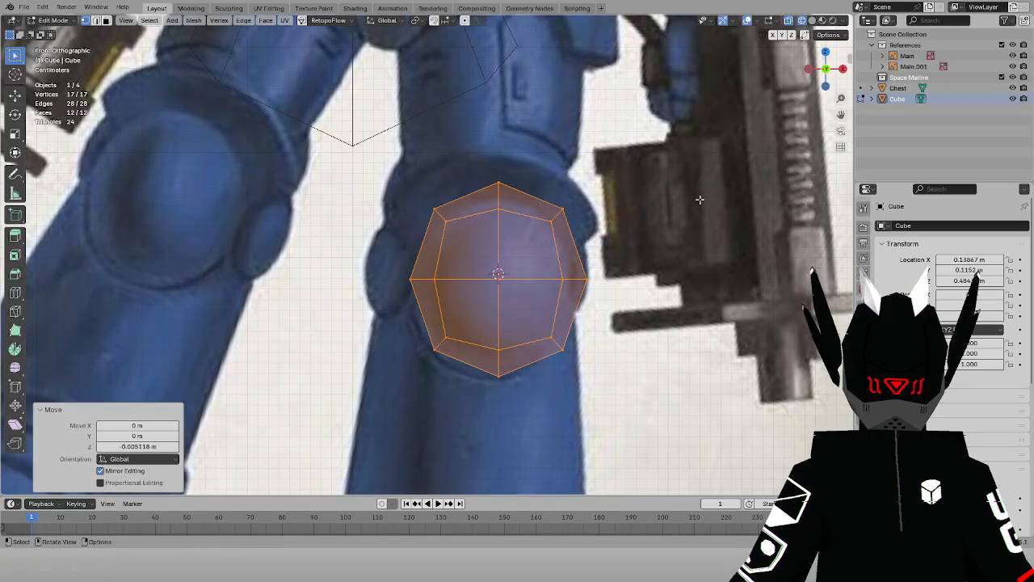
{"action": "key", "text": "KP_3"}
{"action": "key", "text": "s"}
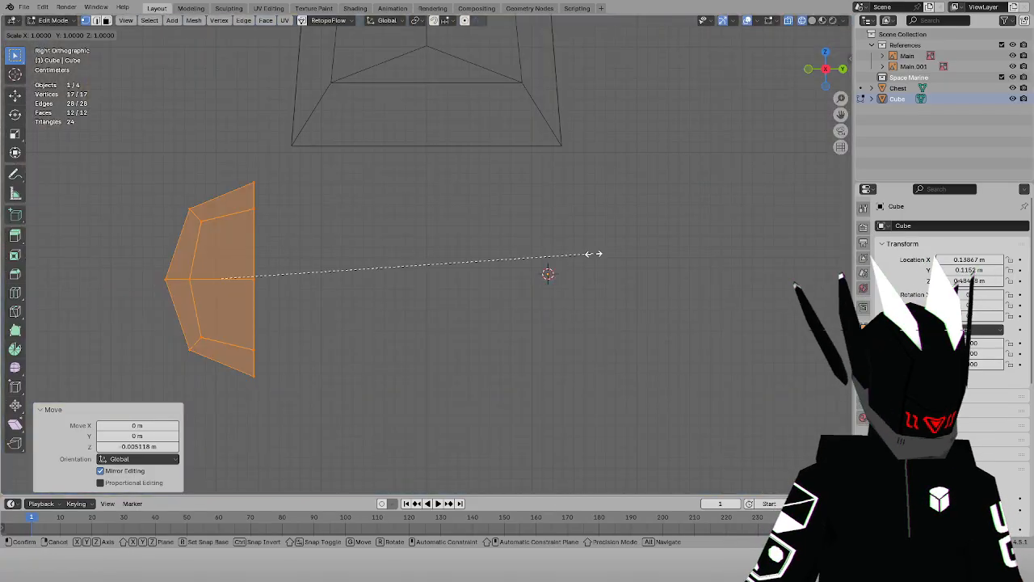
{"action": "key", "text": "y"}
{"action": "key", "text": "Escape"}
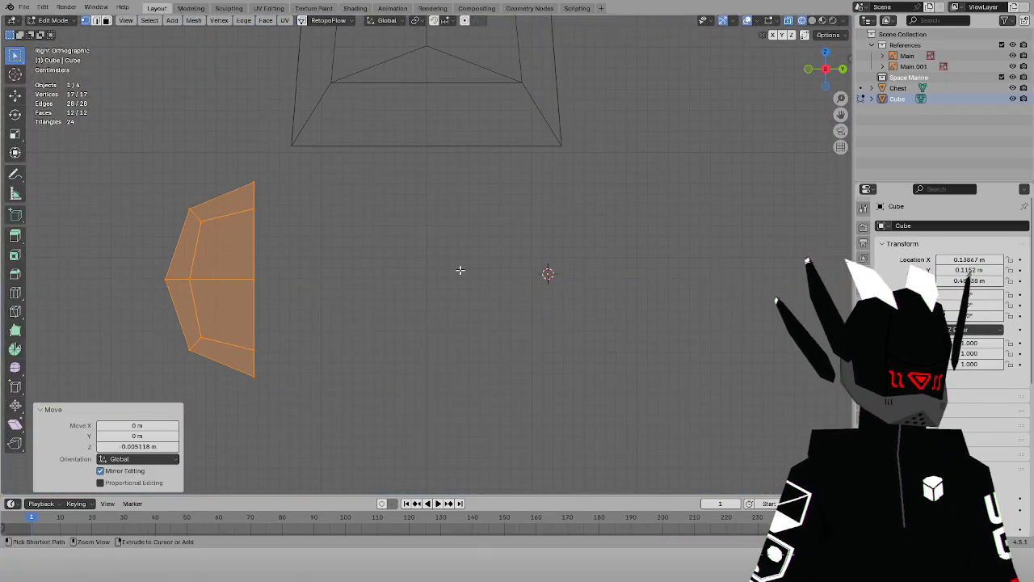
{"action": "key", "text": "KP_1"}
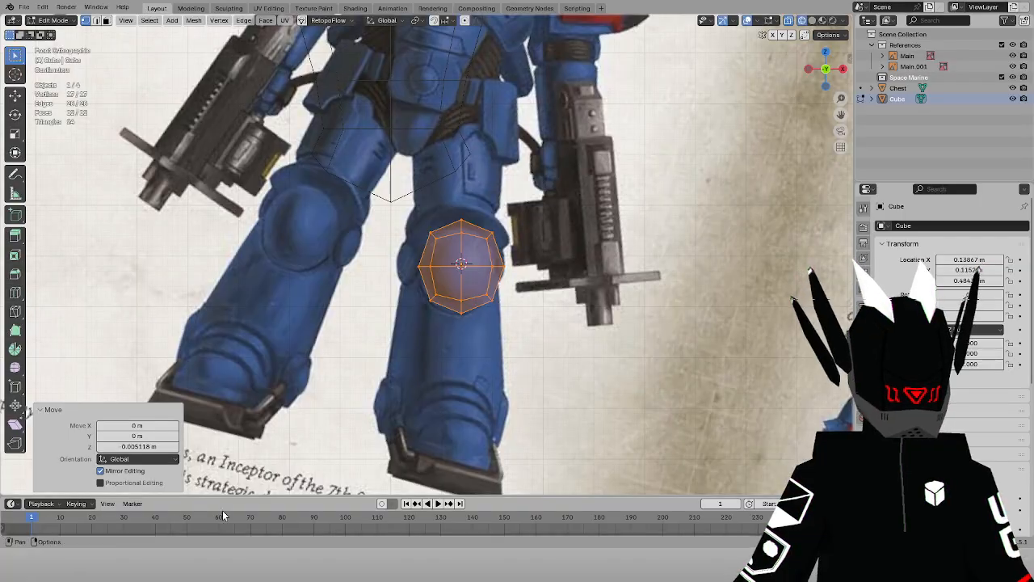
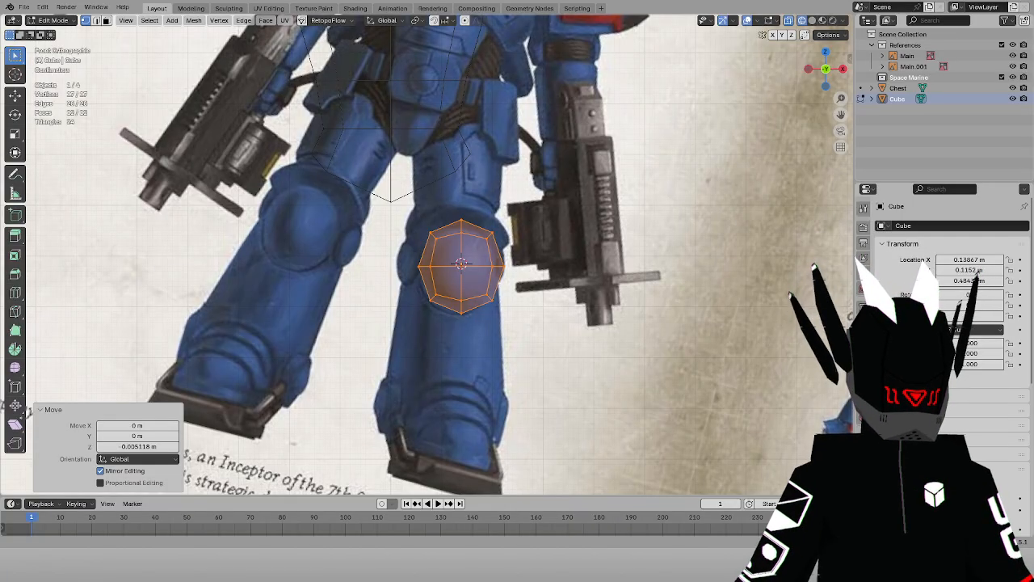
Return to Object Mode and add the Space Marine miniature photo with the raised chainsword as a reference image
{"action": "scroll", "coordinate": [174, 191], "scroll_direction": "down", "scroll_amount": 6}
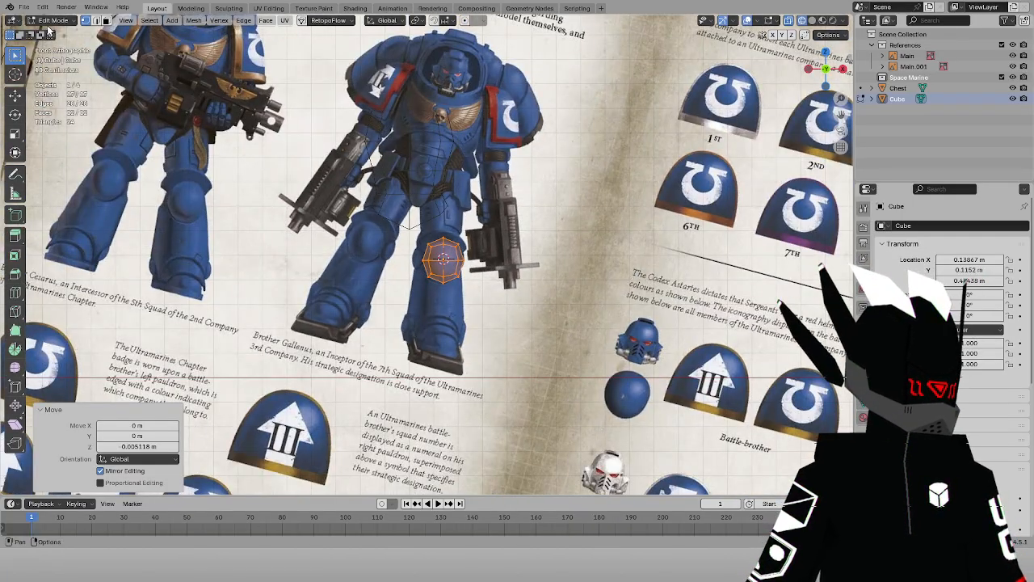
{"action": "left_click", "coordinate": [51, 20]}
{"action": "left_click", "coordinate": [55, 33]}
{"action": "left_click", "coordinate": [147, 21]}
{"action": "mouse_move", "coordinate": [191, 160]}
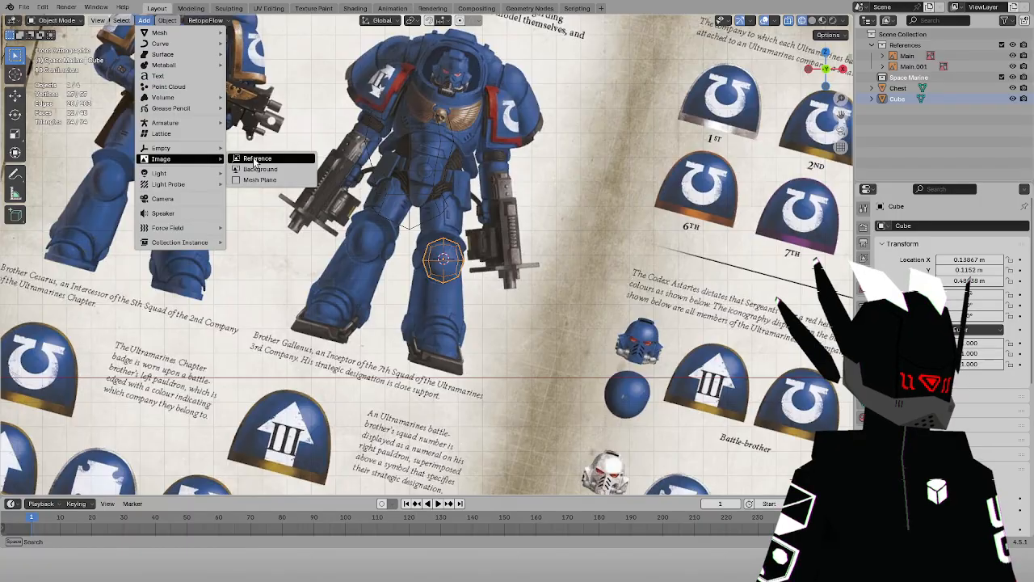
{"action": "left_click", "coordinate": [252, 160]}
{"action": "double_click", "coordinate": [504, 192]}
{"action": "scroll", "coordinate": [506, 194], "scroll_direction": "down", "scroll_amount": 3}
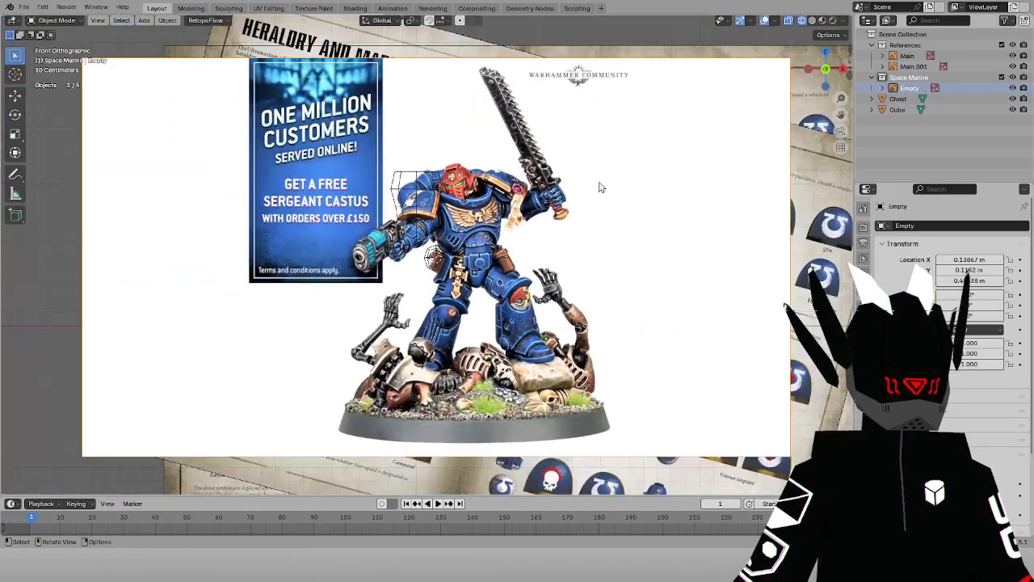
Scale the new miniature reference to 0.300 and move it about -0.89 m in X and 0.23 m in Z, beside the leg
{"action": "key", "text": "s"}
{"action": "left_click", "coordinate": [490, 231]}
{"action": "scroll", "coordinate": [490, 231], "scroll_direction": "up", "scroll_amount": 6}
{"action": "key", "text": "g"}
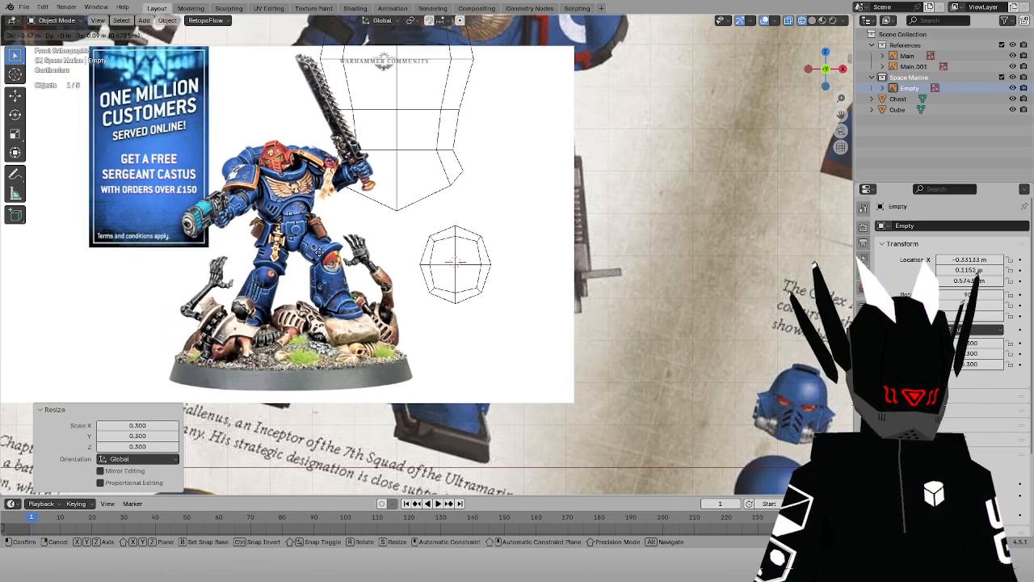
{"action": "scroll", "coordinate": [285, 219], "scroll_direction": "up", "scroll_amount": 3}
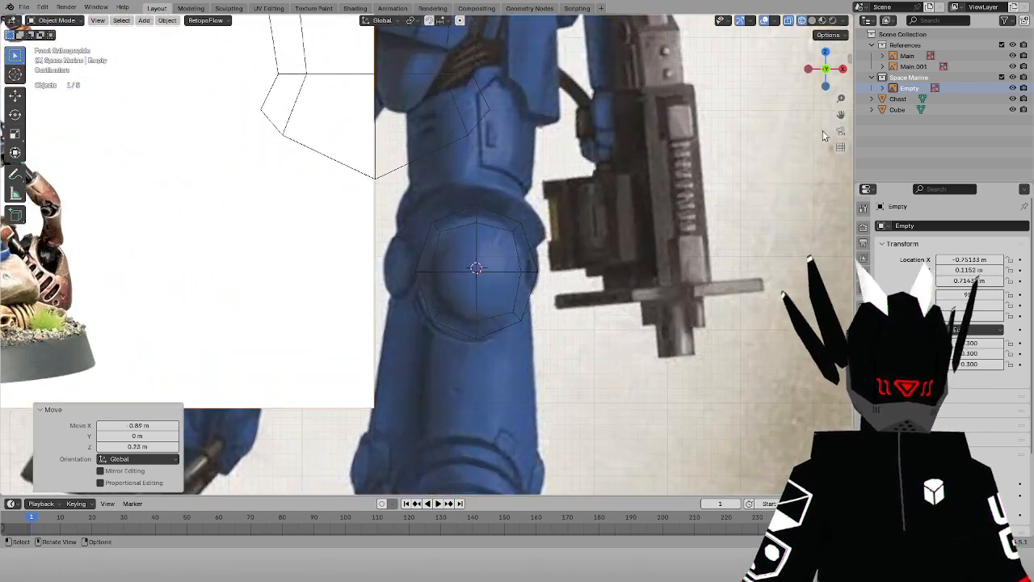
Examine the legs and knee pads of the miniature in the new reference image
{"action": "middle_click_drag", "start_coordinate": [31, 152], "coordinate": [321, 199], "text": "shift"}
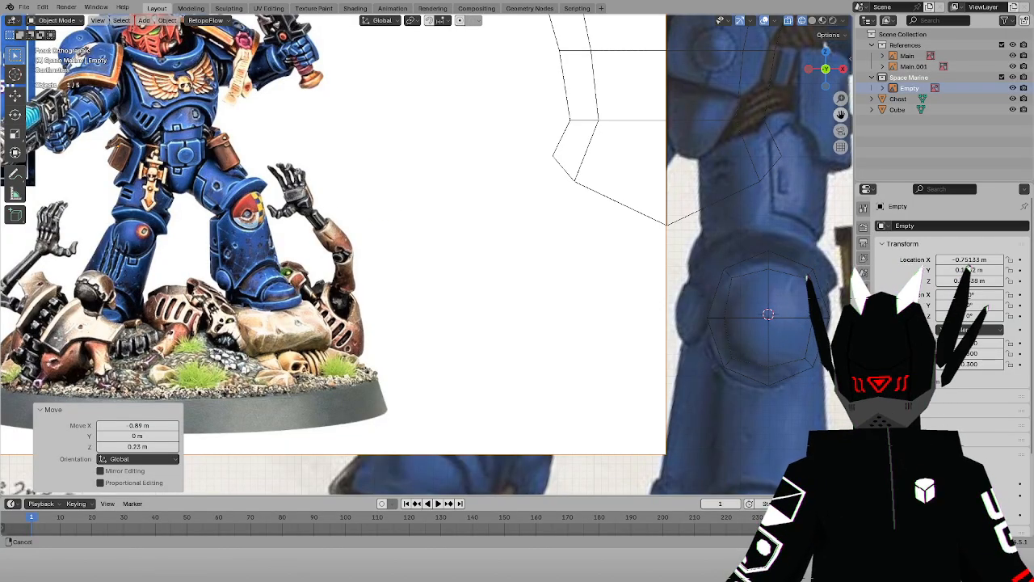
{"action": "middle_click_drag", "start_coordinate": [357, 178], "coordinate": [568, 197], "text": "shift"}
{"action": "scroll", "coordinate": [569, 197], "scroll_direction": "up", "scroll_amount": 6}
{"action": "scroll", "coordinate": [520, 327], "scroll_direction": "down", "scroll_amount": 1}
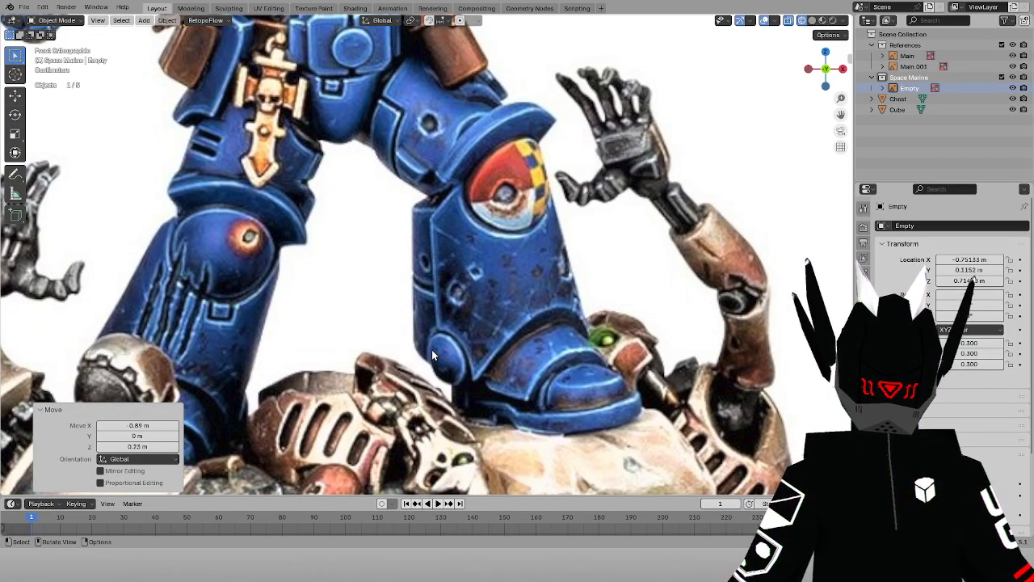
{"action": "scroll", "coordinate": [477, 250], "scroll_direction": "down", "scroll_amount": 7}
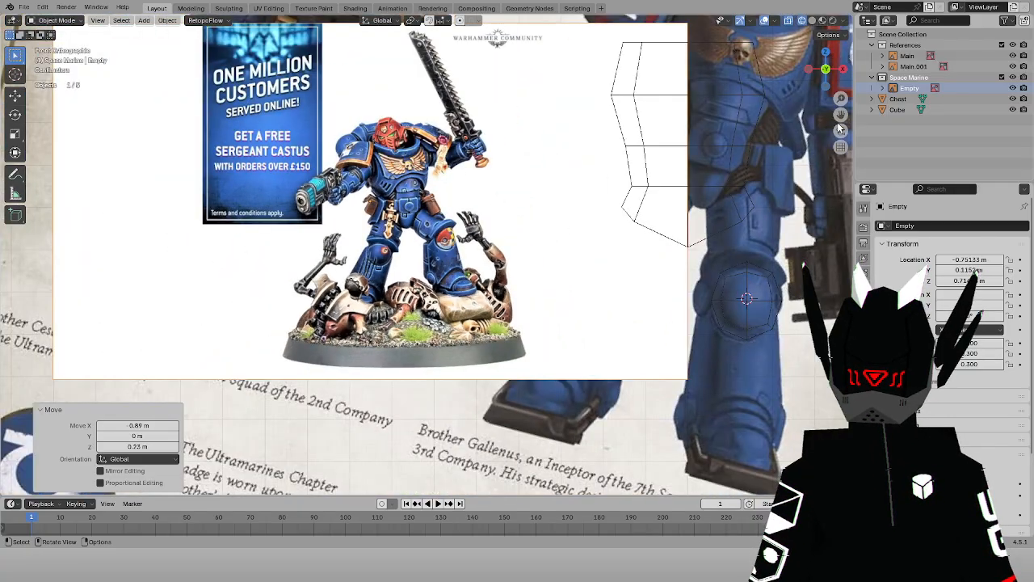
{"action": "middle_click_drag", "start_coordinate": [837, 123], "coordinate": [697, 113], "text": "shift"}
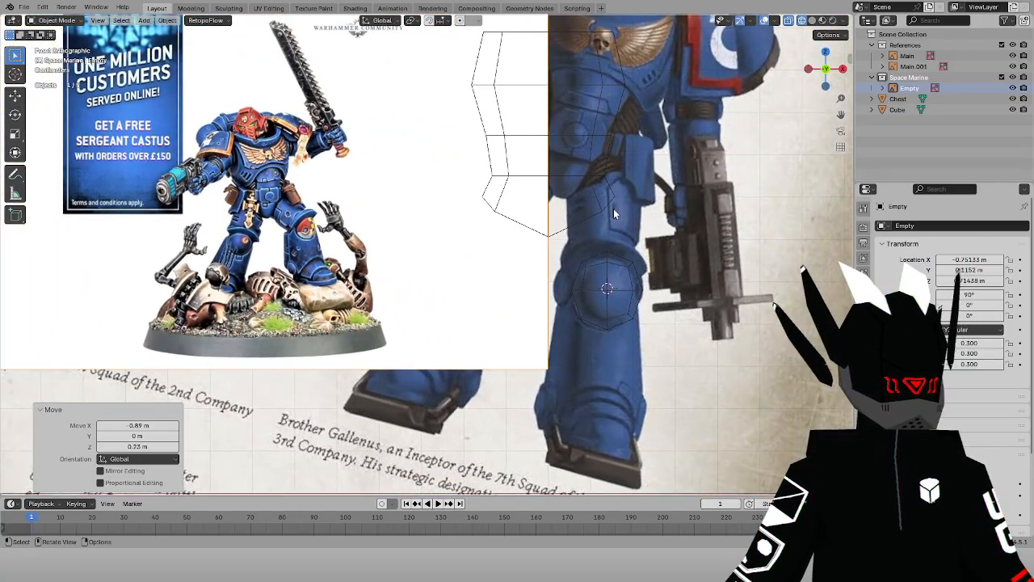
Delete the Cube half-sphere and add a mesh circle with 5 vertices at the 3D cursor on the knee
{"action": "key", "text": "x"}
{"action": "left_click", "coordinate": [610, 279]}
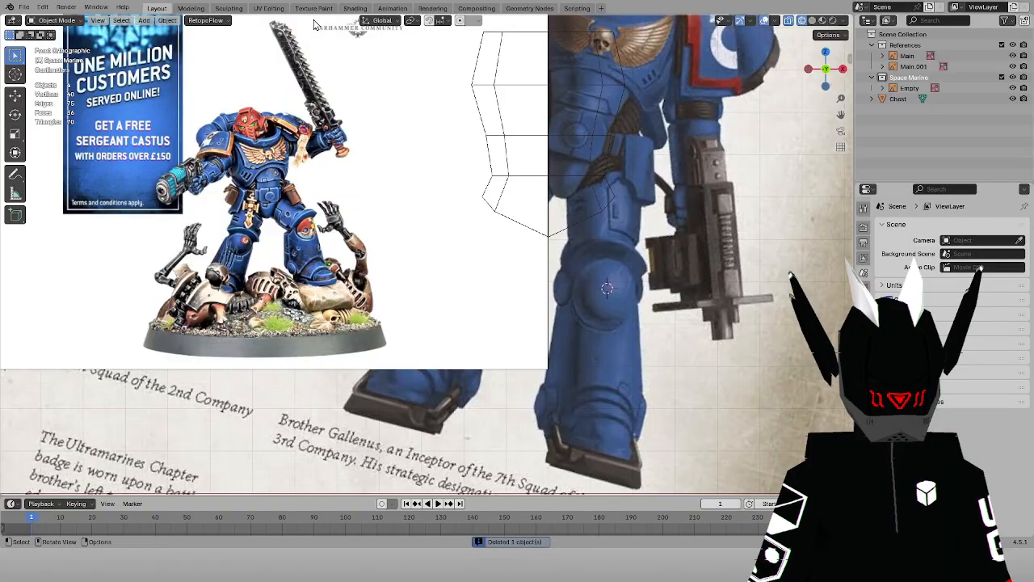
{"action": "left_click", "coordinate": [144, 20]}
{"action": "mouse_move", "coordinate": [159, 32]}
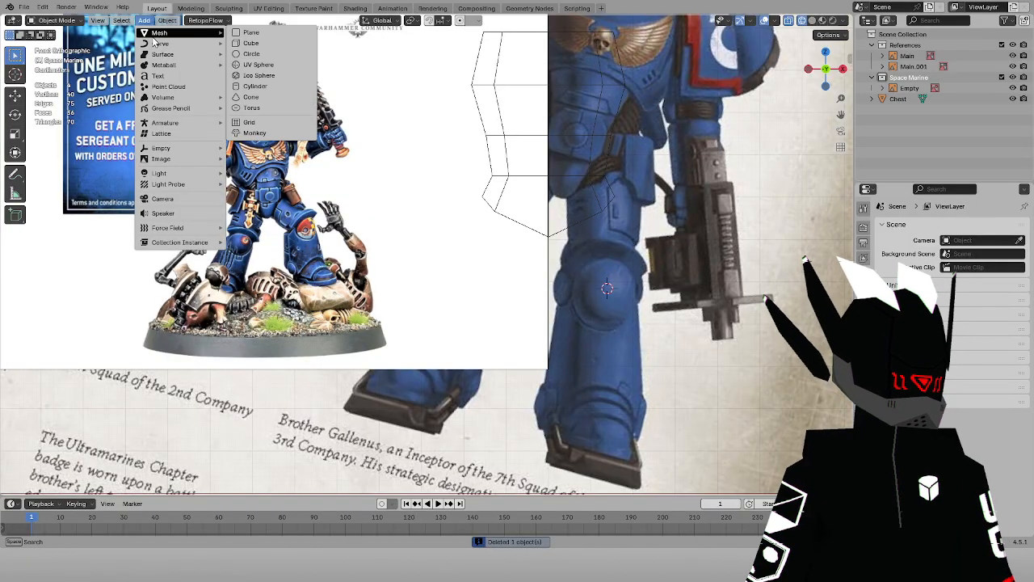
{"action": "left_click", "coordinate": [247, 48]}
{"action": "key", "text": "ctrl+z"}
{"action": "left_click", "coordinate": [144, 20]}
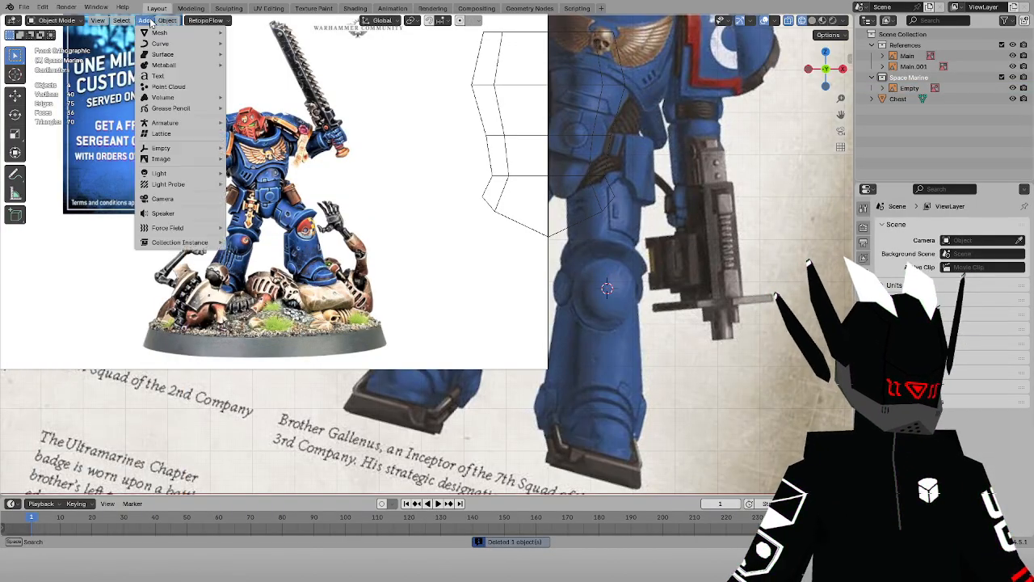
{"action": "mouse_move", "coordinate": [161, 34]}
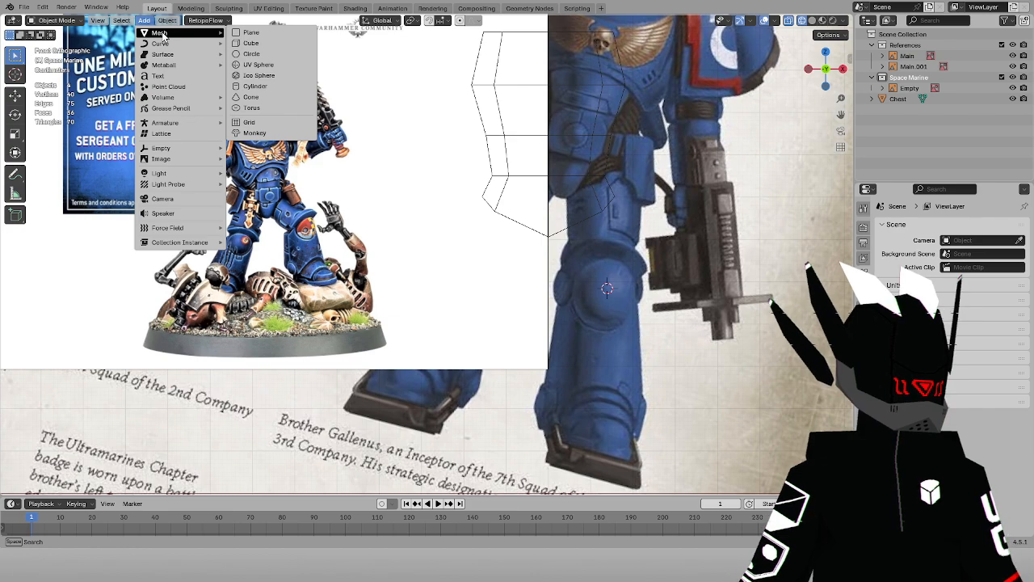
{"action": "left_click", "coordinate": [247, 54]}
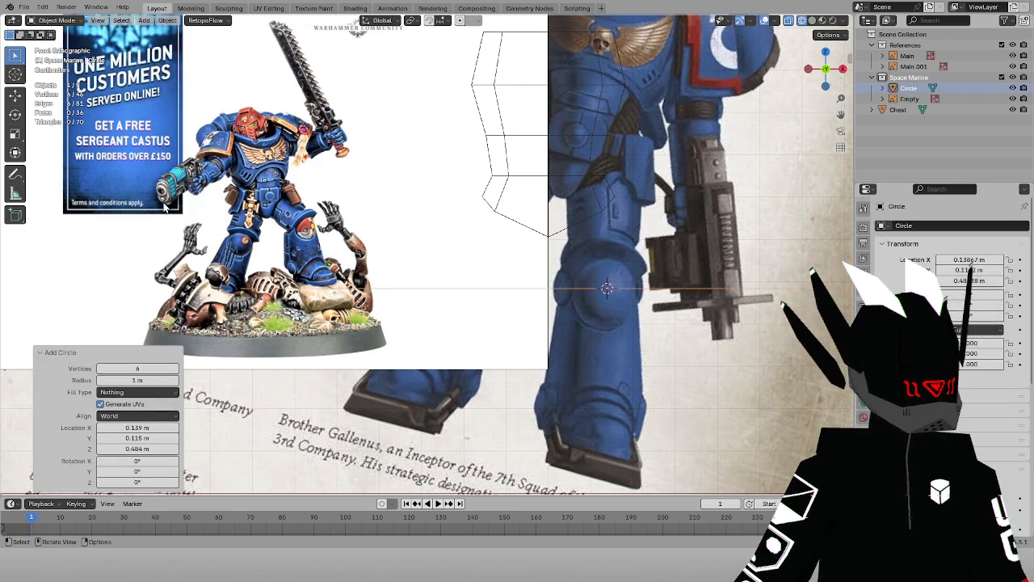
{"action": "left_click", "coordinate": [164, 367]}
{"action": "type", "text": "5"}
{"action": "key", "text": "Return"}
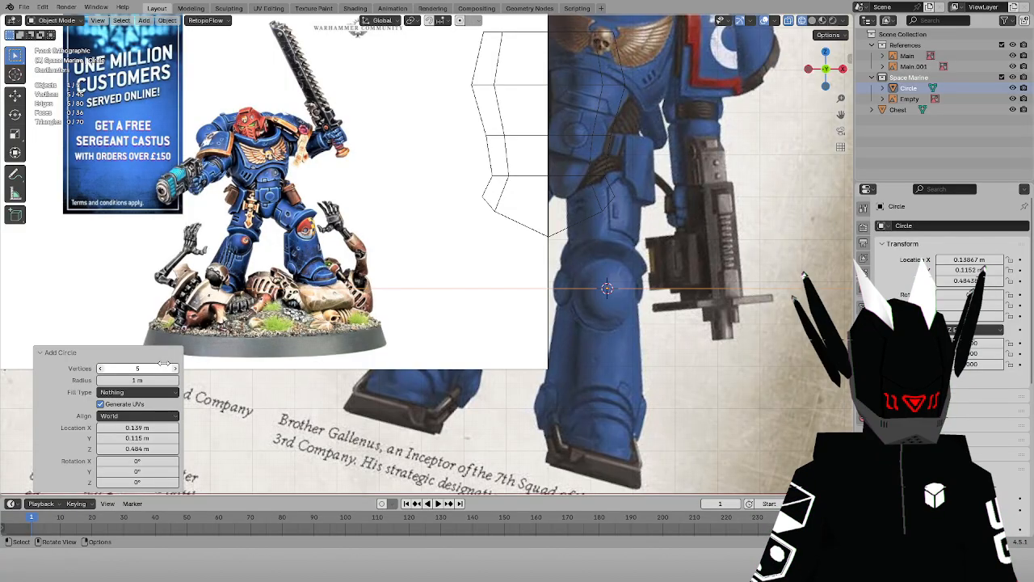
Enter Edit Mode on the circle, scale it to 0.200 and raise it about 0.058 m to the upper knee
{"action": "left_click", "coordinate": [53, 20]}
{"action": "left_click", "coordinate": [58, 46]}
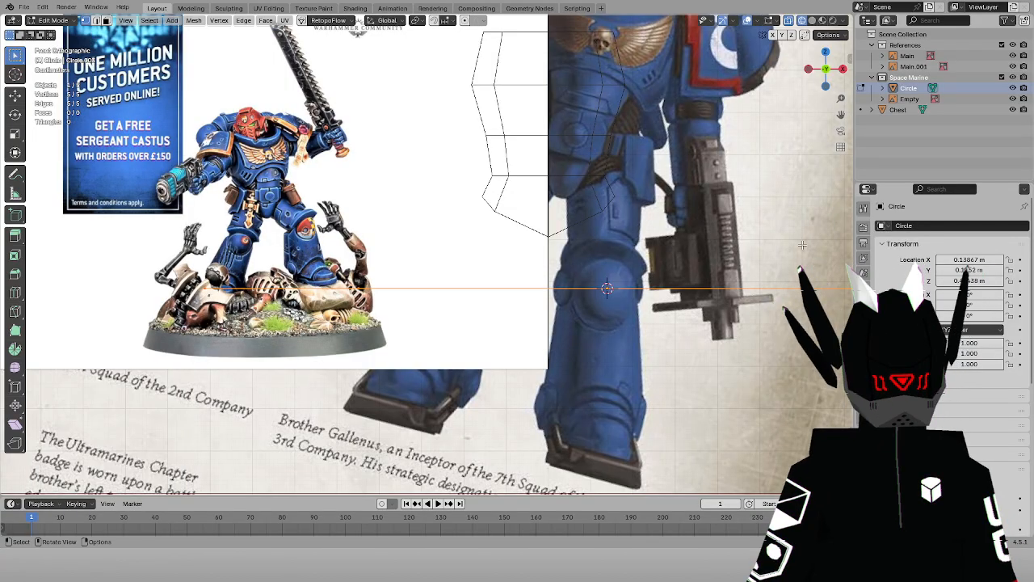
{"action": "key", "text": "s"}
{"action": "left_click", "coordinate": [646, 279]}
{"action": "scroll", "coordinate": [647, 279], "scroll_direction": "up", "scroll_amount": 3}
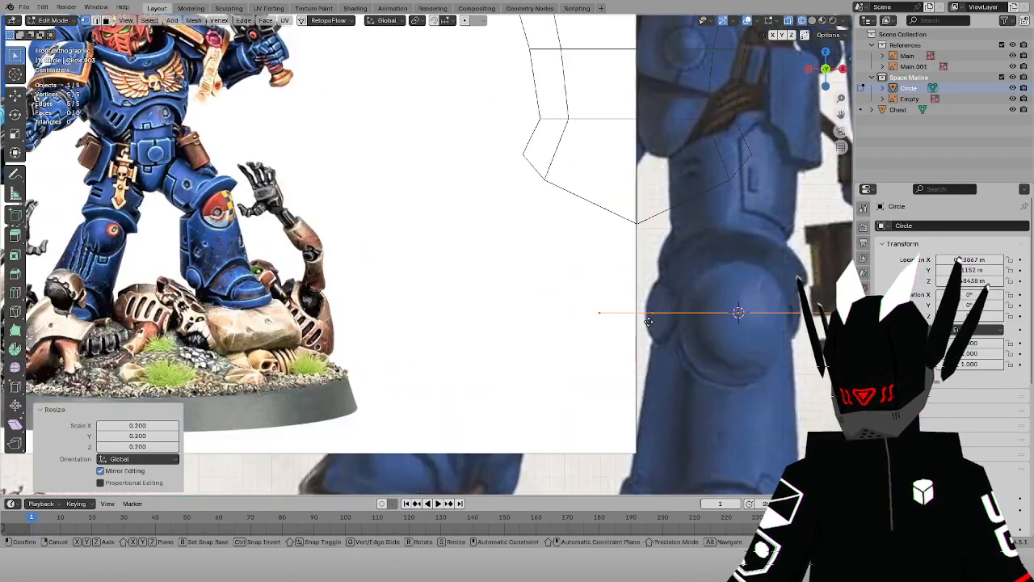
{"action": "key", "text": "g"}
{"action": "left_click", "coordinate": [652, 278]}
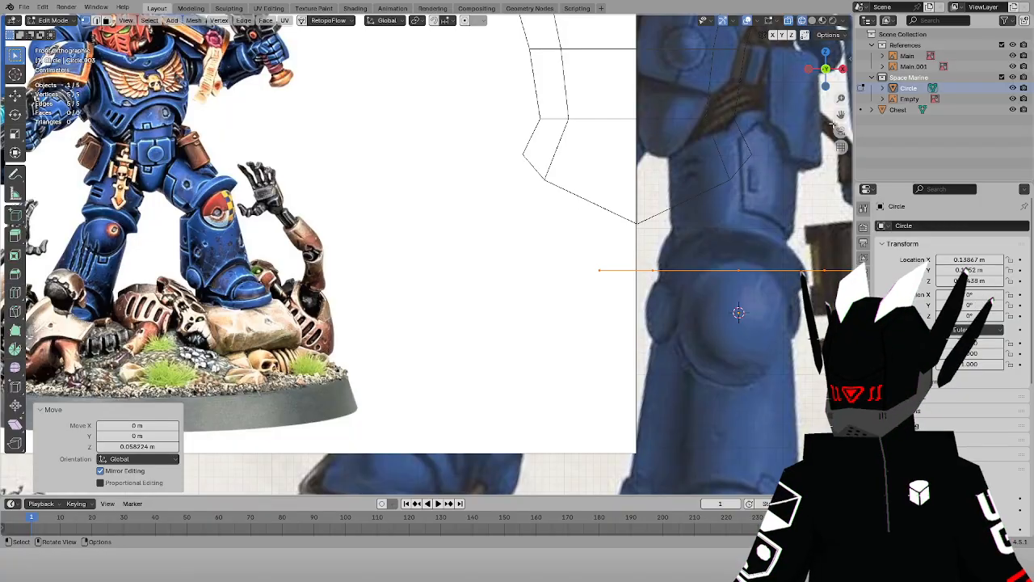
Scale the circle to 0.400 to approximate the width of the leg above the knee
{"action": "left_click_drag", "start_coordinate": [841, 114], "coordinate": [591, 98]}
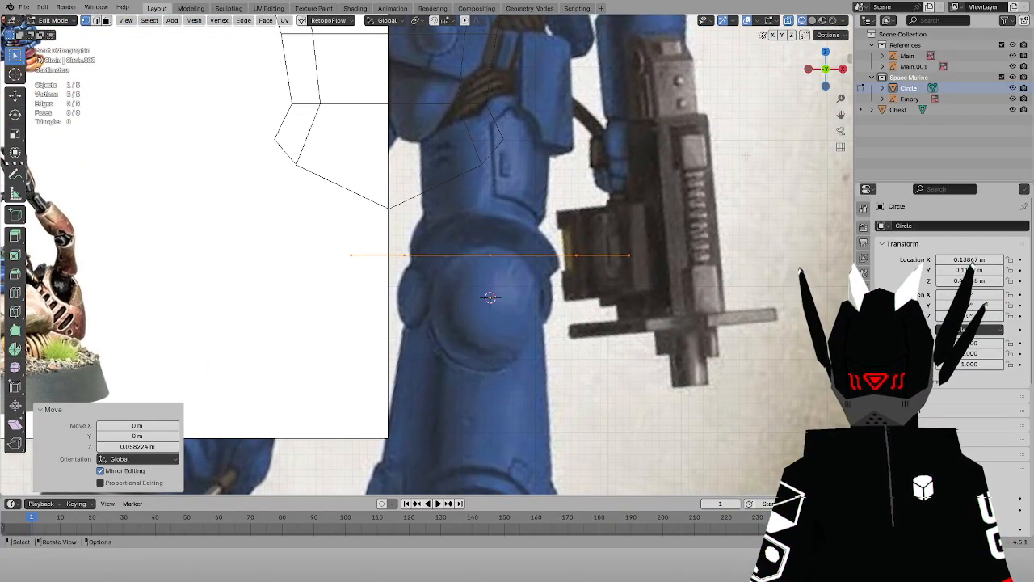
{"action": "scroll", "coordinate": [753, 160], "scroll_direction": "up", "scroll_amount": 1}
{"action": "key", "text": "s"}
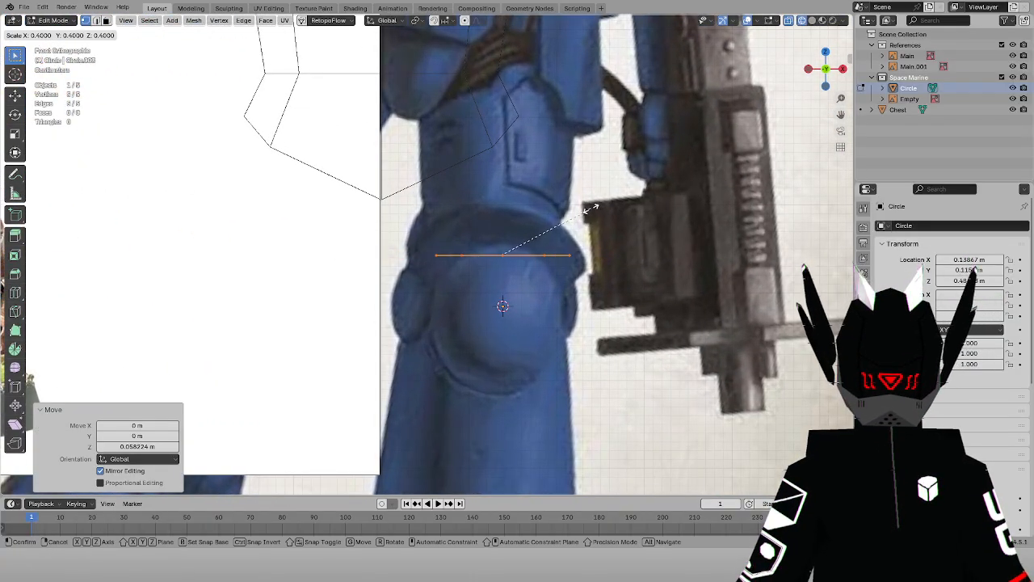
{"action": "left_click", "coordinate": [602, 208]}
{"action": "left_click_drag", "start_coordinate": [840, 114], "coordinate": [858, 157]}
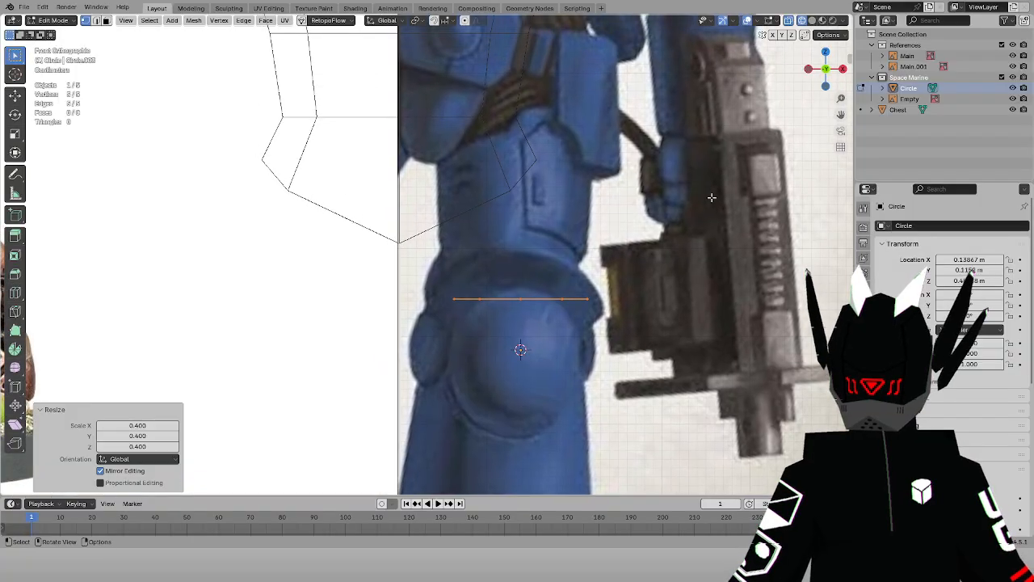
Extrude the circle 0.17 m upward along Z to form the thigh
{"action": "key", "text": "e"}
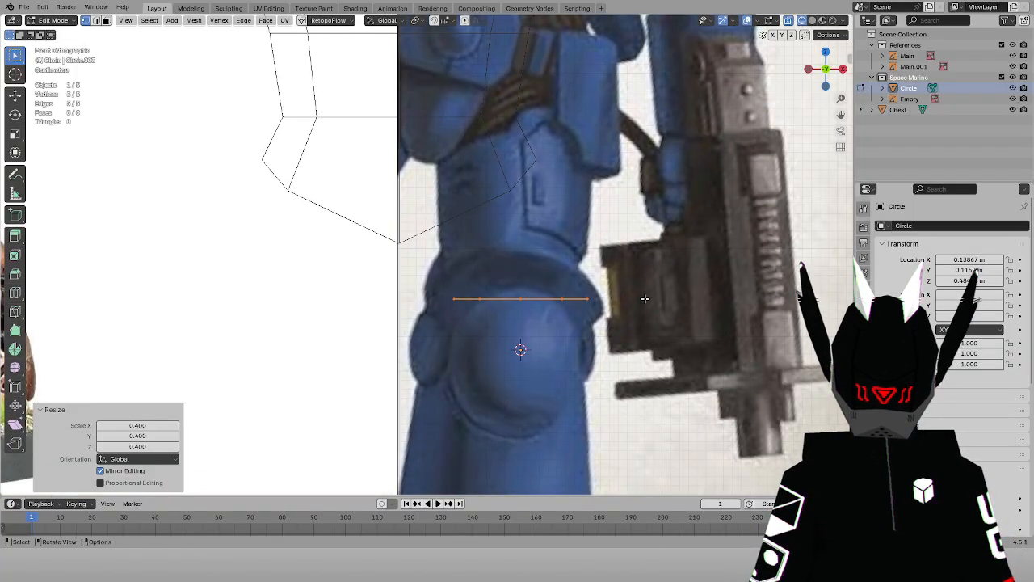
{"action": "key", "text": "z"}
{"action": "left_click", "coordinate": [624, 145]}
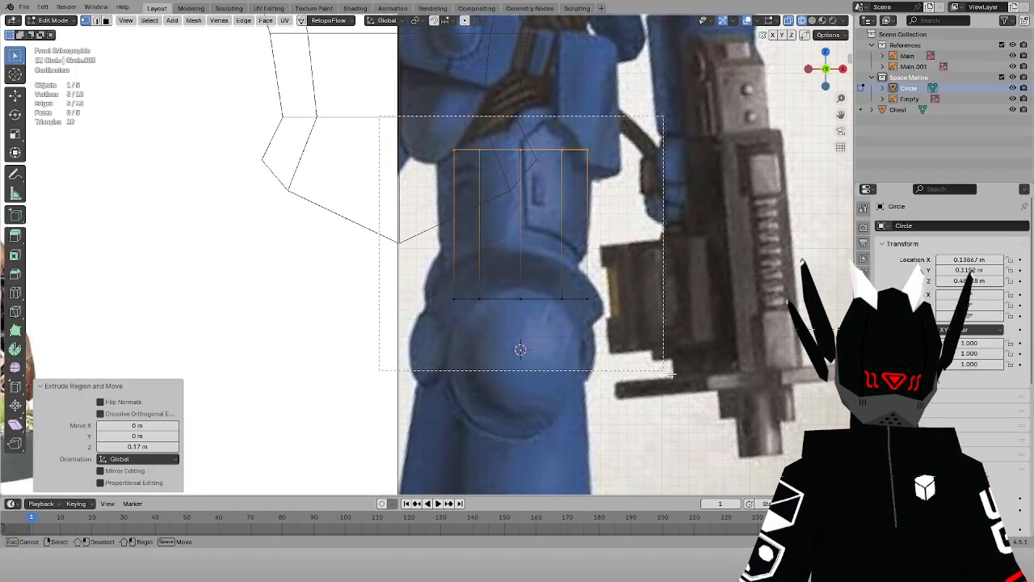
Scale the whole thigh tube to 1.200, and shorten it along Z
{"action": "key", "text": "s"}
{"action": "left_click", "coordinate": [742, 182]}
{"action": "key", "text": "s"}
{"action": "key", "text": "z"}
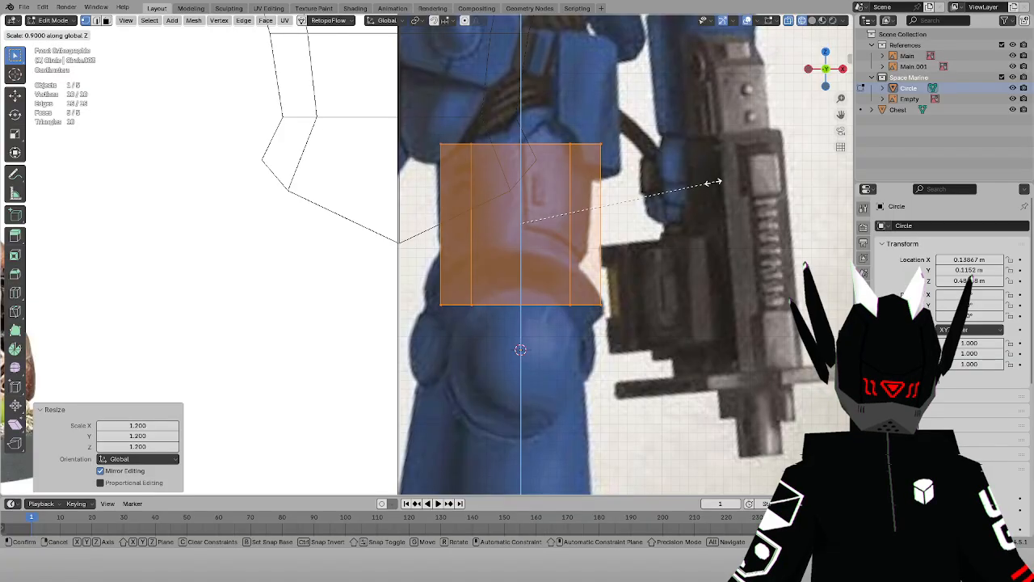
{"action": "left_click", "coordinate": [698, 181]}
Extrude the thigh's top ring about 0.05 m upward and merge the new vertices at their center
{"action": "left_click_drag", "start_coordinate": [374, 100], "coordinate": [627, 192]}
{"action": "key", "text": "e"}
{"action": "key", "text": "z"}
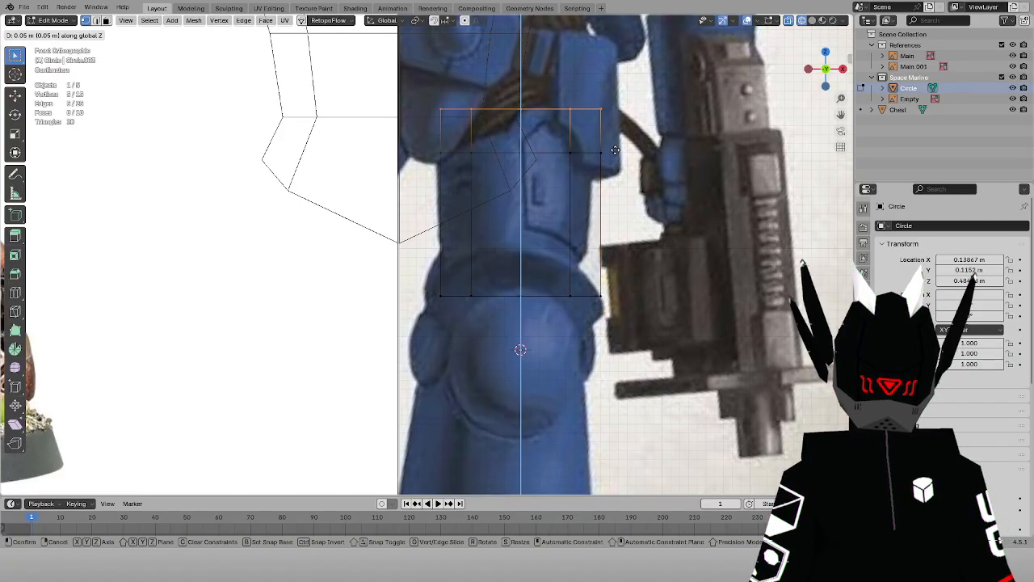
{"action": "left_click", "coordinate": [617, 154]}
{"action": "key", "text": "m"}
{"action": "left_click", "coordinate": [615, 153]}
Select the thigh's bottom ring and extrude it downward along Z over the knee
{"action": "left_click_drag", "start_coordinate": [379, 250], "coordinate": [658, 364]}
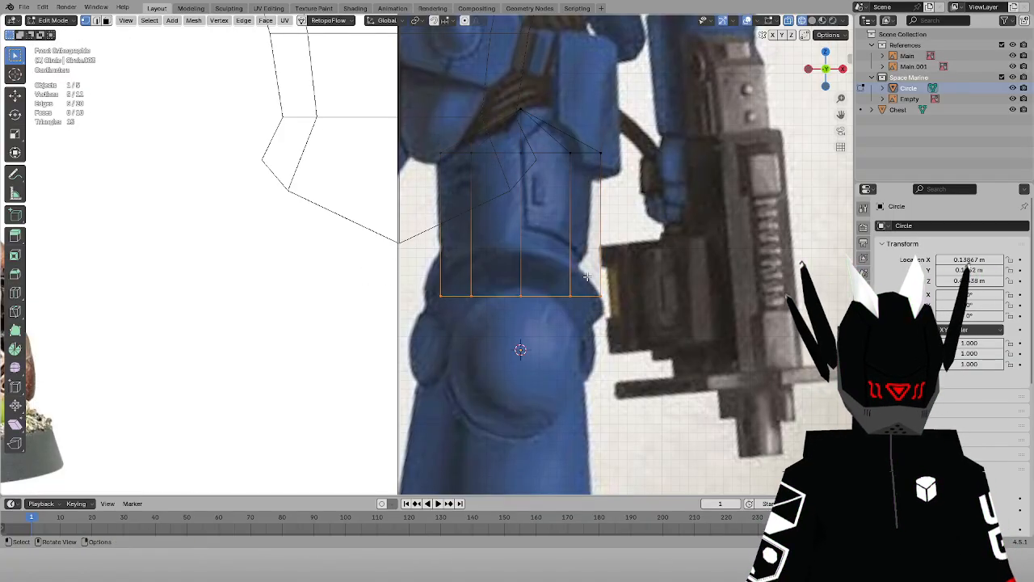
{"action": "key", "text": "e"}
{"action": "key", "text": "z"}
{"action": "left_click", "coordinate": [585, 323]}
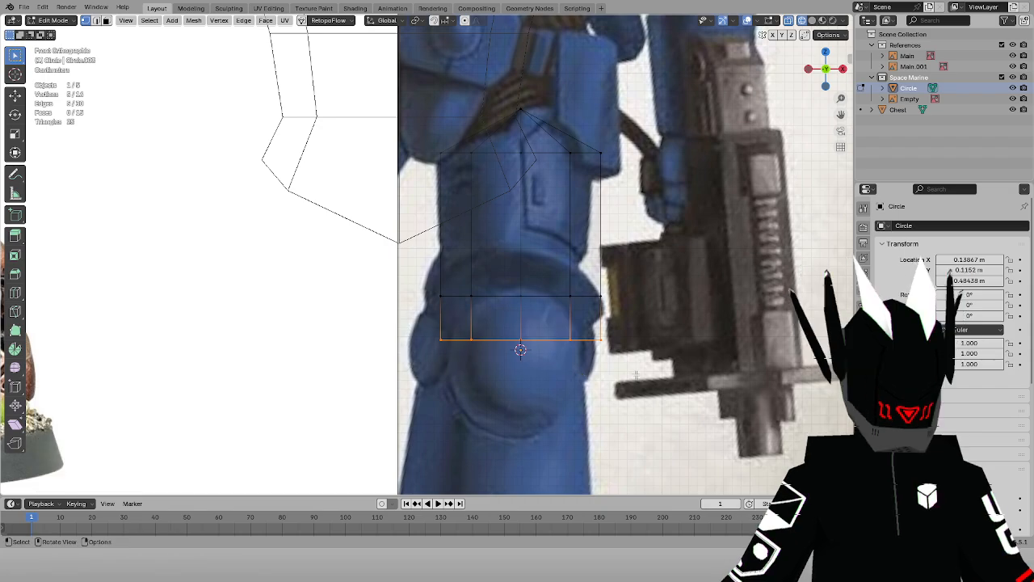
Merge the vertices extruded below the thigh at their center to close the bottom with a pointed tip
{"action": "key", "text": "m"}
{"action": "left_click", "coordinate": [590, 373]}
{"action": "left_click", "coordinate": [559, 281]}
{"action": "scroll", "coordinate": [501, 271], "scroll_direction": "down", "scroll_amount": 3}
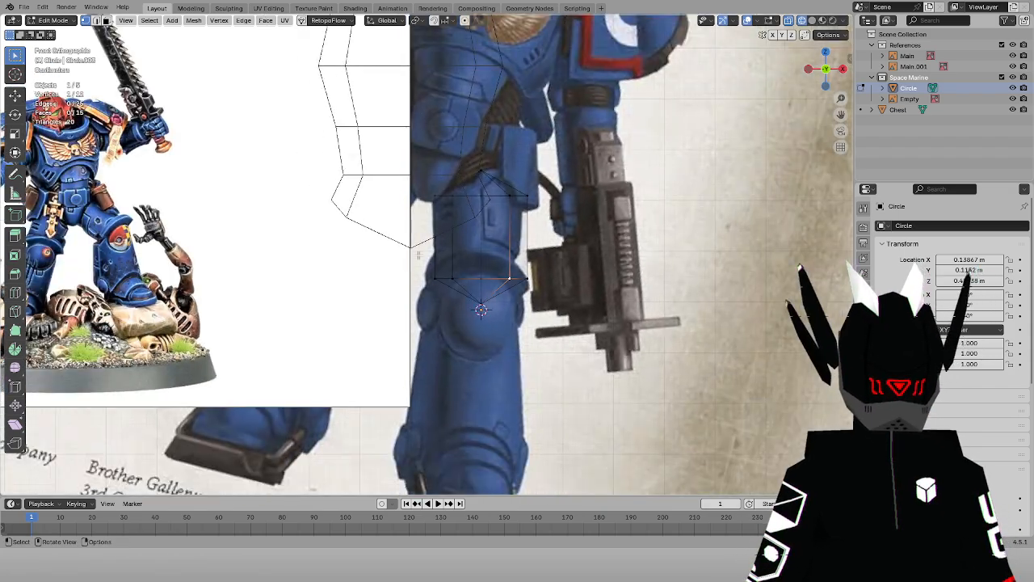
Move the thigh's bottom ring together with its tip 0.01 m down along Z
{"action": "left_click_drag", "start_coordinate": [418, 263], "coordinate": [591, 334]}
{"action": "scroll", "coordinate": [588, 319], "scroll_direction": "up", "scroll_amount": 4}
{"action": "key", "text": "g"}
{"action": "key", "text": "z"}
{"action": "left_click", "coordinate": [602, 307]}
{"action": "scroll", "coordinate": [629, 290], "scroll_direction": "down", "scroll_amount": 2}
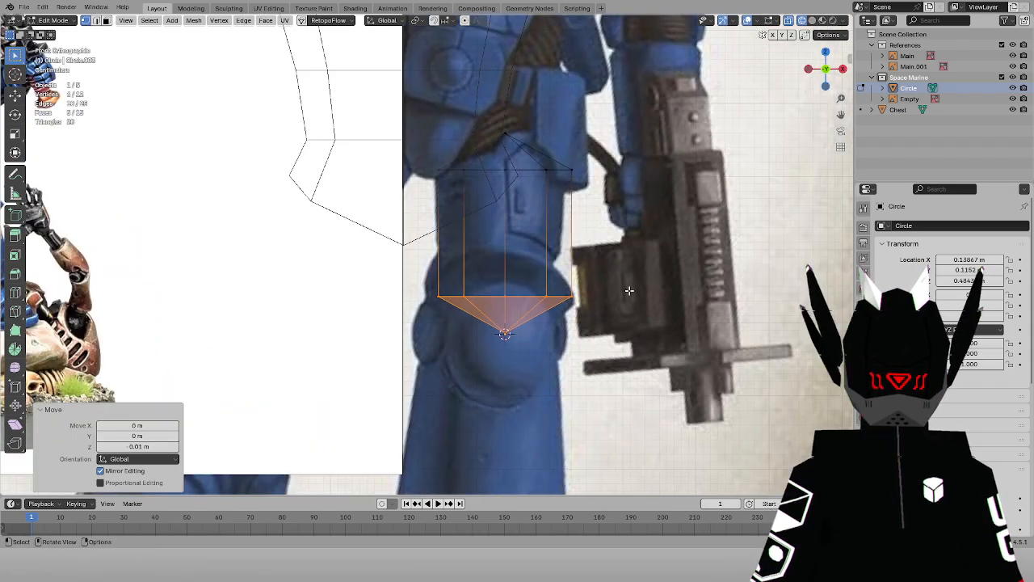
{"action": "left_click_drag", "start_coordinate": [840, 113], "coordinate": [848, 107]}
{"action": "left_click", "coordinate": [77, 22]}
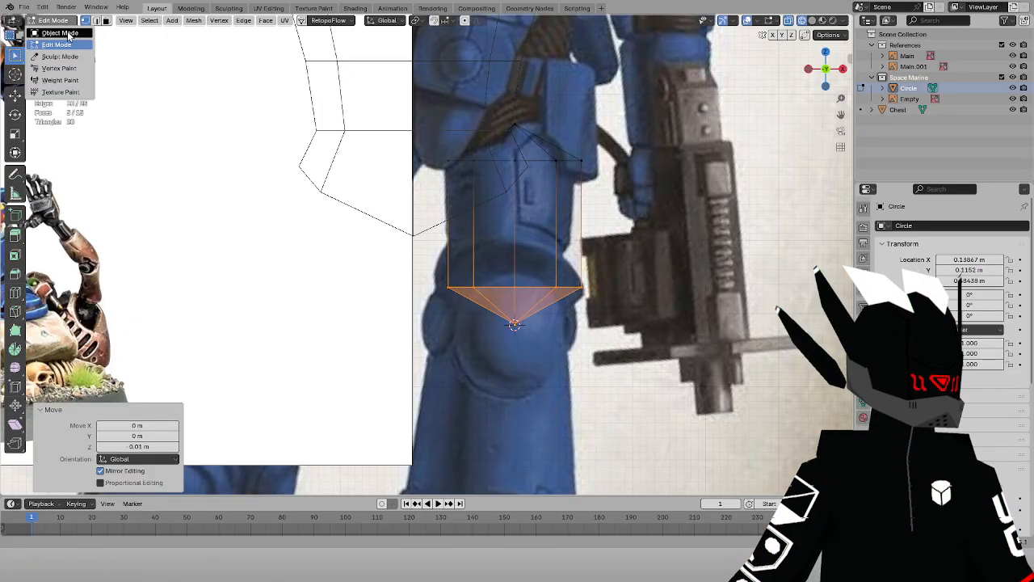
{"action": "left_click", "coordinate": [96, 39]}
{"action": "scroll", "coordinate": [205, 68], "scroll_direction": "down", "scroll_amount": 2}
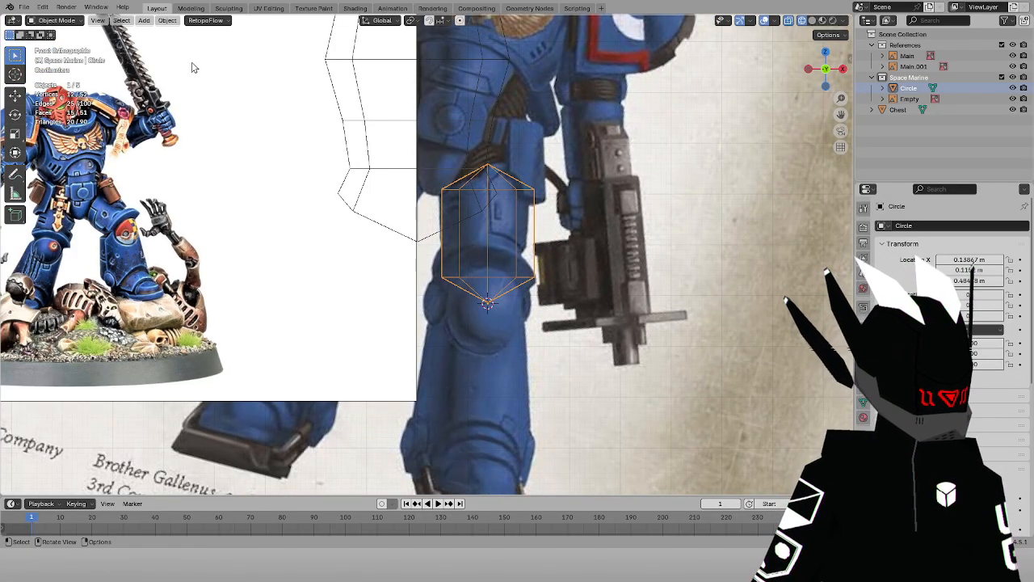
{"action": "scroll", "coordinate": [420, 134], "scroll_direction": "up", "scroll_amount": 1}
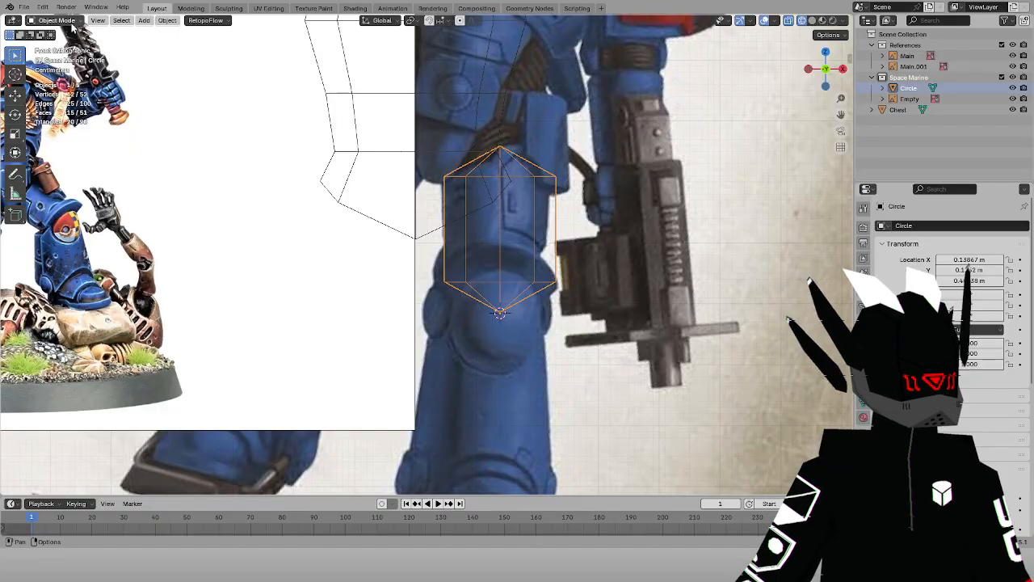
{"action": "left_click", "coordinate": [65, 20]}
{"action": "left_click", "coordinate": [61, 44]}
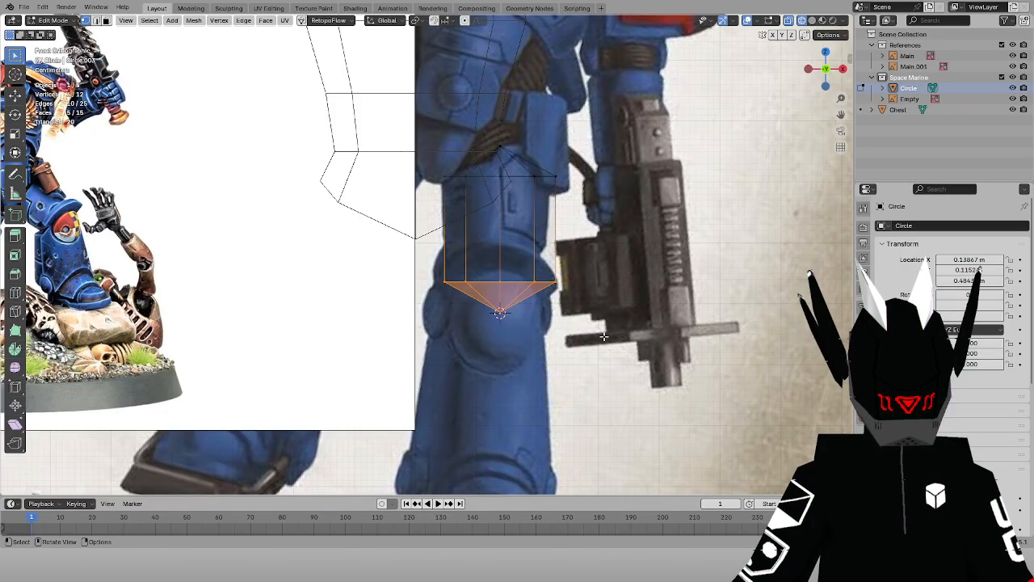
Dissolve the tip vertices at the thigh's bottom and top ends, leaving flat caps
{"action": "left_click", "coordinate": [478, 304]}
{"action": "key", "text": "x"}
{"action": "left_click", "coordinate": [530, 273]}
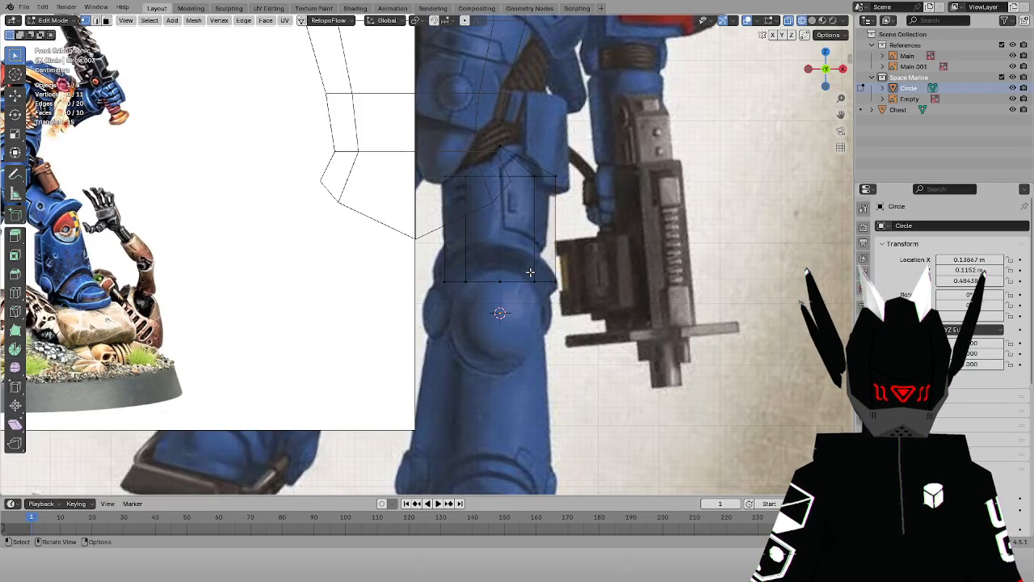
{"action": "key", "text": "x"}
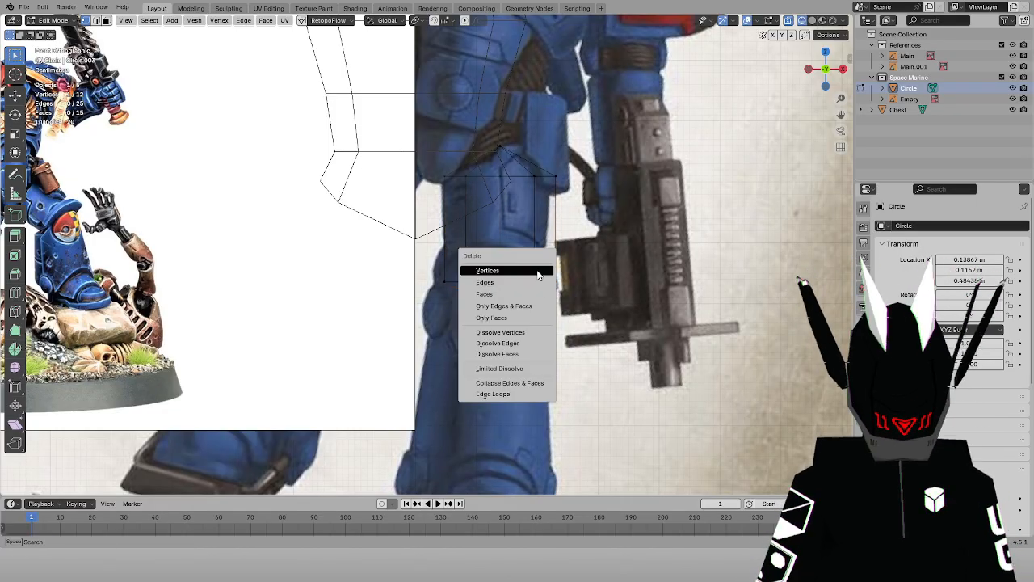
{"action": "left_click", "coordinate": [530, 327]}
{"action": "key", "text": "x"}
{"action": "left_click", "coordinate": [531, 164]}
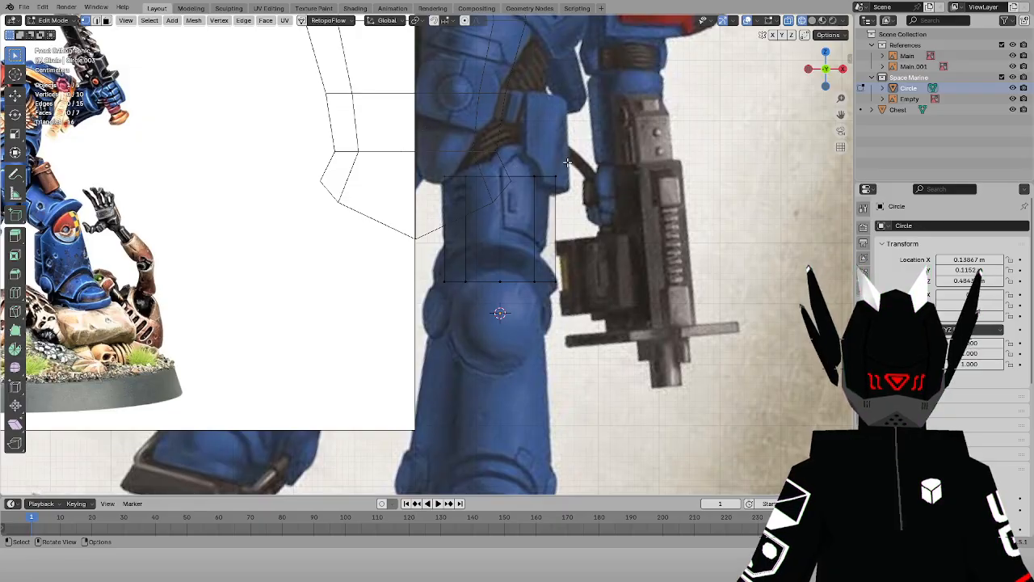
Rotate the whole five-sided thigh tube 180° about Z in the top view and return to the front view
{"action": "middle_click_drag", "start_coordinate": [422, 128], "coordinate": [447, 214]}
{"action": "key", "text": "a"}
{"action": "key", "text": "KP_7"}
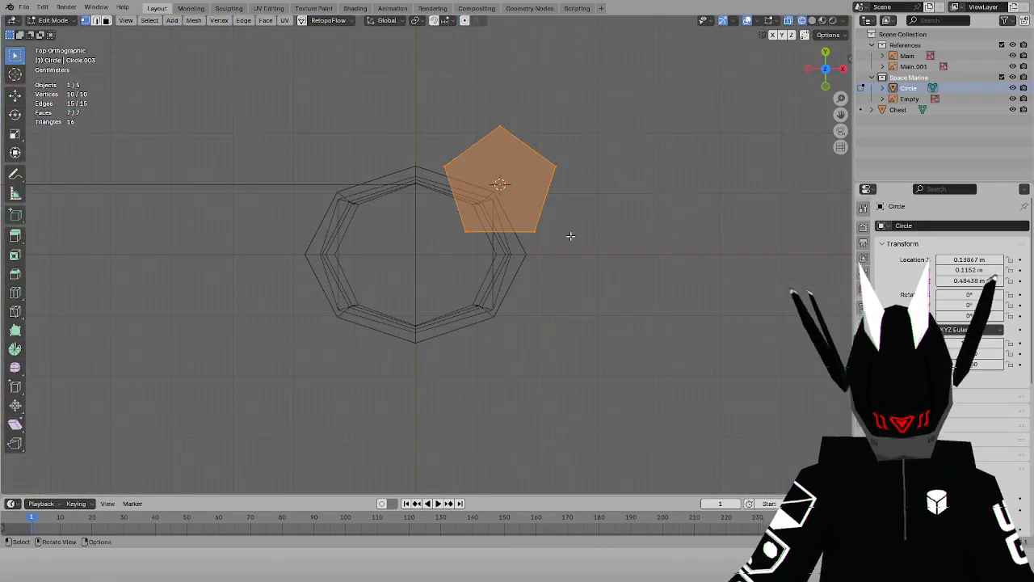
{"action": "key", "text": "r"}
{"action": "left_click", "coordinate": [347, 234]}
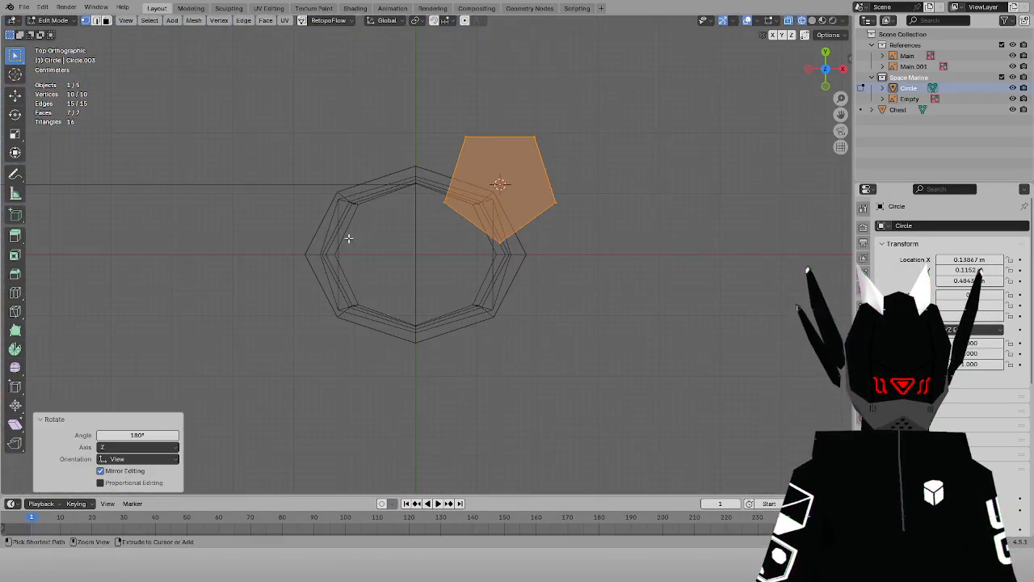
{"action": "key", "text": "KP_1"}
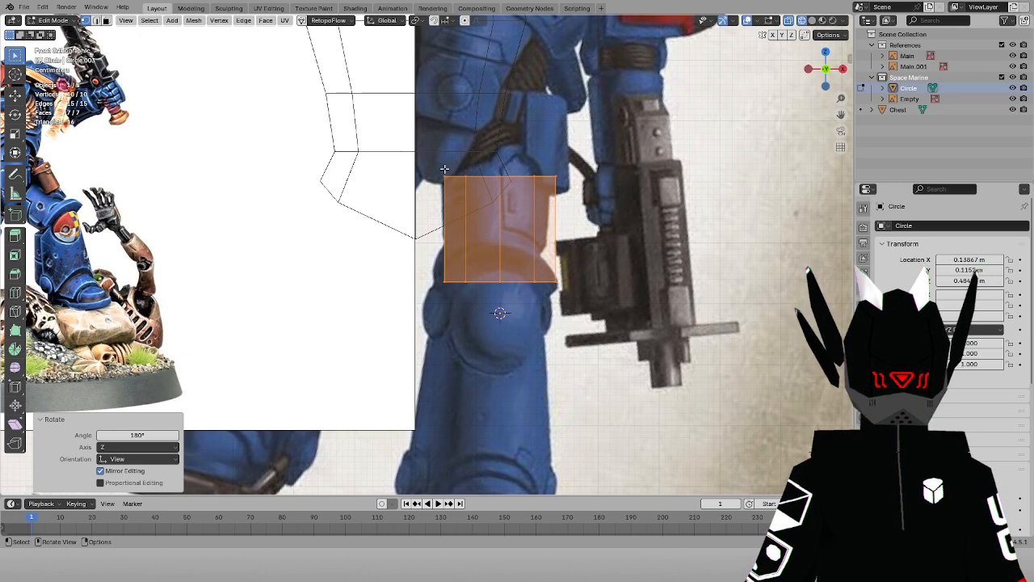
Scale the whole thigh tube to 0.900, and stretch it by 1.1 along Z
{"action": "key", "text": "period"}
{"action": "key", "text": "s"}
{"action": "left_click", "coordinate": [635, 211]}
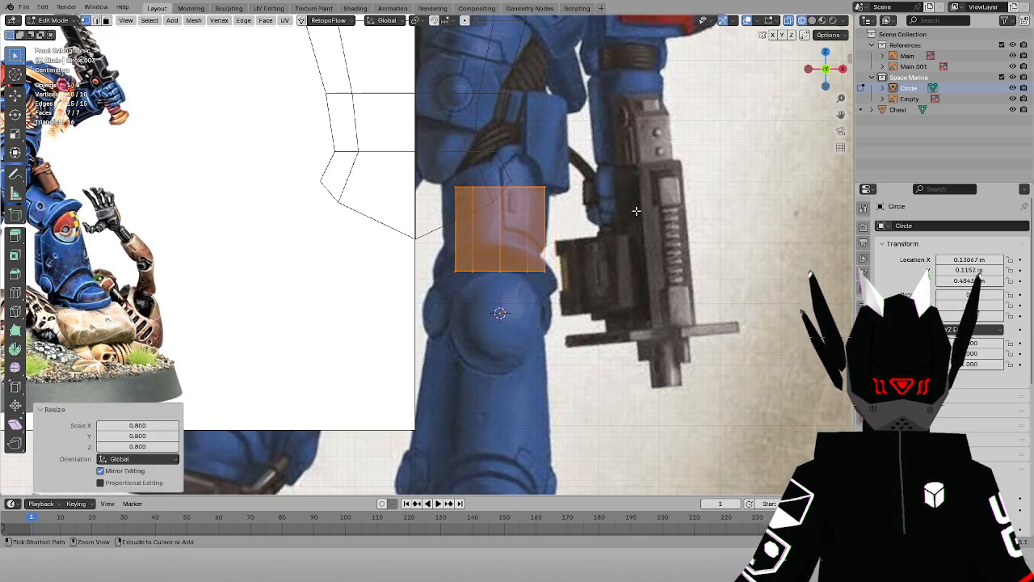
{"action": "key", "text": "ctrl+z"}
{"action": "type", "text": "sz1.1"}
{"action": "key", "text": "Return"}
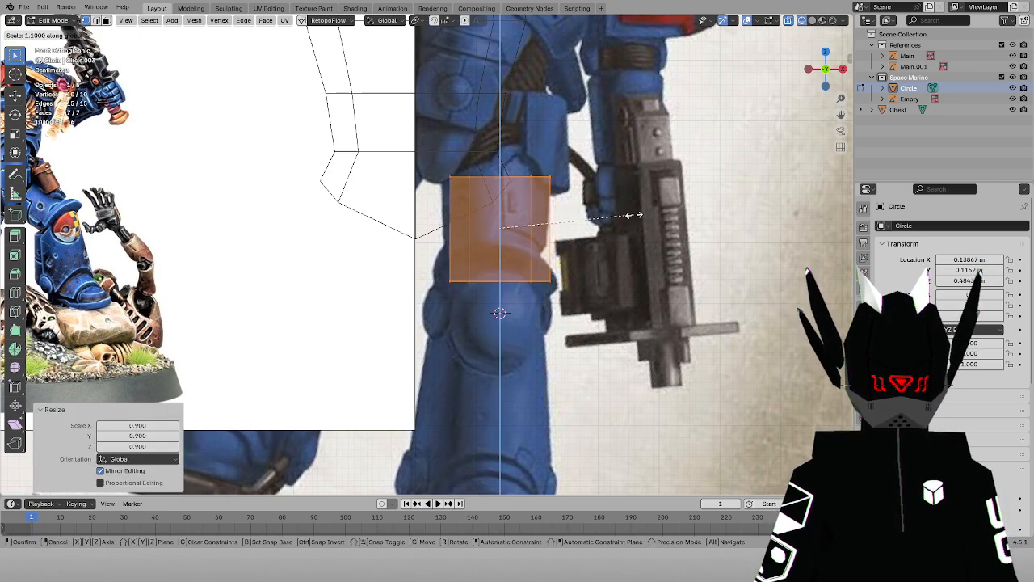
{"action": "left_click", "coordinate": [631, 208]}
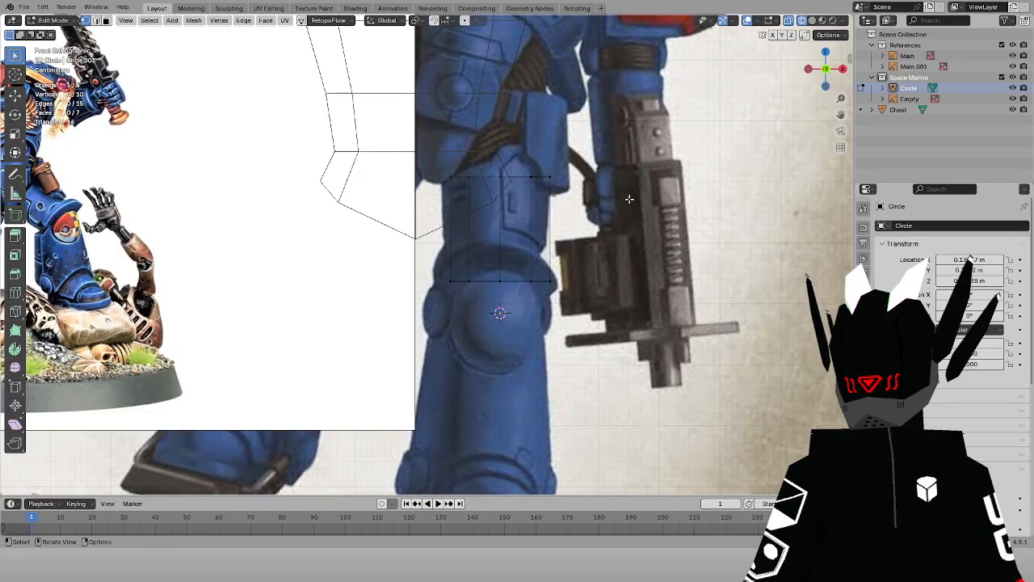
Duplicate the whole thigh tube in place and move the copy 0.25 m down along Z for the lower leg
{"action": "left_click_drag", "start_coordinate": [596, 124], "coordinate": [381, 204]}
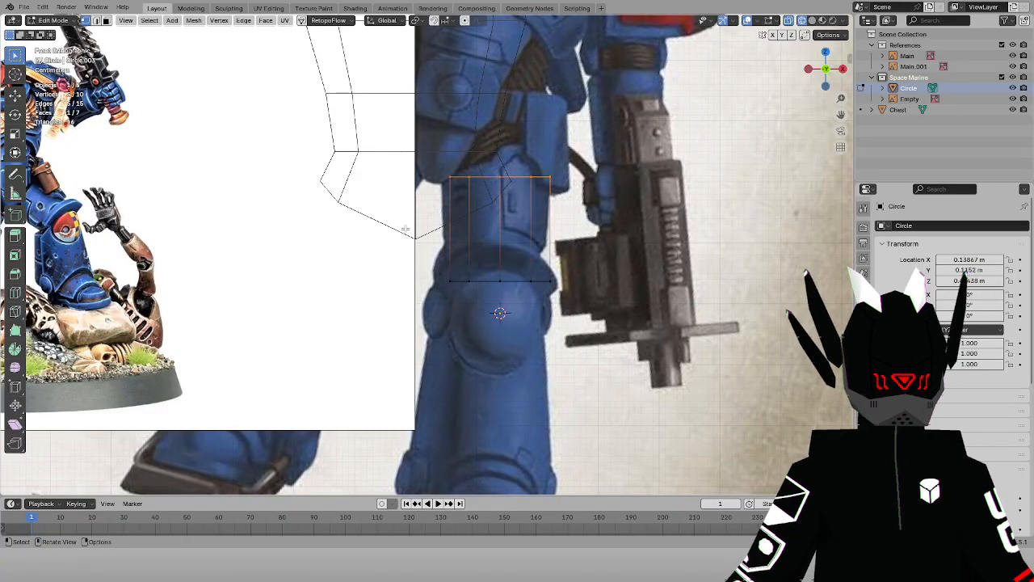
{"action": "key", "text": "a"}
{"action": "key", "text": "shift+d"}
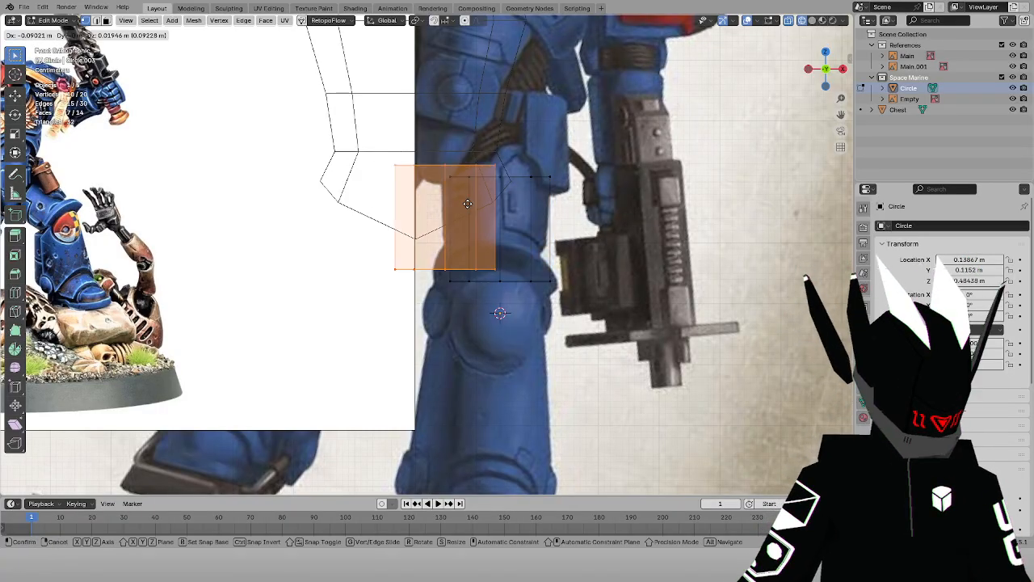
{"action": "right_click", "coordinate": [556, 166]}
{"action": "key", "text": "g"}
{"action": "key", "text": "z"}
{"action": "left_click", "coordinate": [549, 333]}
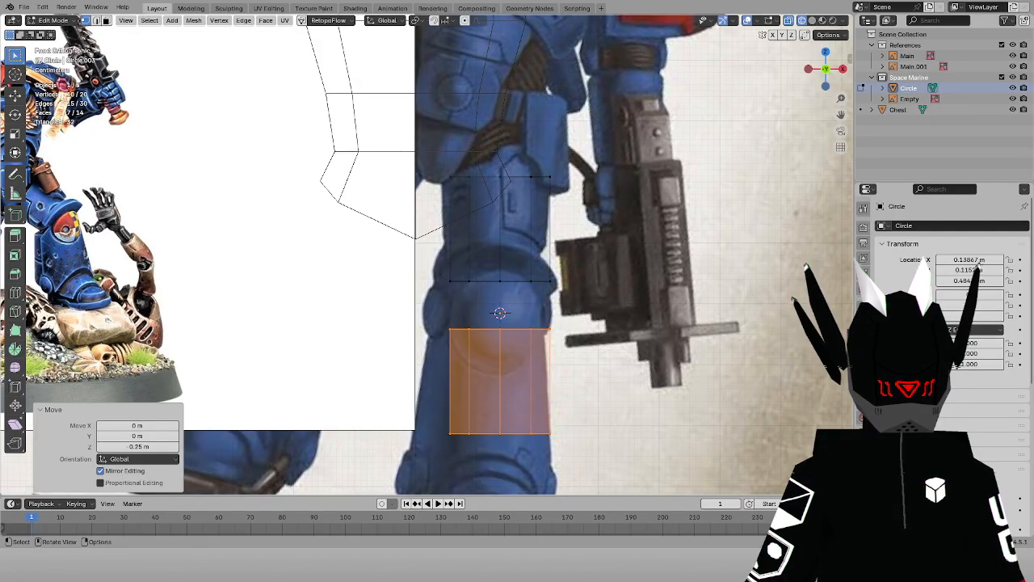
Scale the lower-leg copy to 1.300 and raise it about 0.056 m along Z to meet the thigh's bottom
{"action": "key", "text": "s"}
{"action": "left_click", "coordinate": [583, 279]}
{"action": "key", "text": "g"}
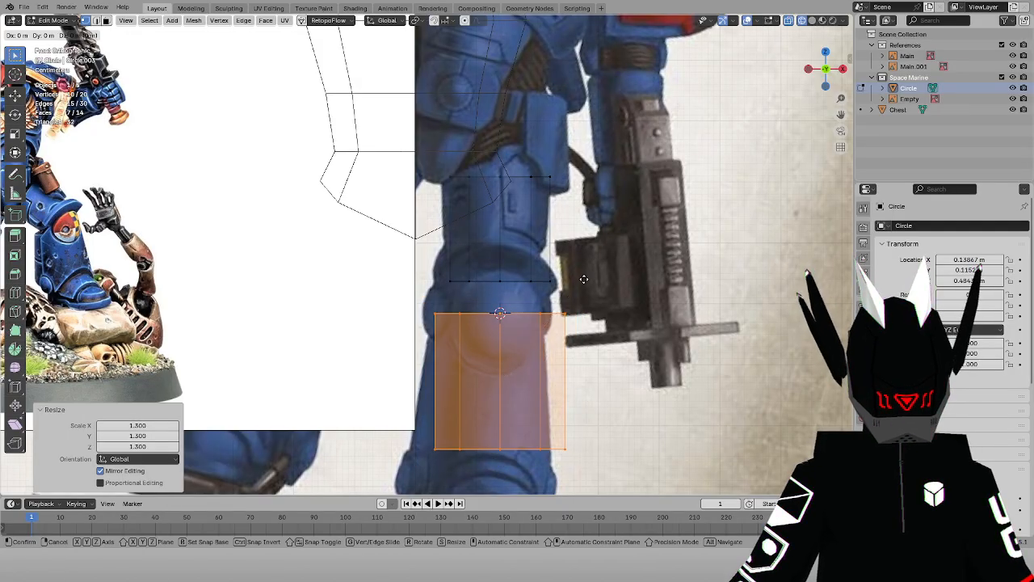
{"action": "key", "text": "z"}
{"action": "left_click", "coordinate": [586, 244]}
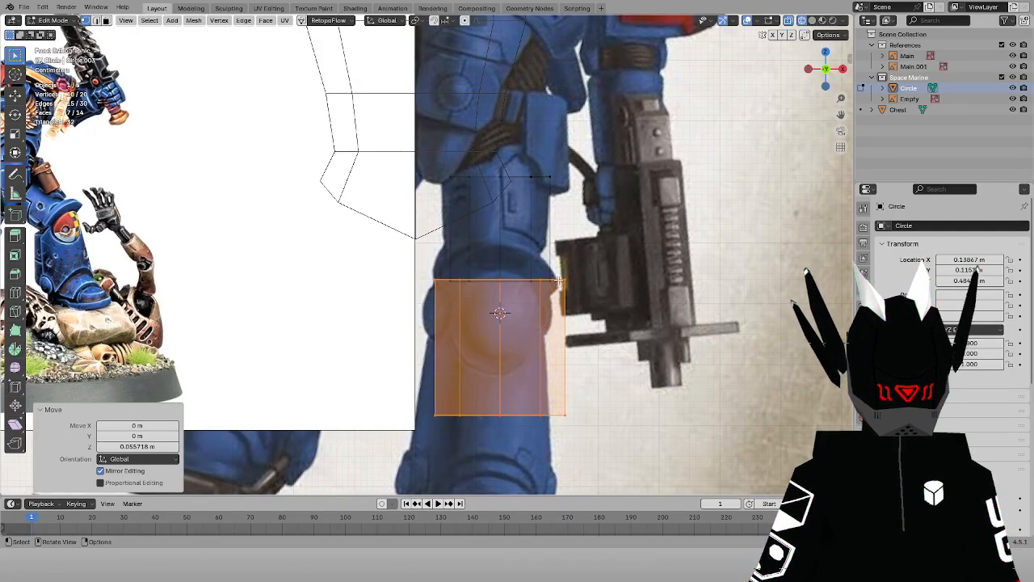
Scale the lower leg's bottom ring to 1.200 and move it 0.12 m down along Z toward the ankle
{"action": "left_click_drag", "start_coordinate": [390, 364], "coordinate": [497, 457]}
{"action": "scroll", "coordinate": [497, 458], "scroll_direction": "down", "scroll_amount": 2}
{"action": "key", "text": "s"}
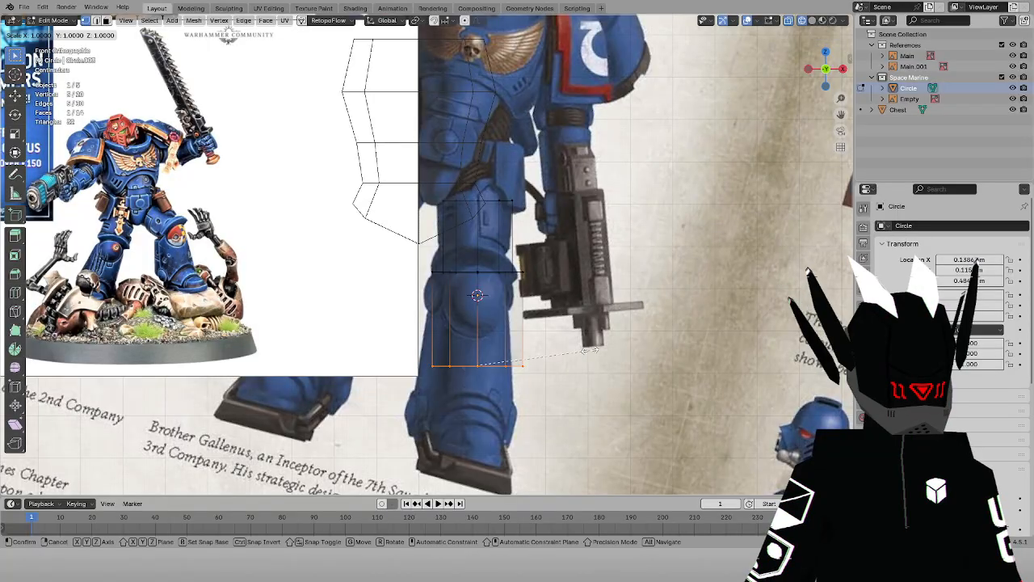
{"action": "left_click", "coordinate": [617, 348]}
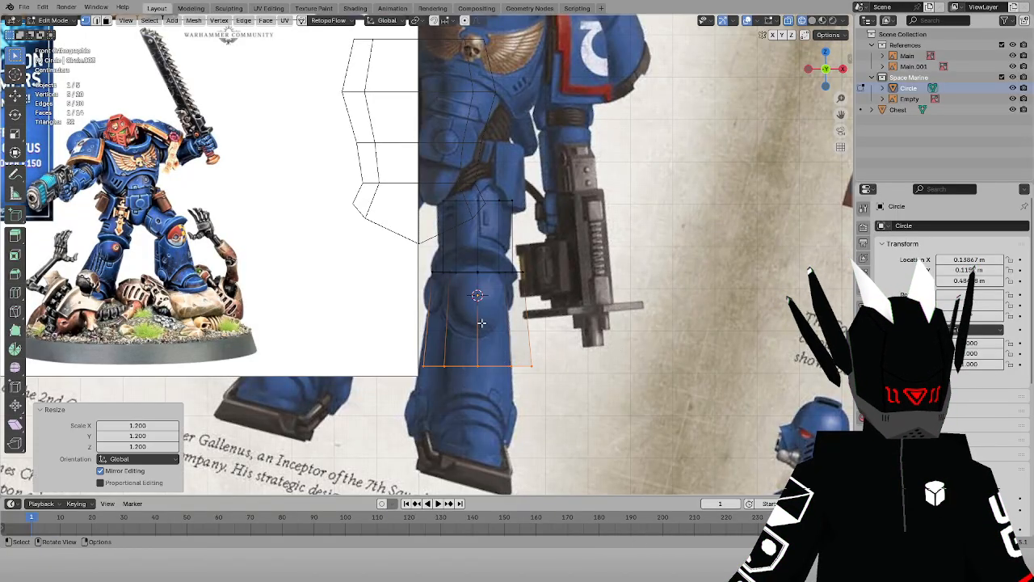
{"action": "key", "text": "g"}
{"action": "key", "text": "z"}
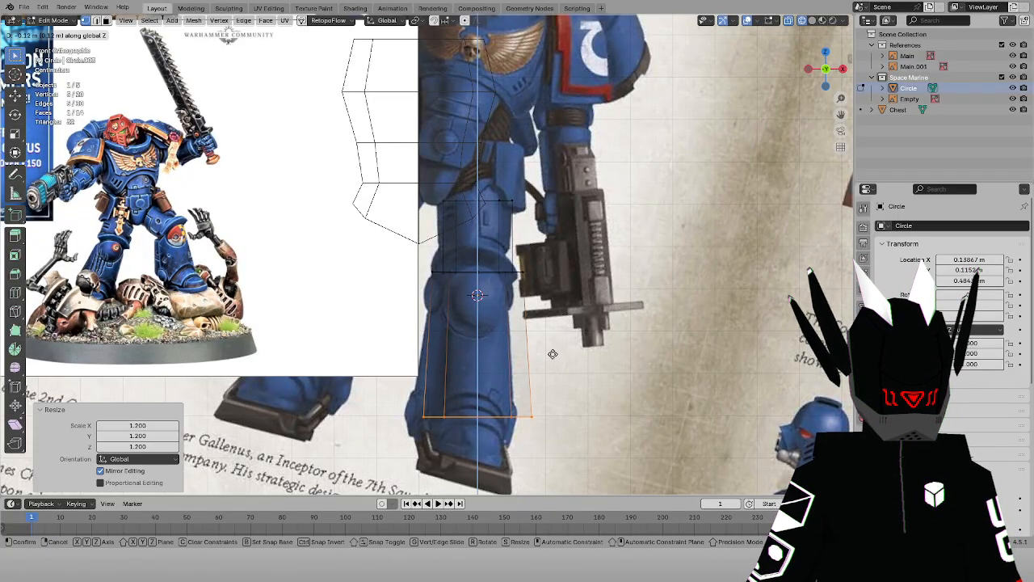
{"action": "left_click", "coordinate": [553, 353]}
{"action": "key", "text": "s"}
{"action": "left_click", "coordinate": [560, 368]}
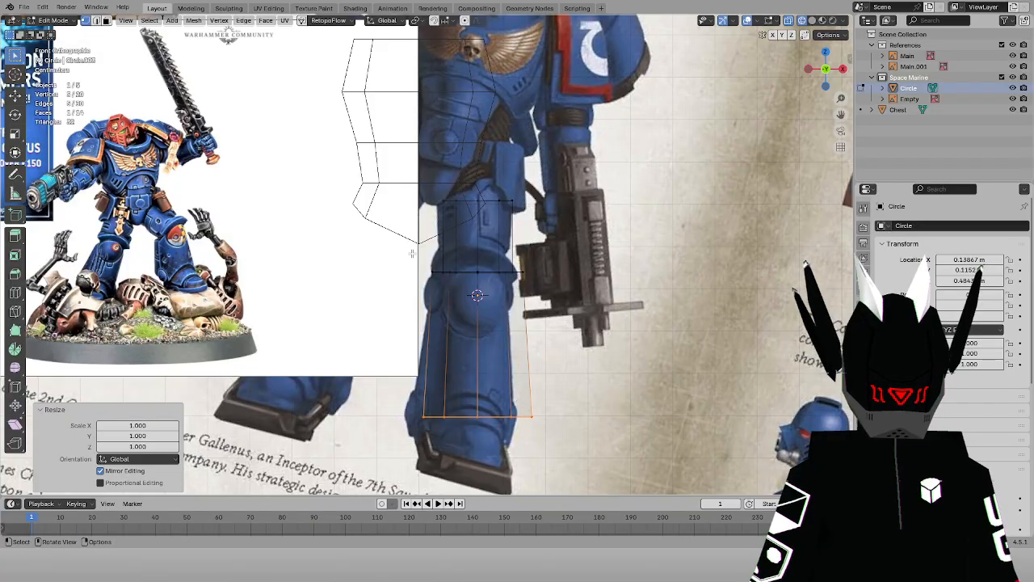
Scale the lower leg's top ring at the knee to 0.800
{"action": "left_click", "coordinate": [441, 275]}
{"action": "scroll", "coordinate": [484, 270], "scroll_direction": "up", "scroll_amount": 3}
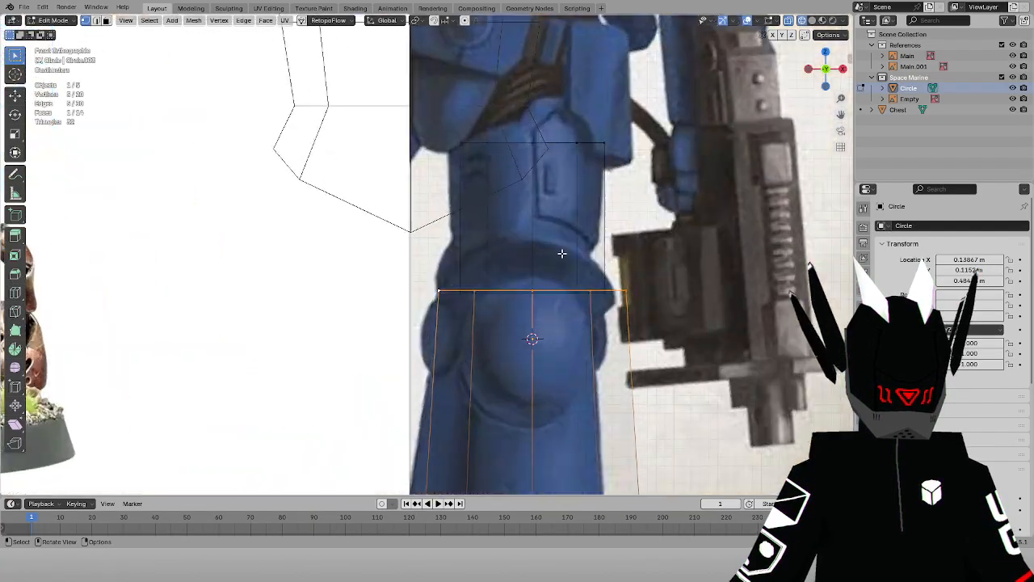
{"action": "key", "text": "s"}
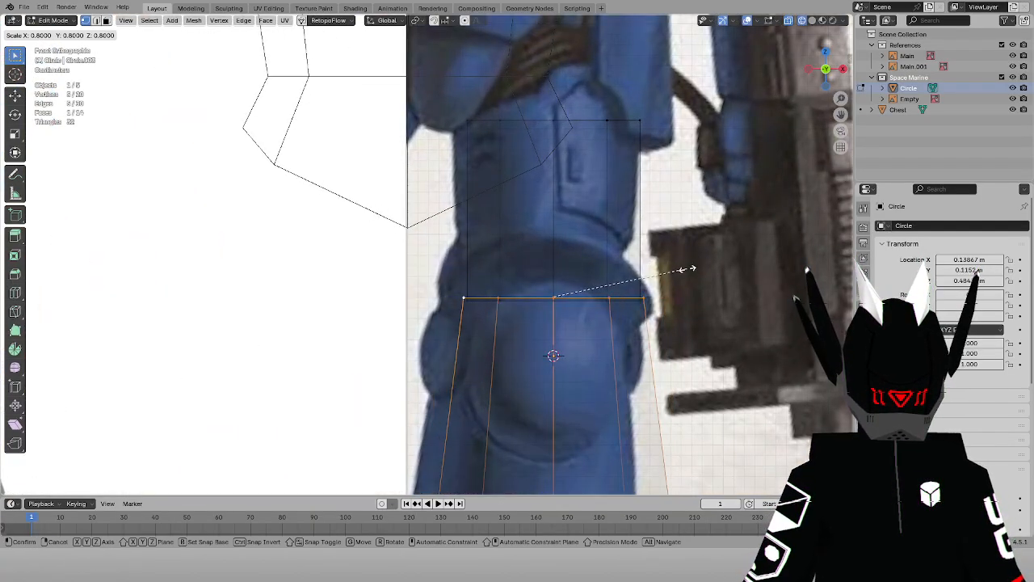
{"action": "left_click", "coordinate": [684, 267]}
{"action": "scroll", "coordinate": [678, 273], "scroll_direction": "down", "scroll_amount": 4}
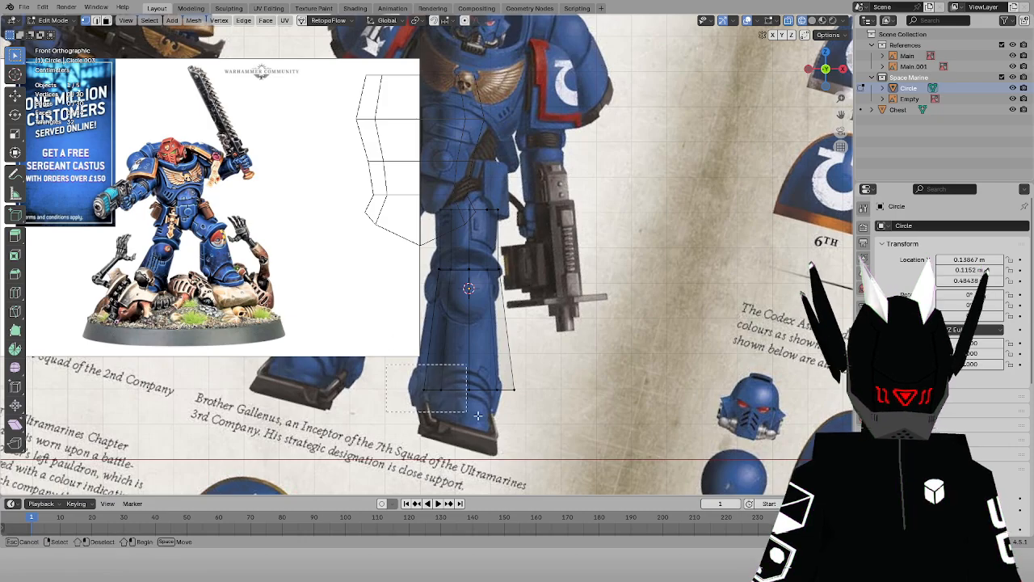
Try to reposition the lower leg's bottom ring along Z against the reference's ankle
{"action": "left_click", "coordinate": [465, 389]}
{"action": "scroll", "coordinate": [808, 164], "scroll_direction": "up", "scroll_amount": 3}
{"action": "middle_click_drag", "start_coordinate": [648, 339], "coordinate": [603, 206], "text": "shift"}
{"action": "scroll", "coordinate": [603, 206], "scroll_direction": "up", "scroll_amount": 1}
{"action": "key", "text": "g"}
{"action": "key", "text": "z"}
{"action": "left_click", "coordinate": [596, 221]}
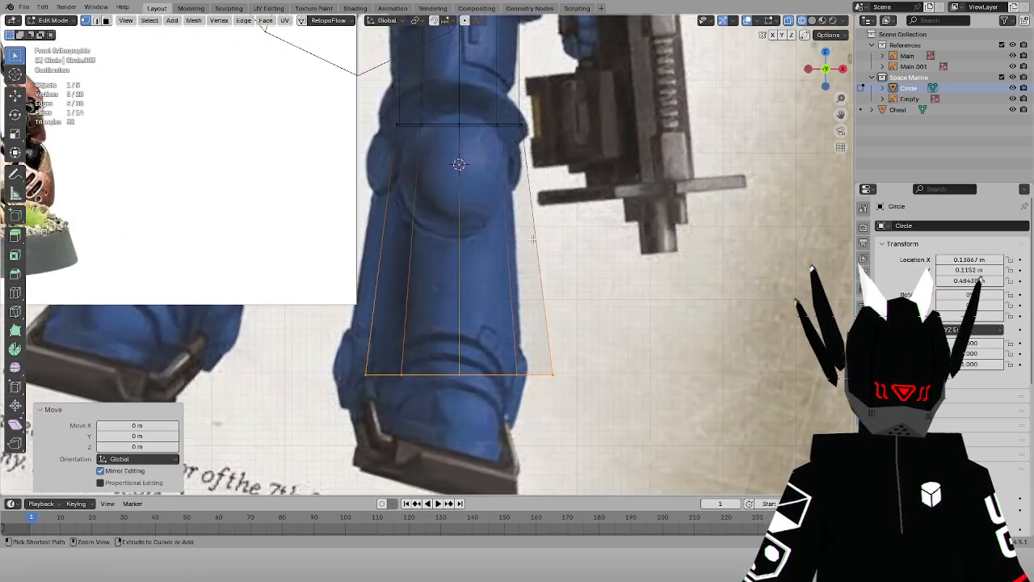
Show the leg in solid shading and scale the lower leg's top ring to 1.100
{"action": "key", "text": "z"}
{"action": "left_click", "coordinate": [584, 242]}
{"action": "middle_click_drag", "start_coordinate": [594, 245], "coordinate": [476, 296]}
{"action": "scroll", "coordinate": [475, 296], "scroll_direction": "up", "scroll_amount": 3}
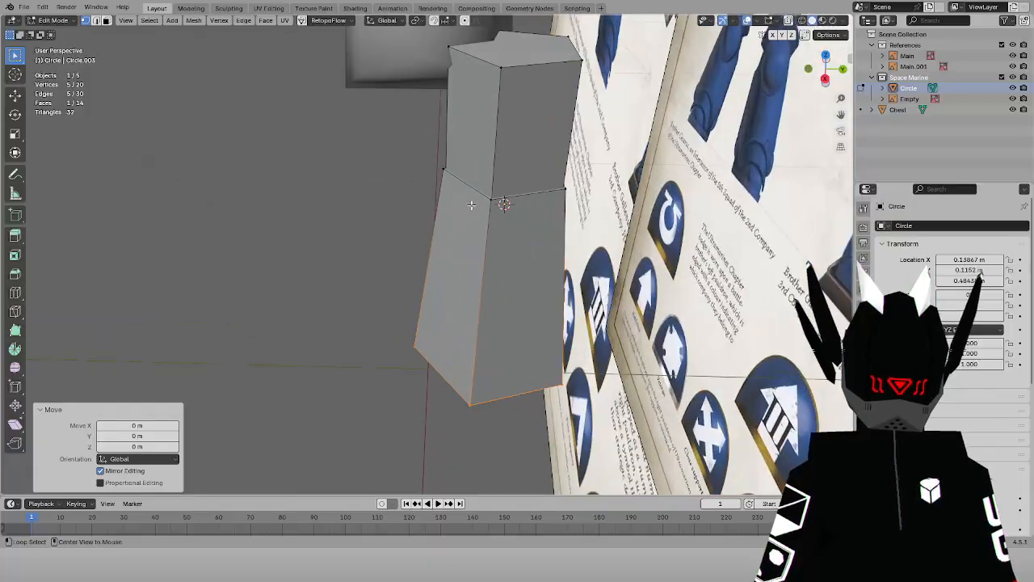
{"action": "left_click", "coordinate": [469, 197], "text": "alt"}
{"action": "key", "text": "s"}
{"action": "left_click", "coordinate": [614, 196]}
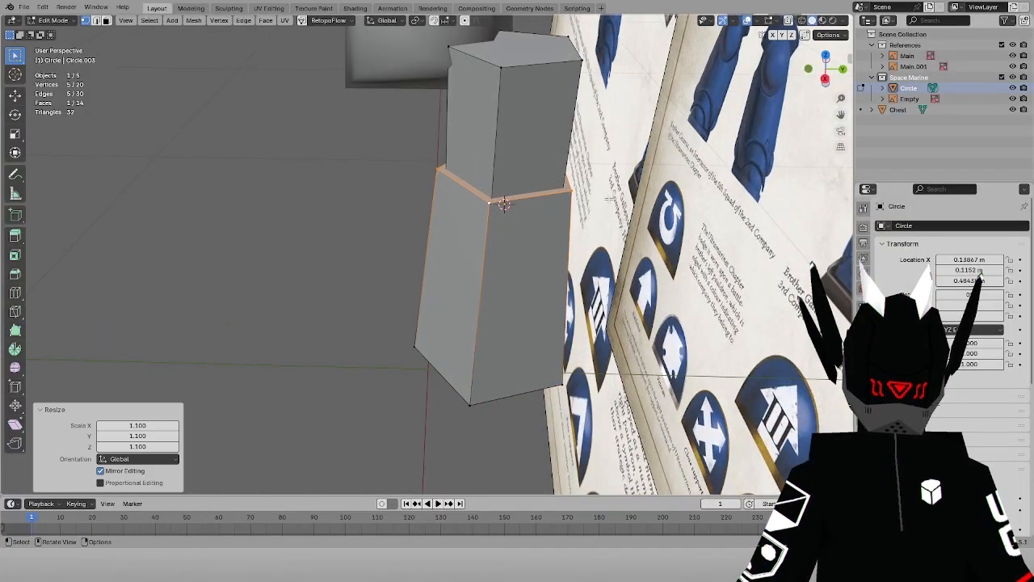
{"action": "middle_click_drag", "start_coordinate": [539, 203], "coordinate": [625, 200]}
{"action": "key", "text": "KP_1"}
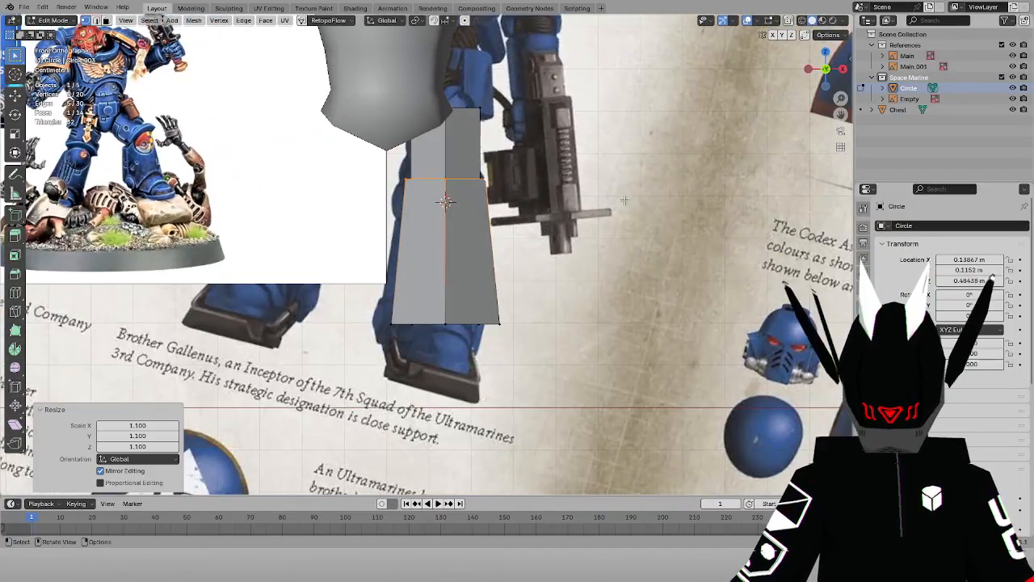
Deselect the ring, switch to face selection, and show the leg in wireframe from the right side view
{"action": "left_click", "coordinate": [621, 156]}
{"action": "key", "text": "z"}
{"action": "left_click", "coordinate": [521, 189]}
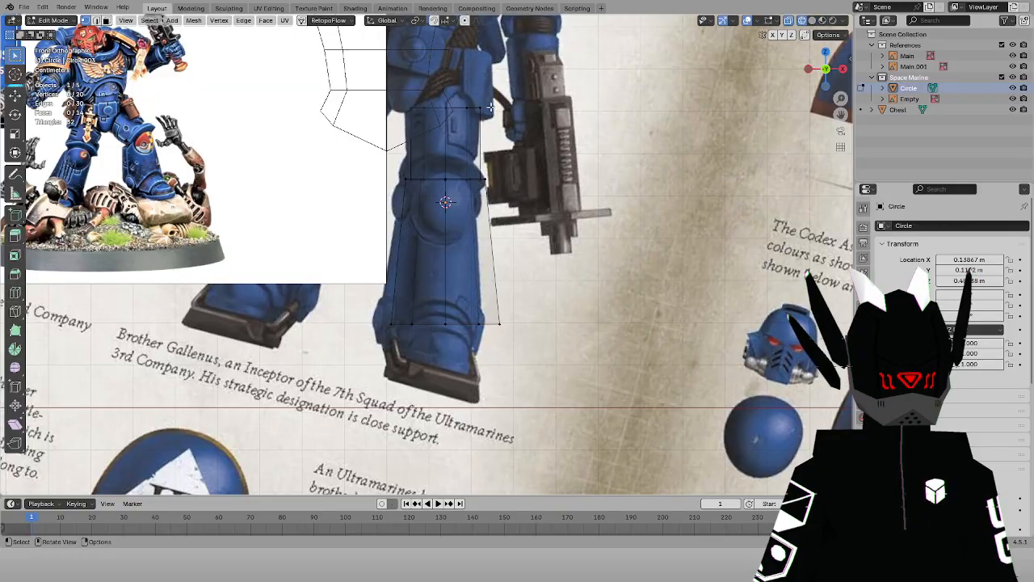
{"action": "left_click", "coordinate": [106, 20]}
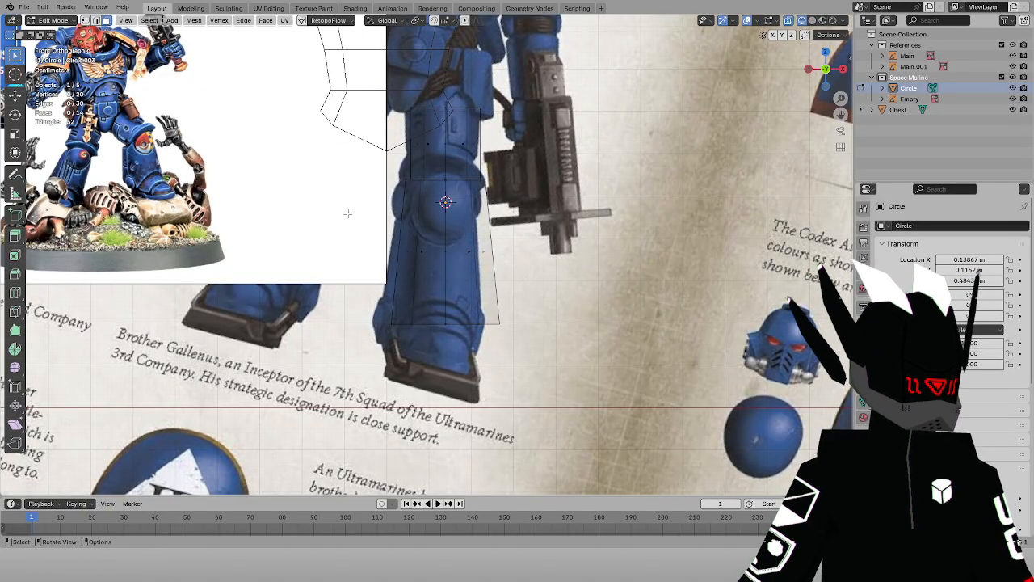
{"action": "mouse_move", "coordinate": [416, 260]}
{"action": "middle_mouse_down"}
{"action": "mouse_move", "coordinate": [383, 250]}
{"action": "mouse_move", "coordinate": [396, 255]}
{"action": "middle_mouse_up"}
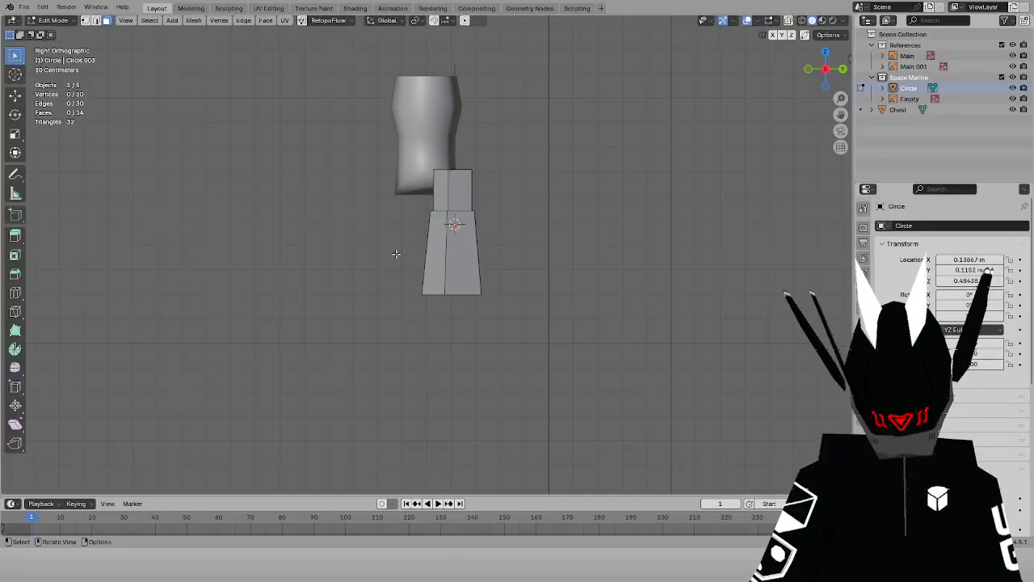
{"action": "key", "text": "z"}
{"action": "left_click", "coordinate": [360, 225]}
{"action": "scroll", "coordinate": [383, 205], "scroll_direction": "up", "scroll_amount": 4}
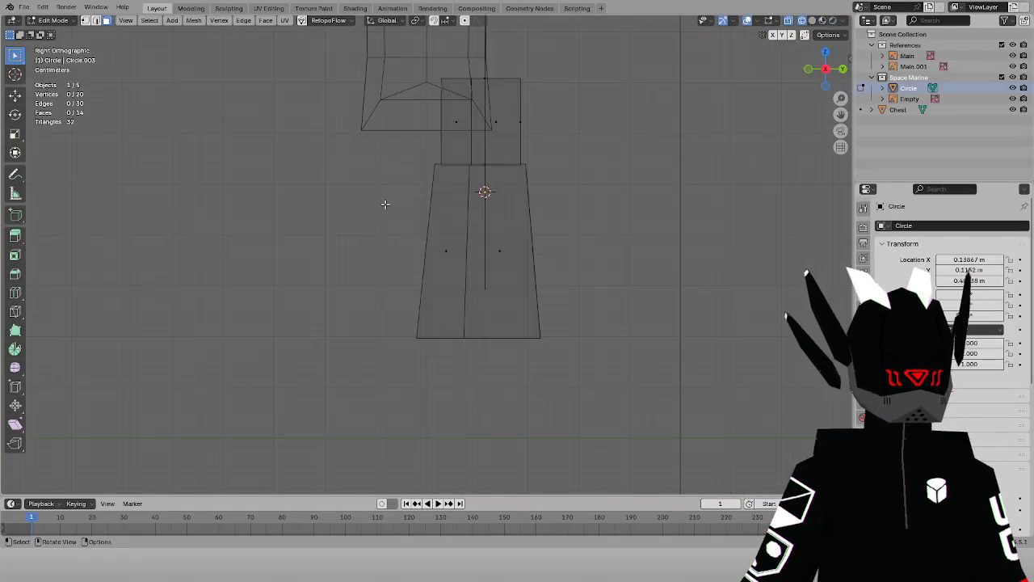
Extrude the thigh's bottom face at the knee 0.03 m downward and merge the extruded ring at its center
{"action": "middle_click_drag", "start_coordinate": [385, 204], "coordinate": [517, 217]}
{"action": "key", "text": "z"}
{"action": "left_click", "coordinate": [622, 243]}
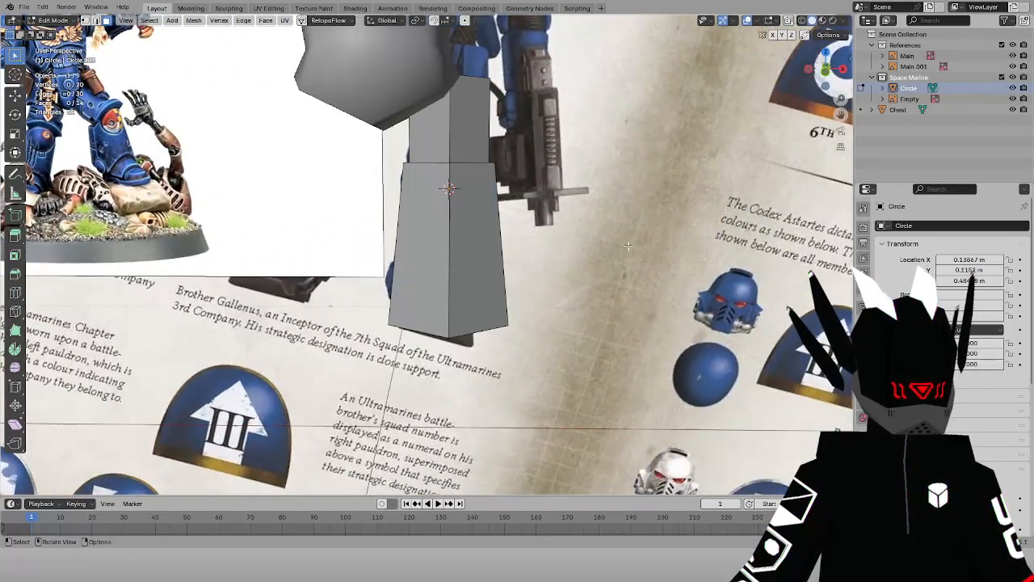
{"action": "key", "text": "KP_1"}
{"action": "key", "text": "z"}
{"action": "left_click", "coordinate": [470, 245]}
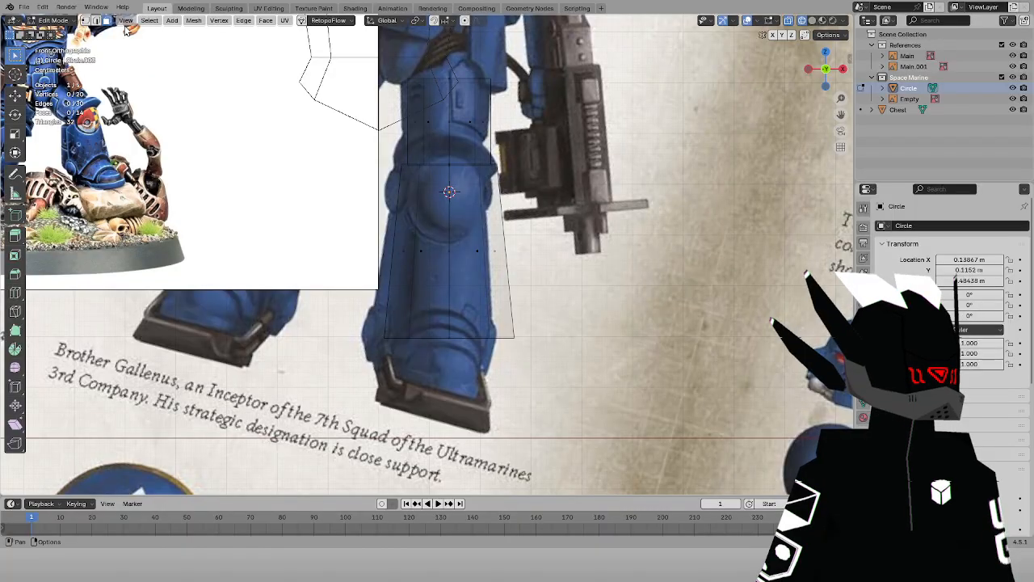
{"action": "scroll", "coordinate": [454, 151], "scroll_direction": "up", "scroll_amount": 1}
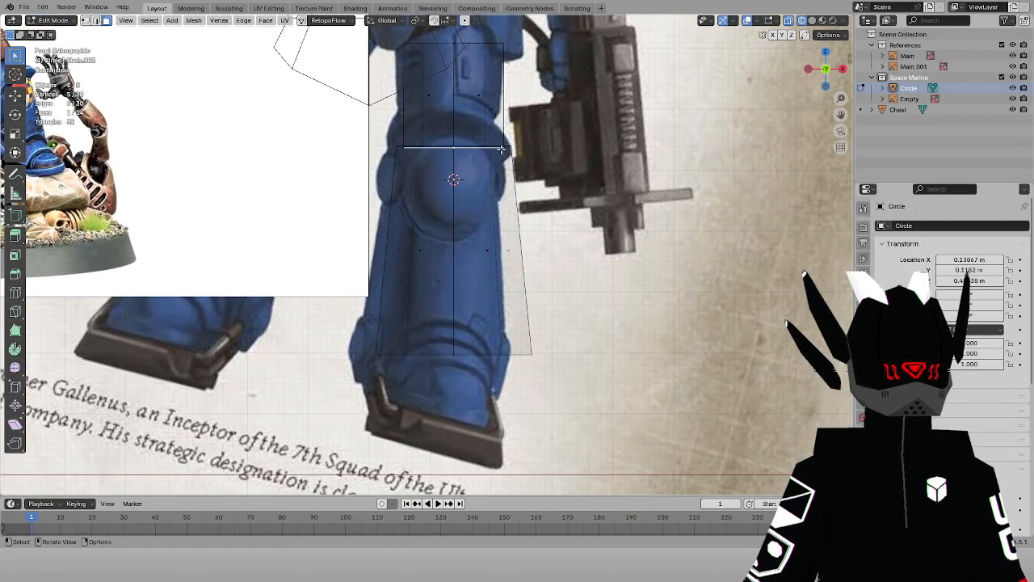
{"action": "key", "text": "e"}
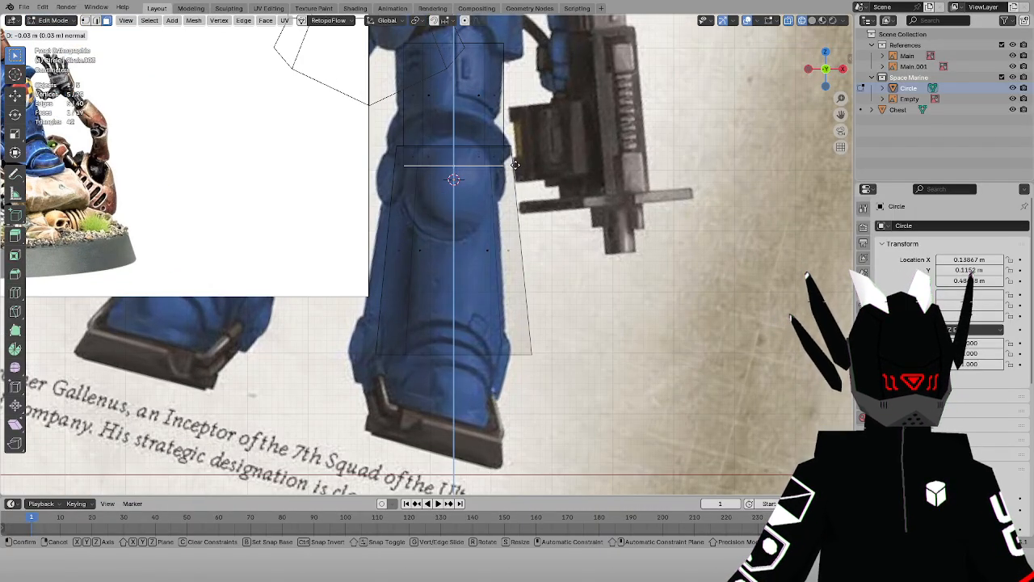
{"action": "left_click", "coordinate": [516, 165]}
{"action": "key", "text": "m"}
{"action": "left_click", "coordinate": [515, 166]}
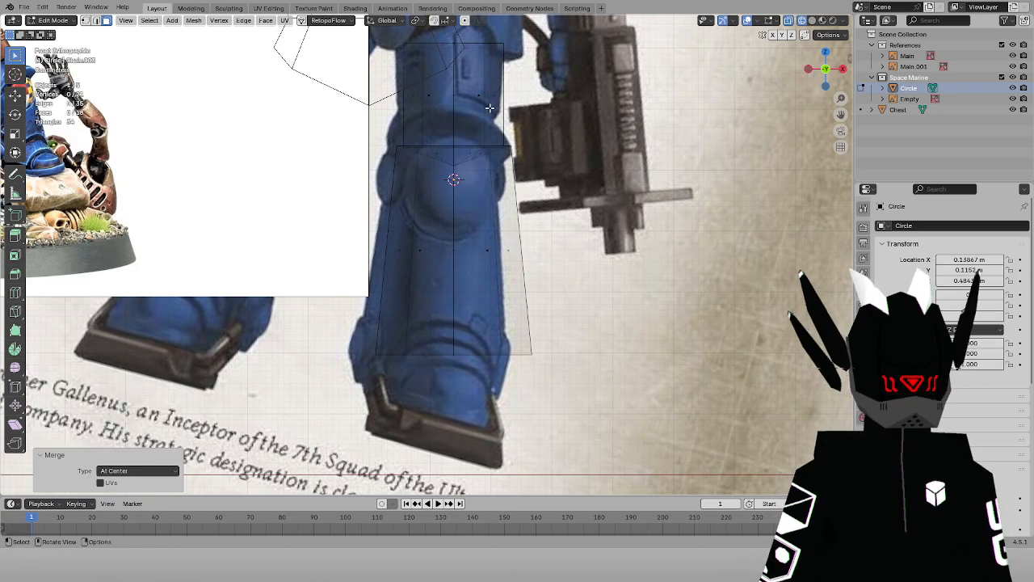
Move the merged knee vertex 0.02 m down along Z and deselect it
{"action": "key", "text": "1"}
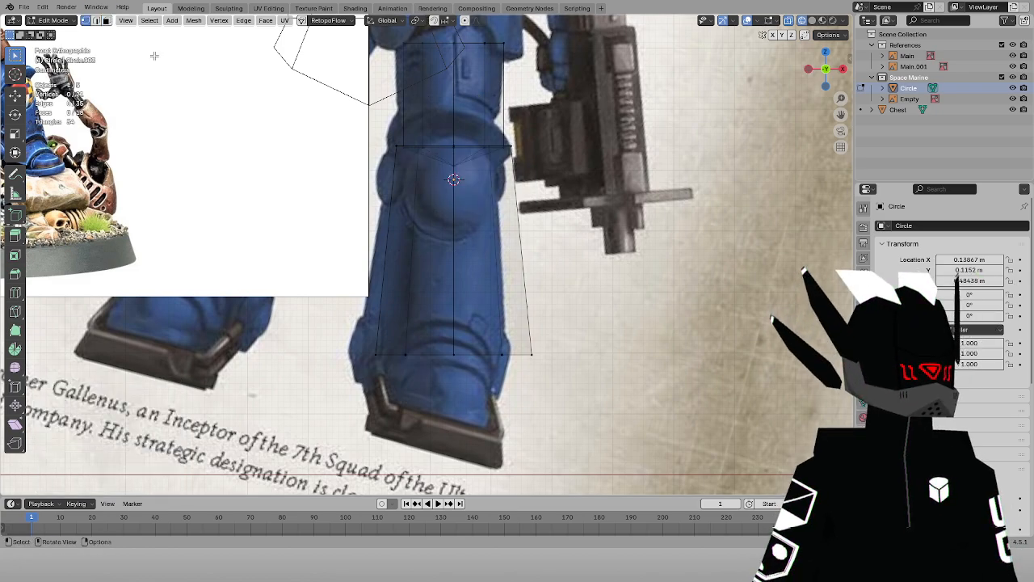
{"action": "left_click", "coordinate": [445, 162]}
{"action": "key", "text": "g"}
{"action": "key", "text": "z"}
{"action": "left_click", "coordinate": [481, 200]}
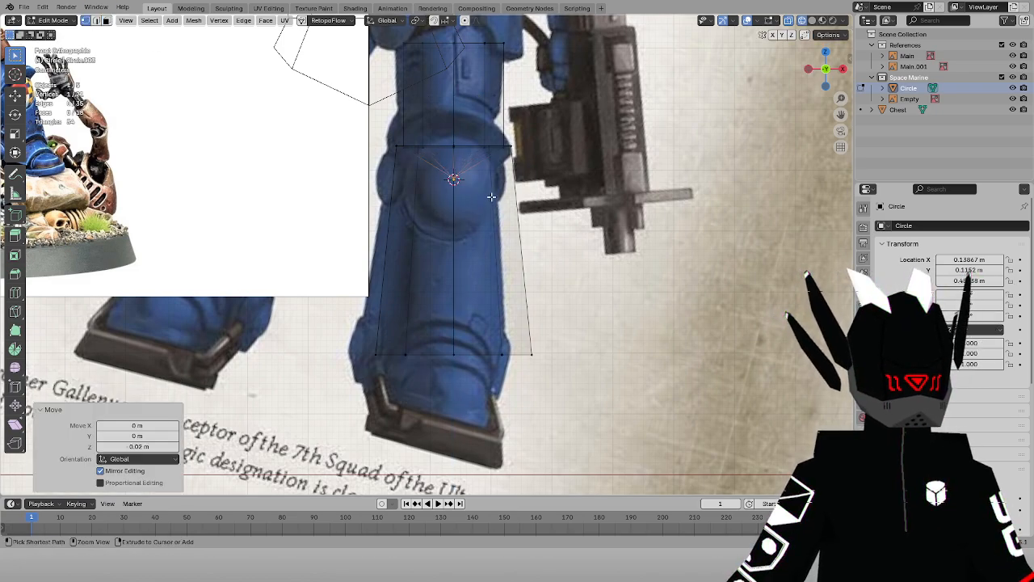
{"action": "left_click", "coordinate": [584, 166]}
{"action": "key", "text": "shift+z"}
{"action": "mouse_move", "coordinate": [660, 168]}
{"action": "middle_mouse_down"}
{"action": "mouse_move", "coordinate": [555, 202]}
{"action": "mouse_move", "coordinate": [528, 183]}
{"action": "middle_mouse_up"}
{"action": "key", "text": "KP_3"}
{"action": "key", "text": "shift+z"}
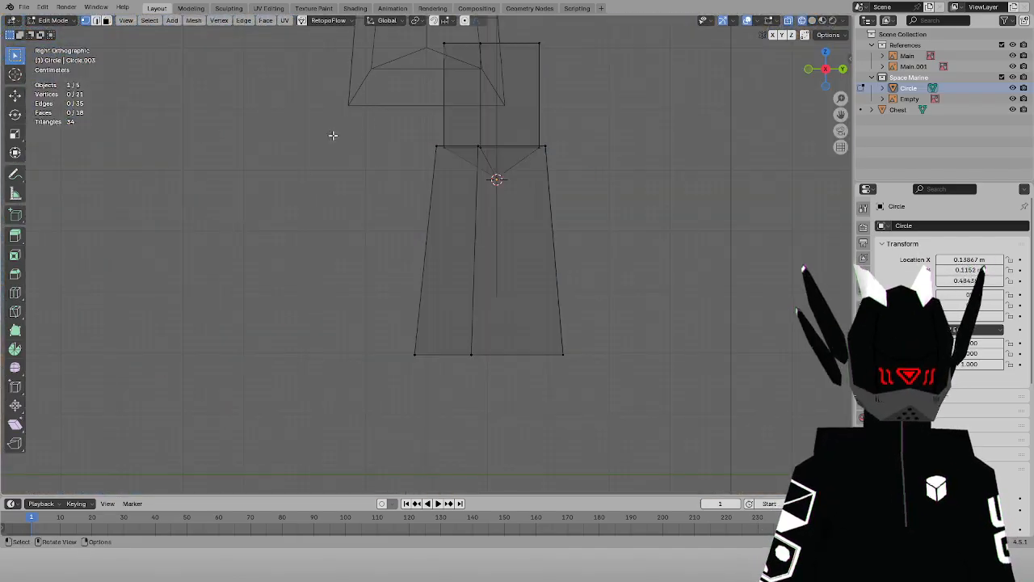
{"action": "key", "text": "a"}
{"action": "key", "text": "g"}
{"action": "key", "text": "z"}
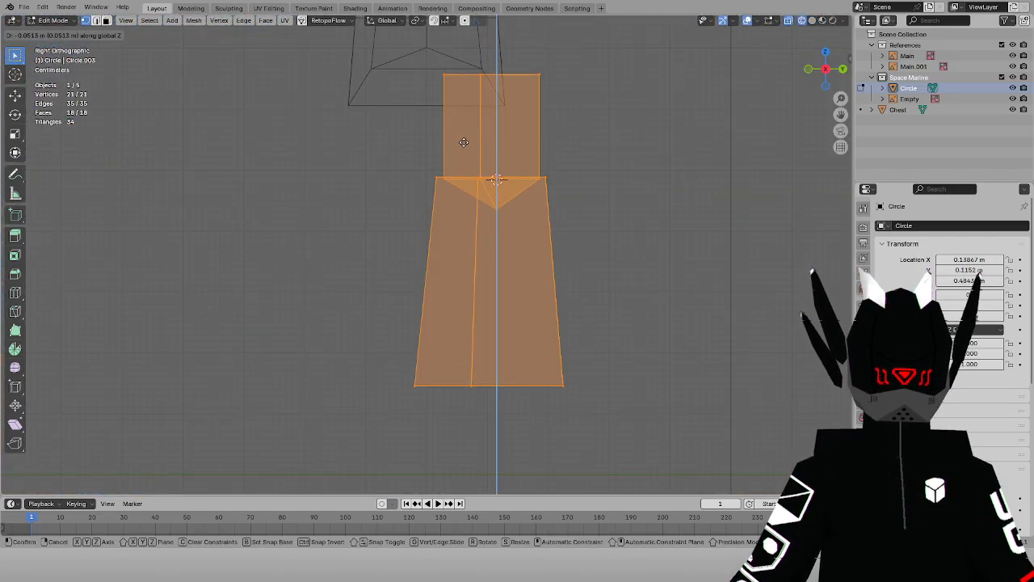
{"action": "right_click", "coordinate": [463, 143]}
{"action": "key", "text": "KP_1"}
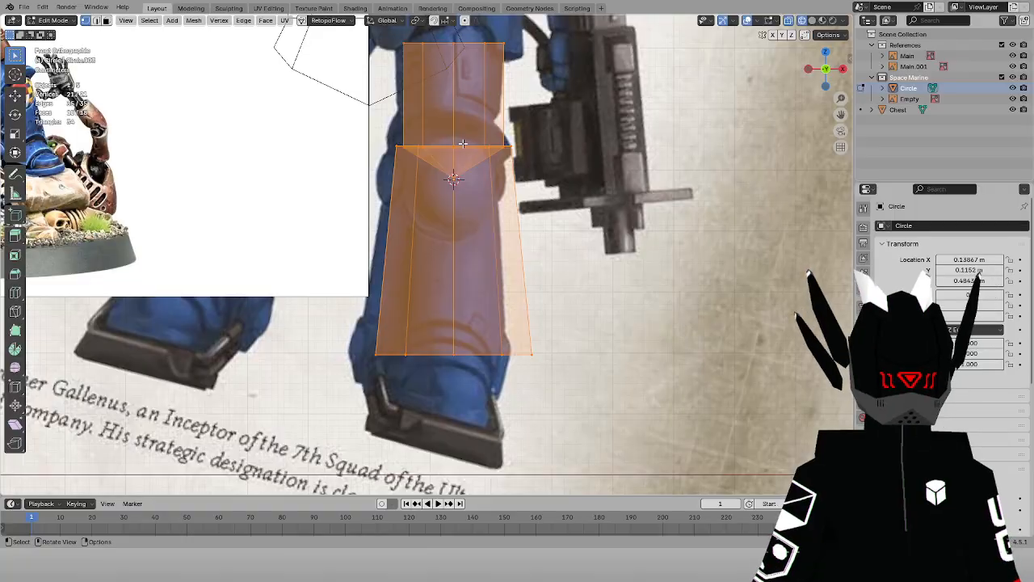
Raise the thigh's top ring 0.01 m along Z against the front reference
{"action": "scroll", "coordinate": [463, 143], "scroll_direction": "down", "scroll_amount": 2}
{"action": "scroll", "coordinate": [449, 121], "scroll_direction": "up", "scroll_amount": 2}
{"action": "scroll", "coordinate": [390, 54], "scroll_direction": "down", "scroll_amount": 1}
{"action": "left_click_drag", "start_coordinate": [403, 71], "coordinate": [547, 114]}
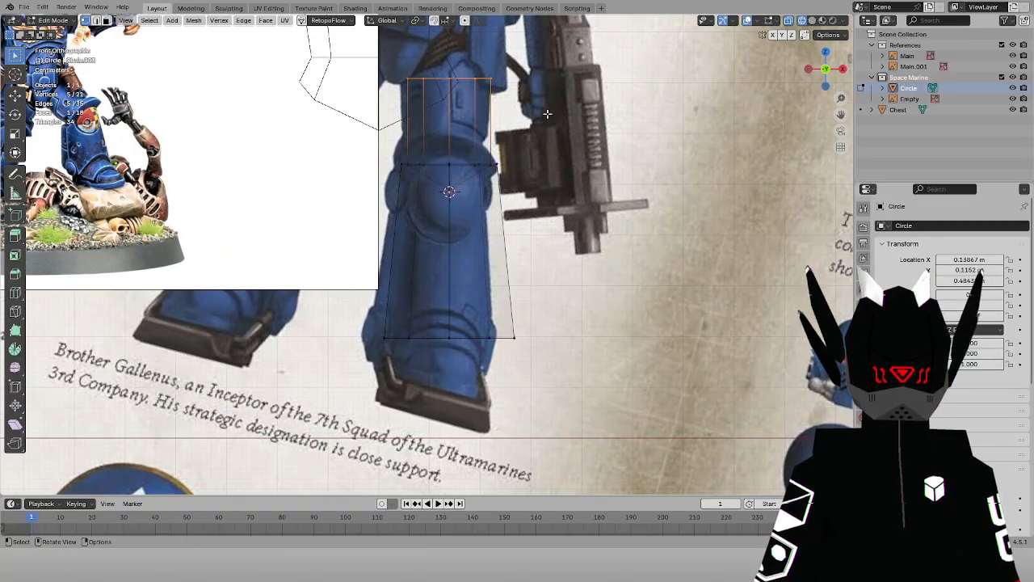
{"action": "key", "text": "g"}
{"action": "key", "text": "z"}
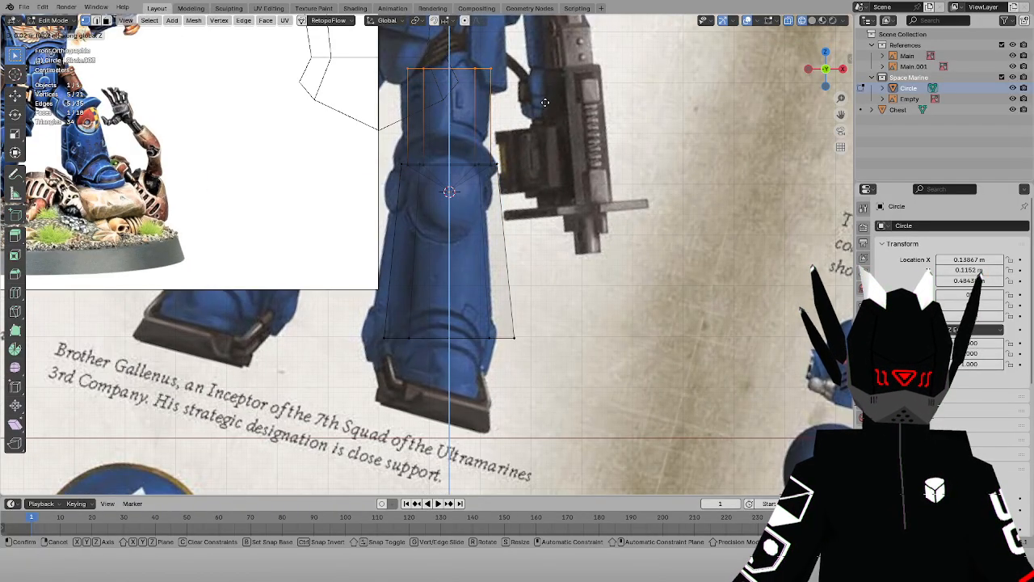
{"action": "left_click", "coordinate": [544, 105]}
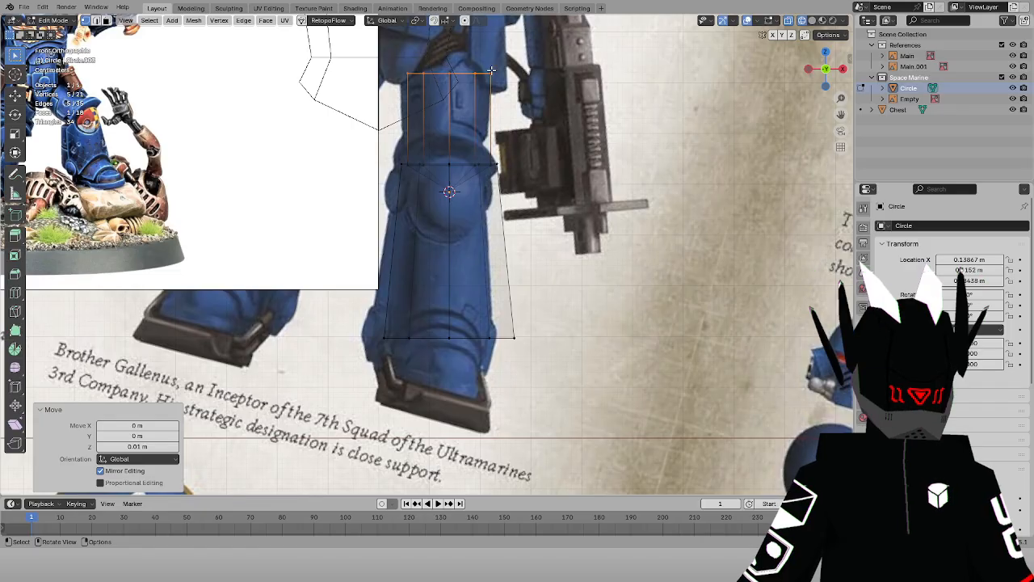
Extrude the thigh's top ring upward and merge the new ring at its center
{"action": "key", "text": "g"}
{"action": "key", "text": "z"}
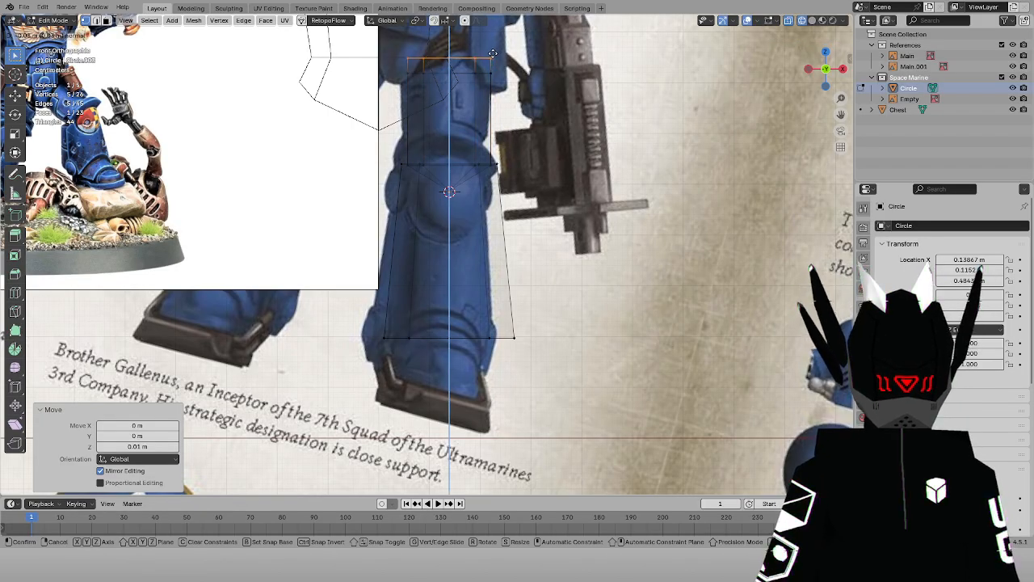
{"action": "left_click", "coordinate": [493, 53]}
{"action": "key", "text": "m"}
{"action": "left_click", "coordinate": [496, 51]}
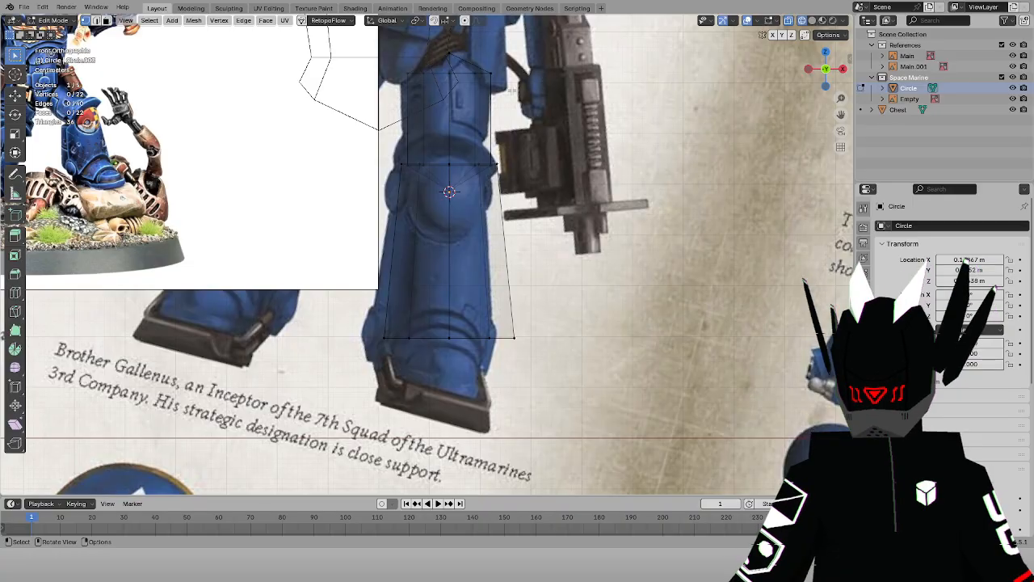
Add a cube to the leg mesh for the foot and scale it to 0.1
{"action": "scroll", "coordinate": [484, 170], "scroll_direction": "up", "scroll_amount": 1}
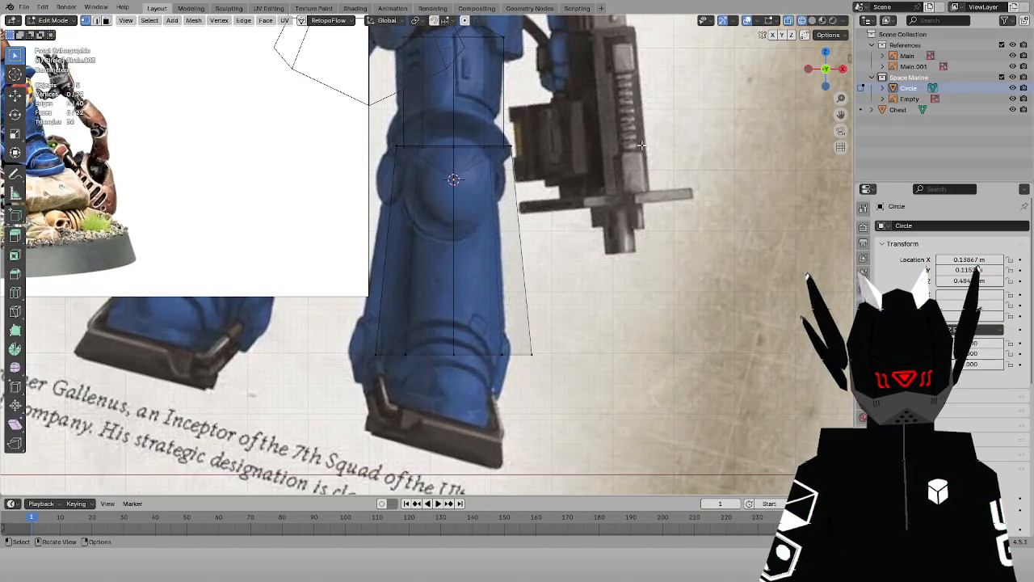
{"action": "key", "text": "shift+z"}
{"action": "mouse_move", "coordinate": [610, 194]}
{"action": "middle_mouse_down"}
{"action": "mouse_move", "coordinate": [522, 224]}
{"action": "mouse_move", "coordinate": [497, 205]}
{"action": "mouse_move", "coordinate": [520, 153]}
{"action": "mouse_move", "coordinate": [579, 151]}
{"action": "middle_mouse_up"}
{"action": "key", "text": "KP_1"}
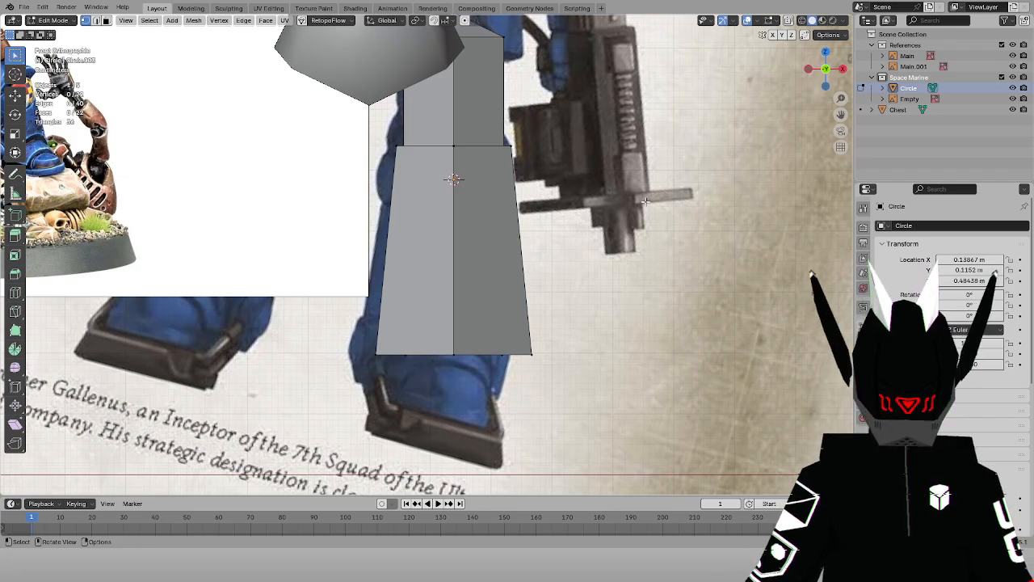
{"action": "key", "text": "shift+z"}
{"action": "left_click", "coordinate": [172, 20]}
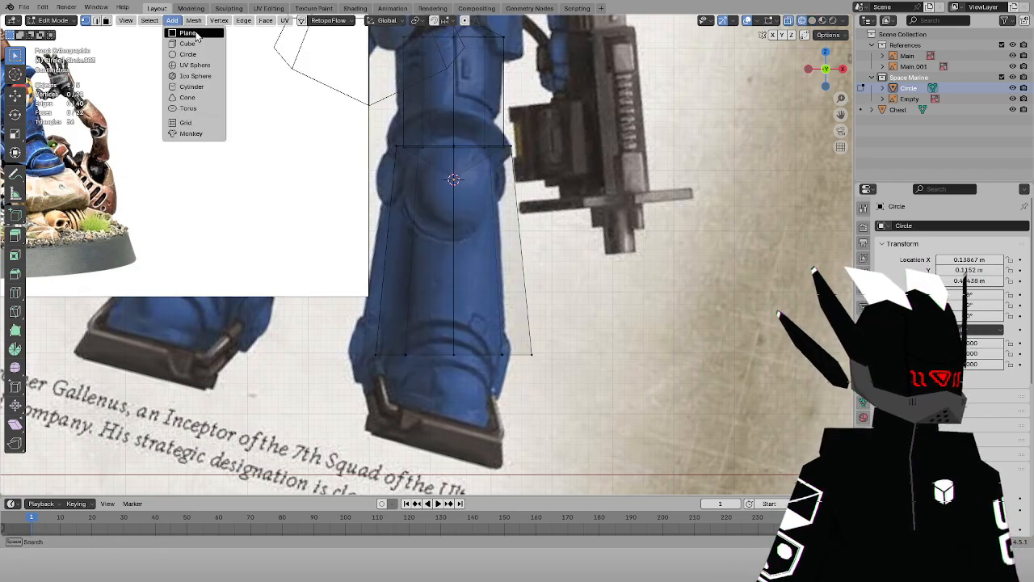
{"action": "left_click", "coordinate": [191, 43]}
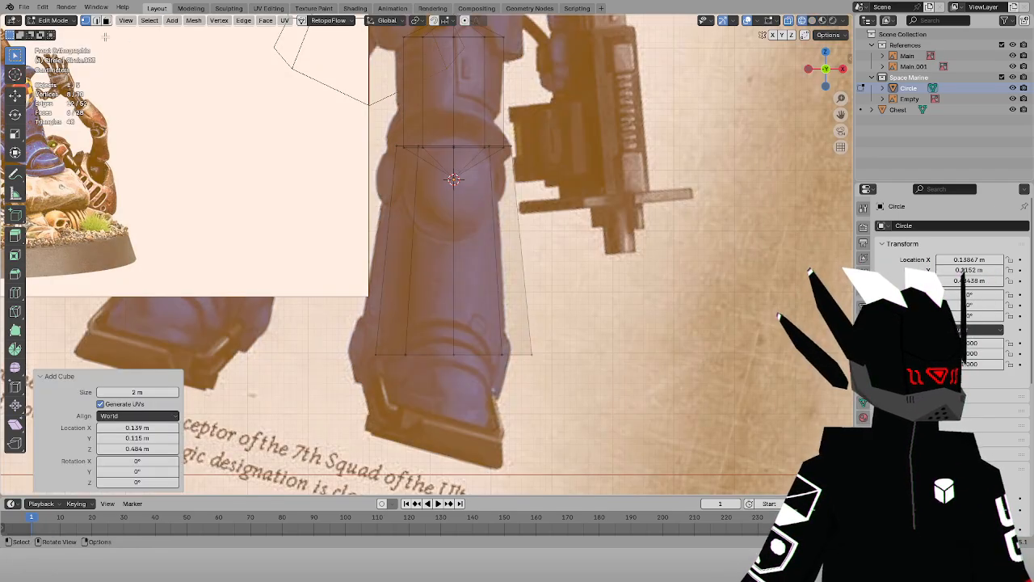
{"action": "scroll", "coordinate": [468, 113], "scroll_direction": "down", "scroll_amount": 4}
{"action": "type", "text": "s.1"}
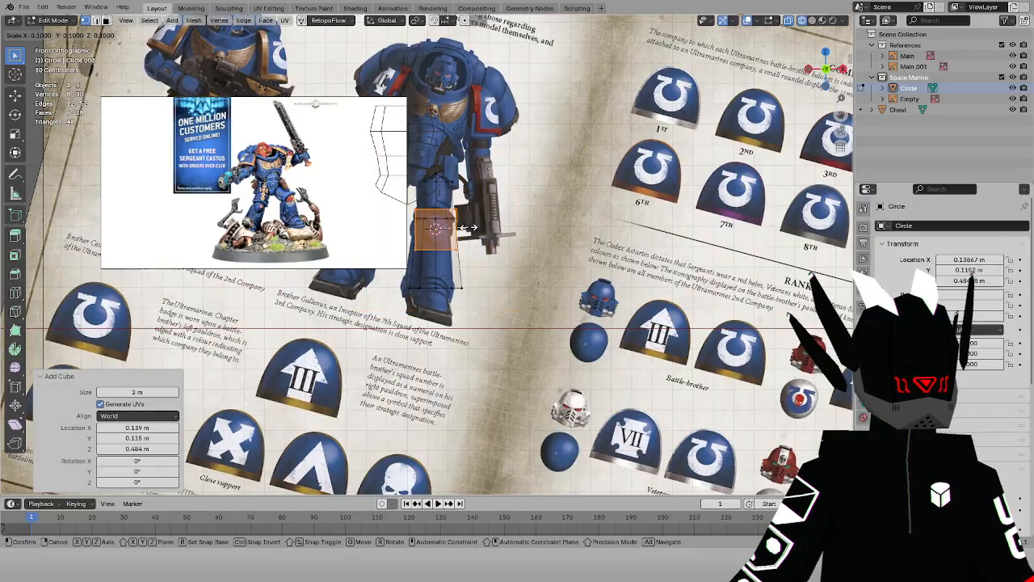
{"action": "key", "text": "Return"}
{"action": "scroll", "coordinate": [482, 221], "scroll_direction": "up", "scroll_amount": 3}
{"action": "scroll", "coordinate": [482, 219], "scroll_direction": "up", "scroll_amount": 3}
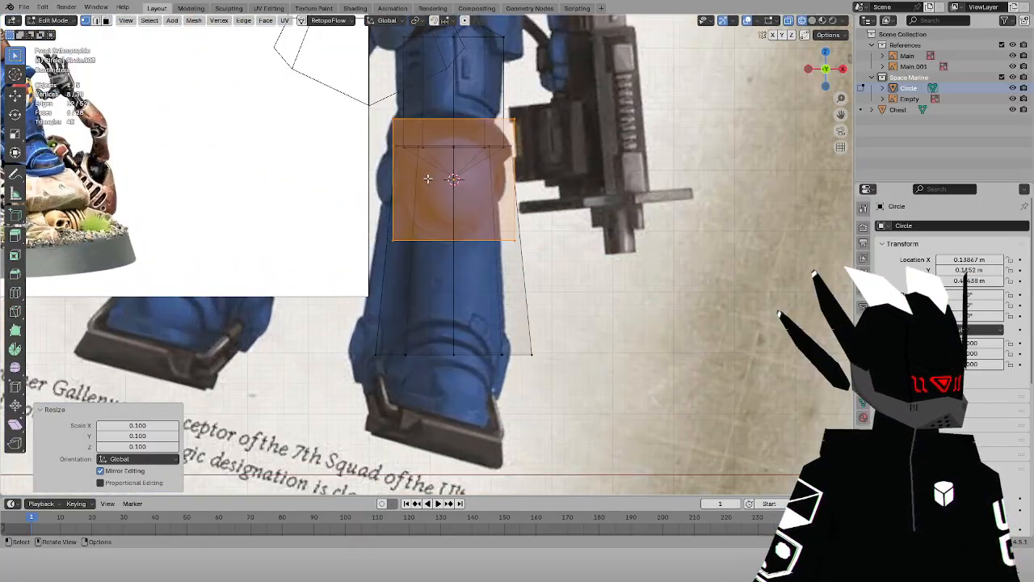
Lower the cube along Z onto the reference's boot and scale it to 0.5 along Z
{"action": "key", "text": "g"}
{"action": "key", "text": "z"}
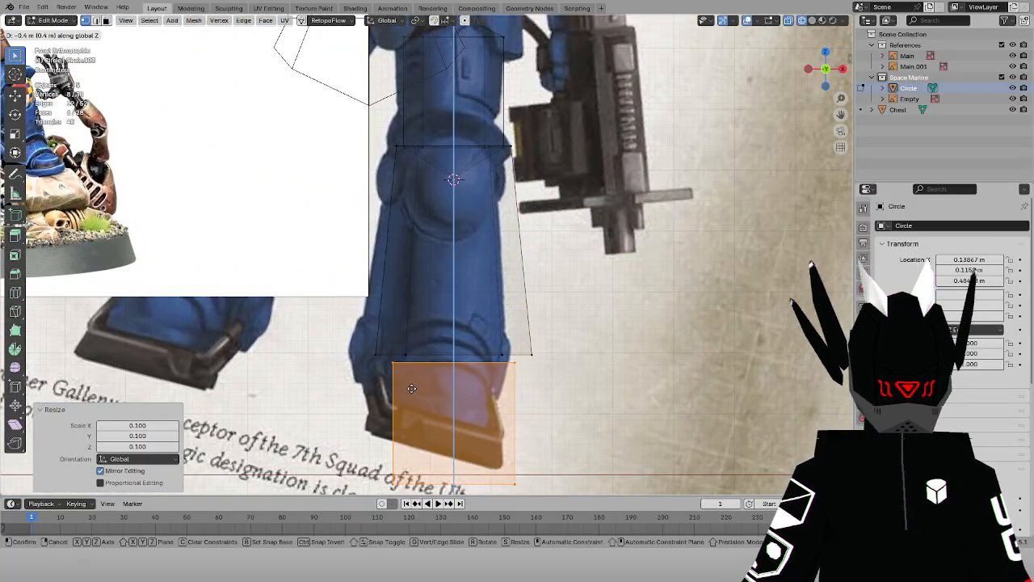
{"action": "left_click", "coordinate": [408, 385], "text": "ctrl"}
{"action": "type", "text": "sz.5"}
{"action": "key", "text": "Return"}
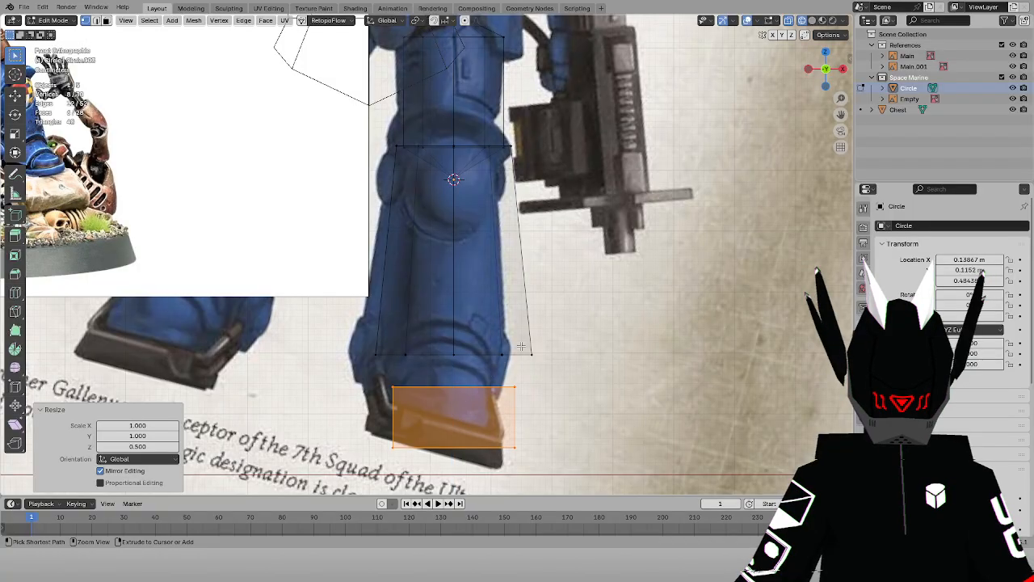
Raise the foot block 0.04 m and scale it to 1.300 along Z
{"action": "key", "text": "g"}
{"action": "key", "text": "z"}
{"action": "left_click", "coordinate": [526, 321]}
{"action": "key", "text": "s"}
{"action": "key", "text": "z"}
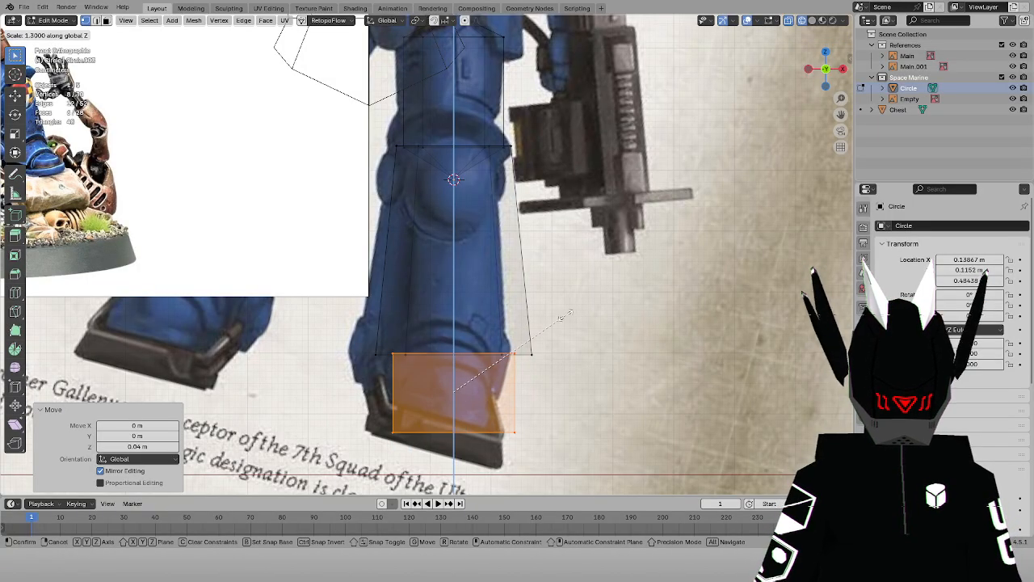
{"action": "left_click", "coordinate": [566, 315], "text": "ctrl"}
Scale the foot block to 1.200 along X and align its top along Z with the lower leg's bottom ring
{"action": "key", "text": "g"}
{"action": "key", "text": "z"}
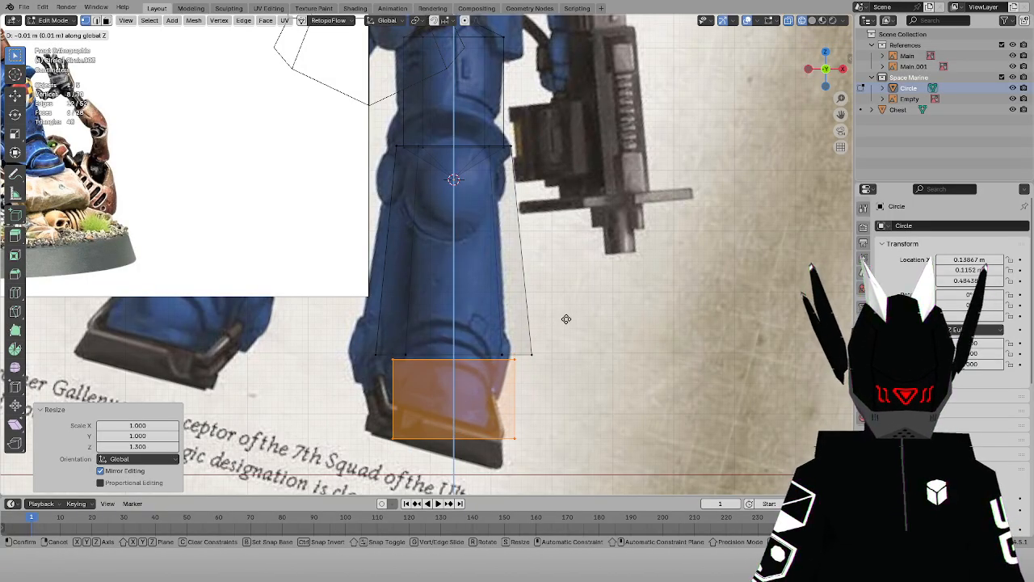
{"action": "left_click", "coordinate": [566, 318], "text": "ctrl"}
{"action": "key", "text": "s"}
{"action": "key", "text": "x"}
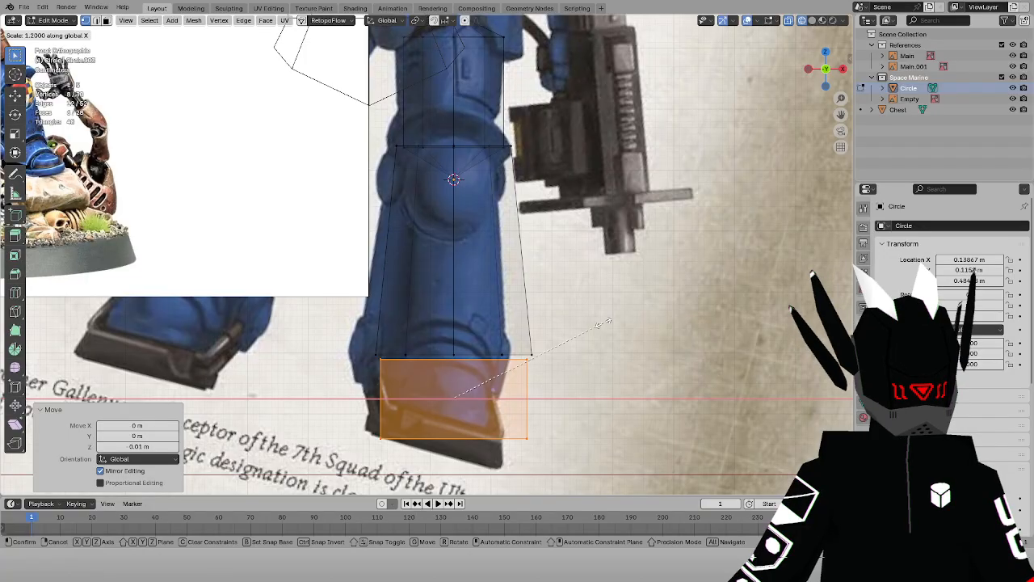
{"action": "left_click", "coordinate": [605, 321]}
{"action": "key", "text": "g"}
{"action": "key", "text": "z"}
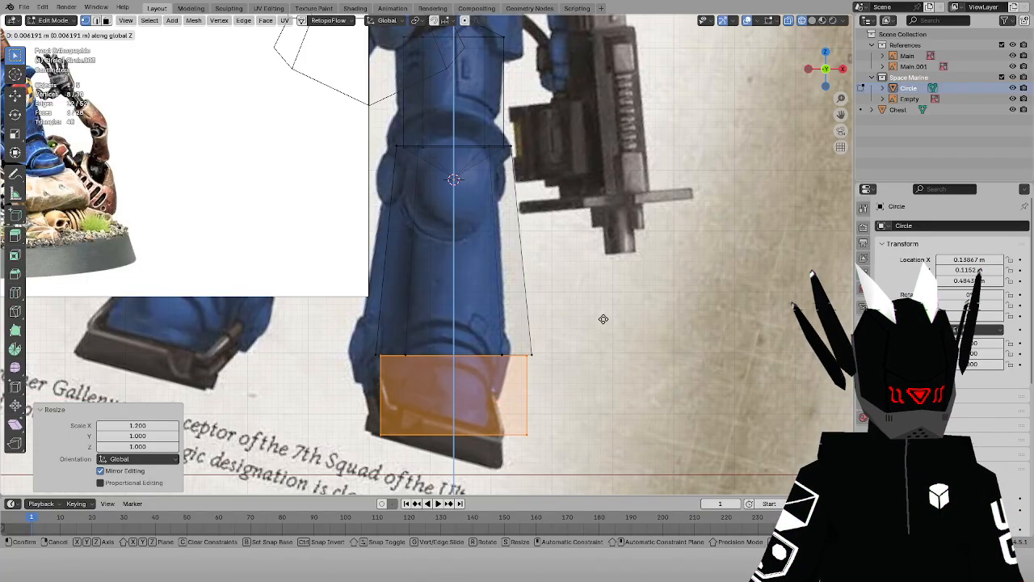
{"action": "left_click", "coordinate": [604, 319]}
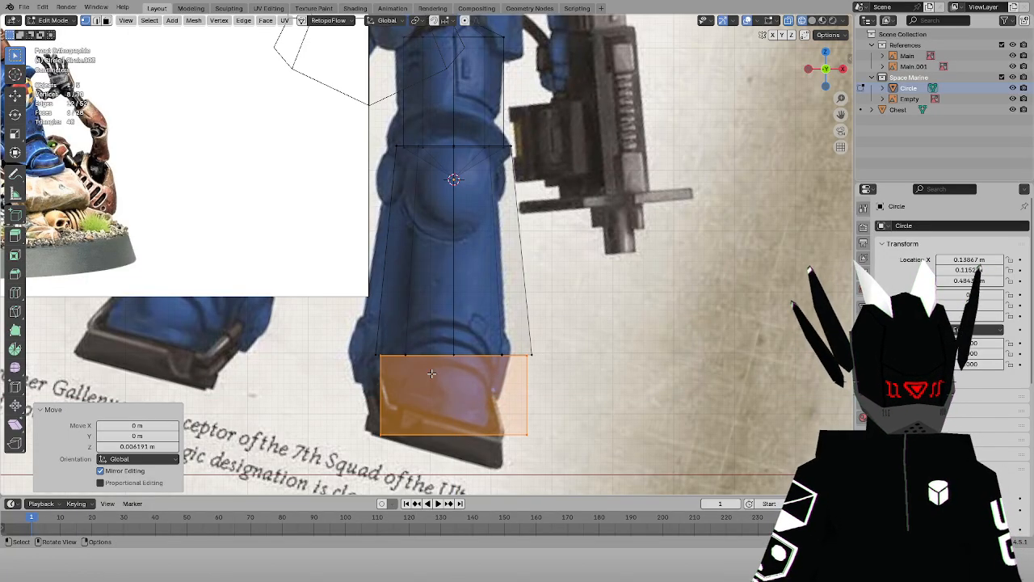
Move the foot block's rear face 0.01 m back along Y to meet the lower leg's back edge
{"action": "scroll", "coordinate": [442, 386], "scroll_direction": "down", "scroll_amount": 2}
{"action": "middle_click_drag", "start_coordinate": [442, 386], "coordinate": [331, 381]}
{"action": "key", "text": "KP_3"}
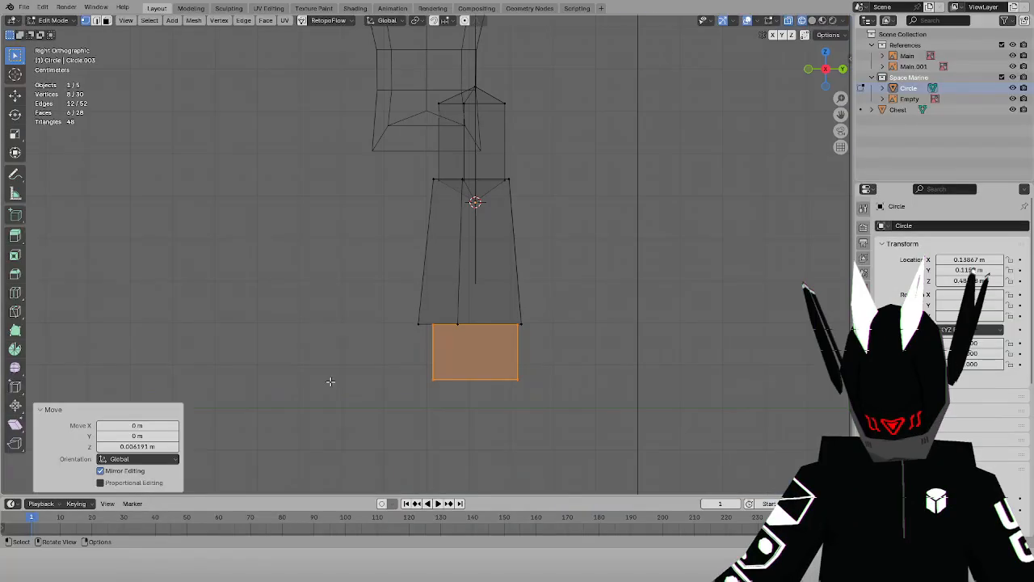
{"action": "scroll", "coordinate": [538, 348], "scroll_direction": "up", "scroll_amount": 2}
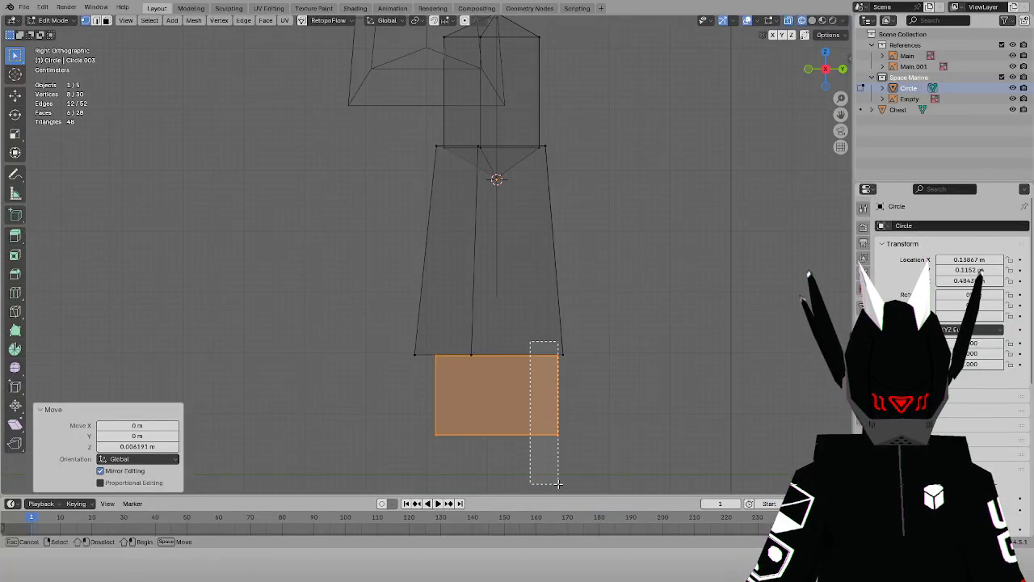
{"action": "left_click_drag", "start_coordinate": [557, 483], "coordinate": [558, 484]}
{"action": "key", "text": "g"}
{"action": "key", "text": "y"}
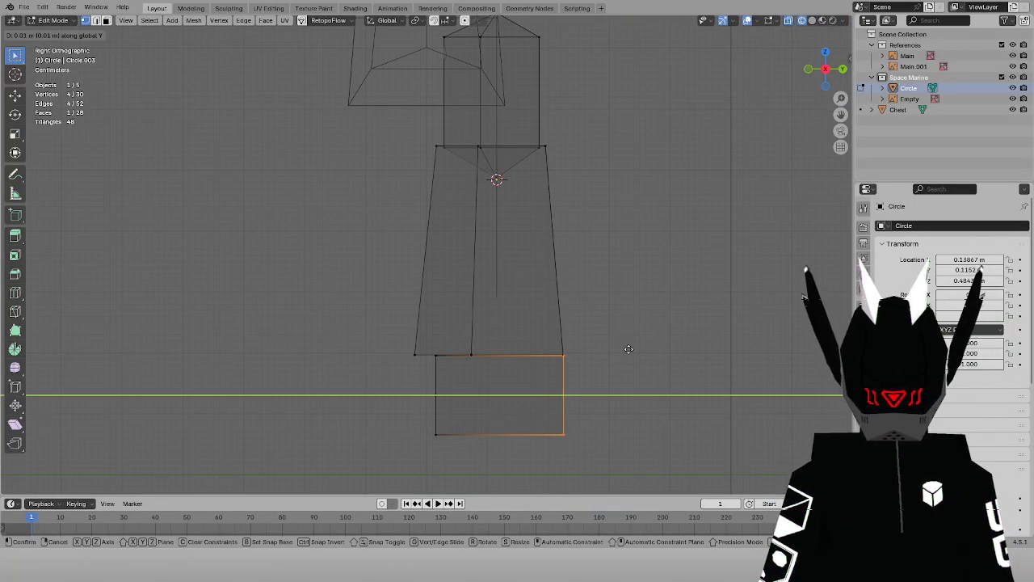
{"action": "left_click", "coordinate": [629, 348]}
Extrude the foot block's front face 0.14 m forward along Y and scale the new end to 0.400
{"action": "left_click_drag", "start_coordinate": [430, 339], "coordinate": [451, 472]}
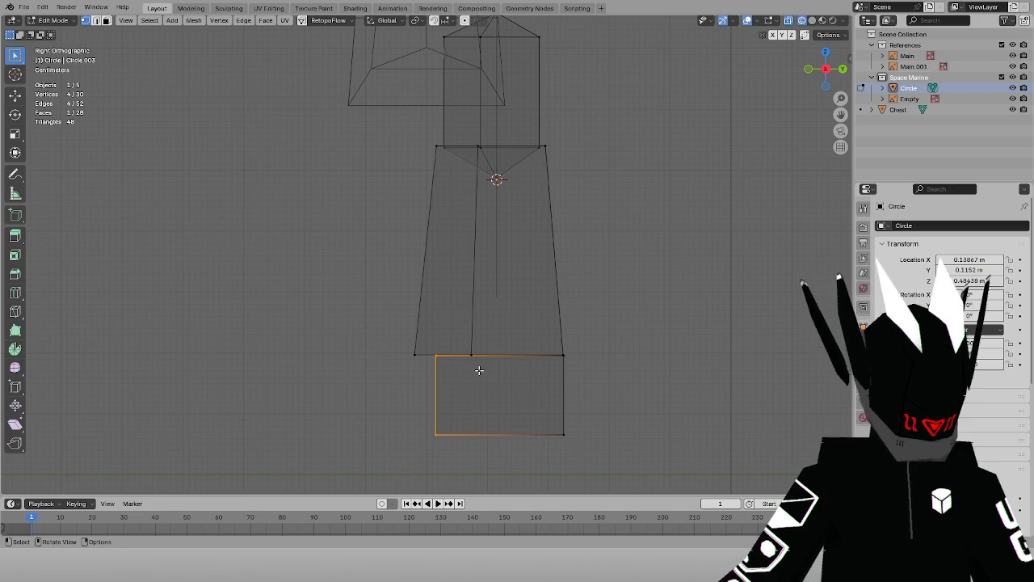
{"action": "key", "text": "e"}
{"action": "key", "text": "y"}
{"action": "left_click", "coordinate": [401, 376]}
{"action": "key", "text": "s"}
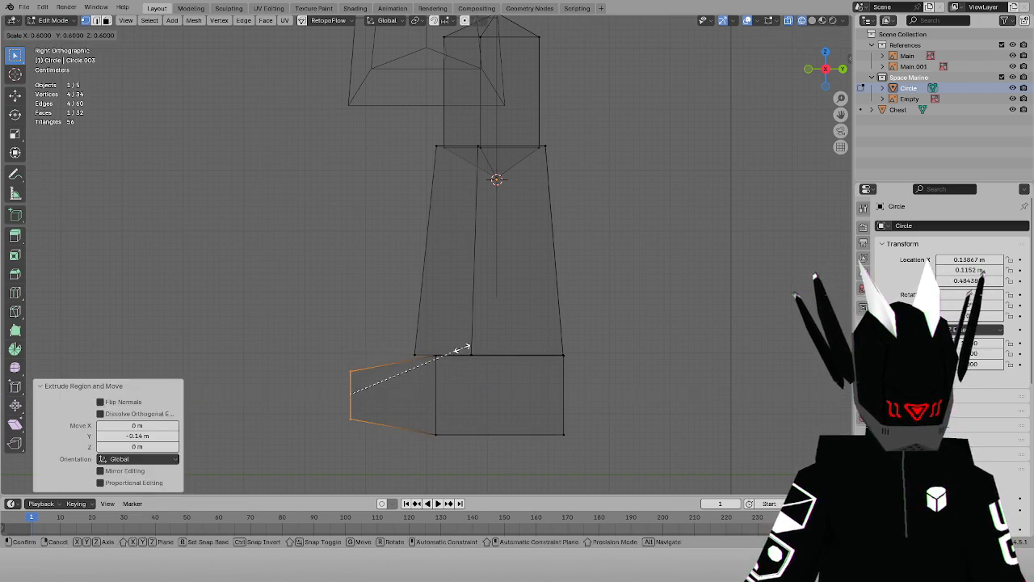
{"action": "left_click", "coordinate": [424, 353]}
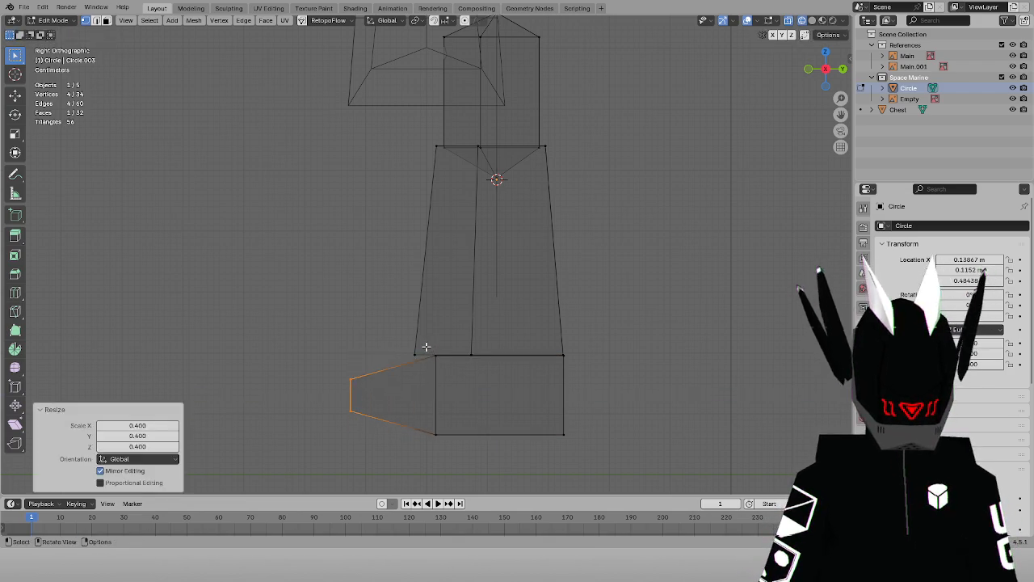
Shift the whole toe section forward along Y until its base lines up with the lower leg's front edge
{"action": "left_click_drag", "start_coordinate": [414, 330], "coordinate": [459, 456], "text": "shift"}
{"action": "key", "text": "g"}
{"action": "key", "text": "x"}
{"action": "key", "text": "y"}
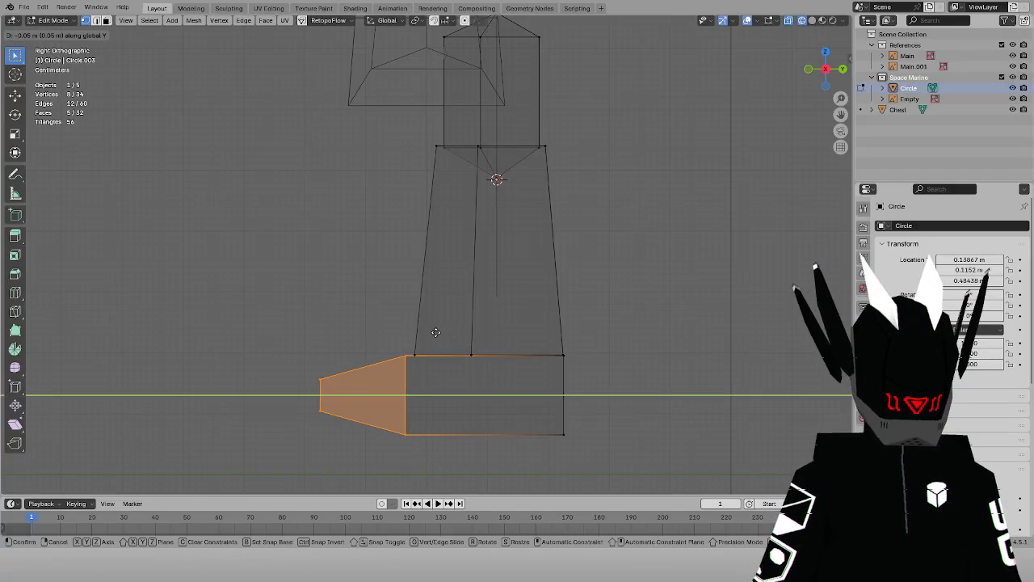
{"action": "left_click", "coordinate": [438, 333]}
Lower the toe's front face 0.04 m along Z to make the sole flat
{"action": "left_click_drag", "start_coordinate": [302, 362], "coordinate": [345, 456]}
{"action": "key", "text": "g"}
{"action": "key", "text": "z"}
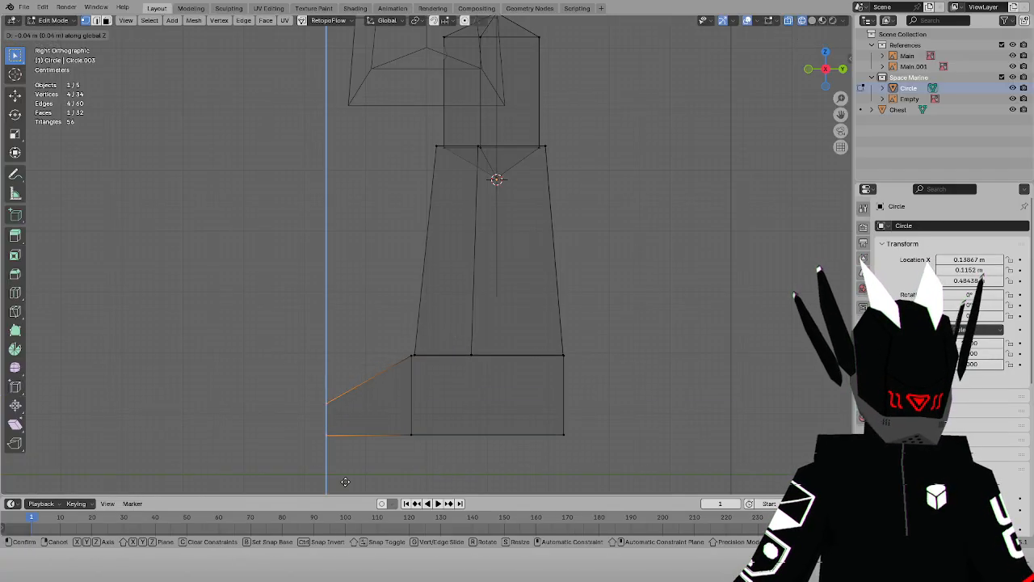
{"action": "left_click", "coordinate": [345, 482]}
Widen the toe's front face along X against the front reference's boot
{"action": "key", "text": "KP_1"}
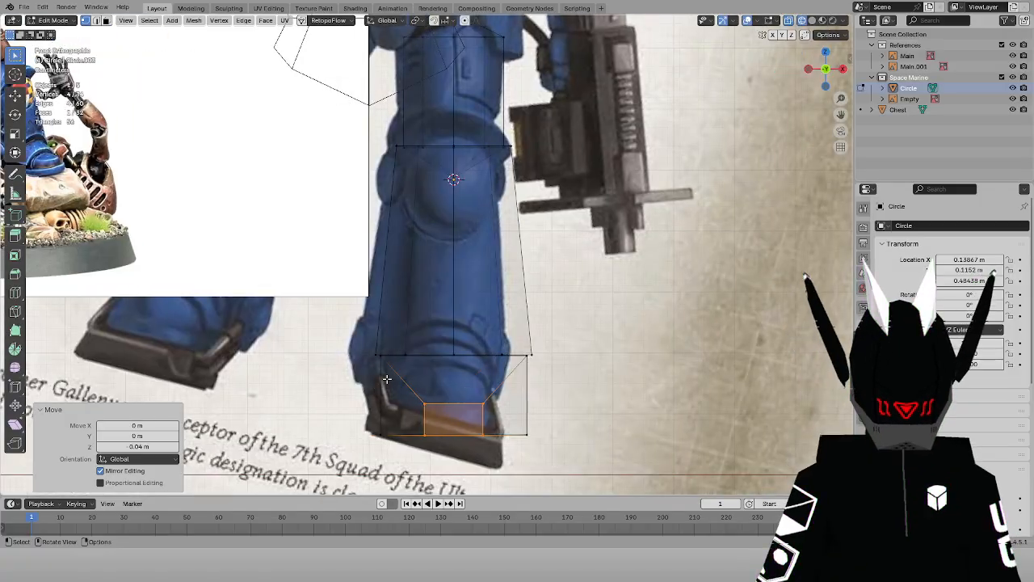
{"action": "key", "text": "s"}
{"action": "key", "text": "x"}
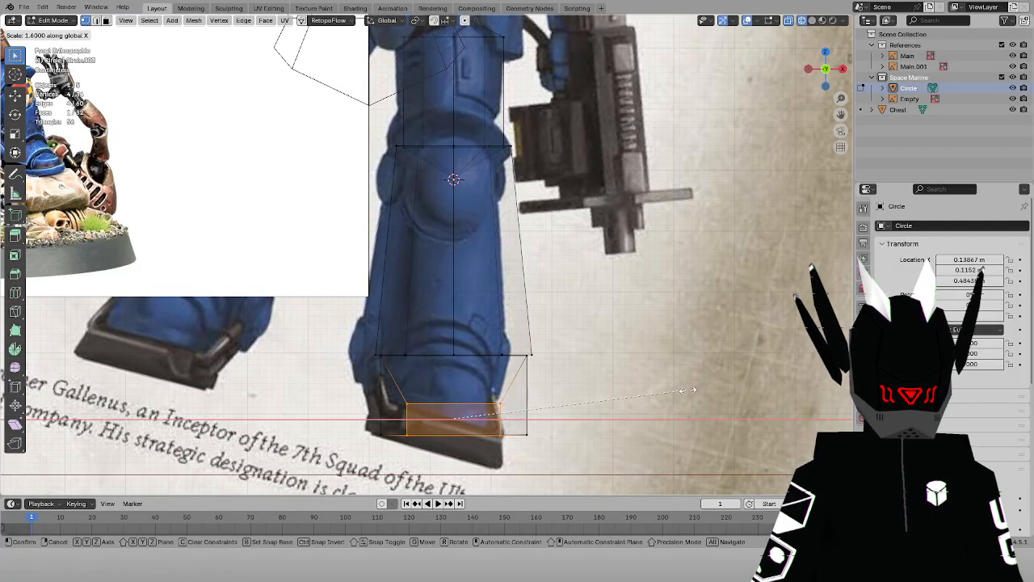
Widen the front toe face of the foot along the global X axis
{"action": "left_click", "coordinate": [723, 392]}
{"action": "key", "text": "alt+z"}
{"action": "middle_click_drag", "start_coordinate": [597, 381], "coordinate": [534, 411]}
Select the foot's linked geometry, then only its front toe face in the front view
{"action": "left_click", "coordinate": [485, 372]}
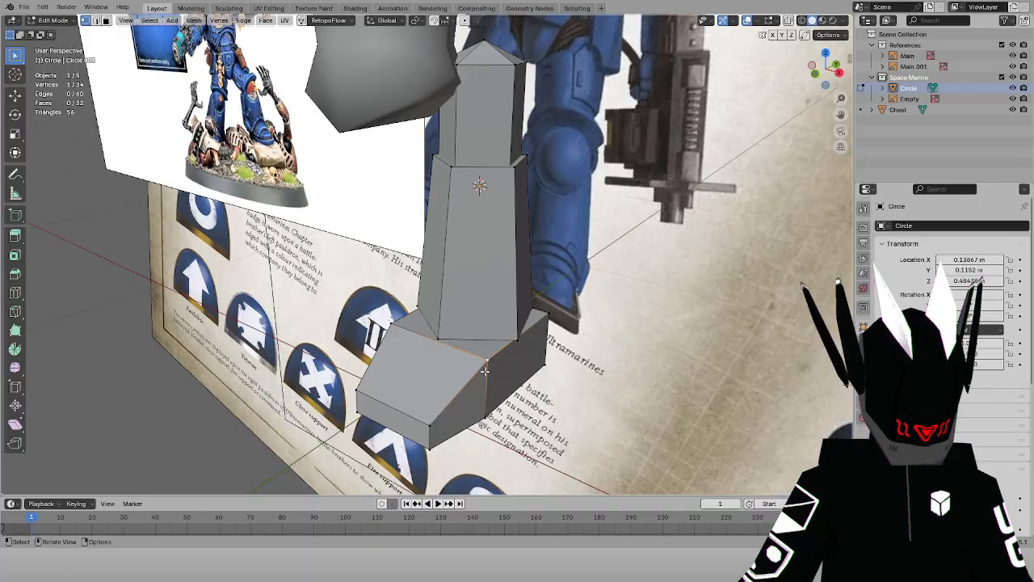
{"action": "key", "text": "l"}
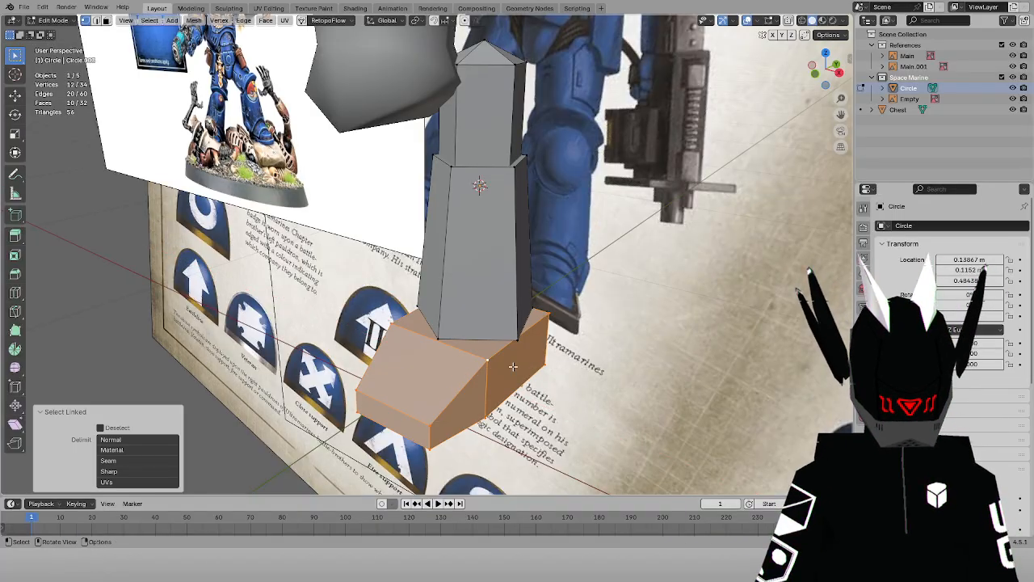
{"action": "middle_click_drag", "start_coordinate": [512, 367], "coordinate": [436, 324]}
{"action": "key", "text": "alt+z"}
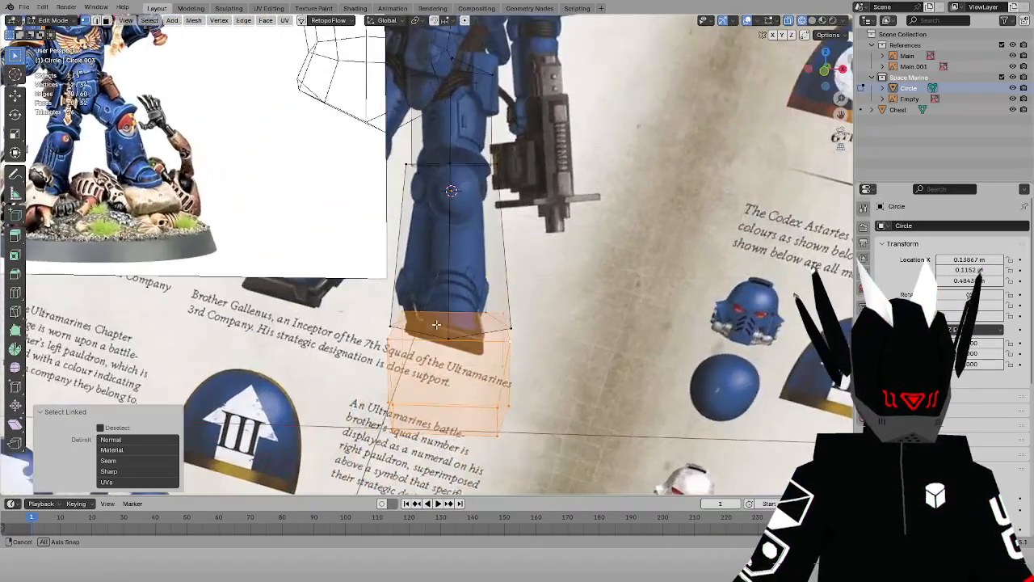
{"action": "key", "text": "KP_1"}
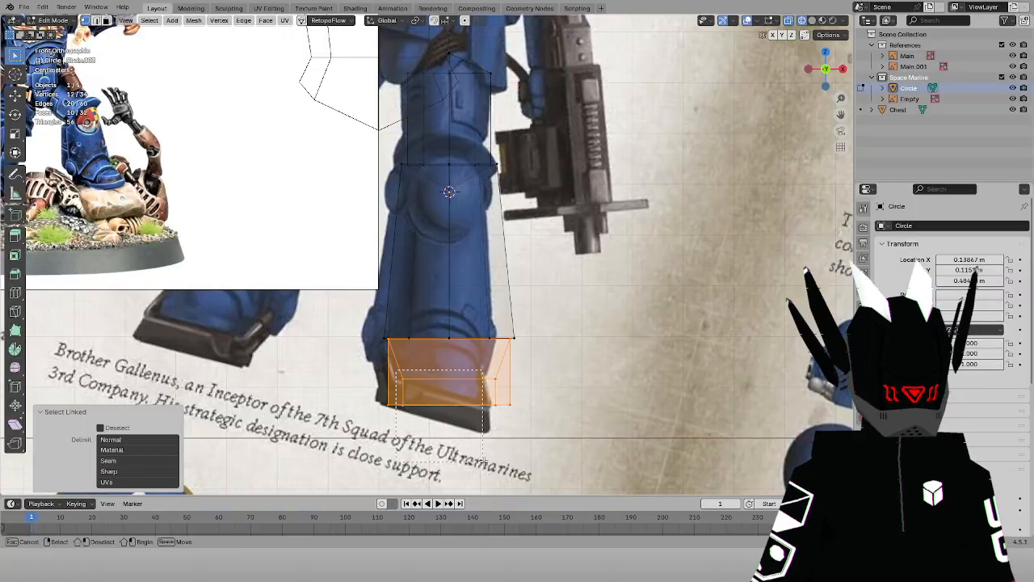
{"action": "left_click_drag", "start_coordinate": [502, 443], "coordinate": [503, 444]}
Try adding a centred lengthwise loop cut that splits the foot and its toe face in half
{"action": "middle_click_drag", "start_coordinate": [431, 355], "coordinate": [445, 403]}
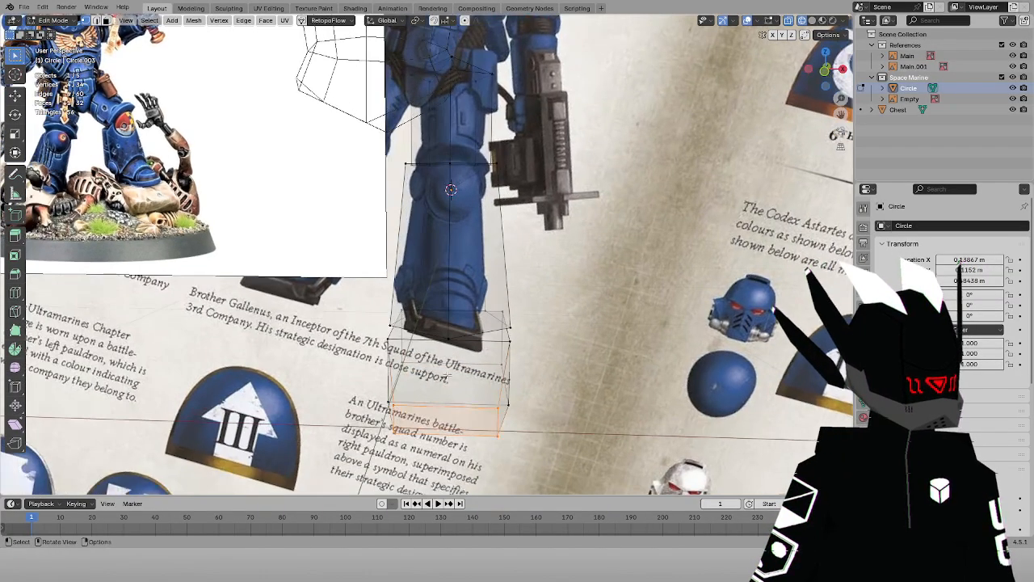
{"action": "key", "text": "ctrl+r"}
{"action": "left_click", "coordinate": [446, 403]}
{"action": "right_click", "coordinate": [457, 410]}
{"action": "middle_click_drag", "start_coordinate": [449, 443], "coordinate": [468, 185]}
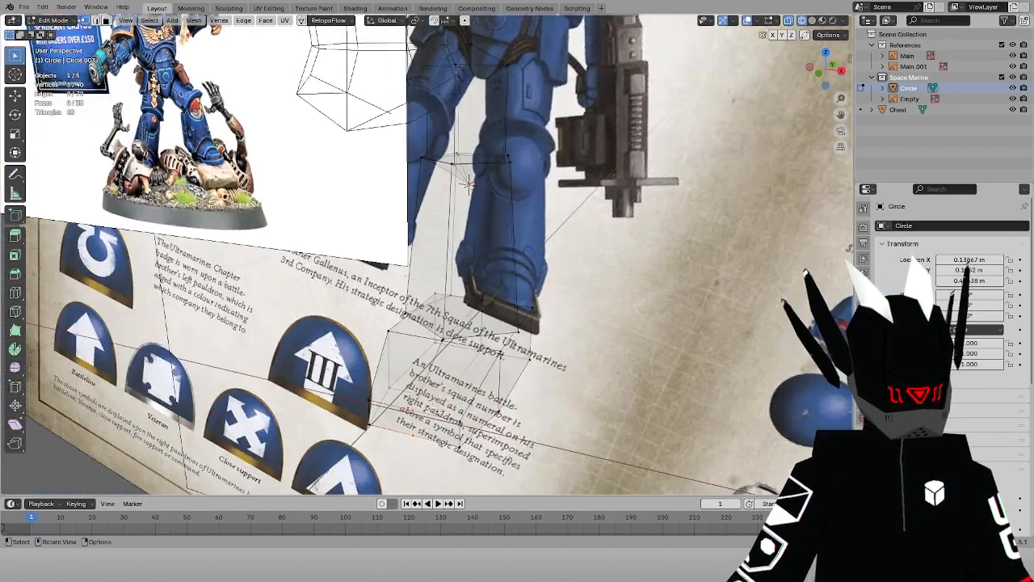
Show the mesh in solid shading and push the toe's centre edge forward along the Y axis
{"action": "key", "text": "shift+z"}
{"action": "key", "text": "shift+z"}
{"action": "key", "text": "shift+z"}
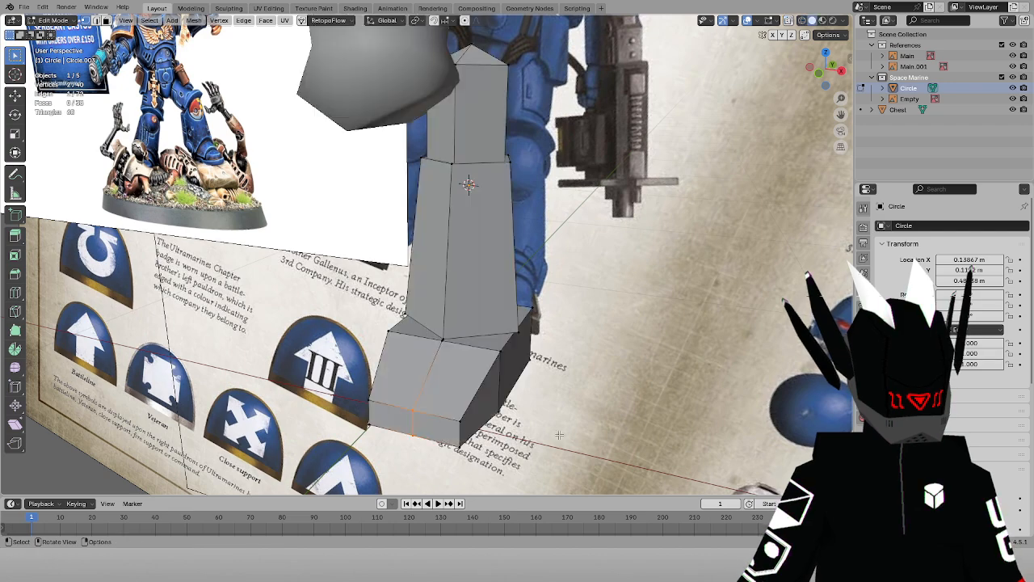
{"action": "key", "text": "g"}
{"action": "key", "text": "y"}
{"action": "left_click", "coordinate": [546, 442]}
Try shifting the toe's two outer corner edges along the Y axis to shape the tip
{"action": "left_click_drag", "start_coordinate": [491, 468], "coordinate": [441, 407]}
{"action": "key", "text": "g"}
{"action": "key", "text": "y"}
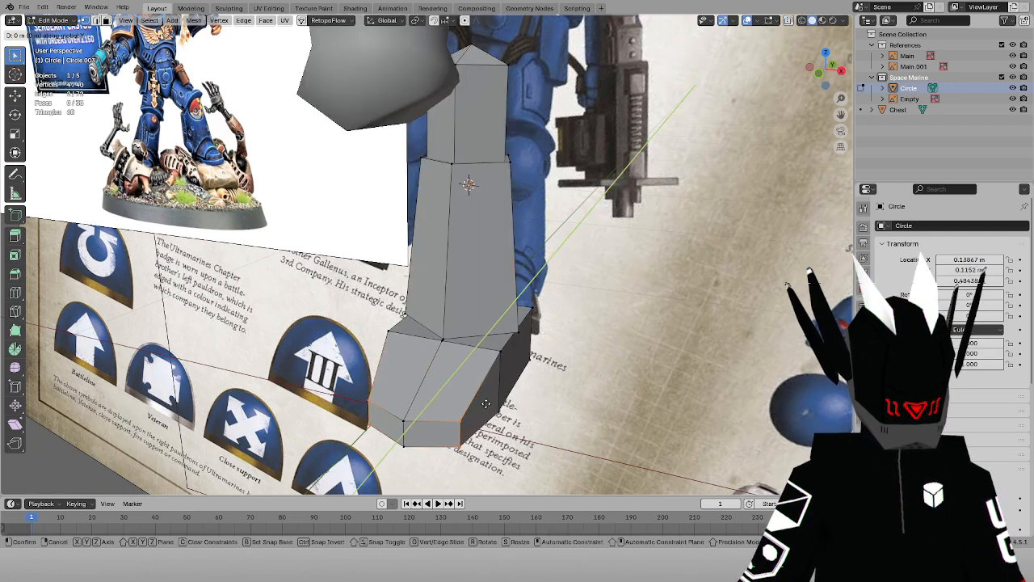
{"action": "left_click", "coordinate": [496, 397]}
{"action": "middle_click_drag", "start_coordinate": [496, 398], "coordinate": [541, 352]}
Select the foot's linked geometry in the front view, narrow it along the X axis against the reference, and return to solid shading
{"action": "key", "text": "KP_1"}
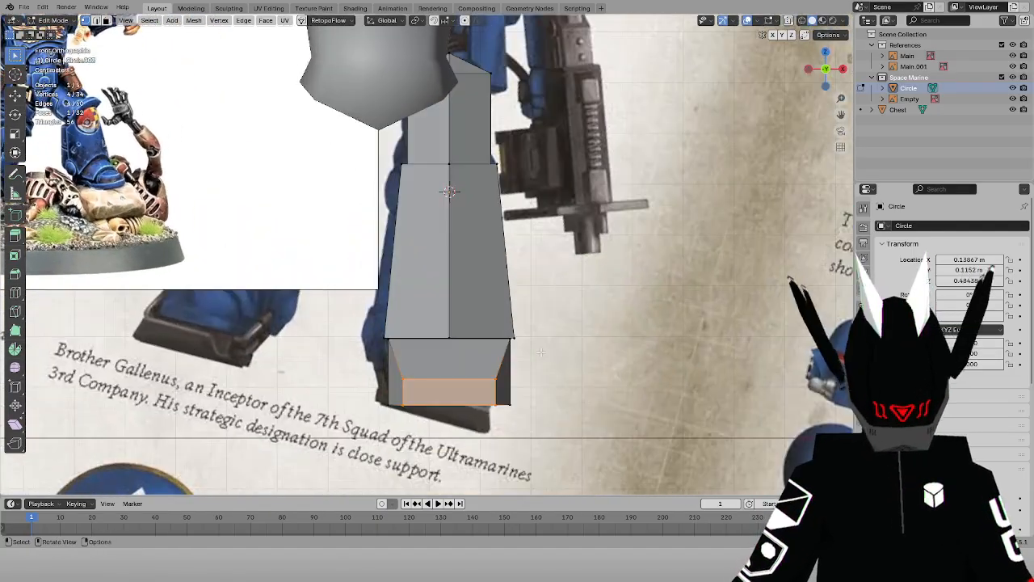
{"action": "key", "text": "alt+z"}
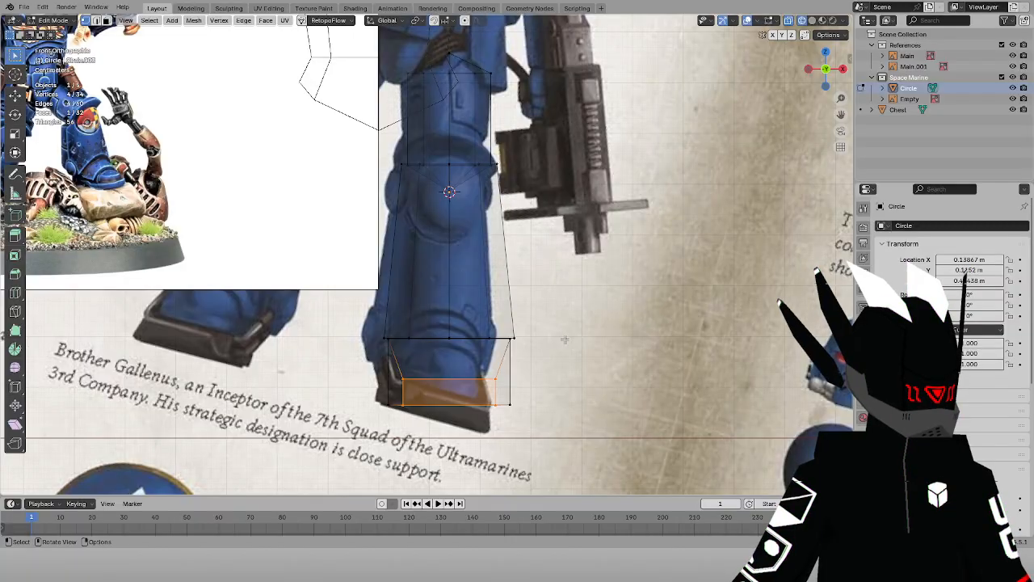
{"action": "key", "text": "a"}
{"action": "left_click", "coordinate": [492, 377]}
{"action": "key", "text": "l"}
{"action": "key", "text": "s"}
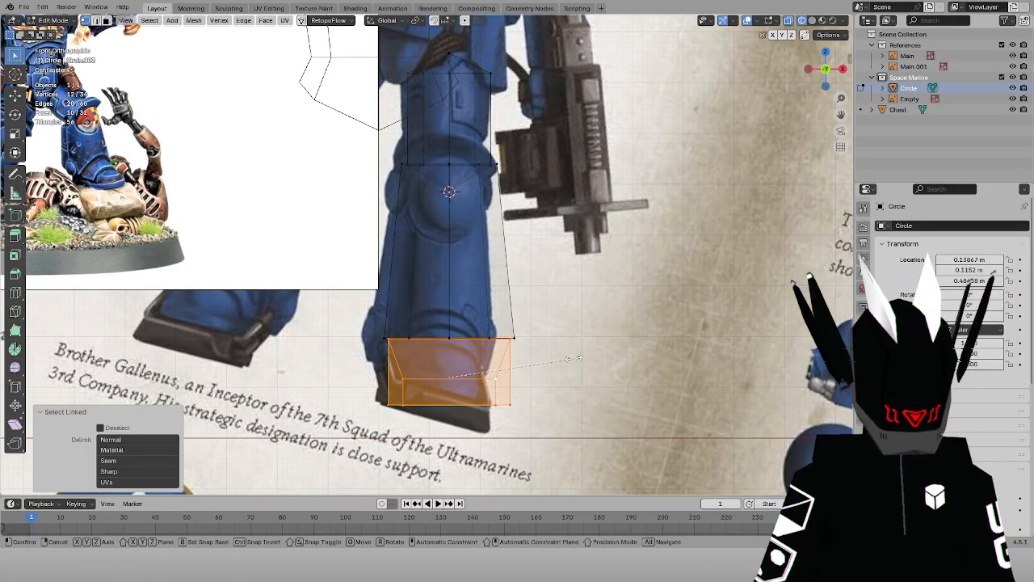
{"action": "key", "text": "x"}
{"action": "left_click", "coordinate": [564, 360], "text": "ctrl"}
{"action": "key", "text": "alt+a"}
{"action": "key", "text": "alt+z"}
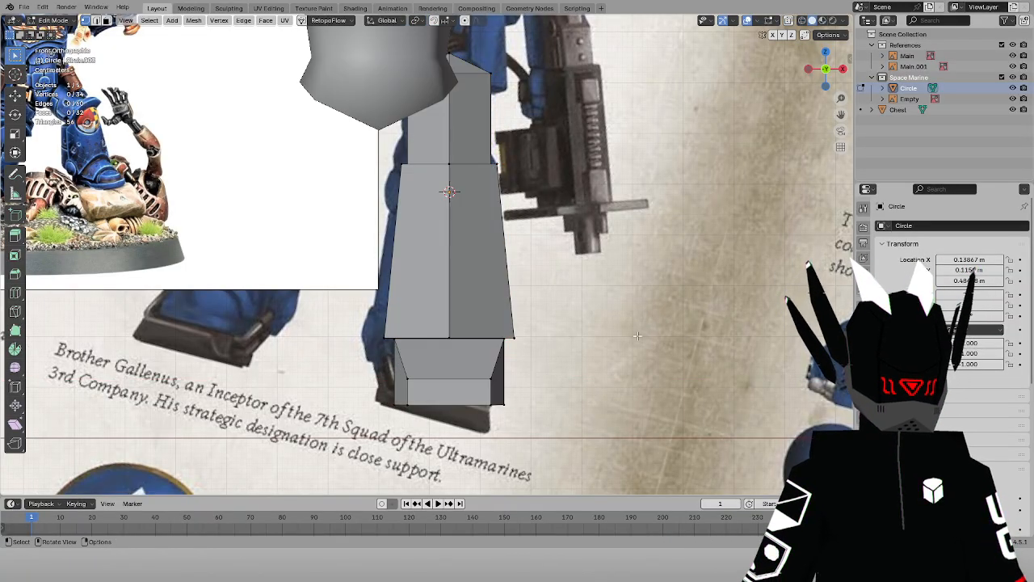
{"action": "key", "text": "z"}
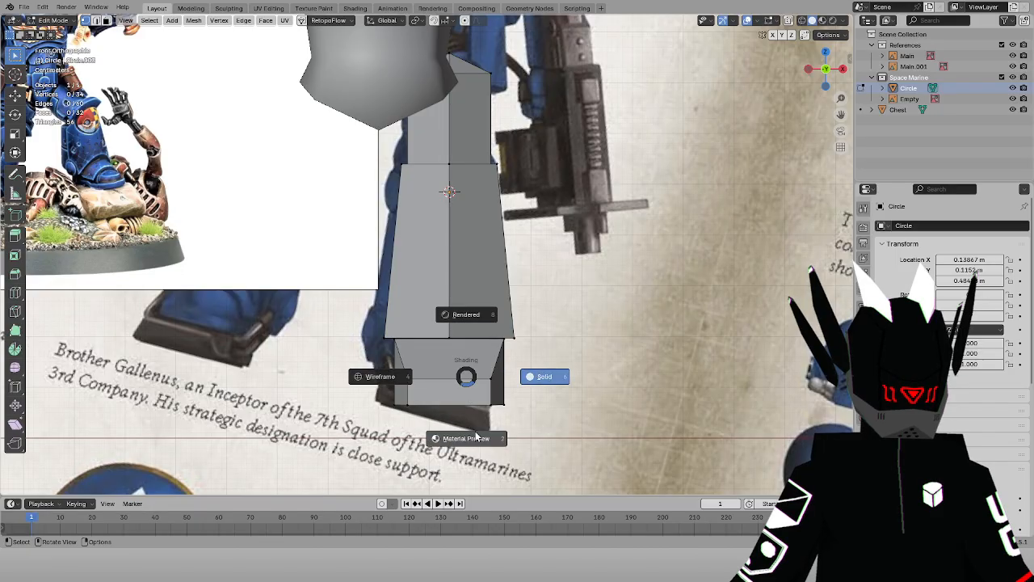
{"action": "left_click", "coordinate": [584, 360]}
Move the Empty reference image into the References collection and rename it Mini
{"action": "scroll", "coordinate": [506, 338], "scroll_direction": "down", "scroll_amount": 5}
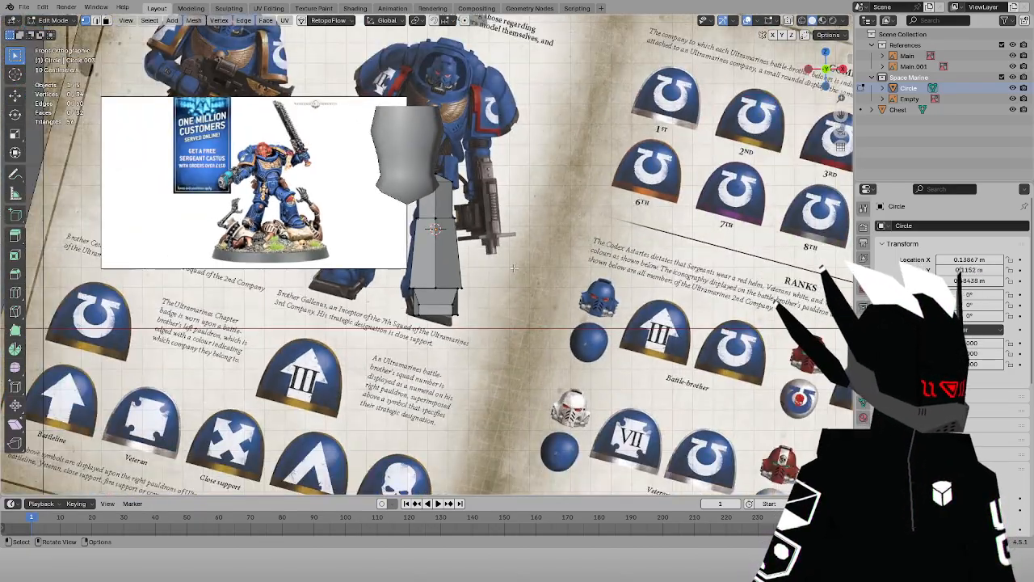
{"action": "key", "text": "alt+z"}
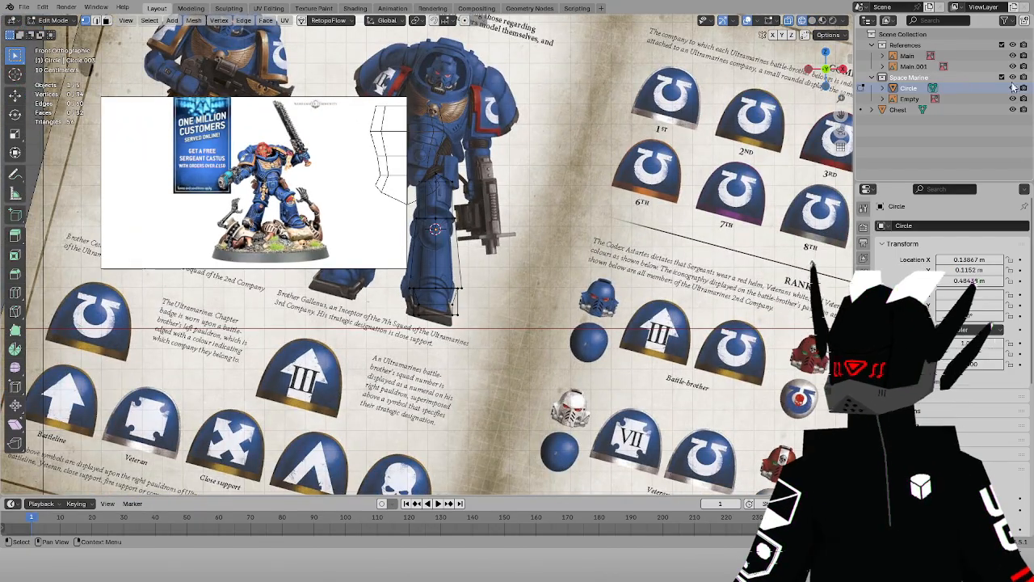
{"action": "left_click_drag", "start_coordinate": [908, 98], "coordinate": [898, 62]}
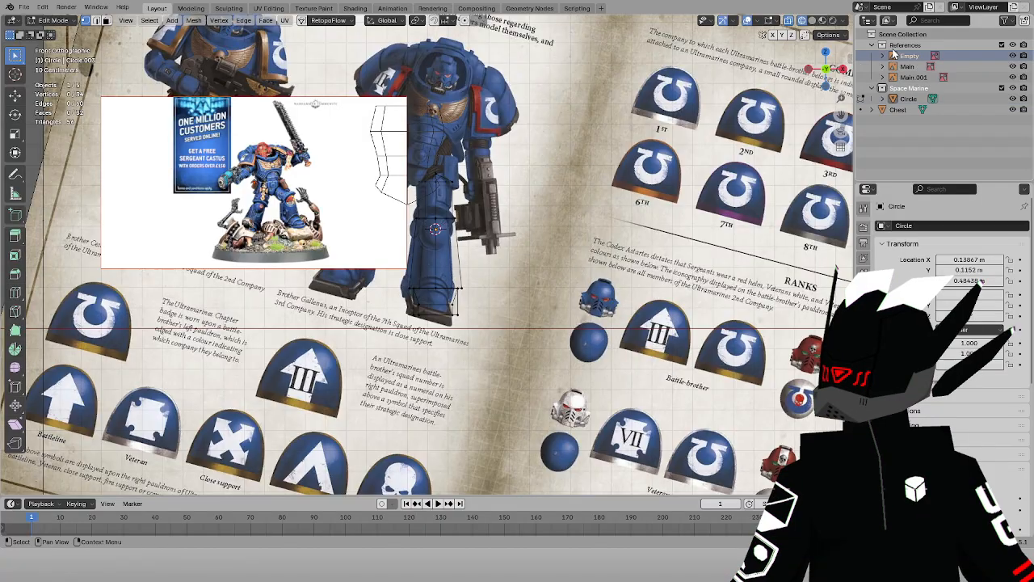
{"action": "double_click", "coordinate": [909, 56]}
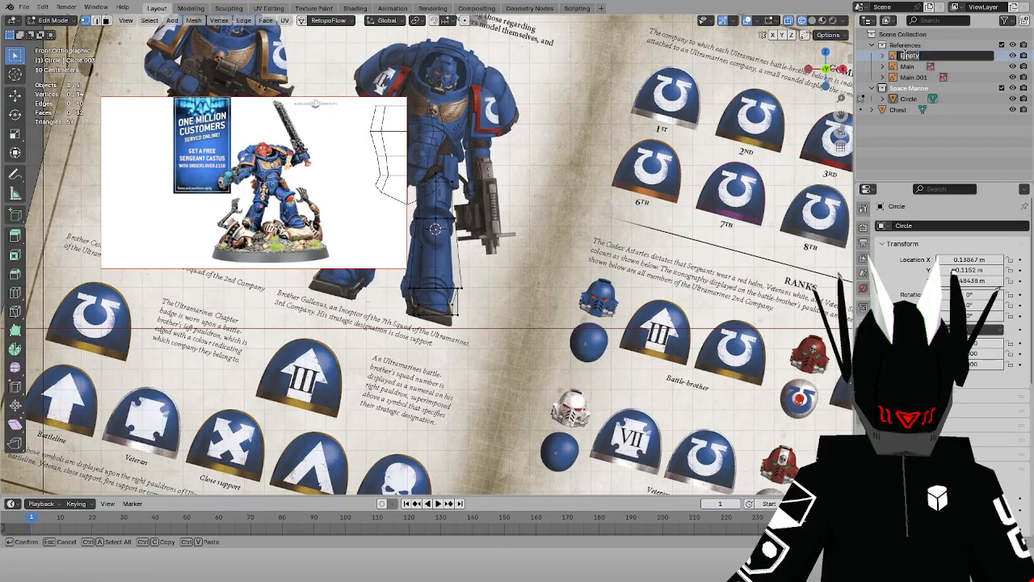
{"action": "type", "text": "Main"}
{"action": "key", "text": "Return"}
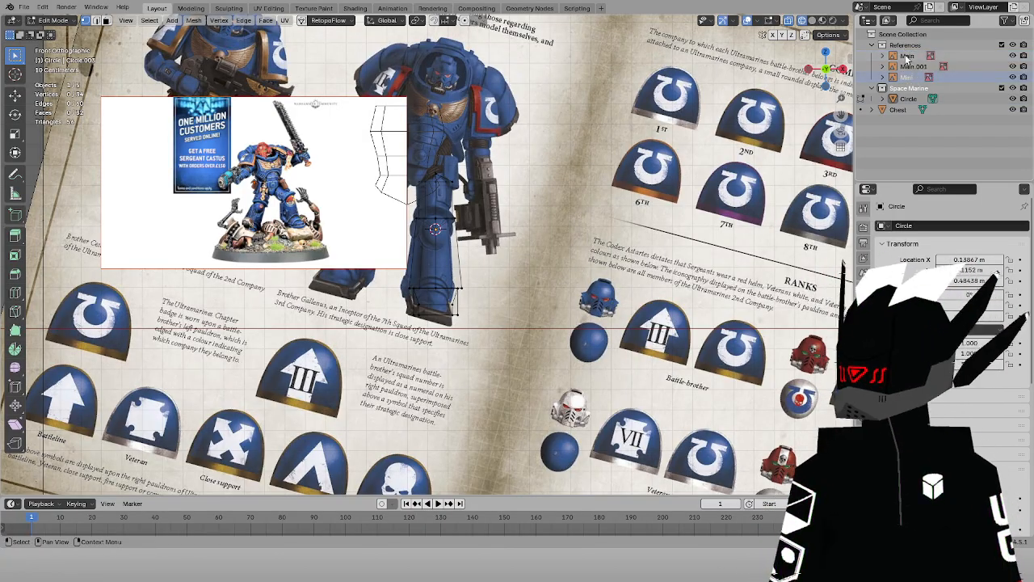
Rename the Main.001 reference image to Leg and hide it in the viewport
{"action": "double_click", "coordinate": [914, 67]}
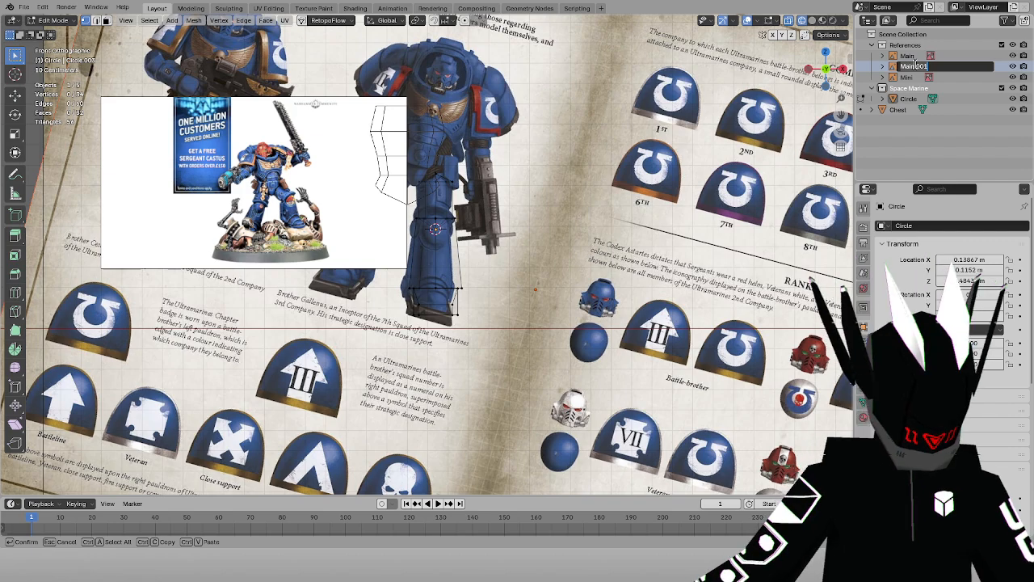
{"action": "type", "text": "Leg"}
{"action": "key", "text": "Return"}
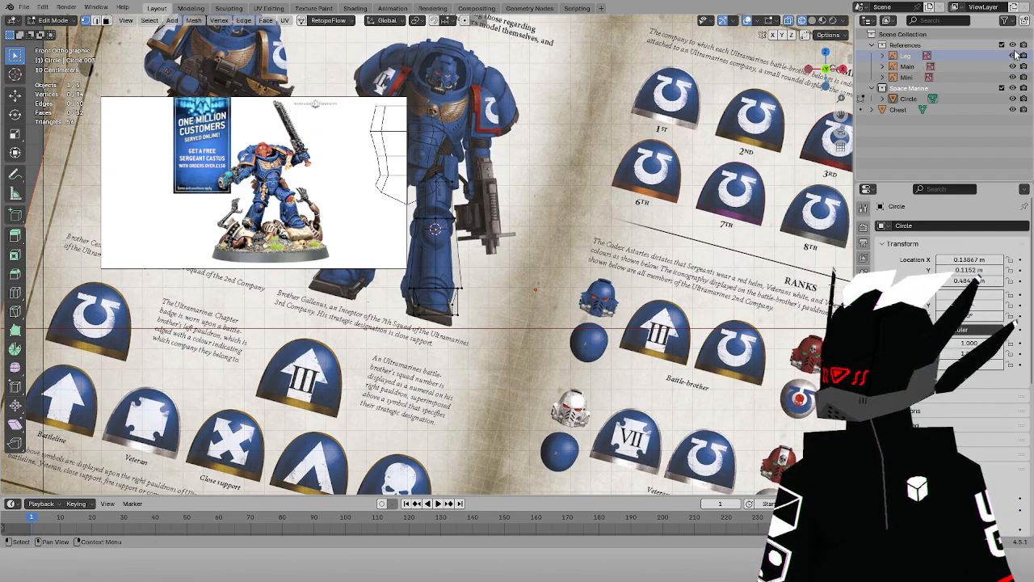
Scale the whole foot by 0.9 along the global X axis and clear the selection
{"action": "scroll", "coordinate": [353, 161], "scroll_direction": "up", "scroll_amount": 2}
{"action": "scroll", "coordinate": [342, 168], "scroll_direction": "up", "scroll_amount": 2}
{"action": "scroll", "coordinate": [342, 168], "scroll_direction": "up", "scroll_amount": 1}
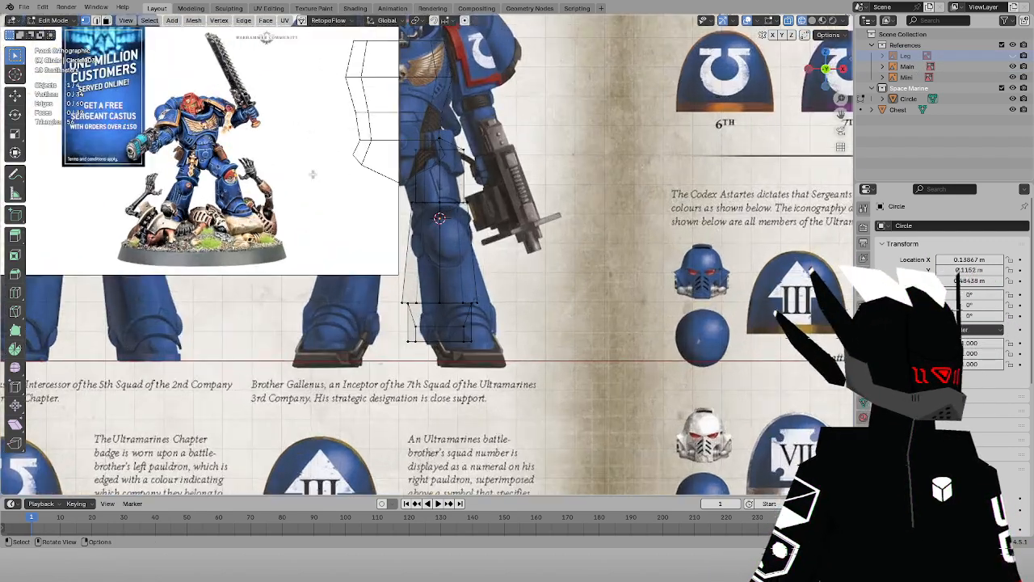
{"action": "scroll", "coordinate": [400, 220], "scroll_direction": "up", "scroll_amount": 4}
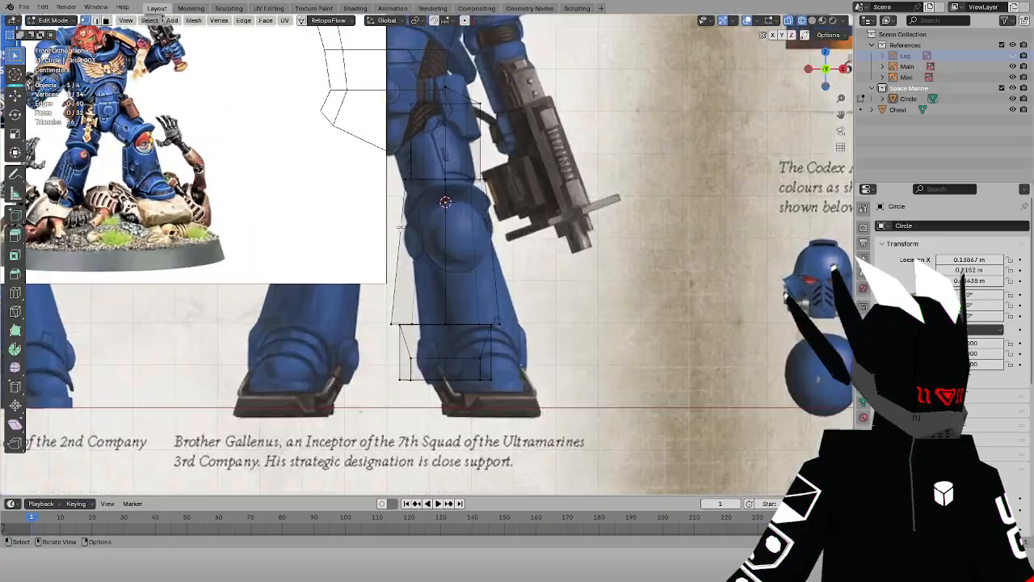
{"action": "key", "text": "l"}
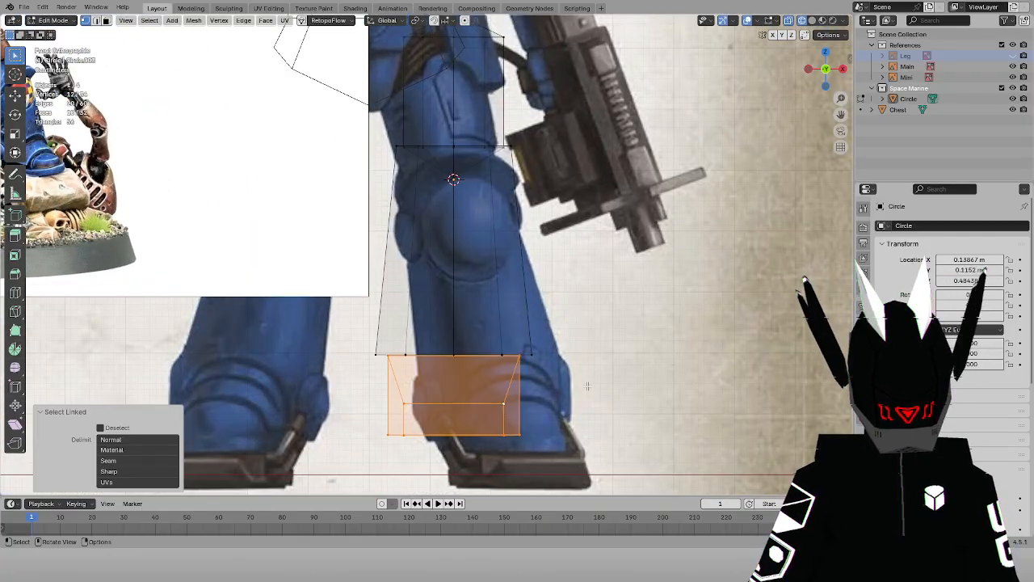
{"action": "key", "text": "s"}
{"action": "key", "text": "x"}
{"action": "left_click", "coordinate": [565, 386]}
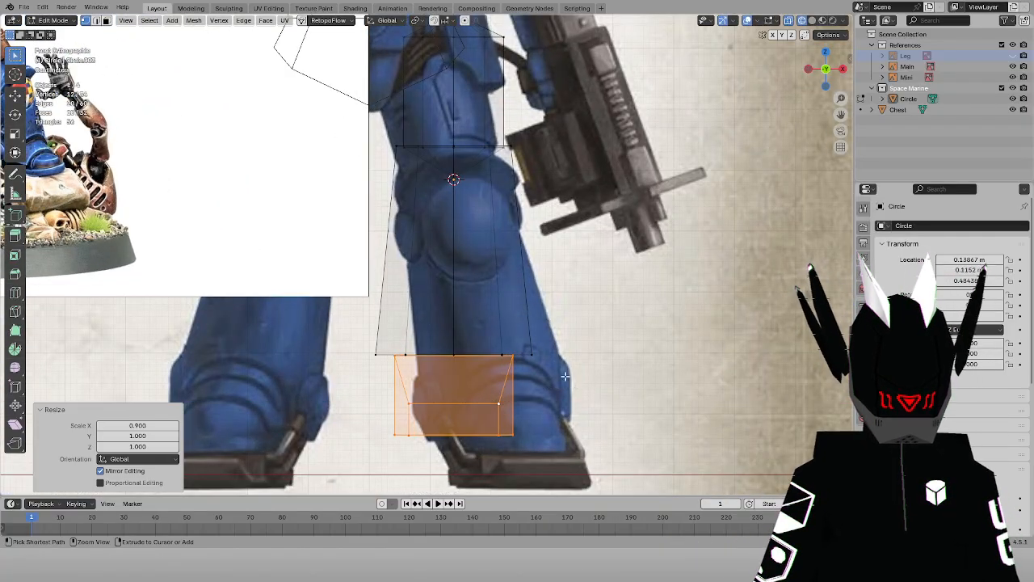
{"action": "key", "text": "alt+a"}
{"action": "key", "text": "alt+z"}
Return to the see-through front view and make the Leg reference image visible again
{"action": "middle_click_drag", "start_coordinate": [631, 362], "coordinate": [607, 313]}
{"action": "key", "text": "KP_1"}
{"action": "key", "text": "alt+z"}
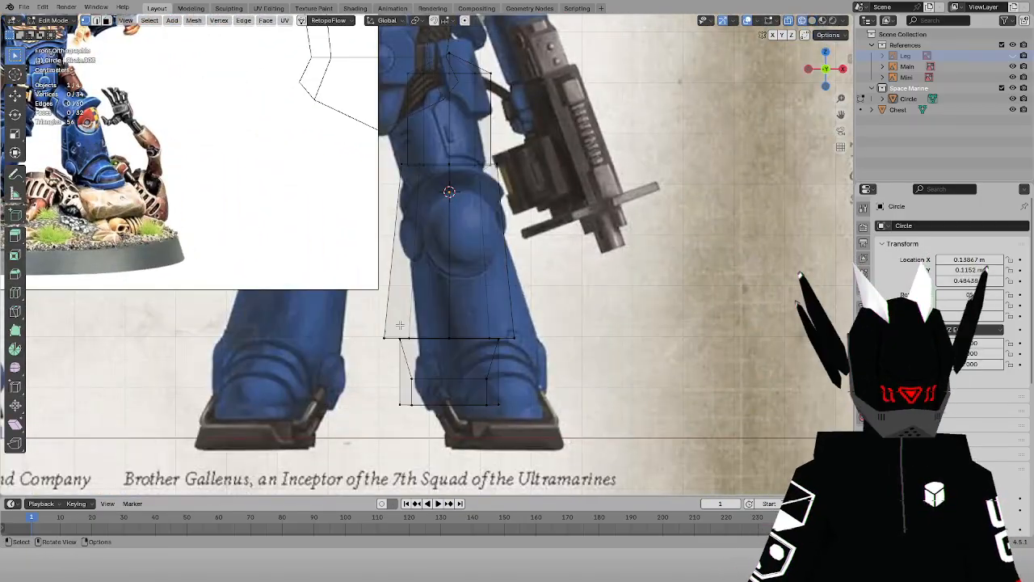
{"action": "scroll", "coordinate": [481, 249], "scroll_direction": "down", "scroll_amount": 2}
{"action": "left_click", "coordinate": [201, 25]}
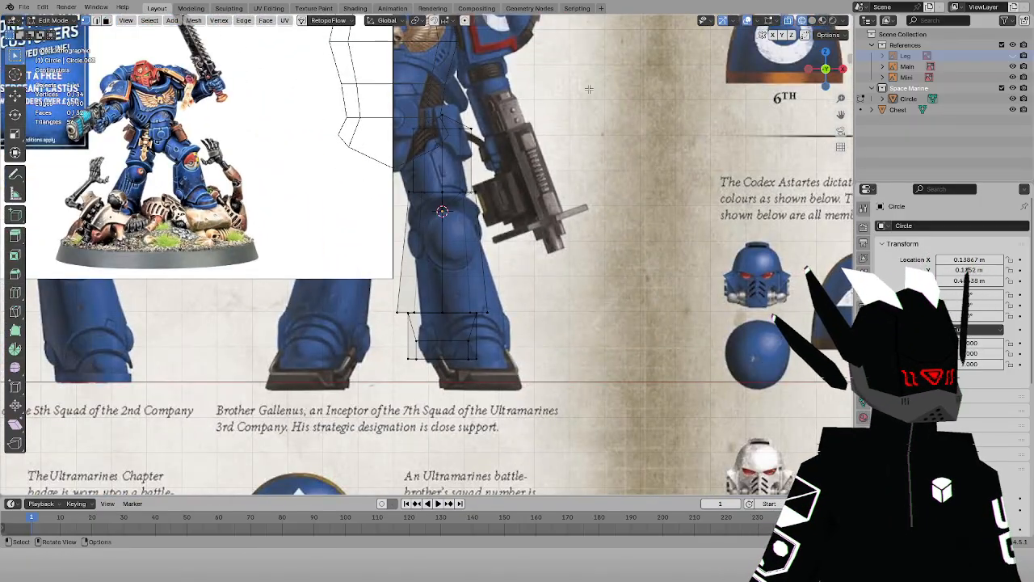
{"action": "left_click", "coordinate": [1013, 56]}
Try adding a UV sphere inside the leg mesh, then undo it
{"action": "scroll", "coordinate": [517, 242], "scroll_direction": "up", "scroll_amount": 3}
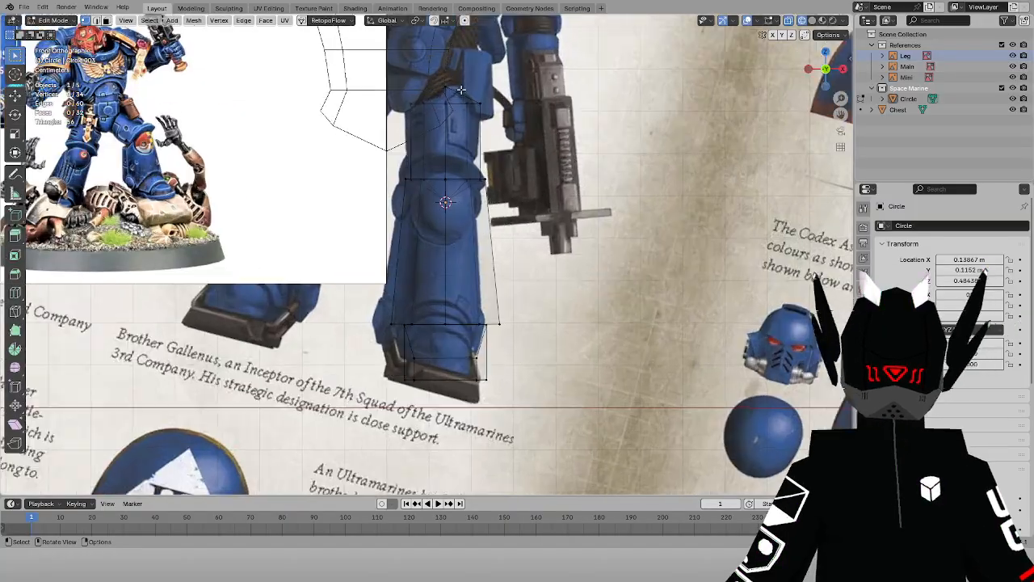
{"action": "left_click", "coordinate": [202, 23]}
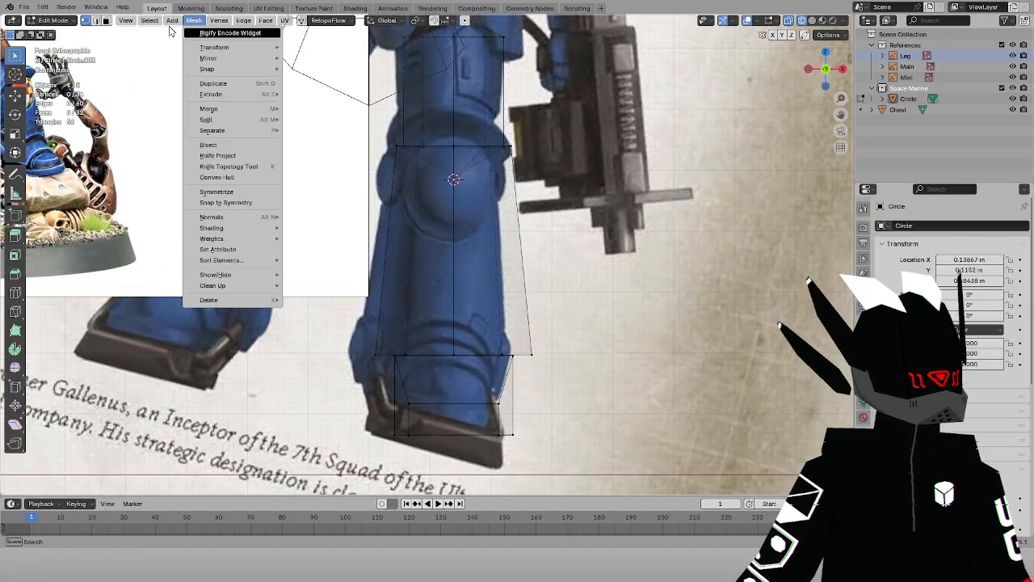
{"action": "left_click", "coordinate": [47, 22]}
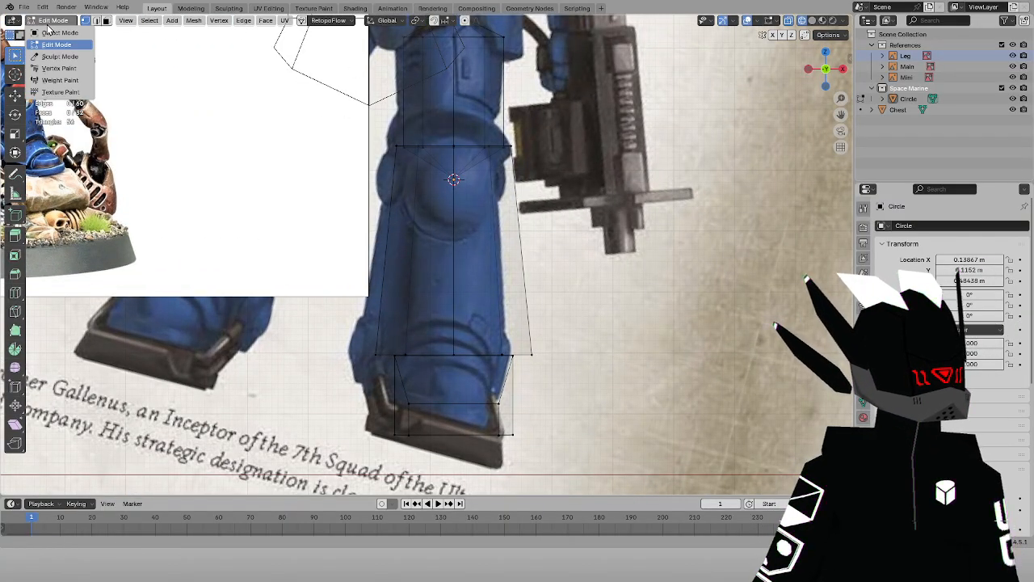
{"action": "left_click", "coordinate": [172, 21]}
{"action": "left_click", "coordinate": [194, 66]}
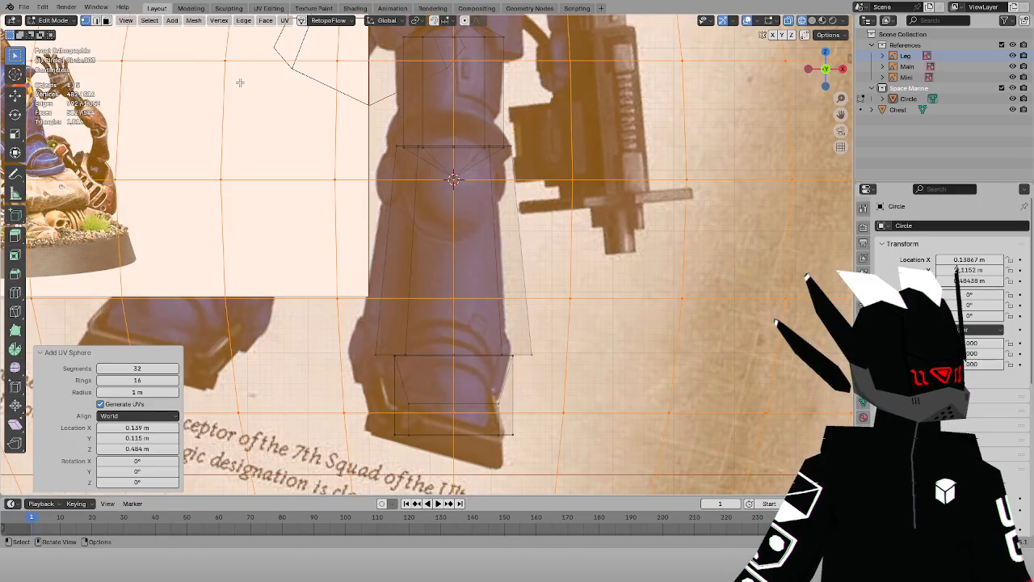
{"action": "scroll", "coordinate": [404, 243], "scroll_direction": "down", "scroll_amount": 4}
{"action": "key", "text": "ctrl+z"}
Switch to Object Mode and add a cube as a separate object at the 3D cursor on the knee
{"action": "key", "text": "Tab"}
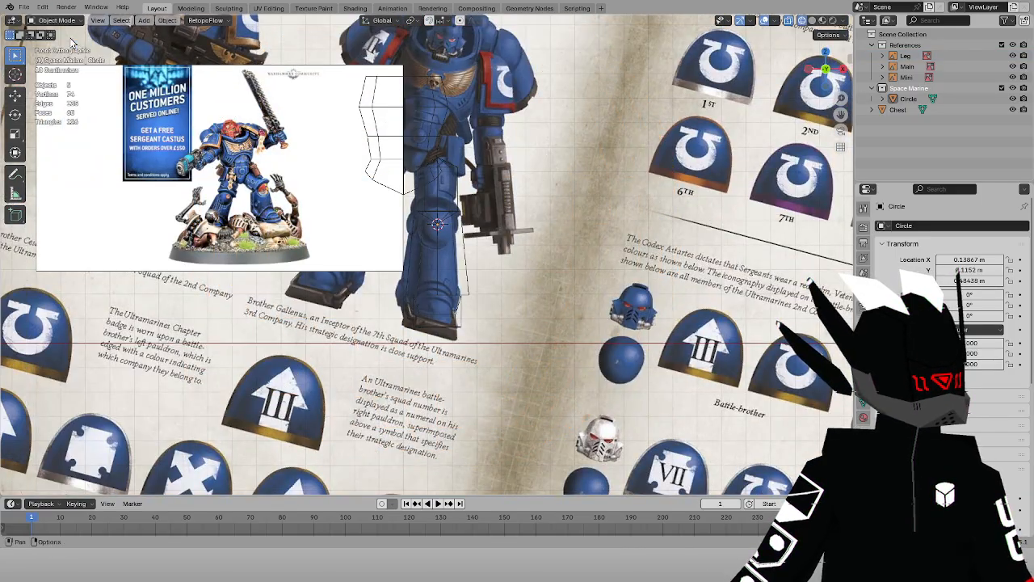
{"action": "left_click", "coordinate": [144, 20]}
{"action": "mouse_move", "coordinate": [162, 37]}
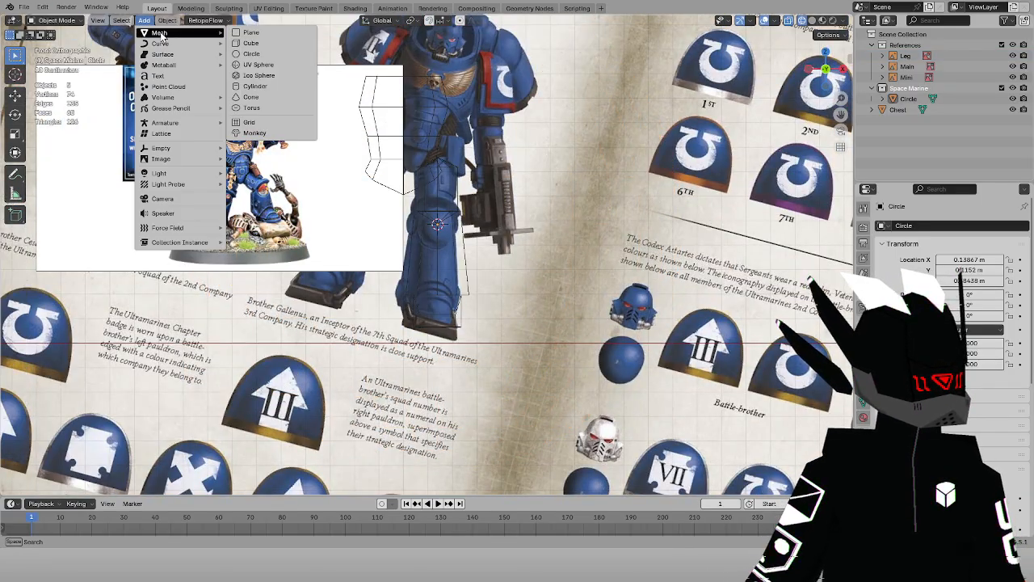
{"action": "left_click", "coordinate": [258, 43]}
Add a Subdivision Surface modifier to the new cube
{"action": "left_click", "coordinate": [863, 242]}
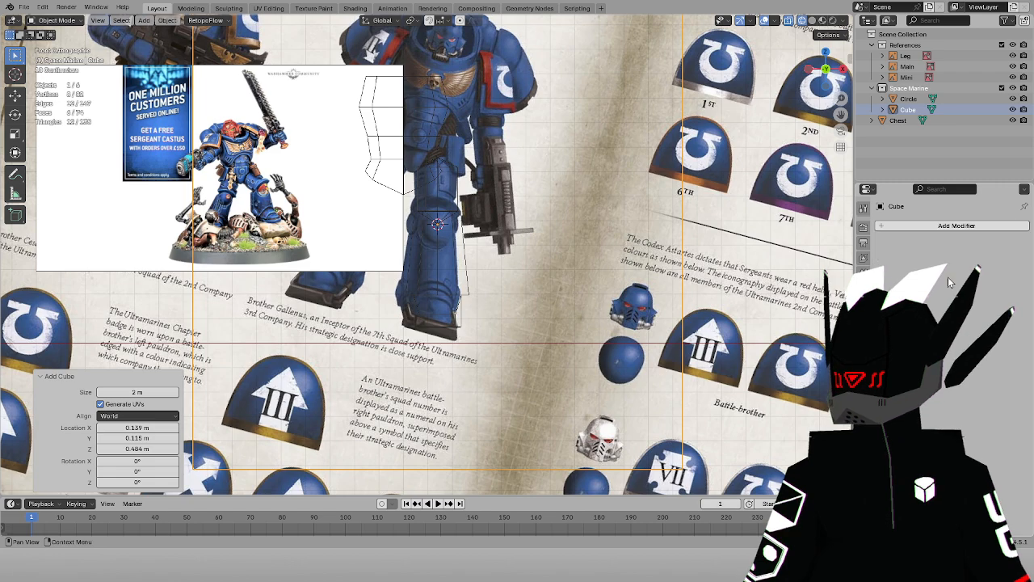
{"action": "left_click", "coordinate": [922, 228]}
{"action": "mouse_move", "coordinate": [881, 228]}
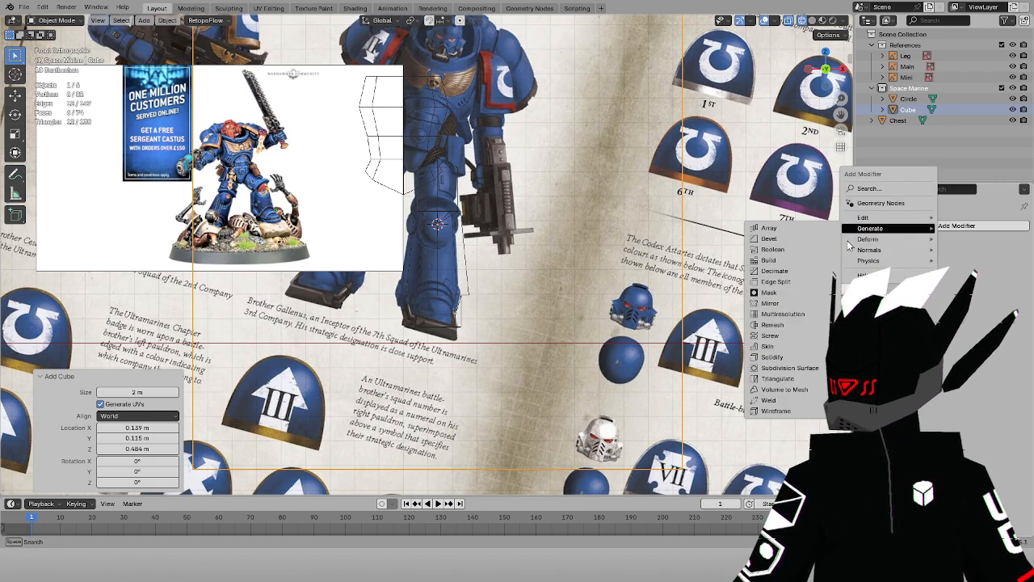
{"action": "left_click", "coordinate": [785, 368]}
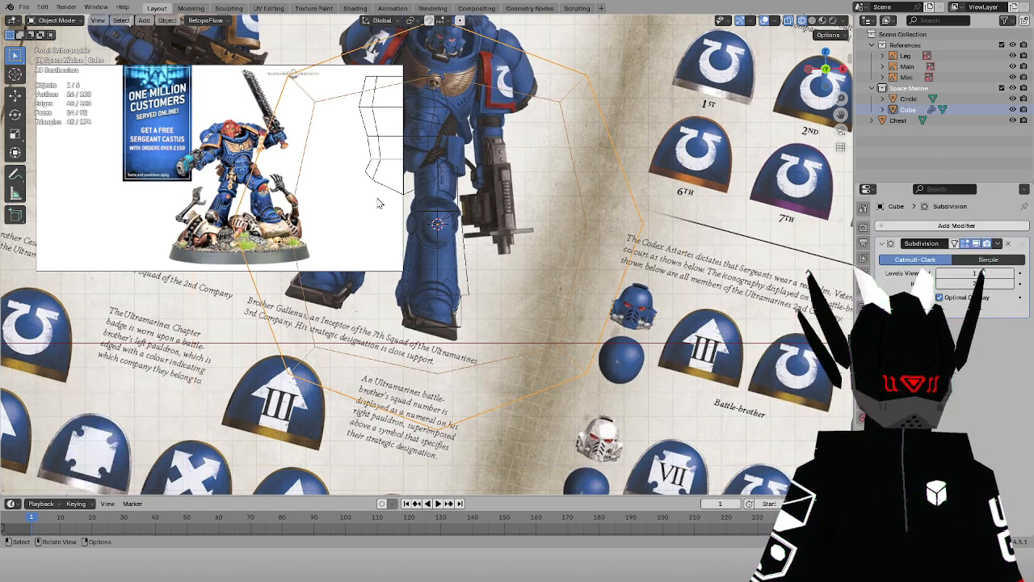
Check the cube from the right side and apply its Subdivision modifier in Object Mode
{"action": "left_click", "coordinate": [53, 20]}
{"action": "left_click", "coordinate": [53, 46]}
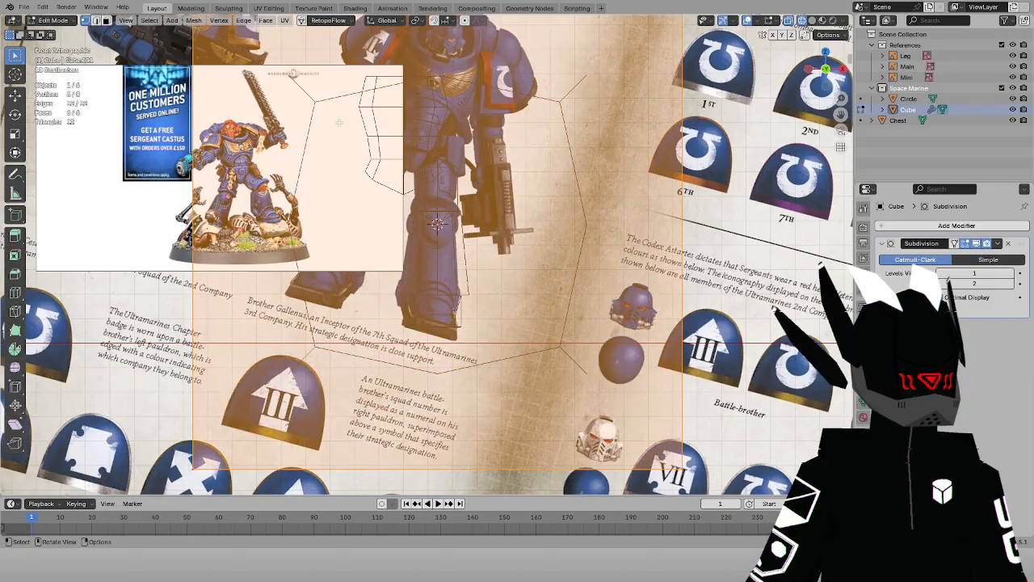
{"action": "key", "text": "KP_3"}
{"action": "left_click", "coordinate": [53, 20]}
{"action": "left_click", "coordinate": [54, 32]}
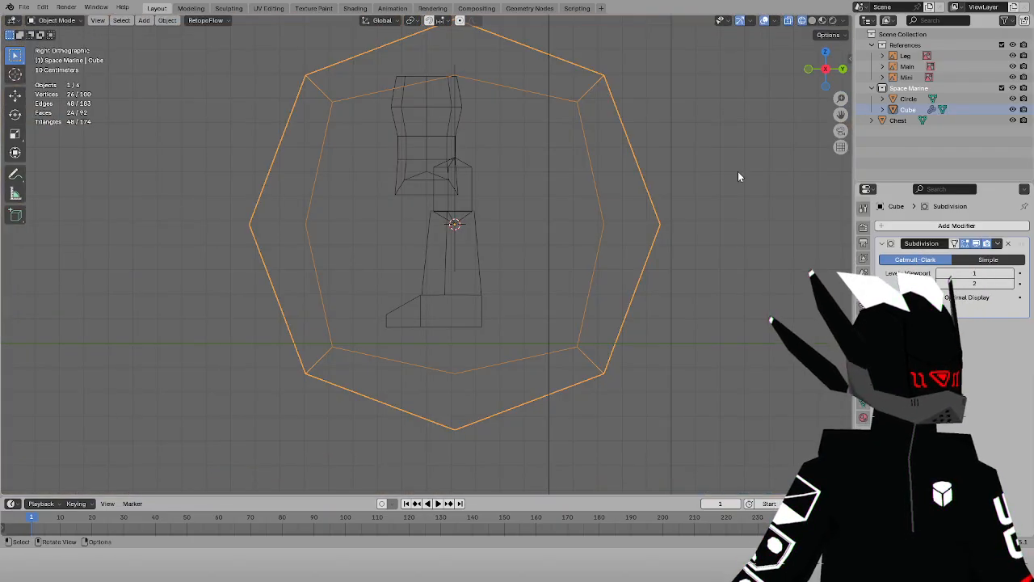
{"action": "left_click", "coordinate": [997, 243]}
{"action": "left_click", "coordinate": [961, 257]}
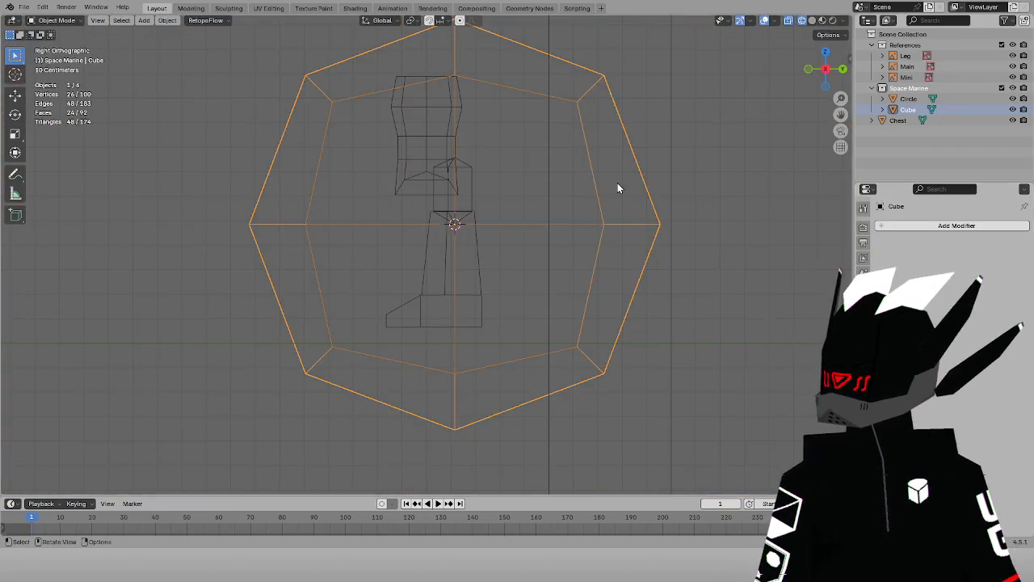
In Edit Mode, select the vertices on the rear half of the subdivided cube and delete them
{"action": "left_click", "coordinate": [73, 22]}
{"action": "left_click", "coordinate": [70, 47]}
{"action": "left_click_drag", "start_coordinate": [542, 55], "coordinate": [672, 437]}
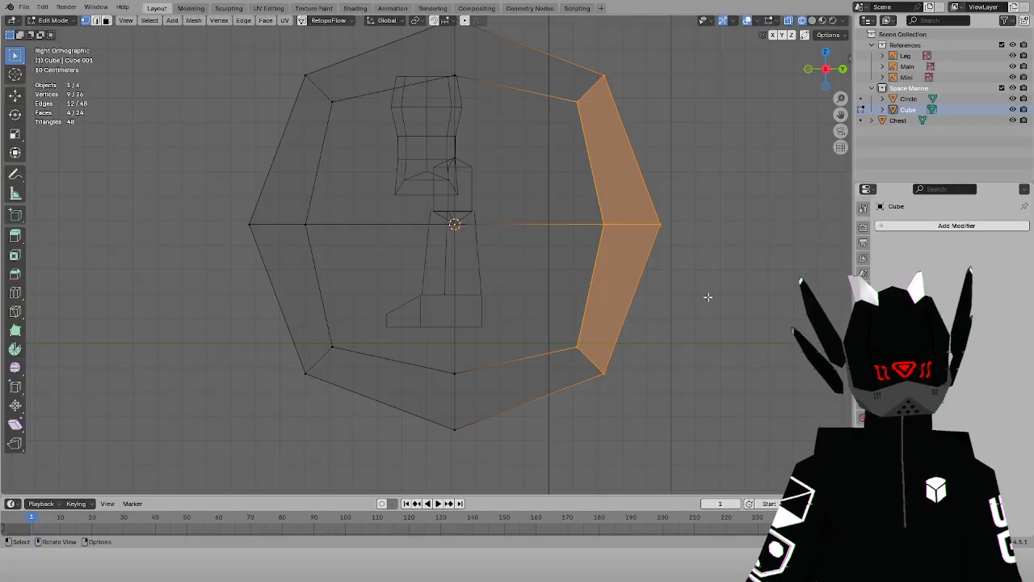
{"action": "key", "text": "x"}
{"action": "left_click", "coordinate": [656, 179]}
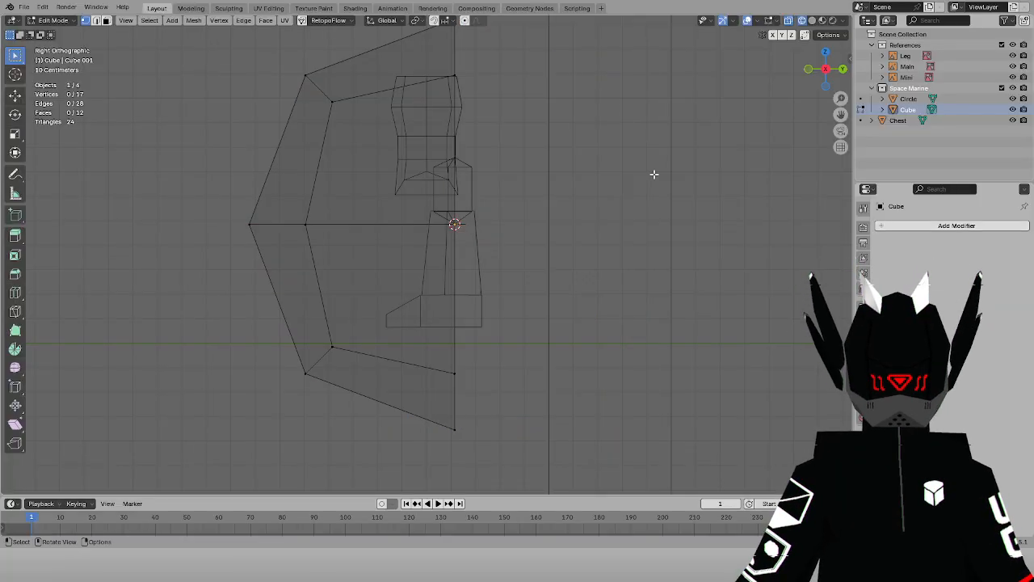
Scale the whole half shell to 0.1 over the knee in front view, then stretch it by 1.1 along Z
{"action": "key", "text": "a"}
{"action": "key", "text": "KP_1"}
{"action": "scroll", "coordinate": [638, 166], "scroll_direction": "up", "scroll_amount": 3}
{"action": "key", "text": "s"}
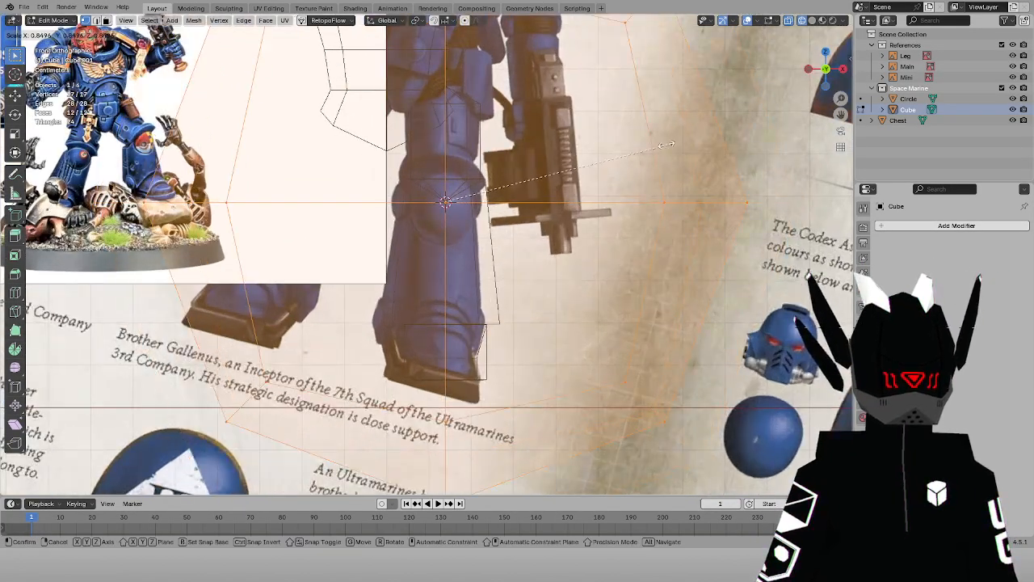
{"action": "key", "text": "Return"}
{"action": "scroll", "coordinate": [484, 181], "scroll_direction": "up", "scroll_amount": 4}
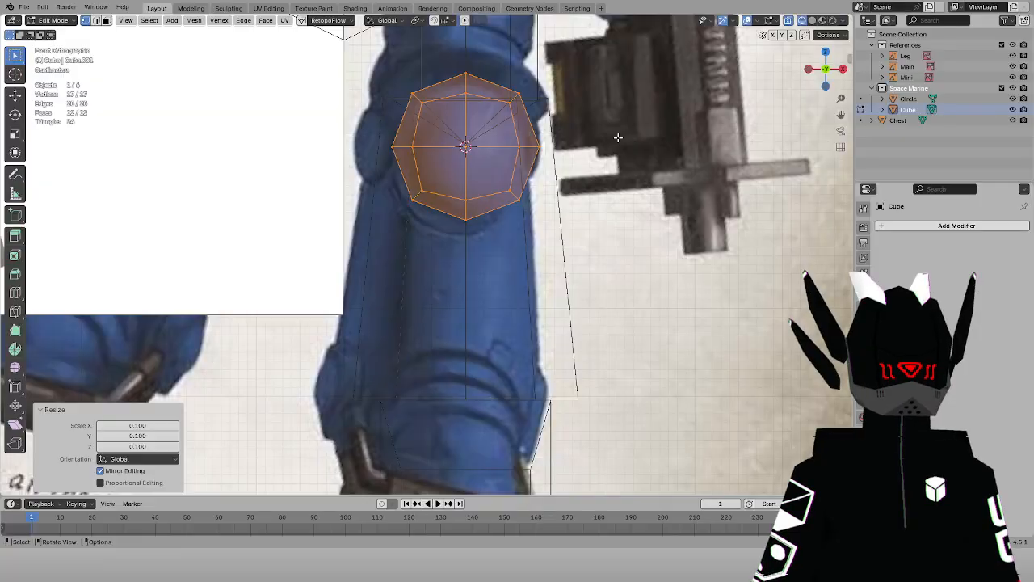
{"action": "type", "text": "sz1.1"}
{"action": "key", "text": "Return"}
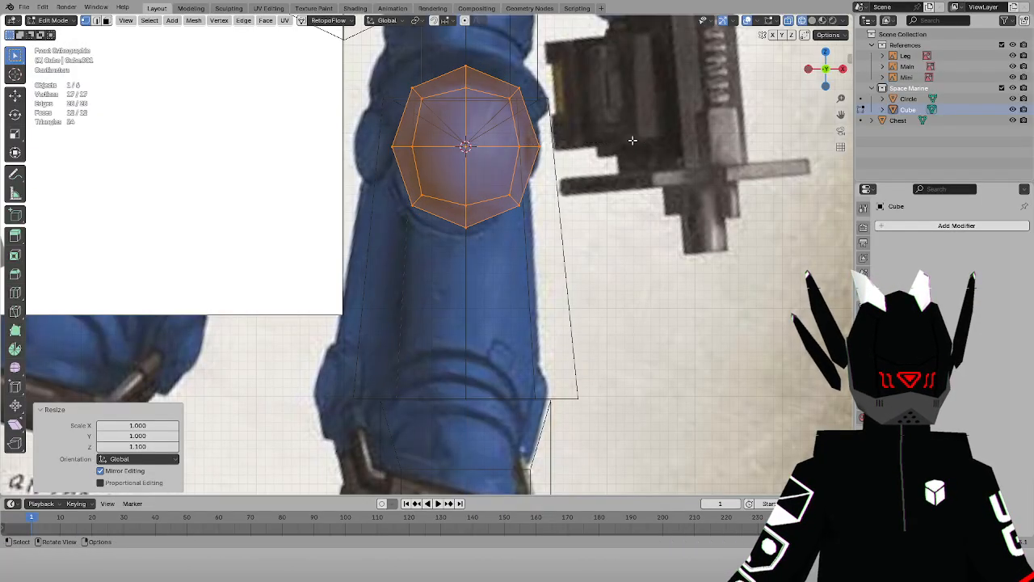
Move the half shell about 0.19 m along Y so it meets the front of the shin
{"action": "key", "text": "g"}
{"action": "key", "text": "Escape"}
{"action": "middle_click_drag", "start_coordinate": [630, 140], "coordinate": [517, 208]}
{"action": "key", "text": "KP_3"}
{"action": "key", "text": "g"}
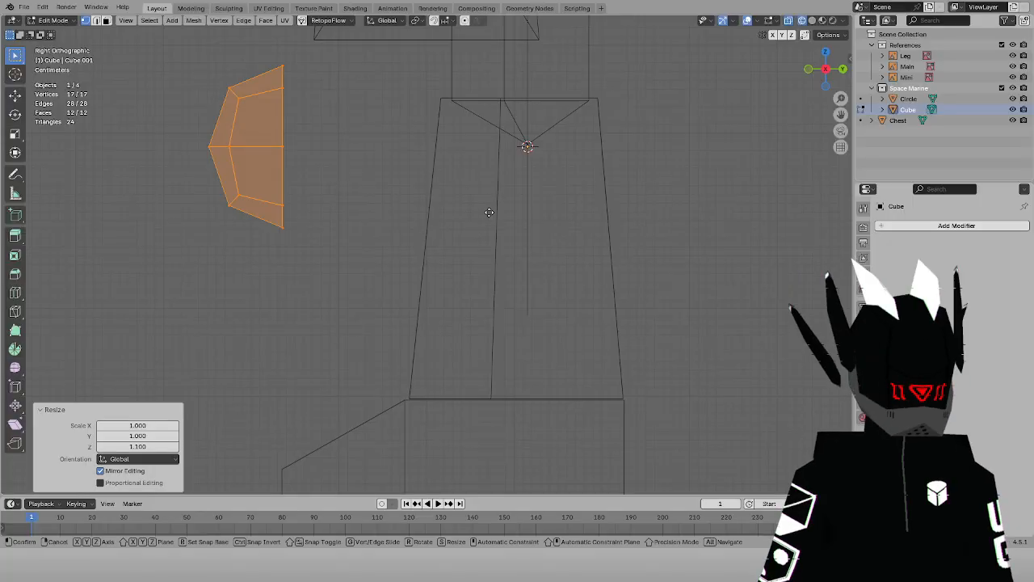
{"action": "key", "text": "y"}
{"action": "left_click", "coordinate": [651, 212]}
Try tilting the knee piece 5° plus a slight extra turn and shifting it about -0.02 m along Y against the shin
{"action": "key", "text": "r"}
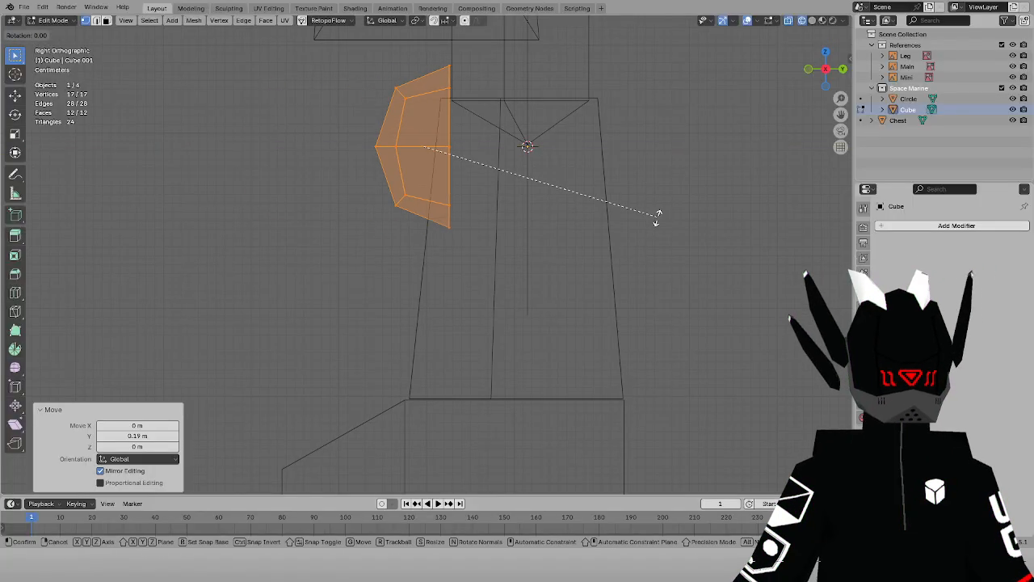
{"action": "left_click", "coordinate": [652, 243]}
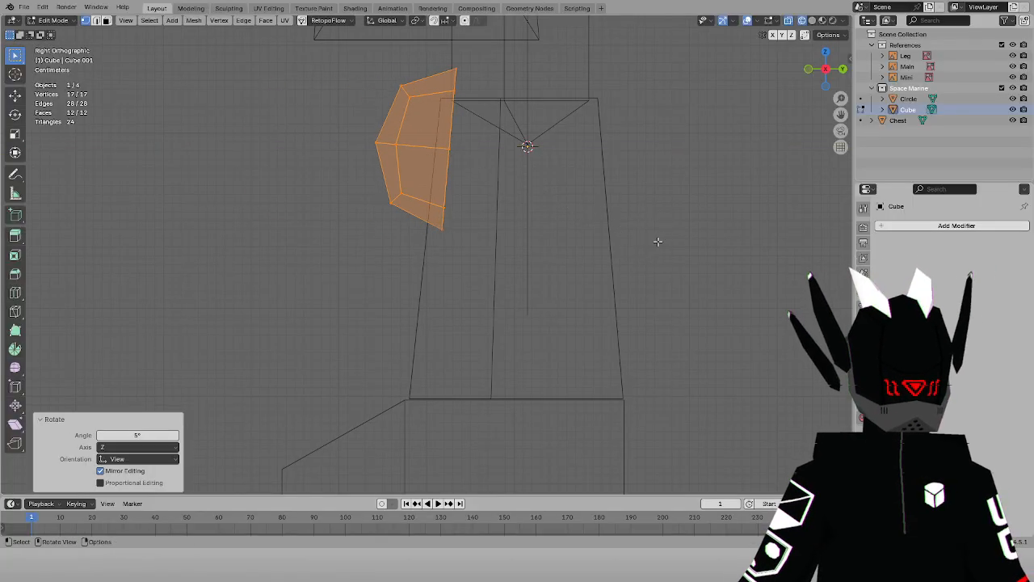
{"action": "key", "text": "g"}
{"action": "key", "text": "y"}
{"action": "left_click", "coordinate": [642, 237]}
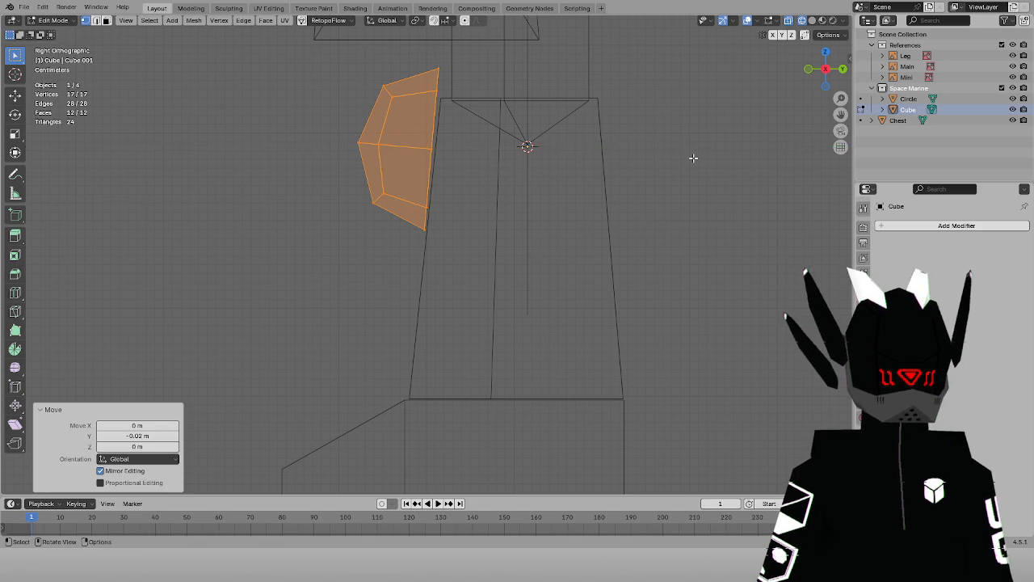
{"action": "key", "text": "r"}
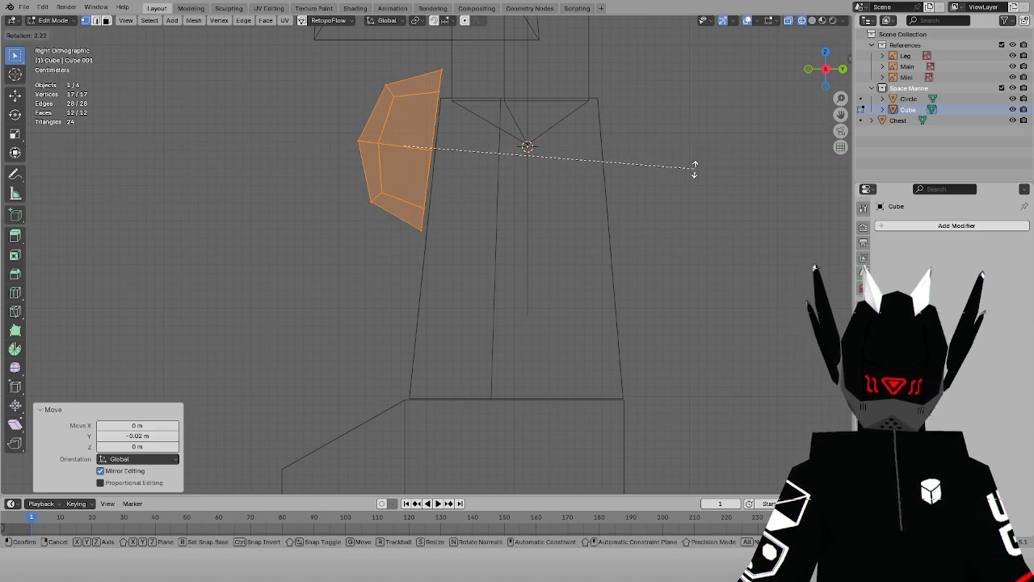
{"action": "left_click", "coordinate": [694, 169]}
{"action": "key", "text": "g"}
{"action": "key", "text": "y"}
{"action": "left_click", "coordinate": [695, 169]}
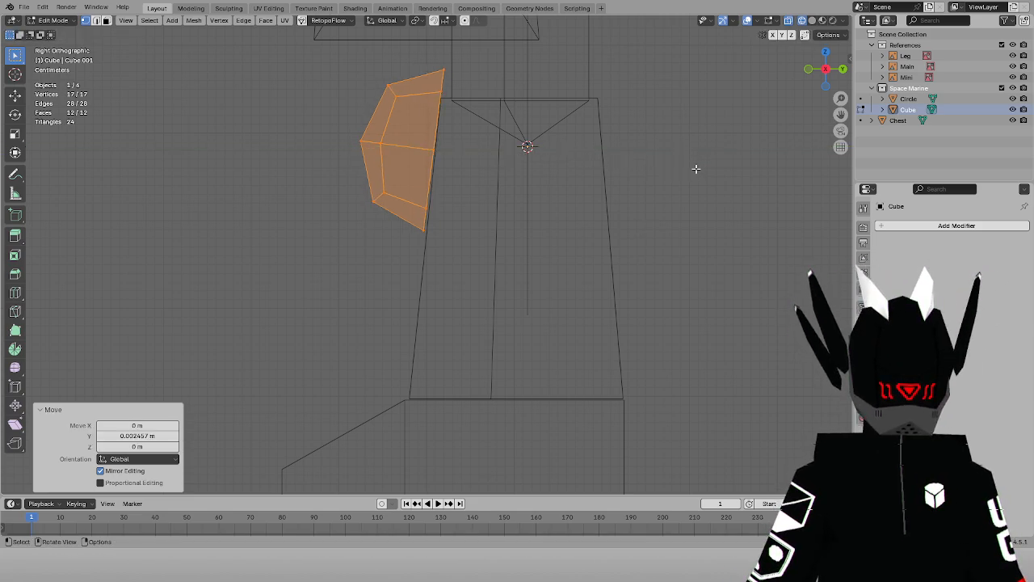
Examine the knee piece's shape against the front reference image and from an angle
{"action": "key", "text": "KP_1"}
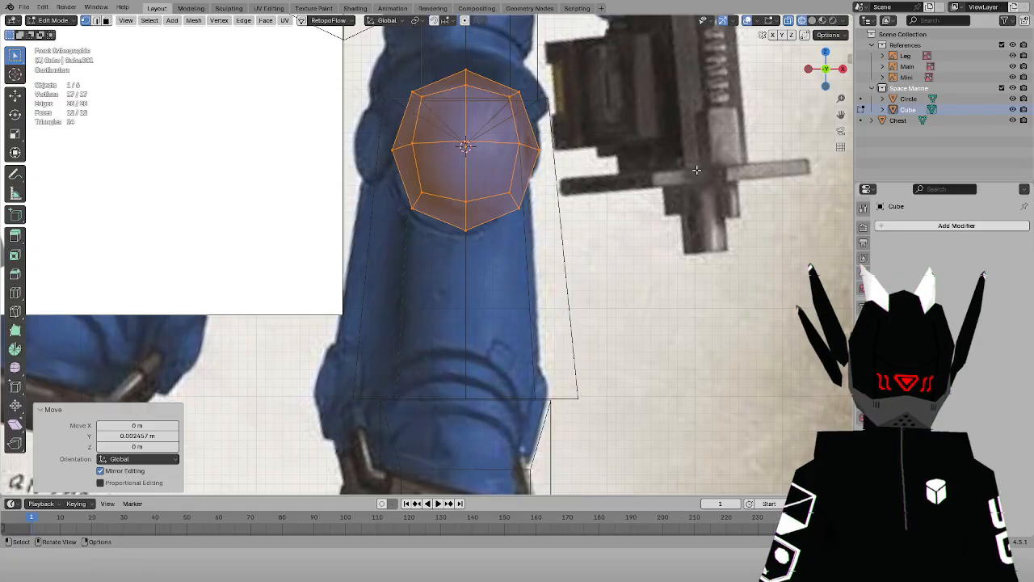
{"action": "scroll", "coordinate": [686, 155], "scroll_direction": "down", "scroll_amount": 5}
{"action": "middle_click_drag", "start_coordinate": [686, 155], "coordinate": [568, 164]}
{"action": "left_click", "coordinate": [471, 139]}
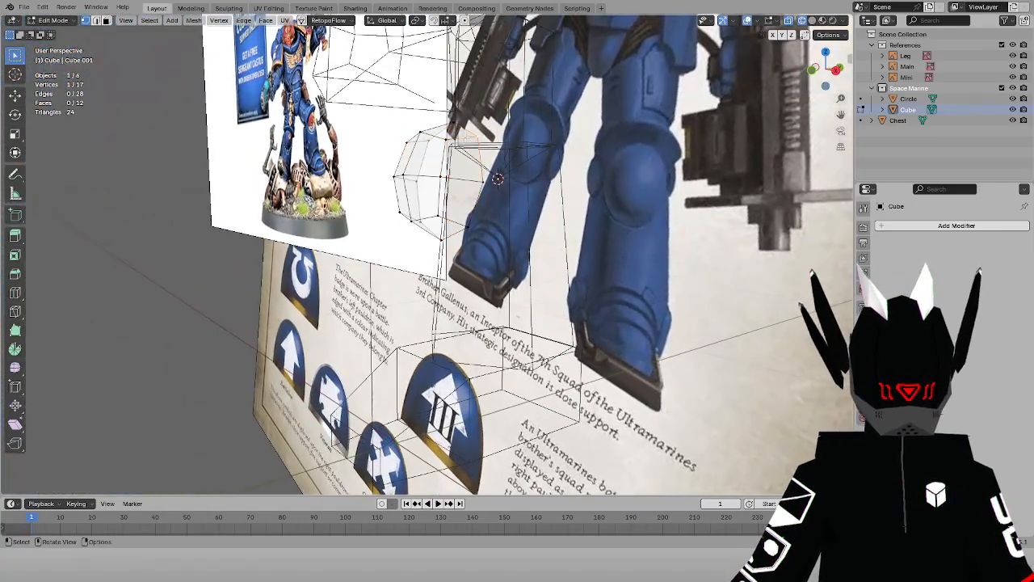
{"action": "left_click", "coordinate": [421, 142], "text": "ctrl"}
{"action": "key", "text": "KP_1"}
{"action": "key", "text": "a"}
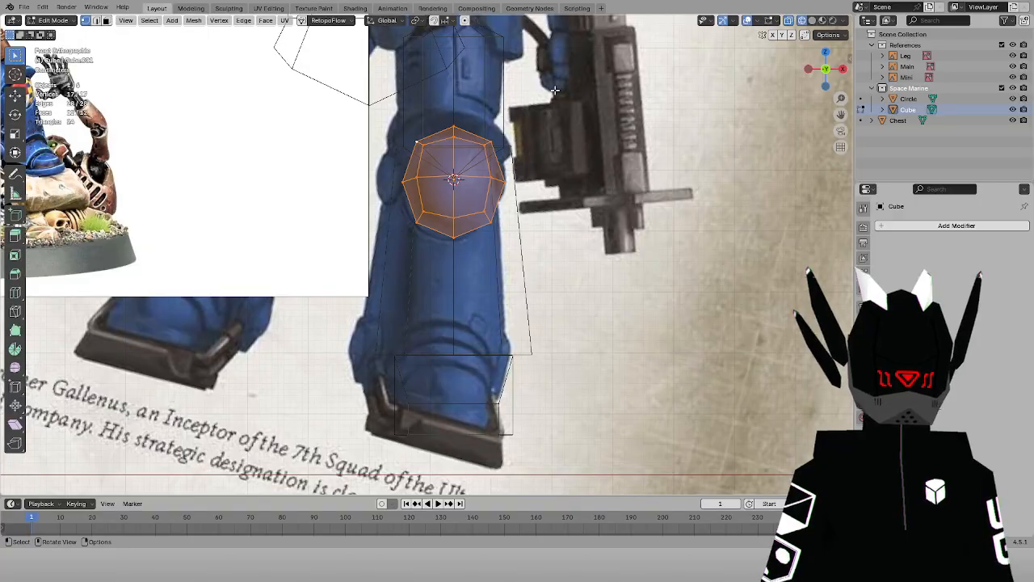
{"action": "scroll", "coordinate": [611, 66], "scroll_direction": "up", "scroll_amount": 1}
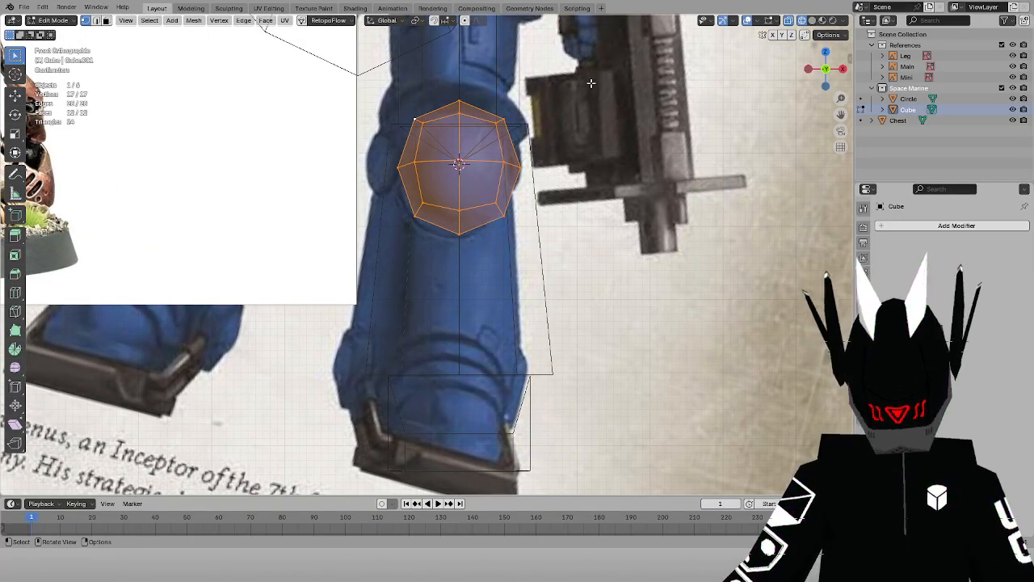
Undo the knee piece's tilt and the shifts around it, then scale it to 0.9 along Z
{"action": "key", "text": "KP_3"}
{"action": "key", "text": "ctrl+z"}
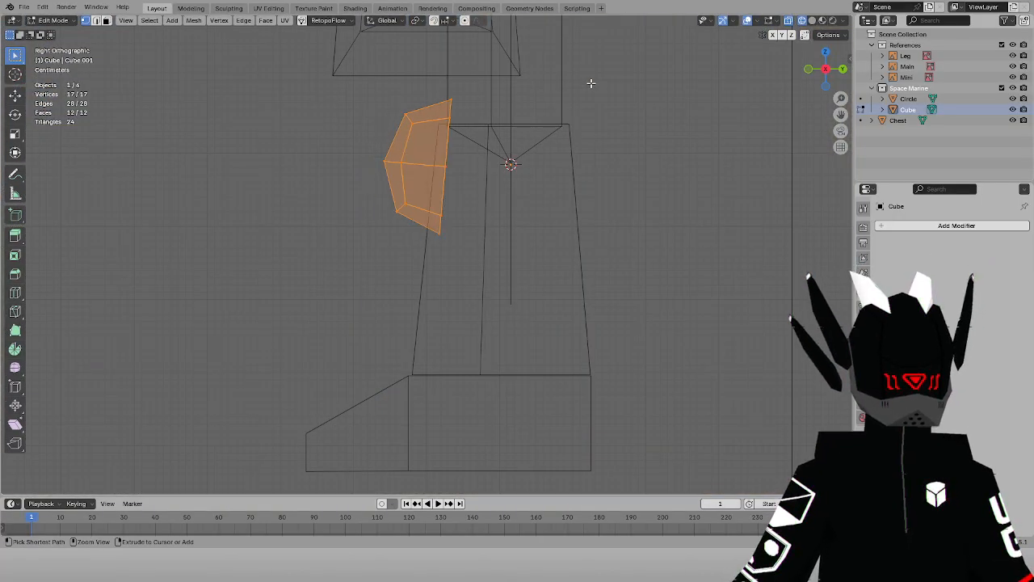
{"action": "key", "text": "s"}
{"action": "key", "text": "z"}
{"action": "left_click", "coordinate": [576, 91]}
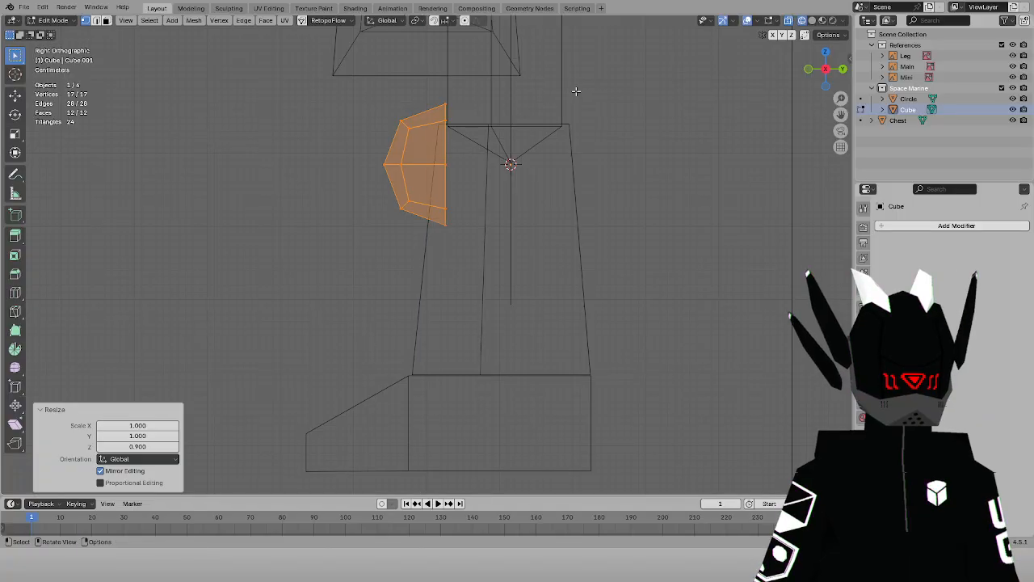
{"action": "key", "text": "KP_1"}
{"action": "key", "text": "r"}
{"action": "key", "text": "z"}
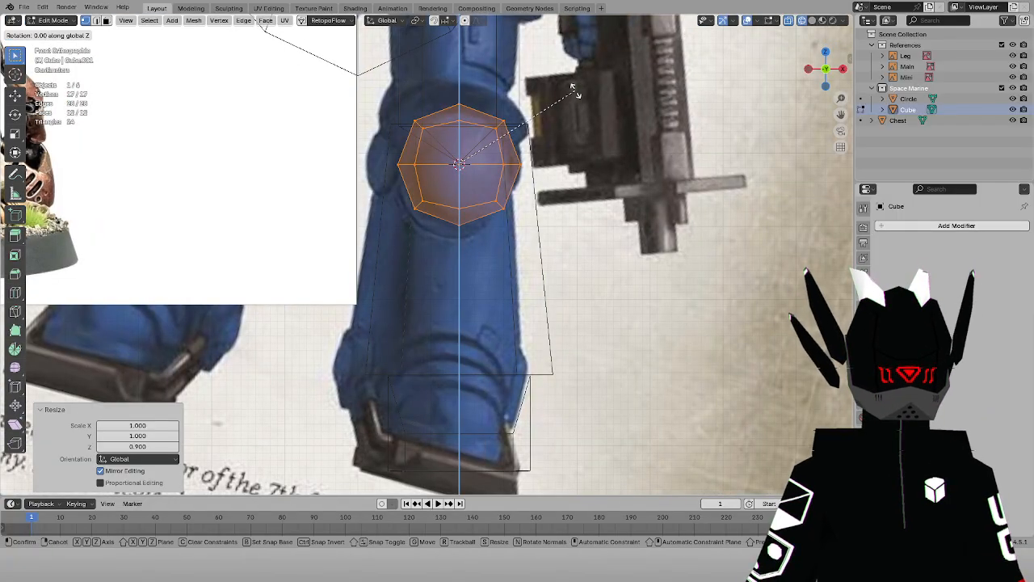
{"action": "right_click", "coordinate": [575, 91]}
Tilt the knee piece 10° in side view and move it about -0.018 m along Y
{"action": "key", "text": "KP_3"}
{"action": "key", "text": "r"}
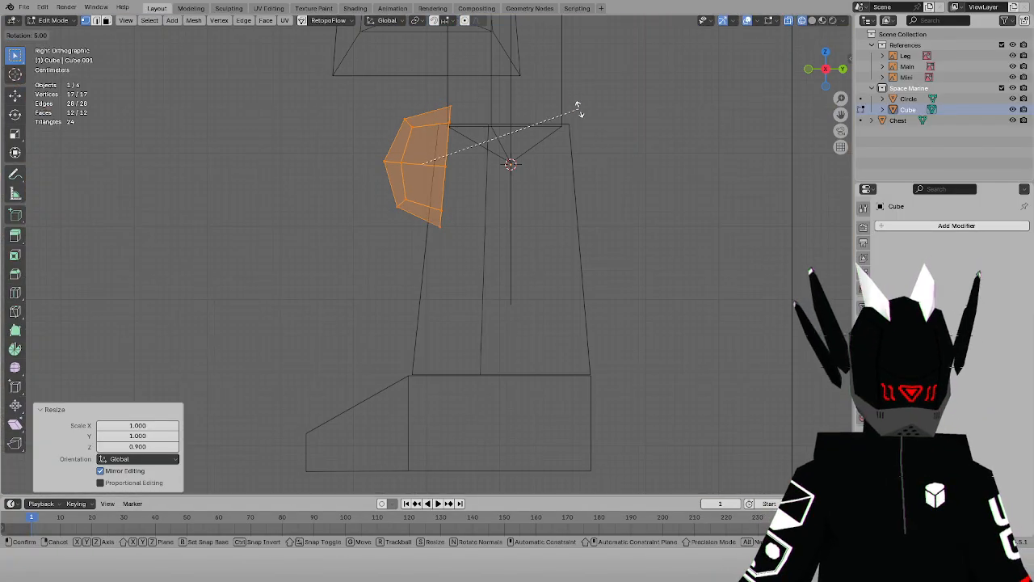
{"action": "left_click", "coordinate": [579, 117], "text": "ctrl"}
{"action": "key", "text": "g"}
{"action": "key", "text": "y"}
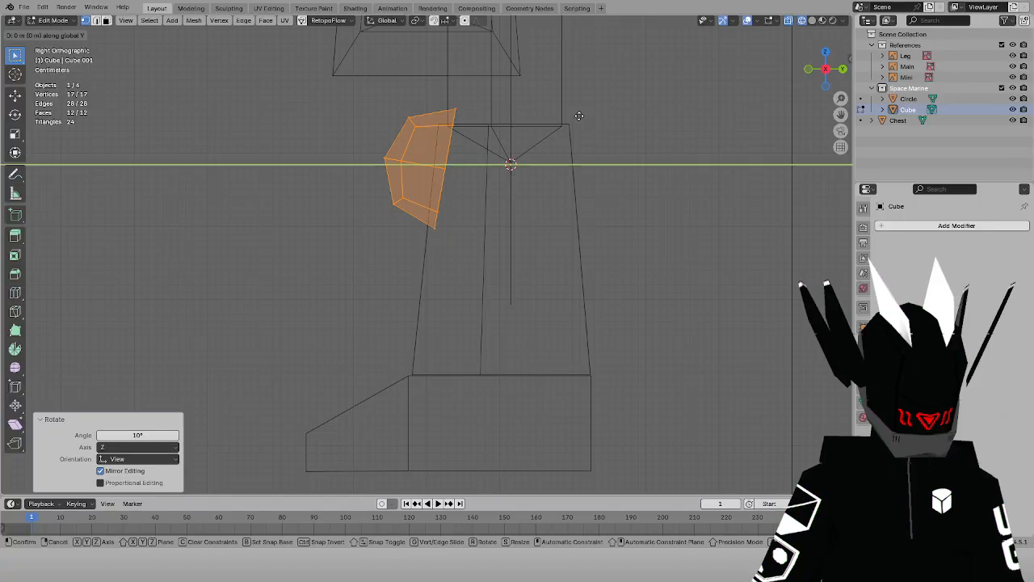
{"action": "left_click", "coordinate": [565, 114]}
Fine-tune the knee piece's tilt by about -0.58° and nudge it about 0.0015 m along Y onto the shin's front edge
{"action": "key", "text": "r"}
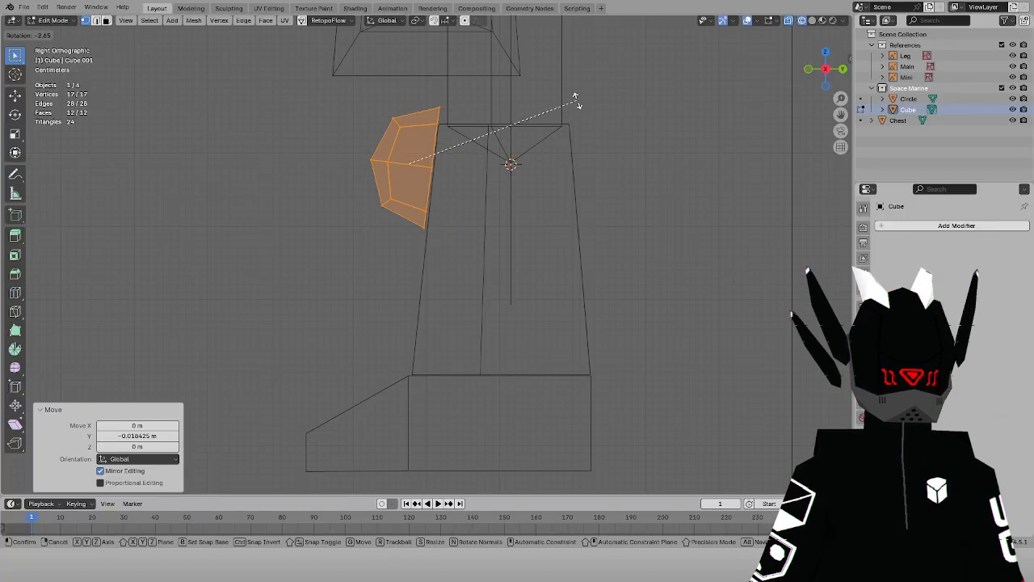
{"action": "left_click", "coordinate": [575, 97]}
{"action": "left_click", "coordinate": [576, 97]}
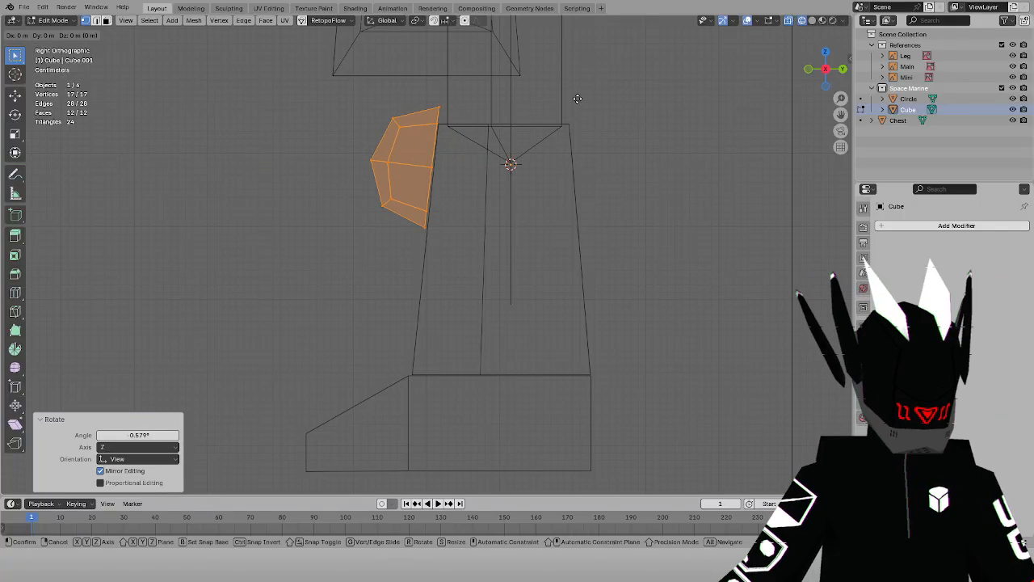
{"action": "key", "text": "g"}
{"action": "key", "text": "y"}
{"action": "left_click", "coordinate": [578, 98]}
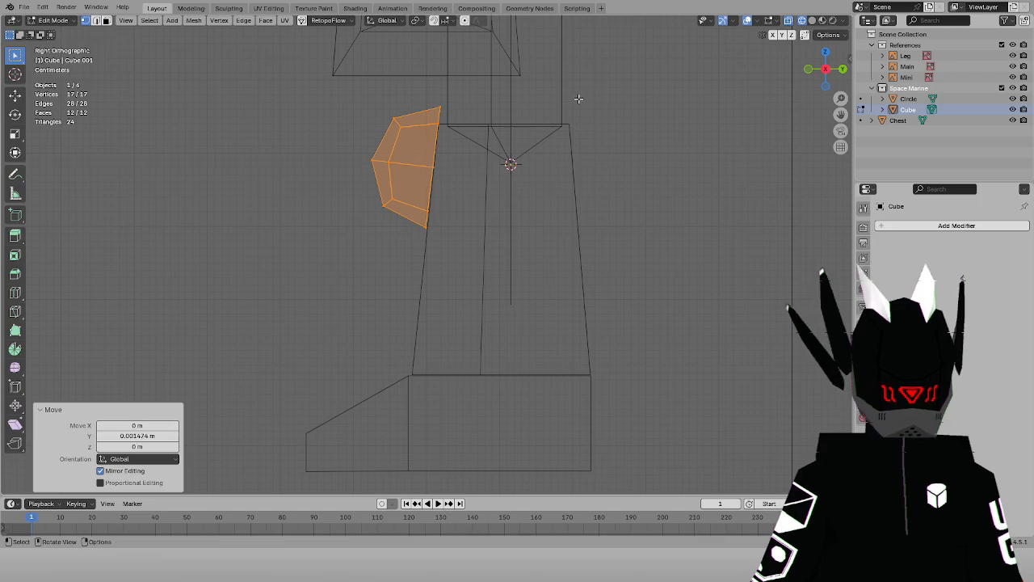
Leave only the vertices on both sides of the knee piece selected and move them about 0.03 m back along Y
{"action": "middle_click_drag", "start_coordinate": [543, 89], "coordinate": [493, 154]}
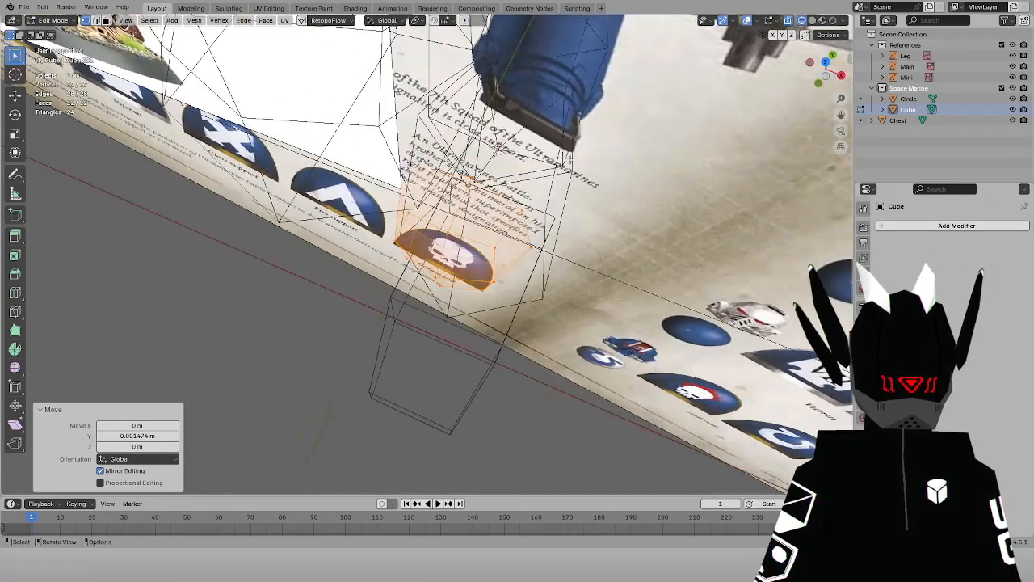
{"action": "left_click_drag", "start_coordinate": [478, 302], "coordinate": [478, 302]}
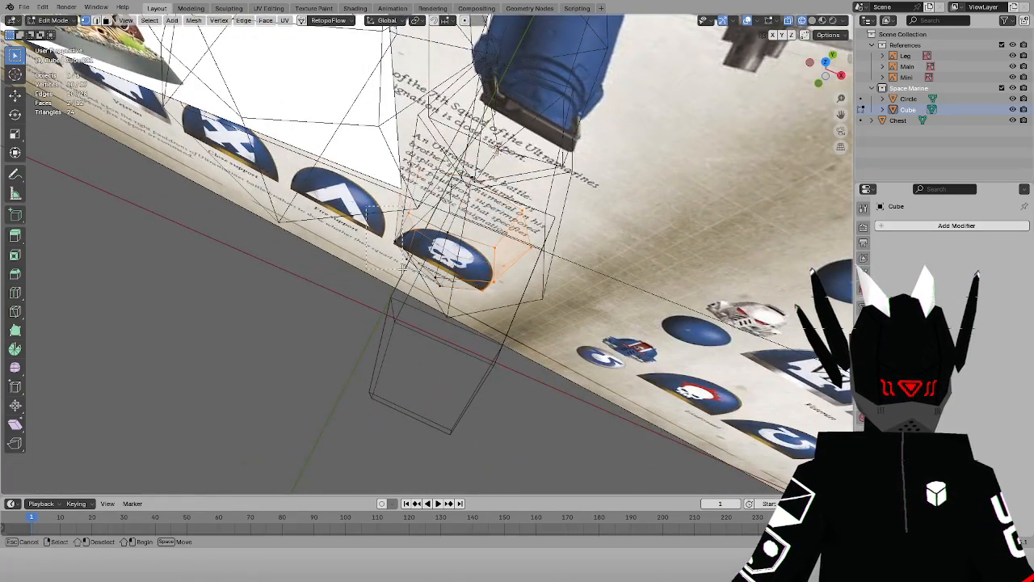
{"action": "middle_click_drag", "start_coordinate": [566, 248], "coordinate": [497, 224]}
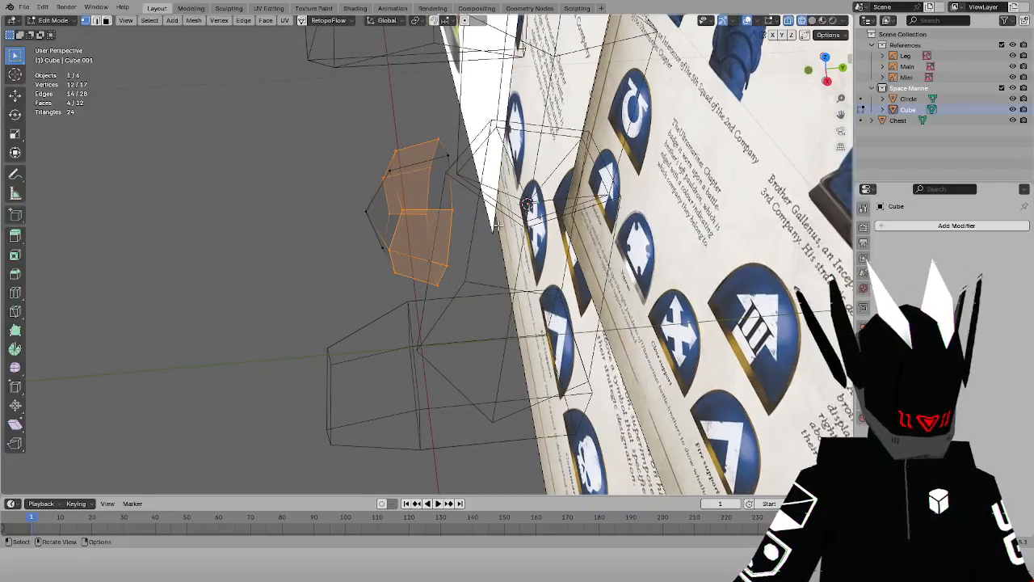
{"action": "right_click", "coordinate": [506, 227]}
{"action": "key", "text": "ctrl+z"}
{"action": "key", "text": "g"}
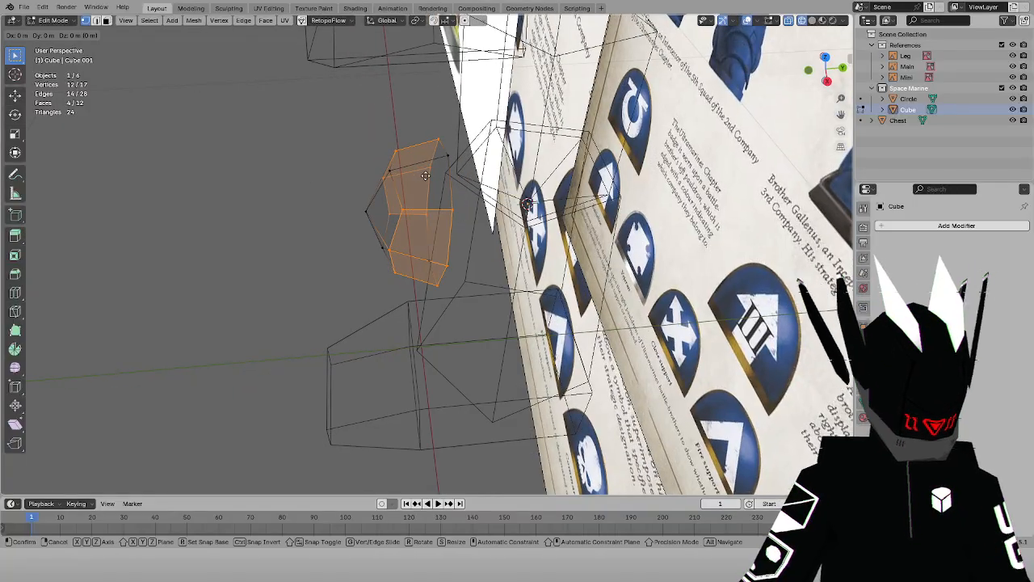
{"action": "key", "text": "y"}
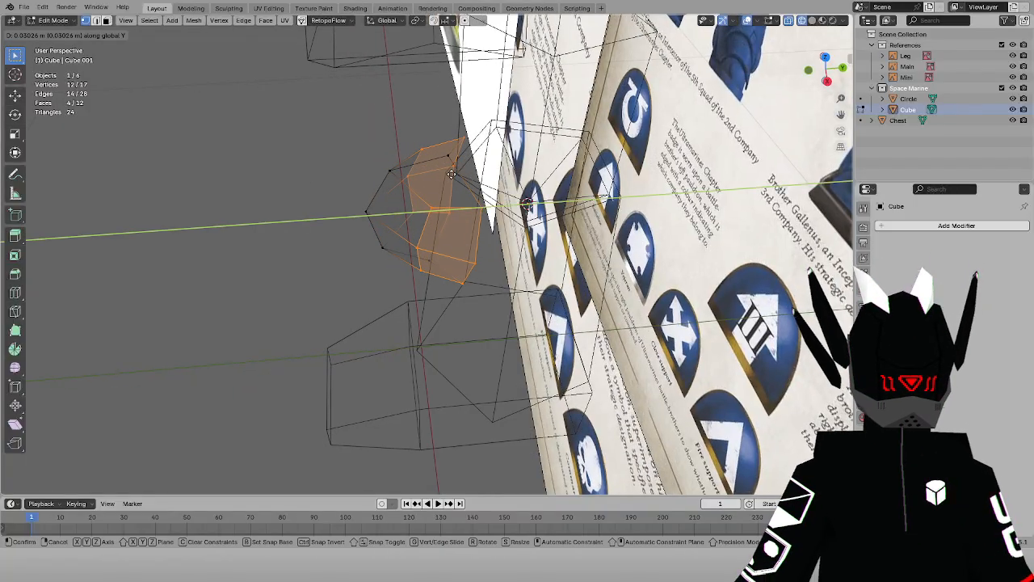
{"action": "left_click", "coordinate": [451, 174]}
In solid shading, extend the selection along the knee piece's centre and move it about 0.045 m along Y
{"action": "middle_click_drag", "start_coordinate": [450, 174], "coordinate": [563, 138]}
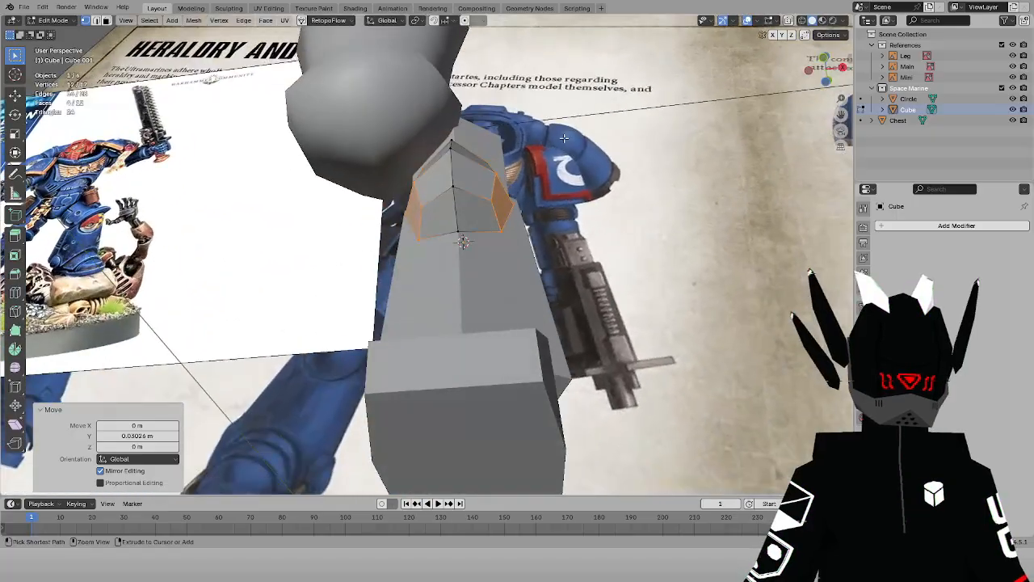
{"action": "key", "text": "shift+z"}
{"action": "left_click_drag", "start_coordinate": [467, 192], "coordinate": [470, 197], "text": "shift"}
{"action": "middle_click_drag", "start_coordinate": [470, 197], "coordinate": [502, 186]}
{"action": "mouse_move", "coordinate": [449, 218]}
{"action": "left_mouse_down", "text": "shift"}
{"action": "mouse_move", "coordinate": [471, 252]}
{"action": "mouse_move", "coordinate": [477, 242]}
{"action": "left_mouse_up", "text": "shift"}
{"action": "key", "text": "z"}
{"action": "left_click", "coordinate": [562, 228]}
{"action": "mouse_move", "coordinate": [549, 230]}
{"action": "middle_mouse_down"}
{"action": "mouse_move", "coordinate": [475, 277]}
{"action": "mouse_move", "coordinate": [494, 276]}
{"action": "mouse_move", "coordinate": [488, 299]}
{"action": "middle_mouse_up"}
{"action": "key", "text": "g"}
{"action": "key", "text": "y"}
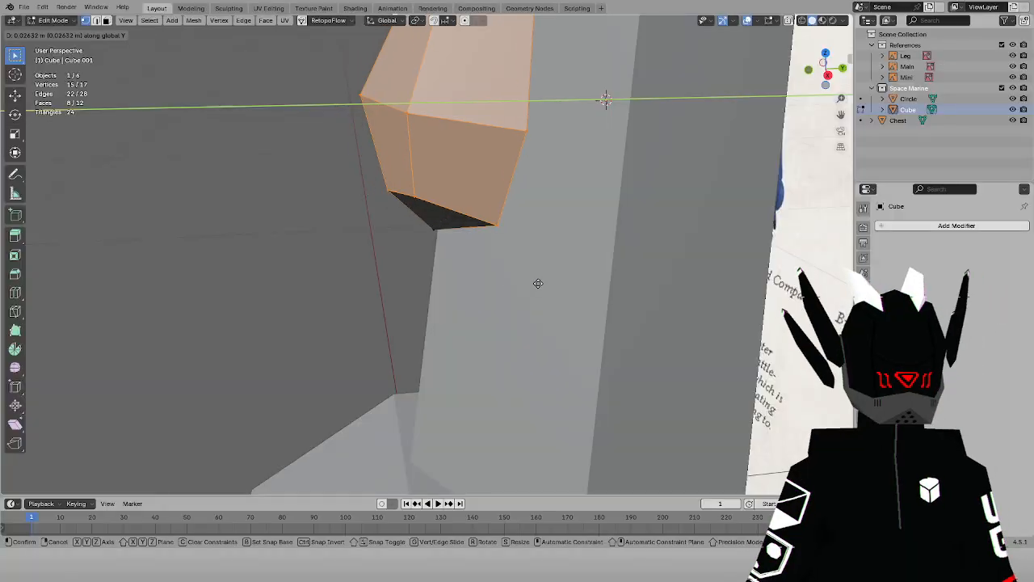
{"action": "left_click", "coordinate": [565, 277]}
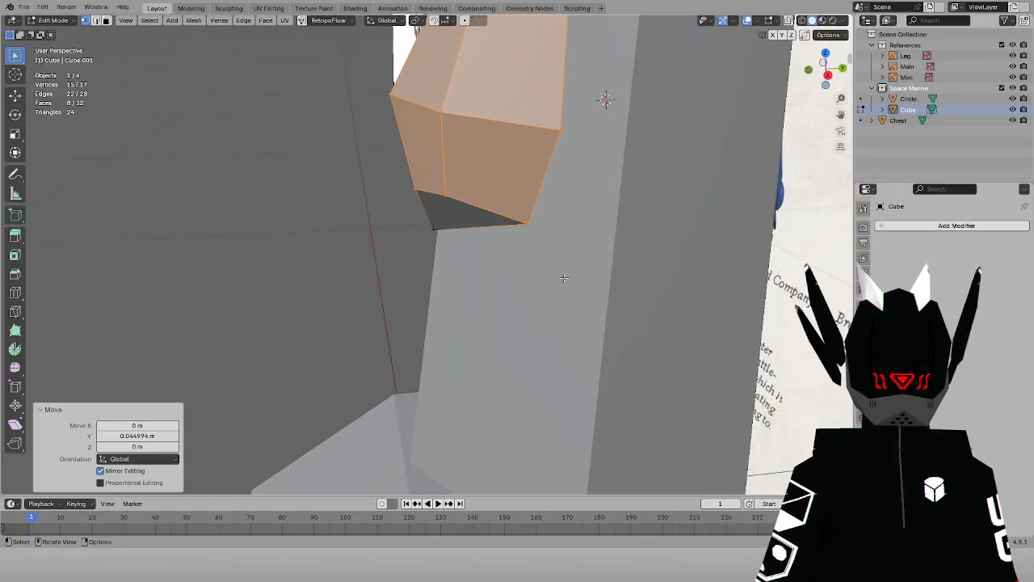
Select a single vertex on the knee piece's centre line and move it along Y
{"action": "middle_click_drag", "start_coordinate": [564, 278], "coordinate": [723, 212]}
{"action": "scroll", "coordinate": [565, 208], "scroll_direction": "up", "scroll_amount": 2}
{"action": "left_click", "coordinate": [490, 190]}
{"action": "middle_click_drag", "start_coordinate": [491, 191], "coordinate": [467, 196]}
{"action": "key", "text": "g"}
{"action": "key", "text": "y"}
{"action": "left_click", "coordinate": [571, 178]}
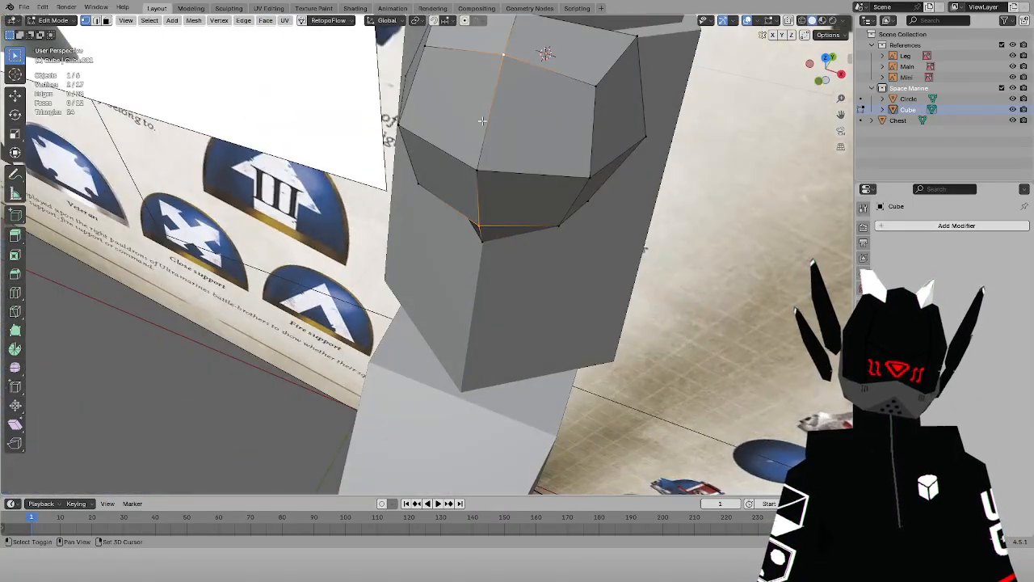
Move the selected front vertices of the knee piece about 0.003 m forward along Y
{"action": "middle_click_drag", "start_coordinate": [592, 174], "coordinate": [513, 202]}
{"action": "key", "text": "g"}
{"action": "key", "text": "y"}
{"action": "left_click", "coordinate": [469, 195]}
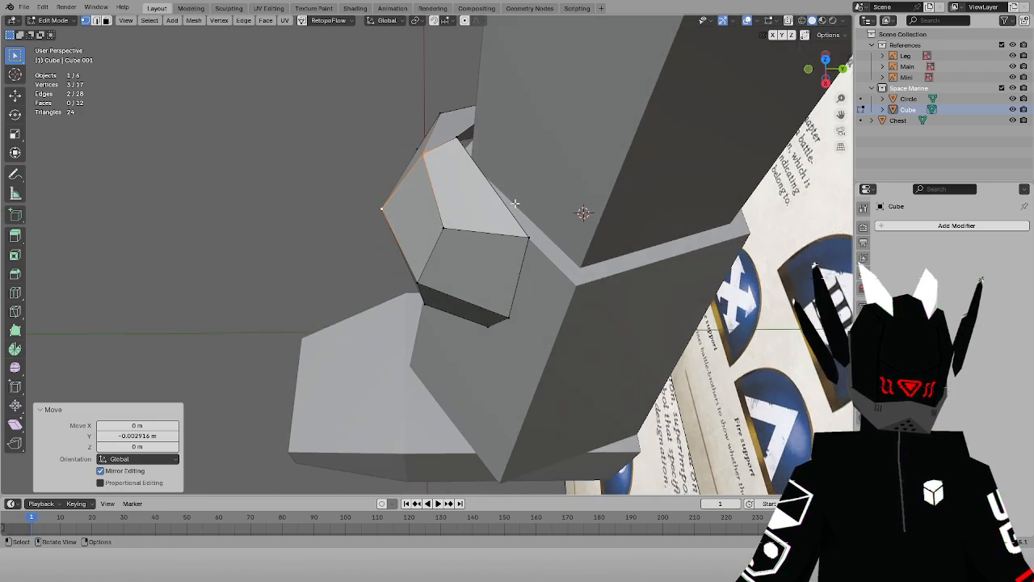
{"action": "left_click", "coordinate": [513, 203]}
{"action": "middle_click_drag", "start_coordinate": [478, 128], "coordinate": [488, 84]}
{"action": "left_click", "coordinate": [488, 84], "text": "ctrl"}
{"action": "key", "text": "KP_1"}
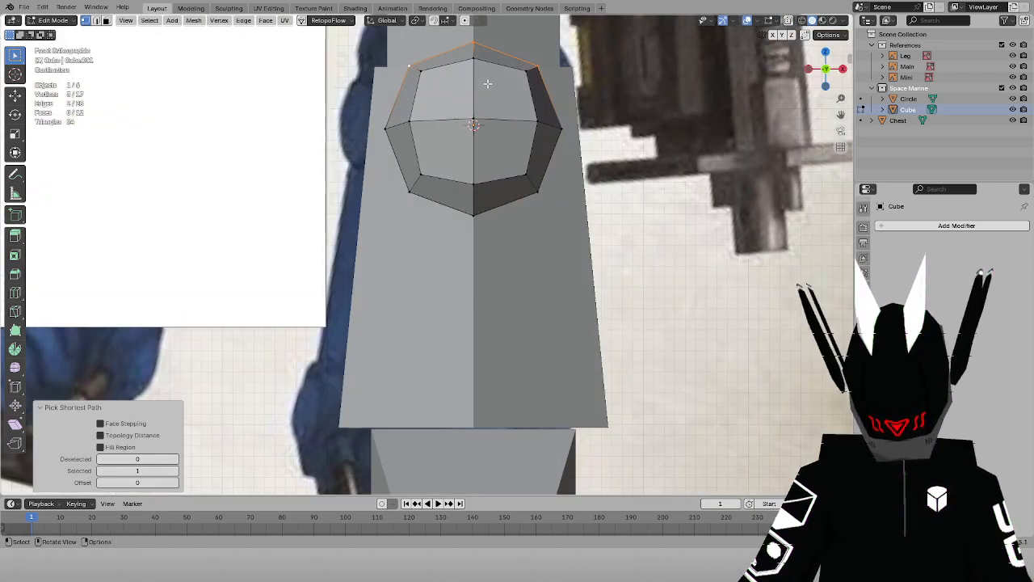
{"action": "key", "text": "alt+z"}
{"action": "key", "text": "e"}
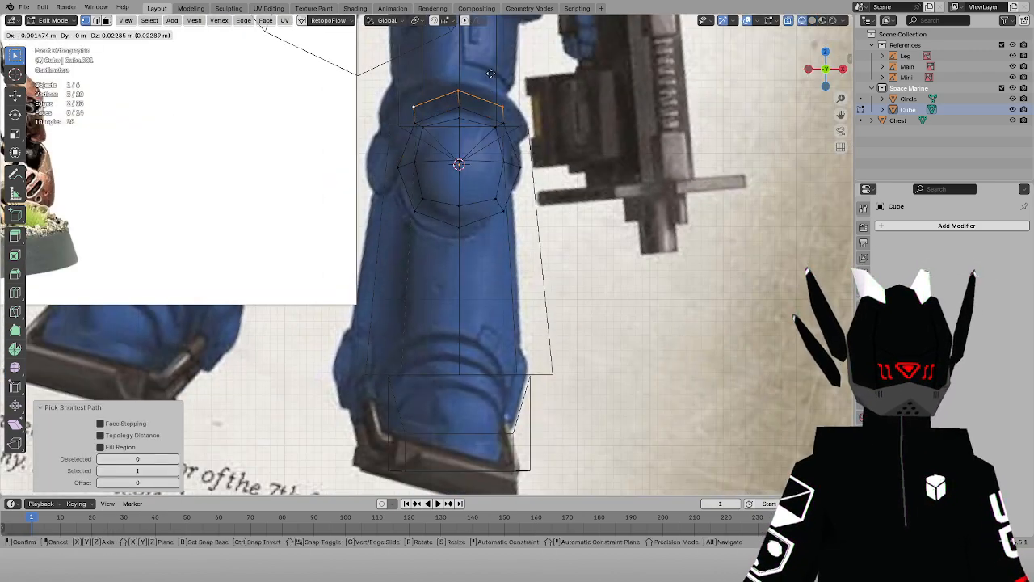
{"action": "right_click", "coordinate": [493, 74]}
{"action": "key", "text": "ctrl+z"}
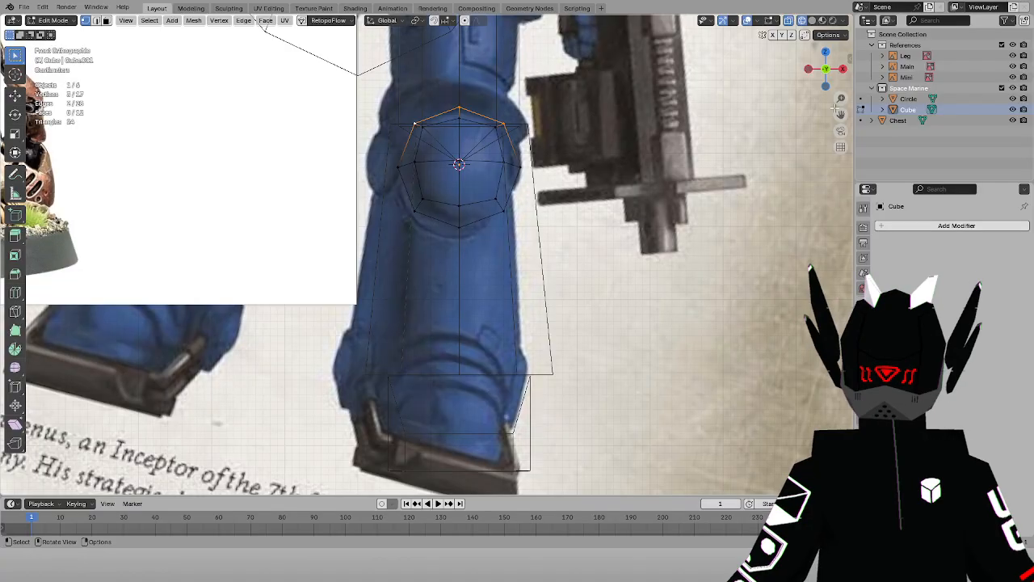
Select the upper corner vertices on both sides of the knee piece and try sliding them along their edges
{"action": "middle_click_drag", "start_coordinate": [705, 78], "coordinate": [696, 190], "text": "shift"}
{"action": "scroll", "coordinate": [686, 185], "scroll_direction": "up", "scroll_amount": 3}
{"action": "left_click_drag", "start_coordinate": [620, 190], "coordinate": [524, 248]}
{"action": "scroll", "coordinate": [569, 210], "scroll_direction": "up", "scroll_amount": 1}
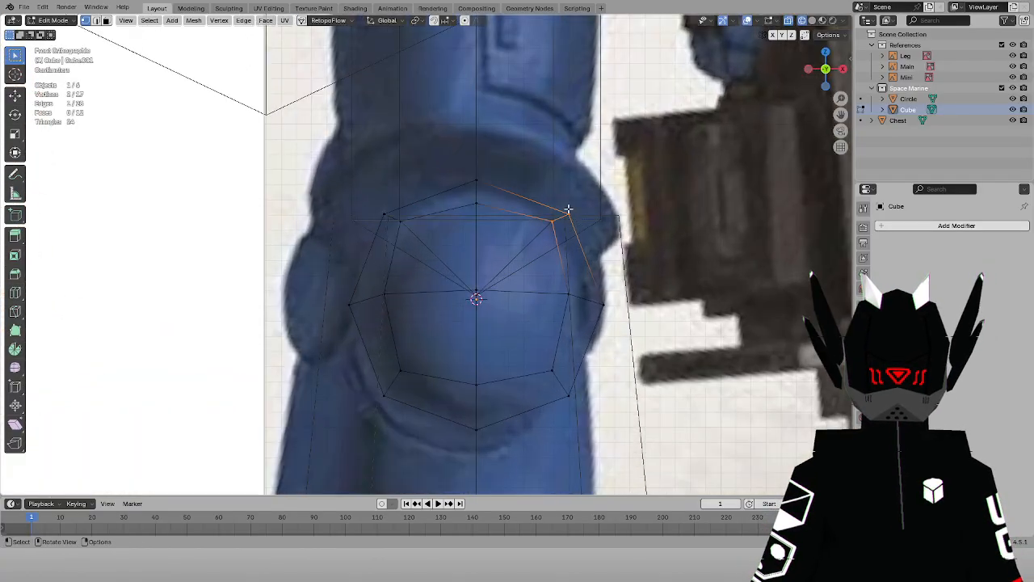
{"action": "scroll", "coordinate": [569, 209], "scroll_direction": "up", "scroll_amount": 1}
{"action": "key", "text": "g"}
{"action": "key", "text": "g"}
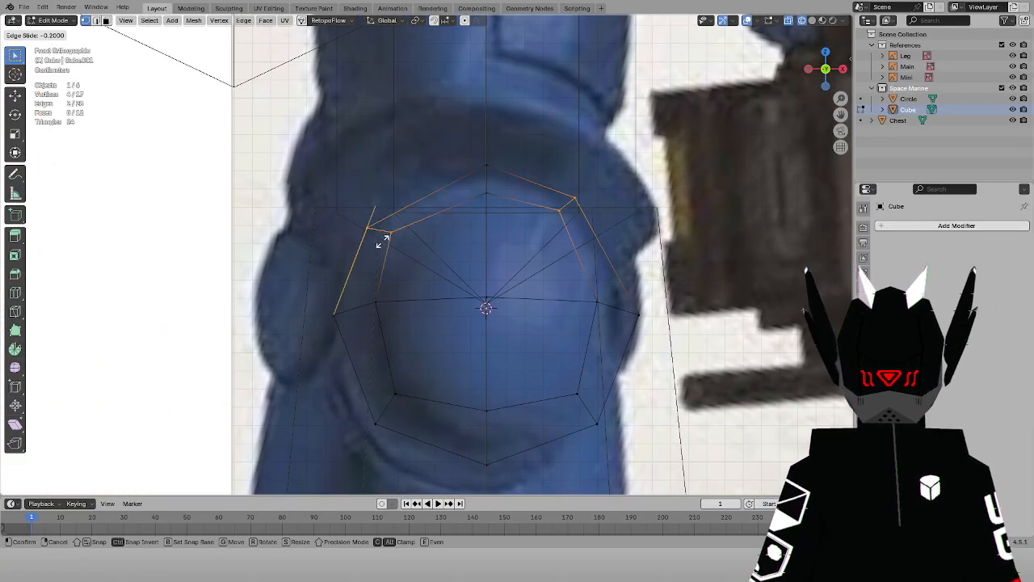
{"action": "left_click", "coordinate": [595, 212]}
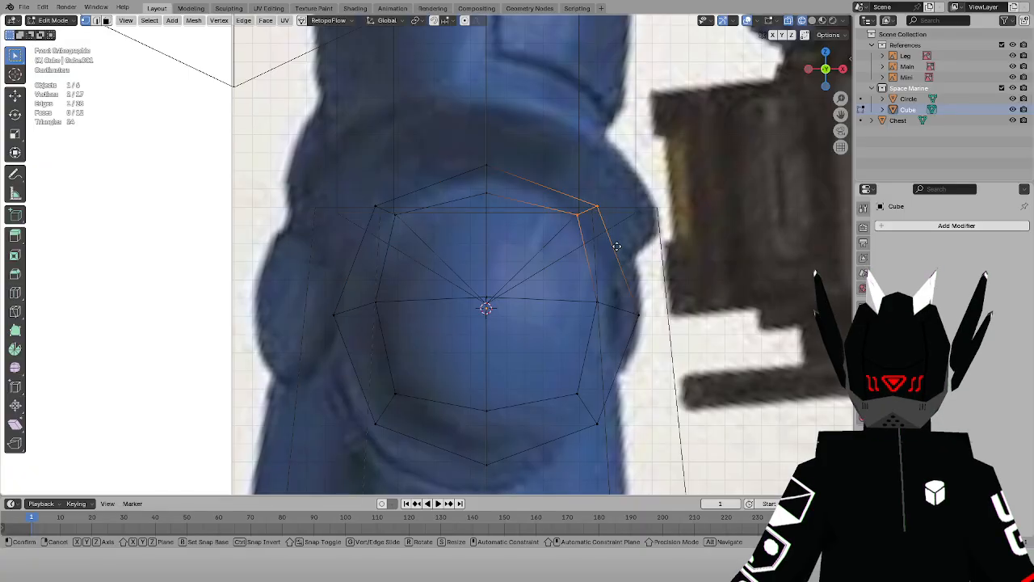
Try sliding each upper corner pair of the knee piece down its edges separately, and undo both slides
{"action": "key", "text": "g"}
{"action": "key", "text": "g"}
{"action": "left_click", "coordinate": [646, 295]}
{"action": "left_click", "coordinate": [356, 260]}
{"action": "key", "text": "g"}
{"action": "key", "text": "g"}
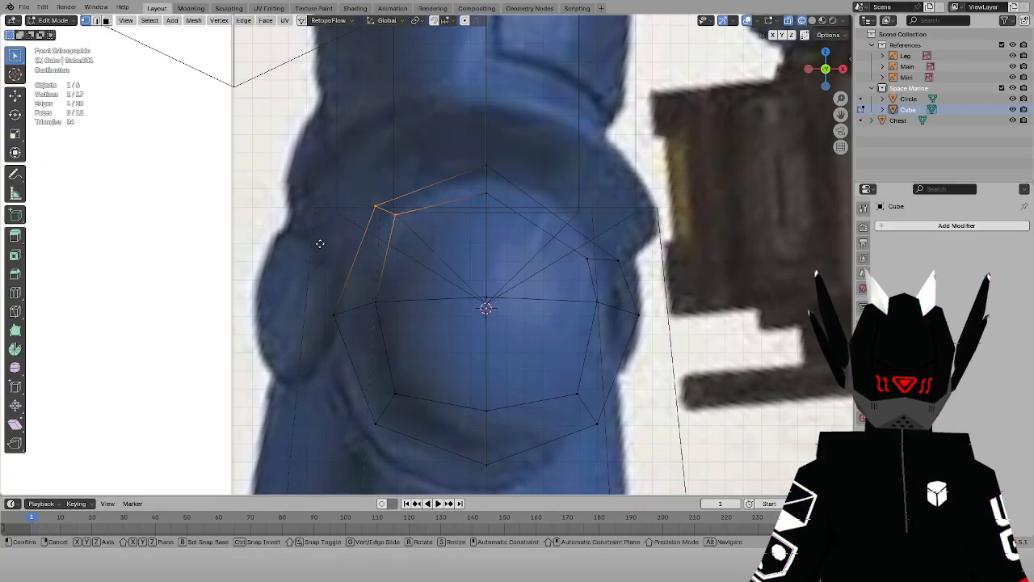
{"action": "left_click", "coordinate": [291, 277]}
{"action": "left_click", "coordinate": [370, 260]}
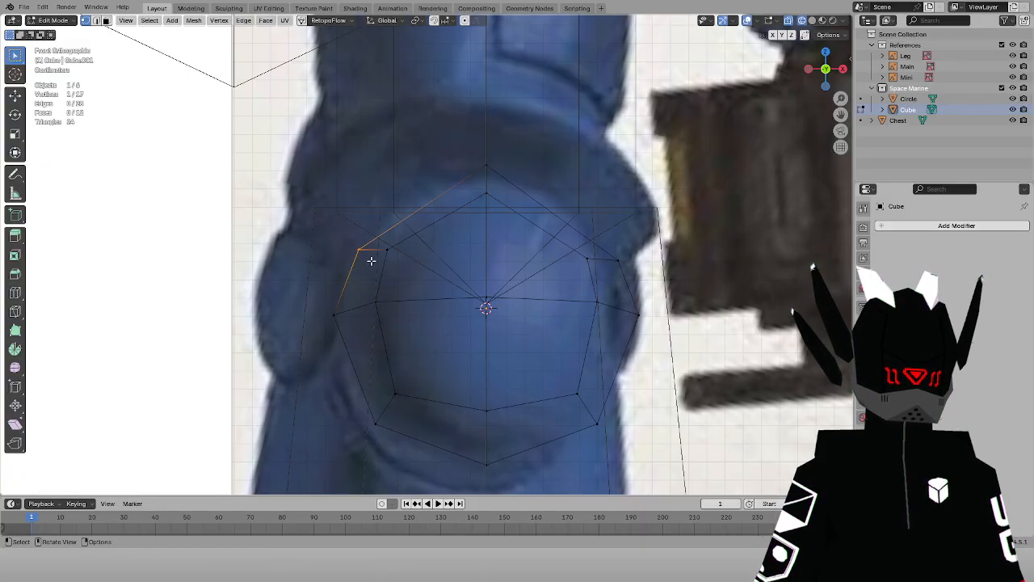
{"action": "key", "text": "ctrl+z"}
{"action": "key", "text": "ctrl+z"}
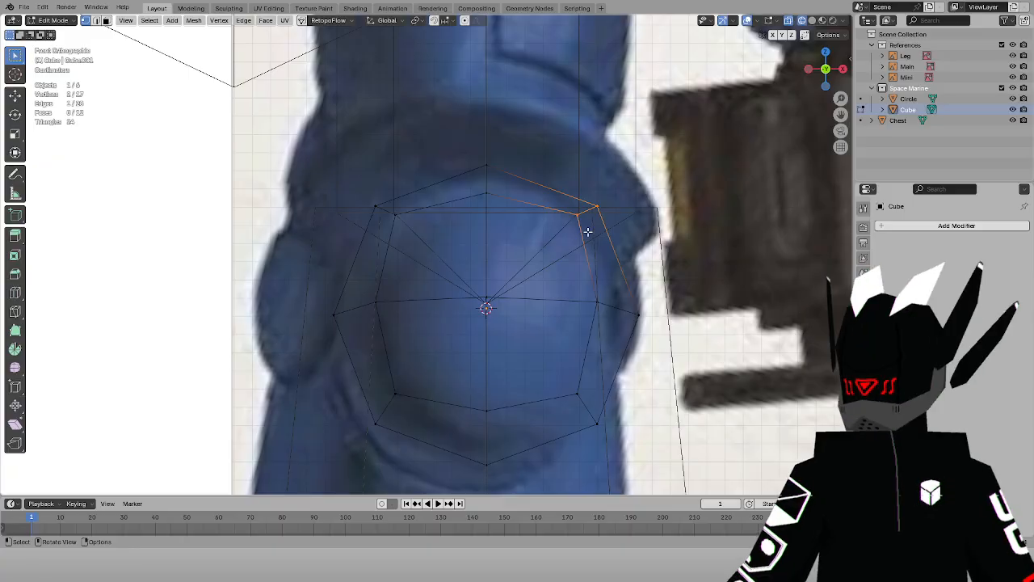
Select all vertices of the knee piece against the front reference and return to solid shading
{"action": "key", "text": "alt+z"}
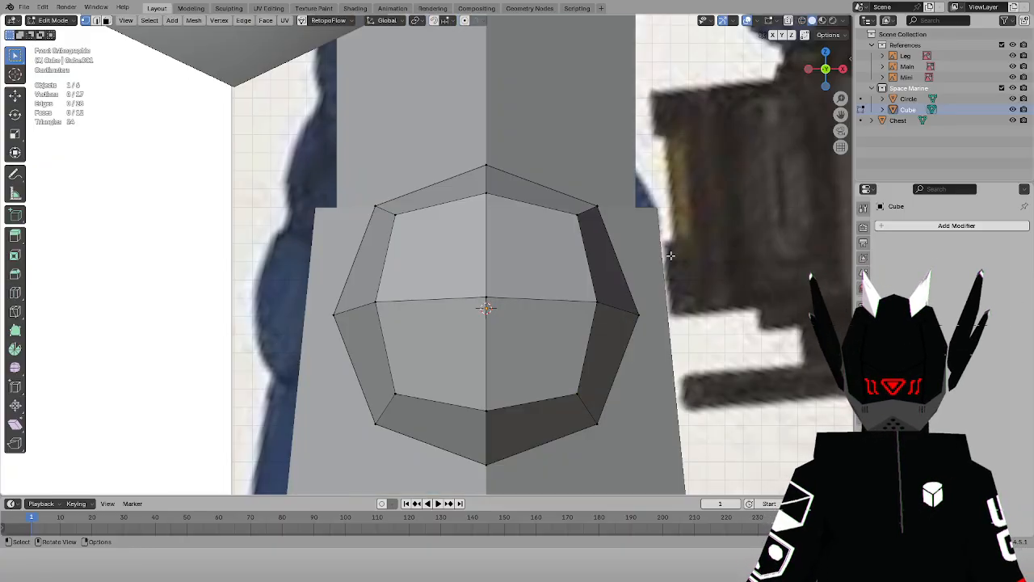
{"action": "scroll", "coordinate": [681, 241], "scroll_direction": "down", "scroll_amount": 5}
{"action": "key", "text": "z"}
{"action": "left_click", "coordinate": [568, 315]}
{"action": "scroll", "coordinate": [471, 316], "scroll_direction": "up", "scroll_amount": 2}
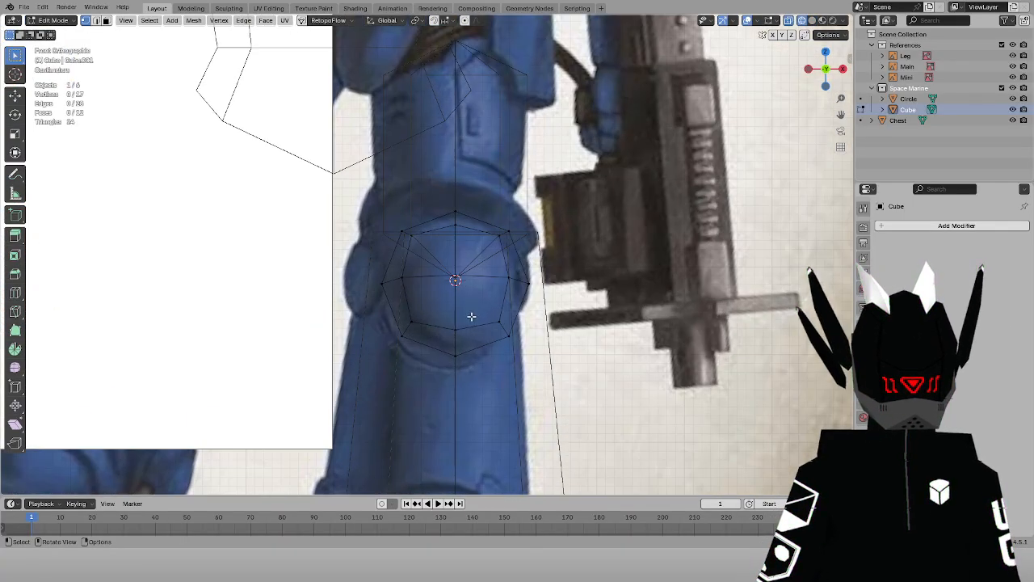
{"action": "scroll", "coordinate": [394, 329], "scroll_direction": "down", "scroll_amount": 3}
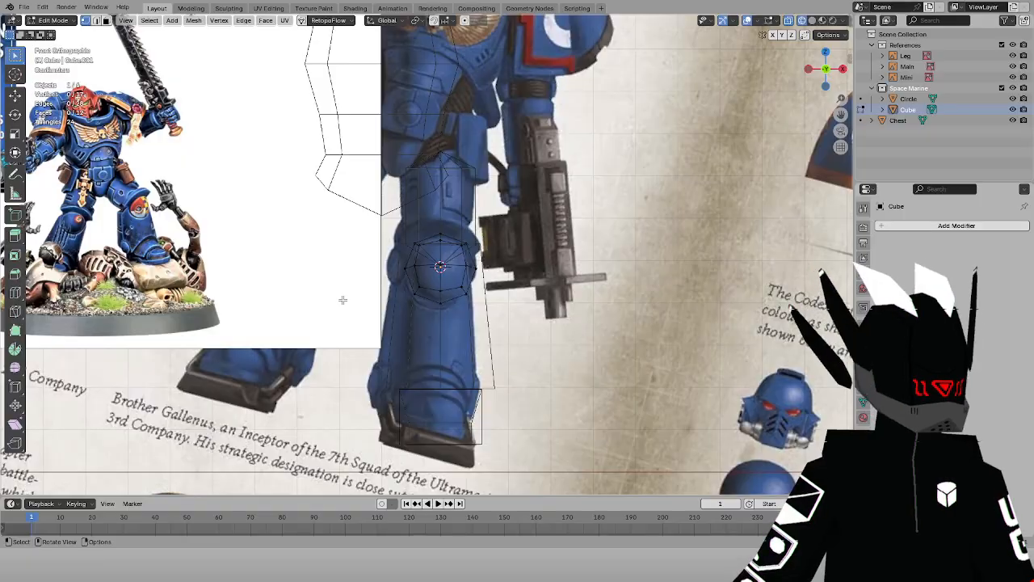
{"action": "scroll", "coordinate": [343, 300], "scroll_direction": "up", "scroll_amount": 2}
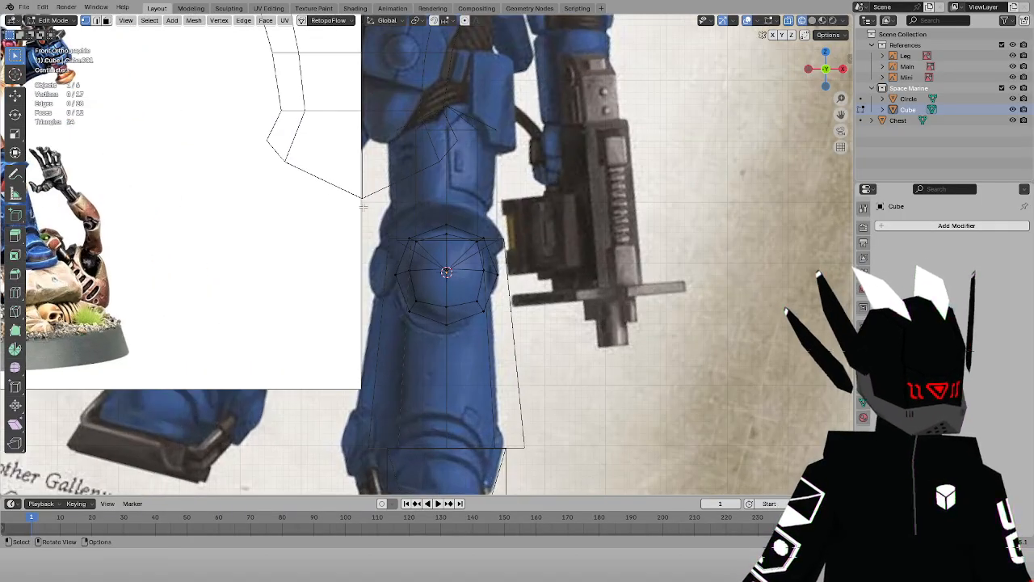
{"action": "left_click_drag", "start_coordinate": [363, 207], "coordinate": [563, 371]}
{"action": "middle_click_drag", "start_coordinate": [563, 372], "coordinate": [471, 332]}
{"action": "key", "text": "z"}
{"action": "left_click", "coordinate": [548, 337]}
{"action": "scroll", "coordinate": [544, 368], "scroll_direction": "up", "scroll_amount": 3}
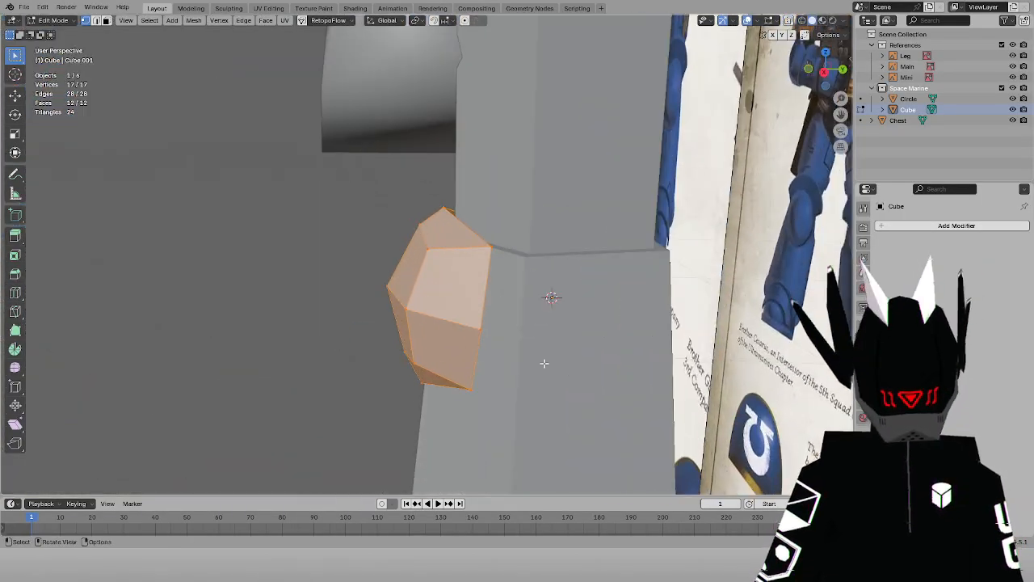
Leave mesh editing and apply smooth shading to the knee piece and the leg together
{"action": "key", "text": "KP_3"}
{"action": "left_click", "coordinate": [53, 20]}
{"action": "left_click", "coordinate": [50, 31]}
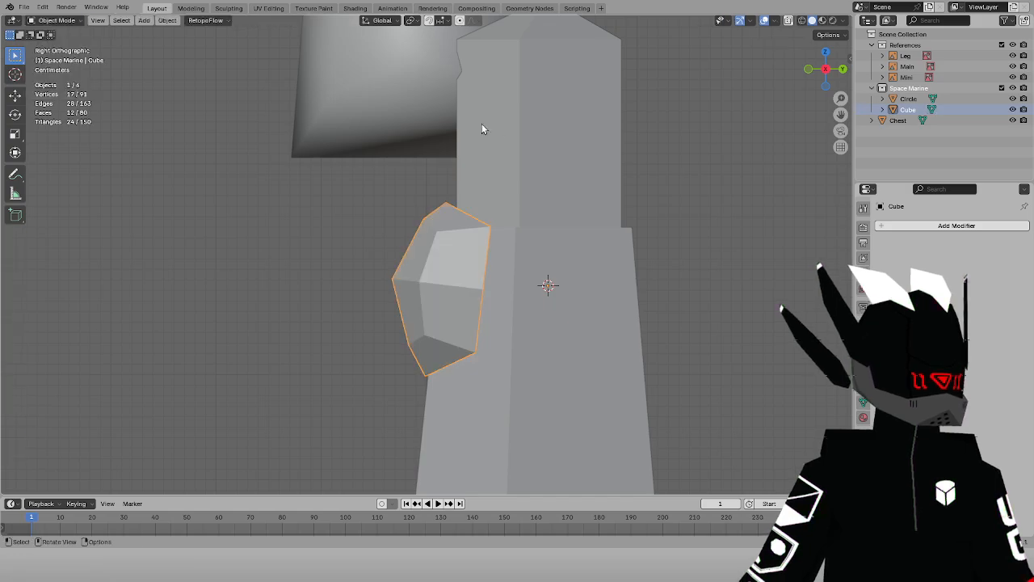
{"action": "left_click", "coordinate": [509, 289], "text": "shift"}
{"action": "right_click", "coordinate": [535, 238]}
{"action": "left_click", "coordinate": [525, 235]}
{"action": "middle_click_drag", "start_coordinate": [525, 235], "coordinate": [421, 261]}
{"action": "left_click", "coordinate": [348, 292]}
Reopen the knee piece for mesh editing and fine-tune the scale of its whole mesh against the front reference
{"action": "scroll", "coordinate": [347, 294], "scroll_direction": "up", "scroll_amount": 3}
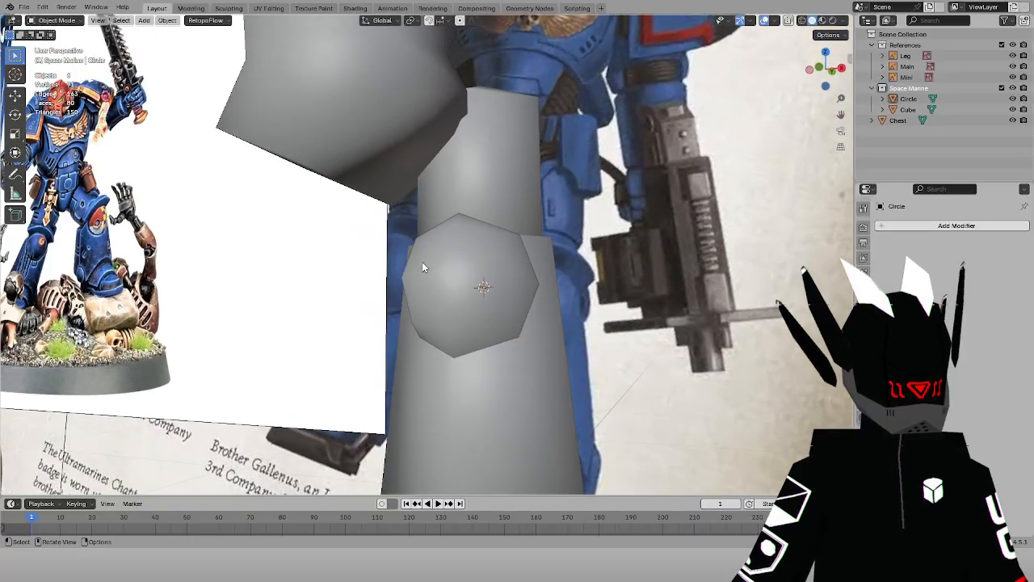
{"action": "left_click", "coordinate": [444, 268]}
{"action": "left_click", "coordinate": [55, 20]}
{"action": "left_click", "coordinate": [53, 46]}
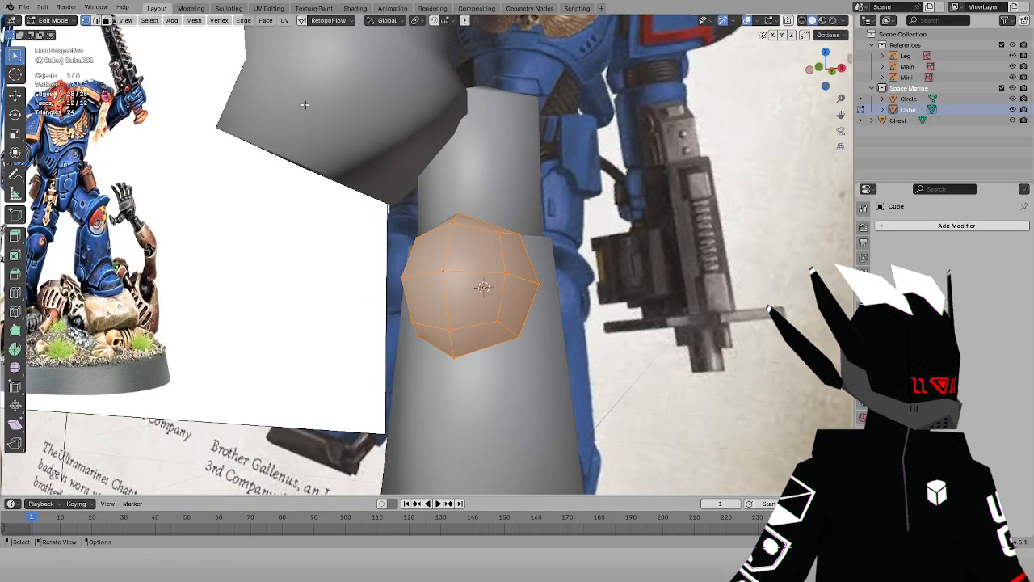
{"action": "key", "text": "KP_1"}
{"action": "scroll", "coordinate": [562, 166], "scroll_direction": "up", "scroll_amount": 2}
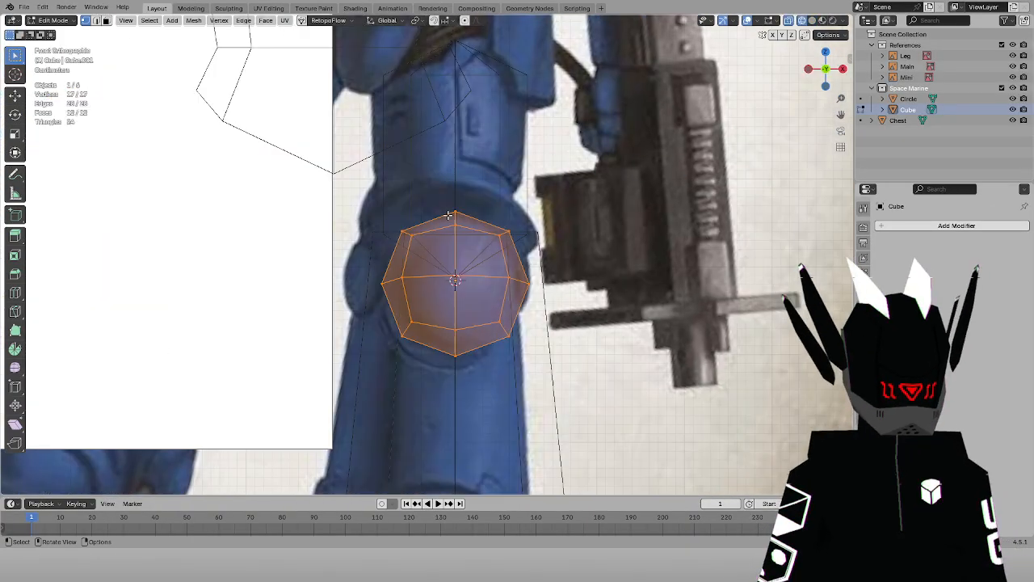
{"action": "key", "text": "s"}
{"action": "left_click", "coordinate": [585, 216]}
Extrude the knee piece's lower rim about 0.17 m down along Z over the shin and lower the new edge slightly further
{"action": "middle_click_drag", "start_coordinate": [494, 227], "coordinate": [328, 276]}
{"action": "left_click", "coordinate": [357, 300]}
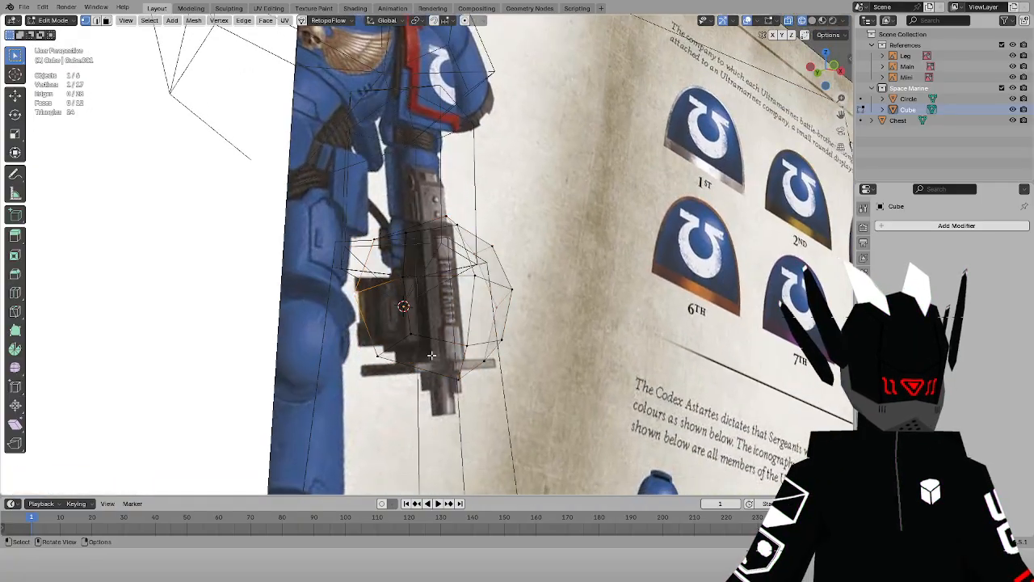
{"action": "left_click", "coordinate": [485, 363], "text": "ctrl"}
{"action": "key", "text": "KP_1"}
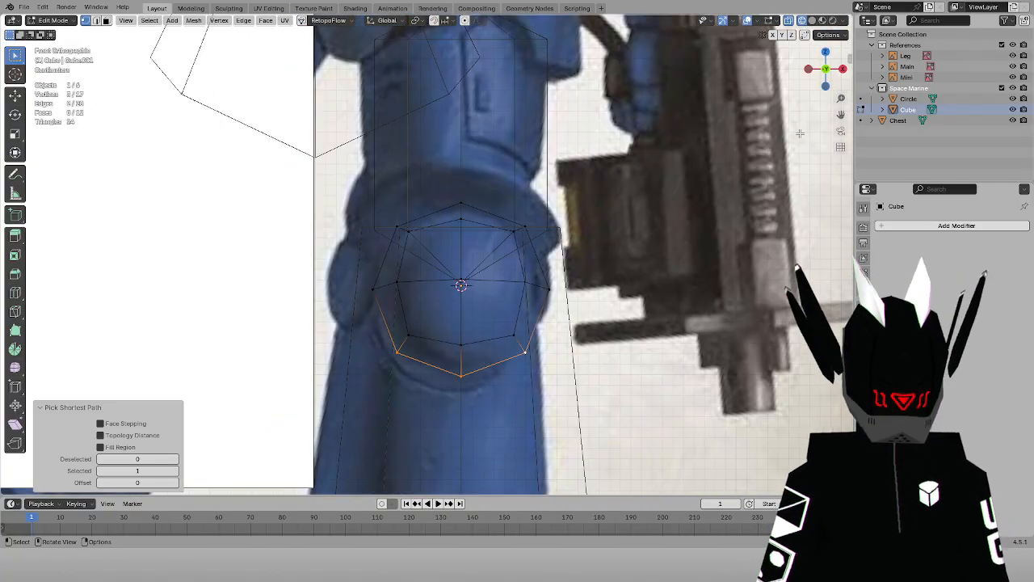
{"action": "left_click_drag", "start_coordinate": [841, 116], "coordinate": [812, 340]}
{"action": "key", "text": "e"}
{"action": "key", "text": "z"}
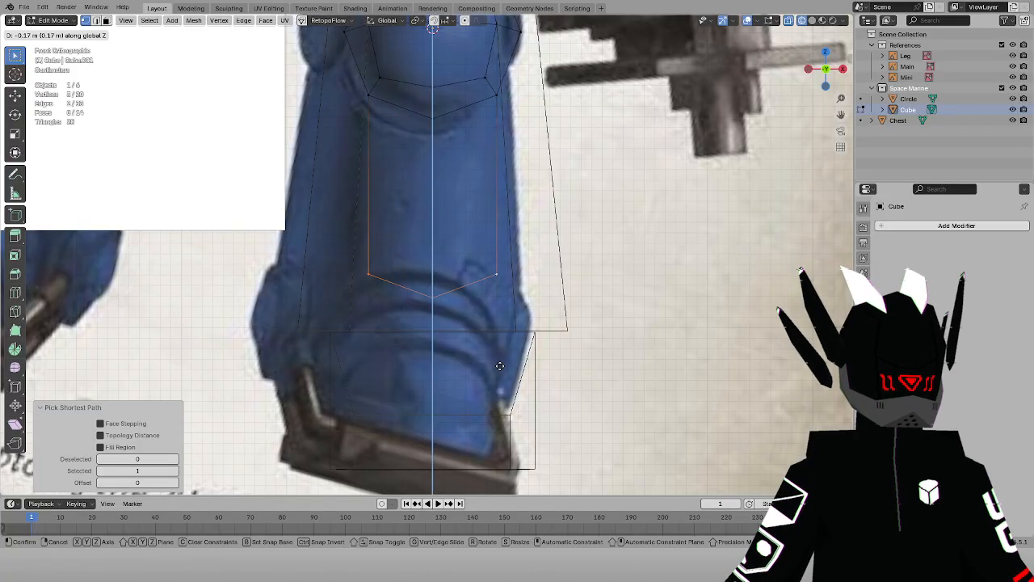
{"action": "left_click", "coordinate": [500, 366]}
{"action": "key", "text": "g"}
{"action": "key", "text": "z"}
{"action": "left_click", "coordinate": [476, 308]}
Lower only the new edge's two outer vertices 0.03 m along Z and widen them about 1.5 times along X
{"action": "left_click", "coordinate": [438, 324], "text": "shift"}
{"action": "key", "text": "g"}
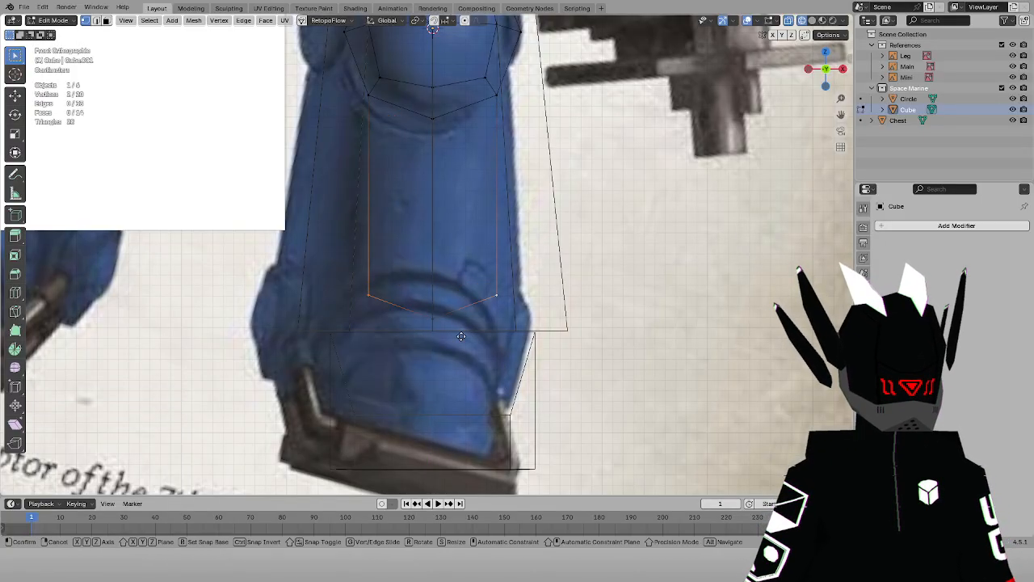
{"action": "key", "text": "z"}
{"action": "left_click", "coordinate": [459, 367]}
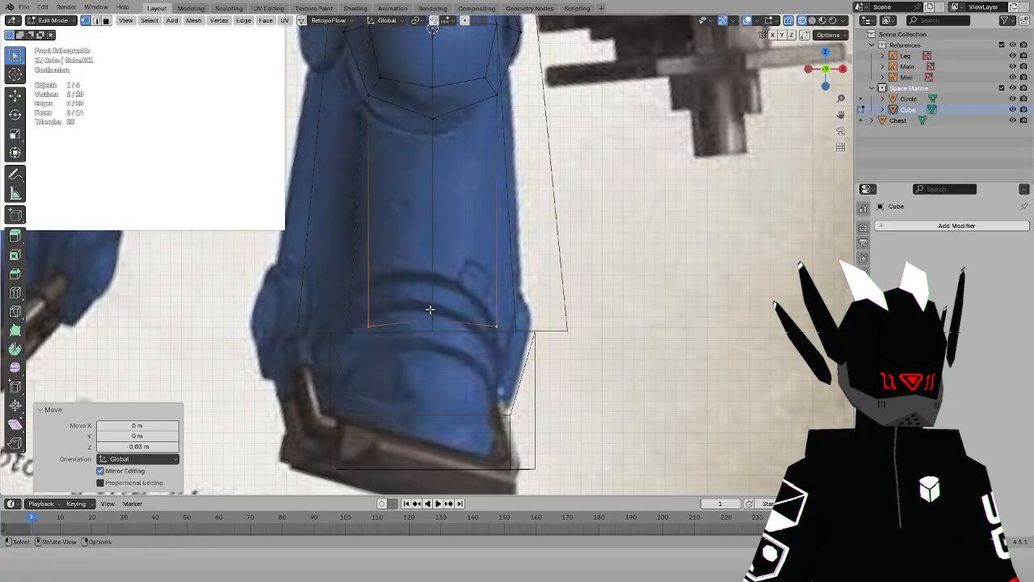
{"action": "key", "text": "s"}
{"action": "key", "text": "x"}
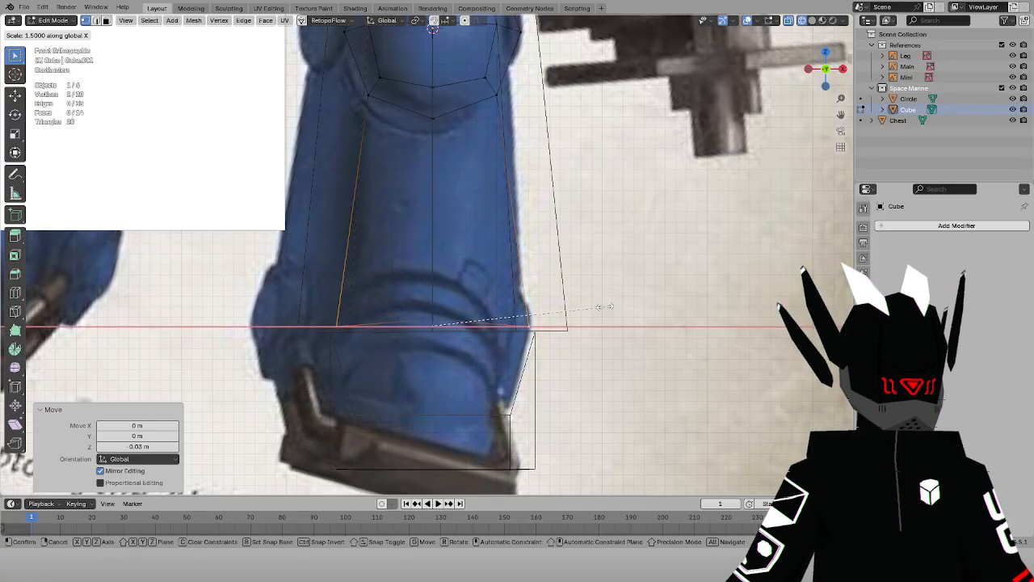
{"action": "left_click", "coordinate": [606, 307]}
Add the centre vertex to the selected shin-plate bottom edge and move the edge about 0.019 m forward along Y
{"action": "key", "text": "z"}
{"action": "mouse_move", "coordinate": [632, 336]}
{"action": "middle_mouse_down"}
{"action": "mouse_move", "coordinate": [582, 299]}
{"action": "mouse_move", "coordinate": [566, 319]}
{"action": "mouse_move", "coordinate": [570, 351]}
{"action": "mouse_move", "coordinate": [557, 353]}
{"action": "middle_mouse_up"}
{"action": "key", "text": "z"}
{"action": "left_click", "coordinate": [398, 323]}
{"action": "left_click", "coordinate": [436, 319], "text": "shift"}
{"action": "key", "text": "z"}
{"action": "key", "text": "g"}
{"action": "key", "text": "y"}
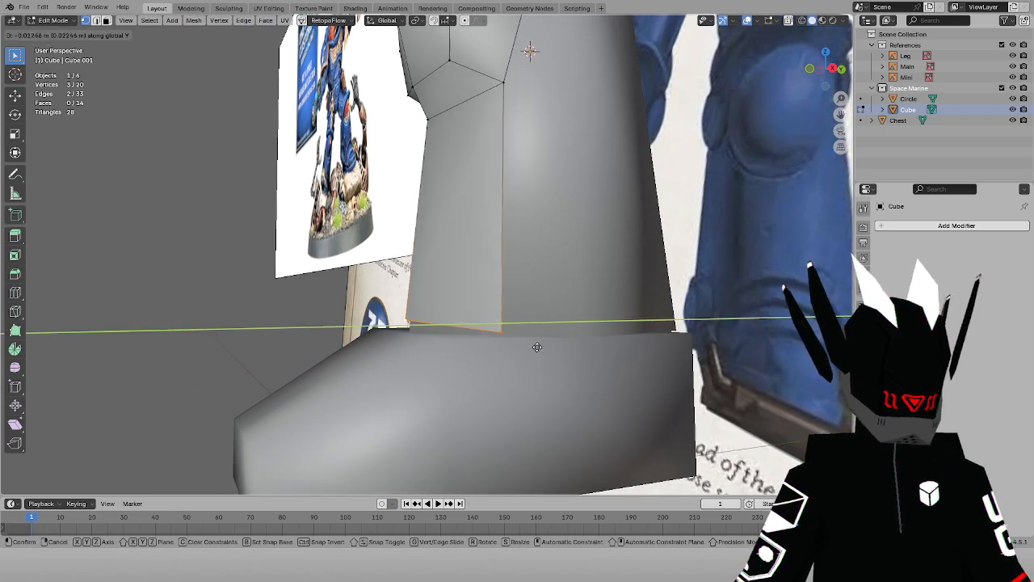
{"action": "left_click", "coordinate": [540, 351]}
Flatten the shin plate's bottom edge by scaling it to 0 along Z and lower it about 0.002 m
{"action": "key", "text": "z"}
{"action": "left_click", "coordinate": [368, 323]}
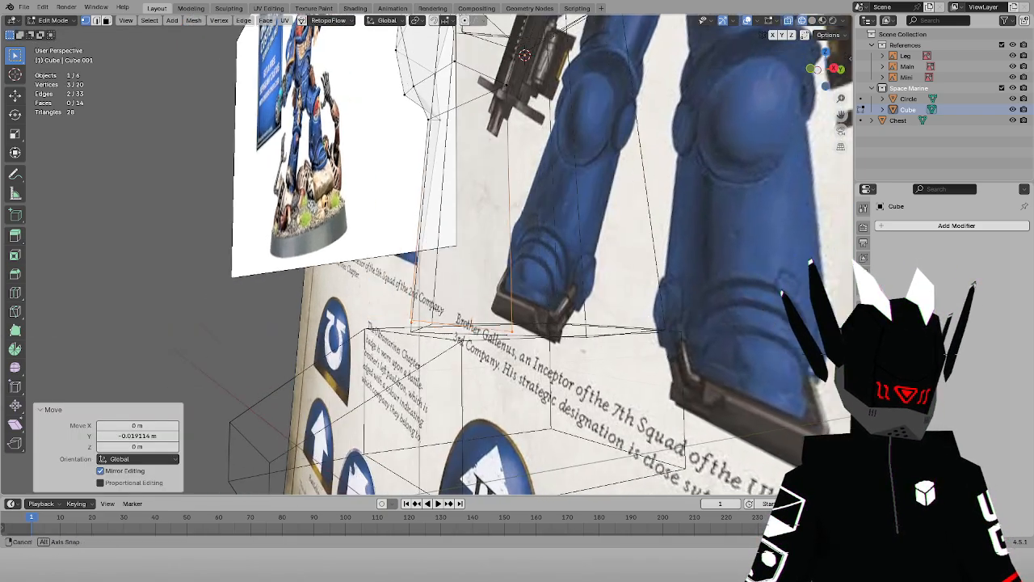
{"action": "middle_click_drag", "start_coordinate": [368, 323], "coordinate": [461, 310]}
{"action": "key", "text": "KP_1"}
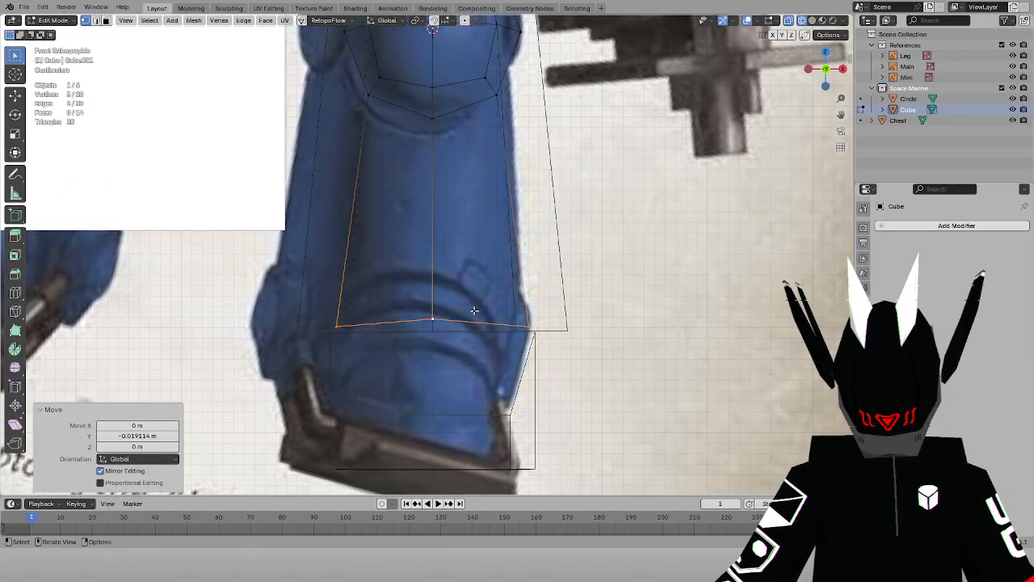
{"action": "key", "text": "g"}
{"action": "key", "text": "z"}
{"action": "left_click", "coordinate": [481, 312]}
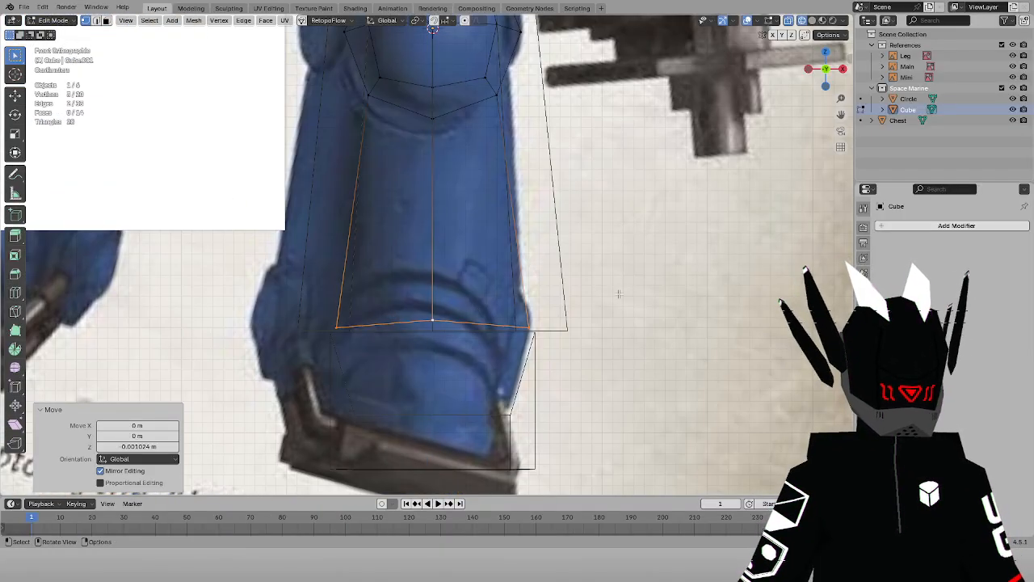
{"action": "type", "text": "sz"}
{"action": "type", "text": "0"}
{"action": "key", "text": "Return"}
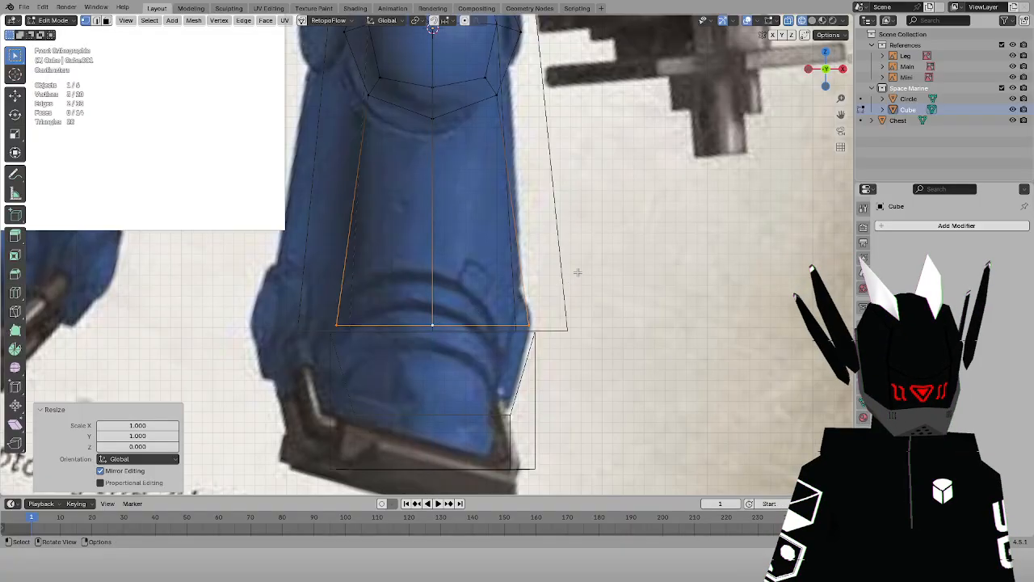
{"action": "key", "text": "g"}
{"action": "key", "text": "z"}
{"action": "left_click", "coordinate": [574, 270]}
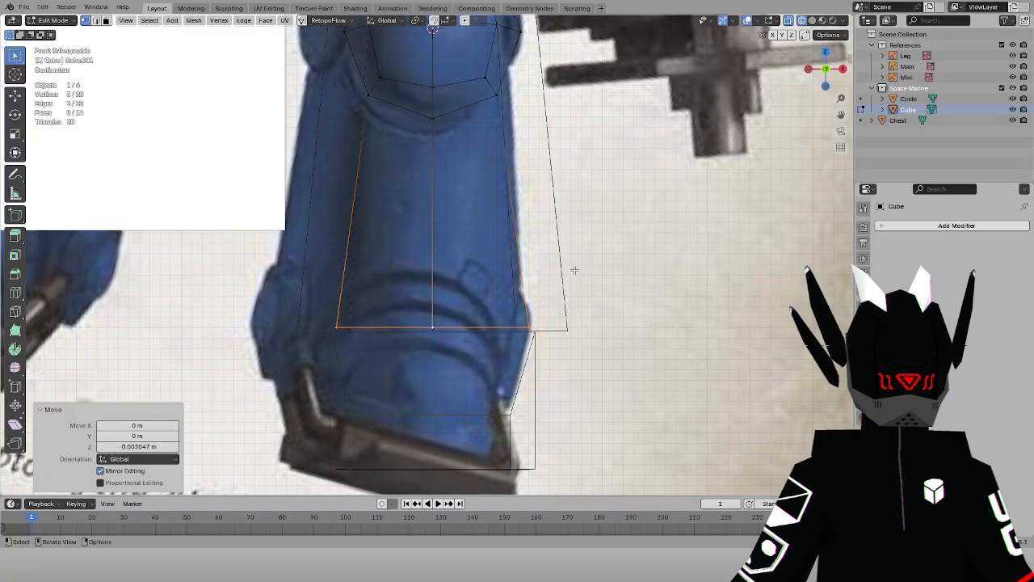
Keep only the two outer vertices of the shin plate's bottom edge selected and move them about 0.02 m back along Y
{"action": "key", "text": "z"}
{"action": "left_click", "coordinate": [557, 321]}
{"action": "left_click_drag", "start_coordinate": [464, 298], "coordinate": [419, 333]}
{"action": "middle_click_drag", "start_coordinate": [598, 319], "coordinate": [522, 356]}
{"action": "key", "text": "g"}
{"action": "key", "text": "y"}
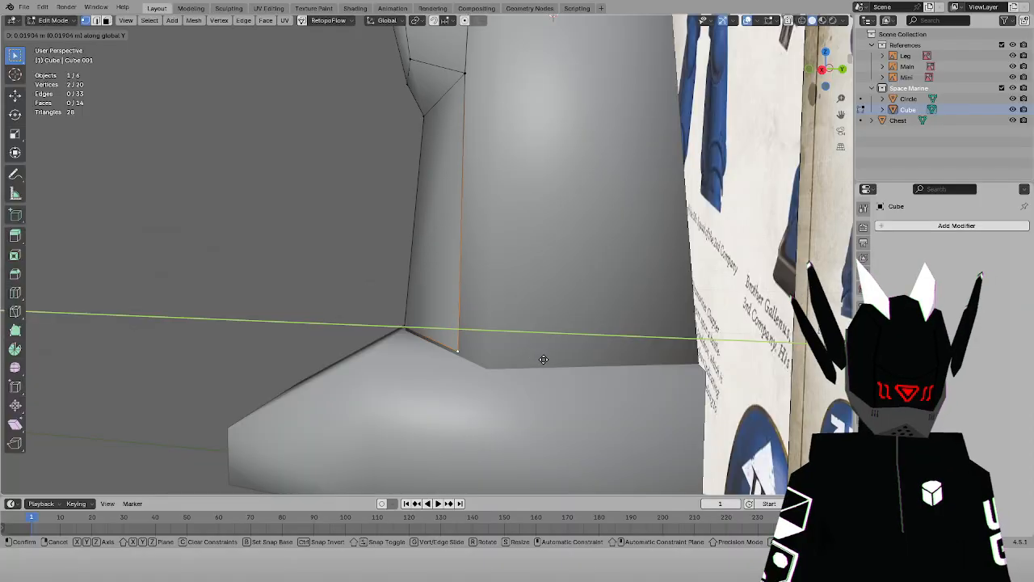
{"action": "left_click", "coordinate": [538, 359]}
Hide the Chest object and move it into the Space Marine collection
{"action": "scroll", "coordinate": [540, 358], "scroll_direction": "down", "scroll_amount": 3}
{"action": "middle_click_drag", "start_coordinate": [540, 358], "coordinate": [510, 330]}
{"action": "left_click", "coordinate": [476, 143]}
{"action": "middle_click_drag", "start_coordinate": [479, 146], "coordinate": [581, 230]}
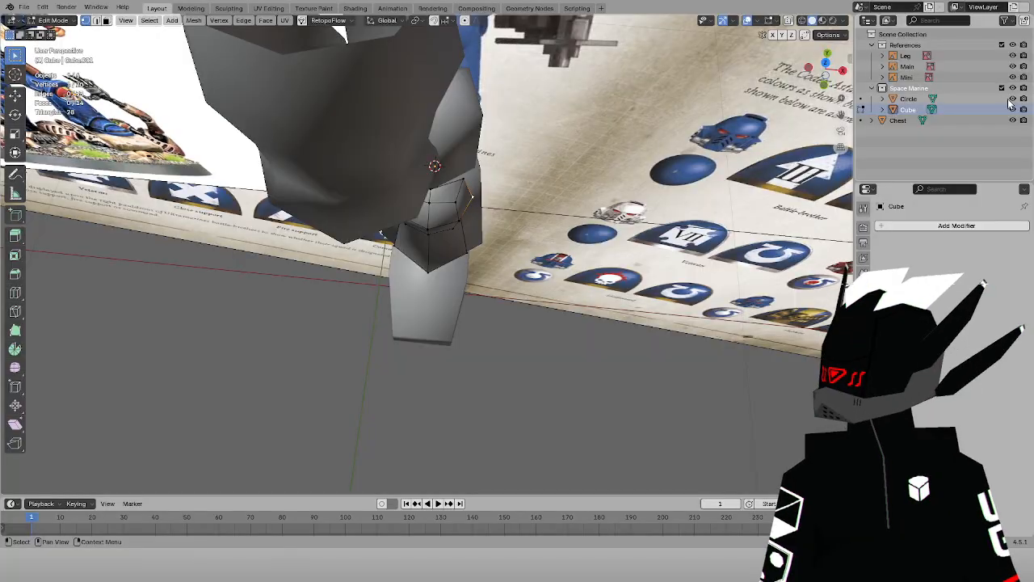
{"action": "left_click", "coordinate": [1013, 110]}
{"action": "left_click", "coordinate": [1012, 110]}
{"action": "left_click", "coordinate": [1011, 110]}
{"action": "left_click", "coordinate": [1011, 110]}
{"action": "left_click", "coordinate": [1012, 120]}
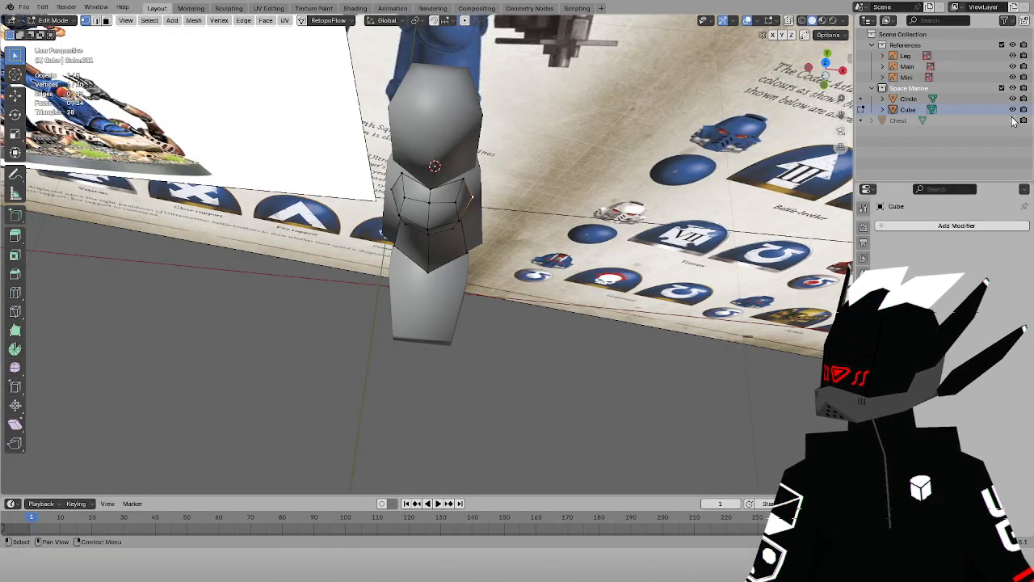
{"action": "middle_click_drag", "start_coordinate": [776, 133], "coordinate": [801, 121]}
{"action": "left_click_drag", "start_coordinate": [892, 120], "coordinate": [898, 88]}
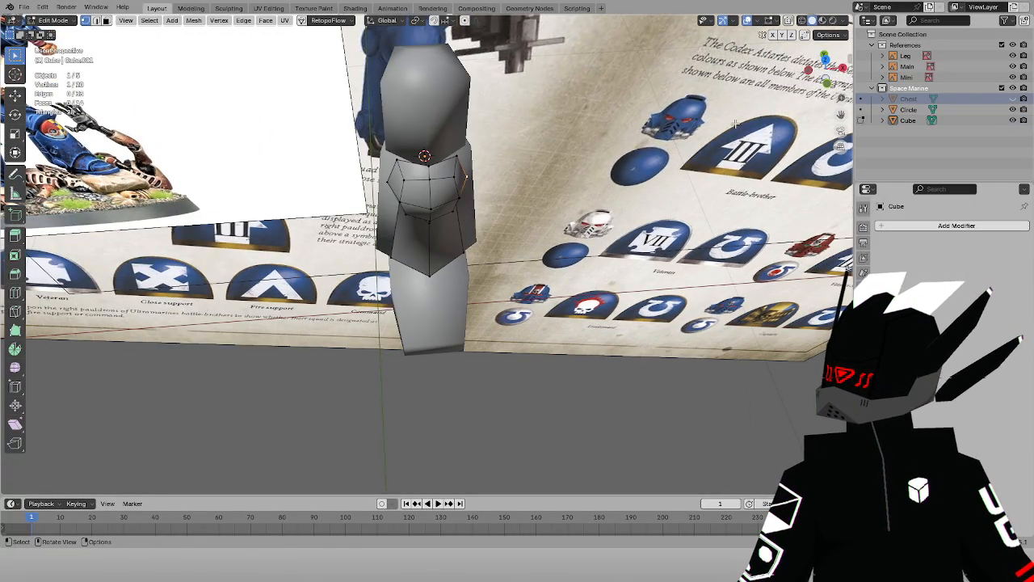
Extrude the knee pad's two outermost side vertices down to the ankle by 0.05 m in Y and -0.28 m in Z
{"action": "middle_click_drag", "start_coordinate": [727, 162], "coordinate": [724, 198]}
{"action": "scroll", "coordinate": [723, 198], "scroll_direction": "up", "scroll_amount": 3}
{"action": "middle_click_drag", "start_coordinate": [840, 108], "coordinate": [851, 234], "text": "shift"}
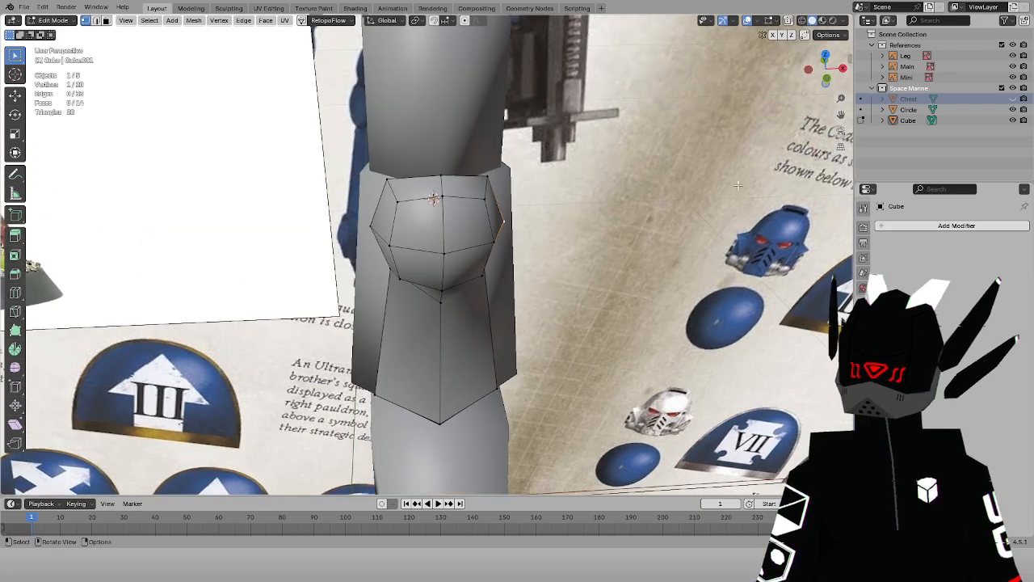
{"action": "middle_click_drag", "start_coordinate": [485, 242], "coordinate": [409, 233]}
{"action": "left_click", "coordinate": [407, 202], "text": "shift"}
{"action": "key", "text": "e"}
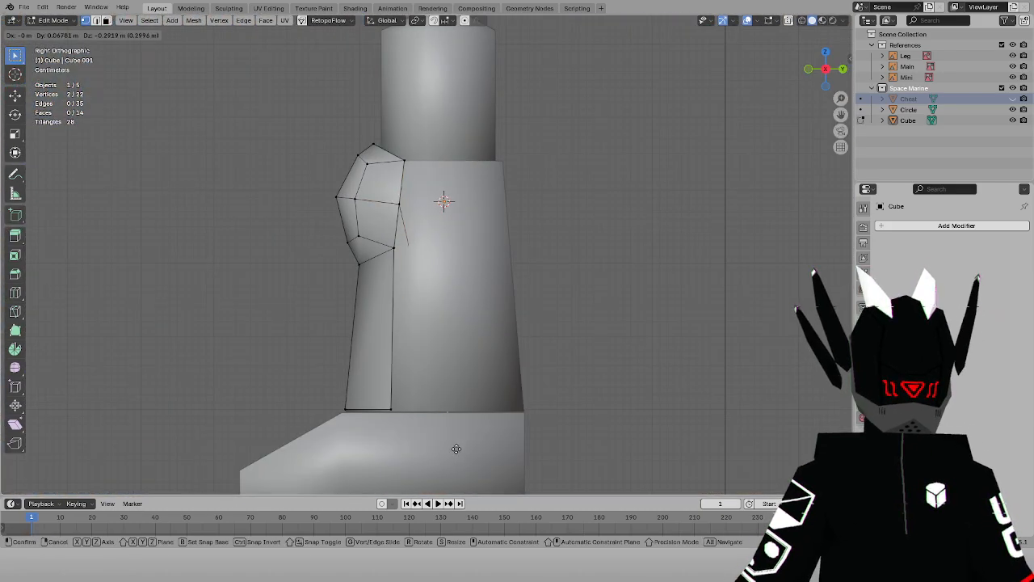
{"action": "left_click", "coordinate": [447, 436]}
Move the extruded lower vertices -0.03 m along Y and scale them apart along X to the lower leg's outer width
{"action": "key", "text": "shift+z"}
{"action": "key", "text": "g"}
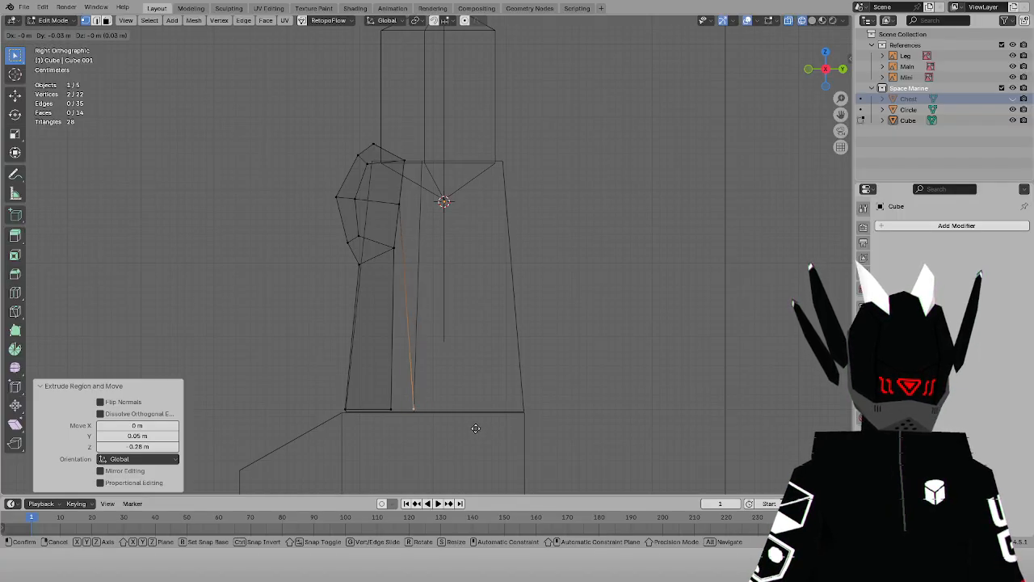
{"action": "left_click", "coordinate": [476, 427]}
{"action": "key", "text": "shift+z"}
{"action": "key", "text": "KP_1"}
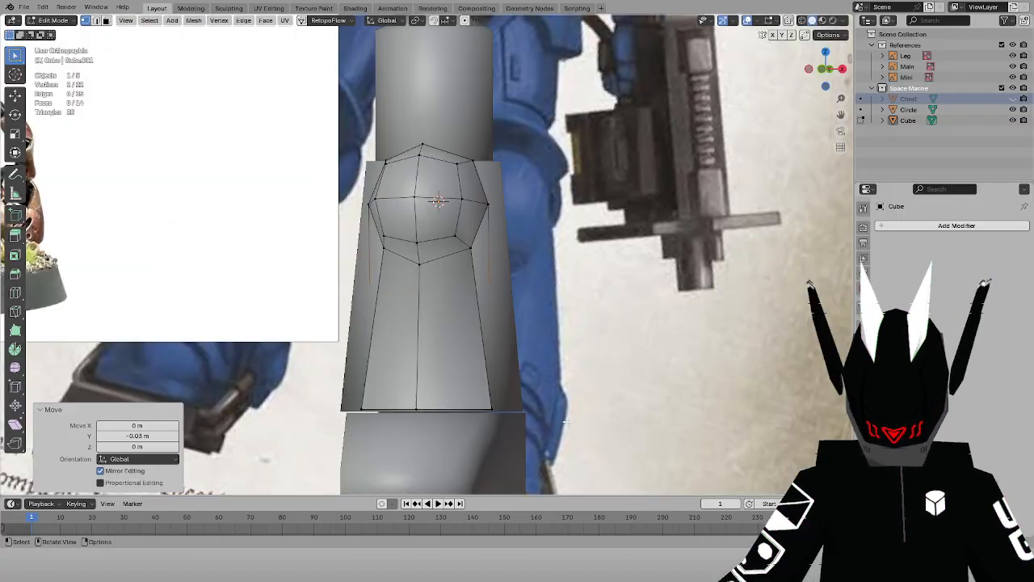
{"action": "key", "text": "s"}
{"action": "key", "text": "x"}
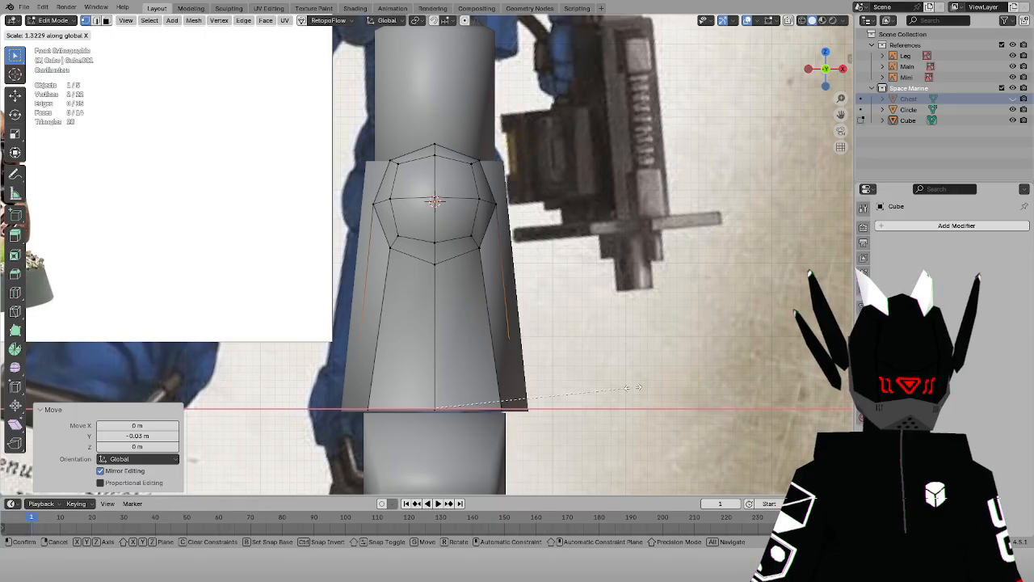
{"action": "left_click", "coordinate": [666, 386], "text": "ctrl"}
Fill the gap between the shin plate and the new outer edge with a face on each side
{"action": "left_click", "coordinate": [507, 407]}
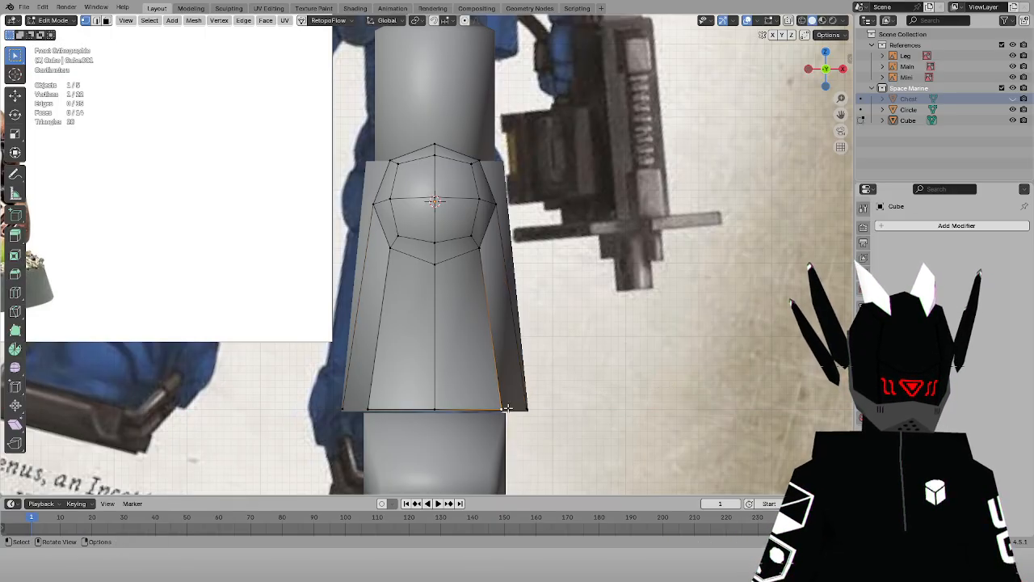
{"action": "left_click", "coordinate": [529, 409], "text": "ctrl"}
{"action": "key", "text": "f"}
{"action": "left_click", "coordinate": [371, 406]}
{"action": "left_click", "coordinate": [344, 408], "text": "ctrl"}
{"action": "key", "text": "f"}
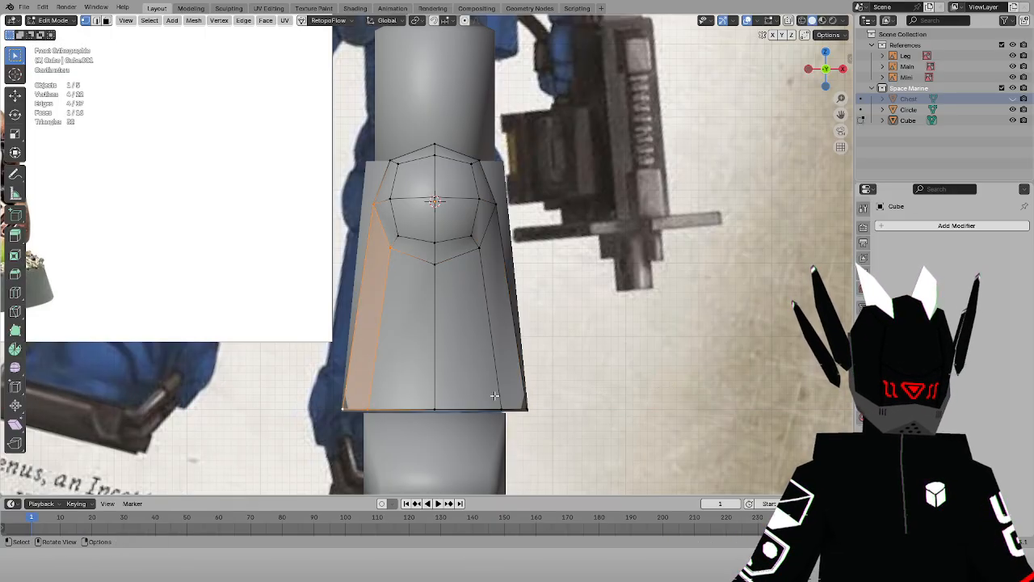
{"action": "key", "text": "alt+a"}
Scale the two outermost bottom vertices of the shin plate by 1.02 along X
{"action": "middle_click_drag", "start_coordinate": [586, 378], "coordinate": [632, 352]}
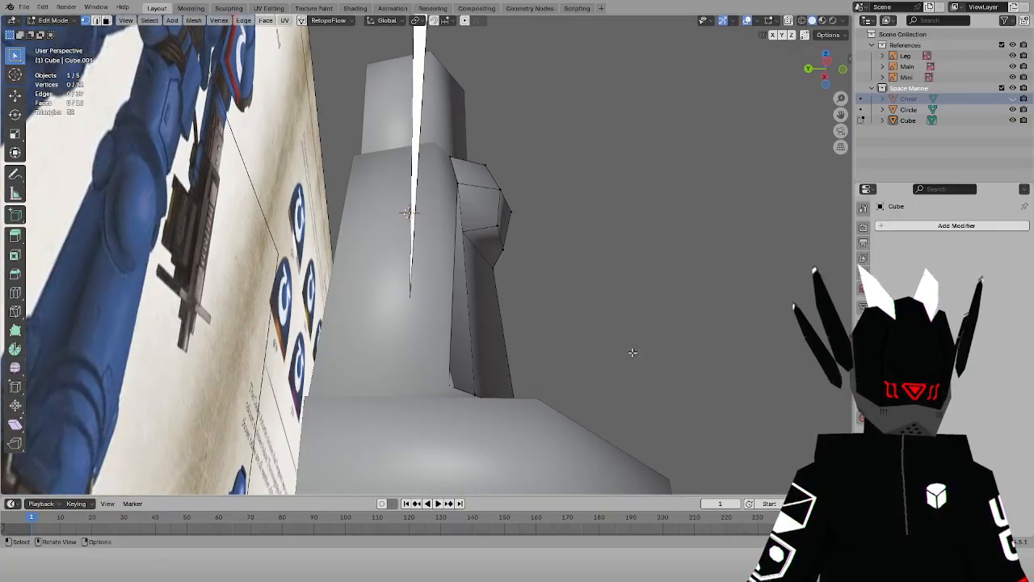
{"action": "left_click", "coordinate": [450, 386], "text": "shift"}
{"action": "middle_click_drag", "start_coordinate": [451, 386], "coordinate": [598, 377]}
{"action": "key", "text": "s"}
{"action": "key", "text": "x"}
{"action": "left_click", "coordinate": [596, 377]}
{"action": "middle_click_drag", "start_coordinate": [538, 257], "coordinate": [554, 292]}
{"action": "key", "text": "KP_1"}
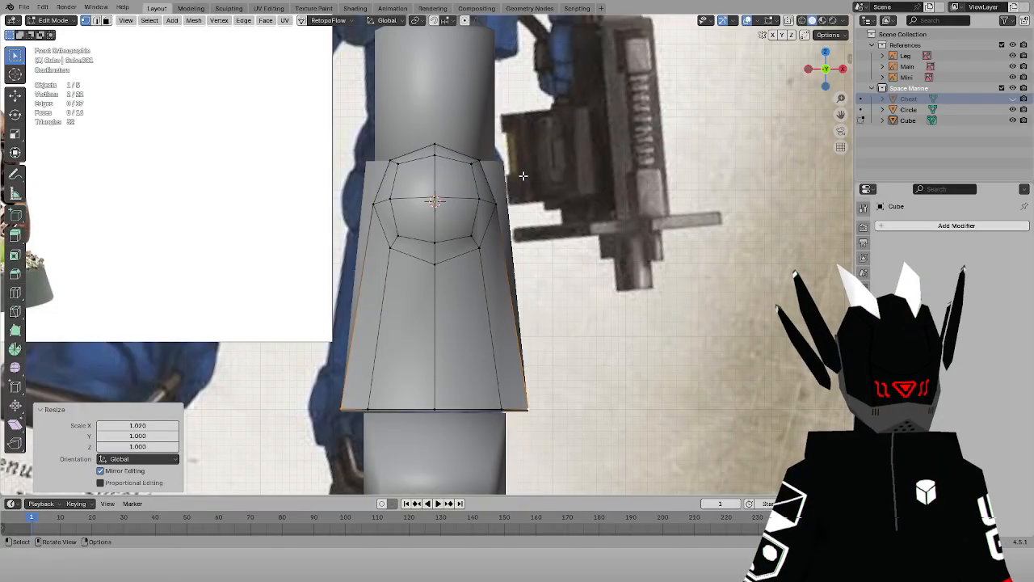
Extrude the knee pad's upper rim edges 0.05 m up along Z and scale them by about 1.1 along X
{"action": "scroll", "coordinate": [522, 176], "scroll_direction": "down", "scroll_amount": 5}
{"action": "scroll", "coordinate": [463, 148], "scroll_direction": "up", "scroll_amount": 7}
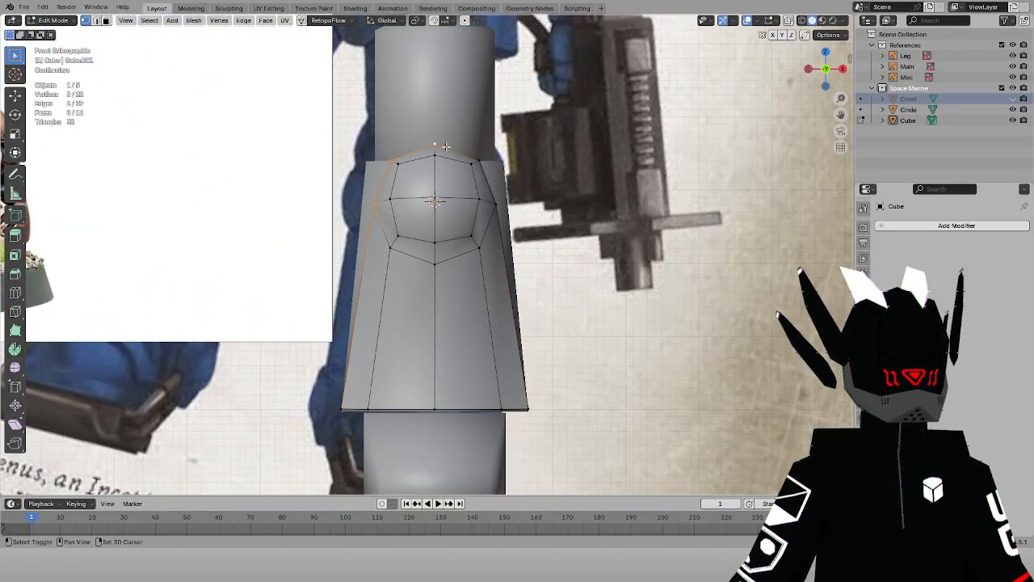
{"action": "key", "text": "e"}
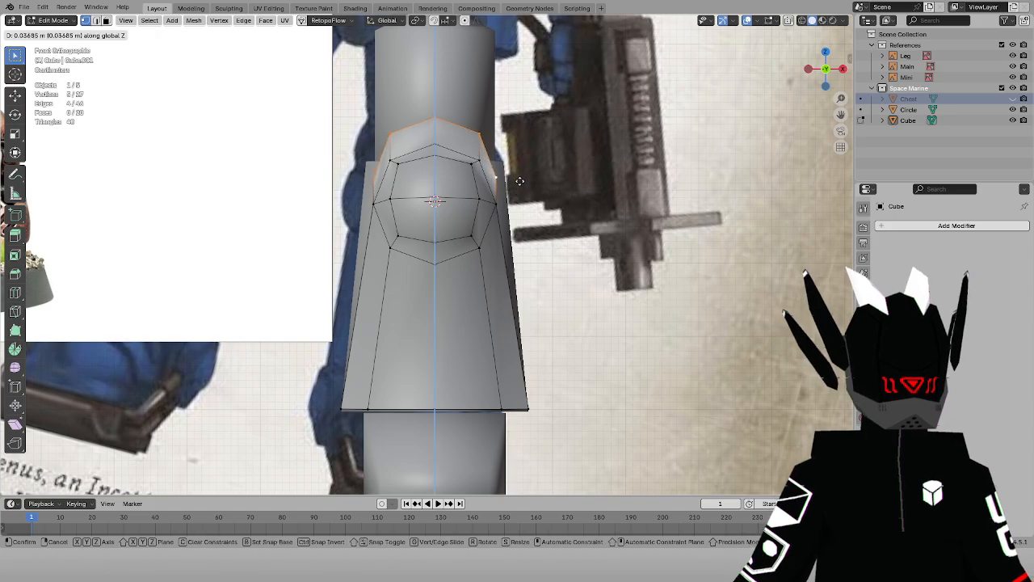
{"action": "left_click", "coordinate": [520, 173]}
{"action": "key", "text": "s"}
{"action": "key", "text": "x"}
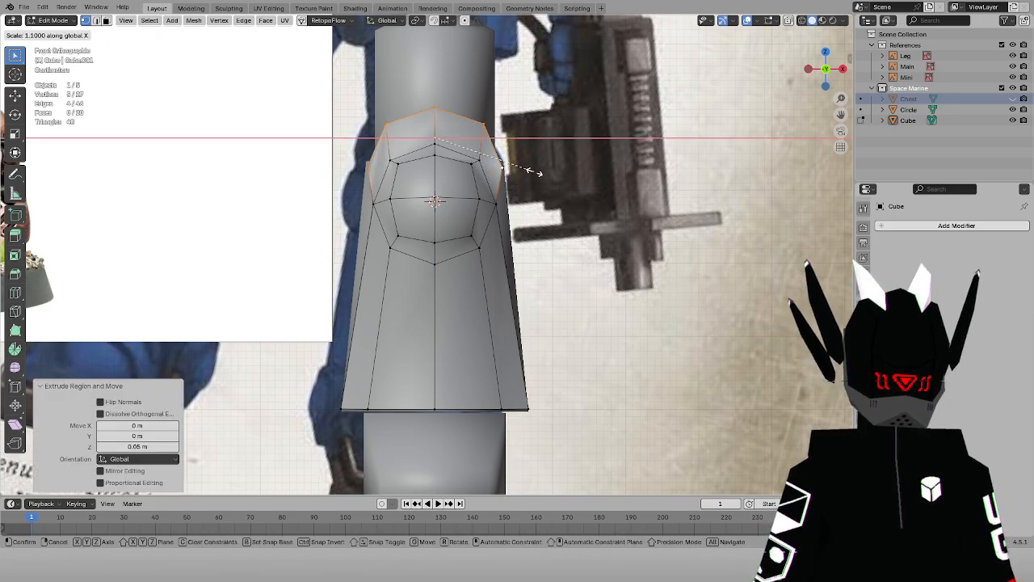
{"action": "left_click", "coordinate": [539, 172]}
Move the corner vertices of the newly extruded upper rim forward along Y
{"action": "middle_click_drag", "start_coordinate": [539, 171], "coordinate": [472, 192]}
{"action": "left_click", "coordinate": [446, 124]}
{"action": "middle_click_drag", "start_coordinate": [444, 123], "coordinate": [422, 132]}
{"action": "key", "text": "g"}
{"action": "key", "text": "y"}
{"action": "left_click", "coordinate": [481, 189]}
Try to move one upper knee-pad corner vertex -0.02 m and the rim's top centre vertex -0.01 m along Y
{"action": "key", "text": "KP_3"}
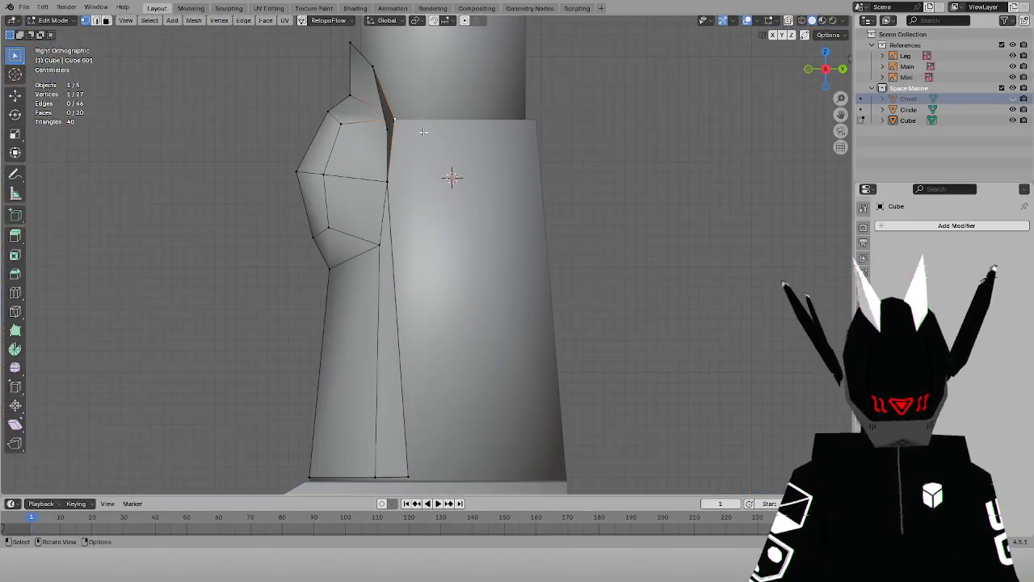
{"action": "key", "text": "g"}
{"action": "key", "text": "y"}
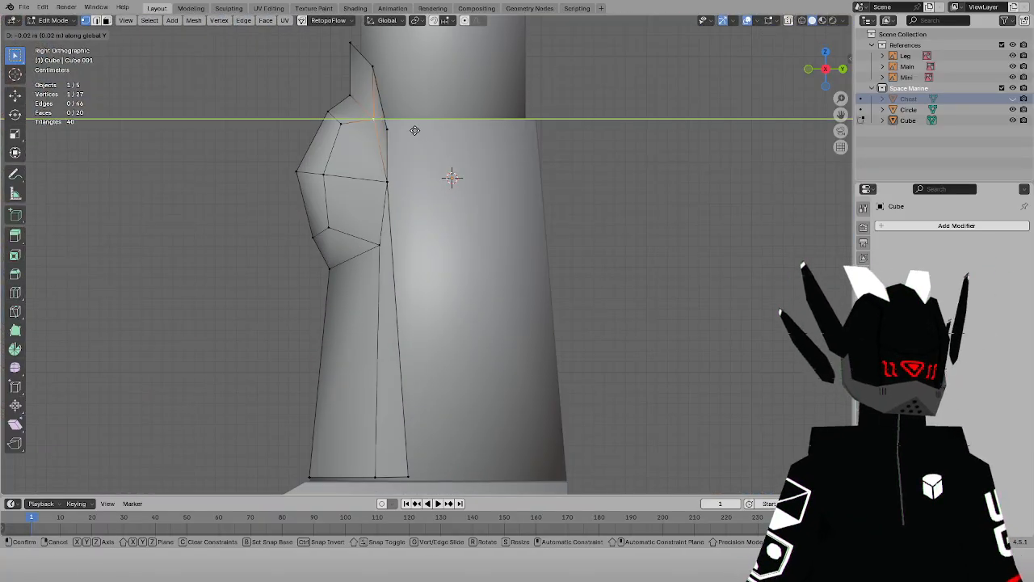
{"action": "left_click", "coordinate": [414, 130]}
{"action": "left_click", "coordinate": [438, 120]}
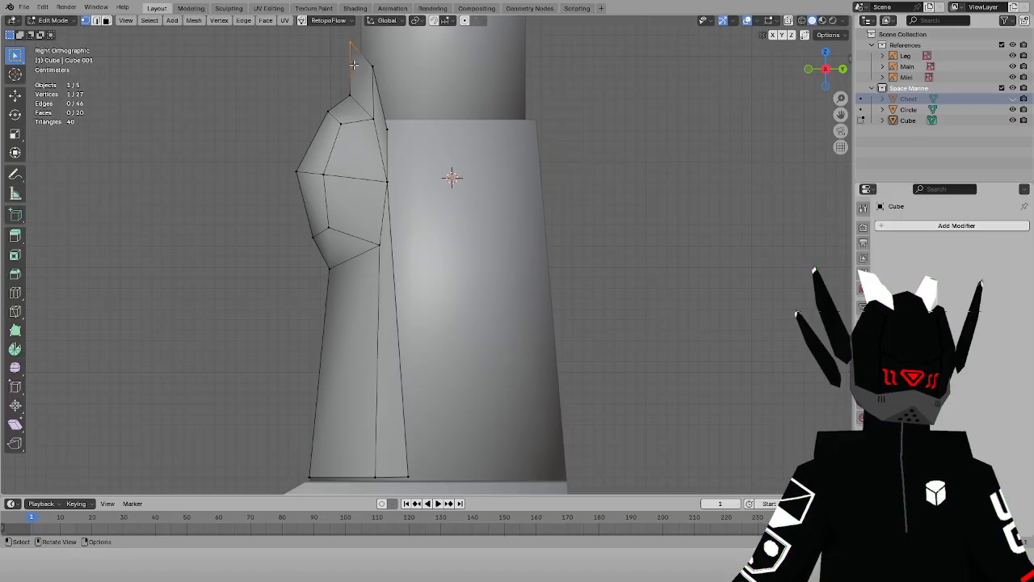
{"action": "key", "text": "g"}
{"action": "key", "text": "y"}
{"action": "left_click", "coordinate": [445, 67]}
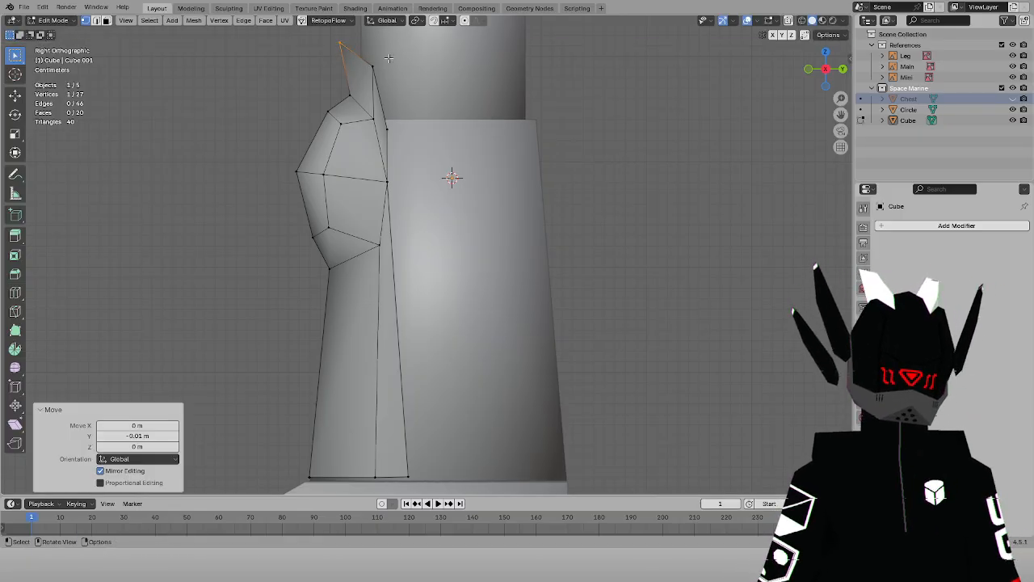
{"action": "left_click", "coordinate": [378, 70]}
{"action": "left_click", "coordinate": [406, 122]}
{"action": "key", "text": "shift+z"}
{"action": "left_click", "coordinate": [373, 66]}
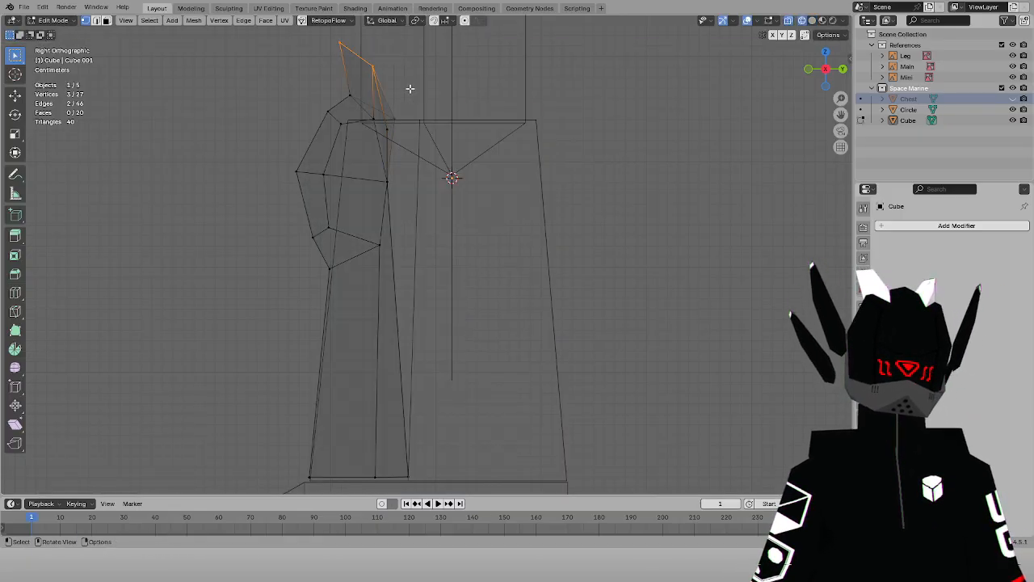
{"action": "middle_click_drag", "start_coordinate": [407, 88], "coordinate": [519, 127]}
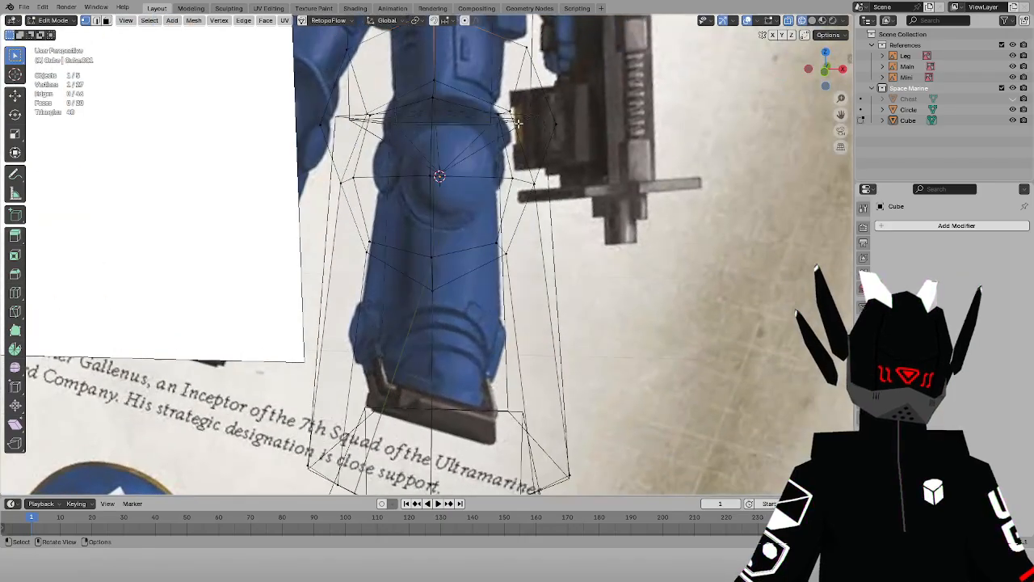
{"action": "key", "text": "shift+z"}
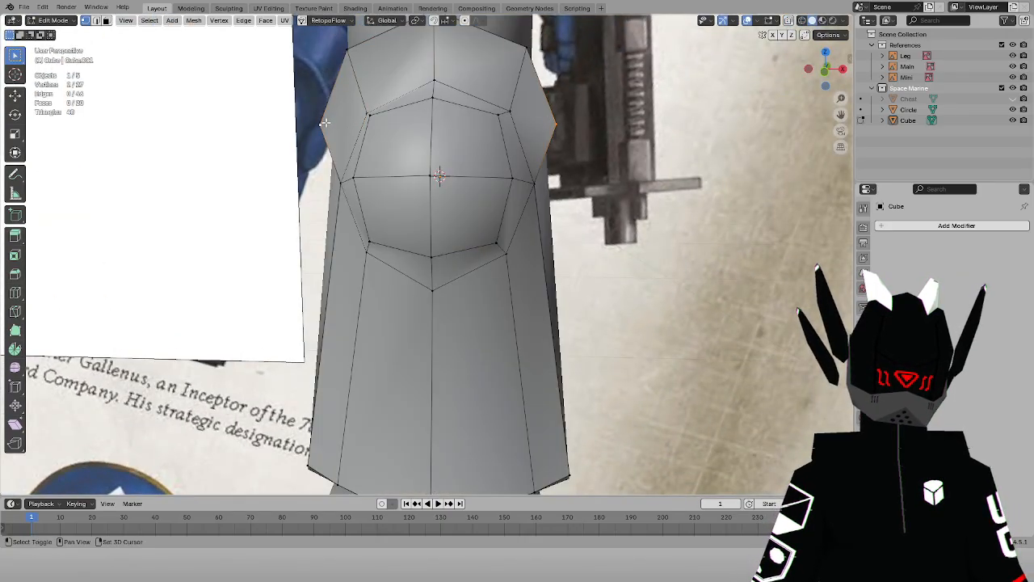
Select both upper corner vertices of the knee pad below the rim and move them -0.02 m along Y
{"action": "key", "text": "KP_3"}
{"action": "key", "text": "shift+z"}
{"action": "left_click_drag", "start_coordinate": [339, 35], "coordinate": [398, 87]}
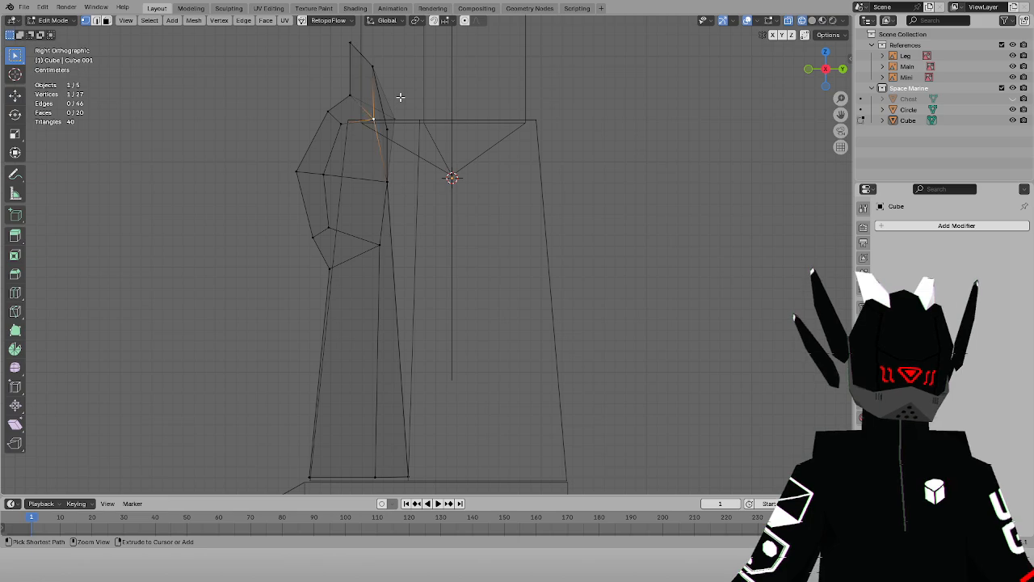
{"action": "key", "text": "g"}
{"action": "key", "text": "y"}
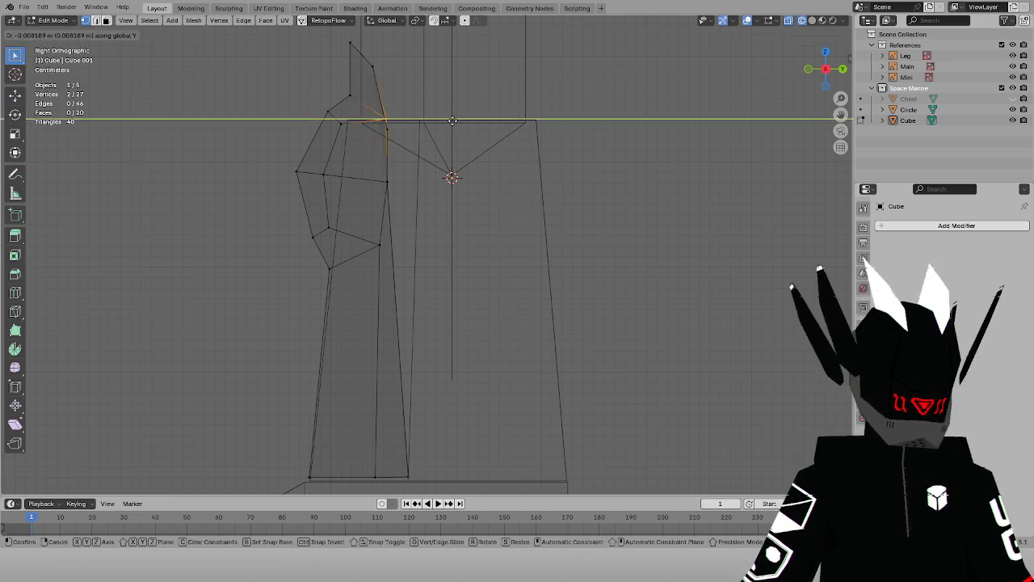
{"action": "left_click", "coordinate": [442, 119]}
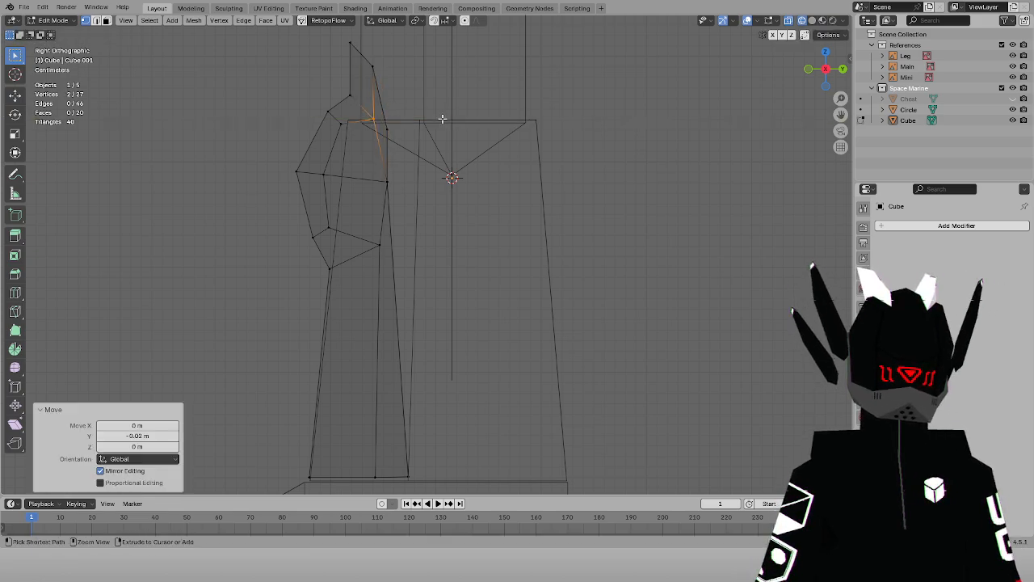
Move the top centre vertex of the upper rim -0.01 m along Y
{"action": "left_click", "coordinate": [377, 21]}
{"action": "left_click", "coordinate": [291, 46]}
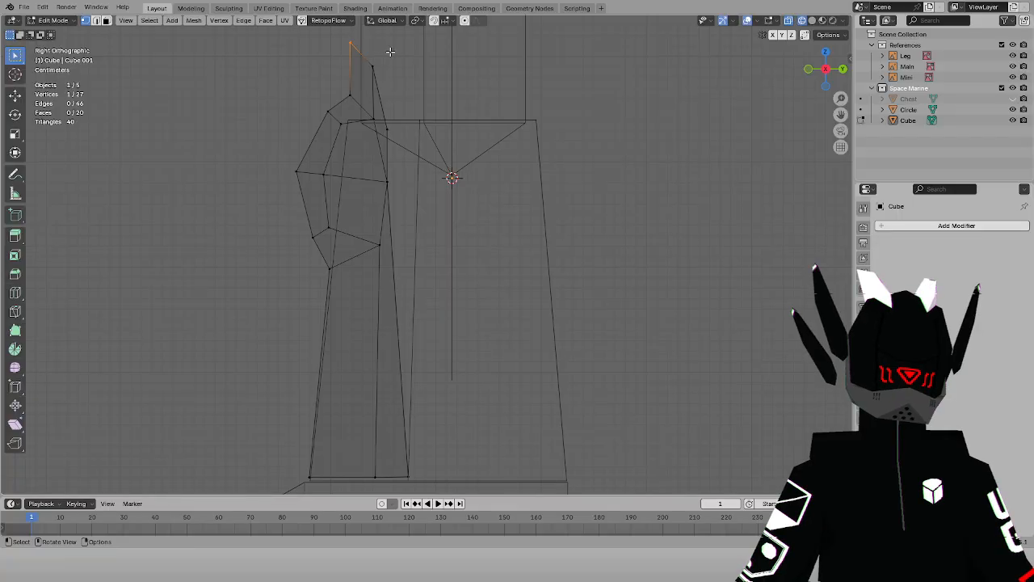
{"action": "key", "text": "g"}
{"action": "key", "text": "y"}
{"action": "left_click", "coordinate": [410, 60]}
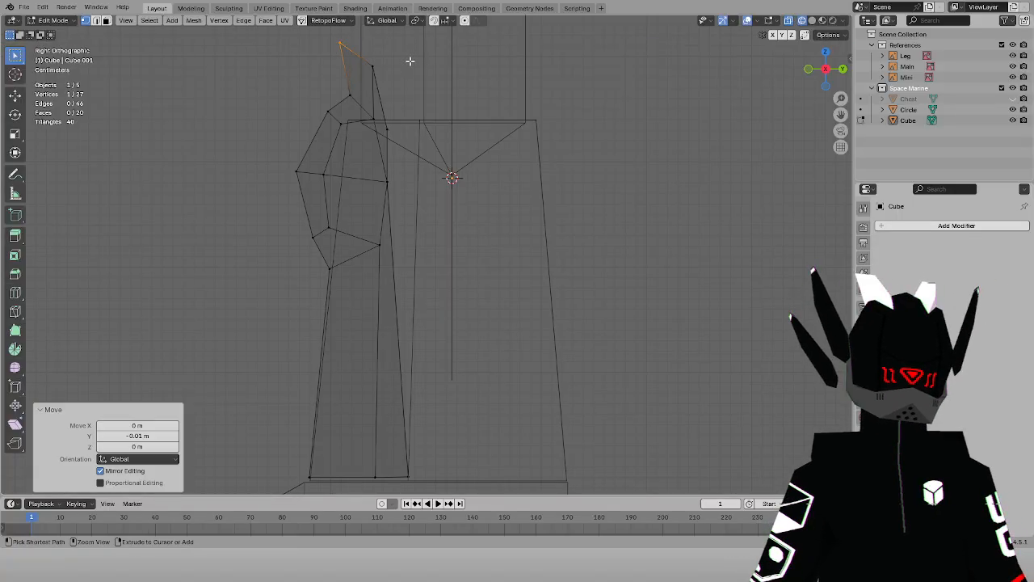
{"action": "left_click", "coordinate": [414, 98]}
Select the upper rim's four side vertices and move them slightly back toward the leg along Y
{"action": "key", "text": "shift+z"}
{"action": "scroll", "coordinate": [501, 125], "scroll_direction": "down", "scroll_amount": 3}
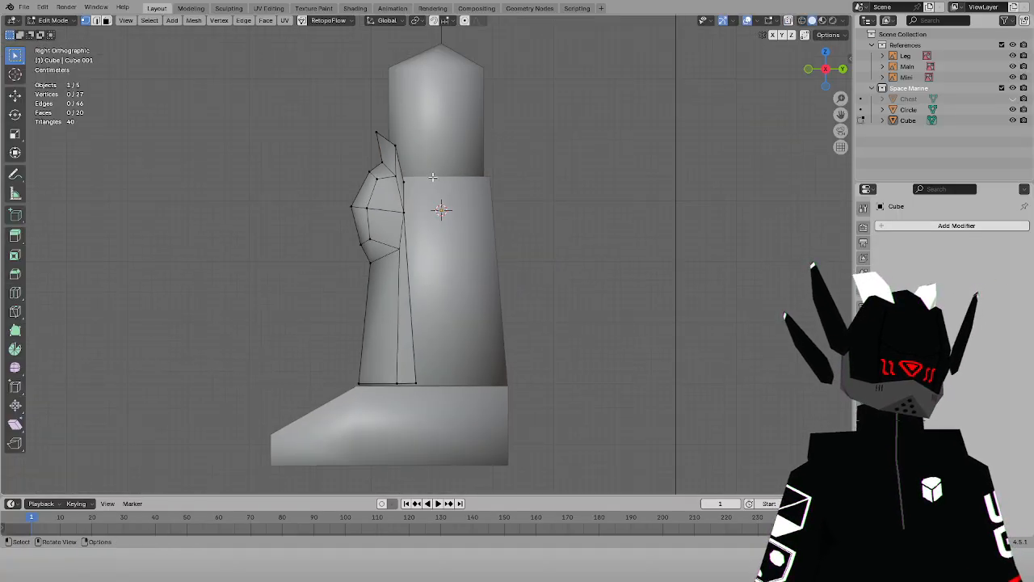
{"action": "key", "text": "shift+z"}
{"action": "left_click_drag", "start_coordinate": [398, 174], "coordinate": [406, 186]}
{"action": "scroll", "coordinate": [440, 190], "scroll_direction": "up", "scroll_amount": 3}
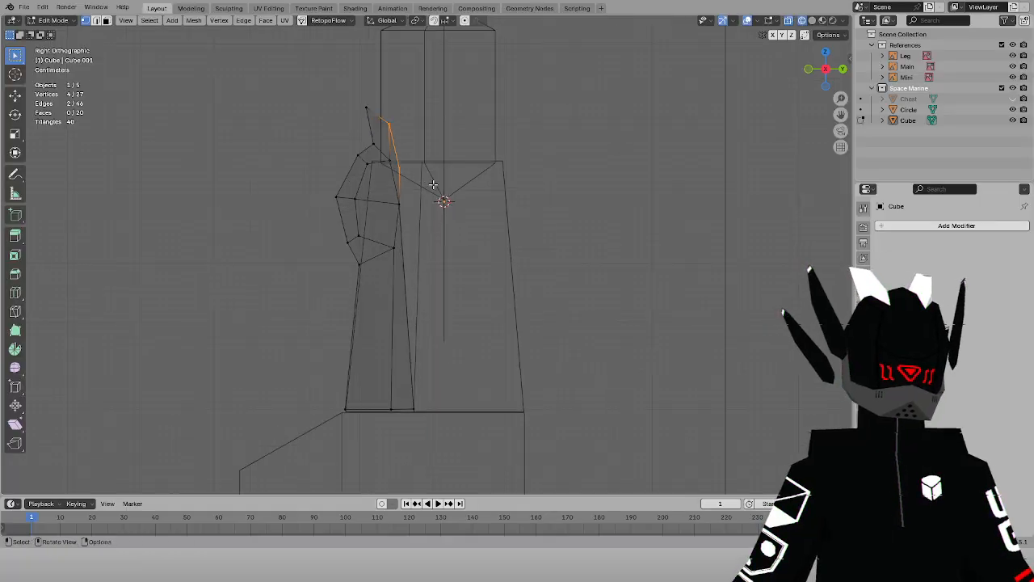
{"action": "key", "text": "g"}
{"action": "key", "text": "y"}
{"action": "left_click", "coordinate": [457, 174]}
{"action": "left_click", "coordinate": [451, 177]}
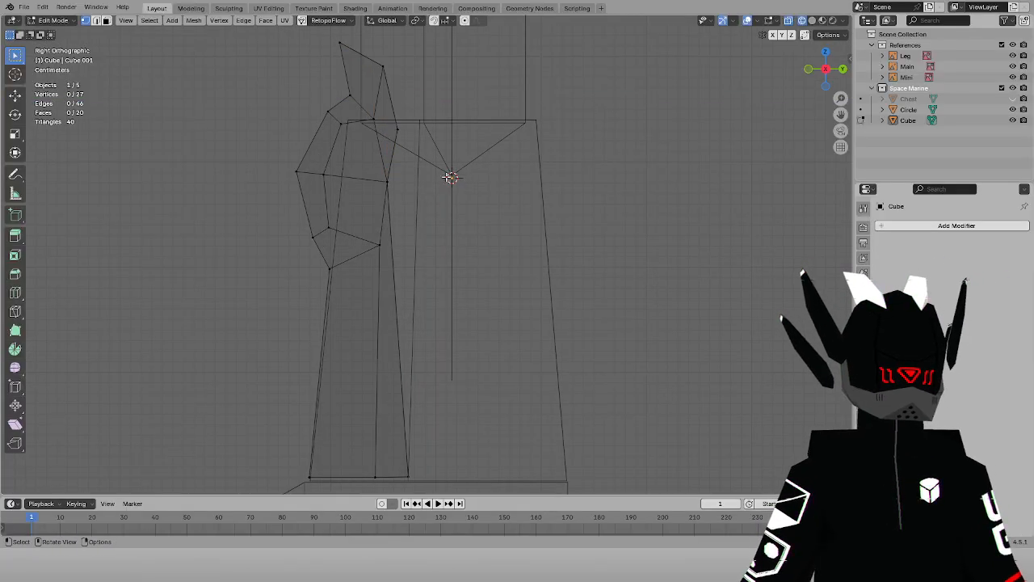
Return to Object Mode and examine the knee pad and shin plate against the leg from several angles
{"action": "key", "text": "shift+z"}
{"action": "middle_click_drag", "start_coordinate": [563, 192], "coordinate": [719, 224]}
{"action": "left_click", "coordinate": [62, 21]}
{"action": "left_click", "coordinate": [58, 33]}
{"action": "scroll", "coordinate": [549, 204], "scroll_direction": "down", "scroll_amount": 4}
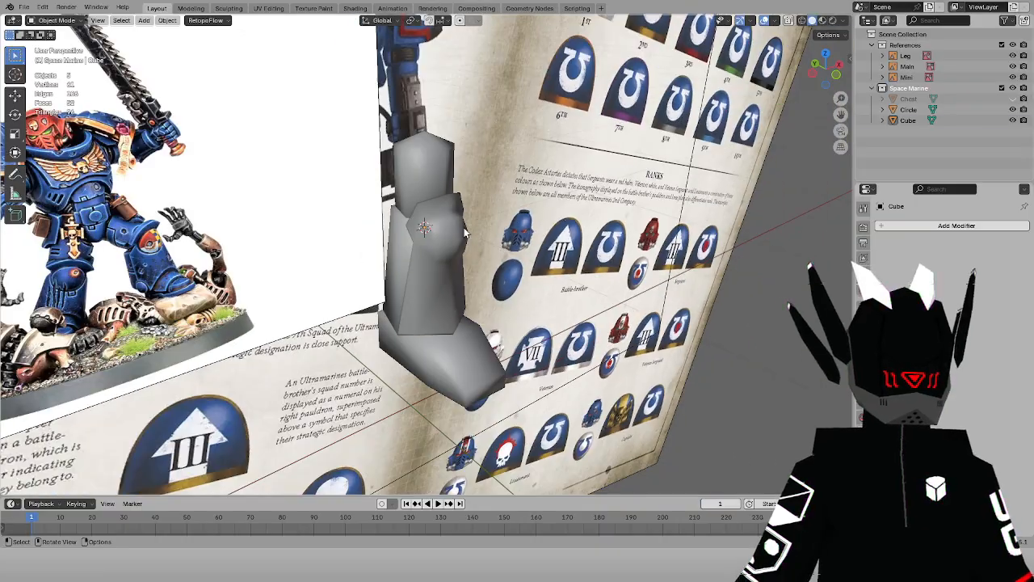
{"action": "left_click", "coordinate": [465, 230]}
{"action": "middle_click_drag", "start_coordinate": [543, 224], "coordinate": [486, 198]}
{"action": "scroll", "coordinate": [457, 201], "scroll_direction": "up", "scroll_amount": 2}
Select the edge loop around the rounded knee pad in Edit Mode and mark it as sharp
{"action": "left_click", "coordinate": [61, 20]}
{"action": "left_click", "coordinate": [59, 44]}
{"action": "scroll", "coordinate": [486, 198], "scroll_direction": "up", "scroll_amount": 2}
{"action": "left_click", "coordinate": [412, 242], "text": "alt"}
{"action": "middle_click_drag", "start_coordinate": [413, 243], "coordinate": [343, 237], "text": "alt"}
{"action": "left_click", "coordinate": [415, 160], "text": "alt+shift"}
{"action": "left_click", "coordinate": [194, 20]}
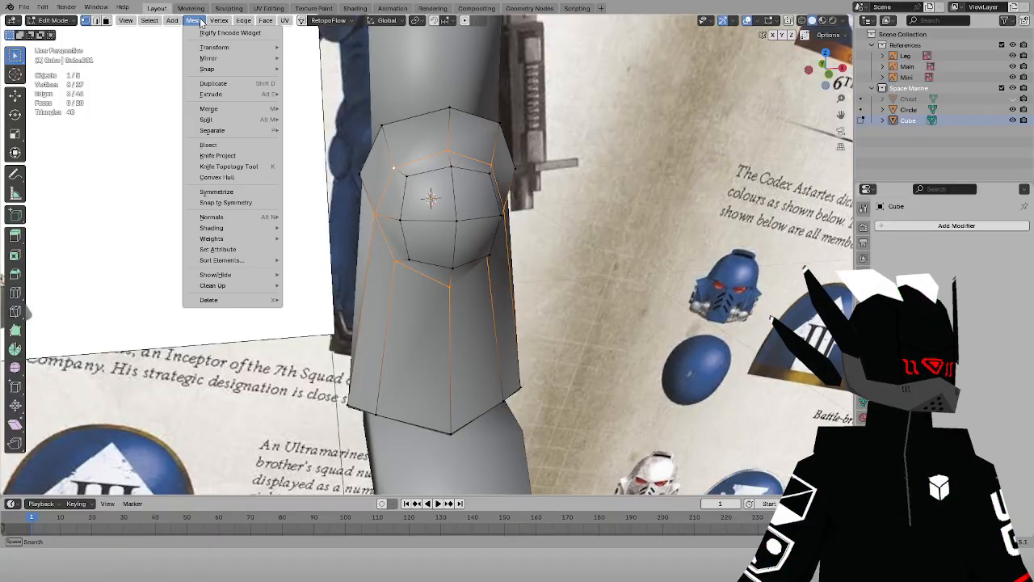
{"action": "mouse_move", "coordinate": [244, 21]}
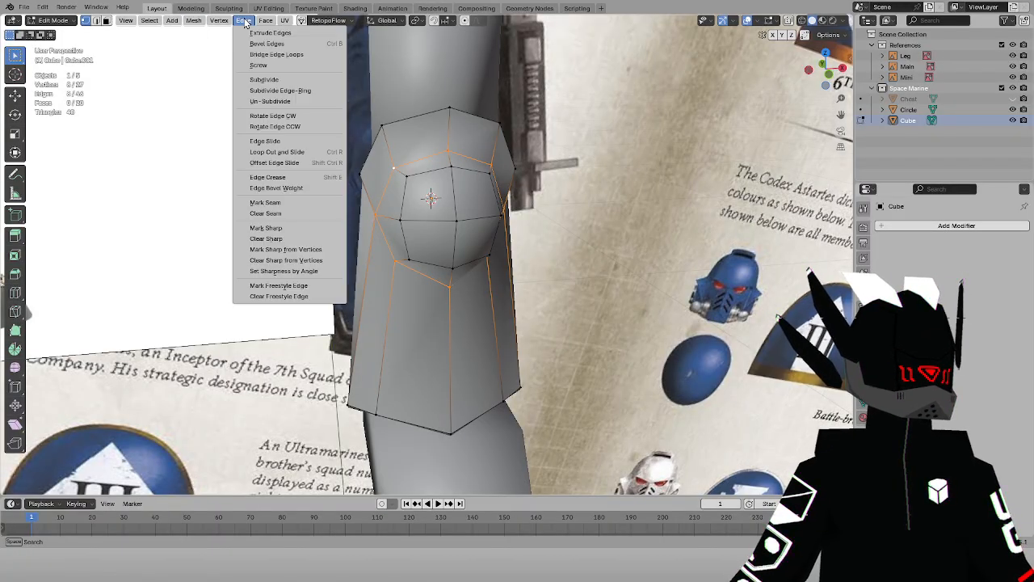
{"action": "left_click", "coordinate": [269, 228]}
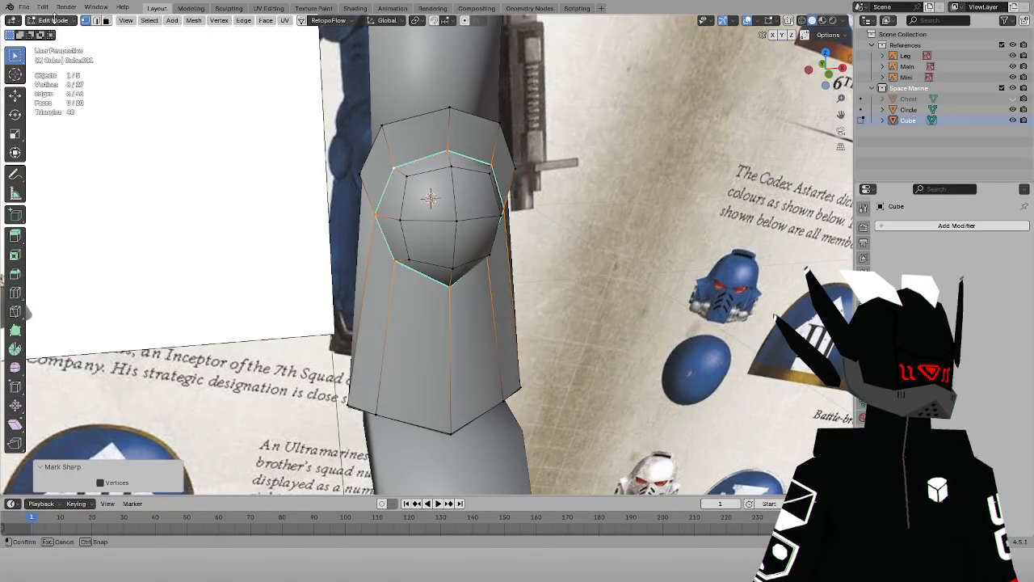
Return to Object Mode and examine the shading around the knee pad's sharp edges
{"action": "left_click", "coordinate": [54, 19]}
{"action": "left_click", "coordinate": [58, 35]}
{"action": "right_click", "coordinate": [457, 194]}
{"action": "left_click", "coordinate": [457, 194]}
{"action": "mouse_move", "coordinate": [577, 195]}
{"action": "middle_mouse_down"}
{"action": "mouse_move", "coordinate": [508, 189]}
{"action": "mouse_move", "coordinate": [474, 144]}
{"action": "mouse_move", "coordinate": [452, 161]}
{"action": "mouse_move", "coordinate": [425, 154]}
{"action": "mouse_move", "coordinate": [449, 156]}
{"action": "mouse_move", "coordinate": [431, 166]}
{"action": "mouse_move", "coordinate": [436, 173]}
{"action": "mouse_move", "coordinate": [453, 164]}
{"action": "mouse_move", "coordinate": [437, 184]}
{"action": "mouse_move", "coordinate": [396, 173]}
{"action": "mouse_move", "coordinate": [427, 180]}
{"action": "mouse_move", "coordinate": [466, 153]}
{"action": "mouse_move", "coordinate": [307, 193]}
{"action": "middle_mouse_up"}
{"action": "scroll", "coordinate": [448, 156], "scroll_direction": "up", "scroll_amount": 1}
Triangulate all faces of the knee and shin plate mesh in Edit Mode
{"action": "left_click", "coordinate": [66, 21]}
{"action": "left_click", "coordinate": [69, 47]}
{"action": "scroll", "coordinate": [437, 184], "scroll_direction": "up", "scroll_amount": 1}
{"action": "key", "text": "a"}
{"action": "key", "text": "ctrl+t"}
Return the plate to Object Mode and save the file
{"action": "left_click", "coordinate": [66, 28]}
{"action": "left_click", "coordinate": [64, 21]}
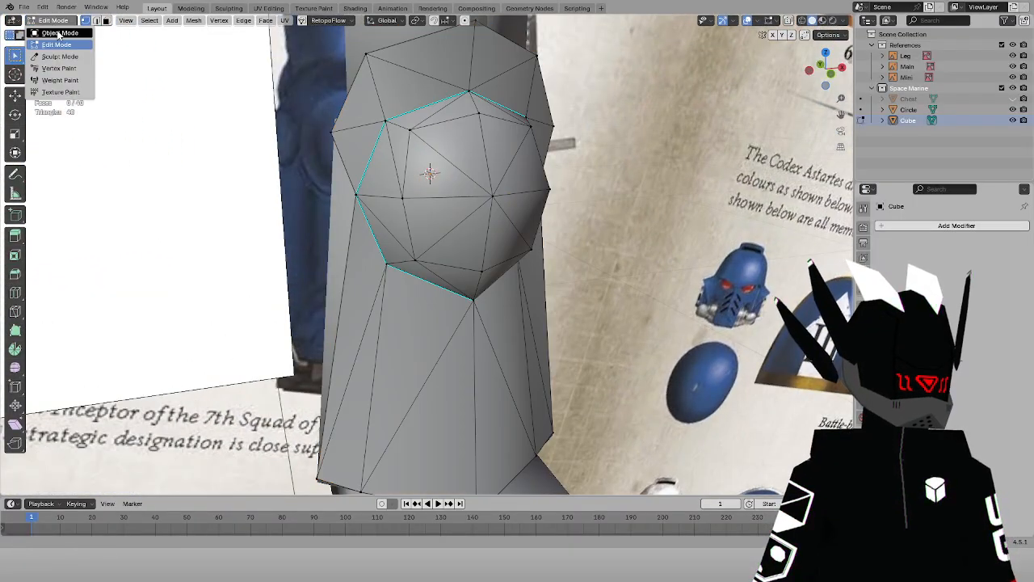
{"action": "left_click", "coordinate": [62, 33]}
{"action": "scroll", "coordinate": [487, 150], "scroll_direction": "down", "scroll_amount": 5}
{"action": "key", "text": "KP_1"}
{"action": "key", "text": "ctrl+s"}
{"action": "scroll", "coordinate": [520, 114], "scroll_direction": "down", "scroll_amount": 2}
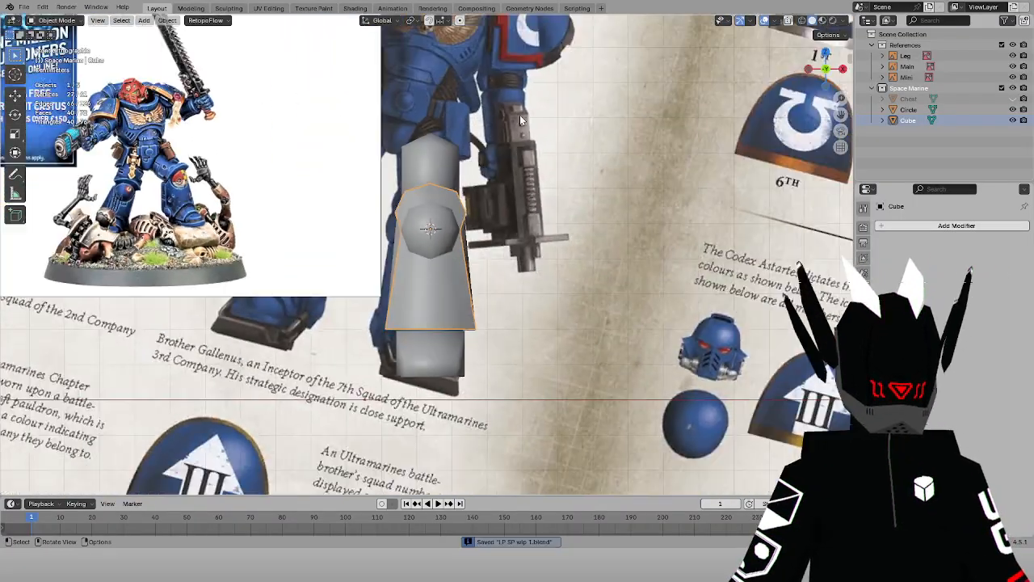
Select the leg mesh and enter Edit Mode with X-ray on, seen from the right side
{"action": "scroll", "coordinate": [576, 103], "scroll_direction": "up", "scroll_amount": 1}
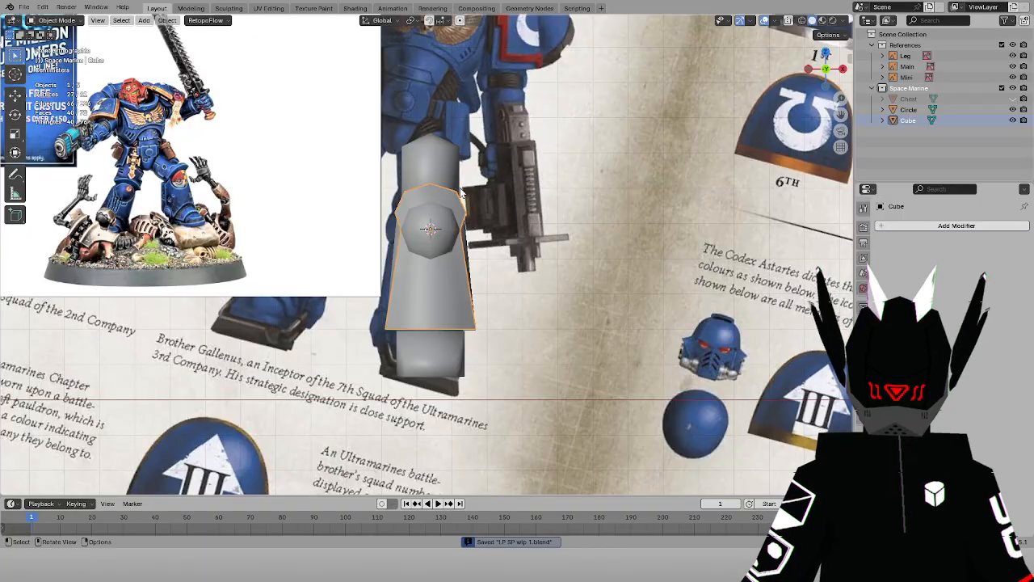
{"action": "middle_click_drag", "start_coordinate": [462, 192], "coordinate": [270, 196]}
{"action": "left_click", "coordinate": [432, 356]}
{"action": "key", "text": "KP_3"}
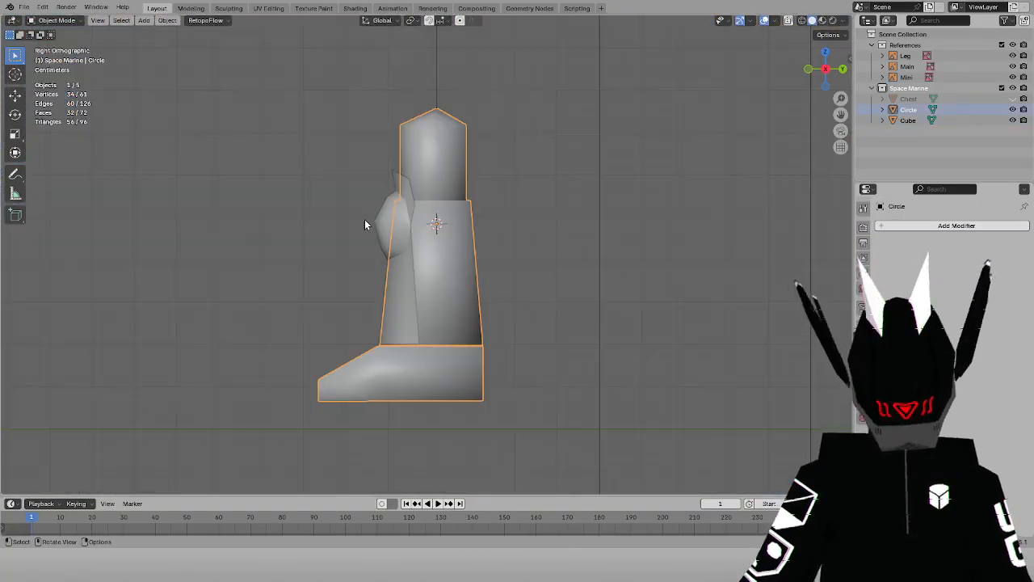
{"action": "left_click", "coordinate": [53, 20]}
{"action": "left_click", "coordinate": [50, 45]}
{"action": "key", "text": "alt+z"}
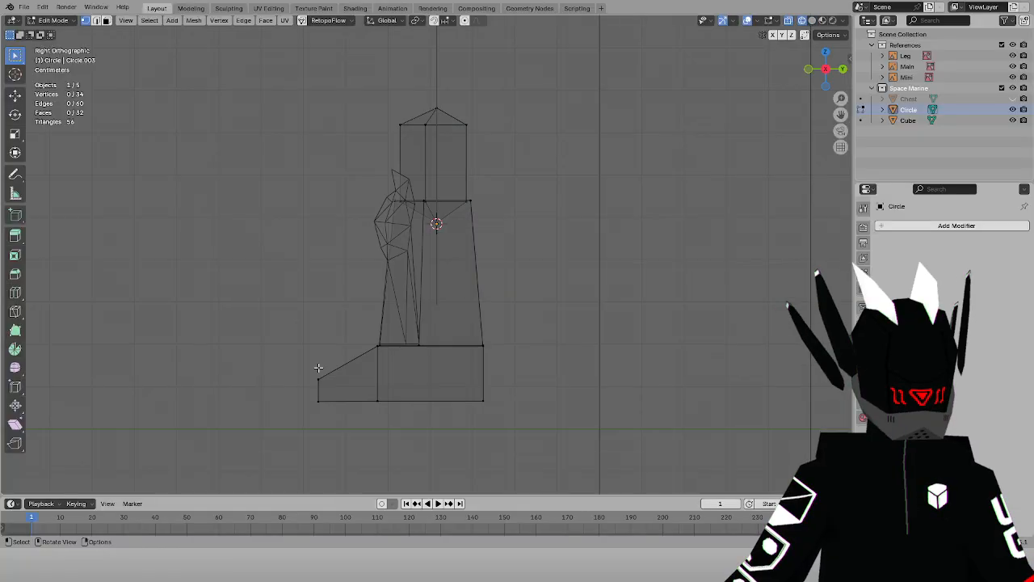
Select the whole boot, scale it uniformly to 0.9 and move it back up against the shin's lower edge
{"action": "left_click_drag", "start_coordinate": [287, 353], "coordinate": [381, 434]}
{"action": "left_click", "coordinate": [454, 373], "text": "shift"}
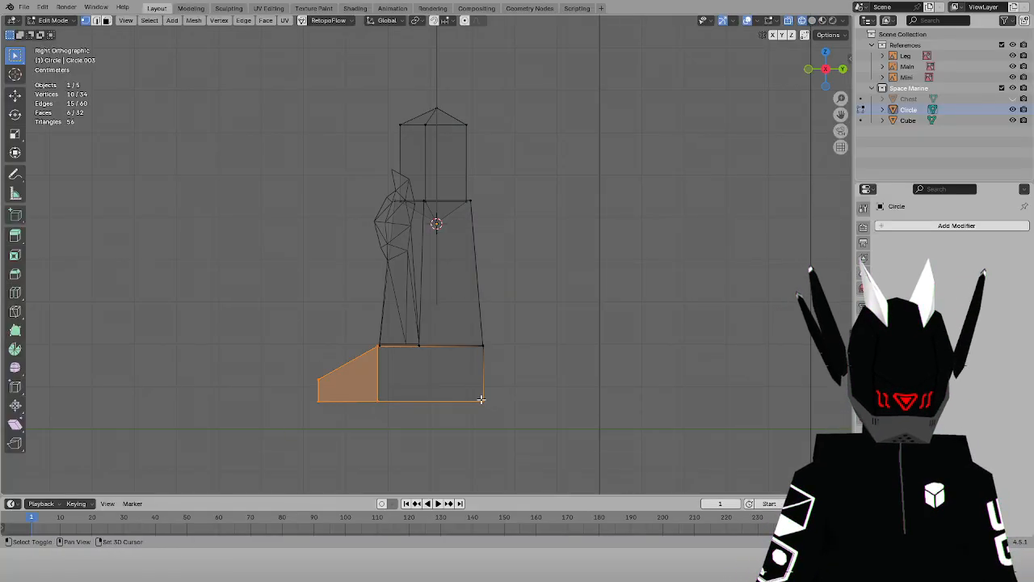
{"action": "key", "text": "l"}
{"action": "key", "text": "s"}
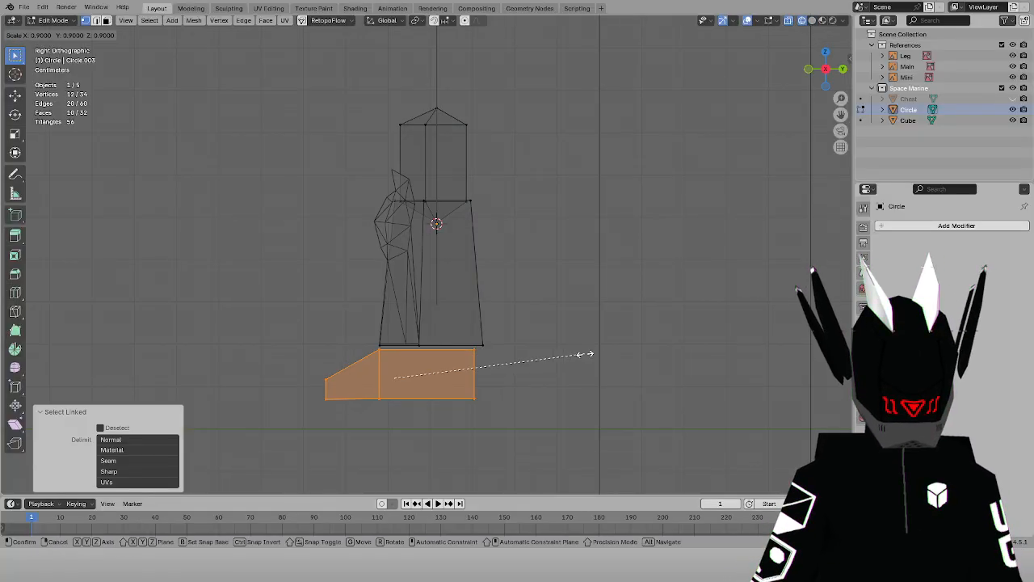
{"action": "left_click", "coordinate": [583, 354]}
{"action": "key", "text": "g"}
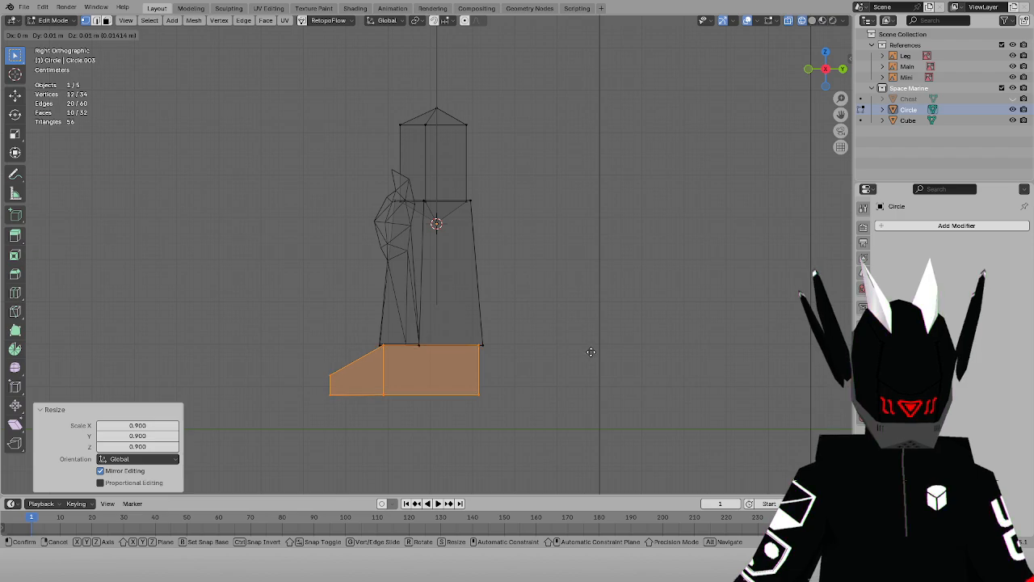
{"action": "left_click", "coordinate": [590, 350]}
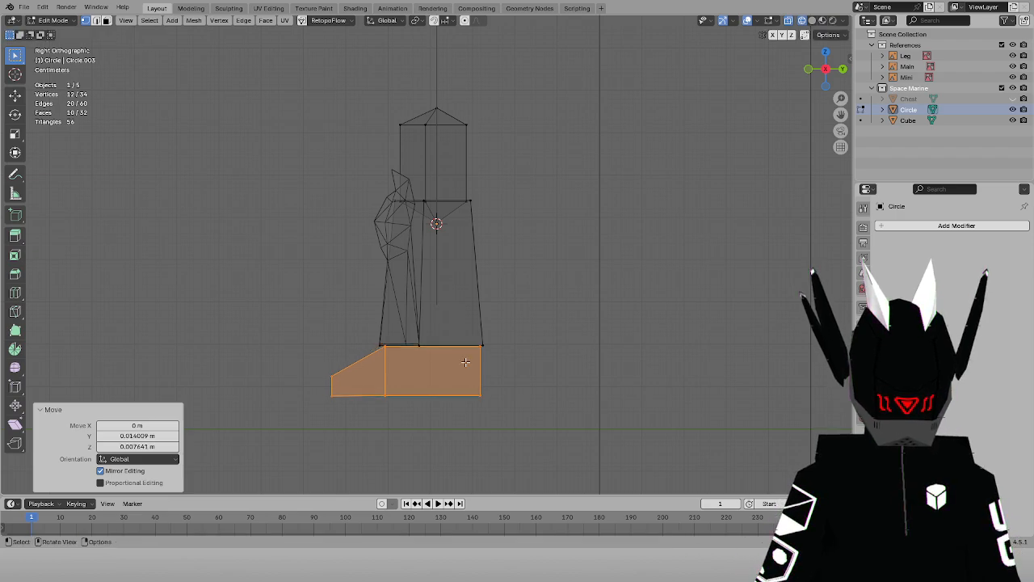
Select the boot's upper heel vertices and move them -0.03 m along Y to slope the heel
{"action": "left_click_drag", "start_coordinate": [464, 364], "coordinate": [500, 412]}
{"action": "left_click_drag", "start_coordinate": [466, 340], "coordinate": [482, 353]}
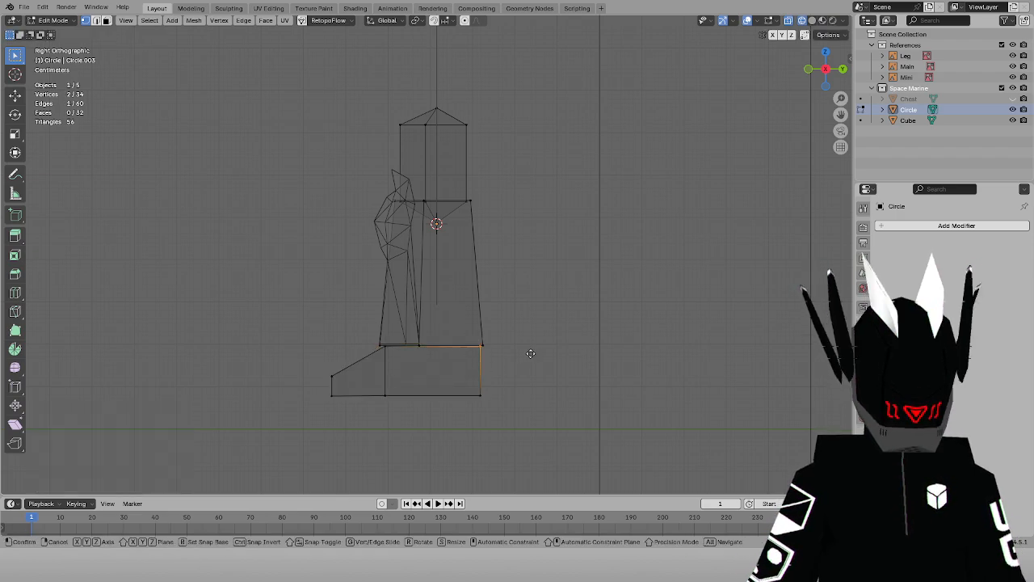
{"action": "key", "text": "g"}
{"action": "key", "text": "y"}
{"action": "left_click", "coordinate": [519, 350]}
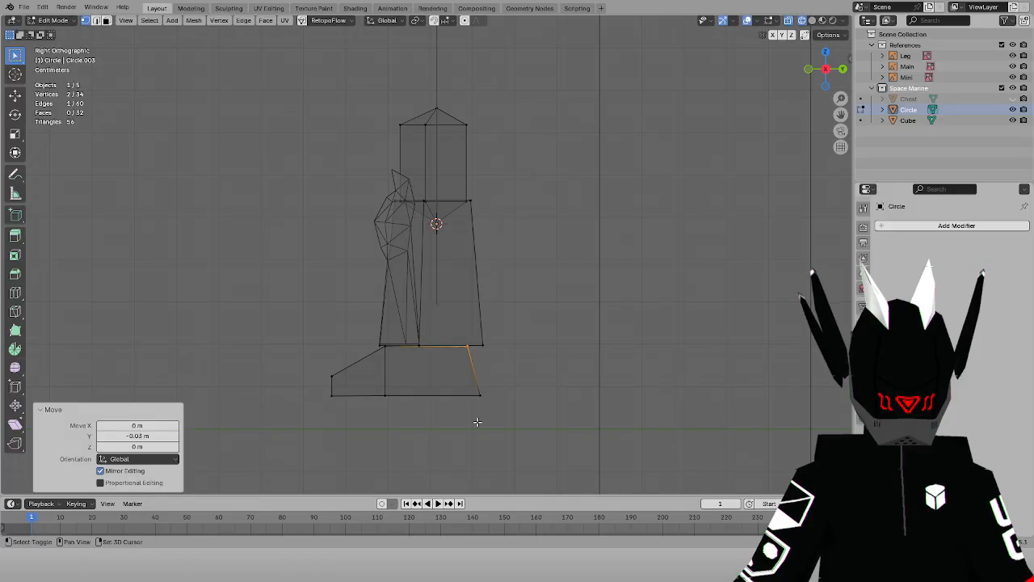
Select all of the boot's vertices, shift the boot slightly backward along Y and clear the selection
{"action": "left_click_drag", "start_coordinate": [463, 388], "coordinate": [489, 403], "text": "shift"}
{"action": "key", "text": "ctrl+l"}
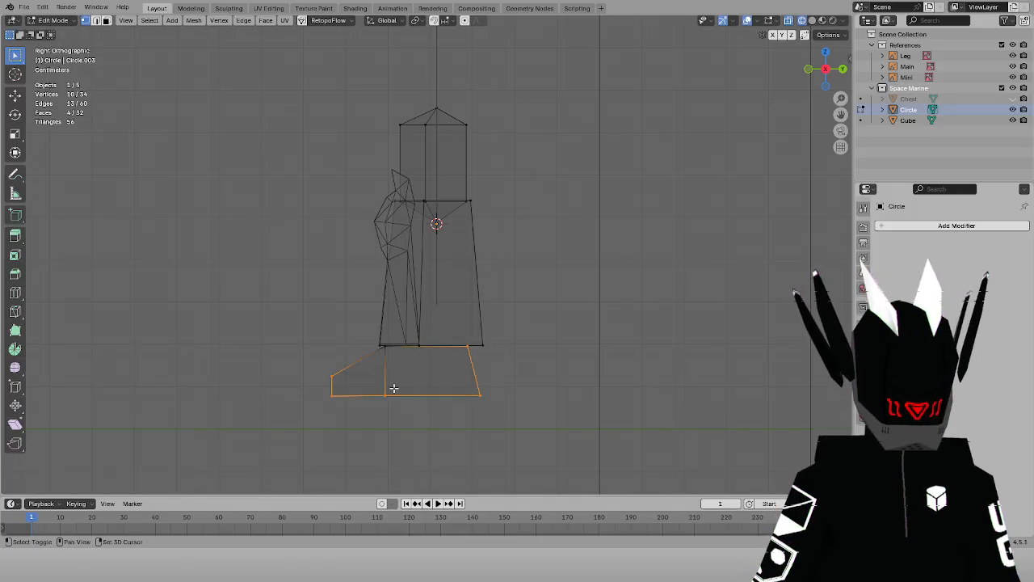
{"action": "left_click_drag", "start_coordinate": [384, 341], "coordinate": [390, 401], "text": "shift"}
{"action": "key", "text": "g"}
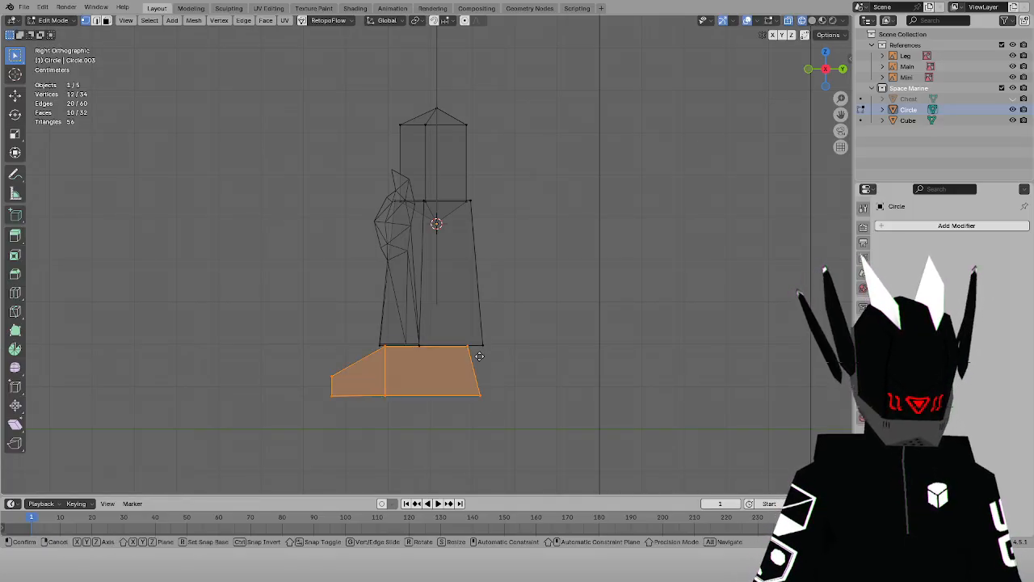
{"action": "key", "text": "y"}
{"action": "left_click", "coordinate": [487, 357]}
{"action": "key", "text": "alt+a"}
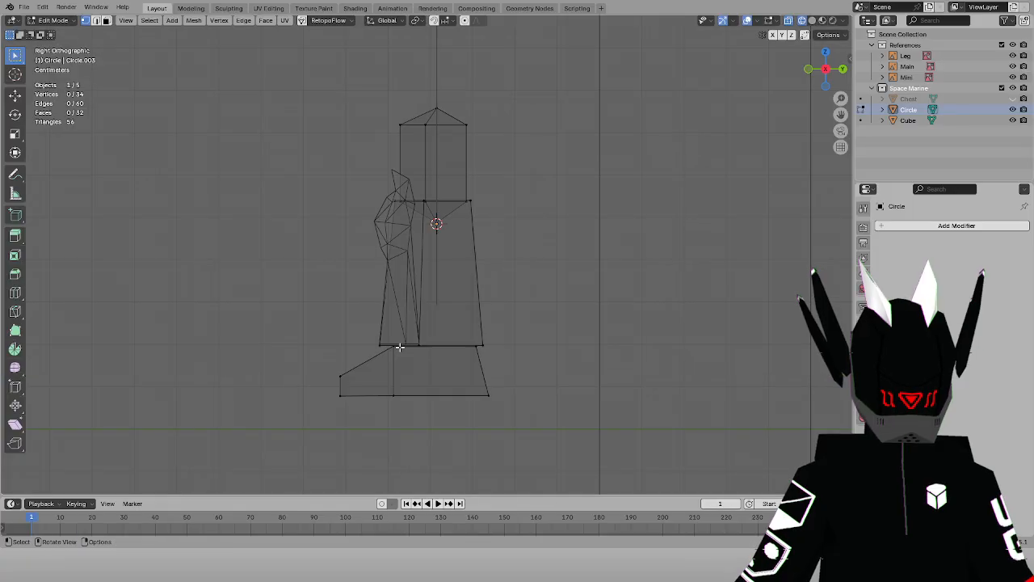
Select the toe vertices at the front of the boot and move them 0.02 m along Y
{"action": "left_click_drag", "start_coordinate": [316, 348], "coordinate": [350, 403]}
{"action": "key", "text": "g"}
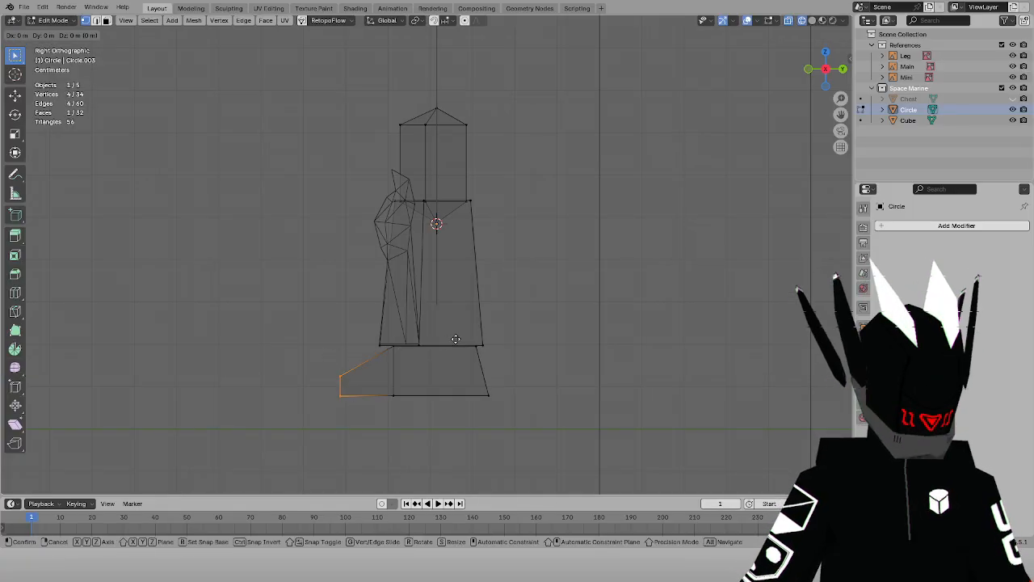
{"action": "key", "text": "y"}
{"action": "left_click", "coordinate": [464, 337]}
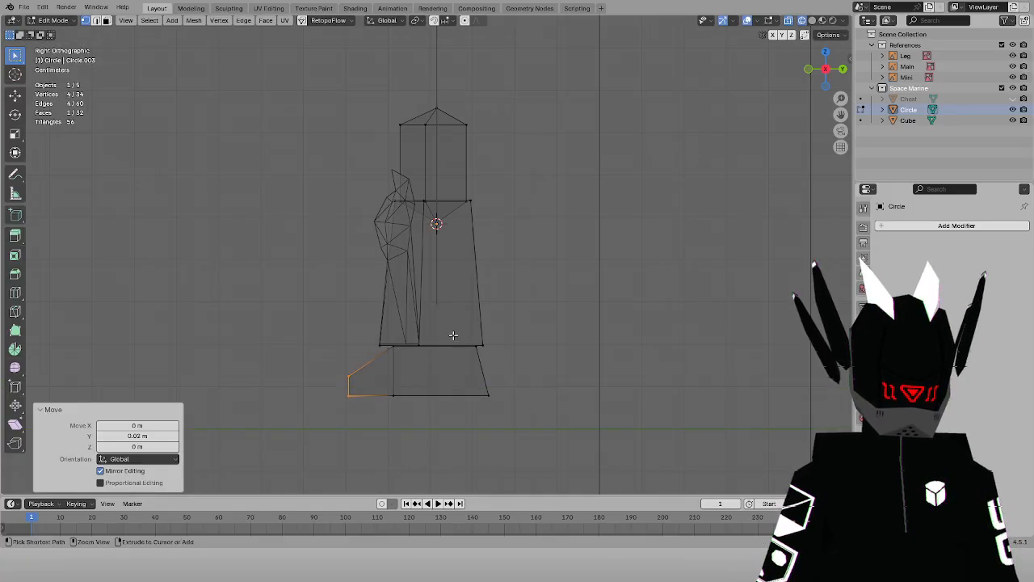
Select the boot's sole and toe vertices and raise them 0.02 m along Z
{"action": "key", "text": "alt+a"}
{"action": "left_click_drag", "start_coordinate": [392, 336], "coordinate": [402, 368]}
{"action": "scroll", "coordinate": [395, 371], "scroll_direction": "up", "scroll_amount": 1}
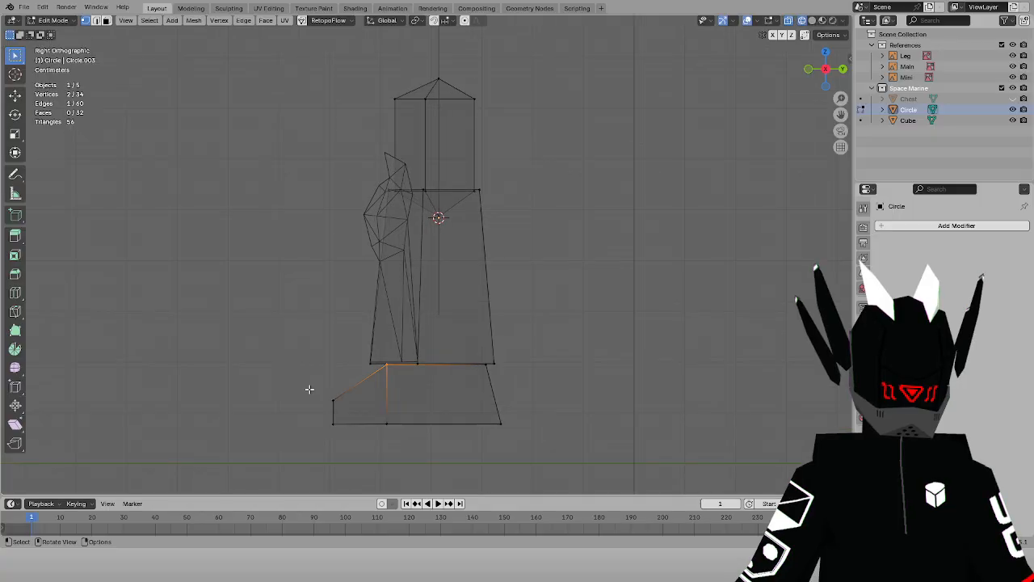
{"action": "left_click_drag", "start_coordinate": [310, 389], "coordinate": [508, 449]}
{"action": "key", "text": "g"}
{"action": "key", "text": "z"}
{"action": "left_click", "coordinate": [512, 410]}
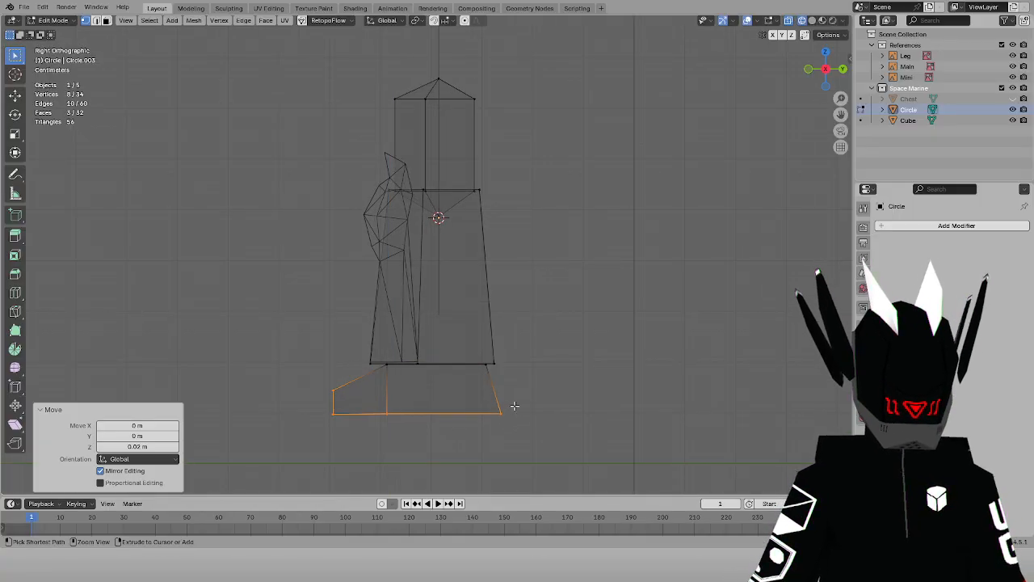
{"action": "left_click", "coordinate": [531, 333]}
Select the linked boot geometry from the front view and scale it uniformly to 1.1
{"action": "key", "text": "KP_1"}
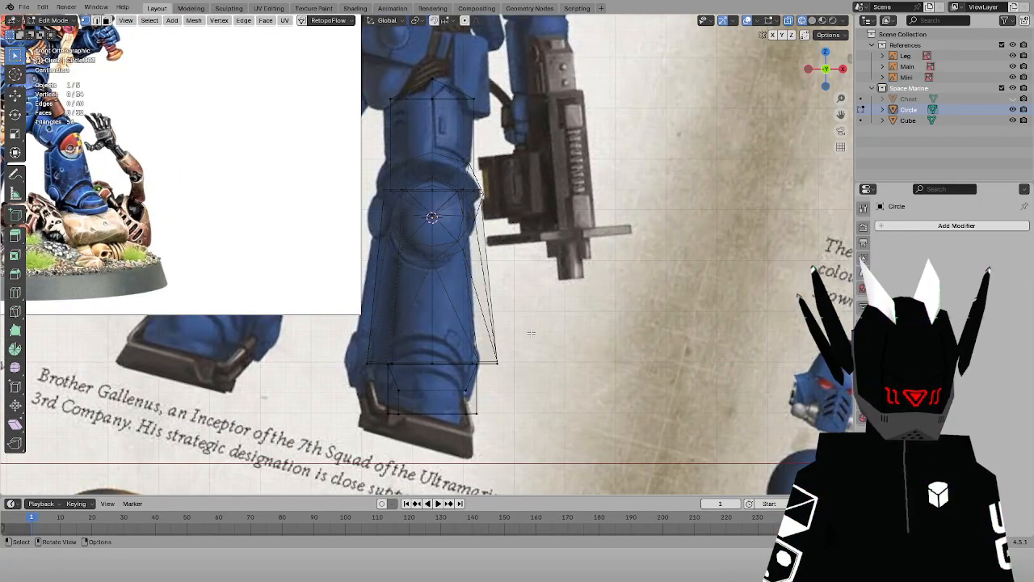
{"action": "key", "text": "a"}
{"action": "scroll", "coordinate": [532, 327], "scroll_direction": "down", "scroll_amount": 3}
{"action": "scroll", "coordinate": [487, 313], "scroll_direction": "up", "scroll_amount": 2}
{"action": "left_click_drag", "start_coordinate": [368, 358], "coordinate": [520, 412]}
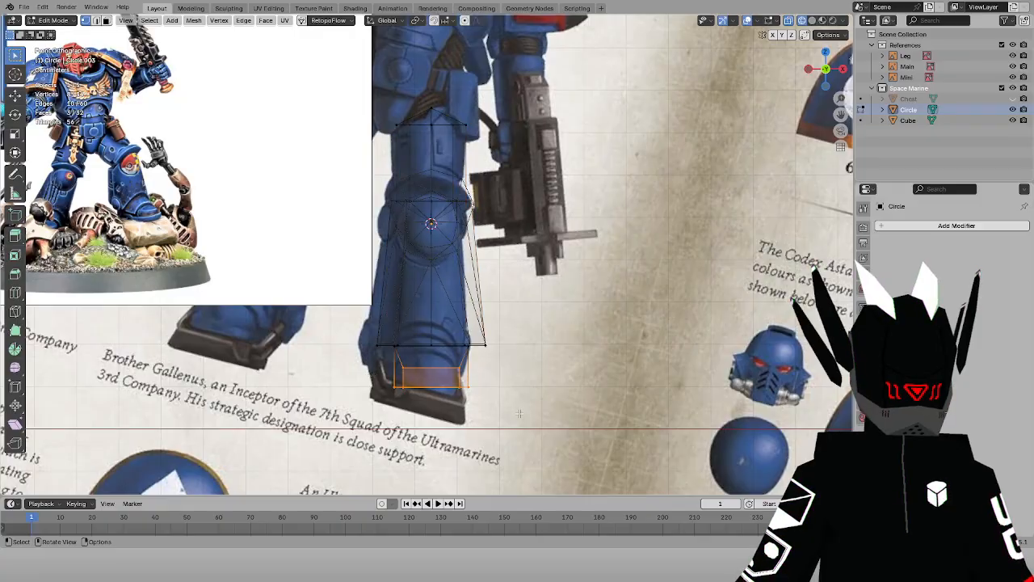
{"action": "scroll", "coordinate": [519, 413], "scroll_direction": "up", "scroll_amount": 2}
{"action": "left_click", "coordinate": [473, 417]}
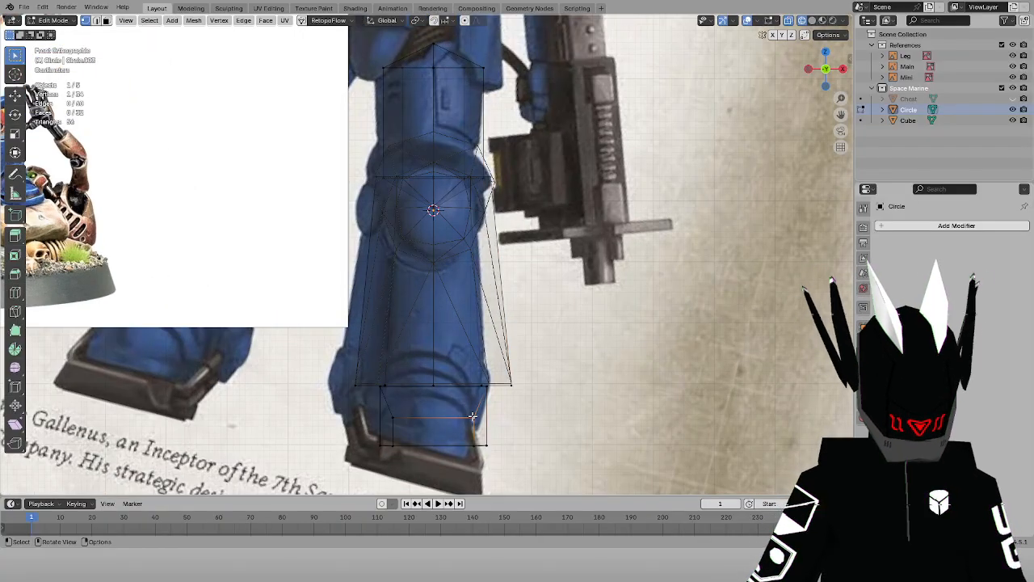
{"action": "key", "text": "ctrl+l"}
{"action": "type", "text": "s1.1"}
{"action": "key", "text": "Return"}
Lower the boot about 0.005 m along Z to meet the shin, turn off X-ray and save the file
{"action": "key", "text": "g"}
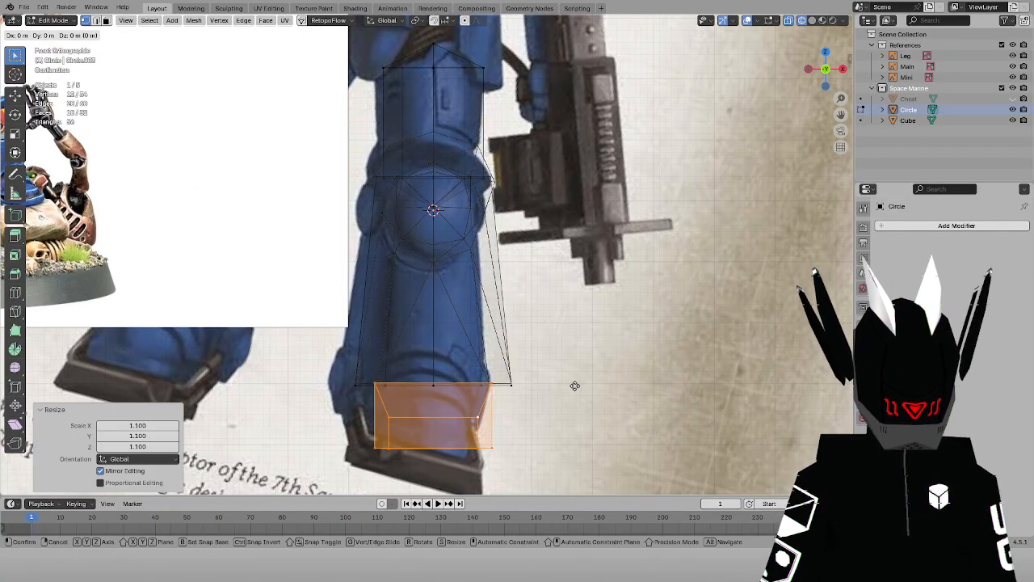
{"action": "key", "text": "z"}
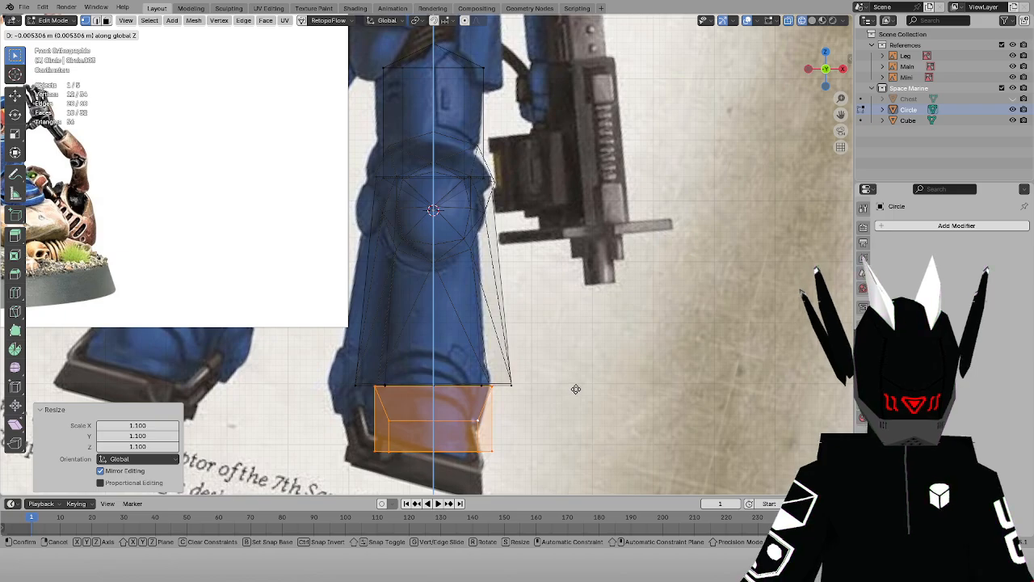
{"action": "left_click", "coordinate": [575, 389]}
{"action": "key", "text": "alt+a"}
{"action": "key", "text": "alt+z"}
{"action": "scroll", "coordinate": [562, 295], "scroll_direction": "down", "scroll_amount": 2}
{"action": "key", "text": "ctrl+s"}
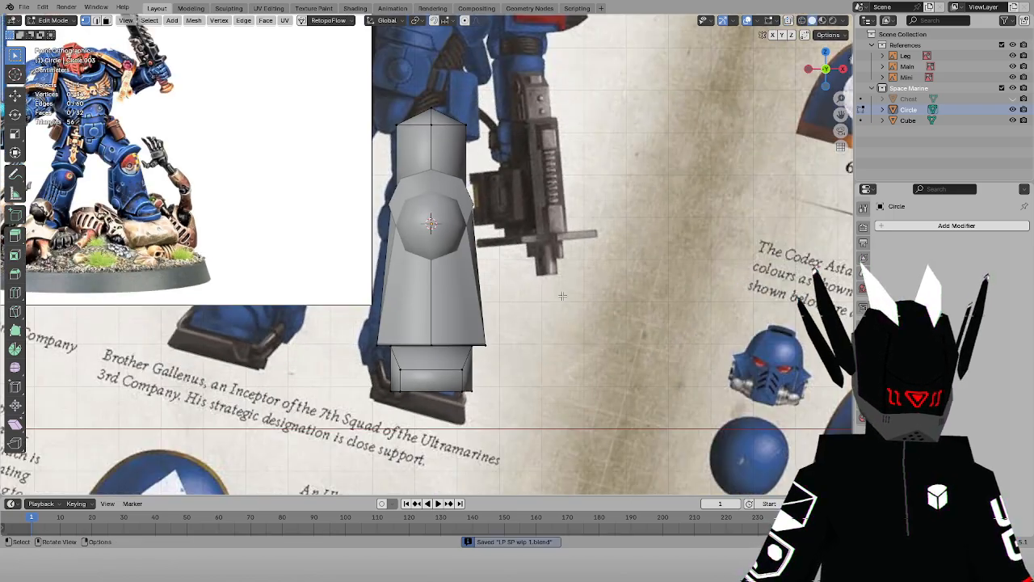
Isolate the leg mesh, select the two lower rear corner vertices of the shin and scale them 1.4 along X
{"action": "middle_click_drag", "start_coordinate": [561, 295], "coordinate": [514, 365]}
{"action": "key", "text": "KP_Divide"}
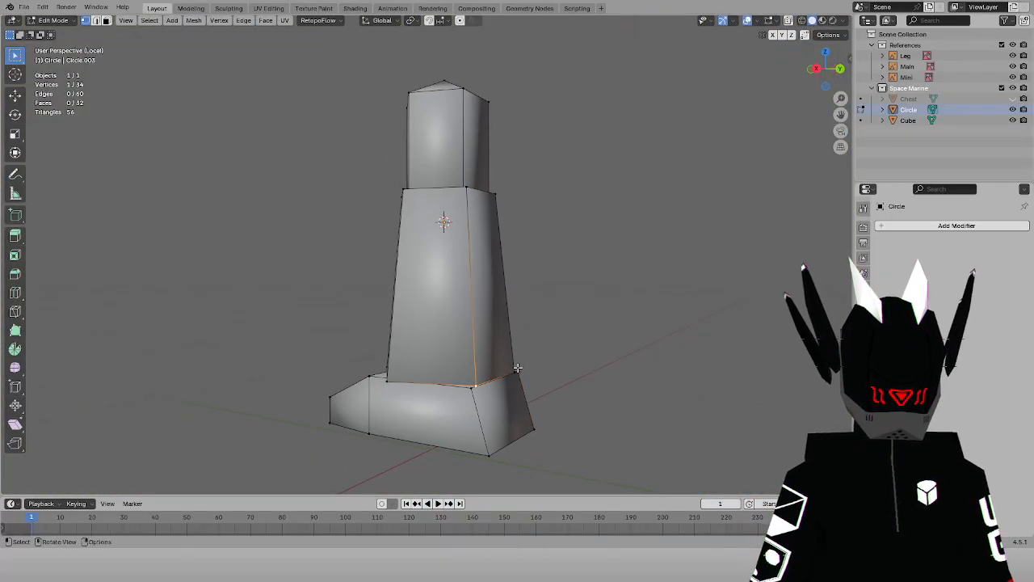
{"action": "left_click", "coordinate": [518, 368], "text": "shift"}
{"action": "key", "text": "s"}
{"action": "key", "text": "x"}
{"action": "middle_click_drag", "start_coordinate": [593, 368], "coordinate": [554, 264]}
{"action": "left_click", "coordinate": [588, 376]}
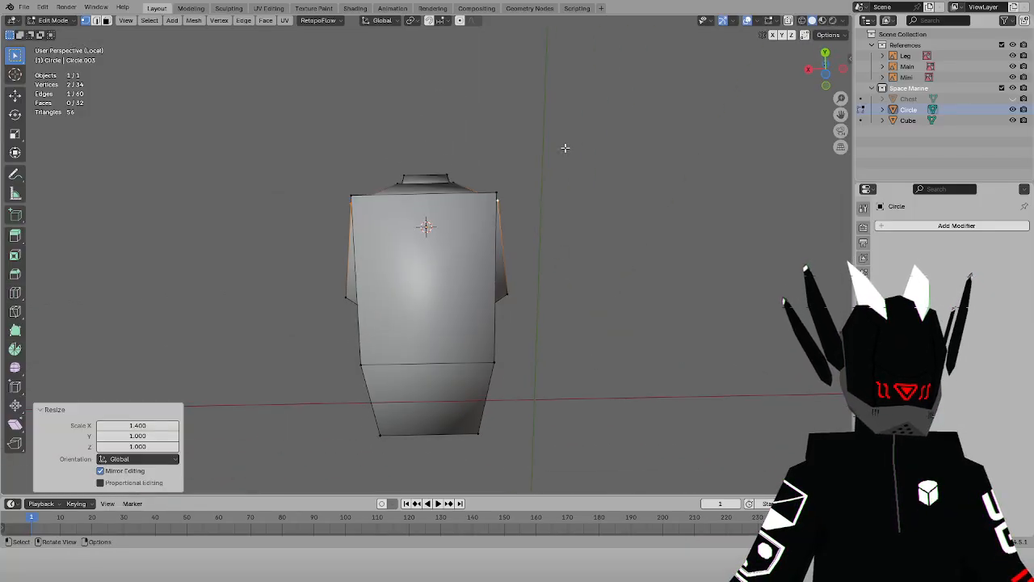
Fine-tune the width of the shin's lower rear corners along X and save the file
{"action": "middle_click_drag", "start_coordinate": [565, 148], "coordinate": [595, 185]}
{"action": "key", "text": "s"}
{"action": "key", "text": "x"}
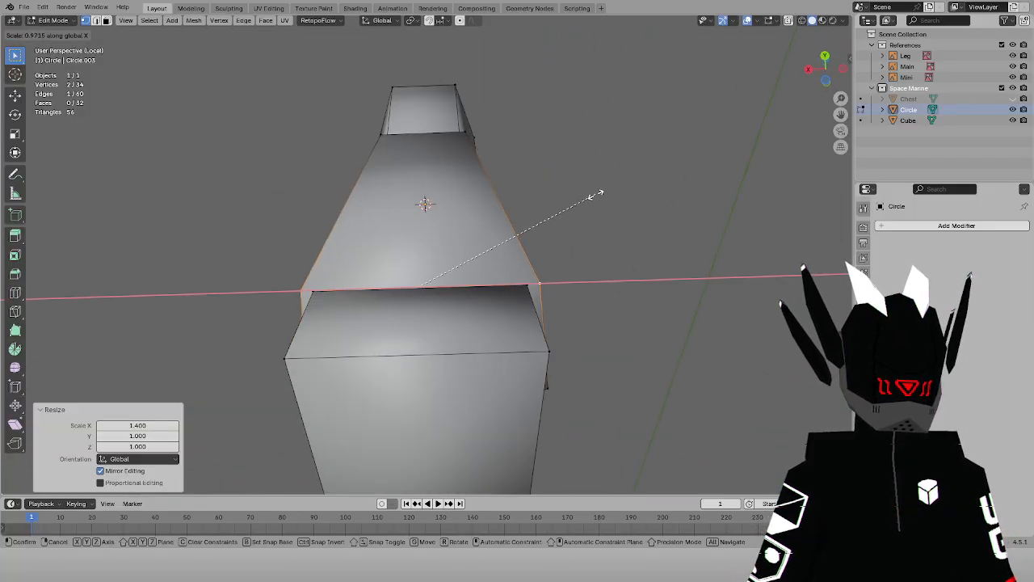
{"action": "left_click", "coordinate": [595, 194]}
{"action": "middle_click_drag", "start_coordinate": [561, 212], "coordinate": [469, 241]}
{"action": "left_click", "coordinate": [635, 258]}
{"action": "key", "text": "ctrl+s"}
Leave the isolated view, return to Object Mode, compare the leg with the front reference and save the file
{"action": "key", "text": "KP_Divide"}
{"action": "key", "text": "KP_3"}
{"action": "key", "text": "KP_1"}
{"action": "key", "text": "Tab"}
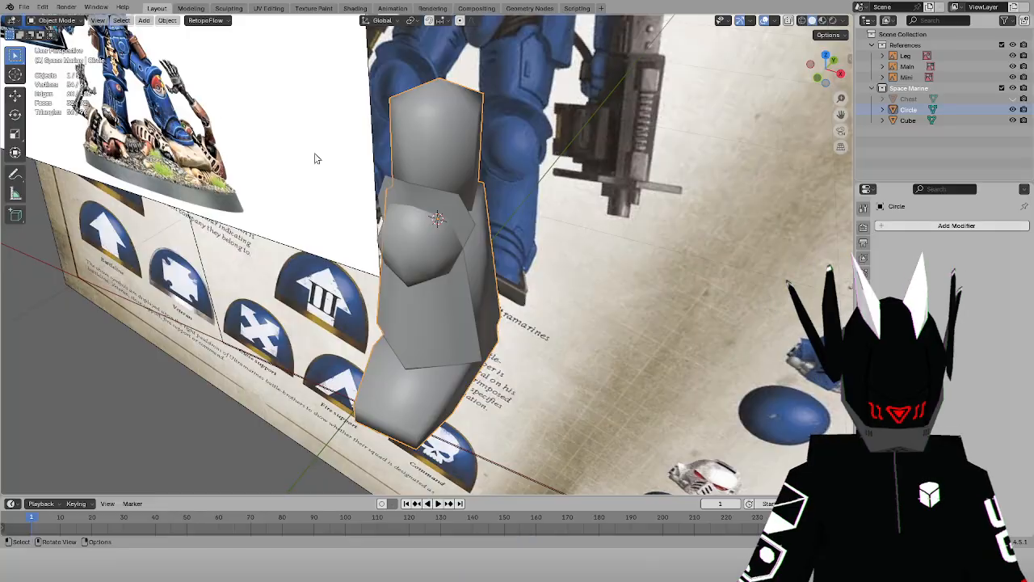
{"action": "key", "text": "KP_1"}
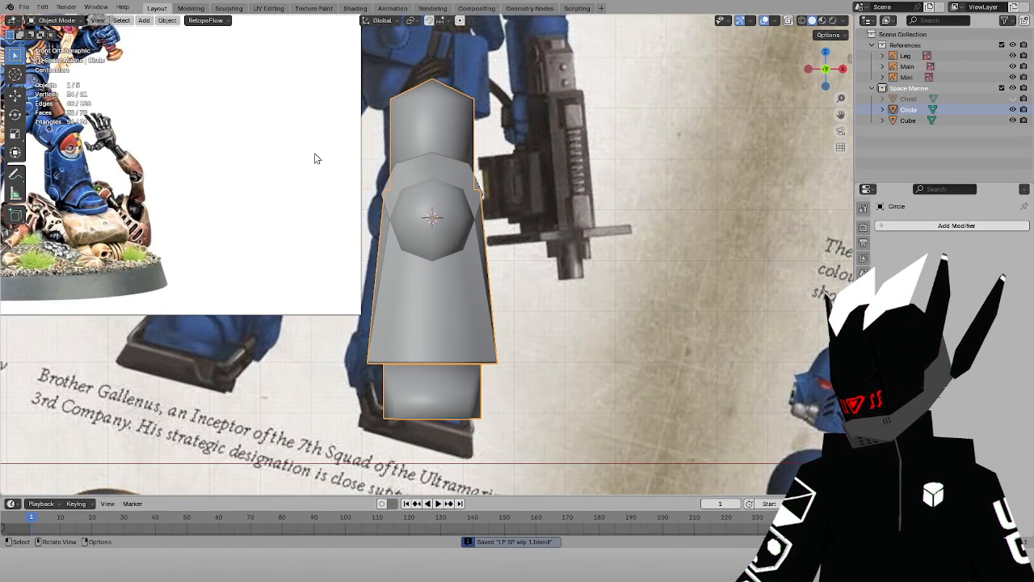
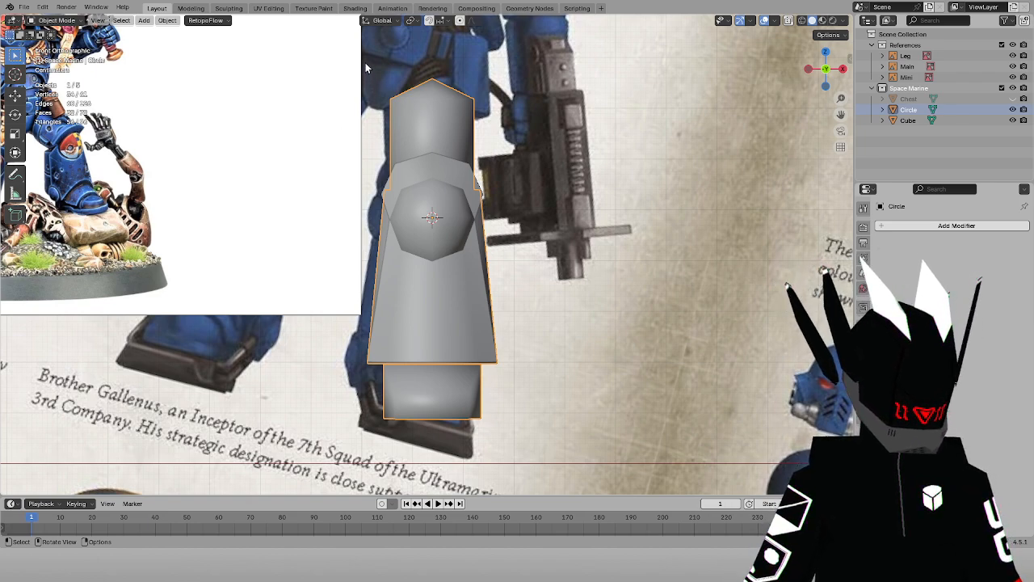
{"action": "scroll", "coordinate": [525, 295], "scroll_direction": "down", "scroll_amount": 2}
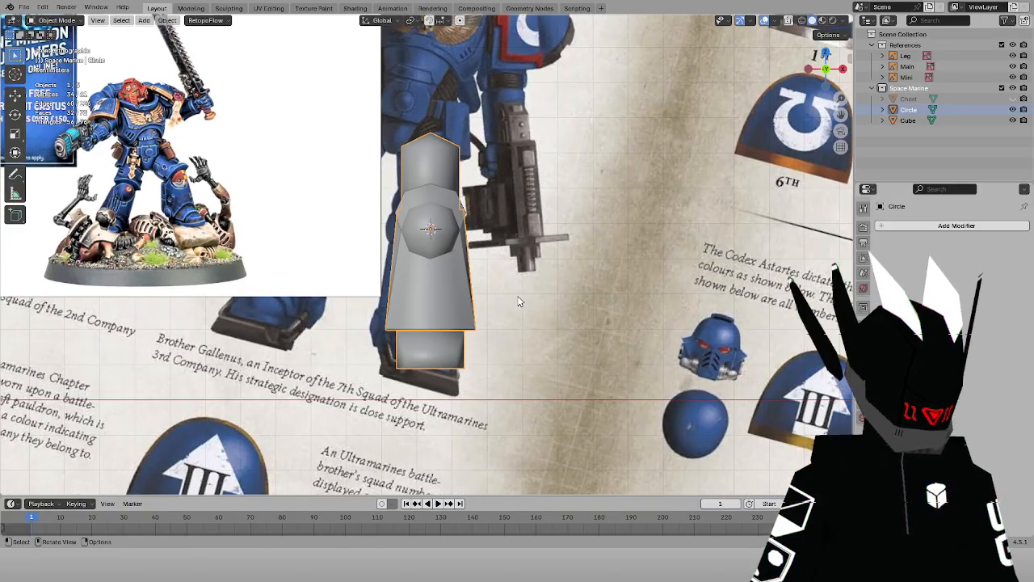
{"action": "scroll", "coordinate": [522, 279], "scroll_direction": "up", "scroll_amount": 1}
{"action": "key", "text": "KP_Divide"}
{"action": "key", "text": "KP_Divide"}
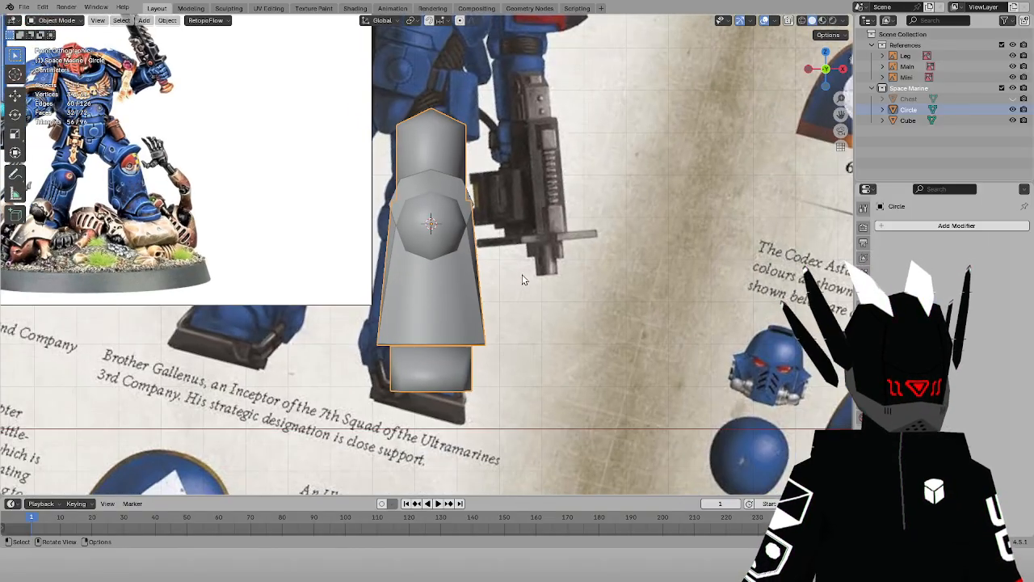
{"action": "key", "text": "ctrl+s"}
{"action": "scroll", "coordinate": [519, 228], "scroll_direction": "down", "scroll_amount": 1}
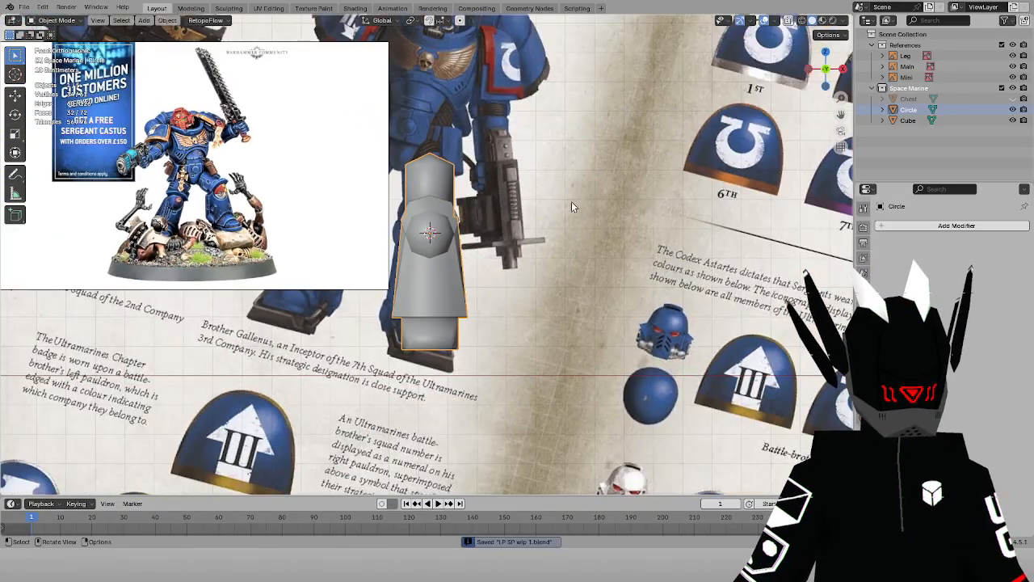
Select the leg and its shin plate in wireframe and move them about 0.235 m down along Z in front view
{"action": "scroll", "coordinate": [459, 241], "scroll_direction": "up", "scroll_amount": 5}
{"action": "key", "text": "shift+z"}
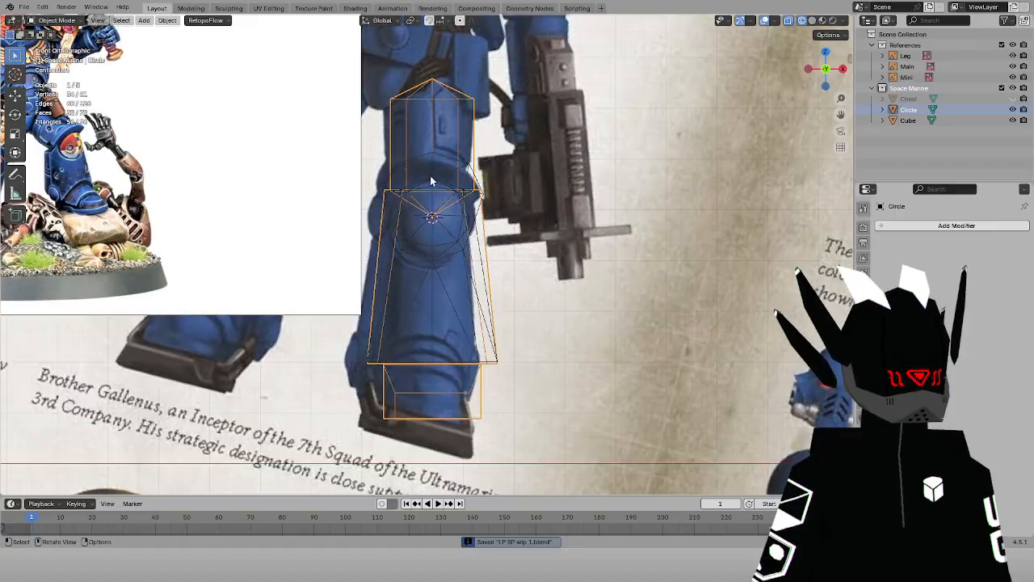
{"action": "key", "text": "g"}
{"action": "right_click", "coordinate": [436, 218]}
{"action": "key", "text": "a"}
{"action": "scroll", "coordinate": [463, 180], "scroll_direction": "down", "scroll_amount": 2}
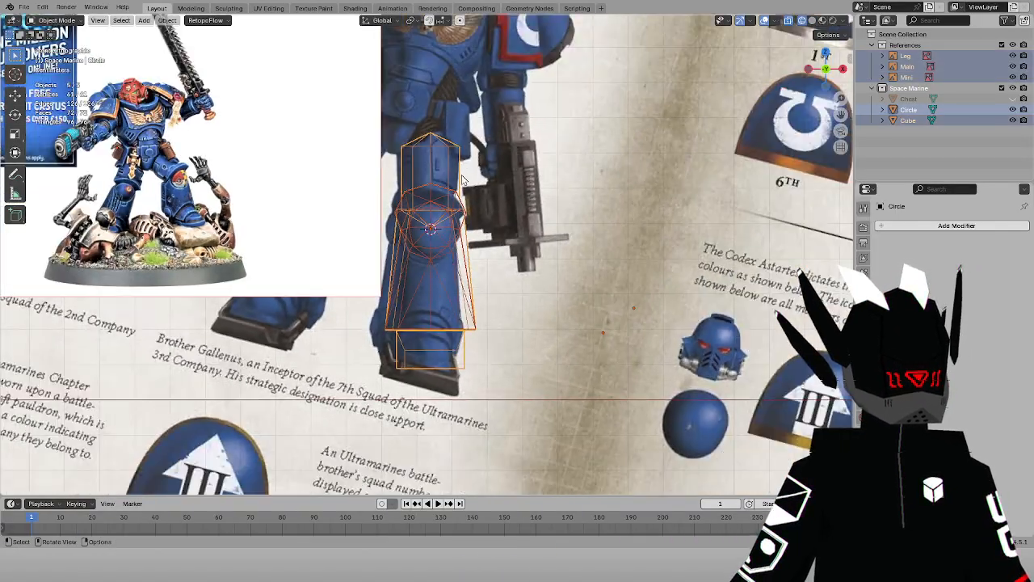
{"action": "middle_click_drag", "start_coordinate": [463, 179], "coordinate": [323, 203]}
{"action": "middle_click_drag", "start_coordinate": [429, 286], "coordinate": [540, 232]}
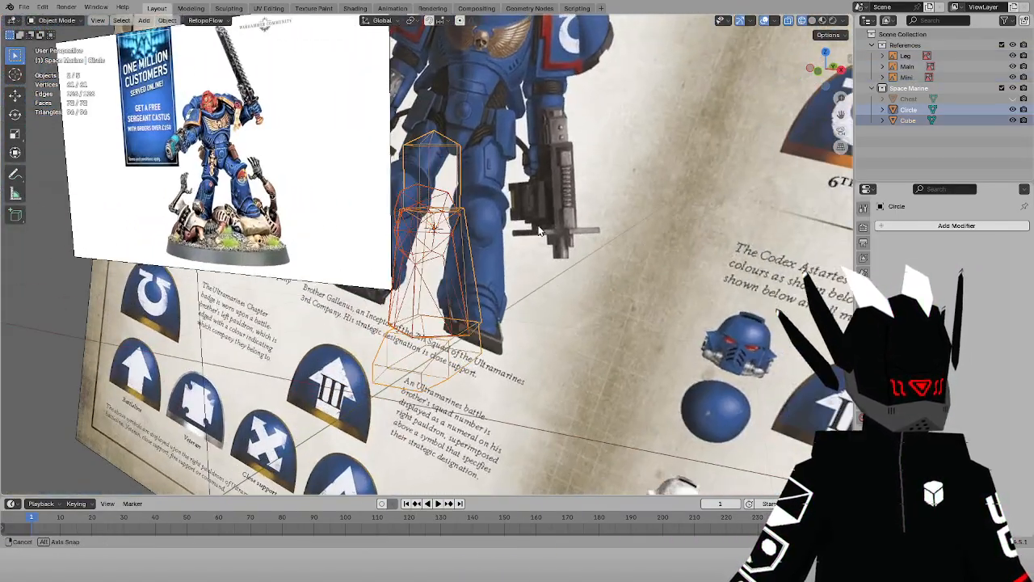
{"action": "key", "text": "KP_1"}
{"action": "scroll", "coordinate": [522, 225], "scroll_direction": "up", "scroll_amount": 6}
{"action": "key", "text": "g"}
{"action": "key", "text": "z"}
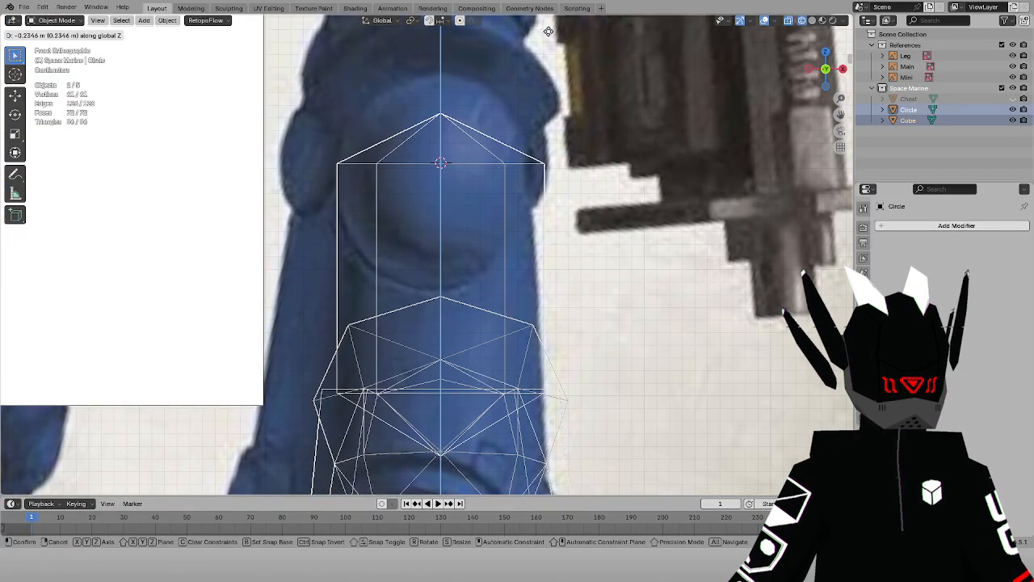
{"action": "left_click", "coordinate": [548, 31]}
Set the pivot to the 3D cursor and scale the leg and shin plate uniformly by 1.1
{"action": "left_click", "coordinate": [413, 20]}
{"action": "left_click", "coordinate": [429, 60]}
{"action": "key", "text": "s"}
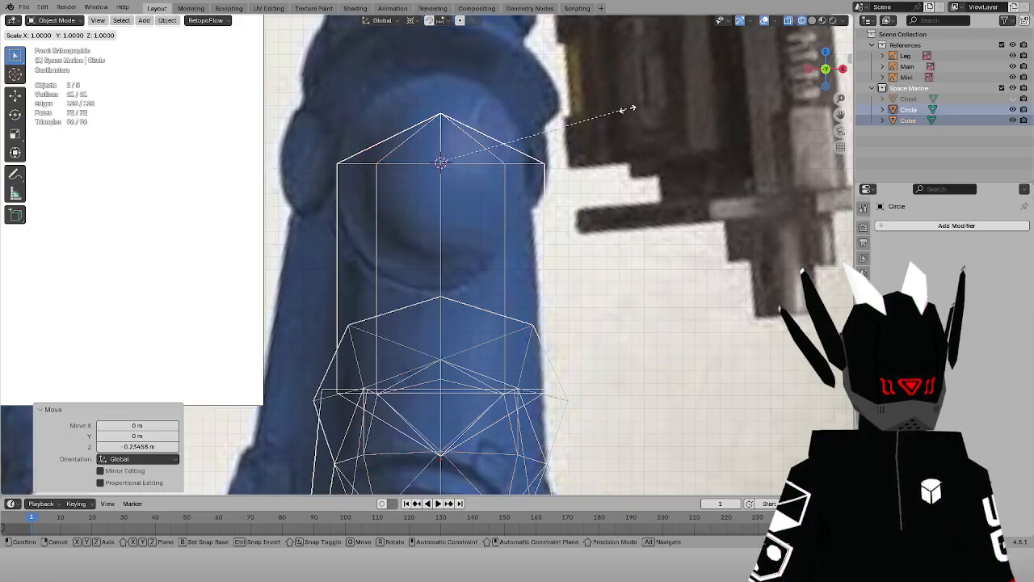
{"action": "right_click", "coordinate": [657, 109]}
{"action": "key", "text": "s"}
{"action": "left_click", "coordinate": [655, 110], "text": "ctrl"}
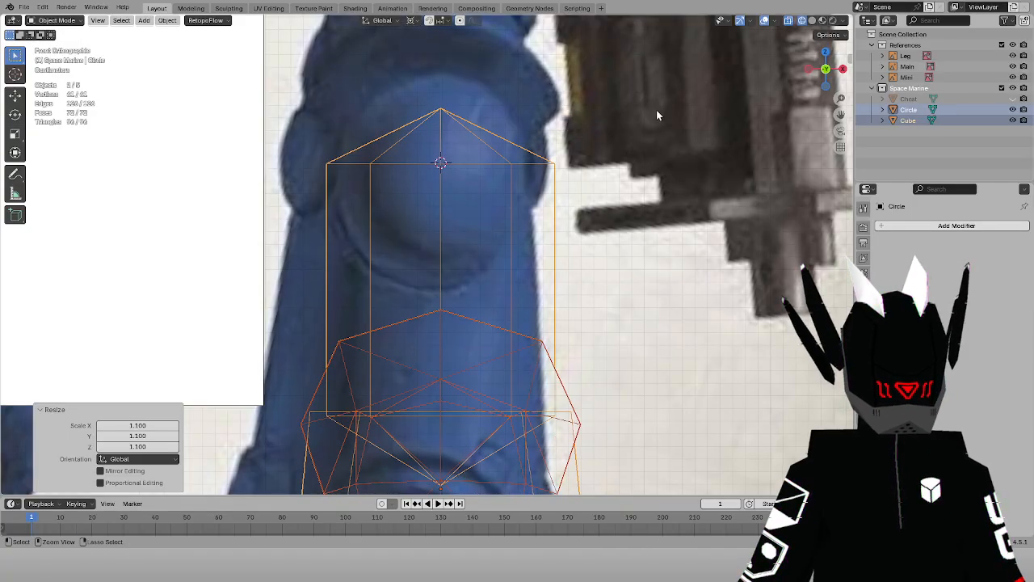
Unhide the chest and return to solid shading to compare it with the leg
{"action": "left_click", "coordinate": [1010, 98]}
{"action": "scroll", "coordinate": [679, 122], "scroll_direction": "down", "scroll_amount": 10}
{"action": "key", "text": "z"}
{"action": "left_click", "coordinate": [565, 153]}
{"action": "scroll", "coordinate": [517, 171], "scroll_direction": "up", "scroll_amount": 3}
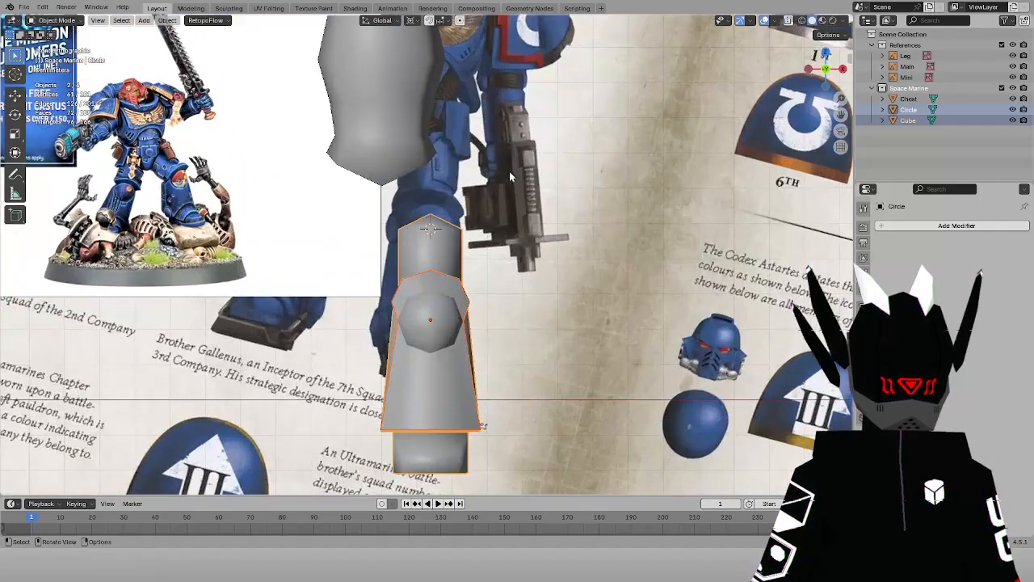
Duplicate the chest in place and box-select the copy together with the leg and shin plate in wireframe
{"action": "left_click", "coordinate": [376, 128]}
{"action": "key", "text": "z"}
{"action": "left_click", "coordinate": [310, 199]}
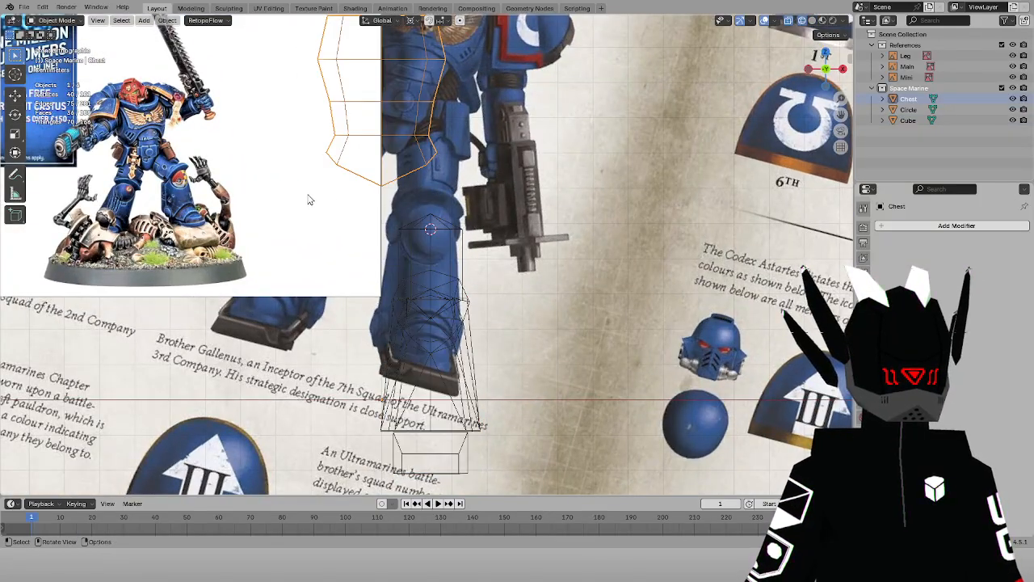
{"action": "scroll", "coordinate": [395, 175], "scroll_direction": "down", "scroll_amount": 1}
{"action": "key", "text": "shift+d"}
{"action": "right_click", "coordinate": [459, 220]}
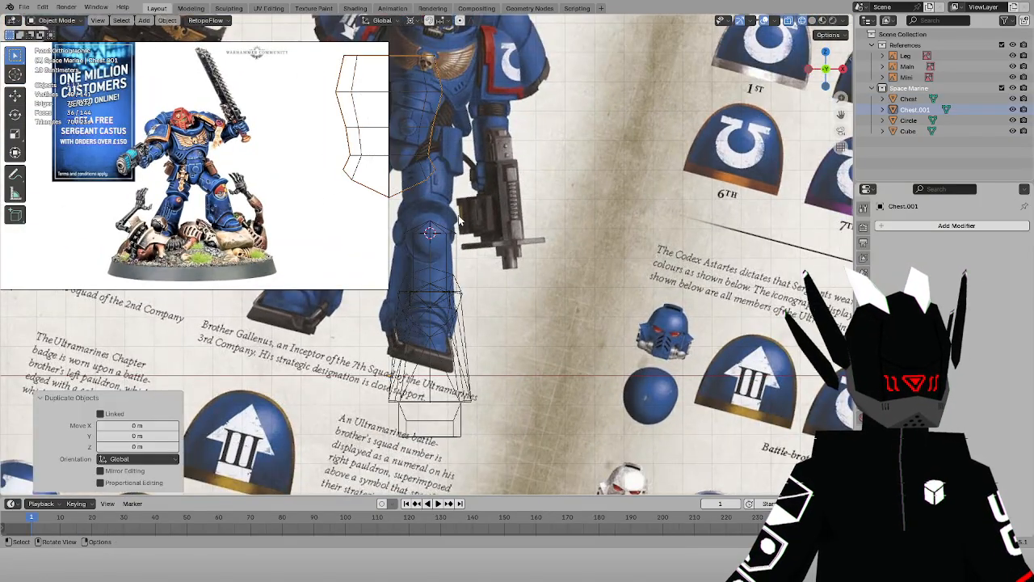
{"action": "left_click_drag", "start_coordinate": [424, 227], "coordinate": [414, 236]}
{"action": "middle_click_drag", "start_coordinate": [412, 237], "coordinate": [312, 243]}
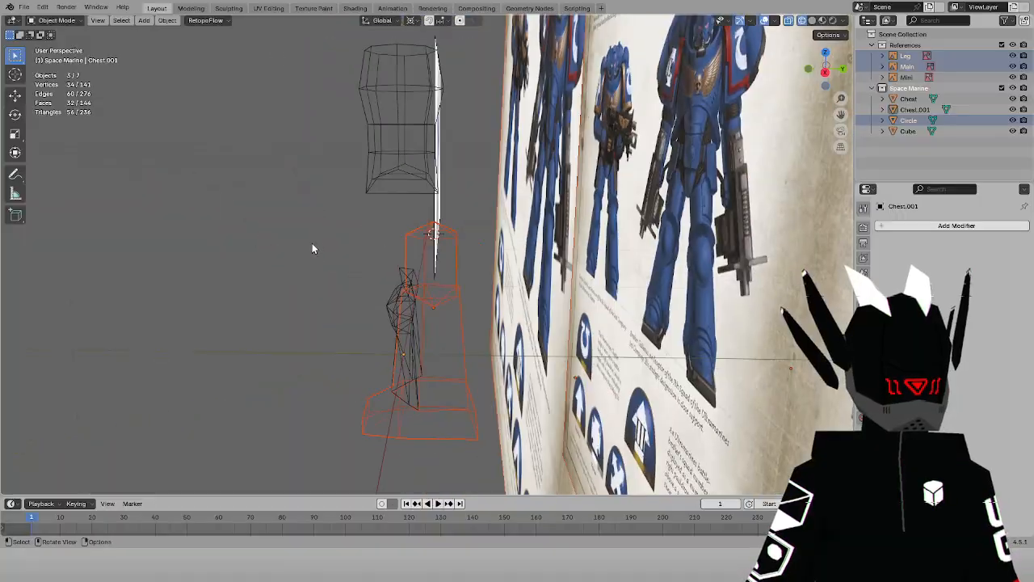
{"action": "left_click_drag", "start_coordinate": [320, 238], "coordinate": [418, 433]}
{"action": "left_click_drag", "start_coordinate": [369, 293], "coordinate": [457, 429], "text": "shift"}
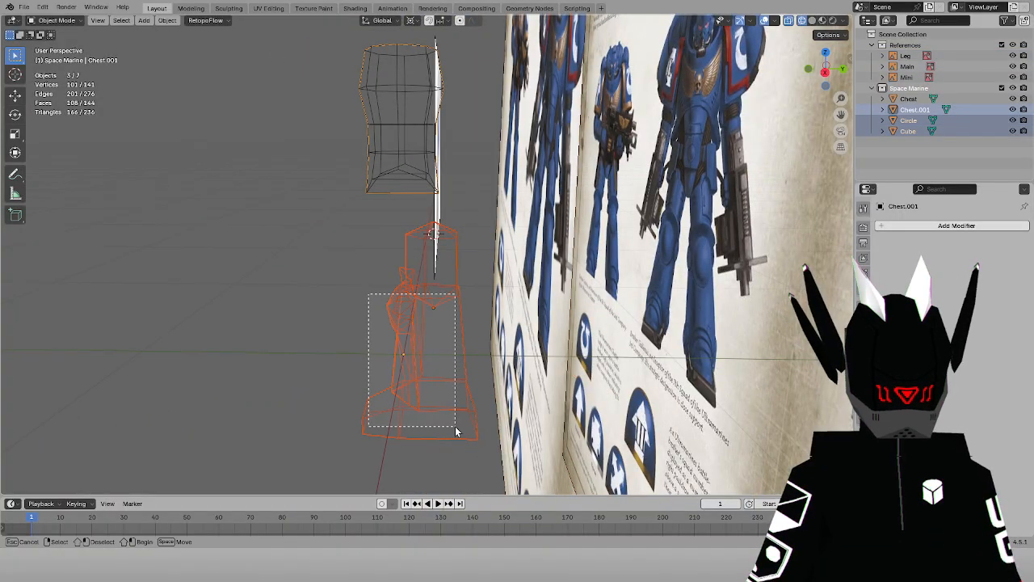
Return to solid shading, identify the leg and chest pieces with trial moves and delete the duplicate chest
{"action": "middle_click_drag", "start_coordinate": [386, 296], "coordinate": [510, 252]}
{"action": "key", "text": "shift+z"}
{"action": "left_click", "coordinate": [427, 257]}
{"action": "key", "text": "g"}
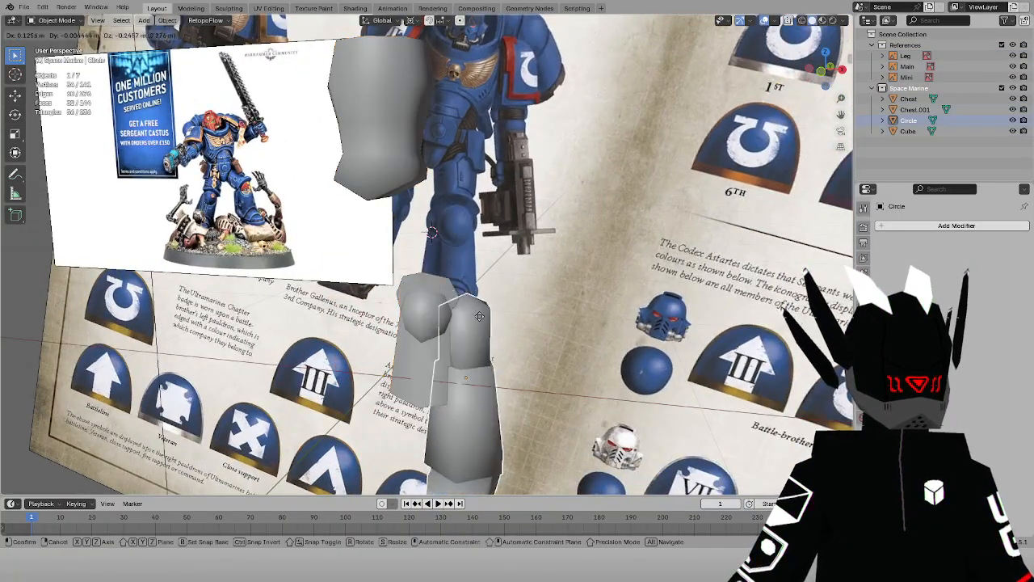
{"action": "right_click", "coordinate": [413, 234]}
{"action": "left_click", "coordinate": [388, 160]}
{"action": "key", "text": "g"}
{"action": "right_click", "coordinate": [342, 188]}
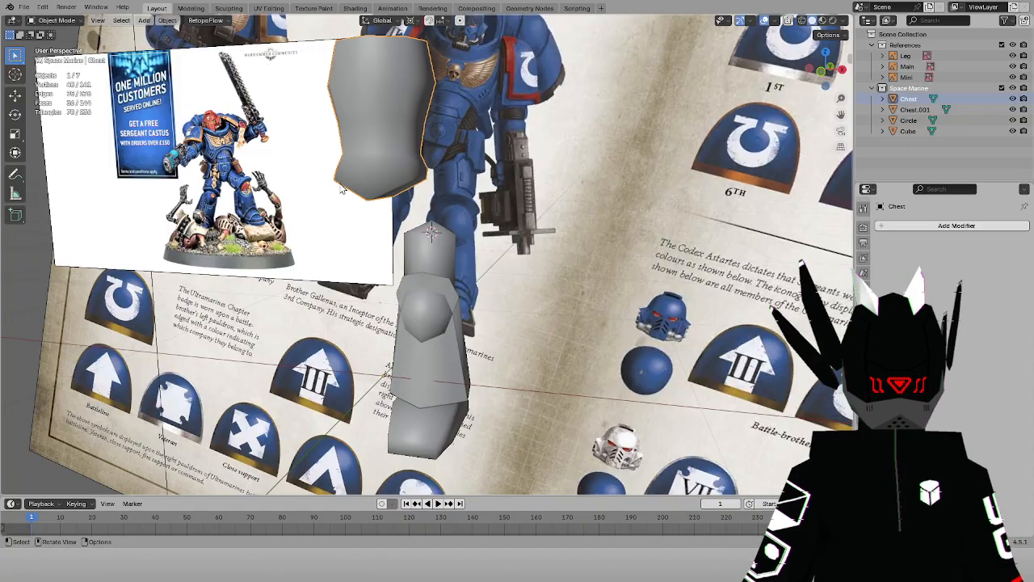
{"action": "key", "text": "Delete"}
Rename the Circle object Leg and the Cube object Leg Guard
{"action": "left_click", "coordinate": [908, 109]}
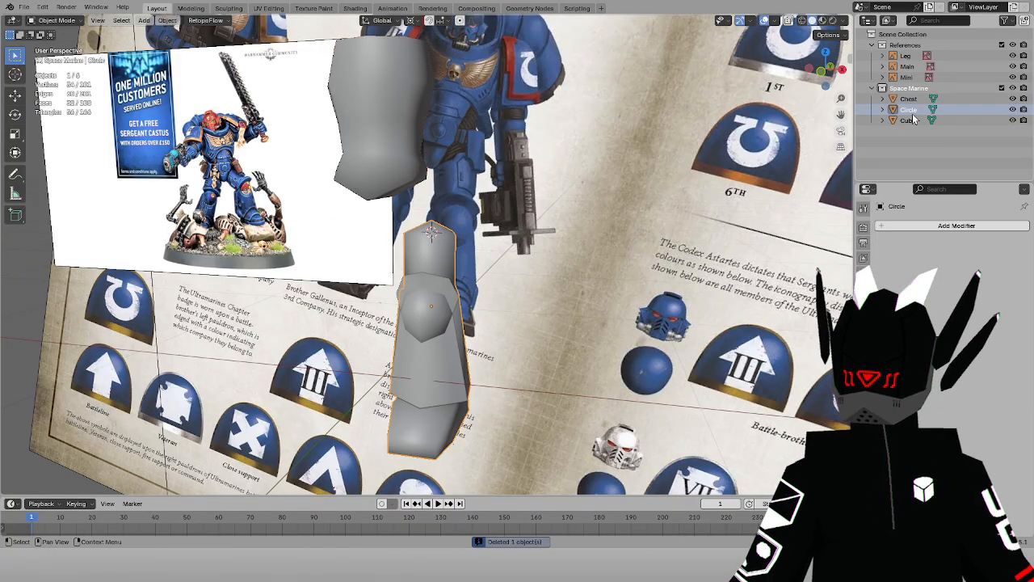
{"action": "double_click", "coordinate": [909, 109]}
{"action": "type", "text": "Leg"}
{"action": "key", "text": "Return"}
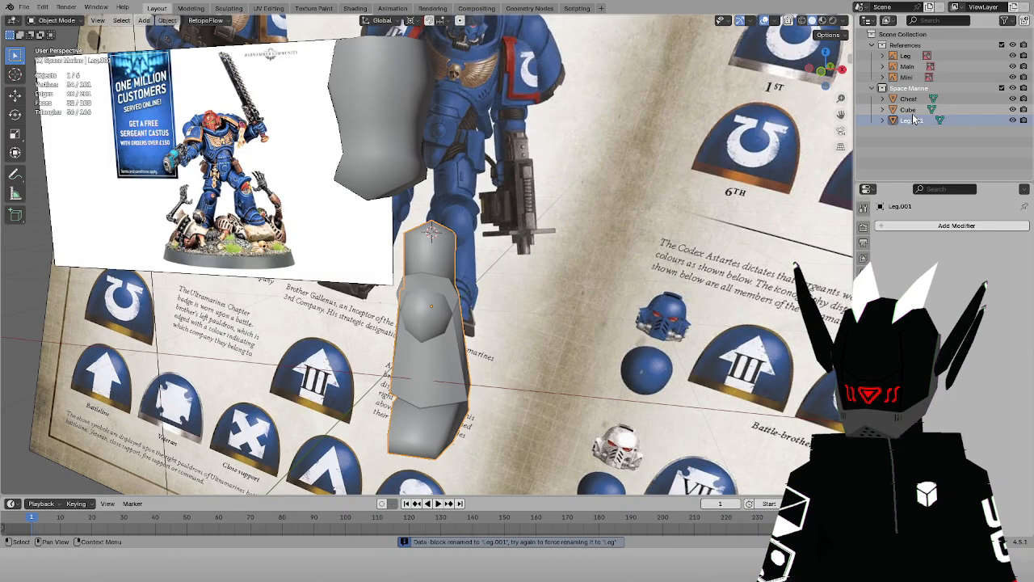
{"action": "double_click", "coordinate": [908, 110]}
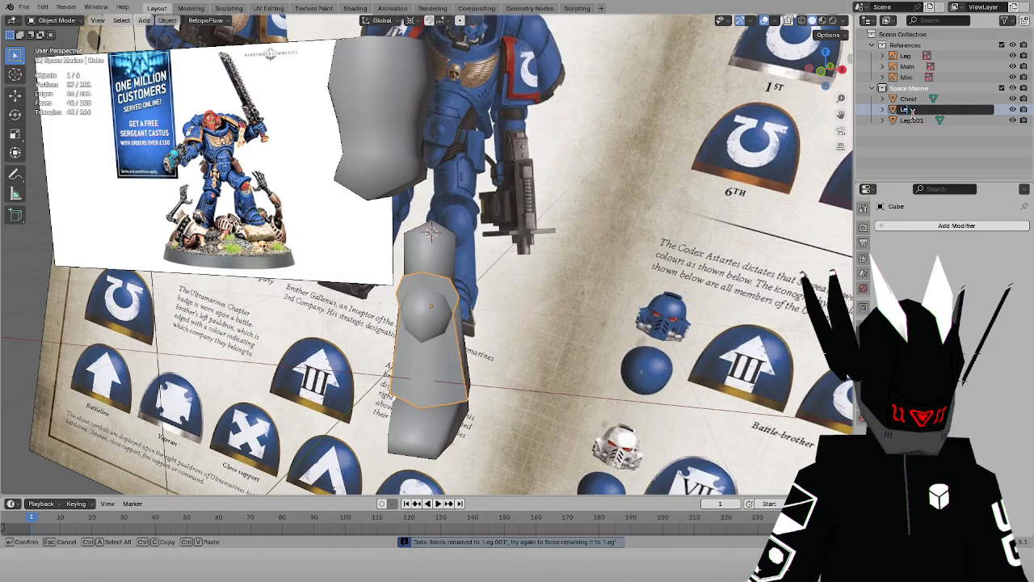
{"action": "type", "text": "Leg Guard"}
{"action": "key", "text": "Return"}
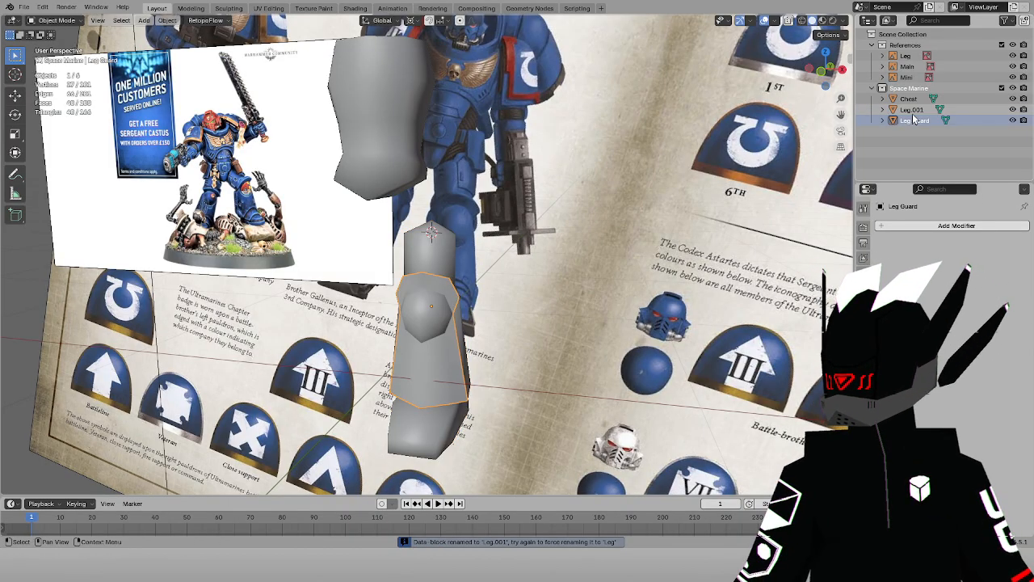
Rename the leg reference image Leg Ref and the leg mesh Leg
{"action": "left_click", "coordinate": [916, 55]}
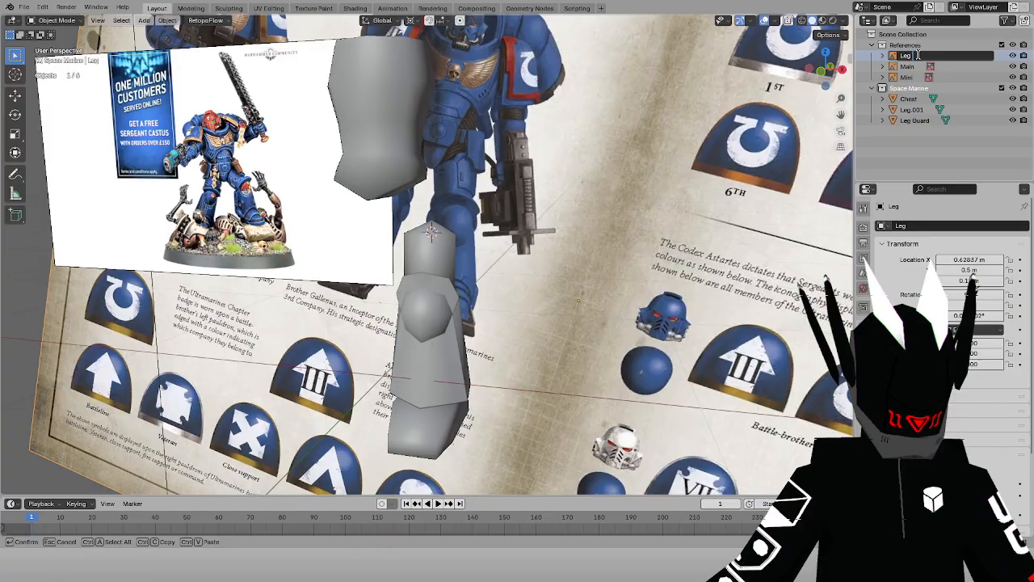
{"action": "key", "text": "Escape"}
{"action": "double_click", "coordinate": [910, 109]}
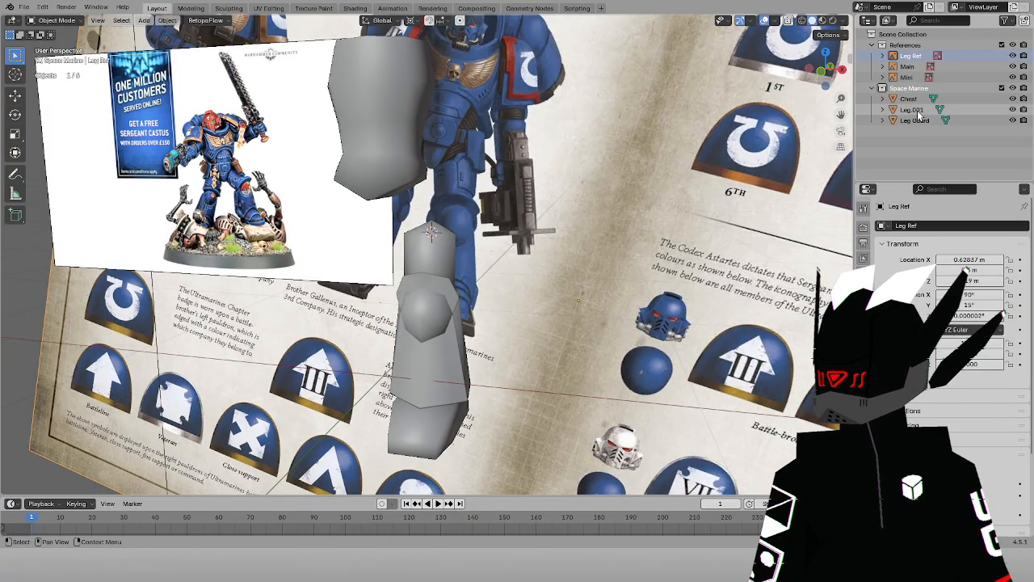
{"action": "type", "text": "Leg"}
{"action": "key", "text": "Return"}
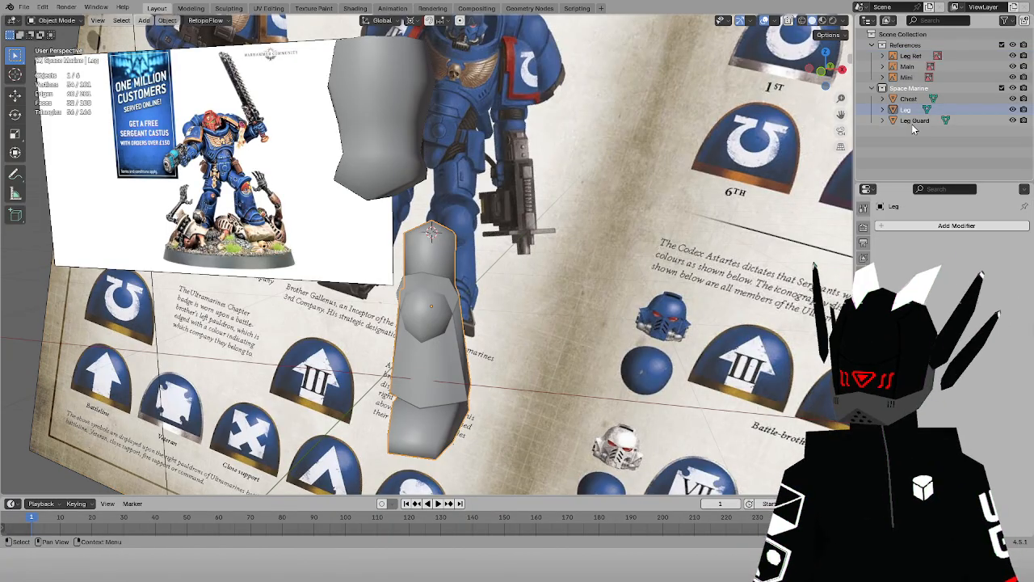
Show the front view in wireframe and hide the Leg Ref and Mini reference images
{"action": "middle_click_drag", "start_coordinate": [372, 235], "coordinate": [358, 297]}
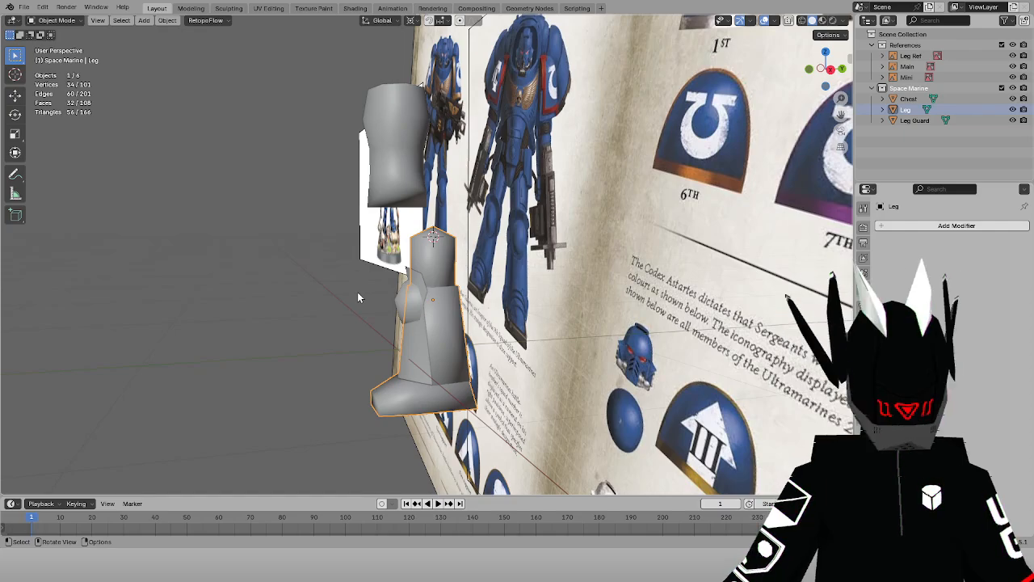
{"action": "key", "text": "KP_1"}
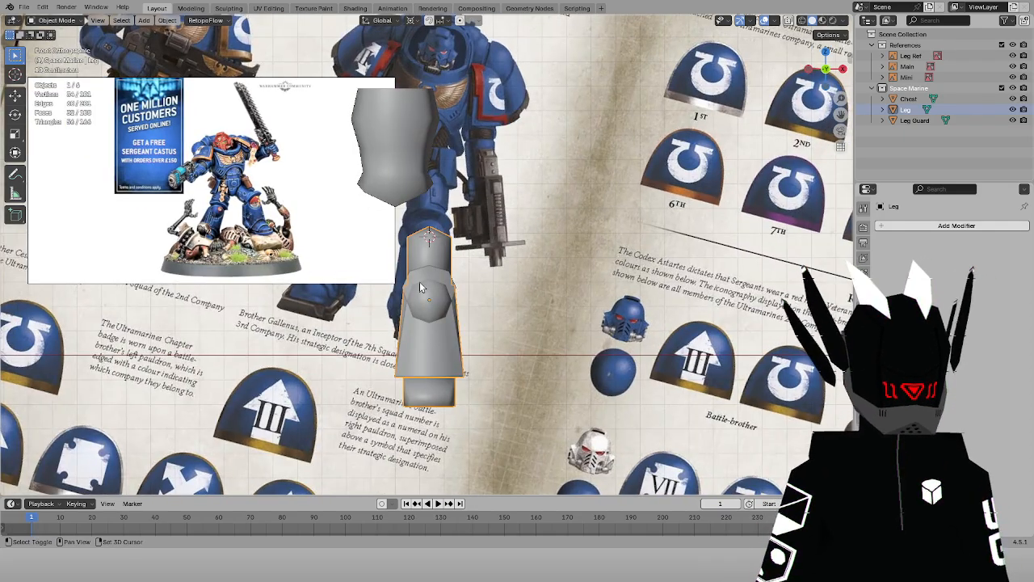
{"action": "key", "text": "z"}
{"action": "left_click", "coordinate": [353, 279]}
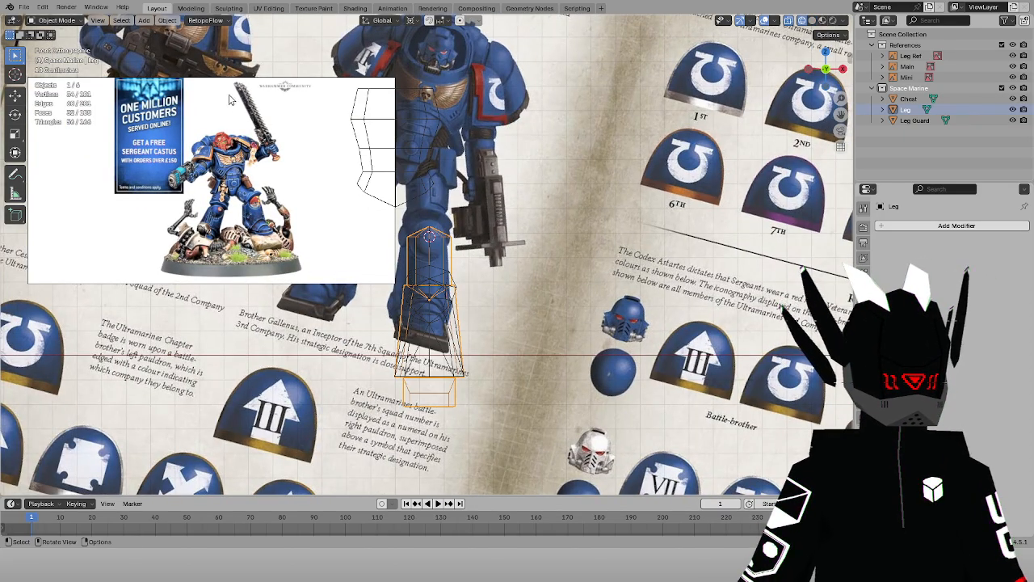
{"action": "left_click", "coordinate": [194, 65]}
{"action": "left_click", "coordinate": [1013, 56]}
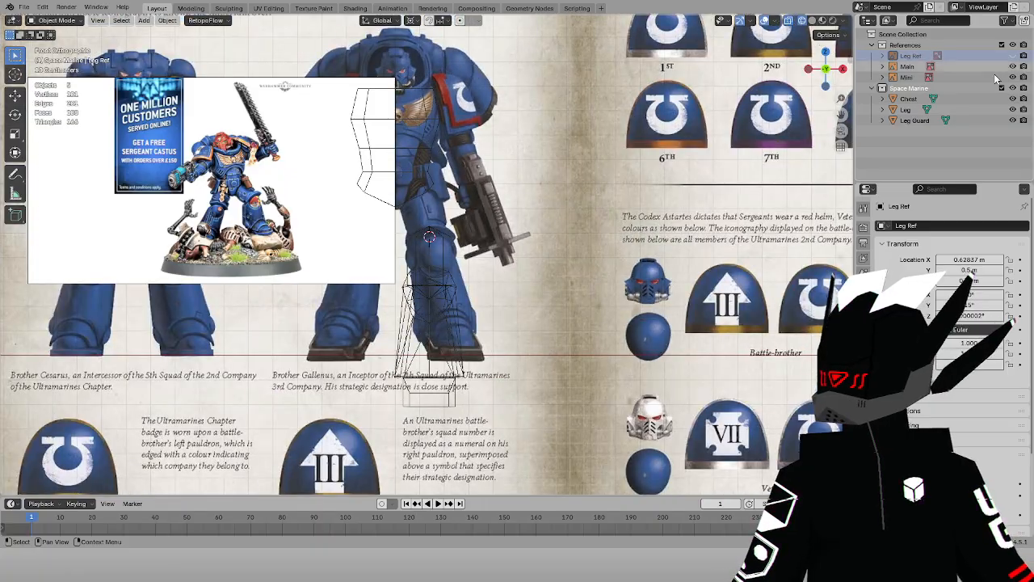
{"action": "left_click", "coordinate": [1014, 77]}
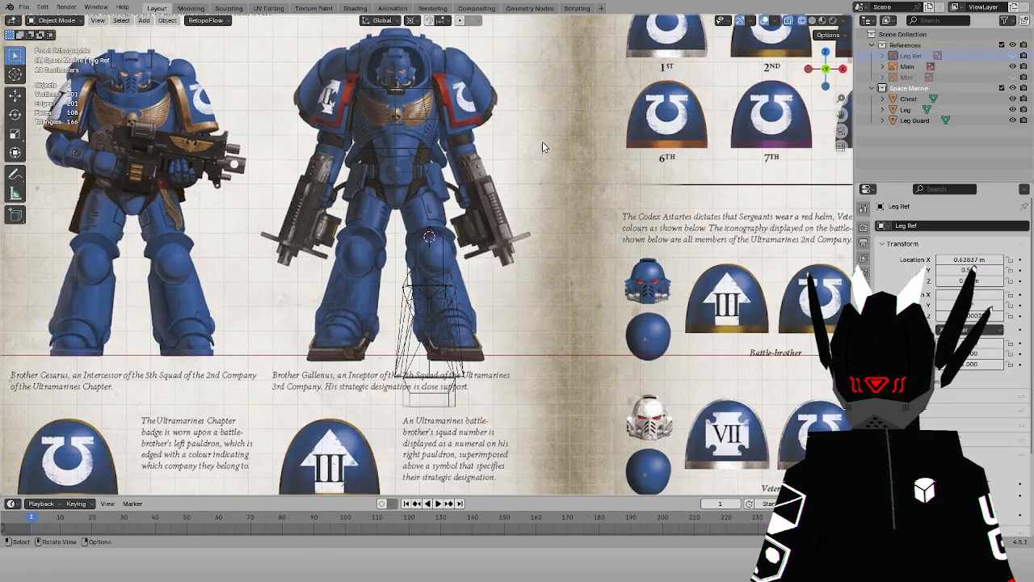
Select Leg and Leg Guard and move them about -0.03 m along X and 0.14 m along Z over the main reference
{"action": "left_click", "coordinate": [503, 137]}
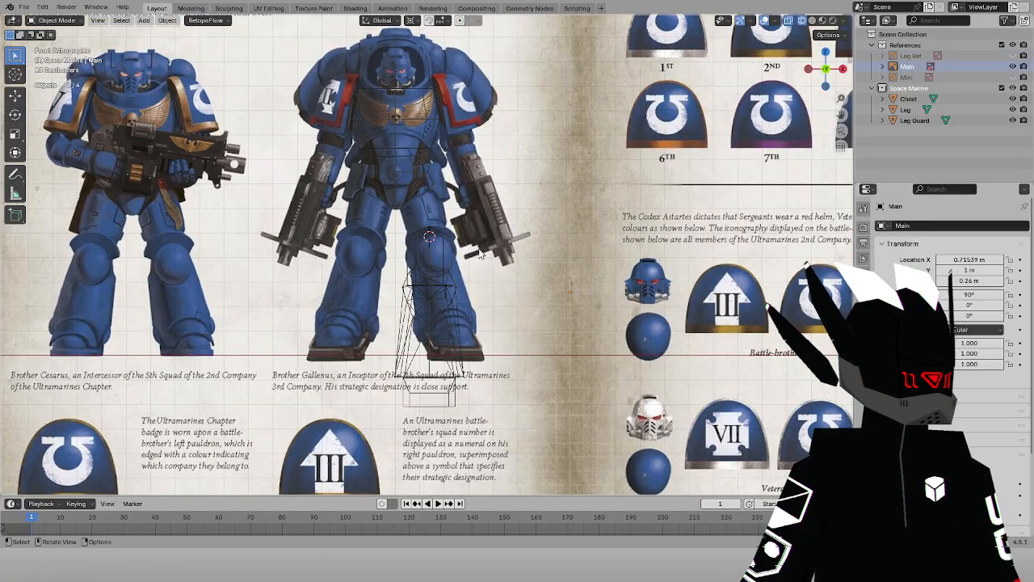
{"action": "left_click", "coordinate": [441, 270]}
{"action": "left_click", "coordinate": [428, 312], "text": "shift"}
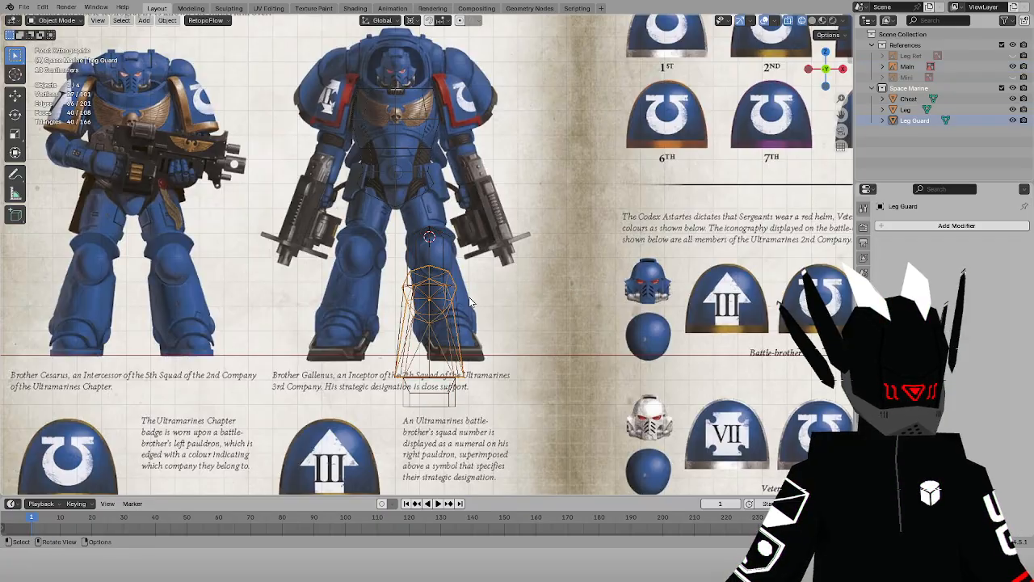
{"action": "middle_click_drag", "start_coordinate": [468, 297], "coordinate": [337, 300]}
{"action": "key", "text": "KP_1"}
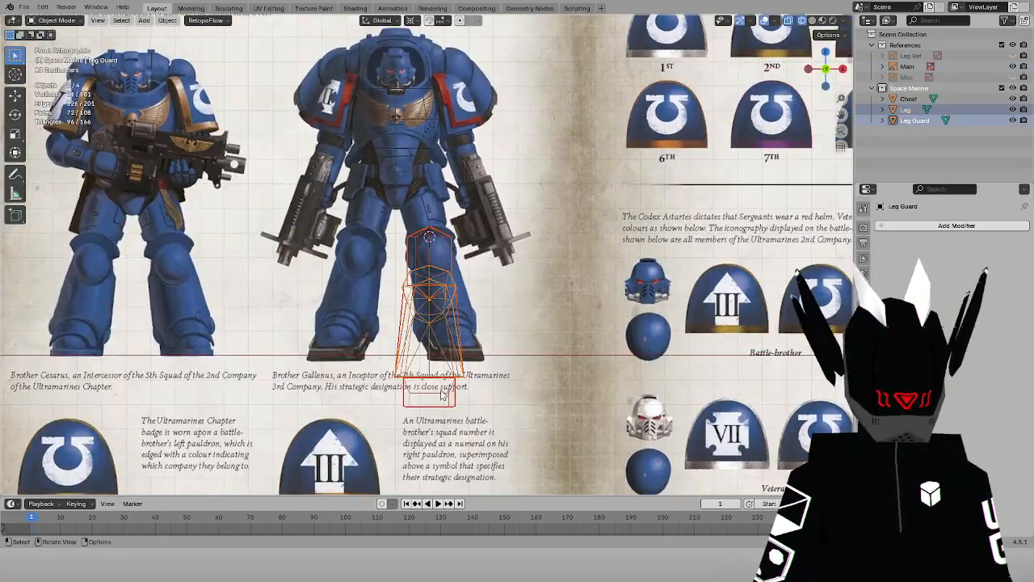
{"action": "scroll", "coordinate": [460, 398], "scroll_direction": "up", "scroll_amount": 6}
{"action": "key", "text": "g"}
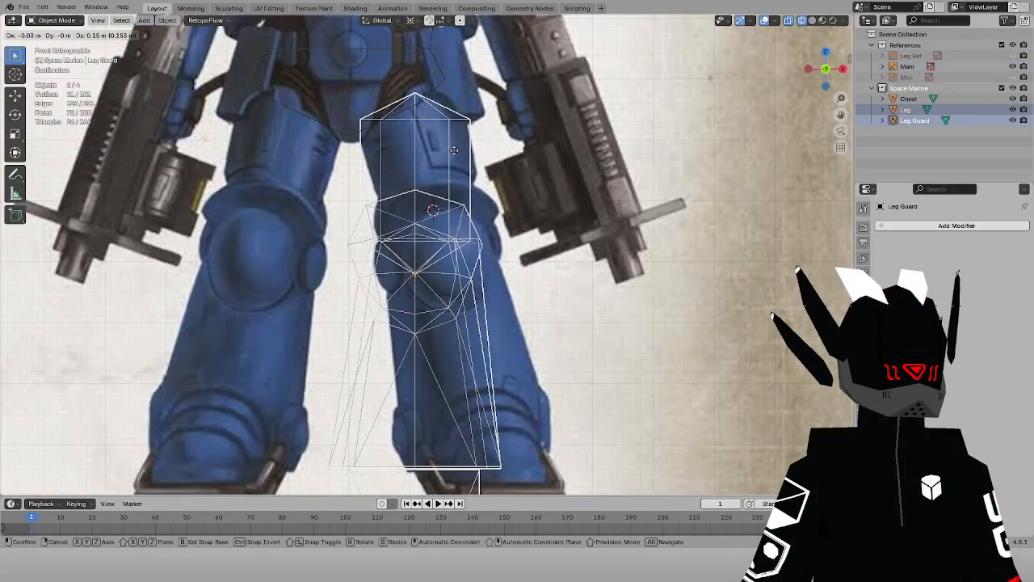
{"action": "left_click", "coordinate": [454, 152]}
{"action": "scroll", "coordinate": [466, 159], "scroll_direction": "down", "scroll_amount": 2}
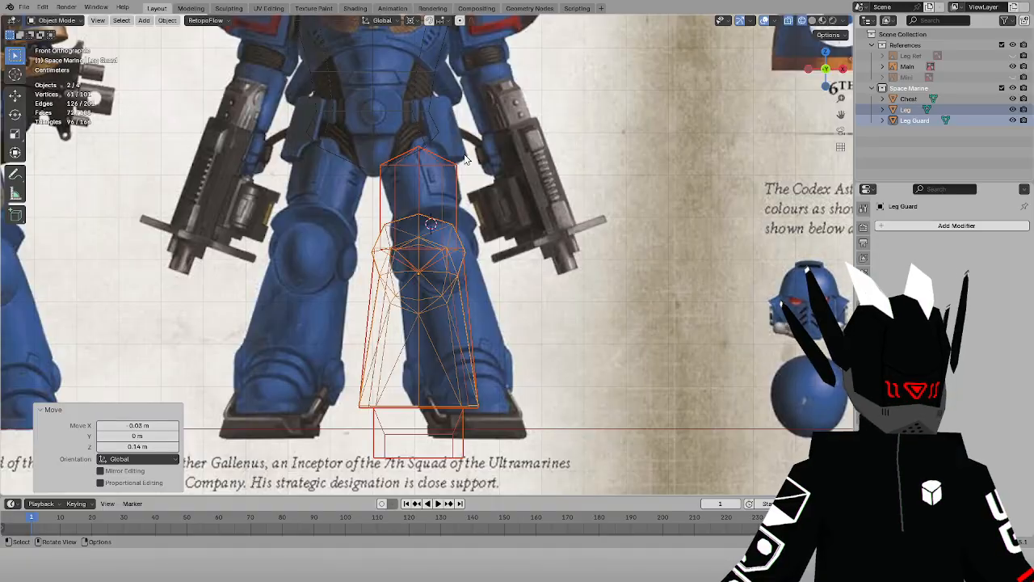
Switch to solid shading and shift Leg and Leg Guard about -0.01 m along X and 0.03 m up to overlap the chest
{"action": "middle_click_drag", "start_coordinate": [462, 158], "coordinate": [464, 158]}
{"action": "key", "text": "KP_1"}
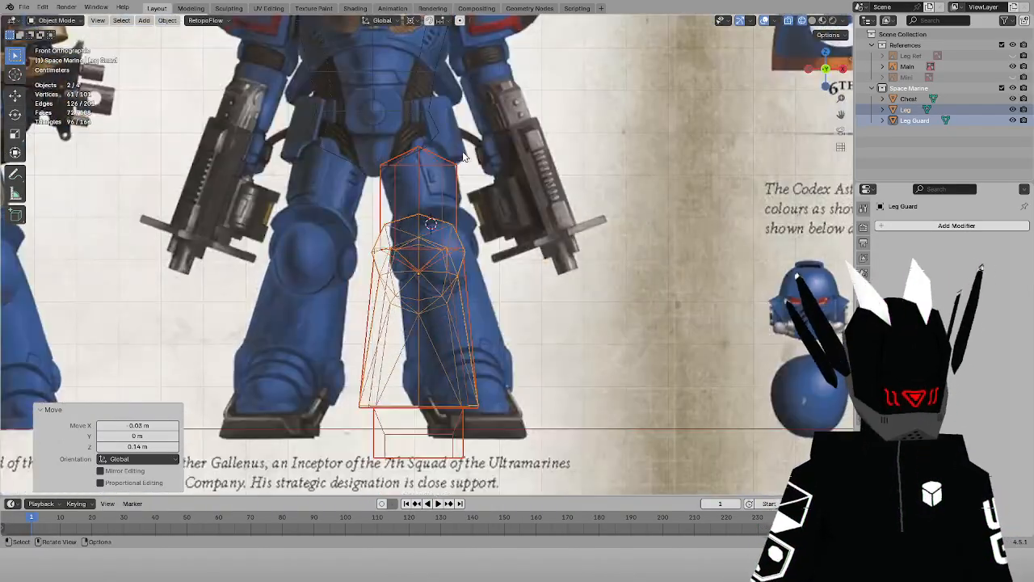
{"action": "left_click_drag", "start_coordinate": [436, 94], "coordinate": [475, 172], "text": "shift"}
{"action": "middle_click_drag", "start_coordinate": [475, 171], "coordinate": [499, 223], "text": "shift"}
{"action": "key", "text": "z"}
{"action": "left_click", "coordinate": [596, 232]}
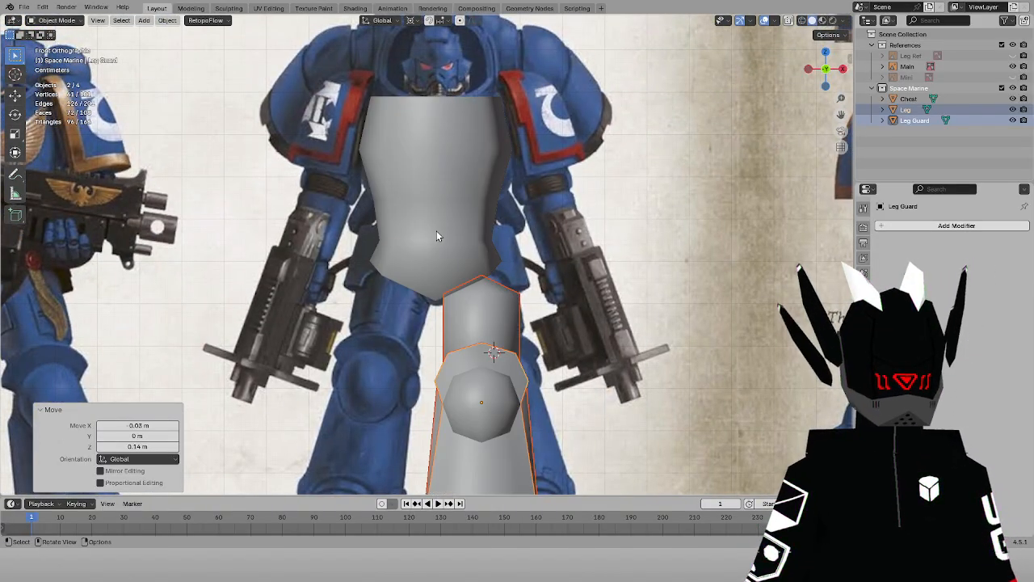
{"action": "left_click", "coordinate": [440, 233], "text": "shift"}
{"action": "key", "text": "ctrl+z"}
{"action": "key", "text": "g"}
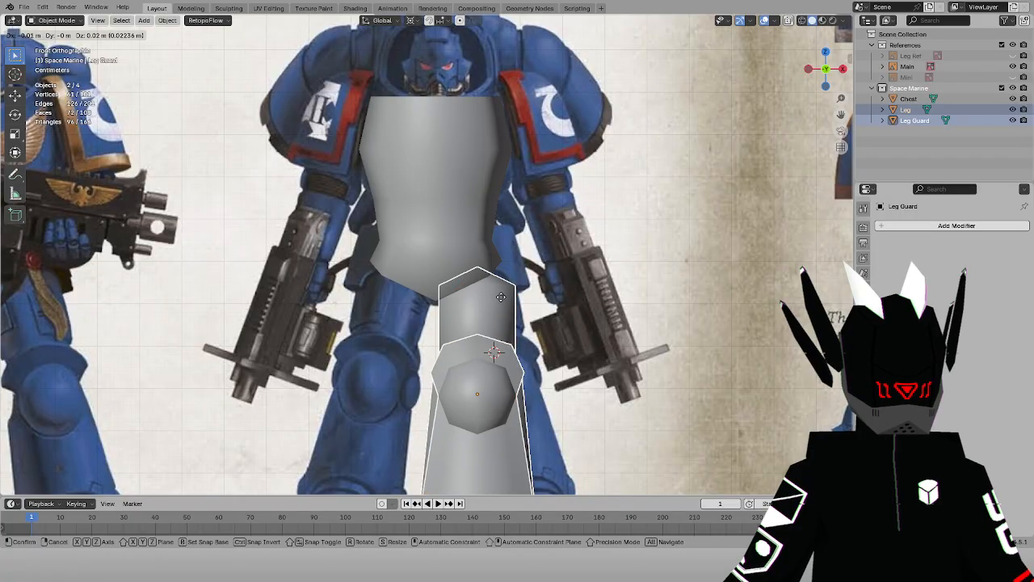
{"action": "left_click", "coordinate": [501, 291]}
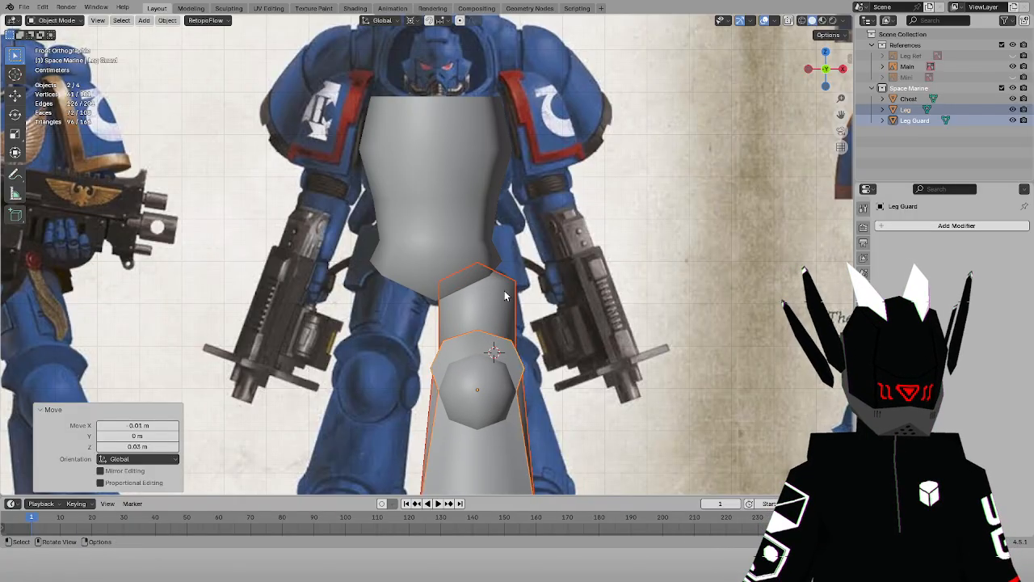
Display the meshes in wireframe over the main reference and add Chest to the Leg and Leg Guard selection
{"action": "scroll", "coordinate": [506, 294], "scroll_direction": "down", "scroll_amount": 3}
{"action": "scroll", "coordinate": [484, 304], "scroll_direction": "up", "scroll_amount": 1}
{"action": "key", "text": "z"}
{"action": "left_click", "coordinate": [383, 304]}
{"action": "left_click", "coordinate": [422, 245], "text": "shift"}
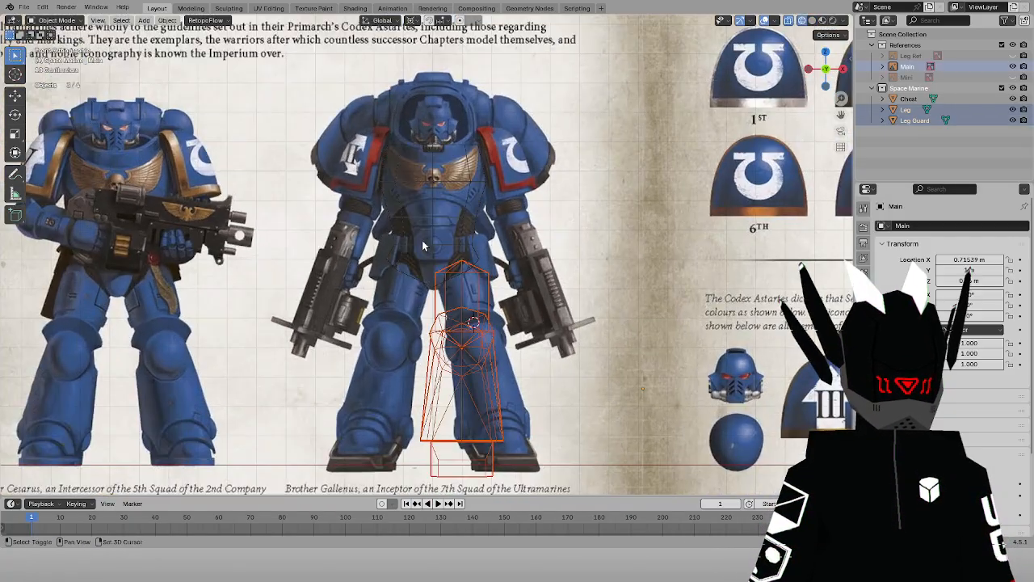
{"action": "key", "text": "ctrl+z"}
{"action": "left_click", "coordinate": [432, 244], "text": "shift"}
{"action": "scroll", "coordinate": [431, 244], "scroll_direction": "up", "scroll_amount": 2}
{"action": "scroll", "coordinate": [437, 242], "scroll_direction": "down", "scroll_amount": 2}
{"action": "scroll", "coordinate": [517, 226], "scroll_direction": "up", "scroll_amount": 1}
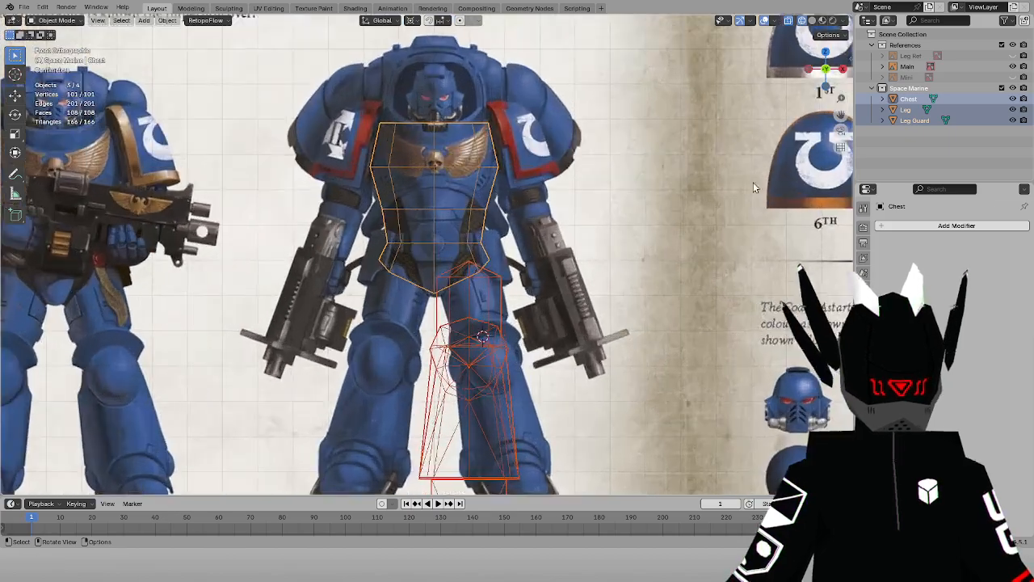
Examine in solid shading how Leg and Leg Guard sit beneath the chest against the main reference
{"action": "mouse_move", "coordinate": [609, 406]}
{"action": "middle_mouse_down", "text": "shift"}
{"action": "mouse_move", "coordinate": [601, 273]}
{"action": "mouse_move", "coordinate": [411, 278]}
{"action": "middle_mouse_up", "text": "shift"}
{"action": "scroll", "coordinate": [601, 273], "scroll_direction": "up", "scroll_amount": 2}
{"action": "scroll", "coordinate": [601, 259], "scroll_direction": "down", "scroll_amount": 2}
{"action": "left_click", "coordinate": [466, 224]}
{"action": "key", "text": "shift+z"}
{"action": "left_click_drag", "start_coordinate": [449, 362], "coordinate": [459, 387], "text": "shift"}
{"action": "key", "text": "KP_1"}
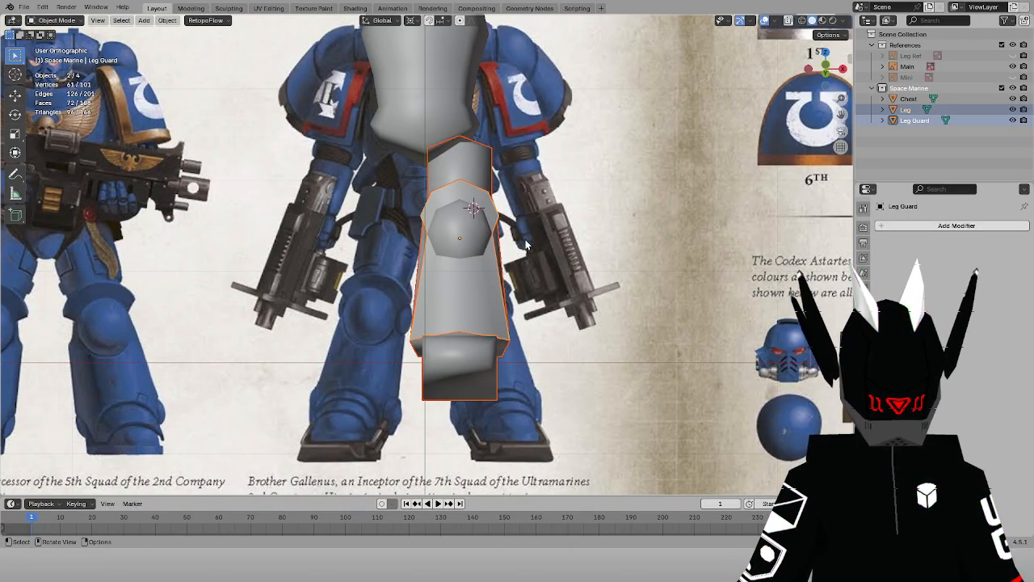
{"action": "scroll", "coordinate": [654, 117], "scroll_direction": "up", "scroll_amount": 2}
{"action": "scroll", "coordinate": [662, 119], "scroll_direction": "down", "scroll_amount": 2}
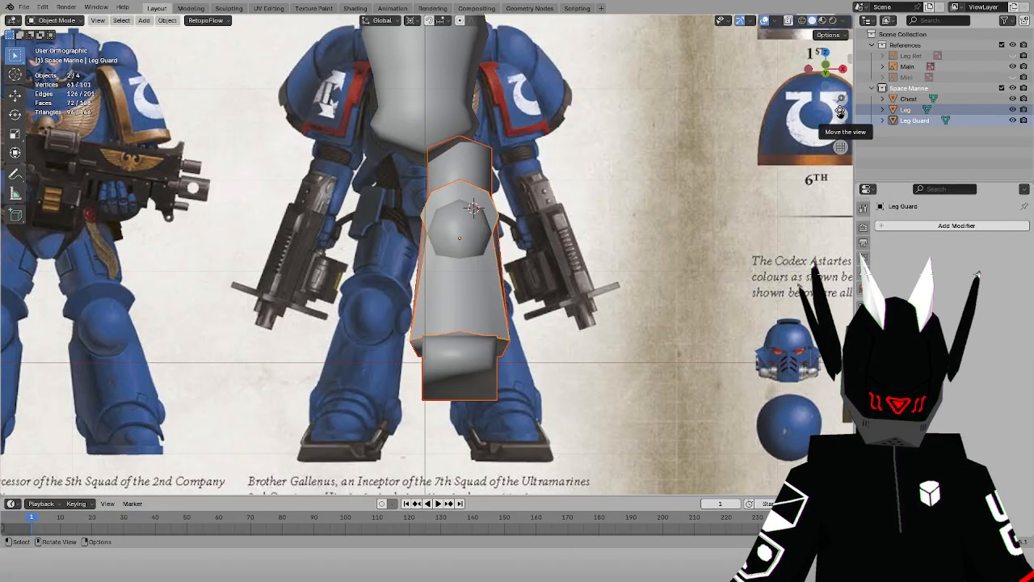
{"action": "key", "text": "KP_1"}
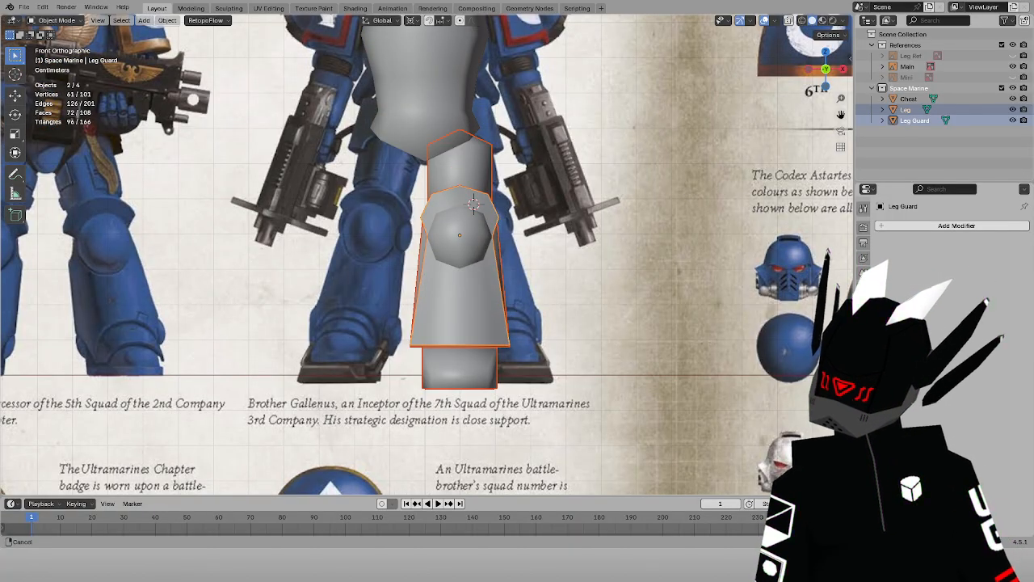
{"action": "left_click_drag", "start_coordinate": [840, 114], "coordinate": [823, 190]}
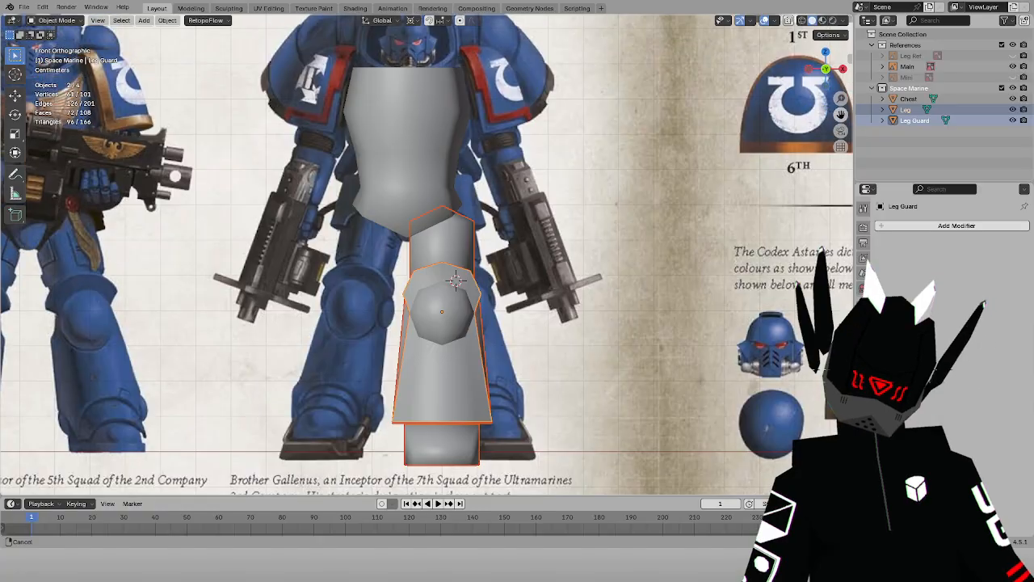
{"action": "scroll", "coordinate": [617, 197], "scroll_direction": "up", "scroll_amount": 3}
{"action": "left_click", "coordinate": [470, 207]}
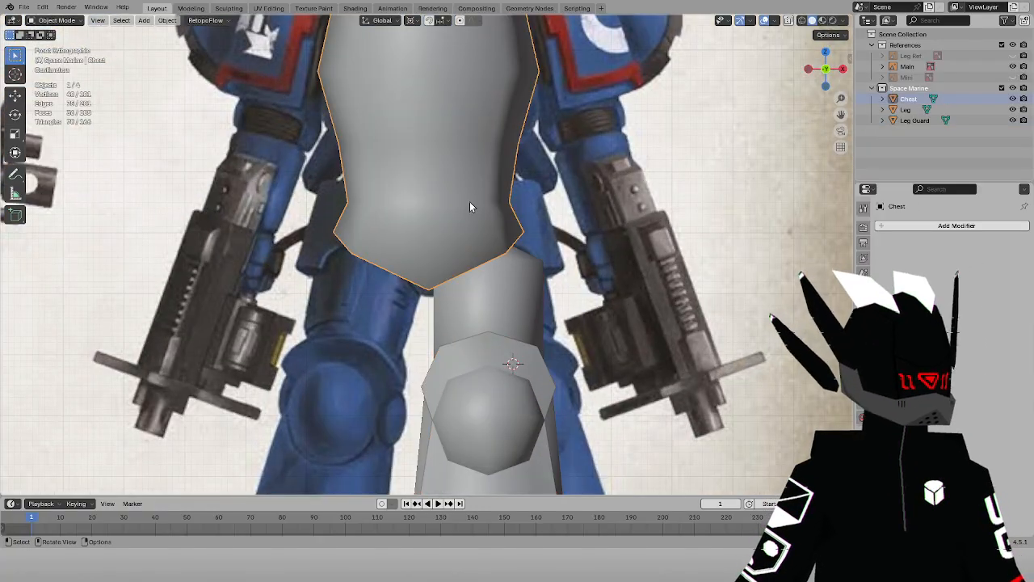
{"action": "scroll", "coordinate": [545, 210], "scroll_direction": "down", "scroll_amount": 1}
Examine the depth alignment of Chest, Leg and Leg Guard in wireframe from the right side view
{"action": "key", "text": "z"}
{"action": "left_click", "coordinate": [493, 277]}
{"action": "scroll", "coordinate": [479, 285], "scroll_direction": "down", "scroll_amount": 3}
{"action": "middle_click_drag", "start_coordinate": [479, 285], "coordinate": [381, 313]}
{"action": "mouse_move", "coordinate": [380, 316]}
{"action": "left_mouse_down"}
{"action": "mouse_move", "coordinate": [450, 452]}
{"action": "mouse_move", "coordinate": [428, 428]}
{"action": "left_mouse_up"}
{"action": "middle_click_drag", "start_coordinate": [382, 321], "coordinate": [360, 290]}
{"action": "left_click_drag", "start_coordinate": [358, 288], "coordinate": [463, 454]}
{"action": "key", "text": "KP_3"}
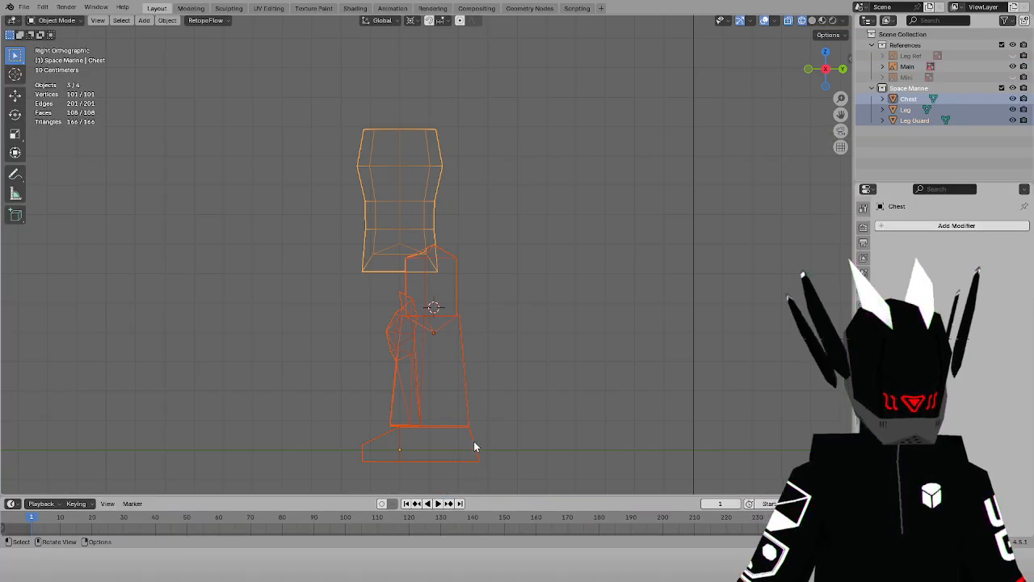
{"action": "scroll", "coordinate": [529, 314], "scroll_direction": "up", "scroll_amount": 3}
{"action": "left_click", "coordinate": [511, 311]}
{"action": "scroll", "coordinate": [511, 310], "scroll_direction": "down", "scroll_amount": 2}
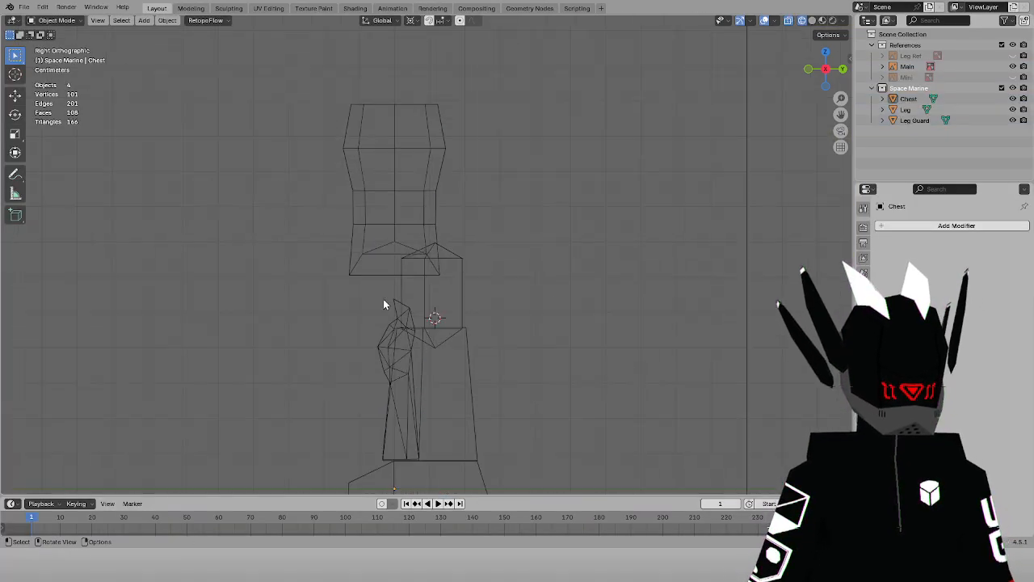
Select Leg and Leg Guard and move them along negative Y until the thigh is centred under the chest
{"action": "left_click_drag", "start_coordinate": [344, 242], "coordinate": [511, 499]}
{"action": "scroll", "coordinate": [627, 211], "scroll_direction": "up", "scroll_amount": 2}
{"action": "left_click", "coordinate": [386, 199]}
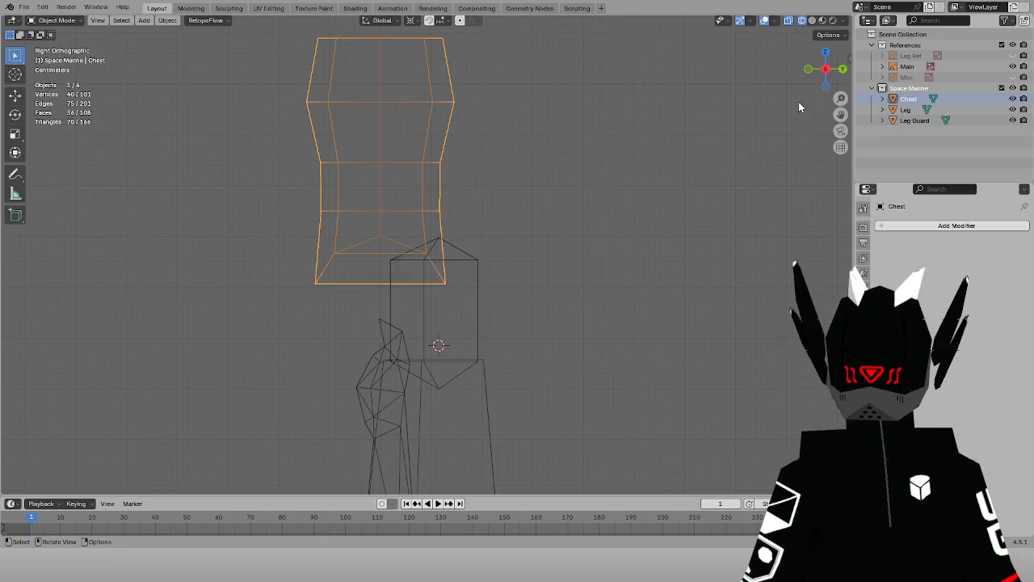
{"action": "left_click", "coordinate": [906, 110]}
{"action": "left_click", "coordinate": [912, 119], "text": "ctrl"}
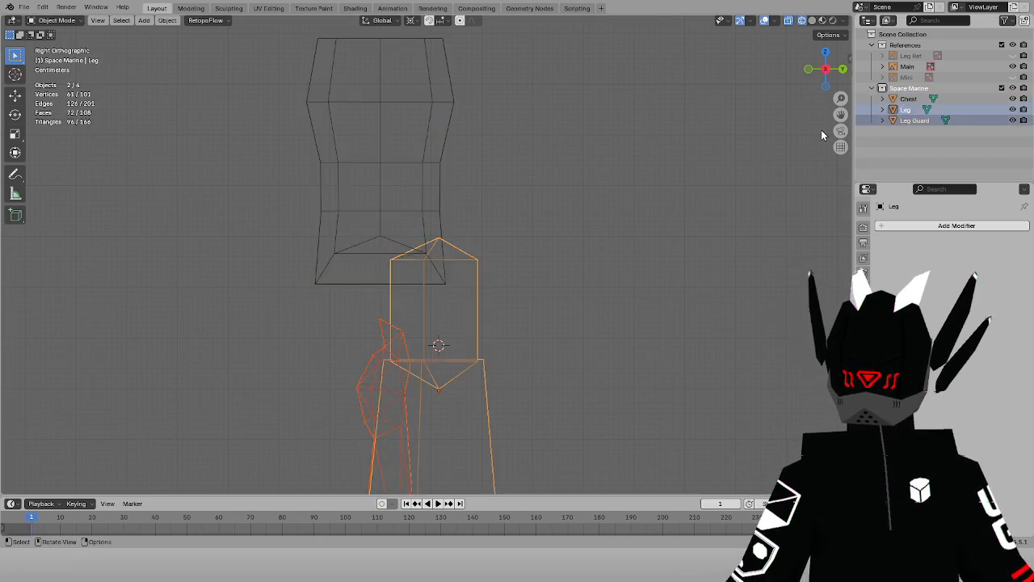
{"action": "scroll", "coordinate": [604, 189], "scroll_direction": "up", "scroll_amount": 2}
{"action": "key", "text": "g"}
{"action": "key", "text": "y"}
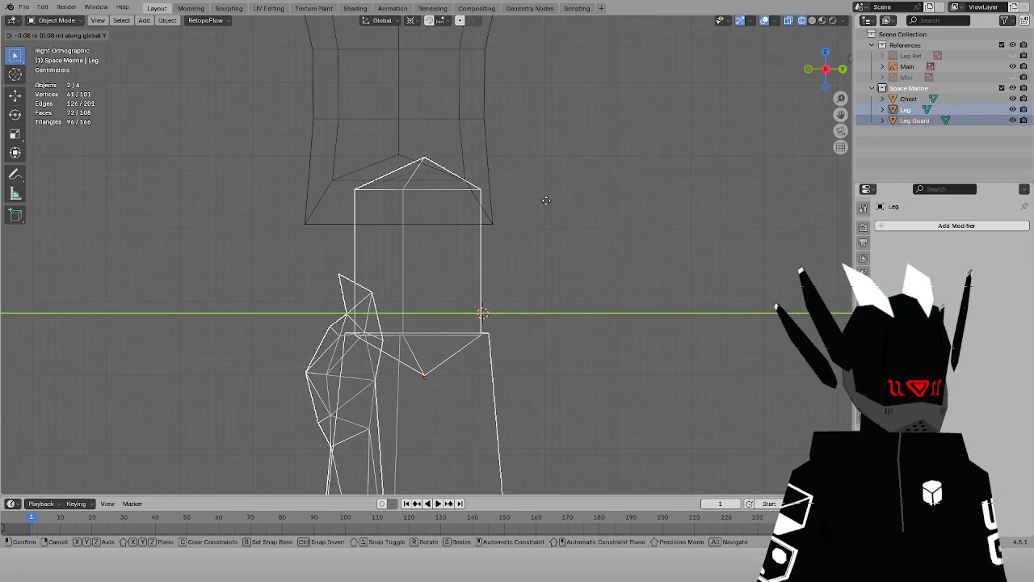
{"action": "left_click", "coordinate": [522, 199]}
{"action": "left_click", "coordinate": [448, 256]}
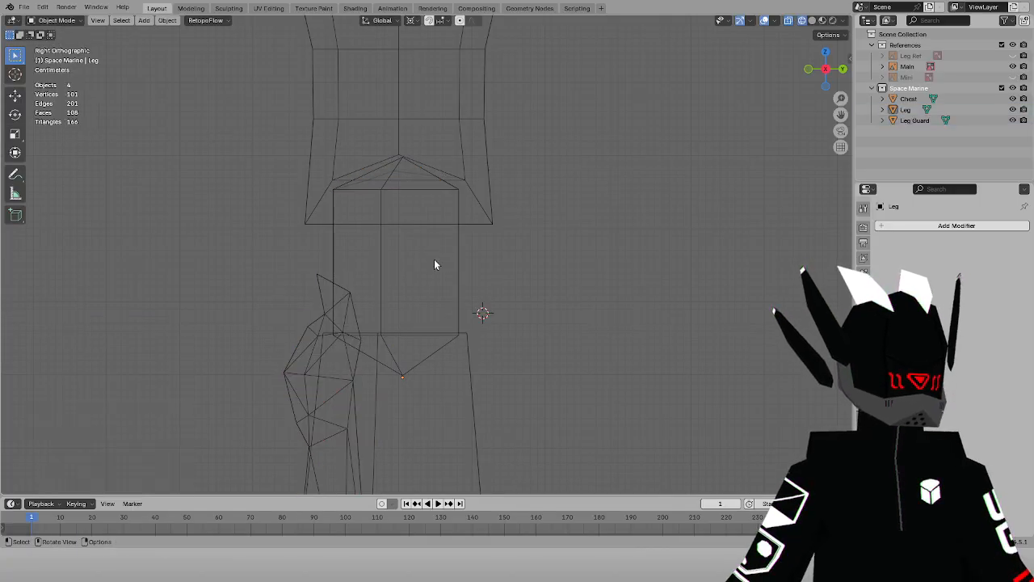
Reselect Leg and Leg Guard and check their fit against the chest and front reference in solid and wireframe shading
{"action": "left_click", "coordinate": [460, 282]}
{"action": "scroll", "coordinate": [459, 282], "scroll_direction": "down", "scroll_amount": 4}
{"action": "left_click_drag", "start_coordinate": [266, 285], "coordinate": [497, 492]}
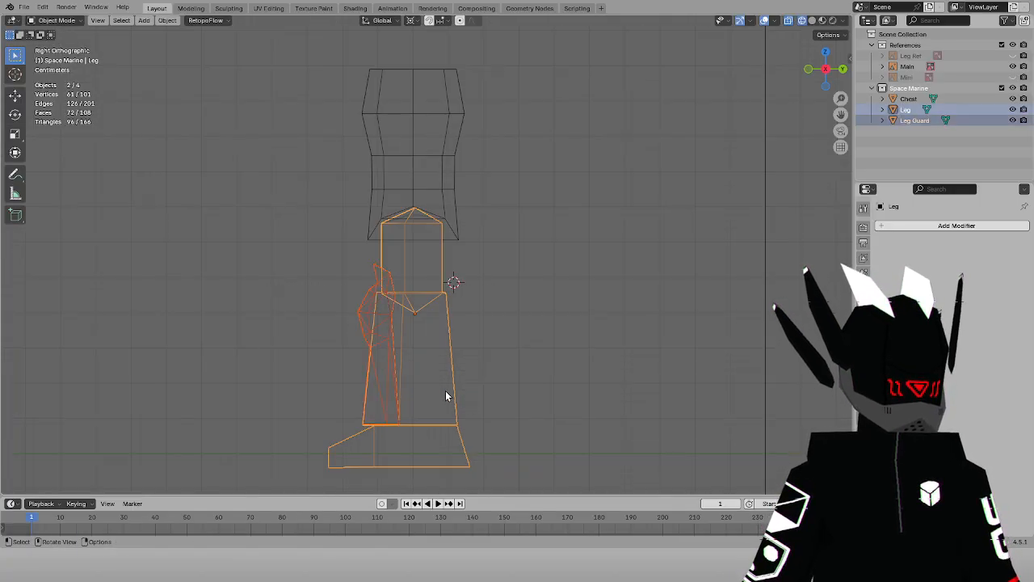
{"action": "mouse_move", "coordinate": [402, 382]}
{"action": "middle_mouse_down"}
{"action": "mouse_move", "coordinate": [424, 349]}
{"action": "mouse_move", "coordinate": [596, 345]}
{"action": "middle_mouse_up"}
{"action": "key", "text": "shift+z"}
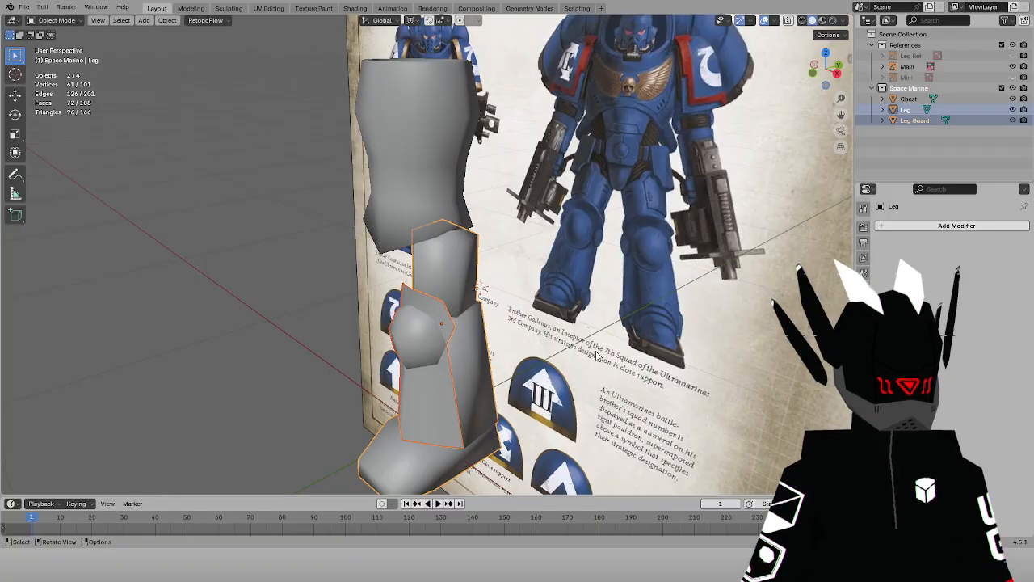
{"action": "key", "text": "KP_1"}
{"action": "key", "text": "shift+z"}
{"action": "scroll", "coordinate": [574, 254], "scroll_direction": "up", "scroll_amount": 3}
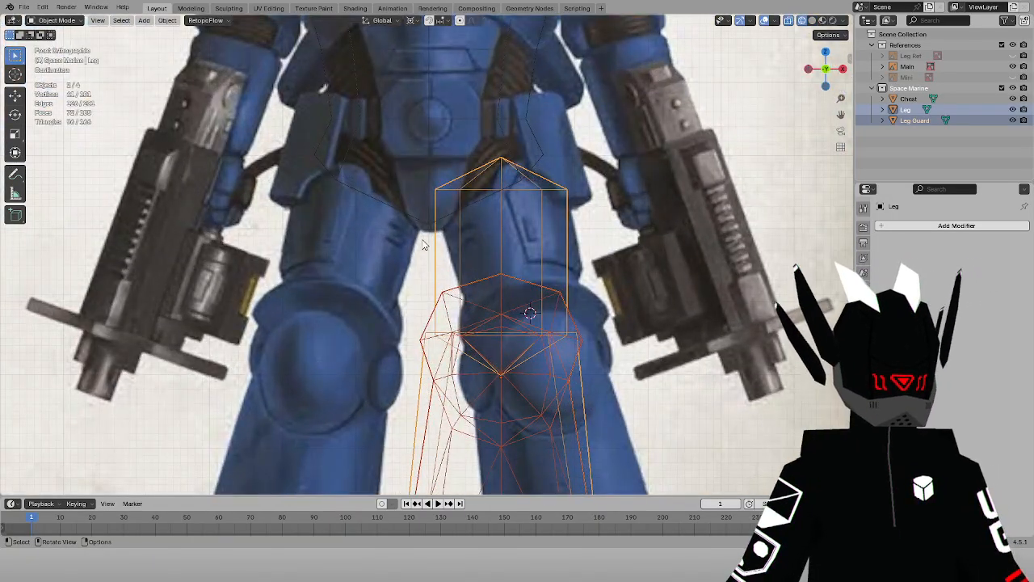
{"action": "key", "text": "shift+z"}
{"action": "scroll", "coordinate": [573, 254], "scroll_direction": "down", "scroll_amount": 1}
{"action": "mouse_move", "coordinate": [574, 254]}
{"action": "middle_mouse_down", "text": "shift"}
{"action": "mouse_move", "coordinate": [585, 147]}
{"action": "mouse_move", "coordinate": [577, 187]}
{"action": "middle_mouse_up", "text": "shift"}
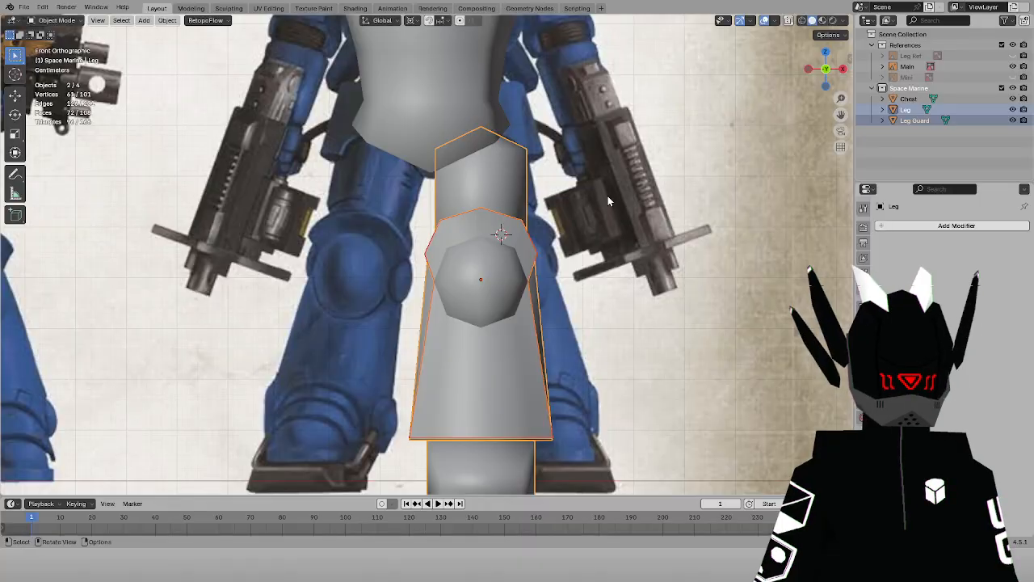
{"action": "key", "text": "shift+z"}
{"action": "scroll", "coordinate": [483, 220], "scroll_direction": "down", "scroll_amount": 2}
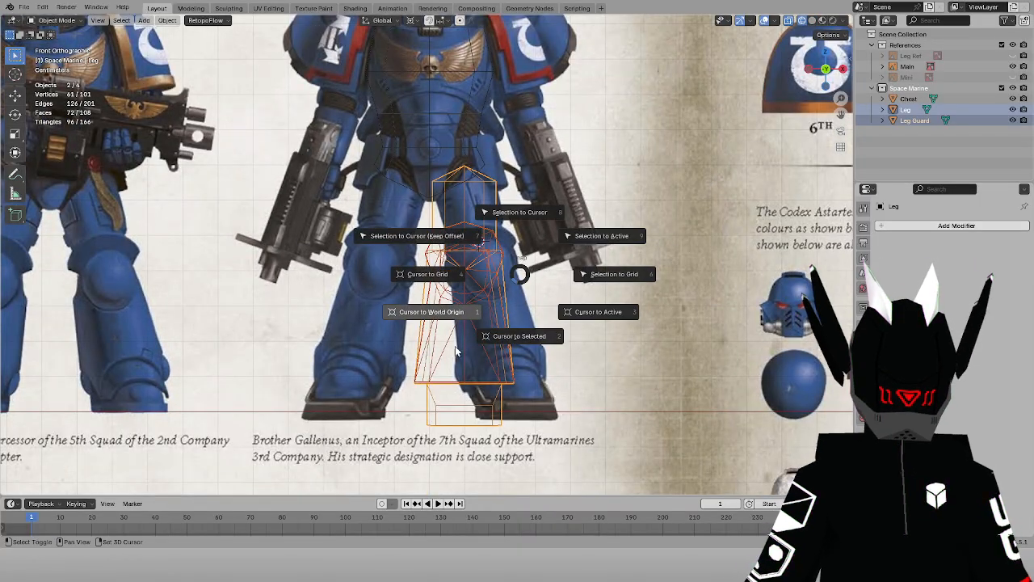
Snap the 3D cursor to the world origin and enter Edit Mode on Leg and Leg Guard
{"action": "right_click", "coordinate": [455, 349]}
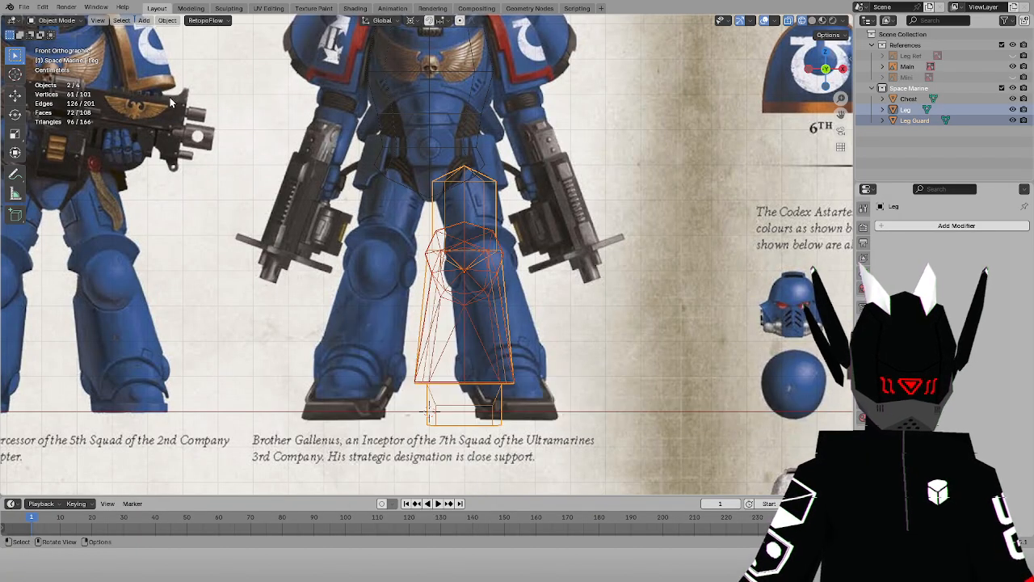
{"action": "left_click", "coordinate": [52, 20]}
{"action": "left_click", "coordinate": [50, 47]}
Rotate all leg and leg guard geometry by -10° and move it 0.1 m along X over the reference leg
{"action": "key", "text": "r"}
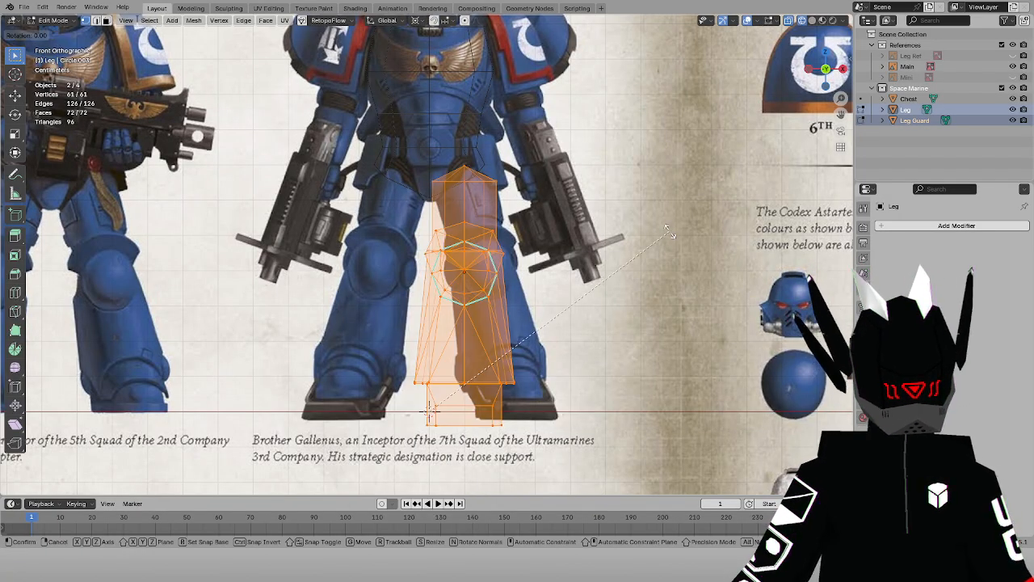
{"action": "left_click", "coordinate": [647, 184]}
{"action": "key", "text": "g"}
{"action": "key", "text": "x"}
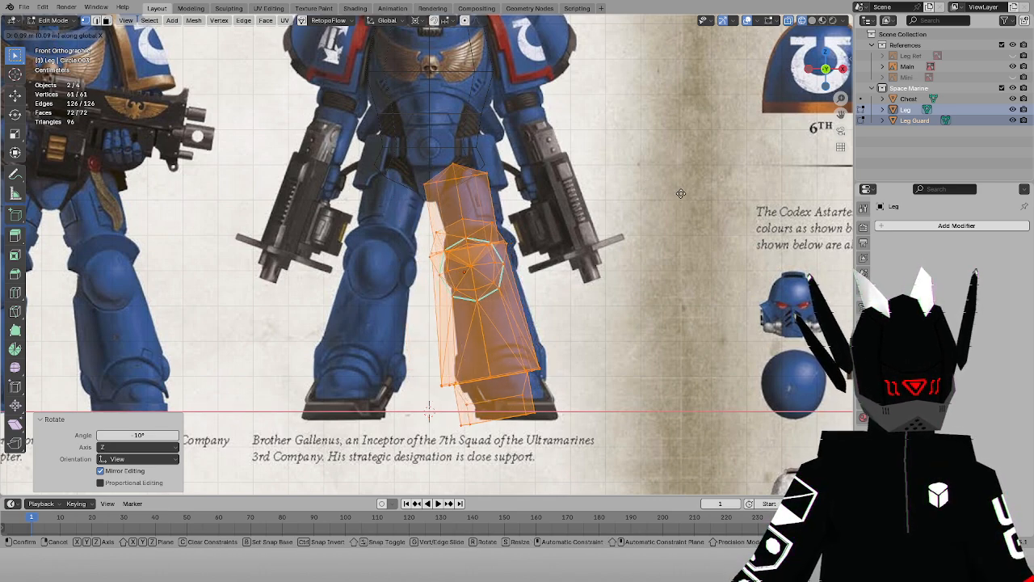
{"action": "left_click", "coordinate": [683, 194]}
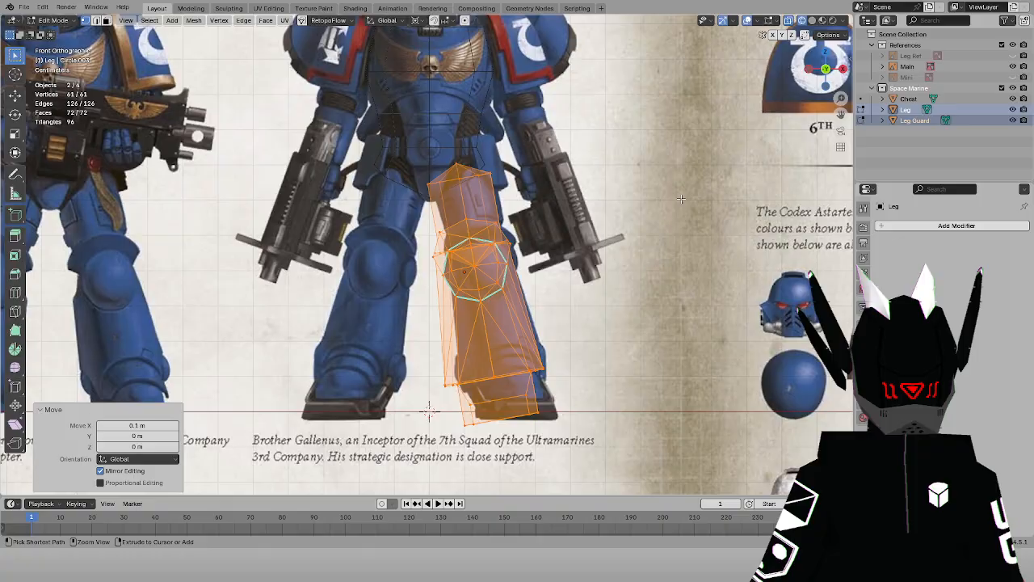
Select the linked foot geometry and rotate it 10° so that it sits level
{"action": "left_click", "coordinate": [531, 415]}
{"action": "key", "text": "l"}
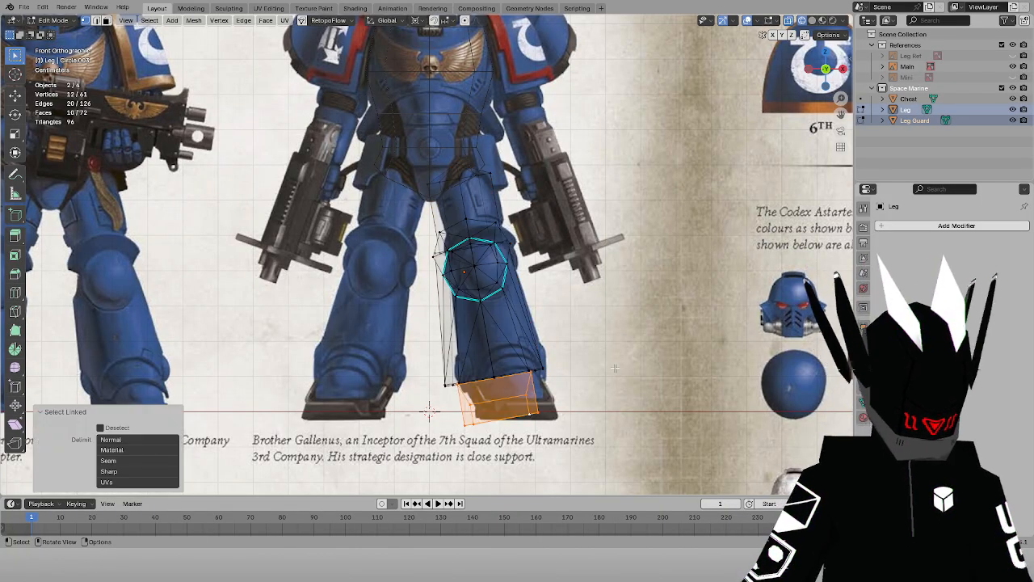
{"action": "key", "text": "r"}
{"action": "left_click", "coordinate": [628, 408]}
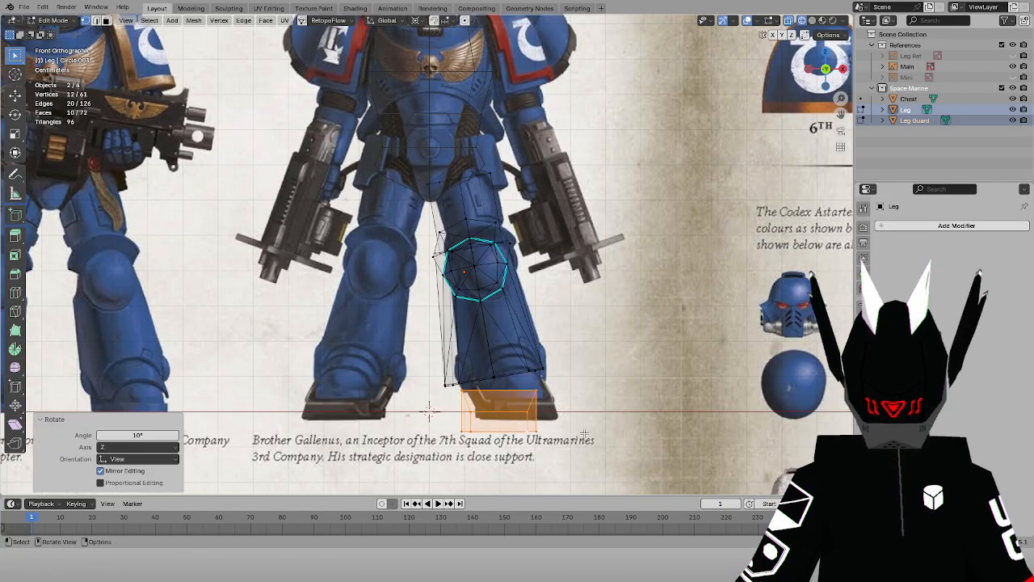
Raise the foot geometry 0.03 m along Z to match the reference boot
{"action": "scroll", "coordinate": [628, 408], "scroll_direction": "up", "scroll_amount": 2}
{"action": "key", "text": "g"}
{"action": "key", "text": "z"}
{"action": "left_click", "coordinate": [583, 421]}
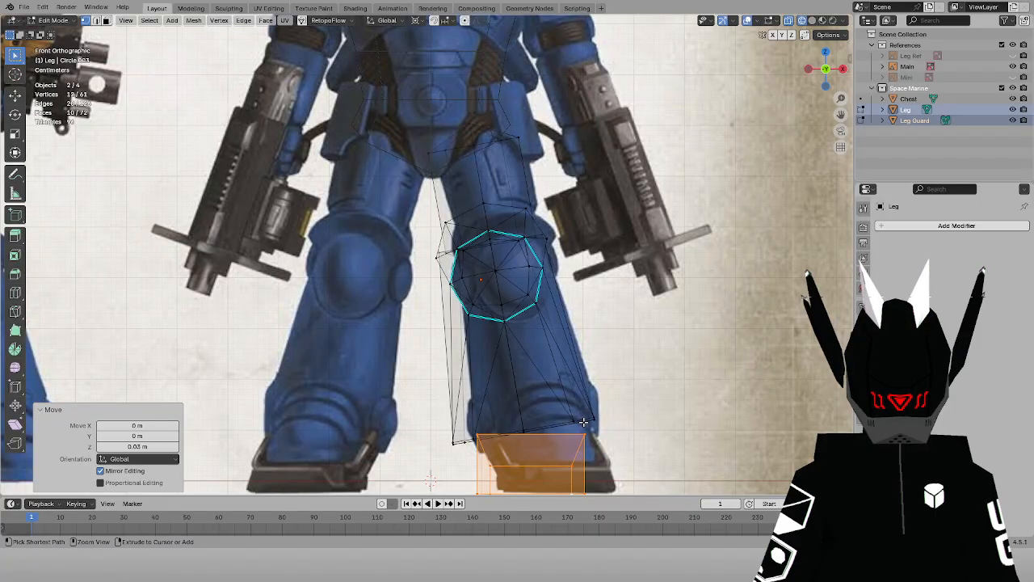
{"action": "scroll", "coordinate": [583, 421], "scroll_direction": "down", "scroll_amount": 2}
{"action": "key", "text": "z"}
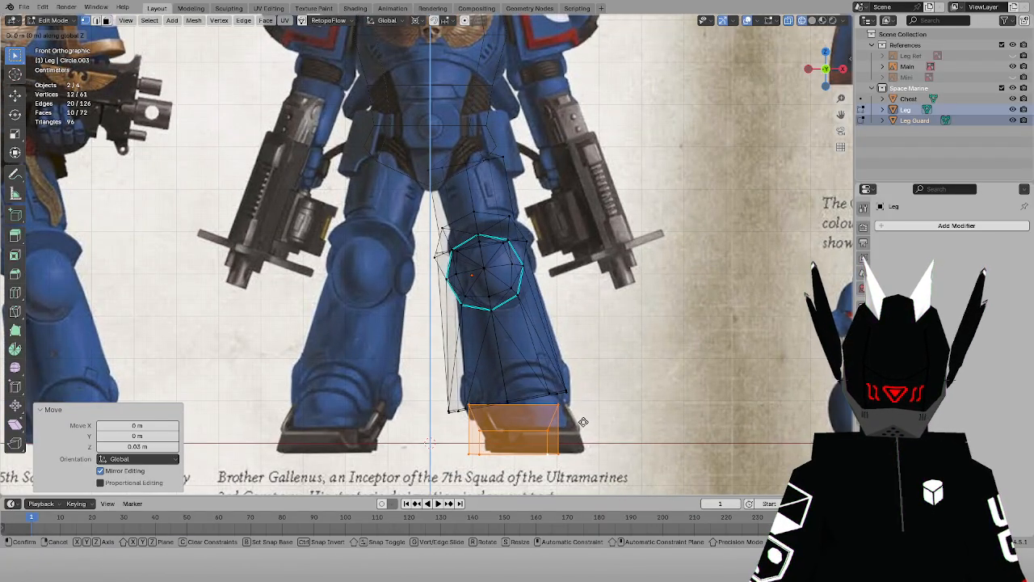
{"action": "left_click", "coordinate": [583, 422]}
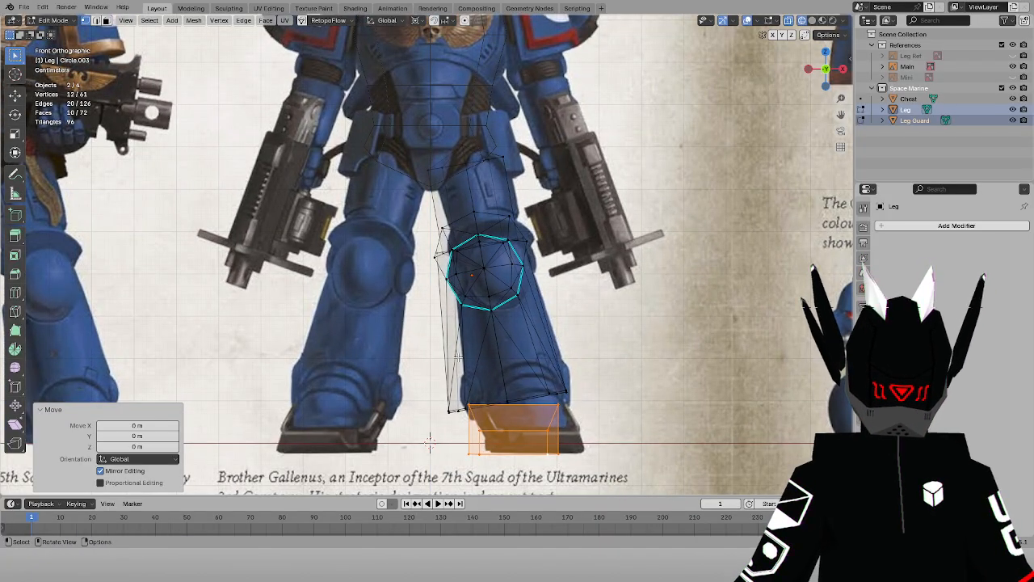
Select all linked geometry of the leg, foot and leg guard and move it 0.02 m along X
{"action": "scroll", "coordinate": [161, 247], "scroll_direction": "down", "scroll_amount": 2}
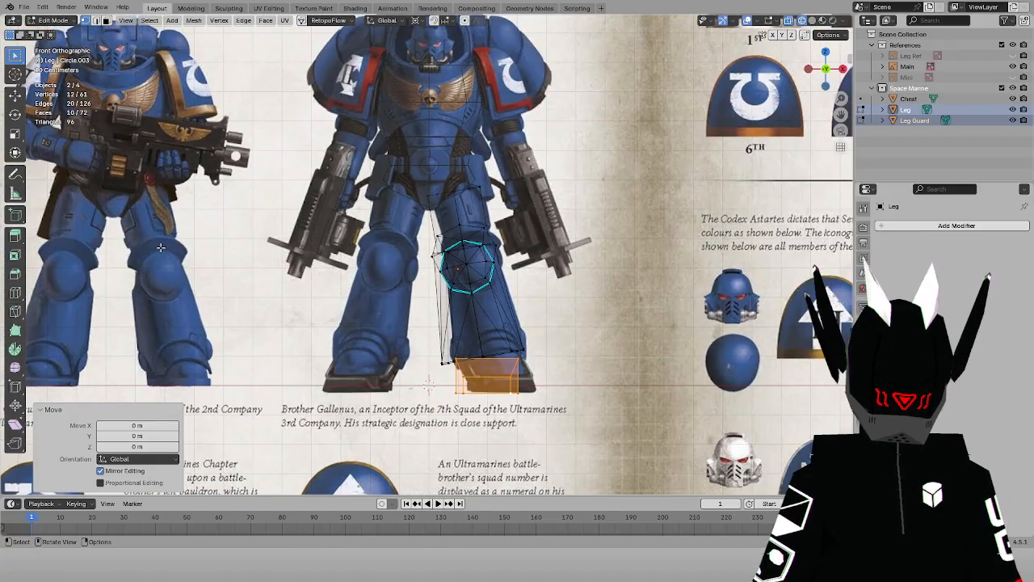
{"action": "key", "text": "l"}
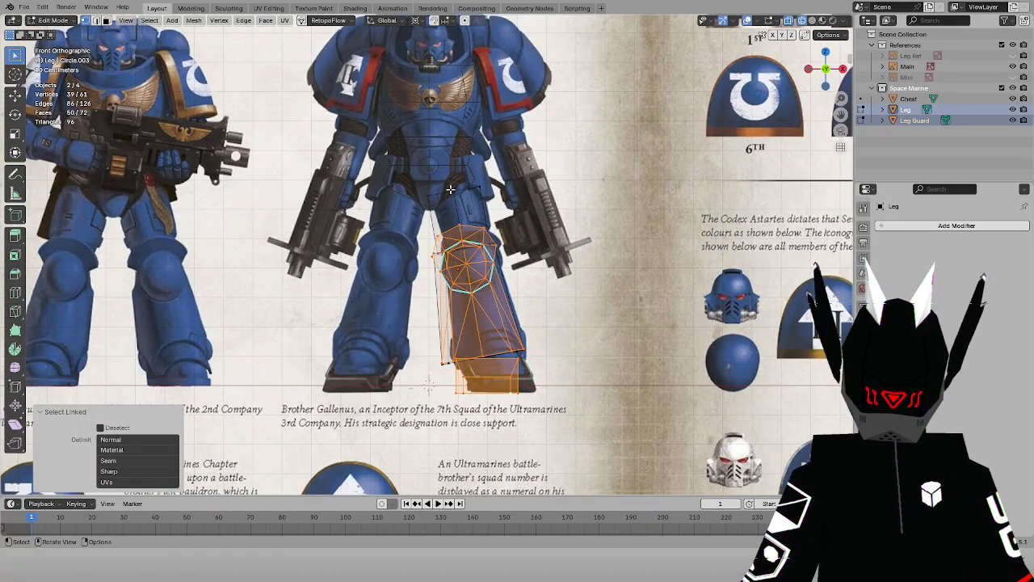
{"action": "scroll", "coordinate": [450, 189], "scroll_direction": "up", "scroll_amount": 3}
{"action": "left_click_drag", "start_coordinate": [594, 198], "coordinate": [380, 330]}
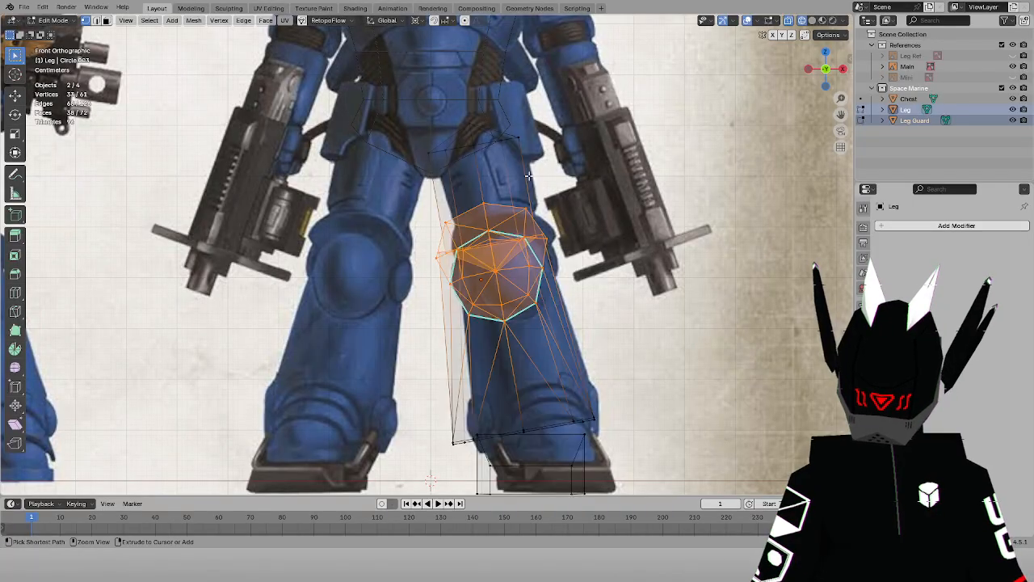
{"action": "key", "text": "ctrl+l"}
{"action": "key", "text": "l"}
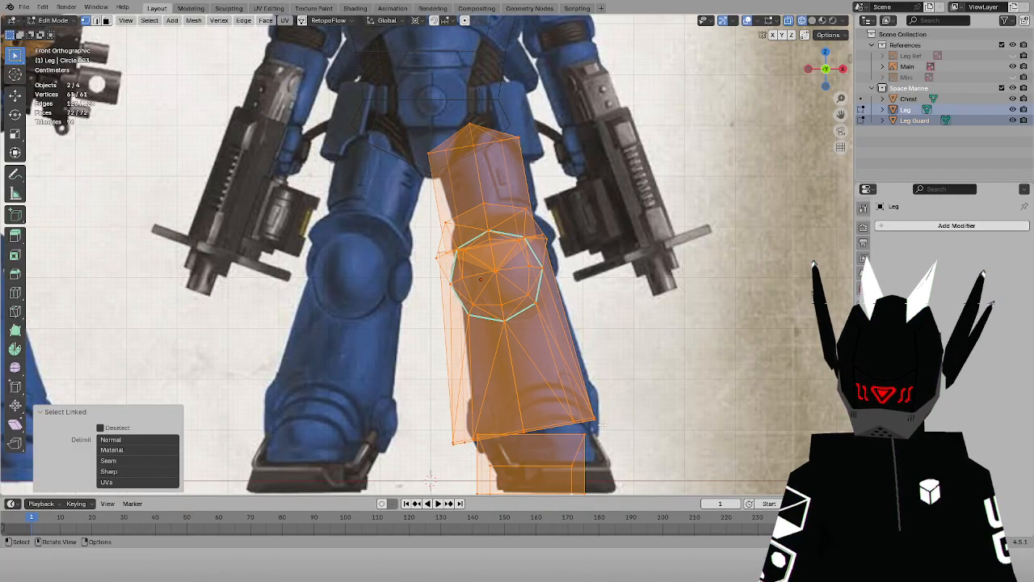
{"action": "key", "text": "g"}
{"action": "key", "text": "x"}
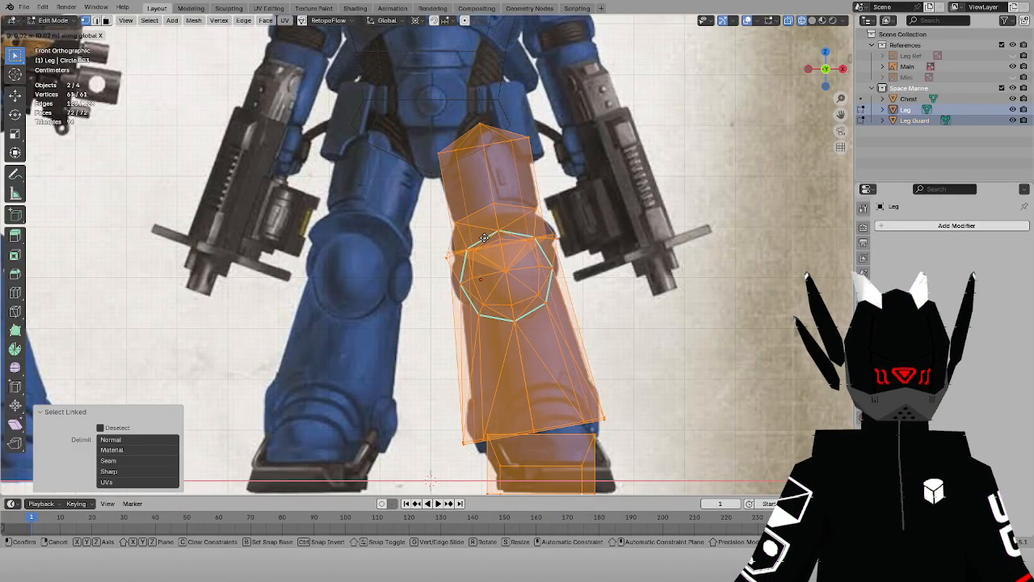
{"action": "left_click", "coordinate": [483, 238]}
Shift the whole leg assembly -0.01 m along Z and about -0.01 m along X over the reference leg
{"action": "key", "text": "g"}
{"action": "key", "text": "z"}
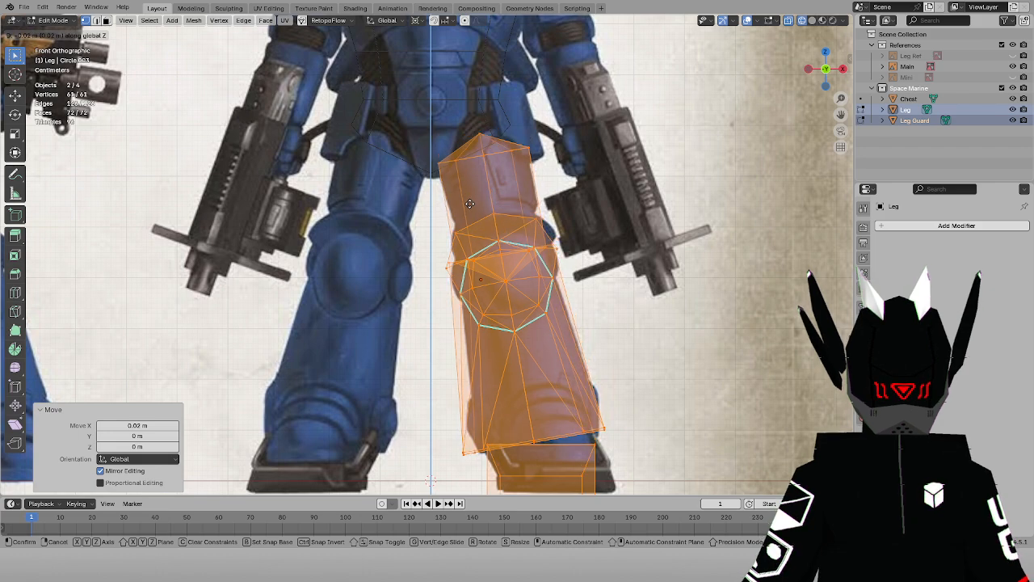
{"action": "left_click", "coordinate": [464, 200]}
{"action": "key", "text": "g"}
{"action": "key", "text": "x"}
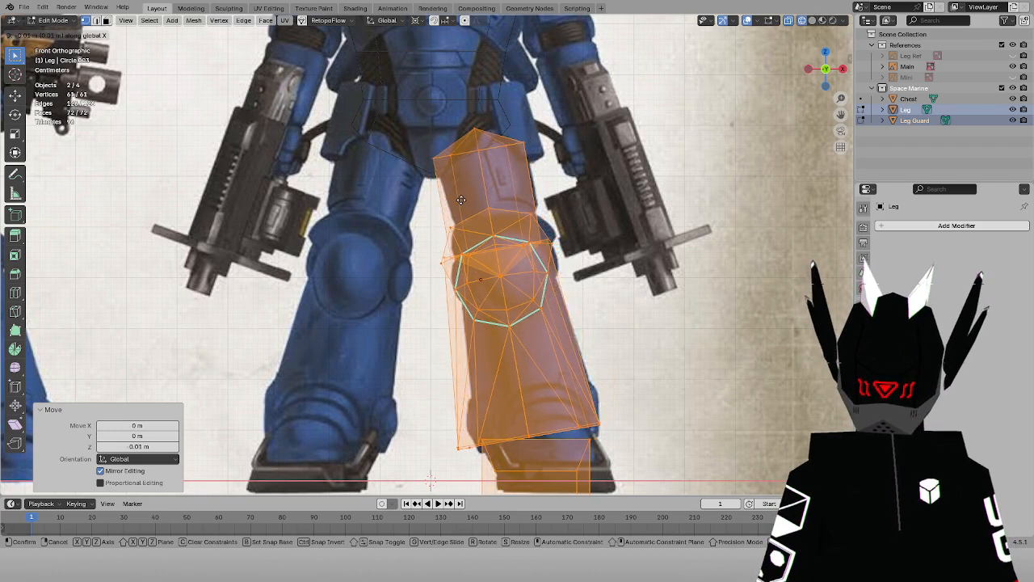
{"action": "left_click", "coordinate": [462, 199]}
Select the linked foot geometry and raise it 0.03 m along Z toward the reference boot
{"action": "middle_click_drag", "start_coordinate": [589, 423], "coordinate": [596, 328], "text": "shift"}
{"action": "scroll", "coordinate": [596, 327], "scroll_direction": "up", "scroll_amount": 1}
{"action": "left_click", "coordinate": [587, 387]}
{"action": "key", "text": "ctrl+l"}
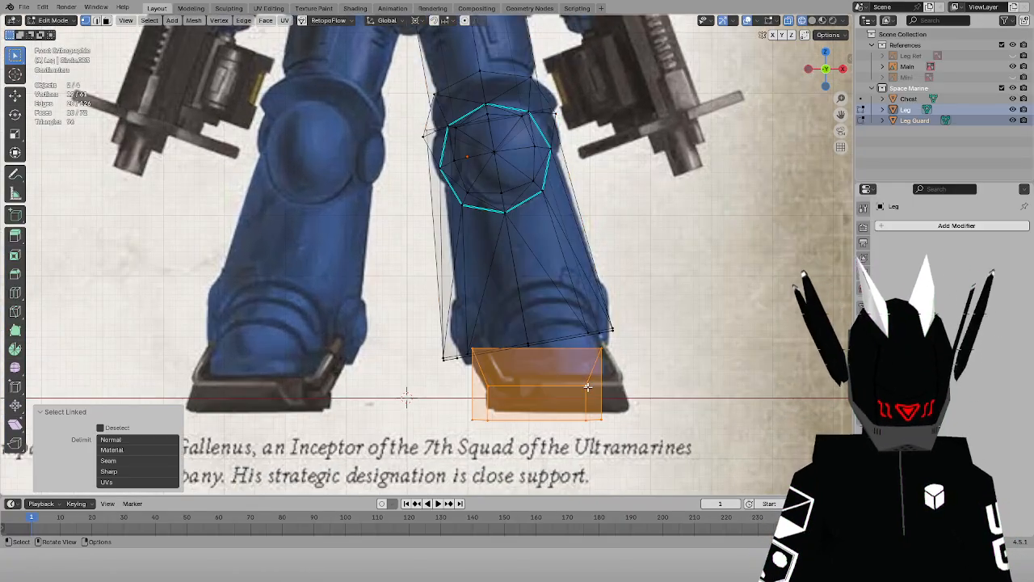
{"action": "key", "text": "g"}
{"action": "key", "text": "z"}
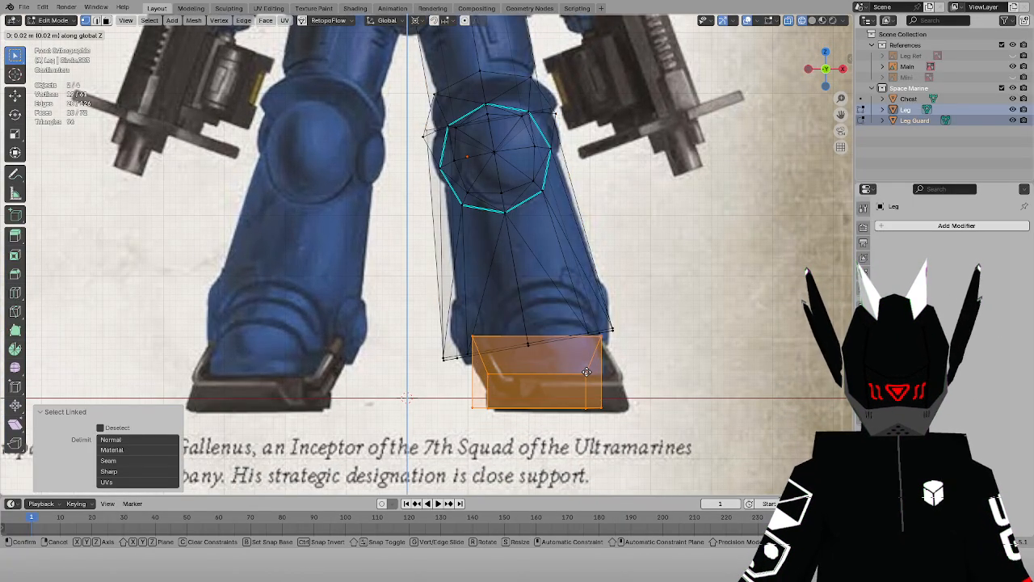
{"action": "left_click", "coordinate": [583, 371]}
{"action": "key", "text": "alt+z"}
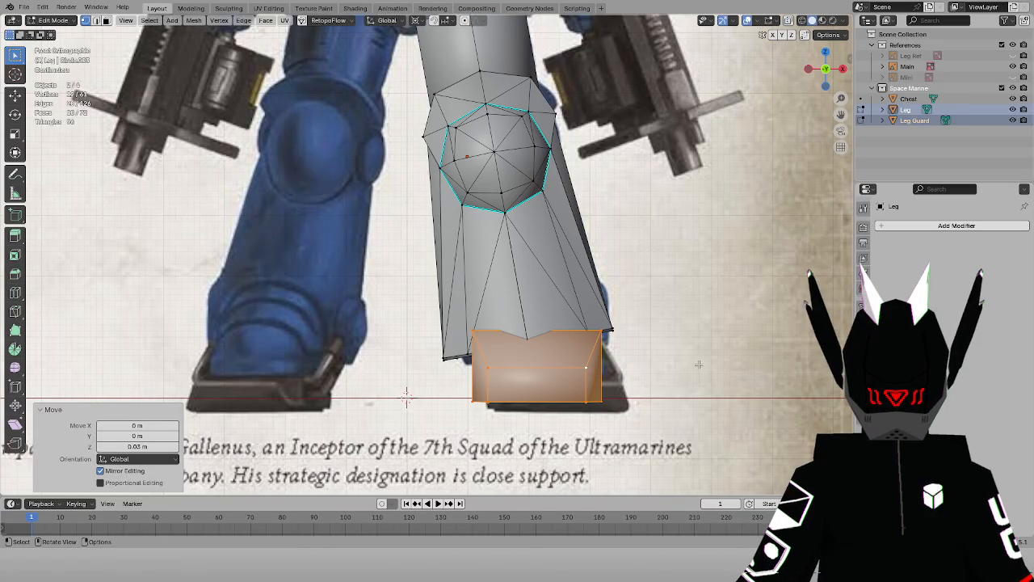
Reselect the linked foot geometry and lower it along Z beneath the lower leg
{"action": "left_click", "coordinate": [658, 354]}
{"action": "middle_click_drag", "start_coordinate": [634, 343], "coordinate": [517, 329]}
{"action": "key", "text": "l"}
{"action": "key", "text": "g"}
{"action": "key", "text": "z"}
{"action": "left_click", "coordinate": [611, 360]}
{"action": "key", "text": "g"}
{"action": "key", "text": "z"}
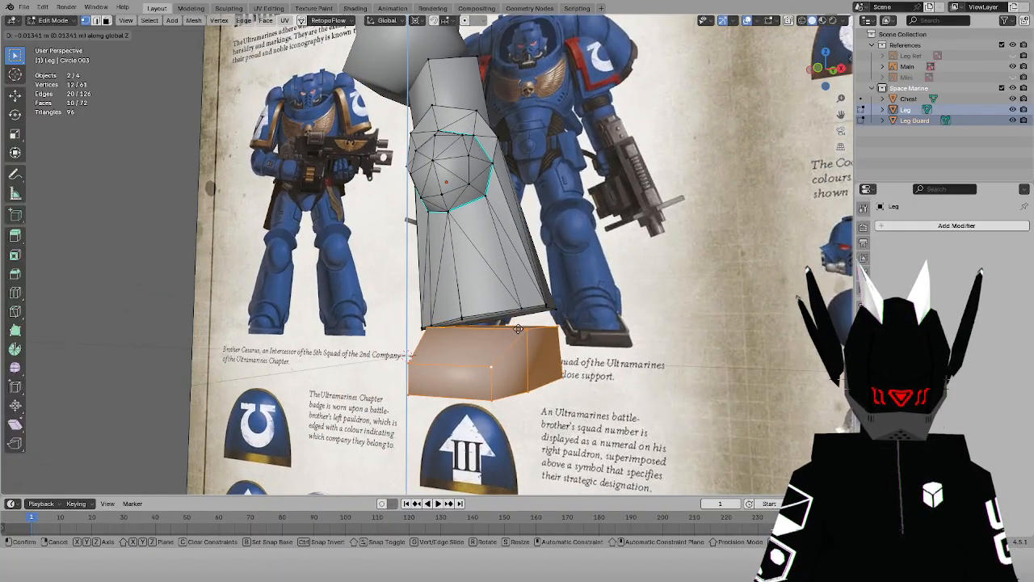
{"action": "left_click", "coordinate": [516, 337], "text": "ctrl"}
Lower the foot geometry about a further 0.013 m along Z
{"action": "key", "text": "g"}
{"action": "key", "text": "z"}
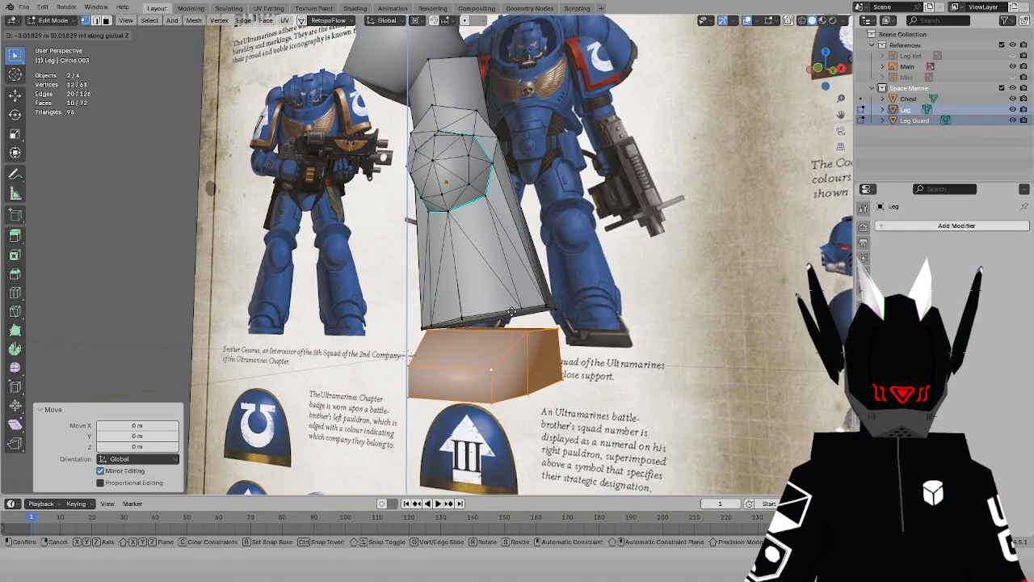
{"action": "left_click", "coordinate": [512, 310]}
Try extruding the leg's bottom face by about 0.03 m and merging the extruded face at its center
{"action": "middle_click_drag", "start_coordinate": [511, 309], "coordinate": [114, 53]}
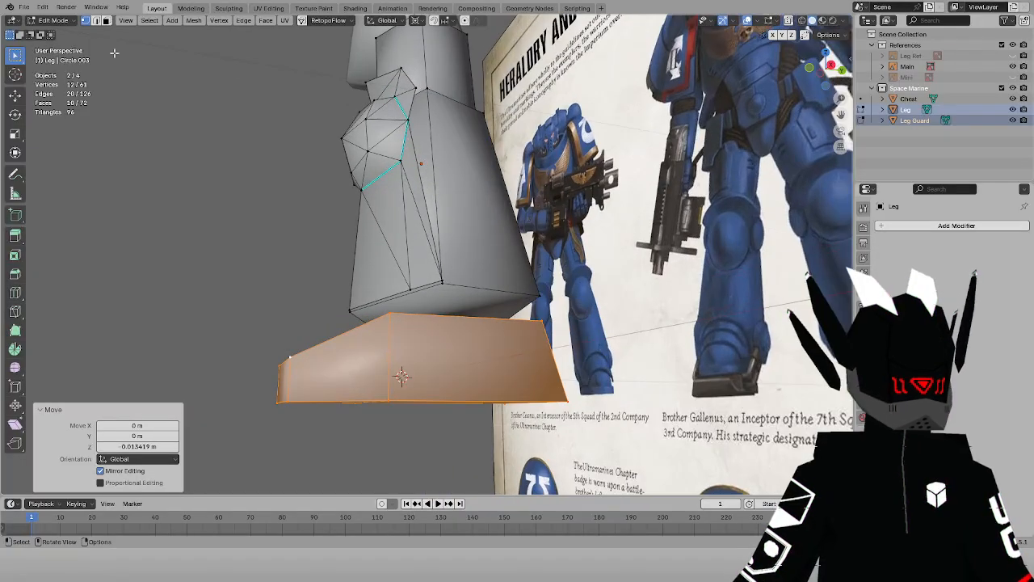
{"action": "left_click", "coordinate": [106, 21]}
{"action": "left_click", "coordinate": [467, 305]}
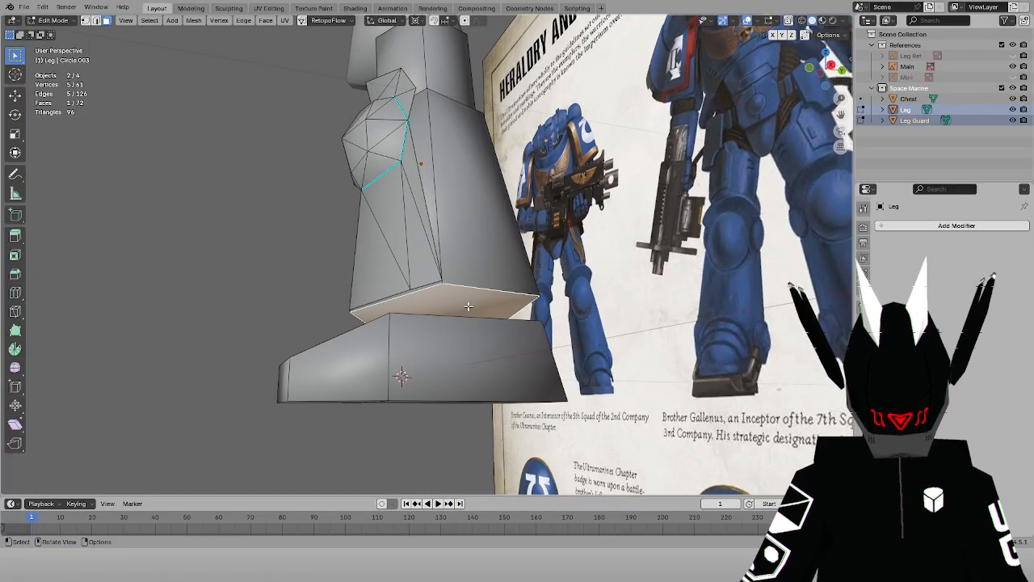
{"action": "key", "text": "KP_1"}
{"action": "key", "text": "shift+z"}
{"action": "left_click", "coordinate": [13, 239]}
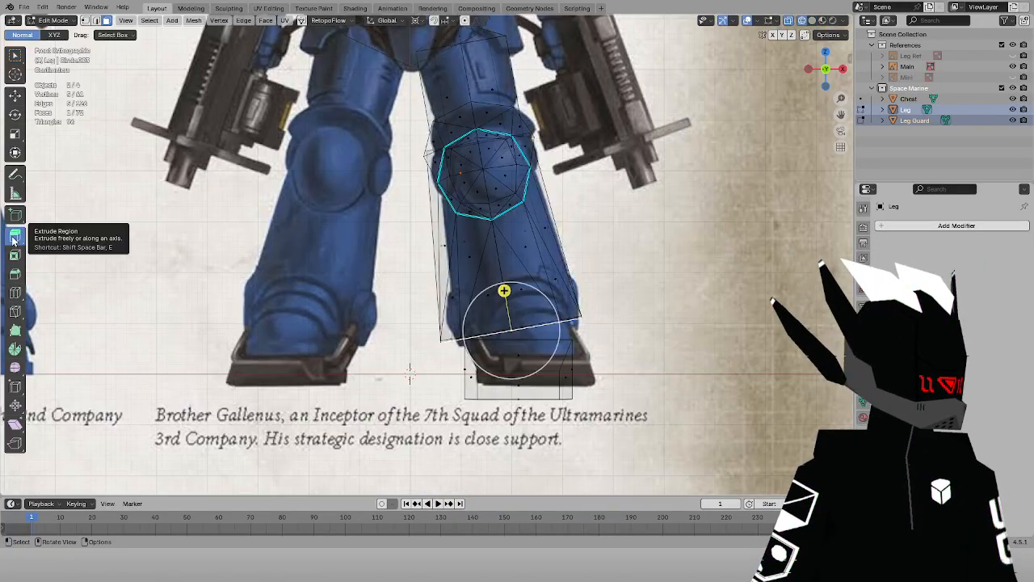
{"action": "left_click_drag", "start_coordinate": [14, 239], "coordinate": [73, 282]}
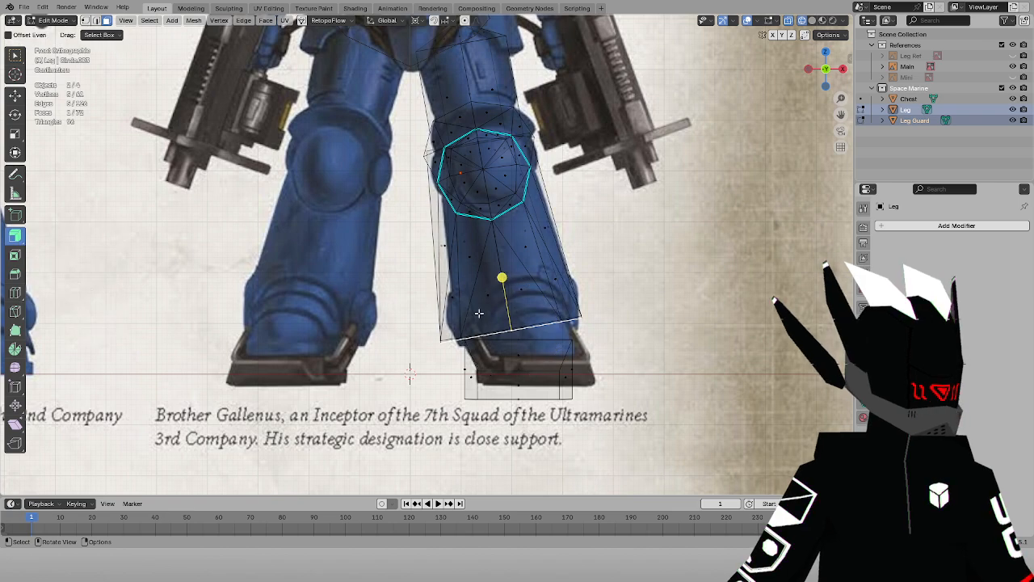
{"action": "left_click_drag", "start_coordinate": [501, 278], "coordinate": [500, 290]}
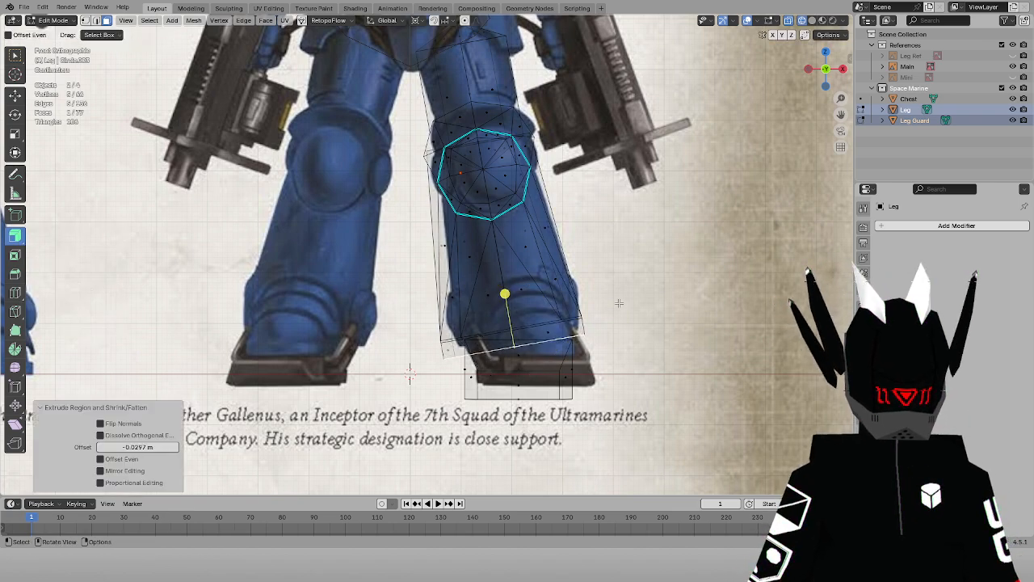
{"action": "key", "text": "m"}
{"action": "left_click", "coordinate": [656, 334]}
{"action": "key", "text": "alt+z"}
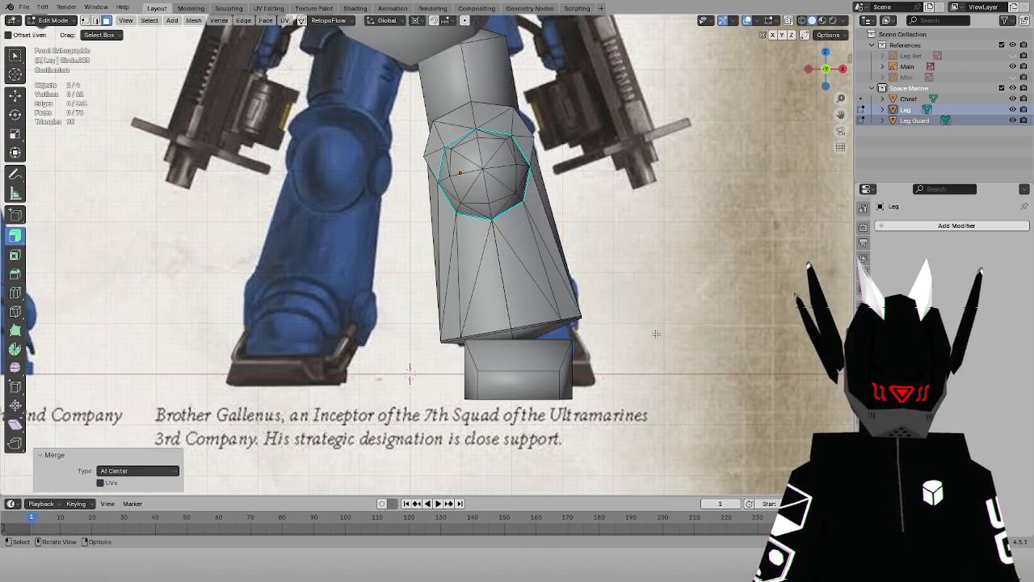
Select the linked foot geometry, raise it 0.01 m along Z and check its fit under the leg
{"action": "key", "text": "alt+z"}
{"action": "key", "text": "l"}
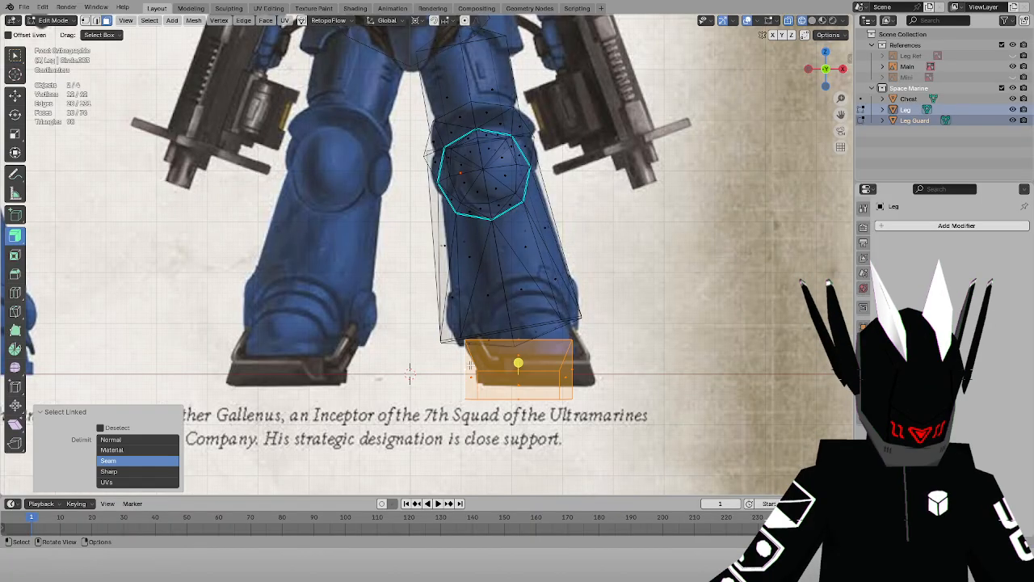
{"action": "key", "text": "g"}
{"action": "key", "text": "z"}
{"action": "left_click", "coordinate": [595, 344]}
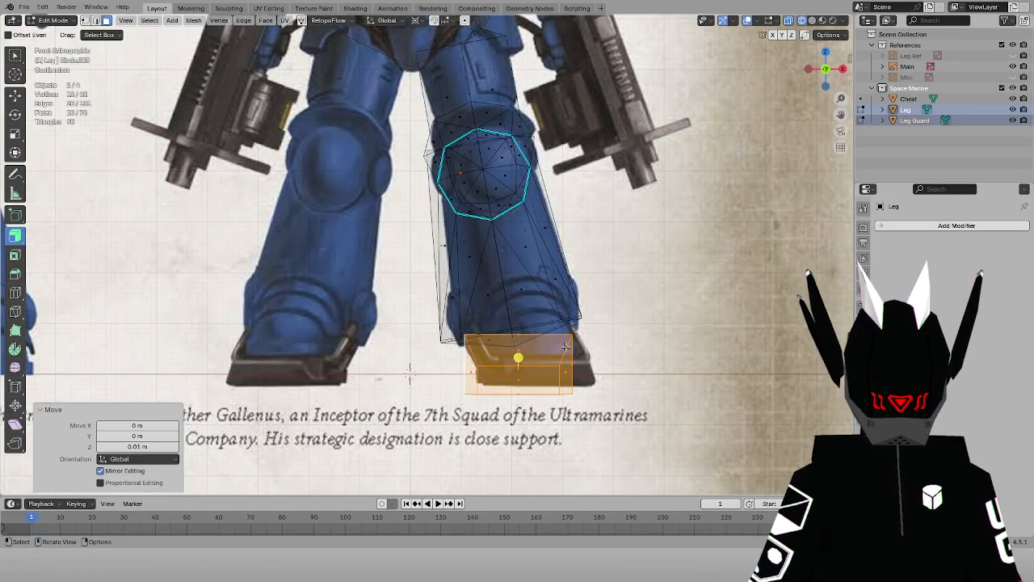
{"action": "key", "text": "alt+z"}
{"action": "left_click", "coordinate": [647, 349]}
{"action": "mouse_move", "coordinate": [647, 349]}
{"action": "middle_mouse_down"}
{"action": "mouse_move", "coordinate": [639, 334]}
{"action": "mouse_move", "coordinate": [644, 343]}
{"action": "middle_mouse_up"}
{"action": "key", "text": "KP_1"}
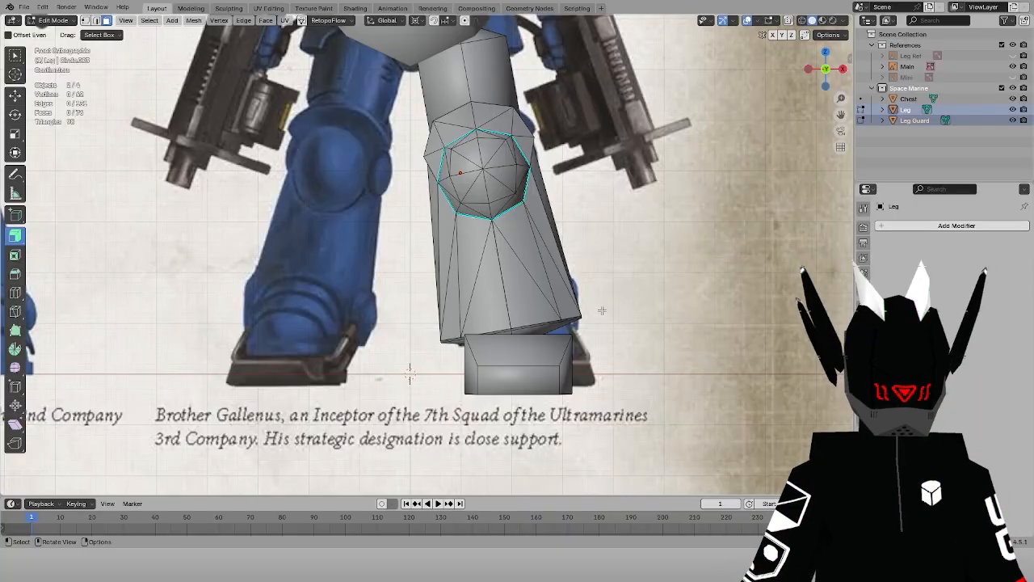
{"action": "key", "text": "alt+z"}
{"action": "key", "text": "alt+z"}
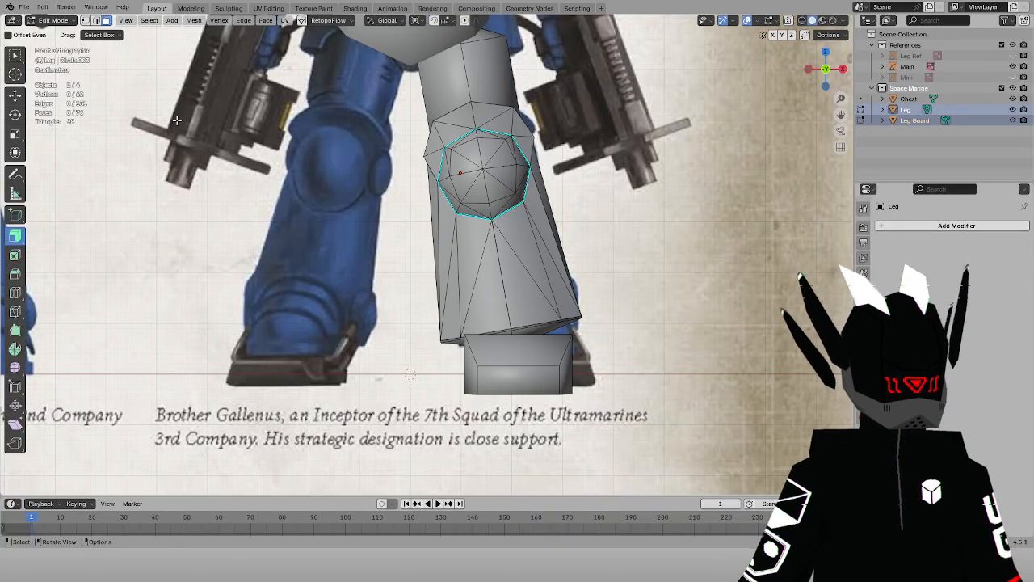
Undo the latest foot moves together with the leg's bottom face extrusion and merge
{"action": "key", "text": "ctrl+z"}
{"action": "key", "text": "ctrl+z"}
{"action": "key", "text": "ctrl+z"}
{"action": "key", "text": "ctrl+z"}
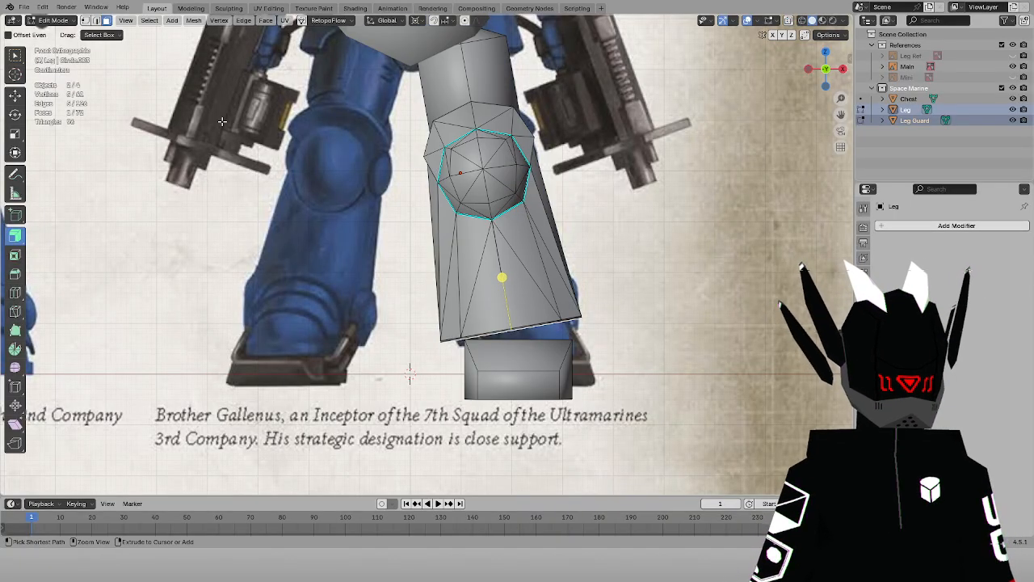
{"action": "key", "text": "ctrl+z"}
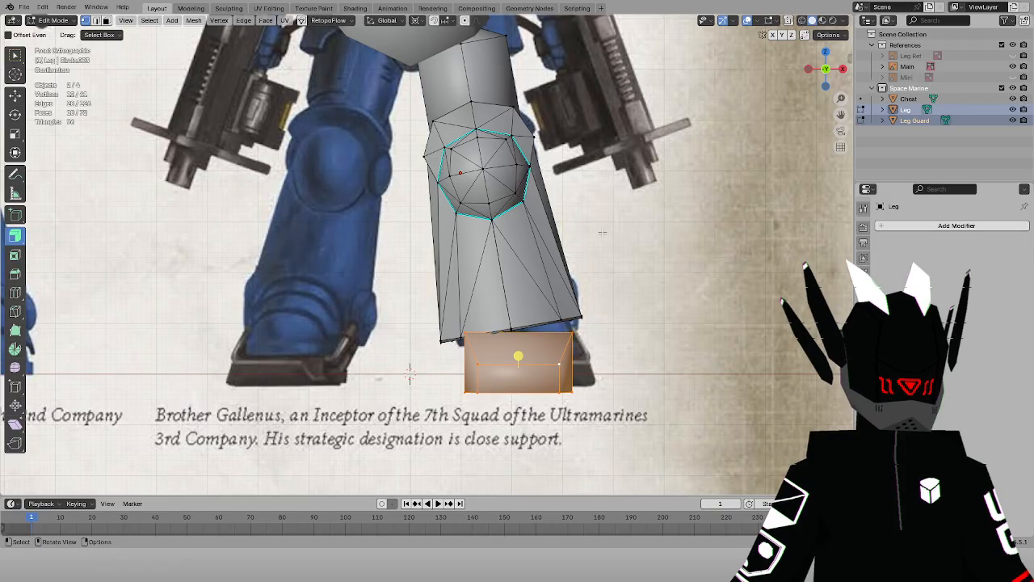
Raise the still-selected foot geometry 0.01 m along Z and clear the selection
{"action": "key", "text": "alt+z"}
{"action": "key", "text": "g"}
{"action": "key", "text": "z"}
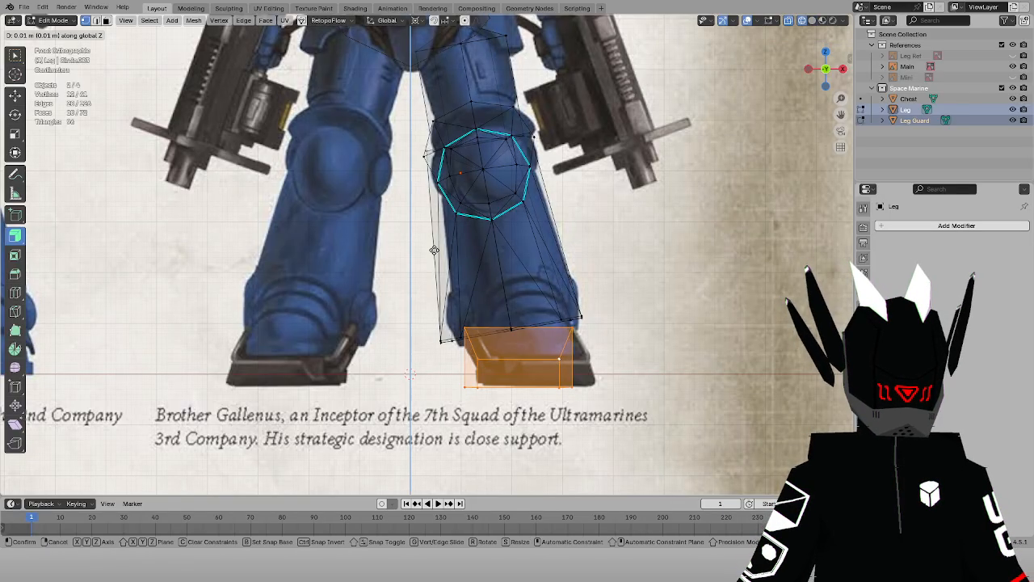
{"action": "left_click", "coordinate": [433, 250]}
{"action": "left_click", "coordinate": [305, 241]}
Return to Object Mode, select the chest, leg and leg guard, and raise them about 0.028 m along Z
{"action": "scroll", "coordinate": [375, 238], "scroll_direction": "down", "scroll_amount": 3}
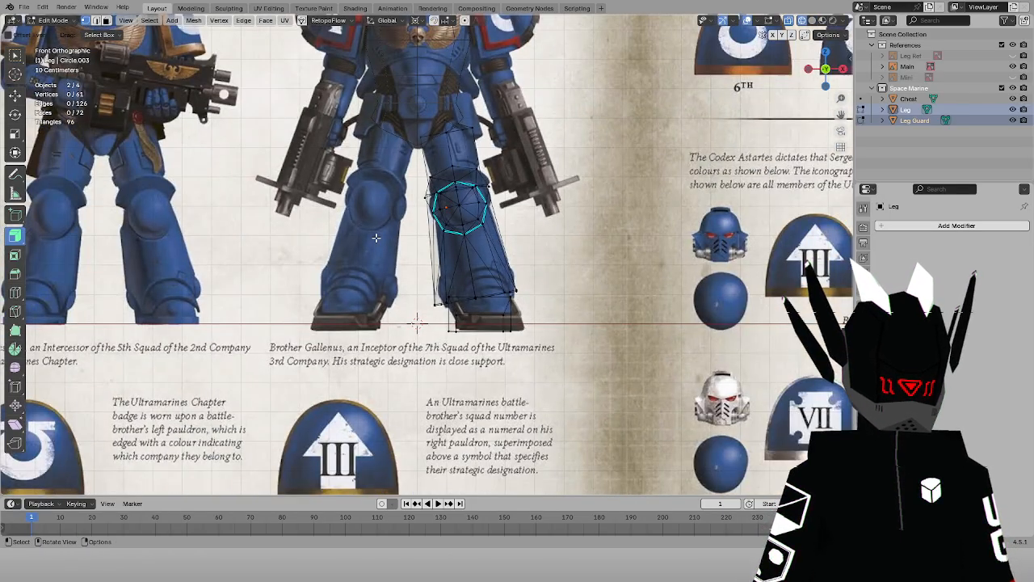
{"action": "left_click", "coordinate": [52, 20]}
{"action": "left_click", "coordinate": [53, 33]}
{"action": "middle_click_drag", "start_coordinate": [407, 139], "coordinate": [258, 120]}
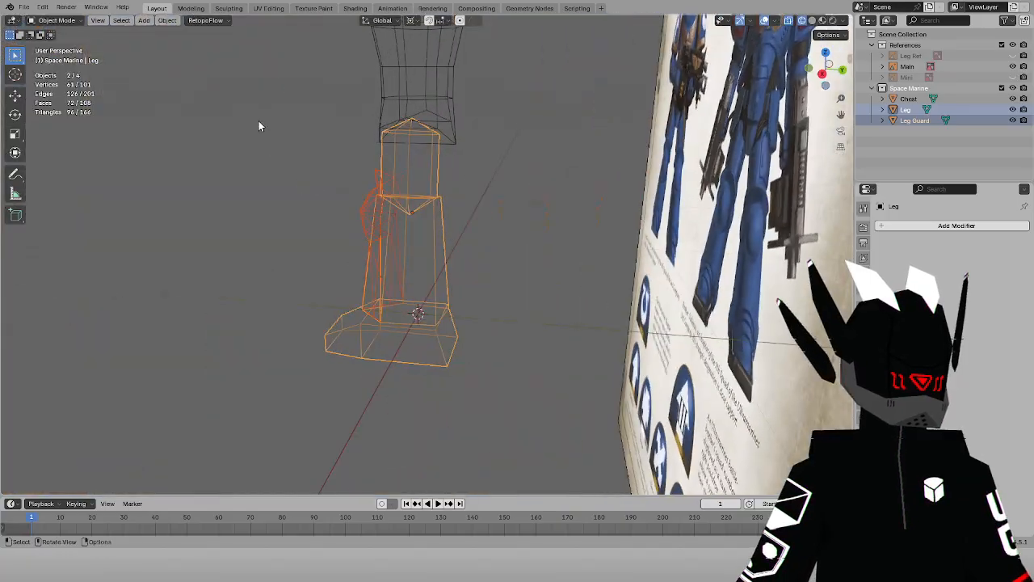
{"action": "key", "text": "KP_1"}
{"action": "scroll", "coordinate": [461, 277], "scroll_direction": "up", "scroll_amount": 6}
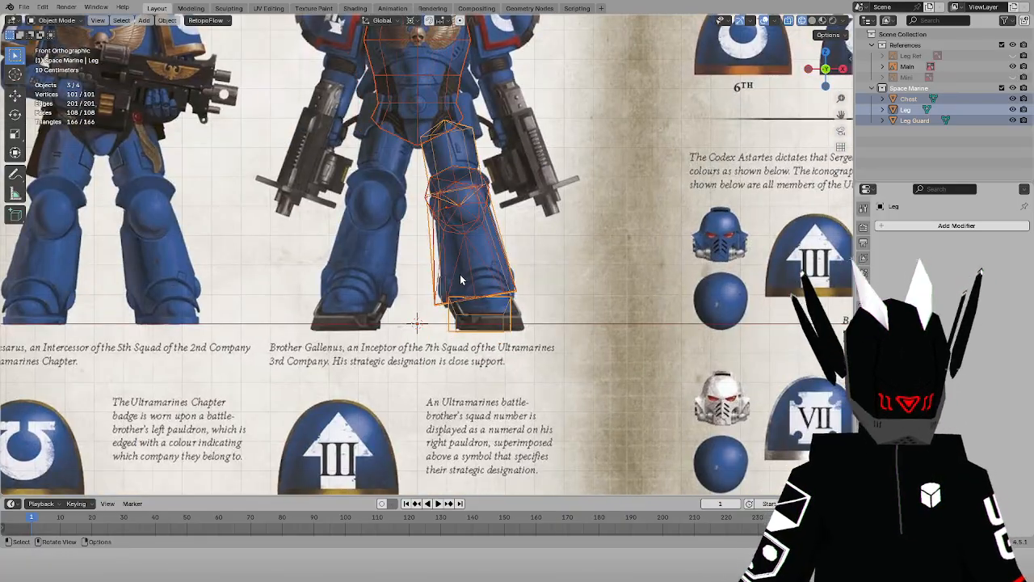
{"action": "key", "text": "g"}
{"action": "key", "text": "z"}
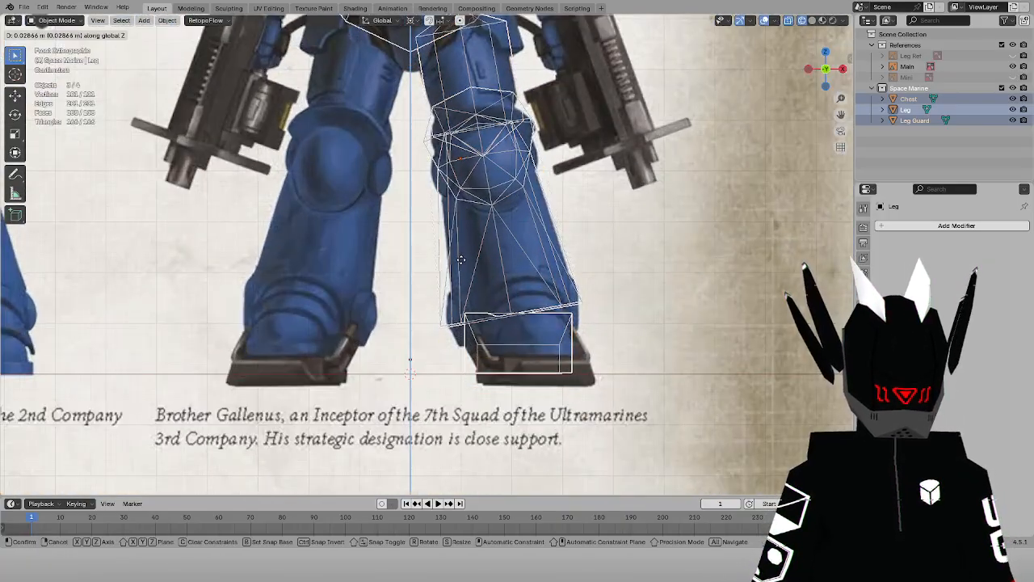
{"action": "left_click", "coordinate": [462, 262]}
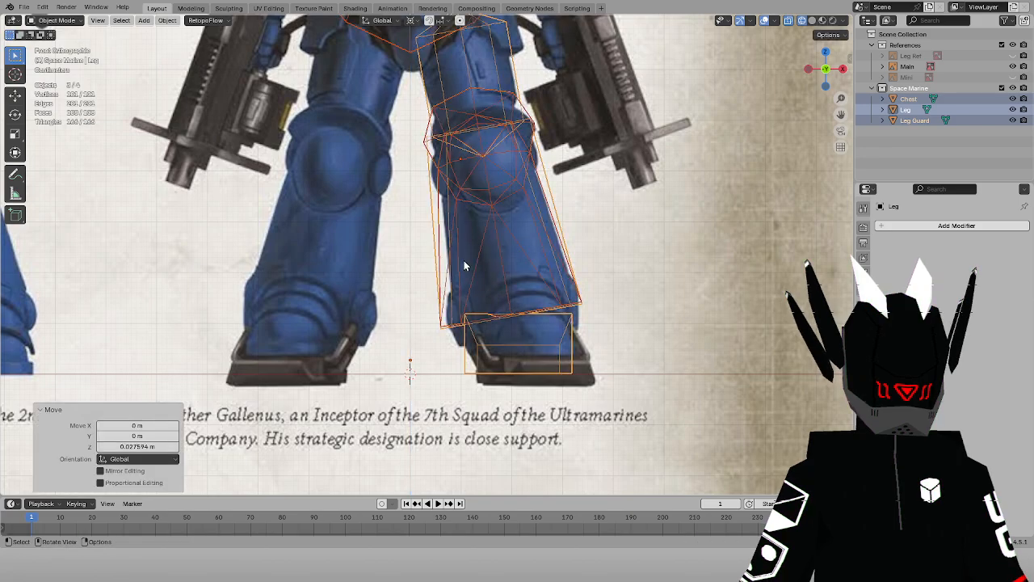
Move the Main reference image 1.1 m and then about -0.018 m along X to center the Intercessor behind the model
{"action": "scroll", "coordinate": [464, 267], "scroll_direction": "down", "scroll_amount": 5}
{"action": "scroll", "coordinate": [465, 267], "scroll_direction": "down", "scroll_amount": 2}
{"action": "left_click", "coordinate": [236, 183]}
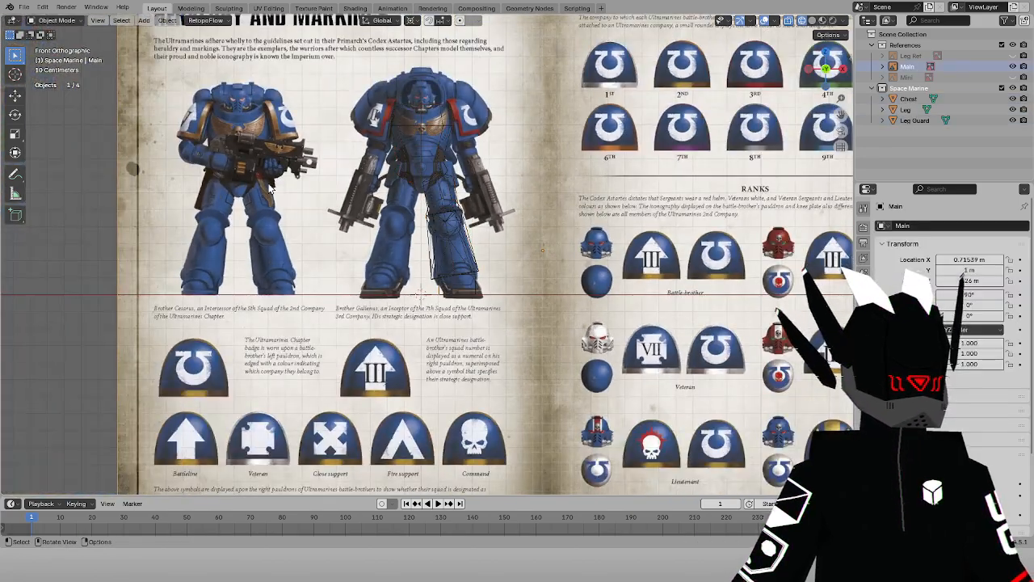
{"action": "key", "text": "g"}
{"action": "key", "text": "x"}
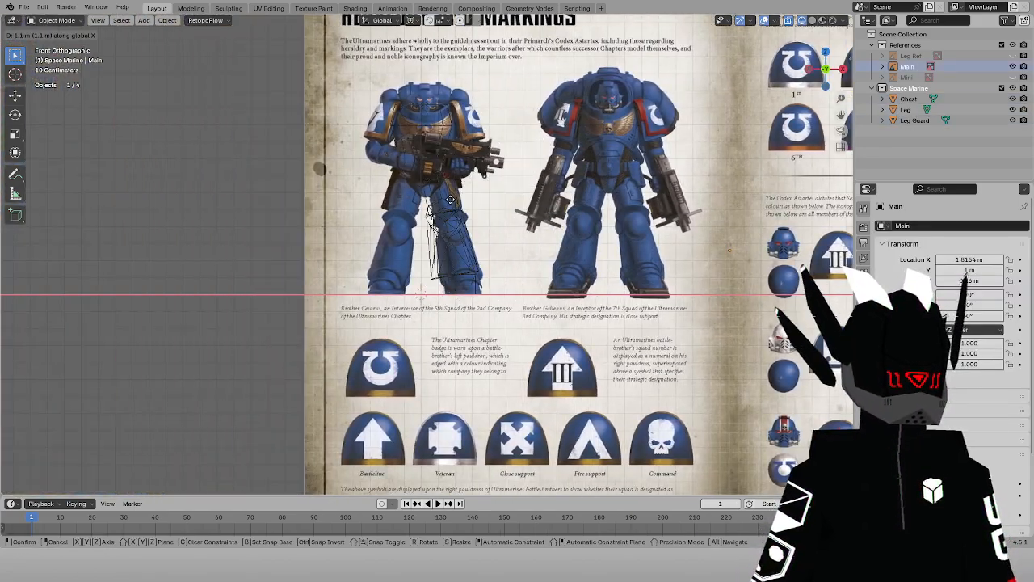
{"action": "left_click", "coordinate": [450, 199]}
{"action": "scroll", "coordinate": [450, 199], "scroll_direction": "up", "scroll_amount": 6}
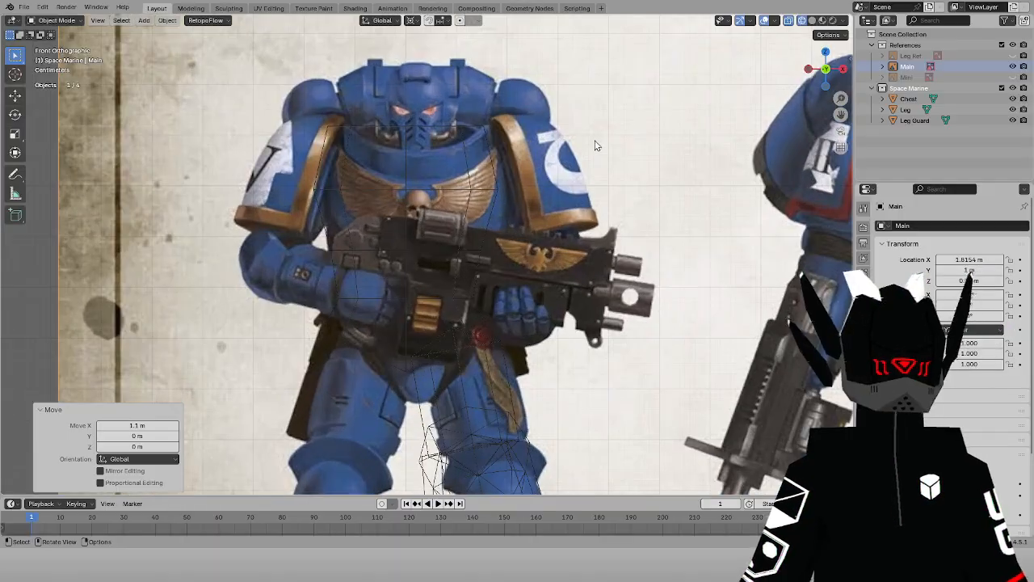
{"action": "key", "text": "g"}
{"action": "key", "text": "x"}
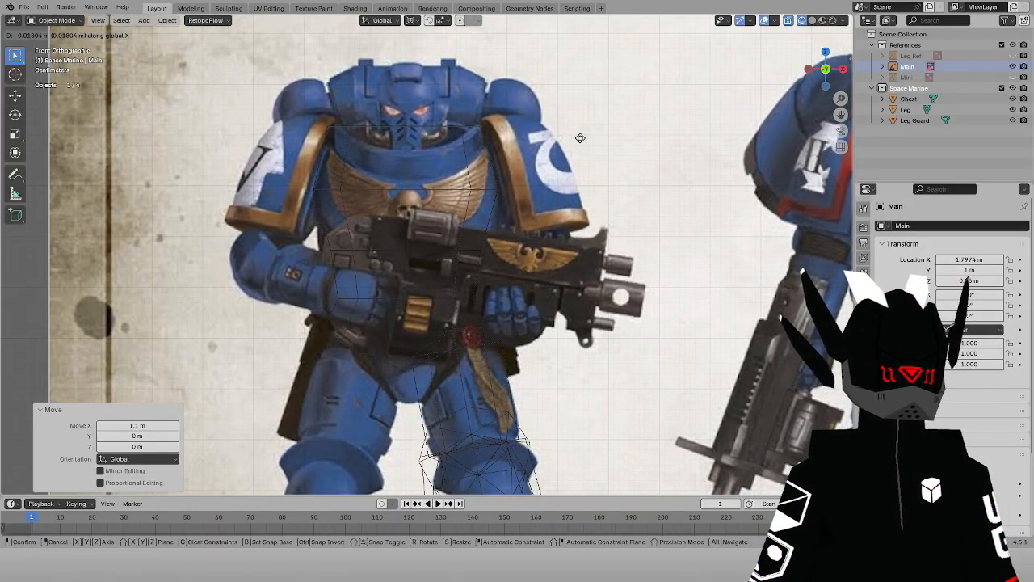
{"action": "left_click", "coordinate": [580, 138]}
Show and hide the Mini reference image, then examine the chest and leg shapes against the repositioned Main reference
{"action": "left_click", "coordinate": [1012, 77]}
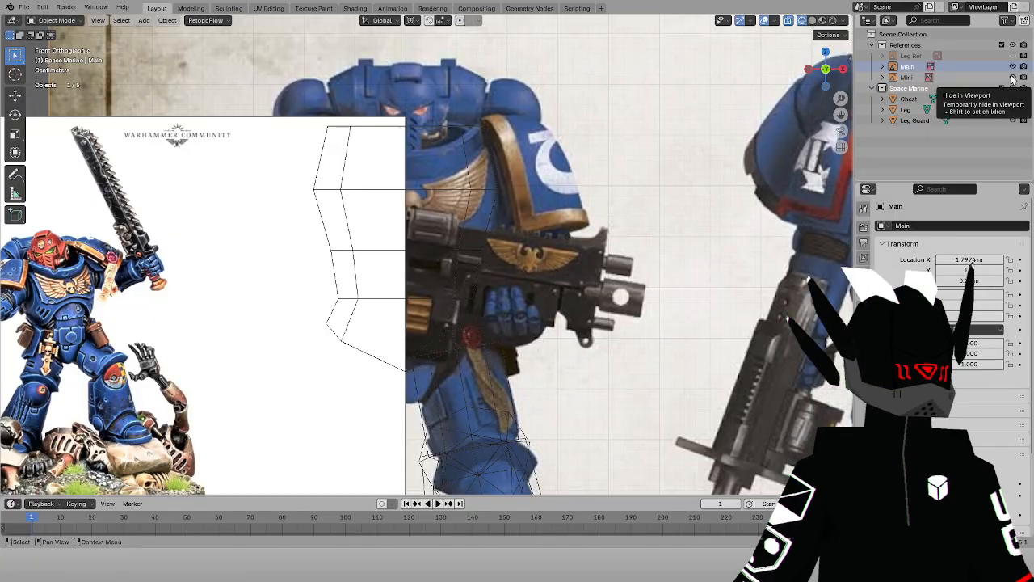
{"action": "left_click", "coordinate": [1012, 78]}
{"action": "key", "text": "shift+z"}
{"action": "middle_click_drag", "start_coordinate": [474, 168], "coordinate": [443, 205]}
{"action": "left_click", "coordinate": [443, 206]}
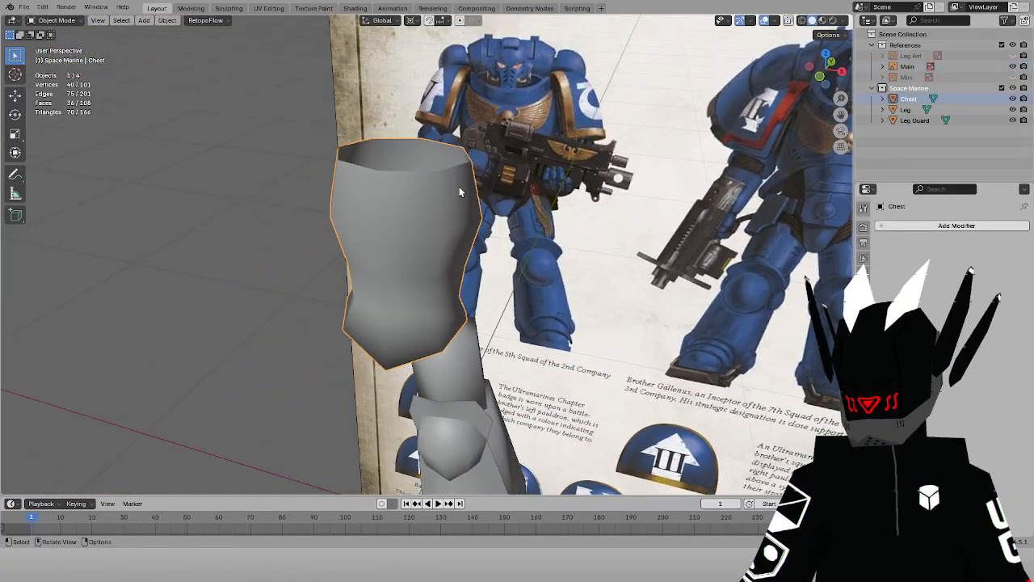
{"action": "left_click_drag", "start_coordinate": [840, 114], "coordinate": [834, 15]}
{"action": "key", "text": "KP_1"}
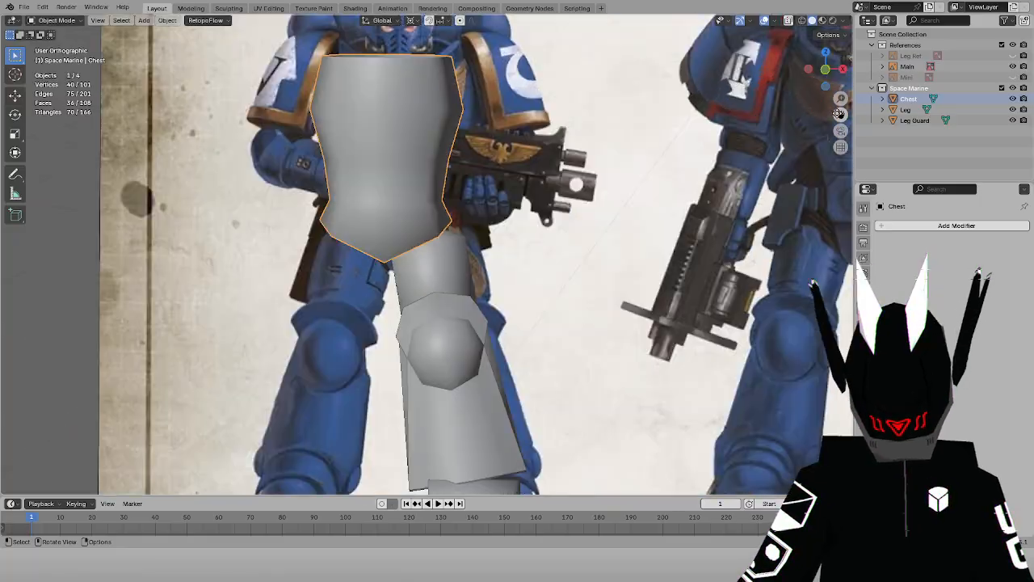
{"action": "key", "text": "shift+z"}
Try adding a Mirror modifier to the leg guard and undo it
{"action": "left_click", "coordinate": [484, 308]}
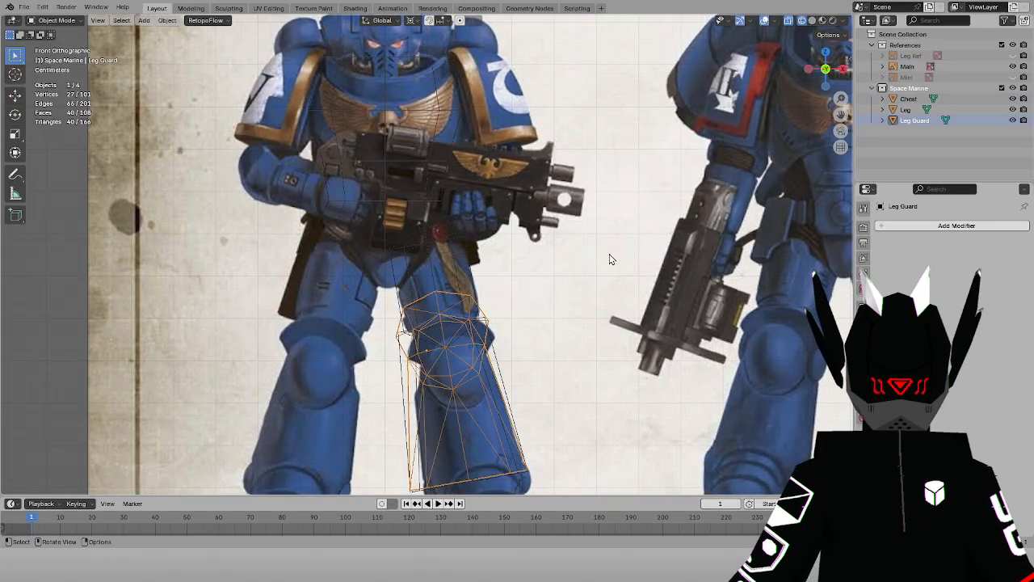
{"action": "left_click_drag", "start_coordinate": [840, 114], "coordinate": [840, 42]}
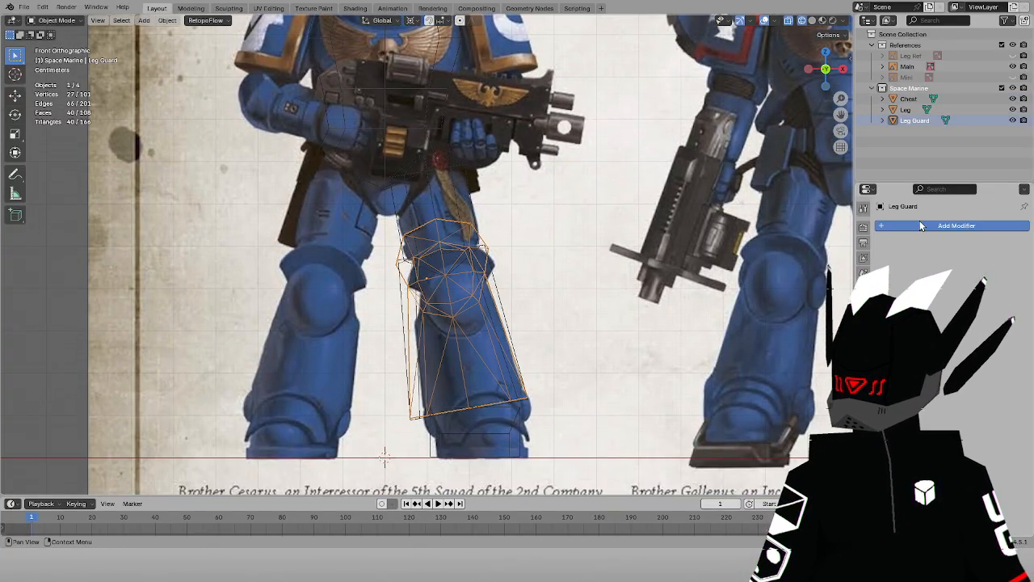
{"action": "left_click", "coordinate": [919, 225]}
{"action": "mouse_move", "coordinate": [920, 220]}
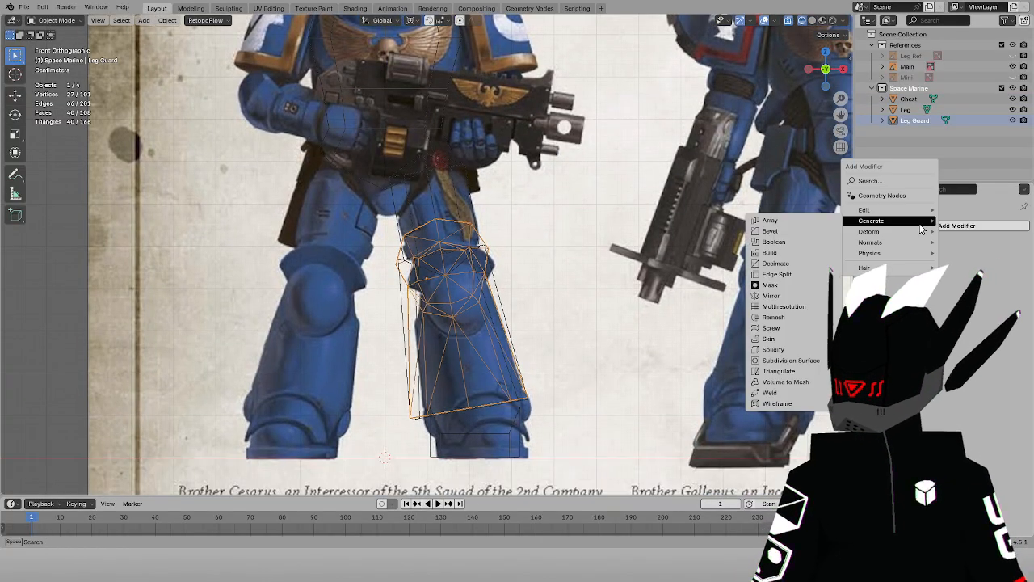
{"action": "left_click", "coordinate": [775, 298]}
{"action": "key", "text": "ctrl+z"}
Add the leg to the leg guard selection and set both objects' origins to the 3D cursor
{"action": "scroll", "coordinate": [456, 254], "scroll_direction": "down", "scroll_amount": 1}
{"action": "middle_click_drag", "start_coordinate": [449, 267], "coordinate": [304, 265]}
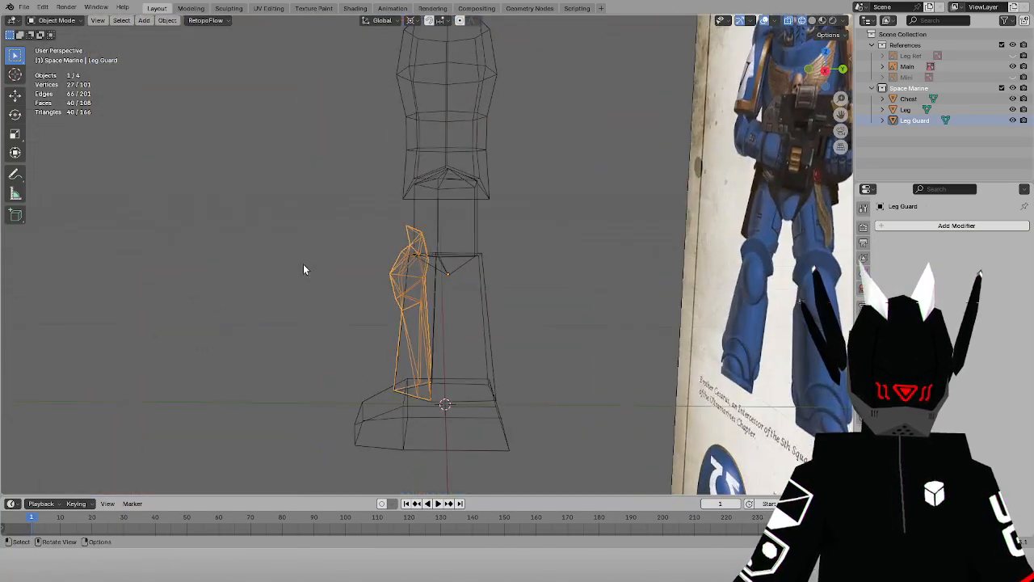
{"action": "left_click", "coordinate": [457, 336], "text": "shift"}
{"action": "key", "text": "KP_1"}
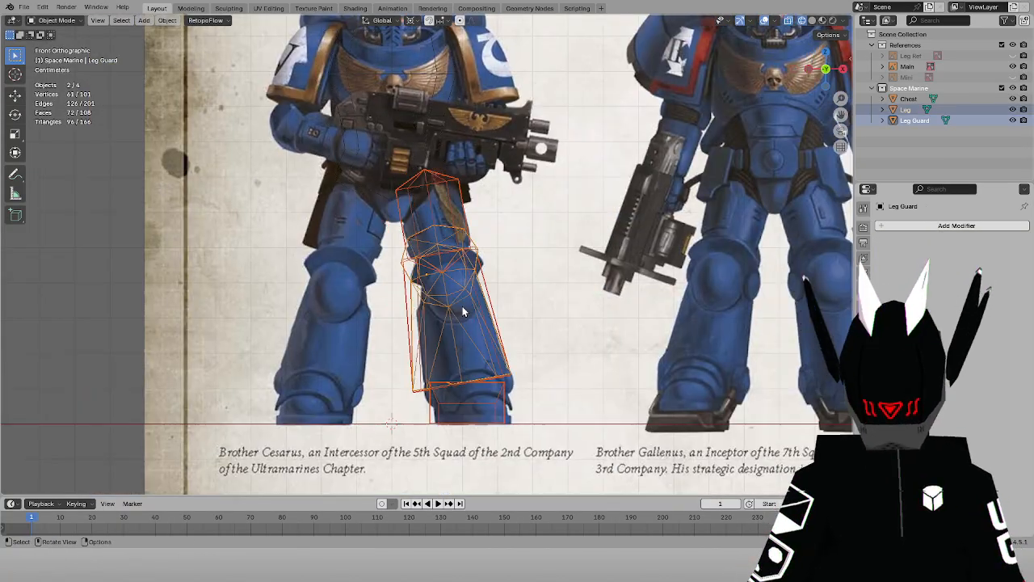
{"action": "key", "text": "shift+s"}
{"action": "key", "text": "Escape"}
{"action": "right_click", "coordinate": [484, 293]}
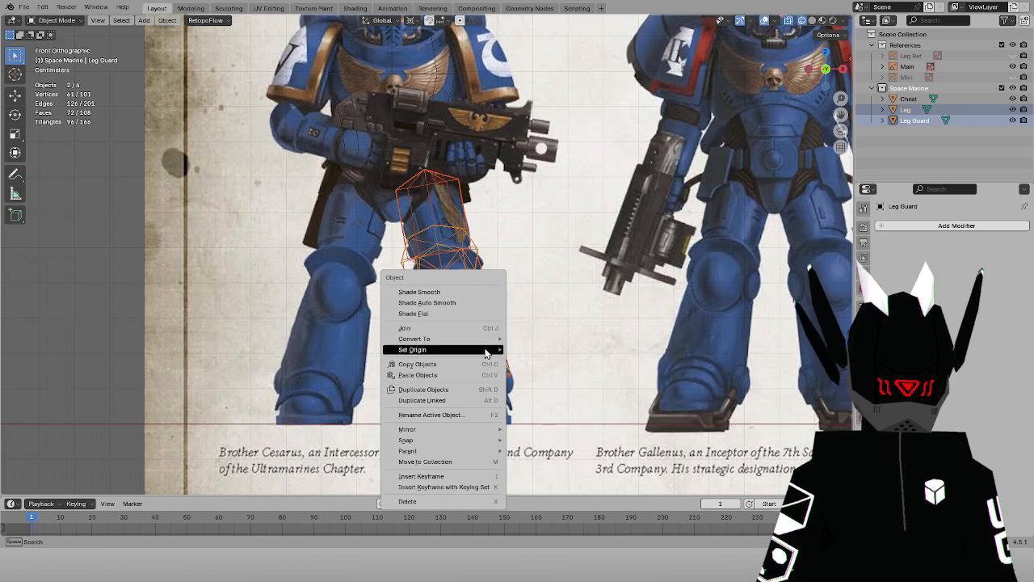
{"action": "mouse_move", "coordinate": [486, 353]}
{"action": "left_click", "coordinate": [550, 373]}
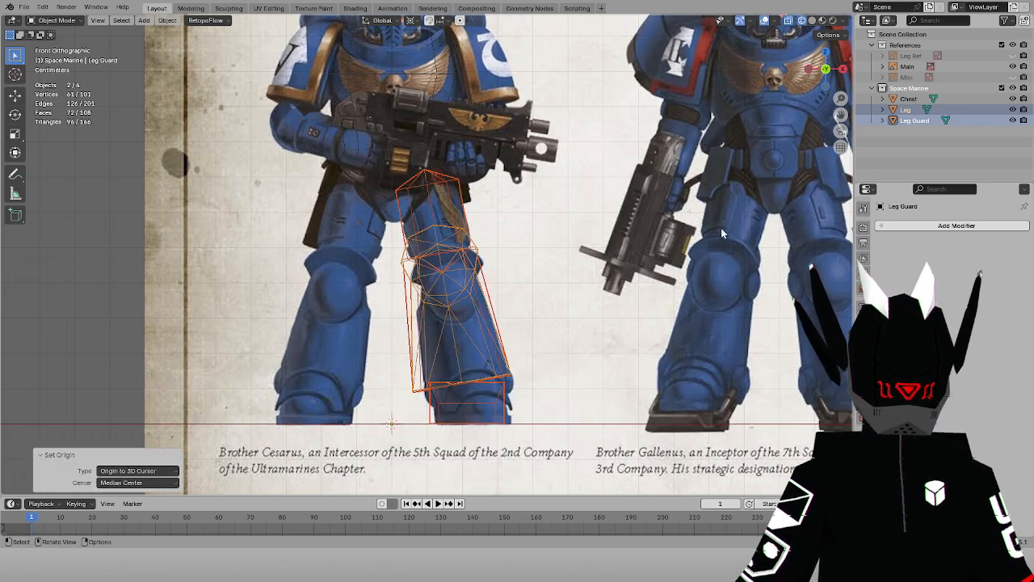
Select only the leg and add a Mirror modifier across the X axis
{"action": "middle_click_drag", "start_coordinate": [720, 228], "coordinate": [450, 271]}
{"action": "left_click", "coordinate": [450, 271]}
{"action": "left_click", "coordinate": [929, 227]}
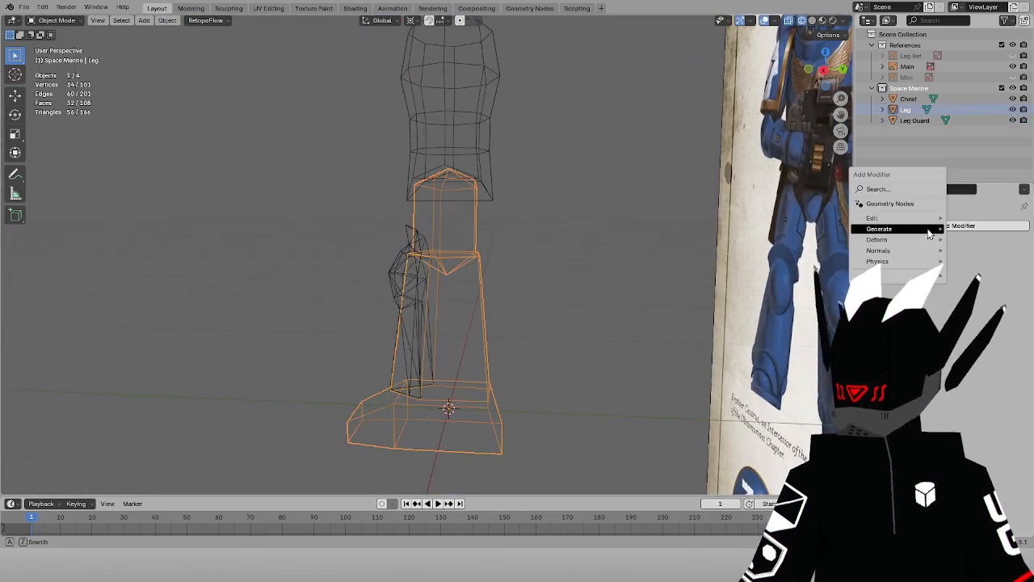
{"action": "mouse_move", "coordinate": [929, 230]}
{"action": "left_click", "coordinate": [795, 303]}
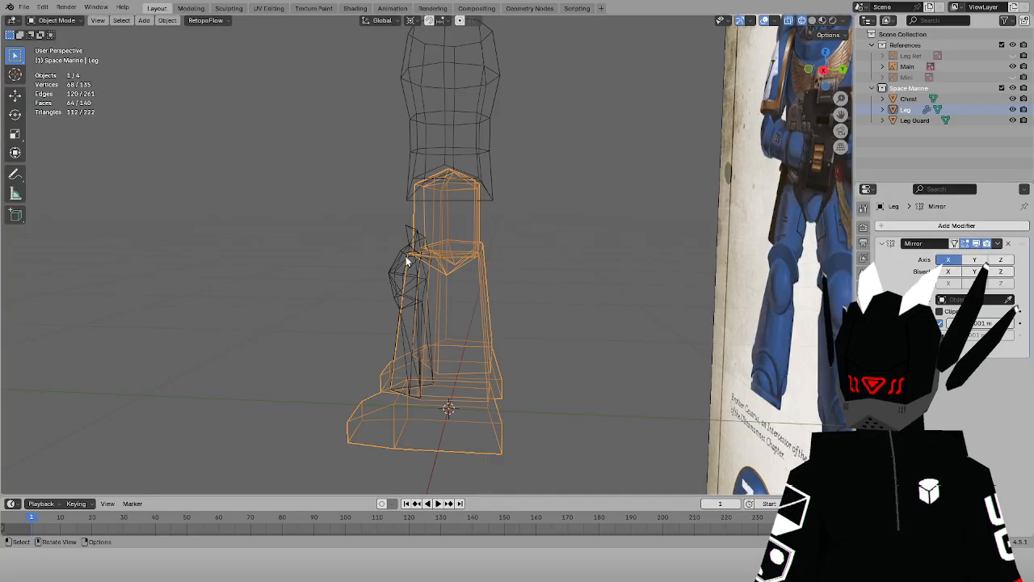
Select the leg guard and give it a Mirror modifier on the X axis as well
{"action": "left_click", "coordinate": [408, 261]}
{"action": "left_click", "coordinate": [908, 226]}
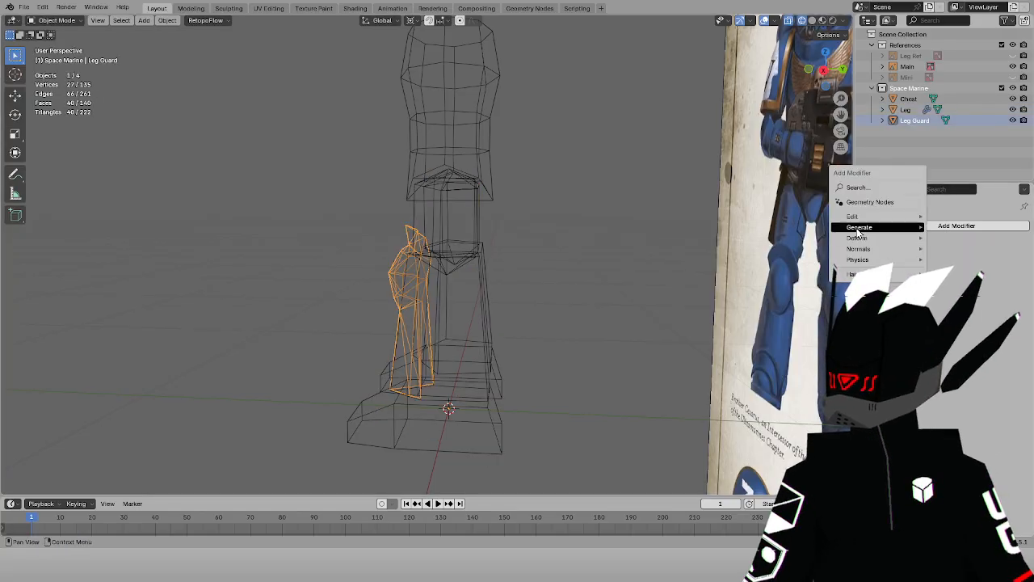
{"action": "mouse_move", "coordinate": [858, 231]}
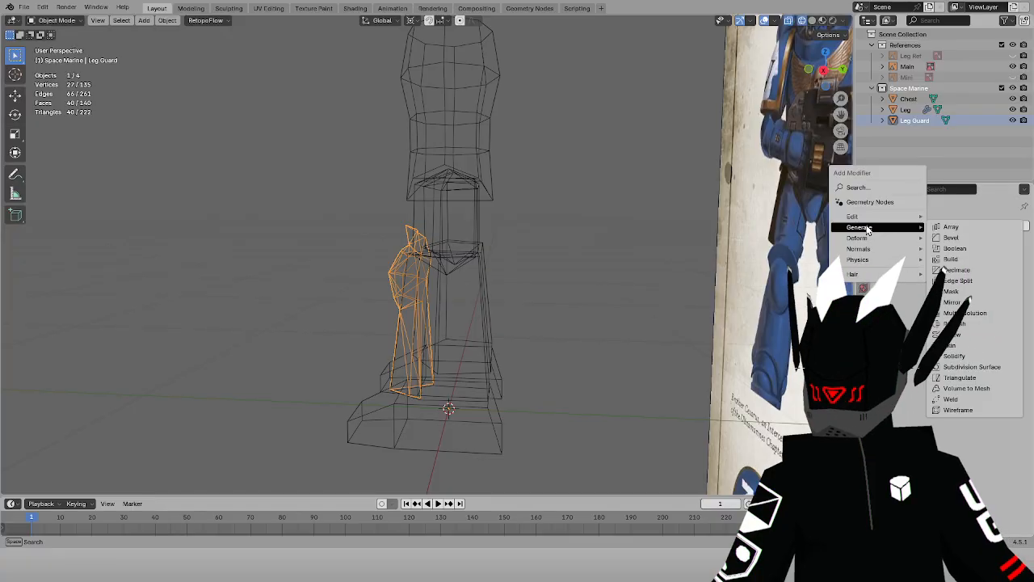
{"action": "left_click", "coordinate": [961, 302]}
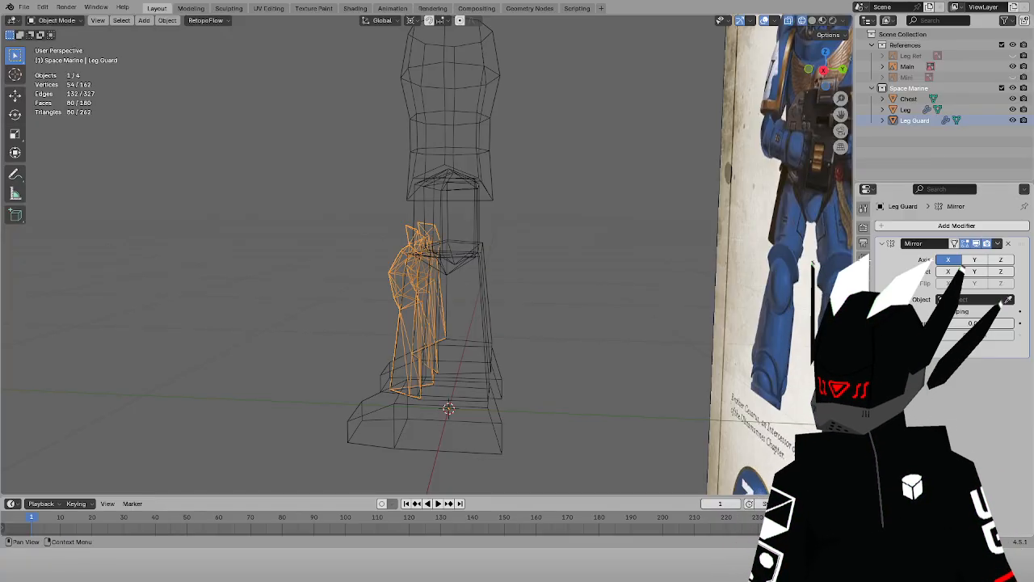
Examine the mirrored legs and chest in solid shading against the Intercessor, from the front and at an angle
{"action": "left_click", "coordinate": [536, 191]}
{"action": "key", "text": "KP_1"}
{"action": "key", "text": "KP_5"}
{"action": "key", "text": "z"}
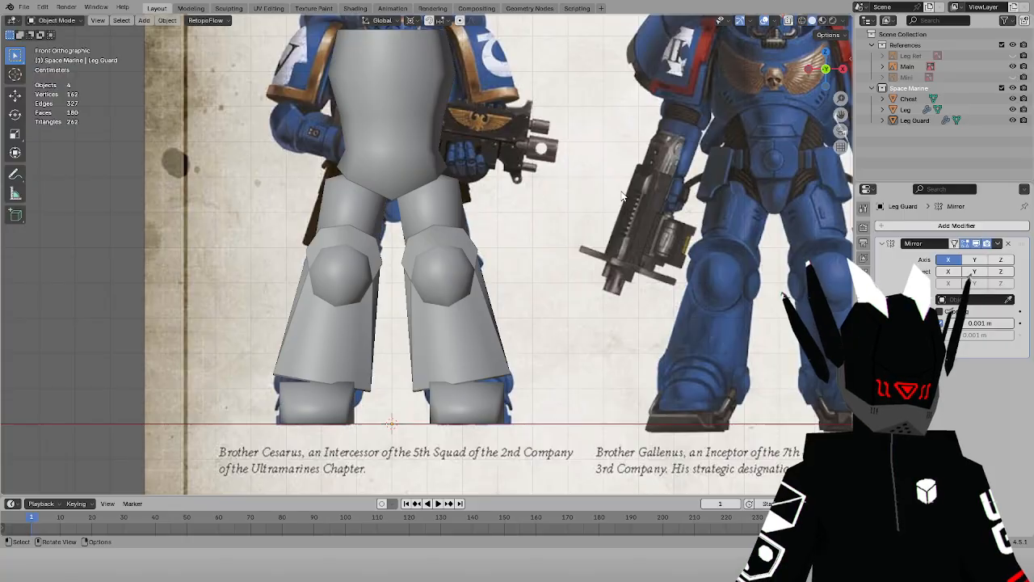
{"action": "scroll", "coordinate": [622, 197], "scroll_direction": "down", "scroll_amount": 2}
{"action": "middle_click_drag", "start_coordinate": [621, 193], "coordinate": [566, 208]}
{"action": "scroll", "coordinate": [565, 208], "scroll_direction": "up", "scroll_amount": 3}
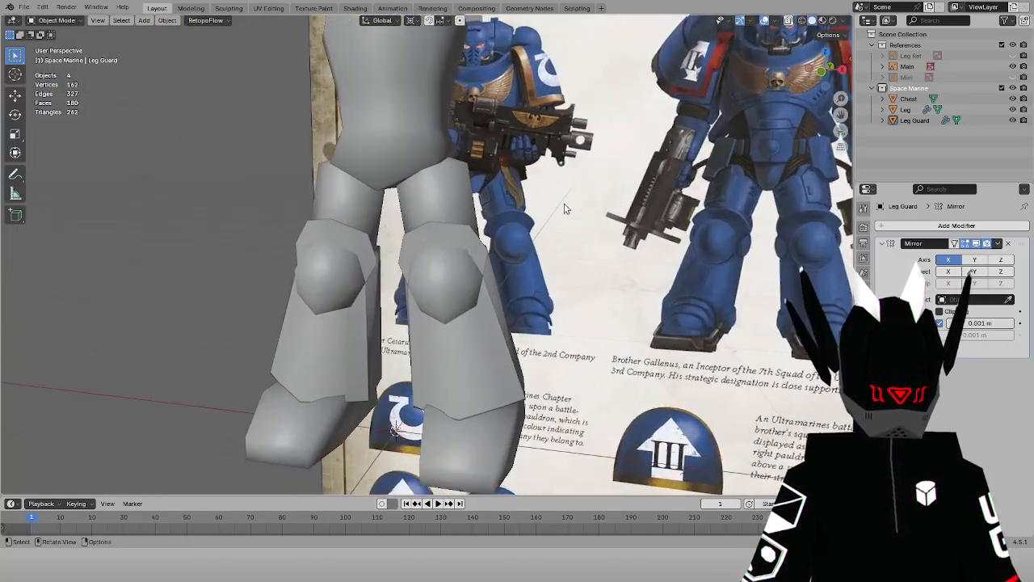
{"action": "left_click", "coordinate": [374, 135]}
{"action": "key", "text": "KP_1"}
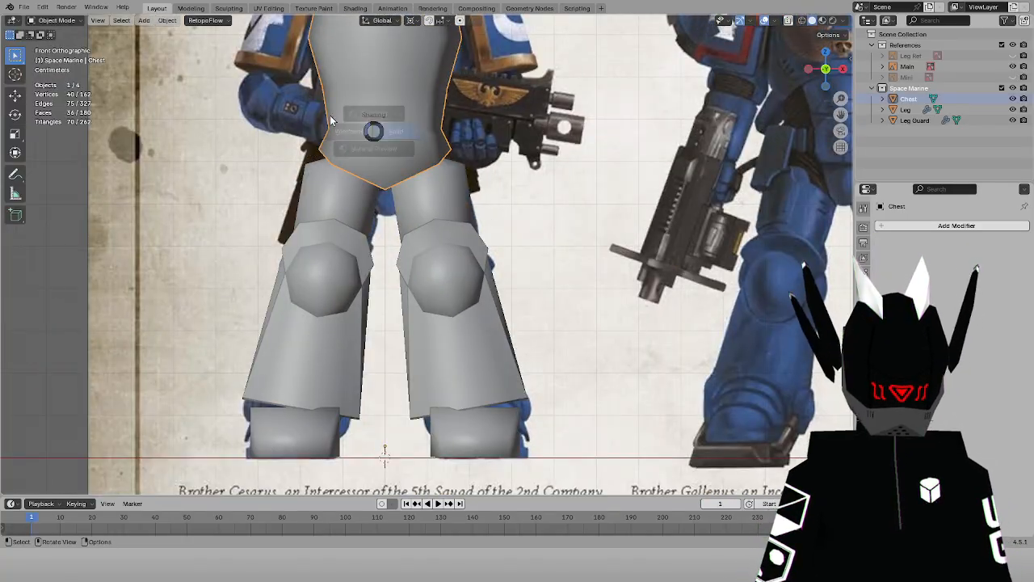
In wireframe front view, select the leg and leg guard and scale them uniformly to 0.967
{"action": "key", "text": "z"}
{"action": "left_click", "coordinate": [433, 198]}
{"action": "left_click", "coordinate": [438, 286], "text": "shift"}
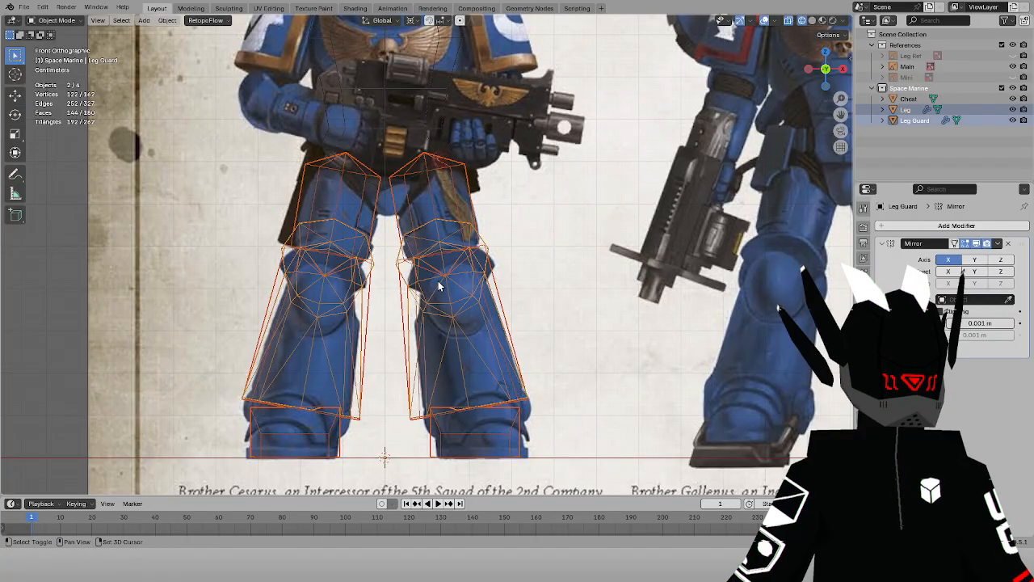
{"action": "key", "text": "s"}
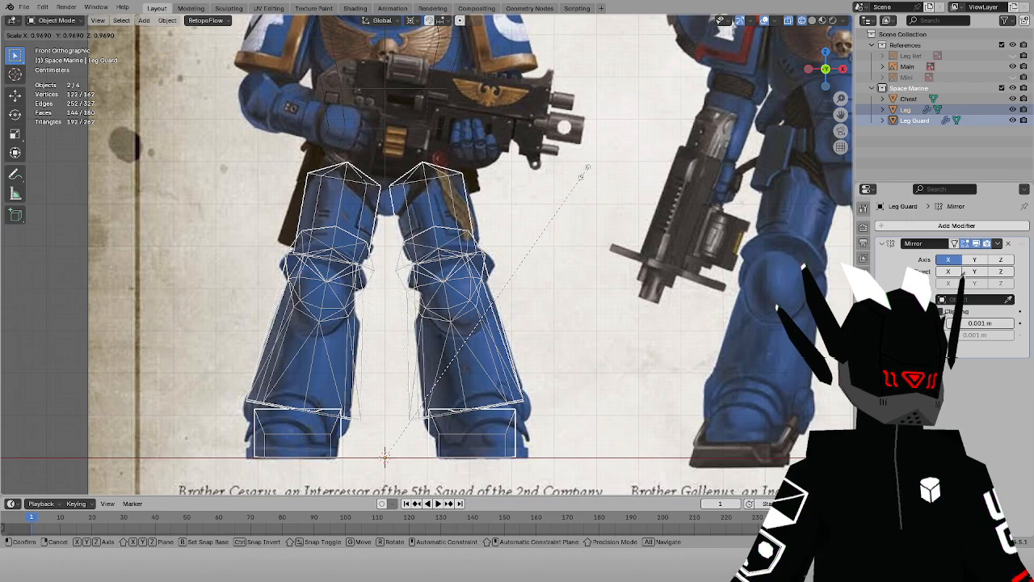
{"action": "left_click", "coordinate": [584, 172]}
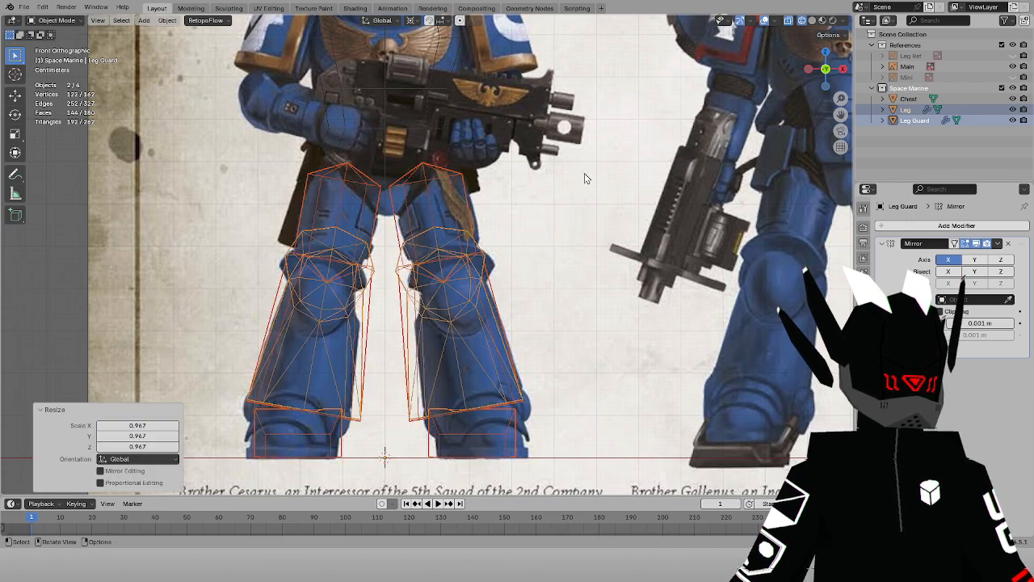
Try lowering the chest object about 0.02 m along Z, then reselect the leg and leg guard
{"action": "left_click", "coordinate": [378, 134]}
{"action": "key", "text": "g"}
{"action": "key", "text": "z"}
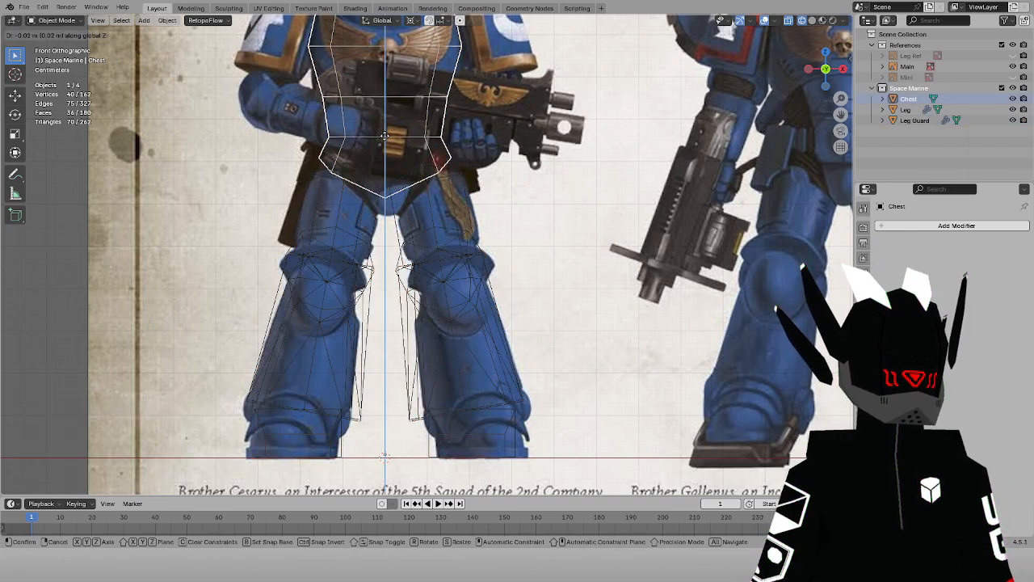
{"action": "left_click", "coordinate": [385, 158]}
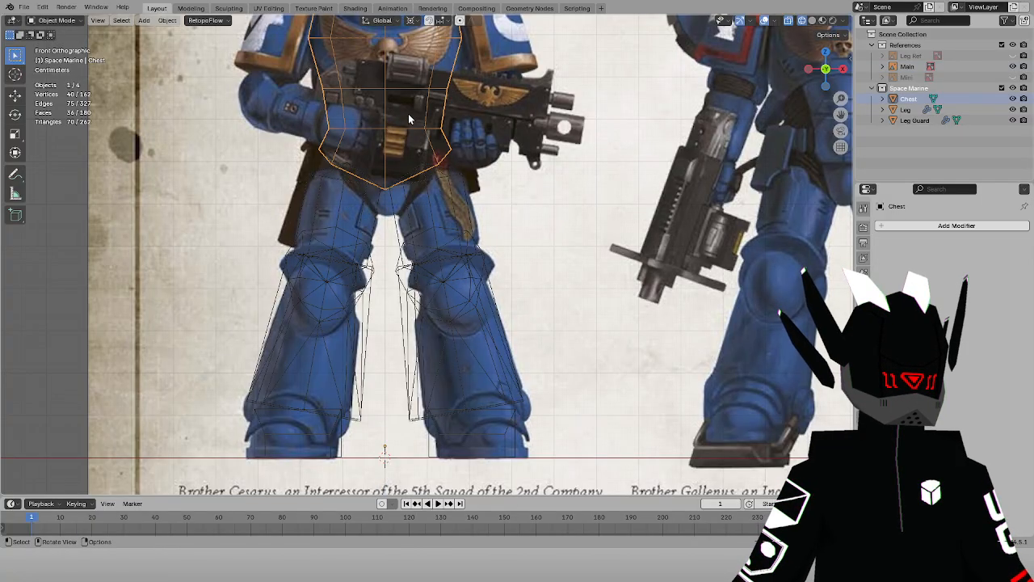
{"action": "scroll", "coordinate": [409, 119], "scroll_direction": "down", "scroll_amount": 1}
{"action": "middle_click_drag", "start_coordinate": [832, 117], "coordinate": [844, 194], "text": "shift"}
{"action": "left_click", "coordinate": [906, 110]}
{"action": "left_click", "coordinate": [914, 121], "text": "ctrl"}
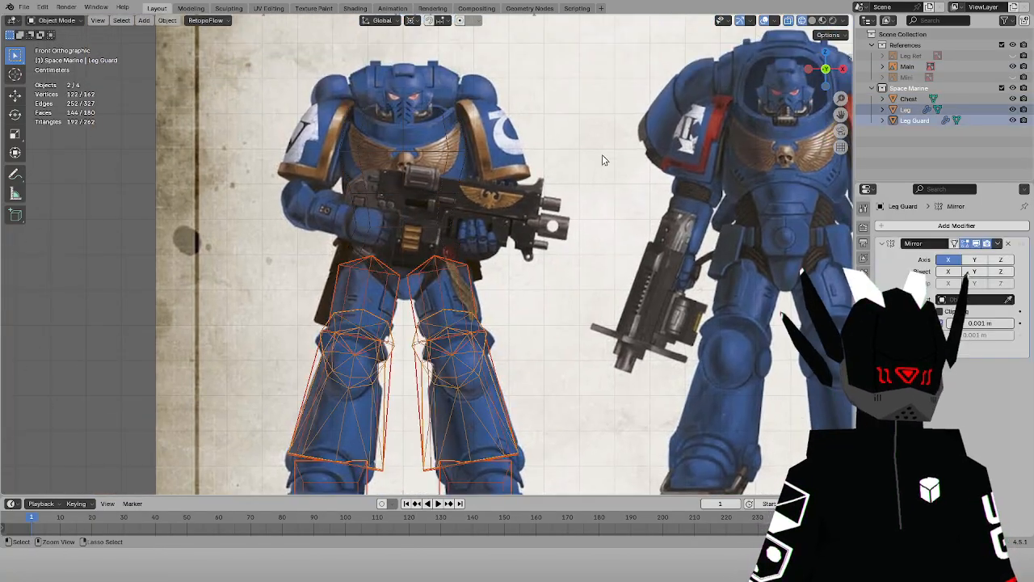
{"action": "key", "text": "ctrl+z"}
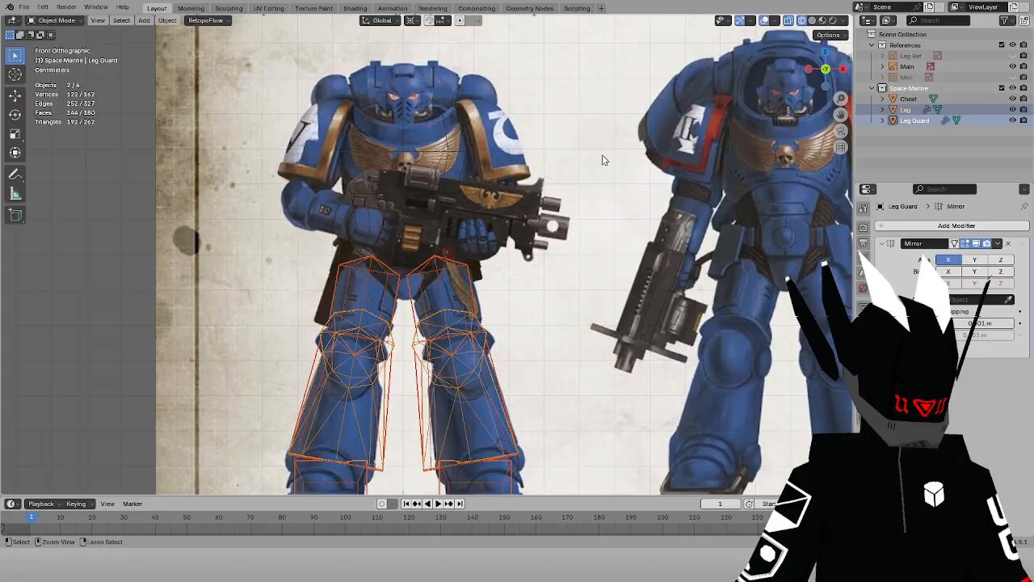
In Edit Mode on the chest, select the waist and groin vertices and lower them along Z toward the Intercessor's crotch
{"action": "left_click", "coordinate": [398, 225]}
{"action": "left_click", "coordinate": [400, 227]}
{"action": "left_click", "coordinate": [55, 20]}
{"action": "left_click", "coordinate": [71, 45]}
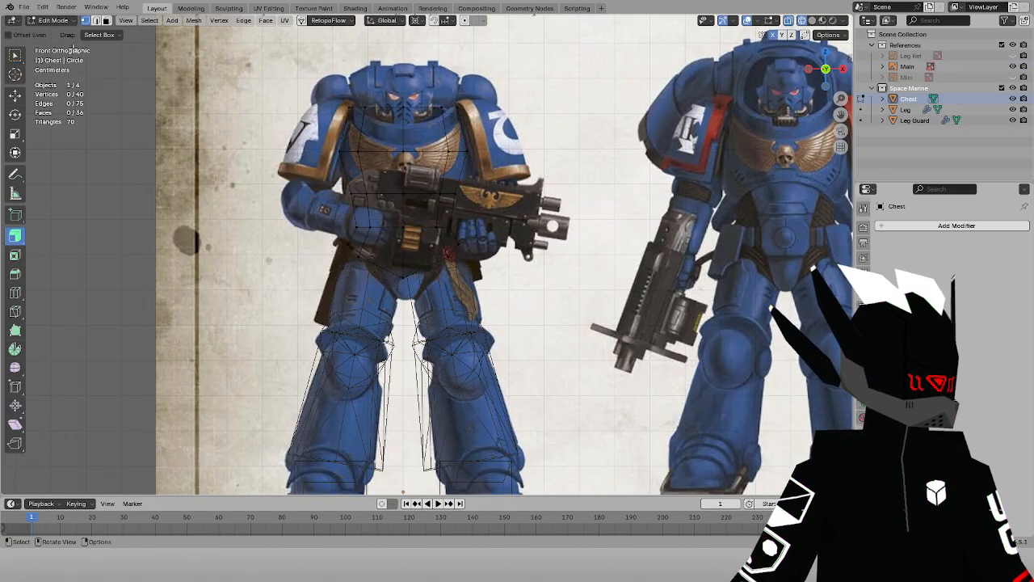
{"action": "left_click_drag", "start_coordinate": [325, 225], "coordinate": [473, 275]}
{"action": "scroll", "coordinate": [518, 182], "scroll_direction": "up", "scroll_amount": 2}
{"action": "key", "text": "g"}
{"action": "key", "text": "z"}
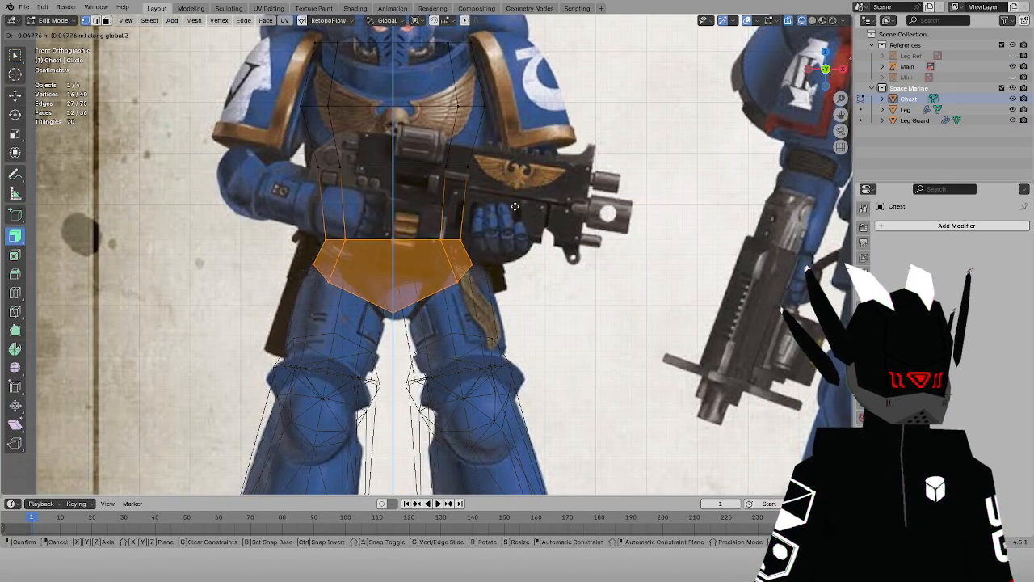
{"action": "left_click", "coordinate": [516, 211]}
Try rotating the chest's groin and hip vertices on one side around the 3D cursor
{"action": "left_click_drag", "start_coordinate": [518, 277], "coordinate": [378, 352]}
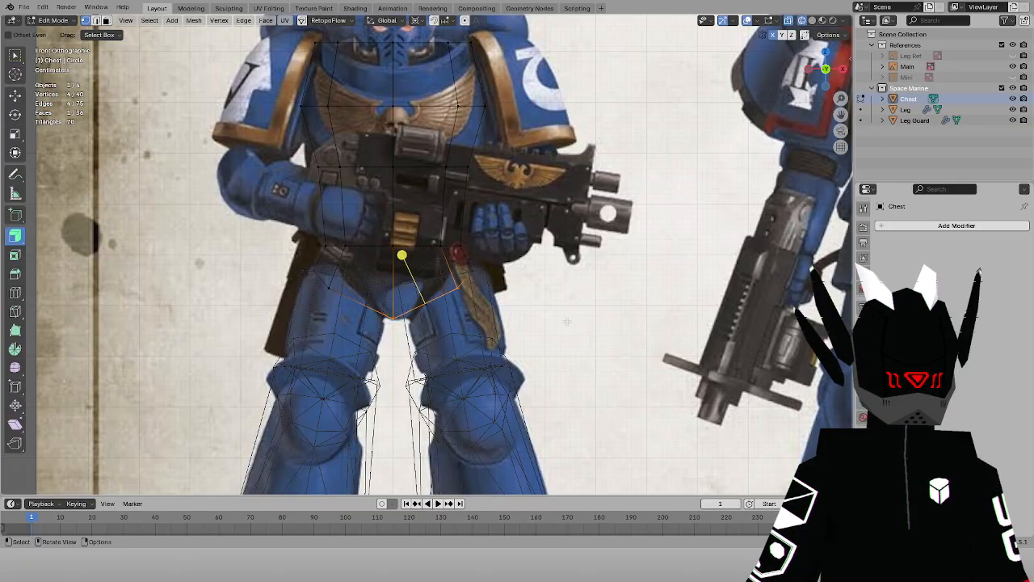
{"action": "key", "text": "r"}
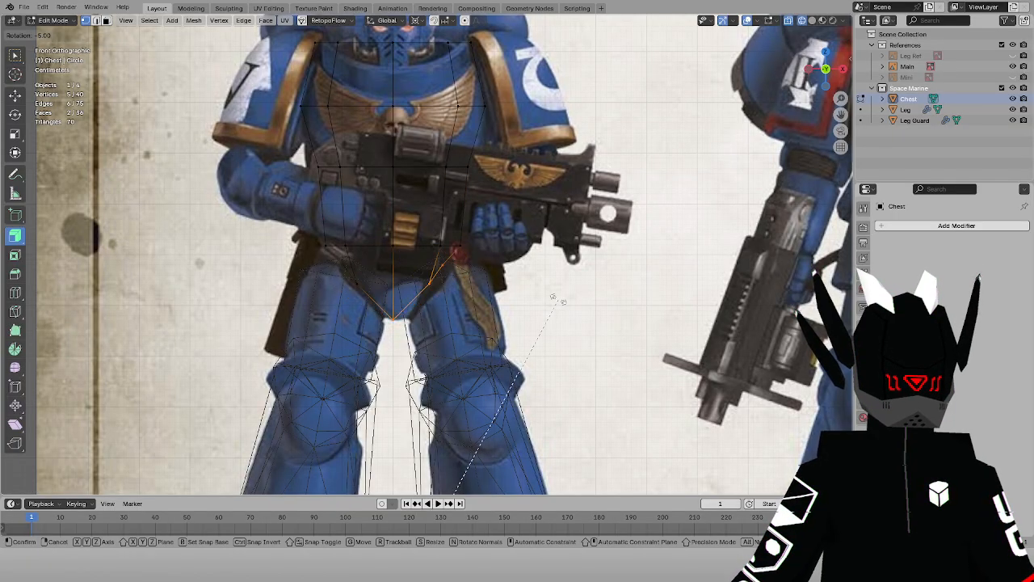
{"action": "left_click", "coordinate": [533, 252]}
Change the pivot point, rotate the selected groin and hip vertices 15° about their own center, and raise them about 0.016 m along Z
{"action": "left_click", "coordinate": [415, 20]}
{"action": "left_click", "coordinate": [436, 71]}
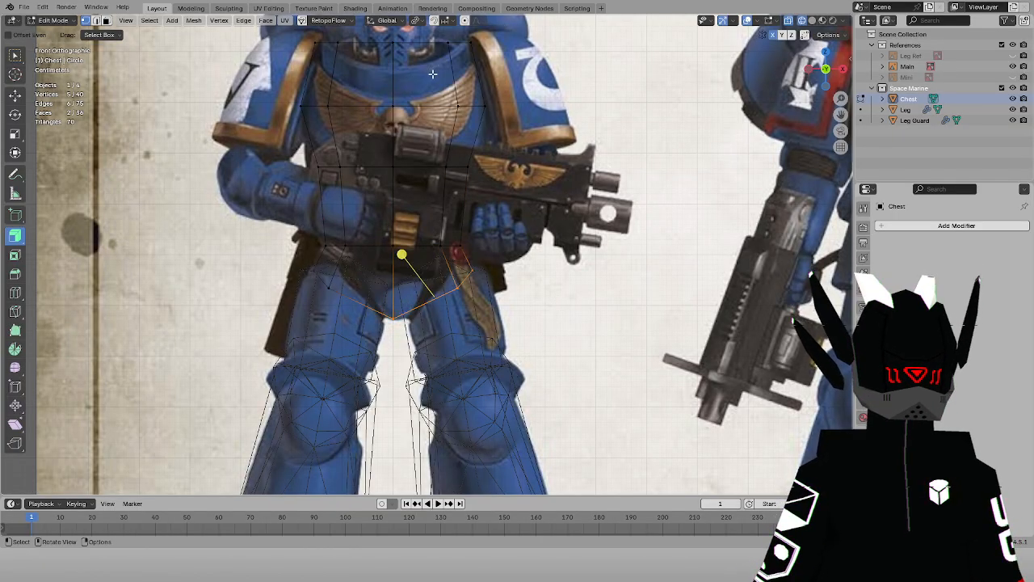
{"action": "left_click", "coordinate": [415, 20]}
{"action": "left_click", "coordinate": [446, 83]}
{"action": "key", "text": "r"}
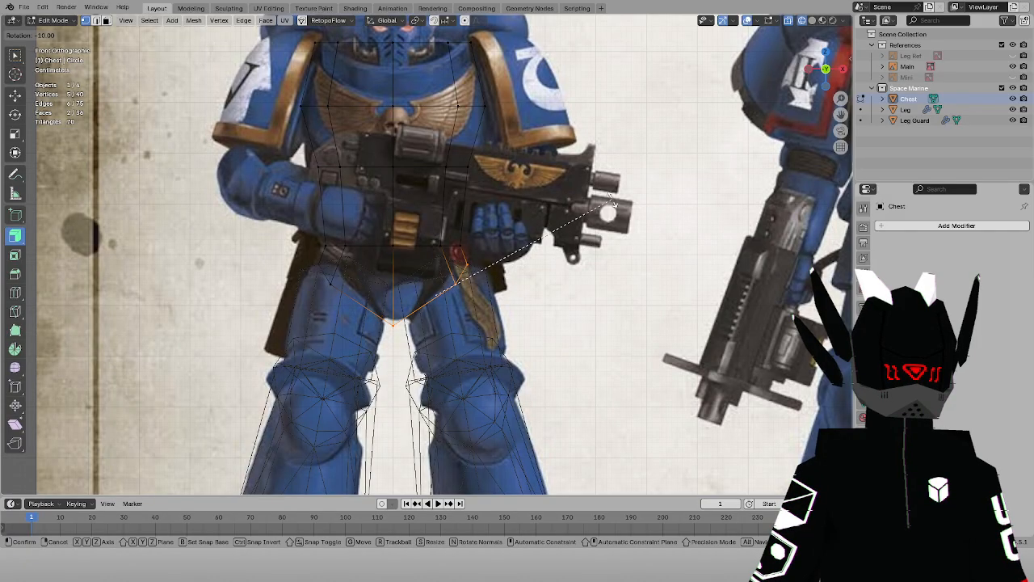
{"action": "left_click", "coordinate": [610, 206]}
{"action": "key", "text": "g"}
{"action": "key", "text": "z"}
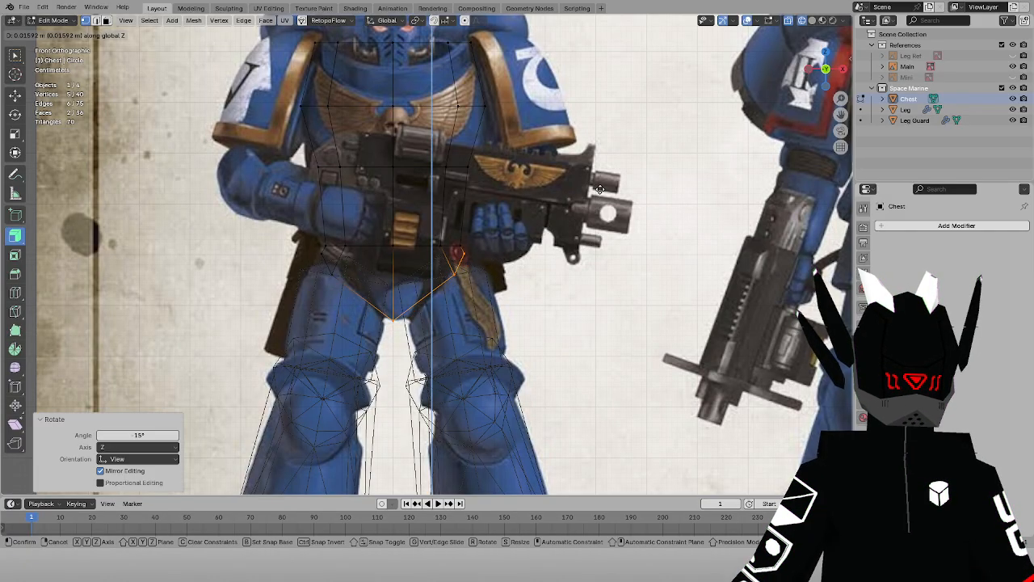
{"action": "left_click", "coordinate": [599, 189]}
Select the outer hip corner vertex of the chest and move it 0.02 m outward along X
{"action": "left_click", "coordinate": [466, 255]}
{"action": "key", "text": "g"}
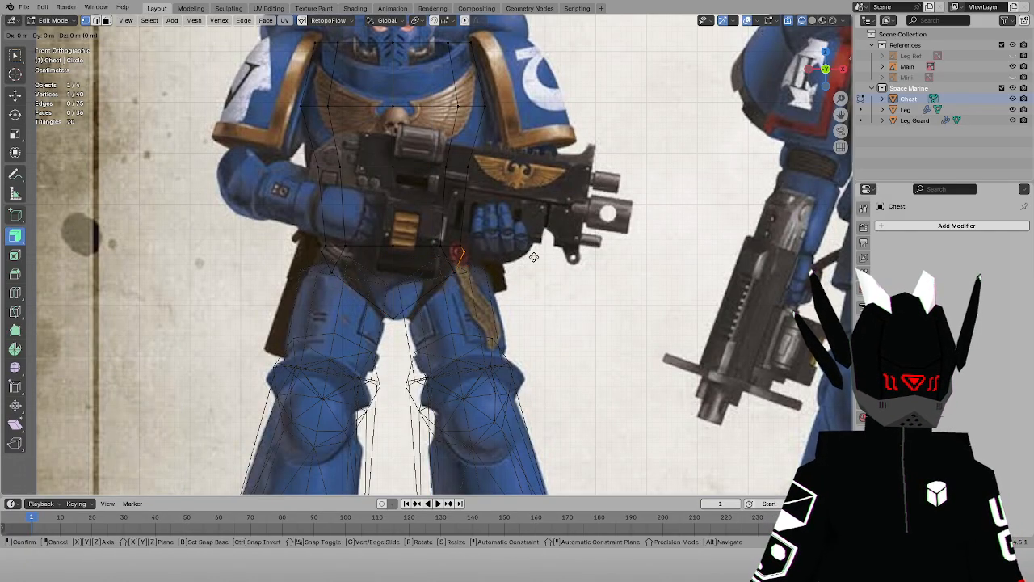
{"action": "key", "text": "x"}
{"action": "left_click", "coordinate": [544, 253]}
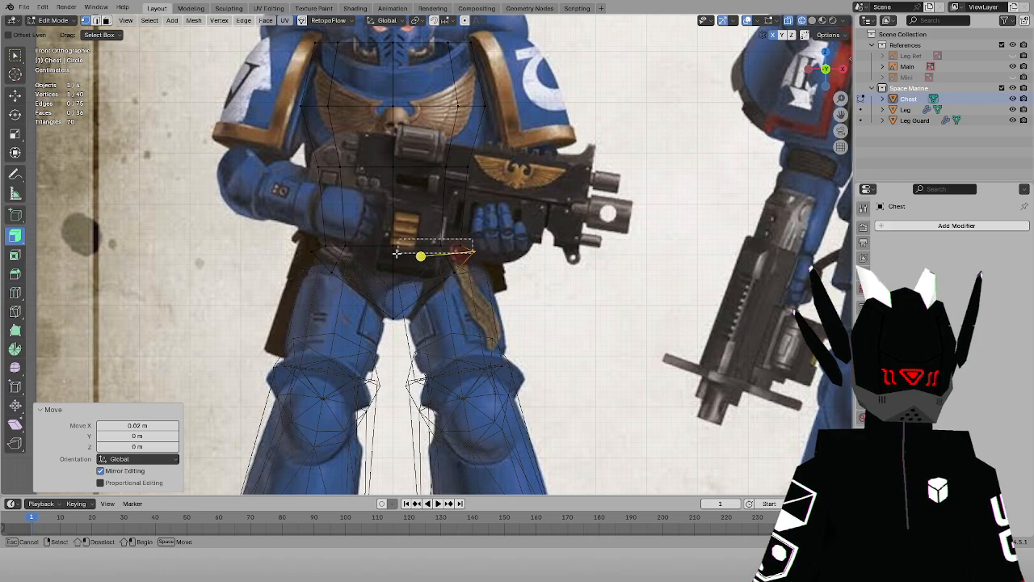
Select the chest's waist edge loop, raise it 0.04 m along Z, and scale it slightly wider
{"action": "left_click_drag", "start_coordinate": [313, 248], "coordinate": [312, 250]}
{"action": "key", "text": "g"}
{"action": "key", "text": "z"}
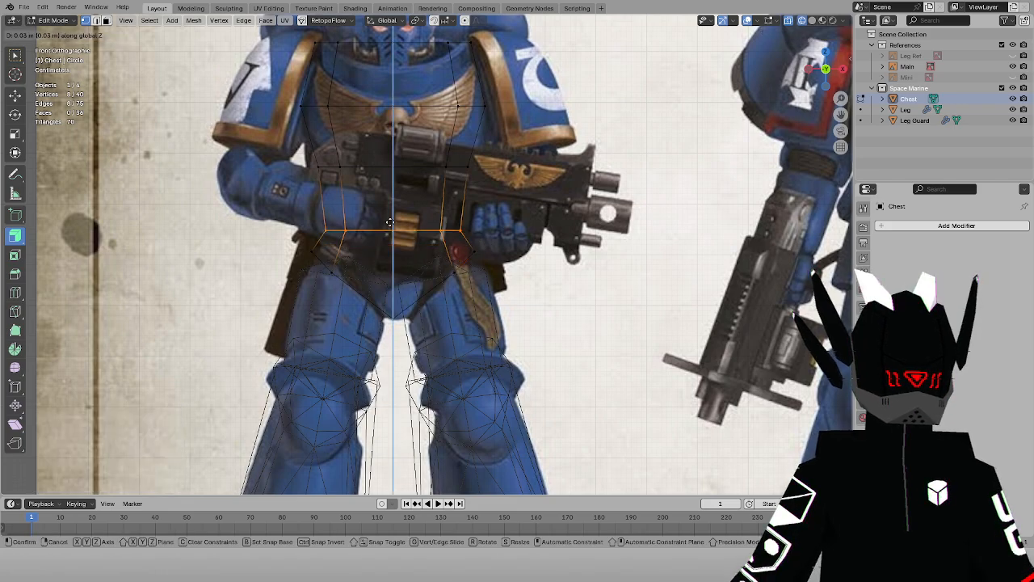
{"action": "left_click", "coordinate": [393, 213]}
{"action": "key", "text": "s"}
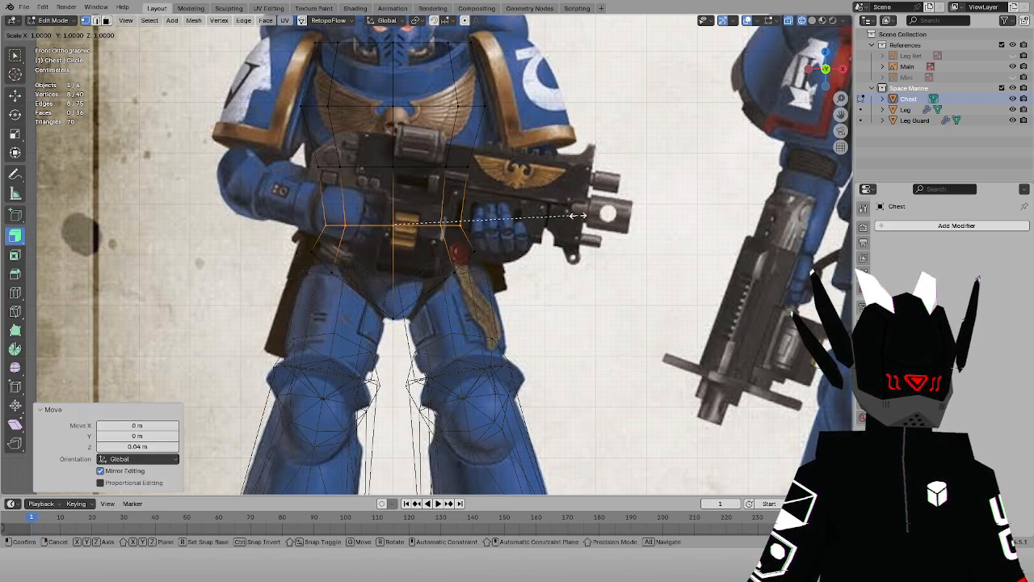
{"action": "key", "text": "Escape"}
{"action": "left_click", "coordinate": [589, 217]}
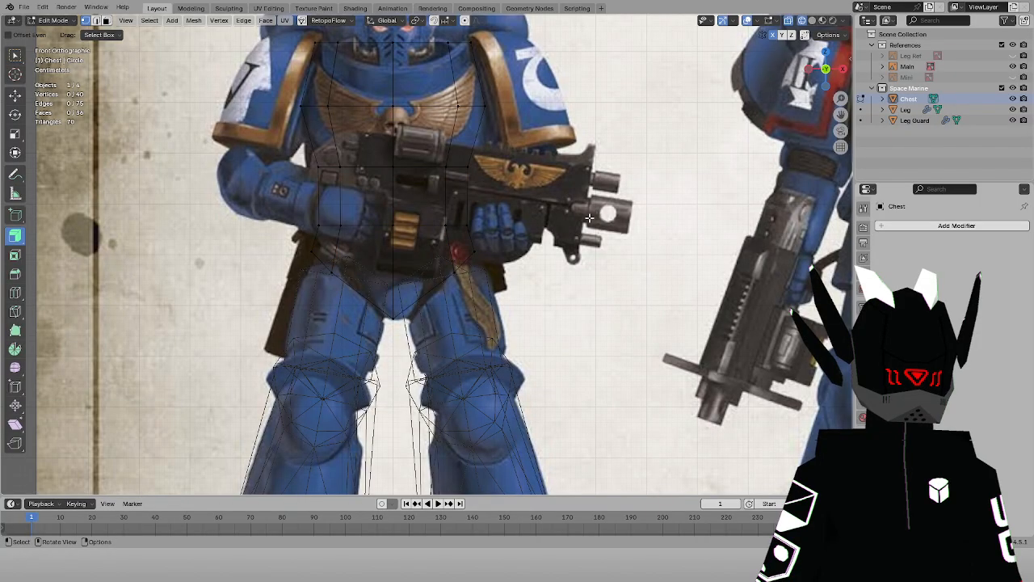
Try shifting the lower hip vertex pair slightly inward and down, and check the chest against the legs in solid shading
{"action": "left_click_drag", "start_coordinate": [388, 236], "coordinate": [503, 341]}
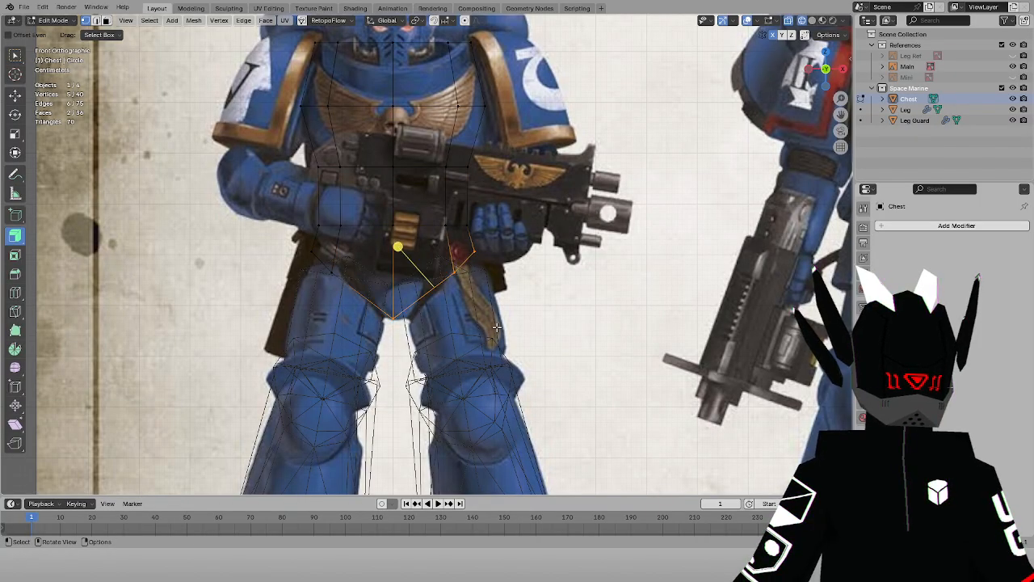
{"action": "key", "text": "g"}
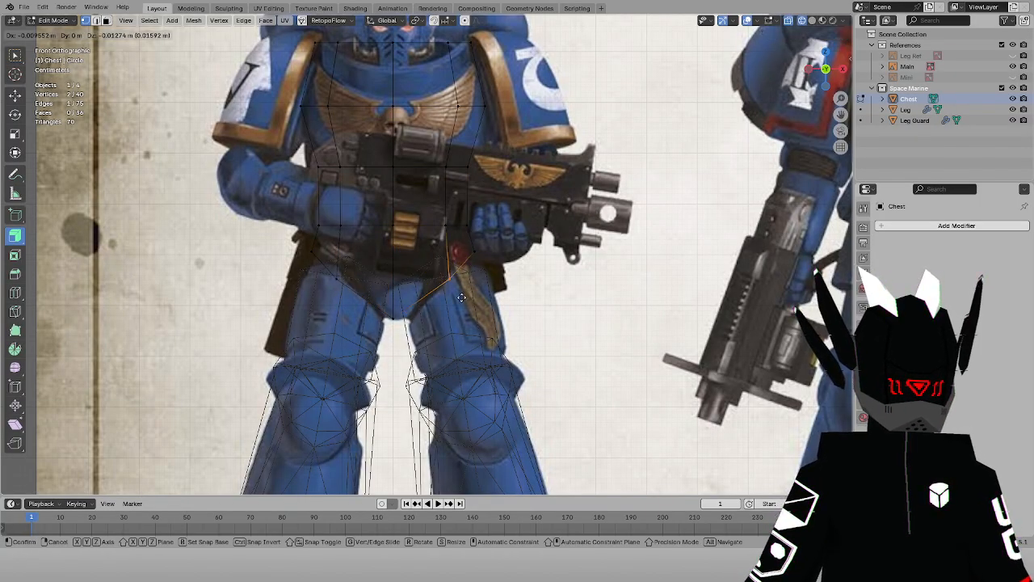
{"action": "left_click", "coordinate": [426, 329]}
{"action": "key", "text": "alt+z"}
{"action": "mouse_move", "coordinate": [546, 303]}
{"action": "middle_mouse_down"}
{"action": "mouse_move", "coordinate": [430, 296]}
{"action": "mouse_move", "coordinate": [562, 297]}
{"action": "middle_mouse_up"}
{"action": "key", "text": "KP_1"}
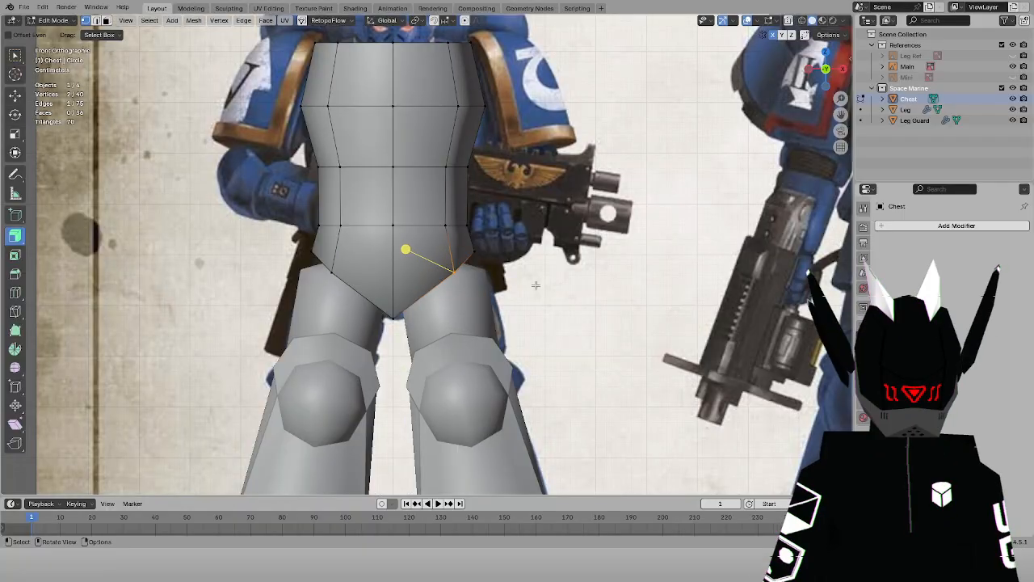
{"action": "key", "text": "alt+z"}
{"action": "scroll", "coordinate": [506, 244], "scroll_direction": "up", "scroll_amount": 4}
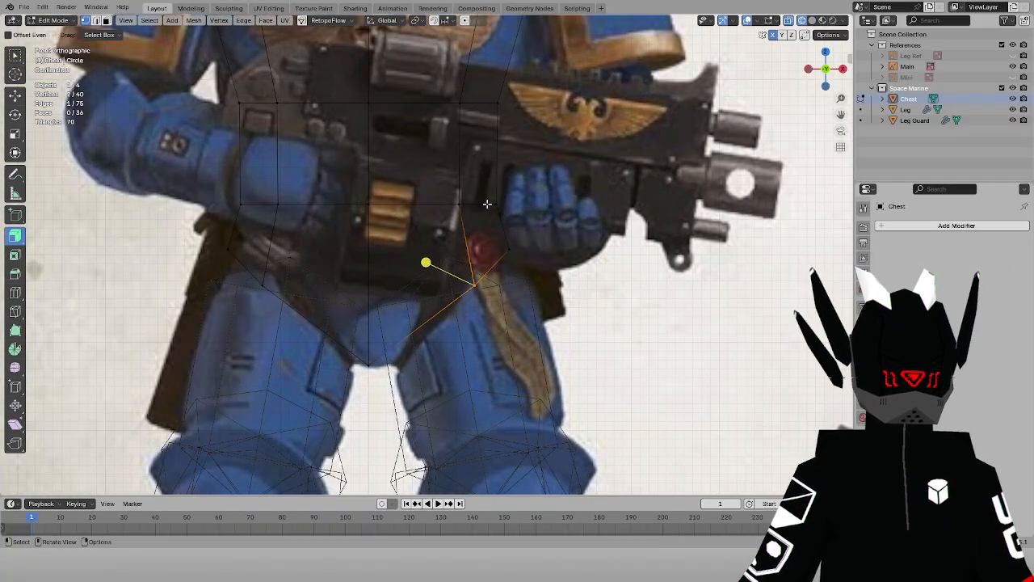
Move the selected lower hip vertex pair of the chest about 0.018 m inward along X and deselect it
{"action": "key", "text": "g"}
{"action": "key", "text": "z"}
{"action": "key", "text": "x"}
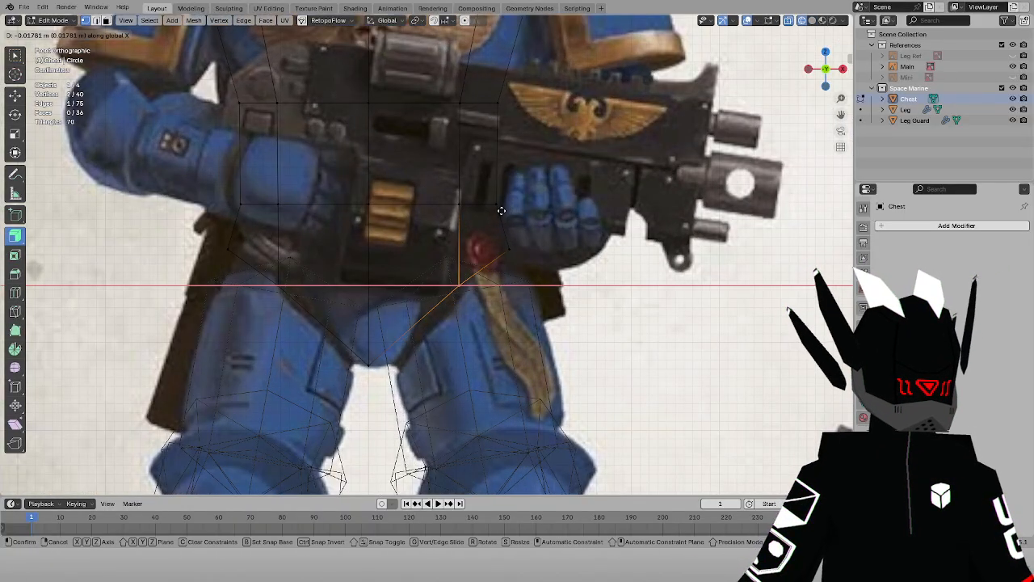
{"action": "left_click", "coordinate": [501, 211]}
{"action": "key", "text": "alt+z"}
{"action": "left_click", "coordinate": [598, 227]}
Check the chest against the legs and reference in solid shading, and save the file
{"action": "scroll", "coordinate": [582, 218], "scroll_direction": "down", "scroll_amount": 4}
{"action": "mouse_move", "coordinate": [577, 214]}
{"action": "middle_mouse_down"}
{"action": "mouse_move", "coordinate": [489, 197]}
{"action": "mouse_move", "coordinate": [563, 211]}
{"action": "middle_mouse_up"}
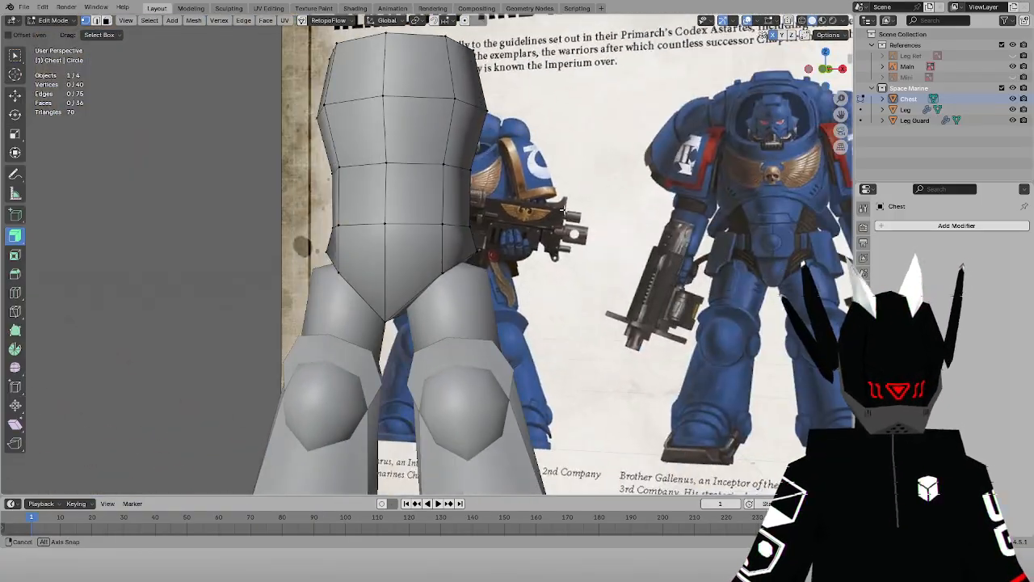
{"action": "key", "text": "KP_1"}
{"action": "scroll", "coordinate": [496, 188], "scroll_direction": "down", "scroll_amount": 2}
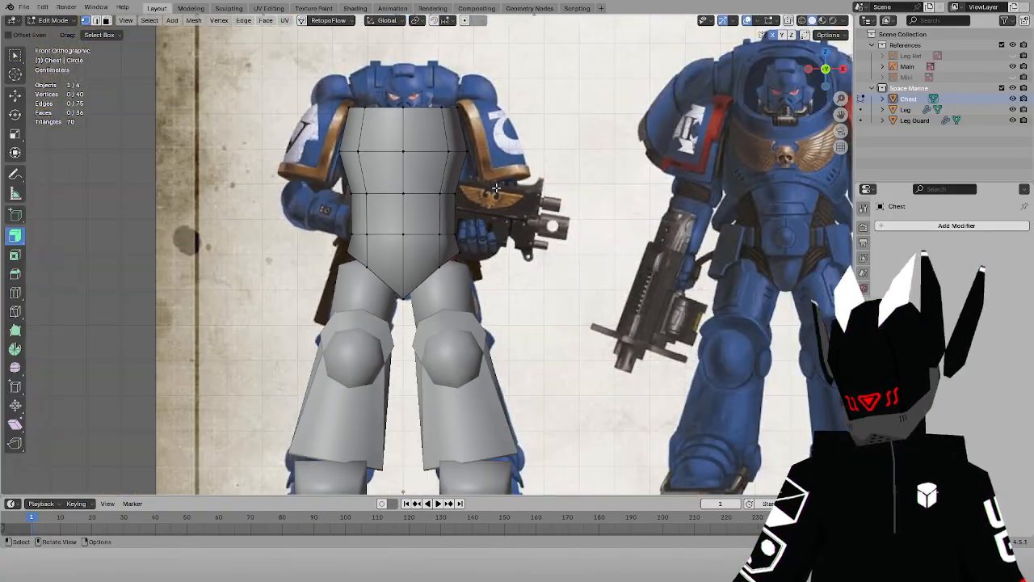
{"action": "key", "text": "ctrl+s"}
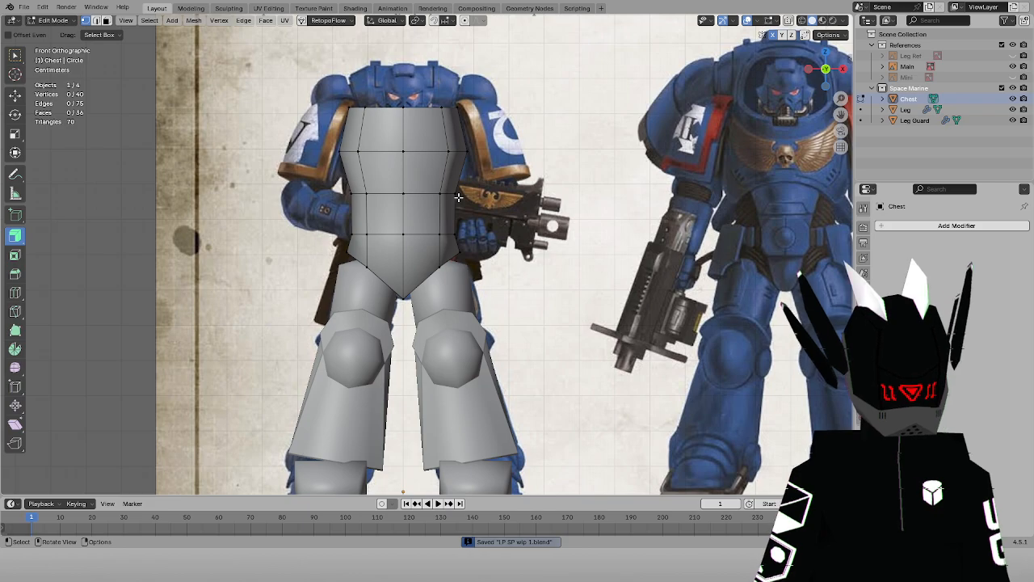
Select the chest's edge loop just below the widest chest row, using wireframe shading
{"action": "scroll", "coordinate": [461, 196], "scroll_direction": "up", "scroll_amount": 2}
{"action": "scroll", "coordinate": [482, 184], "scroll_direction": "down", "scroll_amount": 1}
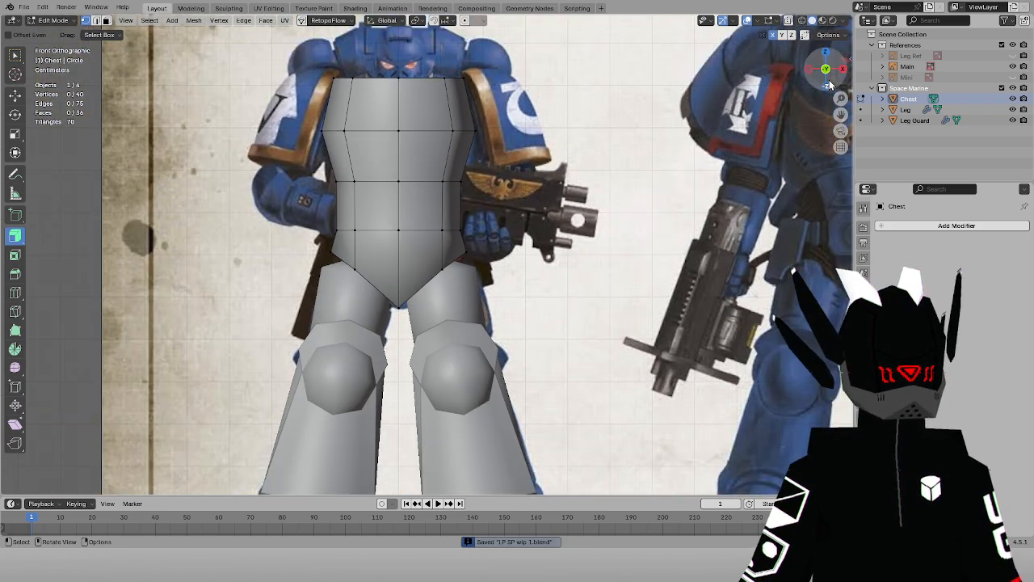
{"action": "left_click_drag", "start_coordinate": [841, 114], "coordinate": [853, 191]}
{"action": "key", "text": "z"}
{"action": "left_click", "coordinate": [684, 145]}
{"action": "scroll", "coordinate": [448, 151], "scroll_direction": "up", "scroll_amount": 2}
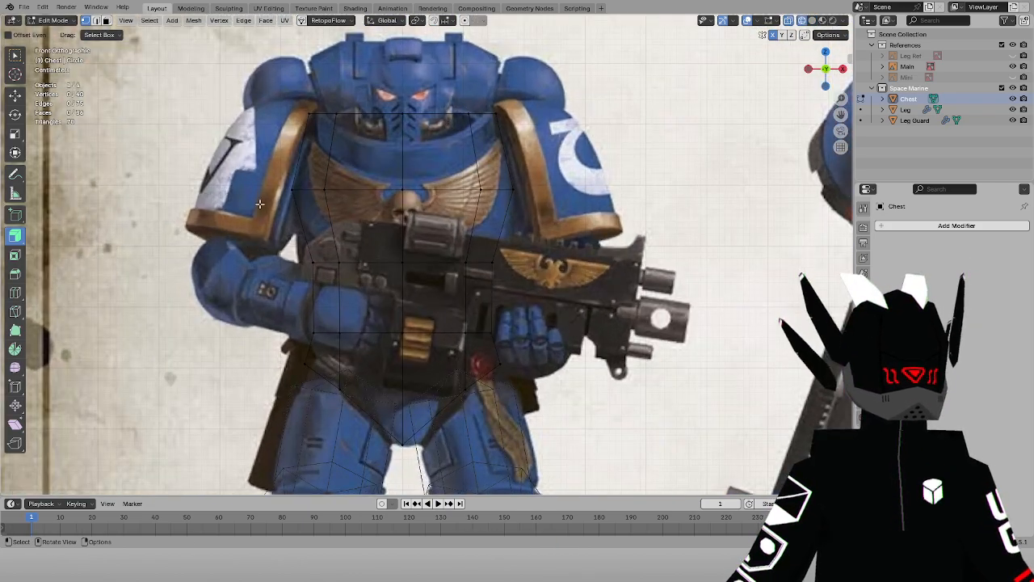
{"action": "left_click_drag", "start_coordinate": [269, 216], "coordinate": [510, 285]}
{"action": "scroll", "coordinate": [529, 242], "scroll_direction": "down", "scroll_amount": 3}
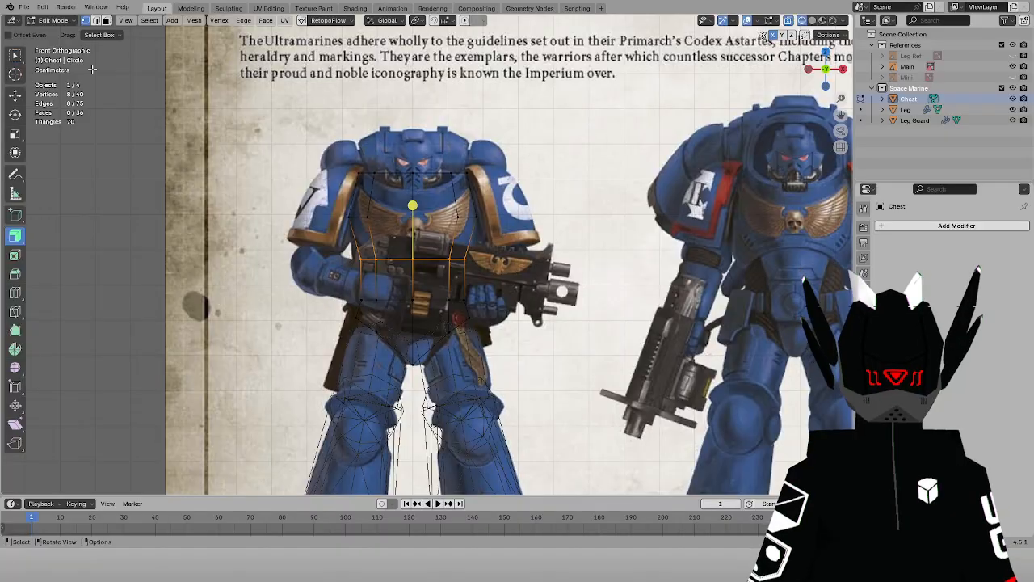
Leave mesh editing and move the Main reference image about -1.08 m along X to center the Inceptor figure on the model
{"action": "left_click", "coordinate": [52, 21]}
{"action": "left_click", "coordinate": [55, 34]}
{"action": "left_click", "coordinate": [560, 155]}
{"action": "key", "text": "g"}
{"action": "key", "text": "x"}
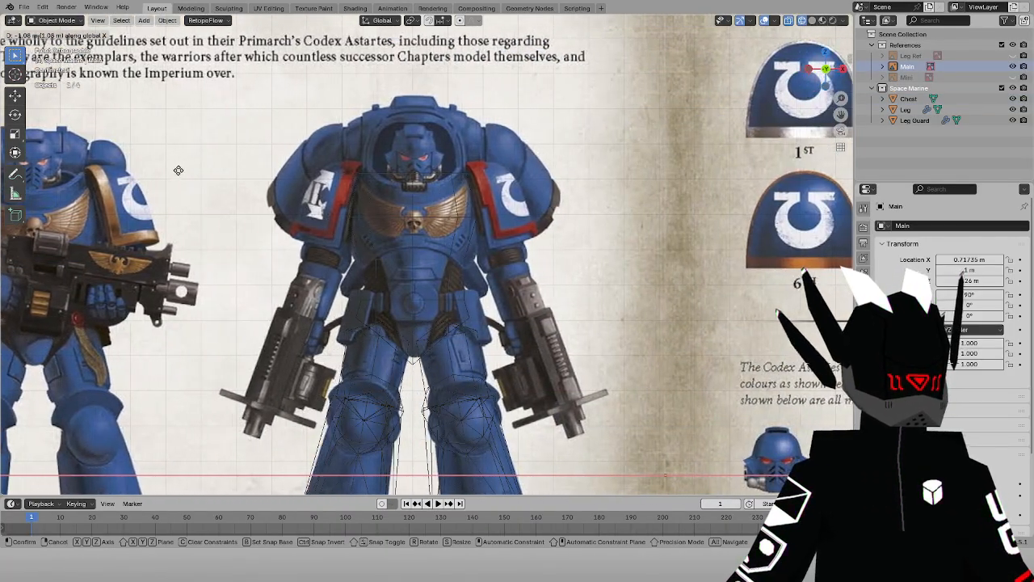
{"action": "left_click", "coordinate": [179, 170]}
Reopen the chest mesh for editing and scale the selected edge loop to 1.165 along X to match the Inceptor's lower chest
{"action": "scroll", "coordinate": [410, 242], "scroll_direction": "up", "scroll_amount": 2}
{"action": "left_click", "coordinate": [426, 258]}
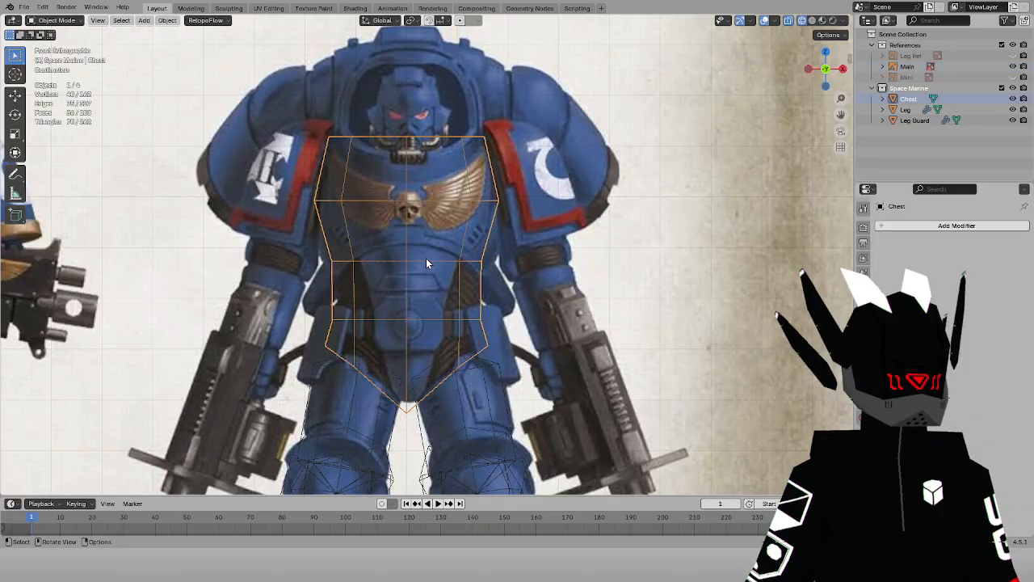
{"action": "left_click", "coordinate": [51, 21]}
{"action": "left_click", "coordinate": [54, 46]}
{"action": "scroll", "coordinate": [283, 231], "scroll_direction": "up", "scroll_amount": 1}
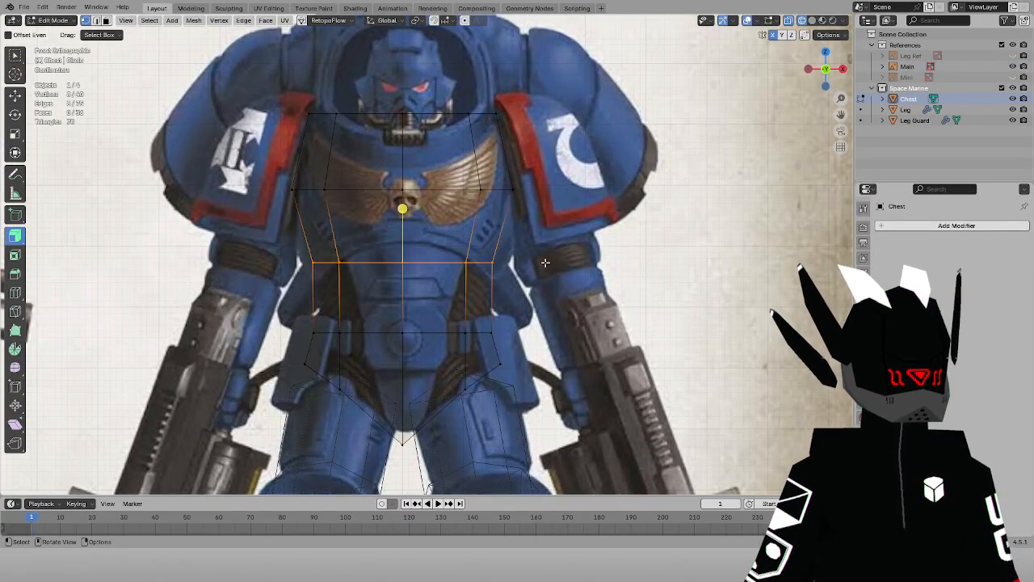
{"action": "key", "text": "s"}
{"action": "key", "text": "Escape"}
{"action": "key", "text": "s"}
{"action": "key", "text": "x"}
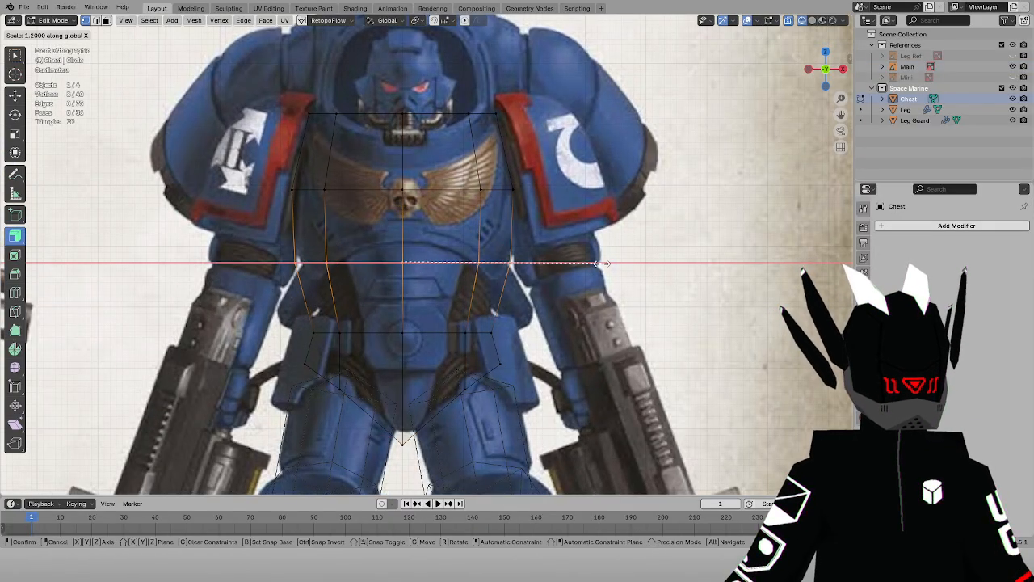
{"action": "left_click", "coordinate": [599, 265]}
{"action": "left_click", "coordinate": [517, 335], "text": "alt"}
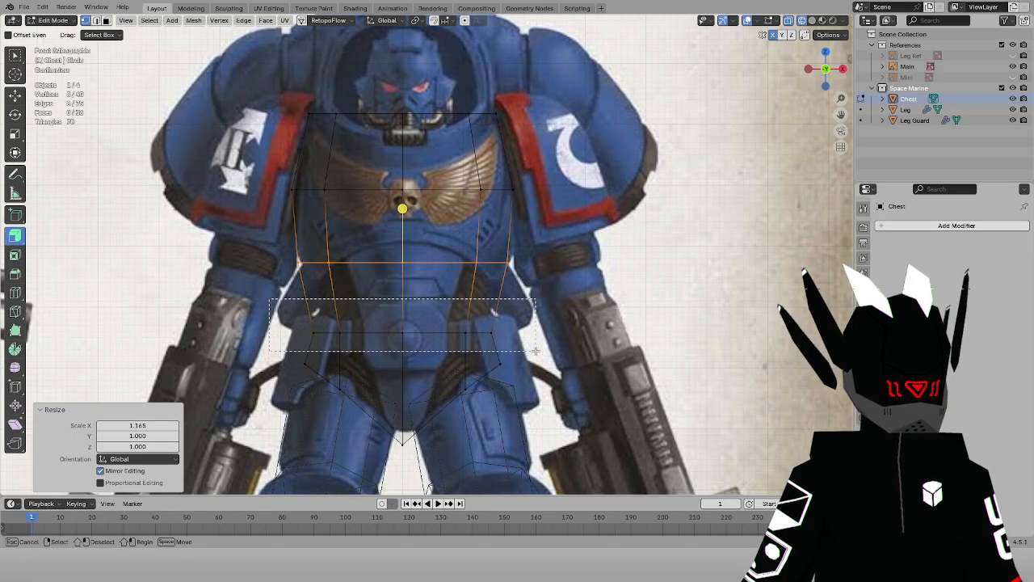
{"action": "key", "text": "g"}
{"action": "key", "text": "z"}
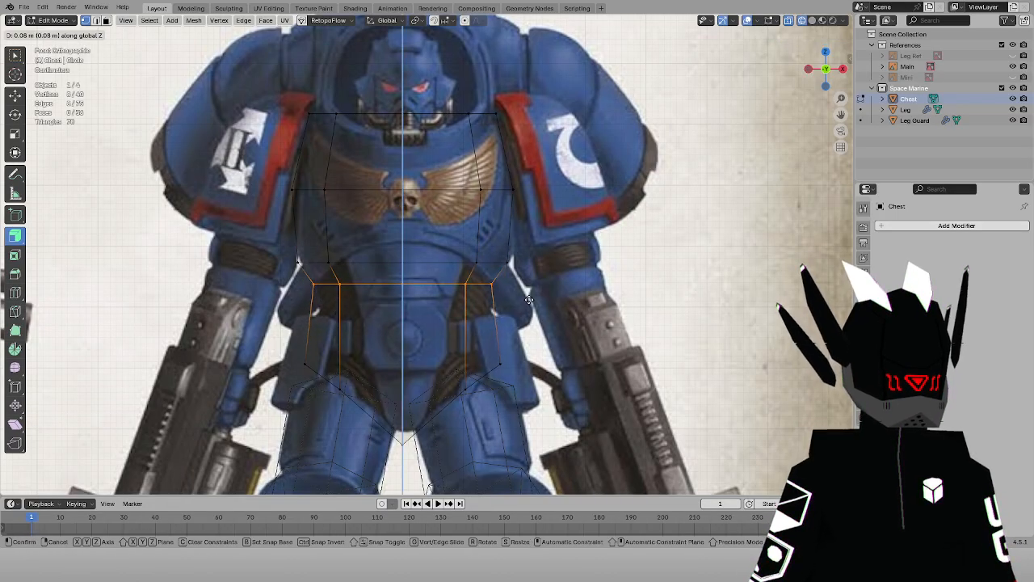
{"action": "left_click", "coordinate": [528, 341]}
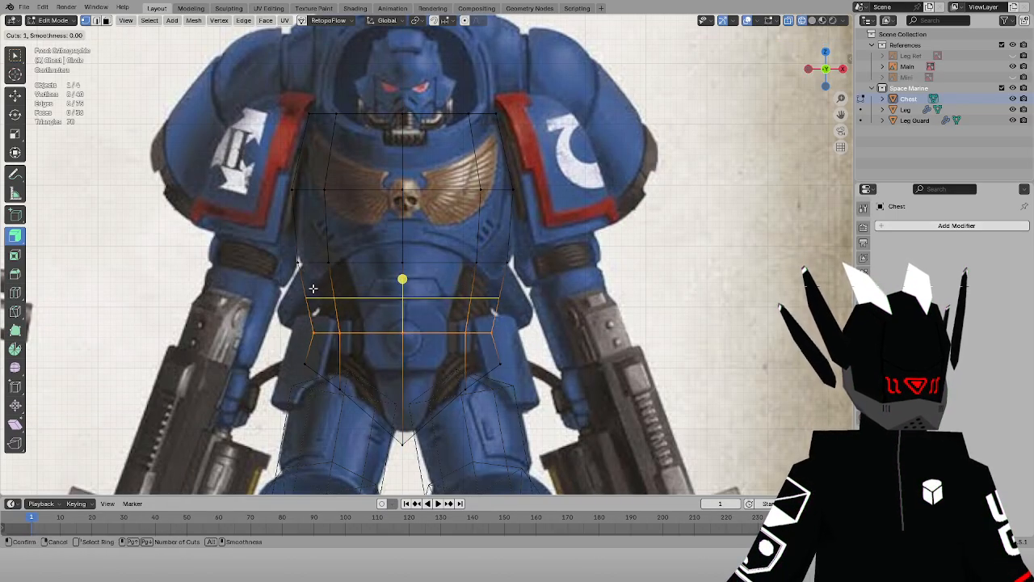
Add a loop cut between the lower chest and waist loops with factor 0.300, scale it to 0.9, and view it from the side
{"action": "left_click_drag", "start_coordinate": [453, 293], "coordinate": [311, 277]}
{"action": "key", "text": "s"}
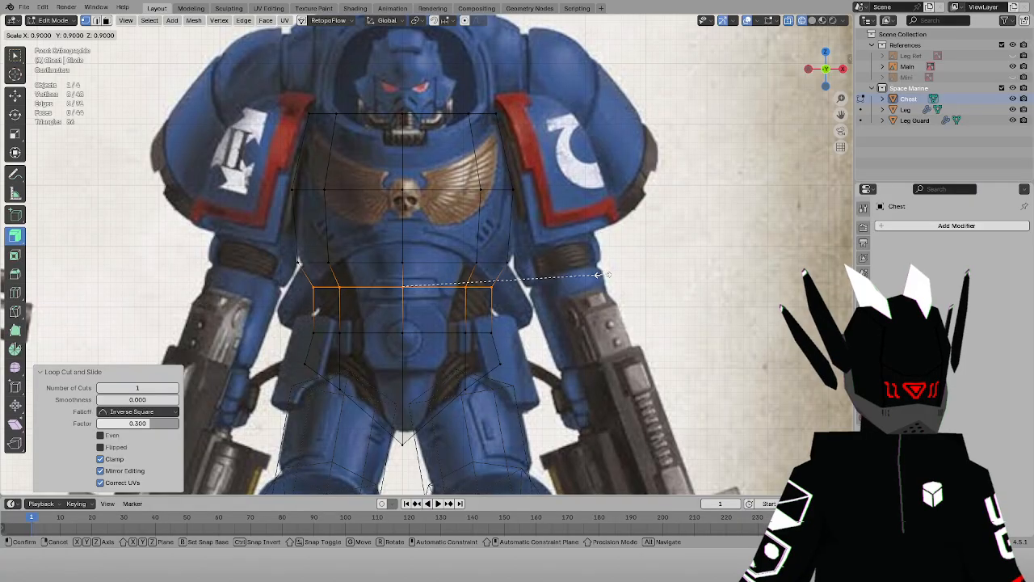
{"action": "left_click", "coordinate": [598, 274]}
{"action": "middle_click_drag", "start_coordinate": [502, 276], "coordinate": [393, 266]}
{"action": "key", "text": "KP_3"}
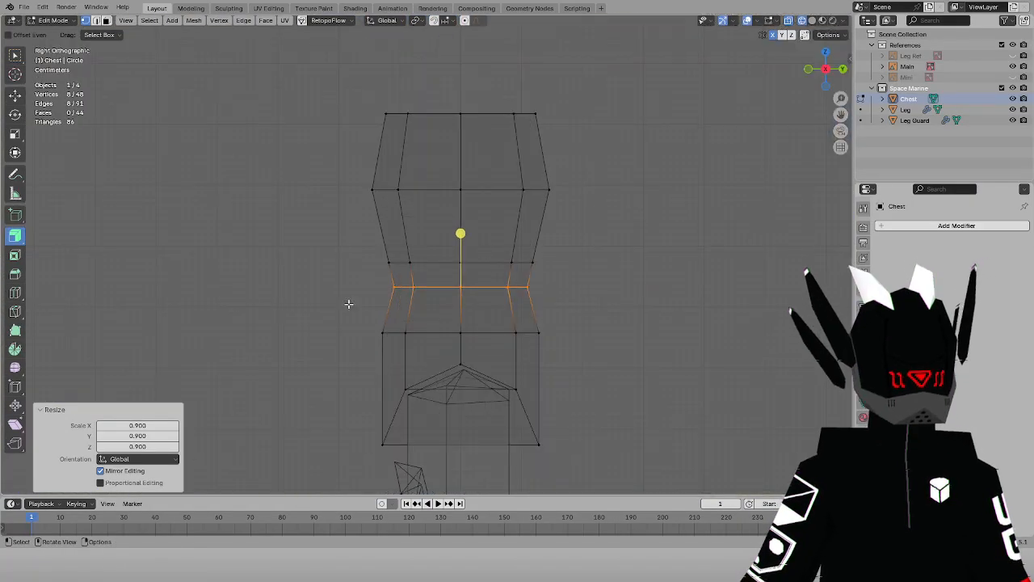
{"action": "left_click", "coordinate": [484, 332], "text": "alt"}
{"action": "key", "text": "s"}
{"action": "key", "text": "y"}
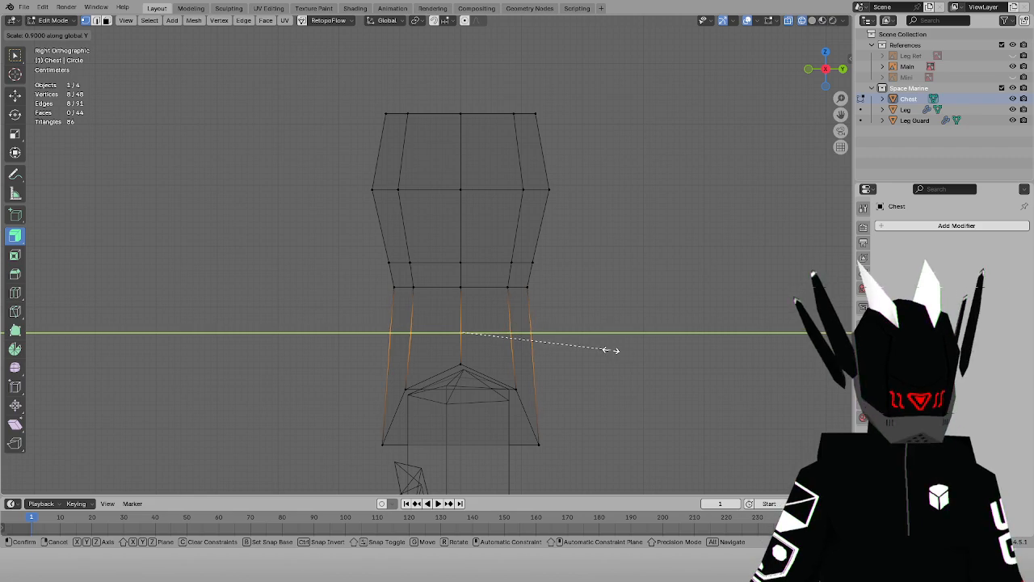
{"action": "left_click", "coordinate": [611, 350]}
Select the upper chest down to the new waist loop and scale it to 1.2 along Y
{"action": "left_click_drag", "start_coordinate": [288, 85], "coordinate": [628, 298]}
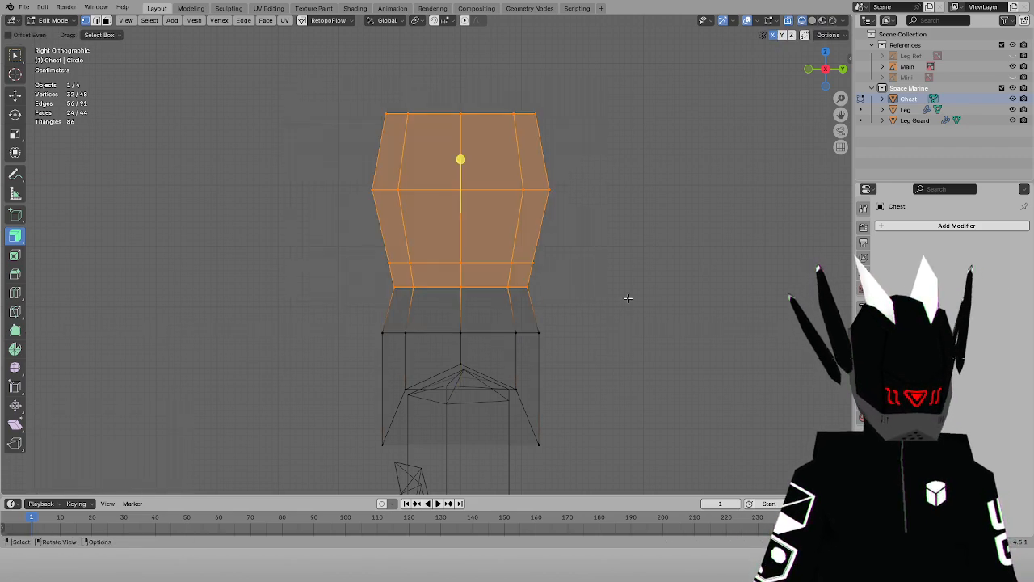
{"action": "key", "text": "s"}
{"action": "key", "text": "y"}
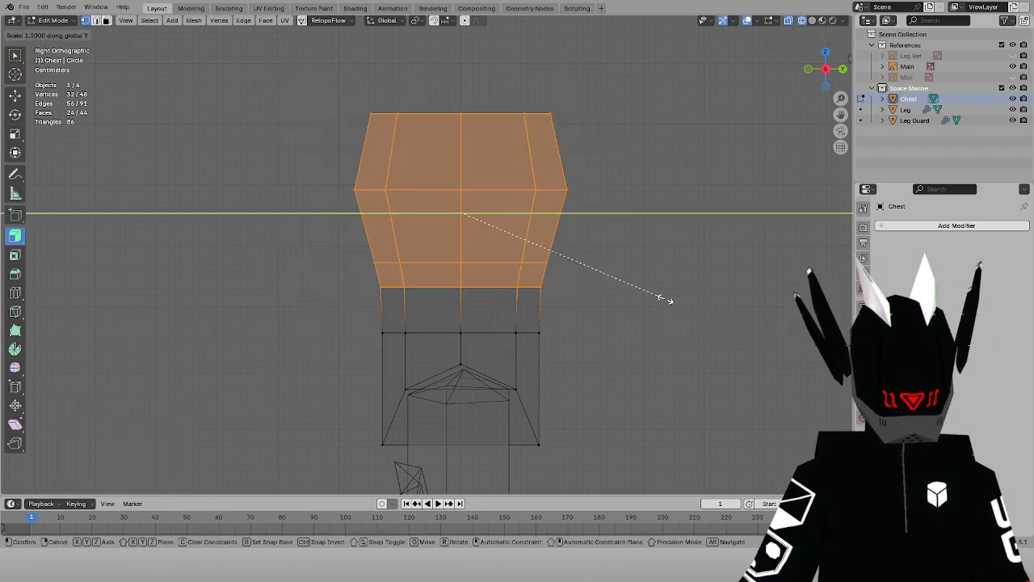
{"action": "left_click", "coordinate": [664, 299]}
Narrow the belt-level loop slightly along Y, and scale the waist loop above it to 1.021 along Y
{"action": "left_click_drag", "start_coordinate": [367, 319], "coordinate": [619, 353]}
{"action": "key", "text": "s"}
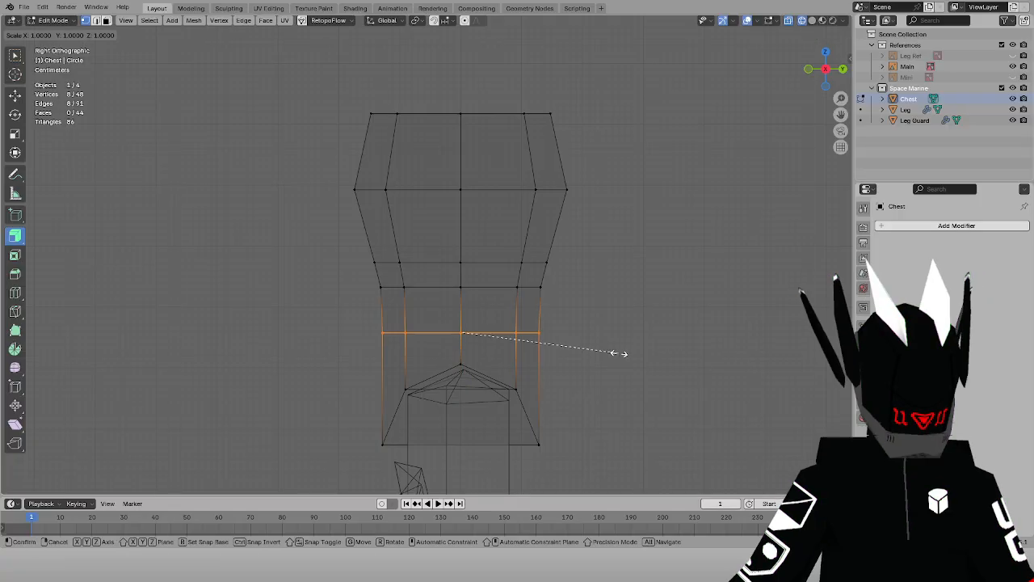
{"action": "key", "text": "y"}
{"action": "left_click", "coordinate": [613, 351]}
{"action": "left_click_drag", "start_coordinate": [350, 256], "coordinate": [405, 272]}
{"action": "left_click_drag", "start_coordinate": [350, 271], "coordinate": [588, 319]}
{"action": "key", "text": "s"}
{"action": "key", "text": "y"}
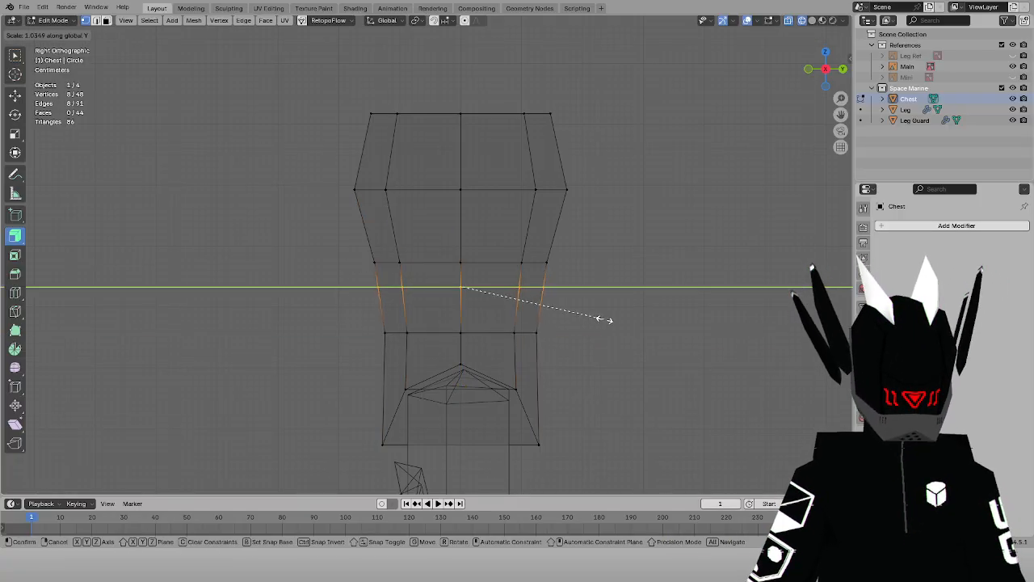
{"action": "left_click", "coordinate": [604, 320]}
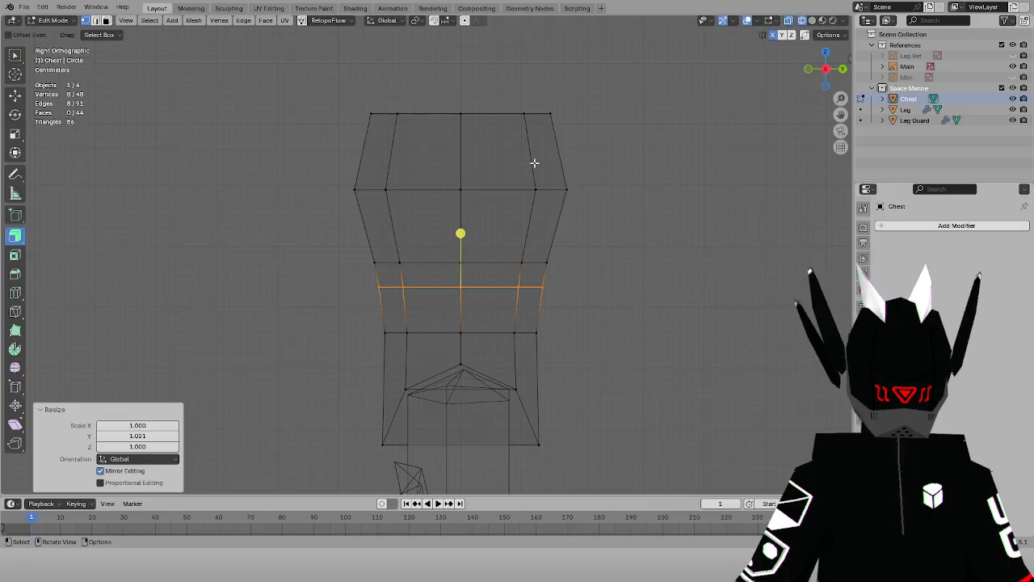
{"action": "left_click_drag", "start_coordinate": [507, 108], "coordinate": [616, 244]}
{"action": "key", "text": "s"}
{"action": "key", "text": "y"}
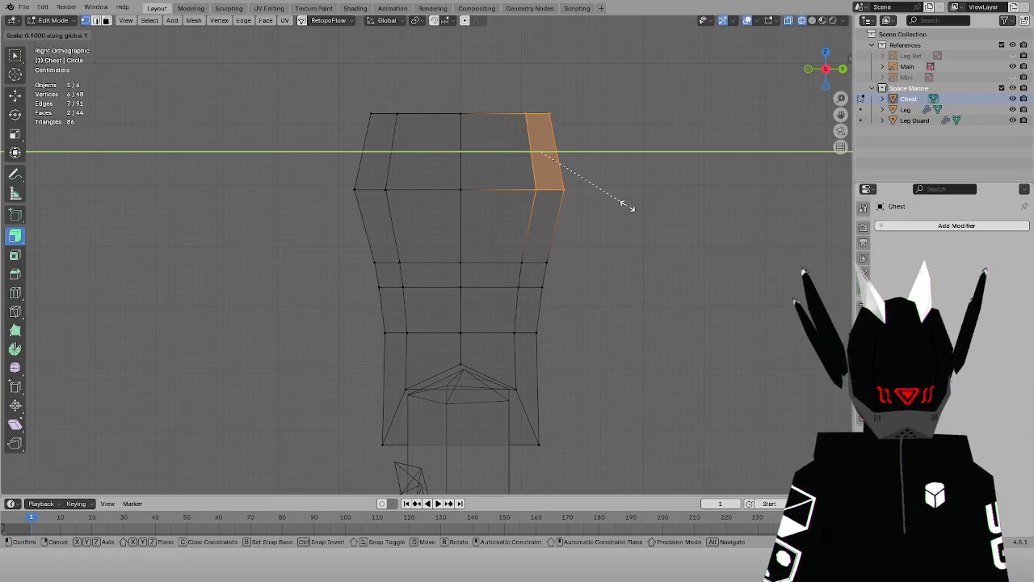
{"action": "left_click", "coordinate": [621, 206]}
{"action": "left_click_drag", "start_coordinate": [487, 161], "coordinate": [547, 242]}
{"action": "key", "text": "s"}
{"action": "key", "text": "y"}
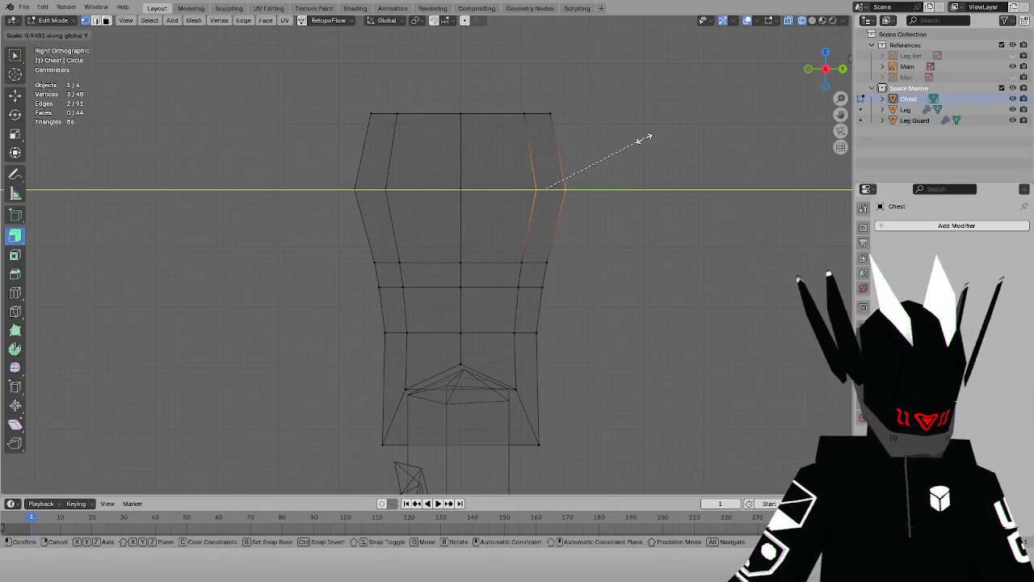
{"action": "left_click", "coordinate": [513, 92]}
Scale the upper chest's back vertices to 0.8 along Y and move them slightly inward along Y
{"action": "left_click_drag", "start_coordinate": [509, 93], "coordinate": [619, 289]}
{"action": "key", "text": "s"}
{"action": "key", "text": "y"}
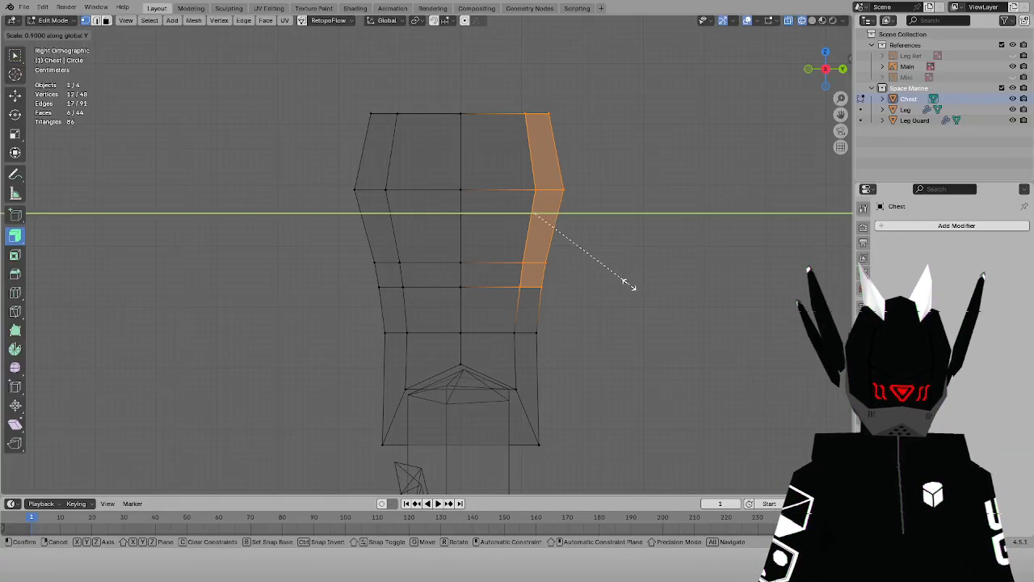
{"action": "left_click", "coordinate": [625, 284], "text": "ctrl"}
{"action": "key", "text": "g"}
{"action": "key", "text": "y"}
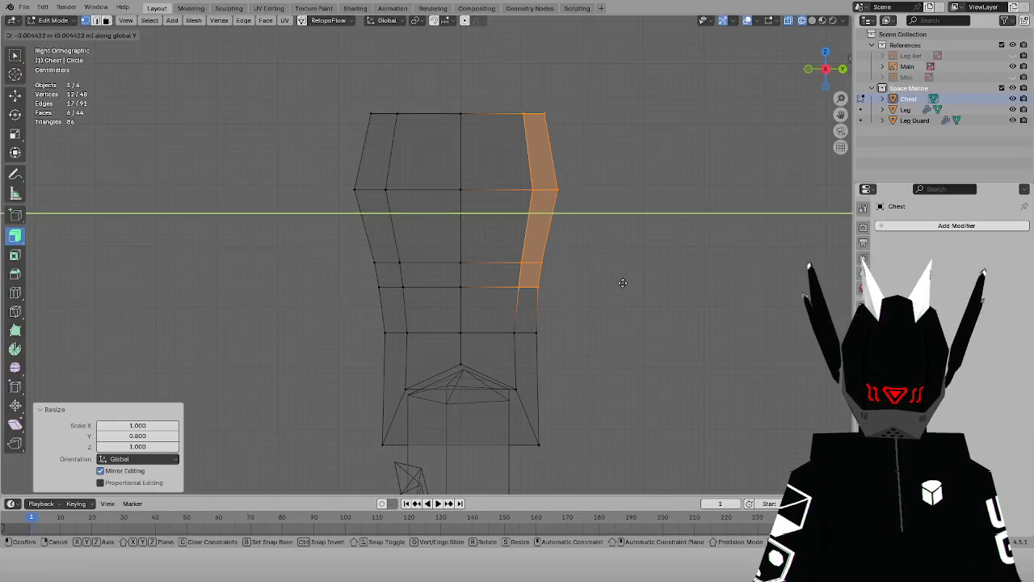
{"action": "left_click", "coordinate": [620, 282]}
{"action": "left_click_drag", "start_coordinate": [332, 313], "coordinate": [581, 371]}
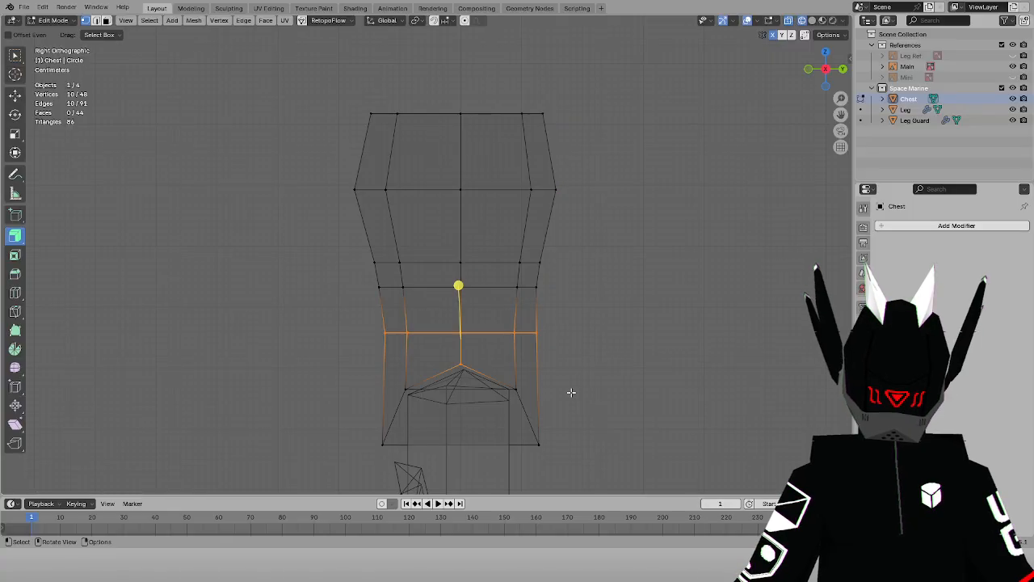
{"action": "left_click_drag", "start_coordinate": [311, 368], "coordinate": [632, 483]}
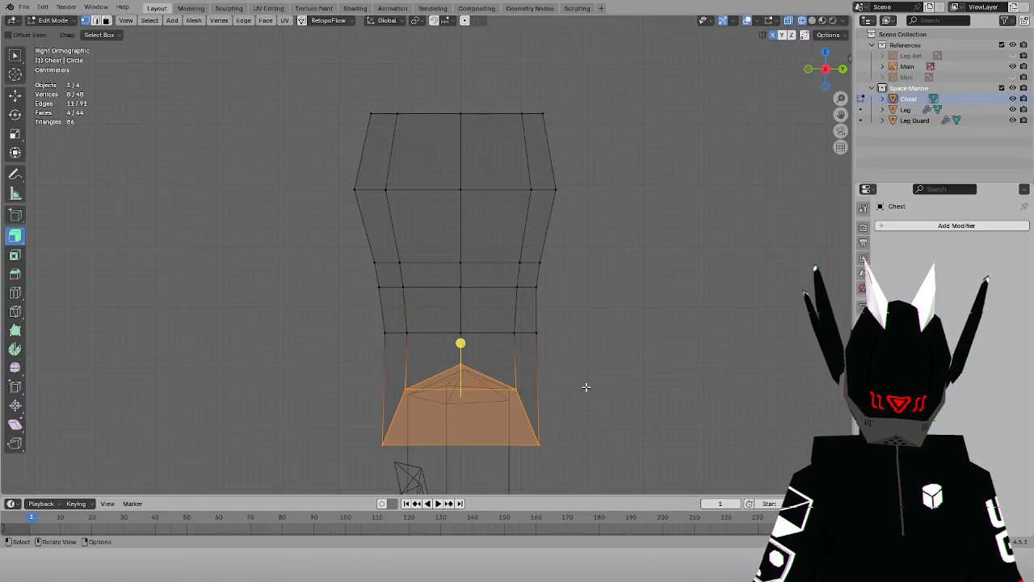
{"action": "key", "text": "s"}
{"action": "key", "text": "y"}
{"action": "right_click", "coordinate": [566, 390]}
Scale the bottom groin vertex pair to 0.8 along Y and check the chest from the front in solid shading
{"action": "left_click_drag", "start_coordinate": [347, 344], "coordinate": [597, 411], "text": "ctrl"}
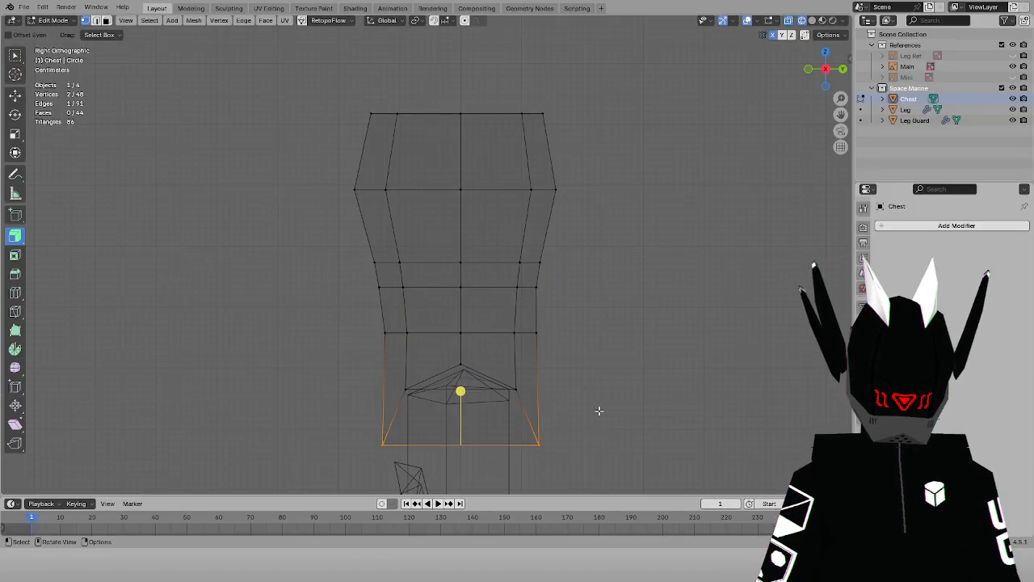
{"action": "key", "text": "s"}
{"action": "key", "text": "y"}
{"action": "left_click", "coordinate": [566, 411]}
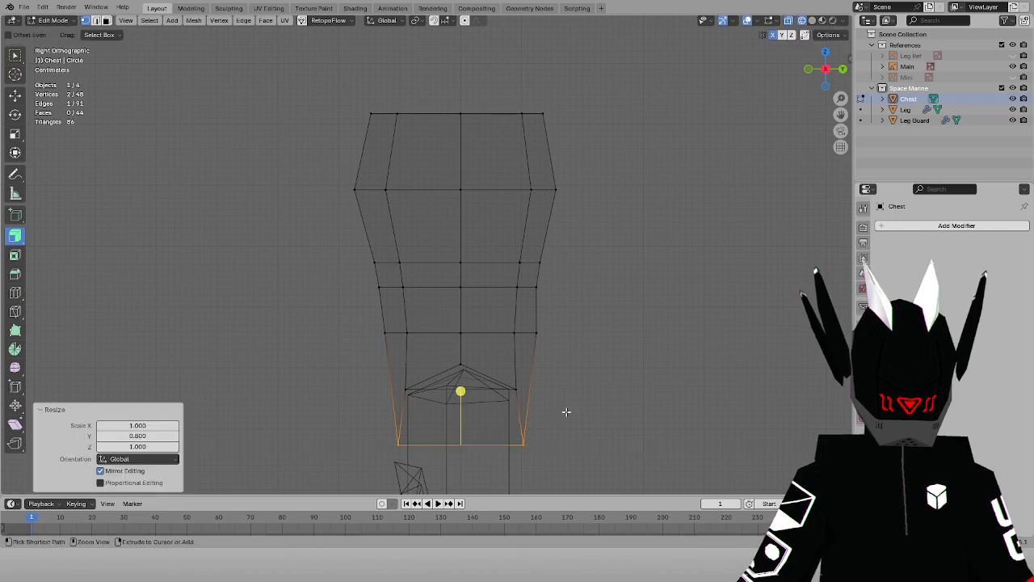
{"action": "left_click", "coordinate": [566, 339]}
{"action": "key", "text": "shift+z"}
{"action": "left_click", "coordinate": [656, 346]}
{"action": "key", "text": "KP_1"}
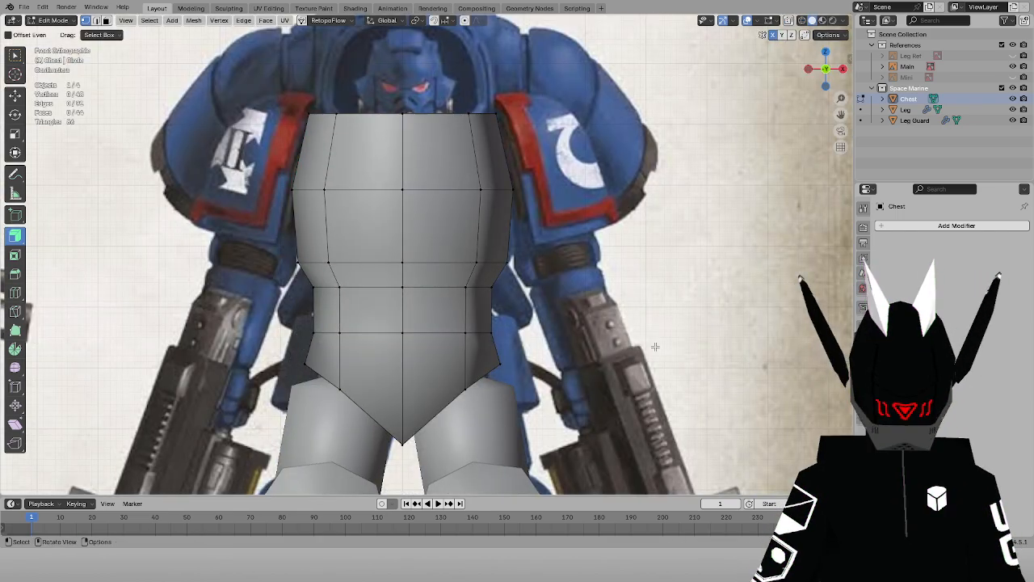
Select the chest's belt-level loop in wireframe and scale it to 1.043 along X
{"action": "key", "text": "z"}
{"action": "left_click_drag", "start_coordinate": [303, 276], "coordinate": [539, 329]}
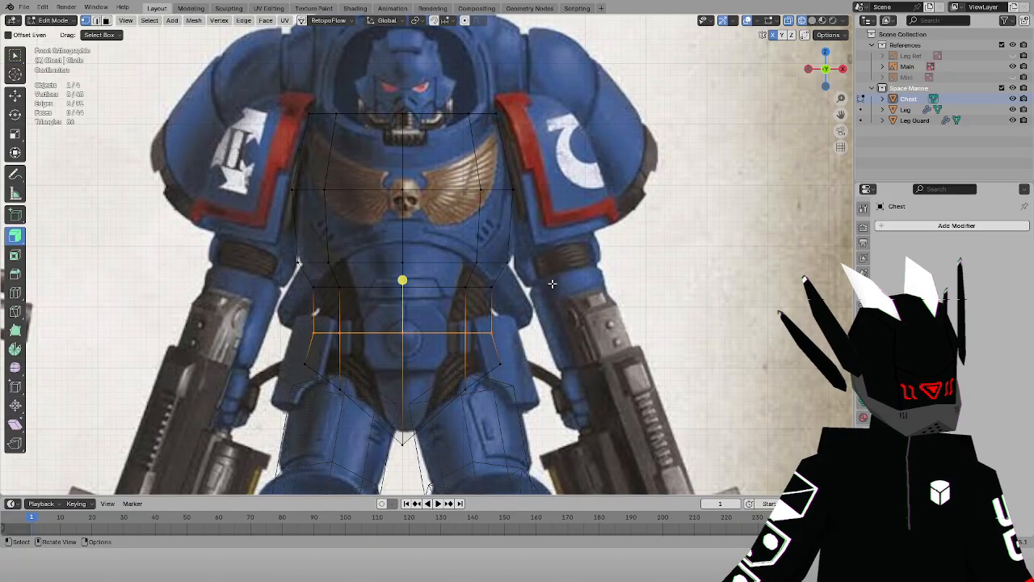
{"action": "key", "text": "x"}
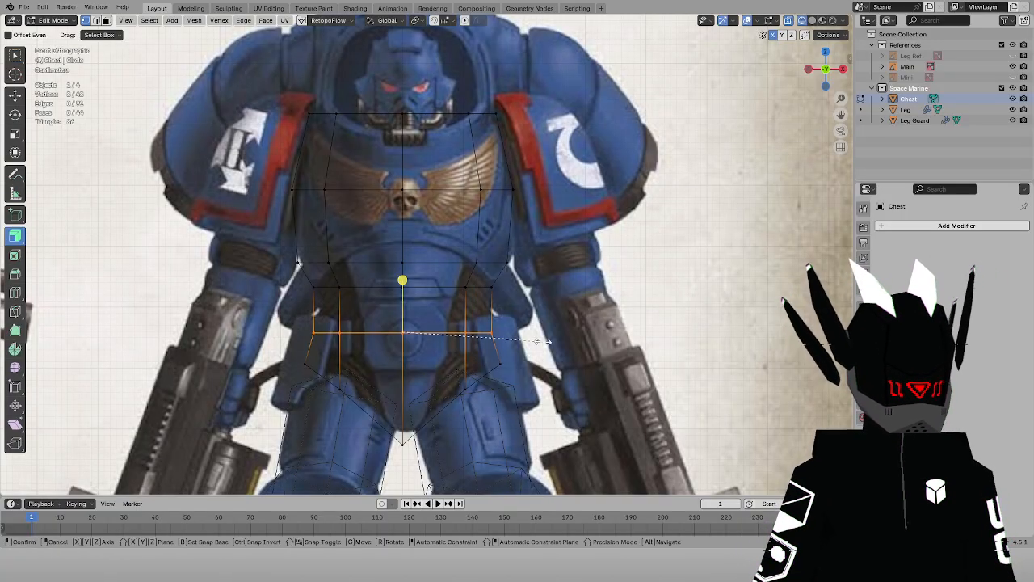
{"action": "key", "text": "s"}
{"action": "key", "text": "x"}
{"action": "left_click", "coordinate": [548, 343]}
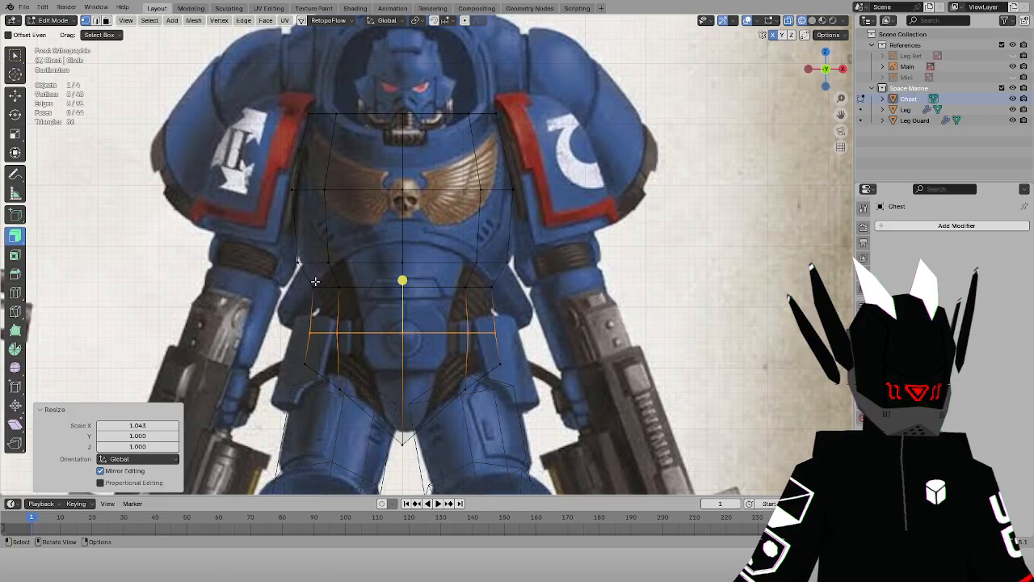
Lower the narrow waist loop above the belt-level loop by 0.03 m along Z
{"action": "key", "text": "g"}
{"action": "key", "text": "z"}
{"action": "left_click", "coordinate": [532, 328]}
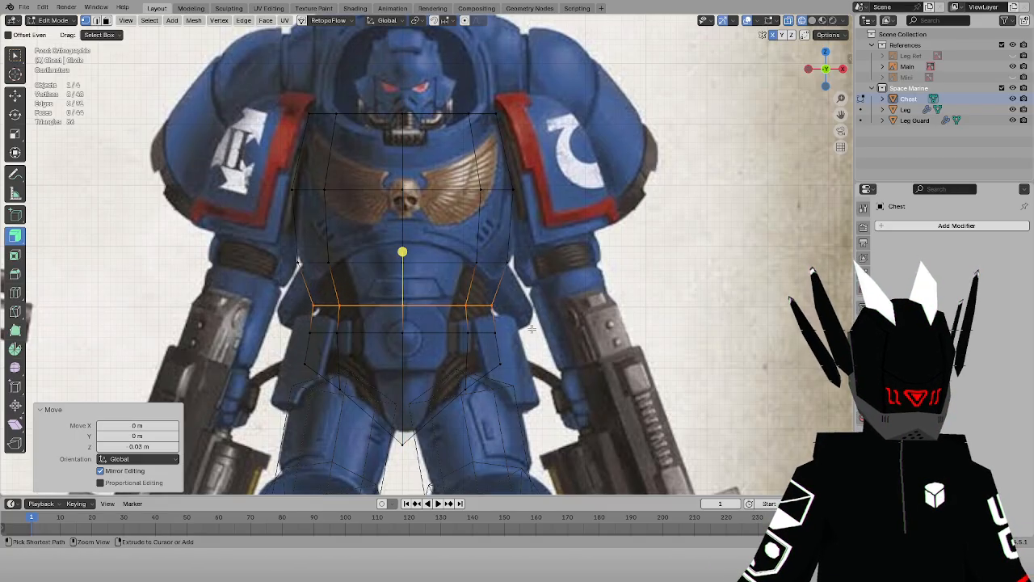
Select the chest's belt-level loop and scale it to about 0.97 along X to match the front reference
{"action": "left_click_drag", "start_coordinate": [289, 314], "coordinate": [523, 362]}
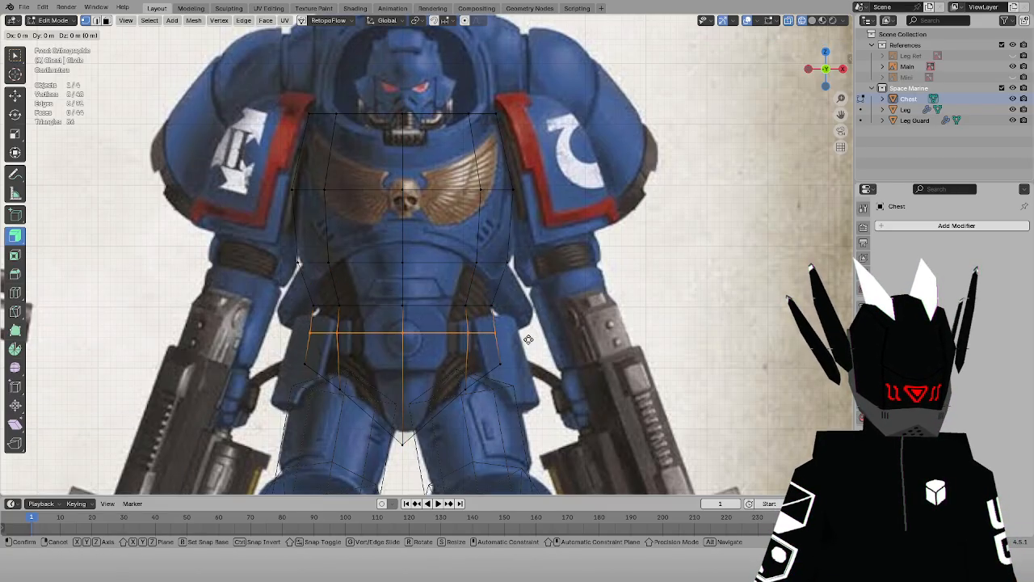
{"action": "key", "text": "s"}
{"action": "key", "text": "x"}
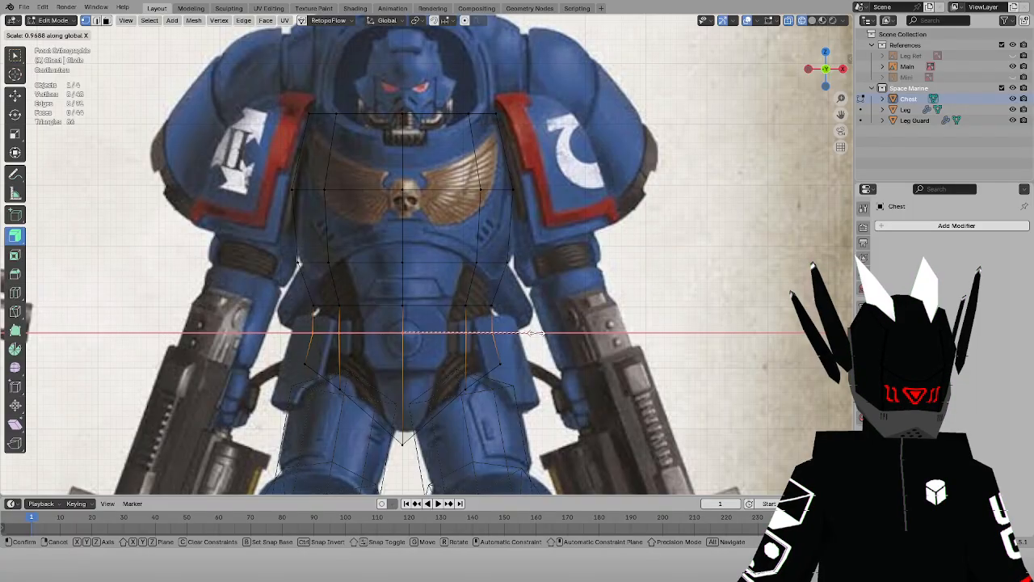
{"action": "left_click", "coordinate": [536, 333]}
{"action": "left_click", "coordinate": [547, 296]}
Raise the two waist loops above the belt slightly along Z, return to solid shading and save the file
{"action": "scroll", "coordinate": [428, 252], "scroll_direction": "down", "scroll_amount": 2}
{"action": "left_click_drag", "start_coordinate": [299, 243], "coordinate": [519, 293]}
{"action": "scroll", "coordinate": [521, 291], "scroll_direction": "up", "scroll_amount": 2}
{"action": "key", "text": "g"}
{"action": "key", "text": "z"}
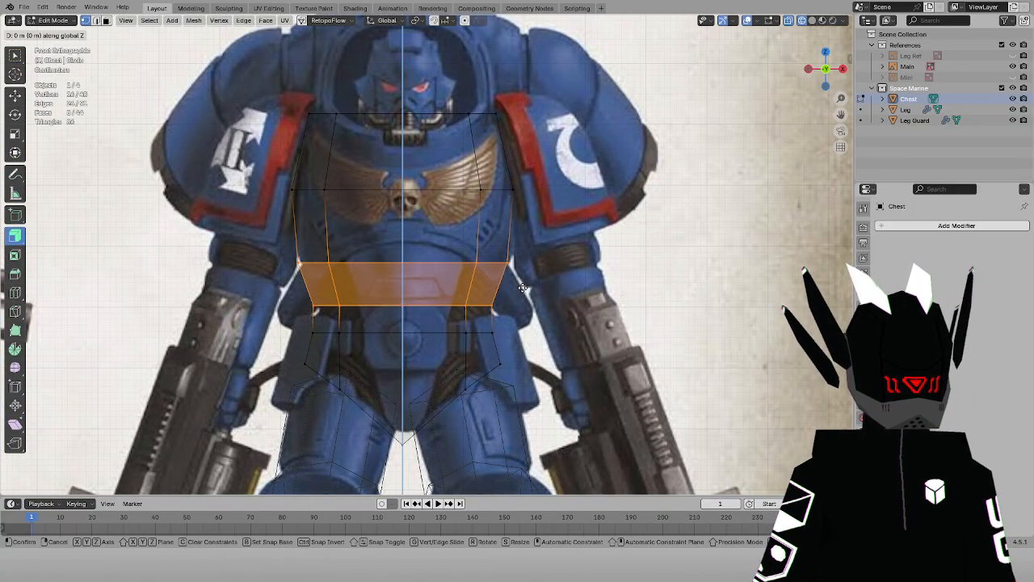
{"action": "left_click", "coordinate": [521, 281]}
{"action": "left_click", "coordinate": [495, 265]}
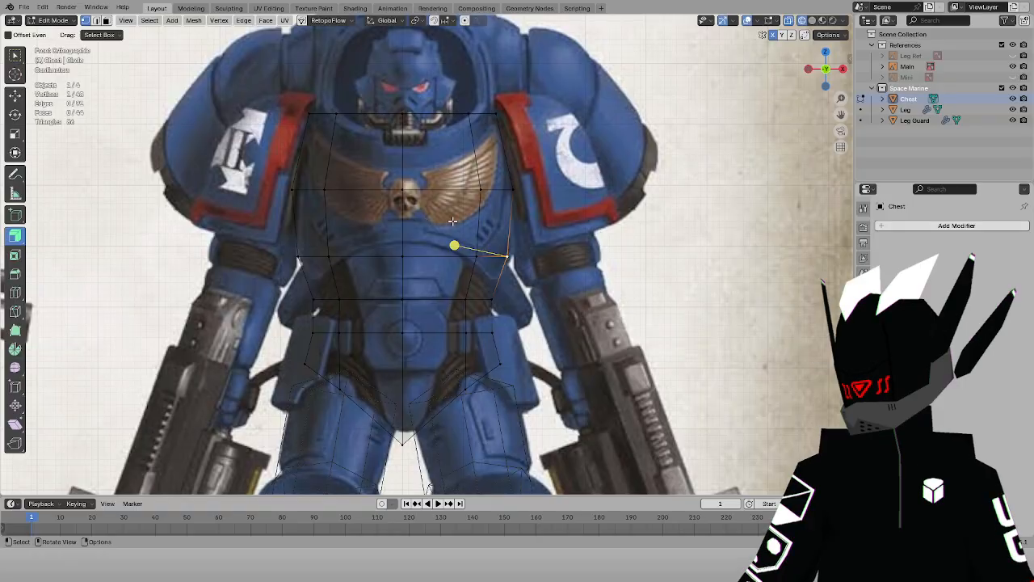
{"action": "key", "text": "alt+z"}
{"action": "key", "text": "ctrl+s"}
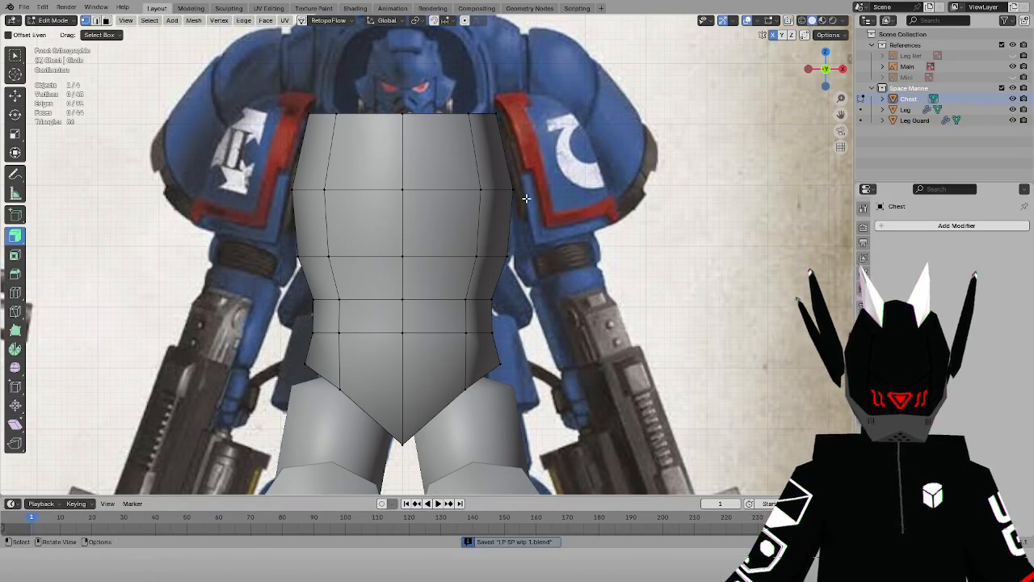
Examine the chest's overall shape in Object Mode from an angled view, and return to Edit Mode
{"action": "scroll", "coordinate": [470, 148], "scroll_direction": "down", "scroll_amount": 3}
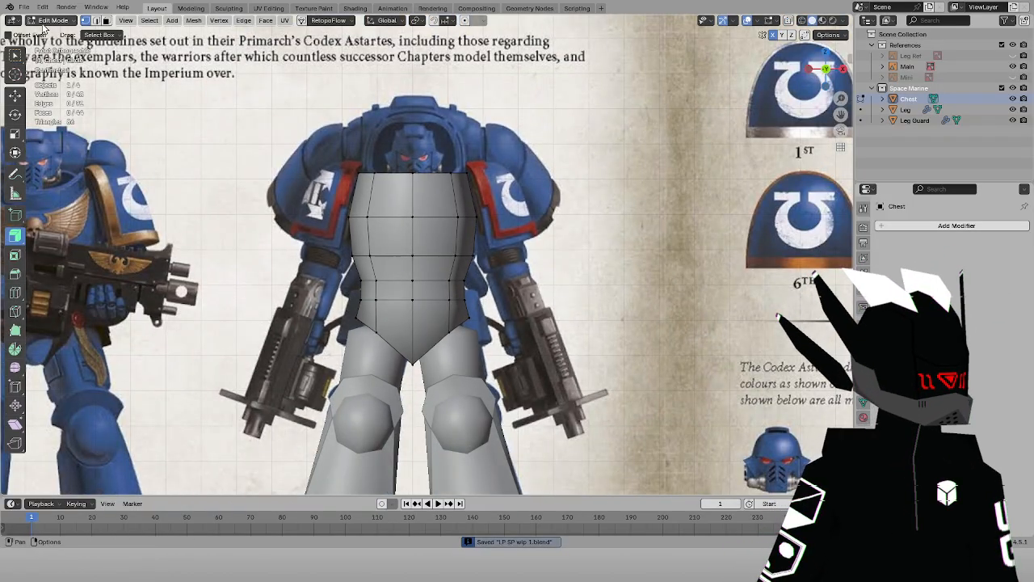
{"action": "key", "text": "Tab"}
{"action": "scroll", "coordinate": [414, 242], "scroll_direction": "down", "scroll_amount": 4}
{"action": "mouse_move", "coordinate": [388, 202]}
{"action": "middle_mouse_down"}
{"action": "mouse_move", "coordinate": [414, 144]}
{"action": "mouse_move", "coordinate": [338, 158]}
{"action": "mouse_move", "coordinate": [377, 187]}
{"action": "middle_mouse_up"}
{"action": "scroll", "coordinate": [376, 187], "scroll_direction": "up", "scroll_amount": 3}
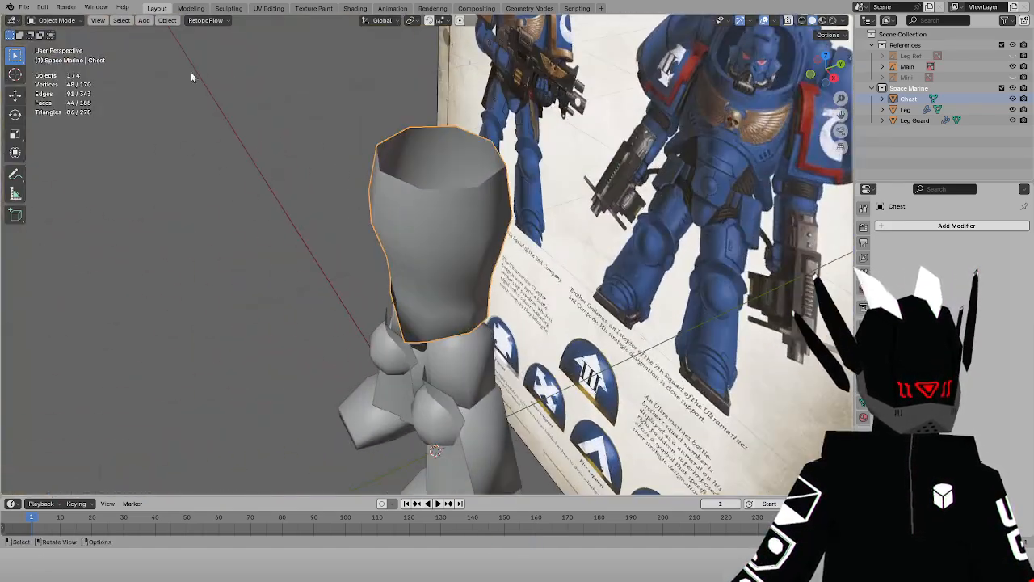
{"action": "left_click", "coordinate": [52, 20]}
{"action": "left_click", "coordinate": [50, 48]}
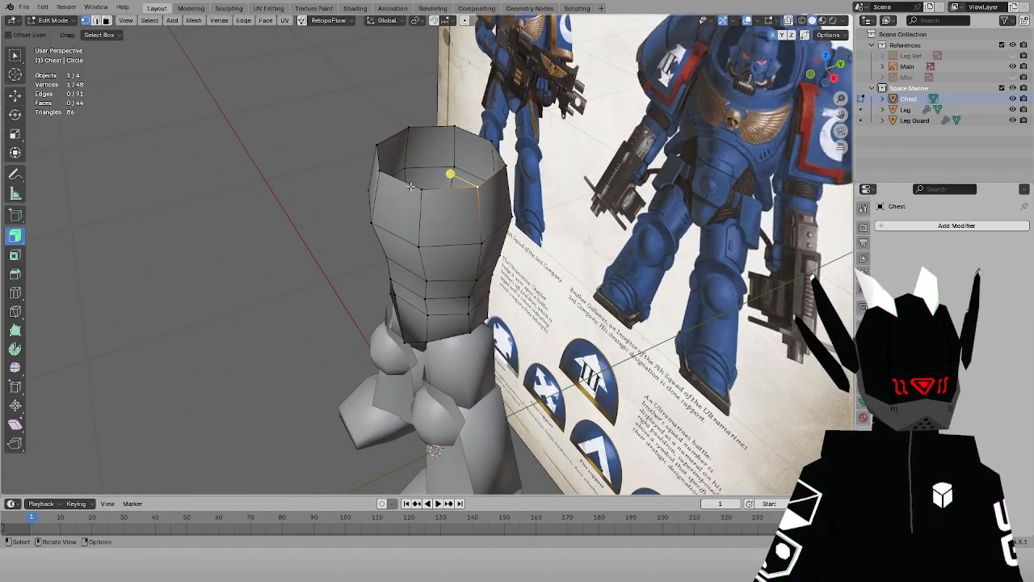
Select the front half of the chest's top rim as a vertex path and bring up the right side view
{"action": "middle_click_drag", "start_coordinate": [411, 186], "coordinate": [473, 164]}
{"action": "left_click", "coordinate": [364, 169], "text": "ctrl"}
{"action": "key", "text": "ctrl+z"}
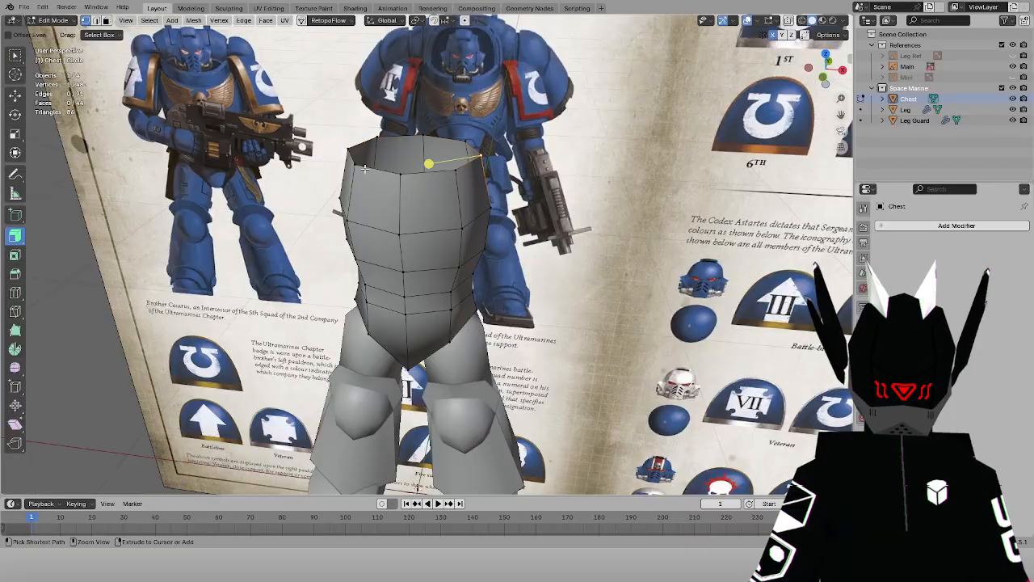
{"action": "left_click", "coordinate": [349, 150], "text": "ctrl"}
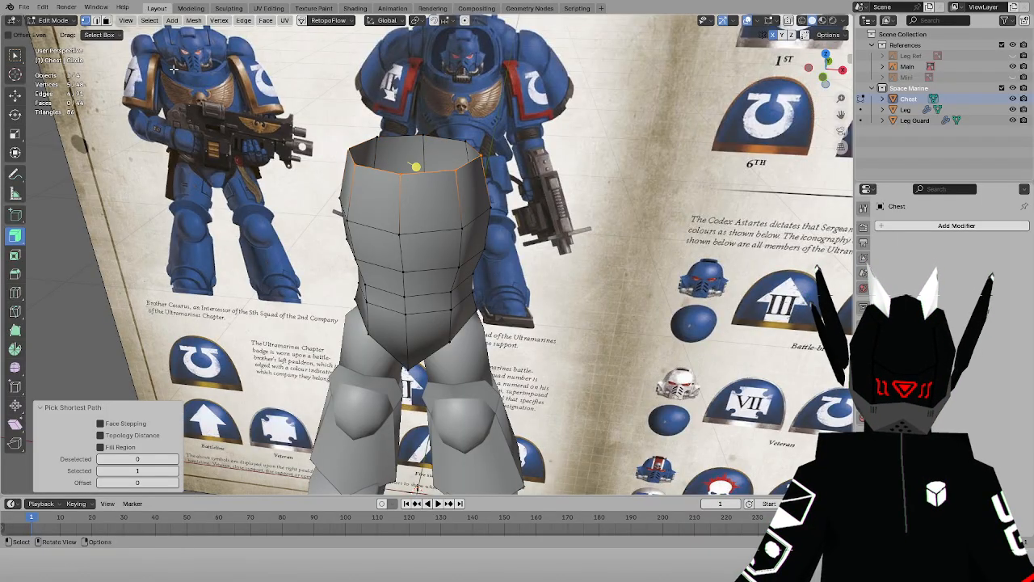
{"action": "middle_click_drag", "start_coordinate": [402, 82], "coordinate": [304, 83]}
{"action": "key", "text": "KP_3"}
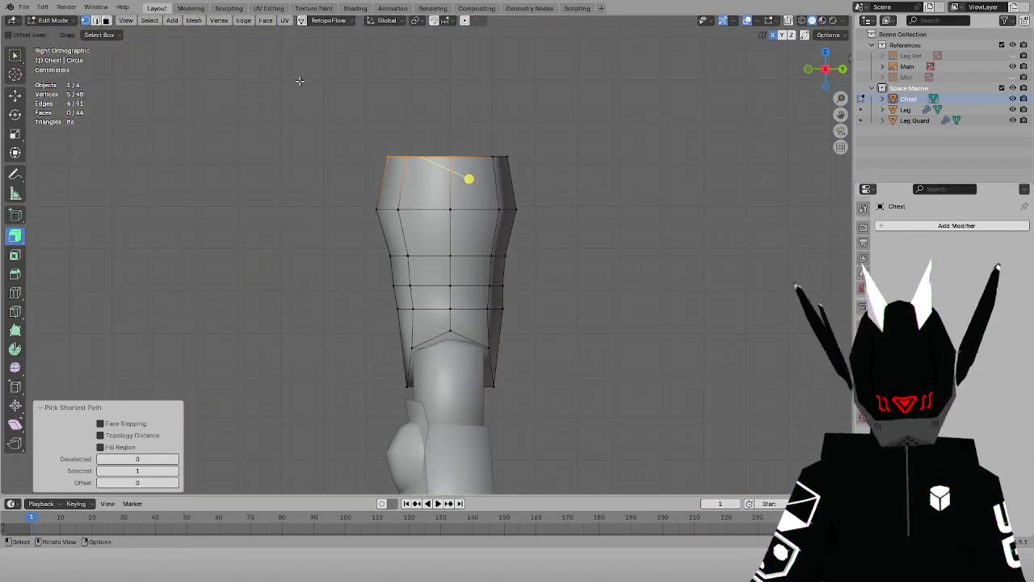
{"action": "key", "text": "KP_1"}
{"action": "key", "text": "KP_4"}
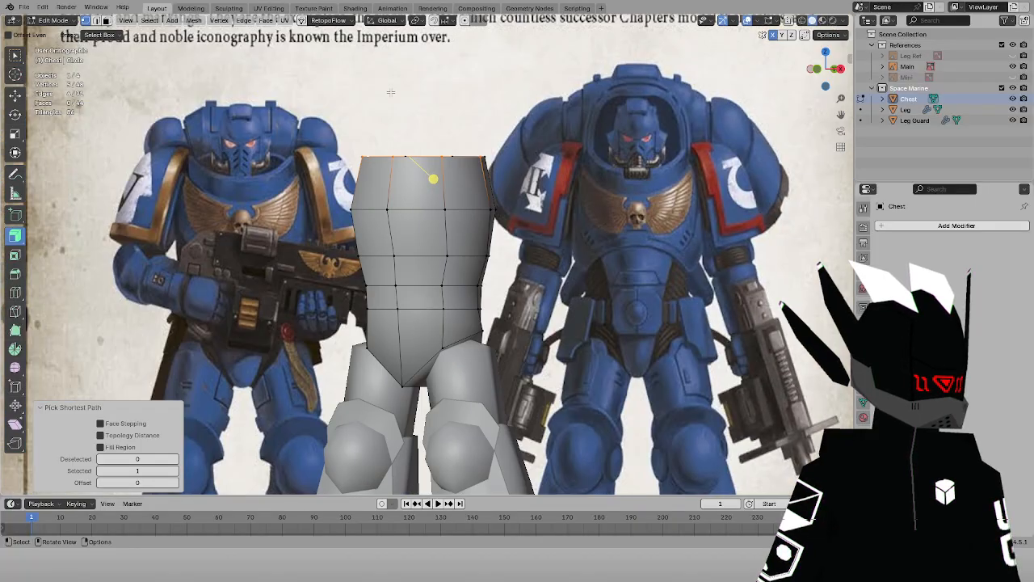
{"action": "key", "text": "KP_3"}
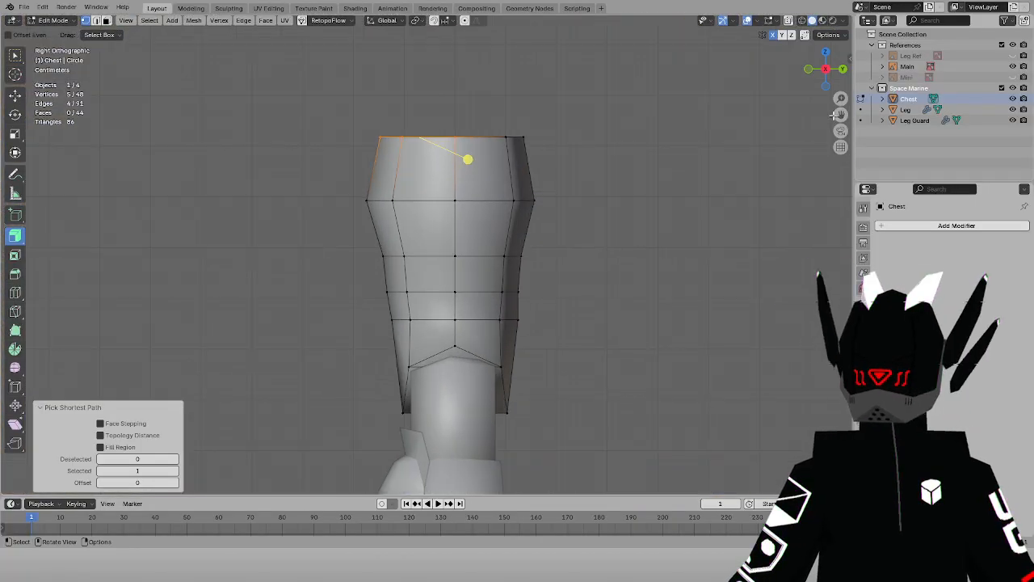
{"action": "scroll", "coordinate": [494, 286], "scroll_direction": "up", "scroll_amount": 4}
Extrude the front half of the top rim by -0.01 m along Y and 0.02 m along Z
{"action": "key", "text": "r"}
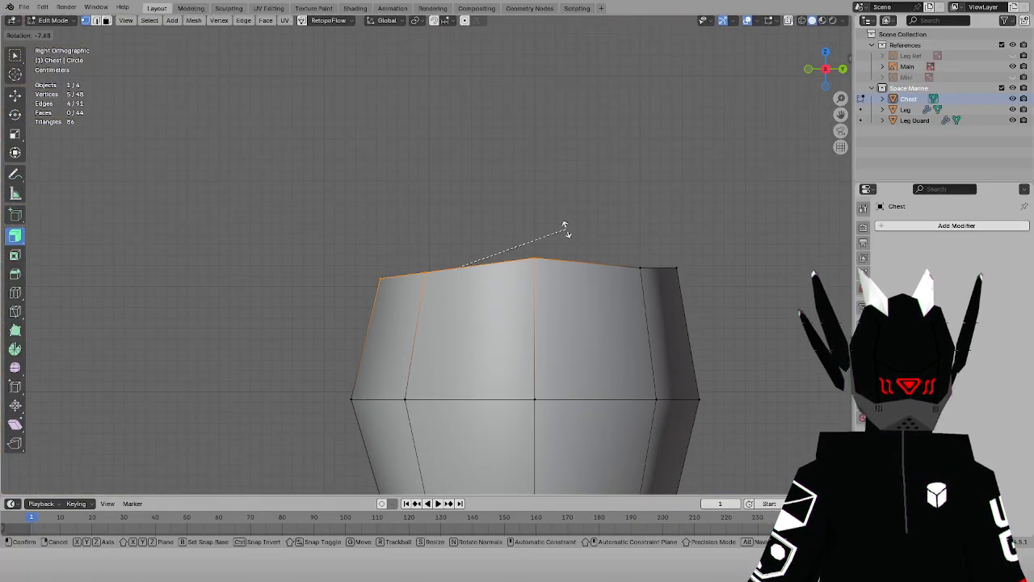
{"action": "key", "text": "Escape"}
{"action": "key", "text": "e"}
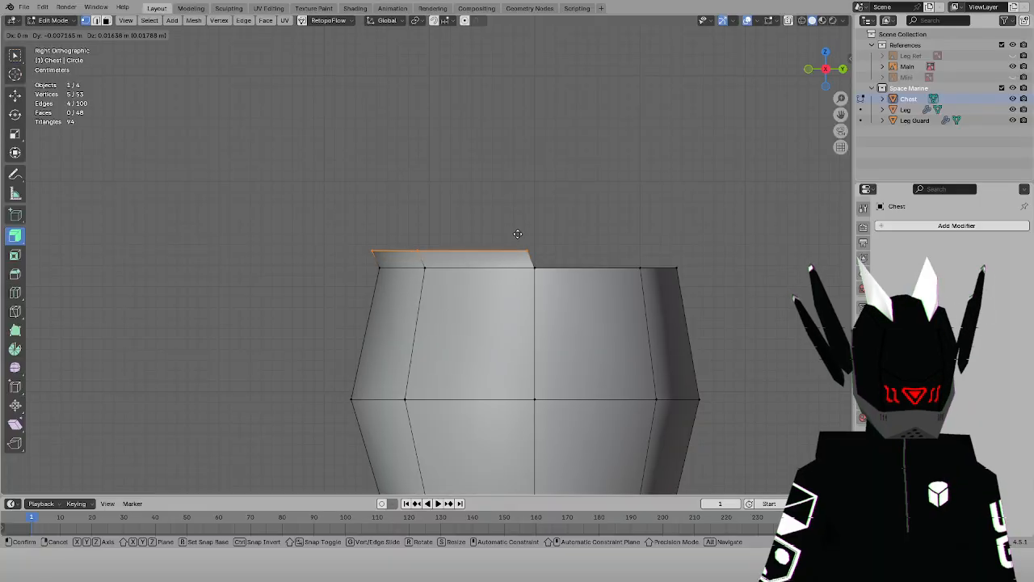
{"action": "left_click", "coordinate": [516, 232]}
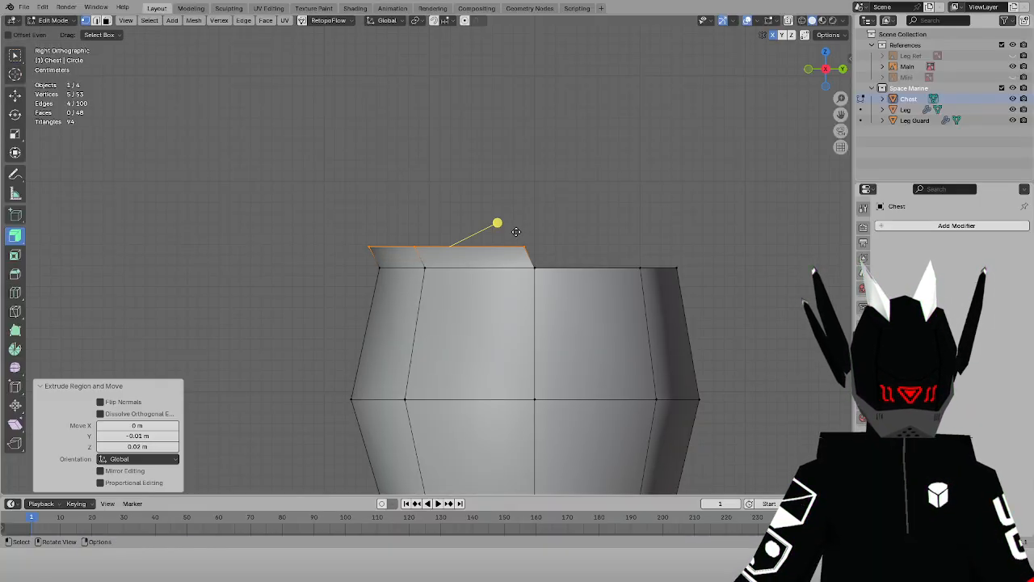
Try to extrude the front rim edge in place while viewing the chest from a front angle
{"action": "middle_click_drag", "start_coordinate": [516, 232], "coordinate": [441, 252]}
{"action": "key", "text": "KP_1"}
{"action": "scroll", "coordinate": [530, 239], "scroll_direction": "down", "scroll_amount": 4}
{"action": "middle_click_drag", "start_coordinate": [590, 188], "coordinate": [543, 217]}
{"action": "key", "text": "e"}
{"action": "right_click", "coordinate": [543, 217]}
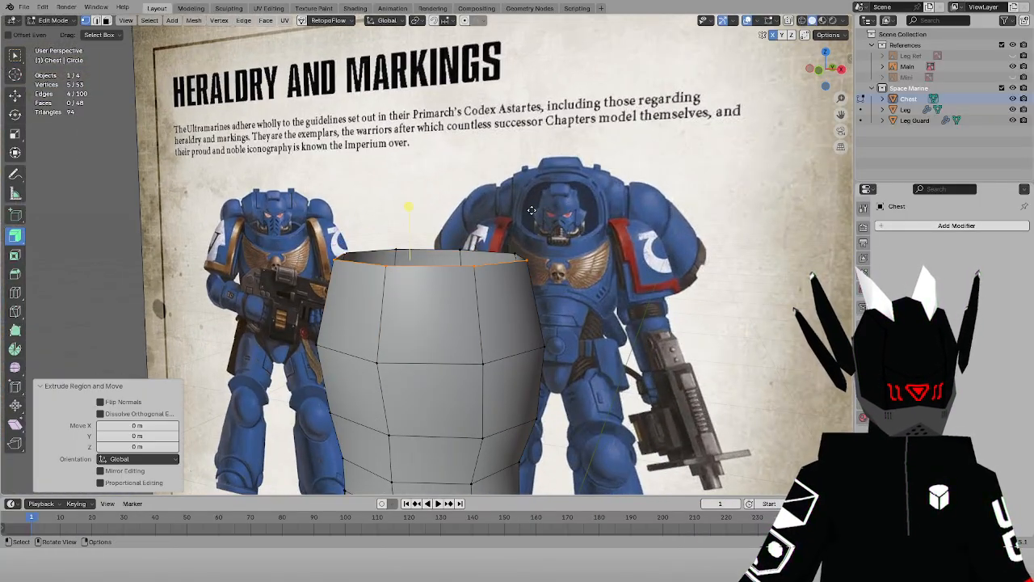
{"action": "key", "text": "ctrl+z"}
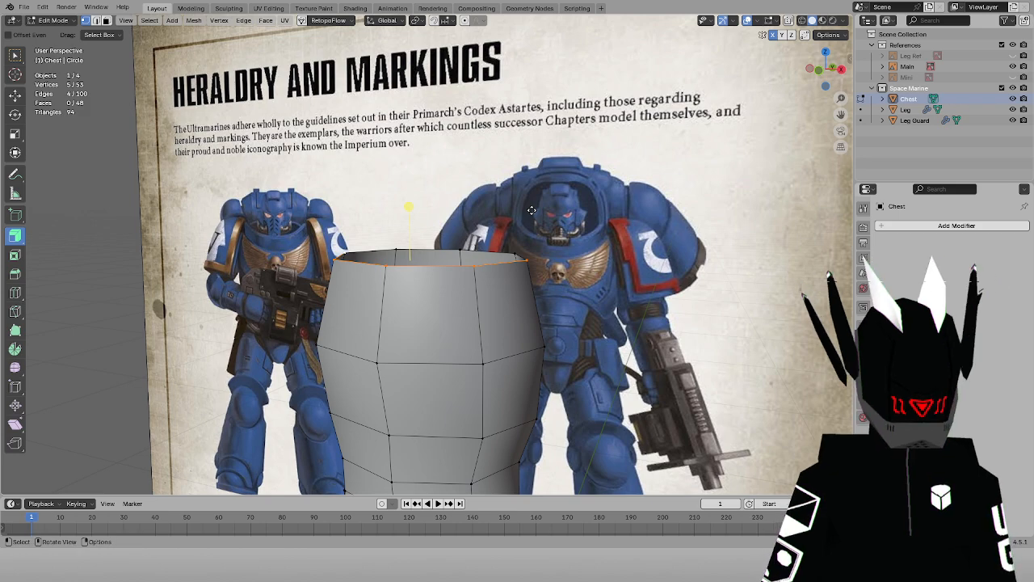
Try to move the front rim edge along Z, and turn off X mirroring in the tool options
{"action": "key", "text": "g"}
{"action": "key", "text": "z"}
{"action": "right_click", "coordinate": [577, 197]}
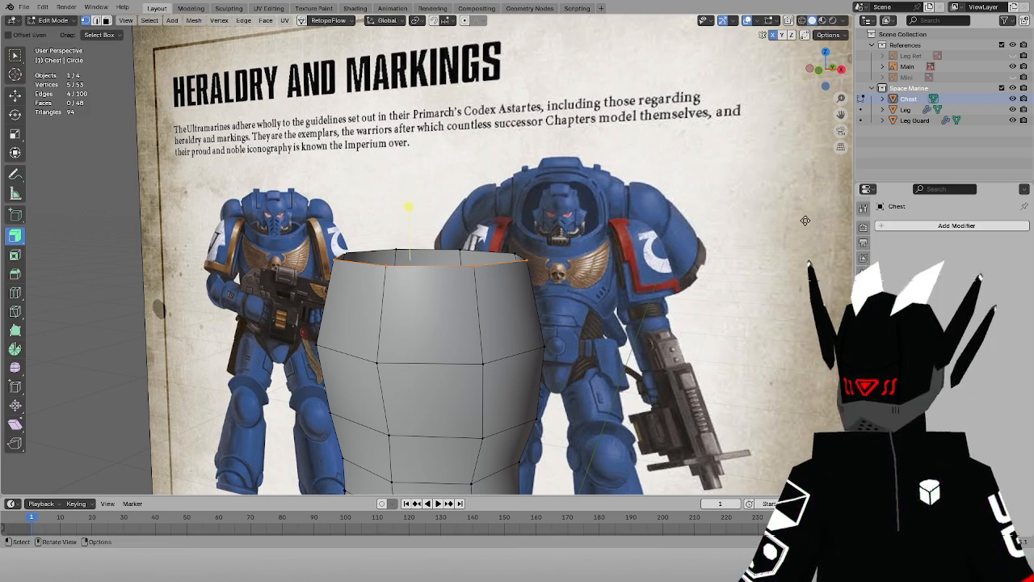
{"action": "left_click", "coordinate": [863, 207]}
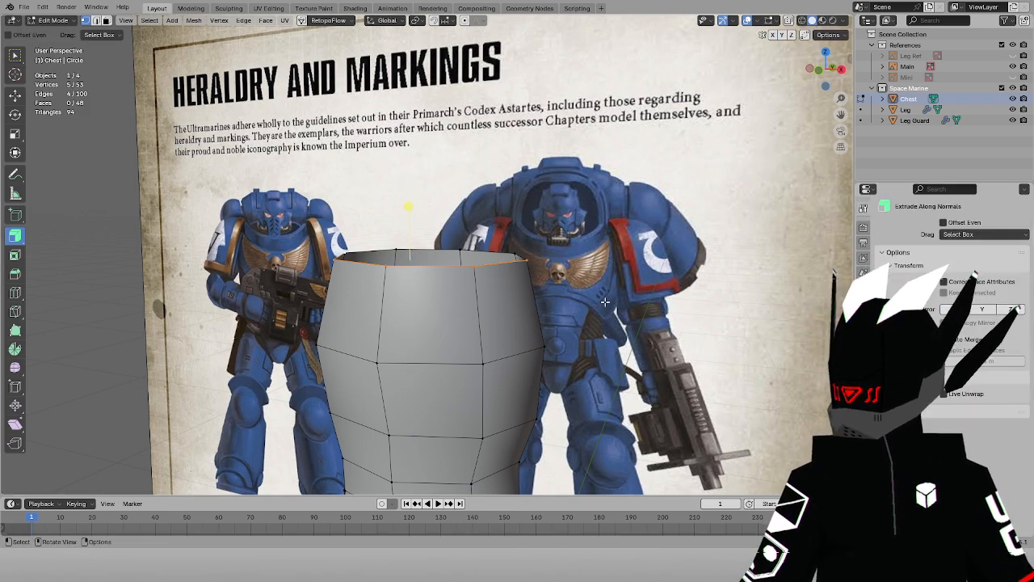
Raise the extruded front rim edge about 0.037 m along Z and view it from the right side
{"action": "key", "text": "g"}
{"action": "key", "text": "z"}
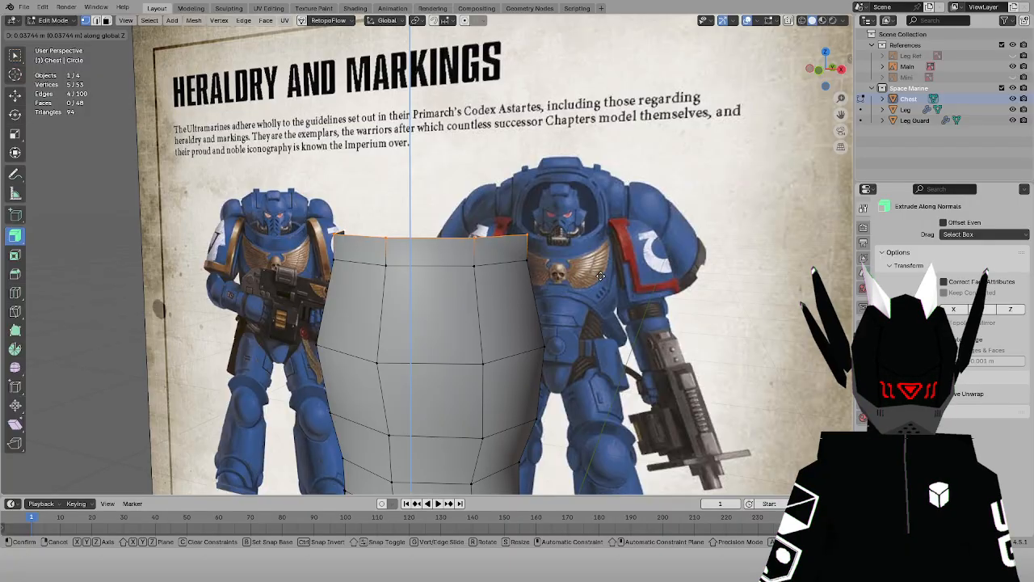
{"action": "left_click", "coordinate": [600, 276]}
{"action": "key", "text": "KP_3"}
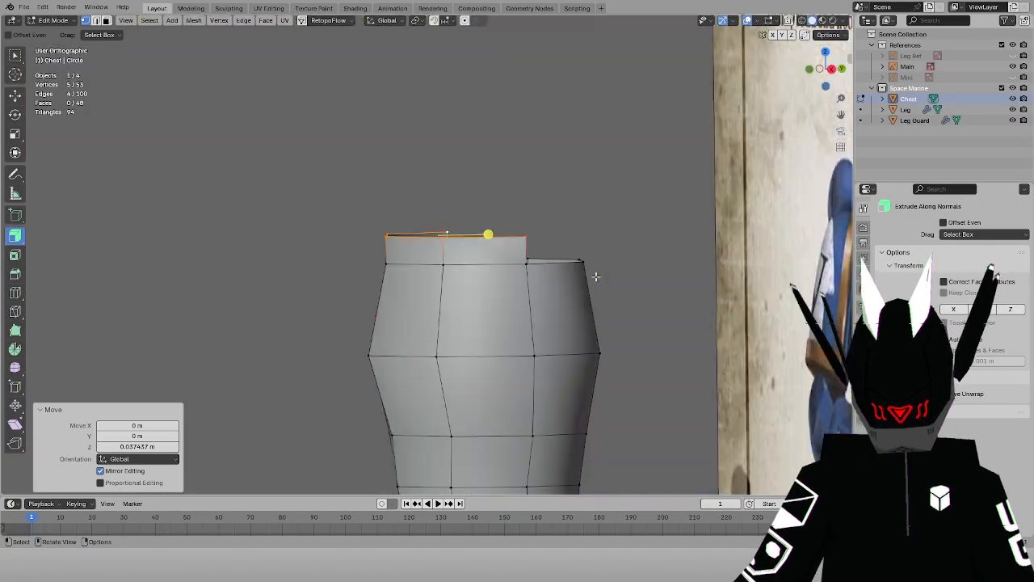
Undo the raising and the extrusion of the front rim edge, working in wireframe
{"action": "key", "text": "z"}
{"action": "left_click_drag", "start_coordinate": [330, 201], "coordinate": [446, 283]}
{"action": "key", "text": "ctrl+z"}
{"action": "key", "text": "ctrl+z"}
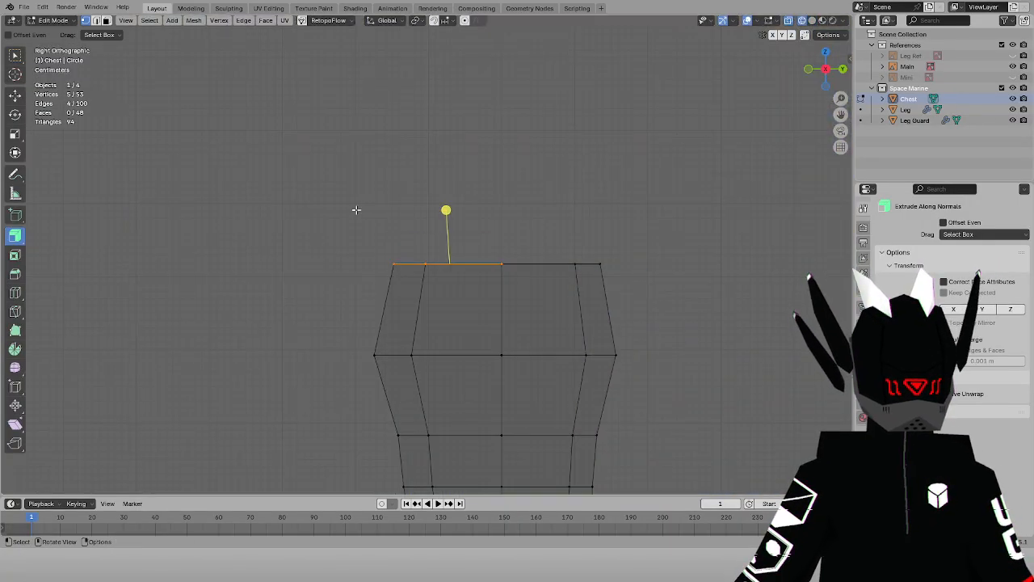
{"action": "key", "text": "ctrl+z"}
Select the three front vertices of the top rim in wireframe and move them -0.01 m along Y
{"action": "left_click_drag", "start_coordinate": [353, 236], "coordinate": [453, 291]}
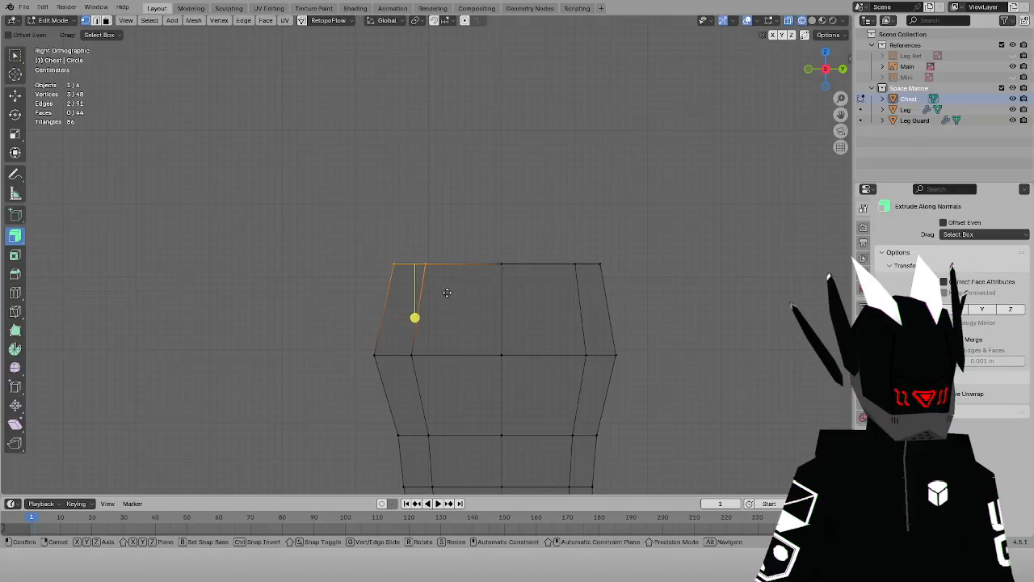
{"action": "key", "text": "g"}
{"action": "key", "text": "y"}
{"action": "left_click", "coordinate": [438, 289]}
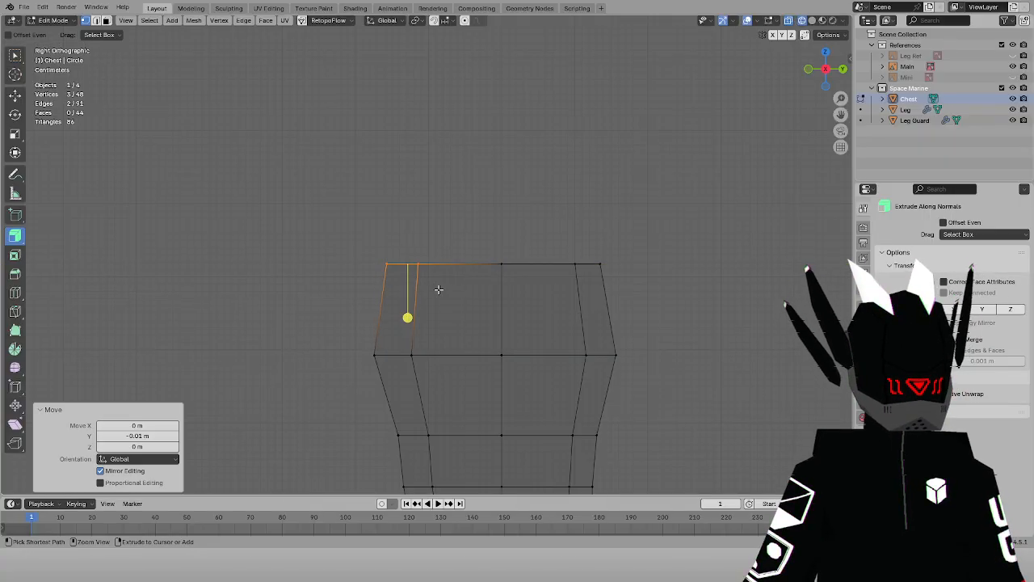
Select the front half of the top rim and extrude it about 0.03 m upward along Z
{"action": "left_click_drag", "start_coordinate": [350, 217], "coordinate": [514, 294]}
{"action": "key", "text": "e"}
{"action": "key", "text": "z"}
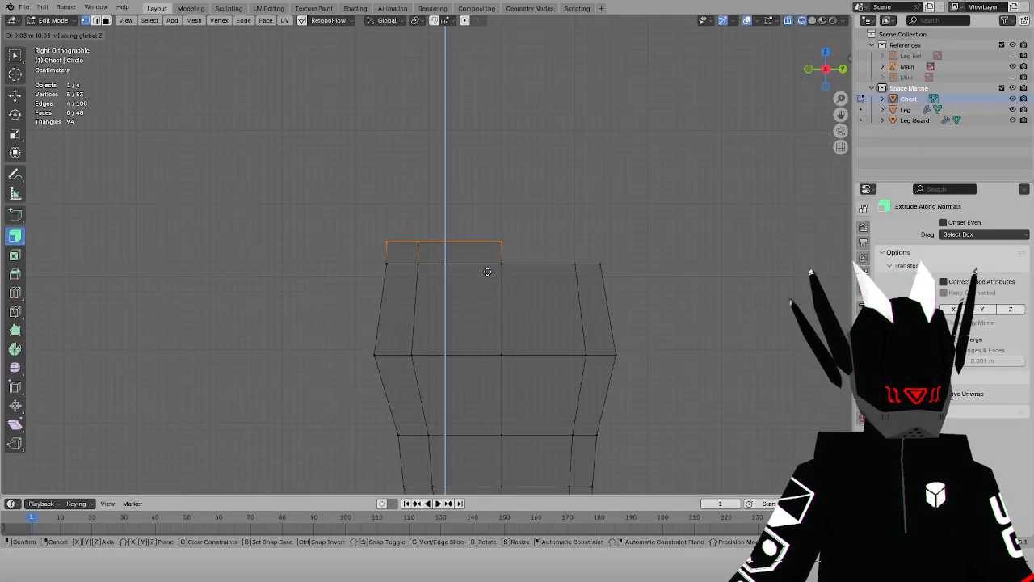
{"action": "left_click", "coordinate": [488, 270]}
Slide the two rear end vertices of the extruded edge forward with a vertex slide factor of 0.4
{"action": "mouse_move", "coordinate": [478, 227]}
{"action": "left_mouse_down", "text": "ctrl"}
{"action": "mouse_move", "coordinate": [522, 254]}
{"action": "mouse_move", "coordinate": [487, 246]}
{"action": "left_mouse_up", "text": "ctrl"}
{"action": "key", "text": "g"}
{"action": "right_click", "coordinate": [501, 244]}
{"action": "key", "text": "g"}
{"action": "key", "text": "y"}
{"action": "right_click", "coordinate": [560, 230]}
{"action": "key", "text": "g"}
{"action": "key", "text": "g"}
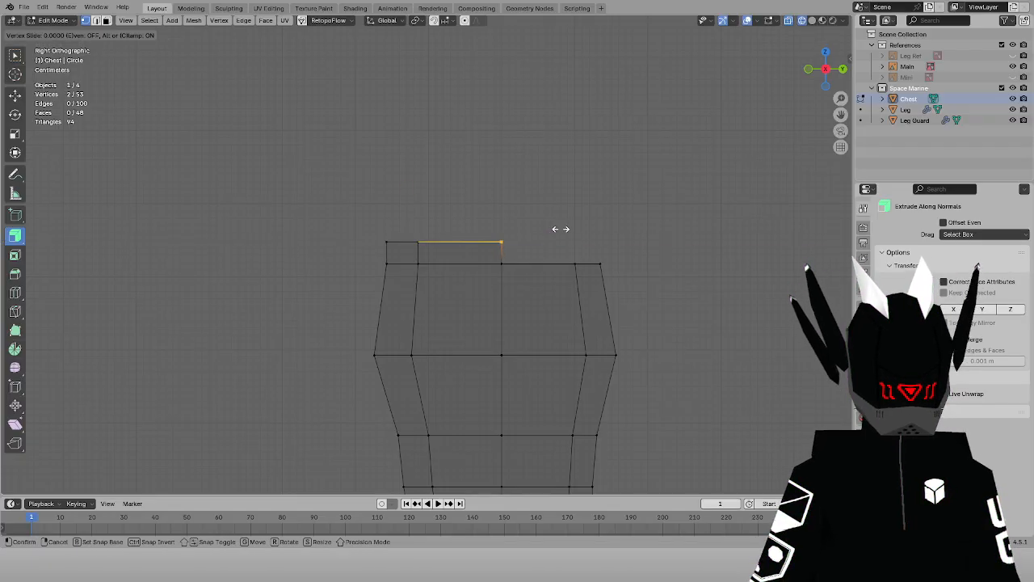
{"action": "left_click", "coordinate": [527, 225]}
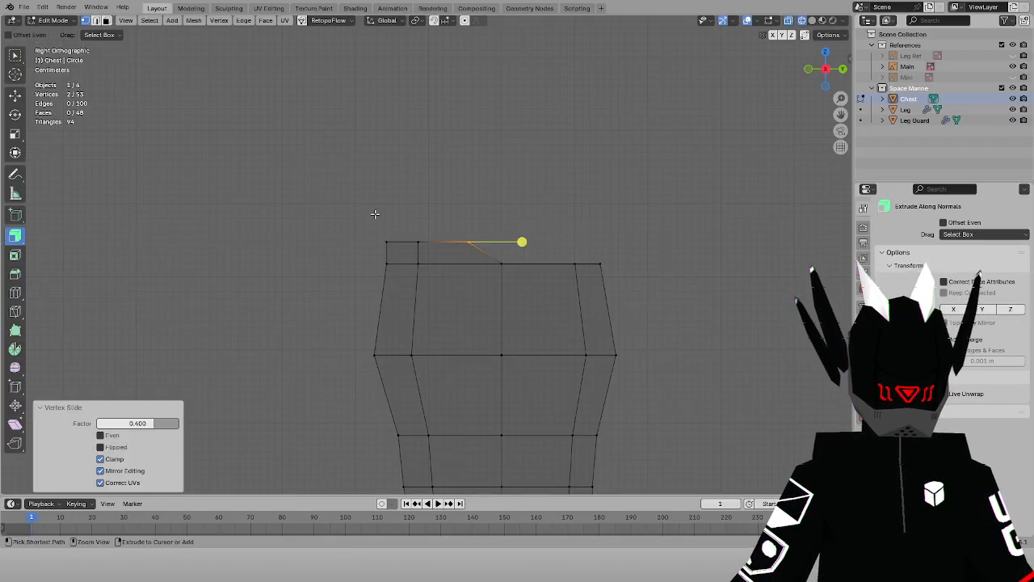
{"action": "left_click_drag", "start_coordinate": [373, 210], "coordinate": [431, 252]}
{"action": "key", "text": "g"}
{"action": "key", "text": "z"}
{"action": "right_click", "coordinate": [439, 245]}
Select all five vertices of the extruded front edge and raise them slightly along Z
{"action": "left_click_drag", "start_coordinate": [368, 227], "coordinate": [504, 255]}
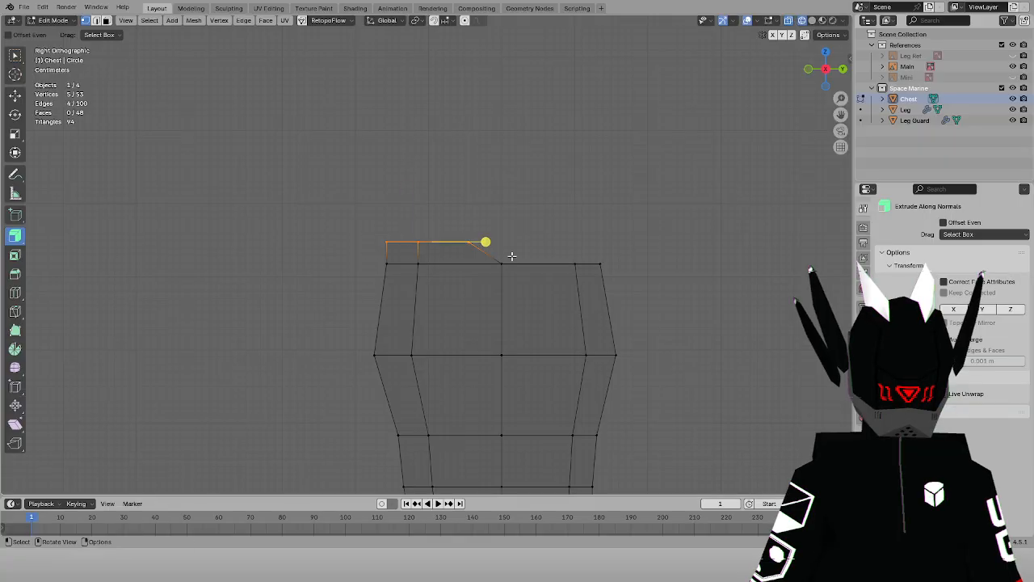
{"action": "key", "text": "g"}
{"action": "key", "text": "z"}
{"action": "left_click", "coordinate": [509, 248]}
Switch to solid shading and select the raised front collar edge as a path between its two end vertices
{"action": "key", "text": "z"}
{"action": "left_click", "coordinate": [465, 183]}
{"action": "left_click", "coordinate": [572, 204]}
{"action": "middle_click_drag", "start_coordinate": [573, 206], "coordinate": [461, 248]}
{"action": "scroll", "coordinate": [548, 219], "scroll_direction": "up", "scroll_amount": 1}
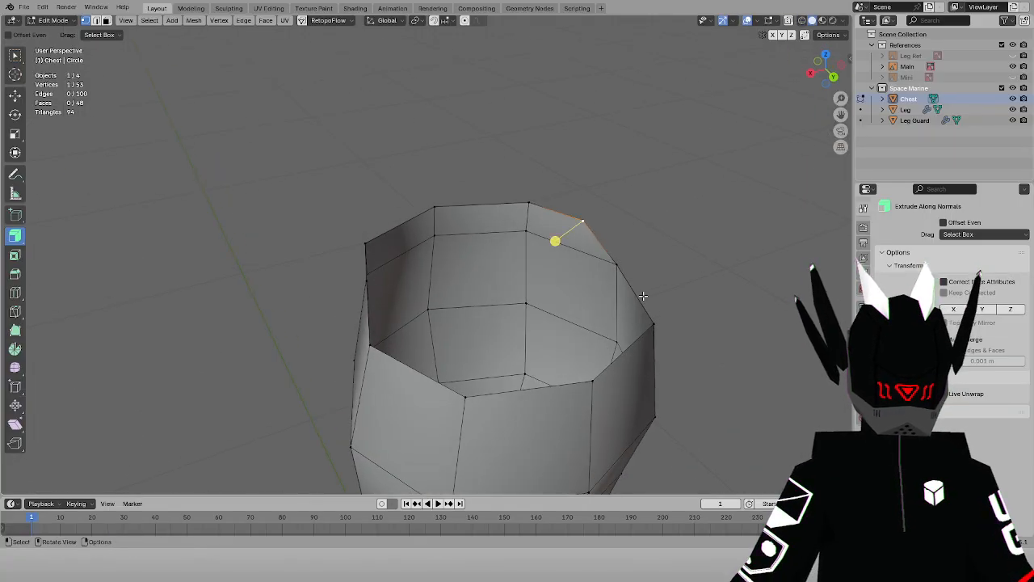
{"action": "middle_click_drag", "start_coordinate": [578, 383], "coordinate": [454, 372]}
{"action": "left_click", "coordinate": [347, 218]}
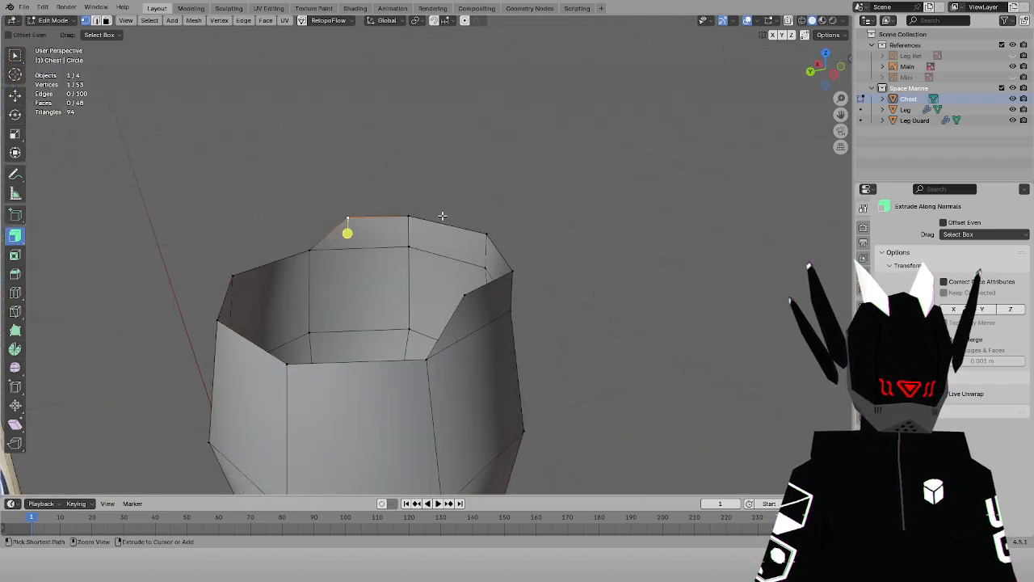
{"action": "left_click", "coordinate": [483, 232], "text": "ctrl"}
Extrude the front collar edge inward and down from the side view, about 0.046 m along Y and -0.039 m along Z
{"action": "key", "text": "KP_7"}
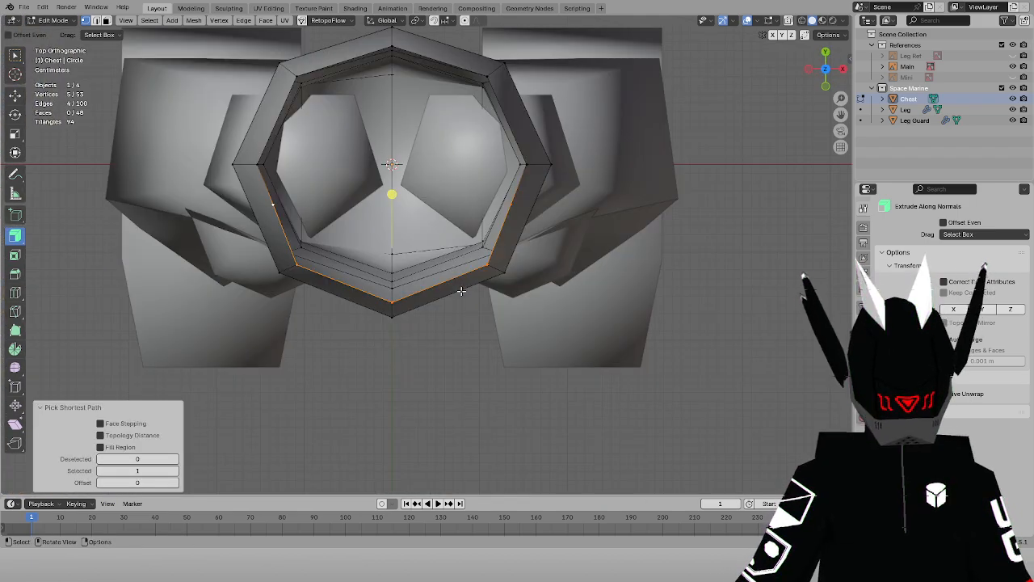
{"action": "key", "text": "KP_3"}
{"action": "scroll", "coordinate": [475, 237], "scroll_direction": "up", "scroll_amount": 4}
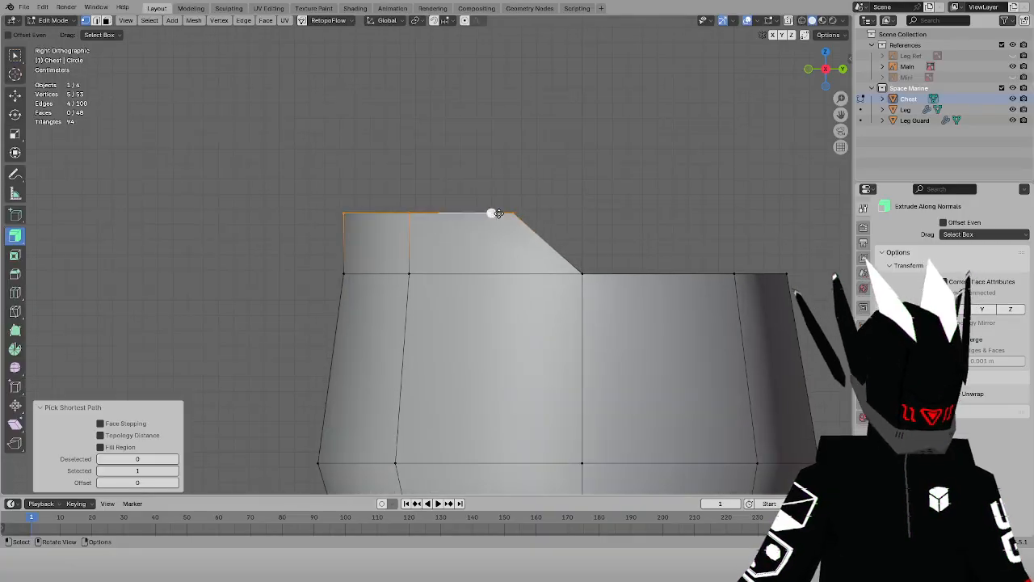
{"action": "key", "text": "e"}
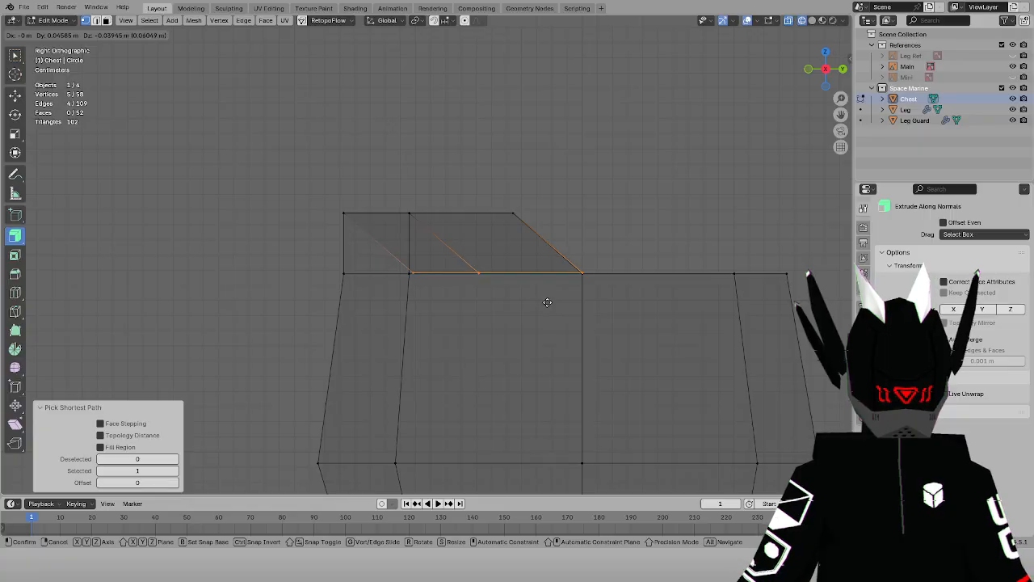
{"action": "left_click", "coordinate": [547, 302]}
Scale the newly extruded inner collar edge to 1.1 along X
{"action": "middle_click_drag", "start_coordinate": [547, 302], "coordinate": [533, 376]}
{"action": "type", "text": "sx1.1"}
{"action": "key", "text": "Return"}
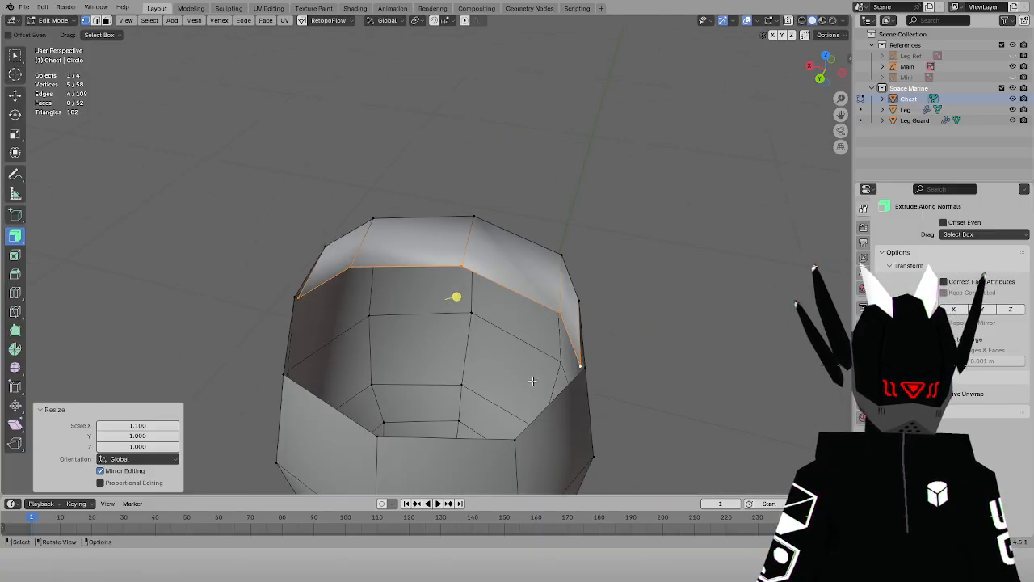
Merge each end vertex of the inner collar edge with the adjacent chest rim vertex using At Last, on both sides
{"action": "left_click", "coordinate": [580, 364]}
{"action": "key", "text": "m"}
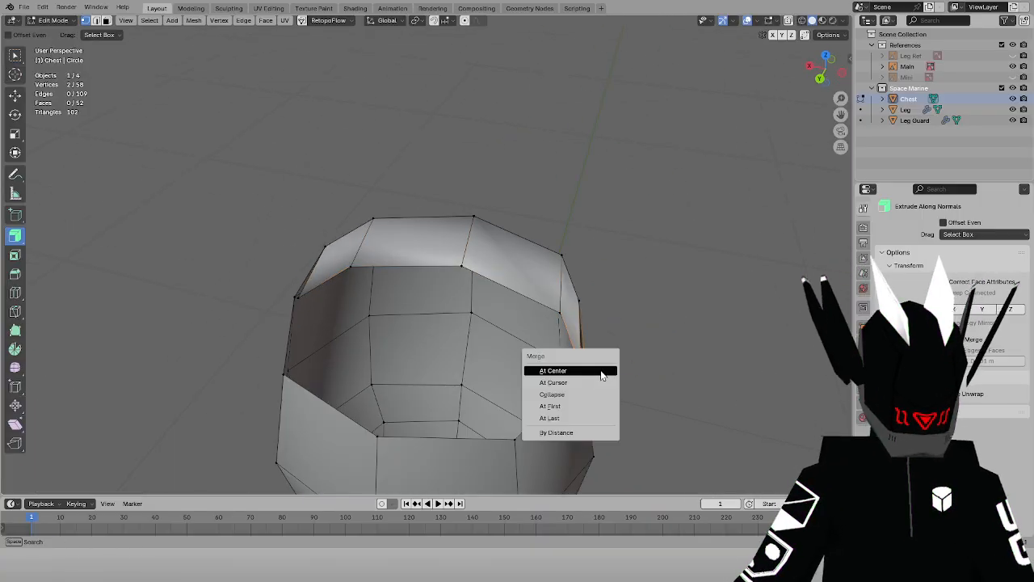
{"action": "left_click", "coordinate": [317, 300]}
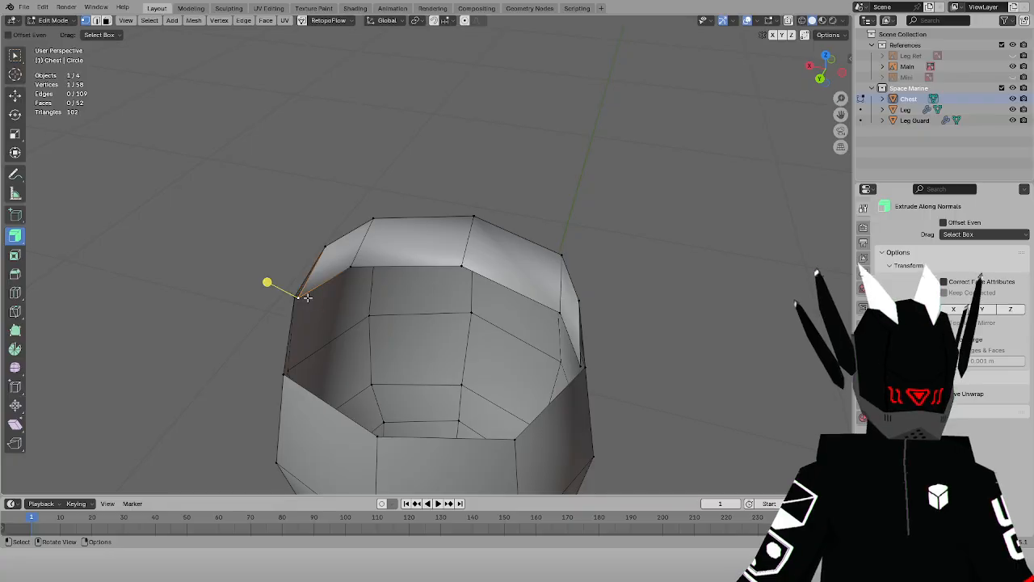
{"action": "key", "text": "m"}
{"action": "left_click", "coordinate": [311, 307]}
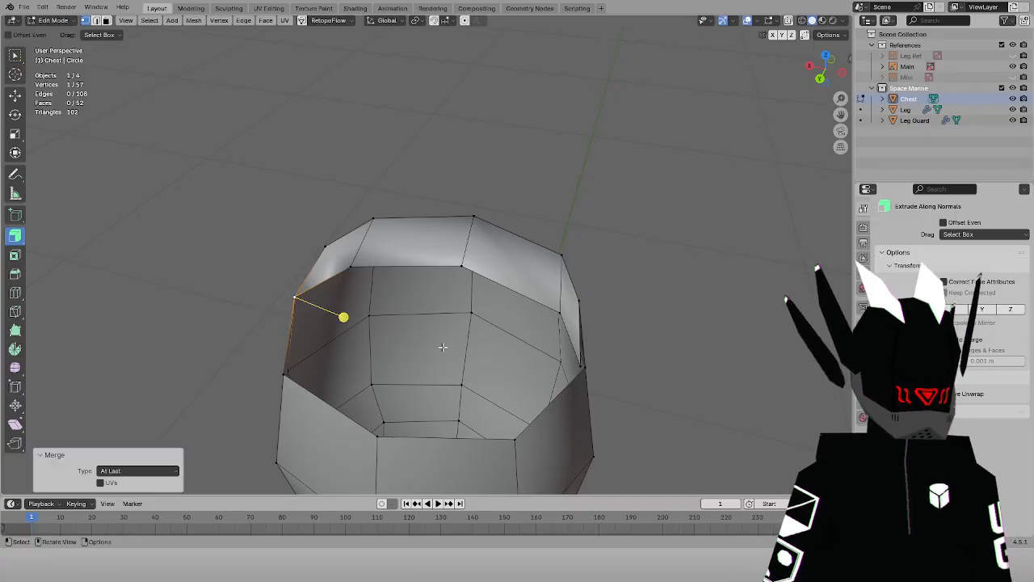
{"action": "left_click", "coordinate": [583, 366]}
{"action": "key", "text": "m"}
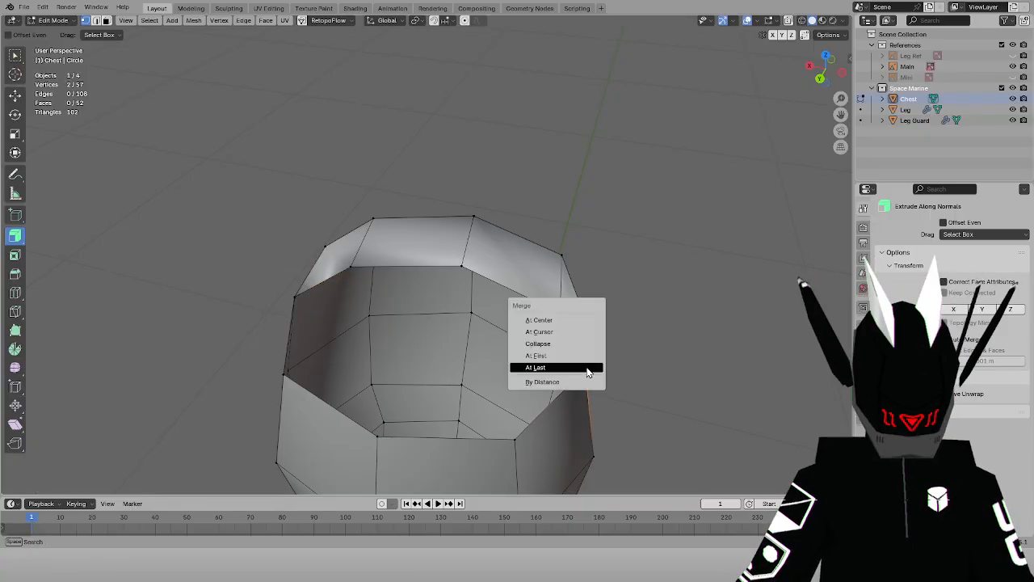
{"action": "left_click", "coordinate": [565, 365]}
Undo the vertex merges at both ends of the inner collar edge
{"action": "middle_click_drag", "start_coordinate": [531, 363], "coordinate": [443, 265]}
{"action": "key", "text": "ctrl+z"}
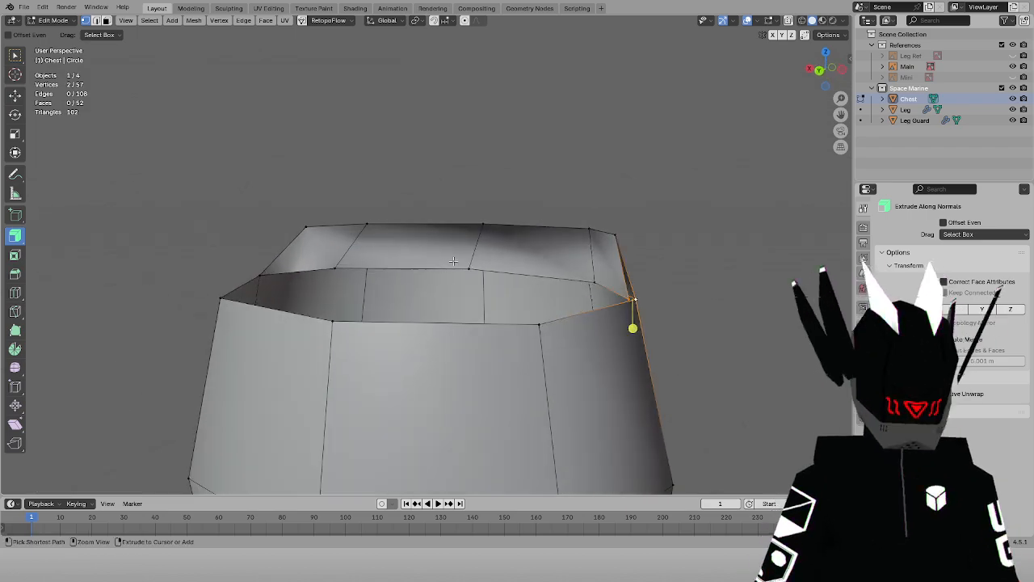
{"action": "middle_click_drag", "start_coordinate": [455, 260], "coordinate": [469, 282]}
{"action": "key", "text": "ctrl+z"}
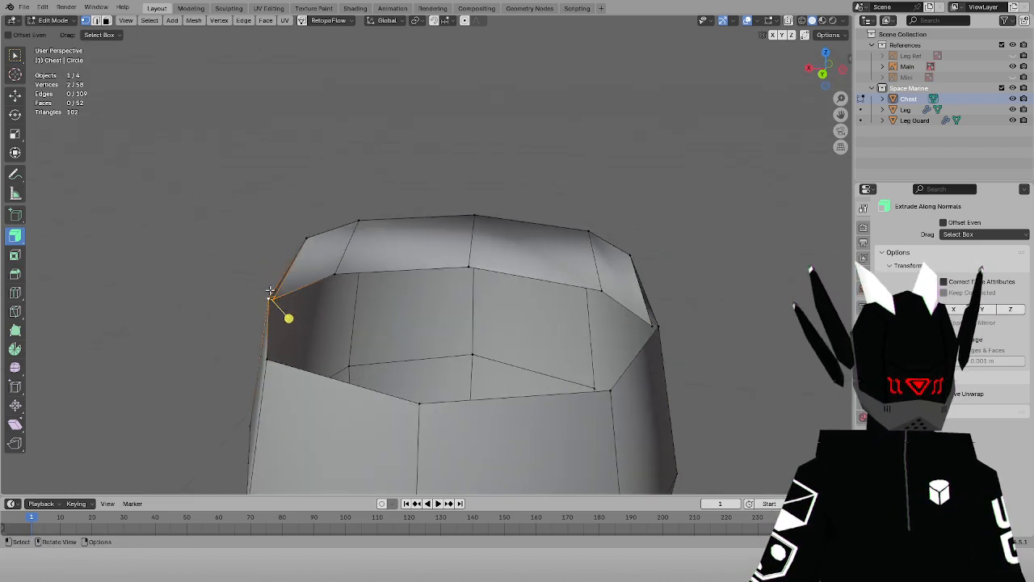
Fill a triangular face between the three vertices at one end of the collar to close the small gap
{"action": "left_click", "coordinate": [269, 295], "text": "ctrl"}
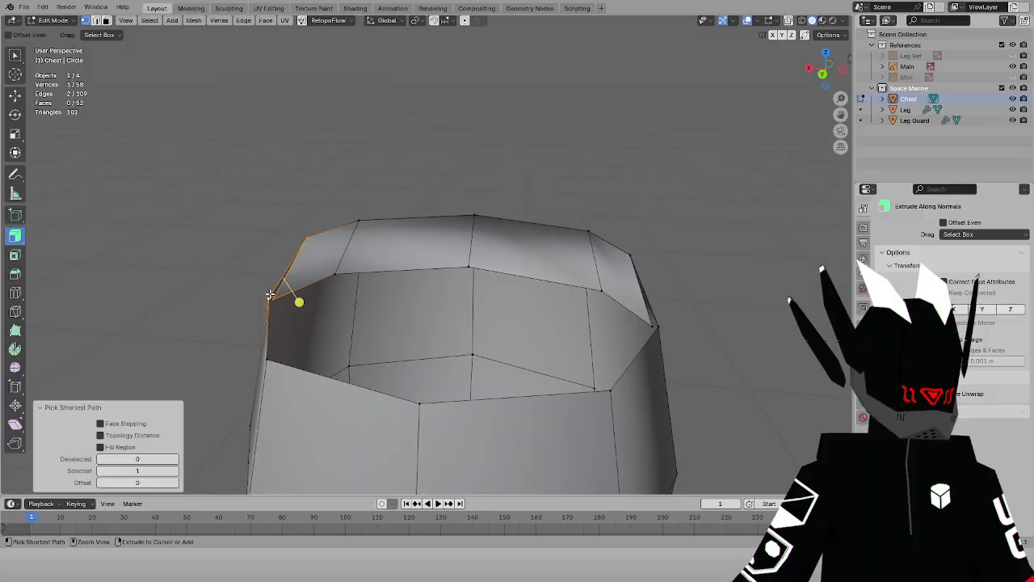
{"action": "key", "text": "f"}
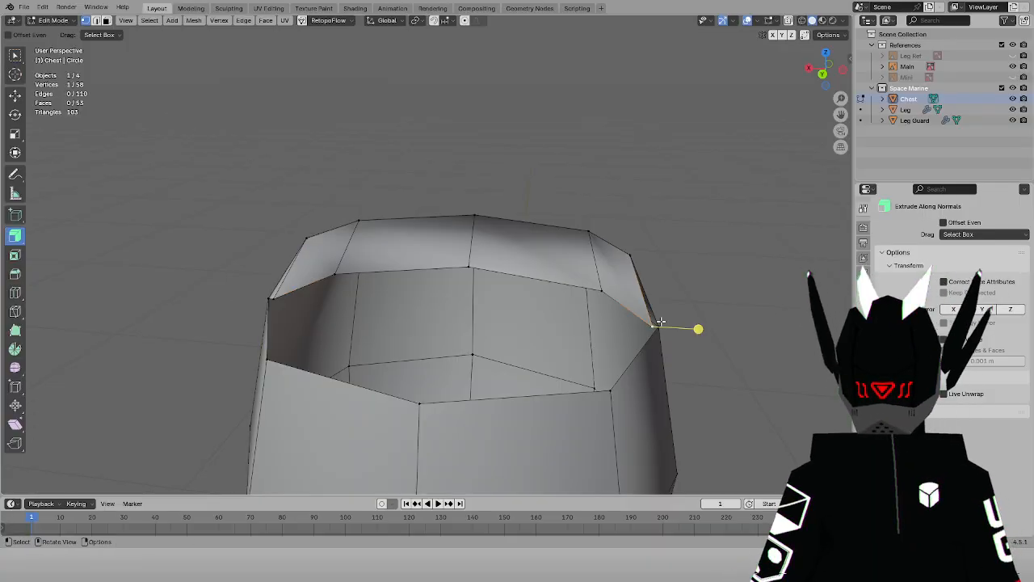
Fill faces at both side corners of the chest's open neck, between the raised back collar and the lower front rim
{"action": "left_click", "coordinate": [656, 327], "text": "ctrl"}
{"action": "key", "text": "f"}
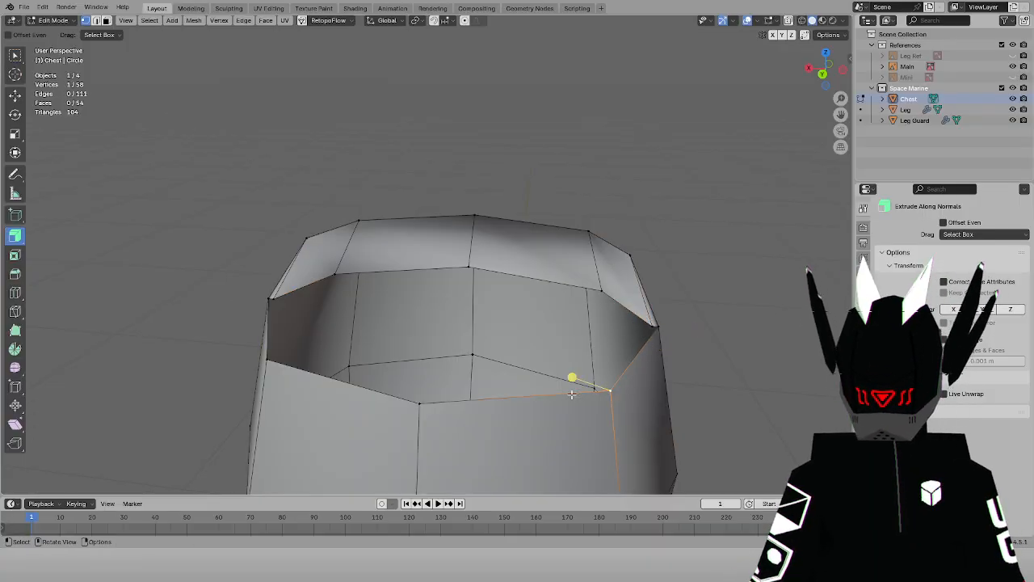
{"action": "left_click", "coordinate": [608, 391], "text": "ctrl"}
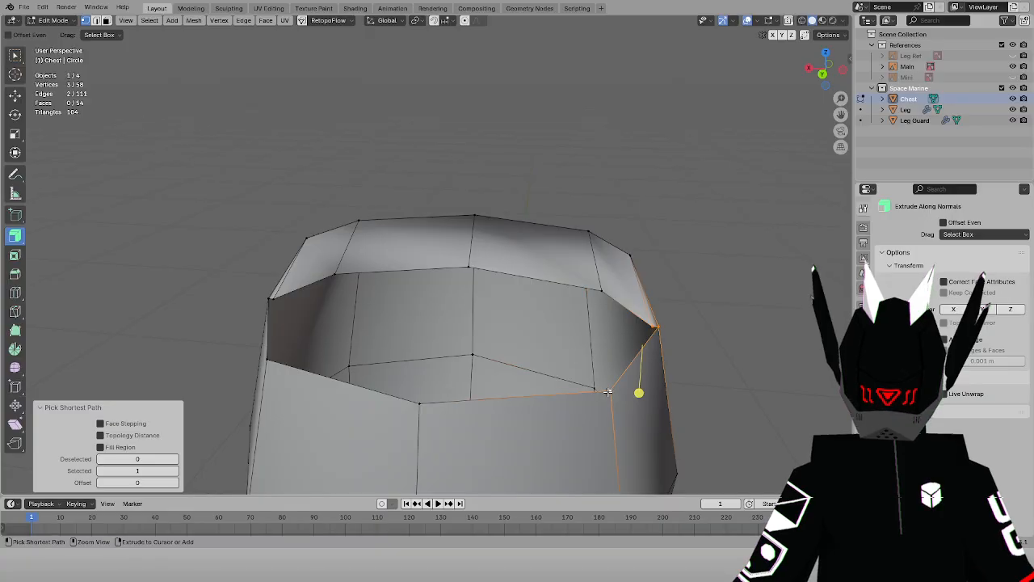
{"action": "key", "text": "f"}
{"action": "left_click", "coordinate": [278, 300]}
{"action": "left_click", "coordinate": [267, 356], "text": "ctrl"}
{"action": "key", "text": "f"}
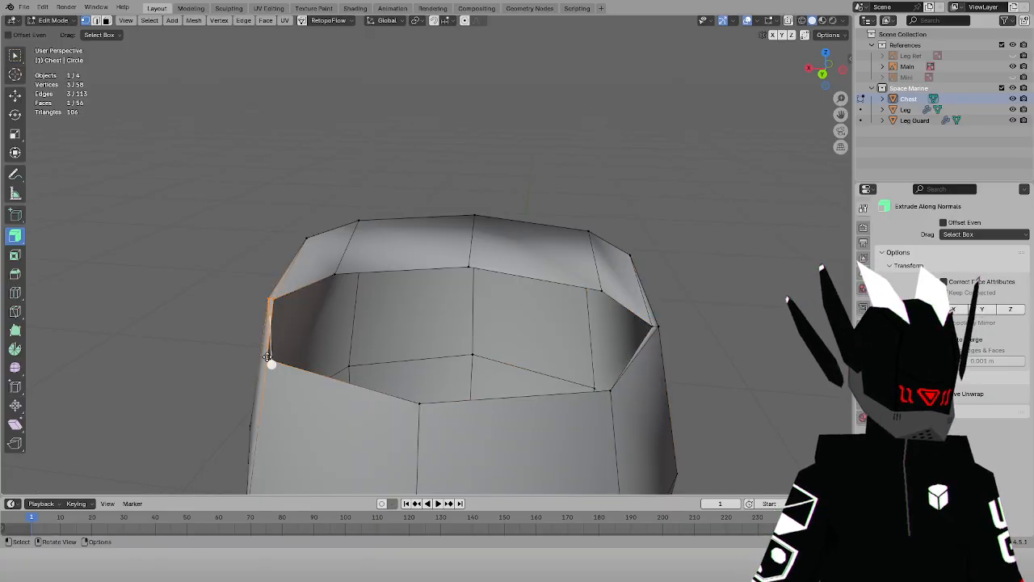
Cap the remaining neck opening with faces running from the front rim to the base of the collar
{"action": "left_click", "coordinate": [417, 399], "text": "ctrl"}
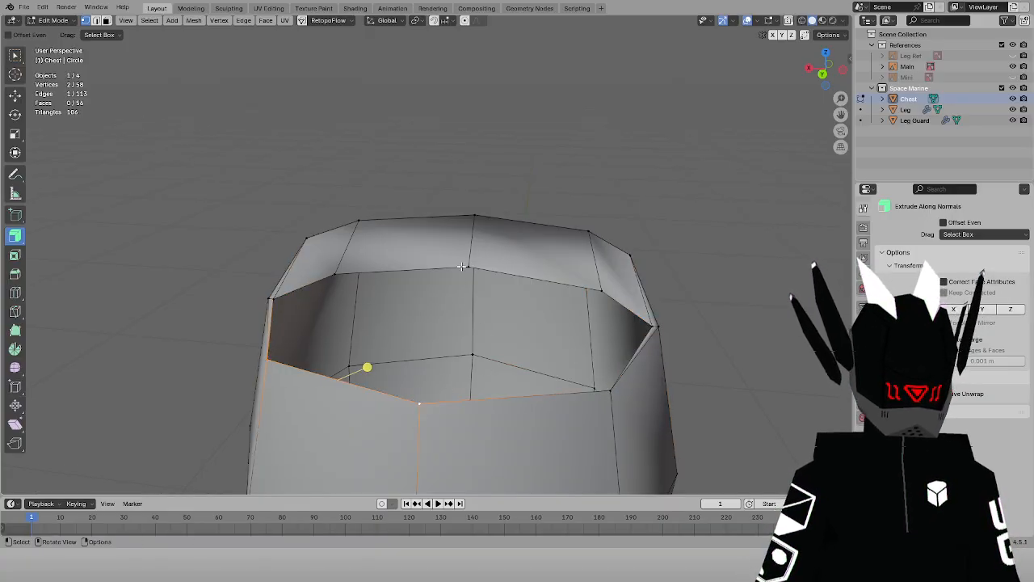
{"action": "middle_click_drag", "start_coordinate": [575, 310], "coordinate": [623, 351]}
{"action": "left_click", "coordinate": [641, 374]}
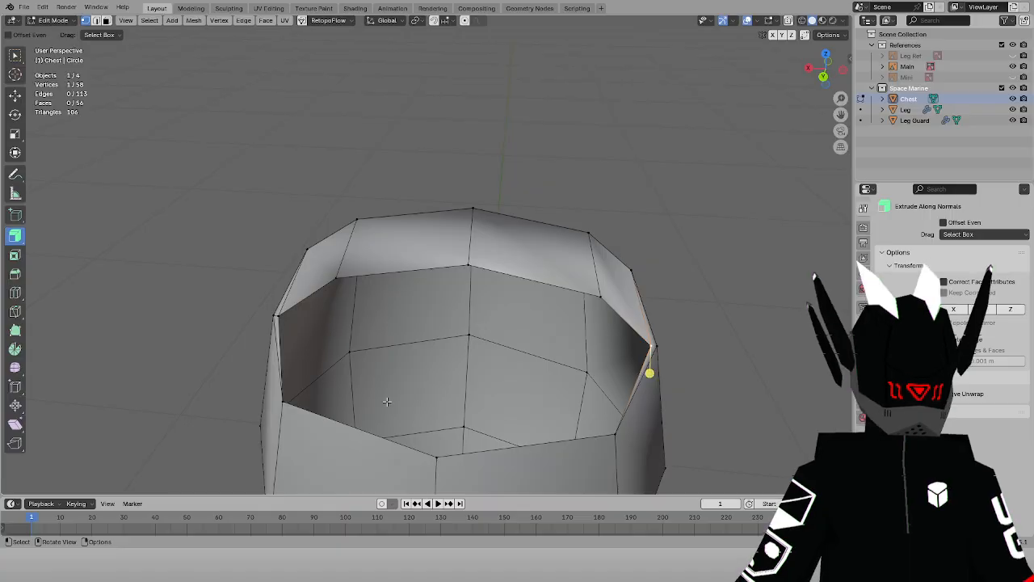
{"action": "left_click", "coordinate": [292, 413]}
{"action": "key", "text": "f"}
{"action": "key", "text": "f"}
{"action": "key", "text": "f"}
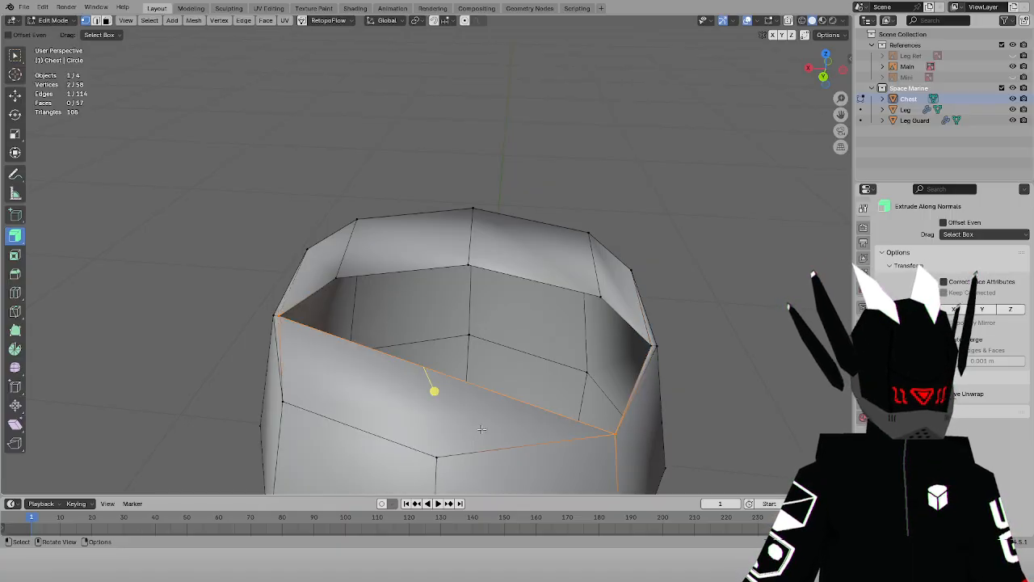
{"action": "middle_click_drag", "start_coordinate": [287, 232], "coordinate": [536, 252]}
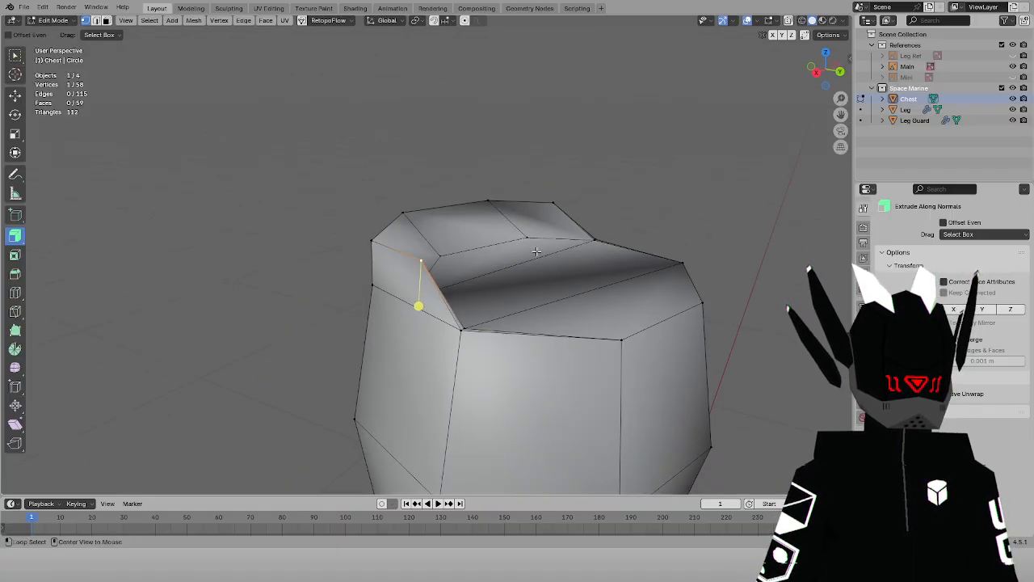
Select the edge loop around the neck cap and mark it as sharp
{"action": "left_click", "coordinate": [97, 20]}
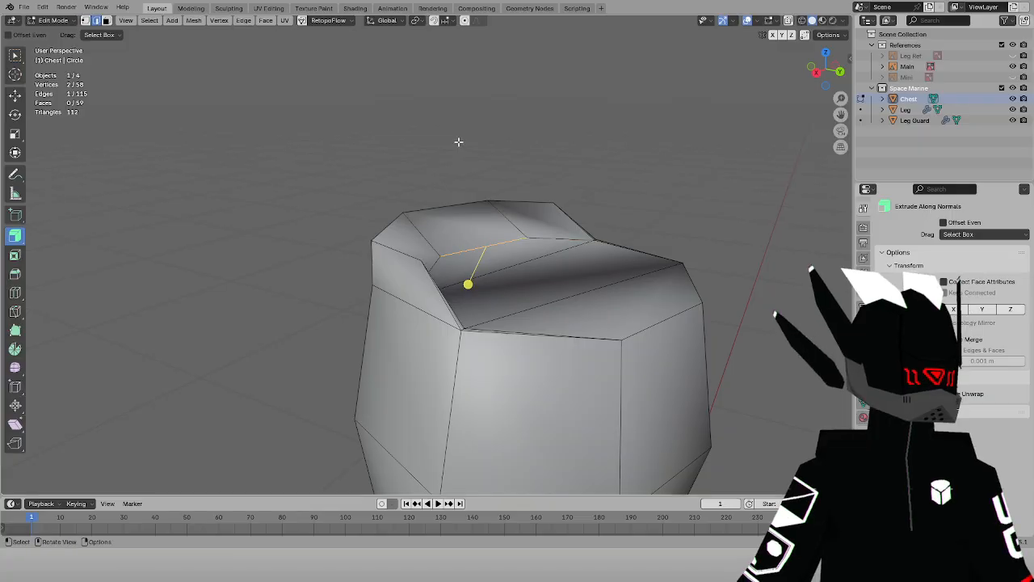
{"action": "middle_click_drag", "start_coordinate": [460, 141], "coordinate": [596, 233]}
{"action": "left_click", "coordinate": [481, 244], "text": "ctrl"}
{"action": "middle_click_drag", "start_coordinate": [410, 291], "coordinate": [286, 303]}
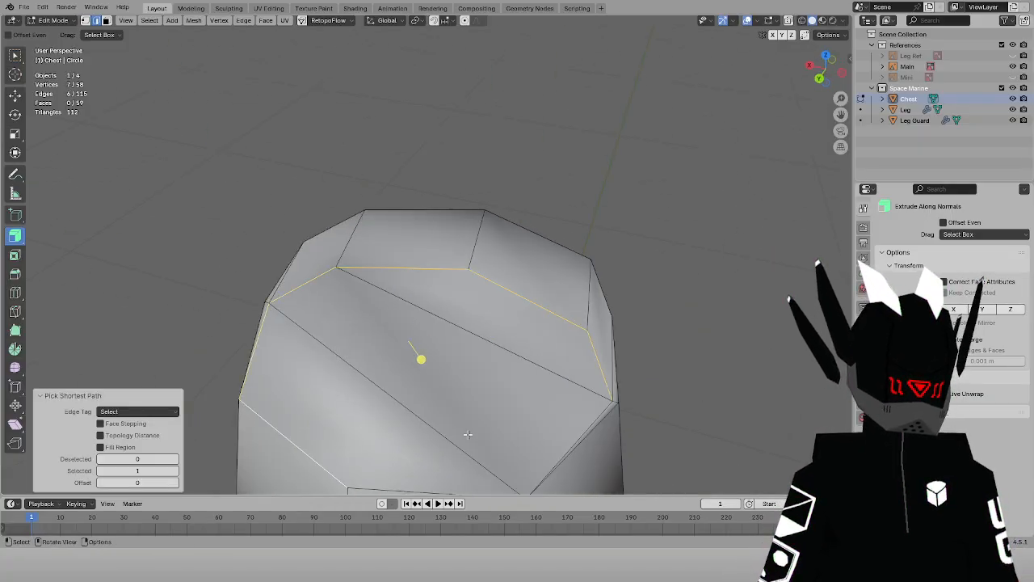
{"action": "middle_click_drag", "start_coordinate": [468, 434], "coordinate": [579, 422]}
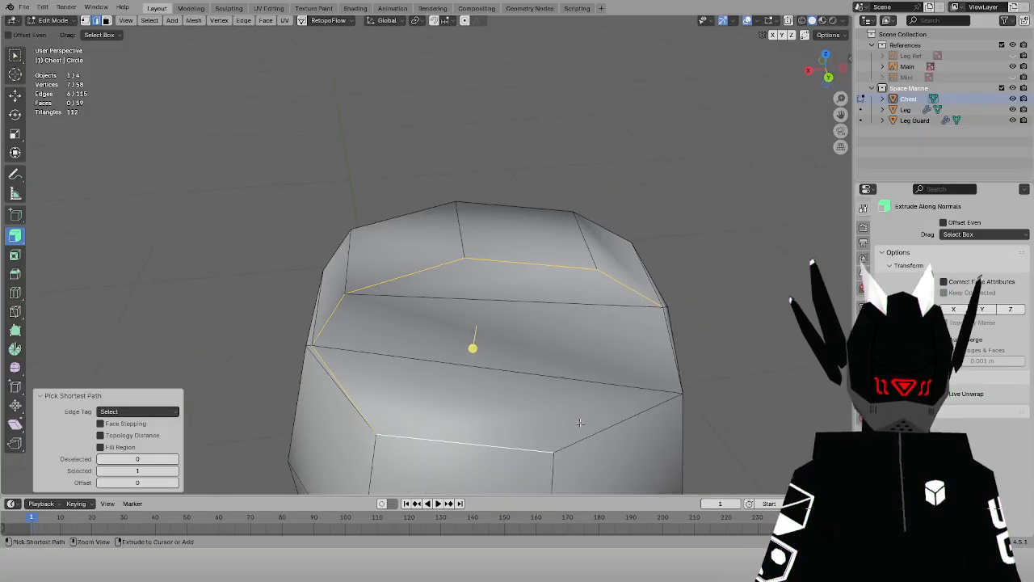
{"action": "left_click", "coordinate": [243, 21]}
{"action": "left_click", "coordinate": [299, 234]}
{"action": "middle_click_drag", "start_coordinate": [300, 229], "coordinate": [283, 199]}
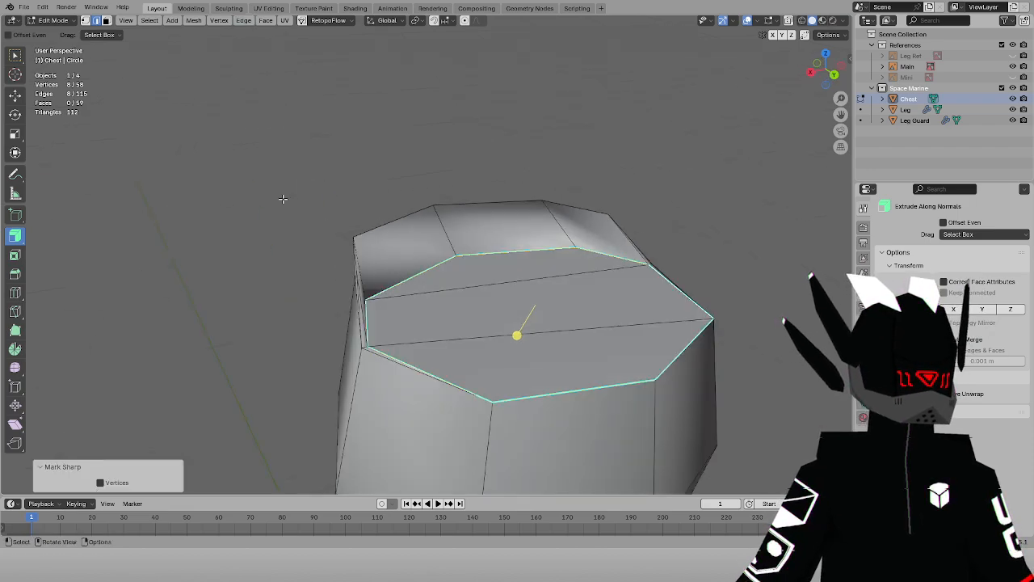
Examine the chest's shading in Object Mode and return to Edit Mode to inspect the neck area
{"action": "left_click", "coordinate": [50, 21]}
{"action": "left_click", "coordinate": [47, 29]}
{"action": "middle_click_drag", "start_coordinate": [187, 150], "coordinate": [423, 205]}
{"action": "left_click", "coordinate": [54, 23]}
{"action": "left_click", "coordinate": [55, 44]}
{"action": "middle_click_drag", "start_coordinate": [473, 168], "coordinate": [358, 169]}
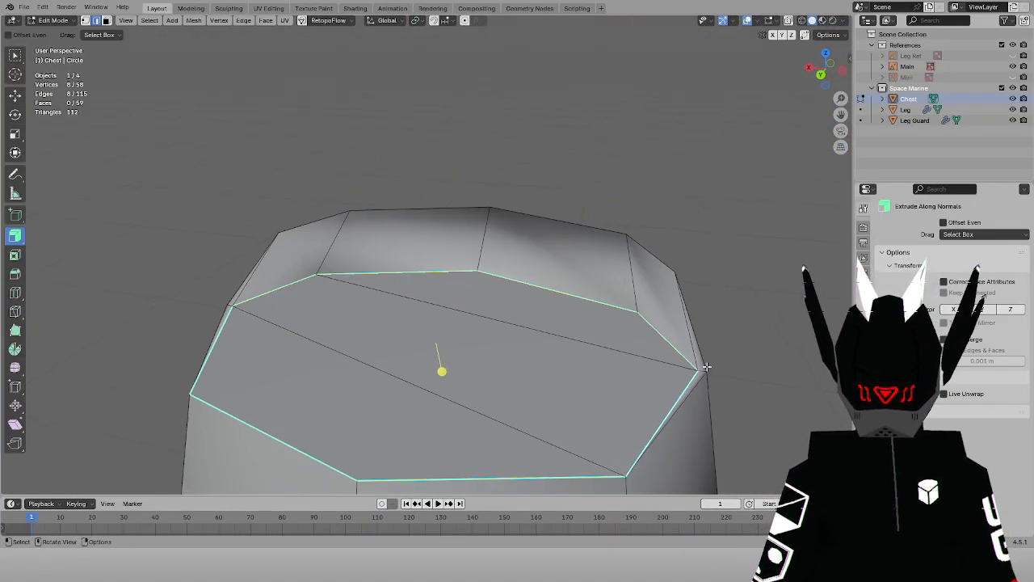
{"action": "middle_click_drag", "start_coordinate": [707, 367], "coordinate": [703, 364]}
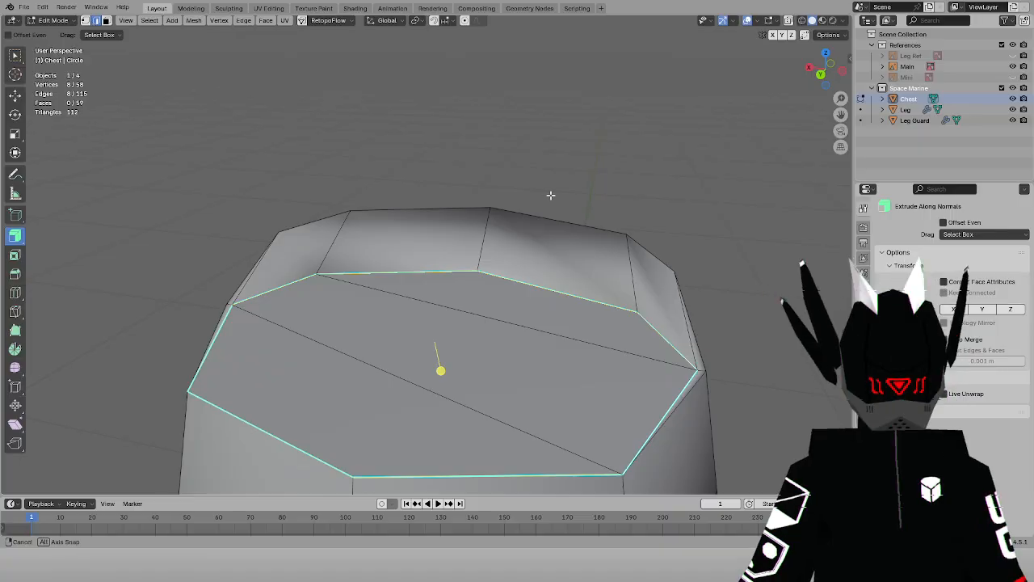
{"action": "middle_click_drag", "start_coordinate": [550, 195], "coordinate": [656, 212]}
Try to mark the upper edges of the raised collar as sharp
{"action": "left_click", "coordinate": [504, 148]}
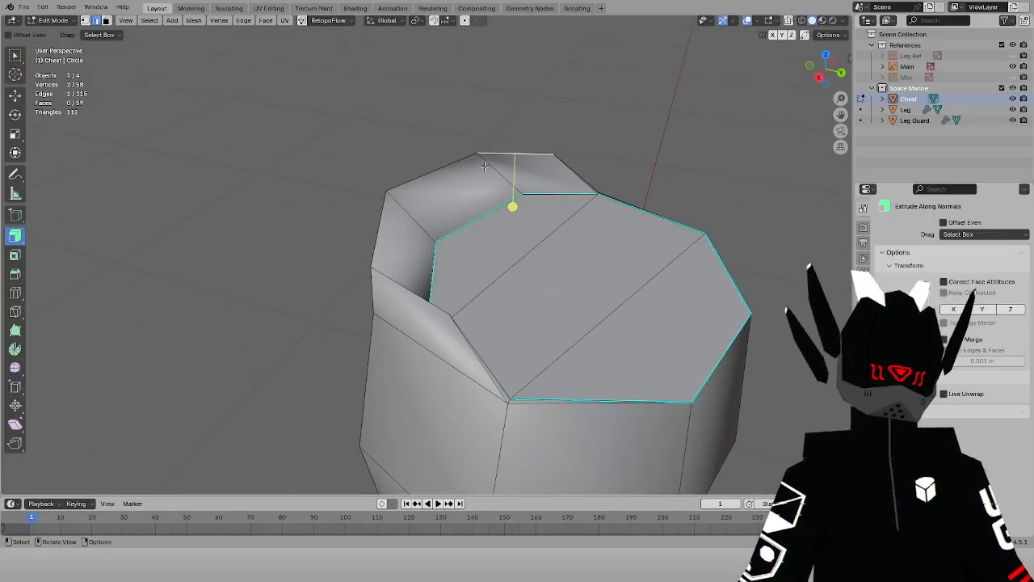
{"action": "left_click", "coordinate": [425, 289], "text": "ctrl"}
{"action": "key", "text": "ctrl+z"}
{"action": "left_click", "coordinate": [403, 293], "text": "ctrl"}
{"action": "left_click", "coordinate": [193, 20]}
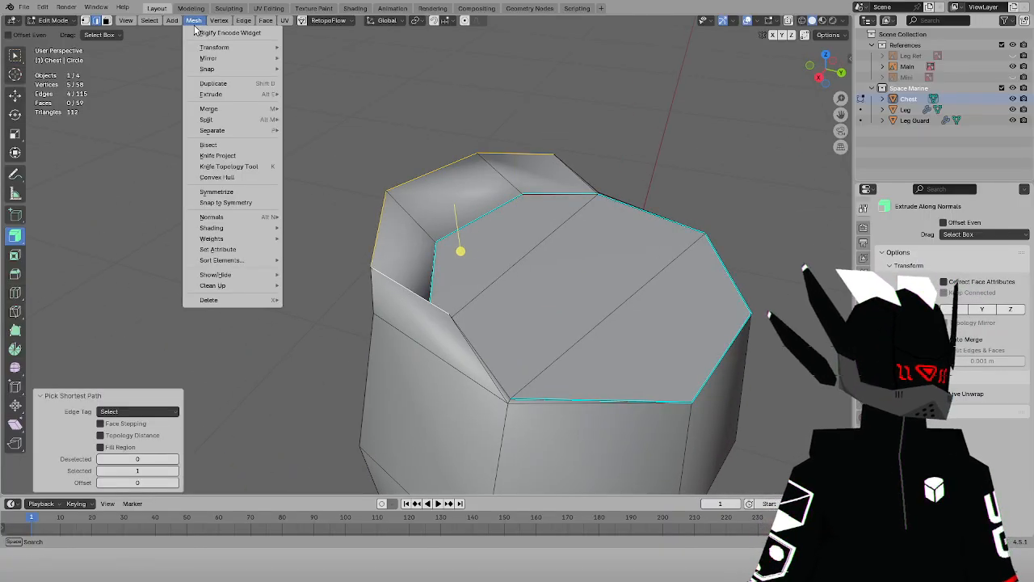
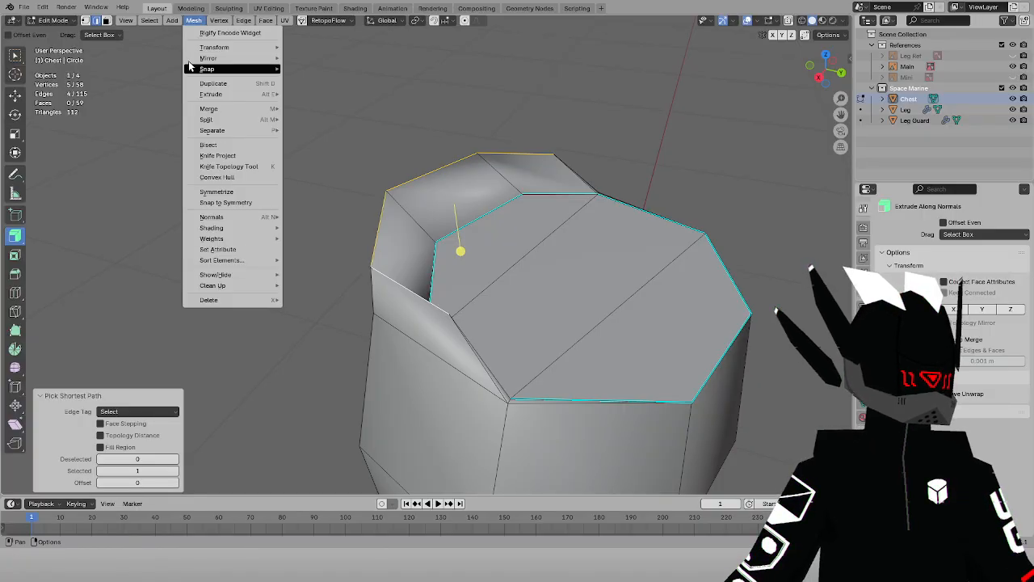
{"action": "left_click", "coordinate": [244, 21]}
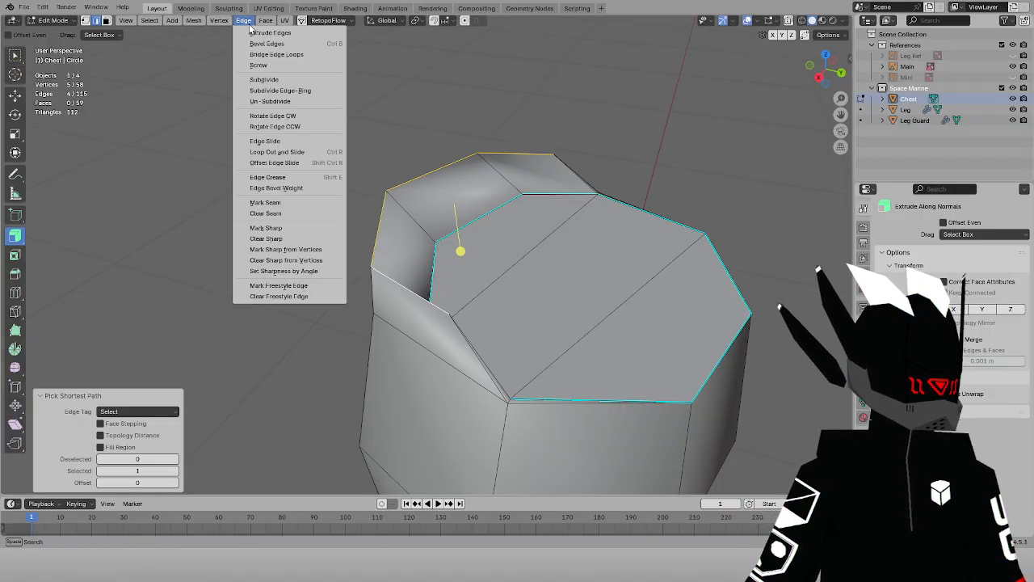
{"action": "left_click", "coordinate": [274, 228]}
{"action": "middle_click_drag", "start_coordinate": [507, 188], "coordinate": [393, 177]}
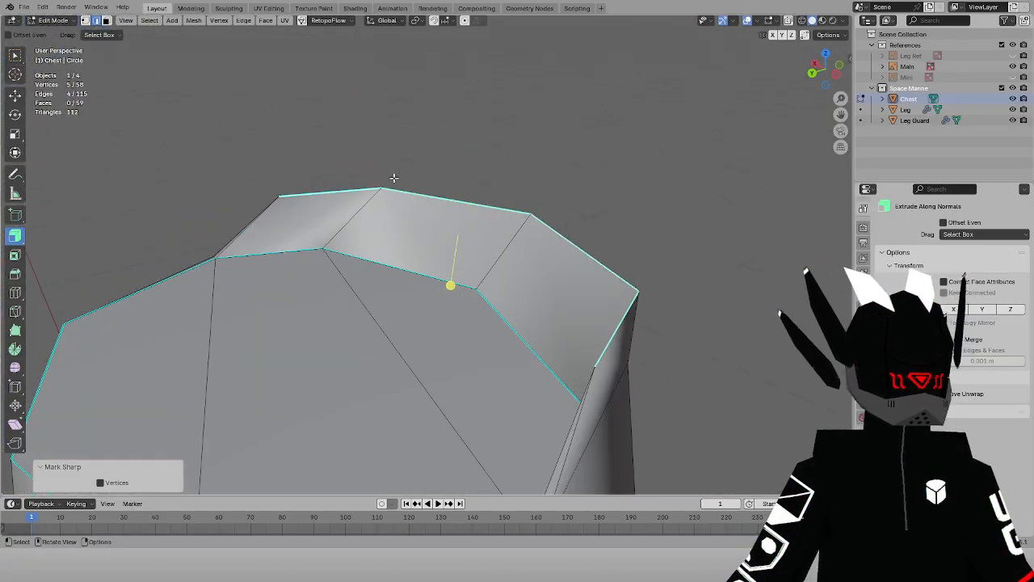
{"action": "key", "text": "ctrl+z"}
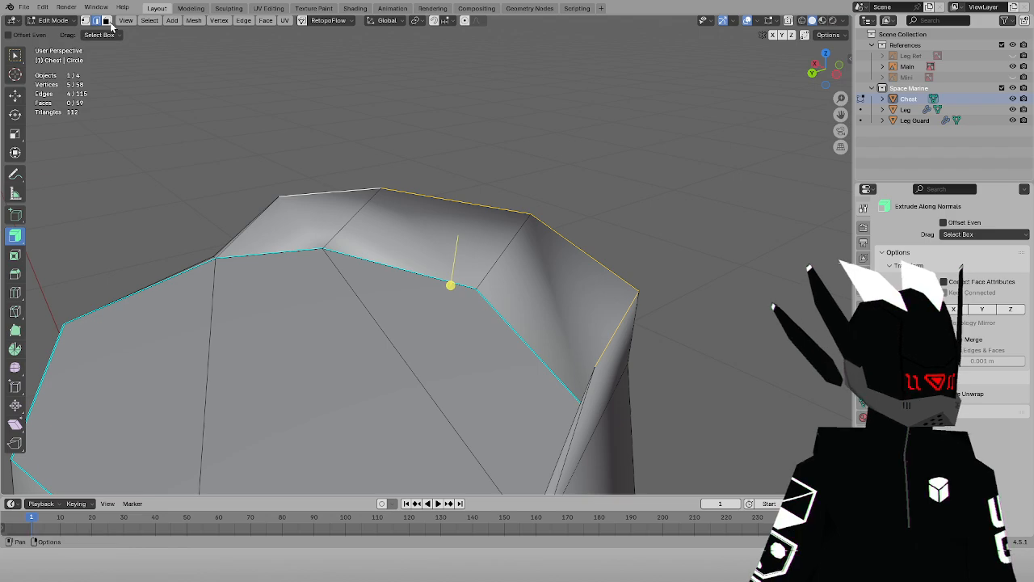
Select the six faces forming the inner side of the raised collar and delete them
{"action": "left_click", "coordinate": [109, 22]}
{"action": "middle_click_drag", "start_coordinate": [228, 260], "coordinate": [293, 279]}
{"action": "left_click", "coordinate": [279, 246], "text": "ctrl"}
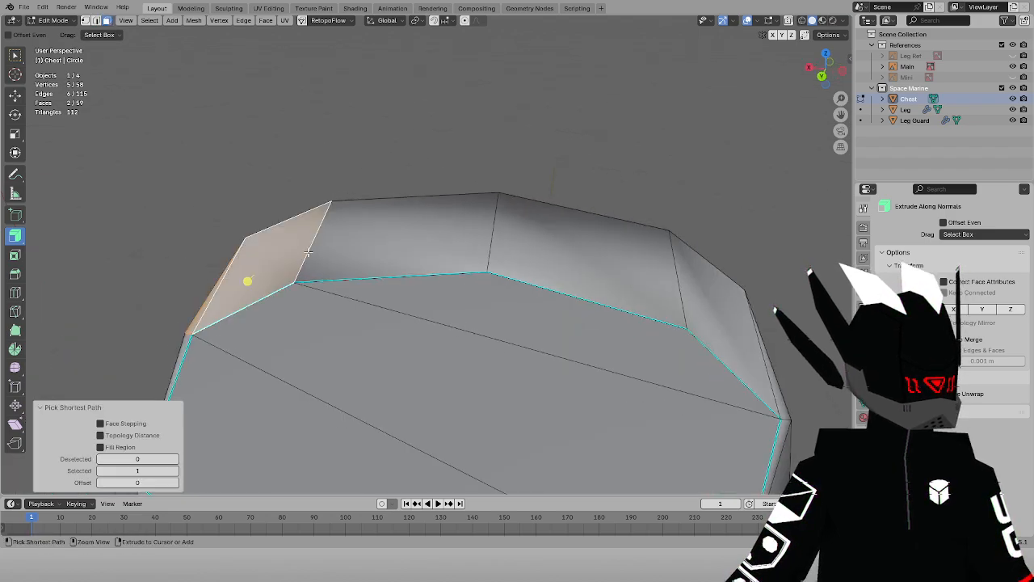
{"action": "left_click", "coordinate": [412, 234], "text": "ctrl"}
{"action": "left_click", "coordinate": [582, 258], "text": "ctrl"}
{"action": "left_click", "coordinate": [727, 323], "text": "ctrl"}
{"action": "left_click", "coordinate": [771, 383], "text": "ctrl"}
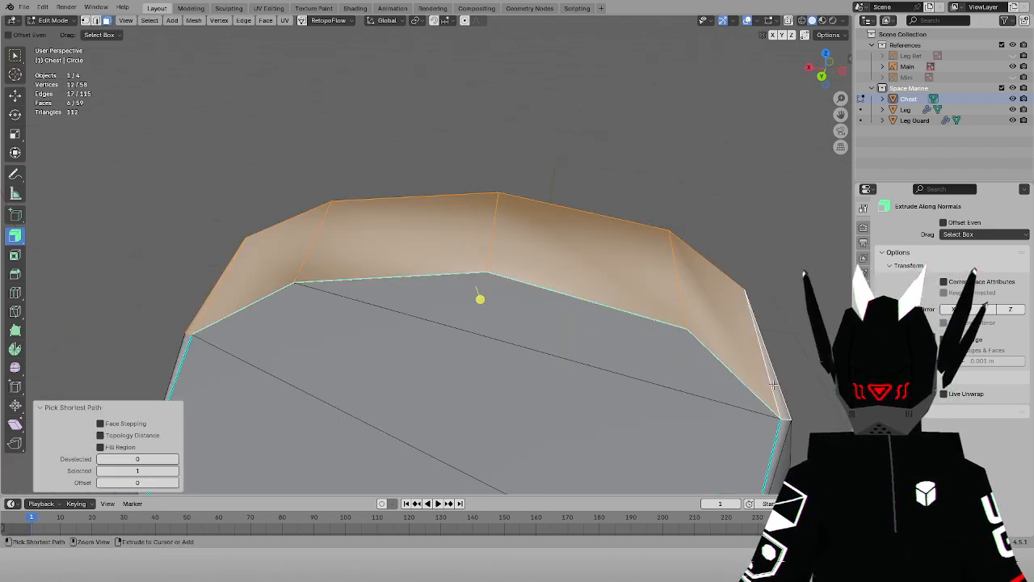
{"action": "key", "text": "x"}
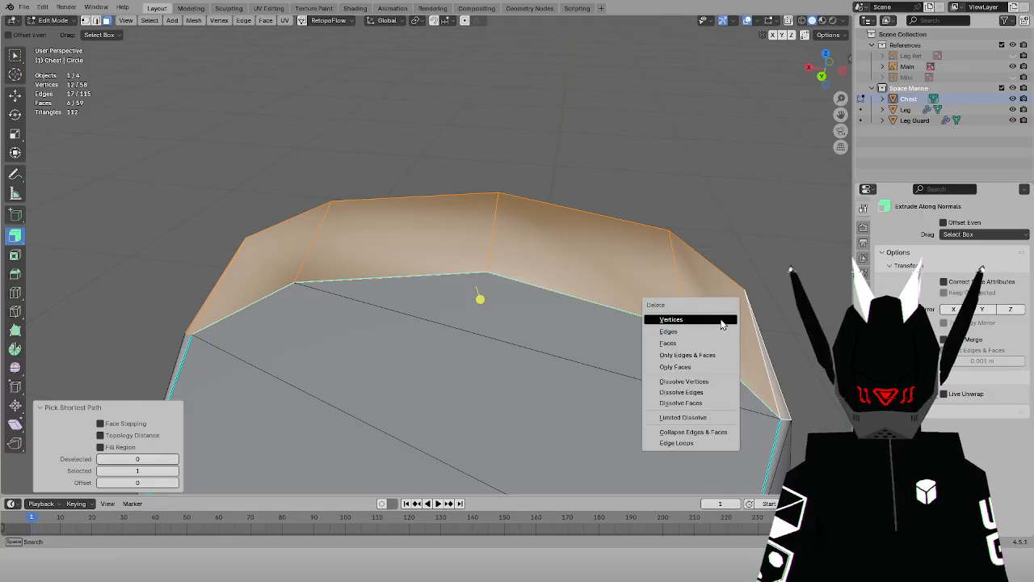
{"action": "left_click", "coordinate": [690, 345]}
Extrude the collar's upper edges in place and scale the new edges inward to 0.941
{"action": "middle_click_drag", "start_coordinate": [661, 289], "coordinate": [147, 94]}
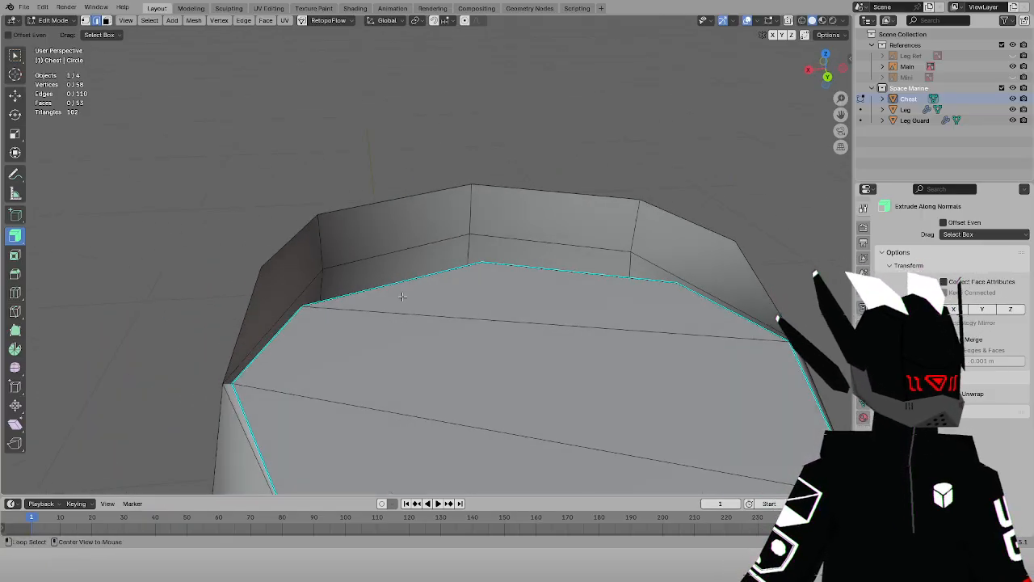
{"action": "left_click", "coordinate": [723, 237], "text": "ctrl"}
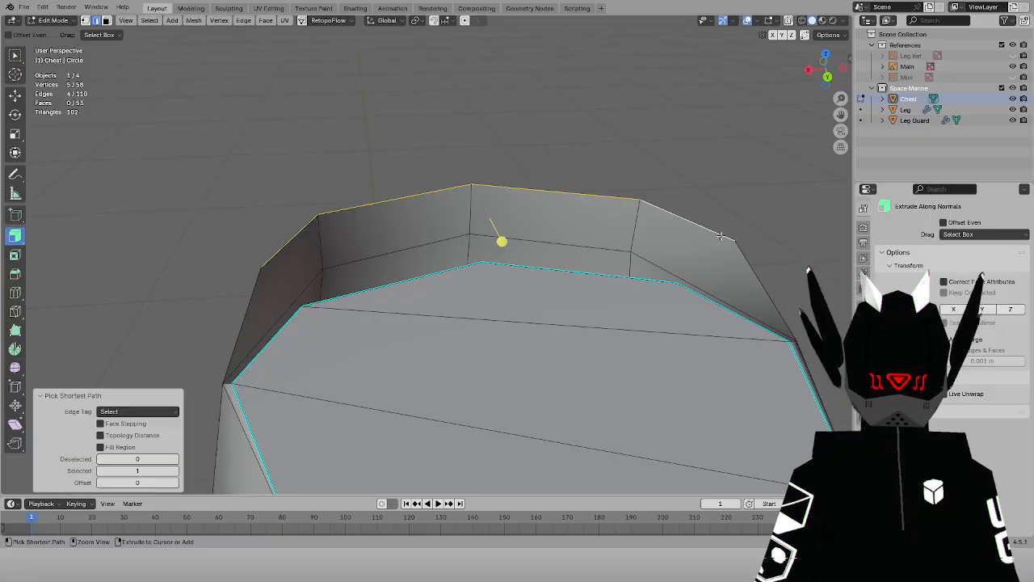
{"action": "middle_click_drag", "start_coordinate": [723, 236], "coordinate": [512, 216]}
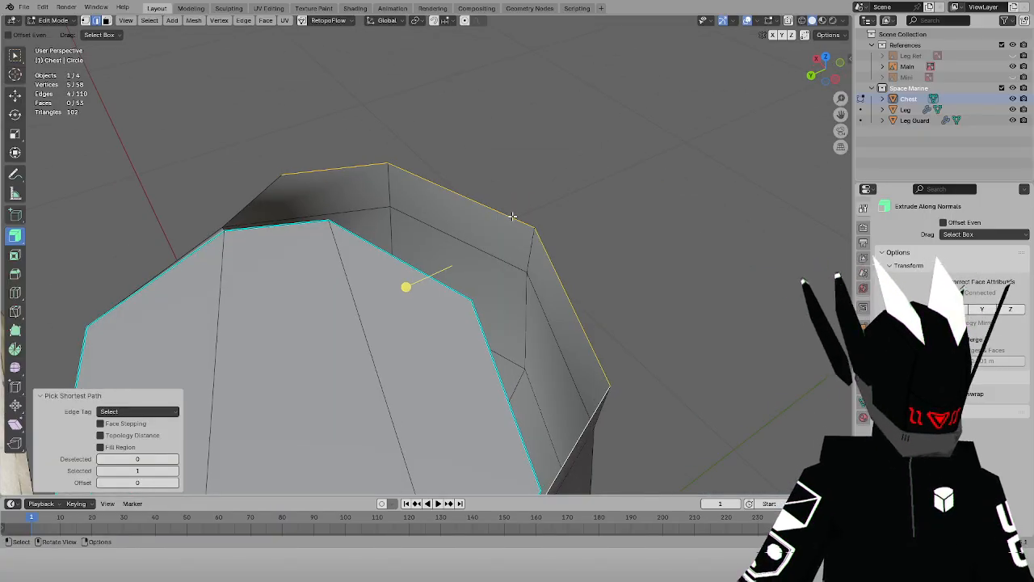
{"action": "key", "text": "e"}
{"action": "right_click", "coordinate": [508, 213]}
{"action": "key", "text": "s"}
{"action": "left_click", "coordinate": [621, 229]}
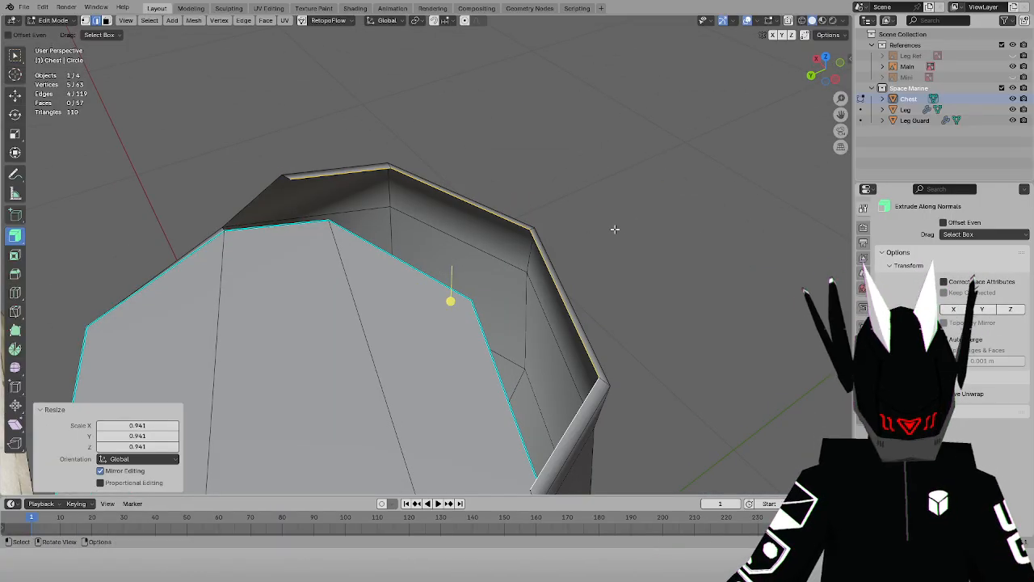
Move the extruded collar edges about 0.0046 m along the global Y axis in top view
{"action": "key", "text": "KP_7"}
{"action": "key", "text": "g"}
{"action": "key", "text": "y"}
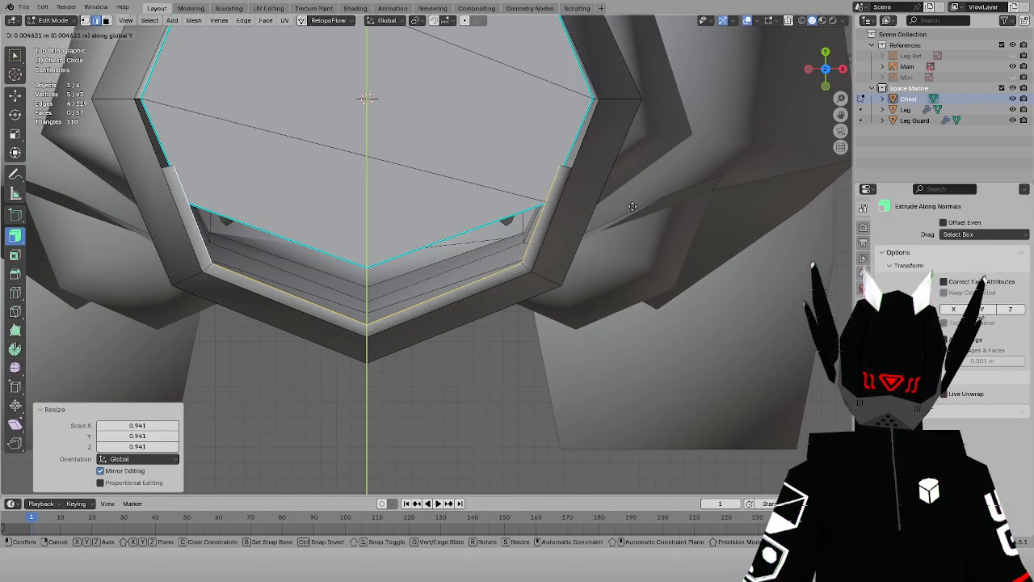
{"action": "left_click", "coordinate": [633, 206]}
Fill the gap between the collar's inner lip and the neck cap with six faces from one side to the other
{"action": "middle_click_drag", "start_coordinate": [649, 221], "coordinate": [327, 270]}
{"action": "left_click", "coordinate": [320, 270]}
{"action": "scroll", "coordinate": [311, 283], "scroll_direction": "up", "scroll_amount": 2}
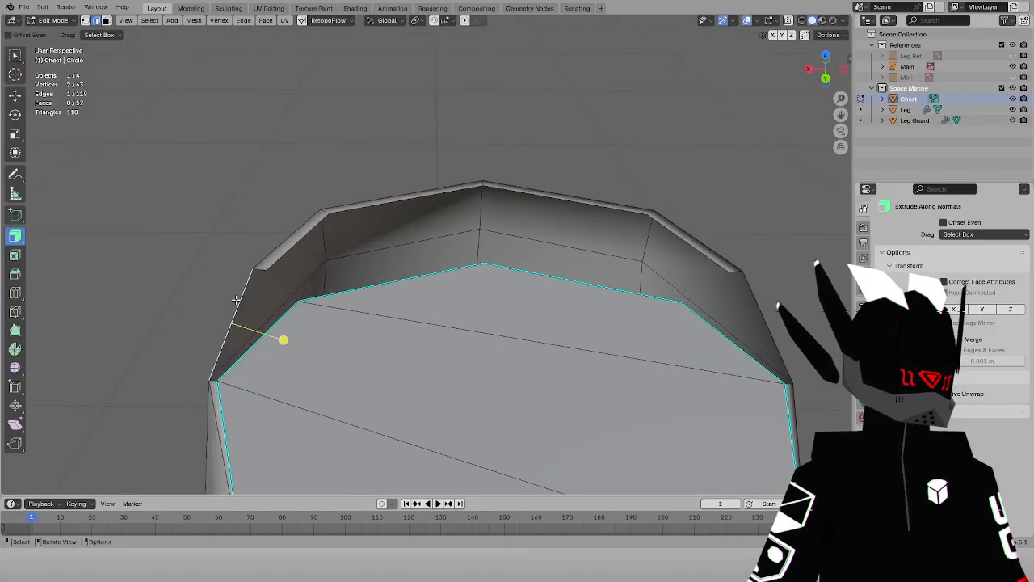
{"action": "key", "text": "f"}
{"action": "key", "text": "f"}
{"action": "key", "text": "f"}
{"action": "key", "text": "f"}
{"action": "key", "text": "f"}
{"action": "key", "text": "f"}
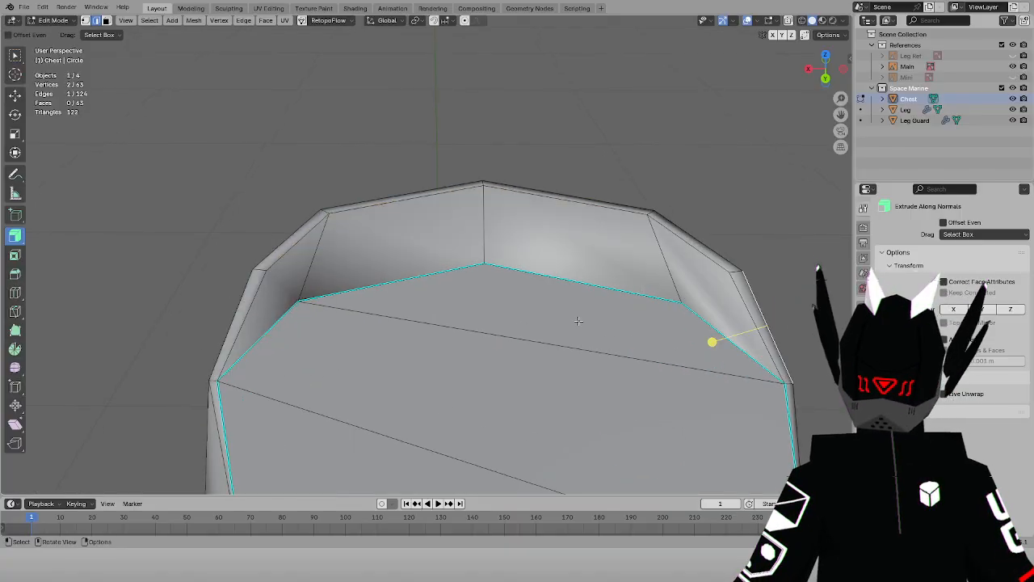
Clear the sharp marks from the entire chest mesh and recalculate its normals outside
{"action": "key", "text": "a"}
{"action": "left_click", "coordinate": [216, 24]}
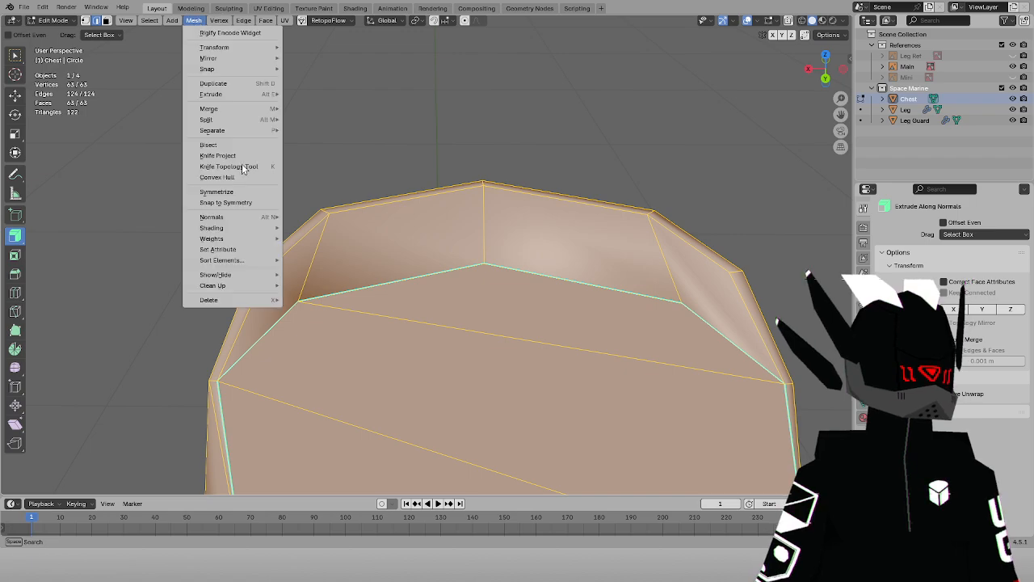
{"action": "left_click", "coordinate": [244, 20]}
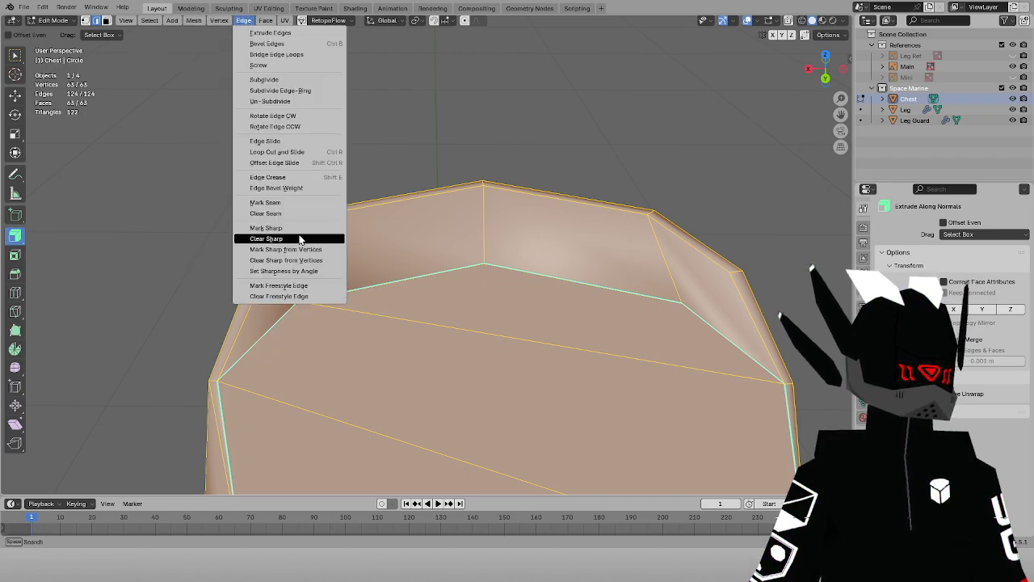
{"action": "left_click", "coordinate": [299, 238]}
{"action": "left_click", "coordinate": [194, 20]}
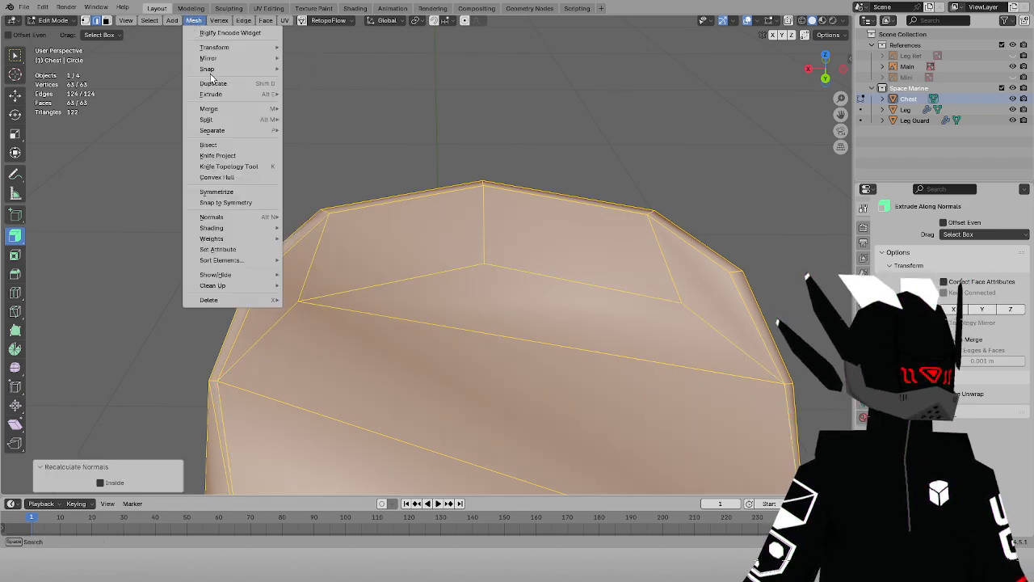
{"action": "mouse_move", "coordinate": [251, 220]}
{"action": "left_click", "coordinate": [334, 353]}
{"action": "left_click", "coordinate": [341, 164]}
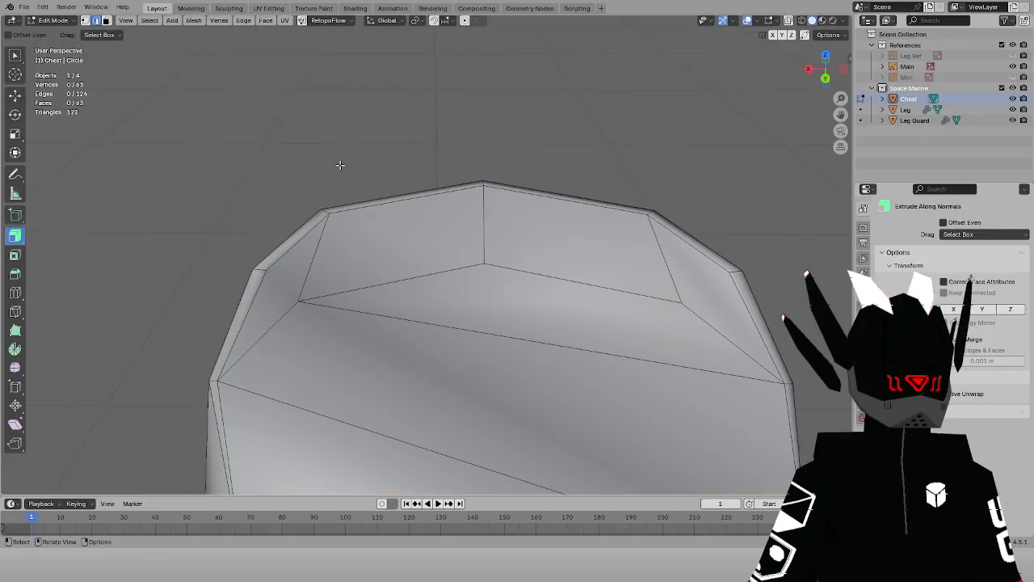
Select the chest's upper edge ring directly beneath the raised collar in front view
{"action": "scroll", "coordinate": [577, 262], "scroll_direction": "down", "scroll_amount": 2}
{"action": "middle_click_drag", "start_coordinate": [591, 262], "coordinate": [307, 222]}
{"action": "key", "text": "KP_1"}
{"action": "scroll", "coordinate": [402, 223], "scroll_direction": "down", "scroll_amount": 6}
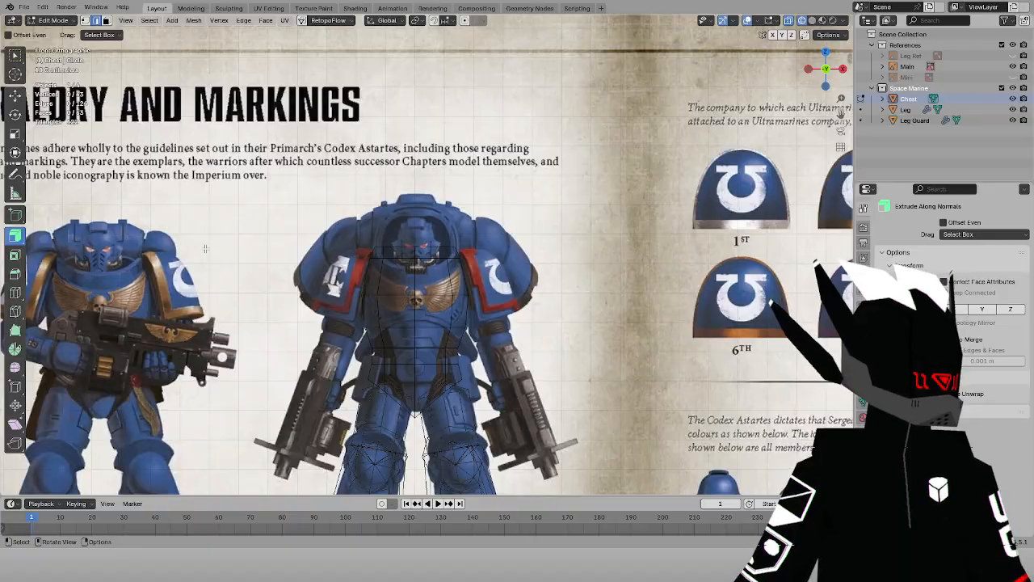
{"action": "scroll", "coordinate": [205, 249], "scroll_direction": "up", "scroll_amount": 4}
{"action": "left_click_drag", "start_coordinate": [225, 251], "coordinate": [539, 287]}
{"action": "scroll", "coordinate": [578, 258], "scroll_direction": "up", "scroll_amount": 3}
{"action": "type", "text": "sx.9"}
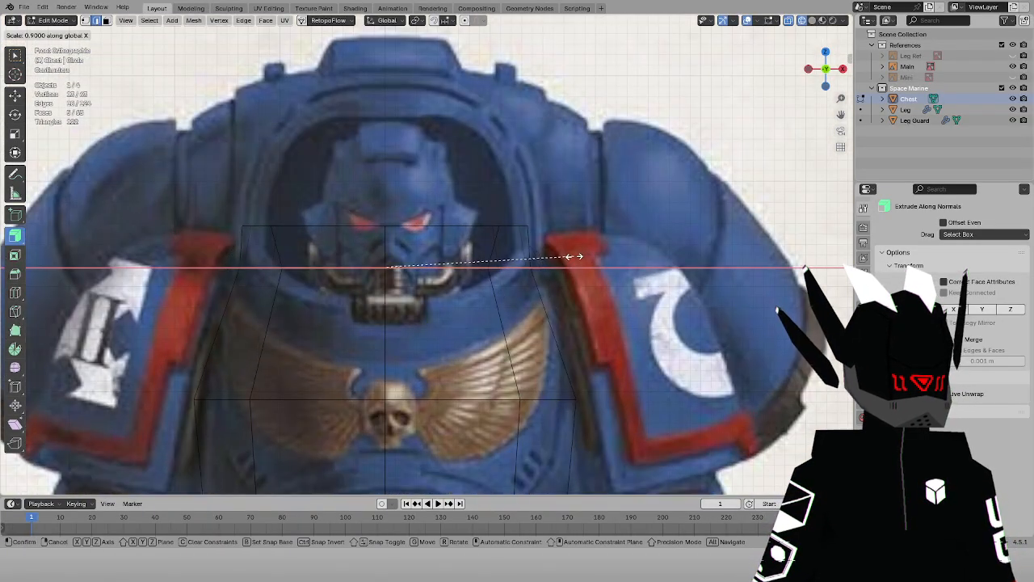
{"action": "key", "text": "Return"}
{"action": "key", "text": "ctrl+z"}
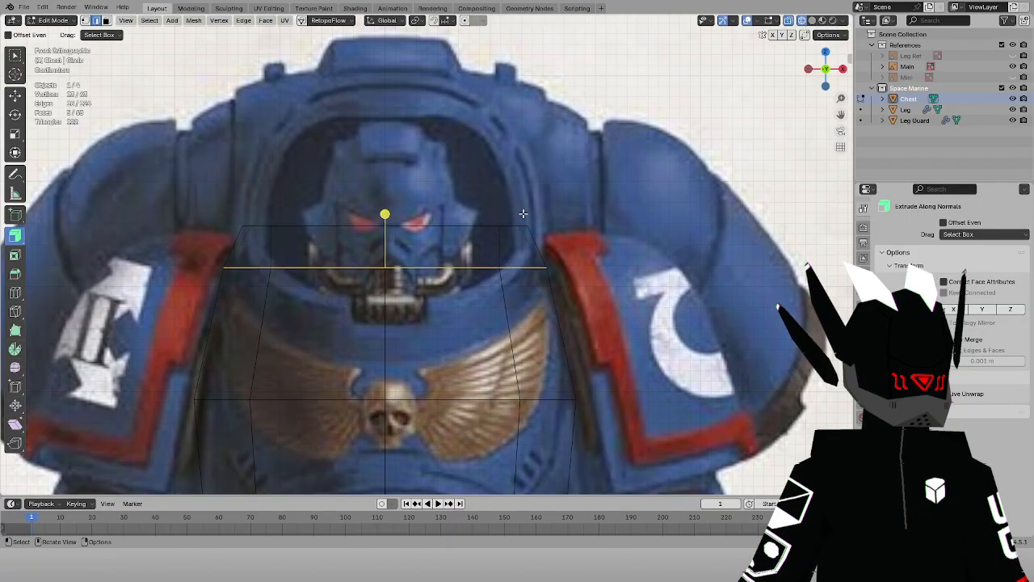
{"action": "key", "text": "alt+z"}
{"action": "key", "text": "s"}
{"action": "key", "text": "x"}
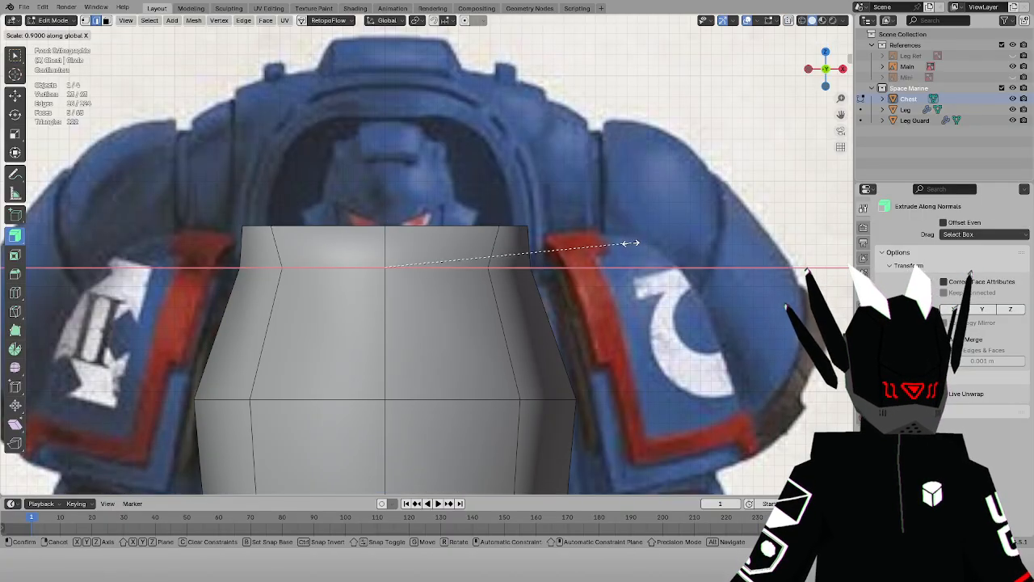
{"action": "right_click", "coordinate": [630, 244]}
Scale the selected edge ring beneath the collar to 0.9 along the global X axis
{"action": "key", "text": "z"}
{"action": "left_click", "coordinate": [534, 271]}
{"action": "key", "text": "s"}
{"action": "key", "text": "x"}
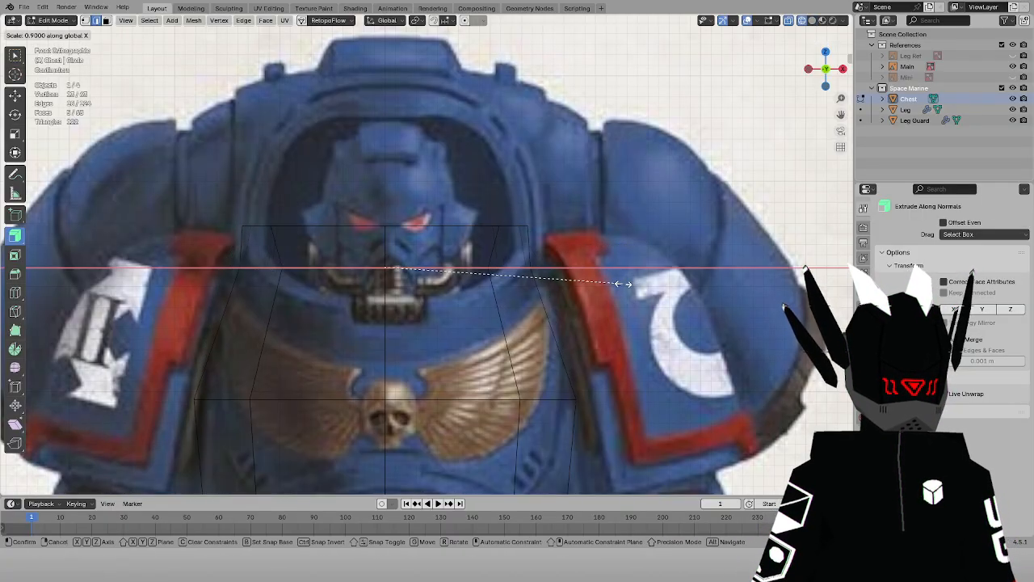
{"action": "left_click", "coordinate": [628, 284]}
Lower the collar's top edges about 0.02 m along the global Z axis
{"action": "key", "text": "g"}
{"action": "key", "text": "z"}
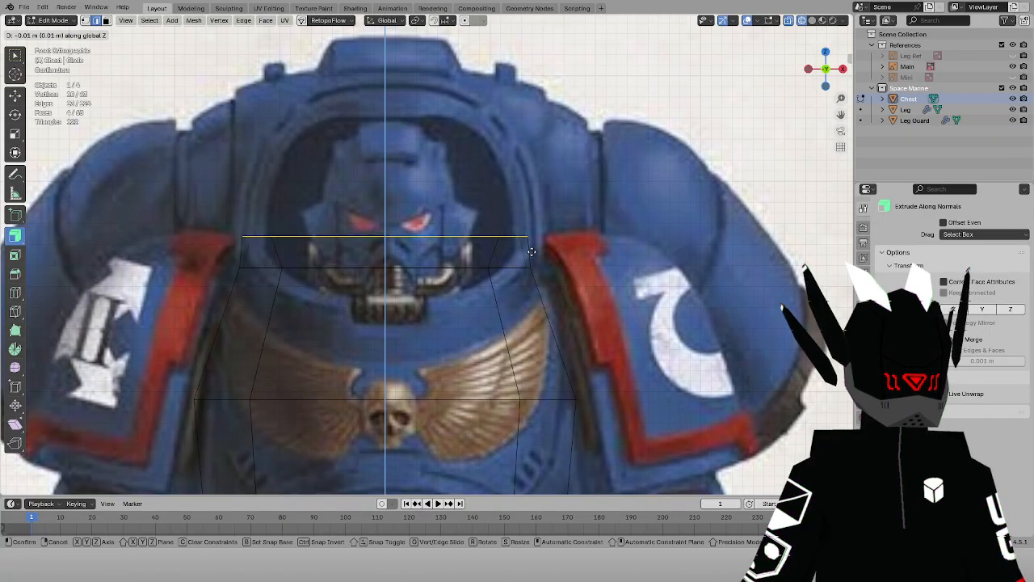
{"action": "left_click", "coordinate": [532, 256]}
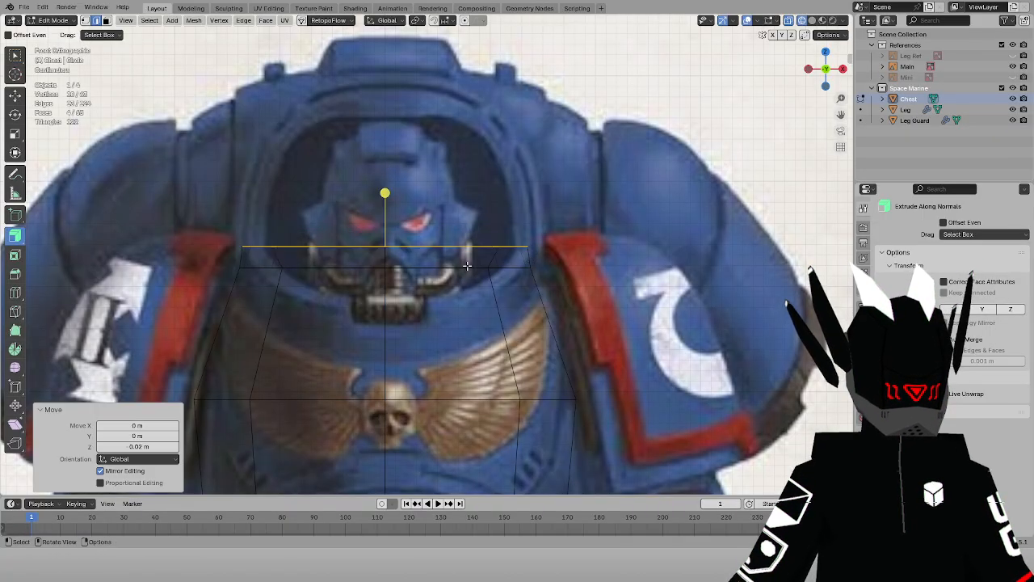
{"action": "key", "text": "z"}
{"action": "left_click", "coordinate": [627, 277]}
{"action": "middle_click_drag", "start_coordinate": [628, 278], "coordinate": [530, 282]}
{"action": "key", "text": "z"}
{"action": "left_click", "coordinate": [441, 274]}
{"action": "key", "text": "g"}
{"action": "key", "text": "z"}
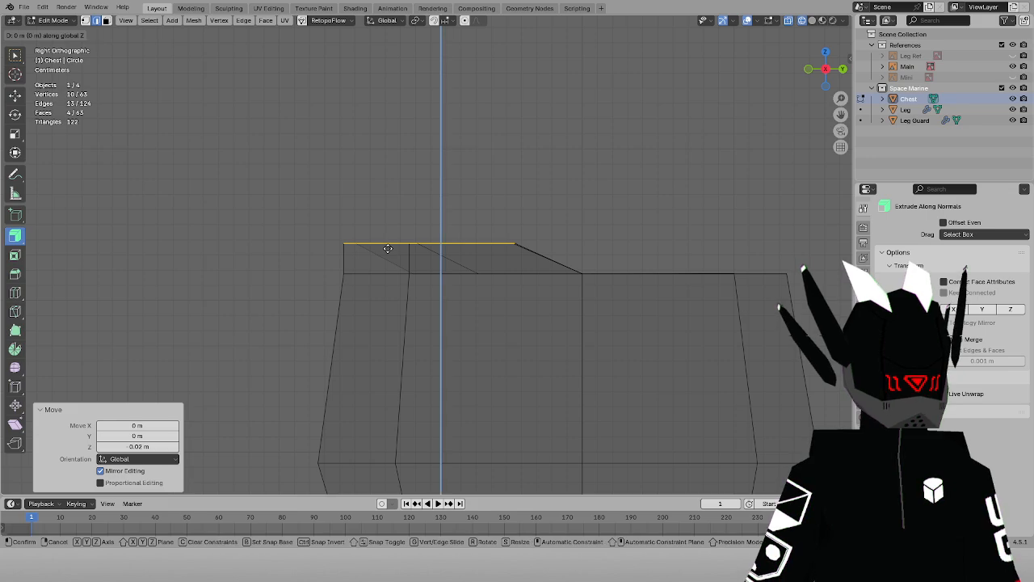
{"action": "right_click", "coordinate": [308, 250]}
Select the edge ring beneath the collar again and widen it slightly along the global X axis
{"action": "left_click_drag", "start_coordinate": [308, 249], "coordinate": [769, 338]}
{"action": "left_click_drag", "start_coordinate": [803, 266], "coordinate": [263, 358]}
{"action": "key", "text": "KP_1"}
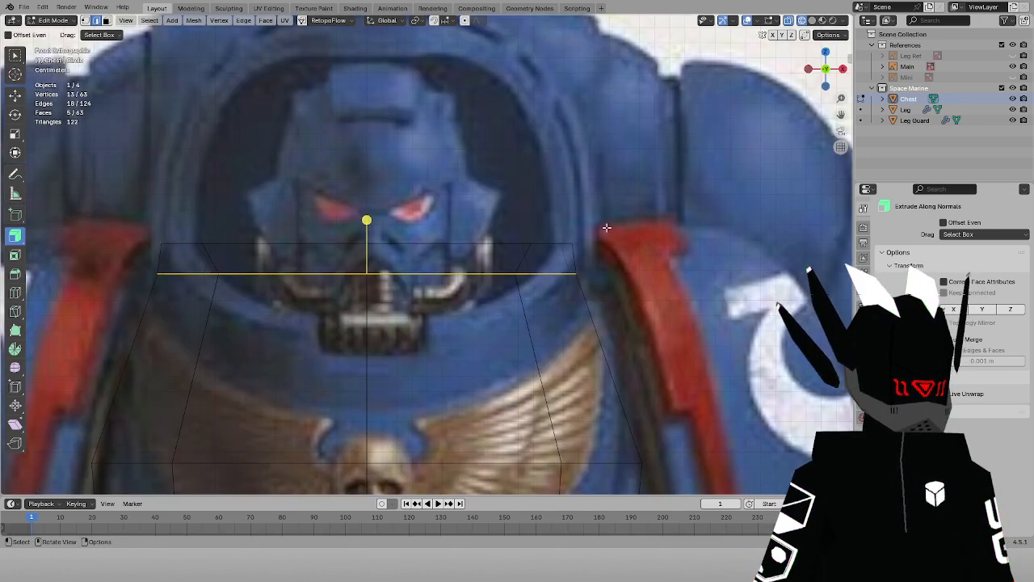
{"action": "scroll", "coordinate": [605, 228], "scroll_direction": "down", "scroll_amount": 2}
{"action": "key", "text": "s"}
{"action": "key", "text": "x"}
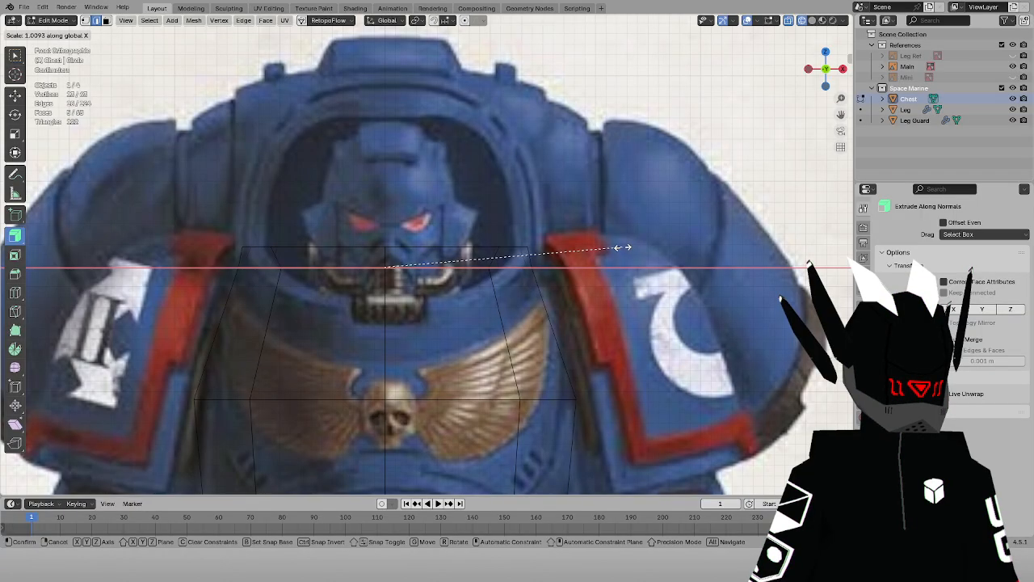
{"action": "left_click", "coordinate": [624, 247]}
Scale the collar's top edges to about 1.032 along the global X axis to line up with the ring below
{"action": "left_click_drag", "start_coordinate": [204, 234], "coordinate": [569, 258]}
{"action": "scroll", "coordinate": [585, 237], "scroll_direction": "up", "scroll_amount": 5}
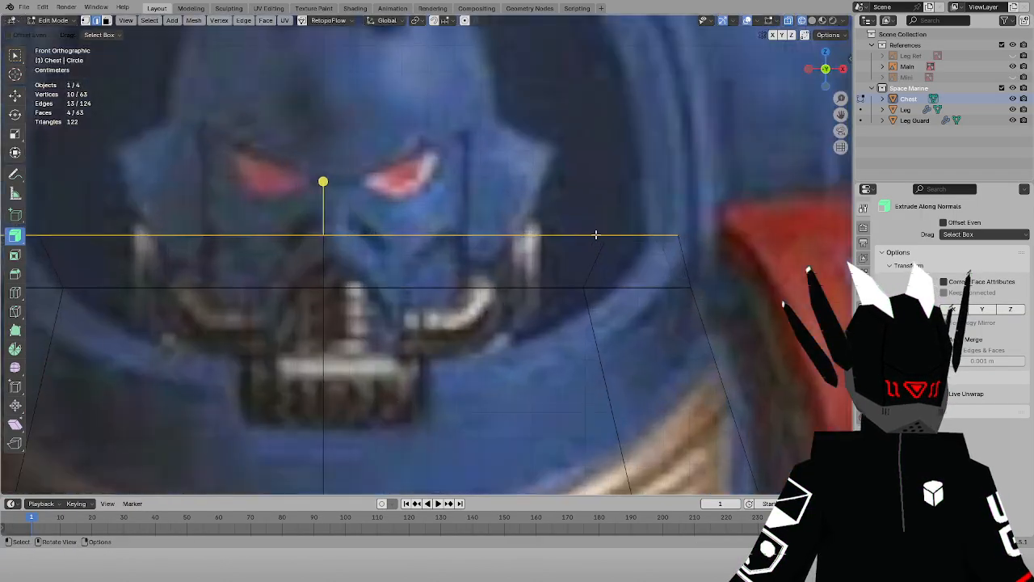
{"action": "key", "text": "s"}
{"action": "key", "text": "x"}
{"action": "left_click", "coordinate": [694, 199]}
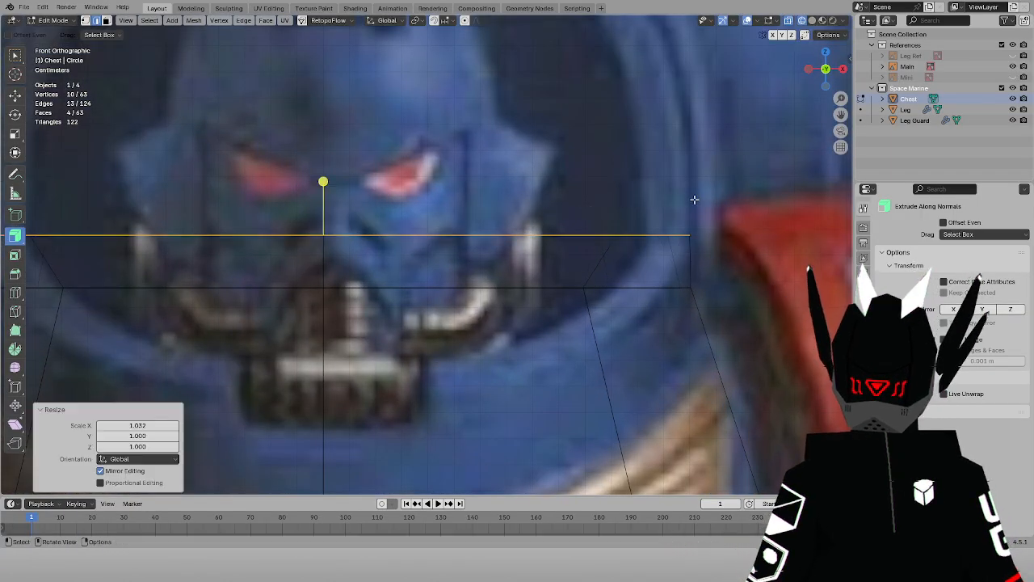
Select the inner and outer vertices at the collar's front corner on the +X side and shift them along the global X axis
{"action": "key", "text": "alt+z"}
{"action": "scroll", "coordinate": [720, 223], "scroll_direction": "down", "scroll_amount": 2}
{"action": "key", "text": "KP_3"}
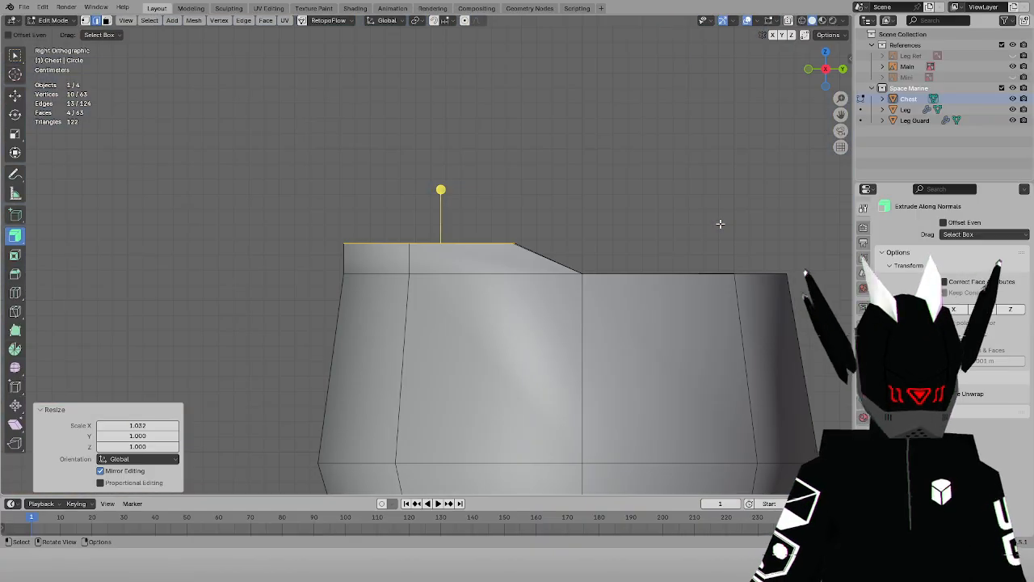
{"action": "key", "text": "ctrl+KP_1"}
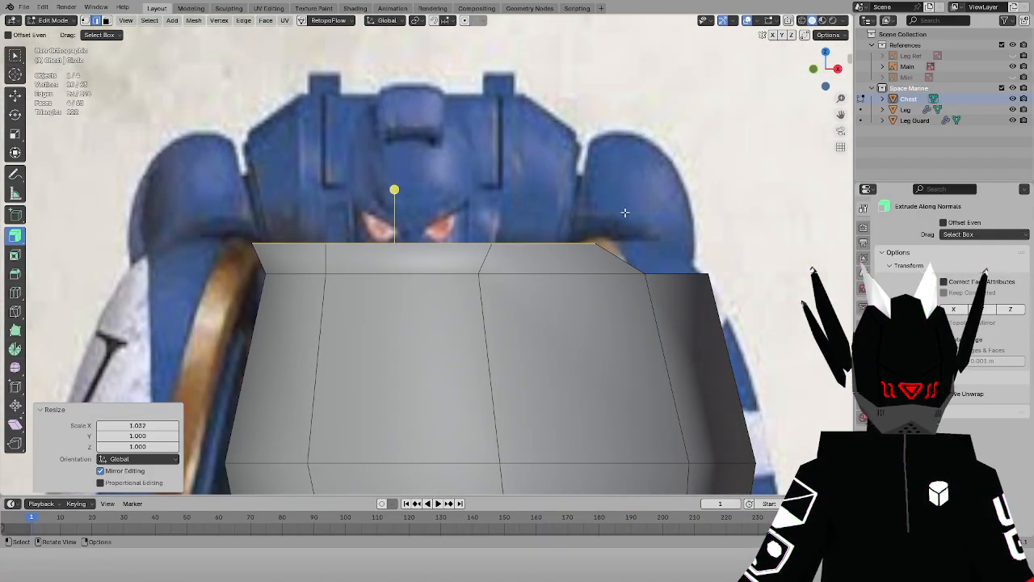
{"action": "left_click", "coordinate": [87, 21]}
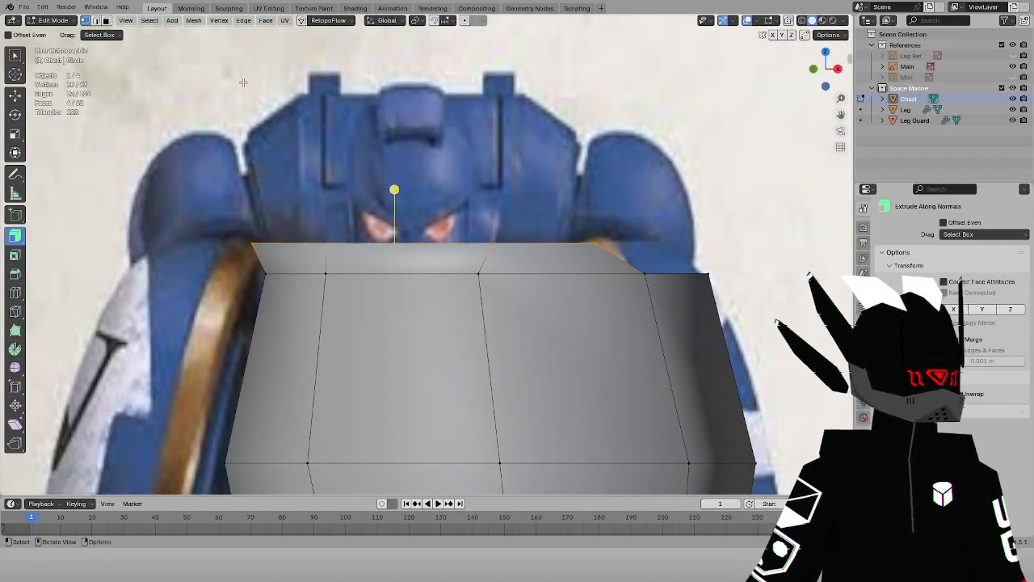
{"action": "key", "text": "z"}
{"action": "left_click_drag", "start_coordinate": [463, 226], "coordinate": [501, 265]}
{"action": "scroll", "coordinate": [526, 213], "scroll_direction": "up", "scroll_amount": 2}
{"action": "key", "text": "g"}
{"action": "key", "text": "x"}
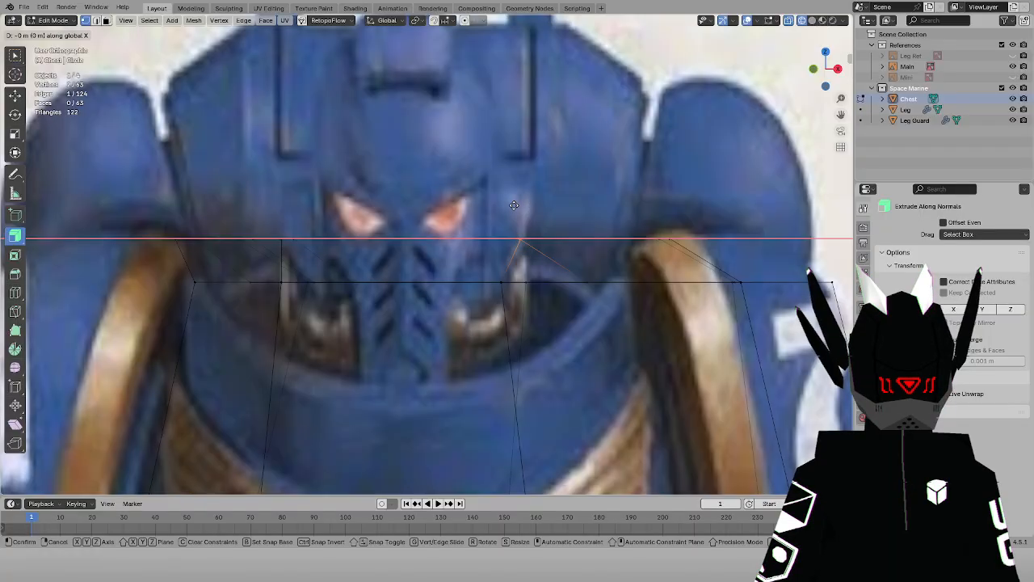
{"action": "left_click", "coordinate": [530, 205]}
Move the +X front corner vertices of the collar about 0.0125 m inward along the global X axis in top view
{"action": "middle_click_drag", "start_coordinate": [533, 207], "coordinate": [602, 307]}
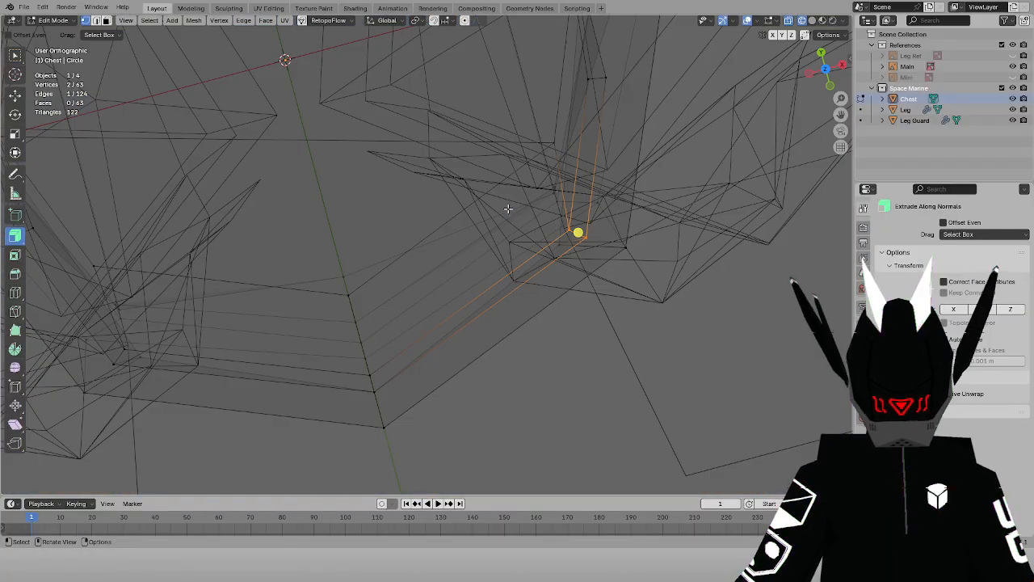
{"action": "key", "text": "z"}
{"action": "mouse_move", "coordinate": [703, 233]}
{"action": "middle_mouse_down"}
{"action": "mouse_move", "coordinate": [626, 216]}
{"action": "mouse_move", "coordinate": [621, 105]}
{"action": "mouse_move", "coordinate": [607, 161]}
{"action": "middle_mouse_up"}
{"action": "key", "text": "z"}
{"action": "left_click", "coordinate": [555, 173]}
{"action": "key", "text": "g"}
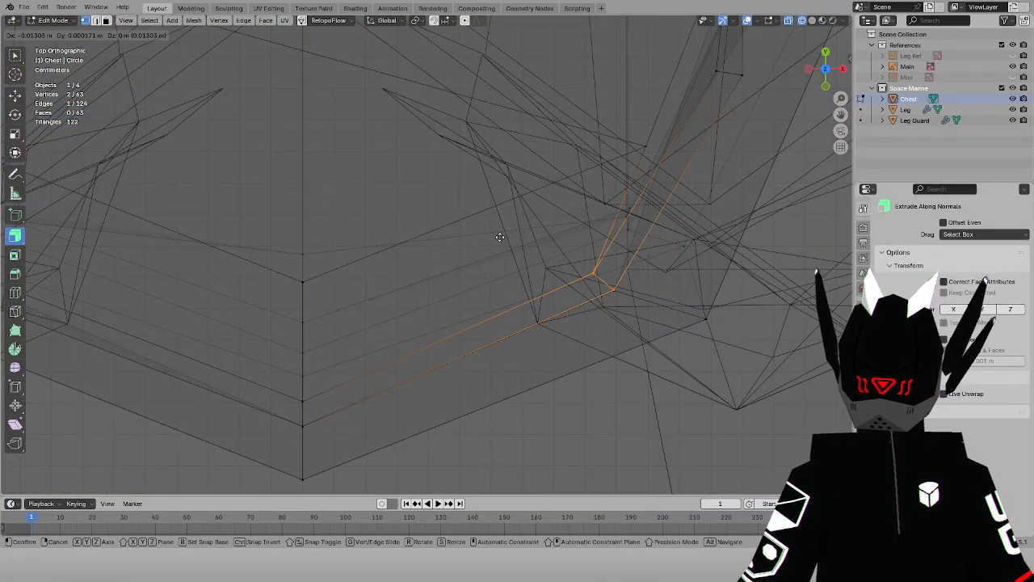
{"action": "left_click", "coordinate": [501, 238]}
{"action": "scroll", "coordinate": [504, 235], "scroll_direction": "down", "scroll_amount": 1}
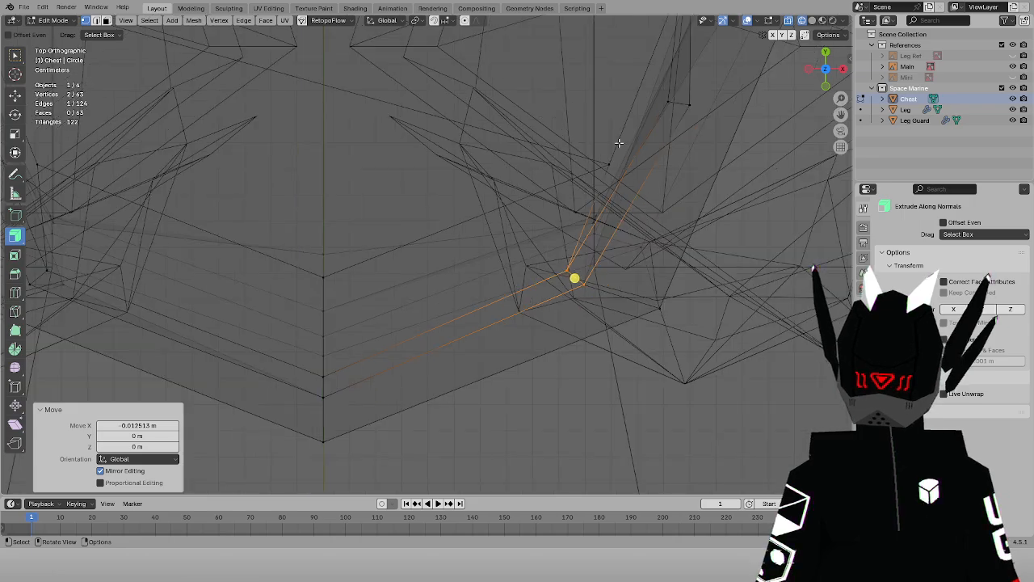
Move the next collar vertex pair behind that corner about -0.0128 m in X and 0.0022 m in Y
{"action": "left_click_drag", "start_coordinate": [661, 97], "coordinate": [710, 114]}
{"action": "scroll", "coordinate": [711, 113], "scroll_direction": "down", "scroll_amount": 5}
{"action": "key", "text": "z"}
{"action": "left_click", "coordinate": [622, 173]}
{"action": "mouse_move", "coordinate": [645, 202]}
{"action": "middle_mouse_down"}
{"action": "mouse_move", "coordinate": [619, 168]}
{"action": "mouse_move", "coordinate": [594, 93]}
{"action": "middle_mouse_up"}
{"action": "key", "text": "KP_7"}
{"action": "key", "text": "z"}
{"action": "left_click", "coordinate": [485, 156]}
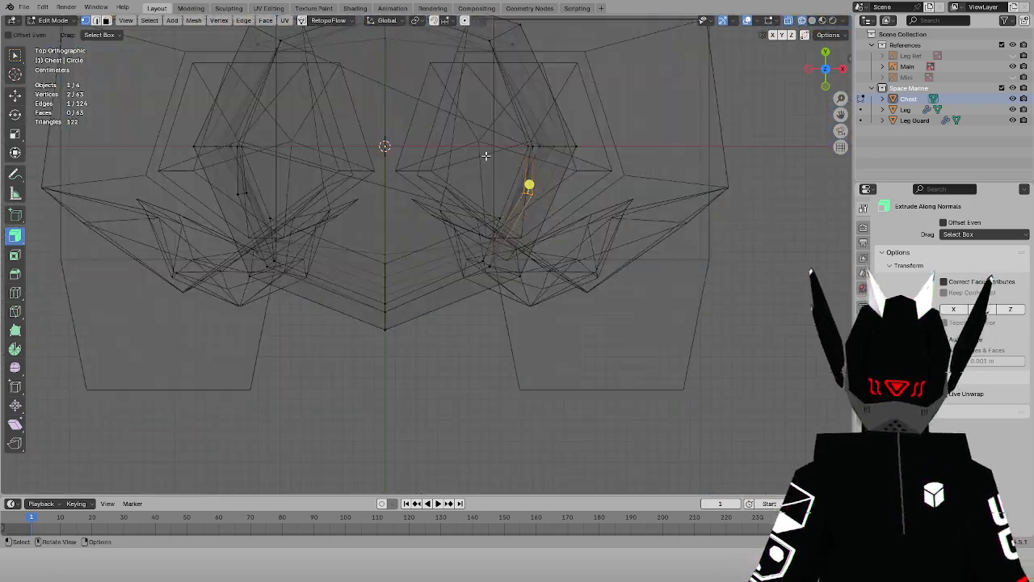
{"action": "scroll", "coordinate": [488, 157], "scroll_direction": "up", "scroll_amount": 4}
{"action": "key", "text": "g"}
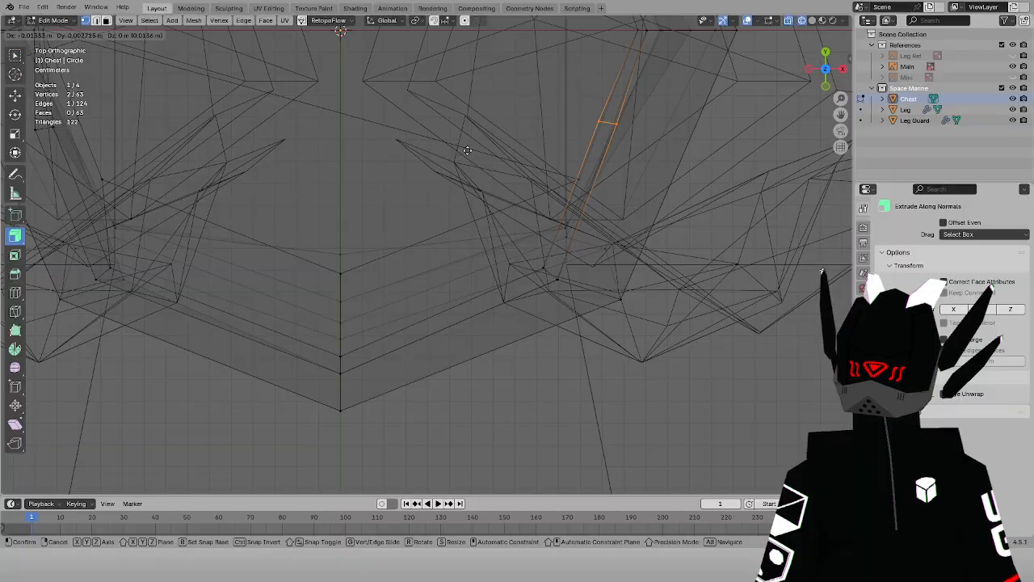
{"action": "left_click", "coordinate": [469, 151]}
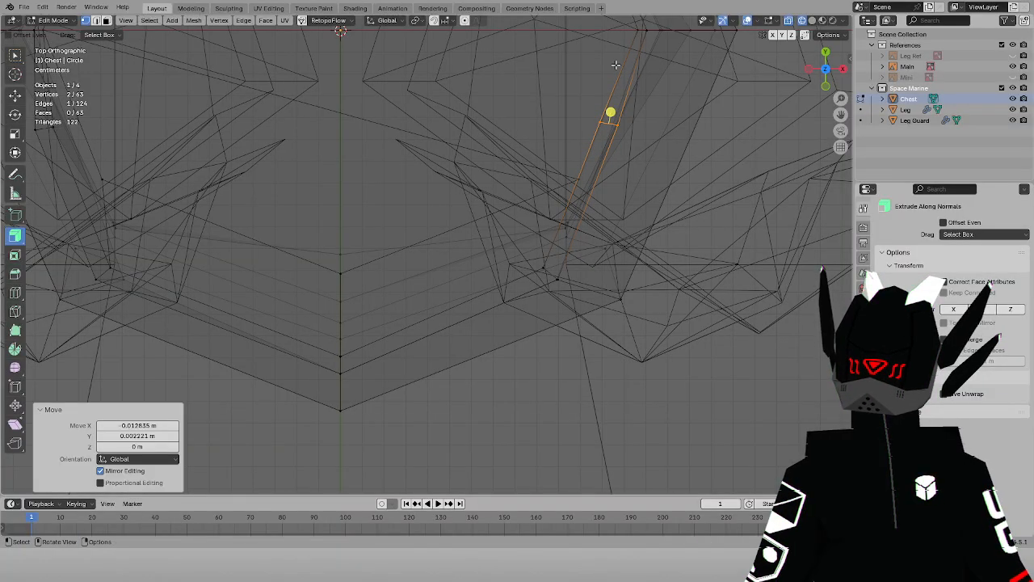
Move the inner vertex at the collar's +X side end about 0.002 m inward along the global X axis
{"action": "left_click", "coordinate": [636, 32]}
{"action": "left_click_drag", "start_coordinate": [626, 26], "coordinate": [745, 64]}
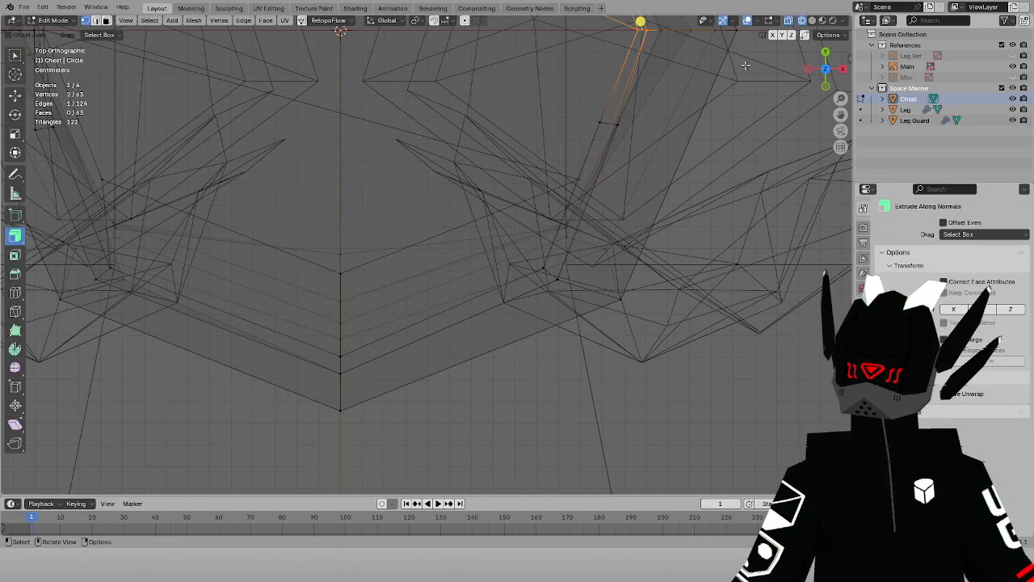
{"action": "left_click_drag", "start_coordinate": [838, 112], "coordinate": [793, 273]}
{"action": "scroll", "coordinate": [646, 134], "scroll_direction": "up", "scroll_amount": 2}
{"action": "left_click_drag", "start_coordinate": [603, 156], "coordinate": [670, 184]}
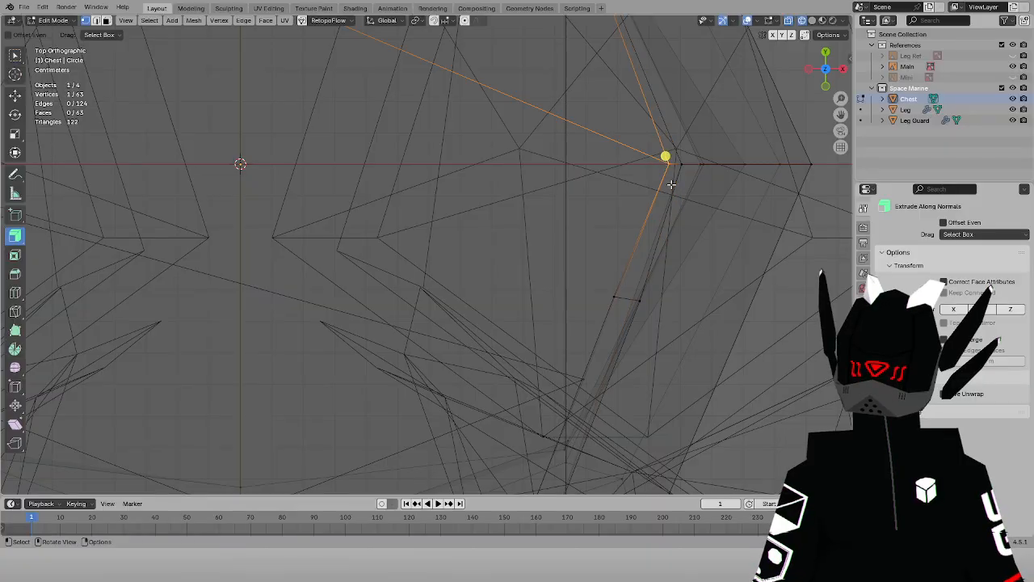
{"action": "key", "text": "g"}
{"action": "key", "text": "x"}
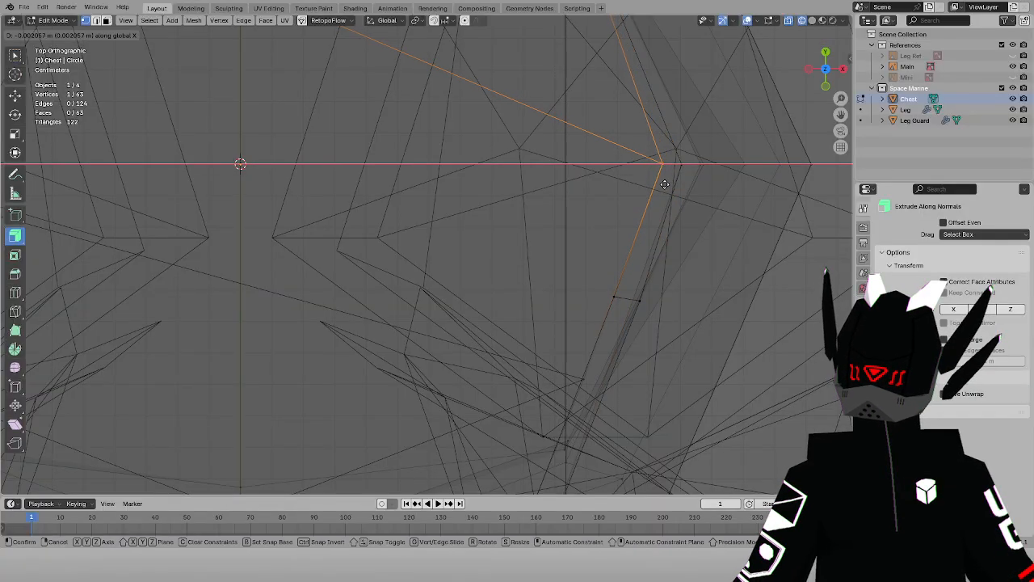
{"action": "left_click", "coordinate": [664, 185]}
{"action": "left_click_drag", "start_coordinate": [601, 294], "coordinate": [652, 308]}
{"action": "key", "text": "g"}
{"action": "key", "text": "x"}
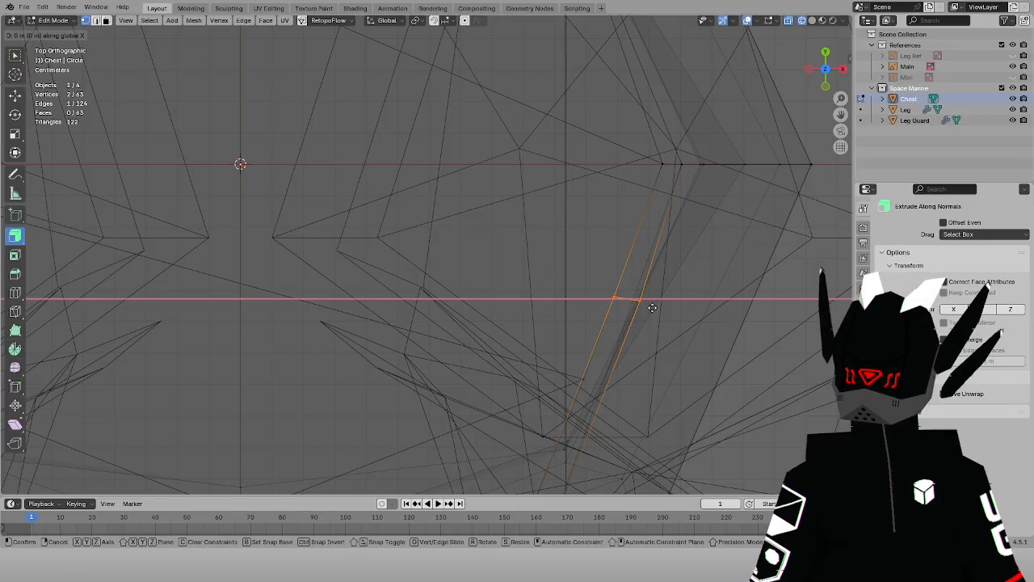
{"action": "right_click", "coordinate": [646, 307]}
{"action": "key", "text": "shift+z"}
{"action": "scroll", "coordinate": [695, 219], "scroll_direction": "down", "scroll_amount": 4}
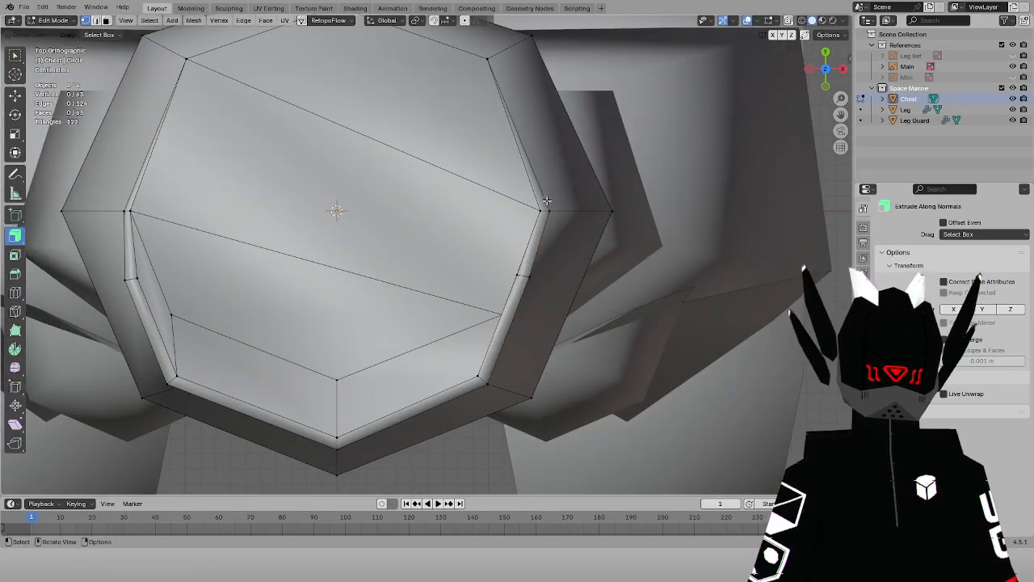
{"action": "left_click", "coordinate": [546, 200]}
{"action": "scroll", "coordinate": [547, 200], "scroll_direction": "up", "scroll_amount": 6}
{"action": "key", "text": "g"}
{"action": "key", "text": "x"}
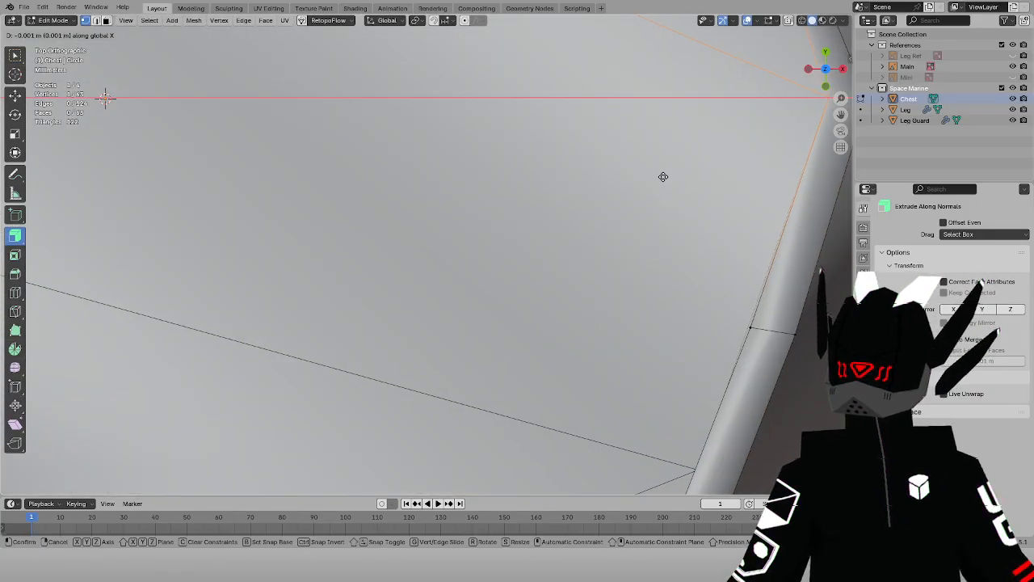
{"action": "right_click", "coordinate": [663, 177]}
{"action": "scroll", "coordinate": [563, 177], "scroll_direction": "down", "scroll_amount": 4}
Move the outer vertex at the collar's +X side end about 0.0041 m outward along the global X axis and save the file
{"action": "key", "text": "ctrl+s"}
{"action": "key", "text": "z"}
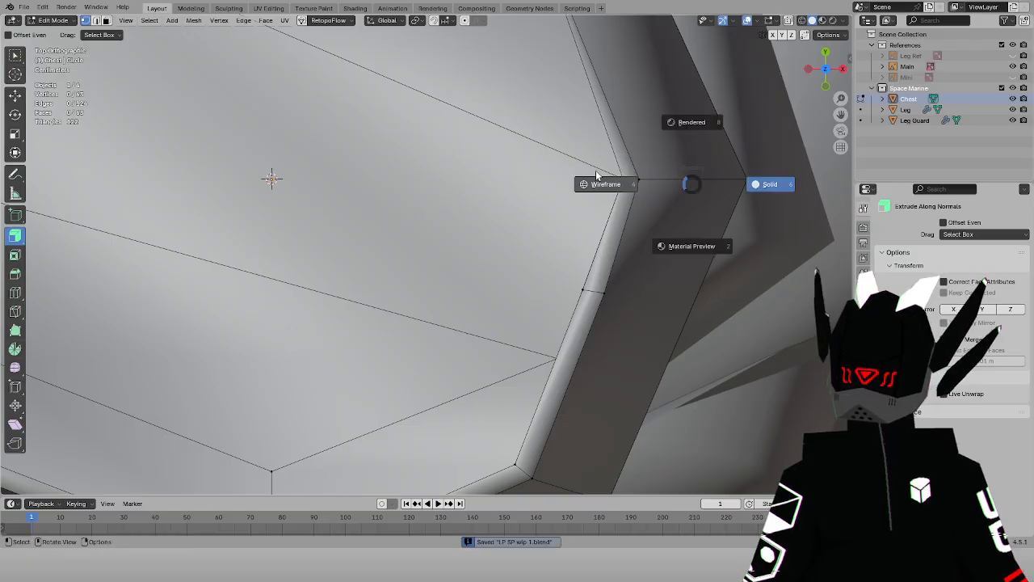
{"action": "left_click", "coordinate": [599, 177]}
{"action": "left_click_drag", "start_coordinate": [635, 172], "coordinate": [660, 191]}
{"action": "key", "text": "g"}
{"action": "key", "text": "x"}
{"action": "right_click", "coordinate": [659, 190]}
{"action": "left_click", "coordinate": [639, 180]}
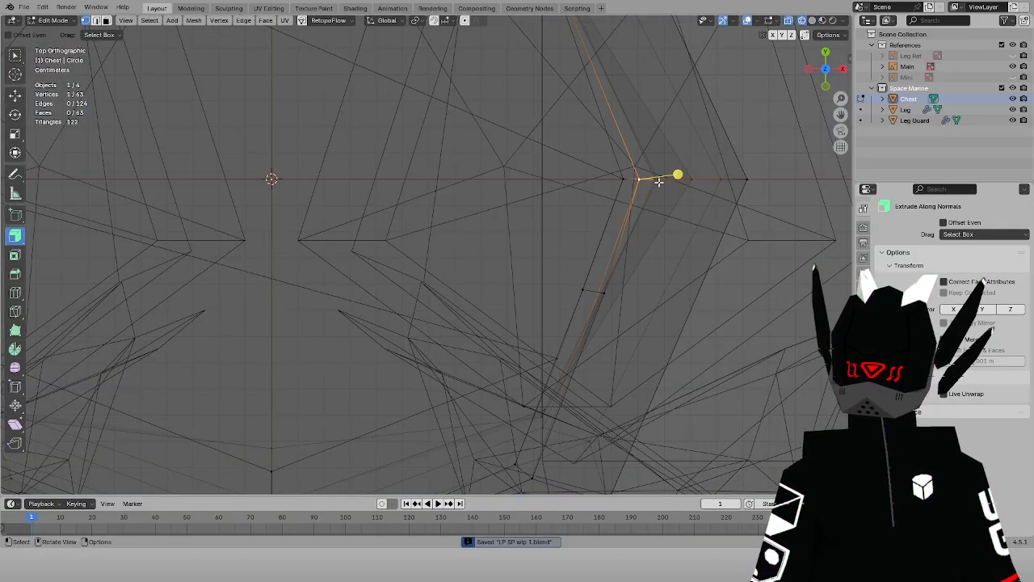
{"action": "key", "text": "g"}
{"action": "key", "text": "x"}
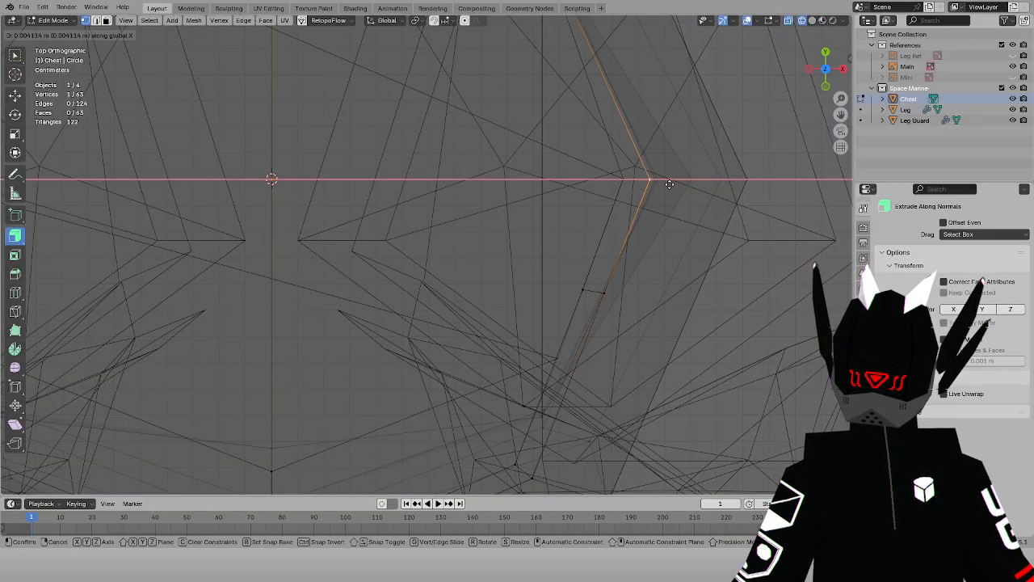
{"action": "left_click", "coordinate": [668, 184]}
{"action": "key", "text": "ctrl+s"}
Return to solid shading and select the upper vertex pairs where the raised collar ends on both sides of the chest
{"action": "key", "text": "z"}
{"action": "left_click", "coordinate": [771, 198]}
{"action": "scroll", "coordinate": [752, 203], "scroll_direction": "down", "scroll_amount": 1}
{"action": "left_click", "coordinate": [739, 206]}
{"action": "scroll", "coordinate": [739, 206], "scroll_direction": "down", "scroll_amount": 5}
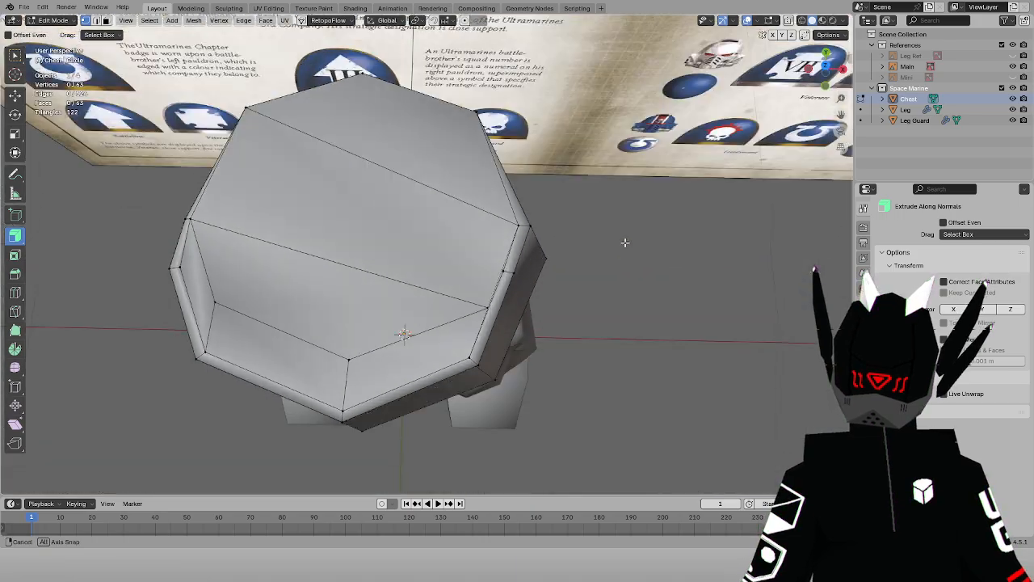
{"action": "middle_click_drag", "start_coordinate": [623, 242], "coordinate": [512, 158]}
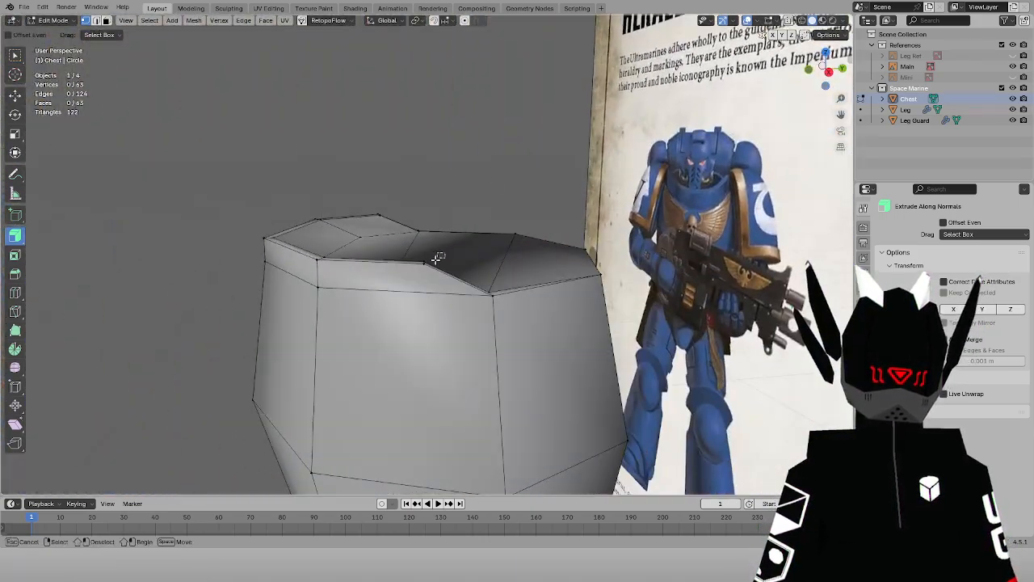
{"action": "left_click", "coordinate": [431, 259]}
{"action": "left_click", "coordinate": [386, 210], "text": "shift"}
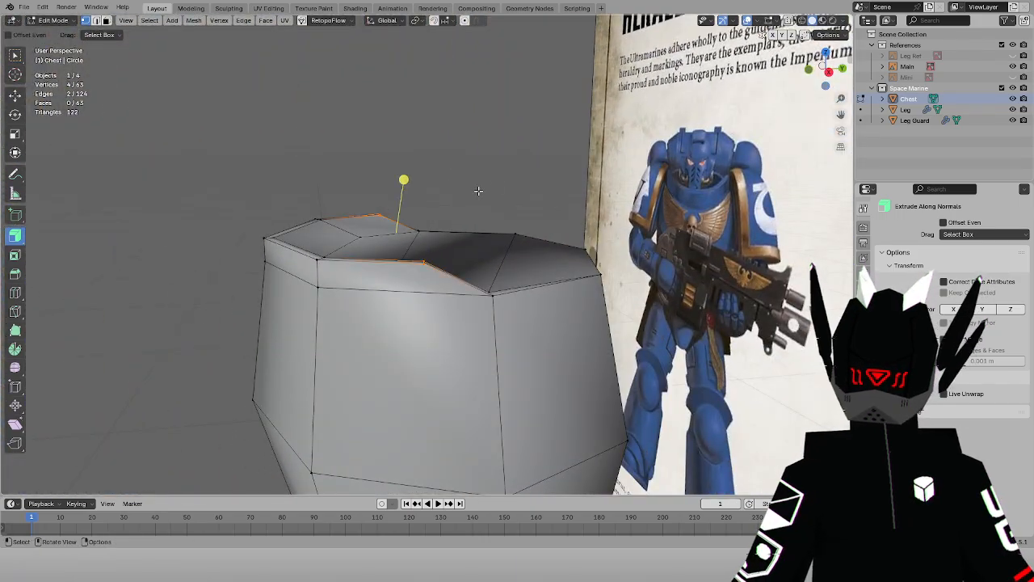
Select only the +X upper end vertex pair of the collar in wireframe top view and enable X-axis mirror editing
{"action": "mouse_move", "coordinate": [478, 189]}
{"action": "middle_mouse_down"}
{"action": "mouse_move", "coordinate": [457, 184]}
{"action": "mouse_move", "coordinate": [465, 200]}
{"action": "middle_mouse_up"}
{"action": "scroll", "coordinate": [464, 199], "scroll_direction": "up", "scroll_amount": 2}
{"action": "key", "text": "KP_7"}
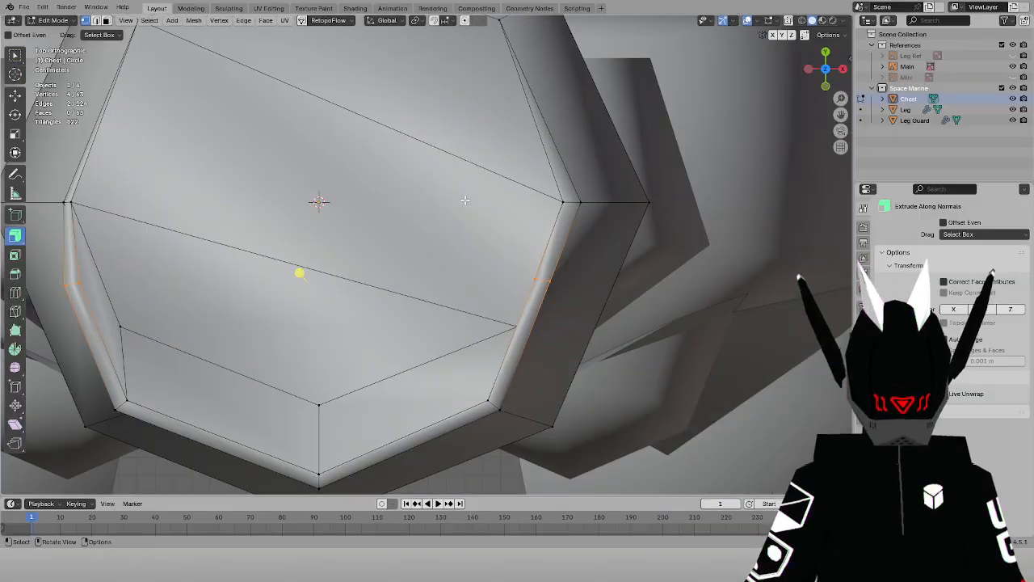
{"action": "key", "text": "shift+z"}
{"action": "left_click_drag", "start_coordinate": [526, 257], "coordinate": [557, 294]}
{"action": "key", "text": "g"}
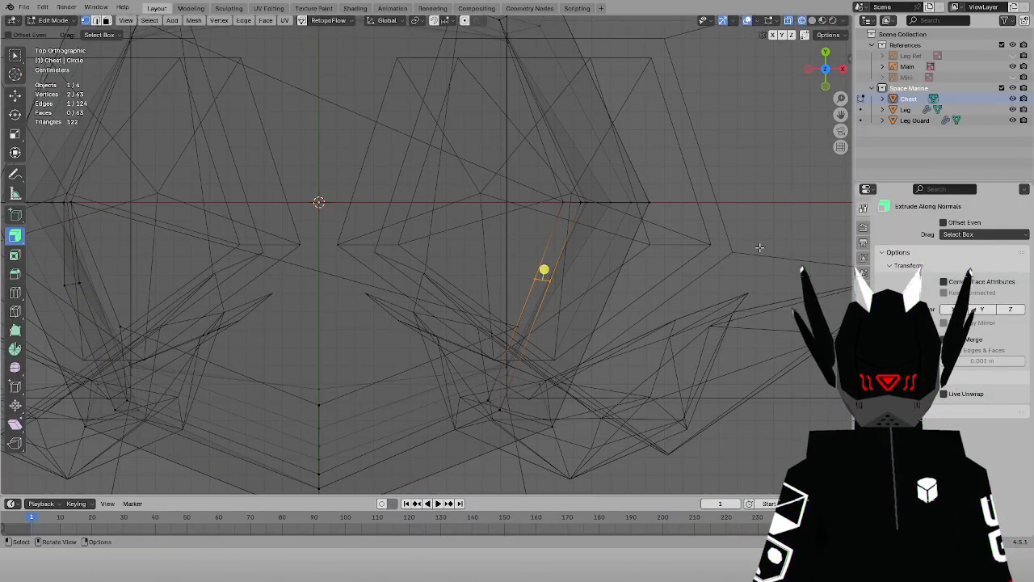
{"action": "left_click", "coordinate": [609, 228]}
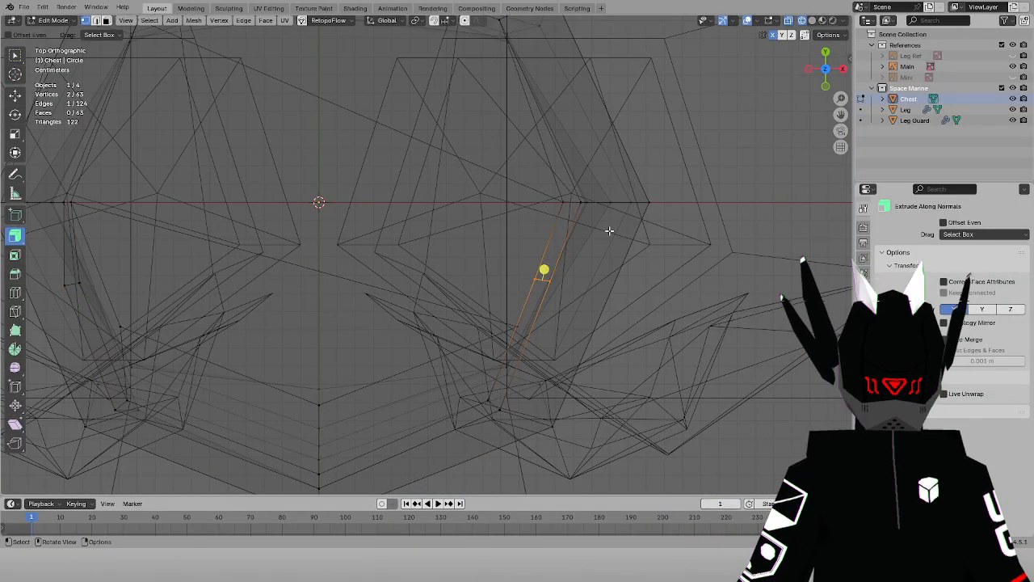
Select the whole chest mesh and apply Snap to Symmetry in the -X to +X direction
{"action": "key", "text": "a"}
{"action": "left_click", "coordinate": [194, 20]}
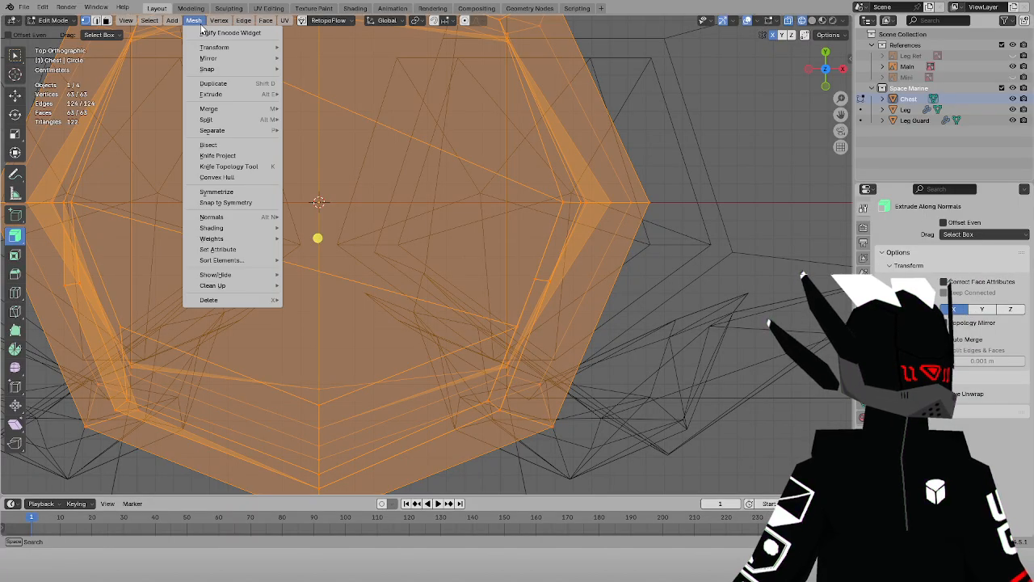
{"action": "left_click", "coordinate": [194, 20]}
{"action": "left_click", "coordinate": [241, 202]}
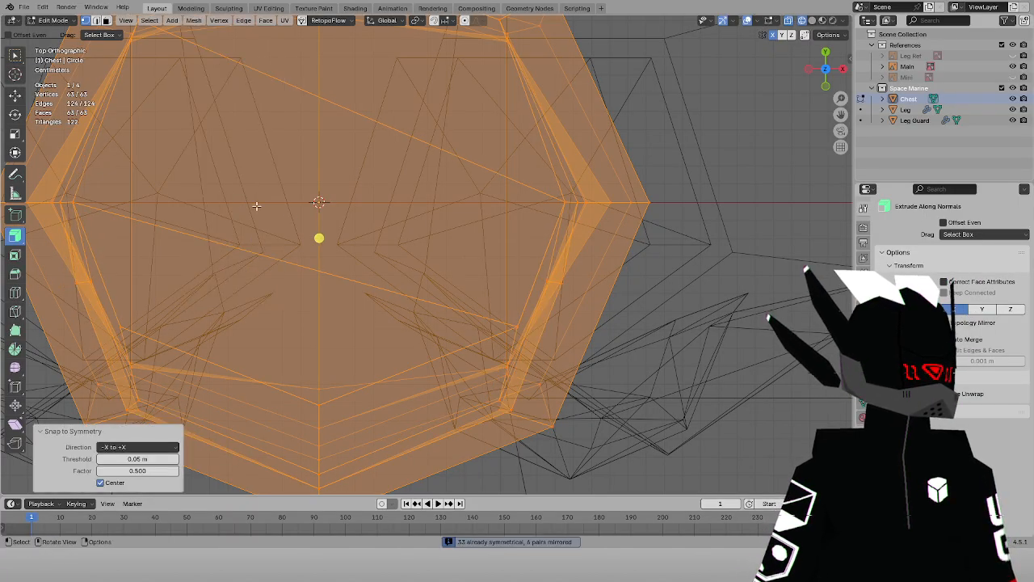
Move the upper vertex pair at the collar's +X end about 0.0104 m in X and 0.0435 m in Y, and nudge it about -0.0003 m in X
{"action": "left_click", "coordinate": [576, 294]}
{"action": "key", "text": "g"}
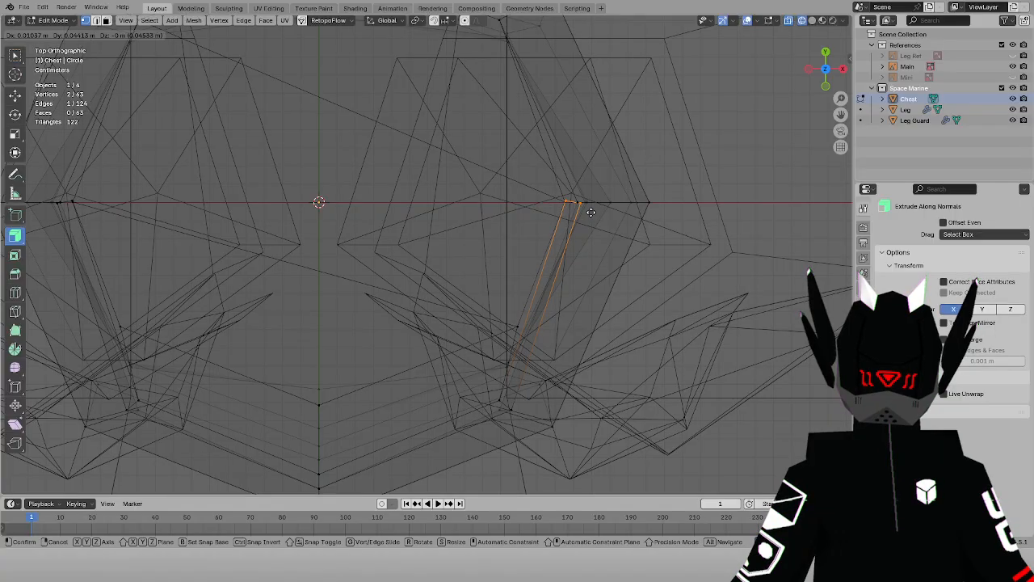
{"action": "left_click", "coordinate": [591, 212]}
{"action": "scroll", "coordinate": [646, 186], "scroll_direction": "up", "scroll_amount": 8}
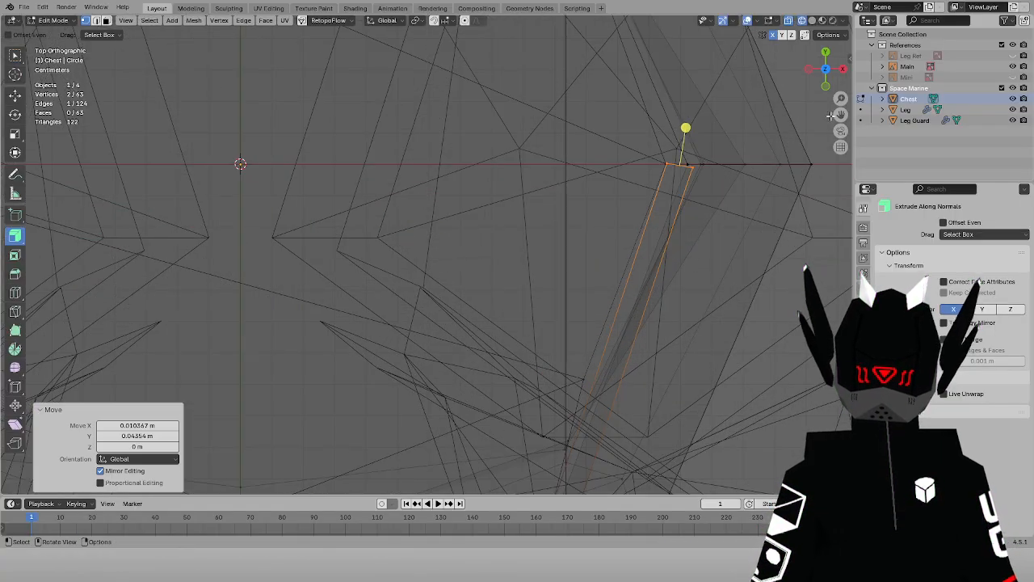
{"action": "left_click", "coordinate": [640, 194]}
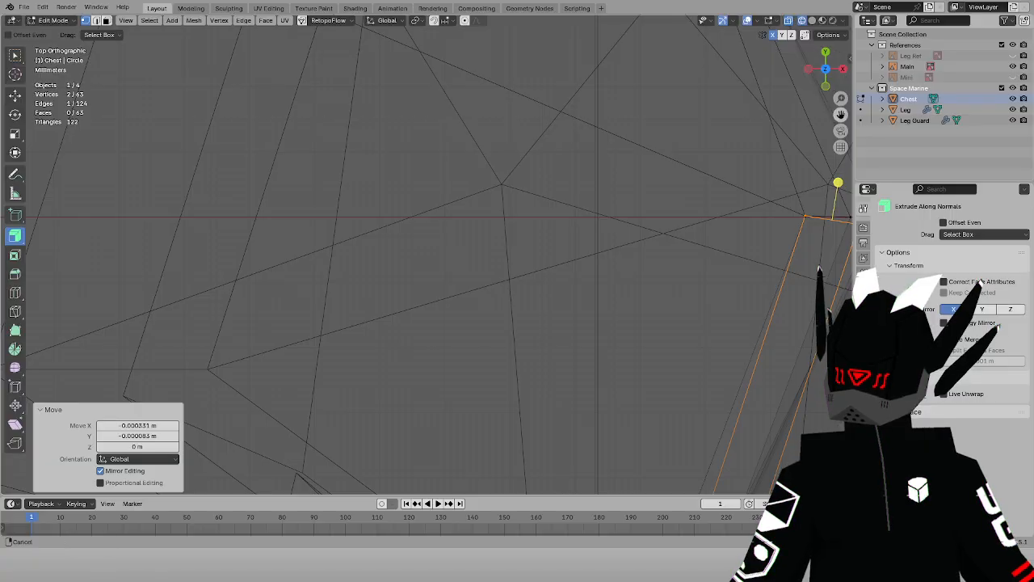
Move the outer vertex of the collar's +X end pair about -0.0012 m in X and 0.0012 m in Y
{"action": "middle_click_drag", "start_coordinate": [841, 114], "coordinate": [665, 108], "text": "shift"}
{"action": "left_click_drag", "start_coordinate": [632, 185], "coordinate": [650, 228], "text": "ctrl"}
{"action": "key", "text": "g"}
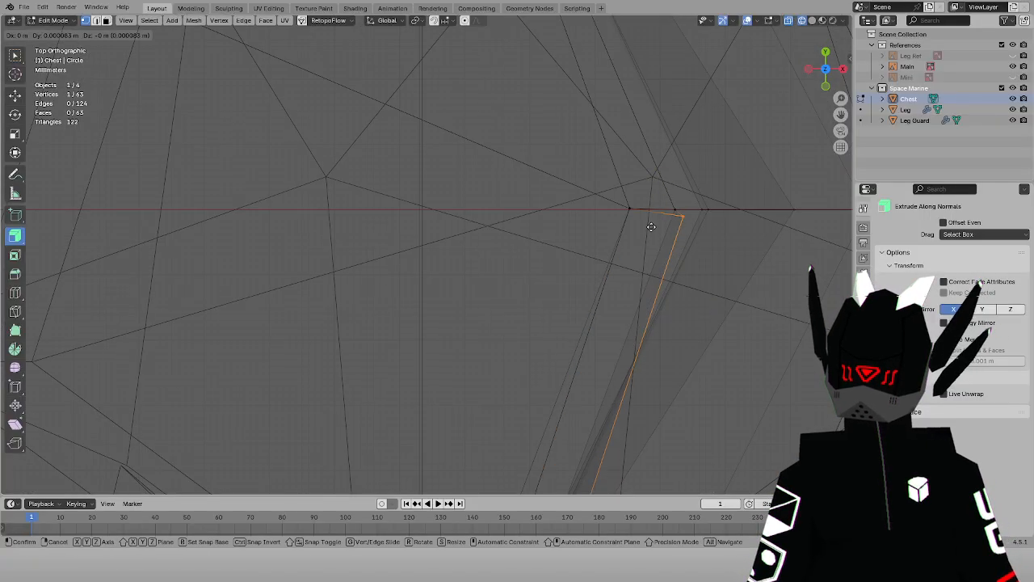
{"action": "left_click", "coordinate": [644, 218]}
{"action": "scroll", "coordinate": [584, 210], "scroll_direction": "down", "scroll_amount": 8}
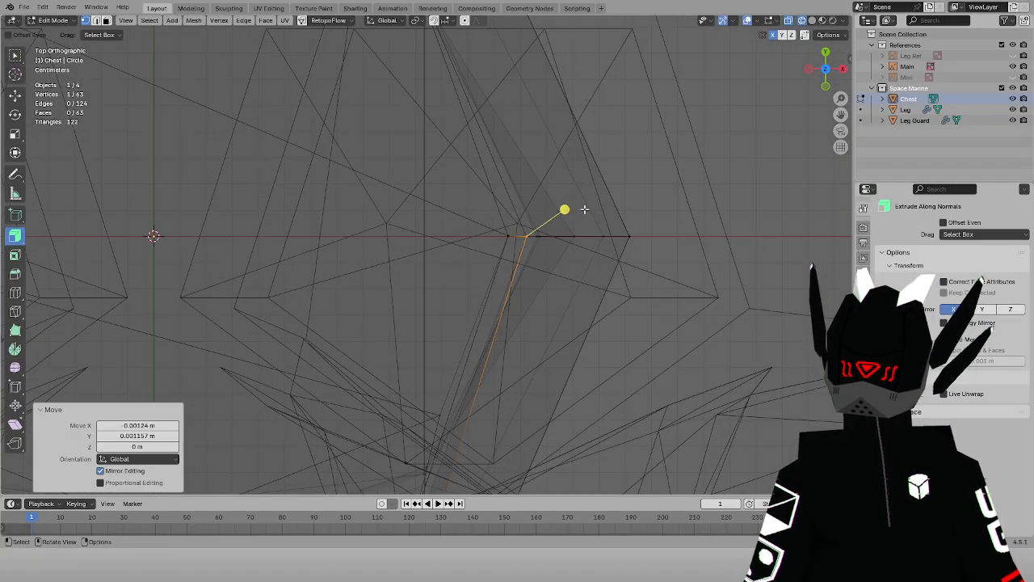
Move the collar's +X front corner vertex pair about -0.0062 m in X with mirror editing in wireframe top view
{"action": "scroll", "coordinate": [513, 219], "scroll_direction": "up", "scroll_amount": 6}
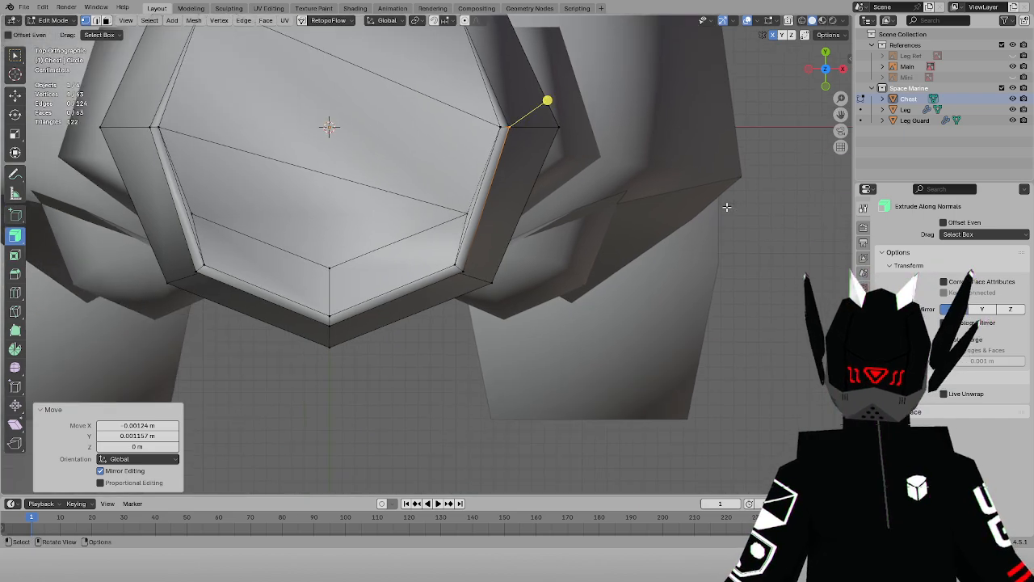
{"action": "left_click", "coordinate": [485, 276], "text": "shift"}
{"action": "key", "text": "shift+z"}
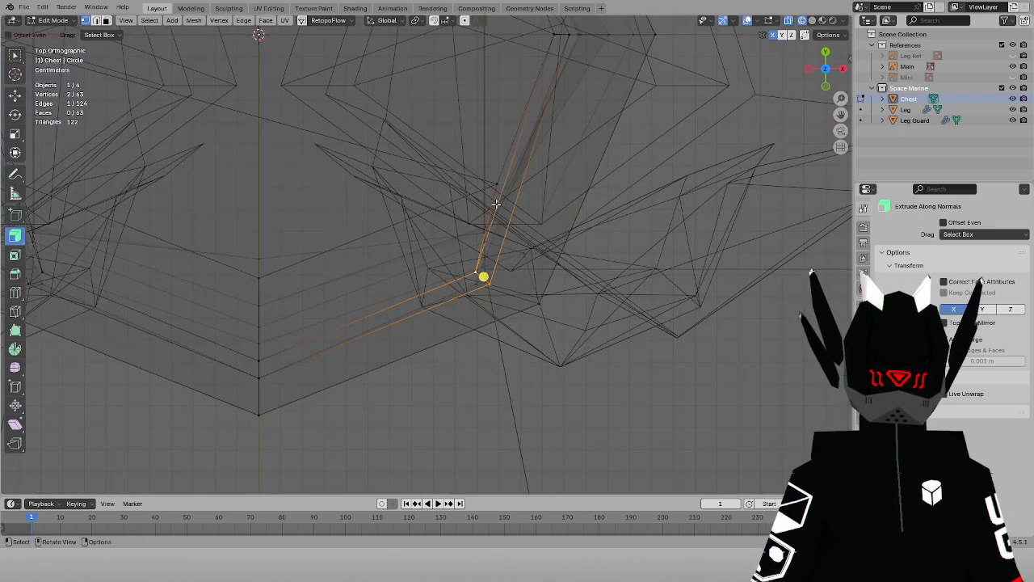
{"action": "key", "text": "g"}
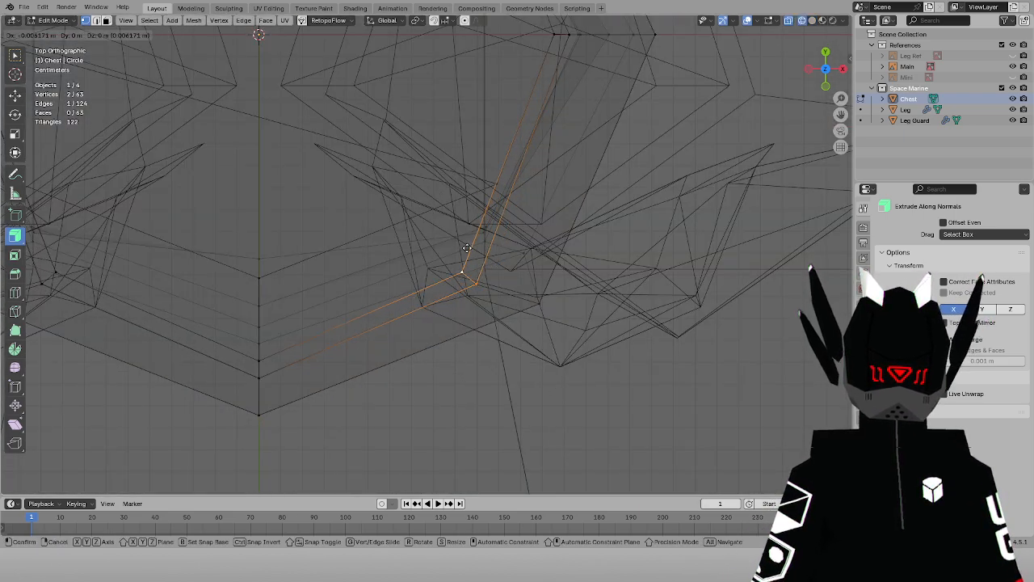
{"action": "left_click", "coordinate": [467, 248]}
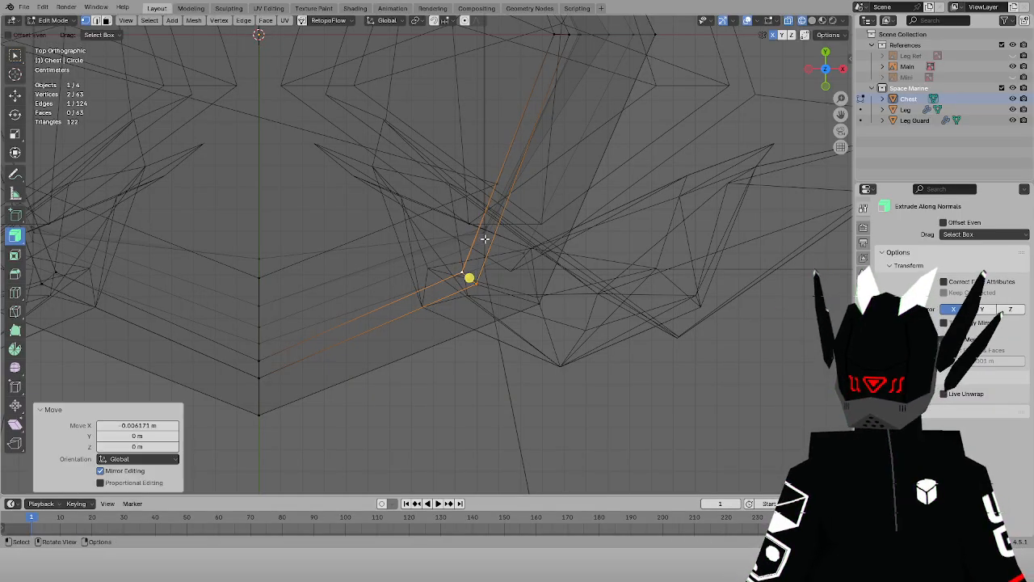
Select the three inner floor vertices at the chest's front and edge-slide them toward the collar's inner rim in top view
{"action": "middle_click_drag", "start_coordinate": [270, 304], "coordinate": [469, 223], "text": "shift"}
{"action": "key", "text": "z"}
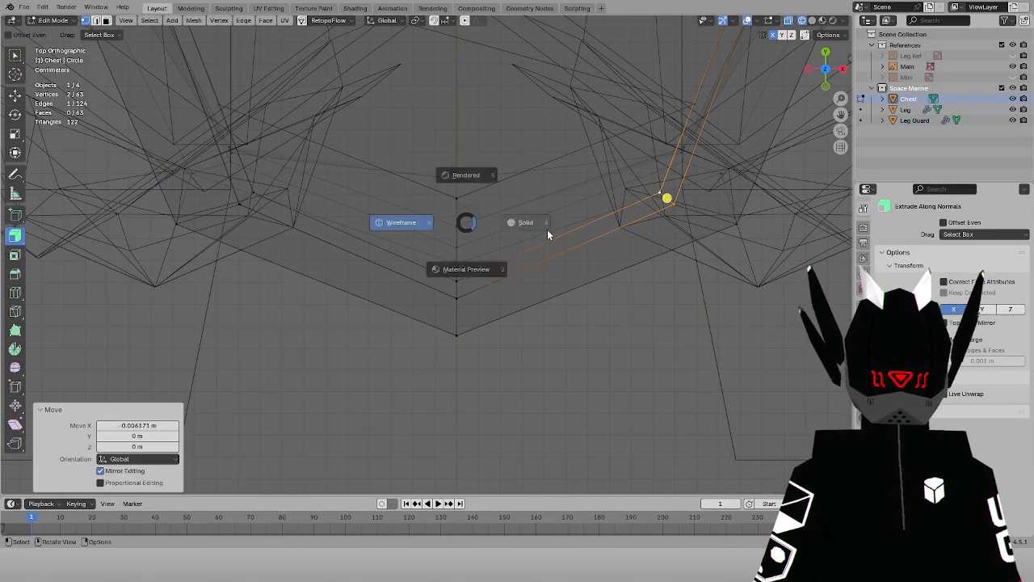
{"action": "left_click", "coordinate": [547, 233]}
{"action": "mouse_move", "coordinate": [588, 303]}
{"action": "middle_mouse_down"}
{"action": "mouse_move", "coordinate": [600, 261]}
{"action": "mouse_move", "coordinate": [541, 183]}
{"action": "mouse_move", "coordinate": [395, 170]}
{"action": "mouse_move", "coordinate": [401, 222]}
{"action": "middle_mouse_up"}
{"action": "left_click", "coordinate": [421, 288]}
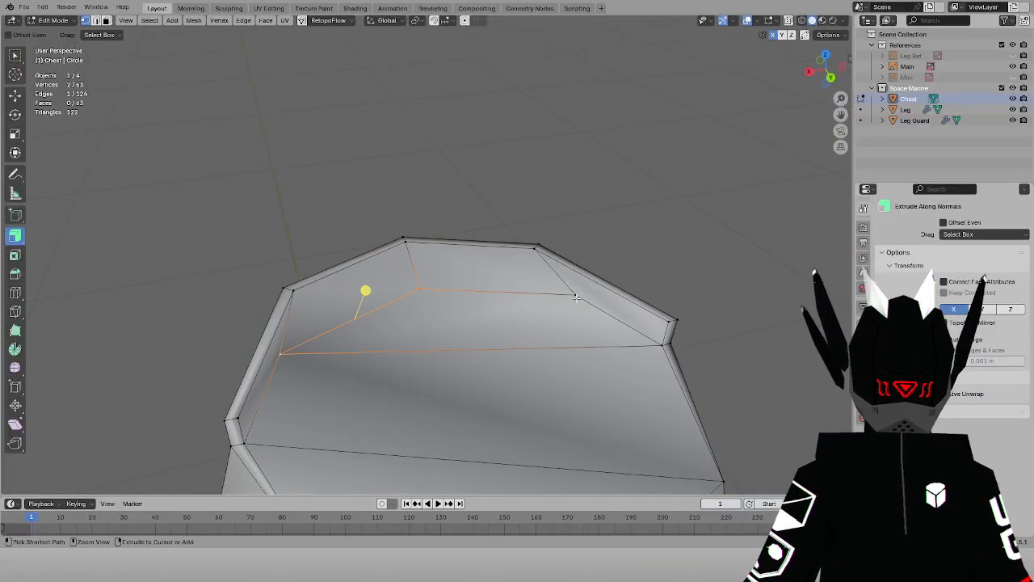
{"action": "key", "text": "KP_7"}
{"action": "key", "text": "shift+z"}
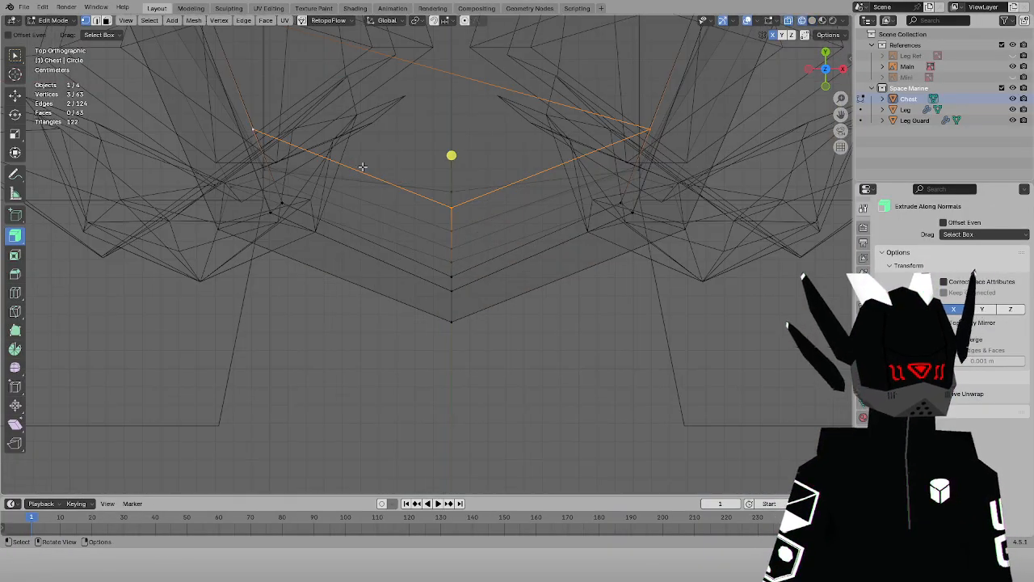
{"action": "key", "text": "g"}
{"action": "key", "text": "g"}
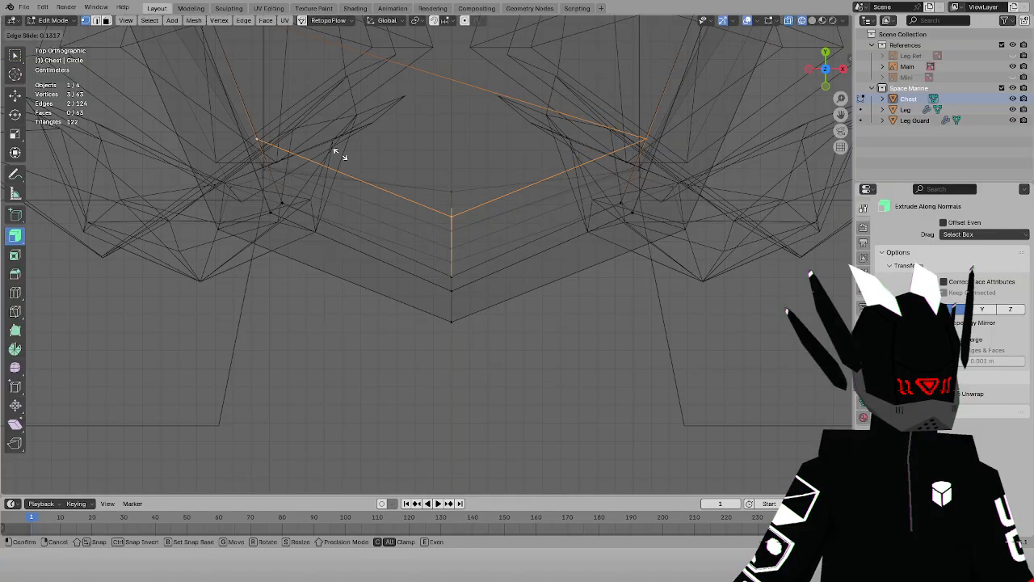
{"action": "left_click", "coordinate": [369, 325]}
Try to lower the three inner front vertices along the global Z axis and turn off X mirror editing
{"action": "key", "text": "z"}
{"action": "scroll", "coordinate": [588, 346], "scroll_direction": "down", "scroll_amount": 4}
{"action": "left_click", "coordinate": [489, 335]}
{"action": "mouse_move", "coordinate": [484, 334]}
{"action": "middle_mouse_down"}
{"action": "mouse_move", "coordinate": [362, 311]}
{"action": "mouse_move", "coordinate": [267, 238]}
{"action": "middle_mouse_up"}
{"action": "left_click", "coordinate": [461, 247], "text": "alt"}
{"action": "middle_click_drag", "start_coordinate": [459, 247], "coordinate": [340, 250]}
{"action": "key", "text": "g"}
{"action": "key", "text": "z"}
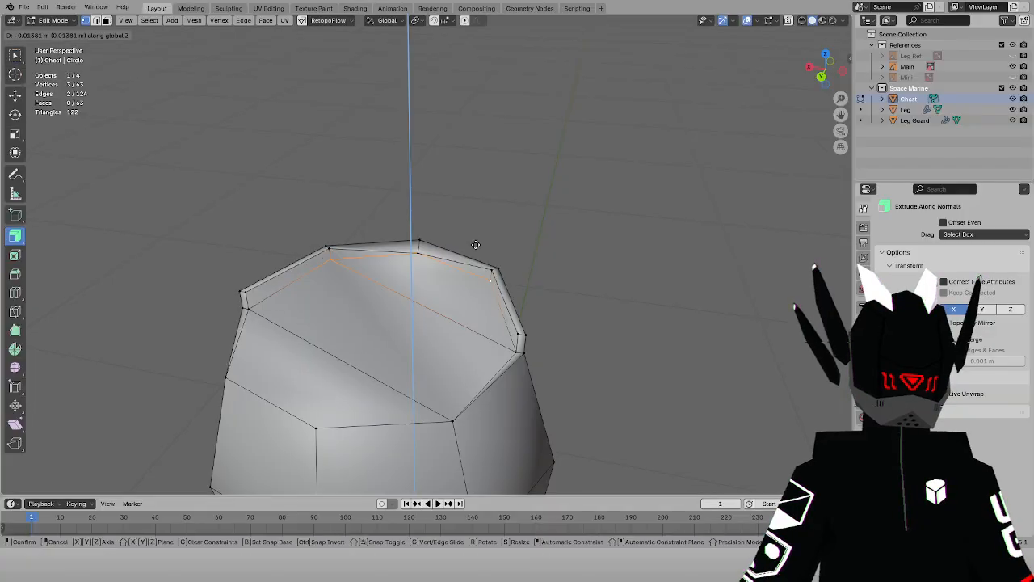
{"action": "left_click", "coordinate": [475, 247]}
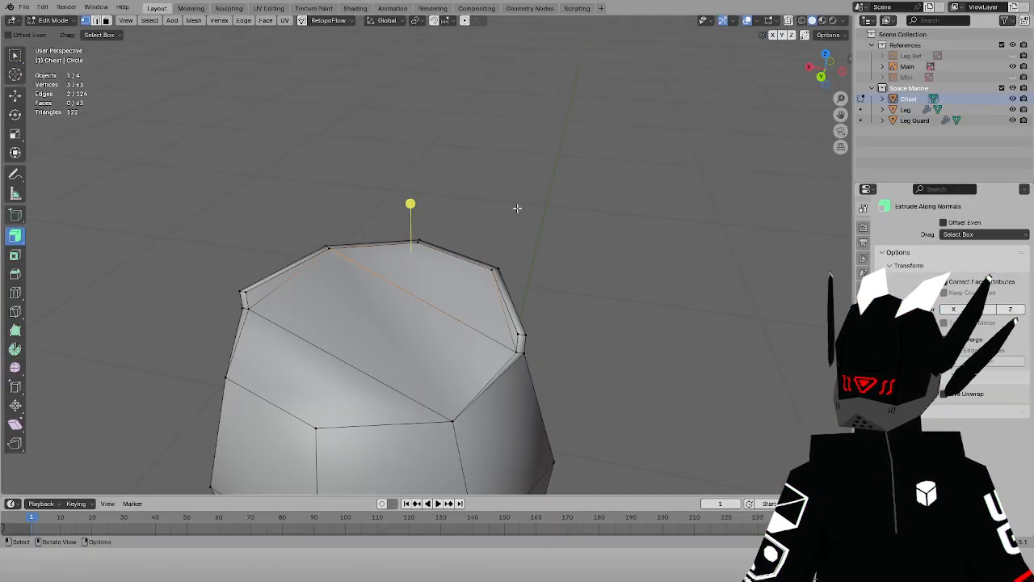
{"action": "key", "text": "g"}
{"action": "key", "text": "z"}
{"action": "right_click", "coordinate": [514, 232]}
Lower the three inner front vertices 0.02 m along global Z to the collar's base in right view and save the file
{"action": "key", "text": "KP_3"}
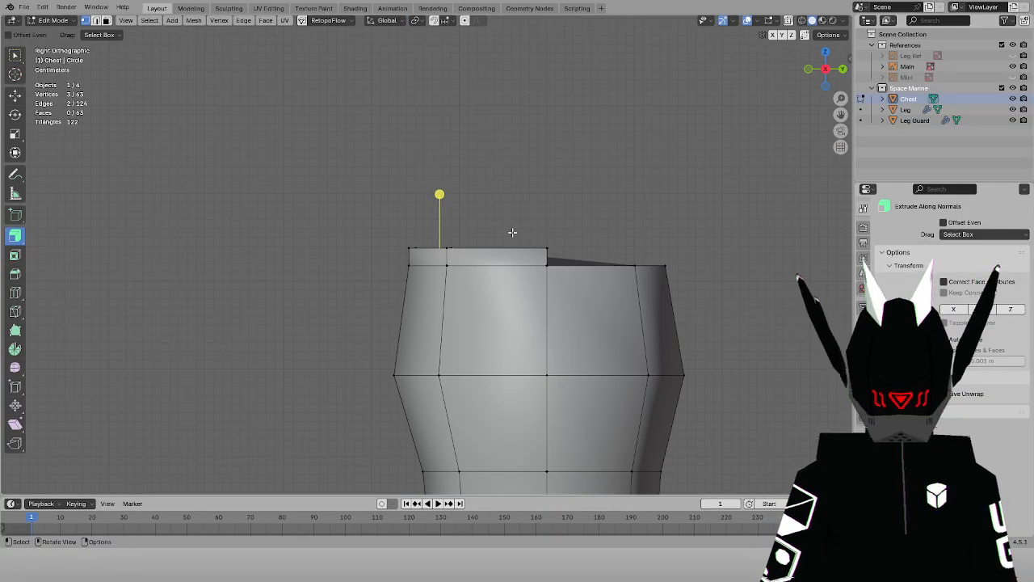
{"action": "scroll", "coordinate": [364, 238], "scroll_direction": "up", "scroll_amount": 5}
{"action": "key", "text": "g"}
{"action": "key", "text": "z"}
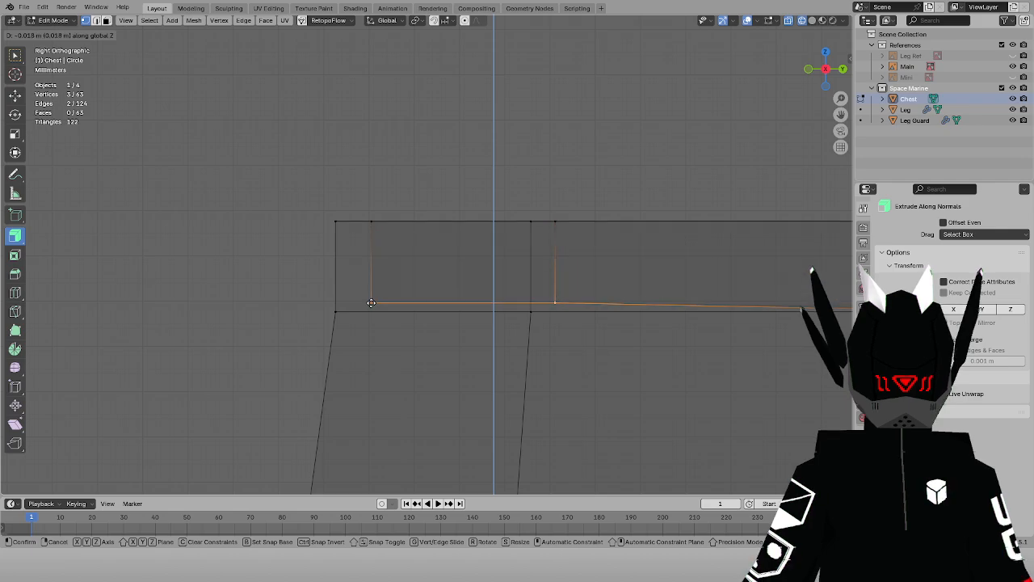
{"action": "left_click", "coordinate": [371, 313]}
{"action": "scroll", "coordinate": [237, 243], "scroll_direction": "down", "scroll_amount": 4}
{"action": "key", "text": "z"}
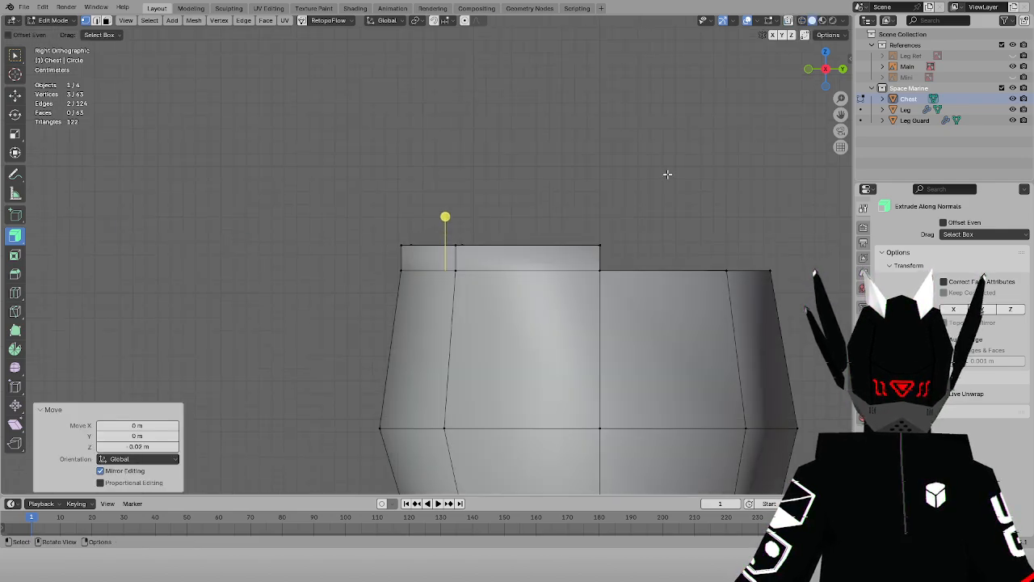
{"action": "scroll", "coordinate": [666, 174], "scroll_direction": "down", "scroll_amount": 3}
{"action": "left_click", "coordinate": [663, 176]}
{"action": "mouse_move", "coordinate": [664, 175]}
{"action": "middle_mouse_down"}
{"action": "mouse_move", "coordinate": [538, 212]}
{"action": "mouse_move", "coordinate": [476, 250]}
{"action": "mouse_move", "coordinate": [404, 174]}
{"action": "mouse_move", "coordinate": [552, 203]}
{"action": "mouse_move", "coordinate": [546, 192]}
{"action": "middle_mouse_up"}
{"action": "middle_click_drag", "start_coordinate": [395, 249], "coordinate": [314, 181]}
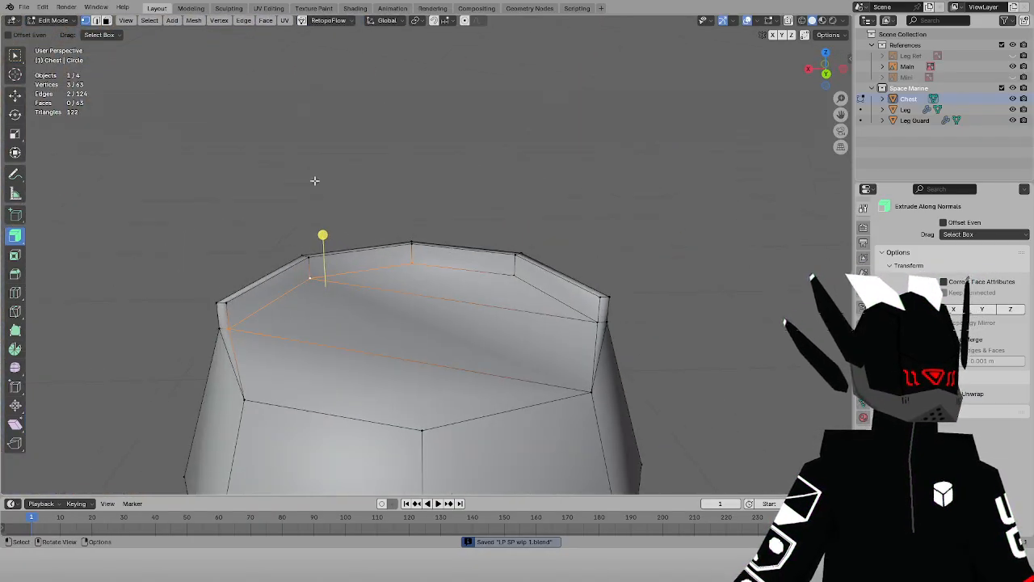
Select the four edges along the collar's inner base and mark them sharp
{"action": "left_click", "coordinate": [95, 20]}
{"action": "left_click", "coordinate": [278, 292]}
{"action": "left_click", "coordinate": [526, 287], "text": "ctrl"}
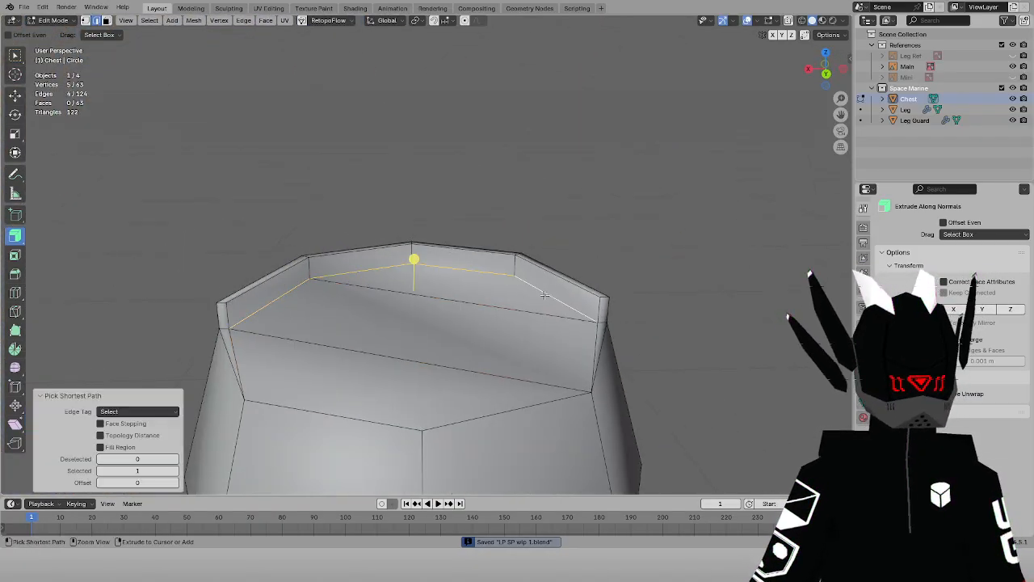
{"action": "left_click", "coordinate": [243, 21]}
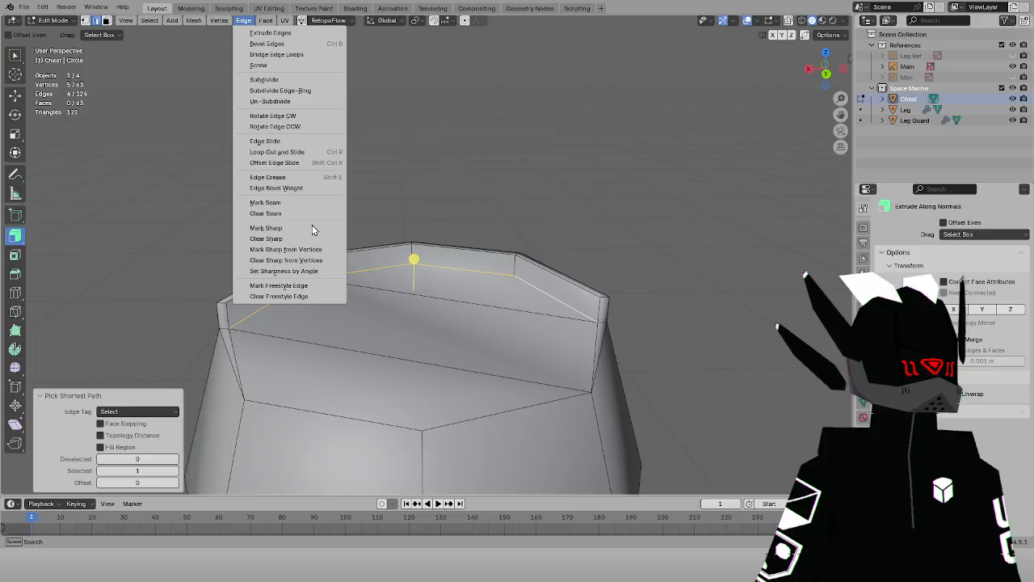
{"action": "left_click", "coordinate": [266, 228]}
Select the inner and outer edges around the collar's top rim and mark them sharp
{"action": "left_click", "coordinate": [368, 250], "text": "alt"}
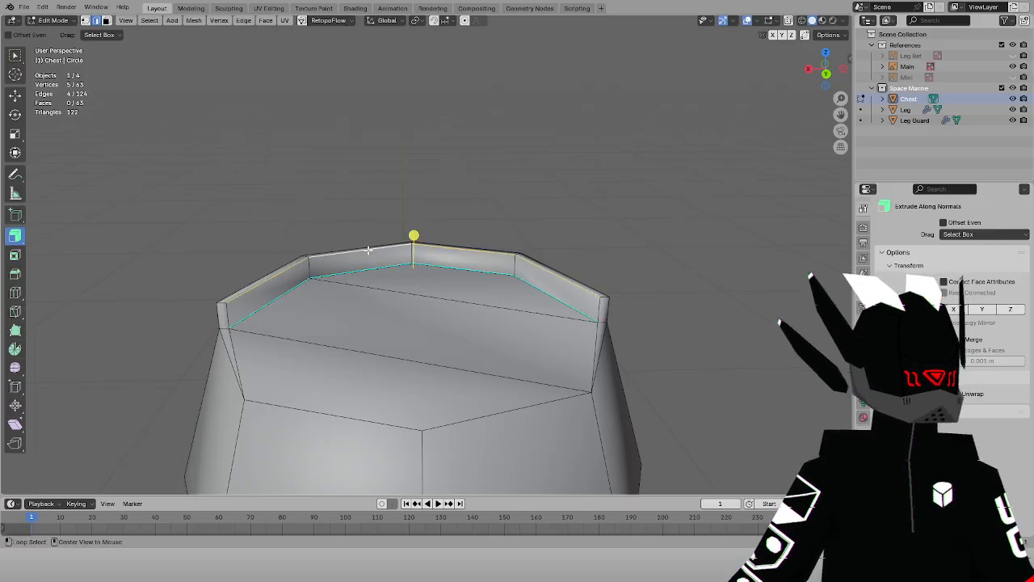
{"action": "left_click", "coordinate": [239, 286], "text": "alt+shift"}
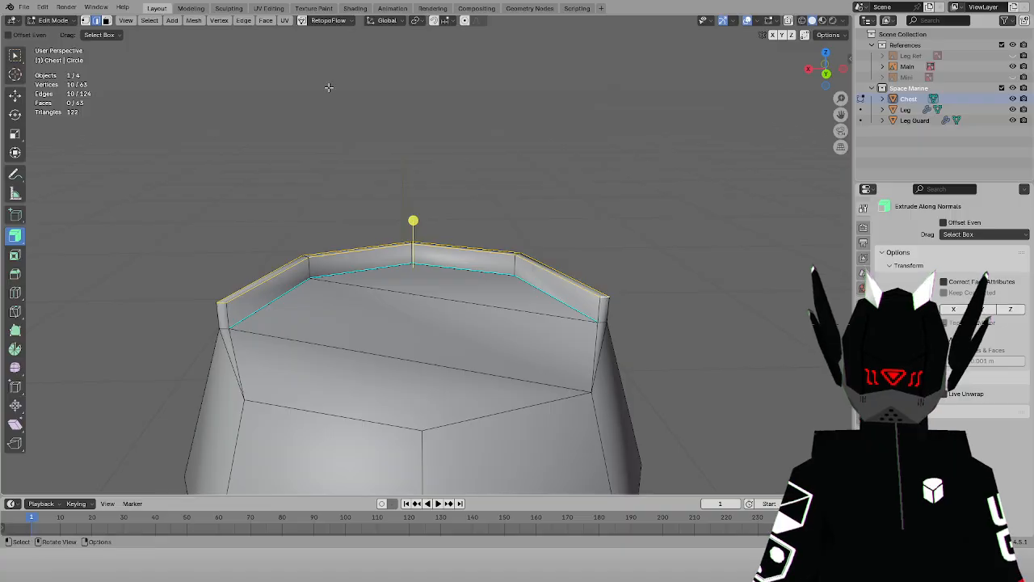
{"action": "left_click", "coordinate": [242, 21]}
{"action": "left_click", "coordinate": [266, 227]}
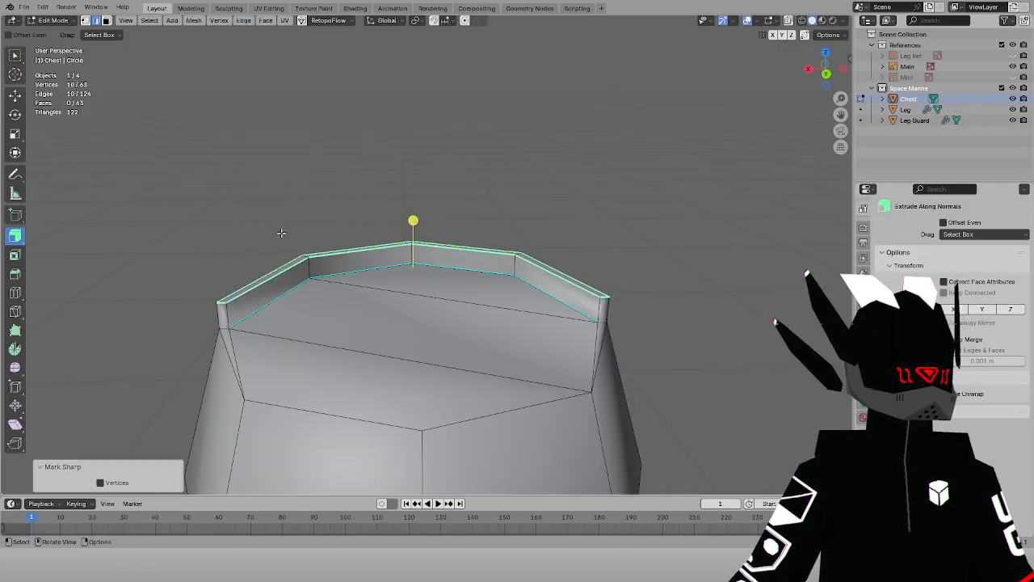
Switch the chest to Object Mode and check the collar's shading from the side and back
{"action": "middle_click_drag", "start_coordinate": [597, 317], "coordinate": [358, 298]}
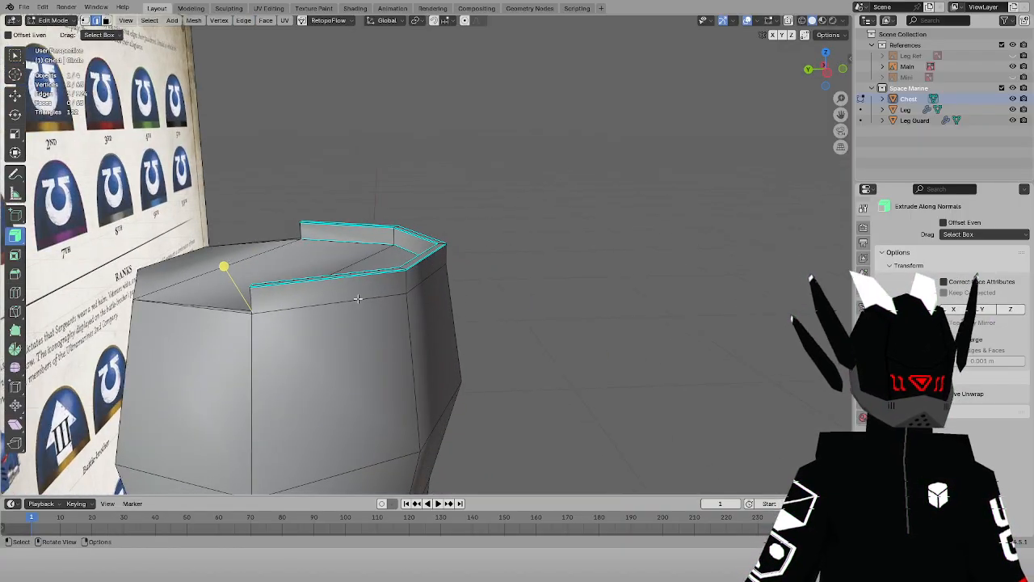
{"action": "left_click", "coordinate": [53, 20]}
{"action": "left_click", "coordinate": [57, 33]}
{"action": "left_click", "coordinate": [399, 171]}
{"action": "middle_click_drag", "start_coordinate": [399, 171], "coordinate": [471, 201]}
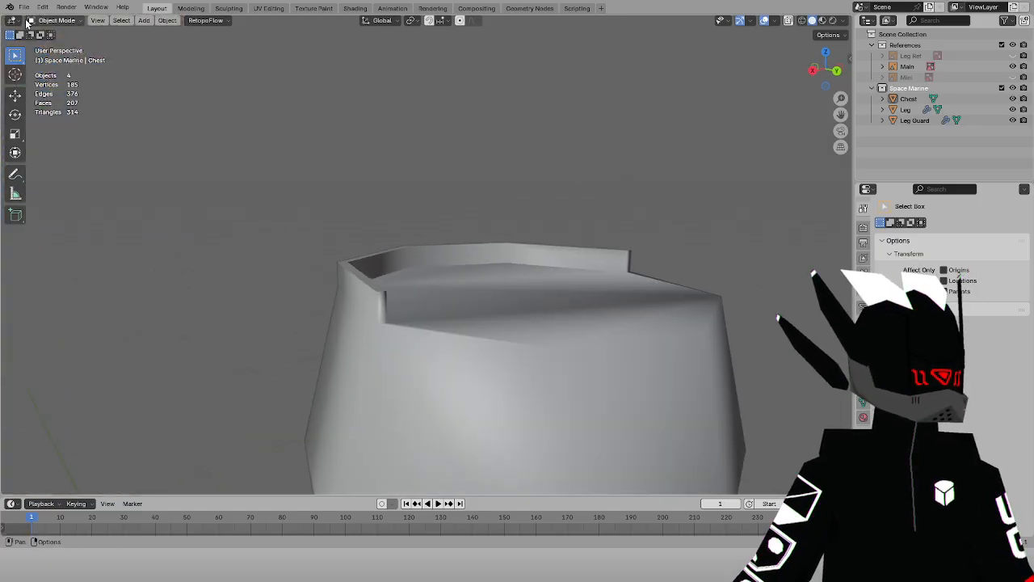
Select all objects and try to render an image of the scene
{"action": "left_click", "coordinate": [68, 21]}
{"action": "key", "text": "a"}
{"action": "left_click", "coordinate": [63, 8]}
{"action": "left_click", "coordinate": [73, 28]}
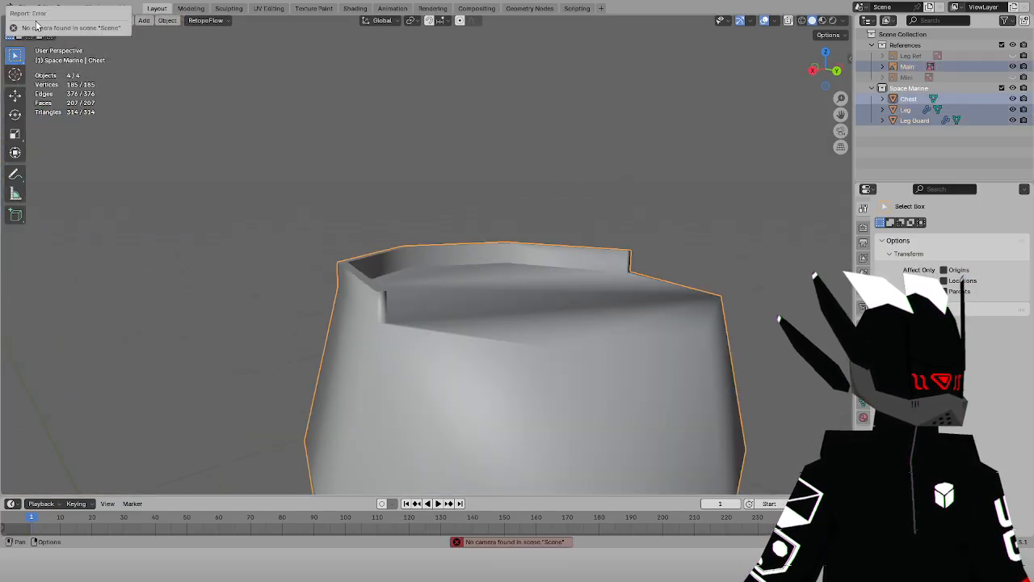
Enter Edit Mode on the selected meshes and recalculate the normals of all their faces to point outside
{"action": "left_click", "coordinate": [68, 21]}
{"action": "left_click", "coordinate": [56, 39]}
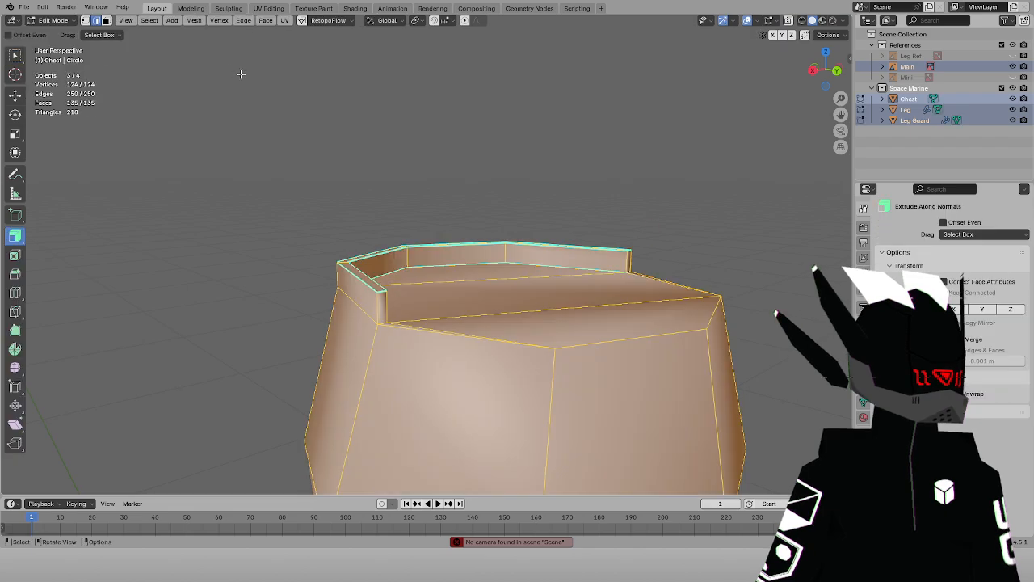
{"action": "left_click", "coordinate": [194, 20]}
{"action": "mouse_move", "coordinate": [211, 216]}
{"action": "left_click", "coordinate": [353, 349]}
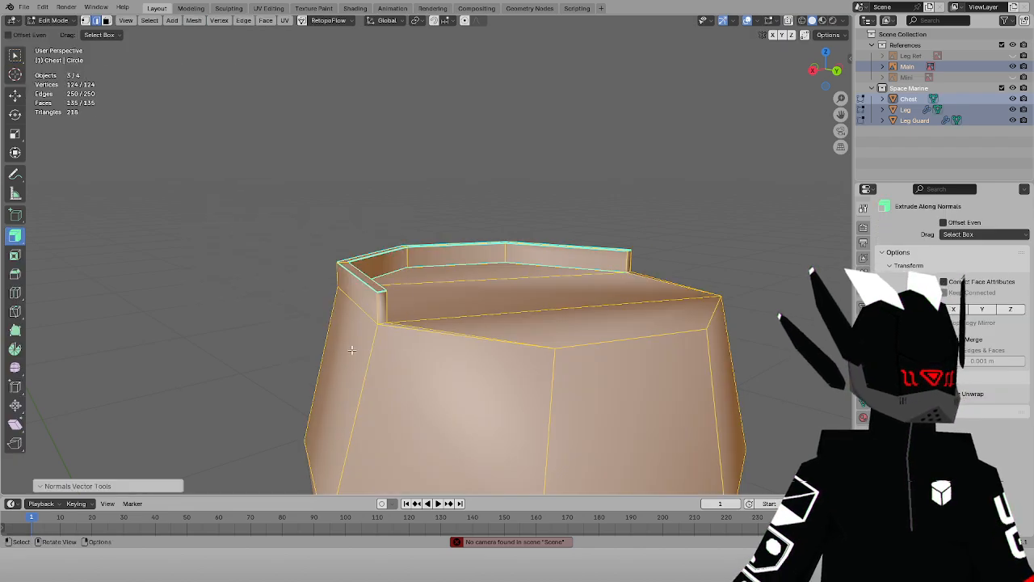
{"action": "key", "text": "shift+n"}
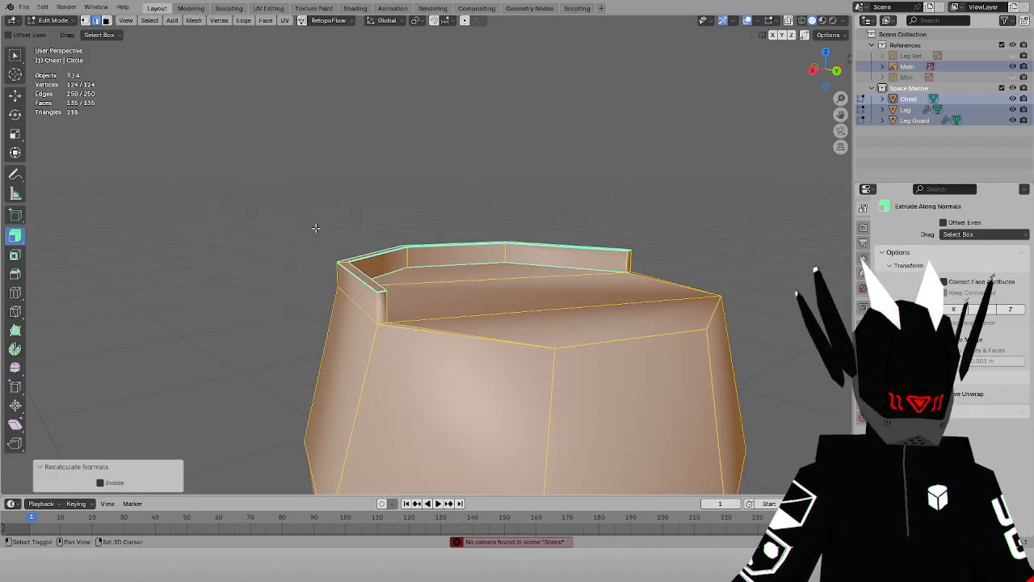
Clear the sharp marks from the collar's inner and outer top rim edges and check the shading in Object Mode
{"action": "left_click", "coordinate": [360, 265], "text": "alt"}
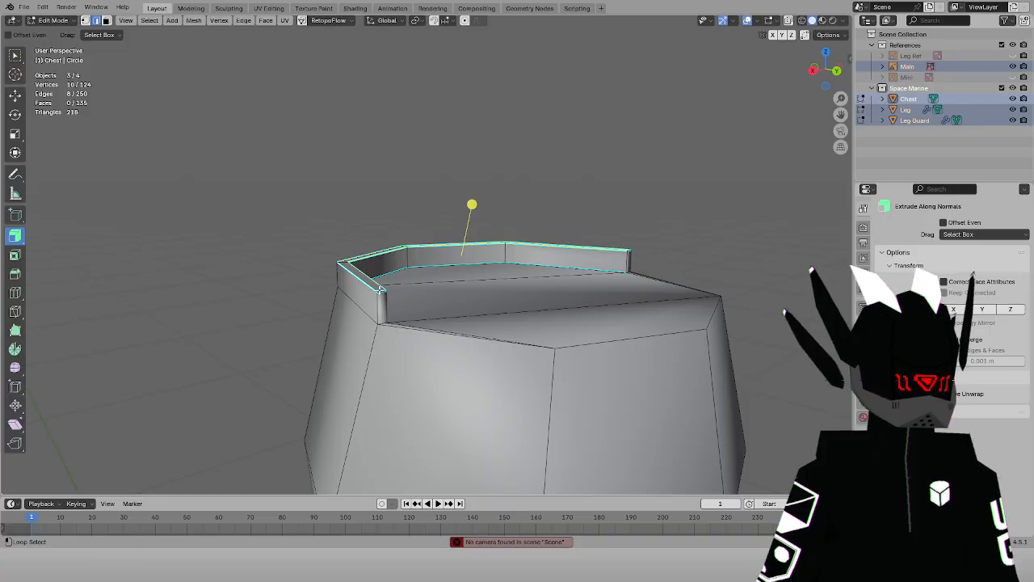
{"action": "middle_click_drag", "start_coordinate": [630, 249], "coordinate": [589, 295]}
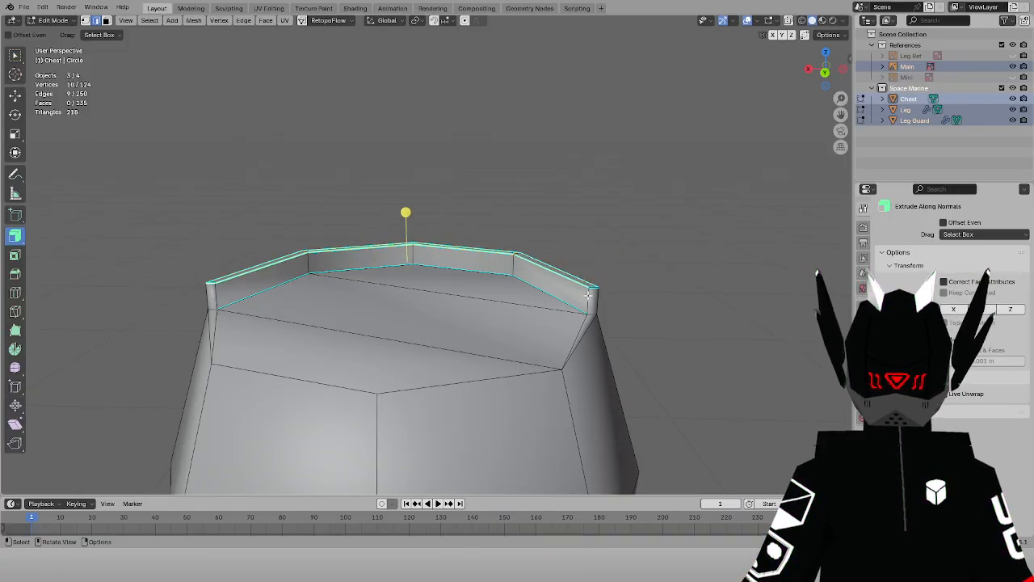
{"action": "left_click", "coordinate": [246, 21]}
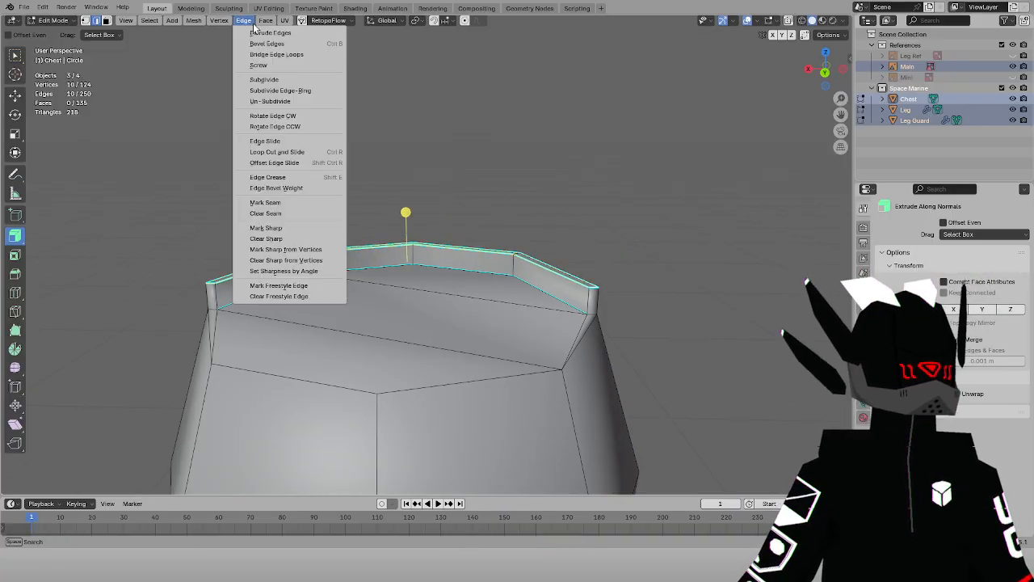
{"action": "left_click", "coordinate": [297, 229]}
{"action": "left_click", "coordinate": [59, 22]}
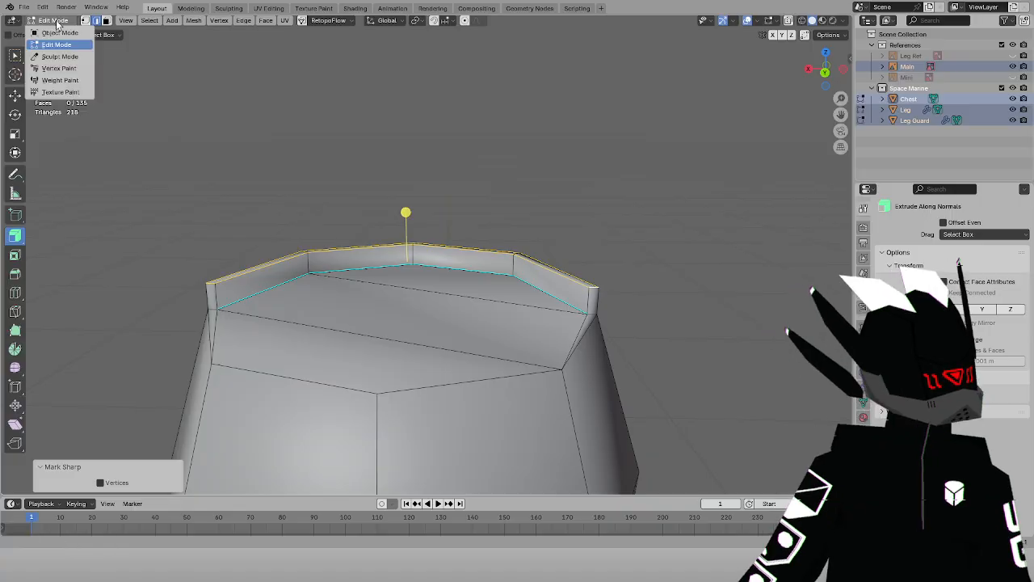
{"action": "left_click", "coordinate": [60, 34]}
{"action": "middle_click_drag", "start_coordinate": [333, 127], "coordinate": [364, 196]}
Try Shade Auto Smooth on the selected objects, inspect the chest from the front, and undo it
{"action": "right_click", "coordinate": [364, 198]}
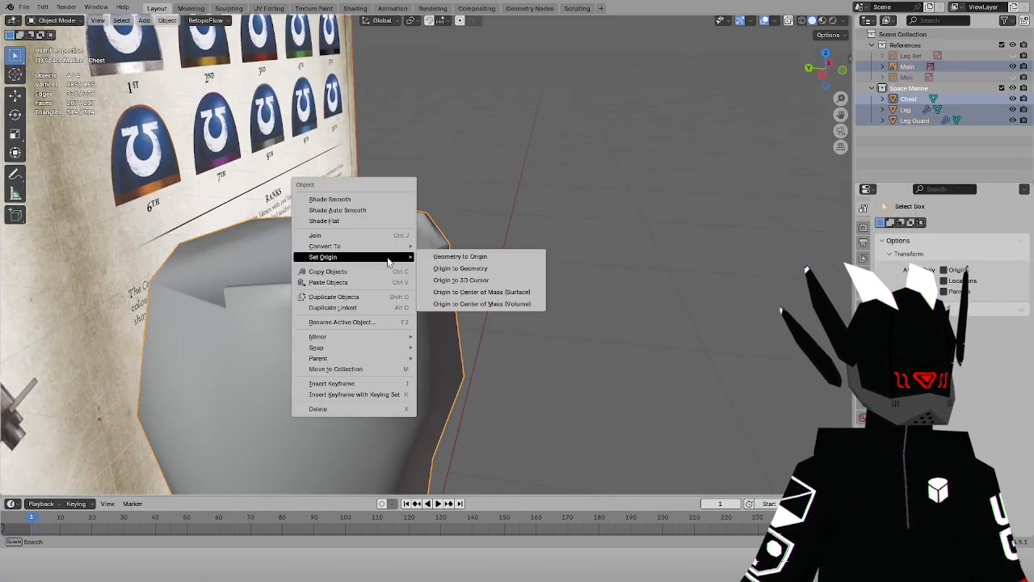
{"action": "left_click", "coordinate": [355, 212]}
{"action": "middle_click_drag", "start_coordinate": [472, 210], "coordinate": [429, 196]}
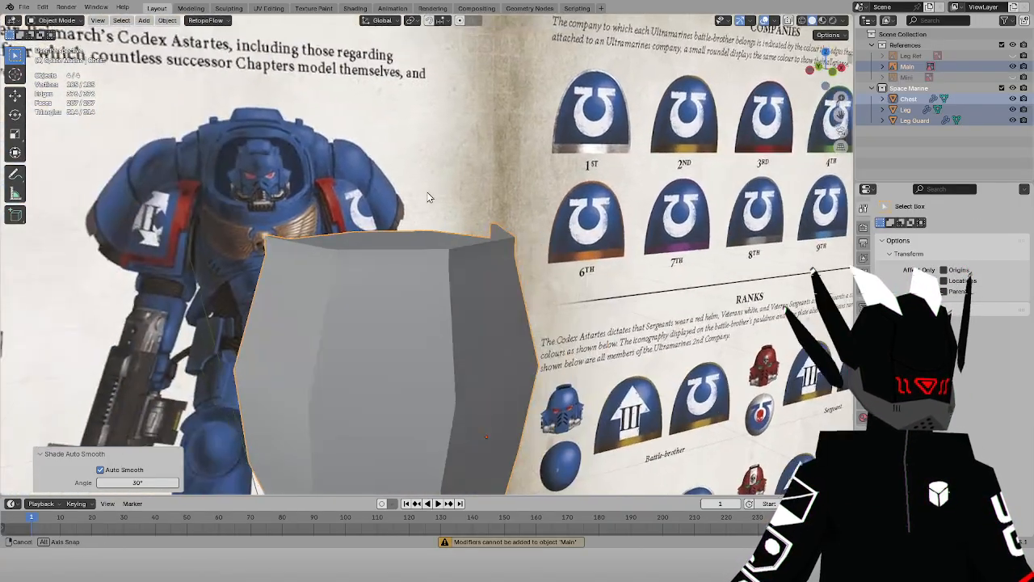
{"action": "key", "text": "ctrl+z"}
Mark the selected inner and outer edges of the collar's top rim as sharp in Edit Mode
{"action": "left_click", "coordinate": [56, 20]}
{"action": "left_click", "coordinate": [60, 47]}
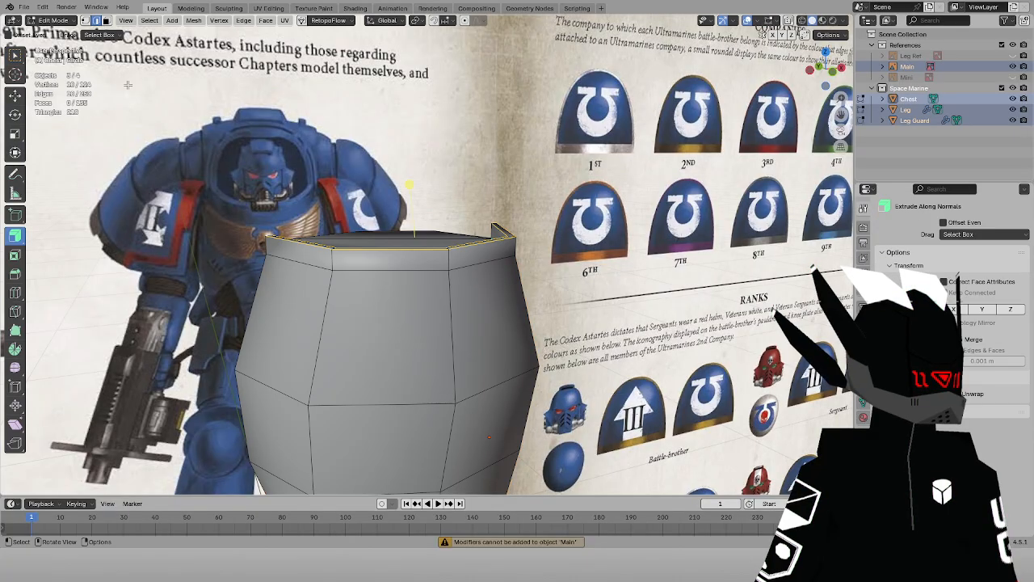
{"action": "middle_click_drag", "start_coordinate": [333, 210], "coordinate": [247, 182]}
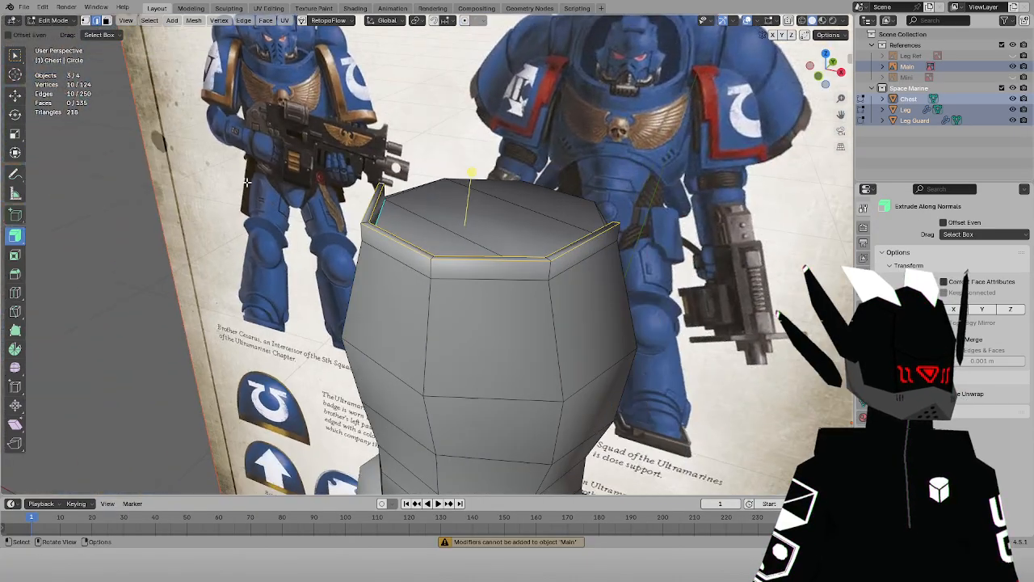
{"action": "left_click", "coordinate": [193, 20]}
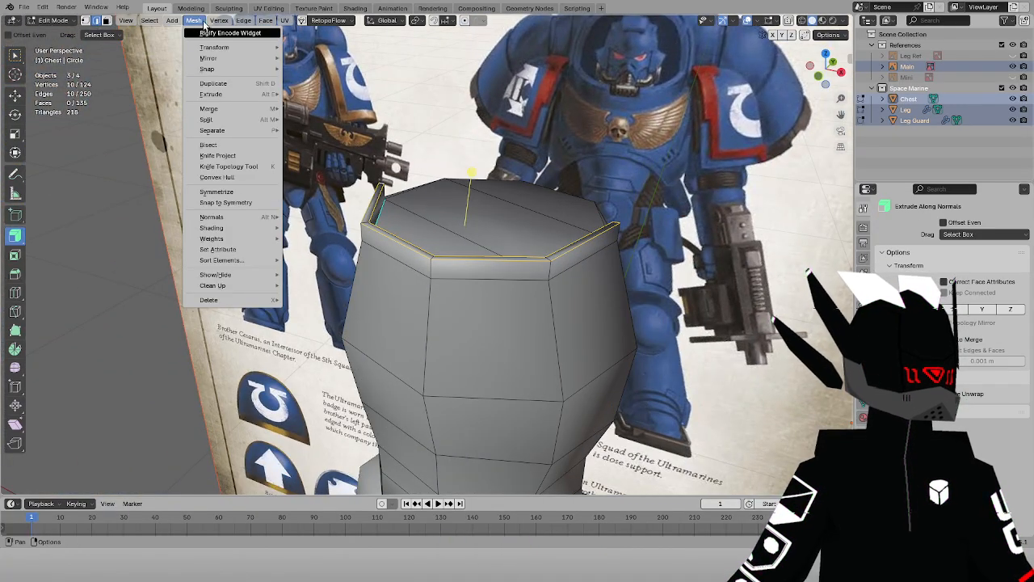
{"action": "mouse_move", "coordinate": [243, 20]}
{"action": "left_click", "coordinate": [293, 230]}
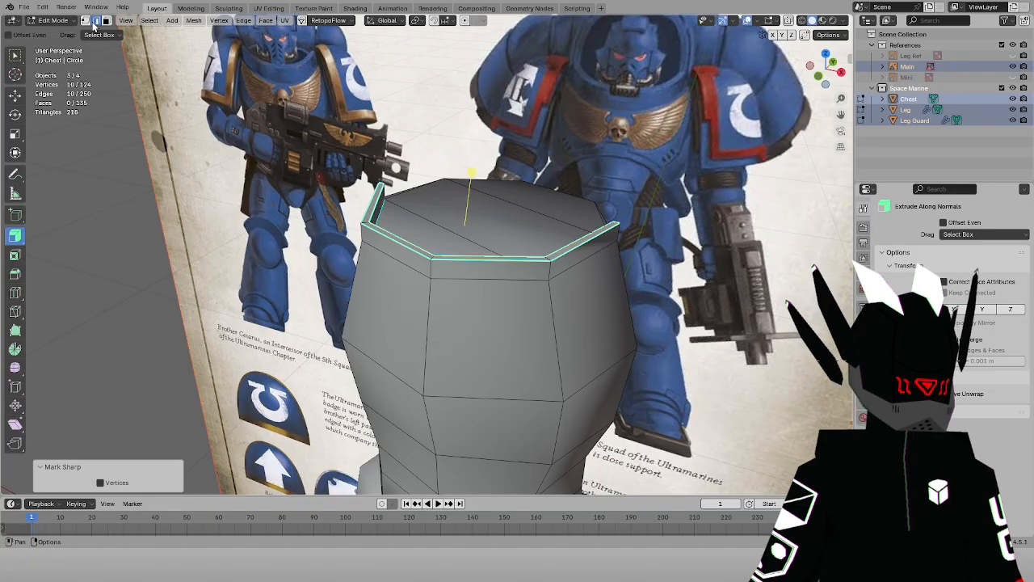
Return to Object Mode, compare the chest with the reference in front view, and save the file
{"action": "left_click", "coordinate": [53, 20]}
{"action": "left_click", "coordinate": [64, 33]}
{"action": "middle_click_drag", "start_coordinate": [282, 206], "coordinate": [368, 133]}
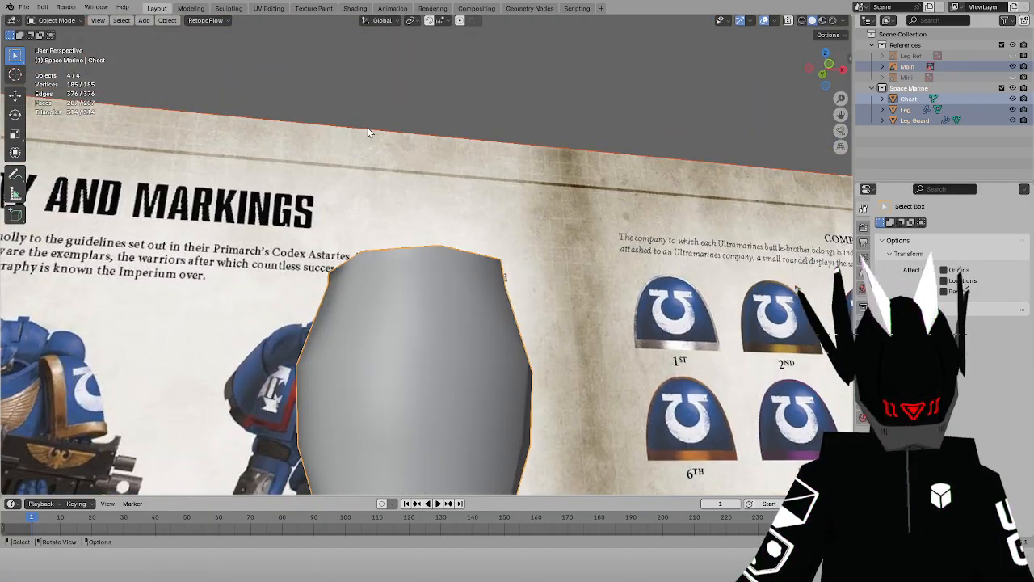
{"action": "key", "text": "KP_1"}
{"action": "scroll", "coordinate": [395, 169], "scroll_direction": "up", "scroll_amount": 3}
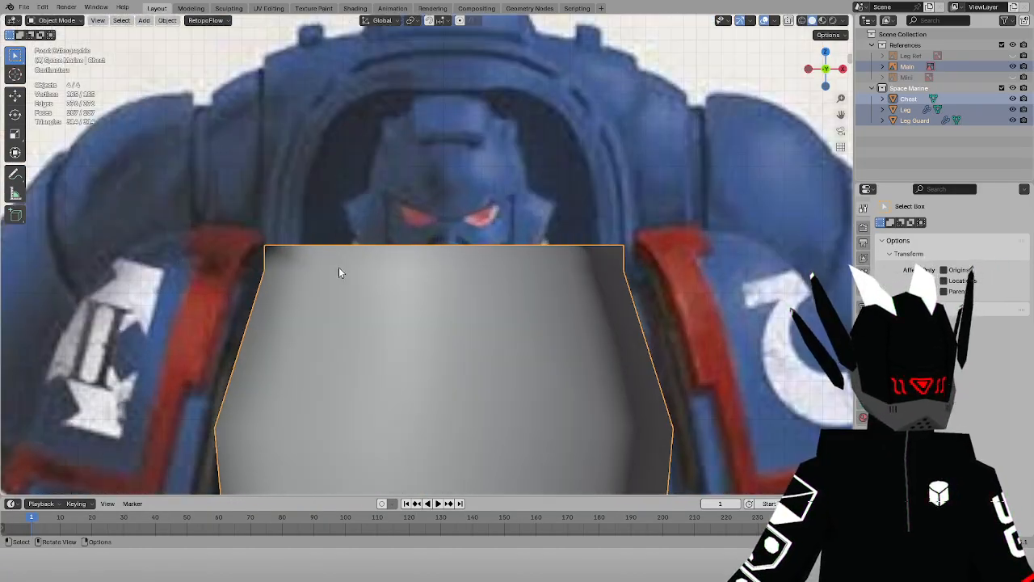
{"action": "scroll", "coordinate": [340, 256], "scroll_direction": "down", "scroll_amount": 6}
{"action": "key", "text": "ctrl+s"}
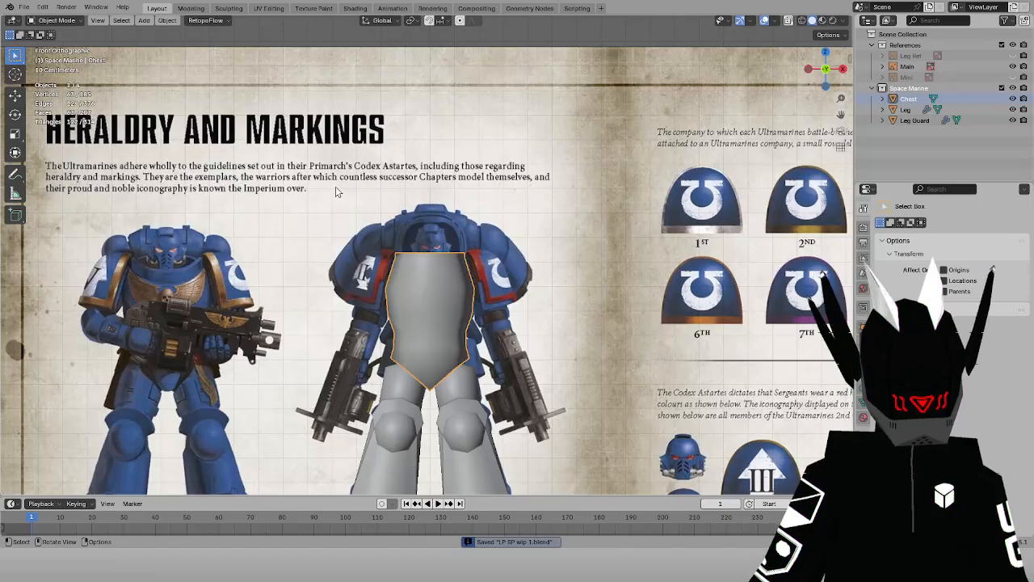
Dissolve the horizontal edge loop around the chest between its widest ring and the waist
{"action": "left_click", "coordinate": [55, 20]}
{"action": "left_click", "coordinate": [56, 44]}
{"action": "scroll", "coordinate": [557, 355], "scroll_direction": "up", "scroll_amount": 5}
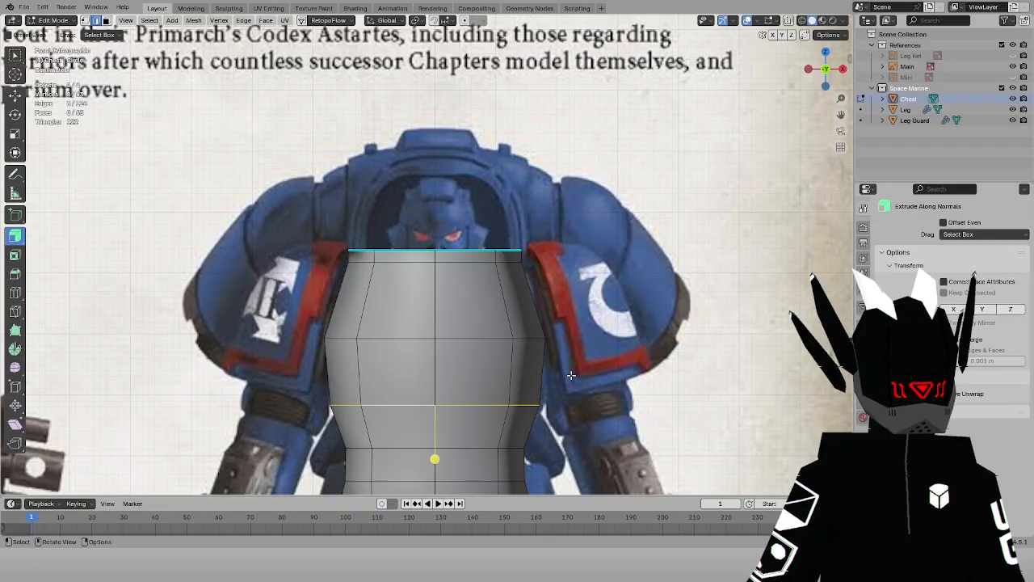
{"action": "key", "text": "x"}
{"action": "left_click", "coordinate": [536, 398]}
{"action": "key", "text": "z"}
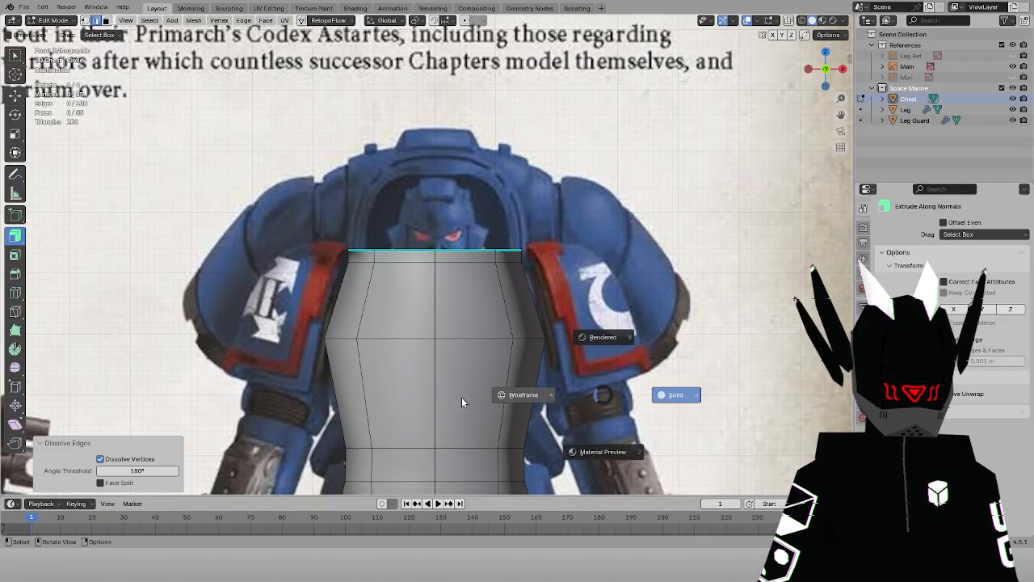
{"action": "left_click", "coordinate": [462, 402]}
{"action": "key", "text": "z"}
{"action": "left_click", "coordinate": [527, 380]}
Check the simplified chest against the reference, return to Object Mode, save the file and deselect everything
{"action": "scroll", "coordinate": [535, 378], "scroll_direction": "down", "scroll_amount": 7}
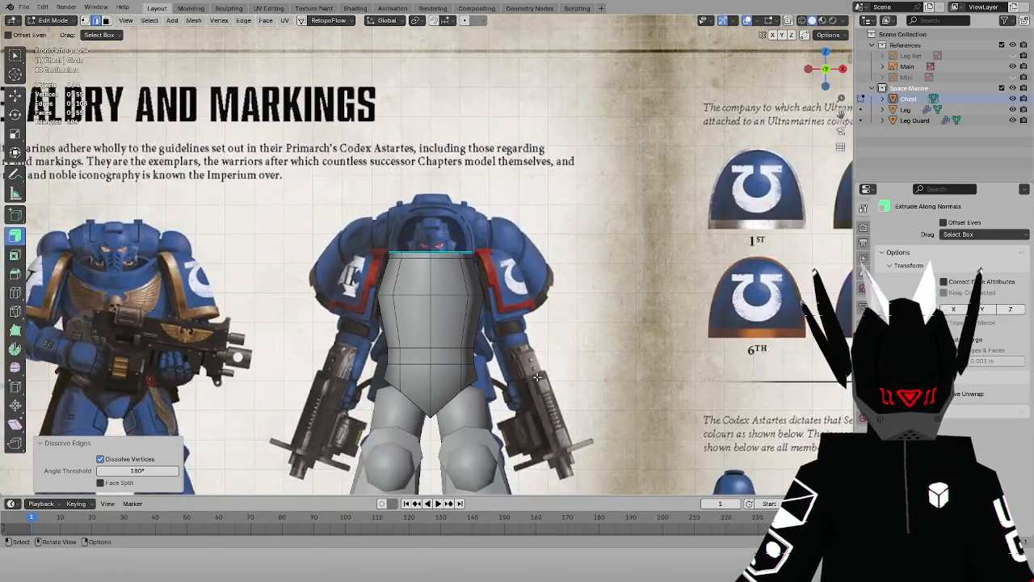
{"action": "mouse_move", "coordinate": [536, 376]}
{"action": "middle_mouse_down"}
{"action": "mouse_move", "coordinate": [372, 372]}
{"action": "mouse_move", "coordinate": [527, 369]}
{"action": "middle_mouse_up"}
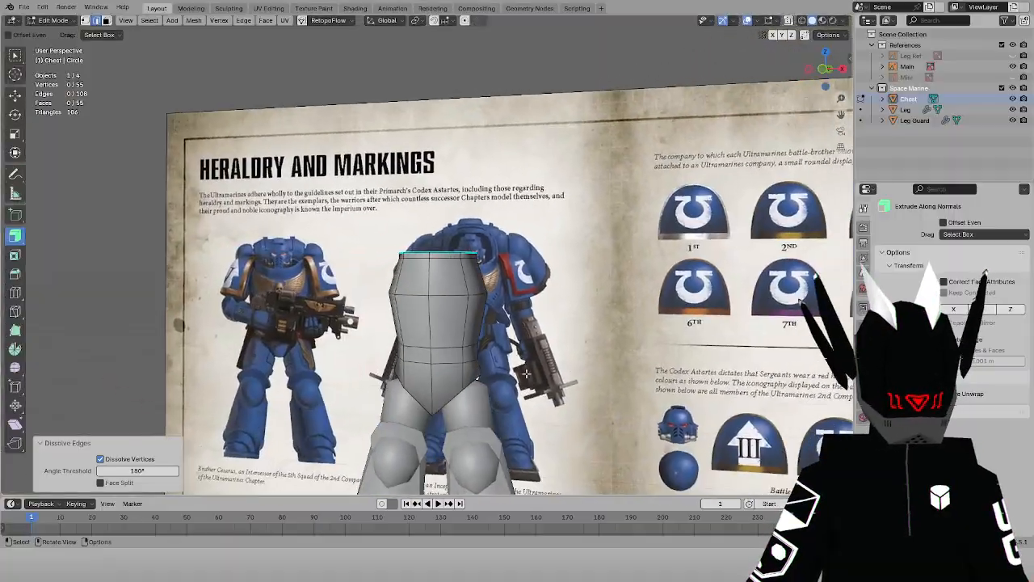
{"action": "scroll", "coordinate": [529, 369], "scroll_direction": "up", "scroll_amount": 2}
{"action": "key", "text": "KP_1"}
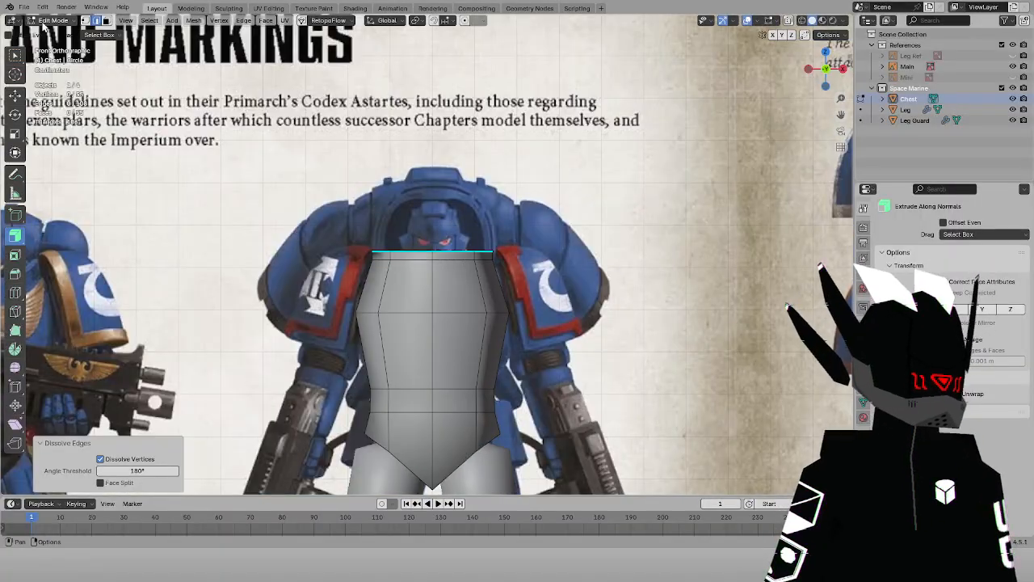
{"action": "key", "text": "Tab"}
{"action": "scroll", "coordinate": [173, 187], "scroll_direction": "down", "scroll_amount": 2}
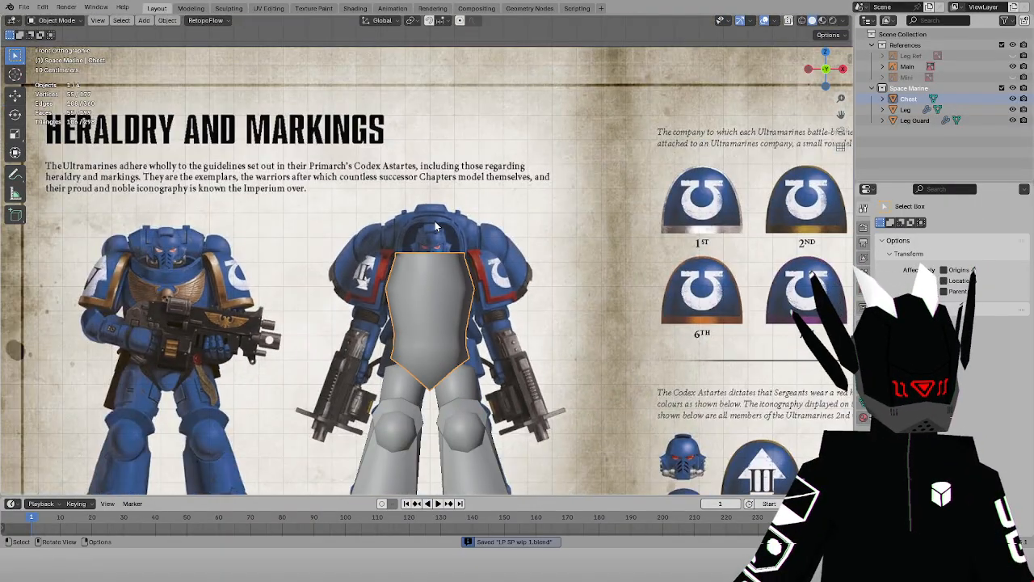
{"action": "scroll", "coordinate": [452, 229], "scroll_direction": "down", "scroll_amount": 4}
{"action": "left_click", "coordinate": [205, 90]}
{"action": "scroll", "coordinate": [318, 109], "scroll_direction": "up", "scroll_amount": 6}
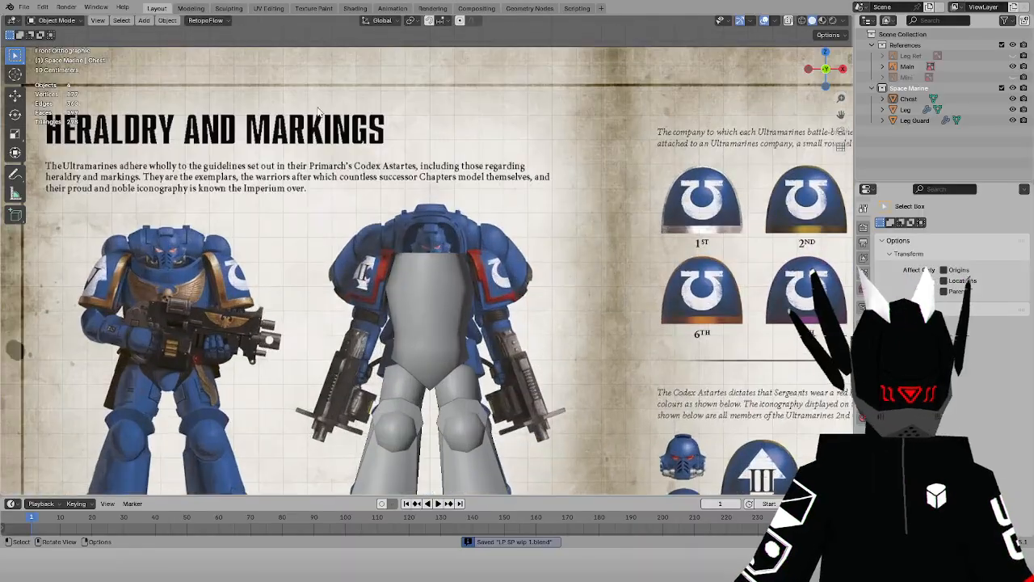
Try adding a UV sphere mesh to the scene and undo it
{"action": "scroll", "coordinate": [318, 104], "scroll_direction": "down", "scroll_amount": 2}
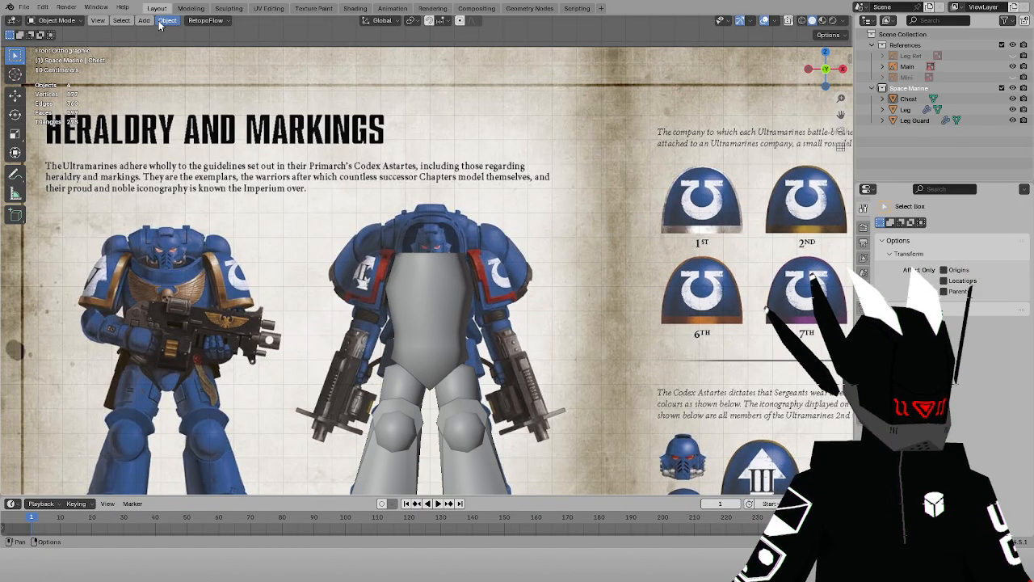
{"action": "left_click", "coordinate": [648, 161]}
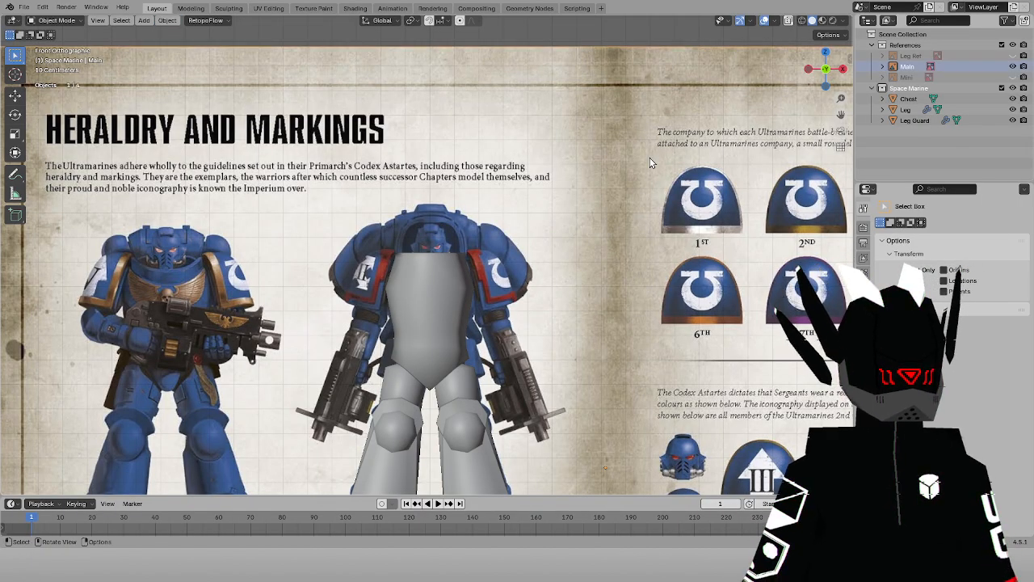
{"action": "left_click", "coordinate": [144, 20]}
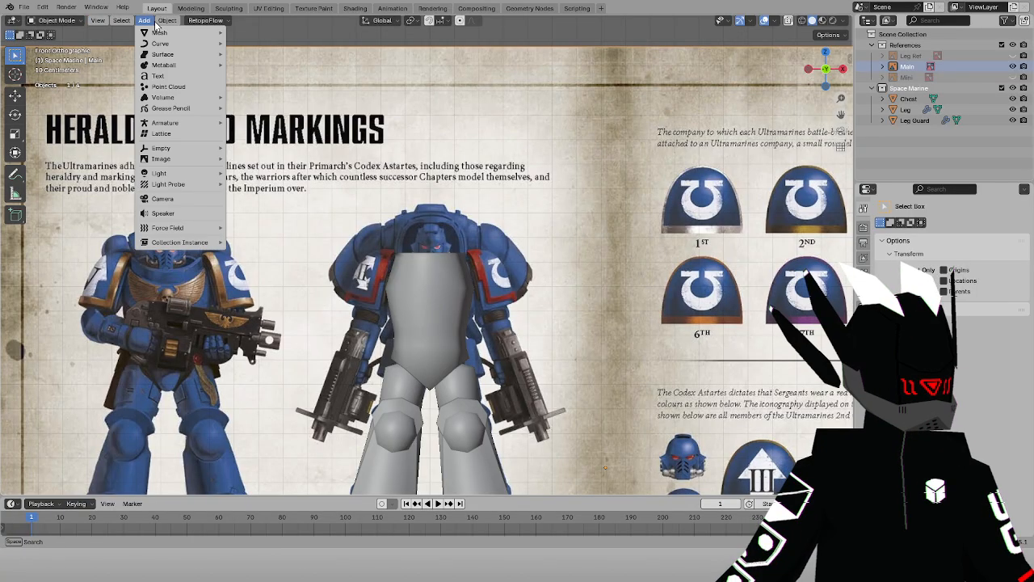
{"action": "mouse_move", "coordinate": [166, 32]}
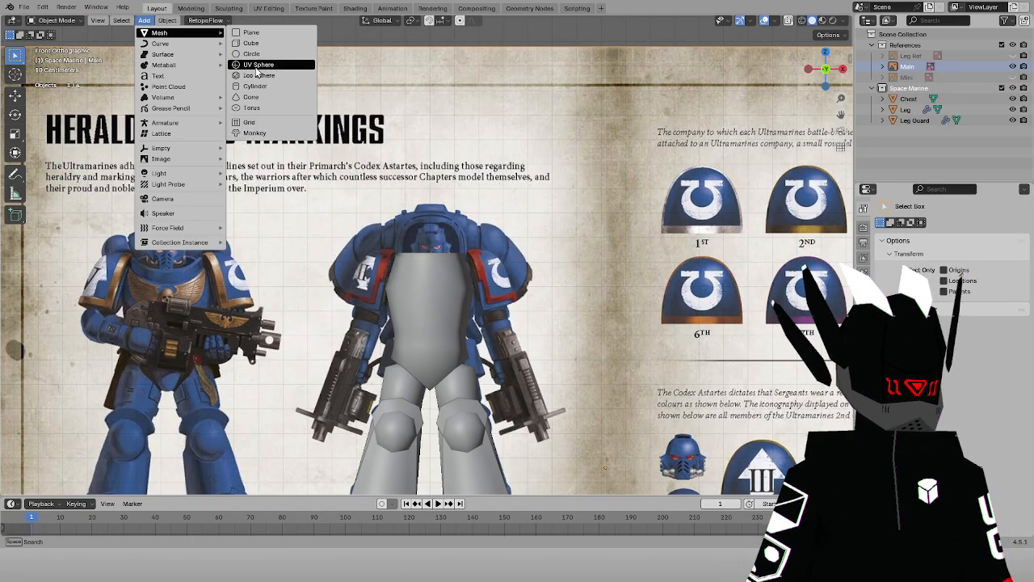
{"action": "left_click", "coordinate": [258, 65]}
{"action": "scroll", "coordinate": [339, 149], "scroll_direction": "down", "scroll_amount": 4}
{"action": "key", "text": "ctrl+z"}
Add a 2 m cube mesh at the world origin
{"action": "left_click", "coordinate": [144, 22]}
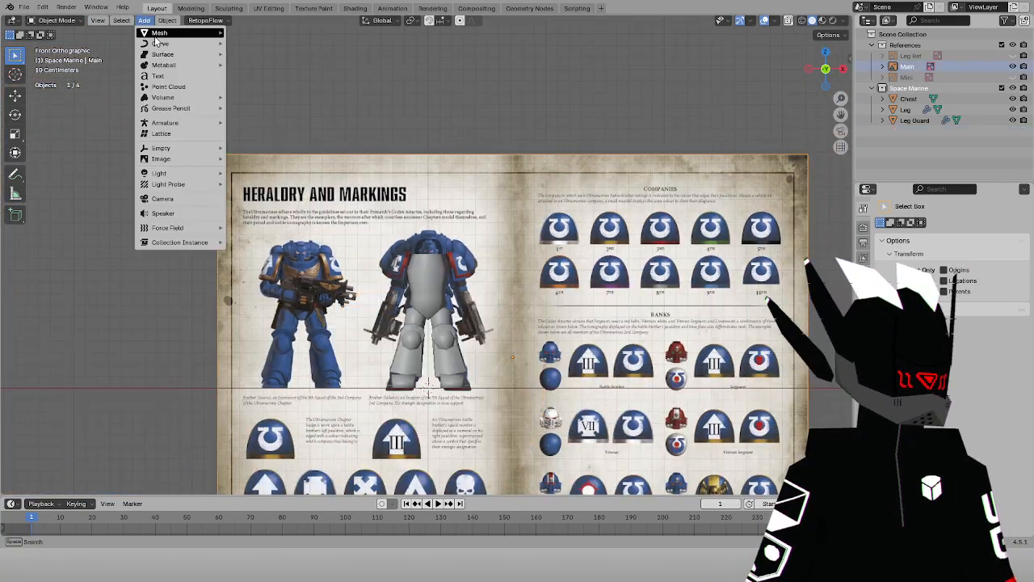
{"action": "mouse_move", "coordinate": [165, 32]}
{"action": "left_click", "coordinate": [251, 42]}
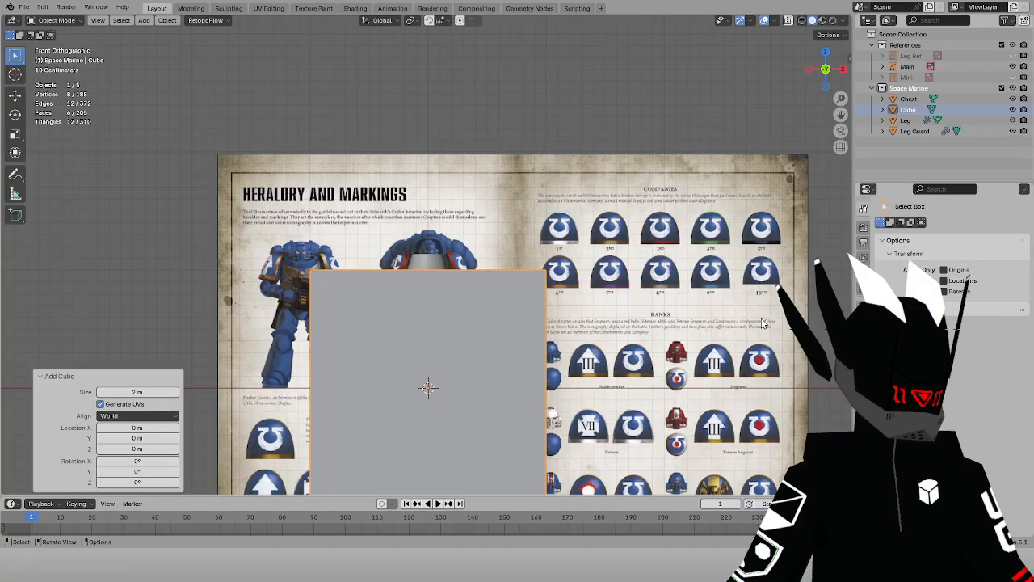
Round the cube by adding and applying a Subdivision Surface modifier, and shade it smooth
{"action": "left_click", "coordinate": [863, 341]}
{"action": "left_click", "coordinate": [922, 226]}
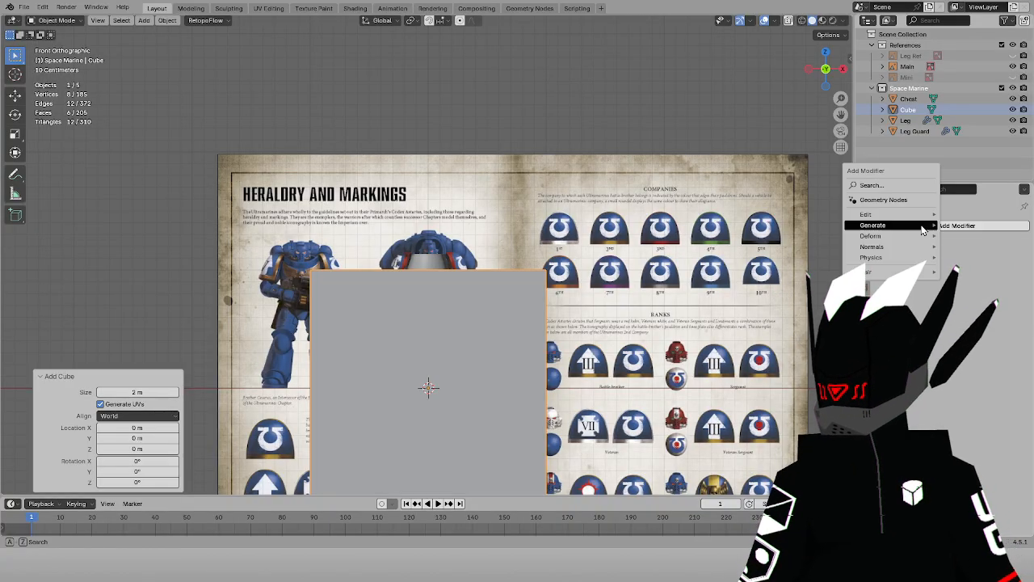
{"action": "mouse_move", "coordinate": [897, 226]}
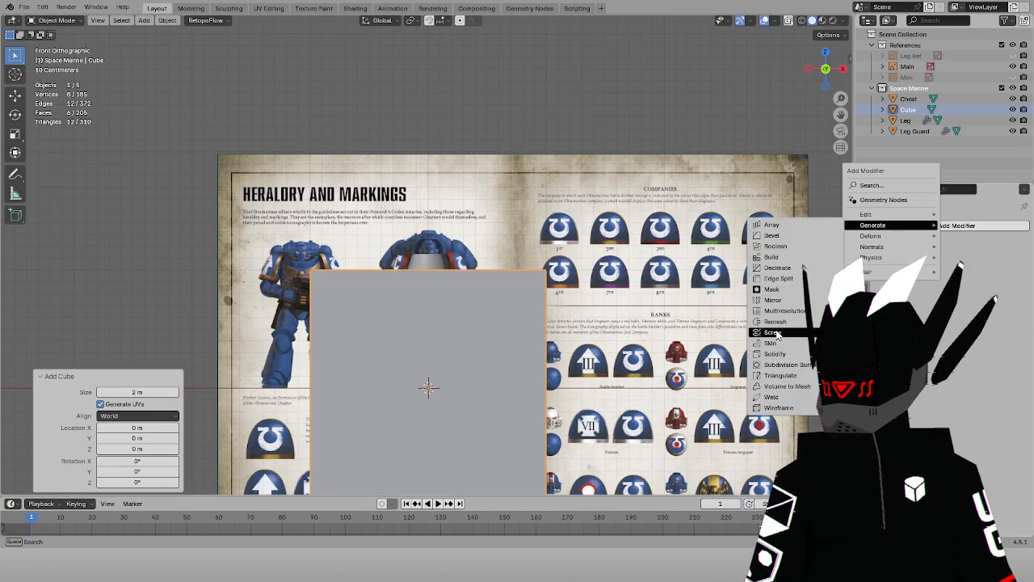
{"action": "left_click", "coordinate": [787, 364]}
{"action": "key", "text": "ctrl+a"}
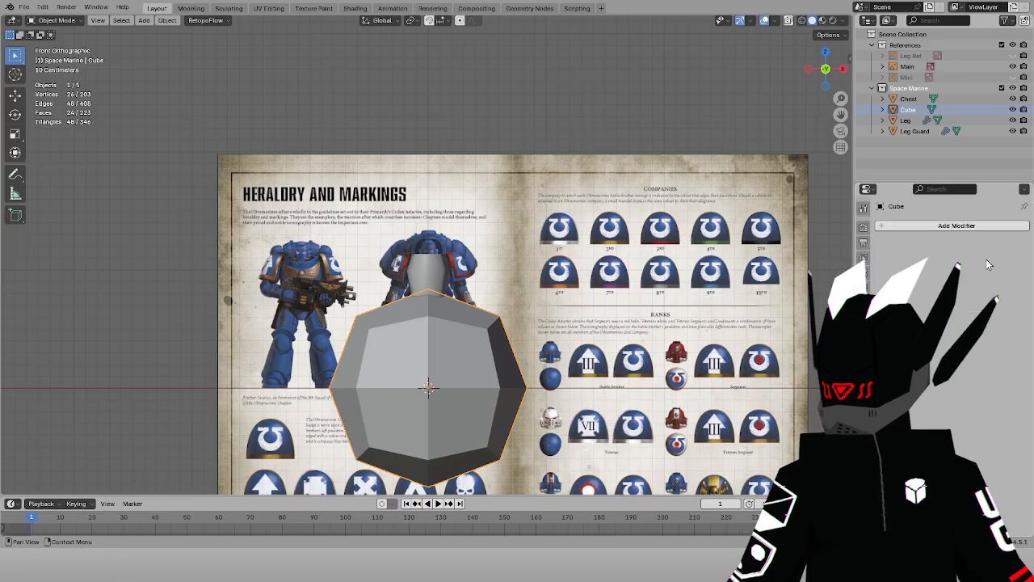
{"action": "right_click", "coordinate": [357, 339]}
{"action": "left_click", "coordinate": [356, 340]}
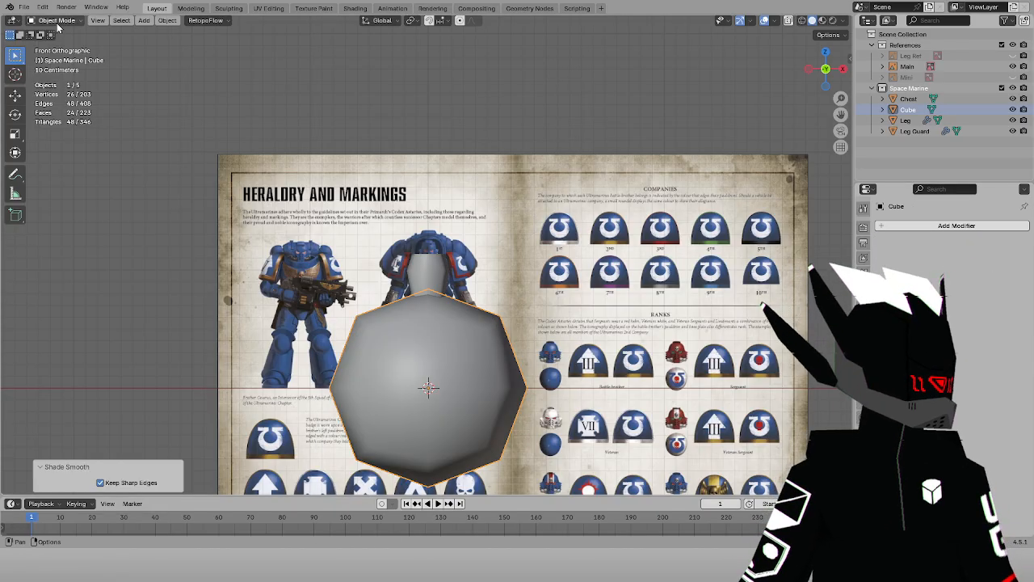
In Edit Mode, apply To Sphere with a factor of 1.000 to the whole rounded cube
{"action": "left_click", "coordinate": [55, 20]}
{"action": "left_click", "coordinate": [58, 45]}
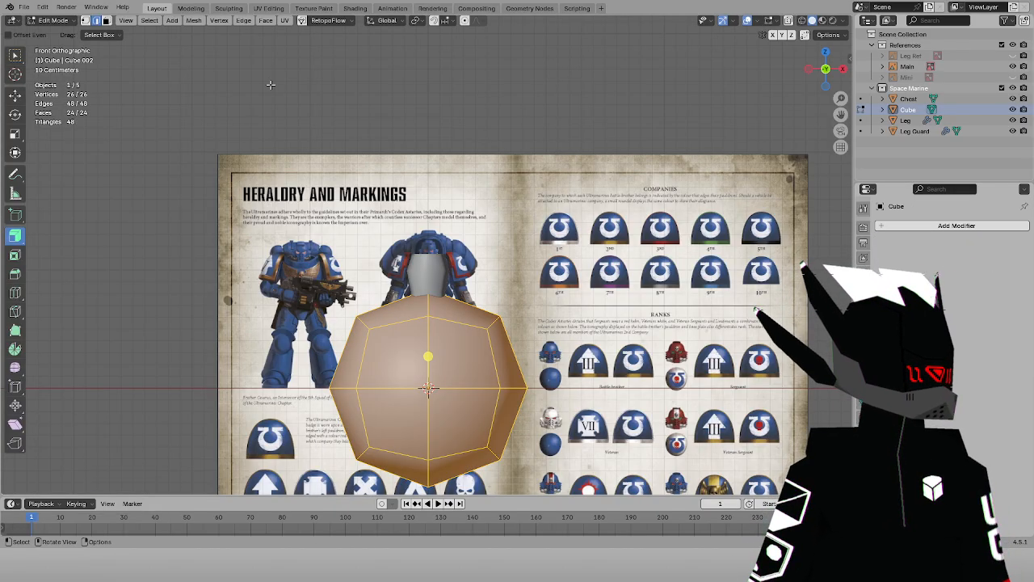
{"action": "left_click", "coordinate": [194, 20]}
{"action": "mouse_move", "coordinate": [214, 47]}
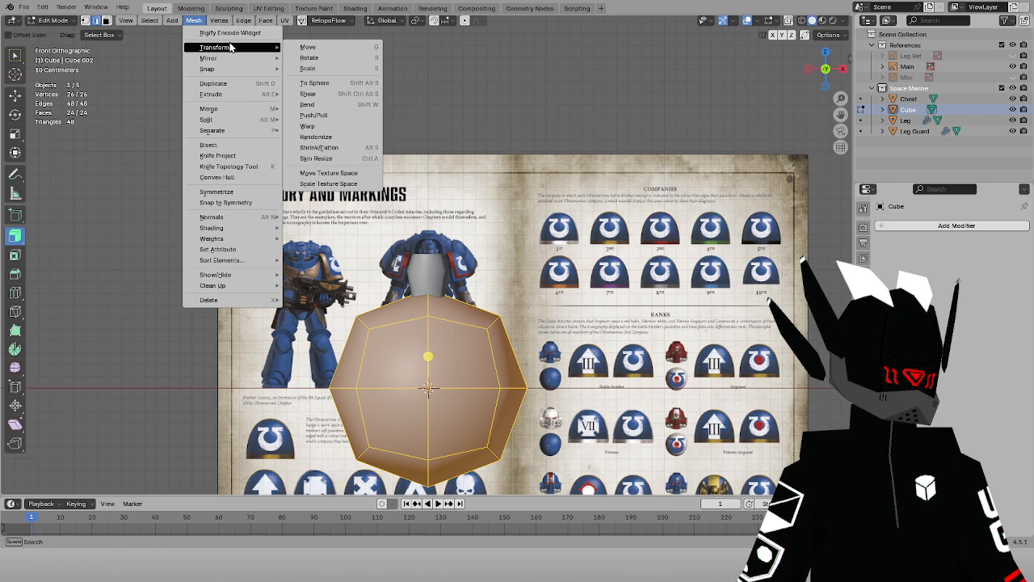
{"action": "left_click", "coordinate": [332, 86]}
{"action": "left_click", "coordinate": [122, 111]}
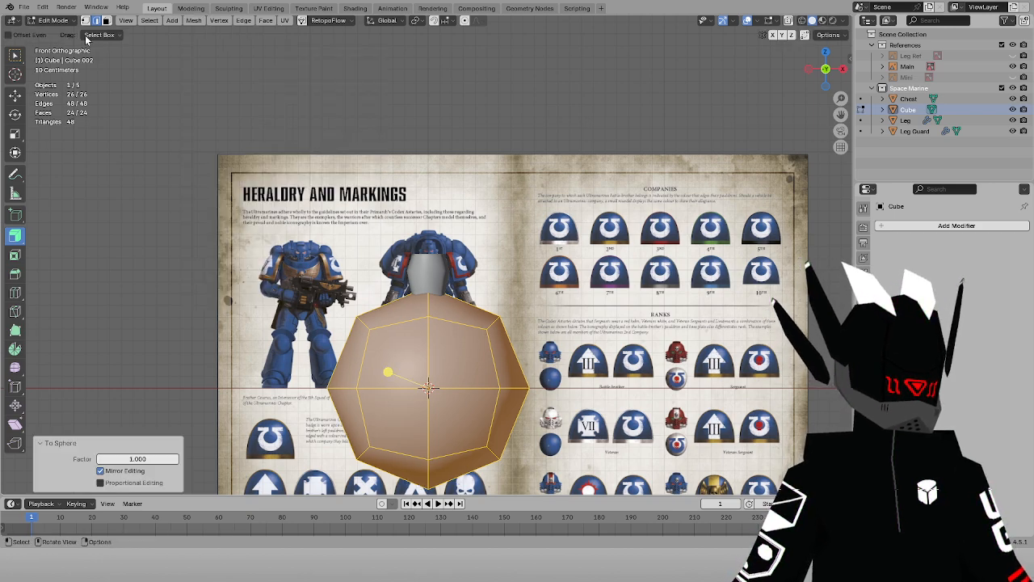
Delete the faces of the sphere's lower half and upper rear, keeping only the upper front quarter
{"action": "left_click", "coordinate": [107, 21]}
{"action": "key", "text": "shift+z"}
{"action": "left_click_drag", "start_coordinate": [544, 482], "coordinate": [309, 389]}
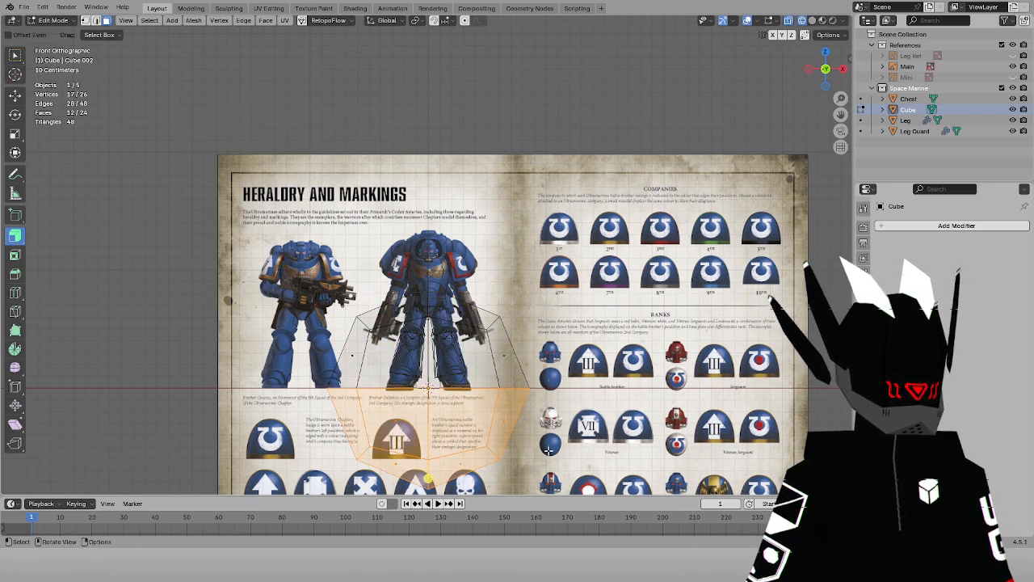
{"action": "key", "text": "KP_3"}
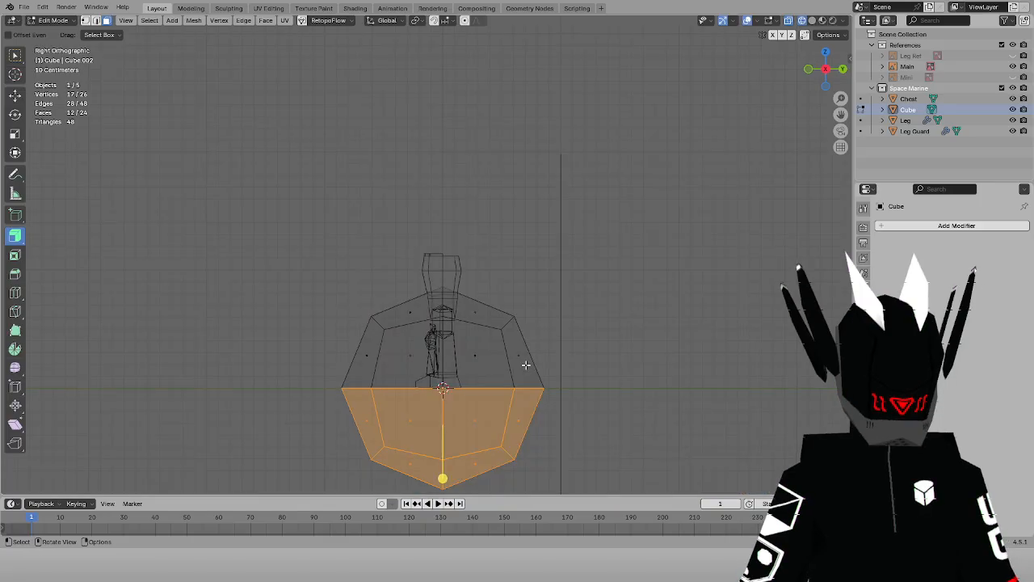
{"action": "left_click_drag", "start_coordinate": [459, 295], "coordinate": [591, 415], "text": "shift"}
{"action": "key", "text": "x"}
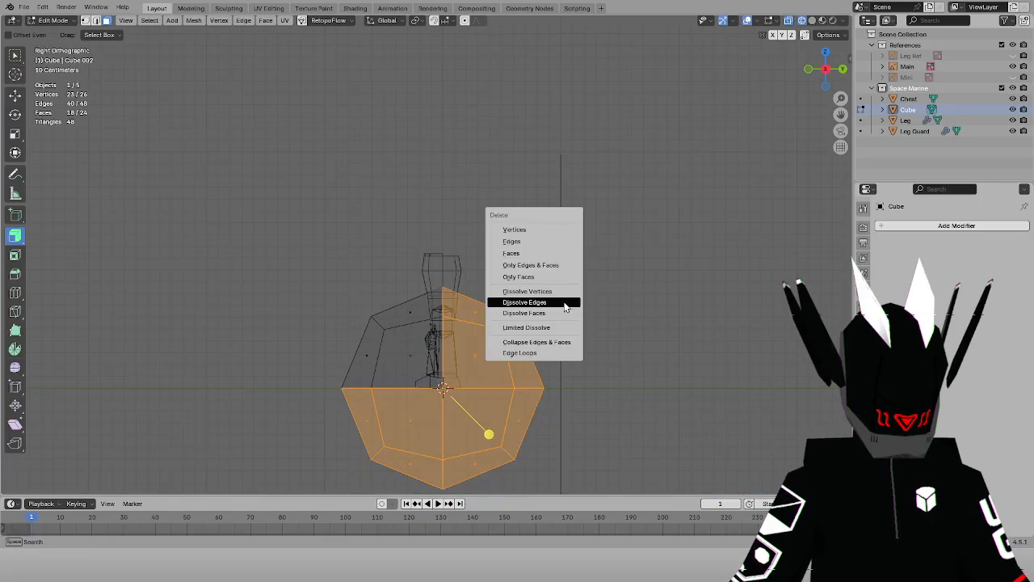
{"action": "left_click", "coordinate": [538, 255]}
Try moving the whole quarter-sphere mesh toward the company pauldron pictures within Edit Mode, and undo the move
{"action": "key", "text": "a"}
{"action": "key", "text": "KP_1"}
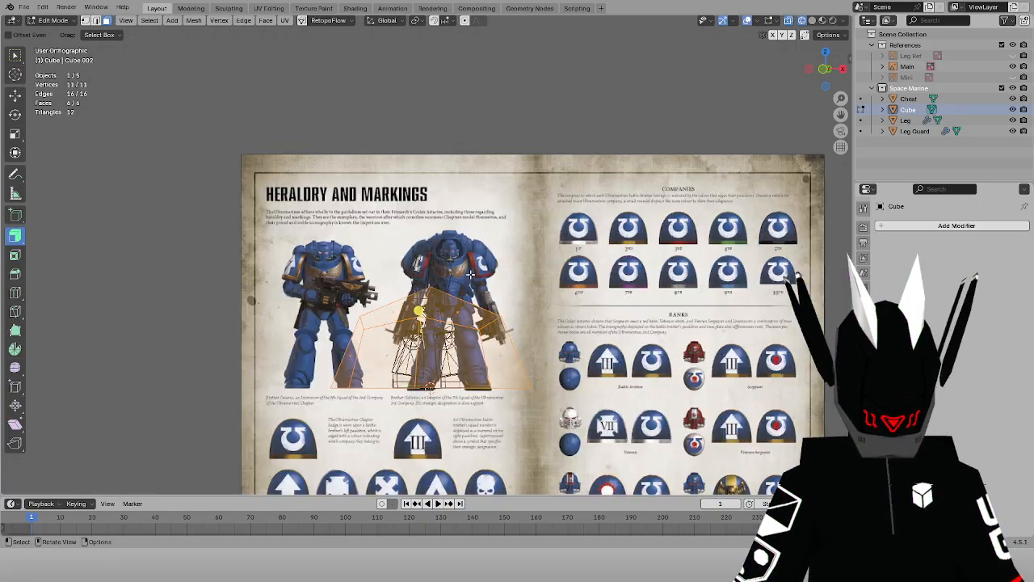
{"action": "key", "text": "g"}
{"action": "left_click", "coordinate": [594, 140]}
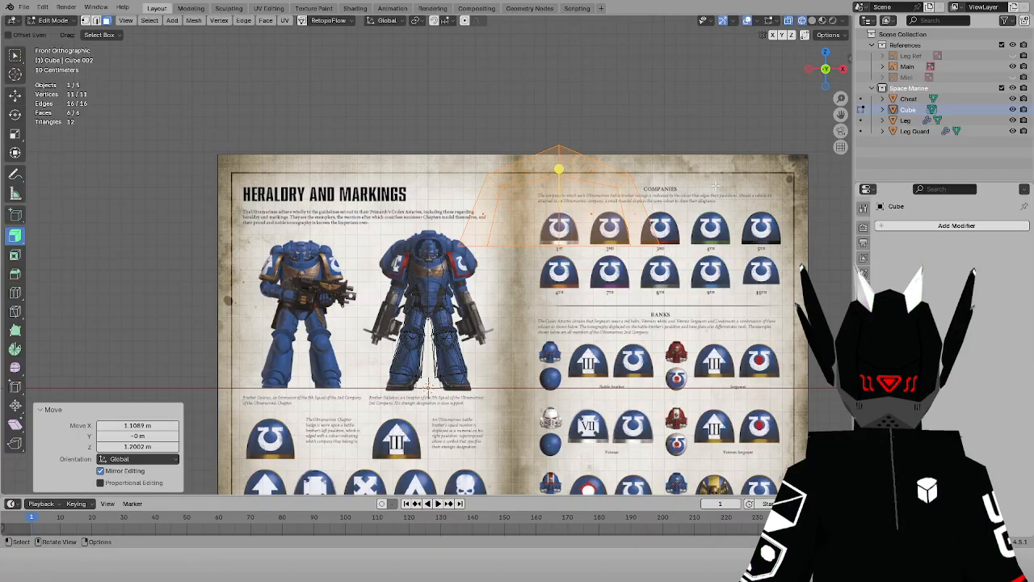
{"action": "scroll", "coordinate": [595, 140], "scroll_direction": "up", "scroll_amount": 5}
{"action": "key", "text": "ctrl+z"}
In Object Mode, move the quarter sphere onto the 1st Company pauldron picture and scale it uniformly to 0.326
{"action": "key", "text": "Tab"}
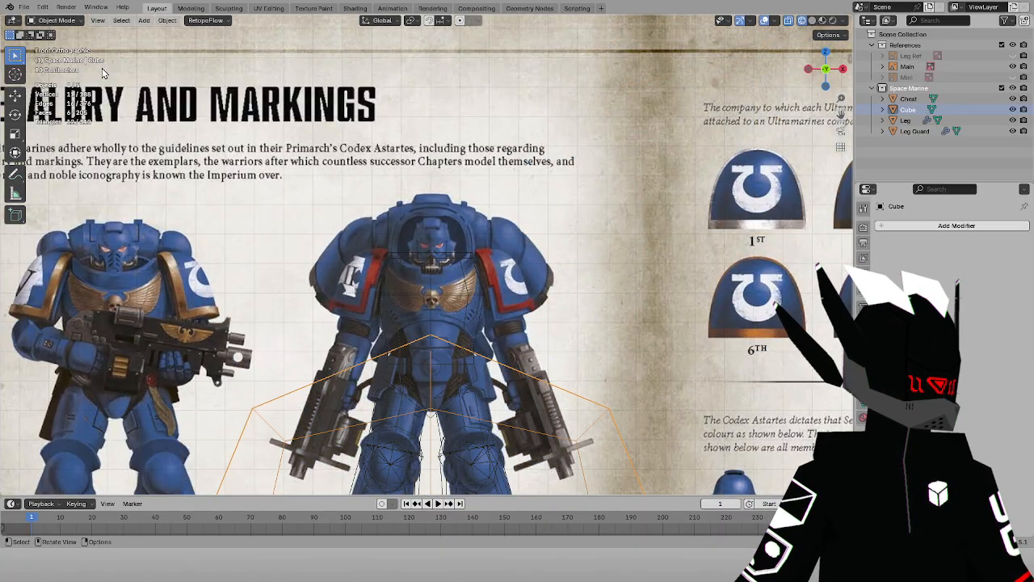
{"action": "scroll", "coordinate": [428, 255], "scroll_direction": "down", "scroll_amount": 3}
{"action": "key", "text": "g"}
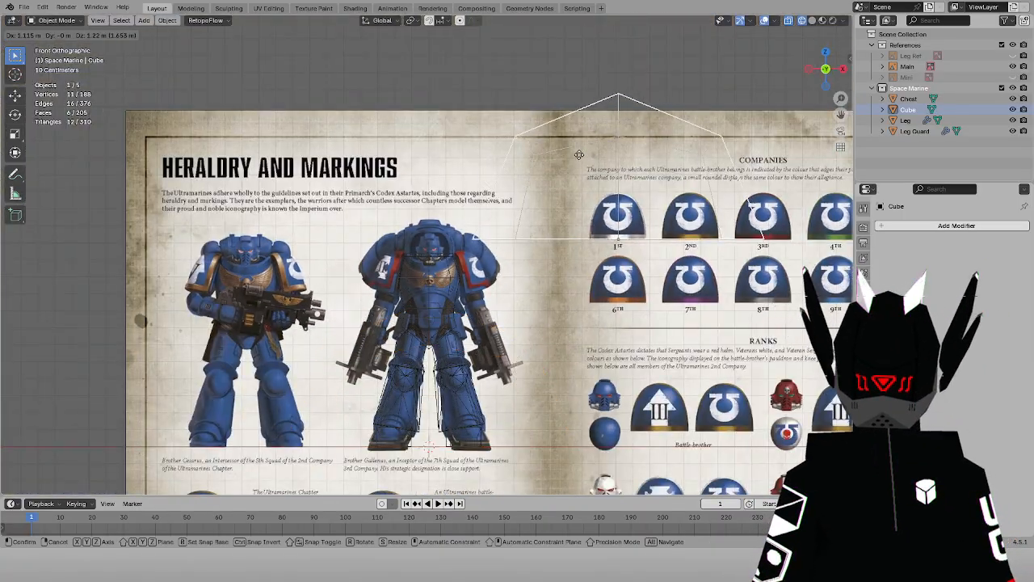
{"action": "left_click", "coordinate": [578, 160]}
{"action": "scroll", "coordinate": [623, 192], "scroll_direction": "up", "scroll_amount": 6}
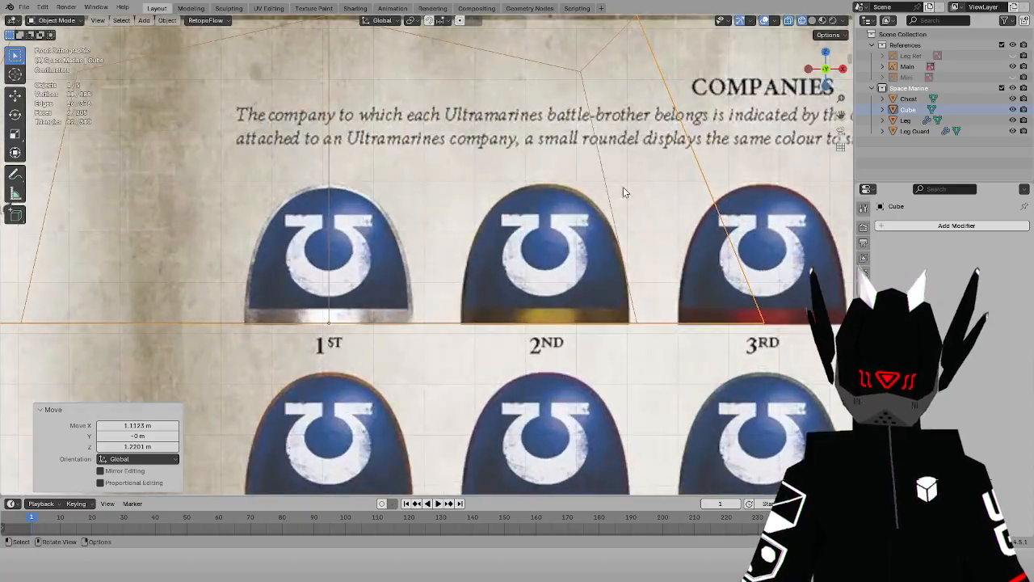
{"action": "key", "text": "s"}
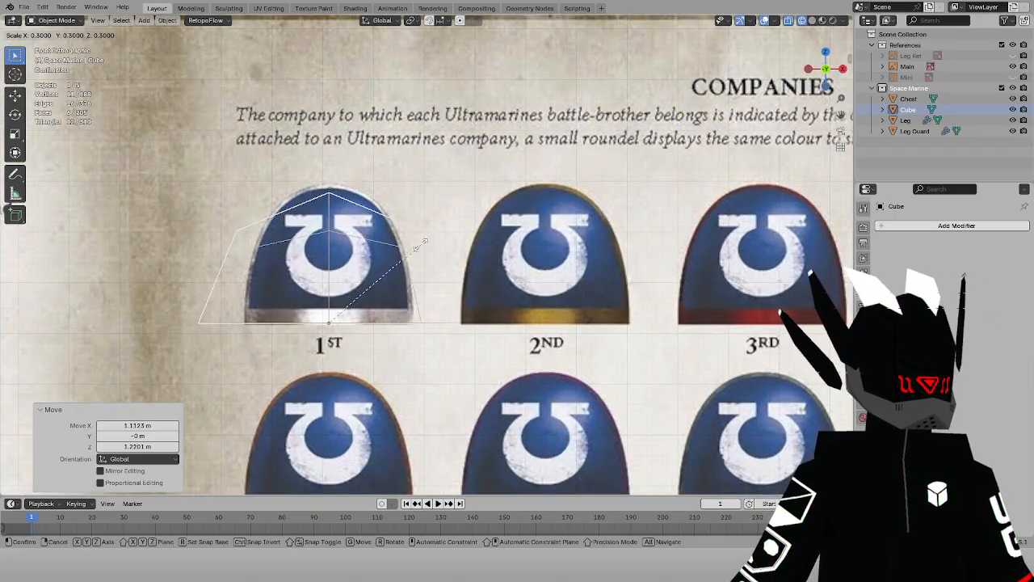
{"action": "left_click", "coordinate": [433, 239]}
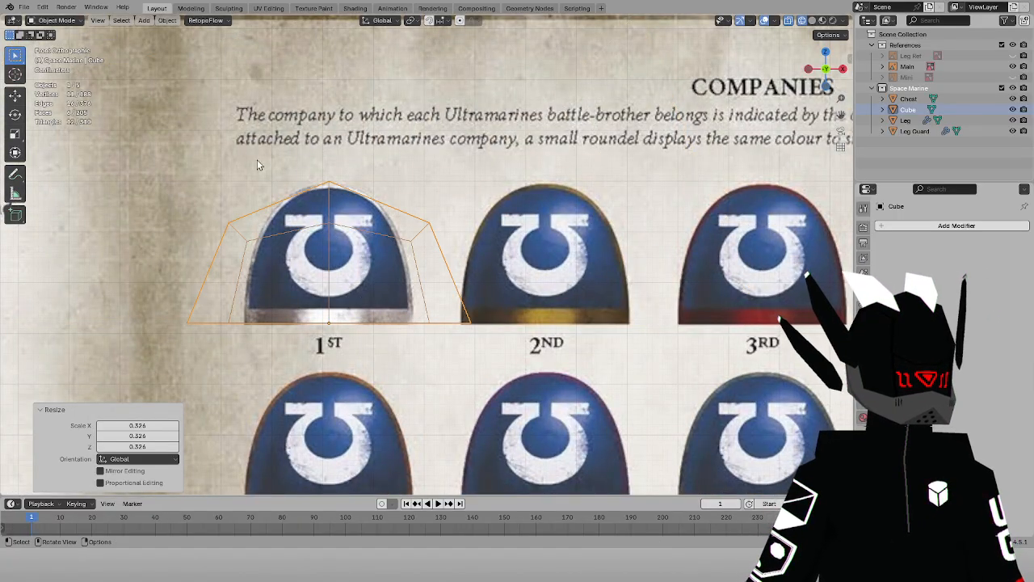
In Edit Mode, scale the whole mesh to 0.605 along X to match the pauldron picture's width
{"action": "left_click", "coordinate": [49, 20]}
{"action": "left_click", "coordinate": [65, 45]}
{"action": "key", "text": "s"}
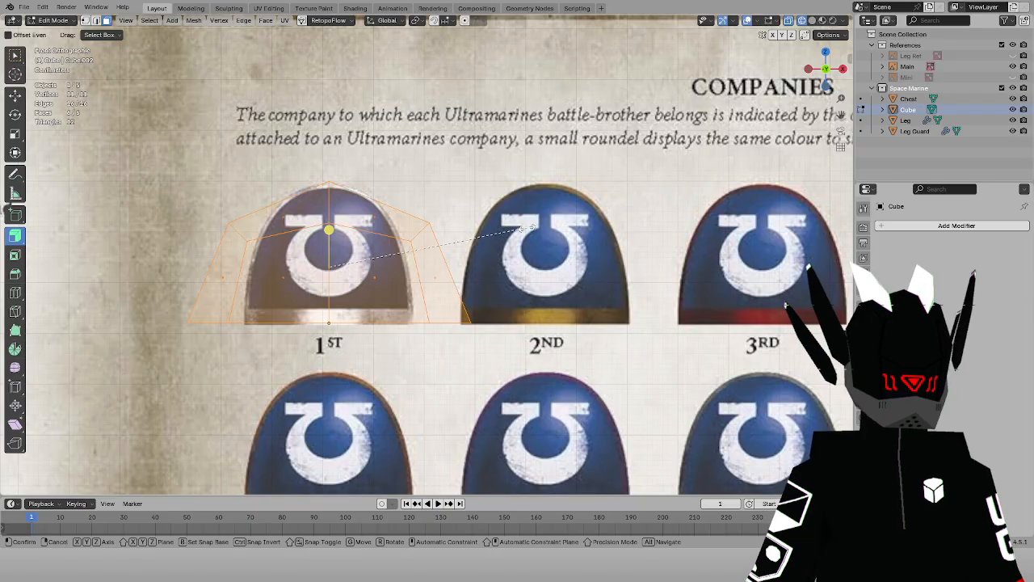
{"action": "key", "text": "x"}
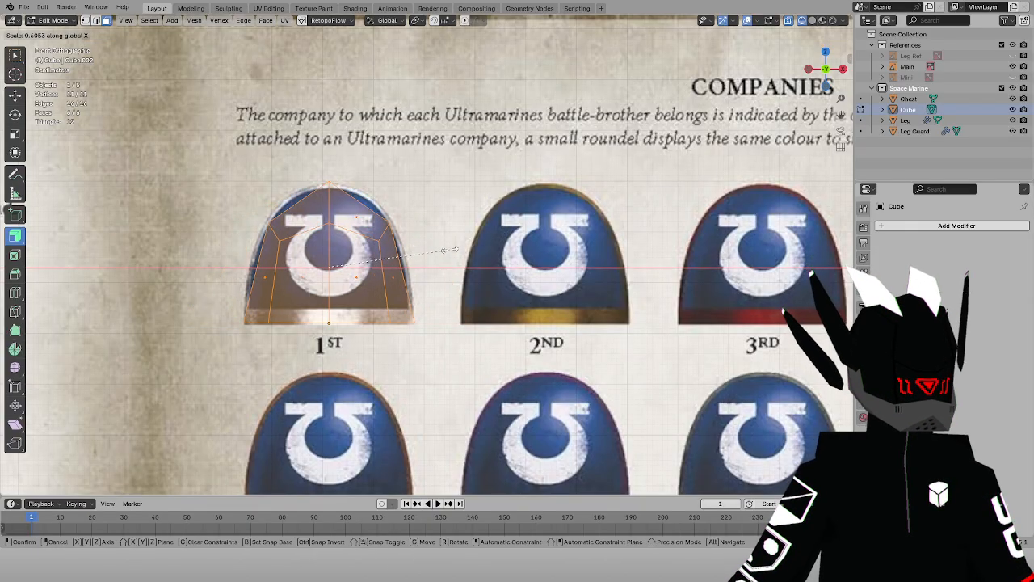
{"action": "left_click", "coordinate": [443, 250]}
Select the upper side vertices on both sides of the dome in vertex select mode
{"action": "scroll", "coordinate": [797, 141], "scroll_direction": "up", "scroll_amount": 2}
{"action": "middle_click_drag", "start_coordinate": [841, 117], "coordinate": [945, 175], "text": "shift"}
{"action": "scroll", "coordinate": [92, 175], "scroll_direction": "up", "scroll_amount": 2}
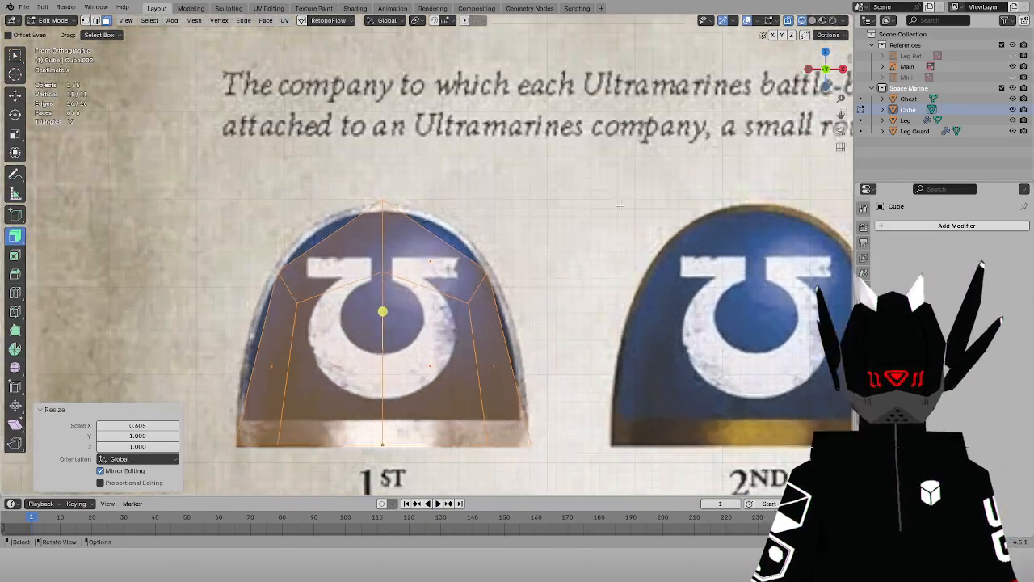
{"action": "left_click", "coordinate": [85, 20]}
{"action": "left_click_drag", "start_coordinate": [222, 247], "coordinate": [299, 323]}
{"action": "left_click_drag", "start_coordinate": [432, 233], "coordinate": [522, 346], "text": "shift"}
Try raising the upper side vertices about 0.024 m and widening them along X, and undo both changes
{"action": "key", "text": "g"}
{"action": "key", "text": "z"}
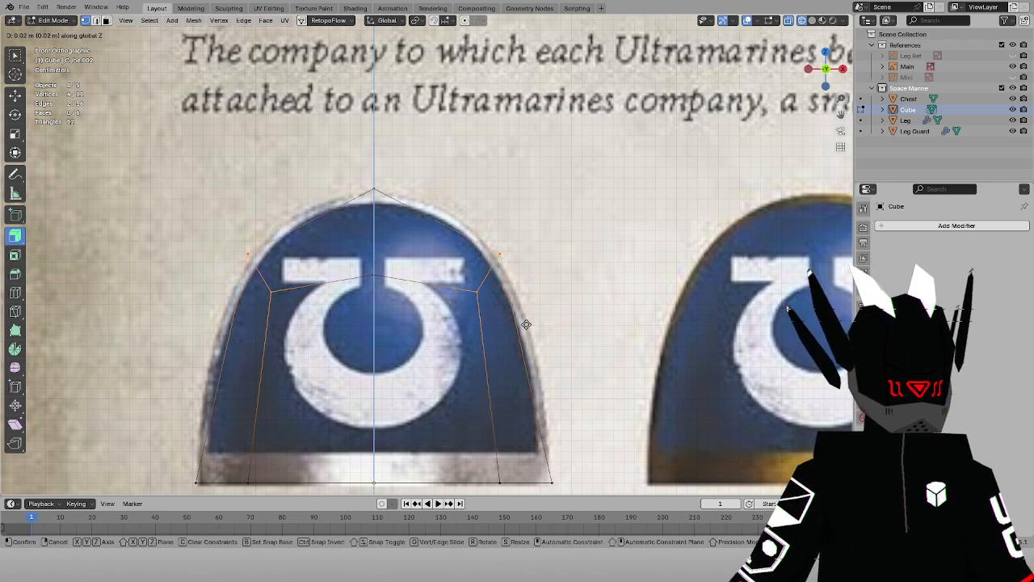
{"action": "left_click", "coordinate": [526, 323]}
{"action": "key", "text": "s"}
{"action": "key", "text": "x"}
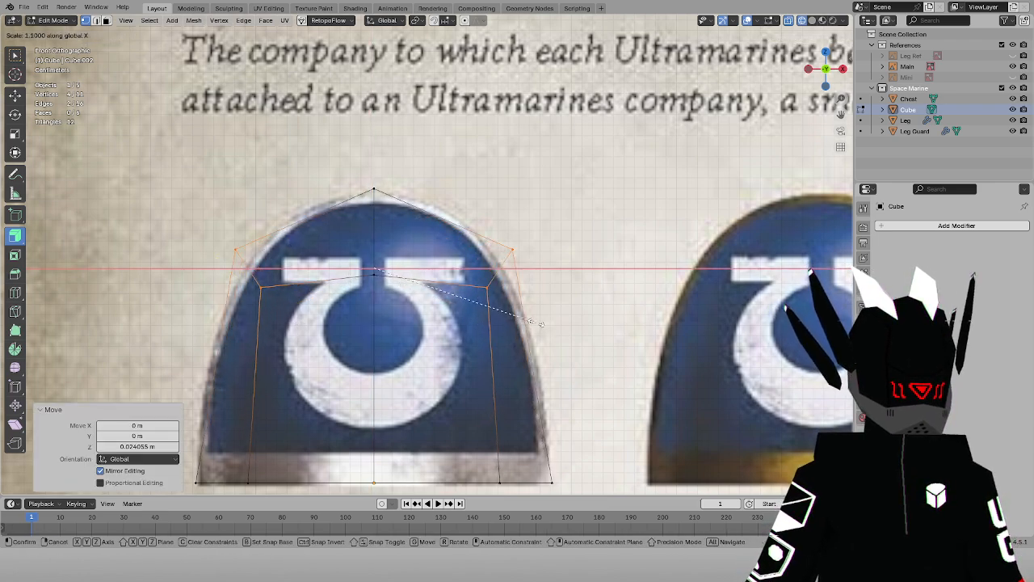
{"action": "key", "text": "Escape"}
{"action": "key", "text": "ctrl+z"}
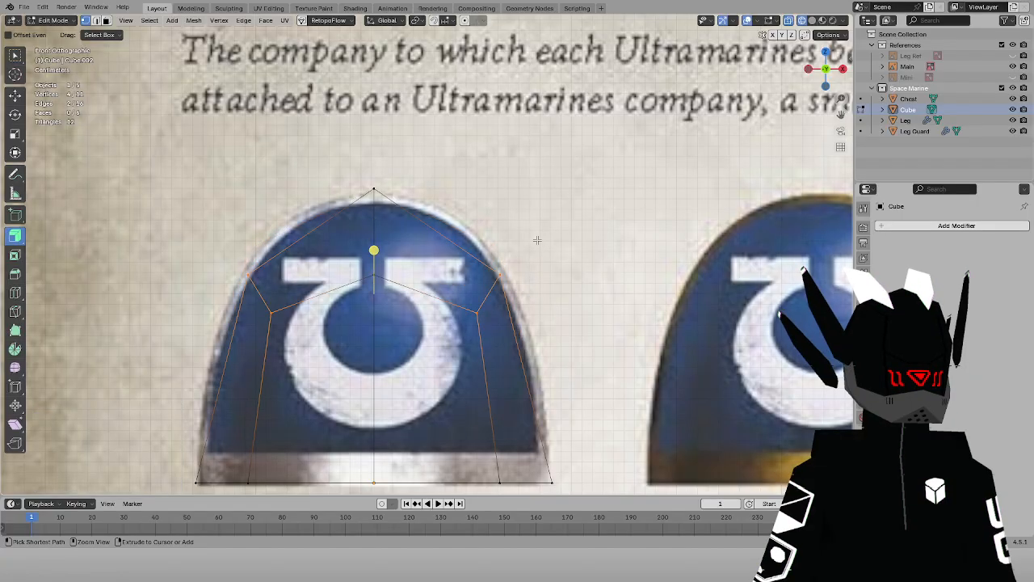
Raise the upper side vertices about 0.02 m along Z to follow the pauldron outline, and turn off see-through display
{"action": "key", "text": "g"}
{"action": "key", "text": "z"}
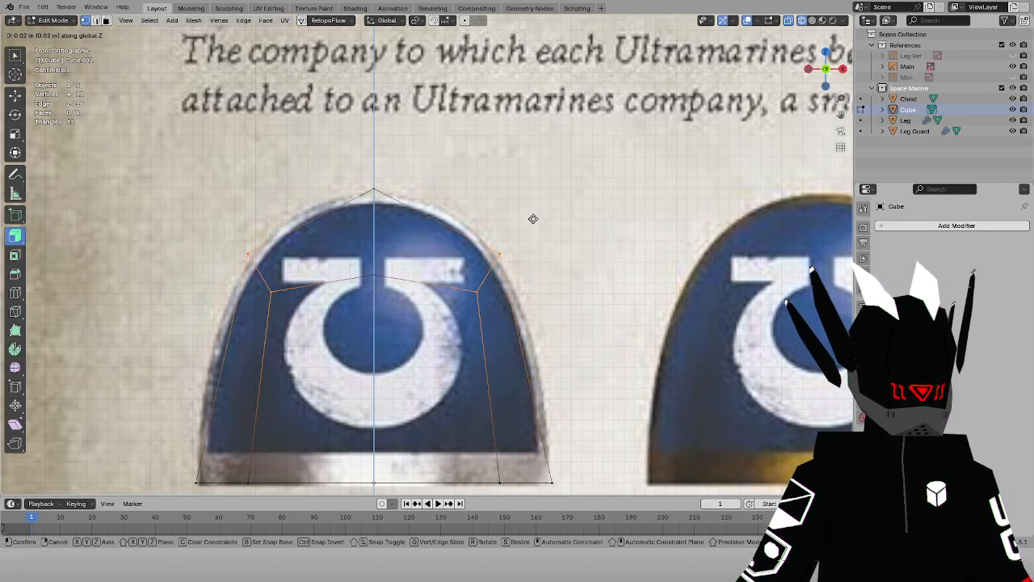
{"action": "left_click", "coordinate": [533, 219]}
{"action": "key", "text": "alt+z"}
{"action": "scroll", "coordinate": [493, 202], "scroll_direction": "down", "scroll_amount": 5}
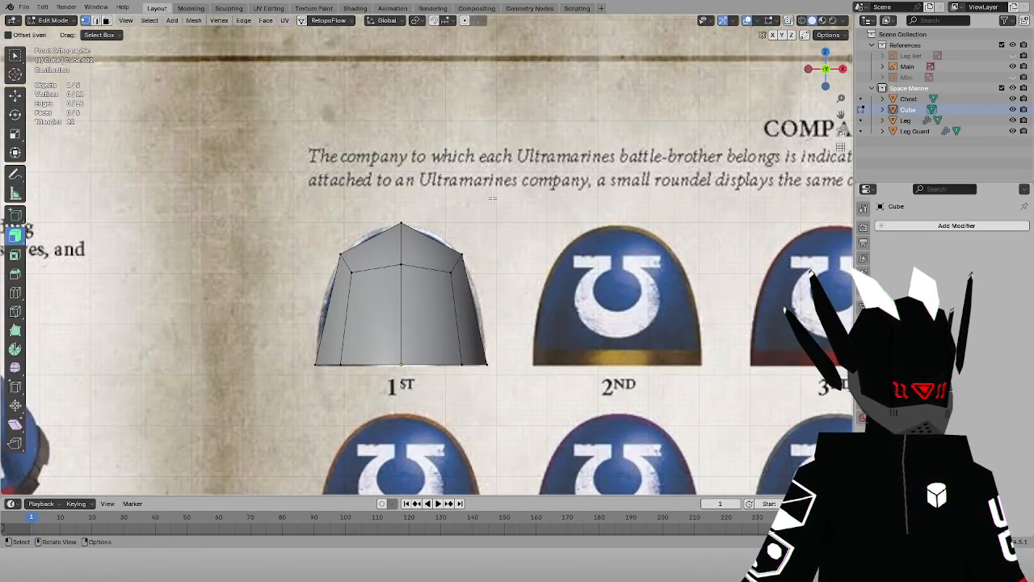
Select the whole pauldron mesh and isolate it in local view with its open back in sight
{"action": "scroll", "coordinate": [492, 198], "scroll_direction": "up", "scroll_amount": 3}
{"action": "key", "text": "z"}
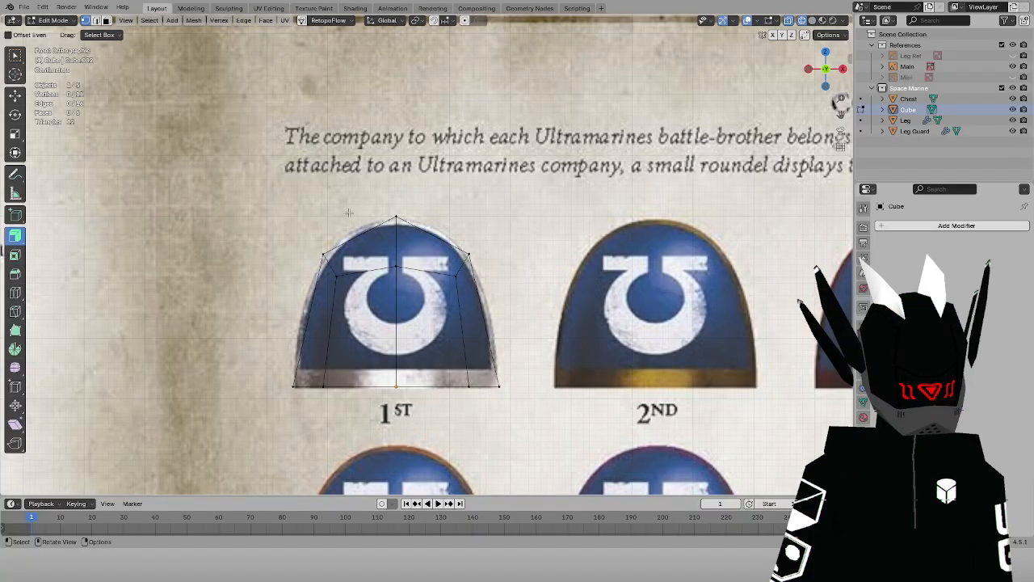
{"action": "mouse_move", "coordinate": [273, 190]}
{"action": "left_mouse_down"}
{"action": "mouse_move", "coordinate": [362, 312]}
{"action": "mouse_move", "coordinate": [564, 413]}
{"action": "left_mouse_up"}
{"action": "key", "text": "z"}
{"action": "key", "text": "KP_Divide"}
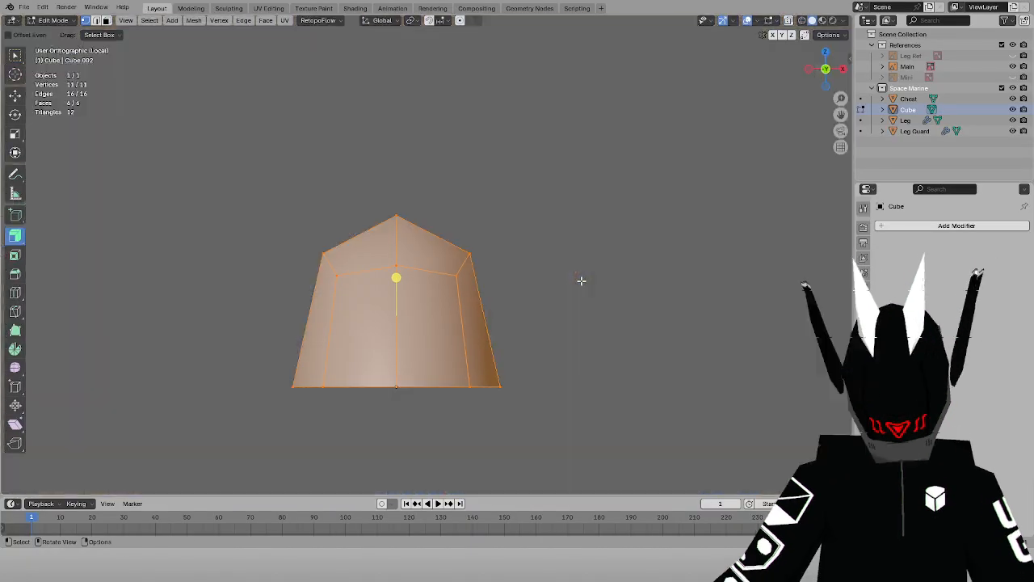
{"action": "key", "text": "KP_3"}
{"action": "middle_click_drag", "start_coordinate": [538, 214], "coordinate": [479, 213]}
{"action": "scroll", "coordinate": [479, 213], "scroll_direction": "down", "scroll_amount": 1}
Fill the pauldron's open back and underside with faces, starting from the apex and an adjacent side vertex
{"action": "left_click", "coordinate": [530, 93]}
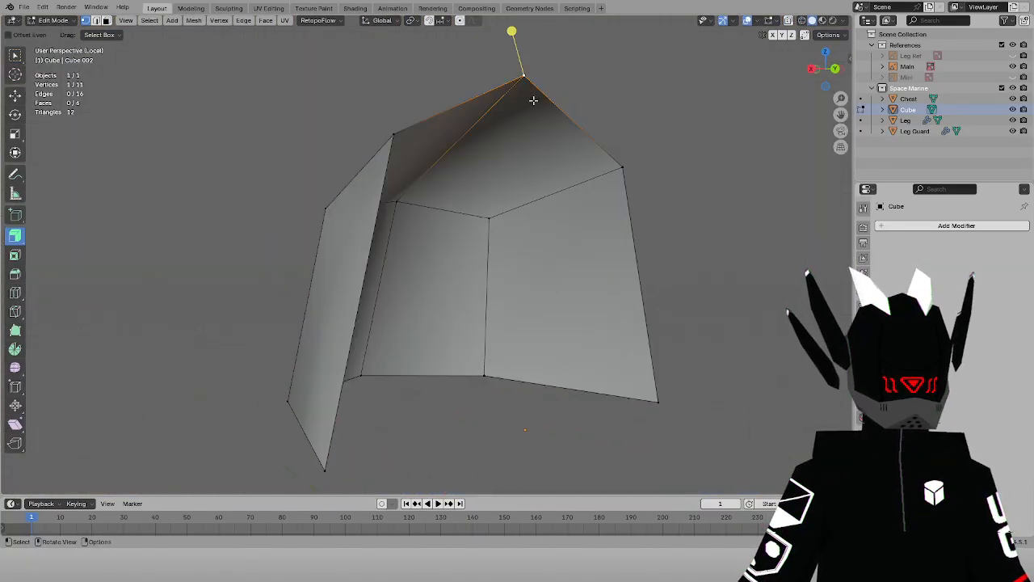
{"action": "left_click", "coordinate": [619, 161], "text": "shift"}
{"action": "key", "text": "f"}
{"action": "key", "text": "f"}
{"action": "middle_click_drag", "start_coordinate": [594, 230], "coordinate": [581, 179]}
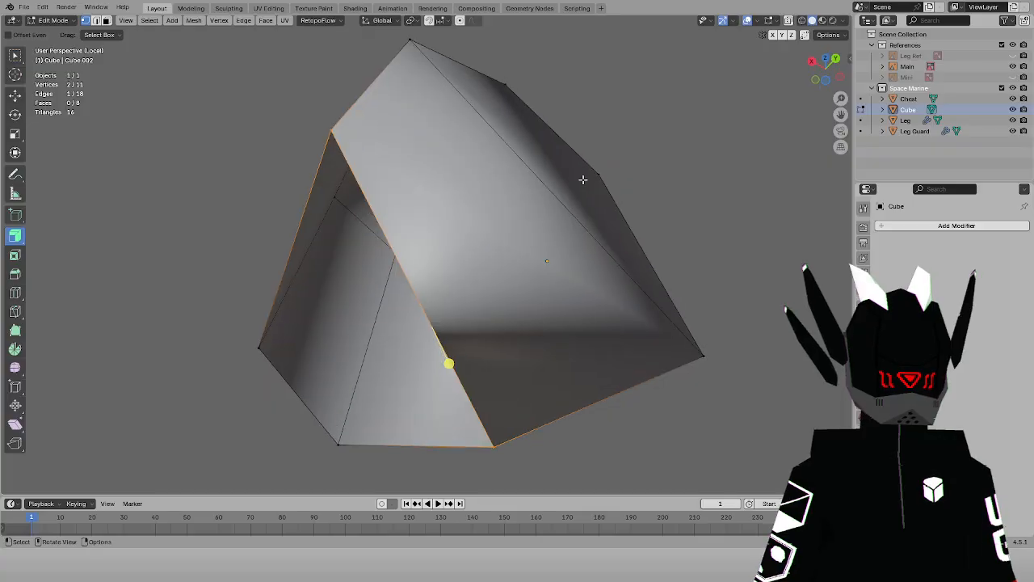
{"action": "middle_click_drag", "start_coordinate": [488, 194], "coordinate": [466, 257]}
{"action": "scroll", "coordinate": [508, 210], "scroll_direction": "down", "scroll_amount": 3}
{"action": "key", "text": "f"}
Cut an edge between the two bottom rear corners with the Knife tool, and leave local view in front view
{"action": "key", "text": "k"}
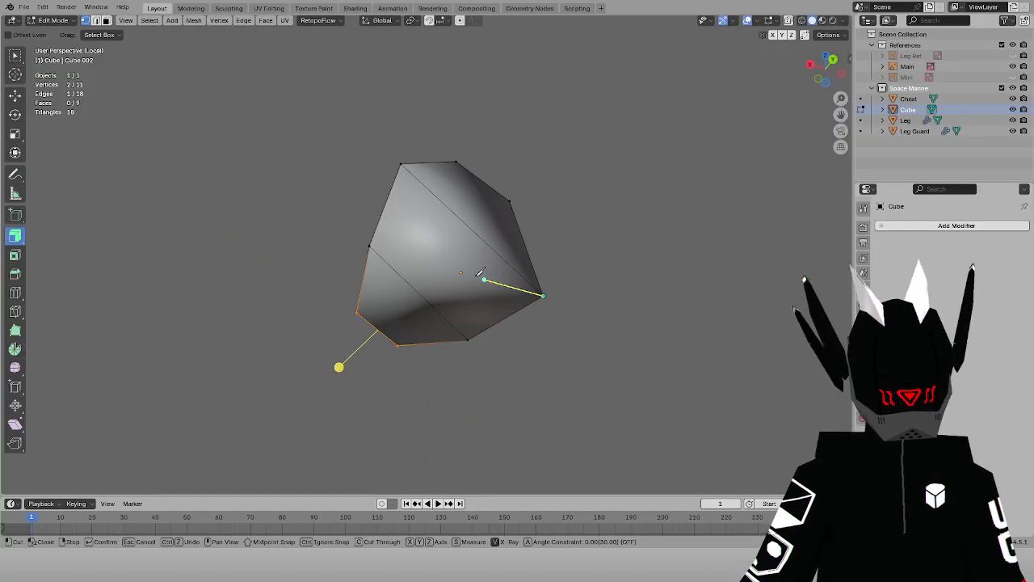
{"action": "left_click", "coordinate": [370, 245]}
{"action": "key", "text": "Return"}
{"action": "middle_click_drag", "start_coordinate": [599, 190], "coordinate": [609, 243]}
{"action": "key", "text": "KP_1"}
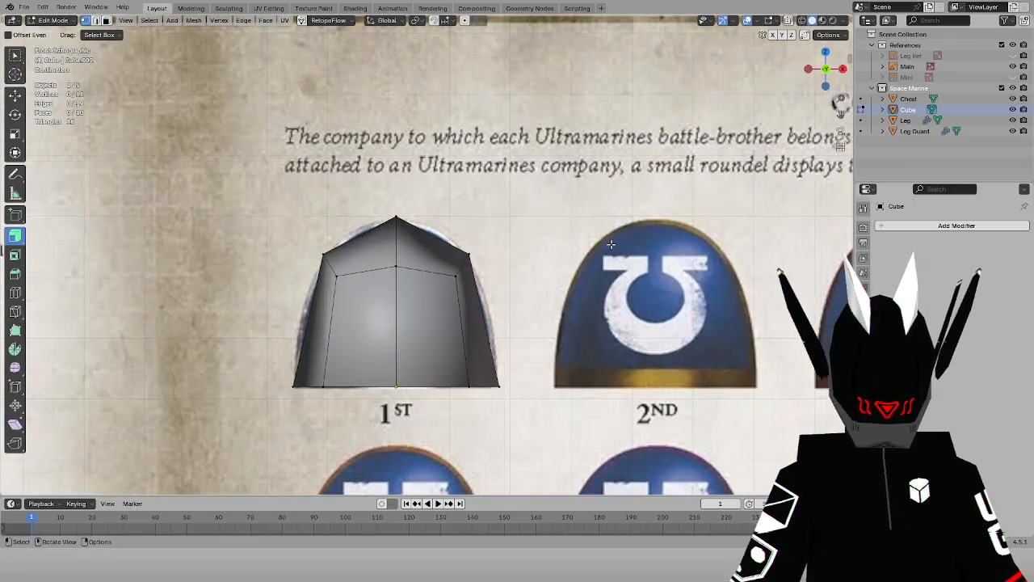
{"action": "scroll", "coordinate": [428, 247], "scroll_direction": "down", "scroll_amount": 2}
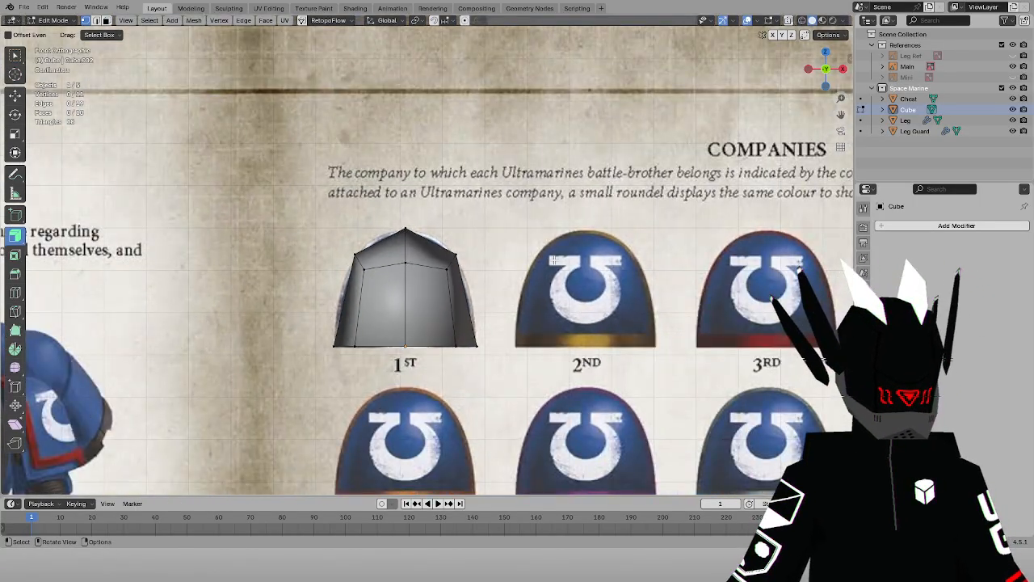
Turn on see-through display, return the fully selected mesh to Object Mode and view it from the right side
{"action": "key", "text": "alt+z"}
{"action": "key", "text": "a"}
{"action": "scroll", "coordinate": [419, 239], "scroll_direction": "down", "scroll_amount": 1}
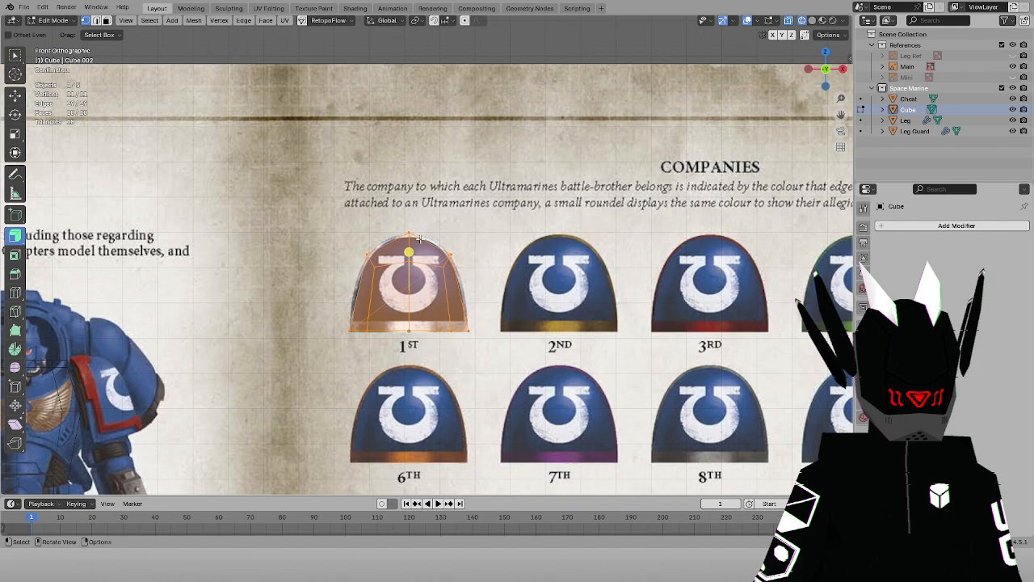
{"action": "left_click", "coordinate": [54, 20]}
{"action": "left_click", "coordinate": [53, 33]}
{"action": "key", "text": "KP_7"}
{"action": "middle_click_drag", "start_coordinate": [479, 152], "coordinate": [486, 194]}
{"action": "key", "text": "KP_3"}
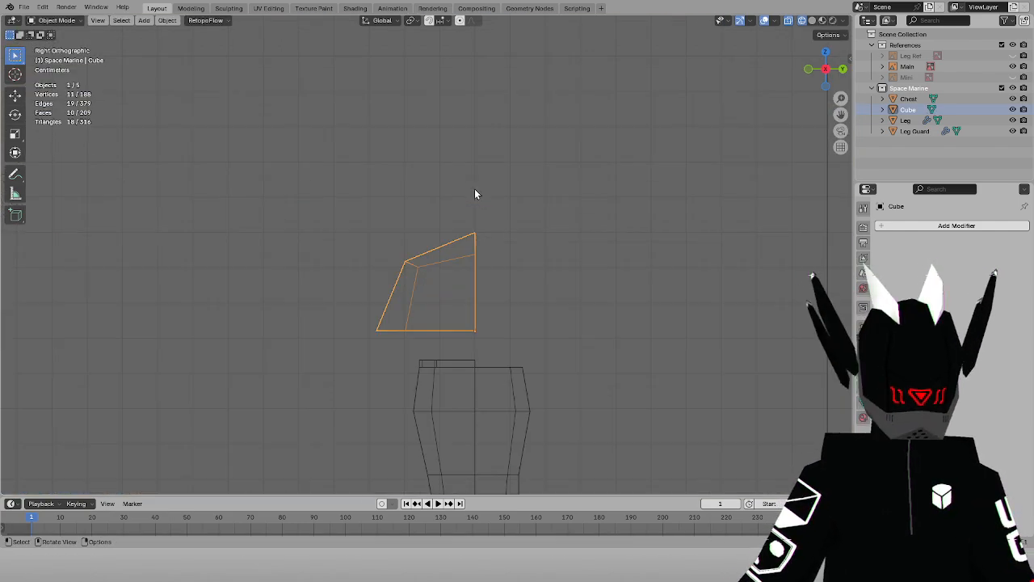
{"action": "scroll", "coordinate": [477, 192], "scroll_direction": "up", "scroll_amount": 4}
{"action": "left_click", "coordinate": [67, 22]}
{"action": "left_click", "coordinate": [57, 44]}
{"action": "left_click_drag", "start_coordinate": [261, 200], "coordinate": [453, 424]}
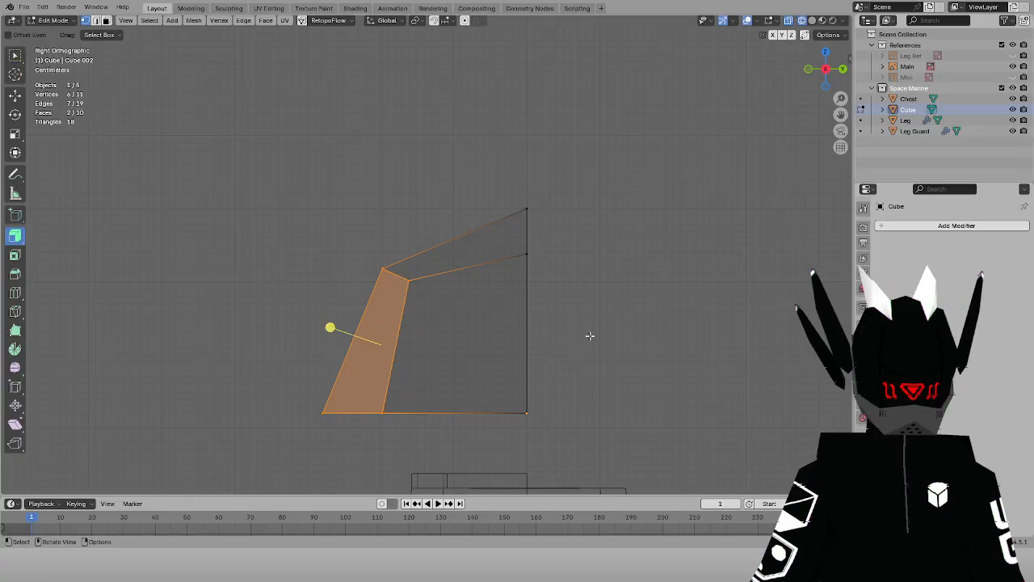
{"action": "key", "text": "s"}
{"action": "key", "text": "x"}
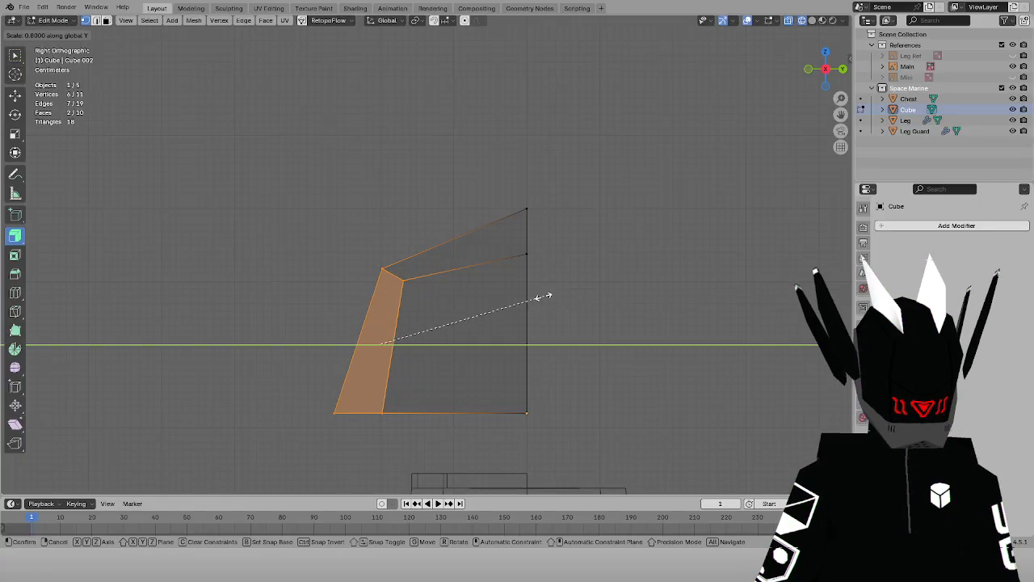
{"action": "left_click", "coordinate": [508, 296]}
{"action": "key", "text": "a"}
{"action": "left_click", "coordinate": [50, 21]}
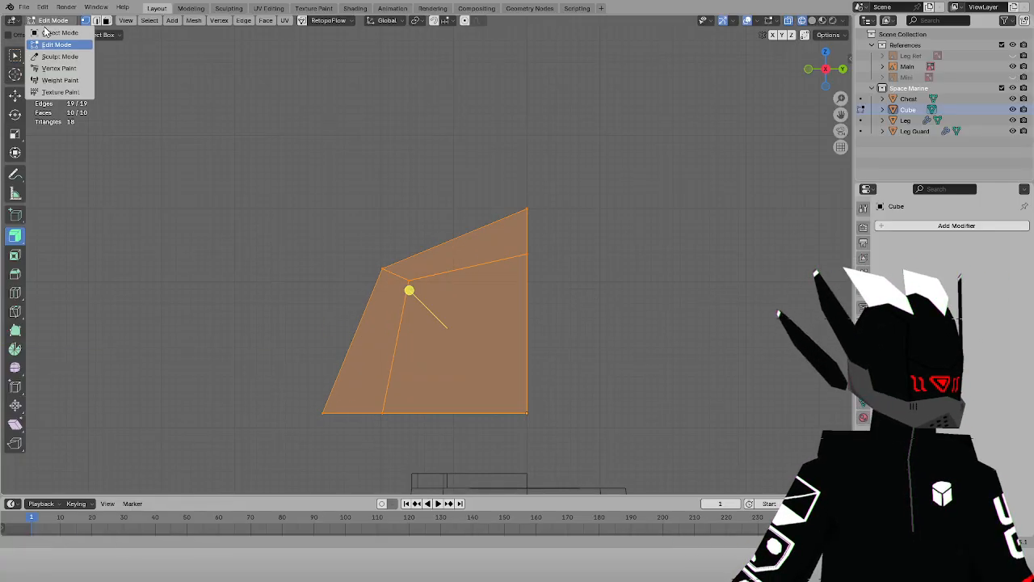
{"action": "left_click", "coordinate": [44, 30]}
Scale the pauldron object to 0.8 along Y to reduce its depth
{"action": "key", "text": "s"}
{"action": "key", "text": "y"}
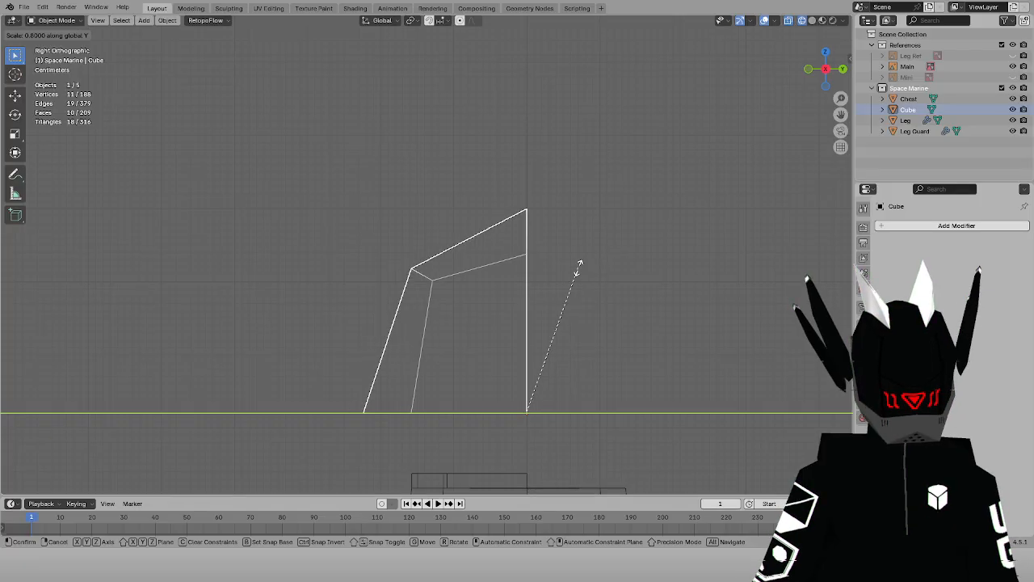
{"action": "left_click", "coordinate": [578, 267]}
{"action": "left_click", "coordinate": [50, 20]}
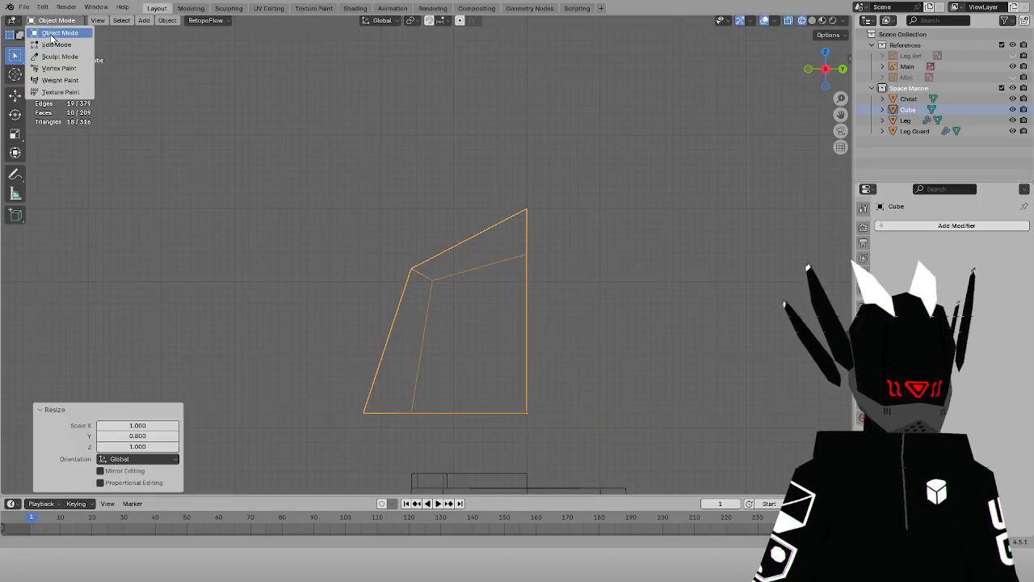
{"action": "left_click", "coordinate": [45, 31]}
{"action": "left_click", "coordinate": [50, 20]}
{"action": "left_click", "coordinate": [47, 42]}
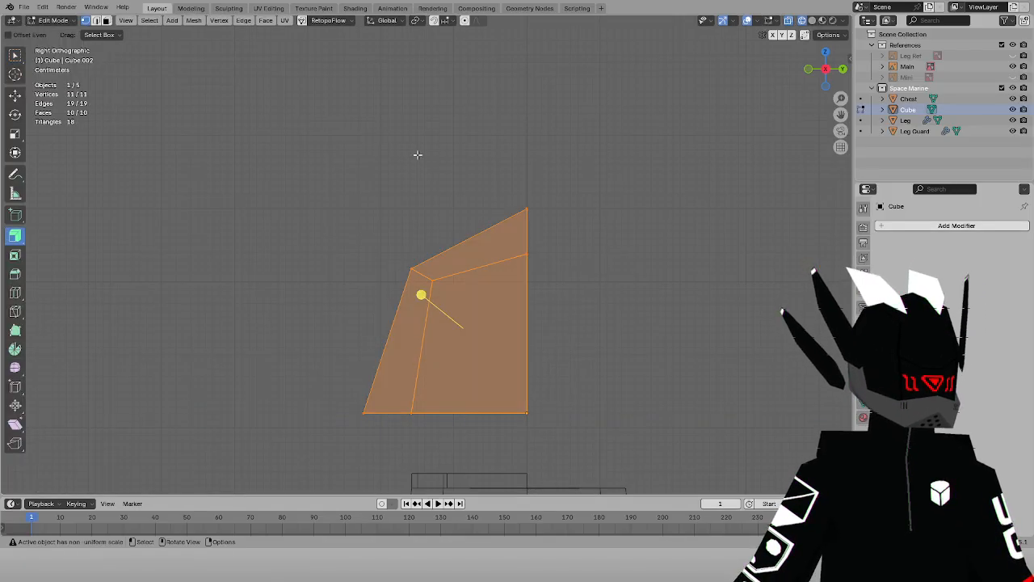
{"action": "key", "text": "KP_7"}
{"action": "key", "text": "r"}
{"action": "right_click", "coordinate": [553, 141]}
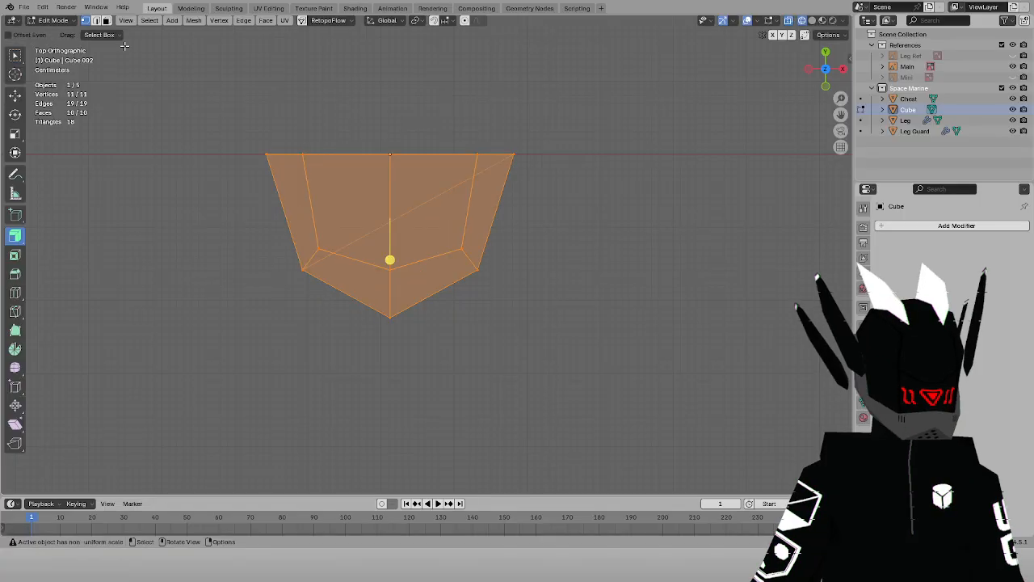
Return to Object Mode and rotate the pauldron 90° in top view so its rounded side points outward along X
{"action": "left_click", "coordinate": [53, 21]}
{"action": "left_click", "coordinate": [57, 32]}
{"action": "key", "text": "r"}
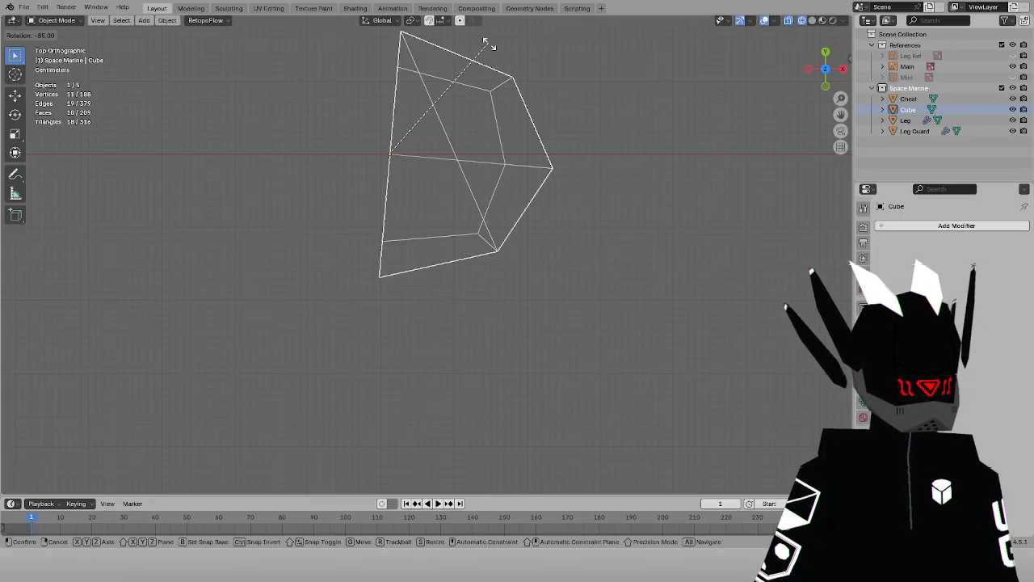
{"action": "left_click", "coordinate": [489, 45]}
{"action": "key", "text": "r"}
{"action": "left_click", "coordinate": [587, 176]}
In solid front view, move the pauldron -0.9 m along X and -0.3 m along Z onto the reference marine's shoulder
{"action": "key", "text": "KP_1"}
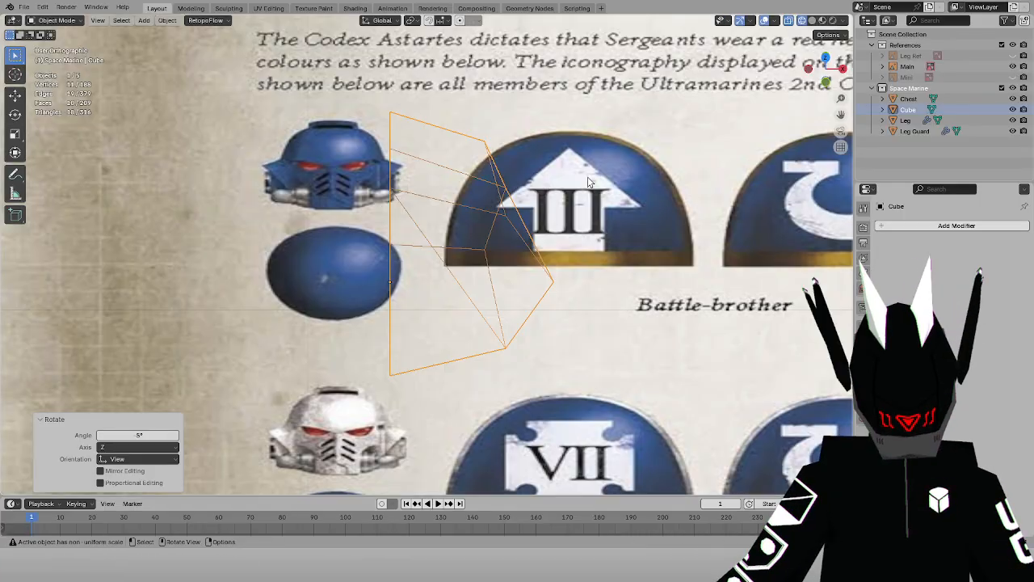
{"action": "key", "text": "shift+z"}
{"action": "scroll", "coordinate": [794, 133], "scroll_direction": "down", "scroll_amount": 2}
{"action": "scroll", "coordinate": [848, 115], "scroll_direction": "down", "scroll_amount": 4}
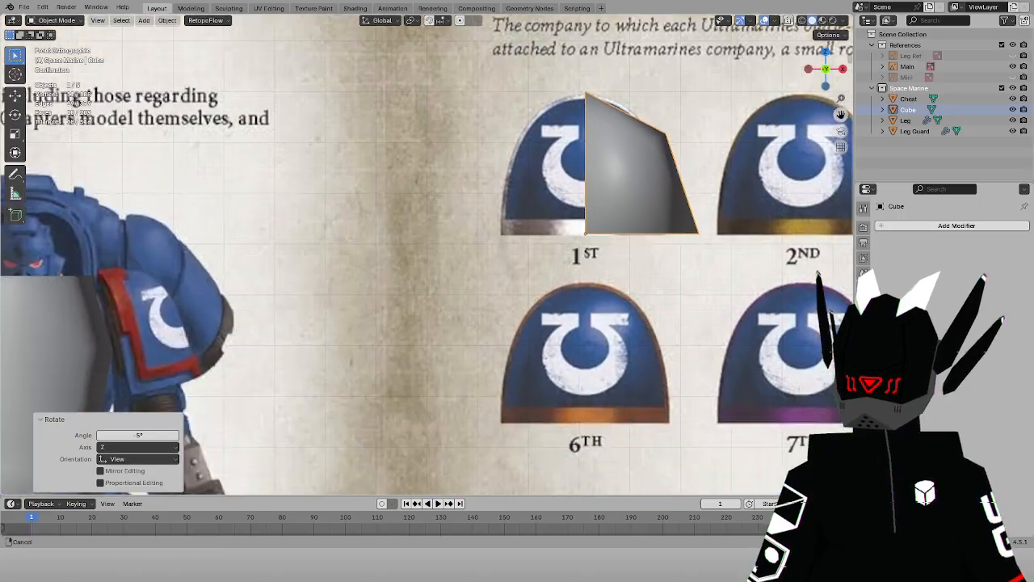
{"action": "key", "text": "g"}
{"action": "left_click", "coordinate": [364, 278]}
In wireframe, rotate the pauldron 15° counter-clockwise and shift it -0.01 m in X and -0.03 m in Z to match the reference
{"action": "scroll", "coordinate": [778, 124], "scroll_direction": "up", "scroll_amount": 6}
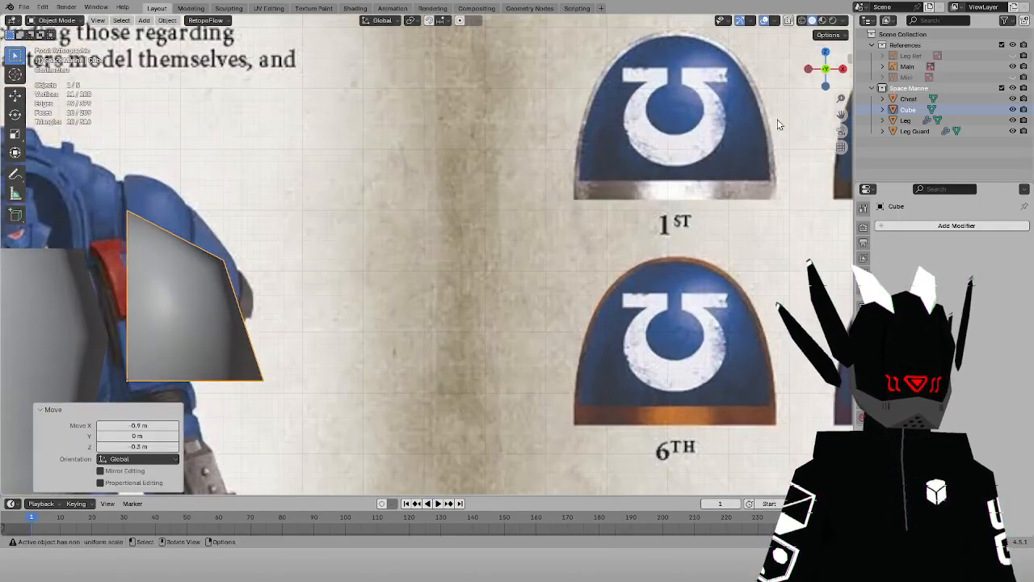
{"action": "left_click_drag", "start_coordinate": [841, 116], "coordinate": [1033, 71]}
{"action": "key", "text": "shift+z"}
{"action": "scroll", "coordinate": [493, 244], "scroll_direction": "up", "scroll_amount": 1}
{"action": "key", "text": "r"}
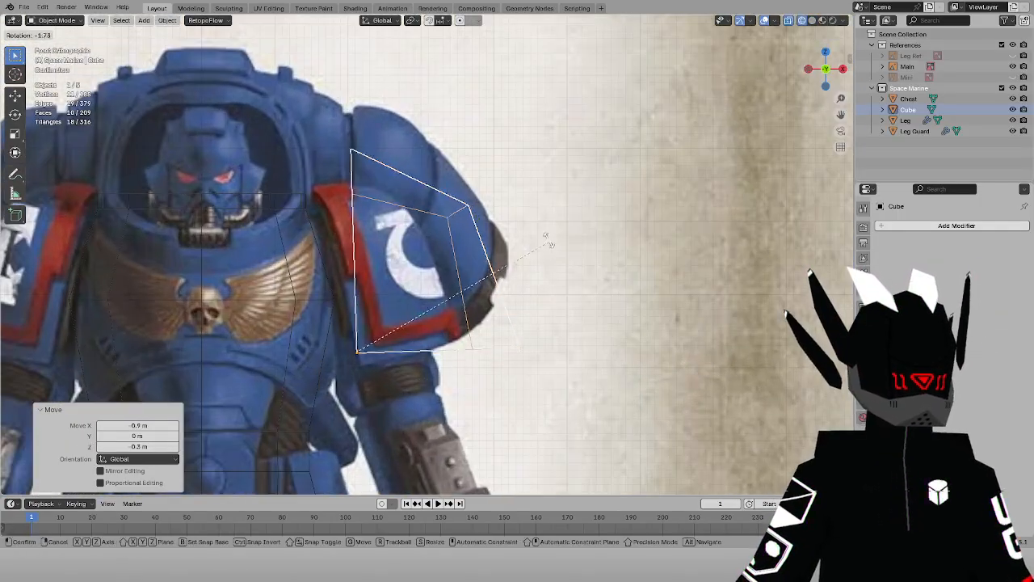
{"action": "left_click", "coordinate": [525, 194]}
{"action": "key", "text": "g"}
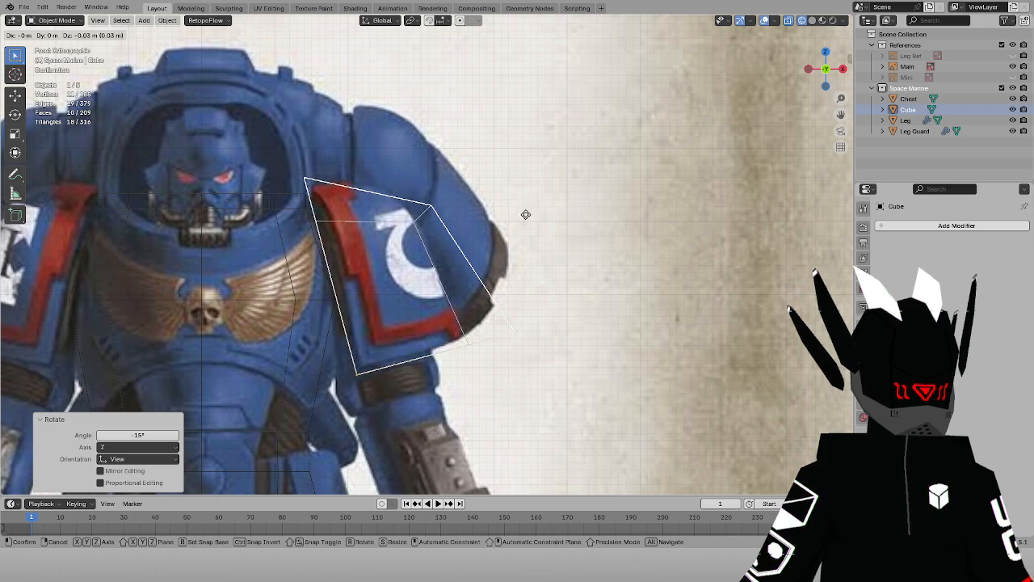
{"action": "left_click", "coordinate": [523, 215]}
Scale the pauldron to 0.8 along X, and widen it slightly again along the same axis to fit the reference
{"action": "key", "text": "s"}
{"action": "key", "text": "x"}
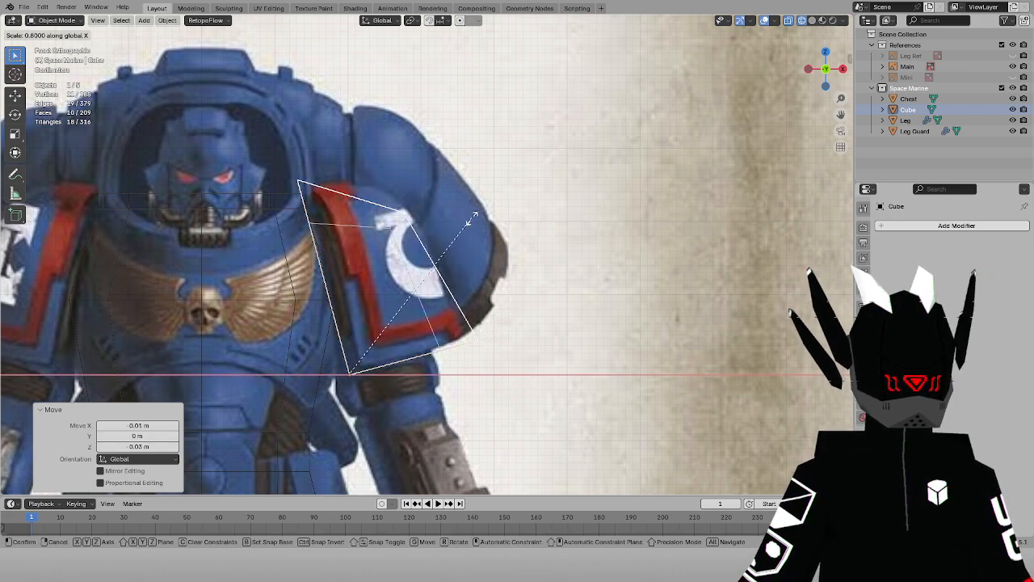
{"action": "left_click", "coordinate": [469, 221]}
{"action": "key", "text": "s"}
{"action": "key", "text": "x"}
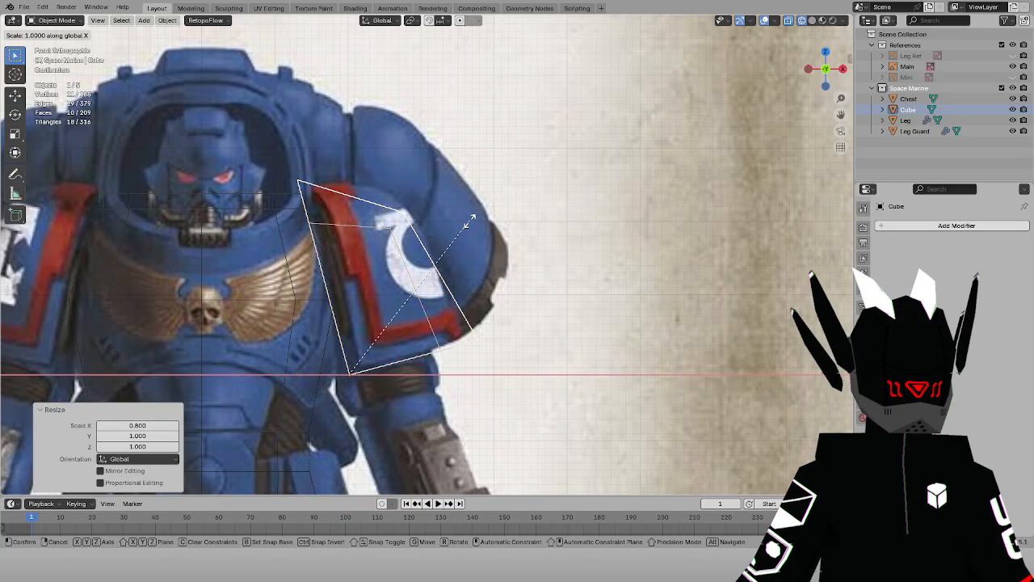
{"action": "left_click", "coordinate": [487, 219]}
In Edit Mode, move the pauldron's upper outer vertices about 0.02 m along the Normal orientation's Z axis, and return to Object Mode
{"action": "left_click", "coordinate": [410, 191]}
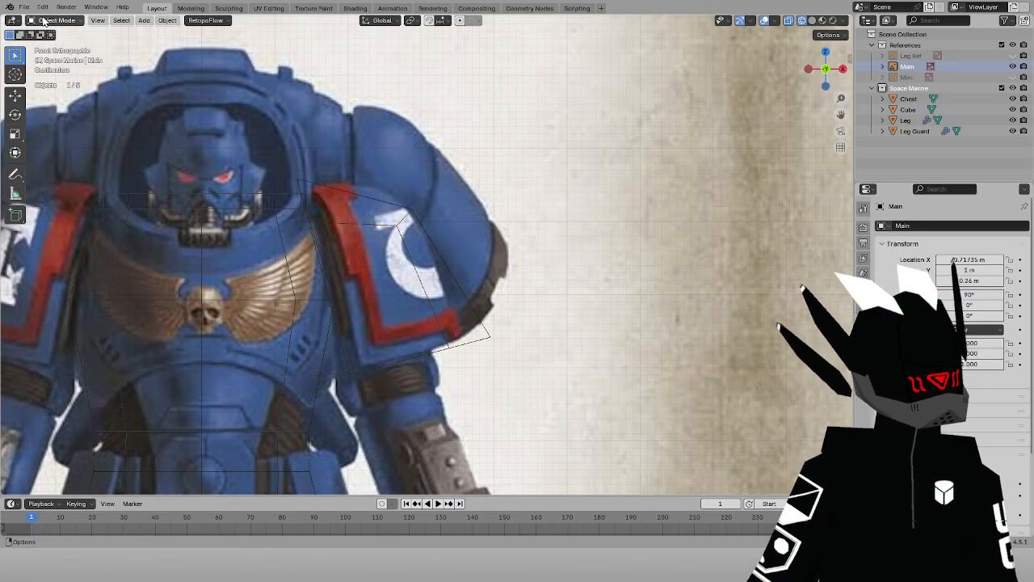
{"action": "left_click", "coordinate": [404, 217]}
{"action": "left_click", "coordinate": [57, 21]}
{"action": "left_click", "coordinate": [58, 44]}
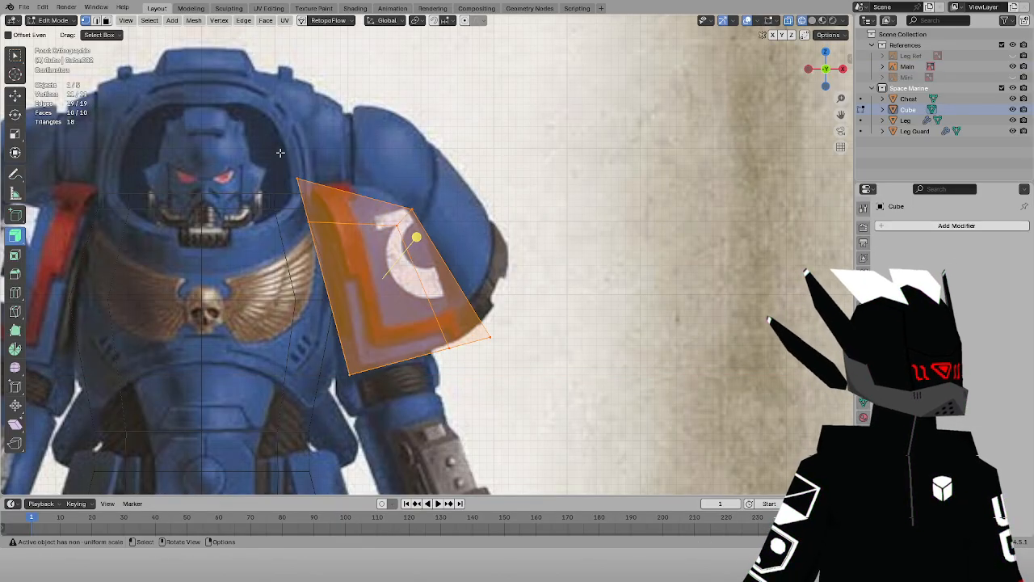
{"action": "left_click_drag", "start_coordinate": [354, 177], "coordinate": [471, 254]}
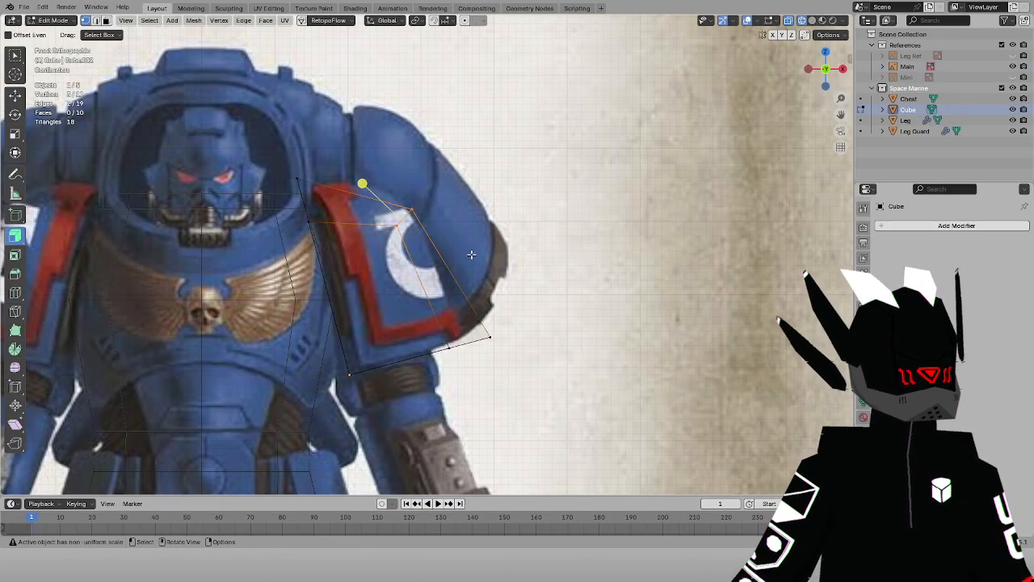
{"action": "left_click", "coordinate": [386, 21]}
{"action": "left_click", "coordinate": [368, 75]}
{"action": "key", "text": "g"}
{"action": "key", "text": "z"}
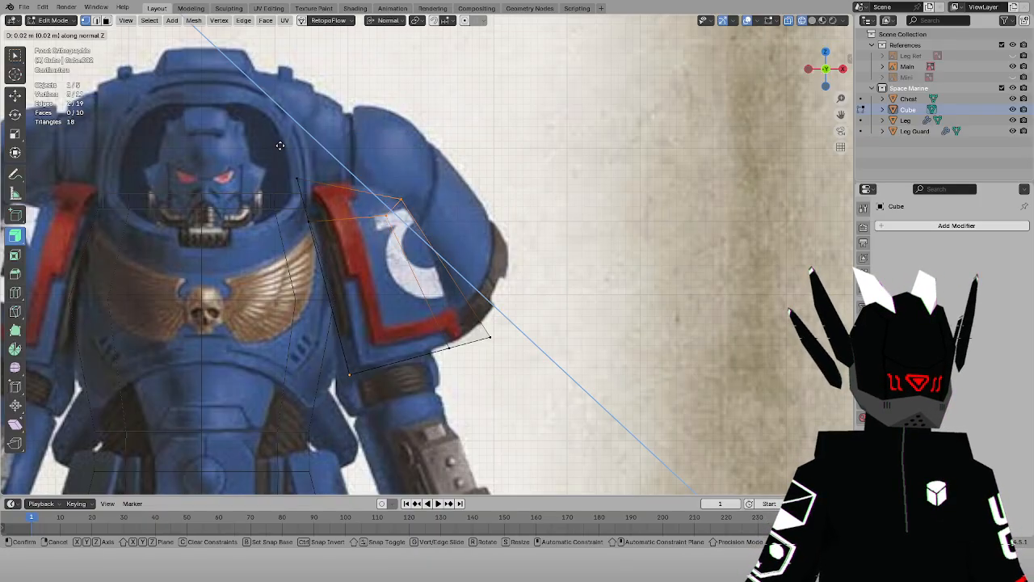
{"action": "left_click", "coordinate": [264, 129]}
{"action": "left_click", "coordinate": [264, 129]}
{"action": "left_click", "coordinate": [53, 20]}
{"action": "left_click", "coordinate": [57, 32]}
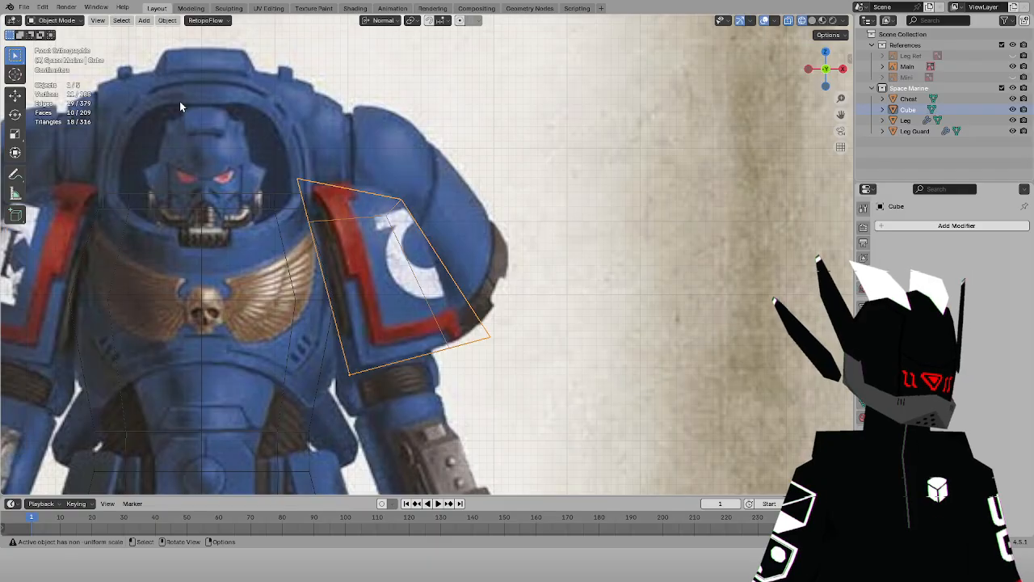
Check the pauldron from the right side, and set its origin to the 3D cursor in front view
{"action": "key", "text": "KP_3"}
{"action": "key", "text": "KP_5"}
{"action": "key", "text": "KP_5"}
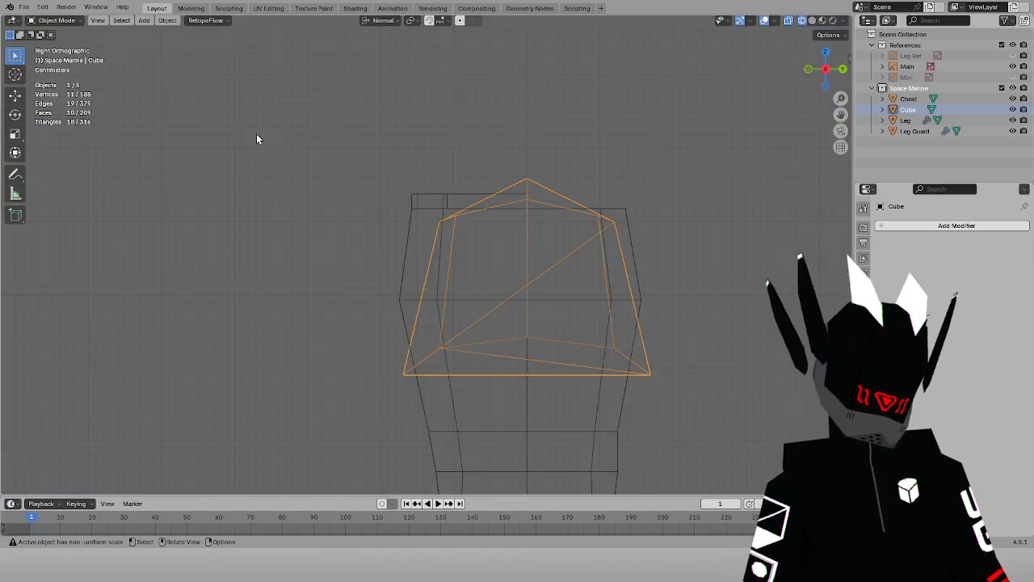
{"action": "key", "text": "KP_1"}
{"action": "scroll", "coordinate": [253, 139], "scroll_direction": "down", "scroll_amount": 3}
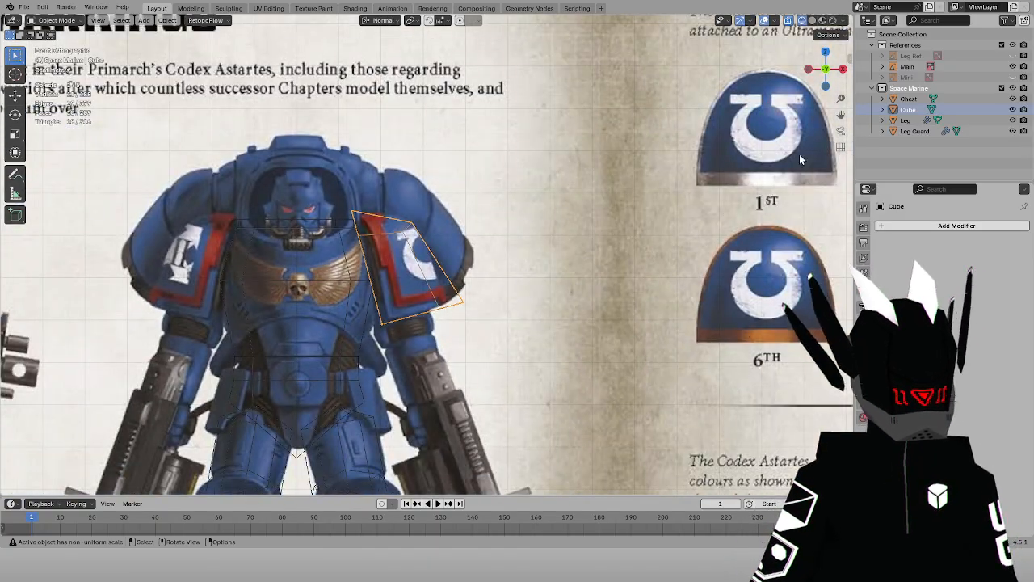
{"action": "left_click_drag", "start_coordinate": [840, 115], "coordinate": [930, 0]}
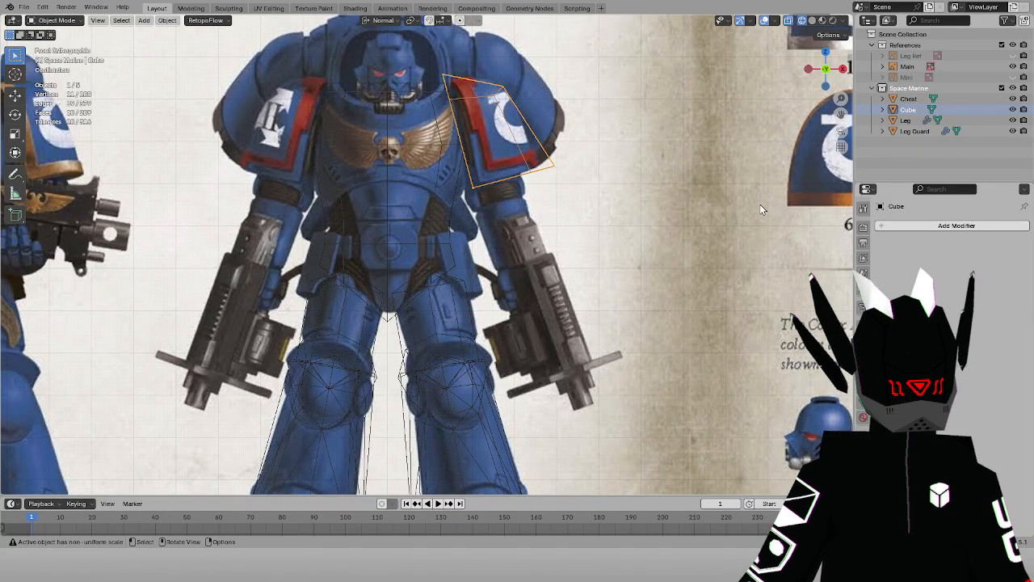
{"action": "scroll", "coordinate": [479, 215], "scroll_direction": "down", "scroll_amount": 3}
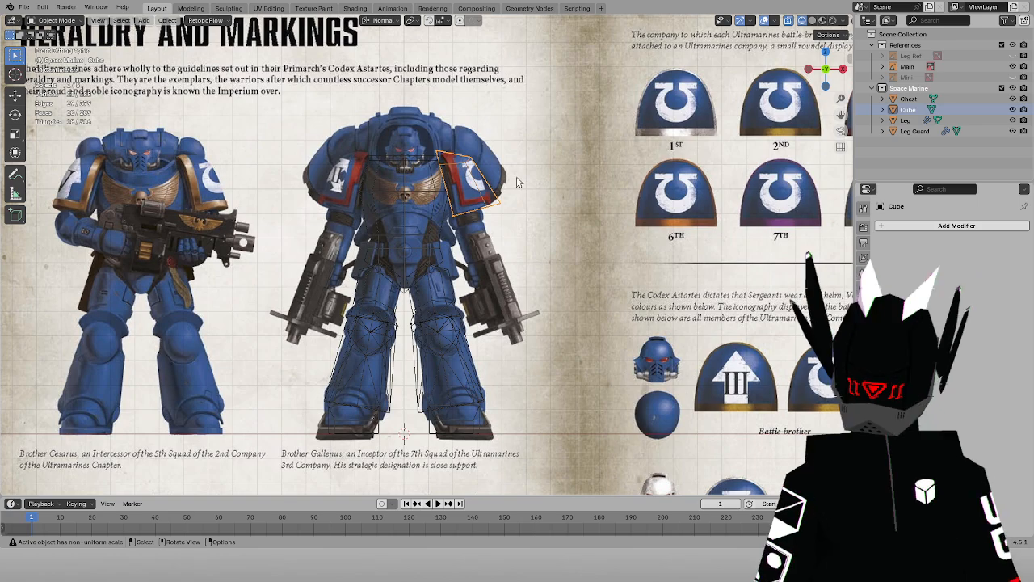
{"action": "right_click", "coordinate": [444, 229]}
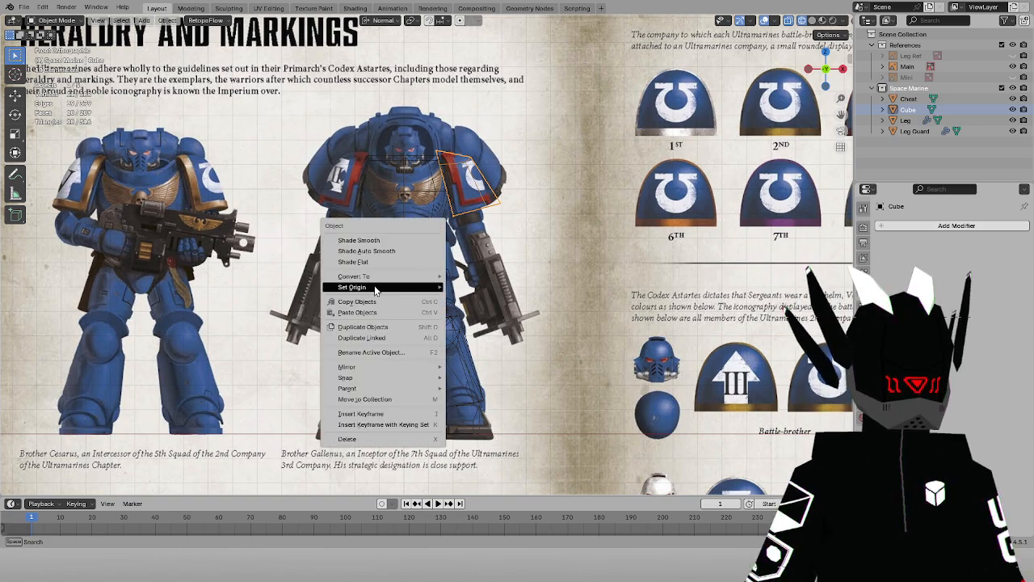
{"action": "mouse_move", "coordinate": [374, 286]}
{"action": "left_click", "coordinate": [515, 311]}
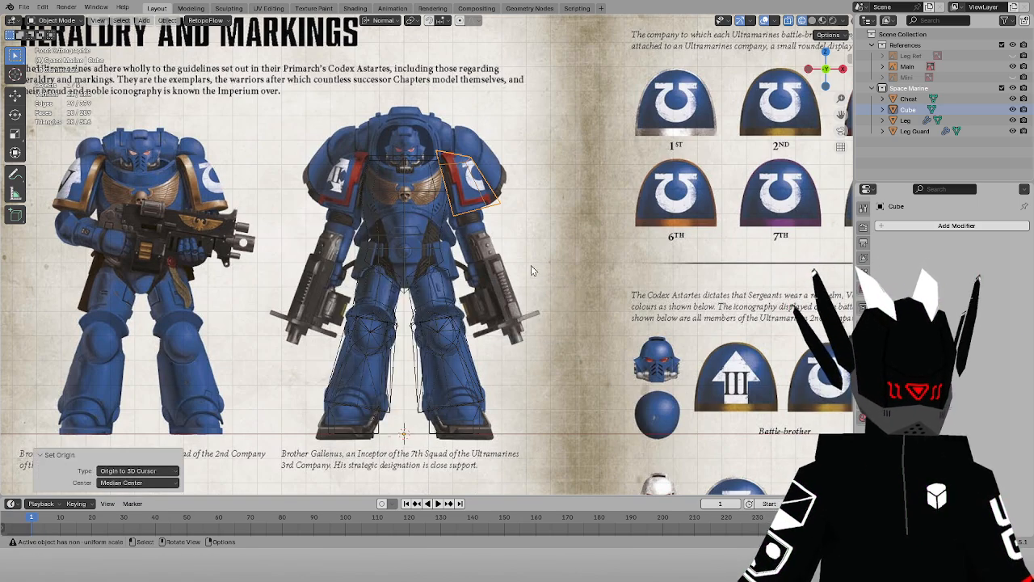
Add a Mirror modifier on the X axis to the pauldron and apply the object's rotation and scale
{"action": "left_click", "coordinate": [890, 225]}
{"action": "mouse_move", "coordinate": [891, 225]}
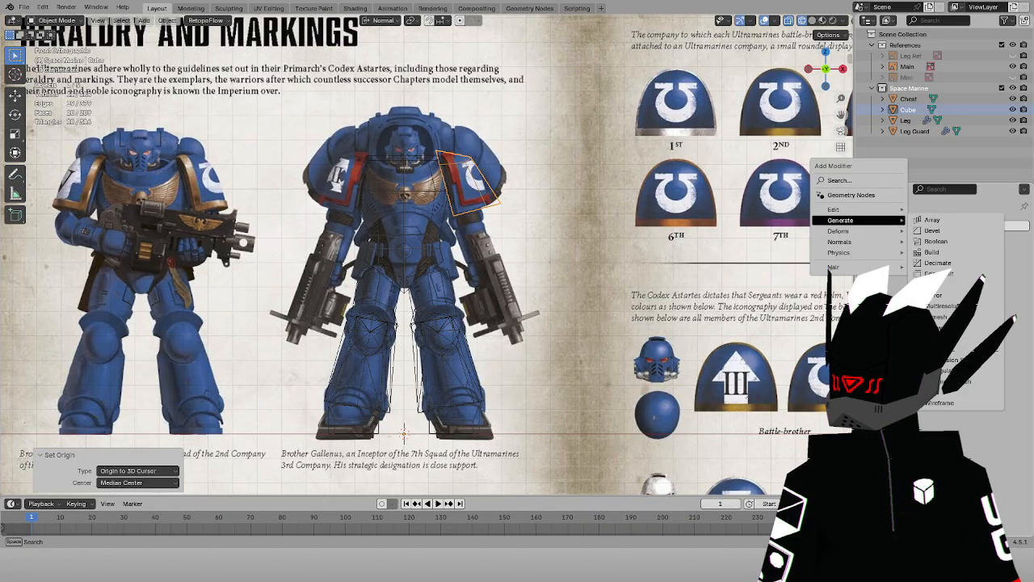
{"action": "left_click", "coordinate": [954, 298]}
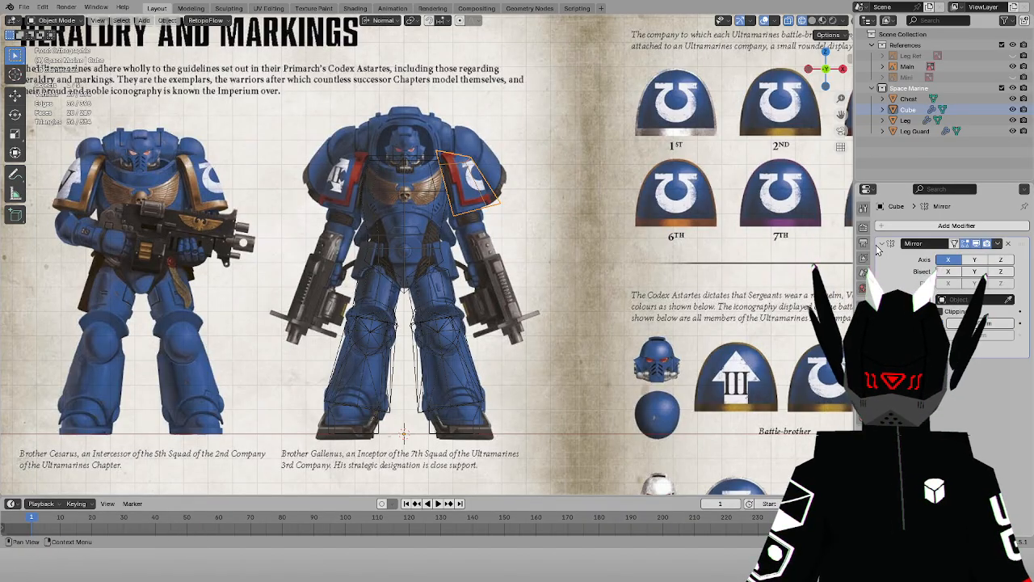
{"action": "key", "text": "ctrl+a"}
{"action": "left_click", "coordinate": [533, 208]}
{"action": "key", "text": "alt+z"}
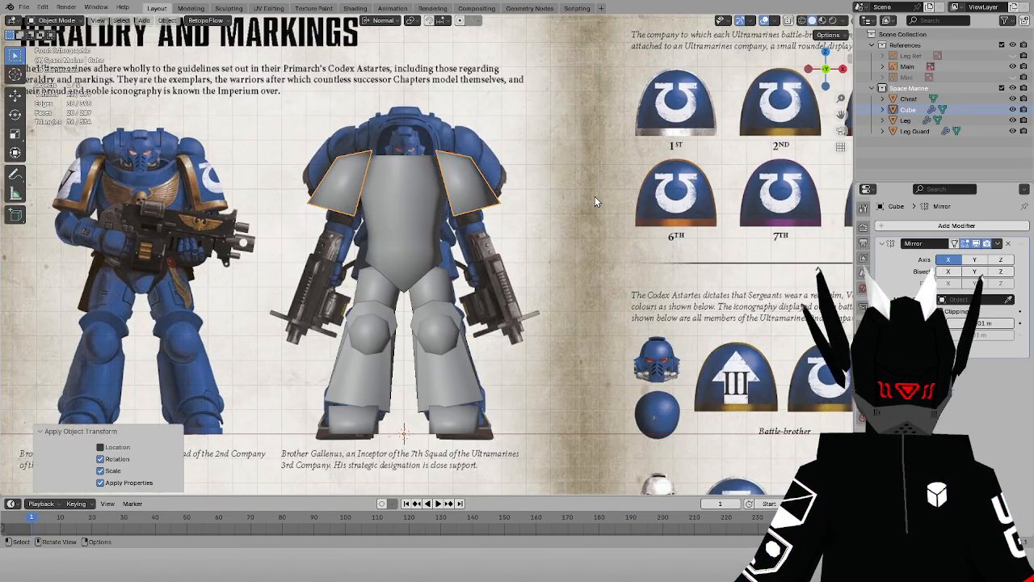
{"action": "middle_click_drag", "start_coordinate": [594, 196], "coordinate": [423, 176]}
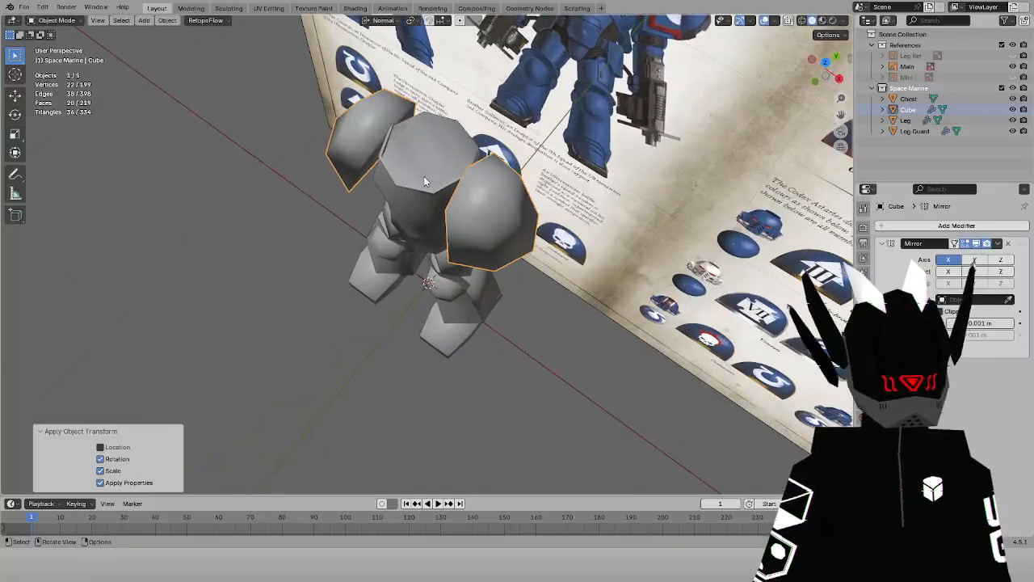
{"action": "key", "text": "KP_1"}
{"action": "key", "text": "alt+z"}
Add a cube at the 3D cursor and scale its mesh to 0.1 in Edit Mode
{"action": "scroll", "coordinate": [442, 183], "scroll_direction": "up", "scroll_amount": 4}
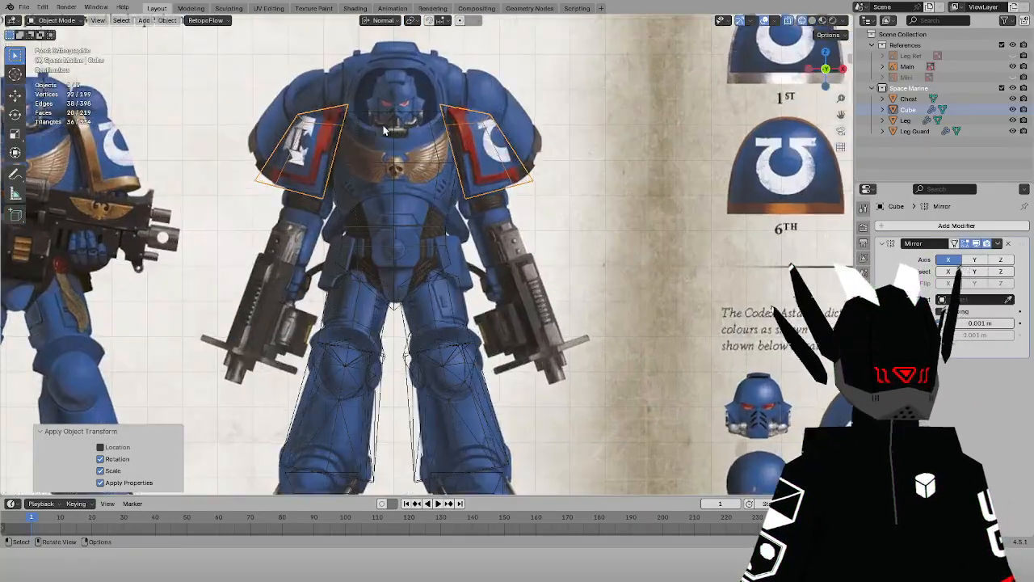
{"action": "left_click_drag", "start_coordinate": [838, 111], "coordinate": [840, 114]}
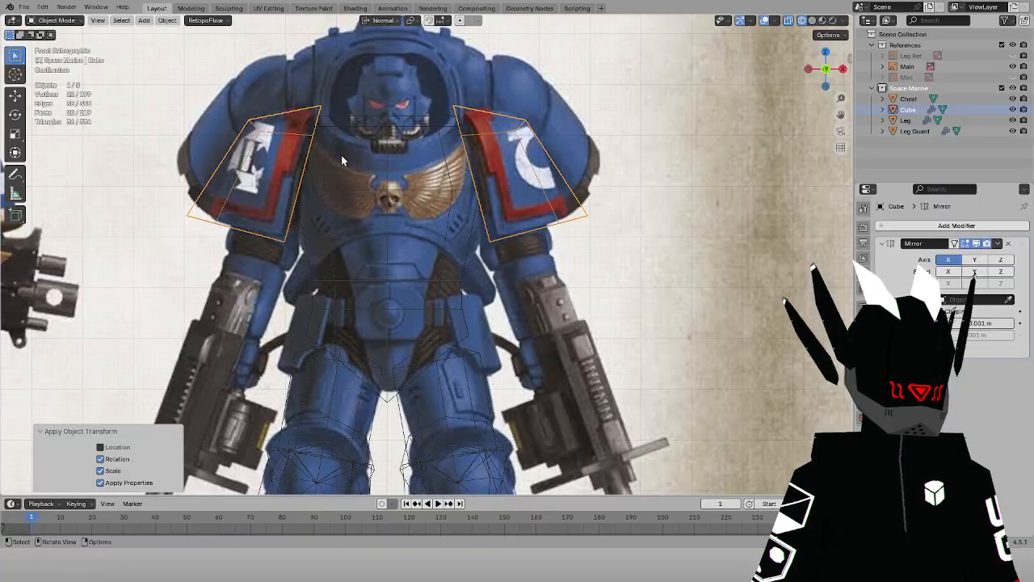
{"action": "scroll", "coordinate": [340, 155], "scroll_direction": "down", "scroll_amount": 3}
{"action": "left_click", "coordinate": [144, 20]}
{"action": "mouse_move", "coordinate": [159, 32]}
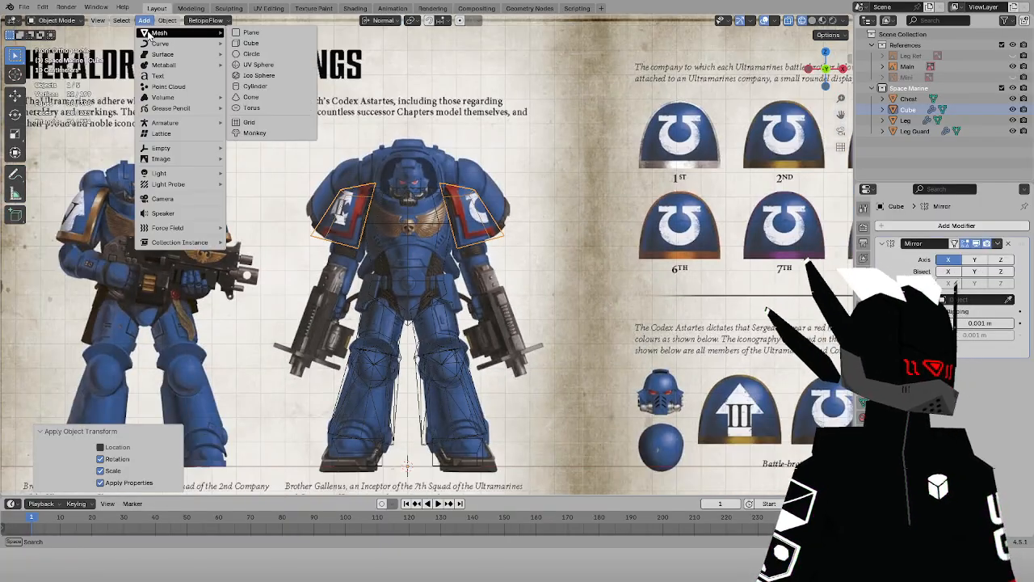
{"action": "left_click", "coordinate": [252, 43]}
{"action": "scroll", "coordinate": [138, 58], "scroll_direction": "down", "scroll_amount": 3}
{"action": "left_click", "coordinate": [52, 20]}
{"action": "left_click", "coordinate": [48, 46]}
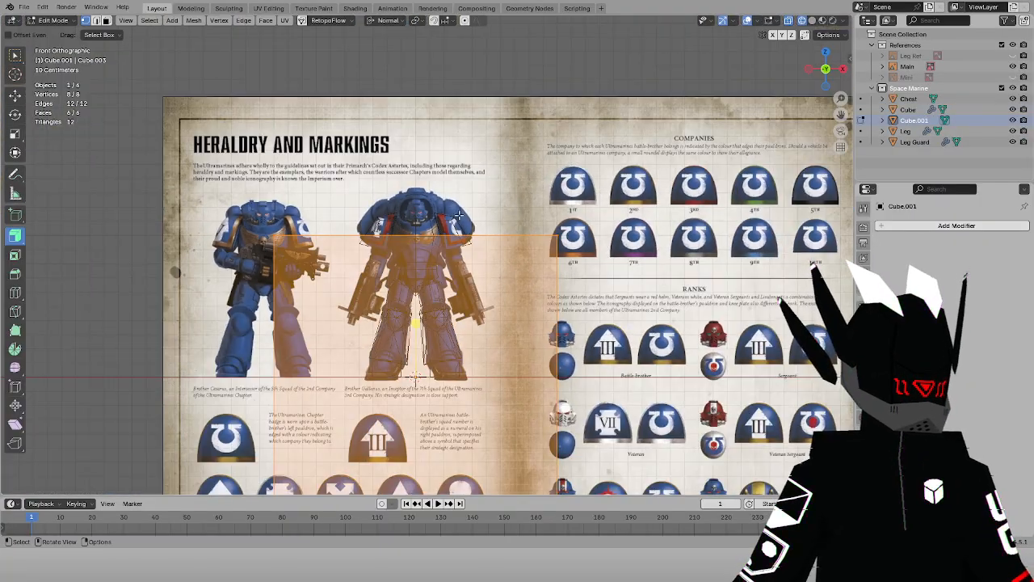
{"action": "type", "text": "s0.1"}
{"action": "key", "text": "Return"}
Move the cube mesh 0.3 m along X and 0.8 m along Z onto the arm, and scale it to 0.5
{"action": "scroll", "coordinate": [440, 255], "scroll_direction": "up", "scroll_amount": 3}
{"action": "key", "text": "g"}
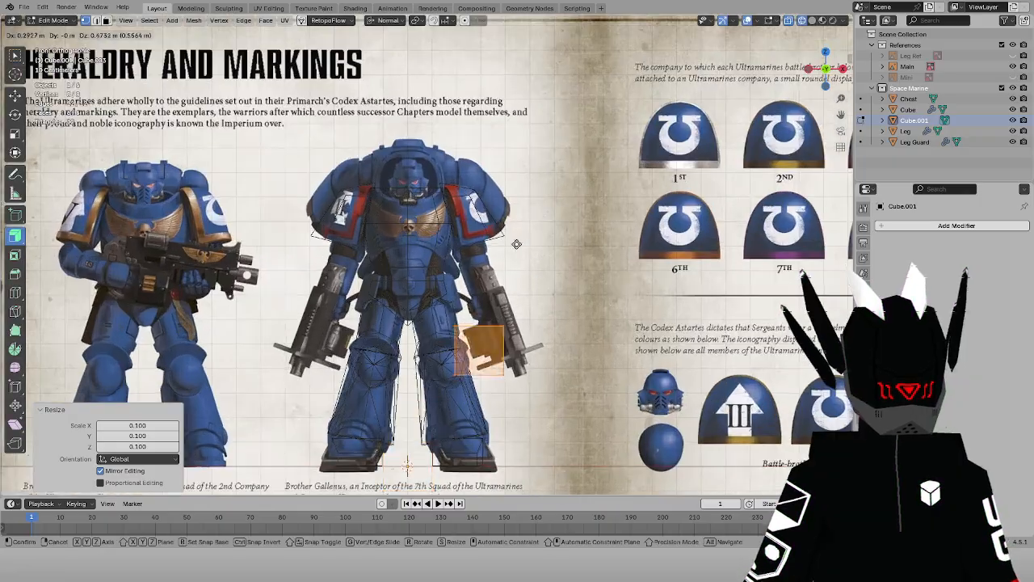
{"action": "left_click", "coordinate": [505, 177]}
{"action": "scroll", "coordinate": [638, 189], "scroll_direction": "up", "scroll_amount": 5}
{"action": "key", "text": "s"}
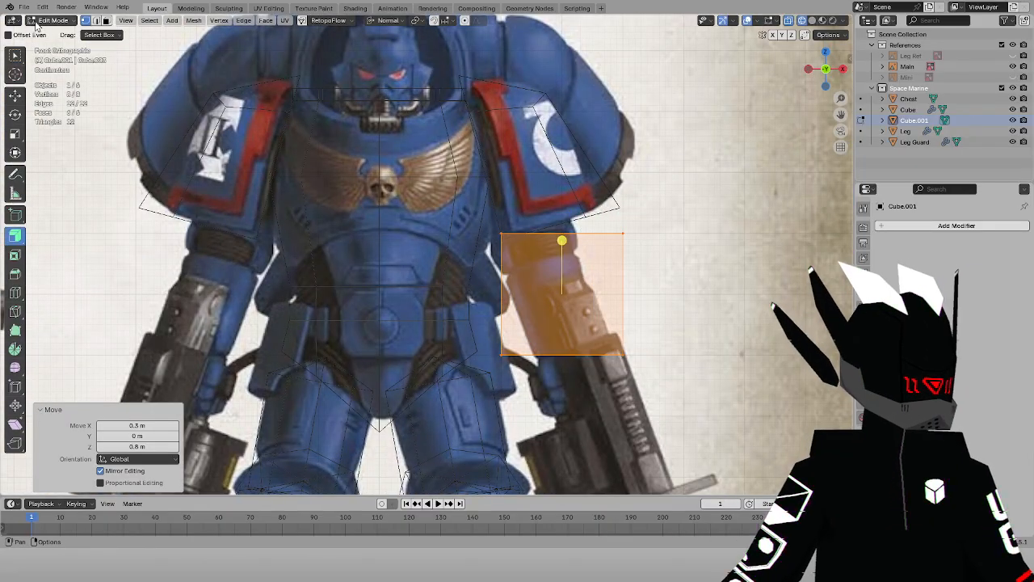
{"action": "left_click", "coordinate": [613, 240]}
Move the cube about 0.06 m in X and down about 0.14 m onto the forearm, and scale it to 0.8 along X
{"action": "scroll", "coordinate": [562, 231], "scroll_direction": "down", "scroll_amount": 5}
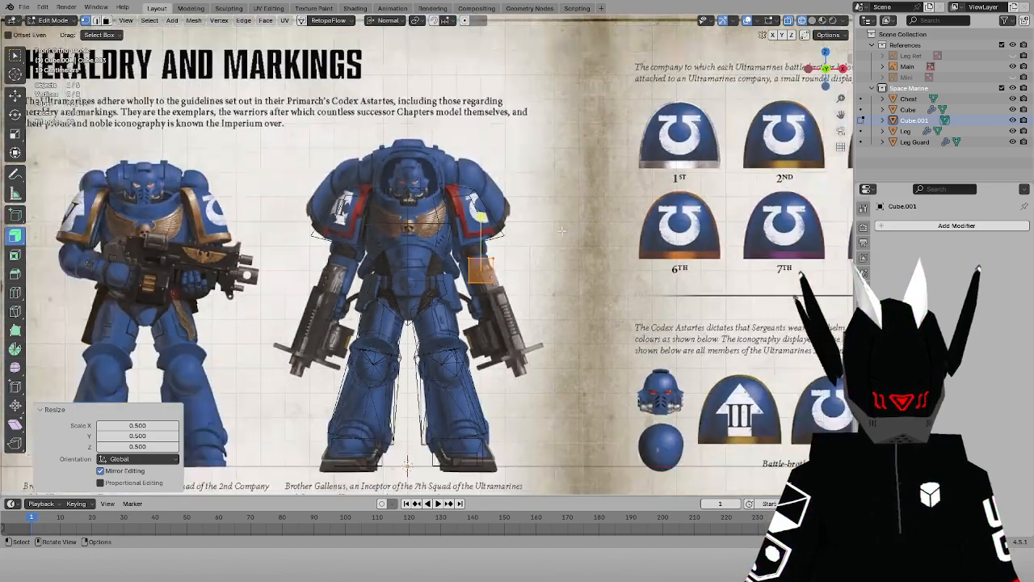
{"action": "key", "text": "g"}
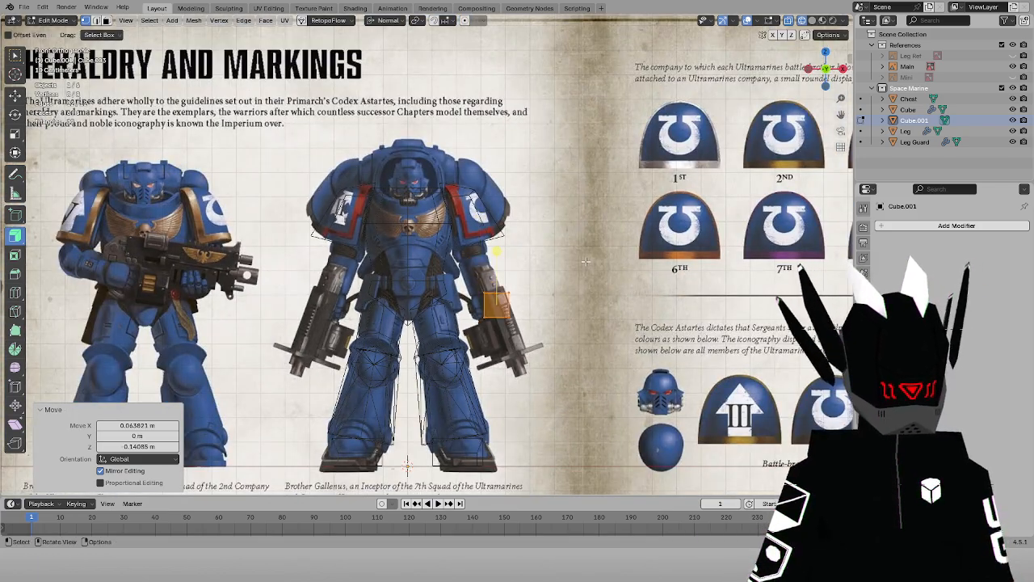
{"action": "scroll", "coordinate": [599, 257], "scroll_direction": "up", "scroll_amount": 1}
{"action": "key", "text": "x"}
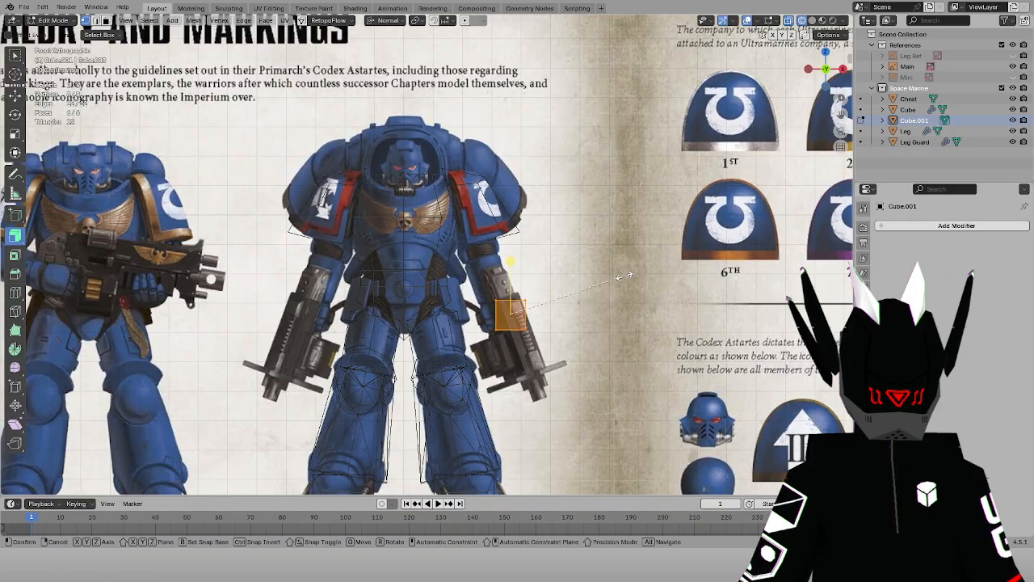
{"action": "left_click", "coordinate": [593, 281]}
Rotate the cube 15° to match the arm's tilt and move it about 0.055 m inward along X onto the hand
{"action": "key", "text": "r"}
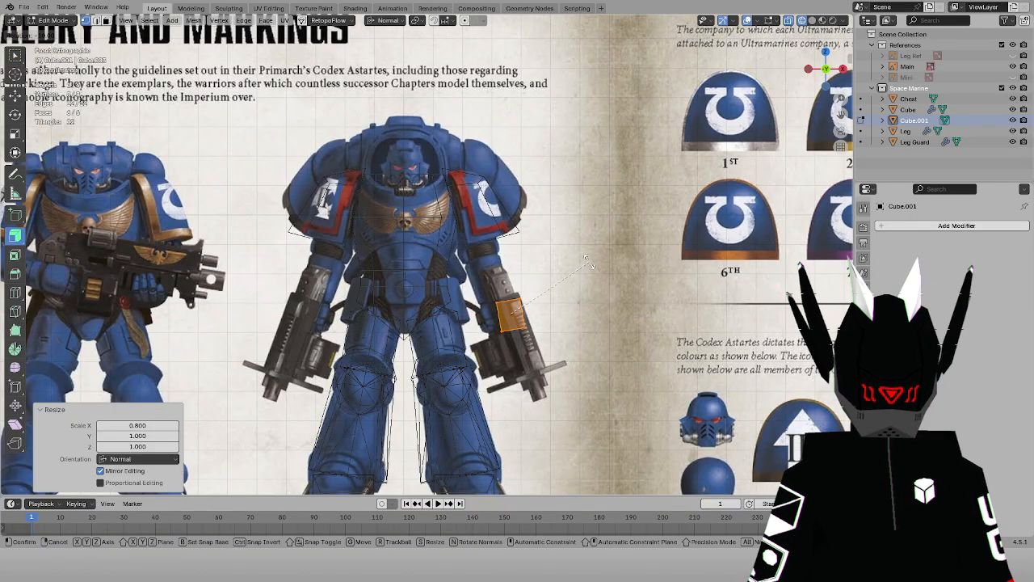
{"action": "left_click", "coordinate": [575, 257]}
{"action": "key", "text": "g"}
{"action": "key", "text": "x"}
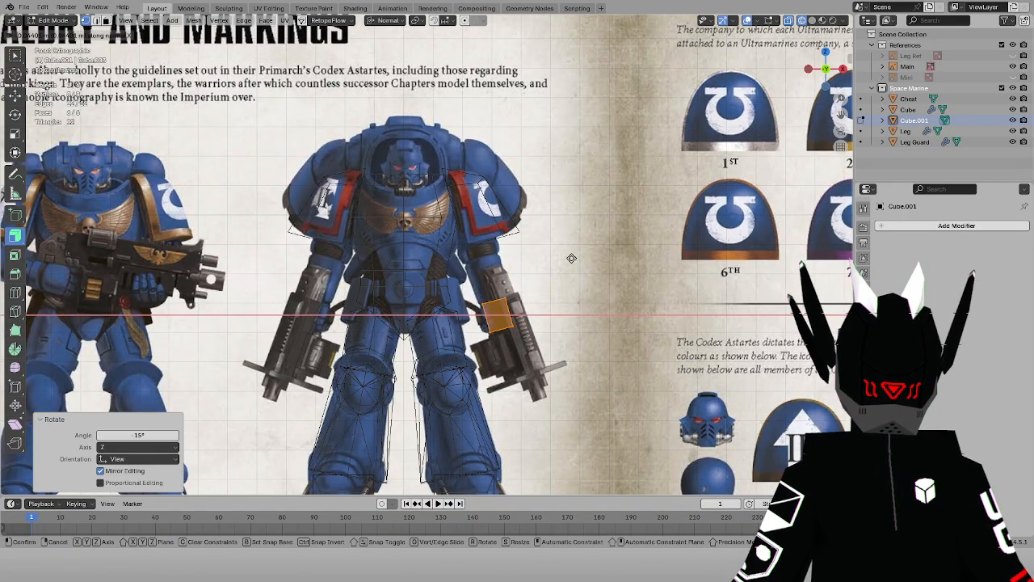
{"action": "left_click", "coordinate": [569, 259]}
{"action": "key", "text": "g"}
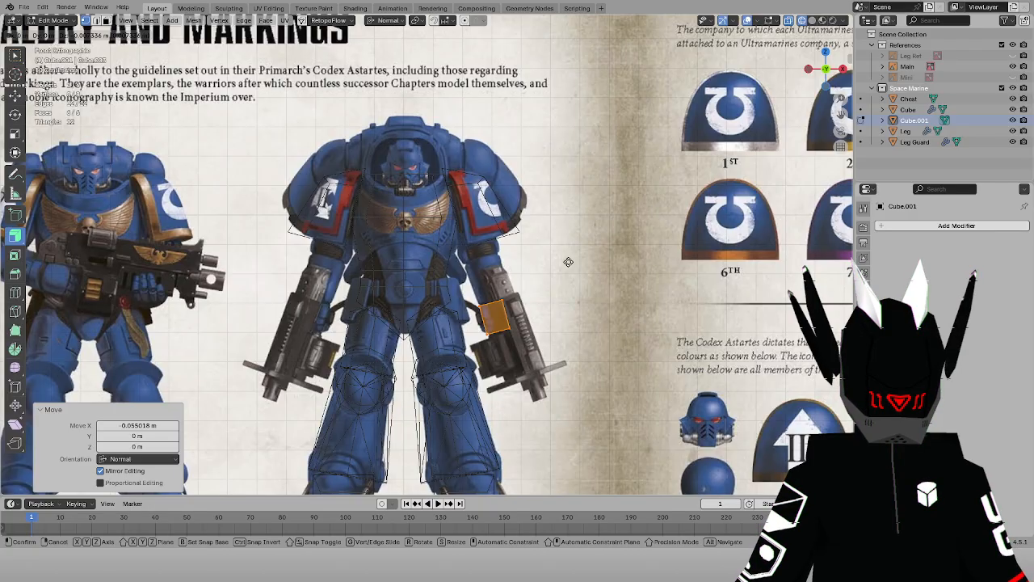
{"action": "left_click", "coordinate": [570, 261]}
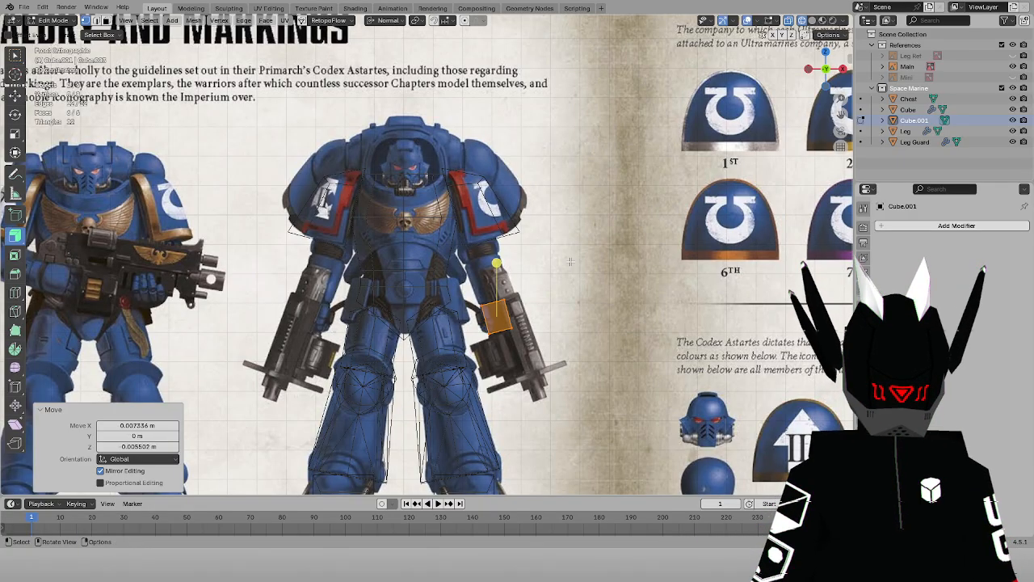
Duplicate the thigh piece within the Leg mesh and move the copy 0.2 m along X beside the leg
{"action": "left_click", "coordinate": [53, 19]}
{"action": "left_click", "coordinate": [50, 32]}
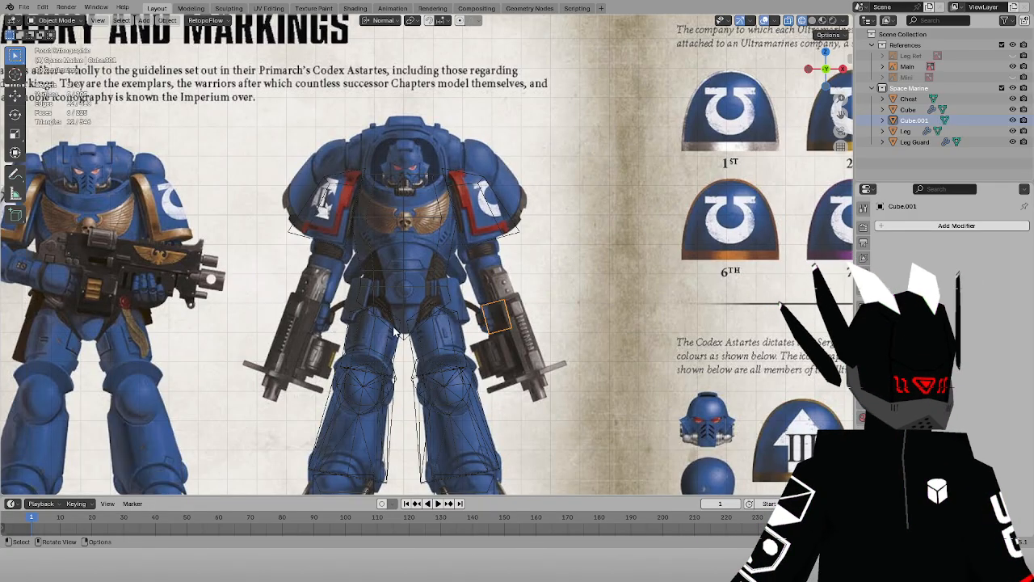
{"action": "left_click", "coordinate": [439, 338]}
{"action": "left_click", "coordinate": [440, 339]}
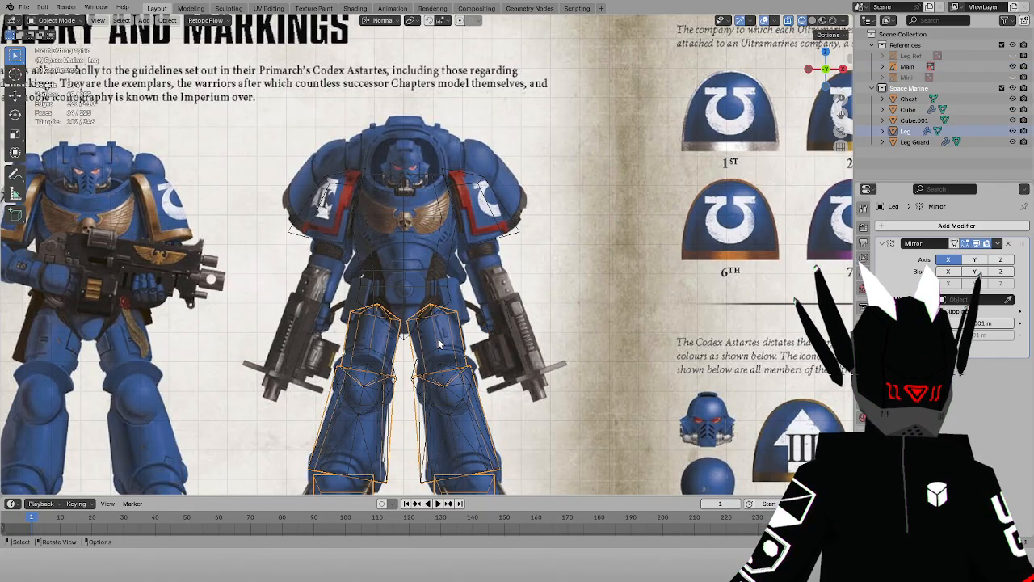
{"action": "left_click", "coordinate": [52, 19]}
{"action": "left_click", "coordinate": [57, 46]}
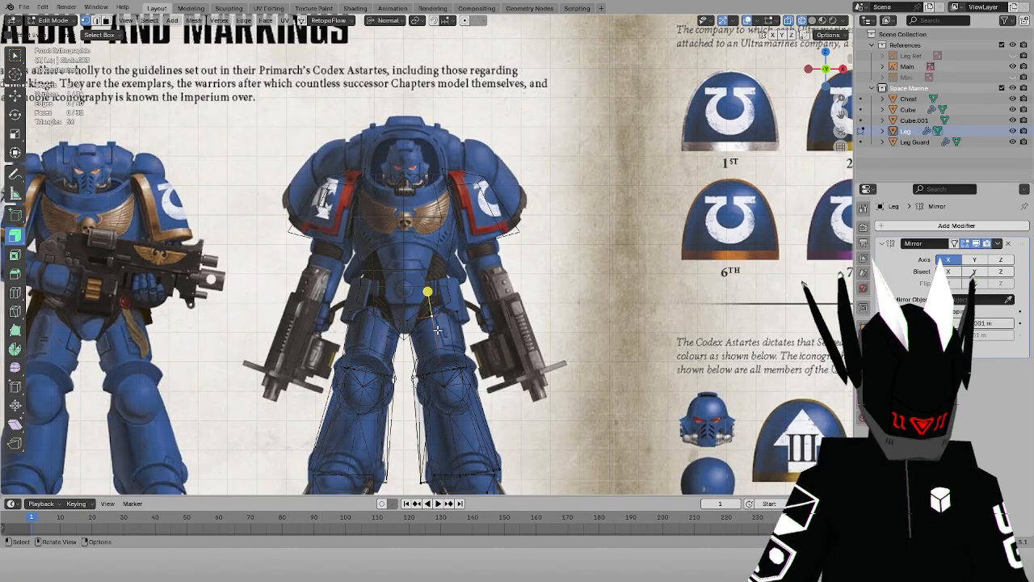
{"action": "key", "text": "l"}
{"action": "key", "text": "shift+d"}
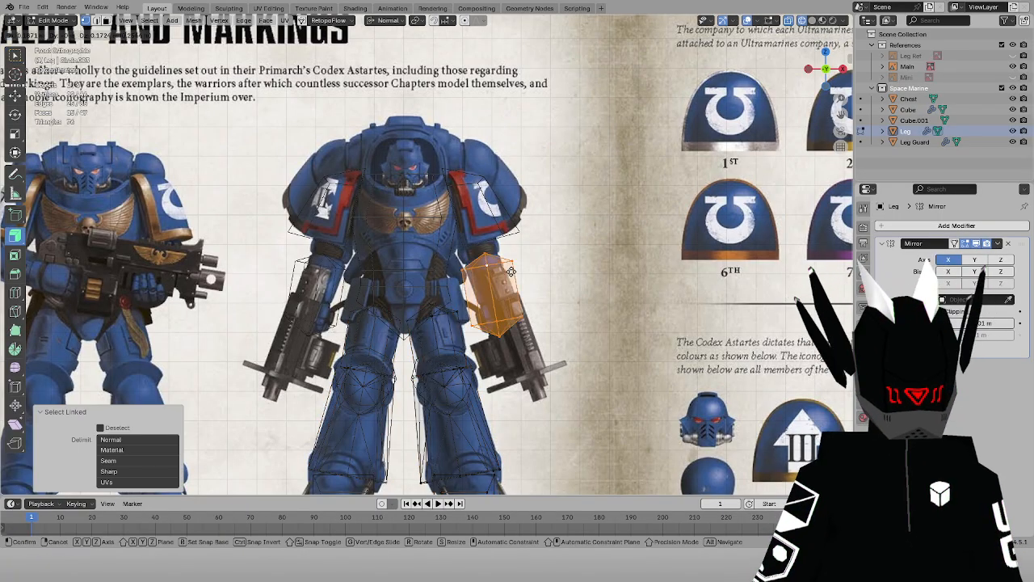
{"action": "right_click", "coordinate": [602, 298]}
{"action": "key", "text": "g"}
{"action": "key", "text": "x"}
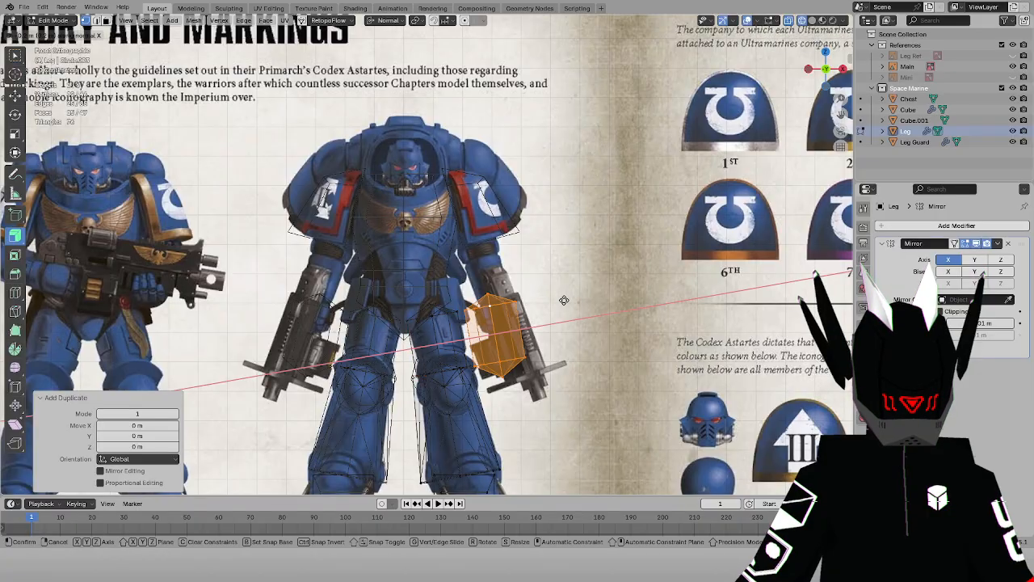
{"action": "left_click", "coordinate": [579, 299]}
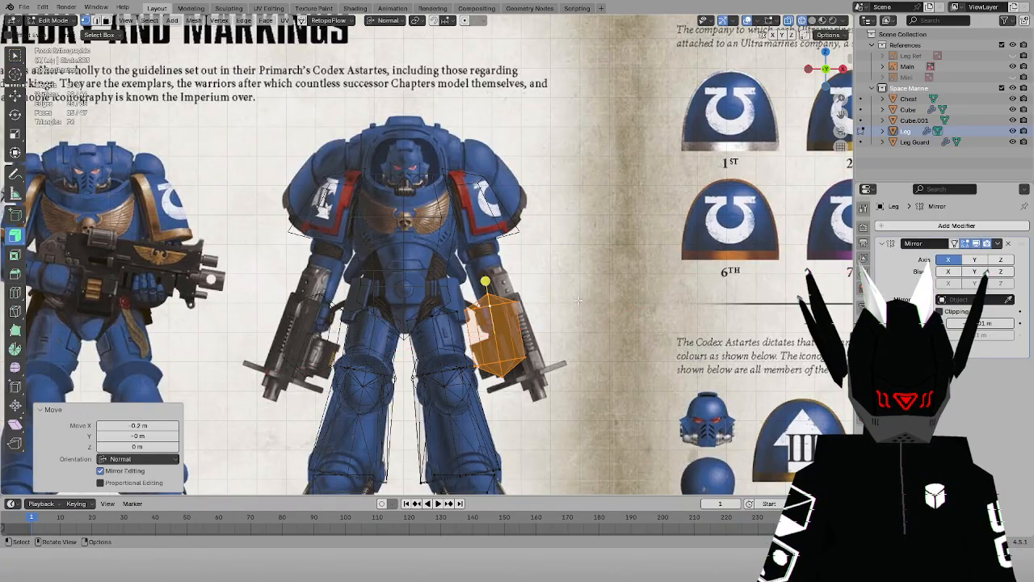
Scale the copied thigh piece to 0.6, move it up 0.18 m onto the forearm and rotate it 5° along the arm
{"action": "key", "text": "g"}
{"action": "right_click", "coordinate": [579, 298]}
{"action": "key", "text": "s"}
{"action": "left_click", "coordinate": [548, 316]}
{"action": "scroll", "coordinate": [548, 316], "scroll_direction": "up", "scroll_amount": 4}
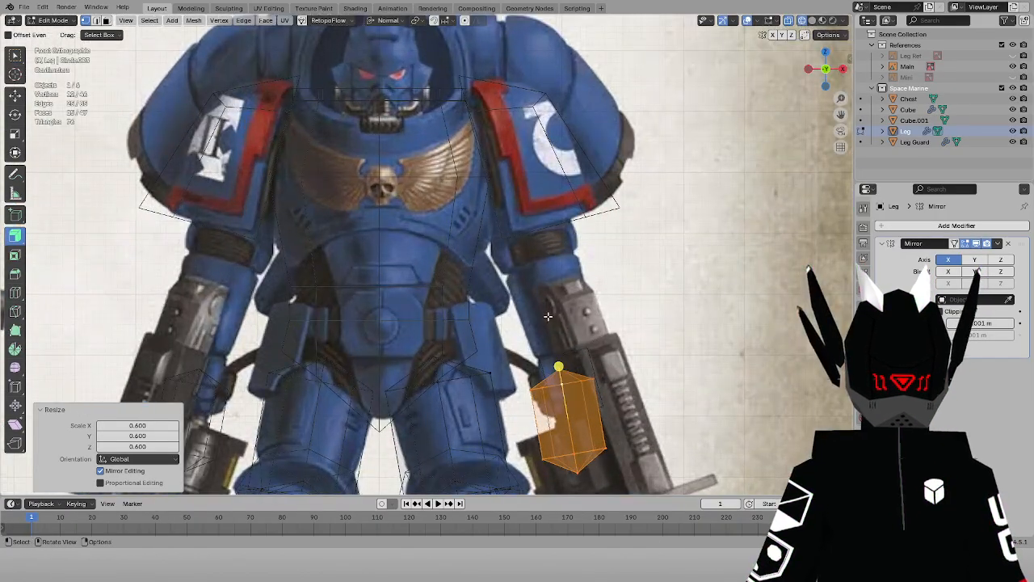
{"action": "key", "text": "g"}
{"action": "left_click", "coordinate": [555, 214]}
{"action": "key", "text": "r"}
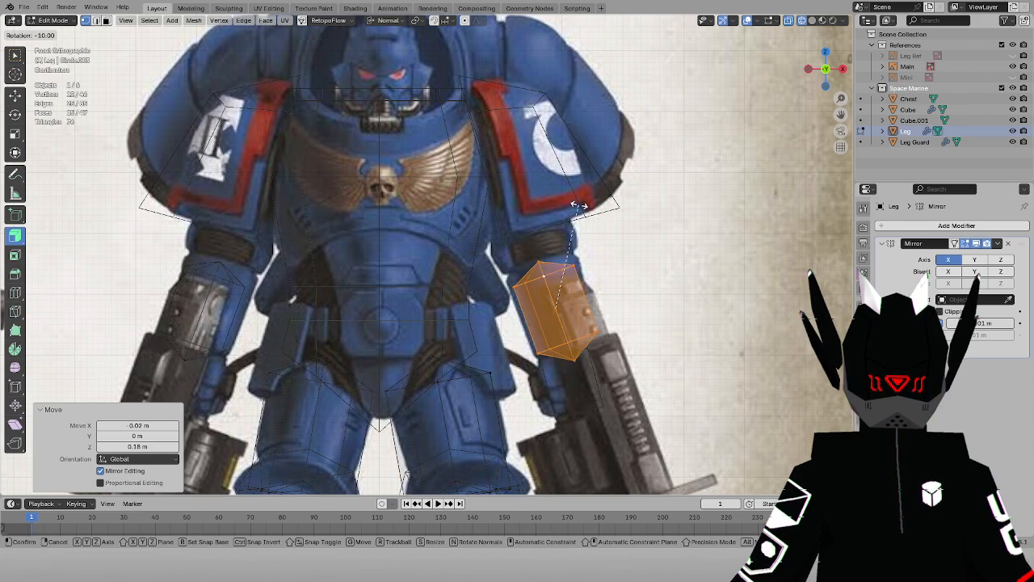
{"action": "left_click", "coordinate": [593, 210]}
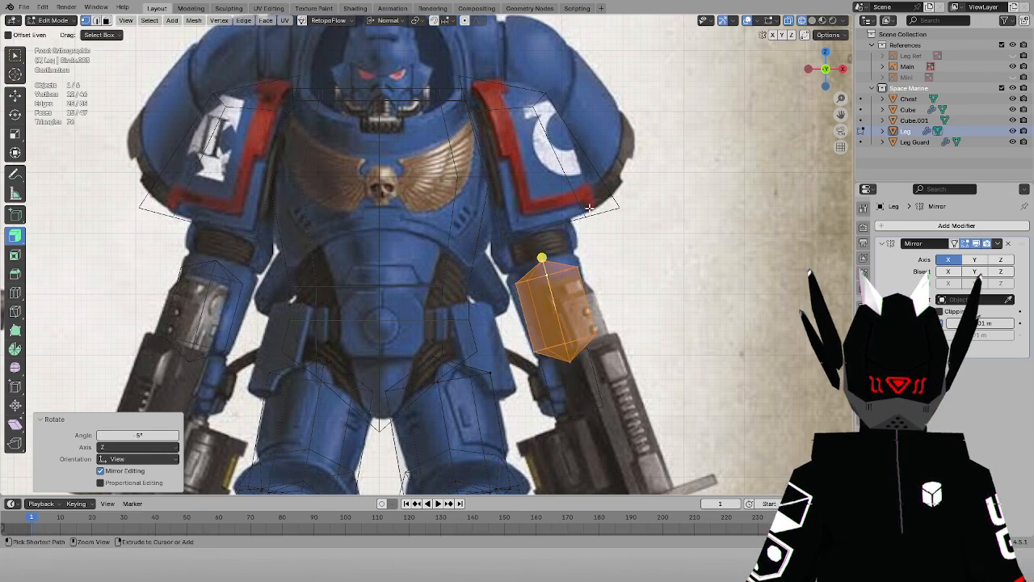
Dissolve the forearm's bottom tip vertex and move the lower end face about 0.02 m along its normal Z
{"action": "left_click", "coordinate": [570, 359]}
{"action": "key", "text": "x"}
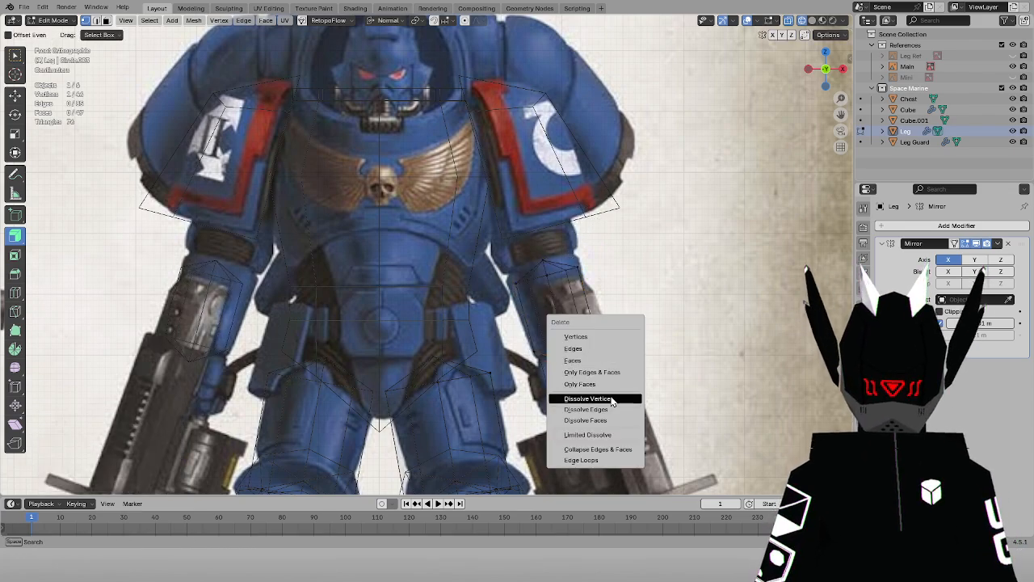
{"action": "left_click", "coordinate": [588, 398]}
{"action": "left_click", "coordinate": [602, 330]}
{"action": "key", "text": "g"}
{"action": "key", "text": "z"}
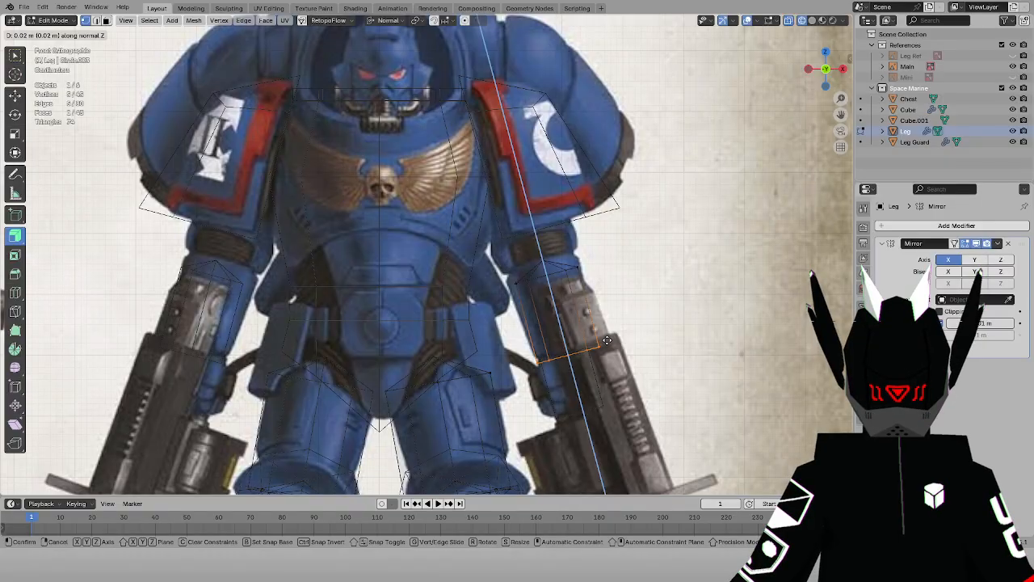
{"action": "left_click", "coordinate": [604, 339]}
Extend the forearm's upper end about 0.027 m along normal Z toward the elbow and delete its tip vertex
{"action": "left_click_drag", "start_coordinate": [502, 241], "coordinate": [596, 305]}
{"action": "key", "text": "g"}
{"action": "key", "text": "z"}
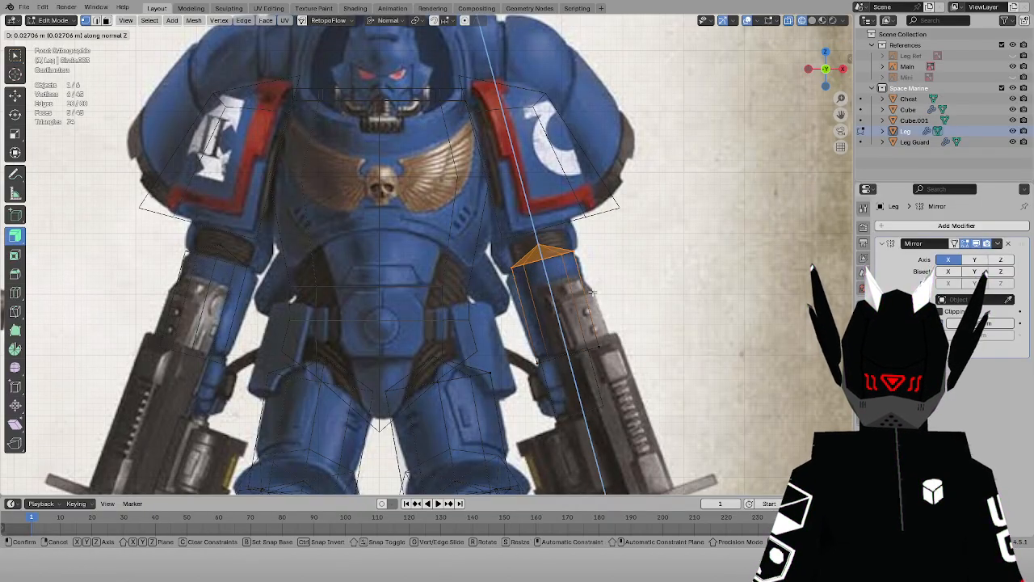
{"action": "left_click", "coordinate": [591, 290]}
{"action": "left_click_drag", "start_coordinate": [521, 218], "coordinate": [560, 246]}
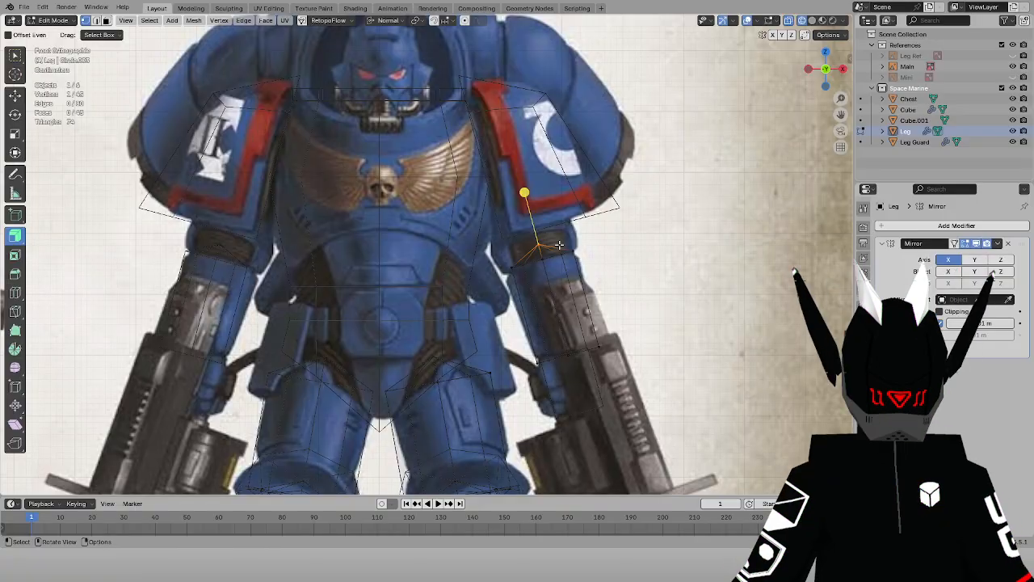
{"action": "key", "text": "x"}
{"action": "left_click", "coordinate": [498, 184]}
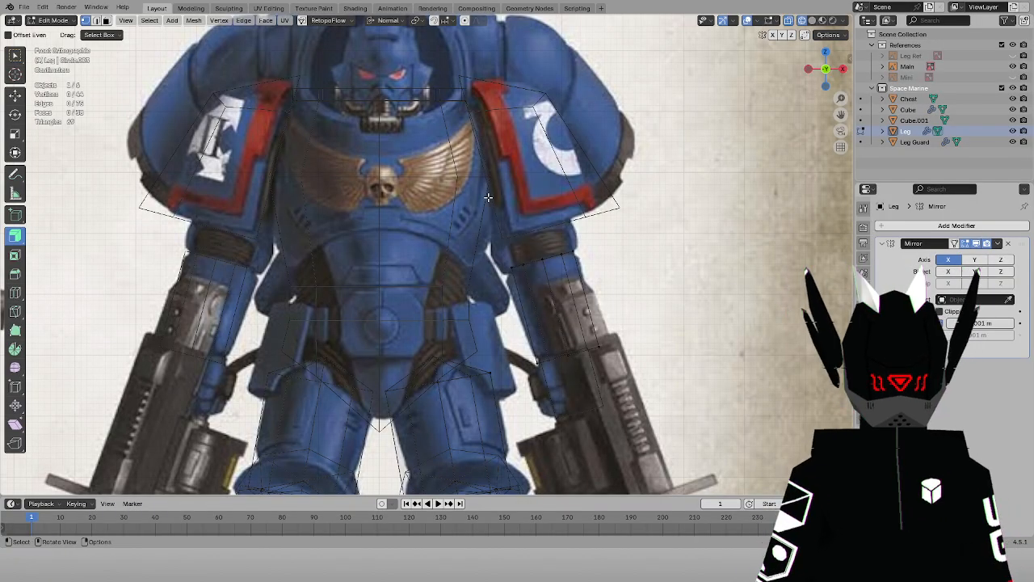
Fill the open upper end of the forearm with two faces
{"action": "mouse_move", "coordinate": [484, 192]}
{"action": "middle_mouse_down"}
{"action": "mouse_move", "coordinate": [452, 210]}
{"action": "mouse_move", "coordinate": [549, 243]}
{"action": "mouse_move", "coordinate": [464, 260]}
{"action": "mouse_move", "coordinate": [396, 243]}
{"action": "middle_mouse_up"}
{"action": "key", "text": "shift+z"}
{"action": "mouse_move", "coordinate": [163, 156]}
{"action": "left_mouse_down"}
{"action": "mouse_move", "coordinate": [322, 352]}
{"action": "mouse_move", "coordinate": [353, 372]}
{"action": "left_mouse_up"}
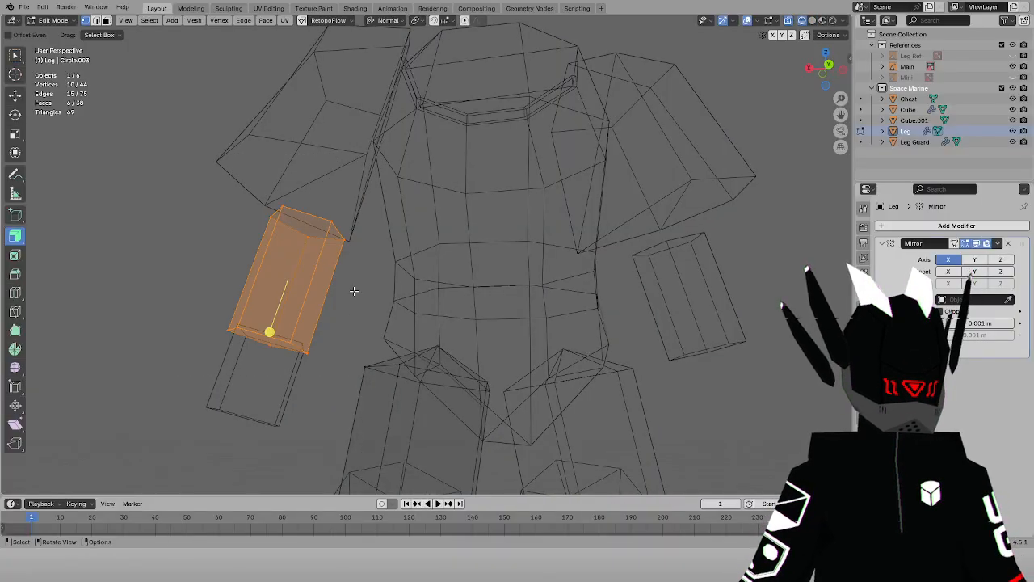
{"action": "middle_click_drag", "start_coordinate": [353, 288], "coordinate": [231, 247]}
{"action": "left_click", "coordinate": [275, 278]}
{"action": "key", "text": "shift+z"}
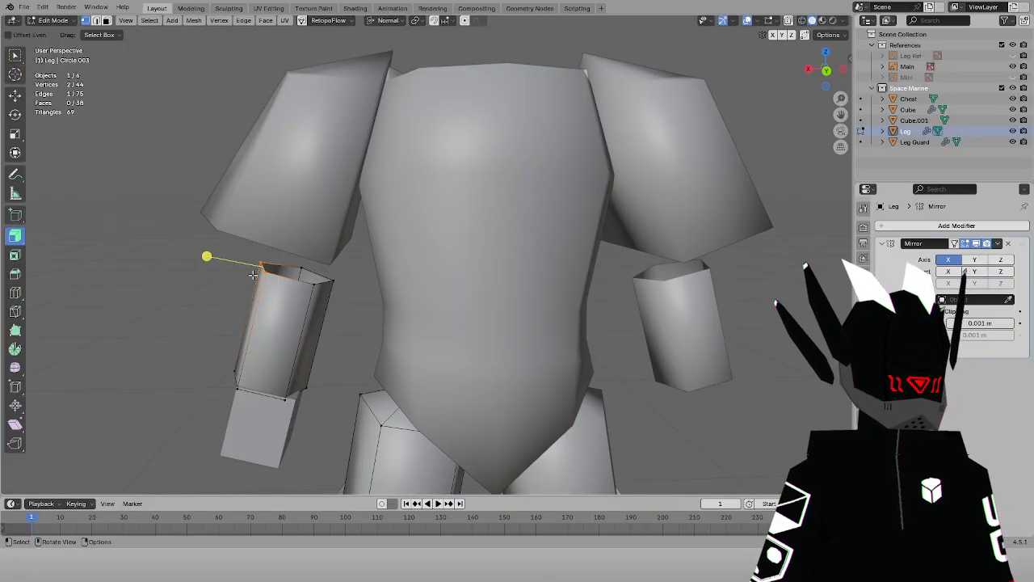
{"action": "left_click", "coordinate": [324, 299]}
{"action": "key", "text": "f"}
{"action": "key", "text": "f"}
{"action": "middle_click_drag", "start_coordinate": [322, 327], "coordinate": [527, 293]}
{"action": "left_click", "coordinate": [387, 312]}
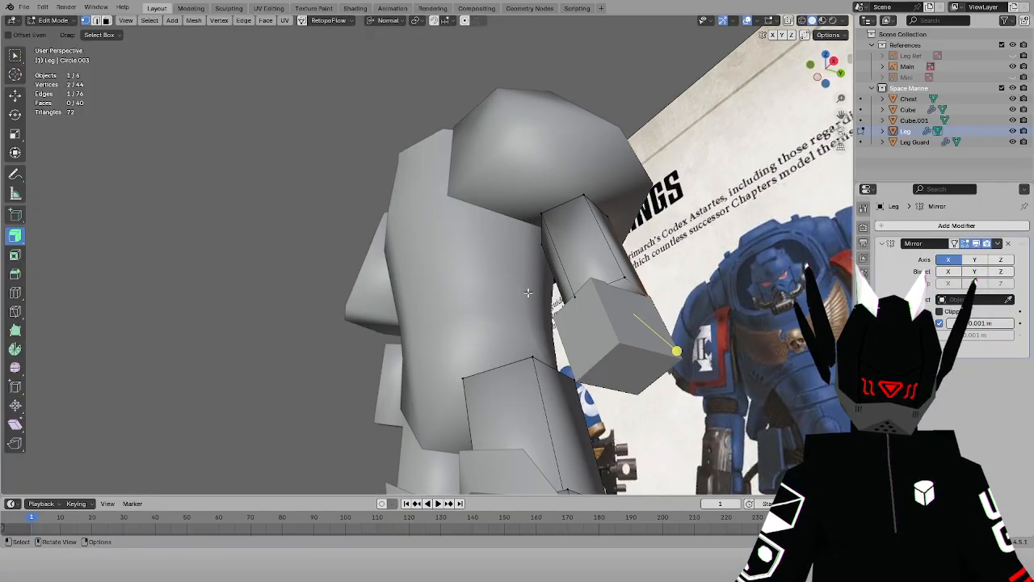
{"action": "key", "text": "ctrl+z"}
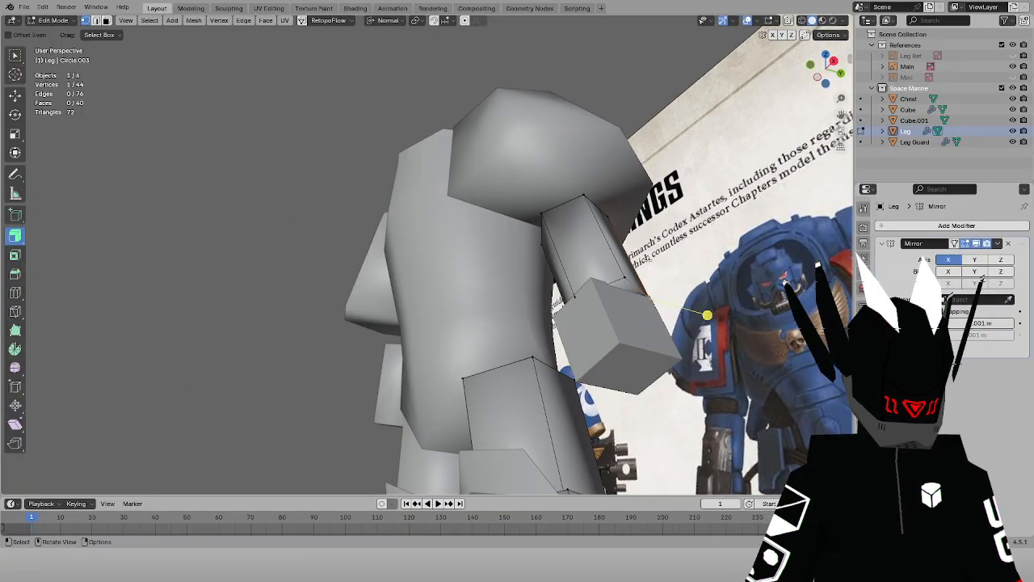
Shade the hand cube smooth in Object Mode and return to the front view in wireframe
{"action": "left_click", "coordinate": [52, 20]}
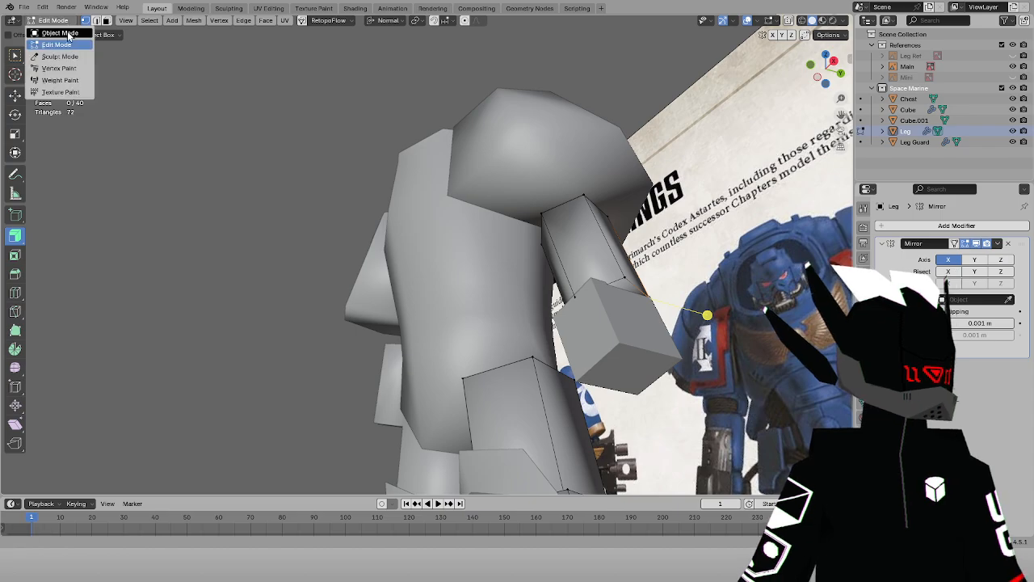
{"action": "left_click", "coordinate": [50, 31]}
{"action": "left_click", "coordinate": [590, 334]}
{"action": "right_click", "coordinate": [596, 336]}
{"action": "left_click", "coordinate": [543, 285]}
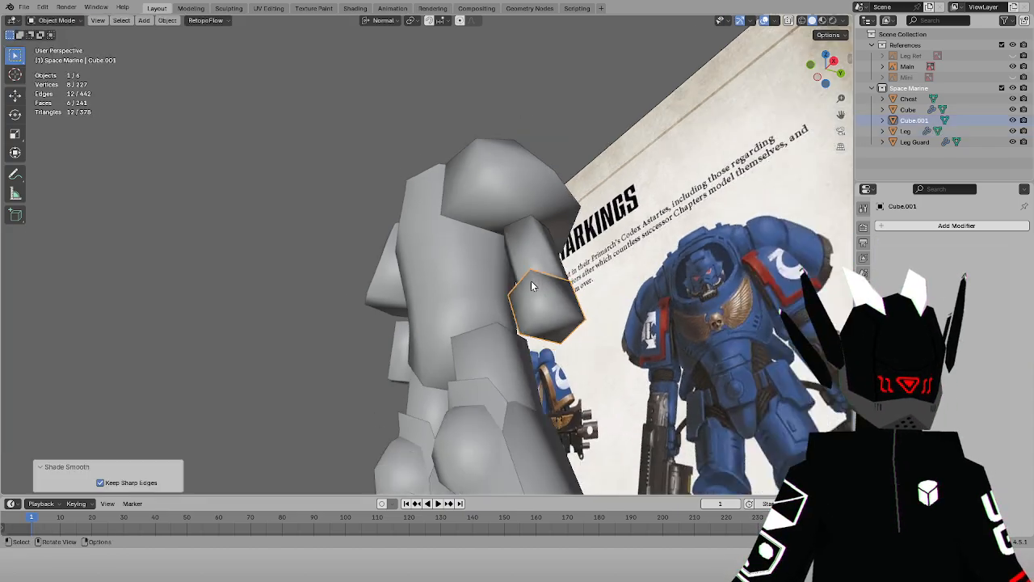
{"action": "middle_click_drag", "start_coordinate": [531, 281], "coordinate": [568, 323]}
{"action": "key", "text": "KP_1"}
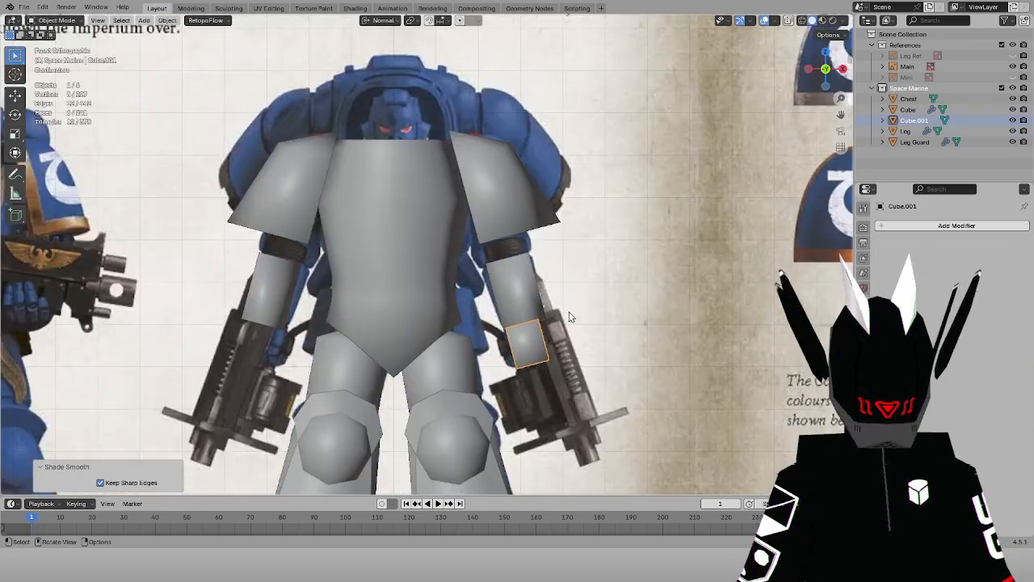
{"action": "scroll", "coordinate": [571, 316], "scroll_direction": "up", "scroll_amount": 3}
{"action": "left_click_drag", "start_coordinate": [840, 114], "coordinate": [820, 53]}
{"action": "key", "text": "z"}
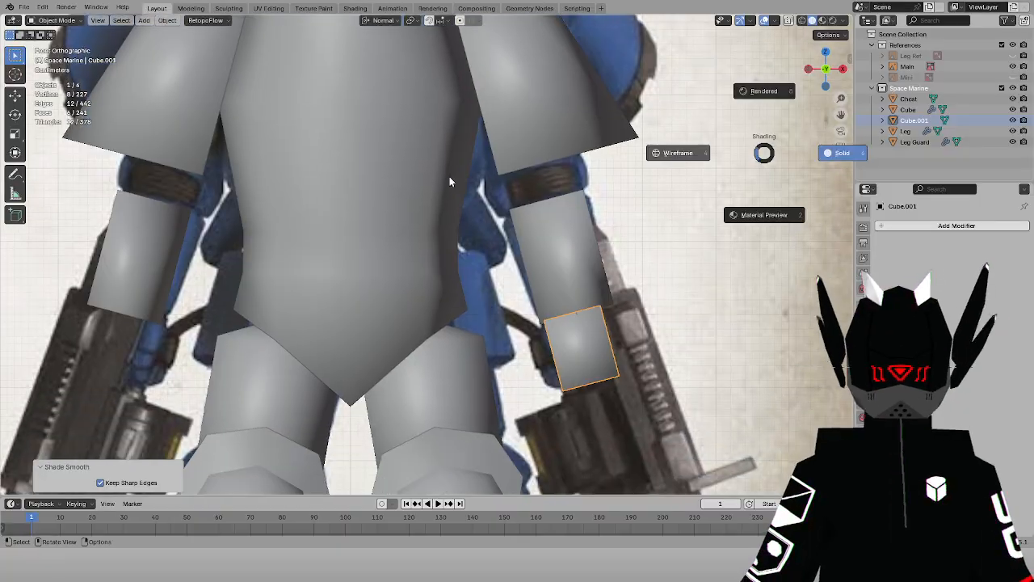
{"action": "left_click", "coordinate": [449, 176]}
{"action": "left_click", "coordinate": [53, 21]}
{"action": "left_click", "coordinate": [553, 207]}
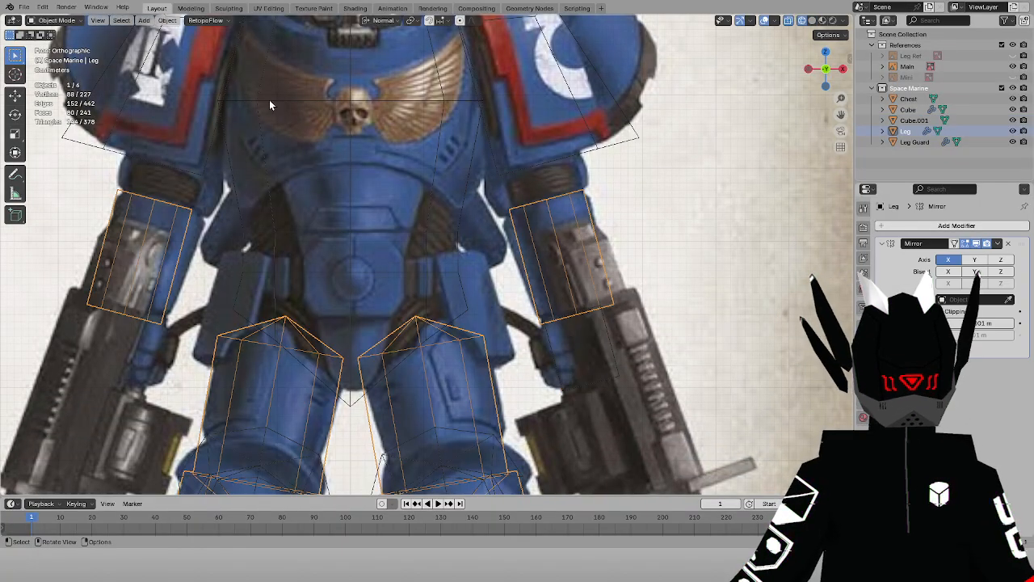
{"action": "left_click", "coordinate": [52, 21]}
{"action": "left_click", "coordinate": [50, 45]}
{"action": "scroll", "coordinate": [598, 180], "scroll_direction": "up", "scroll_amount": 2}
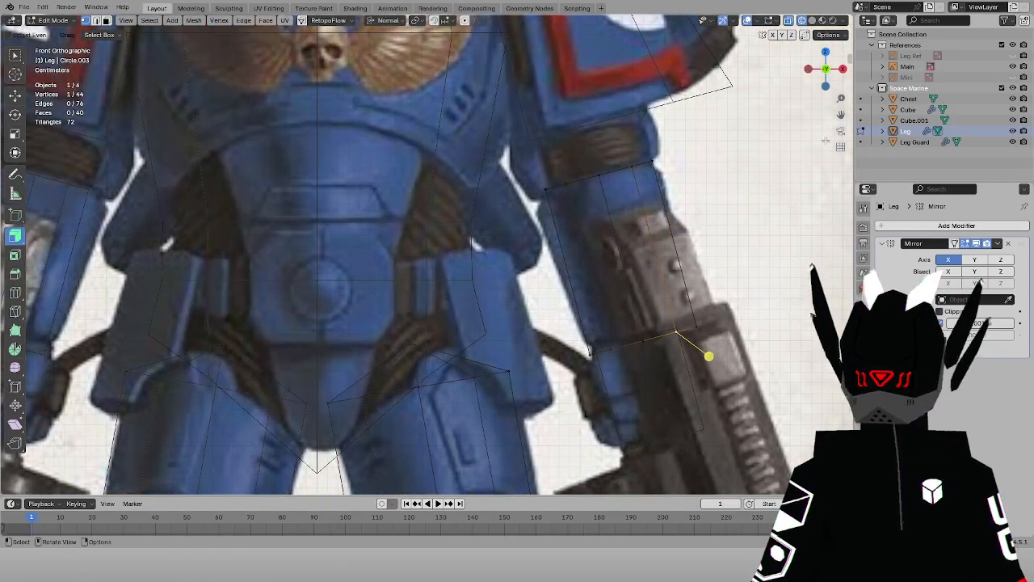
{"action": "left_click_drag", "start_coordinate": [841, 115], "coordinate": [648, 140]}
{"action": "left_click_drag", "start_coordinate": [344, 174], "coordinate": [587, 455]}
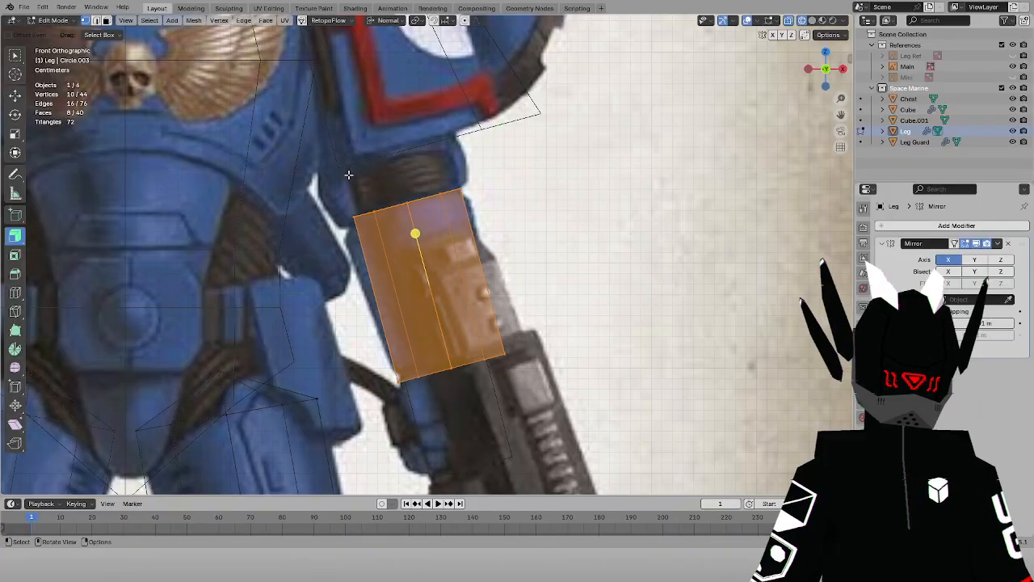
{"action": "scroll", "coordinate": [323, 147], "scroll_direction": "up", "scroll_amount": 1}
{"action": "scroll", "coordinate": [360, 164], "scroll_direction": "down", "scroll_amount": 2}
{"action": "left_click", "coordinate": [52, 20]}
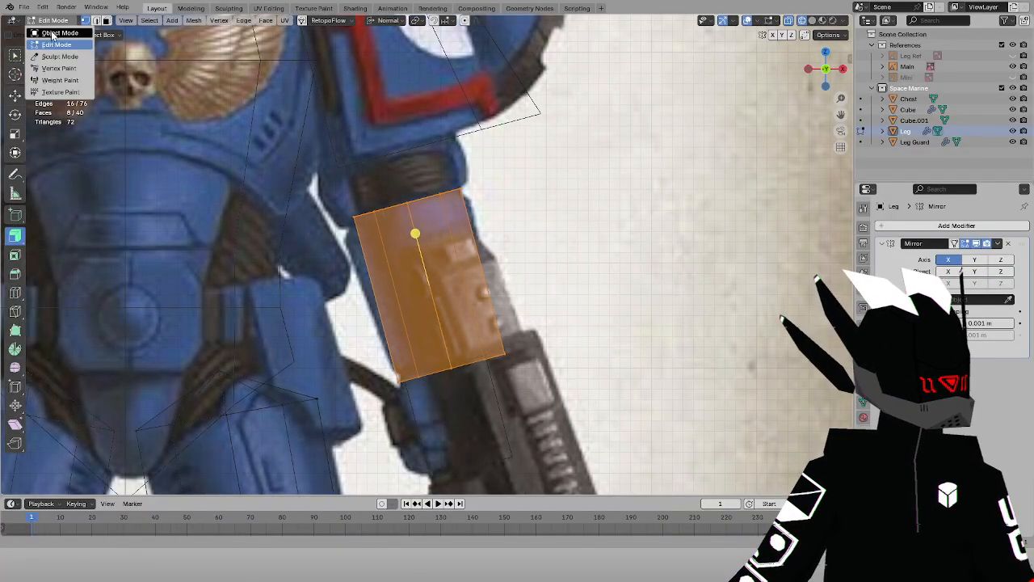
{"action": "left_click", "coordinate": [49, 34]}
Duplicate the hand cube in Edit Mode and move the copy about 0.06 m inward and 0.25 m up onto the elbow
{"action": "left_click", "coordinate": [496, 392]}
{"action": "left_click", "coordinate": [51, 20]}
{"action": "left_click", "coordinate": [49, 46]}
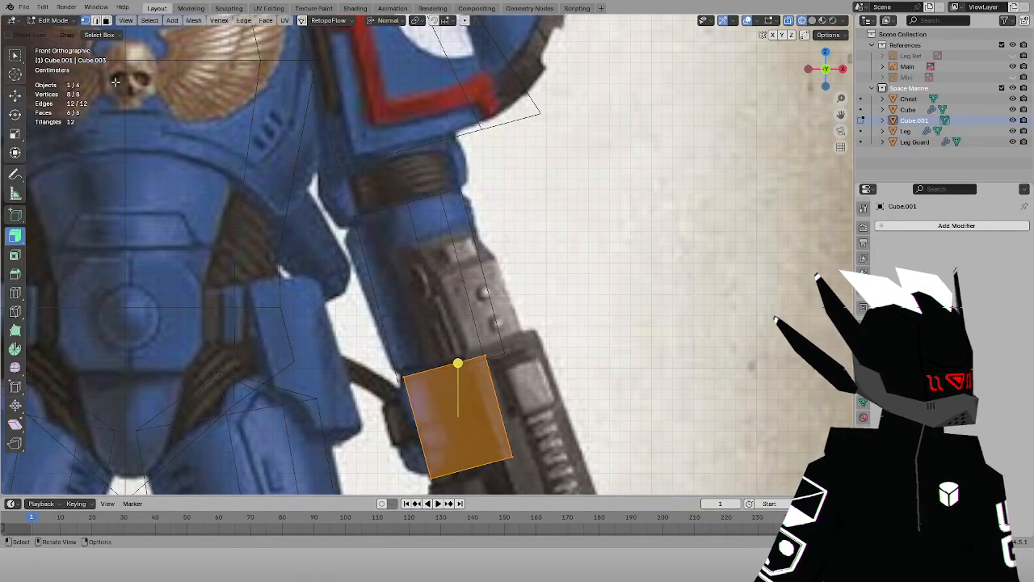
{"action": "key", "text": "shift+d"}
{"action": "key", "text": "z"}
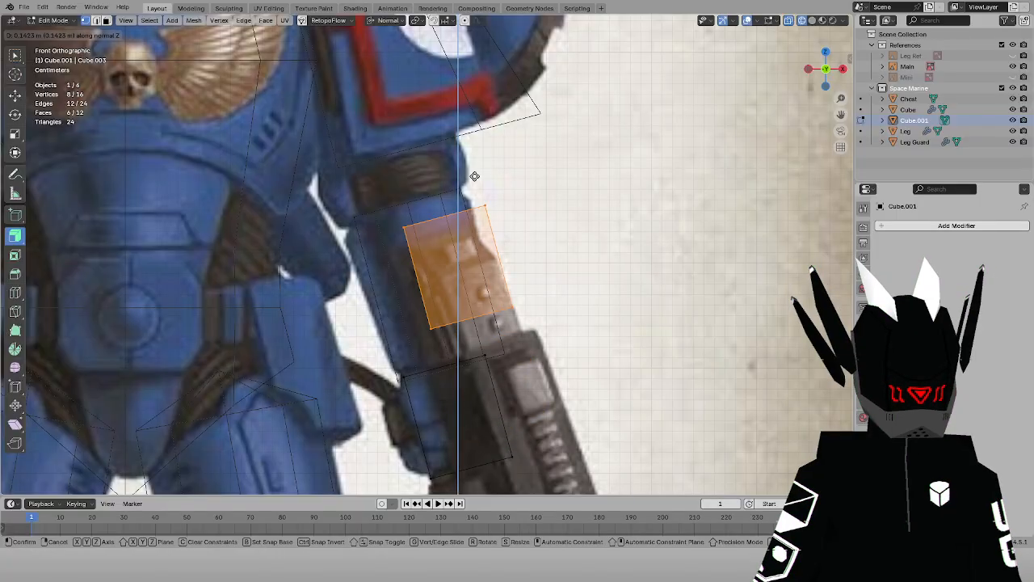
{"action": "right_click", "coordinate": [482, 242]}
{"action": "key", "text": "g"}
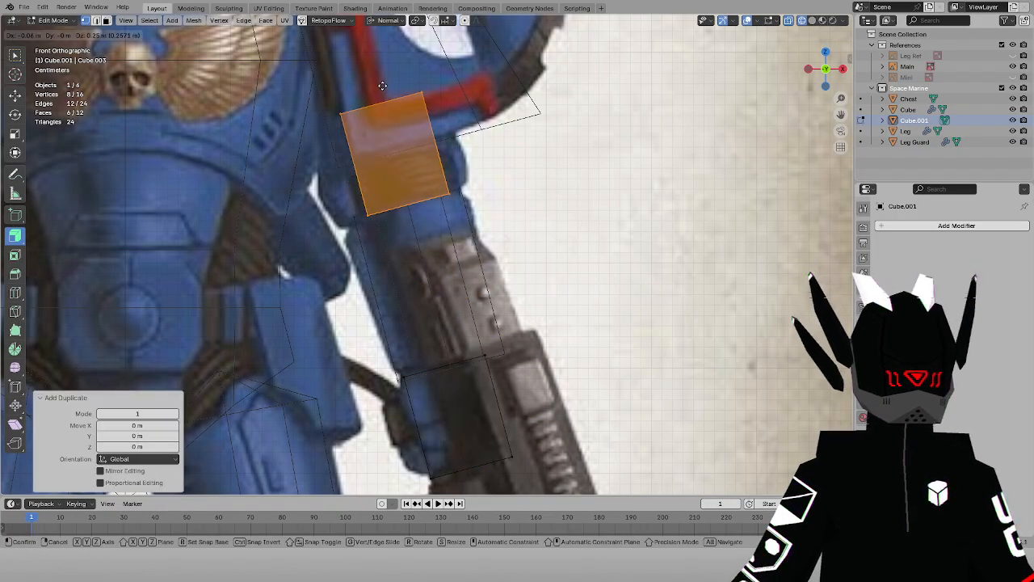
{"action": "left_click", "coordinate": [385, 84]}
Scale the elbow cube to 0.959 and lower it about 0.001 m along Z
{"action": "key", "text": "s"}
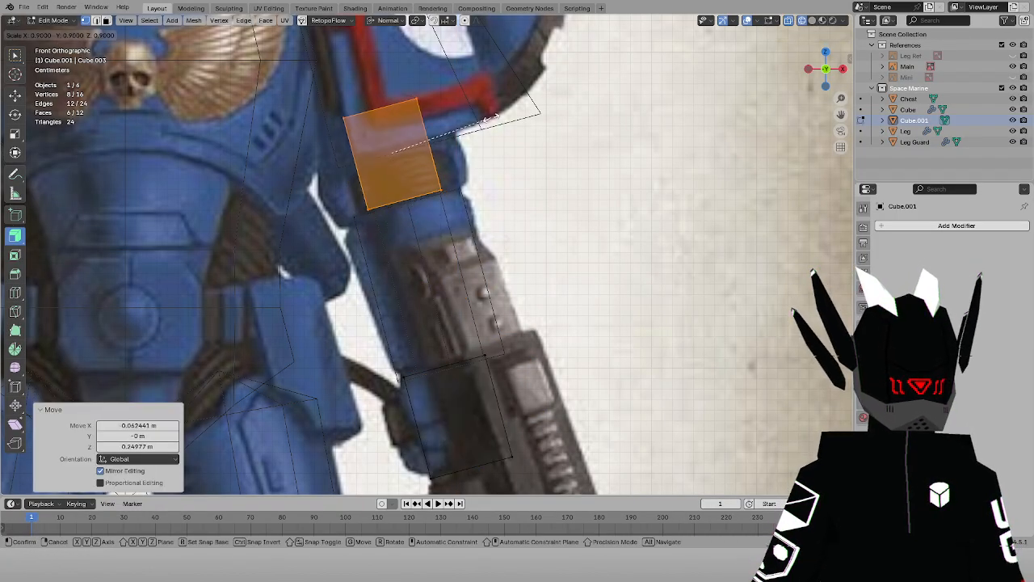
{"action": "left_click", "coordinate": [489, 120]}
{"action": "key", "text": "g"}
{"action": "key", "text": "z"}
{"action": "key", "text": "z"}
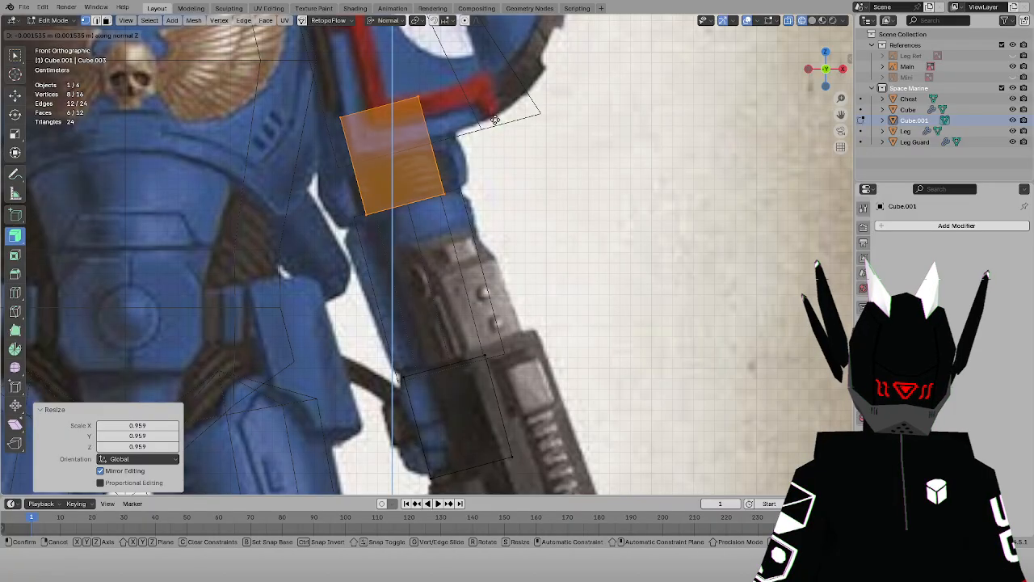
{"action": "left_click", "coordinate": [490, 120]}
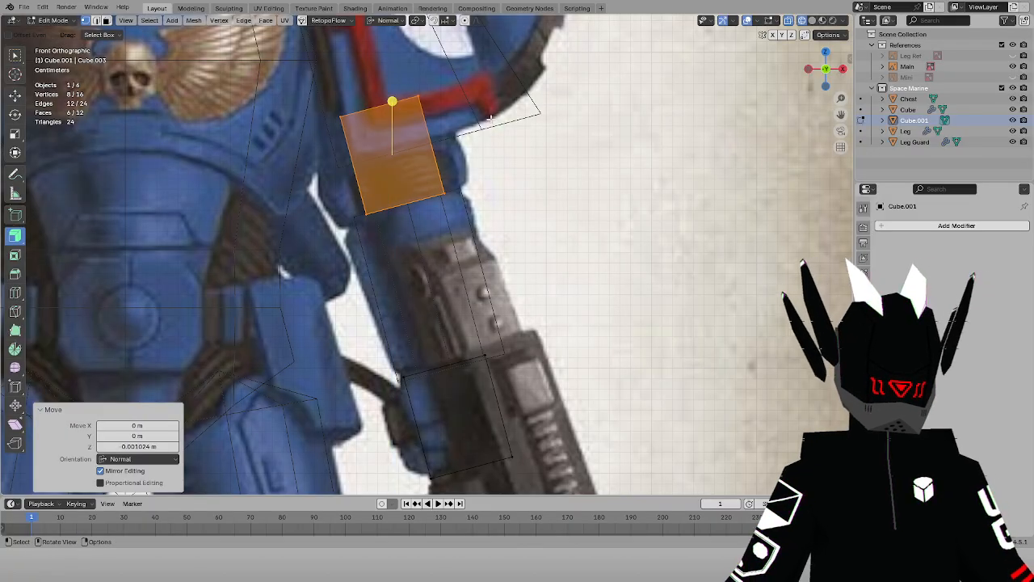
{"action": "key", "text": "z"}
{"action": "left_click", "coordinate": [570, 177]}
{"action": "scroll", "coordinate": [571, 177], "scroll_direction": "down", "scroll_amount": 5}
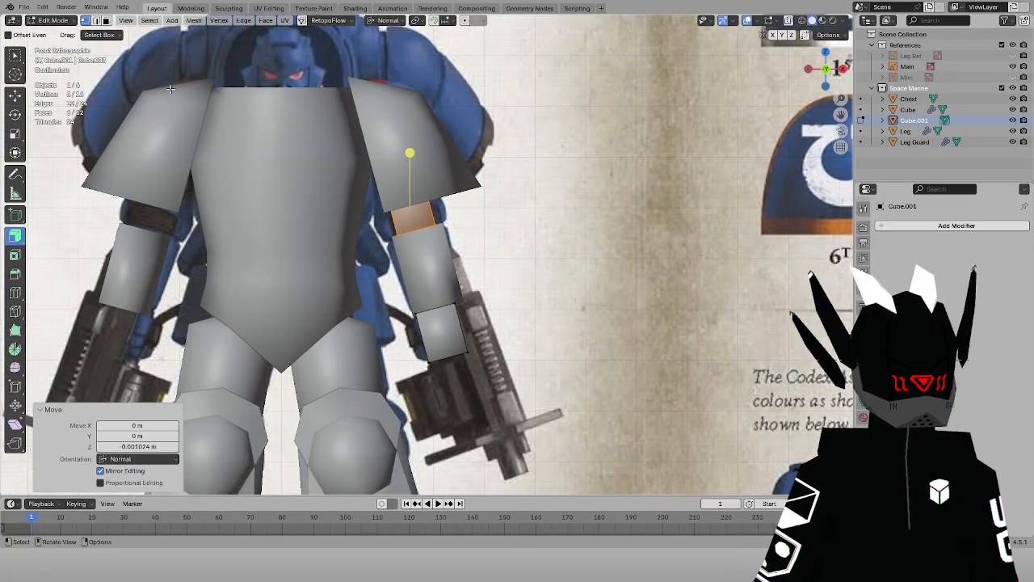
Select the hand cube in Edit Mode and move it about 0.007 m outward along normal X
{"action": "left_click", "coordinate": [53, 21]}
{"action": "left_click", "coordinate": [58, 24]}
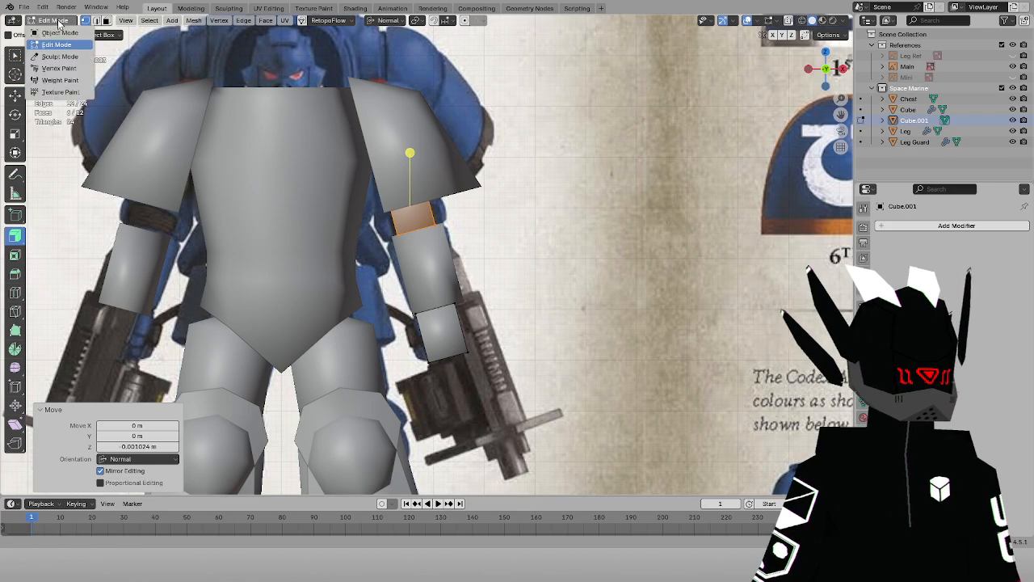
{"action": "left_click", "coordinate": [60, 33]}
{"action": "left_click", "coordinate": [78, 22]}
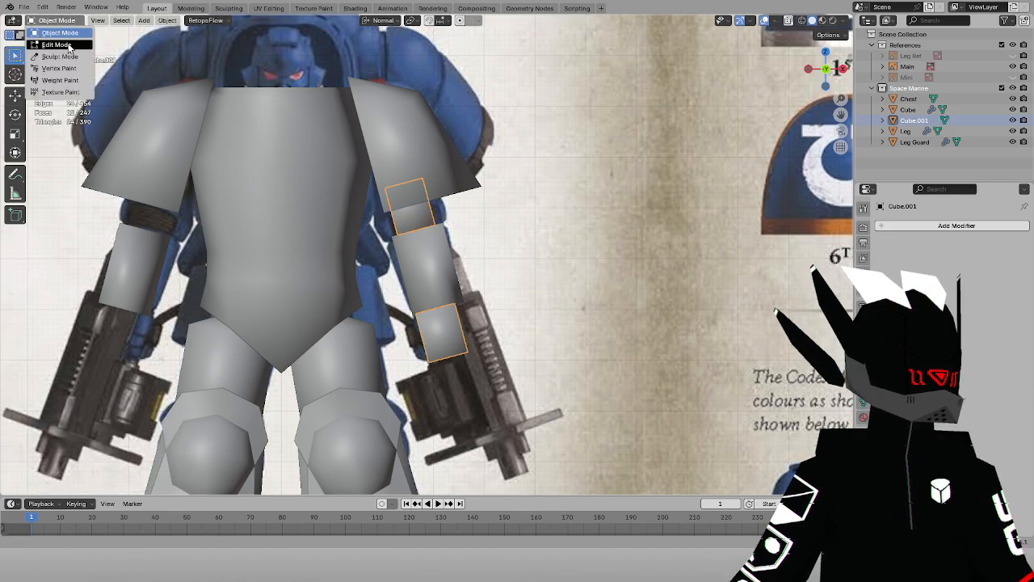
{"action": "left_click", "coordinate": [65, 43]}
{"action": "key", "text": "shift+z"}
{"action": "left_click_drag", "start_coordinate": [334, 280], "coordinate": [510, 415]}
{"action": "scroll", "coordinate": [485, 363], "scroll_direction": "up", "scroll_amount": 4}
{"action": "key", "text": "g"}
{"action": "key", "text": "x"}
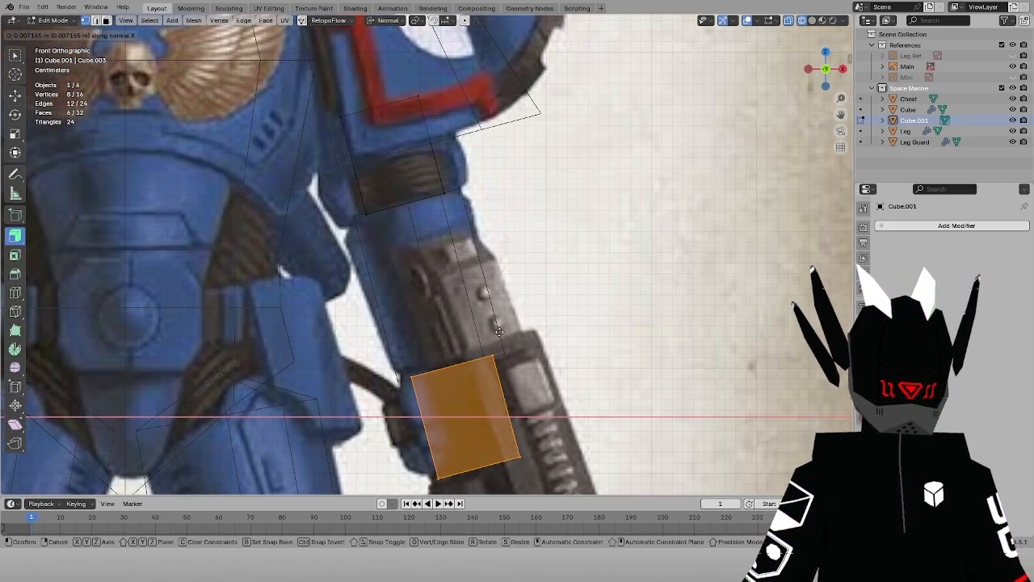
{"action": "left_click", "coordinate": [443, 332]}
Scale the hand cube uniformly to 0.9
{"action": "key", "text": "shift+z"}
{"action": "middle_click_drag", "start_coordinate": [763, 333], "coordinate": [669, 325]}
{"action": "key", "text": "s"}
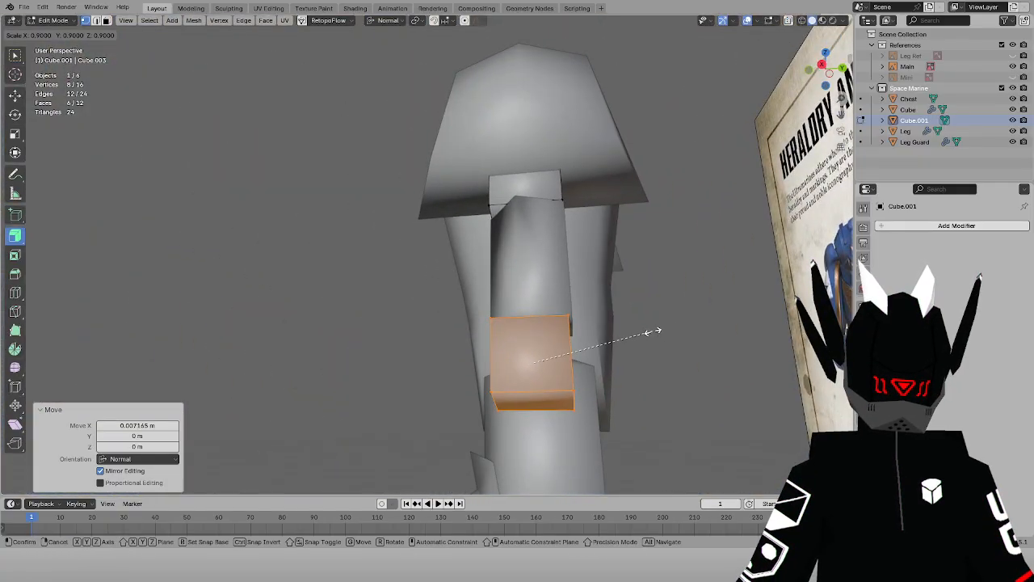
{"action": "left_click", "coordinate": [653, 331]}
Nudge the hand cube about 0.0015 m up and about 0.0015 m inward in the front view
{"action": "key", "text": "KP_1"}
{"action": "key", "text": "shift+z"}
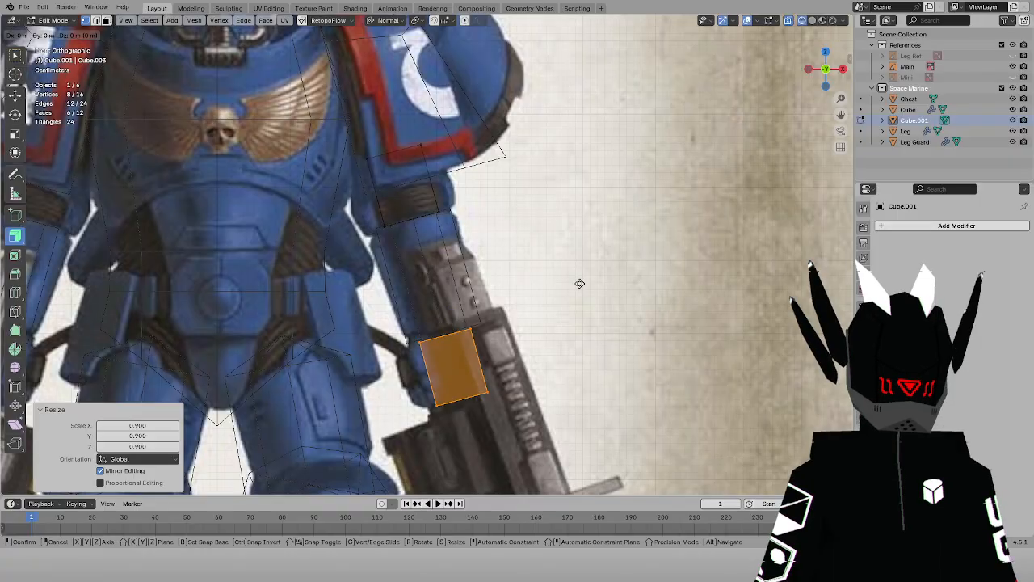
{"action": "key", "text": "s"}
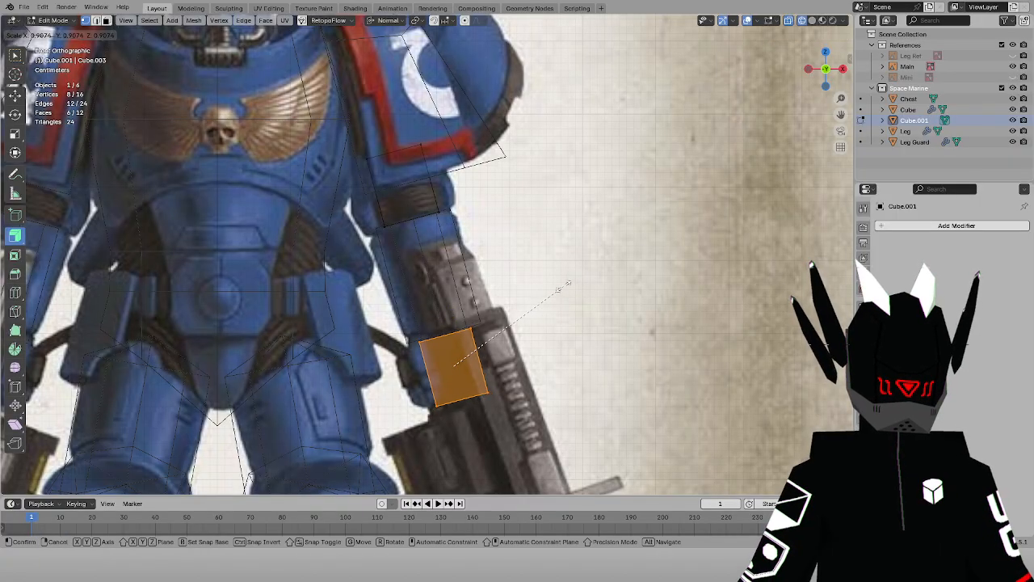
{"action": "left_click", "coordinate": [562, 286]}
{"action": "key", "text": "g"}
{"action": "key", "text": "z"}
{"action": "left_click", "coordinate": [560, 285]}
{"action": "key", "text": "g"}
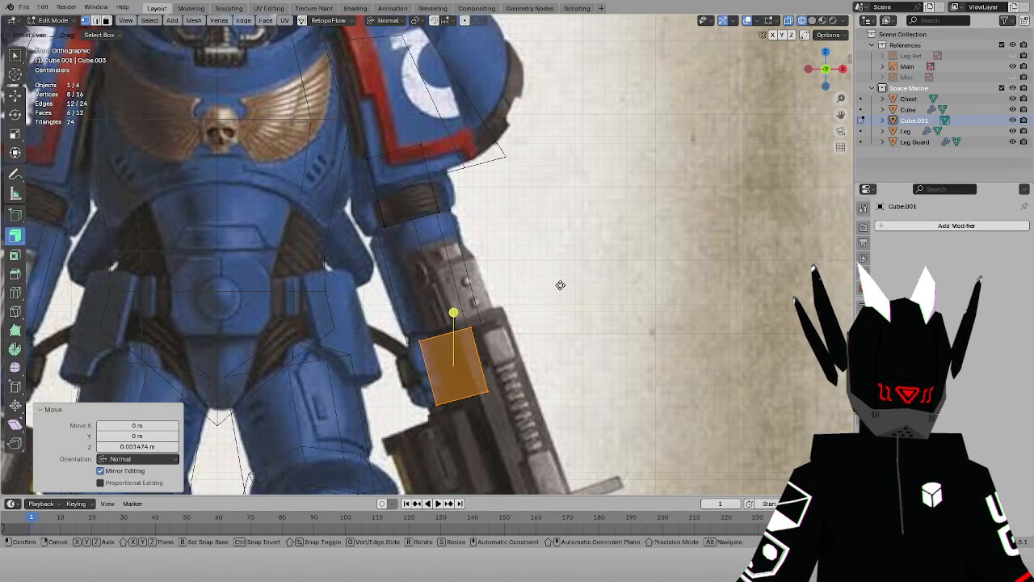
{"action": "key", "text": "x"}
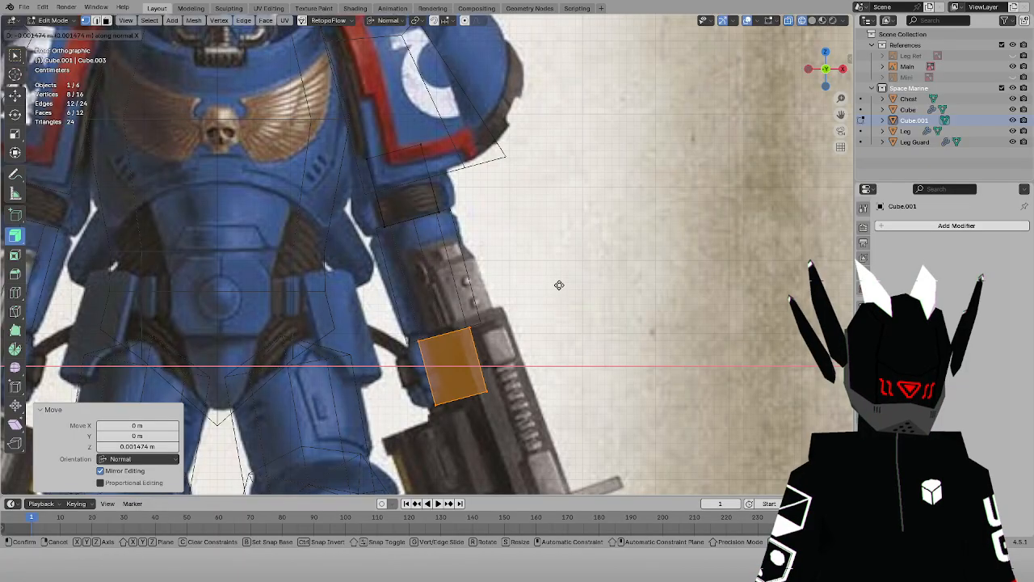
{"action": "left_click", "coordinate": [559, 285]}
Examine the elbow cube, forearm and hand in solid shading from several angles and against the front reference in wireframe
{"action": "left_click_drag", "start_coordinate": [312, 124], "coordinate": [529, 276]}
{"action": "key", "text": "alt+z"}
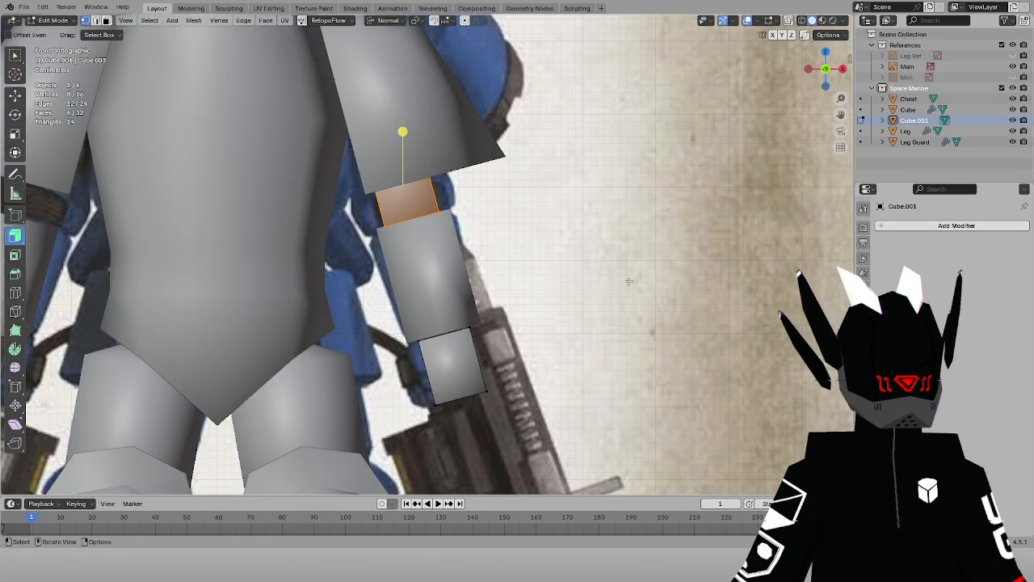
{"action": "left_click", "coordinate": [533, 279]}
{"action": "scroll", "coordinate": [533, 279], "scroll_direction": "down", "scroll_amount": 4}
{"action": "middle_click_drag", "start_coordinate": [533, 279], "coordinate": [615, 262]}
{"action": "scroll", "coordinate": [619, 264], "scroll_direction": "up", "scroll_amount": 2}
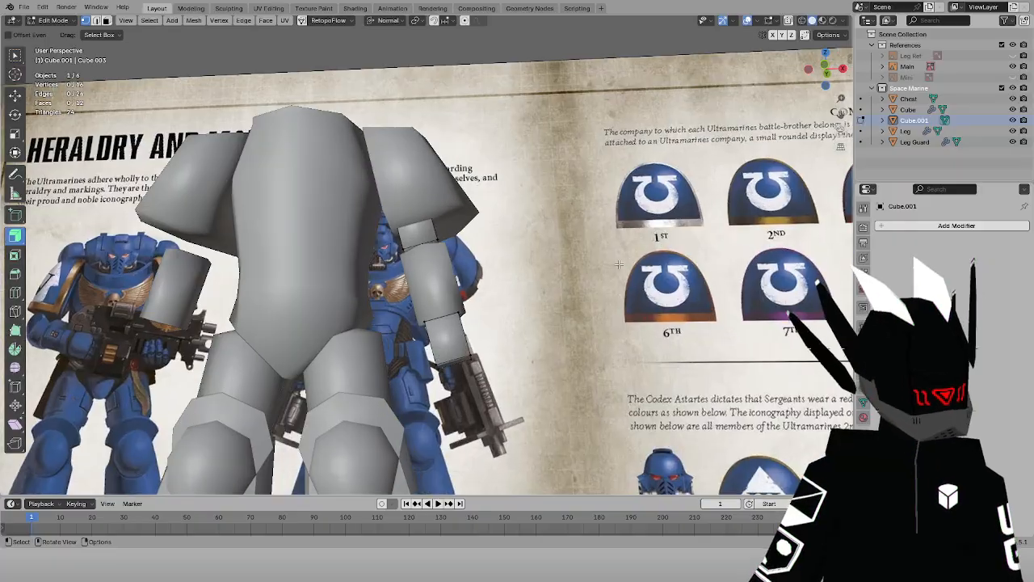
{"action": "middle_click_drag", "start_coordinate": [446, 255], "coordinate": [336, 215]}
{"action": "left_click", "coordinate": [50, 16]}
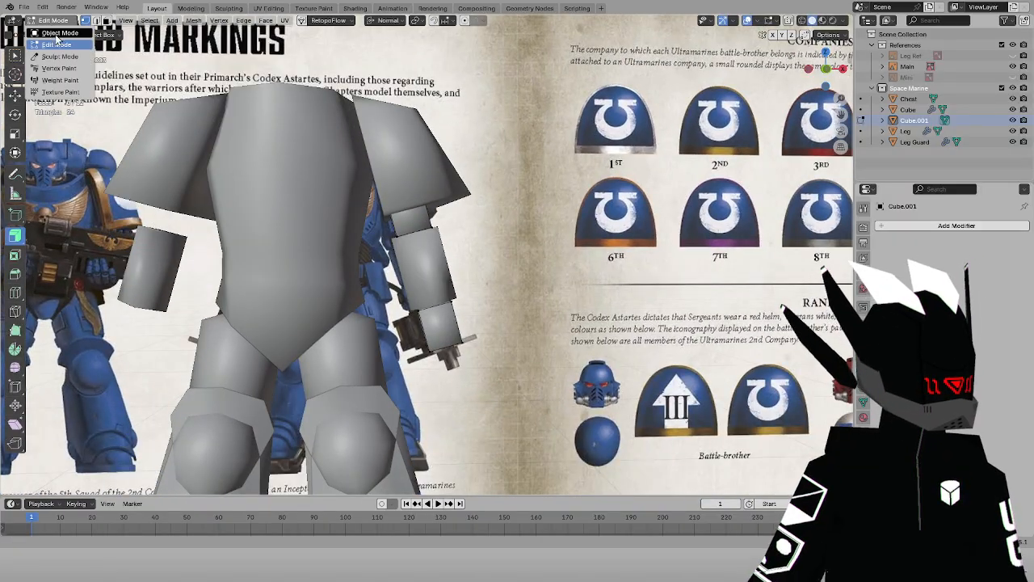
{"action": "left_click", "coordinate": [48, 29]}
{"action": "right_click", "coordinate": [415, 226]}
{"action": "left_click", "coordinate": [417, 216]}
{"action": "middle_click_drag", "start_coordinate": [443, 239], "coordinate": [402, 252]}
{"action": "left_click", "coordinate": [422, 252]}
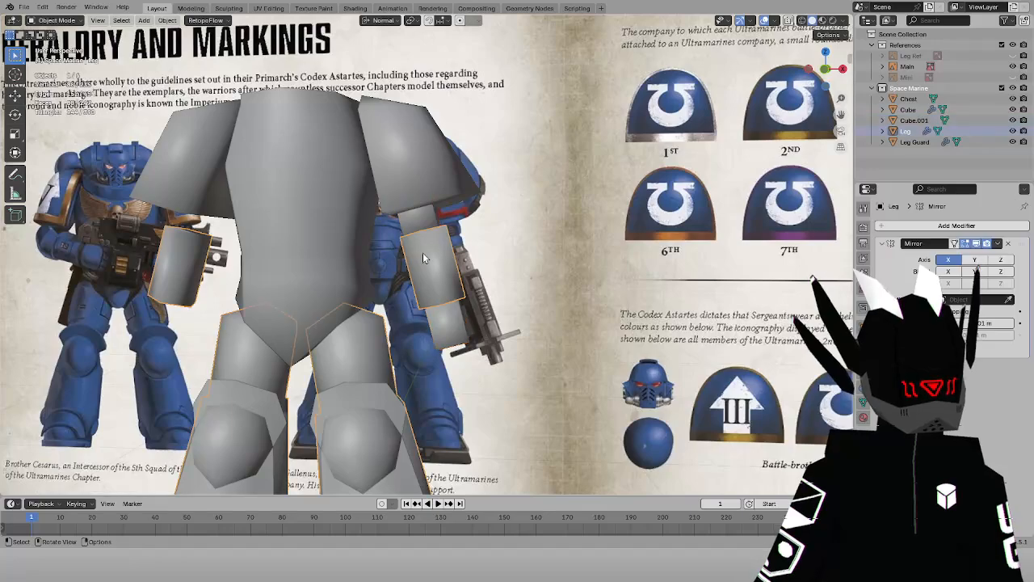
{"action": "key", "text": "KP_1"}
{"action": "key", "text": "z"}
{"action": "scroll", "coordinate": [305, 215], "scroll_direction": "up", "scroll_amount": 1}
{"action": "scroll", "coordinate": [330, 182], "scroll_direction": "up", "scroll_amount": 4}
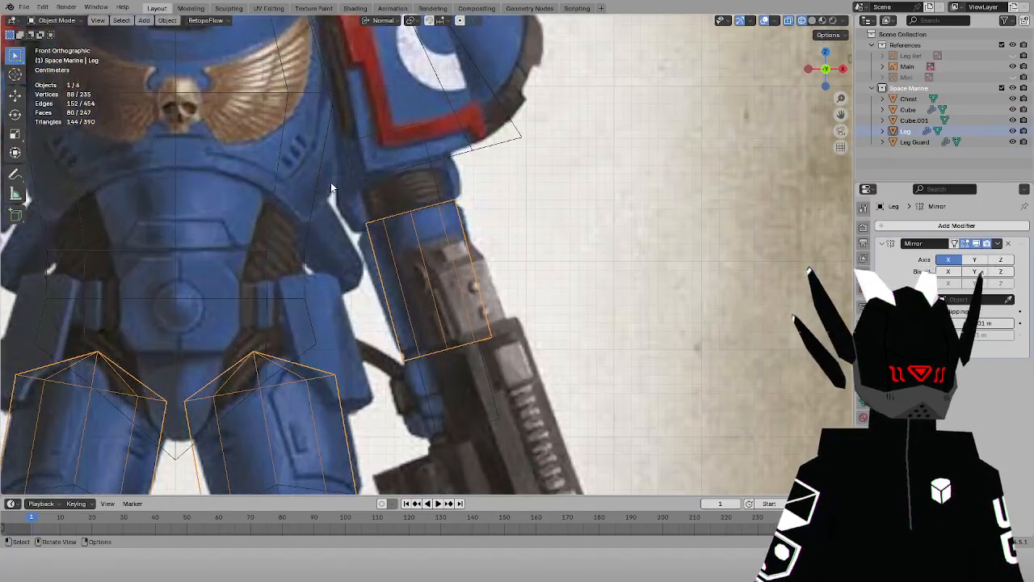
Delete the elbow cube from the hand object's mesh in Edit Mode
{"action": "left_click", "coordinate": [361, 188]}
{"action": "left_click", "coordinate": [53, 20]}
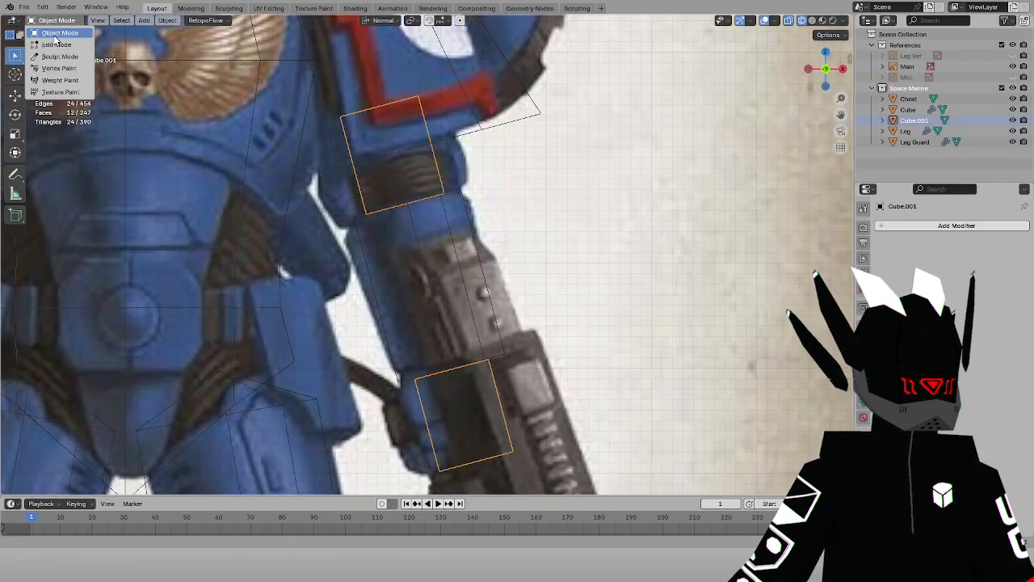
{"action": "left_click", "coordinate": [50, 47]}
{"action": "key", "text": "l"}
{"action": "key", "text": "x"}
{"action": "left_click", "coordinate": [535, 257]}
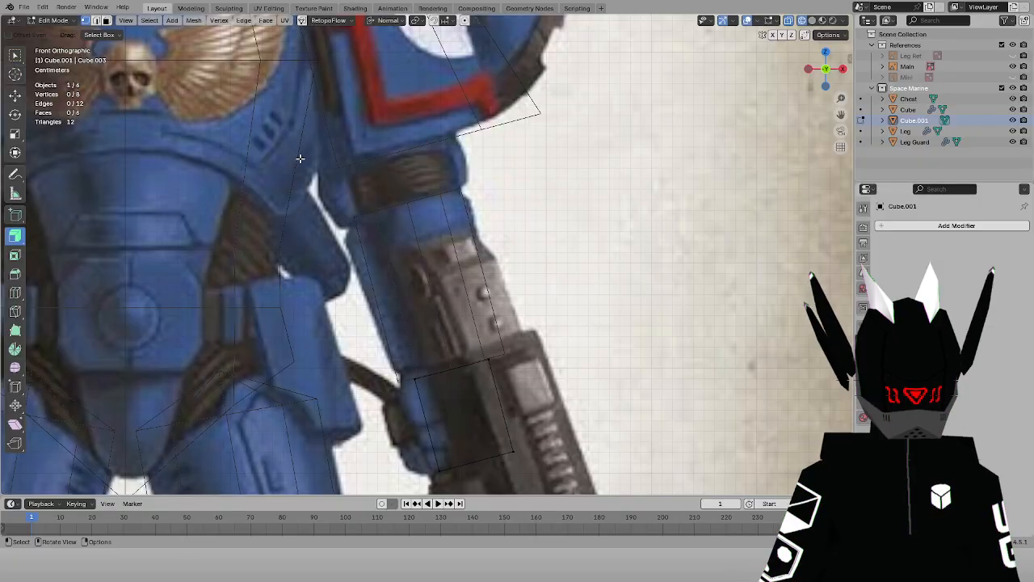
Duplicate the forearm piece within the Leg mesh and move the copy 0.1 m along normal Z toward the shoulder
{"action": "left_click", "coordinate": [52, 20]}
{"action": "left_click", "coordinate": [50, 35]}
{"action": "left_click", "coordinate": [411, 221]}
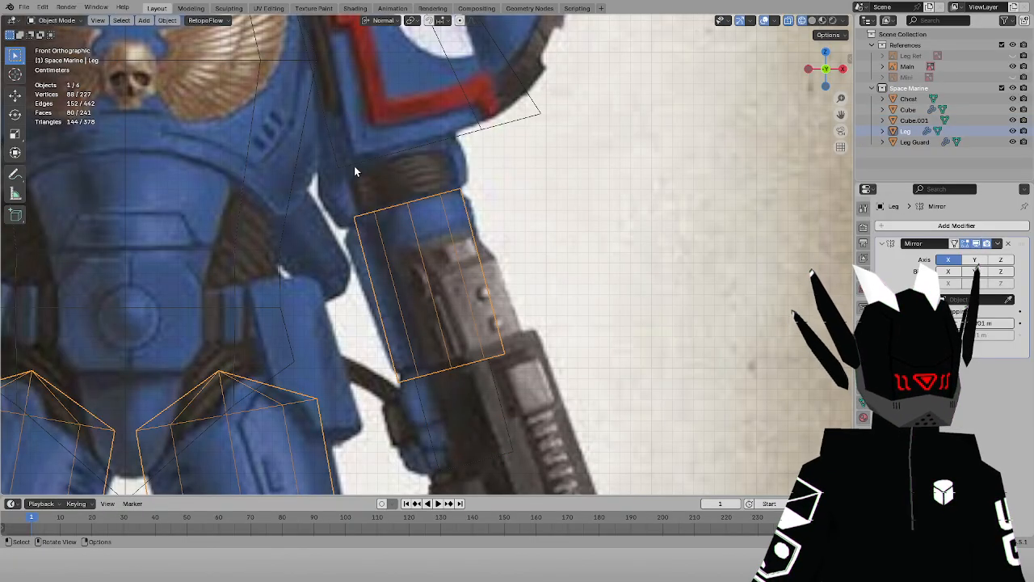
{"action": "left_click", "coordinate": [53, 21]}
{"action": "left_click", "coordinate": [50, 46]}
{"action": "key", "text": "e"}
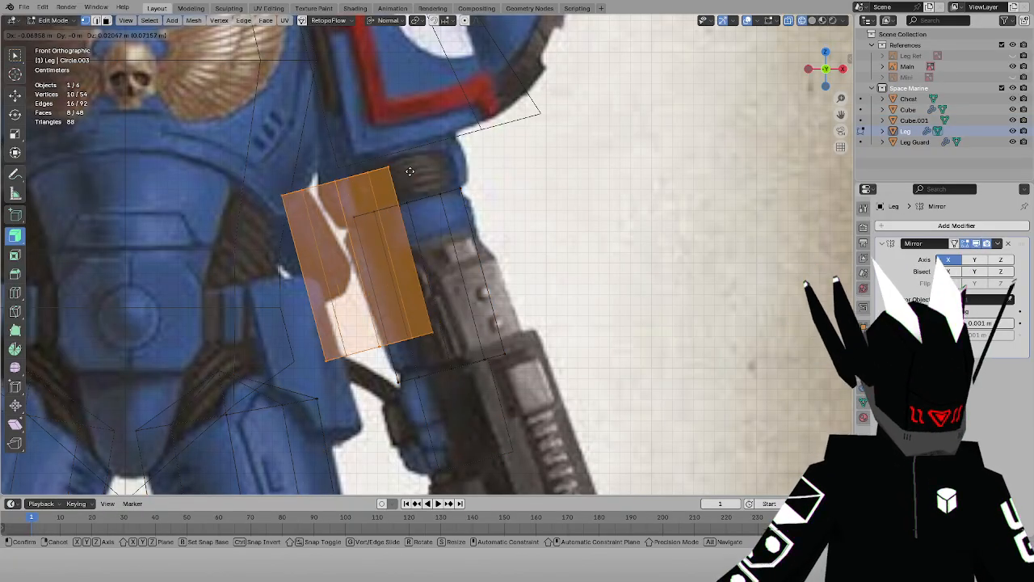
{"action": "left_click", "coordinate": [461, 91]}
Scale the copied elbow piece uniformly to 0.8 and shorten it to 0.6 along normal Z
{"action": "key", "text": "s"}
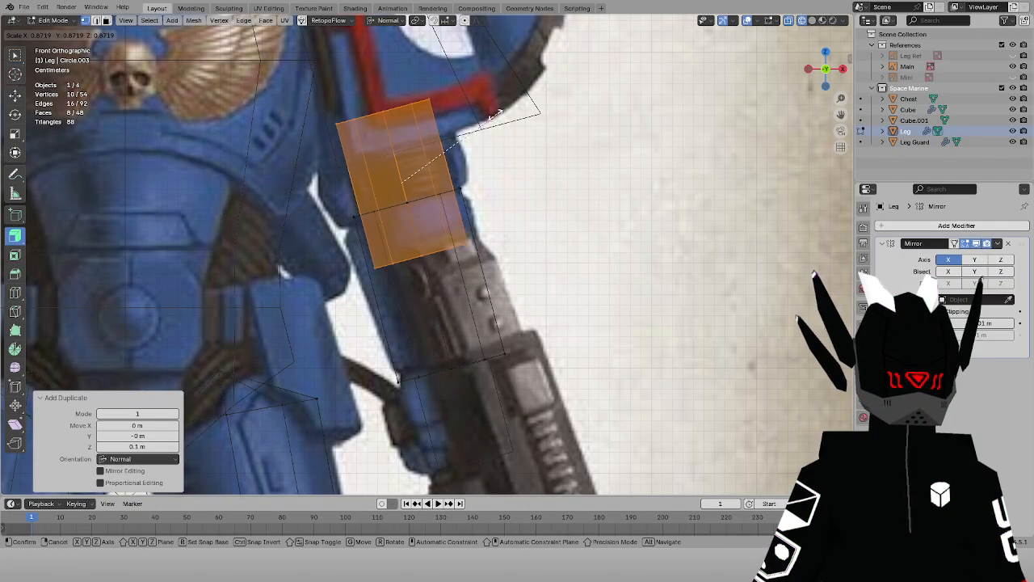
{"action": "left_click", "coordinate": [483, 121]}
{"action": "key", "text": "s"}
{"action": "key", "text": "z"}
{"action": "key", "text": "z"}
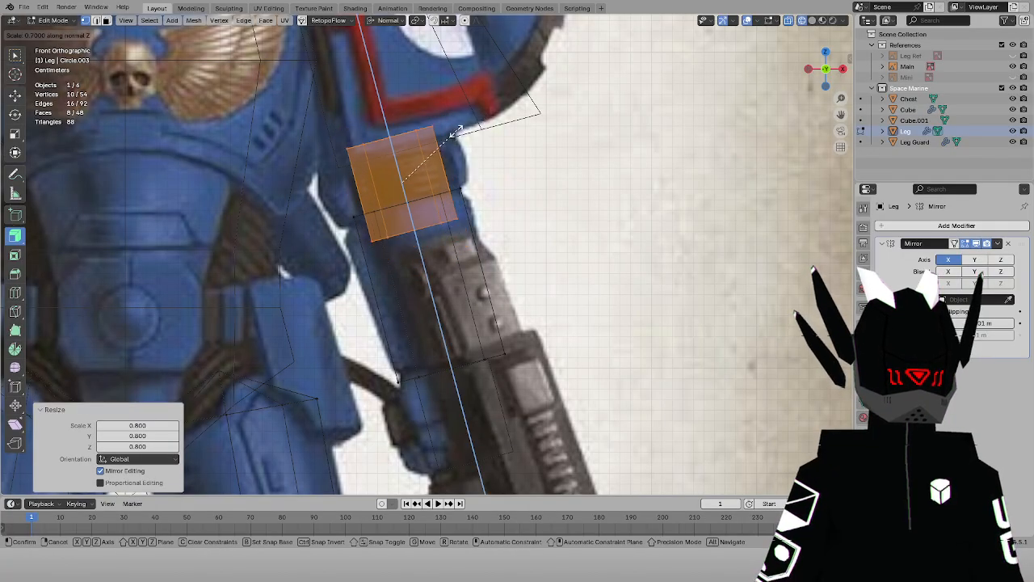
{"action": "left_click", "coordinate": [443, 137]}
Move the elbow piece about 0.0175 m upward along normal Z so it sits at the forearm's upper end
{"action": "key", "text": "g"}
{"action": "key", "text": "z"}
{"action": "key", "text": "z"}
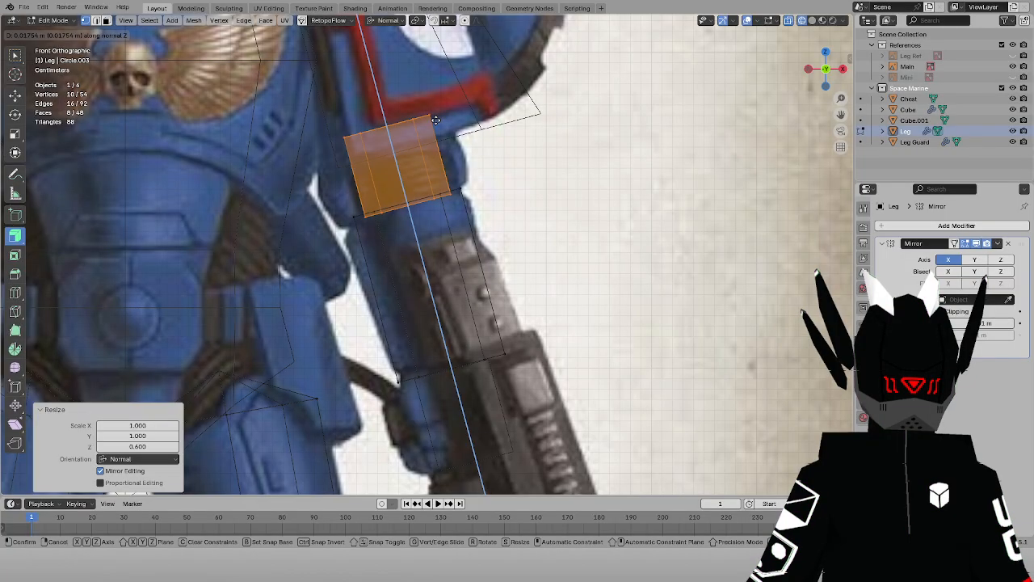
{"action": "left_click", "coordinate": [435, 119]}
Extrude the elbow piece's lower edge loop 0.02 m into the forearm and merge it At Center
{"action": "left_click", "coordinate": [395, 212], "text": "alt"}
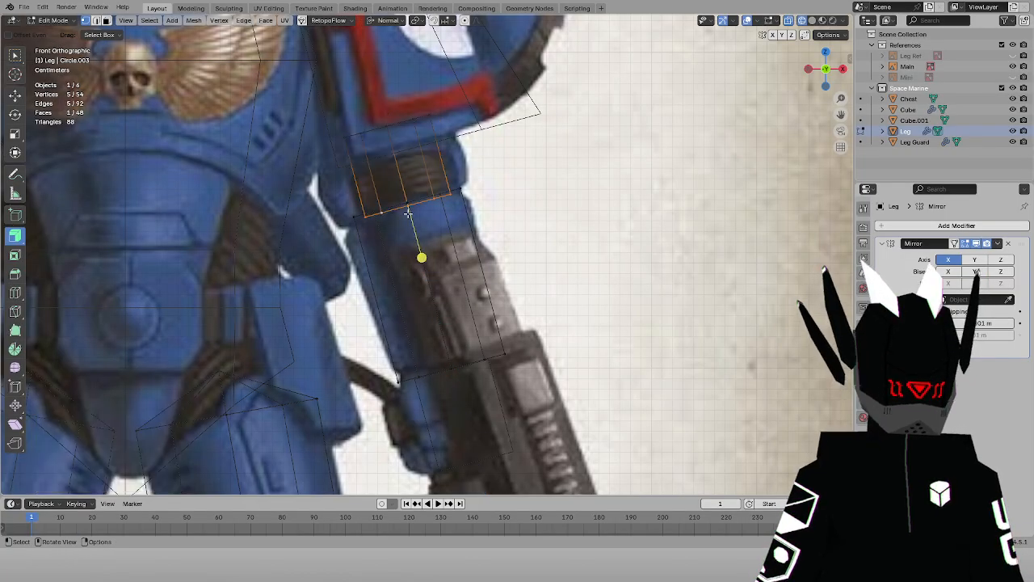
{"action": "key", "text": "e"}
{"action": "left_click", "coordinate": [418, 233]}
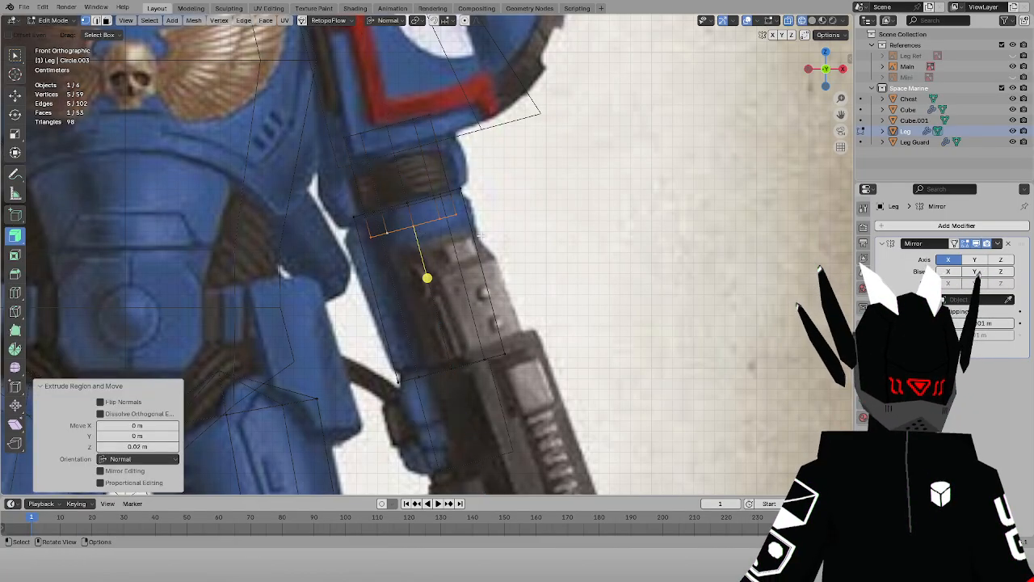
{"action": "key", "text": "m"}
{"action": "left_click", "coordinate": [412, 189]}
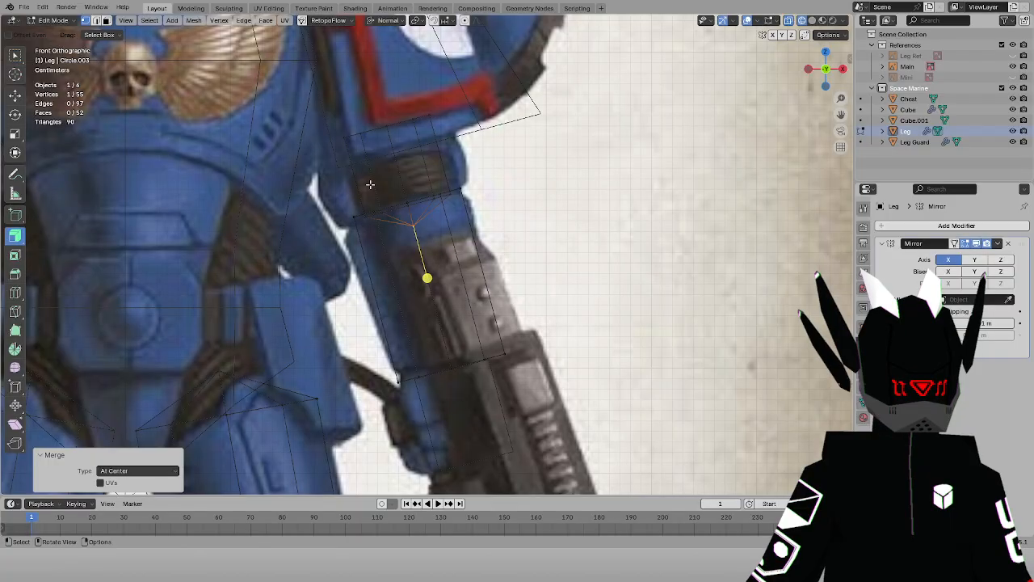
Select all linked geometry of the forearm piece and return to the front view
{"action": "scroll", "coordinate": [303, 164], "scroll_direction": "down", "scroll_amount": 5}
{"action": "middle_click_drag", "start_coordinate": [310, 169], "coordinate": [461, 210]}
{"action": "left_click", "coordinate": [503, 194]}
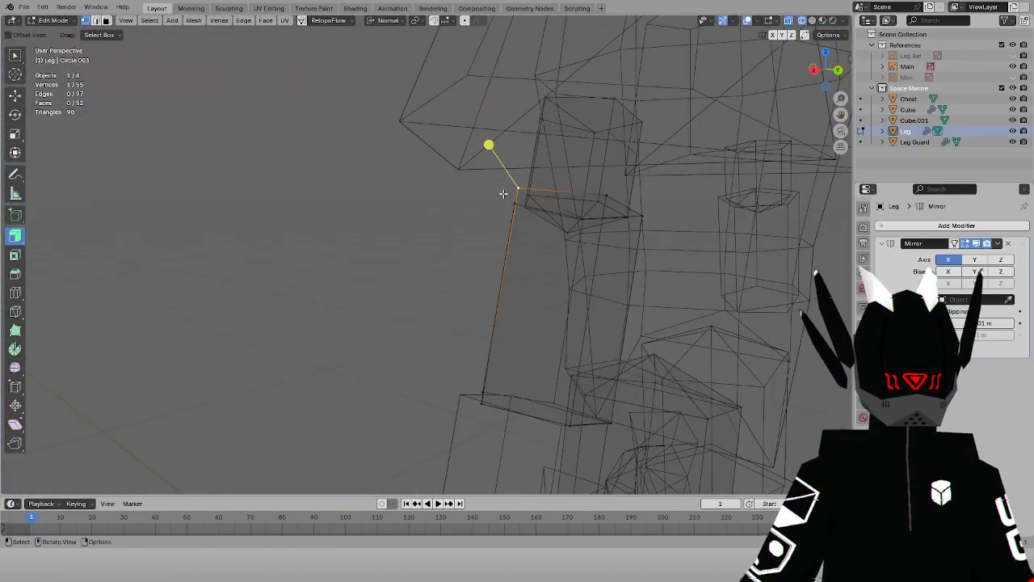
{"action": "key", "text": "l"}
{"action": "key", "text": "KP_1"}
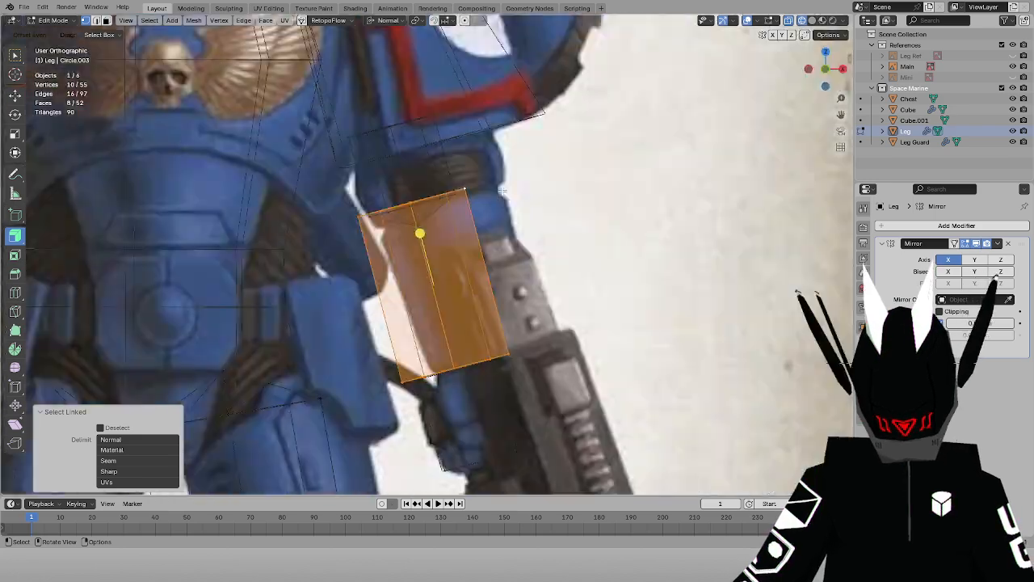
Try rotating the forearm -126° about normal Z and shifting it about 0.006 m along normal X, and undo both changes
{"action": "key", "text": "r"}
{"action": "key", "text": "z"}
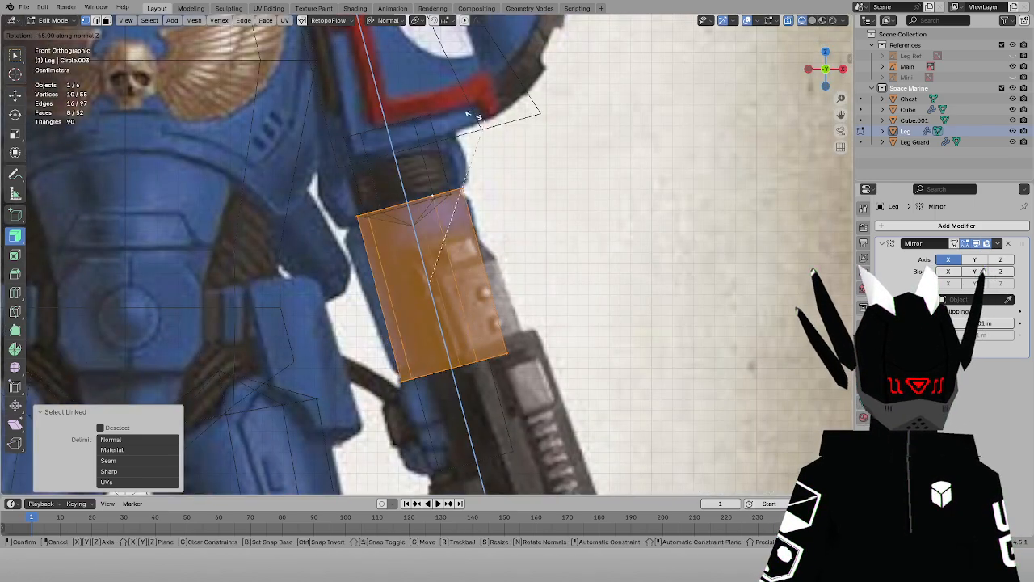
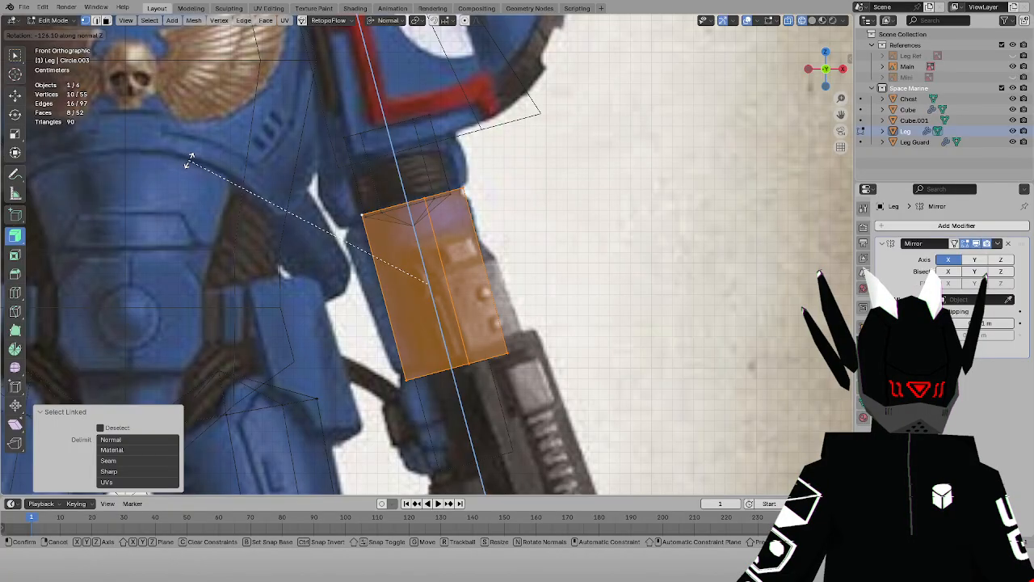
{"action": "left_click", "coordinate": [191, 159]}
{"action": "key", "text": "g"}
{"action": "key", "text": "x"}
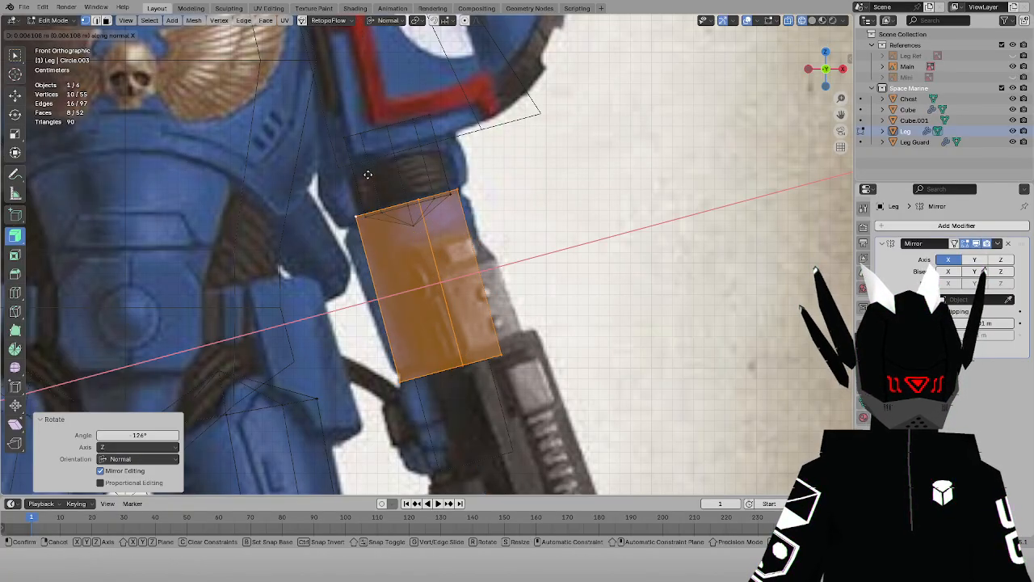
{"action": "left_click", "coordinate": [367, 175]}
{"action": "middle_click_drag", "start_coordinate": [371, 227], "coordinate": [458, 261]}
{"action": "key", "text": "ctrl+z"}
Rotate the forearm piece -90° about its normal Z axis
{"action": "key", "text": "r"}
{"action": "key", "text": "z"}
{"action": "key", "text": "z"}
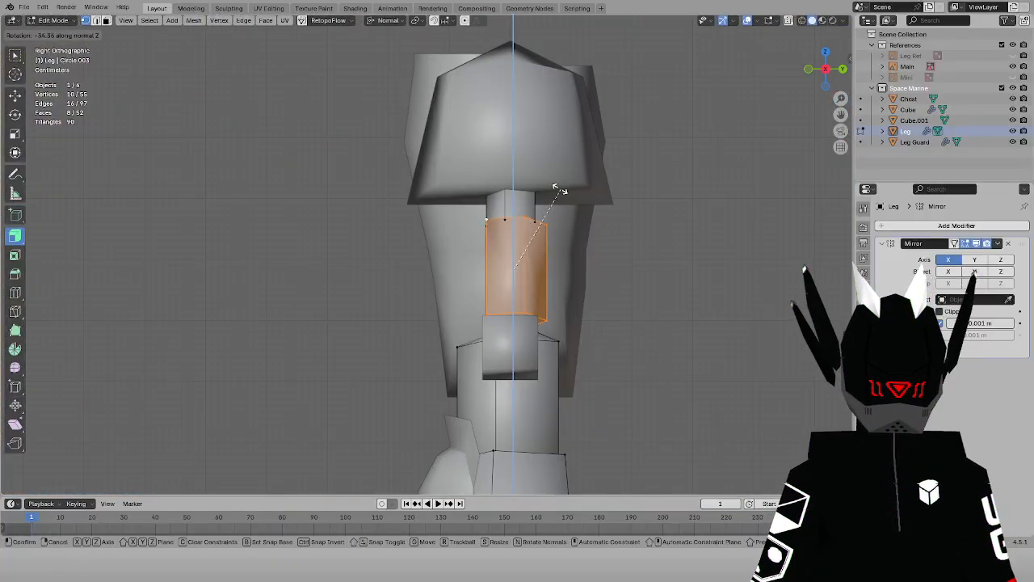
{"action": "left_click", "coordinate": [469, 172]}
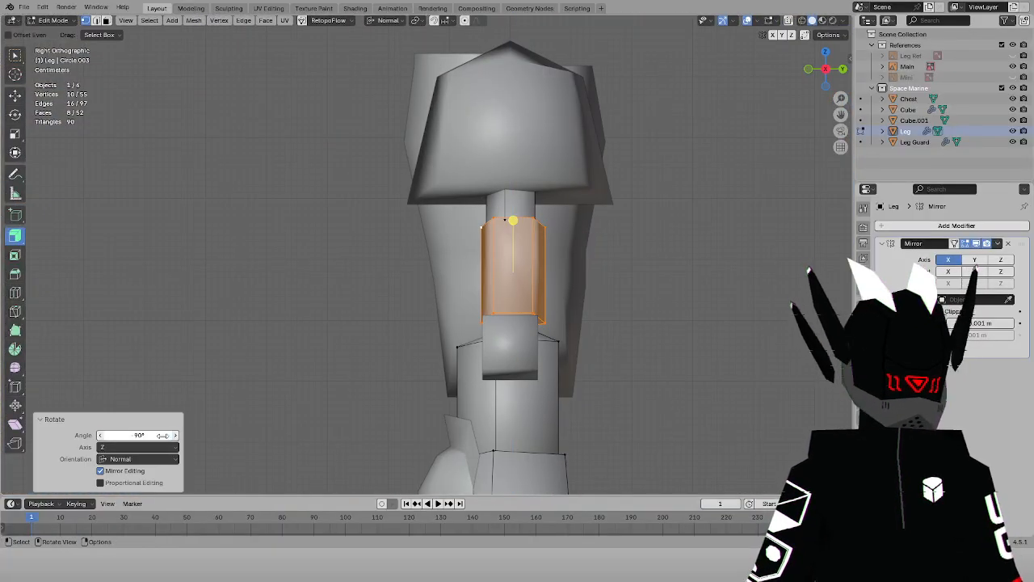
{"action": "middle_click_drag", "start_coordinate": [407, 275], "coordinate": [517, 281]}
{"action": "scroll", "coordinate": [517, 281], "scroll_direction": "up", "scroll_amount": 8}
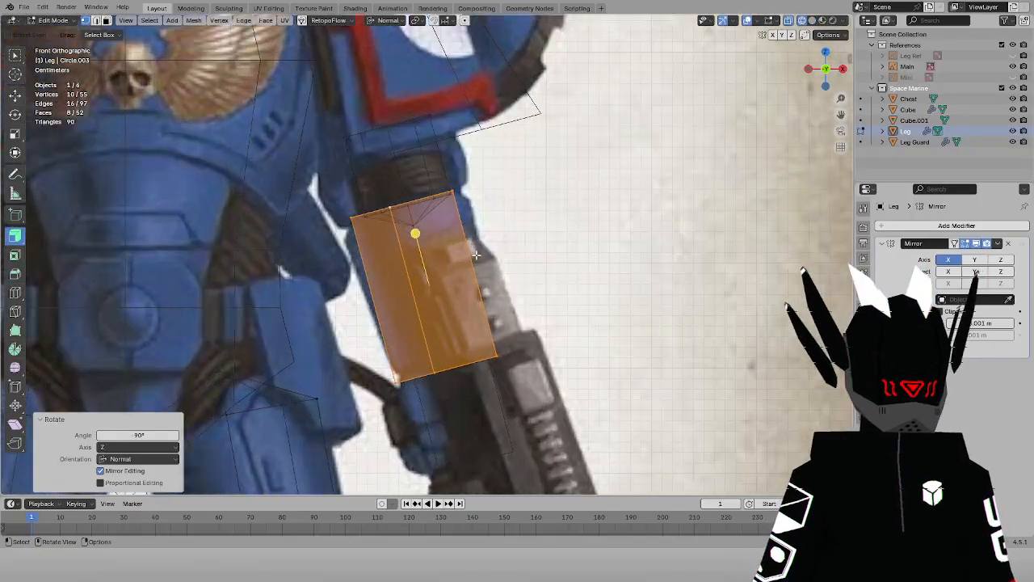
Shift the forearm piece about -0.0046 m along its normal X axis and scale it uniformly by 1.048
{"action": "key", "text": "g"}
{"action": "key", "text": "x"}
{"action": "key", "text": "x"}
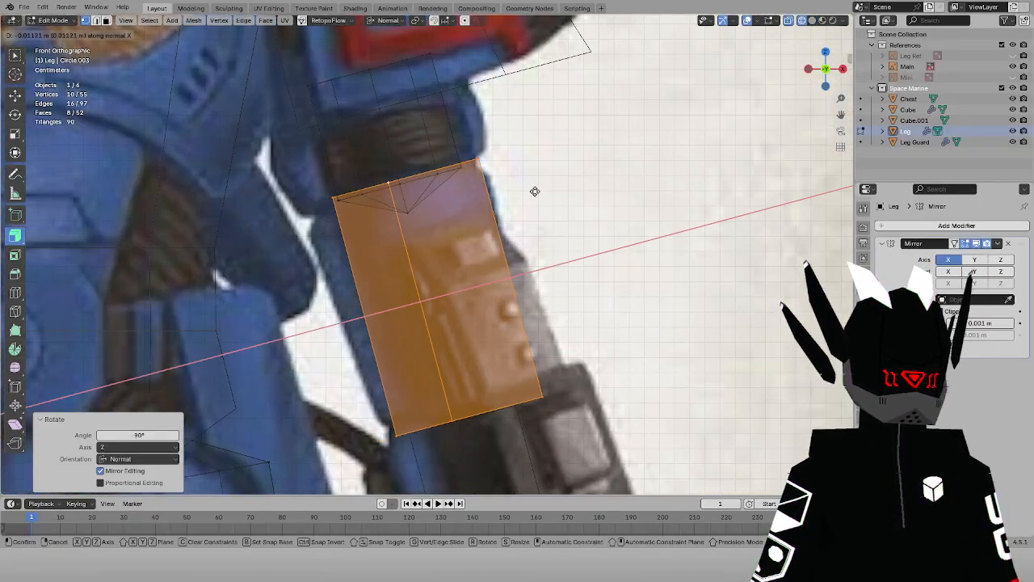
{"action": "left_click", "coordinate": [527, 194]}
{"action": "key", "text": "s"}
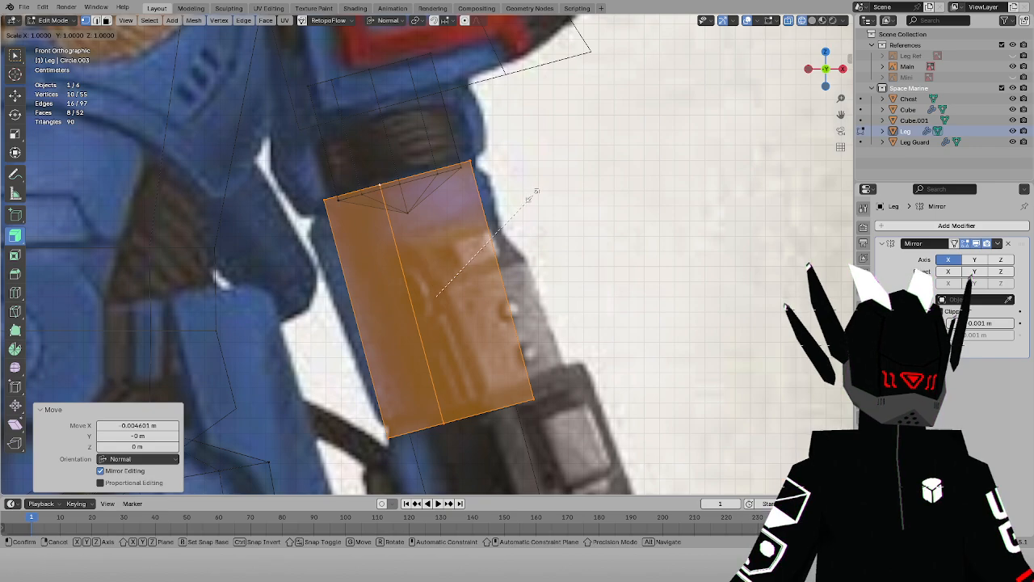
{"action": "left_click", "coordinate": [529, 194]}
Scale the forearm to about 0.96 along normal Z, then fine-tune its overall size by 1.016 and its position along normal X
{"action": "key", "text": "s"}
{"action": "key", "text": "z"}
{"action": "key", "text": "z"}
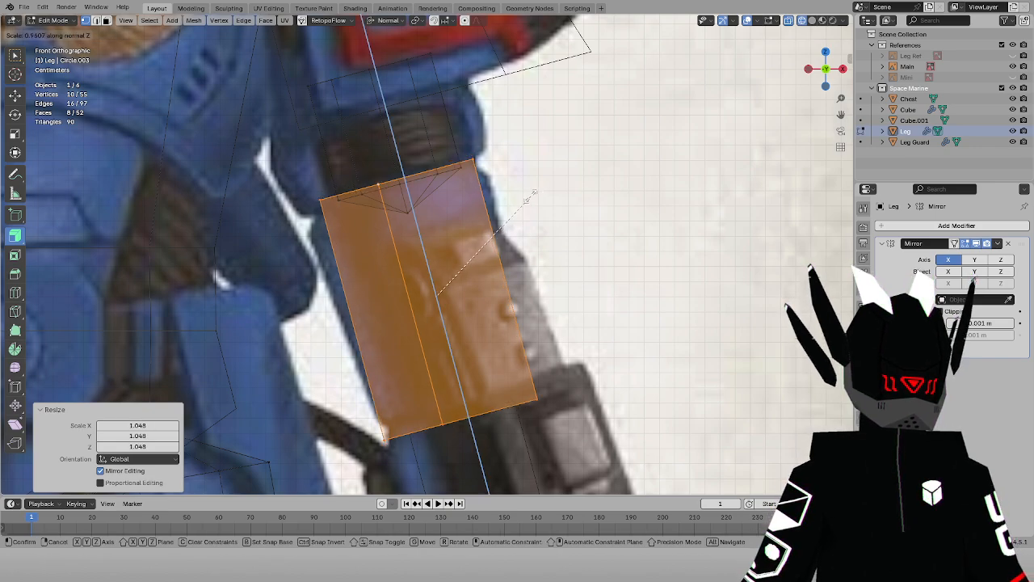
{"action": "left_click", "coordinate": [530, 196]}
{"action": "key", "text": "alt+z"}
{"action": "scroll", "coordinate": [634, 213], "scroll_direction": "down", "scroll_amount": 2}
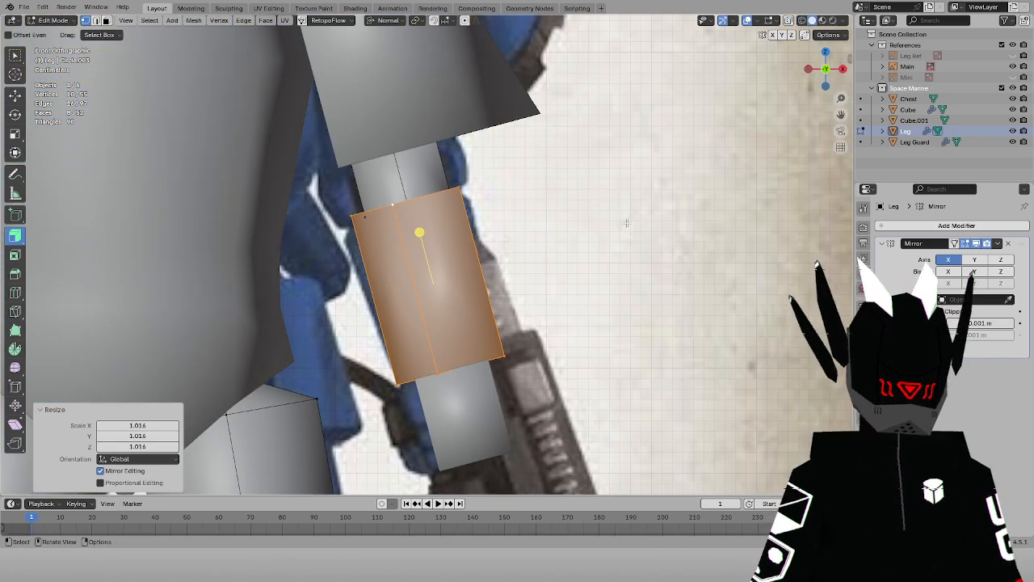
{"action": "key", "text": "g"}
{"action": "key", "text": "x"}
{"action": "key", "text": "x"}
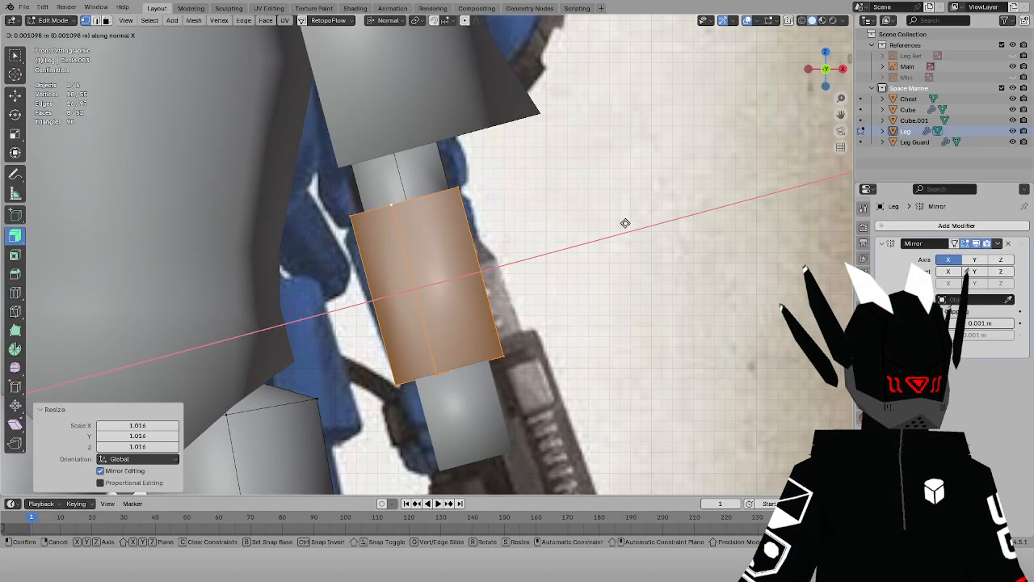
{"action": "left_click", "coordinate": [626, 224]}
Select the edge loop at the forearm's lower end and round it with LoopTools Circle
{"action": "left_click", "coordinate": [543, 221]}
{"action": "mouse_move", "coordinate": [542, 221]}
{"action": "middle_mouse_down"}
{"action": "mouse_move", "coordinate": [554, 242]}
{"action": "mouse_move", "coordinate": [543, 241]}
{"action": "middle_mouse_up"}
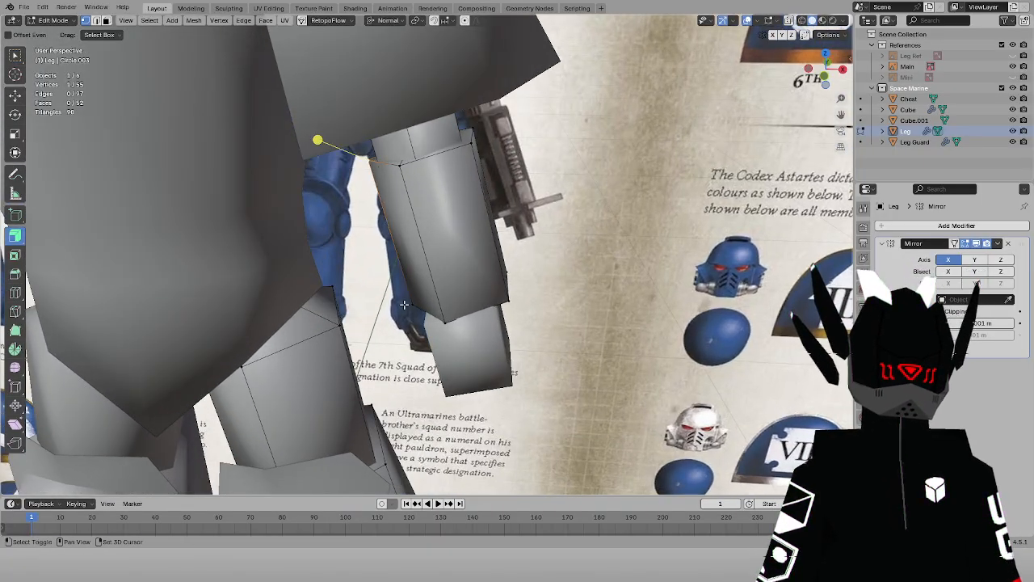
{"action": "middle_click_drag", "start_coordinate": [454, 273], "coordinate": [483, 259]}
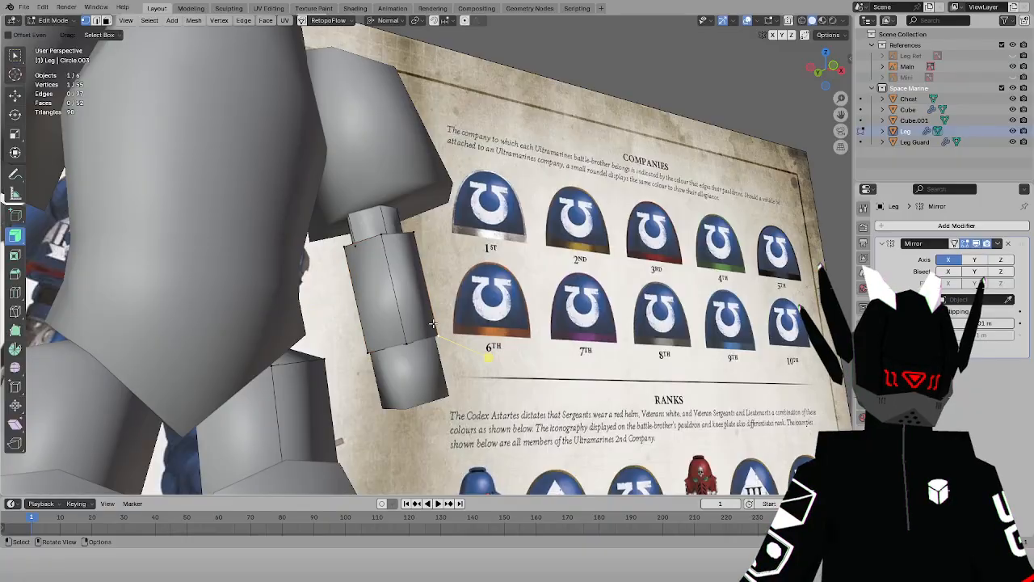
{"action": "middle_click_drag", "start_coordinate": [433, 323], "coordinate": [460, 280]}
{"action": "scroll", "coordinate": [459, 281], "scroll_direction": "up", "scroll_amount": 3}
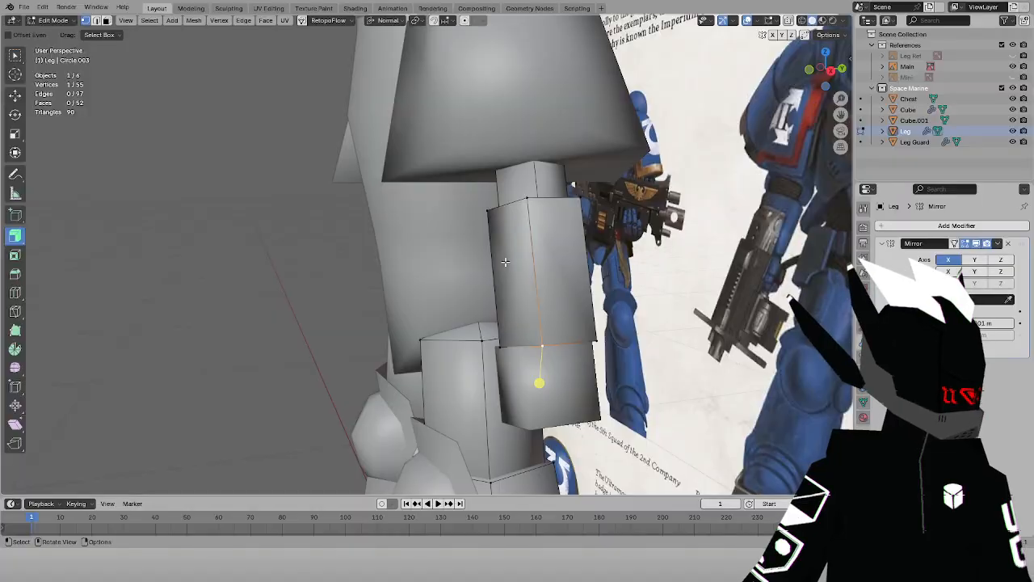
{"action": "middle_click_drag", "start_coordinate": [525, 244], "coordinate": [438, 216]}
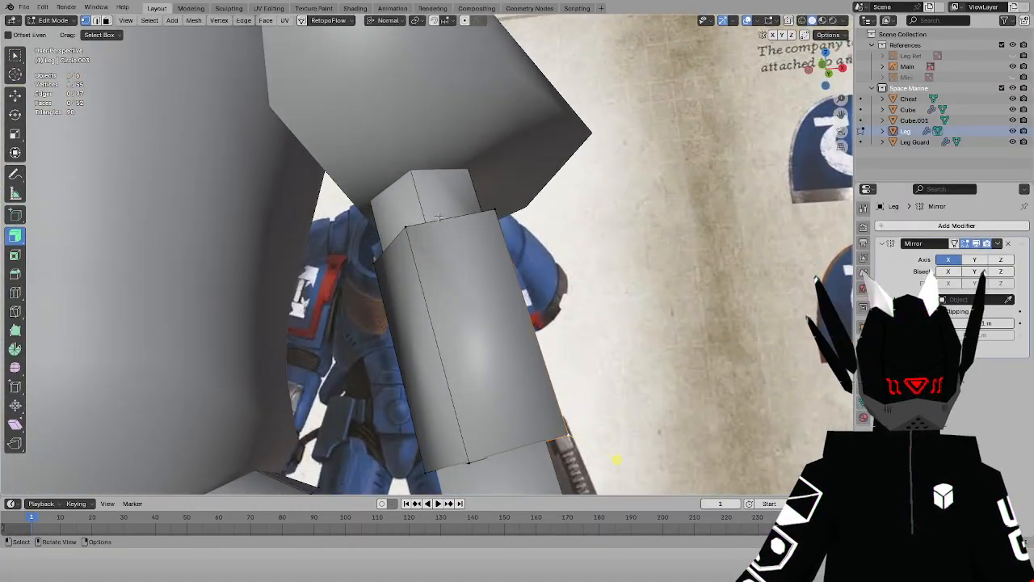
{"action": "middle_click_drag", "start_coordinate": [502, 437], "coordinate": [449, 421]}
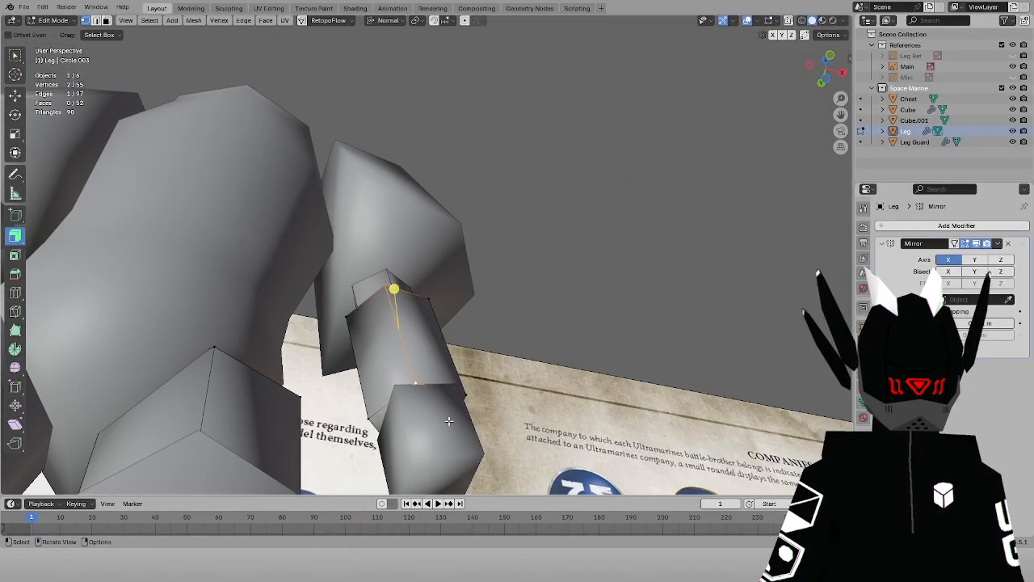
{"action": "key", "text": "shift+z"}
{"action": "right_click", "coordinate": [550, 349]}
{"action": "mouse_move", "coordinate": [566, 267]}
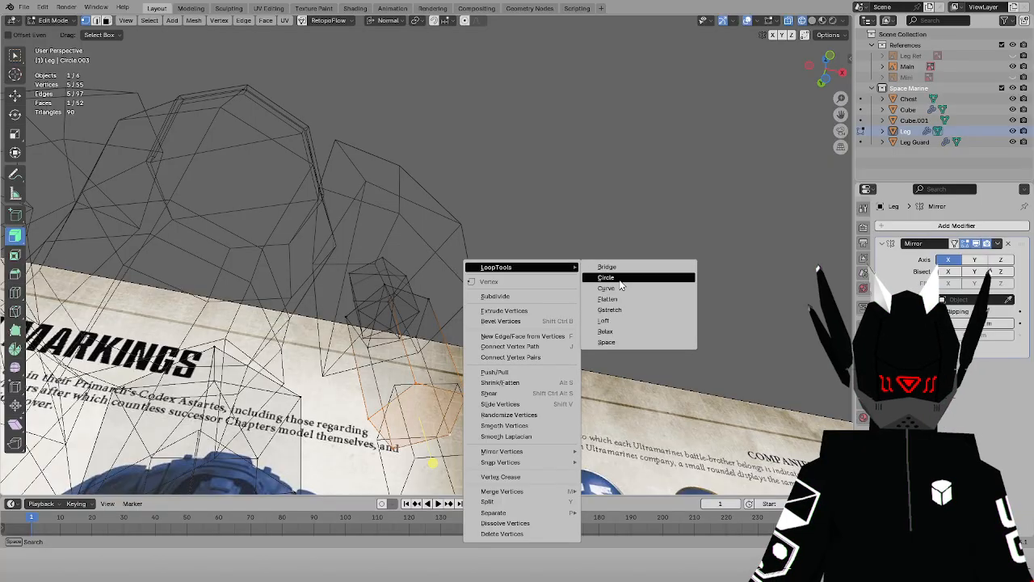
{"action": "left_click", "coordinate": [619, 280]}
Select the edge loop at the forearm's elbow end and round it with LoopTools Circle
{"action": "left_click", "coordinate": [359, 302]}
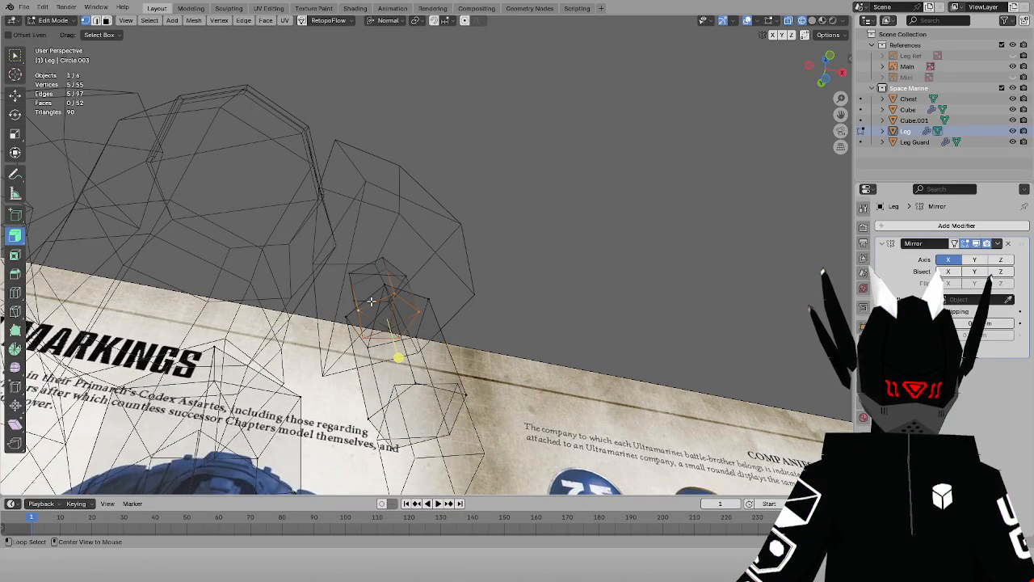
{"action": "left_click", "coordinate": [370, 297], "text": "alt"}
{"action": "right_click", "coordinate": [576, 273]}
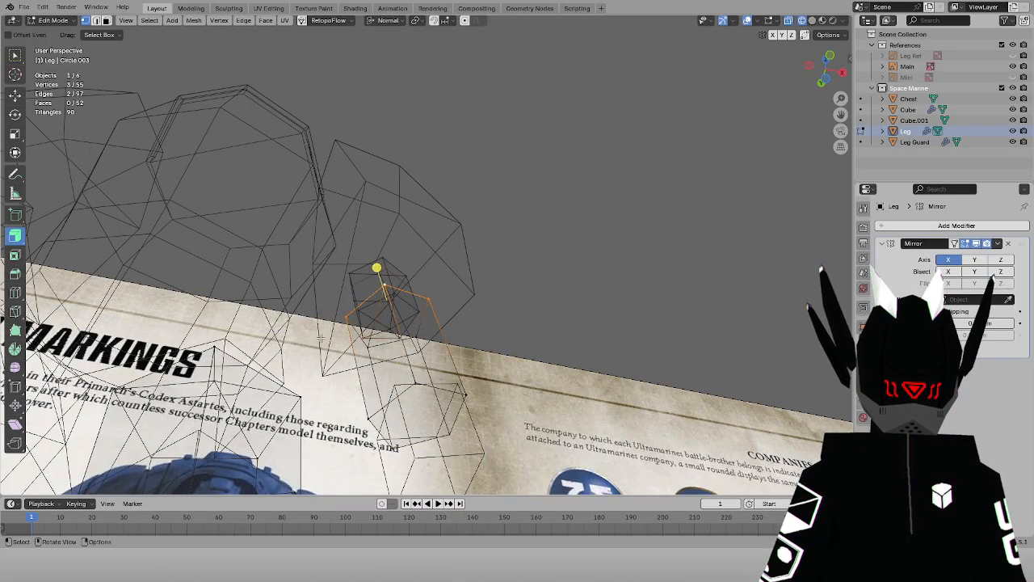
{"action": "left_click_drag", "start_coordinate": [437, 347], "coordinate": [441, 355], "text": "shift"}
{"action": "right_click", "coordinate": [594, 268]}
{"action": "mouse_move", "coordinate": [609, 270]}
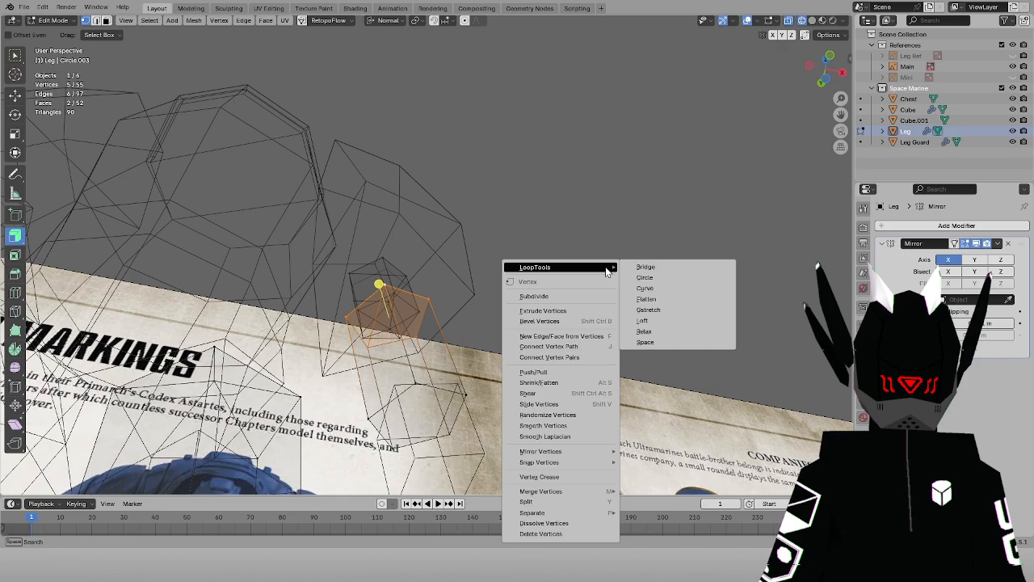
{"action": "left_click", "coordinate": [656, 277]}
Select all linked geometry of the forearm piece and scale it uniformly by 1.034
{"action": "key", "text": "shift+z"}
{"action": "middle_click_drag", "start_coordinate": [506, 300], "coordinate": [583, 337]}
{"action": "key", "text": "shift+z"}
{"action": "key", "text": "ctrl+l"}
{"action": "key", "text": "s"}
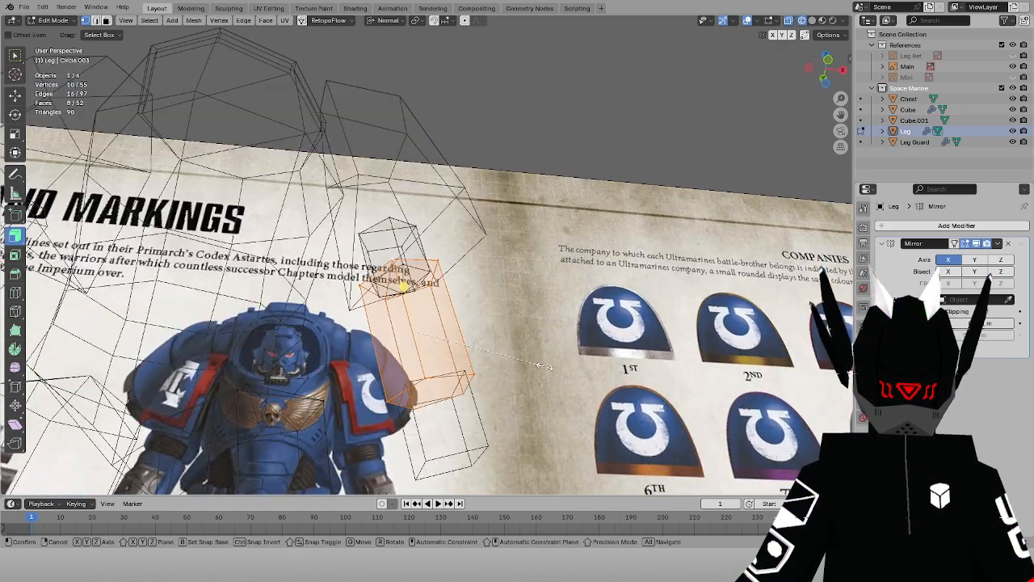
{"action": "left_click", "coordinate": [547, 365]}
{"action": "key", "text": "KP_1"}
{"action": "key", "text": "KP_Decimal"}
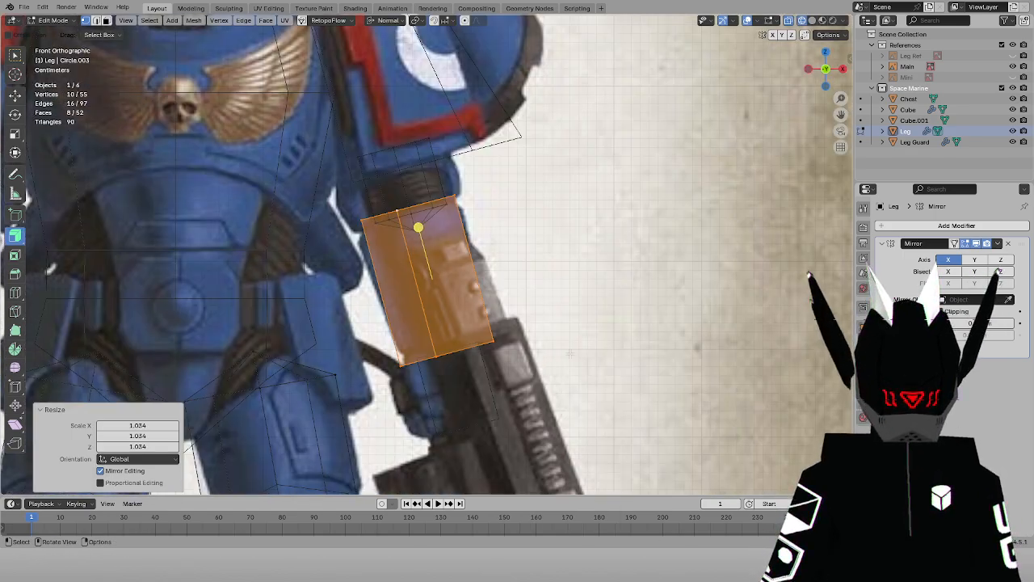
{"action": "scroll", "coordinate": [569, 353], "scroll_direction": "up", "scroll_amount": 4}
{"action": "key", "text": "s"}
{"action": "key", "text": "z"}
{"action": "right_click", "coordinate": [667, 277]}
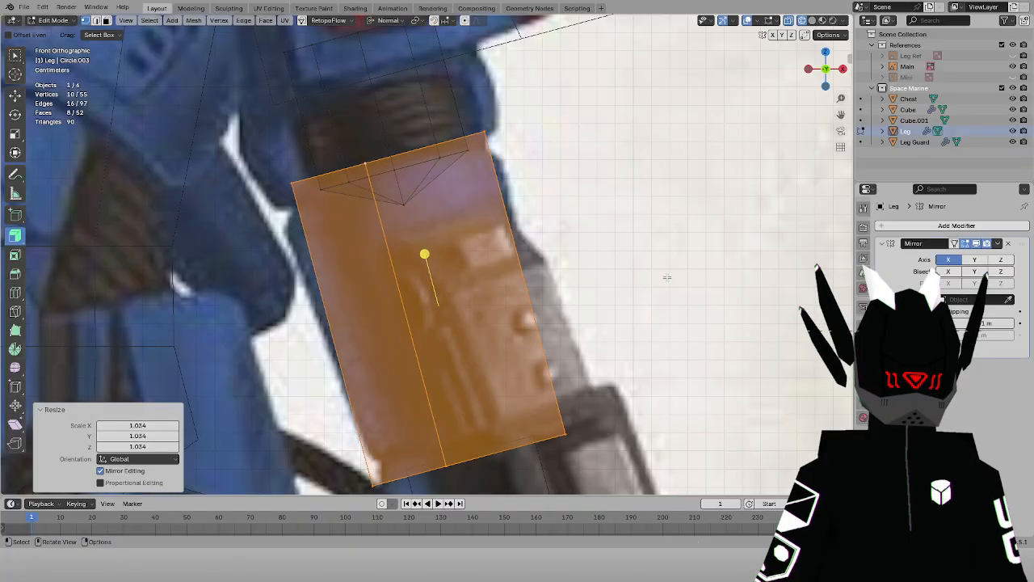
Select the forearm's complete upper edge loop, including the hidden rear vertex, and lower it about 0.004 m along its normal Z axis
{"action": "left_click", "coordinate": [292, 172], "text": "alt"}
{"action": "left_click_drag", "start_coordinate": [465, 132], "coordinate": [514, 147], "text": "shift"}
{"action": "key", "text": "g"}
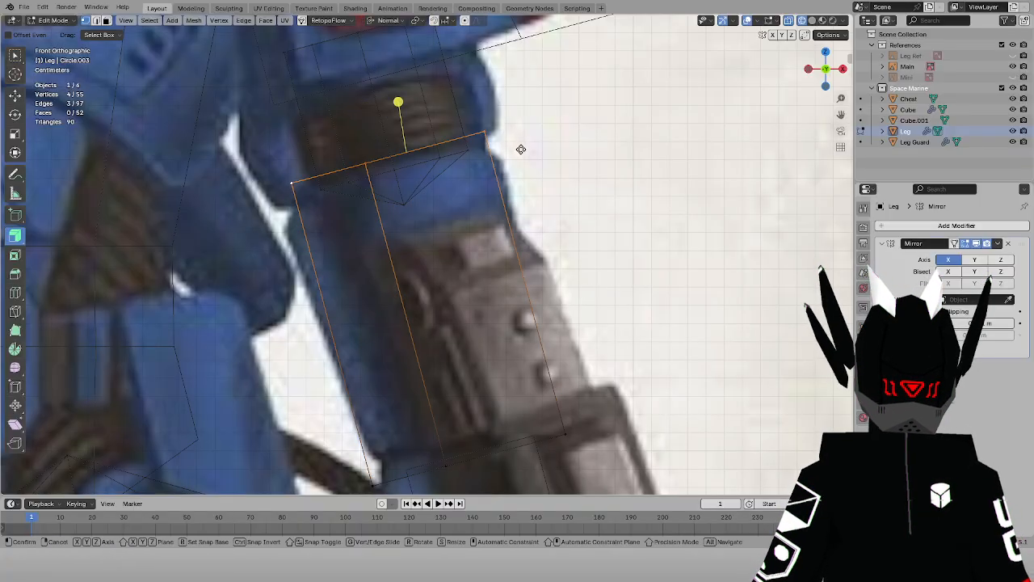
{"action": "key", "text": "z"}
{"action": "left_click", "coordinate": [531, 154]}
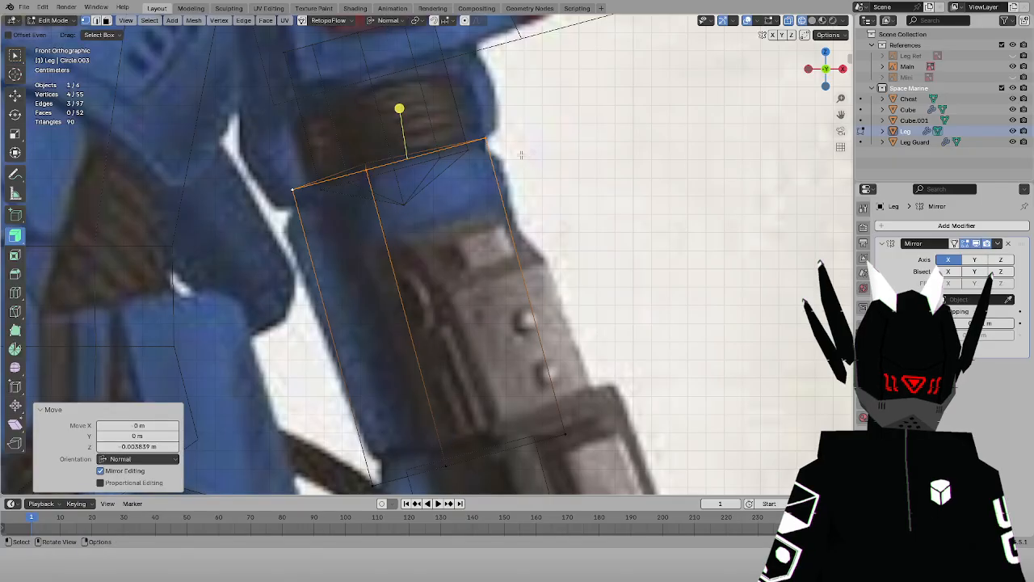
{"action": "key", "text": "ctrl+z"}
{"action": "left_click_drag", "start_coordinate": [380, 146], "coordinate": [345, 171], "text": "shift"}
{"action": "key", "text": "g"}
{"action": "key", "text": "z"}
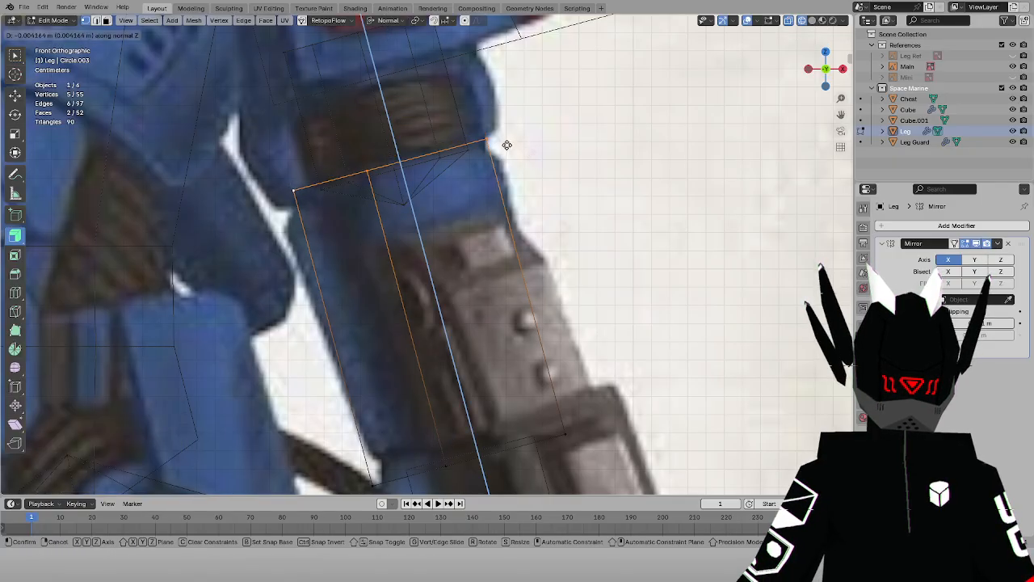
{"action": "left_click", "coordinate": [509, 152]}
{"action": "key", "text": "alt+z"}
{"action": "left_click", "coordinate": [624, 187]}
{"action": "scroll", "coordinate": [624, 188], "scroll_direction": "down", "scroll_amount": 5}
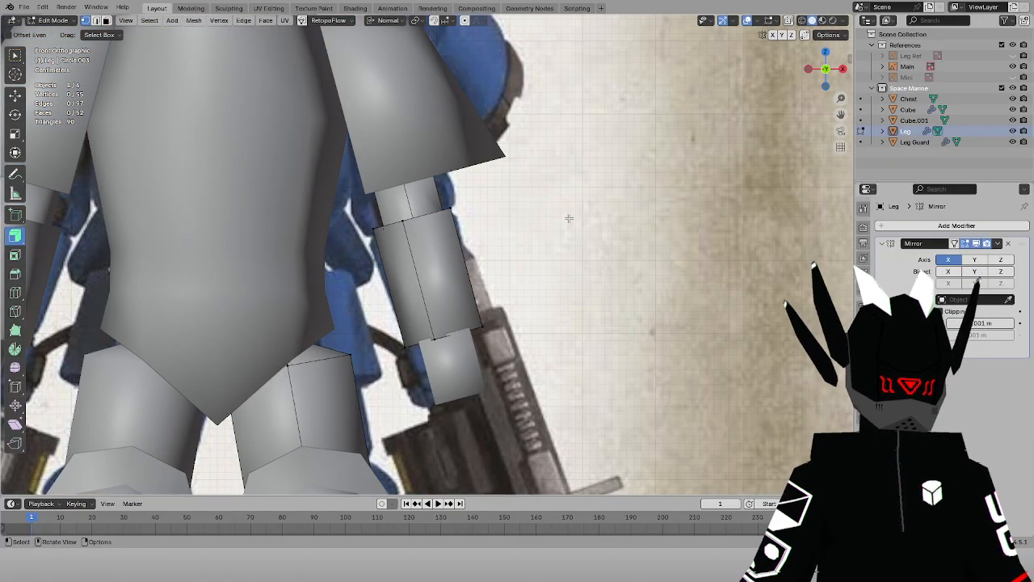
Leave Edit Mode on the leg object, select the hand cube and enter Edit Mode on it
{"action": "mouse_move", "coordinate": [559, 255]}
{"action": "middle_mouse_down"}
{"action": "mouse_move", "coordinate": [545, 279]}
{"action": "mouse_move", "coordinate": [542, 244]}
{"action": "middle_mouse_up"}
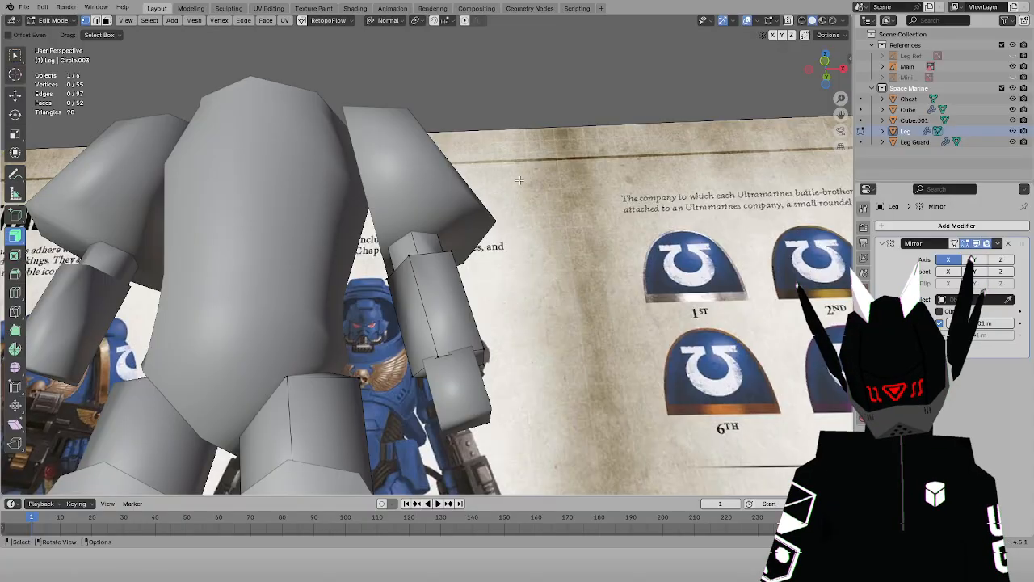
{"action": "left_click", "coordinate": [54, 21]}
{"action": "left_click", "coordinate": [55, 33]}
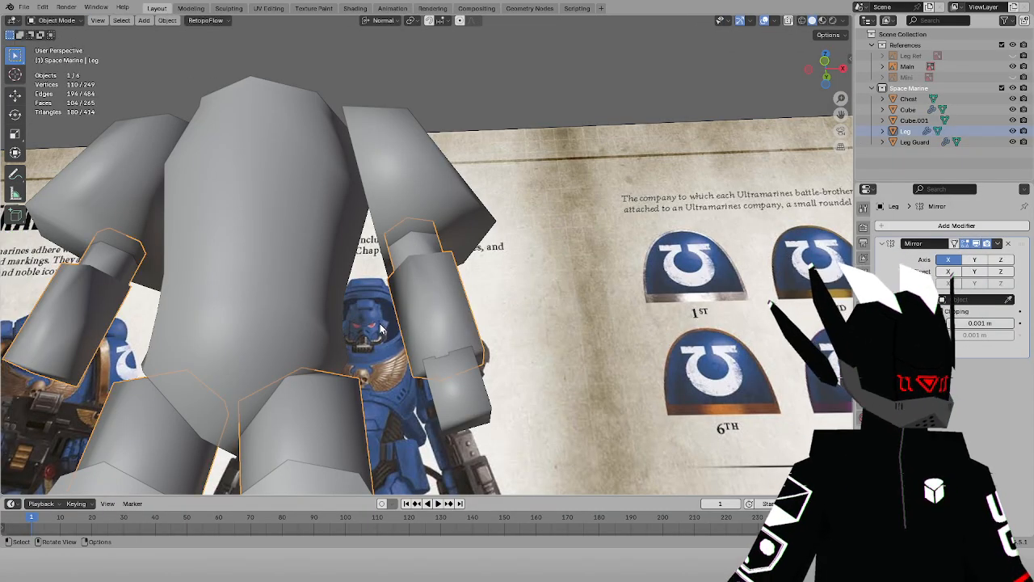
{"action": "left_click", "coordinate": [453, 386]}
{"action": "key", "text": "Tab"}
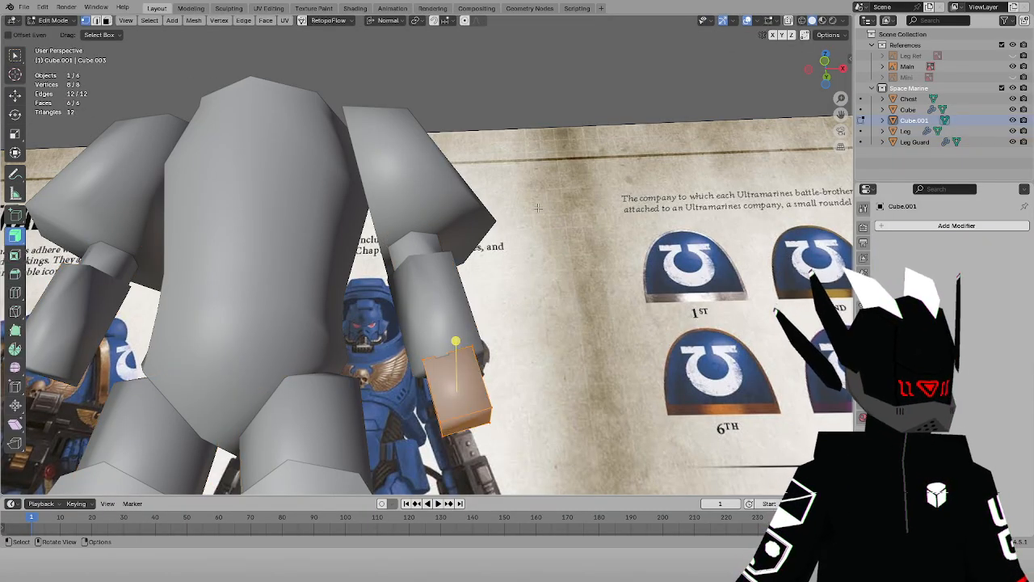
Lower the hand cube's geometry about 0.005 m along Z
{"action": "key", "text": "z"}
{"action": "key", "text": "Escape"}
{"action": "key", "text": "g"}
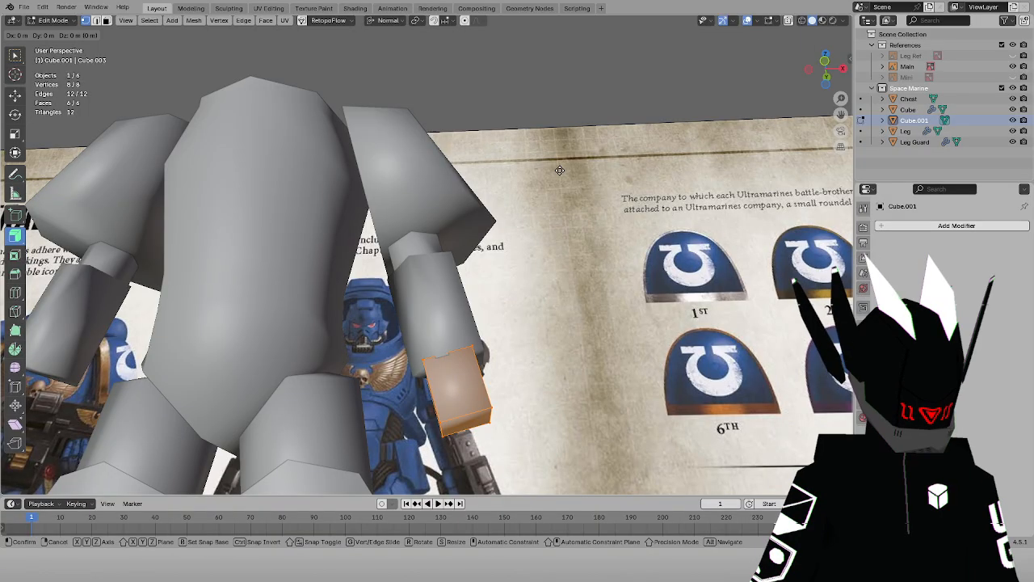
{"action": "key", "text": "z"}
{"action": "left_click", "coordinate": [563, 173]}
{"action": "key", "text": "KP_Decimal"}
{"action": "key", "text": "KP_1"}
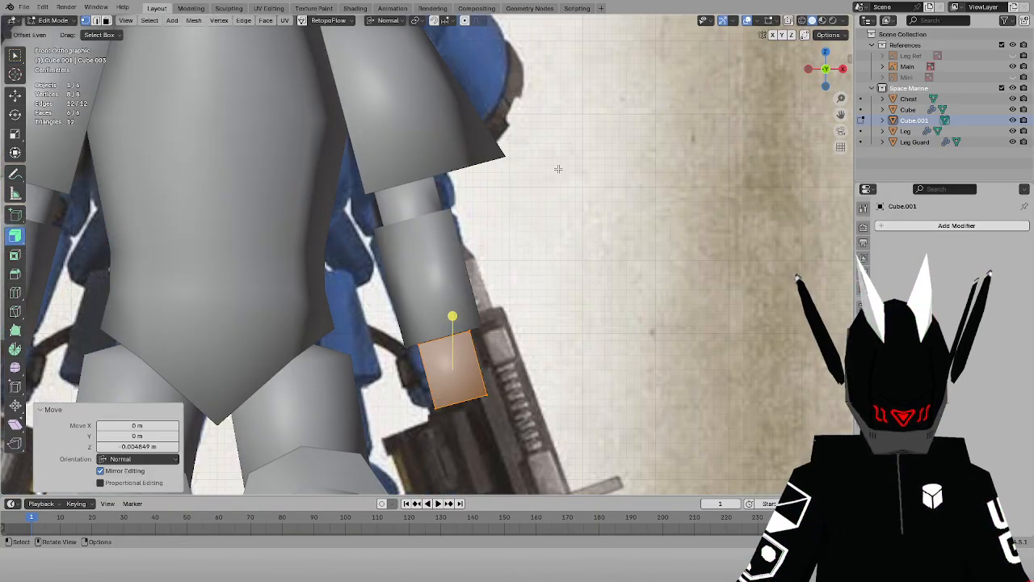
Set the transform orientation to Local for editing the hand cube
{"action": "middle_click_drag", "start_coordinate": [839, 105], "coordinate": [836, 30], "text": "shift"}
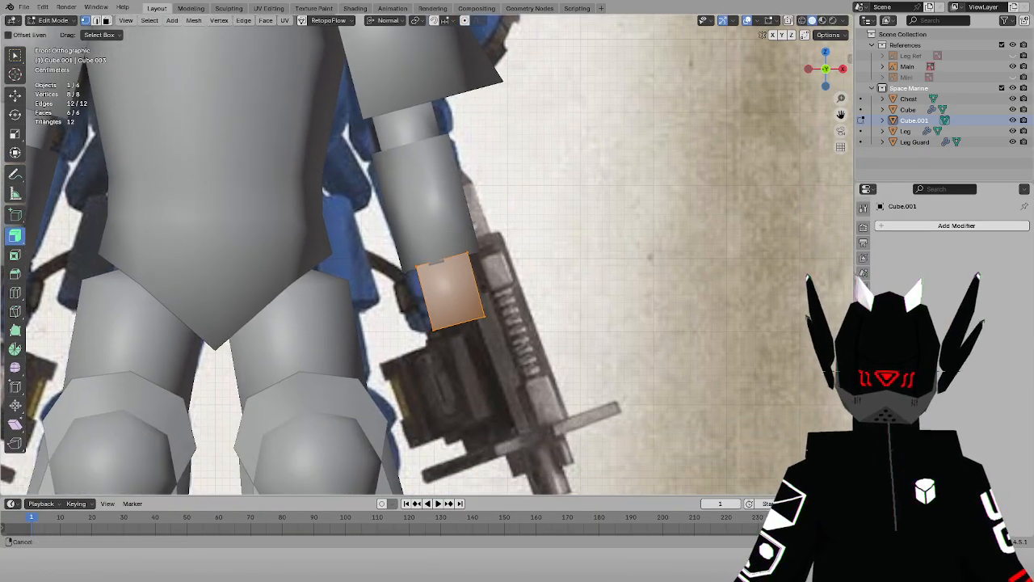
{"action": "scroll", "coordinate": [614, 81], "scroll_direction": "up", "scroll_amount": 3}
{"action": "left_click", "coordinate": [383, 21]}
{"action": "left_click", "coordinate": [377, 66]}
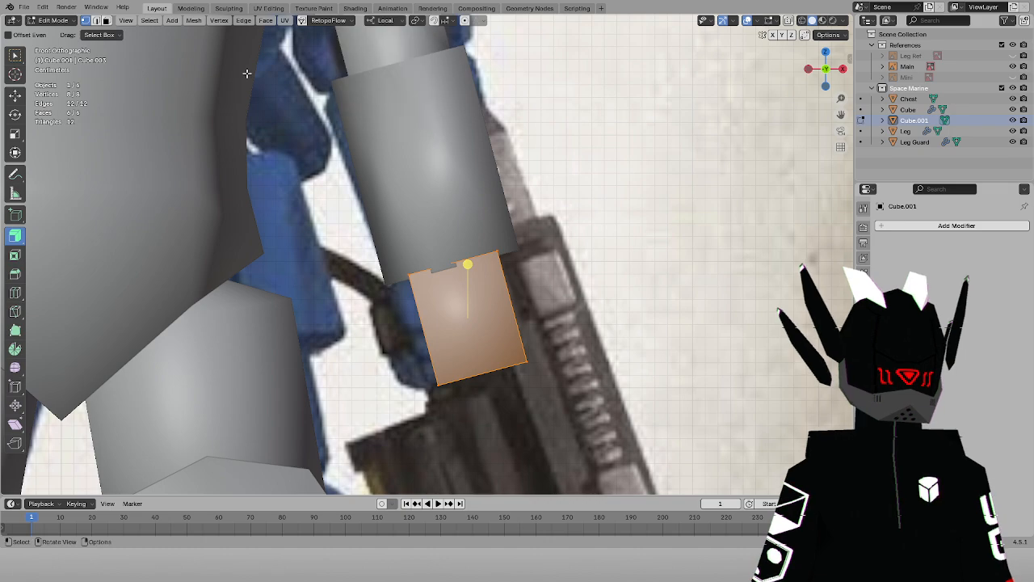
{"action": "key", "text": "g"}
{"action": "key", "text": "z"}
{"action": "key", "text": "Escape"}
{"action": "left_click", "coordinate": [383, 22]}
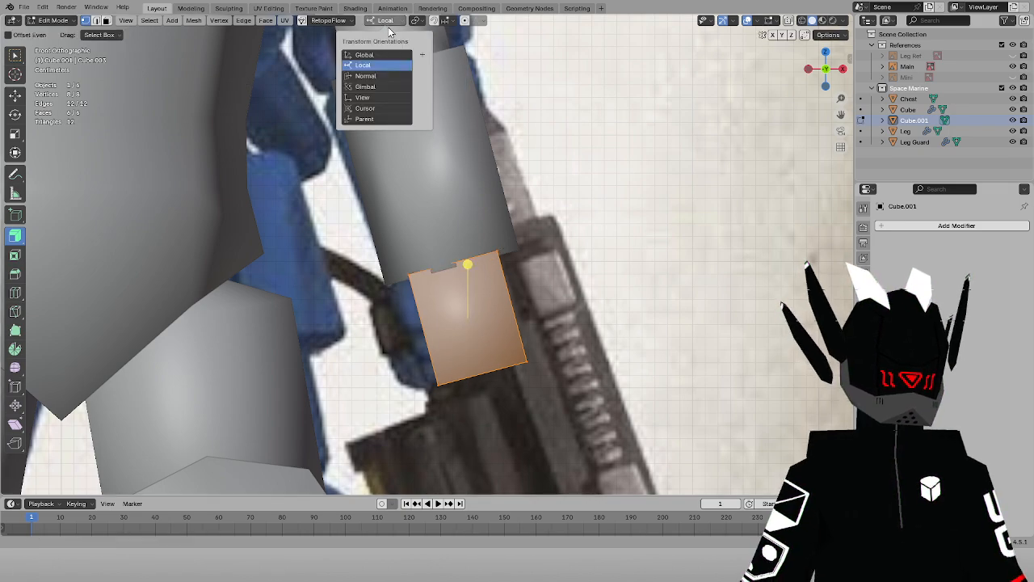
Move the hand cube's geometry about 0.0017 m in X and 0.0038 m downward in Z, and return to Object Mode
{"action": "key", "text": "alt+z"}
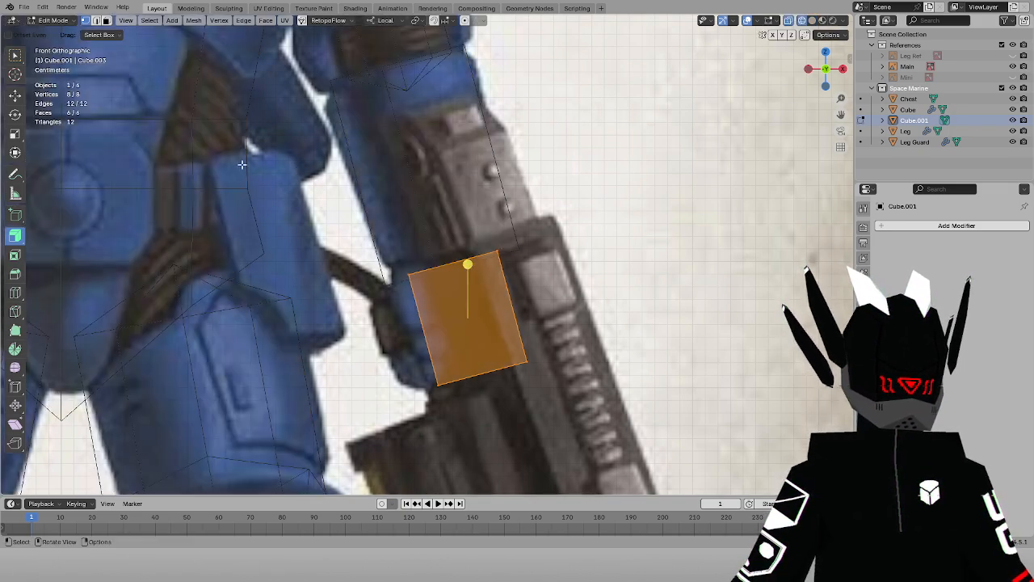
{"action": "key", "text": "g"}
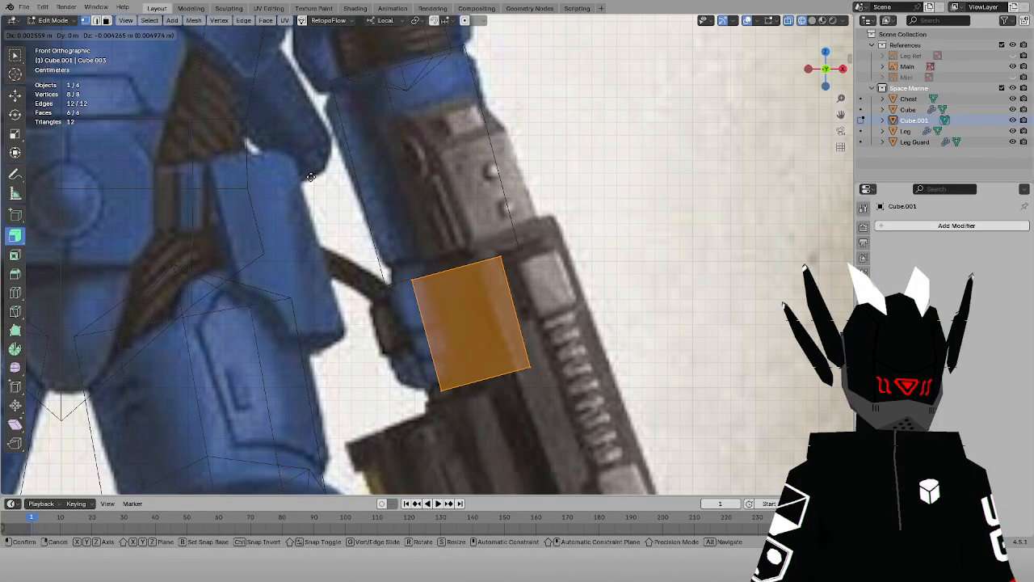
{"action": "left_click", "coordinate": [310, 176]}
{"action": "left_click", "coordinate": [62, 21]}
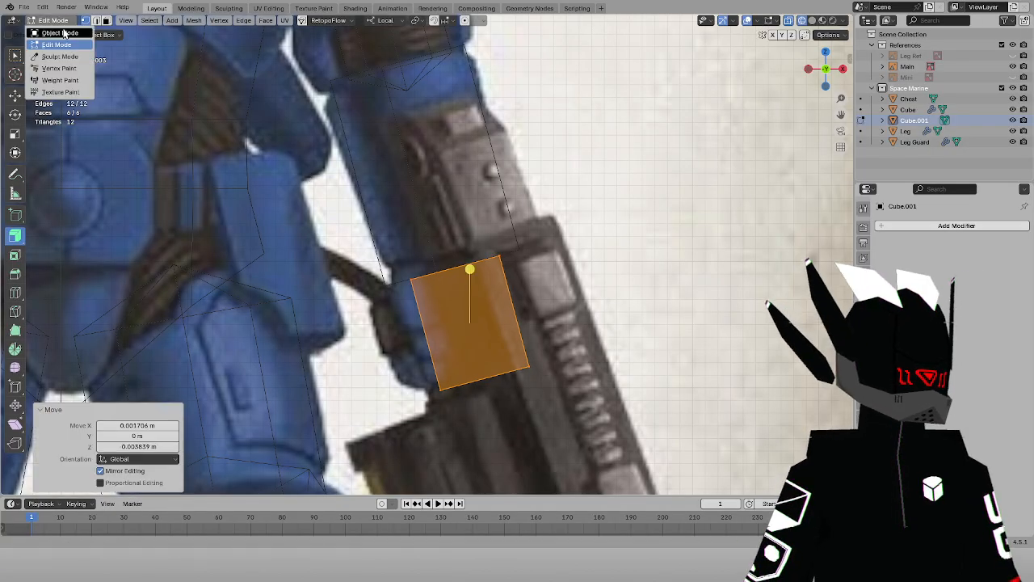
{"action": "left_click", "coordinate": [65, 33]}
Apply rotation and scale to all the Space Marine mesh objects, leaving the Main reference image out of the selection
{"action": "scroll", "coordinate": [439, 128], "scroll_direction": "down", "scroll_amount": 6}
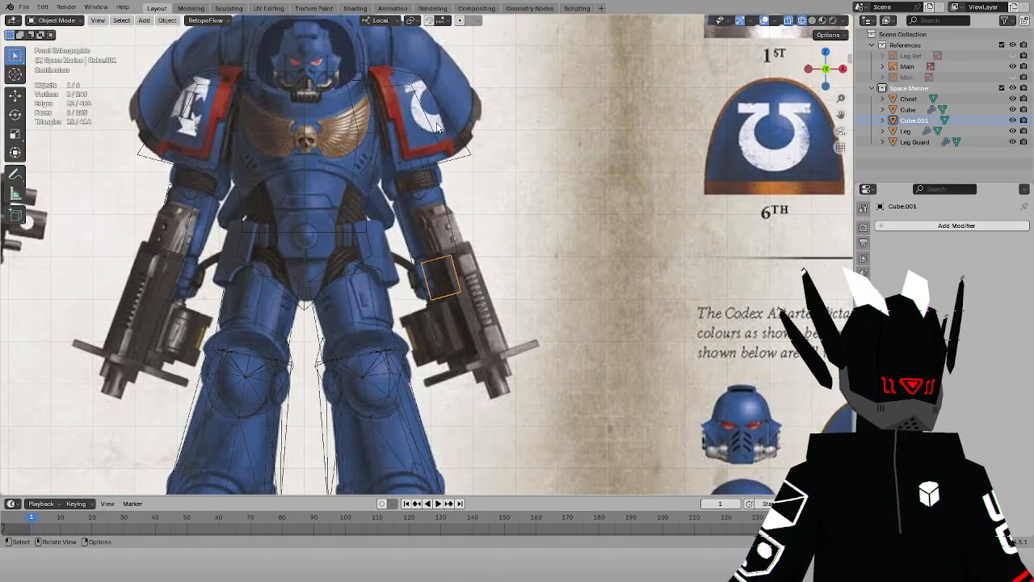
{"action": "scroll", "coordinate": [451, 123], "scroll_direction": "down", "scroll_amount": 5}
{"action": "middle_click_drag", "start_coordinate": [451, 123], "coordinate": [348, 168]}
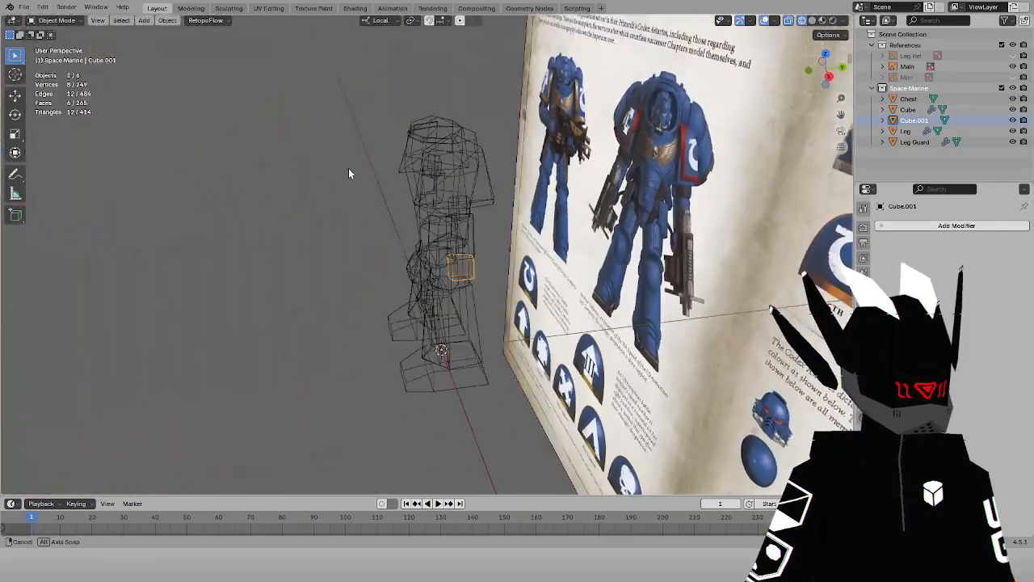
{"action": "key", "text": "a"}
{"action": "right_click", "coordinate": [379, 172]}
{"action": "key", "text": "ctrl+a"}
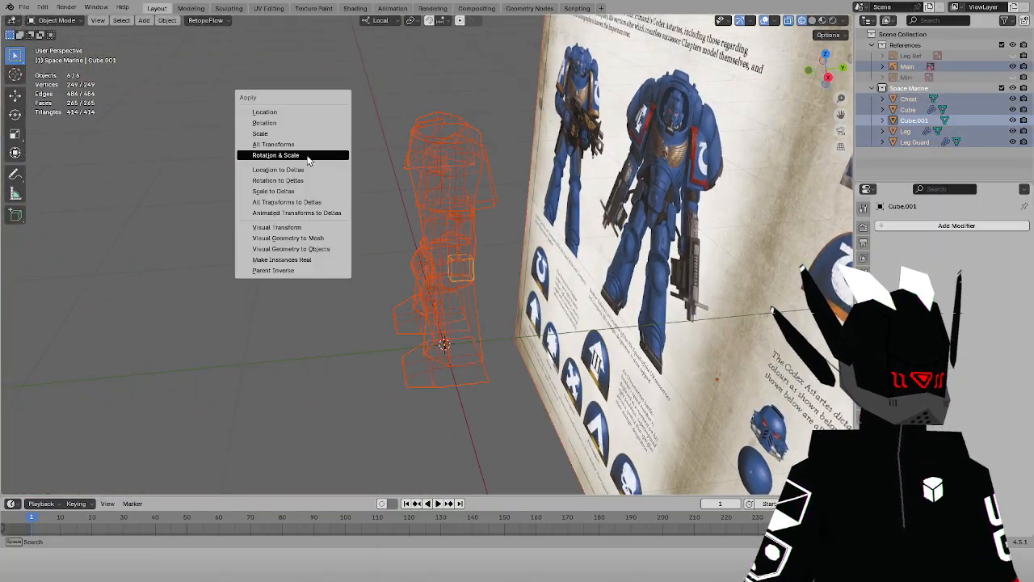
{"action": "left_click", "coordinate": [299, 154]}
{"action": "key", "text": "ctrl+z"}
{"action": "right_click", "coordinate": [299, 157]}
{"action": "left_click", "coordinate": [299, 153]}
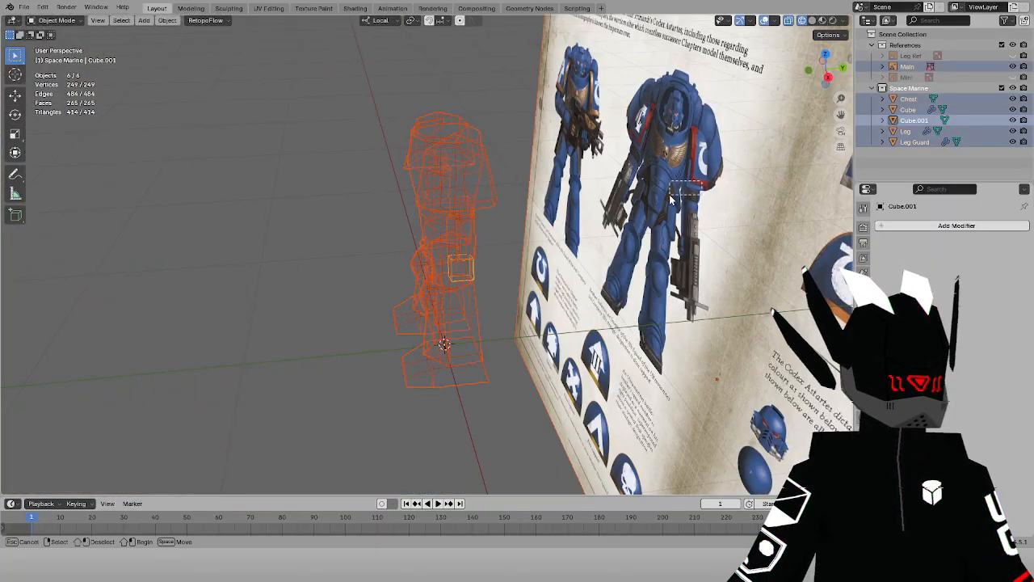
{"action": "right_click", "coordinate": [342, 135]}
{"action": "key", "text": "Escape"}
{"action": "key", "text": "ctrl+a"}
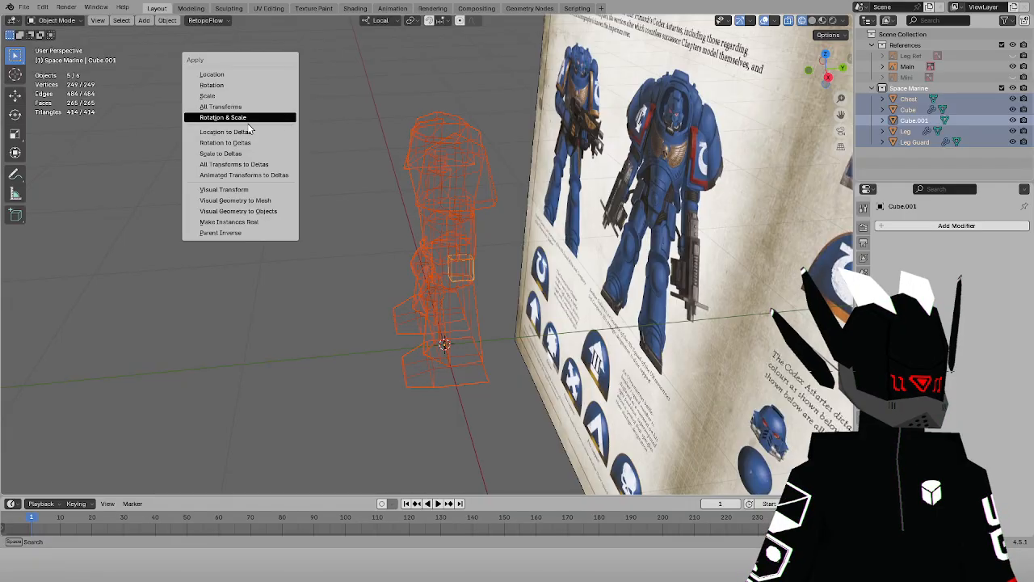
{"action": "left_click", "coordinate": [248, 121]}
Switch to solid shading, select the hand cube and add a Mirror modifier to it
{"action": "key", "text": "z"}
{"action": "left_click", "coordinate": [444, 163]}
{"action": "middle_click_drag", "start_coordinate": [444, 163], "coordinate": [552, 131]}
{"action": "left_click", "coordinate": [434, 257]}
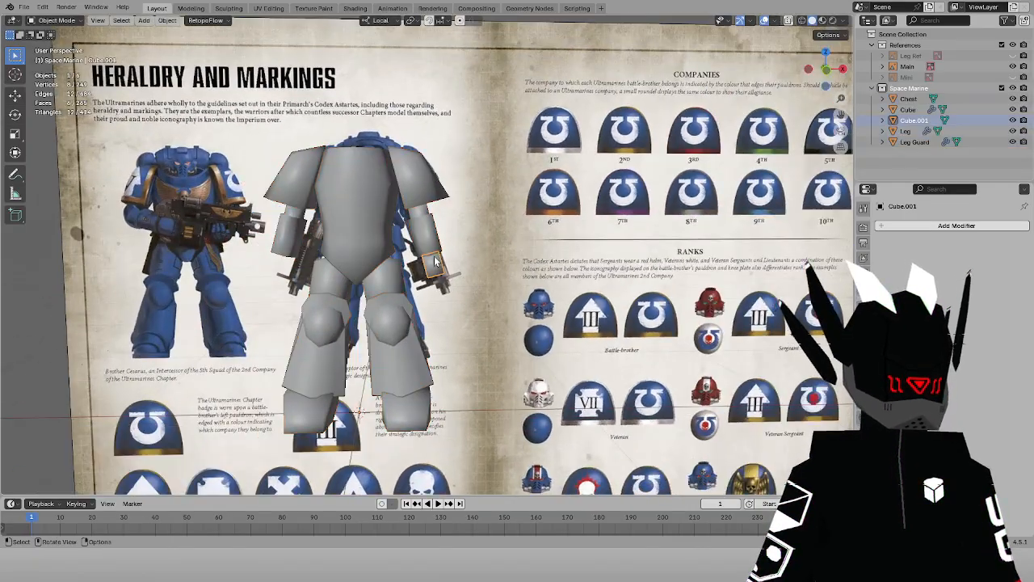
{"action": "scroll", "coordinate": [435, 260], "scroll_direction": "up", "scroll_amount": 1}
{"action": "key", "text": "KP_1"}
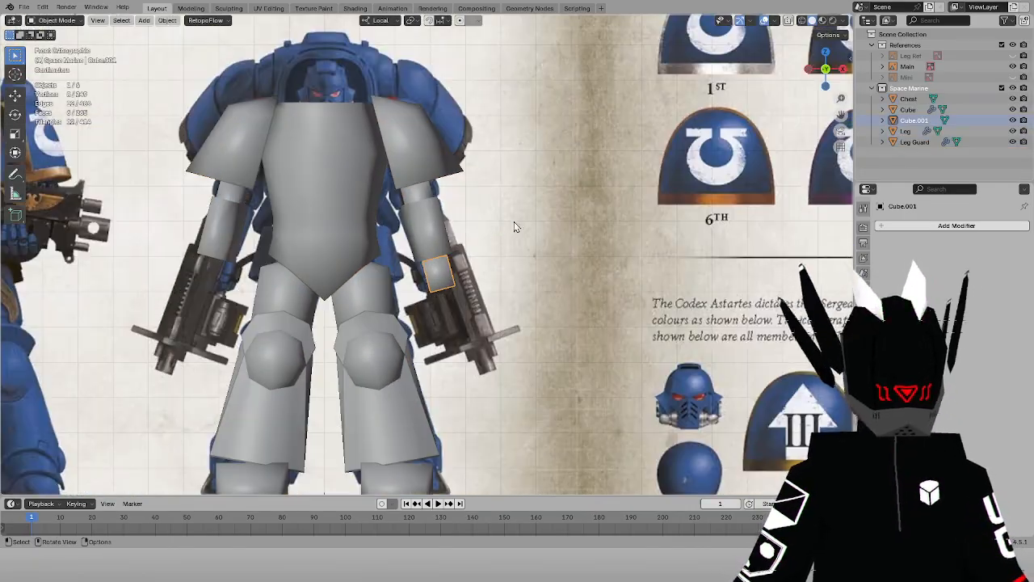
{"action": "left_click", "coordinate": [929, 226]}
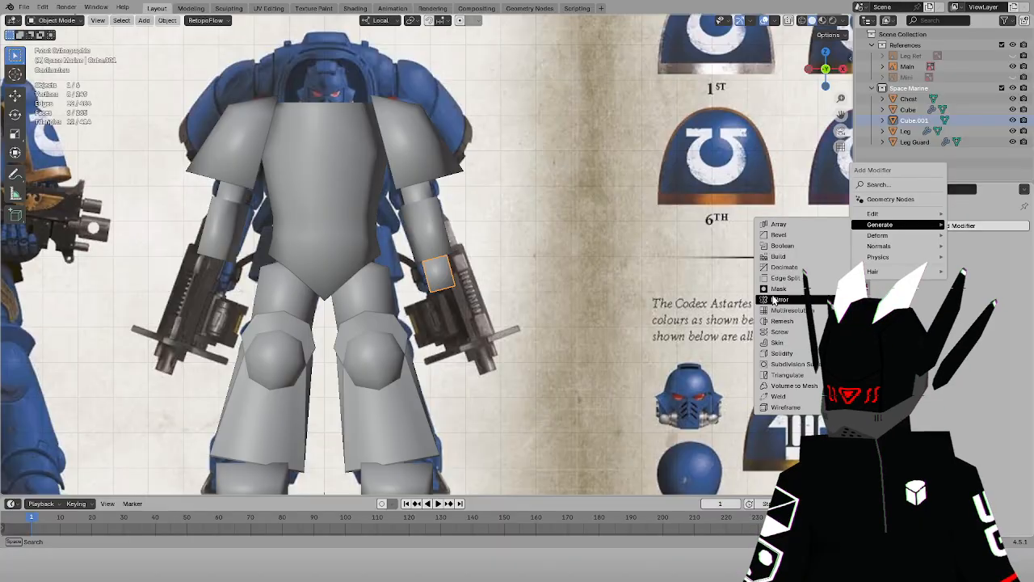
{"action": "left_click", "coordinate": [777, 300]}
Compare the mirrored hand cubes with the reference figure in wireframe and solid shading
{"action": "scroll", "coordinate": [578, 241], "scroll_direction": "up", "scroll_amount": 5}
{"action": "scroll", "coordinate": [434, 199], "scroll_direction": "down", "scroll_amount": 5}
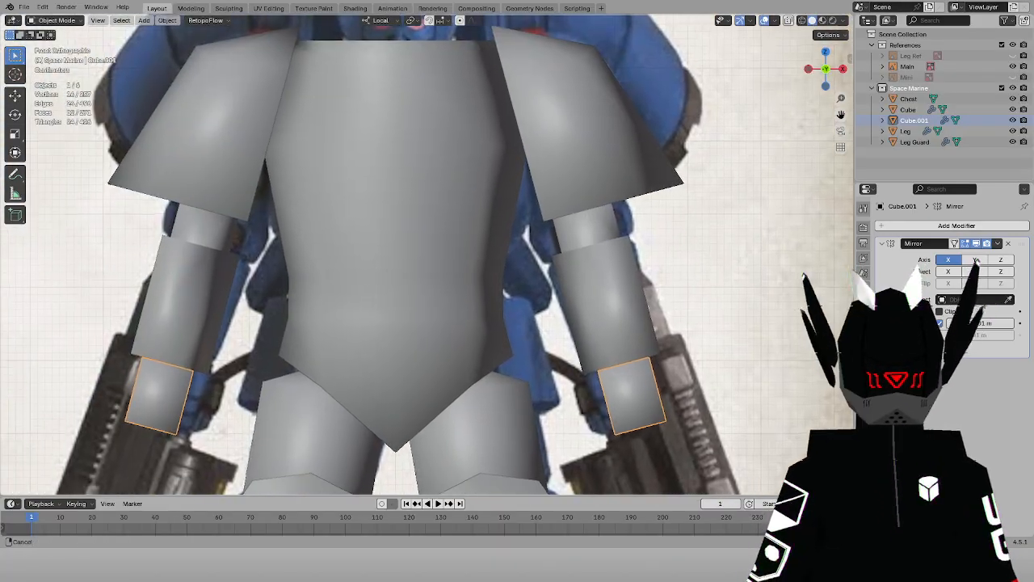
{"action": "key", "text": "shift+z"}
{"action": "scroll", "coordinate": [382, 192], "scroll_direction": "up", "scroll_amount": 2}
{"action": "key", "text": "shift+z"}
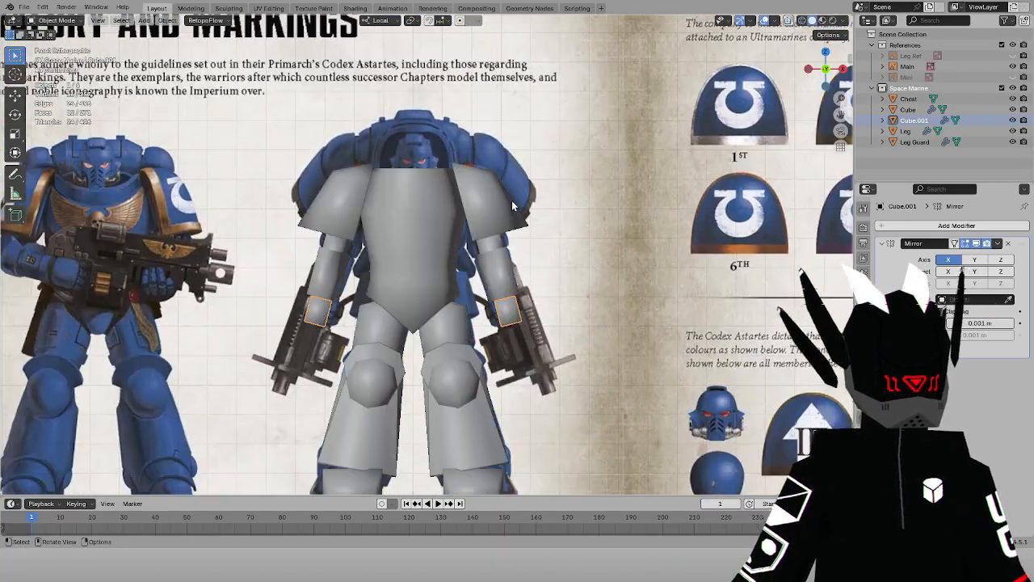
{"action": "mouse_move", "coordinate": [511, 200]}
{"action": "middle_mouse_down"}
{"action": "mouse_move", "coordinate": [480, 230]}
{"action": "mouse_move", "coordinate": [349, 255]}
{"action": "mouse_move", "coordinate": [478, 233]}
{"action": "mouse_move", "coordinate": [499, 194]}
{"action": "middle_mouse_up"}
{"action": "key", "text": "KP_1"}
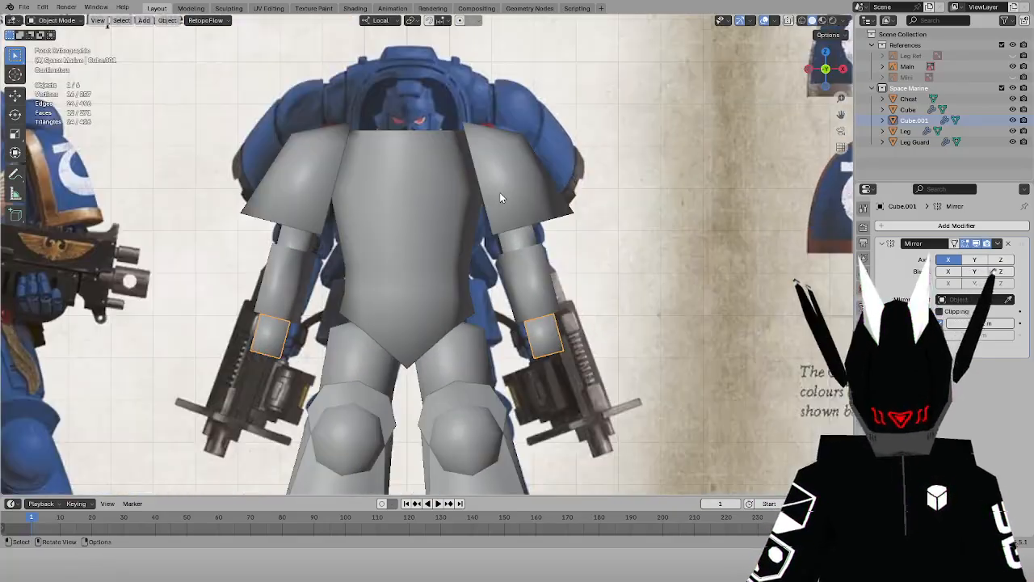
Triangulate all faces of the chest in Edit Mode and return to Object Mode
{"action": "left_click", "coordinate": [387, 239]}
{"action": "left_click", "coordinate": [57, 20]}
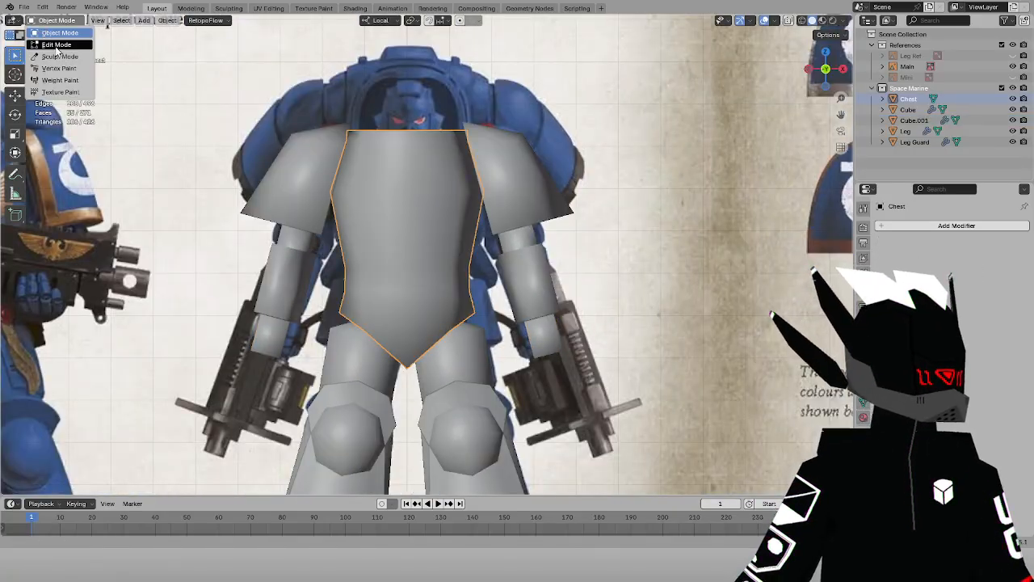
{"action": "left_click", "coordinate": [58, 39]}
{"action": "middle_click_drag", "start_coordinate": [366, 206], "coordinate": [196, 77]}
{"action": "key", "text": "a"}
{"action": "key", "text": "ctrl+t"}
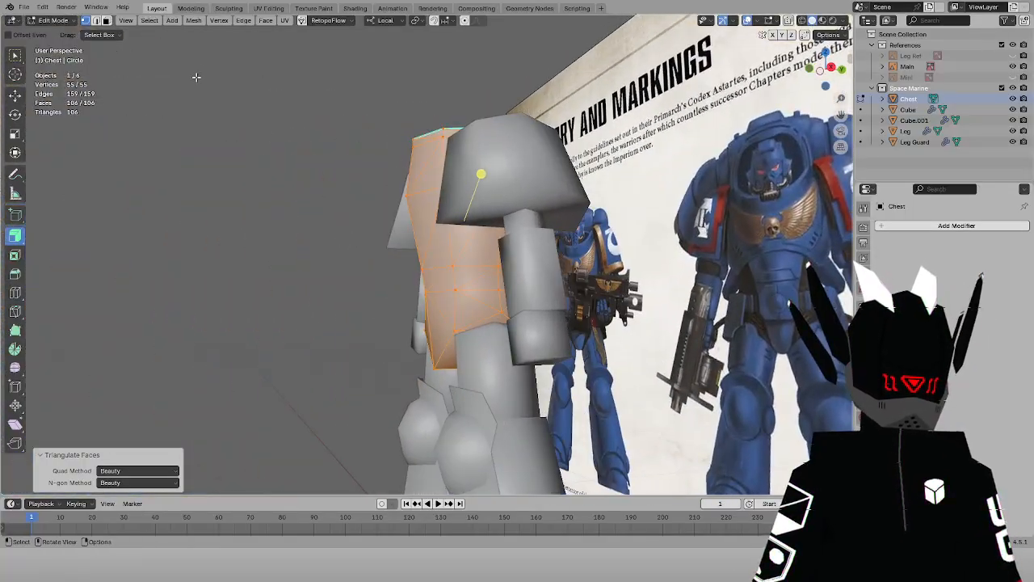
{"action": "left_click", "coordinate": [52, 20]}
{"action": "left_click", "coordinate": [58, 38]}
Save the project file and compare the chest with the reference from the front in wireframe and solid shading
{"action": "mouse_move", "coordinate": [242, 218]}
{"action": "middle_mouse_down"}
{"action": "mouse_move", "coordinate": [297, 243]}
{"action": "mouse_move", "coordinate": [399, 256]}
{"action": "mouse_move", "coordinate": [573, 235]}
{"action": "mouse_move", "coordinate": [338, 255]}
{"action": "mouse_move", "coordinate": [355, 226]}
{"action": "mouse_move", "coordinate": [342, 210]}
{"action": "mouse_move", "coordinate": [379, 218]}
{"action": "mouse_move", "coordinate": [377, 236]}
{"action": "middle_mouse_up"}
{"action": "scroll", "coordinate": [342, 210], "scroll_direction": "up", "scroll_amount": 3}
{"action": "key", "text": "KP_1"}
{"action": "key", "text": "ctrl+s"}
{"action": "scroll", "coordinate": [352, 211], "scroll_direction": "down", "scroll_amount": 2}
{"action": "key", "text": "shift+z"}
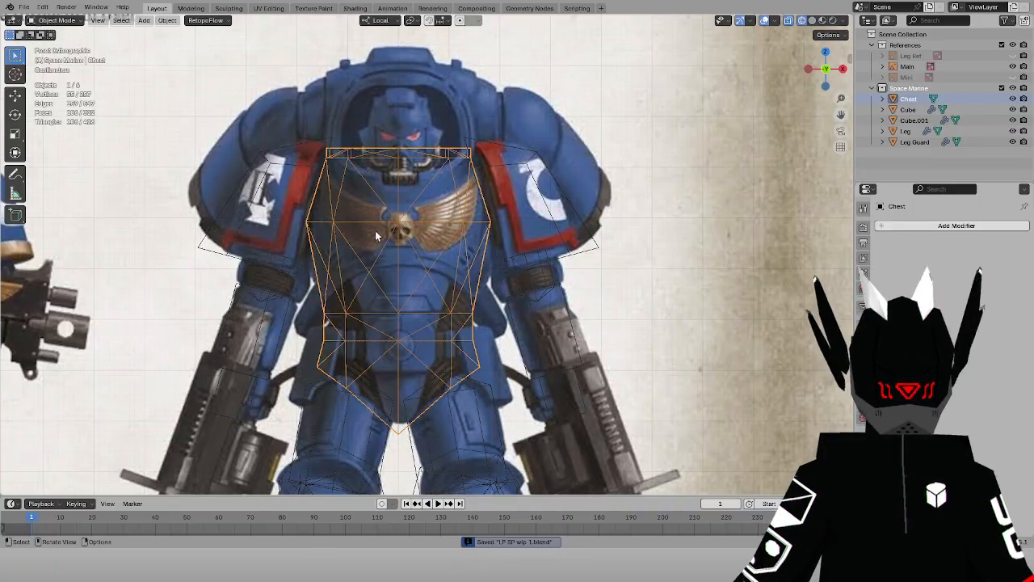
{"action": "key", "text": "shift+z"}
{"action": "scroll", "coordinate": [413, 217], "scroll_direction": "down", "scroll_amount": 3}
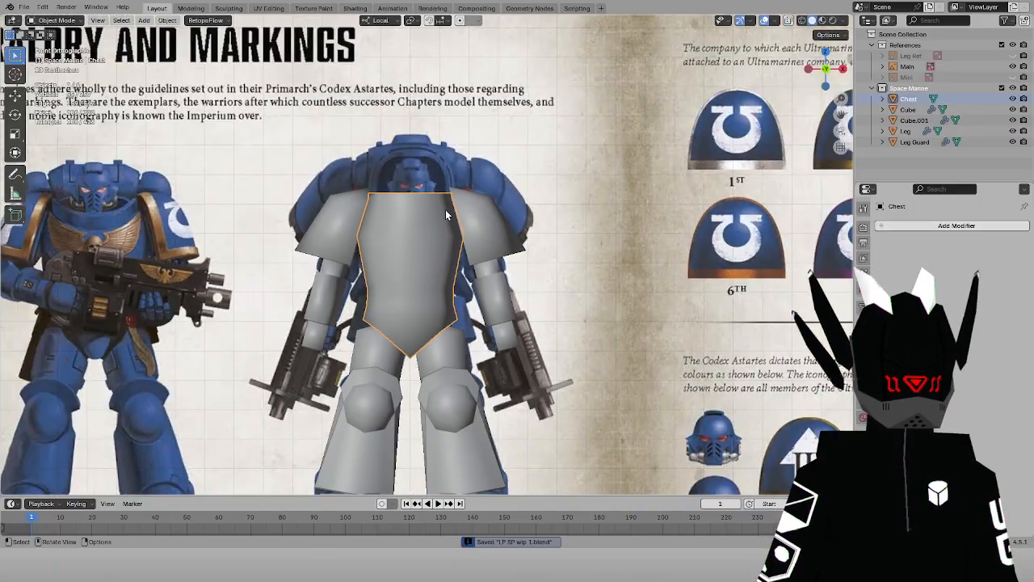
{"action": "key", "text": "shift+z"}
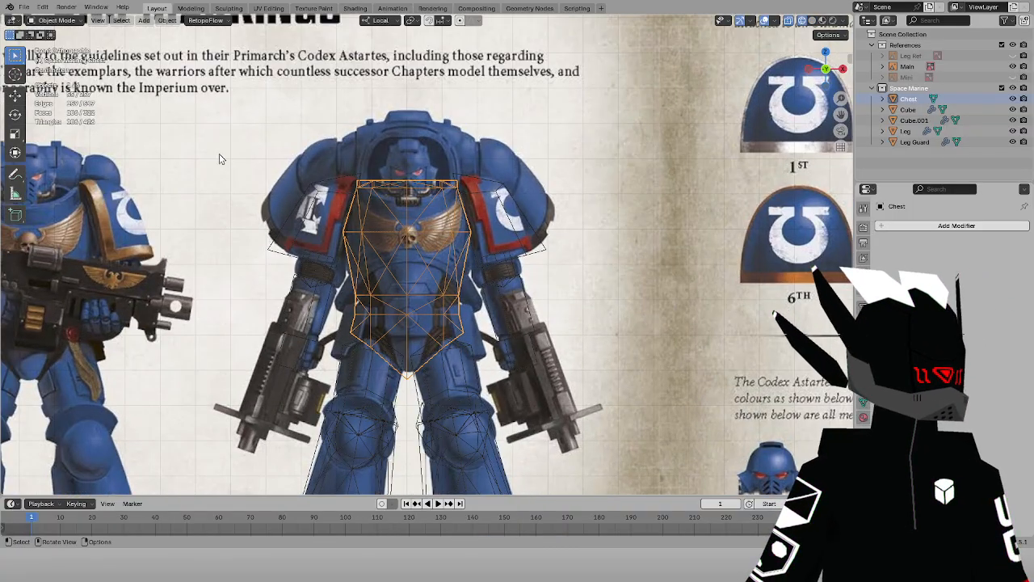
{"action": "key", "text": "alt+z"}
Enter Edit Mode on the chest and set up a see-through orthographic view from its right side
{"action": "middle_click_drag", "start_coordinate": [453, 168], "coordinate": [110, 40]}
{"action": "left_click", "coordinate": [57, 20]}
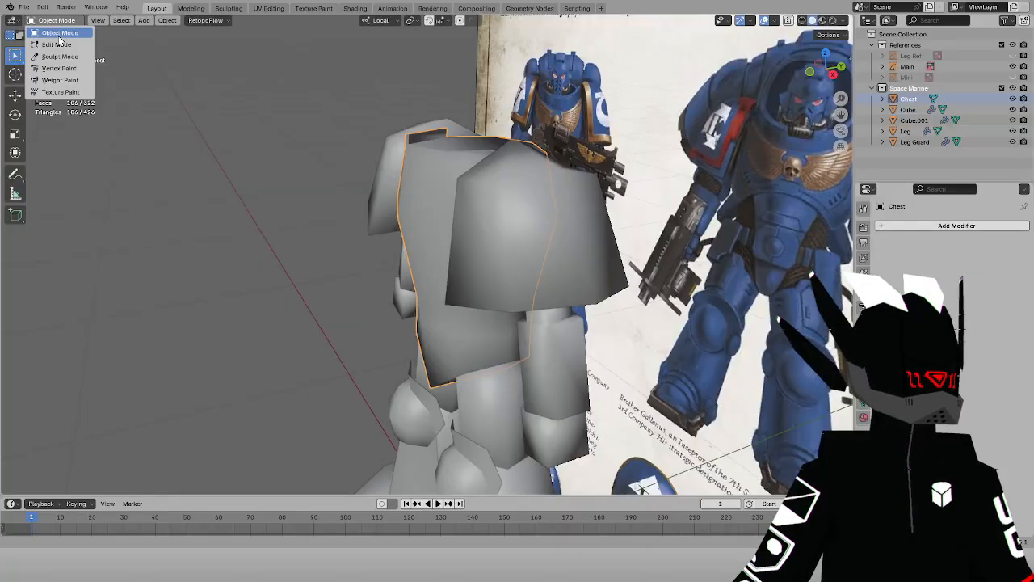
{"action": "left_click", "coordinate": [58, 35]}
{"action": "left_click", "coordinate": [53, 20]}
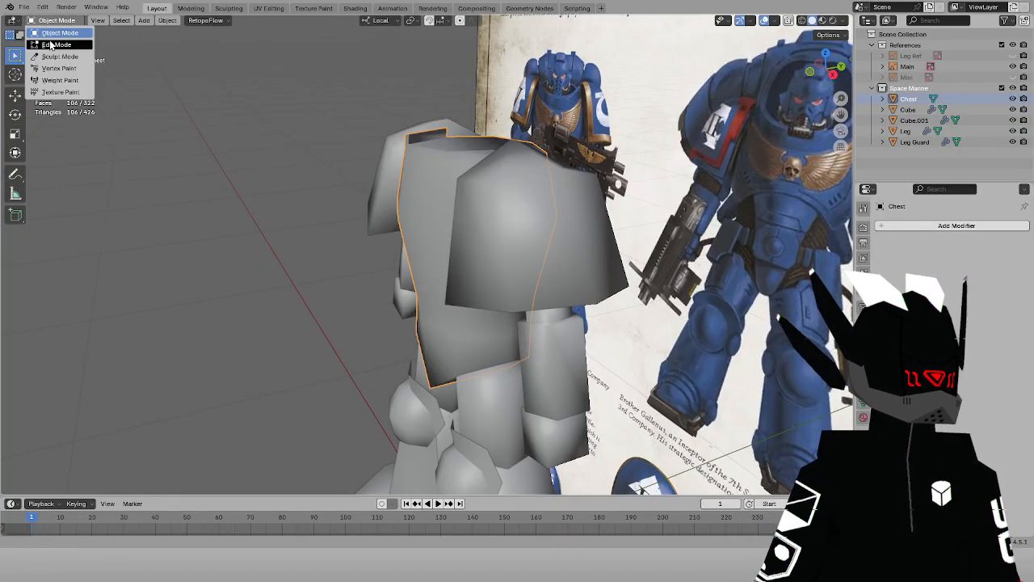
{"action": "left_click", "coordinate": [57, 48]}
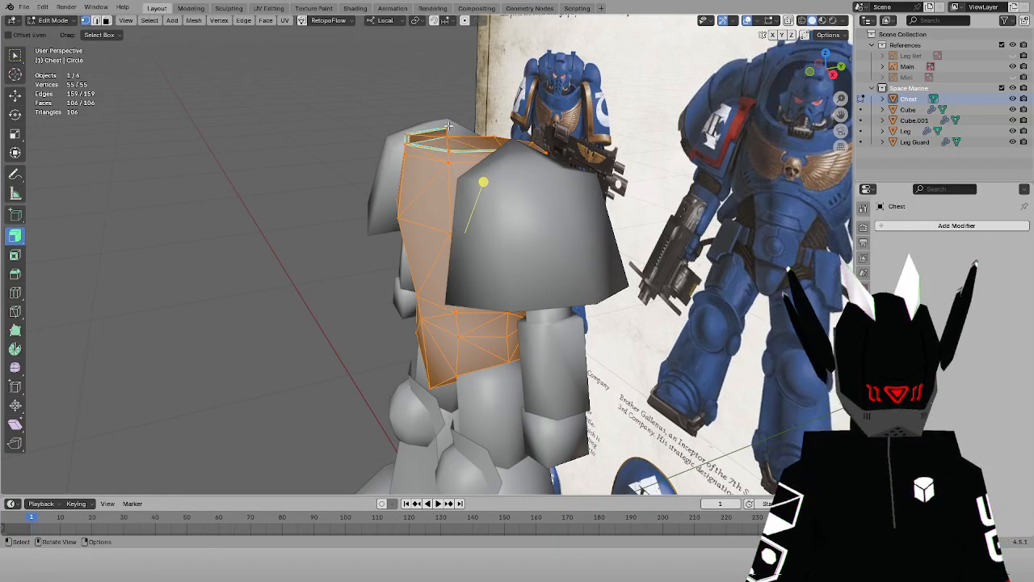
{"action": "key", "text": "KP_3"}
{"action": "key", "text": "alt+z"}
Try to tilt the chest's top rim vertices by 10° in the side view
{"action": "left_click_drag", "start_coordinate": [397, 153], "coordinate": [607, 180]}
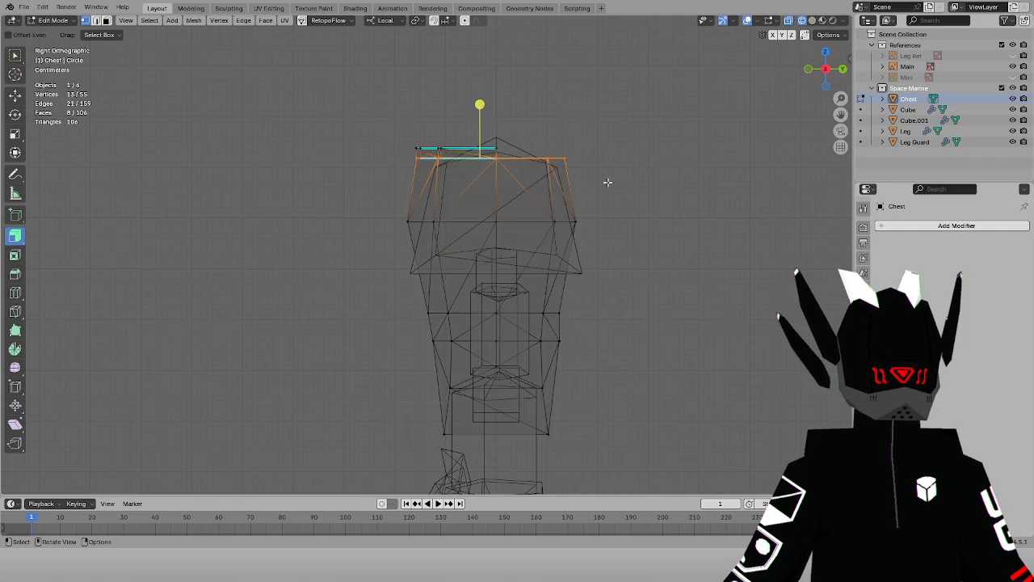
{"action": "scroll", "coordinate": [606, 180], "scroll_direction": "up", "scroll_amount": 2}
{"action": "middle_click_drag", "start_coordinate": [840, 114], "coordinate": [795, 217], "text": "shift"}
{"action": "scroll", "coordinate": [716, 173], "scroll_direction": "up", "scroll_amount": 1}
{"action": "key", "text": "r"}
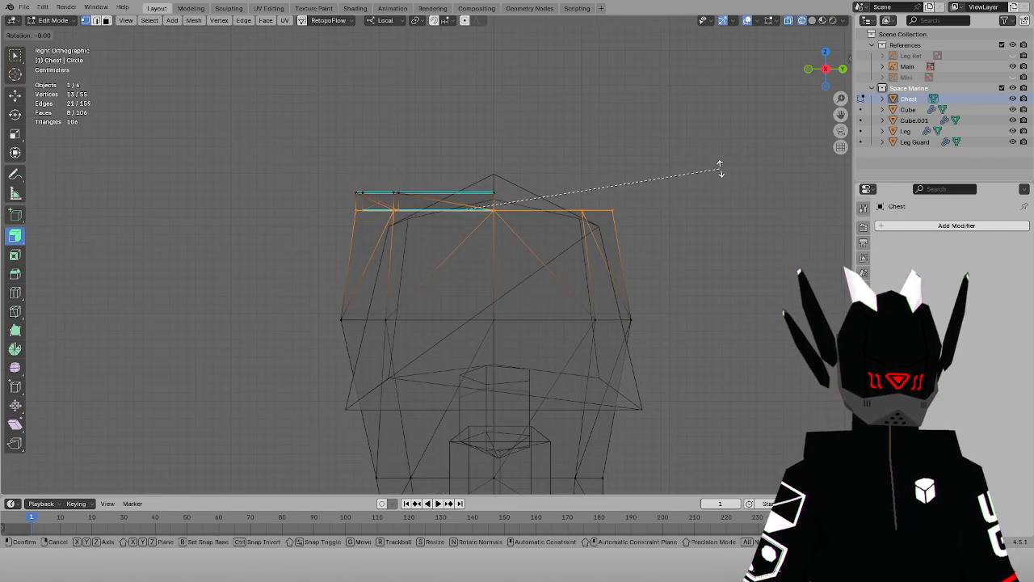
{"action": "left_click", "coordinate": [706, 133]}
{"action": "key", "text": "g"}
{"action": "key", "text": "z"}
{"action": "right_click", "coordinate": [676, 147]}
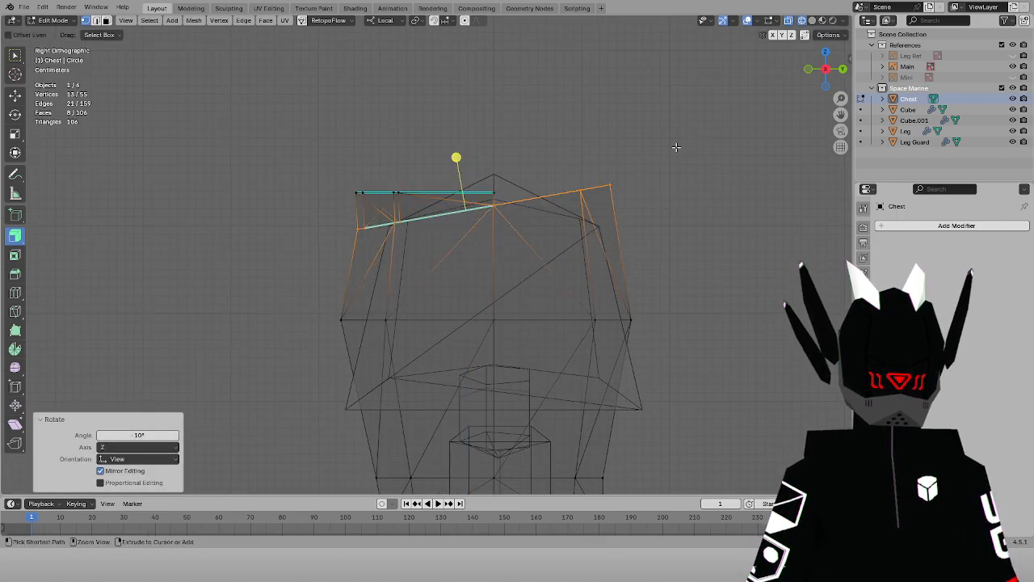
{"action": "key", "text": "ctrl+z"}
Show the Mini reference image and examine the miniature beside the model
{"action": "scroll", "coordinate": [676, 147], "scroll_direction": "down", "scroll_amount": 6}
{"action": "middle_click_drag", "start_coordinate": [445, 148], "coordinate": [586, 166]}
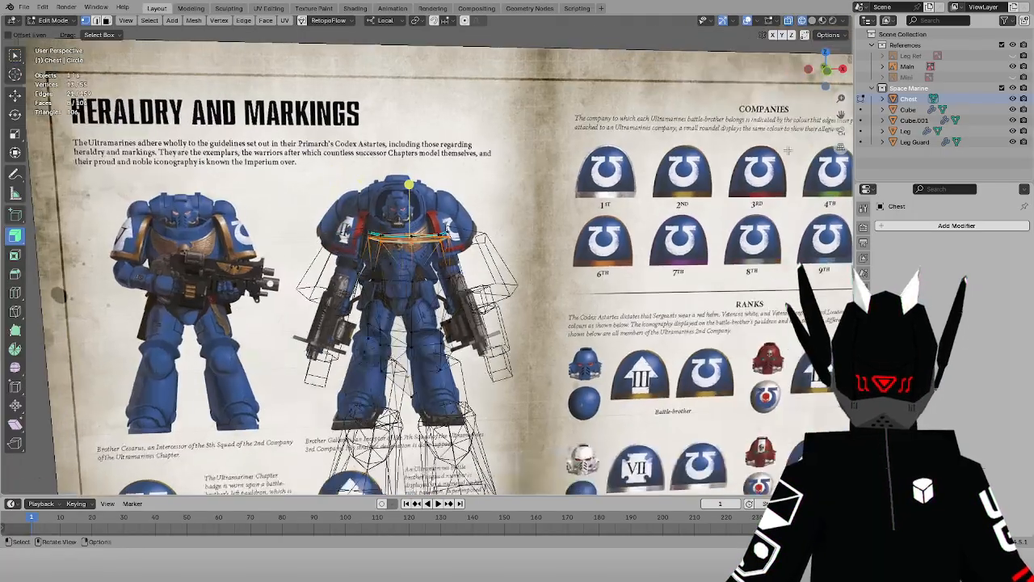
{"action": "left_click", "coordinate": [1012, 77]}
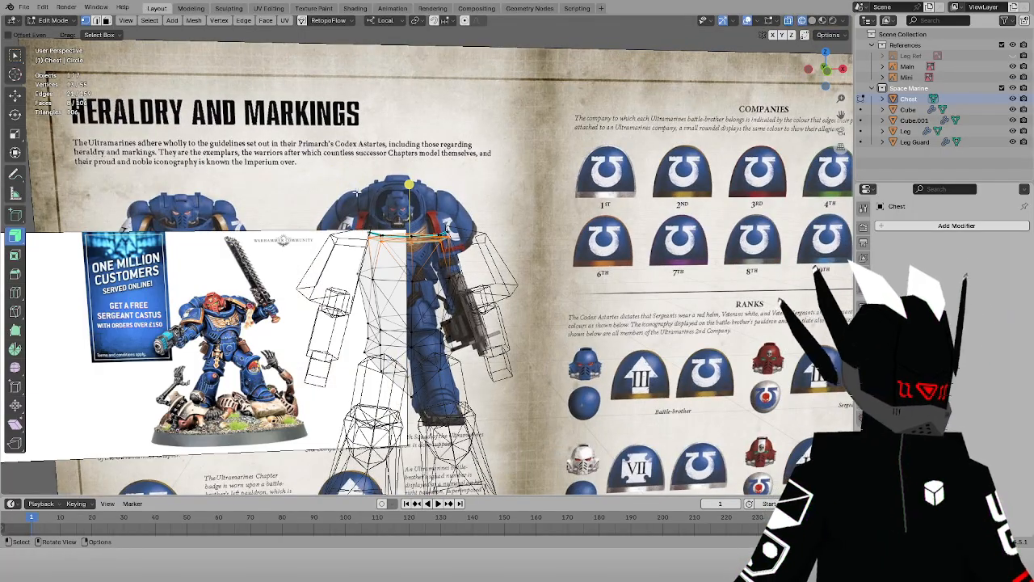
{"action": "scroll", "coordinate": [355, 193], "scroll_direction": "up", "scroll_amount": 2}
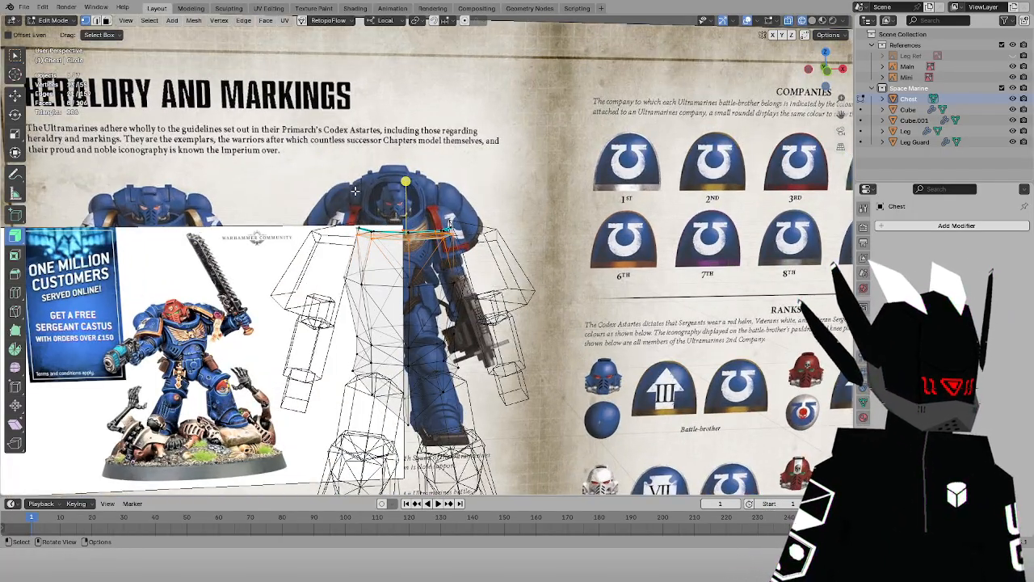
{"action": "scroll", "coordinate": [449, 223], "scroll_direction": "up", "scroll_amount": 2}
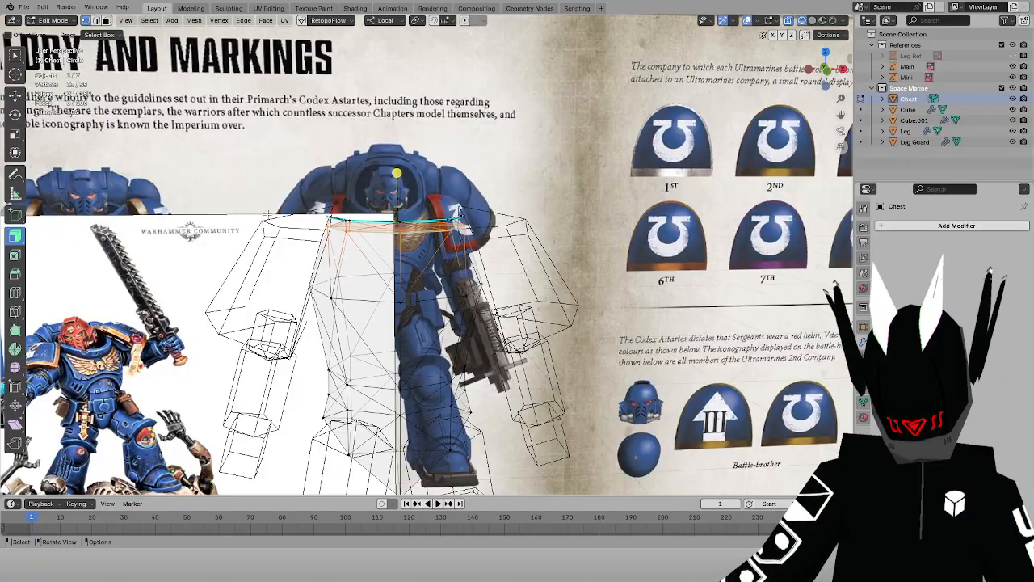
Raise the top vertices of the chest's front collar slightly along Z in the side view
{"action": "key", "text": "KP_3"}
{"action": "scroll", "coordinate": [312, 164], "scroll_direction": "up", "scroll_amount": 3}
{"action": "left_click_drag", "start_coordinate": [295, 159], "coordinate": [548, 200]}
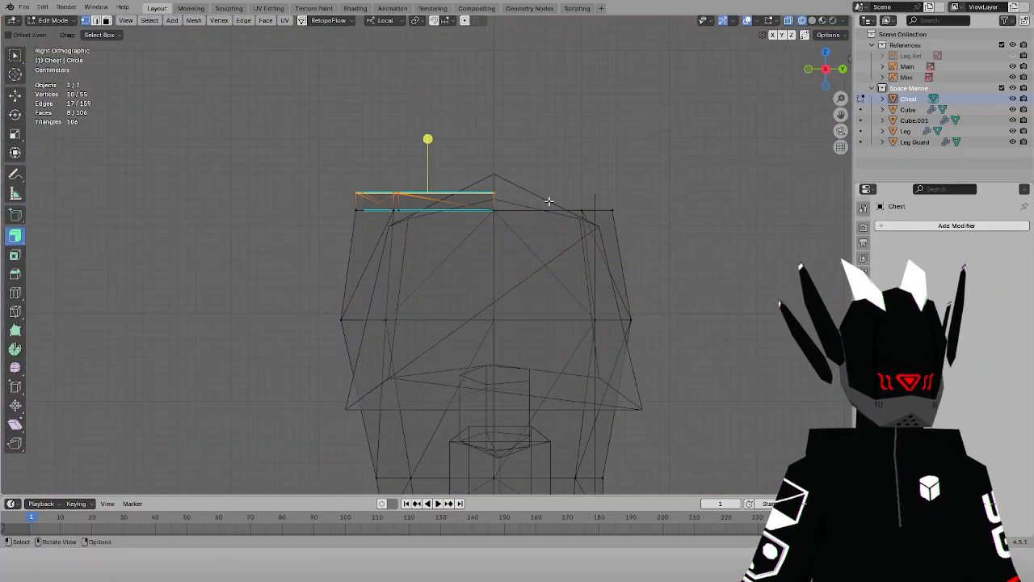
{"action": "key", "text": "g"}
{"action": "key", "text": "z"}
{"action": "left_click", "coordinate": [549, 191]}
Try to tilt the collar and the chest's top rim together, lowering them 0.03 m along Z
{"action": "left_click_drag", "start_coordinate": [278, 154], "coordinate": [684, 256]}
{"action": "key", "text": "r"}
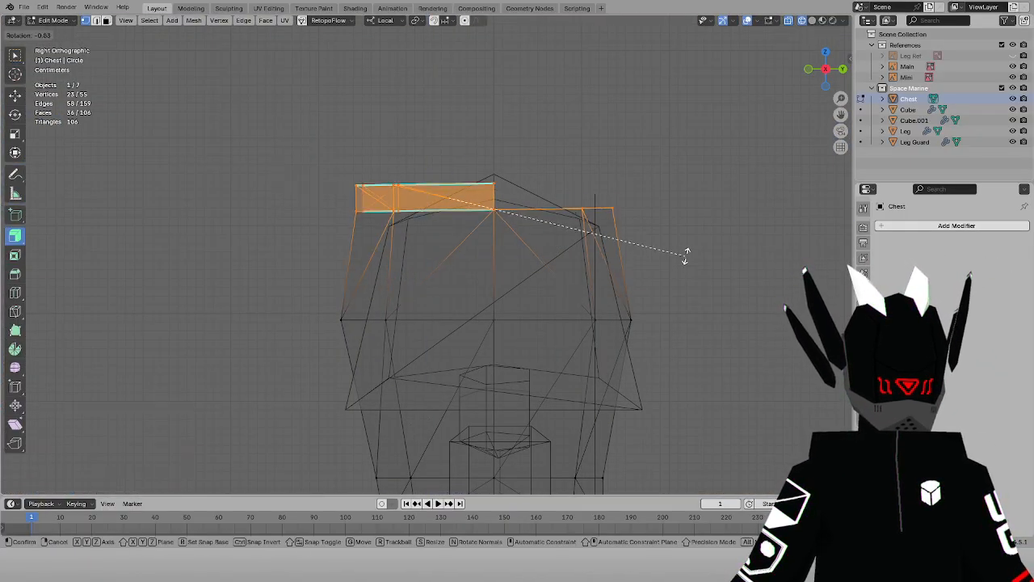
{"action": "left_click", "coordinate": [671, 212]}
{"action": "key", "text": "g"}
{"action": "key", "text": "z"}
{"action": "left_click", "coordinate": [656, 240]}
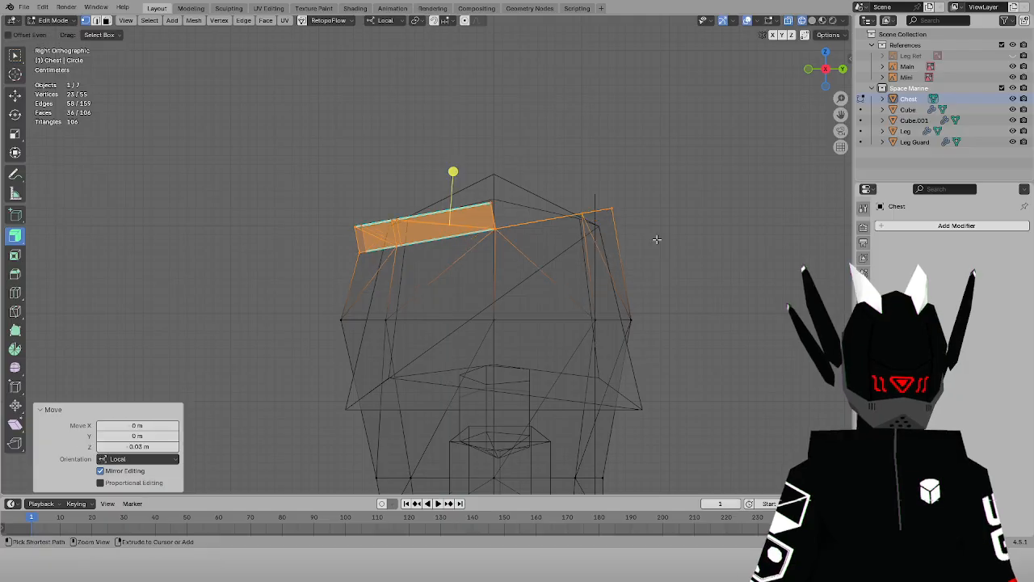
{"action": "key", "text": "g"}
{"action": "key", "text": "y"}
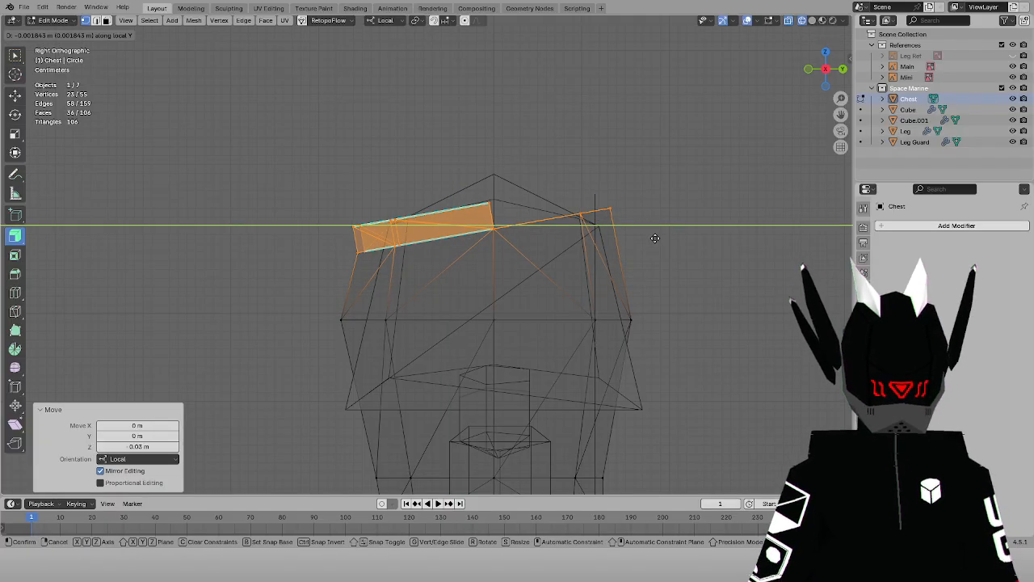
{"action": "left_click", "coordinate": [654, 239]}
{"action": "key", "text": "ctrl+z"}
{"action": "key", "text": "ctrl+z"}
{"action": "key", "text": "ctrl+z"}
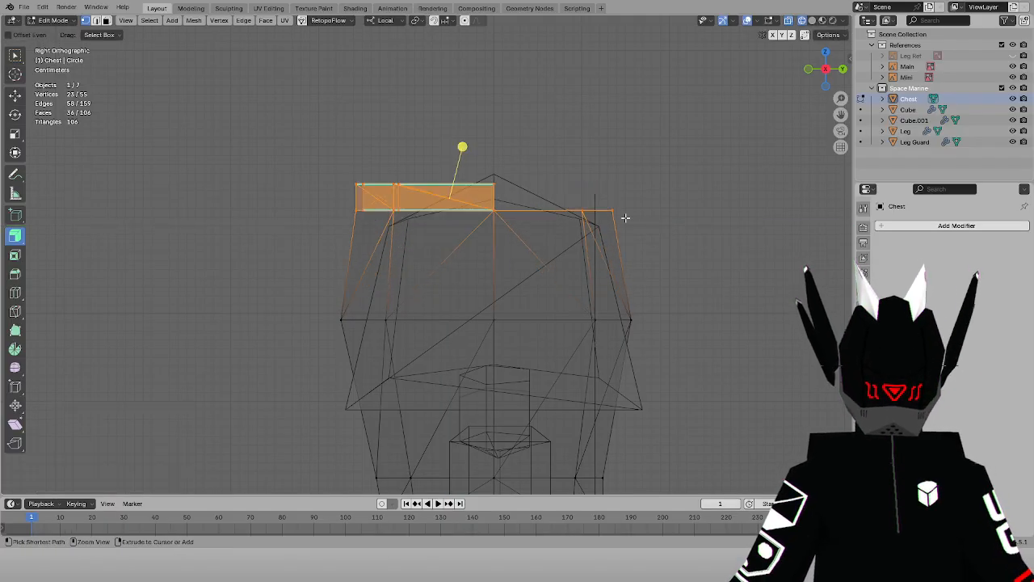
Snap the 3D cursor to the rear vertex of the chest's top rim
{"action": "left_click", "coordinate": [612, 209]}
{"action": "key", "text": "shift+s"}
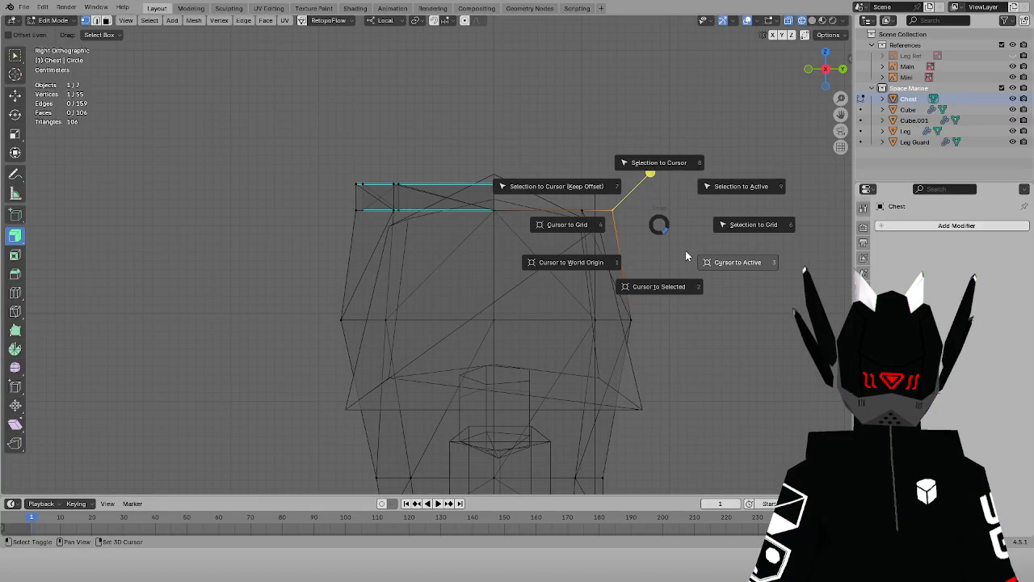
{"action": "left_click", "coordinate": [634, 292]}
Rotate the chest's collar and top rim by -10° about the 3D cursor in the side view, and return to Object Mode
{"action": "left_click_drag", "start_coordinate": [291, 124], "coordinate": [701, 272]}
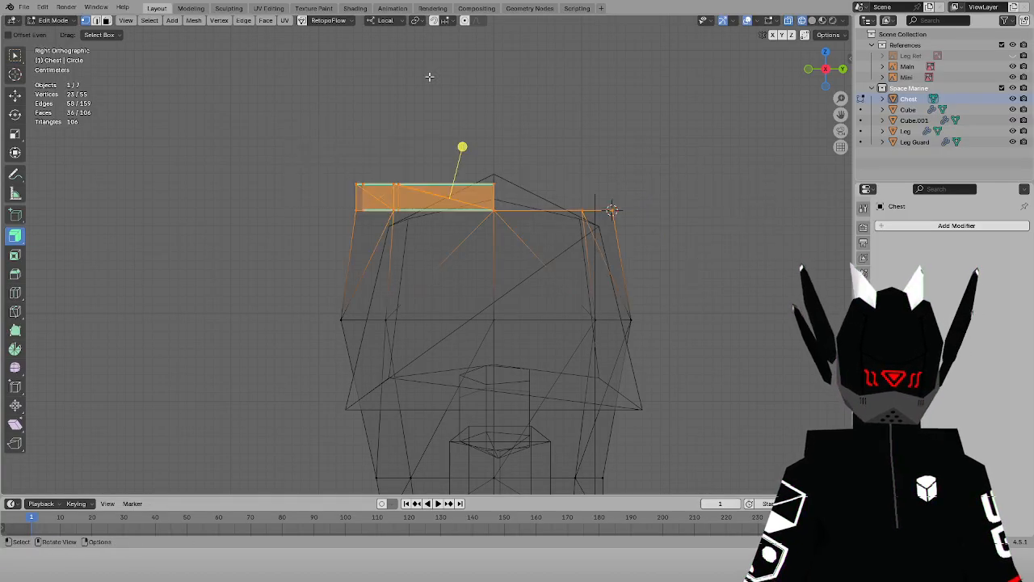
{"action": "left_click", "coordinate": [434, 21]}
{"action": "left_click", "coordinate": [440, 59]}
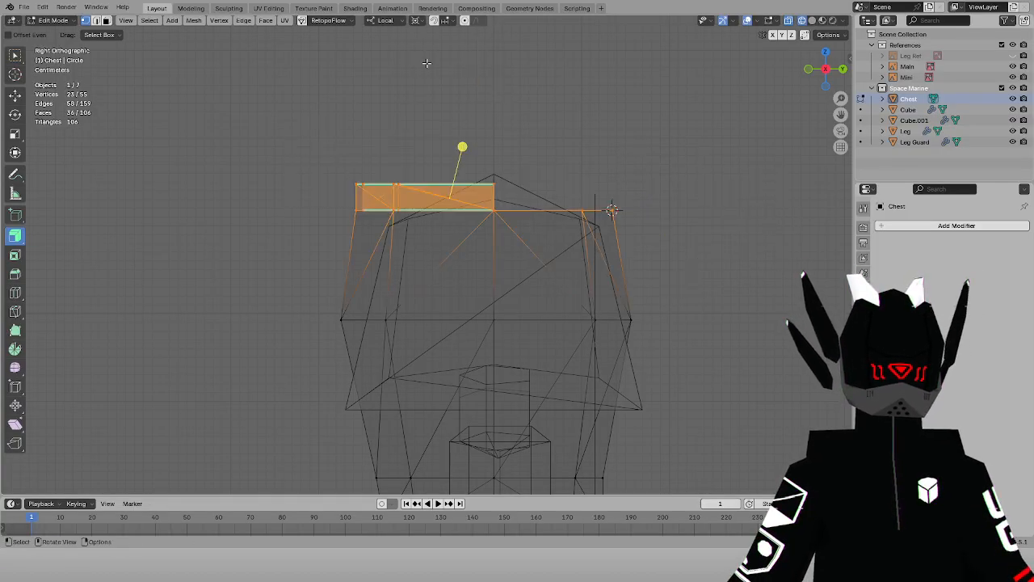
{"action": "key", "text": "r"}
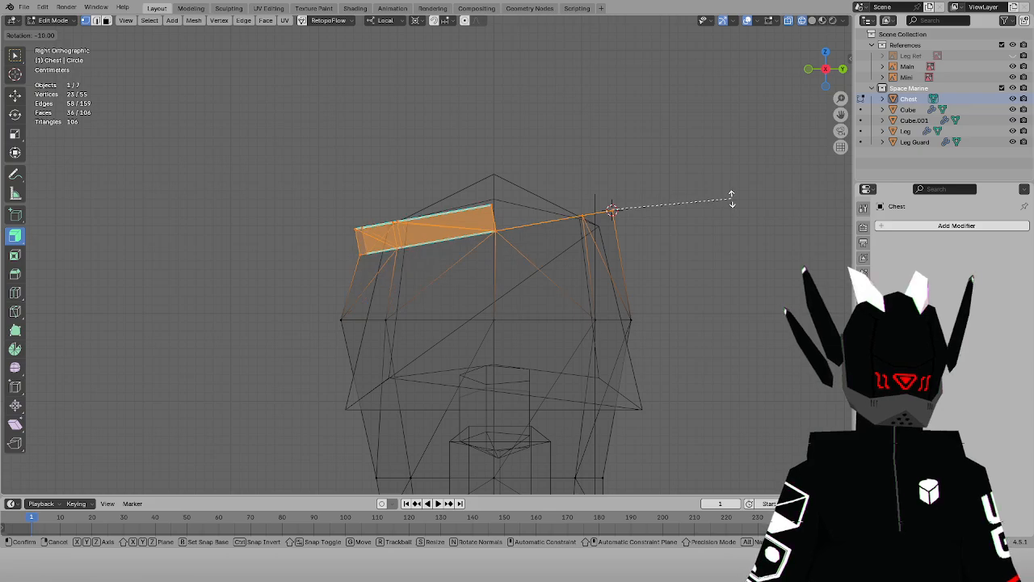
{"action": "left_click", "coordinate": [731, 196]}
{"action": "key", "text": "shift+z"}
{"action": "left_click", "coordinate": [642, 145]}
{"action": "key", "text": "KP_1"}
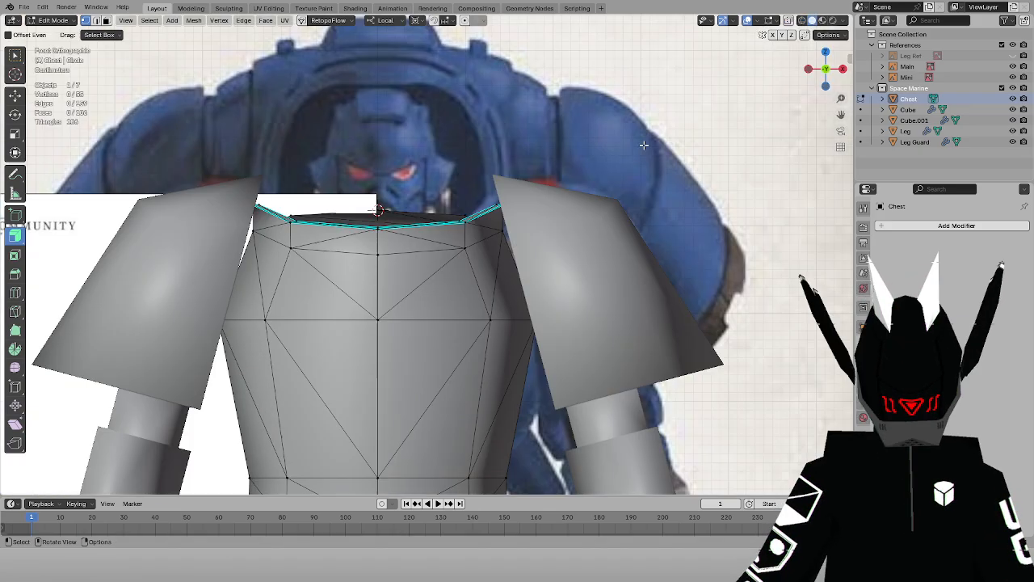
{"action": "scroll", "coordinate": [438, 112], "scroll_direction": "down", "scroll_amount": 5}
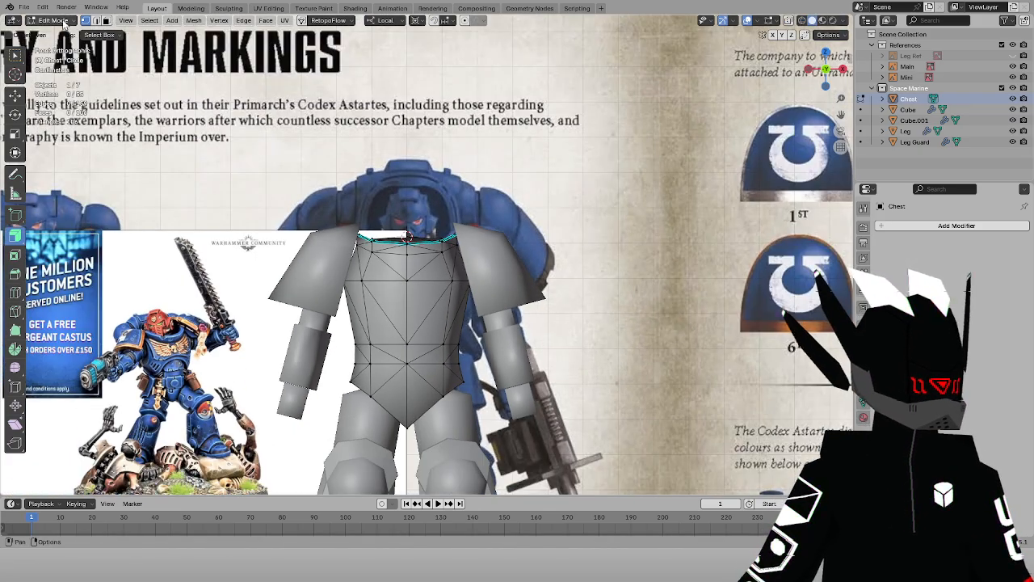
{"action": "left_click", "coordinate": [64, 23]}
{"action": "left_click", "coordinate": [63, 34]}
Bevel the hand cube's lower outer edge by about 0.009 m with one segment, and triangulate the hand's faces
{"action": "middle_click_drag", "start_coordinate": [424, 143], "coordinate": [501, 212]}
{"action": "key", "text": "KP_5"}
{"action": "key", "text": "KP_3"}
{"action": "scroll", "coordinate": [501, 211], "scroll_direction": "up", "scroll_amount": 5}
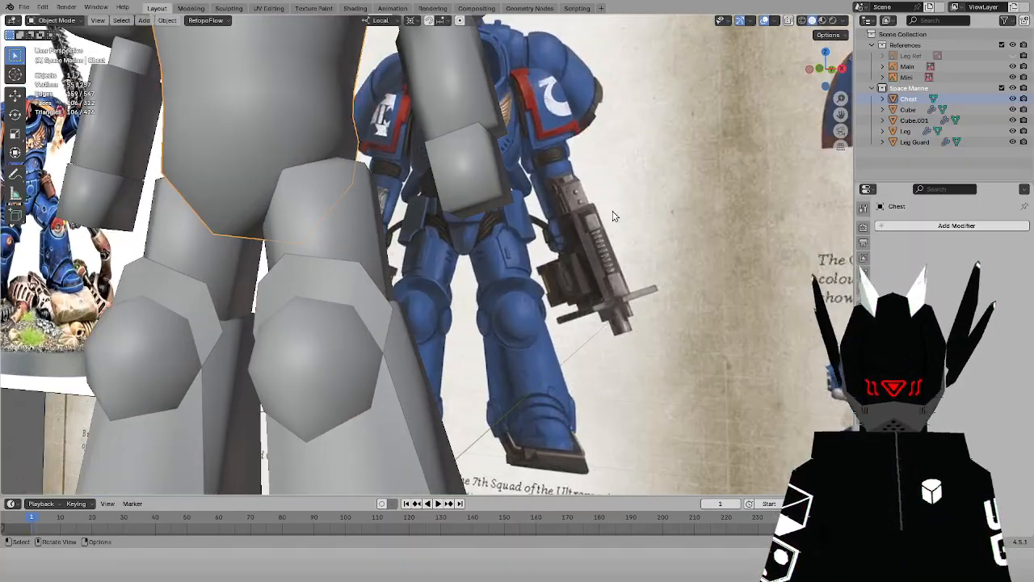
{"action": "left_click", "coordinate": [479, 195]}
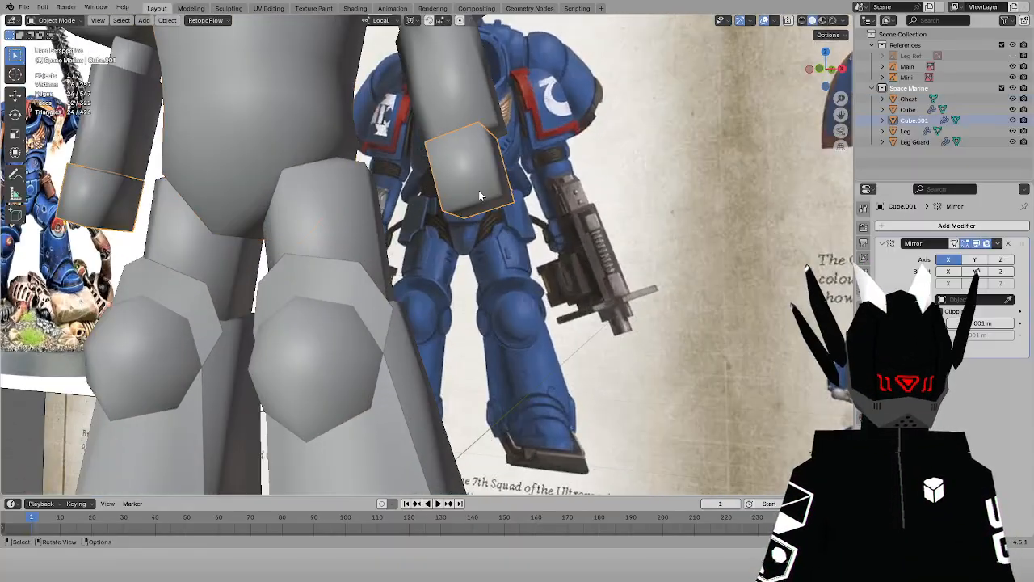
{"action": "left_click", "coordinate": [52, 20]}
{"action": "left_click", "coordinate": [50, 47]}
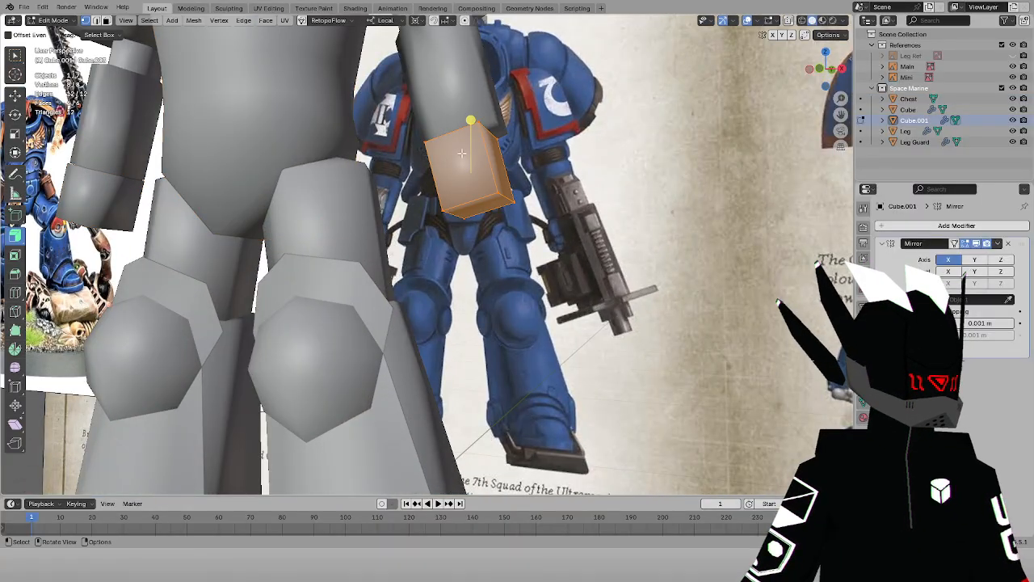
{"action": "left_click", "coordinate": [492, 200]}
{"action": "key", "text": "ctrl+b"}
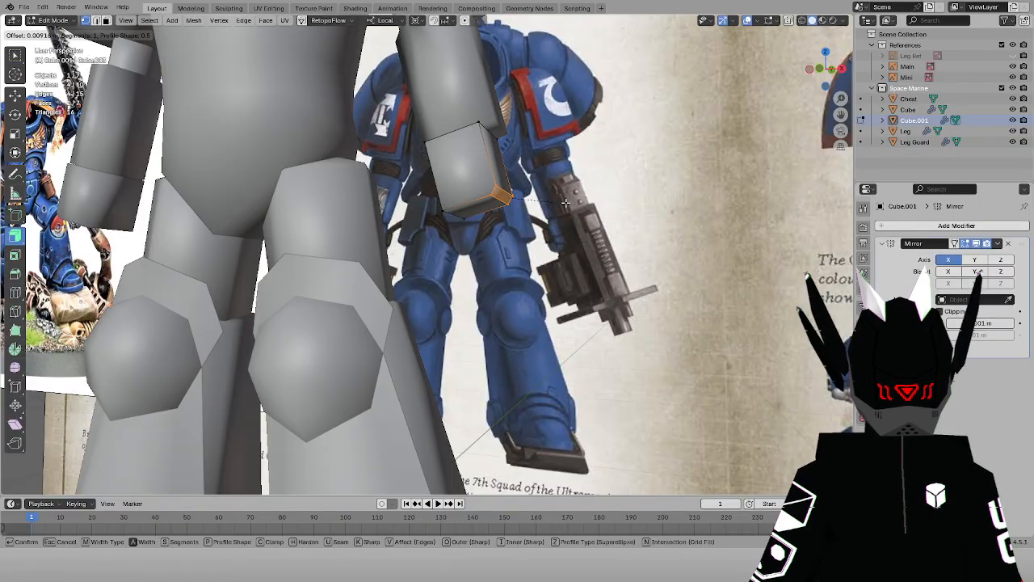
{"action": "left_click", "coordinate": [569, 200]}
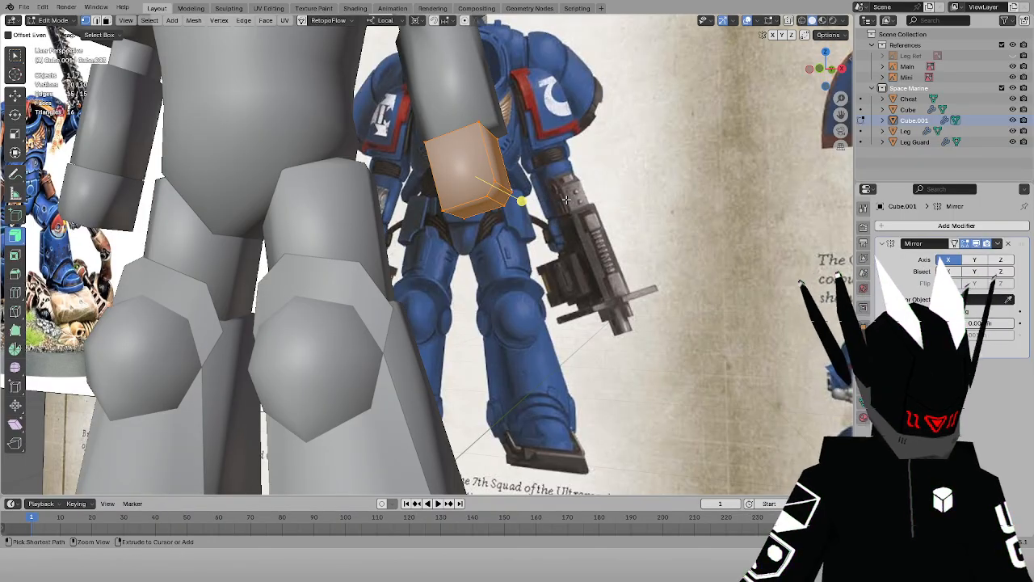
{"action": "key", "text": "ctrl+t"}
{"action": "left_click", "coordinate": [518, 144]}
Move the hand's lower inner vertices up about 0.02 m in the front wireframe view
{"action": "middle_click_drag", "start_coordinate": [530, 144], "coordinate": [572, 157]}
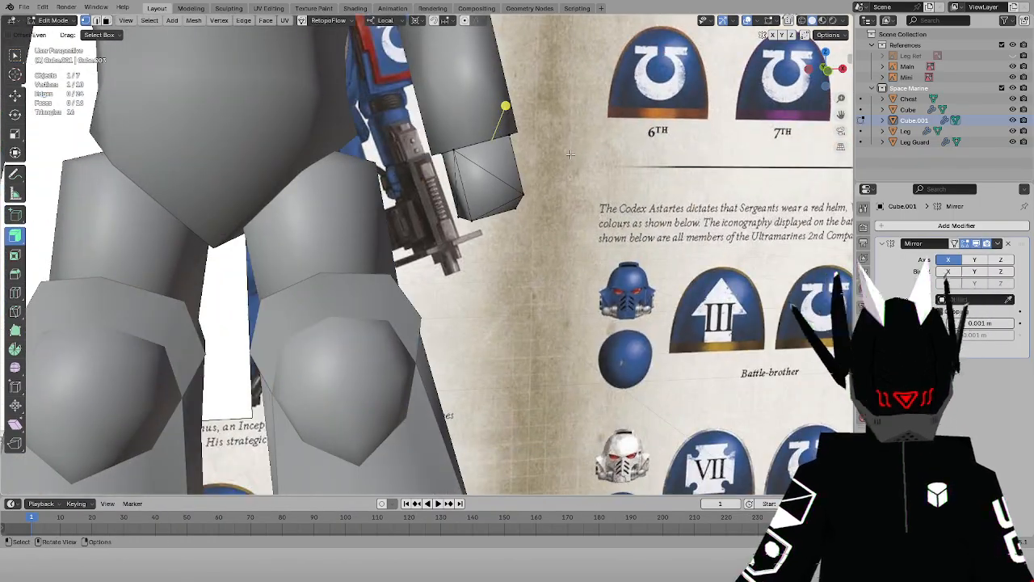
{"action": "key", "text": "KP_1"}
{"action": "key", "text": "shift+z"}
{"action": "left_click_drag", "start_coordinate": [445, 202], "coordinate": [488, 248]}
{"action": "scroll", "coordinate": [478, 235], "scroll_direction": "up", "scroll_amount": 3}
{"action": "key", "text": "g"}
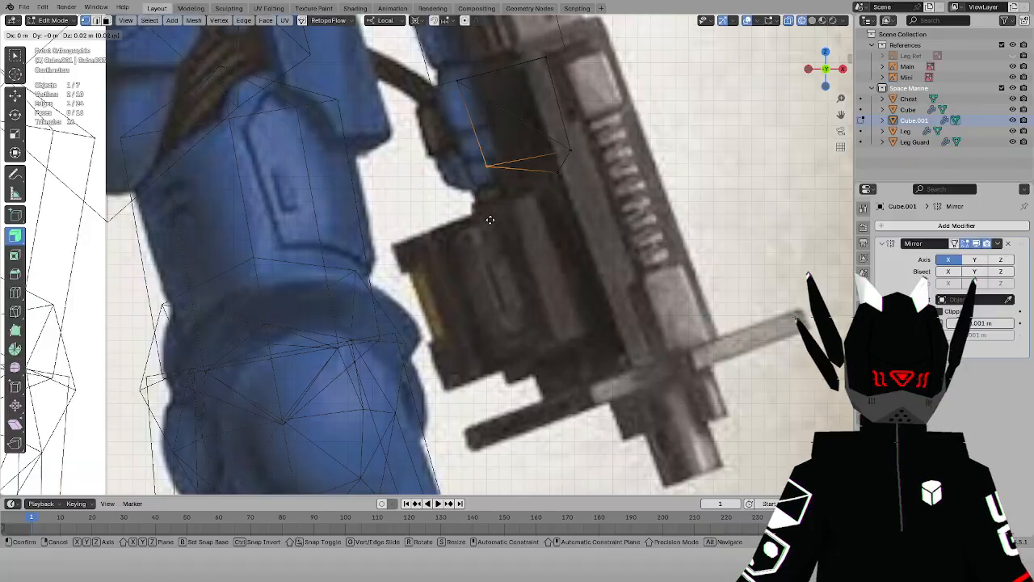
{"action": "left_click", "coordinate": [492, 220]}
{"action": "scroll", "coordinate": [424, 154], "scroll_direction": "down", "scroll_amount": 2}
{"action": "left_click_drag", "start_coordinate": [436, 119], "coordinate": [519, 133]}
{"action": "key", "text": "shift+z"}
{"action": "key", "text": "ctrl+z"}
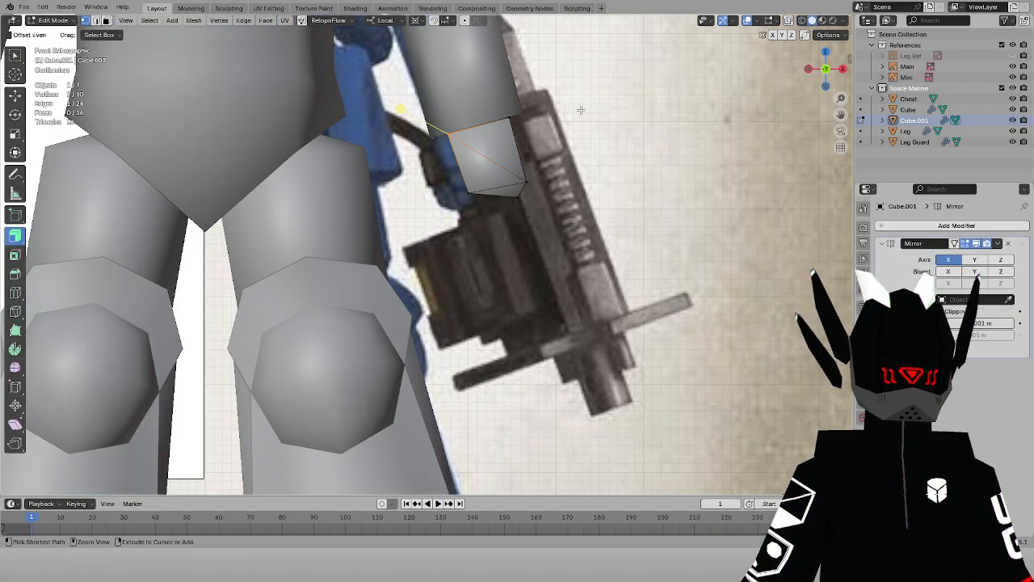
Convert all of the hand mesh's triangles back to quads
{"action": "key", "text": "a"}
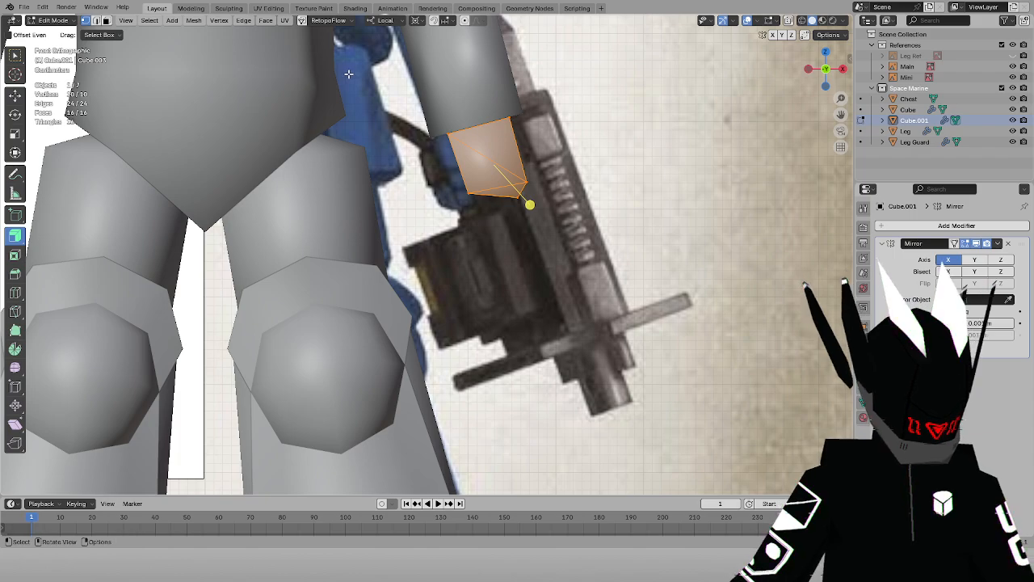
{"action": "key", "text": "alt+j"}
{"action": "middle_click_drag", "start_coordinate": [550, 166], "coordinate": [491, 160]}
{"action": "left_click", "coordinate": [573, 182]}
{"action": "middle_click_drag", "start_coordinate": [574, 181], "coordinate": [553, 140]}
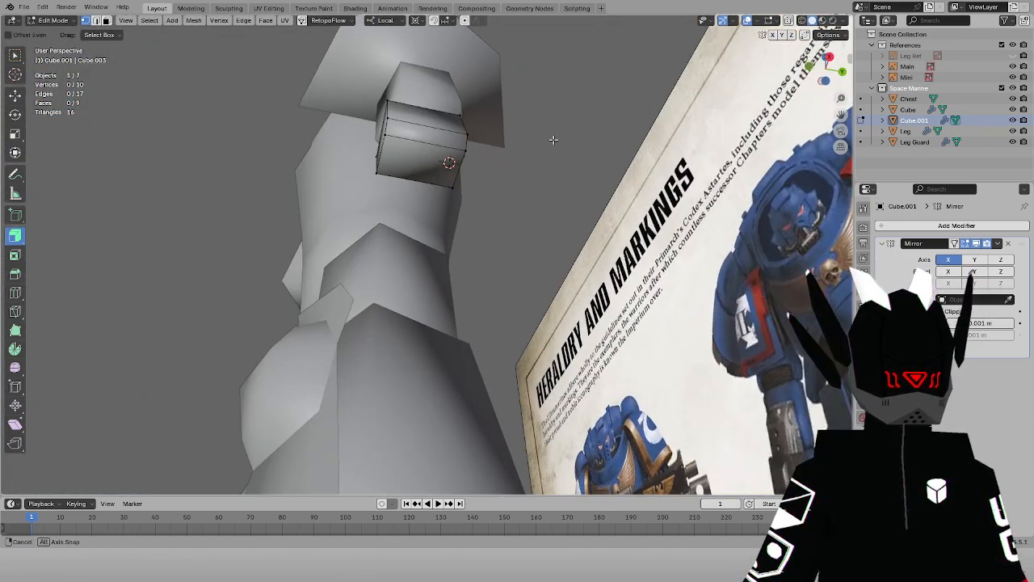
Leave Edit Mode on the hand and save the file
{"action": "left_click", "coordinate": [53, 20]}
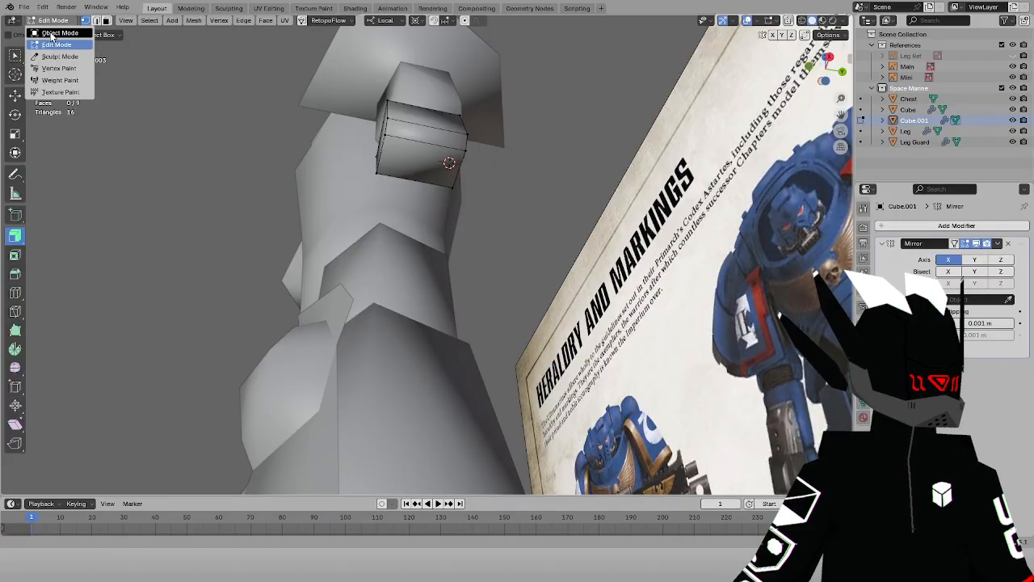
{"action": "left_click", "coordinate": [50, 31]}
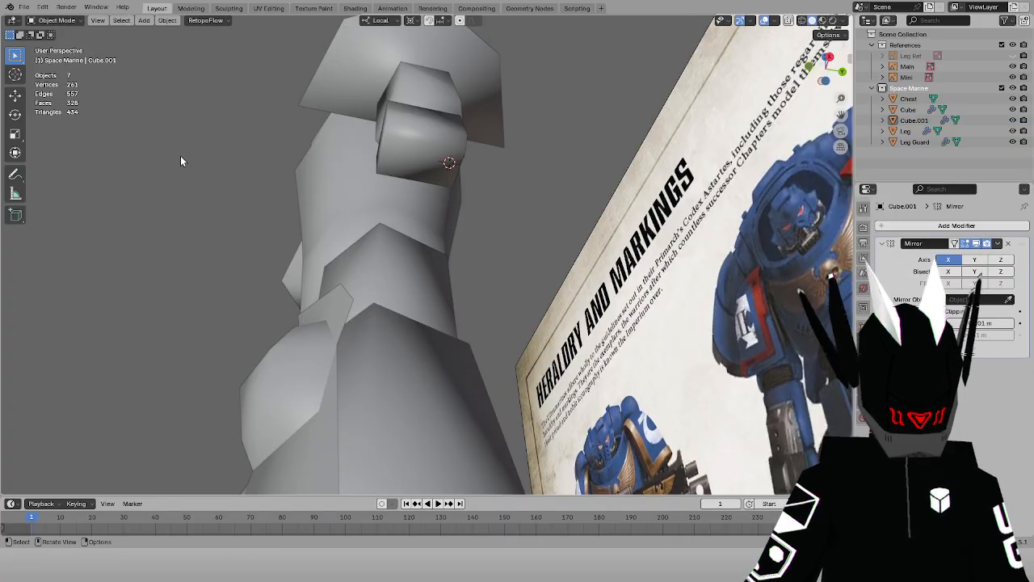
{"action": "key", "text": "KP_1"}
{"action": "scroll", "coordinate": [180, 157], "scroll_direction": "down", "scroll_amount": 5}
{"action": "key", "text": "ctrl+s"}
Open the Leg object for mesh editing and select all of its geometry
{"action": "scroll", "coordinate": [493, 120], "scroll_direction": "up", "scroll_amount": 5}
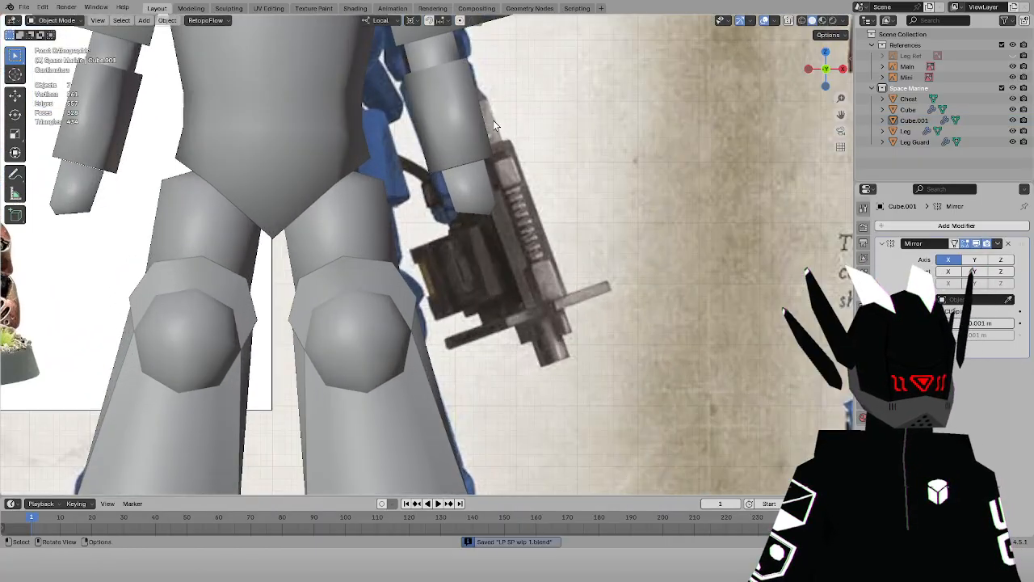
{"action": "left_click_drag", "start_coordinate": [838, 114], "coordinate": [887, 380]}
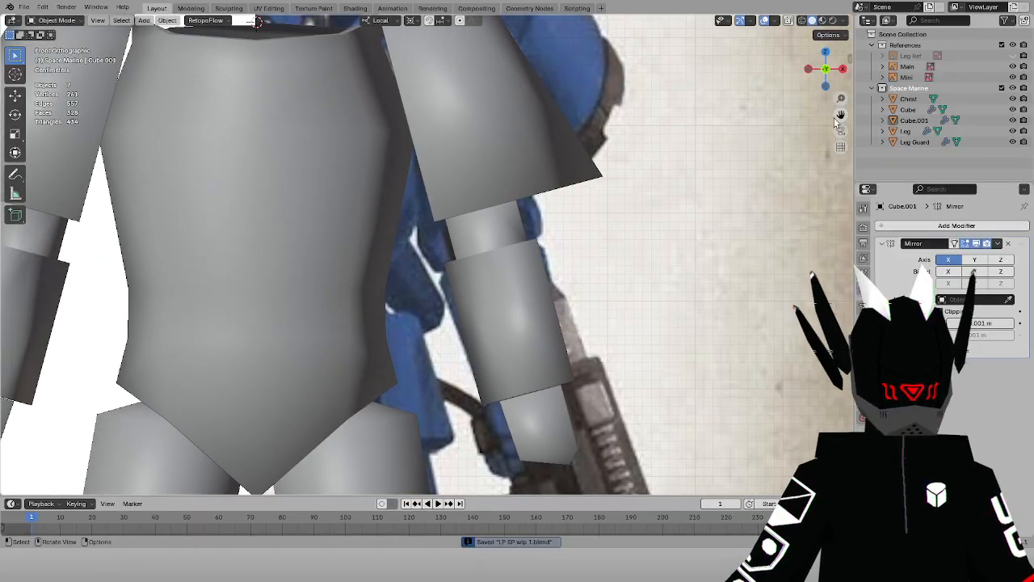
{"action": "scroll", "coordinate": [667, 161], "scroll_direction": "down", "scroll_amount": 3}
{"action": "middle_click_drag", "start_coordinate": [595, 212], "coordinate": [433, 290]}
{"action": "left_click", "coordinate": [434, 290]}
{"action": "left_click", "coordinate": [60, 20]}
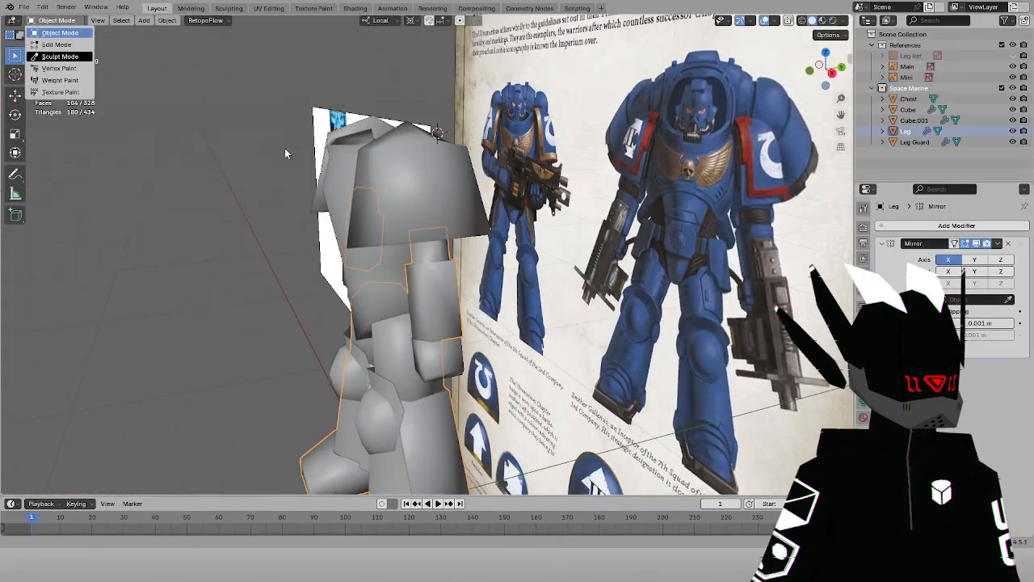
{"action": "left_click", "coordinate": [50, 50]}
{"action": "left_click", "coordinate": [43, 21]}
{"action": "left_click", "coordinate": [48, 42]}
{"action": "key", "text": "a"}
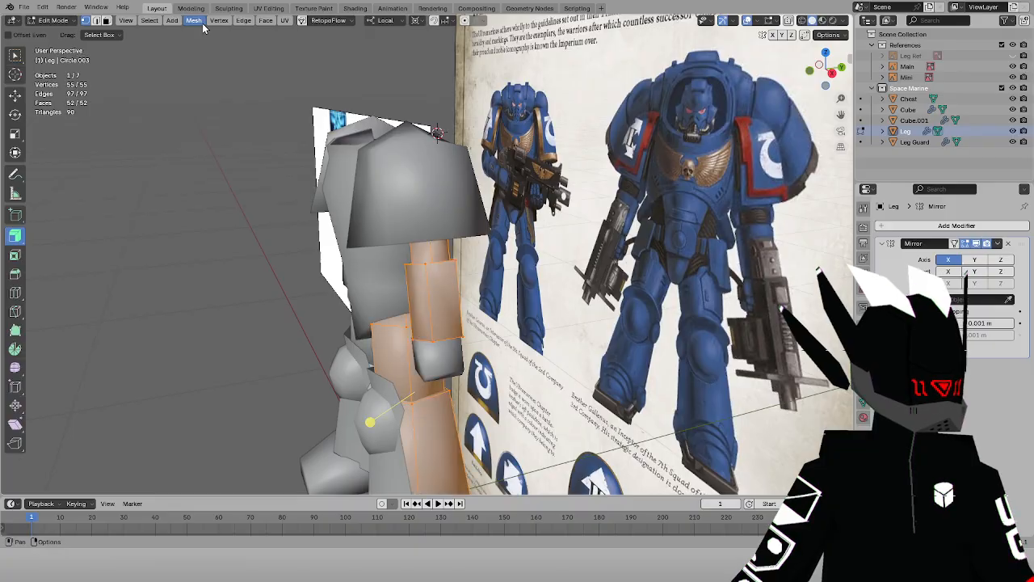
Try to apply Snap to Symmetry to the whole Leg mesh
{"action": "left_click", "coordinate": [196, 21]}
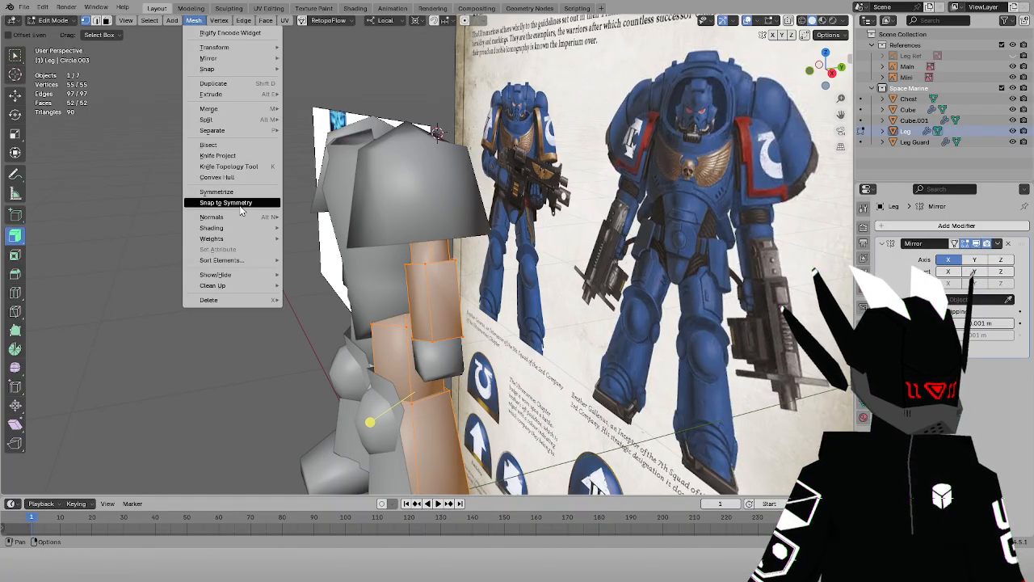
{"action": "left_click", "coordinate": [234, 201]}
{"action": "middle_click_drag", "start_coordinate": [264, 125], "coordinate": [360, 108]}
{"action": "key", "text": "ctrl+z"}
{"action": "middle_click_drag", "start_coordinate": [297, 104], "coordinate": [278, 101]}
Recalculate the normals of the whole Leg mesh to face outward
{"action": "left_click", "coordinate": [202, 21]}
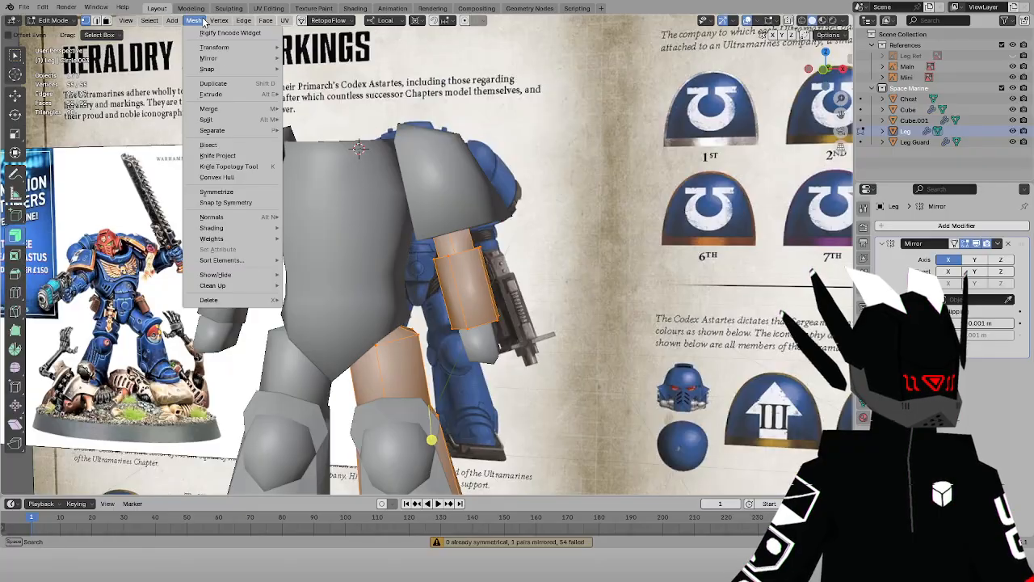
{"action": "left_click", "coordinate": [194, 21]}
{"action": "left_click", "coordinate": [194, 20]}
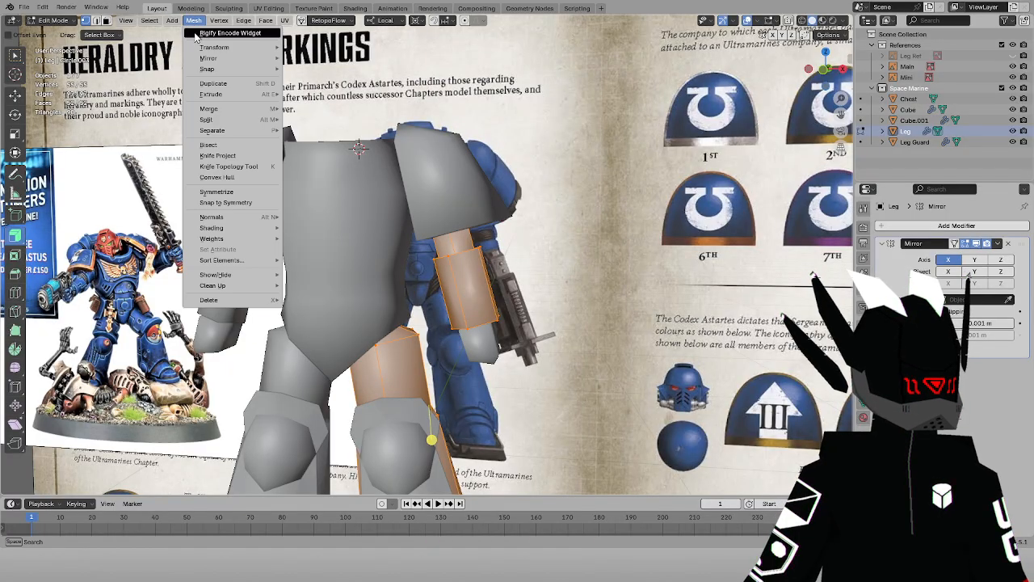
{"action": "left_click", "coordinate": [324, 354]}
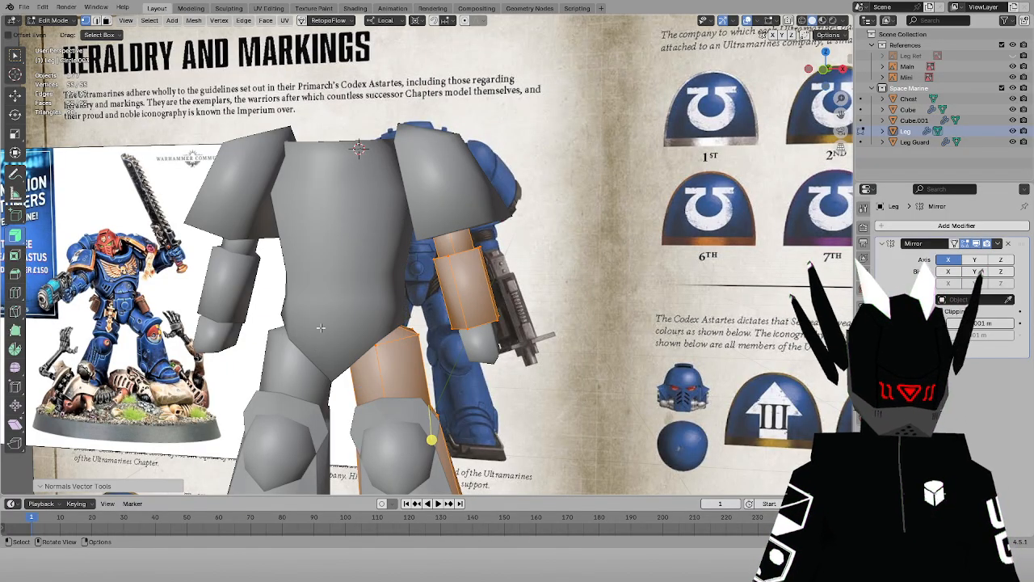
{"action": "key", "text": "shift+n"}
Return the Leg to Object Mode and save the file from the front view
{"action": "left_click", "coordinate": [58, 20]}
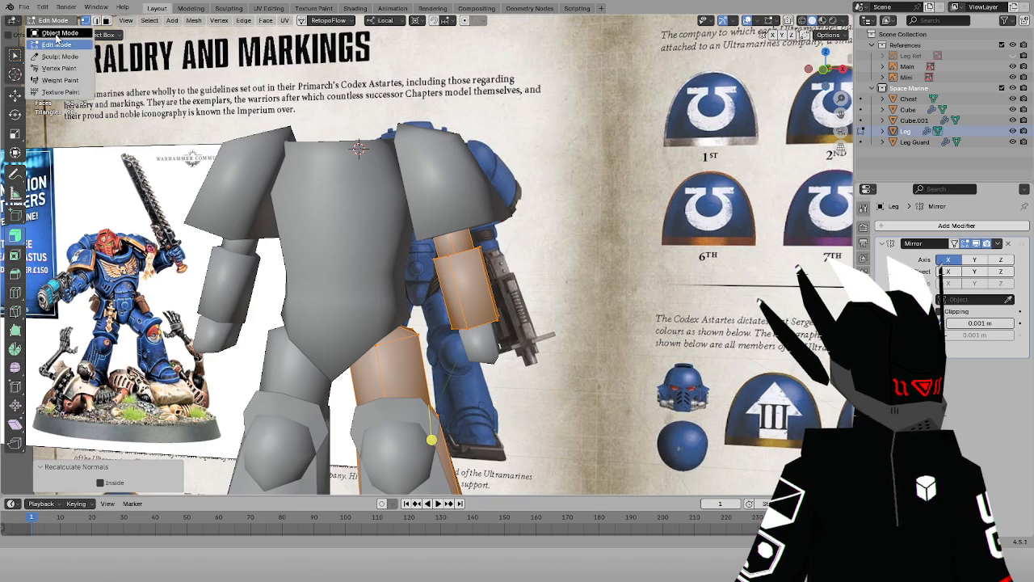
{"action": "left_click", "coordinate": [58, 36]}
{"action": "key", "text": "KP_1"}
{"action": "key", "text": "ctrl+s"}
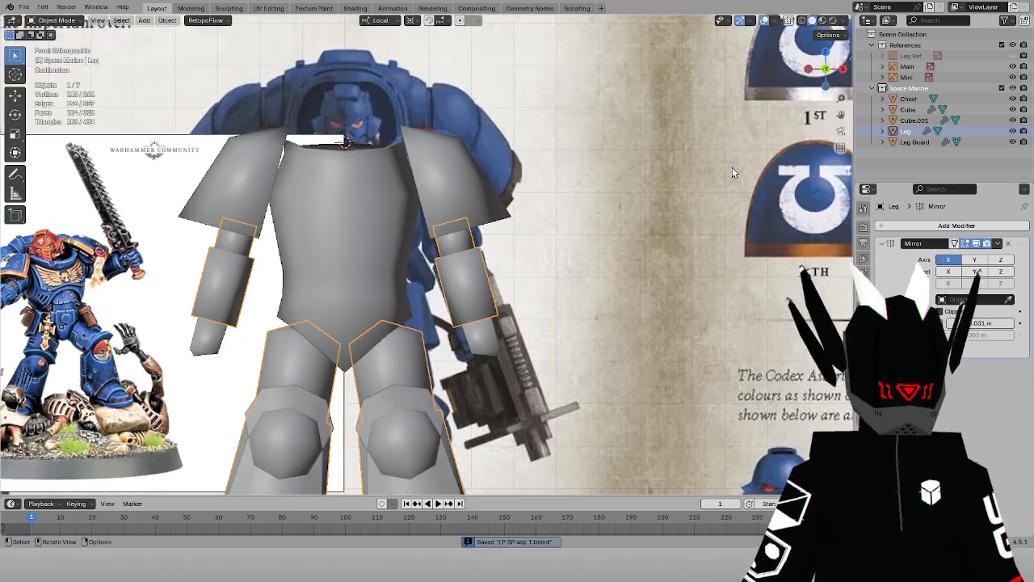
Hide the Mini reference image
{"action": "left_click_drag", "start_coordinate": [839, 117], "coordinate": [930, 129]}
{"action": "scroll", "coordinate": [237, 185], "scroll_direction": "down", "scroll_amount": 3}
{"action": "left_click", "coordinate": [247, 296]}
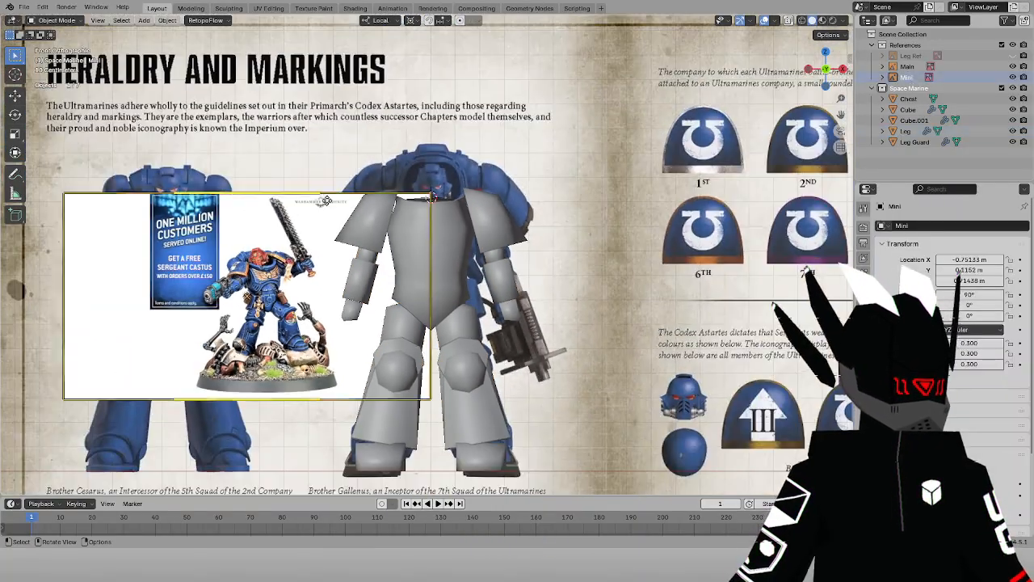
{"action": "left_click", "coordinate": [1012, 77]}
Move the Main reference image 1.1 m along X so the left-hand marine sits behind the model
{"action": "left_click", "coordinate": [907, 66]}
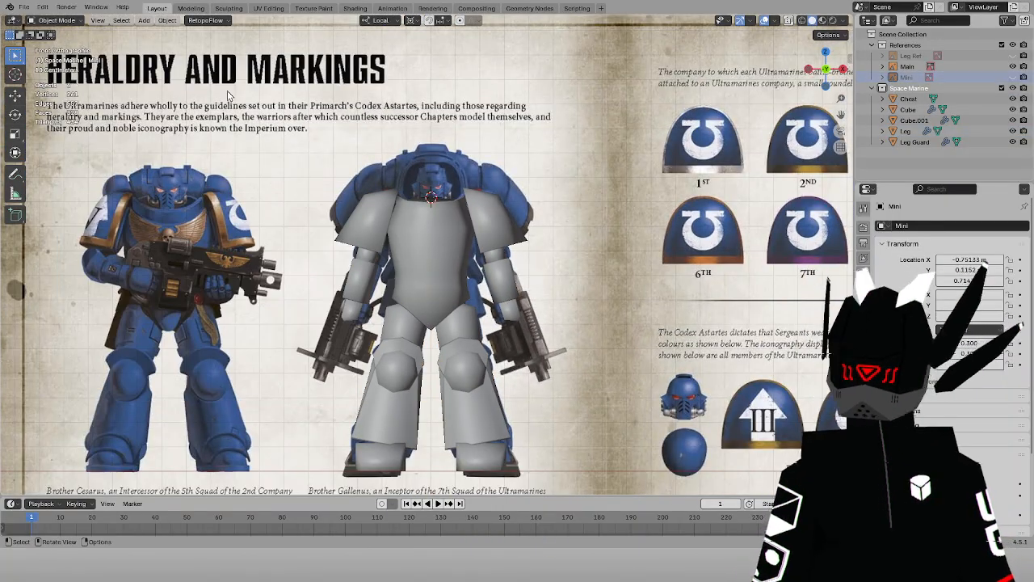
{"action": "key", "text": "g"}
{"action": "key", "text": "x"}
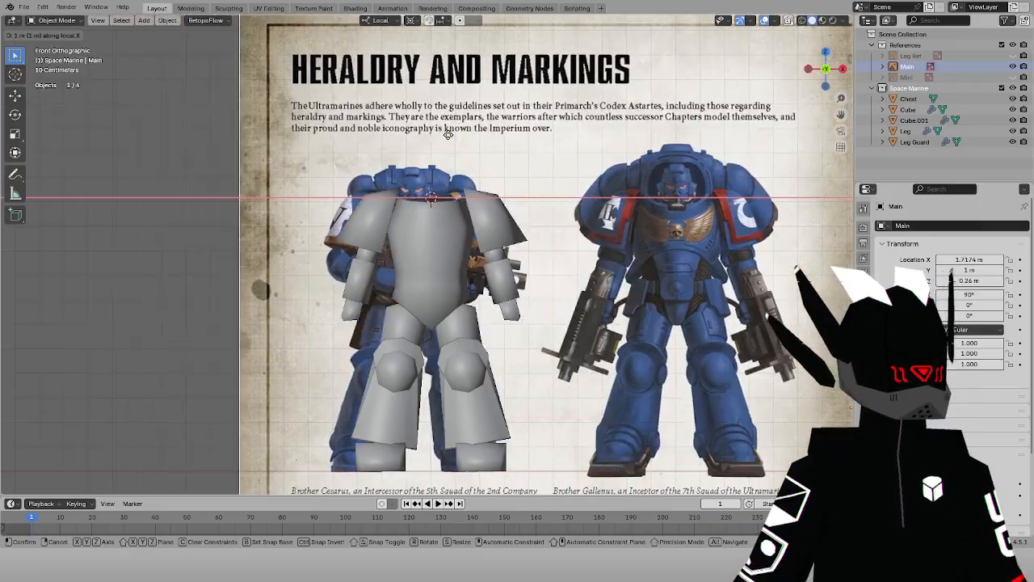
{"action": "left_click", "coordinate": [476, 146]}
Shift the Main reference image by -0.027 m along X to centre the marine on the model's wireframe
{"action": "scroll", "coordinate": [477, 146], "scroll_direction": "up", "scroll_amount": 8}
{"action": "key", "text": "alt+z"}
{"action": "key", "text": "g"}
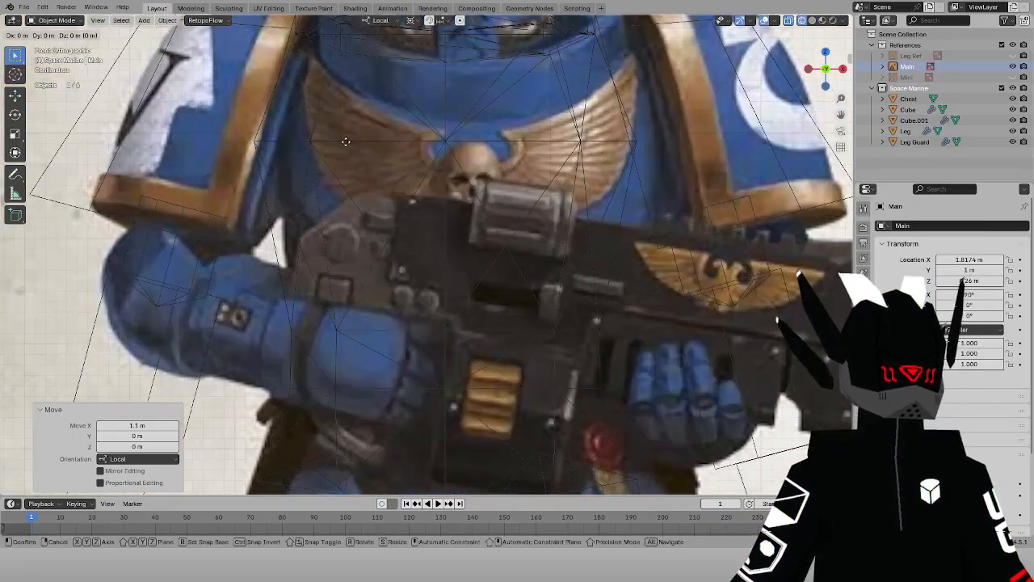
{"action": "key", "text": "x"}
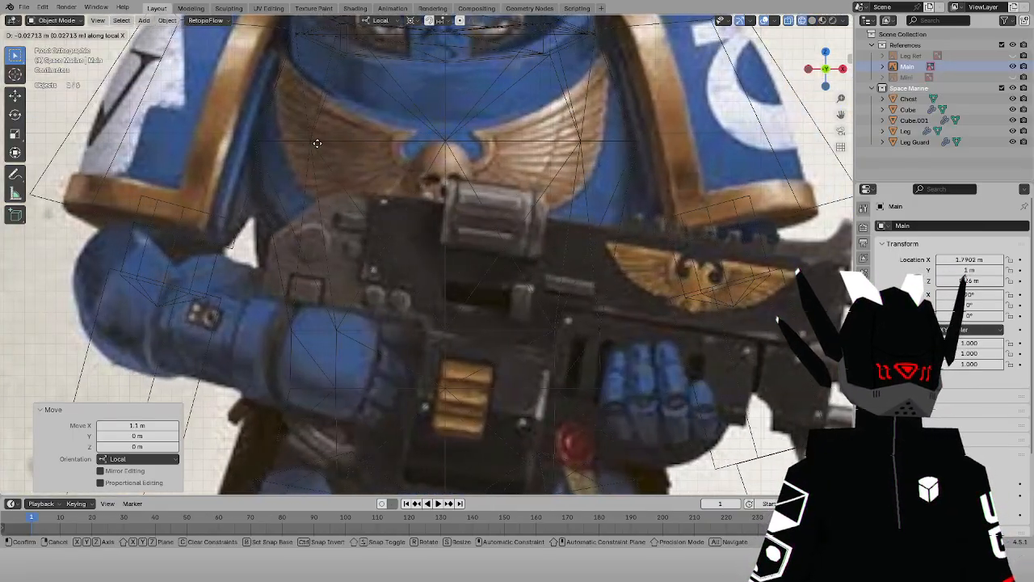
{"action": "left_click", "coordinate": [318, 144]}
Nudge the Main reference image another 0.005 m along X, restore solid display and deselect it
{"action": "scroll", "coordinate": [320, 144], "scroll_direction": "down", "scroll_amount": 2}
{"action": "key", "text": "g"}
{"action": "key", "text": "x"}
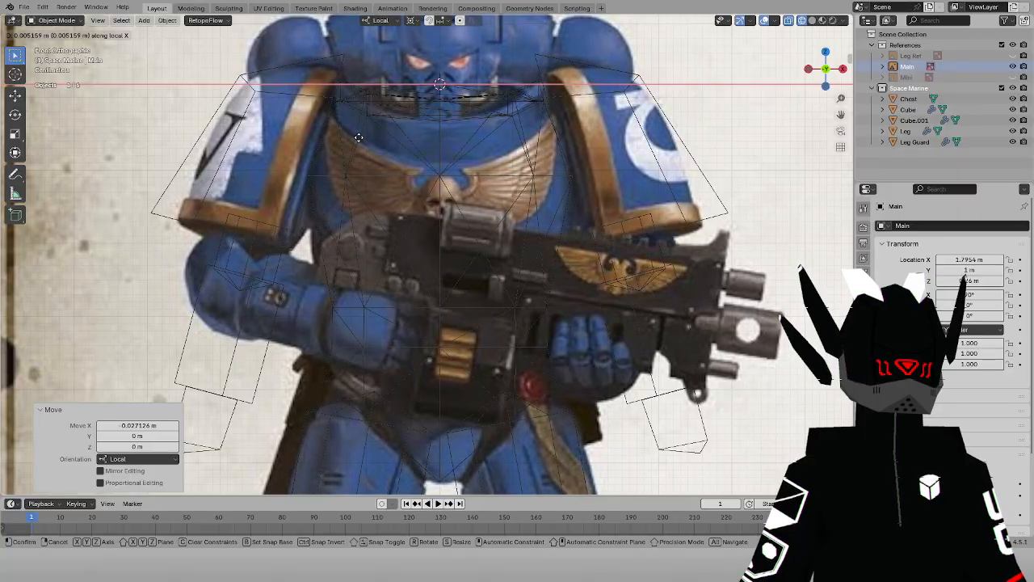
{"action": "left_click", "coordinate": [358, 138]}
{"action": "key", "text": "alt+z"}
{"action": "scroll", "coordinate": [498, 145], "scroll_direction": "down", "scroll_amount": 4}
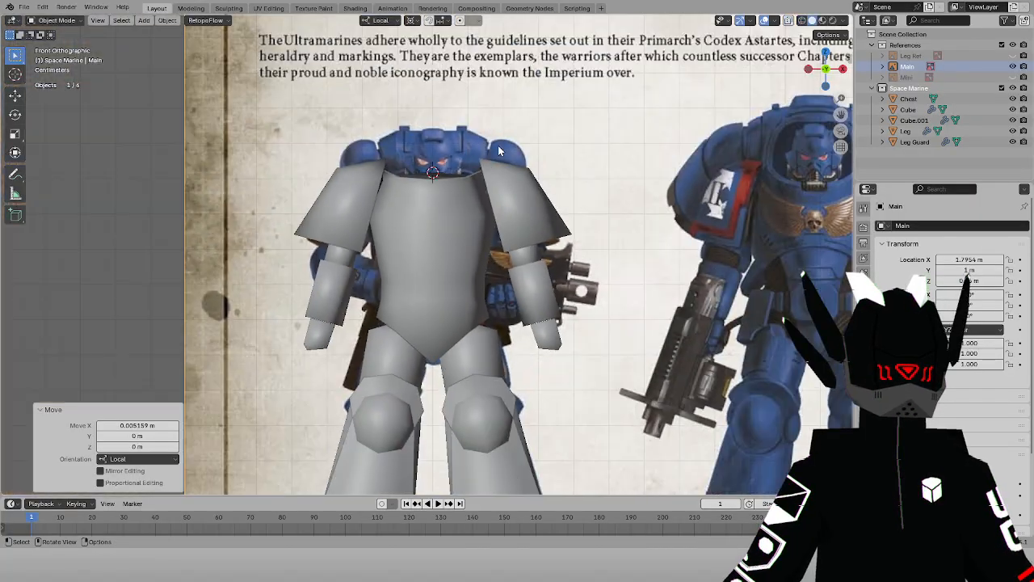
{"action": "left_click", "coordinate": [84, 153]}
{"action": "scroll", "coordinate": [401, 119], "scroll_direction": "down", "scroll_amount": 4}
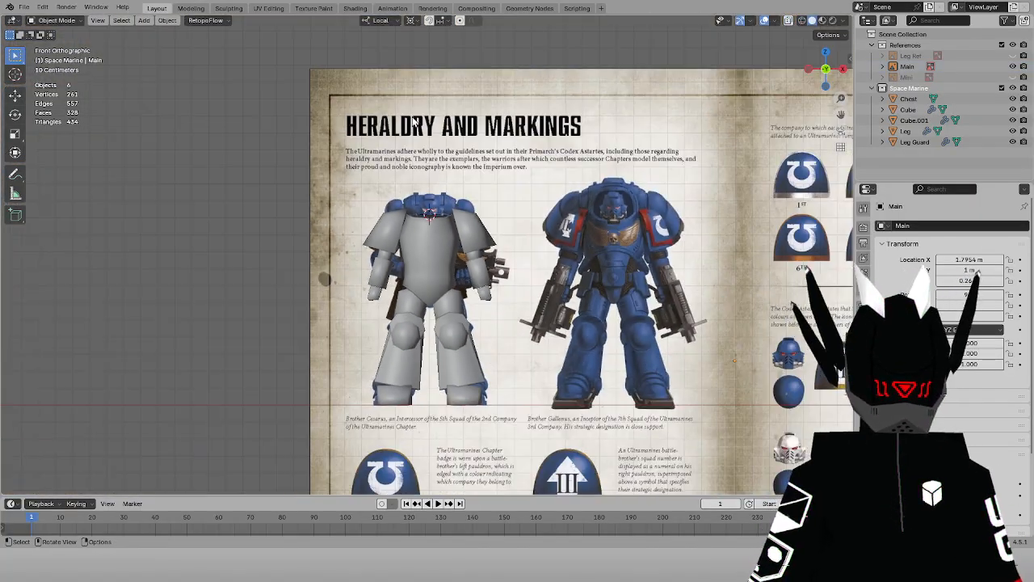
Reset the 3D cursor to the world origin and save the file
{"action": "middle_click_drag", "start_coordinate": [413, 120], "coordinate": [302, 165]}
{"action": "key", "text": "shift+s"}
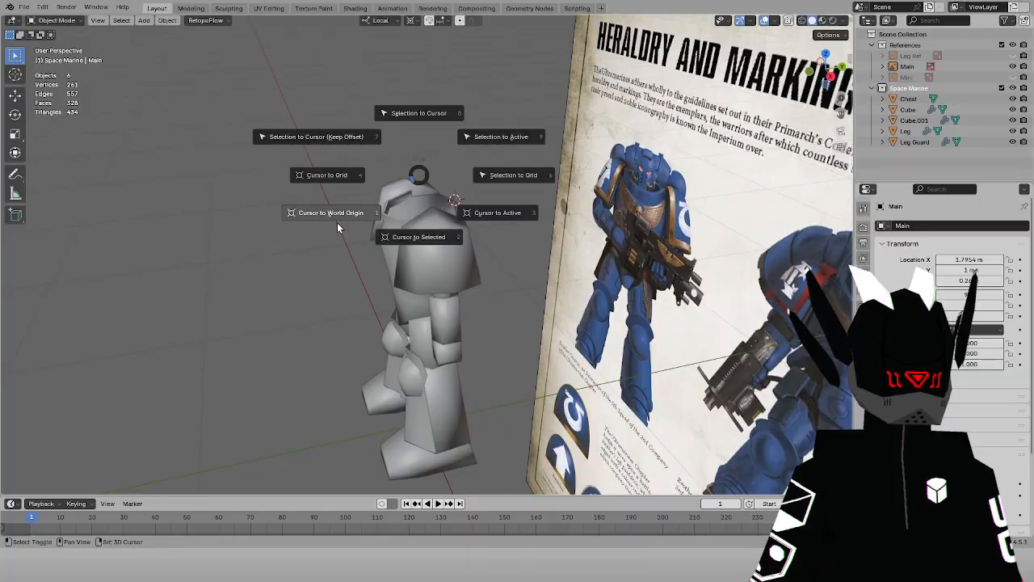
{"action": "left_click", "coordinate": [337, 227]}
{"action": "key", "text": "ctrl+s"}
{"action": "middle_click_drag", "start_coordinate": [327, 217], "coordinate": [392, 191]}
{"action": "scroll", "coordinate": [393, 191], "scroll_direction": "up", "scroll_amount": 2}
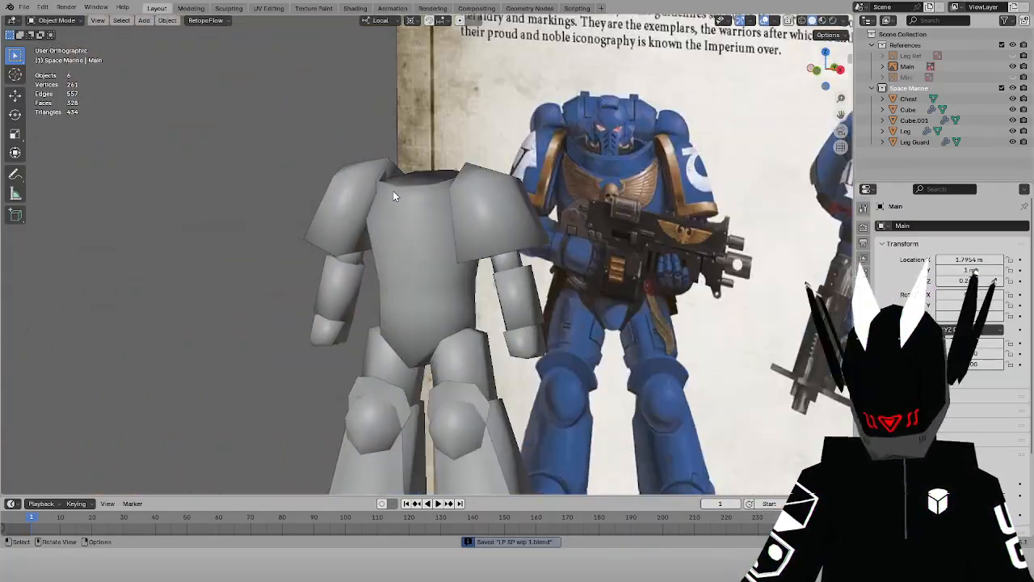
{"action": "key", "text": "KP_3"}
{"action": "mouse_move", "coordinate": [427, 235]}
{"action": "middle_mouse_down"}
{"action": "mouse_move", "coordinate": [529, 234]}
{"action": "mouse_move", "coordinate": [430, 233]}
{"action": "middle_mouse_up"}
{"action": "key", "text": "KP_3"}
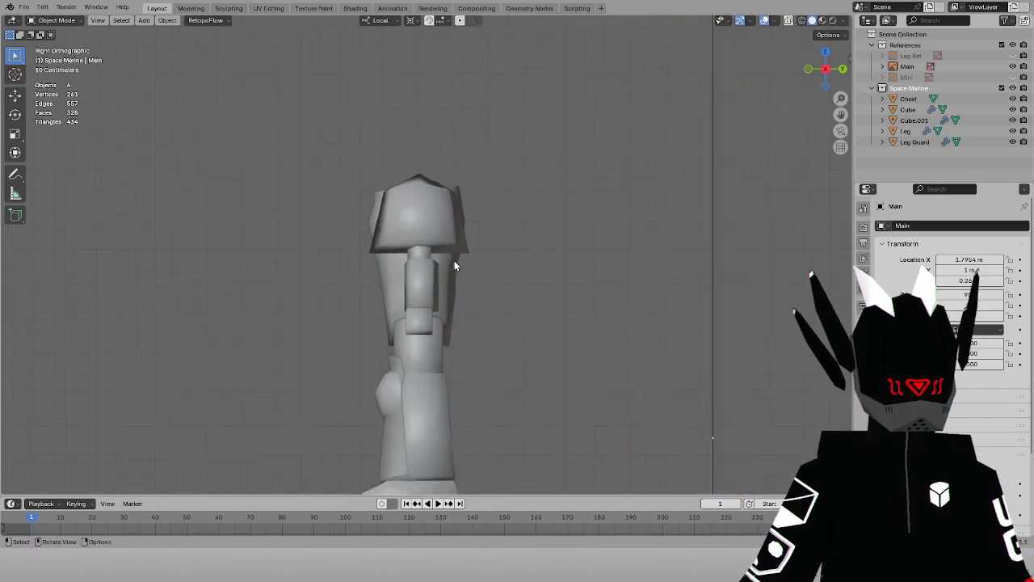
{"action": "left_click", "coordinate": [419, 256]}
{"action": "scroll", "coordinate": [404, 250], "scroll_direction": "up", "scroll_amount": 5}
{"action": "left_click", "coordinate": [56, 21]}
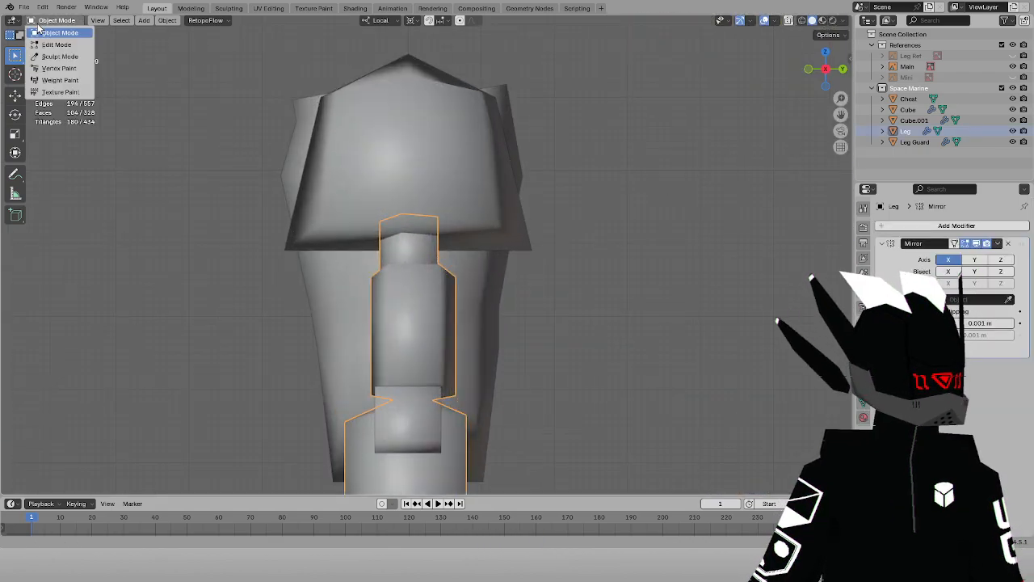
{"action": "left_click", "coordinate": [58, 46]}
{"action": "scroll", "coordinate": [412, 283], "scroll_direction": "down", "scroll_amount": 4}
{"action": "middle_click_drag", "start_coordinate": [412, 283], "coordinate": [512, 240]}
From the right side view in wireframe display, leave the Leg mesh and open the Chest mesh for editing
{"action": "key", "text": "KP_3"}
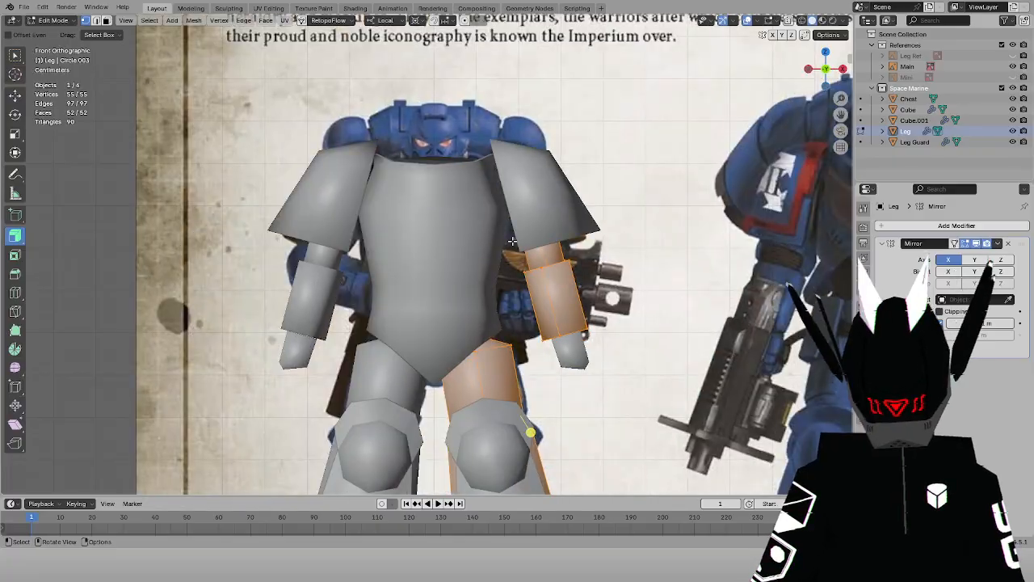
{"action": "key", "text": "shift+z"}
{"action": "scroll", "coordinate": [457, 222], "scroll_direction": "down", "scroll_amount": 1}
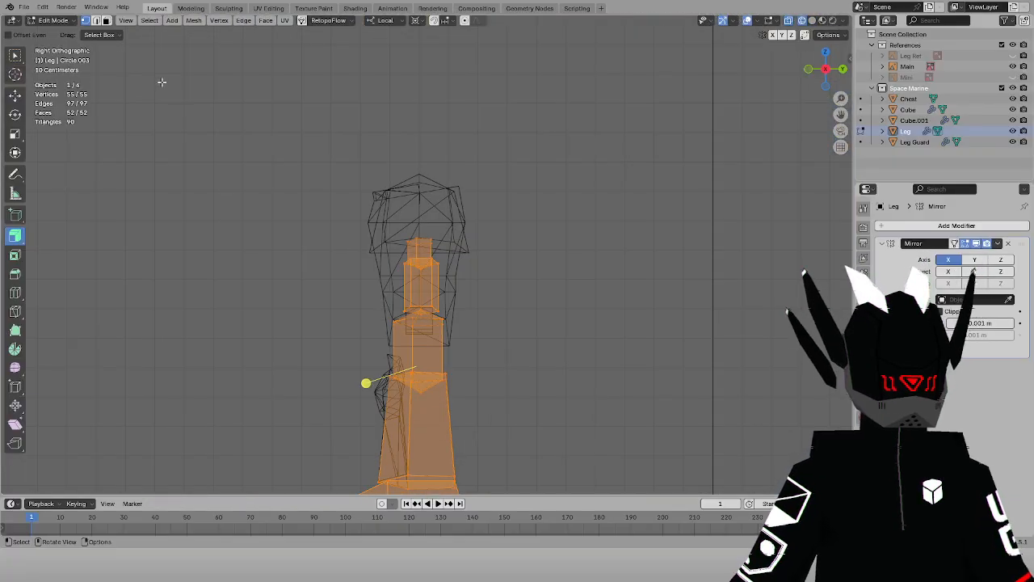
{"action": "left_click", "coordinate": [53, 21]}
{"action": "left_click", "coordinate": [58, 34]}
{"action": "left_click", "coordinate": [389, 271]}
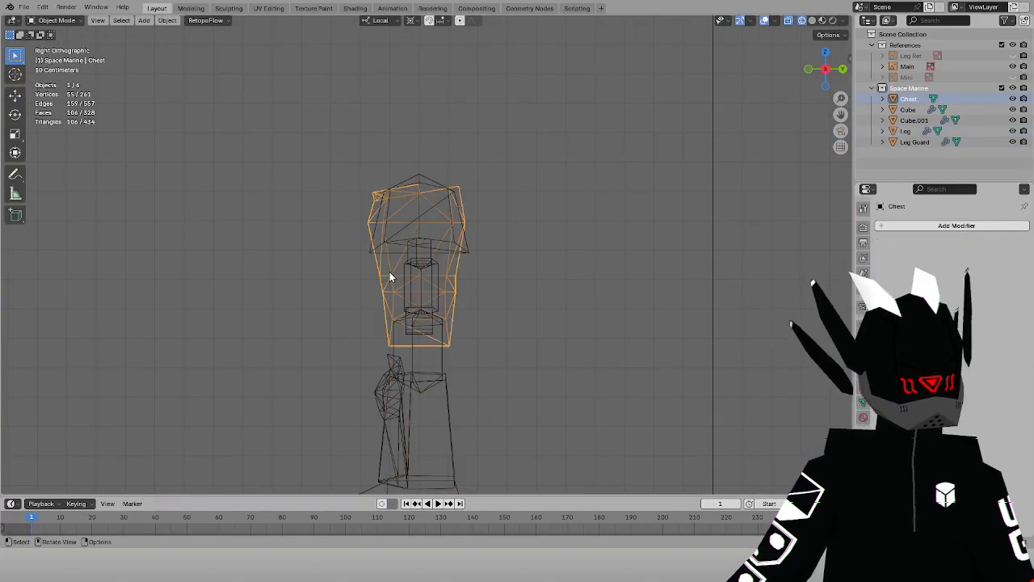
{"action": "left_click", "coordinate": [53, 20]}
{"action": "left_click", "coordinate": [57, 45]}
Select the lower section of the chest mesh and scale it to 0.9 along local Y
{"action": "left_click_drag", "start_coordinate": [272, 272], "coordinate": [593, 493]}
{"action": "scroll", "coordinate": [565, 315], "scroll_direction": "up", "scroll_amount": 3}
{"action": "type", "text": "sy"}
{"action": "type", "text": "0.9"}
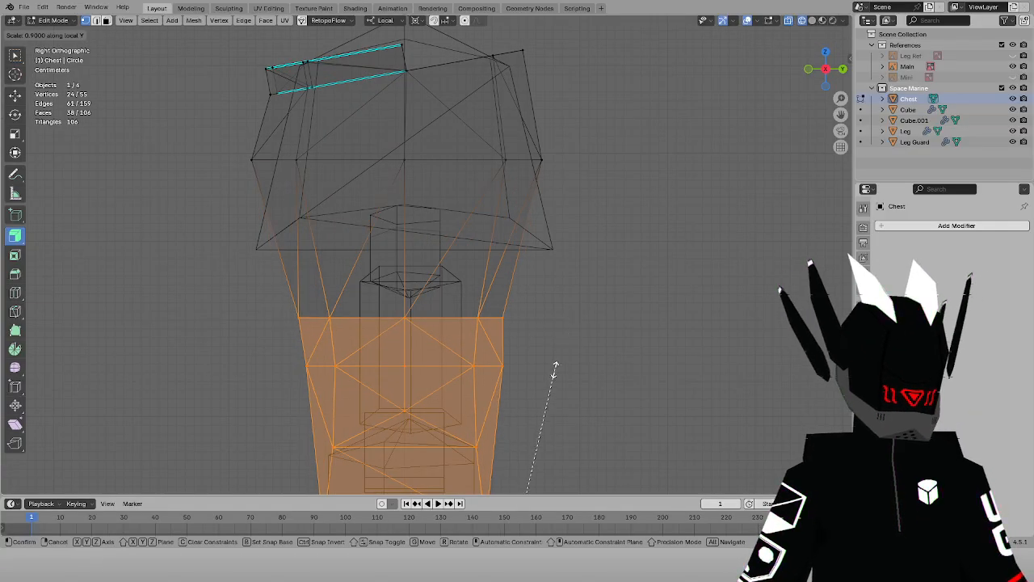
{"action": "key", "text": "Return"}
{"action": "scroll", "coordinate": [551, 373], "scroll_direction": "down", "scroll_amount": 2}
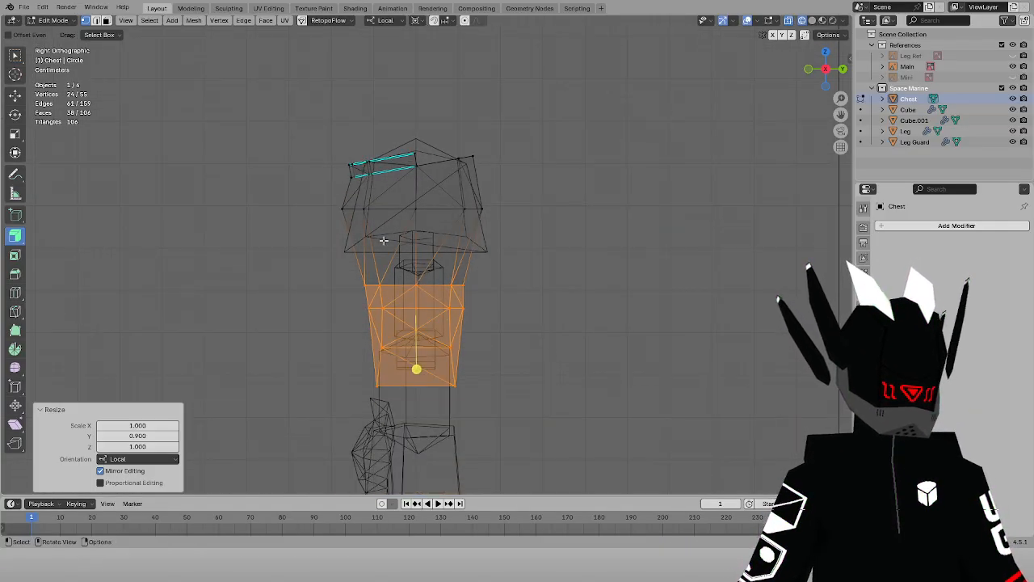
Undo the recent selection changes and the Y scaling of the chest's lower section
{"action": "left_click_drag", "start_coordinate": [281, 127], "coordinate": [477, 208]}
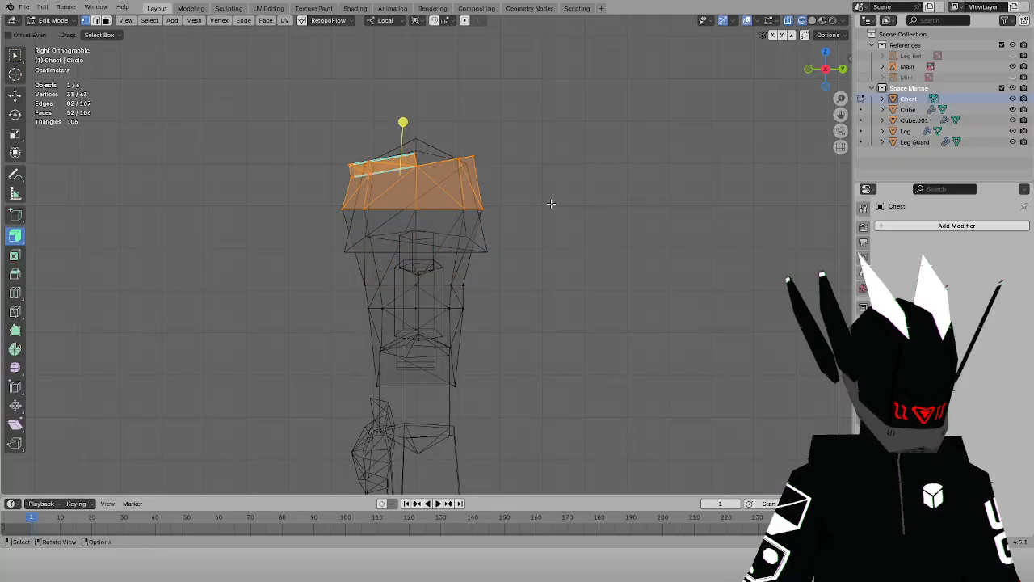
{"action": "key", "text": "a"}
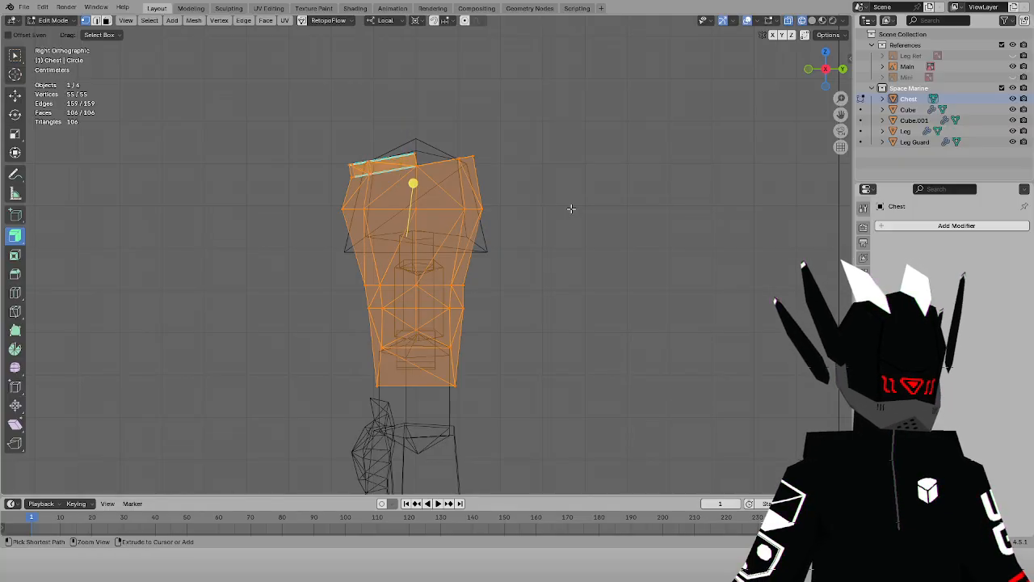
{"action": "key", "text": "ctrl+z"}
{"action": "key", "text": "ctrl+z"}
{"action": "key", "text": "ctrl+z"}
Select the whole chest mesh except its upper front part and scale the selection to 0.9 along local Y
{"action": "key", "text": "a"}
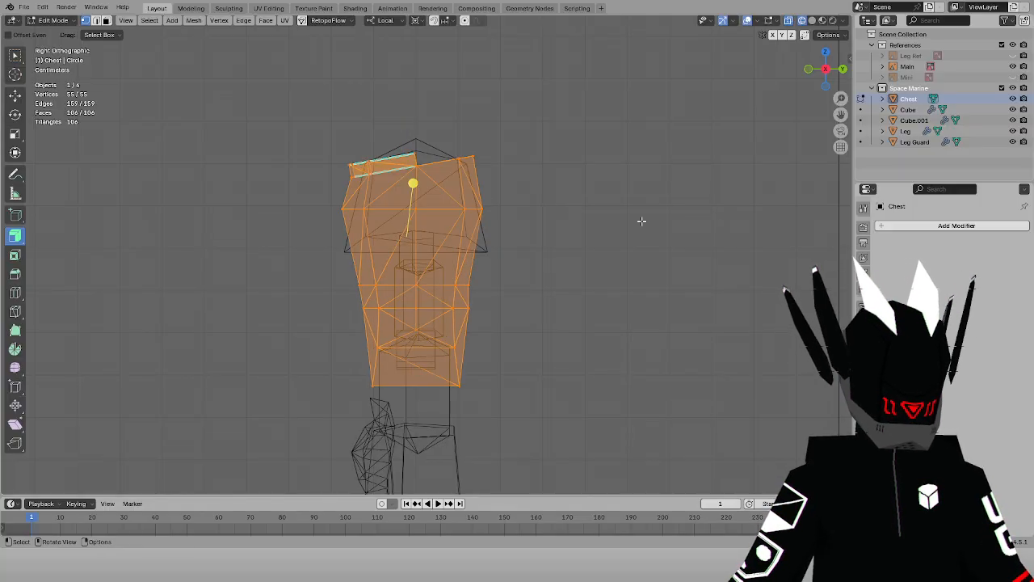
{"action": "left_click_drag", "start_coordinate": [300, 128], "coordinate": [470, 275], "text": "ctrl"}
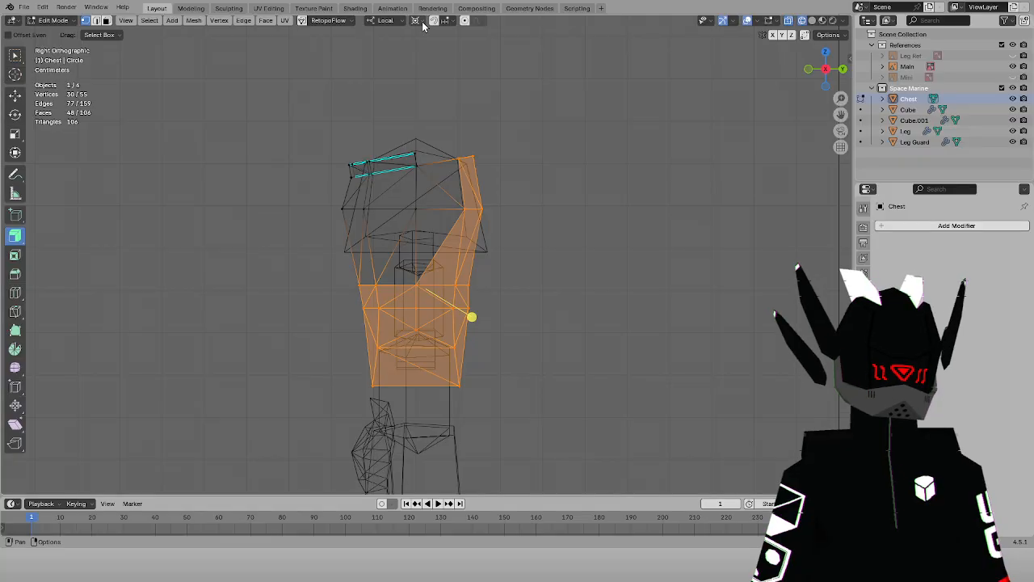
{"action": "key", "text": "s"}
{"action": "key", "text": "y"}
{"action": "key", "text": "y"}
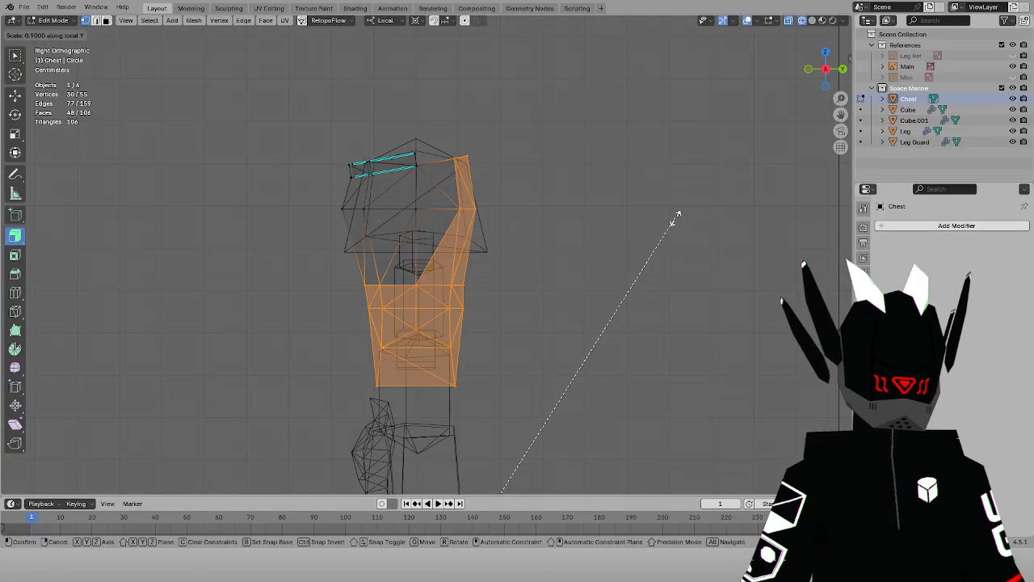
Scale the Chest's lower torso vertices, from the waist down to the crotch, by 1.1 along local Y
{"action": "key", "text": "Escape"}
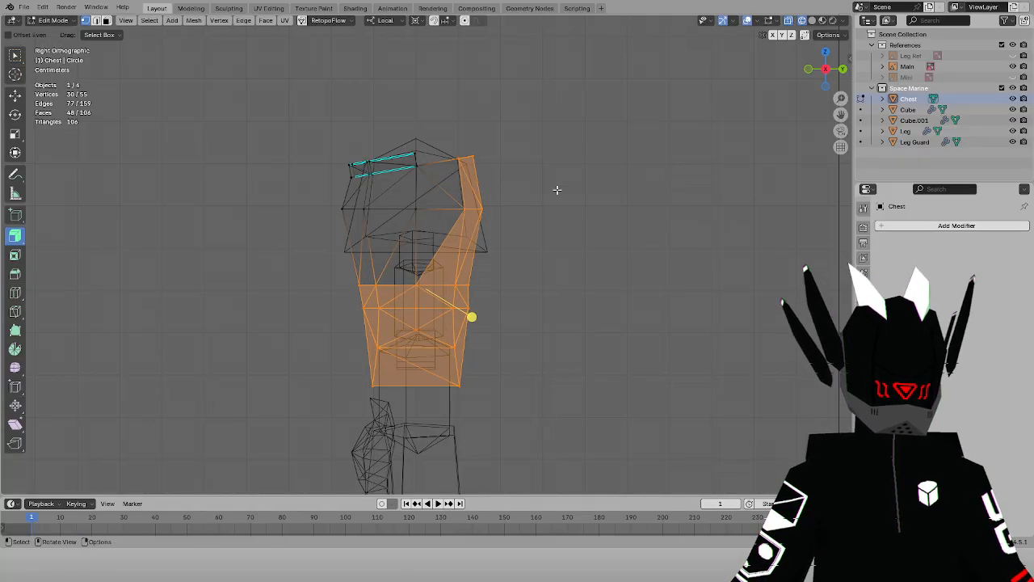
{"action": "left_click_drag", "start_coordinate": [348, 268], "coordinate": [525, 461]}
{"action": "key", "text": "s"}
{"action": "key", "text": "y"}
{"action": "key", "text": "y"}
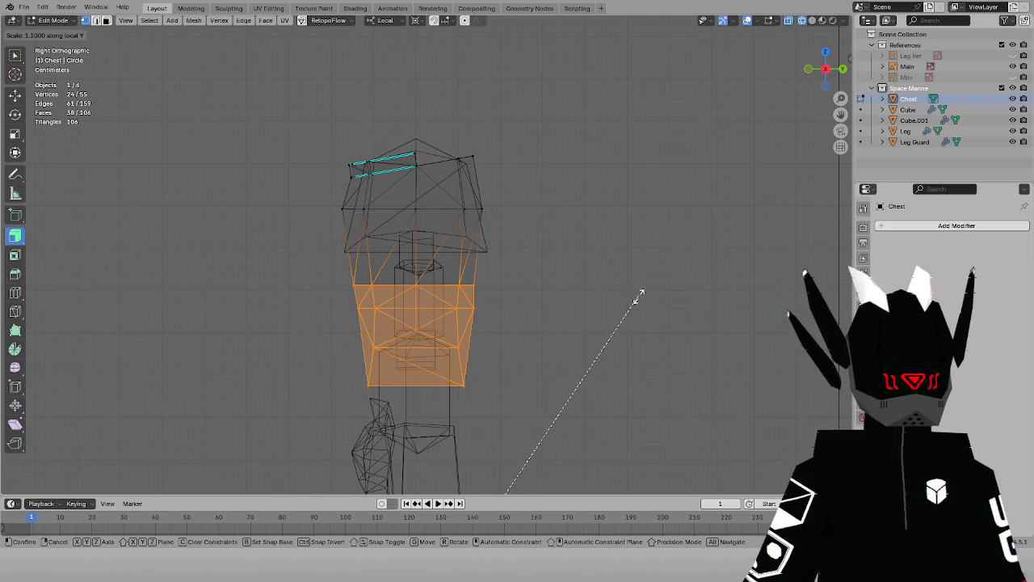
{"action": "left_click", "coordinate": [638, 297]}
{"action": "key", "text": "KP_1"}
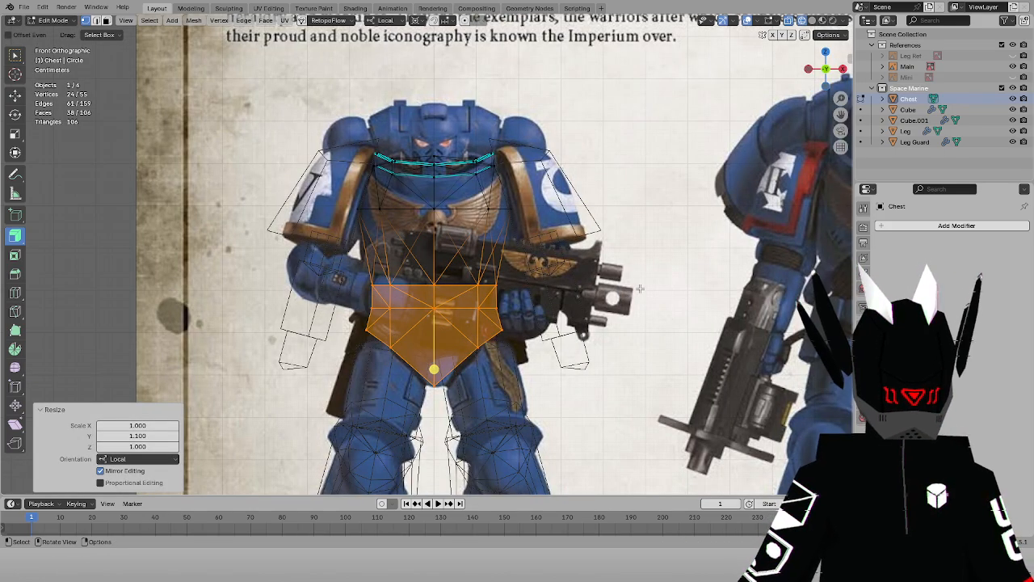
{"action": "key", "text": "shift+z"}
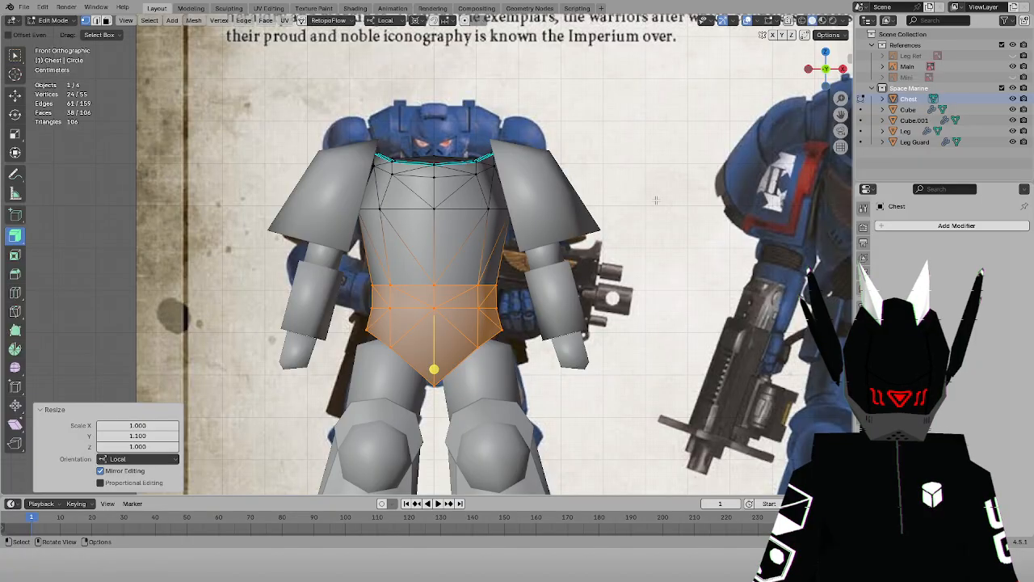
Narrow the two lowest crotch vertices of the Chest along local Y in the right side view
{"action": "left_click_drag", "start_coordinate": [841, 114], "coordinate": [851, 6]}
{"action": "left_click", "coordinate": [622, 243]}
{"action": "middle_click_drag", "start_coordinate": [622, 242], "coordinate": [523, 233]}
{"action": "key", "text": "shift+z"}
{"action": "left_click_drag", "start_coordinate": [332, 251], "coordinate": [492, 295]}
{"action": "key", "text": "KP_3"}
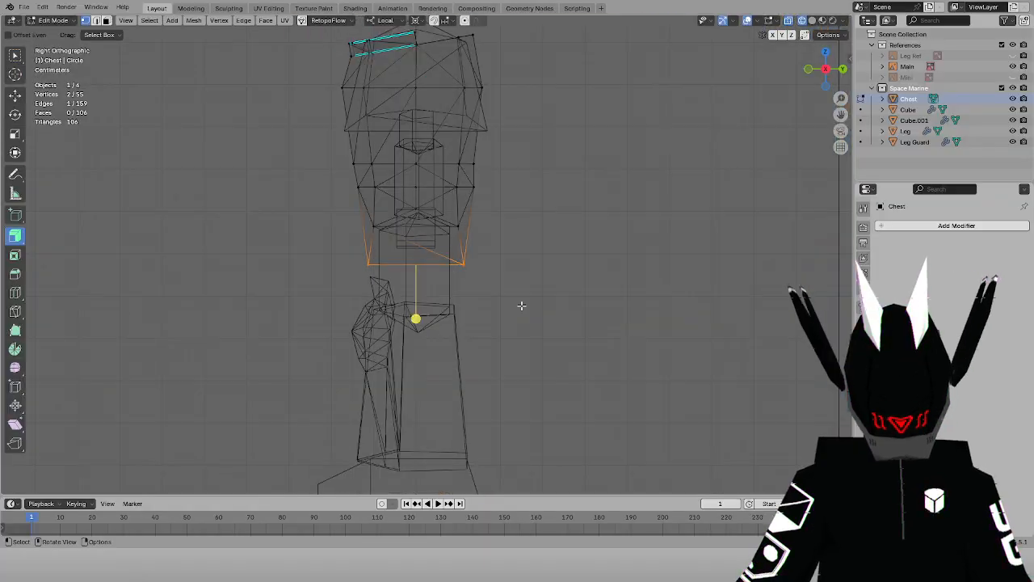
{"action": "scroll", "coordinate": [524, 298], "scroll_direction": "up", "scroll_amount": 2}
{"action": "key", "text": "s"}
{"action": "key", "text": "y"}
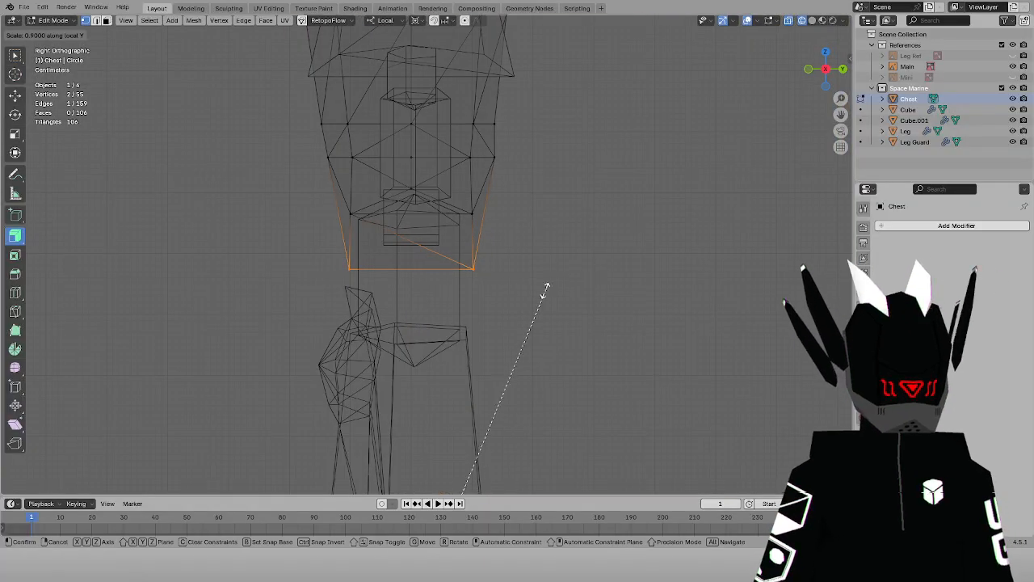
{"action": "left_click", "coordinate": [519, 315]}
{"action": "key", "text": "alt+a"}
{"action": "scroll", "coordinate": [429, 284], "scroll_direction": "down", "scroll_amount": 2}
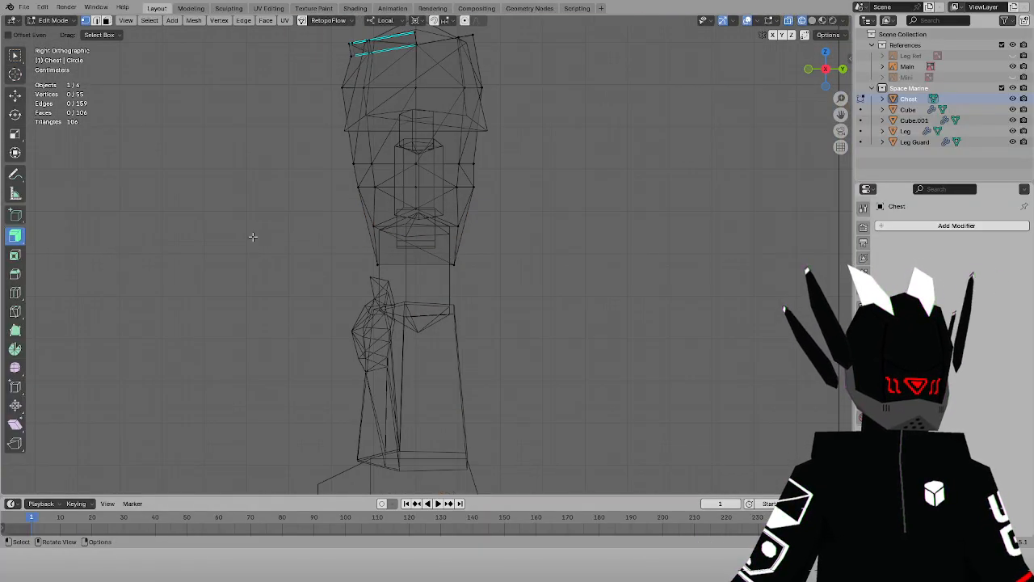
Scale the two vertex rows at the Chest's waist to 0.9 along local Y
{"action": "left_click_drag", "start_coordinate": [323, 154], "coordinate": [506, 202]}
{"action": "scroll", "coordinate": [517, 199], "scroll_direction": "up", "scroll_amount": 1}
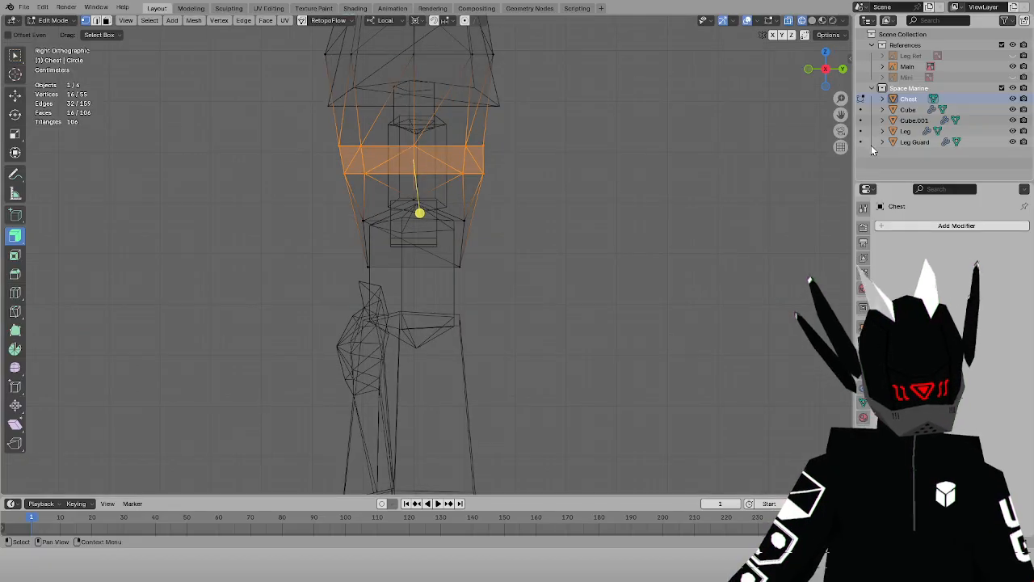
{"action": "left_click_drag", "start_coordinate": [841, 115], "coordinate": [852, 228]}
{"action": "scroll", "coordinate": [719, 222], "scroll_direction": "up", "scroll_amount": 2}
{"action": "key", "text": "s"}
{"action": "key", "text": "y"}
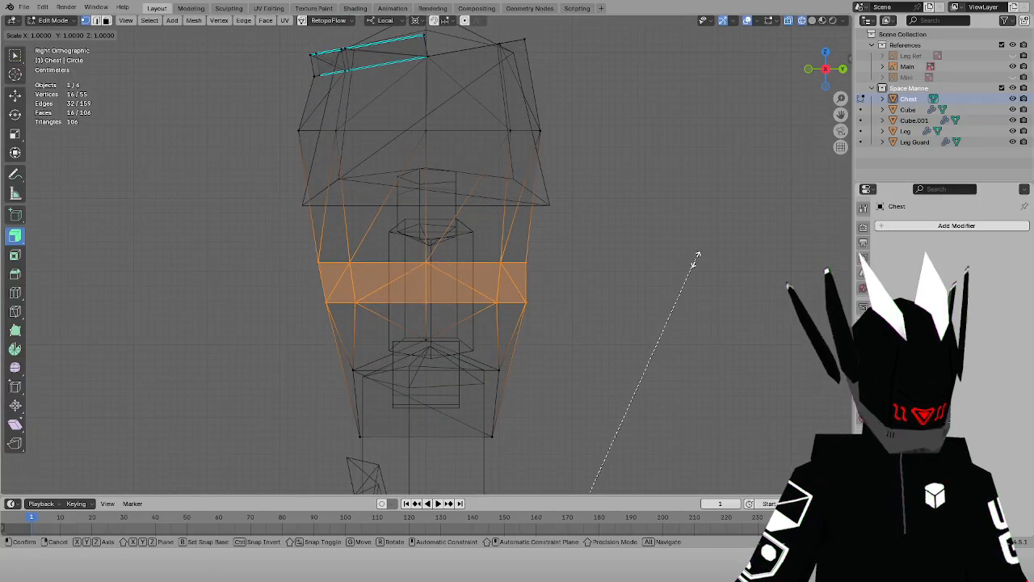
{"action": "left_click", "coordinate": [625, 289]}
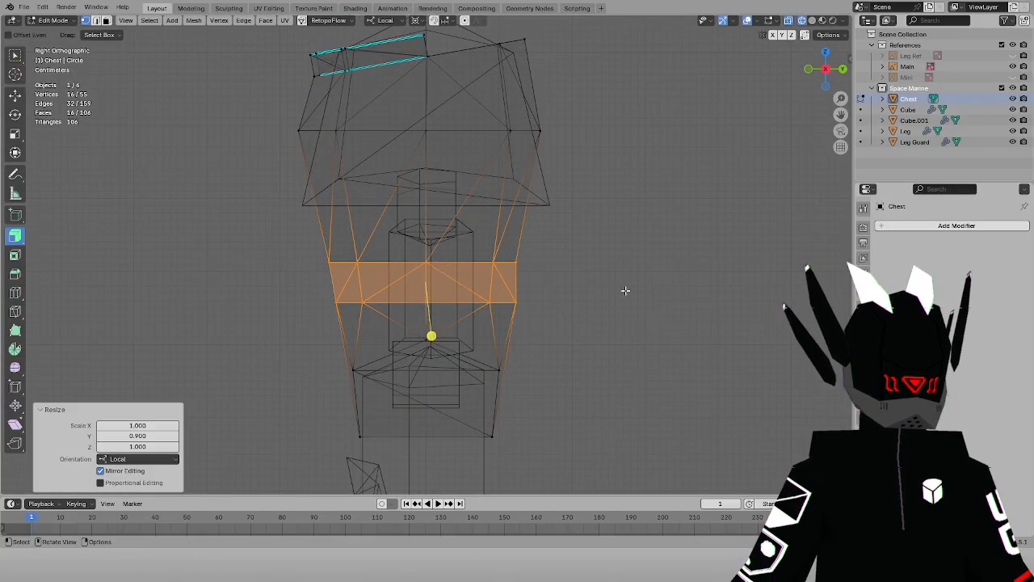
{"action": "key", "text": "alt+a"}
Scale the Chest's upper horizontal vertex row, just below the collar, to about 0.94 along local Y
{"action": "scroll", "coordinate": [461, 240], "scroll_direction": "down", "scroll_amount": 1}
{"action": "left_click_drag", "start_coordinate": [265, 127], "coordinate": [523, 191]}
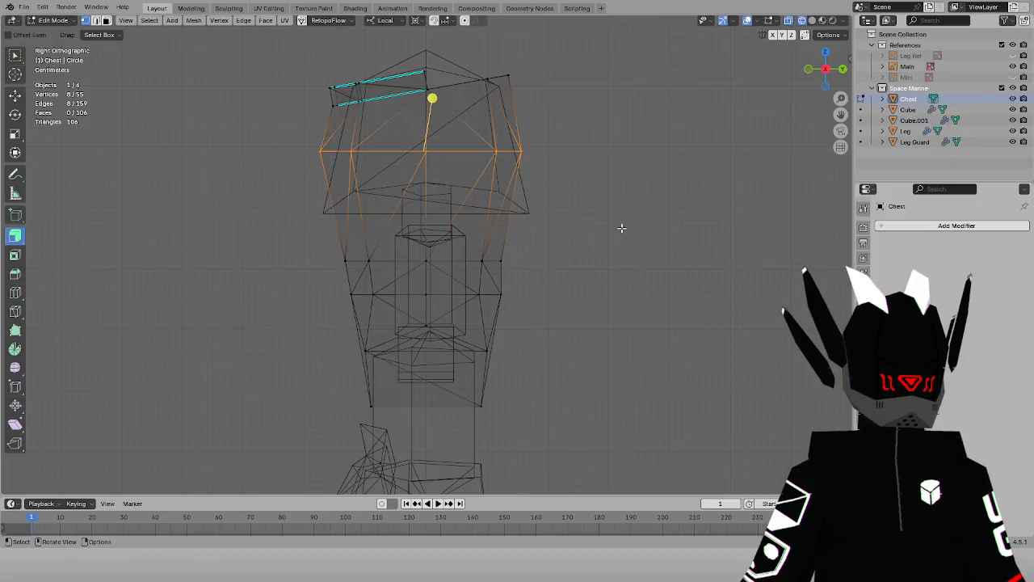
{"action": "key", "text": "s"}
{"action": "key", "text": "y"}
{"action": "left_click", "coordinate": [599, 254]}
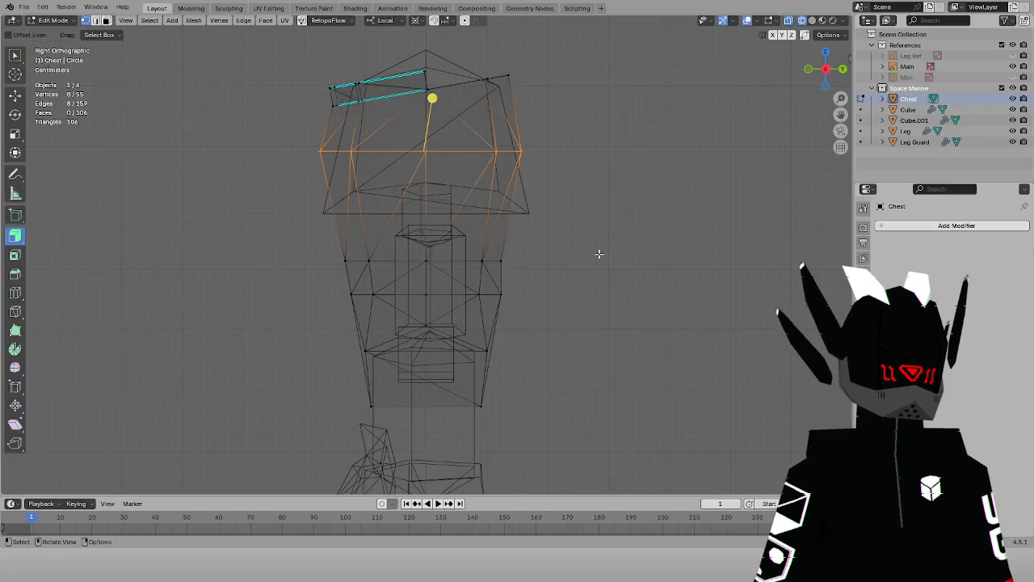
{"action": "key", "text": "s"}
{"action": "key", "text": "y"}
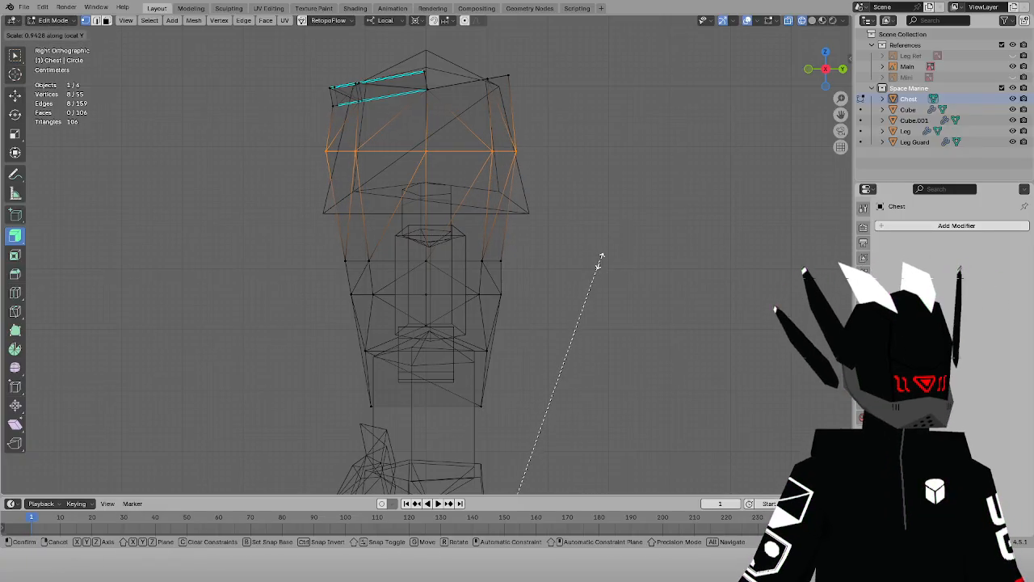
{"action": "left_click", "coordinate": [600, 260]}
Try to scale the upper waist vertex row to about 0.96 along local Y
{"action": "left_click_drag", "start_coordinate": [258, 230], "coordinate": [577, 286]}
{"action": "key", "text": "s"}
{"action": "key", "text": "y"}
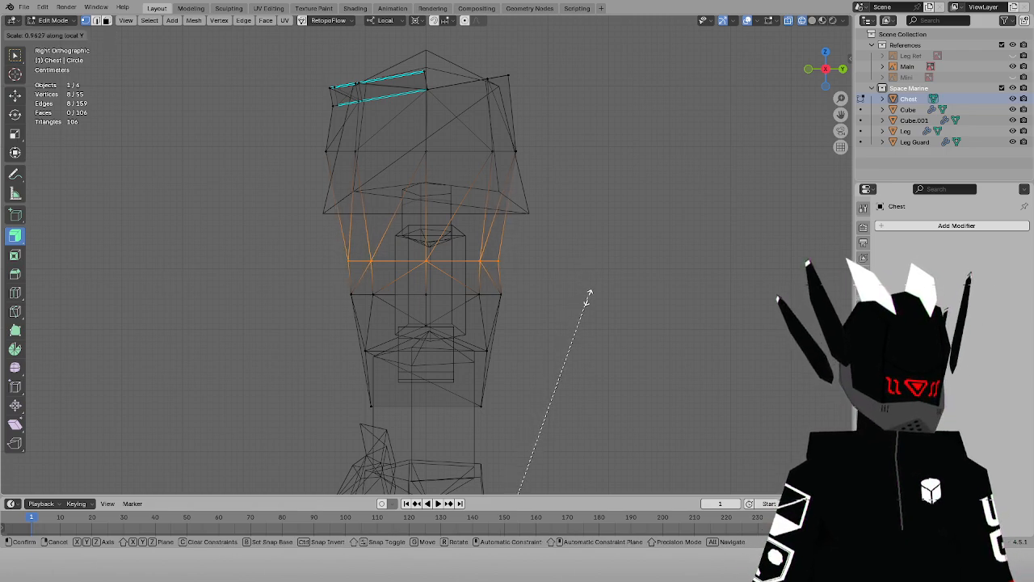
{"action": "left_click", "coordinate": [588, 297]}
{"action": "left_click_drag", "start_coordinate": [240, 267], "coordinate": [600, 326]}
{"action": "key", "text": "ctrl+z"}
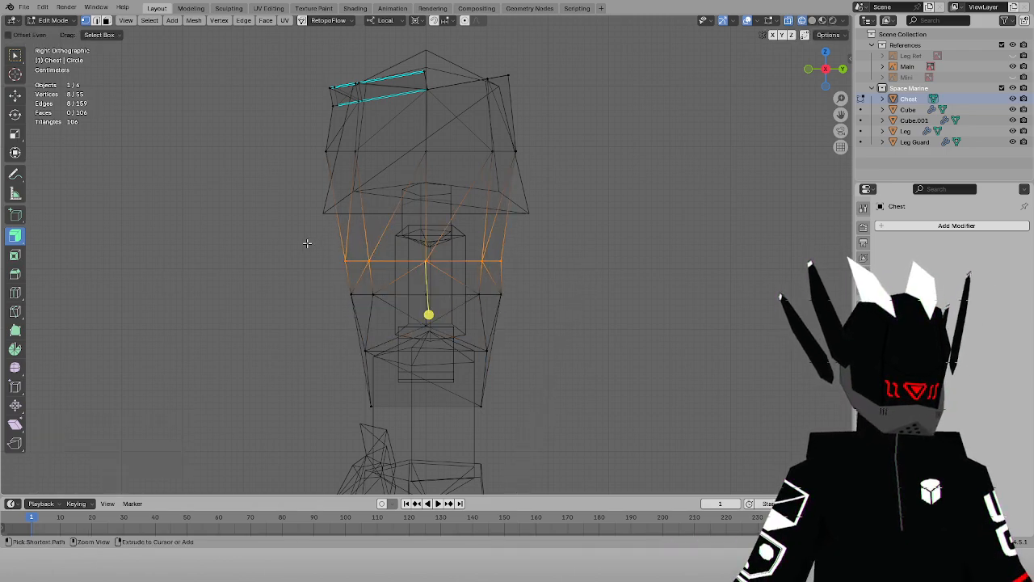
Scale both waist vertex rows together by about 1.02 along local Y
{"action": "left_click_drag", "start_coordinate": [307, 242], "coordinate": [594, 320]}
{"action": "key", "text": "s"}
{"action": "key", "text": "y"}
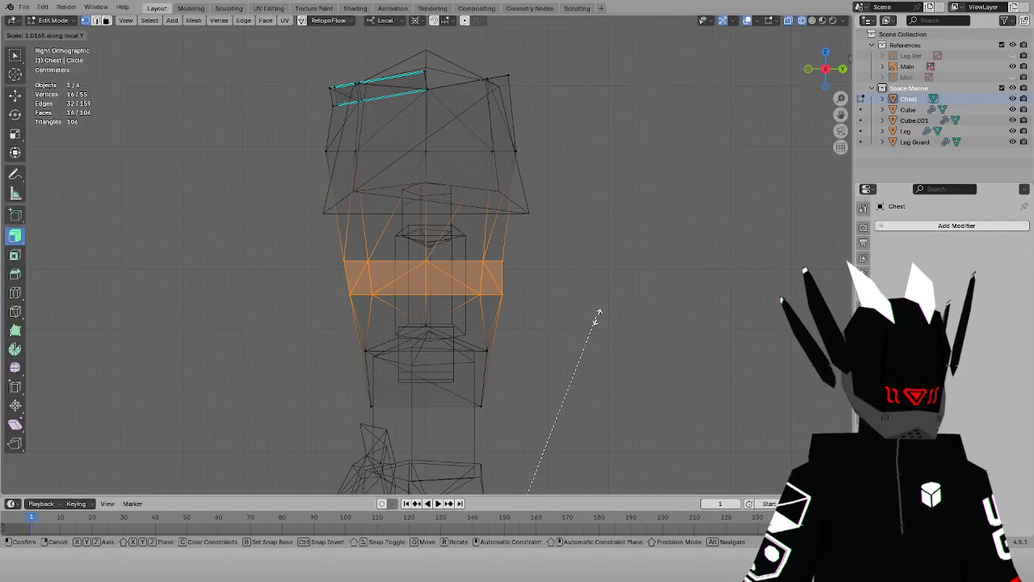
{"action": "left_click", "coordinate": [598, 316]}
Try to adjust only the upper waist vertex row's depth along local Y
{"action": "left_click", "coordinate": [565, 263]}
{"action": "left_click_drag", "start_coordinate": [310, 233], "coordinate": [574, 275]}
{"action": "key", "text": "s"}
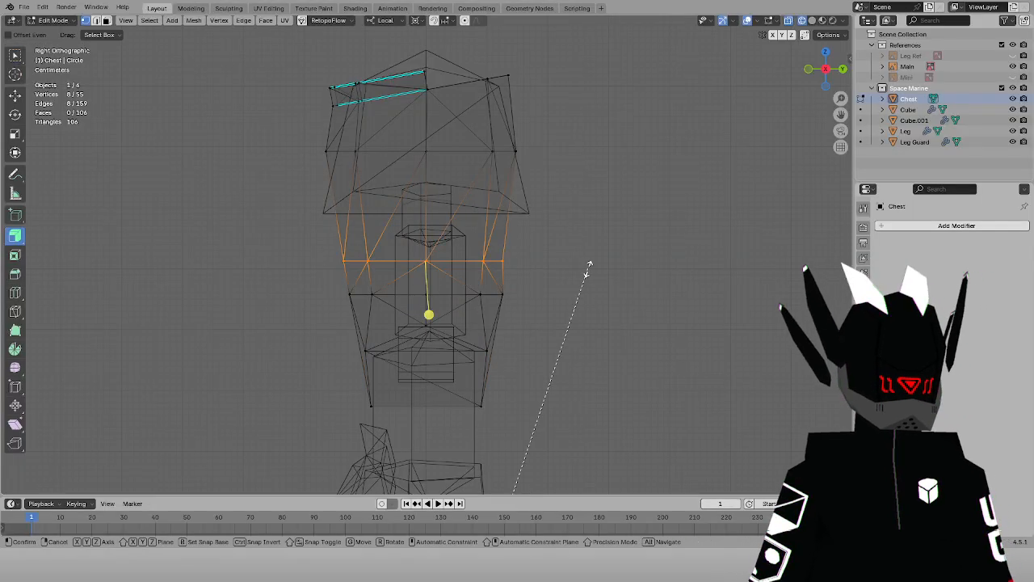
{"action": "key", "text": "y"}
{"action": "left_click", "coordinate": [590, 267]}
{"action": "left_click", "coordinate": [607, 256]}
Save the file with the model in solid shading and return to Object Mode
{"action": "key", "text": "shift+z"}
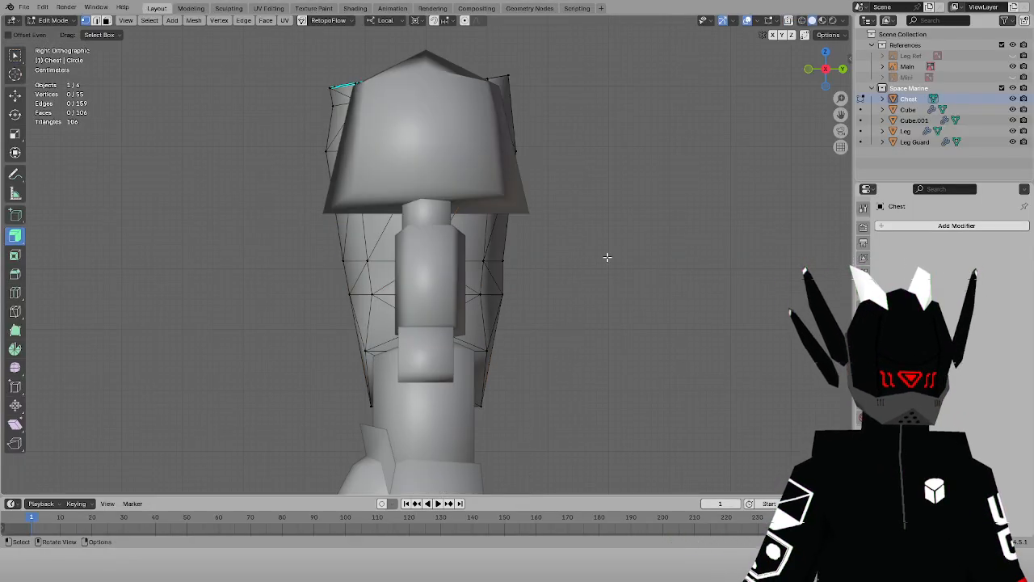
{"action": "key", "text": "z"}
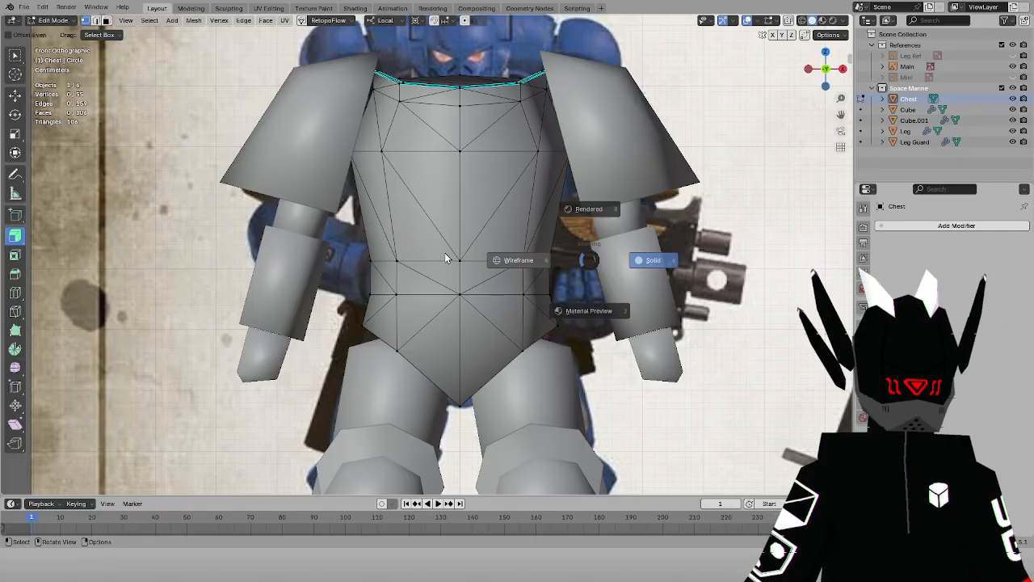
{"action": "scroll", "coordinate": [396, 215], "scroll_direction": "down", "scroll_amount": 1}
{"action": "key", "text": "ctrl+s"}
{"action": "key", "text": "z"}
{"action": "scroll", "coordinate": [388, 212], "scroll_direction": "down", "scroll_amount": 1}
{"action": "left_click", "coordinate": [52, 21]}
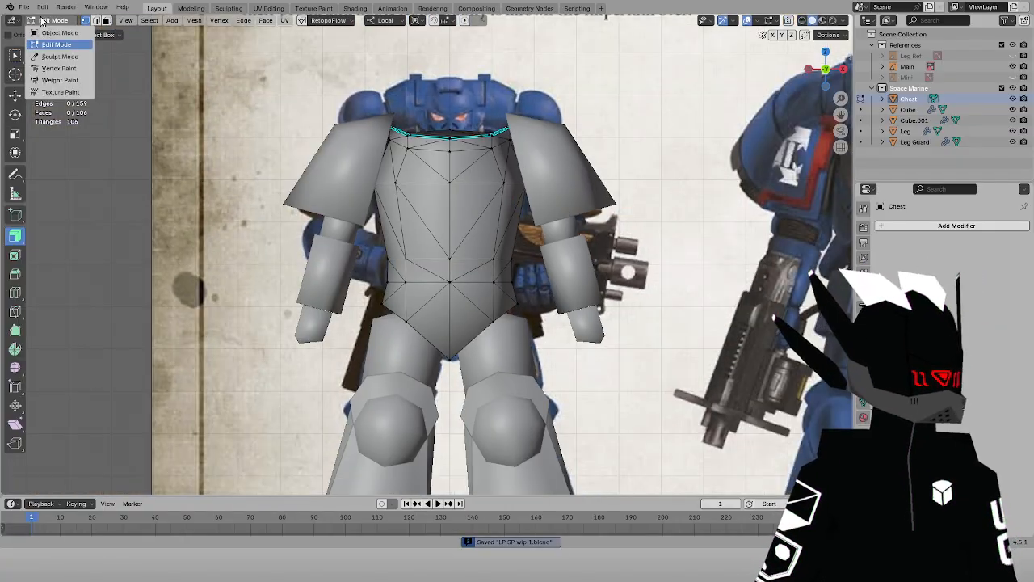
{"action": "left_click", "coordinate": [55, 32]}
{"action": "middle_click_drag", "start_coordinate": [337, 147], "coordinate": [521, 259]}
Select the shoulder pad (Cube) in the wireframe side view and enter Edit Mode on it
{"action": "key", "text": "KP_3"}
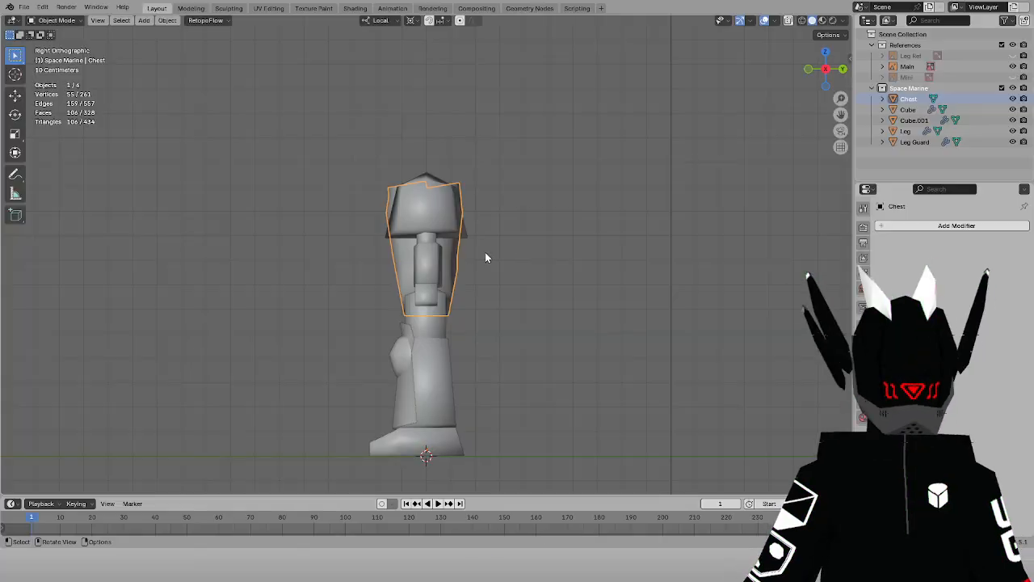
{"action": "key", "text": "z"}
{"action": "scroll", "coordinate": [428, 218], "scroll_direction": "up", "scroll_amount": 3}
{"action": "left_click", "coordinate": [398, 196]}
{"action": "left_click", "coordinate": [52, 20]}
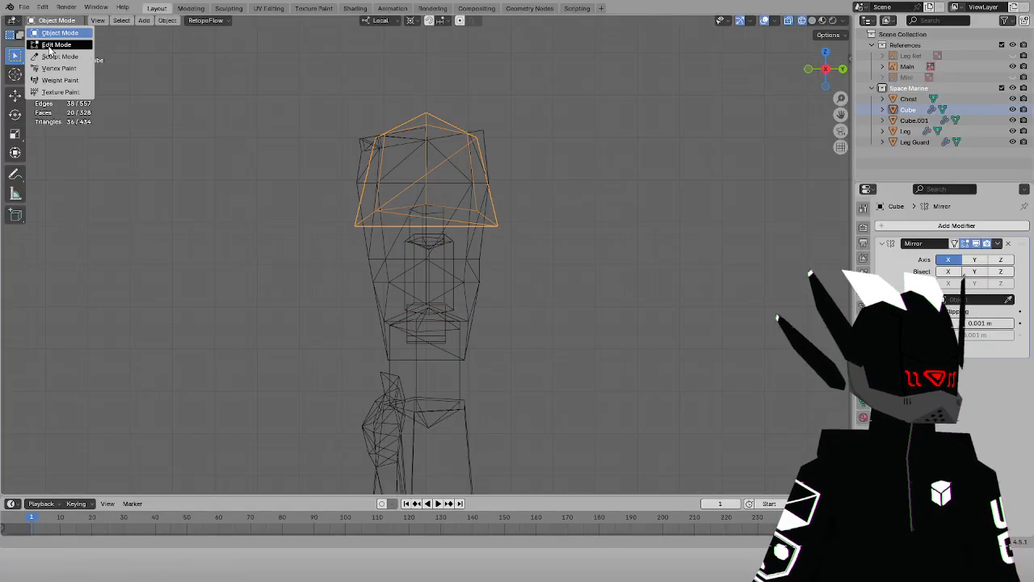
{"action": "left_click", "coordinate": [55, 44]}
{"action": "key", "text": "s"}
{"action": "key", "text": "y"}
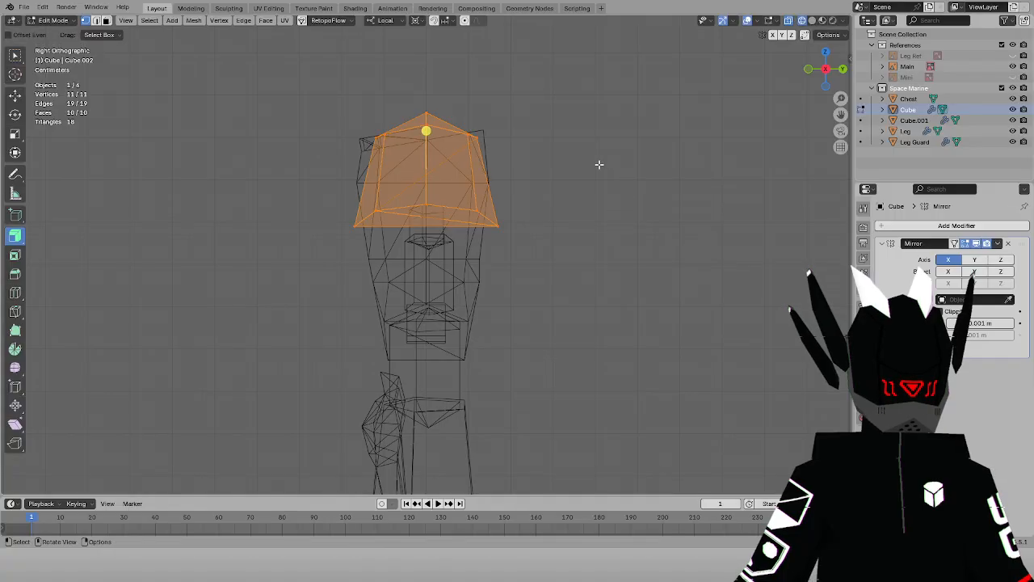
{"action": "scroll", "coordinate": [618, 161], "scroll_direction": "down", "scroll_amount": 4}
{"action": "key", "text": "y"}
{"action": "right_click", "coordinate": [592, 207]}
Try scaling the shoulder pad's lower rim vertices to 0.9 along local Y, check the shape in solid view, and undo it
{"action": "scroll", "coordinate": [566, 202], "scroll_direction": "up", "scroll_amount": 5}
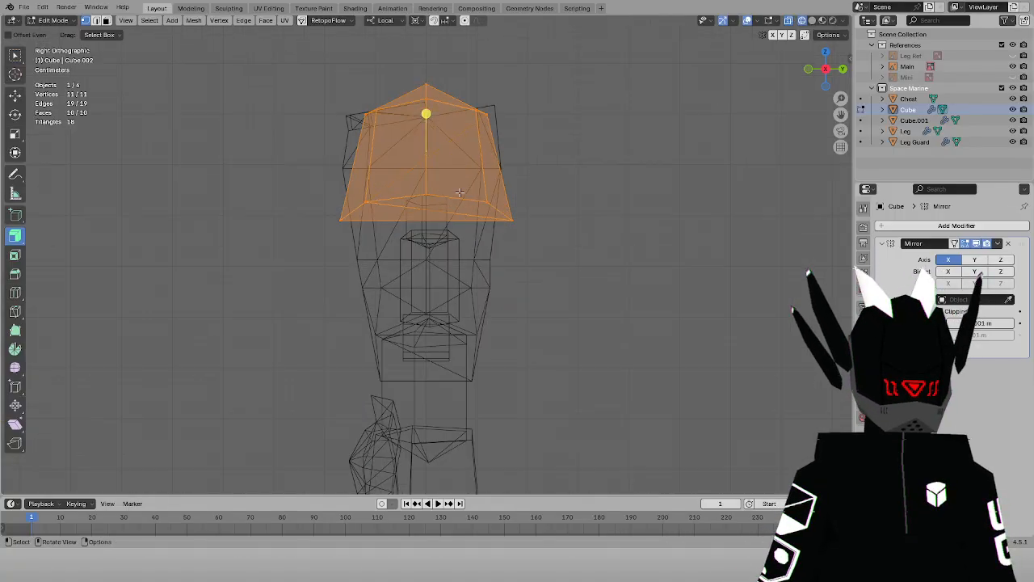
{"action": "left_click_drag", "start_coordinate": [303, 168], "coordinate": [625, 274]}
{"action": "key", "text": "s"}
{"action": "key", "text": "y"}
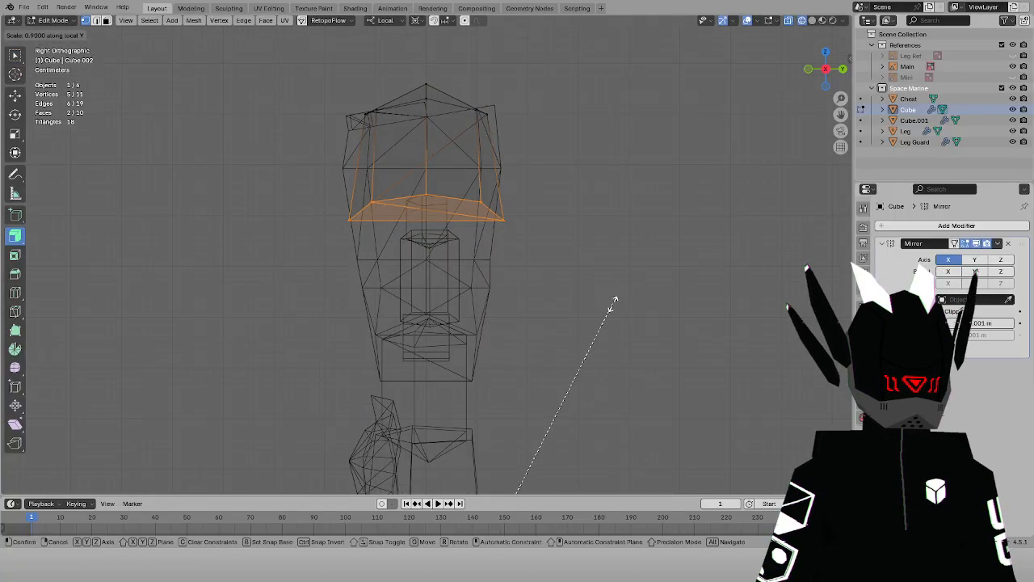
{"action": "left_click", "coordinate": [610, 304]}
{"action": "key", "text": "z"}
{"action": "left_click", "coordinate": [600, 277]}
{"action": "scroll", "coordinate": [600, 277], "scroll_direction": "down", "scroll_amount": 4}
{"action": "mouse_move", "coordinate": [601, 277]}
{"action": "middle_mouse_down"}
{"action": "mouse_move", "coordinate": [634, 269]}
{"action": "mouse_move", "coordinate": [526, 290]}
{"action": "mouse_move", "coordinate": [477, 323]}
{"action": "mouse_move", "coordinate": [492, 284]}
{"action": "mouse_move", "coordinate": [519, 261]}
{"action": "middle_mouse_up"}
{"action": "key", "text": "ctrl+z"}
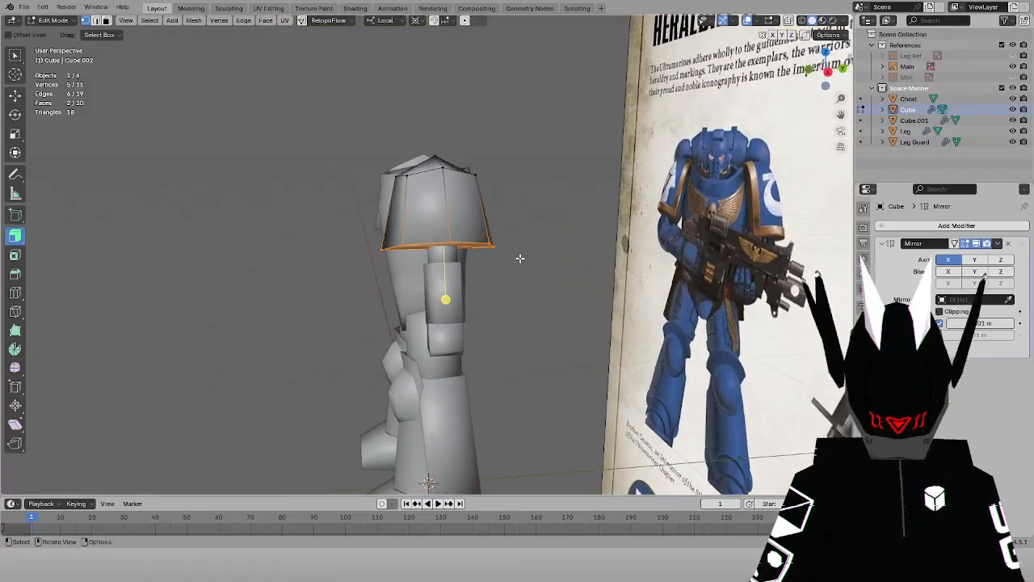
Show the Mini reference image and compare the armor's torso with it from the front
{"action": "key", "text": "KP_1"}
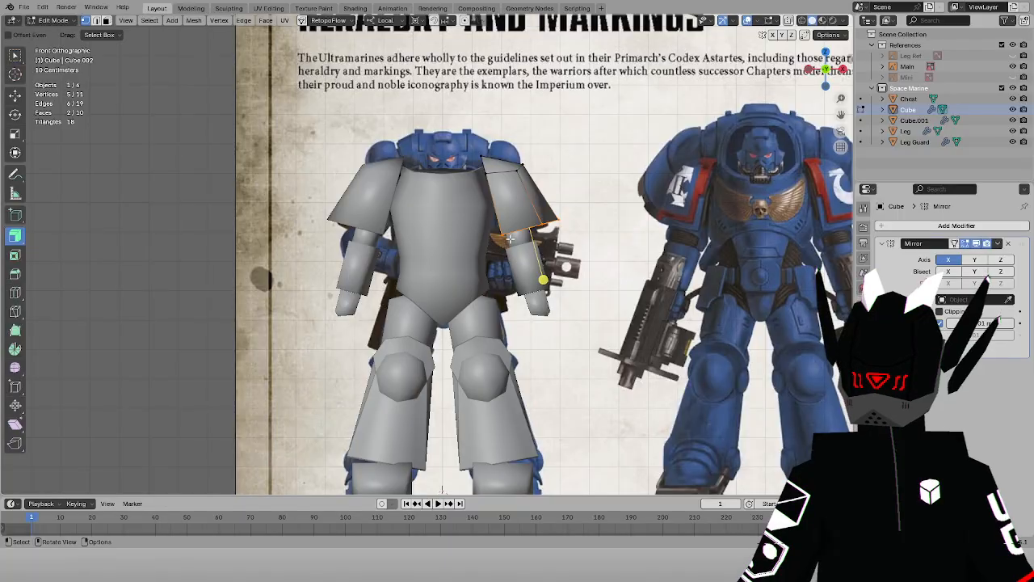
{"action": "left_click", "coordinate": [1012, 78]}
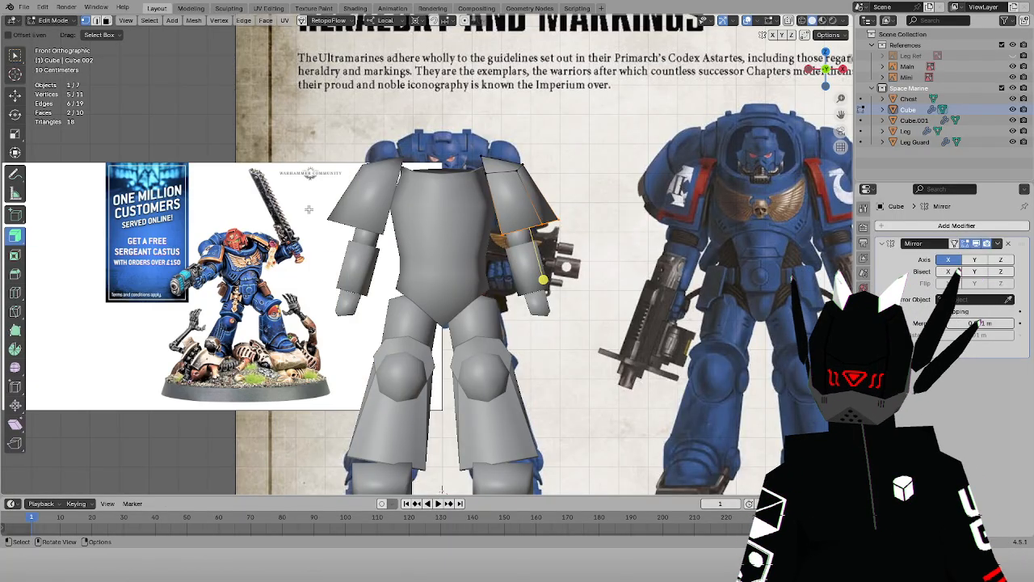
{"action": "scroll", "coordinate": [245, 225], "scroll_direction": "up", "scroll_amount": 4}
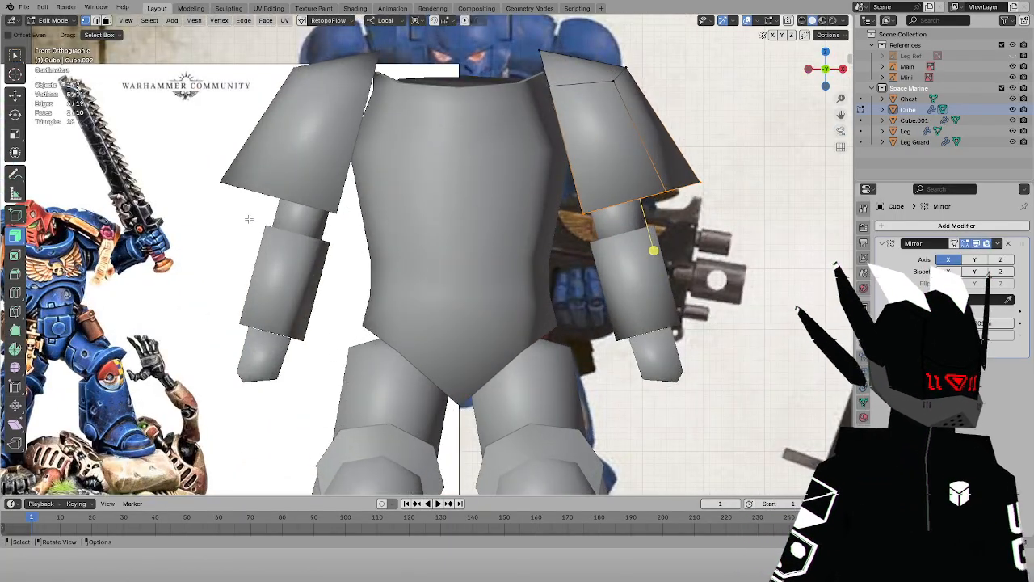
{"action": "middle_click_drag", "start_coordinate": [296, 194], "coordinate": [298, 190]}
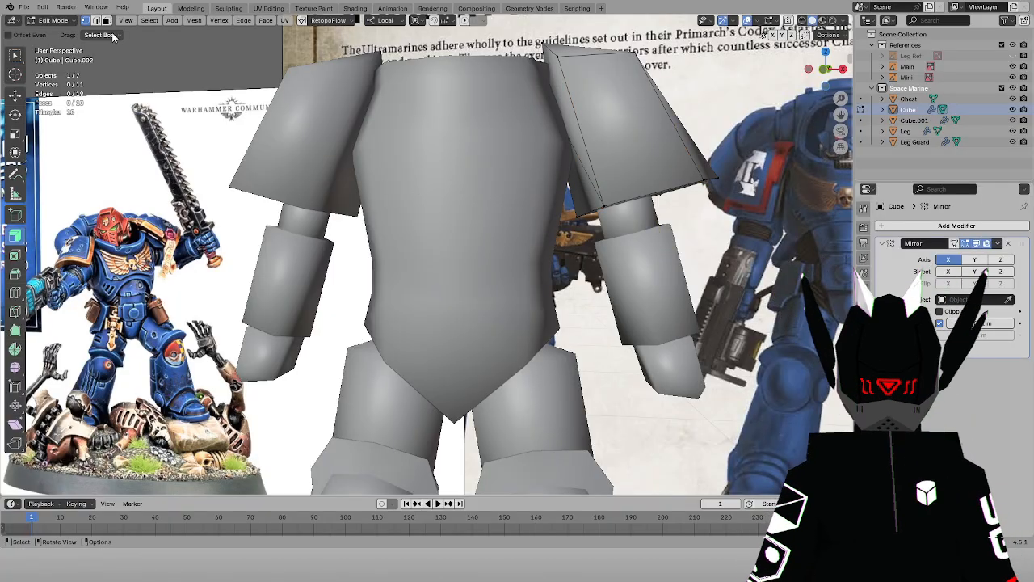
Leave Edit Mode, select the Chest, and enter Edit Mode with it included
{"action": "left_click", "coordinate": [54, 20]}
{"action": "left_click", "coordinate": [57, 34]}
{"action": "left_click_drag", "start_coordinate": [436, 129], "coordinate": [420, 122]}
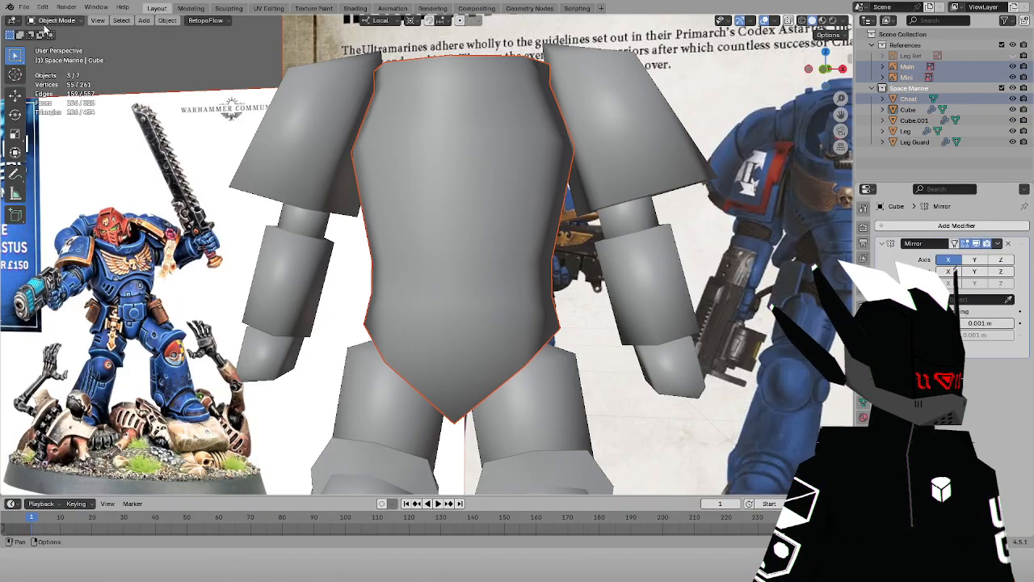
{"action": "left_click", "coordinate": [53, 20]}
{"action": "left_click", "coordinate": [57, 45]}
Move the three front vertices of the Chest's upper waist row about 0.0075 m inward along local Y
{"action": "key", "text": "KP_3"}
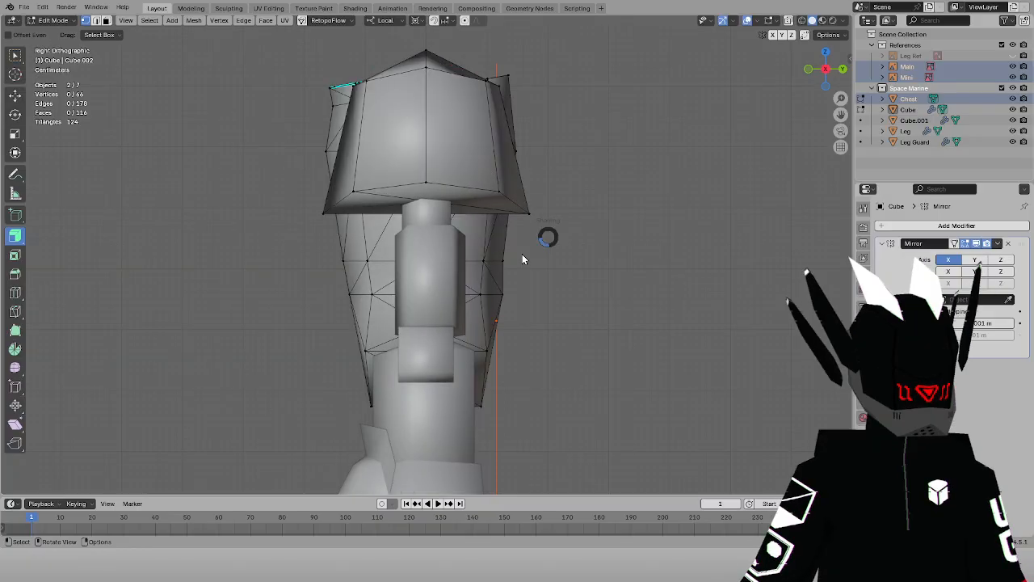
{"action": "key", "text": "shift+z"}
{"action": "left_click_drag", "start_coordinate": [299, 239], "coordinate": [373, 266]}
{"action": "scroll", "coordinate": [392, 269], "scroll_direction": "up", "scroll_amount": 5}
{"action": "left_click_drag", "start_coordinate": [225, 251], "coordinate": [742, 298]}
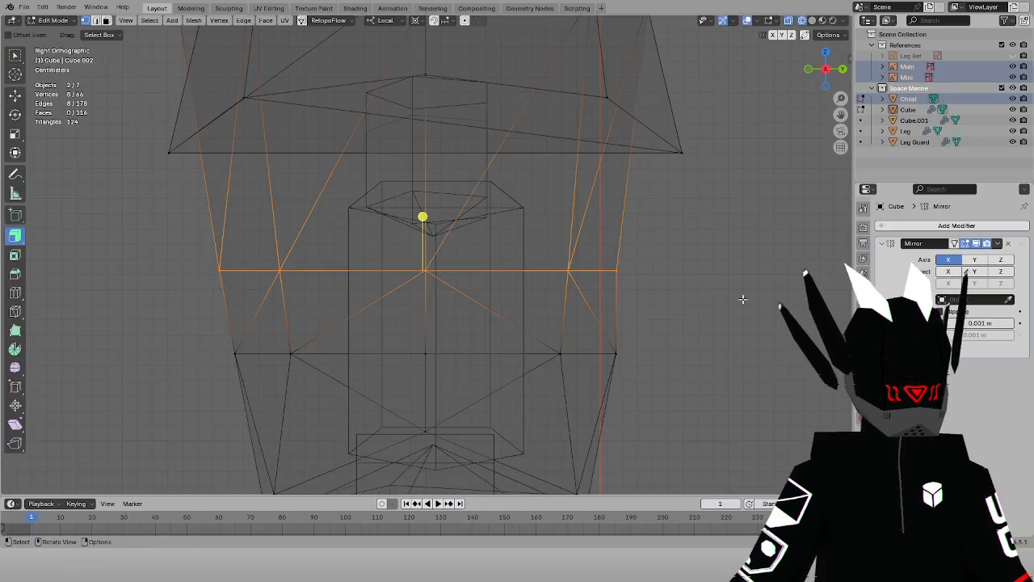
{"action": "left_click_drag", "start_coordinate": [173, 249], "coordinate": [332, 299]}
{"action": "key", "text": "g"}
{"action": "key", "text": "y"}
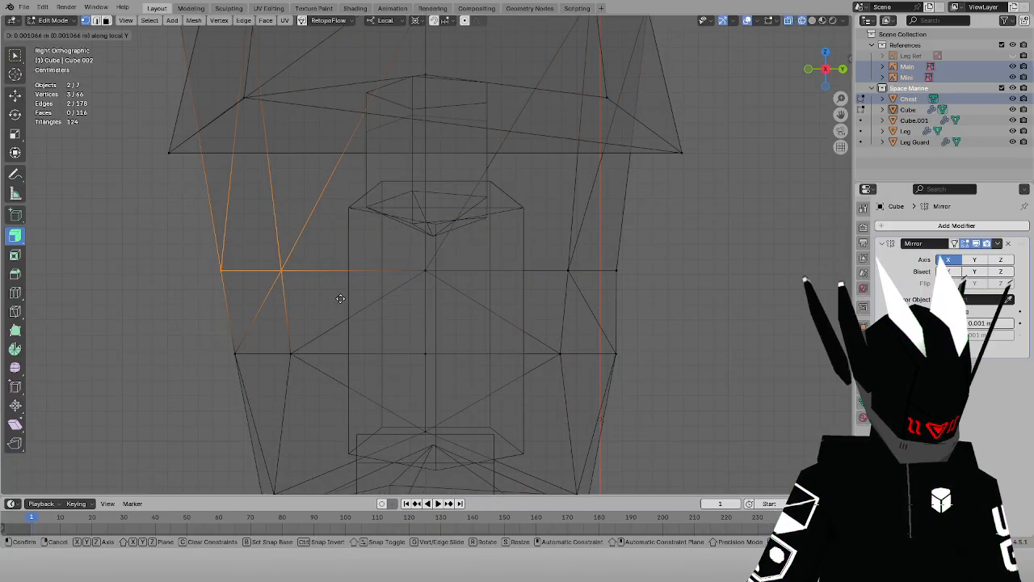
{"action": "left_click", "coordinate": [350, 301]}
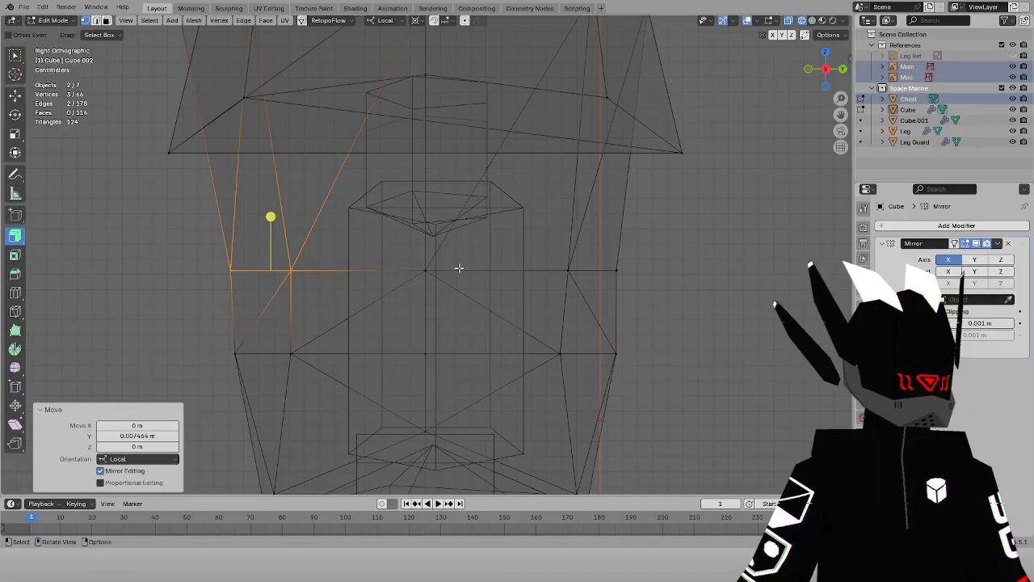
Try sliding the Chest's upper waist edge loop fully onto the lower one and raising it about 0.07 m along local Z, and undo both moves
{"action": "left_click", "coordinate": [681, 266]}
{"action": "scroll", "coordinate": [436, 249], "scroll_direction": "down", "scroll_amount": 4}
{"action": "left_click", "coordinate": [359, 260], "text": "alt"}
{"action": "key", "text": "g"}
{"action": "key", "text": "g"}
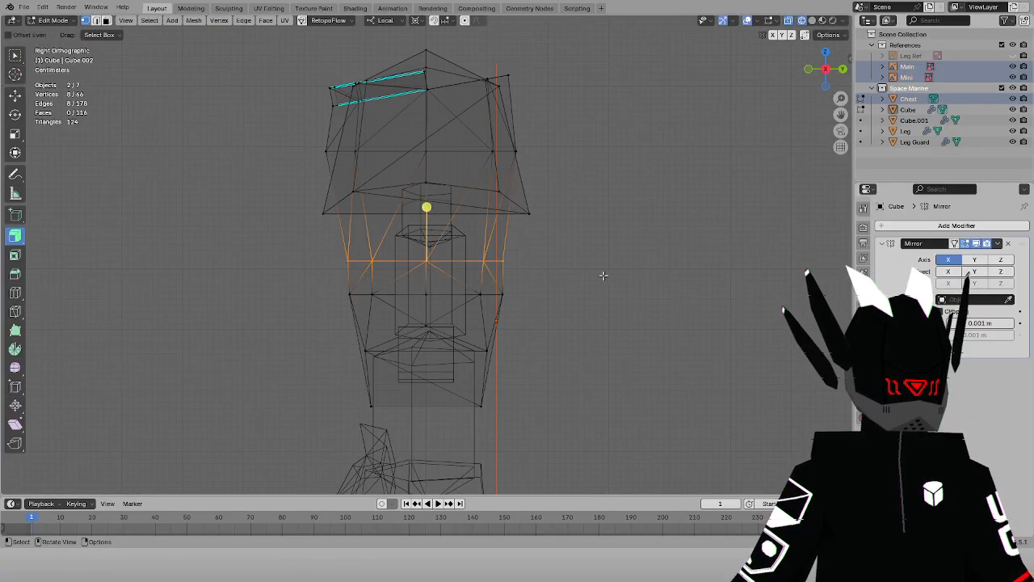
{"action": "left_click", "coordinate": [618, 401]}
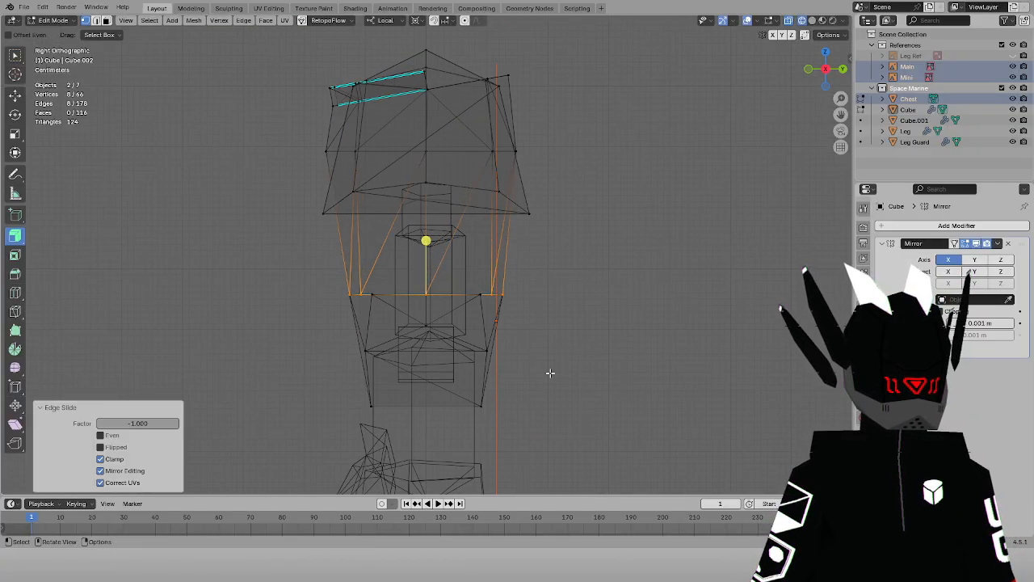
{"action": "key", "text": "g"}
{"action": "key", "text": "z"}
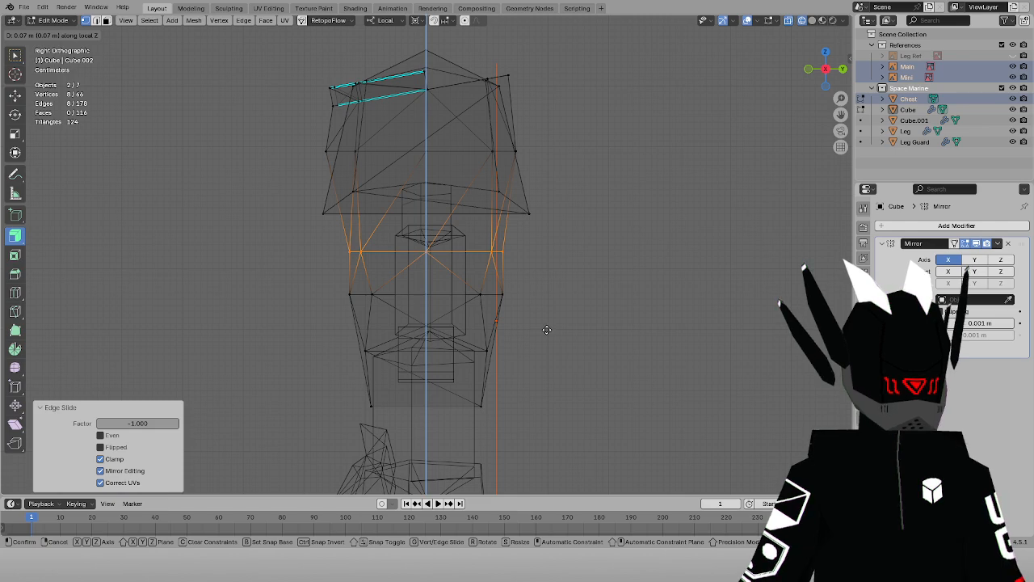
{"action": "left_click", "coordinate": [547, 330]}
{"action": "key", "text": "ctrl+z"}
{"action": "key", "text": "ctrl+z"}
{"action": "key", "text": "g"}
{"action": "key", "text": "g"}
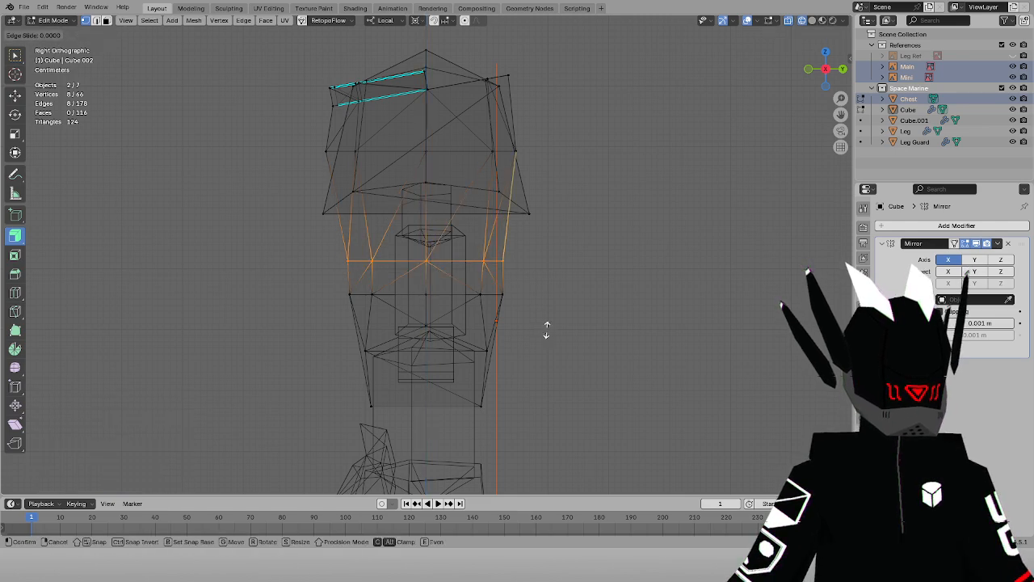
{"action": "key", "text": "Escape"}
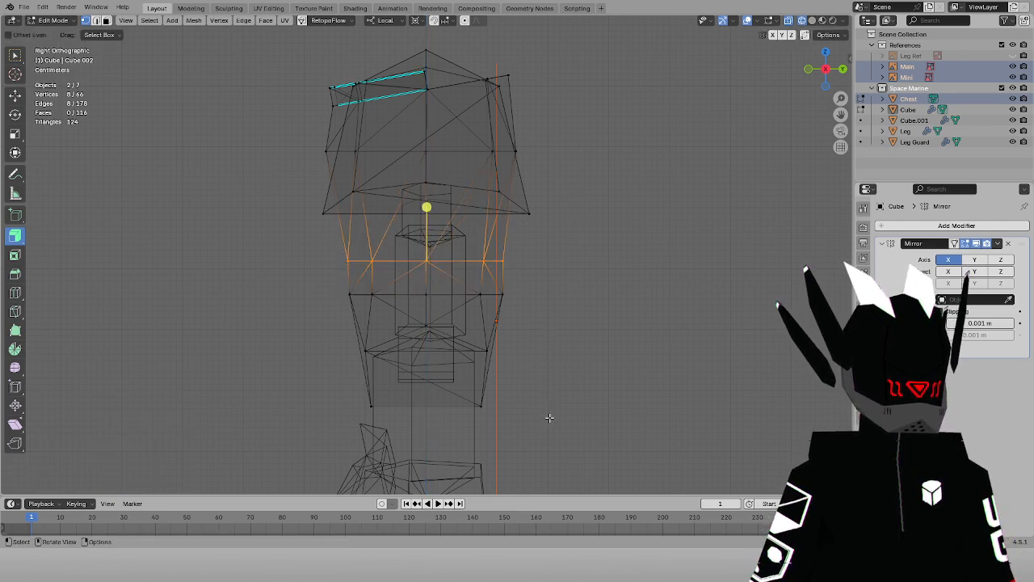
Convert the triangles of the whole chest and shoulder pad meshes to quads
{"action": "key", "text": "a"}
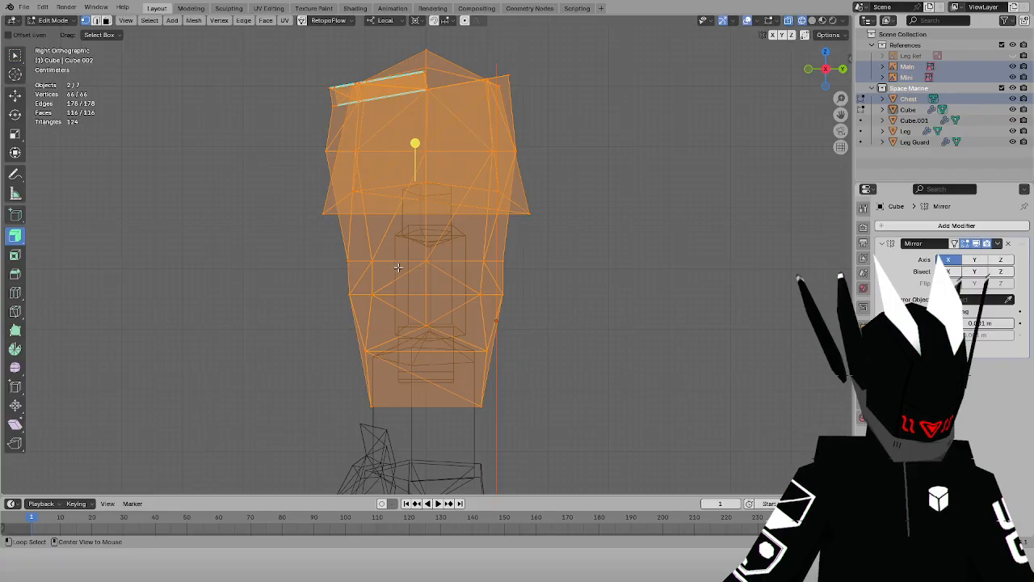
{"action": "key", "text": "alt+j"}
{"action": "key", "text": "ctrl+r"}
{"action": "left_click", "coordinate": [337, 255]}
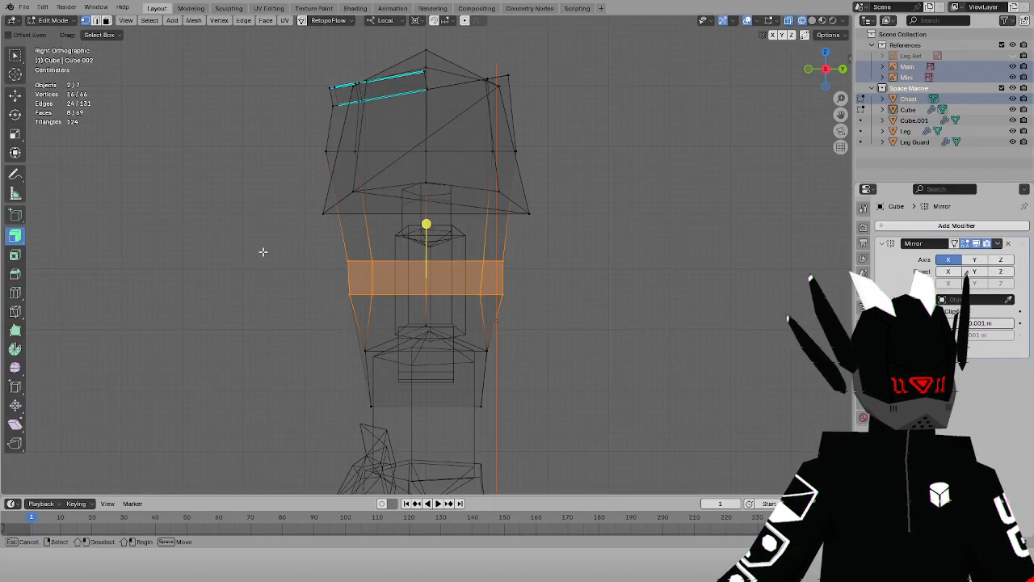
{"action": "left_click", "coordinate": [574, 393]}
{"action": "key", "text": "ctrl+z"}
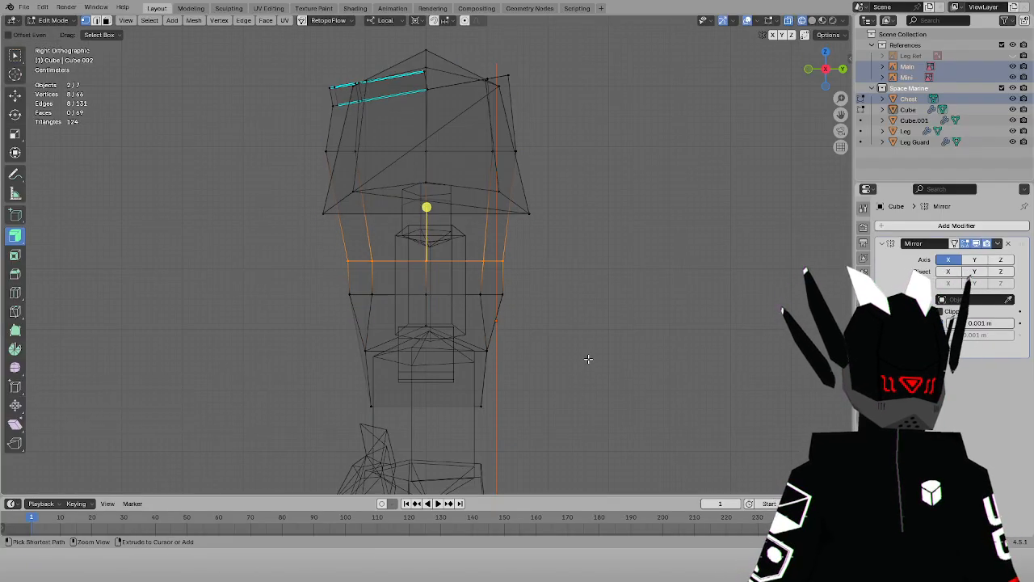
Edge-slide the Chest's upper waist loop fully down to the lower waist loop and raise it about 0.06 m along local Z
{"action": "left_click", "coordinate": [432, 257], "text": "alt"}
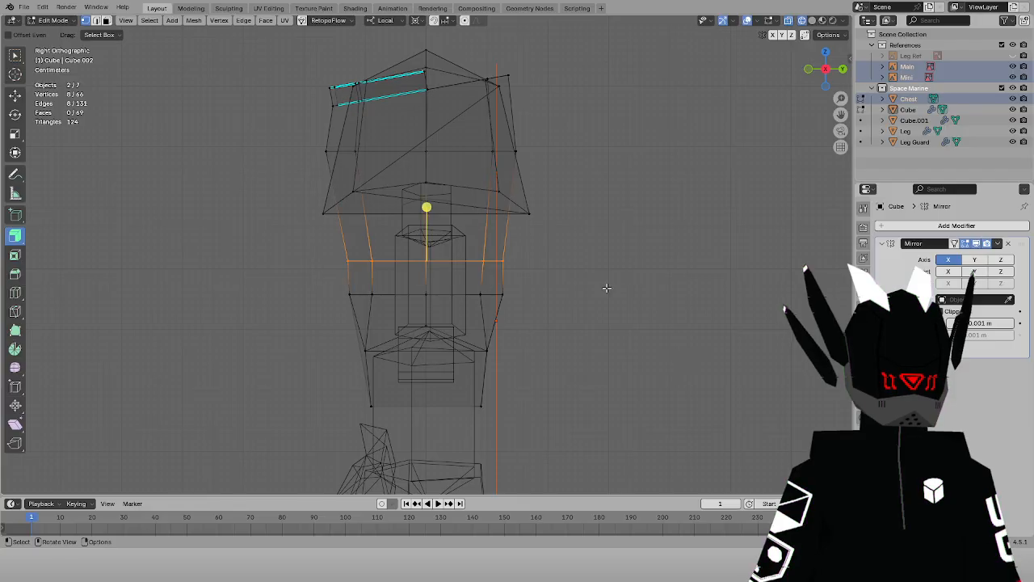
{"action": "key", "text": "g"}
{"action": "key", "text": "g"}
{"action": "left_click", "coordinate": [574, 394]}
{"action": "key", "text": "g"}
{"action": "key", "text": "z"}
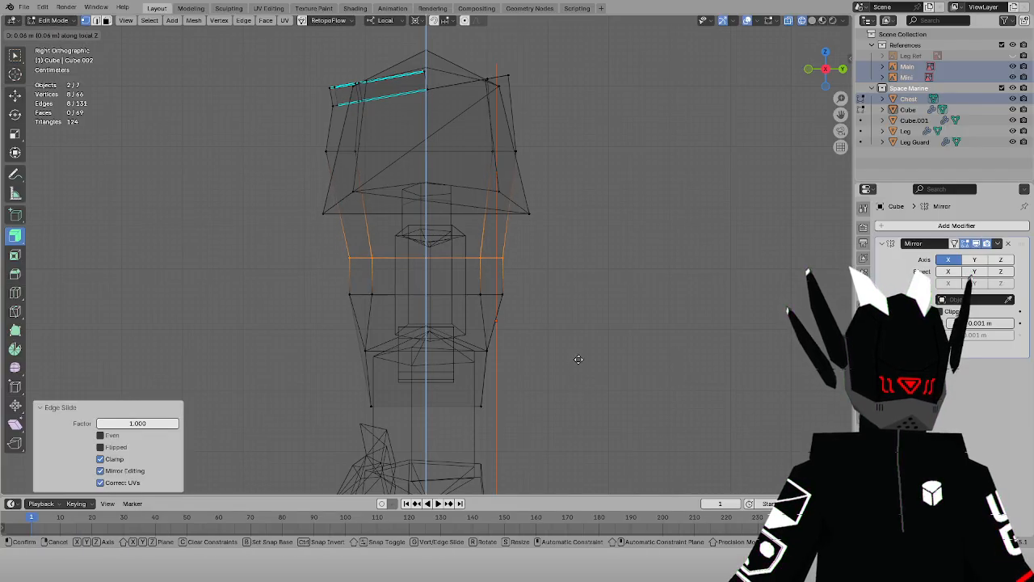
{"action": "left_click", "coordinate": [579, 359]}
Check the waist shape in solid view, compare it with the references in front wireframe view, and save the file
{"action": "key", "text": "z"}
{"action": "left_click", "coordinate": [643, 328]}
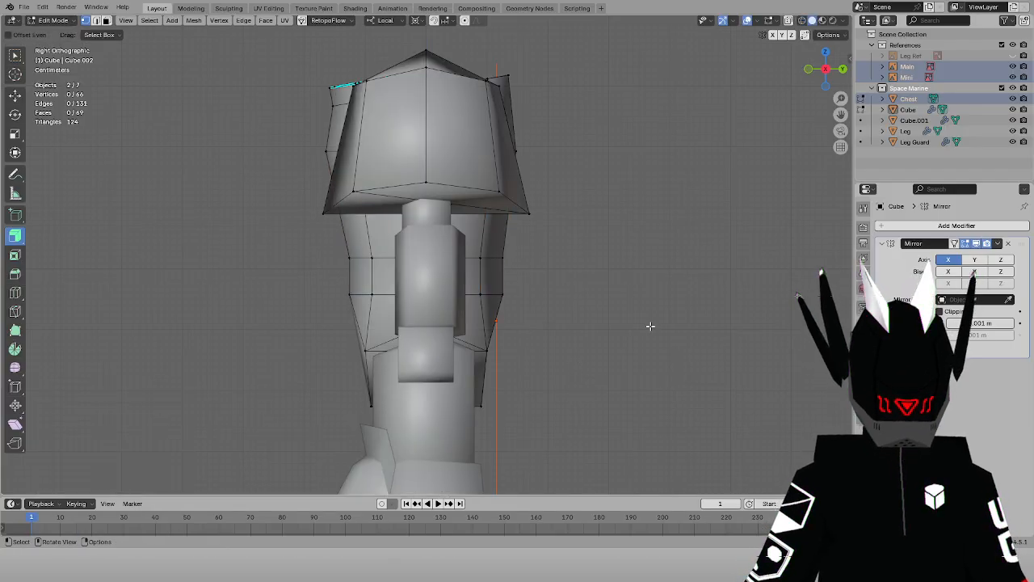
{"action": "key", "text": "KP_1"}
{"action": "key", "text": "z"}
{"action": "left_click", "coordinate": [593, 303]}
{"action": "key", "text": "ctrl+s"}
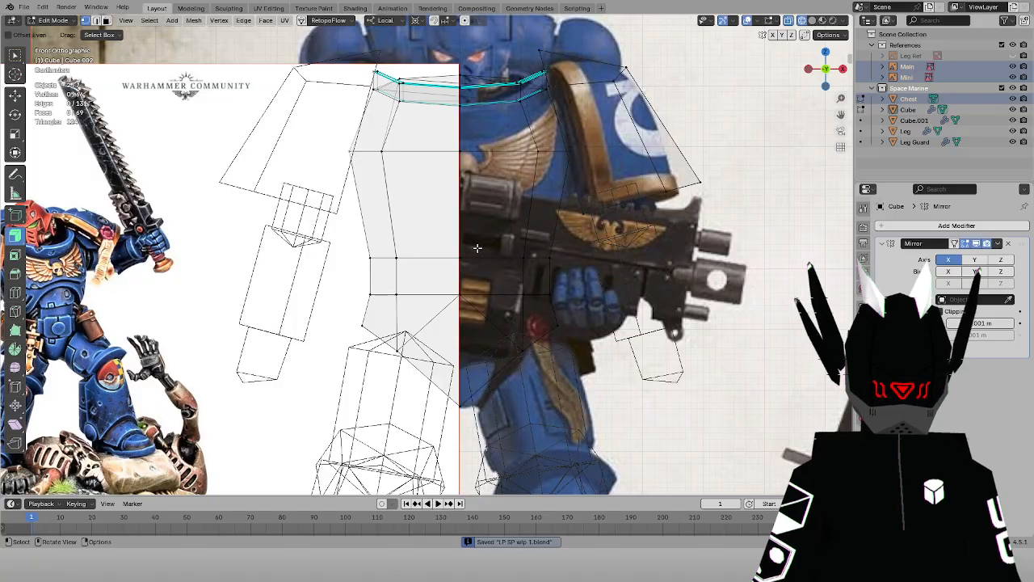
Return to Object Mode in solid shading and inspect the whole figure and its shoulder pads against the reference images
{"action": "key", "text": "z"}
{"action": "left_click", "coordinate": [565, 245]}
{"action": "scroll", "coordinate": [411, 184], "scroll_direction": "down", "scroll_amount": 2}
{"action": "left_click", "coordinate": [49, 21]}
{"action": "left_click", "coordinate": [52, 32]}
{"action": "middle_click_drag", "start_coordinate": [460, 192], "coordinate": [498, 208]}
{"action": "key", "text": "KP_1"}
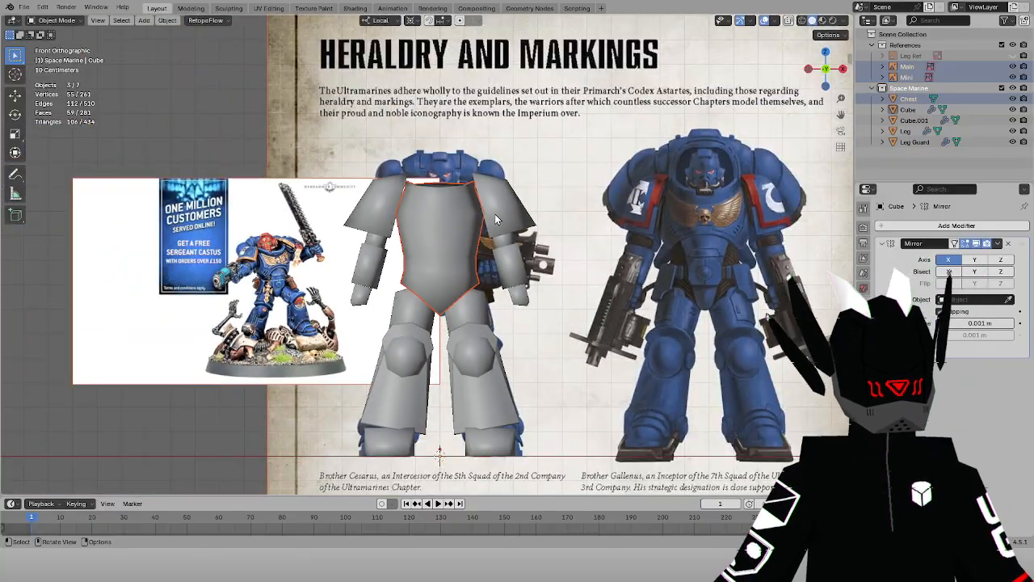
{"action": "left_click", "coordinate": [496, 218]}
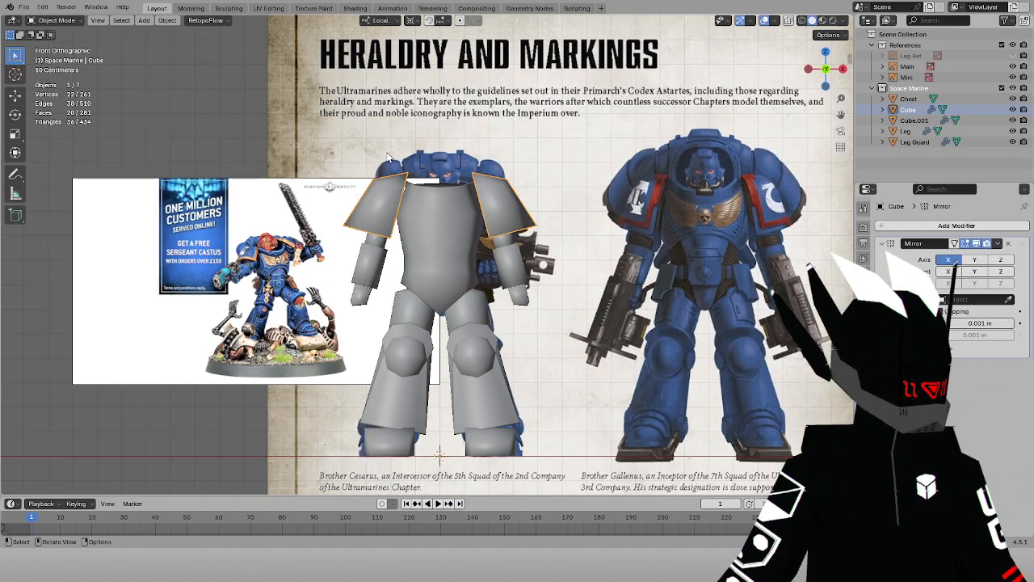
{"action": "scroll", "coordinate": [514, 171], "scroll_direction": "up", "scroll_amount": 2}
{"action": "middle_click_drag", "start_coordinate": [513, 171], "coordinate": [546, 209]}
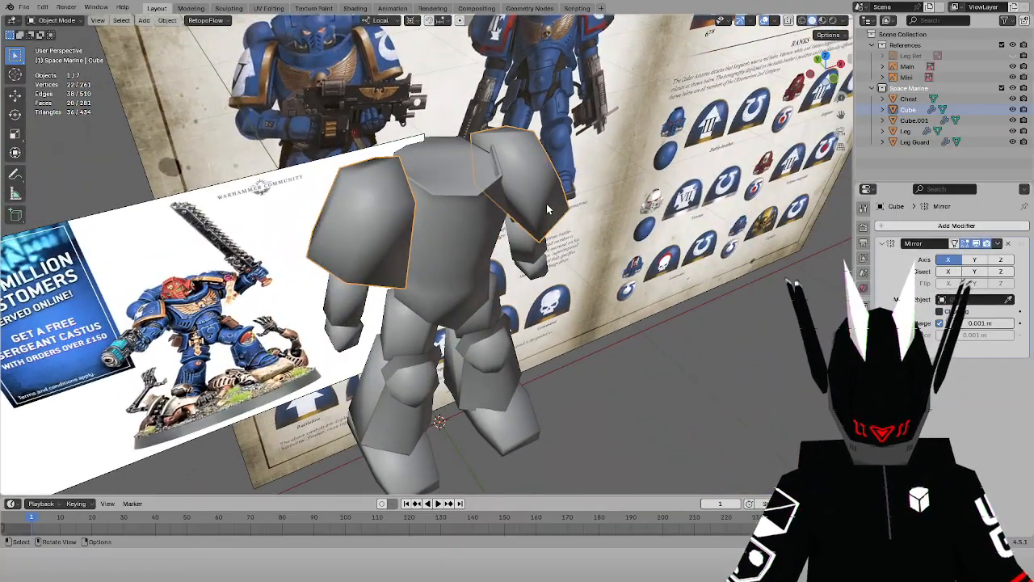
{"action": "key", "text": "KP_1"}
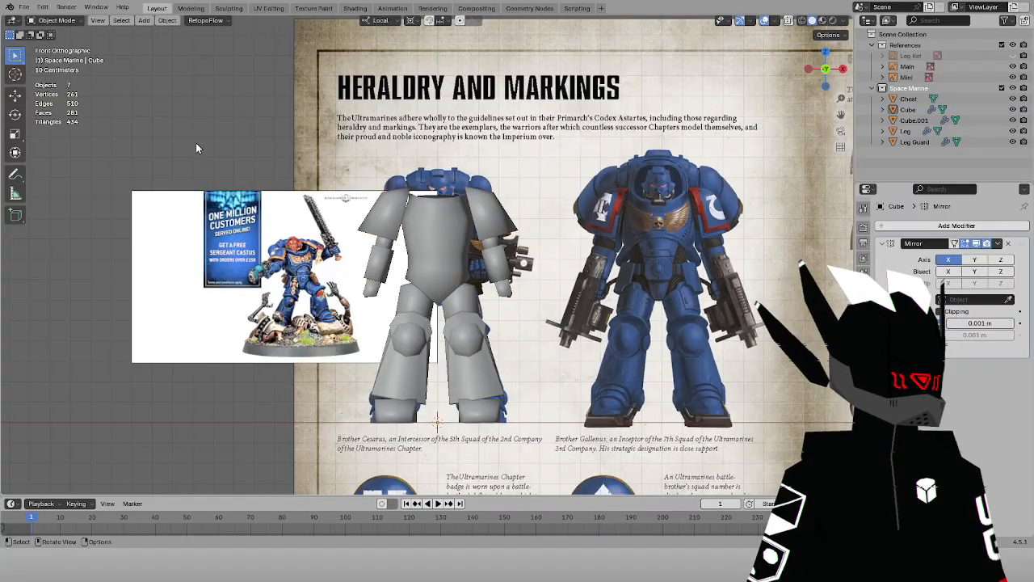
{"action": "left_click", "coordinate": [143, 20]}
{"action": "mouse_move", "coordinate": [166, 33]}
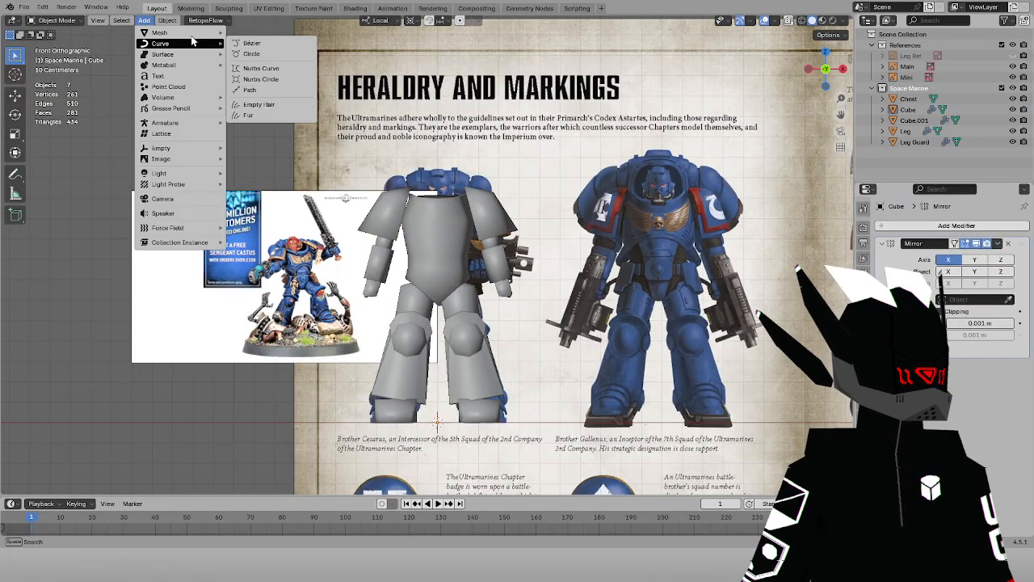
{"action": "left_click", "coordinate": [257, 158]}
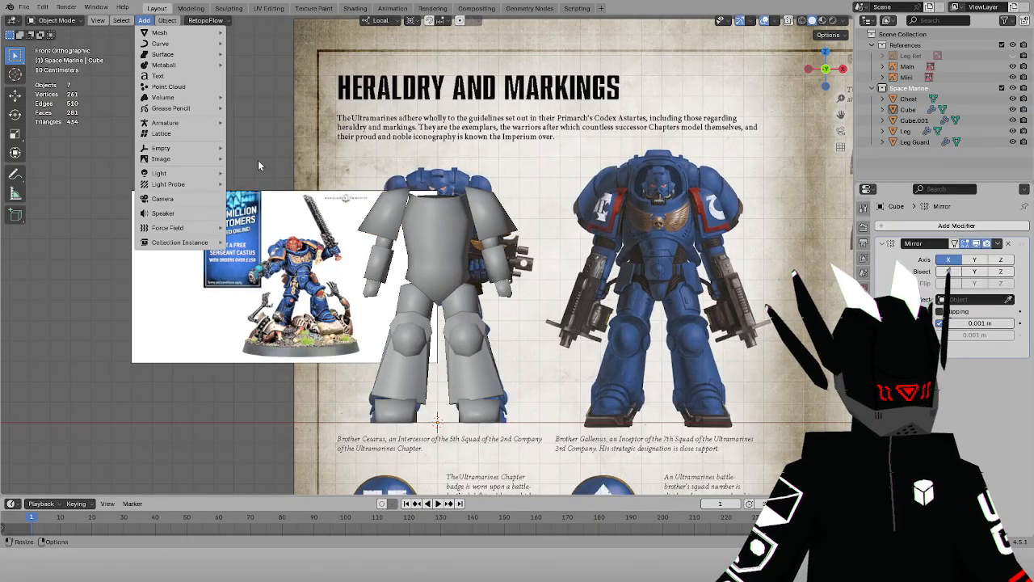
{"action": "left_click", "coordinate": [257, 160]}
Move the Mini reference image about 0.52 m back along the Y axis, behind the figure
{"action": "scroll", "coordinate": [260, 155], "scroll_direction": "up", "scroll_amount": 2}
{"action": "middle_click_drag", "start_coordinate": [548, 288], "coordinate": [521, 305]}
{"action": "left_click", "coordinate": [333, 231]}
{"action": "middle_click_drag", "start_coordinate": [398, 214], "coordinate": [388, 242]}
{"action": "key", "text": "g"}
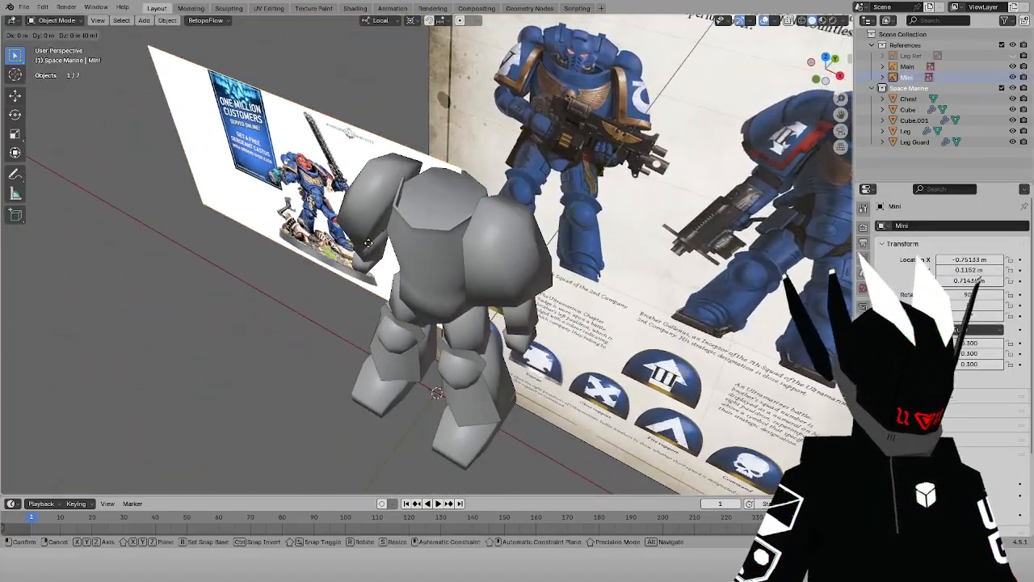
{"action": "key", "text": "y"}
{"action": "left_click", "coordinate": [483, 208]}
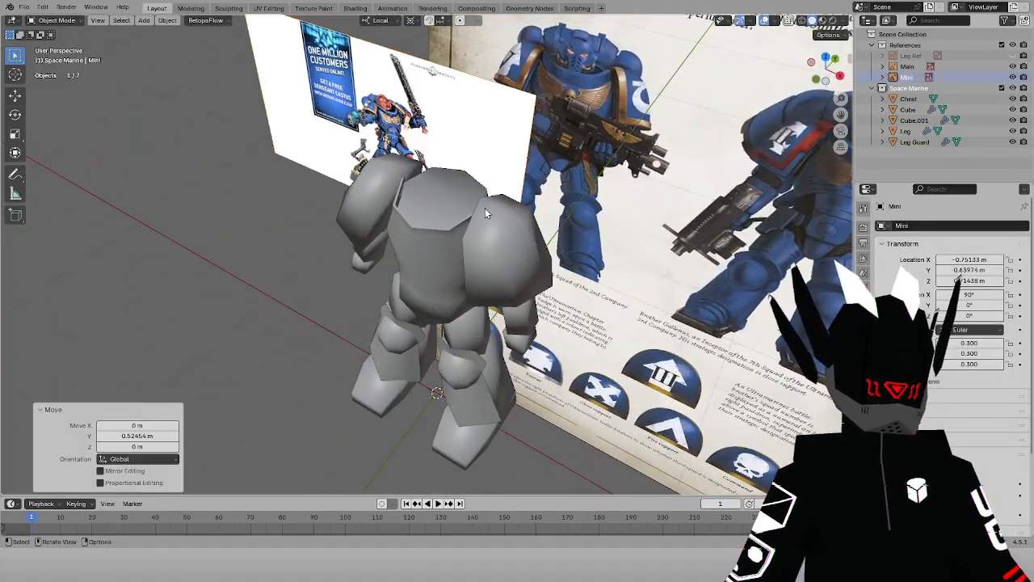
Save the file and also save an incremental version of it
{"action": "key", "text": "ctrl+s"}
{"action": "left_click", "coordinate": [24, 7]}
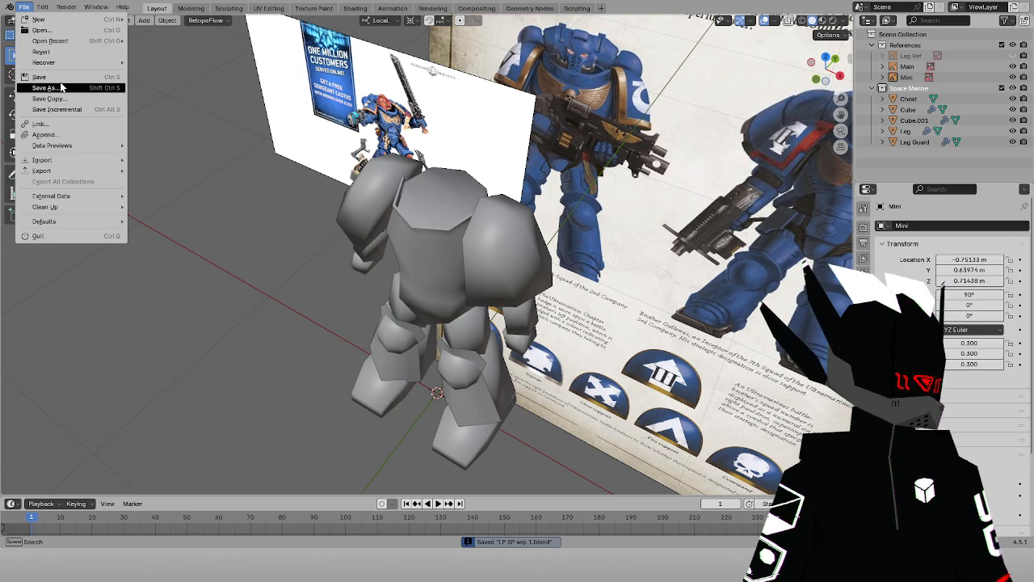
{"action": "left_click", "coordinate": [57, 109]}
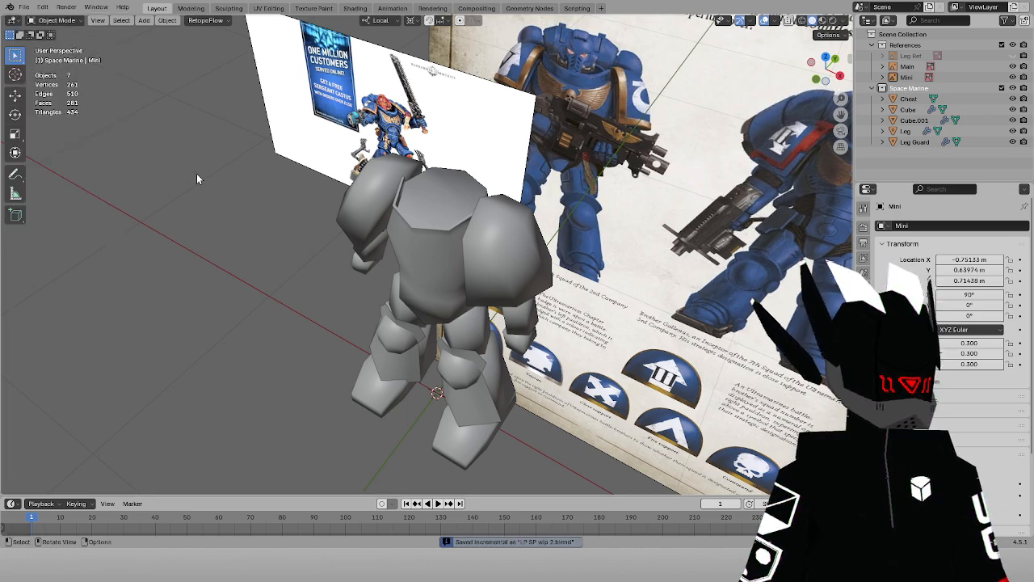
Move the Mini reference image 0.22 m in the negative local X direction, away from the figure in front view
{"action": "key", "text": "KP_1"}
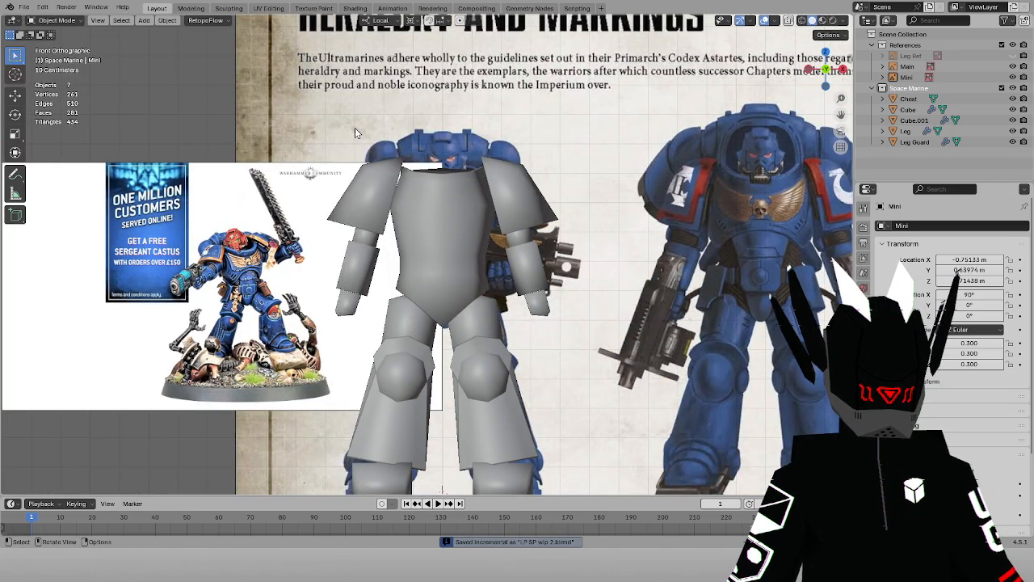
{"action": "scroll", "coordinate": [723, 139], "scroll_direction": "up", "scroll_amount": 1}
{"action": "left_click", "coordinate": [376, 246]}
{"action": "key", "text": "g"}
{"action": "key", "text": "x"}
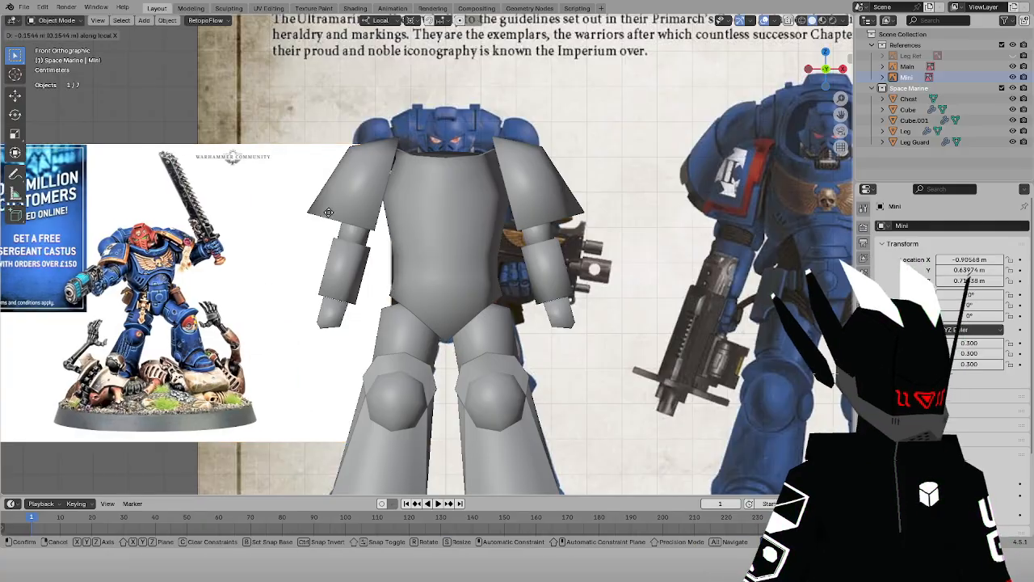
{"action": "left_click", "coordinate": [312, 217]}
{"action": "scroll", "coordinate": [312, 216], "scroll_direction": "down", "scroll_amount": 1}
Add a 2 m mesh cube at the world origin
{"action": "left_click", "coordinate": [164, 20]}
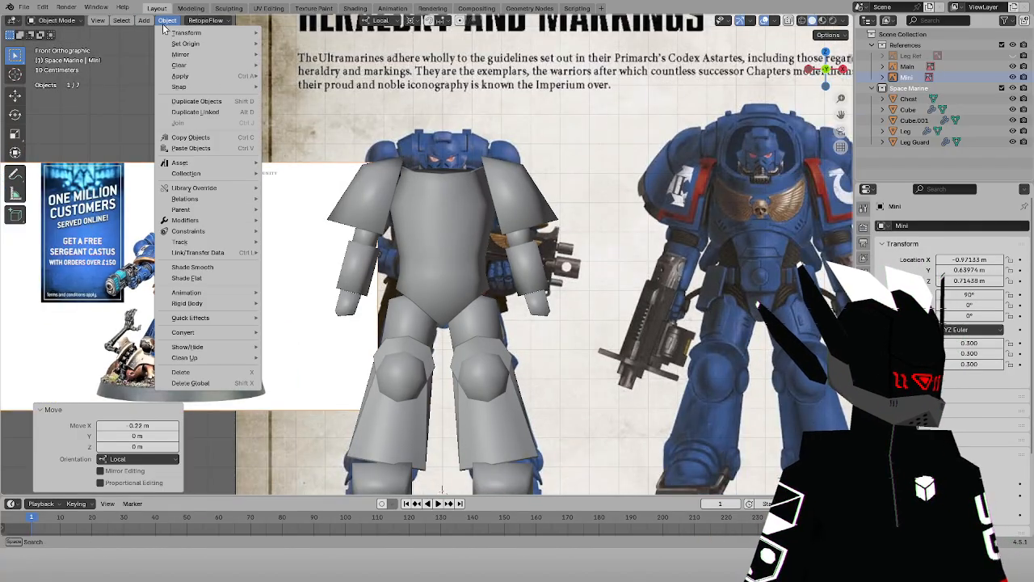
{"action": "mouse_move", "coordinate": [145, 20]}
{"action": "mouse_move", "coordinate": [173, 33]}
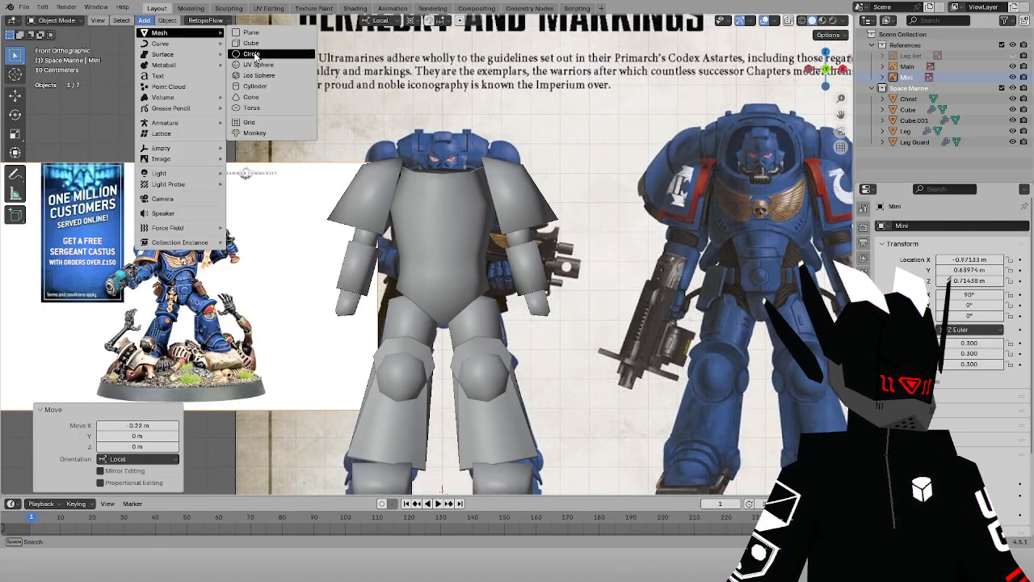
{"action": "left_click", "coordinate": [244, 44]}
Add a Subdivision Surface modifier with viewport level 1 to the new cube and apply it
{"action": "left_click", "coordinate": [916, 227]}
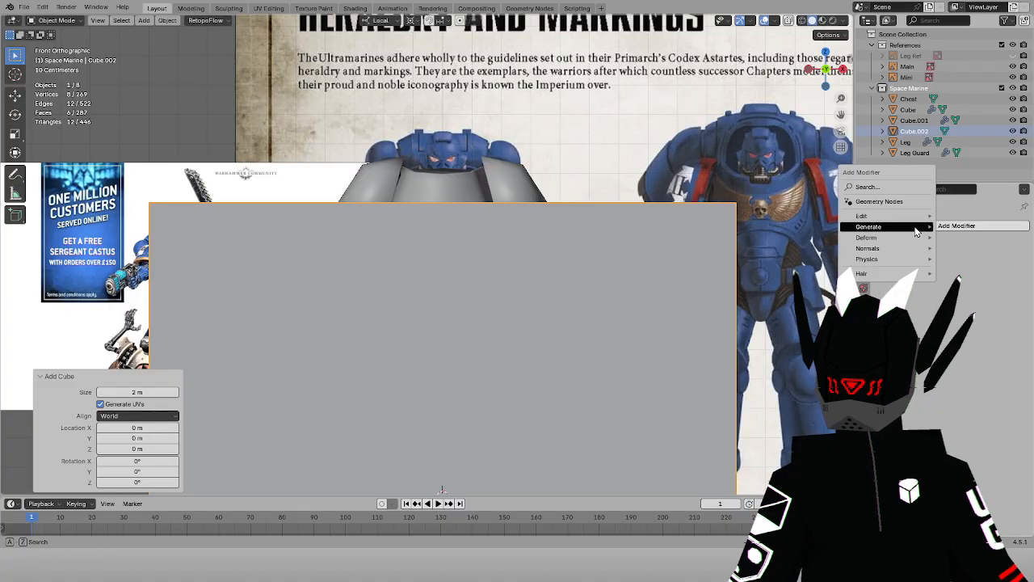
{"action": "mouse_move", "coordinate": [863, 230]}
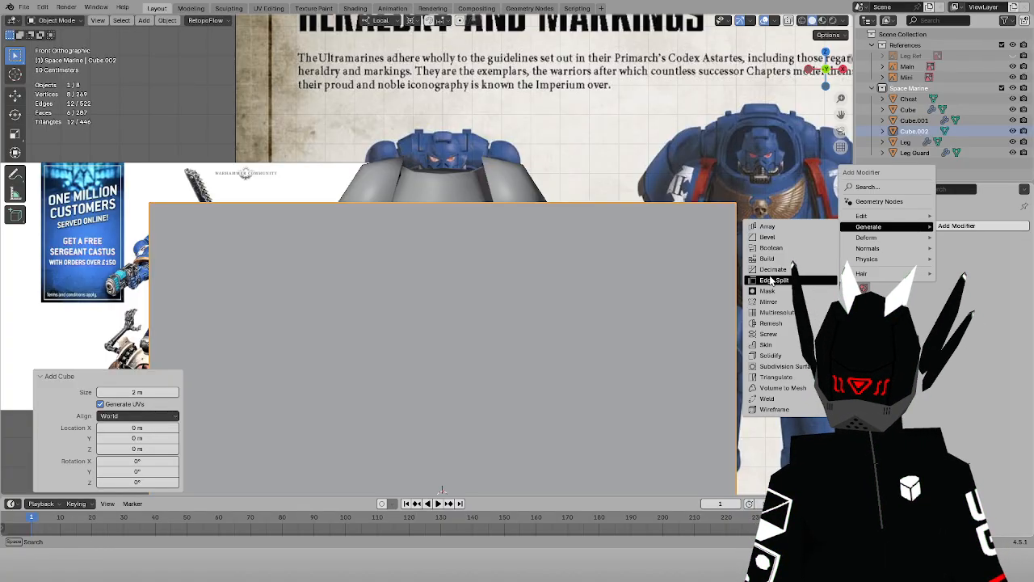
{"action": "left_click", "coordinate": [781, 366]}
{"action": "scroll", "coordinate": [332, 214], "scroll_direction": "down", "scroll_amount": 4}
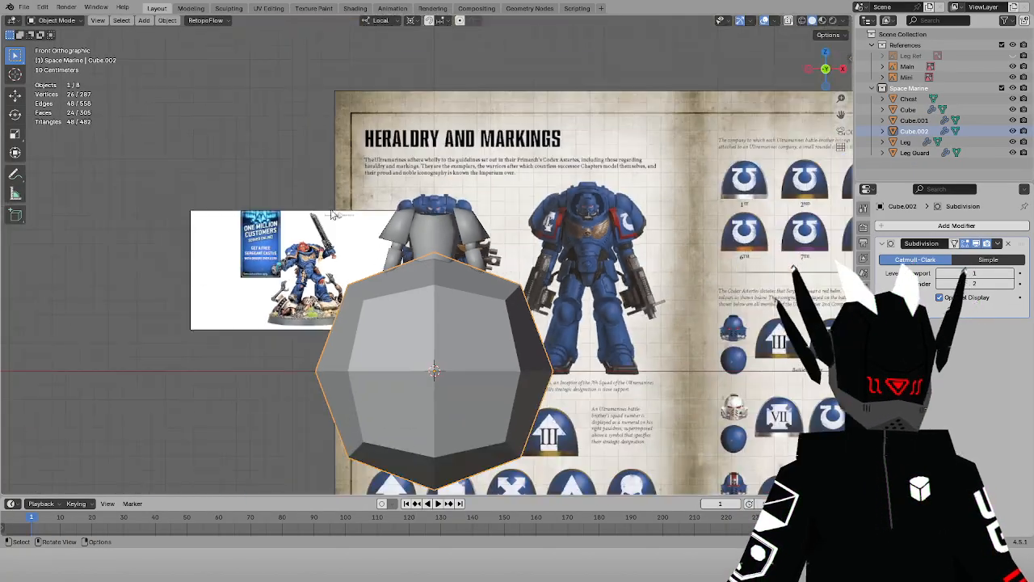
{"action": "left_click", "coordinate": [997, 243]}
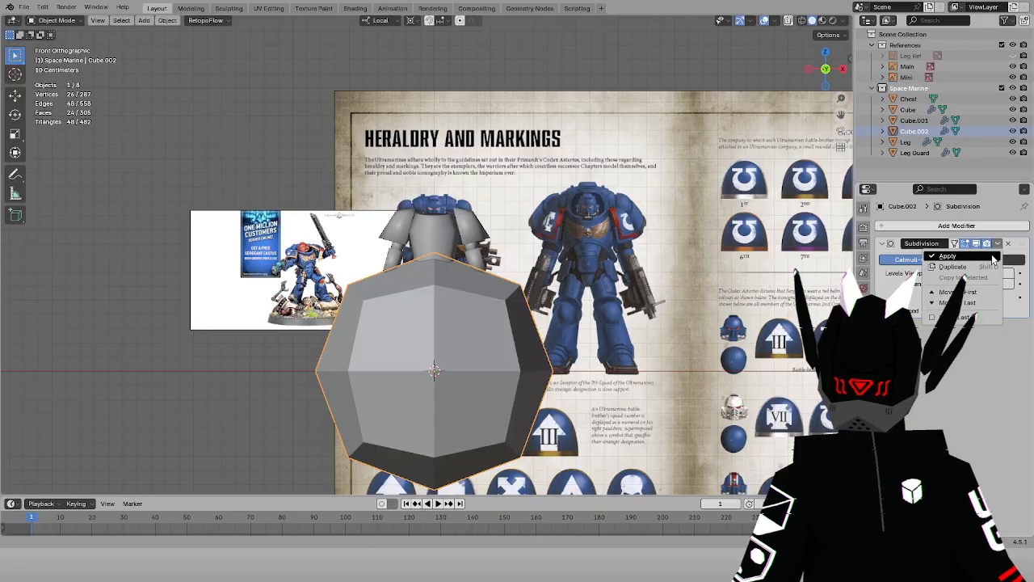
{"action": "left_click", "coordinate": [994, 257]}
Enter Edit Mode with X-ray on and delete the subdivided cube's vertices below its middle row, leaving the upper dome
{"action": "left_click", "coordinate": [56, 20]}
{"action": "left_click", "coordinate": [49, 44]}
{"action": "key", "text": "alt+z"}
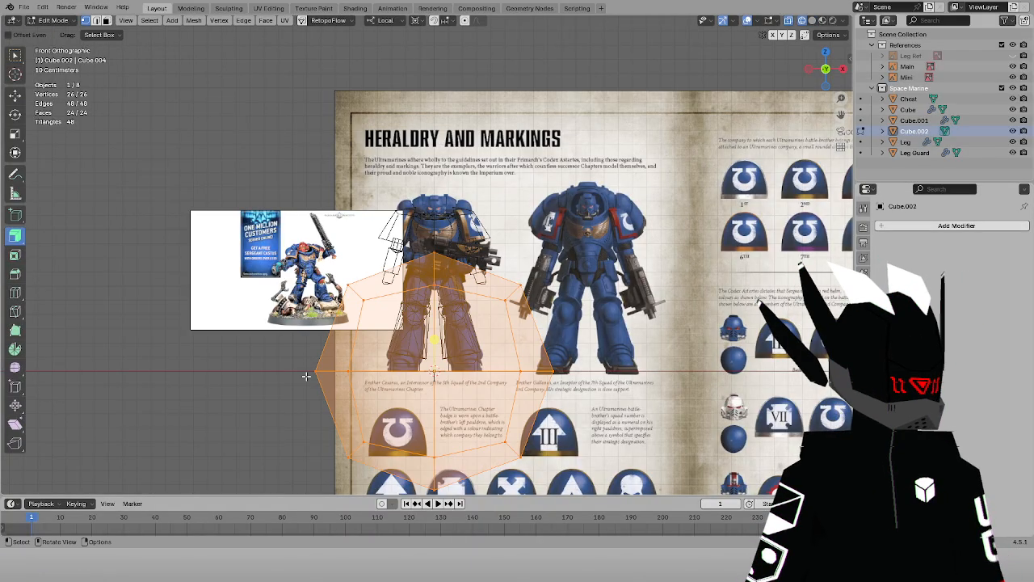
{"action": "left_click_drag", "start_coordinate": [306, 378], "coordinate": [575, 495]}
{"action": "key", "text": "a"}
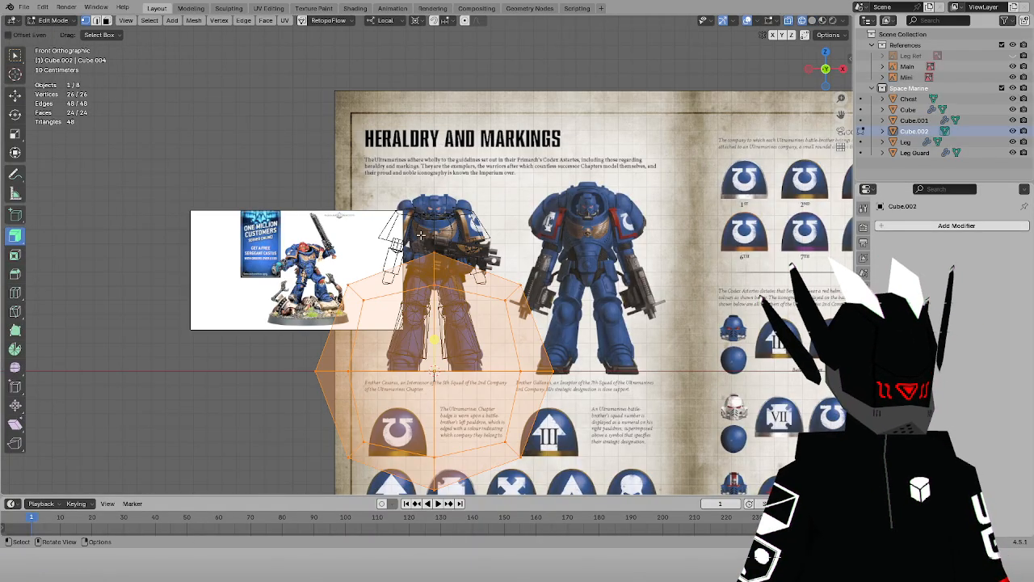
{"action": "left_click", "coordinate": [173, 20]}
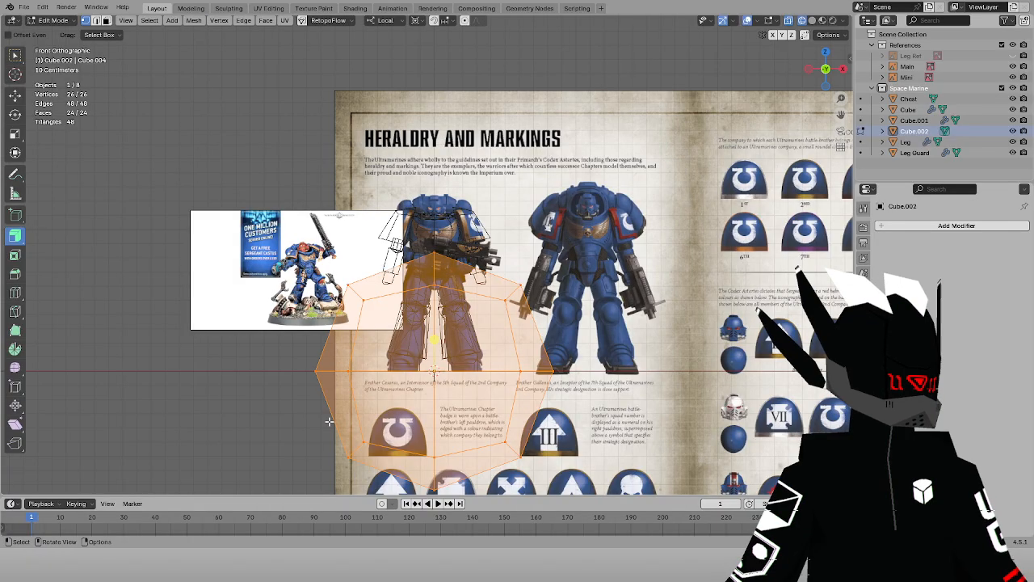
{"action": "key", "text": "alt+a"}
{"action": "left_click_drag", "start_coordinate": [563, 420], "coordinate": [314, 507]}
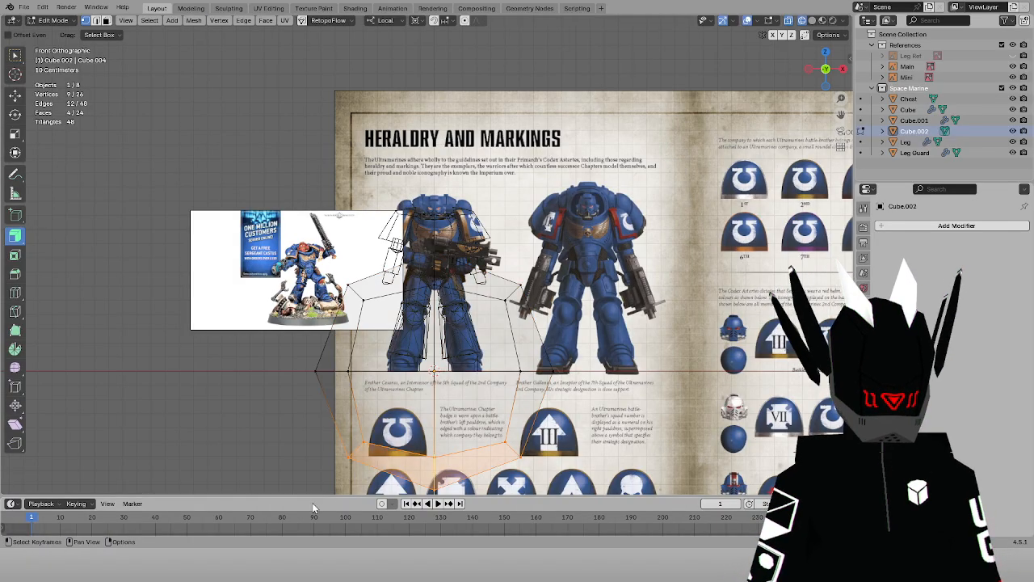
{"action": "key", "text": "x"}
{"action": "left_click", "coordinate": [713, 338]}
{"action": "left_click_drag", "start_coordinate": [652, 254], "coordinate": [275, 417]}
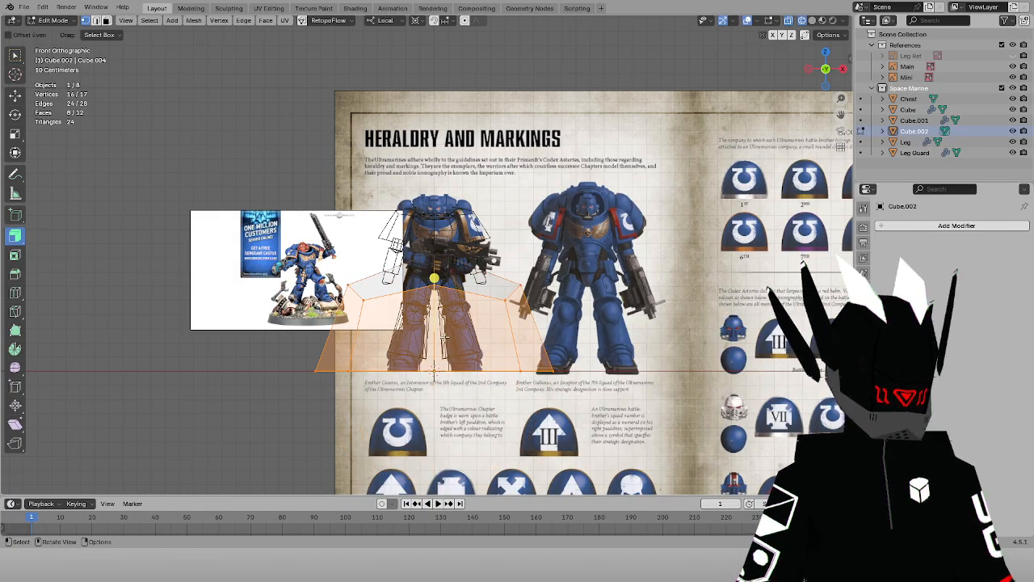
{"action": "scroll", "coordinate": [444, 335], "scroll_direction": "up", "scroll_amount": 2}
{"action": "key", "text": "g"}
{"action": "key", "text": "z"}
{"action": "left_click", "coordinate": [565, 164]}
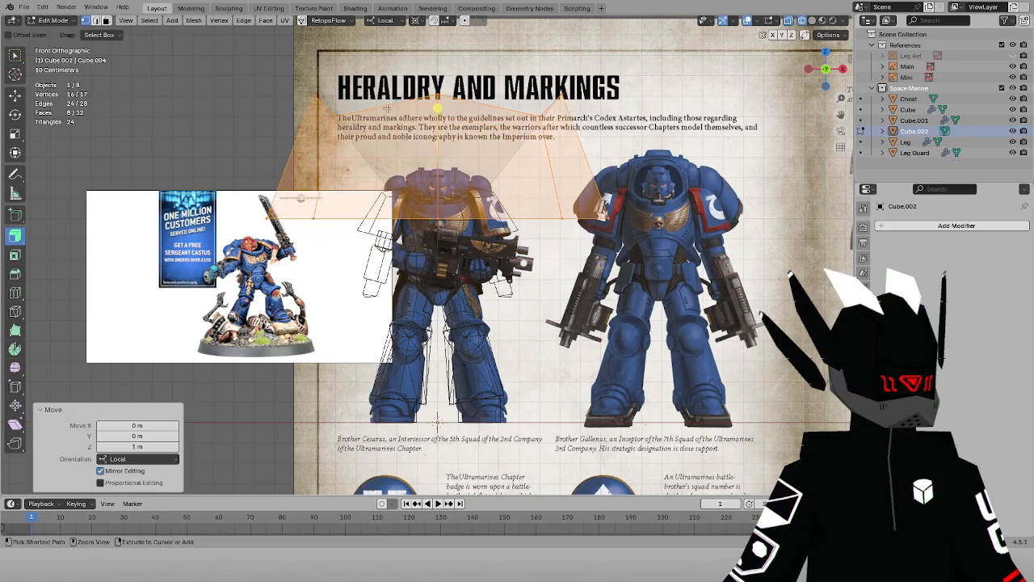
{"action": "key", "text": "s"}
{"action": "right_click", "coordinate": [566, 164]}
{"action": "key", "text": "ctrl+z"}
Change the transform pivot point, scale the whole dome down and raise it about 0.94 m along local Z to head height
{"action": "key", "text": "a"}
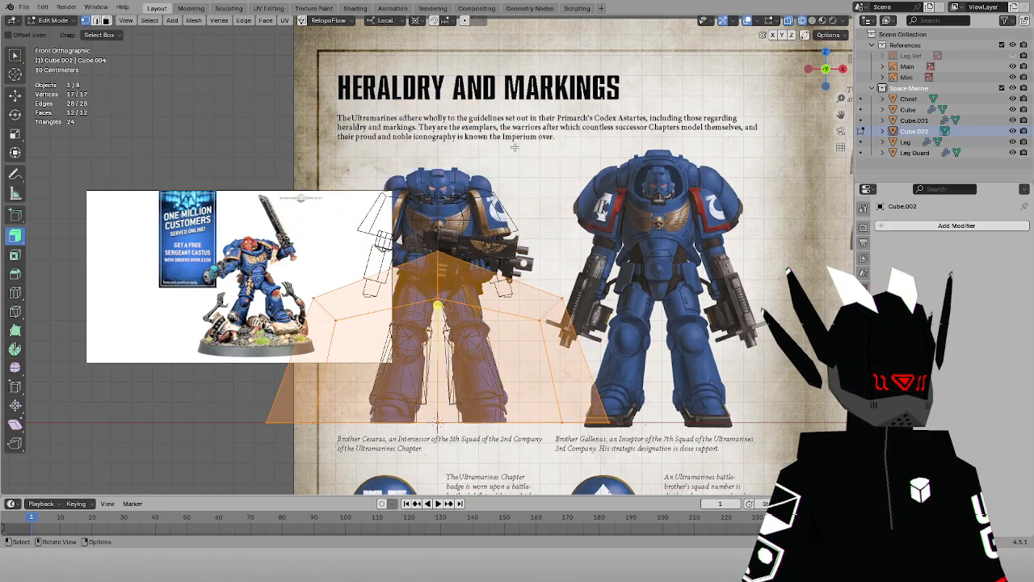
{"action": "left_click", "coordinate": [416, 19]}
{"action": "left_click", "coordinate": [432, 83]}
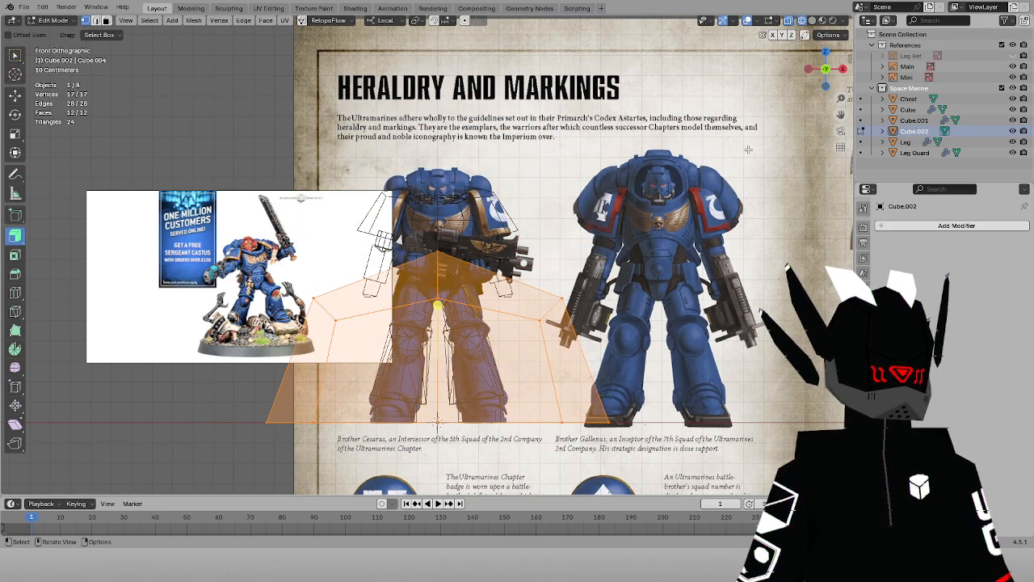
{"action": "key", "text": "s"}
{"action": "left_click", "coordinate": [508, 303]}
{"action": "key", "text": "g"}
{"action": "key", "text": "z"}
{"action": "left_click", "coordinate": [499, 117]}
Scale the dome by 0.3 and lower it along local Z onto the crown of the reference helmet
{"action": "scroll", "coordinate": [499, 117], "scroll_direction": "up", "scroll_amount": 7}
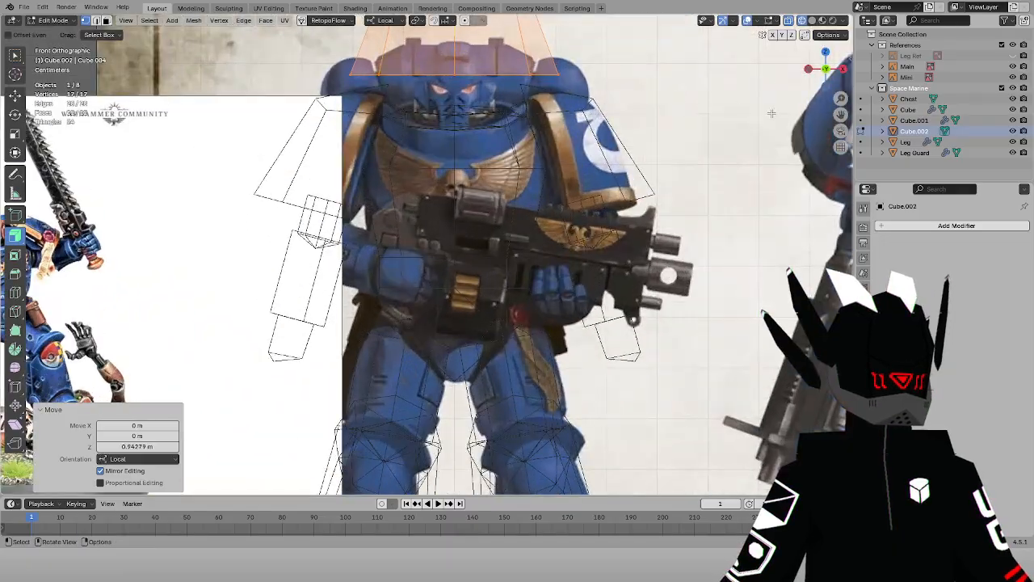
{"action": "middle_click_drag", "start_coordinate": [501, 121], "coordinate": [495, 351], "text": "shift"}
{"action": "scroll", "coordinate": [786, 146], "scroll_direction": "up", "scroll_amount": 2}
{"action": "key", "text": "s"}
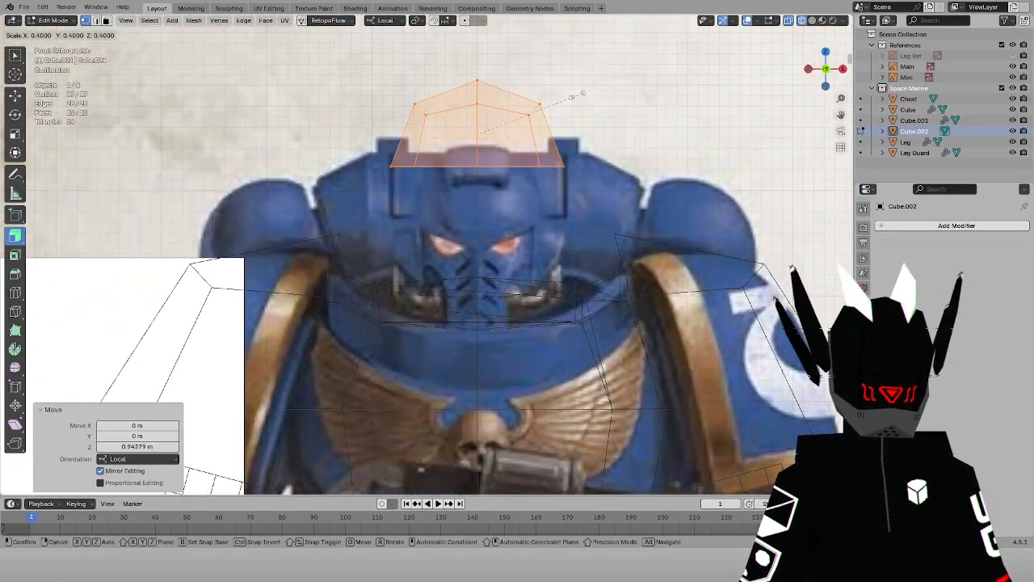
{"action": "left_click", "coordinate": [540, 95]}
{"action": "key", "text": "g"}
{"action": "key", "text": "z"}
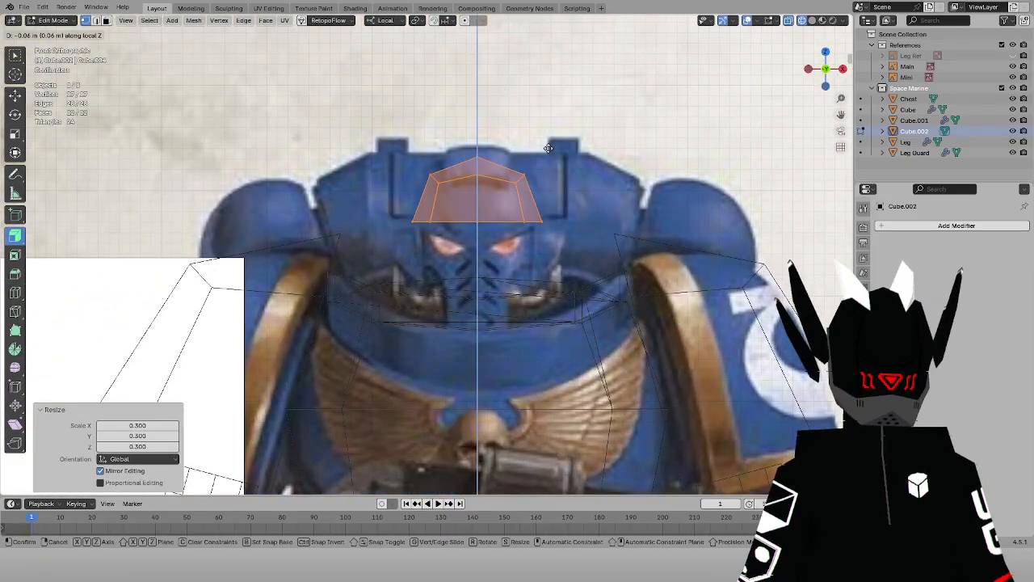
{"action": "left_click", "coordinate": [548, 143]}
Try scaling the dome's middle ring of vertices slightly outward against the reference helmet
{"action": "left_click_drag", "start_coordinate": [424, 158], "coordinate": [583, 192]}
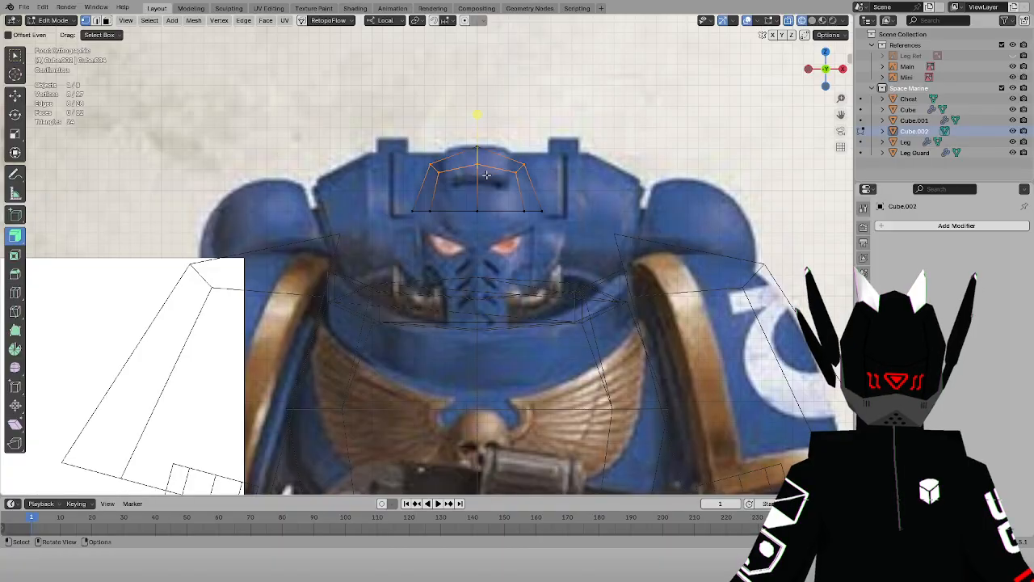
{"action": "left_click_drag", "start_coordinate": [369, 185], "coordinate": [567, 229]}
{"action": "scroll", "coordinate": [742, 168], "scroll_direction": "up", "scroll_amount": 2}
{"action": "left_click_drag", "start_coordinate": [840, 113], "coordinate": [775, 157]}
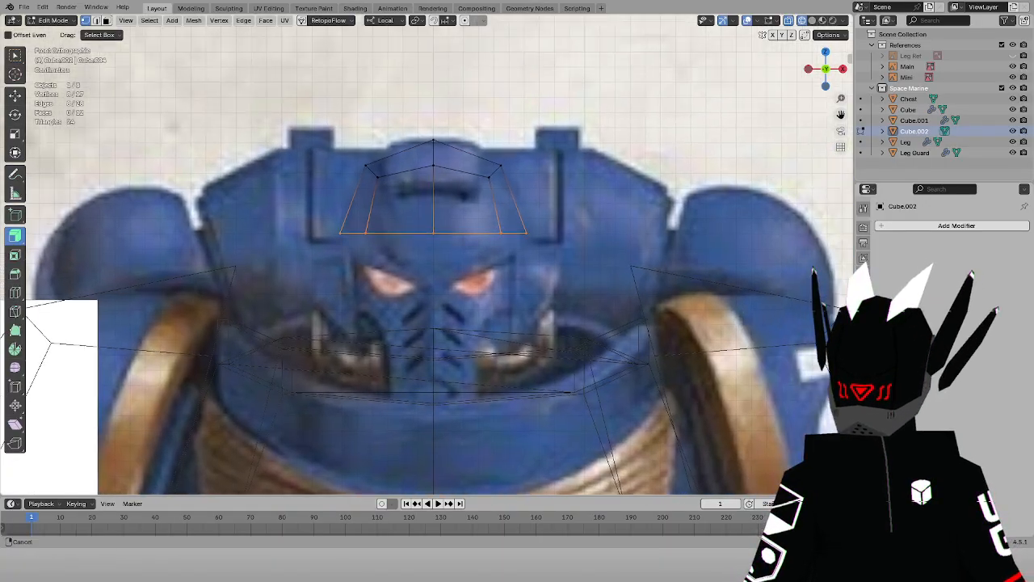
{"action": "key", "text": "a"}
{"action": "scroll", "coordinate": [645, 199], "scroll_direction": "up", "scroll_amount": 2}
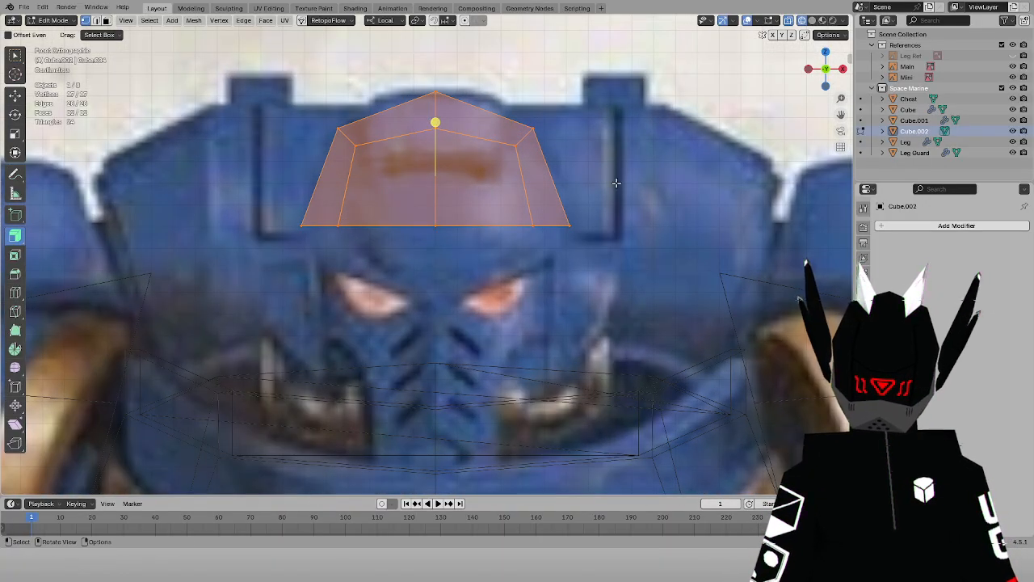
{"action": "left_click_drag", "start_coordinate": [231, 156], "coordinate": [573, 267]}
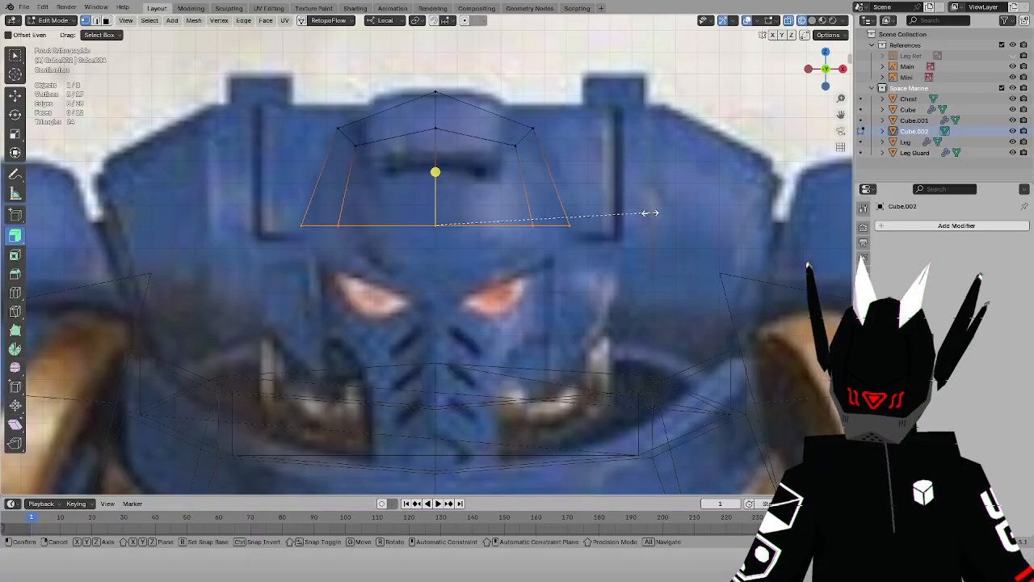
{"action": "left_click_drag", "start_coordinate": [306, 114], "coordinate": [566, 169]}
{"action": "key", "text": "s"}
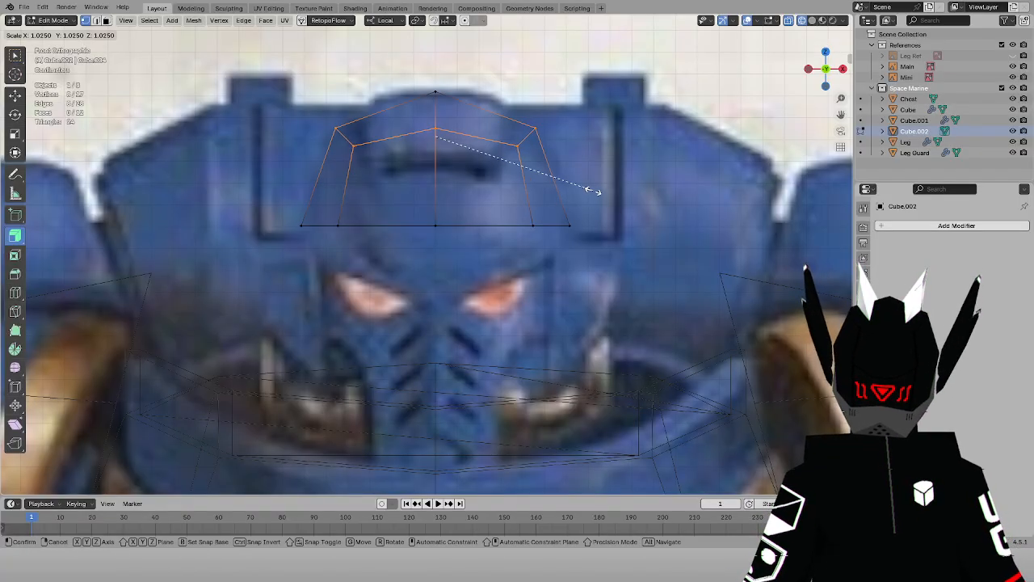
{"action": "left_click", "coordinate": [593, 191]}
{"action": "left_click_drag", "start_coordinate": [362, 146], "coordinate": [673, 300]}
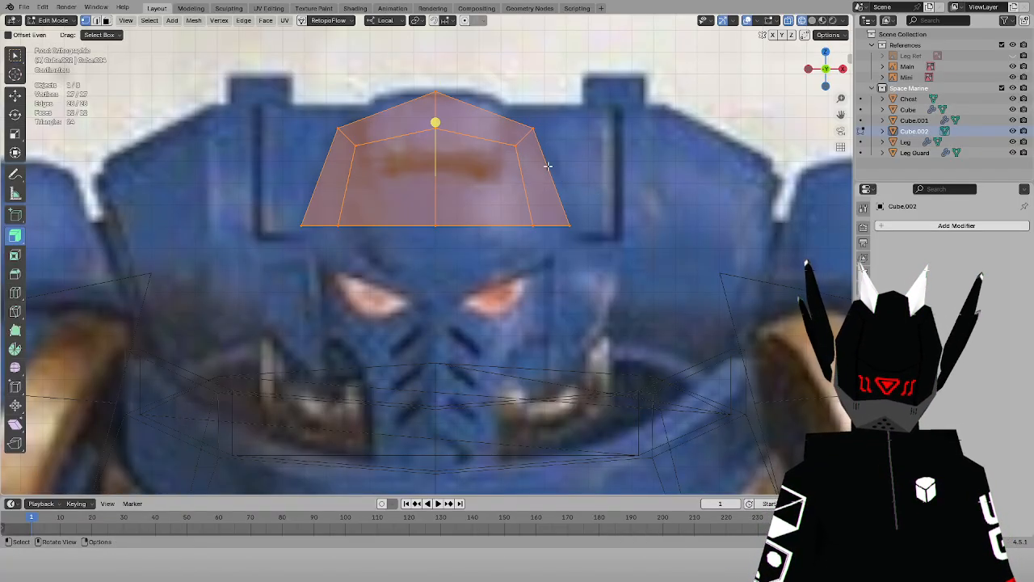
Extrude the dome's open lower ring 0.1 m down along local Z to form the helmet's sides
{"action": "left_click_drag", "start_coordinate": [253, 200], "coordinate": [642, 281]}
{"action": "key", "text": "s"}
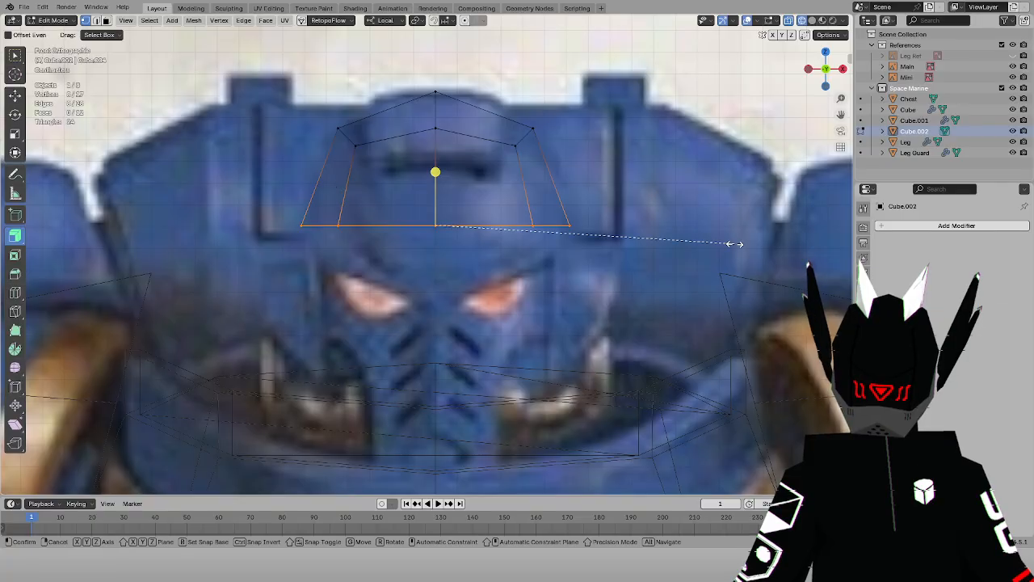
{"action": "left_click", "coordinate": [650, 225]}
{"action": "key", "text": "e"}
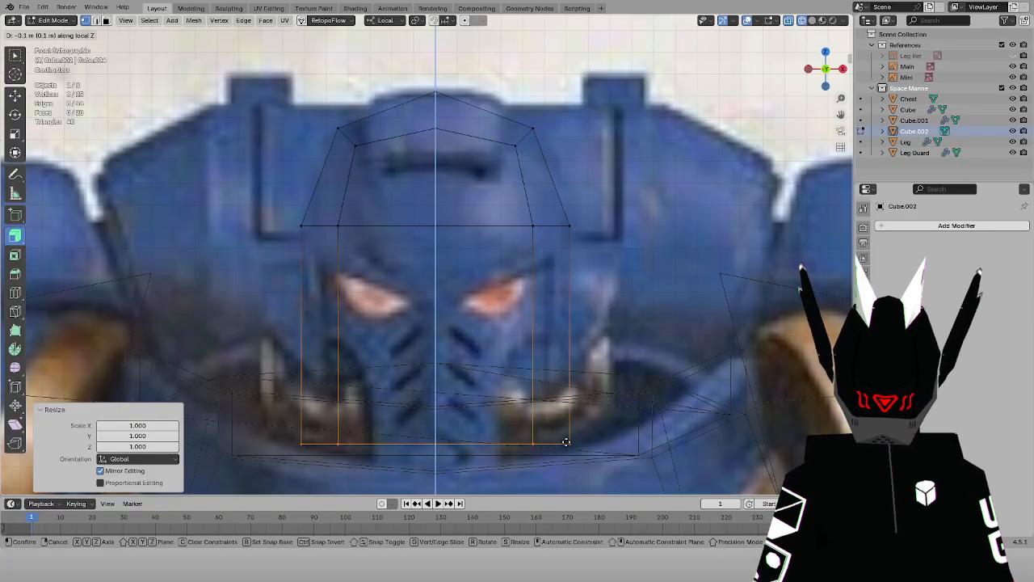
{"action": "left_click", "coordinate": [566, 442]}
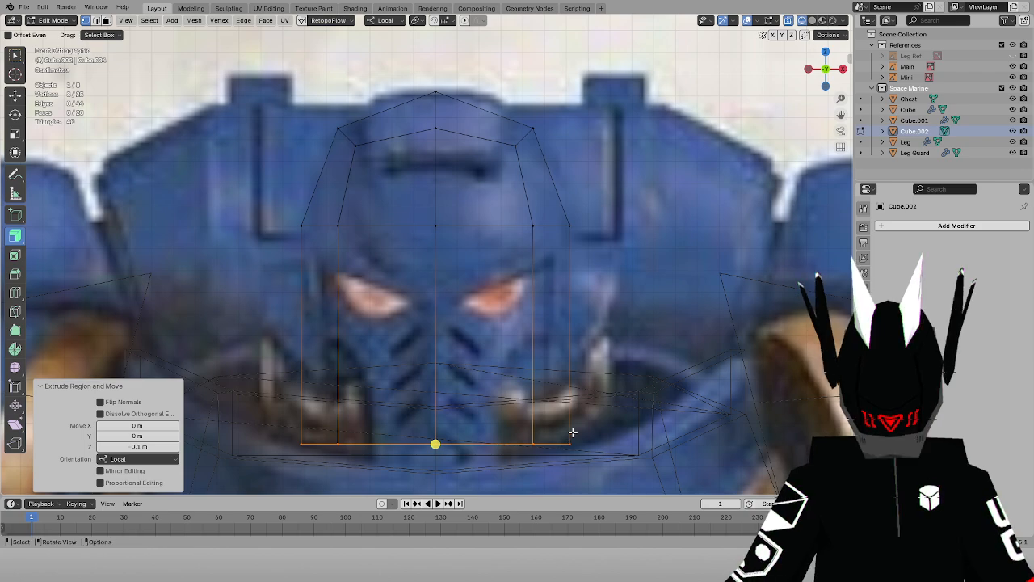
Try tilting the helmet's bottom ring by -10° in right side view
{"action": "key", "text": "KP_3"}
{"action": "key", "text": "r"}
{"action": "left_click", "coordinate": [585, 380]}
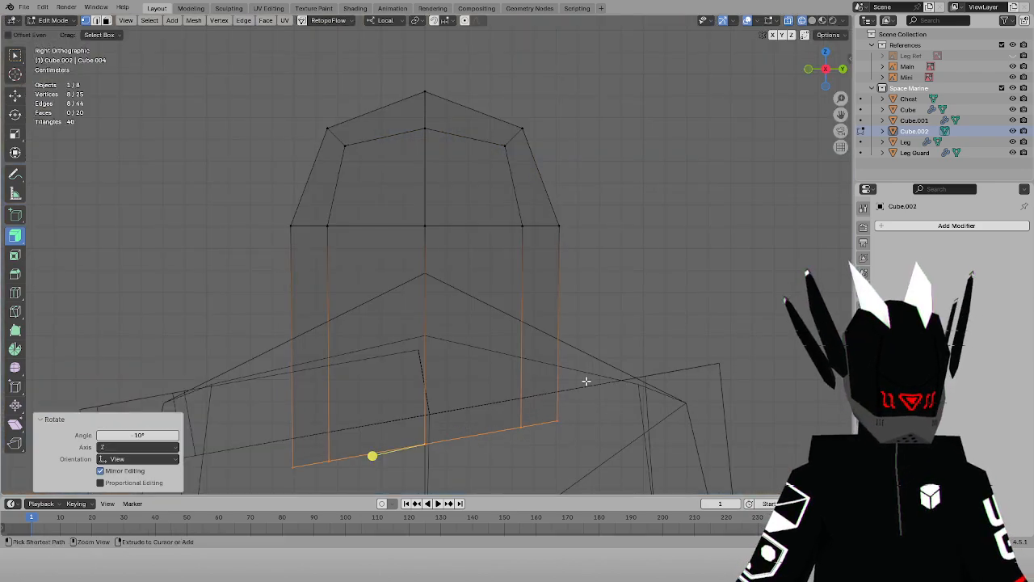
{"action": "key", "text": "ctrl+z"}
{"action": "key", "text": "z"}
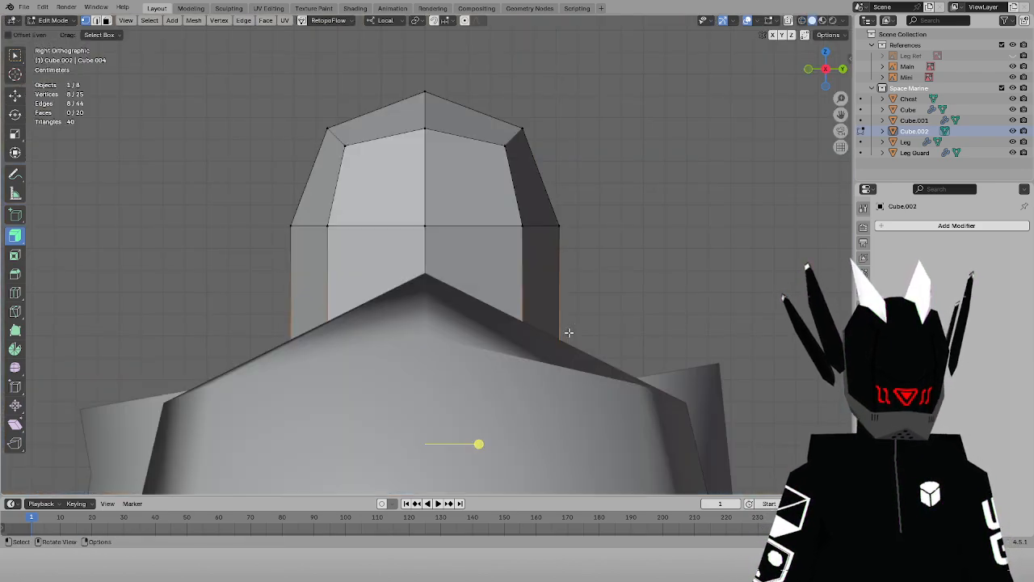
{"action": "key", "text": "KP_1"}
{"action": "key", "text": "z"}
{"action": "left_click", "coordinate": [597, 346]}
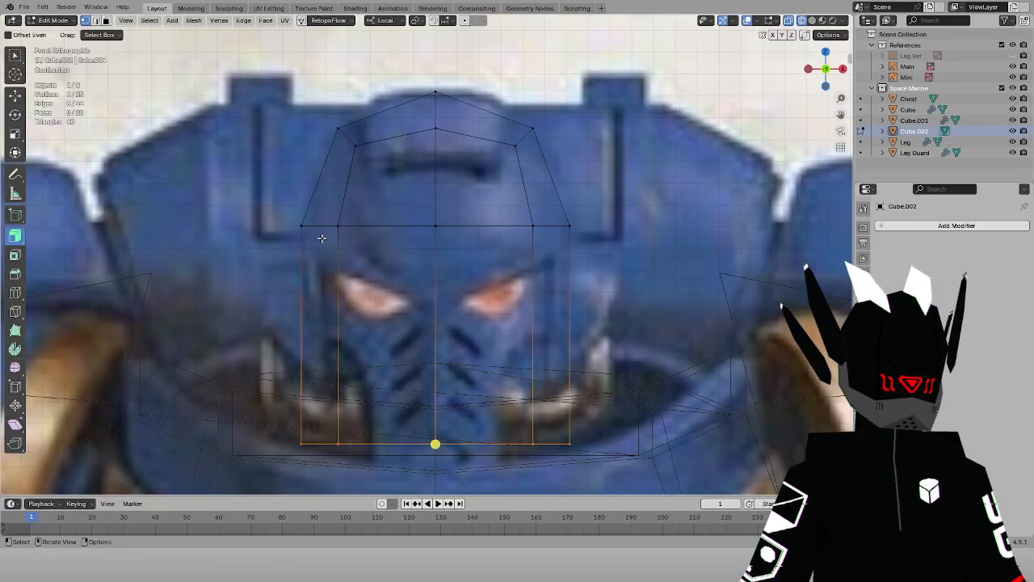
Scale the helmet's extruded lower section by 1.1 overall, with its height scaled by 0.9 along local Z
{"action": "scroll", "coordinate": [321, 238], "scroll_direction": "down", "scroll_amount": 8}
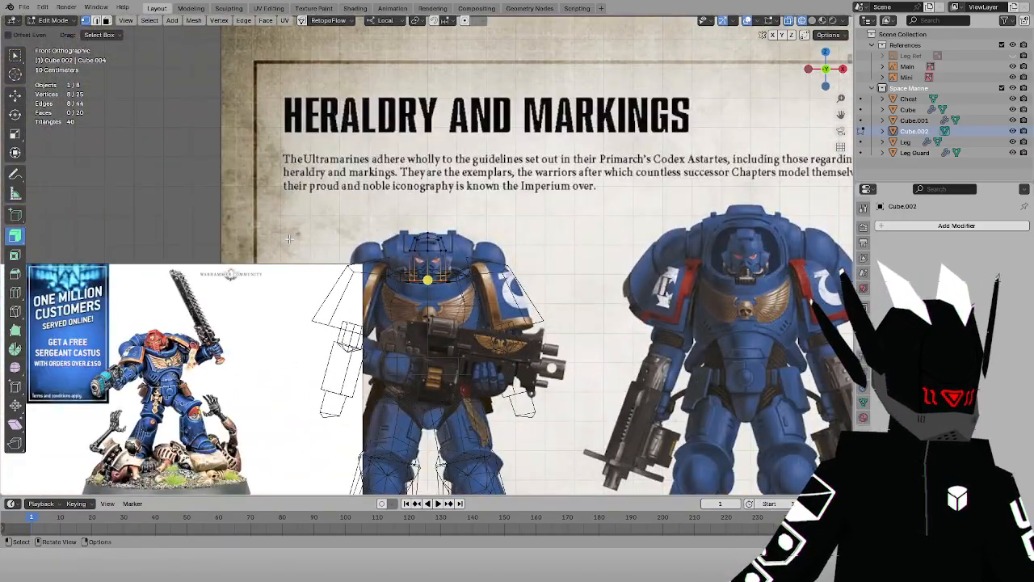
{"action": "scroll", "coordinate": [289, 239], "scroll_direction": "up", "scroll_amount": 4}
{"action": "left_click_drag", "start_coordinate": [353, 241], "coordinate": [504, 334]}
{"action": "scroll", "coordinate": [566, 203], "scroll_direction": "up", "scroll_amount": 7}
{"action": "key", "text": "s"}
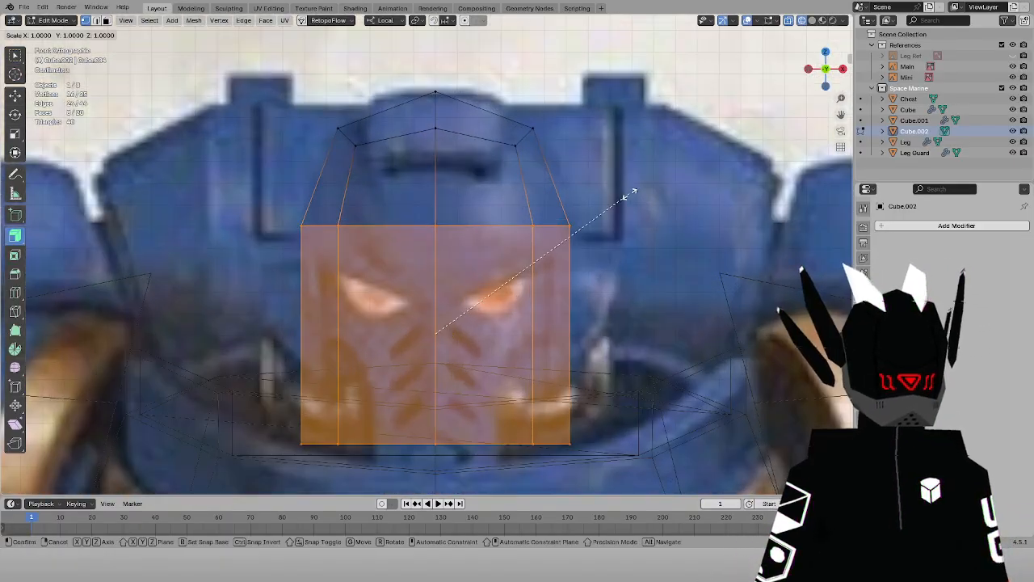
{"action": "left_click", "coordinate": [655, 191]}
{"action": "key", "text": "s"}
{"action": "key", "text": "z"}
{"action": "key", "text": "z"}
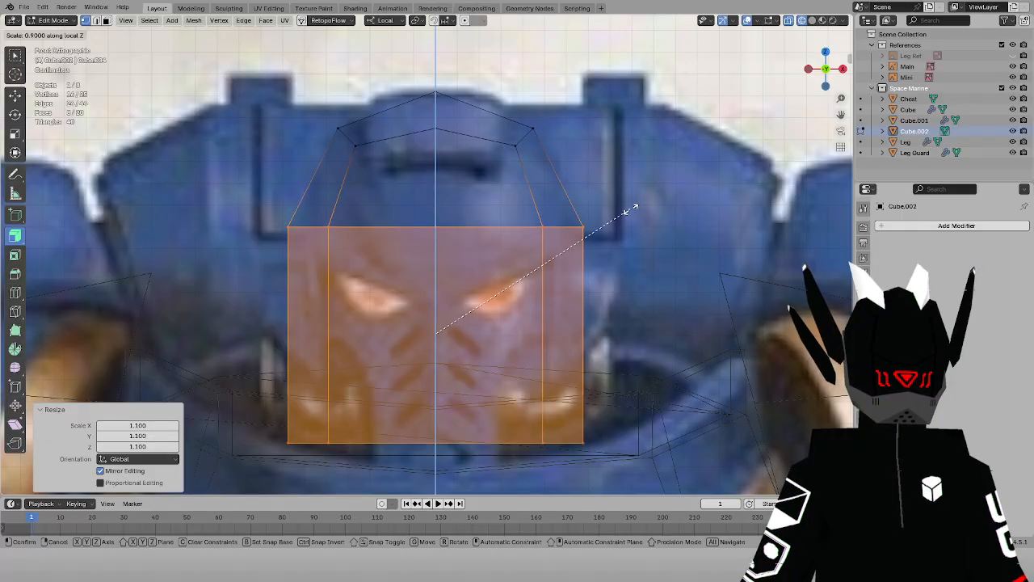
{"action": "left_click", "coordinate": [629, 209]}
Isolate the helmet in local view, fill its open underside with three quad faces and leave local view
{"action": "key", "text": "alt+a"}
{"action": "key", "text": "alt+z"}
{"action": "middle_click_drag", "start_coordinate": [628, 205], "coordinate": [523, 310]}
{"action": "key", "text": "KP_Divide"}
{"action": "left_click", "coordinate": [481, 287]}
{"action": "left_click", "coordinate": [330, 293], "text": "shift"}
{"action": "key", "text": "f"}
{"action": "key", "text": "f"}
{"action": "key", "text": "f"}
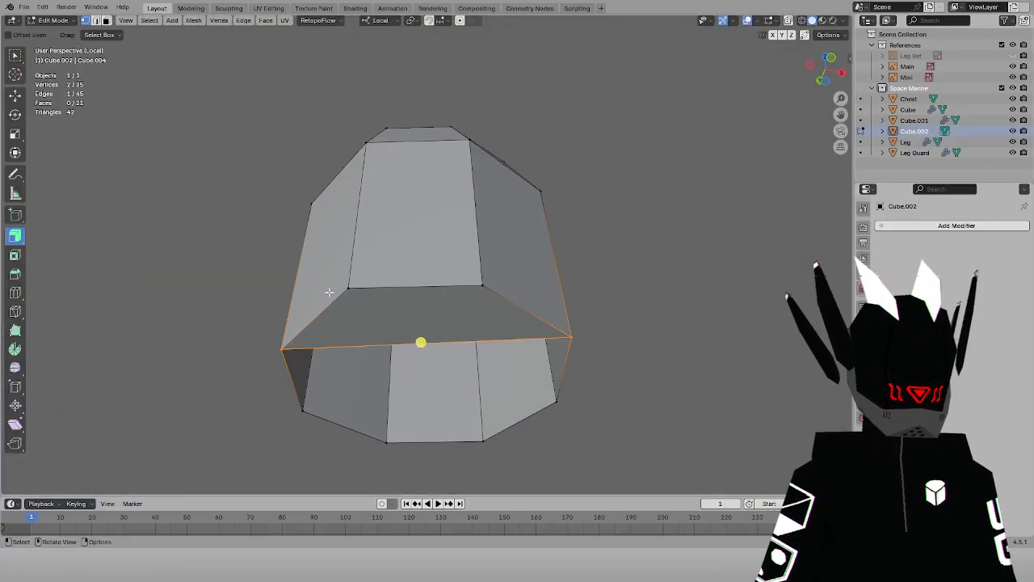
{"action": "key", "text": "KP_Divide"}
Select the helmet's bottom ring of vertices in front view with X-ray on and try adjusting its height
{"action": "key", "text": "KP_1"}
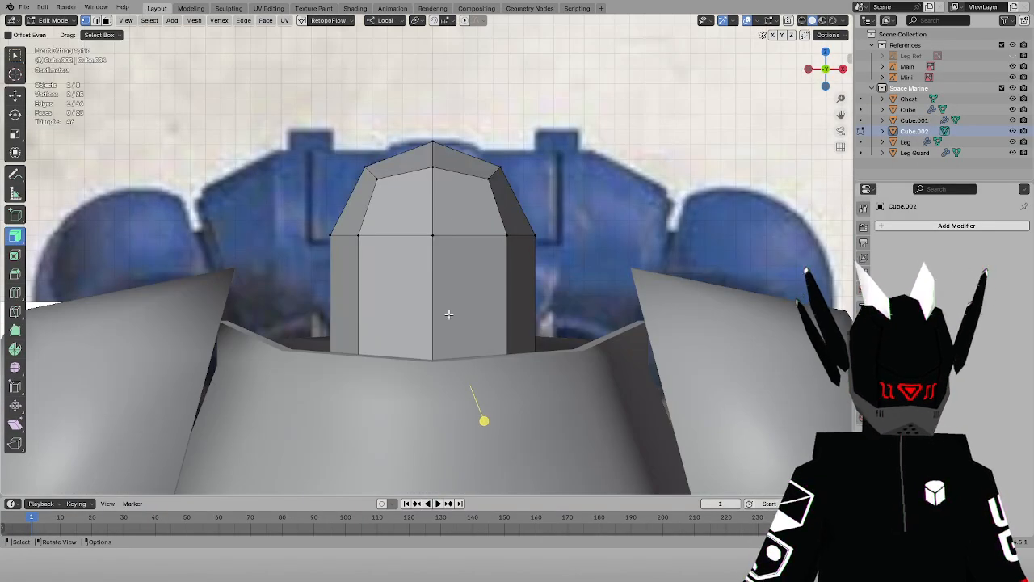
{"action": "key", "text": "alt+z"}
{"action": "left_click_drag", "start_coordinate": [286, 352], "coordinate": [612, 445]}
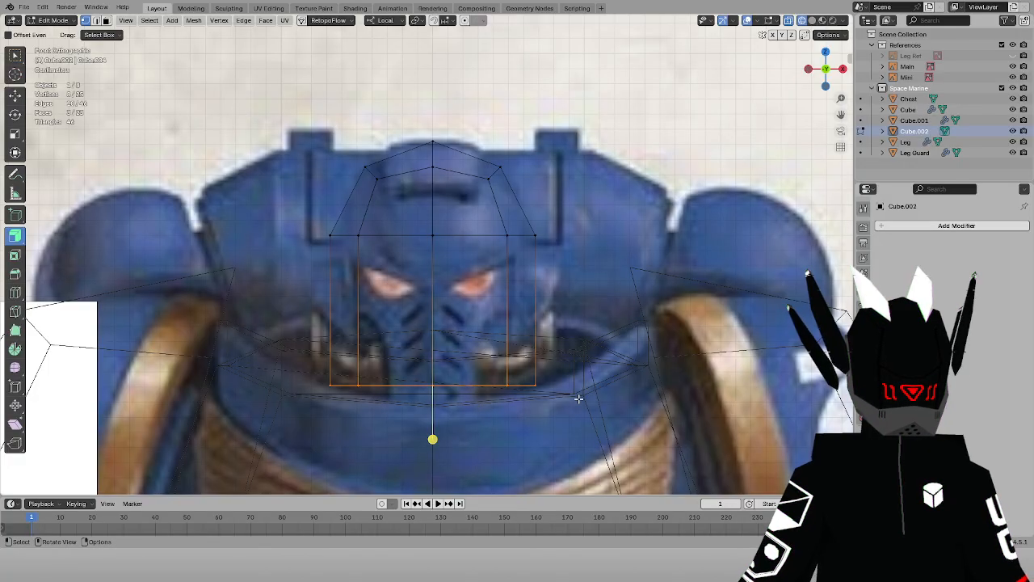
{"action": "key", "text": "g"}
{"action": "key", "text": "z"}
{"action": "left_click", "coordinate": [567, 403]}
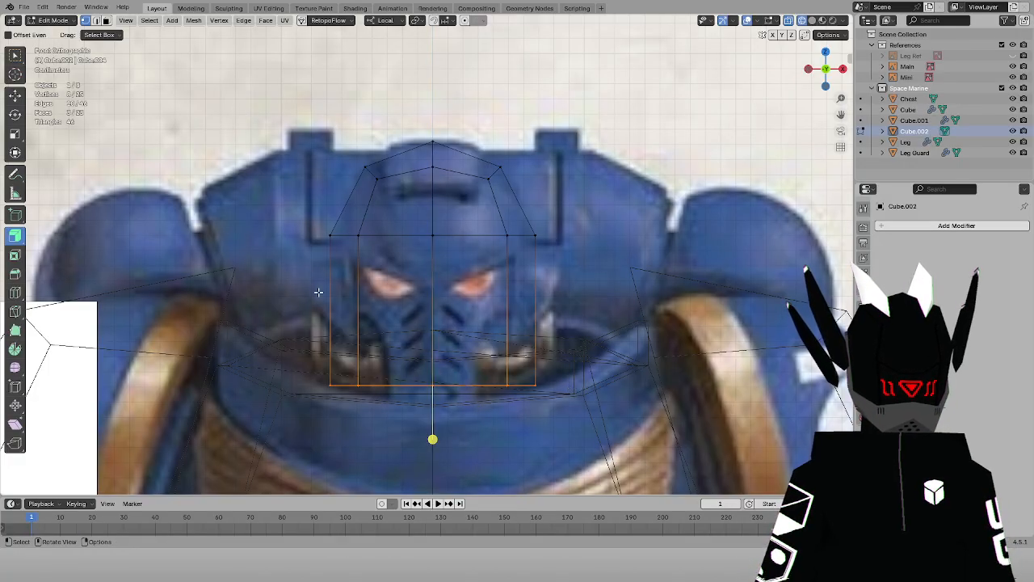
{"action": "key", "text": "g"}
{"action": "key", "text": "z"}
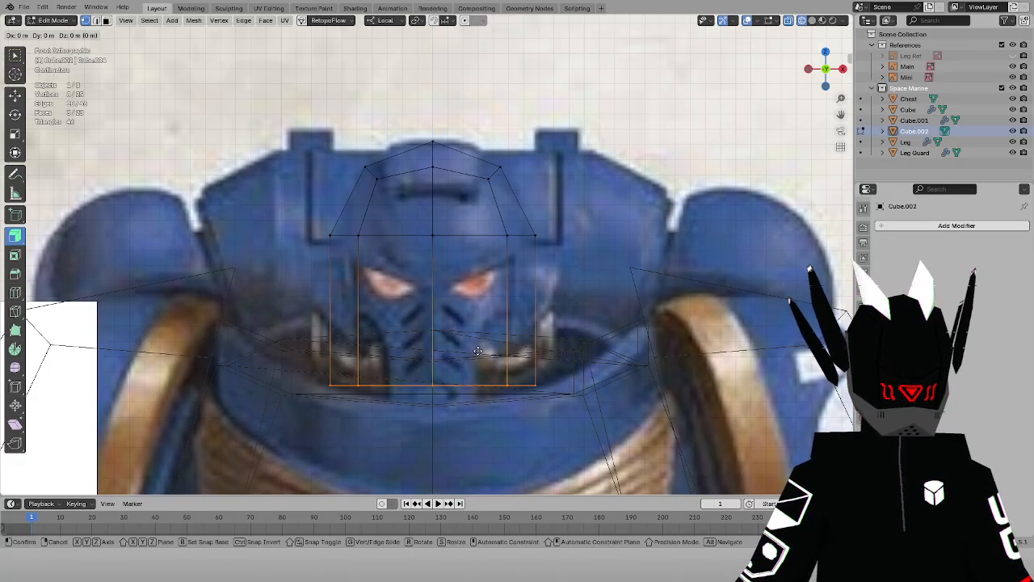
{"action": "left_click", "coordinate": [478, 352]}
Check the helmet on the Mini reference and tilt the bottom ring by -10° in right side view
{"action": "scroll", "coordinate": [291, 334], "scroll_direction": "down", "scroll_amount": 6}
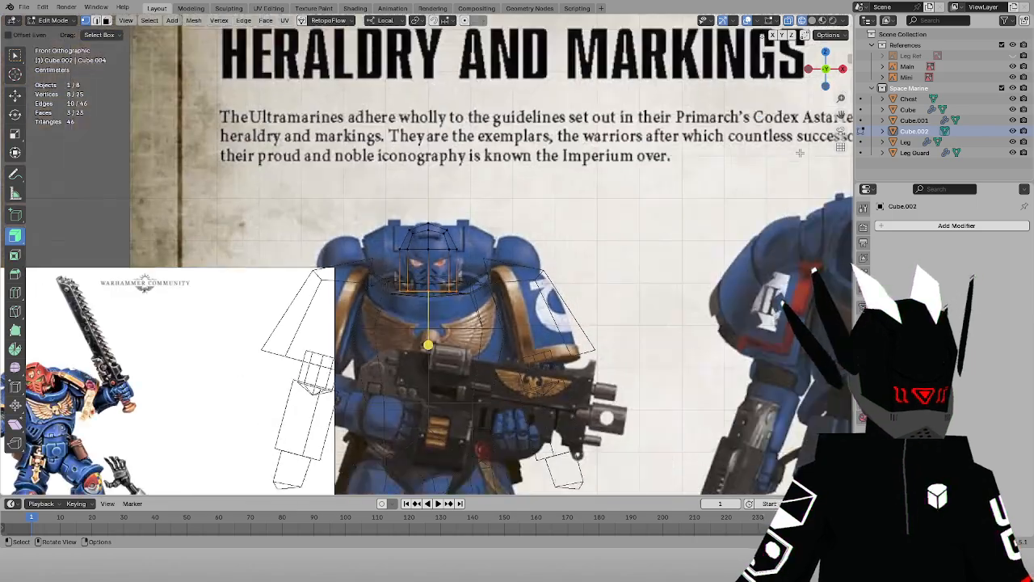
{"action": "middle_click_drag", "start_coordinate": [292, 333], "coordinate": [574, 321], "text": "shift"}
{"action": "scroll", "coordinate": [538, 257], "scroll_direction": "up", "scroll_amount": 8}
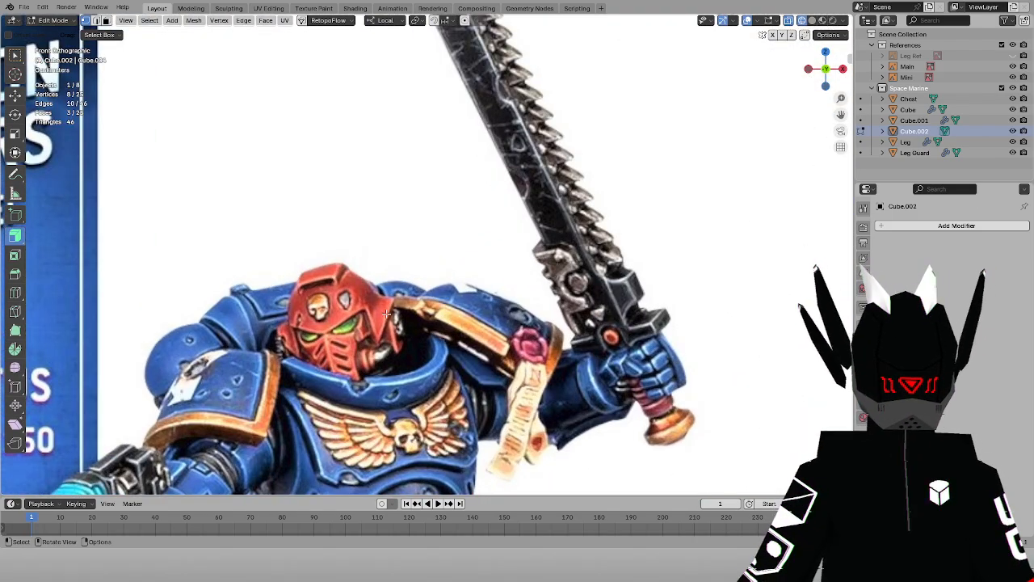
{"action": "scroll", "coordinate": [571, 342], "scroll_direction": "down", "scroll_amount": 3}
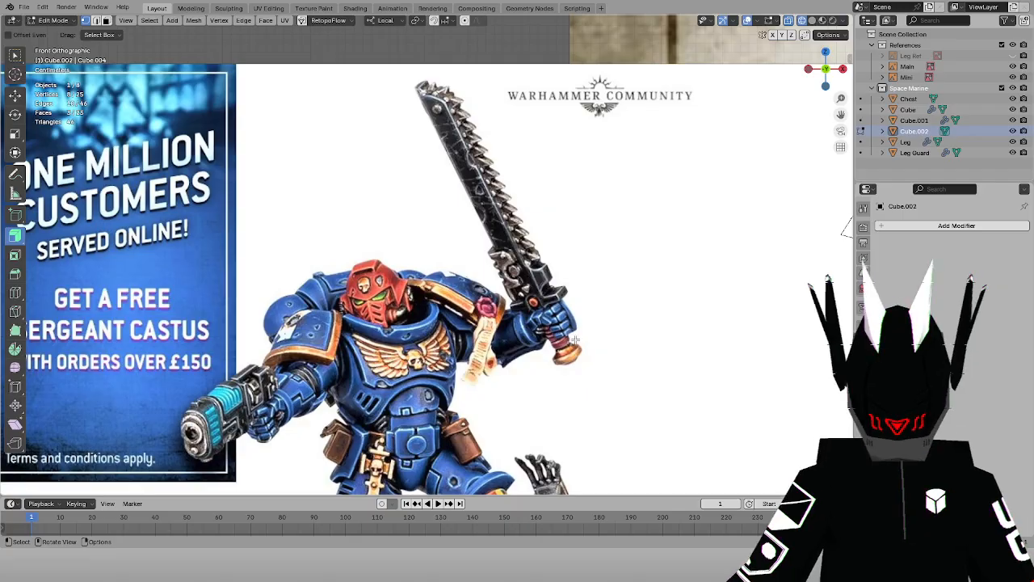
{"action": "key", "text": "KP_3"}
{"action": "middle_click_drag", "start_coordinate": [636, 88], "coordinate": [623, 259], "text": "shift"}
{"action": "scroll", "coordinate": [623, 259], "scroll_direction": "up", "scroll_amount": 3}
{"action": "key", "text": "r"}
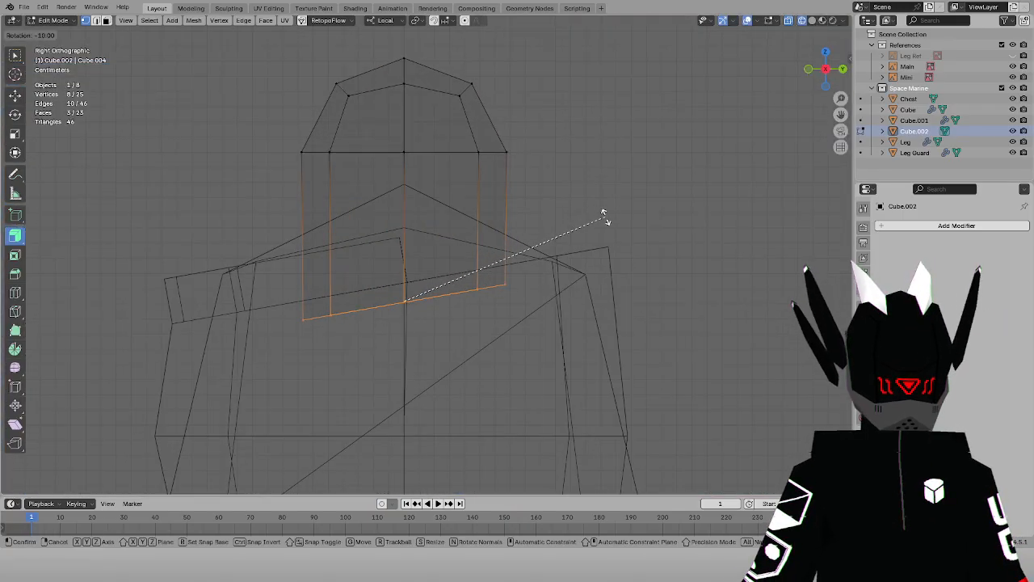
{"action": "left_click", "coordinate": [605, 217]}
Scale the tilted bottom ring by 1.044 along local Y and raise it 0.01 m along local Z
{"action": "key", "text": "s"}
{"action": "key", "text": "y"}
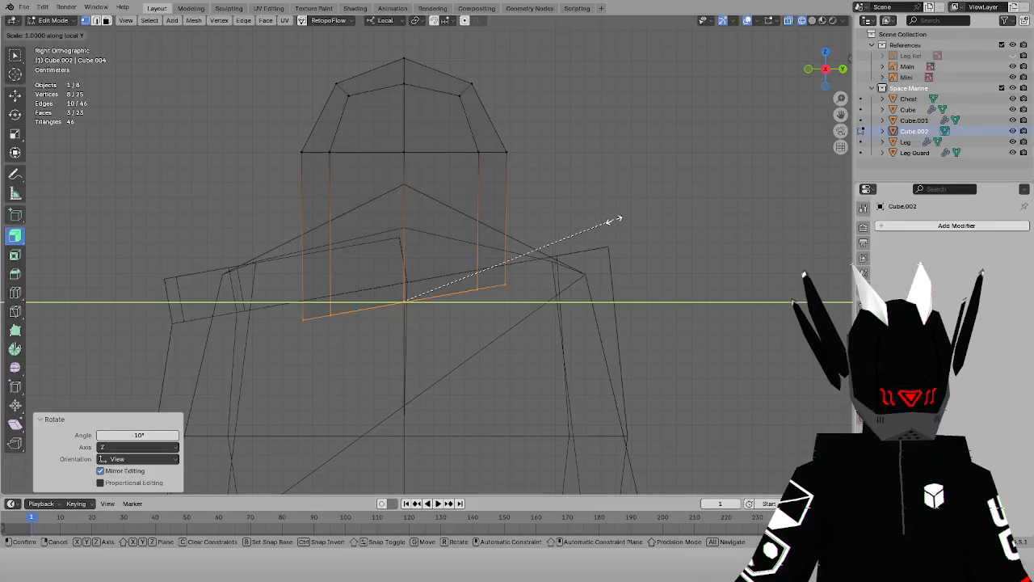
{"action": "left_click", "coordinate": [618, 220]}
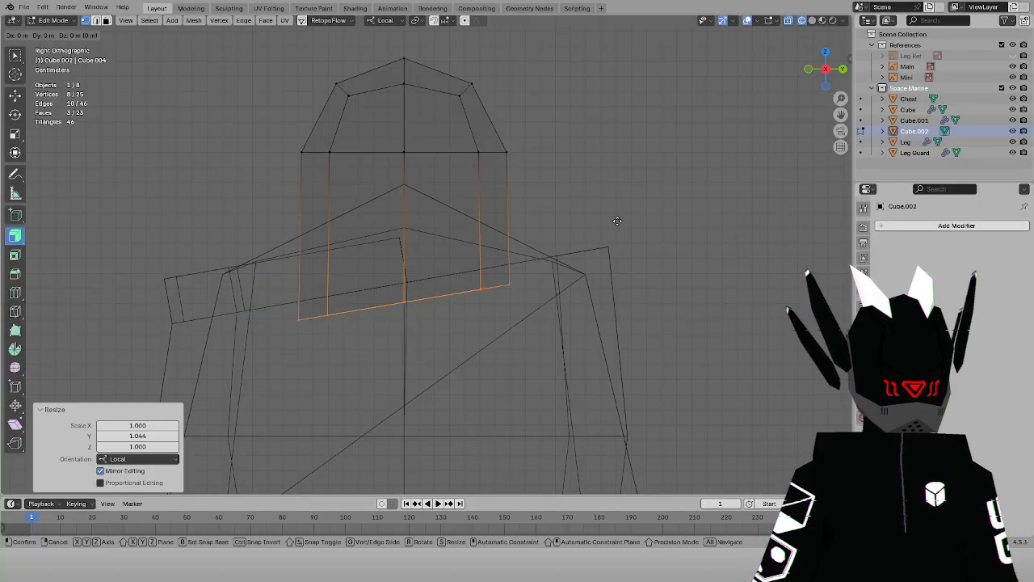
{"action": "key", "text": "g"}
{"action": "key", "text": "z"}
{"action": "left_click", "coordinate": [613, 198]}
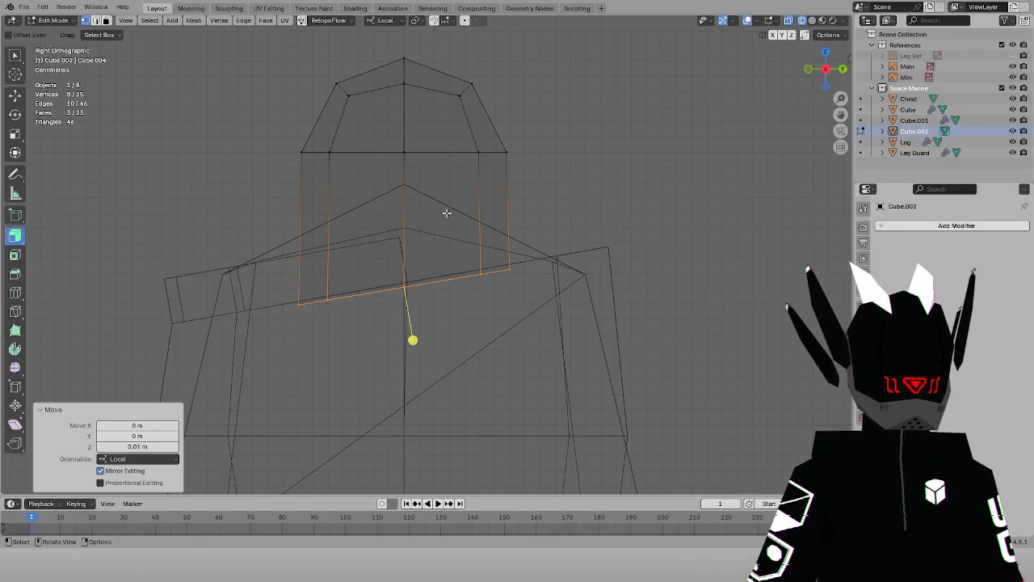
Switch the viewport to solid shading and examine the model from an angle beside the reference images
{"action": "key", "text": "z"}
{"action": "left_click", "coordinate": [614, 221]}
{"action": "scroll", "coordinate": [614, 221], "scroll_direction": "down", "scroll_amount": 3}
{"action": "middle_click_drag", "start_coordinate": [525, 219], "coordinate": [620, 231]}
{"action": "scroll", "coordinate": [621, 231], "scroll_direction": "down", "scroll_amount": 1}
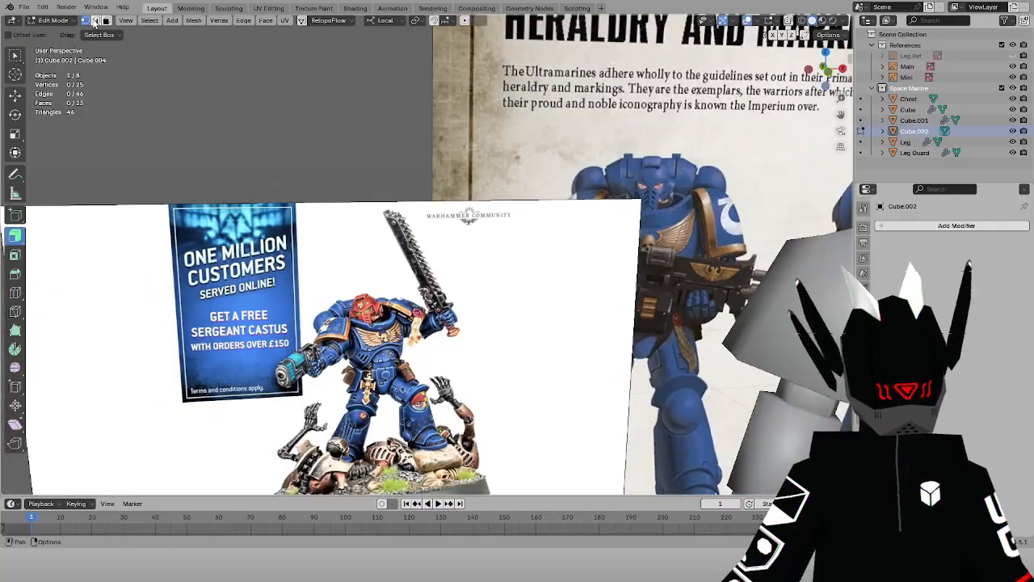
Return to object mode and apply smooth shading to the helmet dome
{"action": "left_click", "coordinate": [55, 21]}
{"action": "left_click", "coordinate": [53, 33]}
{"action": "scroll", "coordinate": [800, 138], "scroll_direction": "down", "scroll_amount": 1}
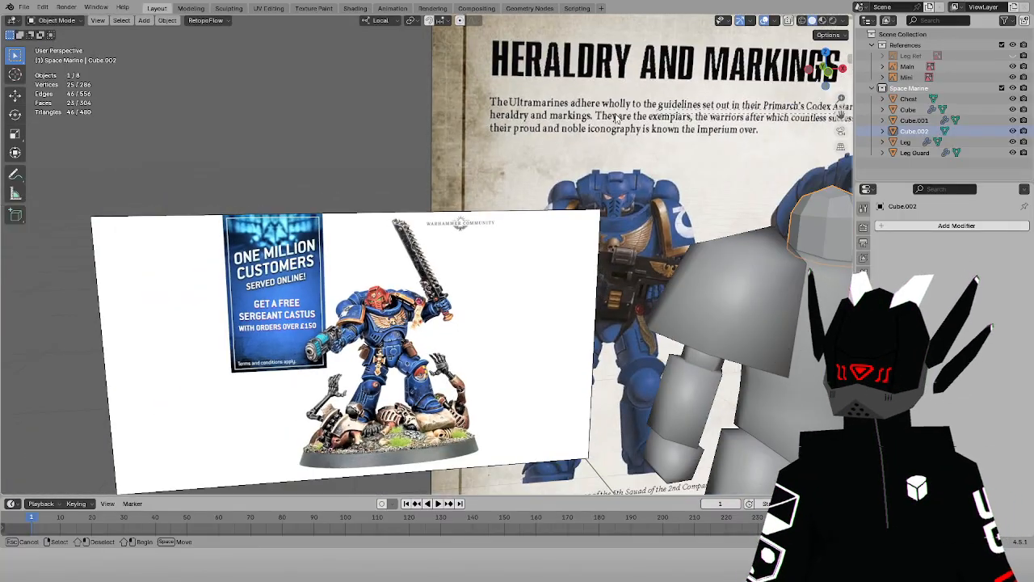
{"action": "key", "text": "KP_Decimal"}
{"action": "right_click", "coordinate": [579, 207]}
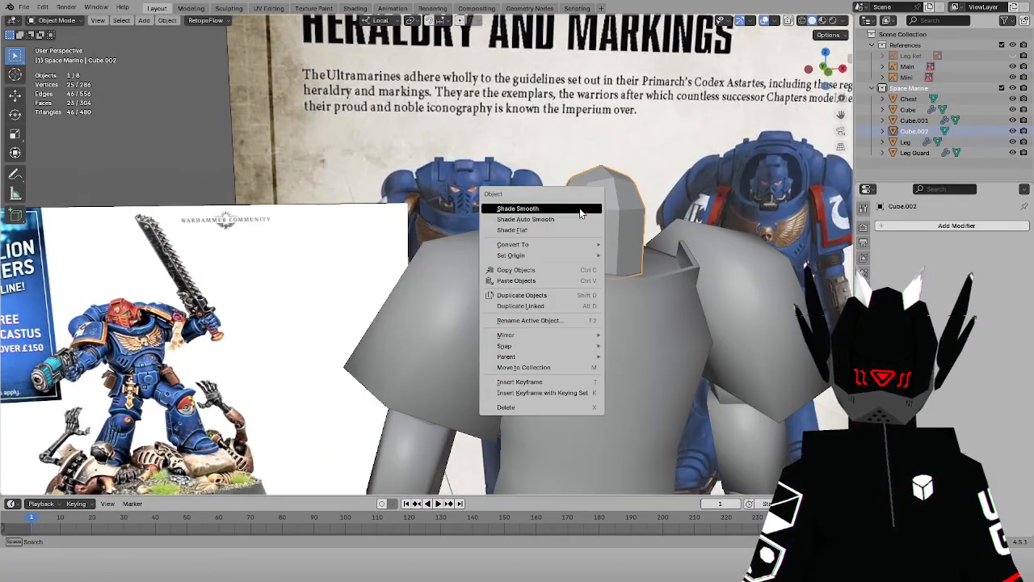
{"action": "left_click", "coordinate": [588, 204]}
Show the helmet as an X-ray wireframe in front view and compare its outline with the reference head
{"action": "key", "text": "KP_1"}
{"action": "scroll", "coordinate": [615, 186], "scroll_direction": "up", "scroll_amount": 1}
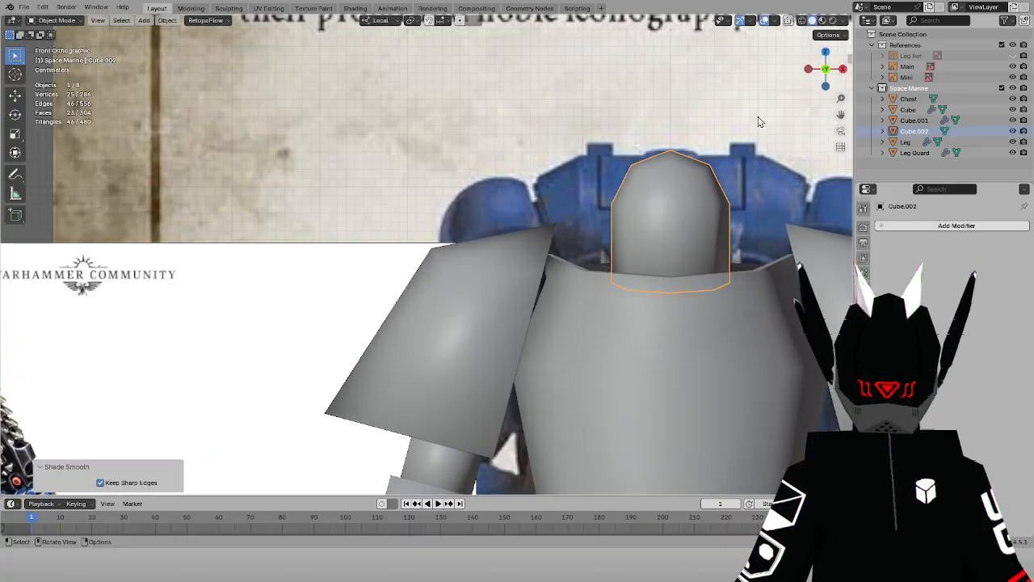
{"action": "left_click_drag", "start_coordinate": [840, 115], "coordinate": [624, 135]}
{"action": "key", "text": "alt+z"}
{"action": "scroll", "coordinate": [359, 161], "scroll_direction": "up", "scroll_amount": 2}
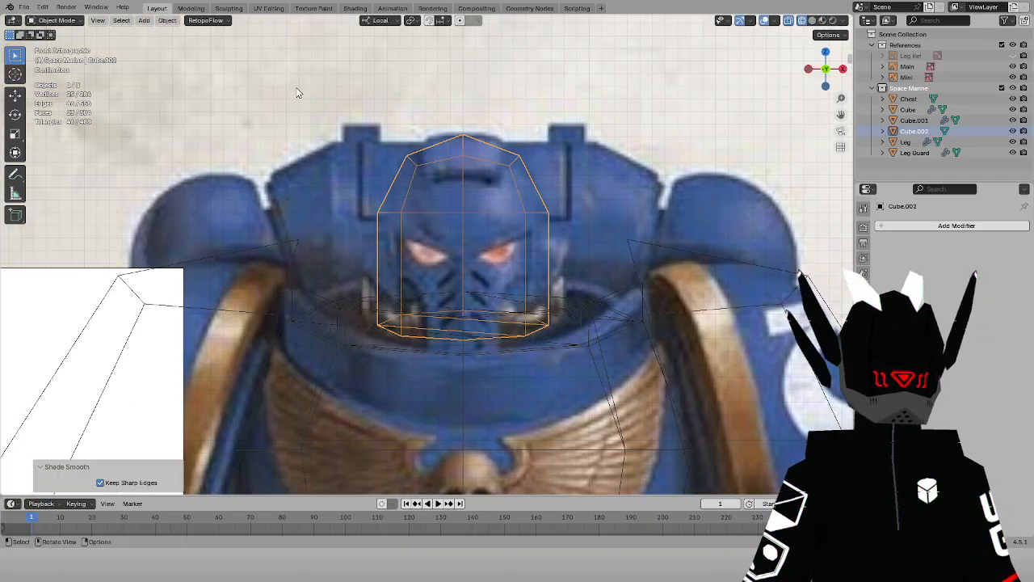
{"action": "scroll", "coordinate": [297, 93], "scroll_direction": "down", "scroll_amount": 1}
Add a cube, raise its geometry 1.4 m along Z and scale it to 0.1 in edit mode
{"action": "left_click", "coordinate": [144, 21]}
{"action": "mouse_move", "coordinate": [158, 32]}
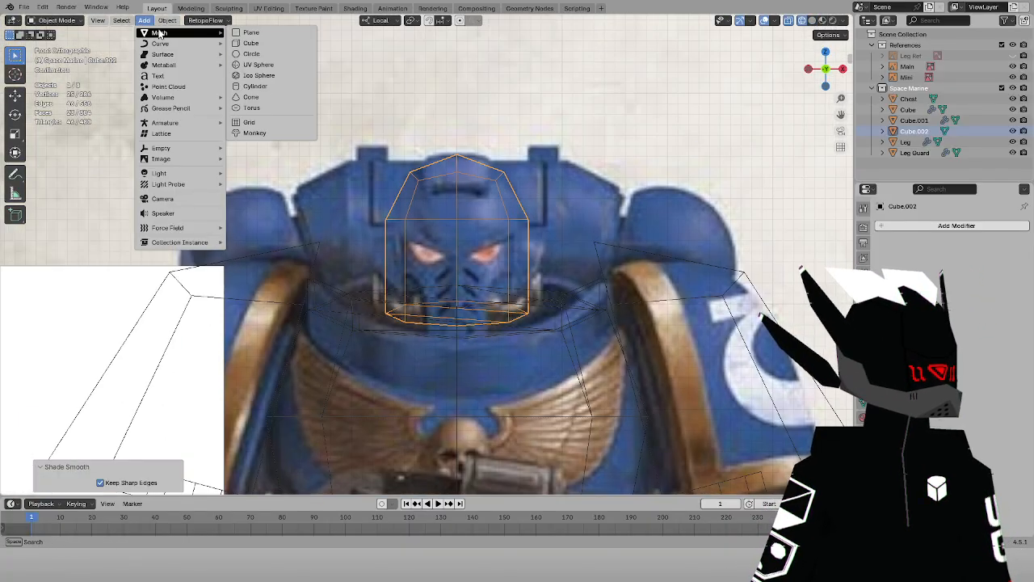
{"action": "left_click", "coordinate": [240, 44]}
{"action": "scroll", "coordinate": [344, 116], "scroll_direction": "down", "scroll_amount": 6}
{"action": "left_click", "coordinate": [57, 20]}
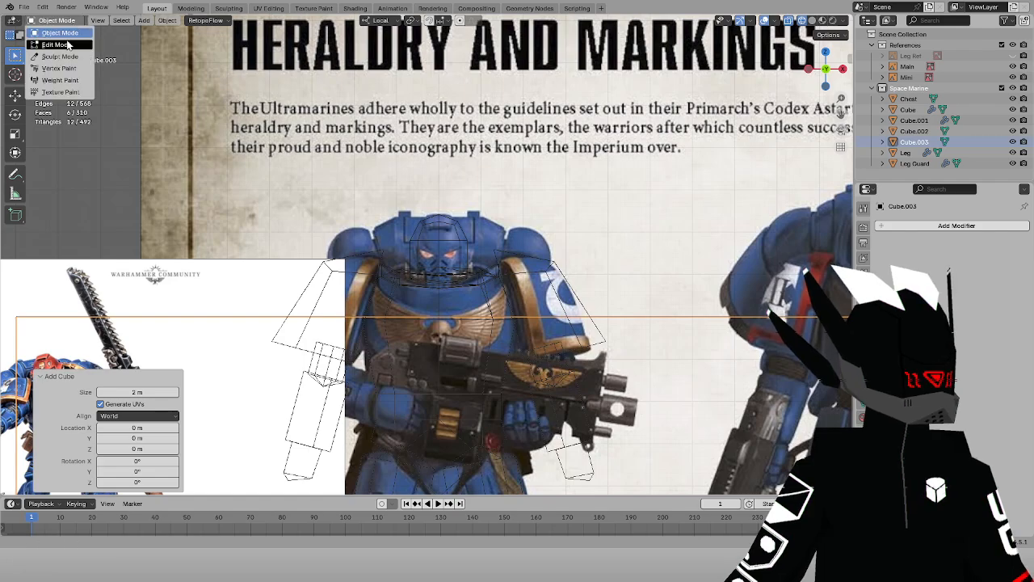
{"action": "left_click", "coordinate": [63, 44]}
{"action": "scroll", "coordinate": [389, 146], "scroll_direction": "down", "scroll_amount": 6}
{"action": "key", "text": "KP_3"}
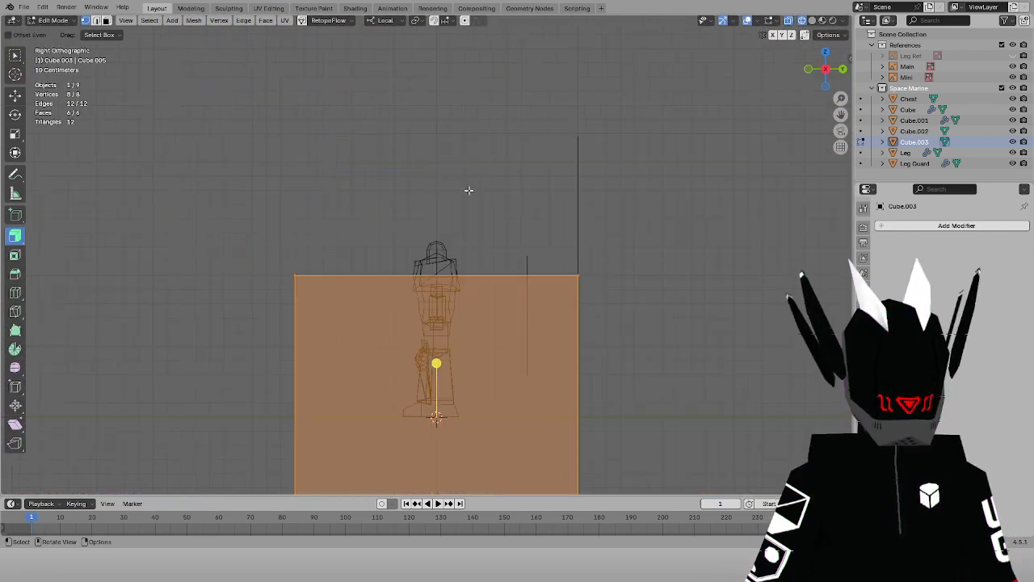
{"action": "key", "text": "g"}
{"action": "key", "text": "z"}
{"action": "left_click", "coordinate": [561, 140]}
{"action": "key", "text": "s"}
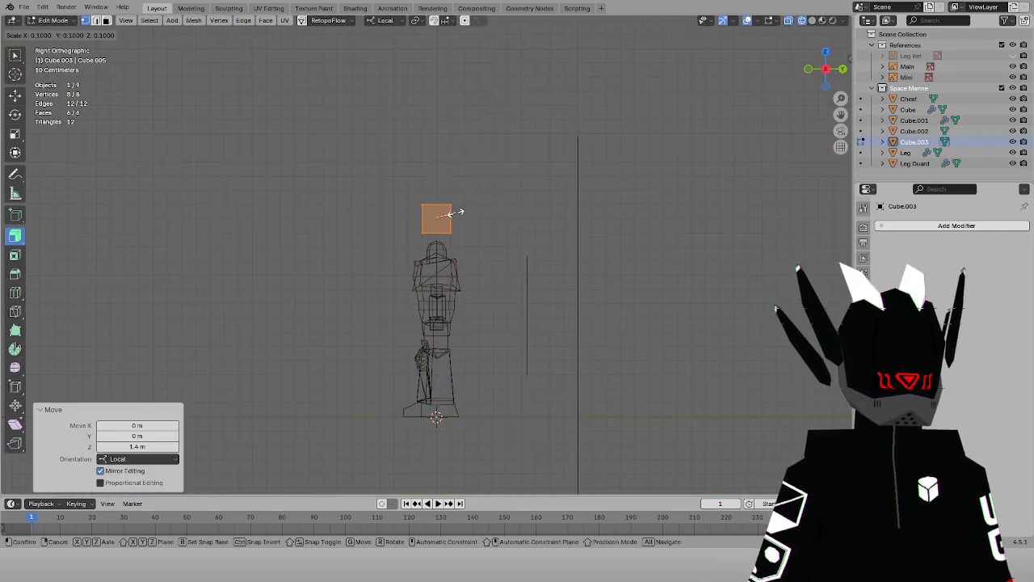
{"action": "left_click", "coordinate": [459, 213]}
Return to object mode and delete the small cube above the helmet
{"action": "scroll", "coordinate": [478, 214], "scroll_direction": "up", "scroll_amount": 7}
{"action": "left_click", "coordinate": [87, 36]}
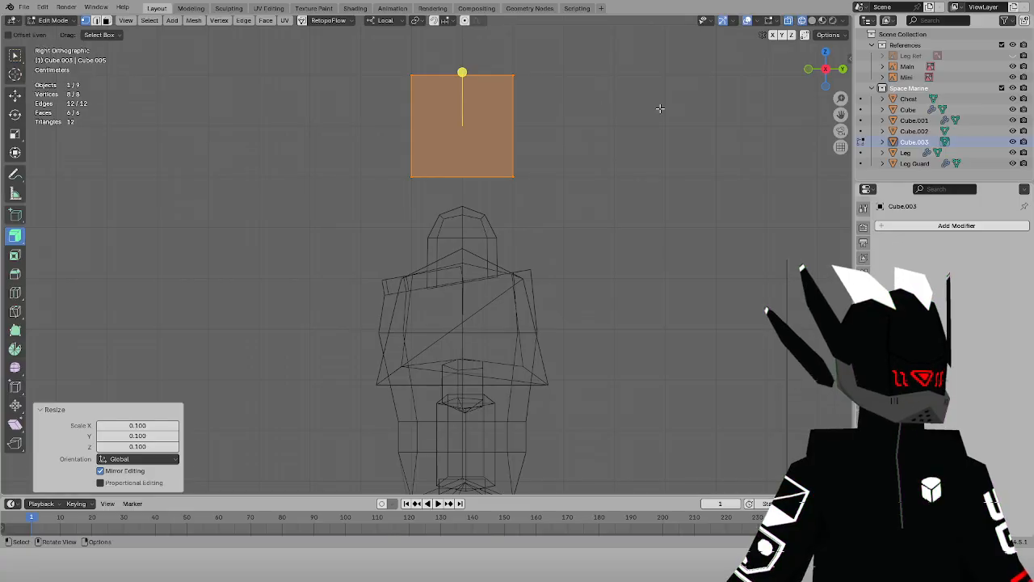
{"action": "scroll", "coordinate": [631, 98], "scroll_direction": "up", "scroll_amount": 1}
{"action": "left_click", "coordinate": [52, 20]}
{"action": "left_click", "coordinate": [57, 38]}
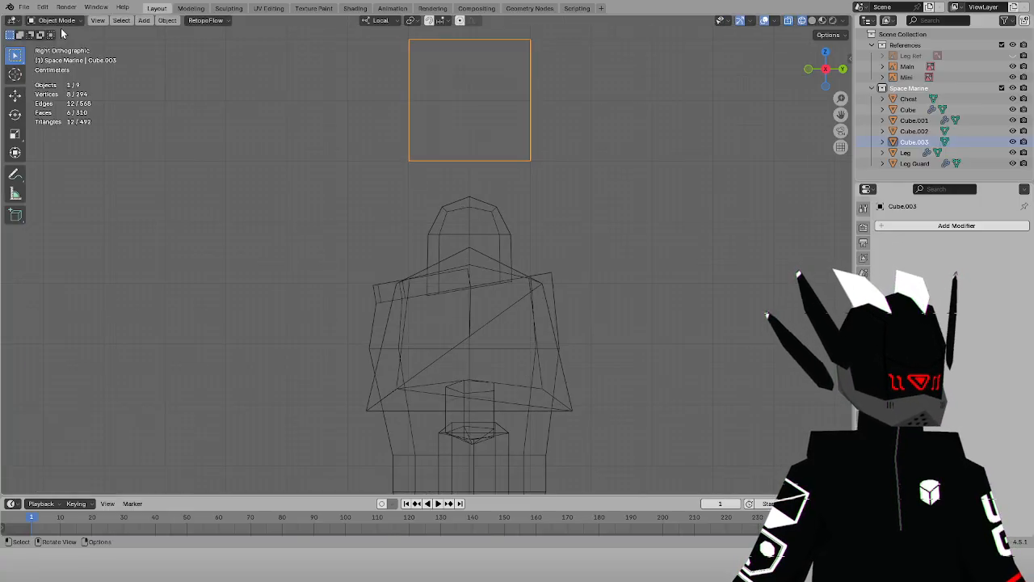
{"action": "left_click", "coordinate": [481, 145]}
{"action": "left_click", "coordinate": [487, 155]}
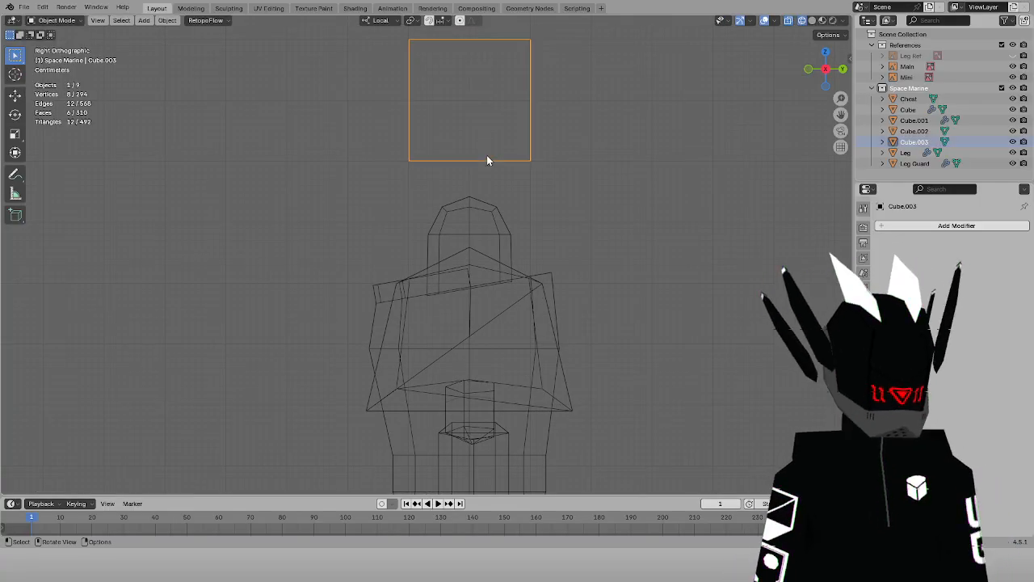
{"action": "key", "text": "Delete"}
Examine the helmet shape and crest on the Mini and main references in front view
{"action": "middle_click_drag", "start_coordinate": [238, 109], "coordinate": [248, 111]}
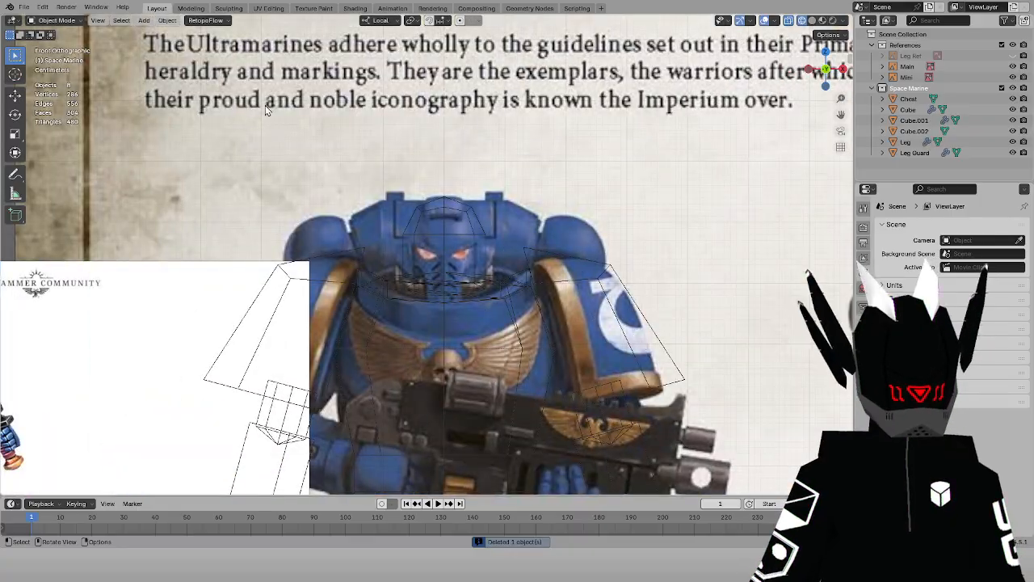
{"action": "scroll", "coordinate": [279, 109], "scroll_direction": "up", "scroll_amount": 3}
{"action": "scroll", "coordinate": [283, 108], "scroll_direction": "down", "scroll_amount": 2}
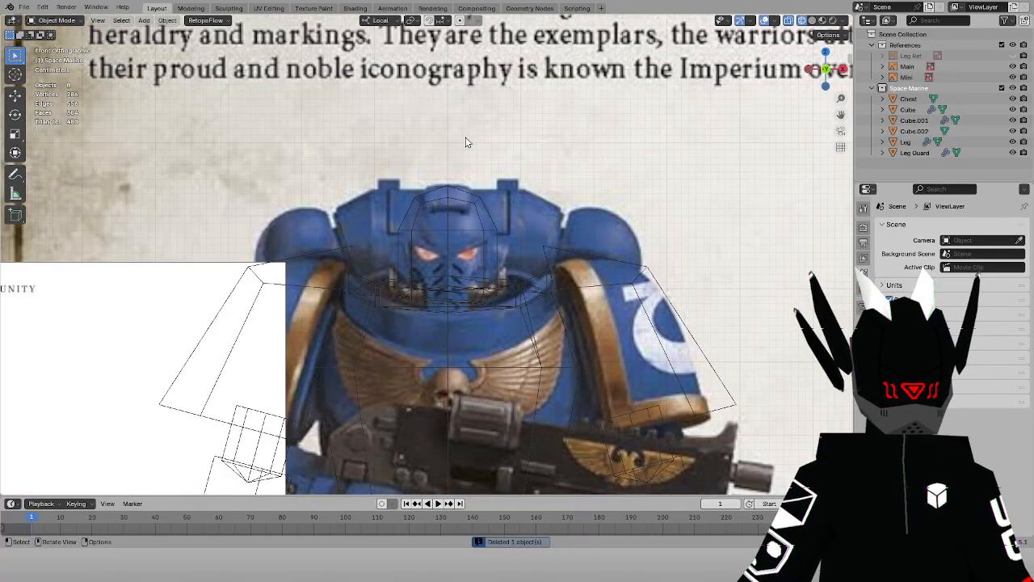
{"action": "scroll", "coordinate": [467, 143], "scroll_direction": "up", "scroll_amount": 2}
{"action": "scroll", "coordinate": [469, 143], "scroll_direction": "down", "scroll_amount": 3}
{"action": "left_click_drag", "start_coordinate": [840, 115], "coordinate": [762, 87]}
{"action": "scroll", "coordinate": [643, 138], "scroll_direction": "up", "scroll_amount": 5}
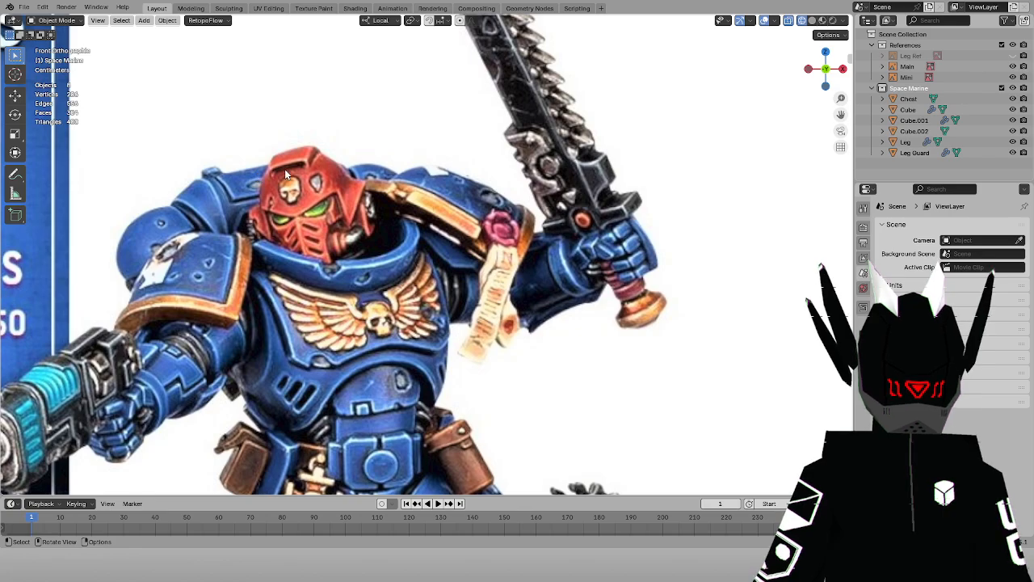
{"action": "scroll", "coordinate": [579, 228], "scroll_direction": "down", "scroll_amount": 2}
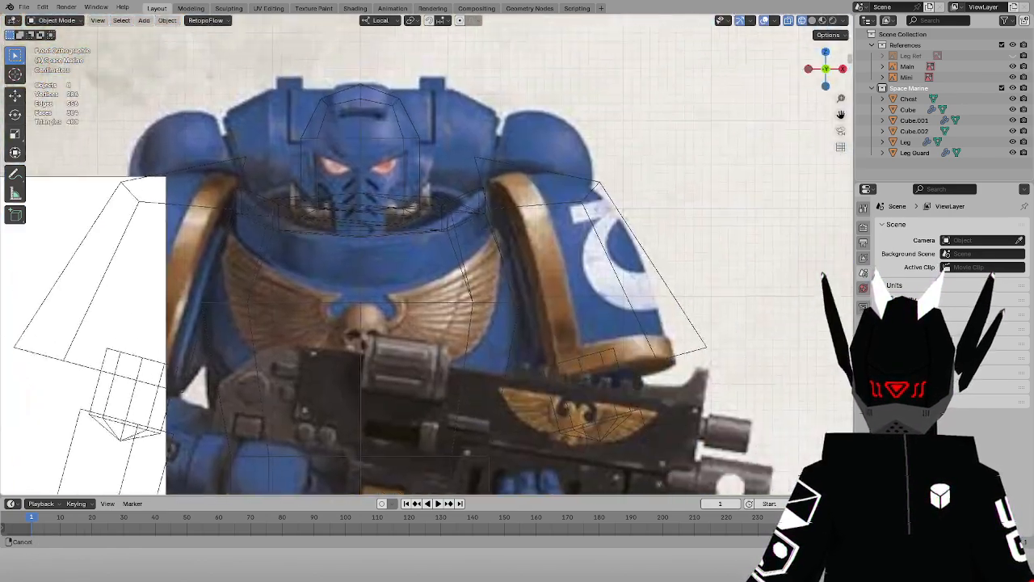
{"action": "scroll", "coordinate": [360, 296], "scroll_direction": "up", "scroll_amount": 6}
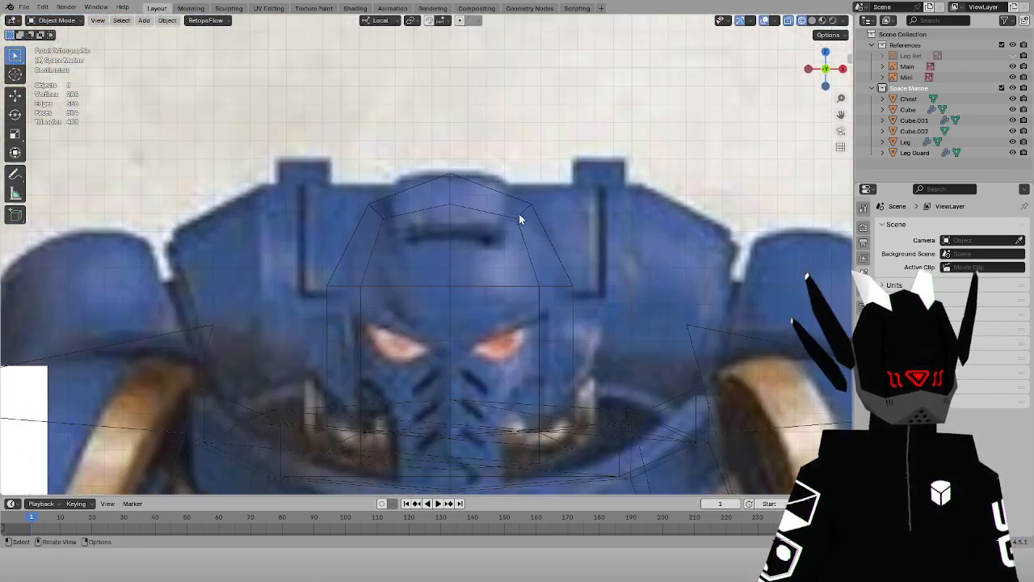
Select the helmet's upper dome vertices in edit mode and lower them 0.01 m along local Z
{"action": "left_click", "coordinate": [519, 219]}
{"action": "scroll", "coordinate": [513, 221], "scroll_direction": "up", "scroll_amount": 1}
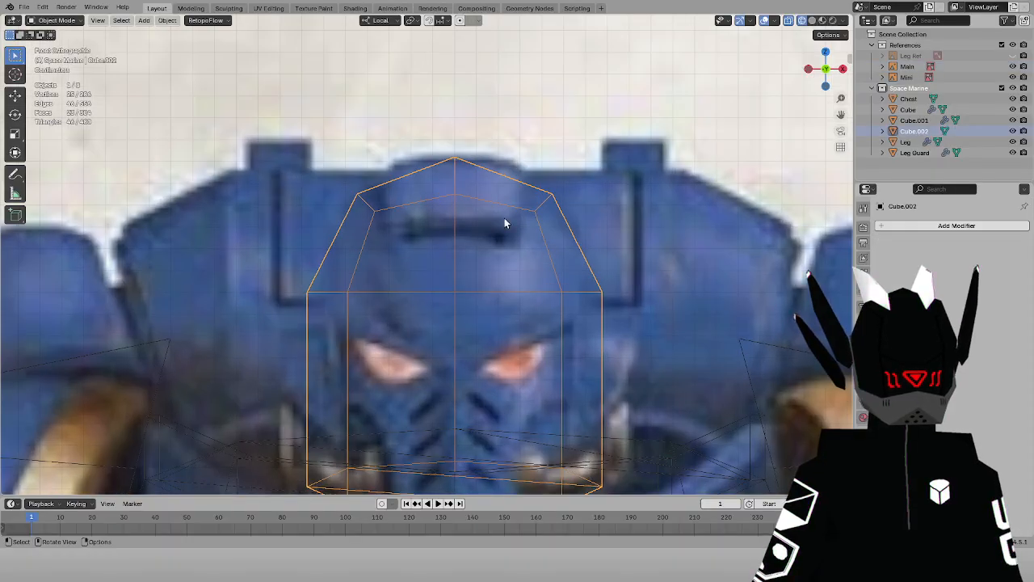
{"action": "left_click", "coordinate": [52, 20]}
{"action": "left_click", "coordinate": [56, 50]}
{"action": "left_click_drag", "start_coordinate": [559, 144], "coordinate": [275, 222]}
{"action": "key", "text": "g"}
{"action": "key", "text": "z"}
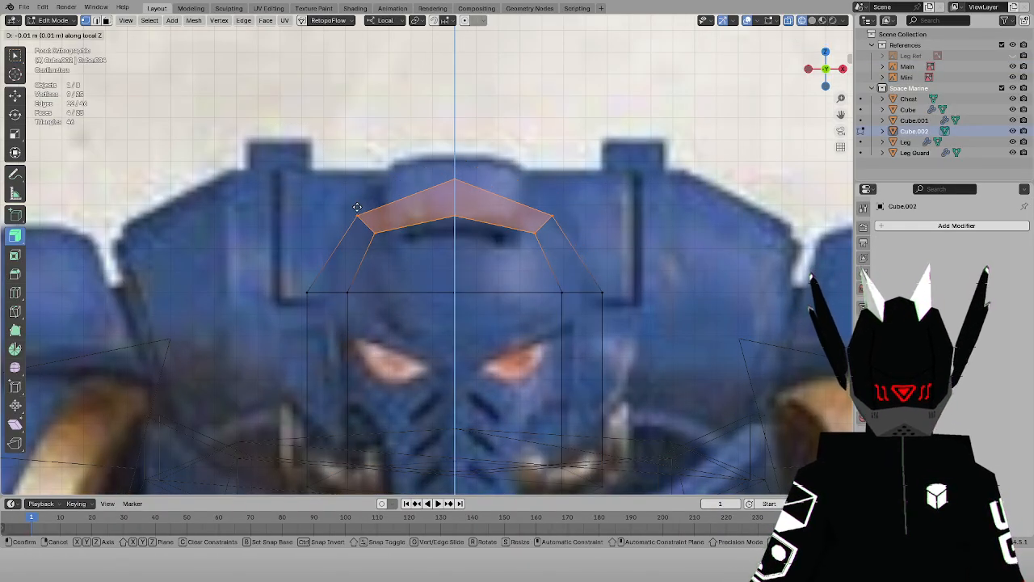
{"action": "left_click", "coordinate": [356, 207]}
{"action": "left_click", "coordinate": [279, 113]}
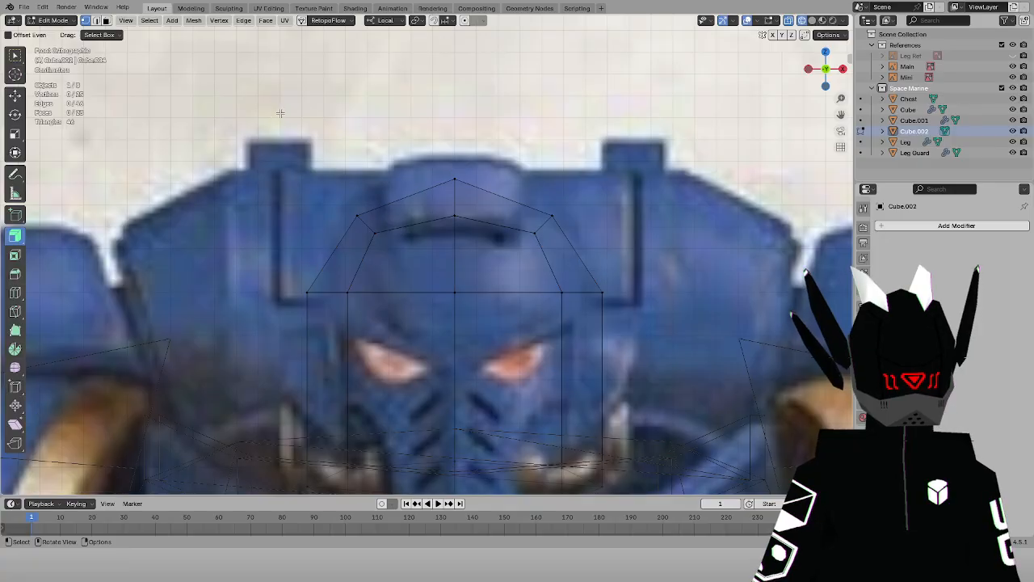
Restore solid shading, return to object mode and save the Blender file
{"action": "key", "text": "alt+z"}
{"action": "scroll", "coordinate": [407, 230], "scroll_direction": "down", "scroll_amount": 3}
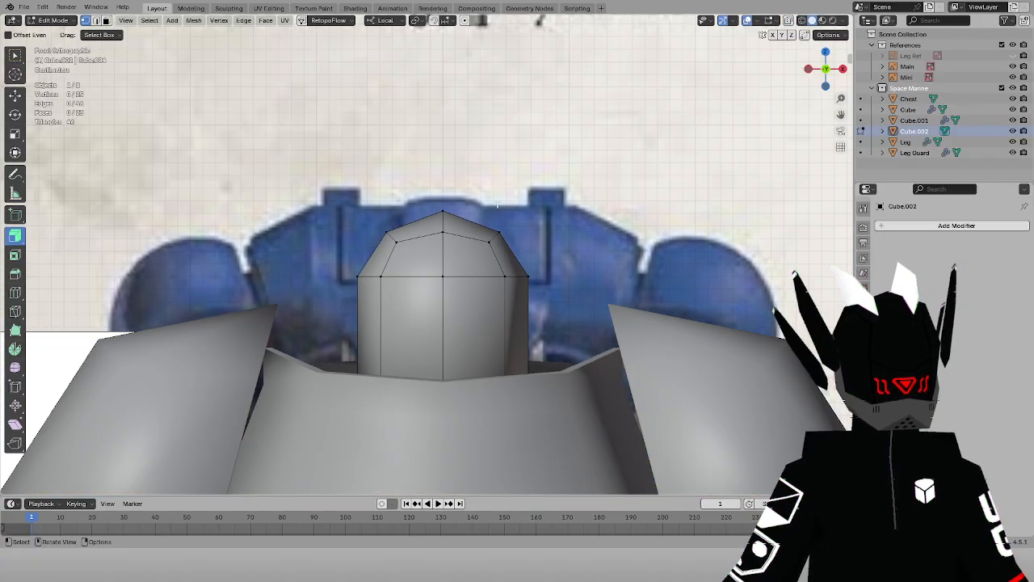
{"action": "left_click", "coordinate": [55, 21]}
{"action": "left_click", "coordinate": [59, 33]}
{"action": "scroll", "coordinate": [402, 189], "scroll_direction": "down", "scroll_amount": 6}
{"action": "mouse_move", "coordinate": [420, 192]}
{"action": "middle_mouse_down"}
{"action": "mouse_move", "coordinate": [362, 203]}
{"action": "mouse_move", "coordinate": [404, 196]}
{"action": "mouse_move", "coordinate": [406, 206]}
{"action": "middle_mouse_up"}
{"action": "key", "text": "ctrl+s"}
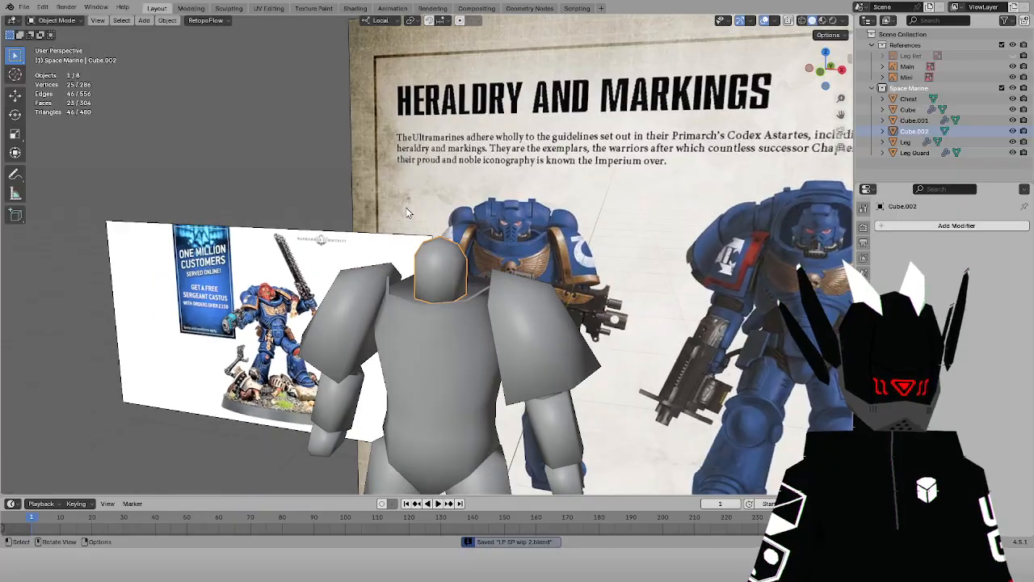
Examine the helmet on the model and study the rank helmet illustrations on the reference page in front view
{"action": "scroll", "coordinate": [405, 204], "scroll_direction": "up", "scroll_amount": 2}
{"action": "scroll", "coordinate": [407, 204], "scroll_direction": "up", "scroll_amount": 3}
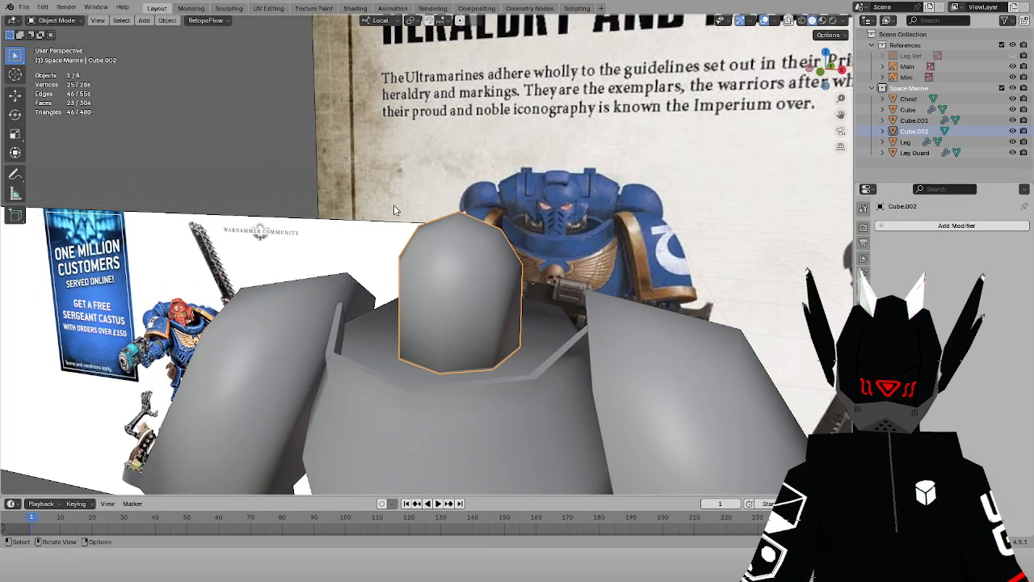
{"action": "scroll", "coordinate": [226, 107], "scroll_direction": "down", "scroll_amount": 3}
{"action": "middle_click_drag", "start_coordinate": [225, 106], "coordinate": [269, 133]}
{"action": "left_click_drag", "start_coordinate": [840, 114], "coordinate": [323, 16]}
{"action": "scroll", "coordinate": [630, 240], "scroll_direction": "up", "scroll_amount": 8}
{"action": "key", "text": "KP_1"}
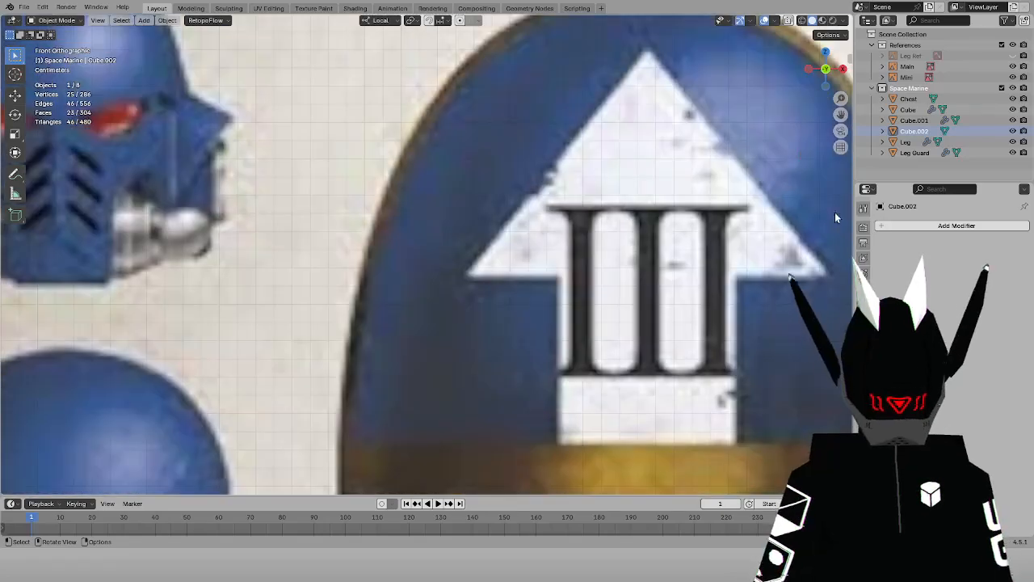
{"action": "scroll", "coordinate": [834, 211], "scroll_direction": "down", "scroll_amount": 2}
{"action": "scroll", "coordinate": [847, 124], "scroll_direction": "down", "scroll_amount": 6}
{"action": "left_click_drag", "start_coordinate": [840, 115], "coordinate": [932, 54]}
{"action": "left_click_drag", "start_coordinate": [683, 169], "coordinate": [705, 182]}
{"action": "scroll", "coordinate": [705, 182], "scroll_direction": "up", "scroll_amount": 5}
{"action": "scroll", "coordinate": [706, 177], "scroll_direction": "down", "scroll_amount": 3}
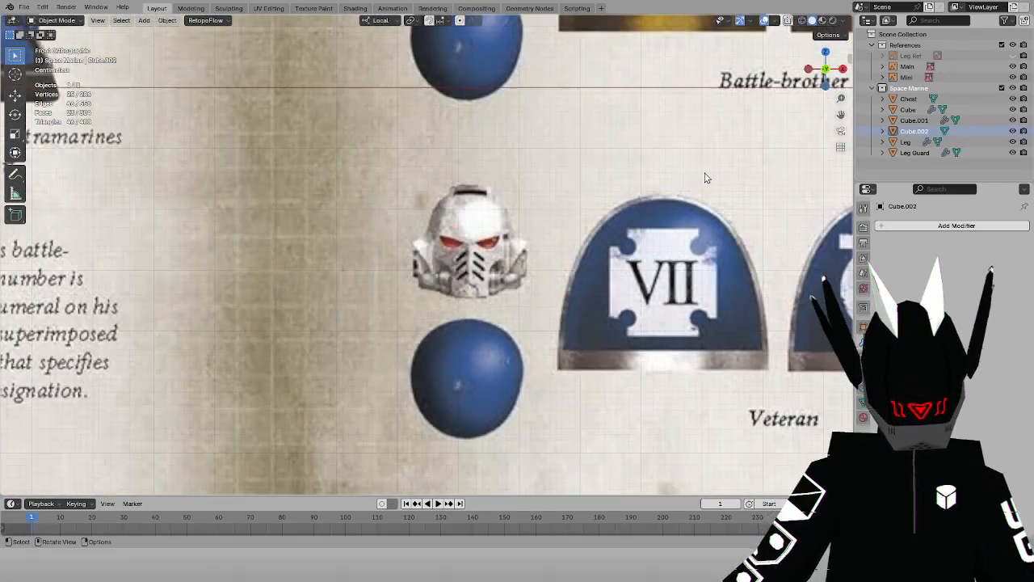
{"action": "scroll", "coordinate": [703, 178], "scroll_direction": "up", "scroll_amount": 4}
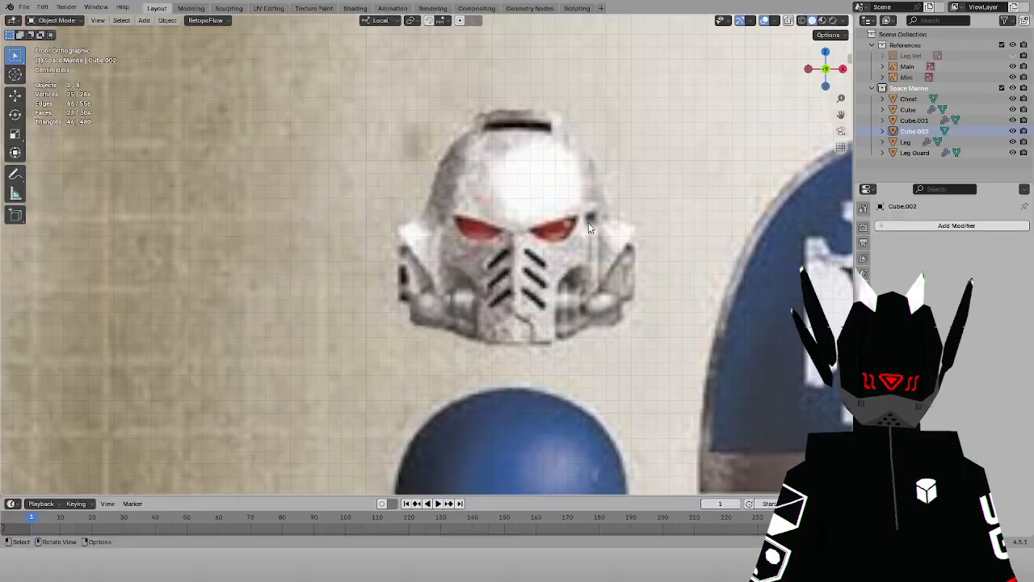
{"action": "scroll", "coordinate": [569, 222], "scroll_direction": "down", "scroll_amount": 8}
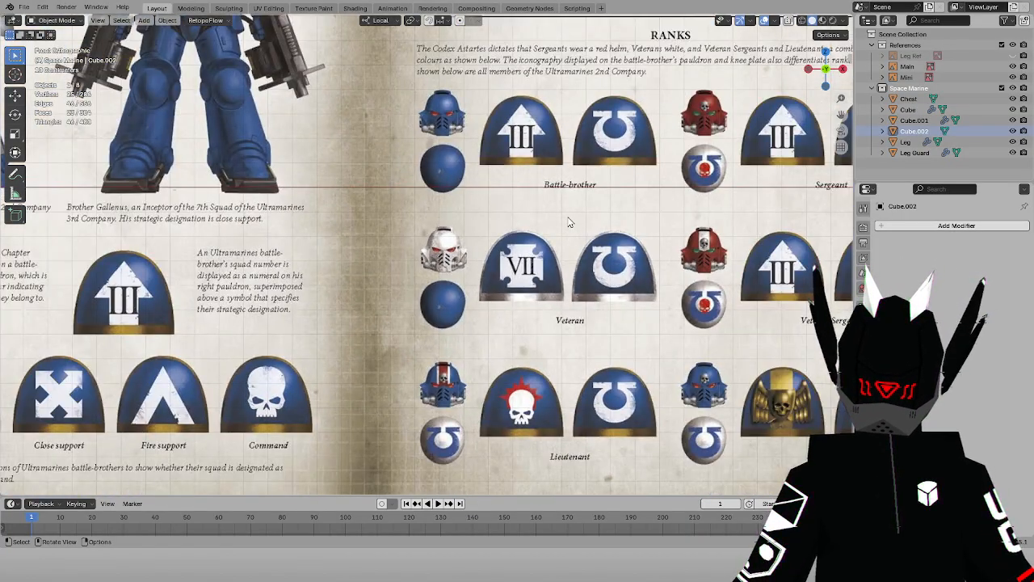
{"action": "scroll", "coordinate": [568, 222], "scroll_direction": "up", "scroll_amount": 2}
{"action": "left_click_drag", "start_coordinate": [841, 115], "coordinate": [840, 528]}
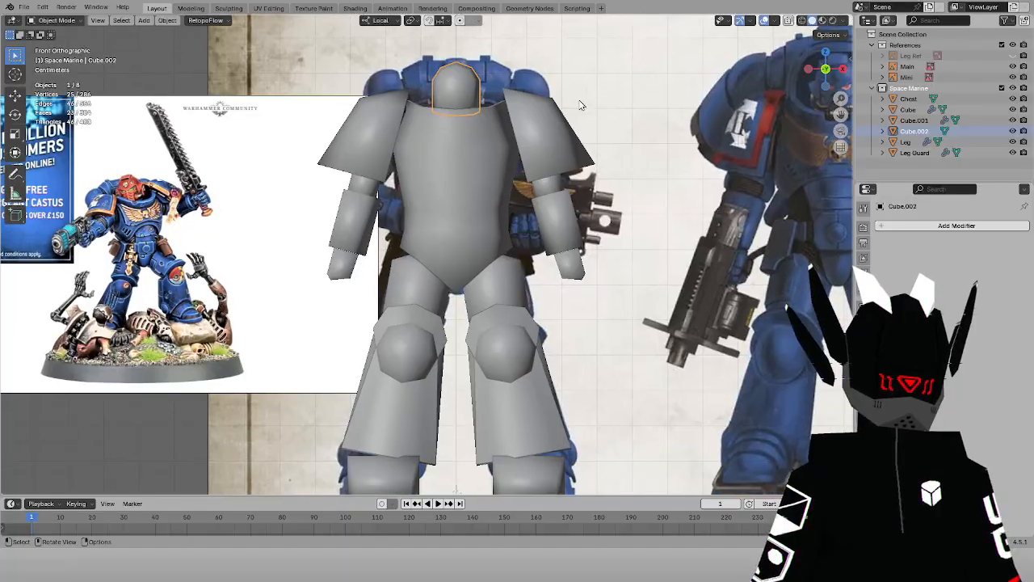
Add a 2 m cube at the origin and open it for editing in right side view with X-ray on
{"action": "scroll", "coordinate": [582, 104], "scroll_direction": "down", "scroll_amount": 3}
{"action": "left_click", "coordinate": [129, 21]}
{"action": "mouse_move", "coordinate": [144, 21]}
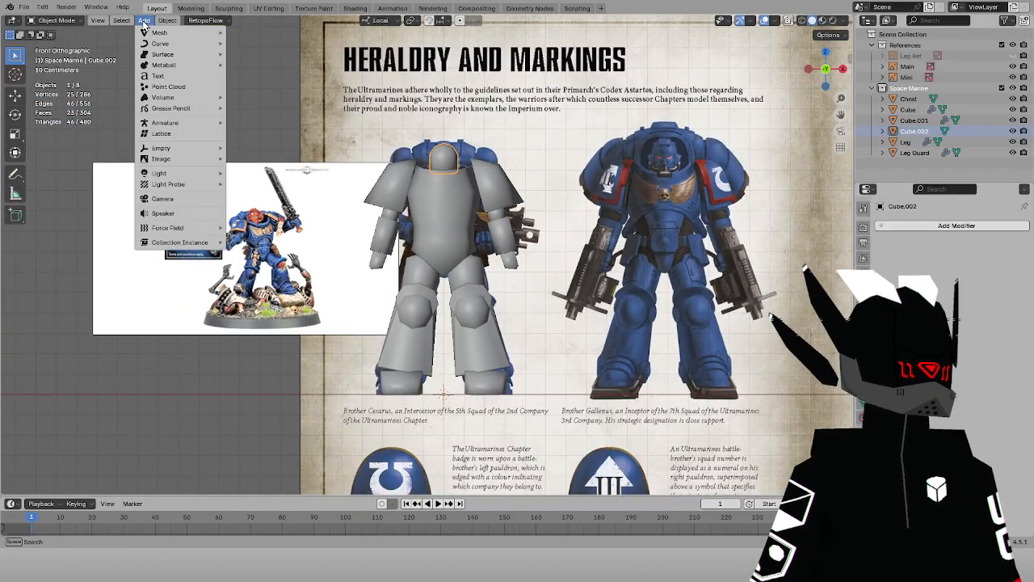
{"action": "mouse_move", "coordinate": [165, 35]}
{"action": "left_click", "coordinate": [242, 47]}
{"action": "left_click", "coordinate": [53, 20]}
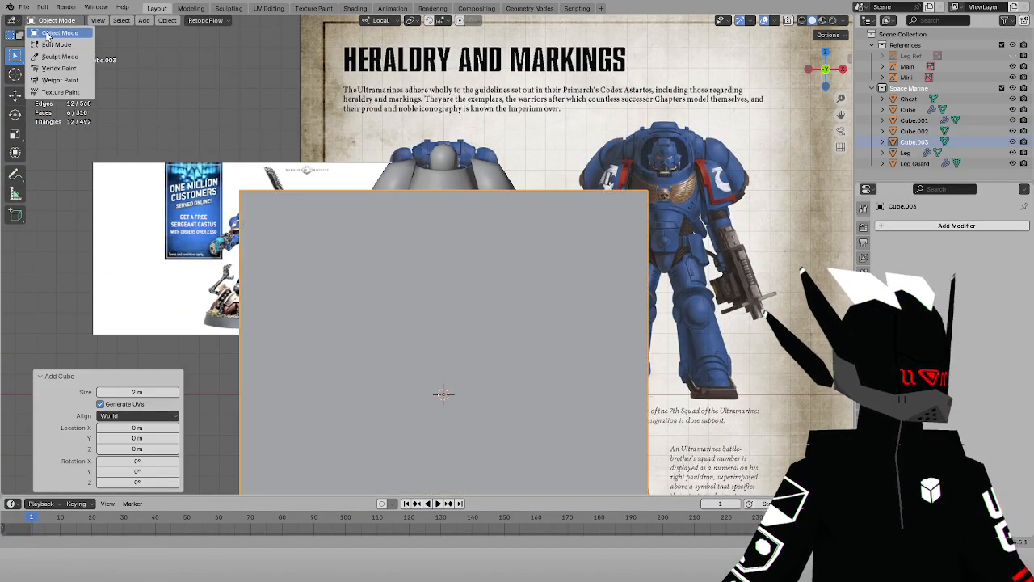
{"action": "left_click", "coordinate": [50, 50]}
{"action": "key", "text": "KP_3"}
{"action": "key", "text": "alt+z"}
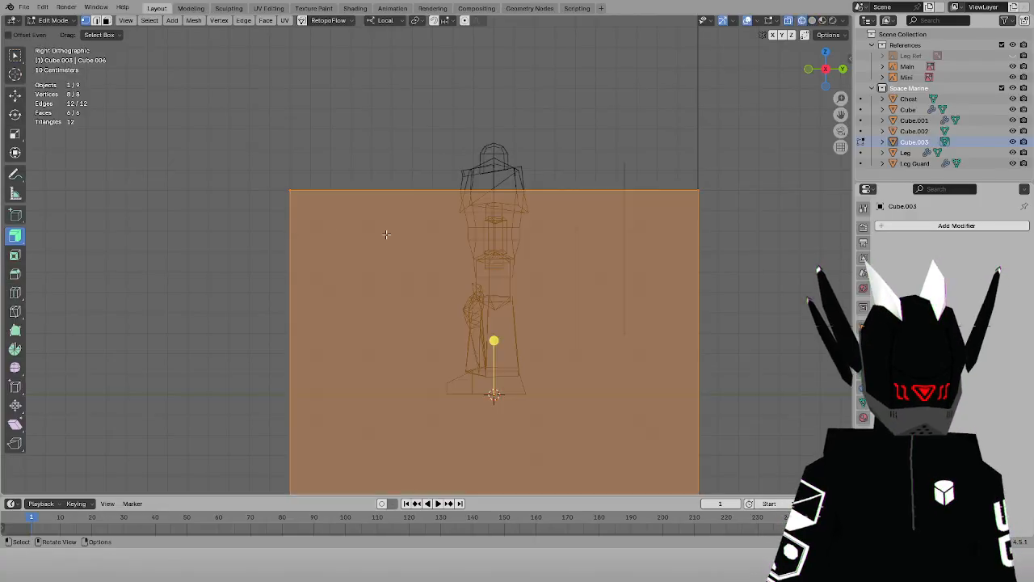
{"action": "scroll", "coordinate": [461, 214], "scroll_direction": "down", "scroll_amount": 4}
Add a centred vertical loop cut to the cube and raise its top middle edge along Z into a gable peak
{"action": "key", "text": "ctrl+r"}
{"action": "left_click", "coordinate": [461, 228]}
{"action": "right_click", "coordinate": [480, 236]}
{"action": "left_click_drag", "start_coordinate": [441, 208], "coordinate": [479, 236]}
{"action": "key", "text": "g"}
{"action": "key", "text": "z"}
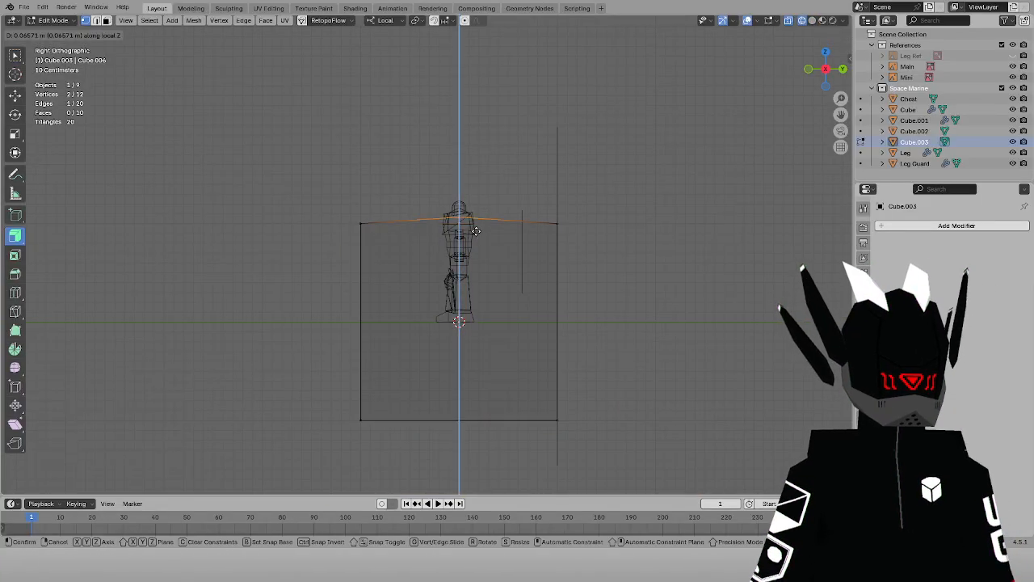
{"action": "left_click", "coordinate": [469, 189]}
Slide the cube's bottom middle edge onto the front lower corner and merge all vertices by distance at 0.0001 m
{"action": "left_click_drag", "start_coordinate": [440, 402], "coordinate": [483, 430]}
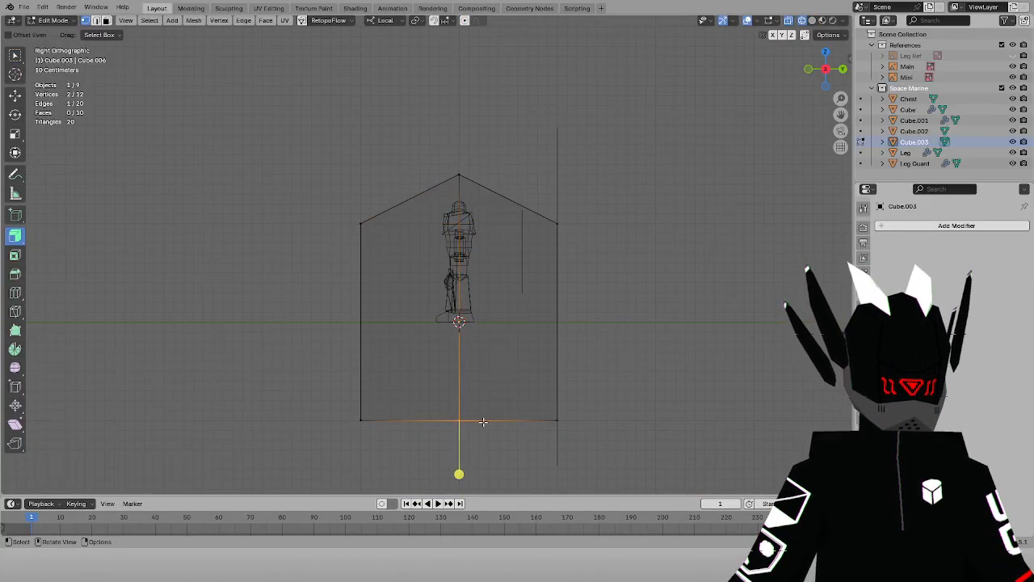
{"action": "key", "text": "g"}
{"action": "key", "text": "g"}
{"action": "left_click", "coordinate": [296, 415]}
{"action": "key", "text": "a"}
{"action": "key", "text": "m"}
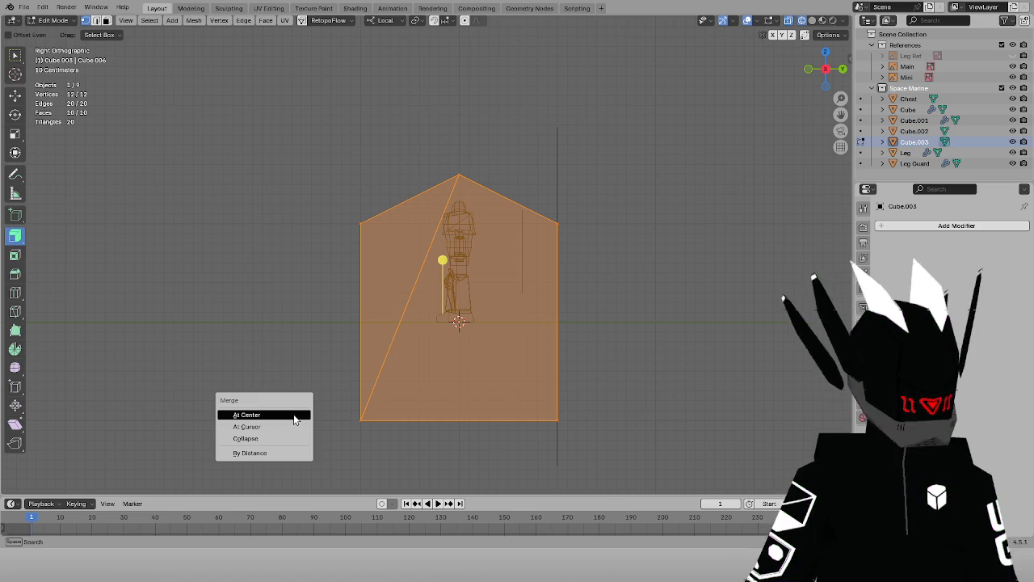
{"action": "left_click", "coordinate": [246, 415]}
{"action": "key", "text": "ctrl+z"}
{"action": "key", "text": "m"}
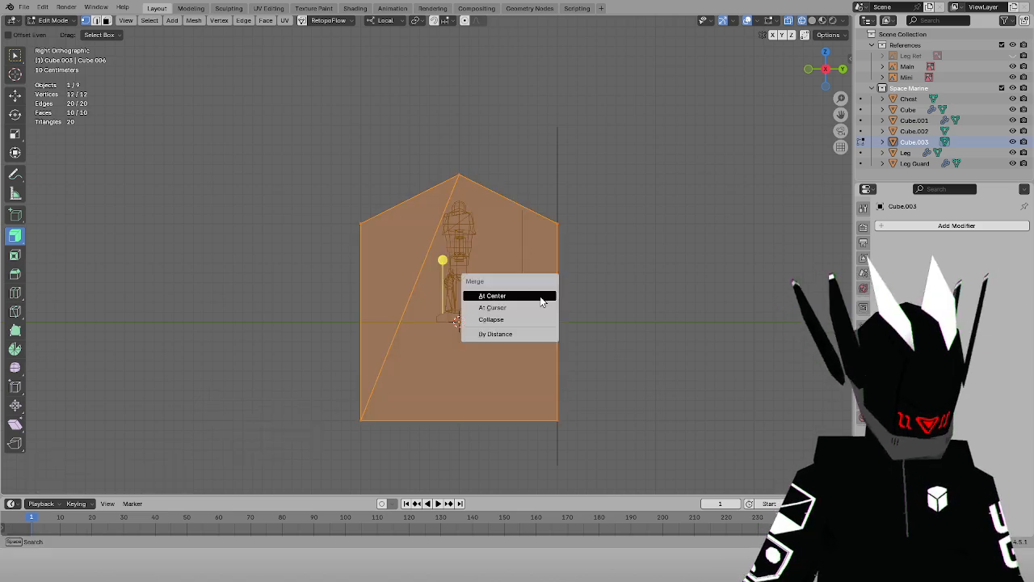
{"action": "left_click", "coordinate": [510, 334]}
Scale the whole gabled block by 0.1, raise it about 0.865 m along Z to the helmet, and scale it by 0.1 again
{"action": "key", "text": "s"}
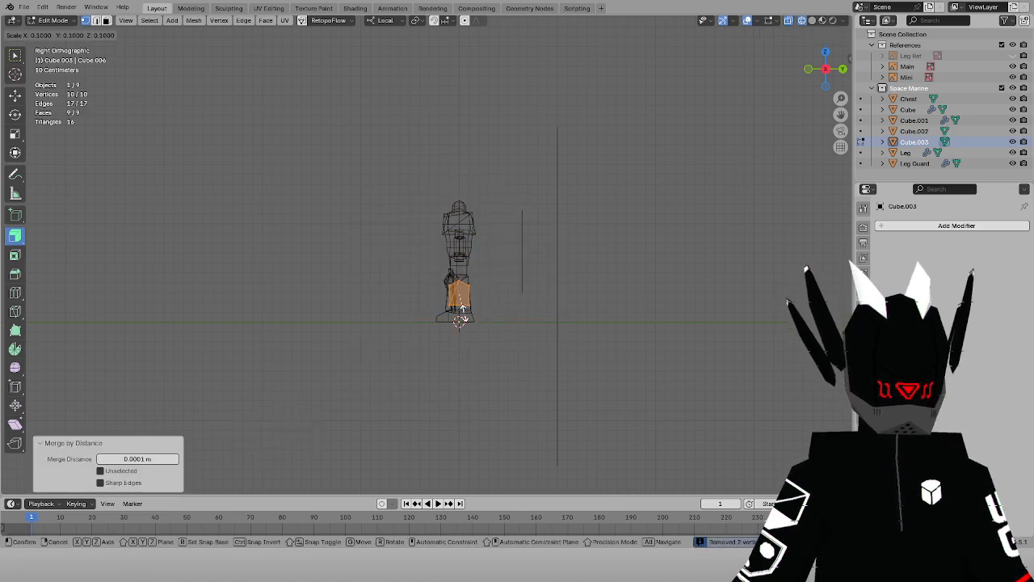
{"action": "left_click", "coordinate": [464, 313]}
{"action": "key", "text": "g"}
{"action": "key", "text": "z"}
{"action": "left_click", "coordinate": [481, 225]}
{"action": "key", "text": "s"}
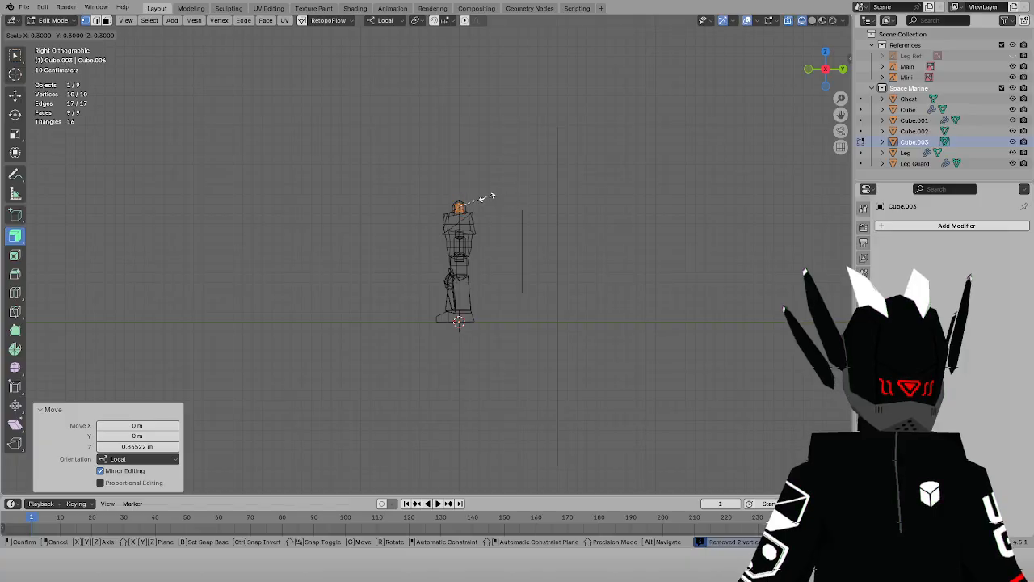
{"action": "left_click", "coordinate": [471, 203]}
In front view, lower the block about 0.048 m along Z and scale it up uniformly over the reference helmet's face
{"action": "scroll", "coordinate": [484, 196], "scroll_direction": "up", "scroll_amount": 10}
{"action": "left_click_drag", "start_coordinate": [840, 115], "coordinate": [749, 272]}
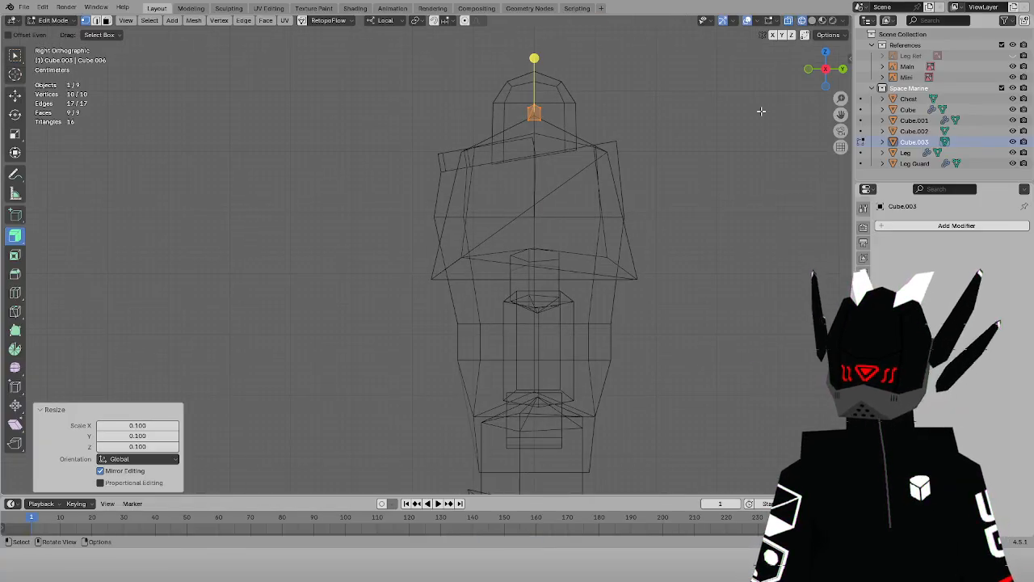
{"action": "key", "text": "KP_1"}
{"action": "key", "text": "g"}
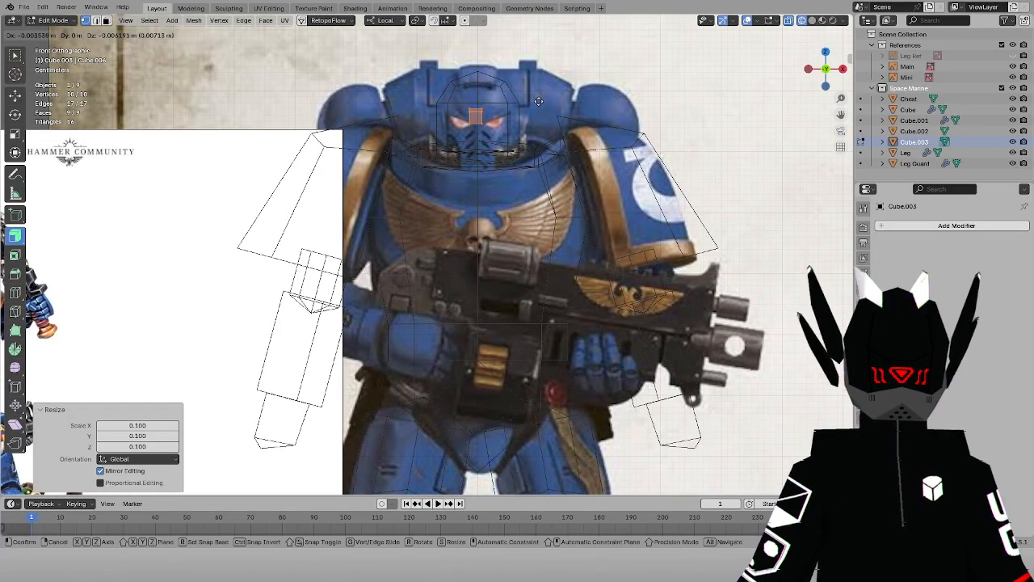
{"action": "key", "text": "z"}
{"action": "left_click", "coordinate": [540, 116]}
{"action": "key", "text": "s"}
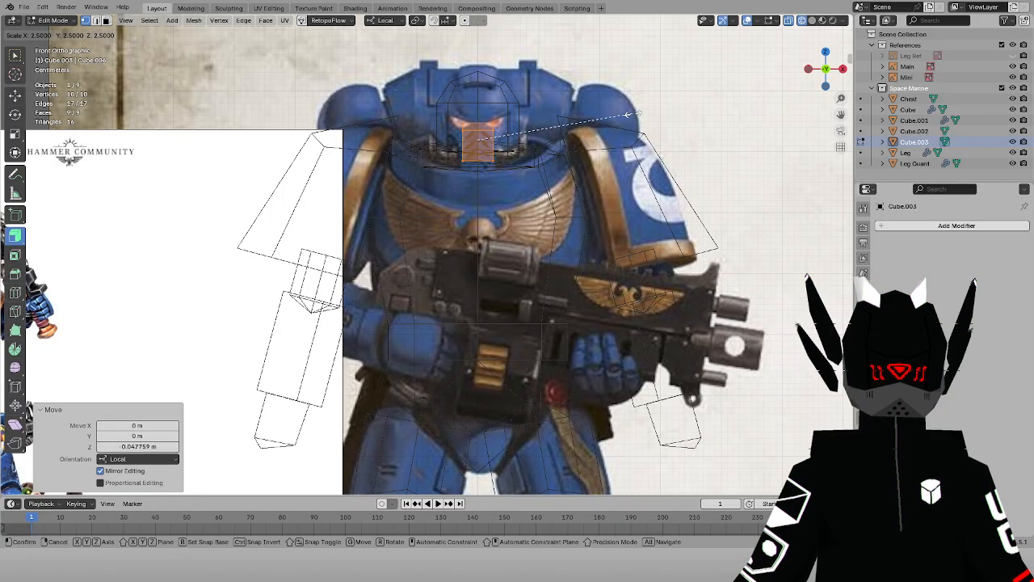
{"action": "left_click", "coordinate": [647, 115]}
Fit the block to the reference face: raise it about 0.015 m along Z, scale it by 1.2, and lower it about 0.0035 m
{"action": "key", "text": "g"}
{"action": "key", "text": "z"}
{"action": "left_click", "coordinate": [655, 104]}
{"action": "key", "text": "s"}
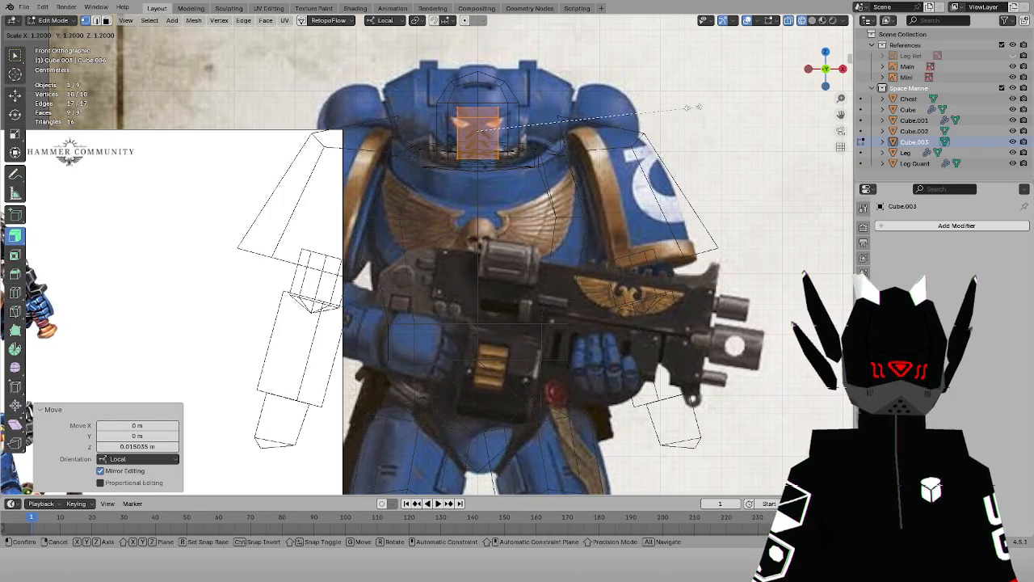
{"action": "left_click", "coordinate": [692, 107]}
{"action": "key", "text": "g"}
{"action": "key", "text": "z"}
{"action": "left_click", "coordinate": [697, 109]}
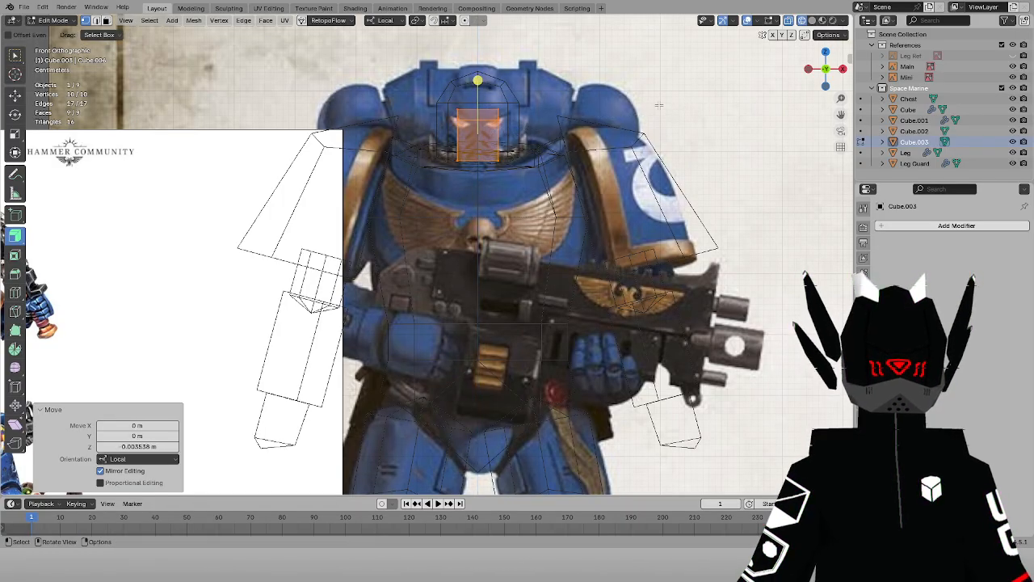
Widen the block by a factor of 2.5 along X and raise it about 0.0037 m along Z
{"action": "key", "text": "s"}
{"action": "key", "text": "x"}
{"action": "left_click", "coordinate": [84, 139]}
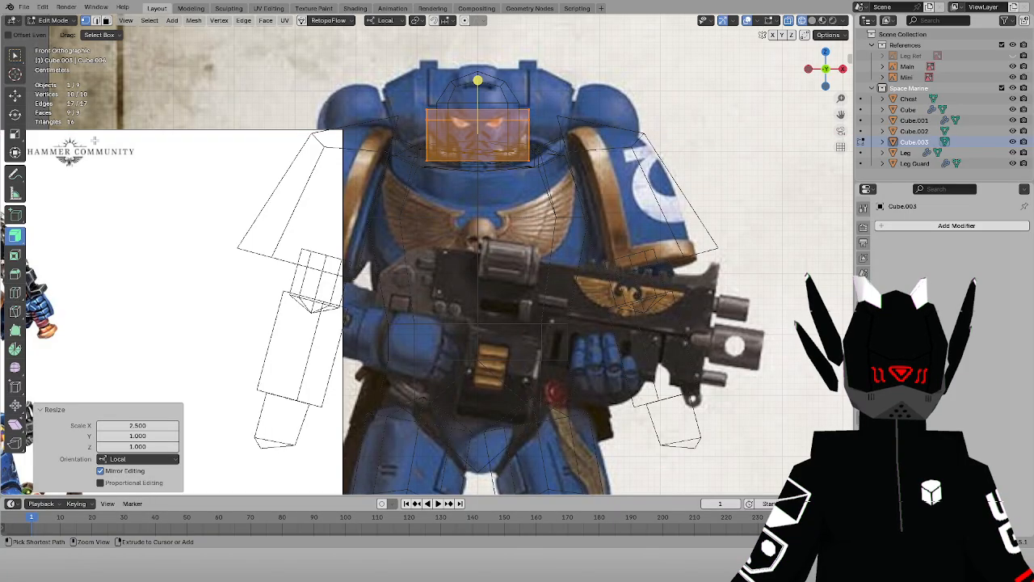
{"action": "left_click_drag", "start_coordinate": [840, 114], "coordinate": [826, 213]}
{"action": "scroll", "coordinate": [640, 207], "scroll_direction": "up", "scroll_amount": 7}
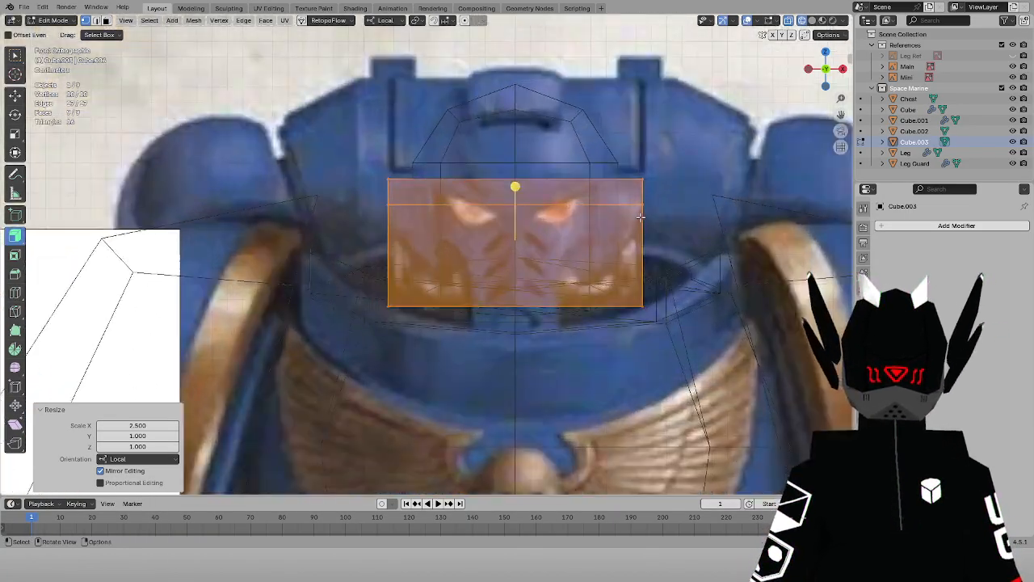
{"action": "key", "text": "g"}
{"action": "key", "text": "z"}
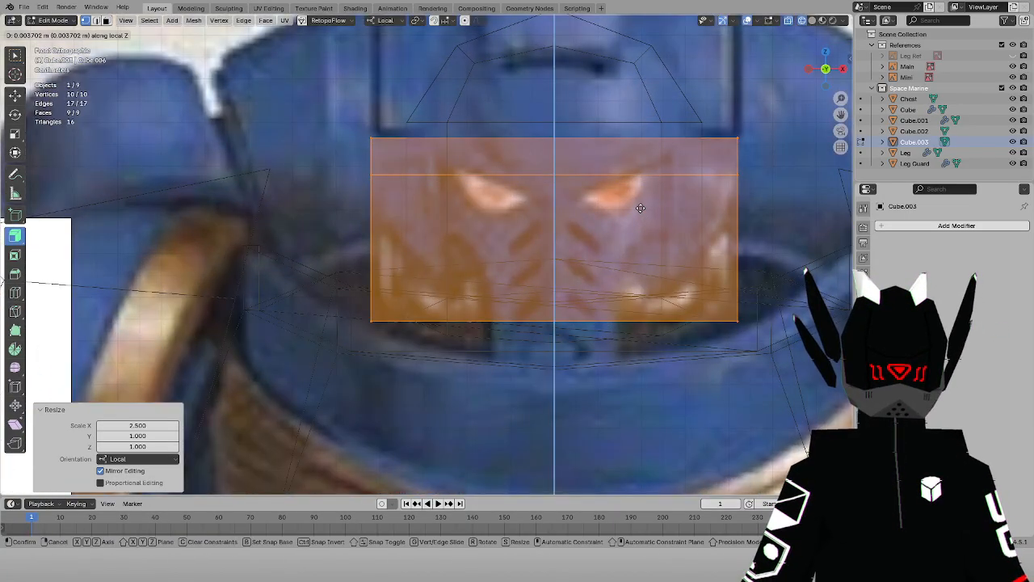
{"action": "left_click", "coordinate": [639, 202]}
In right side view, rotate the block's bottom vertices by -10° and raise them about 0.0024 m along Z
{"action": "key", "text": "KP_3"}
{"action": "scroll", "coordinate": [606, 239], "scroll_direction": "down", "scroll_amount": 1}
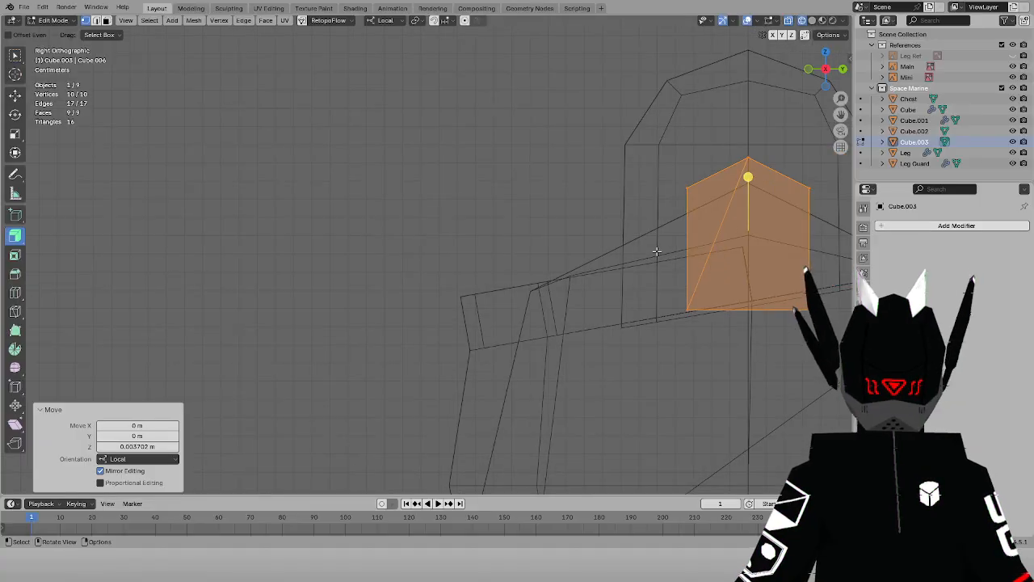
{"action": "left_click_drag", "start_coordinate": [657, 300], "coordinate": [828, 351]}
{"action": "key", "text": "t"}
{"action": "key", "text": "r"}
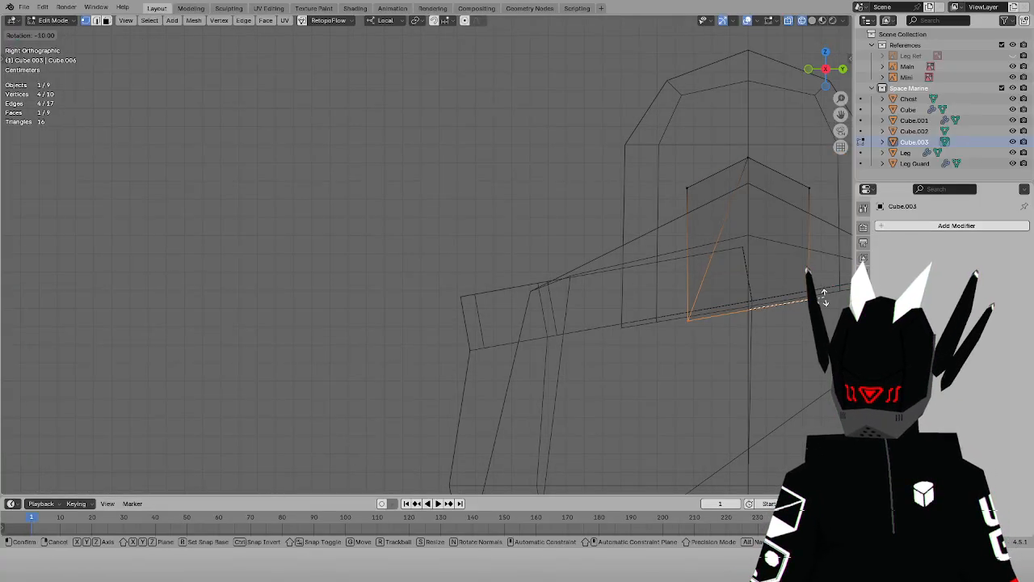
{"action": "key", "text": "Return"}
{"action": "key", "text": "g"}
{"action": "key", "text": "z"}
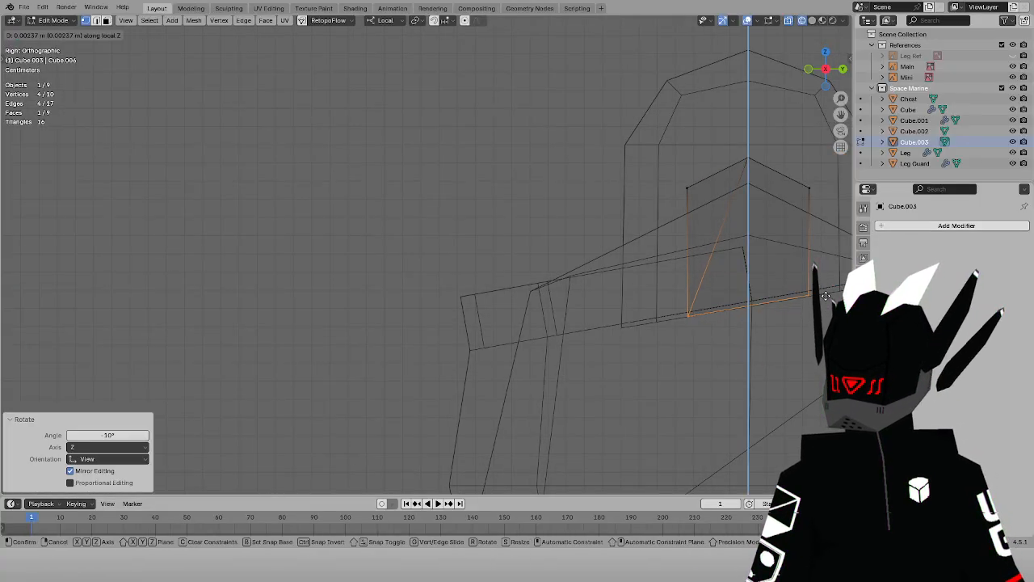
{"action": "left_click", "coordinate": [826, 296]}
Fine-tune the block's bottom face with a 0.4° rotation and a slight downward move of about 0.0003 m along Z
{"action": "key", "text": "r"}
{"action": "left_click", "coordinate": [838, 297]}
{"action": "key", "text": "g"}
{"action": "key", "text": "z"}
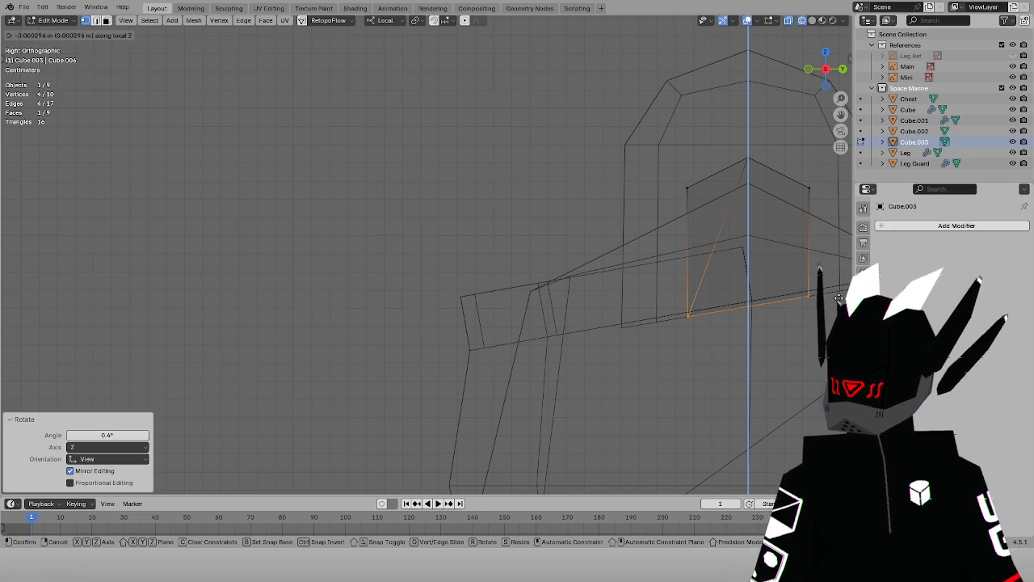
{"action": "left_click", "coordinate": [838, 297]}
Examine how the side block sits against the helmet in solid shading, and compare it with the reference in front view
{"action": "key", "text": "z"}
{"action": "left_click", "coordinate": [659, 303]}
{"action": "scroll", "coordinate": [638, 292], "scroll_direction": "down", "scroll_amount": 3}
{"action": "left_click", "coordinate": [378, 211]}
{"action": "middle_click_drag", "start_coordinate": [380, 212], "coordinate": [524, 233]}
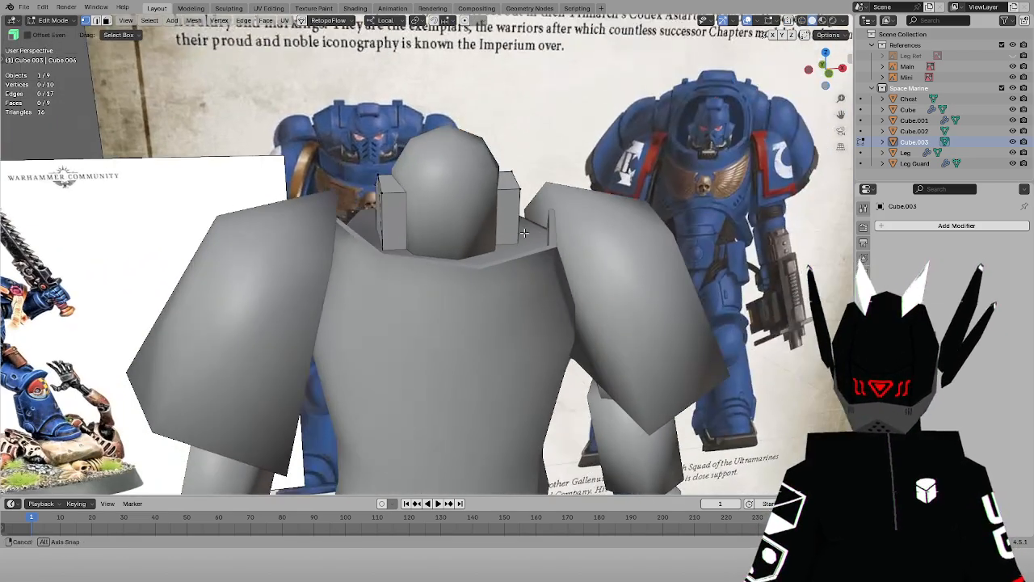
{"action": "key", "text": "KP_1"}
{"action": "left_click", "coordinate": [454, 196]}
{"action": "scroll", "coordinate": [454, 197], "scroll_direction": "up", "scroll_amount": 3}
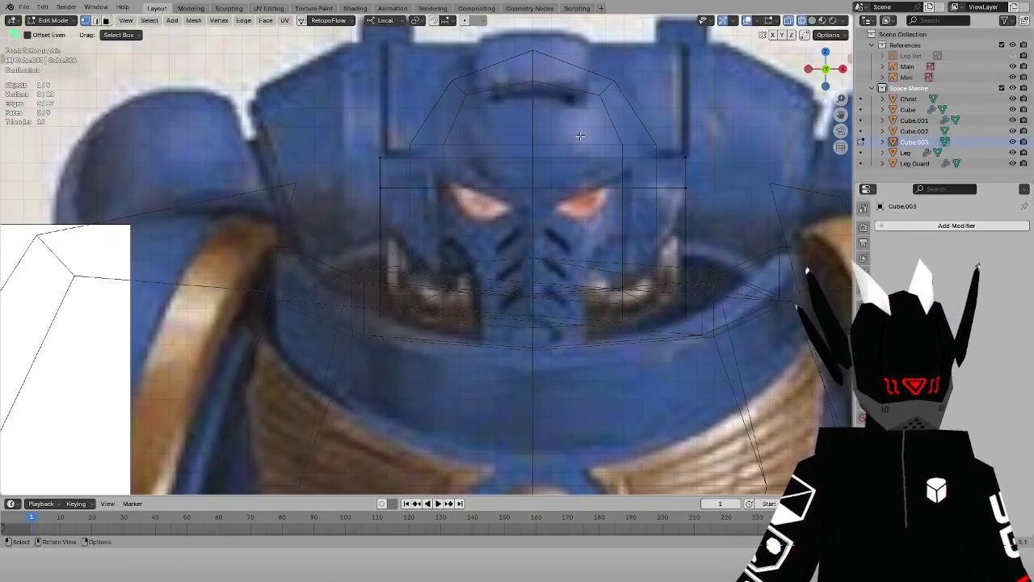
{"action": "key", "text": "a"}
{"action": "left_click_drag", "start_coordinate": [374, 133], "coordinate": [762, 220]}
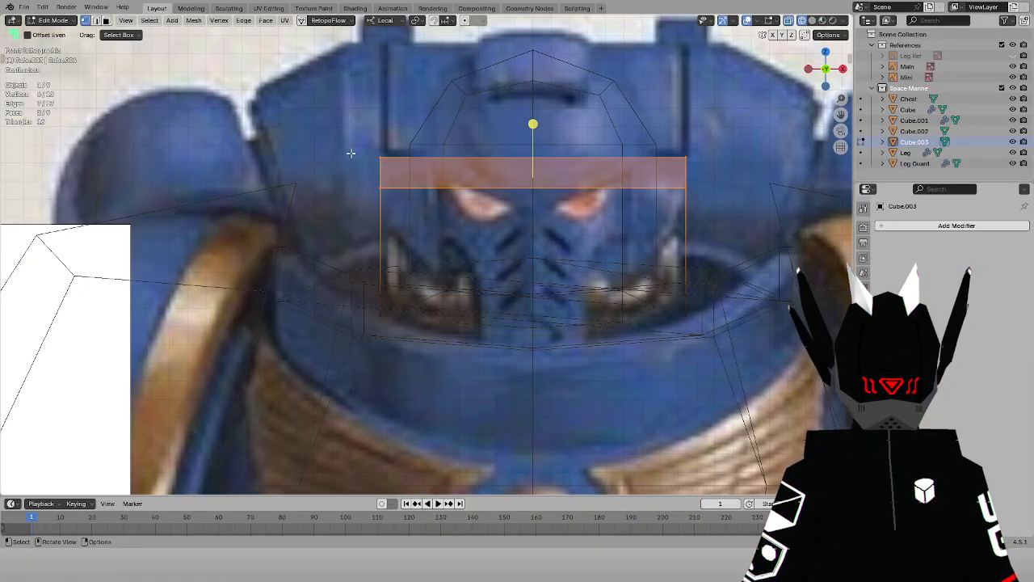
{"action": "left_click_drag", "start_coordinate": [321, 132], "coordinate": [777, 330]}
{"action": "key", "text": "s"}
{"action": "key", "text": "x"}
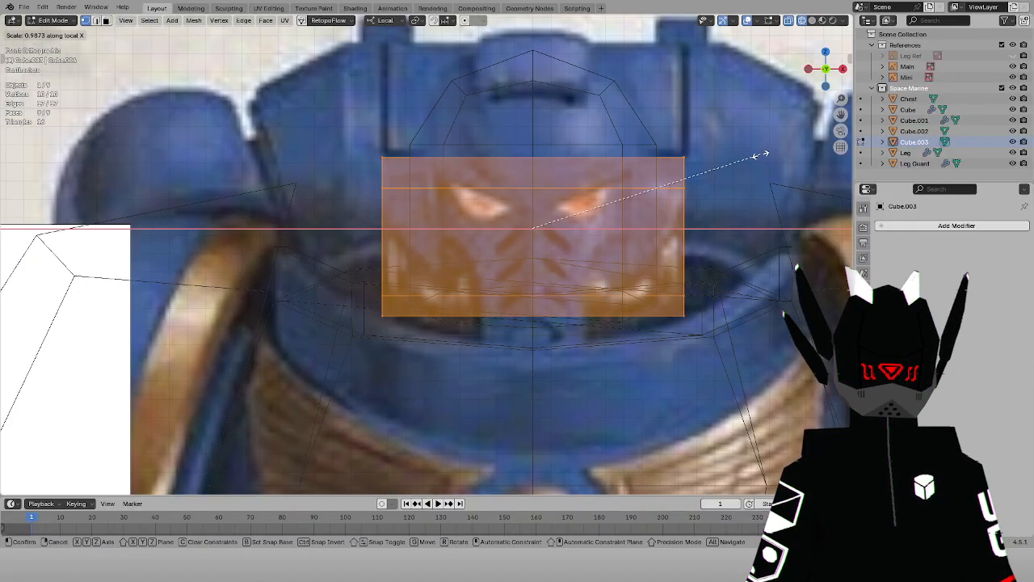
{"action": "left_click", "coordinate": [764, 155]}
{"action": "left_click_drag", "start_coordinate": [339, 172], "coordinate": [696, 254]}
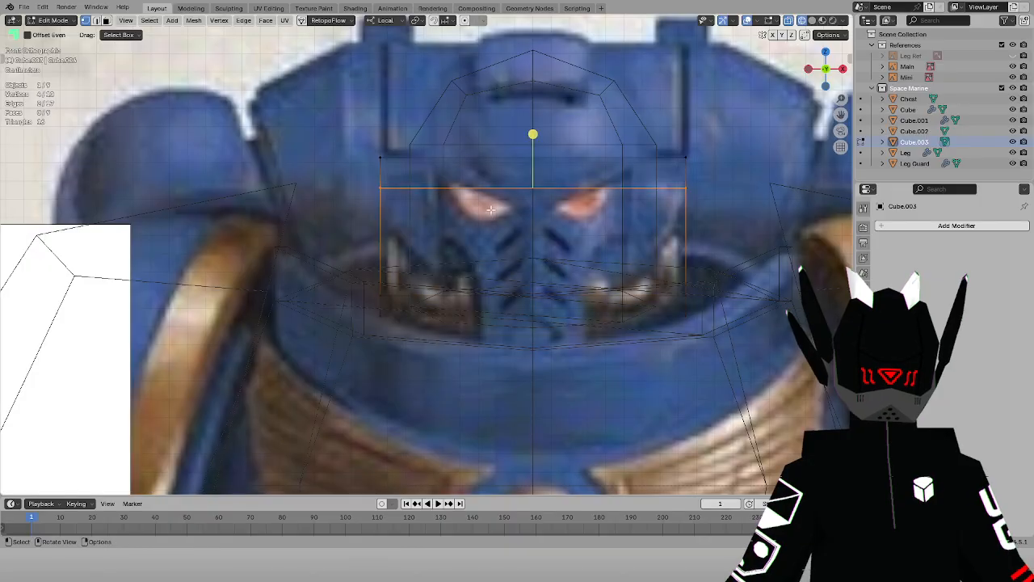
{"action": "key", "text": "g"}
{"action": "key", "text": "g"}
{"action": "right_click", "coordinate": [535, 233]}
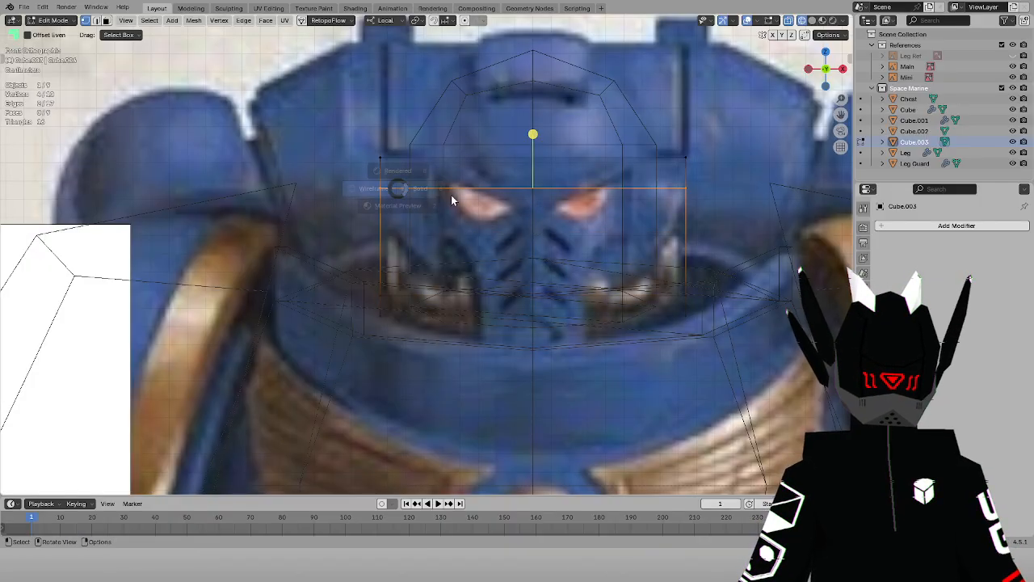
{"action": "key", "text": "alt+z"}
{"action": "key", "text": "alt+z"}
{"action": "left_click_drag", "start_coordinate": [317, 254], "coordinate": [403, 338]}
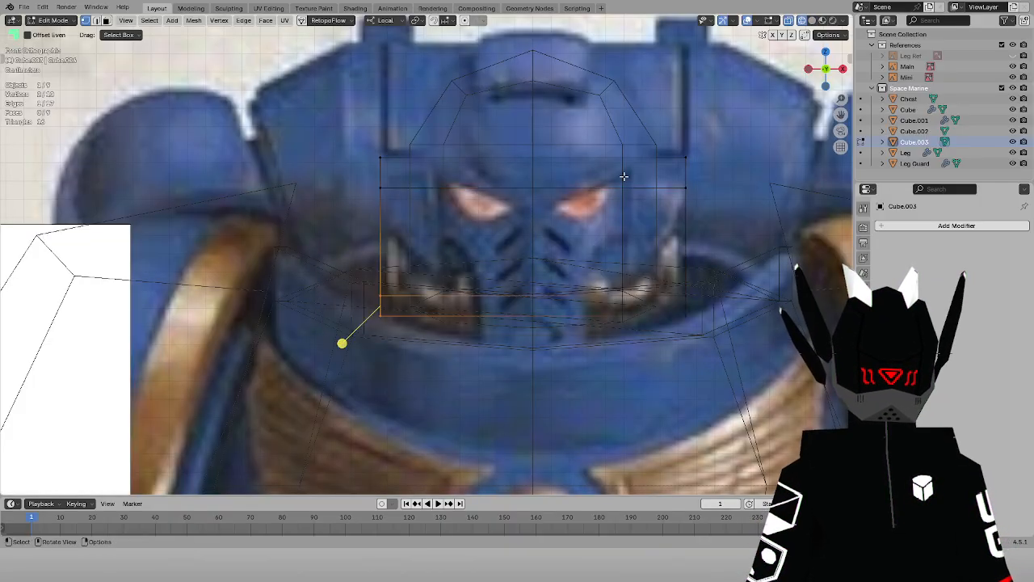
Narrow the whole block along X by a factor of about 0.957 and return to Object Mode in solid shading
{"action": "key", "text": "a"}
{"action": "key", "text": "s"}
{"action": "key", "text": "x"}
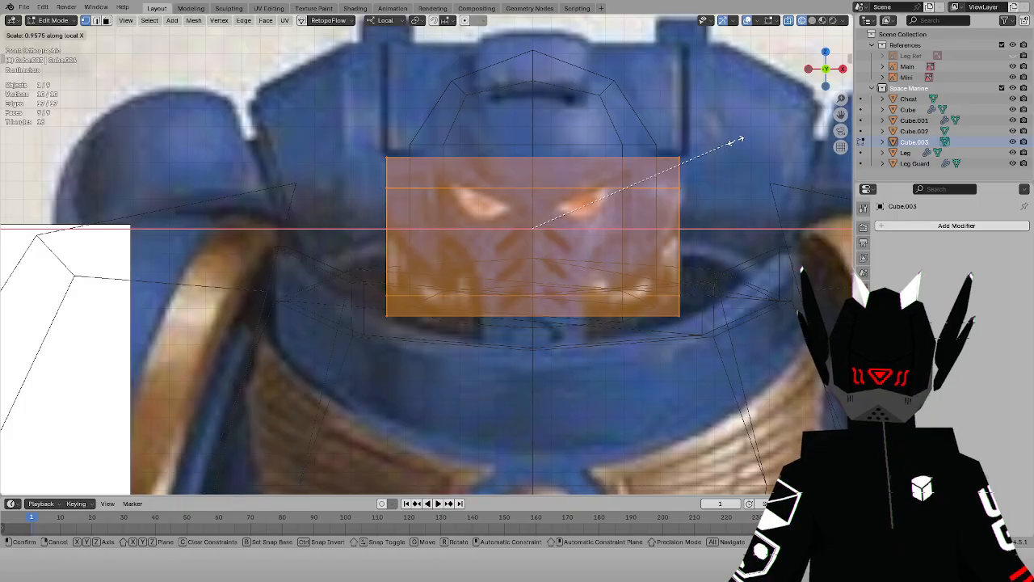
{"action": "left_click", "coordinate": [735, 142]}
{"action": "key", "text": "alt+z"}
{"action": "key", "text": "alt+a"}
{"action": "scroll", "coordinate": [468, 146], "scroll_direction": "down", "scroll_amount": 3}
{"action": "left_click", "coordinate": [51, 21]}
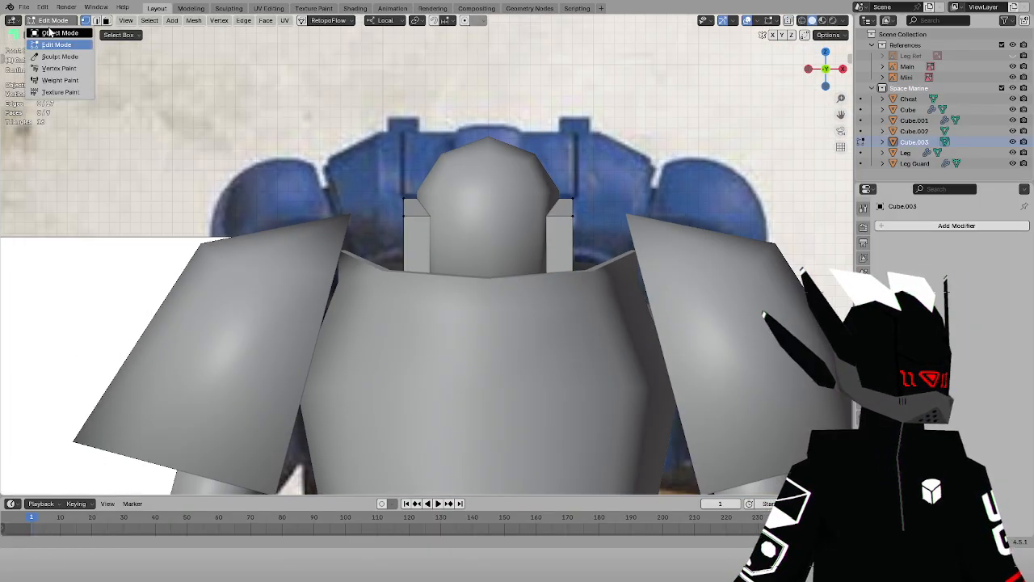
{"action": "left_click", "coordinate": [52, 34]}
Deselect the block, check the helmet with its side pieces from several angles, and save the file
{"action": "middle_click_drag", "start_coordinate": [343, 183], "coordinate": [407, 210]}
{"action": "right_click", "coordinate": [312, 207]}
{"action": "left_click", "coordinate": [314, 208]}
{"action": "left_click", "coordinate": [779, 223]}
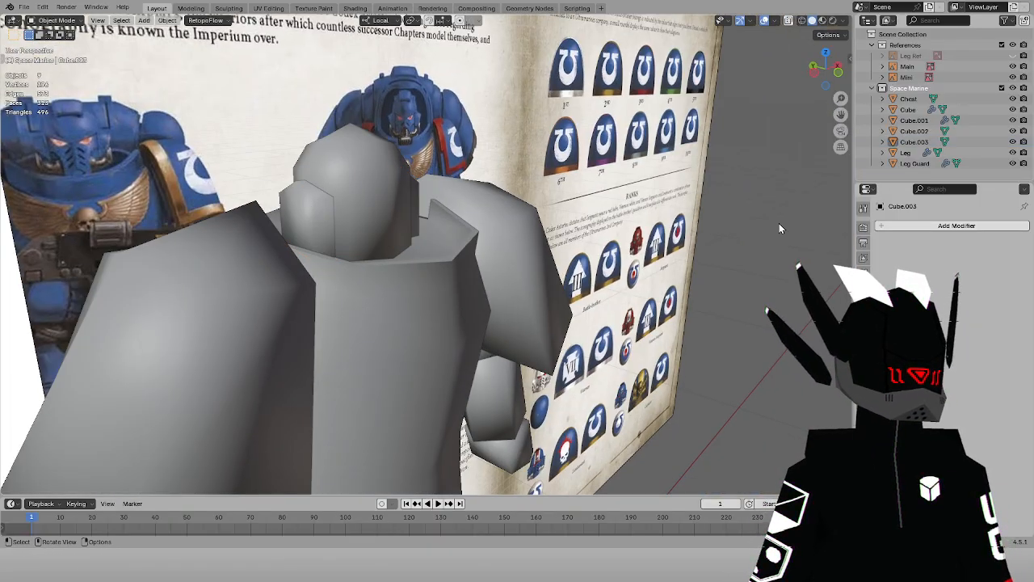
{"action": "middle_click_drag", "start_coordinate": [778, 223], "coordinate": [640, 209]}
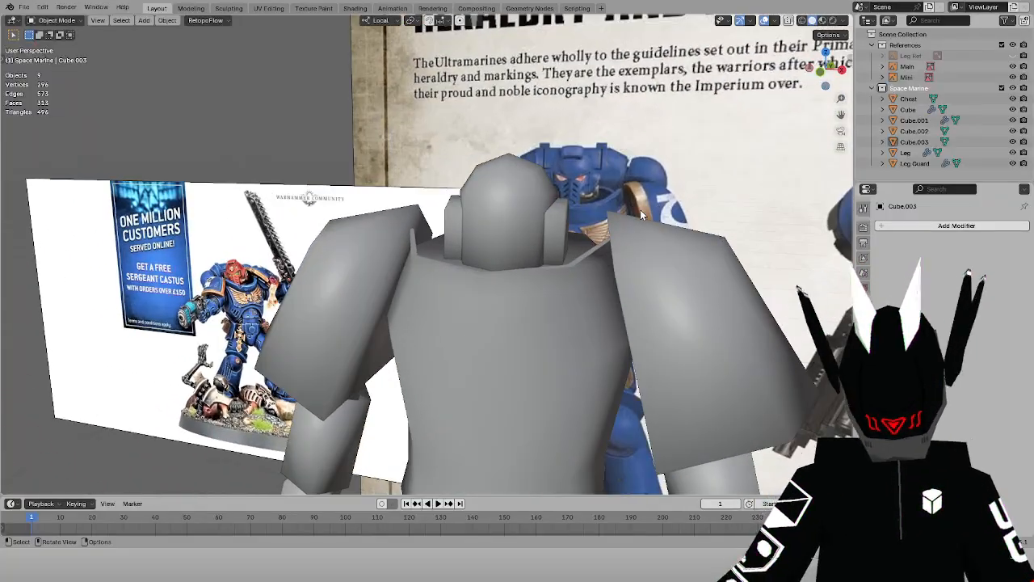
{"action": "key", "text": "KP_1"}
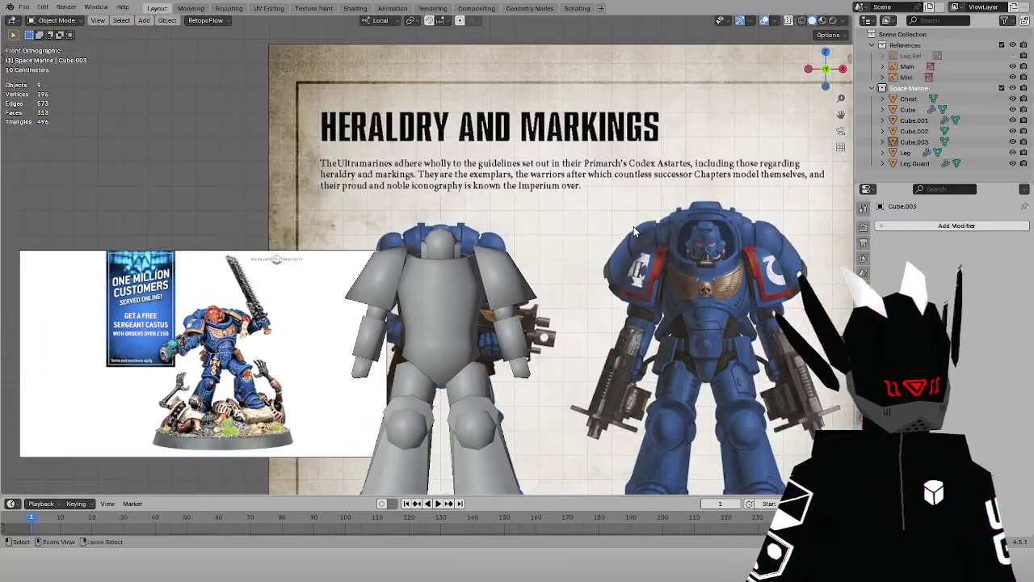
{"action": "key", "text": "ctrl+s"}
Rename the hand object Cube.001 as Hands
{"action": "scroll", "coordinate": [635, 227], "scroll_direction": "up", "scroll_amount": 3}
{"action": "middle_click_drag", "start_coordinate": [635, 226], "coordinate": [563, 248]}
{"action": "left_click", "coordinate": [585, 255]}
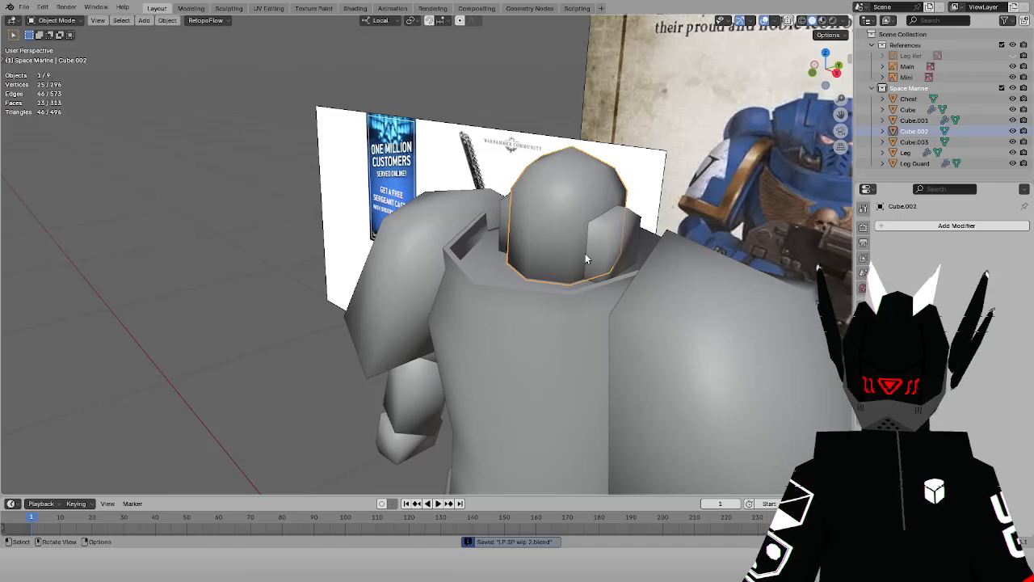
{"action": "left_click", "coordinate": [914, 120]}
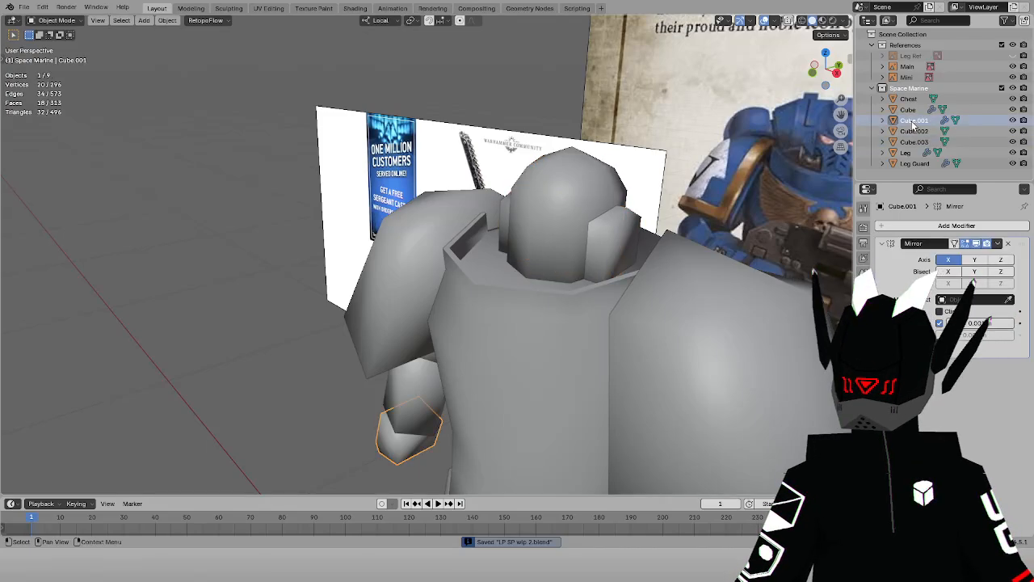
{"action": "double_click", "coordinate": [914, 121]}
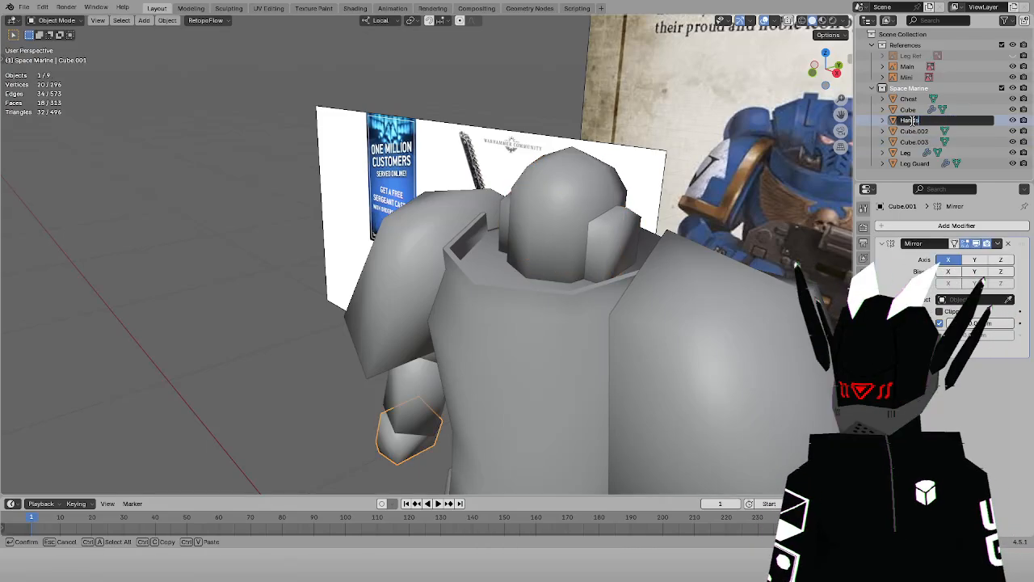
{"action": "type", "text": "Hands"}
{"action": "key", "text": "Return"}
Rename the shoulder pad object Cube as Shoulders
{"action": "left_click", "coordinate": [908, 109]}
{"action": "double_click", "coordinate": [907, 109]}
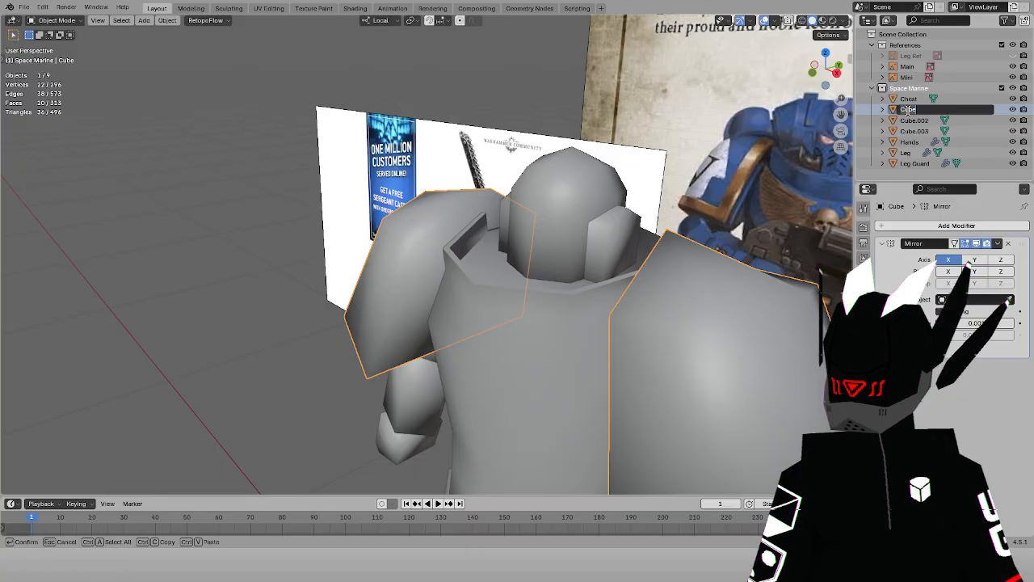
{"action": "type", "text": "Shoulder"}
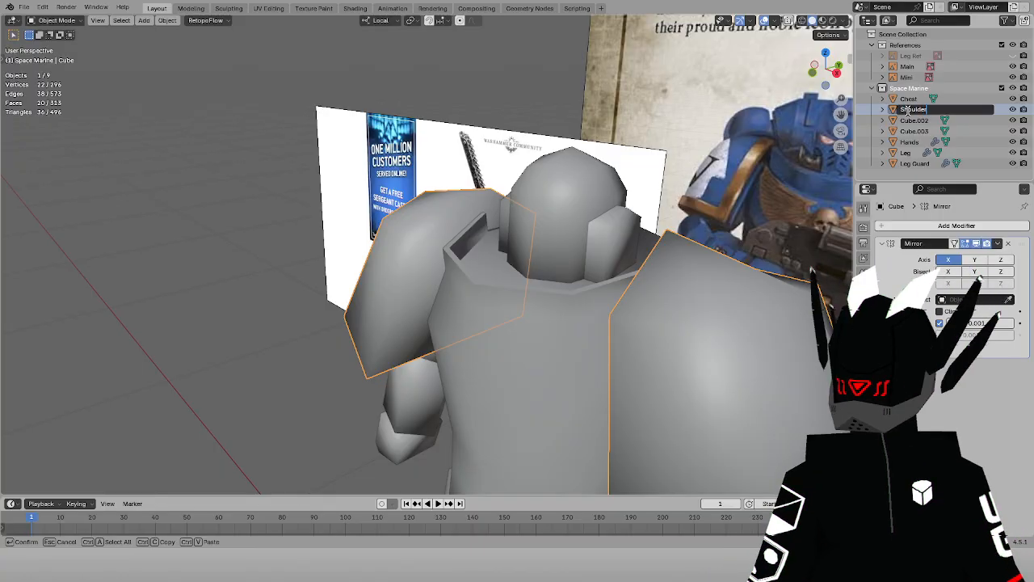
{"action": "type", "text": "s"}
{"action": "key", "text": "Return"}
Rename the combined arm and leg object Leg as "arm + Leg"
{"action": "scroll", "coordinate": [471, 298], "scroll_direction": "down", "scroll_amount": 4}
{"action": "middle_click_drag", "start_coordinate": [471, 298], "coordinate": [411, 338]}
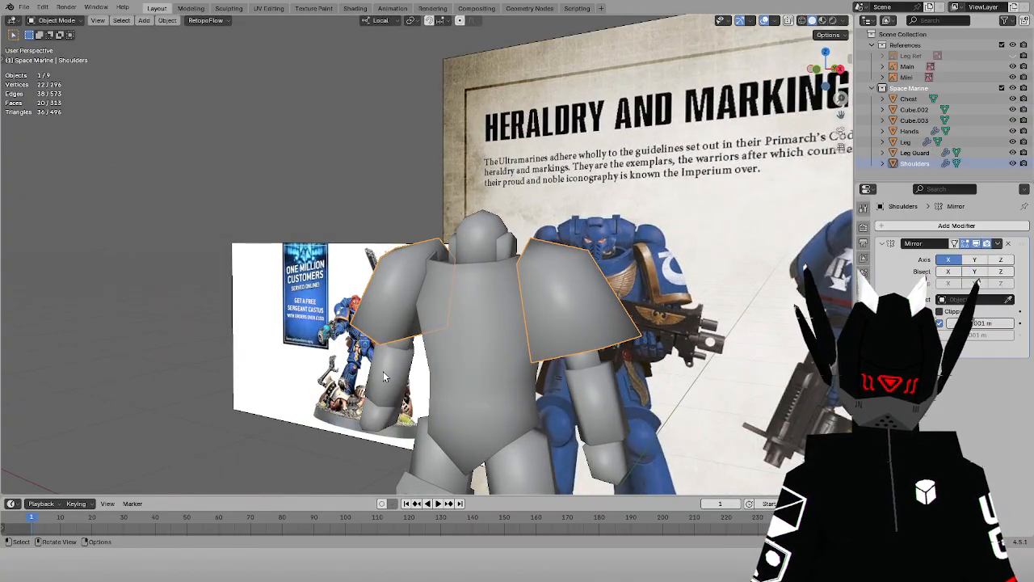
{"action": "left_click", "coordinate": [384, 376]}
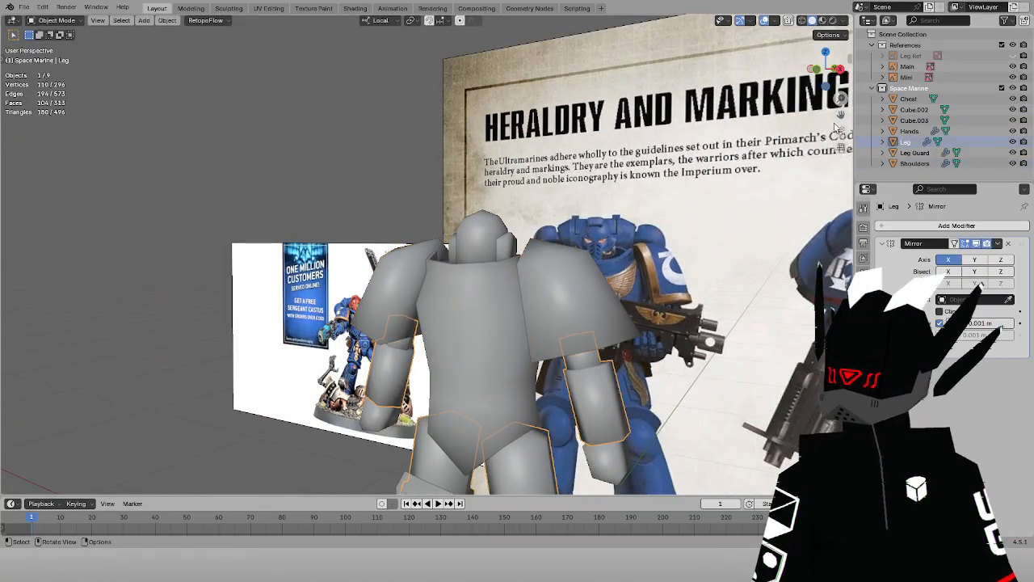
{"action": "double_click", "coordinate": [904, 142]}
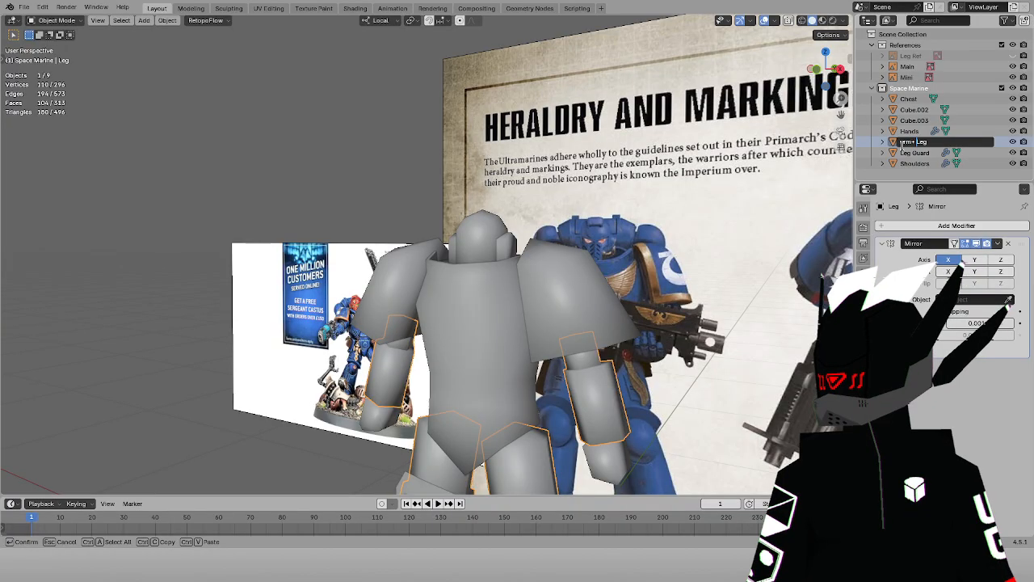
{"action": "type", "text": "arm +"}
{"action": "key", "text": "Return"}
Rename the helmet object Cube.002 as "Helmet A"
{"action": "left_click", "coordinate": [912, 120]}
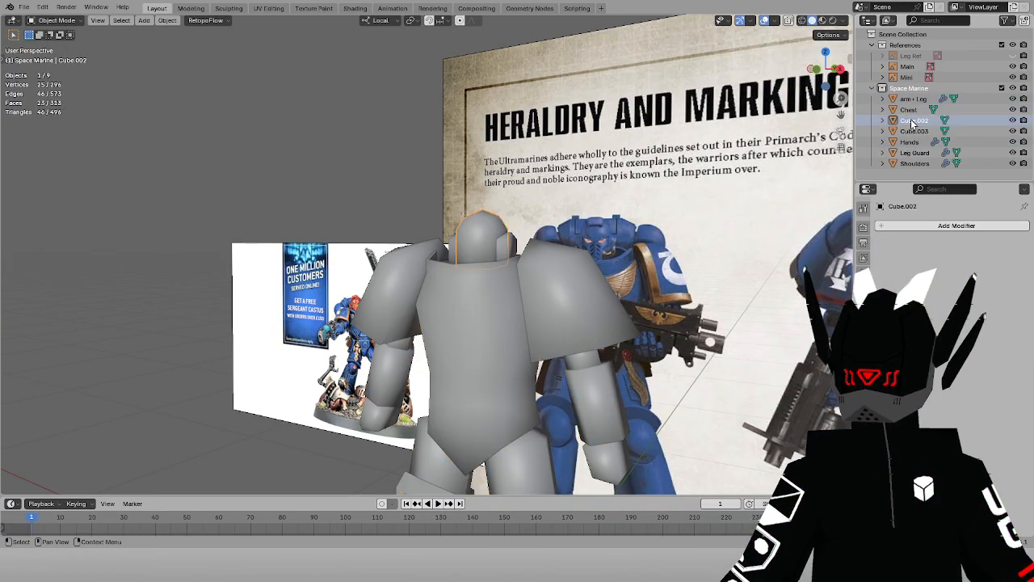
{"action": "double_click", "coordinate": [911, 120]}
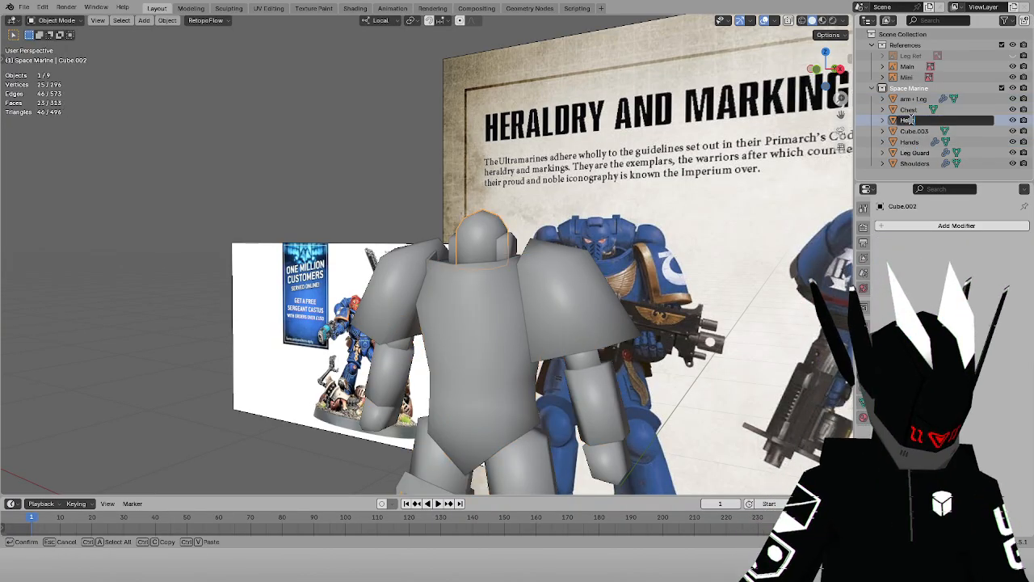
{"action": "type", "text": "A"}
{"action": "key", "text": "Return"}
{"action": "double_click", "coordinate": [911, 121]}
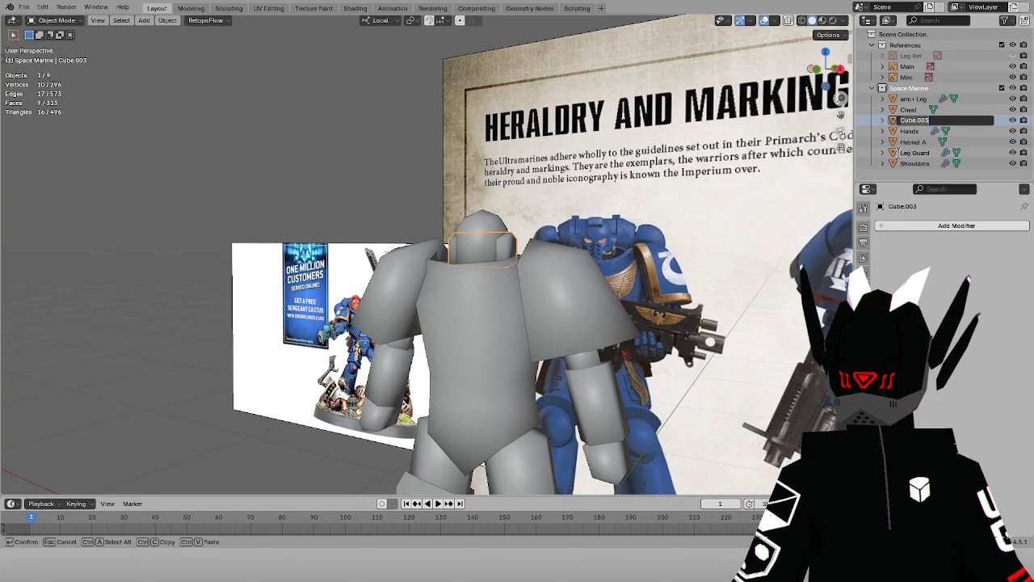
{"action": "left_click", "coordinate": [899, 149]}
Compare the helmet with the reference image in a see-through front view and in solid perspective
{"action": "scroll", "coordinate": [388, 181], "scroll_direction": "up", "scroll_amount": 2}
{"action": "left_click", "coordinate": [388, 181]}
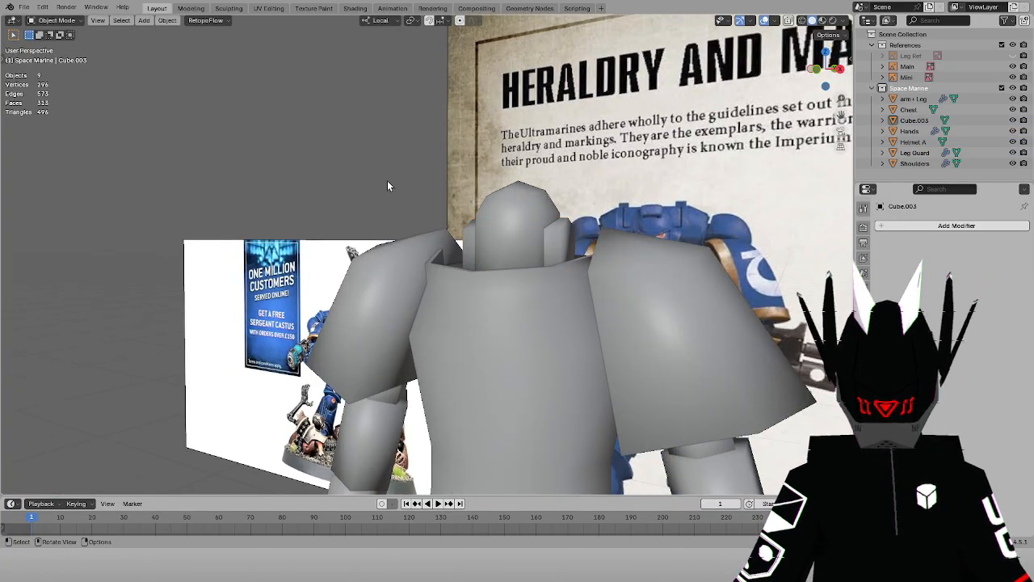
{"action": "key", "text": "KP_1"}
{"action": "key", "text": "alt+z"}
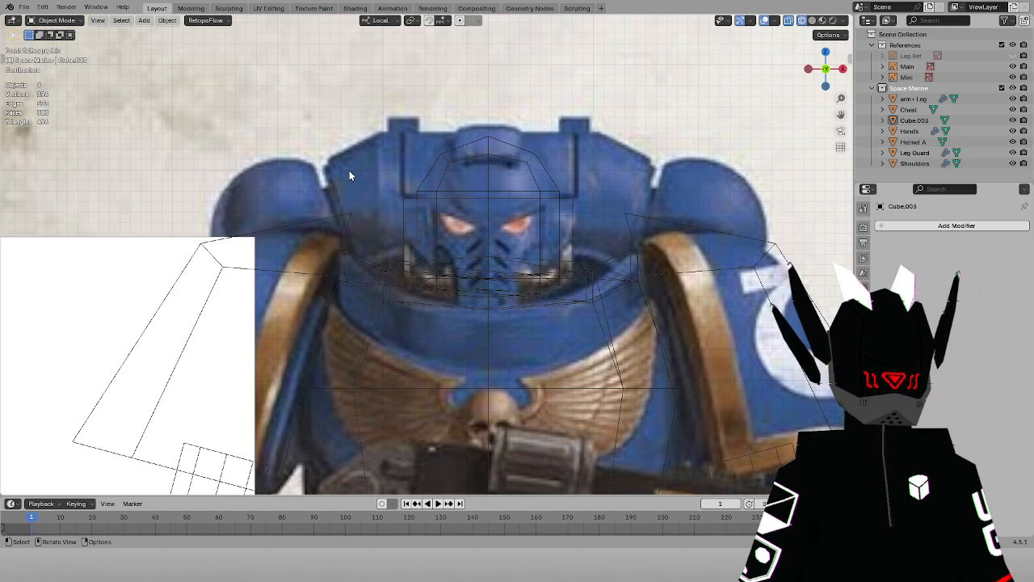
{"action": "key", "text": "alt+z"}
{"action": "middle_click_drag", "start_coordinate": [349, 170], "coordinate": [517, 200]}
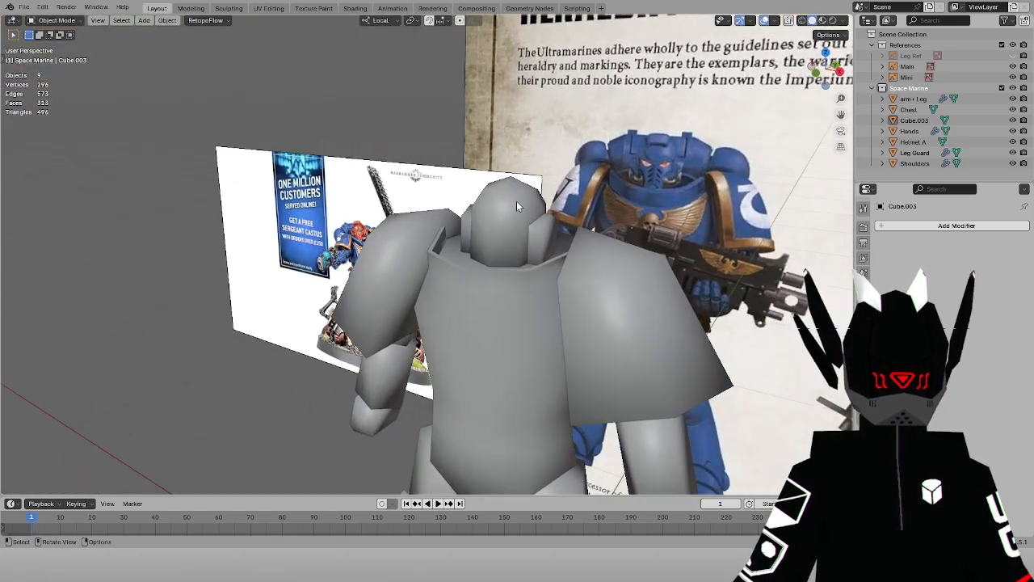
{"action": "left_click", "coordinate": [516, 200]}
{"action": "left_click", "coordinate": [371, 118]}
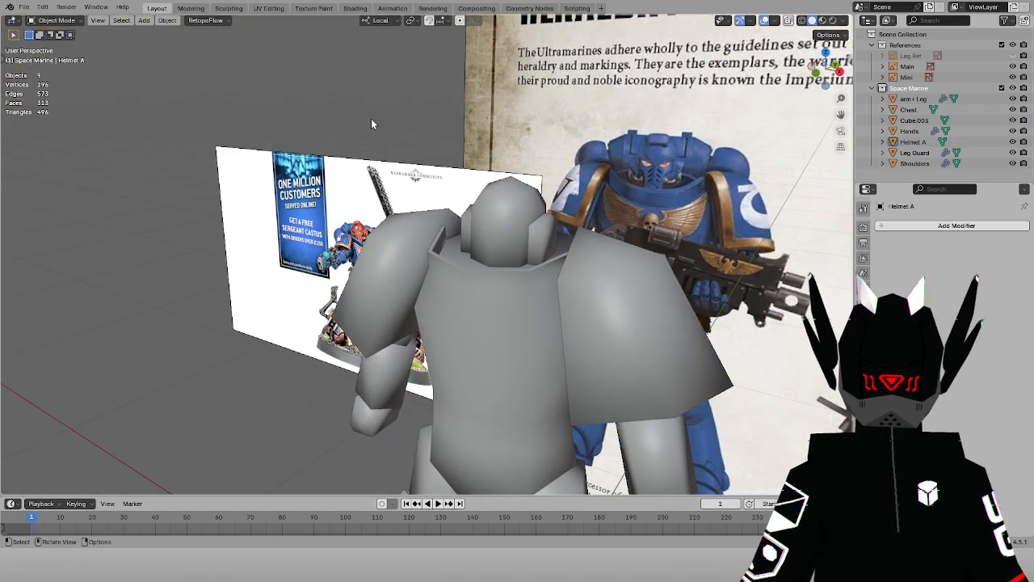
In Edit Mode, duplicate in place the helmet's two-face-wide central strip running over the crown and down the back
{"action": "left_click", "coordinate": [509, 214]}
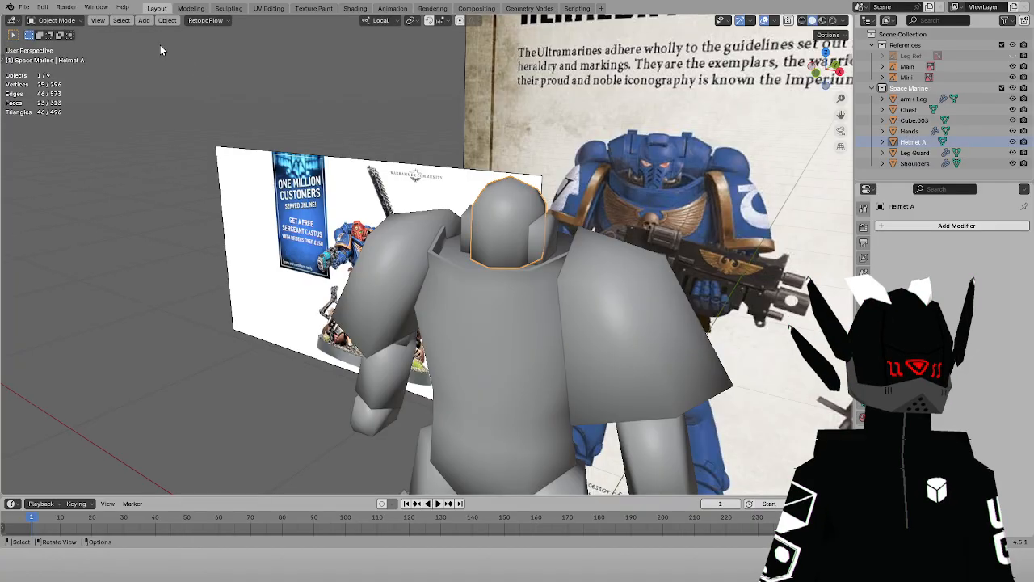
{"action": "left_click", "coordinate": [55, 21]}
{"action": "left_click", "coordinate": [60, 45]}
{"action": "middle_click_drag", "start_coordinate": [539, 168], "coordinate": [410, 292]}
{"action": "left_click", "coordinate": [374, 315]}
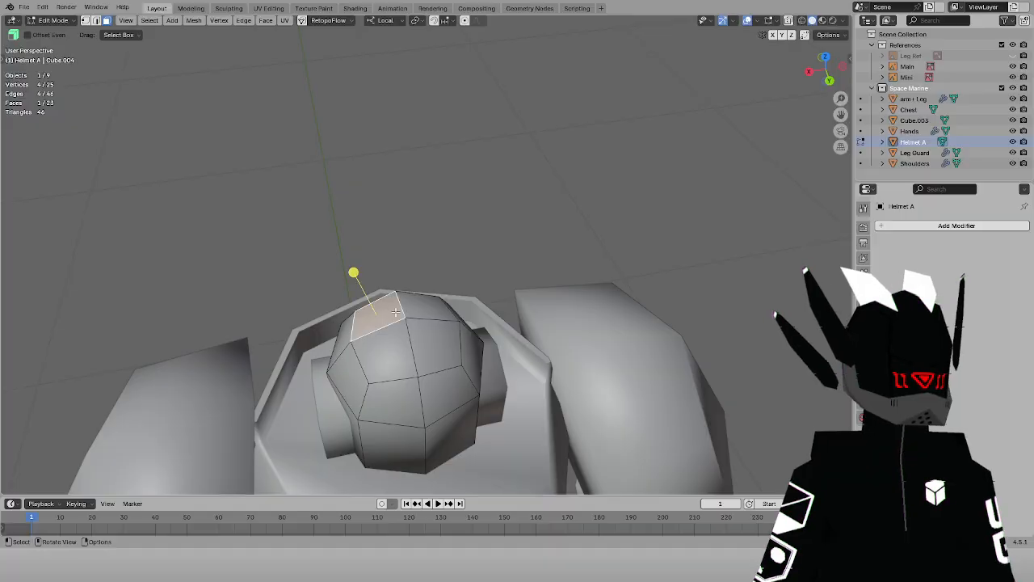
{"action": "left_click", "coordinate": [423, 356], "text": "ctrl+shift"}
{"action": "left_click", "coordinate": [434, 400], "text": "ctrl+shift"}
{"action": "middle_click_drag", "start_coordinate": [434, 401], "coordinate": [410, 358]}
{"action": "left_click", "coordinate": [440, 331], "text": "ctrl+shift"}
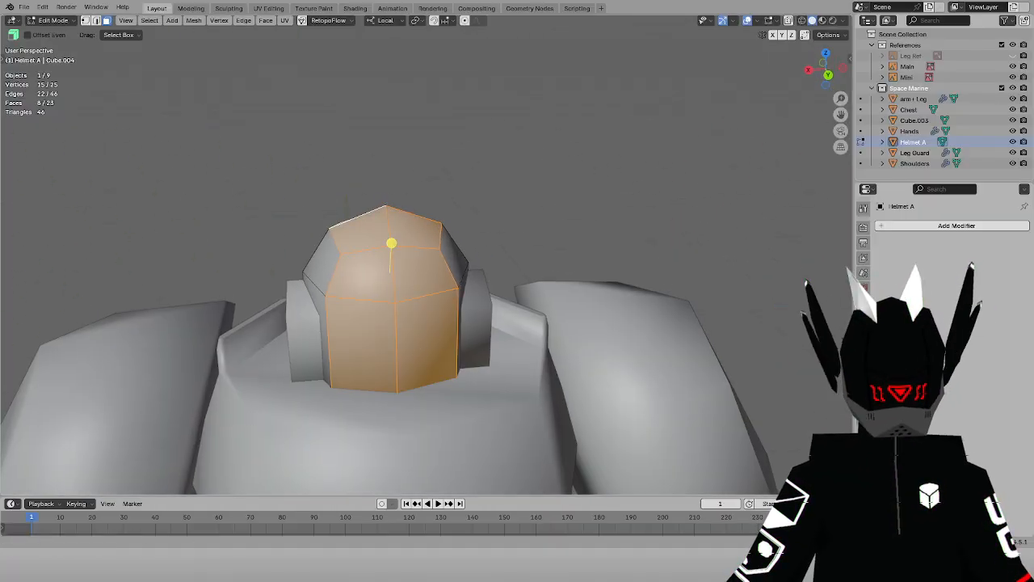
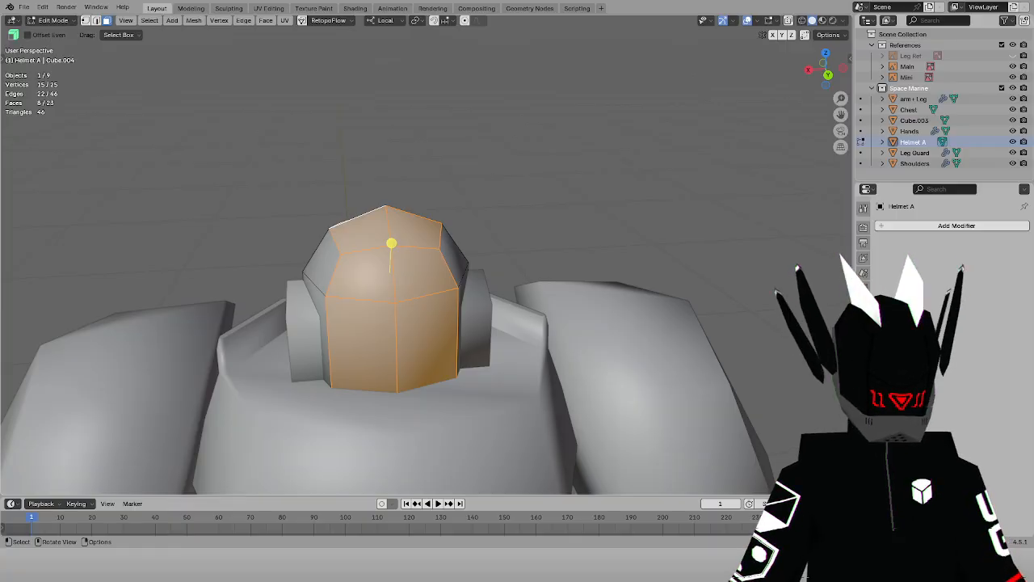
{"action": "mouse_move", "coordinate": [483, 267]}
{"action": "middle_mouse_down"}
{"action": "mouse_move", "coordinate": [450, 307]}
{"action": "mouse_move", "coordinate": [502, 265]}
{"action": "middle_mouse_up"}
{"action": "key", "text": "e"}
{"action": "right_click", "coordinate": [530, 264]}
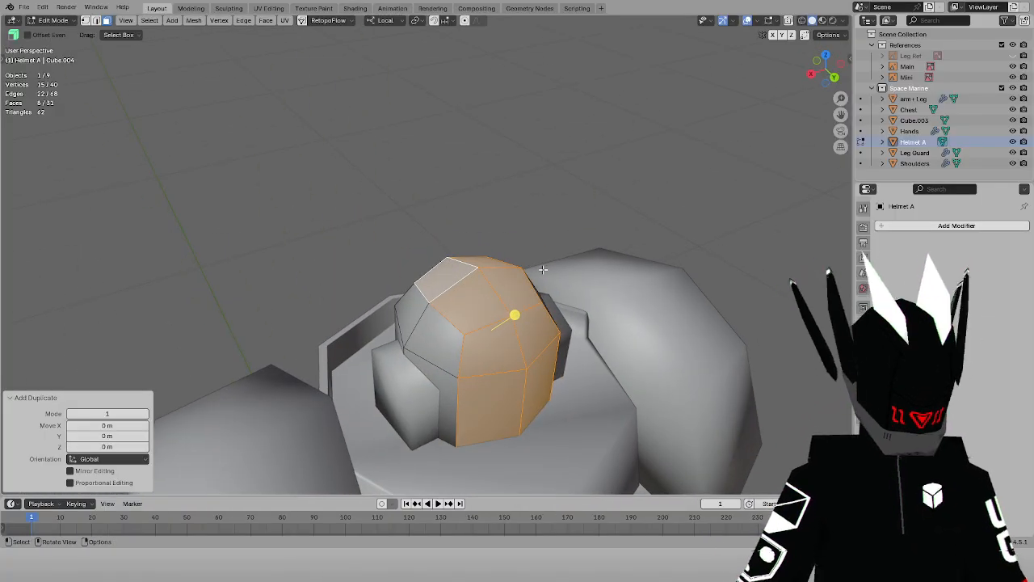
Push the duplicated strip outward from the helmet by about 0.0086 m with Shrink/Fatten
{"action": "key", "text": "KP_3"}
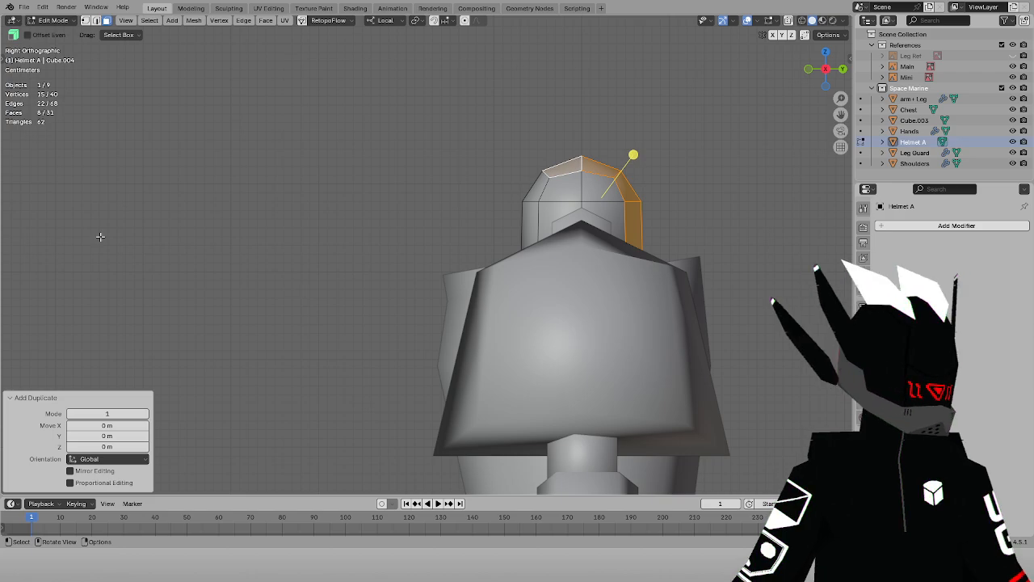
{"action": "left_click", "coordinate": [4, 60]}
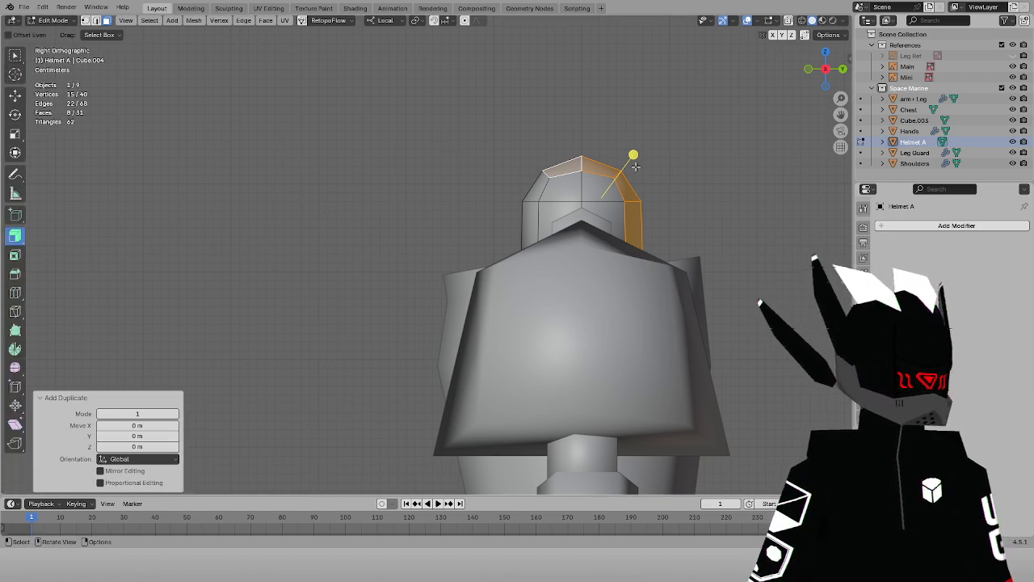
{"action": "left_click", "coordinate": [16, 407]}
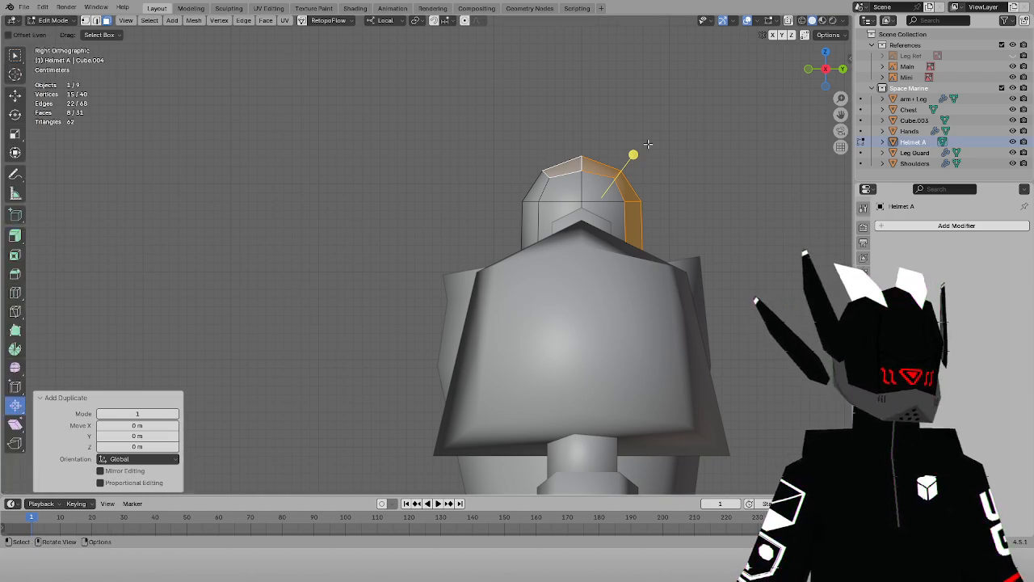
{"action": "left_click_drag", "start_coordinate": [634, 154], "coordinate": [637, 150]}
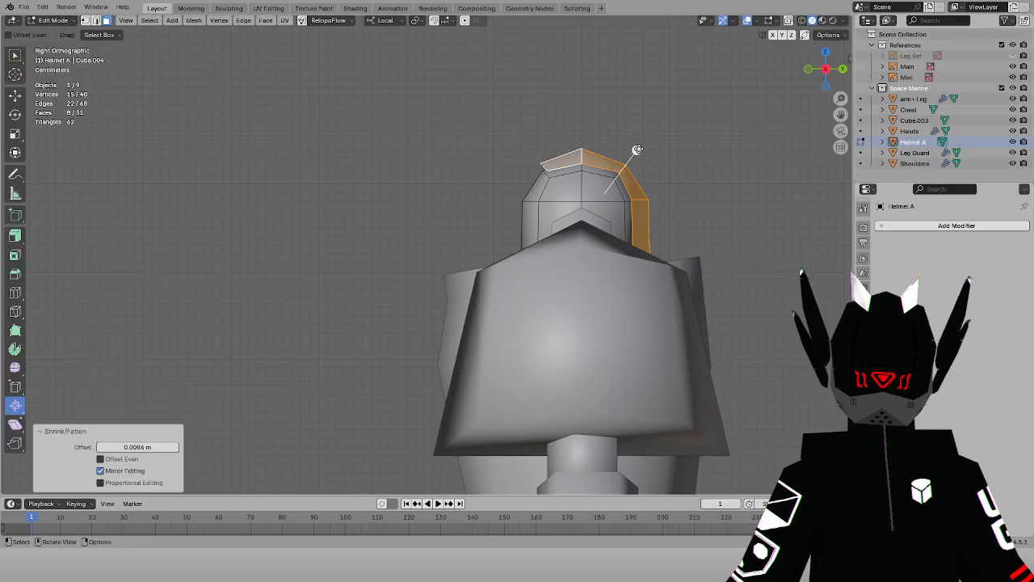
Enable X mirror editing and straighten the strip's side edge loop by scaling it to 0 along X
{"action": "key", "text": "KP_7"}
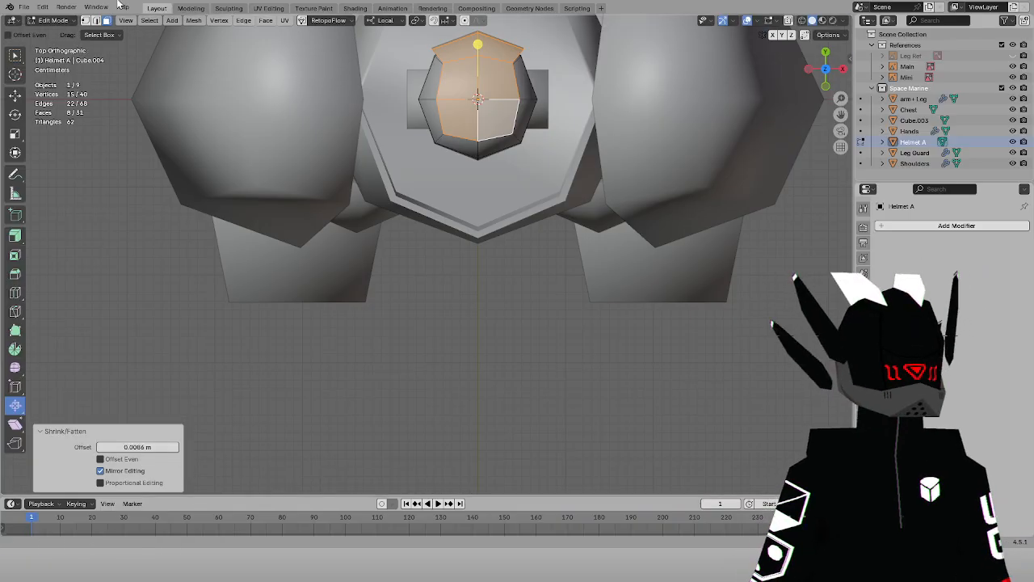
{"action": "key", "text": "1"}
{"action": "left_click", "coordinate": [511, 81], "text": "alt"}
{"action": "key", "text": "s"}
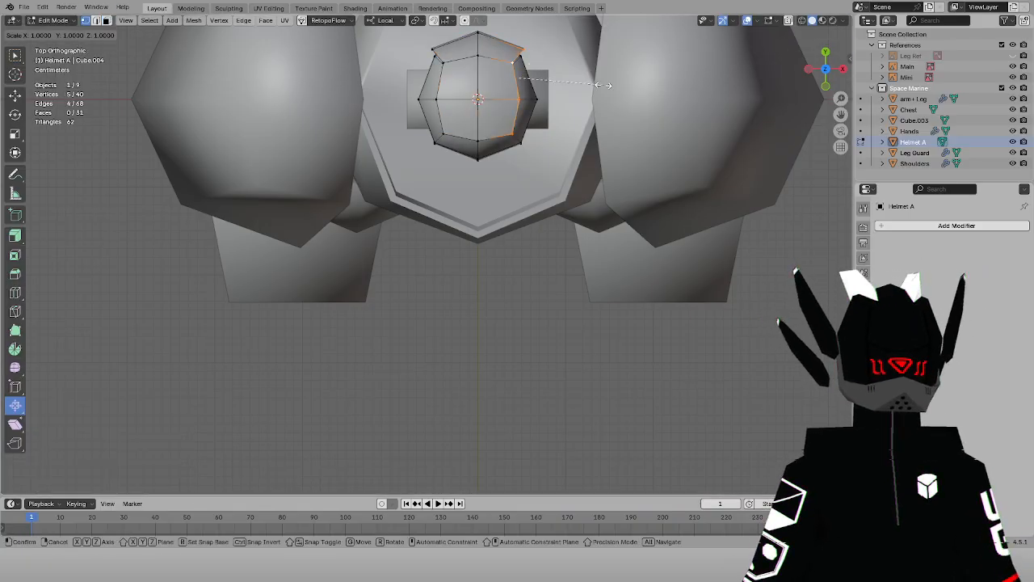
{"action": "key", "text": "x"}
{"action": "right_click", "coordinate": [599, 86]}
{"action": "left_click", "coordinate": [863, 207]}
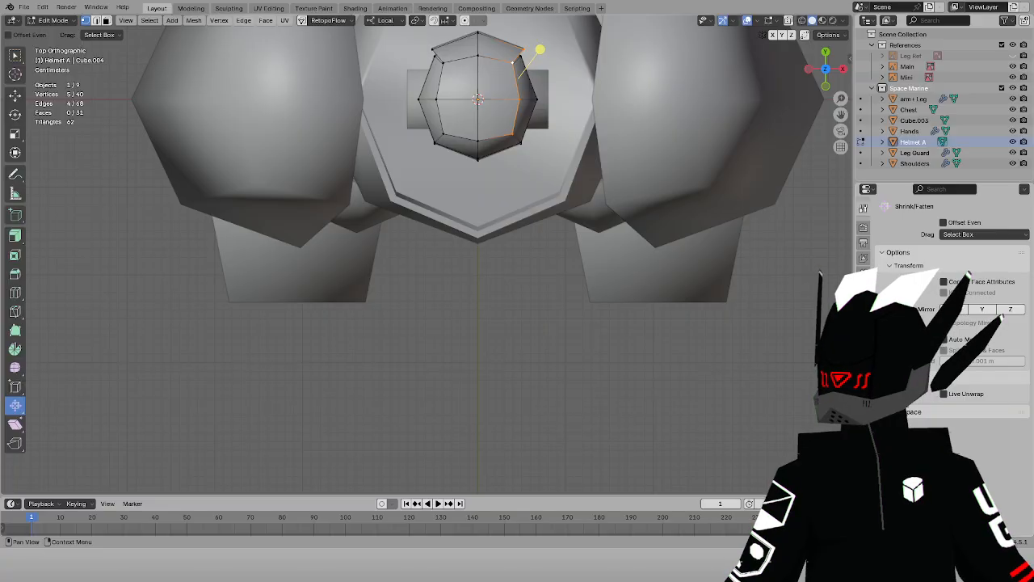
{"action": "key", "text": "s"}
{"action": "key", "text": "x"}
{"action": "key", "text": "0"}
{"action": "key", "text": "Return"}
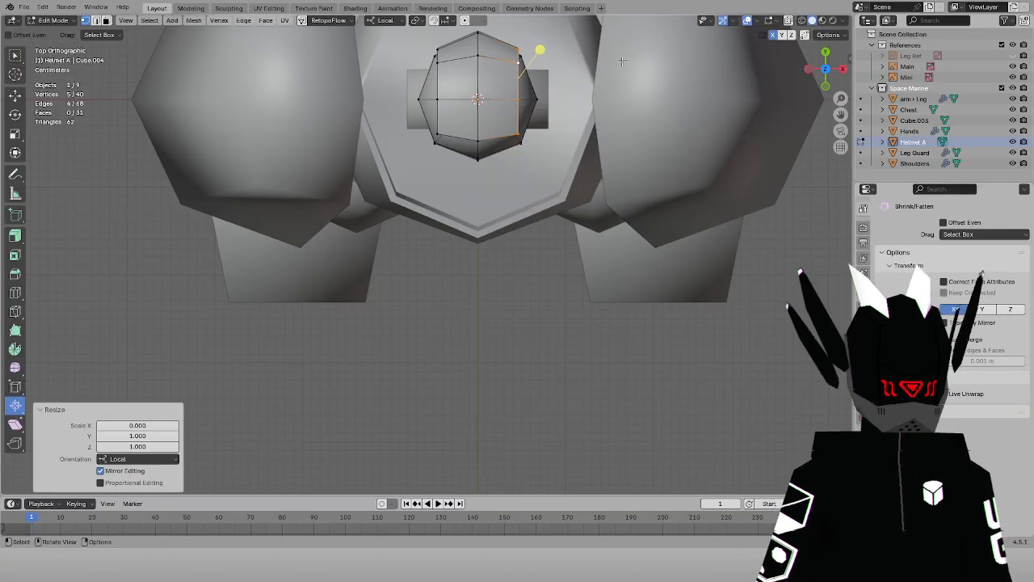
Narrow the strip by moving its side edge loop inward along X about 0.01 m, plus about 0.009 m more
{"action": "key", "text": "g"}
{"action": "key", "text": "x"}
{"action": "left_click", "coordinate": [614, 59]}
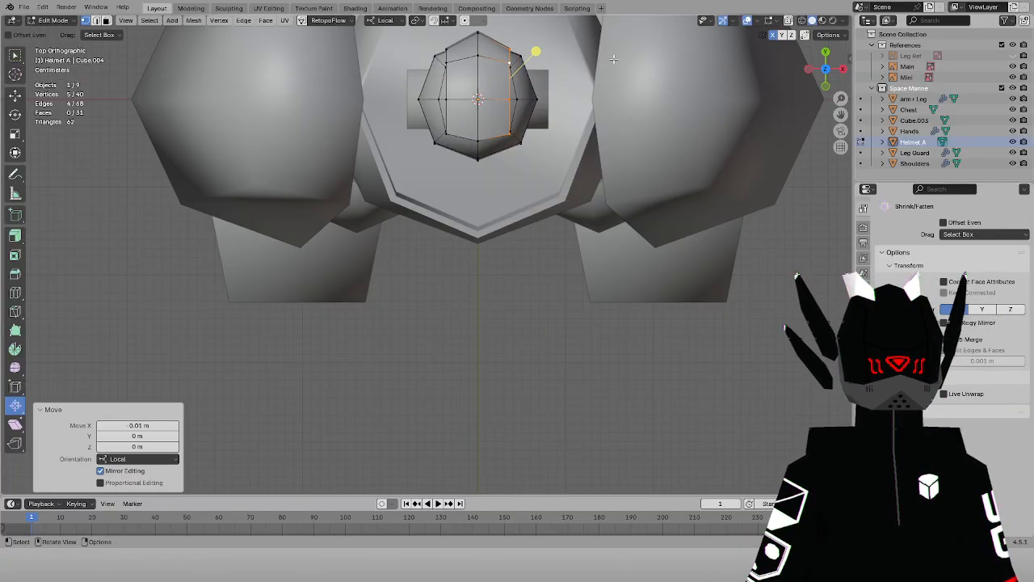
{"action": "key", "text": "s"}
{"action": "key", "text": "x"}
{"action": "right_click", "coordinate": [599, 73]}
{"action": "key", "text": "g"}
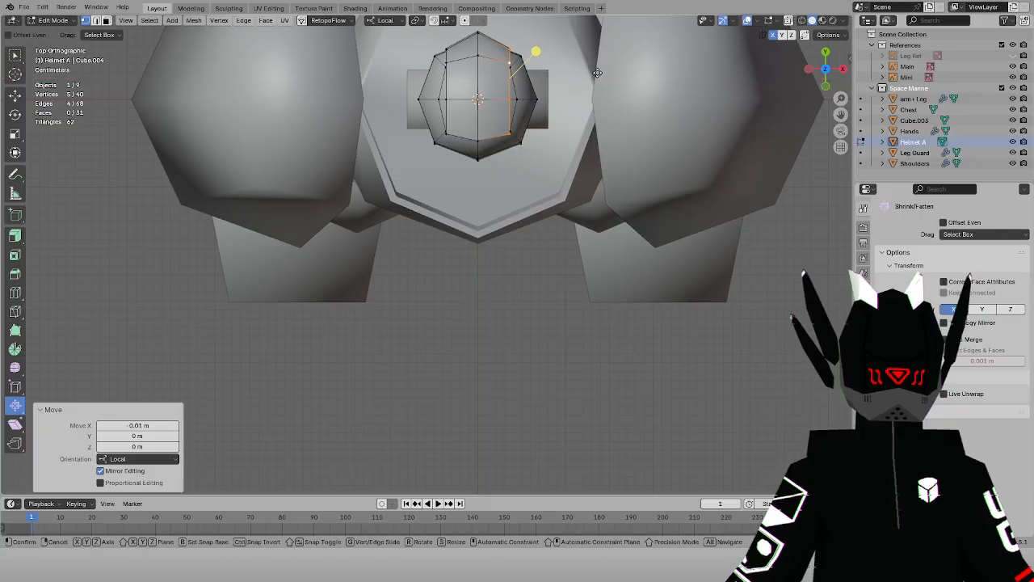
{"action": "key", "text": "x"}
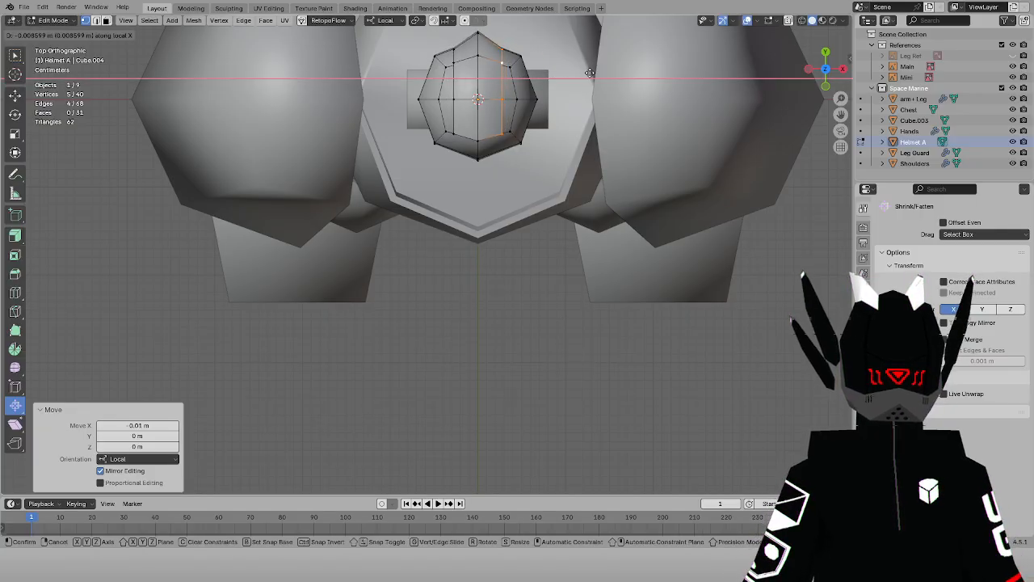
{"action": "left_click", "coordinate": [591, 73]}
Straighten the strip's crown end by scaling its three end vertices to 0 along Y
{"action": "left_click", "coordinate": [453, 129]}
{"action": "left_click", "coordinate": [477, 139], "text": "shift"}
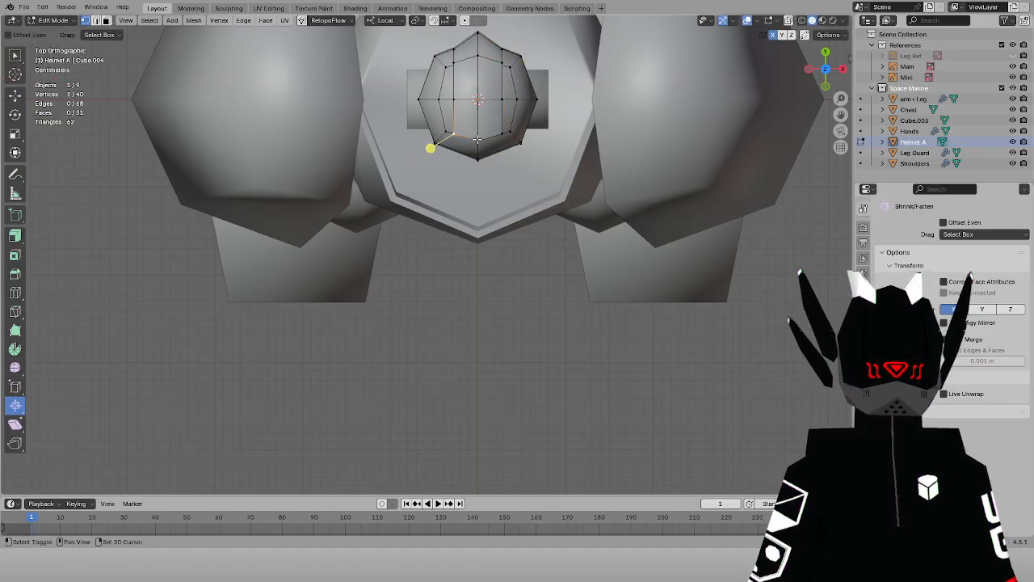
{"action": "left_click", "coordinate": [501, 133], "text": "shift"}
{"action": "type", "text": "sy"}
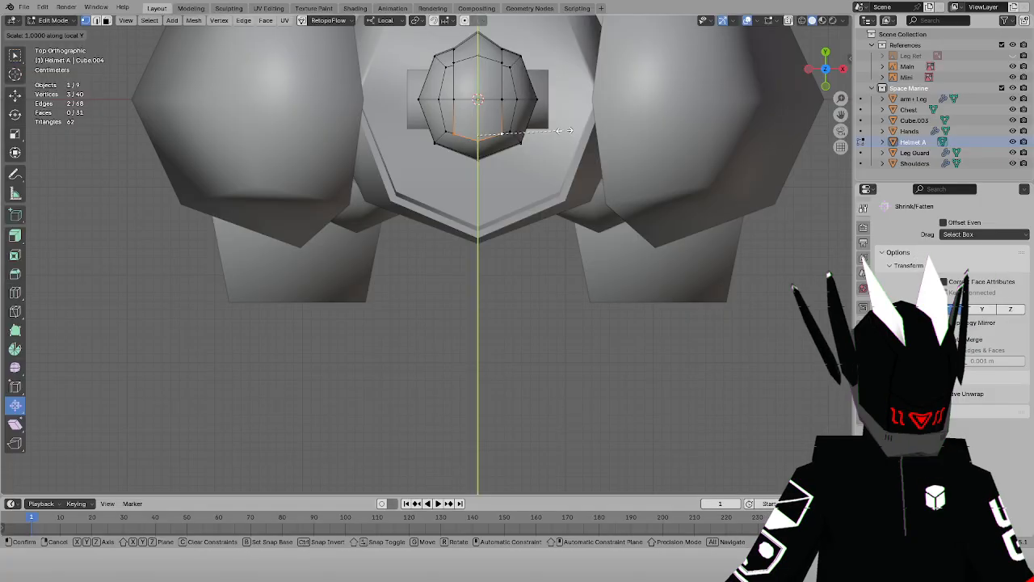
{"action": "type", "text": "0"}
{"action": "key", "text": "Return"}
Dissolve the strip's central edge loop so that it becomes one face wide
{"action": "middle_click_drag", "start_coordinate": [507, 133], "coordinate": [541, 101]}
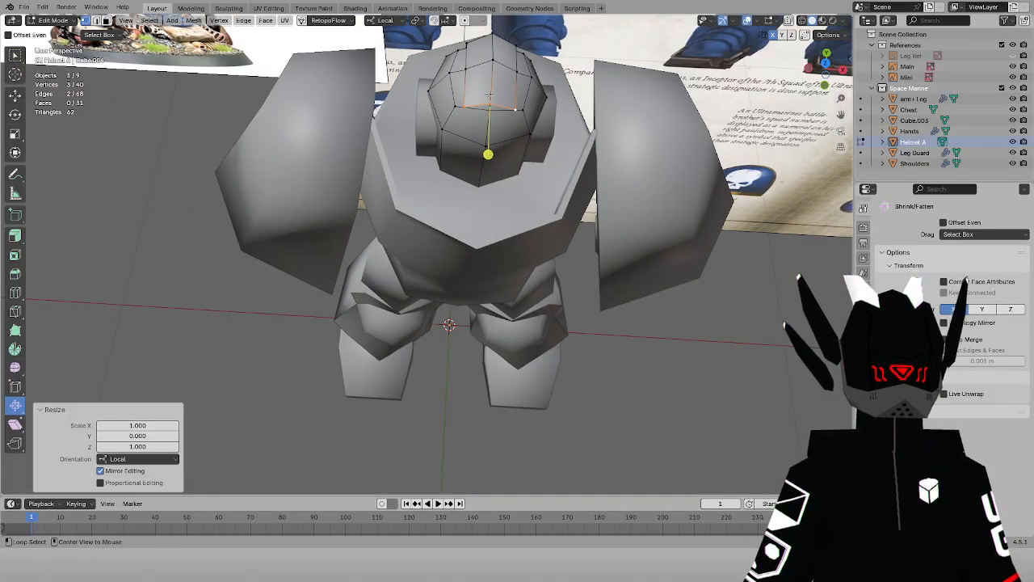
{"action": "key", "text": "x"}
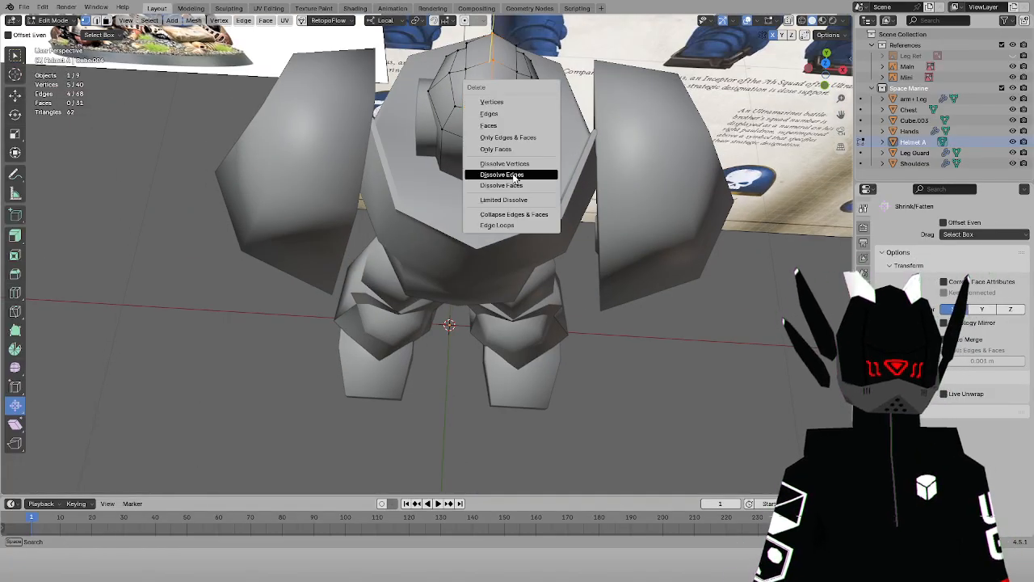
{"action": "left_click", "coordinate": [517, 178]}
Select the strip's whole face loop and push it outward about 0.0107 m with Shrink/Fatten
{"action": "middle_click_drag", "start_coordinate": [517, 178], "coordinate": [601, 101]}
{"action": "middle_click_drag", "start_coordinate": [379, 149], "coordinate": [549, 105]}
{"action": "scroll", "coordinate": [407, 155], "scroll_direction": "up", "scroll_amount": 2}
{"action": "left_click", "coordinate": [106, 20]}
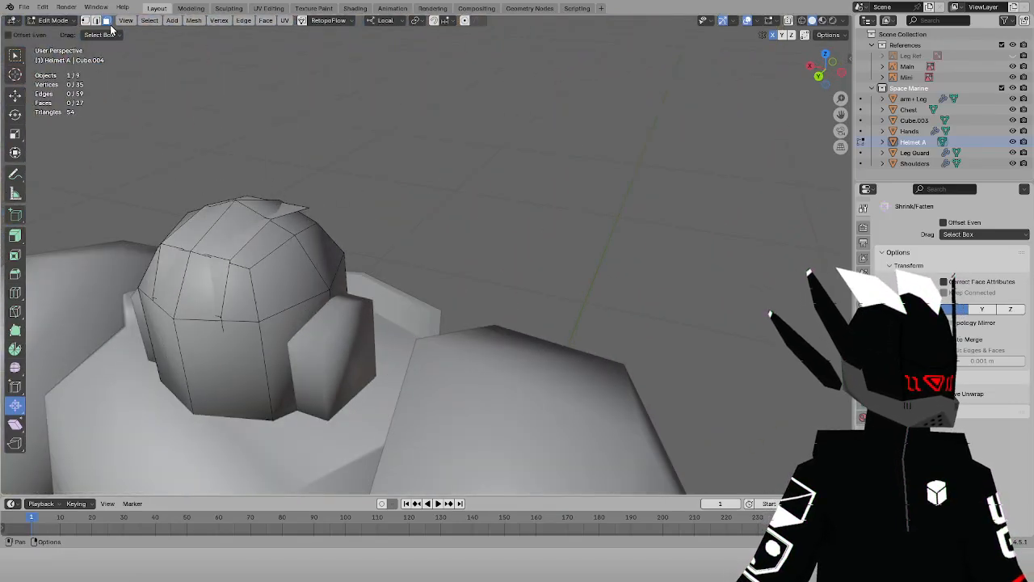
{"action": "left_click", "coordinate": [301, 217], "text": "alt"}
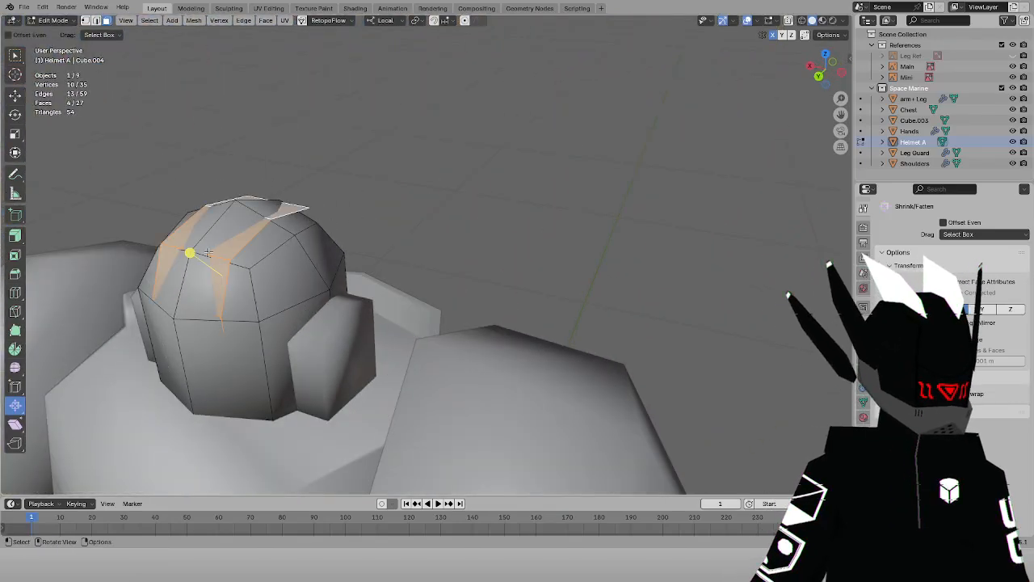
{"action": "left_click_drag", "start_coordinate": [189, 253], "coordinate": [174, 247]}
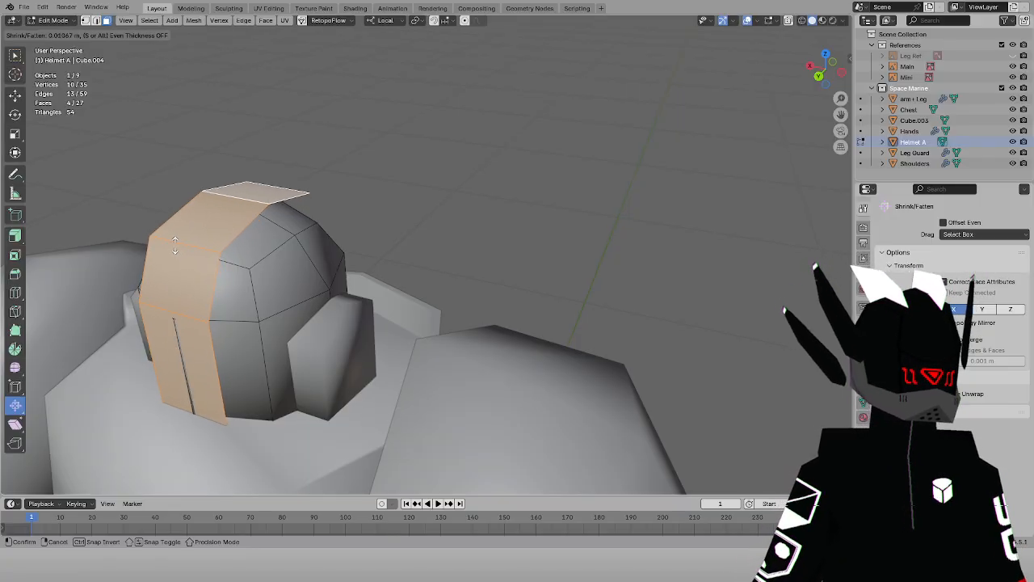
{"action": "left_click", "coordinate": [176, 244]}
Move the strip's lowest rear face about 0.0036 m outward along Y so it clears the helmet
{"action": "left_click", "coordinate": [202, 400]}
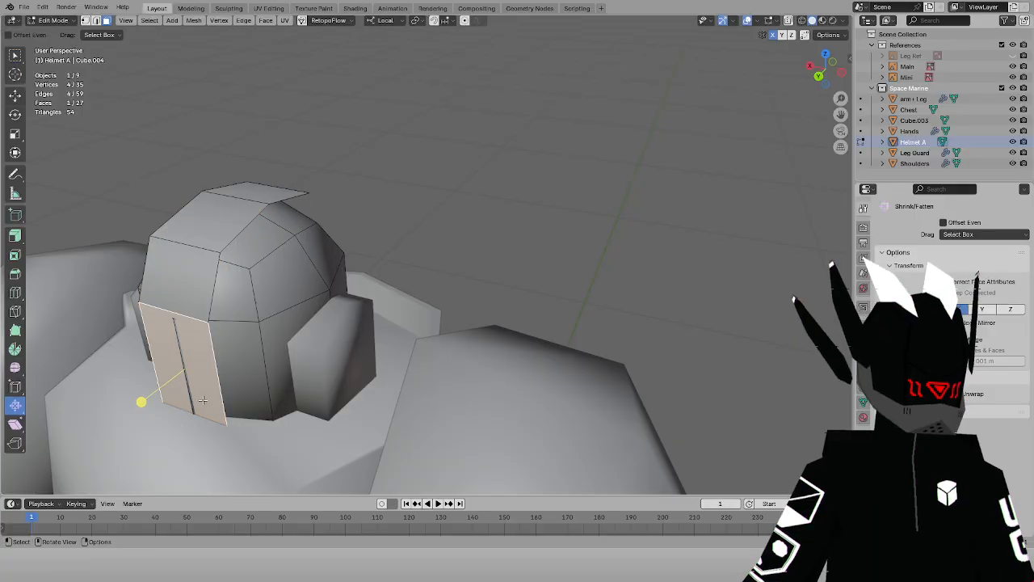
{"action": "key", "text": "g"}
{"action": "key", "text": "y"}
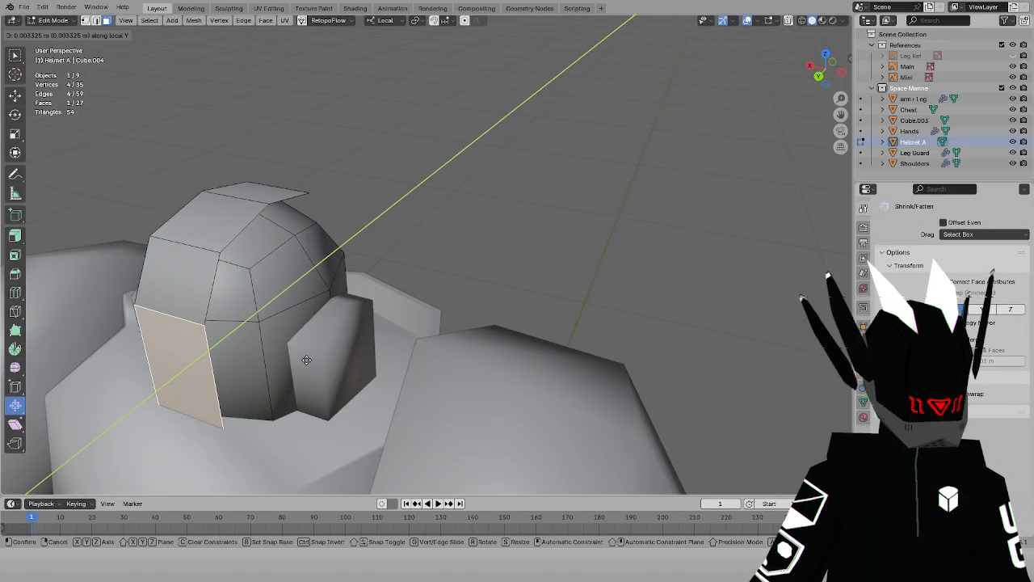
{"action": "left_click", "coordinate": [306, 359]}
Compare the helmet strip's width and height with the reference image in a see-through front view
{"action": "middle_click_drag", "start_coordinate": [477, 317], "coordinate": [267, 262]}
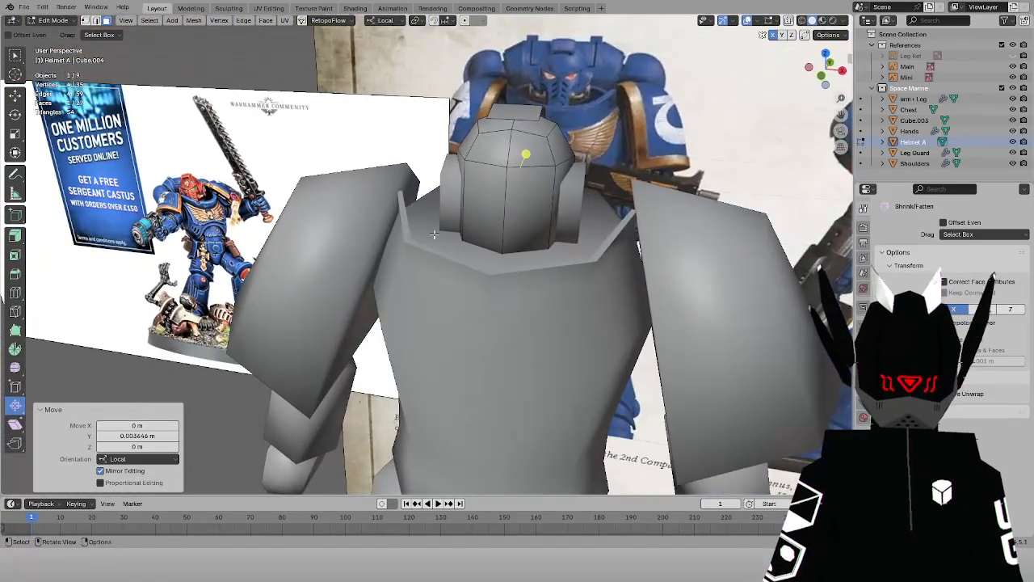
{"action": "key", "text": "KP_1"}
{"action": "key", "text": "alt+z"}
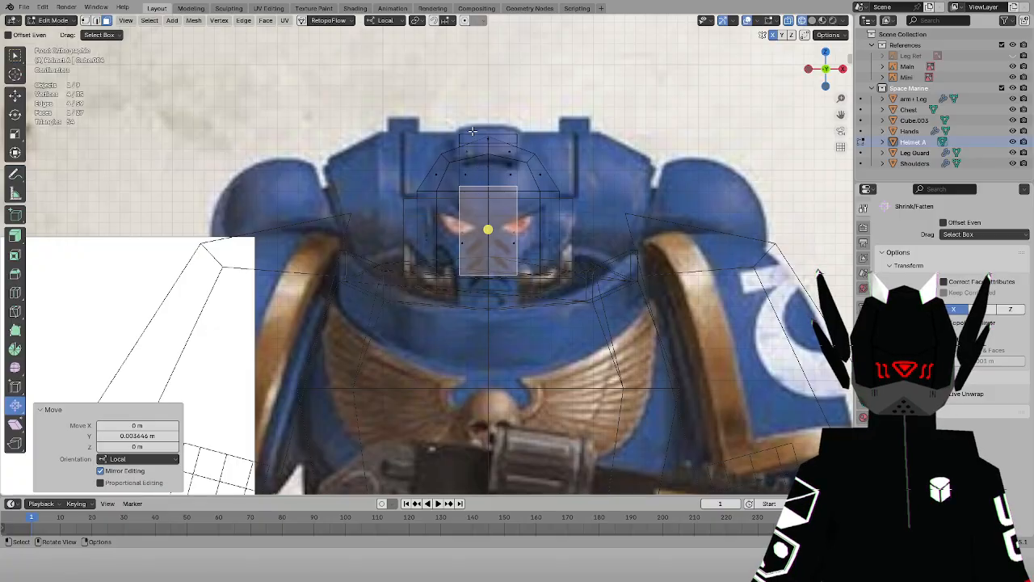
{"action": "key", "text": "alt+z"}
{"action": "mouse_move", "coordinate": [565, 139]}
{"action": "middle_mouse_down"}
{"action": "mouse_move", "coordinate": [563, 228]}
{"action": "mouse_move", "coordinate": [480, 229]}
{"action": "mouse_move", "coordinate": [481, 207]}
{"action": "middle_mouse_up"}
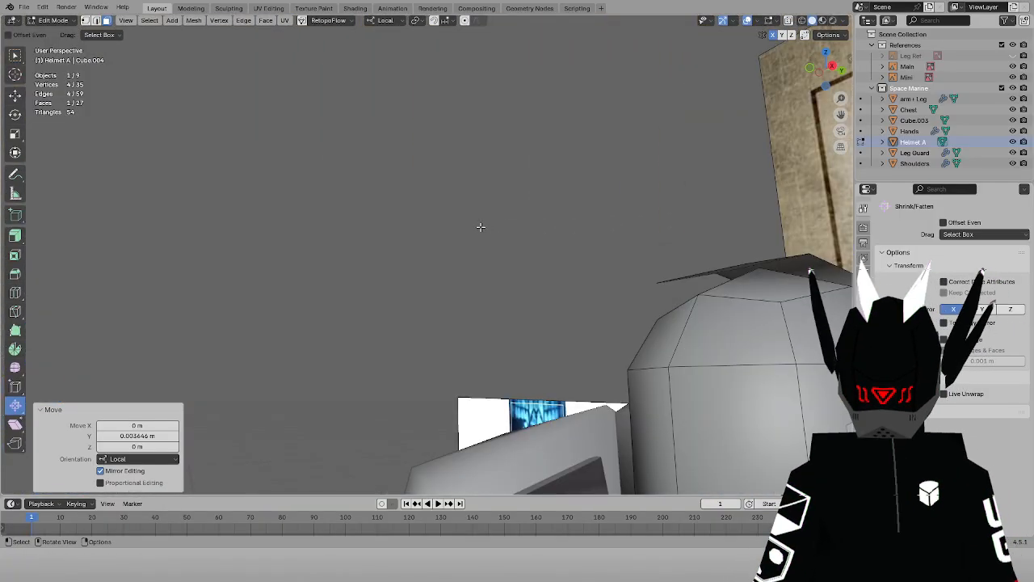
Fill a face between the helmet strip's open front edge and its lowest rear edge, selected in a see-through side view
{"action": "key", "text": "KP_3"}
{"action": "left_click_drag", "start_coordinate": [841, 115], "coordinate": [645, 71]}
{"action": "key", "text": "shift+z"}
{"action": "left_click", "coordinate": [485, 214]}
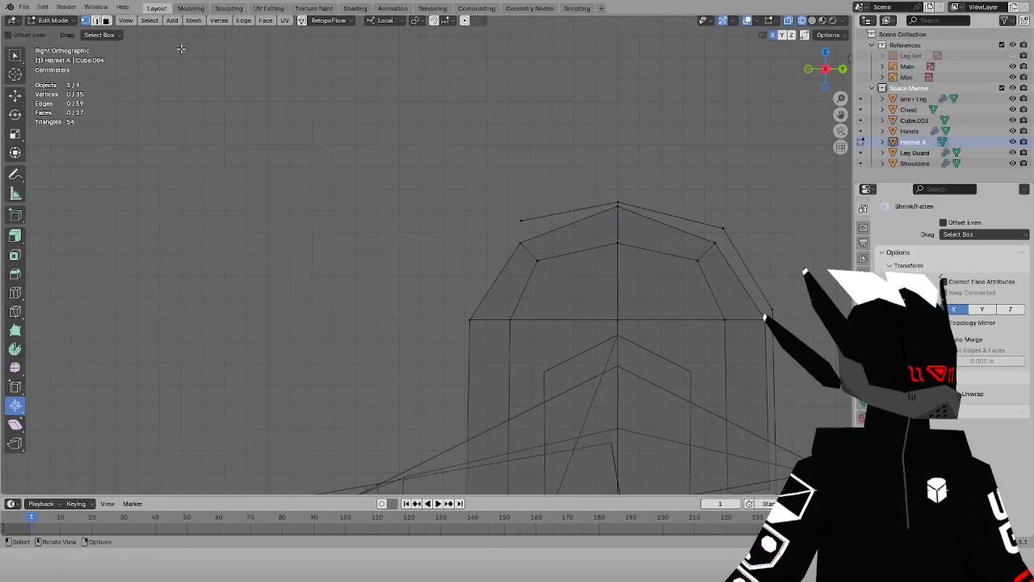
{"action": "left_click_drag", "start_coordinate": [493, 172], "coordinate": [529, 223]}
{"action": "scroll", "coordinate": [681, 363], "scroll_direction": "down", "scroll_amount": 2}
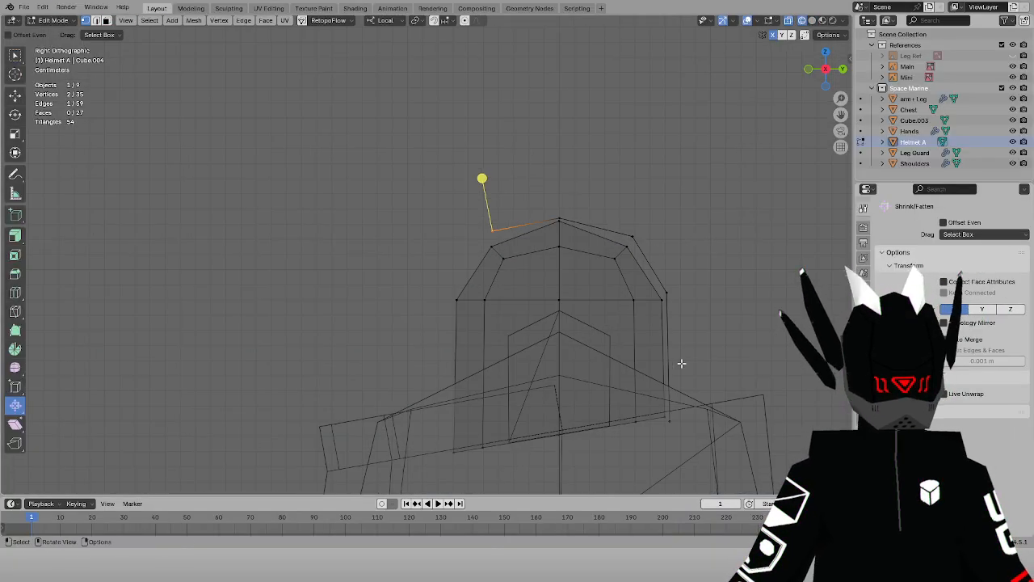
{"action": "left_click", "coordinate": [671, 421], "text": "shift"}
{"action": "key", "text": "ctrl+z"}
{"action": "left_click", "coordinate": [674, 429], "text": "shift"}
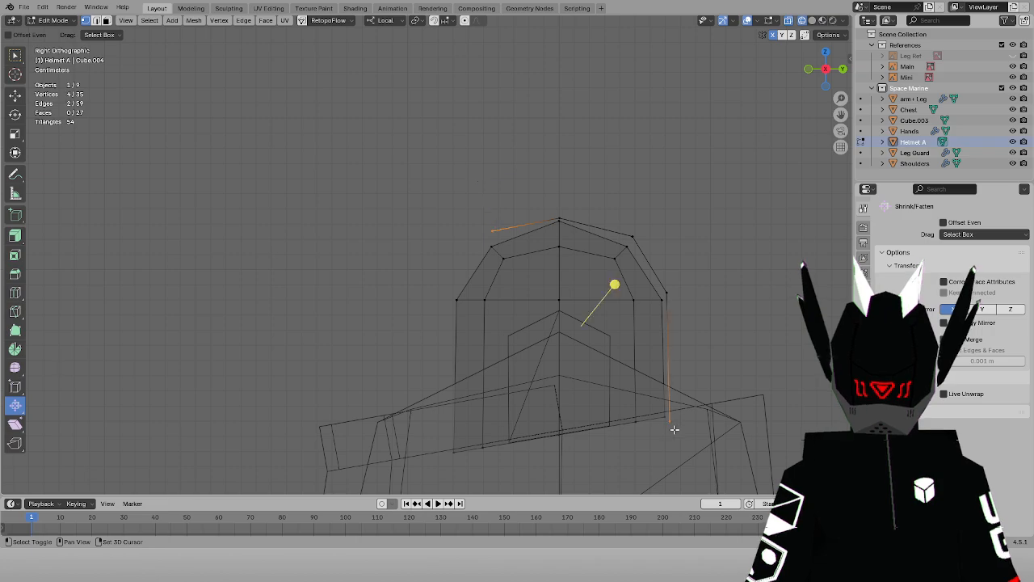
{"action": "key", "text": "f"}
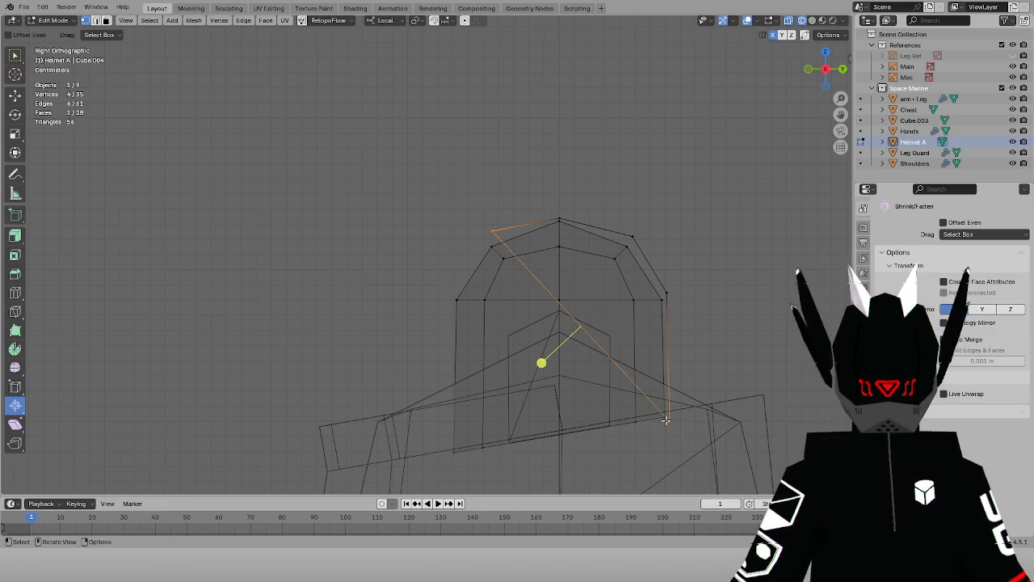
Move the strip's lowest rear edge 0.03 m up along Z
{"action": "left_click_drag", "start_coordinate": [663, 414], "coordinate": [679, 434]}
{"action": "key", "text": "g"}
{"action": "key", "text": "z"}
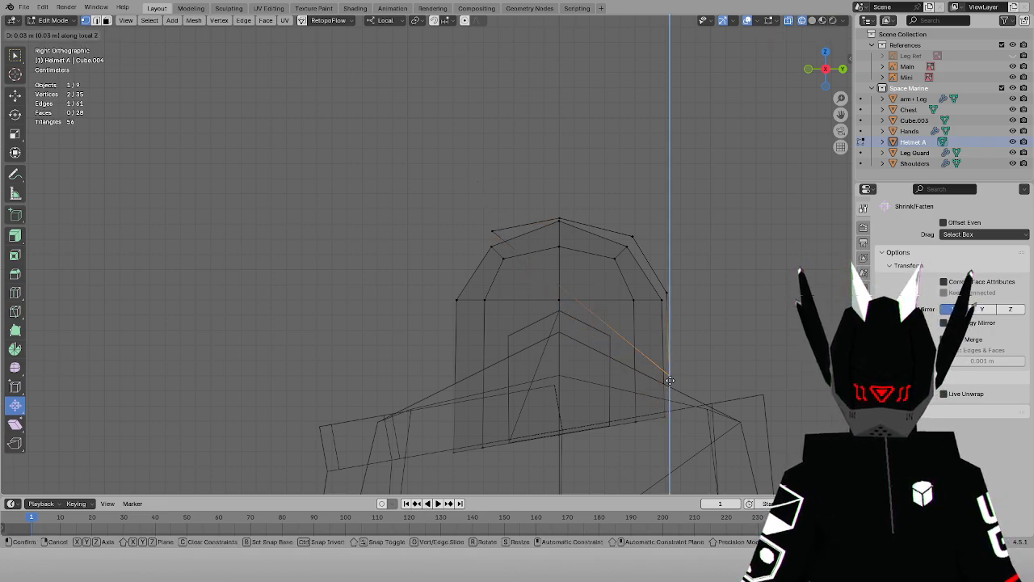
{"action": "left_click", "coordinate": [671, 387]}
Add one loop cut across the new closing face and move it about -0.04 m in Y and -0.03 m in Z
{"action": "key", "text": "ctrl+r"}
{"action": "left_click", "coordinate": [604, 319]}
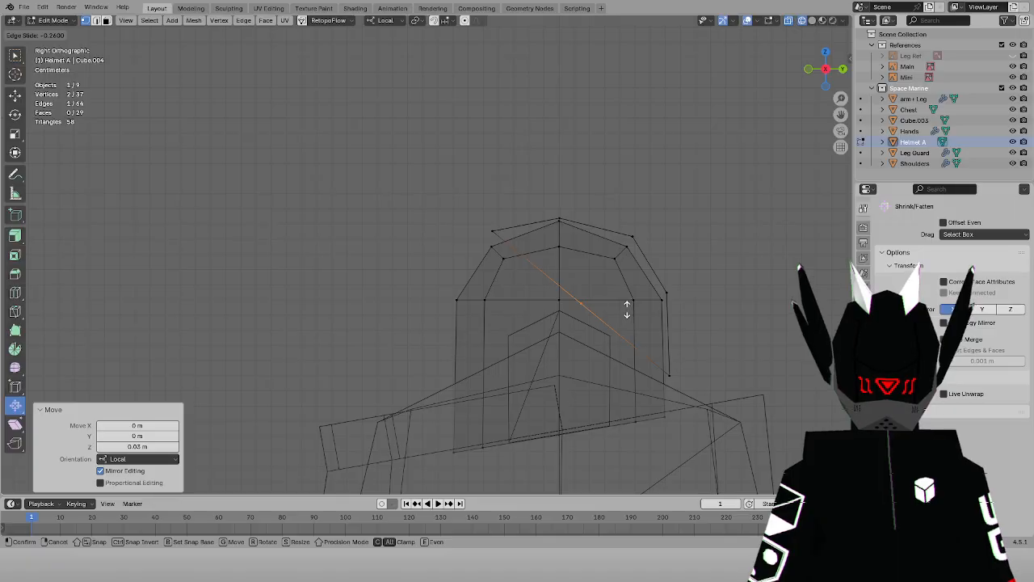
{"action": "key", "text": "g"}
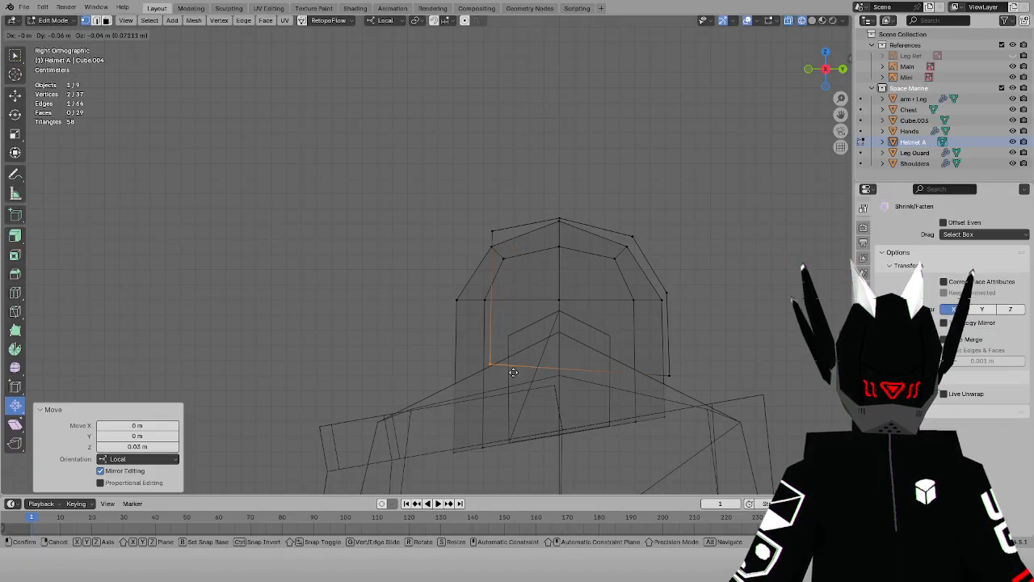
{"action": "left_click", "coordinate": [538, 356]}
Raise the strip's crown edge slightly along Z and clear the selection
{"action": "key", "text": "b"}
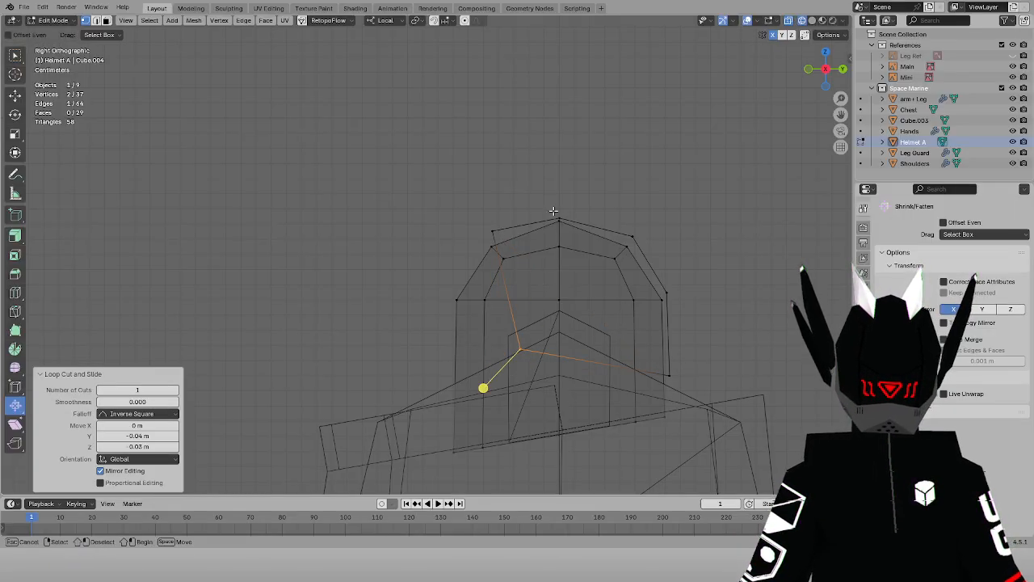
{"action": "left_click_drag", "start_coordinate": [552, 212], "coordinate": [568, 222]}
{"action": "key", "text": "g"}
{"action": "key", "text": "z"}
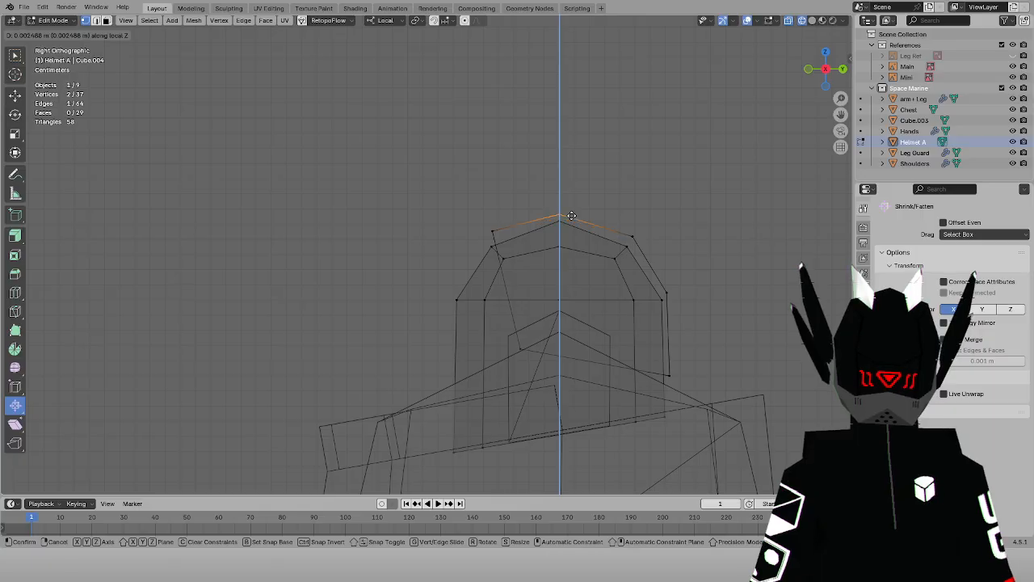
{"action": "left_click", "coordinate": [571, 215]}
{"action": "left_click", "coordinate": [465, 183]}
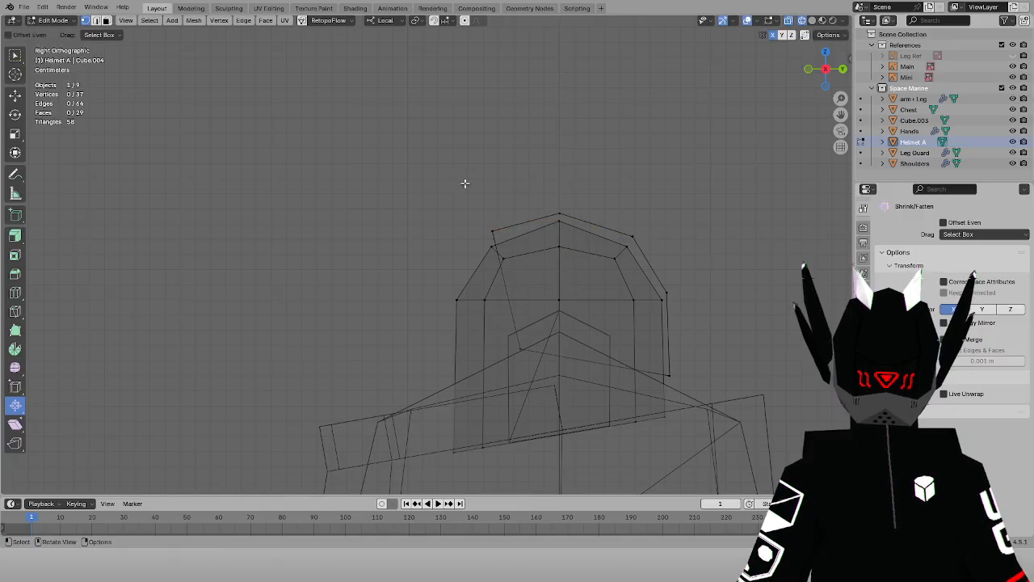
Lower the strip's upper rear edge about 0.0032 m along Z
{"action": "left_click", "coordinate": [630, 235]}
{"action": "key", "text": "g"}
{"action": "key", "text": "z"}
{"action": "left_click", "coordinate": [638, 252]}
Fill the open gaps along both sides of the raised strip with faces, working in solid shading
{"action": "key", "text": "z"}
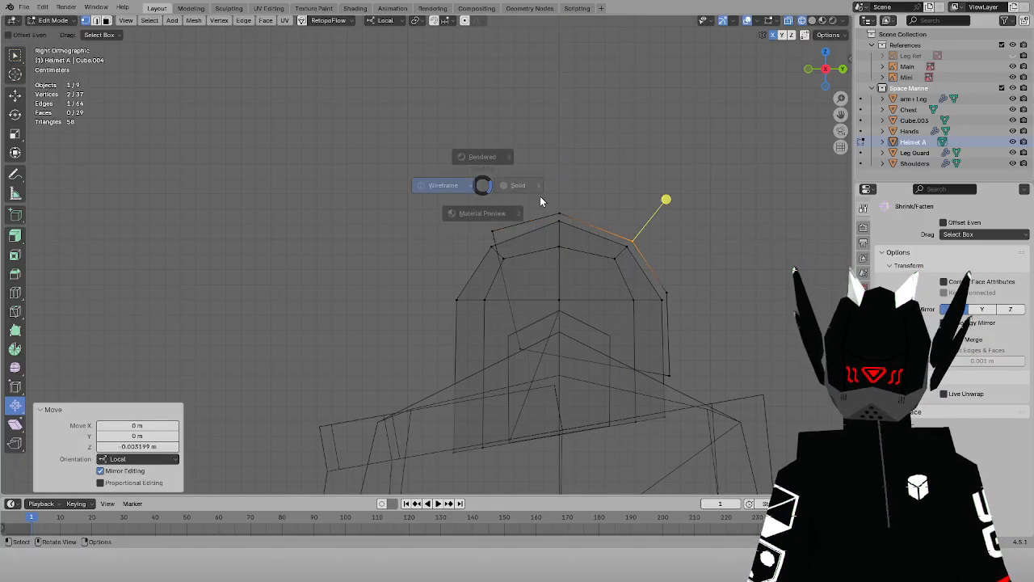
{"action": "left_click", "coordinate": [541, 196]}
{"action": "left_click", "coordinate": [568, 185]}
{"action": "middle_click_drag", "start_coordinate": [568, 185], "coordinate": [616, 218]}
{"action": "left_click", "coordinate": [585, 212]}
{"action": "left_click", "coordinate": [533, 243], "text": "shift"}
{"action": "key", "text": "f"}
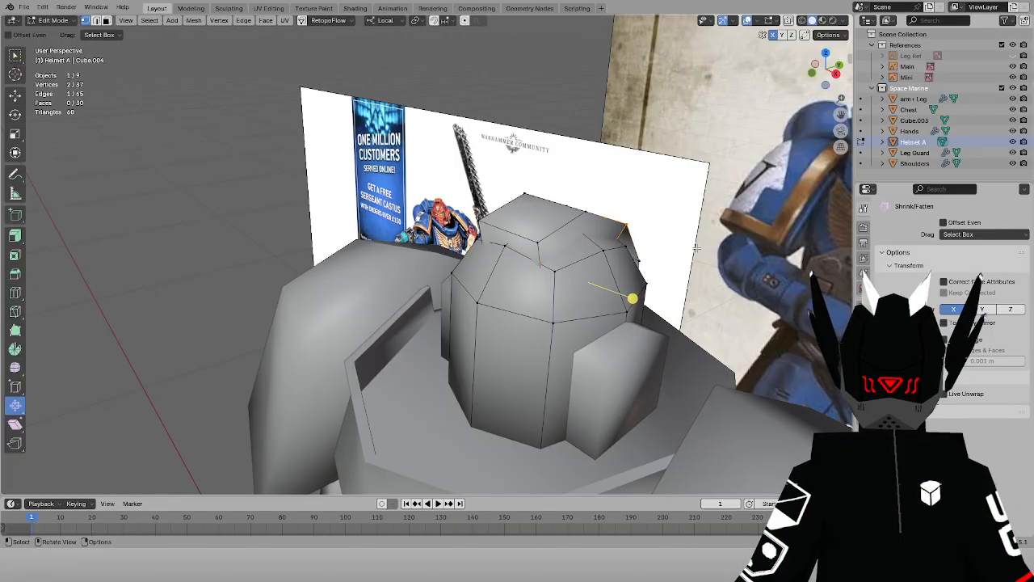
{"action": "middle_click_drag", "start_coordinate": [699, 252], "coordinate": [365, 217]}
{"action": "key", "text": "f"}
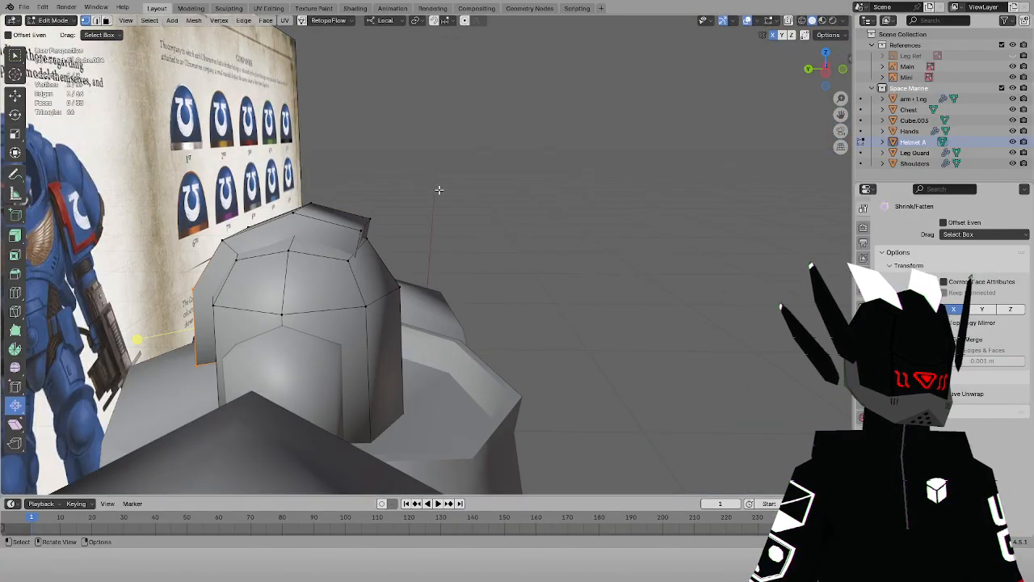
{"action": "middle_click_drag", "start_coordinate": [439, 189], "coordinate": [752, 198]}
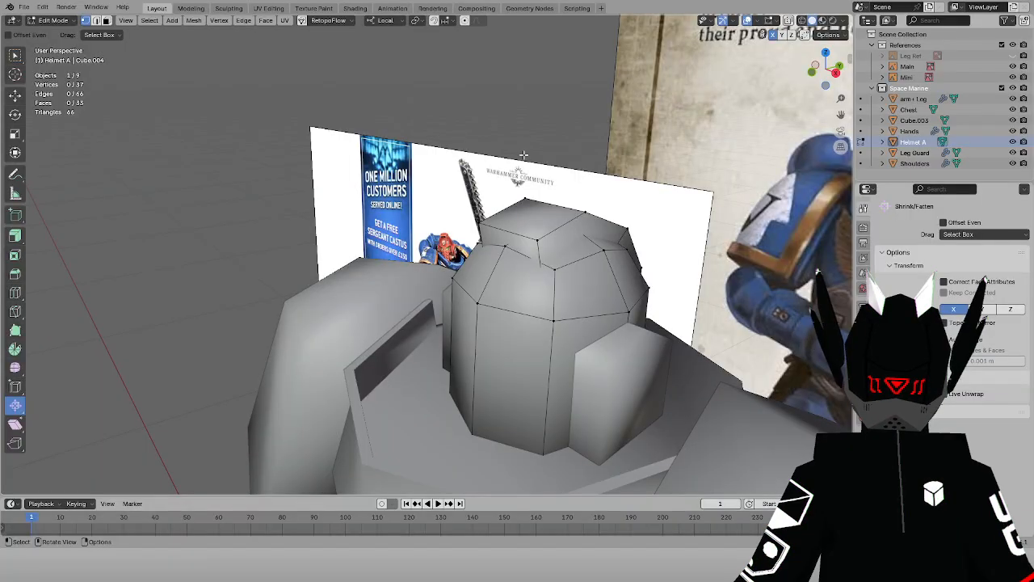
Move the strip's inner edge inside the helmet up about 0.0327 m in Z and about -0.001 m in Y
{"action": "key", "text": "KP_1"}
{"action": "key", "text": "z"}
{"action": "key", "text": "z"}
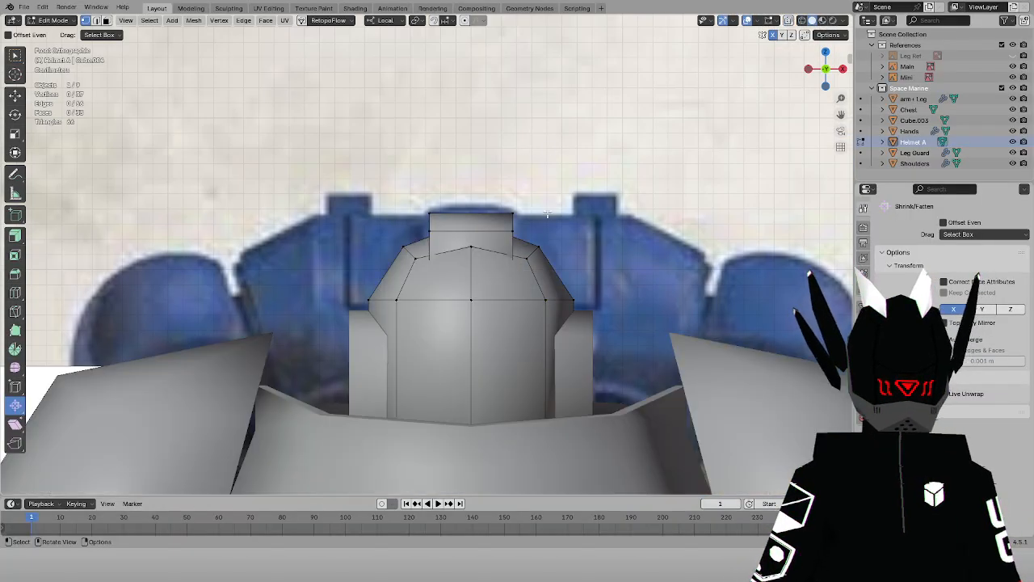
{"action": "key", "text": "KP_3"}
{"action": "key", "text": "shift+z"}
{"action": "key", "text": "b"}
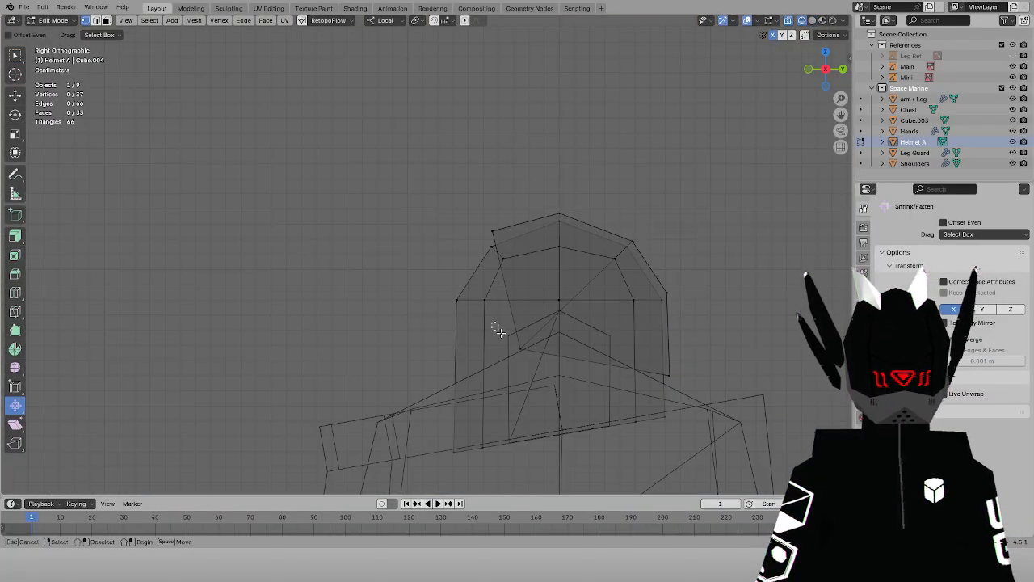
{"action": "left_click_drag", "start_coordinate": [497, 329], "coordinate": [534, 356]}
{"action": "key", "text": "g"}
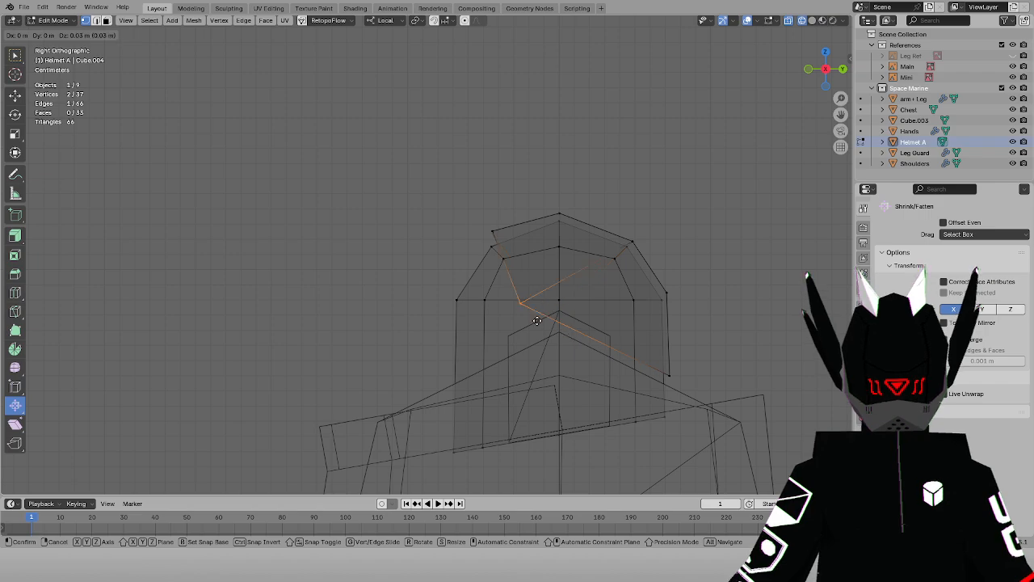
{"action": "left_click", "coordinate": [534, 310]}
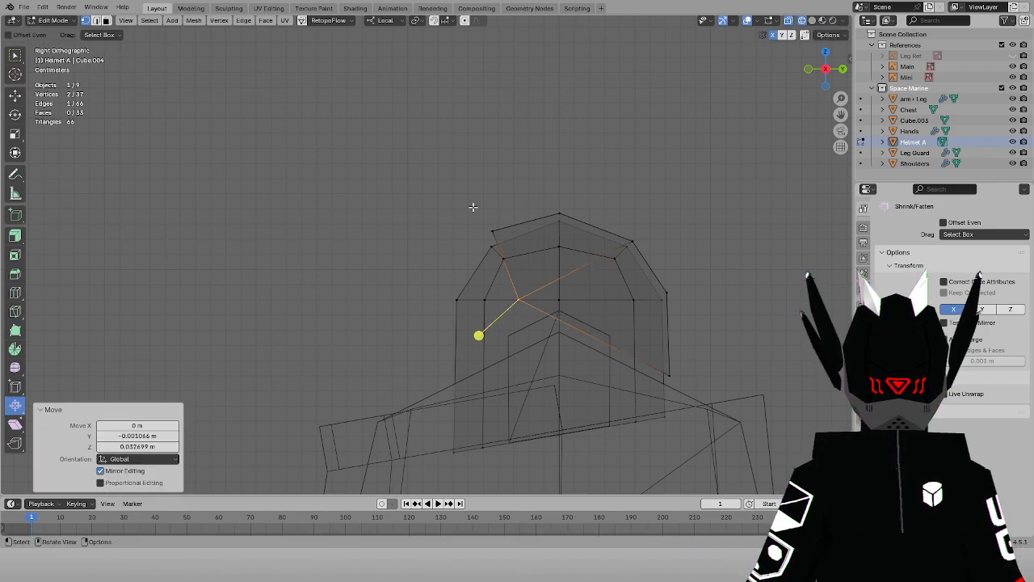
Try moving the strip's front edge about -0.006 m in Y and -0.0053 m in Z, and compare it with the front reference
{"action": "left_click", "coordinate": [492, 232]}
{"action": "key", "text": "g"}
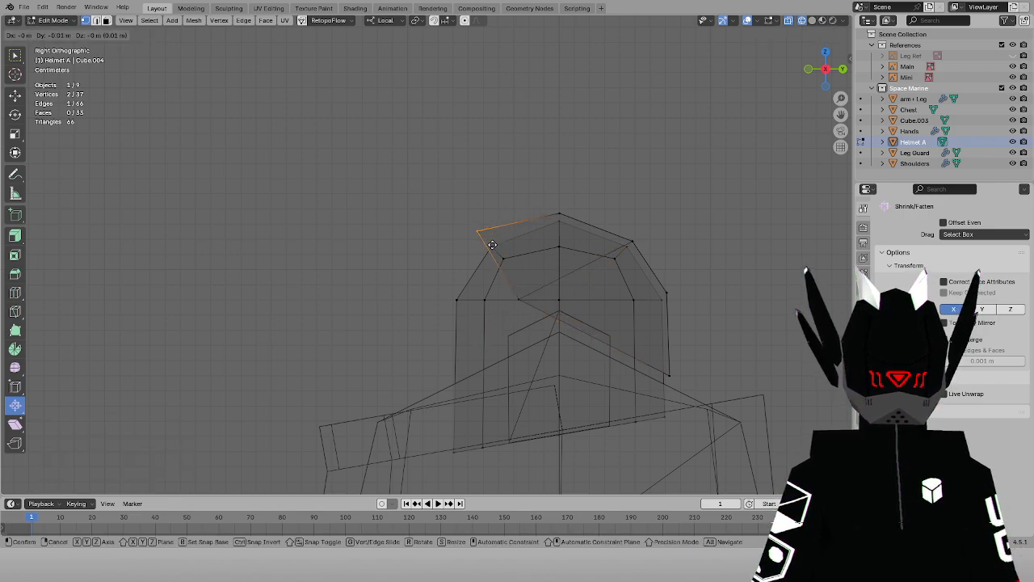
{"action": "left_click", "coordinate": [497, 247]}
{"action": "key", "text": "shift+z"}
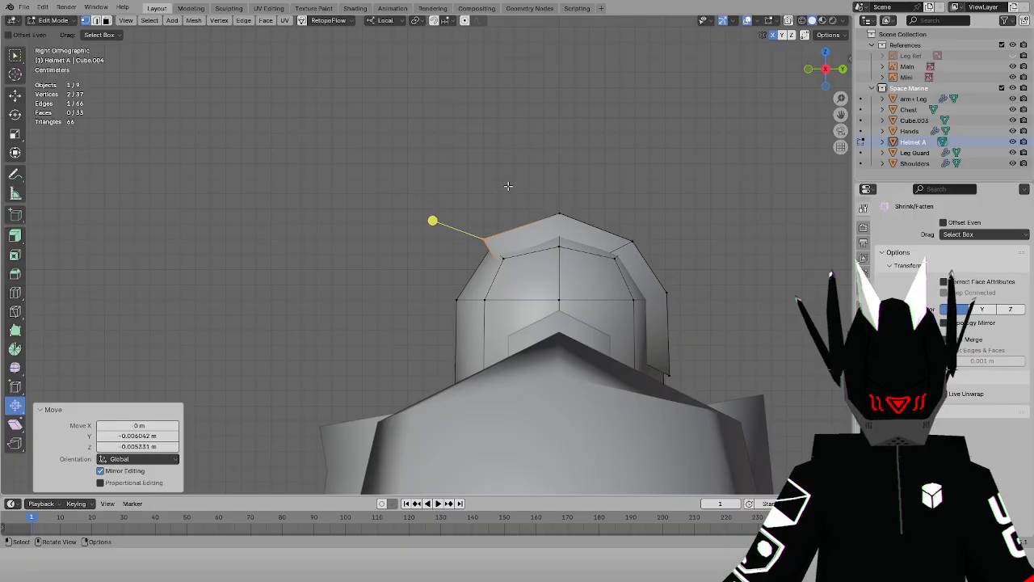
{"action": "key", "text": "KP_1"}
{"action": "left_click", "coordinate": [582, 182]}
{"action": "key", "text": "shift+z"}
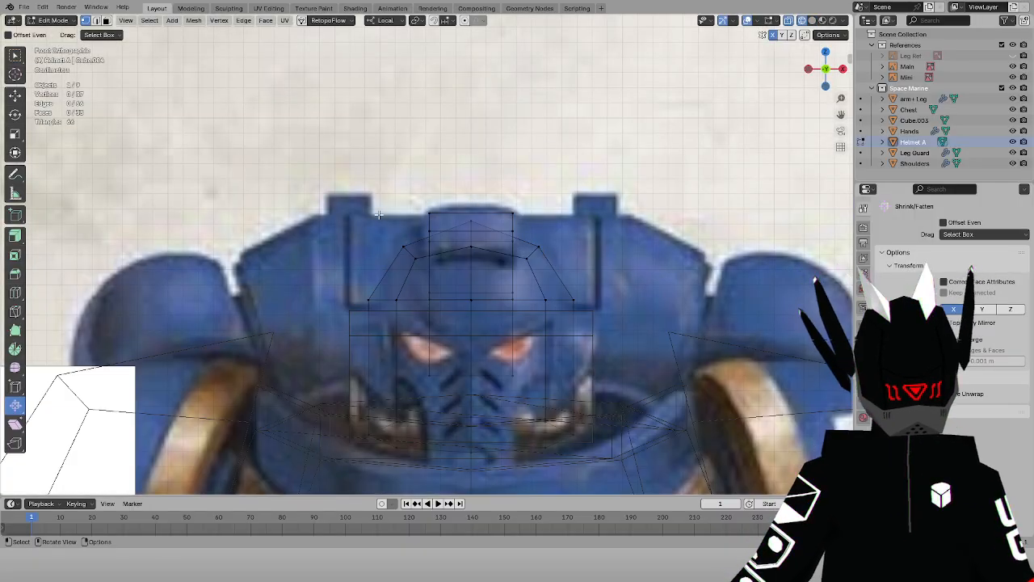
{"action": "key", "text": "shift+z"}
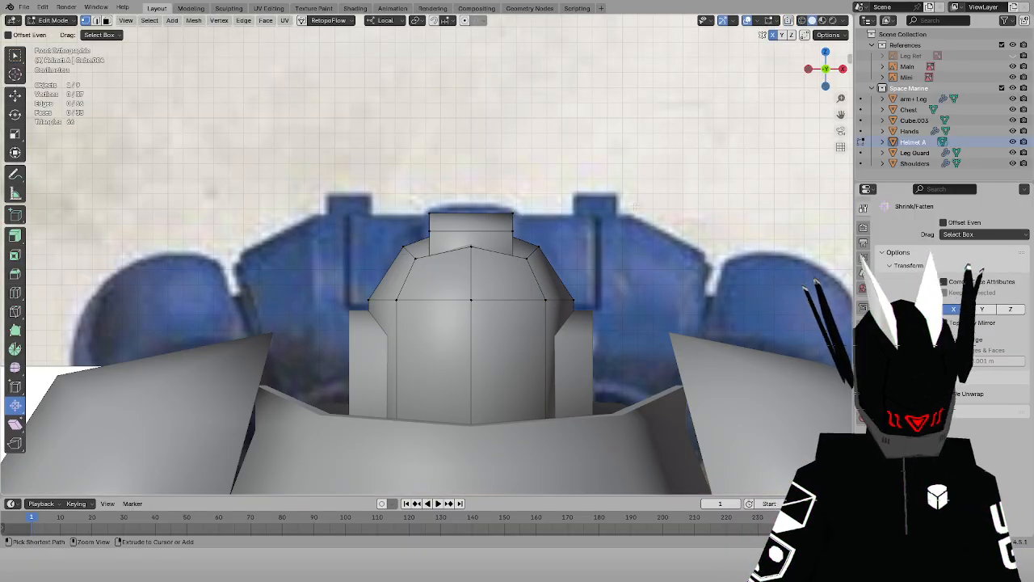
Move both front vertices of the strip forward and slightly down so the front edge slopes evenly from the crown
{"action": "left_click", "coordinate": [506, 230]}
{"action": "left_click", "coordinate": [423, 233], "text": "shift"}
{"action": "key", "text": "KP_3"}
{"action": "key", "text": "r"}
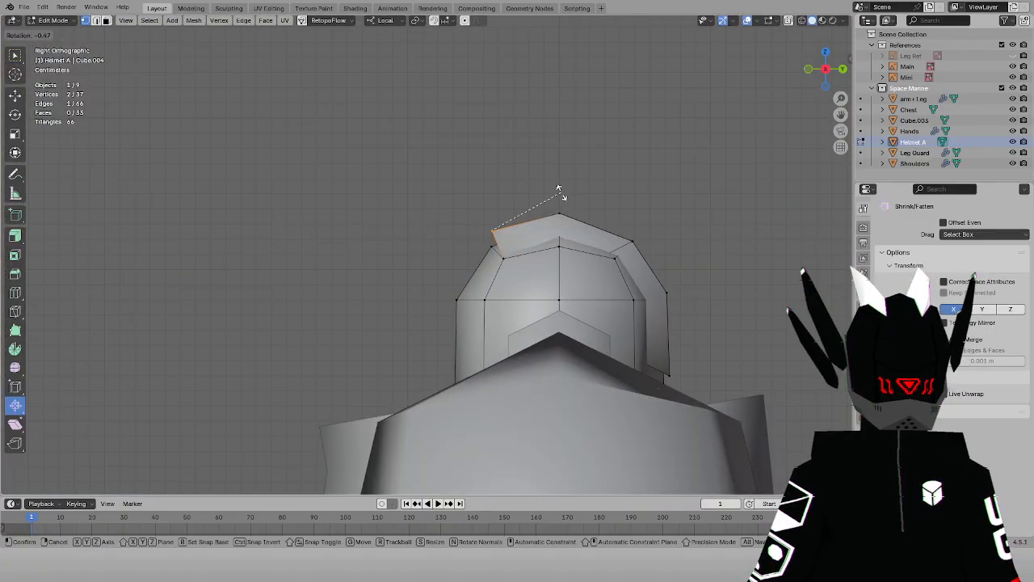
{"action": "right_click", "coordinate": [540, 202]}
{"action": "key", "text": "z"}
{"action": "left_click", "coordinate": [506, 216]}
{"action": "key", "text": "g"}
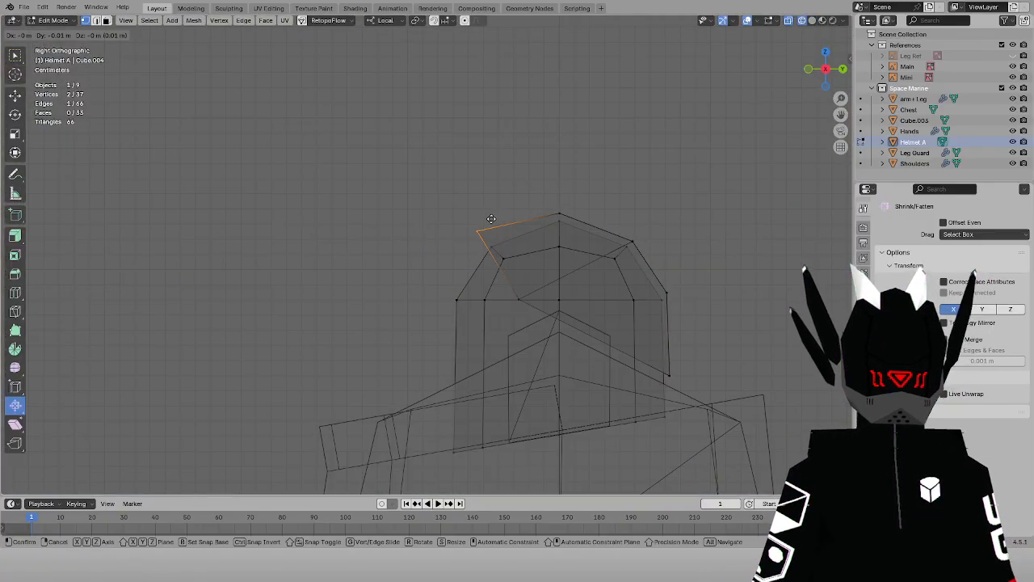
{"action": "left_click", "coordinate": [494, 227]}
Try to dissolve the strip's inner edge inside the helmet with Dissolve Edges
{"action": "left_click", "coordinate": [526, 299], "text": "shift"}
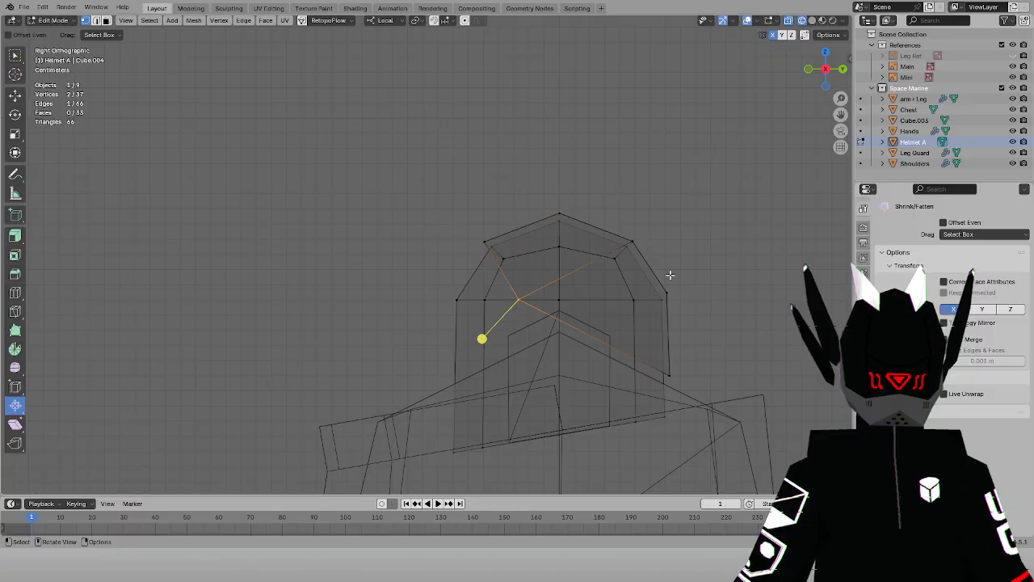
{"action": "key", "text": "x"}
{"action": "left_click", "coordinate": [674, 274]}
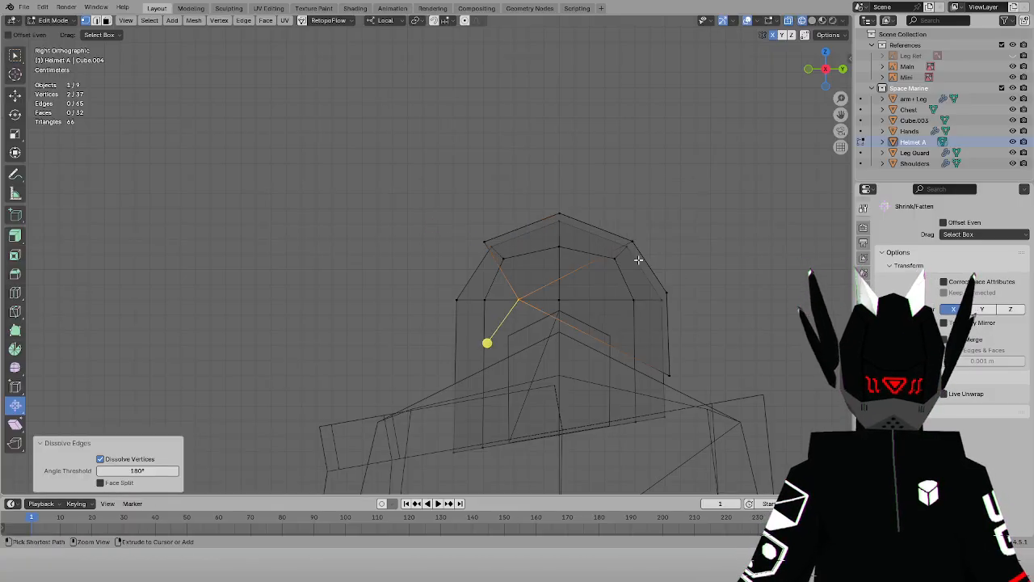
{"action": "key", "text": "x"}
{"action": "middle_click_drag", "start_coordinate": [473, 243], "coordinate": [464, 219]}
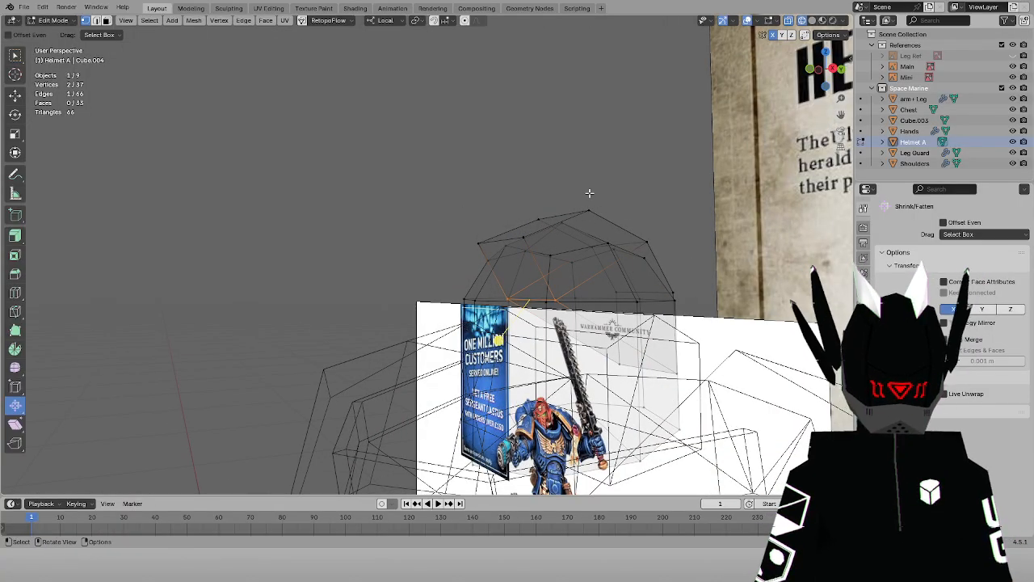
{"action": "key", "text": "x"}
{"action": "left_click", "coordinate": [539, 120]}
{"action": "key", "text": "ctrl+z"}
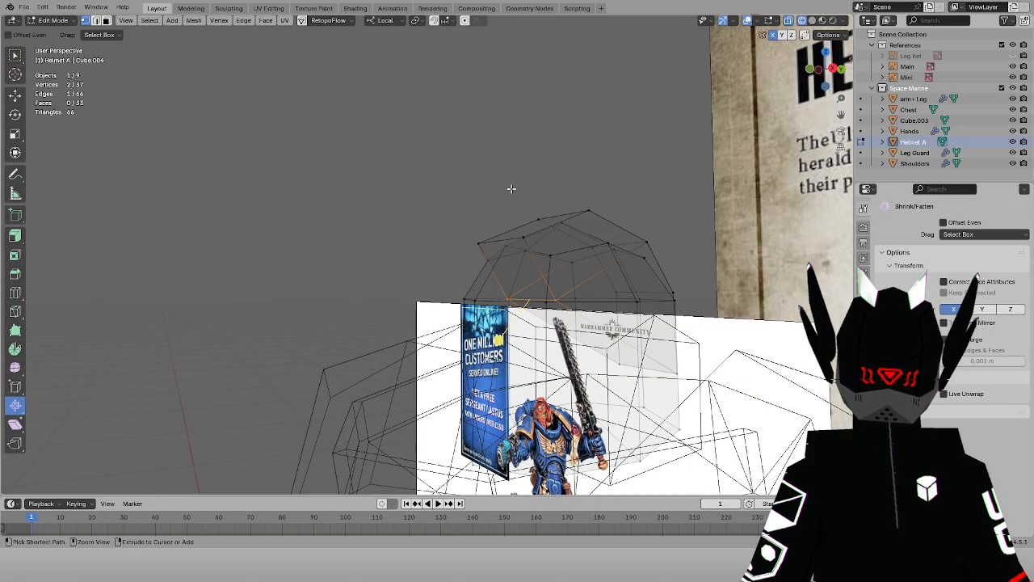
Try Dissolve Vertices on the two inner vertices of the strip and undo it
{"action": "key", "text": "shift+z"}
{"action": "key", "text": "x"}
{"action": "left_click", "coordinate": [616, 267]}
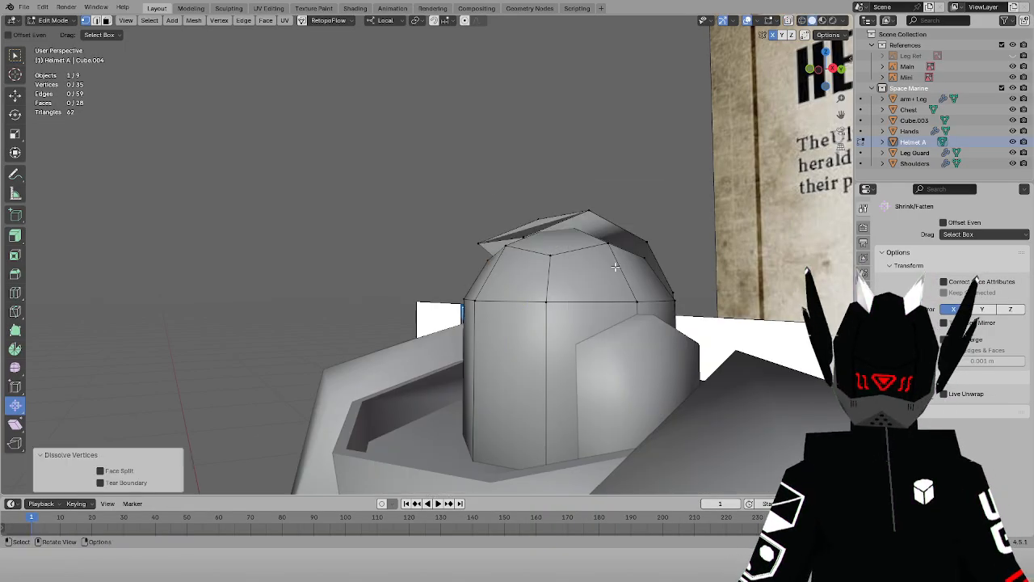
{"action": "key", "text": "shift+z"}
{"action": "key", "text": "ctrl+z"}
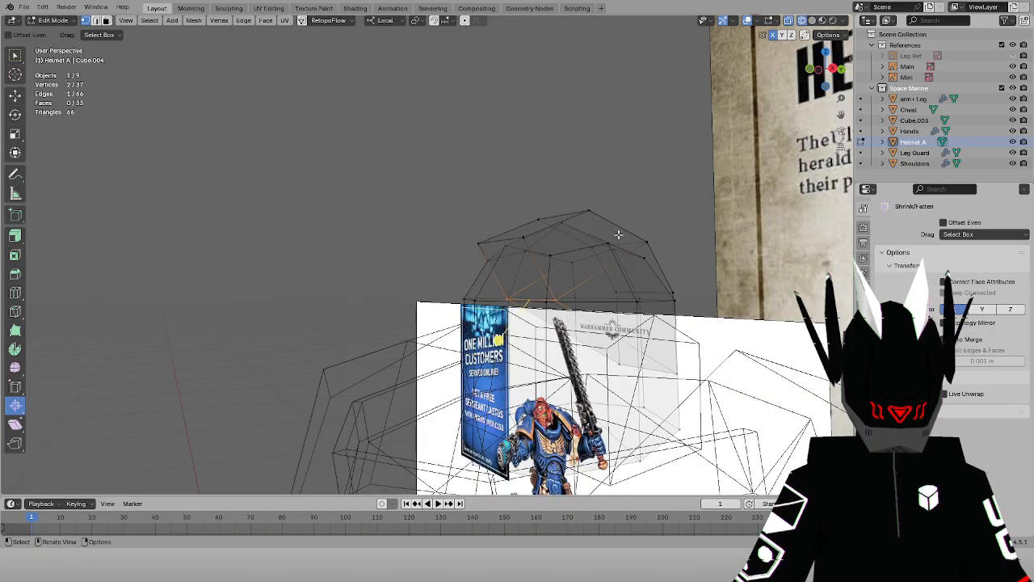
Try Dissolve Edges again on the strip's inner edge, undo it and return to the see-through side view
{"action": "key", "text": "x"}
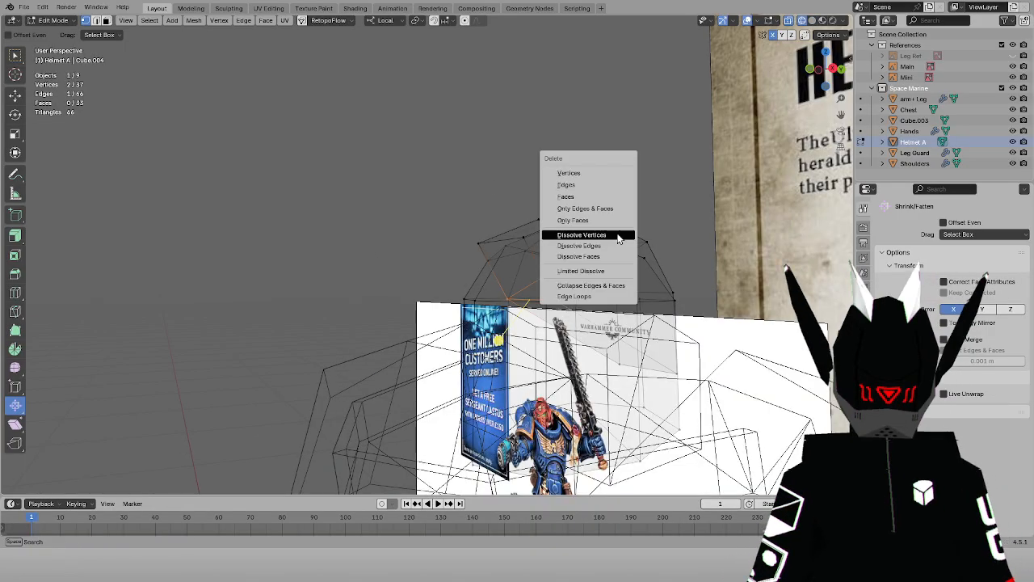
{"action": "left_click", "coordinate": [600, 246]}
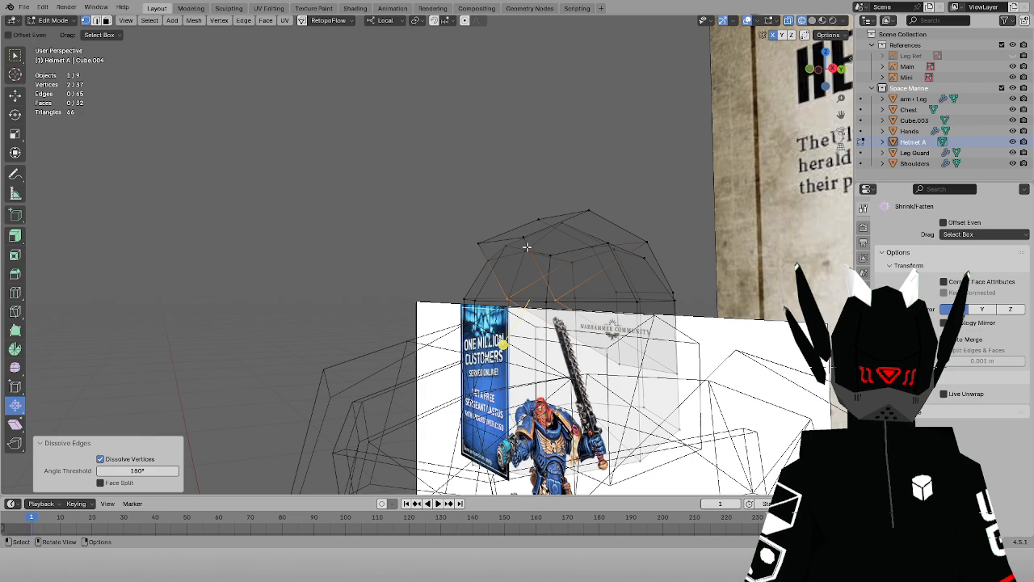
{"action": "key", "text": "ctrl+z"}
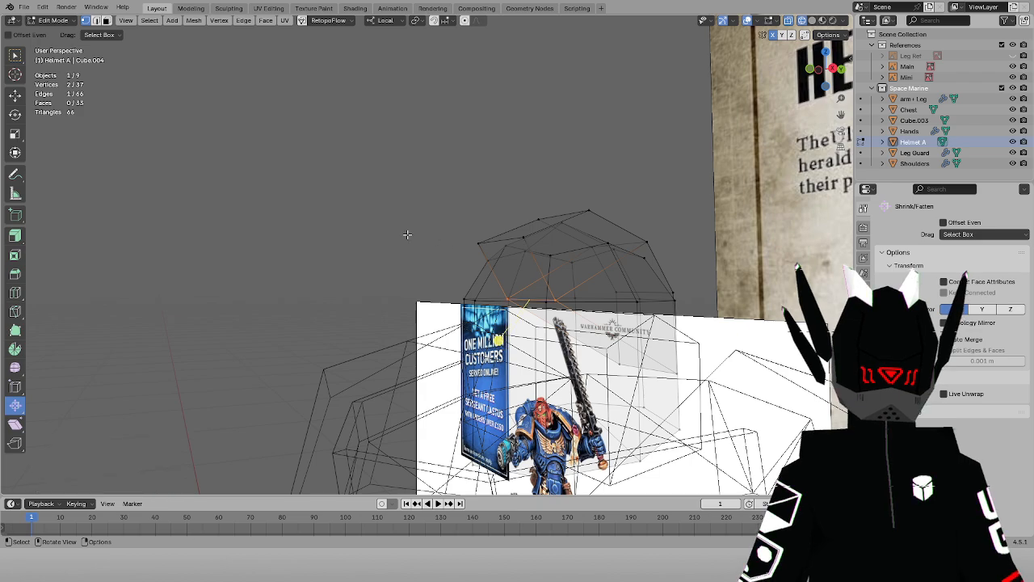
{"action": "key", "text": "shift+z"}
{"action": "key", "text": "shift+z"}
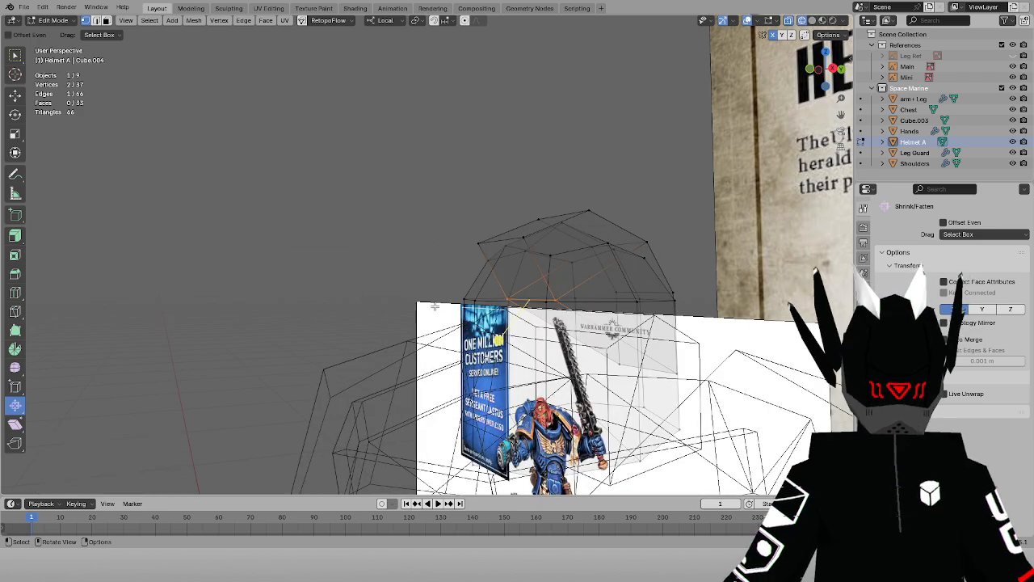
{"action": "key", "text": "KP_3"}
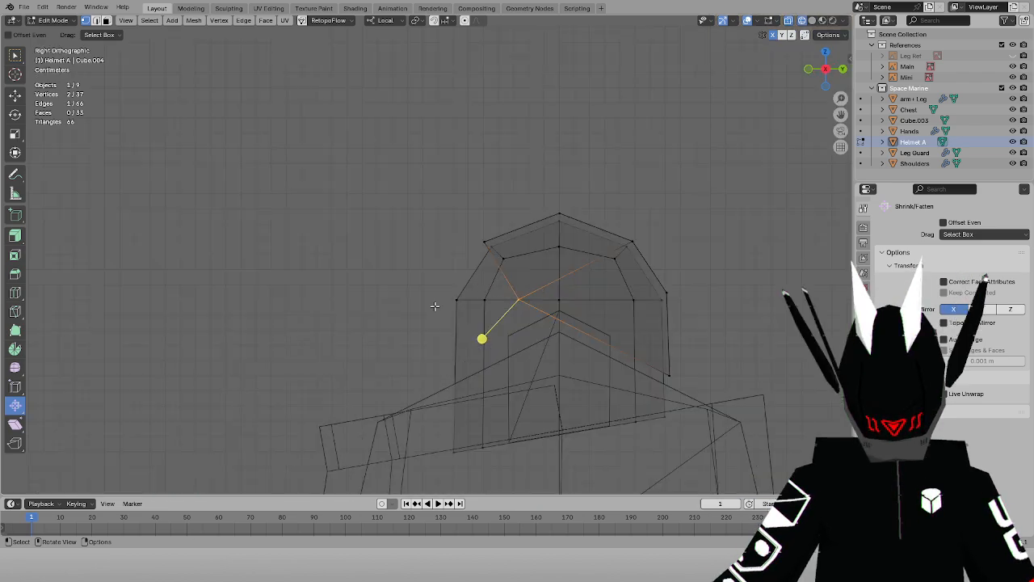
Move the strip's two inner vertices up and back, and its front vertices slightly further forward and up
{"action": "key", "text": "g"}
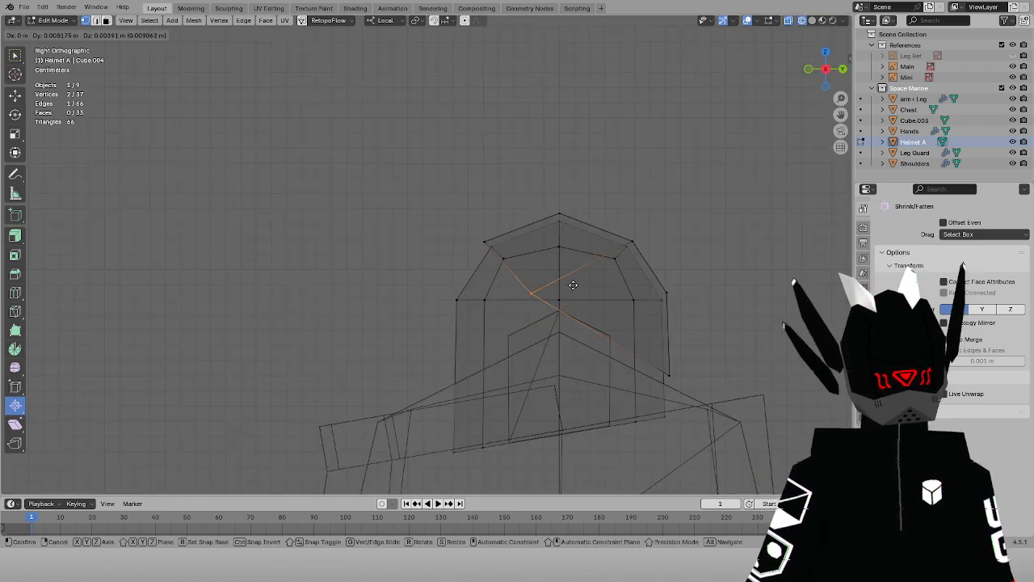
{"action": "left_click", "coordinate": [569, 279]}
{"action": "left_click_drag", "start_coordinate": [462, 233], "coordinate": [491, 244]}
{"action": "key", "text": "g"}
{"action": "left_click", "coordinate": [486, 235]}
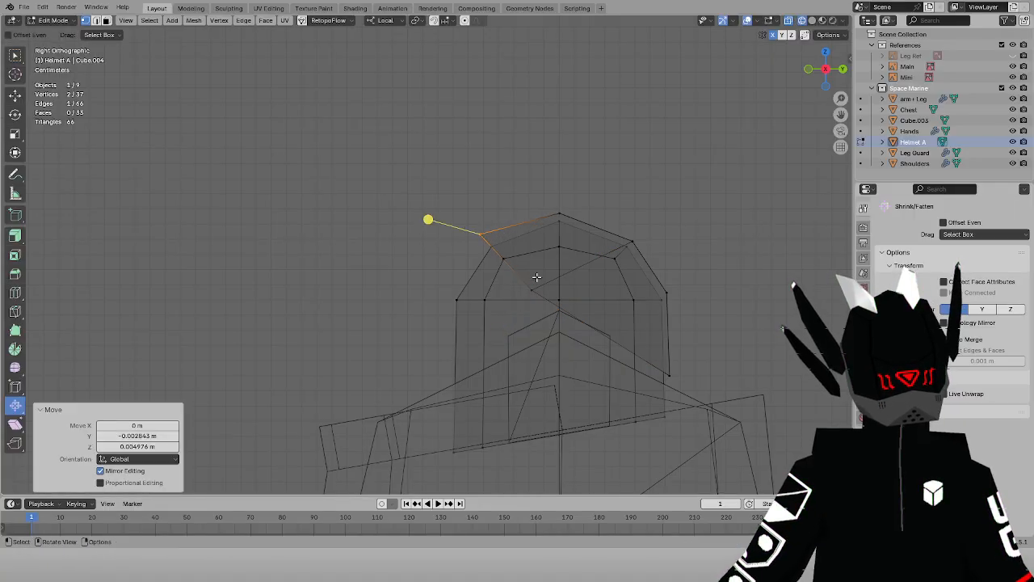
Shift the strip's inner vertices slightly forward and up, and check the front profile in solid shading
{"action": "left_click_drag", "start_coordinate": [538, 277], "coordinate": [520, 305]}
{"action": "key", "text": "g"}
{"action": "left_click", "coordinate": [518, 301]}
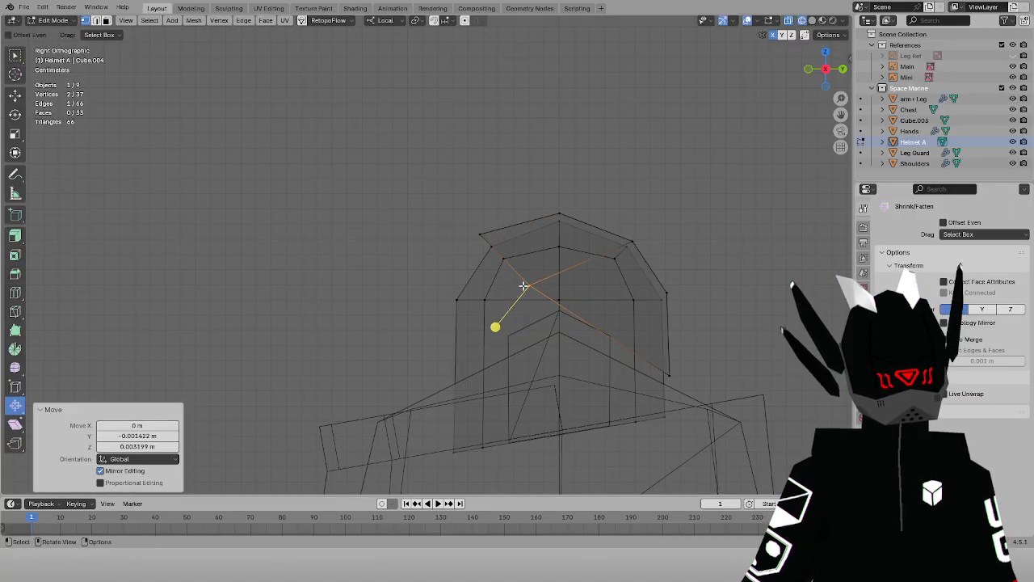
{"action": "left_click", "coordinate": [701, 303]}
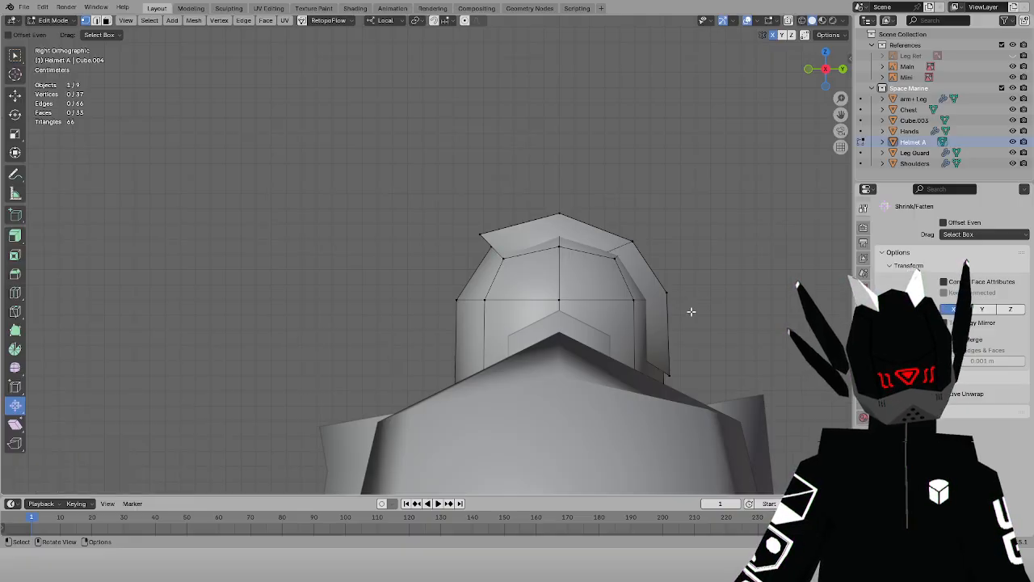
{"action": "middle_click_drag", "start_coordinate": [688, 309], "coordinate": [639, 335]}
{"action": "key", "text": "ctrl+z"}
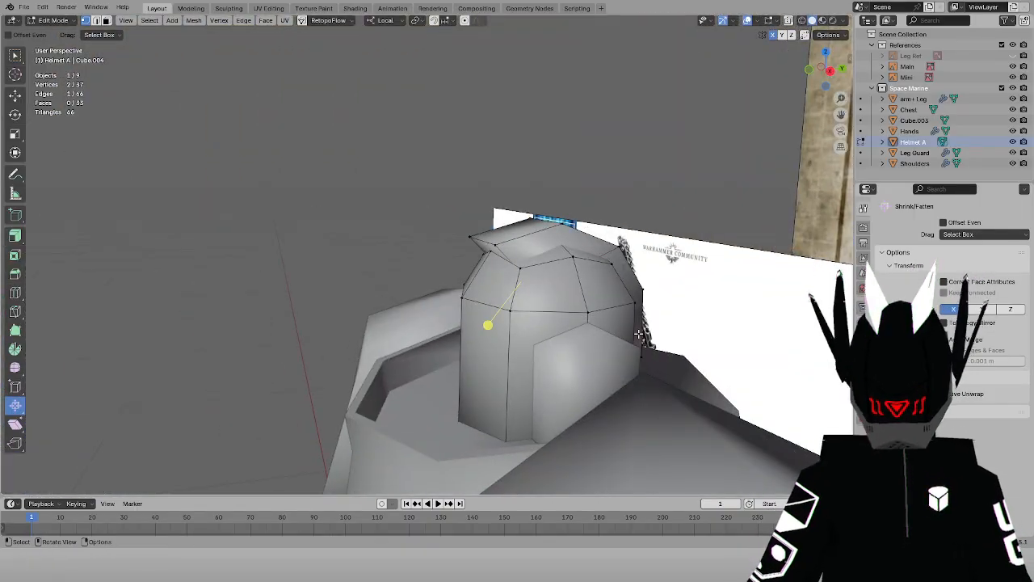
Move both front vertices of the strip back and up so the front end sits closer to the crown
{"action": "key", "text": "KP_3"}
{"action": "key", "text": "shift+z"}
{"action": "scroll", "coordinate": [428, 255], "scroll_direction": "up", "scroll_amount": 3}
{"action": "left_click_drag", "start_coordinate": [522, 198], "coordinate": [459, 240]}
{"action": "key", "text": "g"}
{"action": "key", "text": "g"}
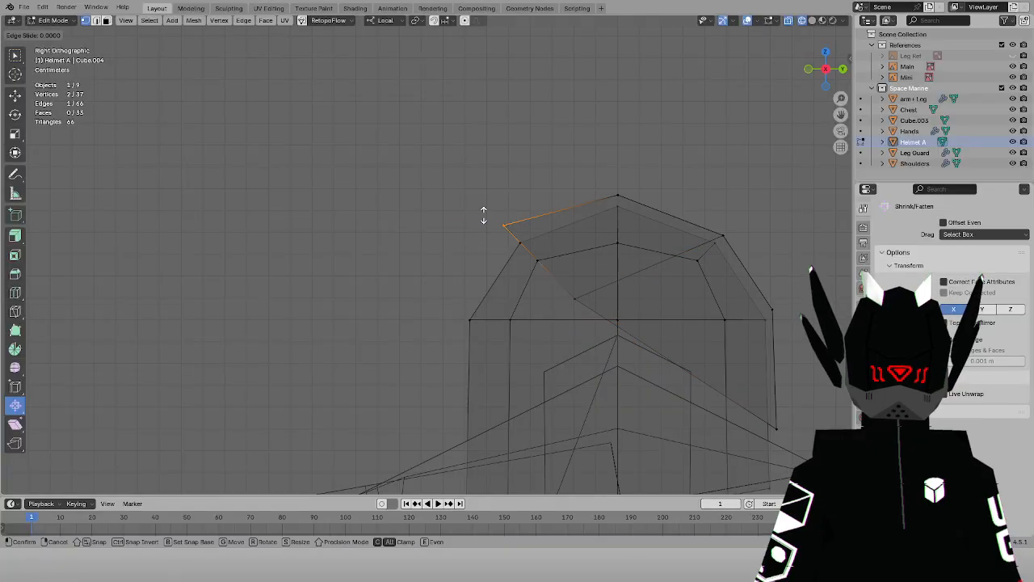
{"action": "left_click", "coordinate": [506, 206]}
{"action": "key", "text": "g"}
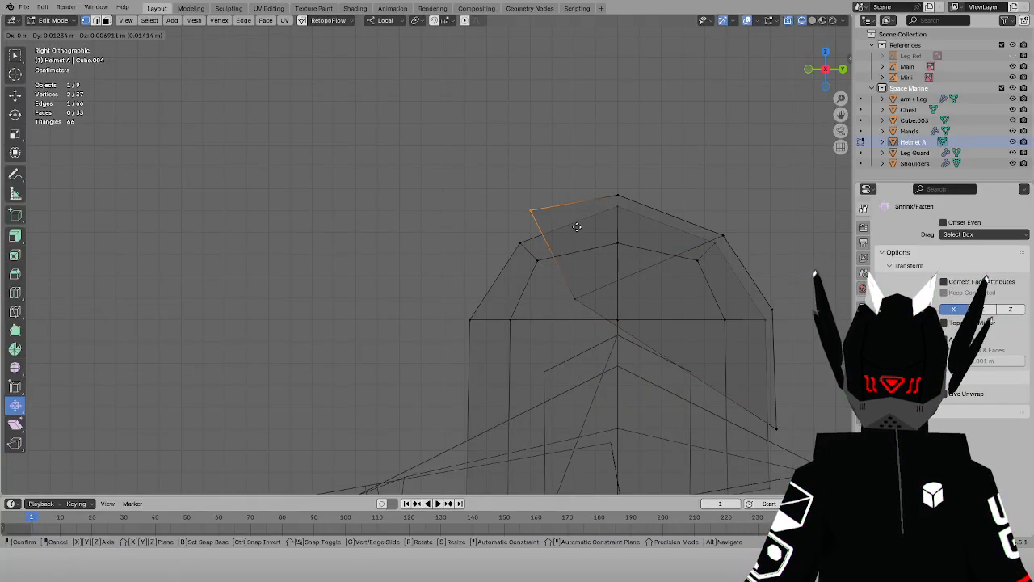
{"action": "left_click", "coordinate": [577, 227]}
Move the strip's inner vertices forward and up by about 0.014 m and 0.009 m, and return to solid shading
{"action": "left_click_drag", "start_coordinate": [557, 281], "coordinate": [591, 314]}
{"action": "key", "text": "g"}
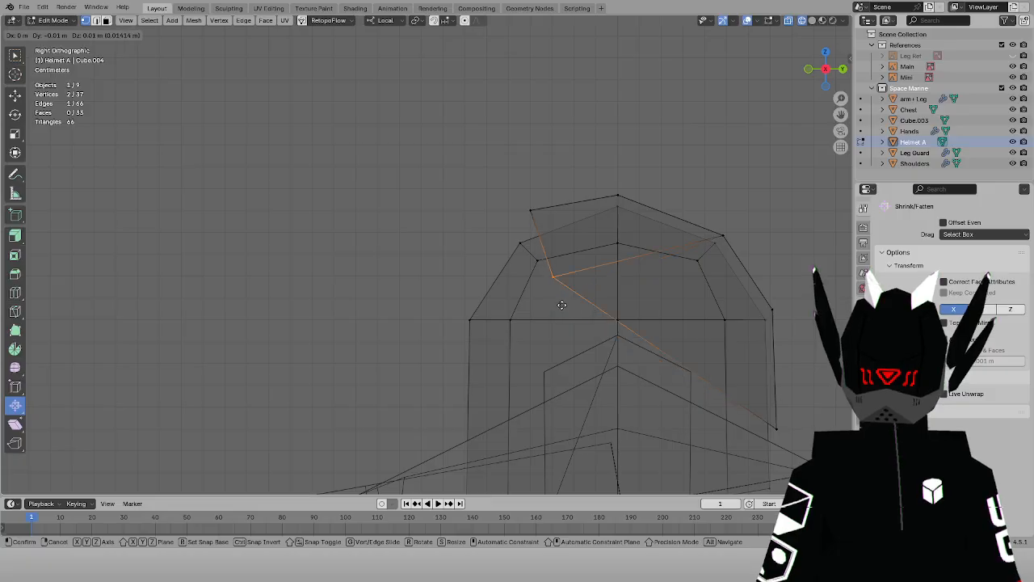
{"action": "left_click", "coordinate": [559, 298]}
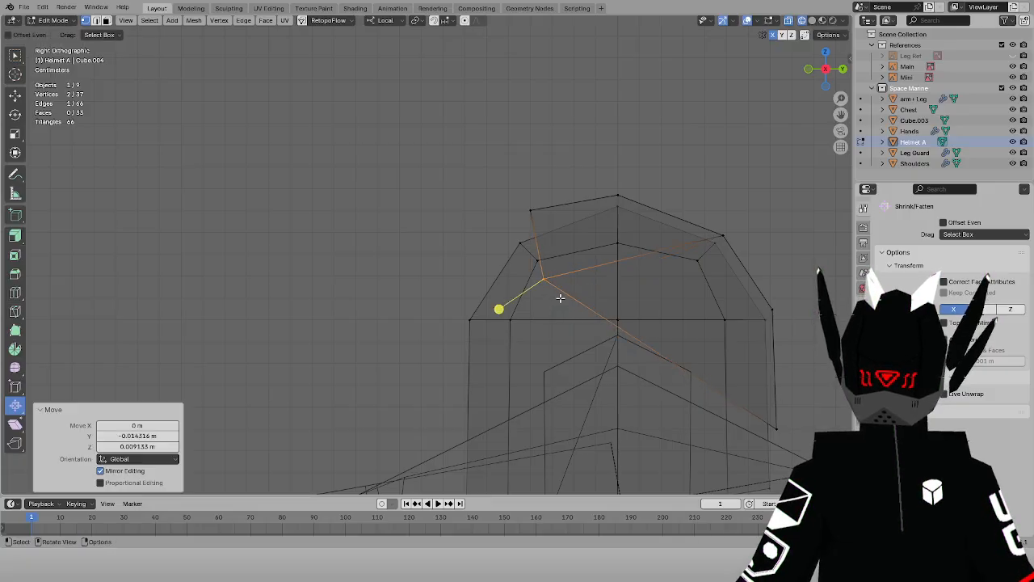
{"action": "key", "text": "shift+z"}
{"action": "left_click", "coordinate": [785, 224]}
{"action": "scroll", "coordinate": [655, 234], "scroll_direction": "down", "scroll_amount": 3}
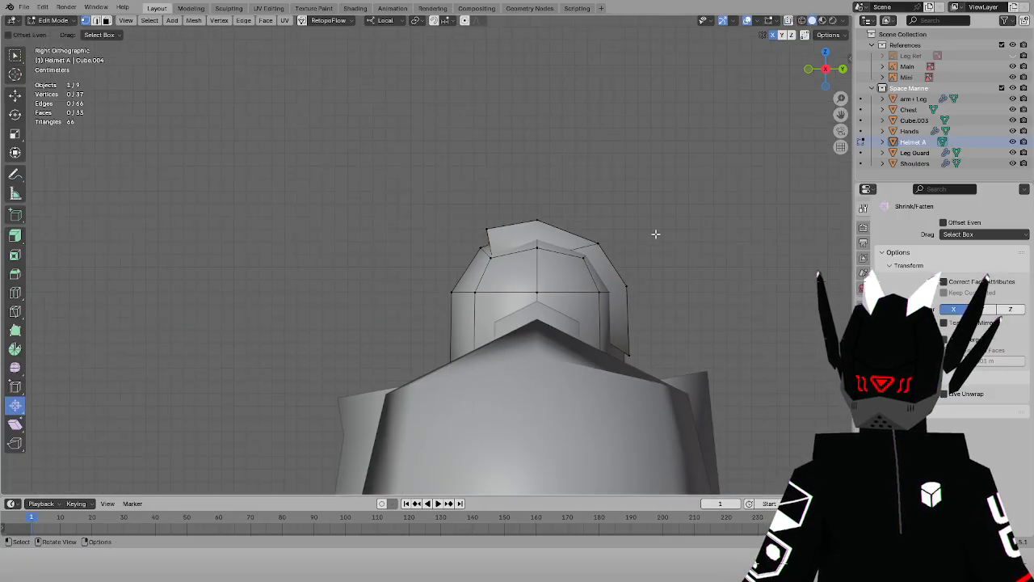
Apply Tris to Quads to the whole helmet mesh and deselect it
{"action": "middle_click_drag", "start_coordinate": [618, 236], "coordinate": [657, 266]}
{"action": "key", "text": "a"}
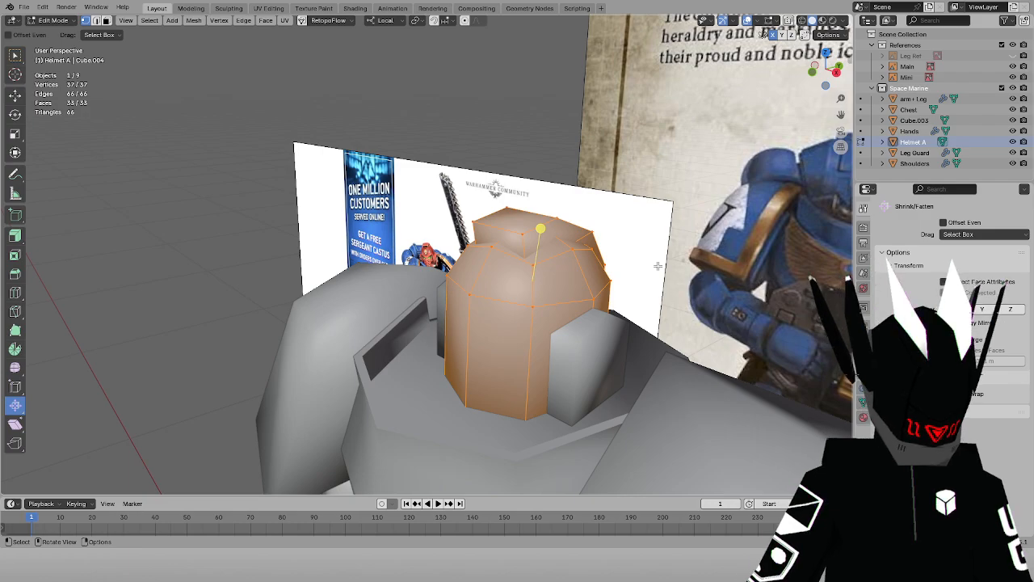
{"action": "key", "text": "alt+j"}
{"action": "left_click", "coordinate": [472, 129]}
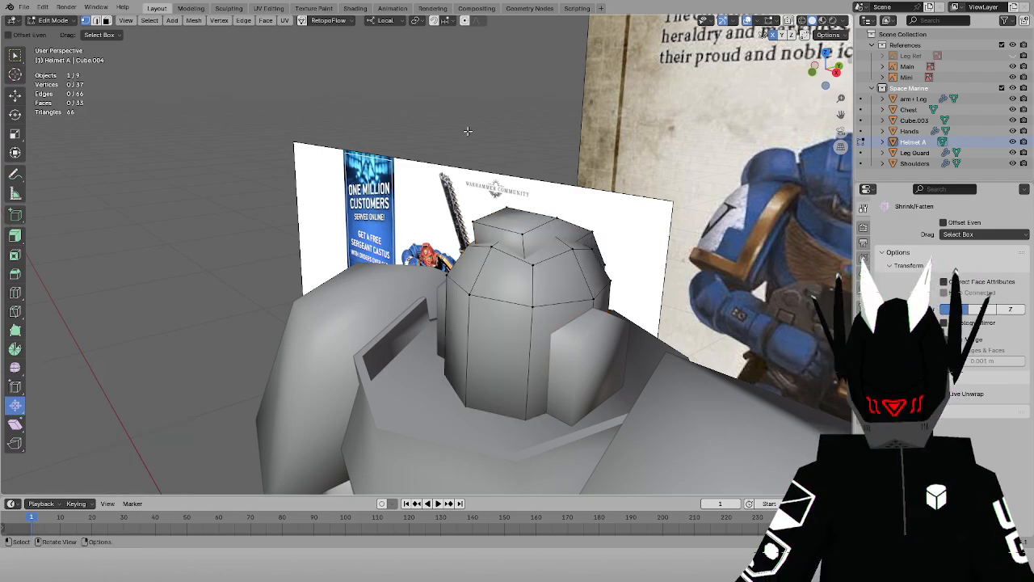
{"action": "key", "text": "KP_1"}
{"action": "mouse_move", "coordinate": [468, 131]}
{"action": "middle_mouse_down"}
{"action": "mouse_move", "coordinate": [409, 182]}
{"action": "mouse_move", "coordinate": [360, 180]}
{"action": "middle_mouse_up"}
Lower the strip's two inner vertices by about 0.07 m, close to the level of its rear bottom edge
{"action": "key", "text": "KP_3"}
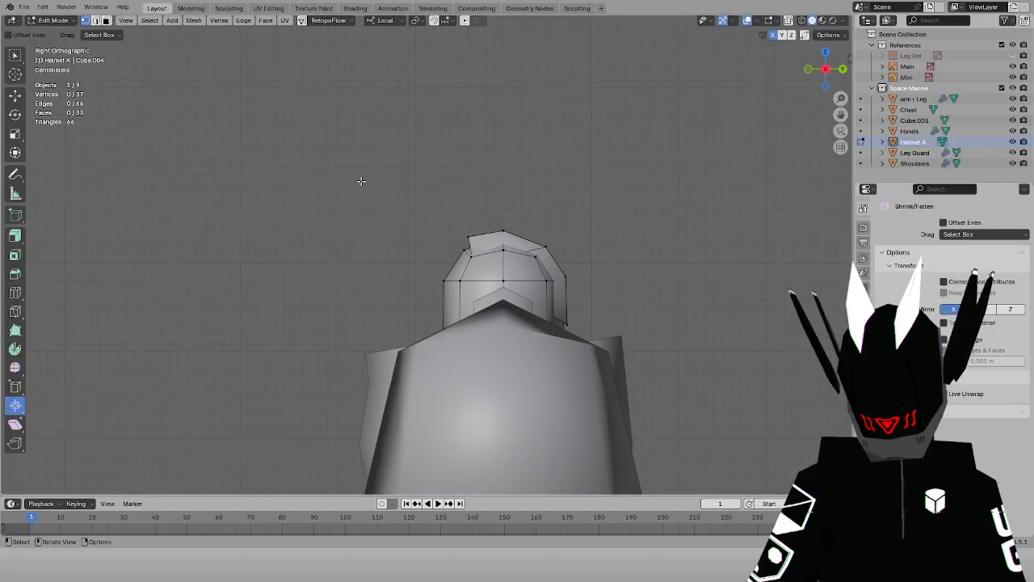
{"action": "key", "text": "z"}
{"action": "left_click", "coordinate": [454, 228]}
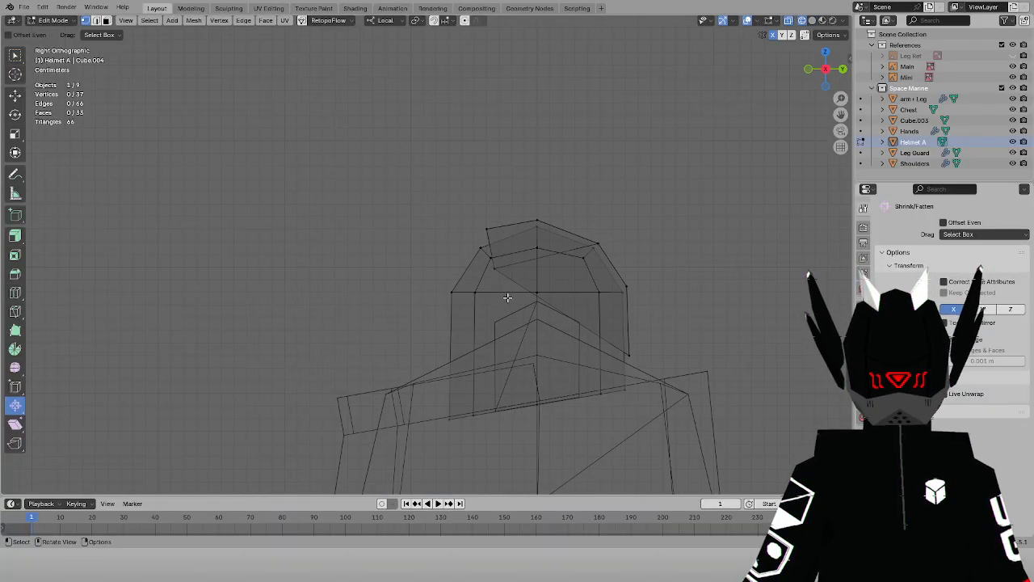
{"action": "left_click_drag", "start_coordinate": [491, 273], "coordinate": [517, 320]}
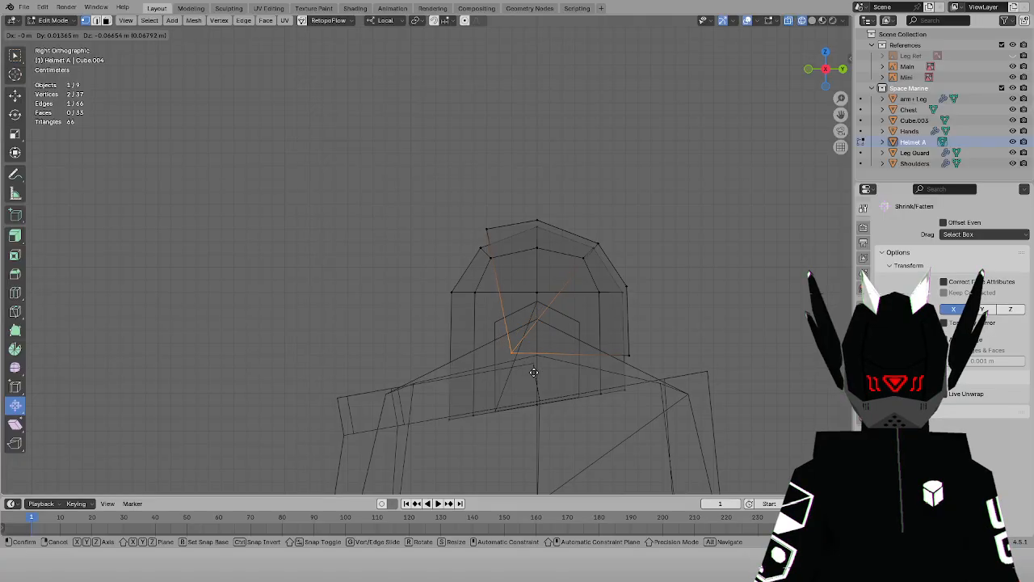
{"action": "left_click", "coordinate": [534, 376]}
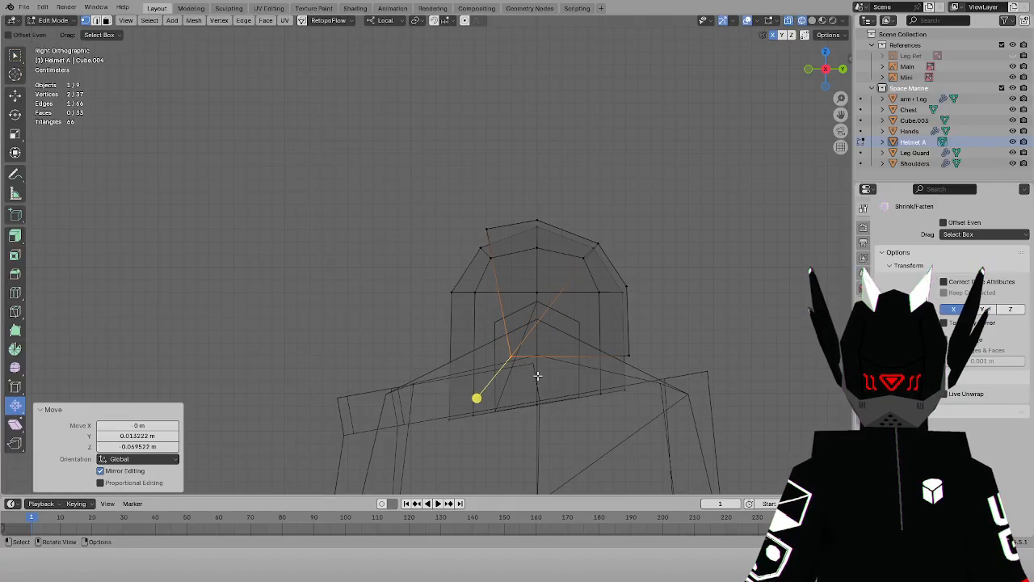
Level the inner vertices with the strip's rear bottom vertices by scaling them to 0 along Z
{"action": "scroll", "coordinate": [584, 374], "scroll_direction": "up", "scroll_amount": 3}
{"action": "left_click_drag", "start_coordinate": [759, 406], "coordinate": [807, 432], "text": "shift"}
{"action": "key", "text": "s"}
{"action": "key", "text": "z"}
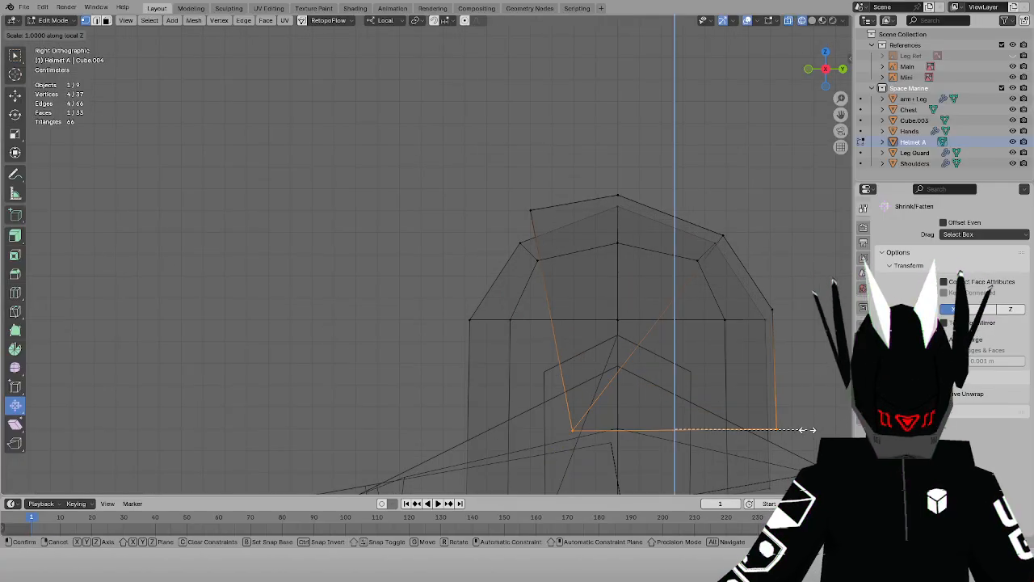
{"action": "key", "text": "0"}
{"action": "key", "text": "Return"}
Move the two inner vertices backward along Y and check the helmet in solid shading
{"action": "left_click", "coordinate": [616, 430]}
{"action": "key", "text": "g"}
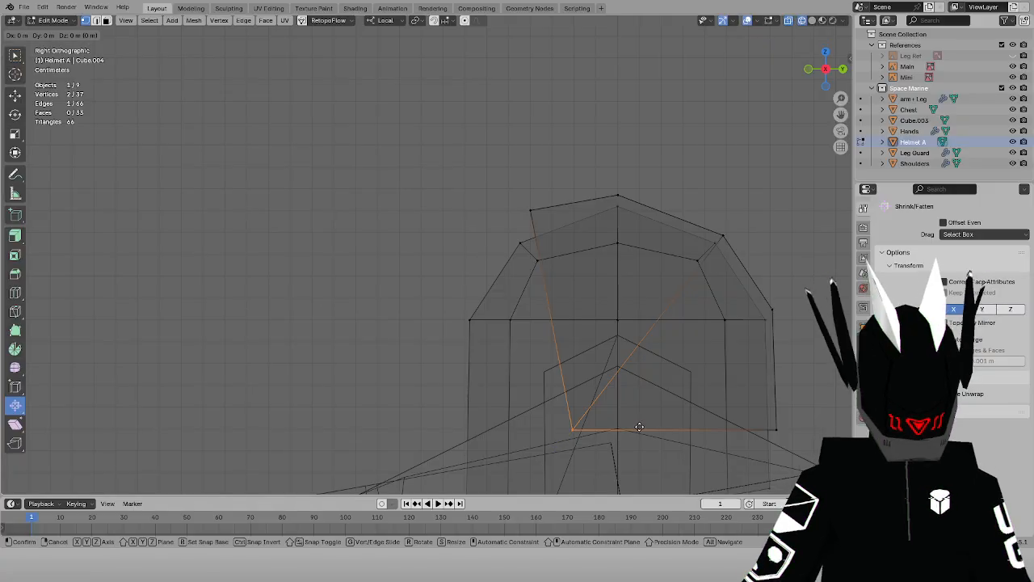
{"action": "key", "text": "y"}
{"action": "left_click", "coordinate": [661, 427]}
{"action": "left_click", "coordinate": [454, 341]}
{"action": "key", "text": "shift+z"}
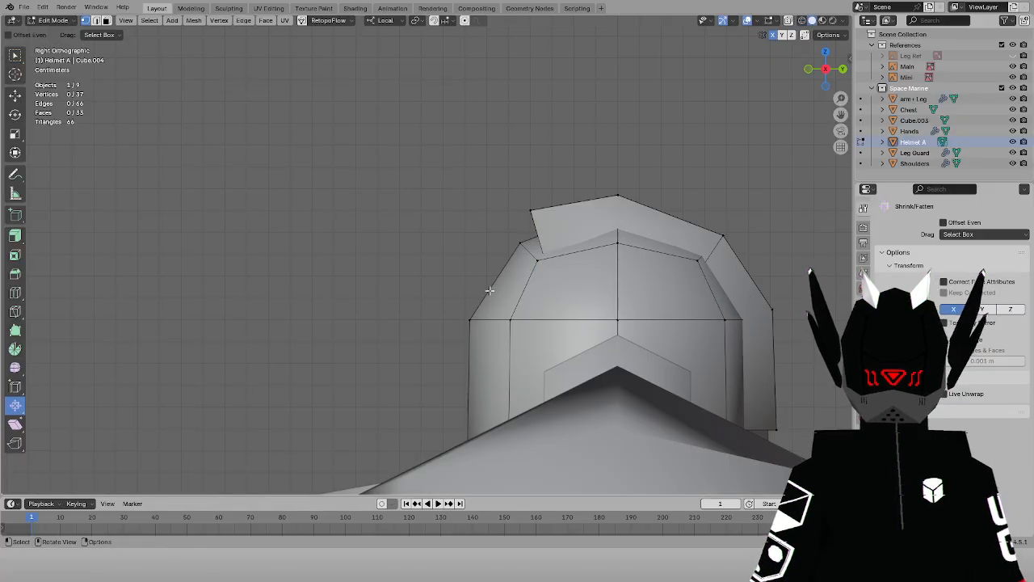
{"action": "scroll", "coordinate": [355, 250], "scroll_direction": "down", "scroll_amount": 2}
{"action": "mouse_move", "coordinate": [355, 249]}
{"action": "middle_mouse_down"}
{"action": "mouse_move", "coordinate": [481, 250]}
{"action": "mouse_move", "coordinate": [266, 156]}
{"action": "mouse_move", "coordinate": [356, 179]}
{"action": "middle_mouse_up"}
Return to Object Mode and create a collection named Helmet A inside the Space Marine collection
{"action": "left_click", "coordinate": [50, 21]}
{"action": "left_click", "coordinate": [54, 32]}
{"action": "right_click", "coordinate": [921, 87]}
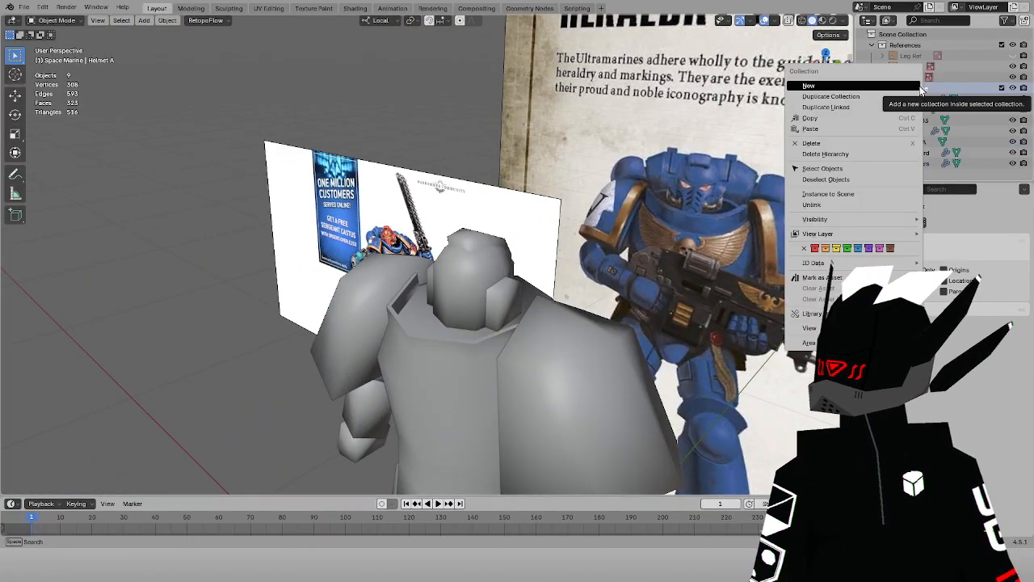
{"action": "left_click", "coordinate": [918, 85]}
{"action": "double_click", "coordinate": [919, 99]}
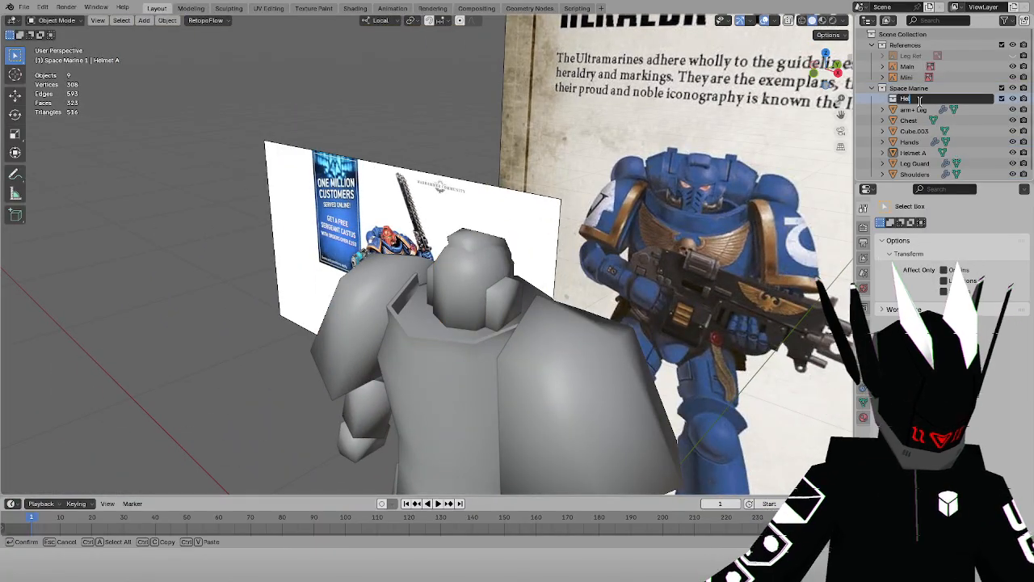
{"action": "type", "text": "Helmet A"}
{"action": "key", "text": "Return"}
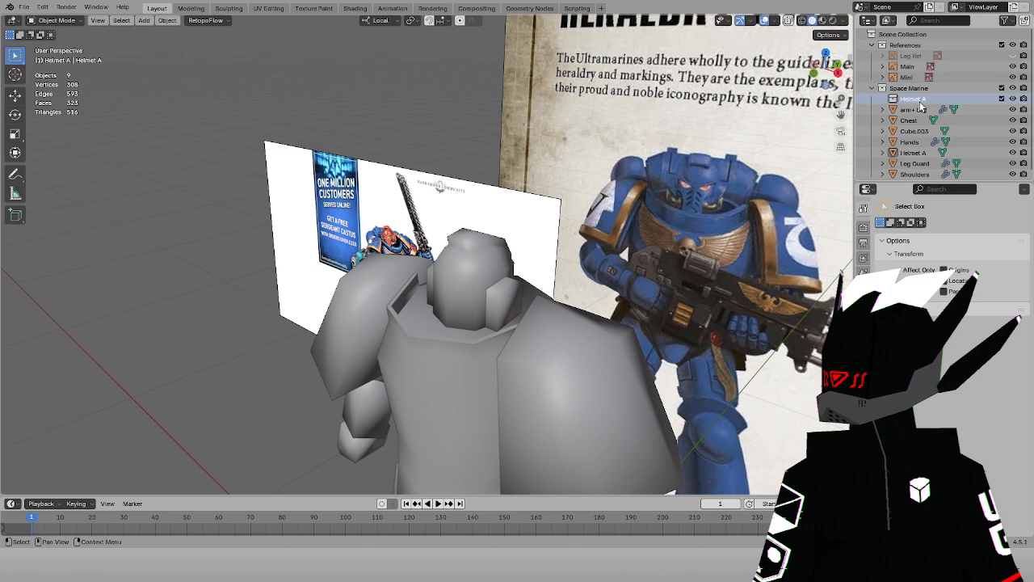
Move the helmet and its side pieces, Cube.003, into the Helmet A collection
{"action": "left_click", "coordinate": [912, 152]}
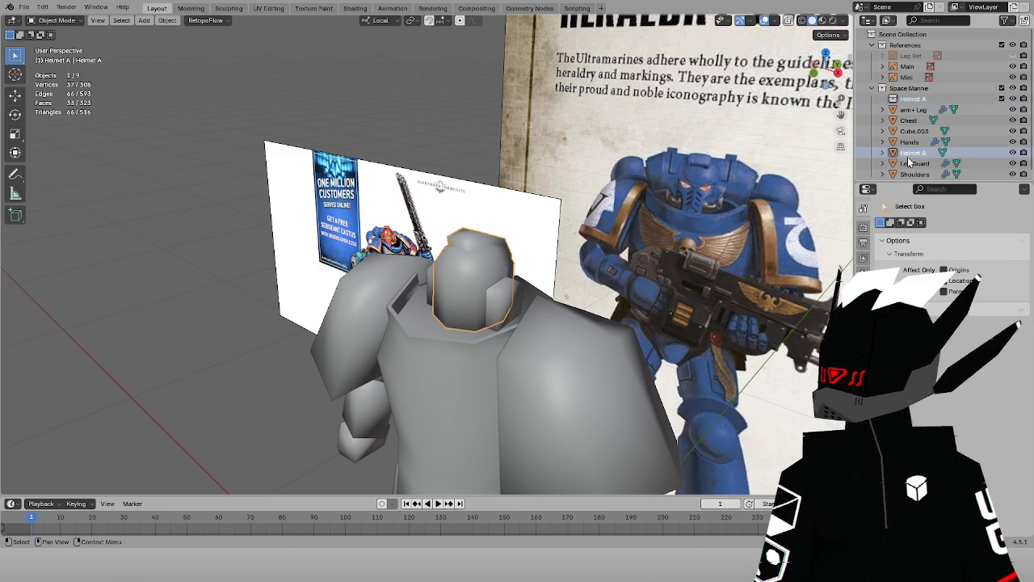
{"action": "left_click", "coordinate": [475, 276], "text": "shift"}
{"action": "key", "text": "g"}
{"action": "right_click", "coordinate": [407, 219]}
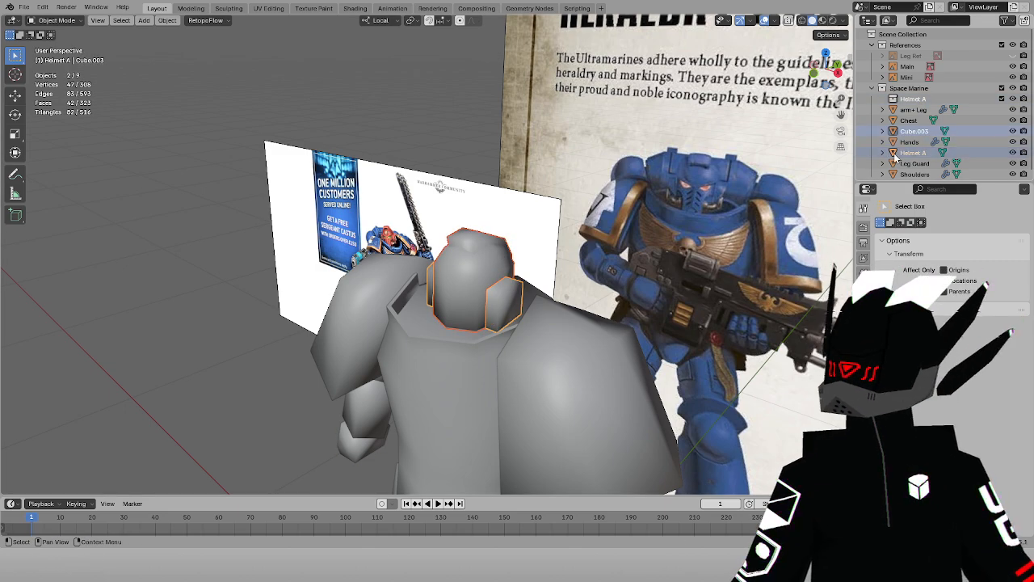
{"action": "left_click_drag", "start_coordinate": [911, 153], "coordinate": [903, 103]}
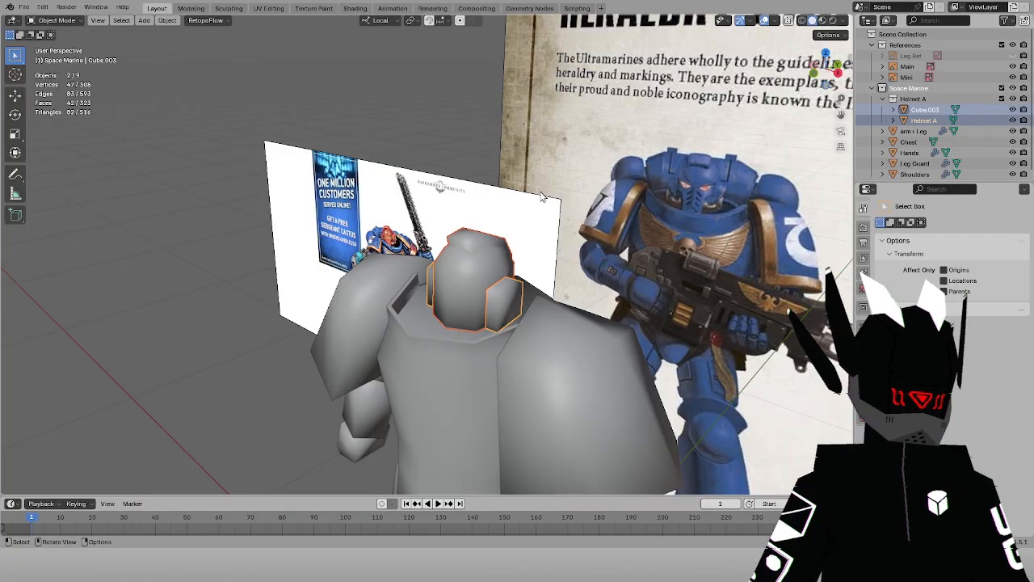
Compare the helmet's proportions with the front reference image in wireframe and examine it from behind
{"action": "scroll", "coordinate": [539, 186], "scroll_direction": "down", "scroll_amount": 2}
{"action": "middle_click_drag", "start_coordinate": [545, 200], "coordinate": [595, 192]}
{"action": "scroll", "coordinate": [596, 193], "scroll_direction": "up", "scroll_amount": 3}
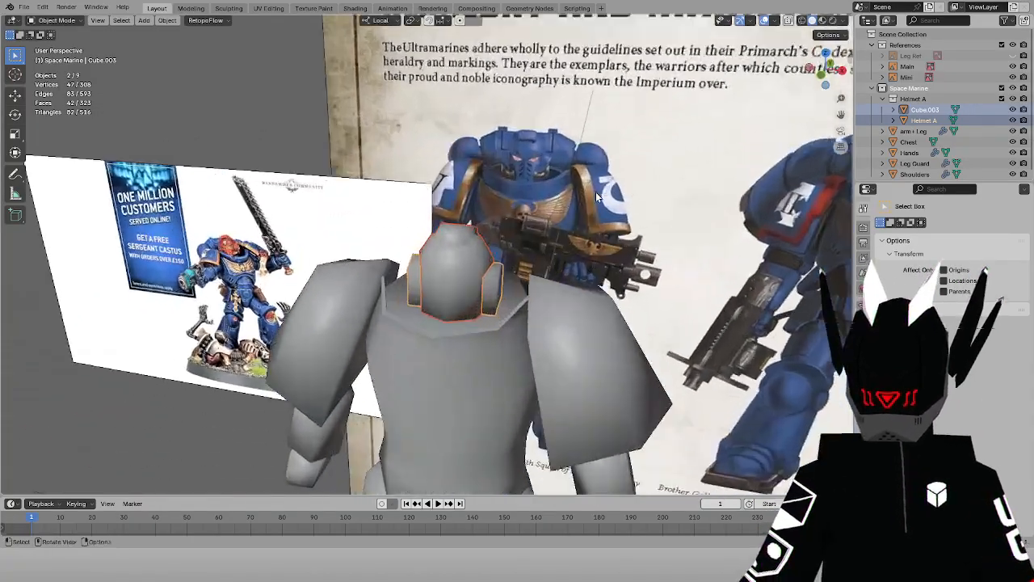
{"action": "key", "text": "KP_1"}
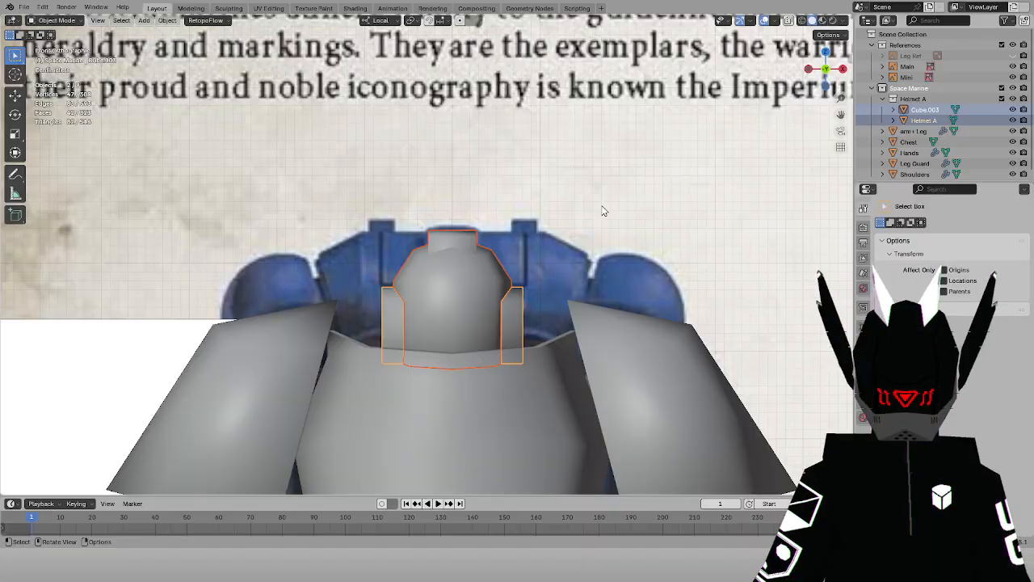
{"action": "left_click_drag", "start_coordinate": [838, 116], "coordinate": [840, 93]}
{"action": "key", "text": "z"}
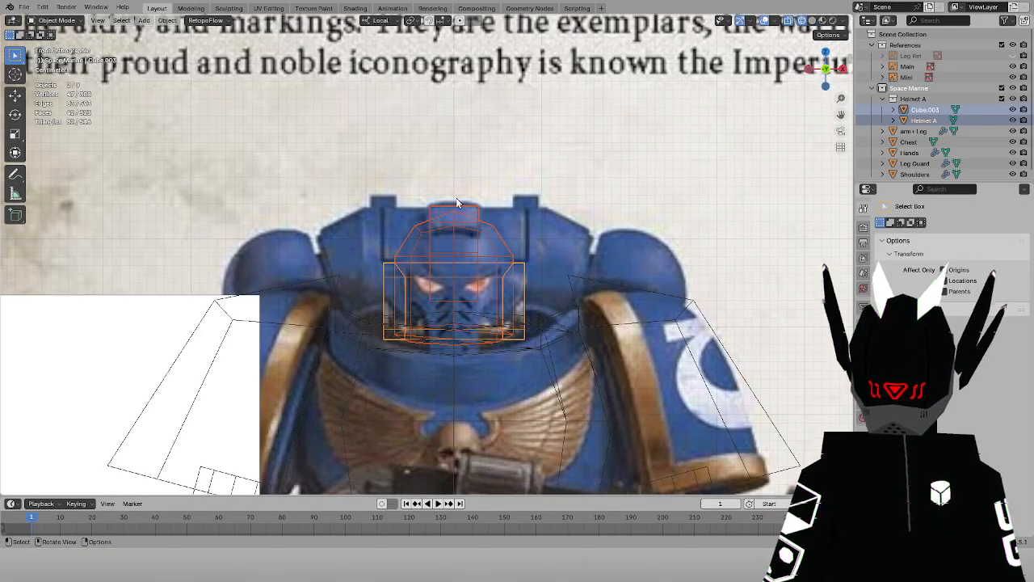
{"action": "key", "text": "z"}
{"action": "middle_click_drag", "start_coordinate": [533, 261], "coordinate": [430, 289]}
{"action": "left_click", "coordinate": [443, 289]}
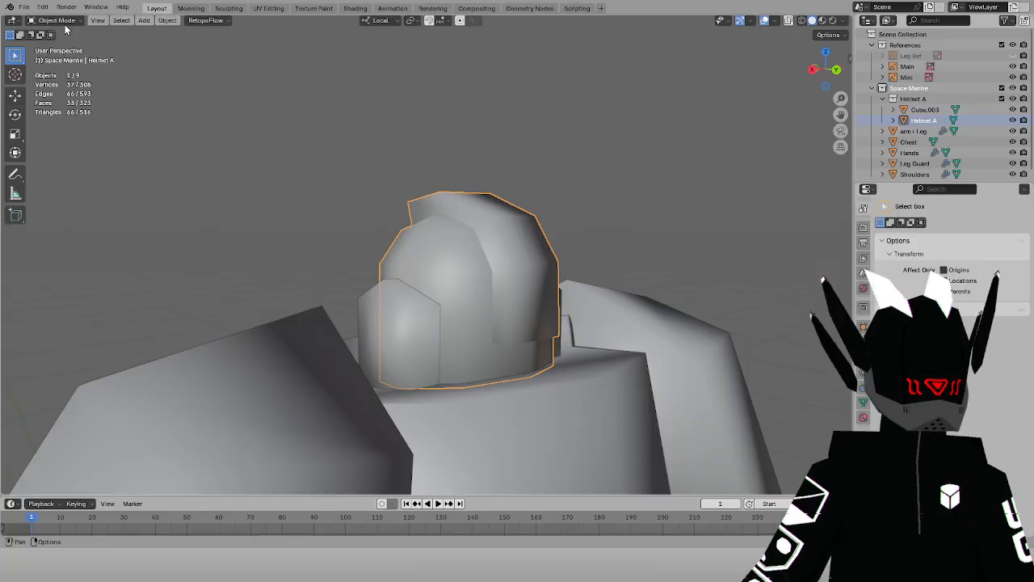
{"action": "middle_click_drag", "start_coordinate": [523, 248], "coordinate": [404, 193]}
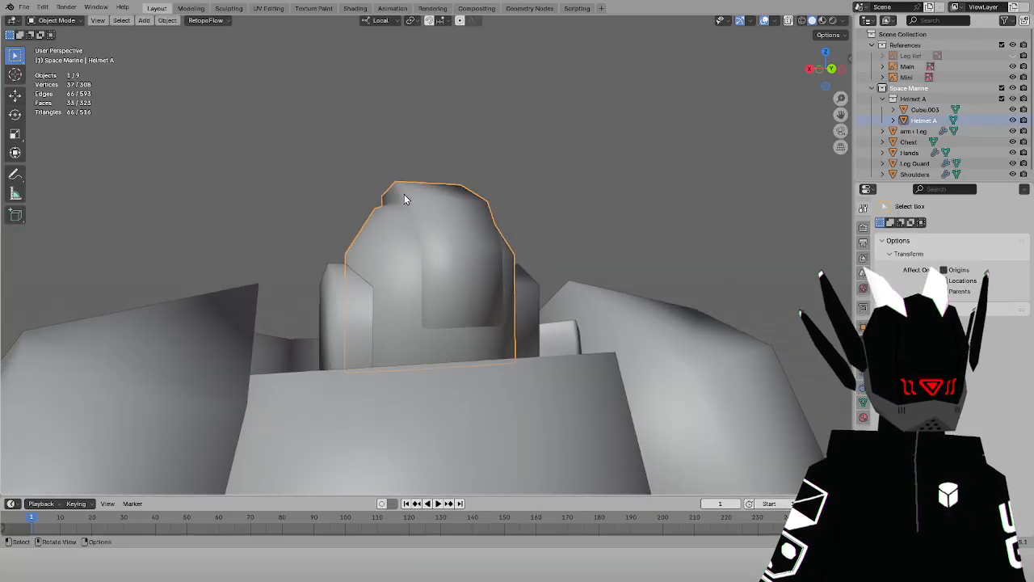
{"action": "left_click", "coordinate": [63, 21]}
{"action": "left_click", "coordinate": [57, 37]}
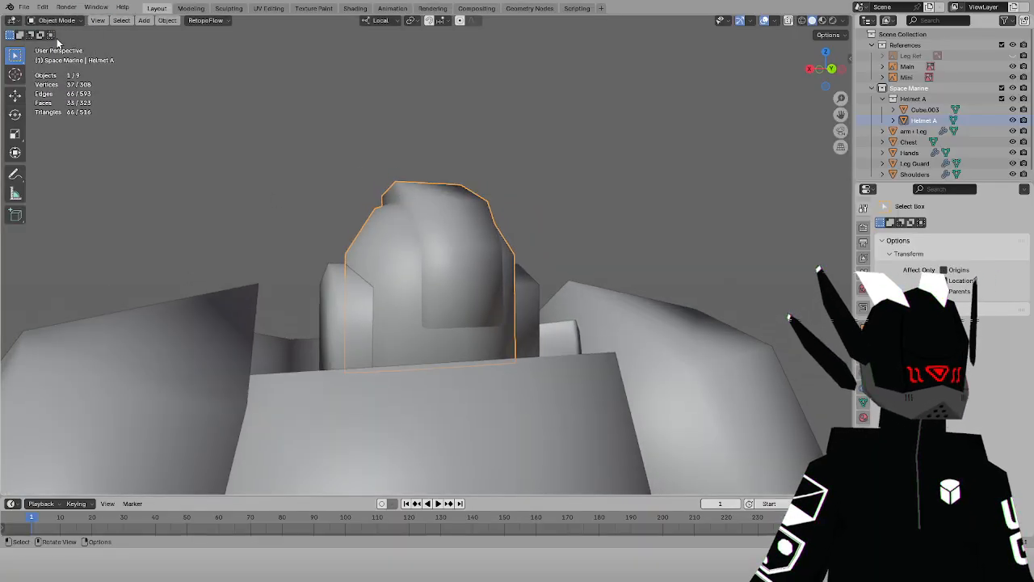
{"action": "left_click", "coordinate": [53, 22]}
{"action": "left_click", "coordinate": [57, 45]}
{"action": "key", "text": "KP_3"}
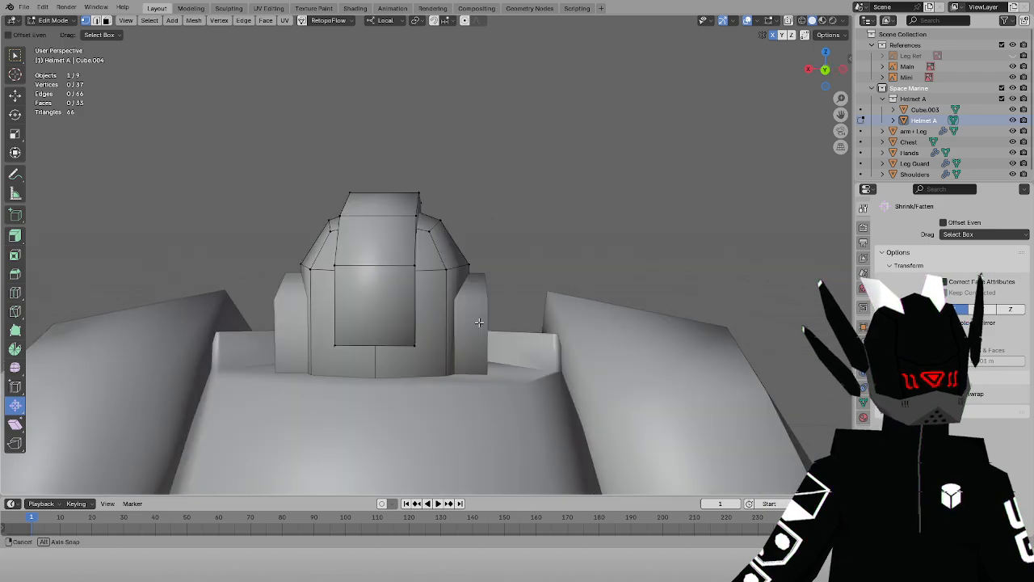
{"action": "key", "text": "KP_Divide"}
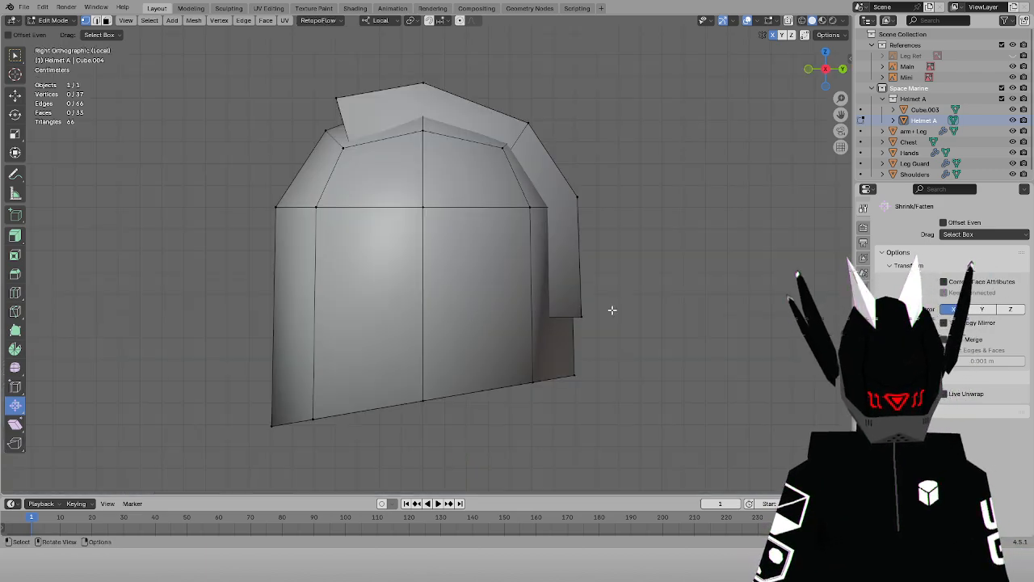
{"action": "key", "text": "KP_Divide"}
Return to Object Mode and isolate the helmet together with its side pieces in Local View
{"action": "left_click", "coordinate": [53, 20]}
{"action": "left_click", "coordinate": [53, 34]}
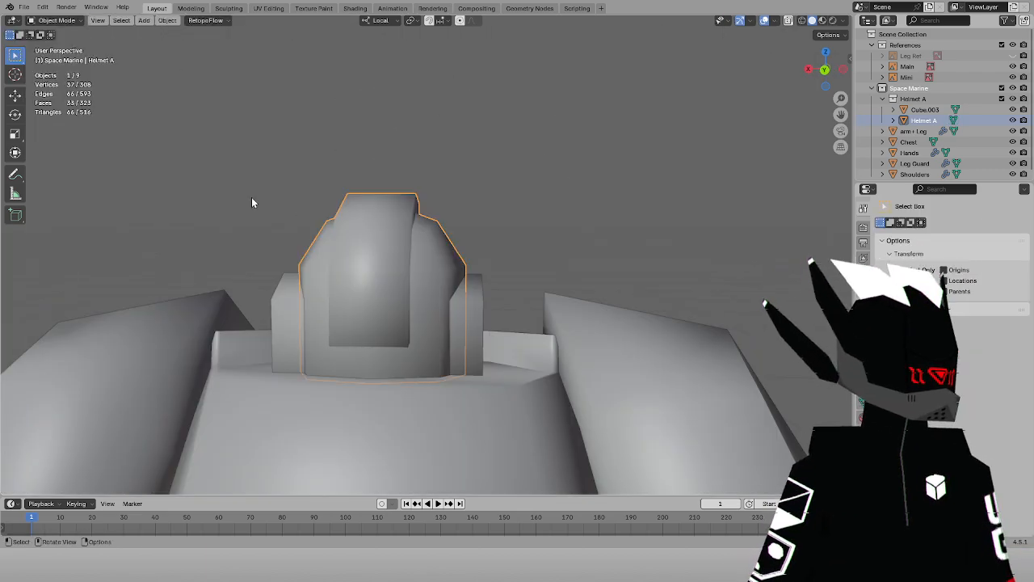
{"action": "left_click", "coordinate": [281, 292], "text": "shift"}
{"action": "key", "text": "KP_Divide"}
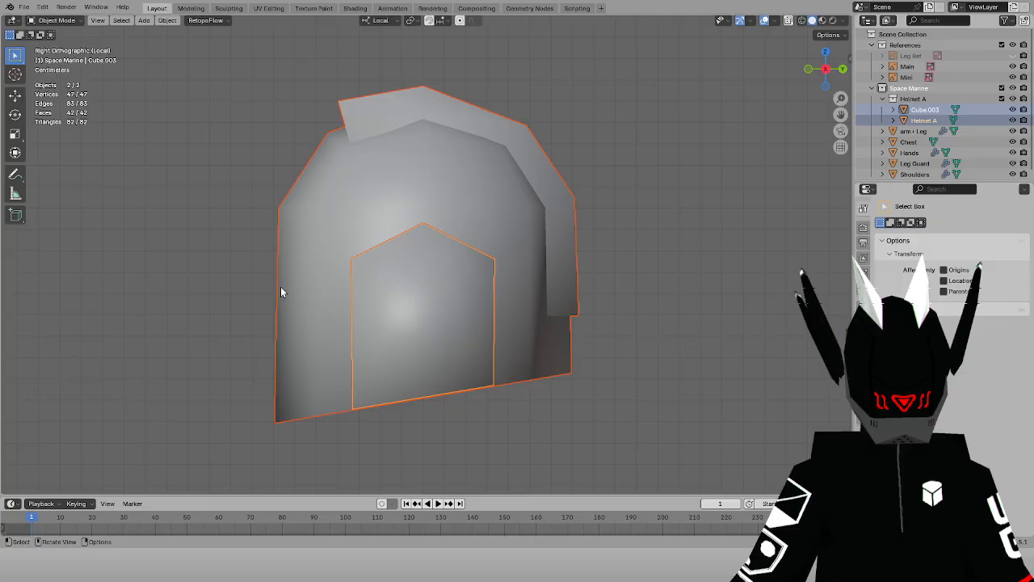
Enter Edit Mode on the helmet's side pieces, Cube.003, and display the mesh in wireframe from above
{"action": "left_click", "coordinate": [465, 247]}
{"action": "middle_click_drag", "start_coordinate": [563, 261], "coordinate": [466, 265]}
{"action": "left_click", "coordinate": [16, 51]}
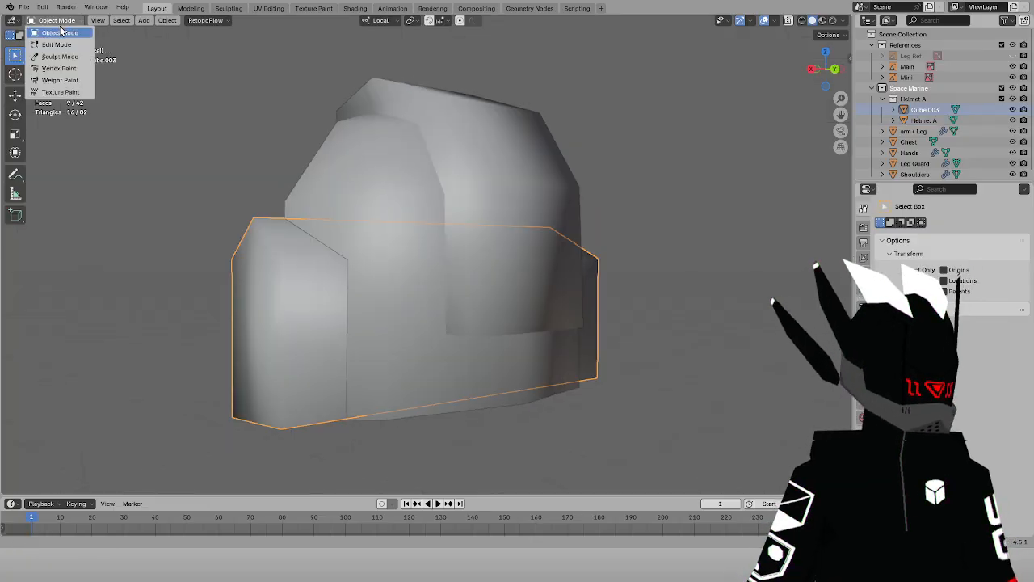
{"action": "left_click", "coordinate": [52, 20]}
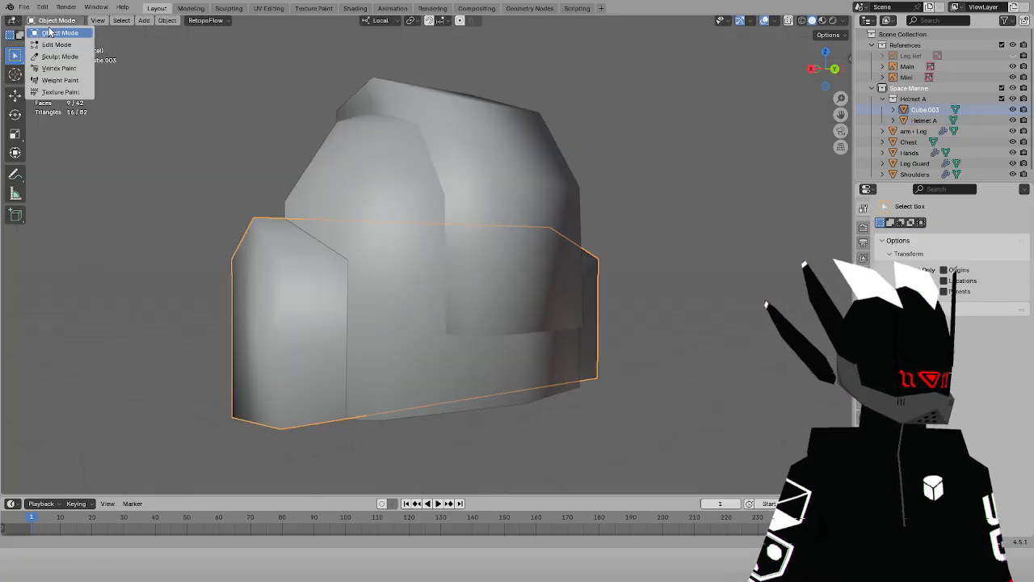
{"action": "left_click", "coordinate": [56, 44]}
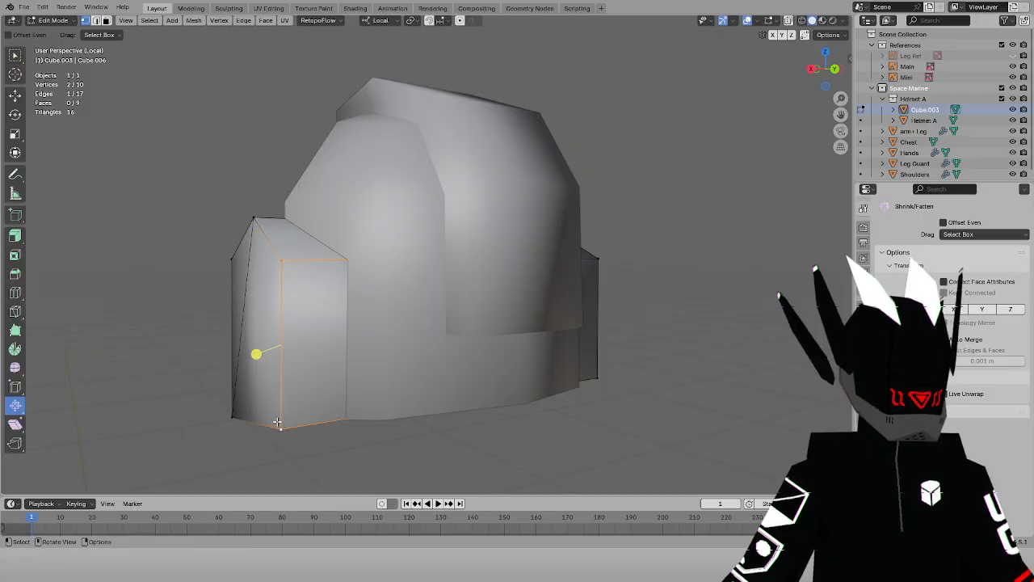
{"action": "key", "text": "KP_7"}
{"action": "key", "text": "shift+z"}
{"action": "key", "text": "g"}
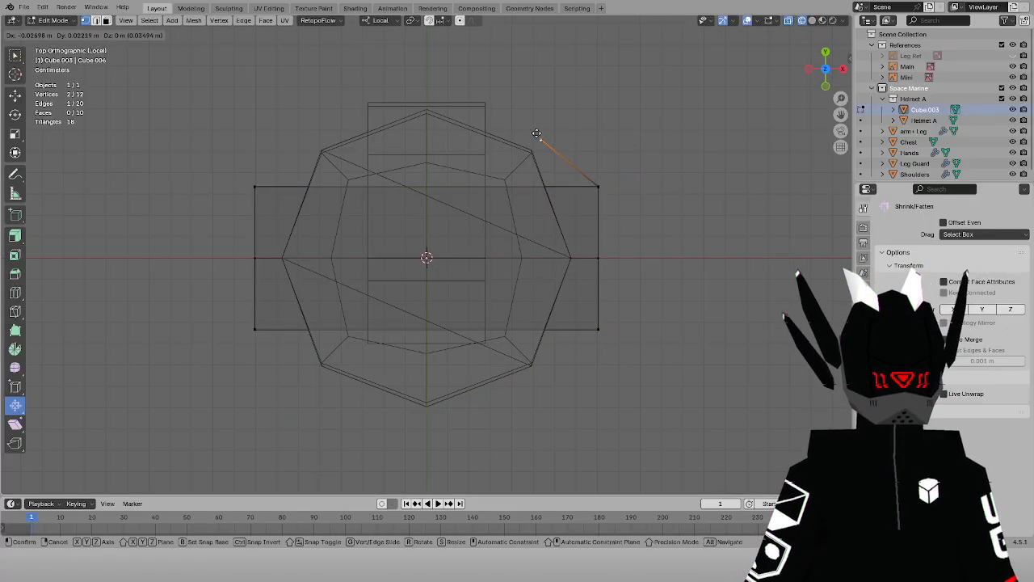
{"action": "right_click", "coordinate": [556, 118]}
{"action": "key", "text": "ctrl+z"}
Select the rear face of the side pieces and extrude it 0.03 m backward along local Y
{"action": "left_click_drag", "start_coordinate": [231, 154], "coordinate": [295, 231], "text": "shift"}
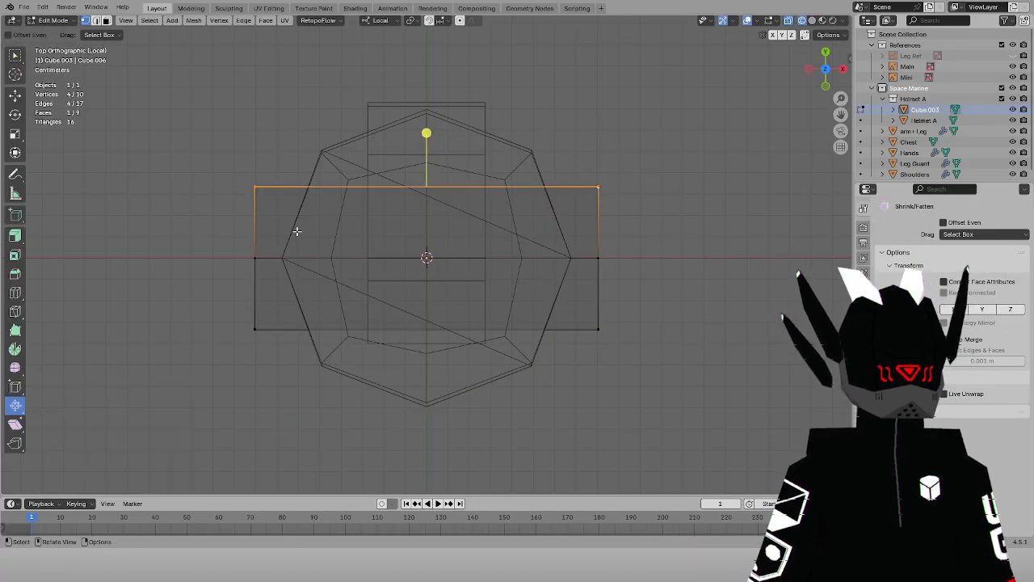
{"action": "key", "text": "e"}
{"action": "key", "text": "y"}
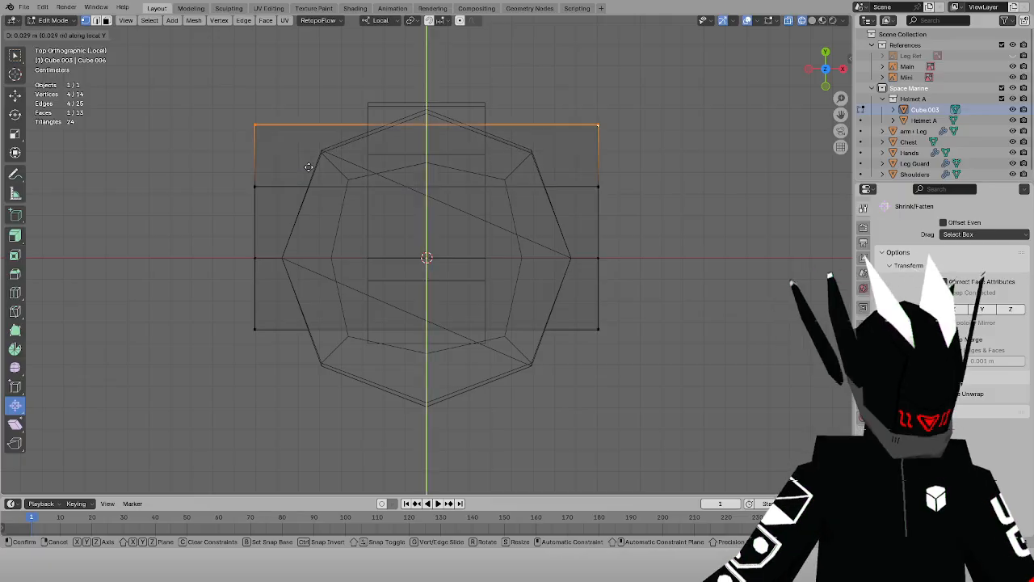
{"action": "left_click", "coordinate": [325, 155]}
Narrow the extruded rear face to 0.65 along X and shift it -0.002774 m along Y
{"action": "key", "text": "s"}
{"action": "key", "text": "x"}
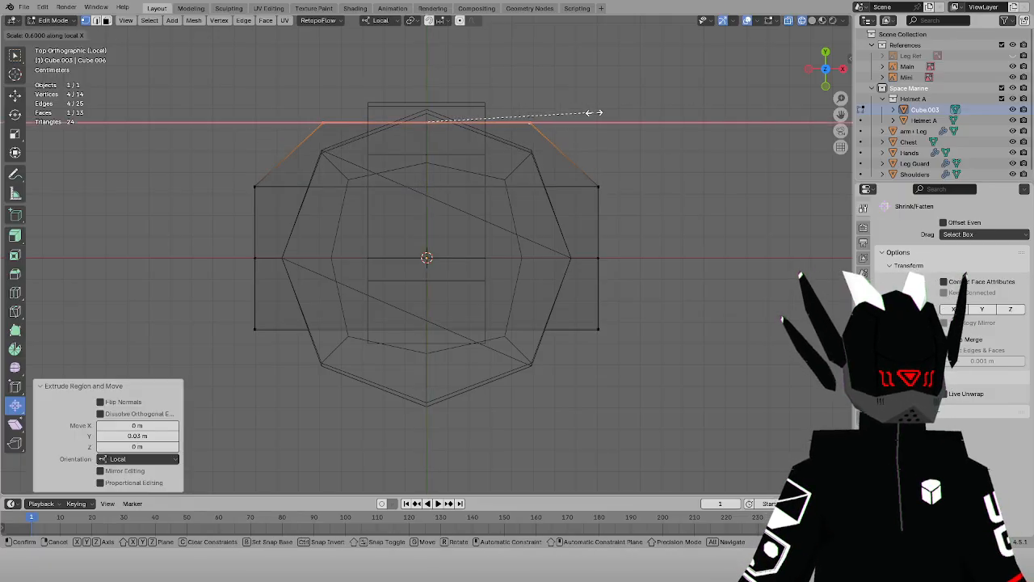
{"action": "left_click", "coordinate": [602, 114]}
{"action": "key", "text": "g"}
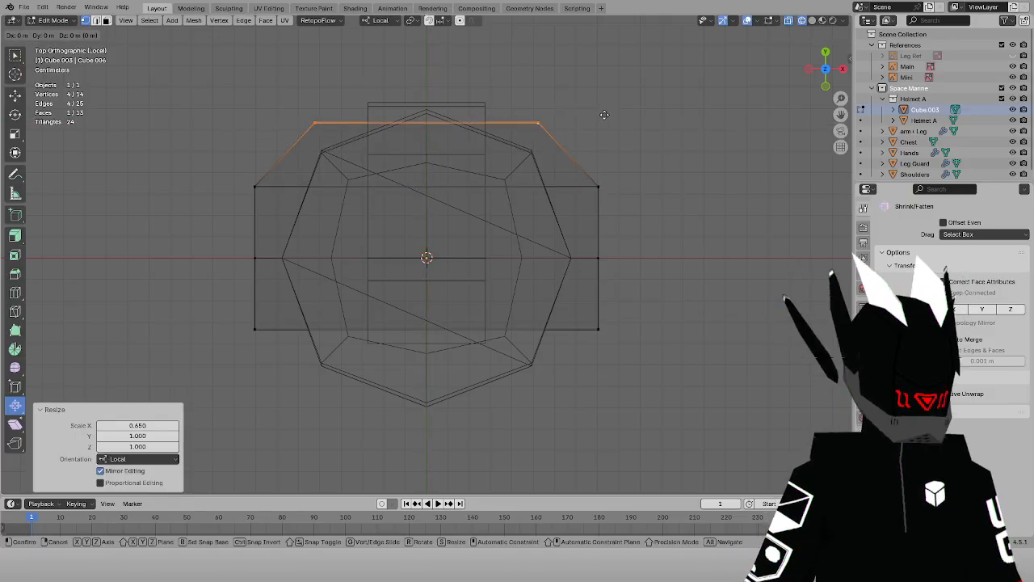
{"action": "key", "text": "y"}
{"action": "left_click", "coordinate": [601, 121]}
Add a single centred loop cut running front to back through the side-piece mesh
{"action": "key", "text": "ctrl+r"}
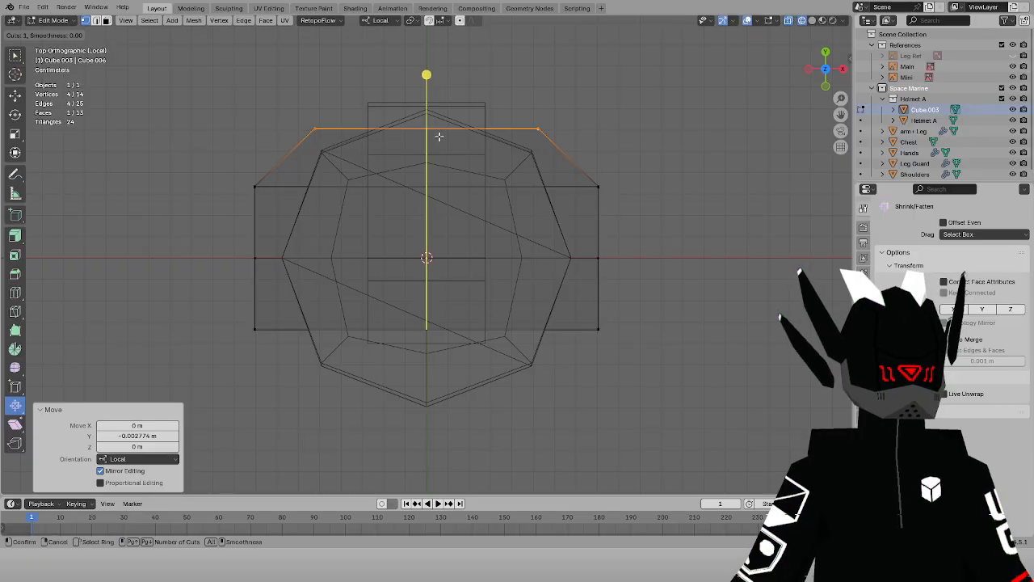
{"action": "right_click", "coordinate": [439, 136]}
{"action": "key", "text": "ctrl+r"}
{"action": "left_click", "coordinate": [439, 135]}
{"action": "right_click", "coordinate": [445, 130]}
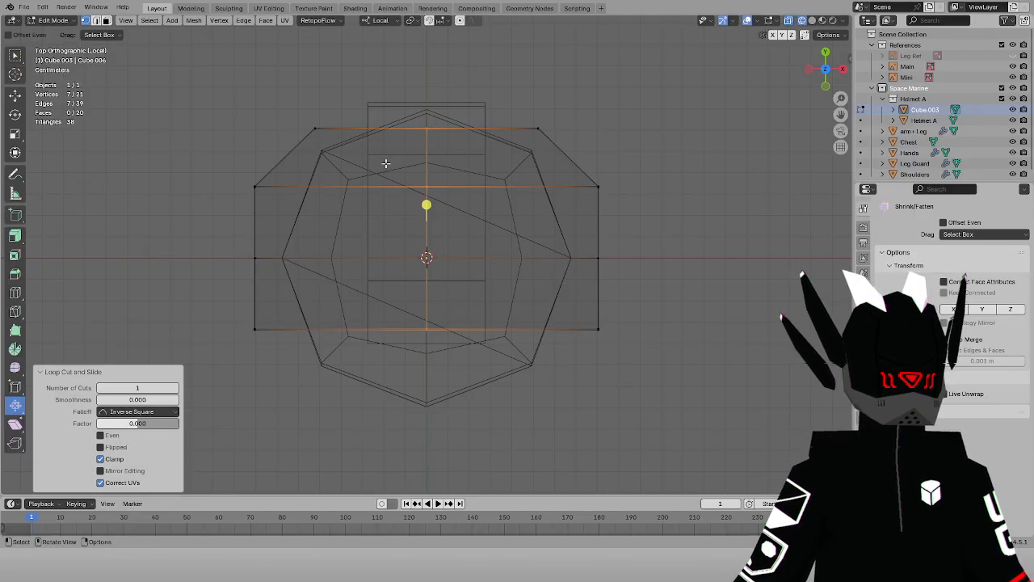
Slide the loop's vertices ahead of the rear edge onto the mesh's side and merge the overlapping vertices
{"action": "left_click_drag", "start_coordinate": [386, 163], "coordinate": [472, 359]}
{"action": "key", "text": "g"}
{"action": "key", "text": "g"}
{"action": "left_click", "coordinate": [770, 312]}
{"action": "key", "text": "a"}
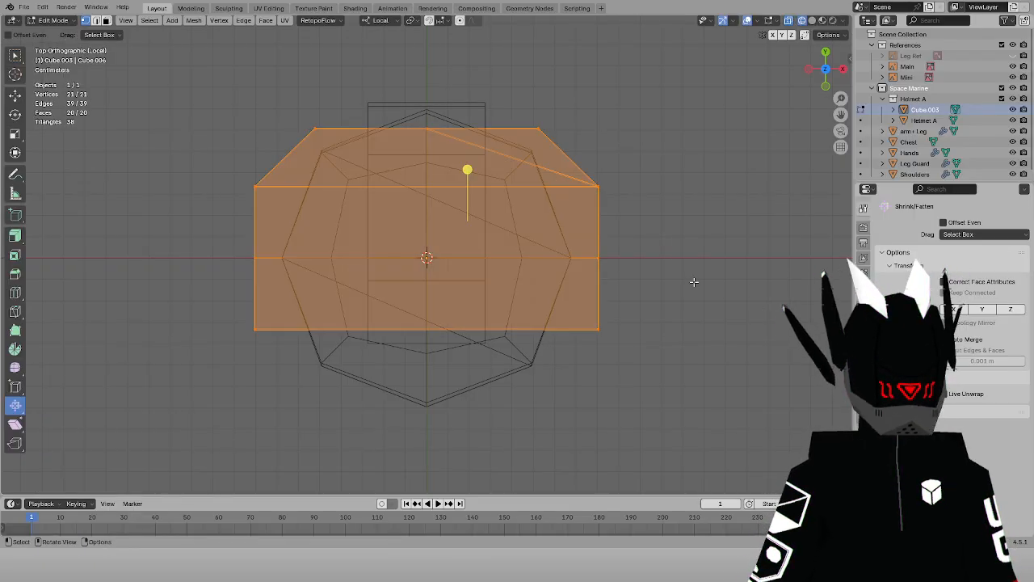
{"action": "key", "text": "m"}
{"action": "left_click", "coordinate": [696, 287]}
Move the centre edge of the rear face backward along Y by about 0.015 m to form a point
{"action": "left_click_drag", "start_coordinate": [403, 108], "coordinate": [452, 156]}
{"action": "key", "text": "g"}
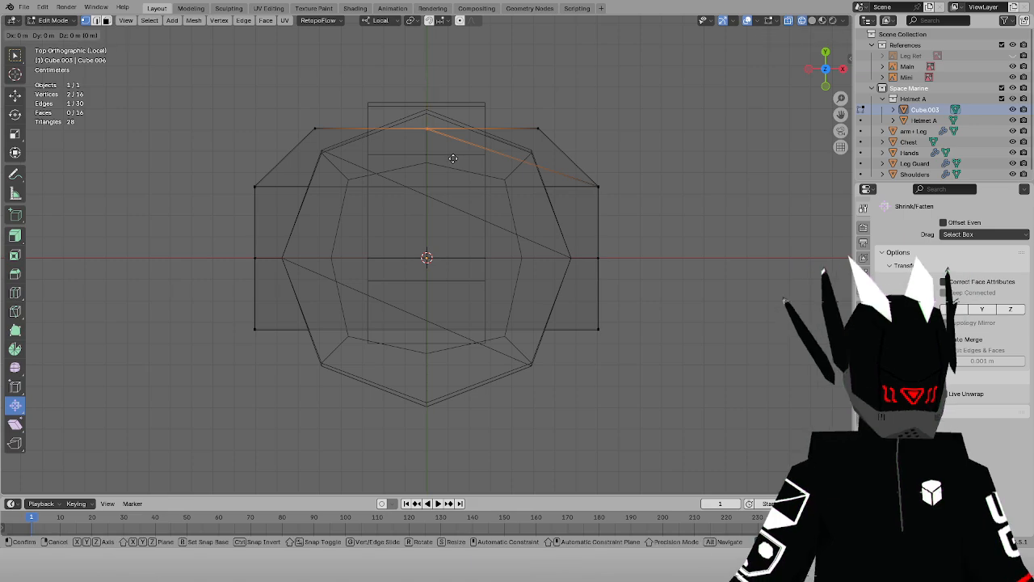
{"action": "key", "text": "y"}
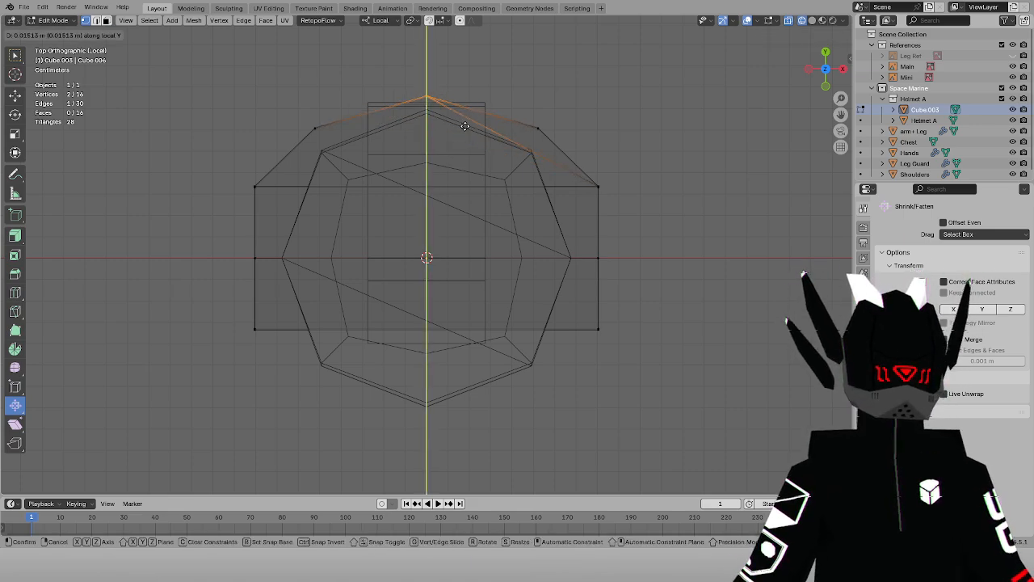
{"action": "left_click", "coordinate": [465, 126]}
Select all vertices of the pointed rear section and move them about 0.008 m backward along Y
{"action": "left_click_drag", "start_coordinate": [279, 85], "coordinate": [560, 134]}
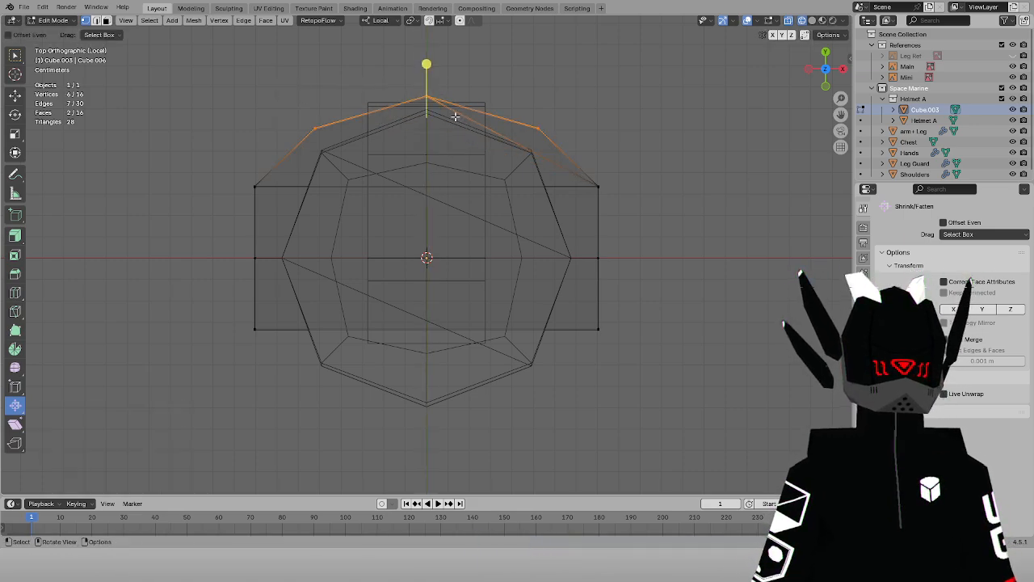
{"action": "left_click_drag", "start_coordinate": [530, 102], "coordinate": [496, 118]}
{"action": "left_click_drag", "start_coordinate": [266, 87], "coordinate": [569, 141]}
{"action": "key", "text": "g"}
{"action": "key", "text": "z"}
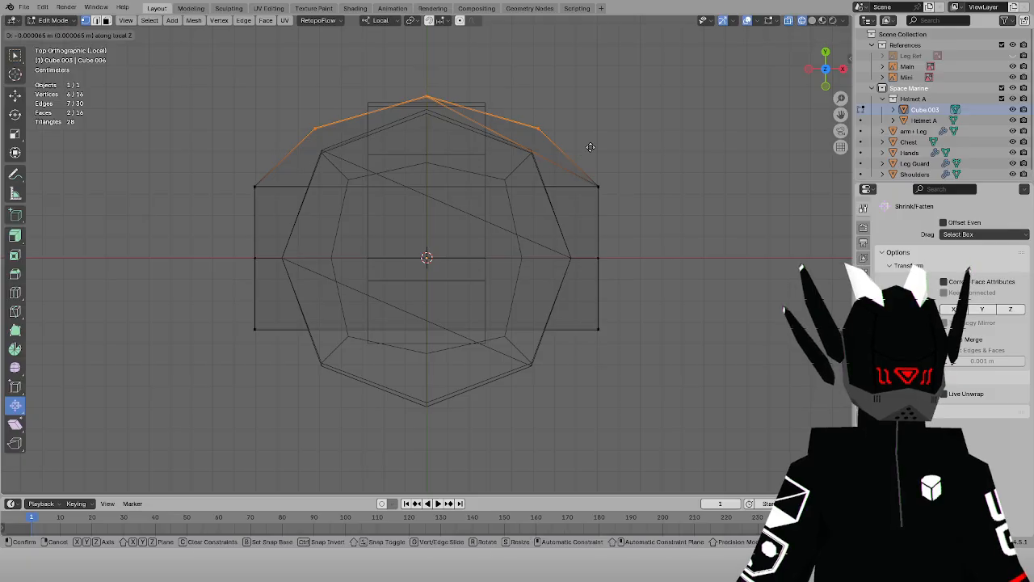
{"action": "key", "text": "y"}
{"action": "left_click", "coordinate": [604, 139]}
Flatten the pointed rear section to 0.6 along Y and adjust its position slightly along Y
{"action": "key", "text": "s"}
{"action": "key", "text": "y"}
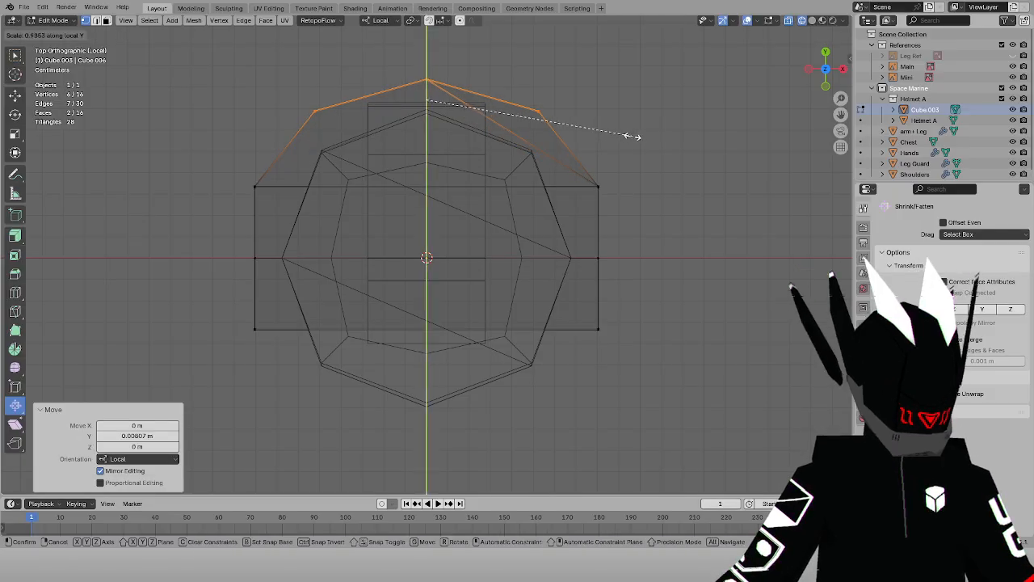
{"action": "left_click", "coordinate": [546, 122]}
{"action": "key", "text": "g"}
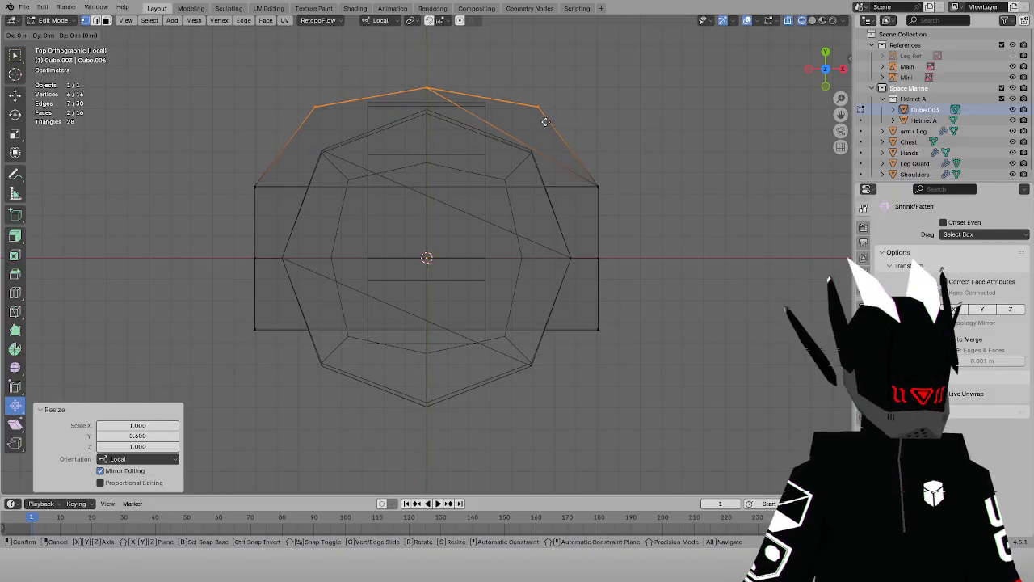
{"action": "key", "text": "y"}
{"action": "left_click", "coordinate": [547, 125]}
Examine the extended rear section and its top faces in solid shading, and compare it with the helmet in side wireframe
{"action": "key", "text": "z"}
{"action": "left_click", "coordinate": [637, 181]}
{"action": "mouse_move", "coordinate": [637, 181]}
{"action": "middle_mouse_down"}
{"action": "mouse_move", "coordinate": [575, 173]}
{"action": "mouse_move", "coordinate": [512, 90]}
{"action": "mouse_move", "coordinate": [493, 83]}
{"action": "mouse_move", "coordinate": [424, 92]}
{"action": "mouse_move", "coordinate": [397, 131]}
{"action": "middle_mouse_up"}
{"action": "scroll", "coordinate": [397, 130], "scroll_direction": "up", "scroll_amount": 2}
{"action": "left_click", "coordinate": [106, 21]}
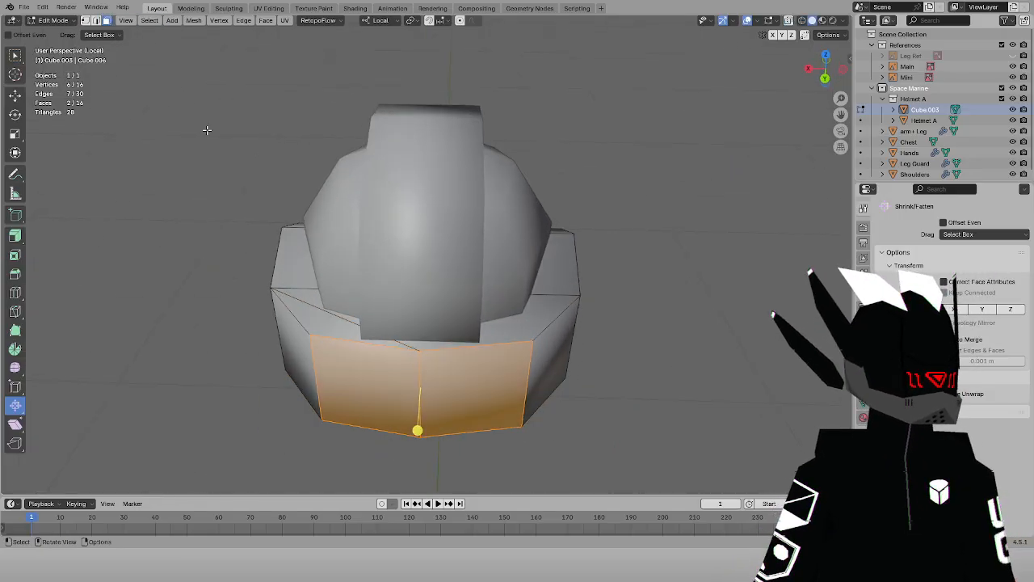
{"action": "left_click_drag", "start_coordinate": [304, 294], "coordinate": [534, 336]}
{"action": "middle_click_drag", "start_coordinate": [536, 331], "coordinate": [665, 269]}
{"action": "key", "text": "KP_3"}
{"action": "key", "text": "shift+z"}
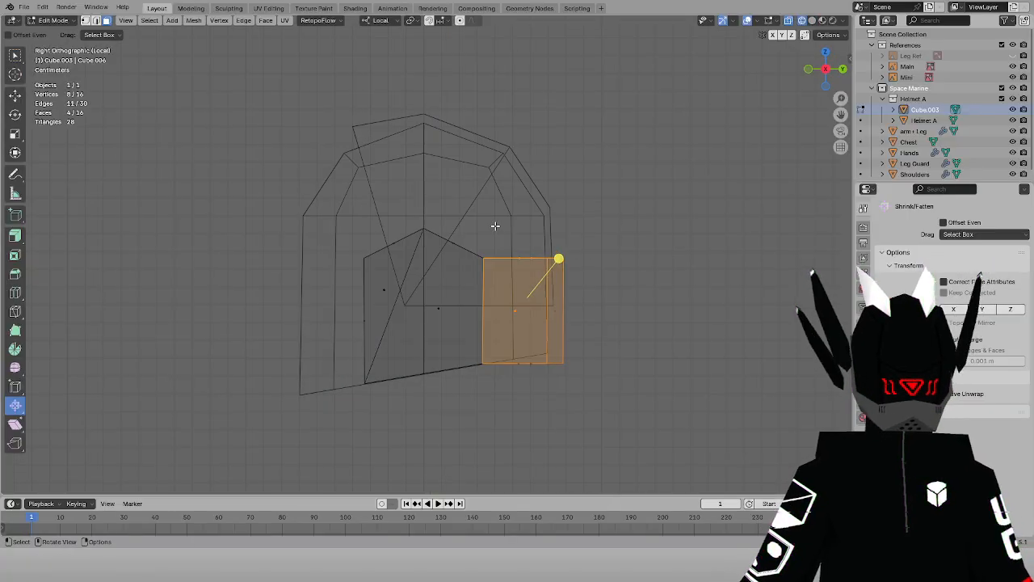
{"action": "key", "text": "ctrl+z"}
{"action": "key", "text": "ctrl+z"}
{"action": "key", "text": "ctrl+z"}
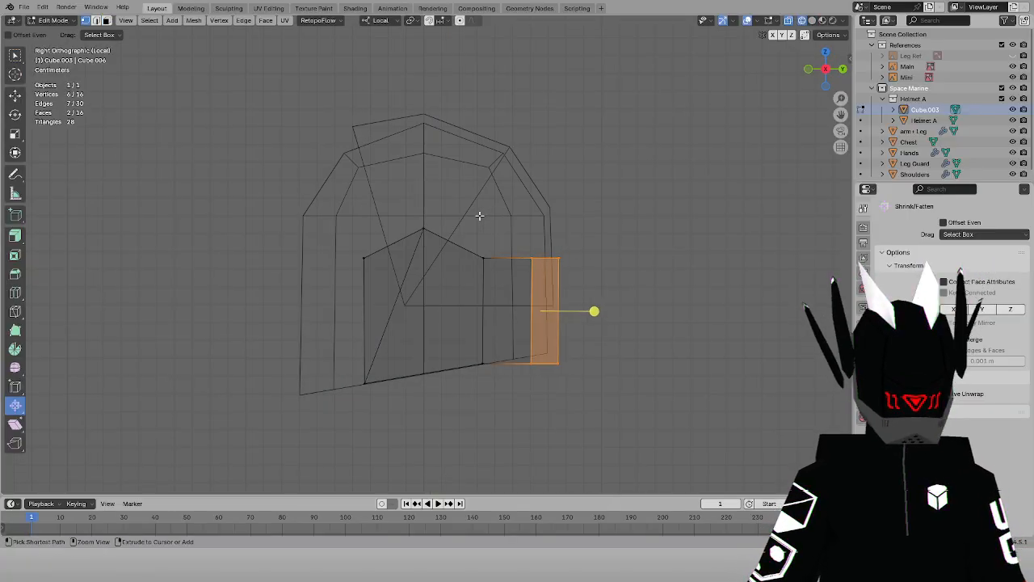
{"action": "key", "text": "ctrl+z"}
{"action": "key", "text": "ctrl+z"}
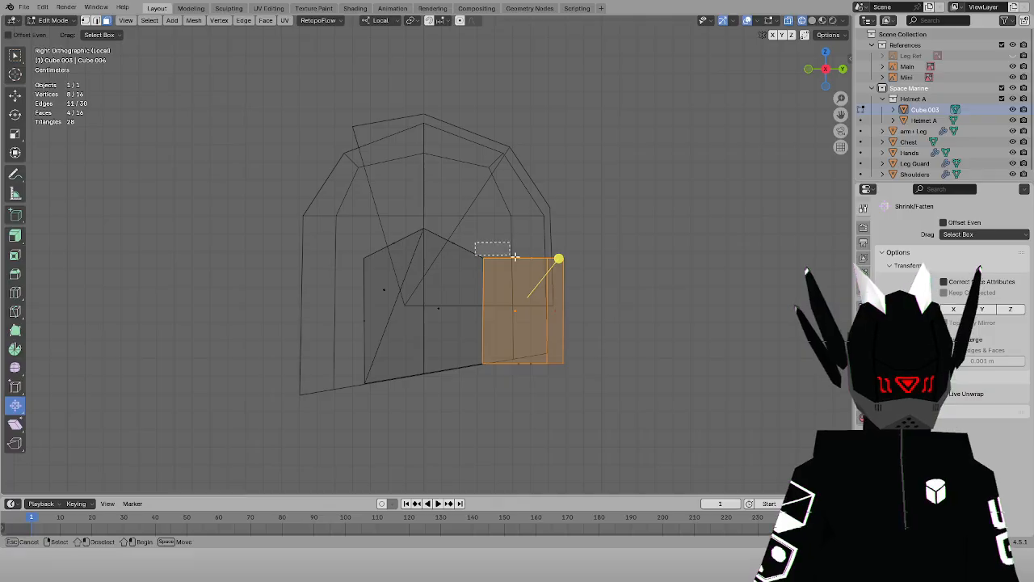
{"action": "key", "text": "ctrl+z"}
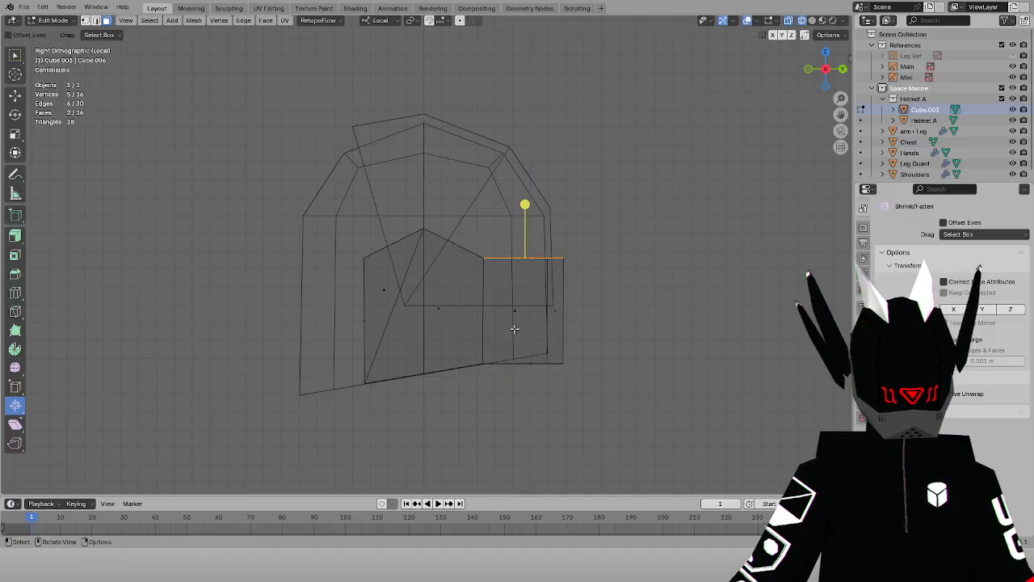
Raise the three lower vertices of the rear section about 0.0067 m along Z to follow the helmet's sloping bottom
{"action": "left_click_drag", "start_coordinate": [501, 349], "coordinate": [630, 390]}
{"action": "scroll", "coordinate": [631, 390], "scroll_direction": "up", "scroll_amount": 3}
{"action": "key", "text": "g"}
{"action": "key", "text": "z"}
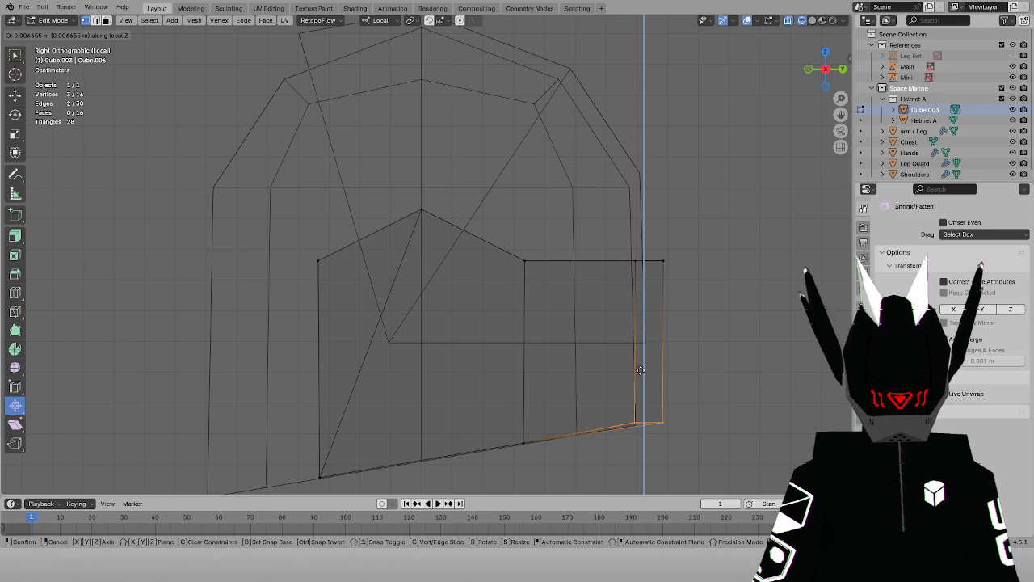
{"action": "left_click", "coordinate": [644, 371]}
Raise only the rearmost bottom centre vertex another 0.001576 m along Z to continue the slope
{"action": "left_click_drag", "start_coordinate": [623, 393], "coordinate": [637, 447], "text": "ctrl"}
{"action": "key", "text": "g"}
{"action": "key", "text": "z"}
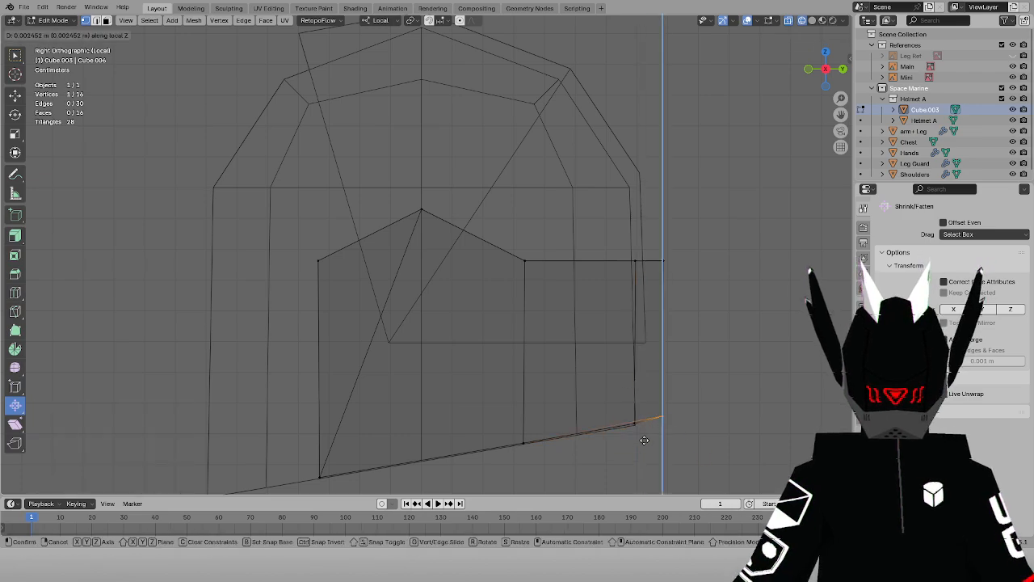
{"action": "left_click", "coordinate": [648, 441]}
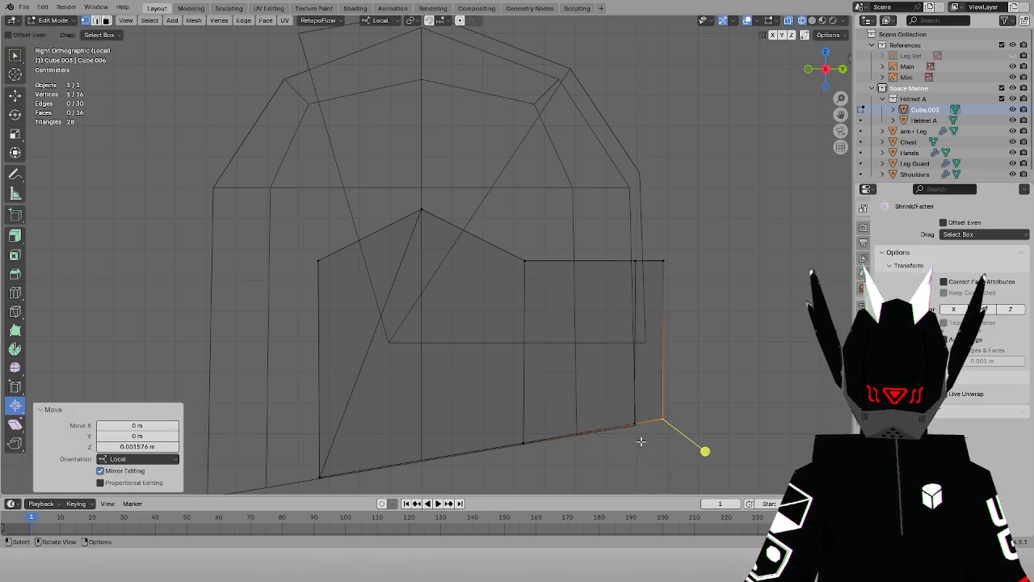
{"action": "left_click", "coordinate": [614, 447]}
{"action": "key", "text": "alt+z"}
{"action": "key", "text": "alt+z"}
Align the two rearmost centre vertices vertically by scaling them to 0 along Y
{"action": "left_click_drag", "start_coordinate": [658, 243], "coordinate": [717, 443]}
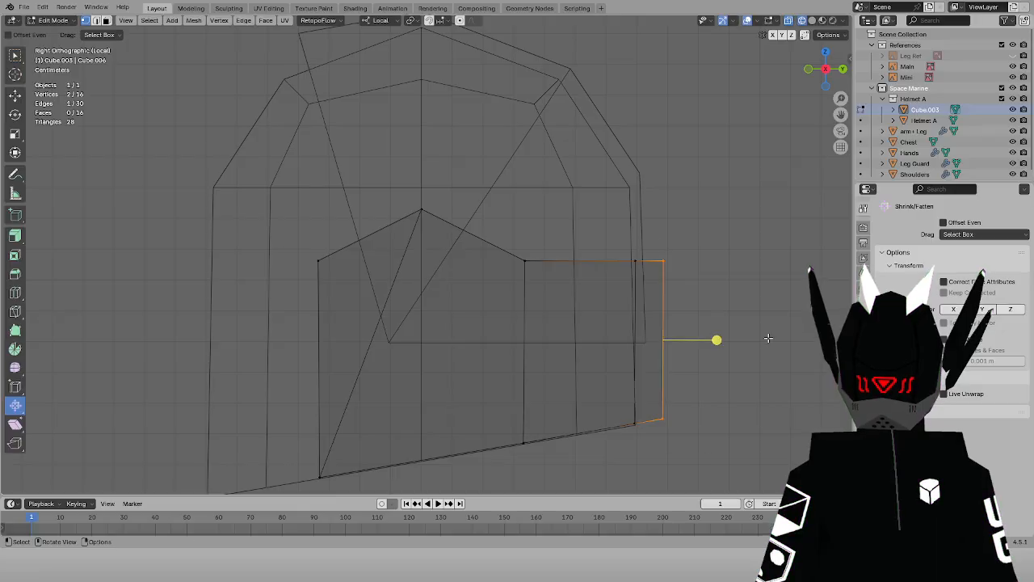
{"action": "key", "text": "s"}
{"action": "key", "text": "y"}
{"action": "key", "text": "0"}
{"action": "key", "text": "Return"}
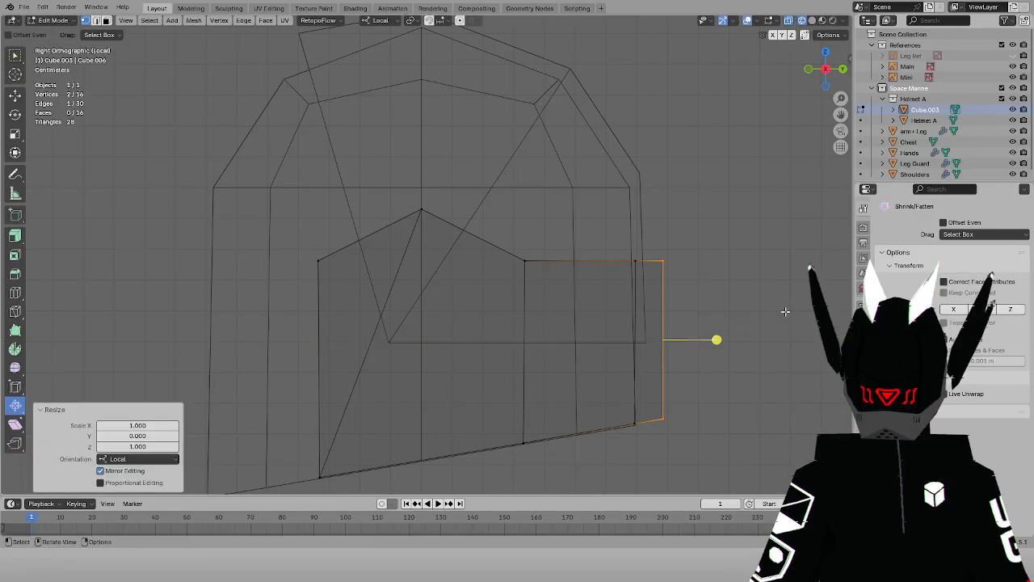
Align the four rear corner vertices just ahead of the centre point by scaling them to 0 along Y
{"action": "left_click_drag", "start_coordinate": [583, 236], "coordinate": [649, 440]}
{"action": "key", "text": "s"}
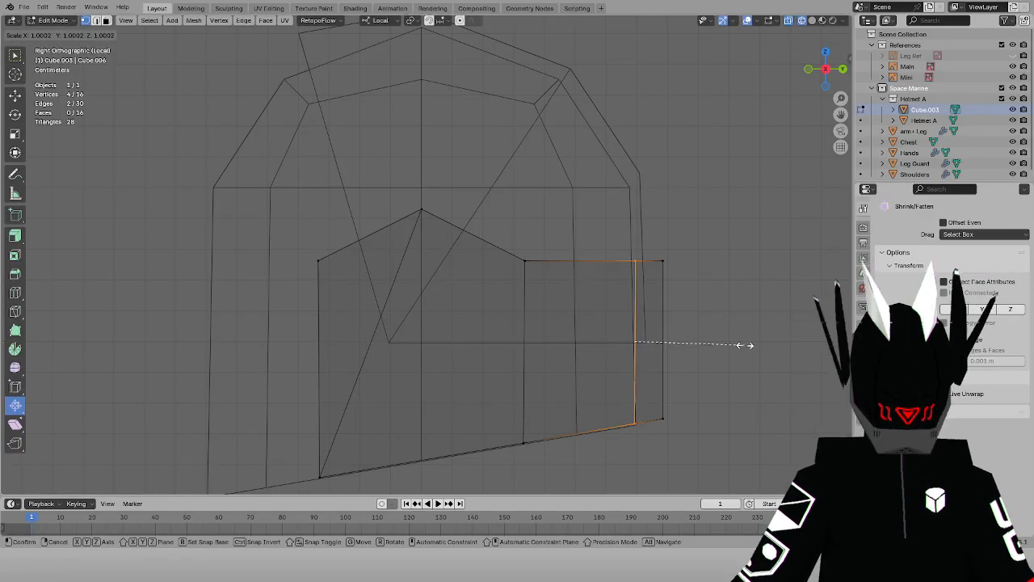
{"action": "key", "text": "y"}
{"action": "key", "text": "0"}
{"action": "key", "text": "Return"}
Align the four vertices where the side plates meet the rear section by scaling them to 0 along Y
{"action": "left_click_drag", "start_coordinate": [507, 231], "coordinate": [579, 469]}
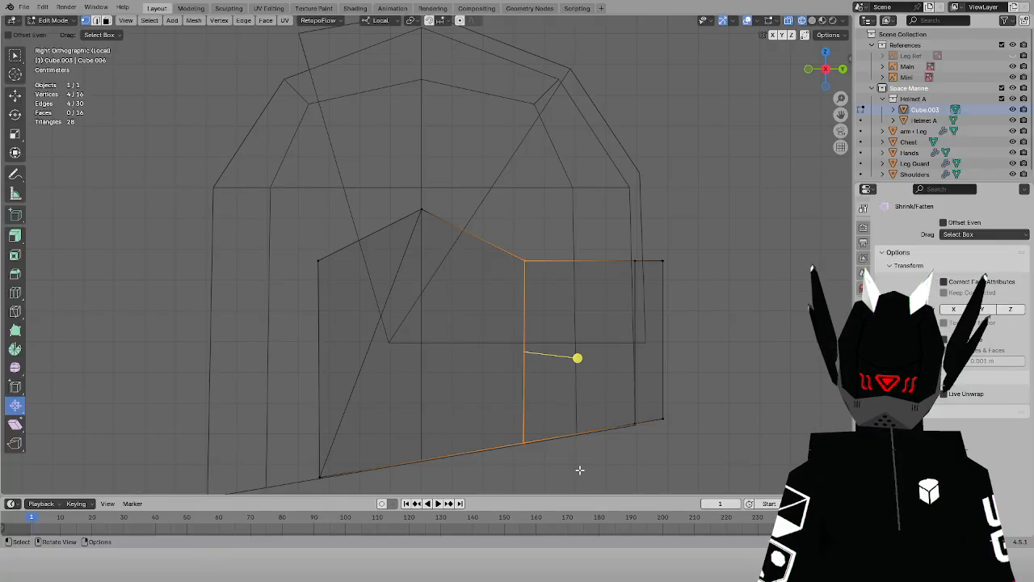
{"action": "key", "text": "s"}
{"action": "key", "text": "y"}
{"action": "key", "text": "0"}
{"action": "key", "text": "Return"}
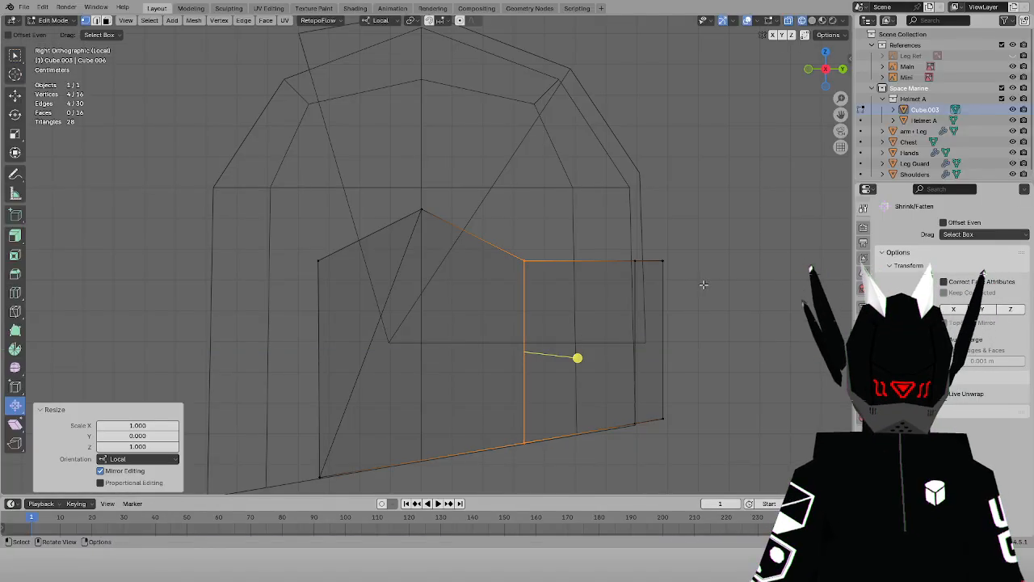
{"action": "left_click", "coordinate": [704, 285]}
Restore solid shading, leave Edit Mode on the side pieces and enter Edit Mode on Helmet A
{"action": "key", "text": "z"}
{"action": "left_click", "coordinate": [768, 273]}
{"action": "scroll", "coordinate": [703, 212], "scroll_direction": "down", "scroll_amount": 5}
{"action": "mouse_move", "coordinate": [635, 186]}
{"action": "middle_mouse_down"}
{"action": "mouse_move", "coordinate": [548, 205]}
{"action": "mouse_move", "coordinate": [560, 177]}
{"action": "mouse_move", "coordinate": [532, 243]}
{"action": "middle_mouse_up"}
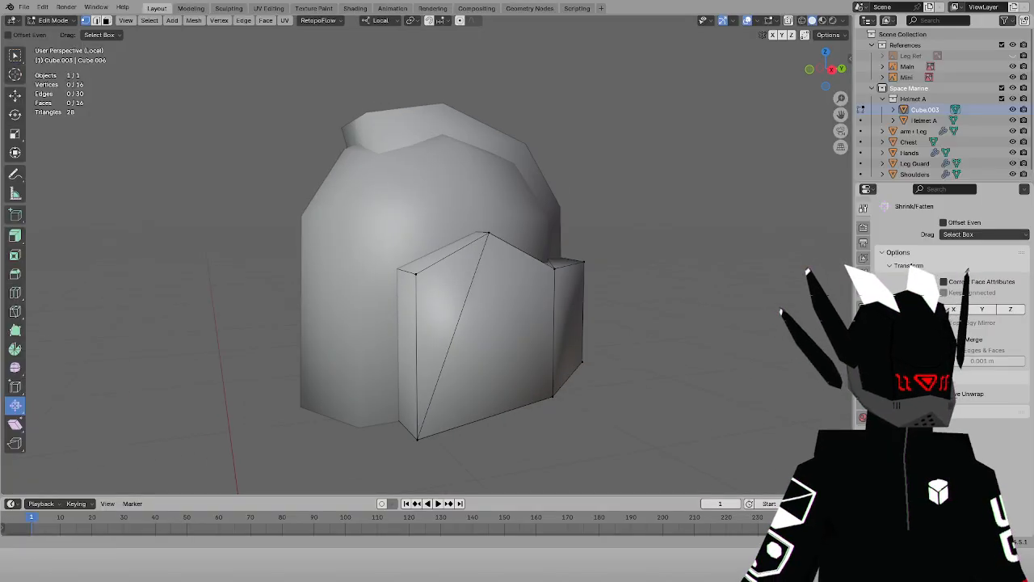
{"action": "middle_click_drag", "start_coordinate": [363, 350], "coordinate": [339, 349]}
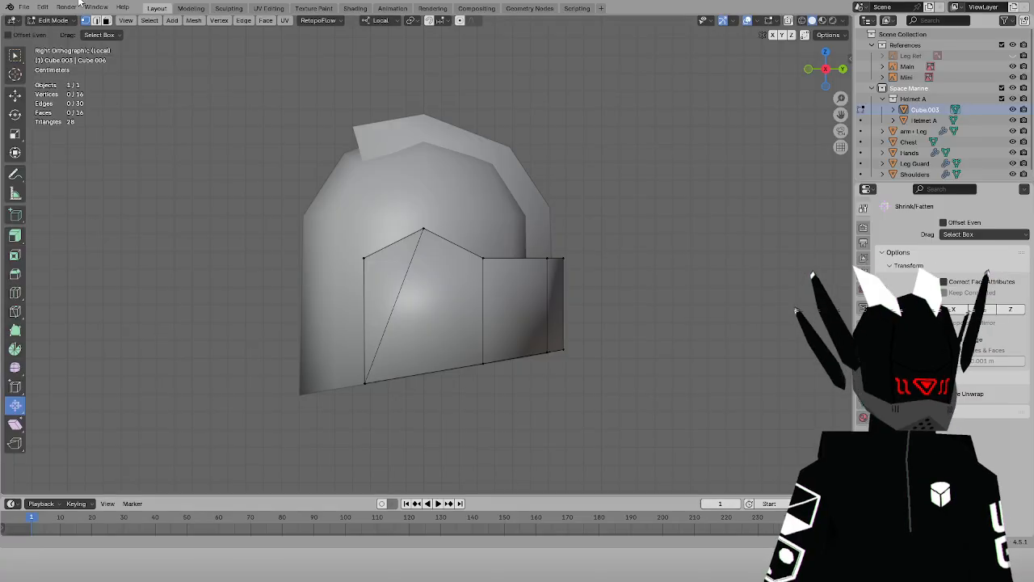
{"action": "left_click", "coordinate": [53, 20]}
{"action": "left_click", "coordinate": [48, 34]}
{"action": "middle_click_drag", "start_coordinate": [484, 251], "coordinate": [438, 224]}
{"action": "left_click", "coordinate": [438, 223]}
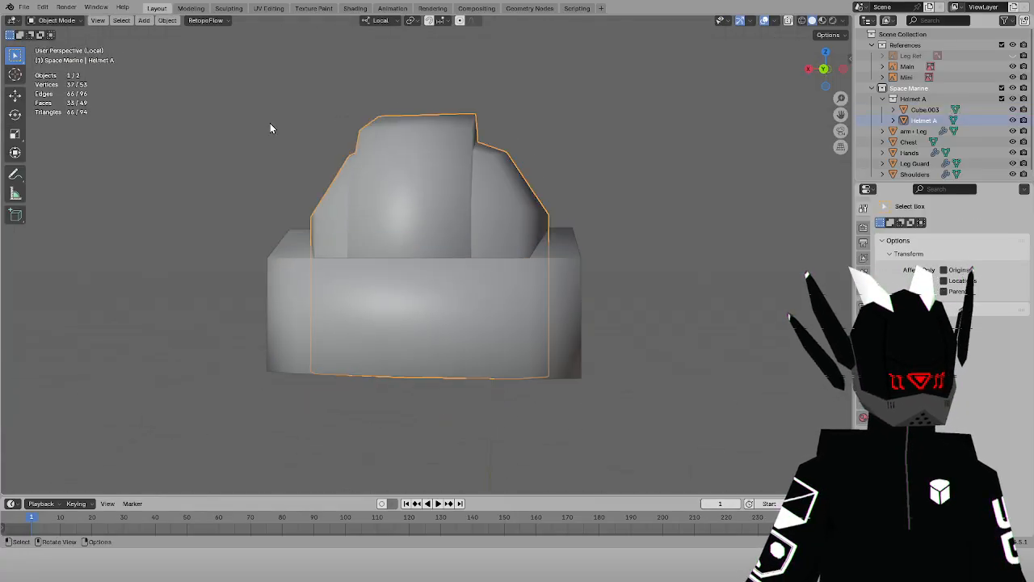
{"action": "left_click", "coordinate": [62, 21]}
{"action": "left_click", "coordinate": [58, 45]}
Delete the flat interior face hidden inside the Helmet A mesh
{"action": "key", "text": "z"}
{"action": "middle_click_drag", "start_coordinate": [379, 270], "coordinate": [270, 292]}
{"action": "left_click", "coordinate": [381, 312]}
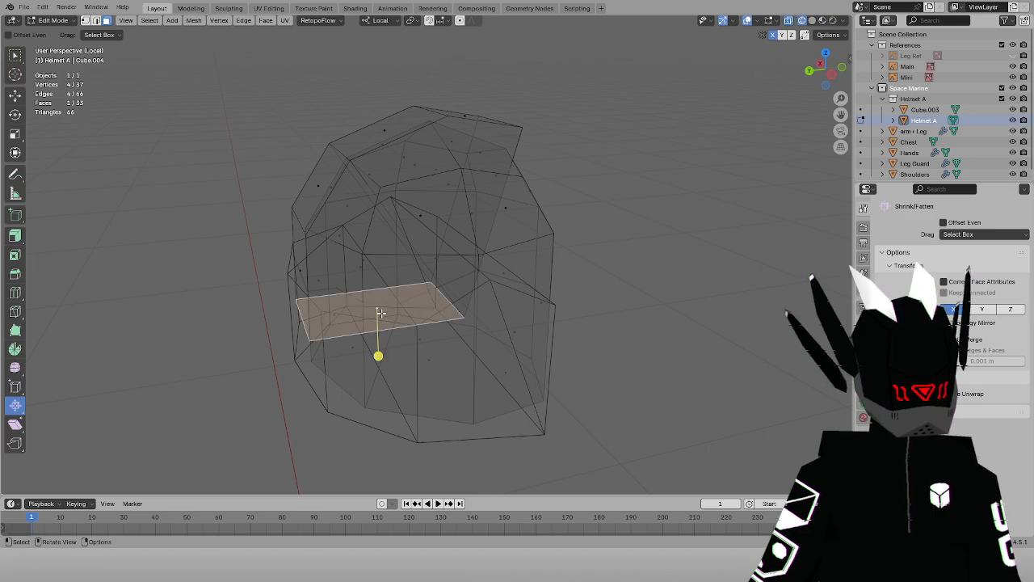
{"action": "key", "text": "x"}
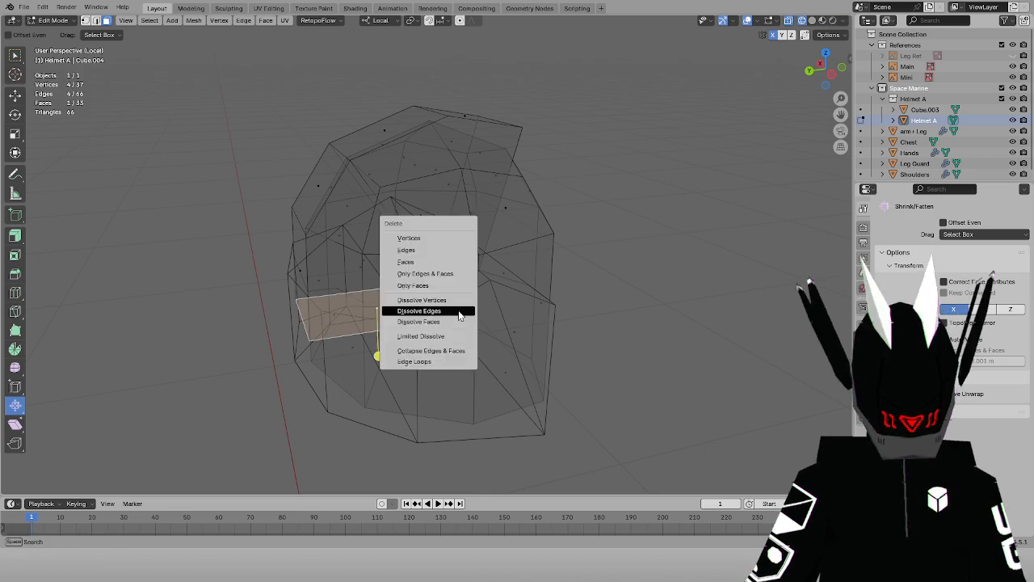
{"action": "left_click", "coordinate": [422, 265]}
{"action": "key", "text": "shift+z"}
{"action": "mouse_move", "coordinate": [324, 267]}
{"action": "middle_mouse_down"}
{"action": "mouse_move", "coordinate": [432, 302]}
{"action": "mouse_move", "coordinate": [374, 307]}
{"action": "mouse_move", "coordinate": [479, 292]}
{"action": "mouse_move", "coordinate": [452, 267]}
{"action": "mouse_move", "coordinate": [613, 254]}
{"action": "middle_mouse_up"}
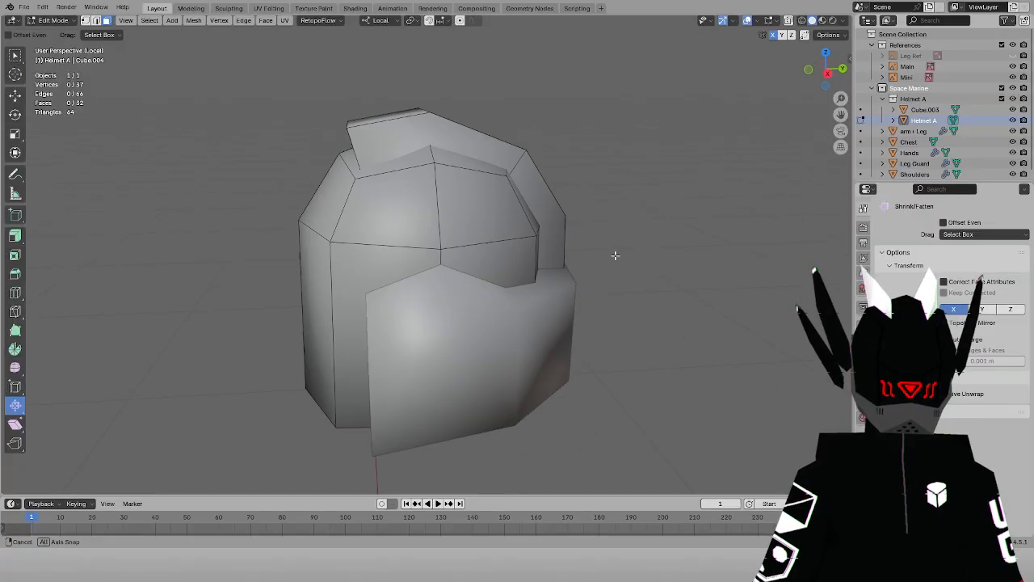
Leave Edit Mode on Helmet A, exit the isolated view to show the whole model, and save the file
{"action": "key", "text": "shift+z"}
{"action": "middle_click_drag", "start_coordinate": [379, 252], "coordinate": [397, 274]}
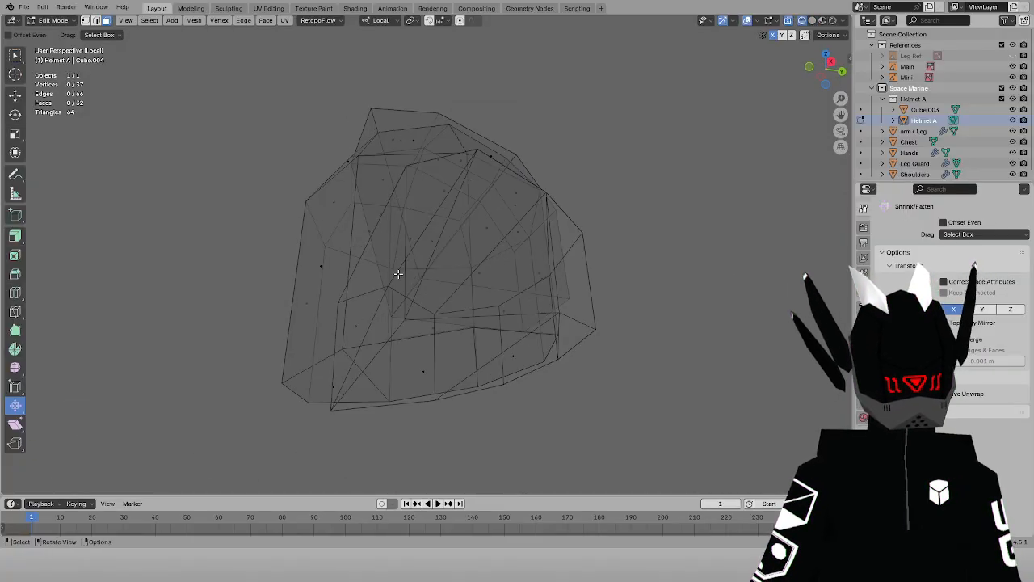
{"action": "left_click", "coordinate": [51, 21]}
{"action": "left_click", "coordinate": [58, 36]}
{"action": "key", "text": "shift+z"}
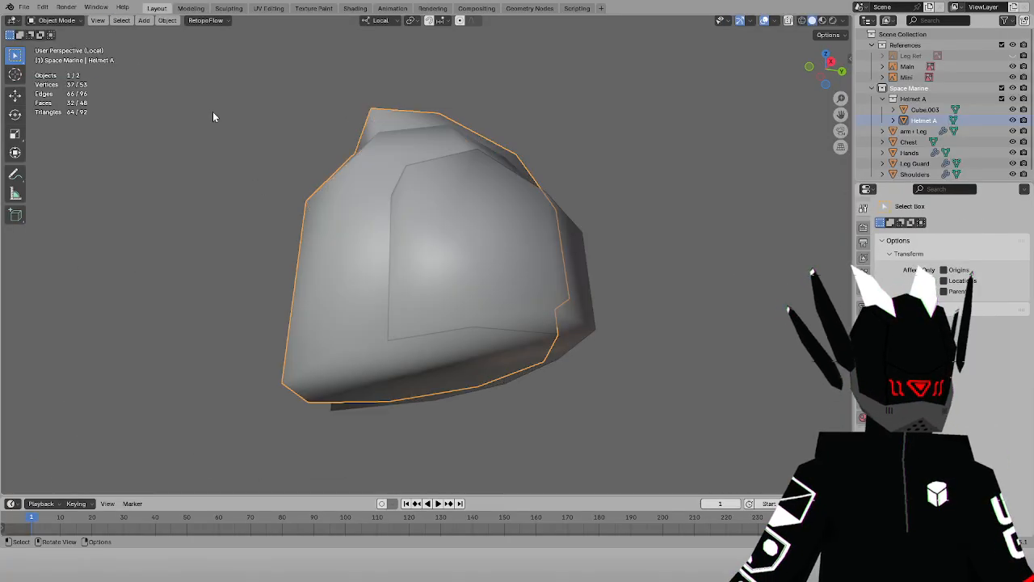
{"action": "left_click", "coordinate": [210, 112]}
{"action": "key", "text": "KP_Divide"}
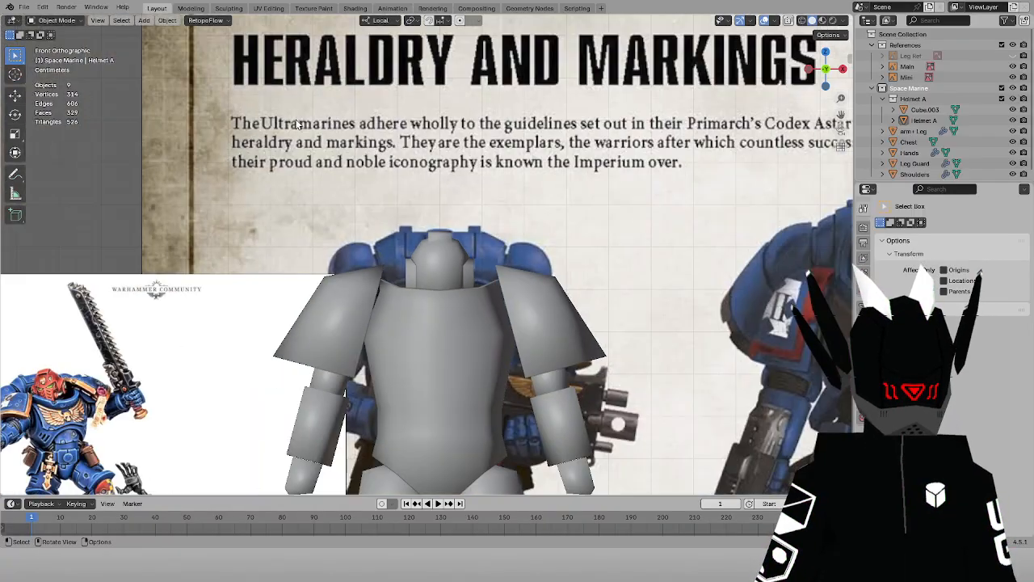
{"action": "middle_click_drag", "start_coordinate": [210, 112], "coordinate": [288, 142]}
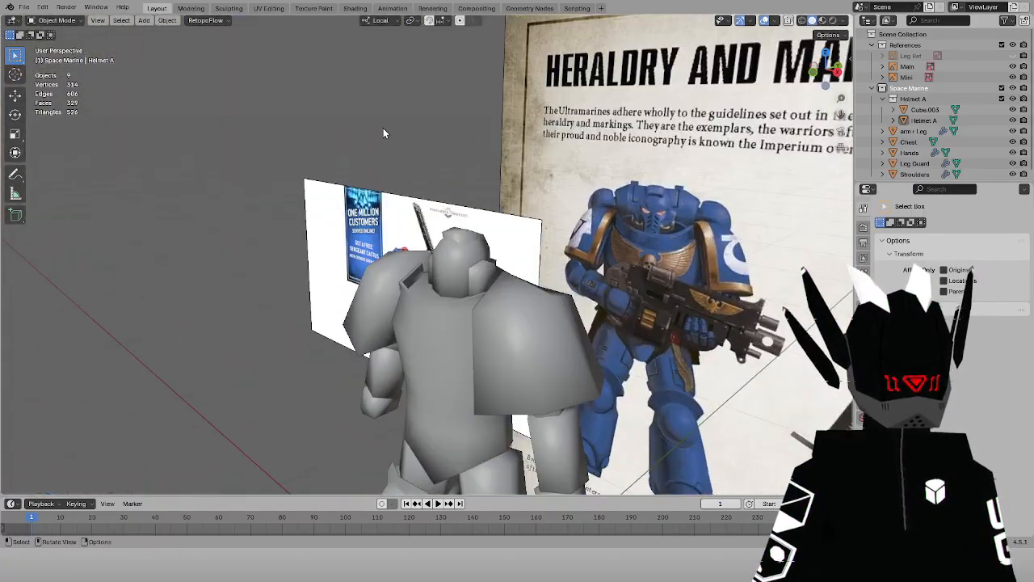
{"action": "key", "text": "ctrl+s"}
{"action": "key", "text": "KP_1"}
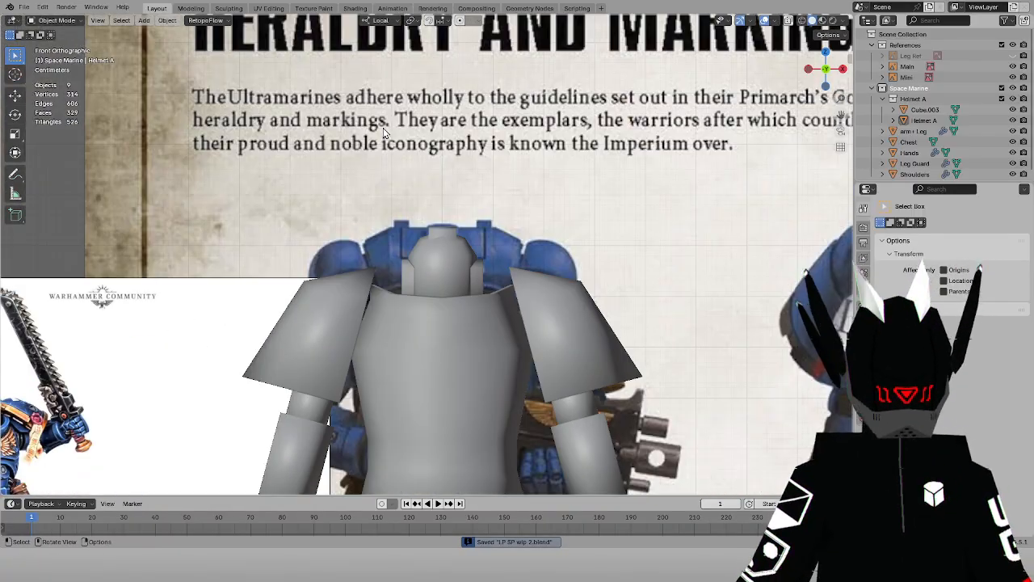
Enter Edit Mode on the Shoulders and triangulate all their faces
{"action": "scroll", "coordinate": [384, 131], "scroll_direction": "down", "scroll_amount": 5}
{"action": "scroll", "coordinate": [454, 184], "scroll_direction": "up", "scroll_amount": 1}
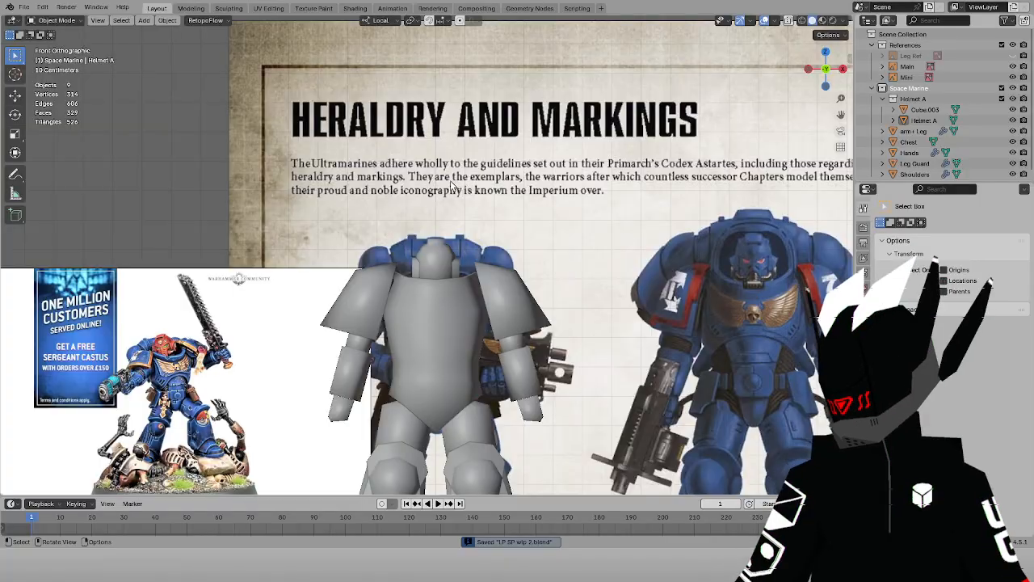
{"action": "scroll", "coordinate": [462, 167], "scroll_direction": "up", "scroll_amount": 3}
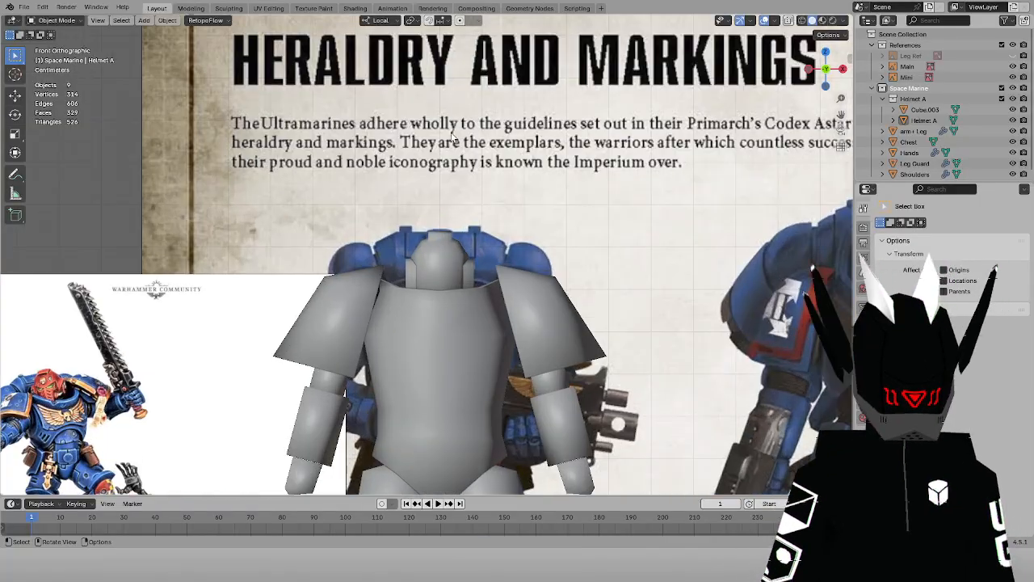
{"action": "middle_click_drag", "start_coordinate": [457, 159], "coordinate": [223, 268]}
{"action": "left_click", "coordinate": [223, 268]}
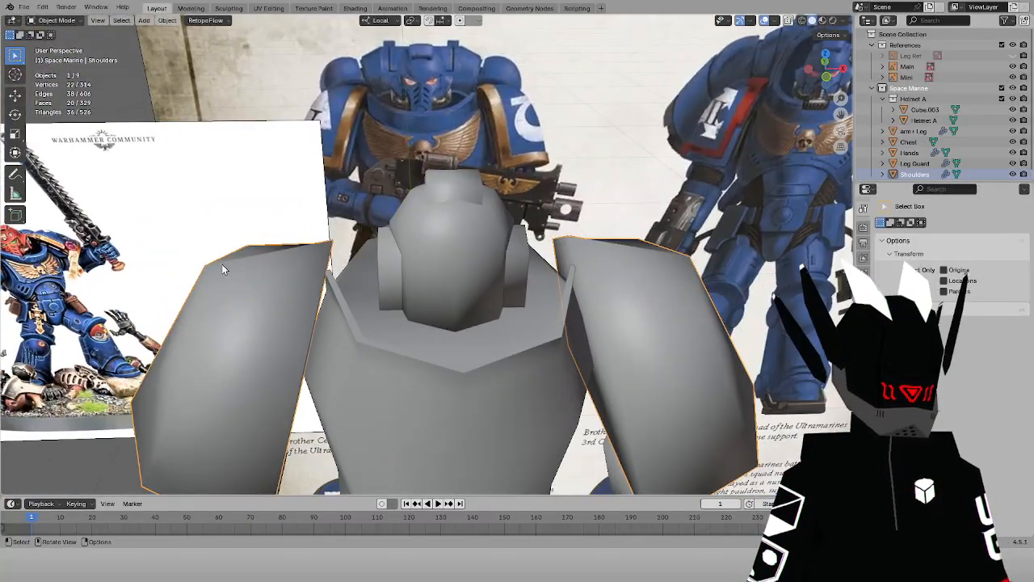
{"action": "left_click", "coordinate": [65, 20]}
{"action": "left_click", "coordinate": [53, 40]}
{"action": "key", "text": "a"}
{"action": "key", "text": "ctrl+t"}
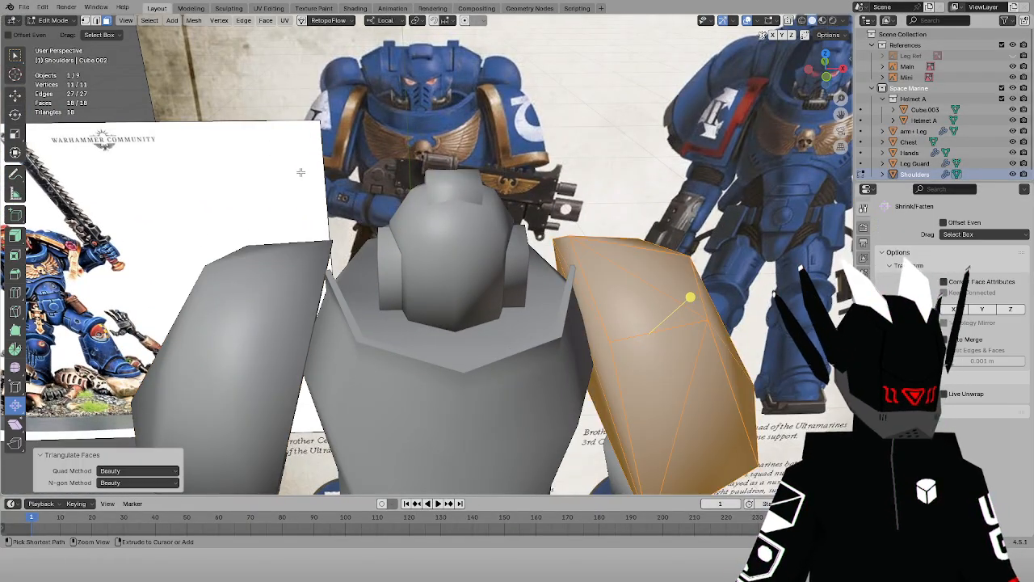
Leave Edit Mode on the Shoulders and save the file
{"action": "middle_click_drag", "start_coordinate": [546, 172], "coordinate": [486, 128]}
{"action": "left_click", "coordinate": [55, 21]}
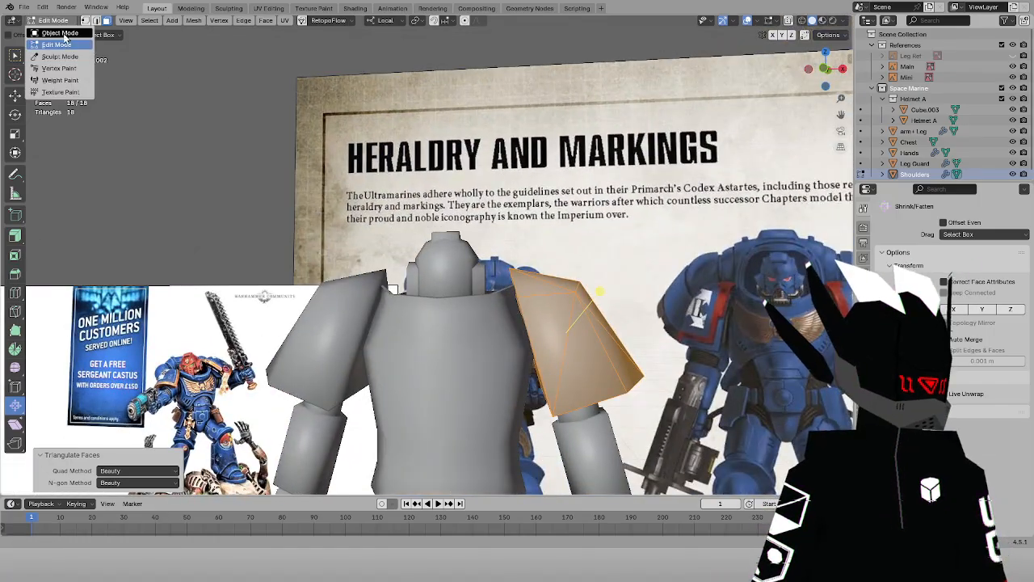
{"action": "left_click", "coordinate": [67, 40]}
{"action": "middle_click_drag", "start_coordinate": [208, 172], "coordinate": [236, 188]}
{"action": "key", "text": "KP_1"}
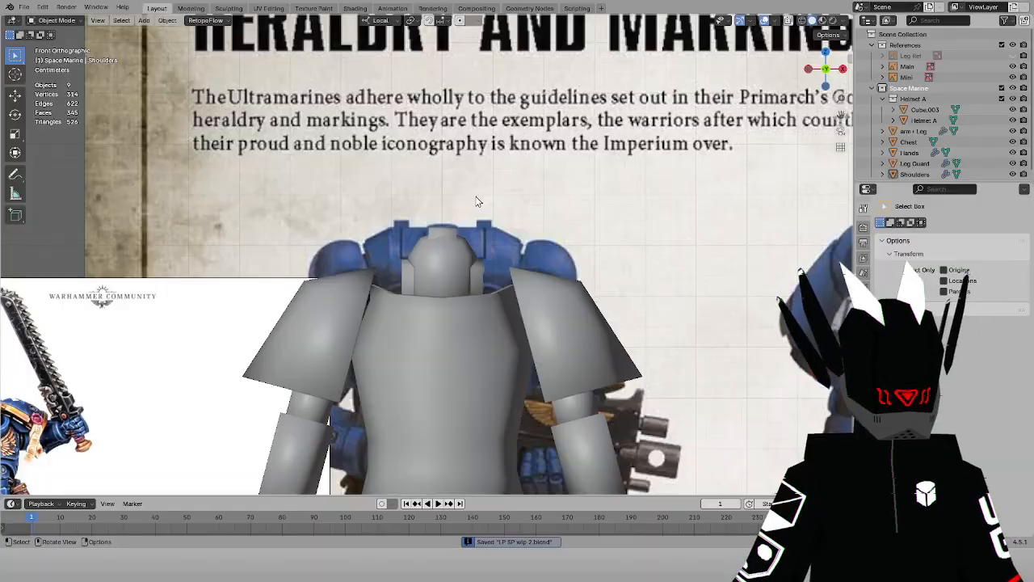
Enter Edit Mode on the Chest and isolate it from the rest of the model
{"action": "scroll", "coordinate": [490, 194], "scroll_direction": "down", "scroll_amount": 2}
{"action": "middle_click_drag", "start_coordinate": [242, 148], "coordinate": [383, 225]}
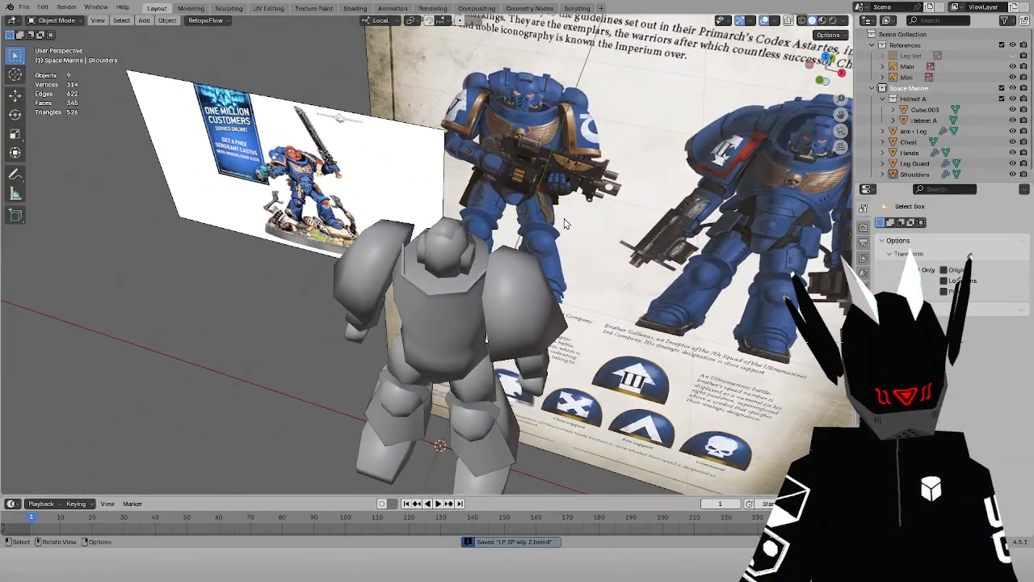
{"action": "key", "text": "KP_1"}
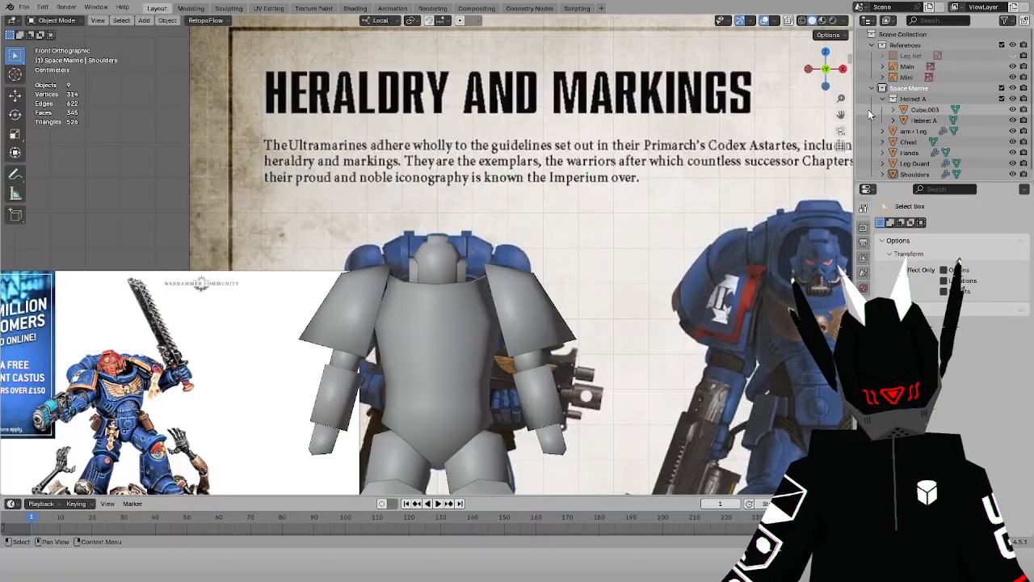
{"action": "middle_click_drag", "start_coordinate": [383, 224], "coordinate": [370, 155], "text": "shift"}
{"action": "left_click", "coordinate": [425, 250]}
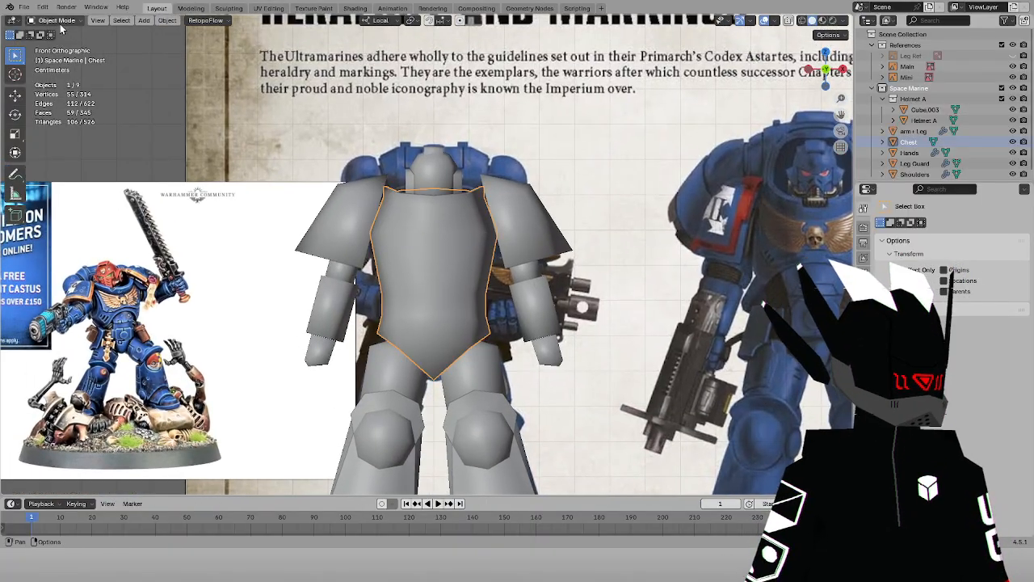
{"action": "left_click", "coordinate": [58, 21]}
{"action": "left_click", "coordinate": [52, 42]}
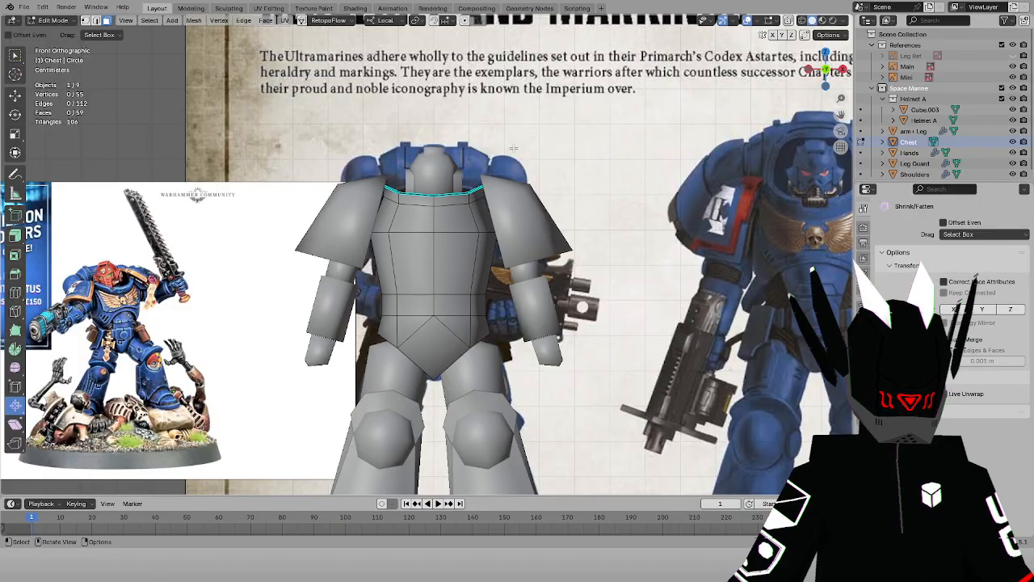
{"action": "key", "text": "KP_Divide"}
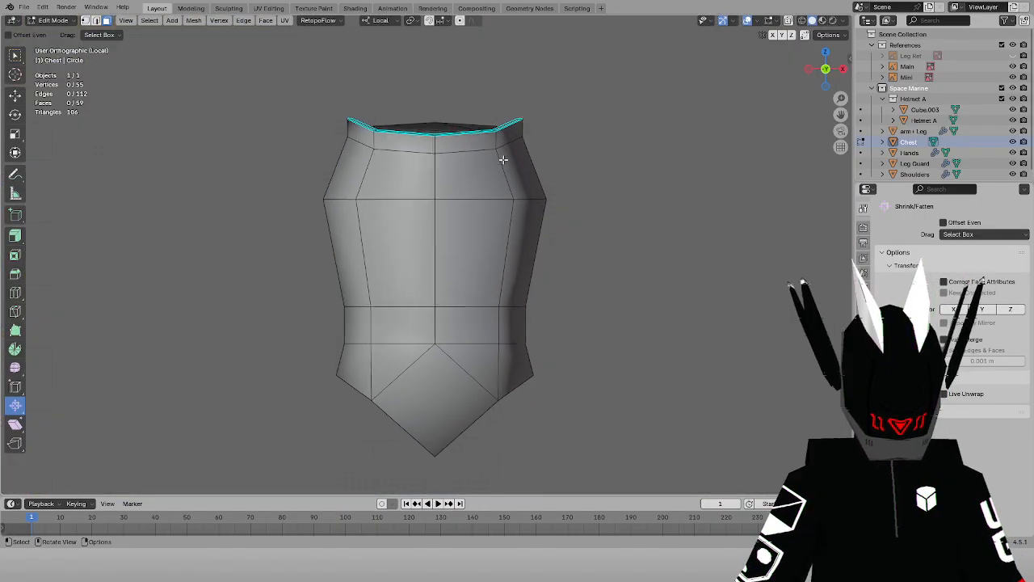
Select the chest's front faces below the collar and unwrap them with Project from View in the UV Editing workspace
{"action": "left_click_drag", "start_coordinate": [496, 329], "coordinate": [509, 342]}
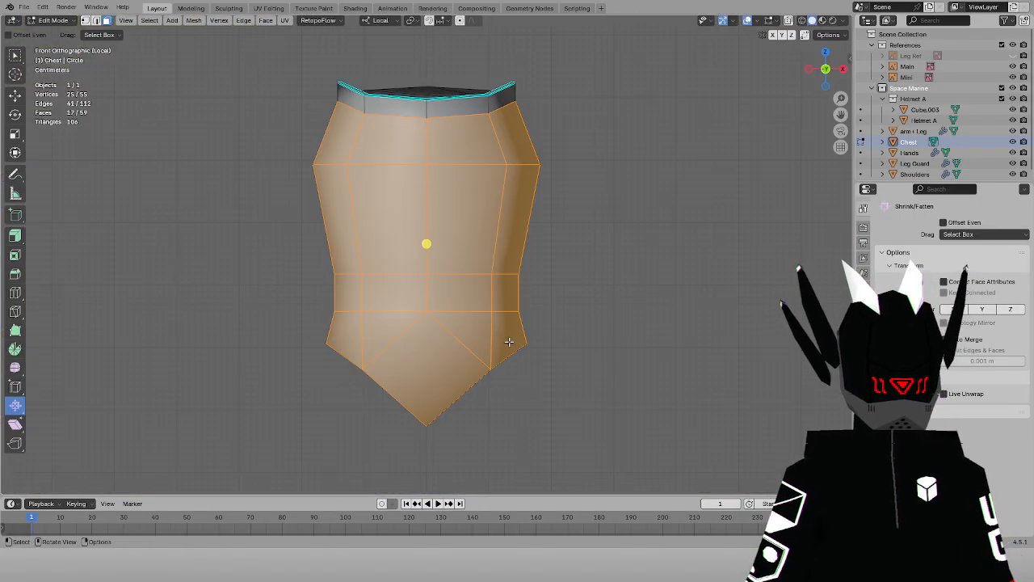
{"action": "left_click", "coordinate": [267, 9]}
{"action": "key", "text": "KP_1"}
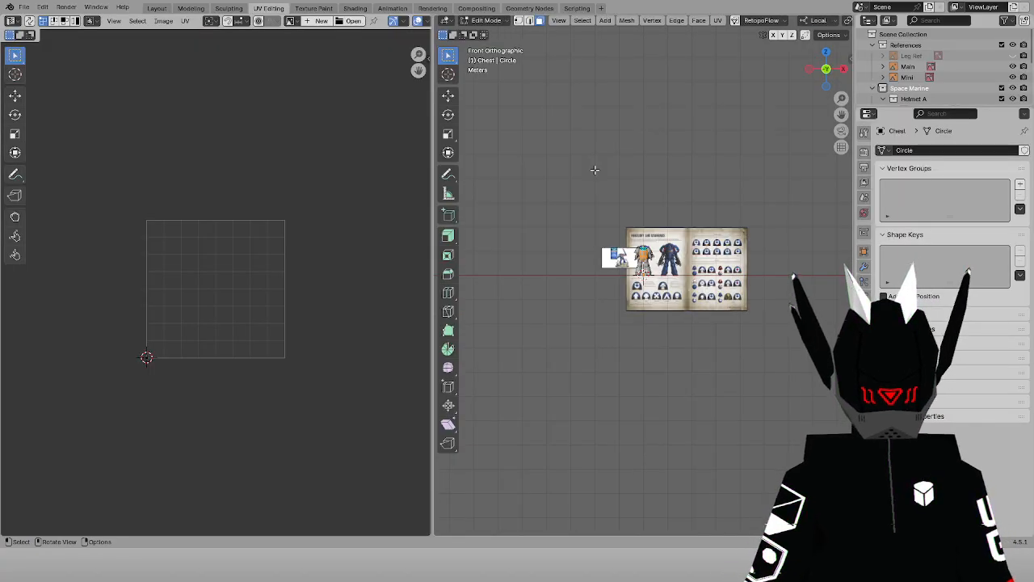
{"action": "scroll", "coordinate": [594, 169], "scroll_direction": "up", "scroll_amount": 13}
{"action": "scroll", "coordinate": [643, 275], "scroll_direction": "down", "scroll_amount": 8}
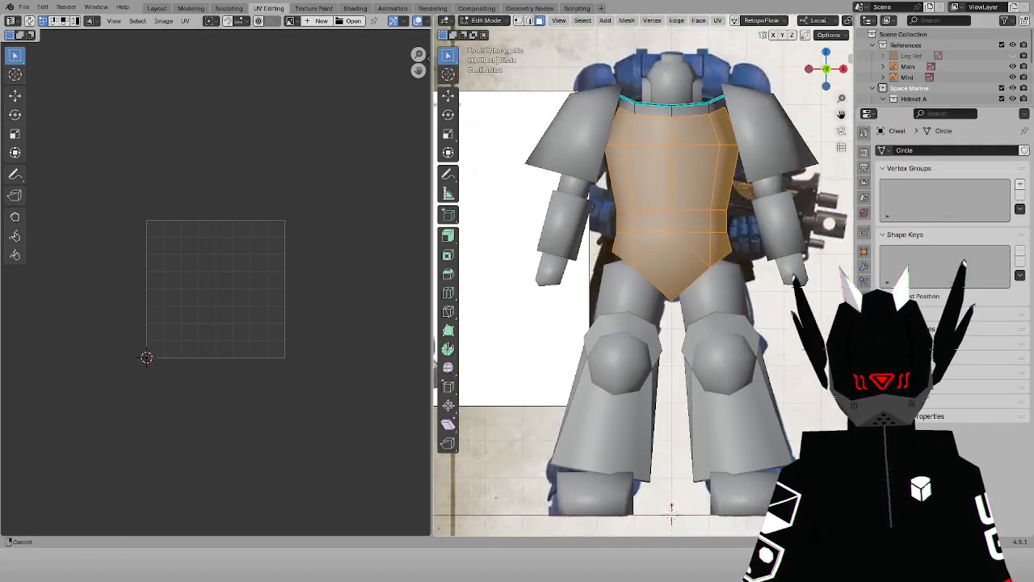
{"action": "scroll", "coordinate": [702, 67], "scroll_direction": "up", "scroll_amount": 6}
{"action": "left_click", "coordinate": [717, 20]}
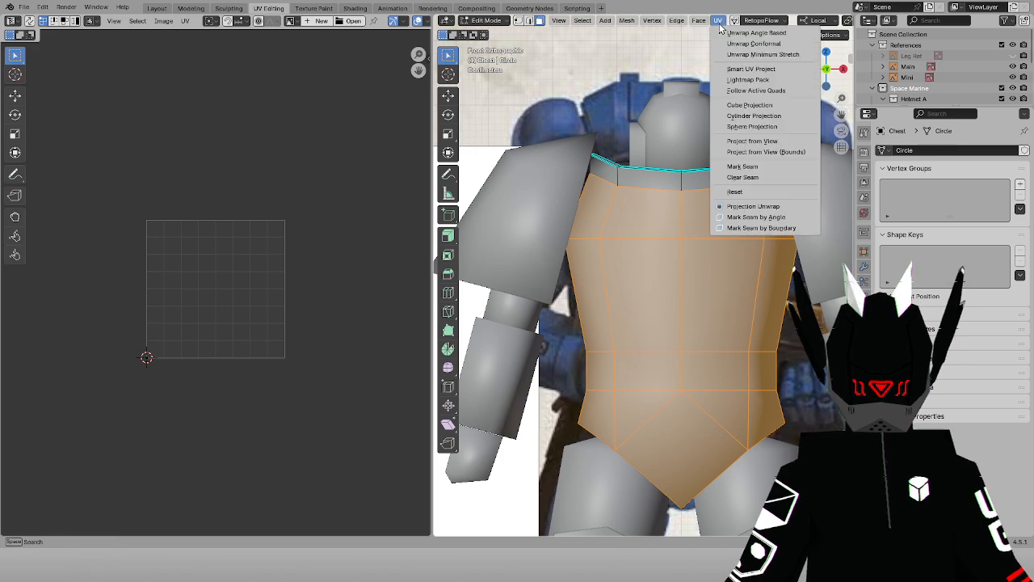
{"action": "left_click", "coordinate": [759, 142]}
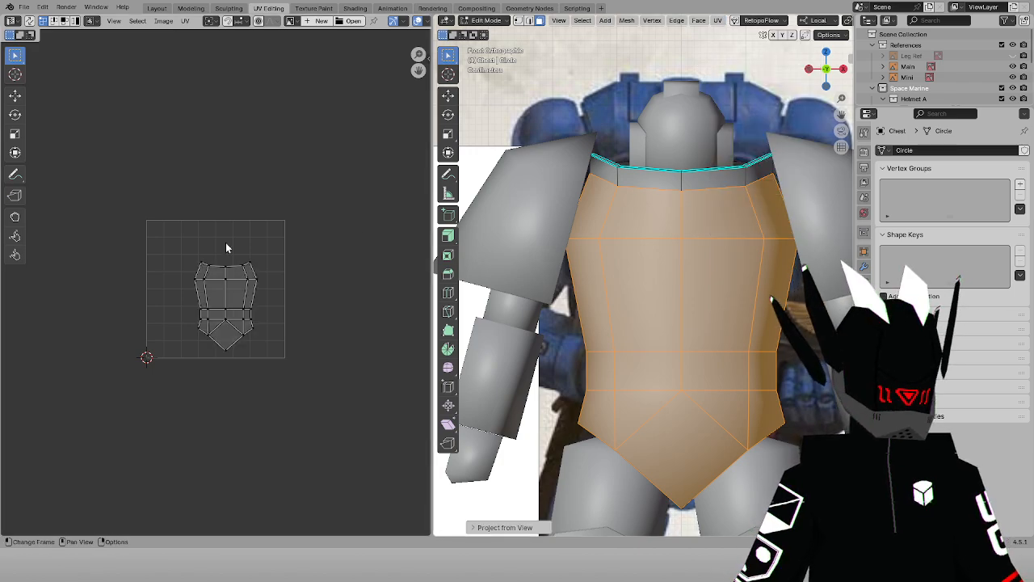
{"action": "key", "text": "g"}
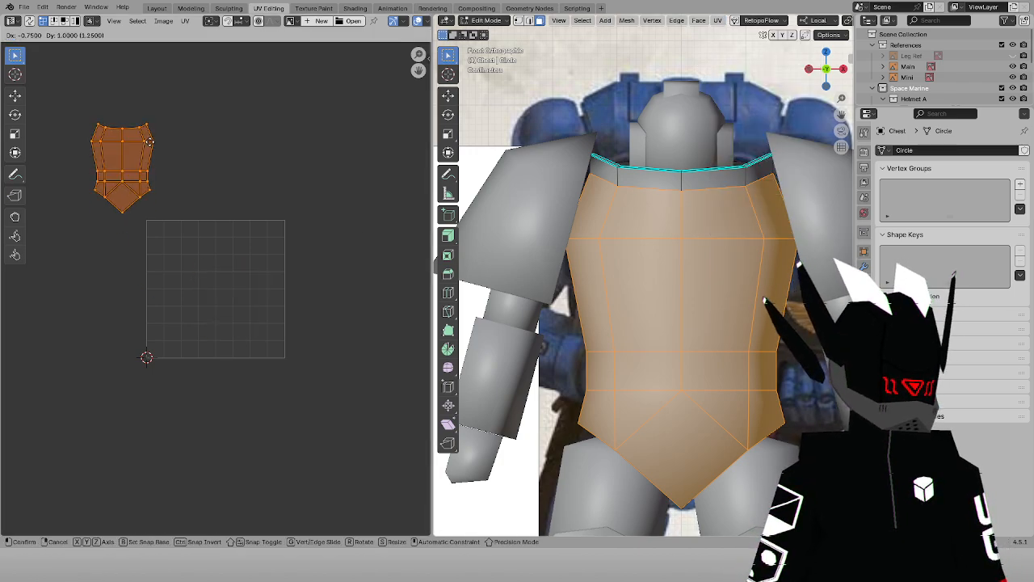
{"action": "left_click", "coordinate": [157, 141]}
{"action": "key", "text": "ctrl+z"}
{"action": "key", "text": "ctrl+z"}
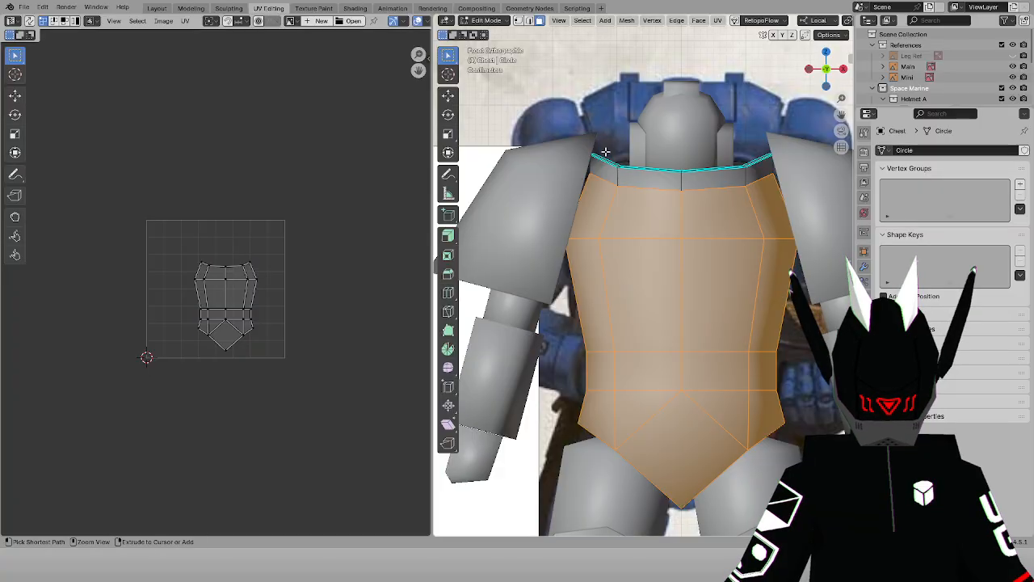
Return to the Layout workspace and enter Edit Mode on the isolated Chest
{"action": "key", "text": "KP_Divide"}
{"action": "left_click", "coordinate": [154, 8]}
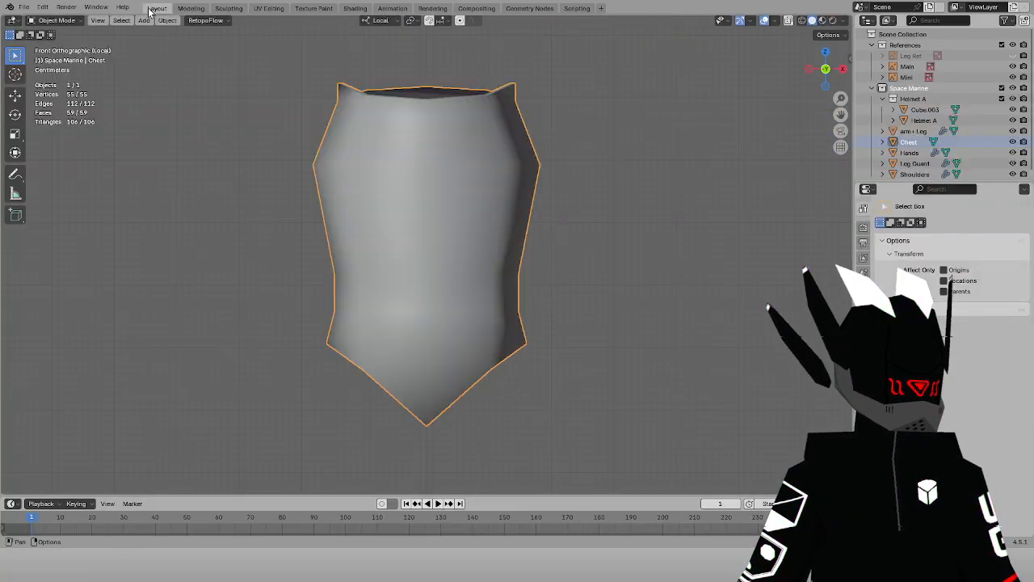
{"action": "middle_click_drag", "start_coordinate": [514, 155], "coordinate": [406, 164]}
{"action": "left_click", "coordinate": [55, 21]}
{"action": "left_click", "coordinate": [55, 45]}
{"action": "middle_click_drag", "start_coordinate": [549, 159], "coordinate": [499, 175]}
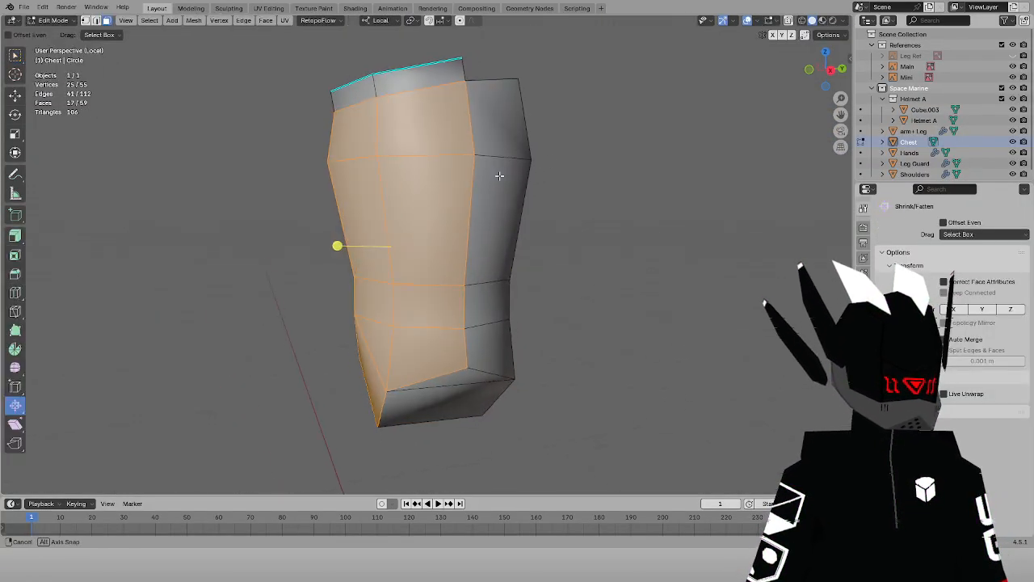
Mark seams around the chest's front section, along both side edge loops, the lower pointed edges and the loop below the collar
{"action": "left_click", "coordinate": [95, 21]}
{"action": "left_click", "coordinate": [466, 131], "text": "alt"}
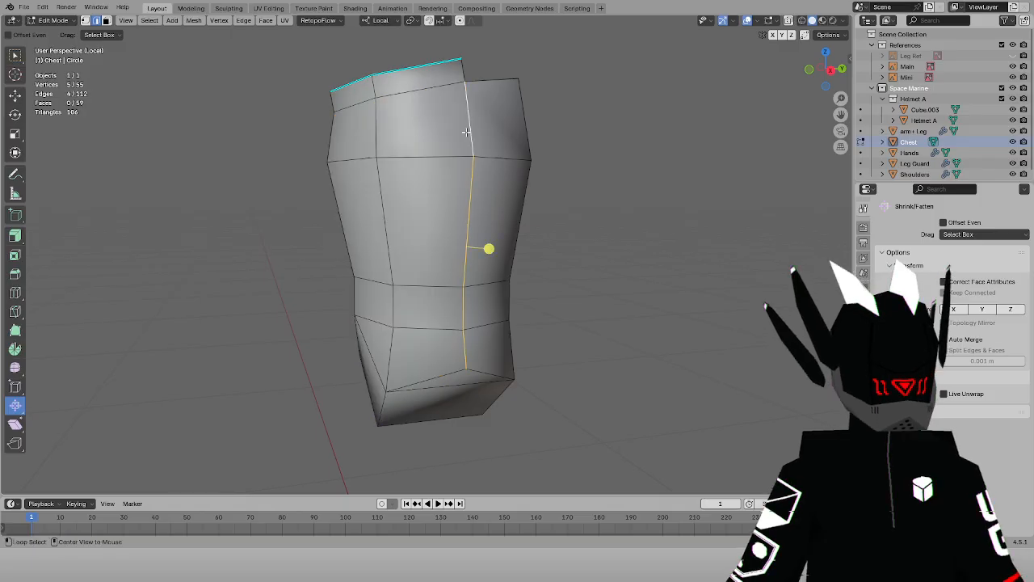
{"action": "middle_click_drag", "start_coordinate": [380, 412], "coordinate": [464, 417]}
{"action": "left_click", "coordinate": [386, 405], "text": "shift"}
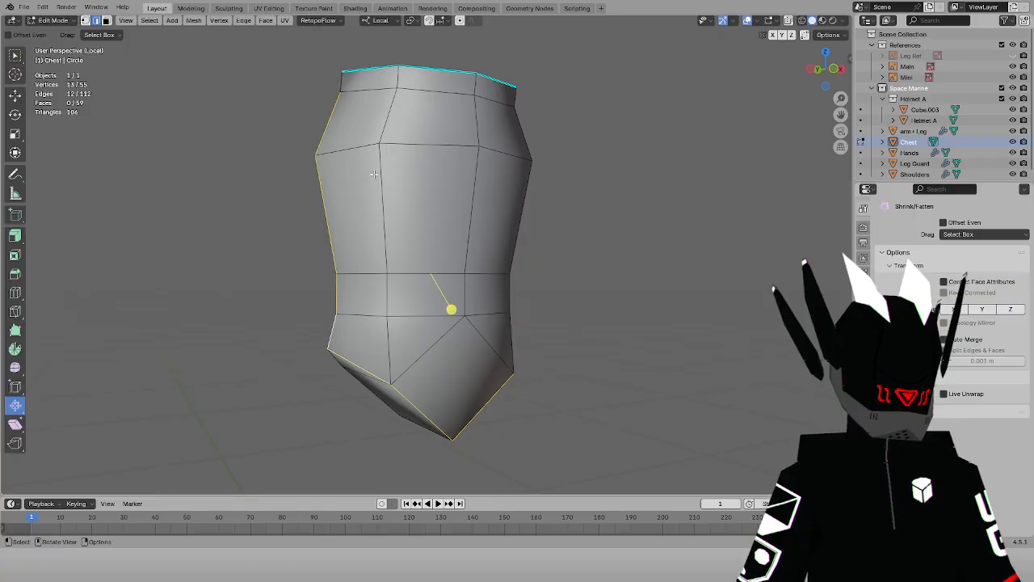
{"action": "middle_click_drag", "start_coordinate": [410, 133], "coordinate": [370, 146]}
{"action": "left_click", "coordinate": [486, 109], "text": "alt+shift"}
{"action": "middle_click_drag", "start_coordinate": [537, 120], "coordinate": [387, 122]}
{"action": "left_click", "coordinate": [284, 20]}
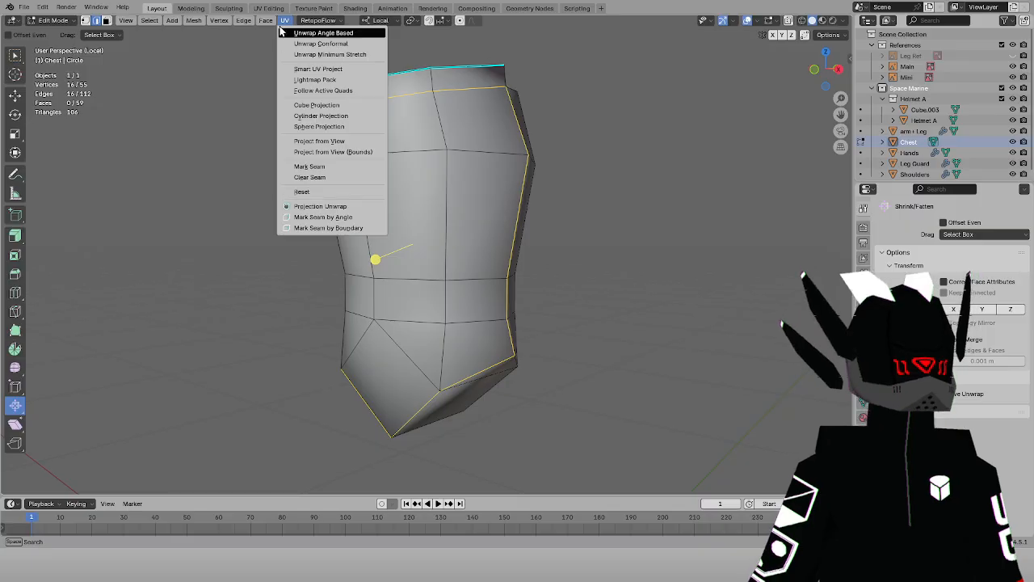
{"action": "left_click", "coordinate": [310, 167]}
Mark seams on the chest's rear top rim edges and the four lower edges outlining the back of the pelvis
{"action": "middle_click_drag", "start_coordinate": [369, 161], "coordinate": [451, 190]}
{"action": "left_click", "coordinate": [432, 146]}
{"action": "left_click", "coordinate": [523, 196], "text": "ctrl"}
{"action": "middle_click_drag", "start_coordinate": [525, 311], "coordinate": [523, 212]}
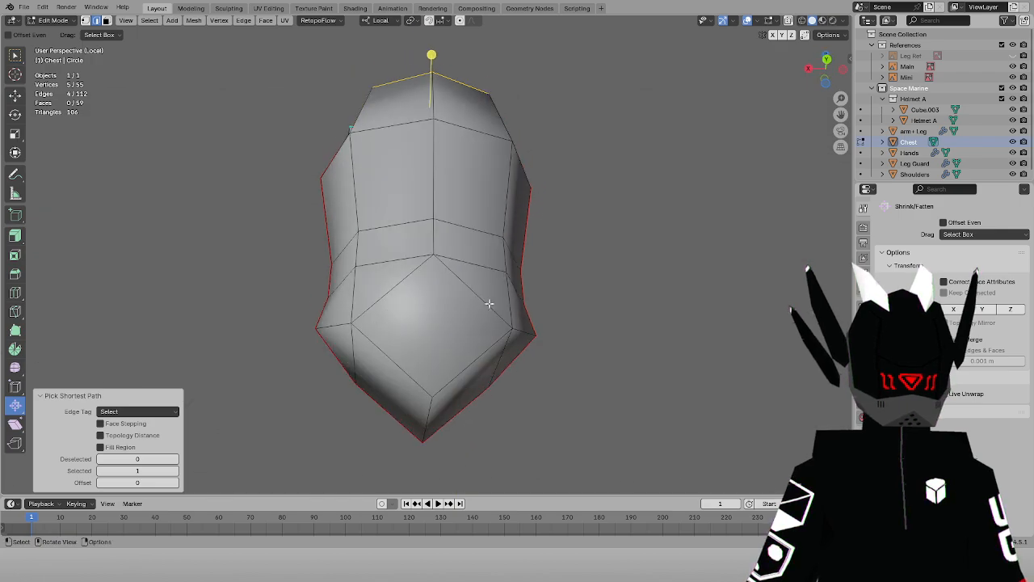
{"action": "middle_click_drag", "start_coordinate": [489, 302], "coordinate": [483, 271]}
{"action": "left_click", "coordinate": [340, 275], "text": "shift"}
{"action": "left_click", "coordinate": [384, 282], "text": "shift"}
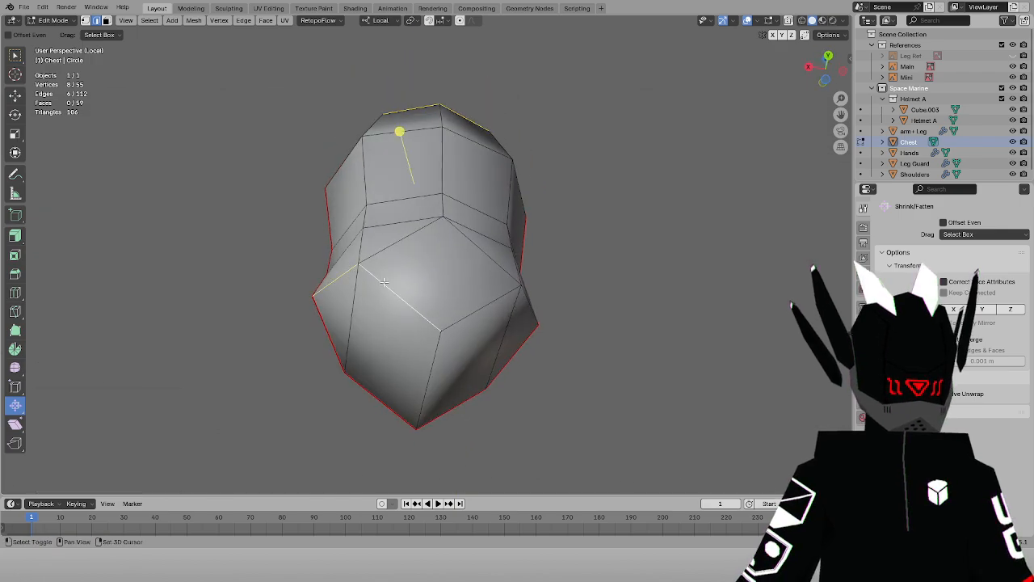
{"action": "left_click", "coordinate": [525, 302], "text": "shift"}
{"action": "middle_click_drag", "start_coordinate": [525, 300], "coordinate": [391, 315]}
{"action": "left_click", "coordinate": [284, 20]}
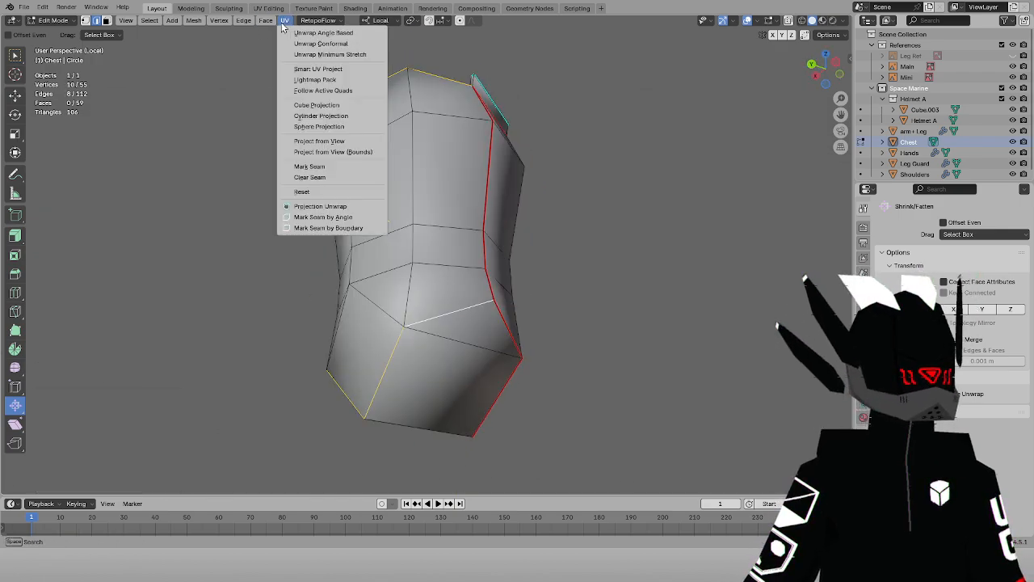
{"action": "left_click", "coordinate": [323, 166]}
{"action": "middle_click_drag", "start_coordinate": [301, 79], "coordinate": [487, 194]}
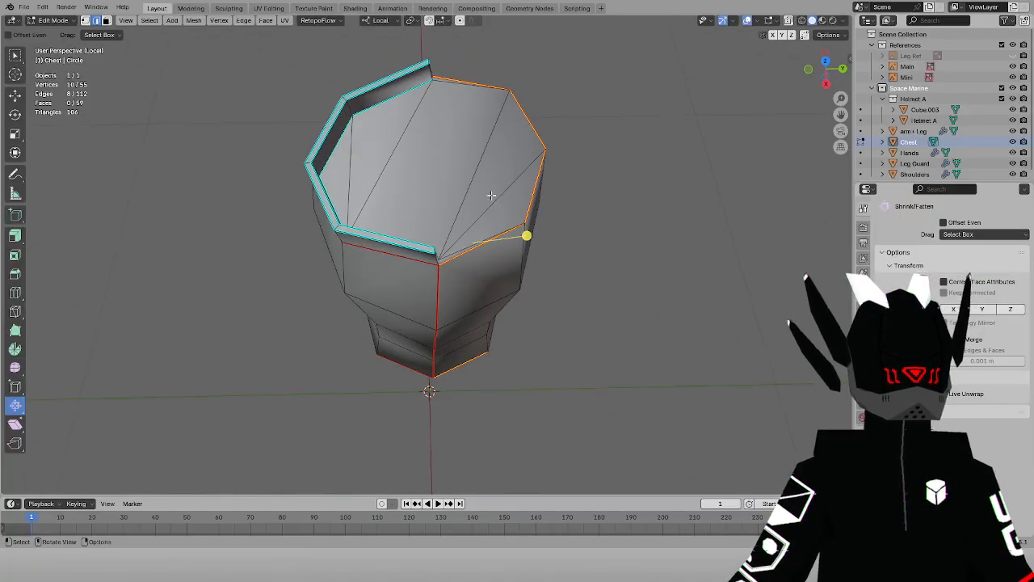
Mark seams along the chest collar's inner base edges and both edge loops of its top rim
{"action": "scroll", "coordinate": [487, 194], "scroll_direction": "up", "scroll_amount": 4}
{"action": "left_click", "coordinate": [247, 112]}
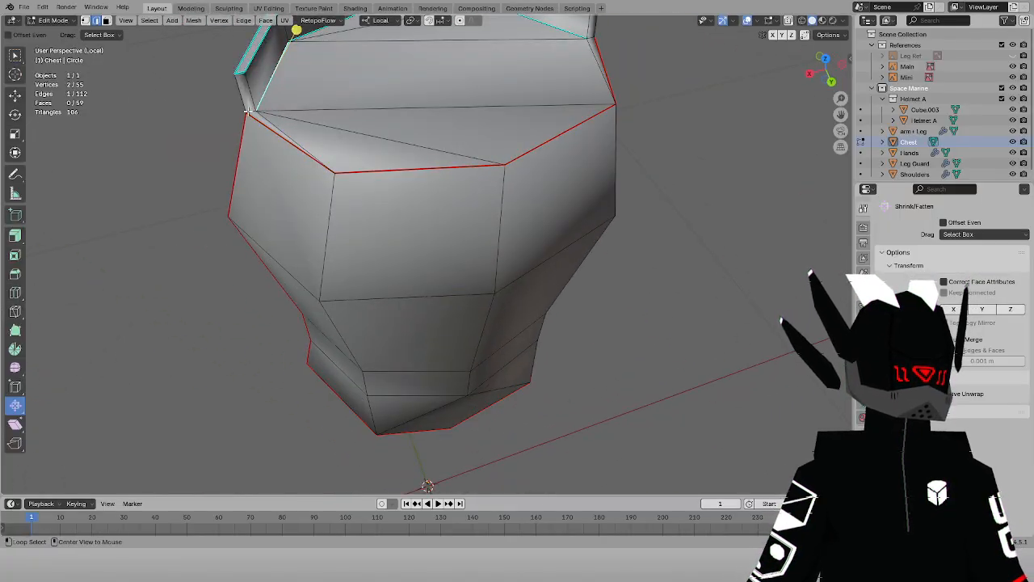
{"action": "left_click_drag", "start_coordinate": [840, 115], "coordinate": [816, 268]}
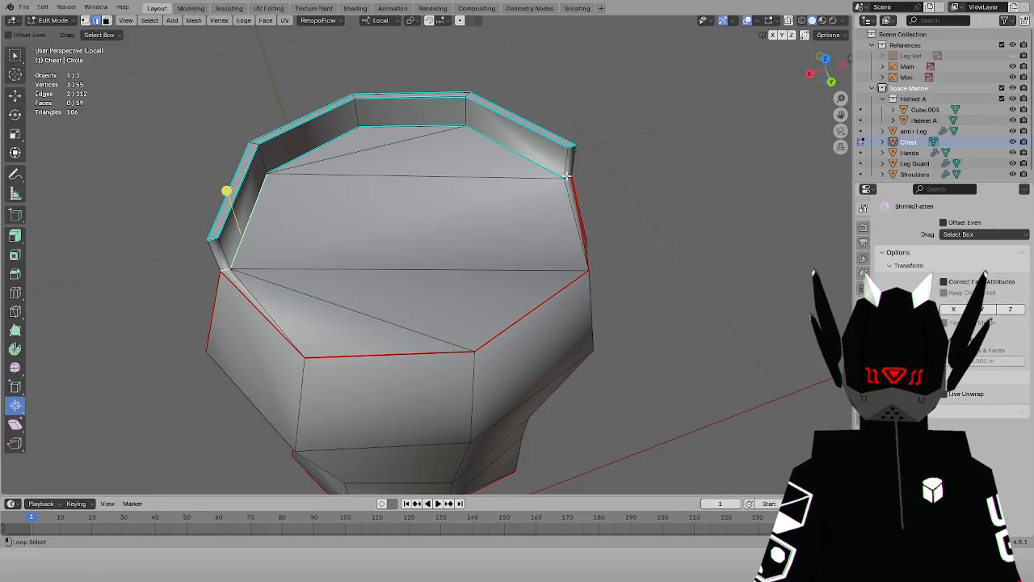
{"action": "left_click", "coordinate": [525, 157], "text": "alt+shift"}
{"action": "left_click", "coordinate": [566, 178], "text": "alt+shift"}
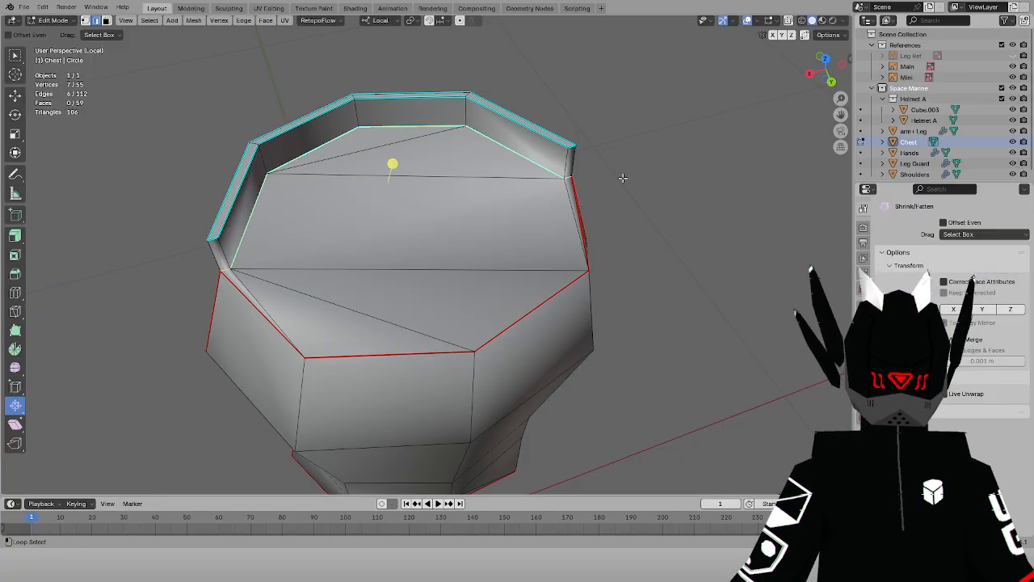
{"action": "middle_click_drag", "start_coordinate": [623, 177], "coordinate": [406, 121]}
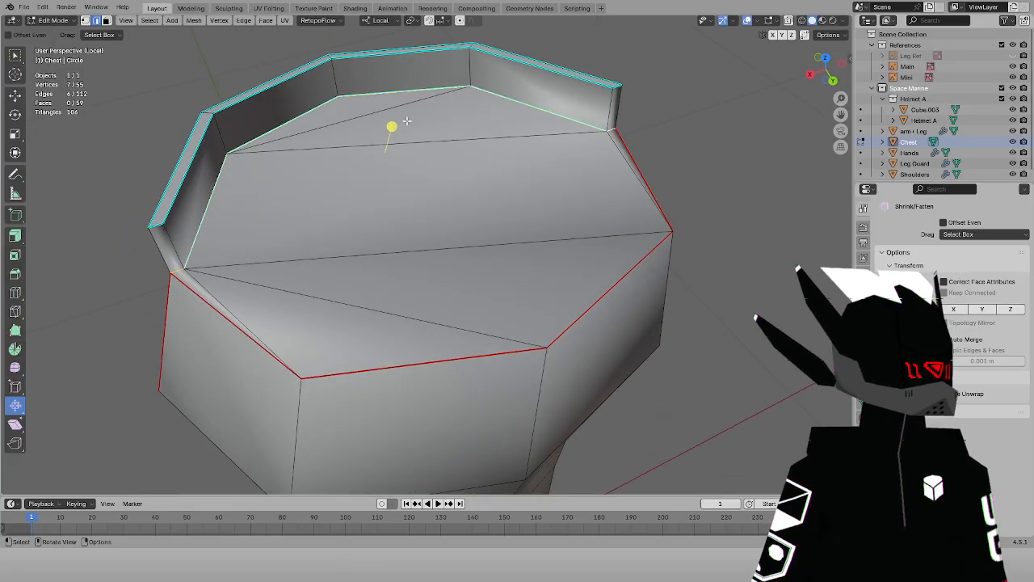
{"action": "left_click", "coordinate": [200, 153], "text": "alt+shift"}
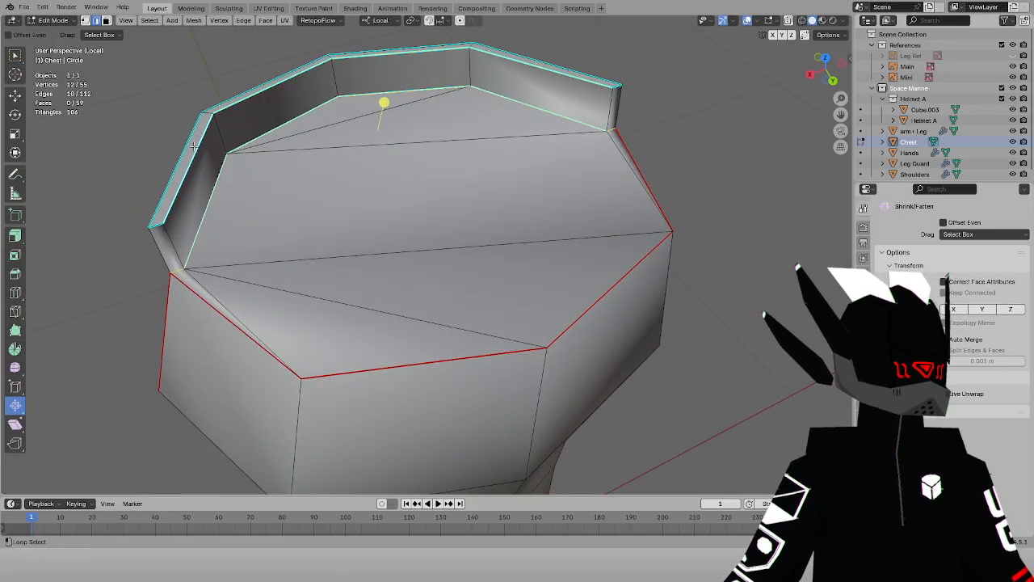
{"action": "left_click", "coordinate": [193, 147], "text": "alt+shift"}
{"action": "key", "text": "ctrl+z"}
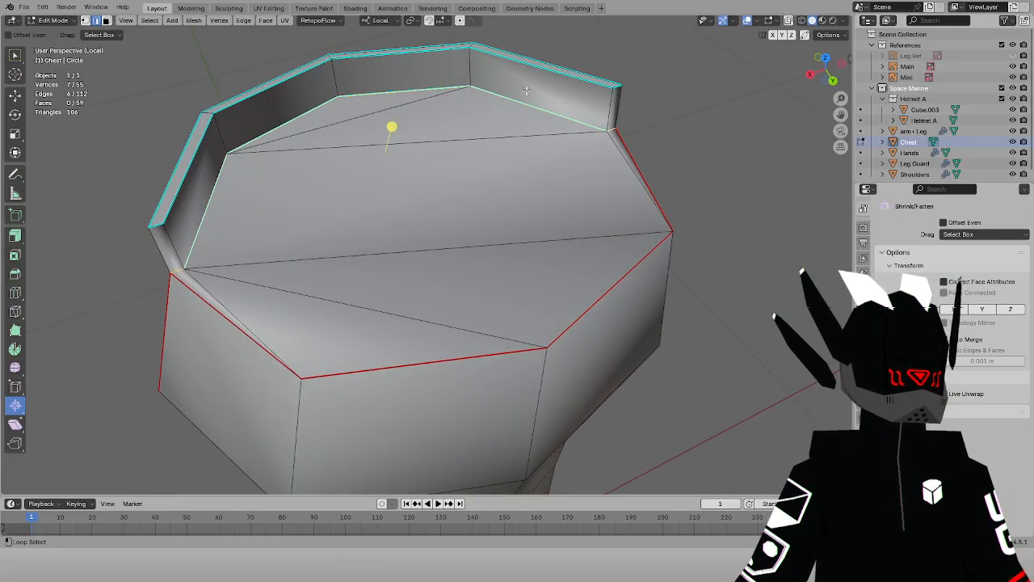
{"action": "left_click", "coordinate": [513, 58], "text": "alt+shift"}
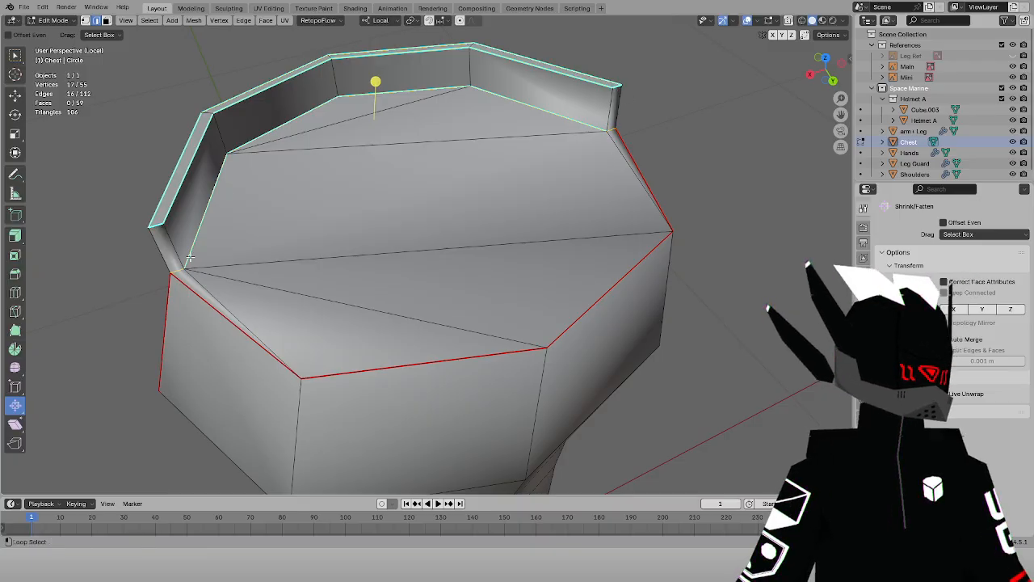
{"action": "left_click", "coordinate": [285, 21]}
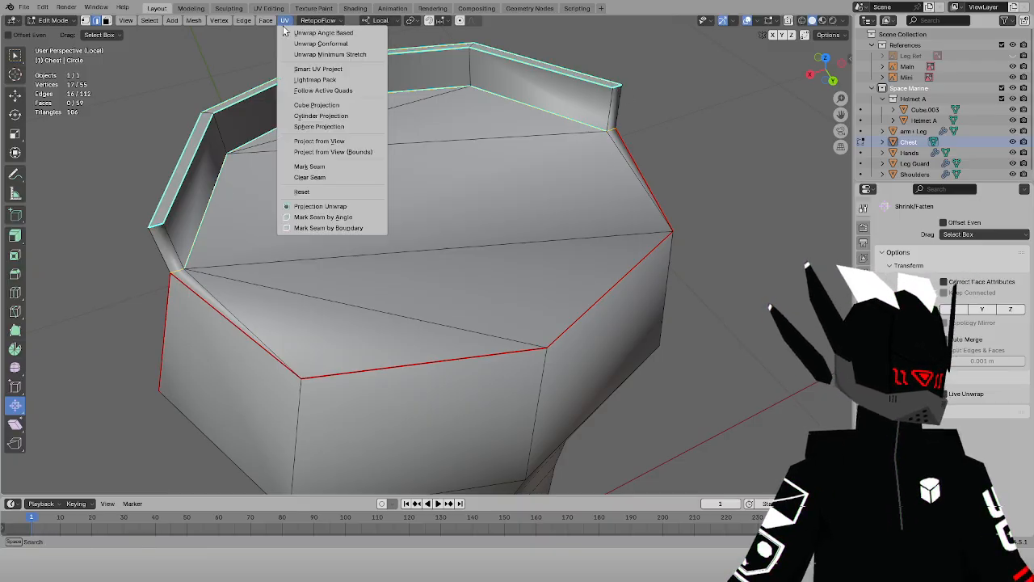
{"action": "left_click", "coordinate": [309, 166]}
Mark a seam on the short upright edge at the open end of the chest's collar
{"action": "middle_click_drag", "start_coordinate": [308, 170], "coordinate": [291, 156]}
{"action": "left_click", "coordinate": [521, 228]}
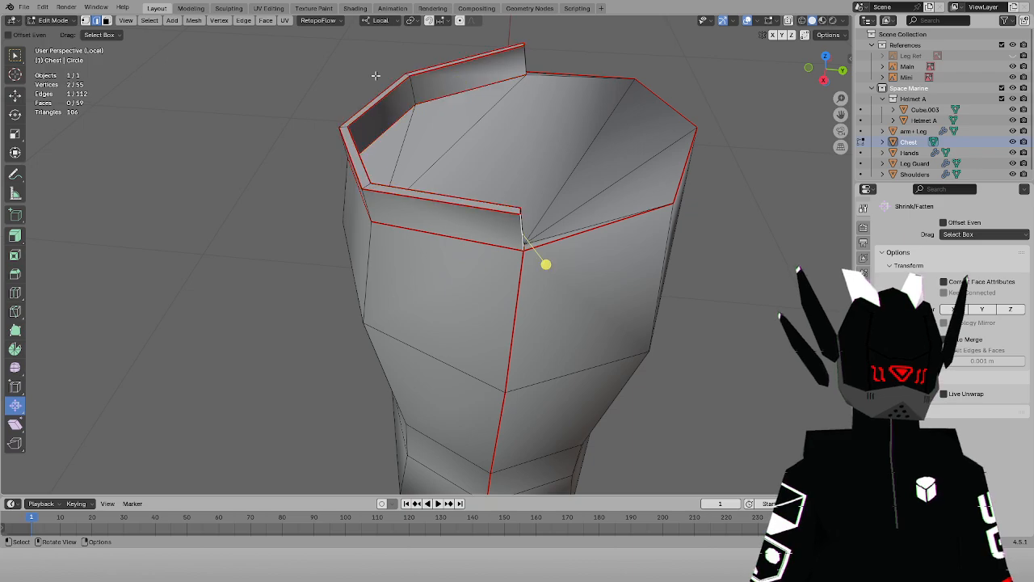
{"action": "left_click", "coordinate": [285, 21]}
{"action": "left_click", "coordinate": [318, 168]}
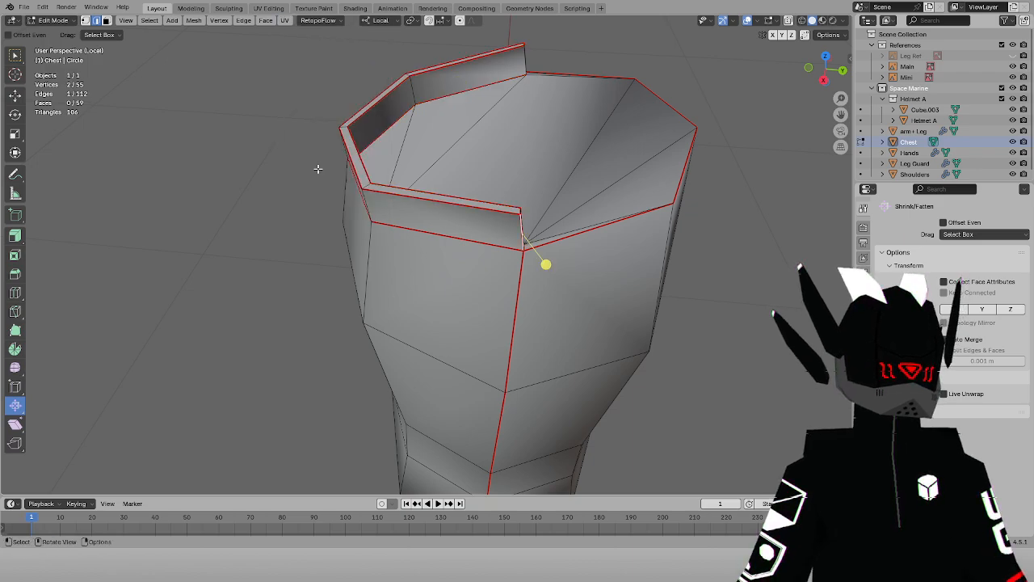
Select the entire chest mesh and unwrap it with Unwrap Angle Based in the UV Editing workspace
{"action": "middle_click_drag", "start_coordinate": [523, 157], "coordinate": [459, 151]}
{"action": "scroll", "coordinate": [458, 150], "scroll_direction": "down", "scroll_amount": 5}
{"action": "middle_click_drag", "start_coordinate": [298, 92], "coordinate": [357, 92]}
{"action": "key", "text": "a"}
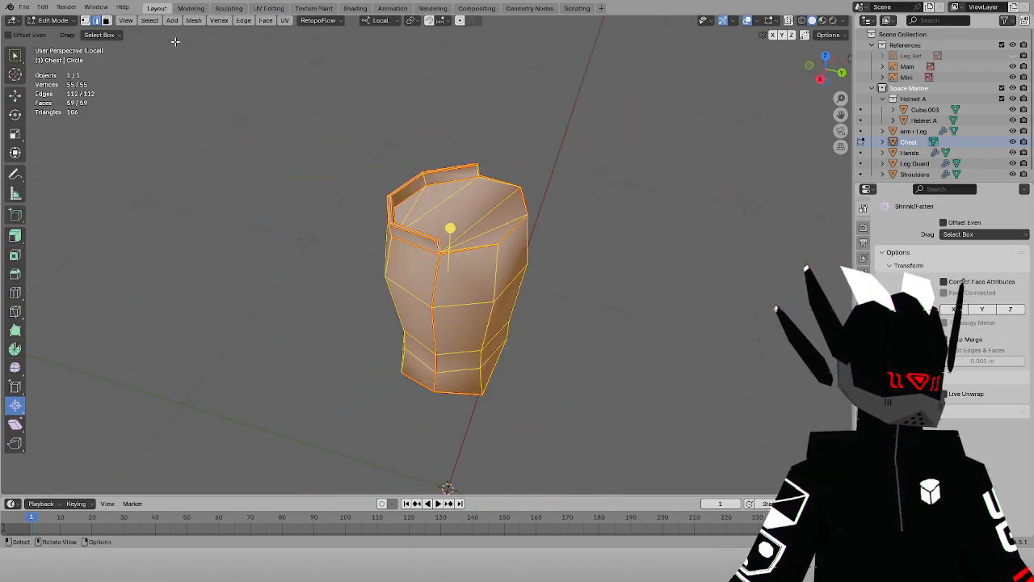
{"action": "left_click", "coordinate": [269, 8]}
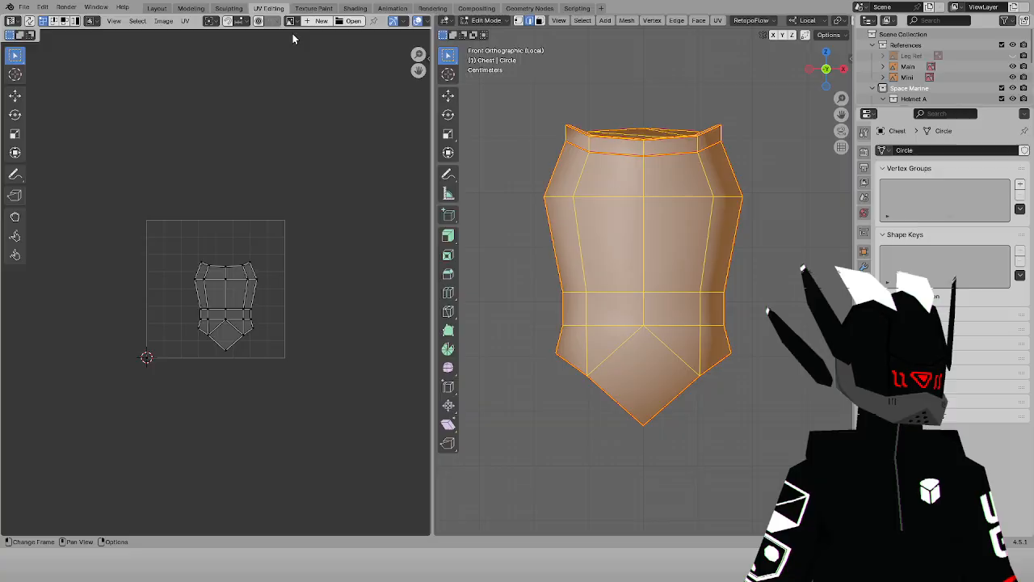
{"action": "left_click", "coordinate": [718, 20]}
{"action": "left_click", "coordinate": [733, 33]}
{"action": "scroll", "coordinate": [318, 197], "scroll_direction": "up", "scroll_amount": 5}
{"action": "scroll", "coordinate": [329, 183], "scroll_direction": "down", "scroll_amount": 1}
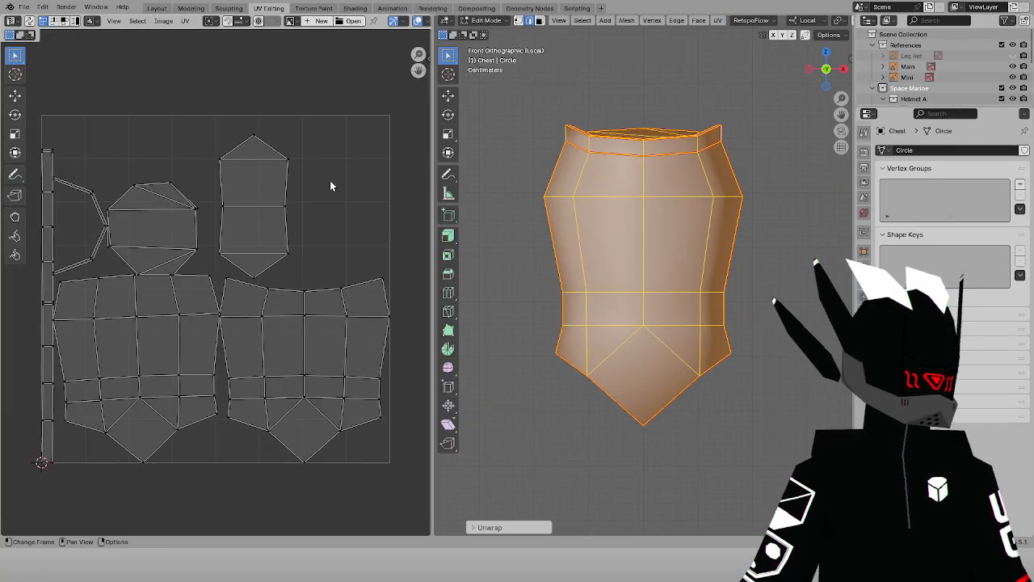
{"action": "left_click", "coordinate": [538, 141]}
{"action": "key", "text": "a"}
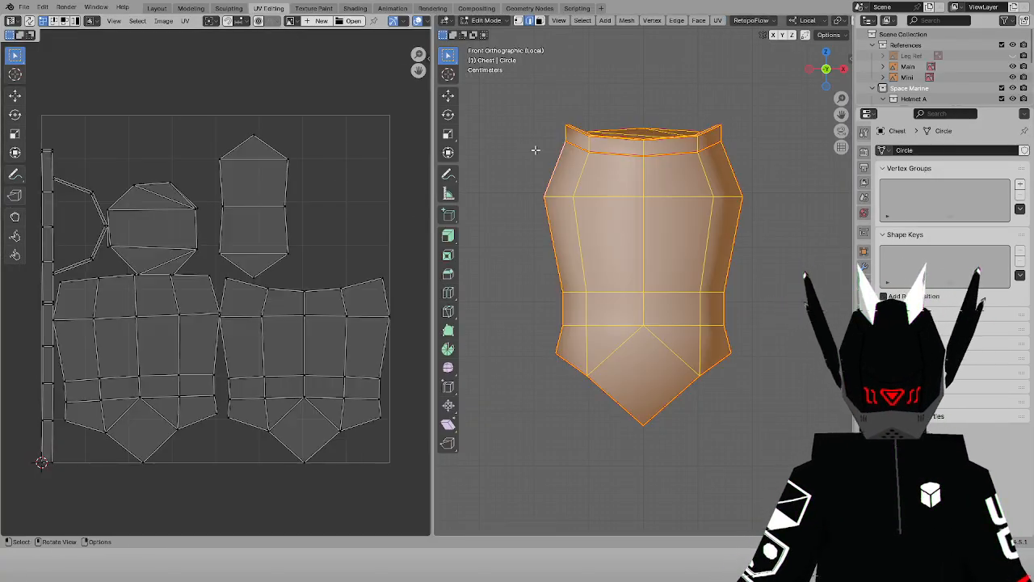
{"action": "left_click", "coordinate": [716, 22]}
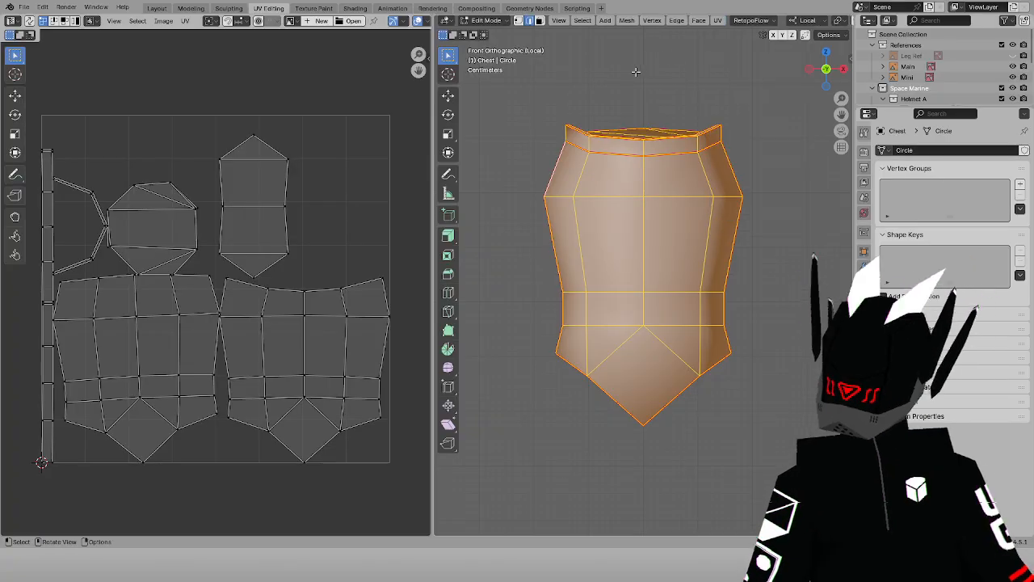
{"action": "key", "text": "alt+a"}
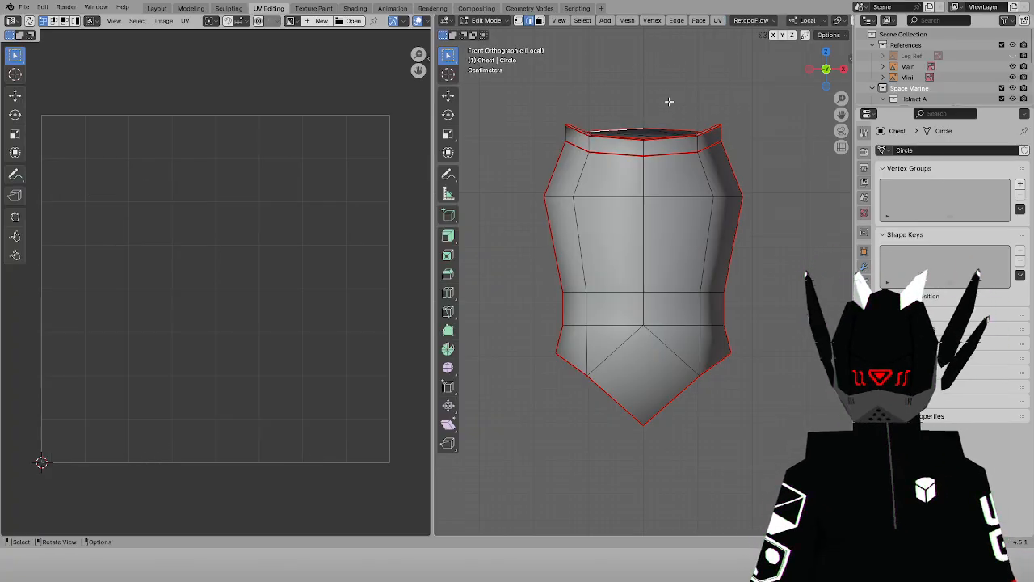
{"action": "key", "text": "ctrl+l"}
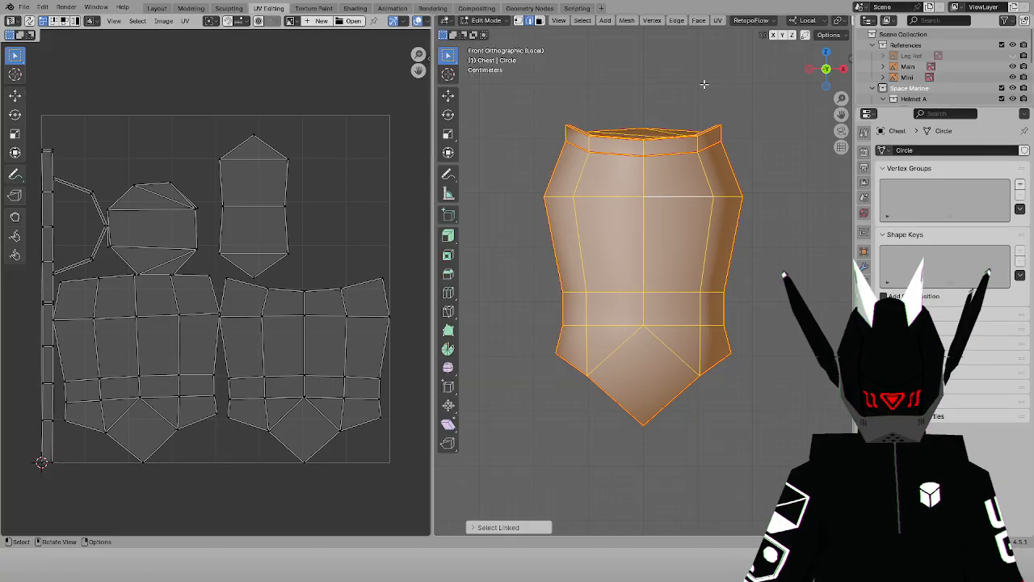
Select the chest's front torso UV island in face mode and reproject it from the front with Project from View
{"action": "key", "text": "a"}
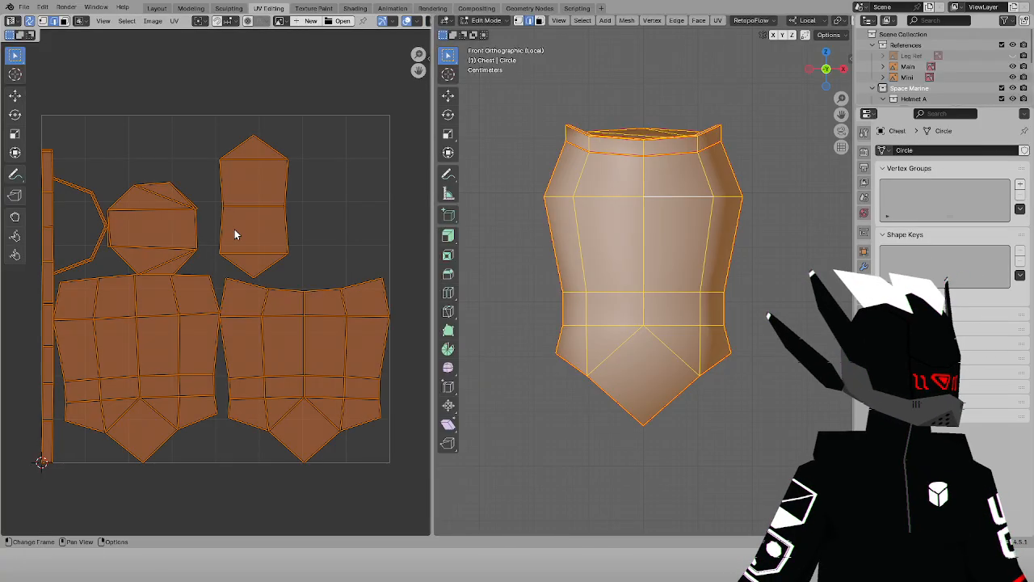
{"action": "key", "text": "alt+a"}
{"action": "key", "text": "l"}
{"action": "left_click", "coordinate": [64, 21]}
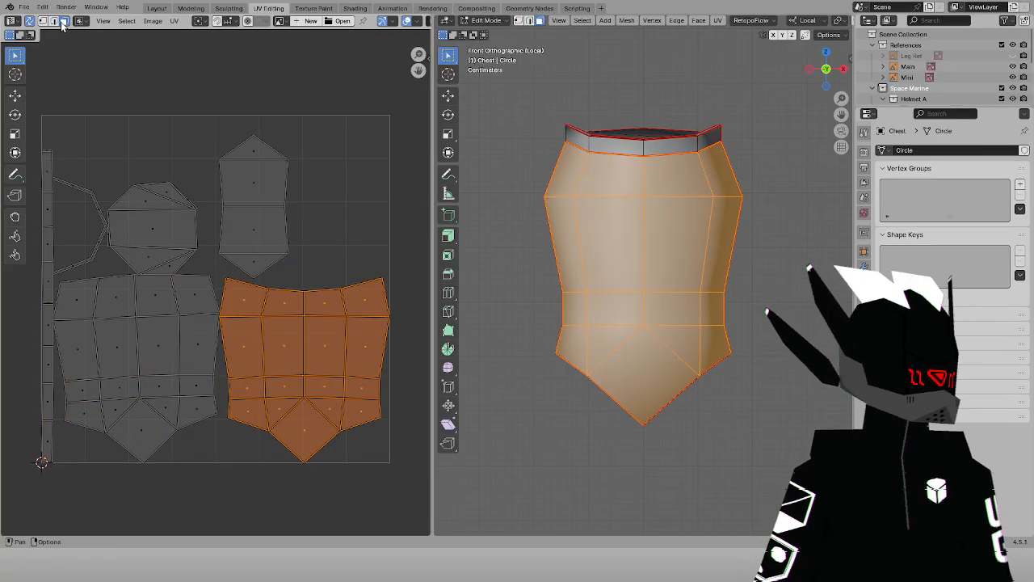
{"action": "key", "text": "l"}
{"action": "left_click", "coordinate": [716, 21]}
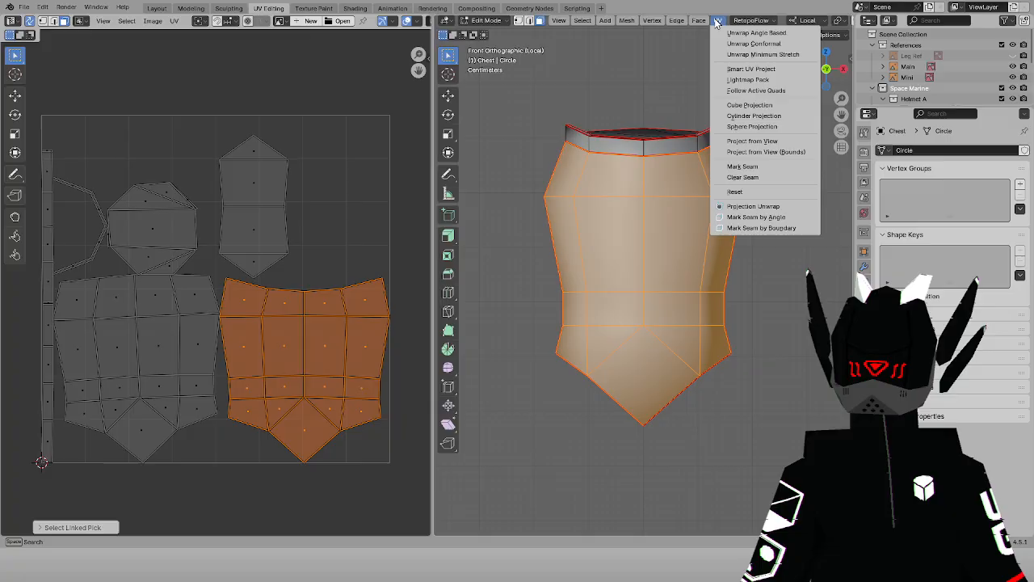
{"action": "left_click", "coordinate": [751, 151]}
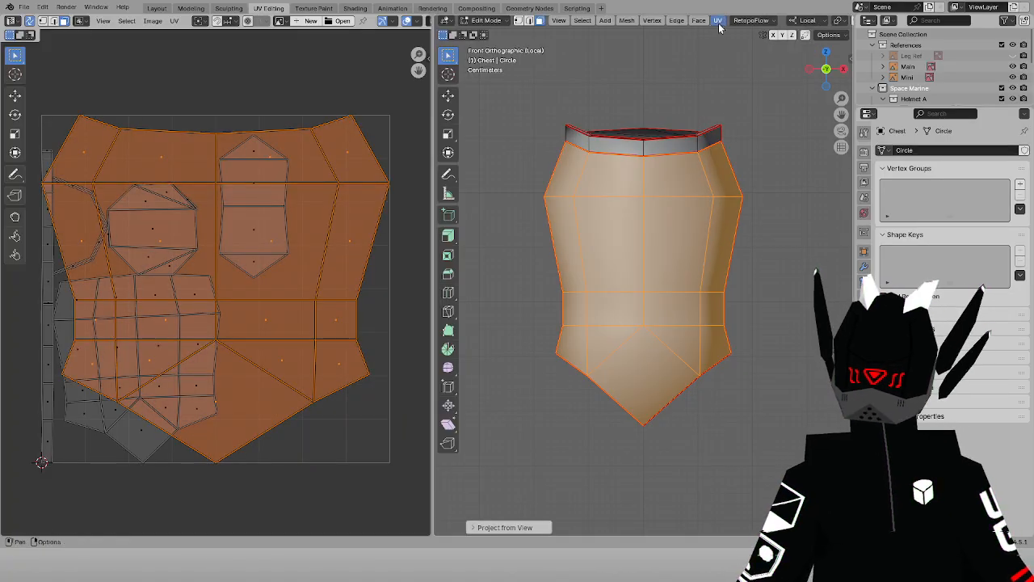
{"action": "key", "text": "u"}
{"action": "left_click", "coordinate": [752, 140]}
{"action": "key", "text": "g"}
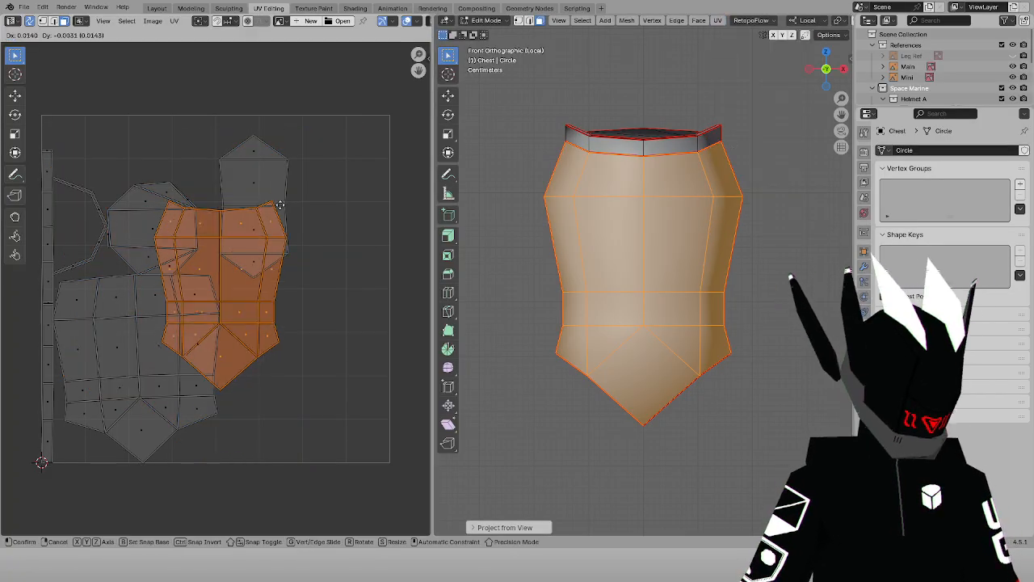
{"action": "left_click", "coordinate": [383, 295]}
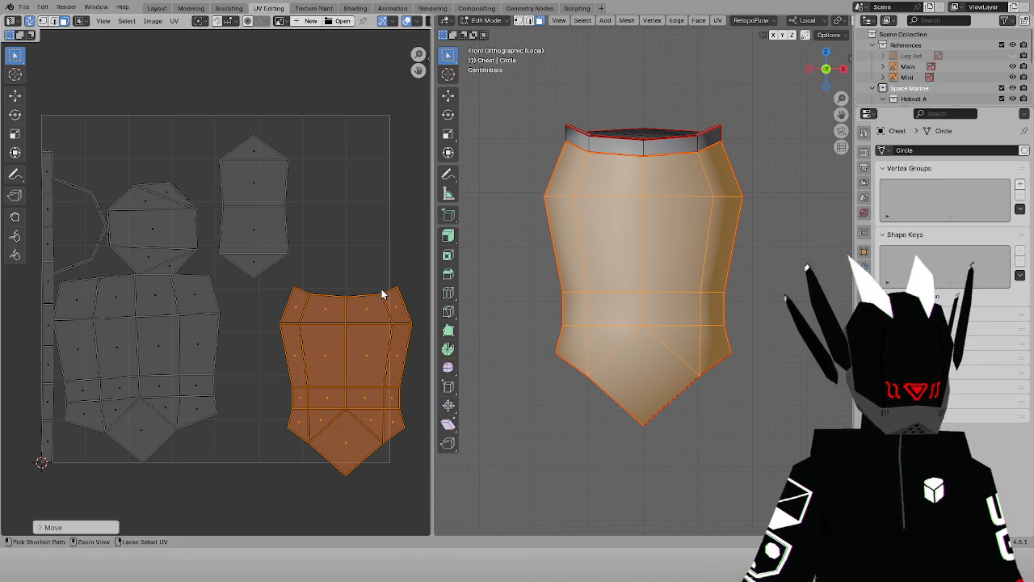
{"action": "key", "text": "g"}
{"action": "left_click", "coordinate": [325, 270]}
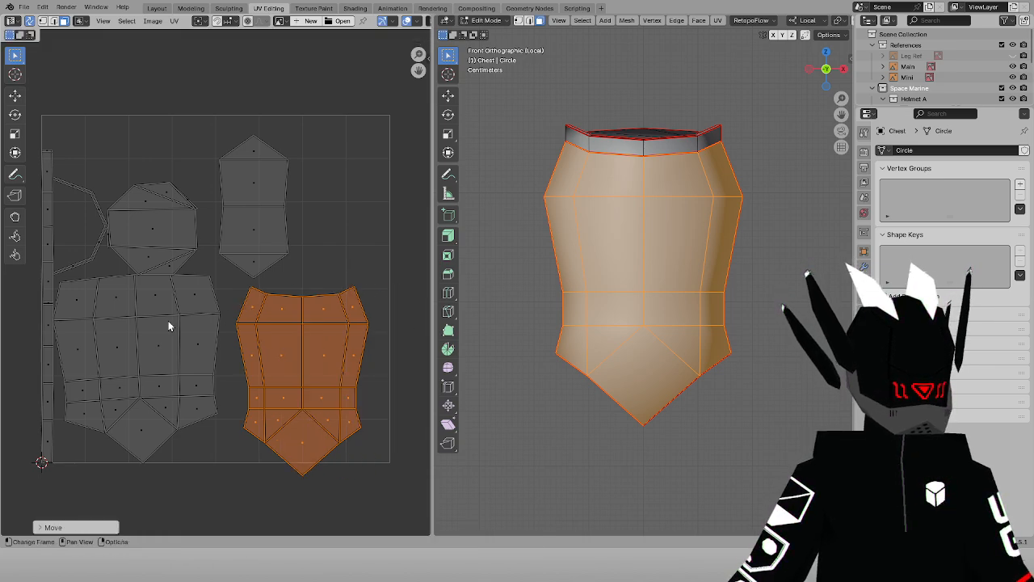
{"action": "left_click", "coordinate": [168, 320]}
{"action": "key", "text": "l"}
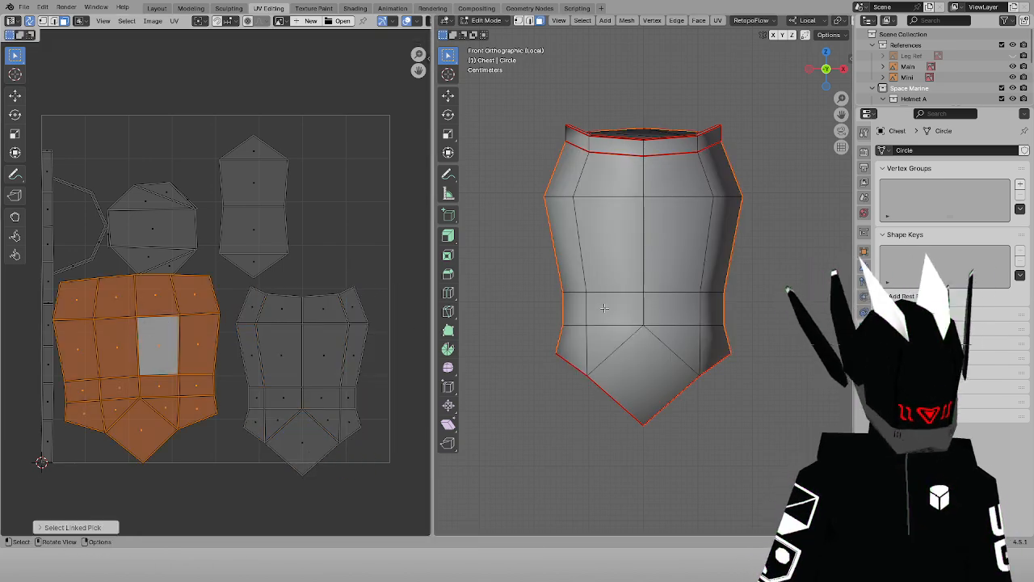
{"action": "key", "text": "ctrl+KP_1"}
{"action": "left_click", "coordinate": [718, 20]}
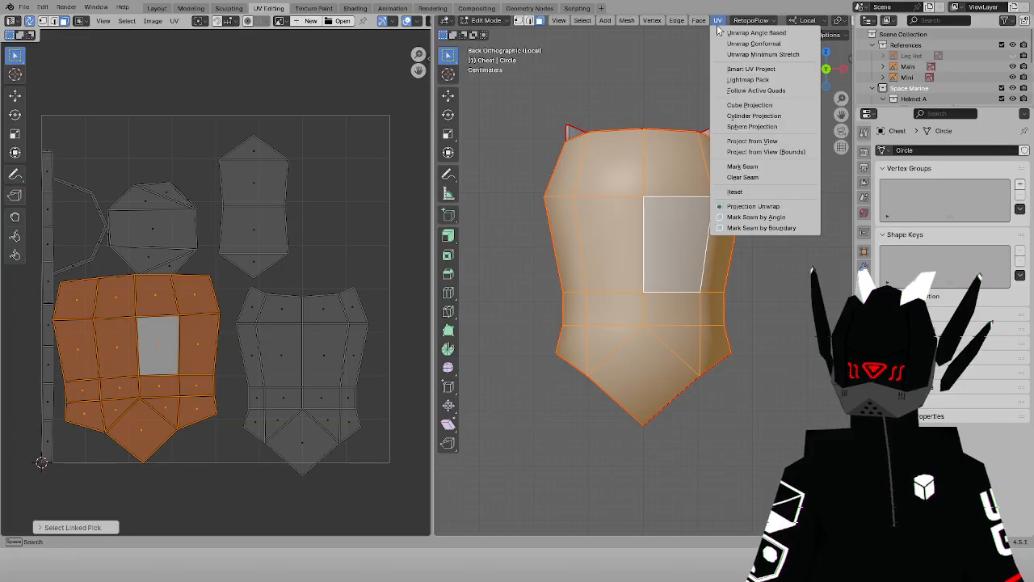
{"action": "left_click", "coordinate": [752, 141]}
{"action": "key", "text": "ctrl+z"}
{"action": "key", "text": "ctrl+z"}
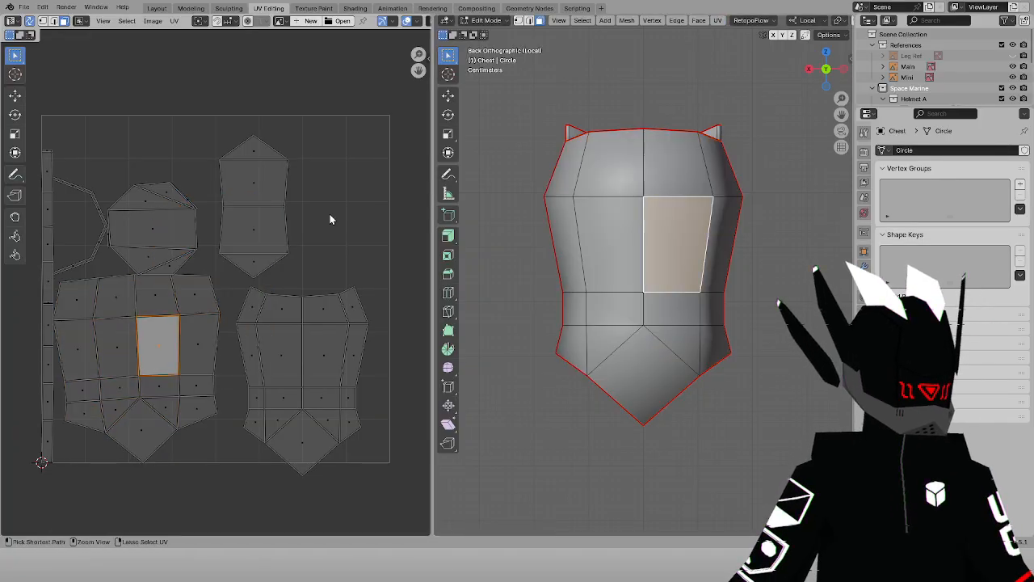
{"action": "key", "text": "ctrl+z"}
{"action": "key", "text": "ctrl+z"}
{"action": "key", "text": "ctrl+z"}
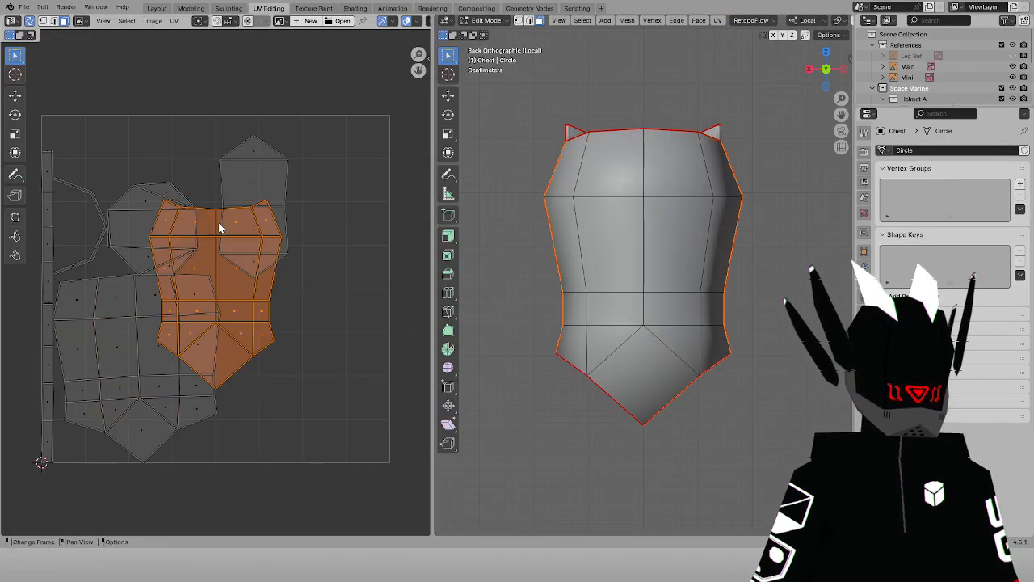
Move the front torso UV island along X onto the right border of the UV tile, clear of the other islands
{"action": "key", "text": "g"}
{"action": "key", "text": "x"}
{"action": "left_click", "coordinate": [372, 237]}
Select the back torso UV island and reproject it from the back view with Project from View
{"action": "left_click", "coordinate": [202, 296]}
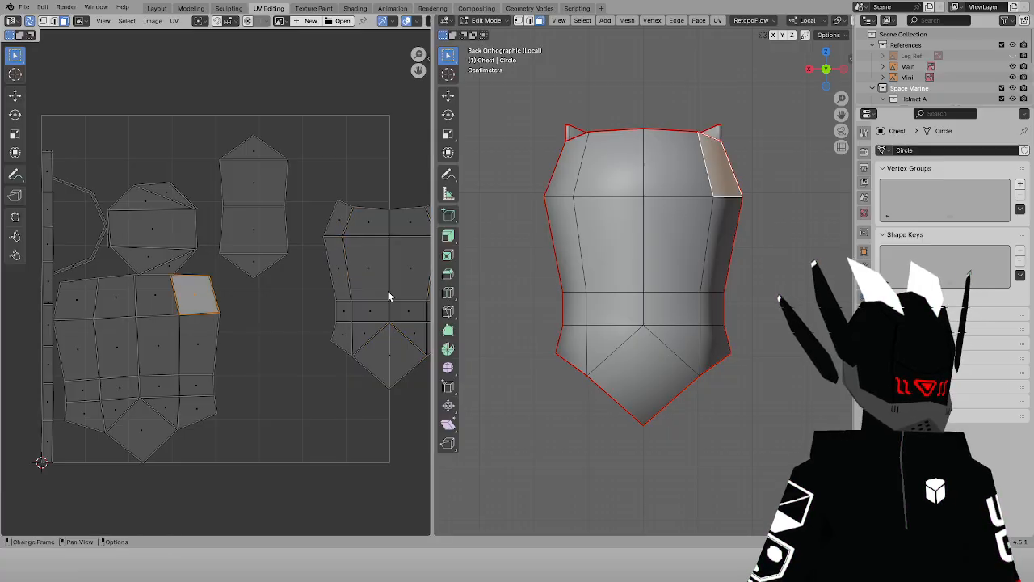
{"action": "key", "text": "l"}
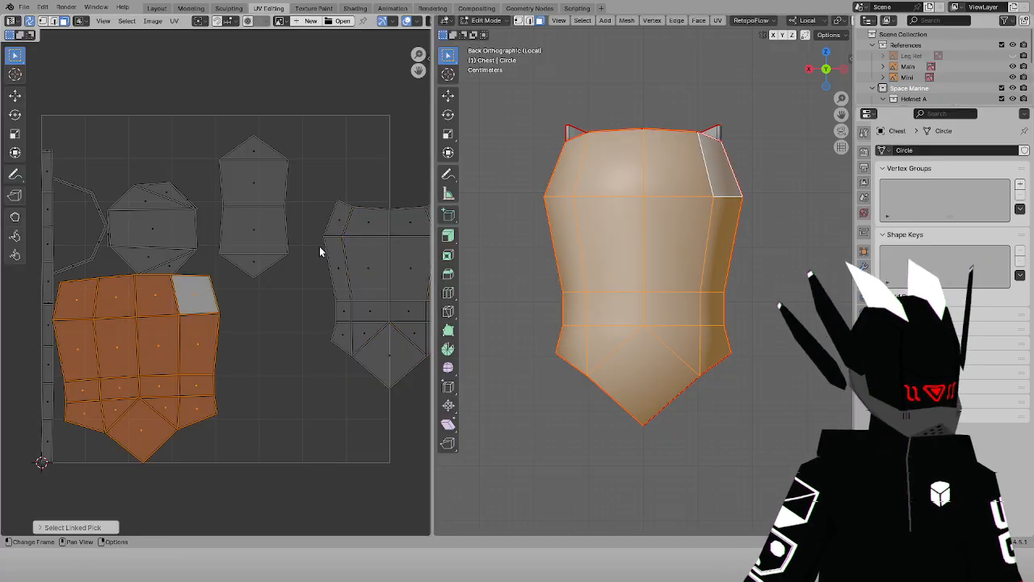
{"action": "left_click", "coordinate": [716, 20]}
{"action": "left_click", "coordinate": [751, 139]}
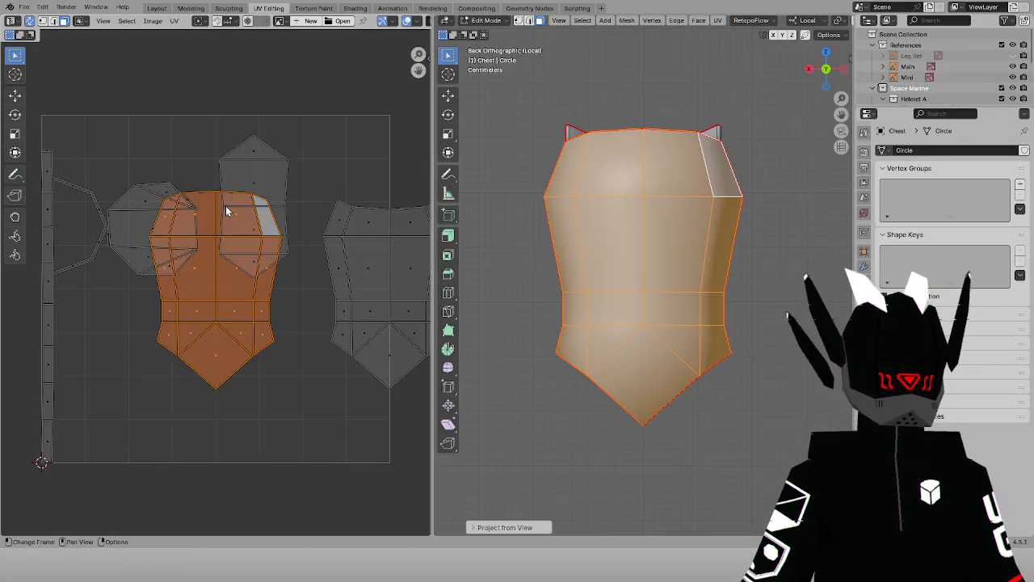
Move the back torso UV island along X so it sits directly to the right of the front island
{"action": "key", "text": "g"}
{"action": "key", "text": "x"}
{"action": "left_click", "coordinate": [62, 219]}
{"action": "middle_click_drag", "start_coordinate": [237, 144], "coordinate": [26, 159]}
{"action": "key", "text": "g"}
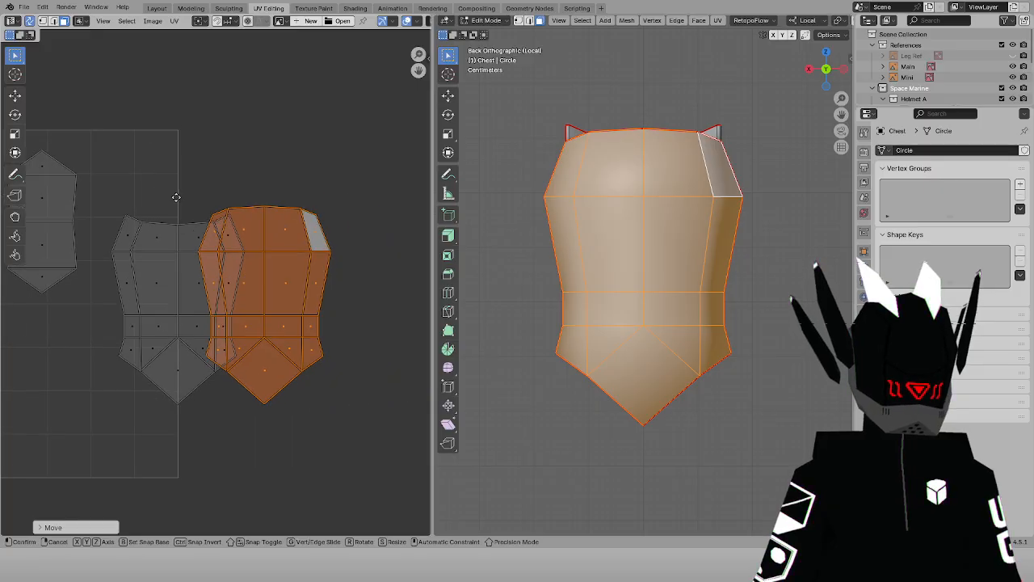
{"action": "key", "text": "x"}
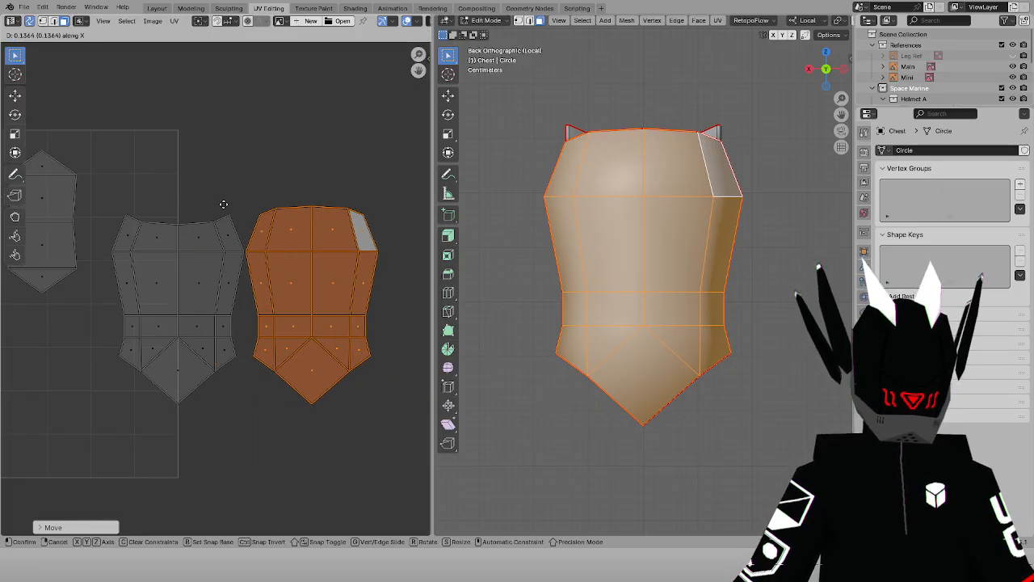
{"action": "left_click", "coordinate": [223, 204]}
Select the UV island of the chest's underside and reproject it from the bottom view with Project from View
{"action": "middle_click_drag", "start_coordinate": [97, 201], "coordinate": [238, 161]}
{"action": "left_click", "coordinate": [224, 153]}
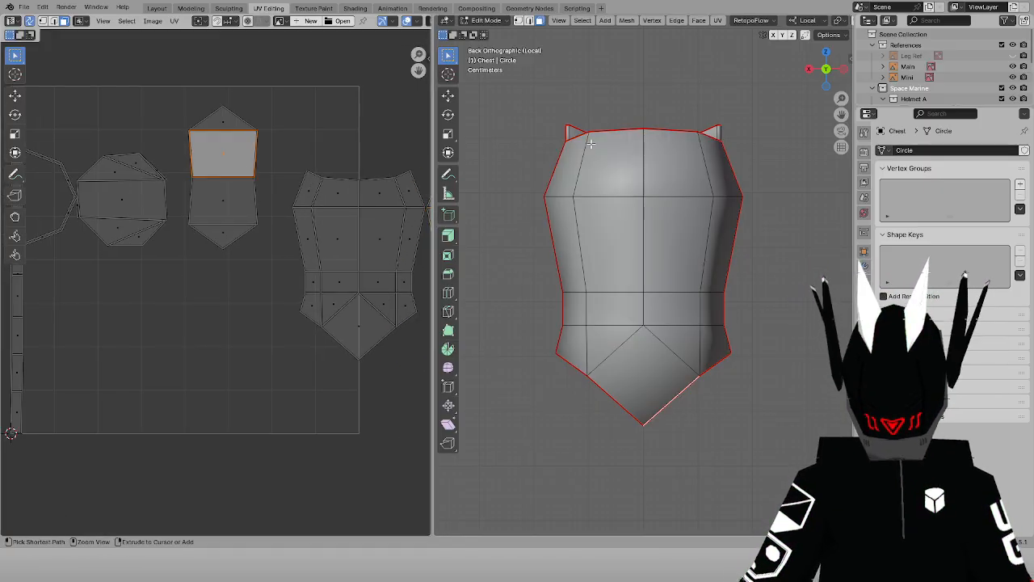
{"action": "key", "text": "ctrl+KP_7"}
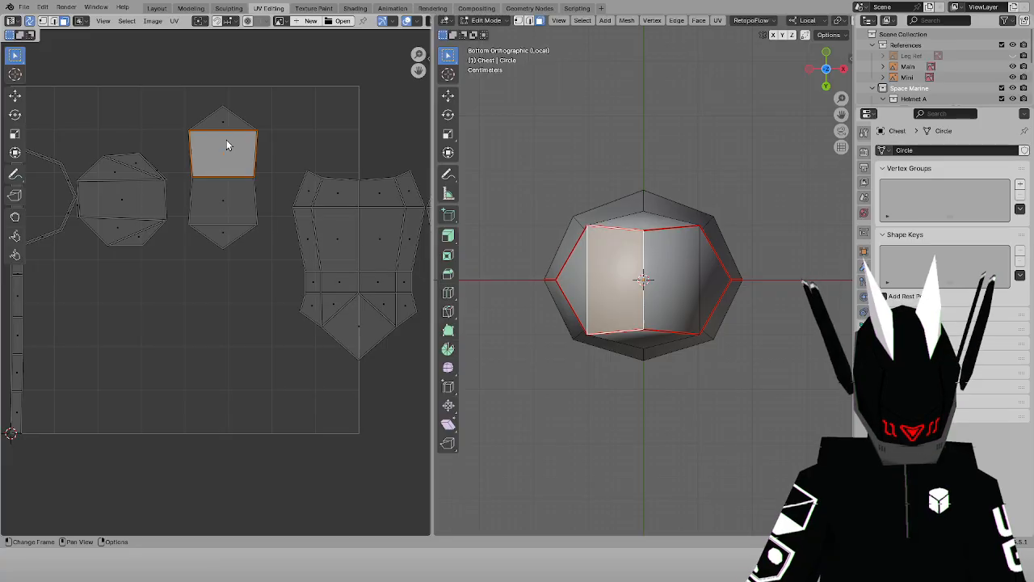
{"action": "key", "text": "l"}
{"action": "left_click", "coordinate": [718, 22]}
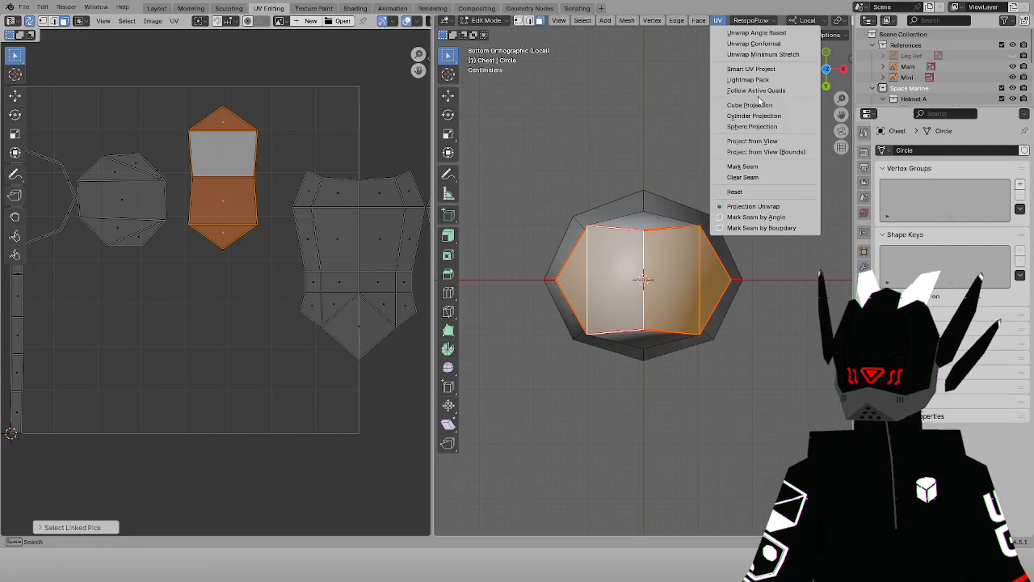
{"action": "left_click", "coordinate": [752, 142]}
Move the underside UV island directly beneath the pointed tip of the front torso island
{"action": "key", "text": "g"}
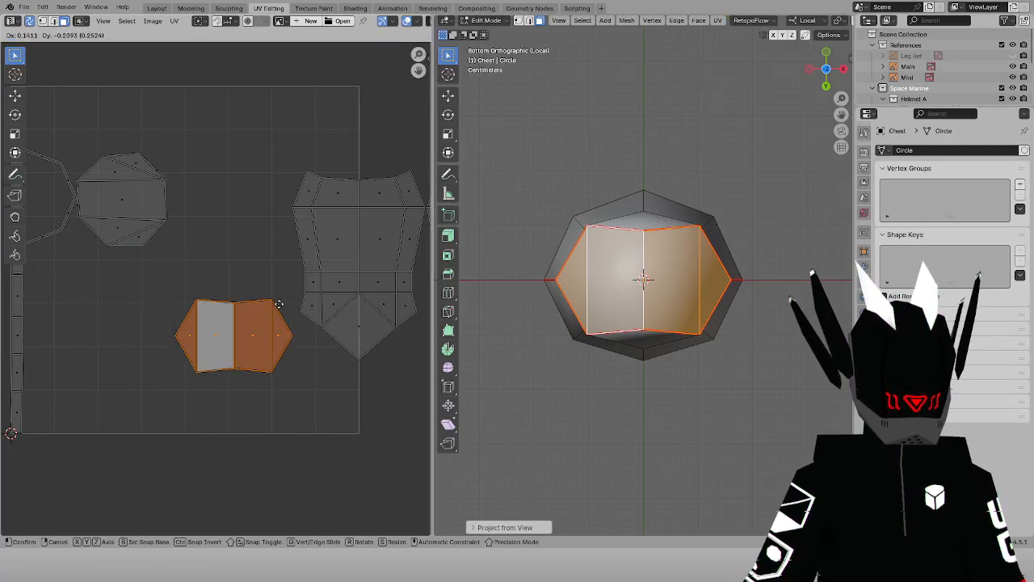
{"action": "left_click", "coordinate": [399, 358]}
{"action": "middle_click_drag", "start_coordinate": [359, 330], "coordinate": [291, 317]}
{"action": "key", "text": "g"}
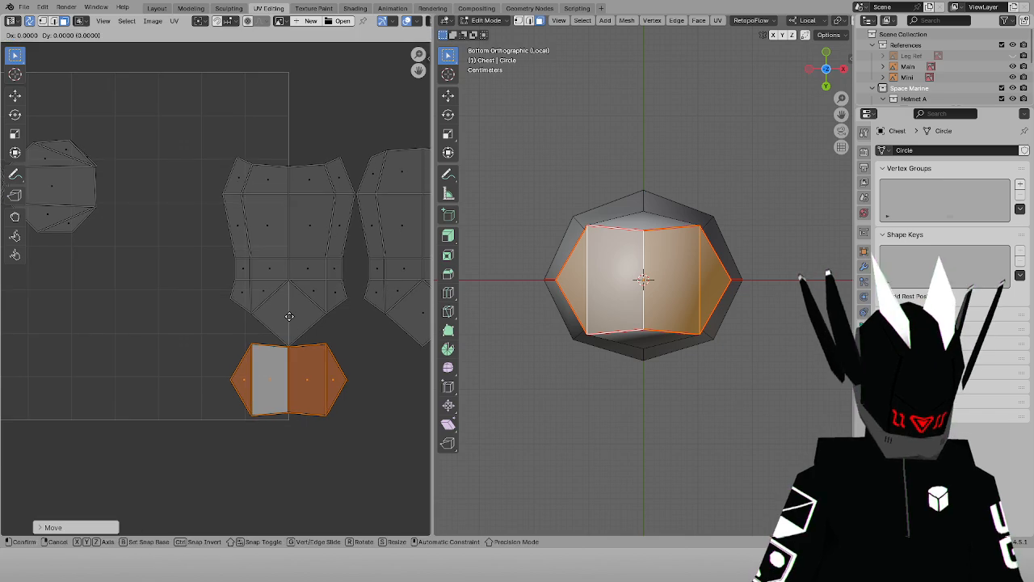
Undo the last move of the chest's bottom-face UV island and shift it straight down, clear of the torso island above it
{"action": "left_click", "coordinate": [290, 329]}
{"action": "middle_click_drag", "start_coordinate": [71, 246], "coordinate": [184, 256]}
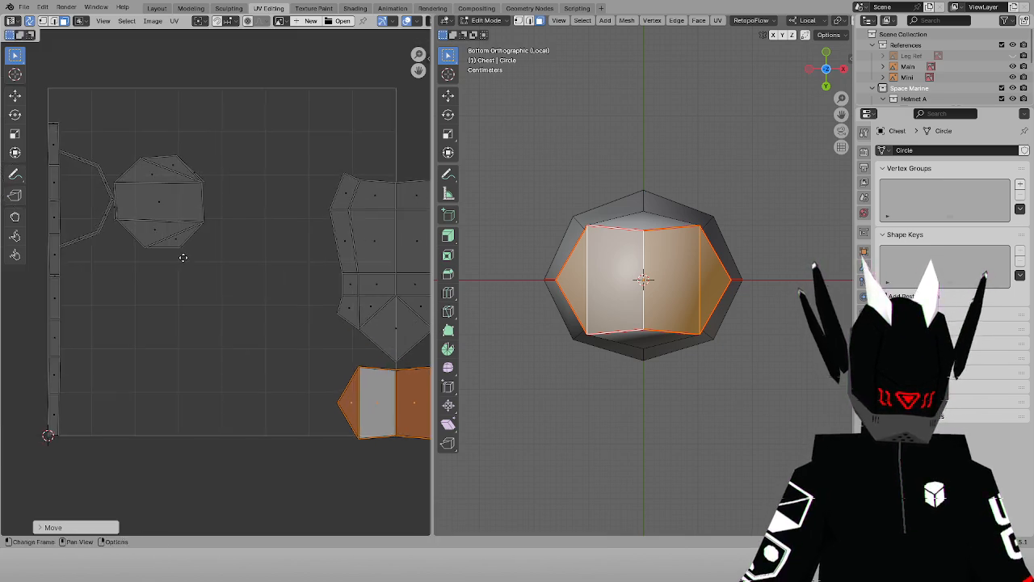
{"action": "key", "text": "ctrl+z"}
{"action": "mouse_move", "coordinate": [313, 226]}
{"action": "middle_mouse_down"}
{"action": "mouse_move", "coordinate": [248, 205]}
{"action": "mouse_move", "coordinate": [303, 216]}
{"action": "middle_mouse_up"}
{"action": "scroll", "coordinate": [283, 243], "scroll_direction": "up", "scroll_amount": 2}
{"action": "key", "text": "g"}
{"action": "key", "text": "y"}
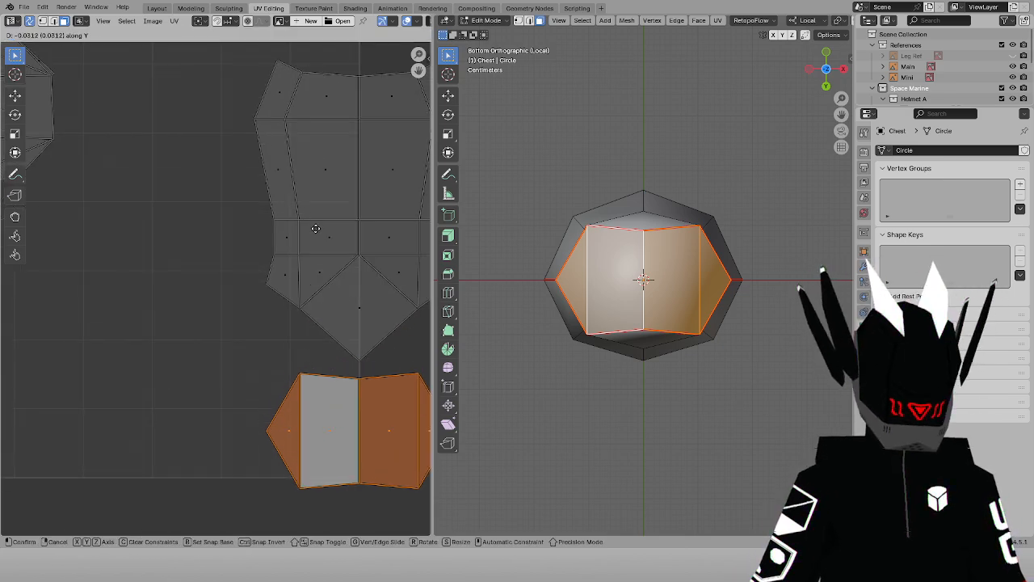
{"action": "left_click", "coordinate": [316, 229]}
Select the whole octagonal top-cap UV island and re-unwrap its faces with Project from View in the top view
{"action": "middle_click_drag", "start_coordinate": [121, 171], "coordinate": [303, 260]}
{"action": "scroll", "coordinate": [304, 259], "scroll_direction": "down", "scroll_amount": 1}
{"action": "left_click", "coordinate": [228, 213]}
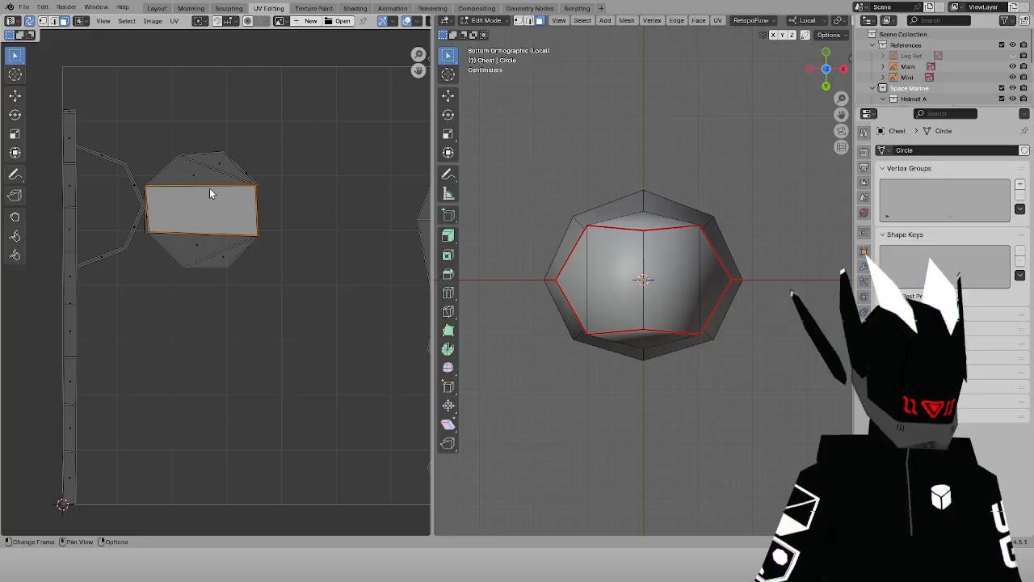
{"action": "key", "text": "l"}
{"action": "key", "text": "KP_7"}
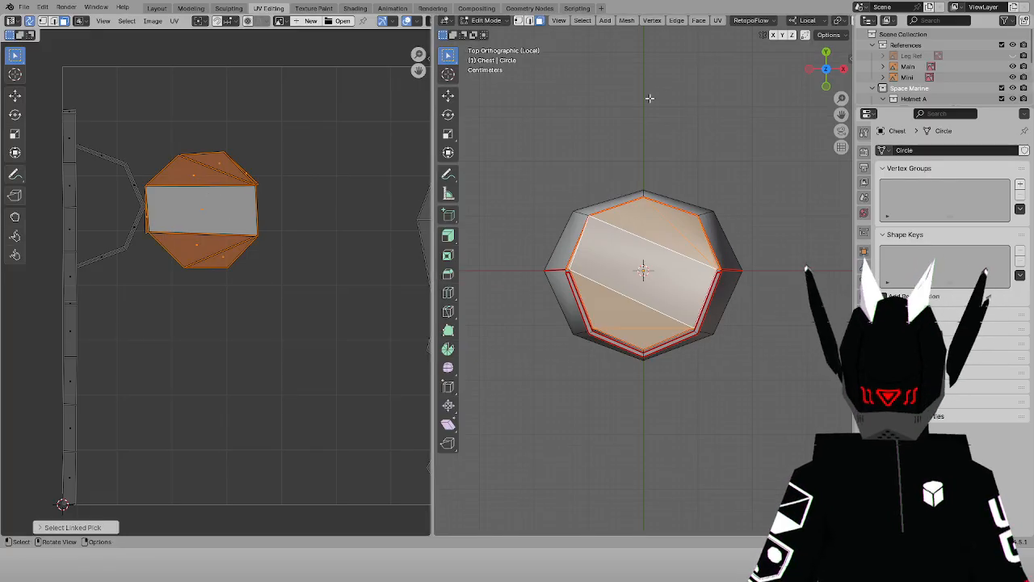
{"action": "left_click", "coordinate": [720, 20]}
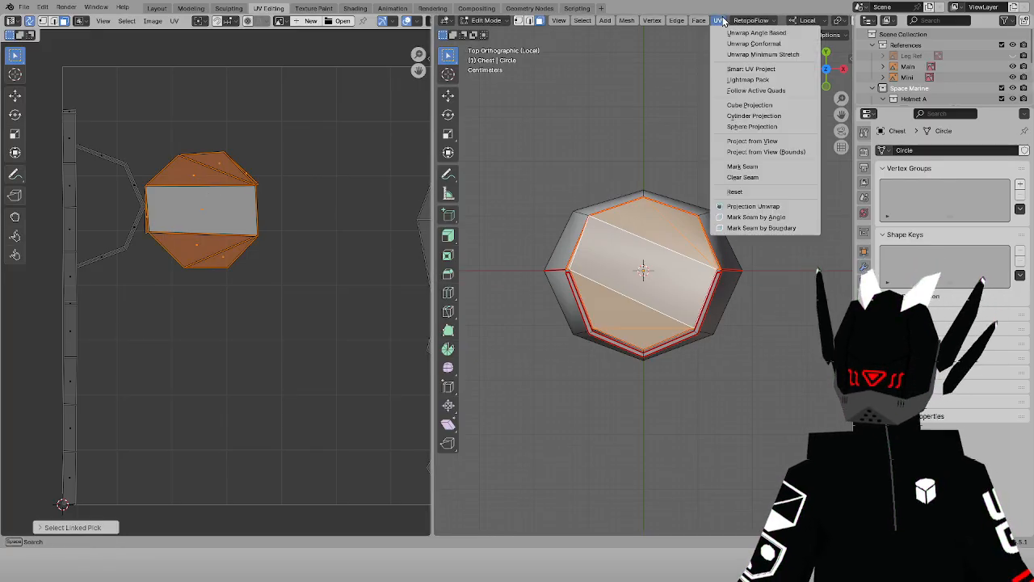
{"action": "left_click", "coordinate": [737, 143]}
Move the projected octagonal island down into the free area beside the bottom-face island
{"action": "middle_click_drag", "start_coordinate": [313, 129], "coordinate": [241, 97]}
{"action": "key", "text": "g"}
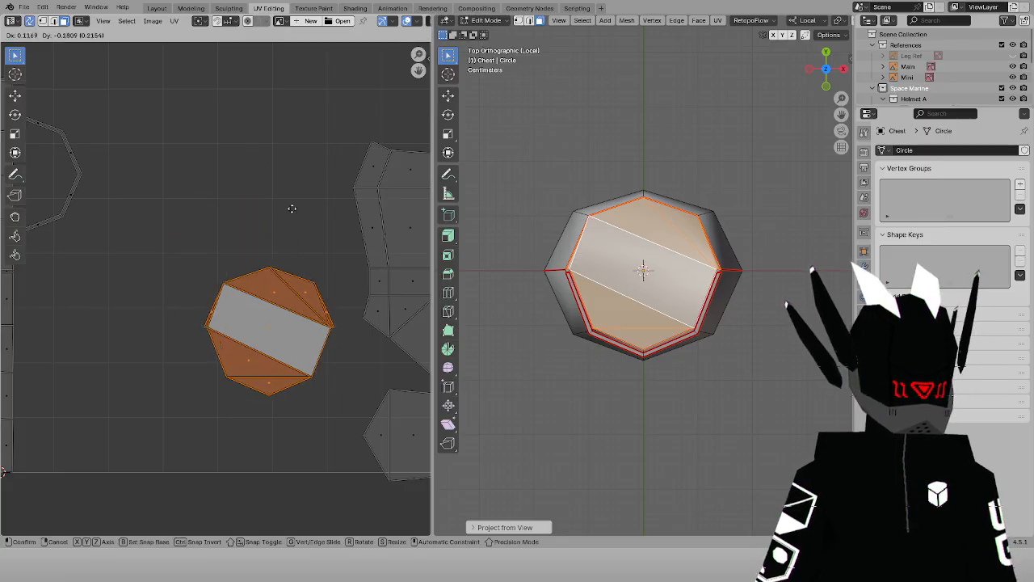
{"action": "left_click", "coordinate": [319, 249]}
Move the two torso islands, the octagonal cap and the bottom-face island horizontally along X into the UV tile, leaving the strips in place
{"action": "middle_click_drag", "start_coordinate": [122, 216], "coordinate": [238, 226]}
{"action": "left_click_drag", "start_coordinate": [215, 118], "coordinate": [121, 279]}
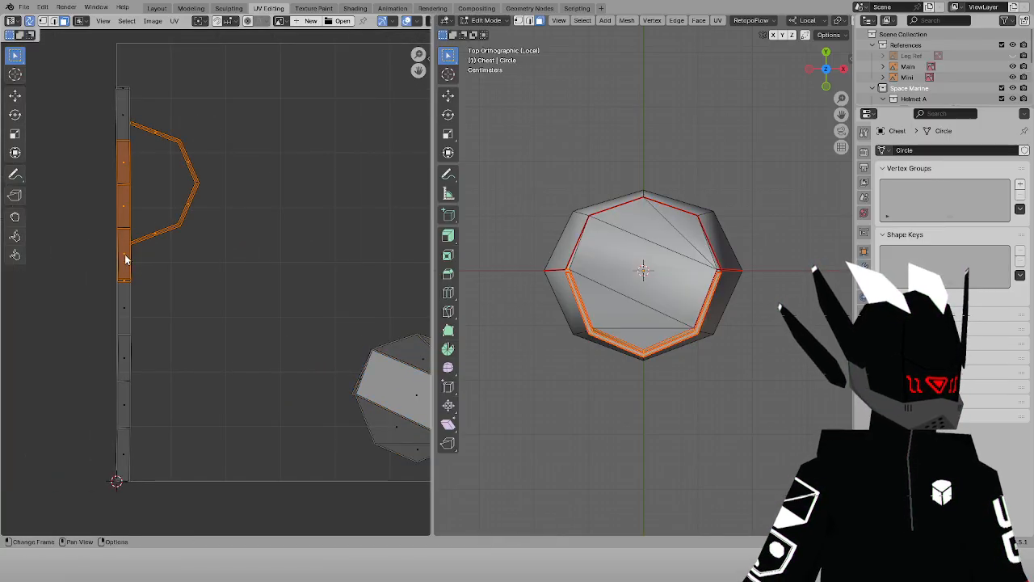
{"action": "left_click_drag", "start_coordinate": [111, 69], "coordinate": [175, 514]}
{"action": "scroll", "coordinate": [311, 266], "scroll_direction": "down", "scroll_amount": 2}
{"action": "middle_click_drag", "start_coordinate": [320, 257], "coordinate": [148, 248]}
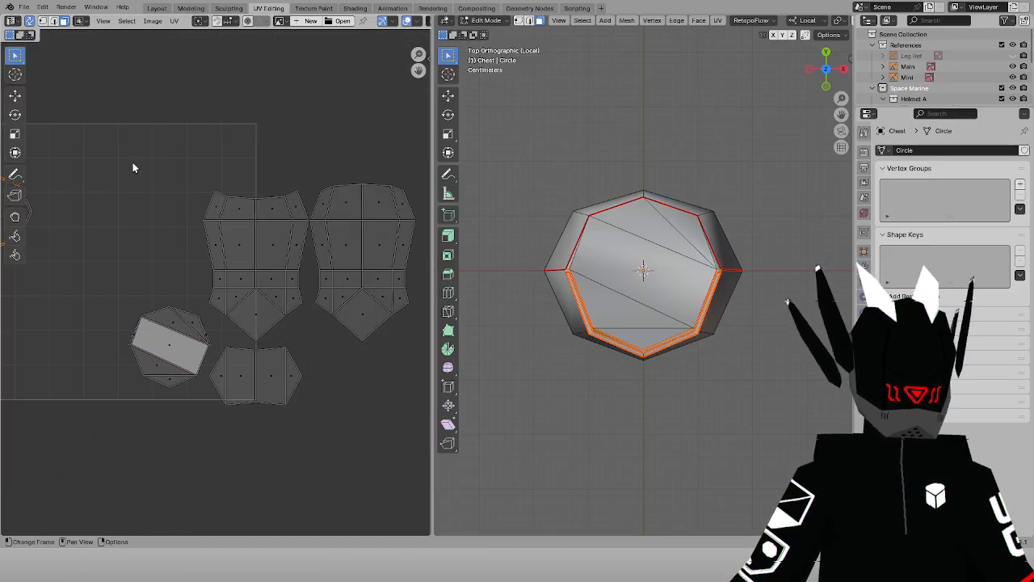
{"action": "left_click_drag", "start_coordinate": [123, 163], "coordinate": [431, 463]}
{"action": "key", "text": "g"}
{"action": "middle_click_drag", "start_coordinate": [160, 252], "coordinate": [248, 221]}
{"action": "key", "text": "x"}
{"action": "left_click", "coordinate": [141, 286]}
{"action": "scroll", "coordinate": [244, 298], "scroll_direction": "up", "scroll_amount": 2}
{"action": "scroll", "coordinate": [202, 166], "scroll_direction": "down", "scroll_amount": 1}
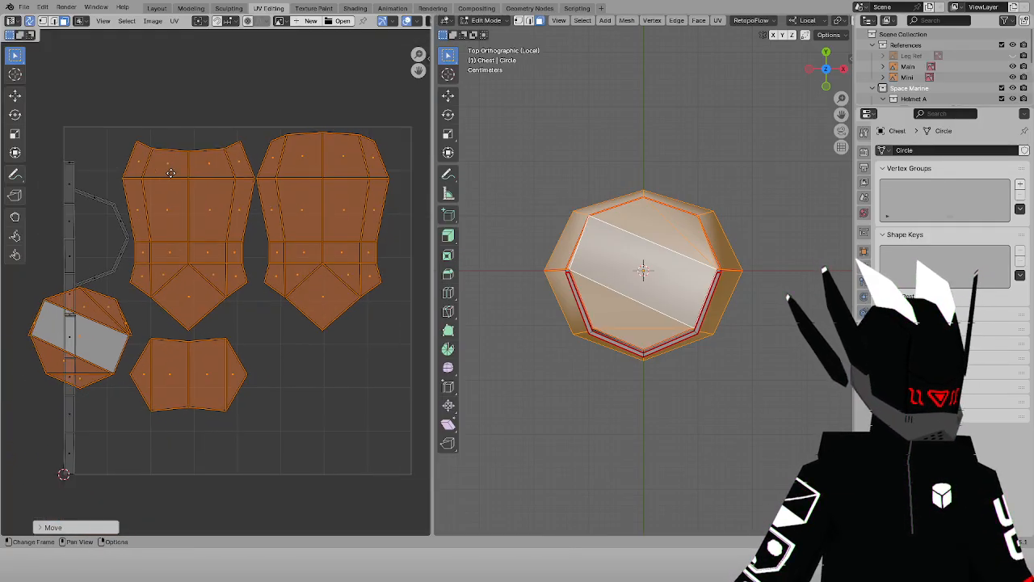
Deselect the torso islands and move the octagonal and bottom-face islands across, centring the octagon in the gap below the two torso islands
{"action": "left_click_drag", "start_coordinate": [73, 129], "coordinate": [333, 330], "text": "ctrl"}
{"action": "key", "text": "g"}
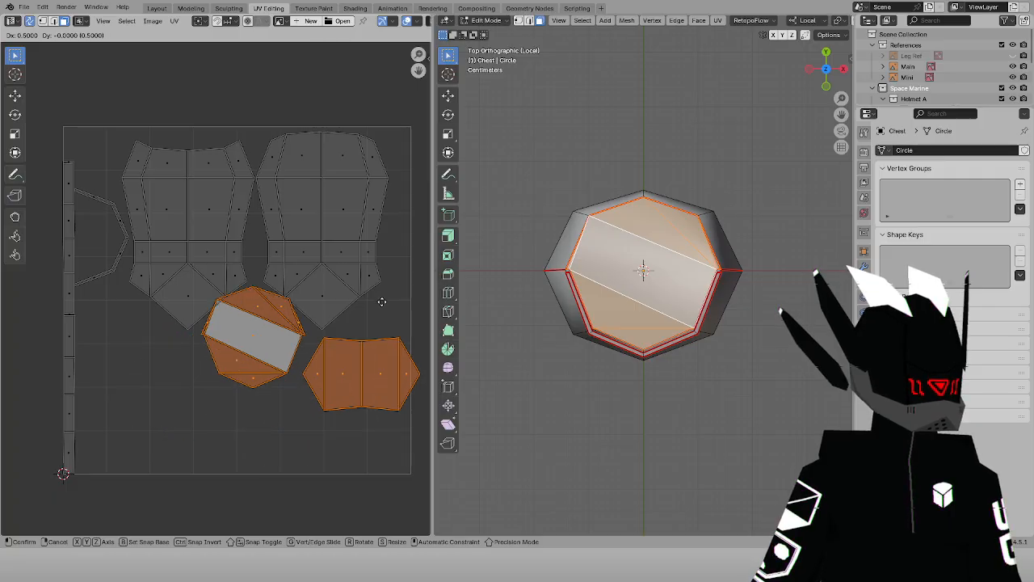
{"action": "left_click", "coordinate": [389, 311]}
{"action": "scroll", "coordinate": [263, 264], "scroll_direction": "up", "scroll_amount": 4}
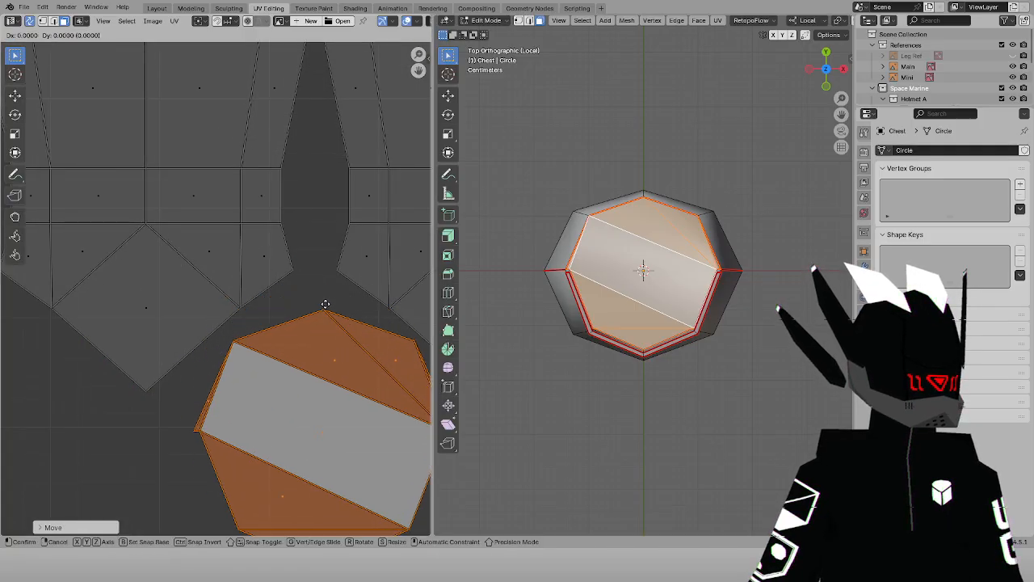
{"action": "middle_click_drag", "start_coordinate": [334, 323], "coordinate": [226, 206]}
Deselect the octagonal island and place the bottom-face island directly beneath it, centred under it inside the UV tile
{"action": "left_click_drag", "start_coordinate": [99, 163], "coordinate": [339, 510], "text": "ctrl"}
{"action": "middle_click_drag", "start_coordinate": [341, 336], "coordinate": [339, 303]}
{"action": "left_click_drag", "start_coordinate": [68, 226], "coordinate": [249, 307], "text": "ctrl"}
{"action": "middle_click_drag", "start_coordinate": [251, 307], "coordinate": [159, 226]}
{"action": "middle_click_drag", "start_coordinate": [233, 265], "coordinate": [91, 217]}
{"action": "key", "text": "g"}
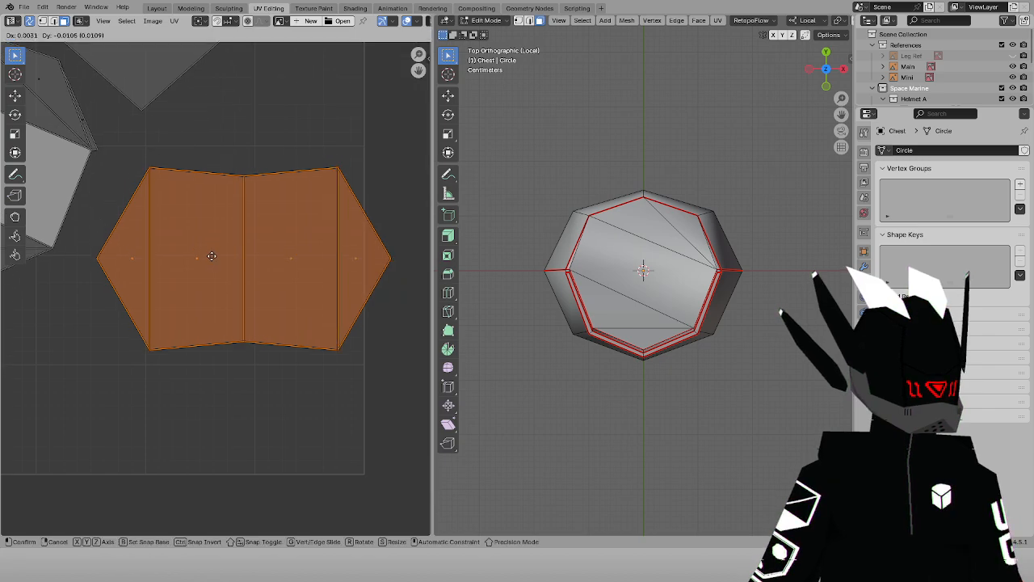
{"action": "left_click", "coordinate": [122, 340]}
{"action": "middle_click_drag", "start_coordinate": [133, 329], "coordinate": [335, 334]}
{"action": "key", "text": "g"}
{"action": "left_click", "coordinate": [153, 355]}
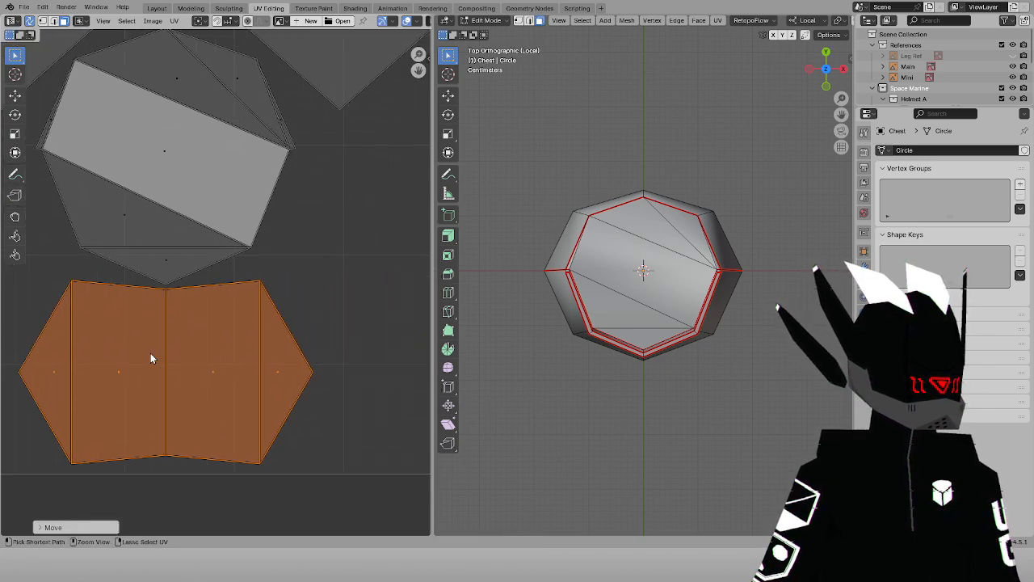
Save the file and move all chest UV islands straight up along Y to sit above the UV tile
{"action": "scroll", "coordinate": [206, 274], "scroll_direction": "down", "scroll_amount": 6}
{"action": "key", "text": "ctrl+s"}
{"action": "scroll", "coordinate": [205, 277], "scroll_direction": "up", "scroll_amount": 1}
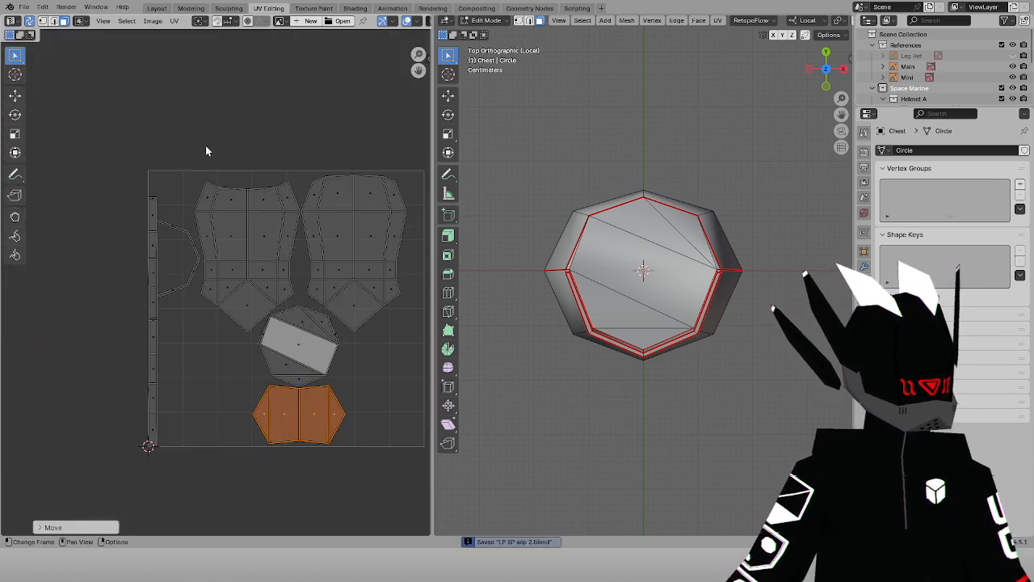
{"action": "key", "text": "a"}
{"action": "key", "text": "g"}
{"action": "key", "text": "y"}
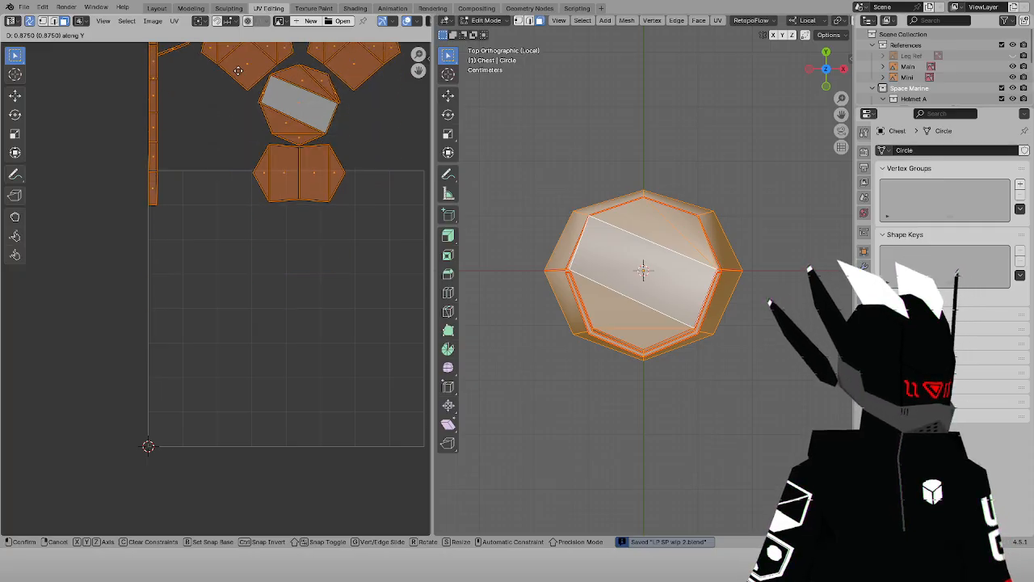
{"action": "left_click", "coordinate": [235, 104]}
{"action": "middle_click_drag", "start_coordinate": [235, 104], "coordinate": [233, 197]}
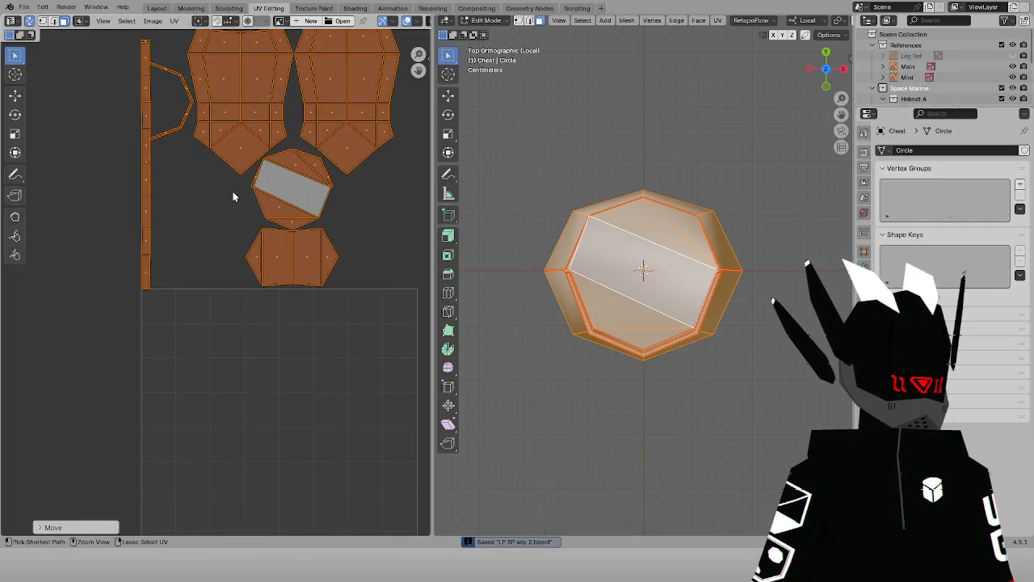
In the Layout workspace, edit the chest mesh in front view and recalculate all its normals to the outside
{"action": "left_click", "coordinate": [158, 8]}
{"action": "key", "text": "KP_1"}
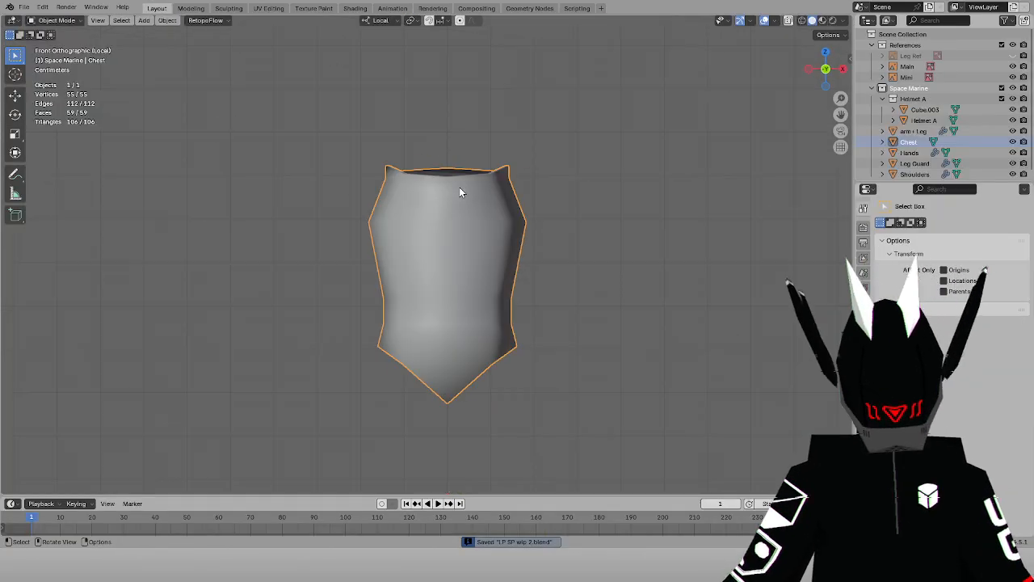
{"action": "left_click", "coordinate": [55, 20]}
{"action": "left_click", "coordinate": [50, 41]}
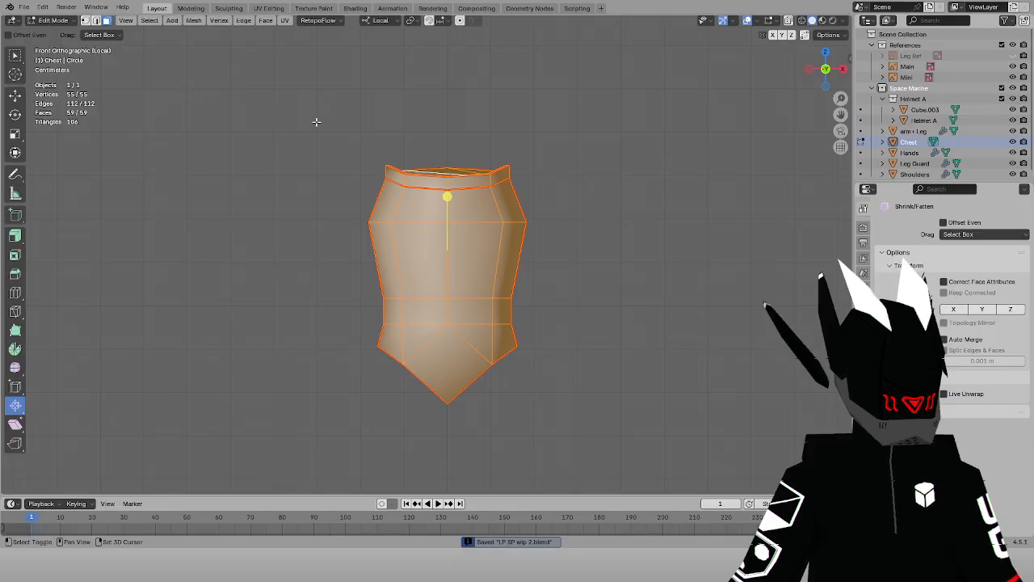
{"action": "key", "text": "shift+n"}
{"action": "left_click", "coordinate": [195, 22]}
{"action": "mouse_move", "coordinate": [263, 219]}
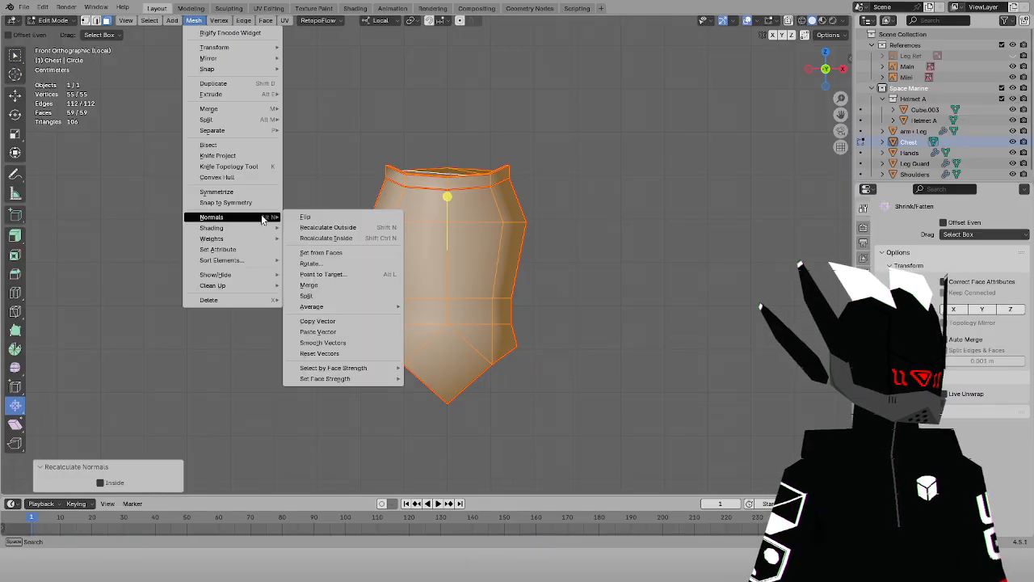
{"action": "left_click", "coordinate": [339, 353]}
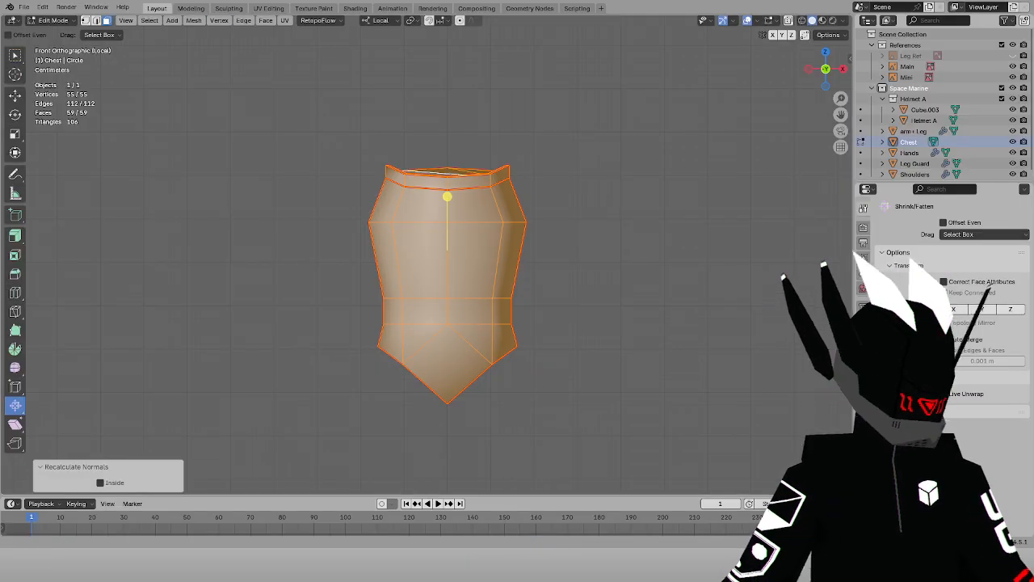
Return the chest to Object Mode and exit local view to bring back the whole model
{"action": "left_click", "coordinate": [52, 20]}
{"action": "left_click", "coordinate": [55, 34]}
{"action": "key", "text": "KP_Divide"}
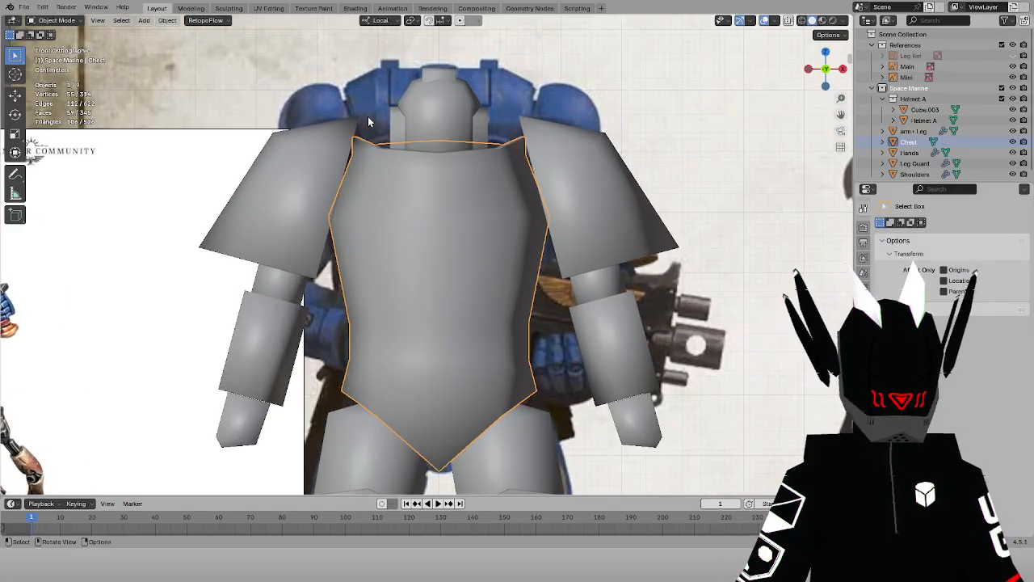
Select the Shoulders object in a raised side view, enter Edit Mode and select the pad's outer faces
{"action": "key", "text": "KP_3"}
{"action": "left_click", "coordinate": [476, 181]}
{"action": "key", "text": "KP_8"}
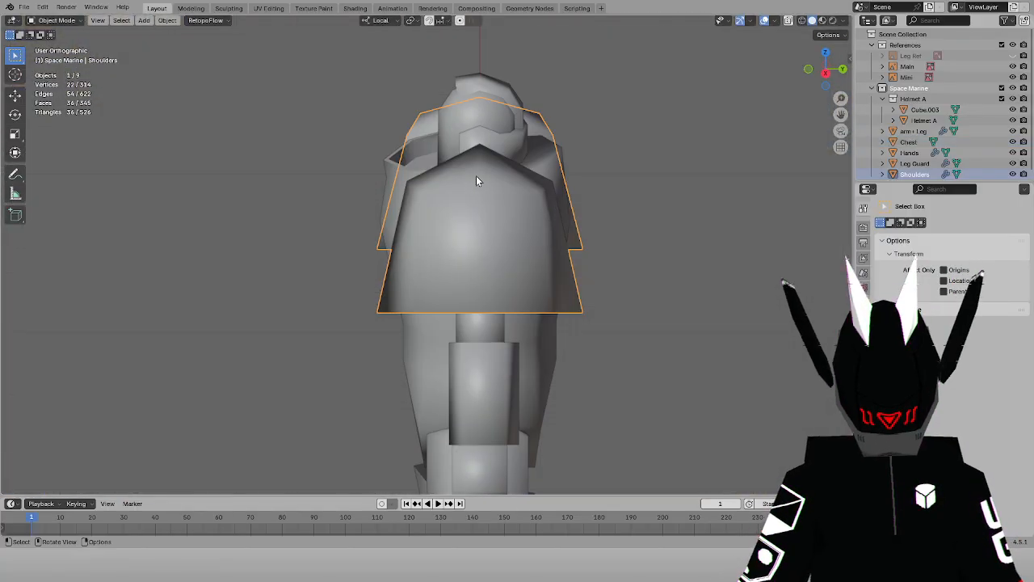
{"action": "key", "text": "KP_8"}
{"action": "key", "text": "KP_8"}
{"action": "key", "text": "KP_2"}
{"action": "key", "text": "KP_2"}
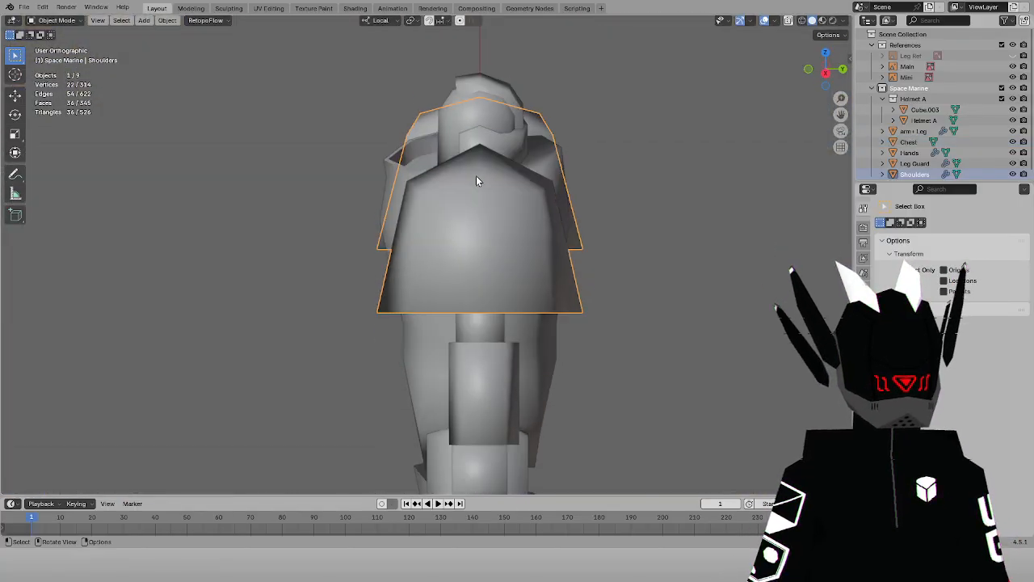
{"action": "left_click", "coordinate": [37, 22]}
{"action": "left_click", "coordinate": [55, 43]}
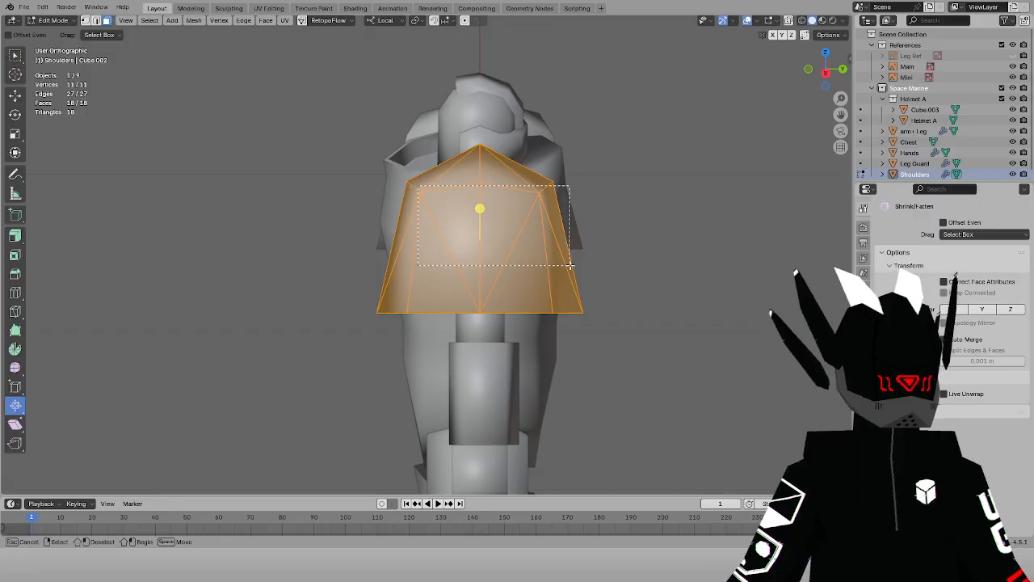
{"action": "left_click_drag", "start_coordinate": [569, 265], "coordinate": [569, 265]}
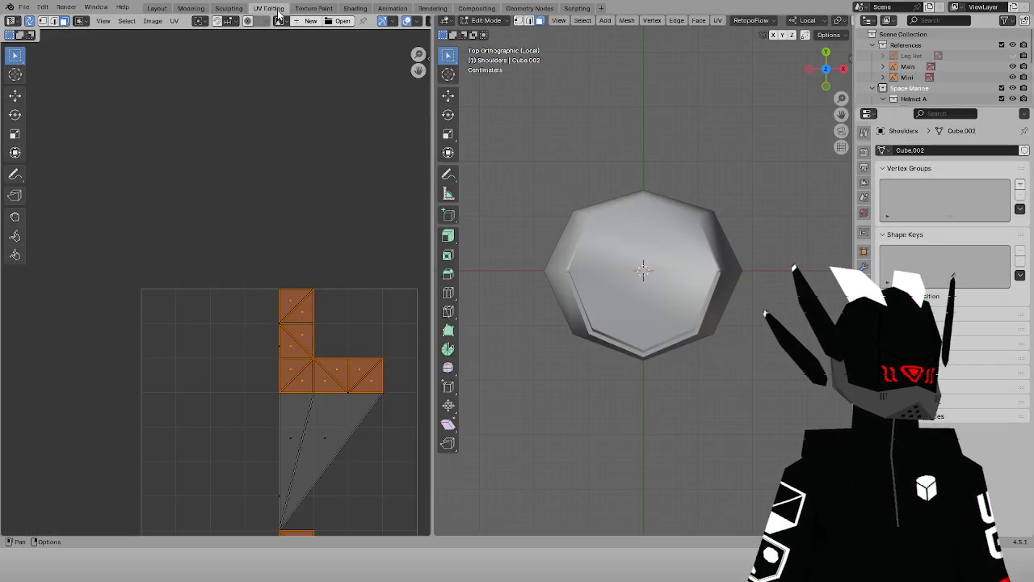
In the UV Editing workspace, exit local view and unwrap the shoulder pad's outer faces with Project from View from a raised side view
{"action": "left_click", "coordinate": [268, 8]}
{"action": "key", "text": "KP_Divide"}
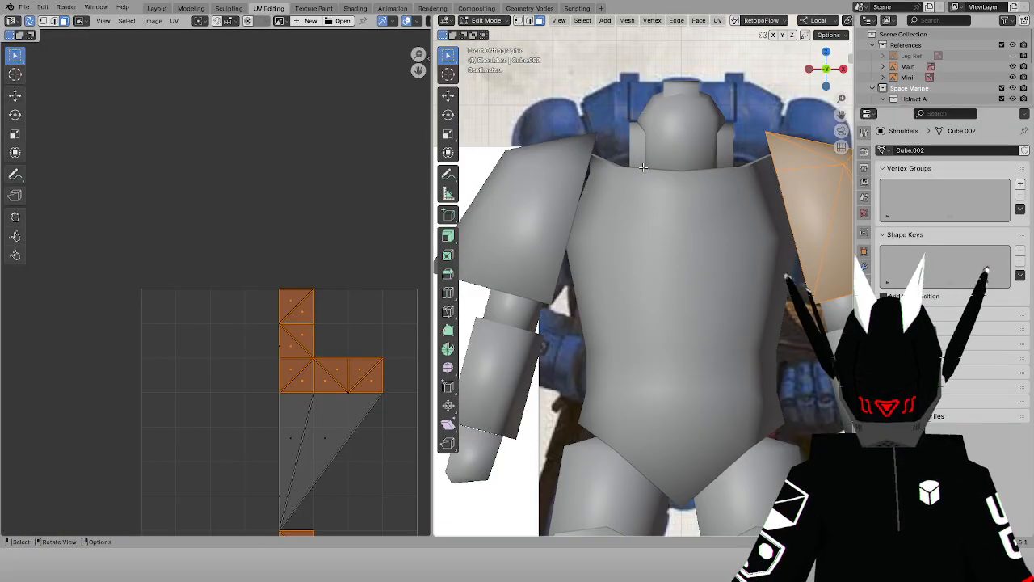
{"action": "key", "text": "KP_3"}
{"action": "key", "text": "KP_8"}
{"action": "key", "text": "KP_8"}
{"action": "key", "text": "KP_2"}
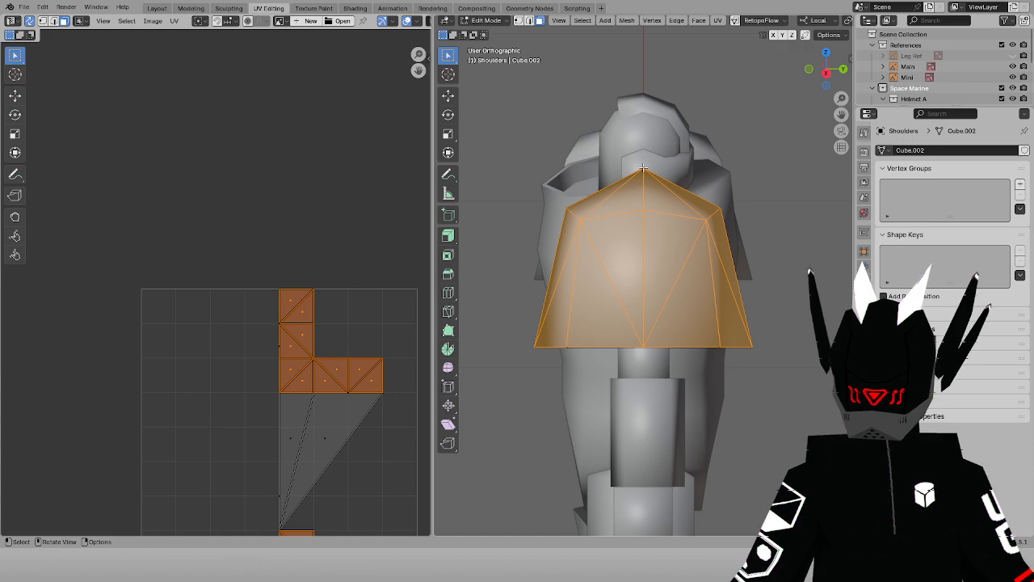
{"action": "left_click", "coordinate": [716, 21]}
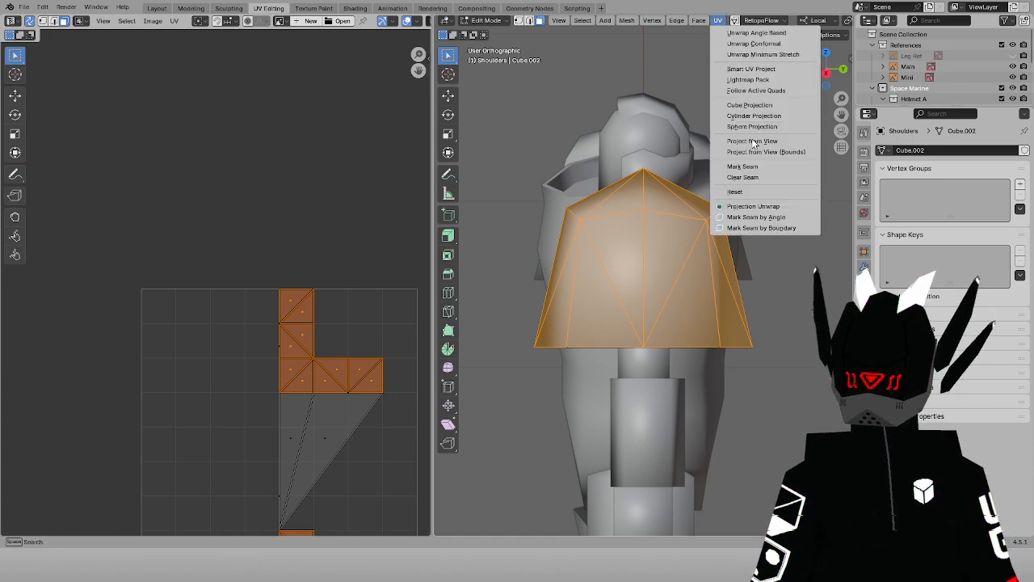
{"action": "left_click", "coordinate": [753, 142]}
Move the projected shoulder pad island into the upper-left corner of the UV tile
{"action": "middle_click_drag", "start_coordinate": [266, 292], "coordinate": [278, 126]}
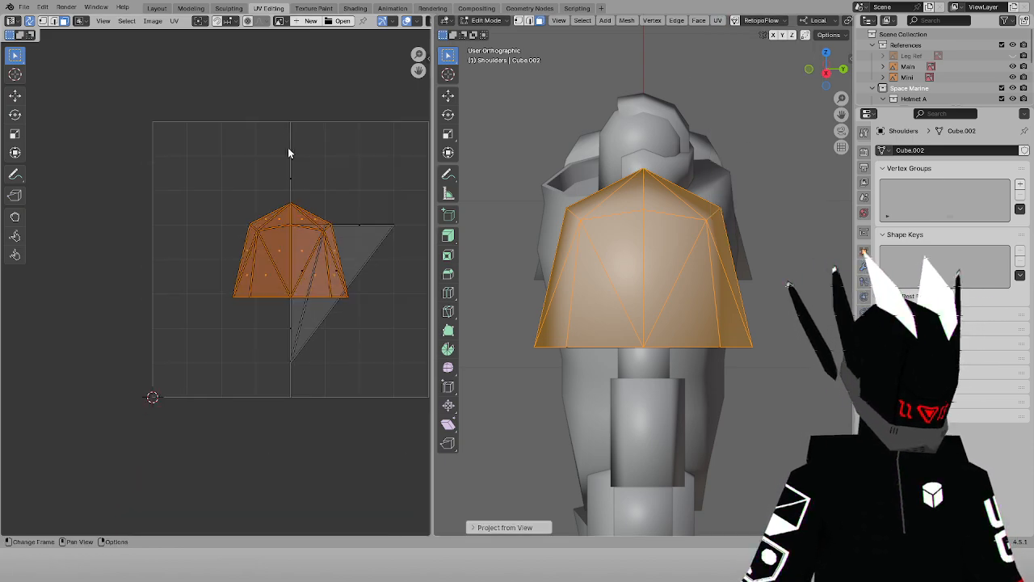
{"action": "key", "text": "g"}
{"action": "left_click", "coordinate": [227, 106]}
{"action": "scroll", "coordinate": [227, 106], "scroll_direction": "up", "scroll_amount": 4}
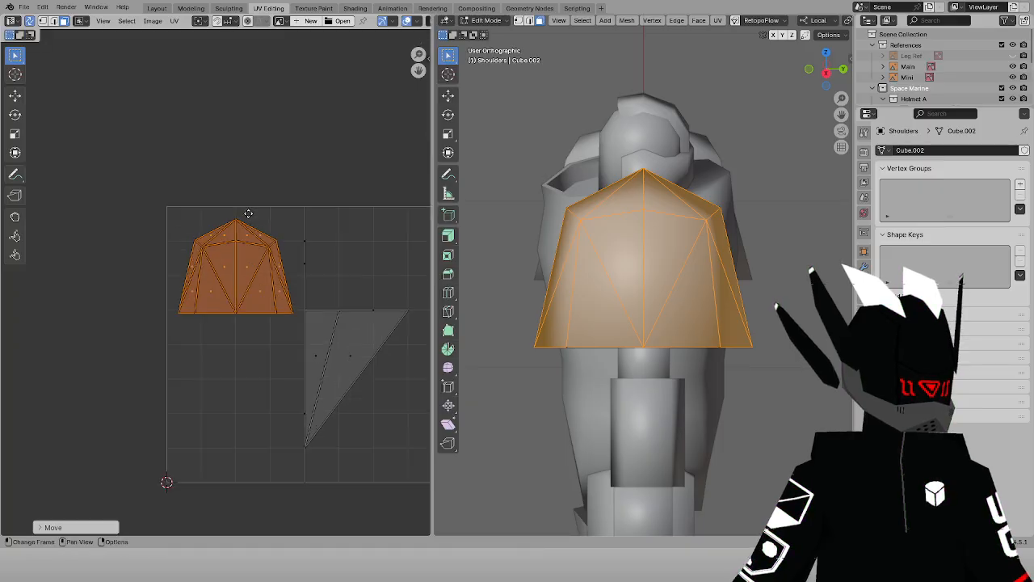
{"action": "key", "text": "g"}
{"action": "left_click", "coordinate": [243, 230]}
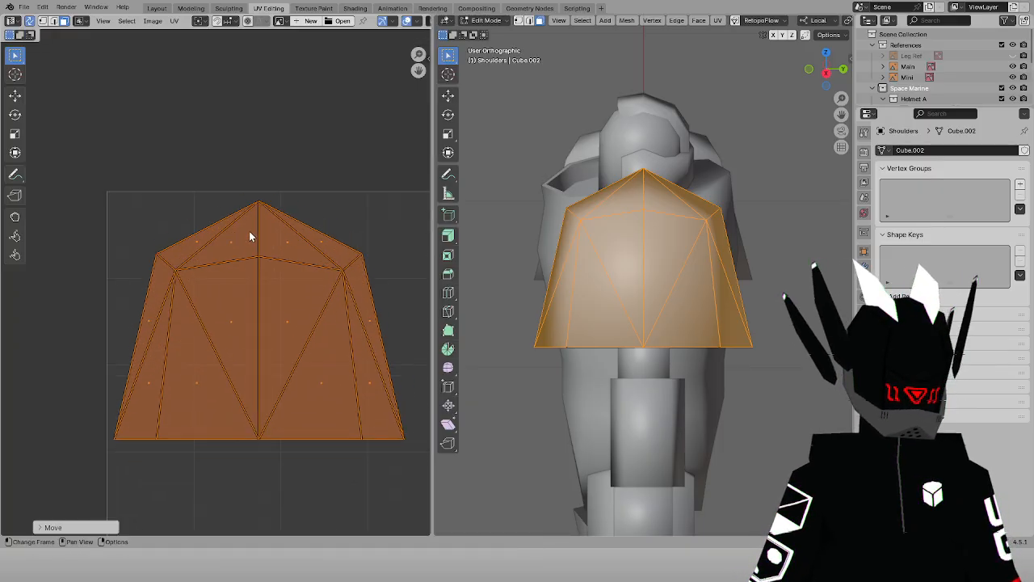
Select the shoulder pad's remaining unprojected UV faces and check where they lie on the model
{"action": "scroll", "coordinate": [250, 231], "scroll_direction": "down", "scroll_amount": 3}
{"action": "left_click_drag", "start_coordinate": [260, 160], "coordinate": [403, 485]}
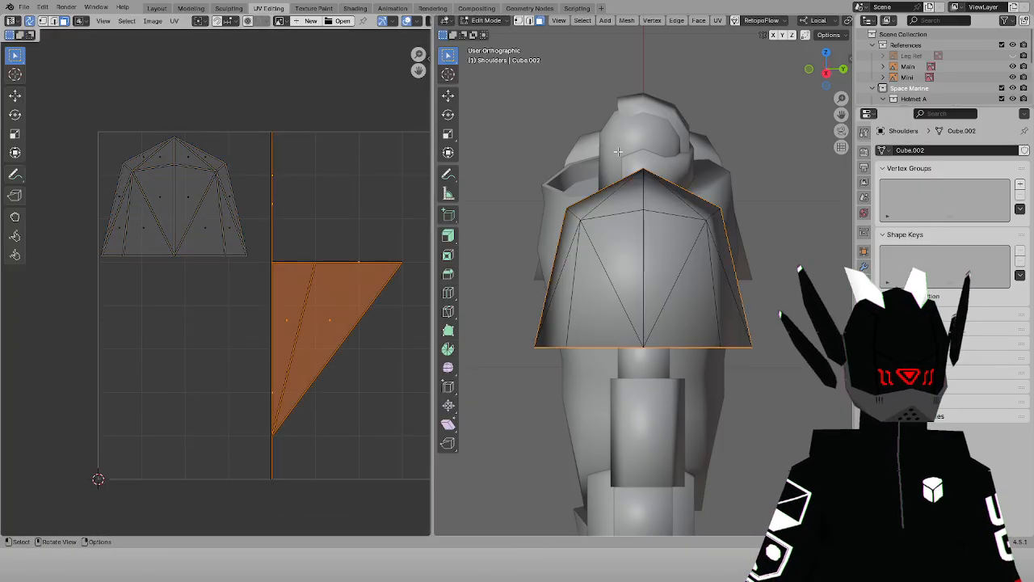
{"action": "middle_click_drag", "start_coordinate": [634, 183], "coordinate": [667, 155]}
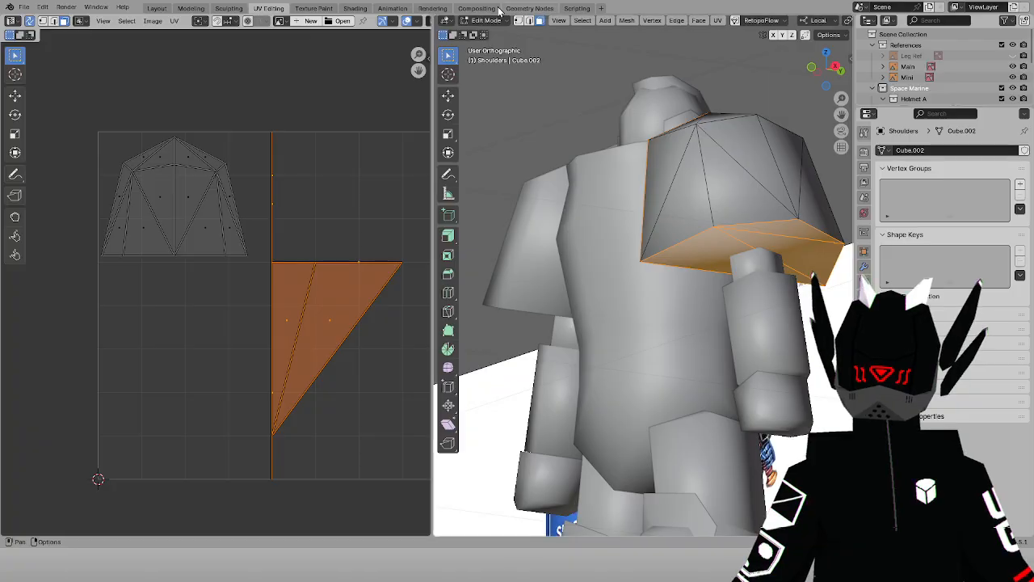
Select the edge loop around the rim of the shoulder pad's outer shell and mark it as a seam
{"action": "left_click", "coordinate": [530, 25]}
{"action": "left_click", "coordinate": [680, 249]}
{"action": "middle_click_drag", "start_coordinate": [681, 248], "coordinate": [726, 320]}
{"action": "left_click", "coordinate": [618, 239], "text": "ctrl"}
{"action": "left_click", "coordinate": [634, 256], "text": "ctrl"}
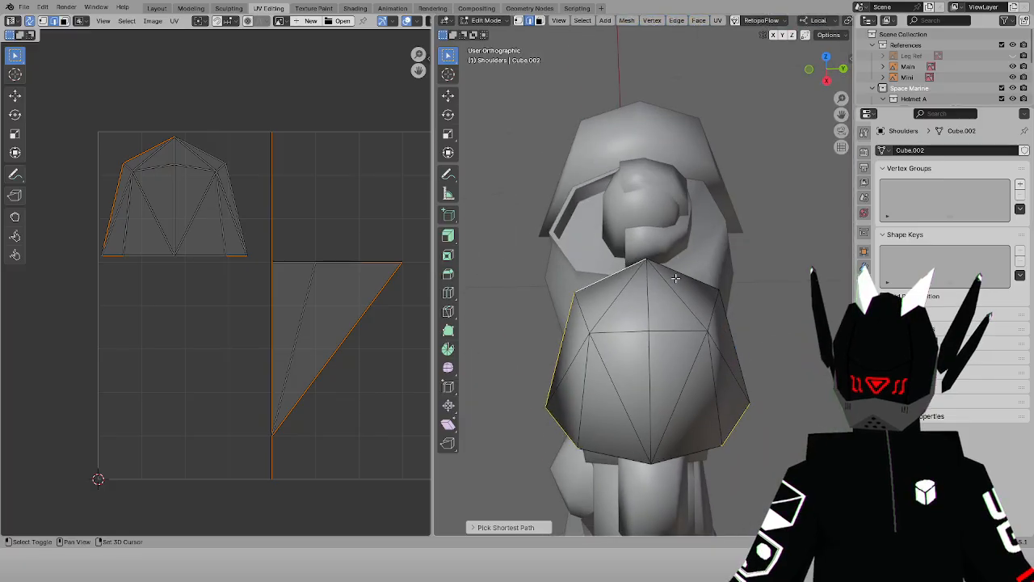
{"action": "left_click", "coordinate": [726, 320], "text": "ctrl"}
{"action": "left_click", "coordinate": [717, 20]}
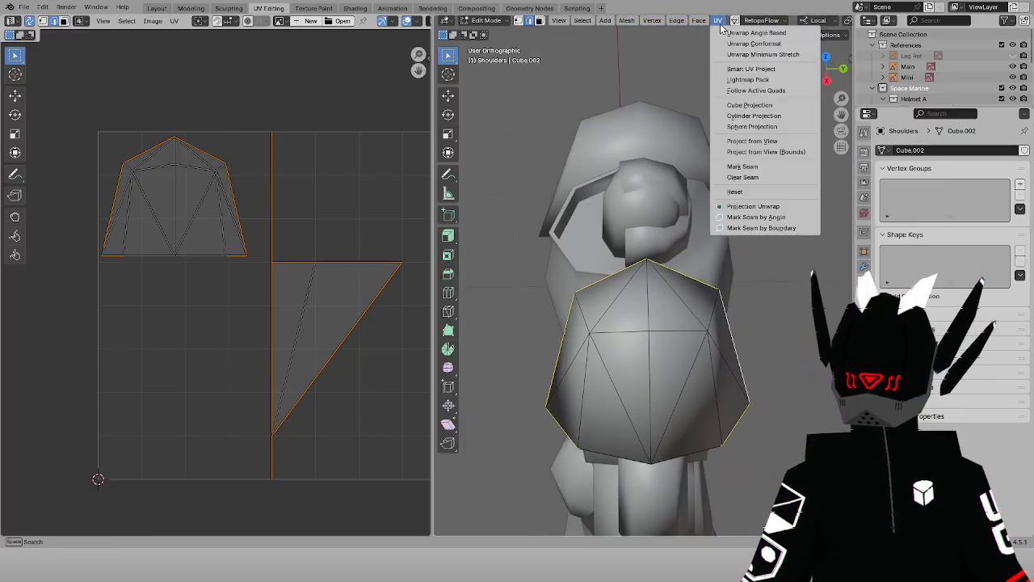
{"action": "left_click", "coordinate": [748, 143]}
{"action": "middle_click_drag", "start_coordinate": [675, 217], "coordinate": [692, 149]}
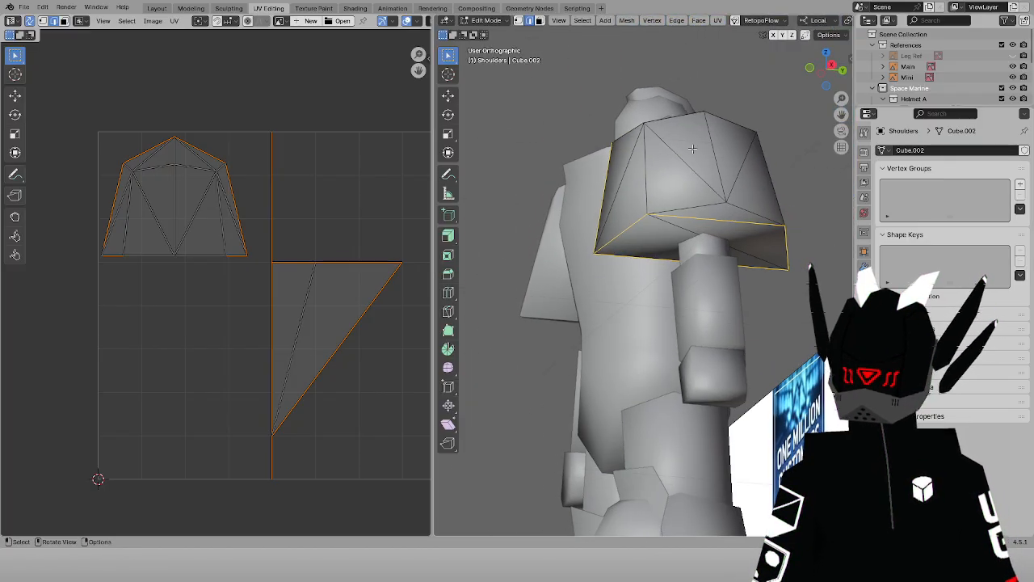
{"action": "left_click", "coordinate": [714, 23]}
{"action": "left_click", "coordinate": [761, 164]}
Select all shoulder pad faces except the projected outer island and unwrap them with Unwrap Angle Based
{"action": "key", "text": "a"}
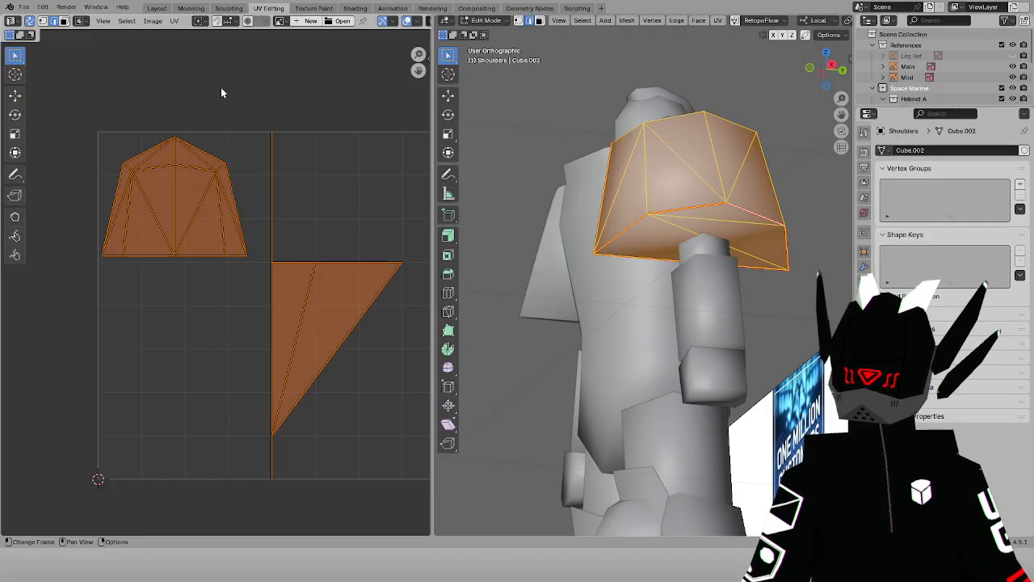
{"action": "left_click_drag", "start_coordinate": [81, 107], "coordinate": [252, 274], "text": "ctrl"}
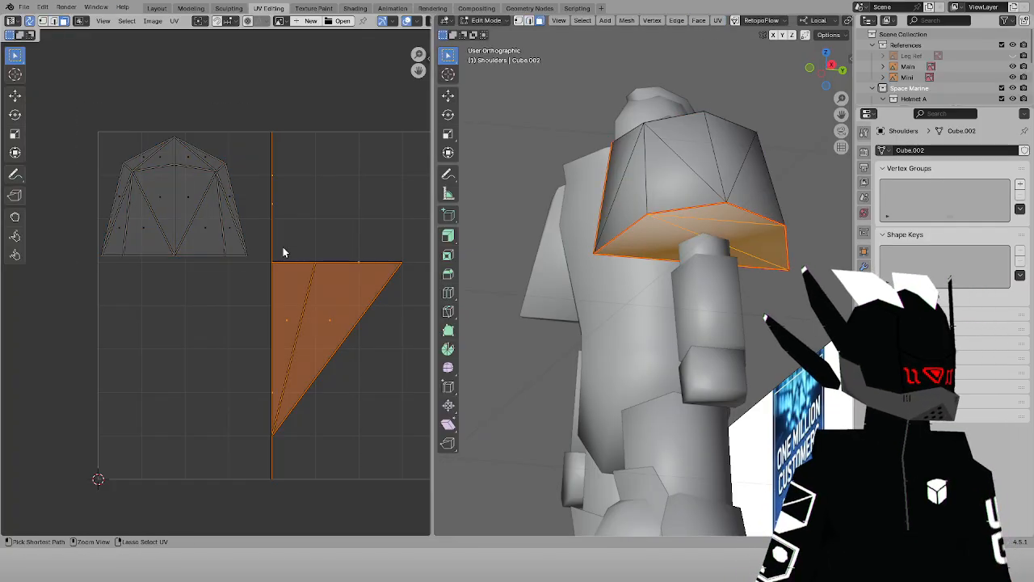
{"action": "left_click", "coordinate": [717, 20]}
{"action": "left_click", "coordinate": [739, 28]}
{"action": "key", "text": "s"}
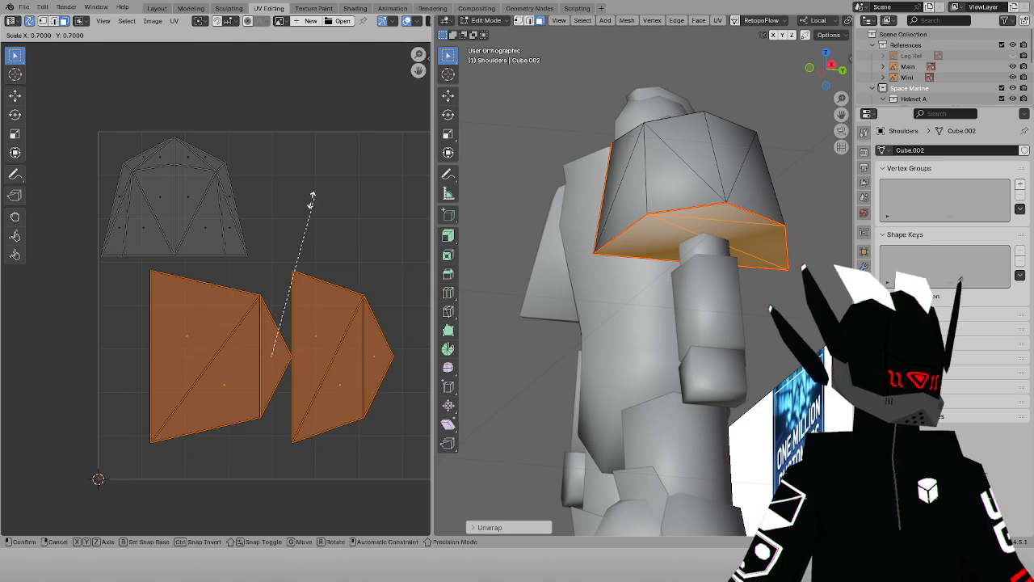
{"action": "left_click", "coordinate": [284, 218]}
{"action": "key", "text": "ctrl+z"}
Rotate the two newly unwrapped inner islands so their pointed ends face up and their bases are level
{"action": "key", "text": "r"}
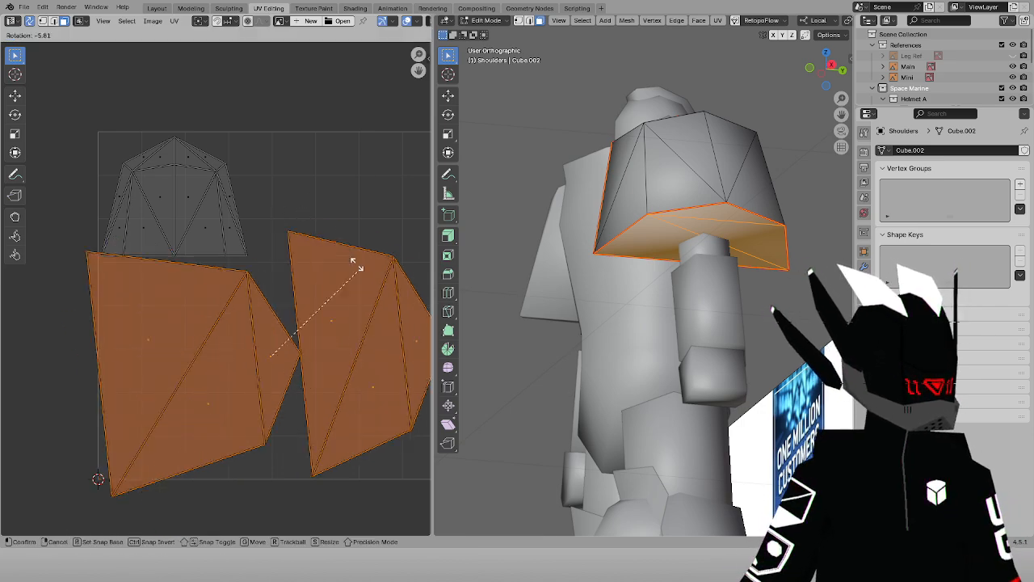
{"action": "left_click", "coordinate": [130, 198]}
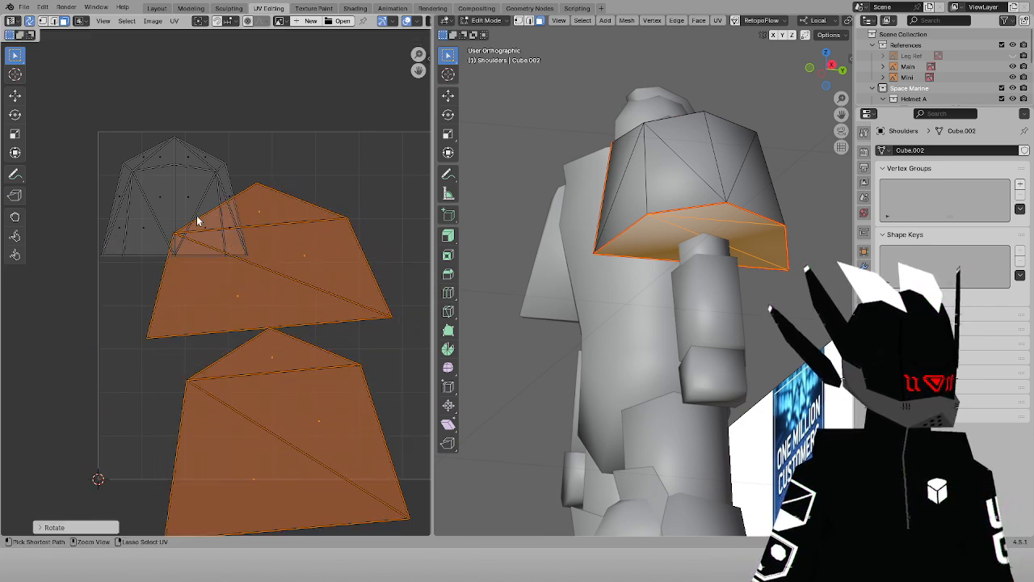
{"action": "key", "text": "r"}
{"action": "left_click", "coordinate": [239, 211]}
Move the two inner islands over the outer shell island and scale them down
{"action": "key", "text": "g"}
{"action": "left_click", "coordinate": [155, 159]}
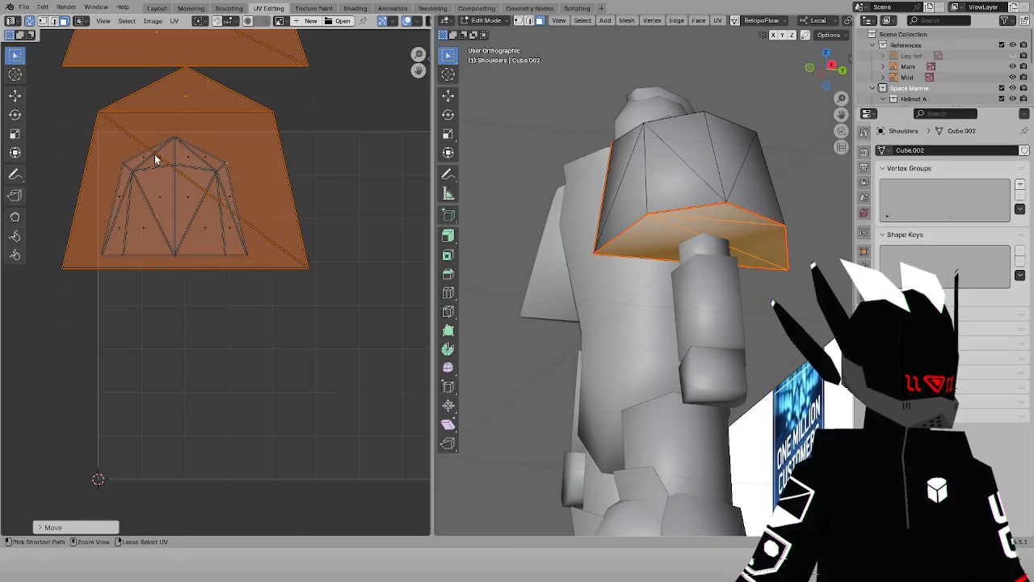
{"action": "key", "text": "s"}
{"action": "left_click", "coordinate": [201, 143]}
{"action": "middle_click_drag", "start_coordinate": [171, 154], "coordinate": [260, 214]}
{"action": "scroll", "coordinate": [260, 214], "scroll_direction": "up", "scroll_amount": 3}
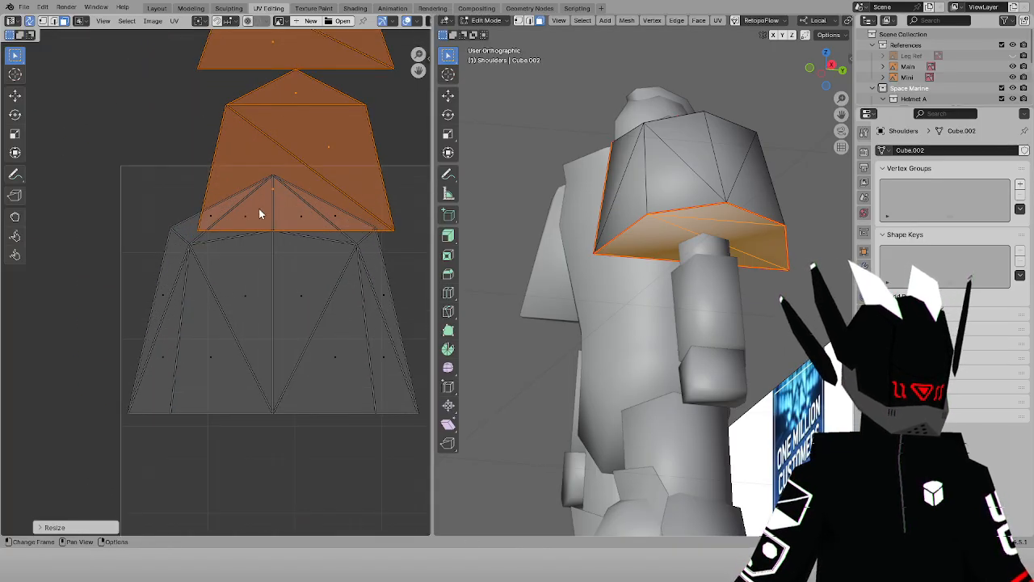
Align the larger inner island with the outer shell island and scale both inner islands until their outlines match it
{"action": "key", "text": "g"}
{"action": "left_click", "coordinate": [236, 367]}
{"action": "key", "text": "s"}
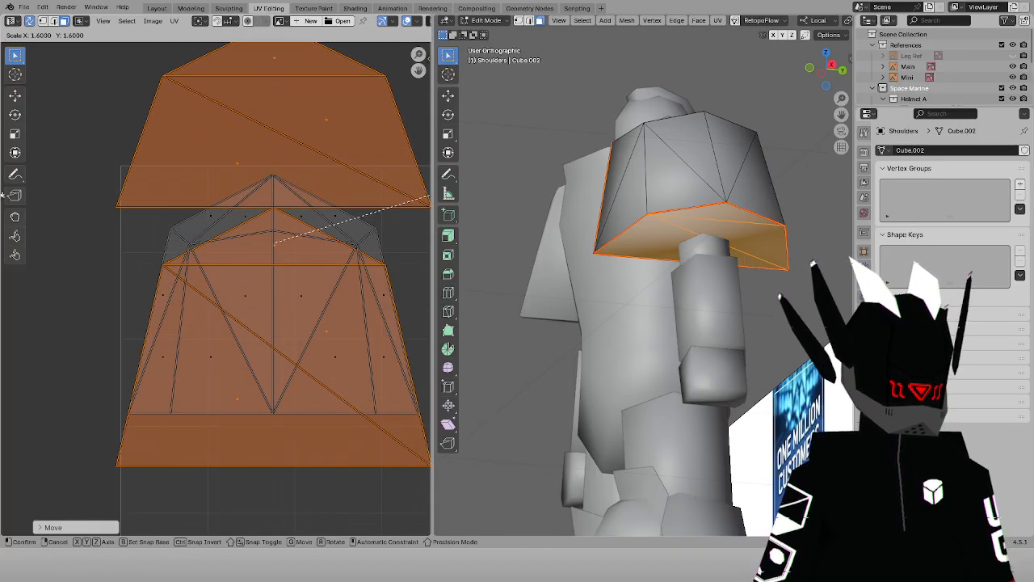
{"action": "left_click", "coordinate": [425, 196]}
{"action": "key", "text": "g"}
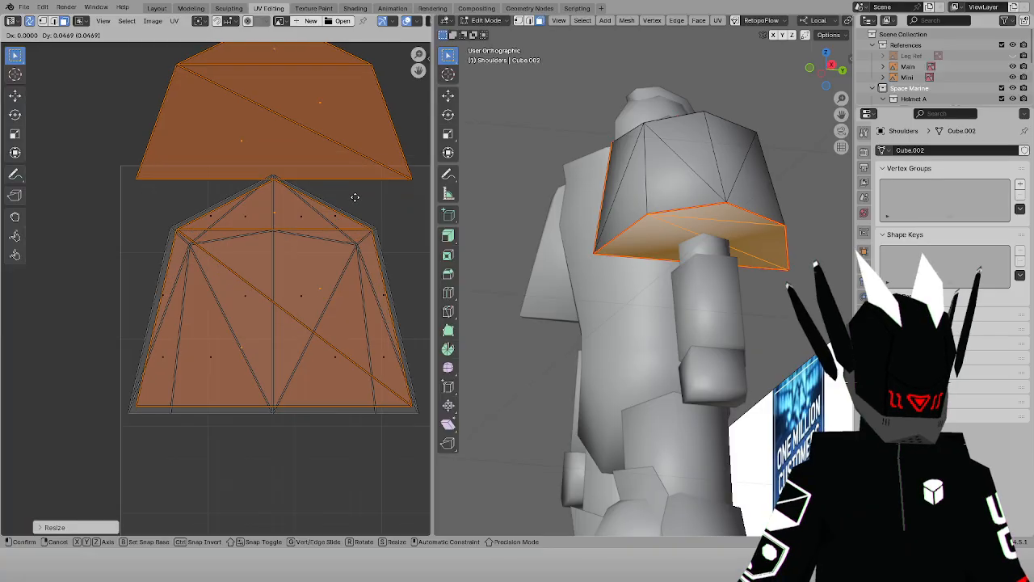
{"action": "left_click", "coordinate": [356, 199]}
{"action": "key", "text": "s"}
{"action": "left_click", "coordinate": [381, 189]}
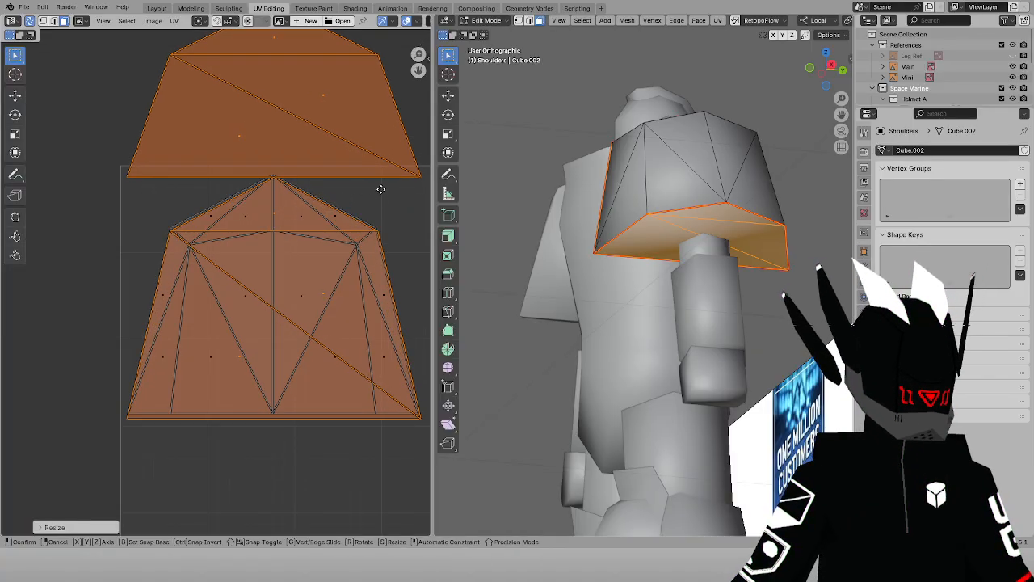
Scale the two inner islands down and place them directly beside the outer shell island
{"action": "scroll", "coordinate": [376, 182], "scroll_direction": "down", "scroll_amount": 2}
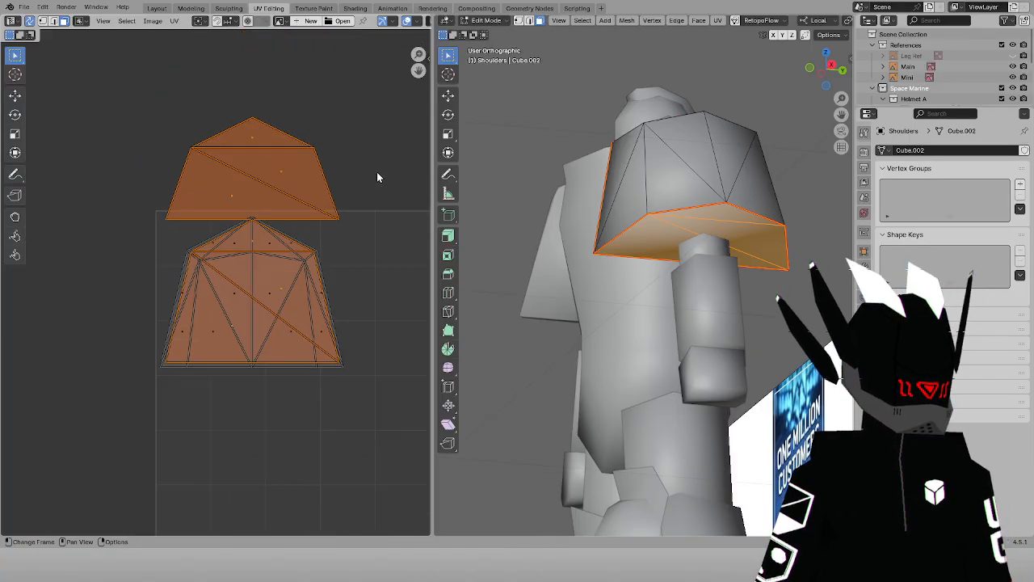
{"action": "scroll", "coordinate": [377, 177], "scroll_direction": "down", "scroll_amount": 1}
{"action": "key", "text": "s"}
{"action": "left_click", "coordinate": [336, 198]}
{"action": "key", "text": "g"}
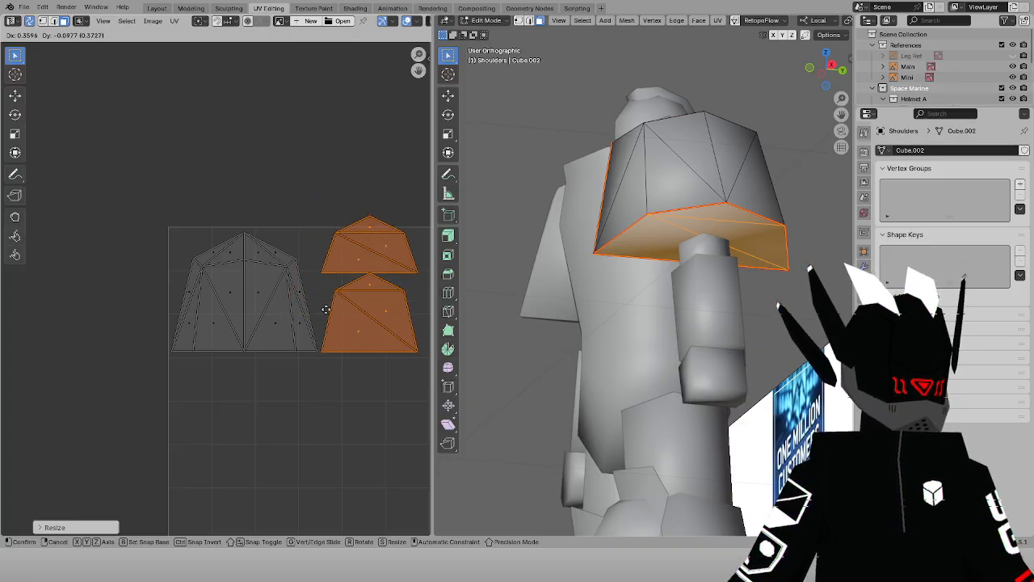
{"action": "left_click", "coordinate": [324, 314]}
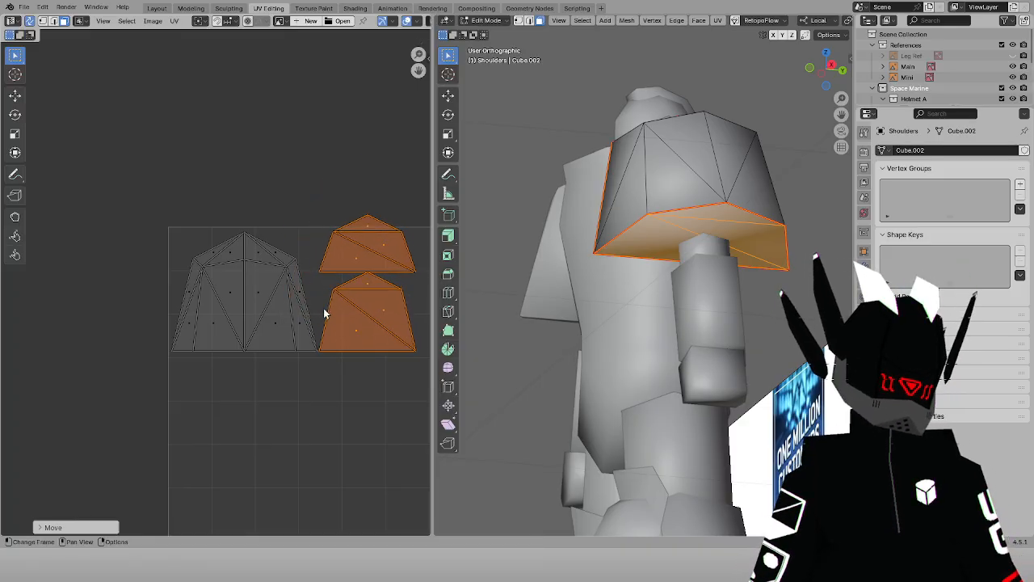
Flip the smaller inner island with Mirror Y and move it to the far side of the larger inner island
{"action": "middle_click_drag", "start_coordinate": [324, 314], "coordinate": [232, 275]}
{"action": "left_click_drag", "start_coordinate": [214, 189], "coordinate": [322, 243]}
{"action": "right_click", "coordinate": [293, 242]}
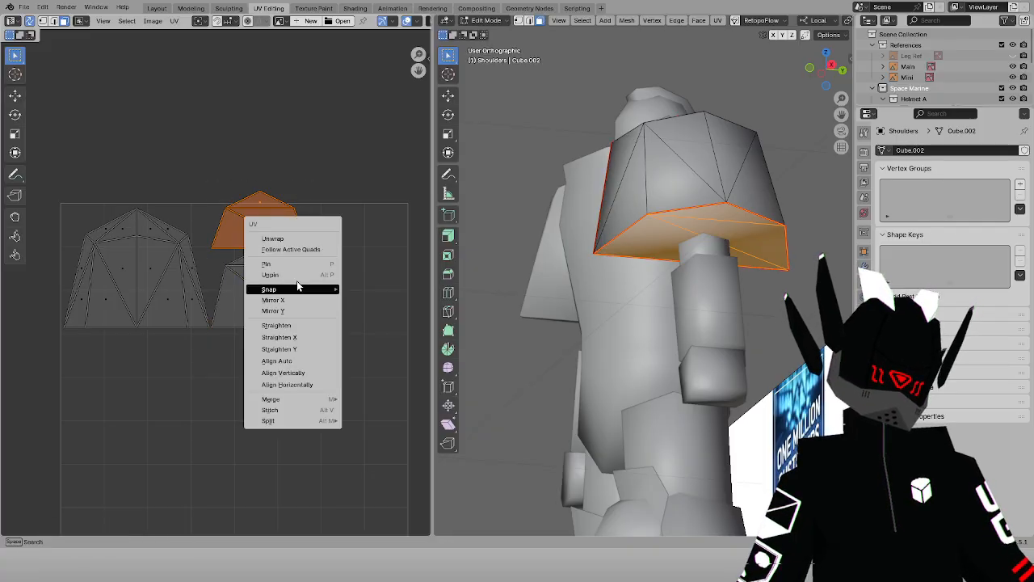
{"action": "left_click", "coordinate": [286, 300]}
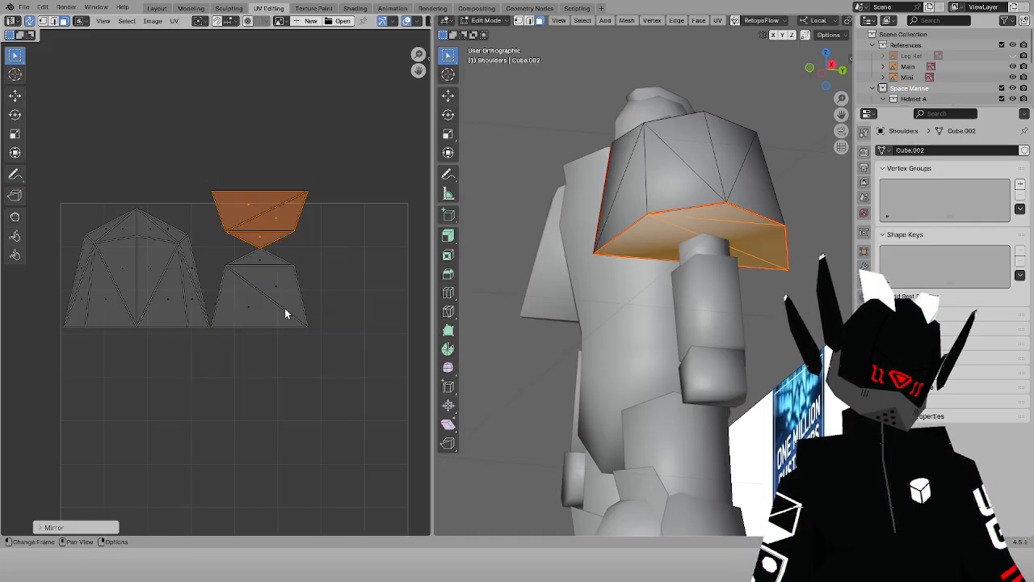
{"action": "scroll", "coordinate": [288, 312], "scroll_direction": "up", "scroll_amount": 4}
{"action": "key", "text": "g"}
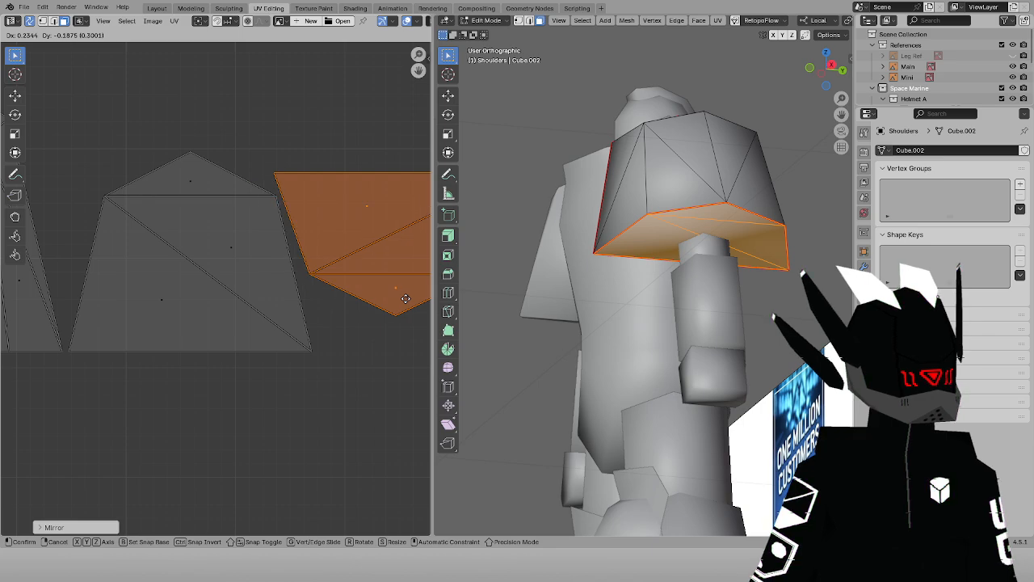
{"action": "left_click", "coordinate": [405, 295]}
Flip the larger inner island with Mirror Y, fit it beside the outer island at the tile's upper edge, and save the file
{"action": "scroll", "coordinate": [278, 216], "scroll_direction": "down", "scroll_amount": 4}
{"action": "left_click_drag", "start_coordinate": [151, 215], "coordinate": [309, 332]}
{"action": "middle_click_drag", "start_coordinate": [178, 263], "coordinate": [220, 285]}
{"action": "scroll", "coordinate": [219, 285], "scroll_direction": "up", "scroll_amount": 3}
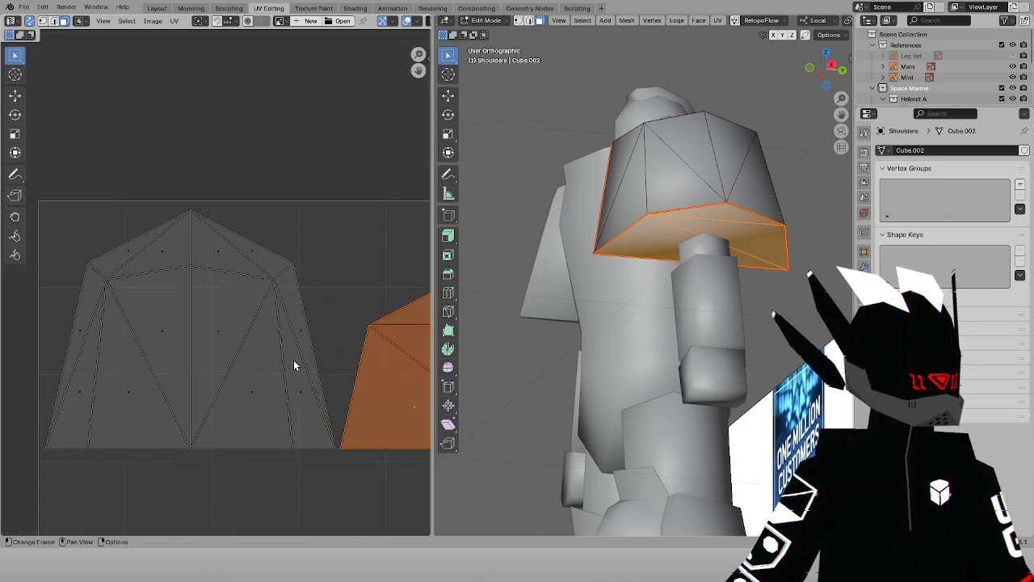
{"action": "right_click", "coordinate": [322, 275]}
{"action": "left_click", "coordinate": [289, 281]}
{"action": "key", "text": "g"}
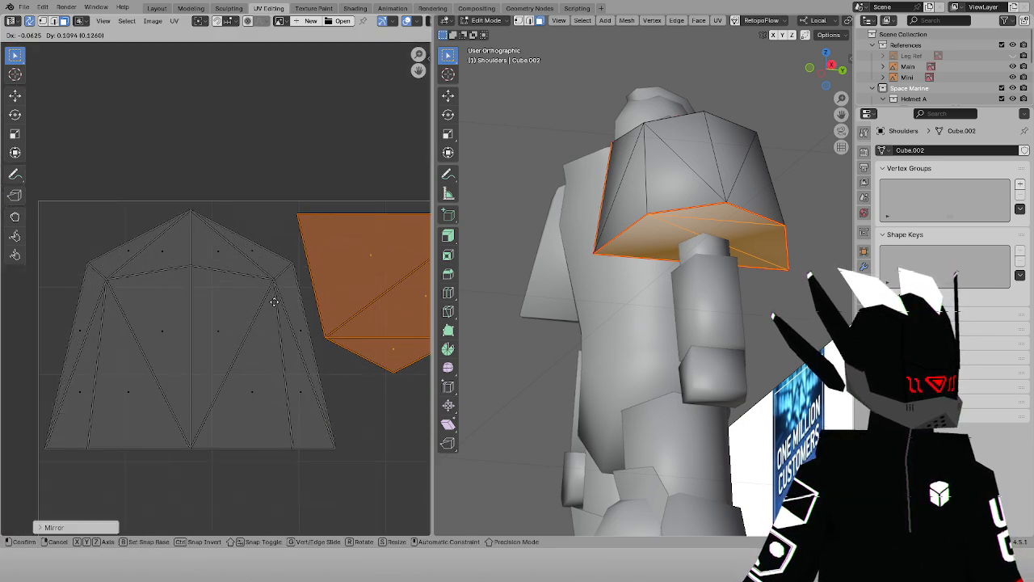
{"action": "left_click", "coordinate": [267, 291]}
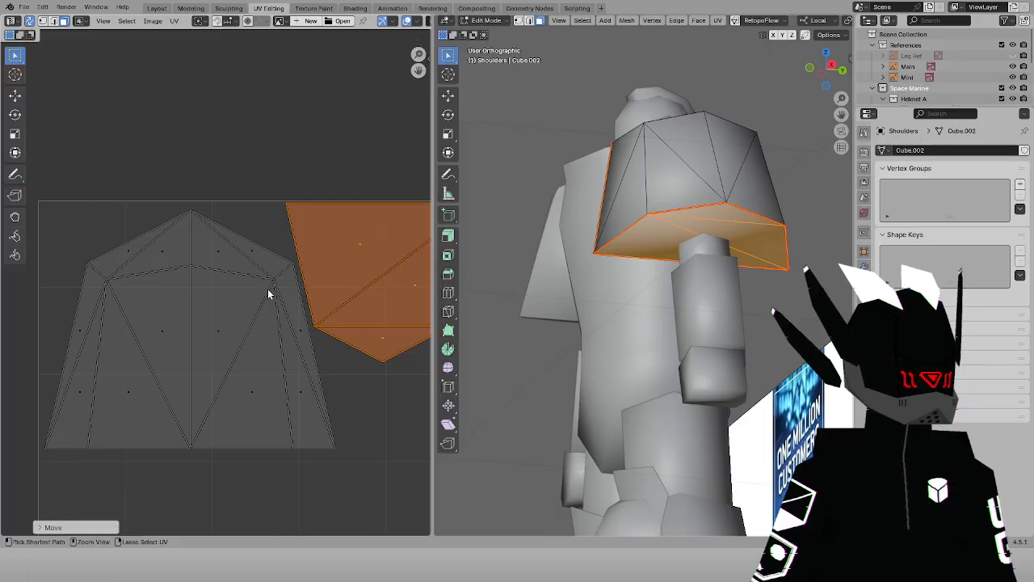
{"action": "scroll", "coordinate": [268, 291], "scroll_direction": "down", "scroll_amount": 2}
{"action": "middle_click_drag", "start_coordinate": [308, 239], "coordinate": [263, 185]}
{"action": "key", "text": "ctrl+s"}
Place the smaller inner island point-up beside the larger one along the tile's upper edge and save the file
{"action": "left_click_drag", "start_coordinate": [320, 221], "coordinate": [343, 300]}
{"action": "middle_click_drag", "start_coordinate": [319, 277], "coordinate": [228, 268]}
{"action": "scroll", "coordinate": [228, 268], "scroll_direction": "up", "scroll_amount": 4}
{"action": "scroll", "coordinate": [227, 272], "scroll_direction": "up", "scroll_amount": 1}
{"action": "key", "text": "g"}
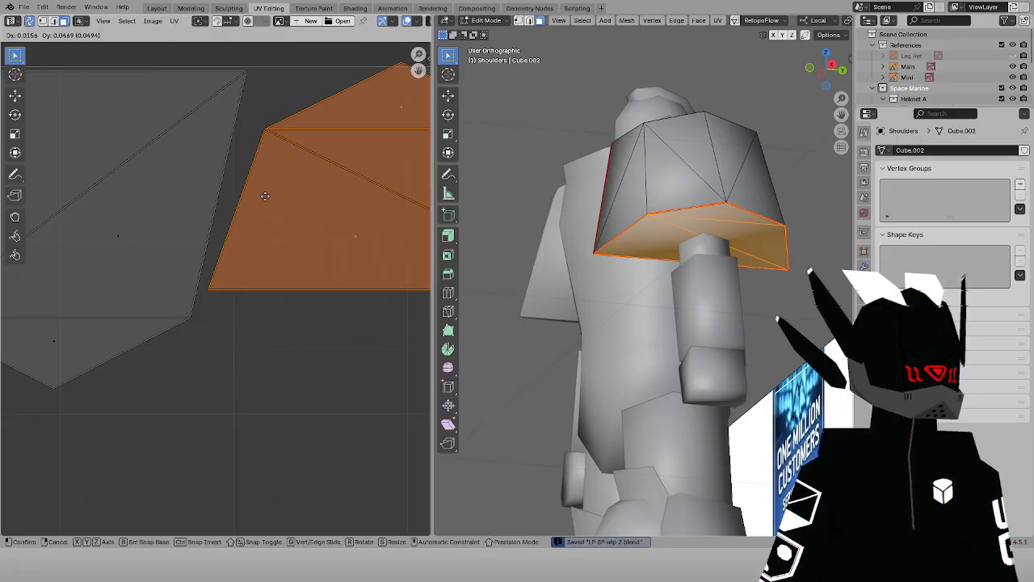
{"action": "left_click", "coordinate": [264, 198]}
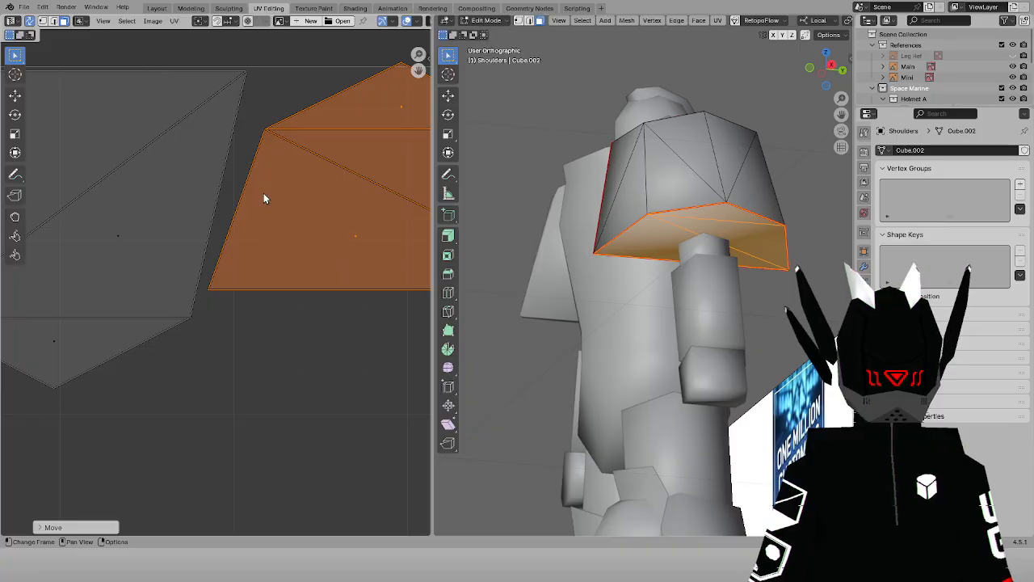
{"action": "scroll", "coordinate": [187, 64], "scroll_direction": "down", "scroll_amount": 5}
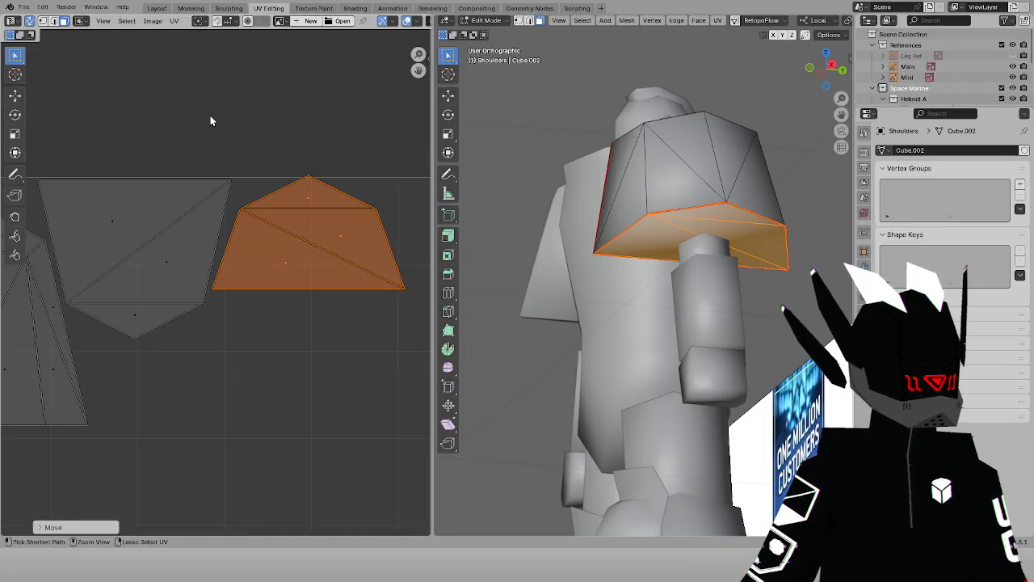
{"action": "key", "text": "ctrl+s"}
{"action": "scroll", "coordinate": [207, 184], "scroll_direction": "down", "scroll_amount": 2}
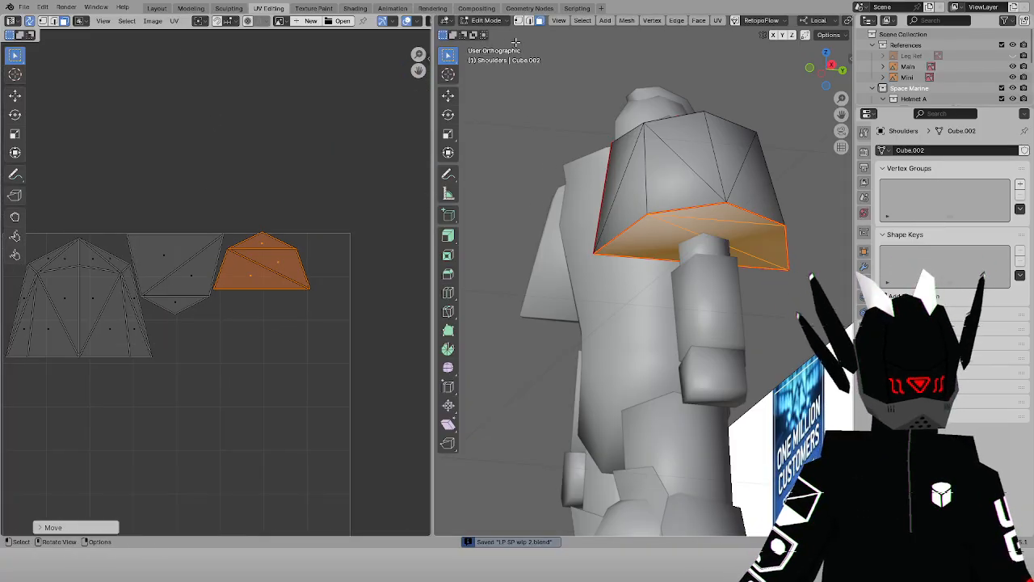
Leave the Shoulders object, enter Edit Mode on the arm + Leg object and frame it in the front view
{"action": "left_click", "coordinate": [487, 21]}
{"action": "left_click", "coordinate": [487, 33]}
{"action": "left_click", "coordinate": [701, 304]}
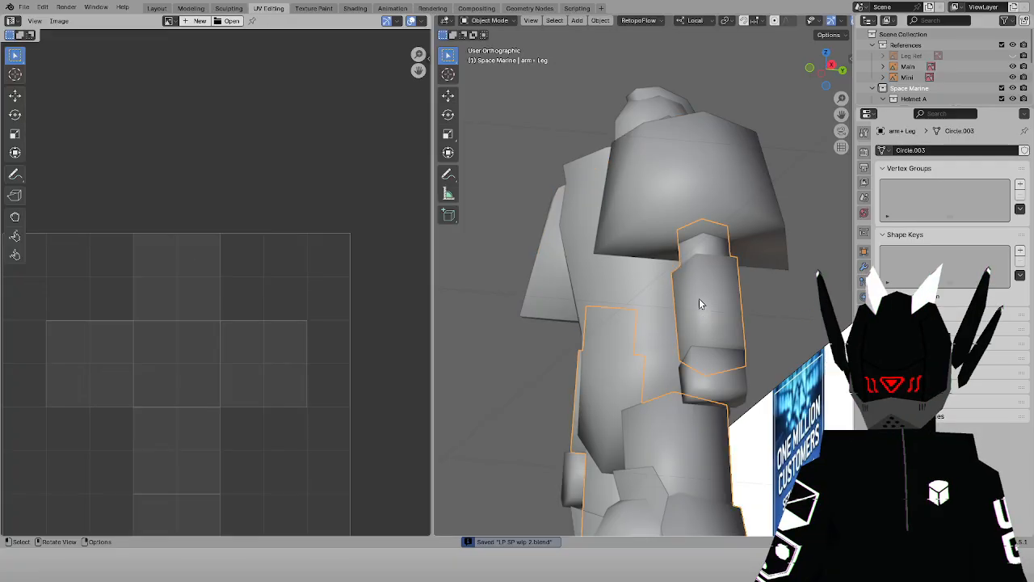
{"action": "left_click", "coordinate": [487, 20]}
{"action": "left_click", "coordinate": [489, 42]}
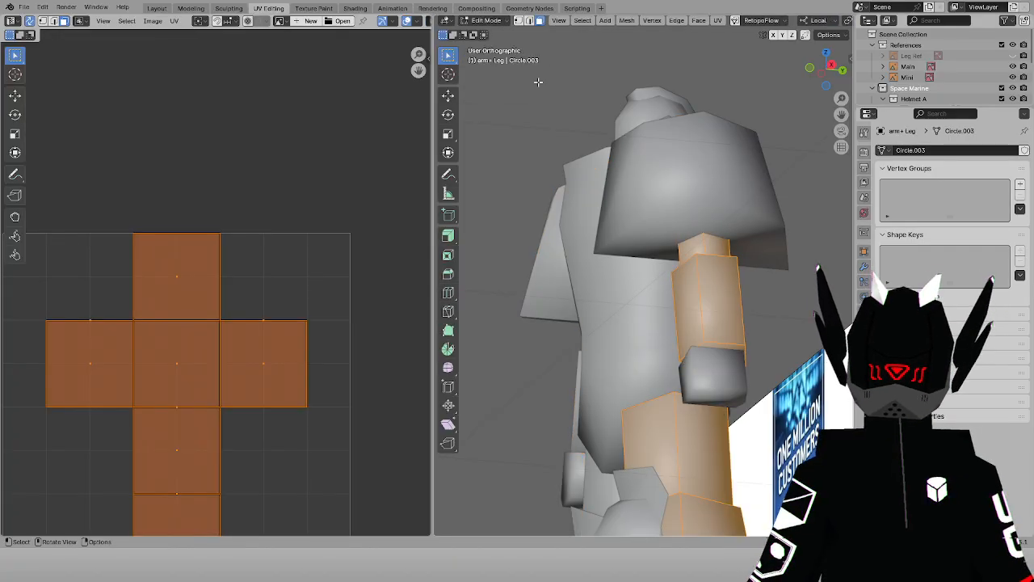
{"action": "key", "text": "KP_1"}
{"action": "scroll", "coordinate": [714, 209], "scroll_direction": "down", "scroll_amount": 2}
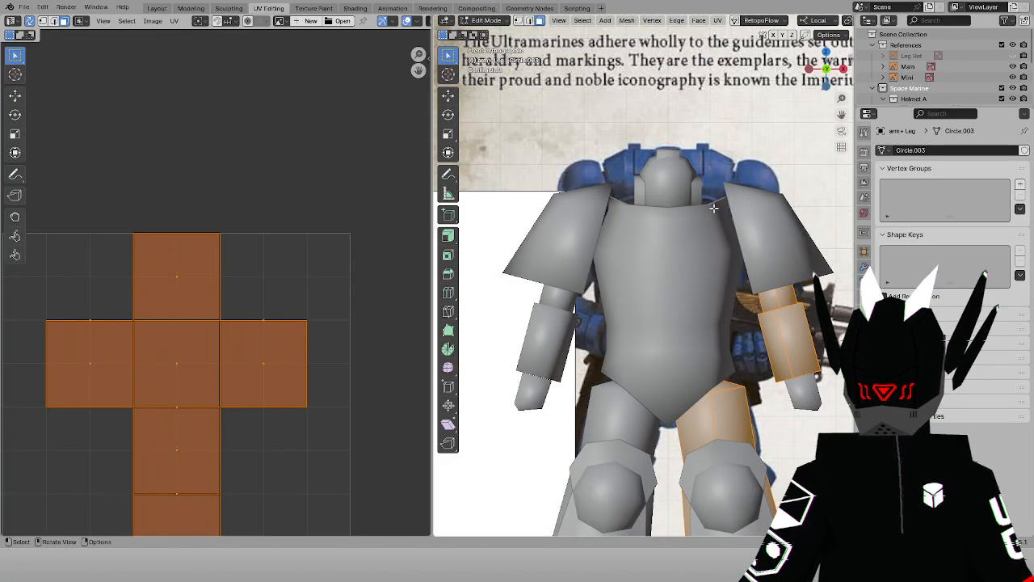
{"action": "middle_click_drag", "start_coordinate": [814, 421], "coordinate": [720, 245], "text": "shift"}
{"action": "key", "text": "KP_1"}
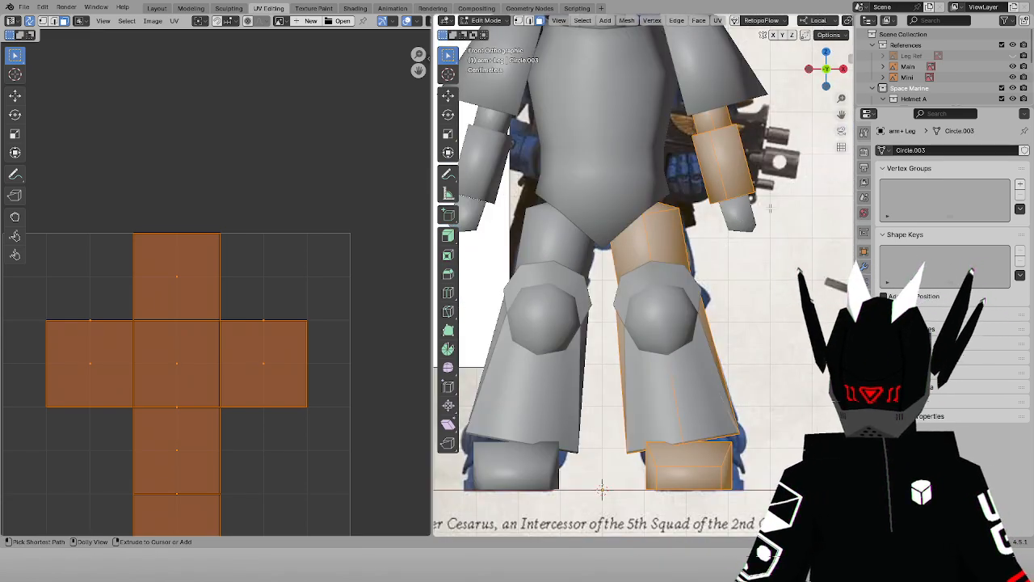
{"action": "scroll", "coordinate": [760, 221], "scroll_direction": "down", "scroll_amount": 2}
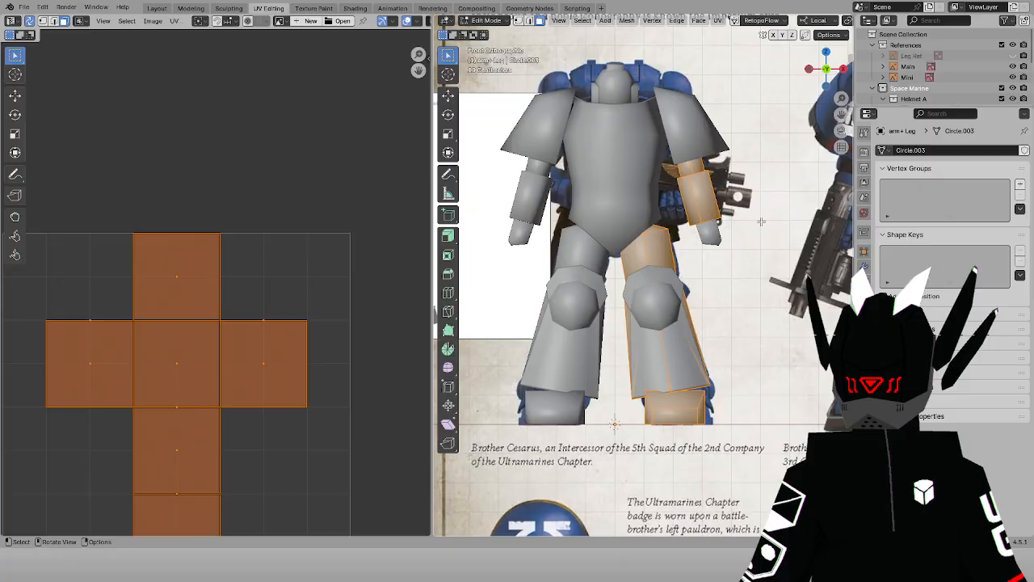
Select all faces of the arm and leg mesh and switch the front view to wireframe shading
{"action": "left_click", "coordinate": [701, 395]}
{"action": "scroll", "coordinate": [402, 315], "scroll_direction": "down", "scroll_amount": 2}
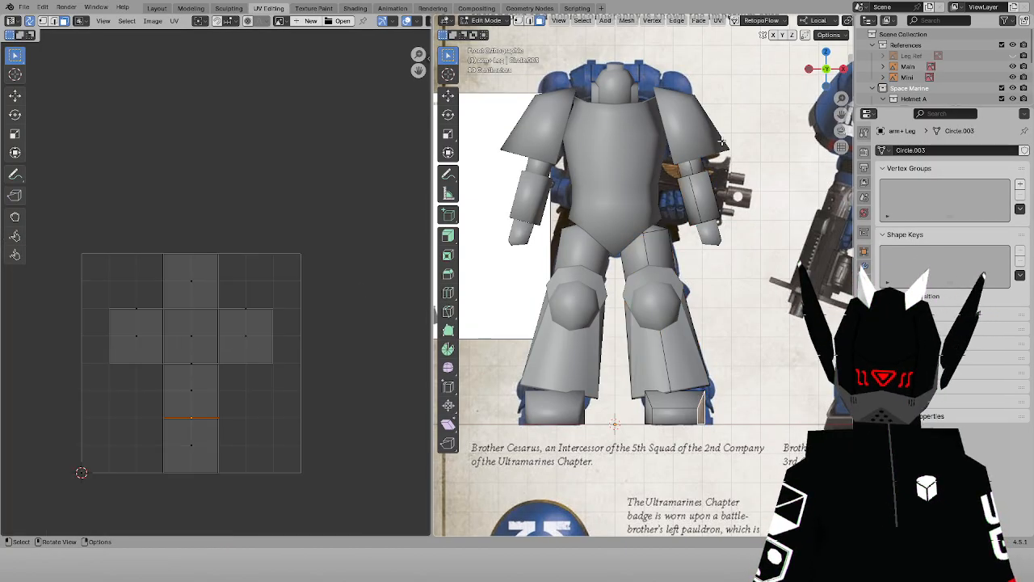
{"action": "scroll", "coordinate": [722, 143], "scroll_direction": "up", "scroll_amount": 1}
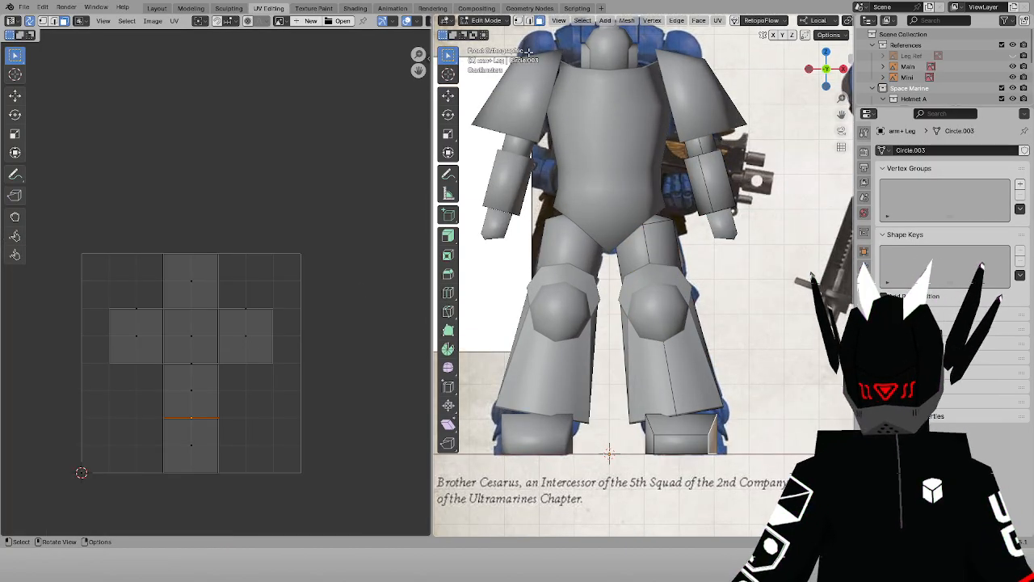
{"action": "key", "text": "z"}
{"action": "left_click", "coordinate": [618, 159]}
{"action": "key", "text": "a"}
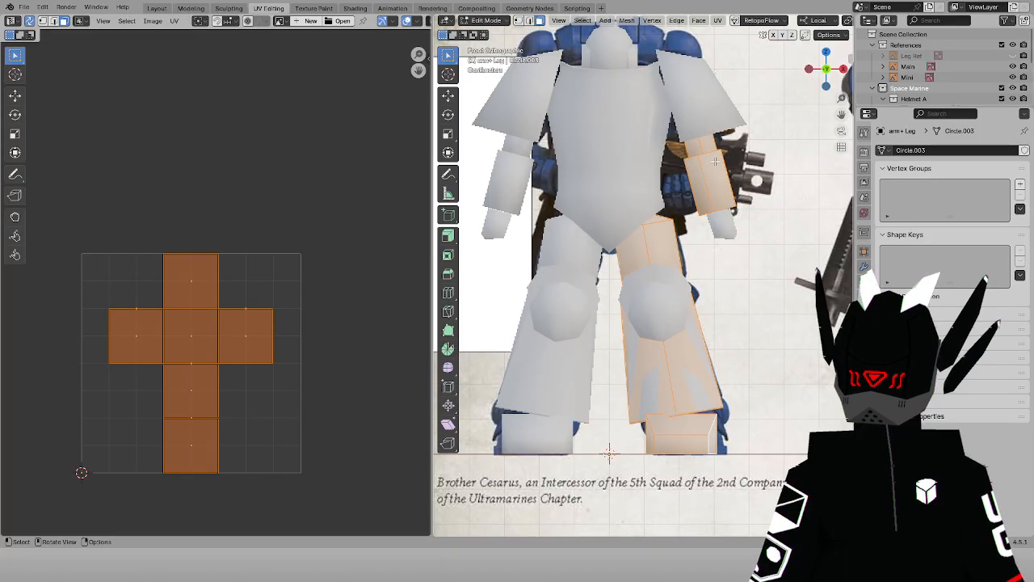
{"action": "key", "text": "z"}
{"action": "left_click", "coordinate": [699, 196]}
{"action": "key", "text": "z"}
{"action": "left_click", "coordinate": [598, 199]}
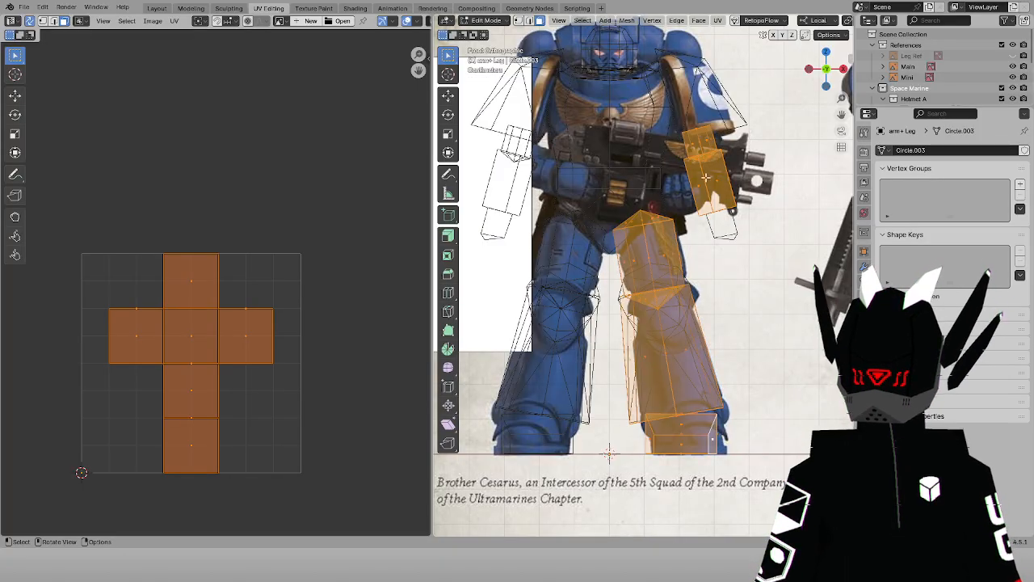
Turn off Merge in the arm + Leg object's Mirror modifier, cancelling the rotation already started
{"action": "key", "text": "r"}
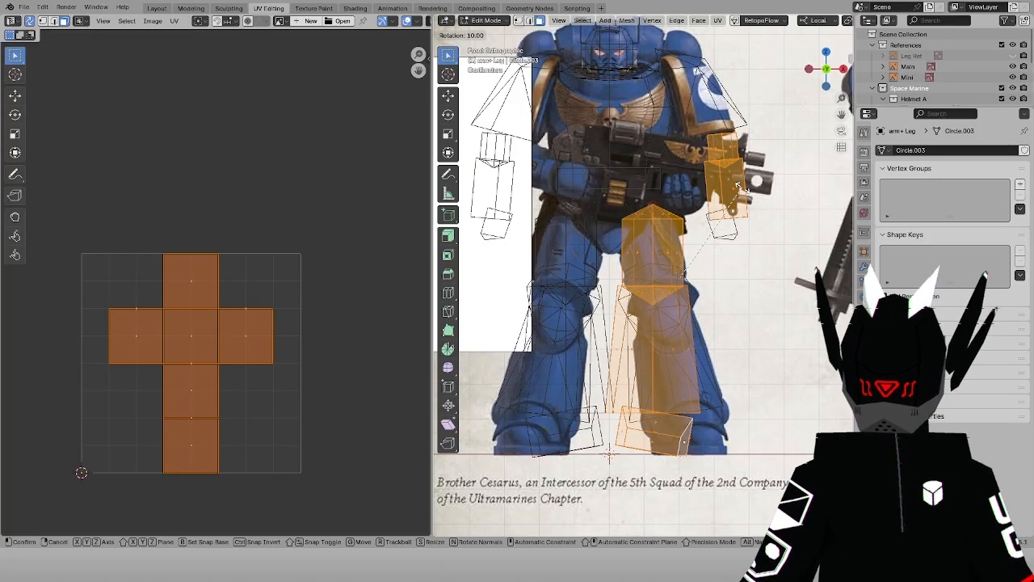
{"action": "right_click", "coordinate": [741, 188], "text": "ctrl"}
{"action": "left_click", "coordinate": [863, 267]}
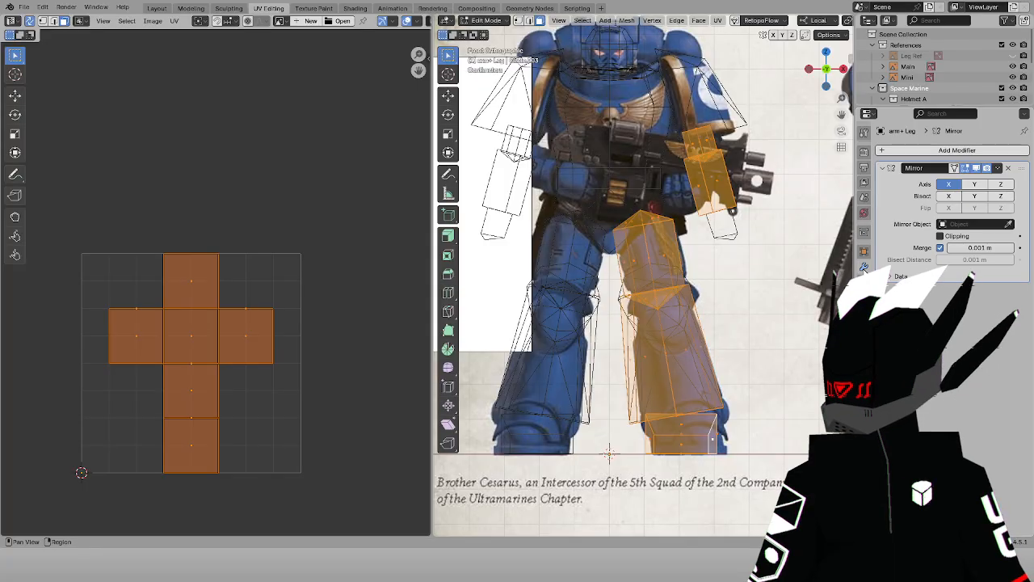
Try rotating the arm and leg faces upright, return the front view to solid shading and undo the rotation
{"action": "key", "text": "r"}
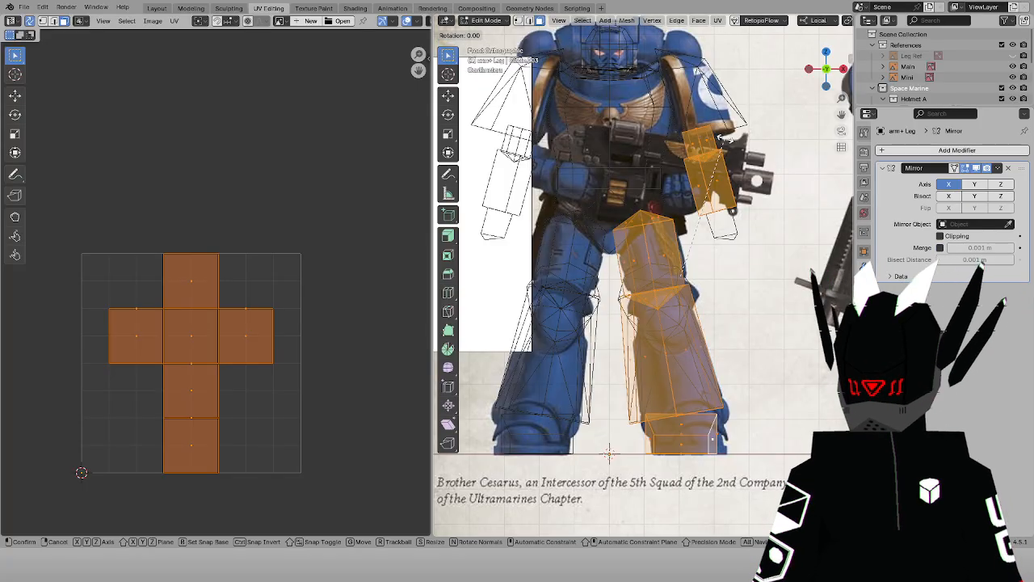
{"action": "left_click", "coordinate": [675, 176]}
{"action": "key", "text": "shift+z"}
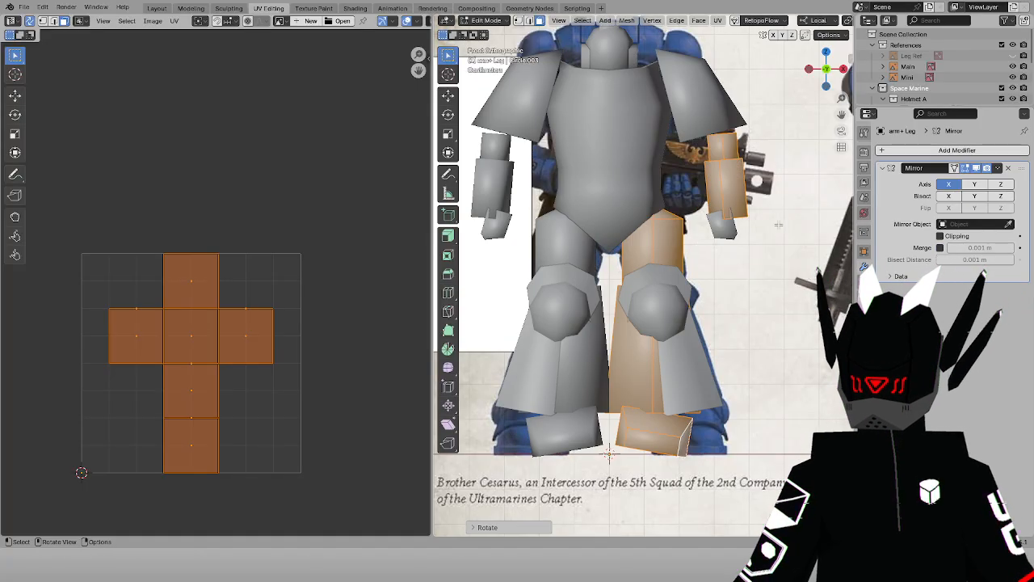
{"action": "key", "text": "ctrl+z"}
Leave the arm + Leg object, enter Edit Mode on the Leg Guard and select all its faces
{"action": "left_click", "coordinate": [483, 20]}
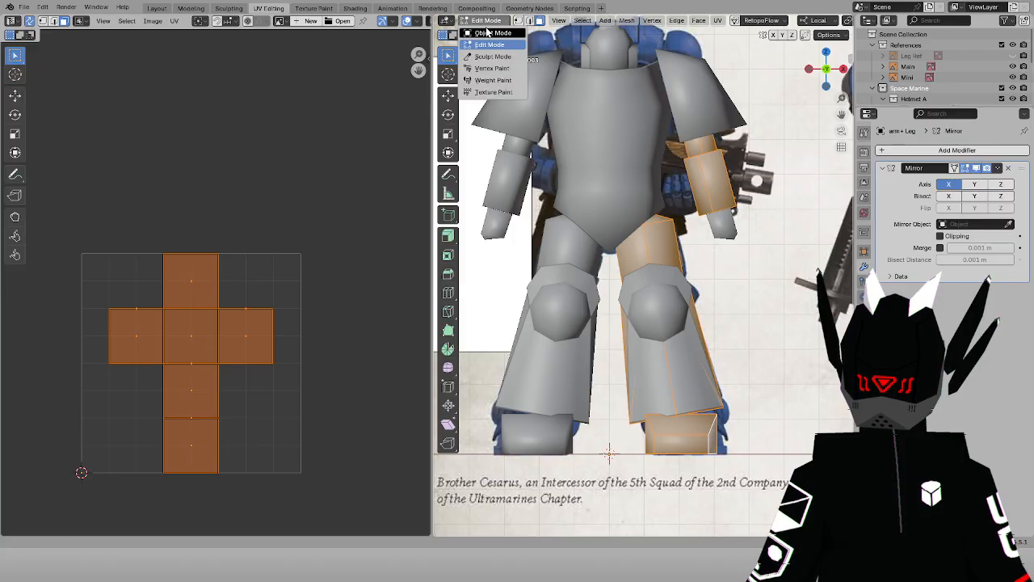
{"action": "left_click", "coordinate": [484, 37]}
{"action": "left_click", "coordinate": [645, 295]}
{"action": "left_click", "coordinate": [501, 21]}
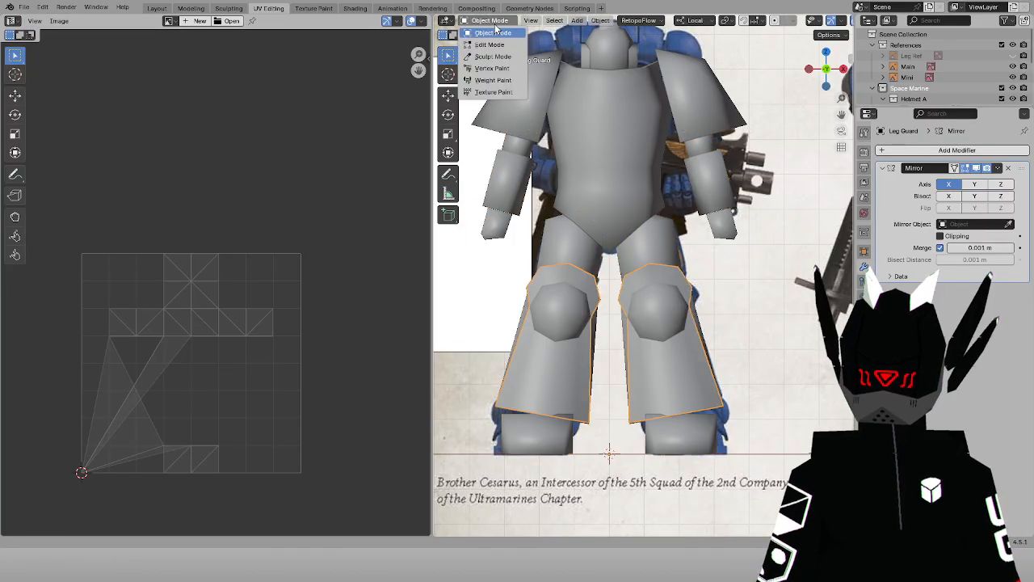
{"action": "left_click", "coordinate": [494, 43]}
{"action": "key", "text": "a"}
Rotate the leg guard upright, unwrap it with Project from View in the front view, and rotate it back to its slanted pose
{"action": "key", "text": "r"}
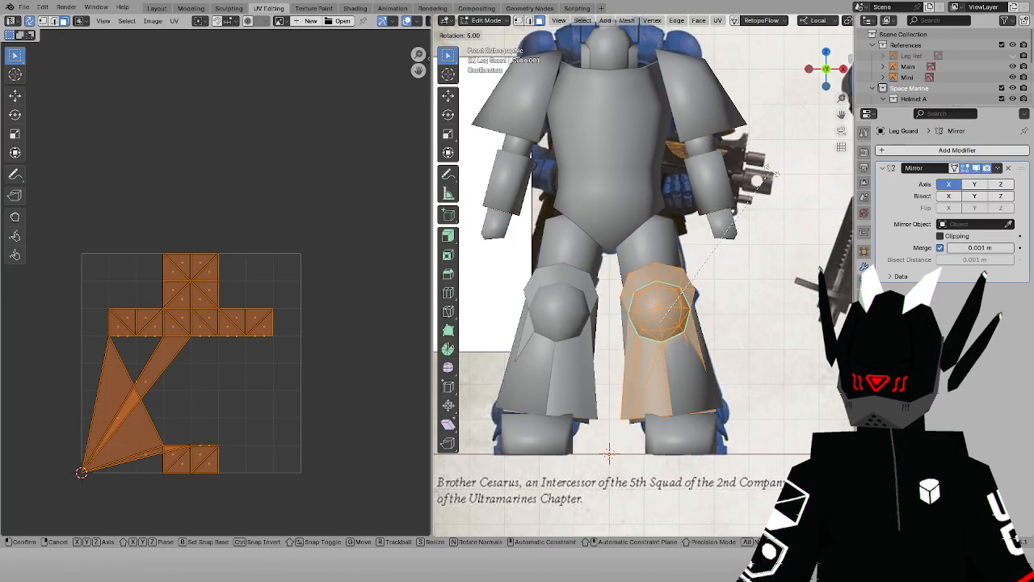
{"action": "left_click", "coordinate": [783, 175]}
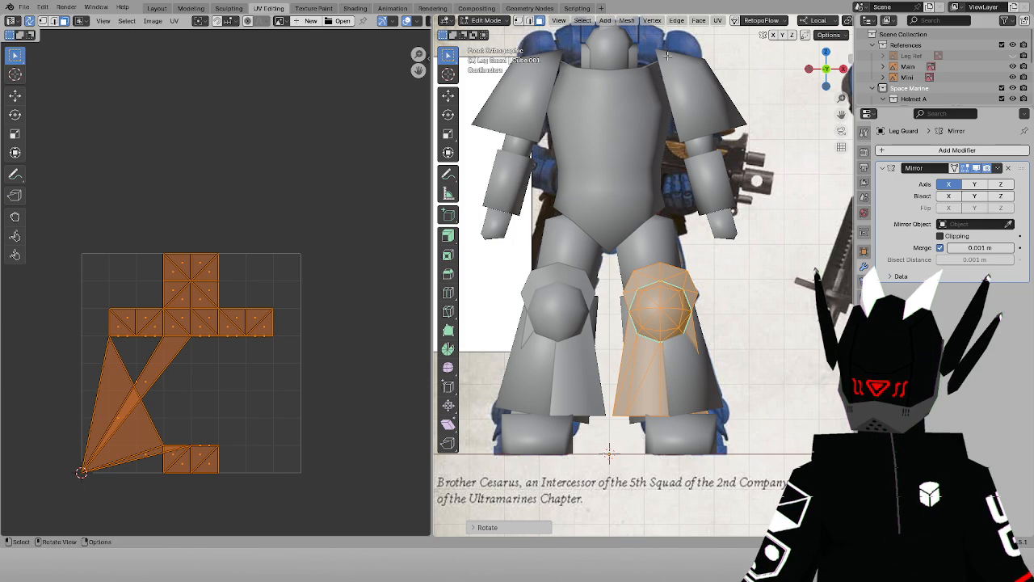
{"action": "scroll", "coordinate": [667, 55], "scroll_direction": "up", "scroll_amount": 5}
{"action": "scroll", "coordinate": [716, 215], "scroll_direction": "down", "scroll_amount": 3}
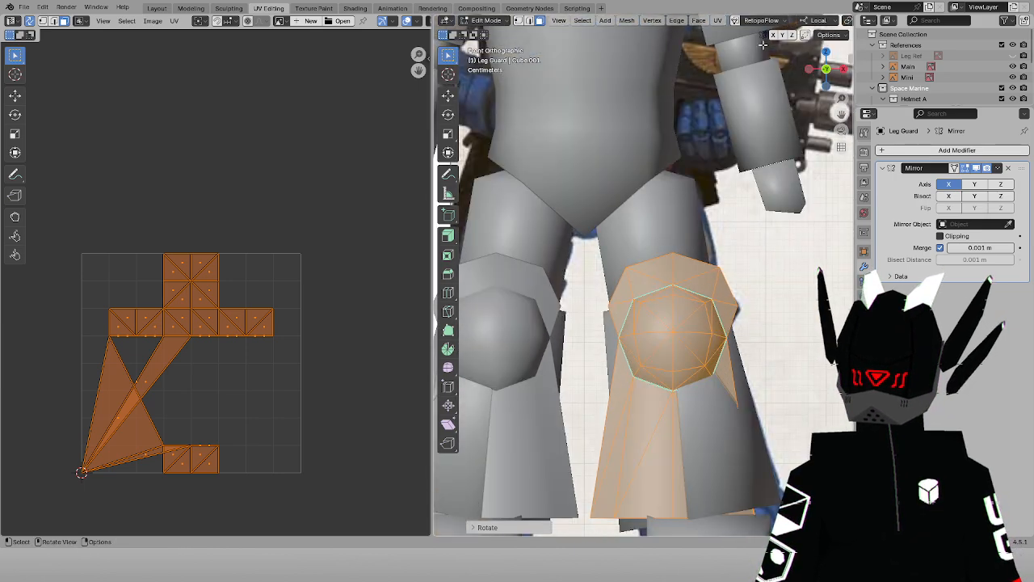
{"action": "left_click", "coordinate": [717, 21]}
{"action": "left_click", "coordinate": [743, 143]}
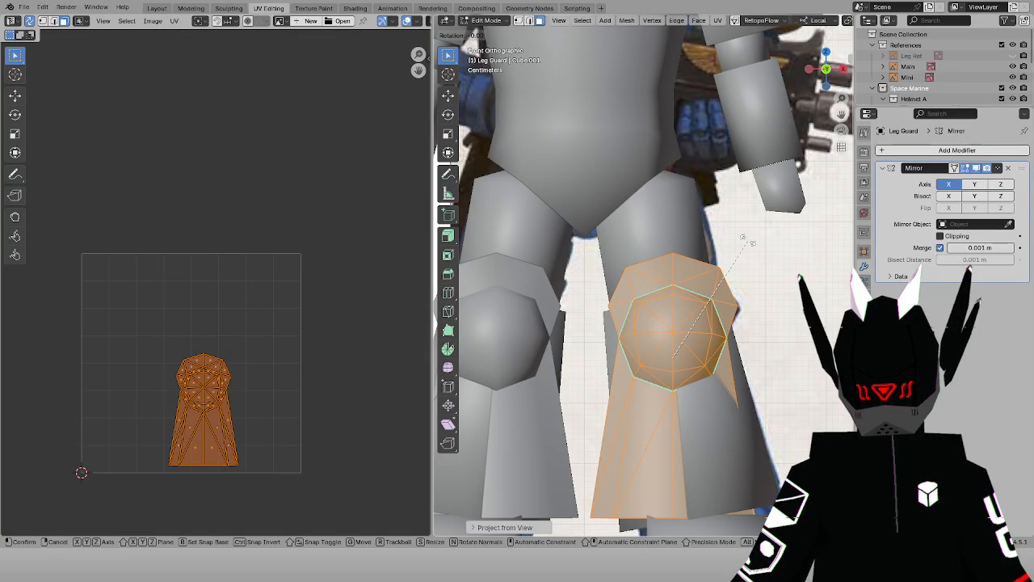
{"action": "key", "text": "r"}
{"action": "left_click", "coordinate": [735, 225]}
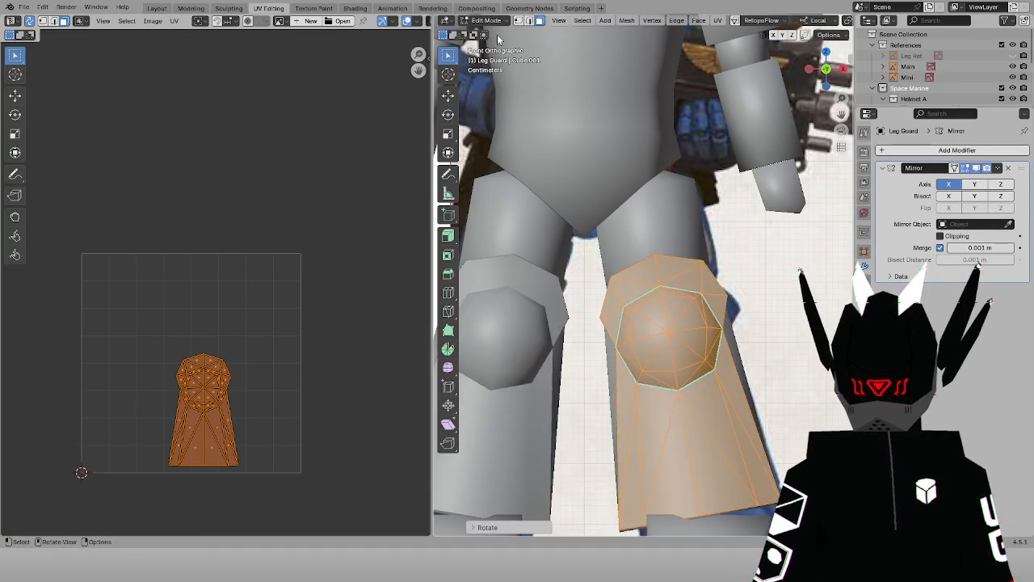
Select the arched band of faces around the upper half of the knee cap in the UV layout
{"action": "middle_click_drag", "start_coordinate": [198, 330], "coordinate": [299, 103]}
{"action": "scroll", "coordinate": [299, 102], "scroll_direction": "up", "scroll_amount": 2}
{"action": "scroll", "coordinate": [242, 172], "scroll_direction": "up", "scroll_amount": 1}
{"action": "middle_click_drag", "start_coordinate": [307, 158], "coordinate": [200, 165]}
{"action": "scroll", "coordinate": [200, 165], "scroll_direction": "up", "scroll_amount": 2}
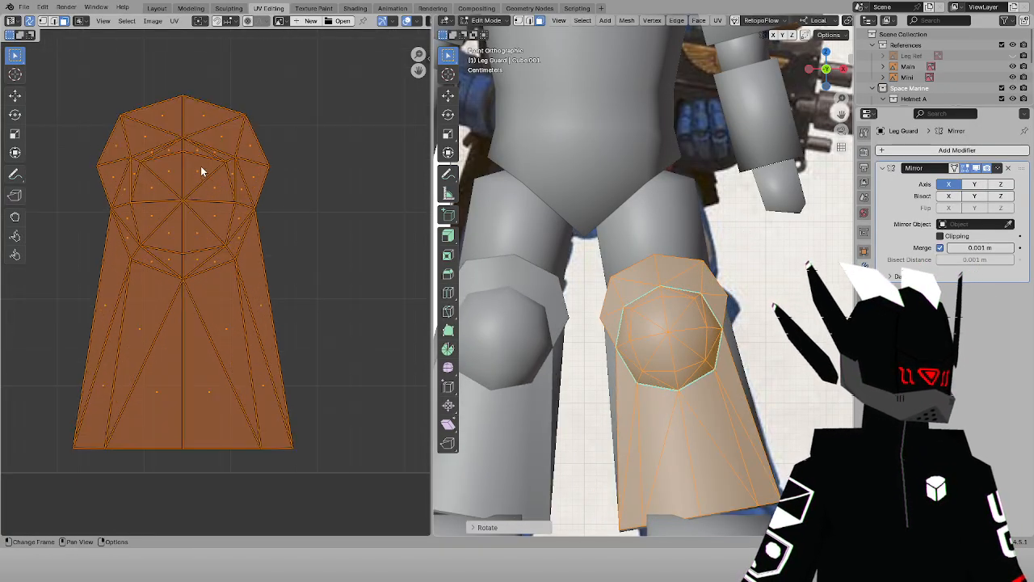
{"action": "key", "text": "2"}
{"action": "left_click", "coordinate": [65, 22]}
{"action": "left_click_drag", "start_coordinate": [88, 102], "coordinate": [125, 181]}
{"action": "left_click", "coordinate": [142, 108], "text": "shift"}
{"action": "left_click_drag", "start_coordinate": [126, 107], "coordinate": [157, 143], "text": "shift"}
{"action": "left_click_drag", "start_coordinate": [194, 104], "coordinate": [272, 180], "text": "shift"}
{"action": "key", "text": "g"}
{"action": "right_click", "coordinate": [295, 107]}
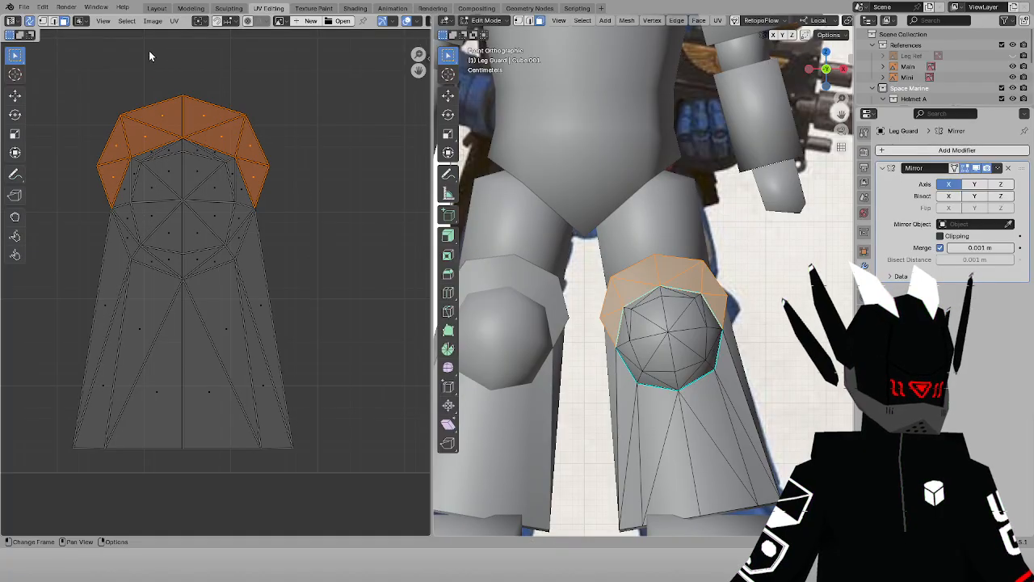
Turn off UV sync selection, move the arched band straight up as a separate island and reselect the whole mesh
{"action": "left_click", "coordinate": [31, 22]}
{"action": "key", "text": "a"}
{"action": "key", "text": "g"}
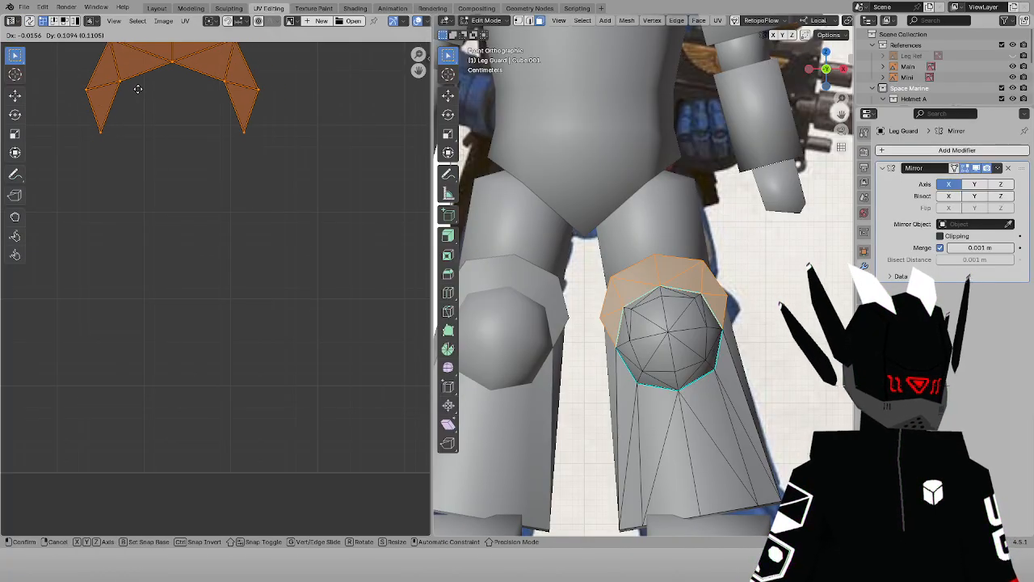
{"action": "left_click", "coordinate": [143, 90]}
{"action": "key", "text": "a"}
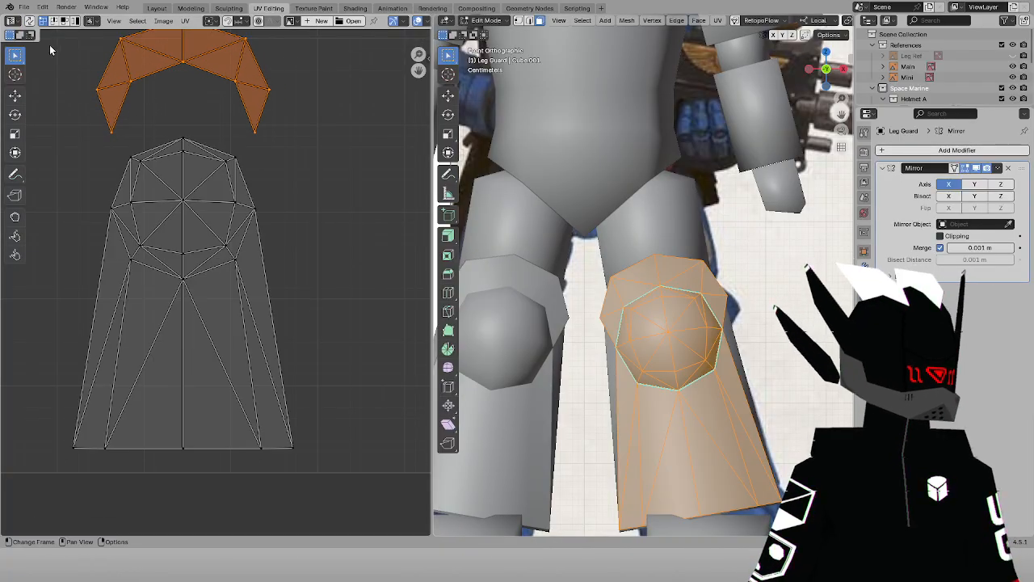
Isolate the lower shin faces using UV sync selection and move them straight down, clear of the knee cap
{"action": "left_click_drag", "start_coordinate": [99, 273], "coordinate": [370, 478]}
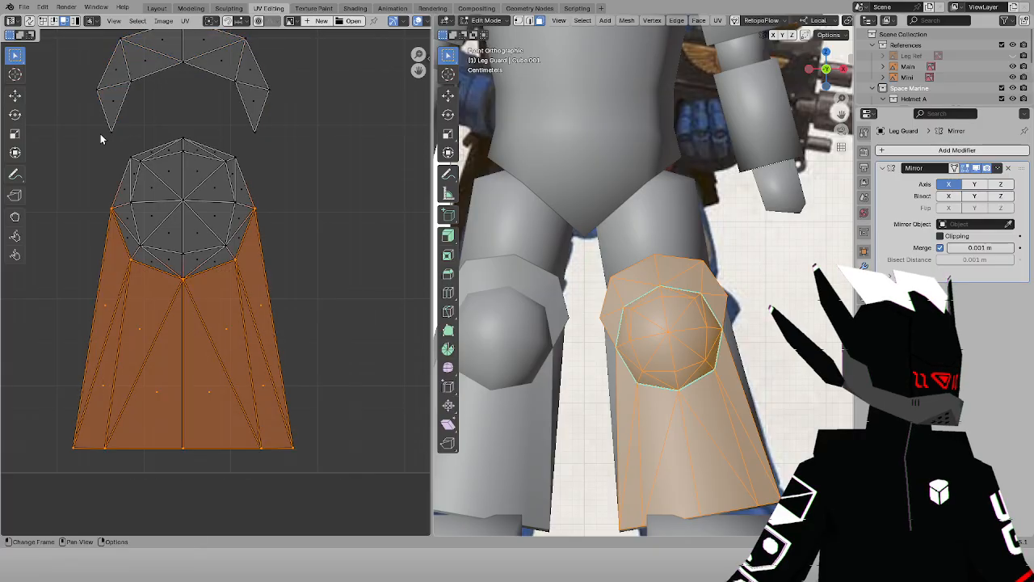
{"action": "left_click", "coordinate": [31, 22]}
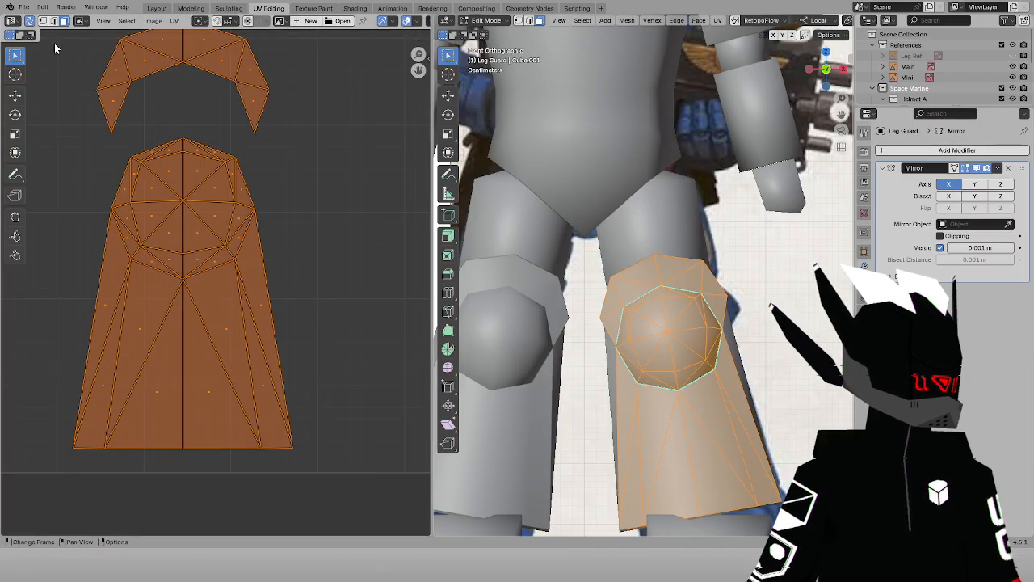
{"action": "left_click_drag", "start_coordinate": [88, 282], "coordinate": [269, 408]}
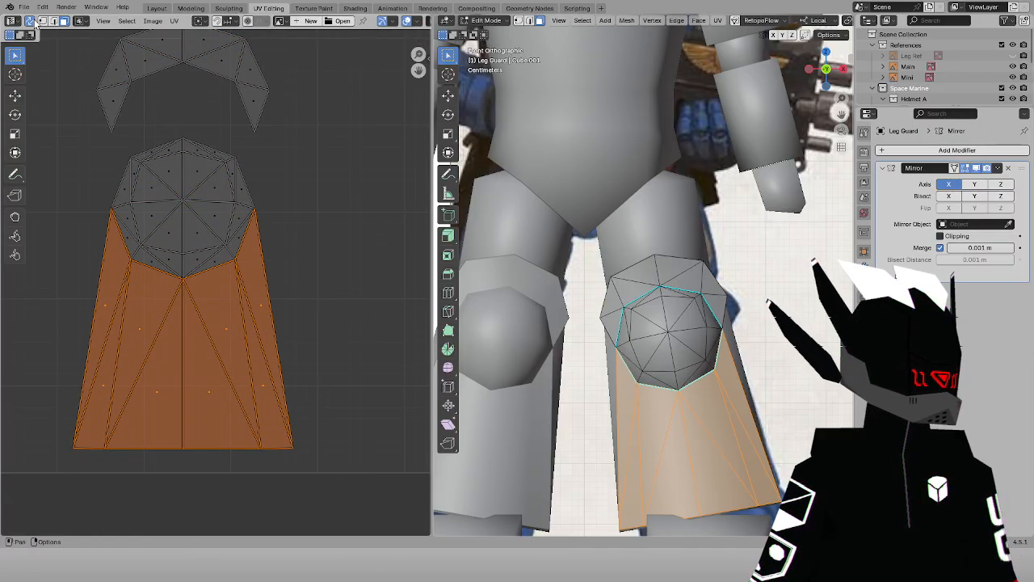
{"action": "left_click", "coordinate": [30, 22]}
{"action": "key", "text": "g"}
{"action": "left_click", "coordinate": [233, 217]}
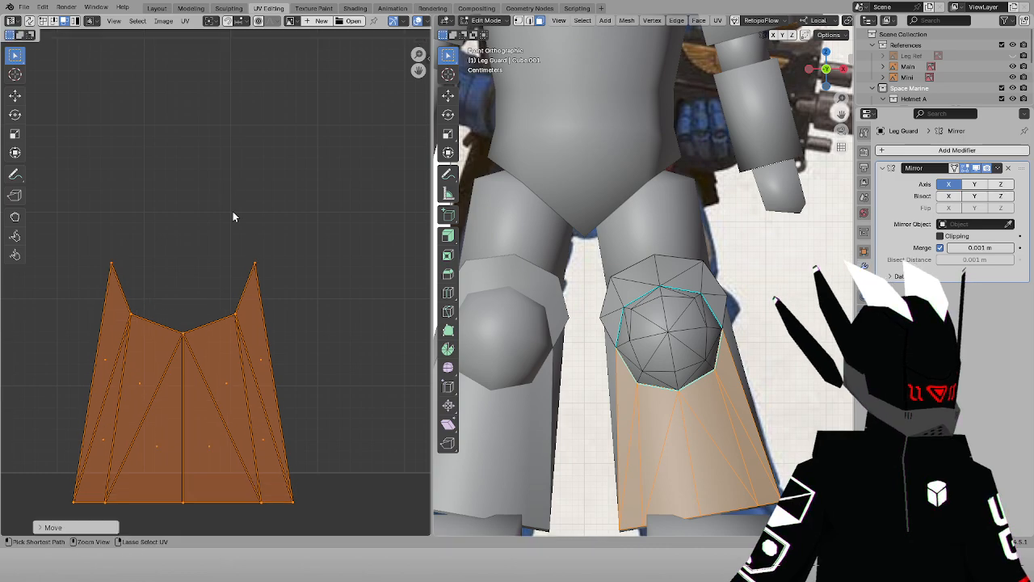
{"action": "left_click", "coordinate": [277, 206]}
Select all three leg guard islands, turn UV sync selection back on and move them to the UV tile's left side
{"action": "key", "text": "a"}
{"action": "scroll", "coordinate": [235, 162], "scroll_direction": "down", "scroll_amount": 4}
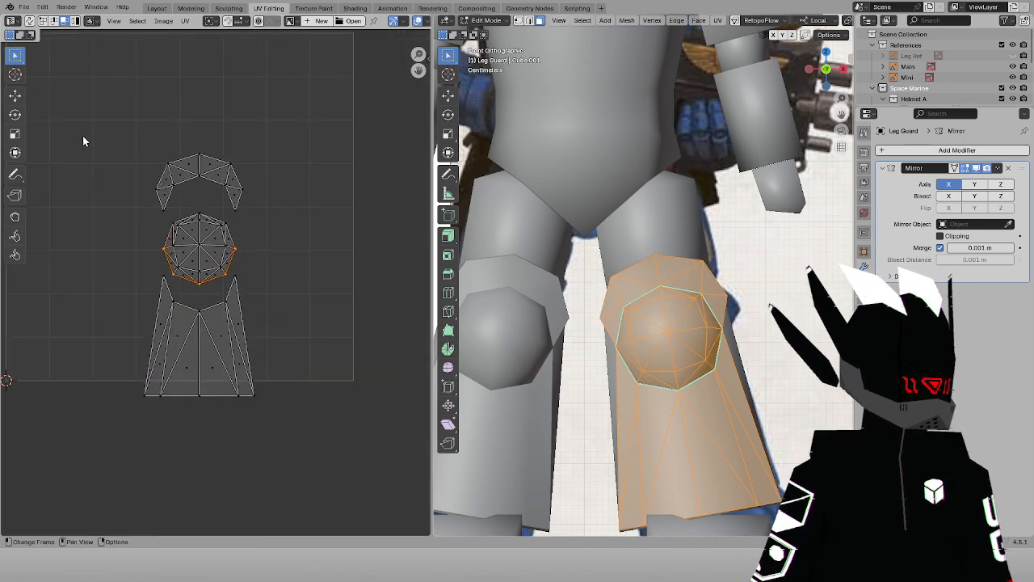
{"action": "left_click_drag", "start_coordinate": [82, 141], "coordinate": [339, 495]}
{"action": "left_click", "coordinate": [29, 21]}
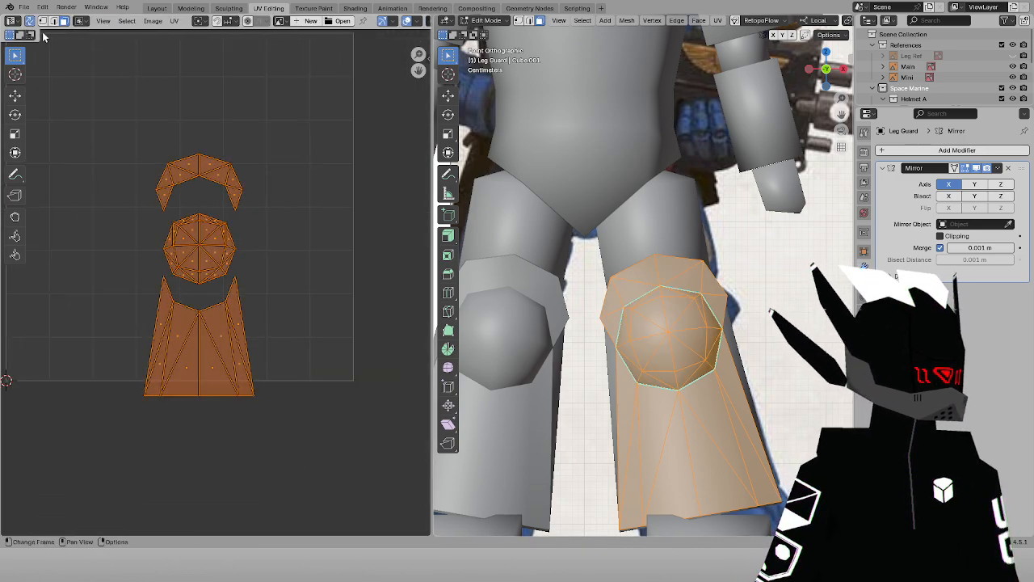
{"action": "middle_click_drag", "start_coordinate": [138, 166], "coordinate": [295, 280]}
{"action": "key", "text": "g"}
{"action": "left_click", "coordinate": [173, 184]}
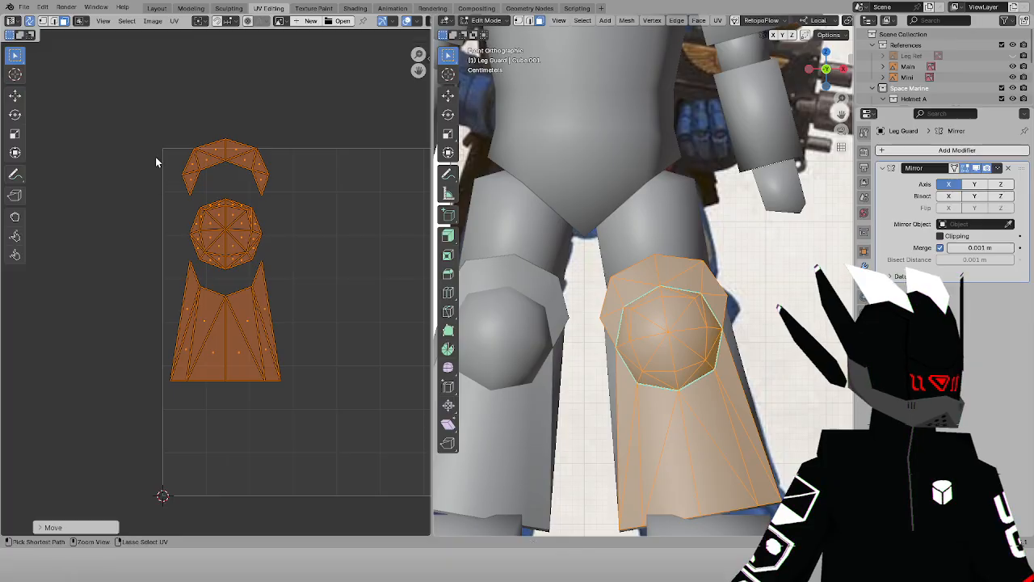
Shift the three islands together so the knee cap sits just inside the UV tile's upper-left corner
{"action": "middle_click_drag", "start_coordinate": [188, 152], "coordinate": [192, 252]}
{"action": "scroll", "coordinate": [192, 257], "scroll_direction": "up", "scroll_amount": 5}
{"action": "key", "text": "g"}
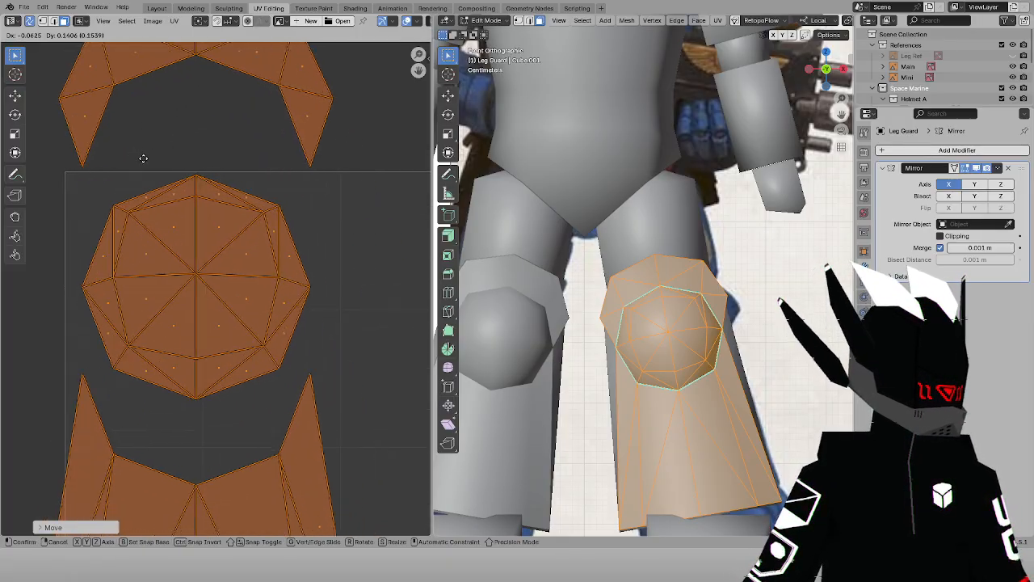
{"action": "left_click", "coordinate": [138, 159]}
{"action": "left_click_drag", "start_coordinate": [69, 173], "coordinate": [251, 359]}
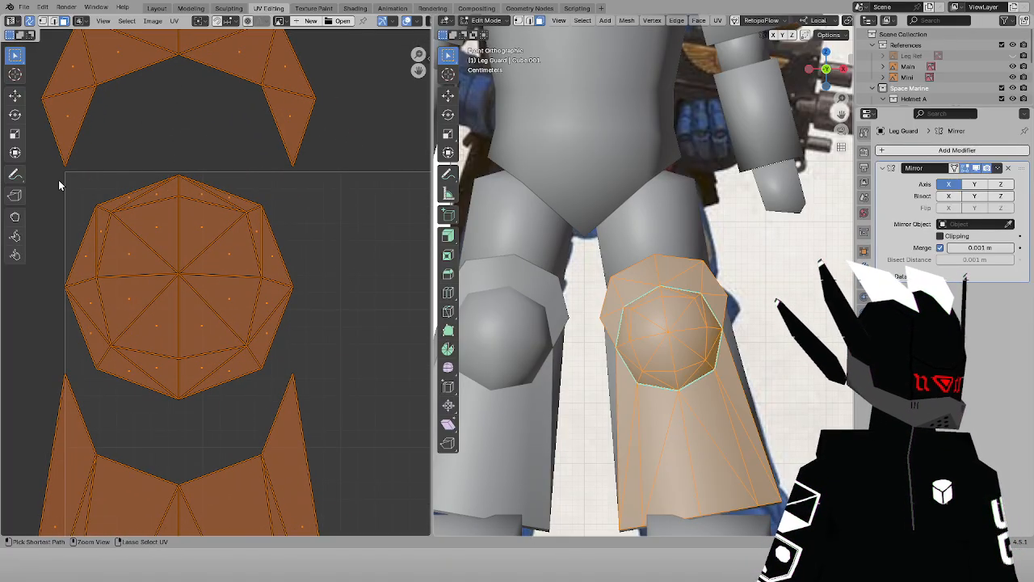
{"action": "key", "text": "g"}
{"action": "left_click", "coordinate": [91, 178]}
{"action": "left_click_drag", "start_coordinate": [90, 175], "coordinate": [312, 386]}
{"action": "scroll", "coordinate": [256, 297], "scroll_direction": "down", "scroll_amount": 3}
{"action": "middle_click_drag", "start_coordinate": [257, 297], "coordinate": [237, 222]}
{"action": "key", "text": "g"}
{"action": "right_click", "coordinate": [231, 223]}
{"action": "left_click_drag", "start_coordinate": [87, 267], "coordinate": [188, 371]}
{"action": "key", "text": "g"}
{"action": "left_click", "coordinate": [116, 309]}
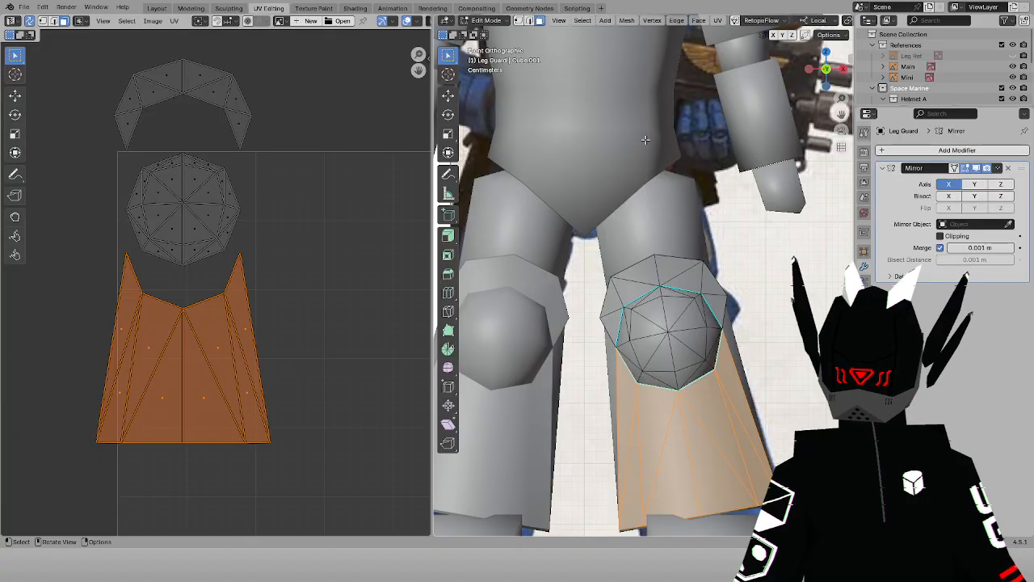
Return the Leg Guard to Object Mode and assign the existing material named Material to it
{"action": "left_click", "coordinate": [863, 343]}
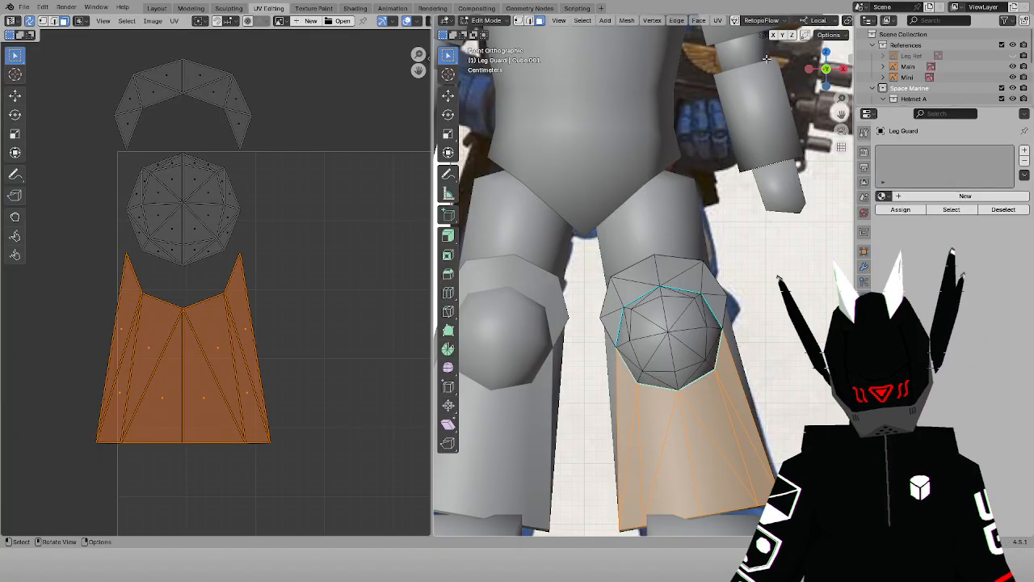
{"action": "left_click", "coordinate": [486, 20]}
{"action": "left_click", "coordinate": [489, 39]}
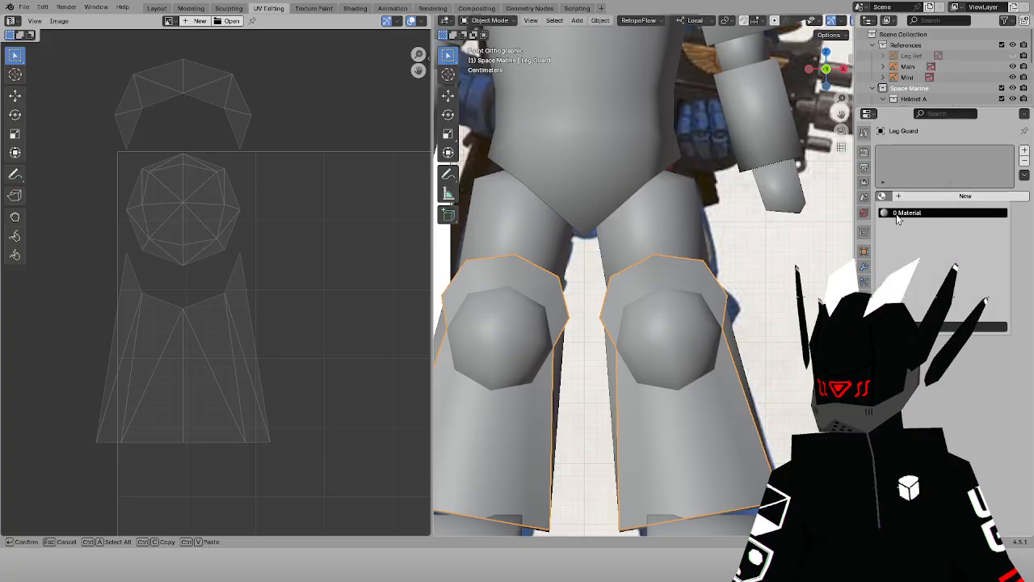
{"action": "left_click", "coordinate": [903, 196]}
Rename the Leg Guard's material to Marine
{"action": "double_click", "coordinate": [901, 153]}
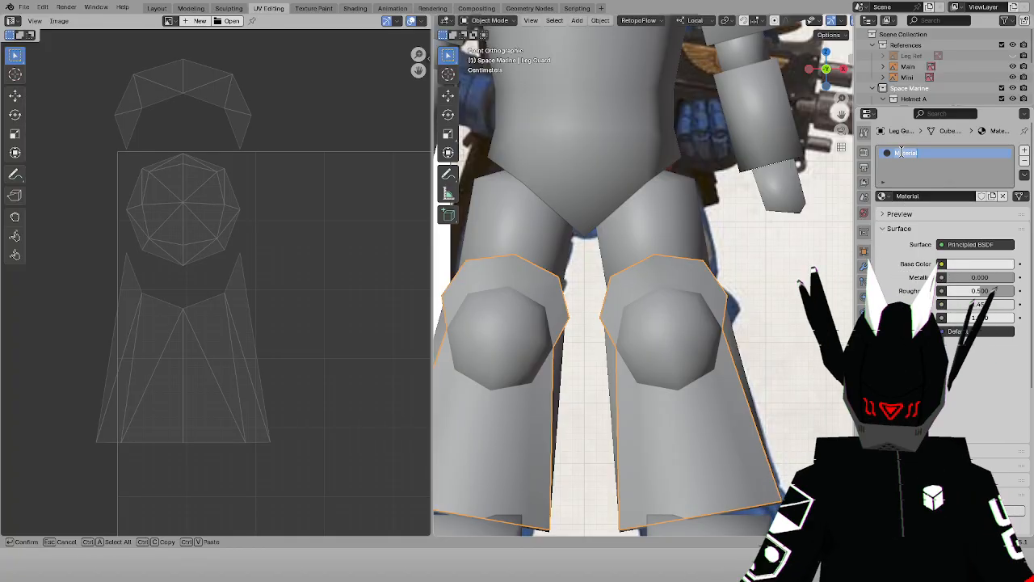
{"action": "type", "text": "s"}
{"action": "key", "text": "BackSpace"}
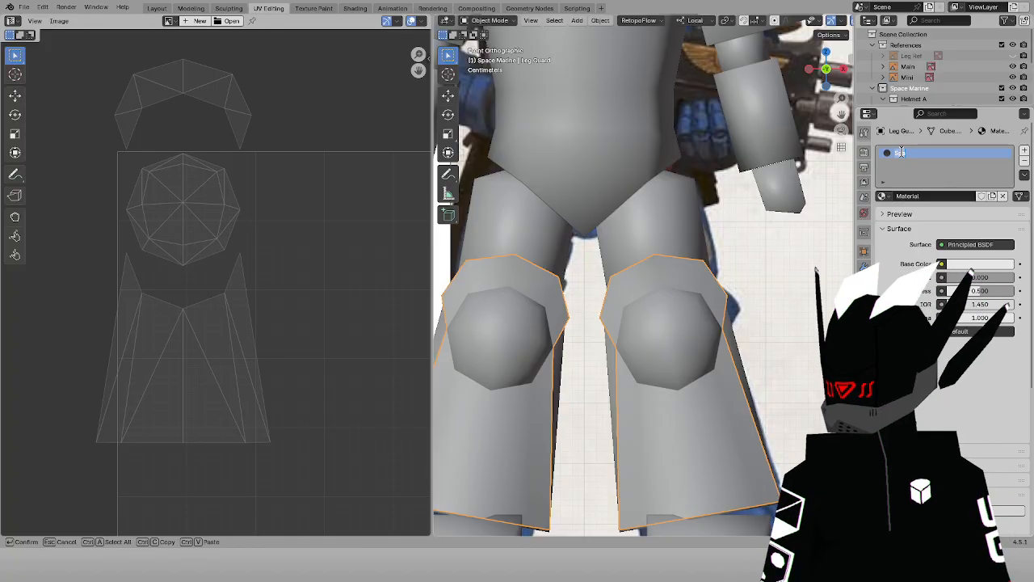
{"action": "type", "text": "M"}
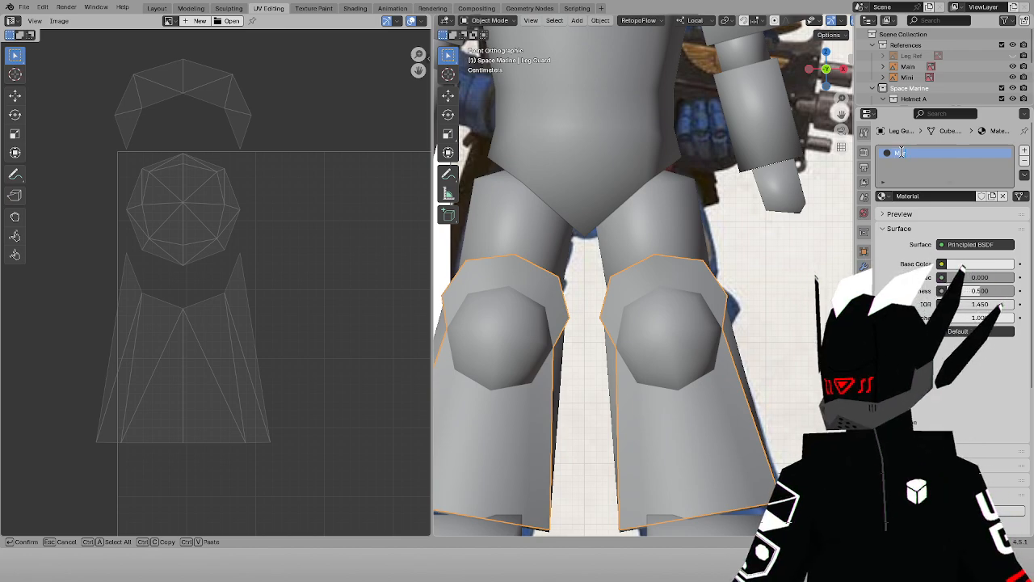
{"action": "type", "text": "arine"}
{"action": "key", "text": "Return"}
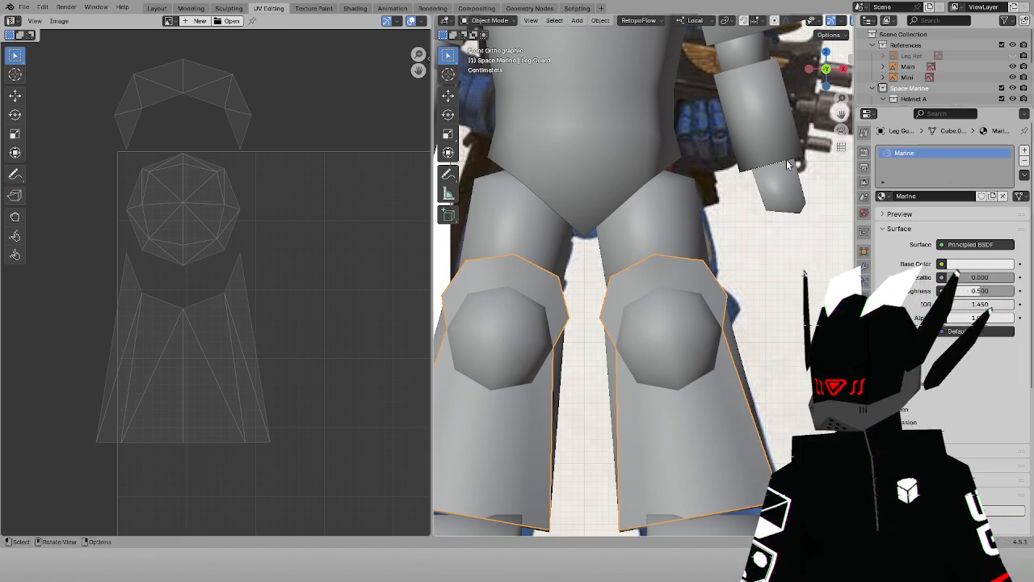
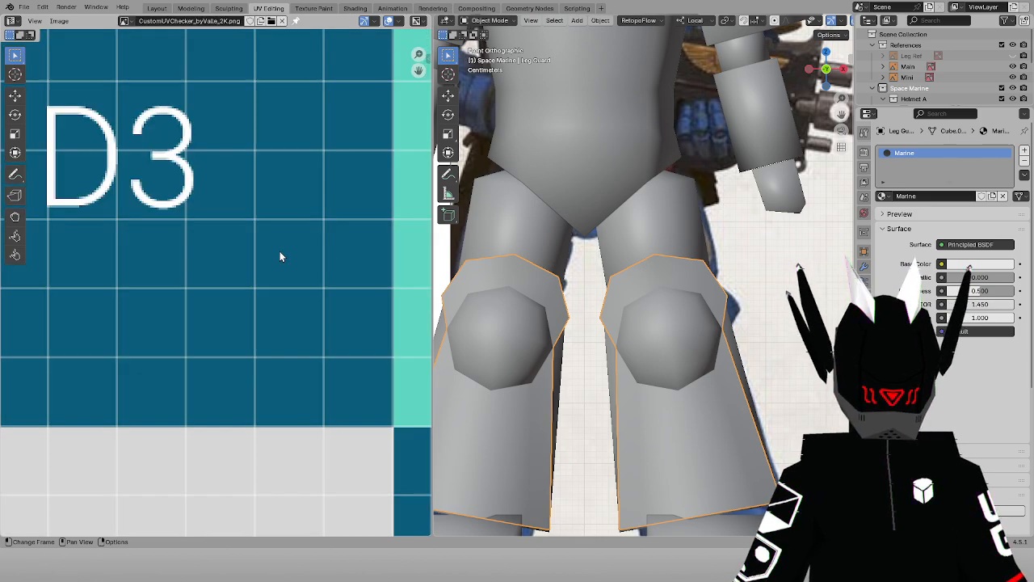
Examine the grid cells of the CustomUVChecker_byValle_2K.png image overall and up close in the UV editor
{"action": "scroll", "coordinate": [273, 250], "scroll_direction": "down", "scroll_amount": 6}
{"action": "scroll", "coordinate": [272, 249], "scroll_direction": "down", "scroll_amount": 1}
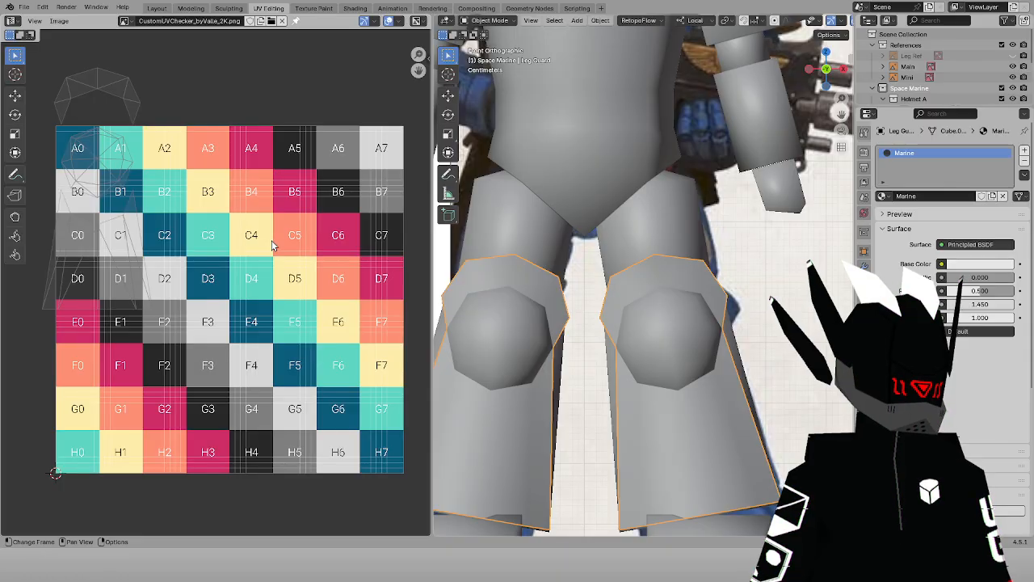
{"action": "scroll", "coordinate": [240, 248], "scroll_direction": "up", "scroll_amount": 8}
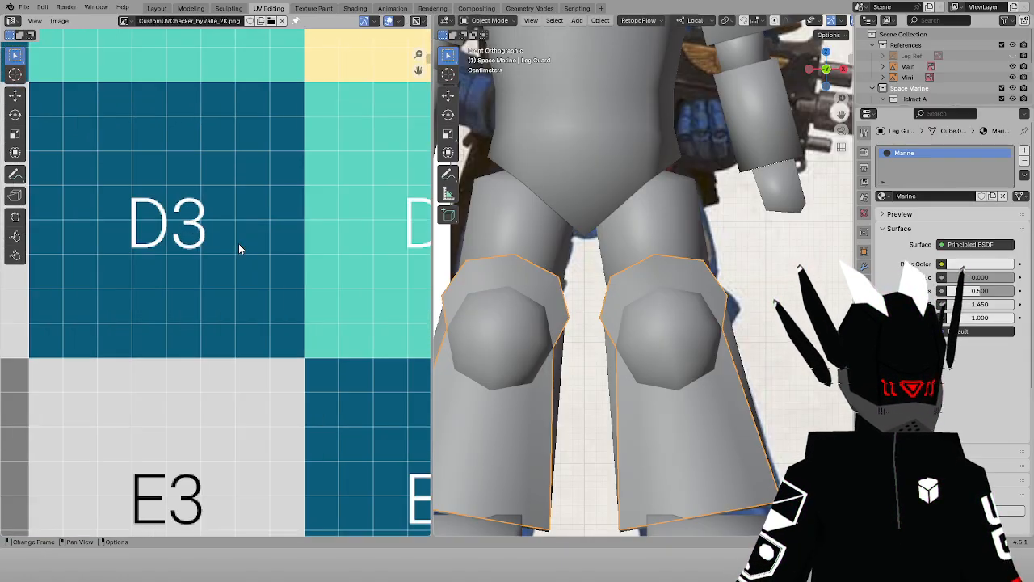
{"action": "scroll", "coordinate": [239, 249], "scroll_direction": "down", "scroll_amount": 2}
{"action": "scroll", "coordinate": [238, 249], "scroll_direction": "down", "scroll_amount": 1}
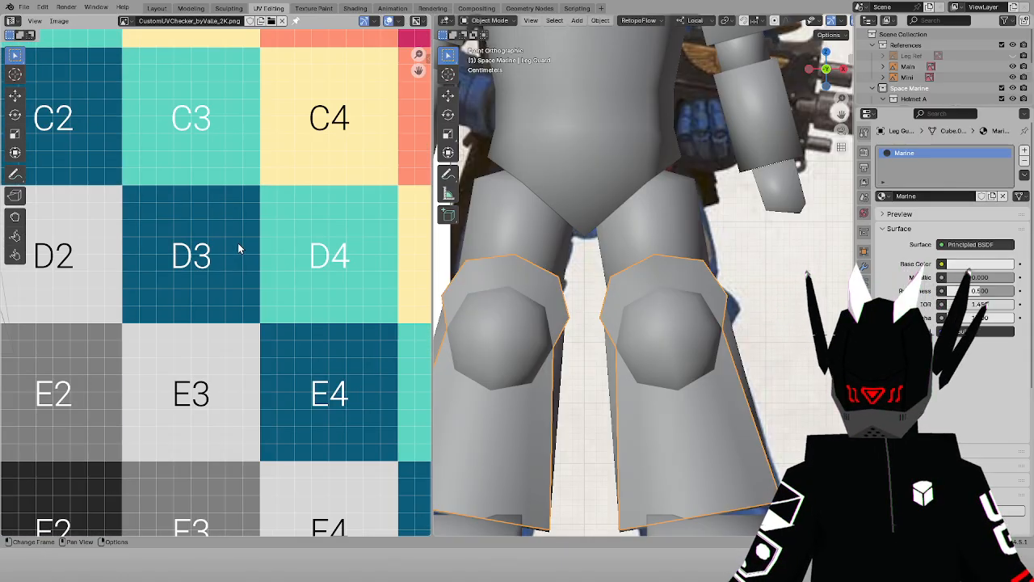
Feed the CustomUVChecker_byValle_2K.png image texture into Marine's Base Color and show the model in Material Preview shading
{"action": "scroll", "coordinate": [238, 247], "scroll_direction": "down", "scroll_amount": 3}
{"action": "middle_click_drag", "start_coordinate": [238, 248], "coordinate": [417, 328]}
{"action": "middle_click_drag", "start_coordinate": [344, 286], "coordinate": [301, 271]}
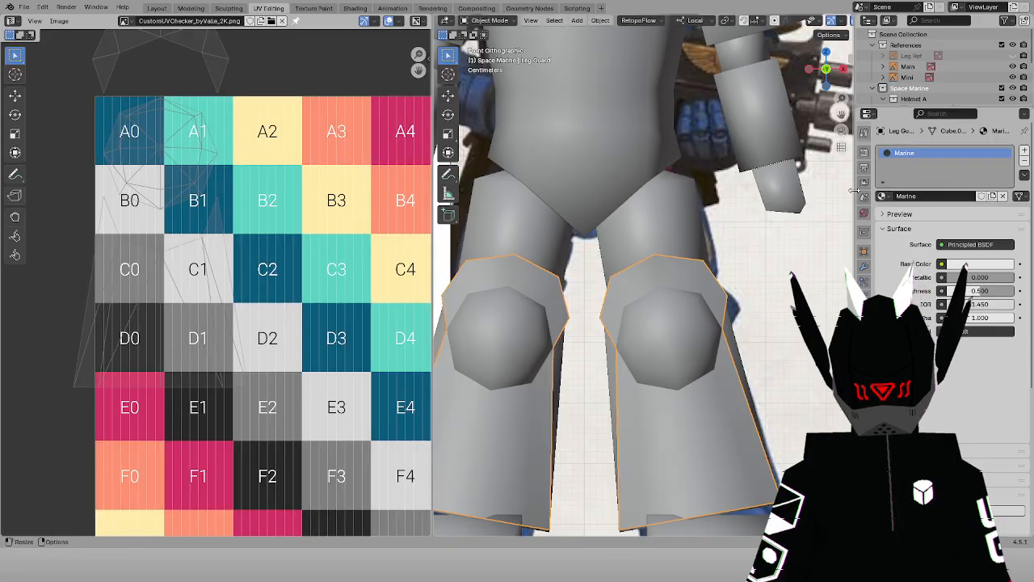
{"action": "left_click", "coordinate": [941, 264]}
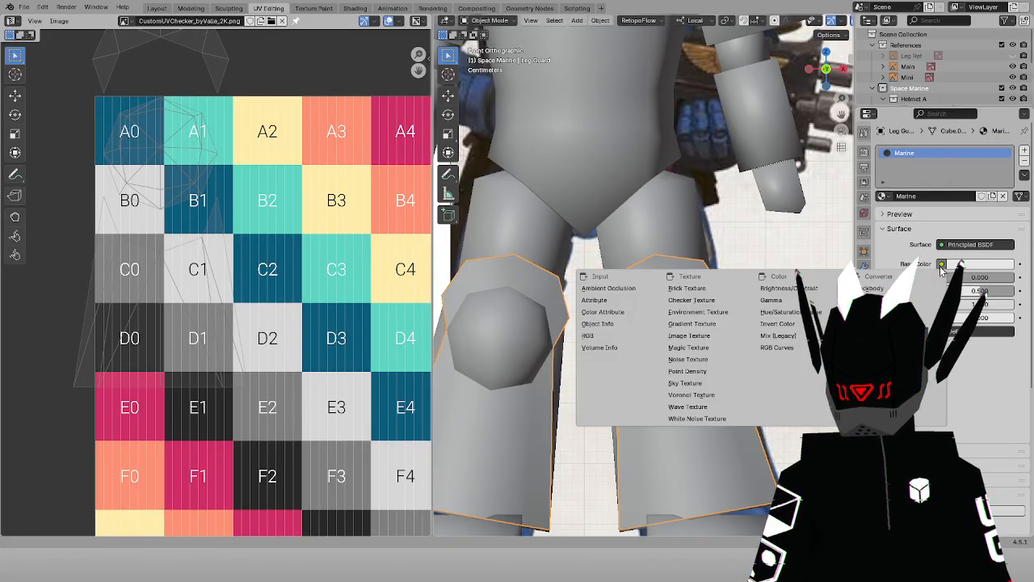
{"action": "left_click", "coordinate": [682, 347]}
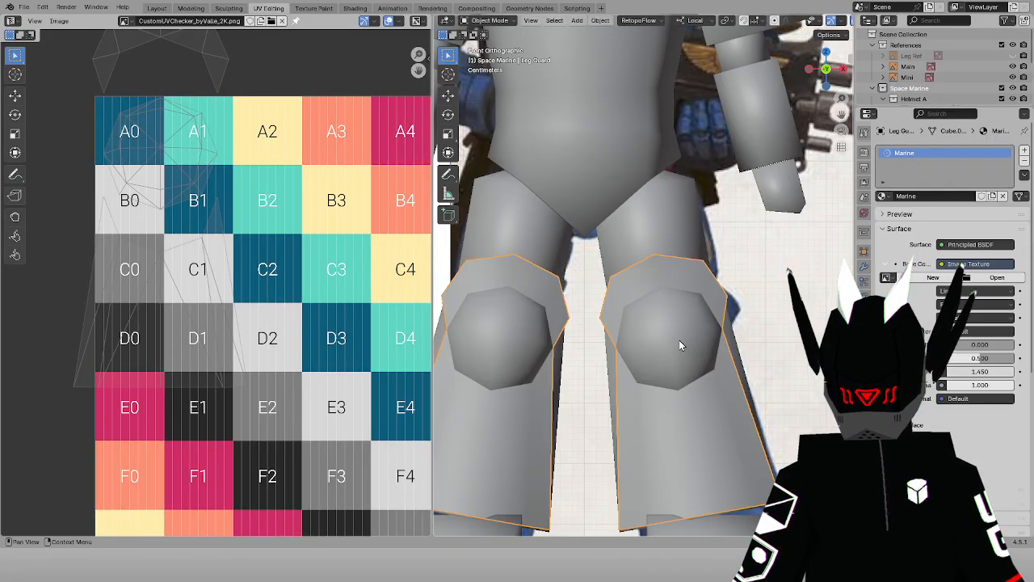
{"action": "left_click", "coordinate": [886, 279]}
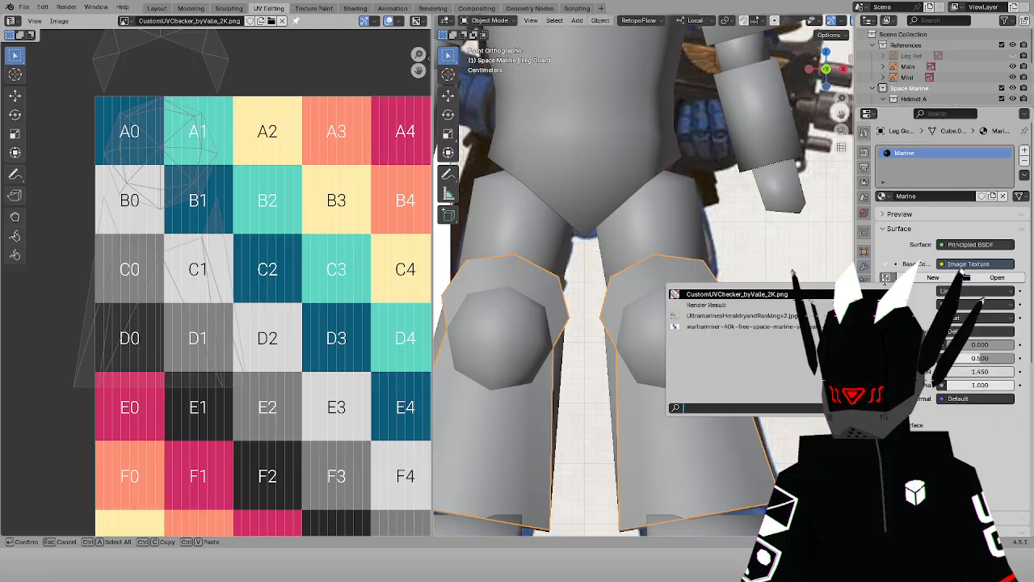
{"action": "left_click", "coordinate": [707, 297]}
{"action": "key", "text": "z"}
{"action": "left_click", "coordinate": [642, 335]}
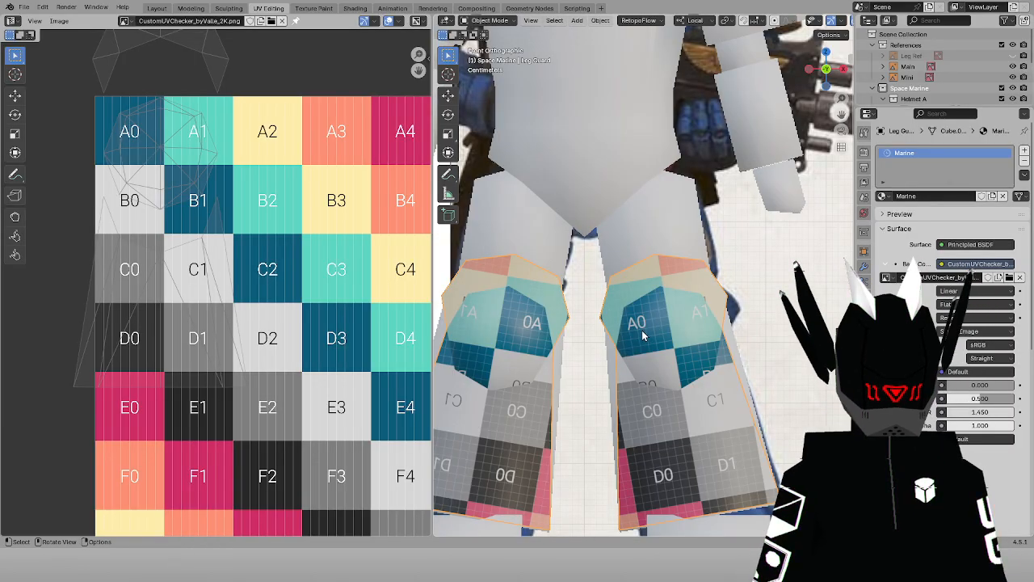
Put the Leg Guard in Edit Mode and move all its UV islands down inside the tile's upper-left area
{"action": "middle_click_drag", "start_coordinate": [247, 208], "coordinate": [250, 230]}
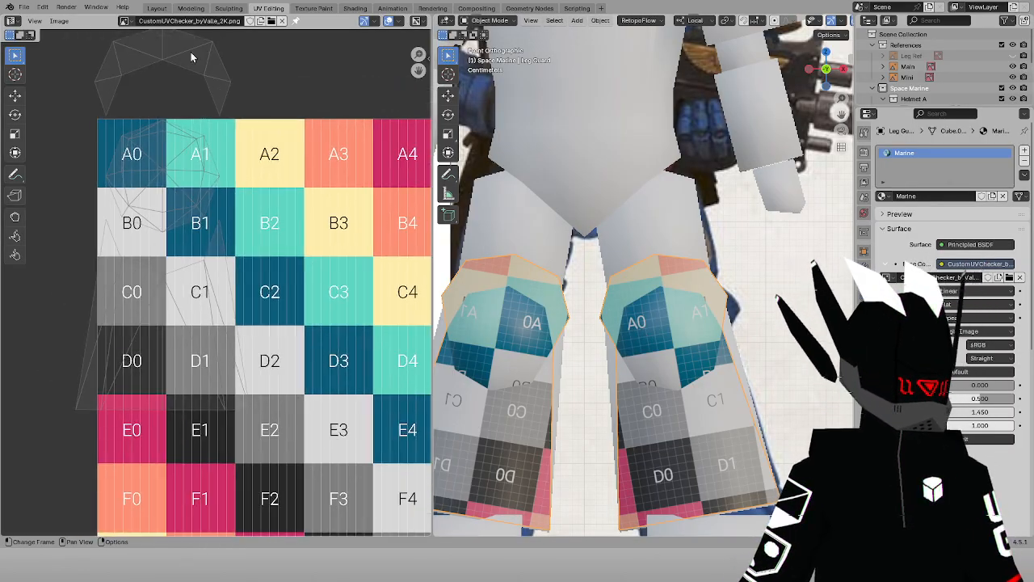
{"action": "middle_click_drag", "start_coordinate": [638, 266], "coordinate": [524, 221]}
{"action": "left_click", "coordinate": [495, 20]}
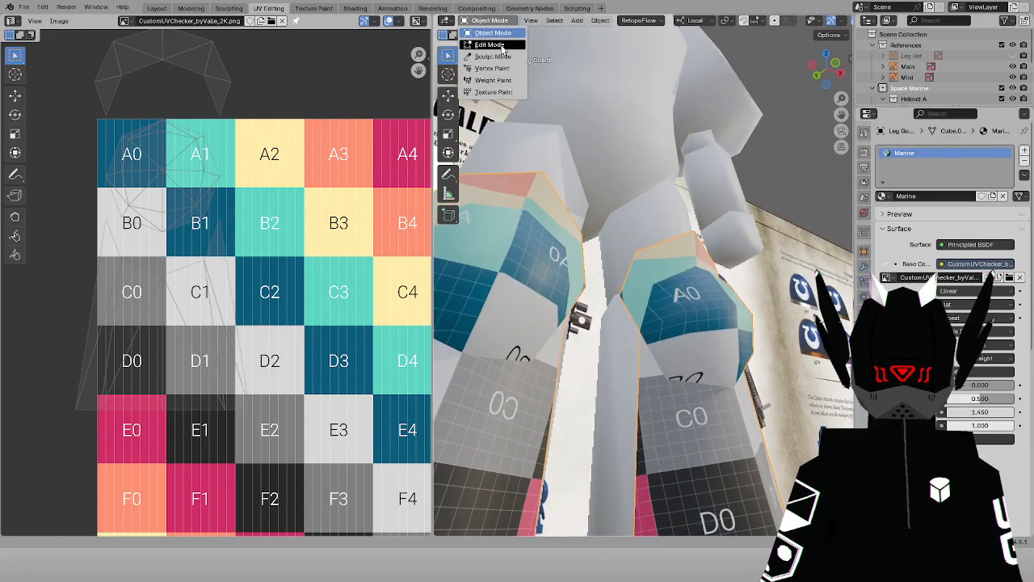
{"action": "left_click", "coordinate": [500, 47]}
{"action": "key", "text": "a"}
{"action": "key", "text": "g"}
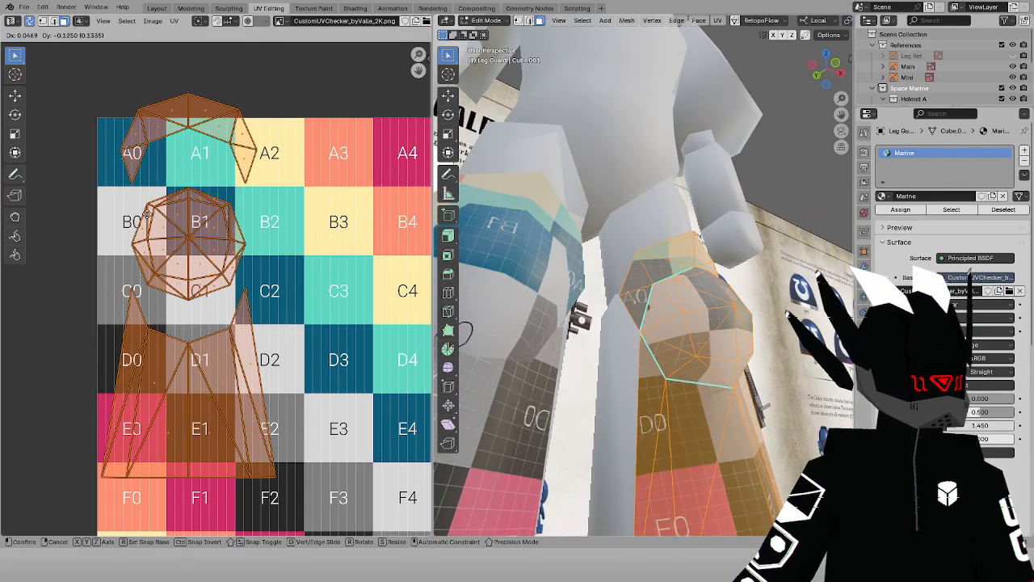
{"action": "left_click", "coordinate": [158, 210]}
{"action": "scroll", "coordinate": [121, 101], "scroll_direction": "up", "scroll_amount": 5}
{"action": "key", "text": "g"}
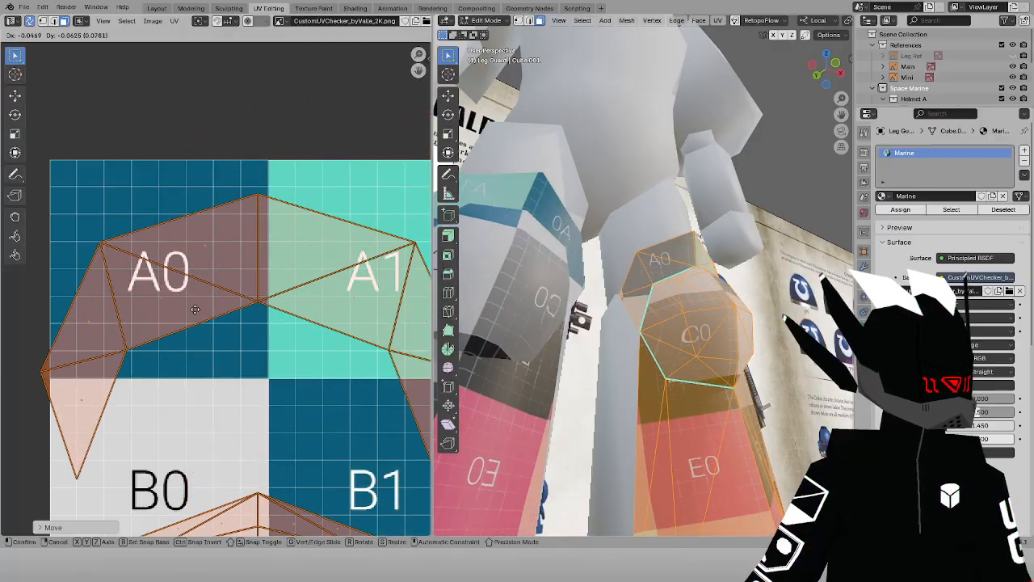
{"action": "left_click", "coordinate": [201, 292]}
Nudge all three islands up until the arched island's peak lies close to the UV tile's top edge
{"action": "middle_click_drag", "start_coordinate": [309, 201], "coordinate": [256, 269]}
{"action": "scroll", "coordinate": [257, 269], "scroll_direction": "up", "scroll_amount": 2}
{"action": "scroll", "coordinate": [257, 274], "scroll_direction": "up", "scroll_amount": 5}
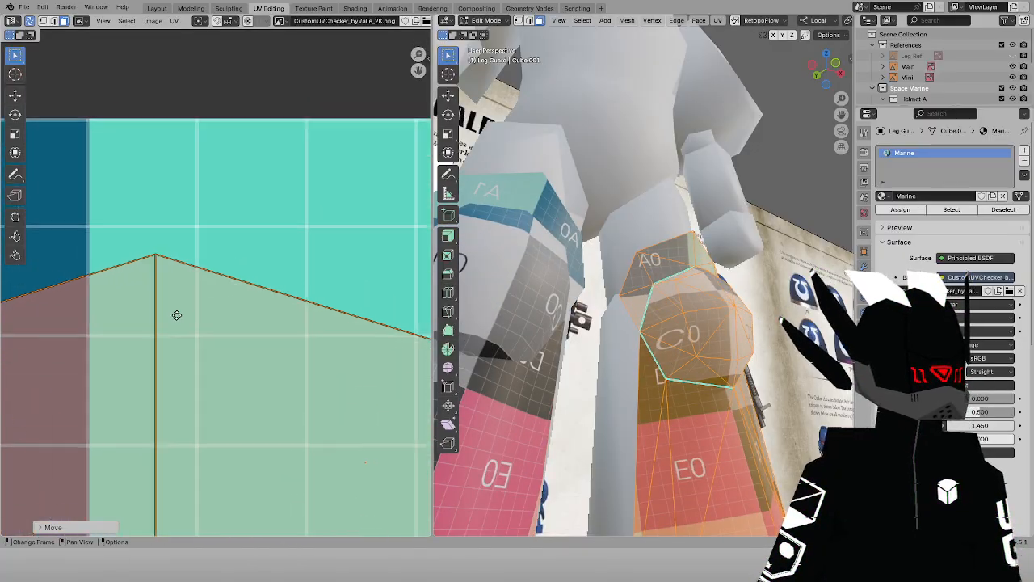
{"action": "key", "text": "g"}
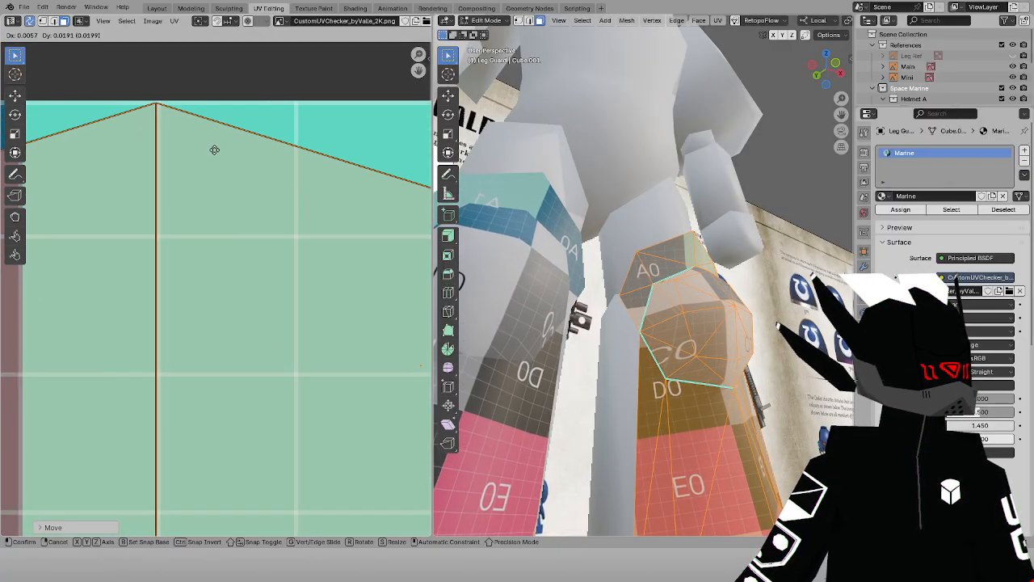
{"action": "left_click", "coordinate": [216, 150]}
{"action": "right_click", "coordinate": [218, 155]}
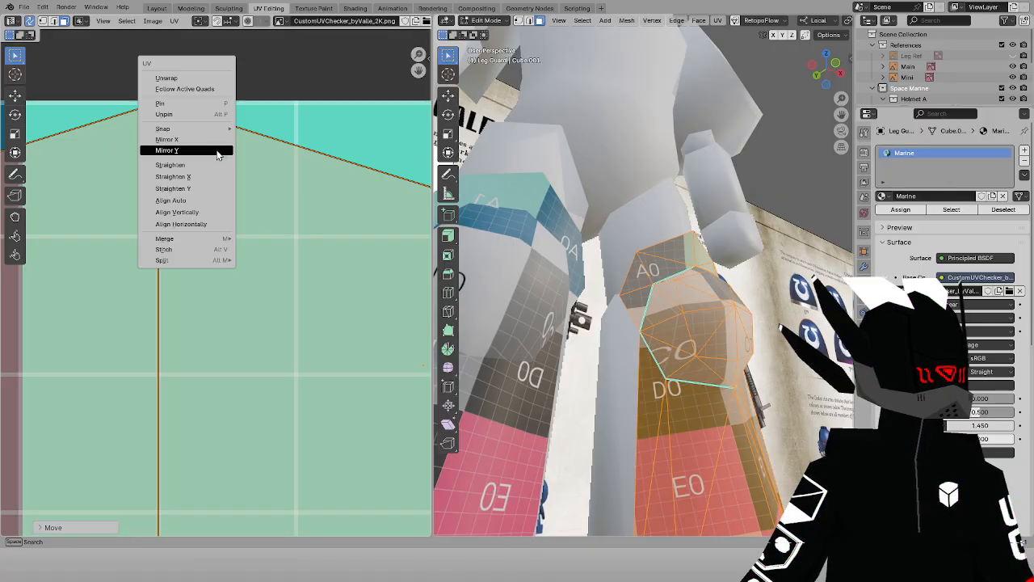
{"action": "left_click", "coordinate": [258, 130]}
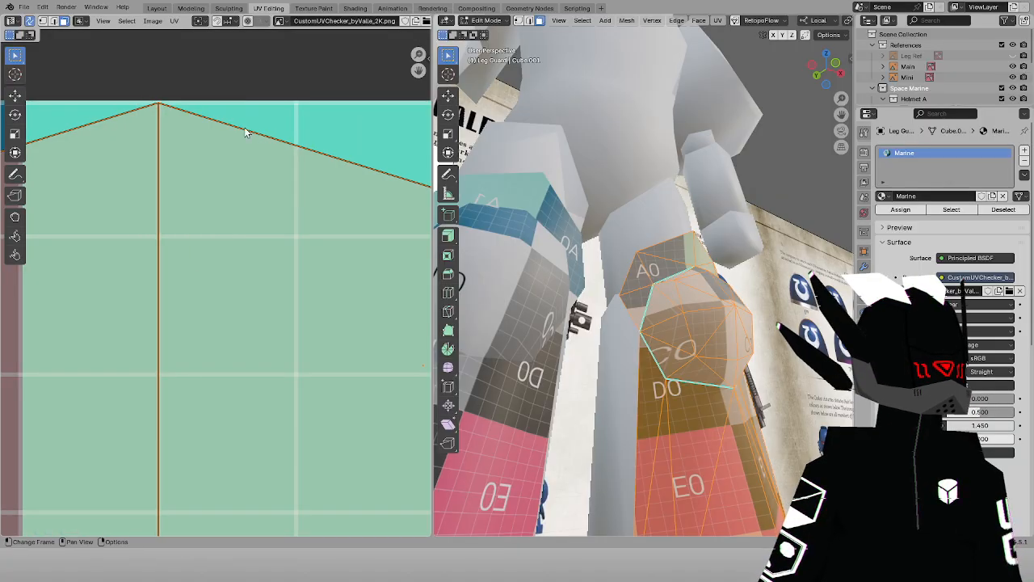
Fine-tune the islands' position so the arched island's peak touches the tile's top edge
{"action": "middle_click_drag", "start_coordinate": [192, 141], "coordinate": [267, 302]}
{"action": "scroll", "coordinate": [268, 302], "scroll_direction": "up", "scroll_amount": 3}
{"action": "scroll", "coordinate": [226, 304], "scroll_direction": "up", "scroll_amount": 6}
{"action": "middle_click_drag", "start_coordinate": [194, 194], "coordinate": [235, 323]}
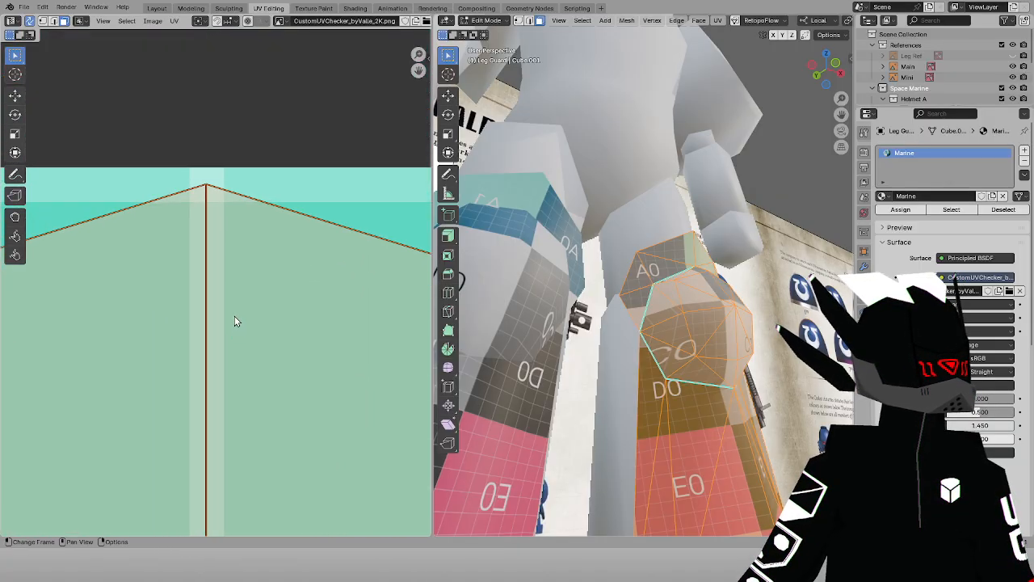
{"action": "scroll", "coordinate": [223, 299], "scroll_direction": "up", "scroll_amount": 1}
{"action": "key", "text": "g"}
{"action": "left_click", "coordinate": [206, 282]}
{"action": "key", "text": "KP_Decimal"}
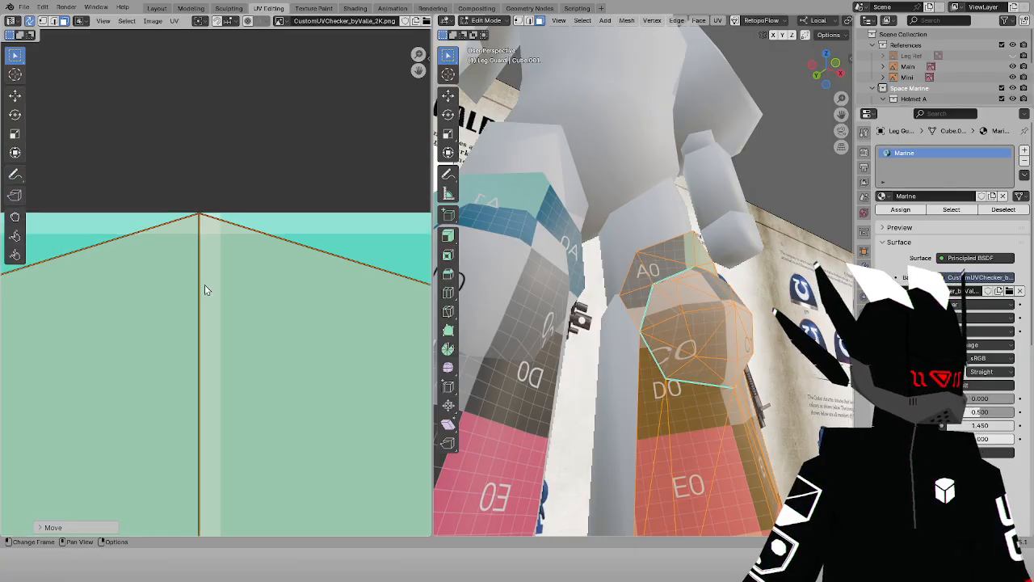
Leave the arched island in place and move the knee cap and shin islands up beneath it
{"action": "scroll", "coordinate": [205, 291], "scroll_direction": "down", "scroll_amount": 8}
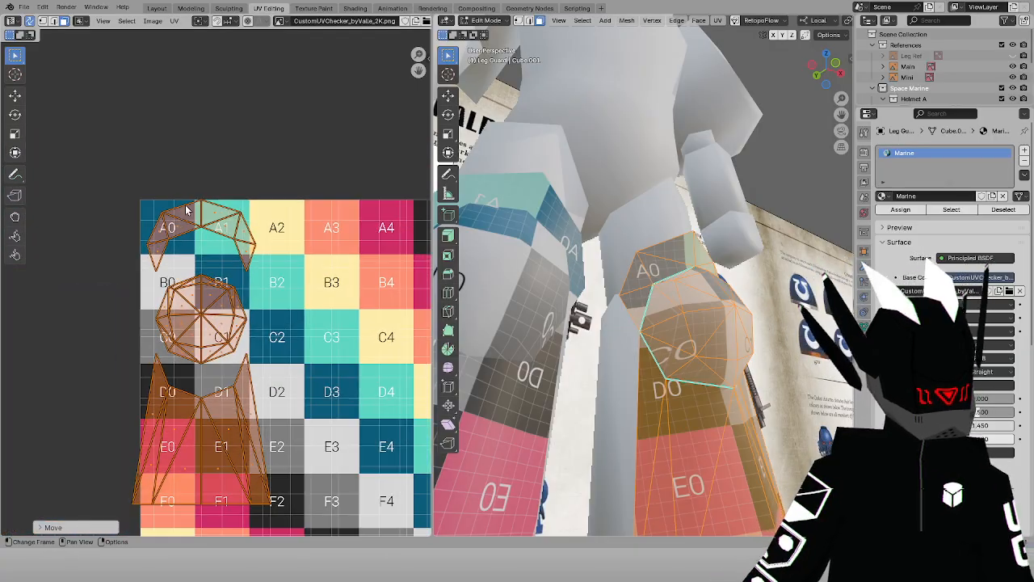
{"action": "left_click_drag", "start_coordinate": [116, 181], "coordinate": [276, 272]}
{"action": "scroll", "coordinate": [271, 311], "scroll_direction": "up", "scroll_amount": 4}
{"action": "middle_click_drag", "start_coordinate": [270, 318], "coordinate": [339, 388]}
{"action": "scroll", "coordinate": [337, 386], "scroll_direction": "up", "scroll_amount": 4}
{"action": "key", "text": "g"}
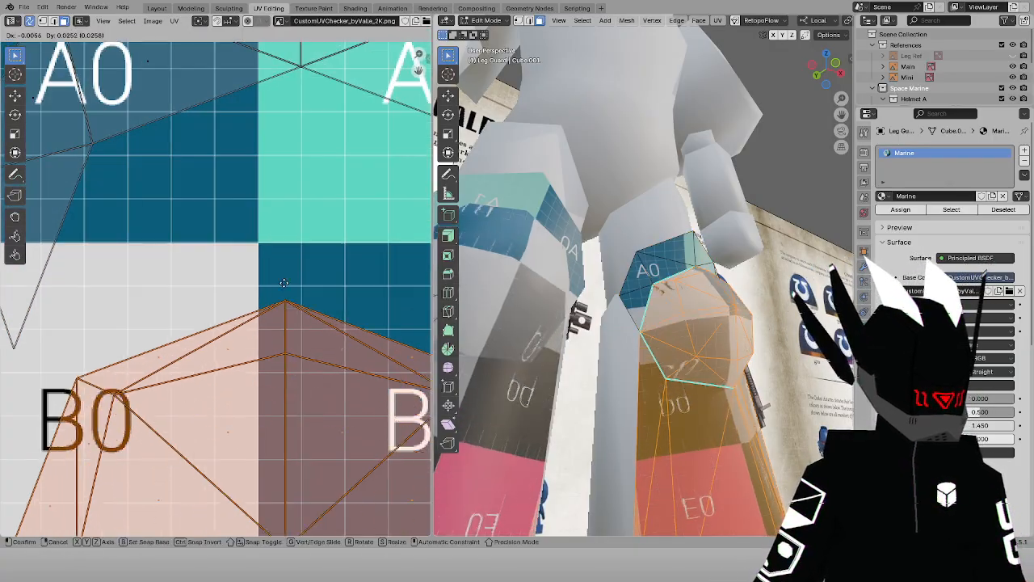
{"action": "left_click", "coordinate": [292, 134]}
Leave the knee cap island out of the selection and move the shin island up to just below it
{"action": "scroll", "coordinate": [291, 178], "scroll_direction": "down", "scroll_amount": 3}
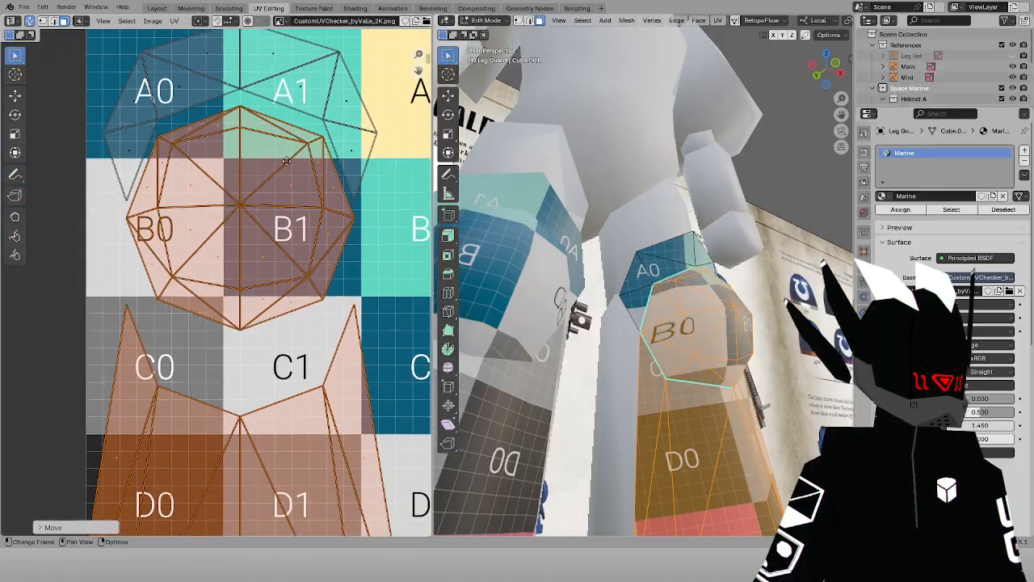
{"action": "left_click_drag", "start_coordinate": [289, 276], "coordinate": [356, 309], "text": "ctrl"}
{"action": "middle_click_drag", "start_coordinate": [322, 307], "coordinate": [298, 171]}
{"action": "scroll", "coordinate": [220, 301], "scroll_direction": "up", "scroll_amount": 5}
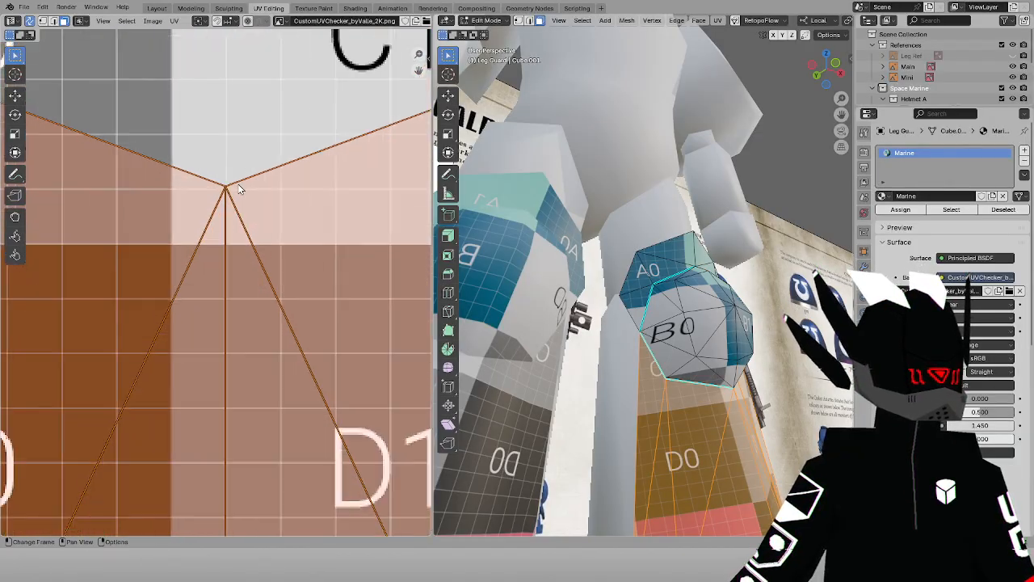
{"action": "middle_click_drag", "start_coordinate": [238, 190], "coordinate": [240, 442]}
{"action": "key", "text": "g"}
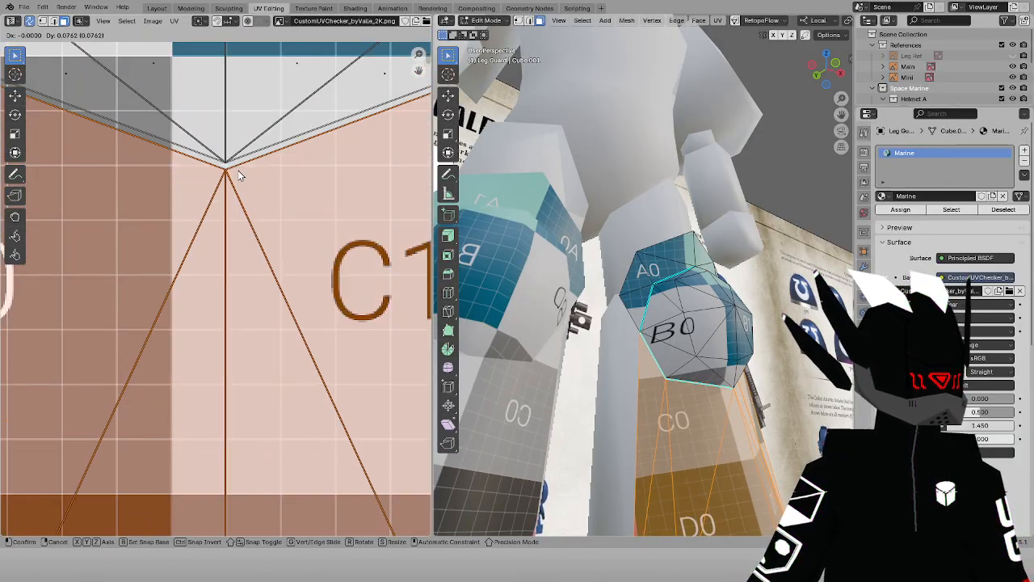
{"action": "left_click", "coordinate": [238, 172]}
Move the shin island beside the knee cap islands, up into the area around checker cells A2 to C3
{"action": "scroll", "coordinate": [240, 173], "scroll_direction": "down", "scroll_amount": 3}
{"action": "scroll", "coordinate": [240, 175], "scroll_direction": "down", "scroll_amount": 2}
{"action": "middle_click_drag", "start_coordinate": [240, 175], "coordinate": [155, 288]}
{"action": "key", "text": "g"}
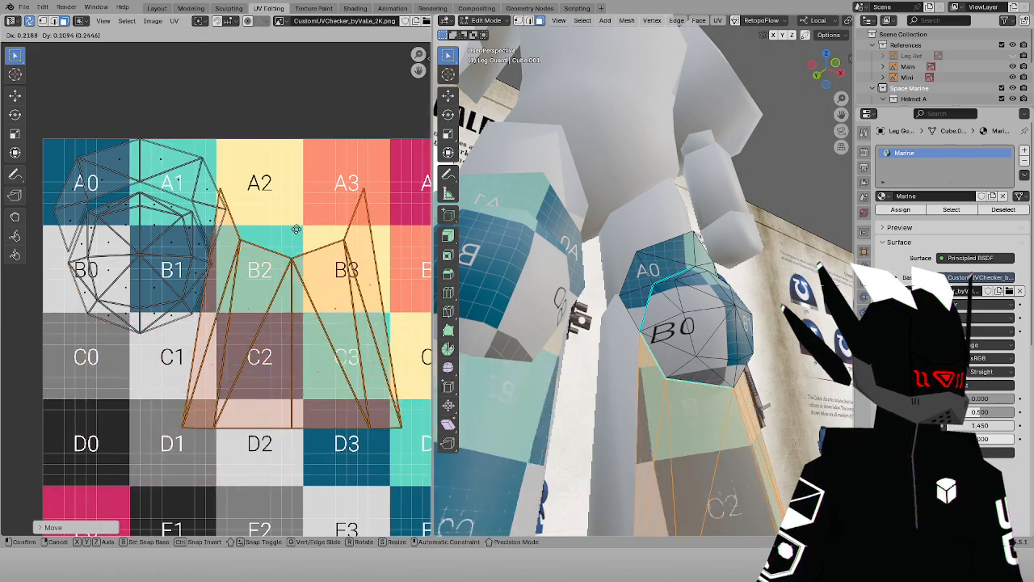
{"action": "left_click", "coordinate": [315, 198]}
{"action": "middle_click_drag", "start_coordinate": [314, 192], "coordinate": [252, 214]}
{"action": "scroll", "coordinate": [261, 282], "scroll_direction": "up", "scroll_amount": 8}
{"action": "scroll", "coordinate": [340, 234], "scroll_direction": "down", "scroll_amount": 5}
{"action": "scroll", "coordinate": [232, 318], "scroll_direction": "up", "scroll_amount": 2}
{"action": "scroll", "coordinate": [254, 216], "scroll_direction": "up", "scroll_amount": 3}
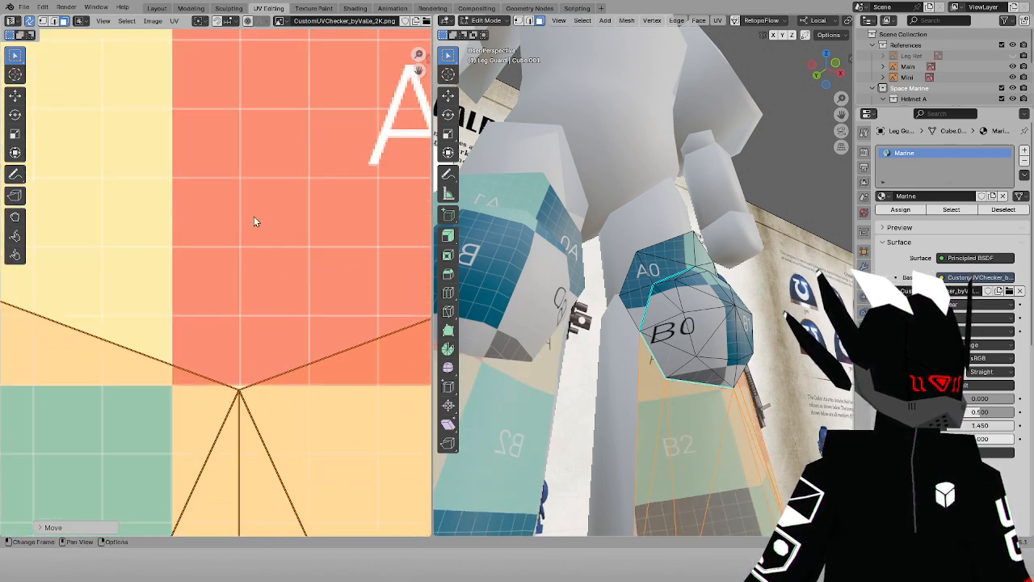
{"action": "scroll", "coordinate": [250, 323], "scroll_direction": "up", "scroll_amount": 2}
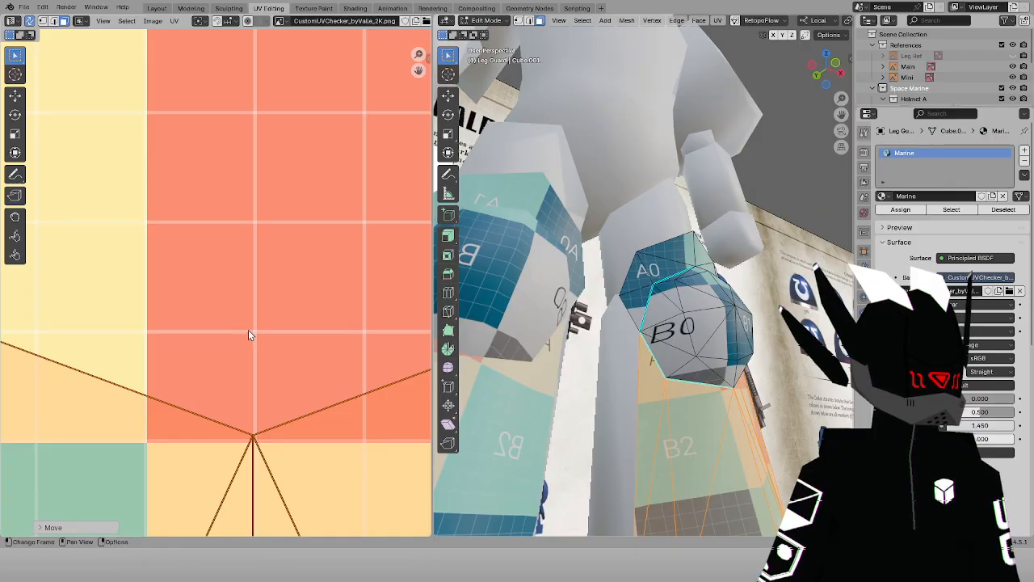
Shift the shin island closer to the knee cap islands and nearer the UV tile's top edge
{"action": "scroll", "coordinate": [248, 330], "scroll_direction": "down", "scroll_amount": 5}
{"action": "scroll", "coordinate": [248, 330], "scroll_direction": "down", "scroll_amount": 4}
{"action": "scroll", "coordinate": [207, 250], "scroll_direction": "up", "scroll_amount": 6}
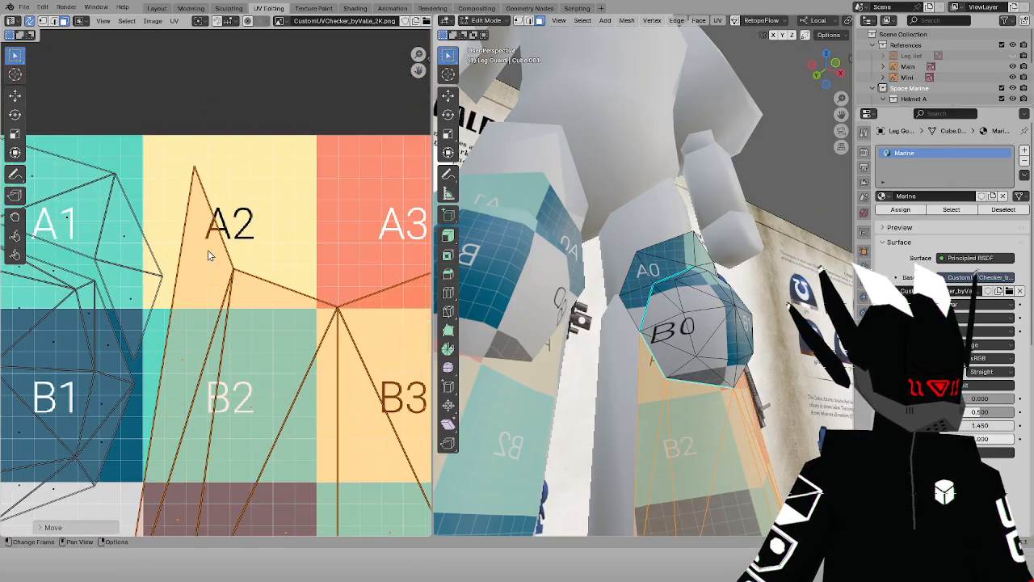
{"action": "key", "text": "g"}
{"action": "left_click", "coordinate": [173, 224]}
{"action": "middle_click_drag", "start_coordinate": [173, 223], "coordinate": [208, 354]}
{"action": "key", "text": "g"}
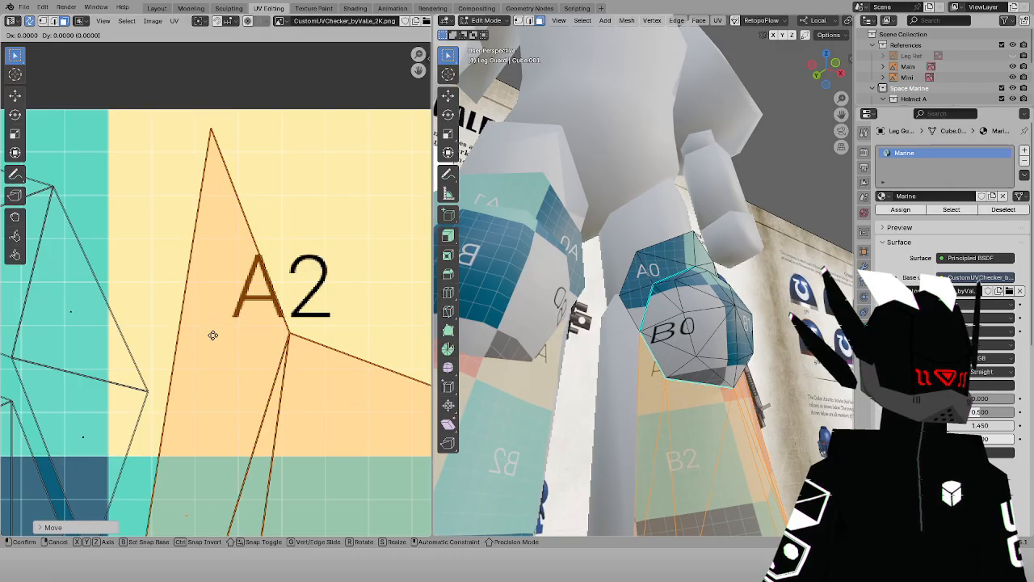
{"action": "left_click", "coordinate": [213, 336]}
Select all the Leg Guard's islands, save the file and return to Object Mode
{"action": "scroll", "coordinate": [213, 336], "scroll_direction": "down", "scroll_amount": 9}
{"action": "middle_click_drag", "start_coordinate": [216, 297], "coordinate": [218, 229]}
{"action": "left_click_drag", "start_coordinate": [102, 172], "coordinate": [353, 336]}
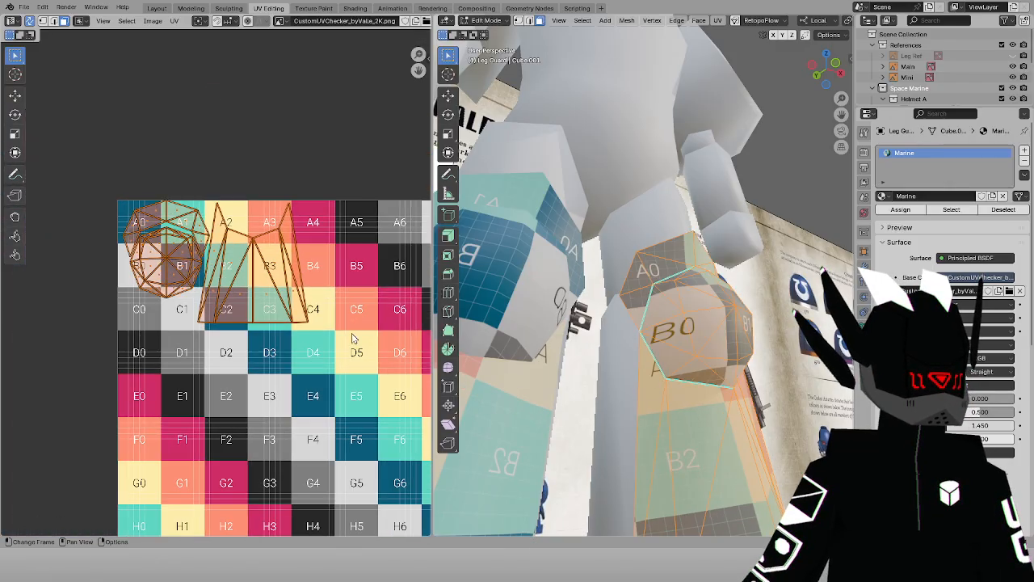
{"action": "key", "text": "ctrl+s"}
{"action": "key", "text": "Tab"}
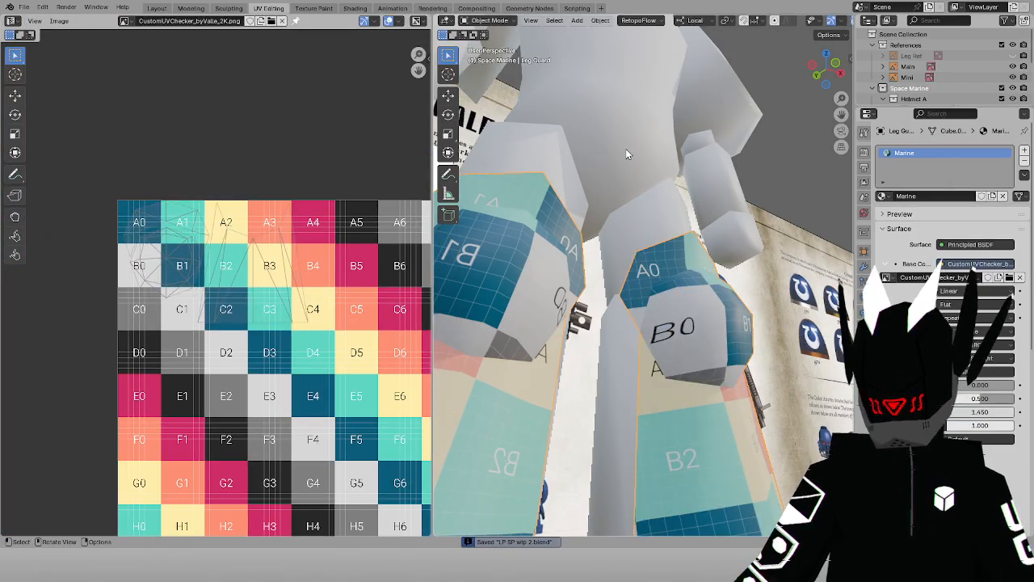
Assign the existing Marine material to the Chest object
{"action": "key", "text": "KP_1"}
{"action": "left_click", "coordinate": [644, 155]}
{"action": "left_click", "coordinate": [883, 196]}
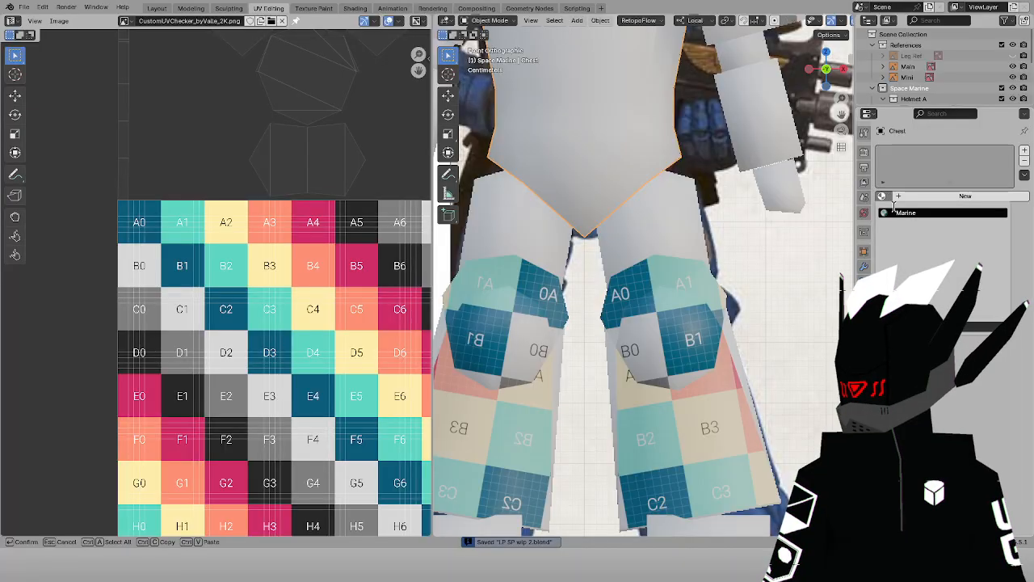
{"action": "left_click", "coordinate": [897, 212]}
{"action": "scroll", "coordinate": [725, 149], "scroll_direction": "down", "scroll_amount": 3}
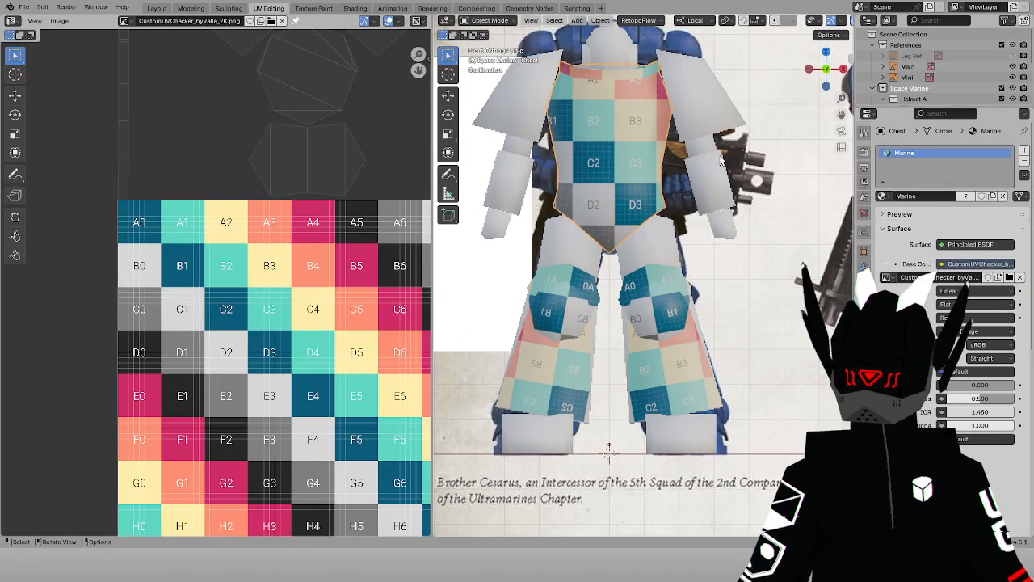
Select the combined arm and leg object and put it in Edit Mode
{"action": "left_click", "coordinate": [647, 246]}
{"action": "left_click", "coordinate": [487, 20]}
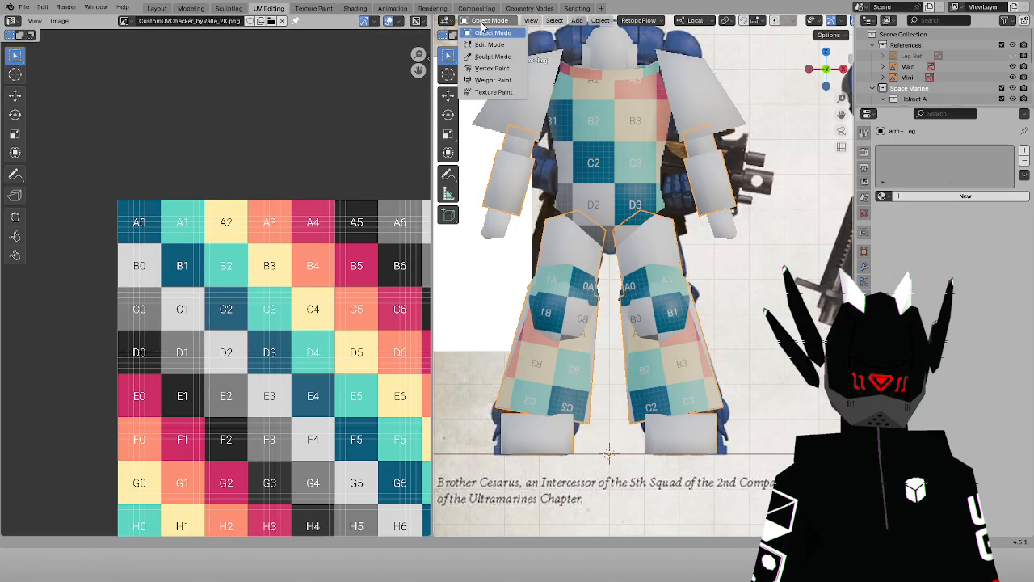
{"action": "left_click", "coordinate": [489, 51]}
{"action": "left_click", "coordinate": [492, 34]}
{"action": "left_click", "coordinate": [487, 20]}
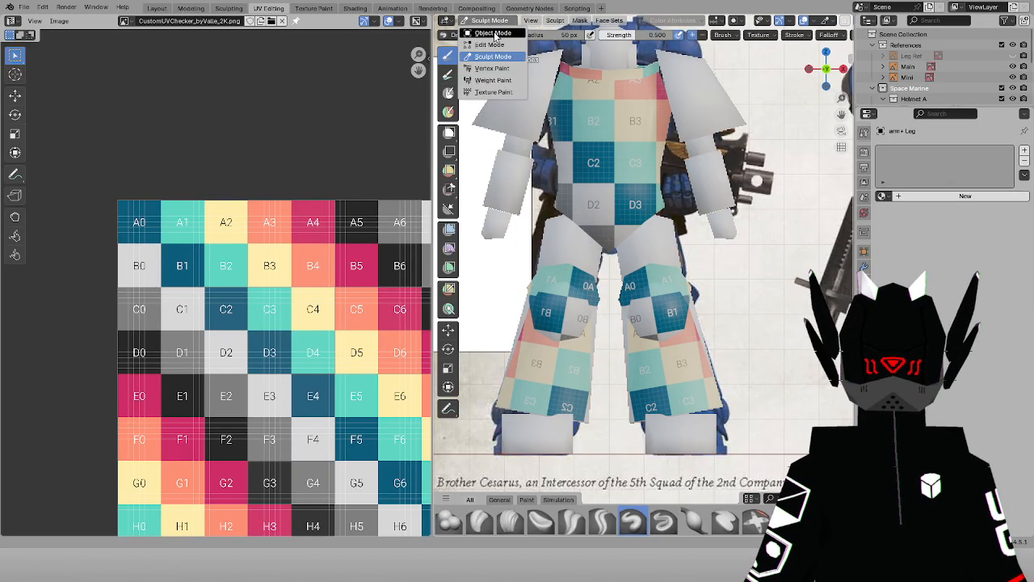
{"action": "left_click", "coordinate": [490, 38]}
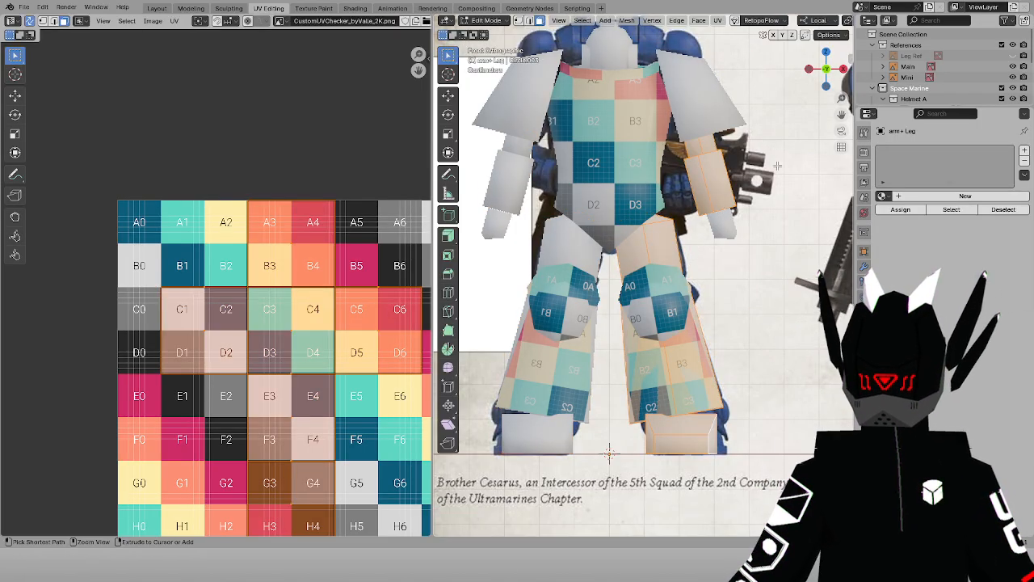
Isolate the arm and leg object in local view and separate its whole mesh by loose parts
{"action": "left_click", "coordinate": [695, 424]}
{"action": "middle_click_drag", "start_coordinate": [695, 424], "coordinate": [693, 430]}
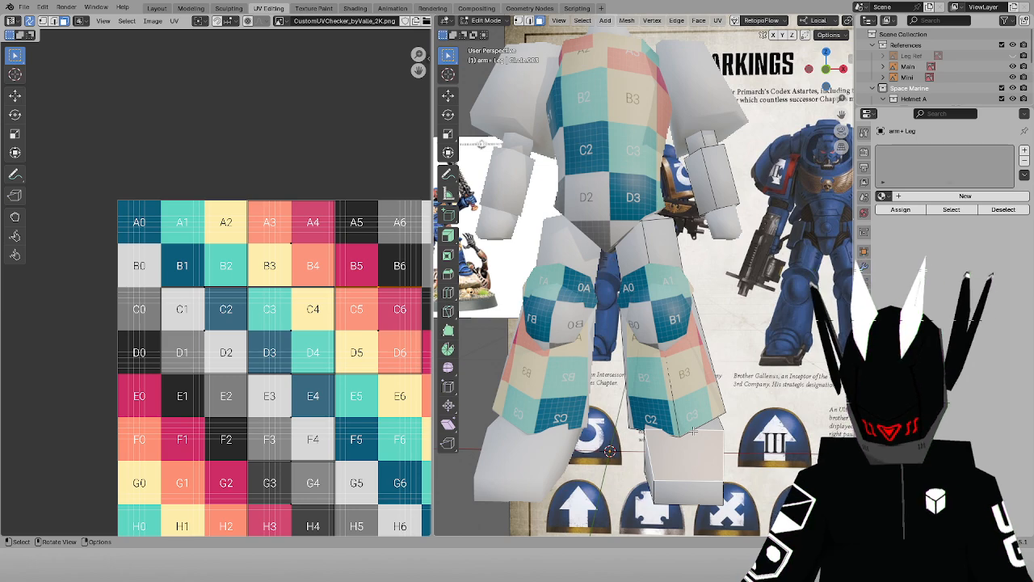
{"action": "key", "text": "KP_Divide"}
{"action": "key", "text": "ctrl+l"}
{"action": "key", "text": "p"}
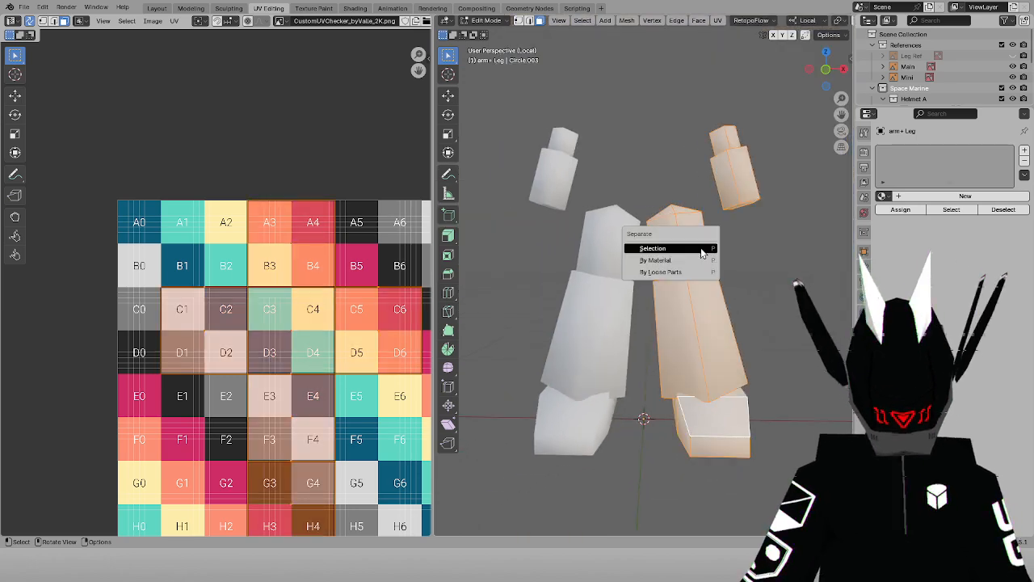
{"action": "left_click", "coordinate": [681, 272]}
{"action": "left_click", "coordinate": [486, 21]}
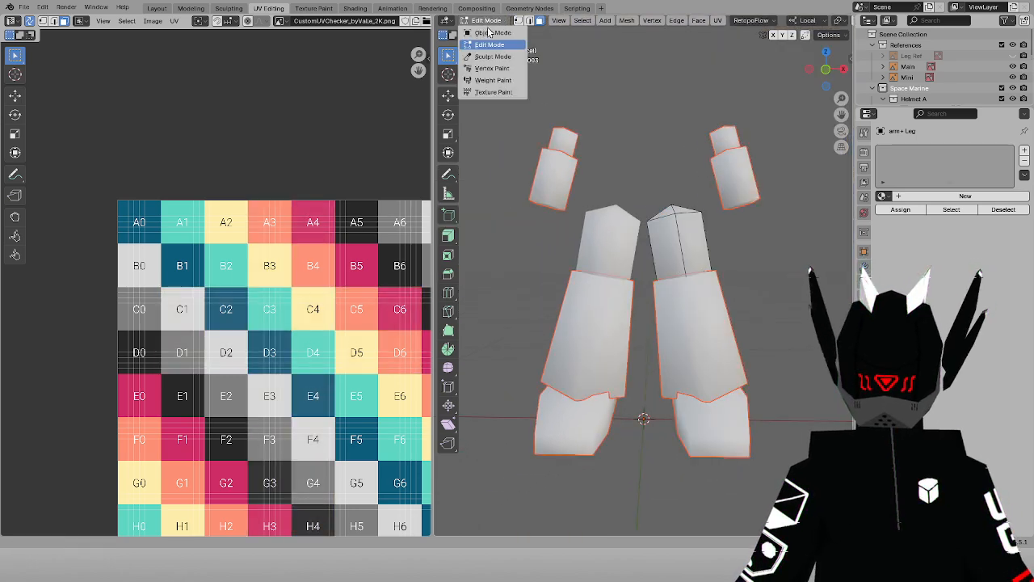
Return to Object Mode, select the separated feet object and put it in Edit Mode
{"action": "left_click", "coordinate": [489, 34]}
{"action": "left_click", "coordinate": [683, 402]}
{"action": "left_click", "coordinate": [482, 22]}
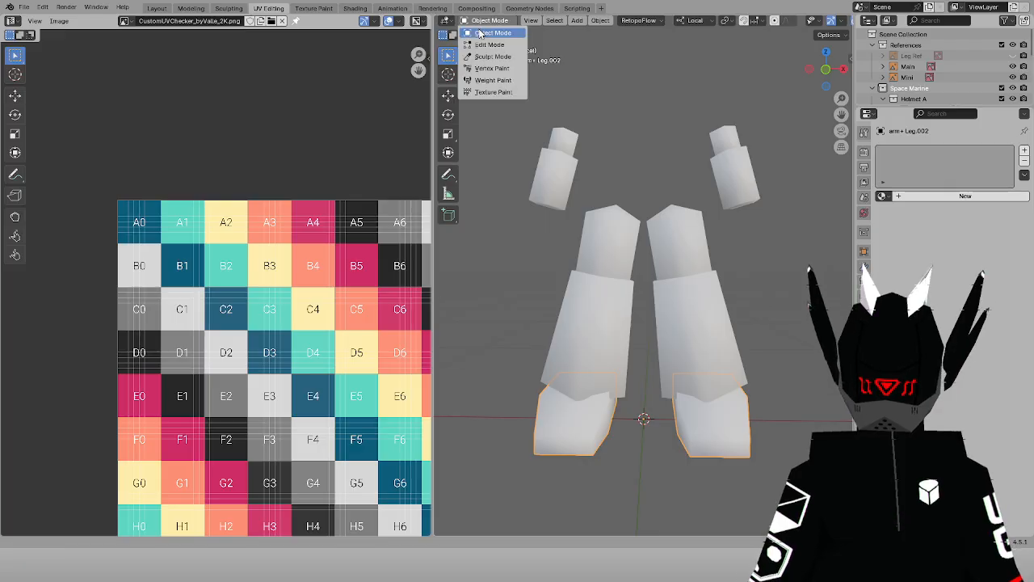
{"action": "left_click", "coordinate": [481, 22]}
{"action": "left_click", "coordinate": [480, 23]}
{"action": "left_click", "coordinate": [491, 44]}
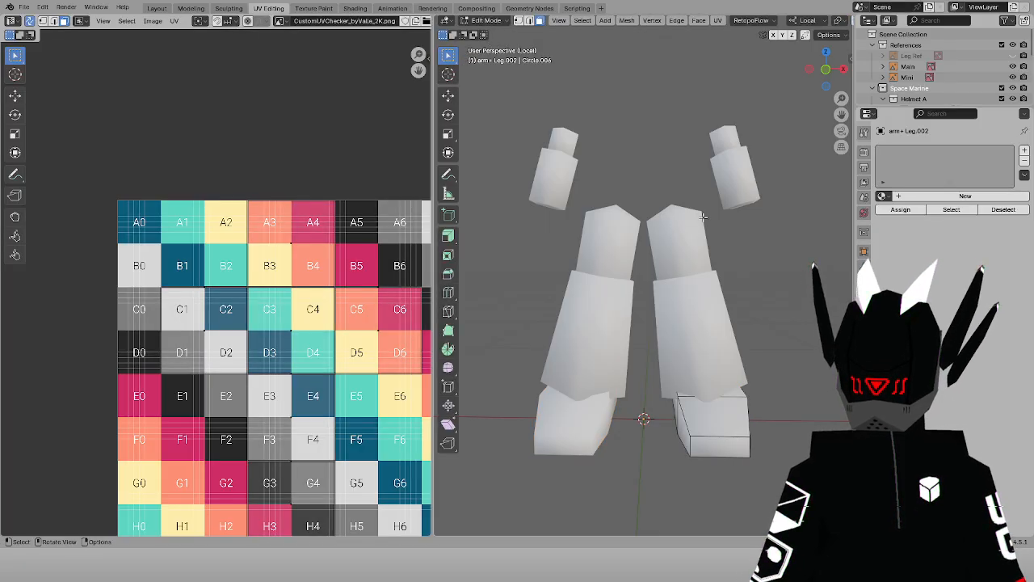
Select the foot's front toe face and unwrap it with Project from View in the front orthographic view
{"action": "key", "text": "KP_1"}
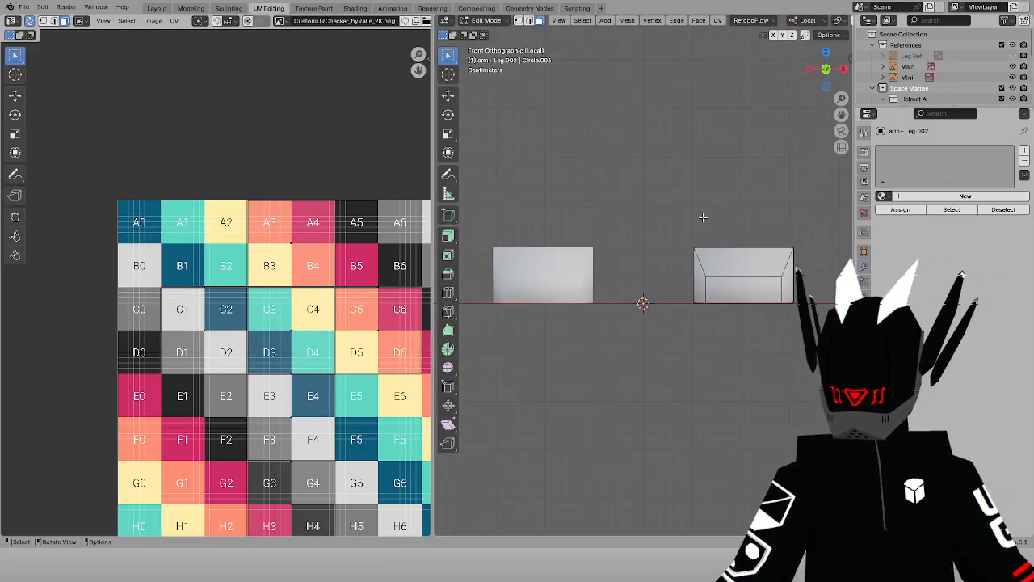
{"action": "left_click", "coordinate": [758, 311]}
{"action": "left_click", "coordinate": [717, 20]}
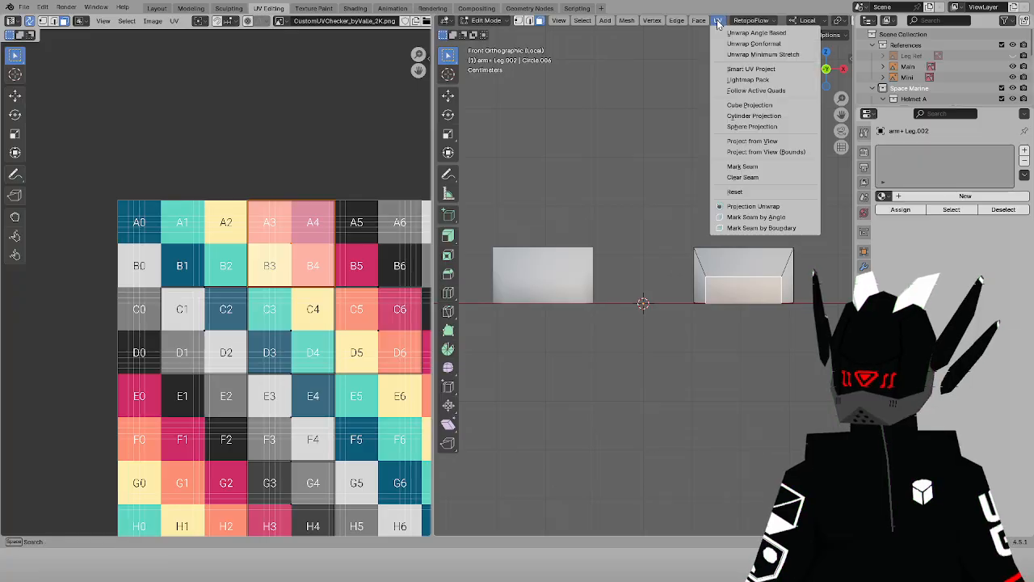
{"action": "left_click", "coordinate": [734, 141]}
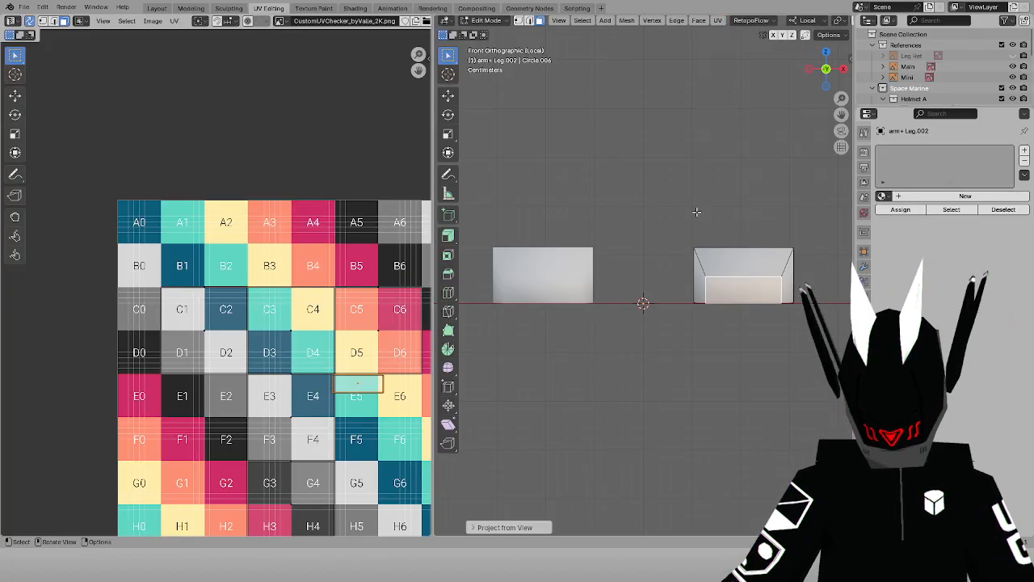
Project the foot's two upper faces from the top view and move their island up along Y, clear of the toe island
{"action": "key", "text": "KP_7"}
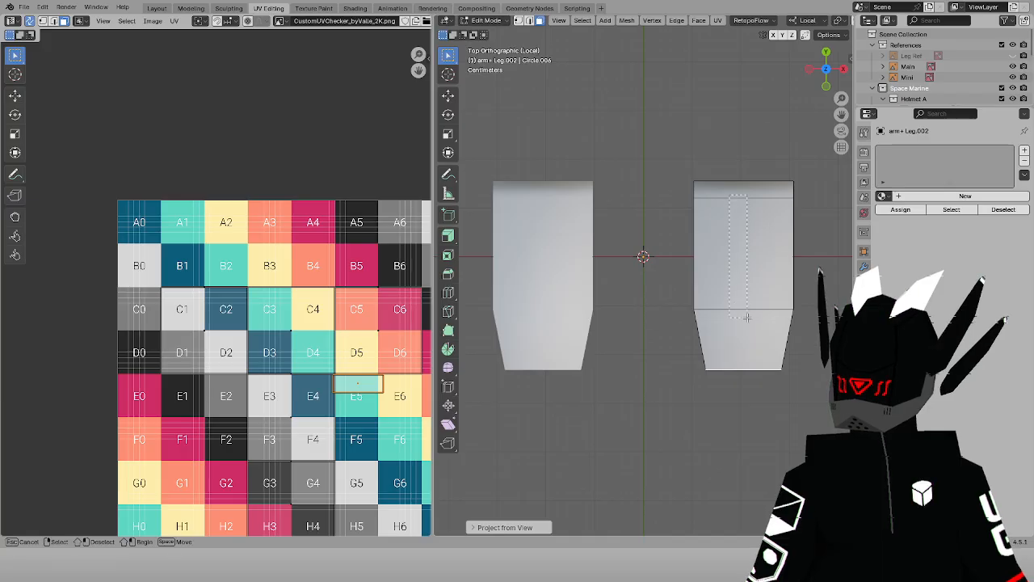
{"action": "left_click_drag", "start_coordinate": [747, 318], "coordinate": [747, 317]}
{"action": "left_click", "coordinate": [751, 349], "text": "shift"}
{"action": "left_click", "coordinate": [717, 20]}
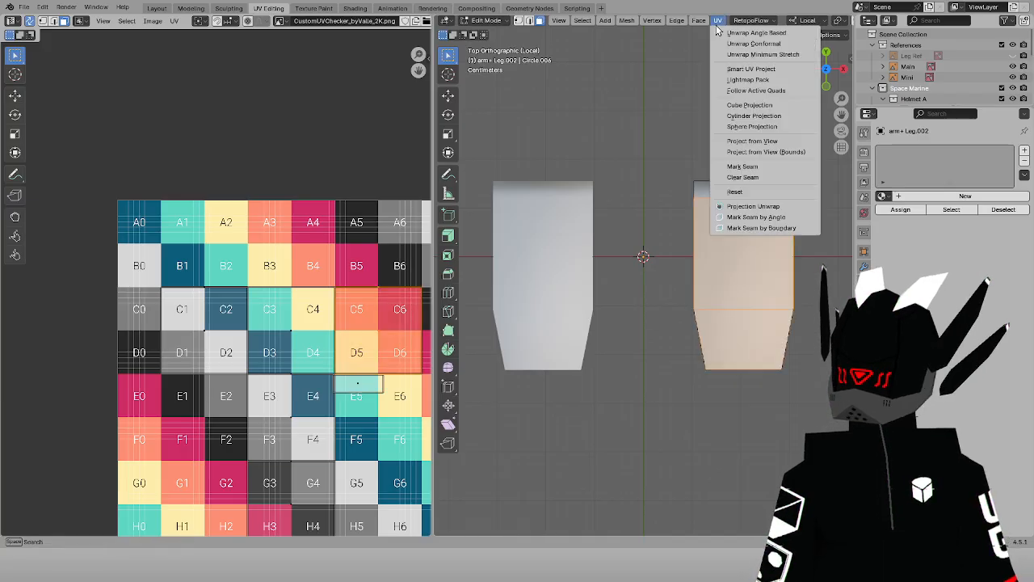
{"action": "left_click", "coordinate": [743, 140]}
{"action": "key", "text": "g"}
{"action": "key", "text": "y"}
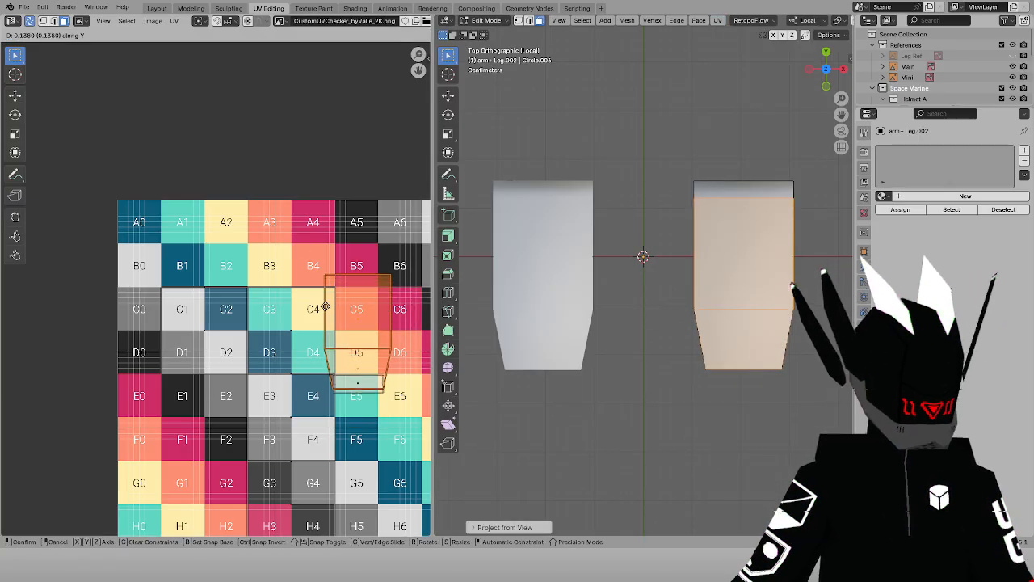
{"action": "left_click", "coordinate": [326, 284]}
Select the foot's side faces with X-ray on and unwrap them with Project from View in the right orthographic view
{"action": "left_click", "coordinate": [660, 233]}
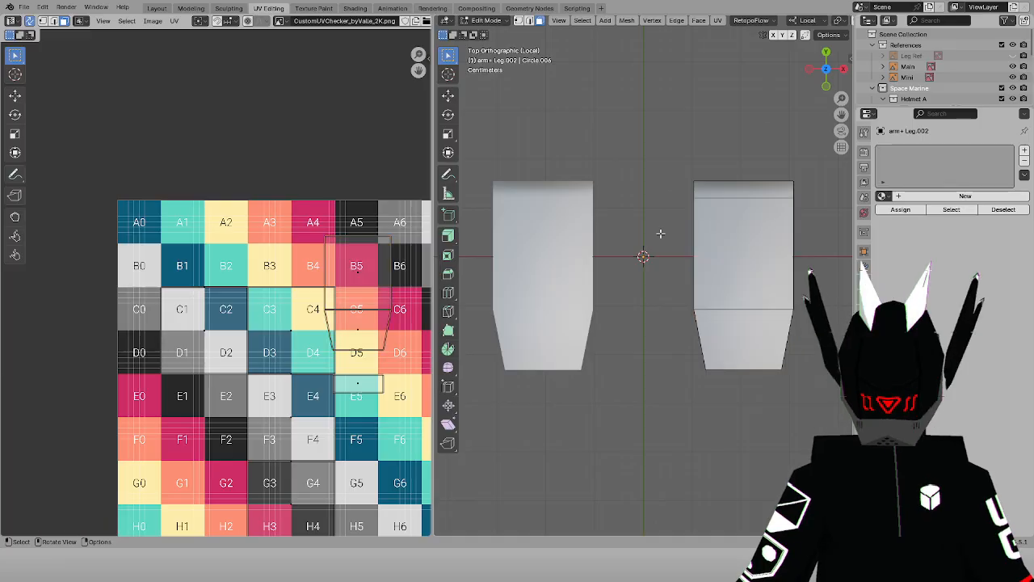
{"action": "key", "text": "KP_3"}
{"action": "key", "text": "alt+z"}
{"action": "left_click_drag", "start_coordinate": [592, 265], "coordinate": [708, 289]}
{"action": "left_click", "coordinate": [567, 273], "text": "shift"}
{"action": "left_click", "coordinate": [723, 24]}
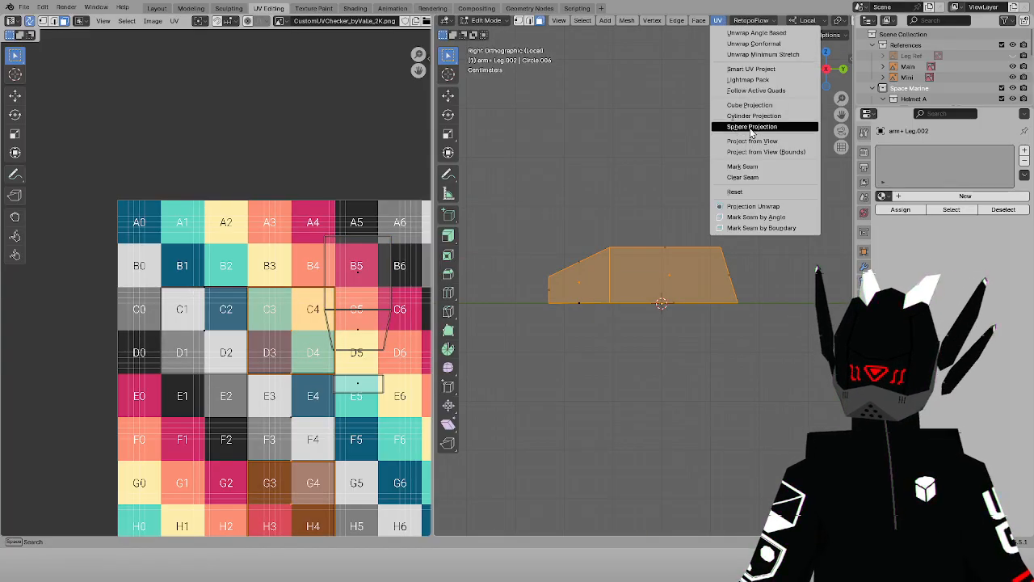
{"action": "left_click", "coordinate": [747, 139]}
Rotate the side island upright with the toe pointing down and move it level with the upper-face island
{"action": "middle_click_drag", "start_coordinate": [424, 330], "coordinate": [314, 319]}
{"action": "key", "text": "r"}
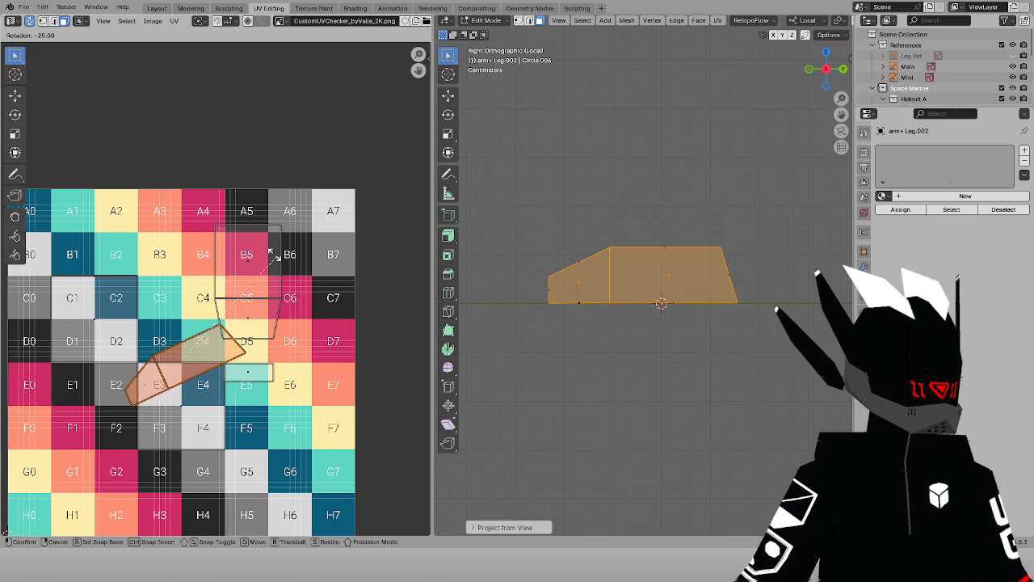
{"action": "left_click", "coordinate": [203, 303]}
{"action": "key", "text": "g"}
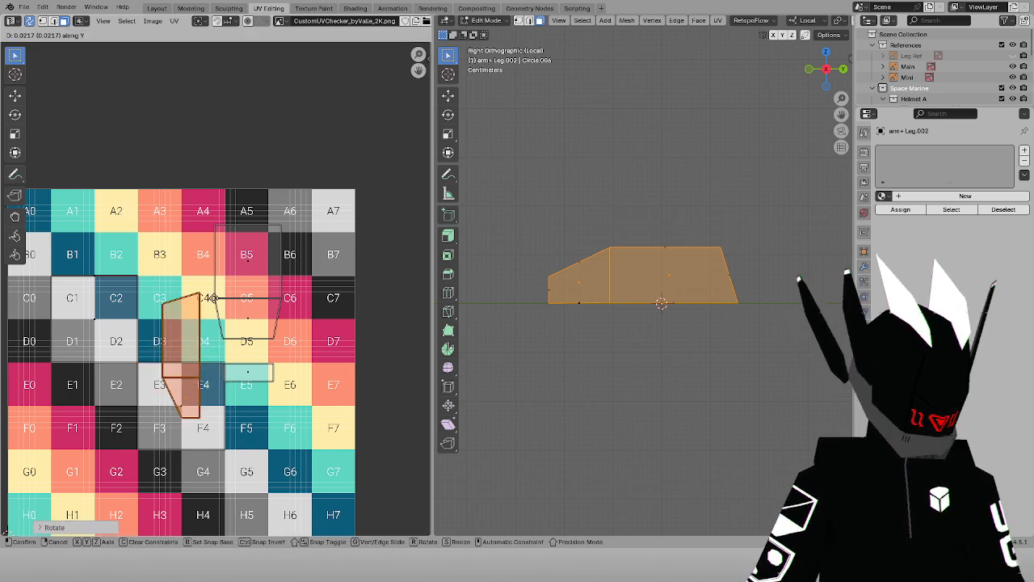
{"action": "left_click", "coordinate": [217, 223]}
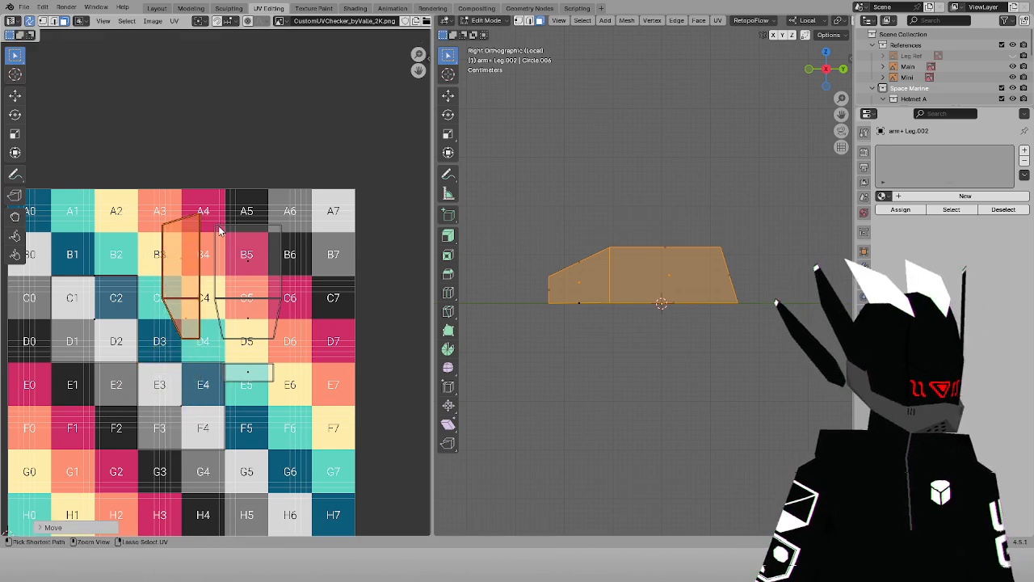
Turn off X-ray, select the sole faces and unwrap them with Project from View in the bottom orthographic view
{"action": "left_click", "coordinate": [620, 204]}
{"action": "key", "text": "KP_7"}
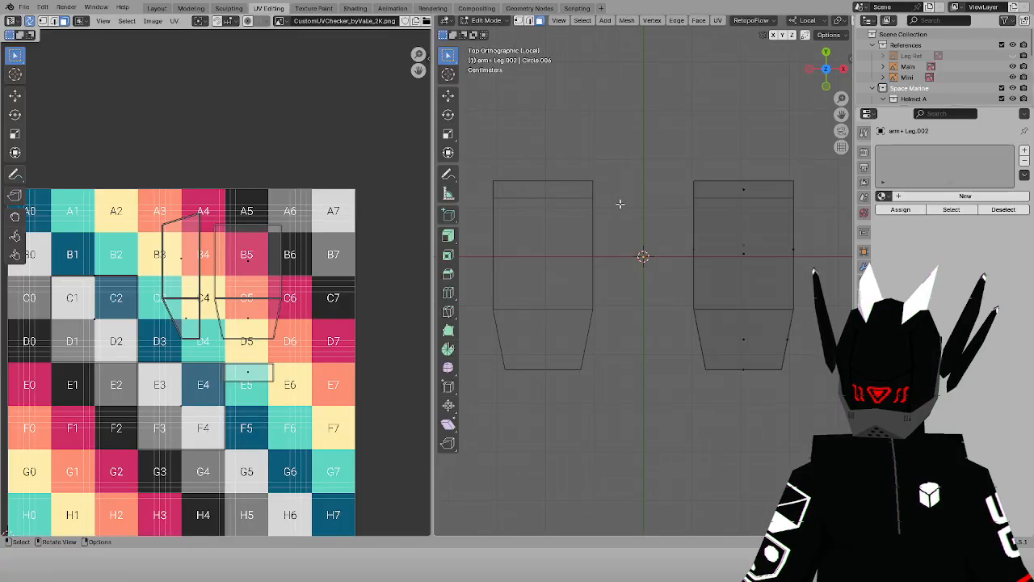
{"action": "key", "text": "ctrl+KP_7"}
{"action": "key", "text": "alt+z"}
{"action": "left_click", "coordinate": [734, 205]}
{"action": "key", "text": "l"}
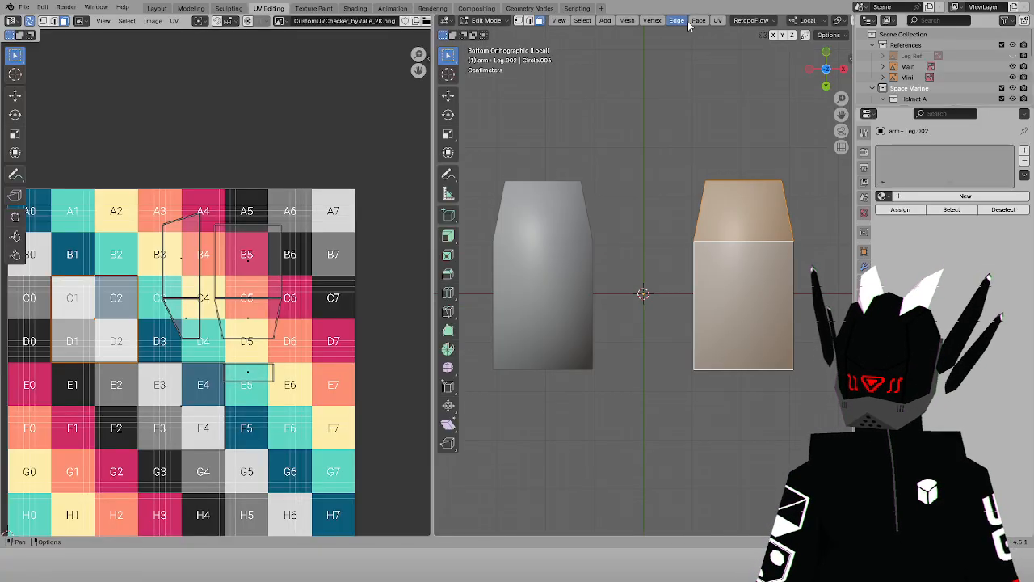
{"action": "key", "text": "u"}
{"action": "left_click", "coordinate": [752, 141]}
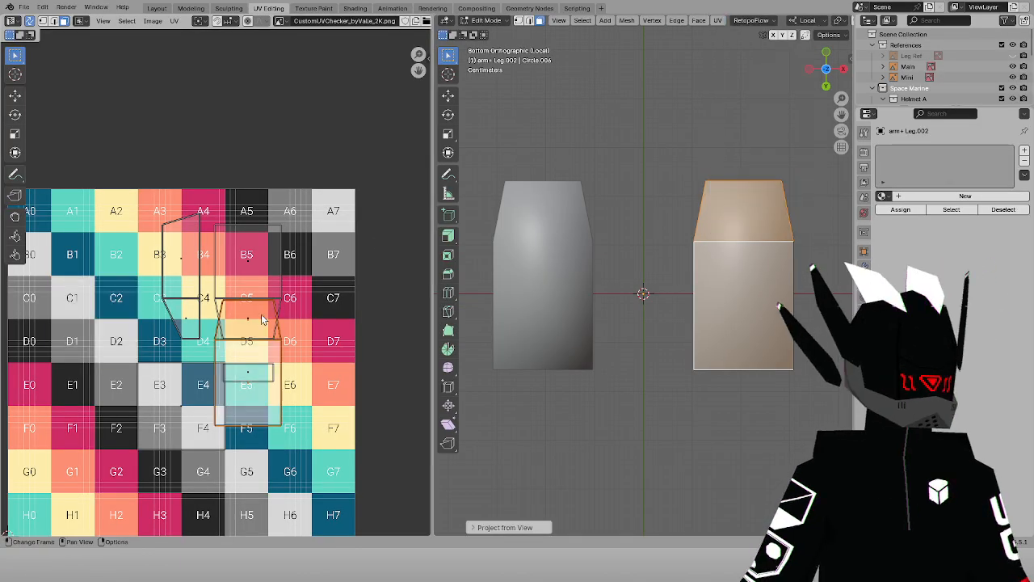
Rotate the sole island 180° and place it beside the side island with their fold lines level
{"action": "key", "text": "r"}
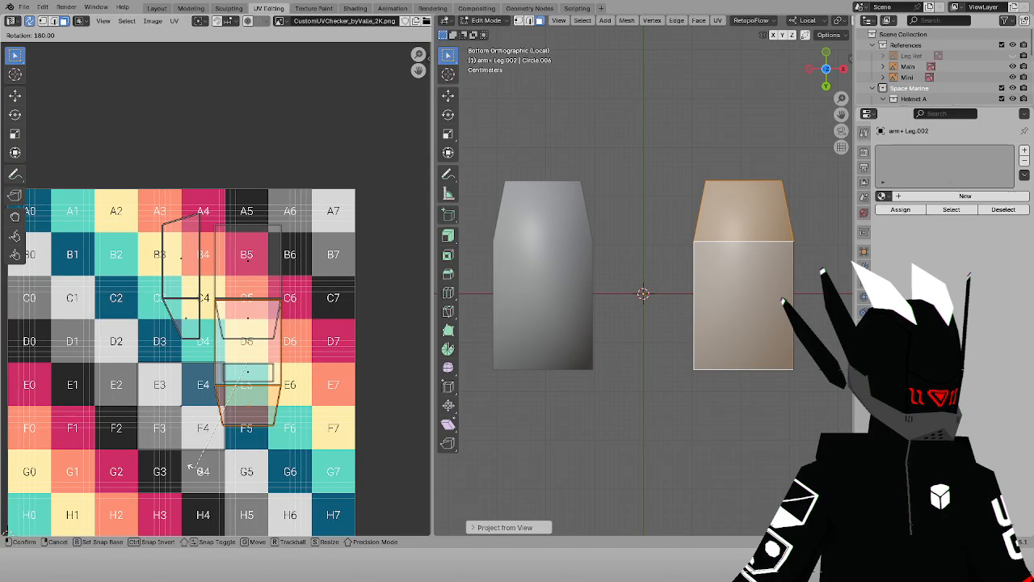
{"action": "left_click", "coordinate": [189, 467]}
{"action": "key", "text": "g"}
{"action": "left_click", "coordinate": [84, 375]}
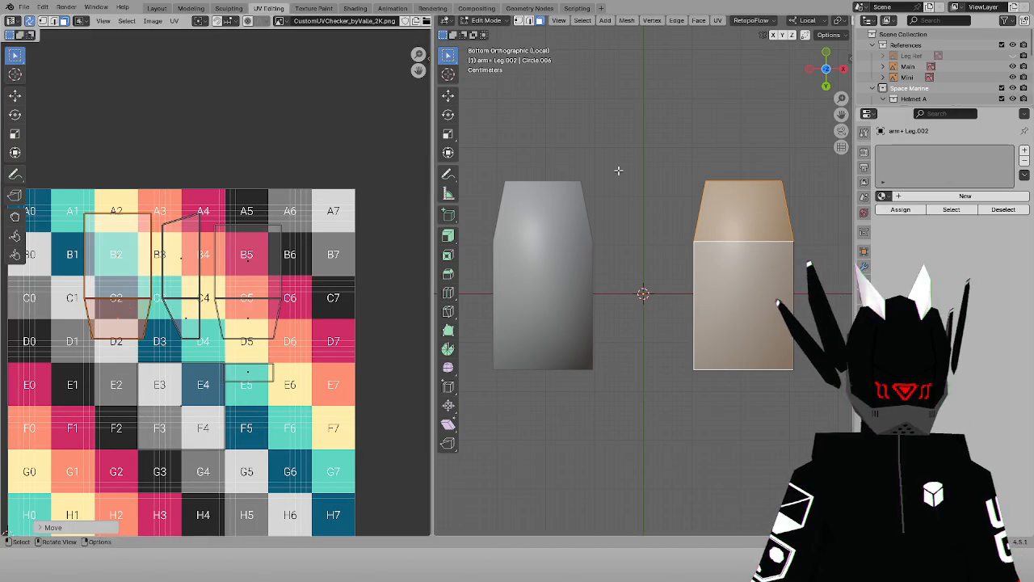
Select the foot's back face and unwrap it with Project from View in the back orthographic view
{"action": "key", "text": "alt+a"}
{"action": "key", "text": "ctrl+KP_1"}
{"action": "left_click", "coordinate": [546, 288]}
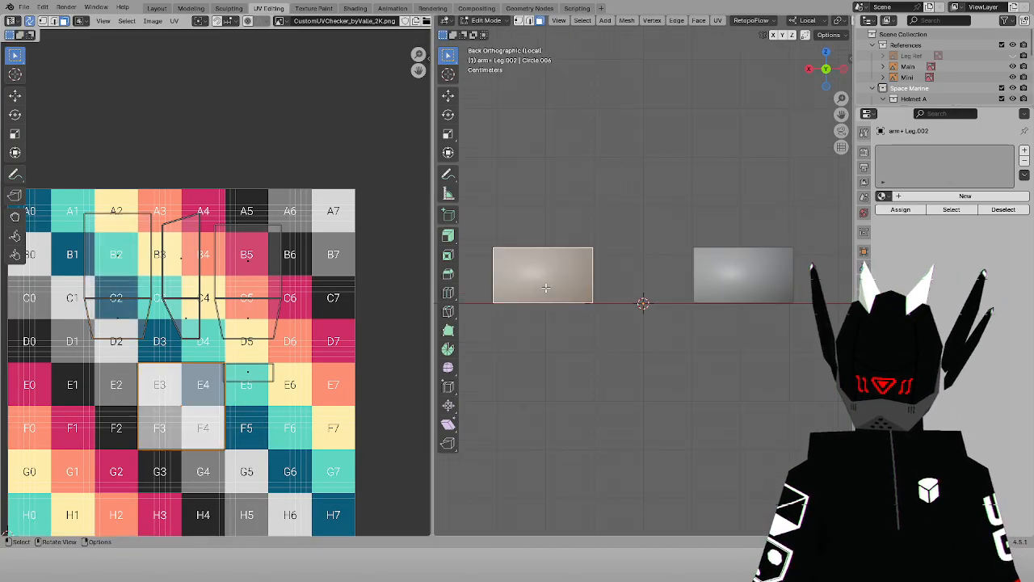
{"action": "left_click", "coordinate": [718, 21]}
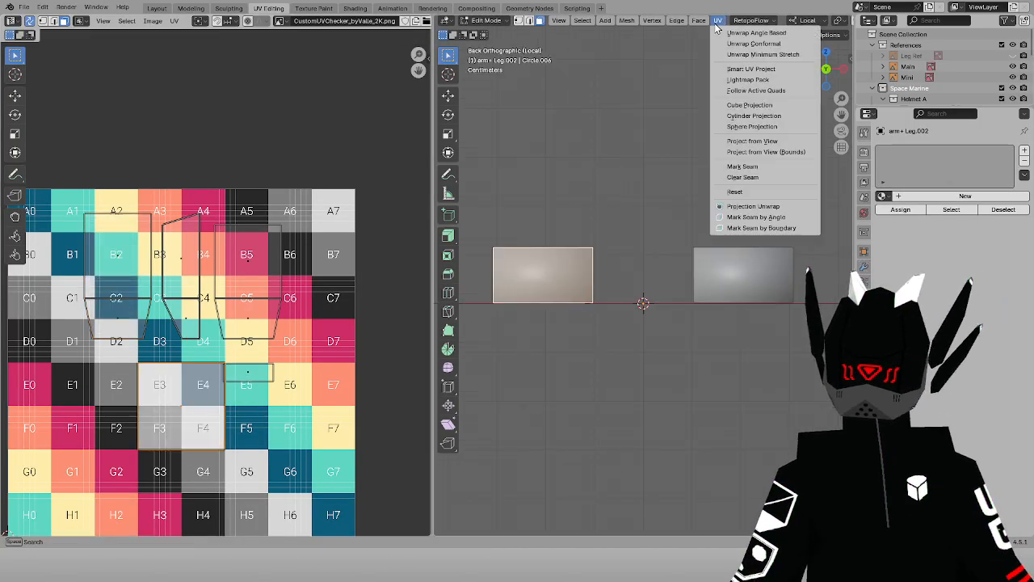
{"action": "left_click", "coordinate": [727, 141]}
Place the heel island below the side island, moving it about 0.15 along X to line up their right edges
{"action": "key", "text": "g"}
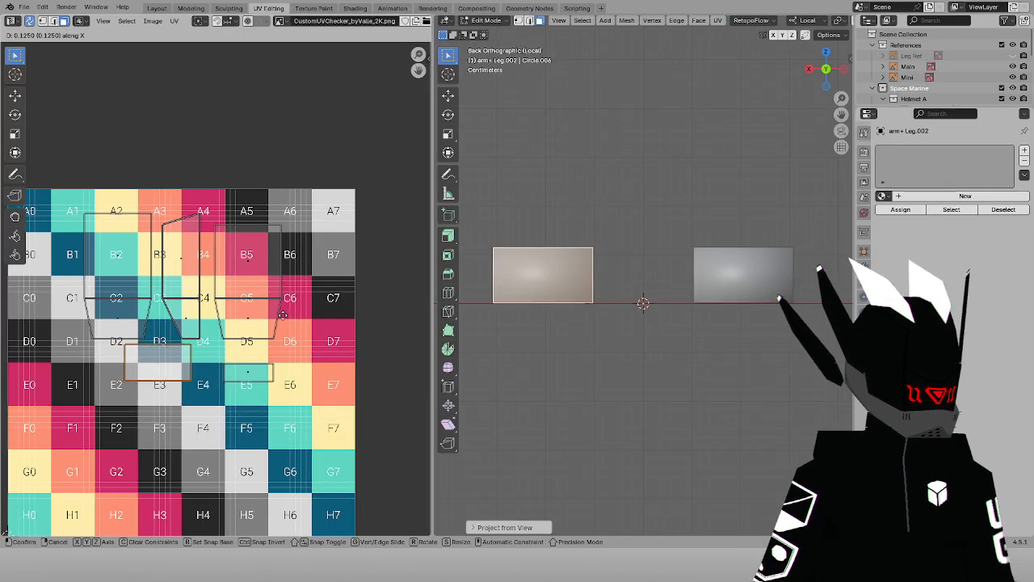
{"action": "left_click", "coordinate": [286, 320]}
{"action": "scroll", "coordinate": [287, 323], "scroll_direction": "up", "scroll_amount": 3}
{"action": "key", "text": "ctrl+z"}
{"action": "scroll", "coordinate": [162, 329], "scroll_direction": "up", "scroll_amount": 3}
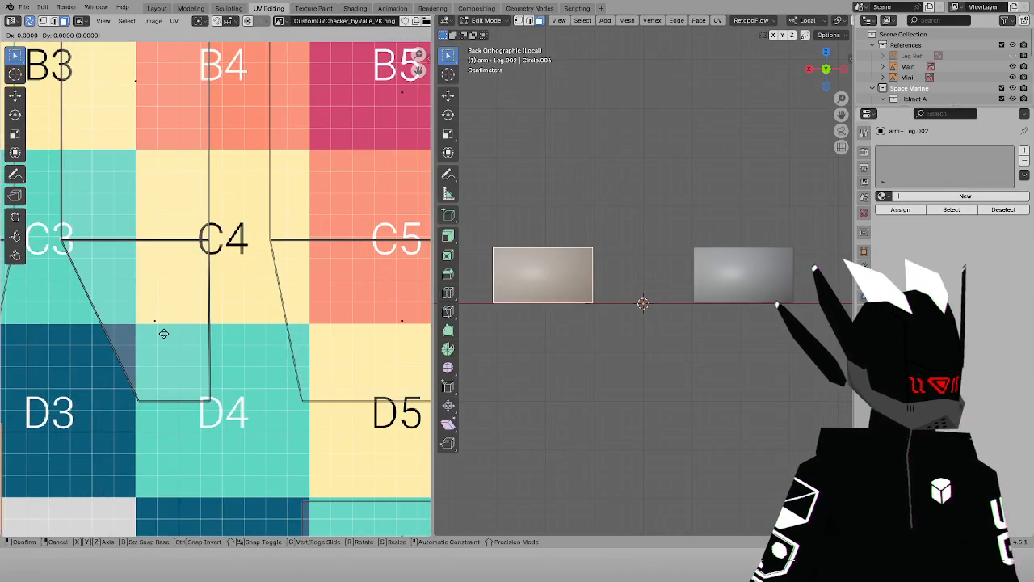
{"action": "key", "text": "g"}
{"action": "key", "text": "x"}
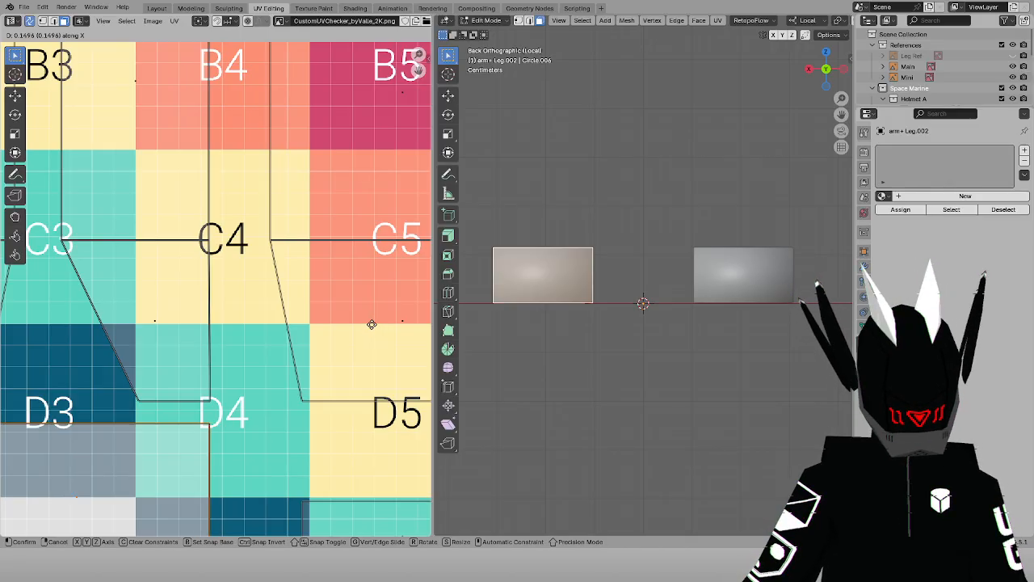
{"action": "left_click", "coordinate": [371, 325]}
{"action": "scroll", "coordinate": [374, 323], "scroll_direction": "down", "scroll_amount": 2}
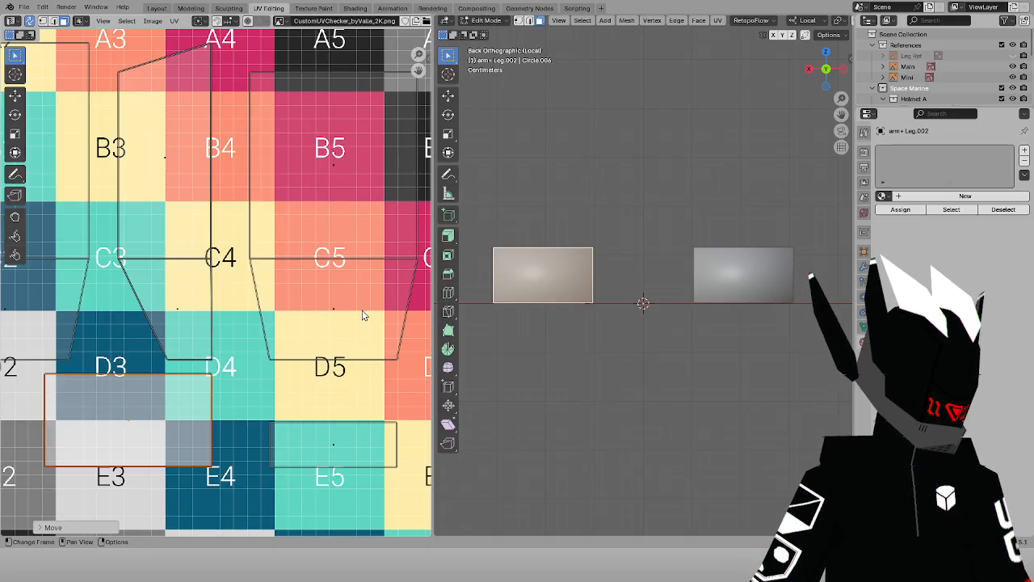
Fine-tune the heel island's X position so its right edge aligns exactly with the side island's edge
{"action": "scroll", "coordinate": [338, 296], "scroll_direction": "up", "scroll_amount": 1}
{"action": "middle_click_drag", "start_coordinate": [243, 326], "coordinate": [274, 81]}
{"action": "scroll", "coordinate": [219, 155], "scroll_direction": "up", "scroll_amount": 6}
{"action": "middle_click_drag", "start_coordinate": [190, 77], "coordinate": [214, 286]}
{"action": "scroll", "coordinate": [214, 285], "scroll_direction": "up", "scroll_amount": 4}
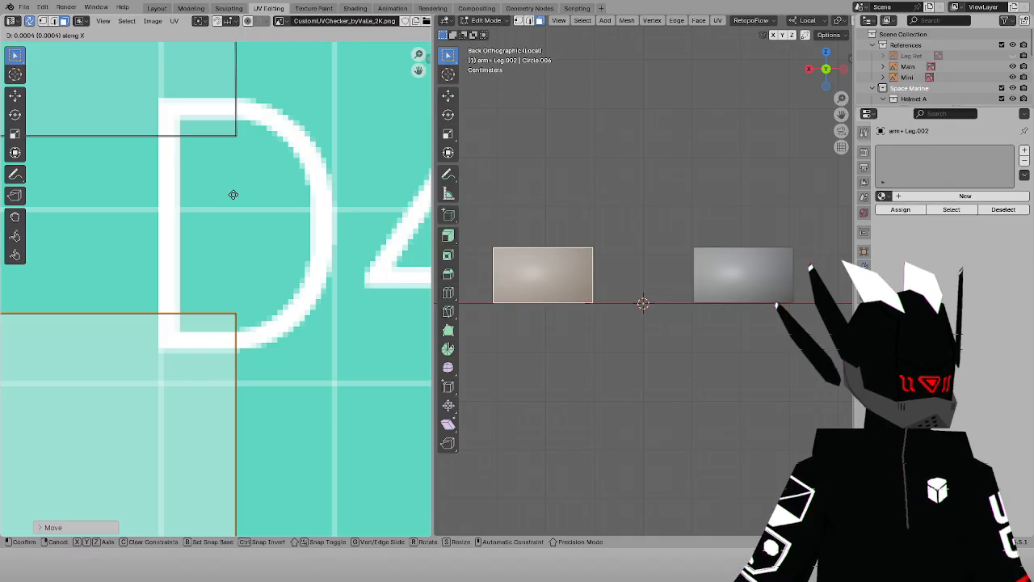
{"action": "scroll", "coordinate": [233, 194], "scroll_direction": "down", "scroll_amount": 7}
{"action": "scroll", "coordinate": [232, 194], "scroll_direction": "down", "scroll_amount": 6}
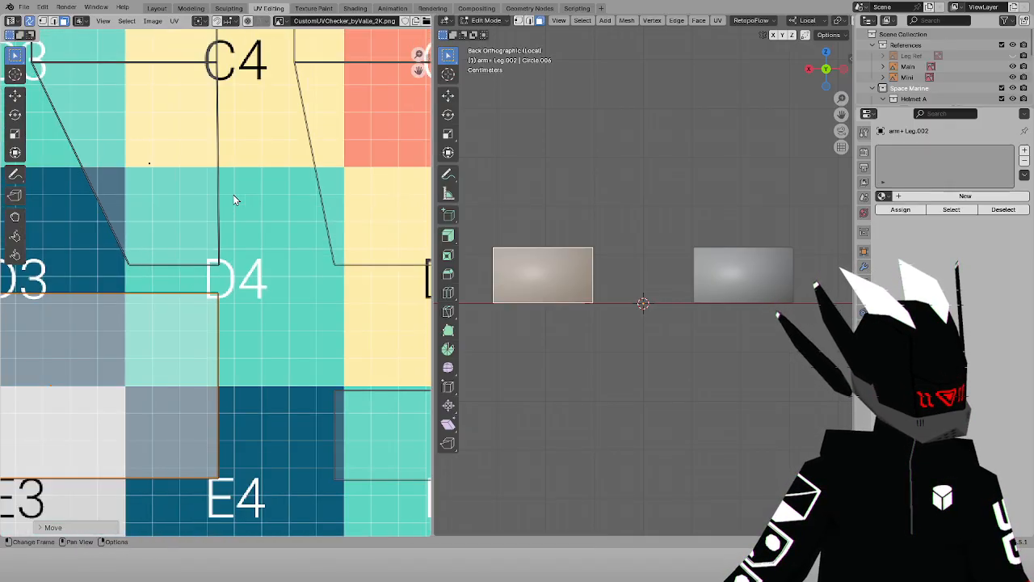
Select all the foot islands and assign the existing Marine material to the feet object
{"action": "middle_click_drag", "start_coordinate": [346, 345], "coordinate": [338, 363]}
{"action": "scroll", "coordinate": [337, 363], "scroll_direction": "up", "scroll_amount": 1}
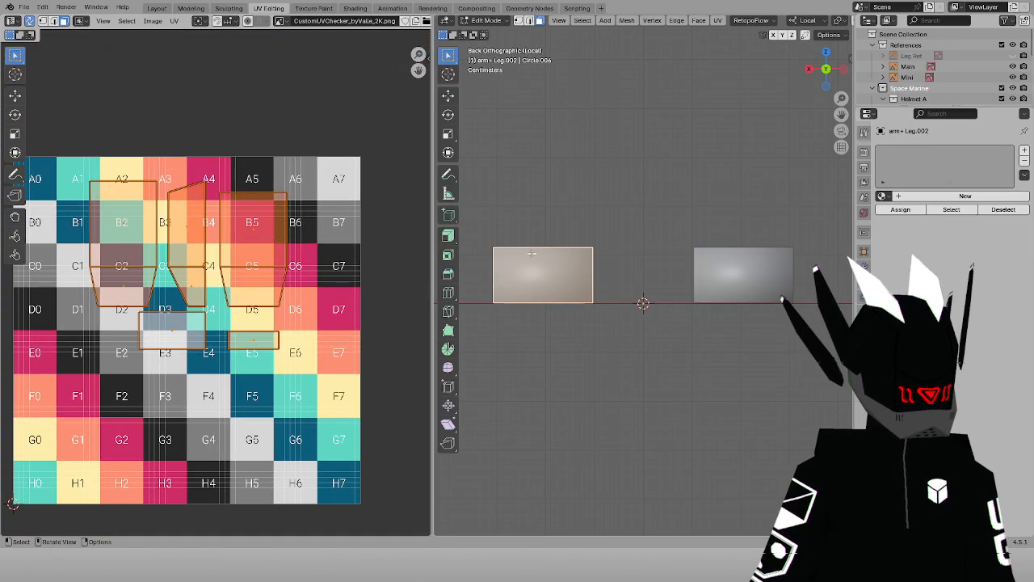
{"action": "left_click", "coordinate": [883, 195]}
{"action": "left_click", "coordinate": [887, 219]}
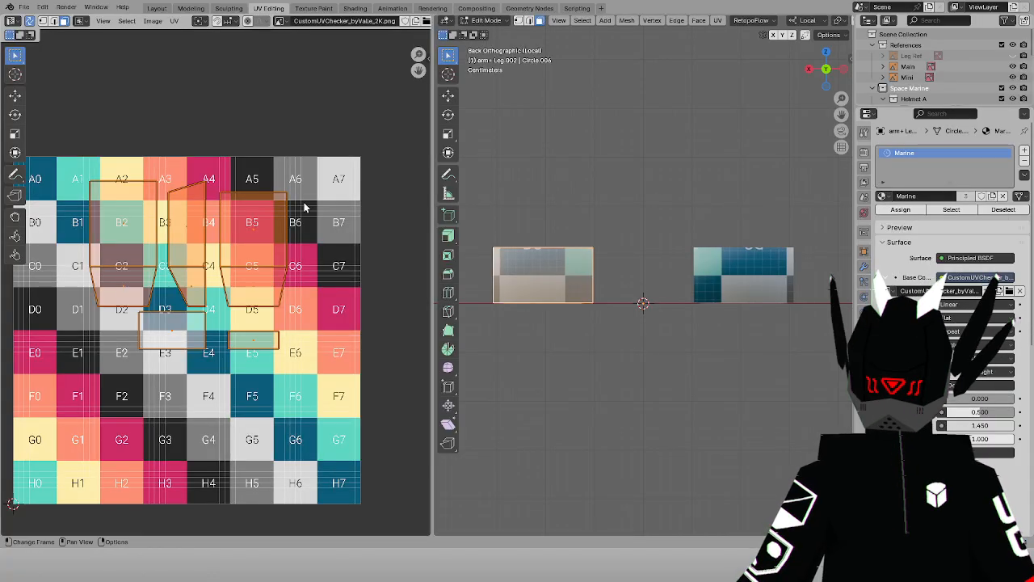
Move all the foot islands together into the lower-right area of the UV tile, around squares E3 to H7
{"action": "middle_click_drag", "start_coordinate": [304, 204], "coordinate": [329, 232]}
{"action": "key", "text": "g"}
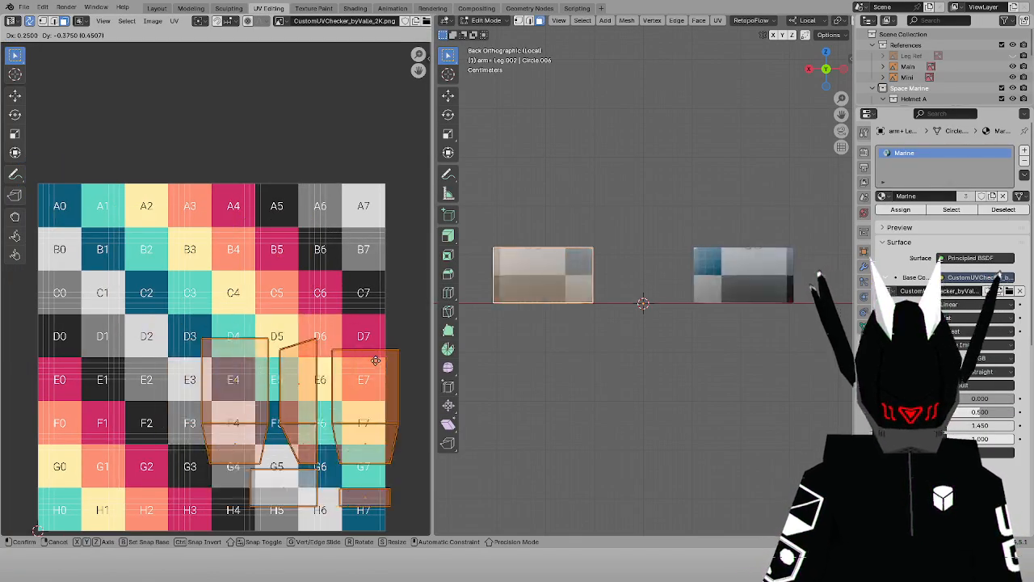
{"action": "left_click", "coordinate": [352, 395]}
{"action": "middle_click_drag", "start_coordinate": [331, 419], "coordinate": [279, 331]}
{"action": "scroll", "coordinate": [279, 330], "scroll_direction": "up", "scroll_amount": 6}
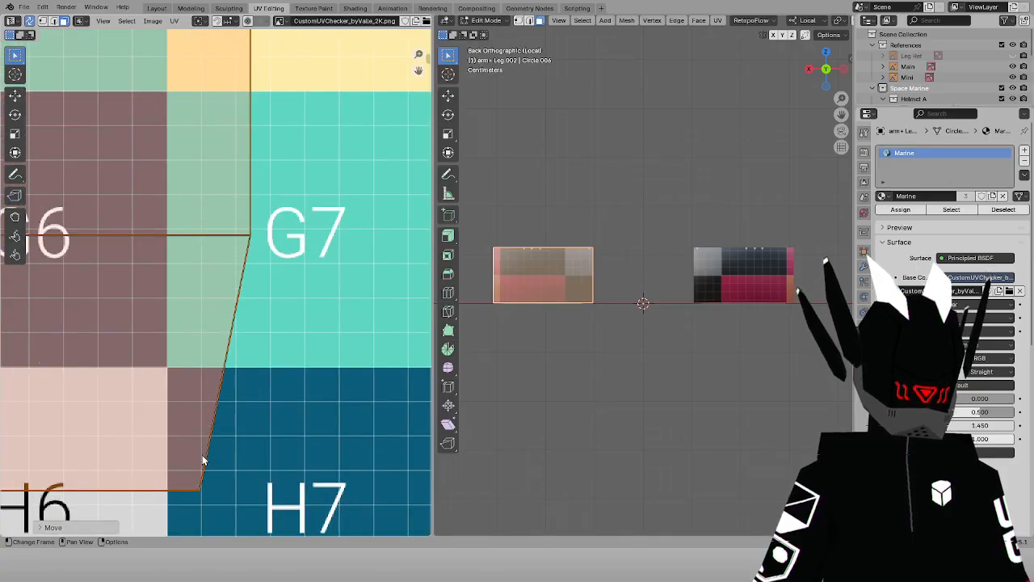
{"action": "key", "text": "g"}
{"action": "left_click", "coordinate": [307, 318]}
Nudge all the foot islands slightly right and up by about 0.015 in X and 0.007 in Y near the H7 corner
{"action": "middle_click_drag", "start_coordinate": [331, 355], "coordinate": [154, 194]}
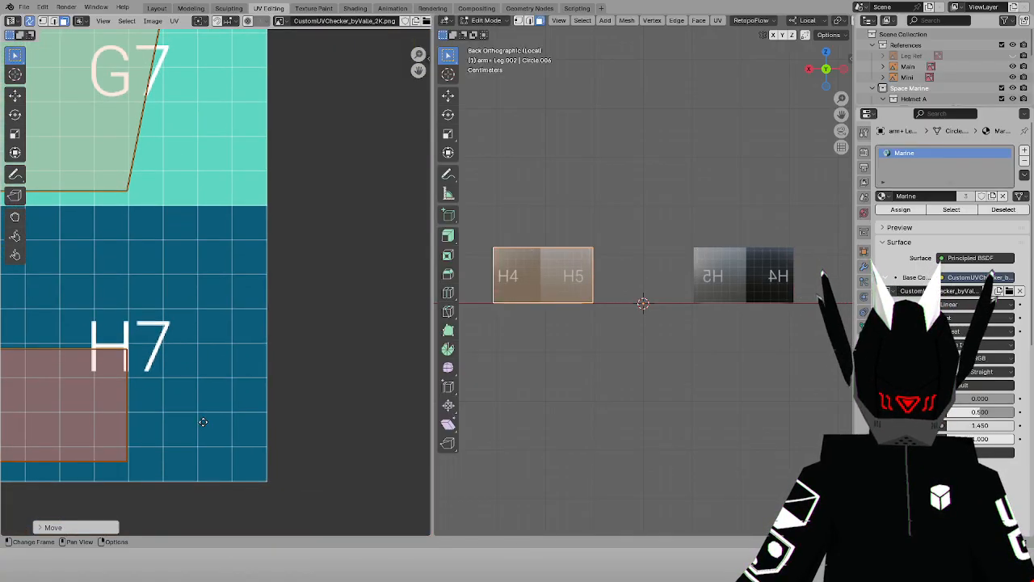
{"action": "scroll", "coordinate": [201, 422], "scroll_direction": "up", "scroll_amount": 4}
{"action": "middle_click_drag", "start_coordinate": [127, 417], "coordinate": [106, 448]}
{"action": "key", "text": "g"}
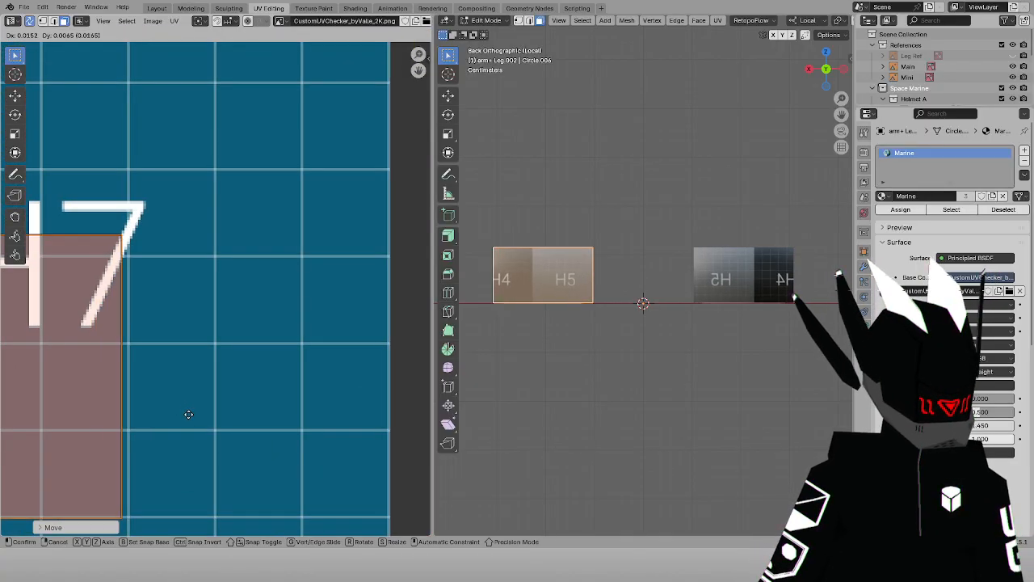
{"action": "left_click", "coordinate": [193, 411]}
{"action": "scroll", "coordinate": [193, 410], "scroll_direction": "down", "scroll_amount": 5}
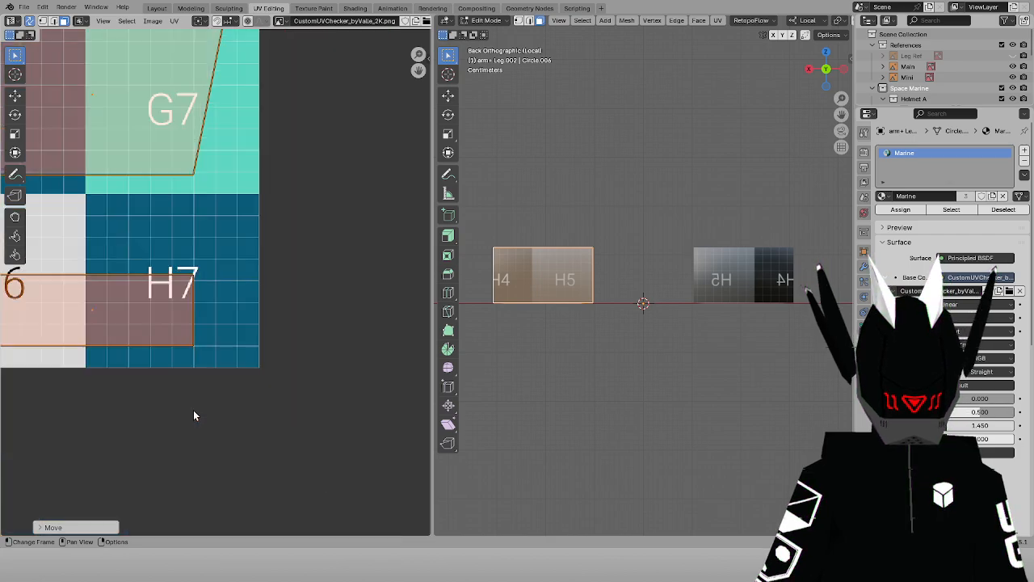
{"action": "middle_click_drag", "start_coordinate": [230, 424], "coordinate": [233, 424]}
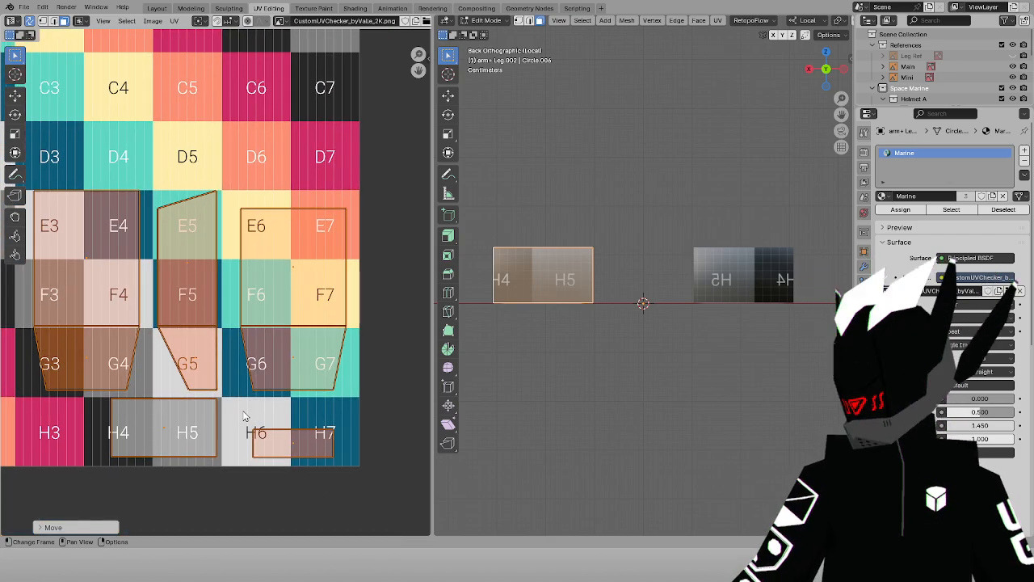
{"action": "scroll", "coordinate": [279, 292], "scroll_direction": "down", "scroll_amount": 2}
{"action": "middle_click_drag", "start_coordinate": [278, 293], "coordinate": [282, 353]}
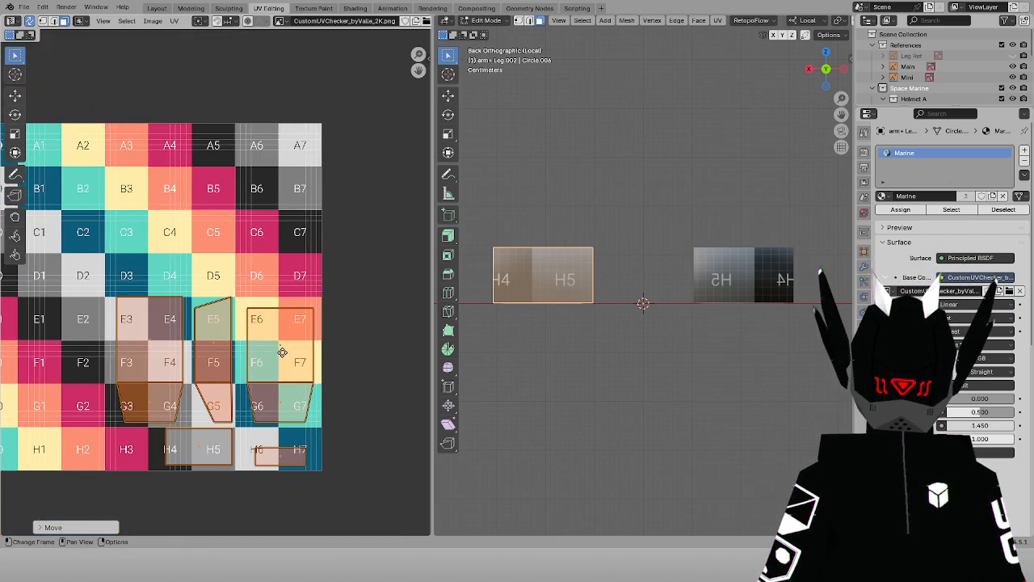
Leave the isolated feet, finish editing them, and open the leg and its companion object together for mesh editing
{"action": "key", "text": "KP_Divide"}
{"action": "key", "text": "KP_1"}
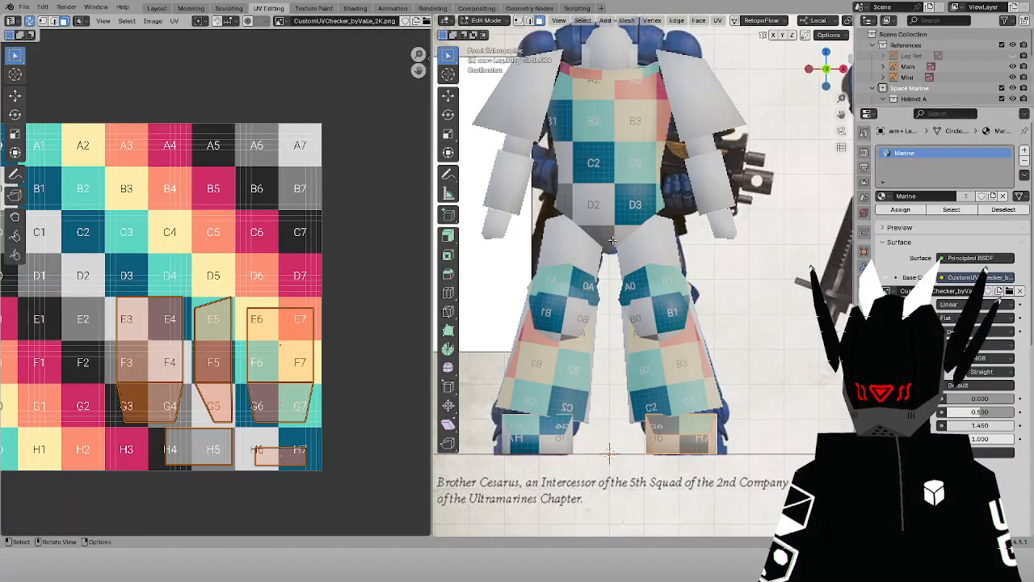
{"action": "middle_click_drag", "start_coordinate": [255, 250], "coordinate": [279, 270]}
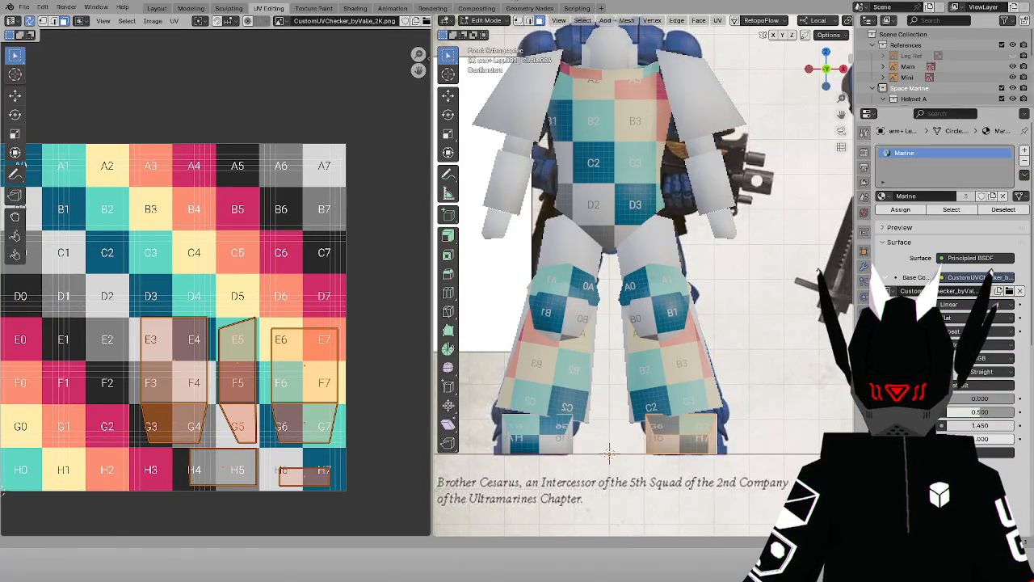
{"action": "left_click", "coordinate": [490, 22]}
{"action": "left_click", "coordinate": [492, 33]}
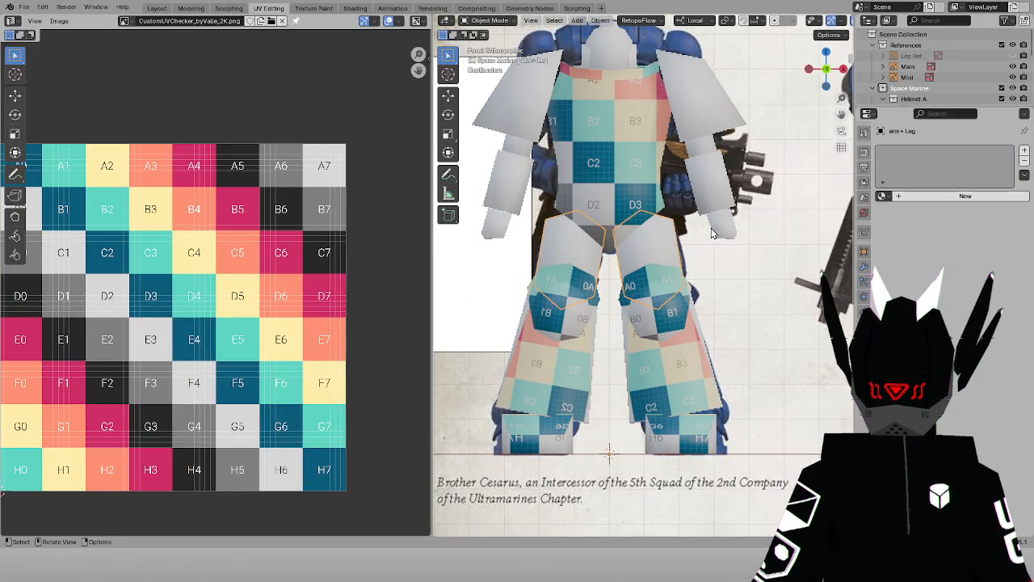
{"action": "middle_click_drag", "start_coordinate": [713, 233], "coordinate": [651, 300]}
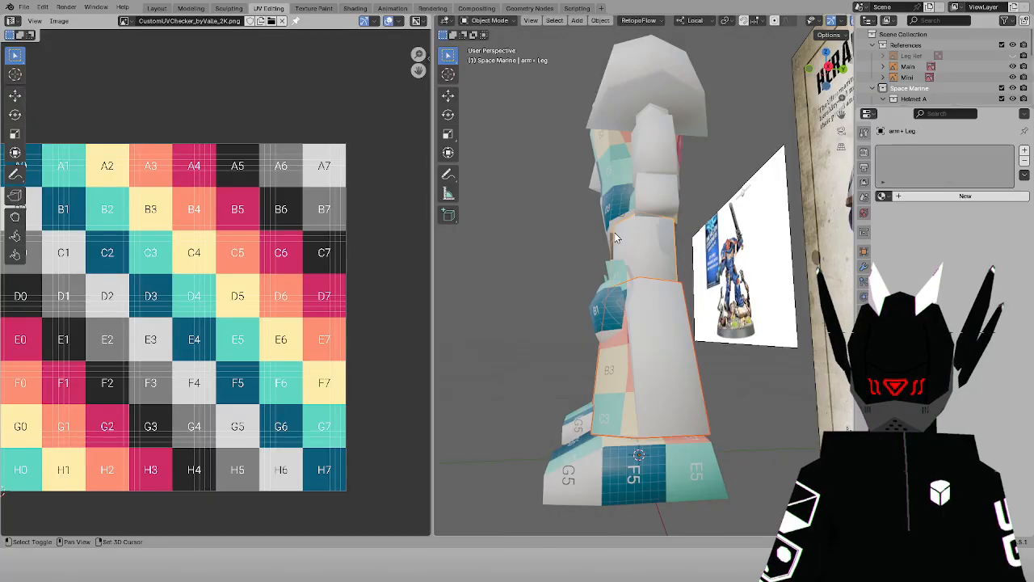
{"action": "left_click", "coordinate": [490, 20]}
{"action": "left_click", "coordinate": [488, 44]}
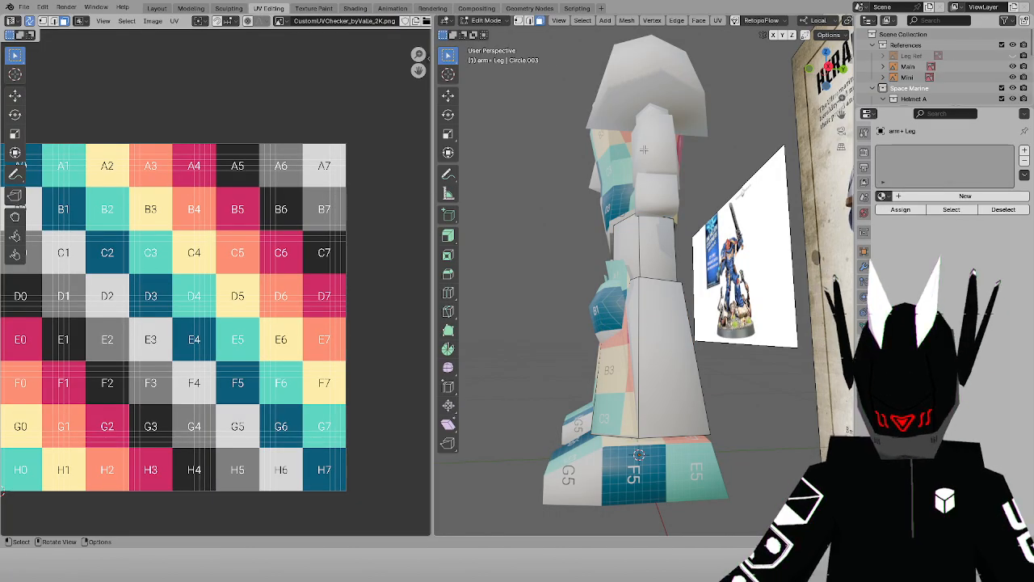
Rotate all the leg geometry 10° in the front view so the legs stand upright, and isolate the legs
{"action": "key", "text": "KP_1"}
{"action": "key", "text": "shift+z"}
{"action": "key", "text": "shift+z"}
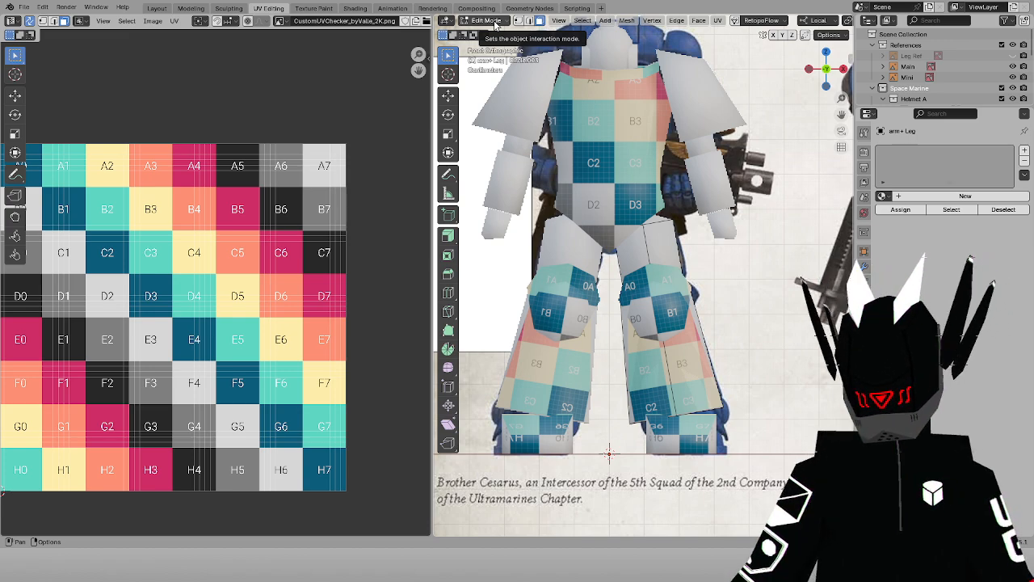
{"action": "key", "text": "a"}
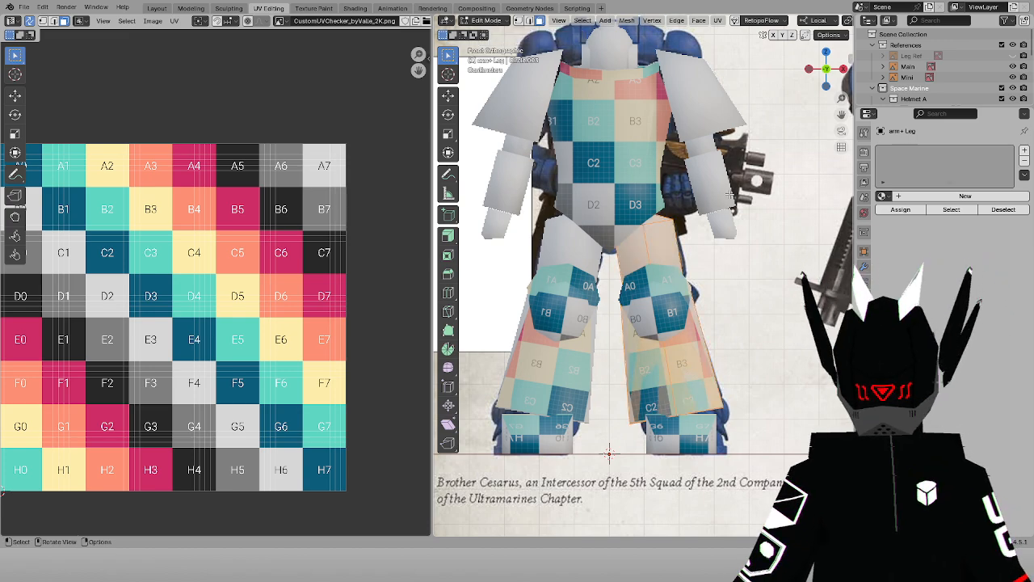
{"action": "key", "text": "r"}
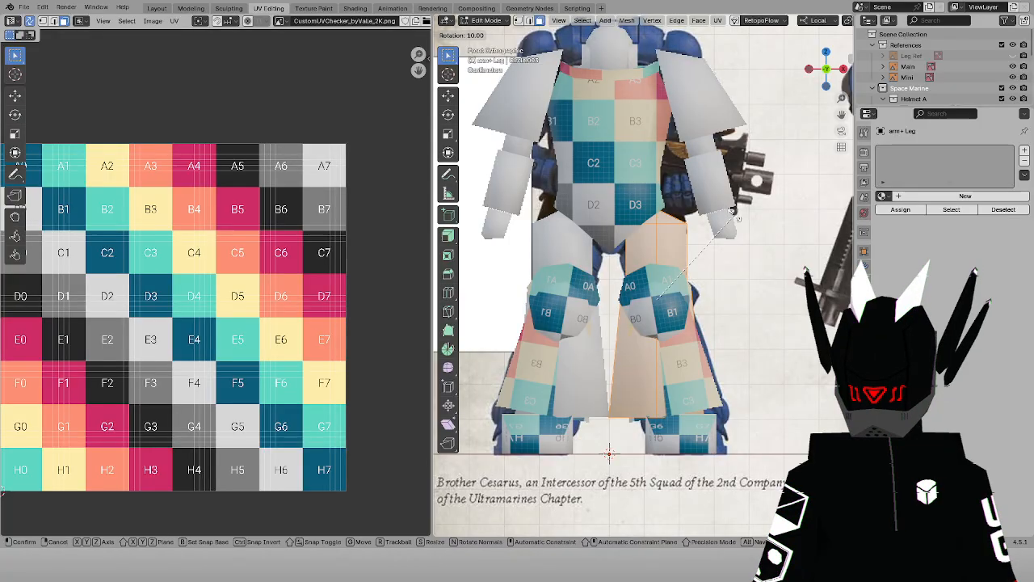
{"action": "left_click", "coordinate": [732, 212]}
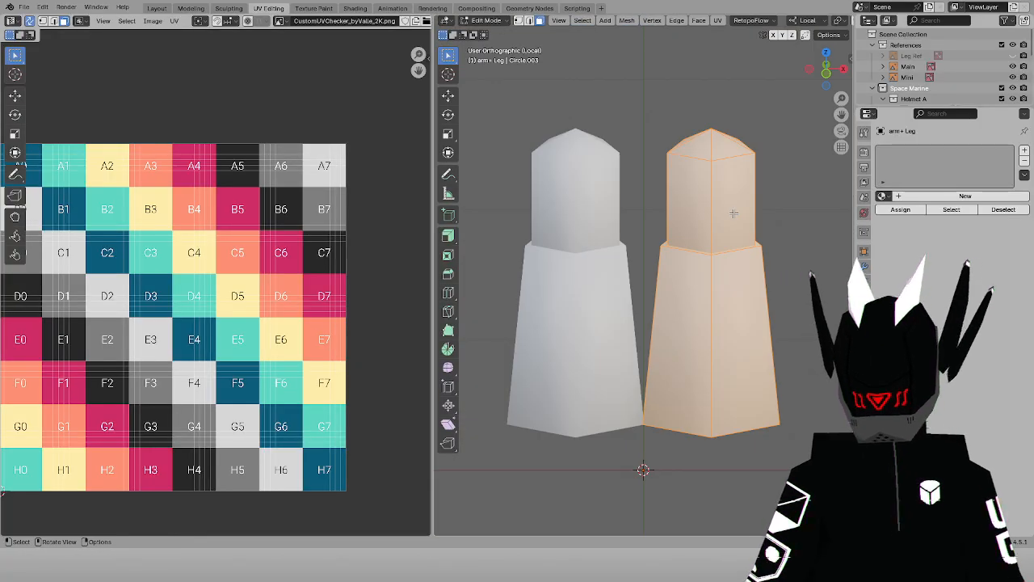
Select the front and matching rear faces of the upper and lower leg sections and UV-project them from the front view
{"action": "key", "text": "KP_1"}
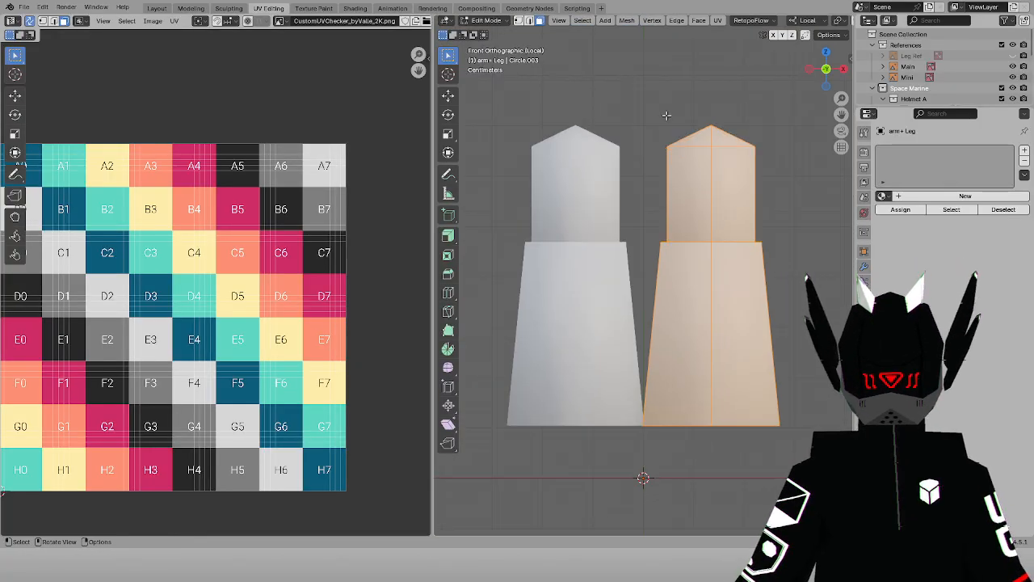
{"action": "key", "text": "z"}
{"action": "key", "text": "z"}
{"action": "left_click_drag", "start_coordinate": [700, 191], "coordinate": [729, 208]}
{"action": "left_click_drag", "start_coordinate": [677, 272], "coordinate": [731, 307]}
{"action": "key", "text": "z"}
{"action": "key", "text": "z"}
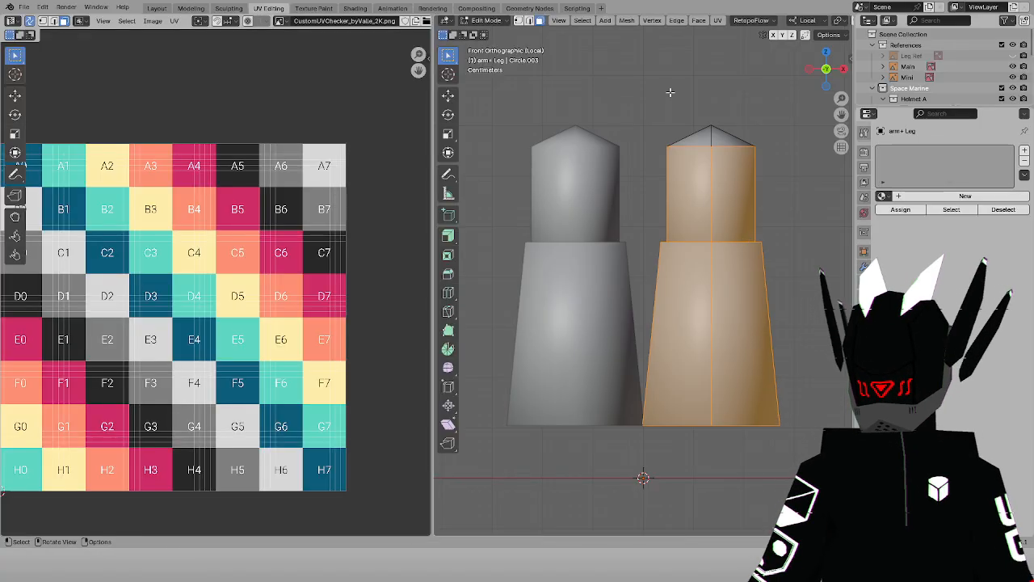
{"action": "left_click", "coordinate": [718, 20]}
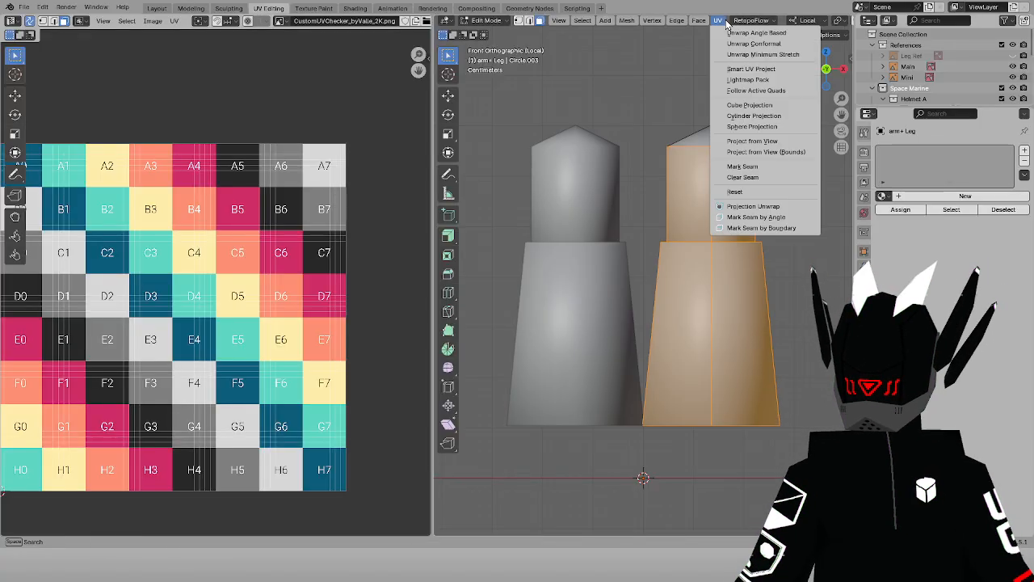
{"action": "left_click", "coordinate": [751, 139]}
Move the upper leg section's UV islands up by about 0.016 in Y, clear of the lower section's islands
{"action": "left_click_drag", "start_coordinate": [179, 233], "coordinate": [270, 279]}
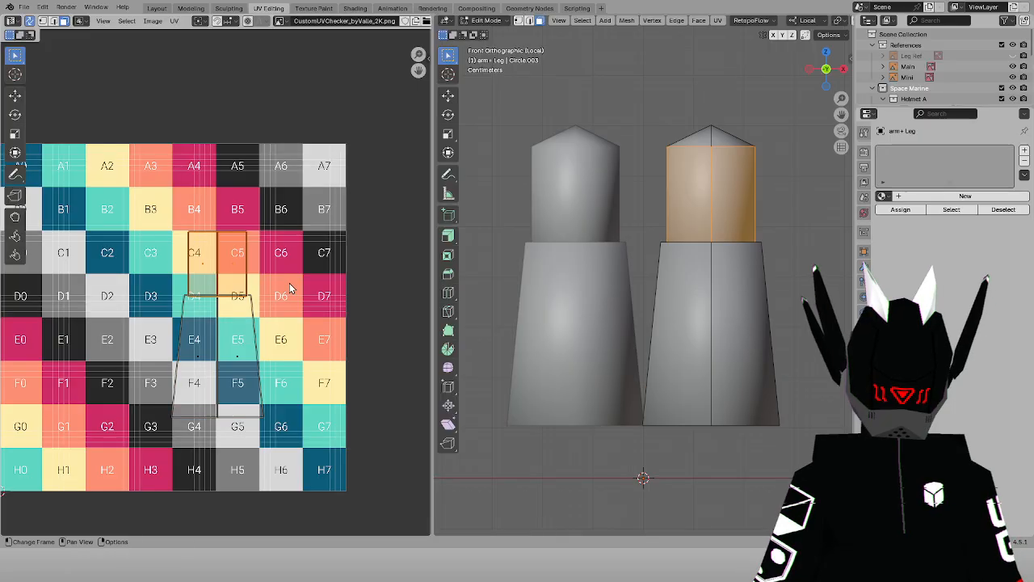
{"action": "scroll", "coordinate": [243, 285], "scroll_direction": "up", "scroll_amount": 6}
{"action": "middle_click_drag", "start_coordinate": [280, 269], "coordinate": [280, 303]}
{"action": "key", "text": "g"}
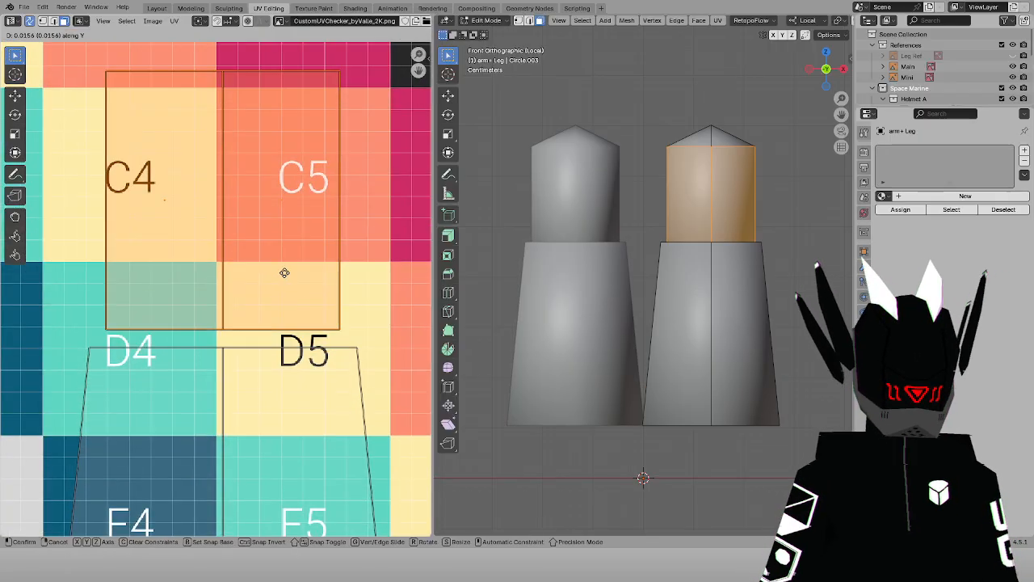
{"action": "left_click", "coordinate": [286, 269]}
{"action": "scroll", "coordinate": [645, 242], "scroll_direction": "down", "scroll_amount": 2}
{"action": "key", "text": "KP_3"}
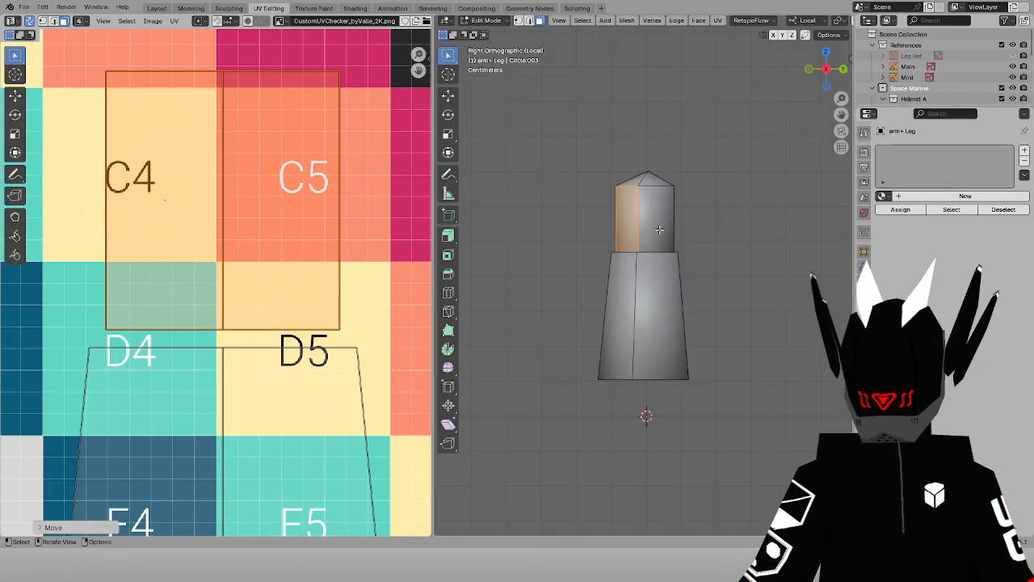
{"action": "key", "text": "KP_1"}
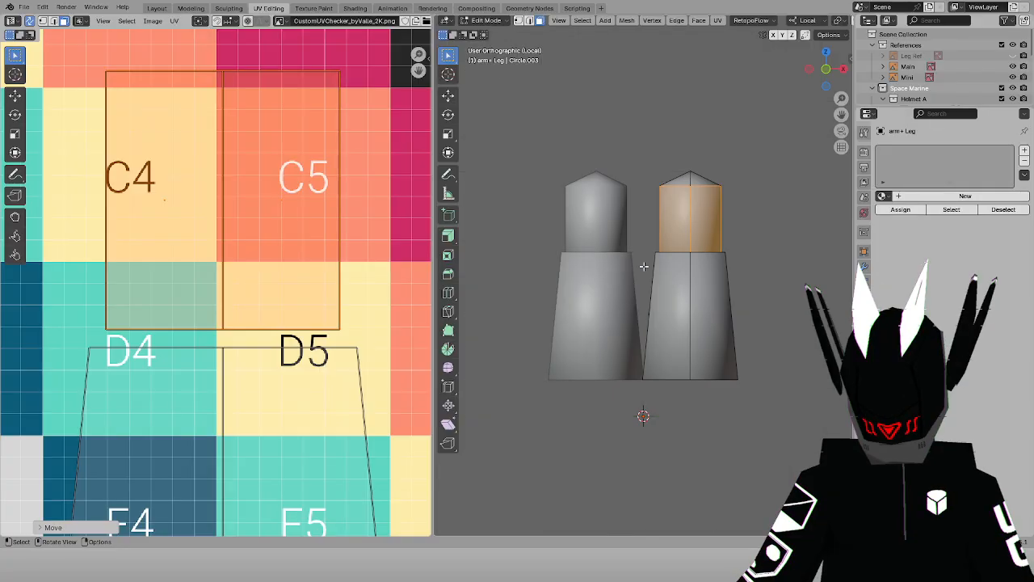
{"action": "left_click", "coordinate": [681, 306]}
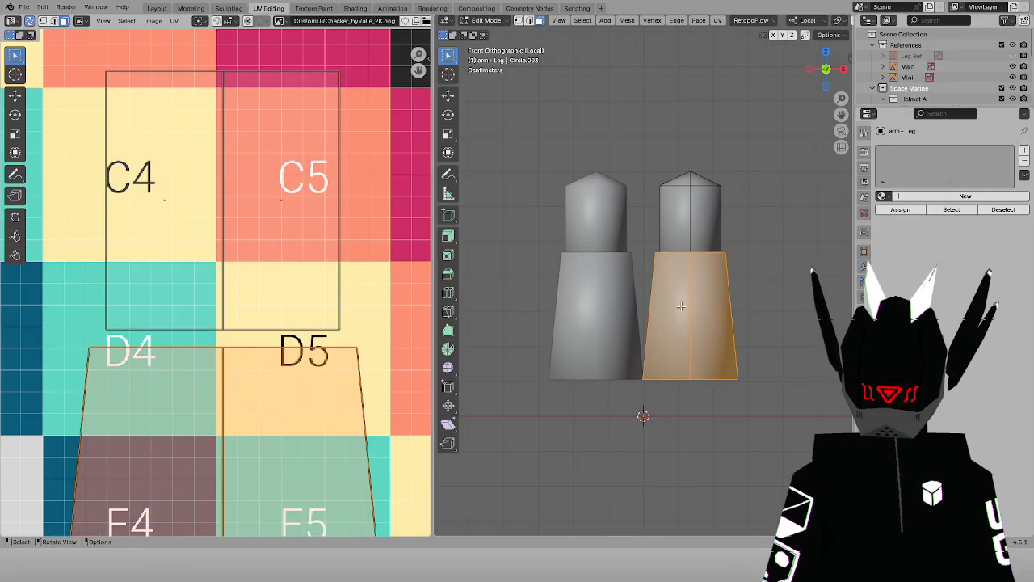
{"action": "key", "text": "KP_3"}
{"action": "left_click", "coordinate": [669, 226]}
{"action": "left_click", "coordinate": [648, 295], "text": "shift"}
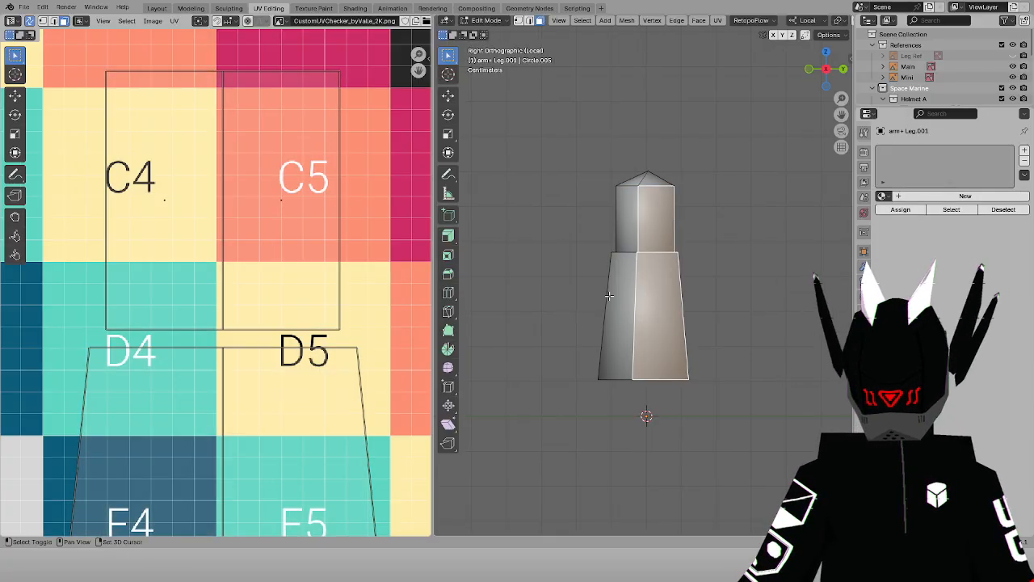
{"action": "scroll", "coordinate": [327, 277], "scroll_direction": "down", "scroll_amount": 2}
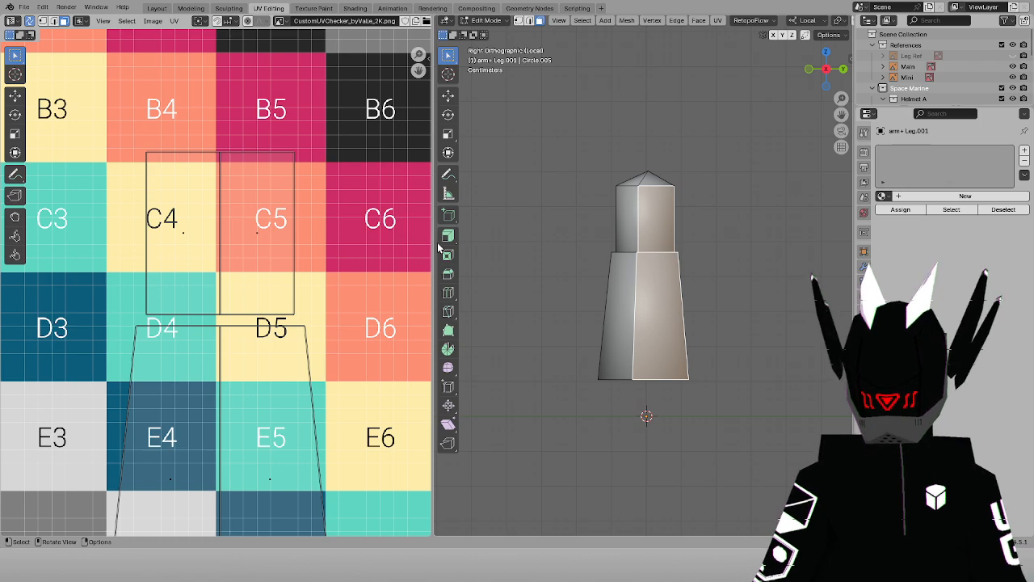
{"action": "left_click", "coordinate": [567, 173]}
Try to UV-project the upper and lower side faces of the back leg piece from a view facing them at an angle
{"action": "key", "text": "KP_6"}
{"action": "key", "text": "KP_6"}
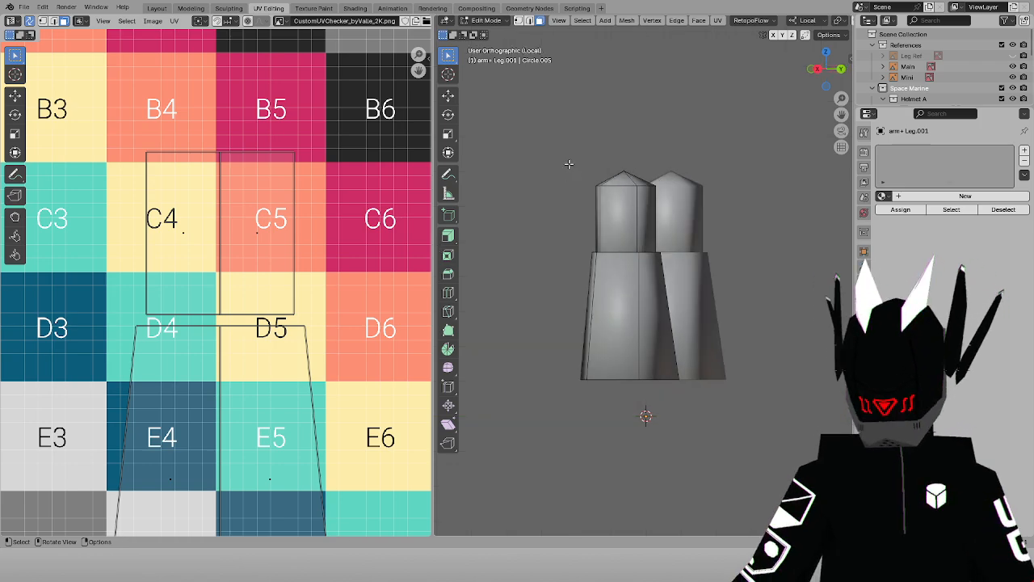
{"action": "key", "text": "KP_1"}
{"action": "key", "text": "KP_3"}
{"action": "key", "text": "KP_6"}
{"action": "key", "text": "KP_6"}
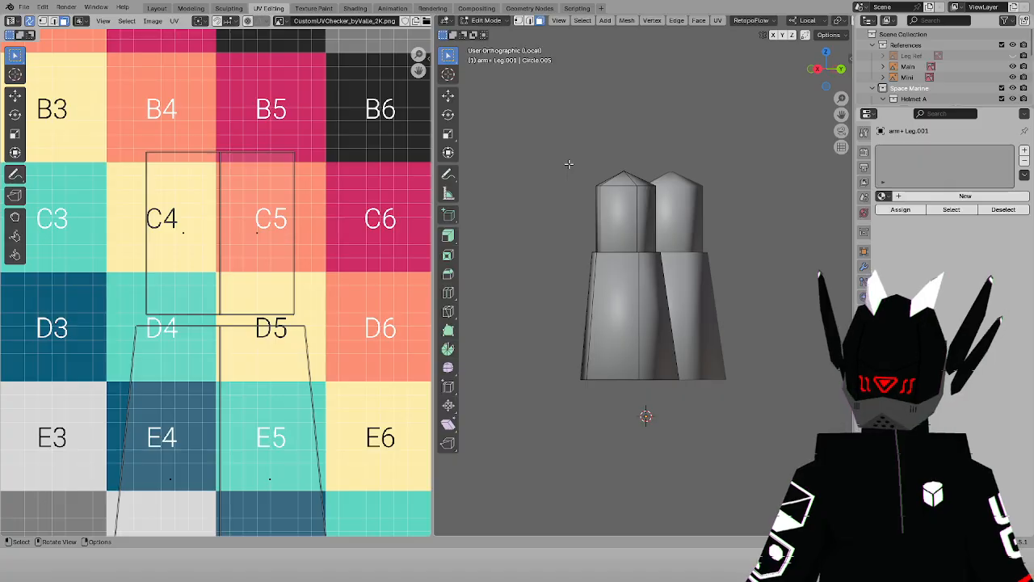
{"action": "left_click", "coordinate": [612, 202]}
{"action": "left_click", "coordinate": [613, 315], "text": "shift"}
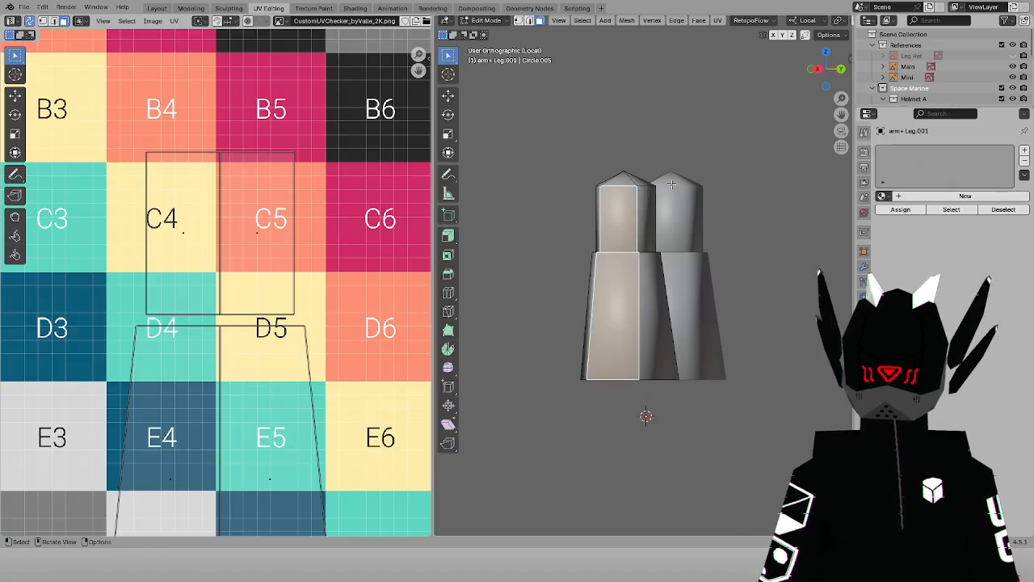
{"action": "scroll", "coordinate": [704, 58], "scroll_direction": "up", "scroll_amount": 2}
{"action": "key", "text": "u"}
{"action": "left_click", "coordinate": [751, 130]}
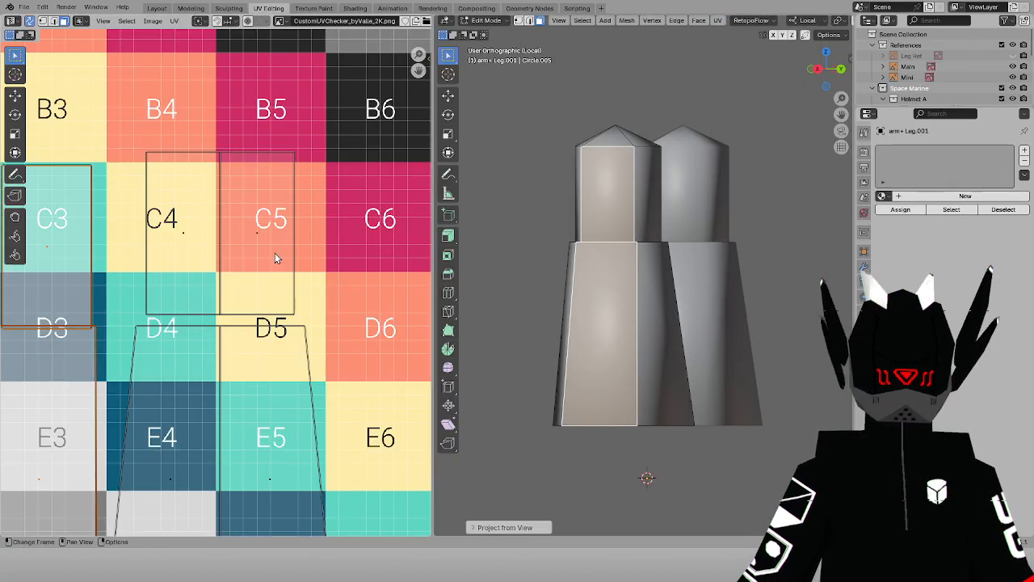
{"action": "scroll", "coordinate": [218, 261], "scroll_direction": "down", "scroll_amount": 3}
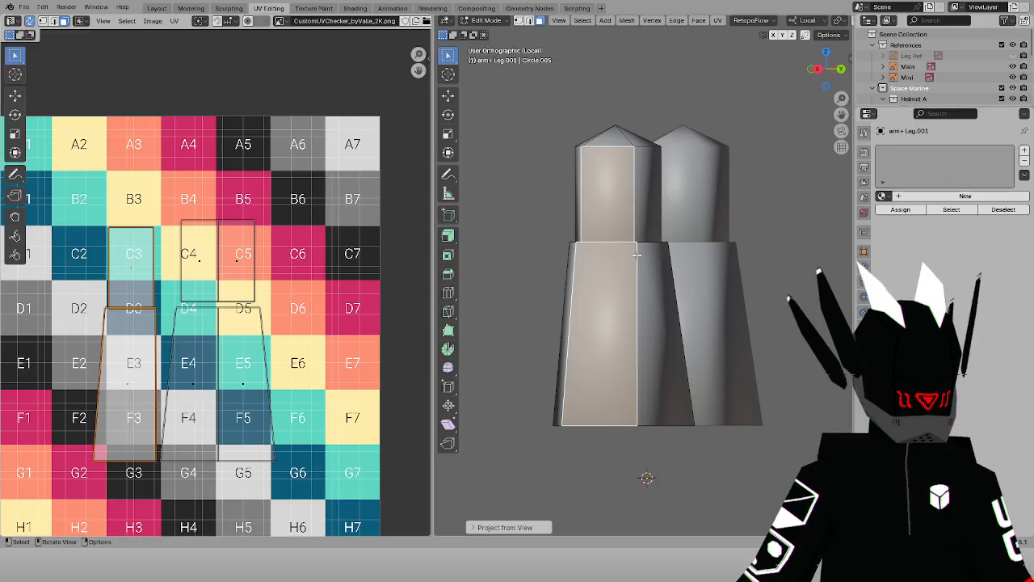
Examine the legs from the back and from successive rotated angles to judge which view faces the side faces squarely
{"action": "key", "text": "KP_1"}
{"action": "key", "text": "ctrl+KP_1"}
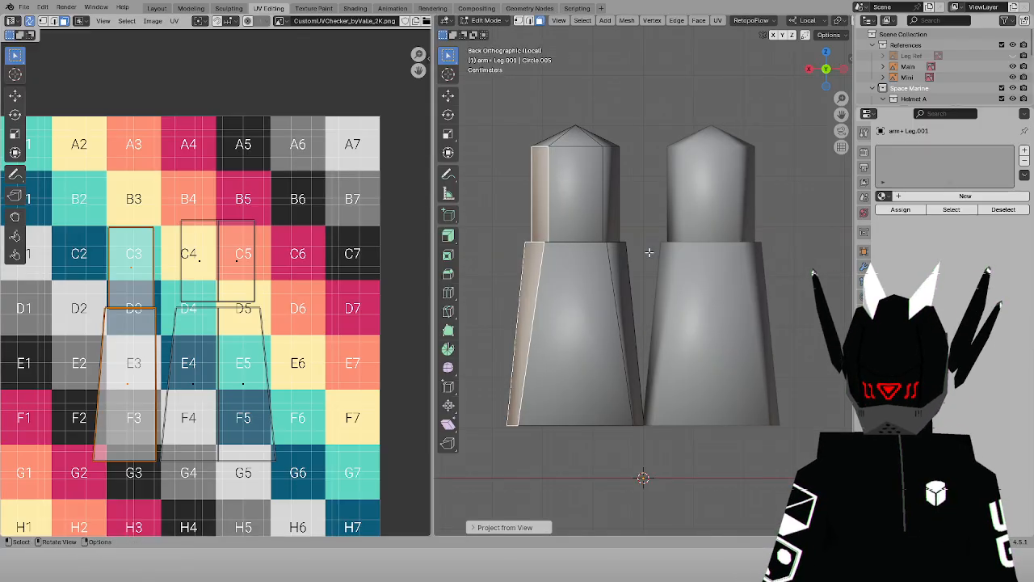
{"action": "key", "text": "KP_6"}
{"action": "key", "text": "KP_6"}
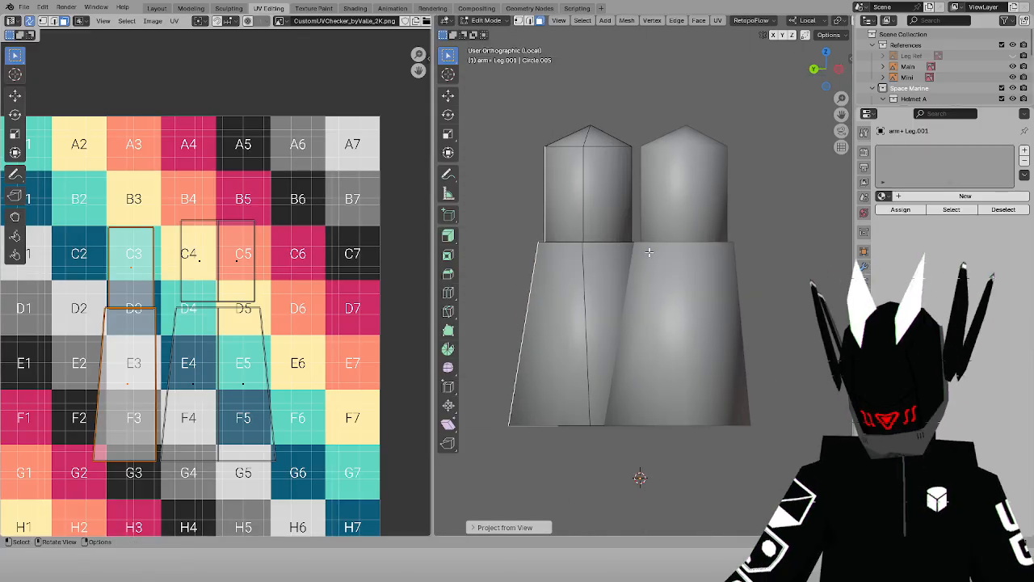
{"action": "key", "text": "KP_1"}
{"action": "key", "text": "KP_6"}
{"action": "key", "text": "KP_6"}
{"action": "key", "text": "KP_6"}
{"action": "key", "text": "KP_6"}
{"action": "key", "text": "KP_6"}
{"action": "key", "text": "KP_6"}
{"action": "key", "text": "KP_6"}
{"action": "key", "text": "KP_6"}
{"action": "key", "text": "KP_6"}
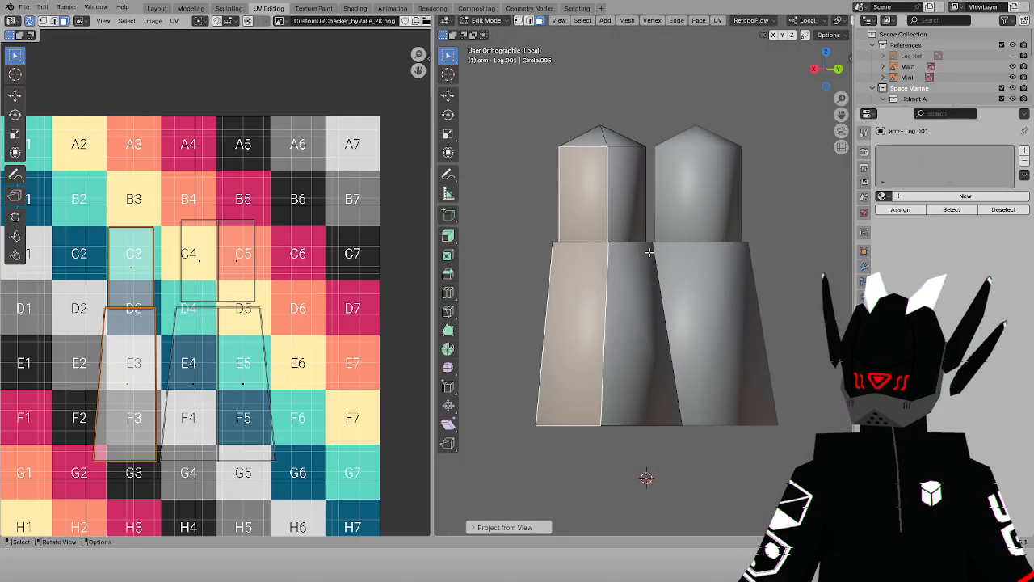
{"action": "key", "text": "KP_6"}
{"action": "key", "text": "KP_6"}
{"action": "key", "text": "KP_6"}
{"action": "key", "text": "KP_6"}
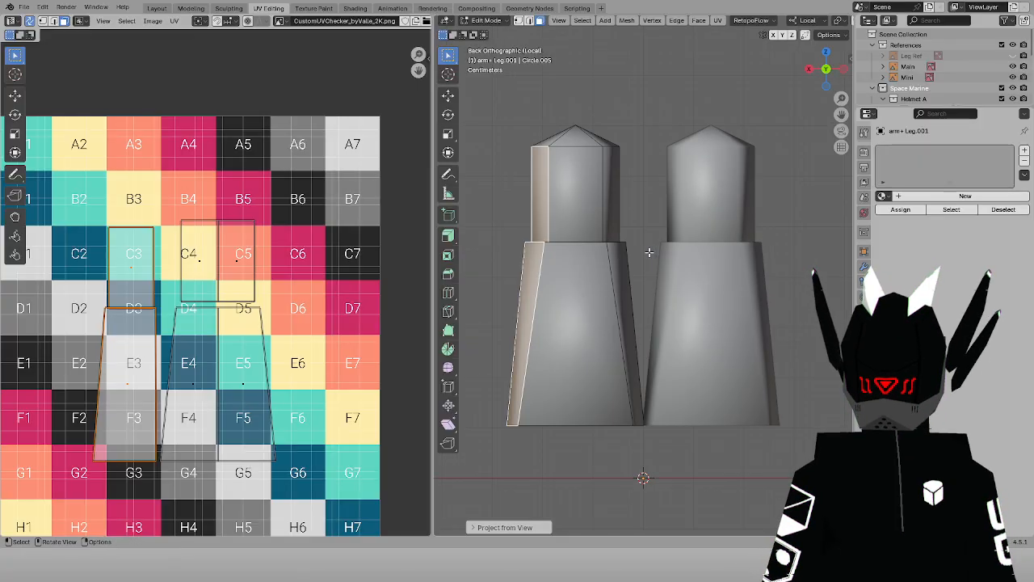
{"action": "key", "text": "KP_6"}
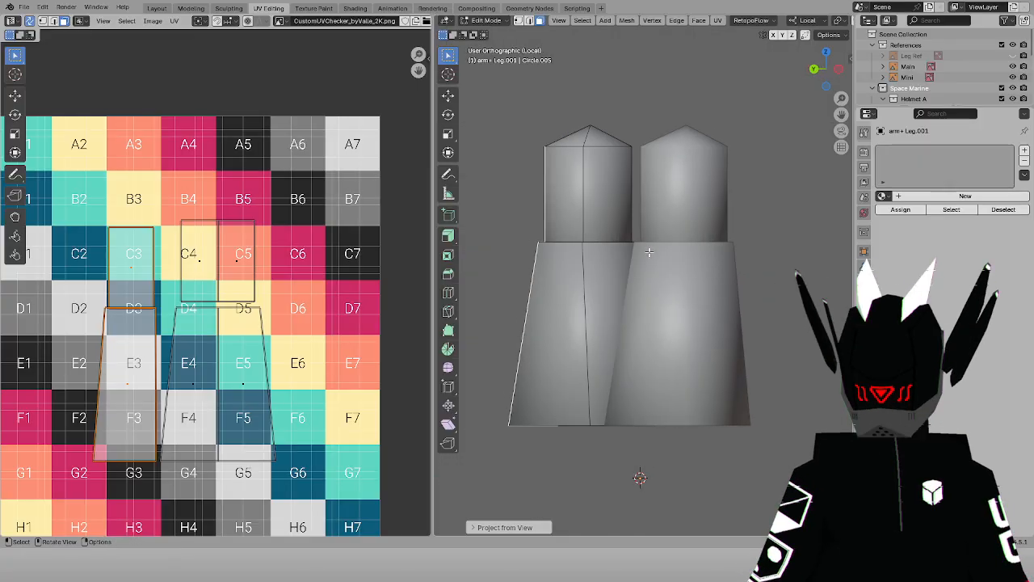
Undo the side-face projection, the face selections around it, and the move of the upper leg islands
{"action": "key", "text": "ctrl+z"}
{"action": "key", "text": "ctrl+z"}
{"action": "key", "text": "ctrl+z"}
{"action": "key", "text": "ctrl+z"}
{"action": "key", "text": "ctrl+z"}
{"action": "key", "text": "ctrl+z"}
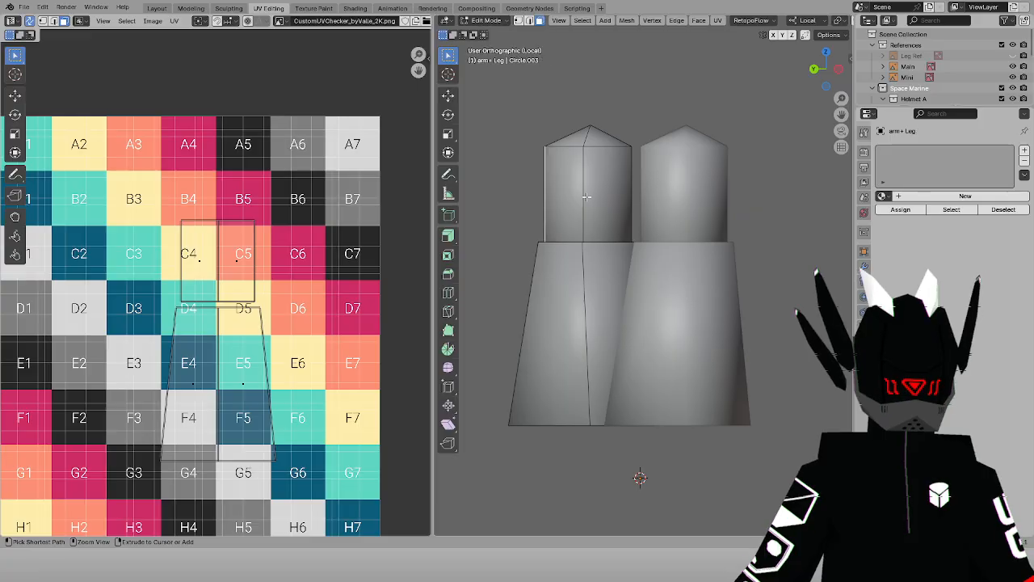
{"action": "key", "text": "ctrl+z"}
{"action": "key", "text": "ctrl+z"}
{"action": "key", "text": "ctrl+z"}
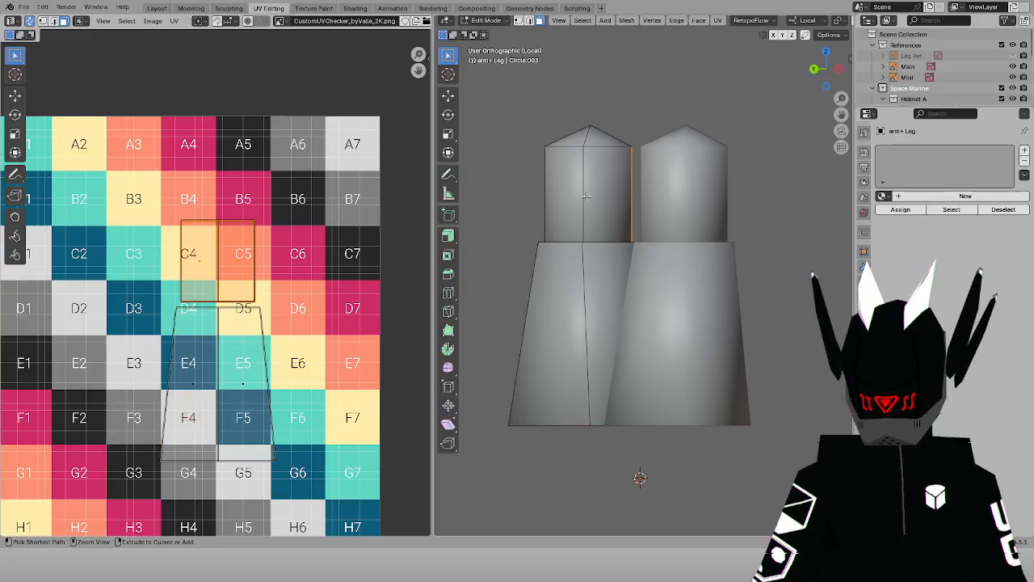
{"action": "key", "text": "KP_1"}
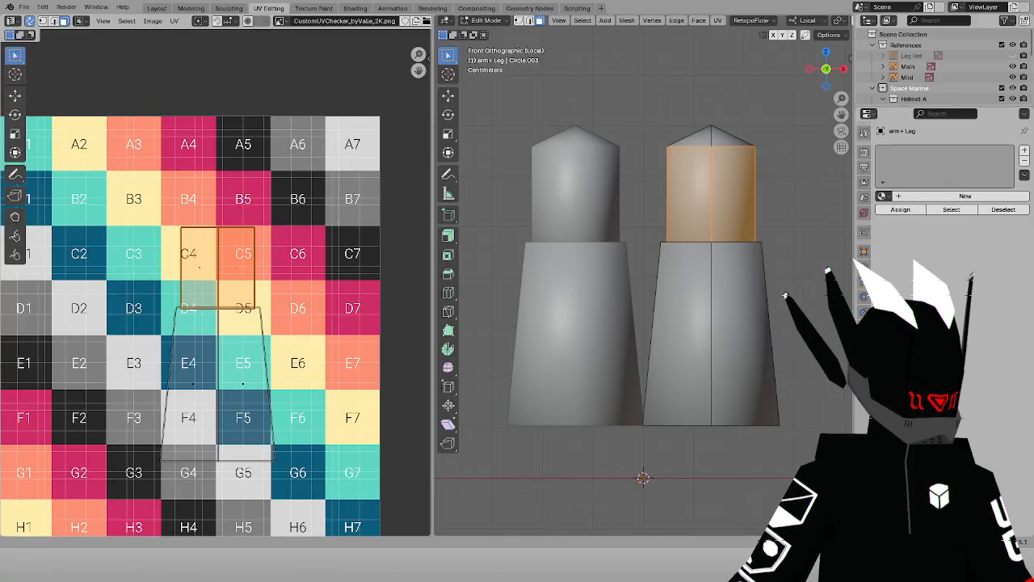
{"action": "left_click_drag", "start_coordinate": [183, 362], "coordinate": [295, 437]}
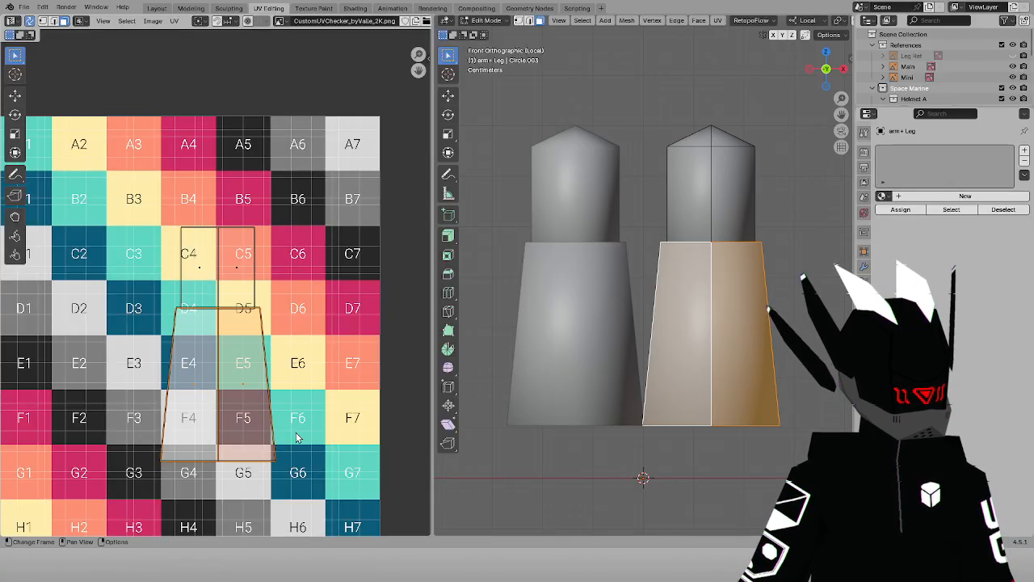
{"action": "scroll", "coordinate": [282, 339], "scroll_direction": "up", "scroll_amount": 3}
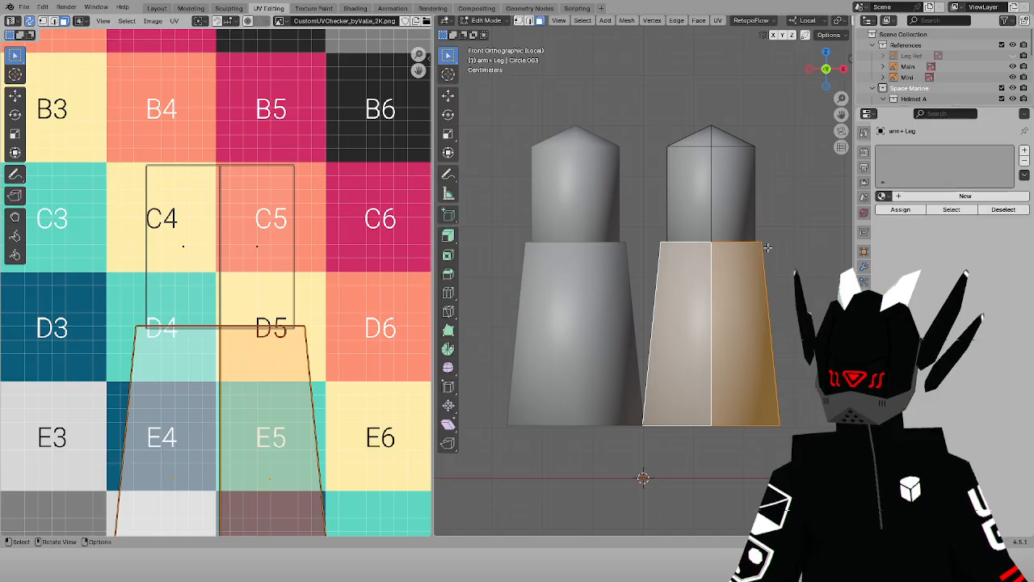
Mark seams around the lower leg section's top and bottom edge loops and along one vertical edge at its back
{"action": "middle_click_drag", "start_coordinate": [561, 194], "coordinate": [613, 242]}
{"action": "left_click", "coordinate": [641, 291], "text": "alt"}
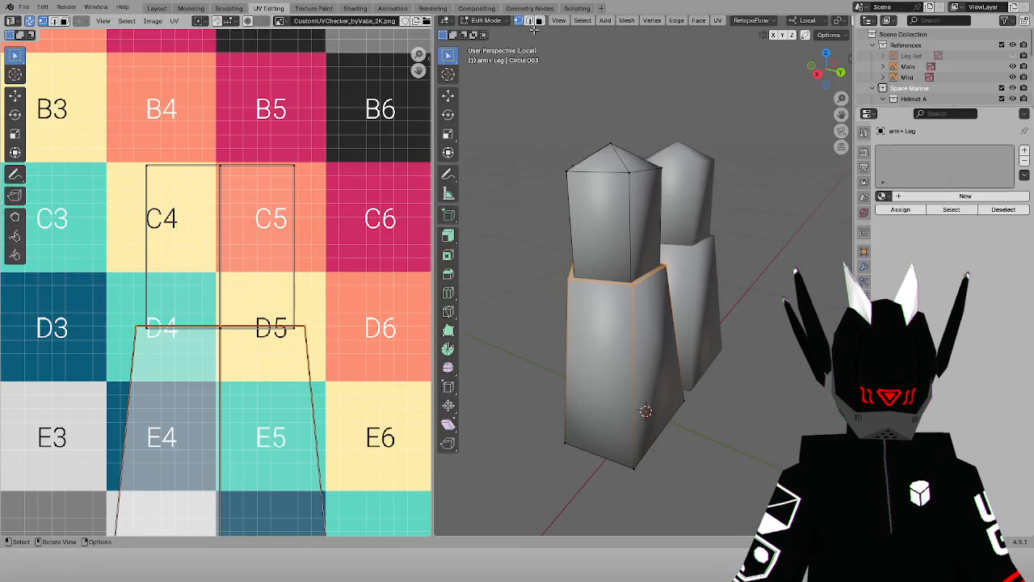
{"action": "key", "text": "3"}
{"action": "middle_click_drag", "start_coordinate": [605, 208], "coordinate": [671, 202]}
{"action": "left_click", "coordinate": [639, 302], "text": "alt"}
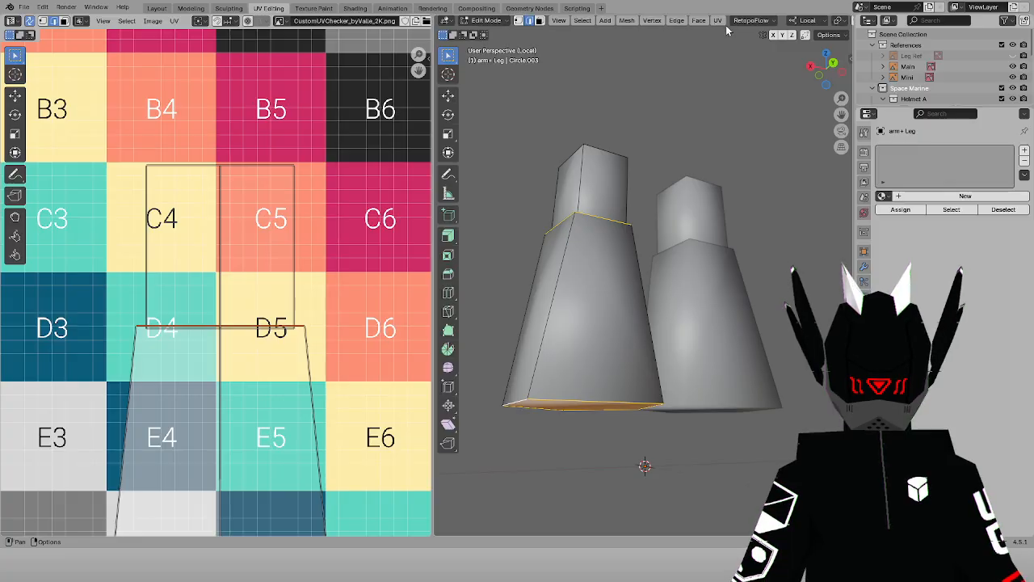
{"action": "left_click", "coordinate": [644, 291], "text": "shift"}
{"action": "middle_click_drag", "start_coordinate": [645, 291], "coordinate": [613, 304]}
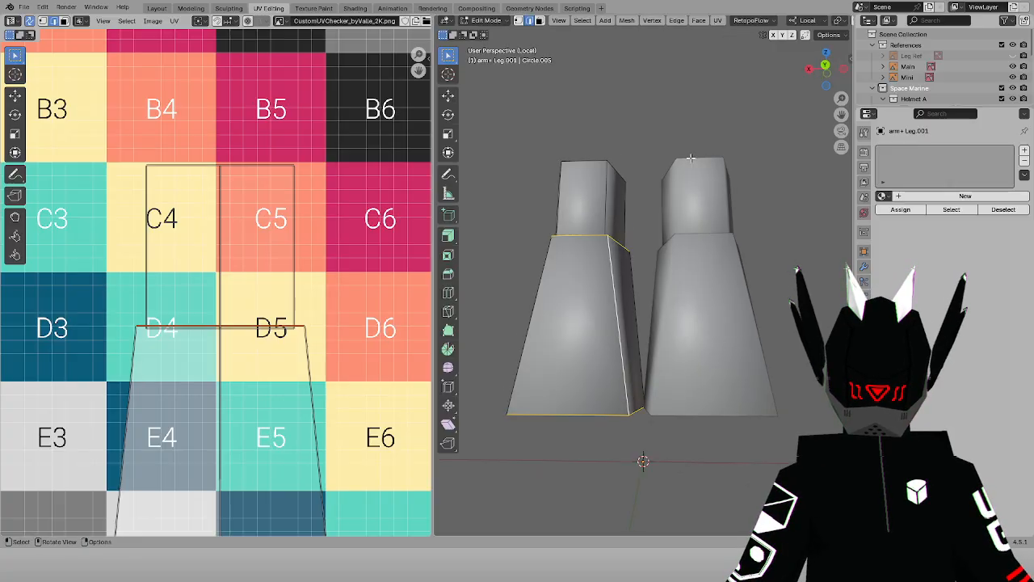
{"action": "left_click", "coordinate": [721, 28]}
{"action": "left_click", "coordinate": [725, 167]}
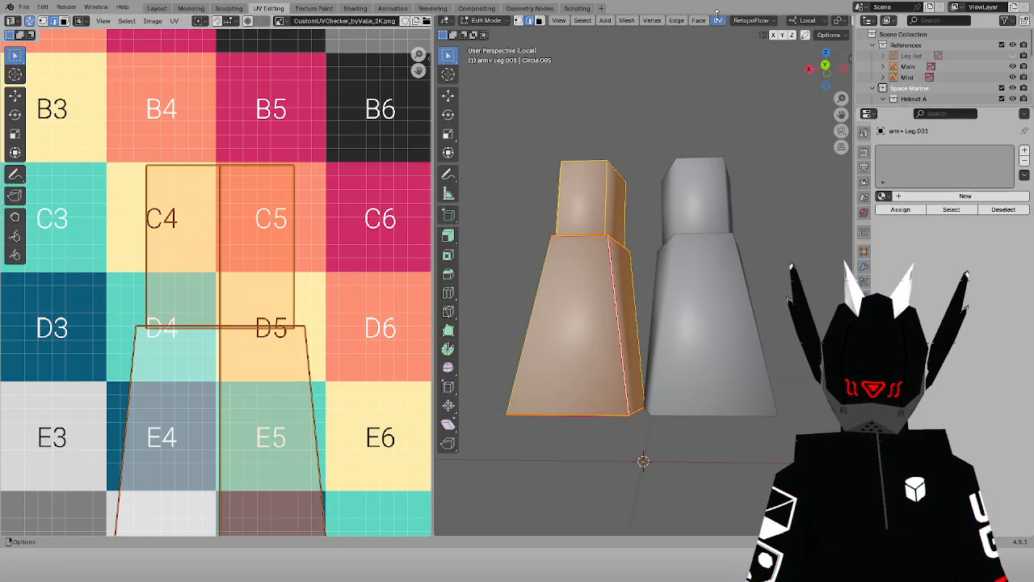
Unwrap all faces of both leg sections with the Angle Based method
{"action": "left_click", "coordinate": [718, 18]}
{"action": "left_click", "coordinate": [731, 32]}
{"action": "scroll", "coordinate": [321, 266], "scroll_direction": "down", "scroll_amount": 4}
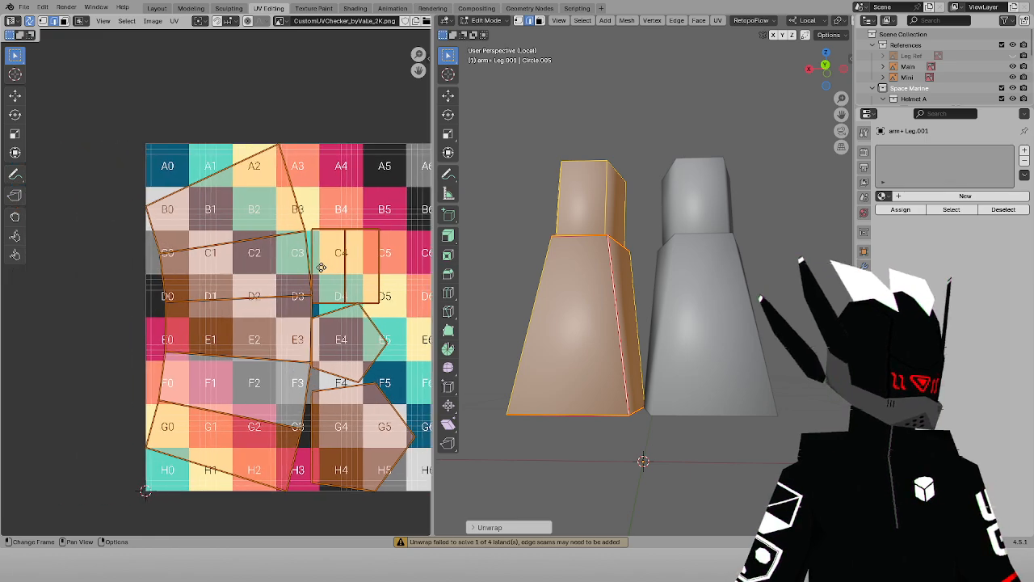
{"action": "middle_click_drag", "start_coordinate": [321, 268], "coordinate": [317, 268]}
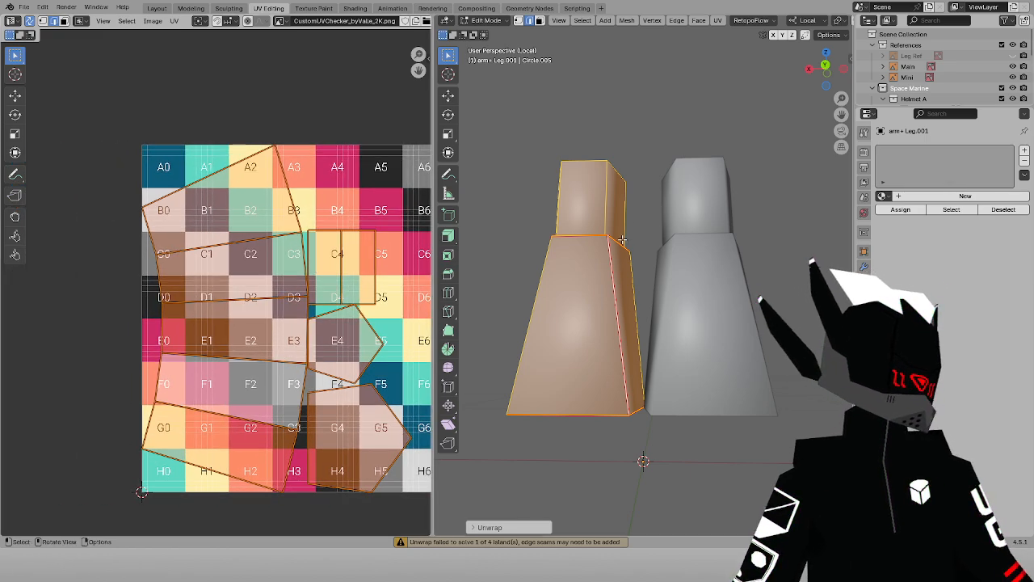
Assign the existing Marine material to the lower leg section and show the textured shading in the viewport
{"action": "key", "text": "z"}
{"action": "key", "text": "KP_1"}
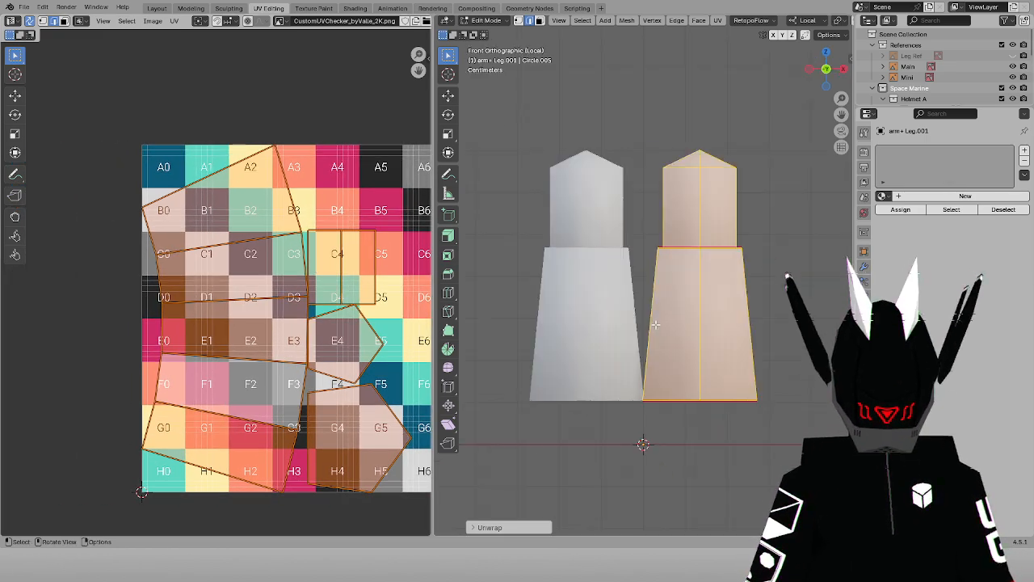
{"action": "key", "text": "z"}
{"action": "left_click", "coordinate": [886, 194]}
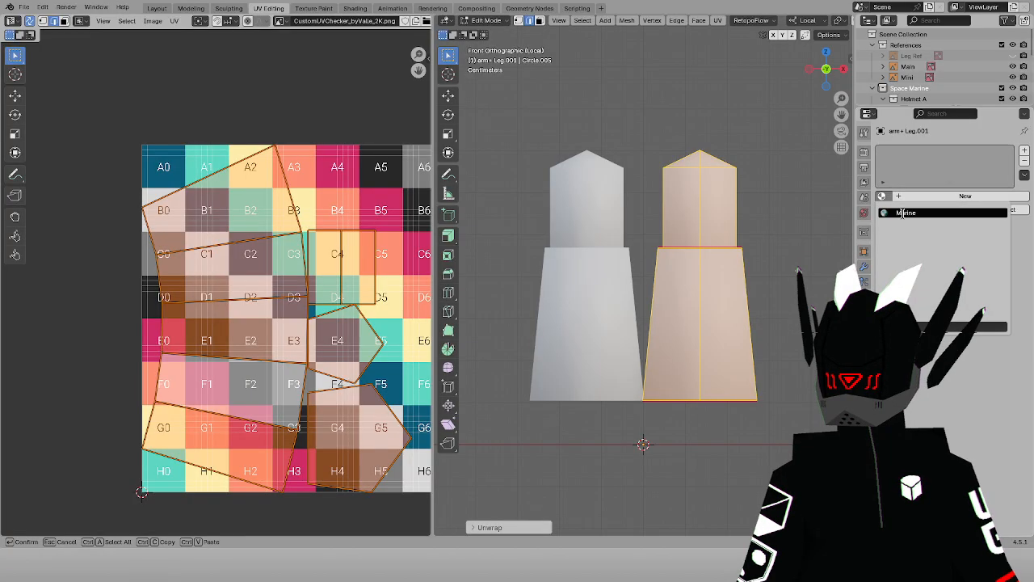
{"action": "left_click", "coordinate": [902, 214]}
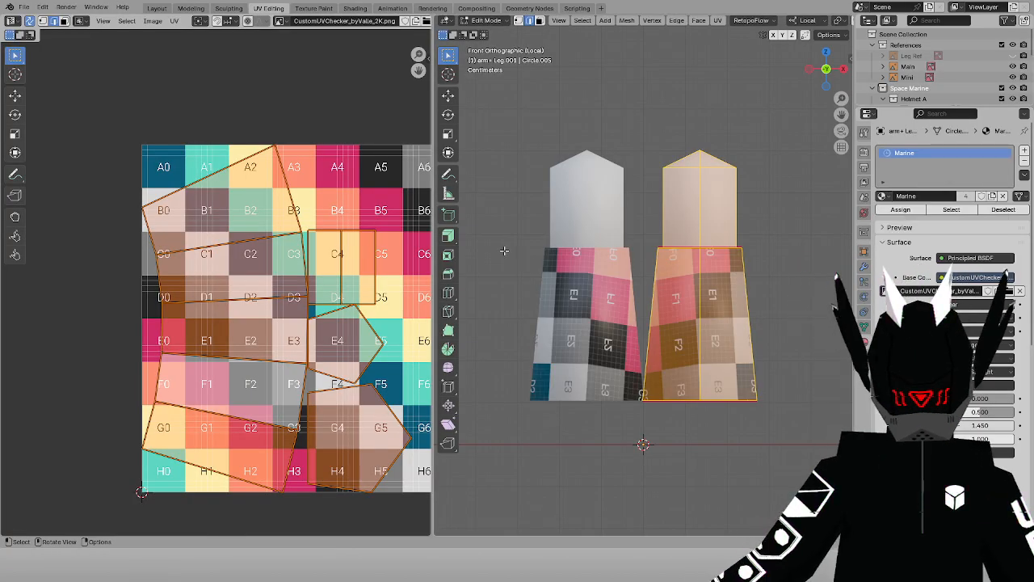
Try to UV-project the lower leg section's two front faces from the front view
{"action": "scroll", "coordinate": [339, 258], "scroll_direction": "up", "scroll_amount": 1}
{"action": "scroll", "coordinate": [677, 264], "scroll_direction": "up", "scroll_amount": 3}
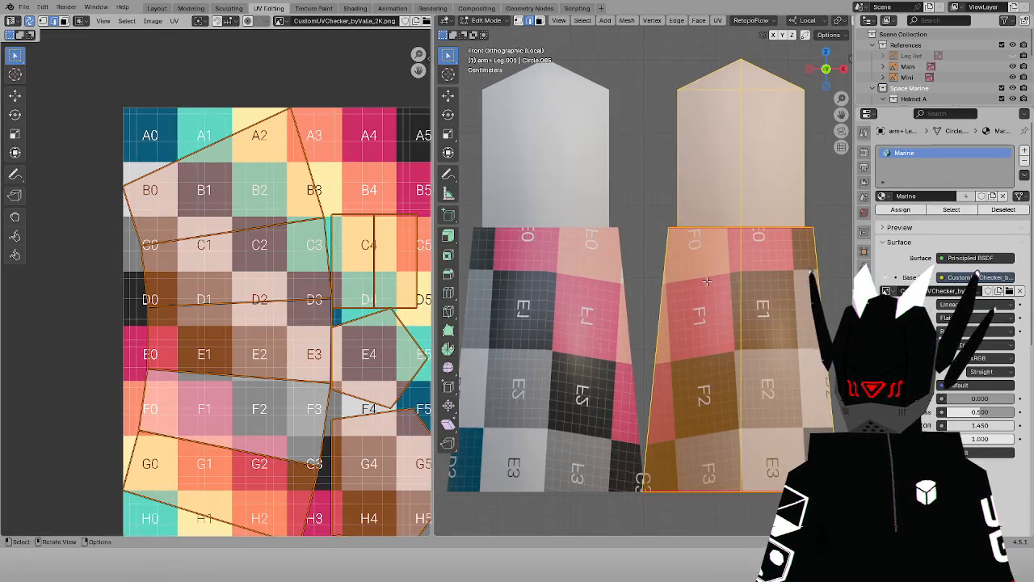
{"action": "key", "text": "alt+a"}
{"action": "scroll", "coordinate": [706, 284], "scroll_direction": "down", "scroll_amount": 2}
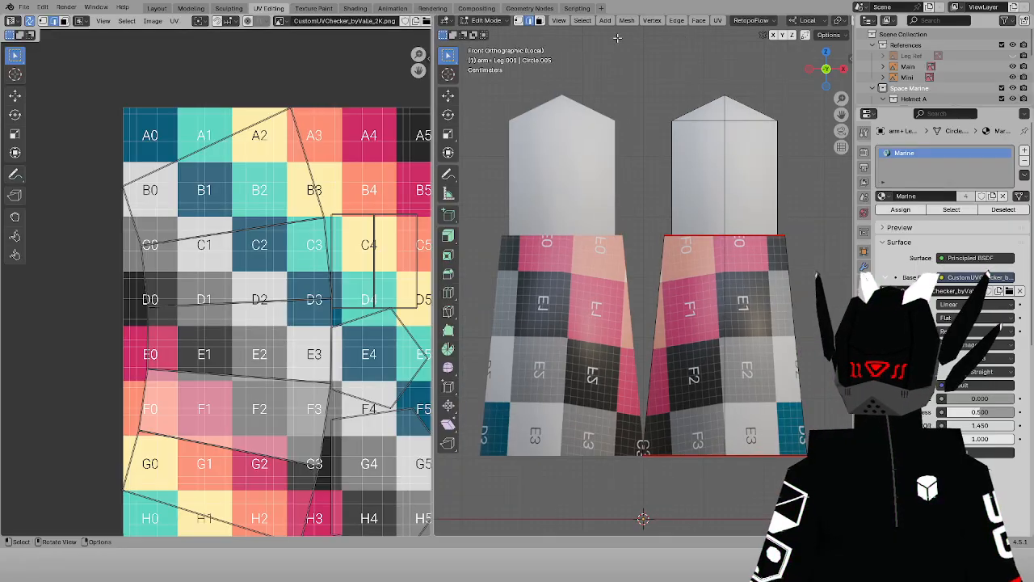
{"action": "left_click", "coordinate": [539, 21]}
{"action": "left_click_drag", "start_coordinate": [713, 326], "coordinate": [744, 297]}
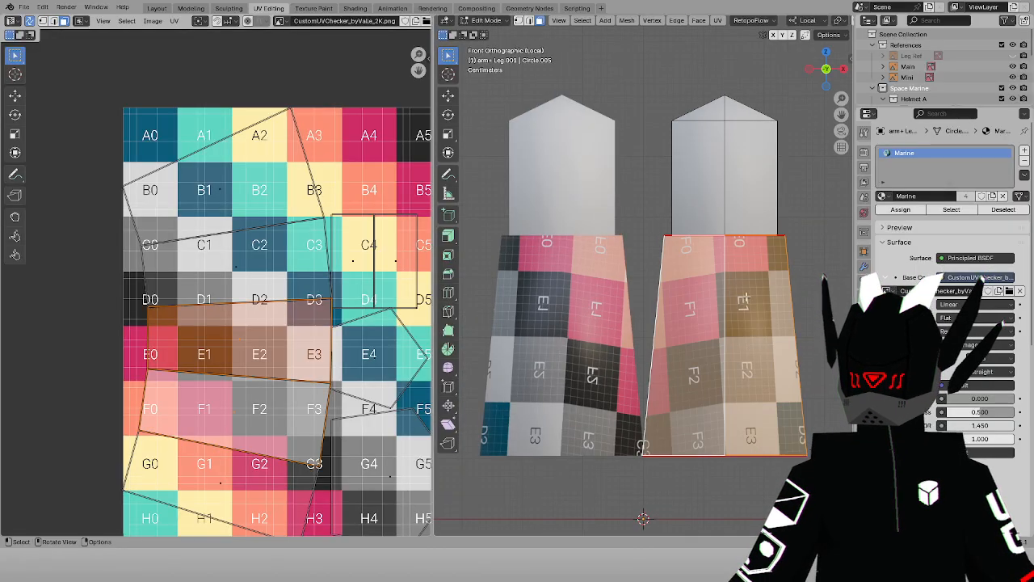
{"action": "left_click", "coordinate": [717, 20]}
{"action": "left_click", "coordinate": [748, 142]}
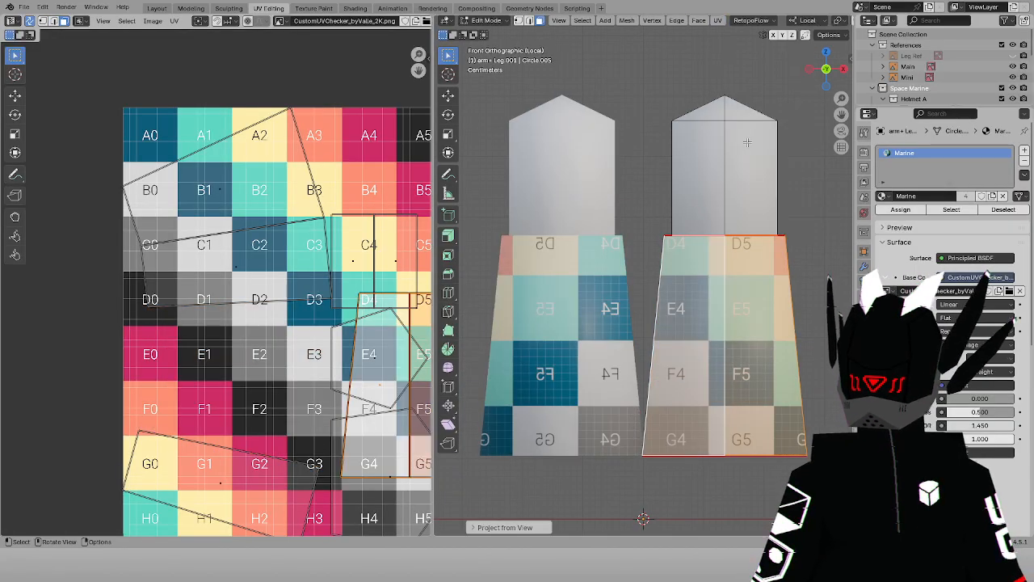
Try to UV-project the lower leg section's rear side face from the right view in solid shading
{"action": "key", "text": "KP_3"}
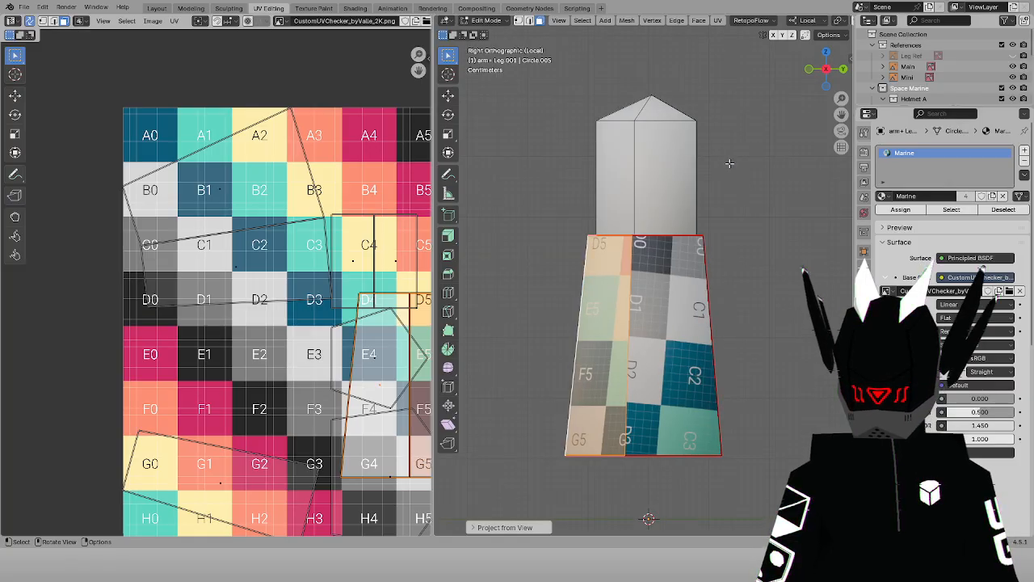
{"action": "key", "text": "z"}
{"action": "left_click", "coordinate": [657, 339]}
{"action": "left_click", "coordinate": [658, 340]}
{"action": "key", "text": "shift+z"}
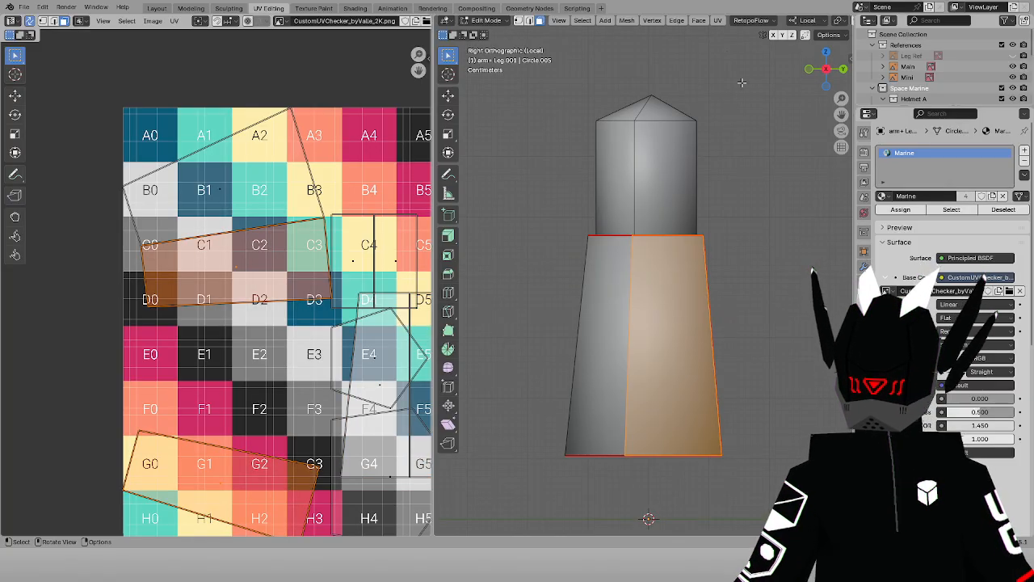
{"action": "left_click", "coordinate": [718, 21]}
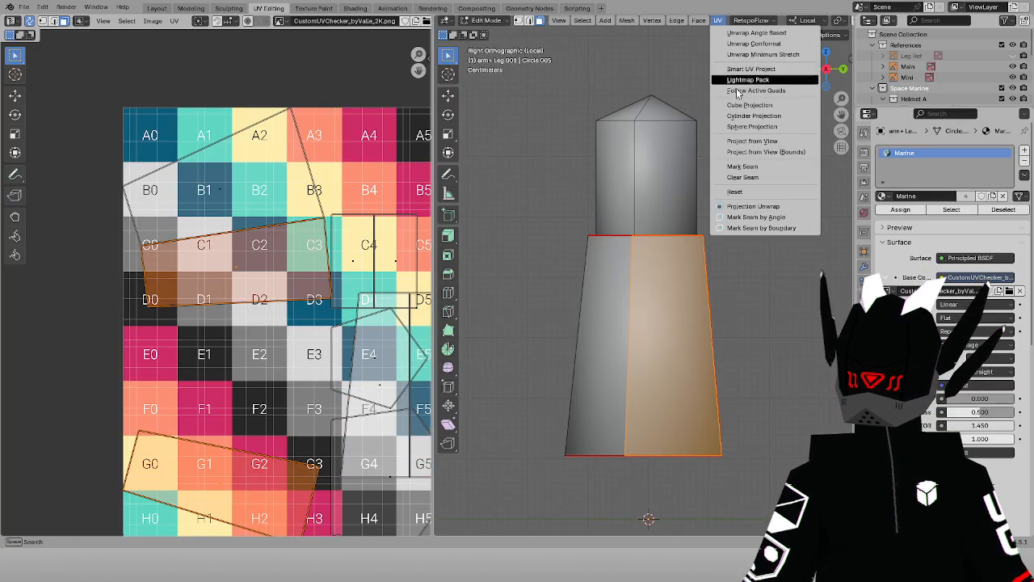
{"action": "left_click", "coordinate": [748, 145]}
{"action": "middle_click_drag", "start_coordinate": [302, 219], "coordinate": [160, 193]}
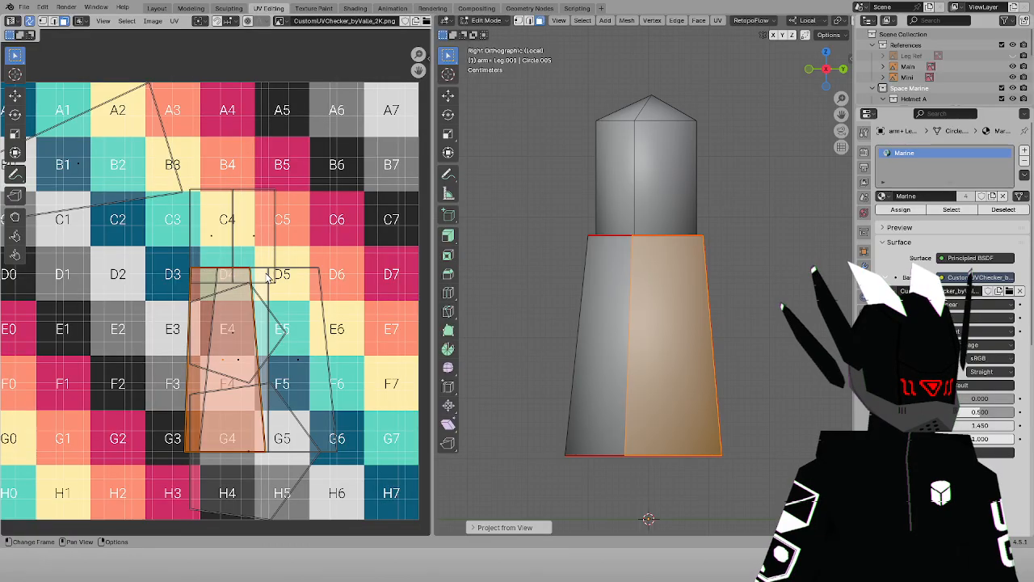
{"action": "left_click", "coordinate": [598, 307]}
UV-project the front faces of both leg sections from the front view and move their islands along X onto the checker's column 7
{"action": "key", "text": "KP_1"}
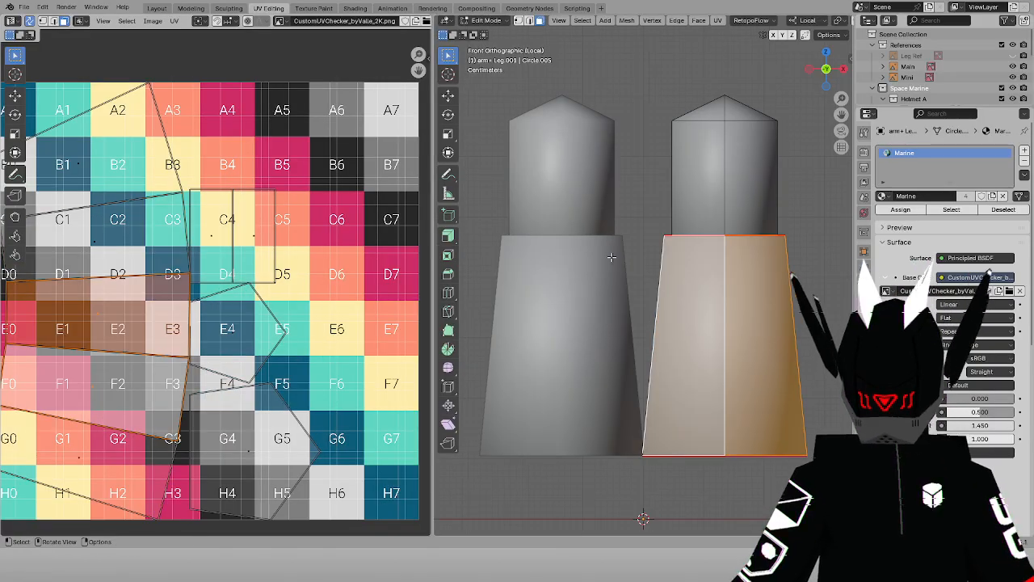
{"action": "left_click_drag", "start_coordinate": [711, 146], "coordinate": [756, 177], "text": "shift"}
{"action": "left_click", "coordinate": [718, 21]}
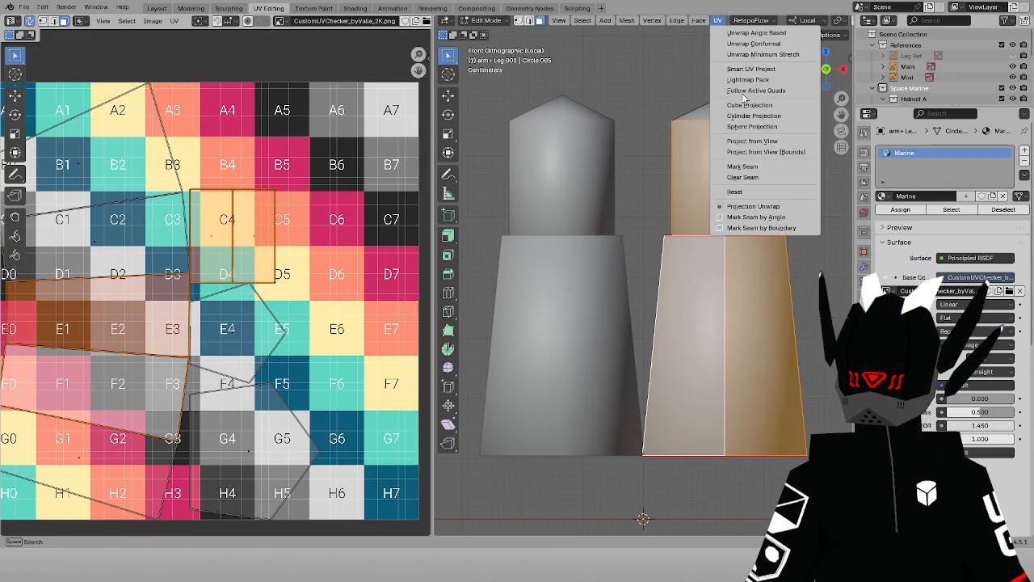
{"action": "left_click", "coordinate": [751, 141]}
{"action": "key", "text": "g"}
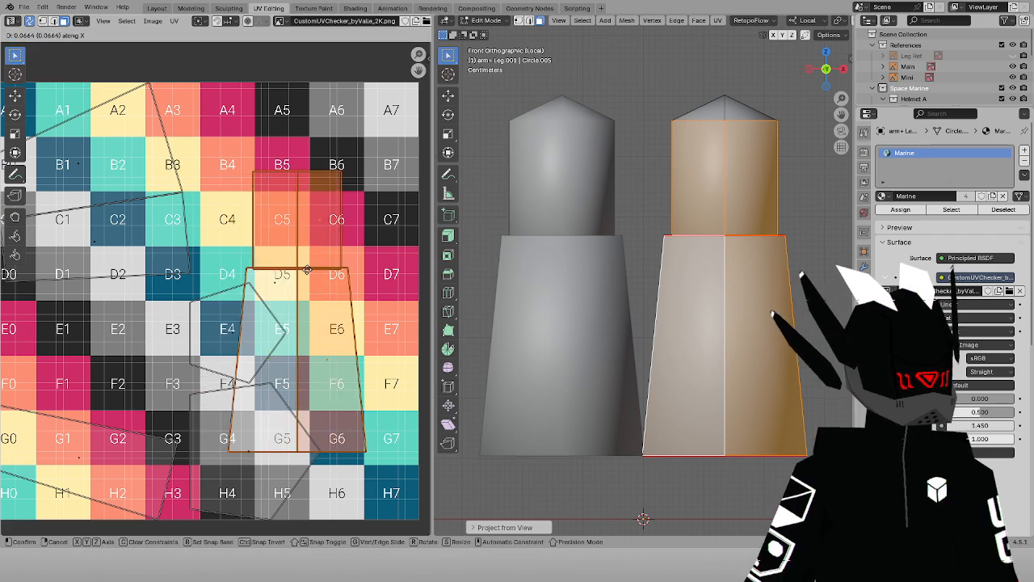
{"action": "left_click", "coordinate": [398, 277]}
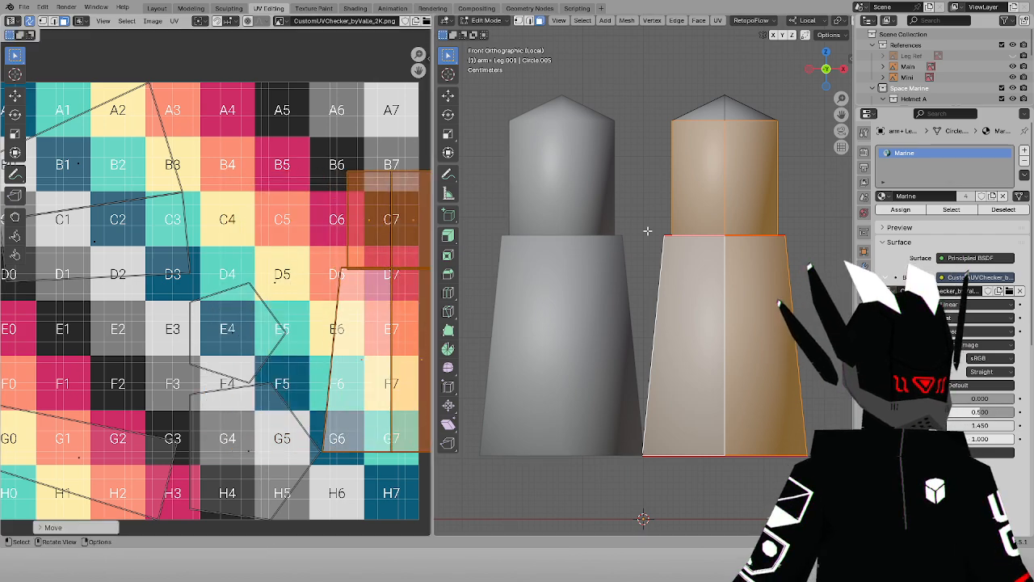
UV-project the rear side faces of both leg sections from the right view and move their islands along X to columns 1 and 2
{"action": "key", "text": "KP_3"}
{"action": "key", "text": "alt+z"}
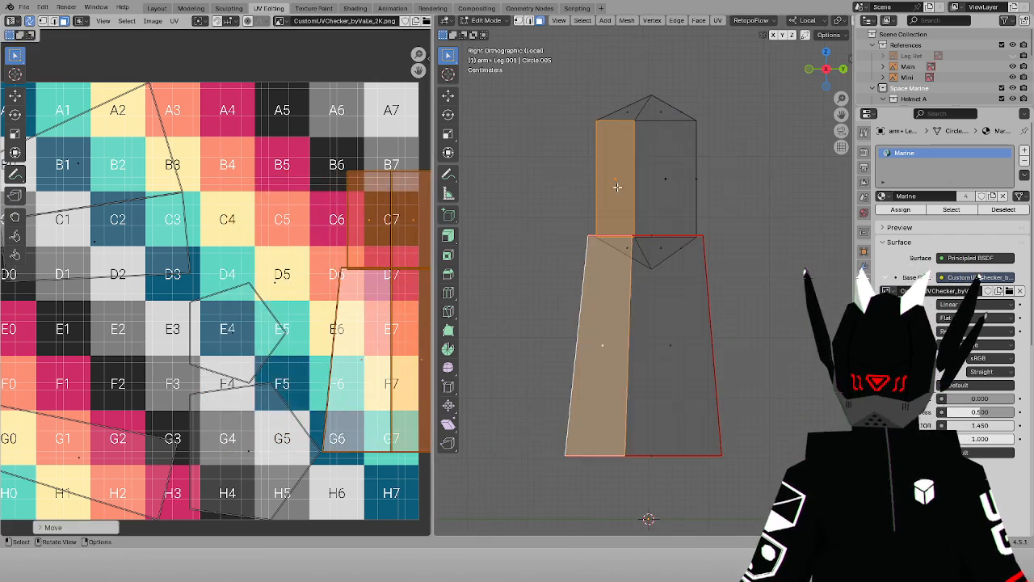
{"action": "left_click", "coordinate": [657, 157]}
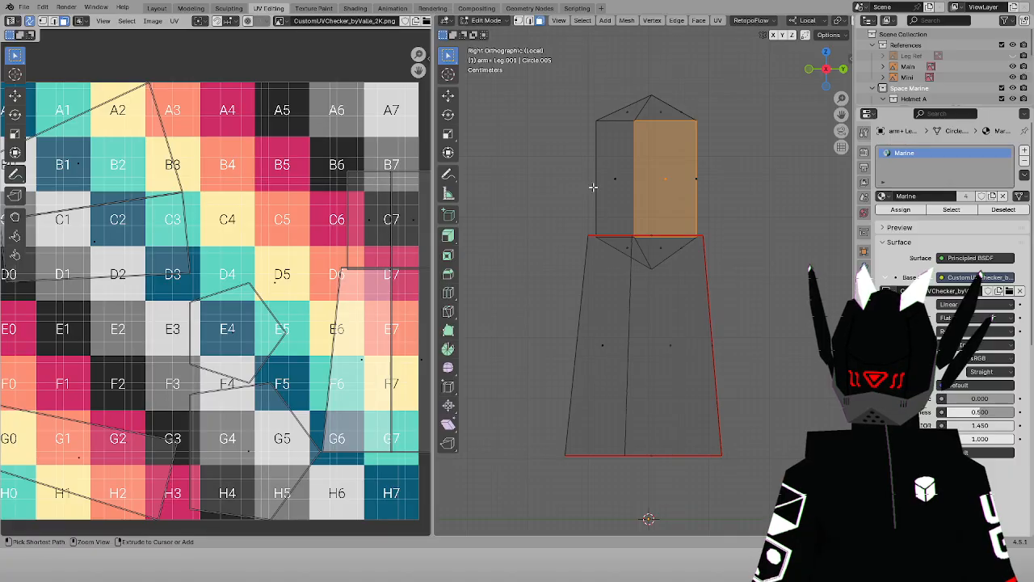
{"action": "left_click", "coordinate": [659, 343], "text": "shift"}
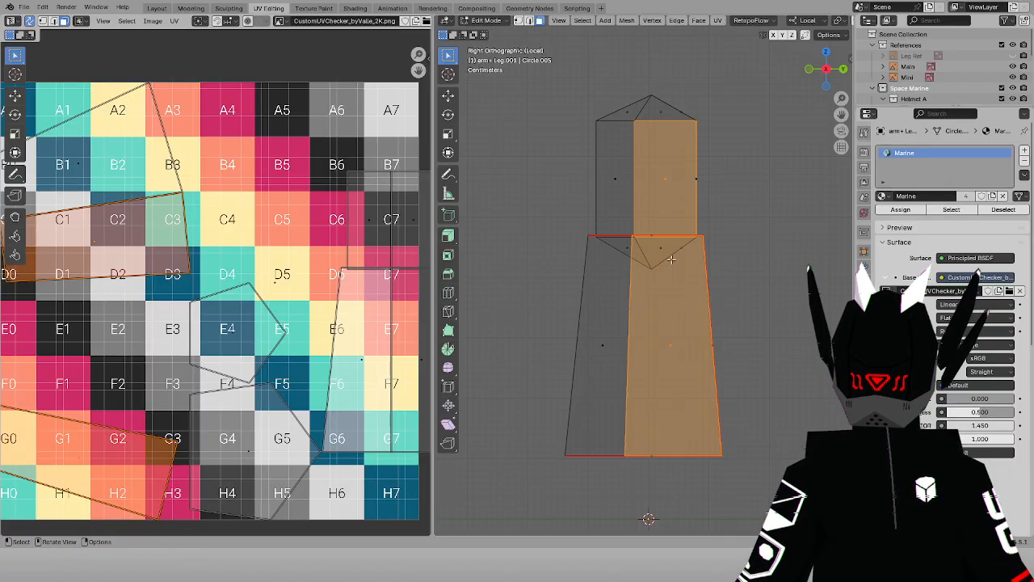
{"action": "left_click", "coordinate": [717, 20]}
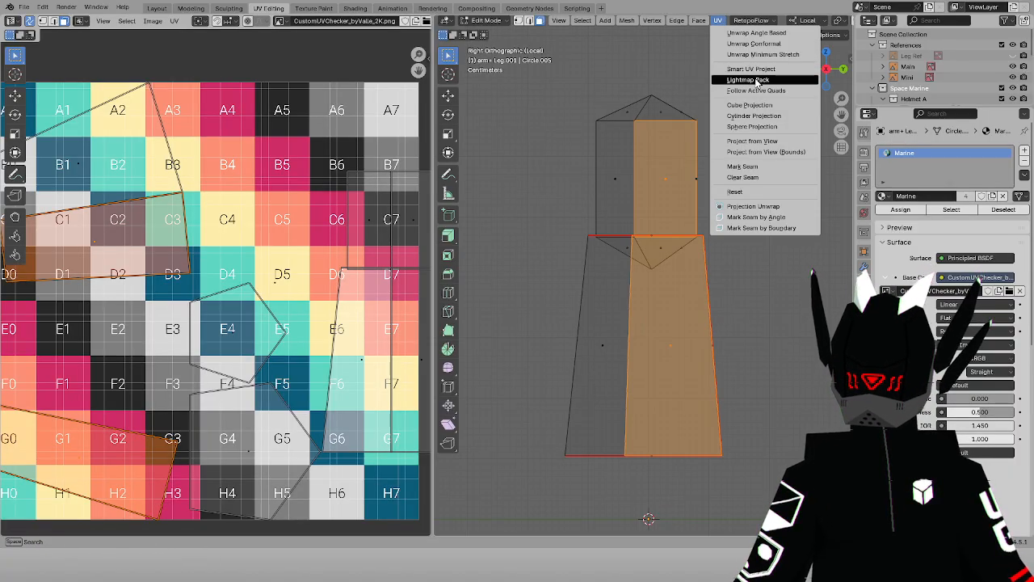
{"action": "left_click", "coordinate": [752, 140]}
{"action": "key", "text": "g"}
{"action": "key", "text": "x"}
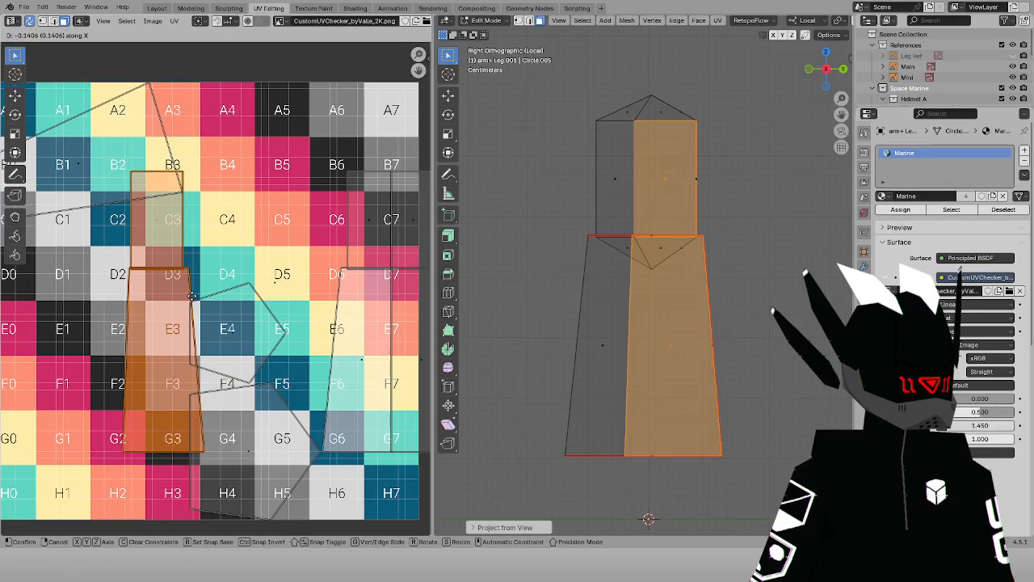
{"action": "left_click", "coordinate": [121, 299]}
UV-project the back faces of both leg sections from the back view and move their islands outside the checker, beside the front islands
{"action": "key", "text": "ctrl+KP_1"}
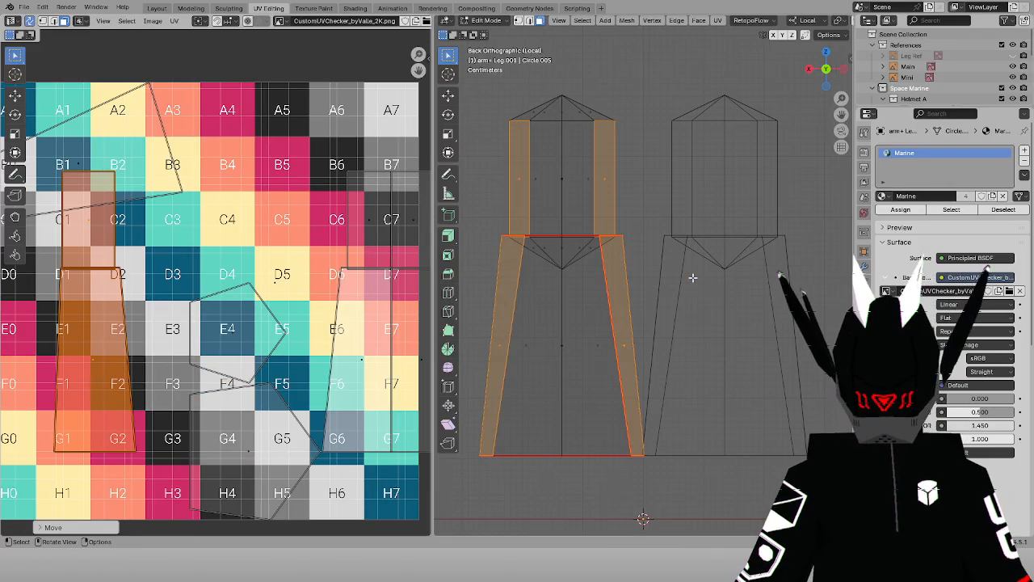
{"action": "key", "text": "z"}
{"action": "left_click", "coordinate": [731, 277]}
{"action": "left_click", "coordinate": [543, 180]}
{"action": "left_click", "coordinate": [565, 271], "text": "shift"}
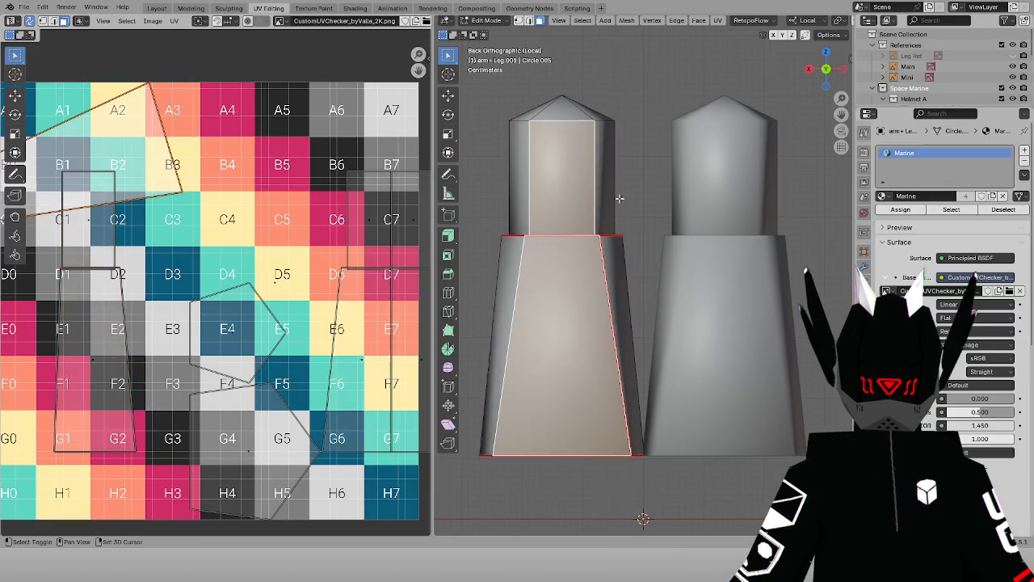
{"action": "left_click", "coordinate": [717, 21]}
{"action": "left_click", "coordinate": [752, 139]}
{"action": "middle_click_drag", "start_coordinate": [258, 249], "coordinate": [235, 239]}
{"action": "key", "text": "g"}
{"action": "left_click", "coordinate": [162, 253]}
Move the side-face islands along X to the far side of the back-face islands, outside the checker grid
{"action": "left_click_drag", "start_coordinate": [46, 181], "coordinate": [148, 422]}
{"action": "key", "text": "g"}
{"action": "key", "text": "x"}
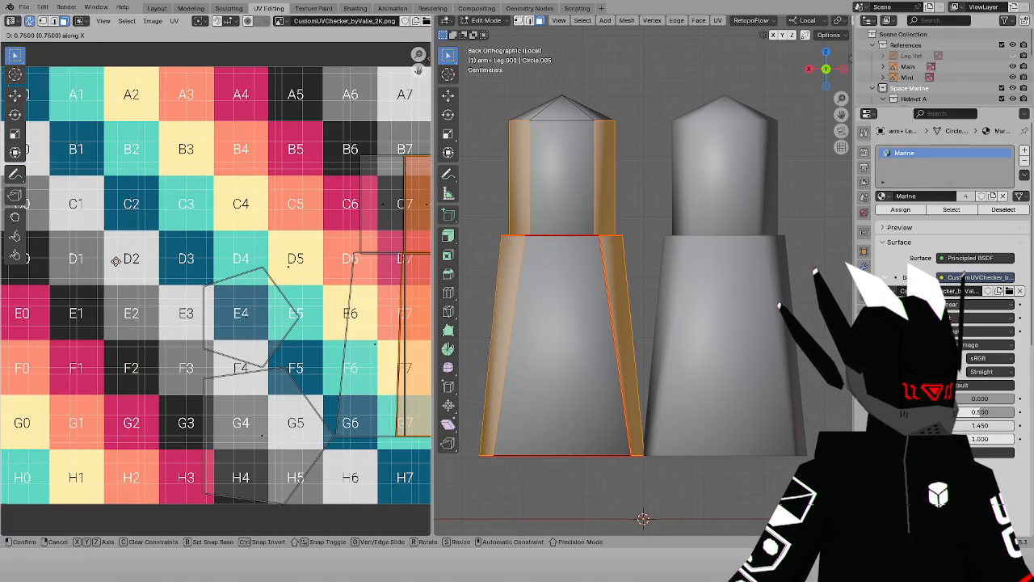
{"action": "left_click", "coordinate": [117, 261]}
{"action": "middle_click_drag", "start_coordinate": [313, 220], "coordinate": [111, 240]}
{"action": "key", "text": "g"}
{"action": "key", "text": "x"}
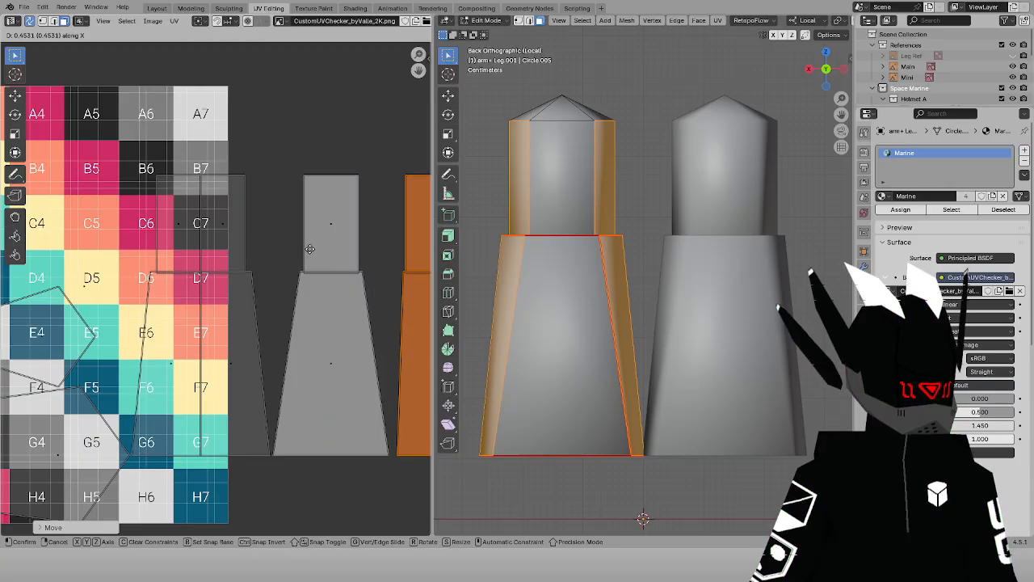
{"action": "left_click", "coordinate": [310, 249]}
UV-project the leg's pointed cap and pentagonal end faces from the top view
{"action": "key", "text": "alt+z"}
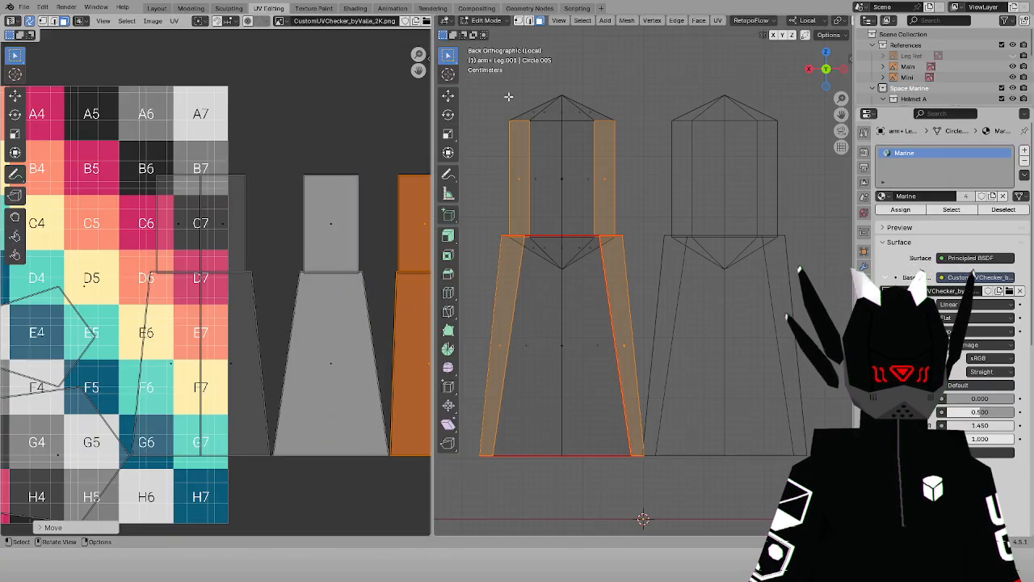
{"action": "left_click_drag", "start_coordinate": [507, 97], "coordinate": [601, 116]}
{"action": "left_click_drag", "start_coordinate": [526, 238], "coordinate": [608, 276], "text": "shift"}
{"action": "key", "text": "a"}
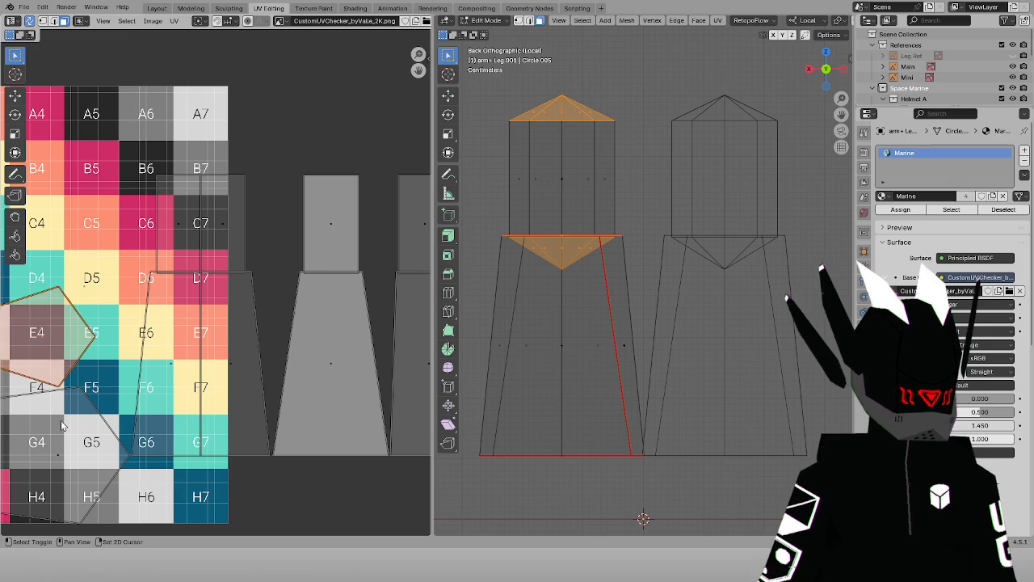
{"action": "left_click", "coordinate": [101, 466], "text": "shift"}
{"action": "key", "text": "KP_7"}
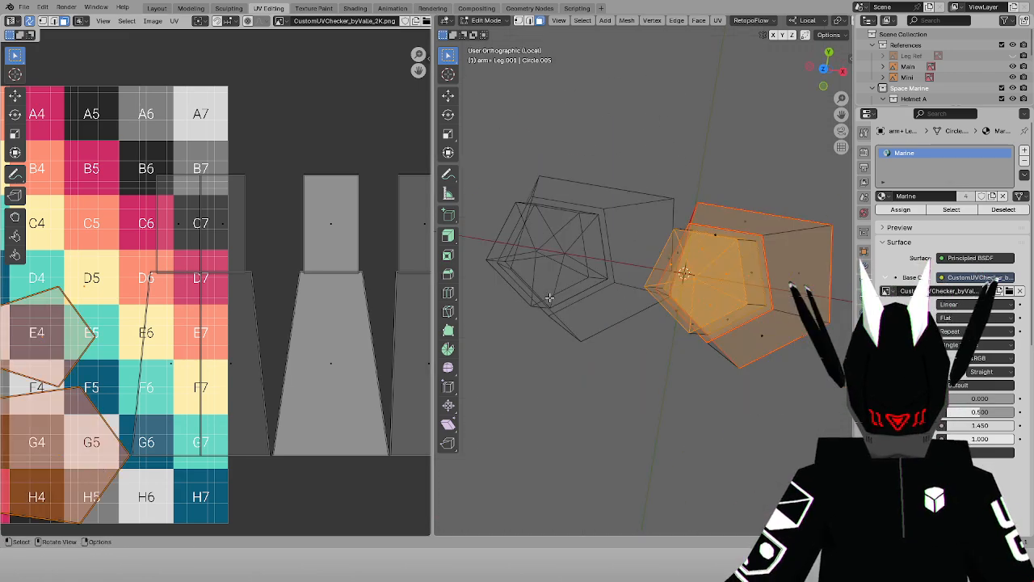
{"action": "left_click", "coordinate": [720, 21]}
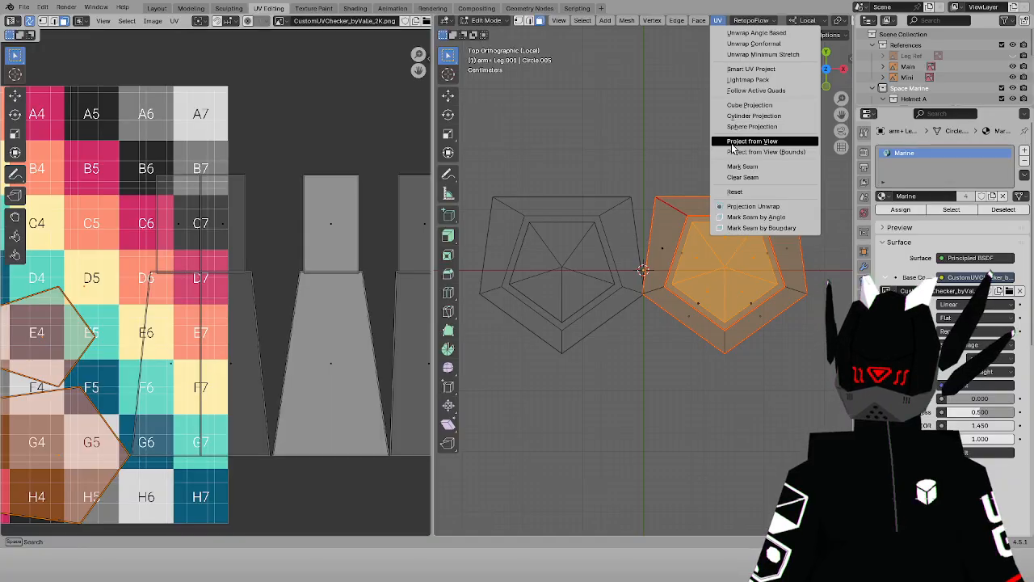
{"action": "left_click", "coordinate": [733, 147]}
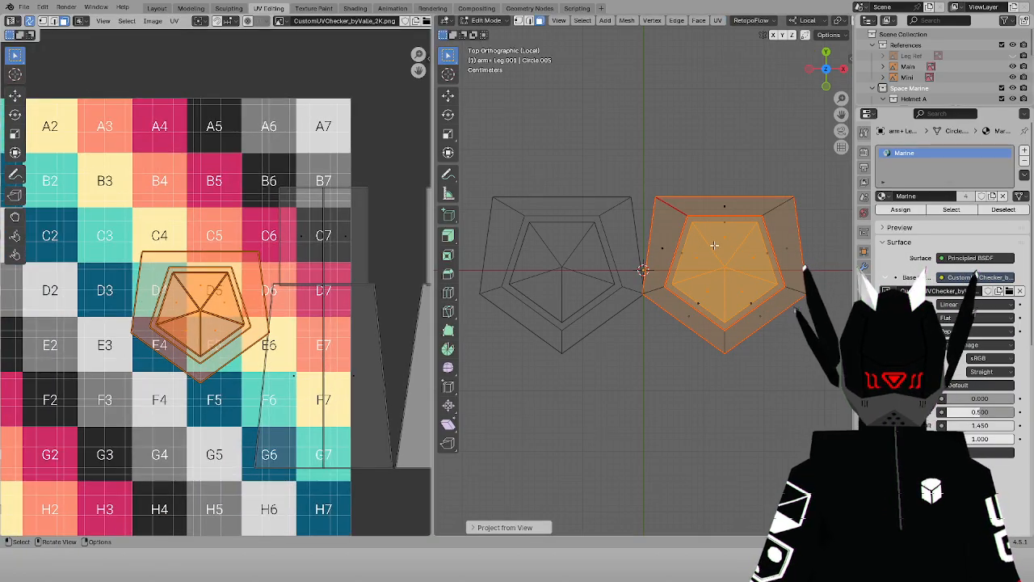
Move the projected cap and end-face islands together up the checker, centred around cells C4 and C5
{"action": "scroll", "coordinate": [208, 276], "scroll_direction": "up", "scroll_amount": 1}
{"action": "key", "text": "g"}
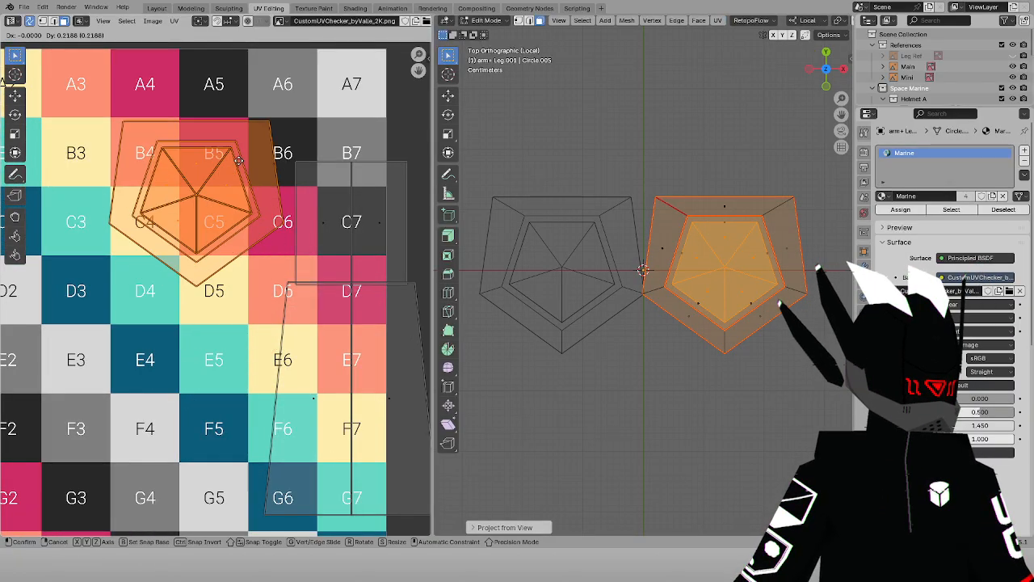
{"action": "left_click", "coordinate": [234, 182]}
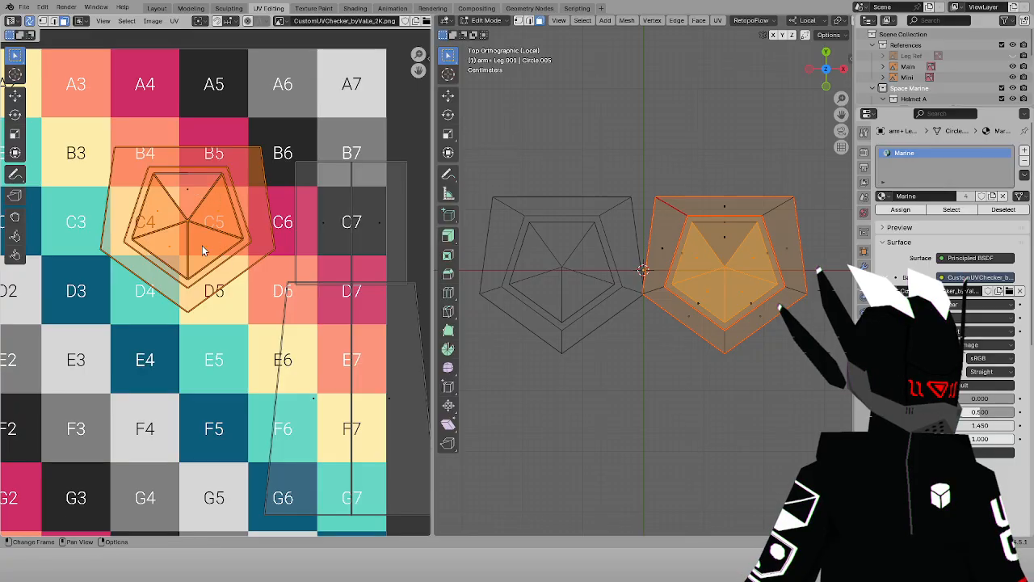
Switch the viewport to solid shading and move the two plain pentagon islands along X away from the pointed cap island, onto columns 1 to 3
{"action": "key", "text": "alt+a"}
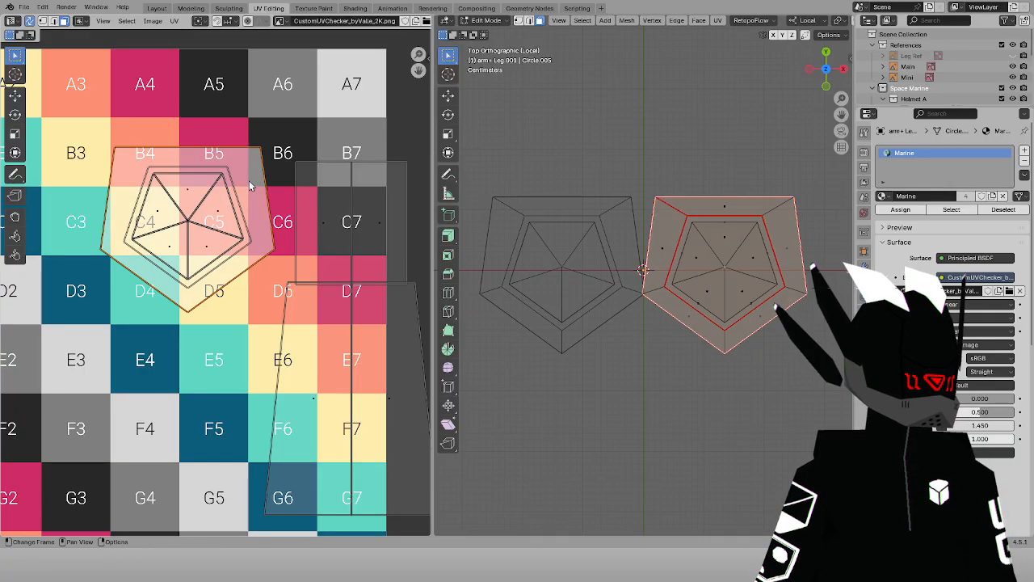
{"action": "key", "text": "a"}
{"action": "key", "text": "alt+a"}
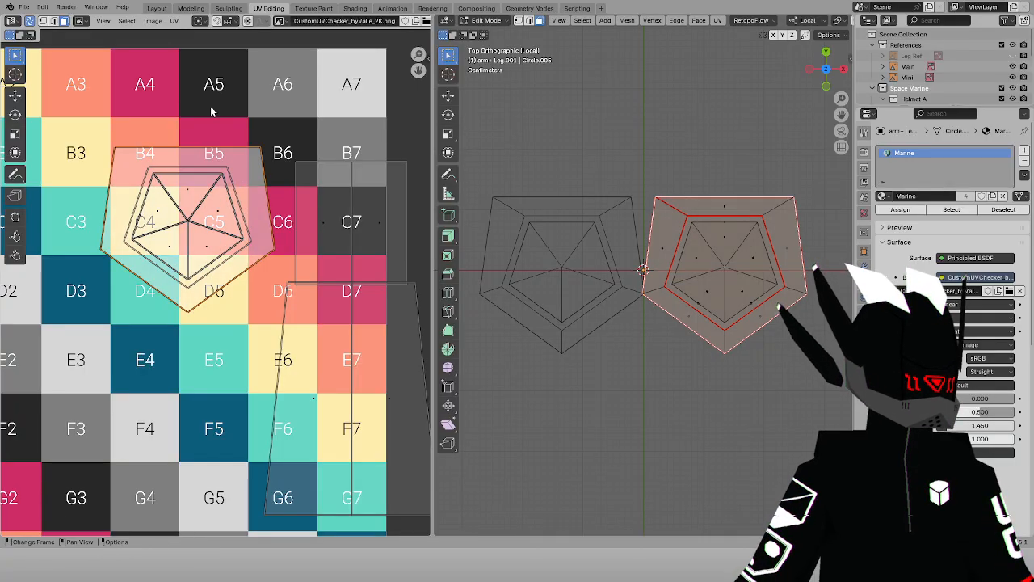
{"action": "key", "text": "alt+a"}
{"action": "key", "text": "z"}
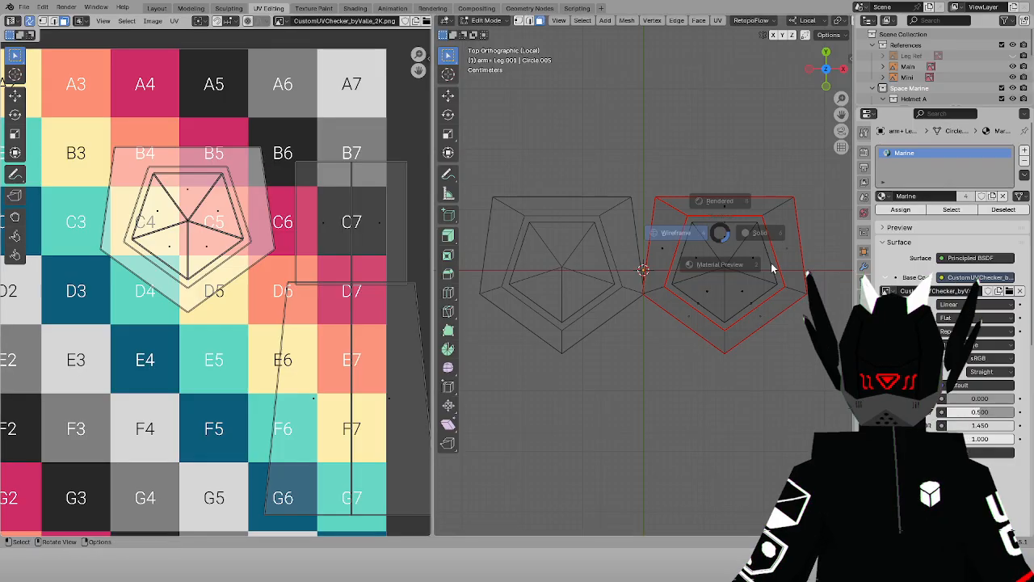
{"action": "left_click", "coordinate": [773, 267]}
{"action": "scroll", "coordinate": [750, 324], "scroll_direction": "down", "scroll_amount": 3}
{"action": "middle_click_drag", "start_coordinate": [751, 324], "coordinate": [664, 310]}
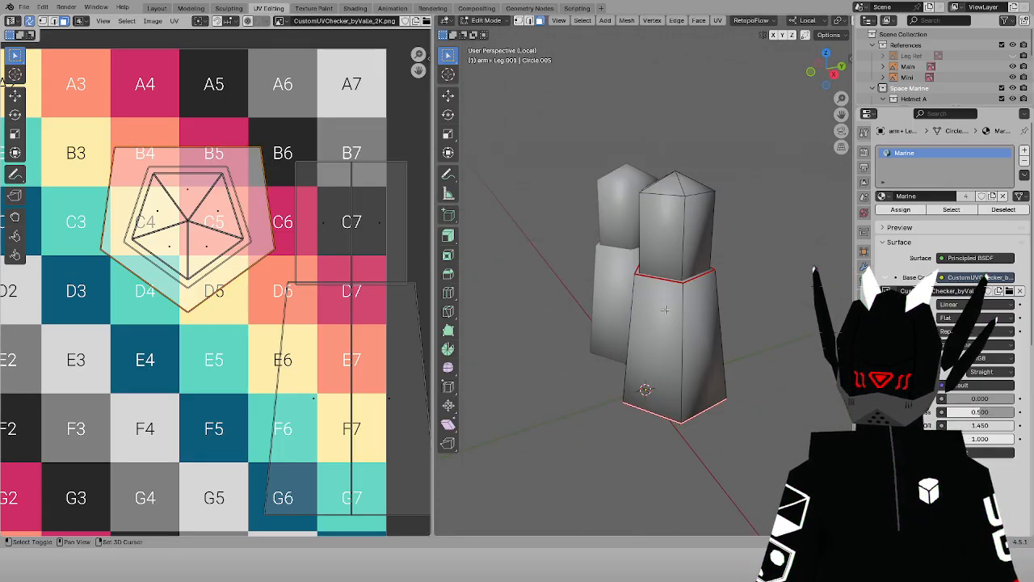
{"action": "left_click", "coordinate": [638, 273], "text": "shift"}
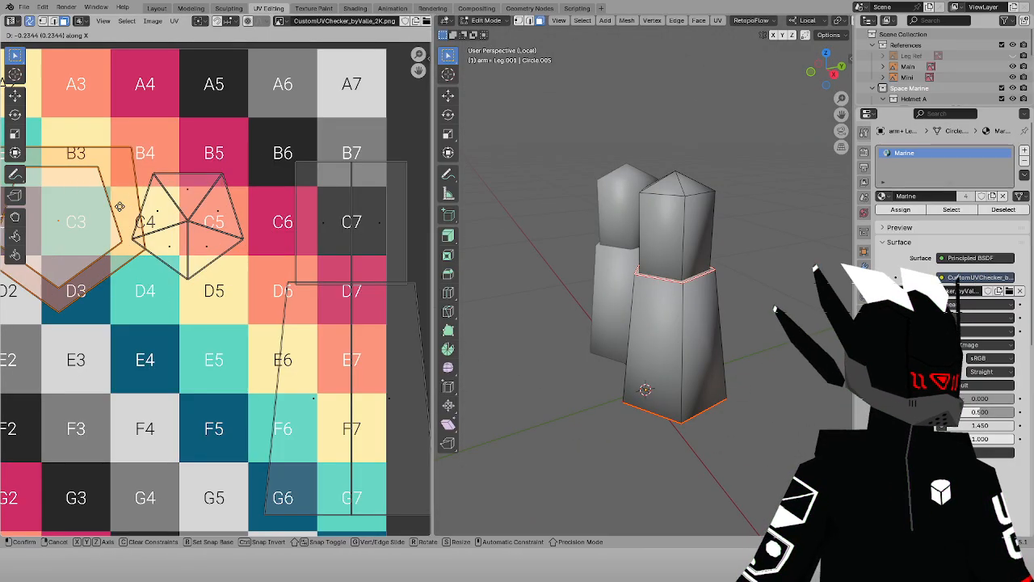
{"action": "left_click", "coordinate": [101, 207]}
{"action": "middle_click_drag", "start_coordinate": [132, 211], "coordinate": [262, 228]}
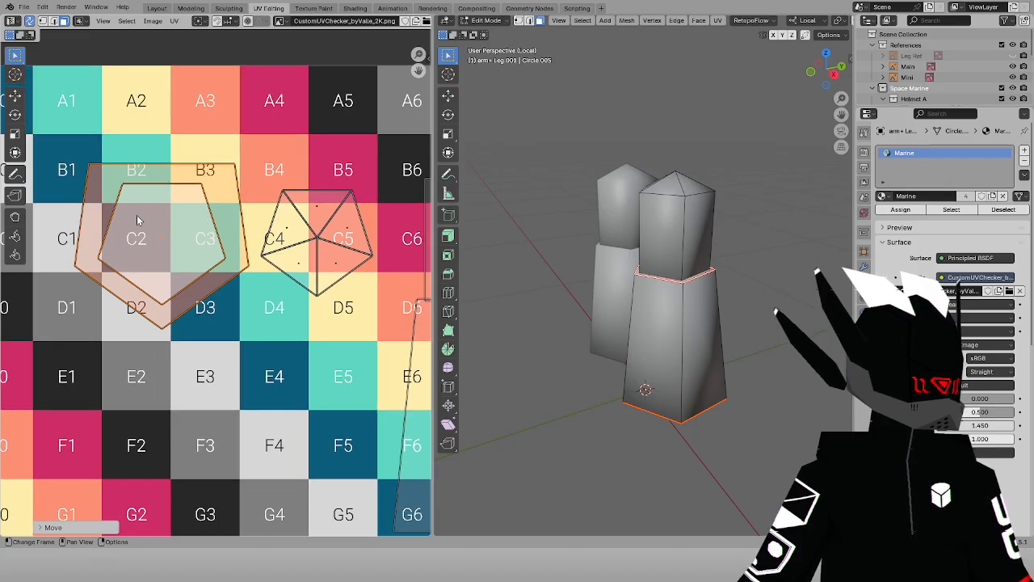
Separate the smaller plain pentagon island from the larger one by moving it below, onto rows E and F
{"action": "left_click_drag", "start_coordinate": [137, 215], "coordinate": [185, 260]}
{"action": "left_click", "coordinate": [166, 249]}
{"action": "key", "text": "g"}
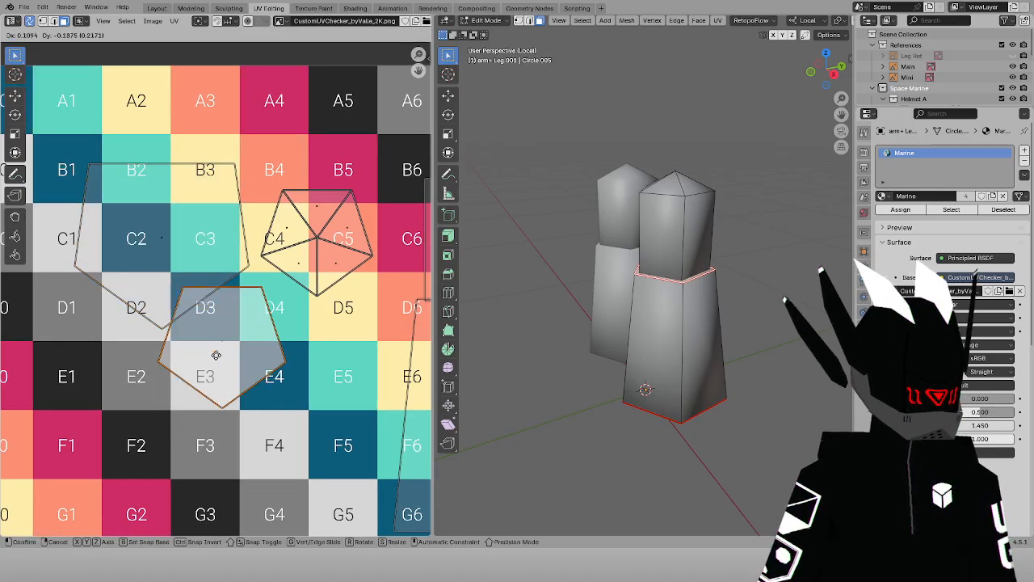
{"action": "left_click", "coordinate": [165, 401]}
Select all leg islands and move them together so the side-face islands fit just inside the checker's H7 corner
{"action": "scroll", "coordinate": [166, 400], "scroll_direction": "down", "scroll_amount": 4}
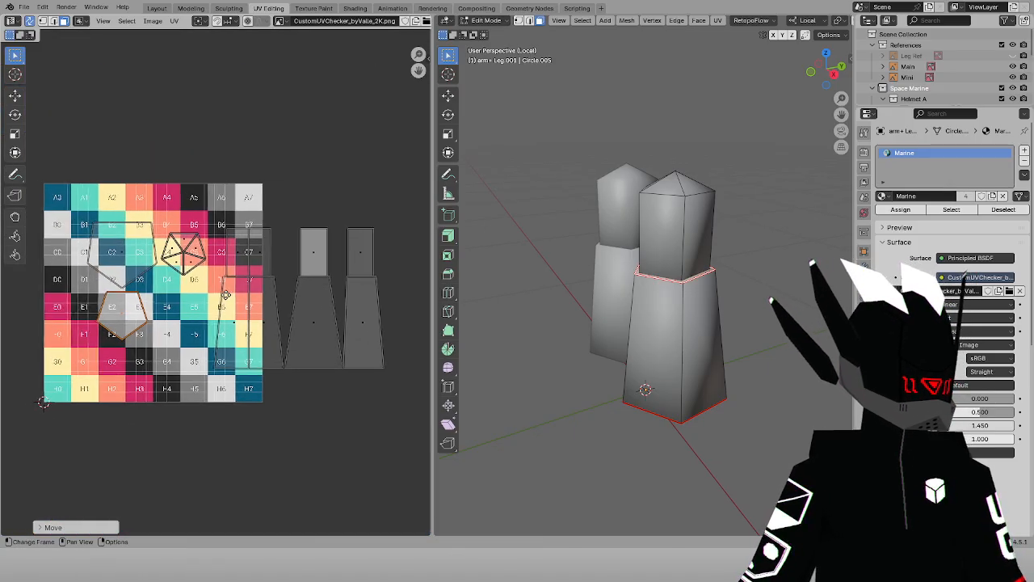
{"action": "key", "text": "a"}
{"action": "middle_click_drag", "start_coordinate": [250, 337], "coordinate": [259, 252]}
{"action": "key", "text": "g"}
{"action": "left_click", "coordinate": [155, 363]}
{"action": "scroll", "coordinate": [302, 363], "scroll_direction": "up", "scroll_amount": 1}
{"action": "scroll", "coordinate": [250, 243], "scroll_direction": "up", "scroll_amount": 7}
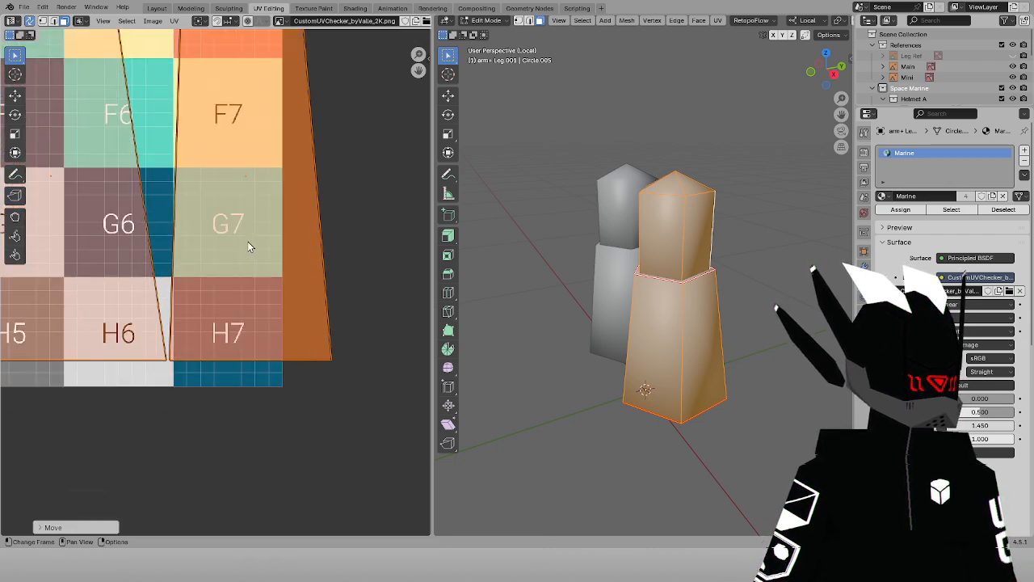
{"action": "key", "text": "g"}
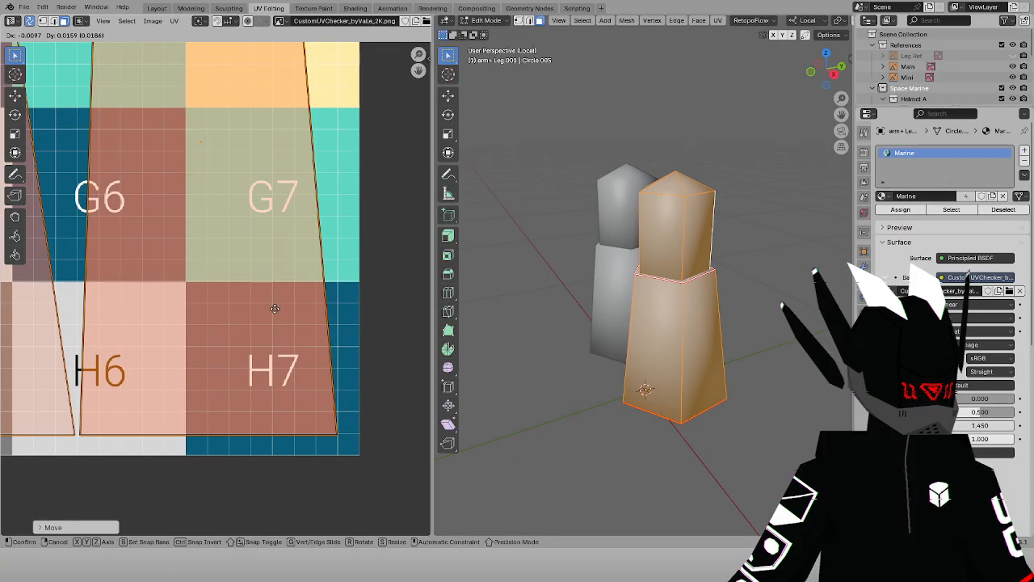
{"action": "left_click", "coordinate": [274, 308]}
{"action": "scroll", "coordinate": [274, 308], "scroll_direction": "down", "scroll_amount": 7}
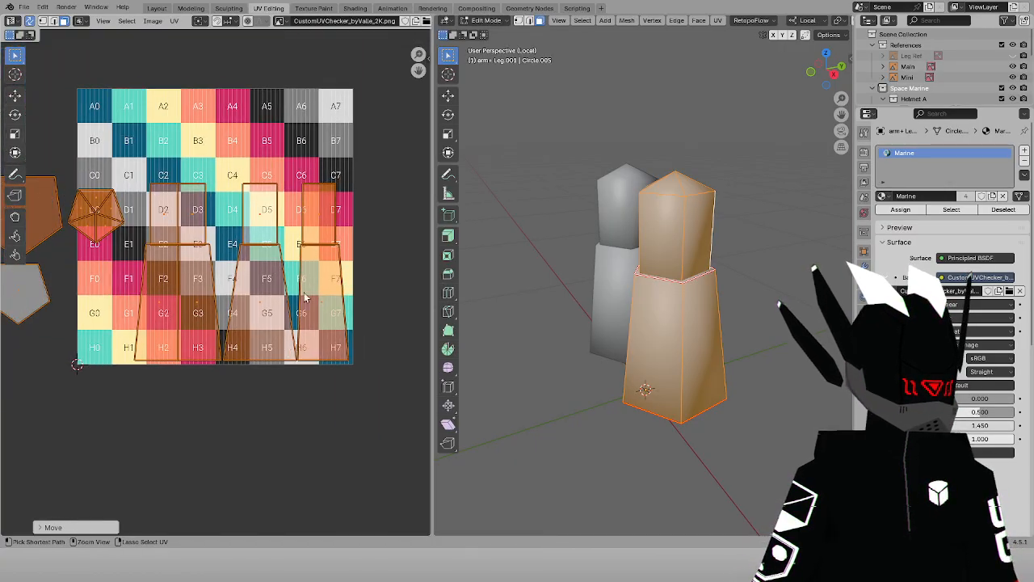
Move the three pentagon islands together onto the checker, fitting the pointed cap island above the narrow leg island around B6 and C6
{"action": "left_click_drag", "start_coordinate": [378, 173], "coordinate": [154, 382]}
{"action": "key", "text": "g"}
{"action": "left_click", "coordinate": [354, 253]}
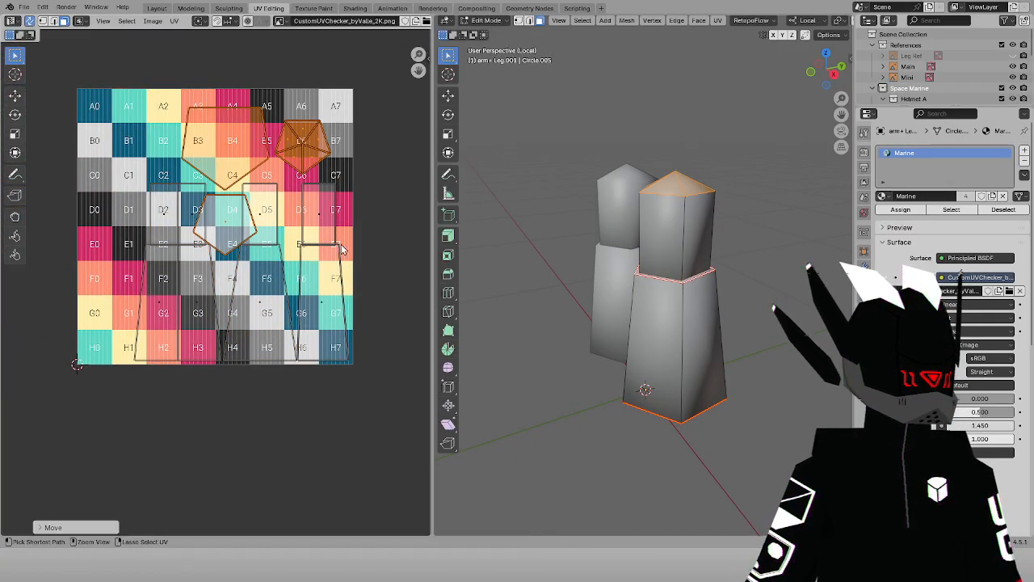
{"action": "scroll", "coordinate": [248, 246], "scroll_direction": "up", "scroll_amount": 4}
{"action": "middle_click_drag", "start_coordinate": [261, 235], "coordinate": [278, 226]}
{"action": "scroll", "coordinate": [408, 50], "scroll_direction": "up", "scroll_amount": 3}
{"action": "middle_click_drag", "start_coordinate": [408, 50], "coordinate": [182, 223]}
{"action": "key", "text": "g"}
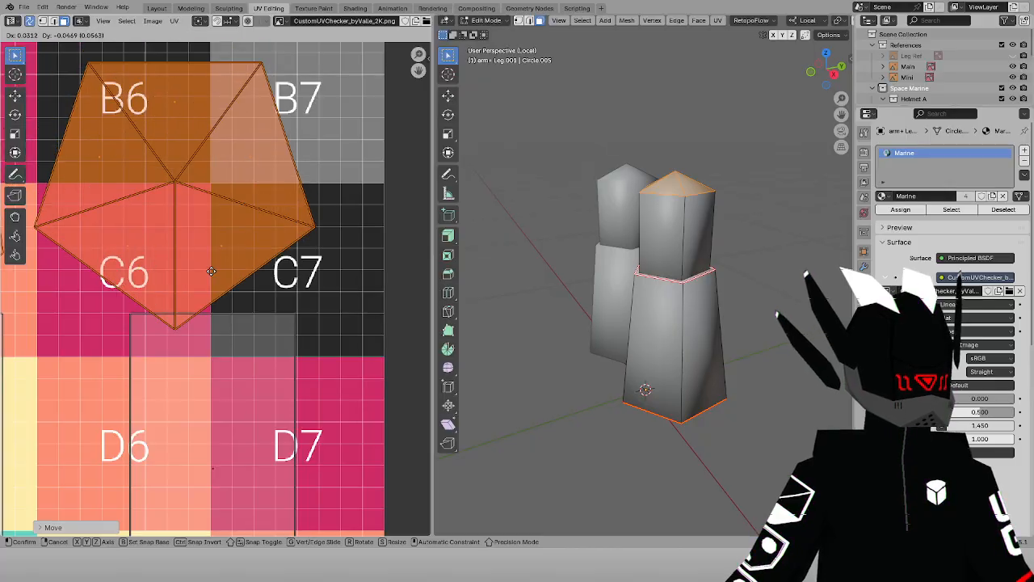
{"action": "left_click", "coordinate": [203, 264]}
Deselect the pointed cap island and move the two plain pentagon islands so the larger one spans cells A3 to C5
{"action": "scroll", "coordinate": [198, 239], "scroll_direction": "down", "scroll_amount": 2}
{"action": "left_click_drag", "start_coordinate": [126, 137], "coordinate": [244, 292], "text": "ctrl"}
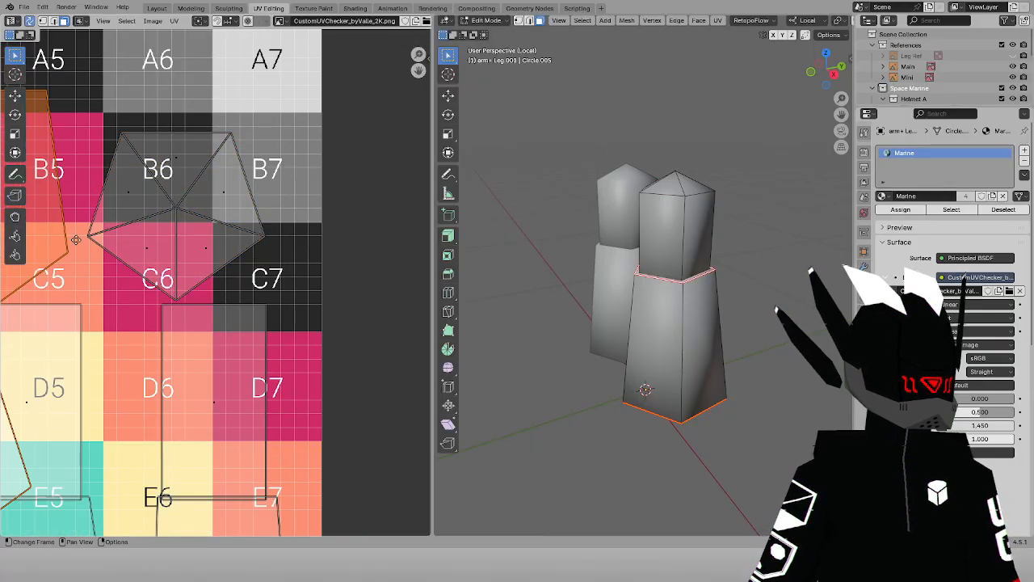
{"action": "middle_click_drag", "start_coordinate": [74, 238], "coordinate": [268, 310]}
{"action": "key", "text": "g"}
{"action": "left_click", "coordinate": [191, 243]}
{"action": "middle_click_drag", "start_coordinate": [191, 242], "coordinate": [343, 246]}
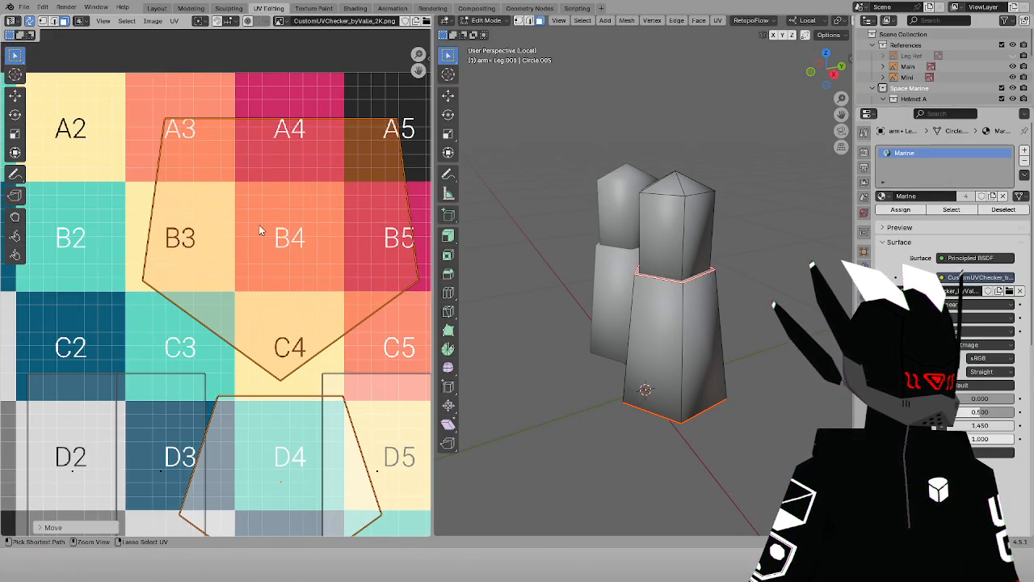
Deselect the larger pentagon island and move the smaller one onto cells B1 to C2, above the front-face islands
{"action": "left_click_drag", "start_coordinate": [258, 225], "coordinate": [373, 347], "text": "ctrl"}
{"action": "middle_click_drag", "start_coordinate": [305, 339], "coordinate": [355, 347]}
{"action": "key", "text": "g"}
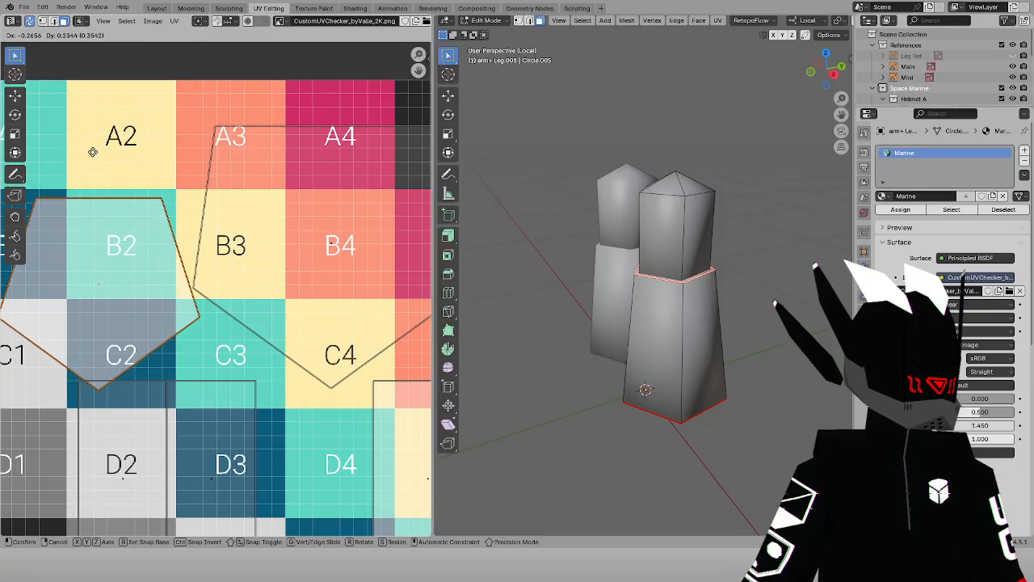
{"action": "left_click", "coordinate": [85, 139]}
{"action": "scroll", "coordinate": [310, 228], "scroll_direction": "down", "scroll_amount": 6}
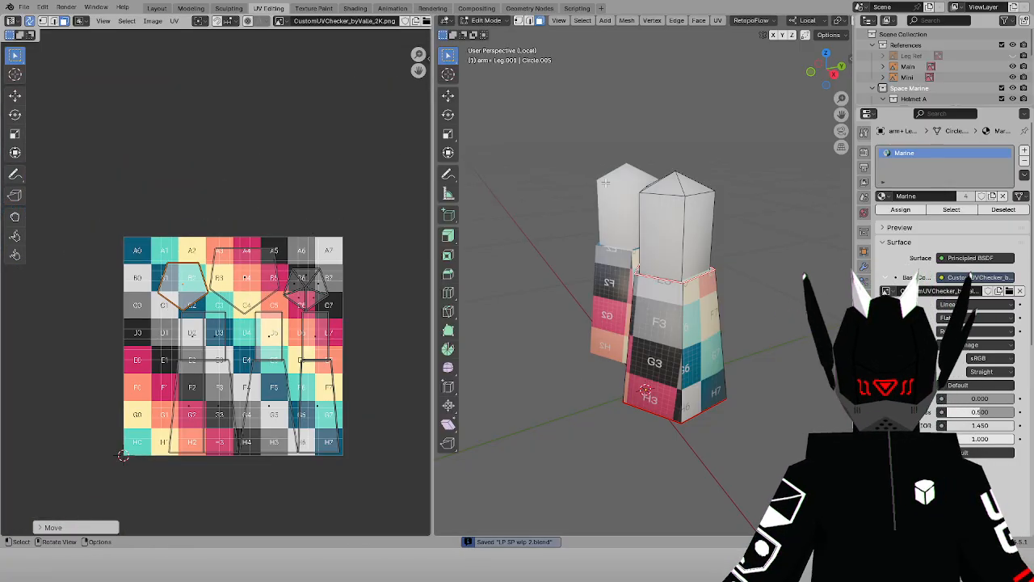
Add and remove an empty material slot on the legs so every face uses the Marine material, and leave local view in front view
{"action": "key", "text": "a"}
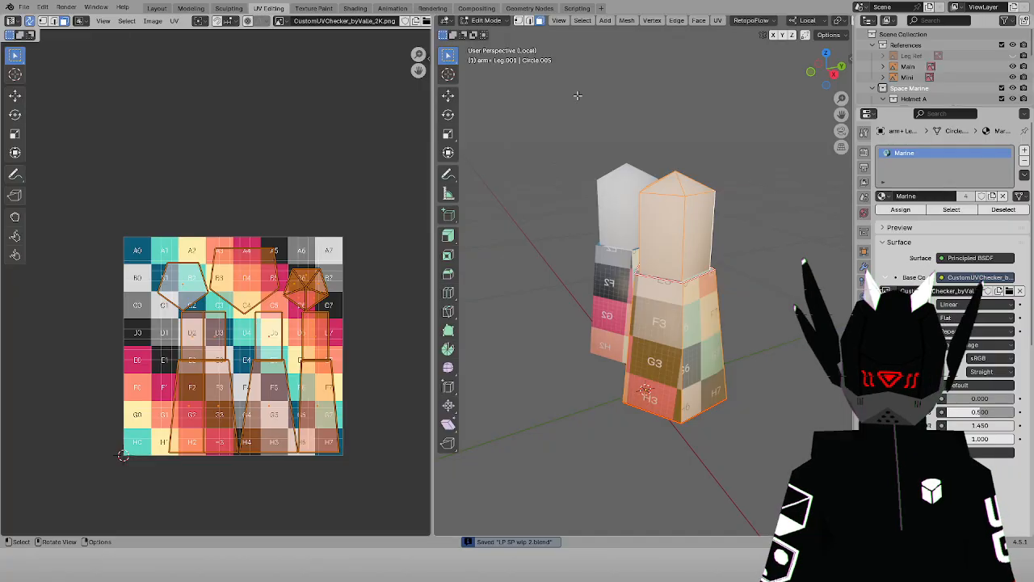
{"action": "key", "text": "Tab"}
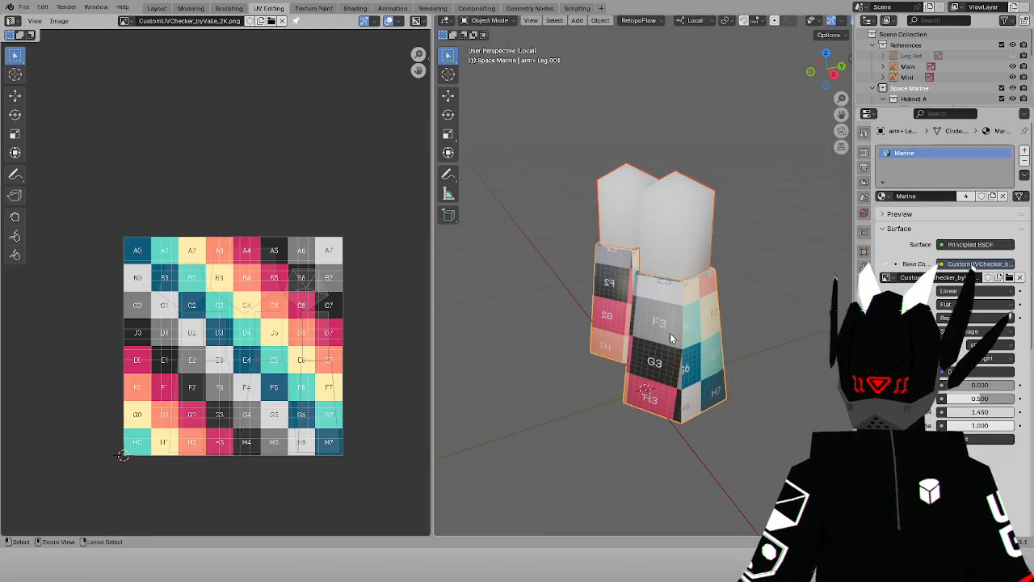
{"action": "left_click", "coordinate": [1023, 150]}
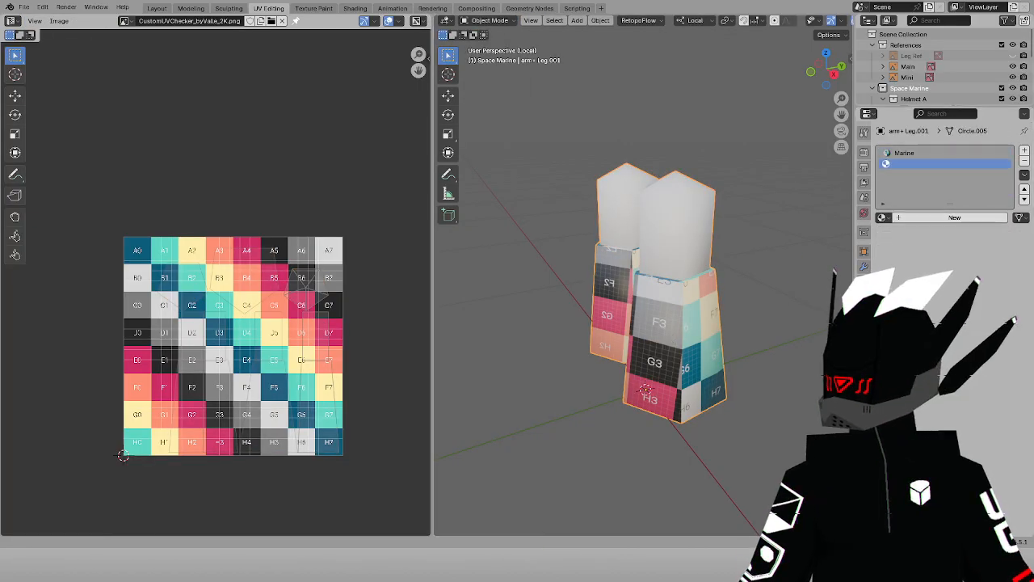
{"action": "left_click", "coordinate": [1024, 163]}
{"action": "key", "text": "KP_1"}
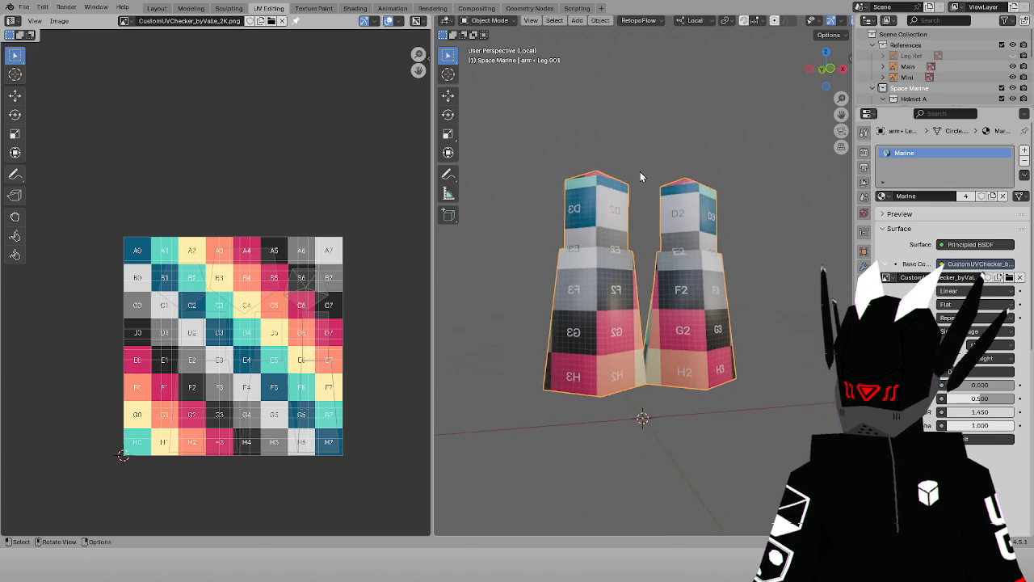
{"action": "key", "text": "KP_Divide"}
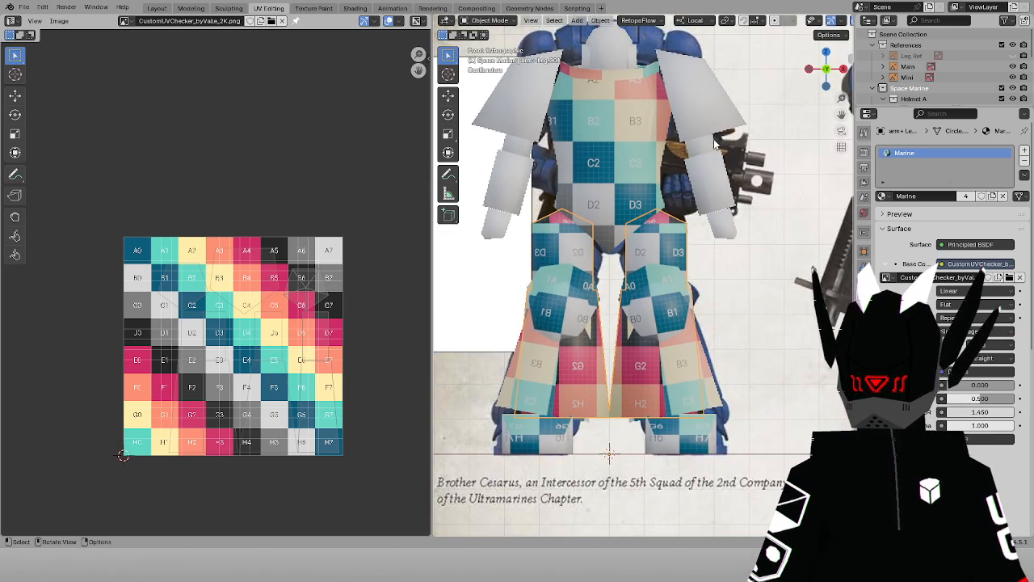
{"action": "left_click", "coordinate": [705, 150]}
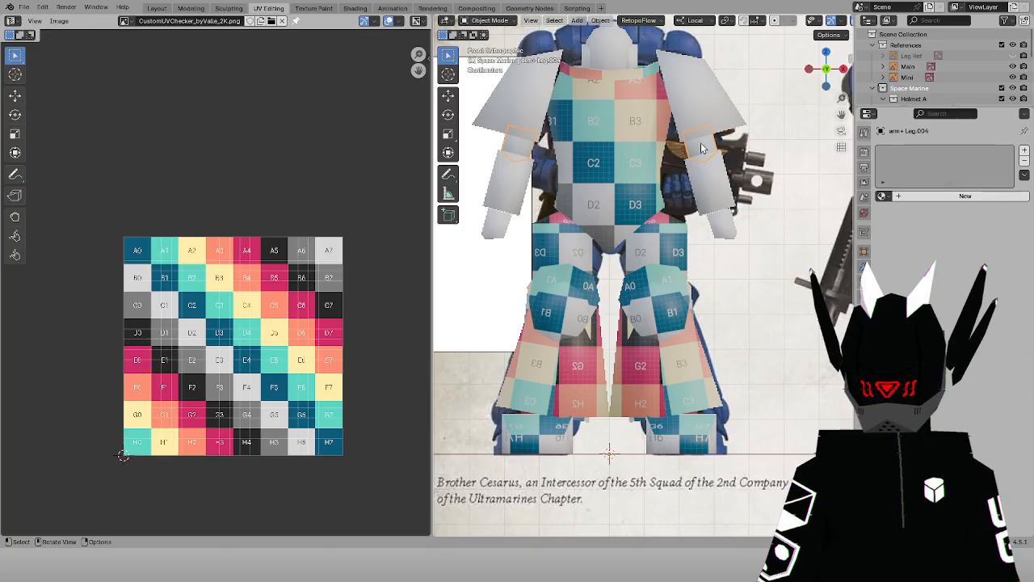
{"action": "left_click", "coordinate": [665, 262]}
{"action": "key", "text": "KP_Decimal"}
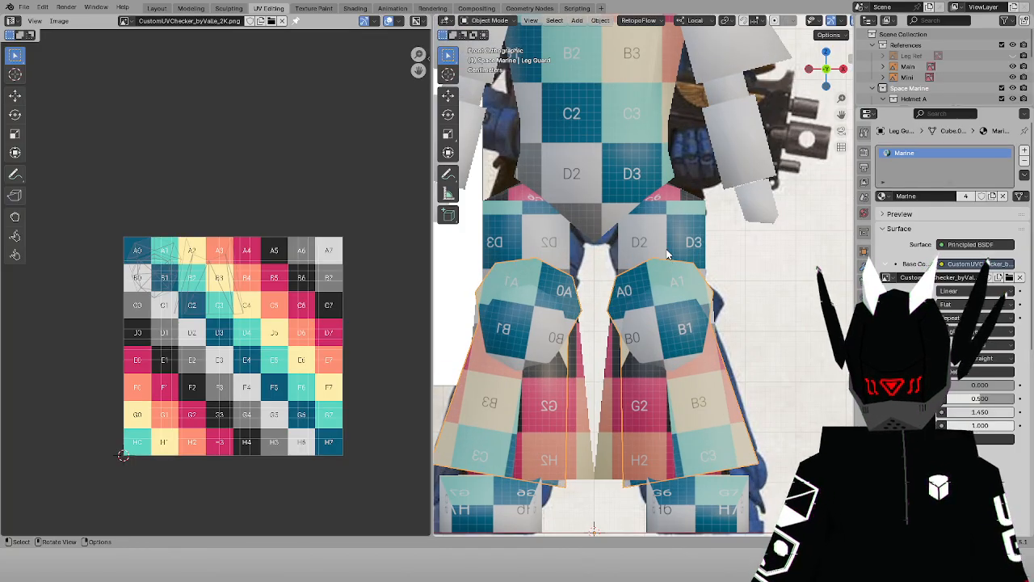
{"action": "scroll", "coordinate": [668, 236], "scroll_direction": "up", "scroll_amount": 2}
{"action": "scroll", "coordinate": [668, 236], "scroll_direction": "down", "scroll_amount": 5}
{"action": "scroll", "coordinate": [704, 211], "scroll_direction": "up", "scroll_amount": 3}
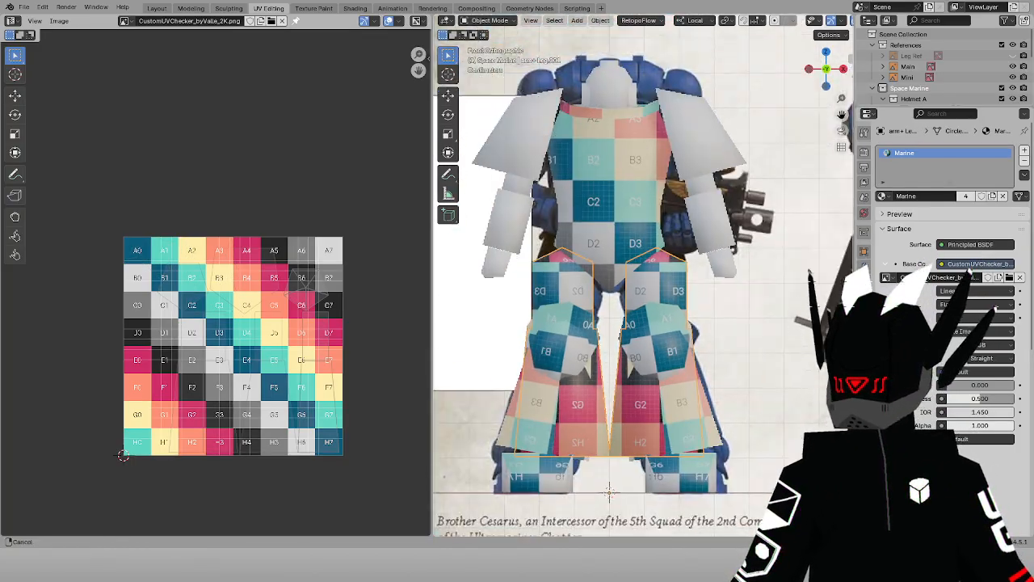
Select the shoulder pads and assign the existing Marine material to them
{"action": "left_click", "coordinate": [704, 211]}
{"action": "middle_click_drag", "start_coordinate": [705, 211], "coordinate": [634, 187]}
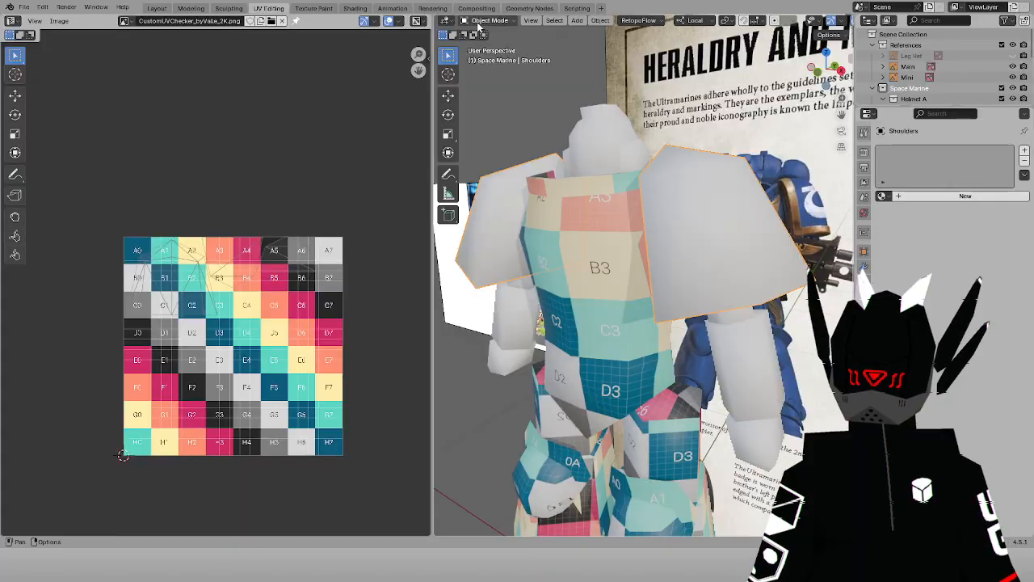
{"action": "left_click", "coordinate": [882, 196]}
{"action": "left_click", "coordinate": [906, 212]}
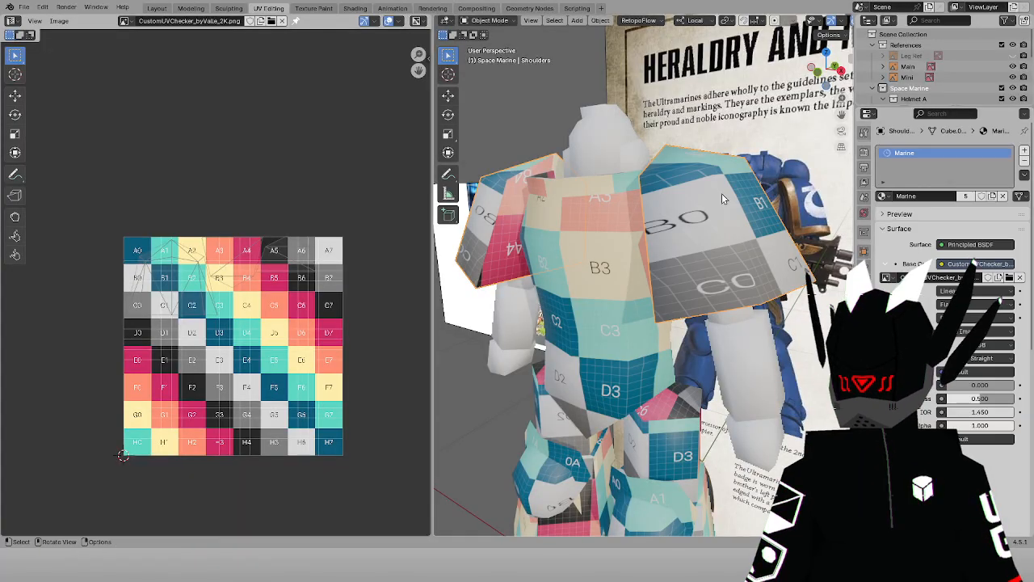
{"action": "middle_click_drag", "start_coordinate": [706, 204], "coordinate": [712, 275]}
{"action": "left_click", "coordinate": [710, 301]}
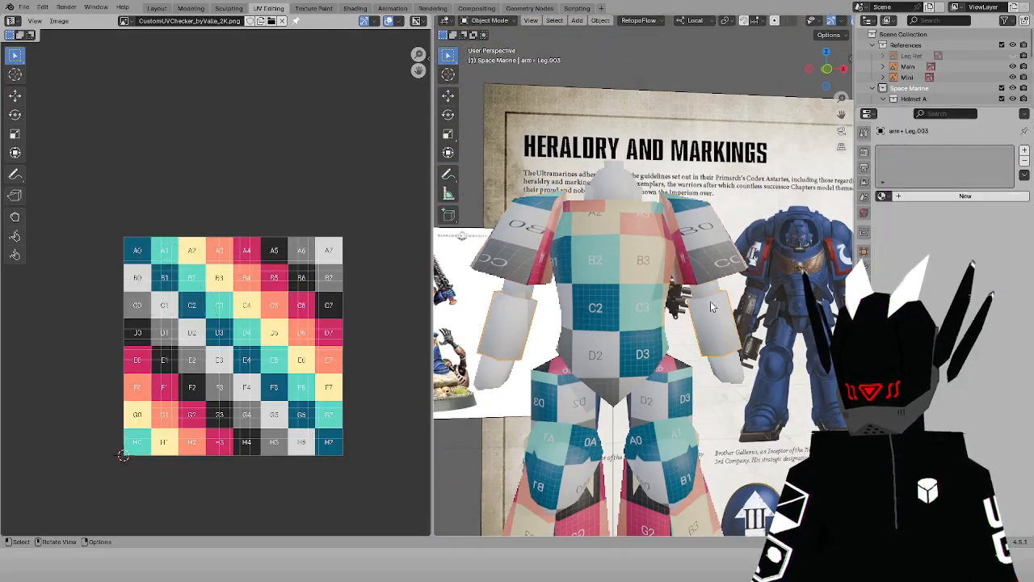
{"action": "left_click", "coordinate": [708, 294]}
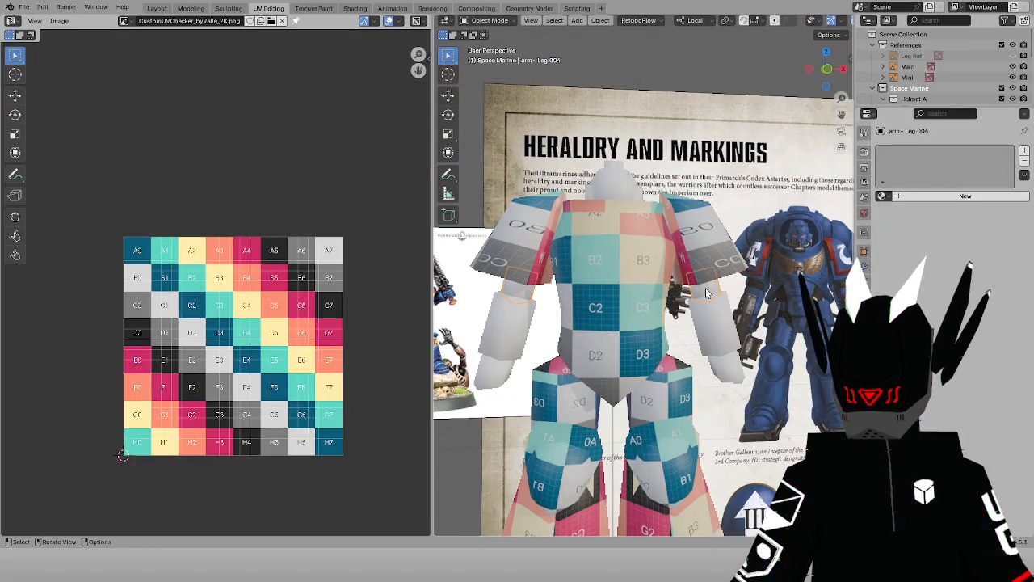
{"action": "scroll", "coordinate": [588, 194], "scroll_direction": "up", "scroll_amount": 1}
{"action": "left_click", "coordinate": [484, 21]}
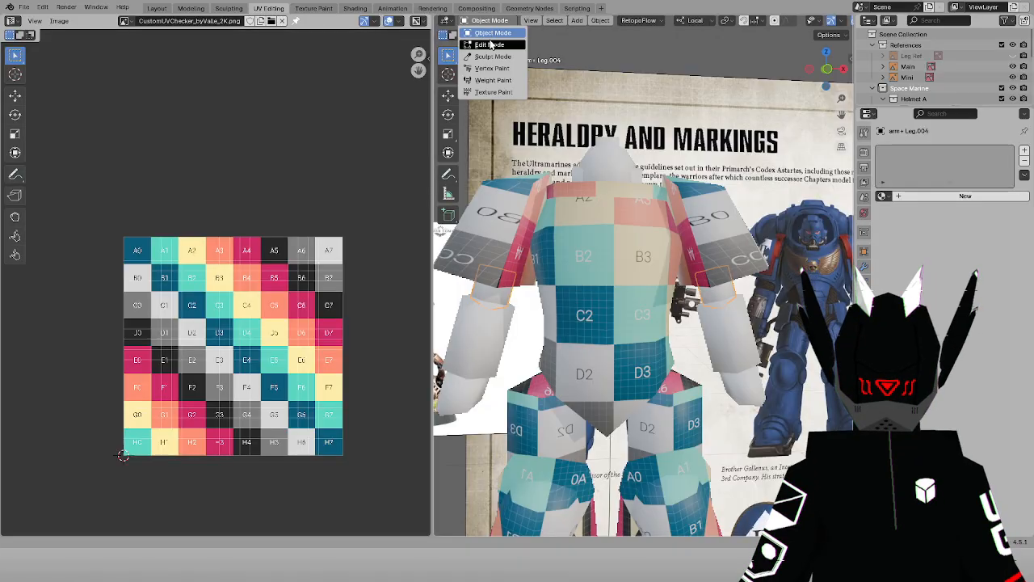
{"action": "left_click", "coordinate": [485, 46]}
{"action": "middle_click_drag", "start_coordinate": [630, 181], "coordinate": [613, 174]}
{"action": "scroll", "coordinate": [622, 175], "scroll_direction": "down", "scroll_amount": 2}
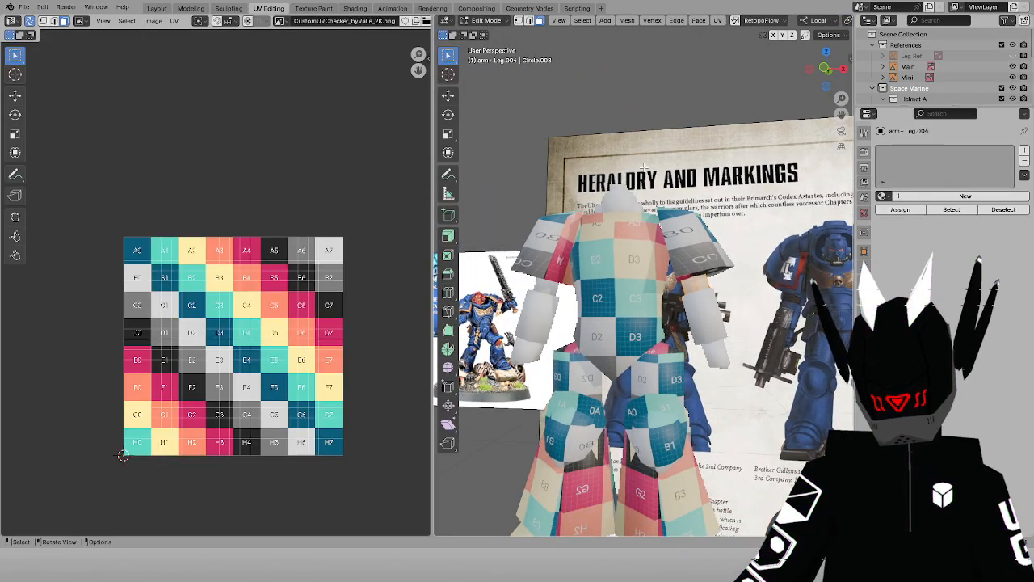
{"action": "scroll", "coordinate": [644, 167], "scroll_direction": "up", "scroll_amount": 2}
{"action": "scroll", "coordinate": [649, 168], "scroll_direction": "down", "scroll_amount": 2}
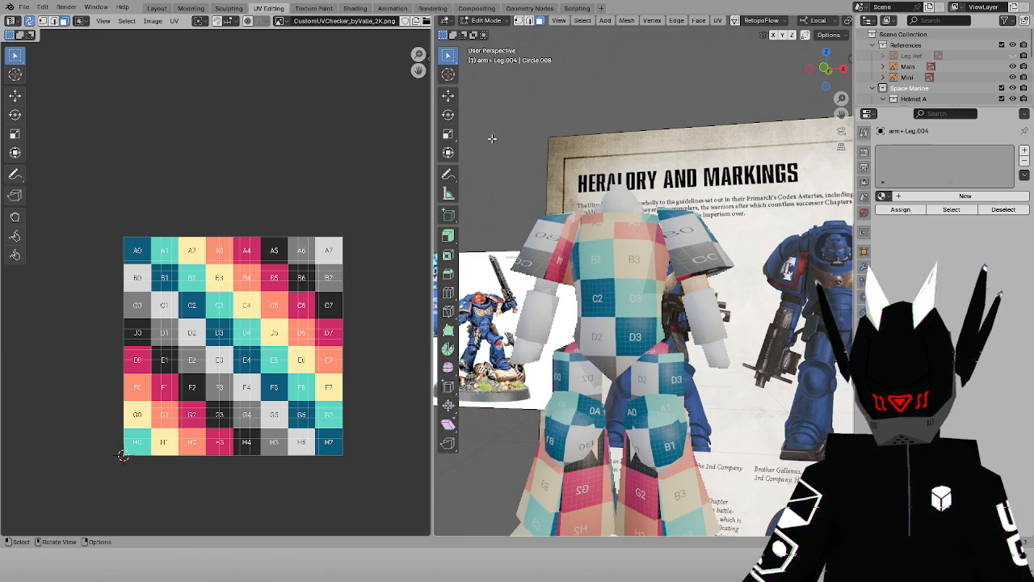
{"action": "left_click", "coordinate": [475, 21]}
{"action": "left_click", "coordinate": [485, 42]}
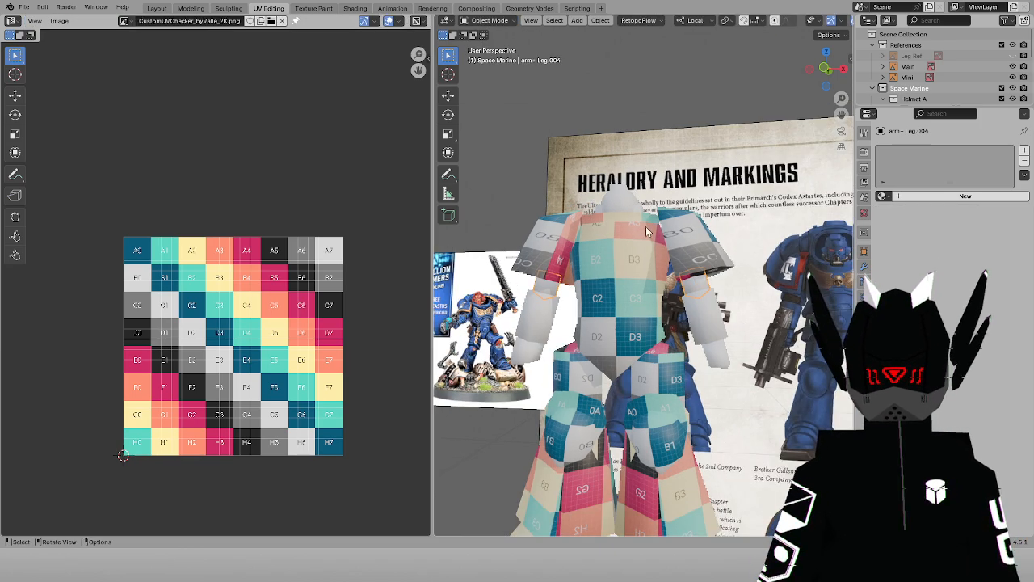
Select the hands, forearms and upper arms together and put them all into Edit Mode
{"action": "left_click", "coordinate": [715, 365]}
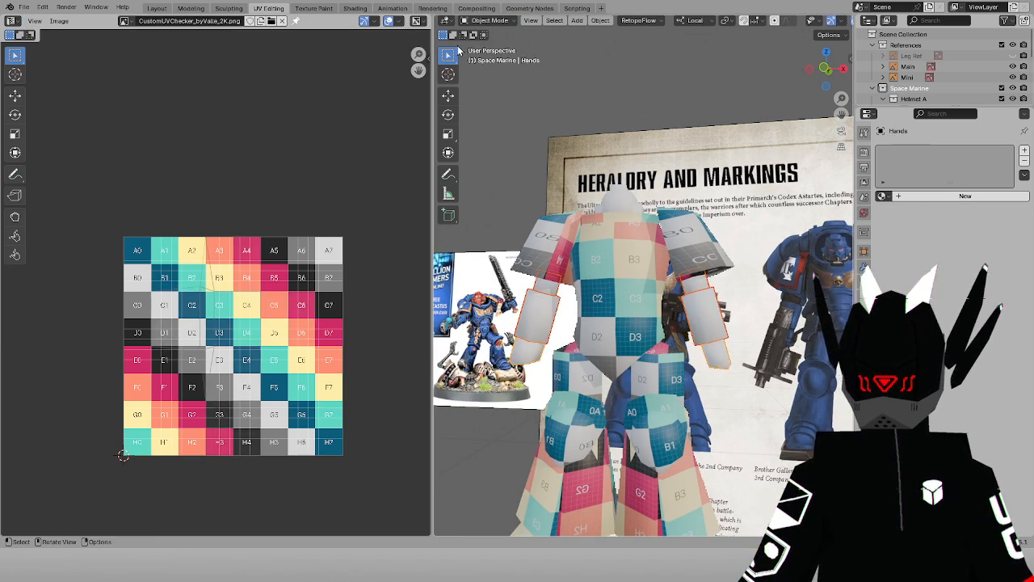
{"action": "left_click", "coordinate": [475, 21]}
{"action": "left_click", "coordinate": [484, 43]}
Rotate all the arm and hand geometry in front view until the arm hangs vertically
{"action": "key", "text": "KP_1"}
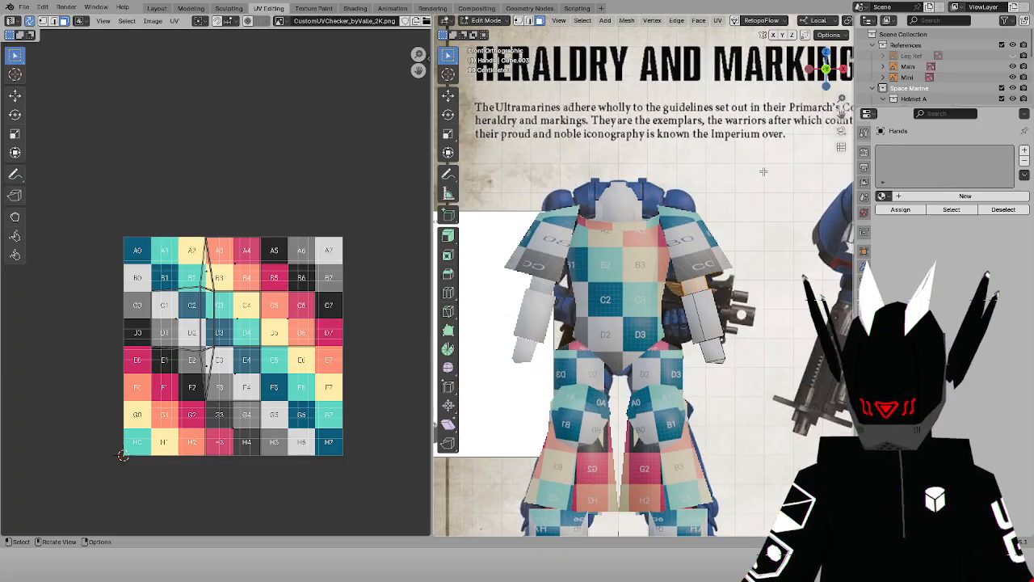
{"action": "key", "text": "shift+z"}
{"action": "scroll", "coordinate": [778, 205], "scroll_direction": "up", "scroll_amount": 1}
{"action": "key", "text": "a"}
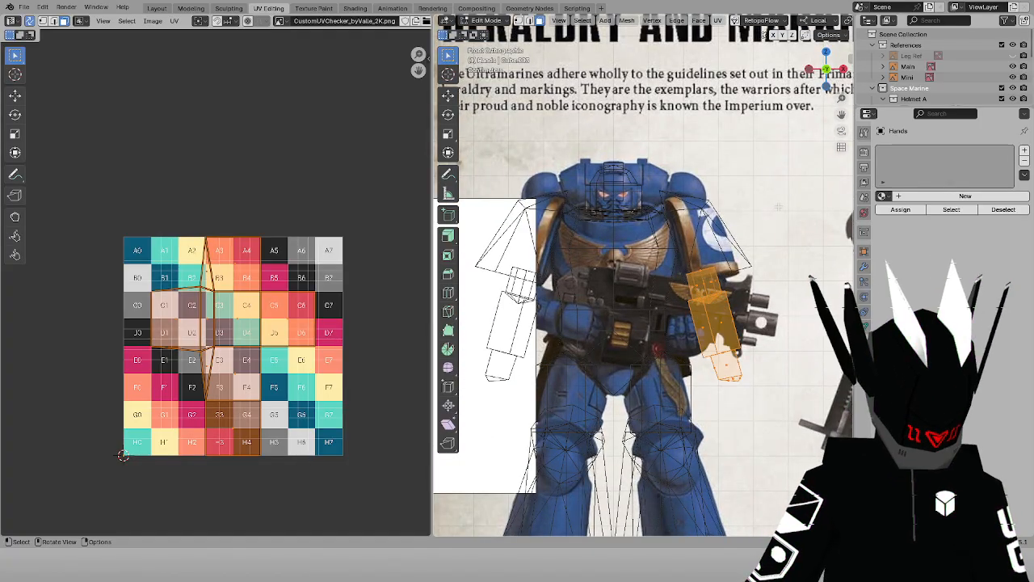
{"action": "key", "text": "r"}
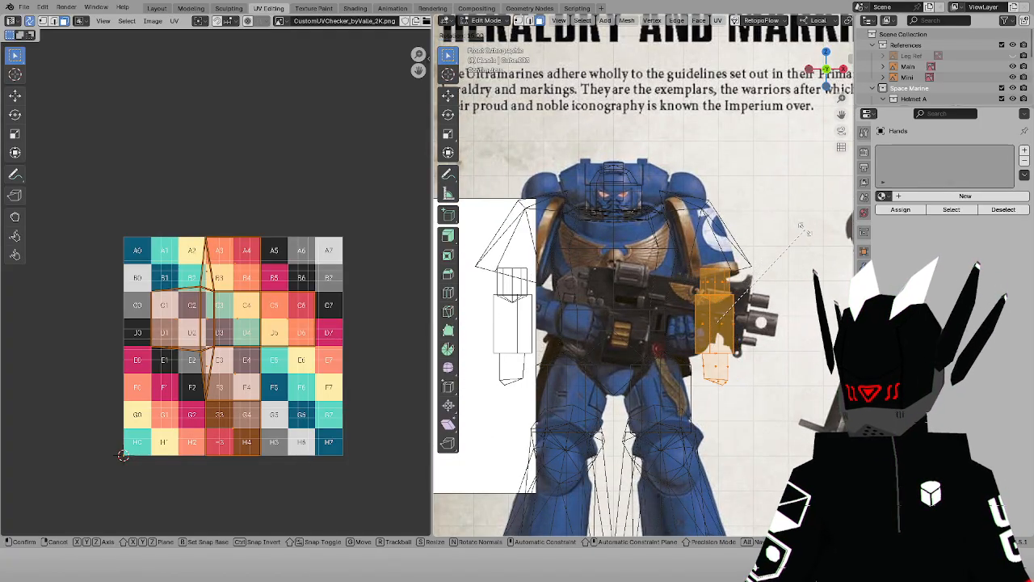
{"action": "left_click", "coordinate": [800, 227]}
Isolate the arm and hand parts in local view with solid shading and frame the straightened arm
{"action": "key", "text": "shift+z"}
{"action": "key", "text": "KP_Divide"}
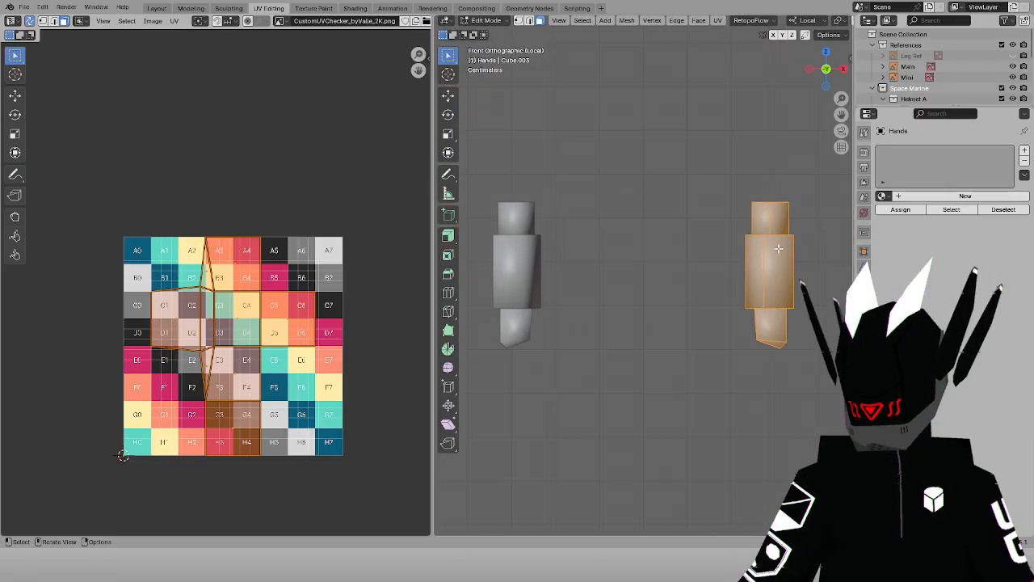
{"action": "key", "text": "KP_Decimal"}
{"action": "key", "text": "shift+z"}
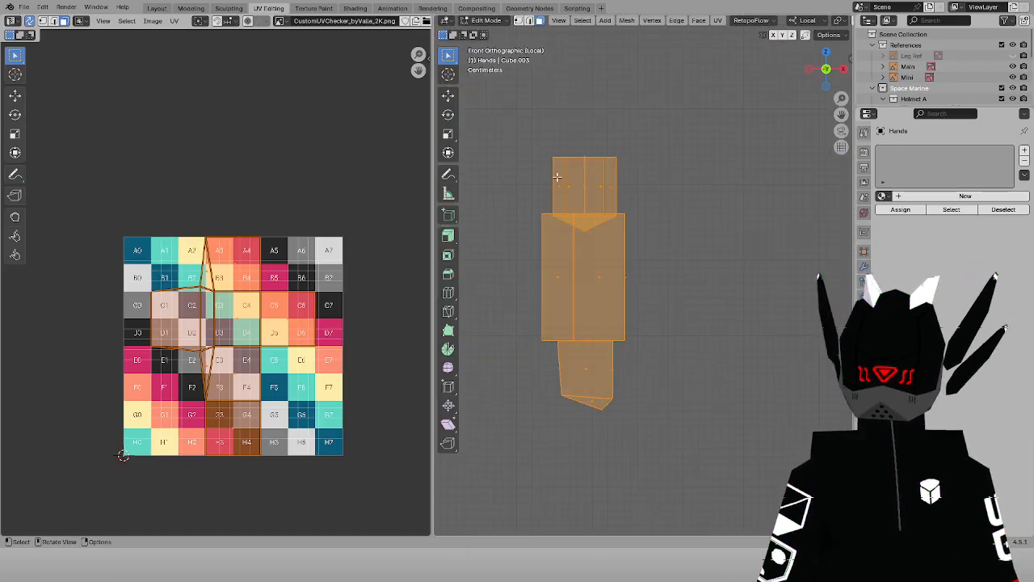
{"action": "key", "text": "shift+z"}
{"action": "left_click", "coordinate": [565, 190], "text": "alt"}
{"action": "left_click", "coordinate": [567, 273], "text": "alt+shift"}
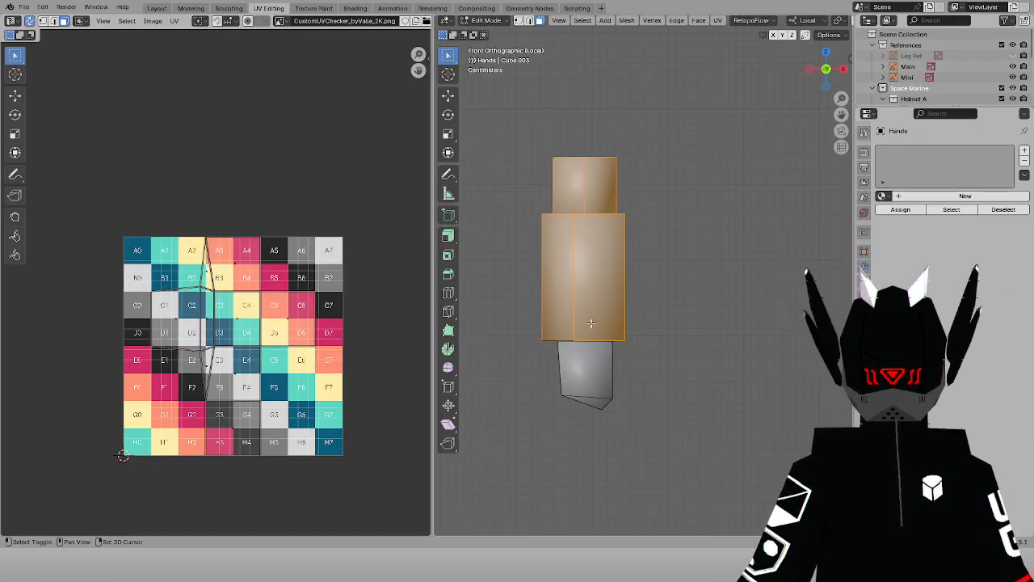
{"action": "left_click", "coordinate": [574, 367], "text": "shift"}
Select the whole upper arm piece and rotate it in top view so that one flat side faces the front
{"action": "middle_click_drag", "start_coordinate": [575, 366], "coordinate": [585, 284]}
{"action": "left_click", "coordinate": [618, 293]}
{"action": "key", "text": "l"}
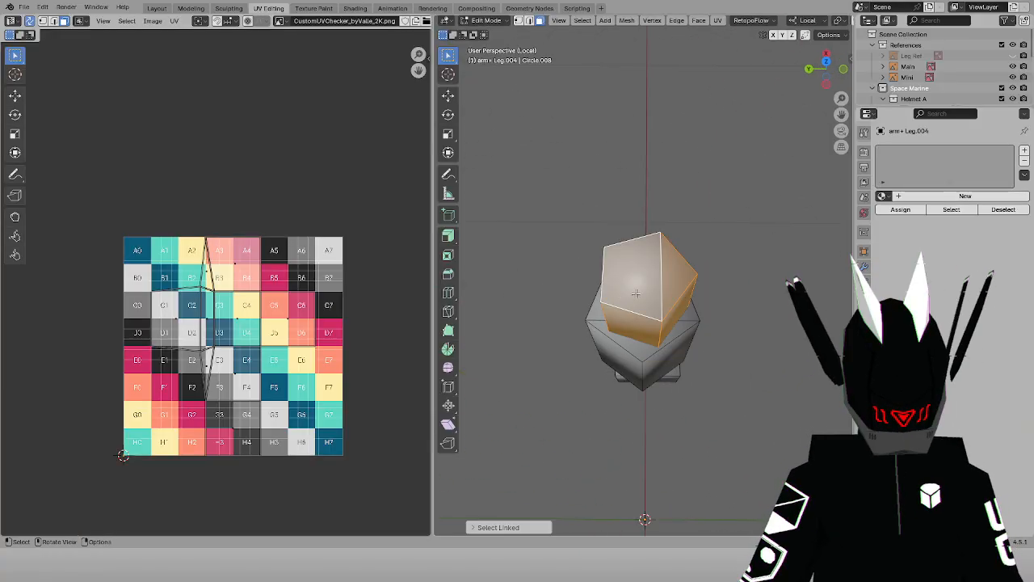
{"action": "key", "text": "KP_7"}
{"action": "key", "text": "g"}
{"action": "key", "text": "z"}
{"action": "key", "text": "z"}
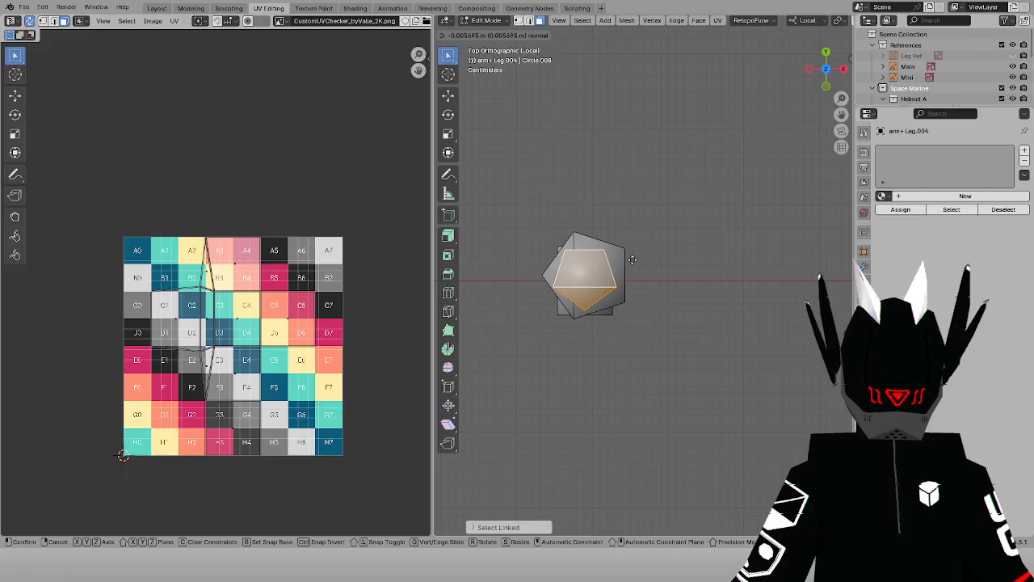
{"action": "left_click", "coordinate": [632, 259]}
{"action": "key", "text": "r"}
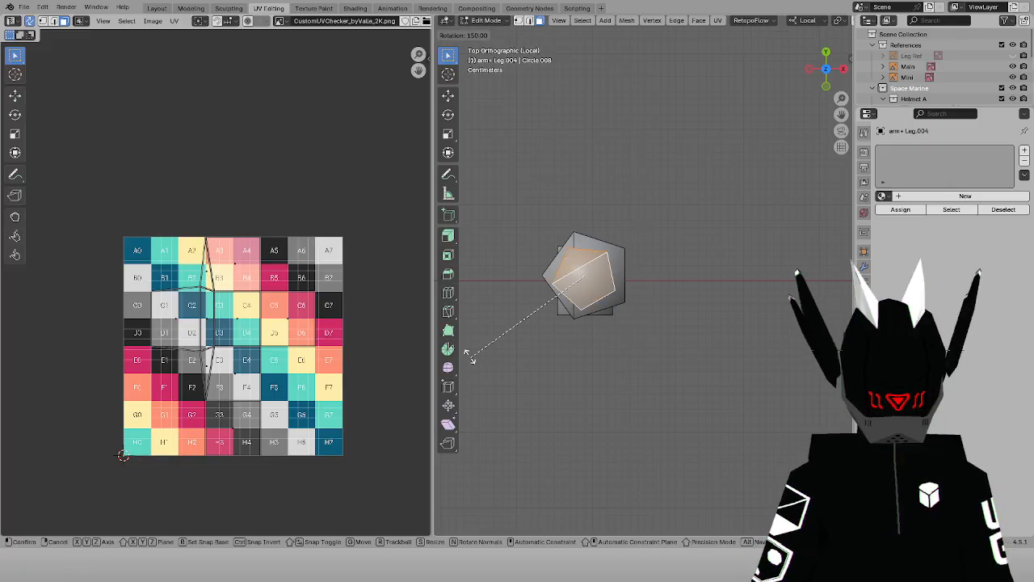
{"action": "left_click", "coordinate": [460, 286]}
Select the front faces of the upper arm, forearm and hand and unwrap them with Project from View in front view
{"action": "middle_click_drag", "start_coordinate": [638, 319], "coordinate": [782, 248]}
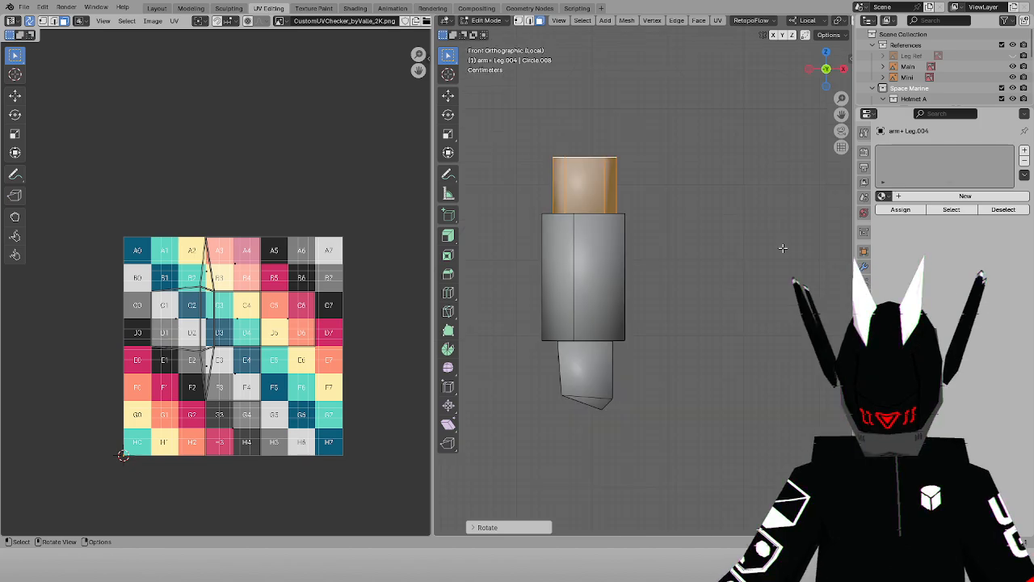
{"action": "key", "text": "alt+a"}
{"action": "left_click", "coordinate": [605, 267], "text": "shift"}
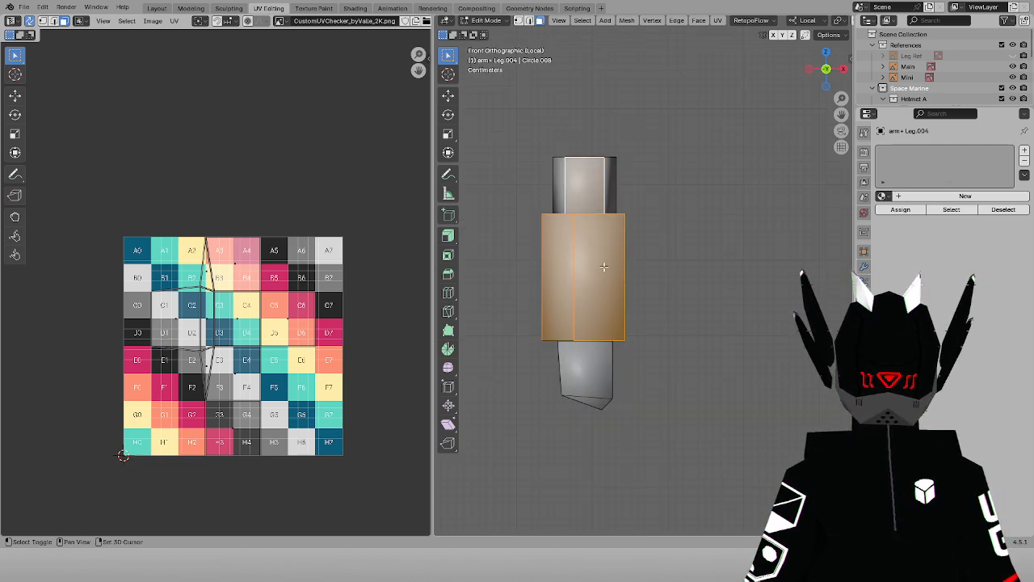
{"action": "left_click", "coordinate": [602, 386], "text": "shift"}
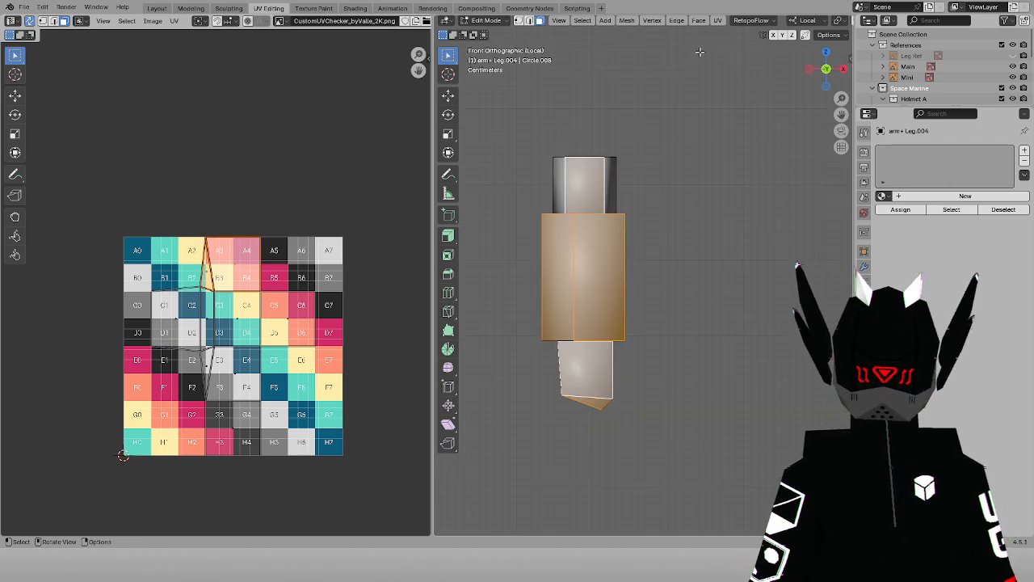
{"action": "left_click", "coordinate": [717, 20]}
{"action": "left_click", "coordinate": [752, 140]}
Move the projected front-face islands along X onto the checker's right border, beside cells C7 to F7
{"action": "key", "text": "g"}
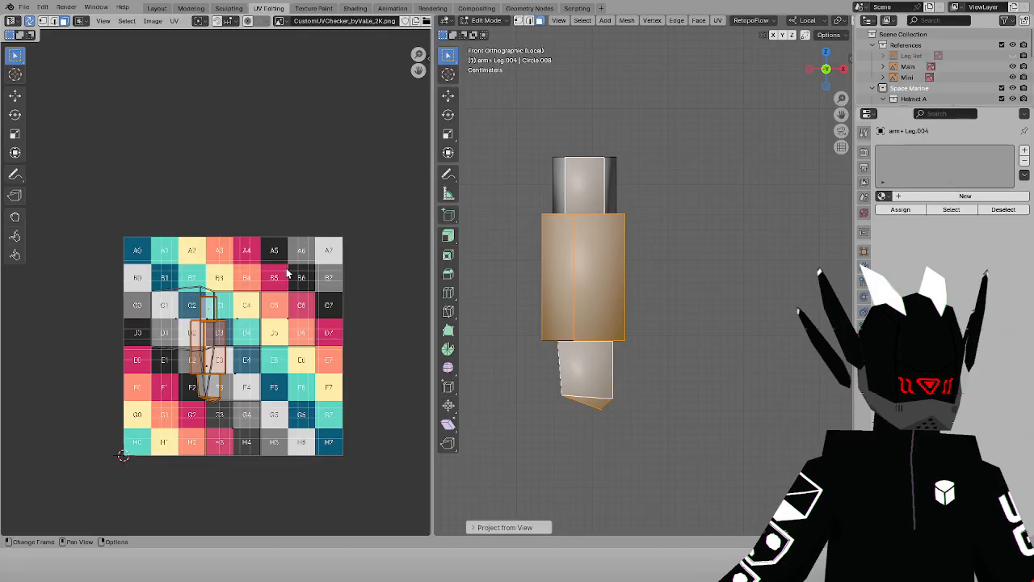
{"action": "key", "text": "x"}
{"action": "left_click", "coordinate": [409, 318]}
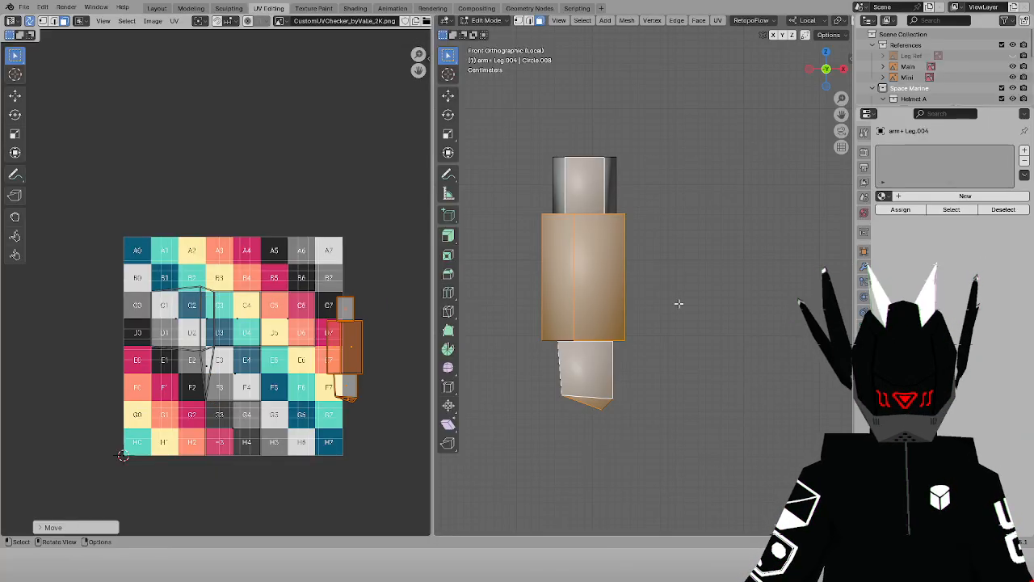
Select the outer side faces of the upper arm, forearm and hand and unwrap them with Project from View in right view
{"action": "key", "text": "alt+a"}
{"action": "key", "text": "KP_3"}
{"action": "key", "text": "shift+z"}
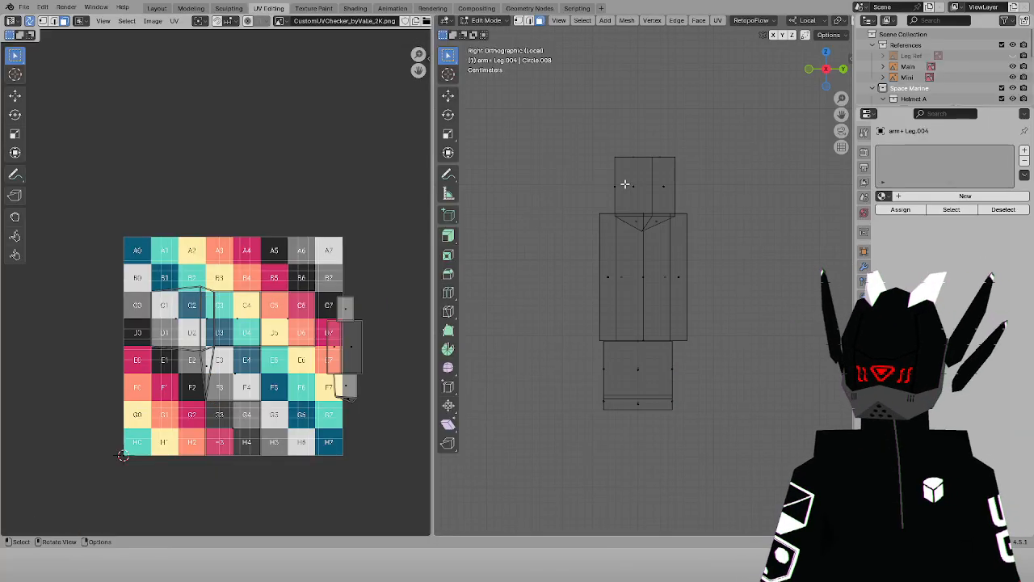
{"action": "left_click_drag", "start_coordinate": [645, 201], "coordinate": [645, 203]}
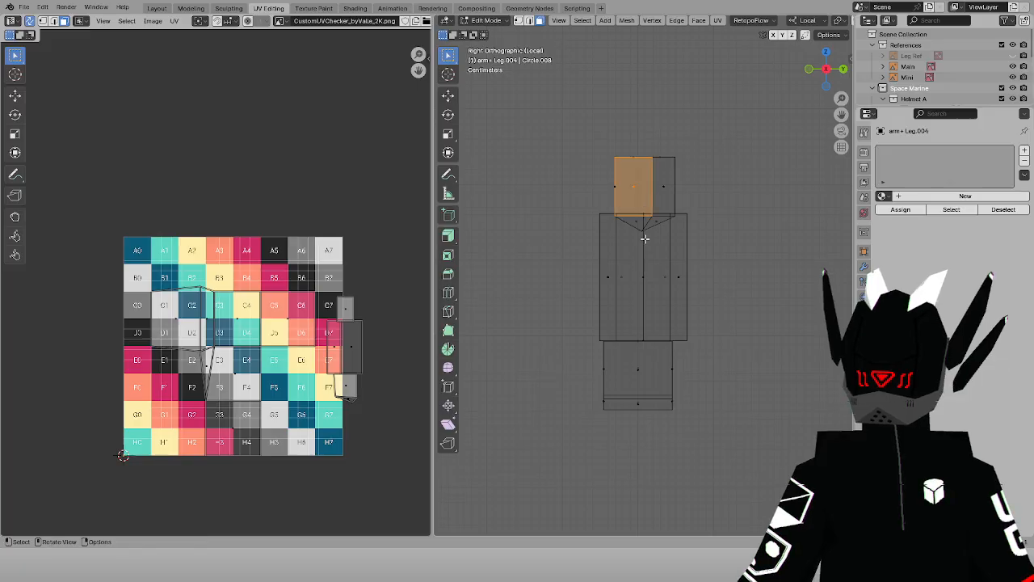
{"action": "key", "text": "shift+z"}
{"action": "left_click", "coordinate": [633, 258], "text": "shift"}
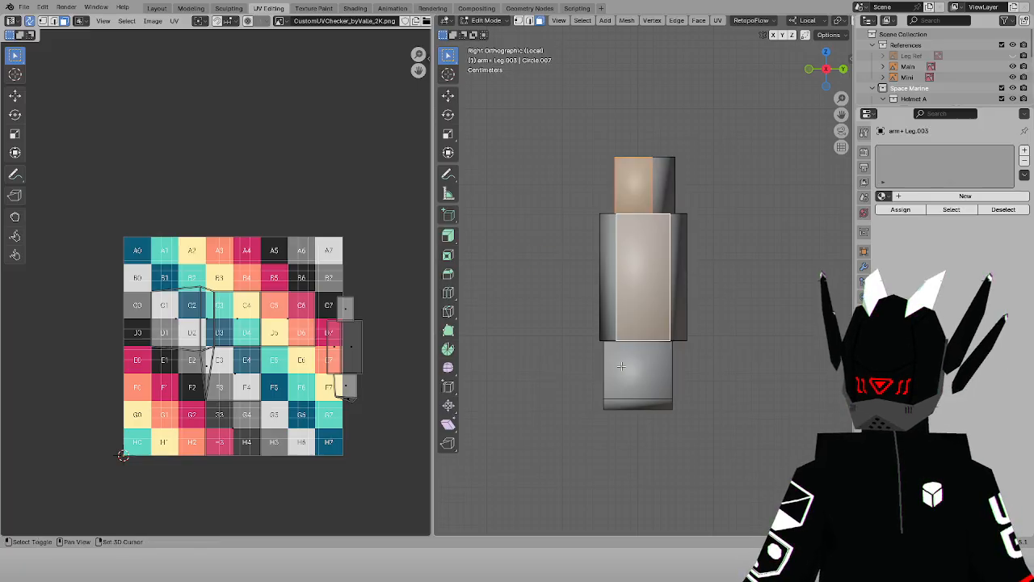
{"action": "mouse_move", "coordinate": [706, 315]}
{"action": "middle_mouse_down"}
{"action": "mouse_move", "coordinate": [600, 349]}
{"action": "mouse_move", "coordinate": [688, 316]}
{"action": "middle_mouse_up"}
{"action": "key", "text": "KP_3"}
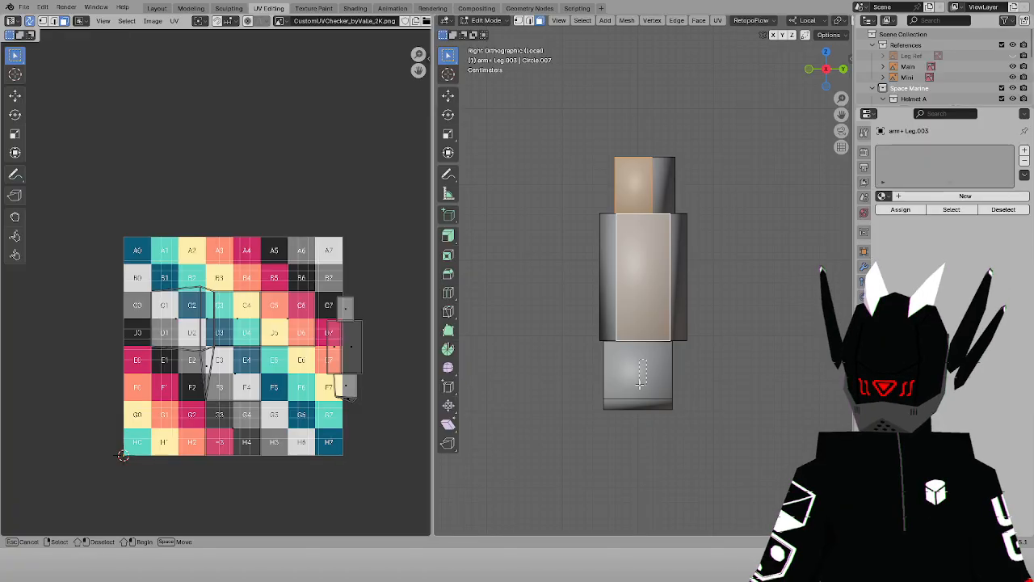
{"action": "left_click_drag", "start_coordinate": [639, 384], "coordinate": [634, 406], "text": "shift"}
{"action": "key", "text": "u"}
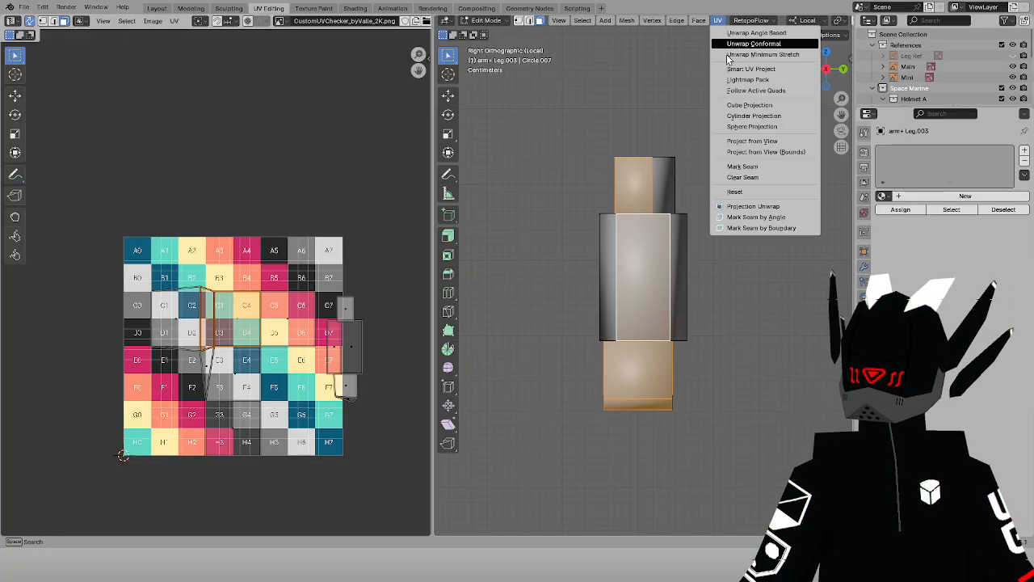
{"action": "left_click", "coordinate": [759, 127]}
Move the side-face islands along X outside the checker, leaving a gap beside the front-face islands
{"action": "key", "text": "g"}
{"action": "key", "text": "x"}
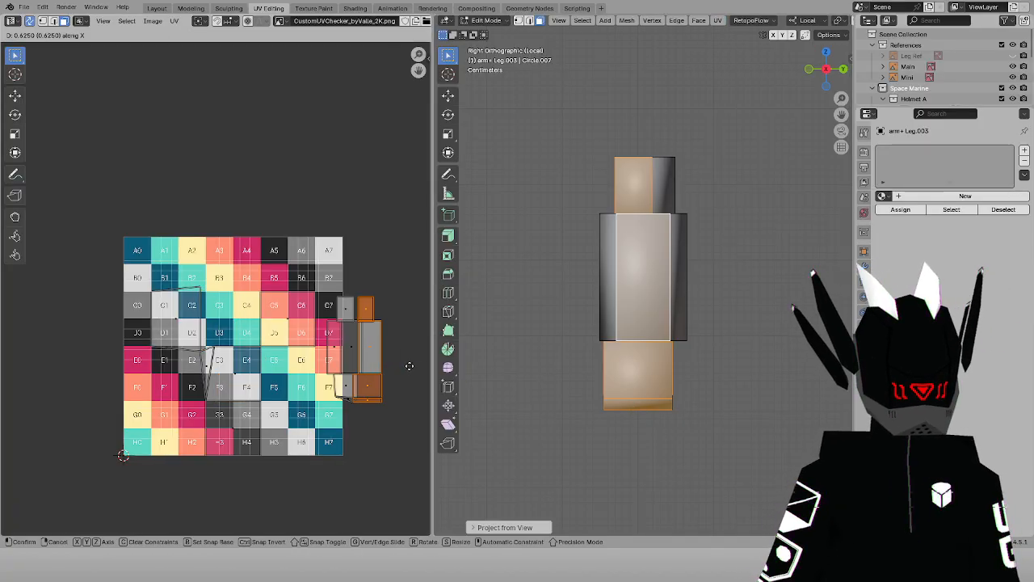
{"action": "left_click", "coordinate": [411, 364]}
{"action": "key", "text": "g"}
{"action": "key", "text": "x"}
{"action": "left_click", "coordinate": [416, 303]}
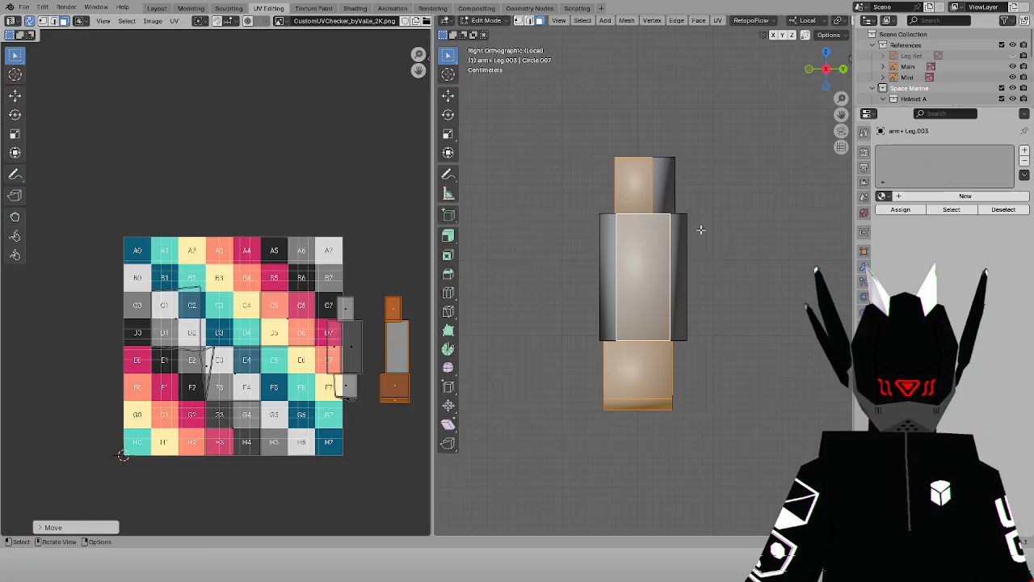
Select the back faces of the upper arm, forearm and hand and unwrap them with Project from View in back view
{"action": "left_click", "coordinate": [745, 229]}
{"action": "key", "text": "ctrl+KP_1"}
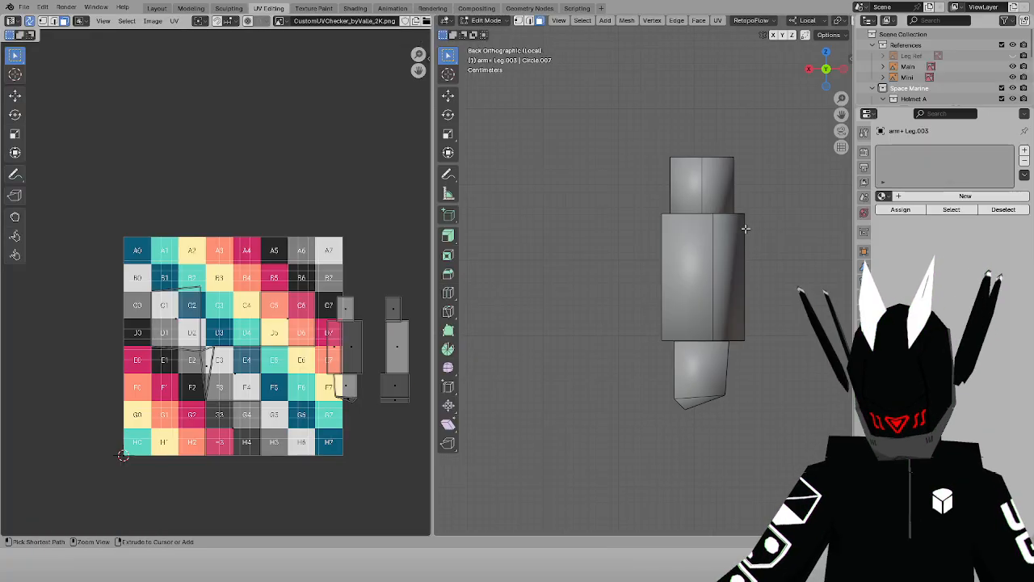
{"action": "left_click", "coordinate": [703, 193]}
{"action": "left_click", "coordinate": [700, 282], "text": "shift"}
{"action": "left_click", "coordinate": [691, 396], "text": "shift"}
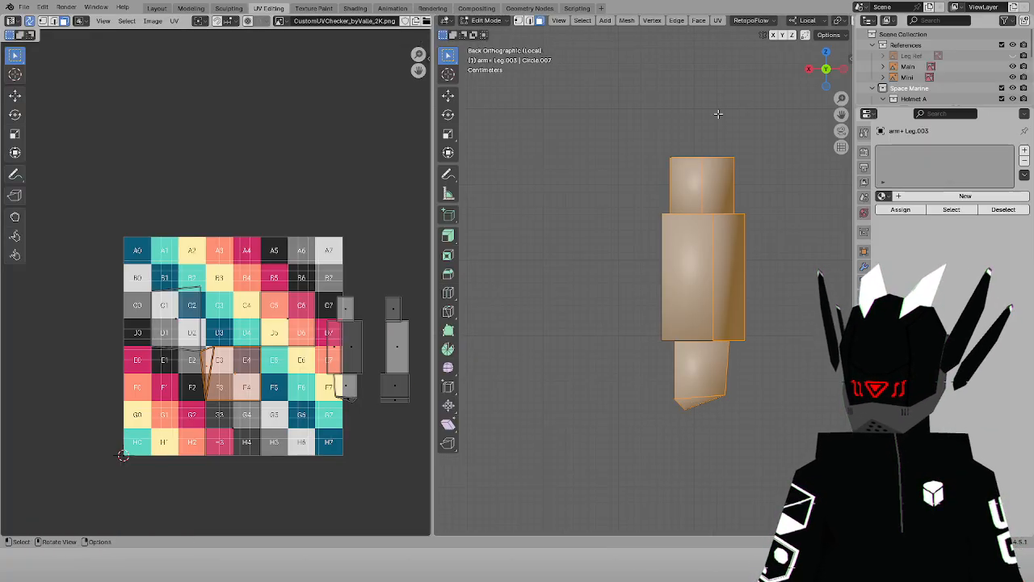
{"action": "left_click", "coordinate": [718, 20]}
{"action": "left_click", "coordinate": [749, 140]}
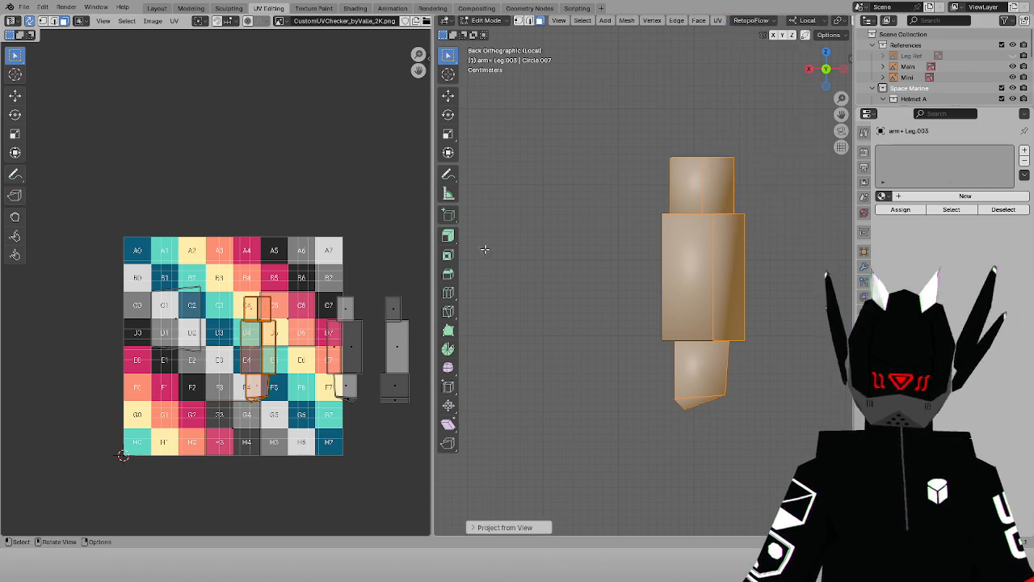
Move the back-face islands along X, clear of the checker and the other arm islands
{"action": "key", "text": "g"}
{"action": "key", "text": "x"}
{"action": "left_click", "coordinate": [68, 324]}
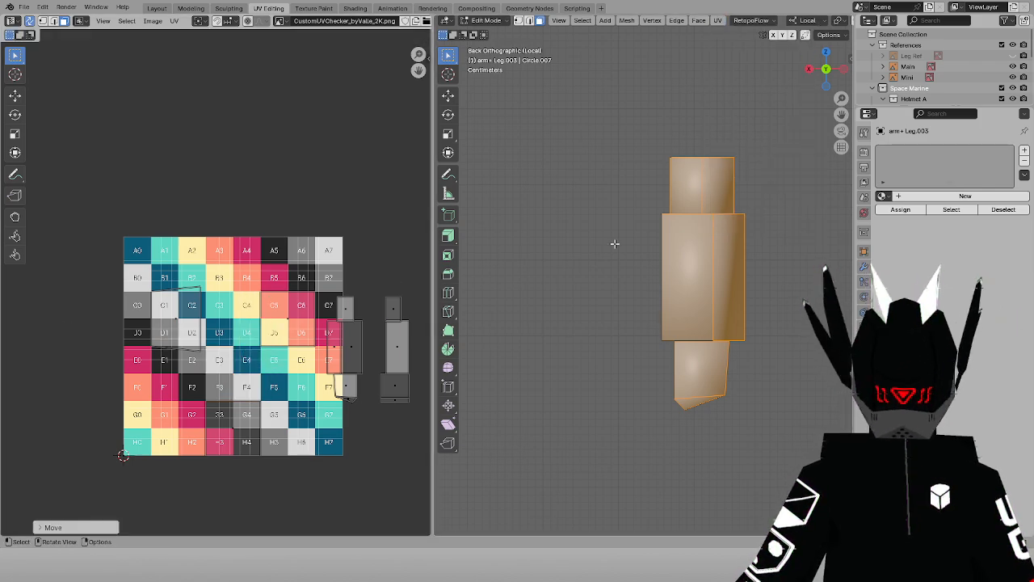
Open the arm's Mirror modifier settings and examine the arm from the right, front and back for faces still to unwrap
{"action": "key", "text": "KP_3"}
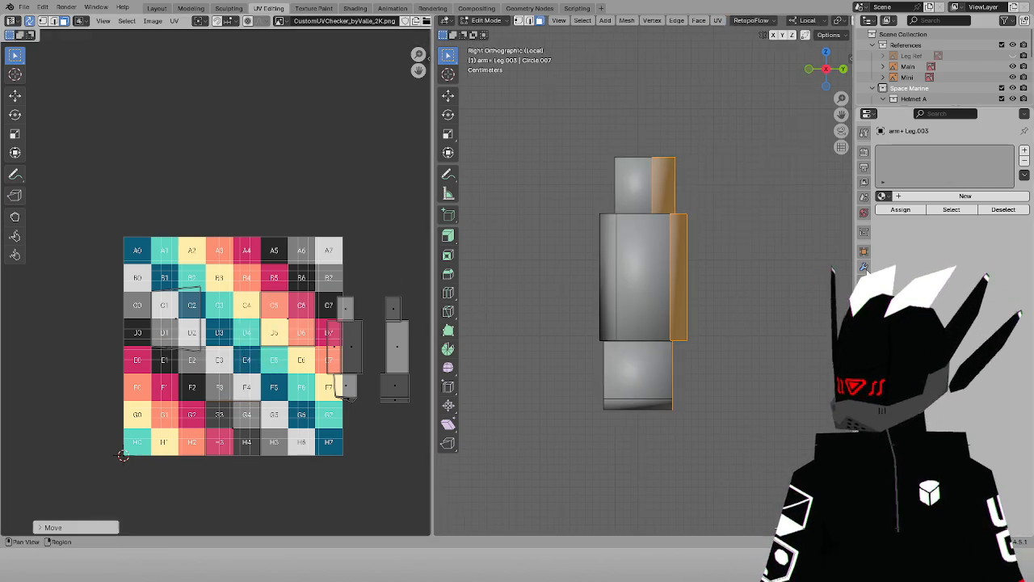
{"action": "left_click", "coordinate": [864, 268]}
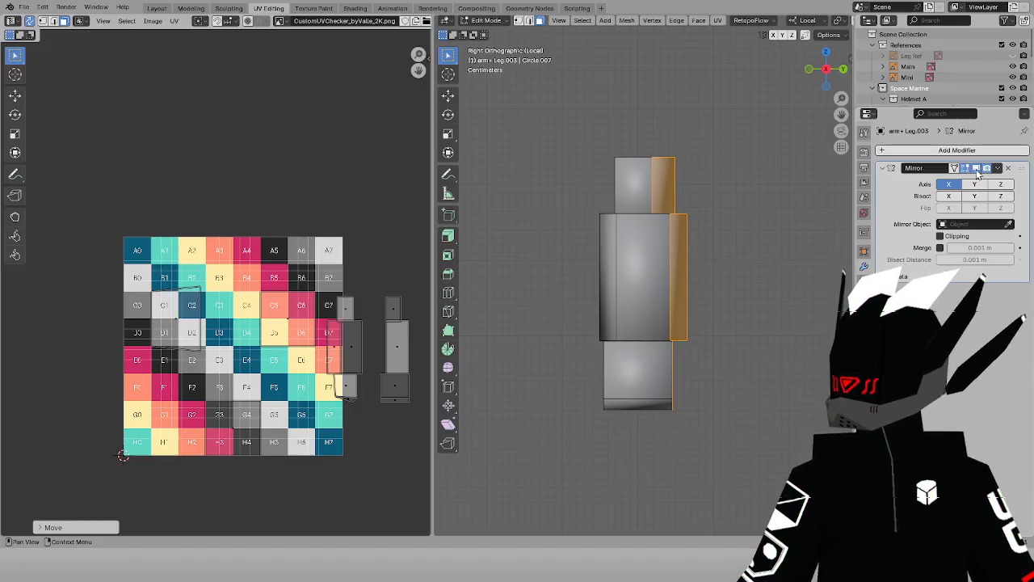
{"action": "key", "text": "KP_8"}
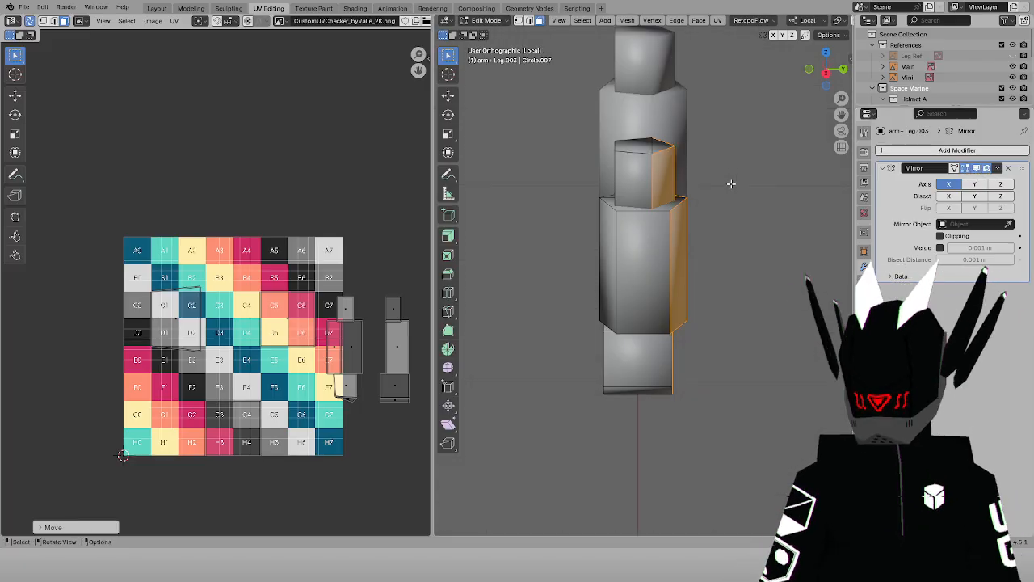
{"action": "key", "text": "KP_2"}
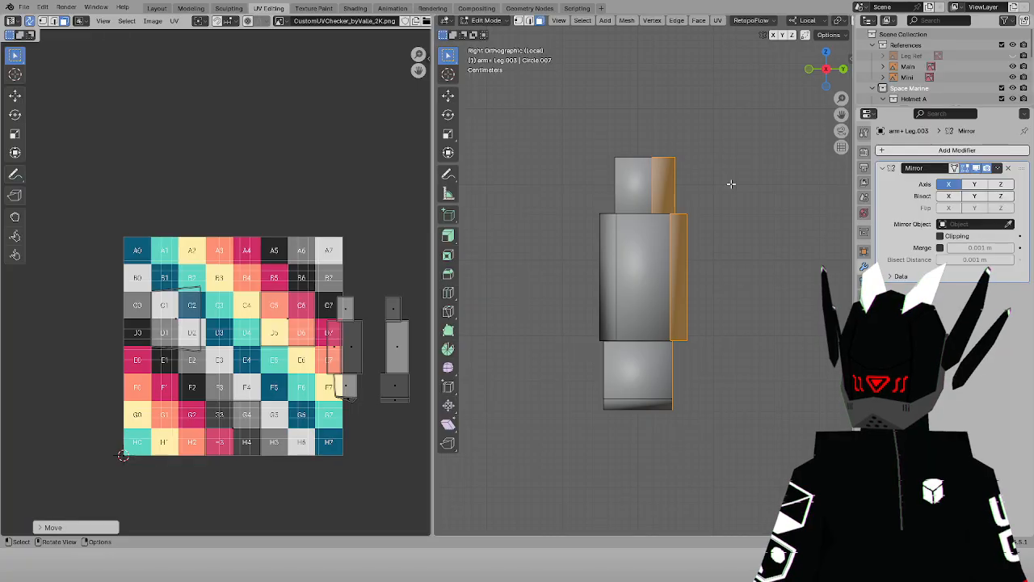
{"action": "key", "text": "KP_1"}
{"action": "key", "text": "ctrl+KP_1"}
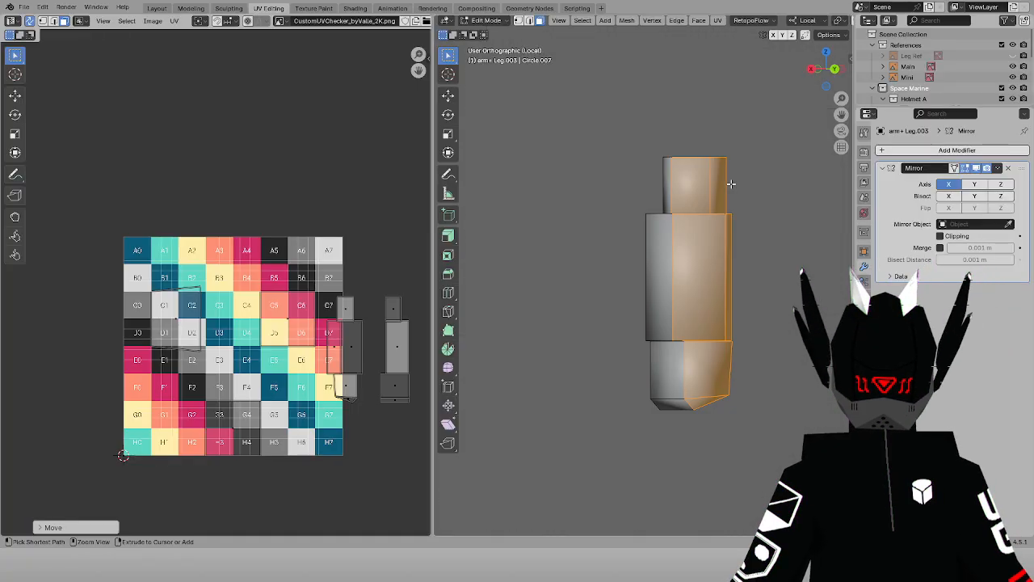
{"action": "key", "text": "KP_1"}
{"action": "key", "text": "KP_3"}
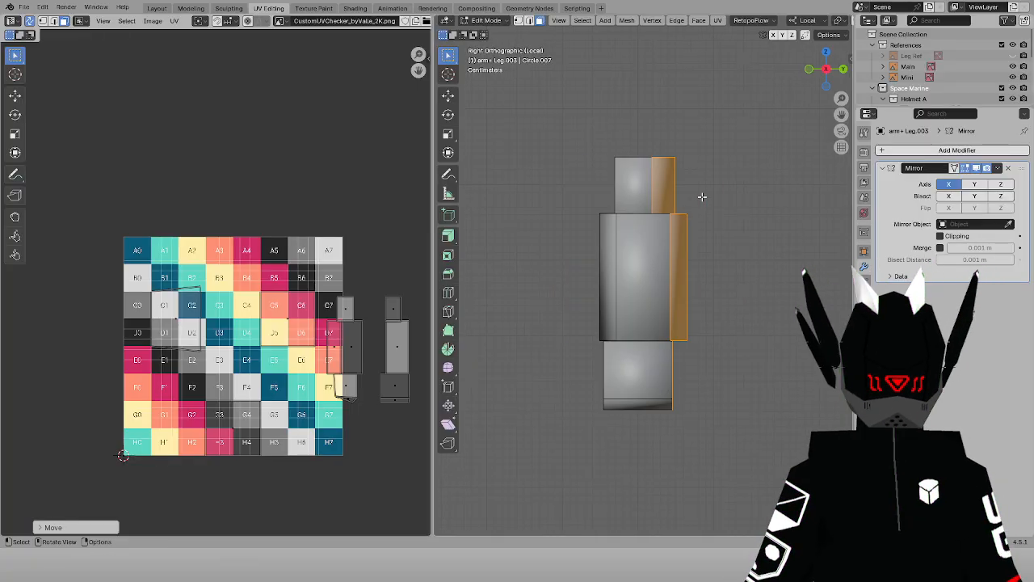
Select the top and bottom faces of the hand and unwrap them with Project from View in top view
{"action": "left_click", "coordinate": [674, 220]}
{"action": "key", "text": "shift+z"}
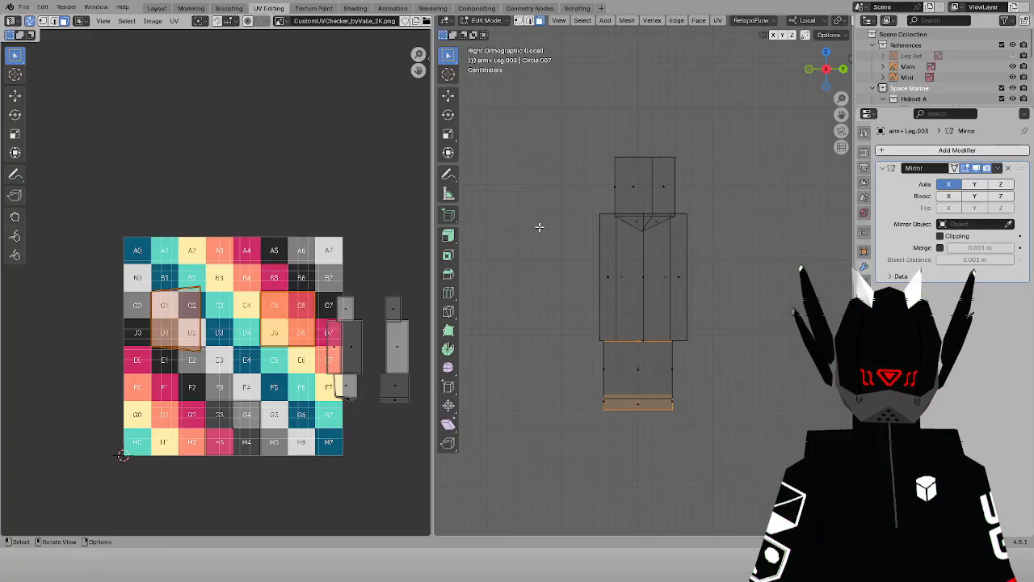
{"action": "key", "text": "shift+z"}
{"action": "key", "text": "KP_7"}
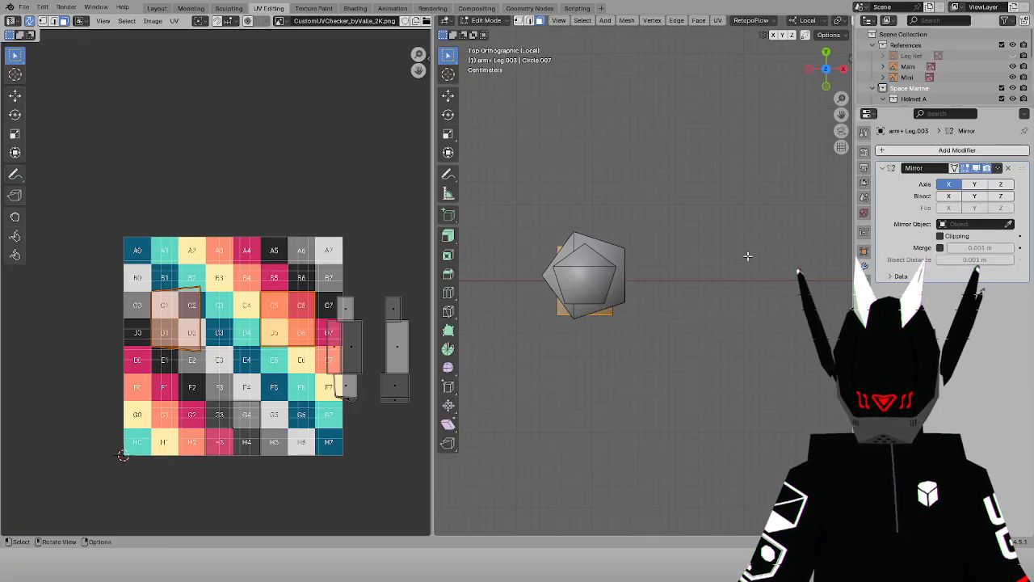
{"action": "left_click", "coordinate": [716, 20]}
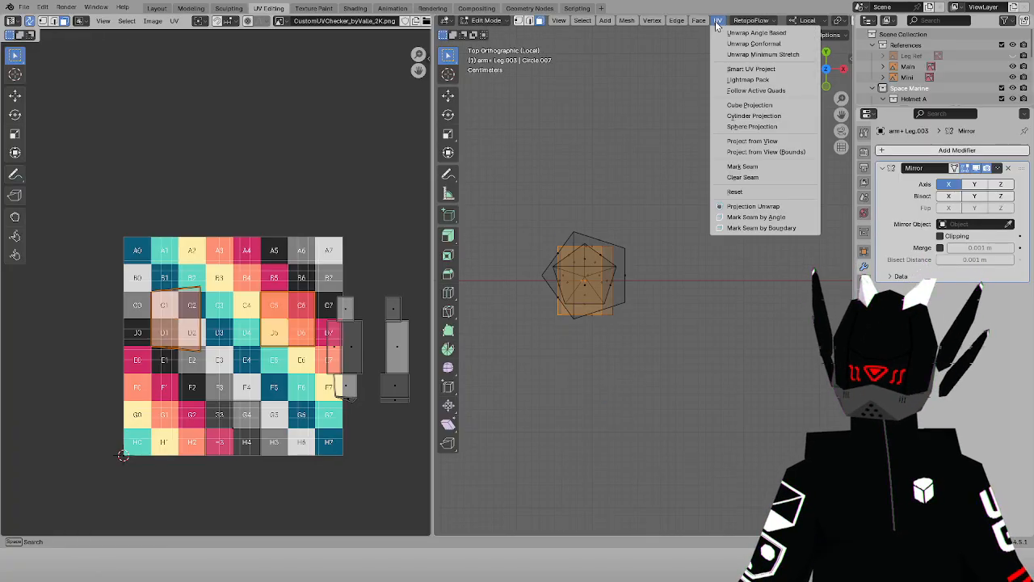
{"action": "left_click", "coordinate": [741, 144]}
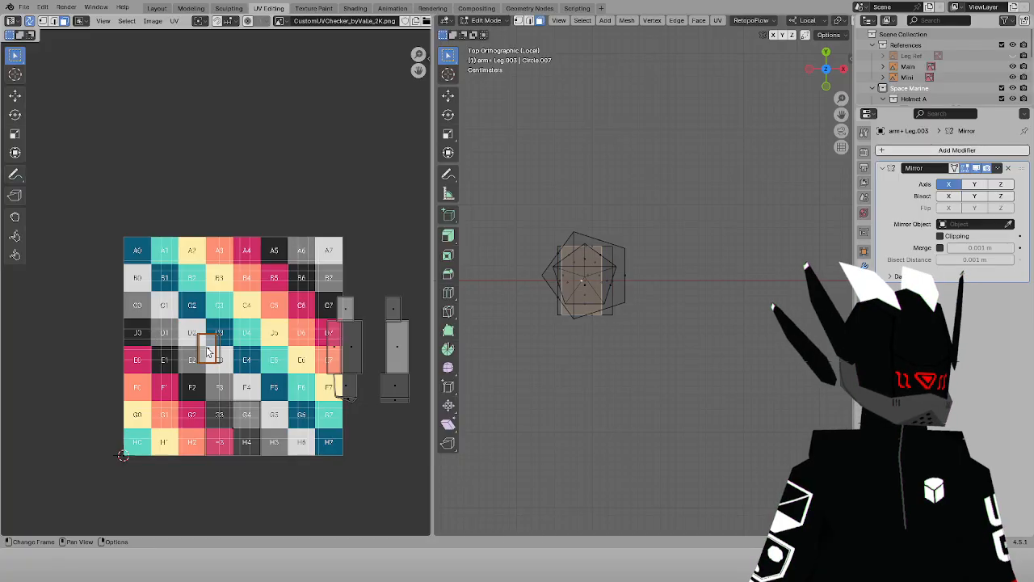
Separate the two hand cap islands and place them side by side over the F6–G7 area of the checker
{"action": "key", "text": "g"}
{"action": "key", "text": "x"}
{"action": "left_click", "coordinate": [248, 350]}
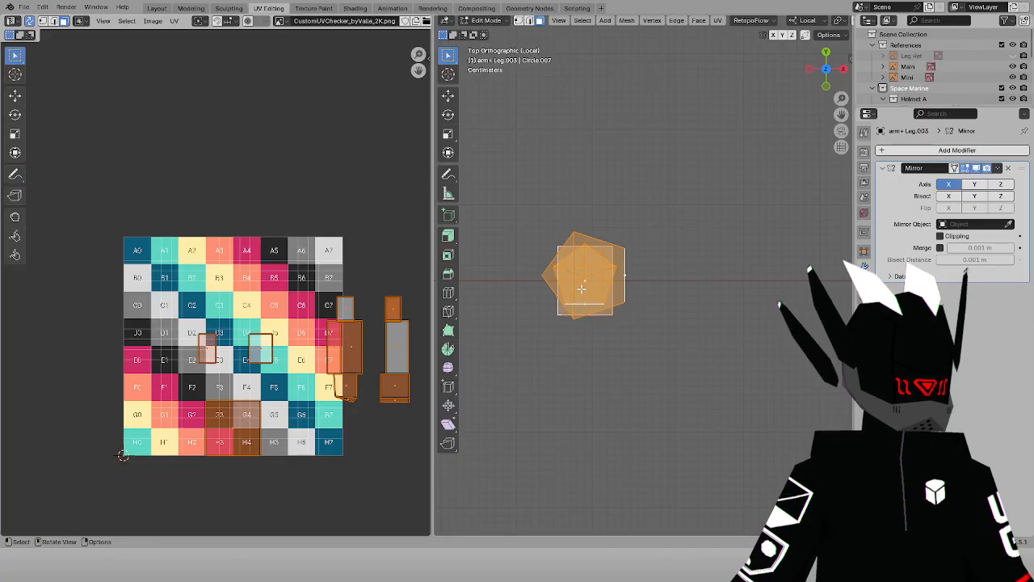
{"action": "key", "text": "g"}
{"action": "key", "text": "x"}
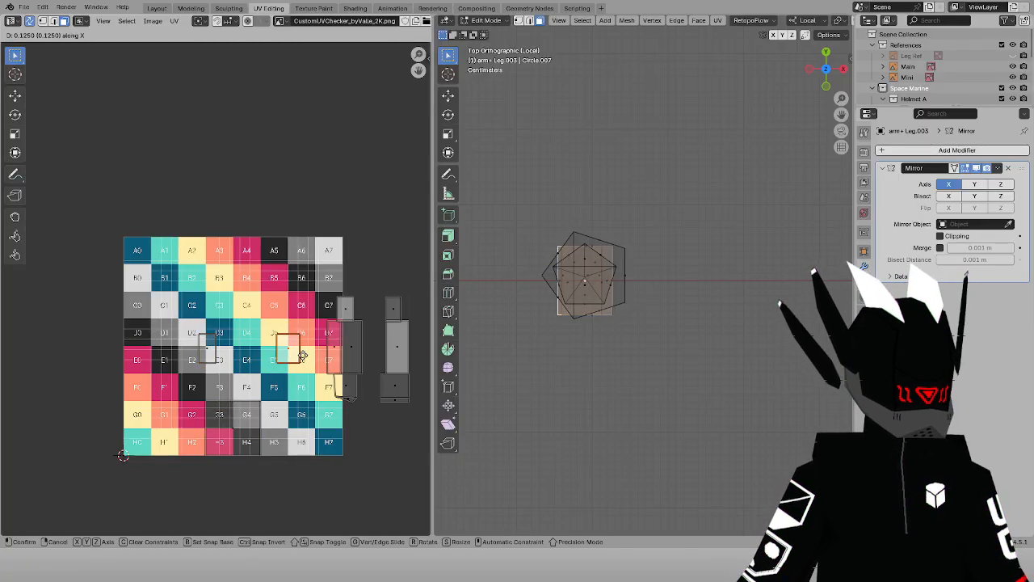
{"action": "left_click", "coordinate": [321, 367], "text": "ctrl"}
{"action": "key", "text": "g"}
{"action": "left_click", "coordinate": [330, 378], "text": "ctrl"}
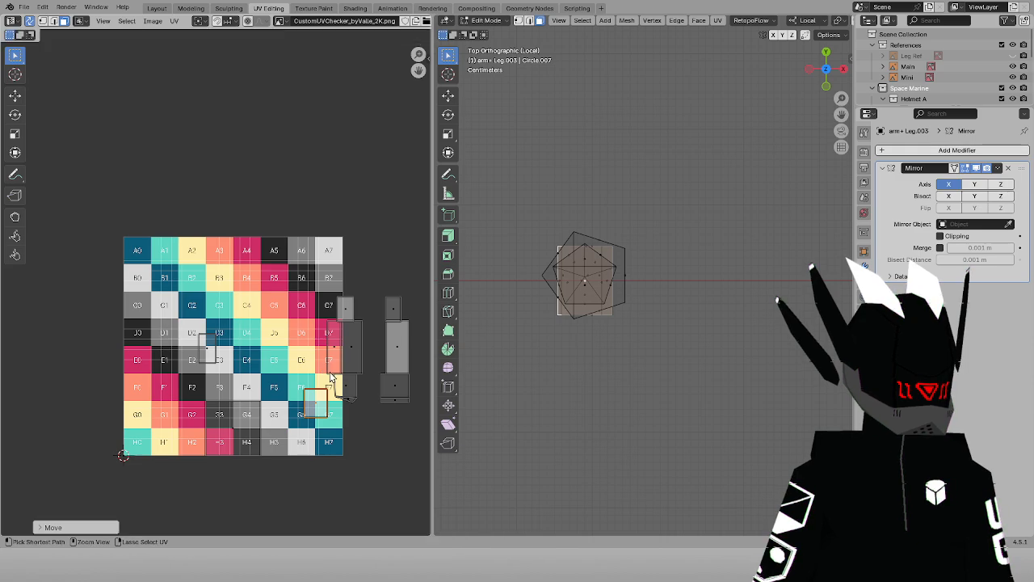
{"action": "left_click_drag", "start_coordinate": [206, 360], "coordinate": [216, 366]}
{"action": "key", "text": "g"}
{"action": "left_click", "coordinate": [317, 408], "text": "ctrl"}
Unwrap the hand's inner side face with Project from View in left view and move its island above the two hand cap islands
{"action": "left_click_drag", "start_coordinate": [216, 414], "coordinate": [264, 454]}
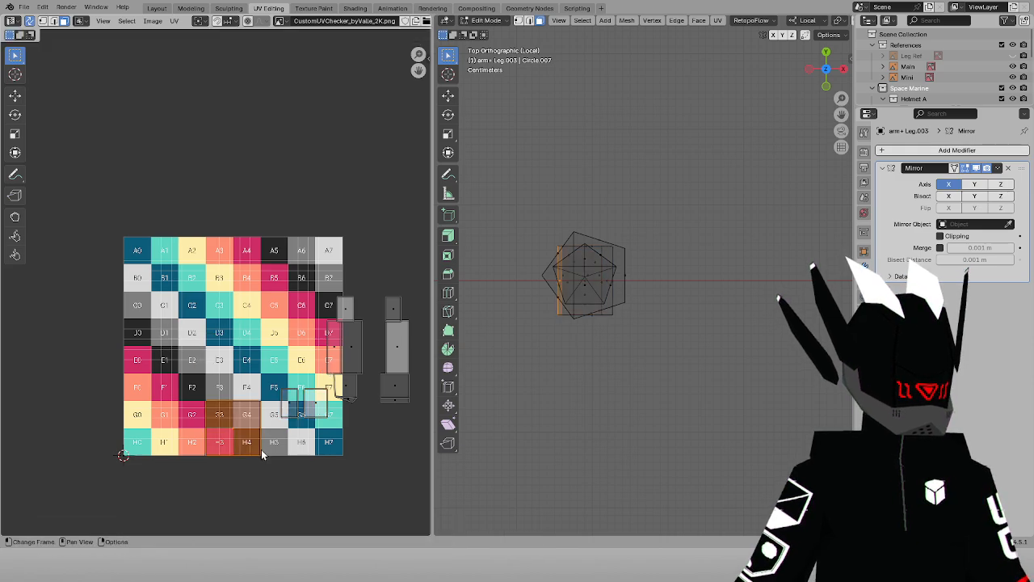
{"action": "key", "text": "alt+z"}
{"action": "key", "text": "ctrl+KP_3"}
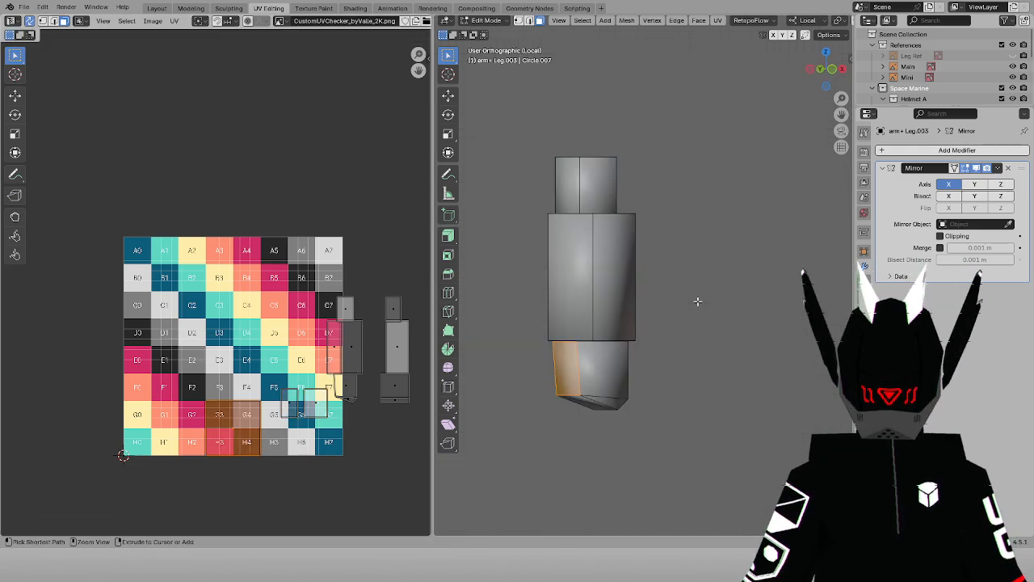
{"action": "key", "text": "z"}
{"action": "left_click", "coordinate": [686, 231]}
{"action": "left_click", "coordinate": [717, 20]}
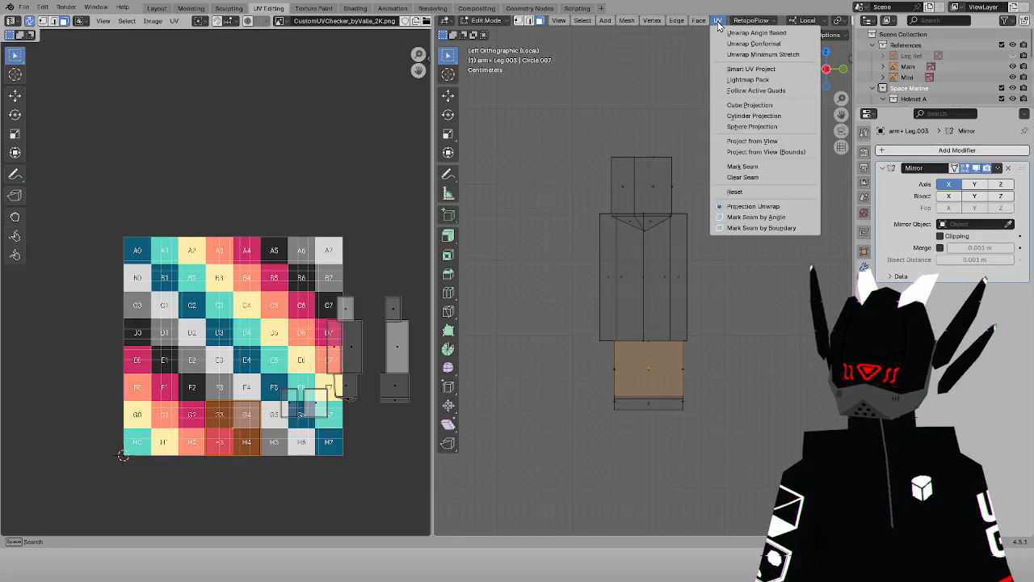
{"action": "left_click", "coordinate": [757, 142]}
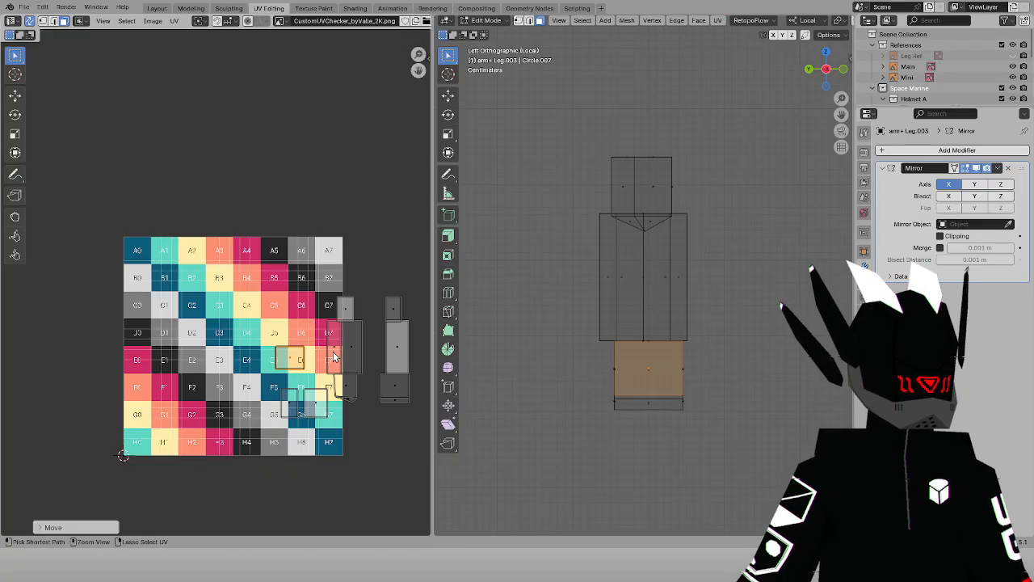
Try to unwrap the forearm's outer side face again with Project from View in right view, then undo it
{"action": "key", "text": "a"}
{"action": "left_click_drag", "start_coordinate": [320, 293], "coordinate": [413, 410]}
{"action": "key", "text": "z"}
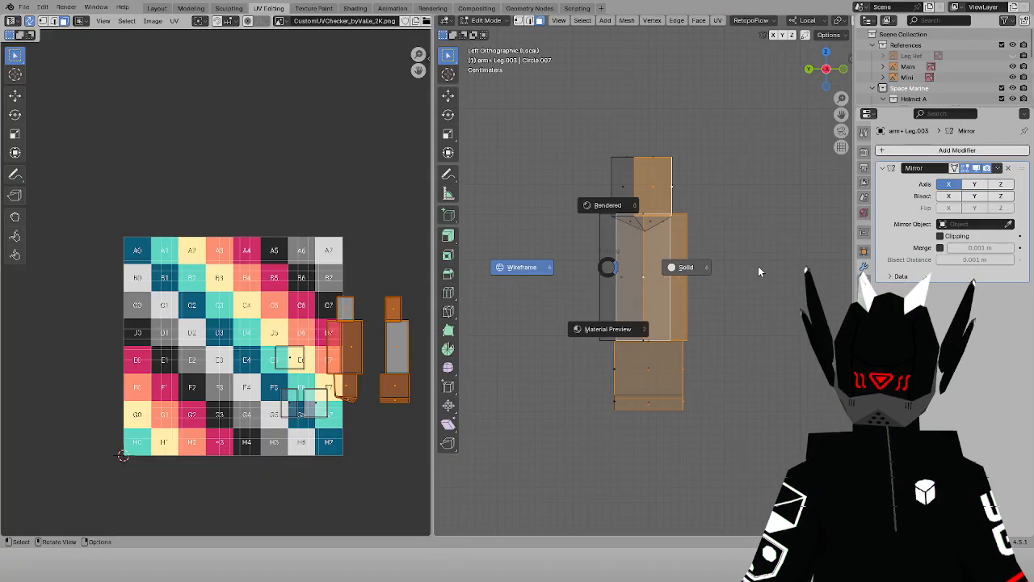
{"action": "left_click", "coordinate": [758, 266]}
{"action": "mouse_move", "coordinate": [756, 267]}
{"action": "middle_mouse_down"}
{"action": "mouse_move", "coordinate": [715, 263]}
{"action": "mouse_move", "coordinate": [616, 303]}
{"action": "mouse_move", "coordinate": [529, 299]}
{"action": "middle_mouse_up"}
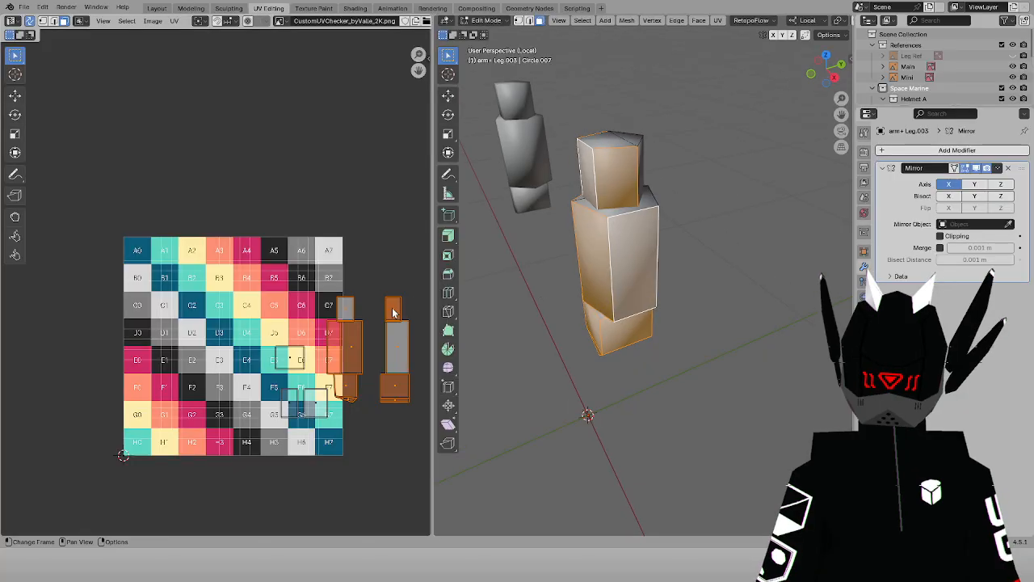
{"action": "scroll", "coordinate": [408, 339], "scroll_direction": "up", "scroll_amount": 1}
{"action": "left_click", "coordinate": [630, 255]}
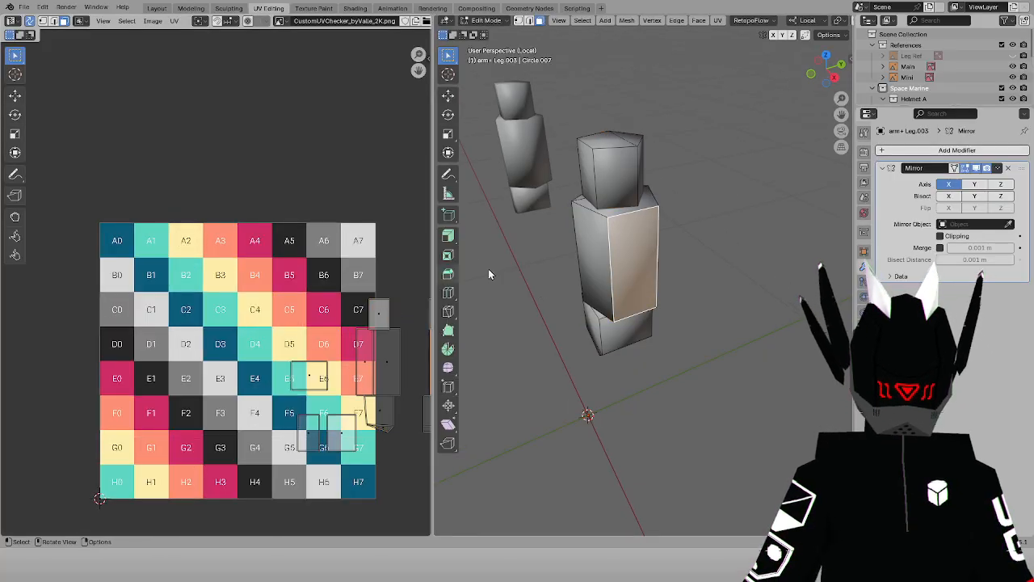
{"action": "key", "text": "KP_3"}
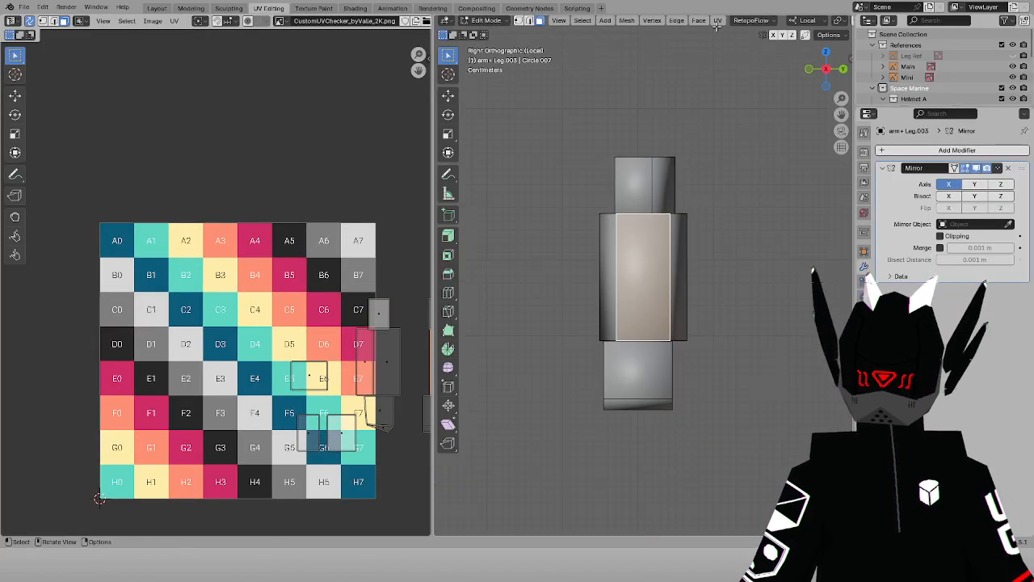
{"action": "left_click", "coordinate": [716, 21]}
{"action": "left_click", "coordinate": [751, 145]}
{"action": "middle_click_drag", "start_coordinate": [269, 268], "coordinate": [100, 250]}
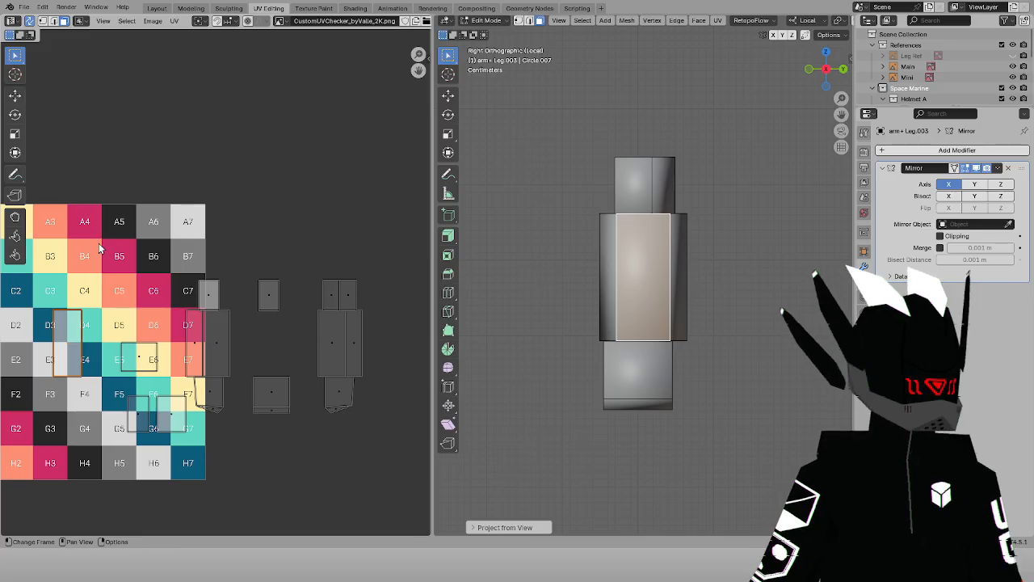
{"action": "key", "text": "ctrl+z"}
Select the front-face arm islands with the loose hand islands and move them along X to just beside the side-face islands
{"action": "left_click", "coordinate": [339, 340]}
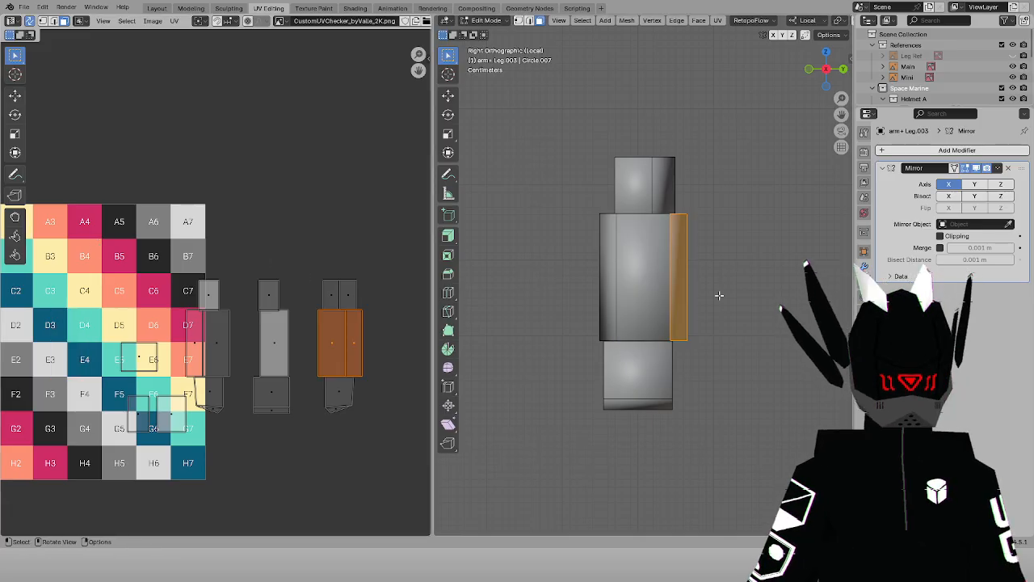
{"action": "middle_click_drag", "start_coordinate": [720, 295], "coordinate": [720, 295]}
{"action": "key", "text": "KP_3"}
{"action": "key", "text": "alt+z"}
{"action": "scroll", "coordinate": [765, 243], "scroll_direction": "down", "scroll_amount": 4}
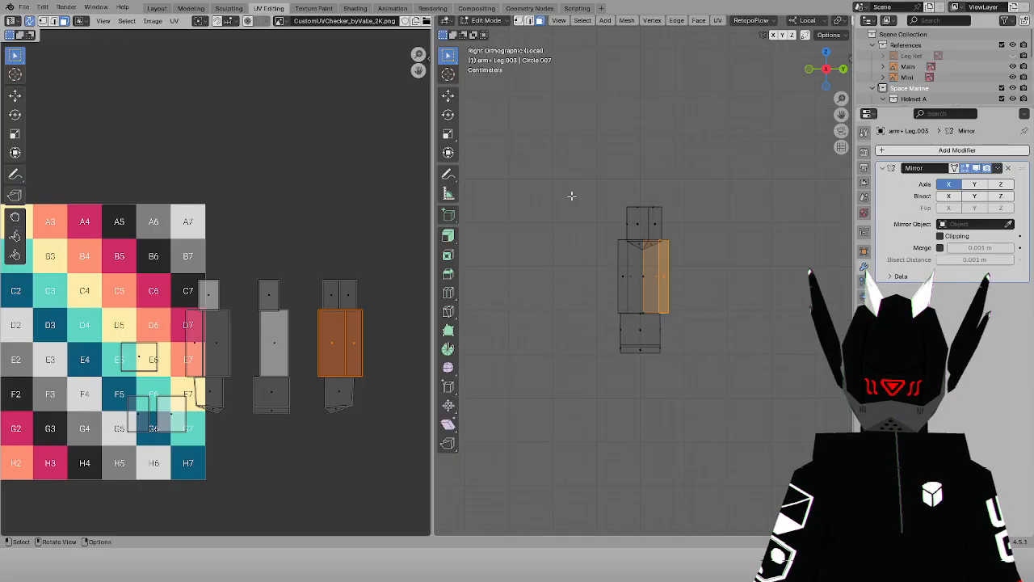
{"action": "key", "text": "a"}
{"action": "left_click_drag", "start_coordinate": [139, 275], "coordinate": [234, 422]}
{"action": "scroll", "coordinate": [250, 370], "scroll_direction": "up", "scroll_amount": 6}
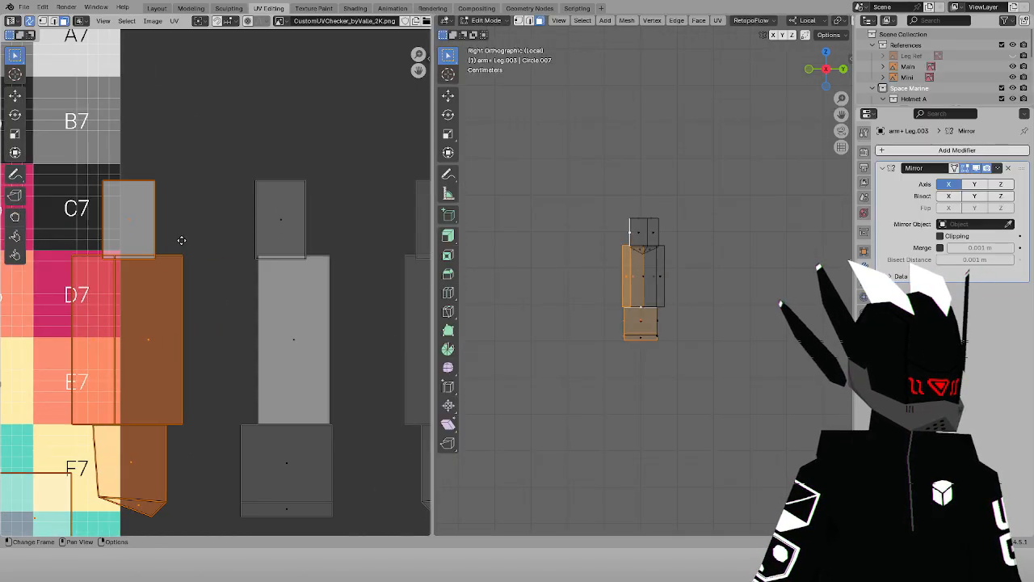
{"action": "key", "text": "g"}
{"action": "key", "text": "x"}
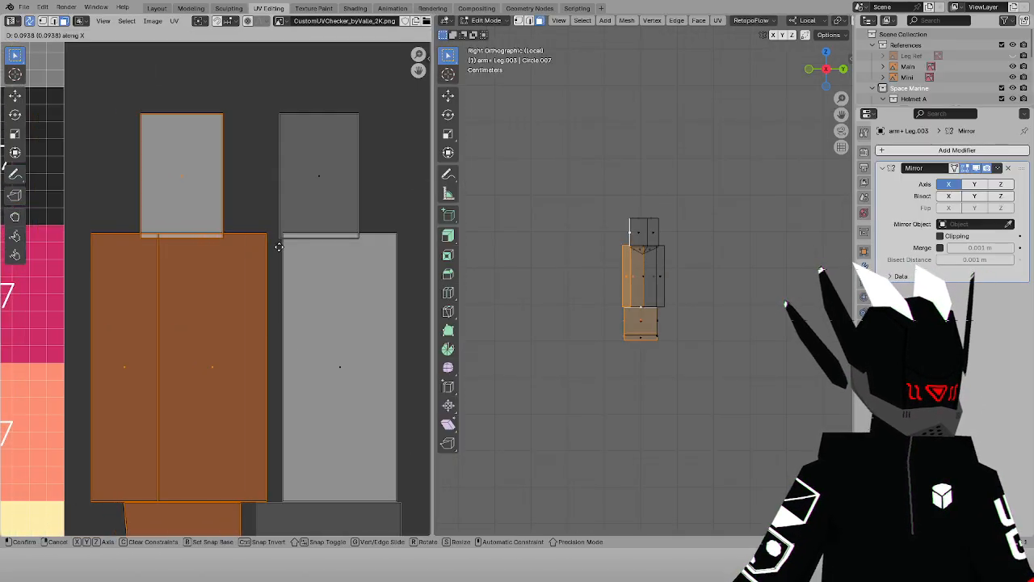
{"action": "left_click", "coordinate": [269, 247]}
Add the side-face islands to the selection and move both groups along X to just beside the back-face islands
{"action": "scroll", "coordinate": [270, 247], "scroll_direction": "down", "scroll_amount": 3}
{"action": "middle_click_drag", "start_coordinate": [347, 272], "coordinate": [310, 263]}
{"action": "left_click_drag", "start_coordinate": [160, 180], "coordinate": [229, 319]}
{"action": "scroll", "coordinate": [311, 325], "scroll_direction": "up", "scroll_amount": 2}
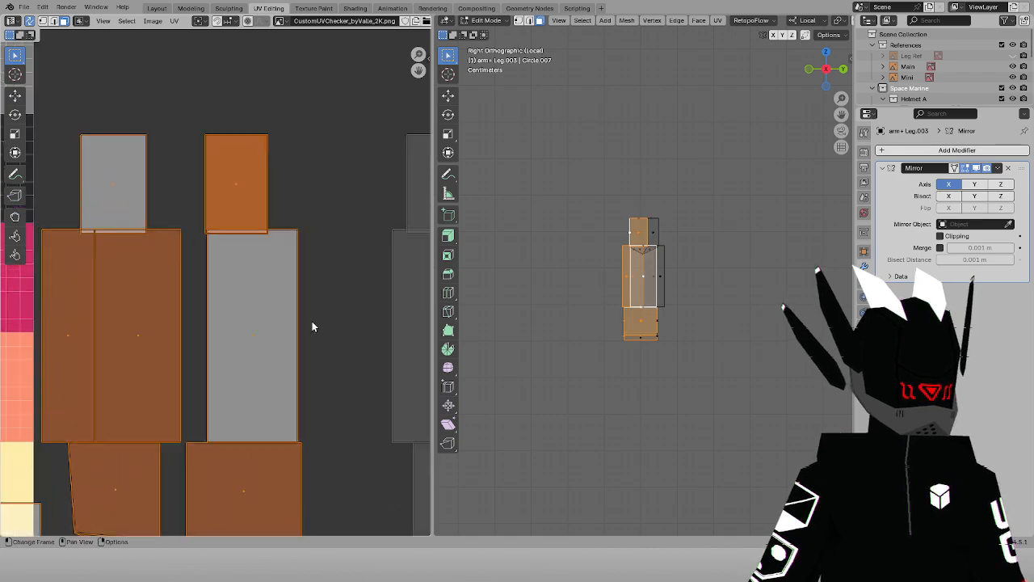
{"action": "middle_click_drag", "start_coordinate": [312, 326], "coordinate": [261, 235]}
{"action": "key", "text": "g"}
{"action": "key", "text": "x"}
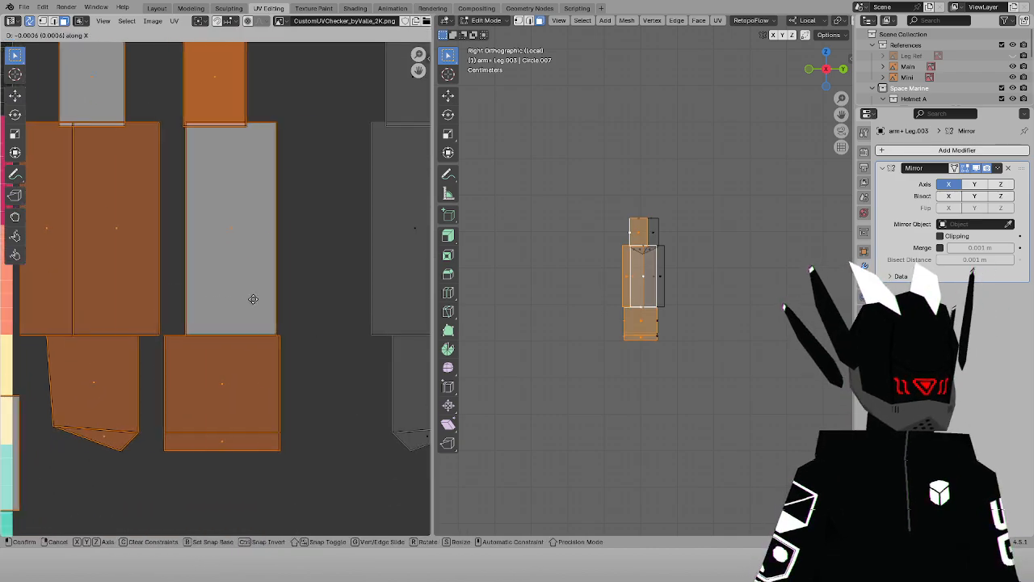
{"action": "left_click", "coordinate": [337, 325]}
Move the loose hand islands beneath the arm columns, with the inner side face under the middle column and the caps beside it
{"action": "scroll", "coordinate": [336, 324], "scroll_direction": "down", "scroll_amount": 5}
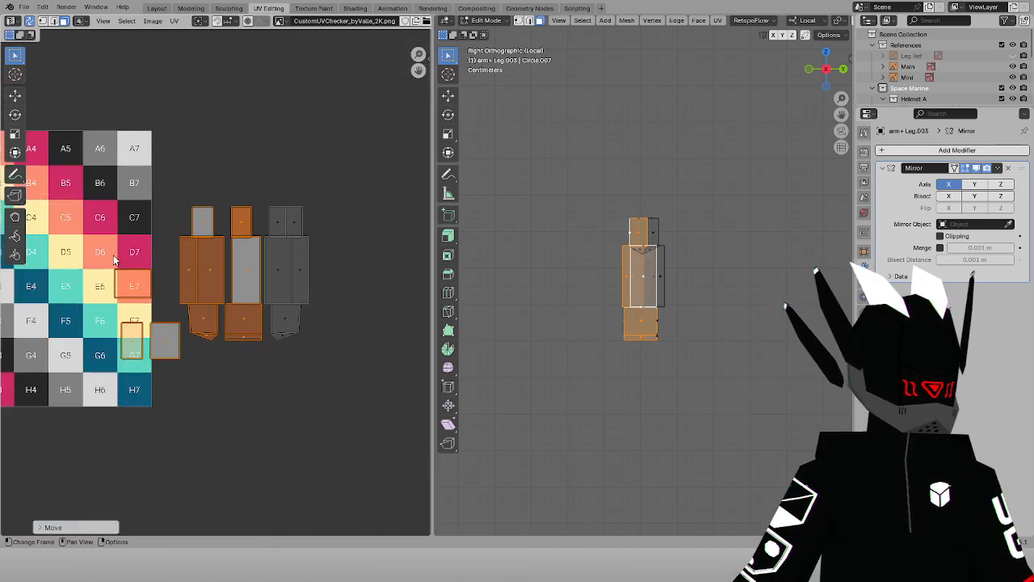
{"action": "left_click_drag", "start_coordinate": [114, 265], "coordinate": [172, 370]}
{"action": "scroll", "coordinate": [169, 366], "scroll_direction": "up", "scroll_amount": 2}
{"action": "key", "text": "g"}
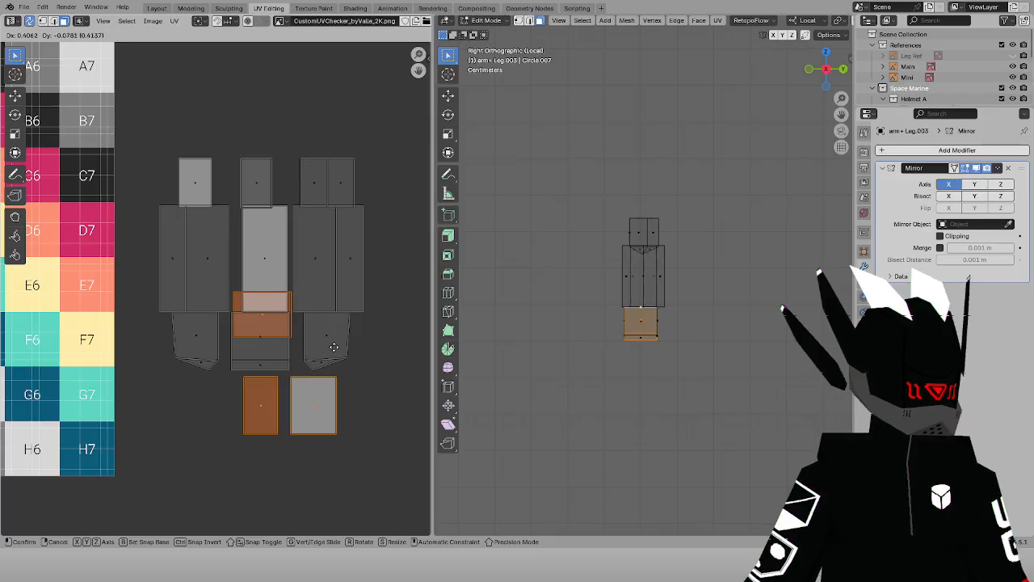
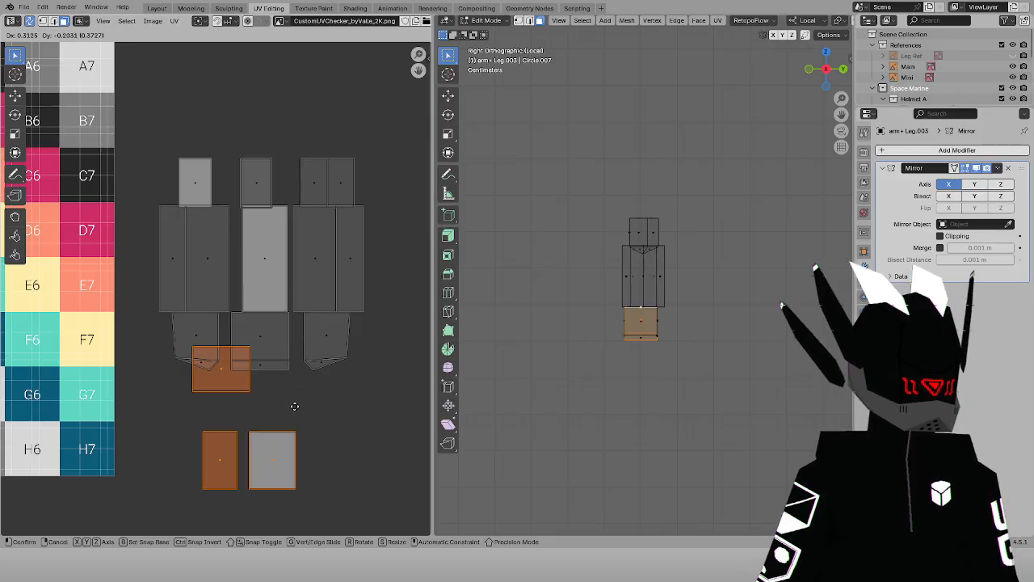
{"action": "left_click", "coordinate": [332, 429]}
{"action": "scroll", "coordinate": [332, 428], "scroll_direction": "up", "scroll_amount": 4}
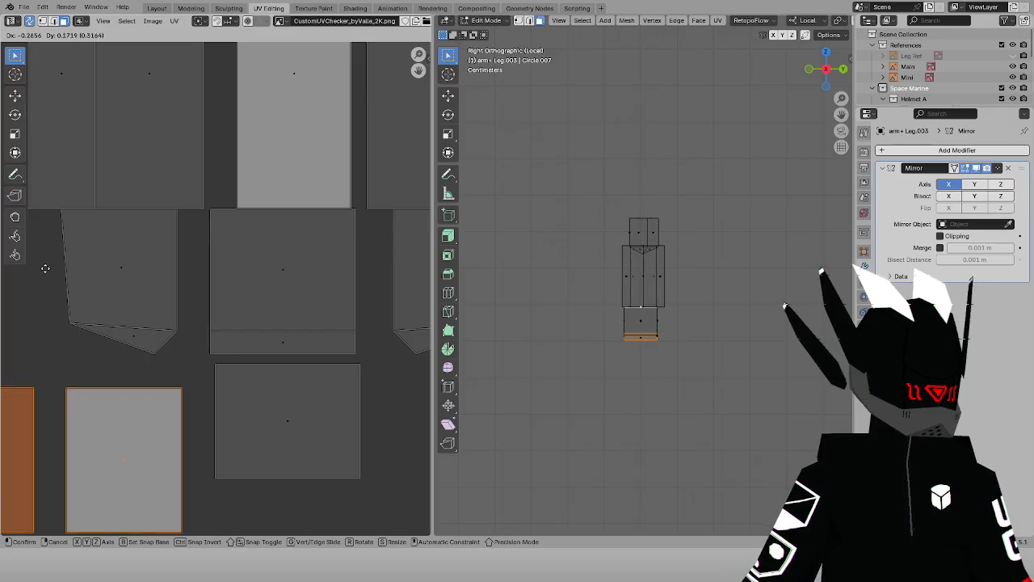
{"action": "left_click", "coordinate": [42, 254]}
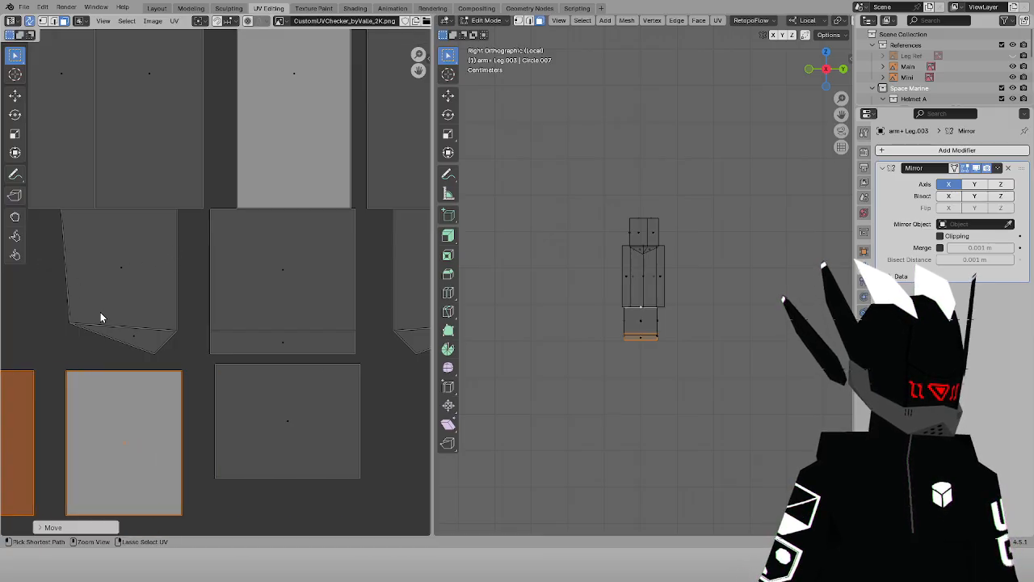
Move the narrower hand cap island along X to the other side of the inner side face island, under the back-face column
{"action": "left_click_drag", "start_coordinate": [191, 484], "coordinate": [193, 485], "text": "ctrl"}
{"action": "middle_click_drag", "start_coordinate": [214, 432], "coordinate": [202, 418]}
{"action": "key", "text": "g"}
{"action": "key", "text": "x"}
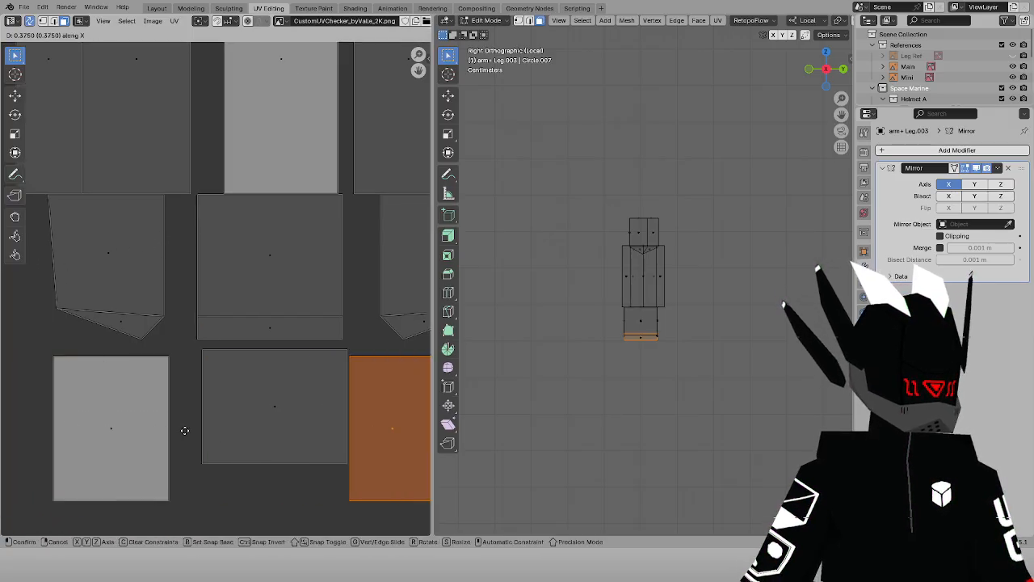
{"action": "left_click", "coordinate": [200, 431]}
Select all arm and hand islands and move them along X so the whole layout sits inside the checker texture
{"action": "scroll", "coordinate": [205, 289], "scroll_direction": "down", "scroll_amount": 5}
{"action": "key", "text": "a"}
{"action": "middle_click_drag", "start_coordinate": [211, 283], "coordinate": [265, 302]}
{"action": "key", "text": "g"}
{"action": "key", "text": "x"}
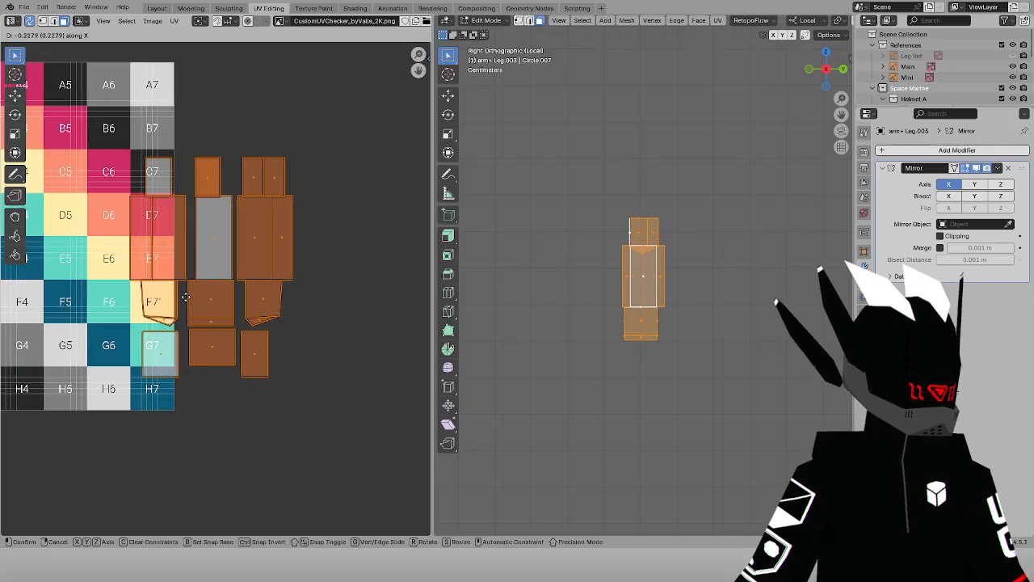
{"action": "left_click", "coordinate": [72, 295]}
Move the upper-arm and forearm island rows upward along Y to leave narrow gaps between the upper-arm, forearm and hand rows
{"action": "middle_click_drag", "start_coordinate": [129, 234], "coordinate": [253, 305]}
{"action": "left_click_drag", "start_coordinate": [322, 193], "coordinate": [68, 364]}
{"action": "scroll", "coordinate": [72, 335], "scroll_direction": "up", "scroll_amount": 4}
{"action": "key", "text": "g"}
{"action": "left_click", "coordinate": [102, 325]}
{"action": "scroll", "coordinate": [242, 283], "scroll_direction": "down", "scroll_amount": 2}
{"action": "scroll", "coordinate": [215, 289], "scroll_direction": "up", "scroll_amount": 4}
{"action": "key", "text": "g"}
{"action": "key", "text": "y"}
{"action": "left_click", "coordinate": [215, 247]}
{"action": "scroll", "coordinate": [618, 241], "scroll_direction": "down", "scroll_amount": 2}
Select the five triangular faces at the upper arm's lower end and unwrap them with Project from View in top view
{"action": "key", "text": "a"}
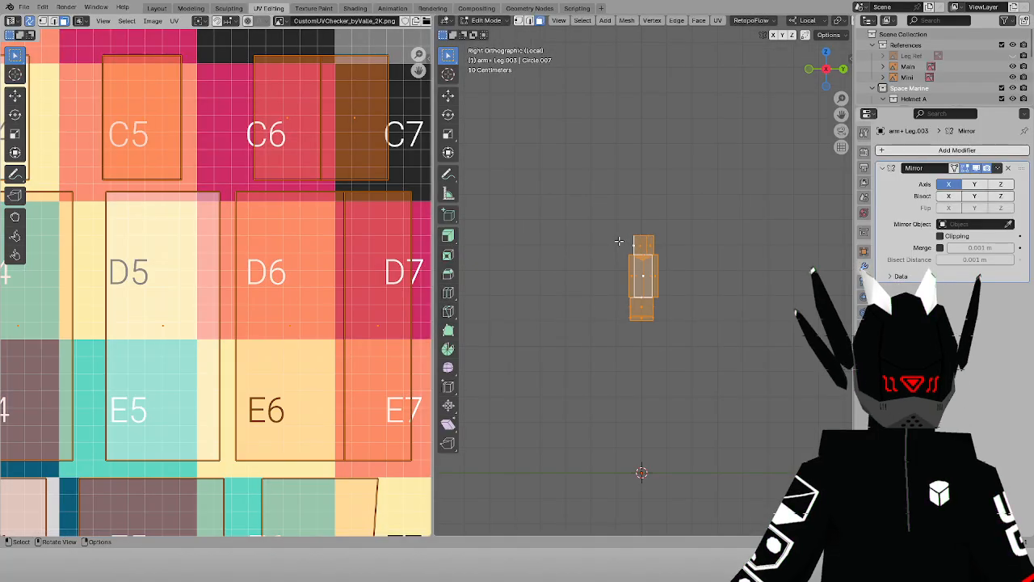
{"action": "scroll", "coordinate": [635, 253], "scroll_direction": "up", "scroll_amount": 2}
{"action": "left_click_drag", "start_coordinate": [650, 256], "coordinate": [654, 260]}
{"action": "scroll", "coordinate": [227, 267], "scroll_direction": "down", "scroll_amount": 4}
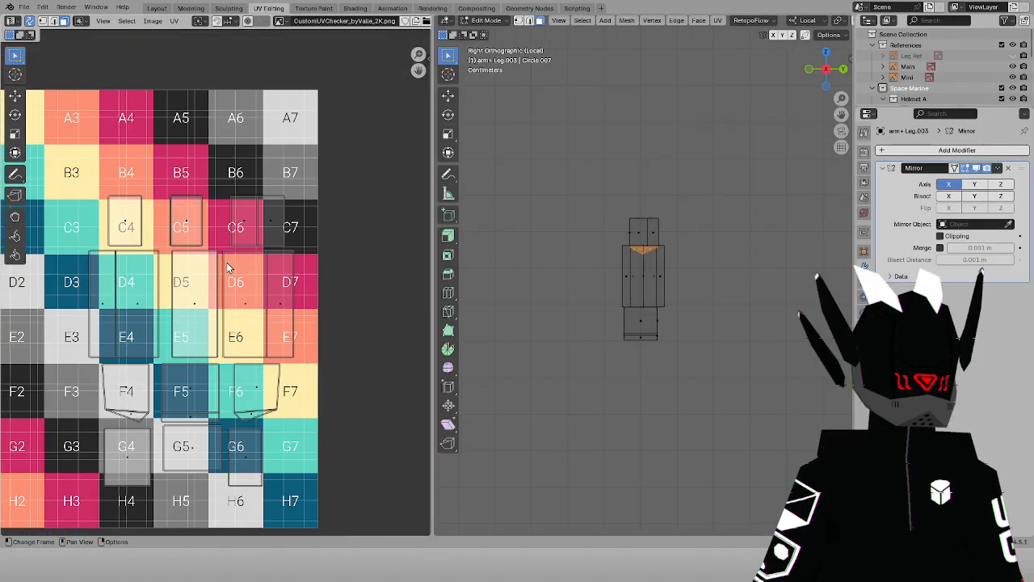
{"action": "scroll", "coordinate": [251, 266], "scroll_direction": "down", "scroll_amount": 3}
{"action": "scroll", "coordinate": [584, 234], "scroll_direction": "up", "scroll_amount": 1}
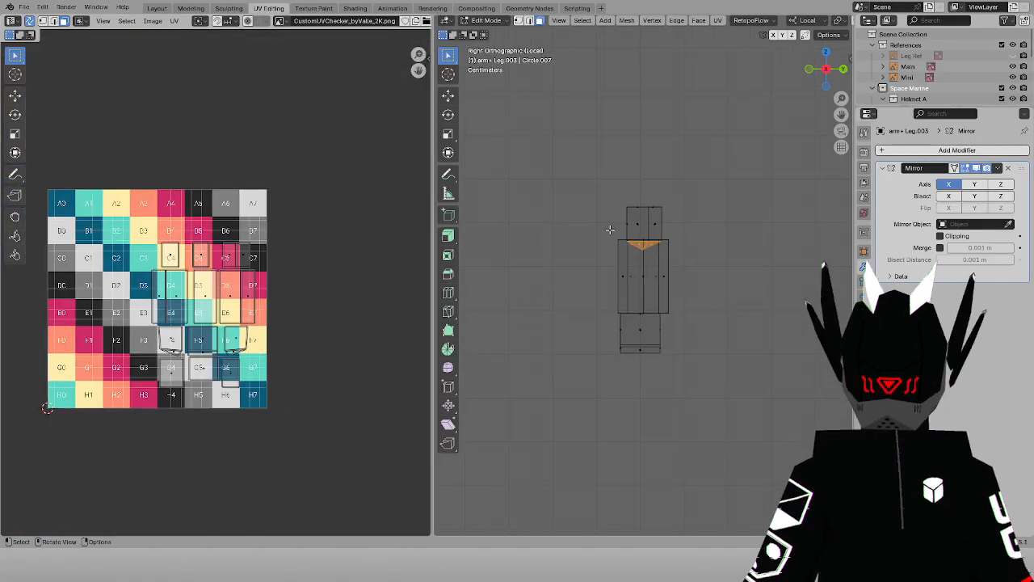
{"action": "key", "text": "KP_7"}
{"action": "scroll", "coordinate": [574, 254], "scroll_direction": "up", "scroll_amount": 5}
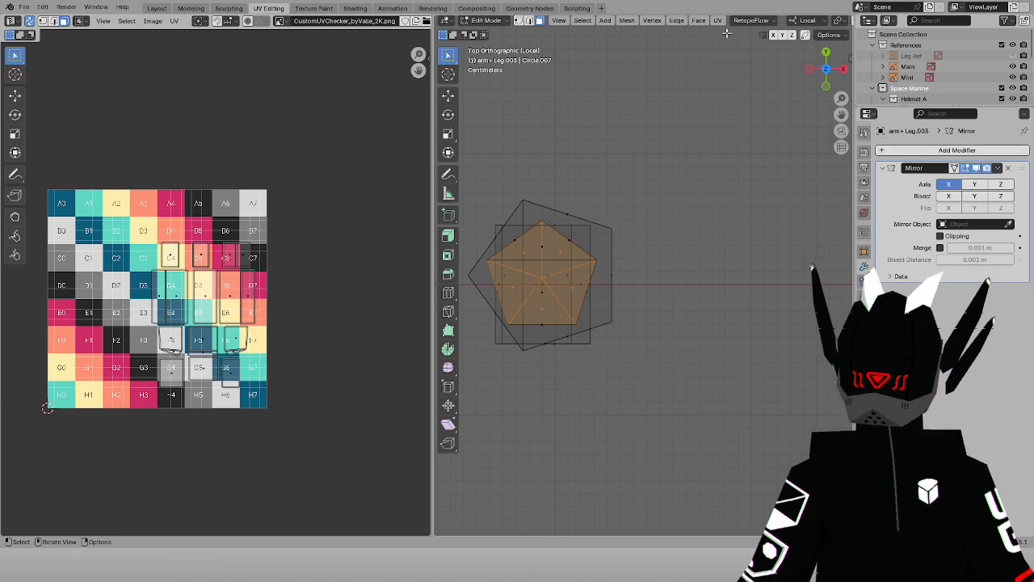
{"action": "left_click", "coordinate": [717, 20]}
{"action": "left_click", "coordinate": [753, 141]}
Scale down the projected pentagon island and place it over checker cell B4, just above the first upper-arm island
{"action": "key", "text": "s"}
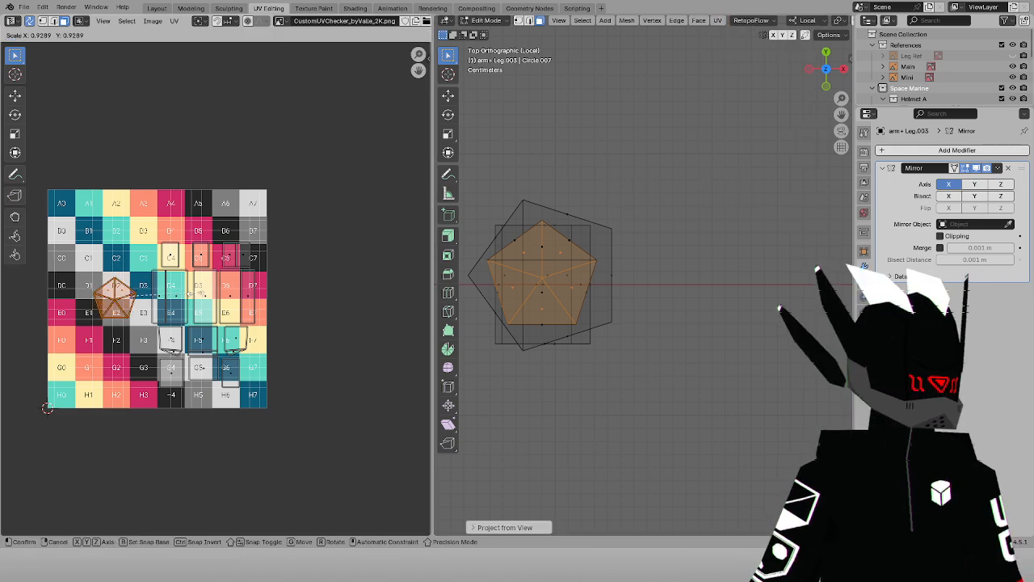
{"action": "left_click", "coordinate": [166, 298]}
{"action": "key", "text": "g"}
{"action": "left_click", "coordinate": [219, 226]}
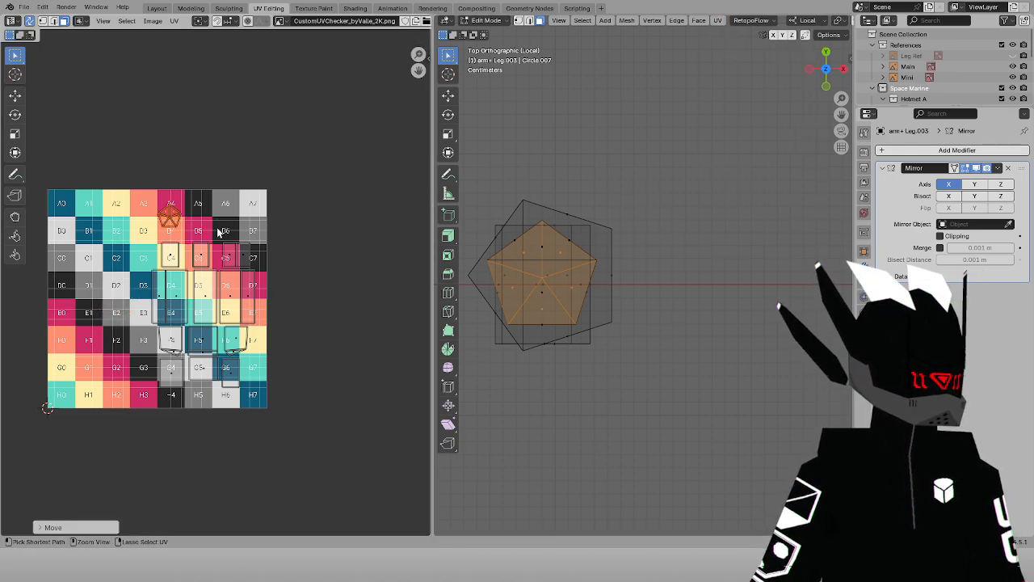
{"action": "scroll", "coordinate": [160, 216], "scroll_direction": "up", "scroll_amount": 5}
{"action": "middle_click_drag", "start_coordinate": [160, 215], "coordinate": [206, 249]}
{"action": "key", "text": "g"}
{"action": "left_click", "coordinate": [178, 267]}
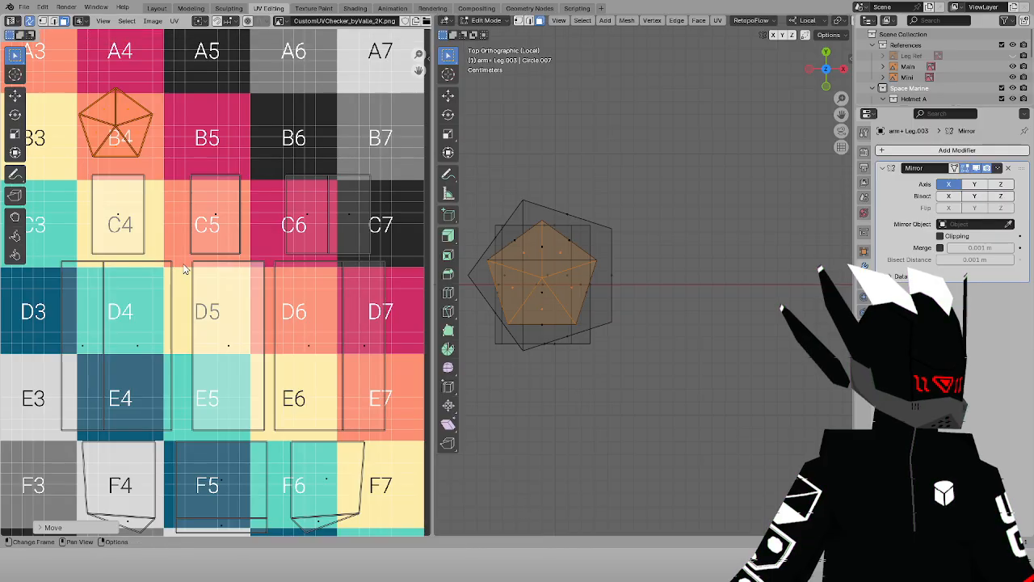
Select the hand islands and the forearm islands in turn to examine which faces of the arm they cover
{"action": "scroll", "coordinate": [144, 317], "scroll_direction": "down", "scroll_amount": 3}
{"action": "left_click_drag", "start_coordinate": [159, 449], "coordinate": [80, 483]}
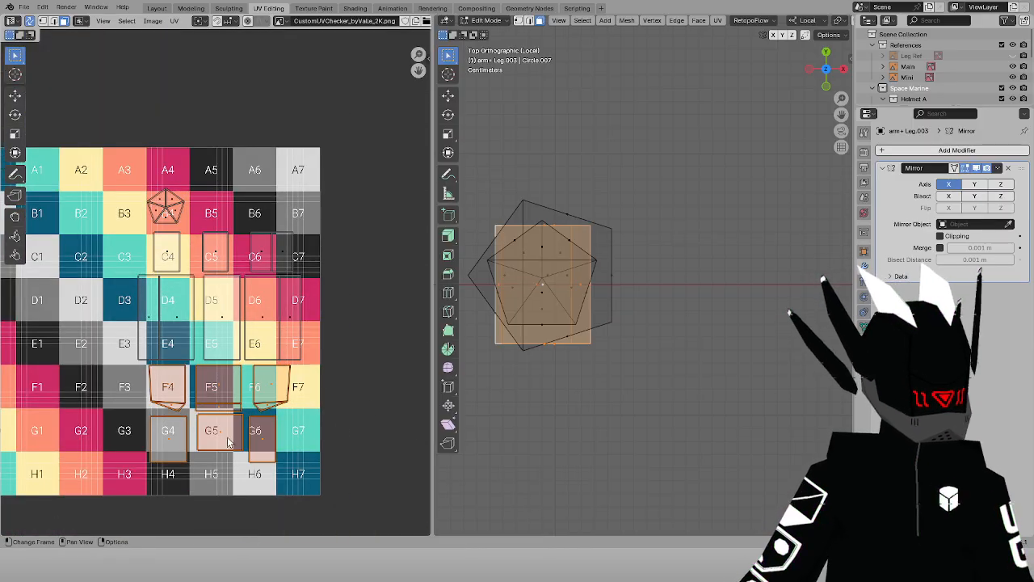
{"action": "middle_click_drag", "start_coordinate": [609, 377], "coordinate": [614, 312]}
{"action": "scroll", "coordinate": [136, 279], "scroll_direction": "down", "scroll_amount": 1}
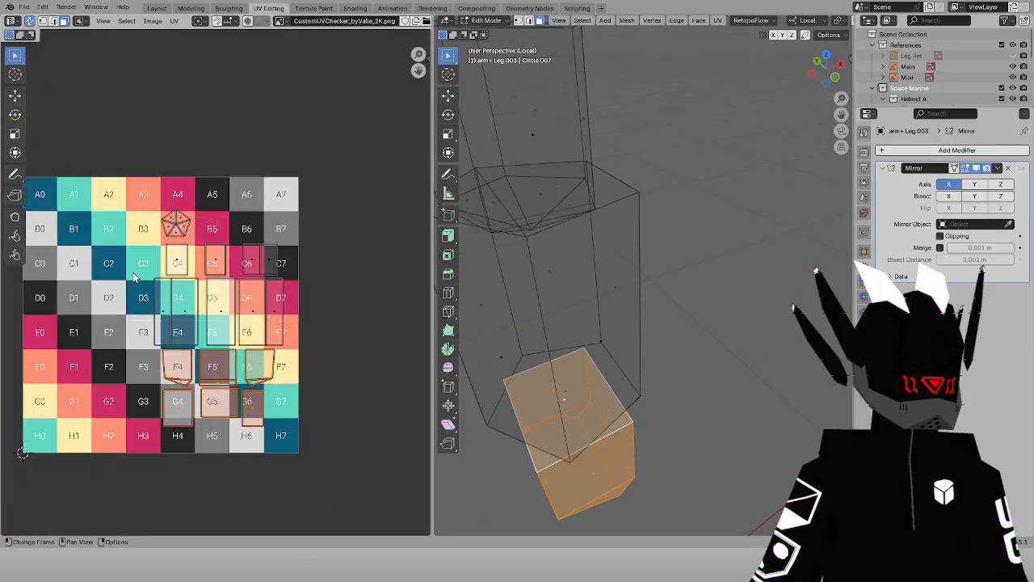
{"action": "left_click_drag", "start_coordinate": [134, 279], "coordinate": [364, 336]}
{"action": "scroll", "coordinate": [663, 315], "scroll_direction": "down", "scroll_amount": 2}
{"action": "key", "text": "g"}
{"action": "left_click", "coordinate": [707, 323]}
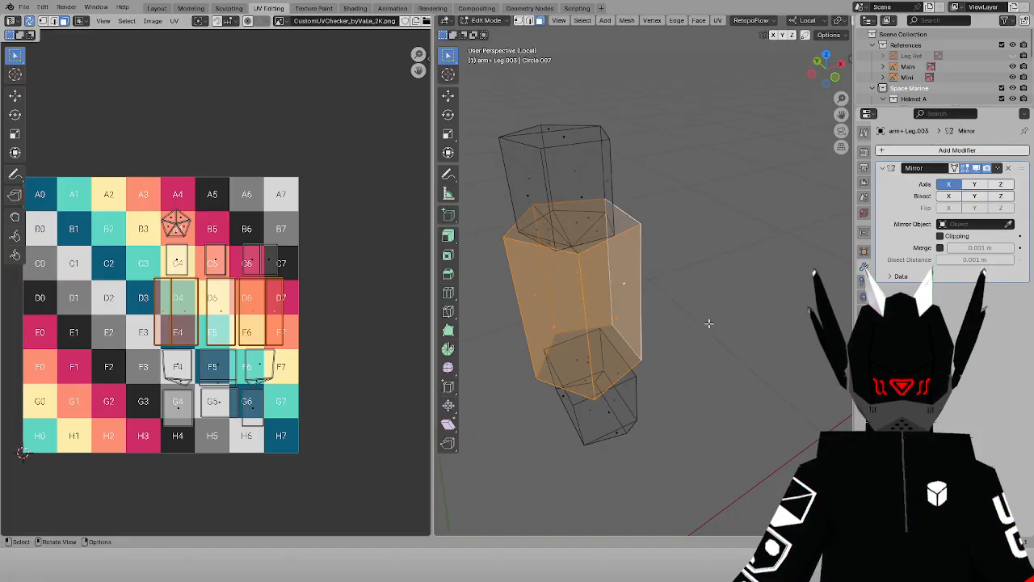
Select the forearm's end faces at both its upper and lower ends, toggling X-ray to reach the hidden faces
{"action": "key", "text": "alt+z"}
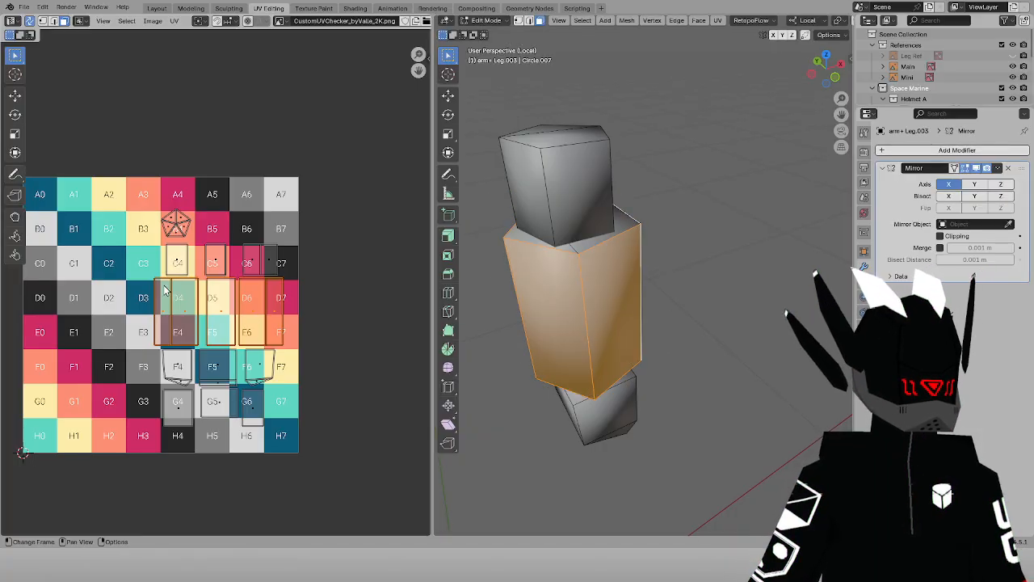
{"action": "left_click", "coordinate": [578, 247]}
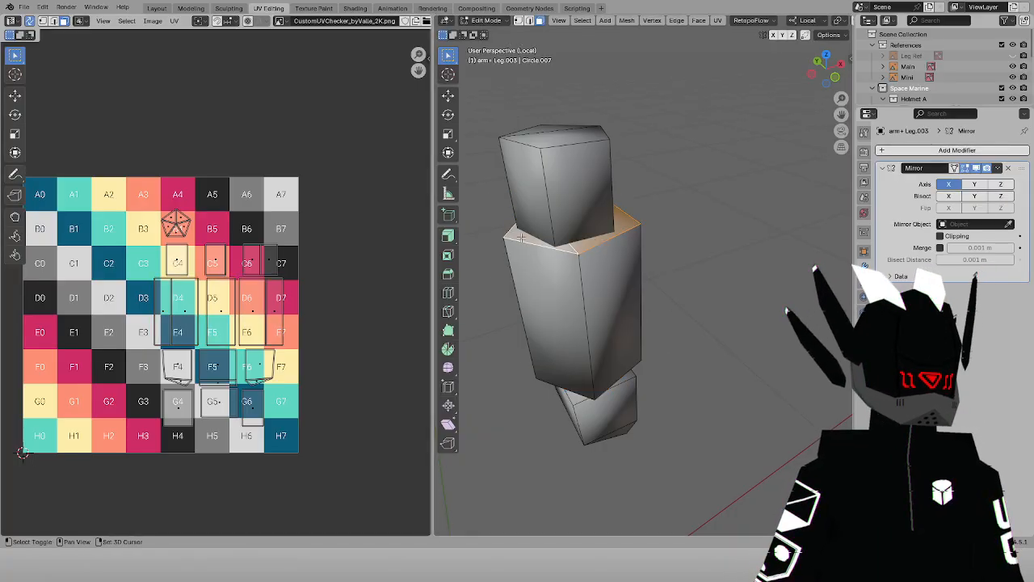
{"action": "key", "text": "alt+z"}
{"action": "left_click", "coordinate": [587, 361], "text": "shift"}
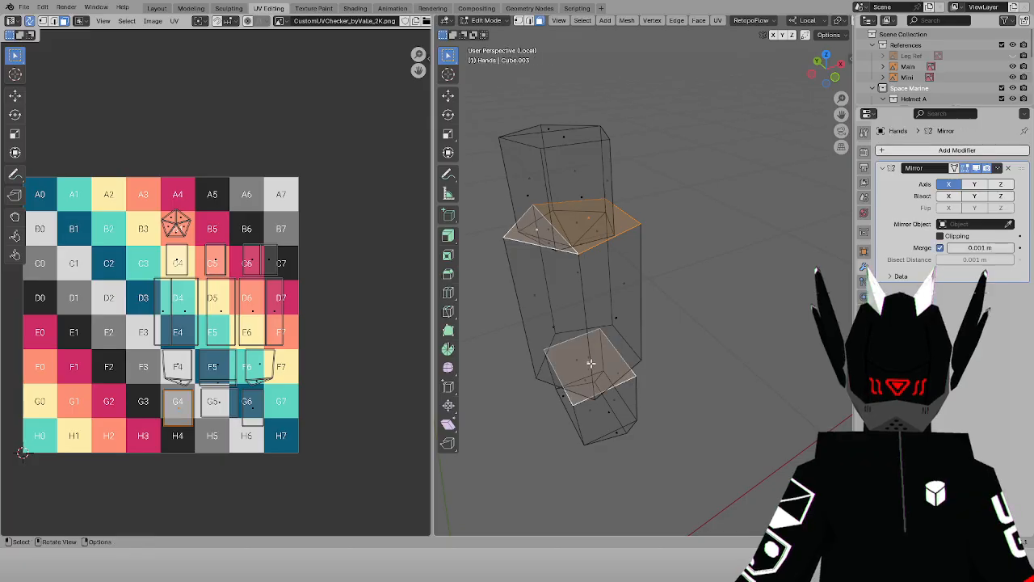
{"action": "key", "text": "ctrl+z"}
{"action": "left_click", "coordinate": [577, 360], "text": "shift"}
{"action": "key", "text": "alt+z"}
{"action": "middle_click_drag", "start_coordinate": [669, 374], "coordinate": [758, 228]}
{"action": "left_click", "coordinate": [622, 230], "text": "shift"}
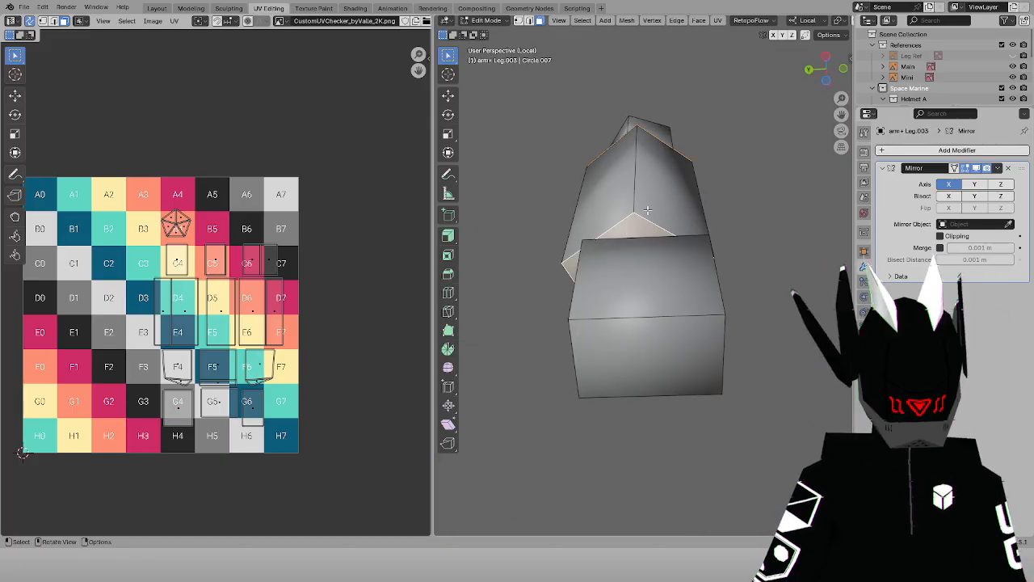
Add the upper arm's top faces to the selection and unwrap all the end faces with Project from View in top view
{"action": "key", "text": "KP_7"}
{"action": "key", "text": "alt+z"}
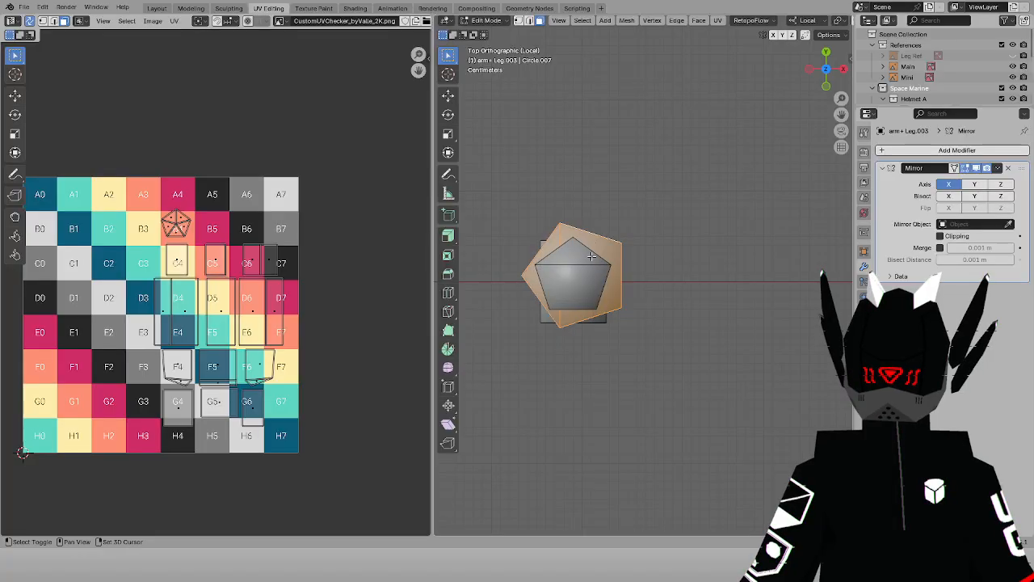
{"action": "left_click", "coordinate": [571, 255], "text": "shift"}
{"action": "left_click", "coordinate": [572, 279], "text": "shift"}
{"action": "key", "text": "g"}
{"action": "right_click", "coordinate": [684, 168]}
{"action": "left_click", "coordinate": [718, 20]}
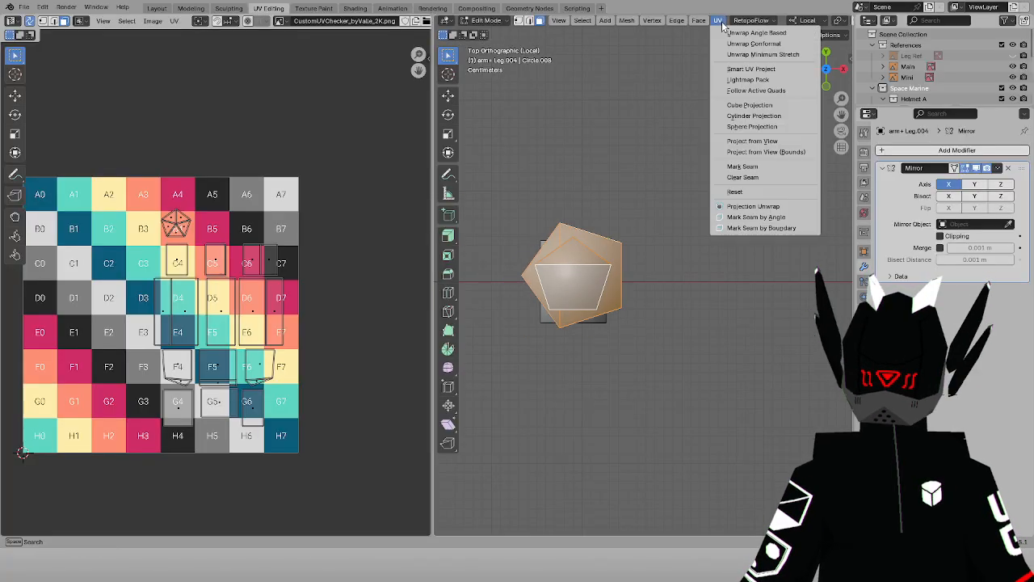
{"action": "left_click", "coordinate": [752, 140]}
Separate the upper arm's top island from the projected pentagons, moving it to cells B3 and C3 and scaling it to 0.8
{"action": "scroll", "coordinate": [215, 336], "scroll_direction": "up", "scroll_amount": 3}
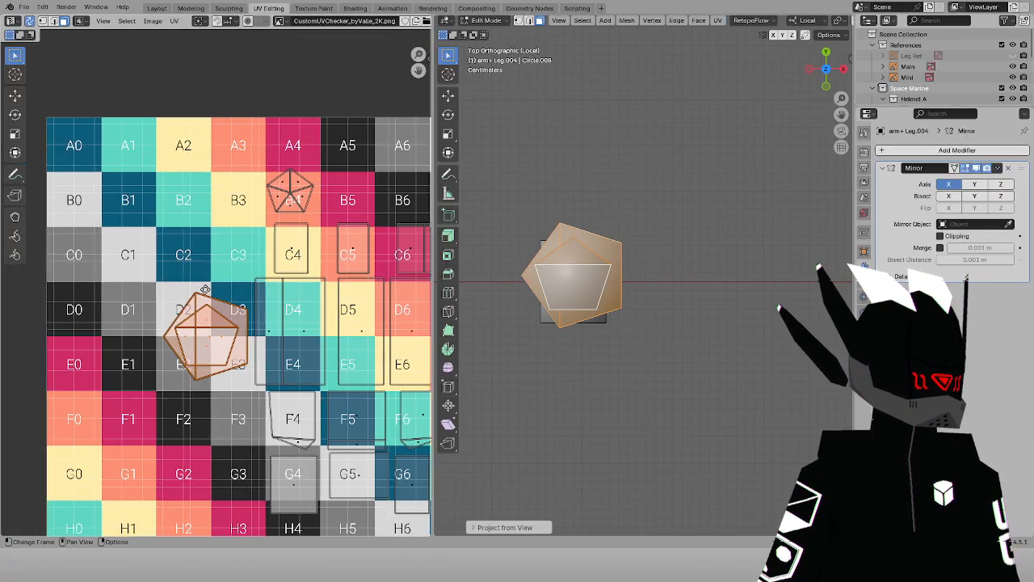
{"action": "scroll", "coordinate": [215, 336], "scroll_direction": "up", "scroll_amount": 2}
{"action": "left_click", "coordinate": [216, 365]}
{"action": "left_click", "coordinate": [234, 425], "text": "shift"}
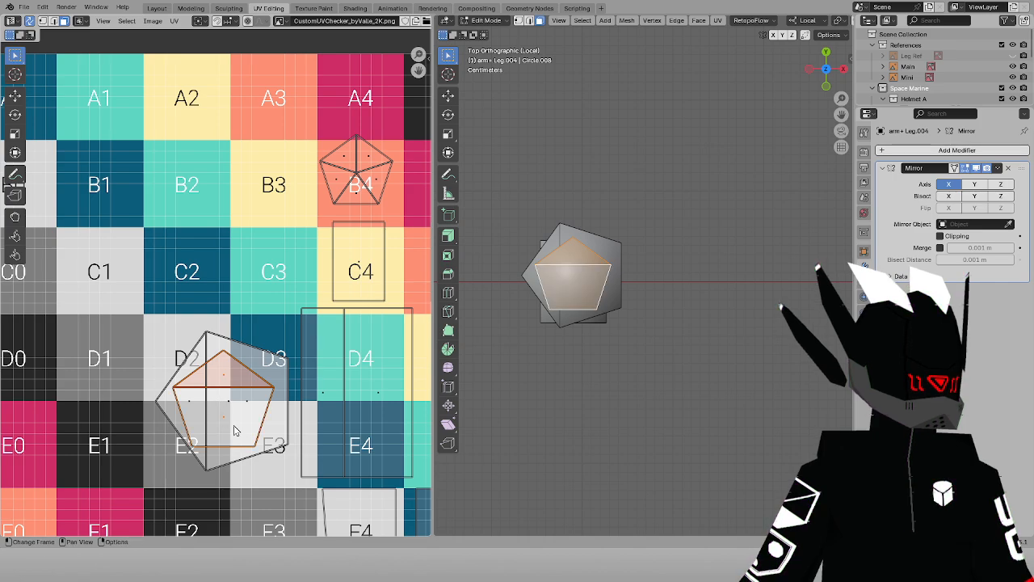
{"action": "key", "text": "g"}
{"action": "left_click", "coordinate": [290, 246]}
{"action": "key", "text": "s"}
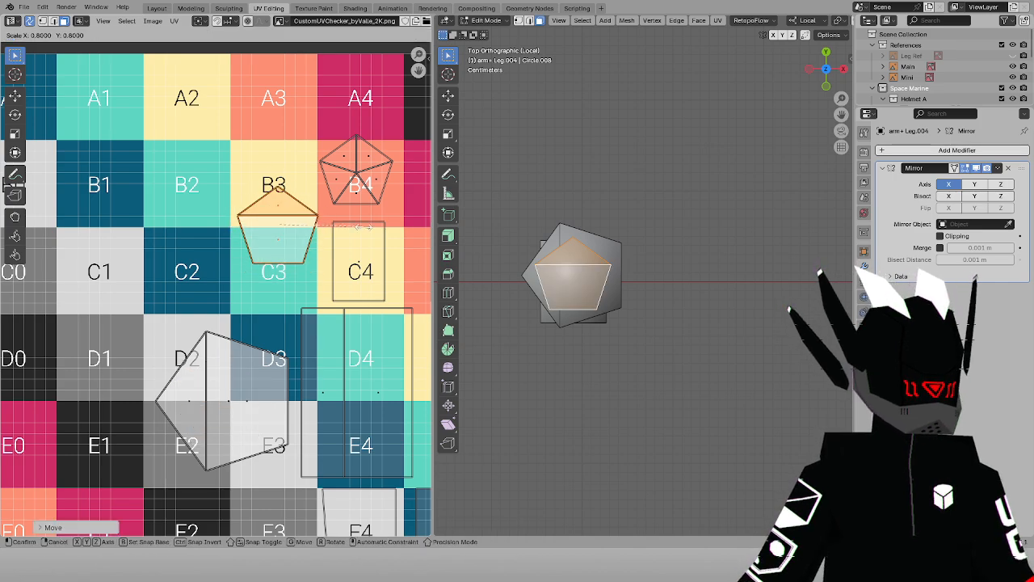
{"action": "left_click", "coordinate": [165, 365]}
Isolate the forearm's lower end island from the overlapping pentagons and move it down along Y, clear of the upper end island
{"action": "left_click", "coordinate": [184, 384]}
{"action": "left_click", "coordinate": [233, 404], "text": "shift"}
{"action": "left_click", "coordinate": [224, 396]}
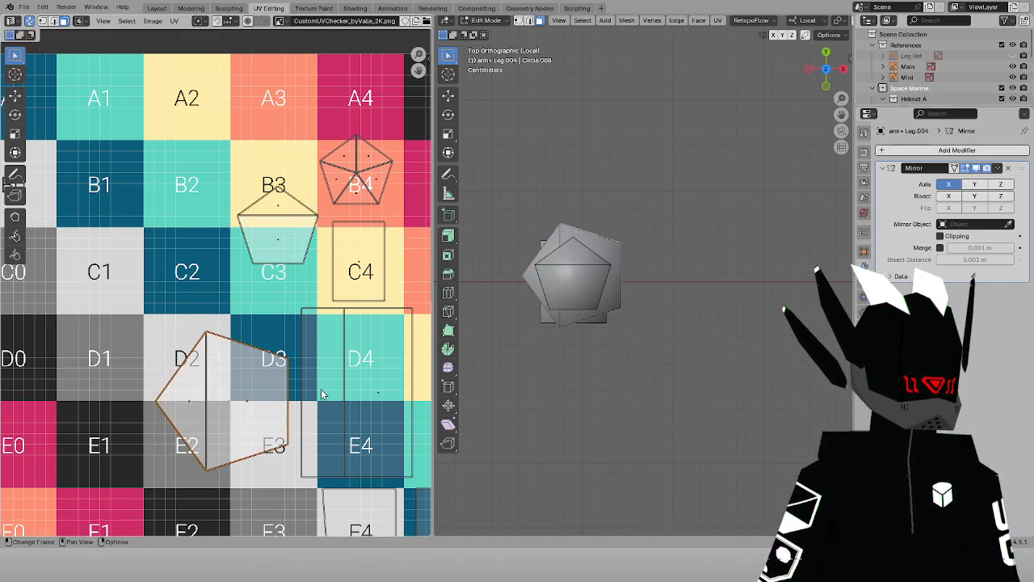
{"action": "left_click_drag", "start_coordinate": [238, 411], "coordinate": [228, 409]}
{"action": "left_click", "coordinate": [238, 408], "text": "shift"}
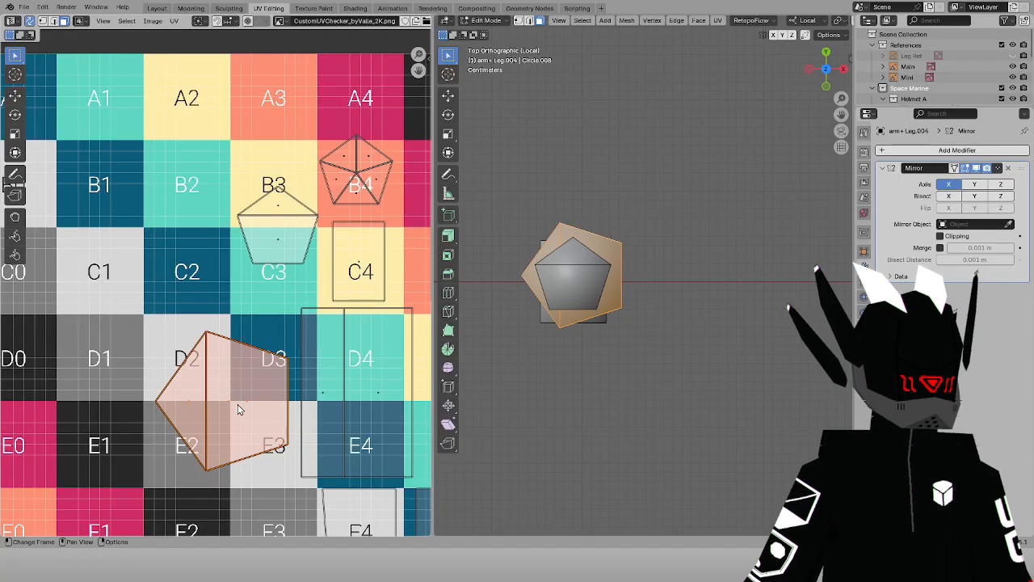
{"action": "left_click", "coordinate": [233, 409]}
{"action": "left_click", "coordinate": [233, 409]}
{"action": "key", "text": "s"}
{"action": "key", "text": "Escape"}
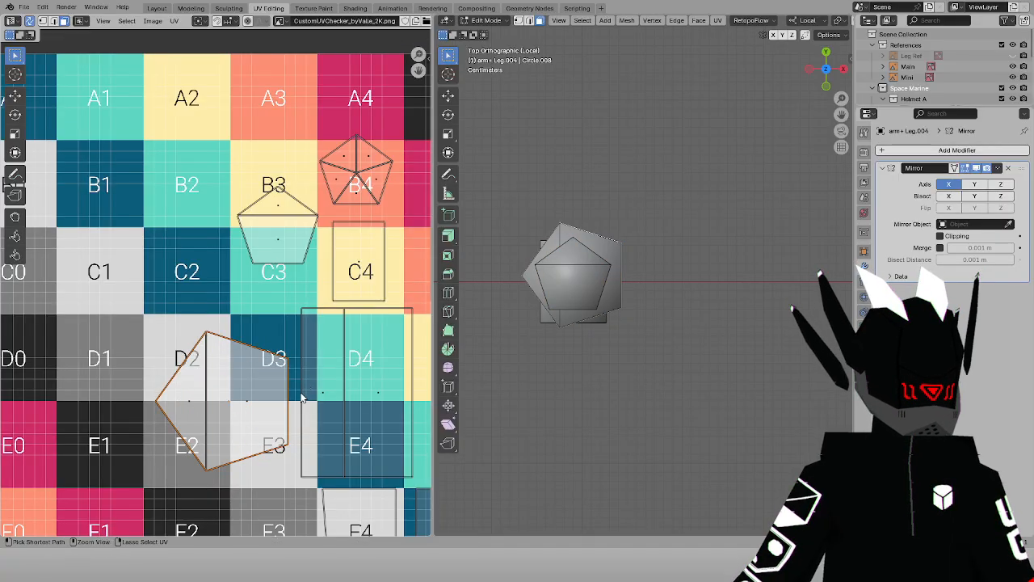
{"action": "key", "text": "g"}
{"action": "key", "text": "y"}
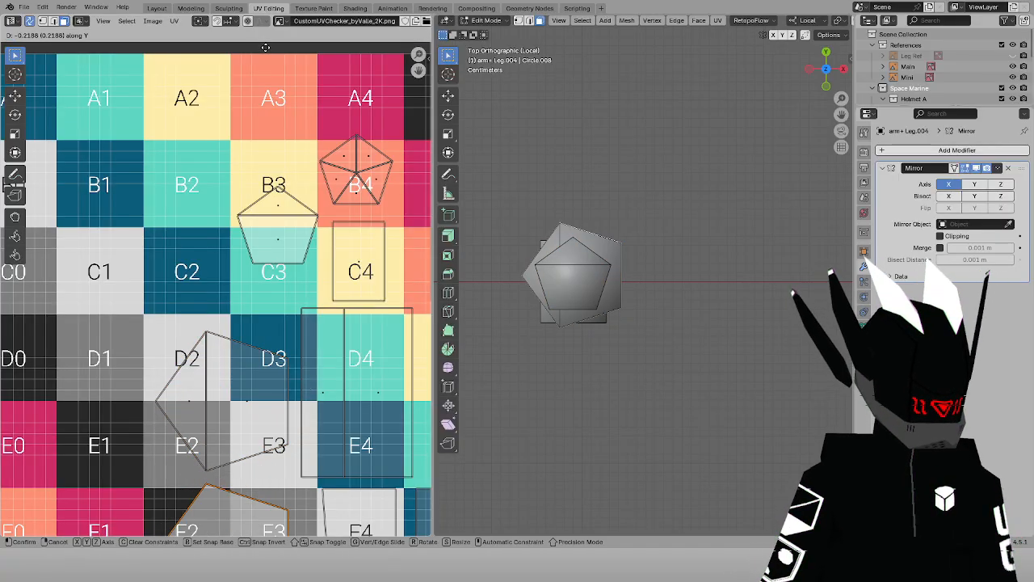
{"action": "left_click", "coordinate": [262, 44]}
Mirror the forearm's lower end island in X and nest it directly beneath the upper end island
{"action": "middle_click_drag", "start_coordinate": [206, 214], "coordinate": [192, 45]}
{"action": "right_click", "coordinate": [201, 199]}
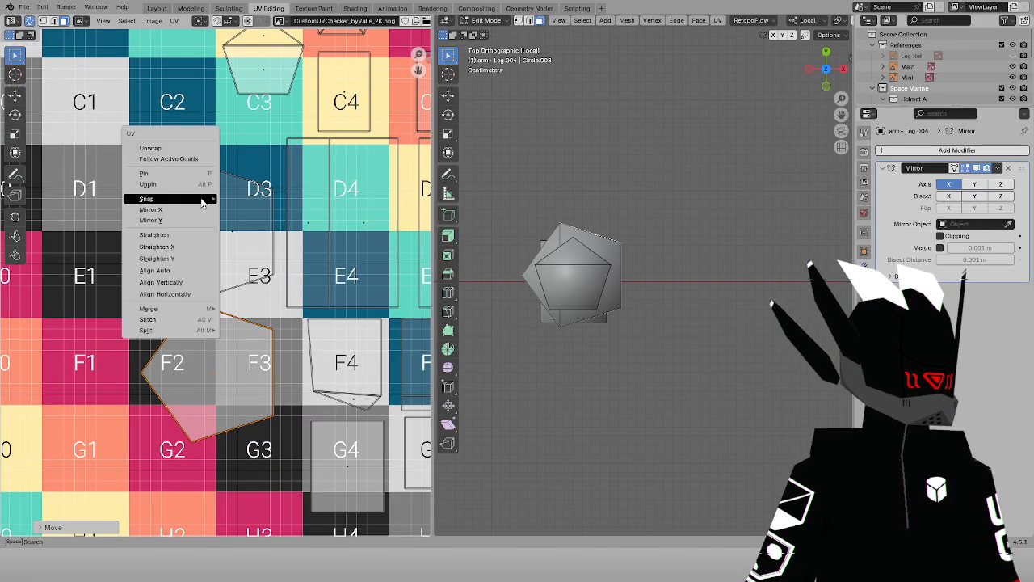
{"action": "left_click", "coordinate": [183, 211]}
{"action": "key", "text": "g"}
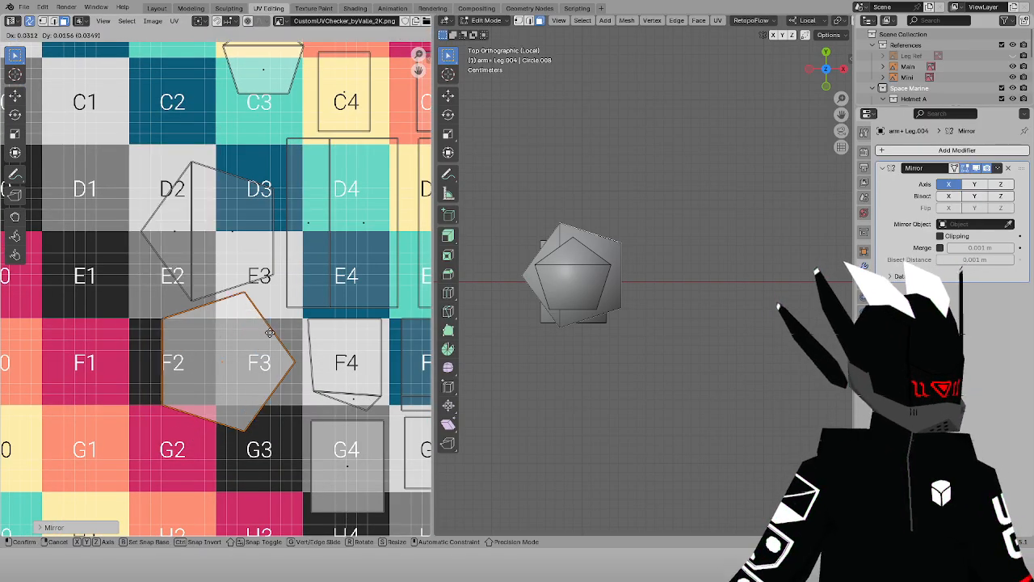
{"action": "left_click", "coordinate": [227, 294]}
Scale down both forearm end islands together and move them up beside the forearm column, below the upper arm's top island
{"action": "left_click_drag", "start_coordinate": [206, 298], "coordinate": [315, 179]}
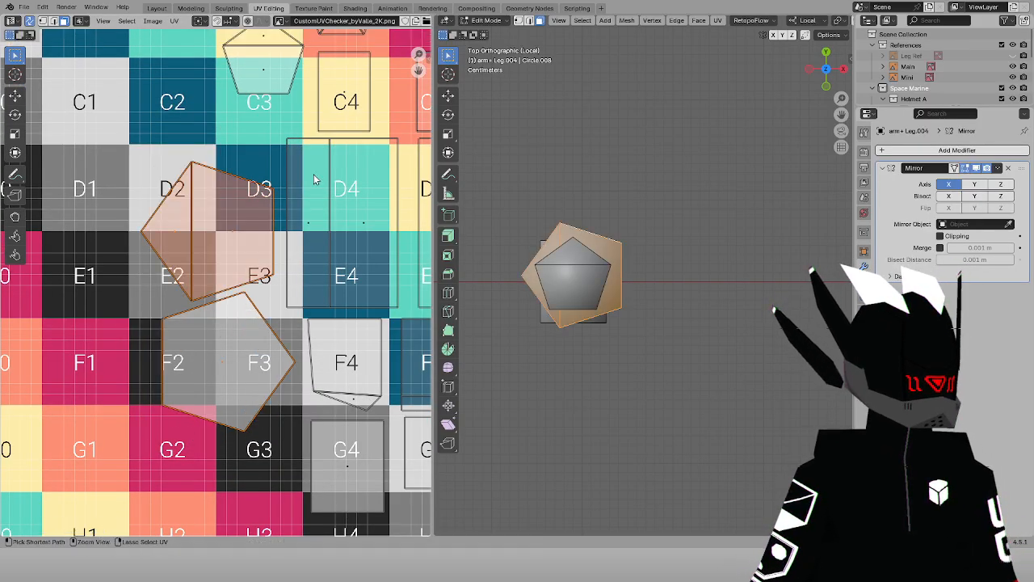
{"action": "key", "text": "s"}
{"action": "left_click", "coordinate": [287, 218]}
{"action": "key", "text": "g"}
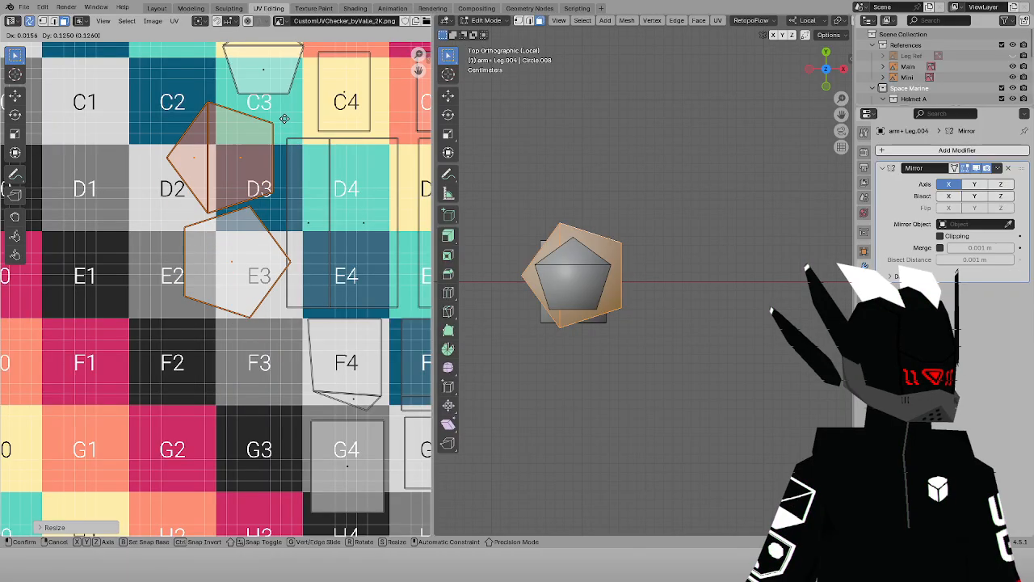
{"action": "left_click", "coordinate": [276, 110]}
{"action": "scroll", "coordinate": [162, 278], "scroll_direction": "down", "scroll_amount": 4}
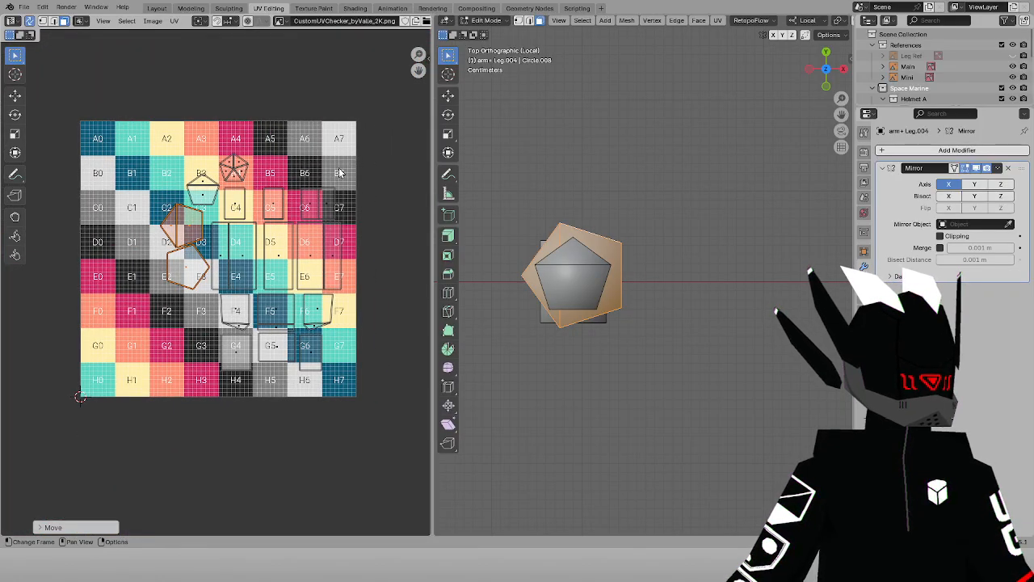
Assign the Marine material to the upper arm part, select all faces, and return to Object Mode
{"action": "middle_click_drag", "start_coordinate": [594, 316], "coordinate": [893, 188]}
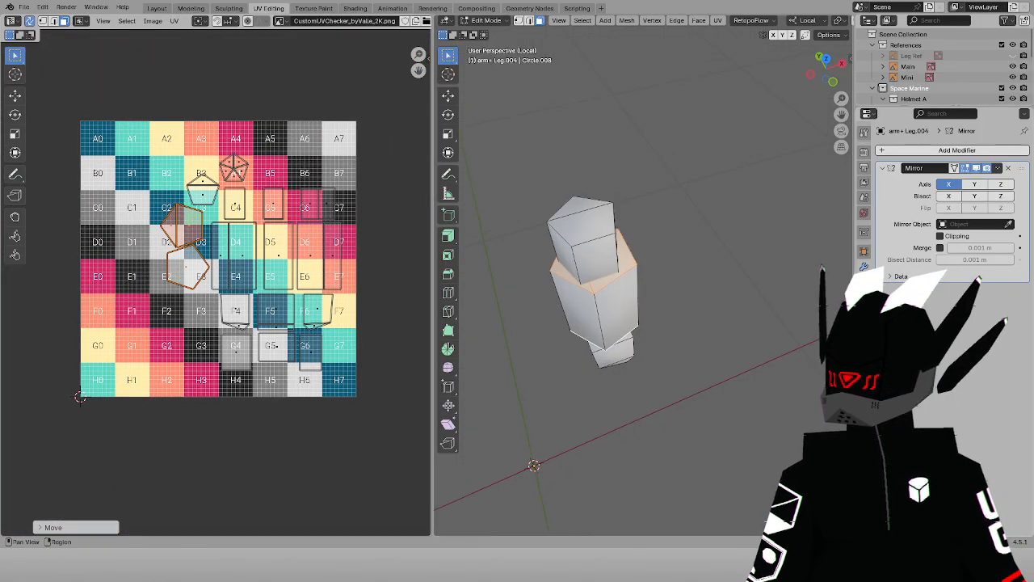
{"action": "left_click", "coordinate": [864, 345]}
{"action": "left_click", "coordinate": [884, 196]}
{"action": "left_click", "coordinate": [903, 214]}
{"action": "middle_click_drag", "start_coordinate": [644, 225], "coordinate": [644, 154]}
{"action": "key", "text": "a"}
{"action": "left_click", "coordinate": [500, 21]}
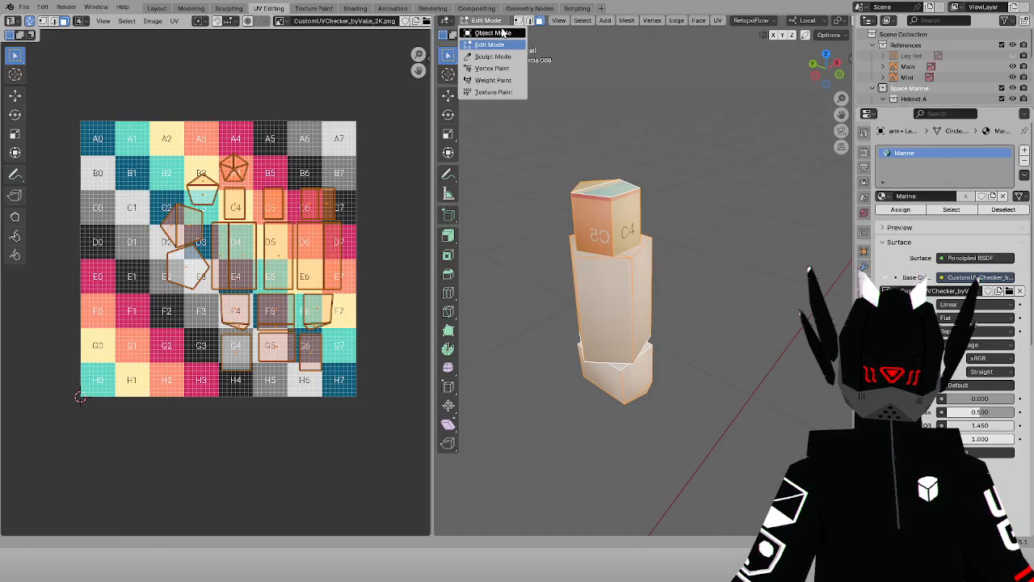
{"action": "left_click", "coordinate": [494, 33]}
Join the upper arm, forearm and hand into one object without the empty material slot, and return to the Layout workspace
{"action": "left_click", "coordinate": [608, 307]}
{"action": "left_click", "coordinate": [602, 204]}
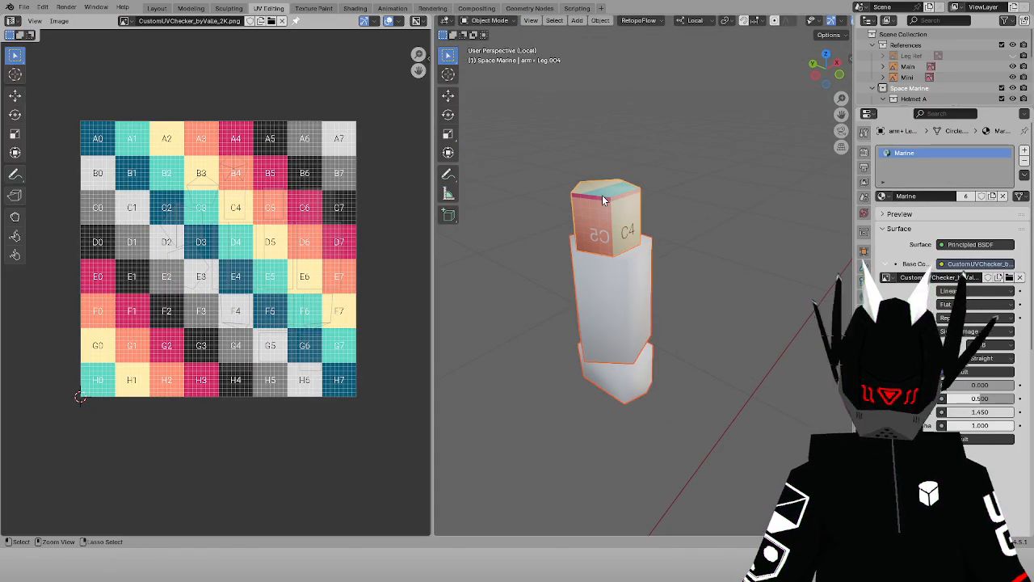
{"action": "left_click", "coordinate": [1024, 160]}
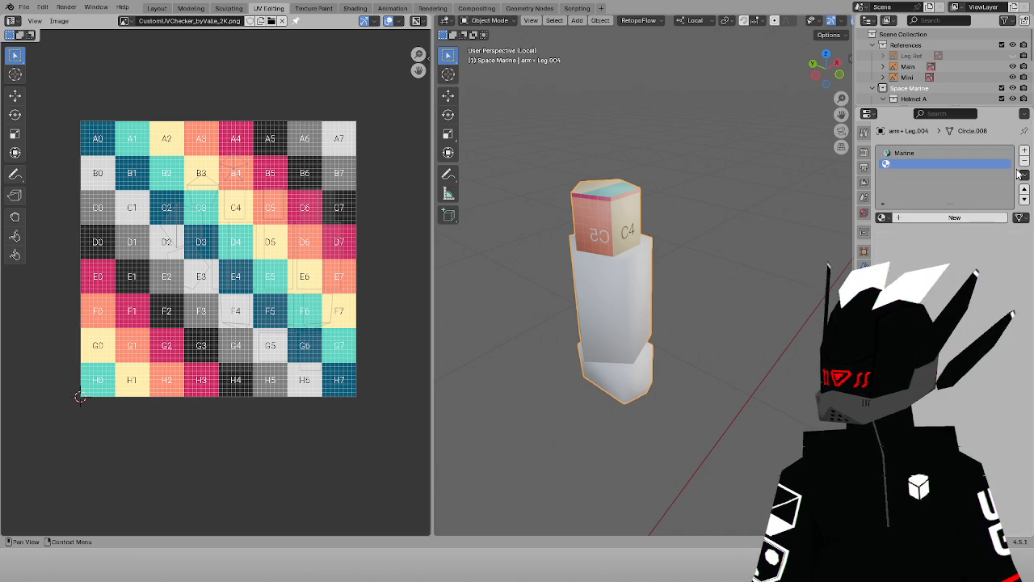
{"action": "middle_click_drag", "start_coordinate": [540, 75], "coordinate": [700, 135]}
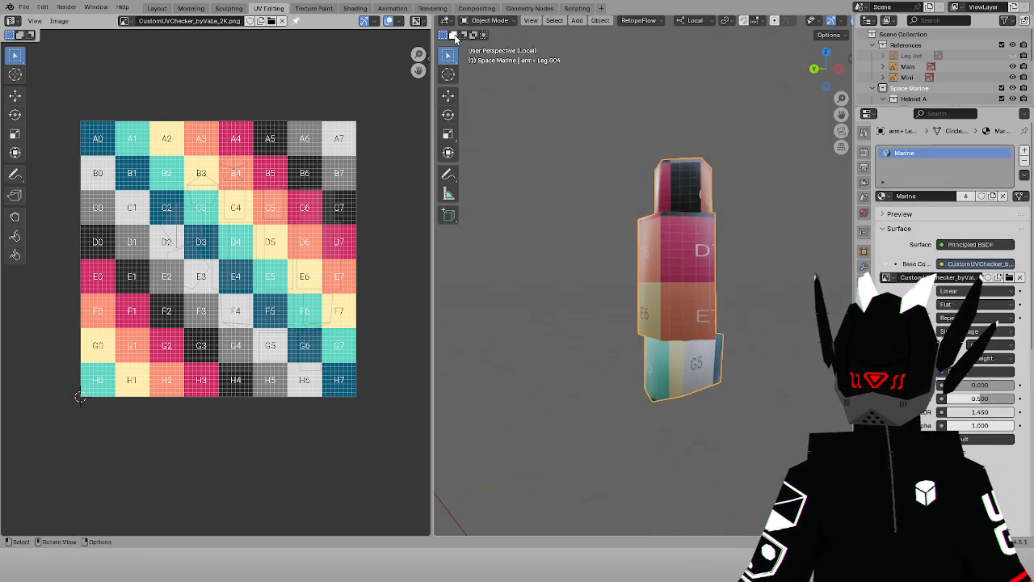
{"action": "left_click", "coordinate": [157, 9]}
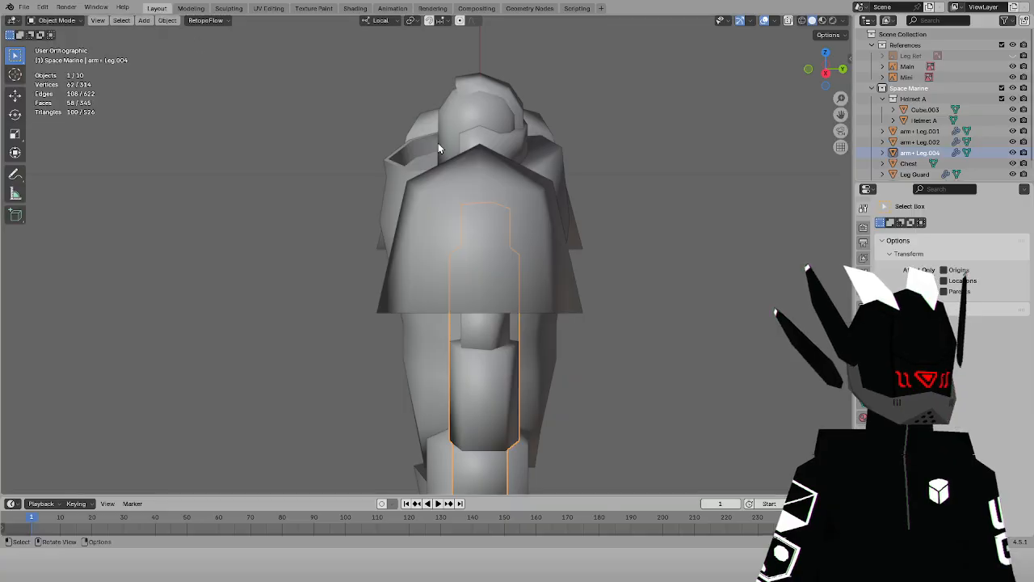
Show the front view in material preview and rotate the joined arm's mesh by -15° in Edit Mode, swinging its hand outward
{"action": "key", "text": "KP_1"}
{"action": "key", "text": "z"}
{"action": "left_click", "coordinate": [434, 203]}
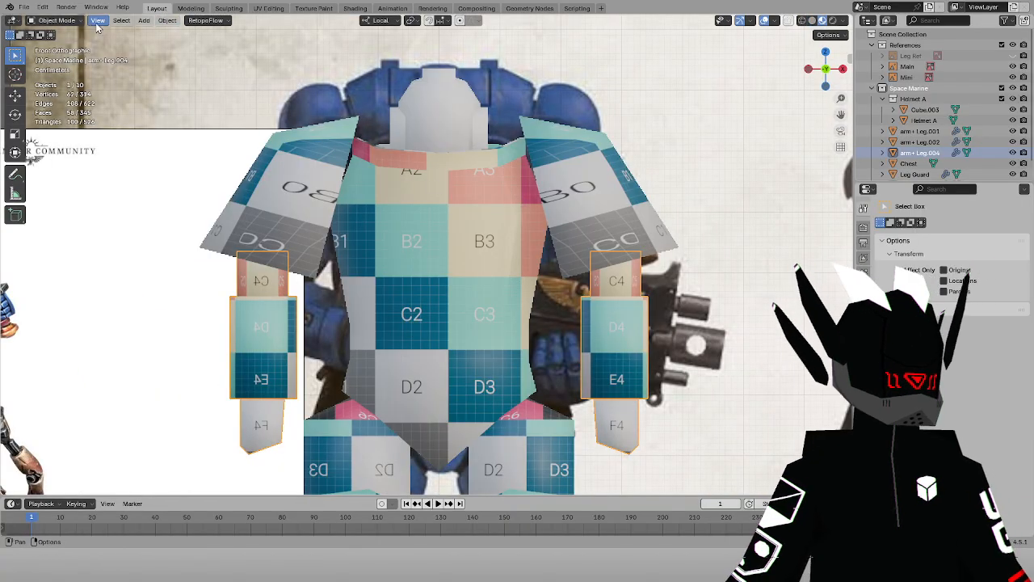
{"action": "left_click", "coordinate": [70, 23]}
{"action": "left_click", "coordinate": [71, 42]}
{"action": "key", "text": "r"}
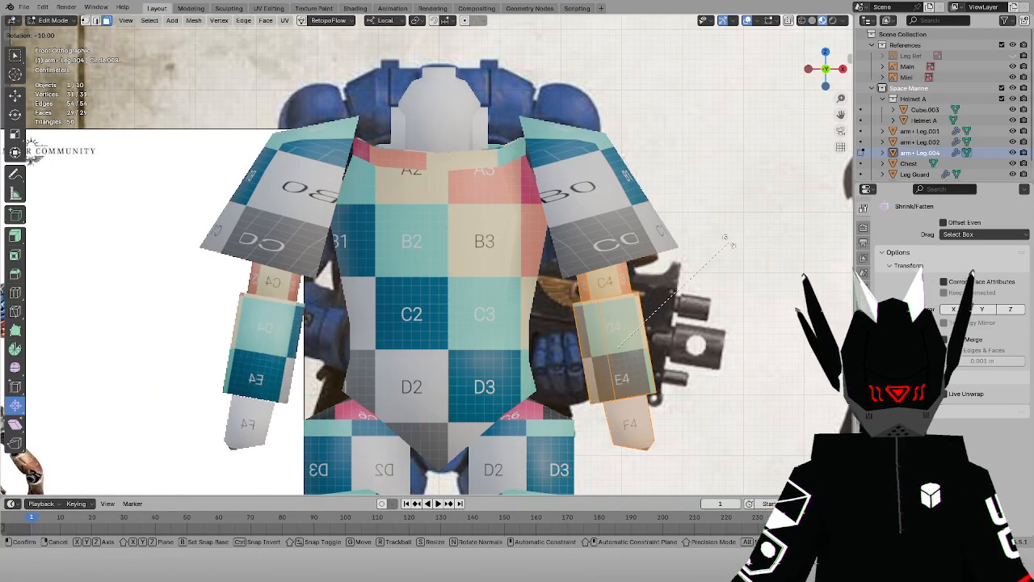
{"action": "left_click", "coordinate": [722, 232]}
Check the arm's angle against the reference art in wireframe and material preview, and return to Object Mode
{"action": "key", "text": "shift+z"}
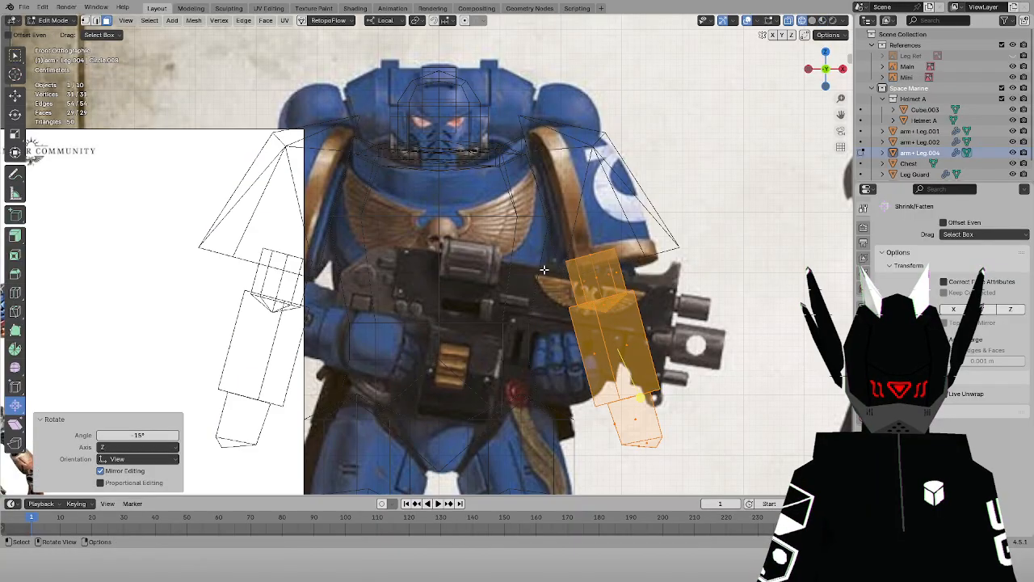
{"action": "key", "text": "shift+z"}
{"action": "scroll", "coordinate": [681, 268], "scroll_direction": "down", "scroll_amount": 2}
{"action": "key", "text": "z"}
{"action": "left_click", "coordinate": [676, 255]}
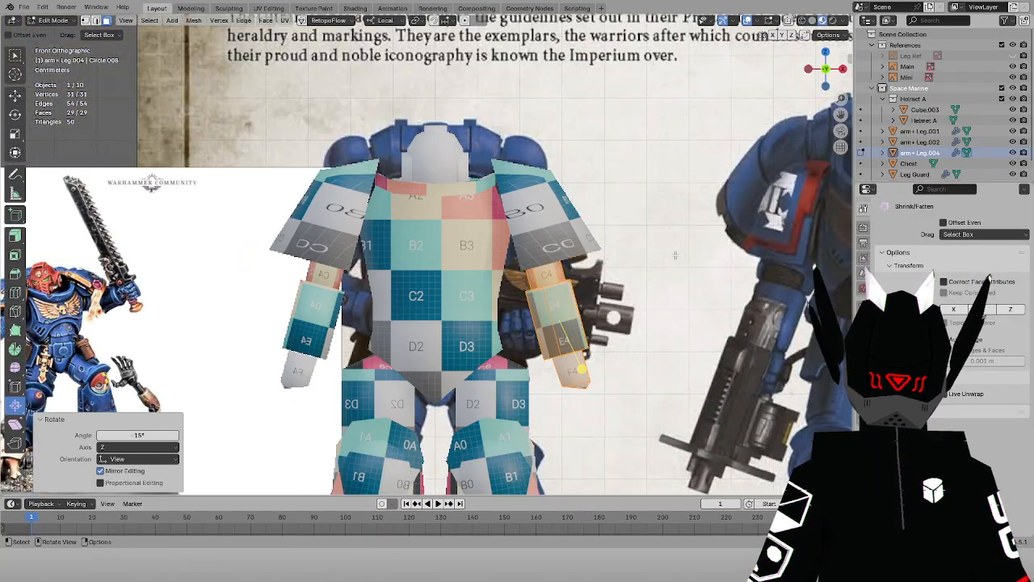
{"action": "middle_click_drag", "start_coordinate": [771, 354], "coordinate": [785, 148], "text": "shift"}
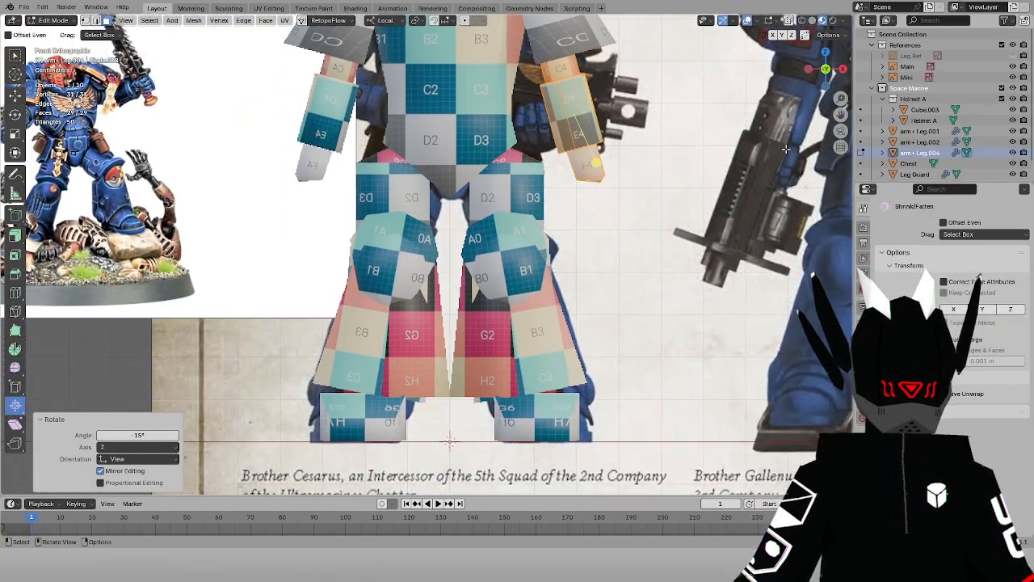
{"action": "left_click", "coordinate": [50, 20]}
{"action": "left_click", "coordinate": [48, 33]}
Rotate the upper and lower leg mesh by -10° in wireframe front view to follow the reference, and return to Object Mode
{"action": "left_click", "coordinate": [495, 194]}
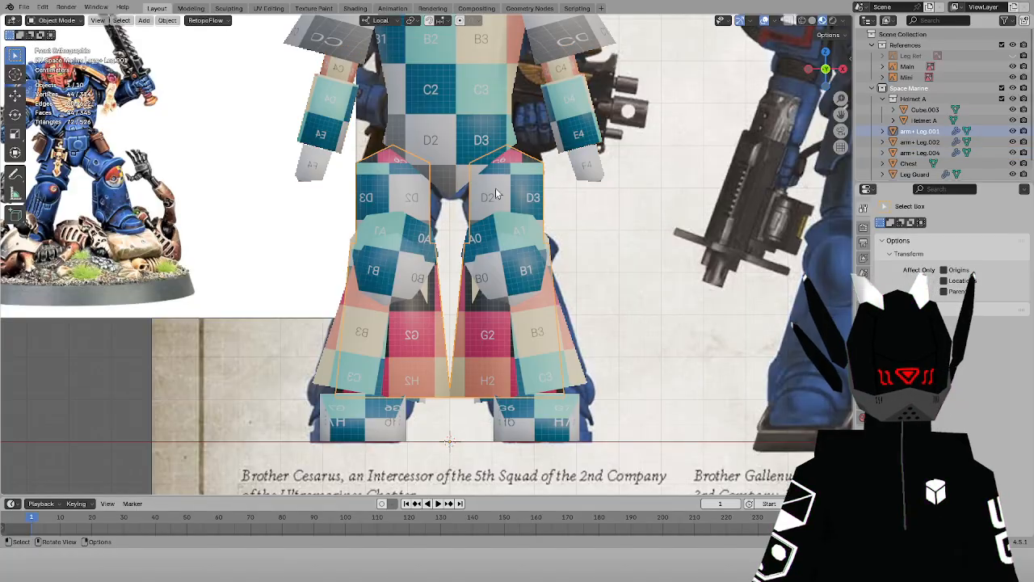
{"action": "left_click", "coordinate": [64, 22]}
{"action": "left_click", "coordinate": [61, 34]}
{"action": "left_click", "coordinate": [61, 21]}
{"action": "left_click", "coordinate": [60, 42]}
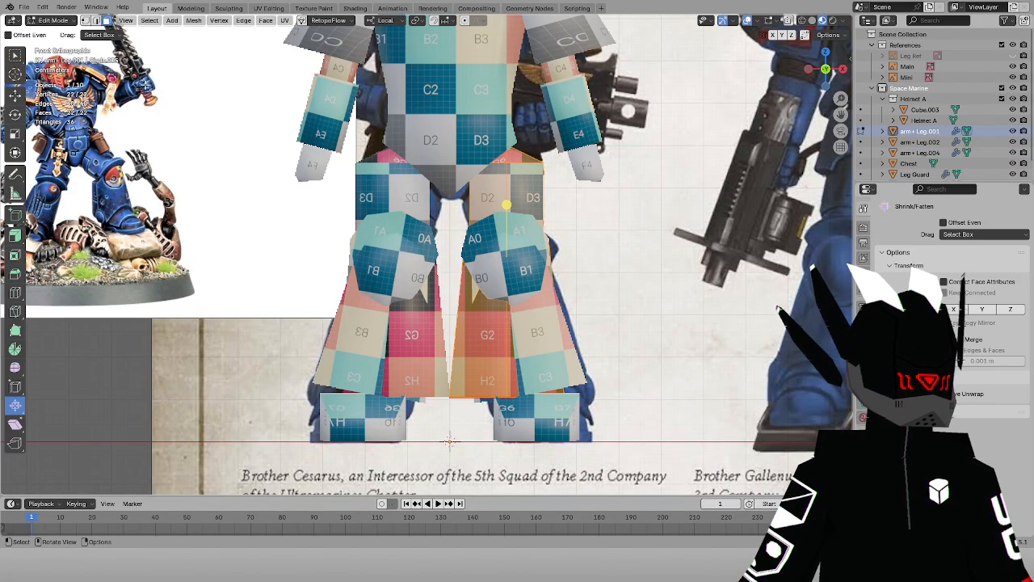
{"action": "key", "text": "z"}
{"action": "left_click", "coordinate": [679, 257]}
{"action": "type", "text": "r10"}
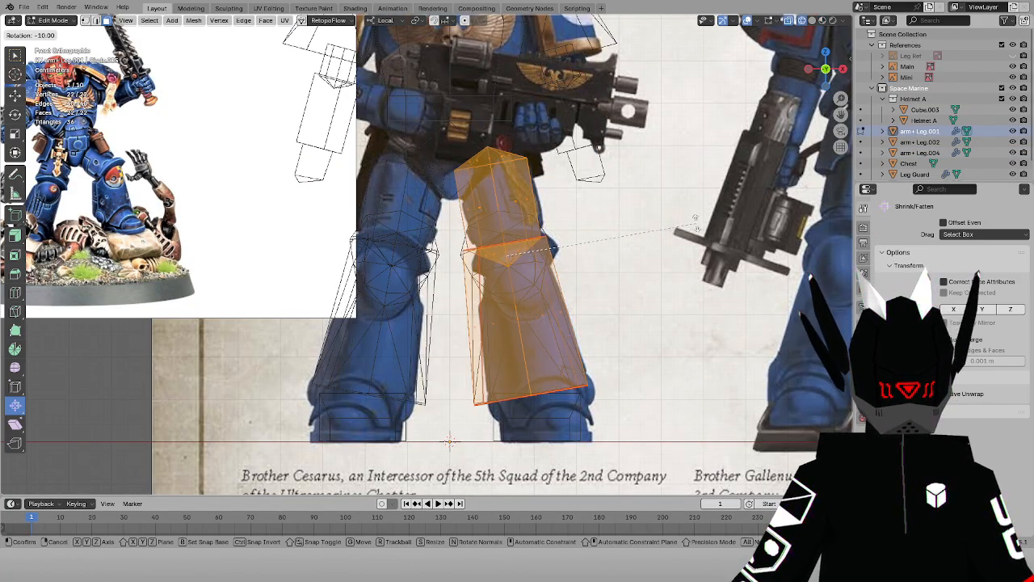
{"action": "key", "text": "Return"}
{"action": "key", "text": "z"}
{"action": "left_click", "coordinate": [696, 245]}
{"action": "left_click", "coordinate": [57, 22]}
{"action": "left_click", "coordinate": [59, 34]}
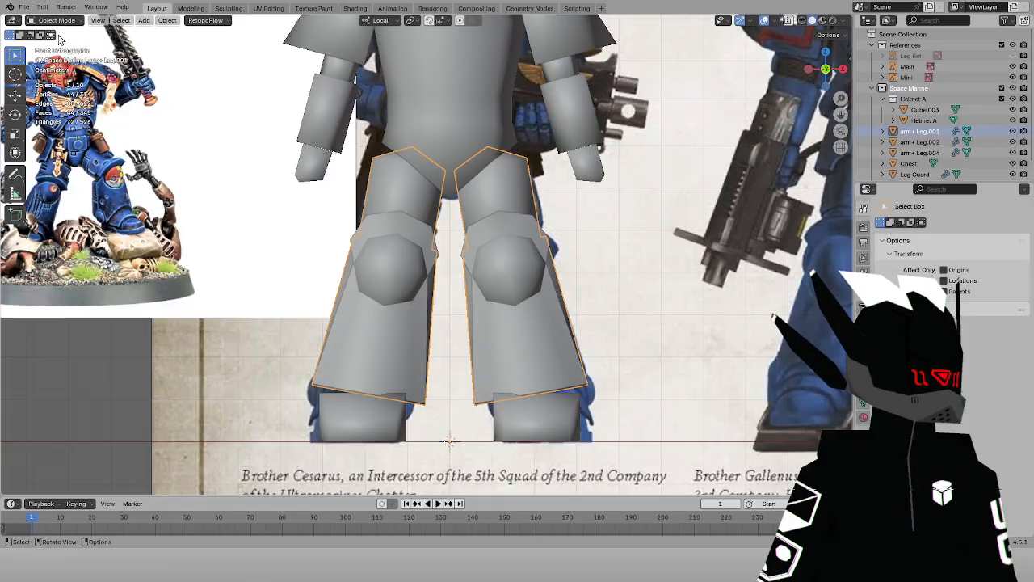
Show the Space Marine in material preview from an angled perspective and hide the References collection
{"action": "key", "text": "z"}
{"action": "left_click", "coordinate": [450, 282]}
{"action": "scroll", "coordinate": [493, 358], "scroll_direction": "down", "scroll_amount": 4}
{"action": "mouse_move", "coordinate": [536, 330]}
{"action": "middle_mouse_down"}
{"action": "mouse_move", "coordinate": [409, 353]}
{"action": "mouse_move", "coordinate": [462, 375]}
{"action": "mouse_move", "coordinate": [491, 286]}
{"action": "middle_mouse_up"}
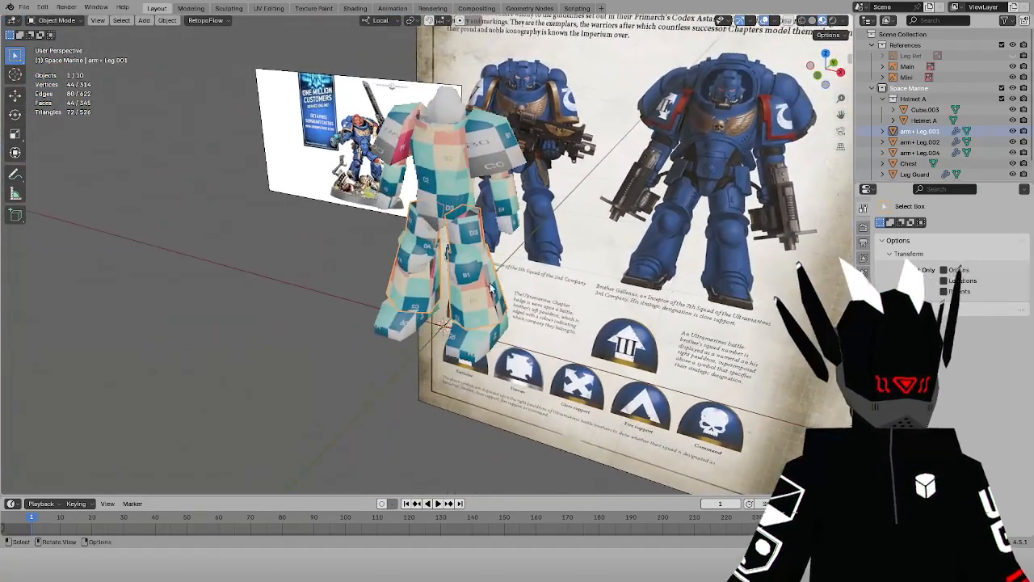
{"action": "left_click", "coordinate": [1023, 46]}
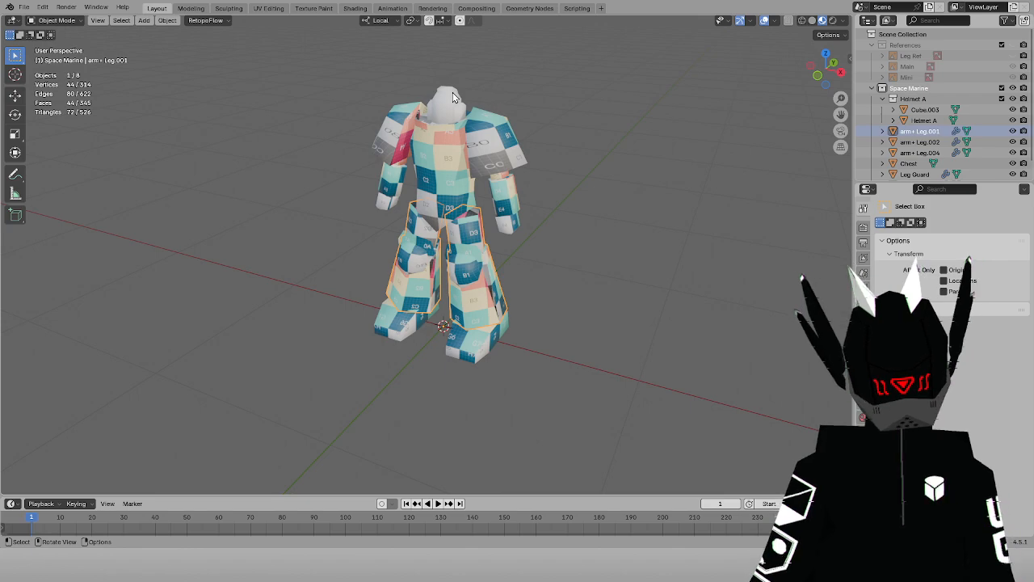
Examine the space marine's helmet and the block around it from the front and right side
{"action": "left_click", "coordinate": [682, 118]}
{"action": "scroll", "coordinate": [682, 118], "scroll_direction": "up", "scroll_amount": 2}
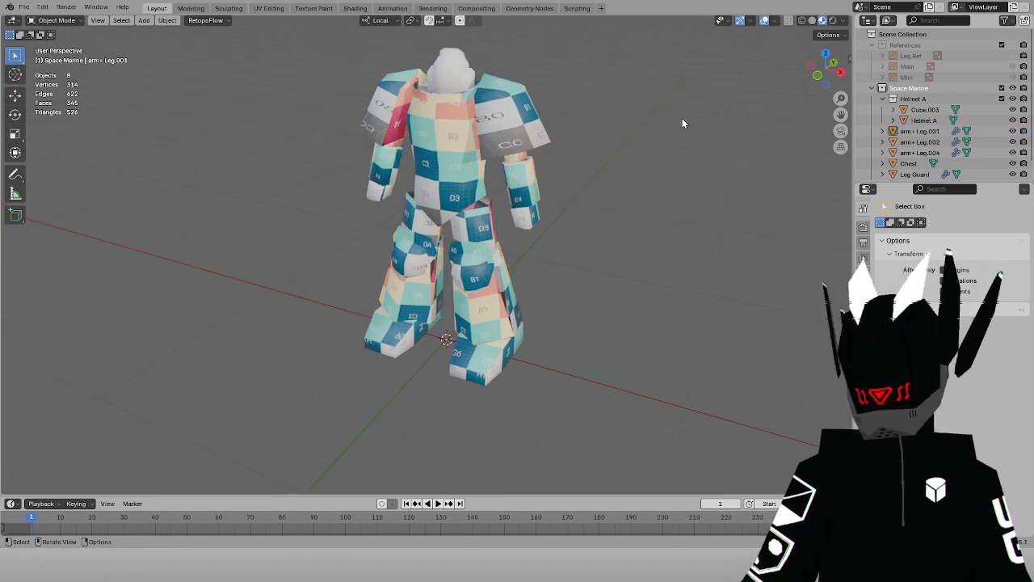
{"action": "middle_click_drag", "start_coordinate": [646, 104], "coordinate": [667, 265], "text": "shift"}
{"action": "scroll", "coordinate": [666, 263], "scroll_direction": "up", "scroll_amount": 3}
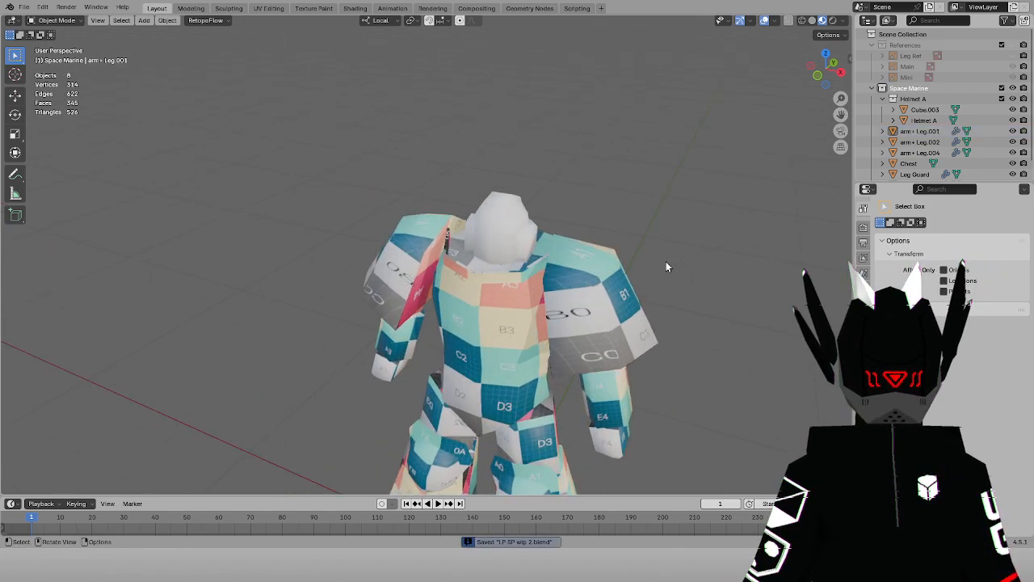
{"action": "left_click", "coordinate": [521, 228]}
{"action": "key", "text": "KP_1"}
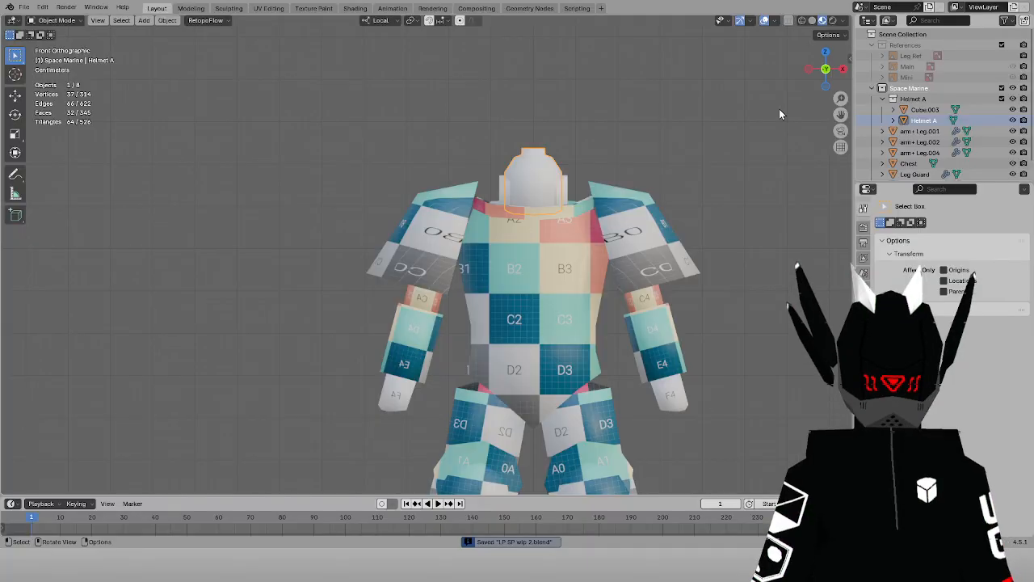
{"action": "left_click_drag", "start_coordinate": [840, 114], "coordinate": [728, 176]}
{"action": "scroll", "coordinate": [583, 148], "scroll_direction": "up", "scroll_amount": 6}
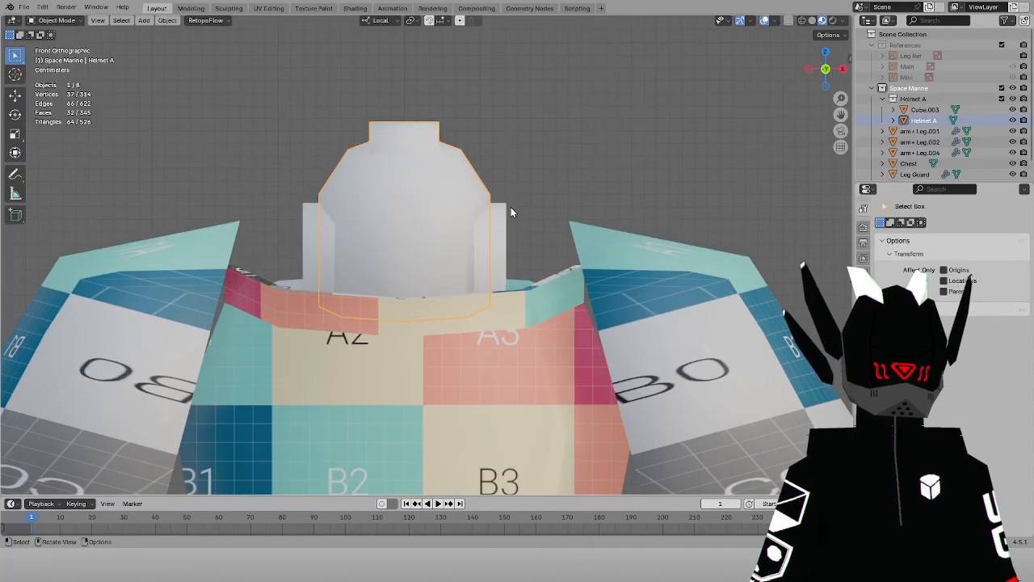
{"action": "key", "text": "KP_3"}
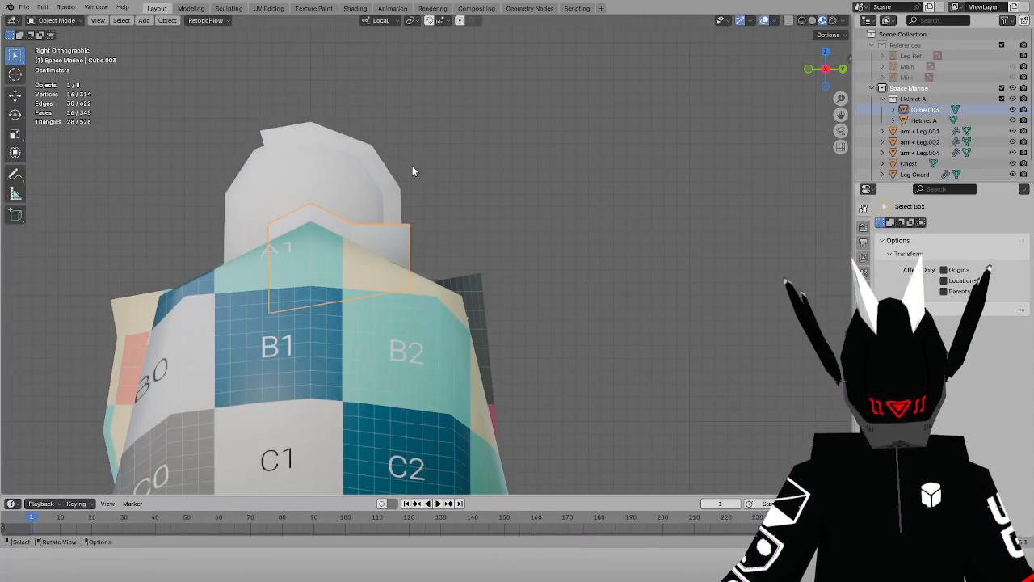
Open the block around the helmet for mesh editing, isolate it in local view and clear its face selection
{"action": "middle_click_drag", "start_coordinate": [303, 150], "coordinate": [227, 122]}
{"action": "left_click", "coordinate": [53, 20]}
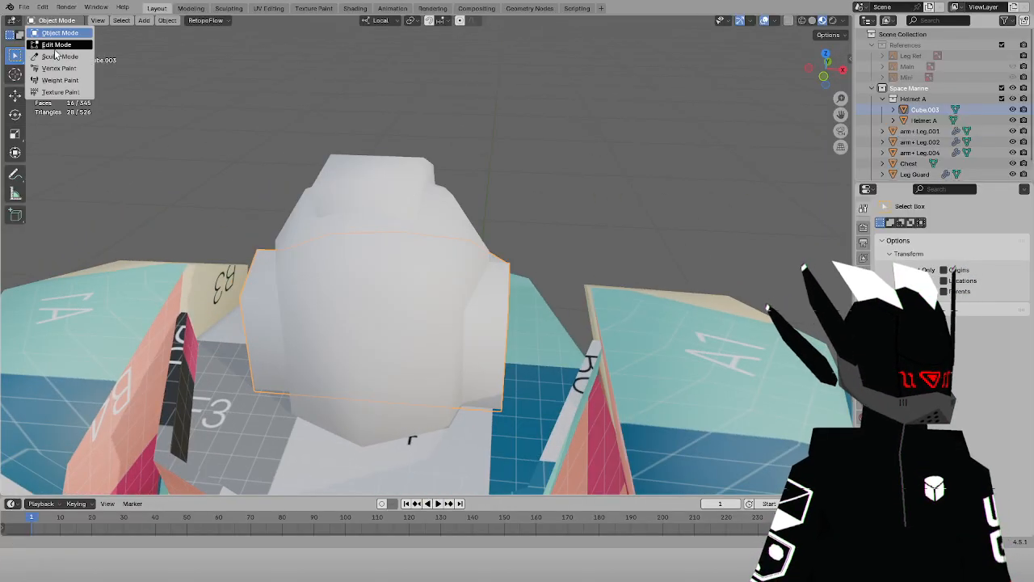
{"action": "left_click", "coordinate": [48, 41]}
{"action": "key", "text": "KP_Divide"}
{"action": "middle_click_drag", "start_coordinate": [425, 179], "coordinate": [344, 240]}
{"action": "scroll", "coordinate": [452, 236], "scroll_direction": "down", "scroll_amount": 3}
{"action": "middle_click_drag", "start_coordinate": [501, 262], "coordinate": [363, 221]}
{"action": "key", "text": "a"}
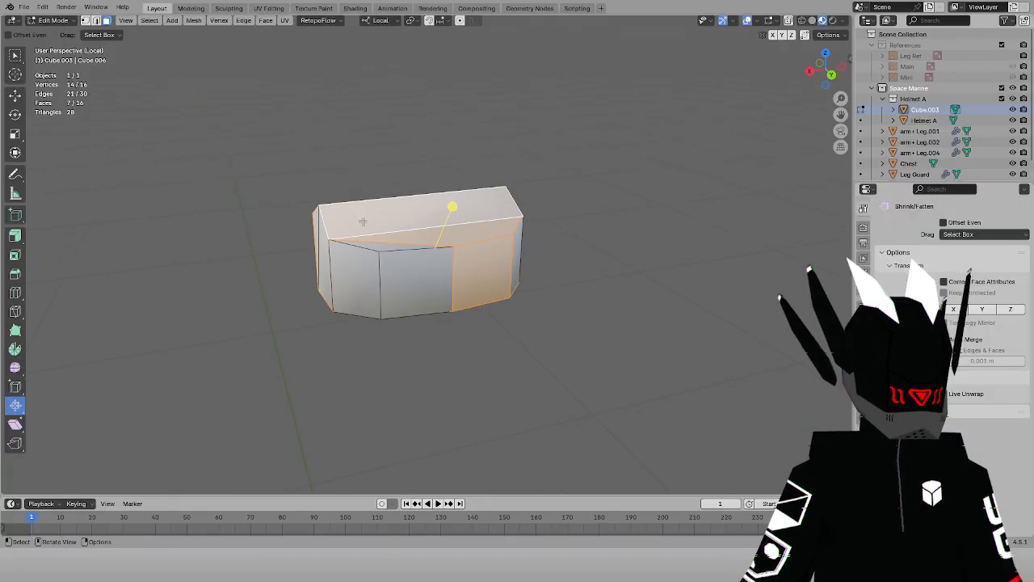
{"action": "key", "text": "alt+a"}
{"action": "key", "text": "KP_7"}
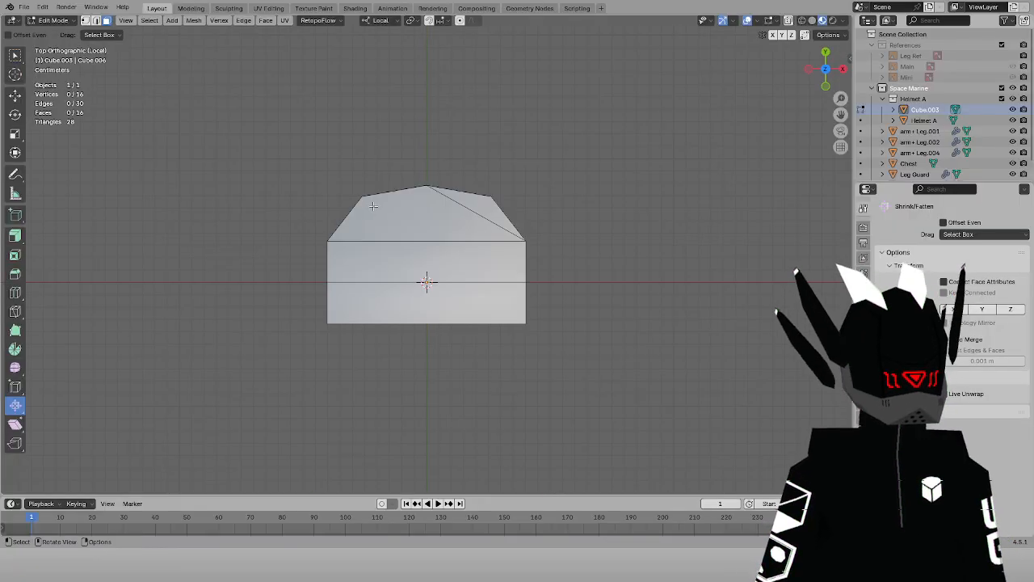
{"action": "left_click_drag", "start_coordinate": [488, 308], "coordinate": [488, 309]}
In the UV Editing workspace, project the block's top faces from the top view and move their island vertically above the checker image
{"action": "left_click", "coordinate": [268, 8]}
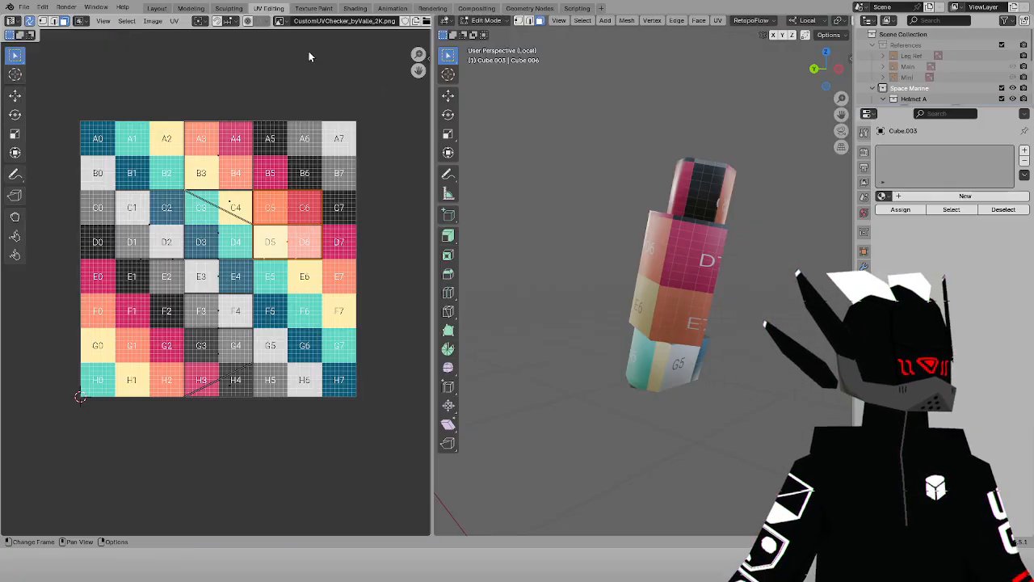
{"action": "key", "text": "KP_Divide"}
{"action": "key", "text": "KP_Divide"}
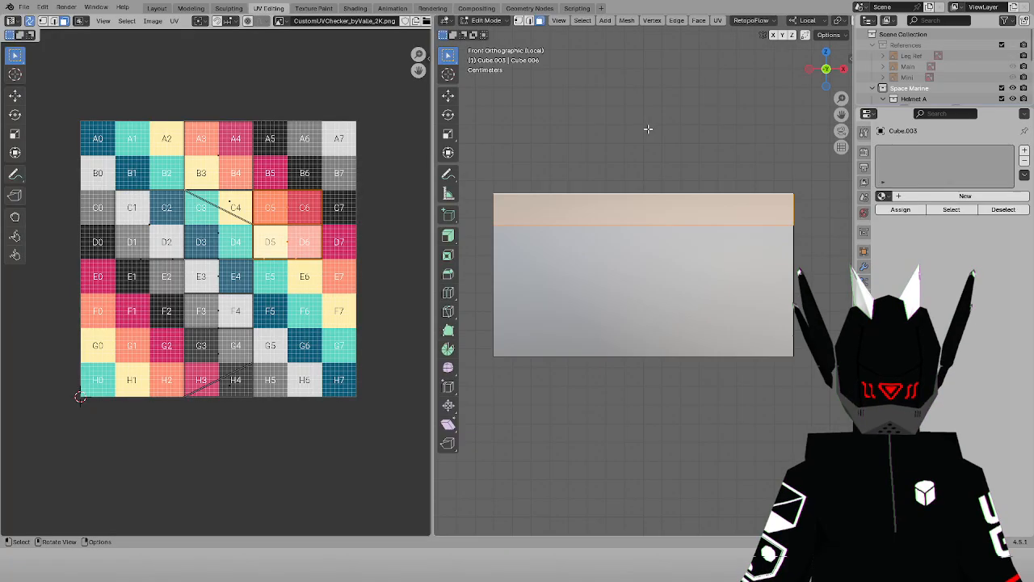
{"action": "key", "text": "KP_7"}
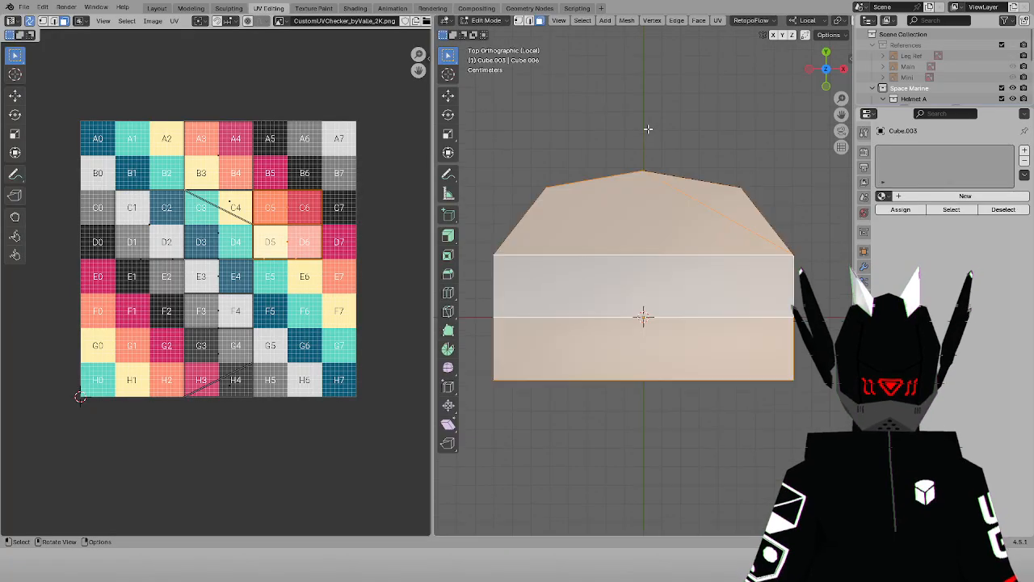
{"action": "left_click", "coordinate": [718, 20]}
{"action": "left_click", "coordinate": [753, 142]}
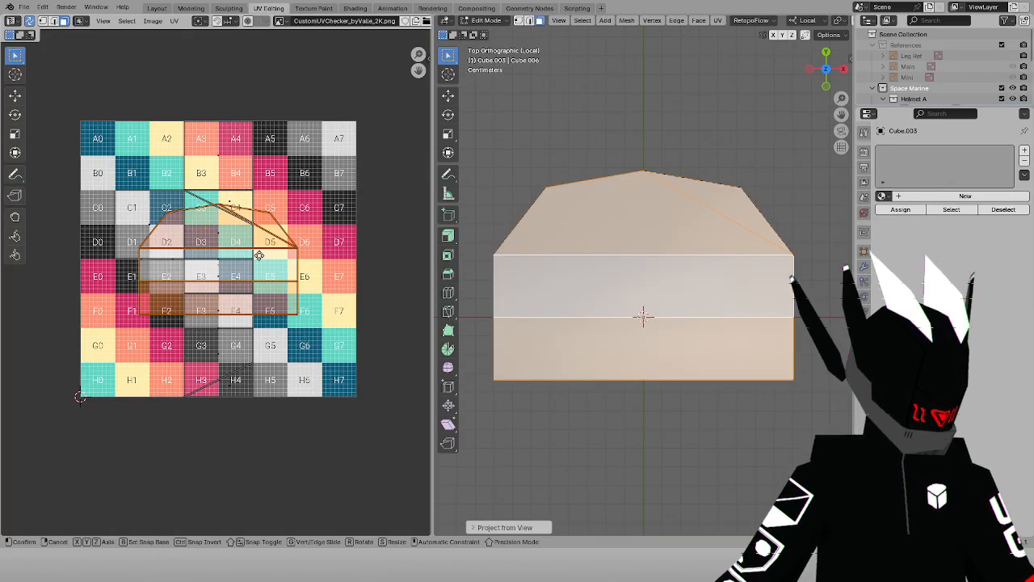
{"action": "key", "text": "g"}
{"action": "key", "text": "y"}
{"action": "left_click", "coordinate": [275, 66]}
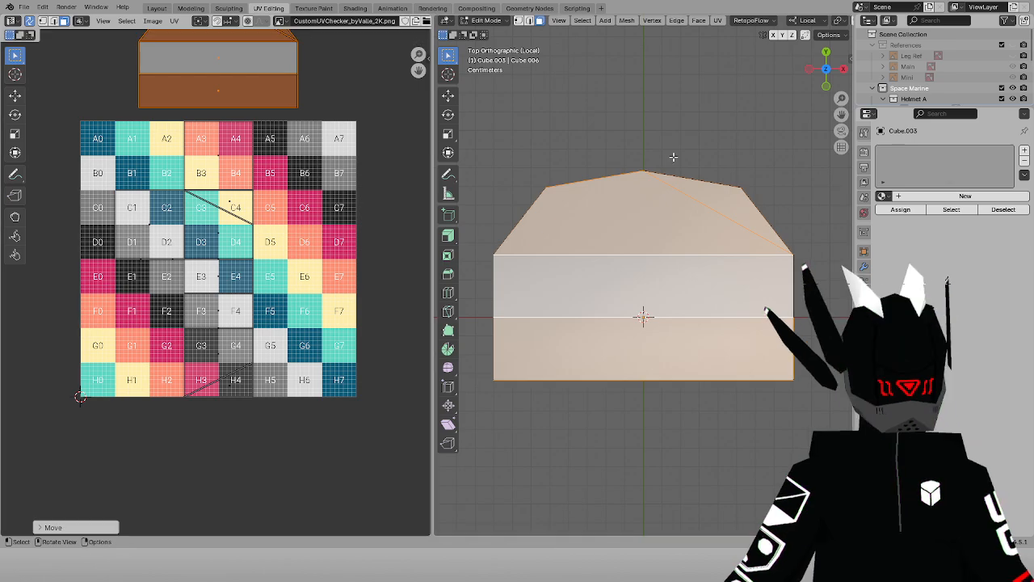
Select the block's vertical side faces in wireframe, project them from the right view and shift their UV island 0.5 along X
{"action": "key", "text": "KP_3"}
{"action": "key", "text": "z"}
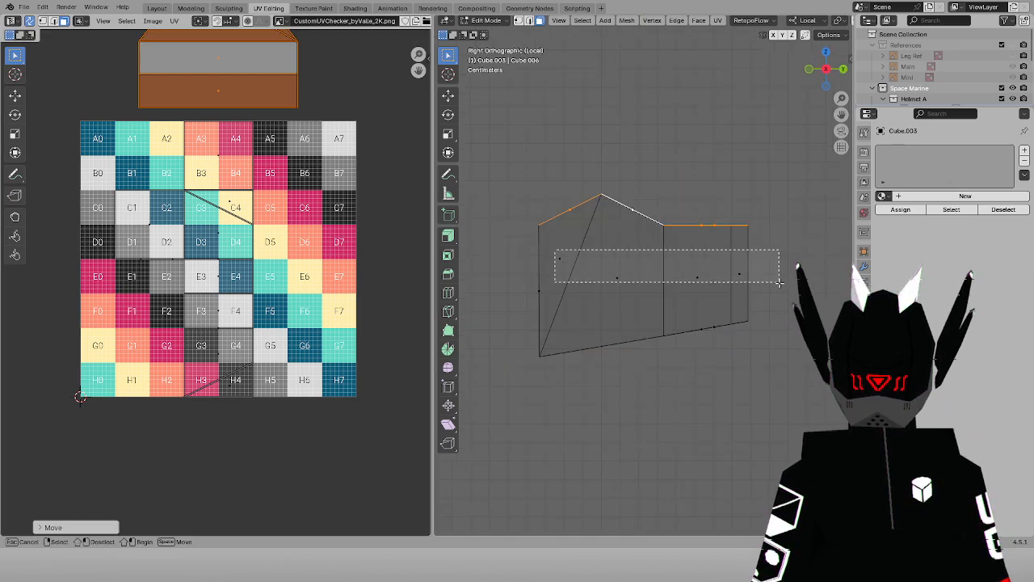
{"action": "left_click_drag", "start_coordinate": [779, 282], "coordinate": [779, 282]}
{"action": "left_click", "coordinate": [717, 20]}
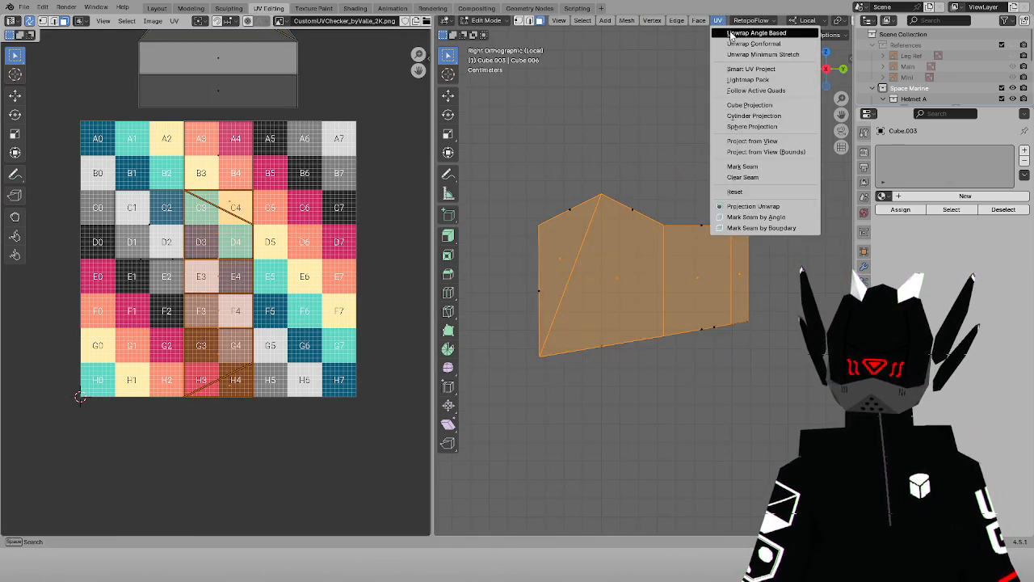
{"action": "left_click", "coordinate": [757, 141]}
{"action": "key", "text": "g"}
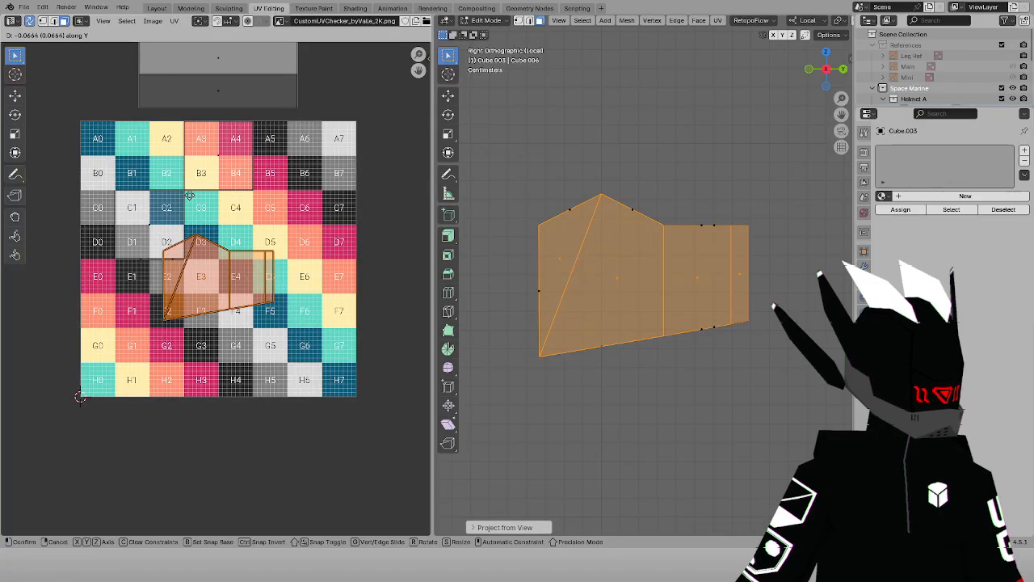
{"action": "key", "text": "x"}
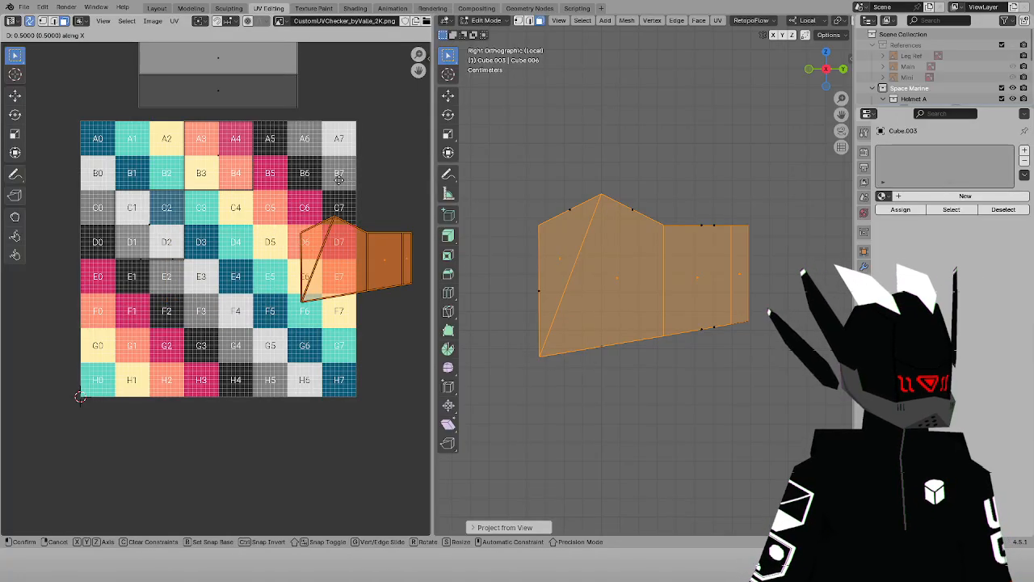
{"action": "left_click", "coordinate": [338, 179]}
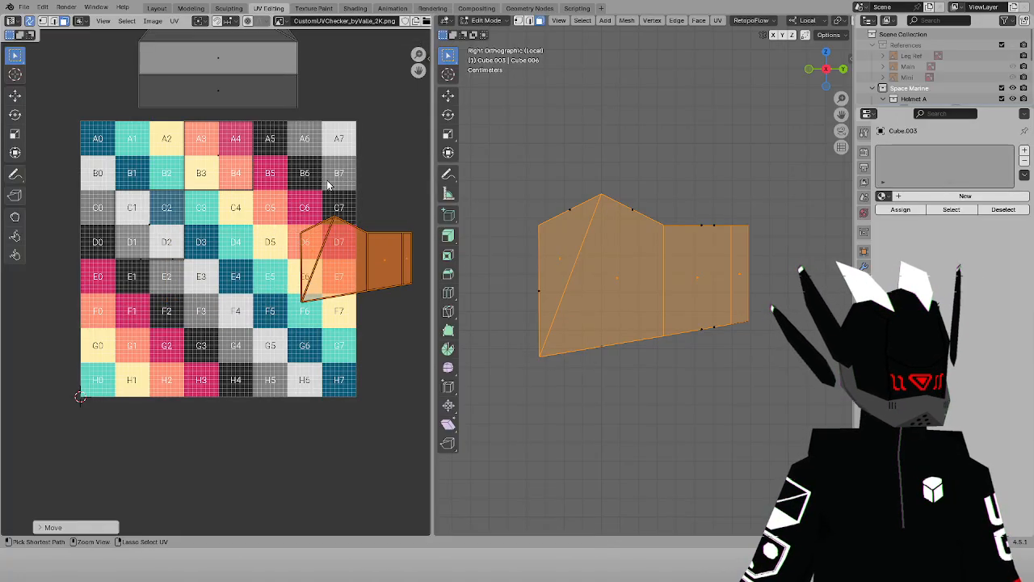
Project the block's rear faces from the back view and move their UV island 0.875 along X, beside the side island
{"action": "key", "text": "ctrl+KP_1"}
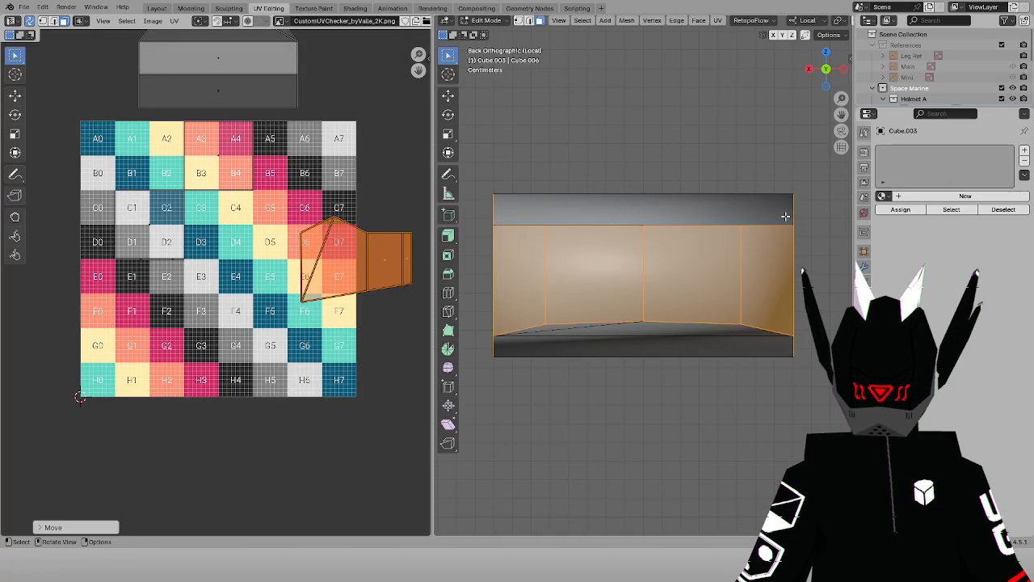
{"action": "left_click_drag", "start_coordinate": [762, 266], "coordinate": [764, 266]}
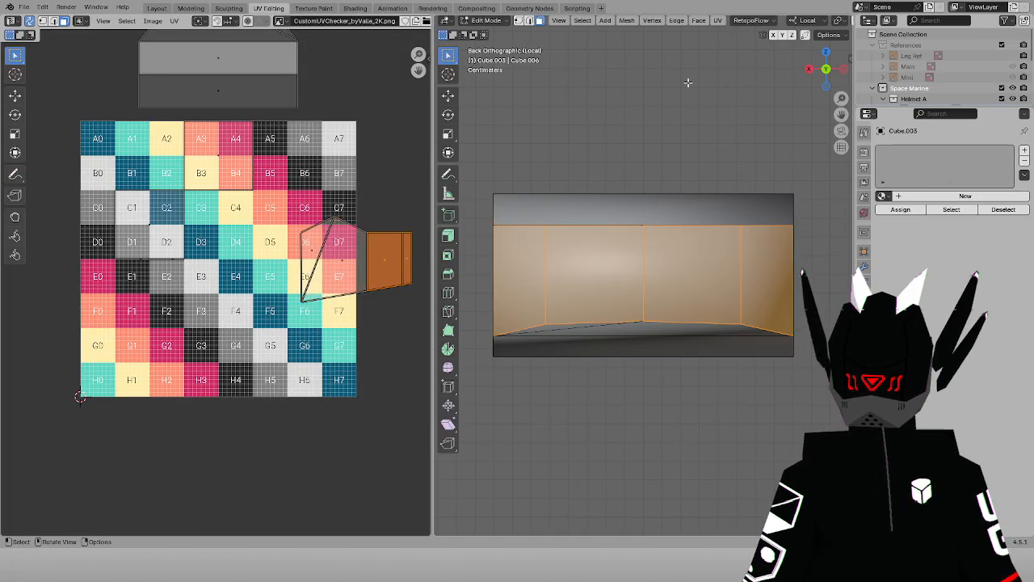
{"action": "left_click", "coordinate": [717, 20]}
{"action": "left_click", "coordinate": [762, 141]}
{"action": "key", "text": "g"}
{"action": "key", "text": "x"}
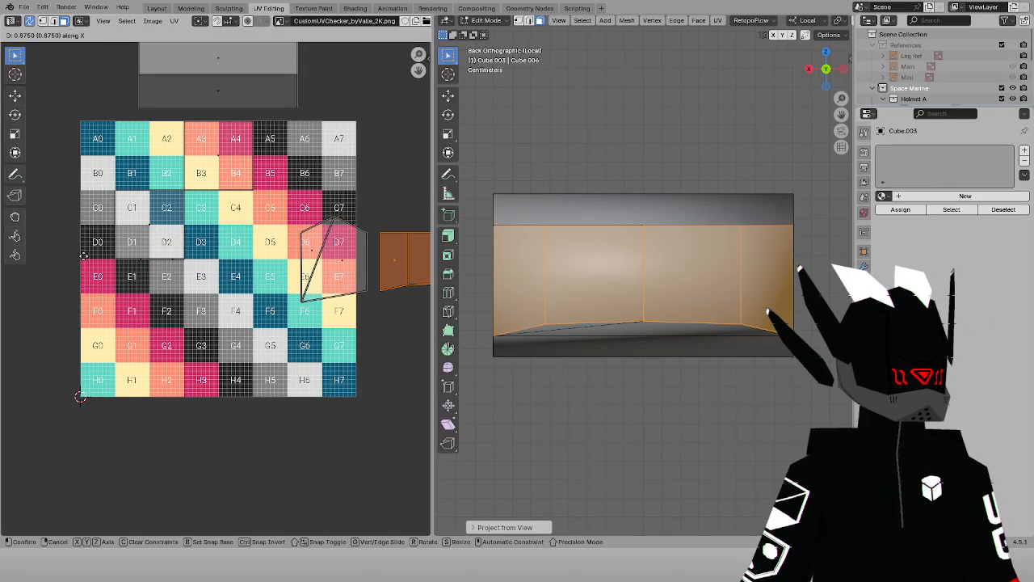
{"action": "left_click", "coordinate": [81, 257]}
Select the block's underside faces through their UV island and view them from the bottom
{"action": "left_click_drag", "start_coordinate": [98, 176], "coordinate": [195, 272]}
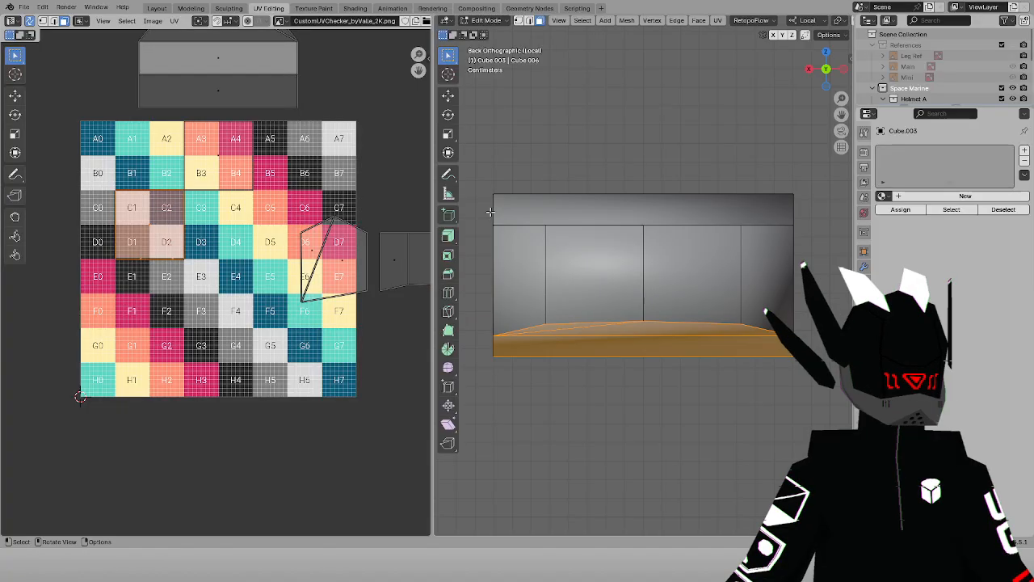
{"action": "key", "text": "KP_7"}
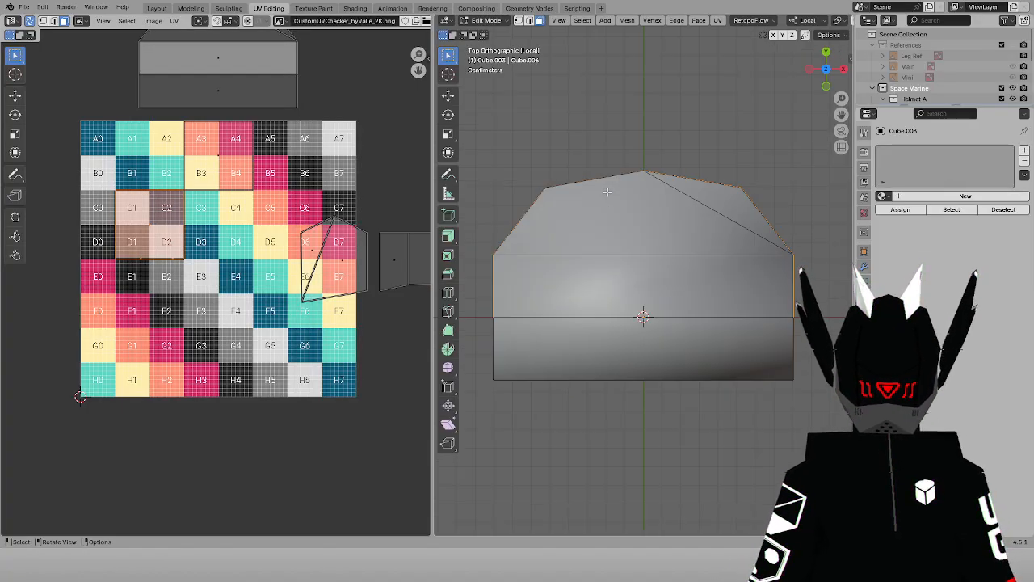
{"action": "key", "text": "ctrl+KP_7"}
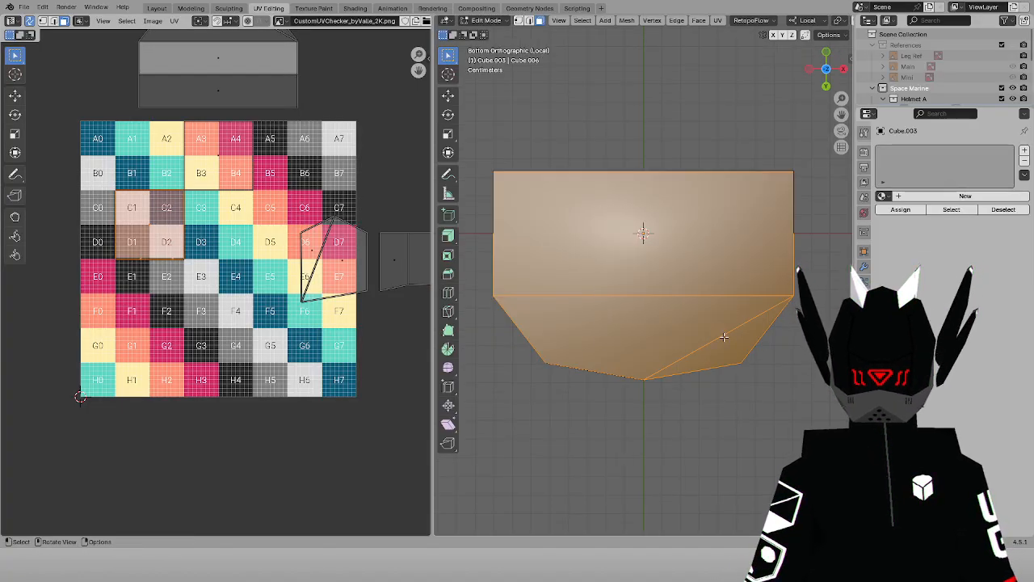
{"action": "key", "text": "z"}
{"action": "left_click", "coordinate": [549, 155]}
{"action": "key", "text": "g"}
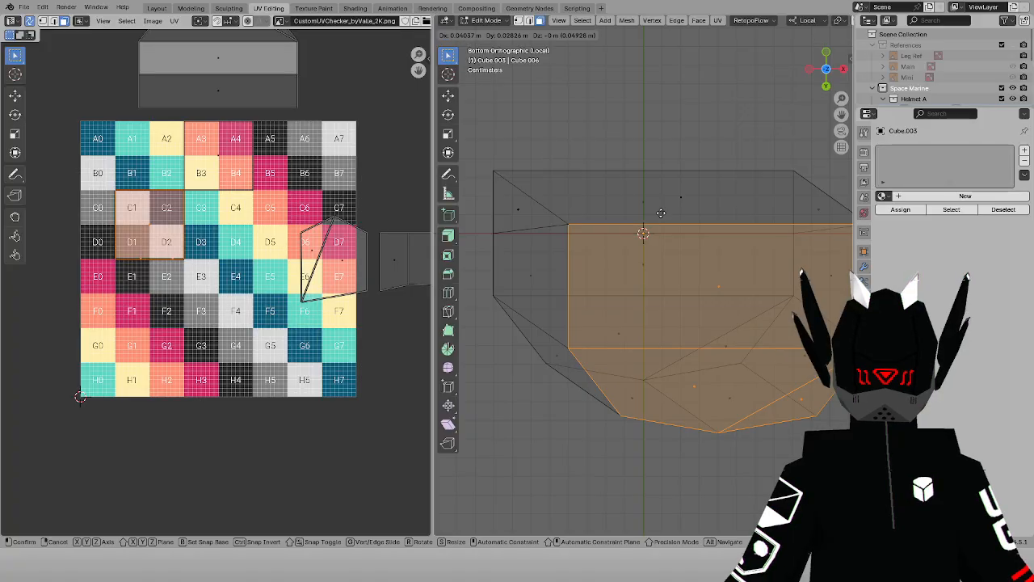
{"action": "right_click", "coordinate": [548, 248]}
{"action": "key", "text": "z"}
{"action": "left_click", "coordinate": [745, 40]}
Project the underside faces from the bottom view and move their UV island down along Y to the checker image's lower edge
{"action": "key", "text": "u"}
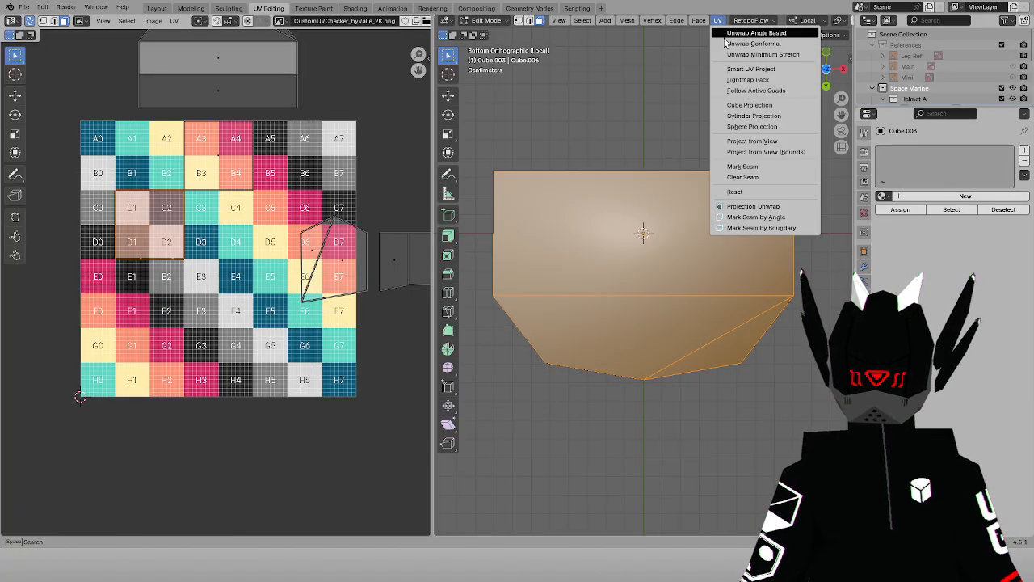
{"action": "left_click", "coordinate": [758, 142]}
{"action": "key", "text": "g"}
{"action": "key", "text": "y"}
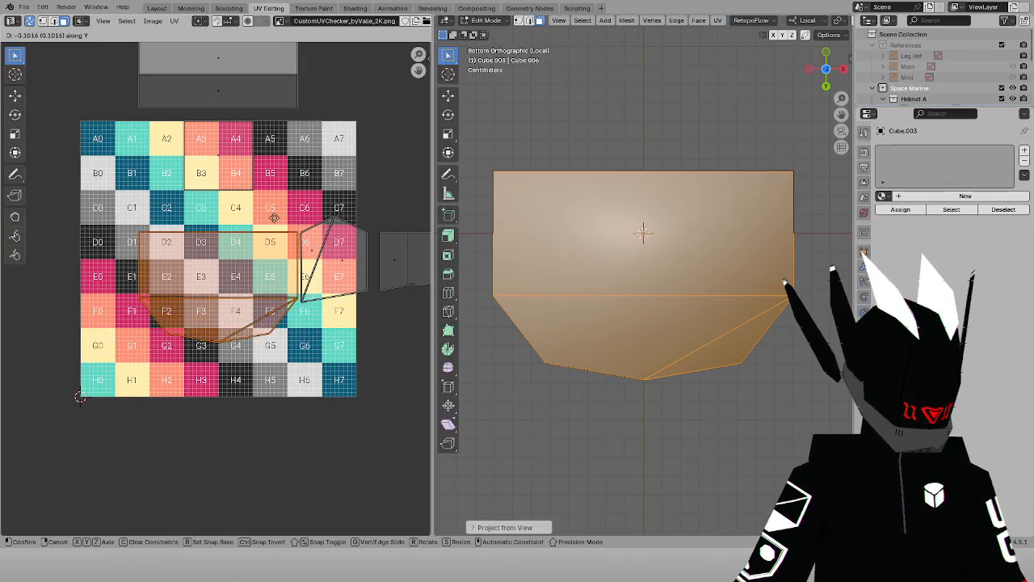
{"action": "left_click", "coordinate": [264, 314]}
Select only the block's large front face and project its UVs from the front view
{"action": "key", "text": "a"}
{"action": "key", "text": "a"}
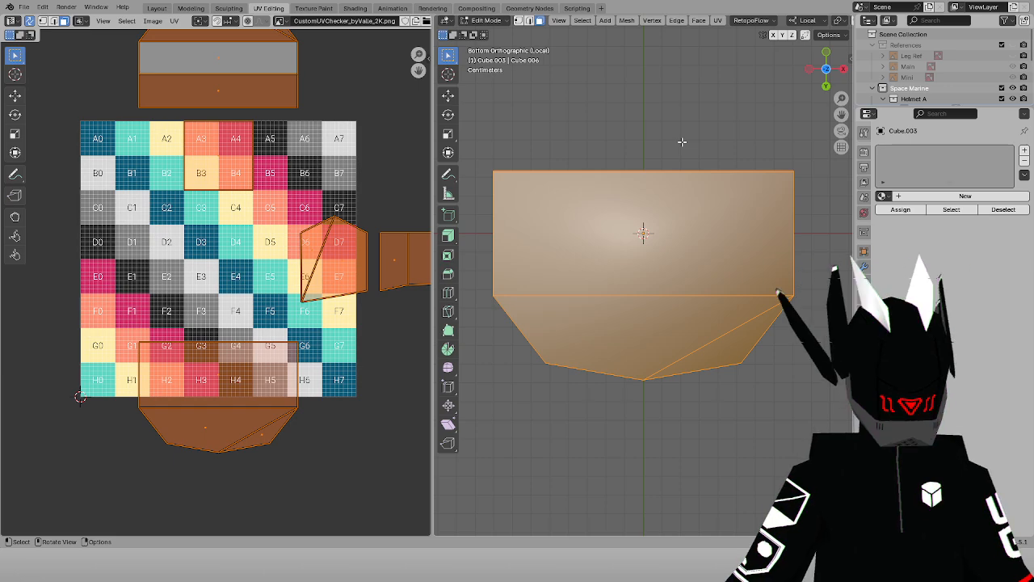
{"action": "key", "text": "KP_1"}
{"action": "left_click", "coordinate": [646, 257]}
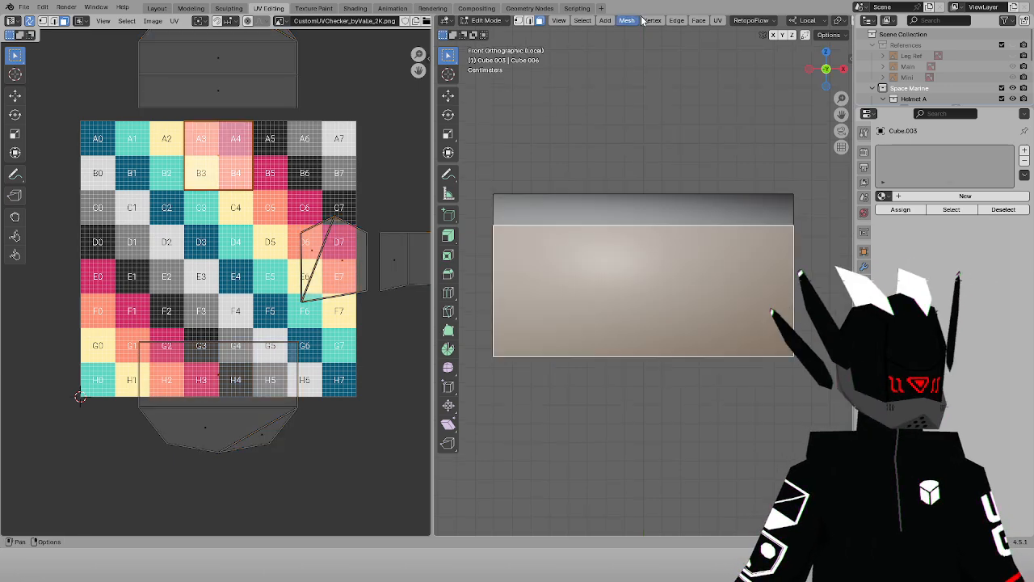
{"action": "left_click", "coordinate": [716, 21]}
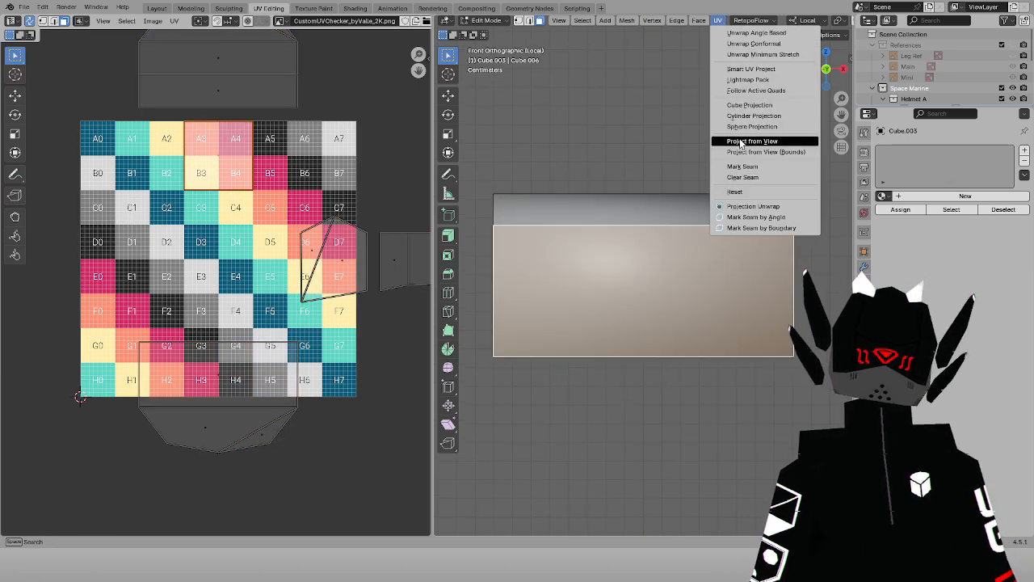
{"action": "left_click", "coordinate": [741, 141]}
Assign the existing Marine material to the block and display it with its checker texture in the viewport
{"action": "left_click", "coordinate": [882, 196]}
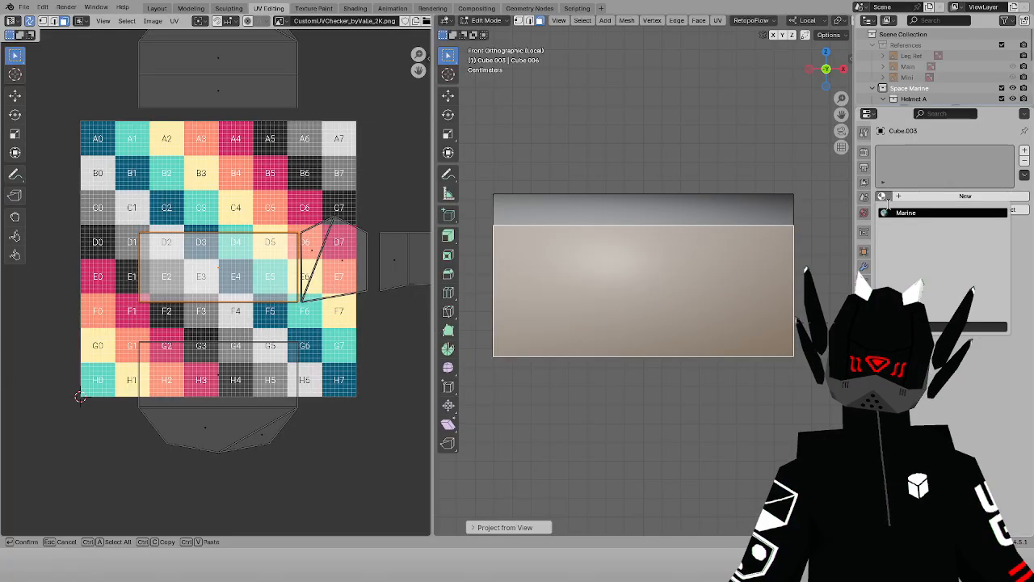
{"action": "left_click", "coordinate": [895, 218]}
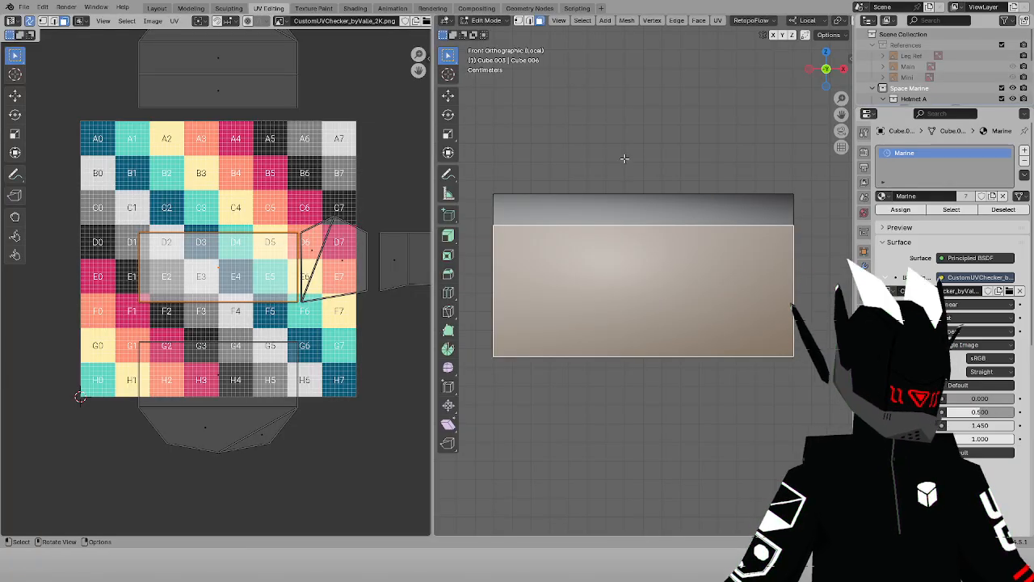
{"action": "key", "text": "z"}
{"action": "left_click", "coordinate": [634, 273]}
Move all UV islands by -0.25 in X and 0.375 in Y, and fine-tune the front island's placement near tile A0
{"action": "scroll", "coordinate": [309, 178], "scroll_direction": "down", "scroll_amount": 2}
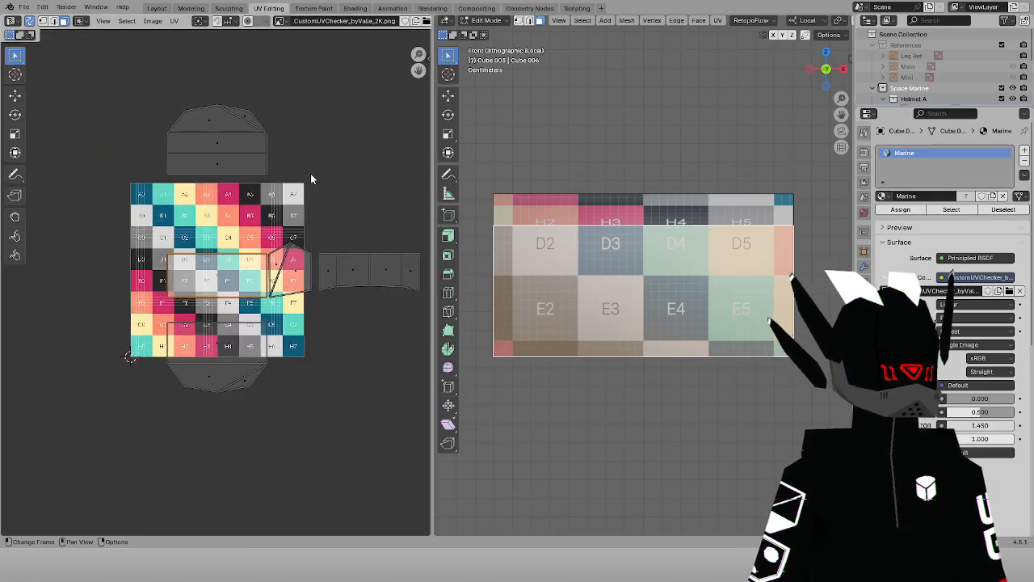
{"action": "key", "text": "a"}
{"action": "key", "text": "g"}
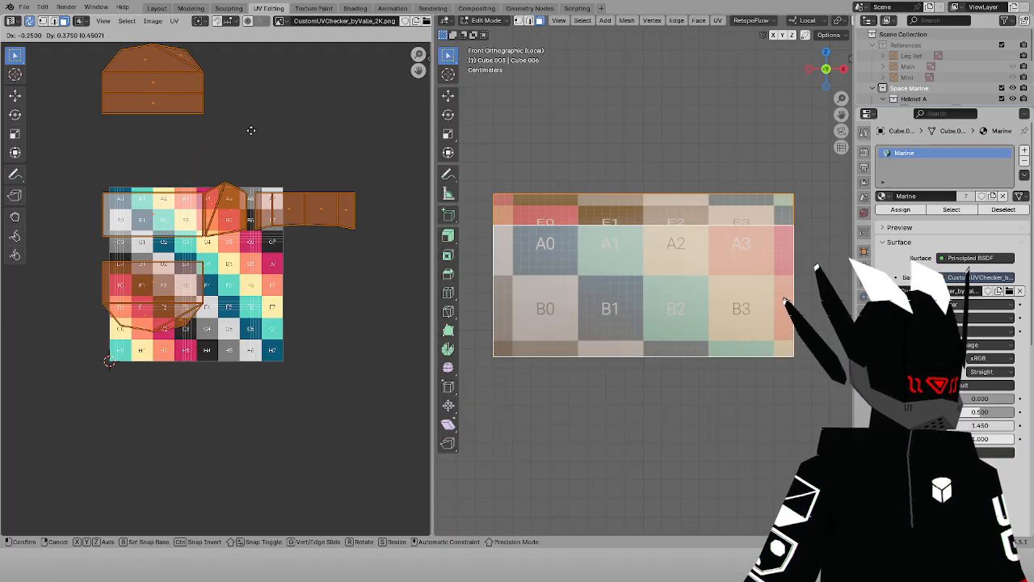
{"action": "left_click", "coordinate": [252, 130]}
{"action": "middle_click_drag", "start_coordinate": [127, 170], "coordinate": [194, 210]}
{"action": "scroll", "coordinate": [186, 202], "scroll_direction": "up", "scroll_amount": 5}
{"action": "key", "text": "g"}
{"action": "left_click", "coordinate": [189, 177]}
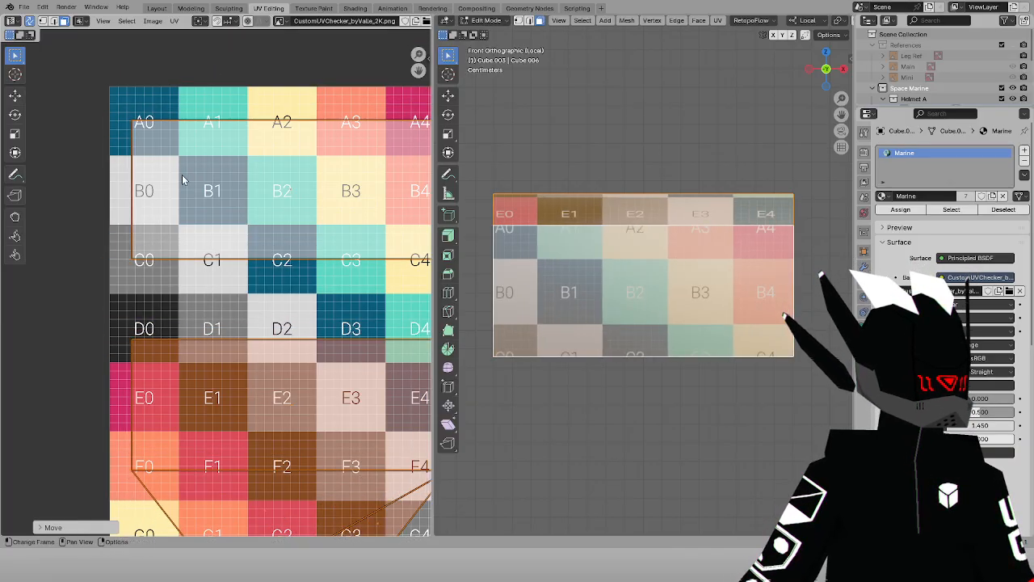
Adjust the front island's placement near tile A0 and move the segmented strip island directly beneath it over rows C and D
{"action": "key", "text": "g"}
{"action": "left_click", "coordinate": [168, 176]}
{"action": "scroll", "coordinate": [171, 176], "scroll_direction": "down", "scroll_amount": 3}
{"action": "middle_click_drag", "start_coordinate": [294, 134], "coordinate": [214, 190]}
{"action": "left_click_drag", "start_coordinate": [70, 174], "coordinate": [302, 268], "text": "ctrl"}
{"action": "key", "text": "g"}
{"action": "left_click", "coordinate": [102, 319]}
{"action": "scroll", "coordinate": [72, 304], "scroll_direction": "up", "scroll_amount": 6}
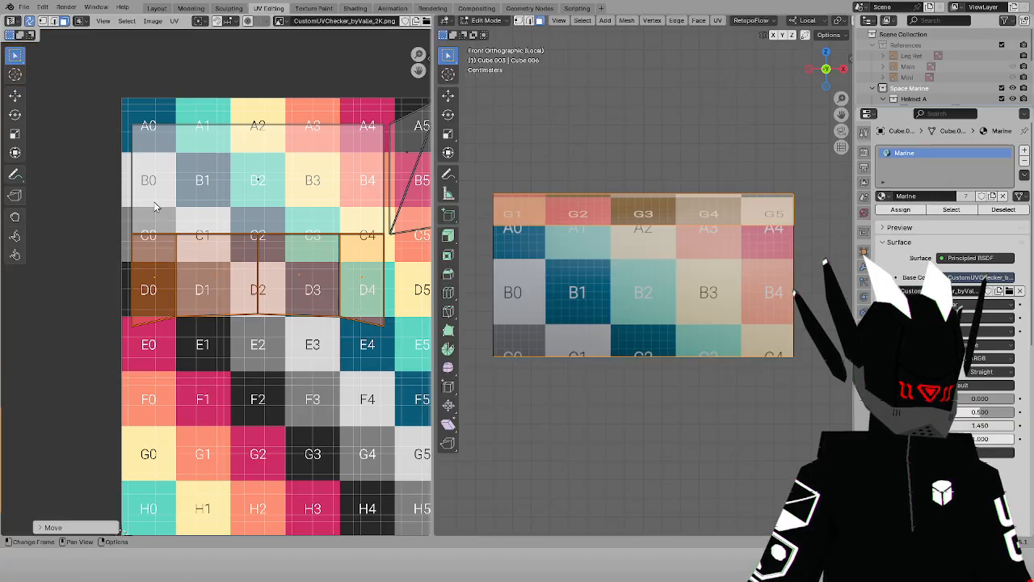
Move the overlapping top and underside islands onto the lower checker rows and align them along Y just beneath the strip island
{"action": "key", "text": "g"}
{"action": "scroll", "coordinate": [192, 227], "scroll_direction": "down", "scroll_amount": 6}
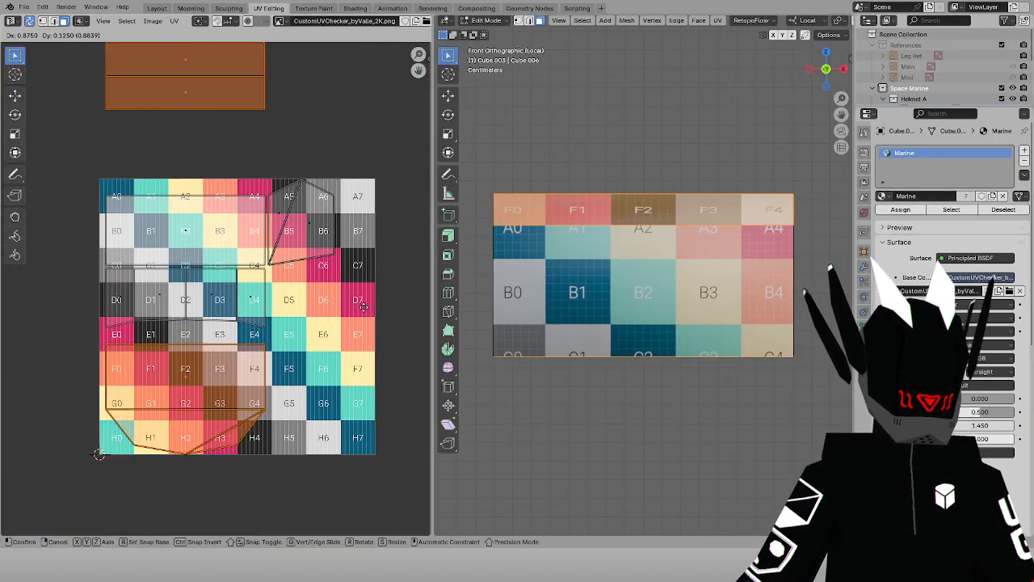
{"action": "left_click", "coordinate": [373, 308]}
{"action": "middle_click_drag", "start_coordinate": [256, 353], "coordinate": [333, 293]}
{"action": "scroll", "coordinate": [169, 259], "scroll_direction": "up", "scroll_amount": 8}
{"action": "key", "text": "g"}
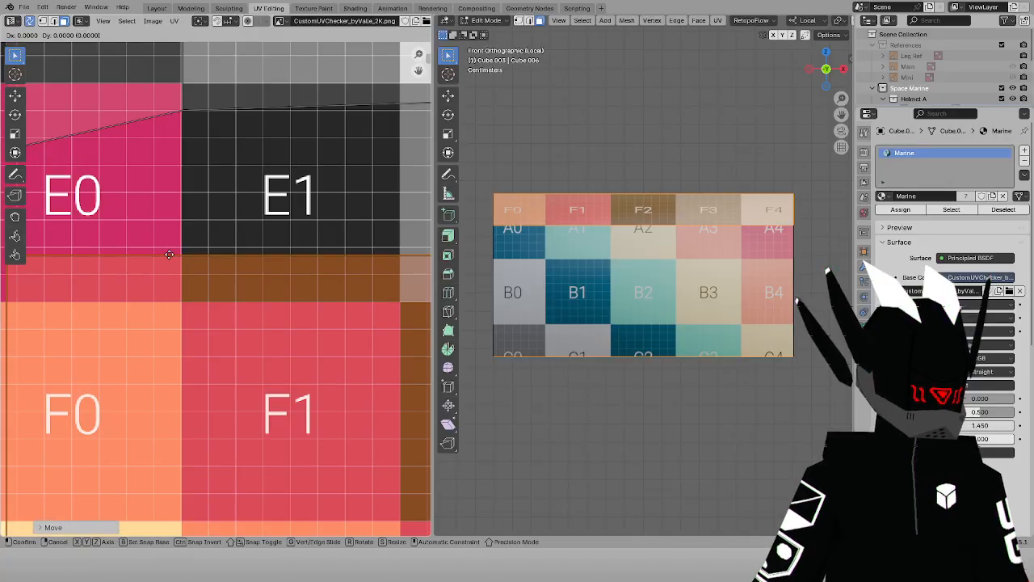
{"action": "key", "text": "y"}
{"action": "left_click", "coordinate": [183, 179]}
{"action": "scroll", "coordinate": [182, 179], "scroll_direction": "down", "scroll_amount": 6}
Rotate one of the overlapping polygonal islands upright, place it beside the others from tile D5 downward, and save the file
{"action": "key", "text": "g"}
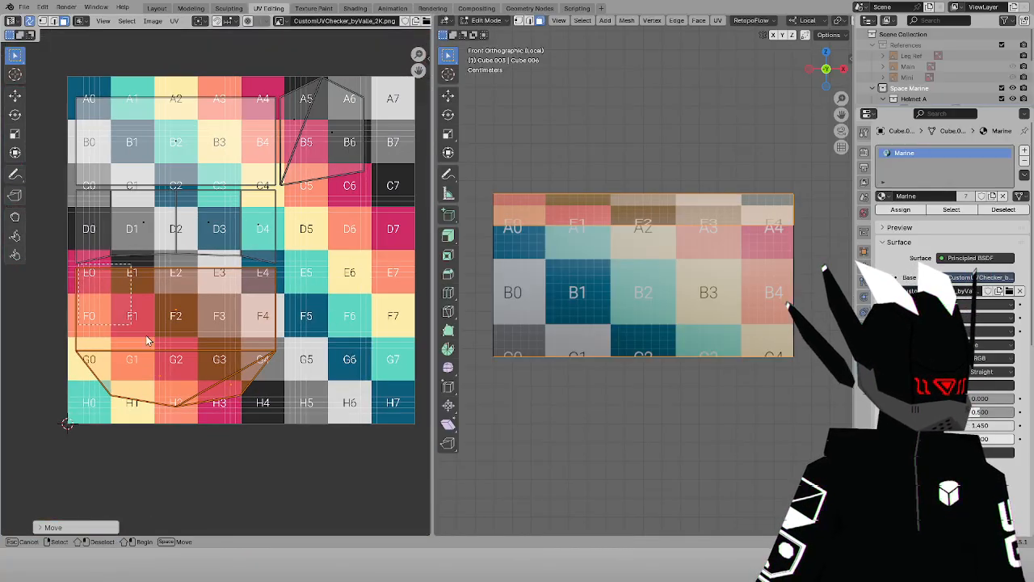
{"action": "left_click", "coordinate": [373, 515]}
{"action": "key", "text": "r"}
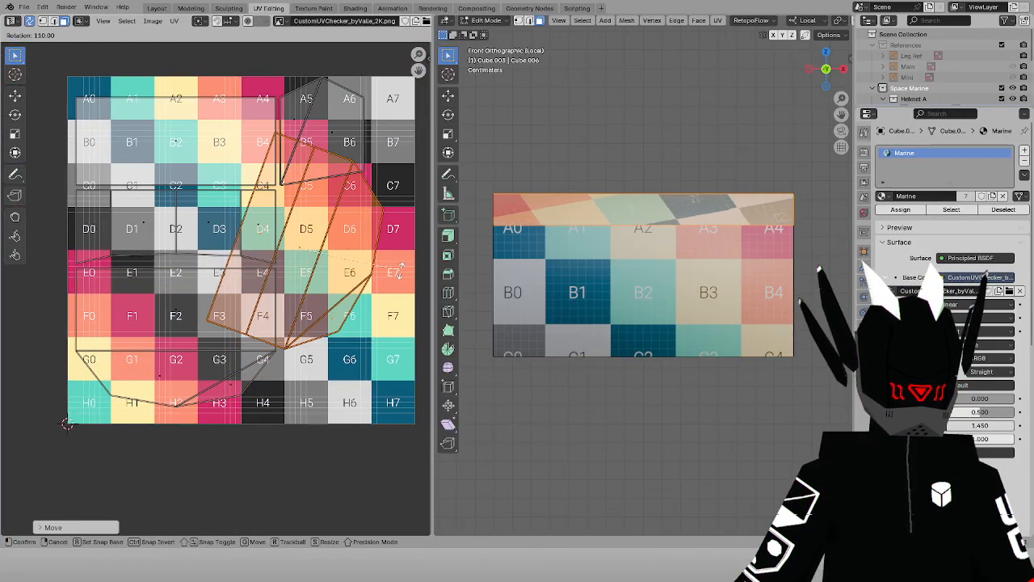
{"action": "left_click", "coordinate": [397, 236]}
{"action": "scroll", "coordinate": [259, 198], "scroll_direction": "up", "scroll_amount": 4}
{"action": "key", "text": "g"}
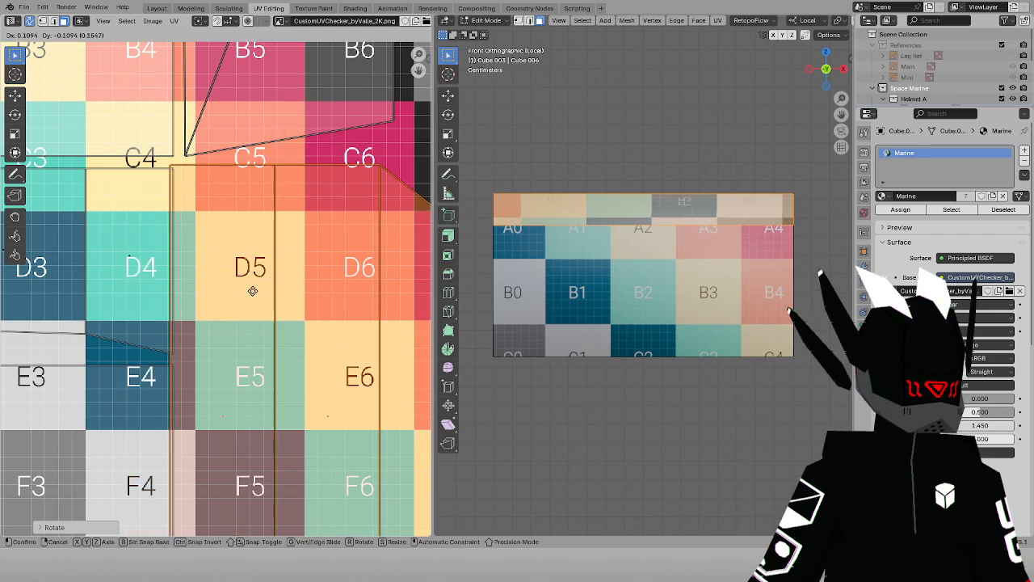
{"action": "scroll", "coordinate": [265, 284], "scroll_direction": "down", "scroll_amount": 4}
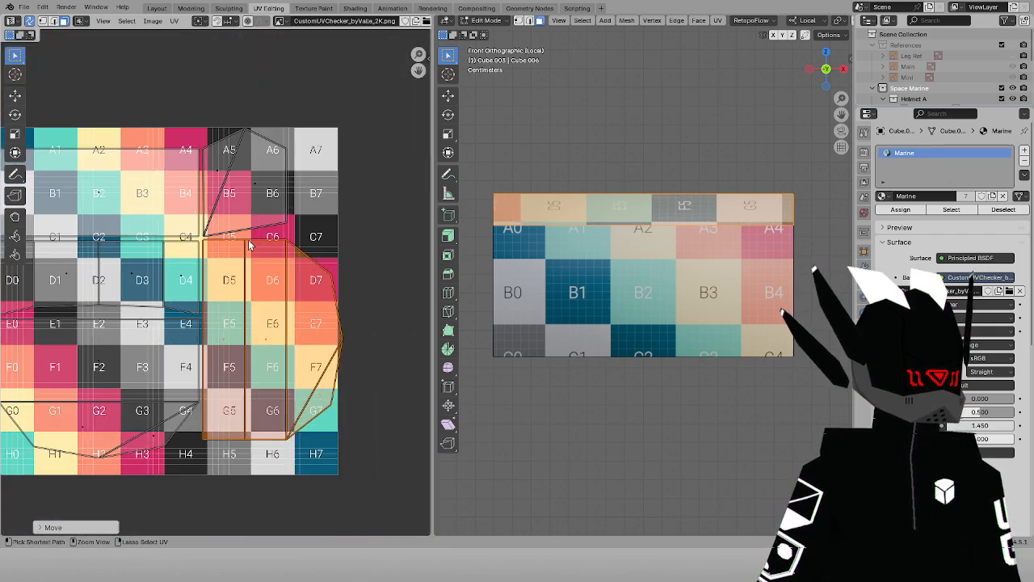
{"action": "key", "text": "ctrl+s"}
Scale all UV islands together so they fit within the checker image, adjust their position, and save the file
{"action": "middle_click_drag", "start_coordinate": [243, 242], "coordinate": [217, 242]}
{"action": "scroll", "coordinate": [242, 241], "scroll_direction": "up", "scroll_amount": 1}
{"action": "scroll", "coordinate": [277, 234], "scroll_direction": "down", "scroll_amount": 2}
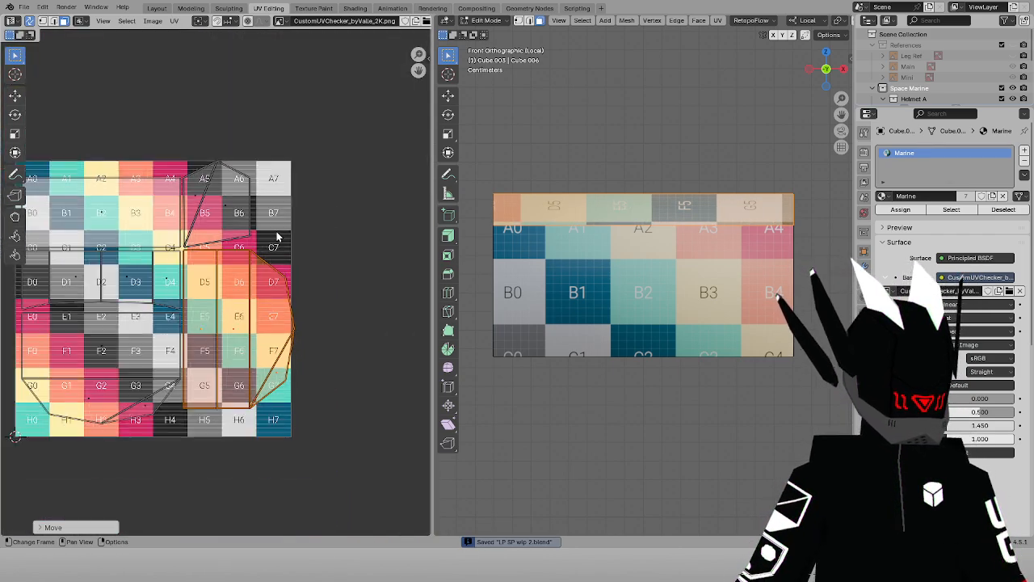
{"action": "key", "text": "a"}
{"action": "key", "text": "s"}
{"action": "left_click", "coordinate": [339, 176]}
{"action": "scroll", "coordinate": [370, 171], "scroll_direction": "up", "scroll_amount": 5}
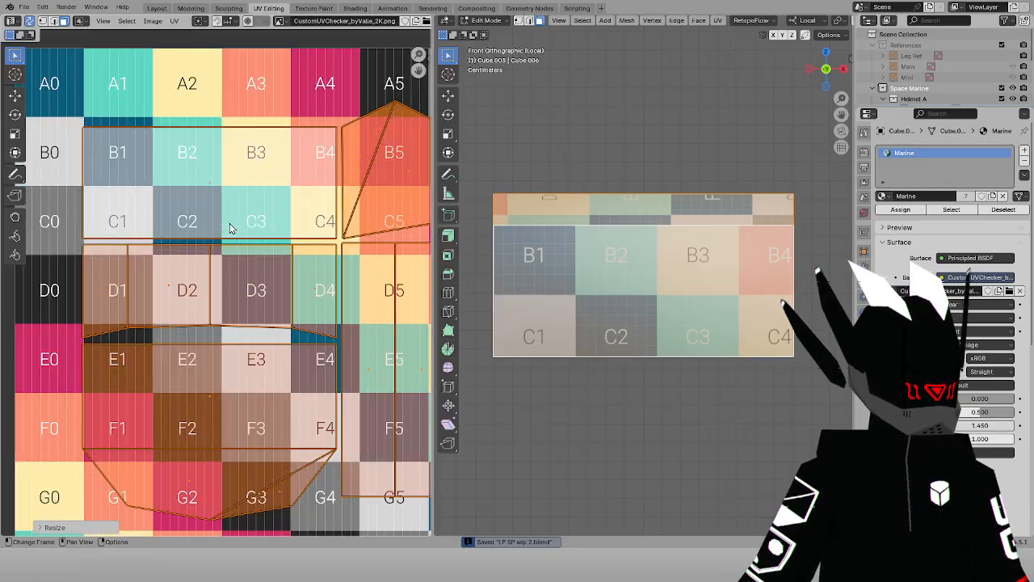
{"action": "scroll", "coordinate": [370, 170], "scroll_direction": "down", "scroll_amount": 2}
{"action": "key", "text": "s"}
{"action": "left_click", "coordinate": [359, 169]}
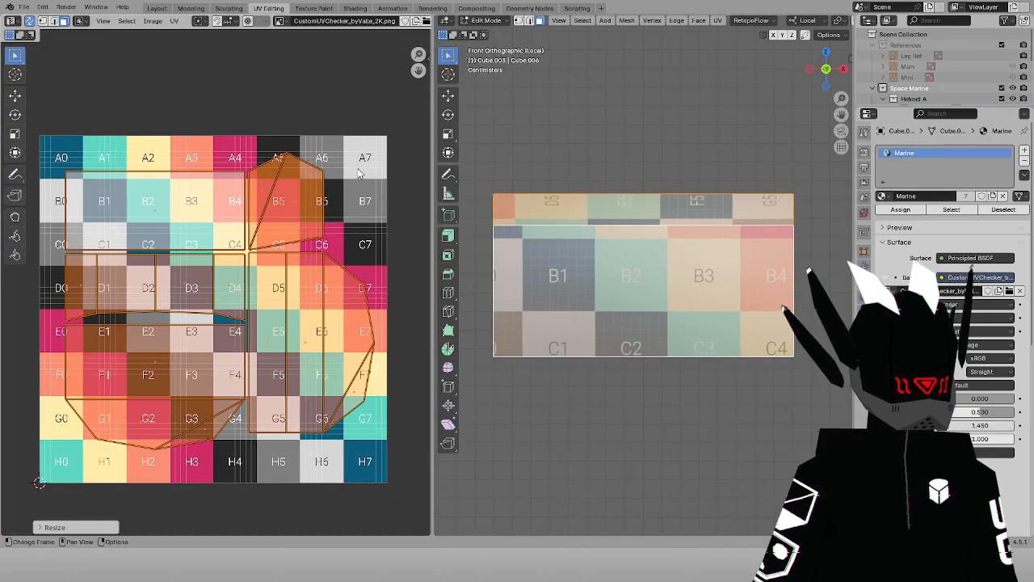
{"action": "key", "text": "g"}
{"action": "left_click", "coordinate": [352, 171]}
{"action": "key", "text": "ctrl+s"}
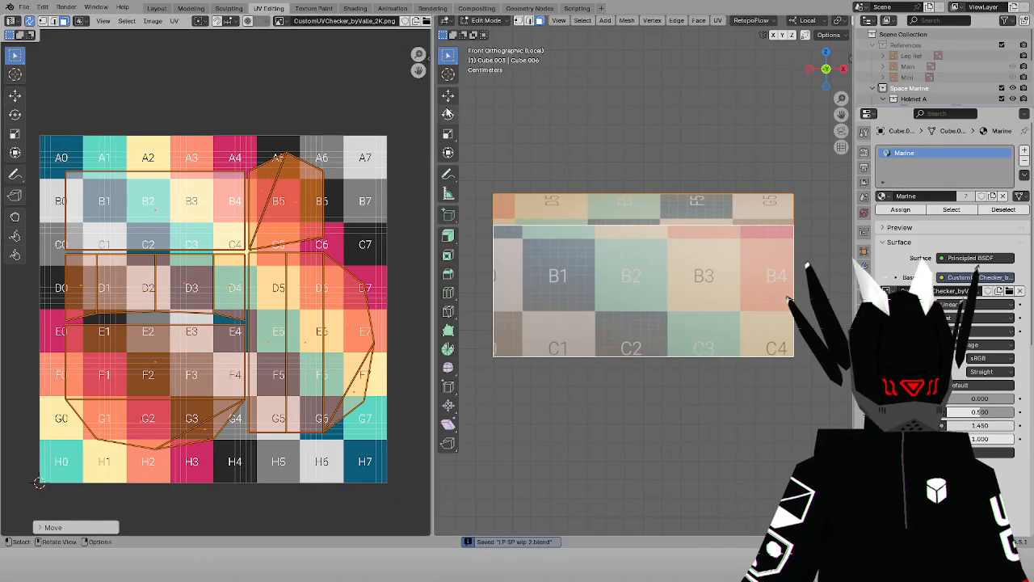
Examine the checker texture on the finished block in Object Mode from an angled view
{"action": "left_click", "coordinate": [485, 21]}
{"action": "left_click", "coordinate": [492, 33]}
{"action": "key", "text": "z"}
{"action": "left_click", "coordinate": [631, 175]}
{"action": "scroll", "coordinate": [686, 179], "scroll_direction": "down", "scroll_amount": 5}
{"action": "middle_click_drag", "start_coordinate": [697, 179], "coordinate": [588, 213]}
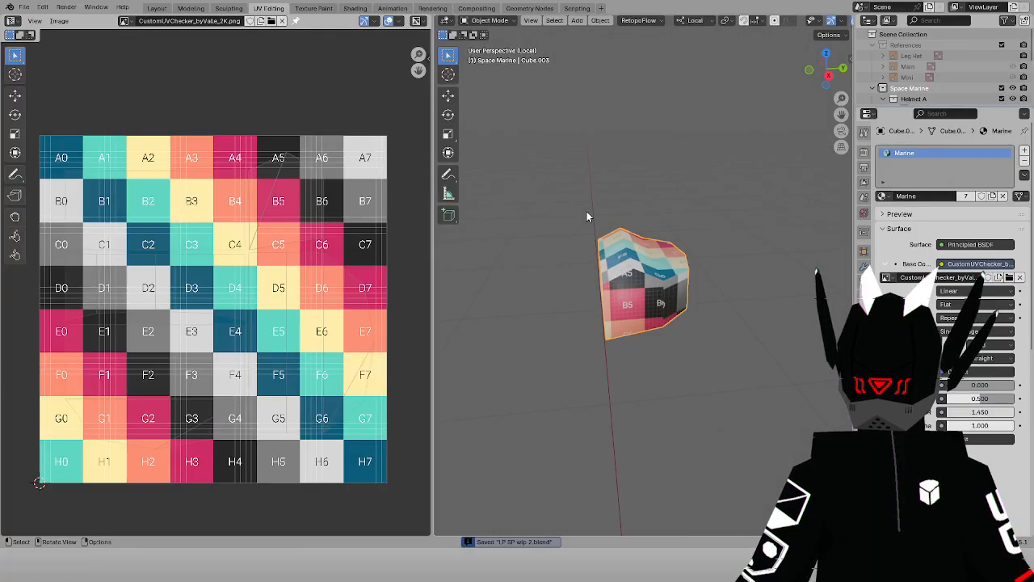
{"action": "scroll", "coordinate": [589, 206], "scroll_direction": "up", "scroll_amount": 4}
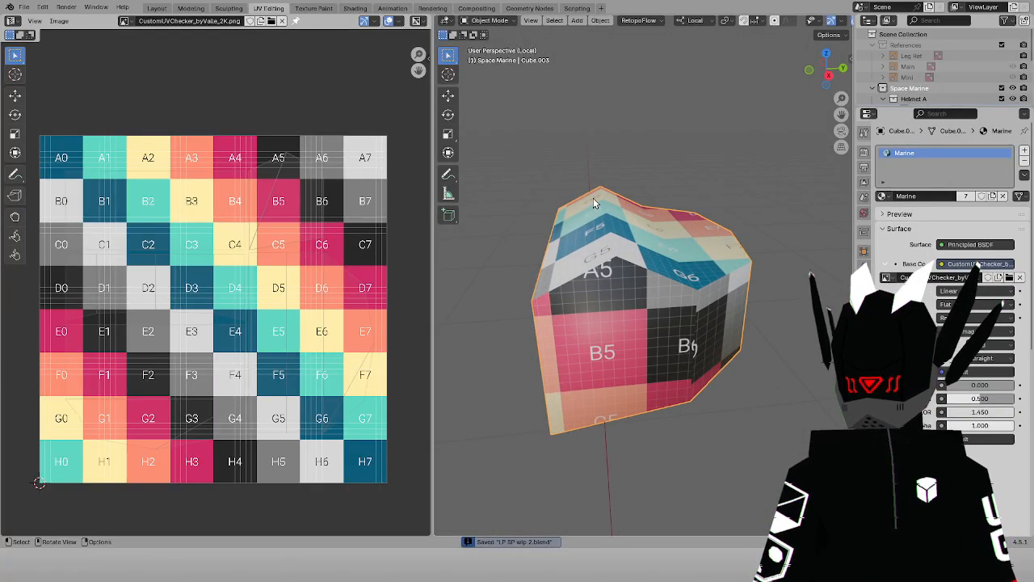
Save the file and return from editing the isolated block to the full marine in Object Mode
{"action": "left_click", "coordinate": [476, 8]}
{"action": "left_click", "coordinate": [192, 8]}
{"action": "left_click", "coordinate": [267, 9]}
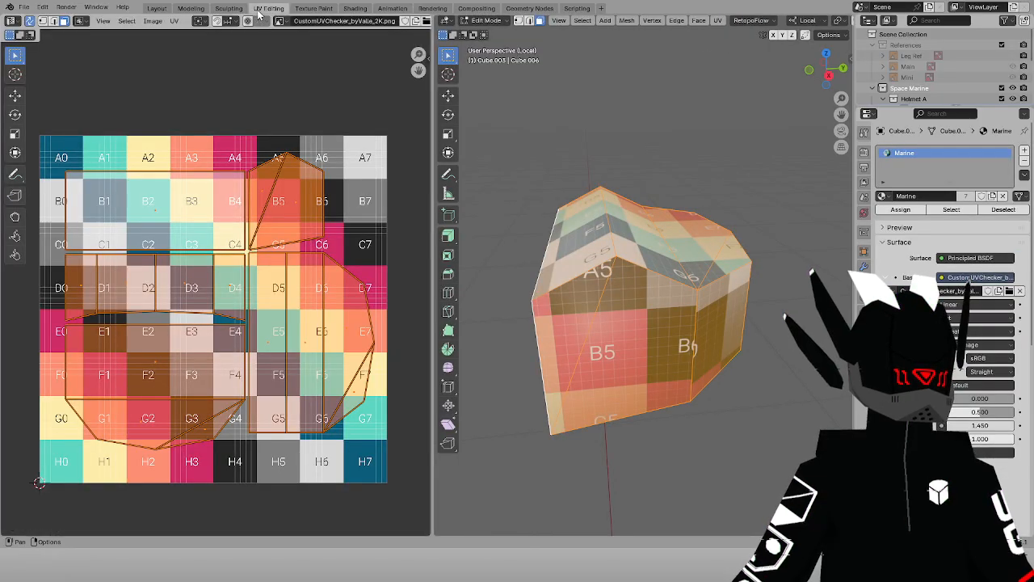
{"action": "key", "text": "ctrl+s"}
{"action": "left_click", "coordinate": [494, 21]}
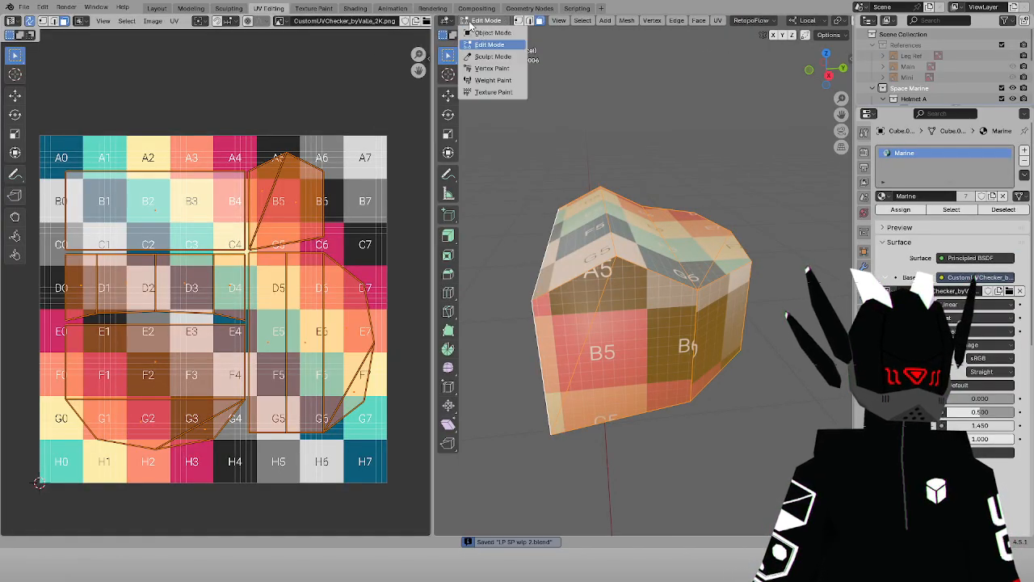
{"action": "left_click", "coordinate": [499, 33]}
{"action": "key", "text": "KP_Divide"}
{"action": "scroll", "coordinate": [614, 169], "scroll_direction": "up", "scroll_amount": 5}
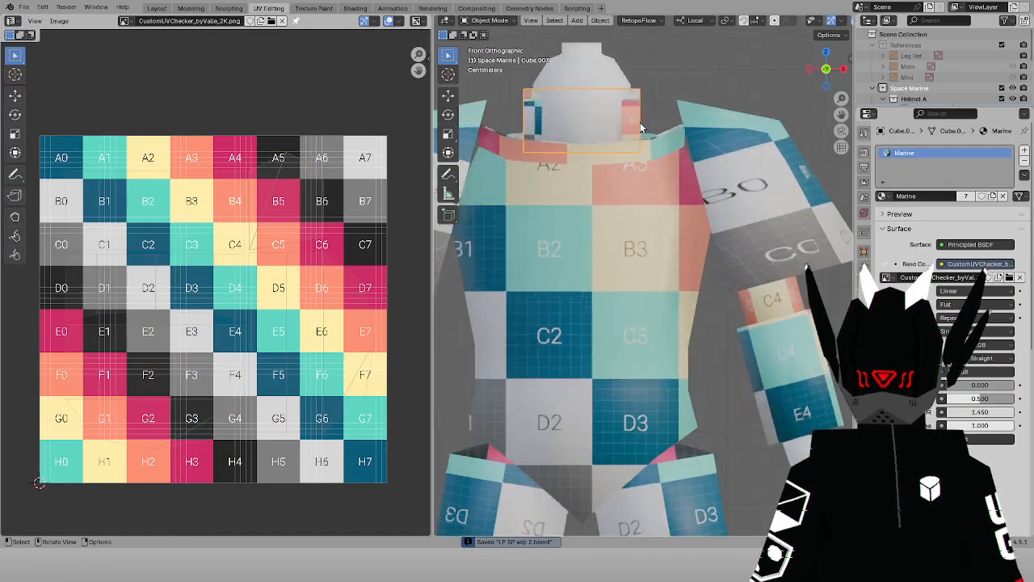
Open Helmet A in Edit Mode, select all linked faces of its top crest, and isolate the helmet
{"action": "left_click", "coordinate": [590, 148]}
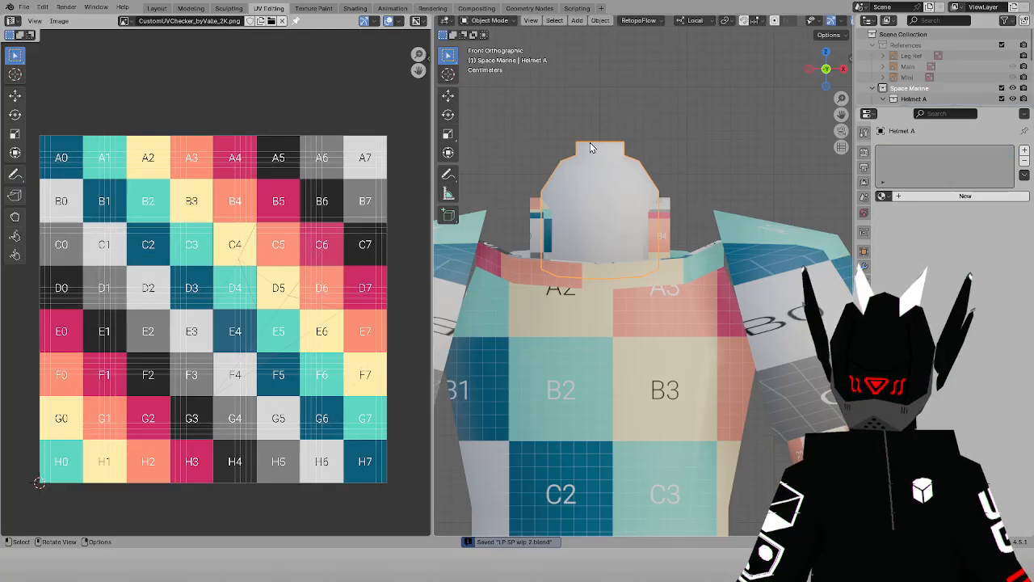
{"action": "left_click", "coordinate": [485, 21]}
{"action": "left_click", "coordinate": [488, 43]}
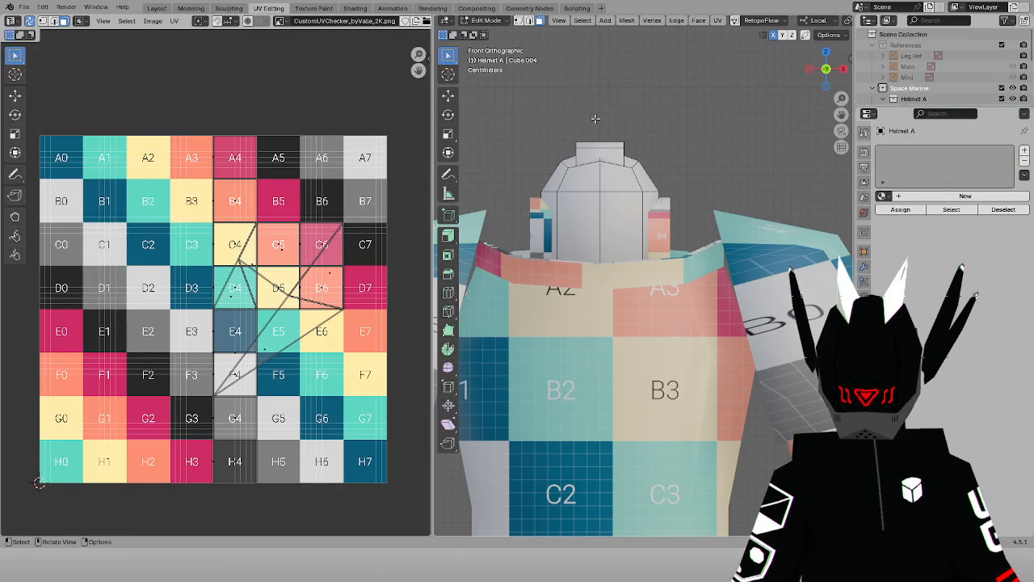
{"action": "left_click", "coordinate": [619, 151]}
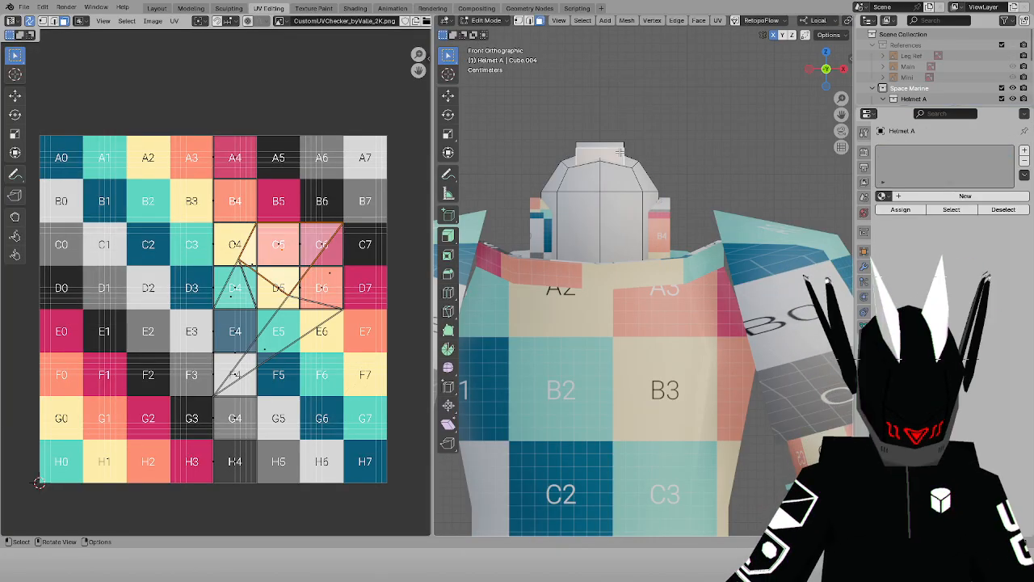
{"action": "key", "text": "ctrl+l"}
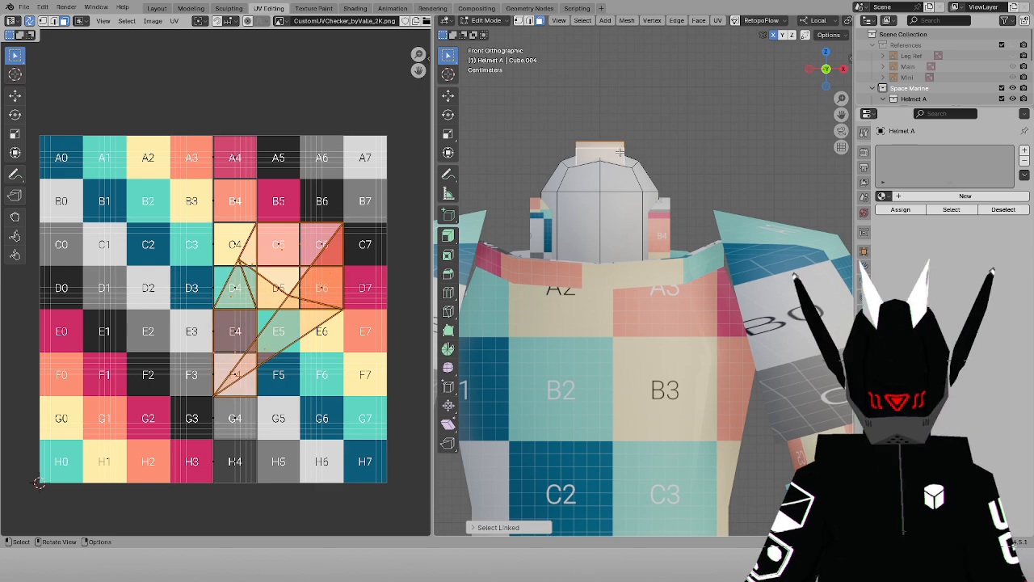
{"action": "key", "text": "KP_Divide"}
Check the helmet's shape in Object Mode, return to Edit Mode, and switch to edge selection
{"action": "left_click", "coordinate": [487, 20]}
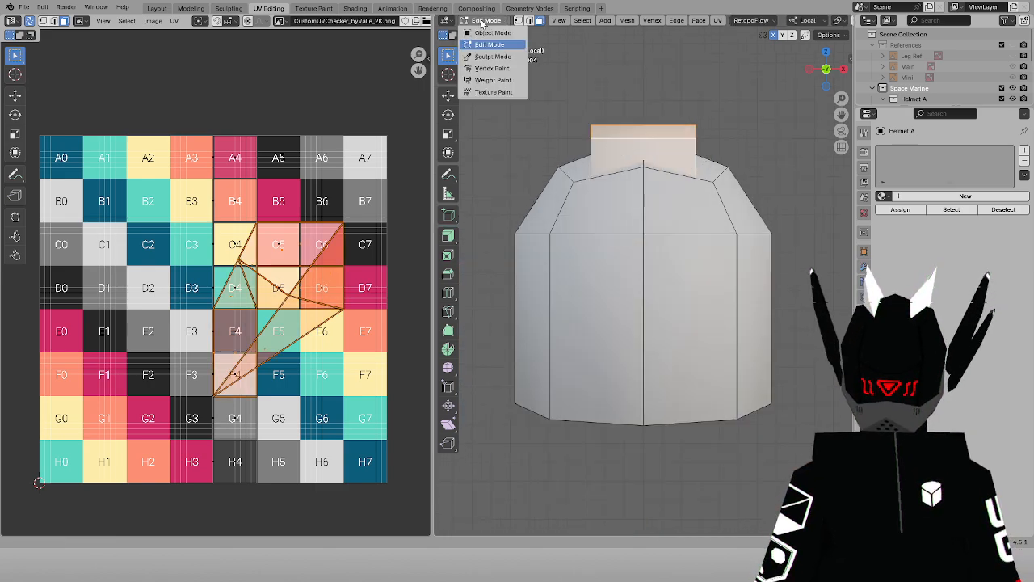
{"action": "left_click", "coordinate": [489, 38]}
{"action": "middle_click_drag", "start_coordinate": [652, 102], "coordinate": [624, 136]}
{"action": "left_click", "coordinate": [488, 20]}
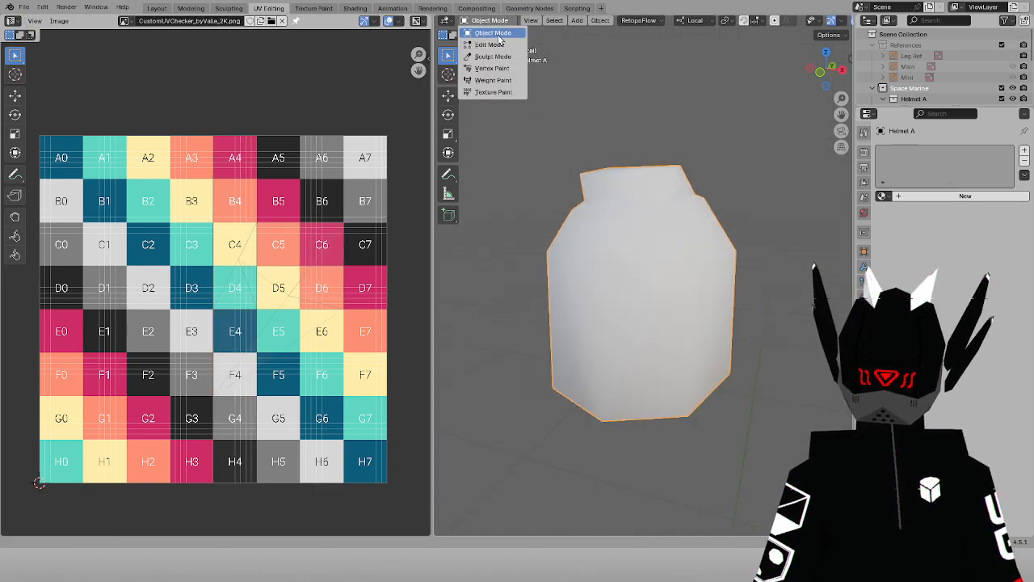
{"action": "left_click", "coordinate": [488, 50]}
{"action": "middle_click_drag", "start_coordinate": [565, 121], "coordinate": [596, 233]}
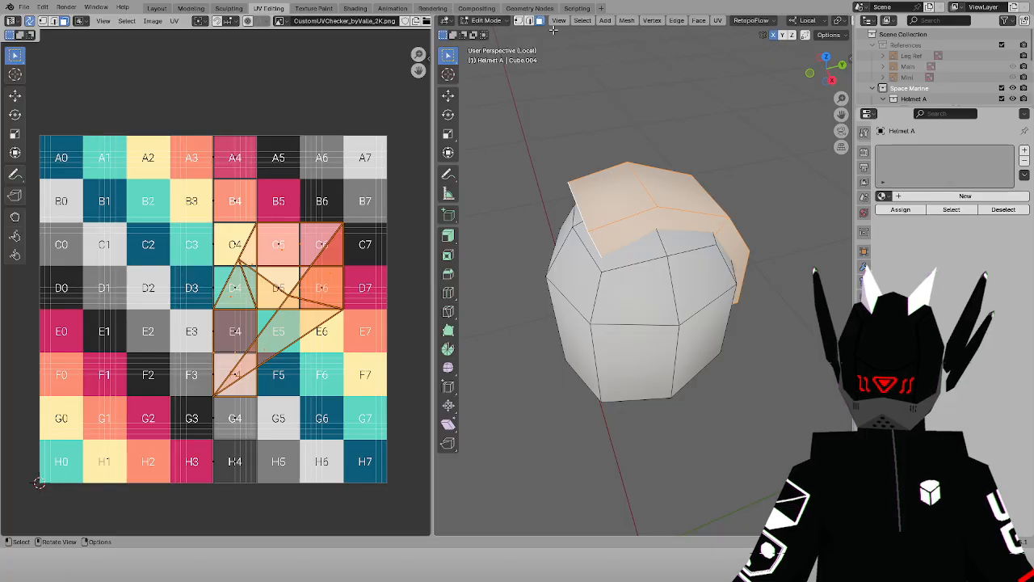
{"action": "left_click", "coordinate": [530, 21], "text": "shift"}
Try to select the crest's outline edges by picking shortest paths around both sides
{"action": "left_click", "coordinate": [622, 216], "text": "alt"}
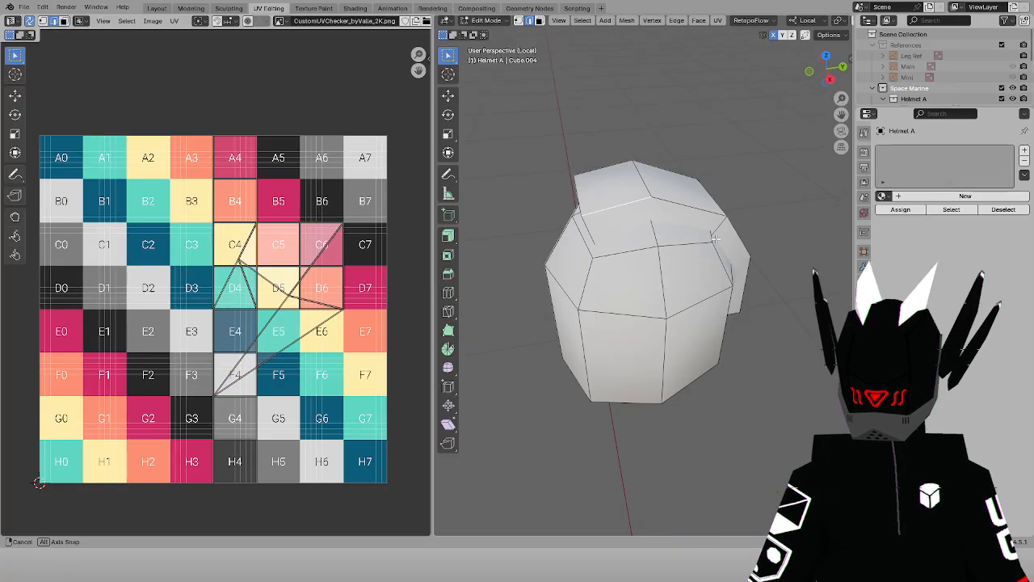
{"action": "middle_click_drag", "start_coordinate": [624, 216], "coordinate": [594, 184]}
{"action": "left_click", "coordinate": [733, 300], "text": "ctrl"}
{"action": "middle_click_drag", "start_coordinate": [735, 302], "coordinate": [624, 308]}
{"action": "left_click", "coordinate": [682, 315], "text": "shift"}
{"action": "left_click", "coordinate": [692, 177], "text": "ctrl"}
{"action": "key", "text": "ctrl+z"}
{"action": "left_click", "coordinate": [699, 181], "text": "ctrl"}
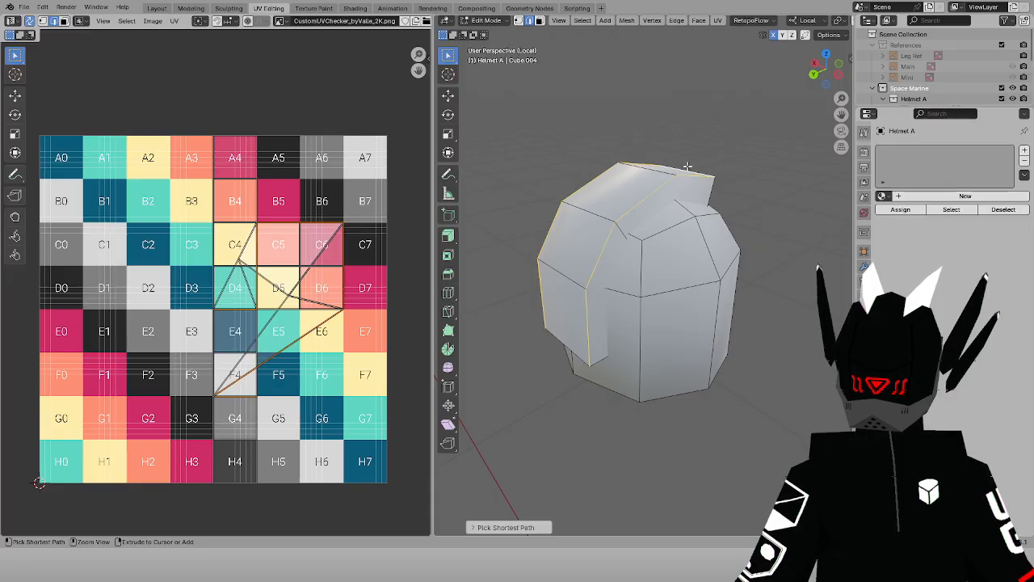
Check the back of the crest in X-ray and against the rest of the marine, and isolate the helmet again
{"action": "mouse_move", "coordinate": [698, 181]}
{"action": "middle_mouse_down"}
{"action": "mouse_move", "coordinate": [632, 294]}
{"action": "mouse_move", "coordinate": [679, 268]}
{"action": "mouse_move", "coordinate": [736, 279]}
{"action": "mouse_move", "coordinate": [734, 289]}
{"action": "mouse_move", "coordinate": [711, 278]}
{"action": "middle_mouse_up"}
{"action": "key", "text": "alt+z"}
{"action": "key", "text": "alt+z"}
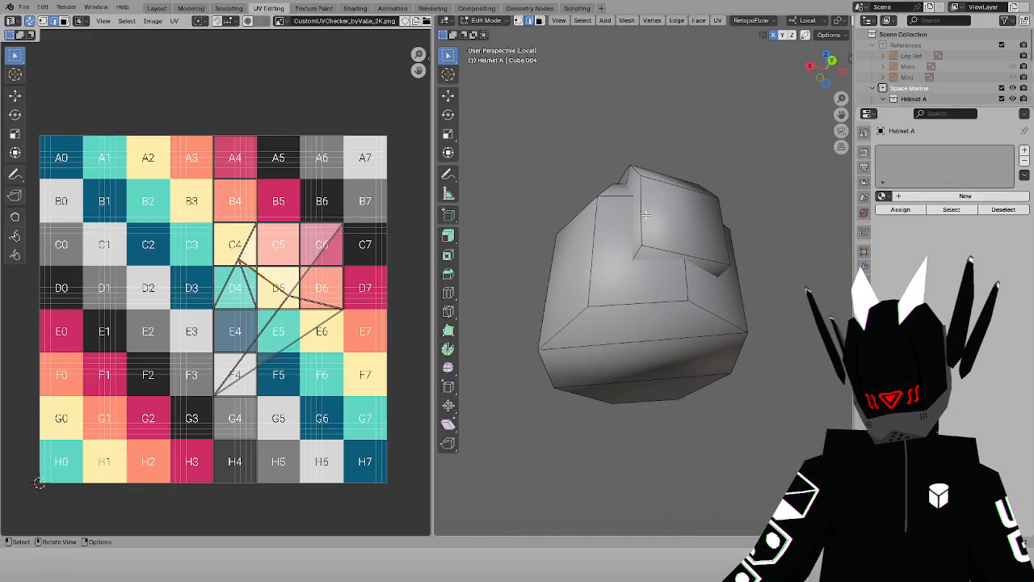
{"action": "key", "text": "KP_Divide"}
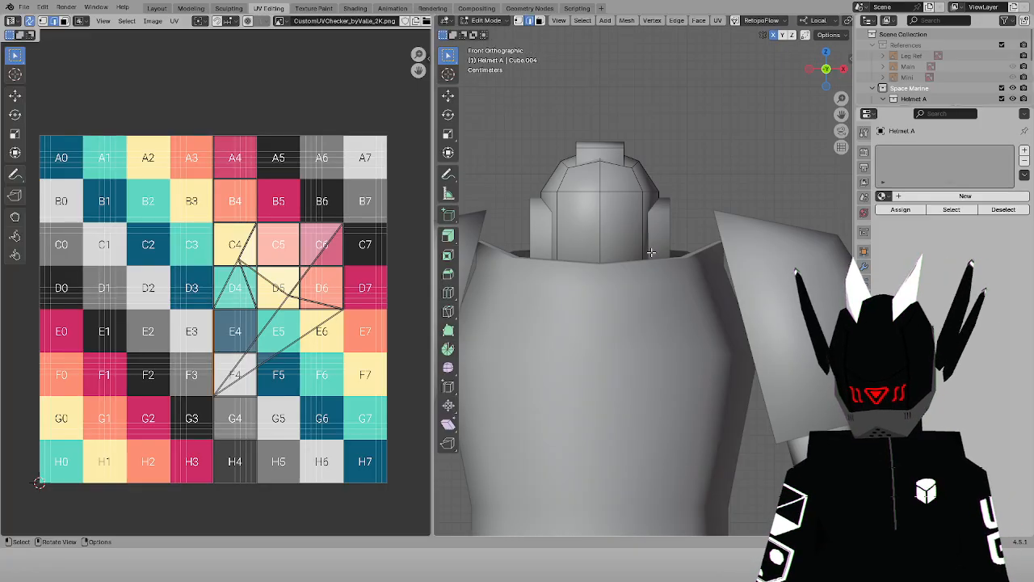
{"action": "middle_click_drag", "start_coordinate": [735, 233], "coordinate": [559, 185]}
{"action": "key", "text": "KP_Divide"}
{"action": "scroll", "coordinate": [657, 199], "scroll_direction": "down", "scroll_amount": 2}
Select the crest's outer outline edges along both sides, the front and the back, and mark them as seams
{"action": "left_click", "coordinate": [651, 194]}
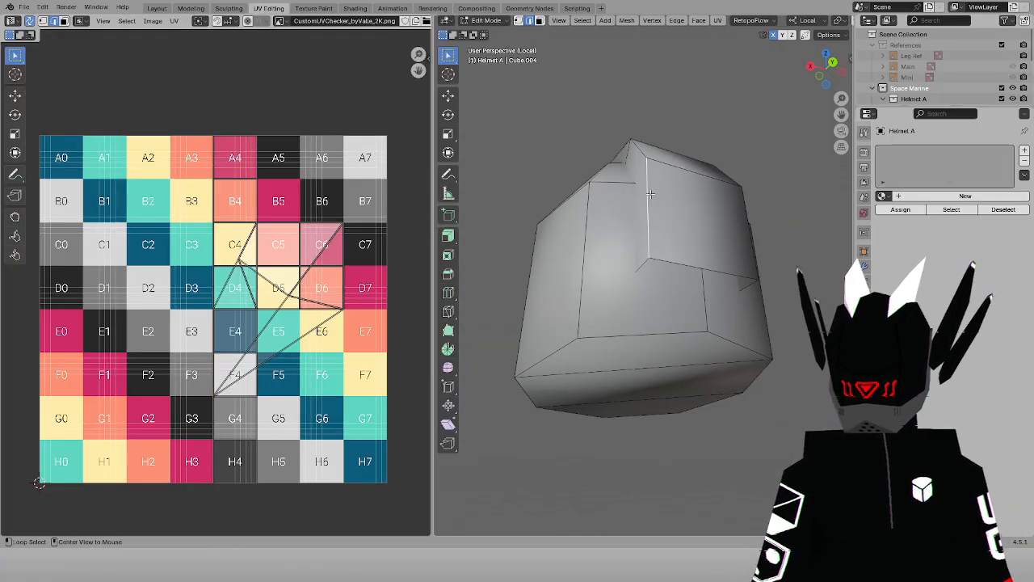
{"action": "scroll", "coordinate": [651, 194], "scroll_direction": "down", "scroll_amount": 2}
{"action": "middle_click_drag", "start_coordinate": [651, 194], "coordinate": [706, 285]}
{"action": "left_click", "coordinate": [603, 197], "text": "ctrl"}
{"action": "left_click", "coordinate": [609, 191], "text": "ctrl"}
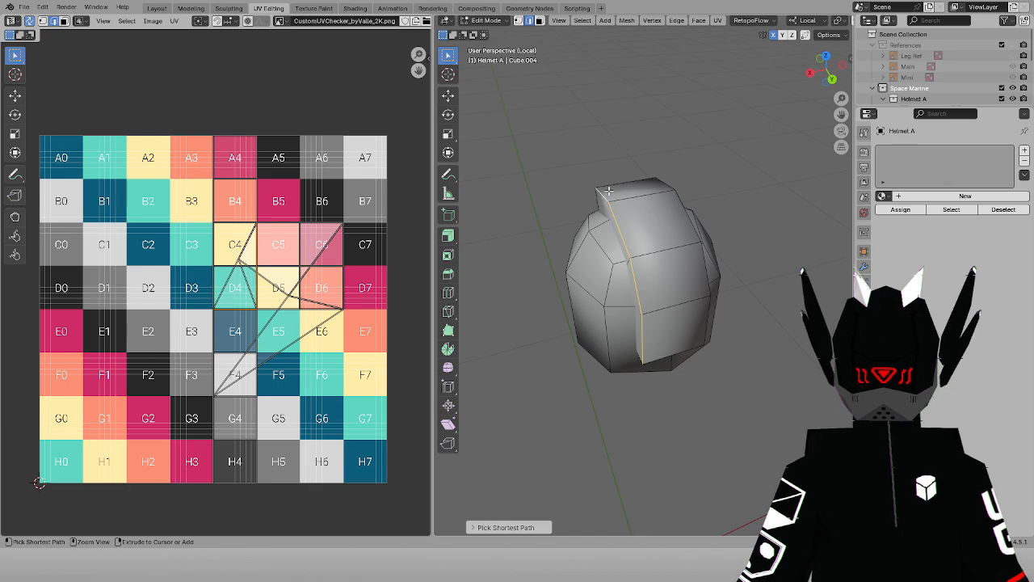
{"action": "key", "text": "ctrl+z"}
{"action": "left_click", "coordinate": [702, 277], "text": "ctrl"}
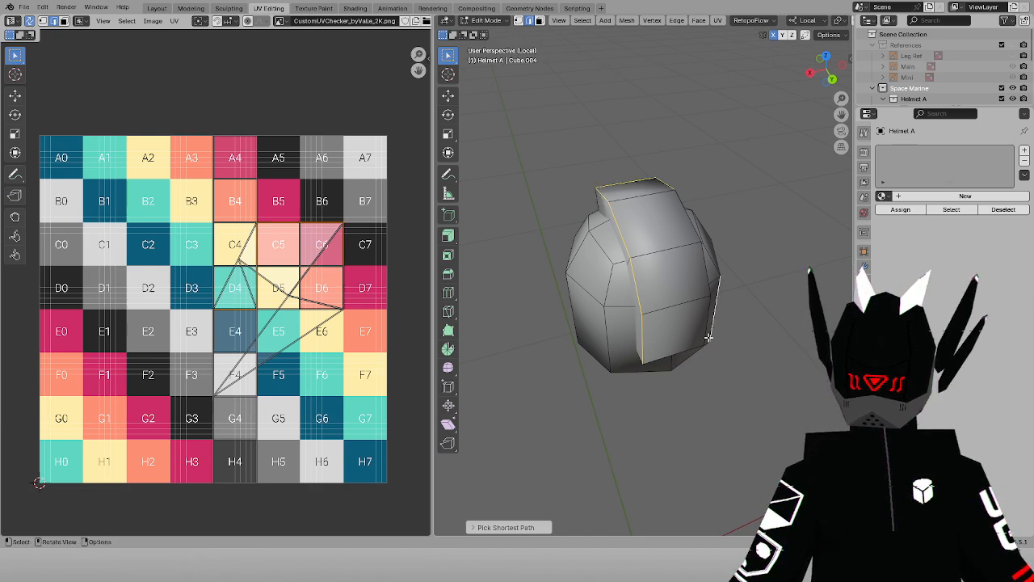
{"action": "middle_click_drag", "start_coordinate": [708, 340], "coordinate": [701, 288]}
{"action": "key", "text": "ctrl+z"}
{"action": "left_click", "coordinate": [701, 288], "text": "ctrl"}
{"action": "left_click", "coordinate": [664, 326], "text": "ctrl"}
{"action": "middle_click_drag", "start_coordinate": [664, 327], "coordinate": [659, 272]}
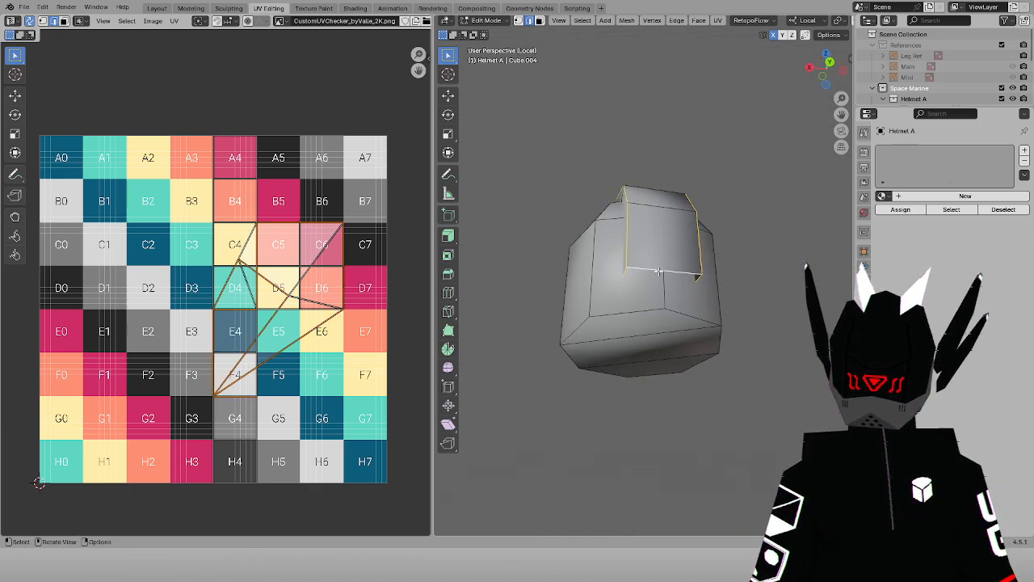
{"action": "left_click", "coordinate": [717, 21]}
{"action": "left_click", "coordinate": [749, 167]}
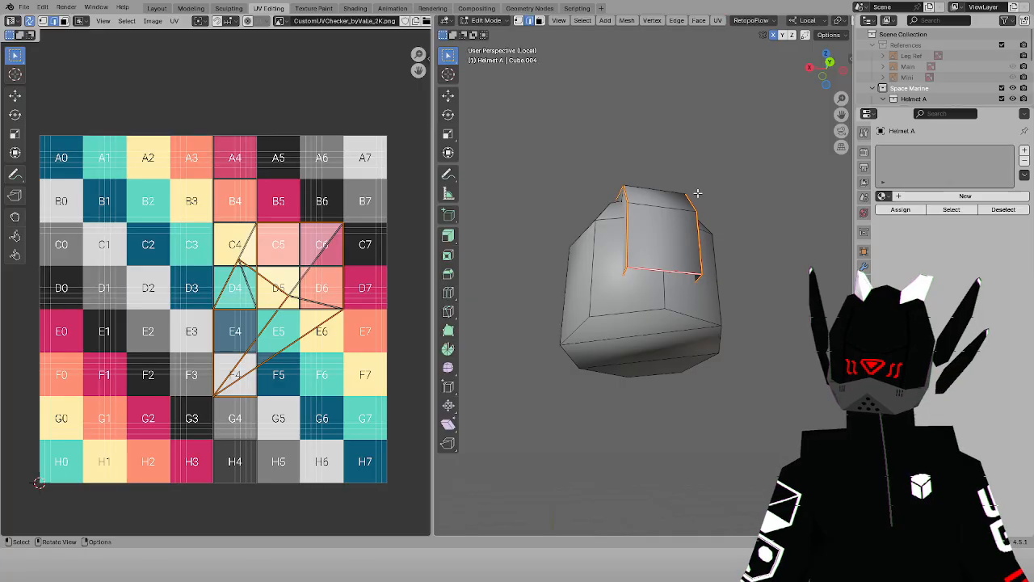
In wireframe shading, select the crest's two hidden slanted edges running from front to back and mark them as seams
{"action": "key", "text": "shift+z"}
{"action": "mouse_move", "coordinate": [488, 216]}
{"action": "middle_mouse_down"}
{"action": "mouse_move", "coordinate": [570, 244]}
{"action": "mouse_move", "coordinate": [614, 236]}
{"action": "middle_mouse_up"}
{"action": "left_click", "coordinate": [617, 234]}
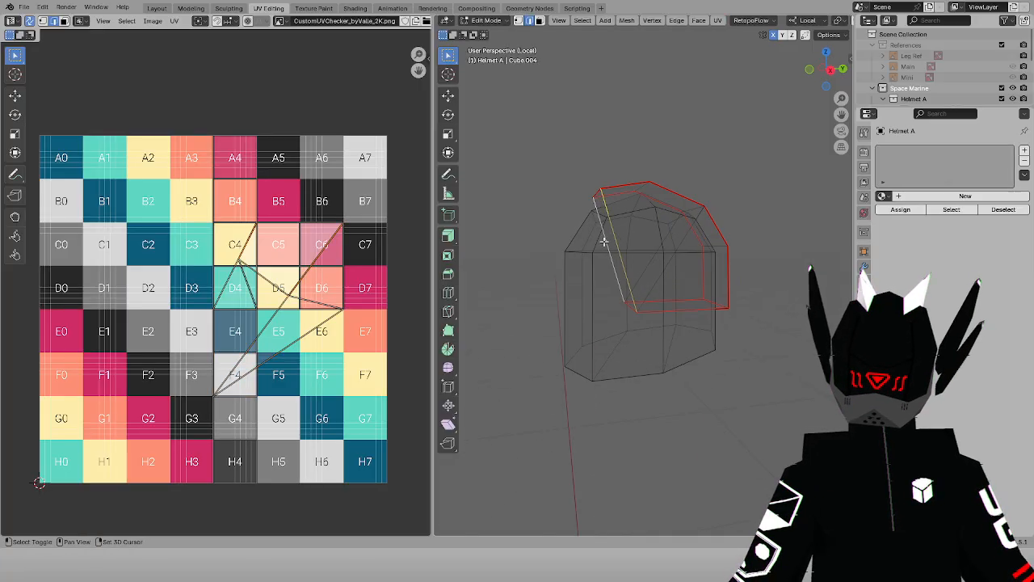
{"action": "left_click", "coordinate": [717, 21]}
{"action": "left_click", "coordinate": [749, 167]}
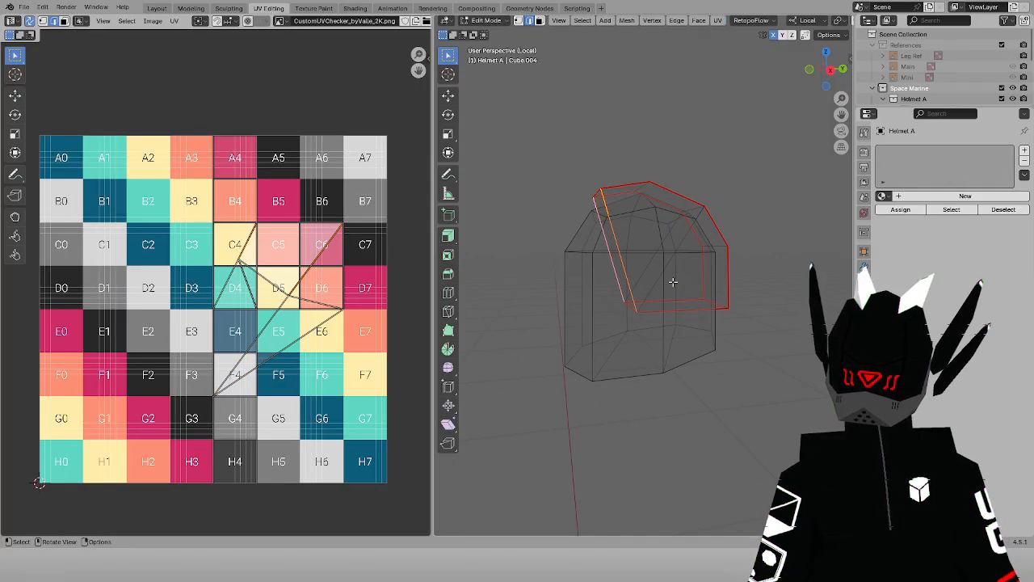
{"action": "mouse_move", "coordinate": [500, 204]}
{"action": "middle_mouse_down"}
{"action": "mouse_move", "coordinate": [565, 173]}
{"action": "mouse_move", "coordinate": [589, 189]}
{"action": "middle_mouse_up"}
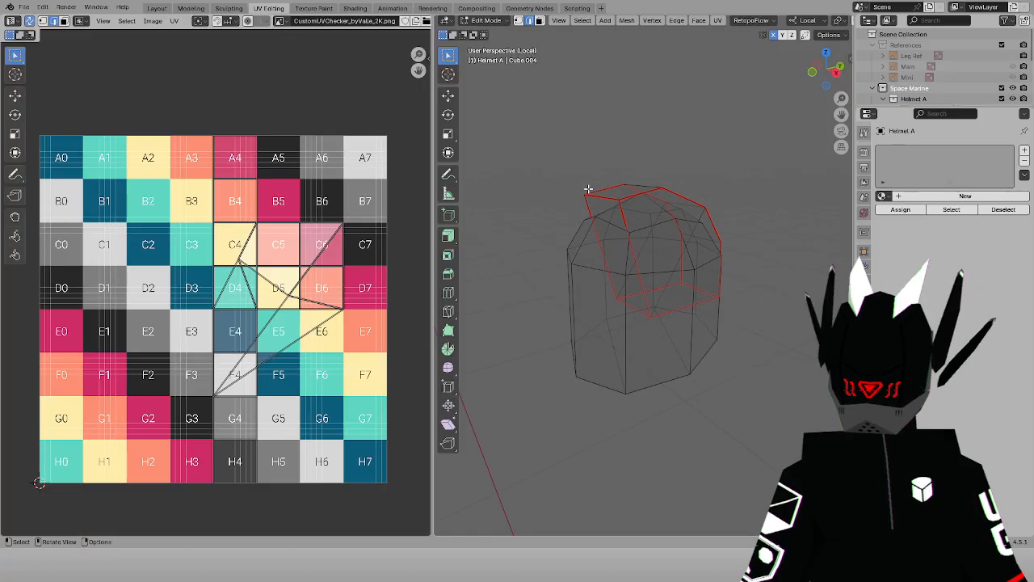
Project the crest's front face from the front view and move its UV island along X onto squares D2–E3
{"action": "key", "text": "KP_1"}
{"action": "key", "text": "shift+z"}
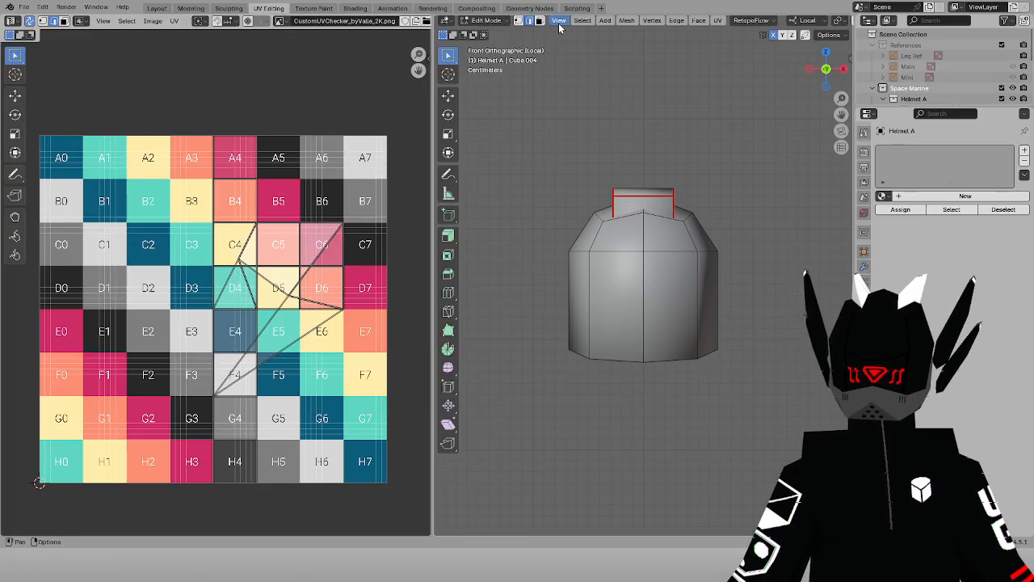
{"action": "left_click", "coordinate": [662, 200]}
{"action": "left_click", "coordinate": [717, 21]}
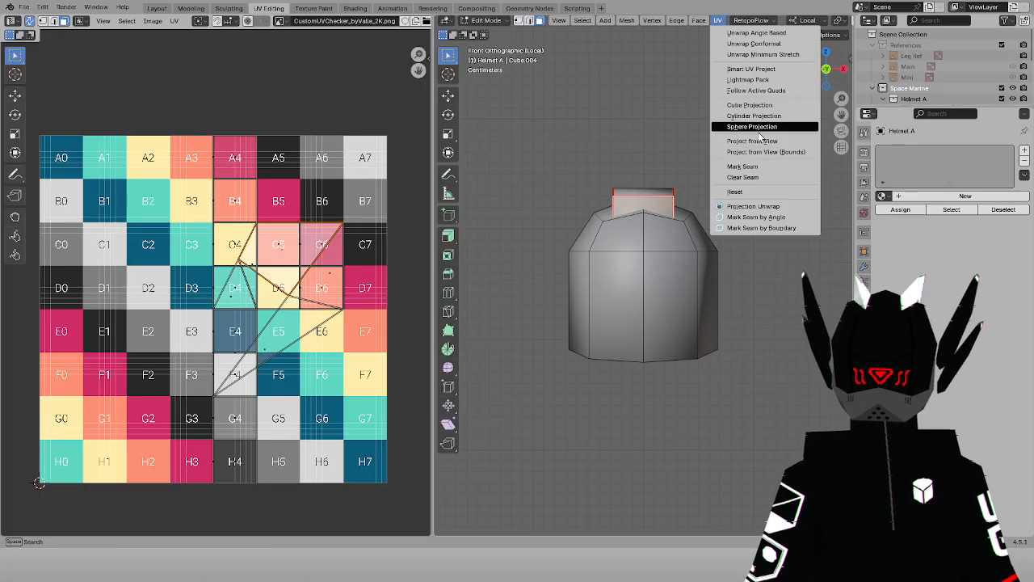
{"action": "left_click", "coordinate": [755, 127]}
{"action": "key", "text": "g"}
{"action": "key", "text": "x"}
{"action": "left_click", "coordinate": [215, 250]}
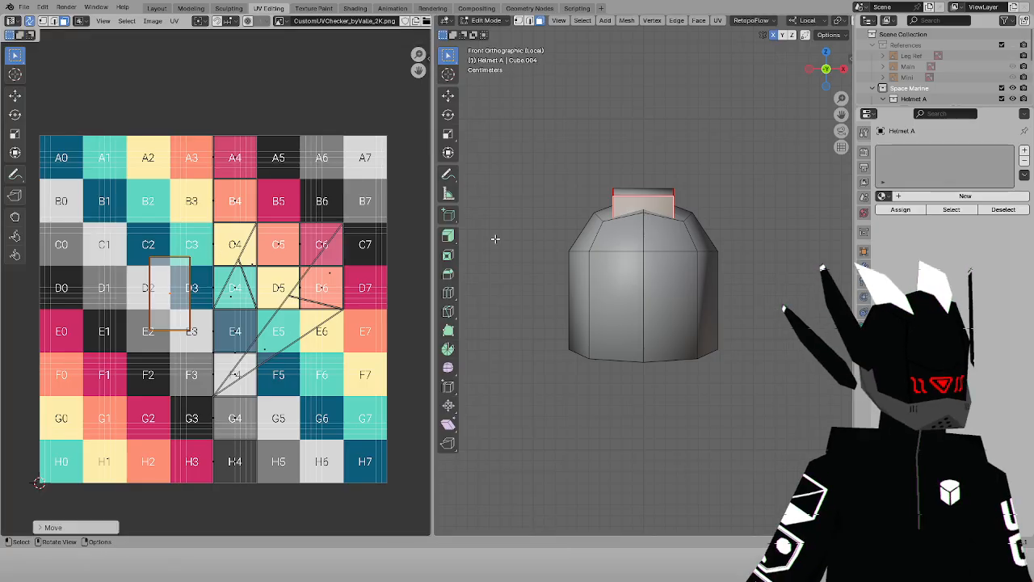
Select the crest's seam-bounded outer strip from front to back and unwrap it
{"action": "middle_click_drag", "start_coordinate": [492, 235], "coordinate": [655, 206]}
{"action": "key", "text": "l"}
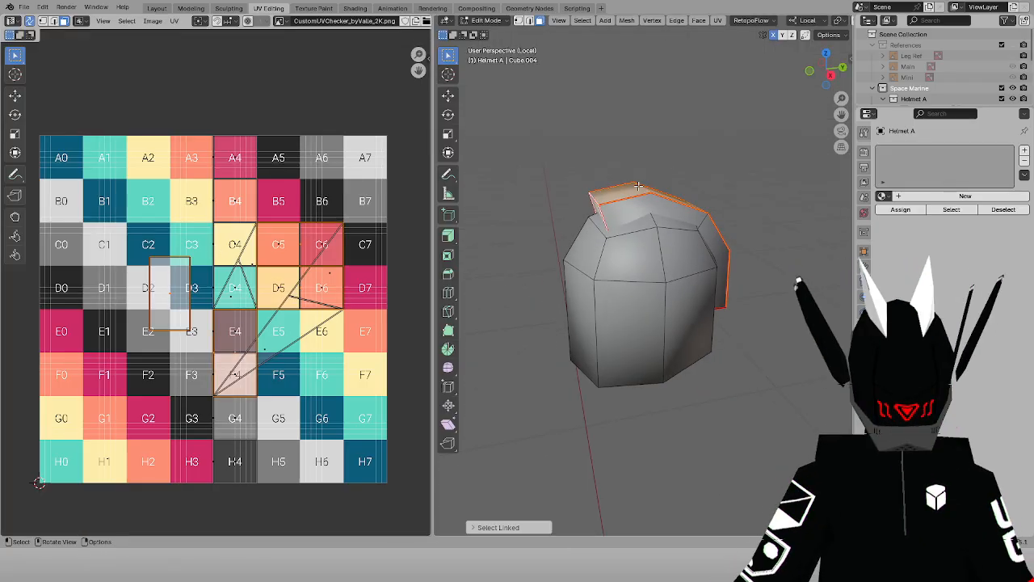
{"action": "left_click", "coordinate": [666, 184]}
{"action": "key", "text": "l"}
{"action": "left_click", "coordinate": [718, 20]}
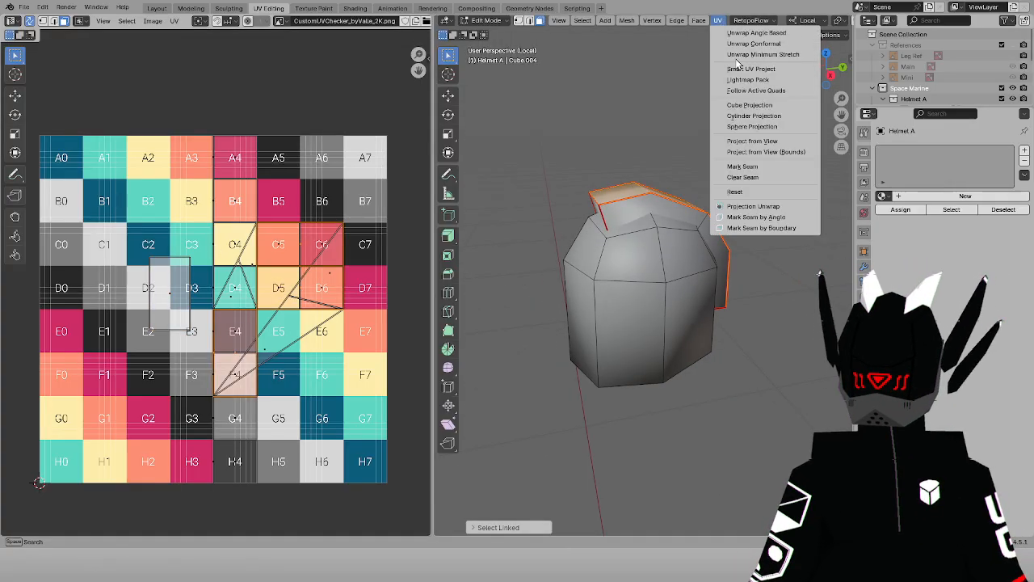
{"action": "left_click", "coordinate": [747, 43]}
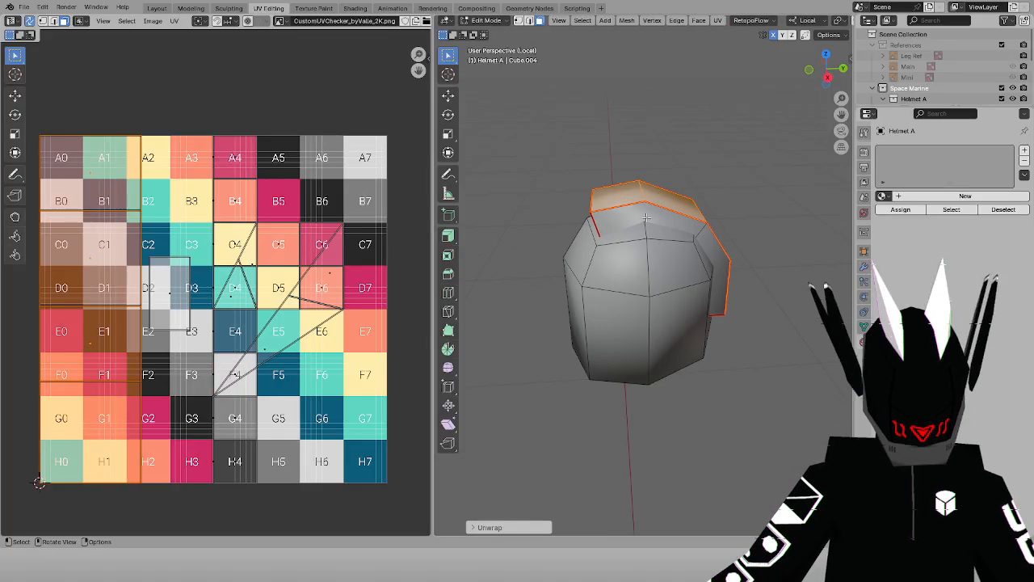
Select the linked side faces on both sides of the crest
{"action": "key", "text": "l"}
{"action": "middle_click_drag", "start_coordinate": [715, 245], "coordinate": [536, 227]}
{"action": "left_click", "coordinate": [666, 203]}
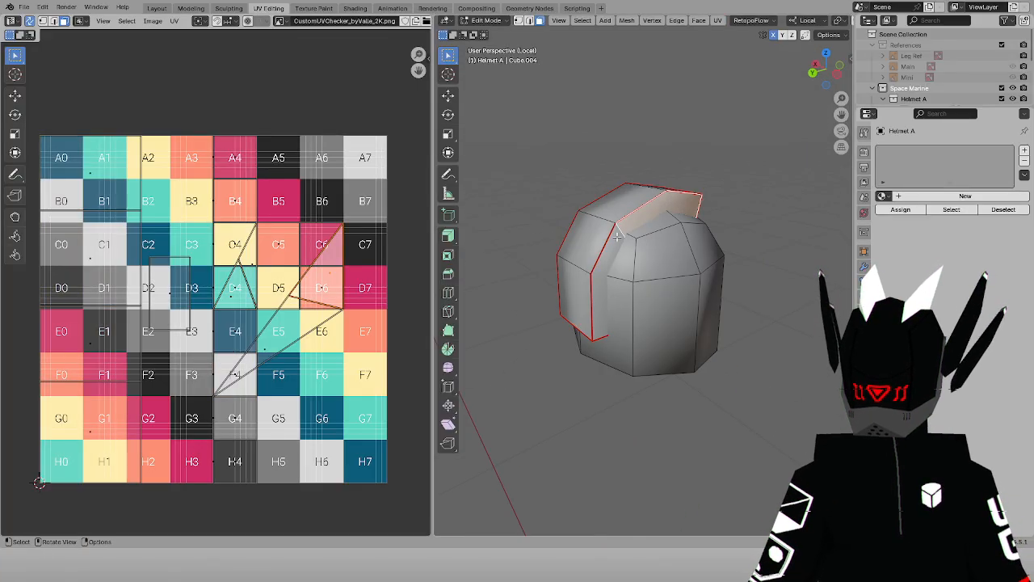
{"action": "key", "text": "l"}
{"action": "middle_click_drag", "start_coordinate": [619, 235], "coordinate": [639, 227]}
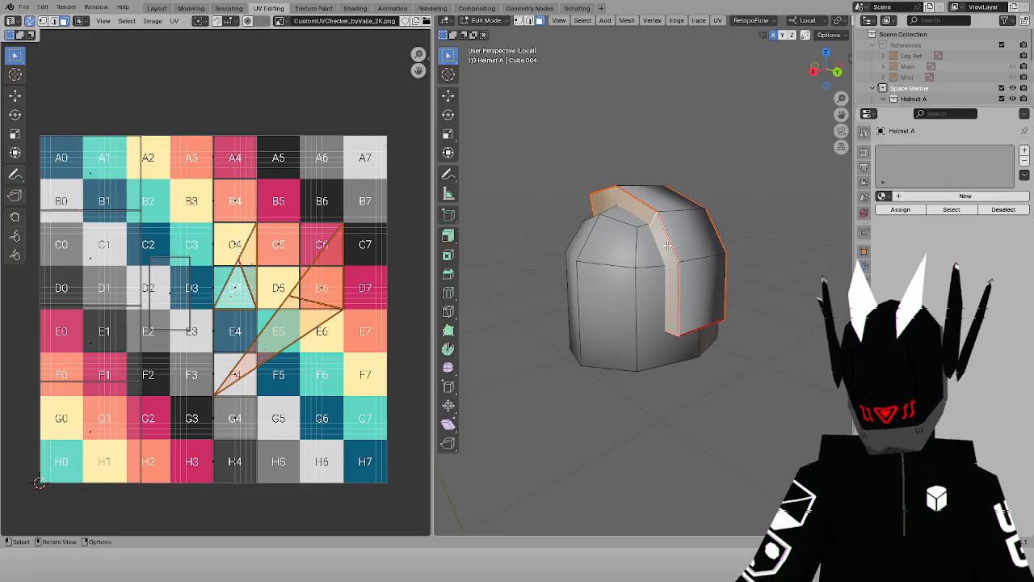
Project the crest's side faces from the right view and move their UV island along X onto squares D4–E5
{"action": "key", "text": "KP_3"}
{"action": "left_click", "coordinate": [718, 20]}
{"action": "left_click", "coordinate": [753, 140]}
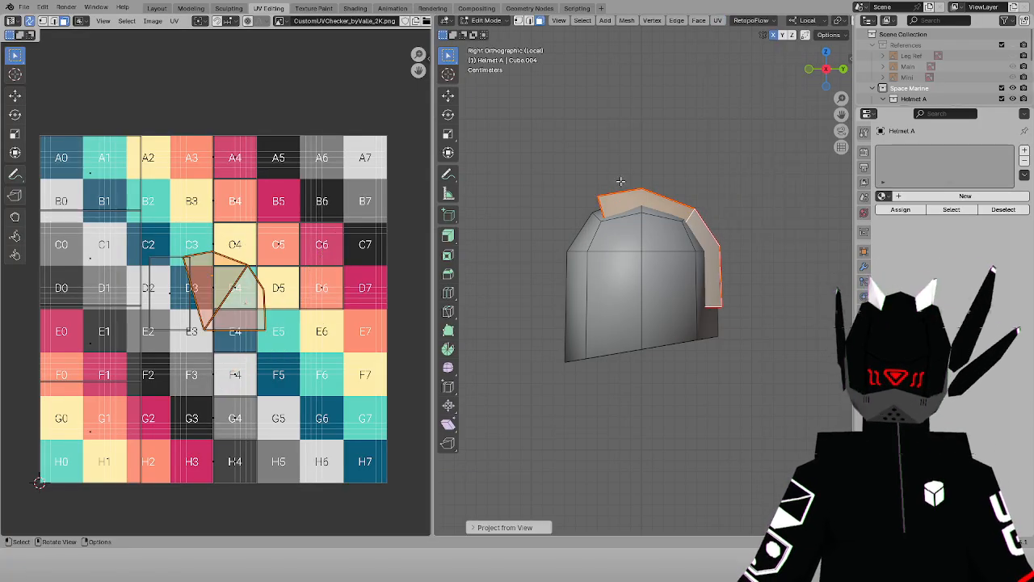
{"action": "key", "text": "g"}
{"action": "key", "text": "x"}
{"action": "left_click", "coordinate": [305, 270]}
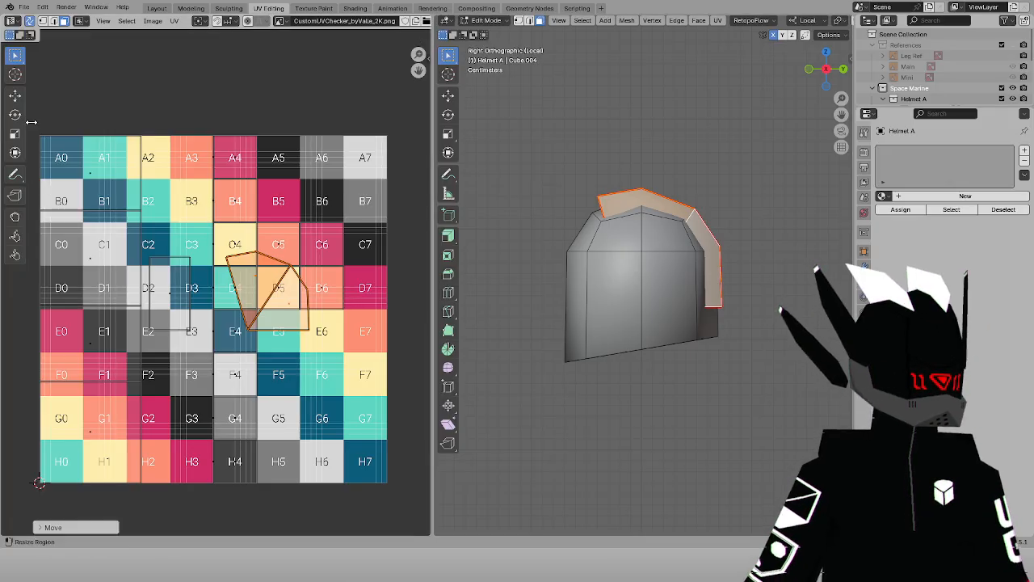
{"action": "left_click_drag", "start_coordinate": [35, 127], "coordinate": [179, 519]}
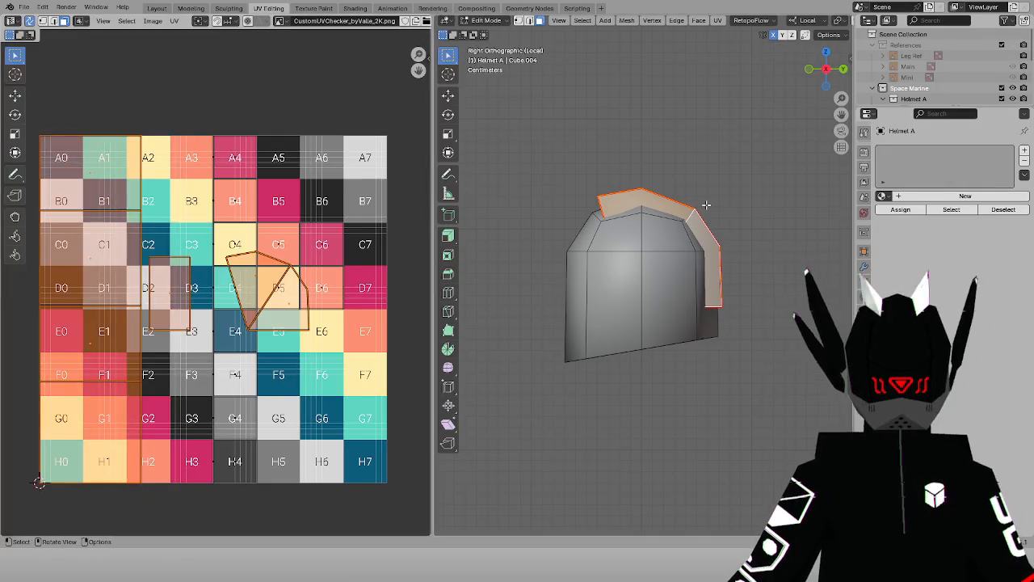
{"action": "middle_click_drag", "start_coordinate": [706, 205], "coordinate": [825, 228]}
{"action": "key", "text": "KP_3"}
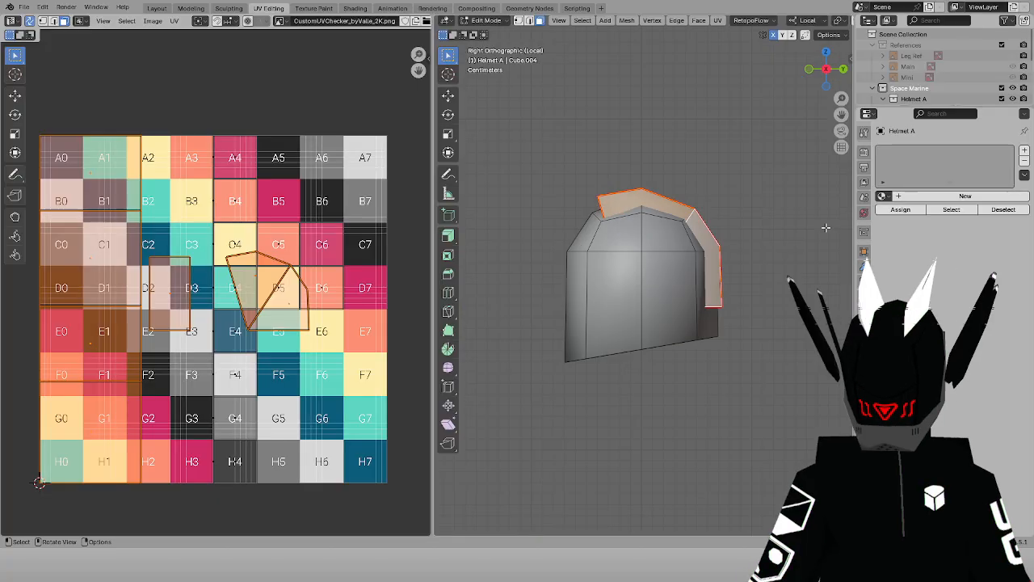
{"action": "key", "text": "g"}
{"action": "key", "text": "y"}
{"action": "right_click", "coordinate": [203, 156]}
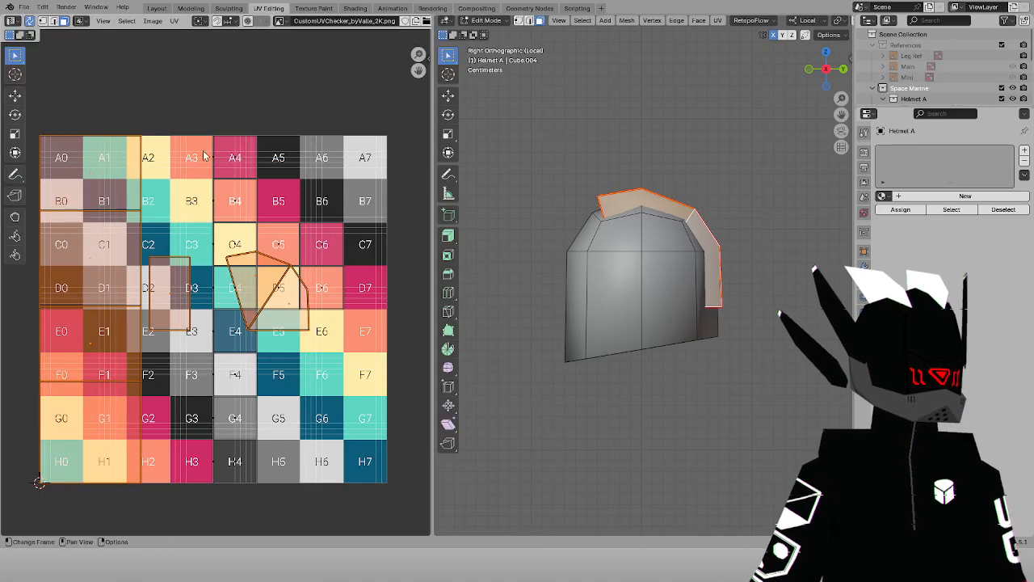
Scale the crest's long strip island down to the front face island's height and place it directly beside that island
{"action": "key", "text": "s"}
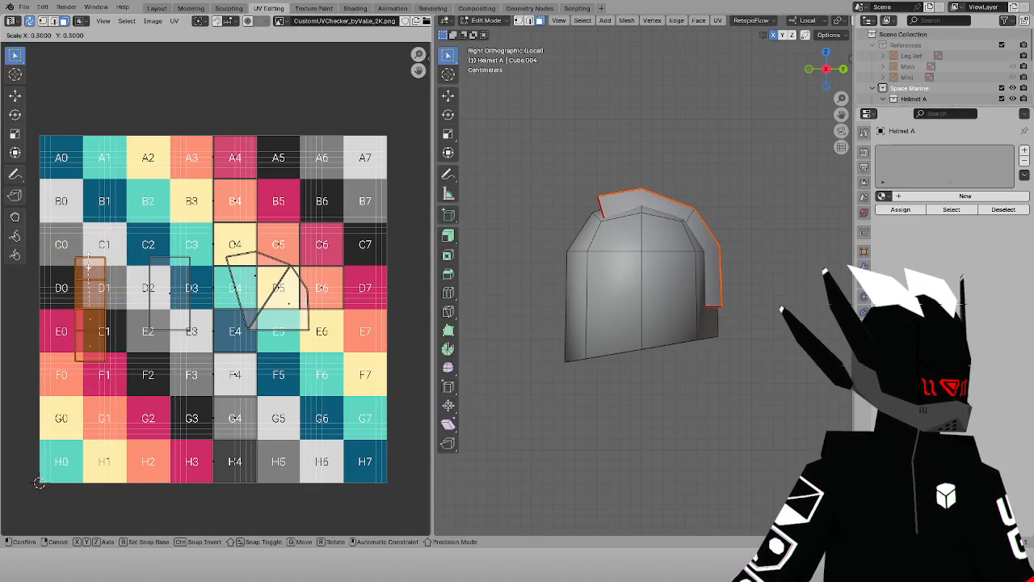
{"action": "left_click", "coordinate": [95, 275]}
{"action": "key", "text": "g"}
{"action": "left_click", "coordinate": [159, 265]}
{"action": "key", "text": "s"}
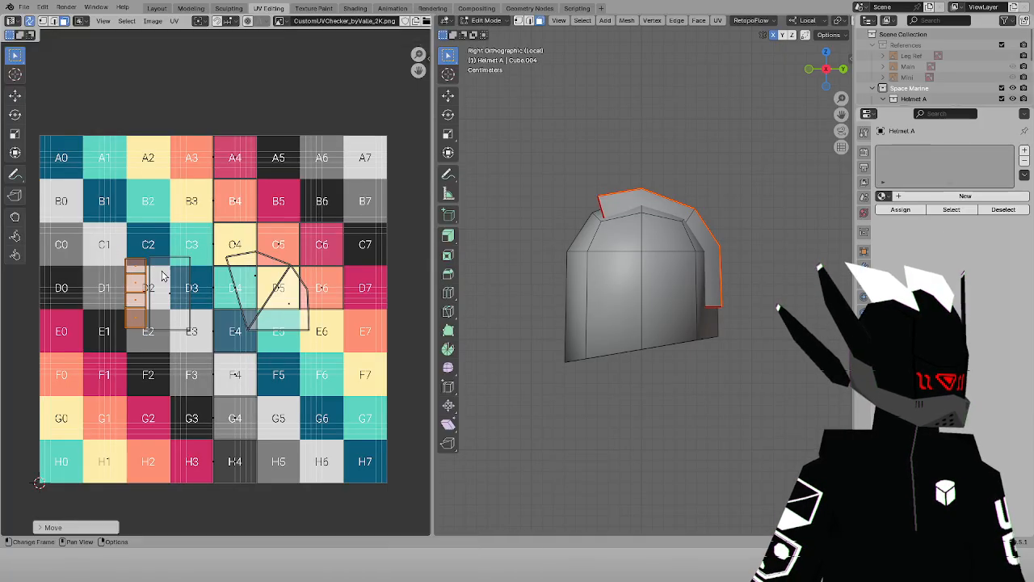
{"action": "left_click", "coordinate": [163, 272]}
Select both faces of the crest's side island and move them along X until they sit beside the narrow strip island
{"action": "left_click", "coordinate": [245, 278]}
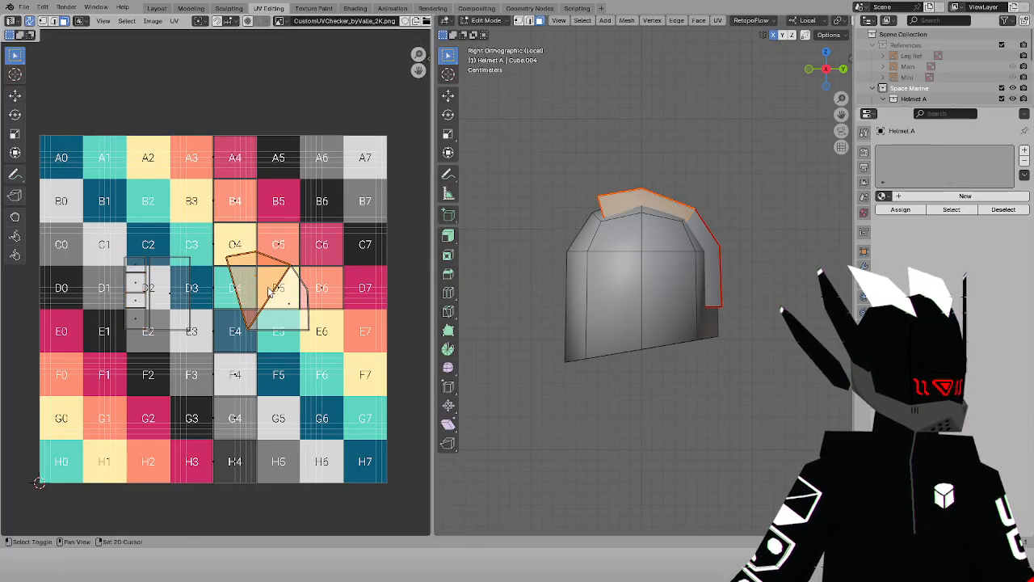
{"action": "left_click", "coordinate": [283, 289], "text": "shift"}
{"action": "scroll", "coordinate": [300, 291], "scroll_direction": "up", "scroll_amount": 3}
{"action": "key", "text": "g"}
{"action": "key", "text": "x"}
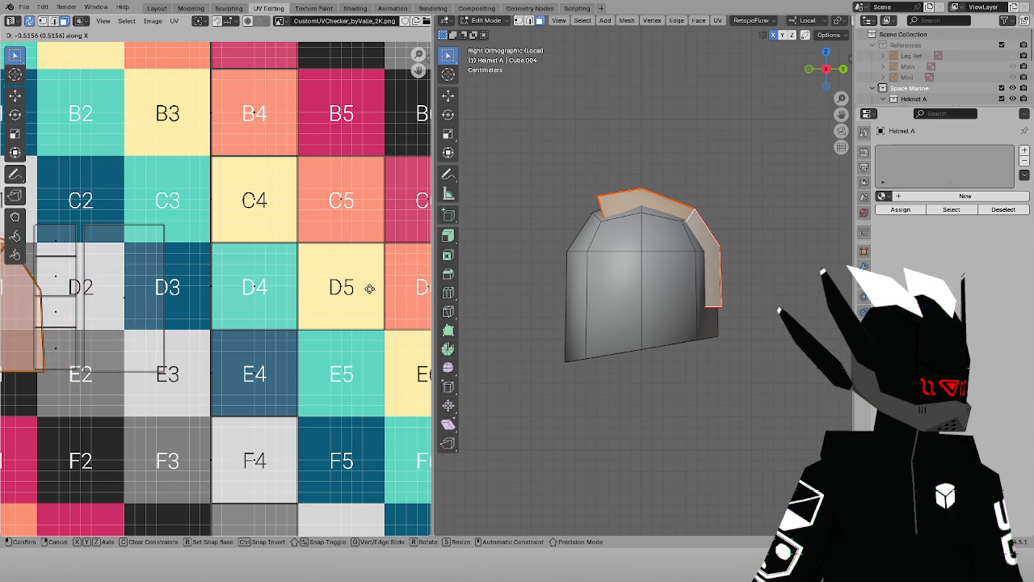
{"action": "left_click", "coordinate": [362, 287]}
{"action": "middle_click_drag", "start_coordinate": [226, 238], "coordinate": [370, 255]}
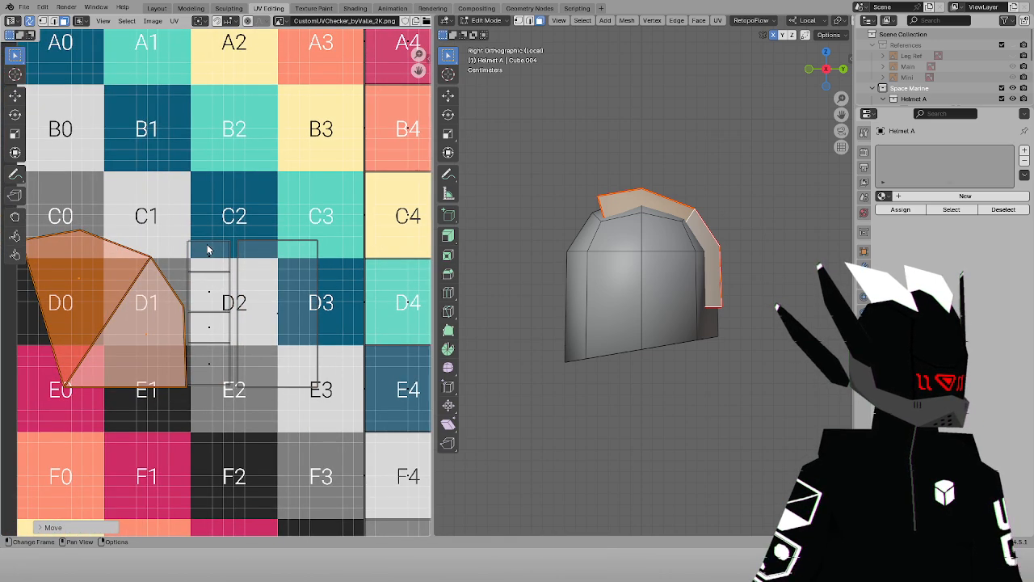
Fine-tune the strip island's scale and position so its height lines up with the front face island
{"action": "left_click", "coordinate": [211, 292]}
{"action": "scroll", "coordinate": [214, 291], "scroll_direction": "up", "scroll_amount": 4}
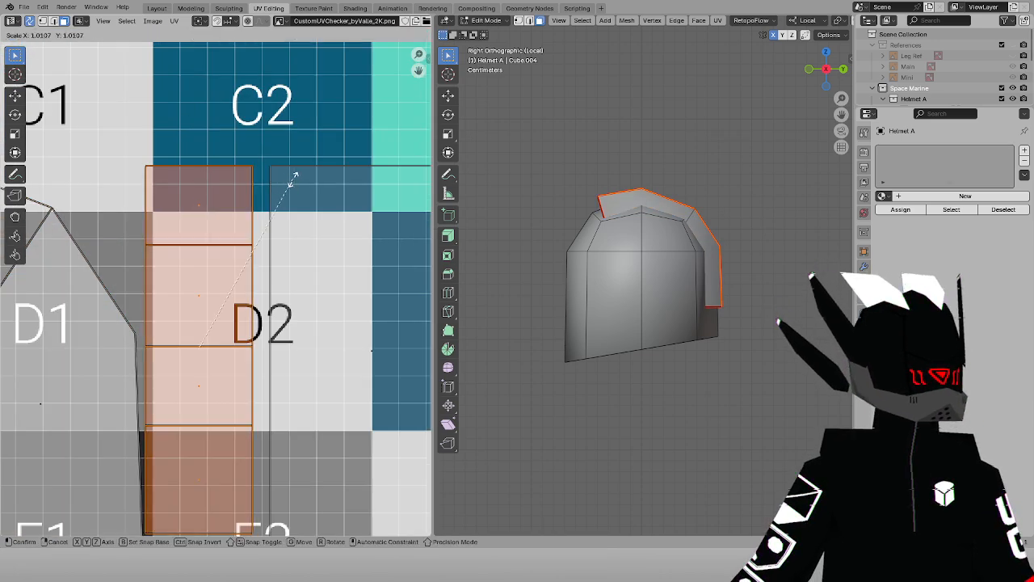
{"action": "scroll", "coordinate": [294, 181], "scroll_direction": "down", "scroll_amount": 1}
{"action": "key", "text": "s"}
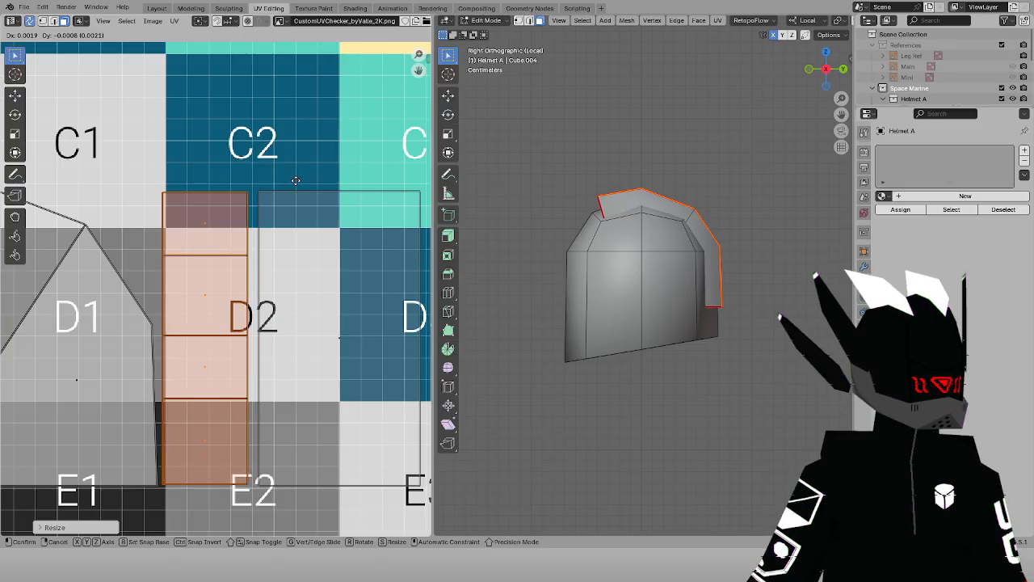
{"action": "left_click", "coordinate": [296, 180]}
{"action": "key", "text": "s"}
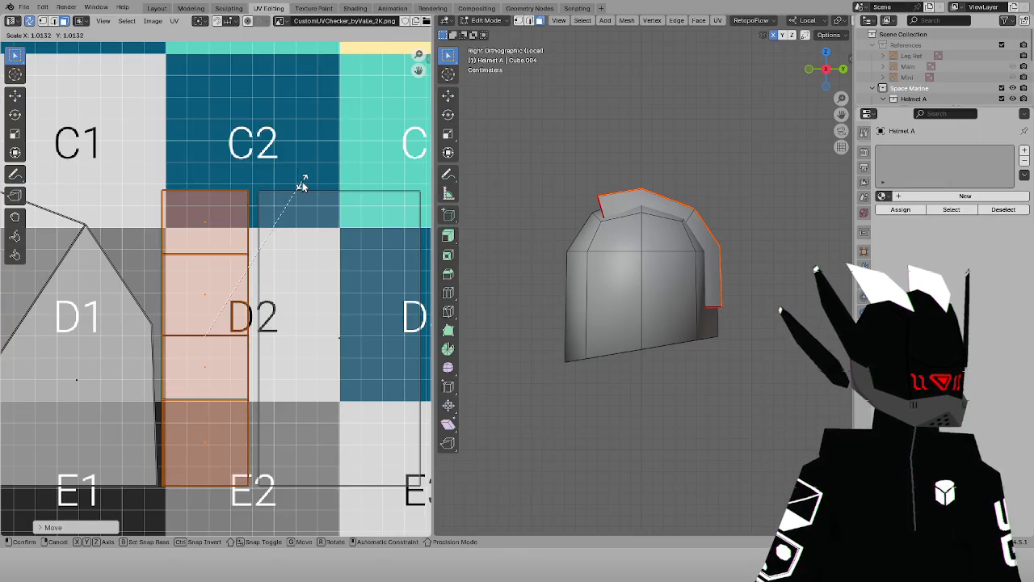
{"action": "left_click", "coordinate": [303, 185]}
Select all the crest's UV islands and move them together into the checker's G0–H3 corner
{"action": "scroll", "coordinate": [301, 188], "scroll_direction": "down", "scroll_amount": 4}
{"action": "key", "text": "a"}
{"action": "key", "text": "g"}
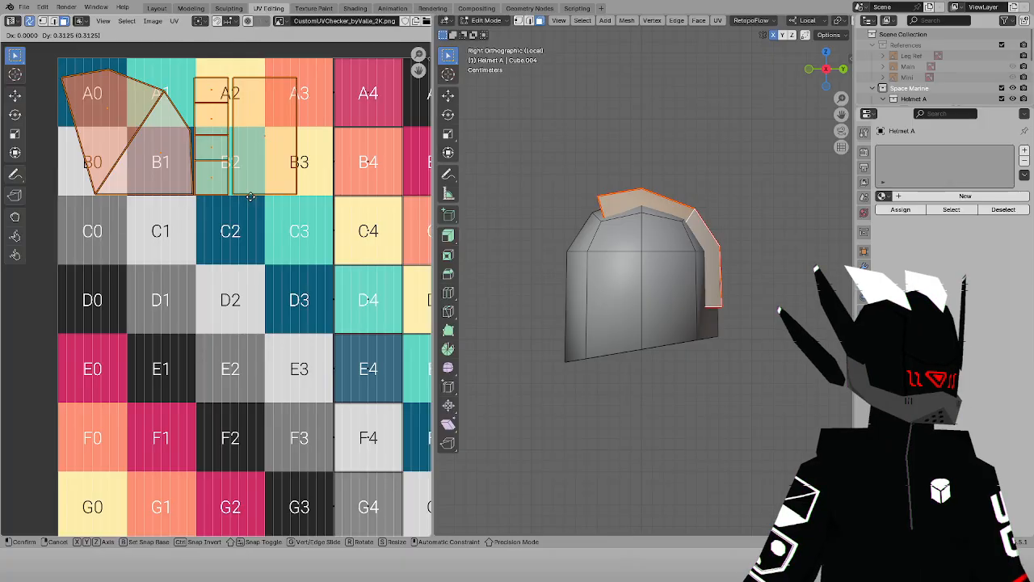
{"action": "left_click", "coordinate": [253, 199]}
{"action": "scroll", "coordinate": [254, 200], "scroll_direction": "down", "scroll_amount": 4}
{"action": "key", "text": "g"}
{"action": "left_click", "coordinate": [263, 357]}
{"action": "scroll", "coordinate": [264, 358], "scroll_direction": "up", "scroll_amount": 3}
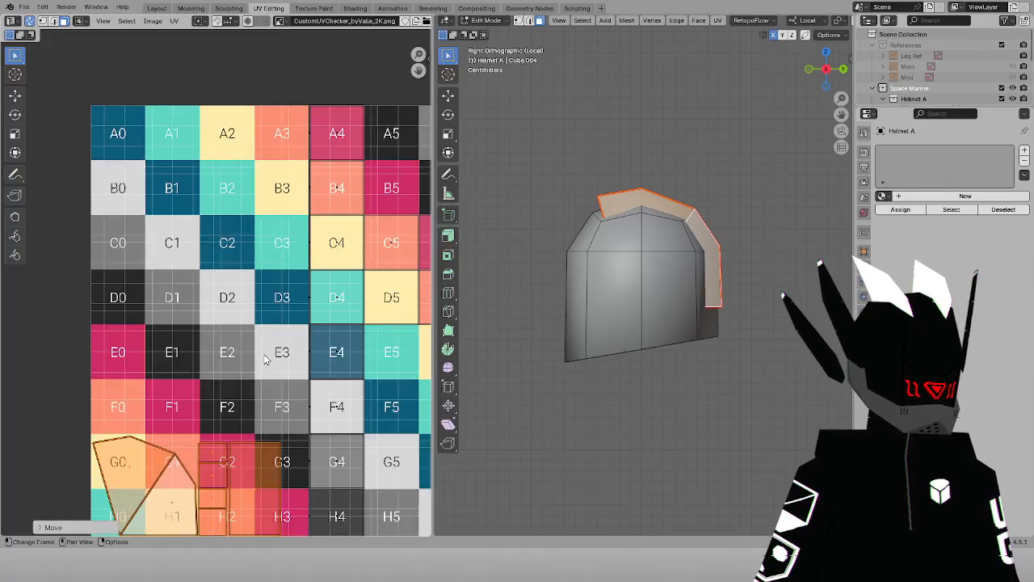
{"action": "scroll", "coordinate": [264, 358], "scroll_direction": "down", "scroll_amount": 3}
Select the front faces of the helmet dome and project them from the front view
{"action": "left_click_drag", "start_coordinate": [217, 95], "coordinate": [410, 482]}
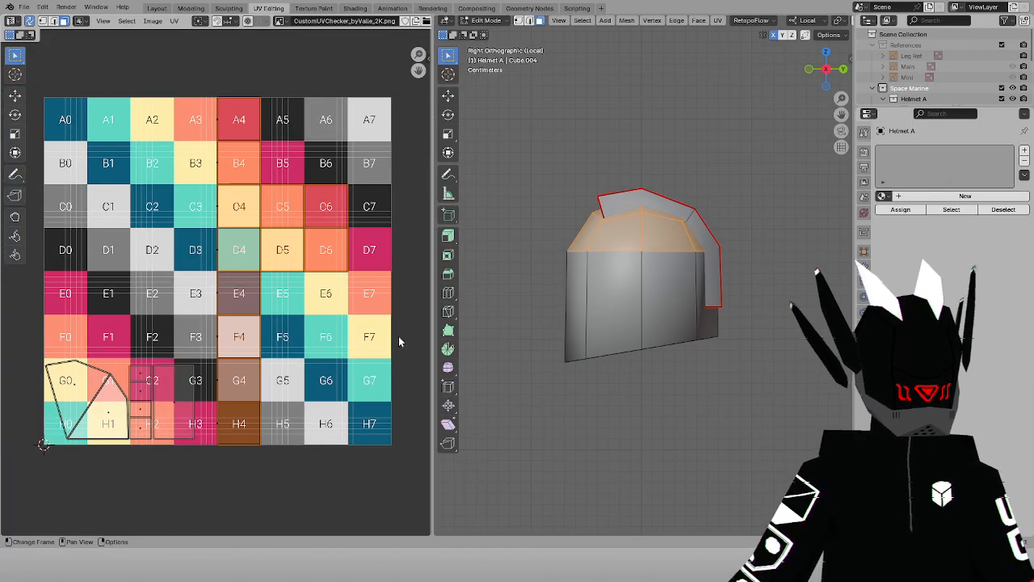
{"action": "left_click", "coordinate": [591, 173]}
{"action": "key", "text": "KP_1"}
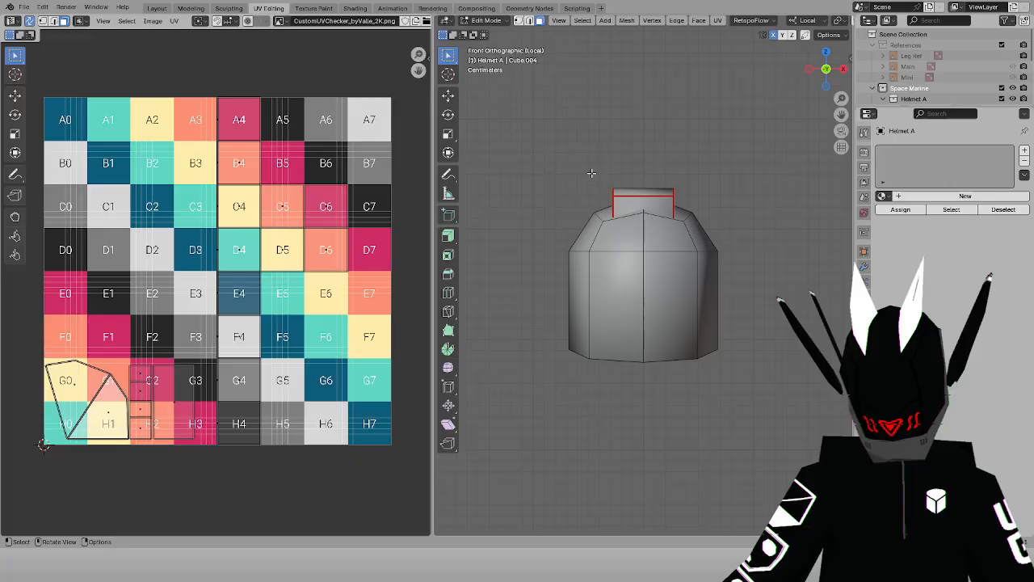
{"action": "left_click", "coordinate": [636, 253]}
{"action": "left_click", "coordinate": [717, 20]}
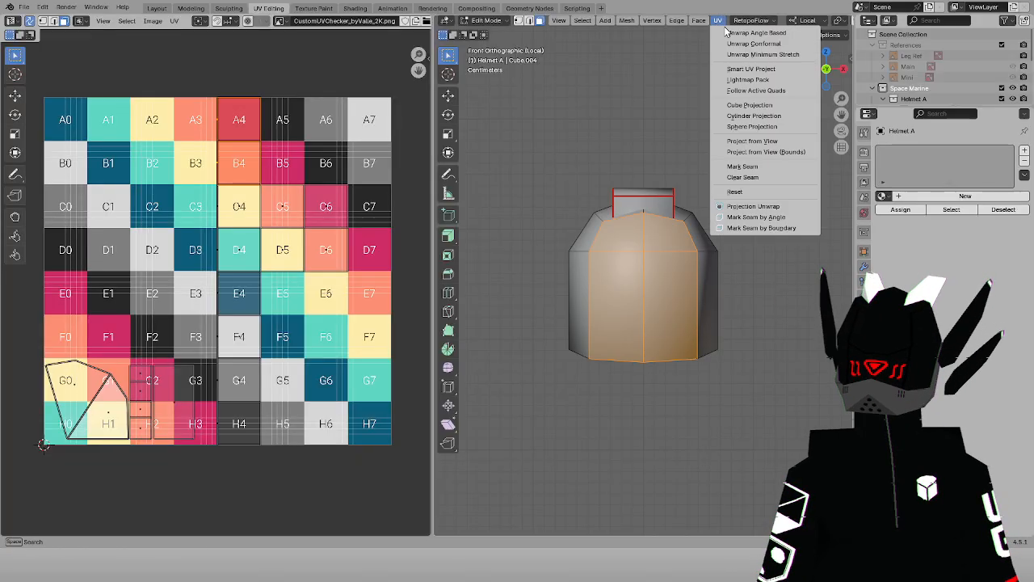
{"action": "left_click", "coordinate": [769, 141]}
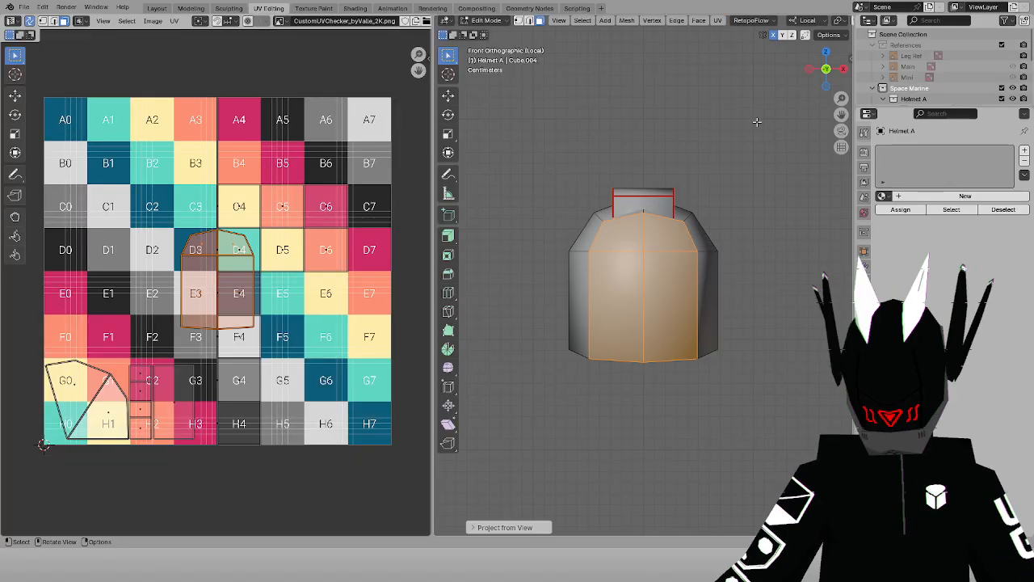
In the right view with X-ray on, select the dome's middle side faces on both sides, leaving out the crest islands
{"action": "key", "text": "KP_3"}
{"action": "left_click_drag", "start_coordinate": [621, 243], "coordinate": [677, 247]}
{"action": "key", "text": "alt+z"}
{"action": "left_click_drag", "start_coordinate": [604, 224], "coordinate": [669, 240]}
{"action": "left_click_drag", "start_coordinate": [603, 295], "coordinate": [680, 309], "text": "shift"}
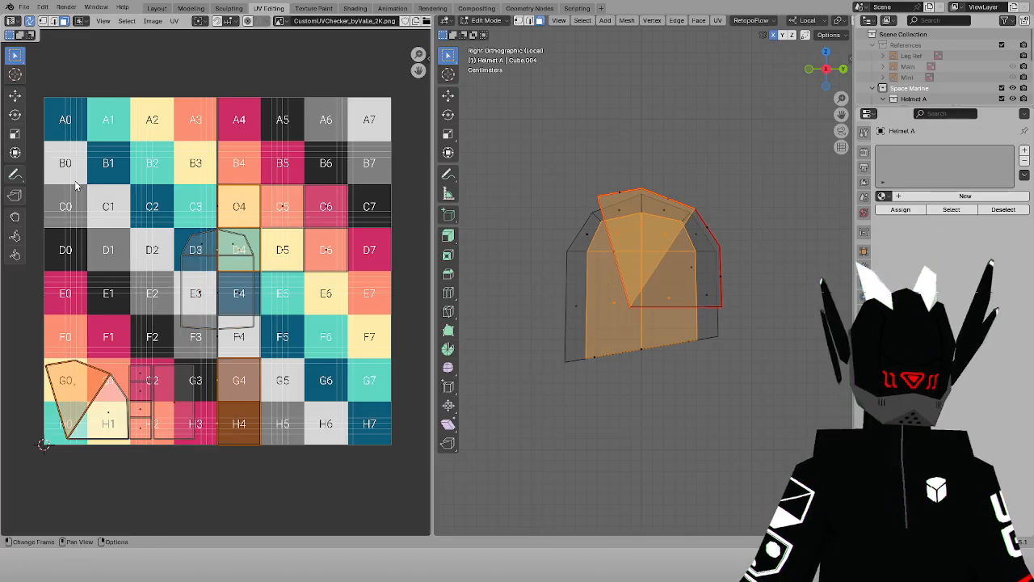
{"action": "left_click_drag", "start_coordinate": [59, 342], "coordinate": [156, 492], "text": "ctrl"}
{"action": "left_click_drag", "start_coordinate": [136, 374], "coordinate": [355, 496], "text": "ctrl"}
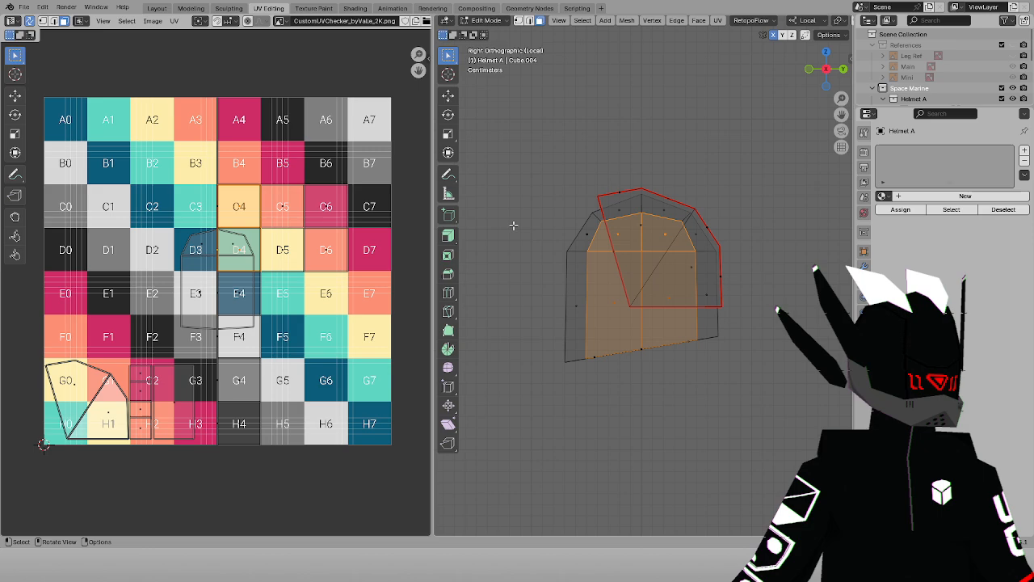
Project the dome's side faces from the right view and move their island onto squares D5–E6
{"action": "left_click", "coordinate": [717, 21]}
{"action": "left_click", "coordinate": [743, 138]}
{"action": "key", "text": "g"}
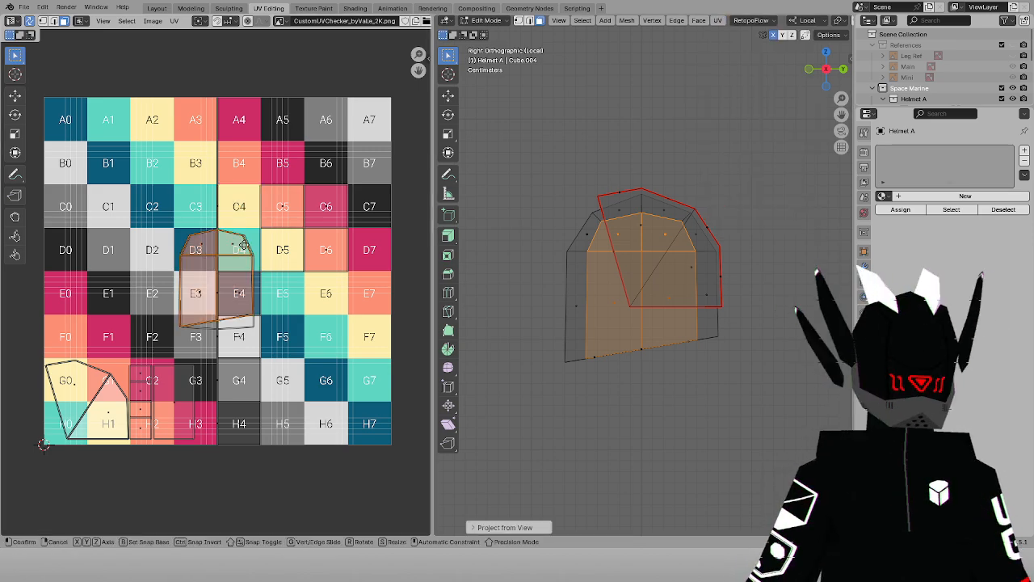
{"action": "left_click", "coordinate": [318, 259]}
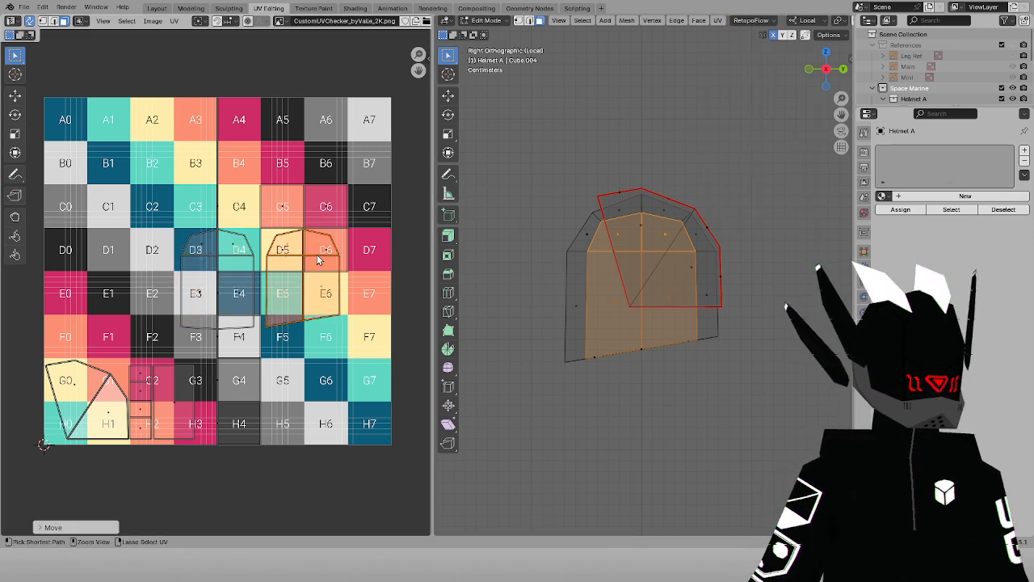
Project the dome's back faces around the crest from the back view and move their island onto squares D1–E2
{"action": "left_click", "coordinate": [744, 179]}
{"action": "key", "text": "ctrl+KP_1"}
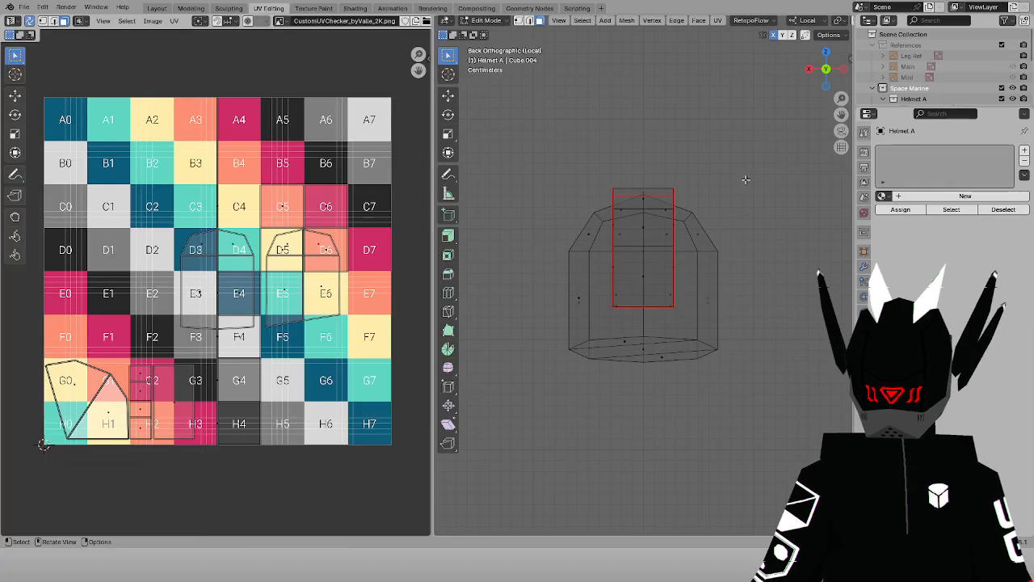
{"action": "key", "text": "z"}
{"action": "left_click", "coordinate": [599, 248]}
{"action": "left_click", "coordinate": [683, 254], "text": "ctrl"}
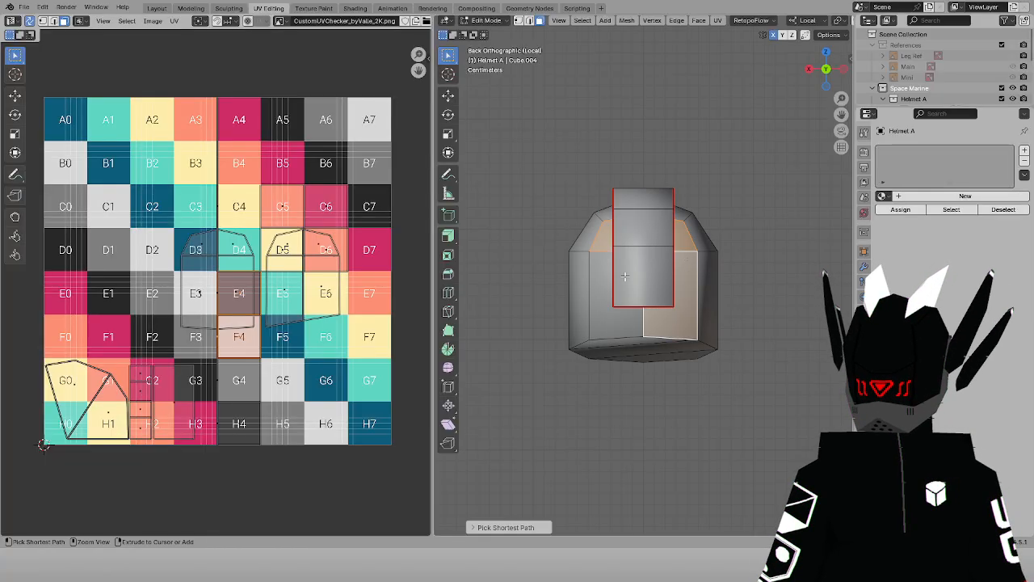
{"action": "left_click", "coordinate": [604, 283], "text": "ctrl"}
{"action": "left_click", "coordinate": [717, 20]}
{"action": "left_click", "coordinate": [752, 142]}
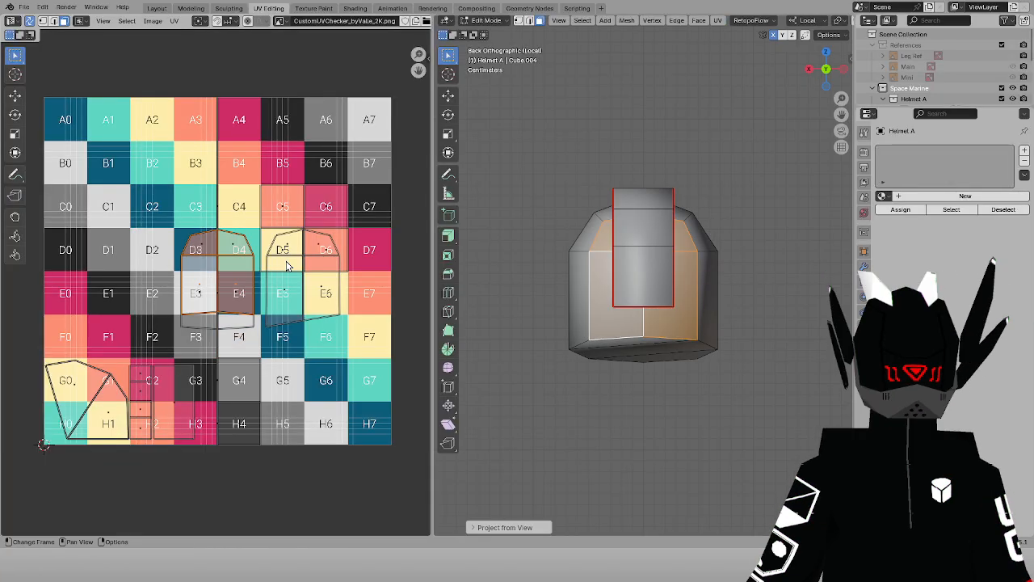
{"action": "key", "text": "g"}
{"action": "left_click", "coordinate": [200, 275]}
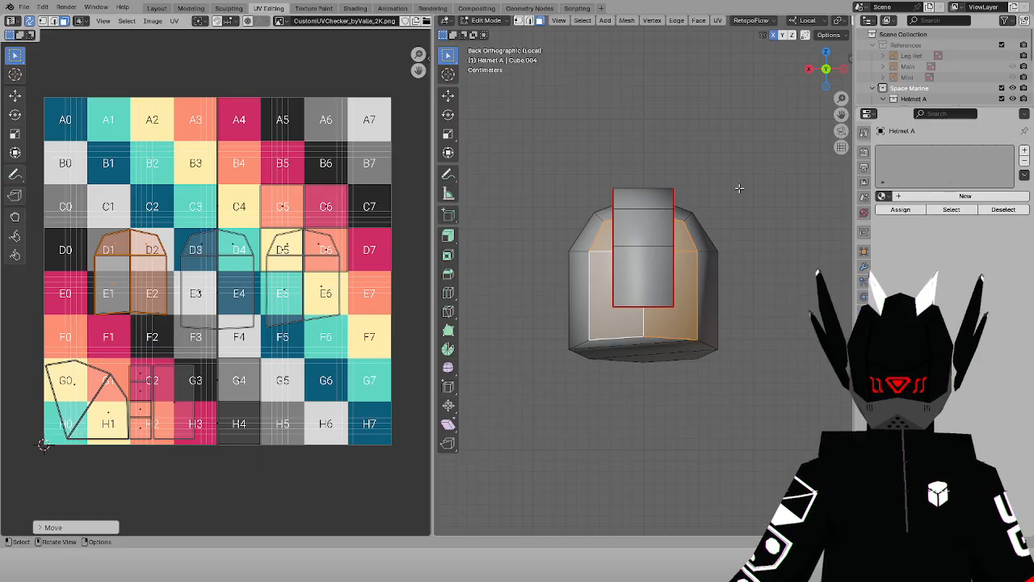
In the top view, select the dome's inner top faces on both sides of the crest
{"action": "left_click", "coordinate": [739, 189]}
{"action": "key", "text": "KP_7"}
{"action": "left_click", "coordinate": [681, 256], "text": "shift"}
{"action": "left_click", "coordinate": [667, 289], "text": "shift"}
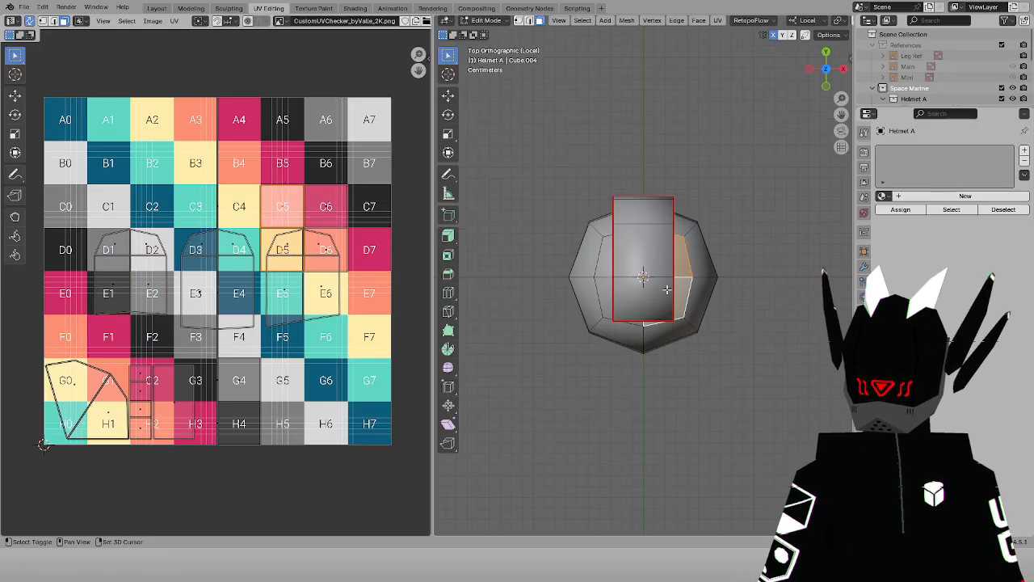
{"action": "left_click", "coordinate": [610, 287], "text": "shift"}
{"action": "left_click", "coordinate": [611, 246], "text": "shift"}
Project the selected top faces from the top view and move their island up onto squares B3–C4
{"action": "left_click", "coordinate": [716, 20]}
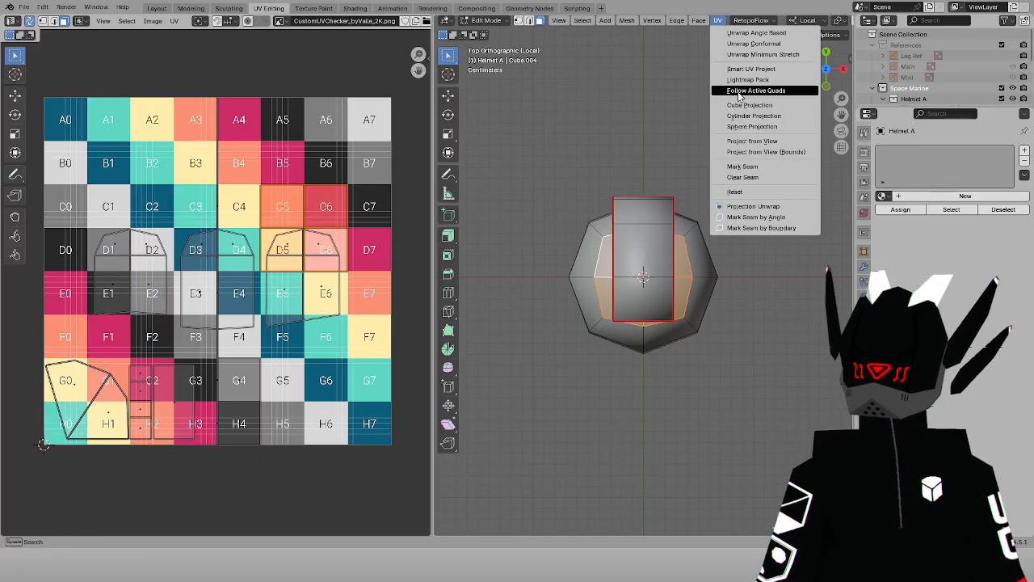
{"action": "left_click", "coordinate": [739, 138]}
{"action": "key", "text": "g"}
{"action": "key", "text": "y"}
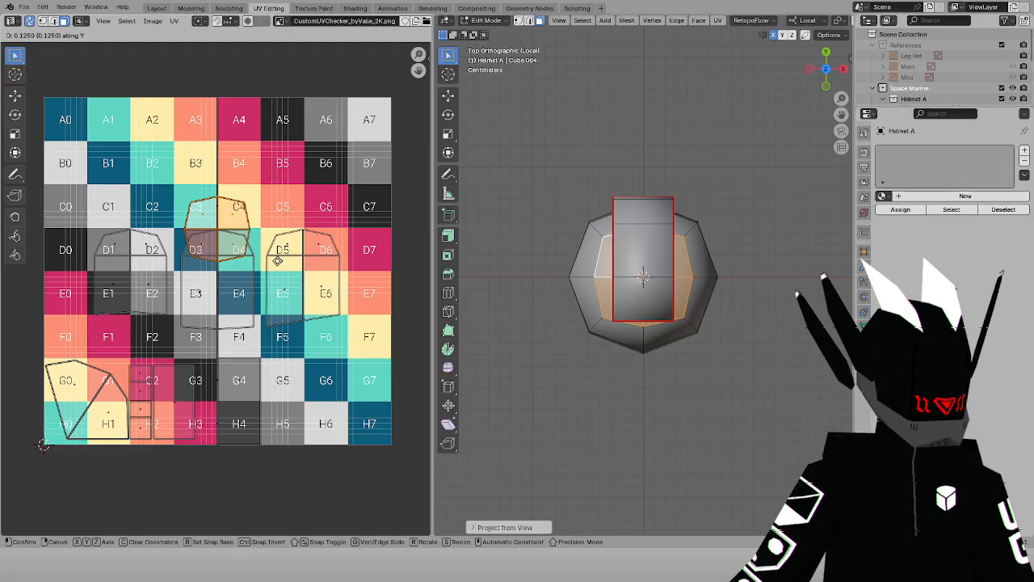
{"action": "left_click", "coordinate": [286, 222]}
{"action": "left_click", "coordinate": [675, 140]}
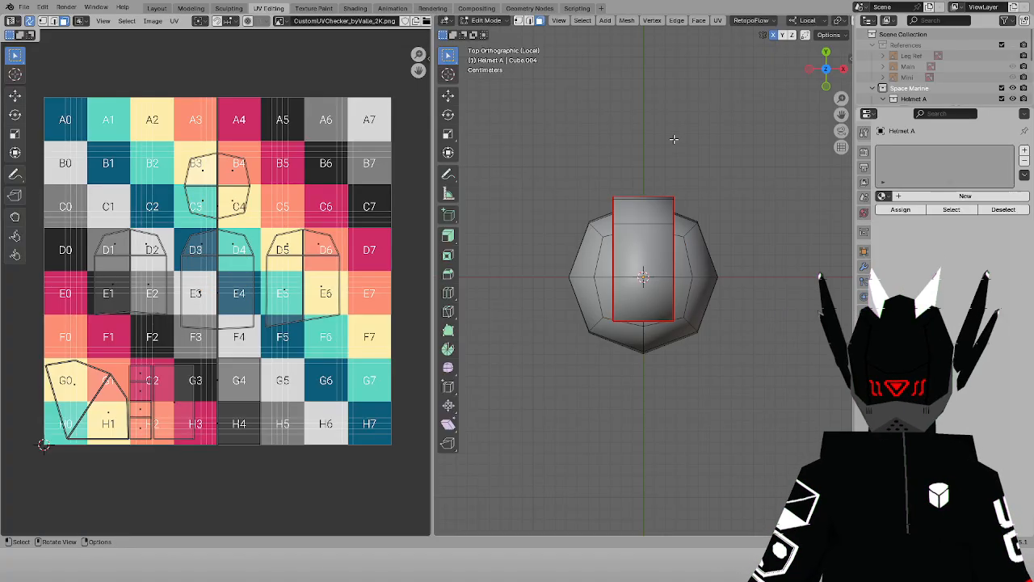
Project the dome's underside faces from the bottom view and move their island so it is centred around squares B1 and B2
{"action": "key", "text": "ctrl+KP_7"}
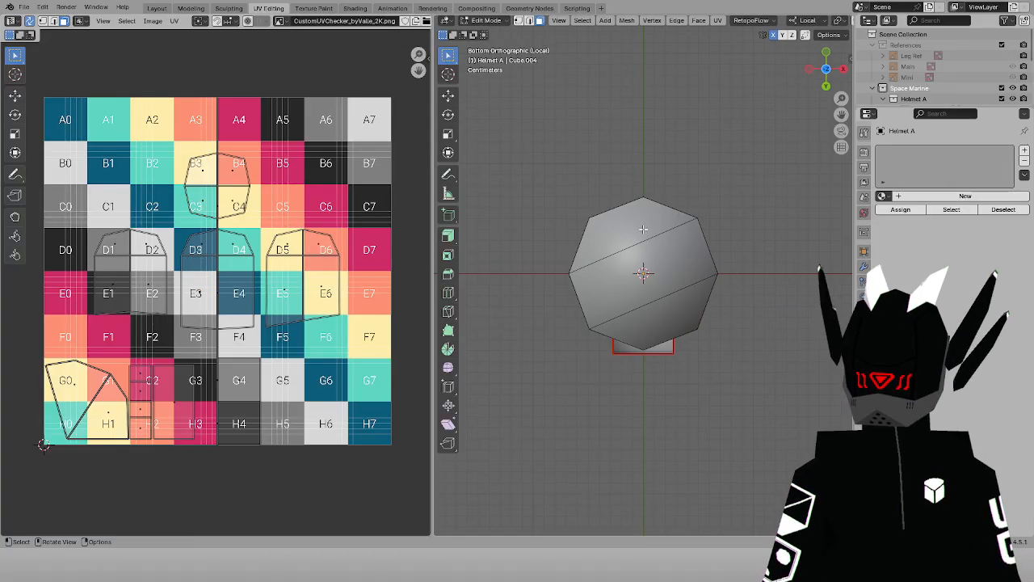
{"action": "key", "text": "l"}
{"action": "left_click", "coordinate": [718, 20]}
{"action": "left_click", "coordinate": [755, 144]}
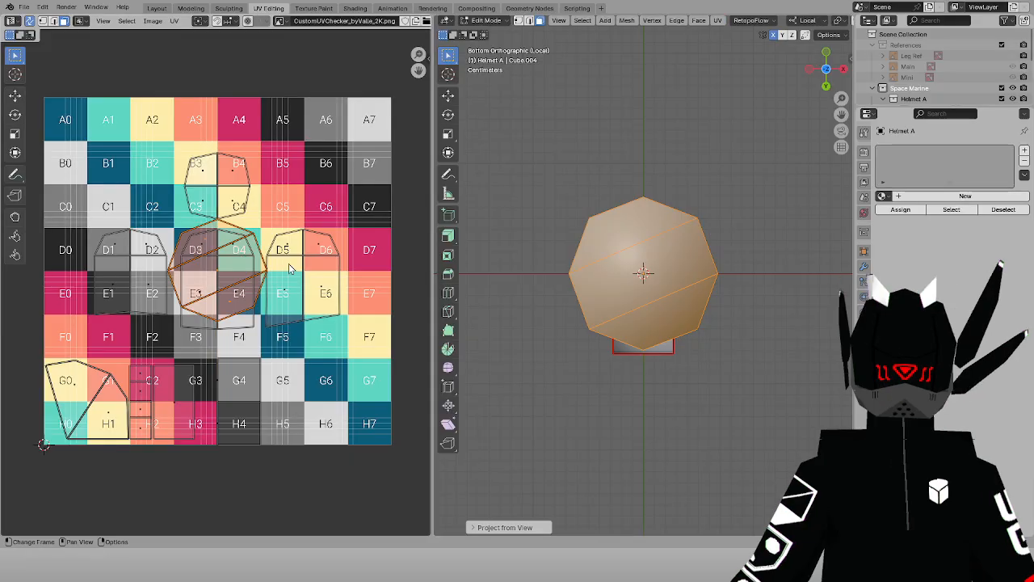
{"action": "key", "text": "g"}
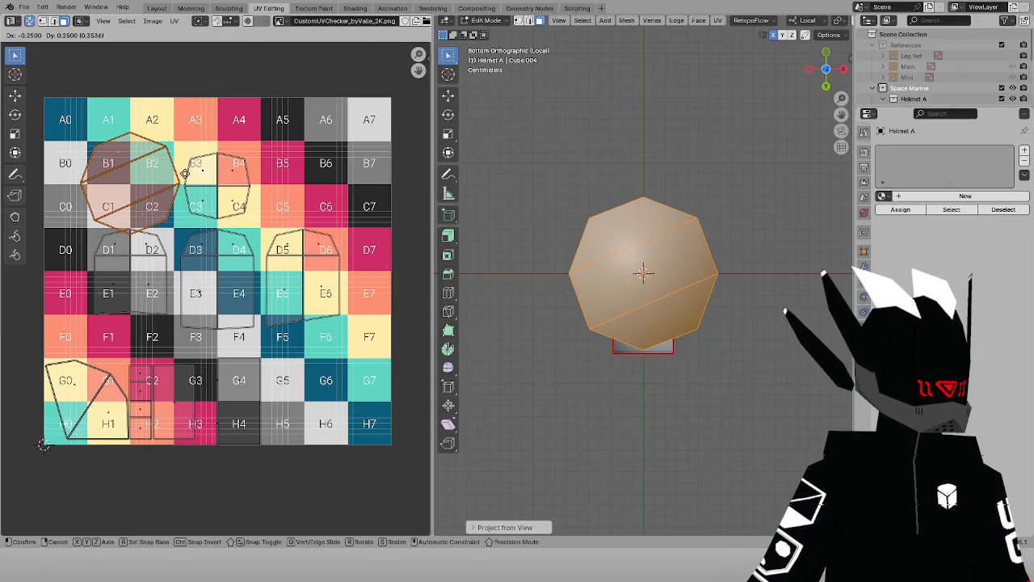
{"action": "left_click", "coordinate": [184, 170]}
{"action": "key", "text": "g"}
{"action": "key", "text": "y"}
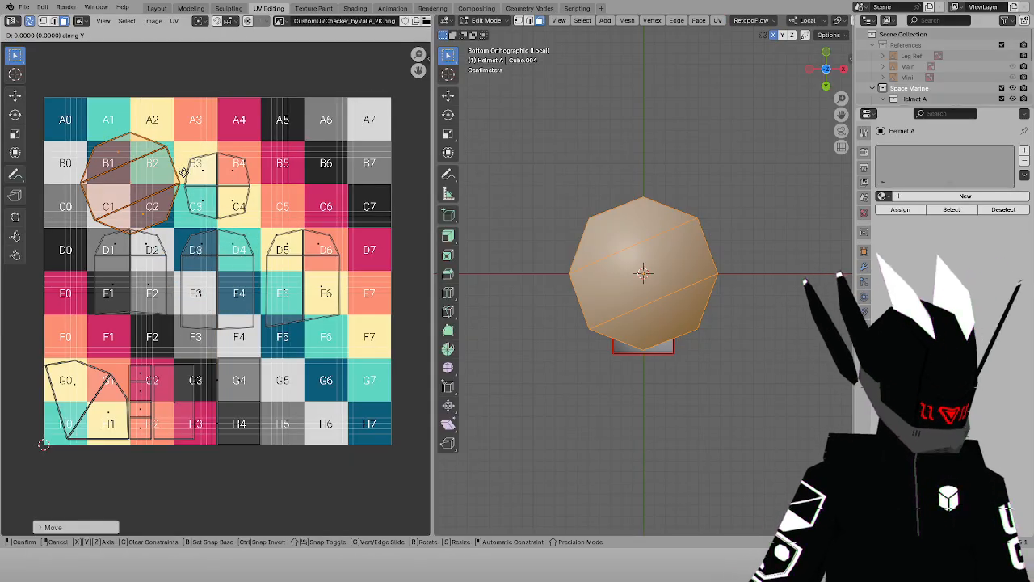
{"action": "left_click", "coordinate": [186, 160]}
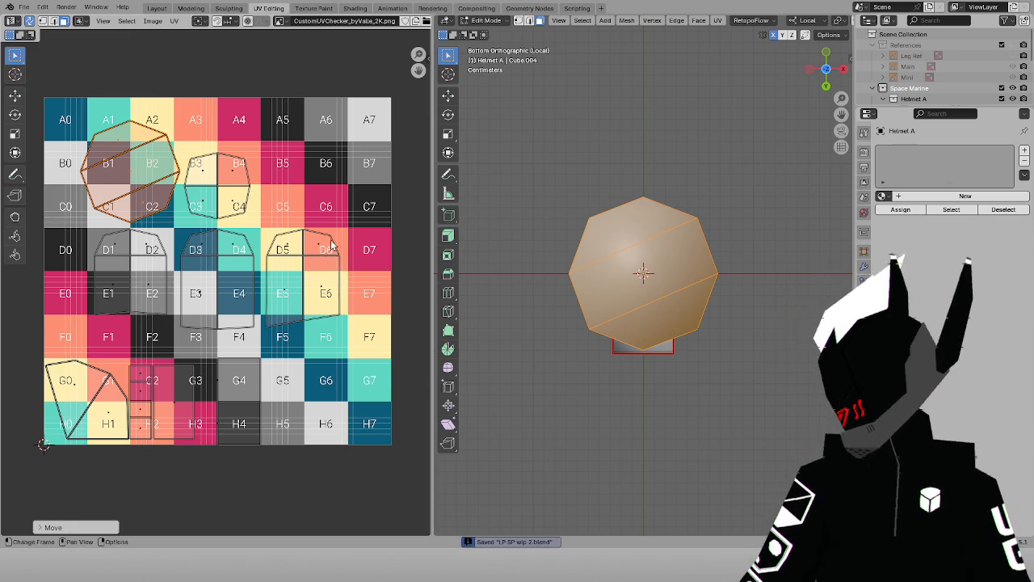
{"action": "middle_click_drag", "start_coordinate": [223, 189], "coordinate": [264, 223]}
{"action": "left_click_drag", "start_coordinate": [125, 160], "coordinate": [391, 358]}
{"action": "middle_click_drag", "start_coordinate": [300, 310], "coordinate": [265, 313]}
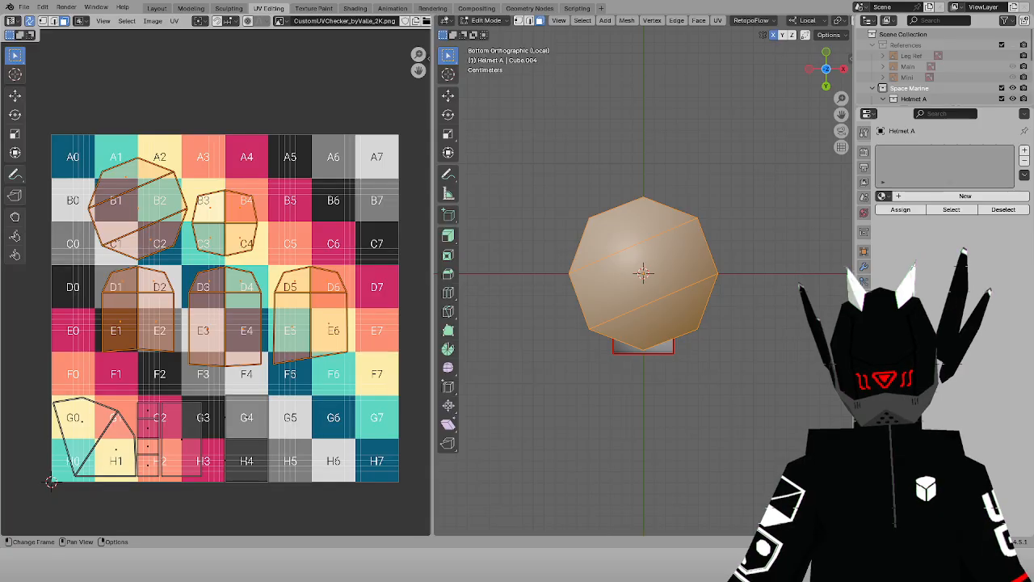
{"action": "left_click", "coordinate": [236, 93]}
{"action": "scroll", "coordinate": [236, 91], "scroll_direction": "up", "scroll_amount": 5}
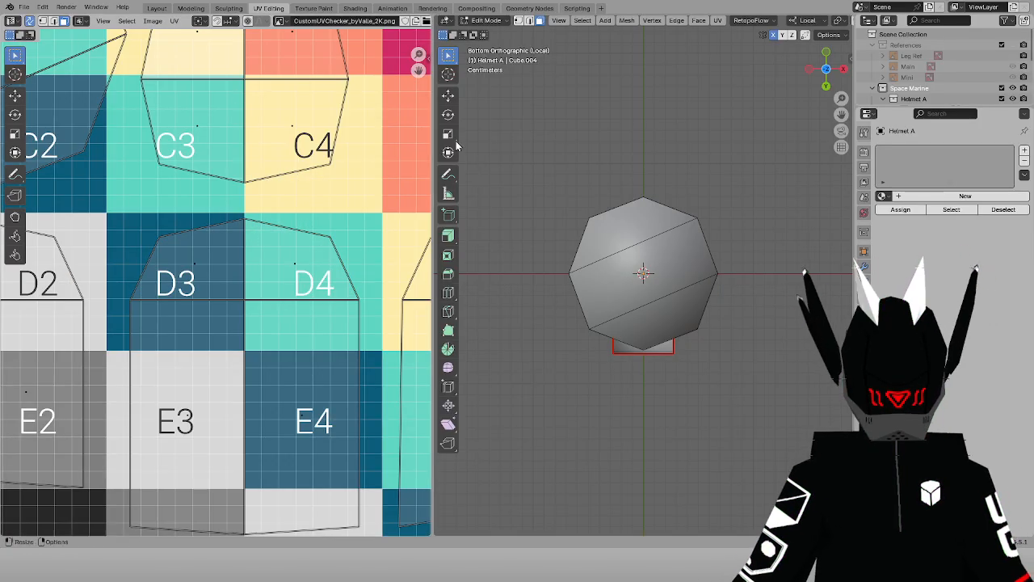
{"action": "scroll", "coordinate": [571, 201], "scroll_direction": "down", "scroll_amount": 3}
Assign the Marine material to the helmet dome with textured shading on, and leave local view to compare it with the whole figure
{"action": "key", "text": "z"}
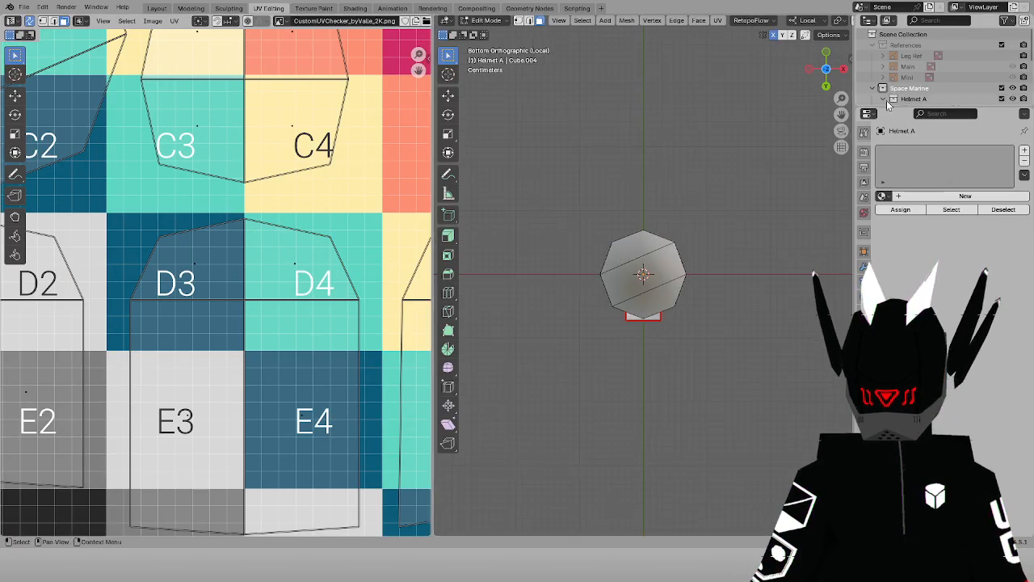
{"action": "left_click", "coordinate": [889, 198]}
{"action": "left_click", "coordinate": [896, 214]}
{"action": "scroll", "coordinate": [693, 190], "scroll_direction": "down", "scroll_amount": 1}
{"action": "middle_click_drag", "start_coordinate": [692, 190], "coordinate": [694, 277]}
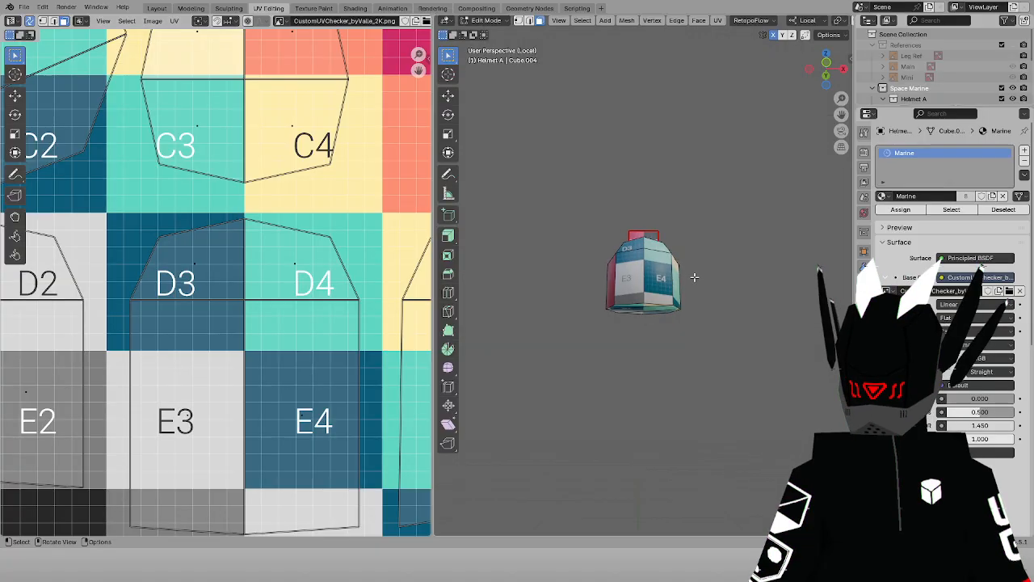
{"action": "key", "text": "KP_5"}
{"action": "key", "text": "KP_Divide"}
{"action": "scroll", "coordinate": [614, 217], "scroll_direction": "down", "scroll_amount": 5}
{"action": "middle_click_drag", "start_coordinate": [613, 217], "coordinate": [699, 242]}
{"action": "scroll", "coordinate": [700, 242], "scroll_direction": "down", "scroll_amount": 5}
{"action": "scroll", "coordinate": [202, 211], "scroll_direction": "down", "scroll_amount": 7}
Select all the dome islands, leaving out the crest islands, and scale them up to span nearly the texture's full width
{"action": "key", "text": "a"}
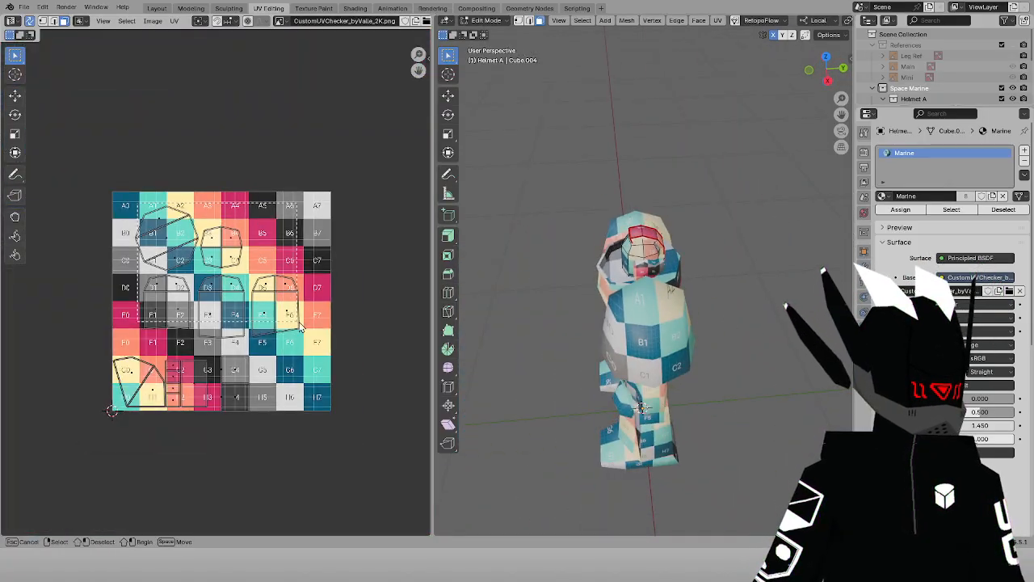
{"action": "scroll", "coordinate": [217, 289], "scroll_direction": "up", "scroll_amount": 2}
{"action": "key", "text": "s"}
{"action": "left_click", "coordinate": [377, 242]}
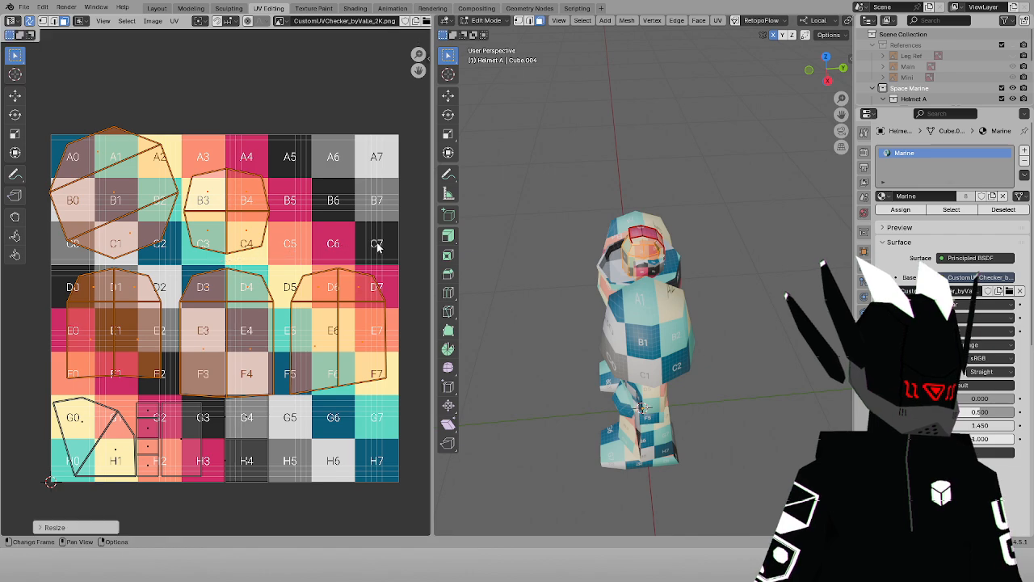
Move the enlarged dome islands down two squares into rows C–H, nudging them sideways and up to fit inside the texture
{"action": "key", "text": "g"}
{"action": "key", "text": "y"}
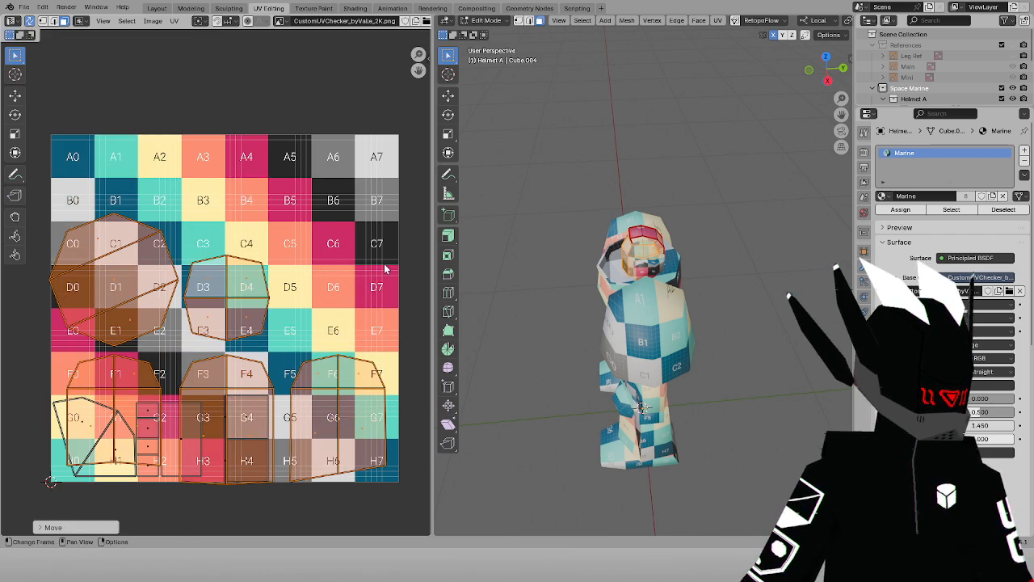
{"action": "key", "text": "x"}
{"action": "left_click", "coordinate": [389, 269]}
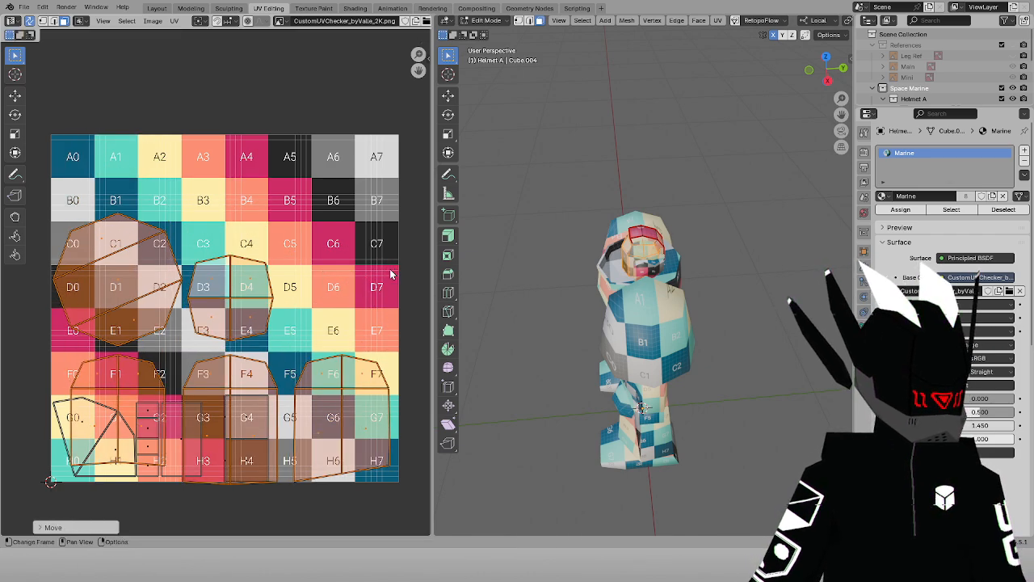
{"action": "key", "text": "g"}
{"action": "key", "text": "y"}
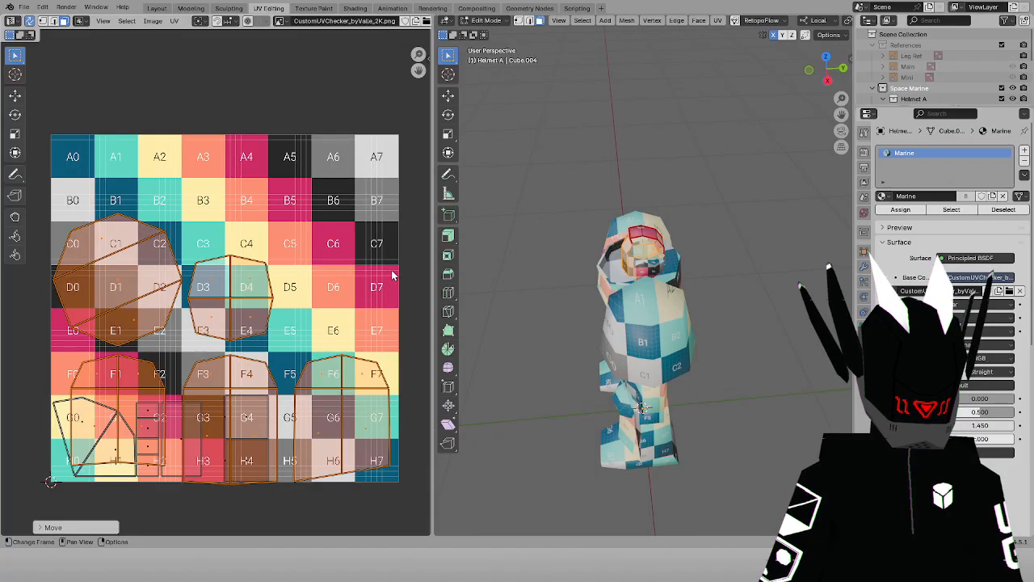
{"action": "left_click", "coordinate": [397, 262]}
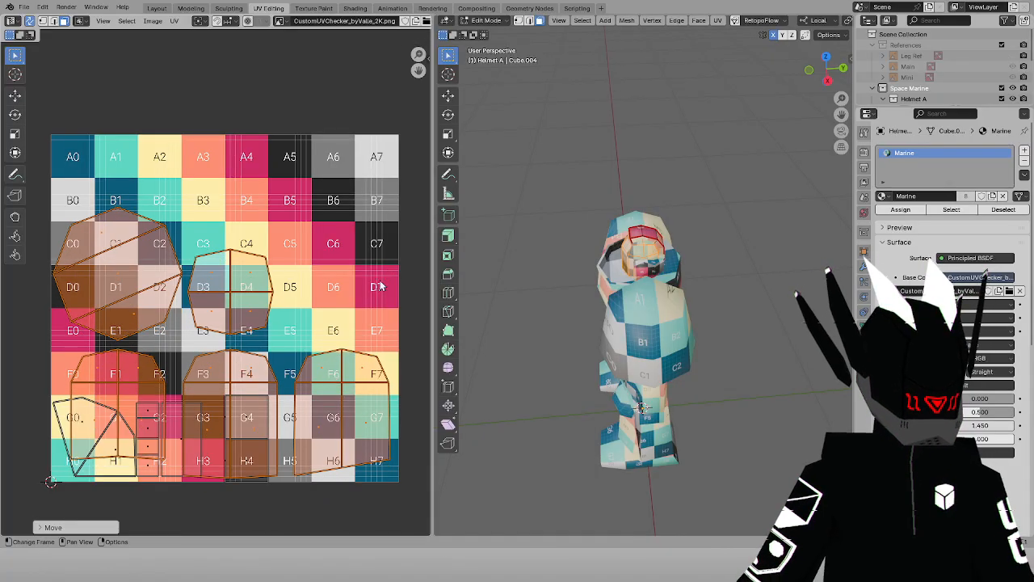
Select the crest islands and the rectangle on G4–H4, and move them together onto squares D3–E7
{"action": "scroll", "coordinate": [275, 237], "scroll_direction": "up", "scroll_amount": 3}
{"action": "left_click_drag", "start_coordinate": [353, 364], "coordinate": [384, 409]}
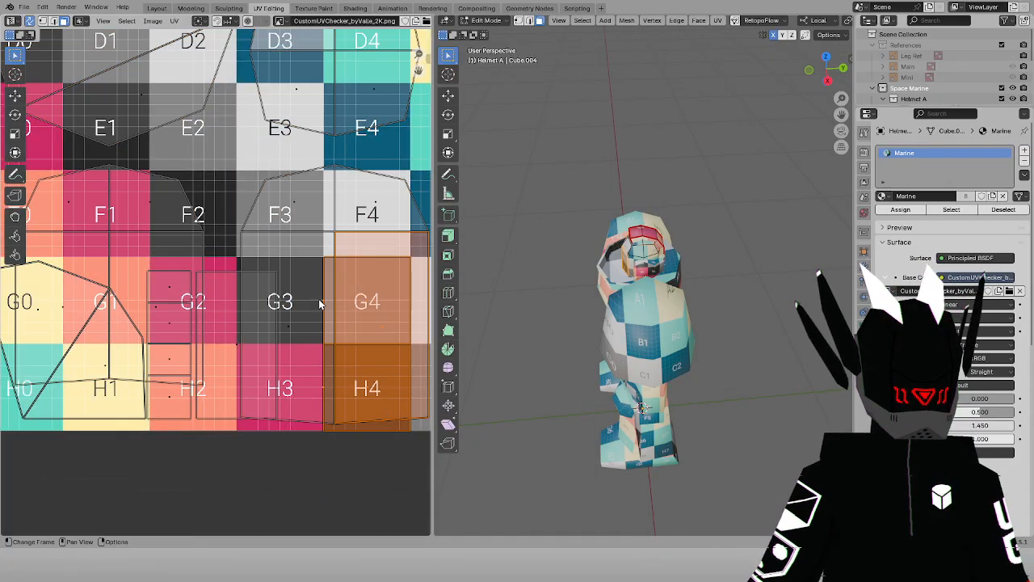
{"action": "key", "text": "ctrl+z"}
{"action": "left_click_drag", "start_coordinate": [224, 336], "coordinate": [155, 276]}
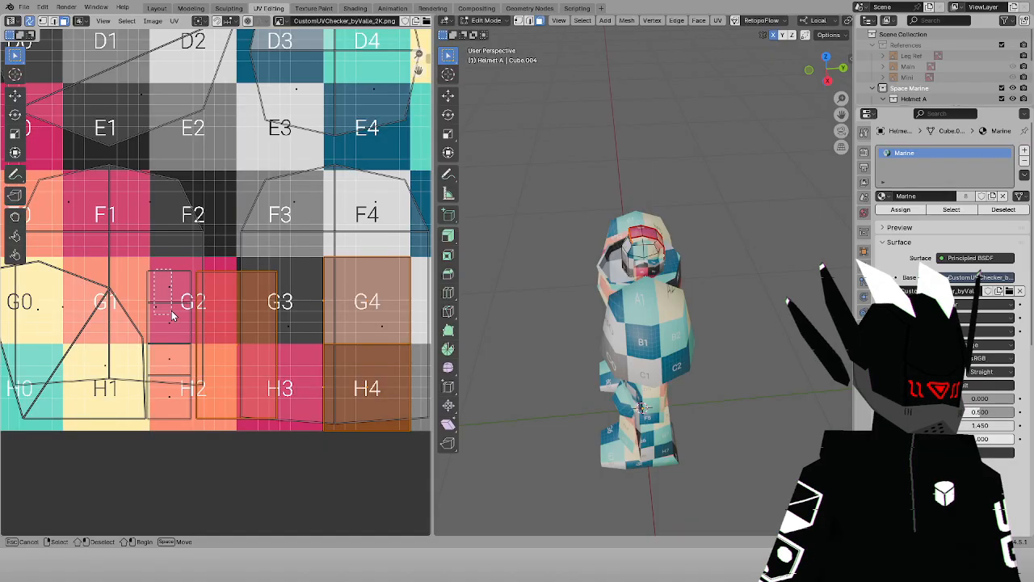
{"action": "left_click_drag", "start_coordinate": [173, 343], "coordinate": [150, 407]}
{"action": "middle_click_drag", "start_coordinate": [150, 407], "coordinate": [218, 401]}
{"action": "left_click", "coordinate": [129, 306], "text": "shift"}
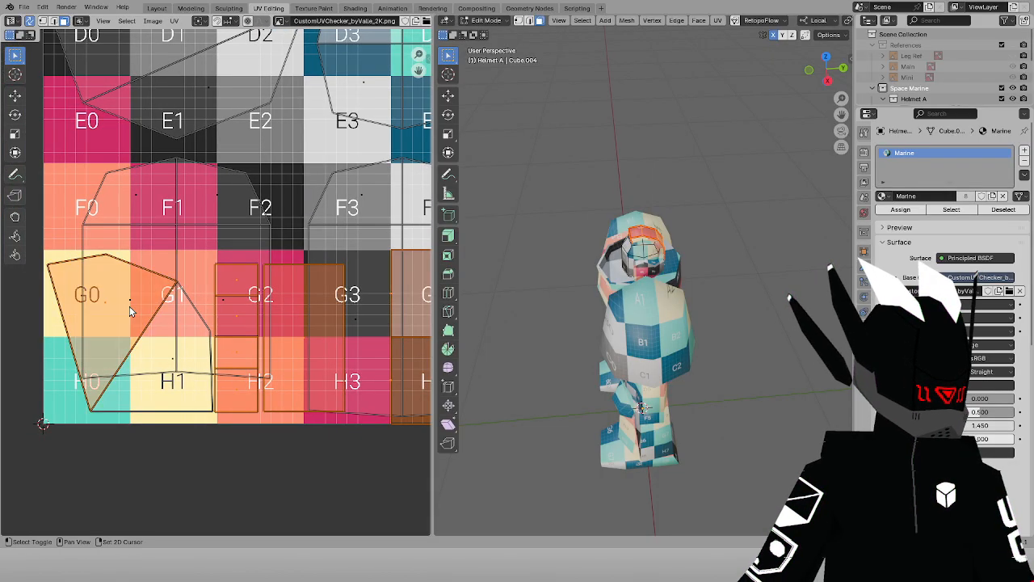
{"action": "scroll", "coordinate": [49, 409], "scroll_direction": "down", "scroll_amount": 4}
{"action": "key", "text": "g"}
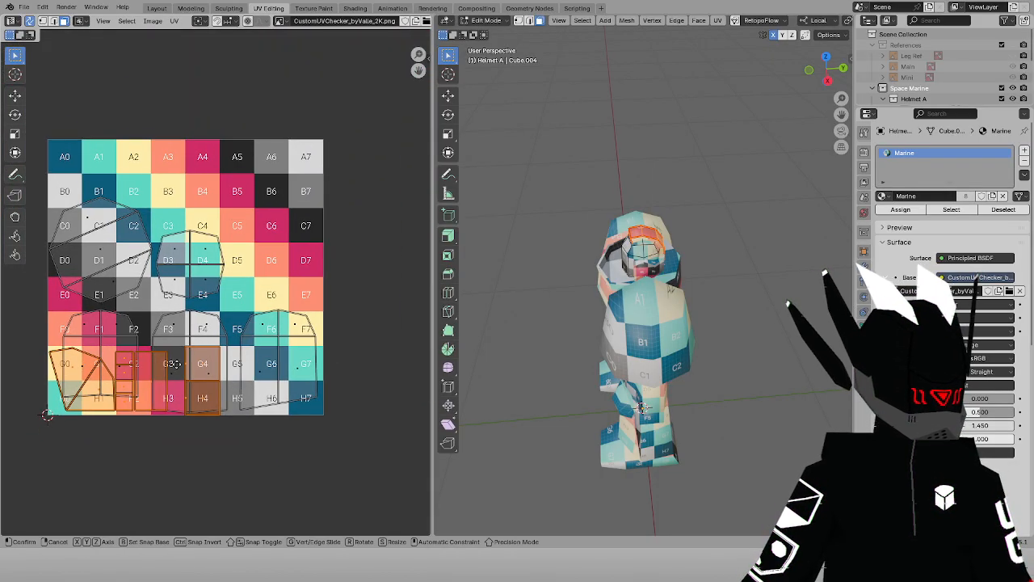
{"action": "left_click", "coordinate": [273, 272]}
Select the rectangular island on squares D7–E7 and look for its faces on the helmet in solid shading
{"action": "scroll", "coordinate": [351, 289], "scroll_direction": "up", "scroll_amount": 3}
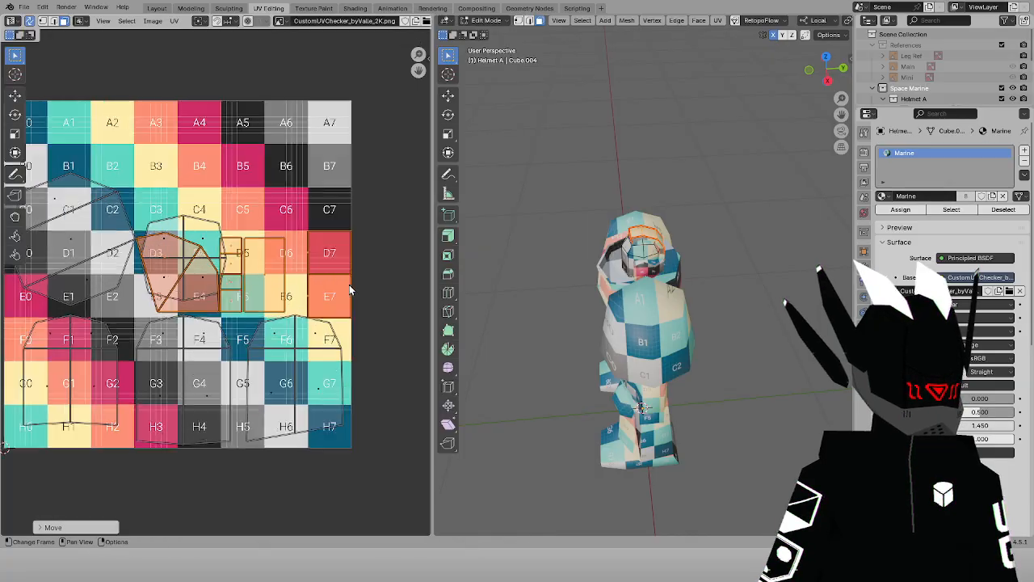
{"action": "middle_click_drag", "start_coordinate": [361, 293], "coordinate": [134, 283]}
{"action": "scroll", "coordinate": [137, 281], "scroll_direction": "up", "scroll_amount": 3}
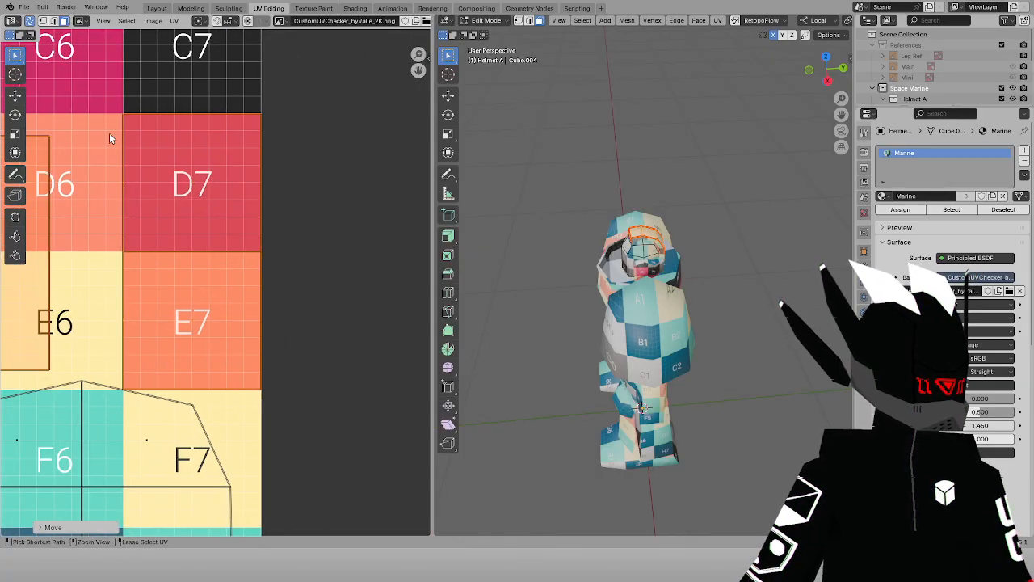
{"action": "left_click_drag", "start_coordinate": [110, 135], "coordinate": [140, 356]}
{"action": "middle_click_drag", "start_coordinate": [624, 333], "coordinate": [662, 283]}
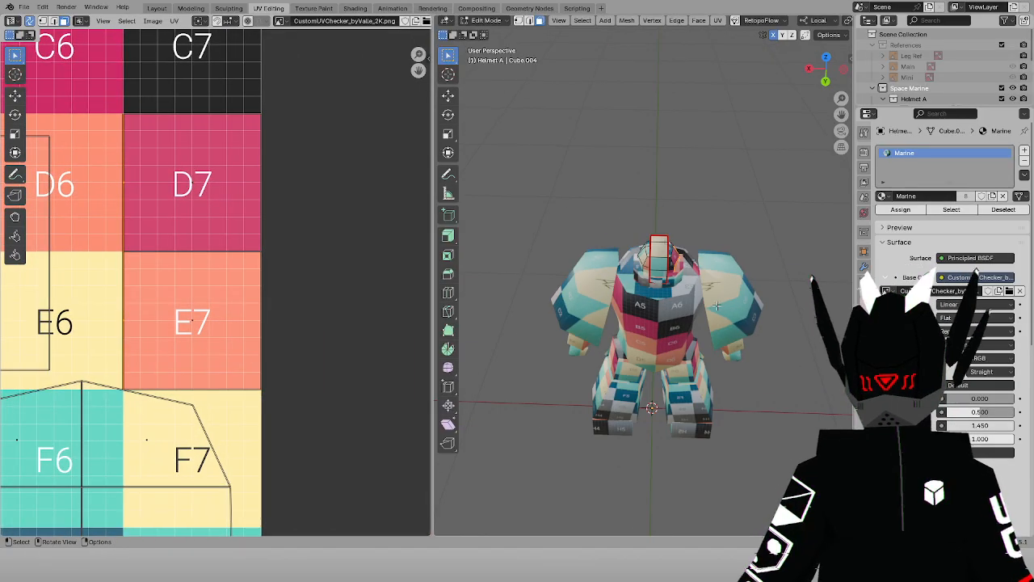
{"action": "key", "text": "z"}
{"action": "middle_click_drag", "start_coordinate": [645, 244], "coordinate": [572, 244]}
{"action": "key", "text": "z"}
{"action": "left_click", "coordinate": [713, 270]}
{"action": "scroll", "coordinate": [315, 242], "scroll_direction": "down", "scroll_amount": 3}
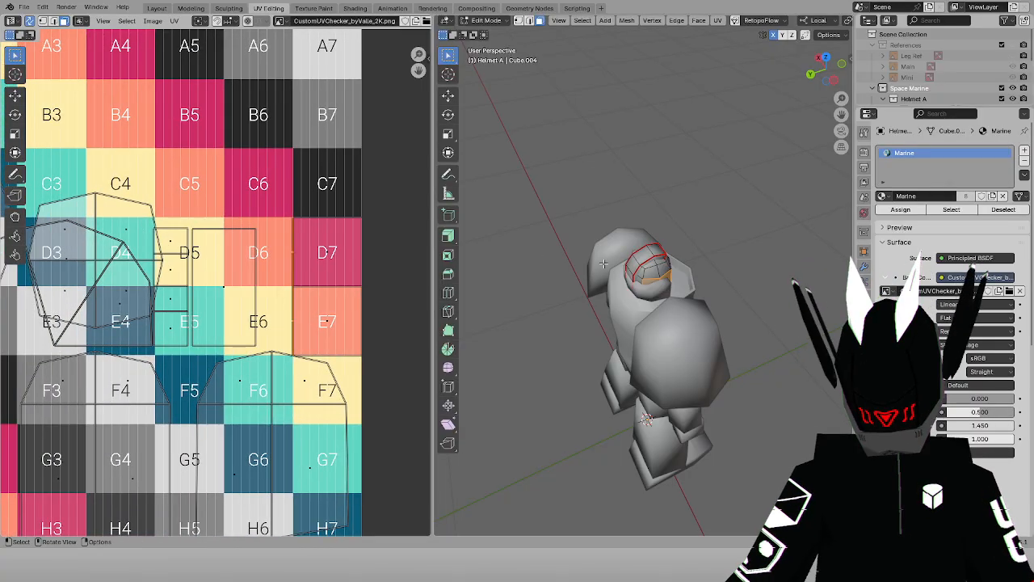
Isolate Helmet A in the right view with X-ray on and select the dome's lower side faces to check their island
{"action": "key", "text": "KP_3"}
{"action": "key", "text": "alt+z"}
{"action": "key", "text": "KP_Divide"}
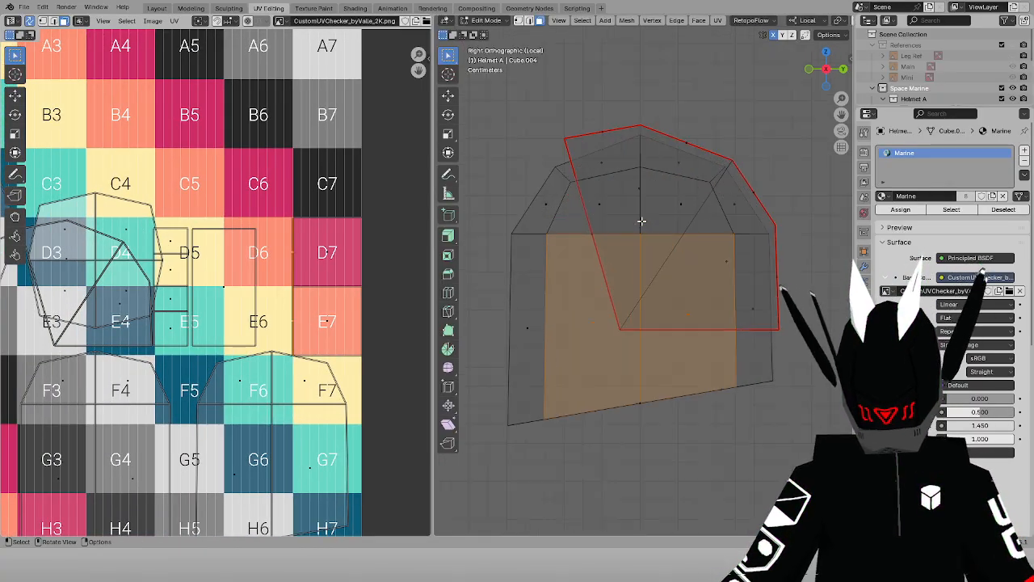
{"action": "key", "text": "alt+z"}
{"action": "key", "text": "alt+z"}
{"action": "left_click", "coordinate": [709, 367], "text": "shift"}
{"action": "scroll", "coordinate": [497, 282], "scroll_direction": "down", "scroll_amount": 2}
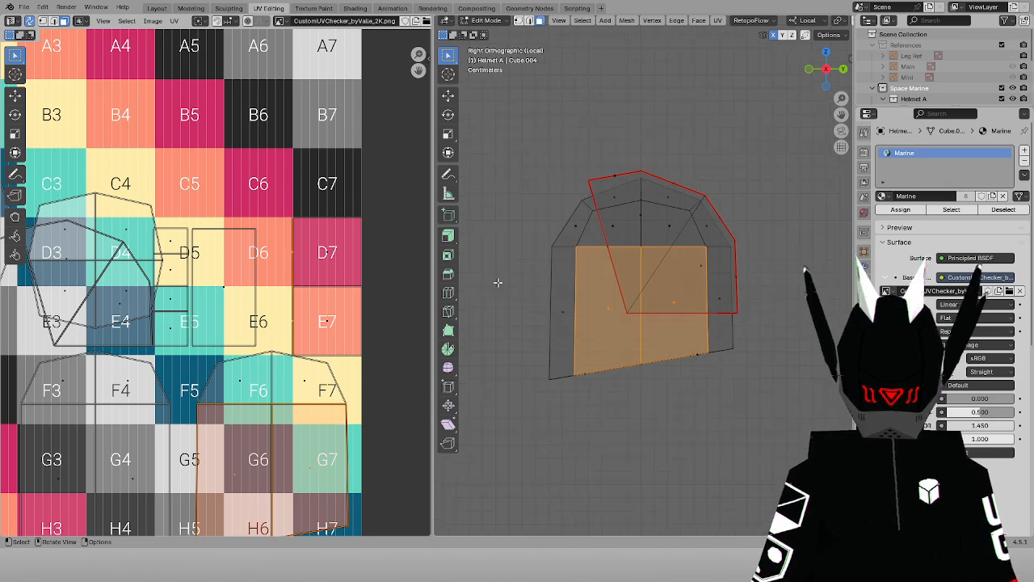
{"action": "scroll", "coordinate": [308, 228], "scroll_direction": "down", "scroll_amount": 4}
{"action": "scroll", "coordinate": [301, 230], "scroll_direction": "up", "scroll_amount": 2}
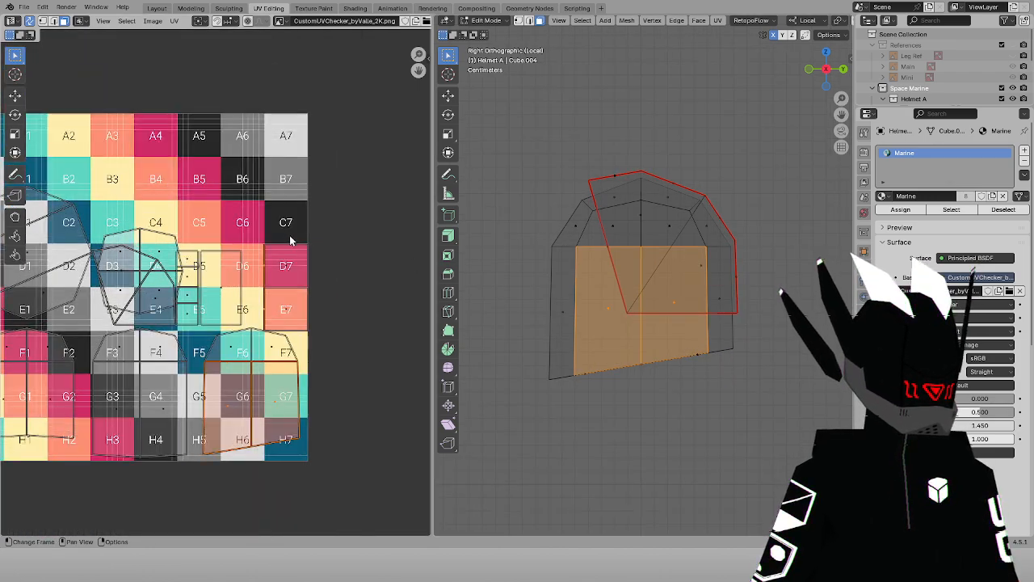
{"action": "left_click", "coordinate": [616, 179]}
{"action": "middle_click_drag", "start_coordinate": [648, 165], "coordinate": [607, 185]}
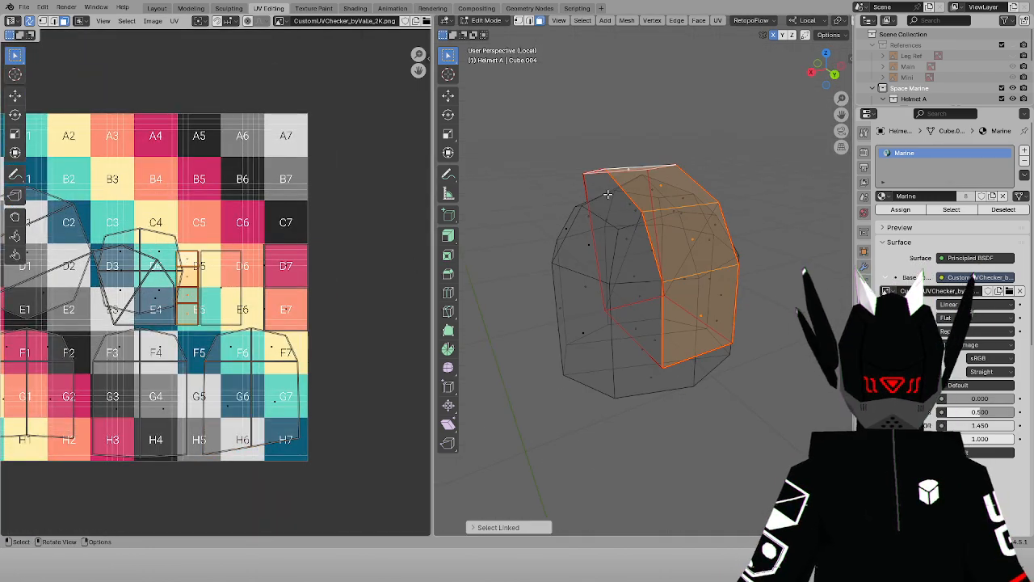
{"action": "key", "text": "ctrl+l"}
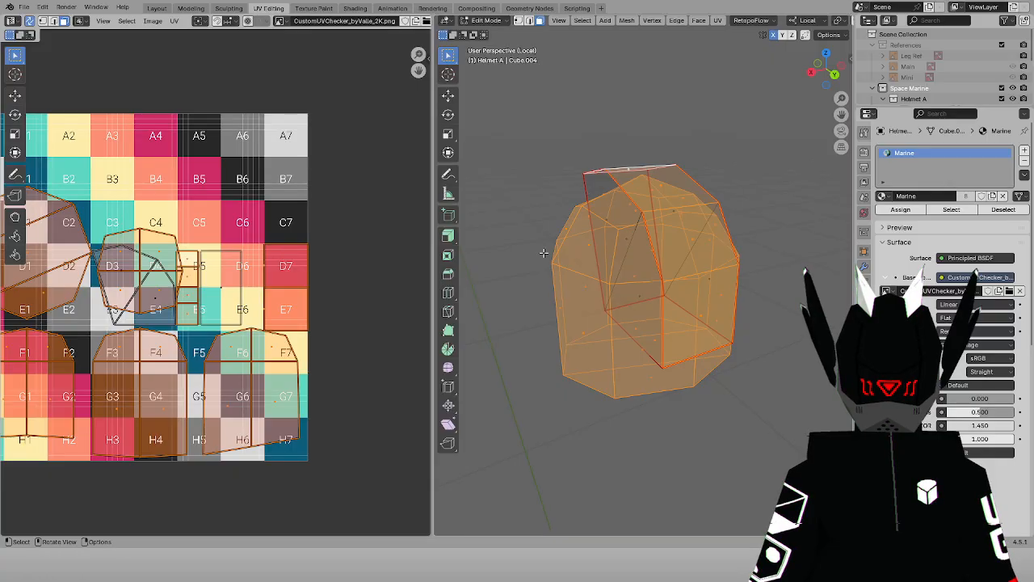
{"action": "key", "text": "alt+a"}
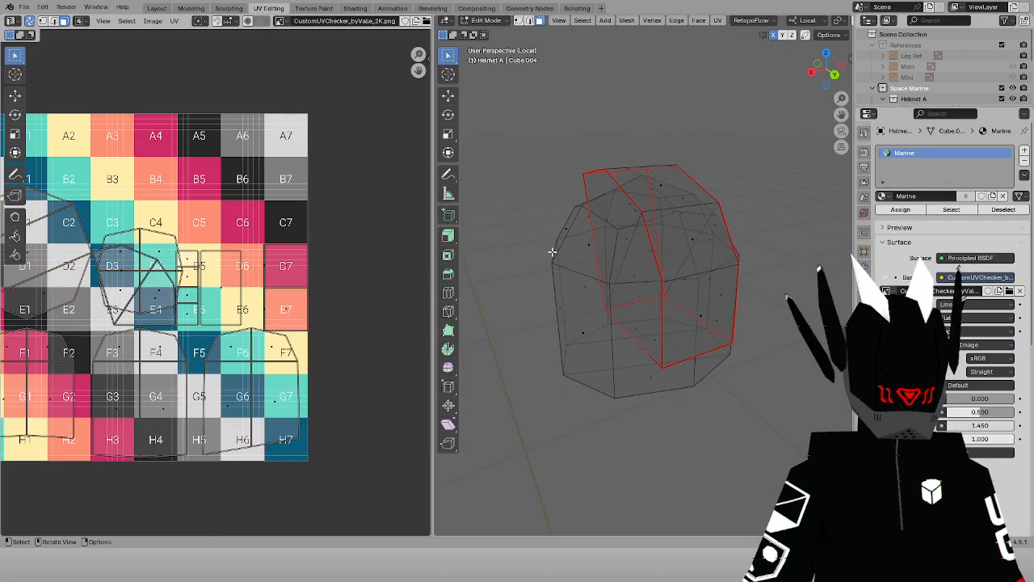
Select the crest faces of Helmet A and move their islands straight up, clear above the checker texture
{"action": "left_click", "coordinate": [551, 252]}
{"action": "key", "text": "ctrl+l"}
{"action": "key", "text": "ctrl+i"}
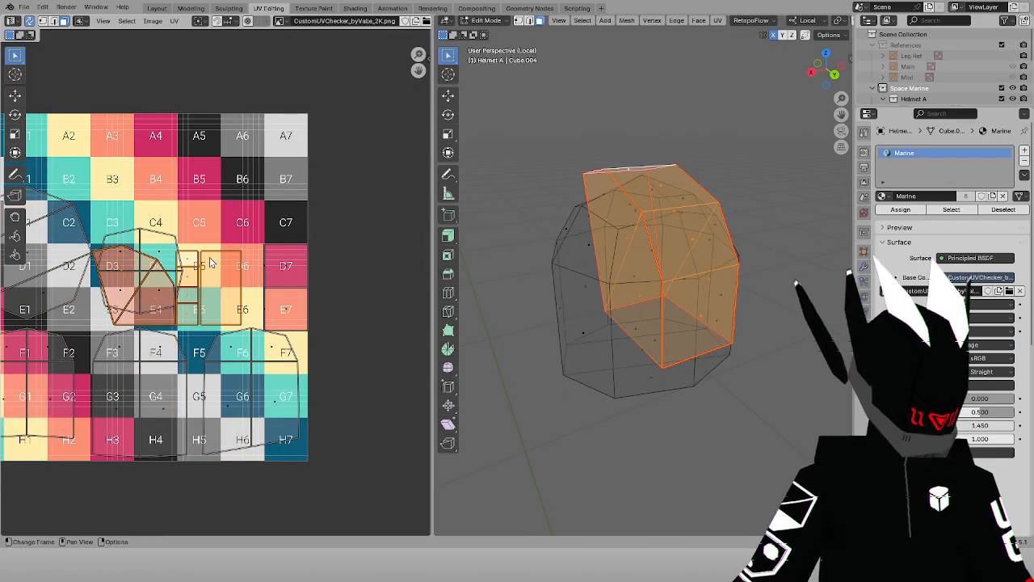
{"action": "key", "text": "g"}
{"action": "key", "text": "y"}
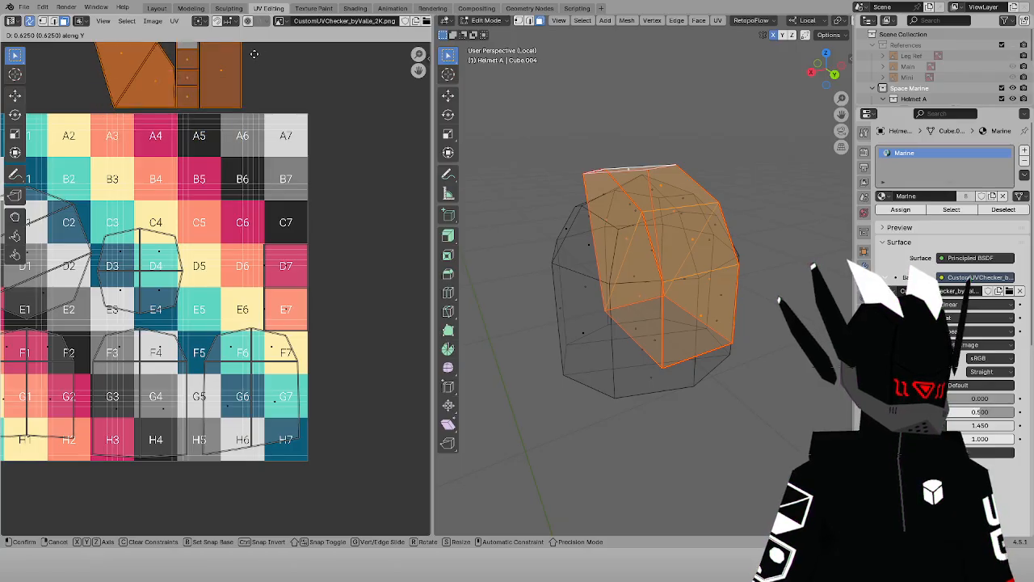
{"action": "left_click", "coordinate": [253, 53]}
Select all of the dome's side faces through the mesh in the right view and project them from view
{"action": "left_click_drag", "start_coordinate": [303, 320], "coordinate": [310, 325]}
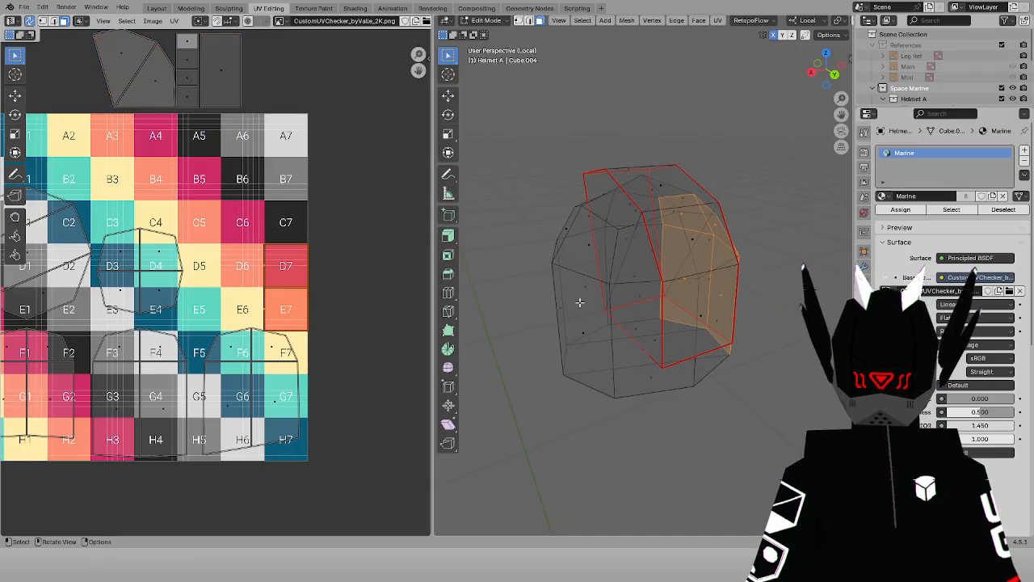
{"action": "key", "text": "KP_3"}
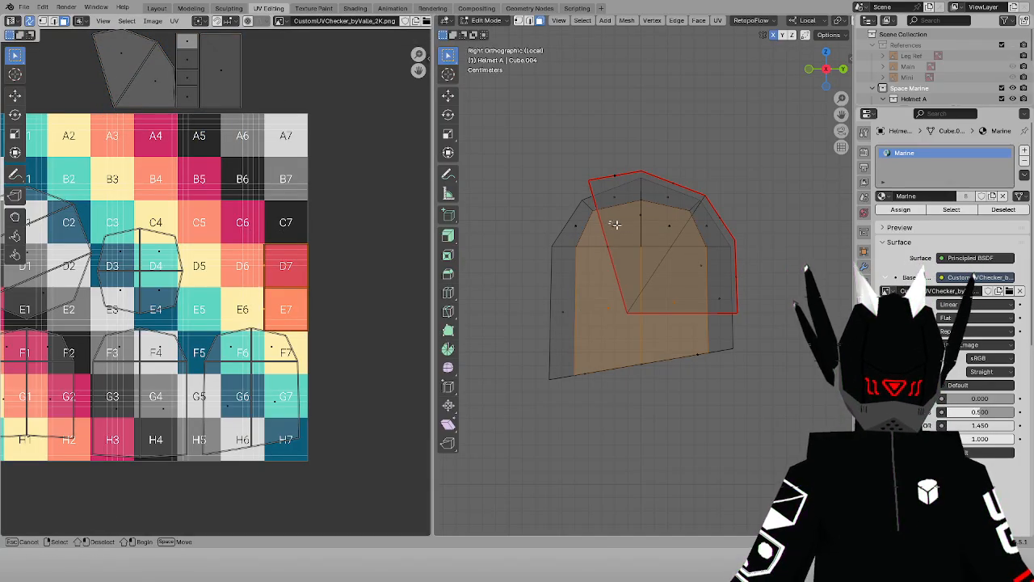
{"action": "left_click_drag", "start_coordinate": [616, 224], "coordinate": [624, 289]}
{"action": "left_click_drag", "start_coordinate": [693, 329], "coordinate": [692, 330]}
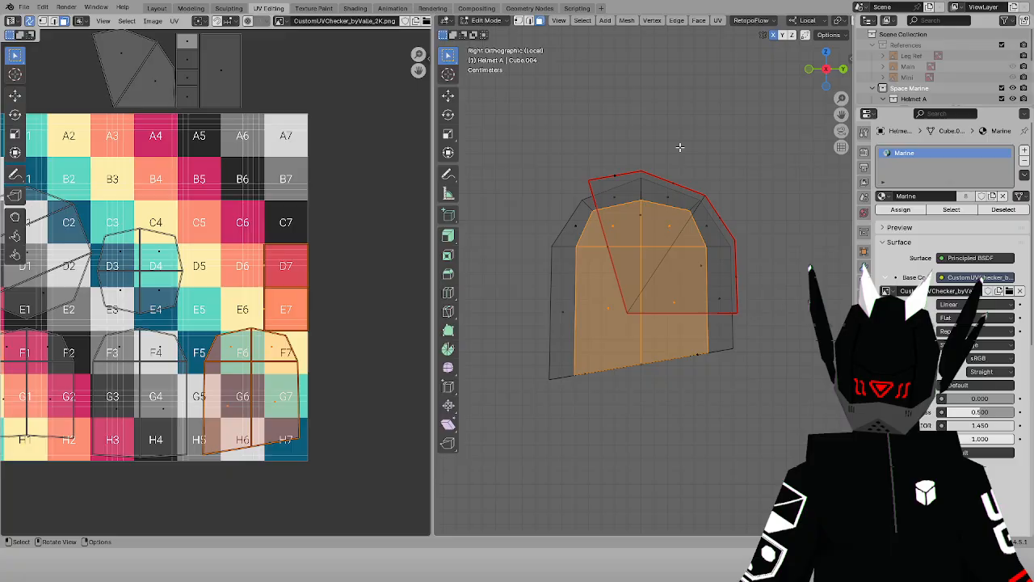
{"action": "left_click", "coordinate": [717, 21]}
{"action": "left_click", "coordinate": [776, 142]}
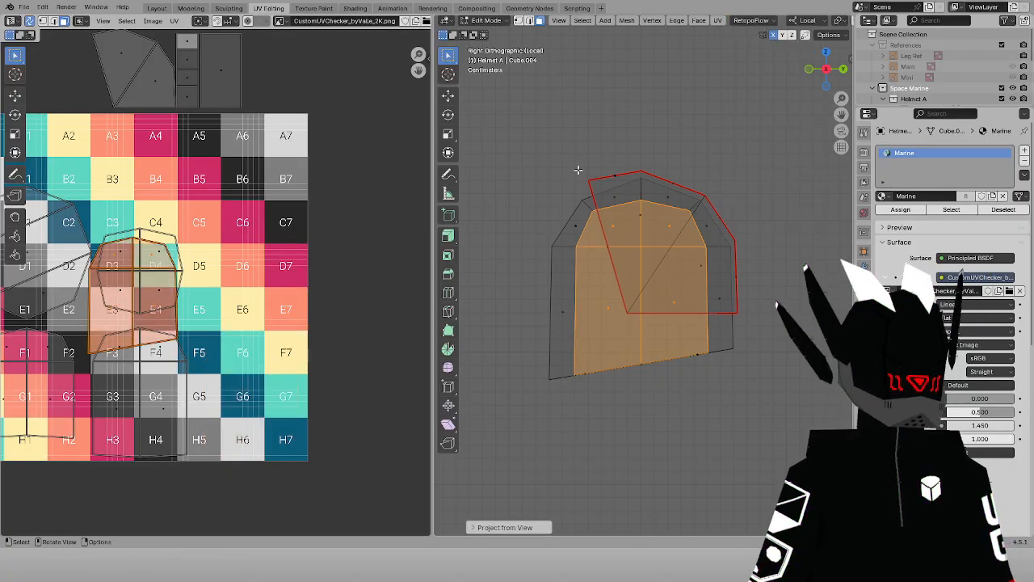
Select the dome's four front faces in the solid-shaded front view, with X-ray off, and project them from view
{"action": "key", "text": "KP_1"}
{"action": "key", "text": "alt+z"}
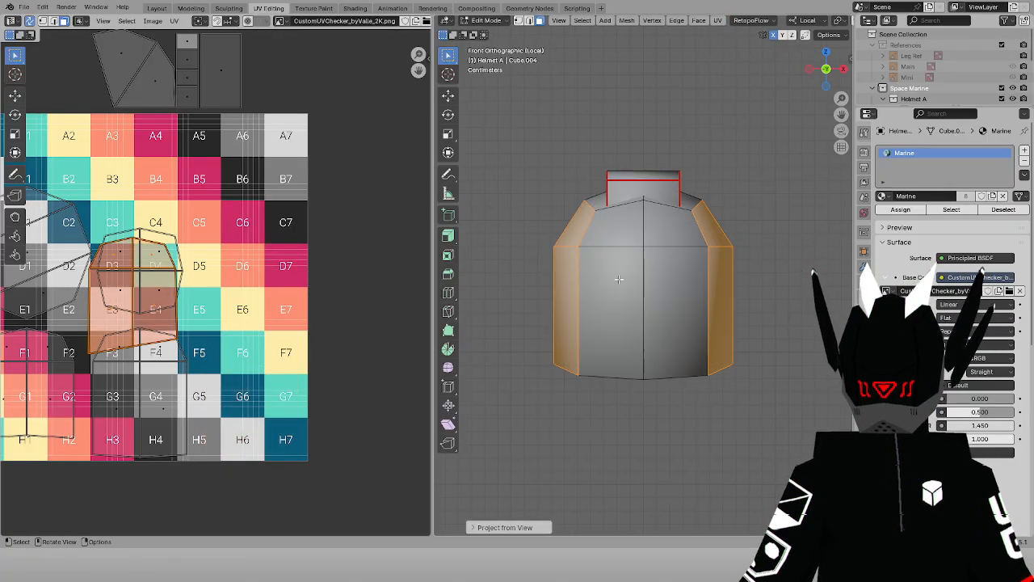
{"action": "left_click", "coordinate": [618, 280]}
{"action": "left_click", "coordinate": [667, 262], "text": "shift"}
{"action": "left_click", "coordinate": [615, 224], "text": "shift"}
{"action": "left_click", "coordinate": [667, 218], "text": "shift"}
{"action": "left_click", "coordinate": [719, 21]}
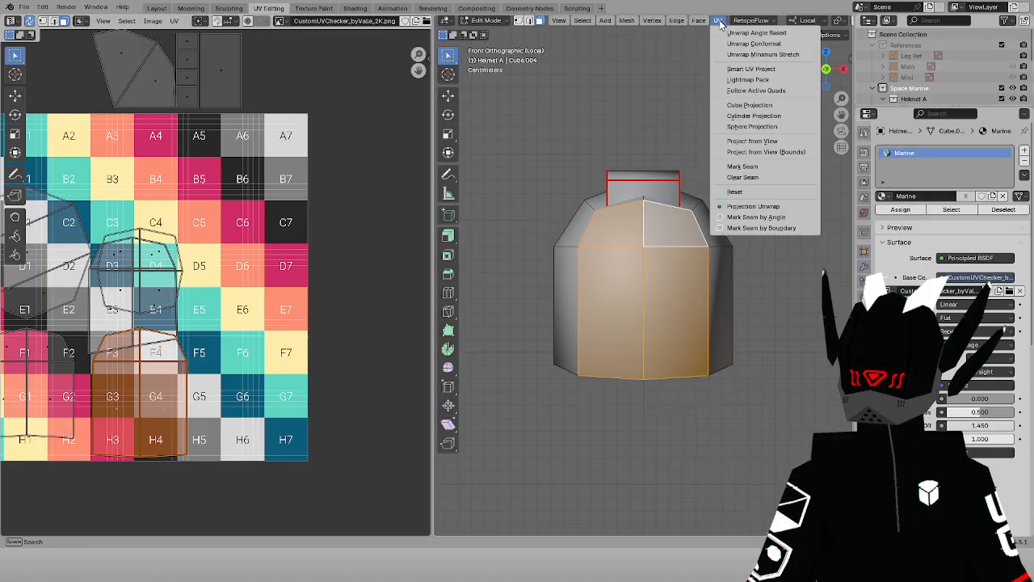
{"action": "left_click", "coordinate": [742, 143]}
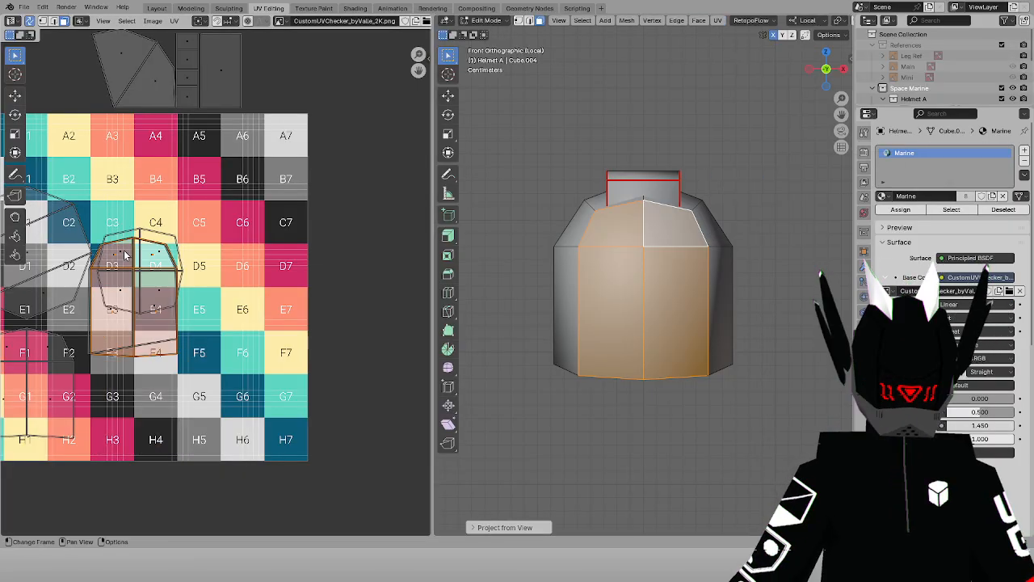
Move the front island along X onto columns 5–6, beside the side-face island
{"action": "key", "text": "Home"}
{"action": "key", "text": "g"}
{"action": "key", "text": "x"}
{"action": "left_click", "coordinate": [300, 251]}
{"action": "scroll", "coordinate": [295, 251], "scroll_direction": "up", "scroll_amount": 3}
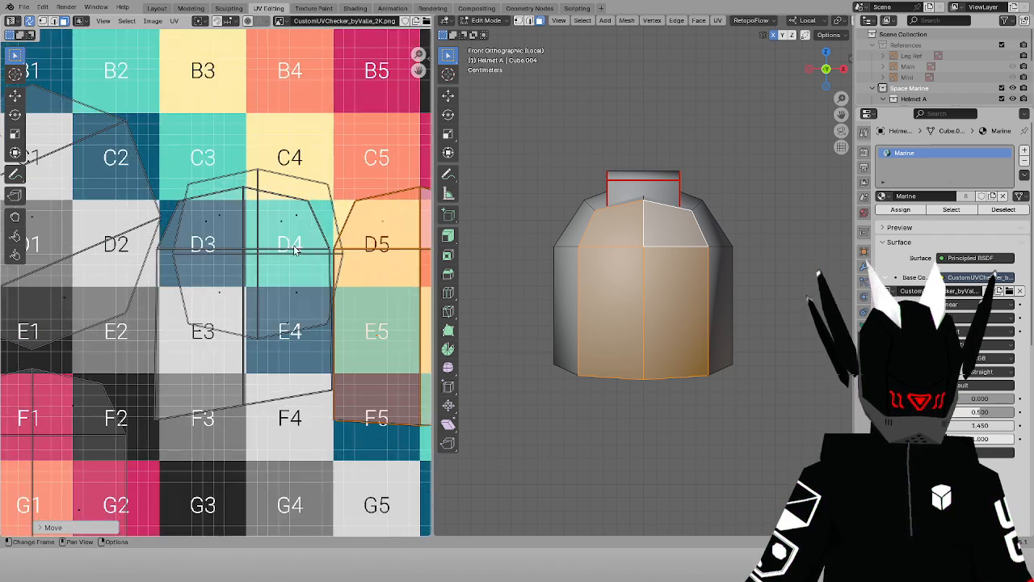
Select the four dome faces flanking the crest in the back view
{"action": "key", "text": "ctrl+KP_1"}
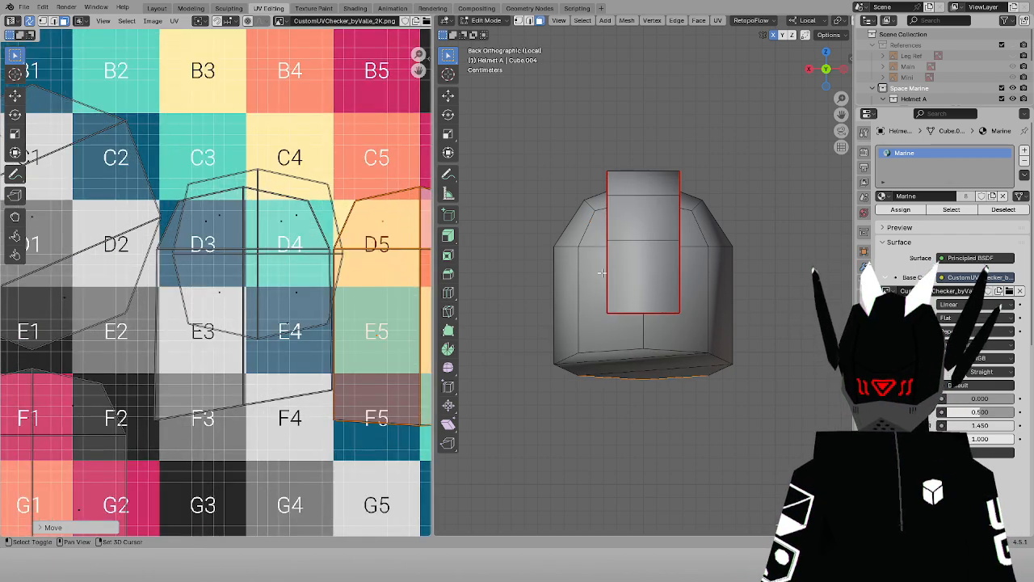
{"action": "left_click", "coordinate": [601, 284], "text": "shift"}
{"action": "left_click", "coordinate": [701, 277], "text": "shift"}
{"action": "left_click", "coordinate": [687, 229], "text": "shift"}
{"action": "left_click", "coordinate": [603, 230], "text": "shift"}
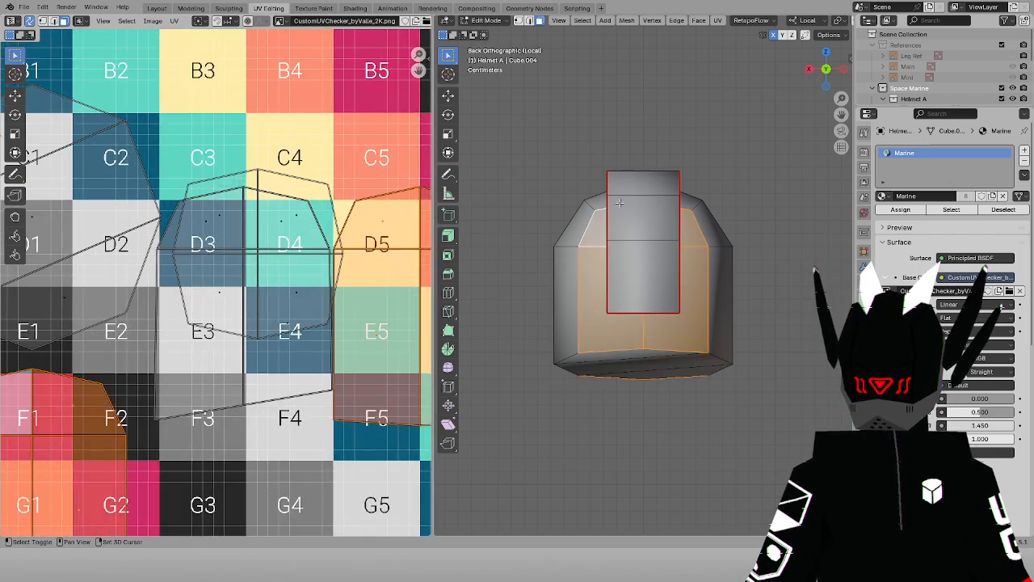
Try projecting the back and front faces together from view and moving them 0.25 along X, and undo it
{"action": "left_click", "coordinate": [715, 20]}
{"action": "left_click", "coordinate": [747, 143]}
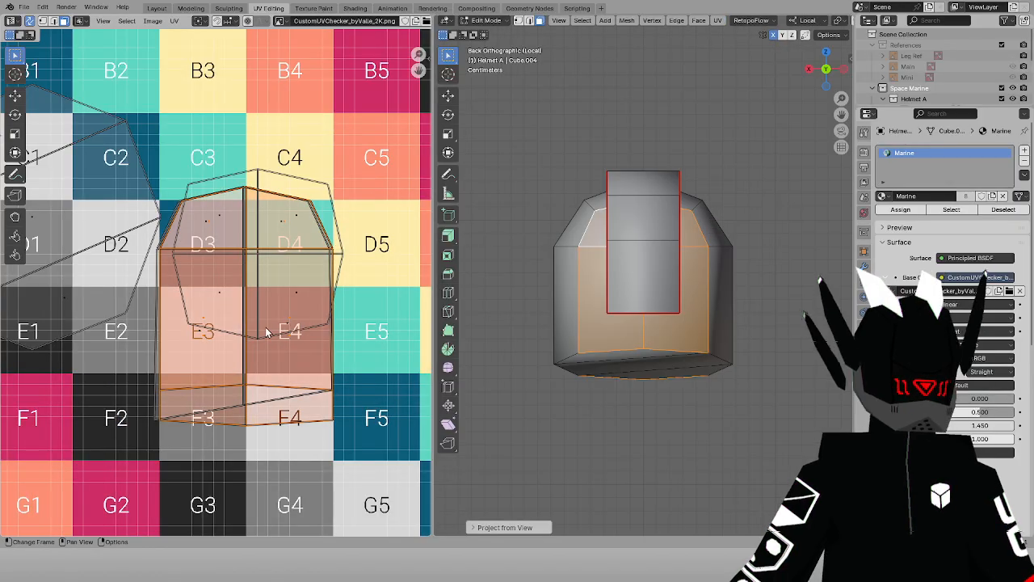
{"action": "key", "text": "g"}
{"action": "key", "text": "x"}
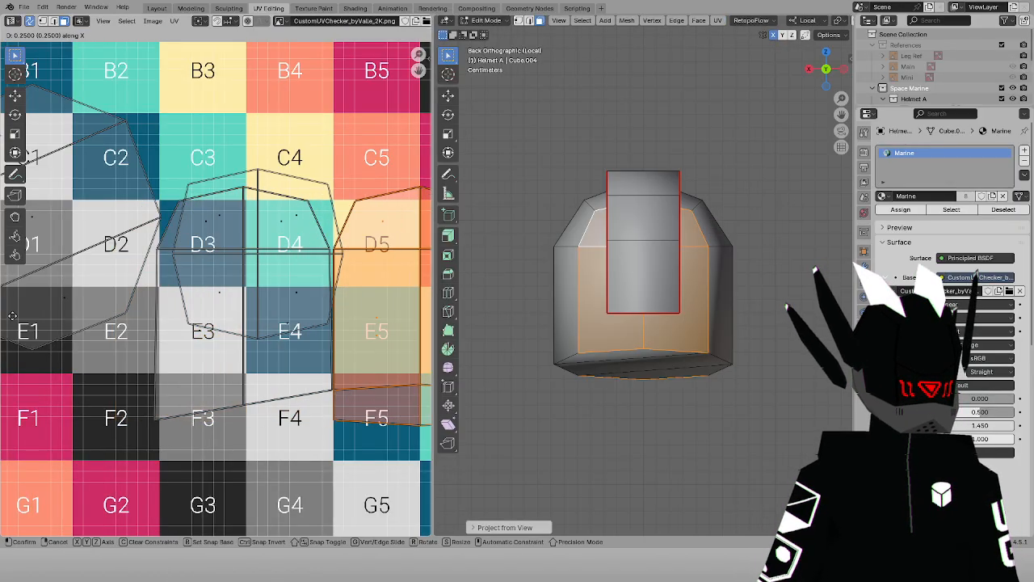
{"action": "left_click", "coordinate": [12, 316]}
{"action": "key", "text": "ctrl+z"}
{"action": "key", "text": "ctrl+z"}
{"action": "scroll", "coordinate": [222, 289], "scroll_direction": "down", "scroll_amount": 1}
{"action": "key", "text": "ctrl+z"}
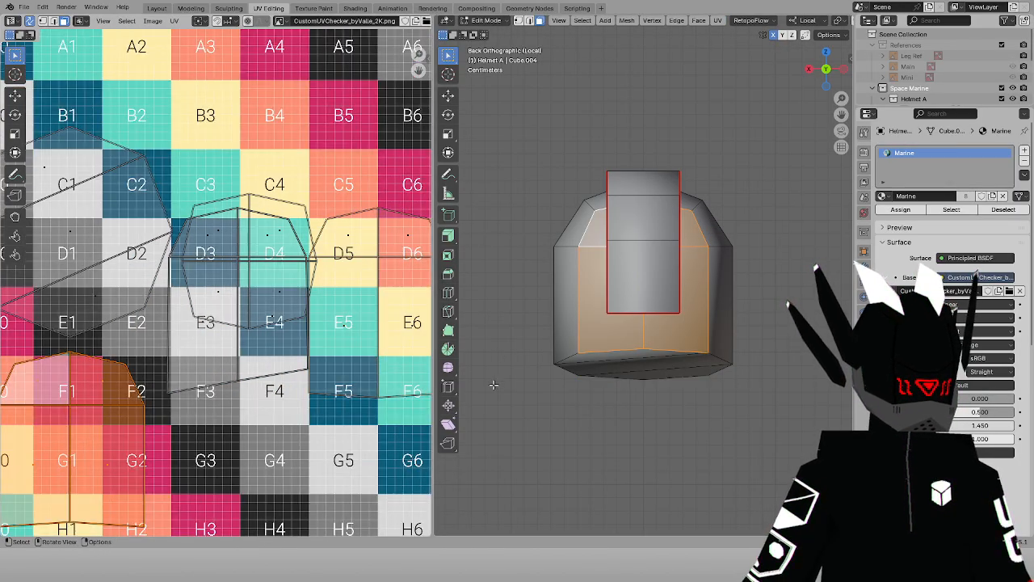
Project only the back faces from view and move their island along X until it sits beside the front island
{"action": "left_click", "coordinate": [717, 20]}
{"action": "left_click", "coordinate": [747, 143]}
{"action": "key", "text": "g"}
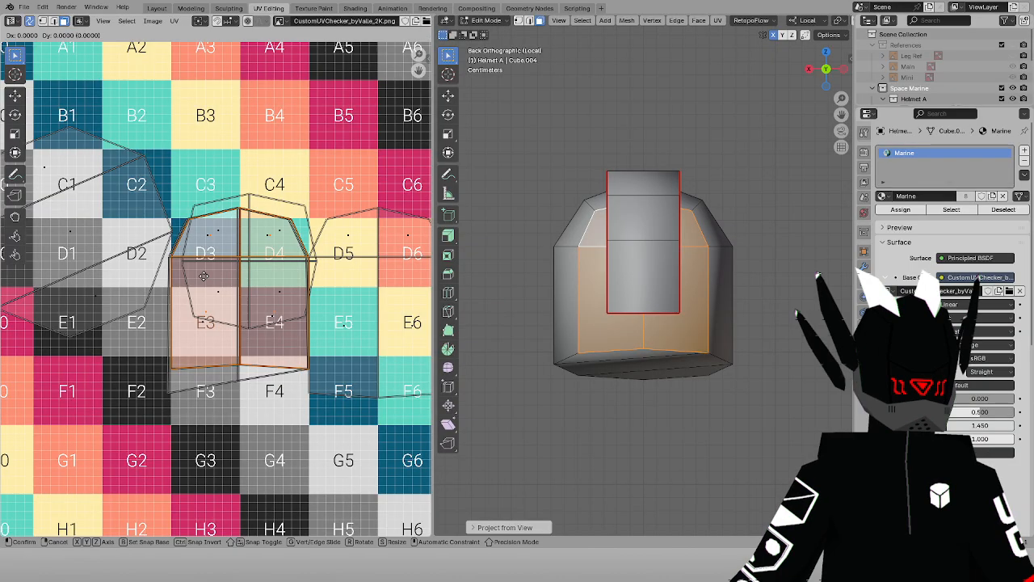
{"action": "key", "text": "x"}
{"action": "left_click", "coordinate": [42, 269]}
{"action": "middle_click_drag", "start_coordinate": [236, 188], "coordinate": [83, 205]}
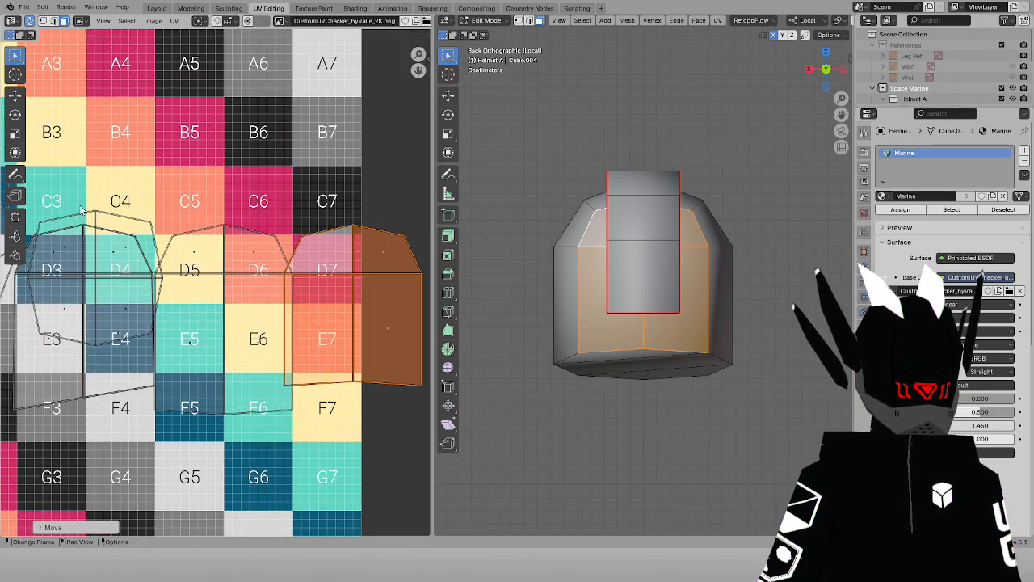
{"action": "key", "text": "g"}
{"action": "key", "text": "x"}
{"action": "left_click", "coordinate": [208, 231]}
{"action": "middle_click_drag", "start_coordinate": [125, 242], "coordinate": [282, 237]}
Project the dome's underside from the bottom view and move the octagonal island straight down, below the side-face island
{"action": "key", "text": "ctrl+KP_7"}
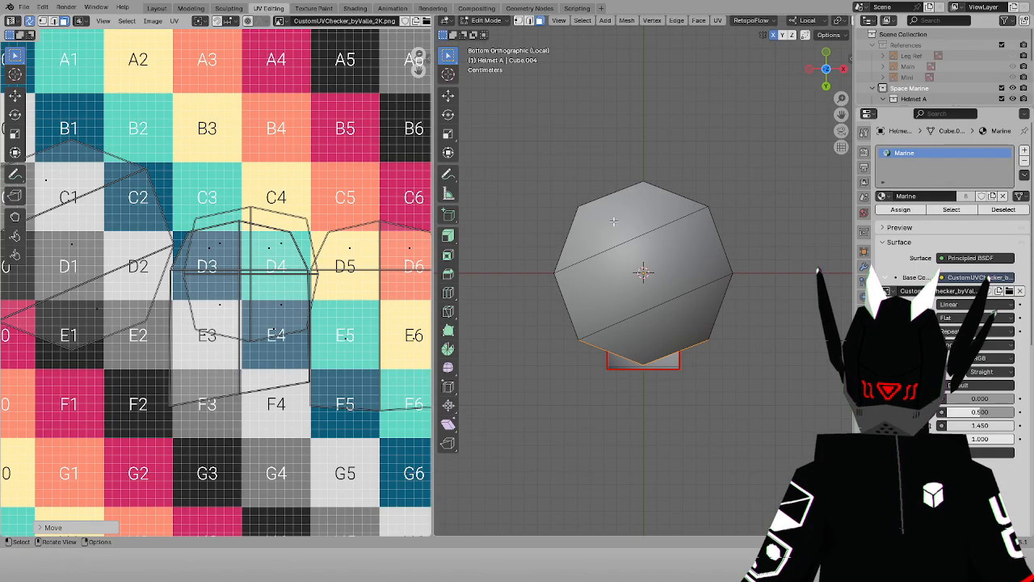
{"action": "key", "text": "l"}
{"action": "left_click", "coordinate": [726, 21]}
{"action": "left_click", "coordinate": [760, 141]}
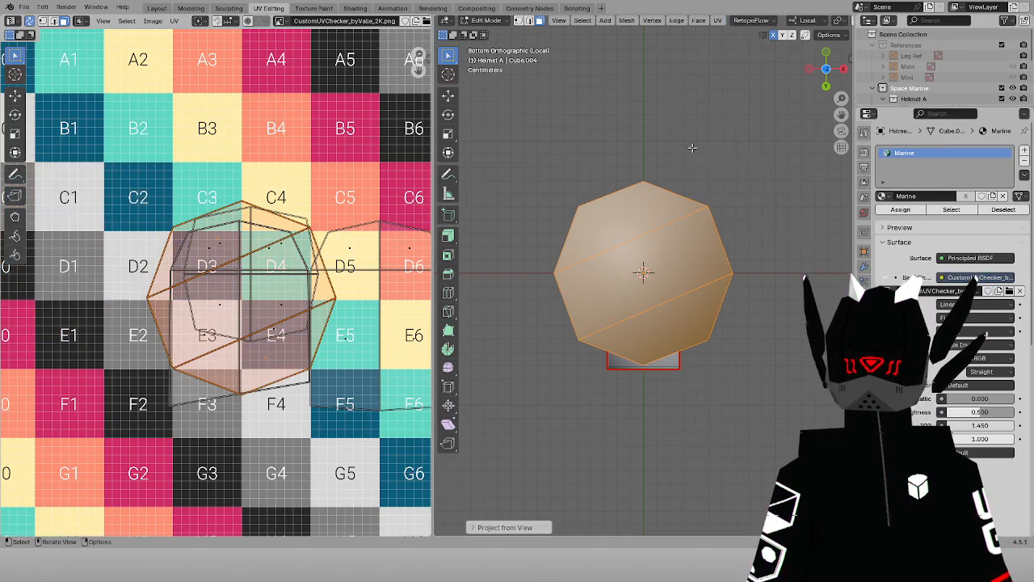
{"action": "key", "text": "g"}
{"action": "key", "text": "y"}
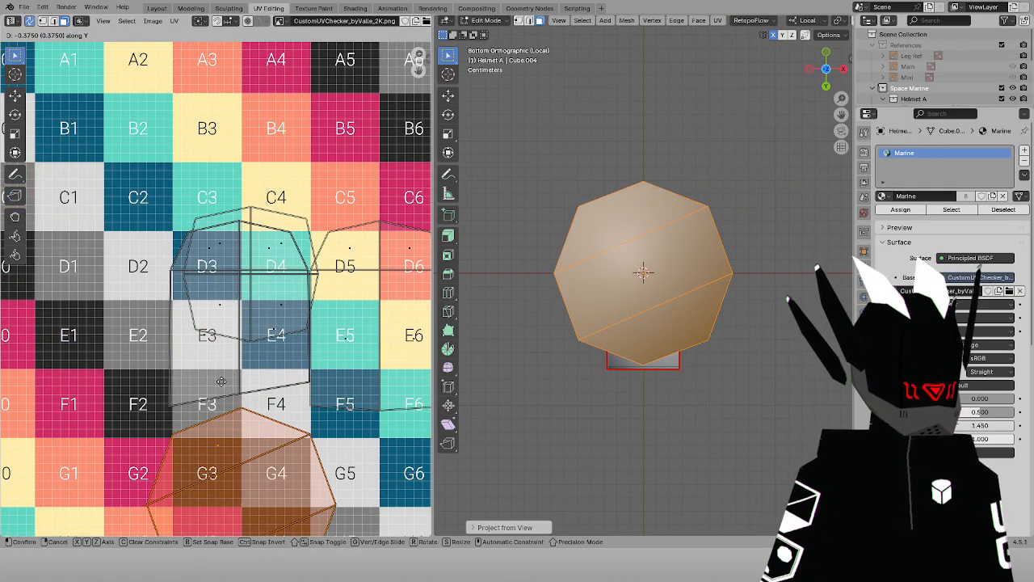
{"action": "left_click", "coordinate": [230, 361]}
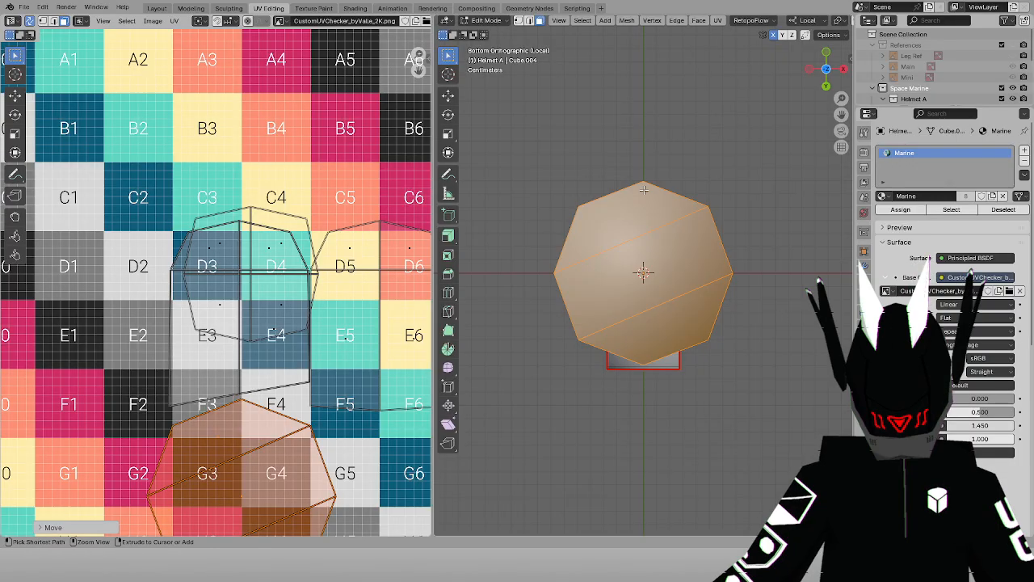
Project the dome's four innermost top faces from the top view and move their island up onto squares B3–C4
{"action": "key", "text": "KP_7"}
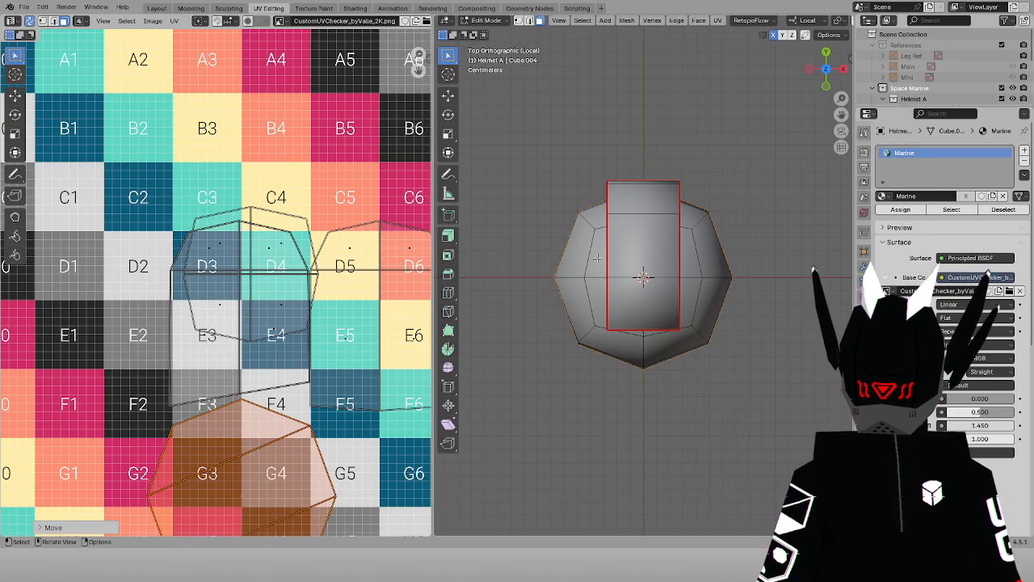
{"action": "left_click", "coordinate": [597, 258]}
{"action": "left_click", "coordinate": [598, 298], "text": "shift"}
{"action": "left_click", "coordinate": [690, 264], "text": "shift"}
{"action": "left_click", "coordinate": [688, 291], "text": "shift"}
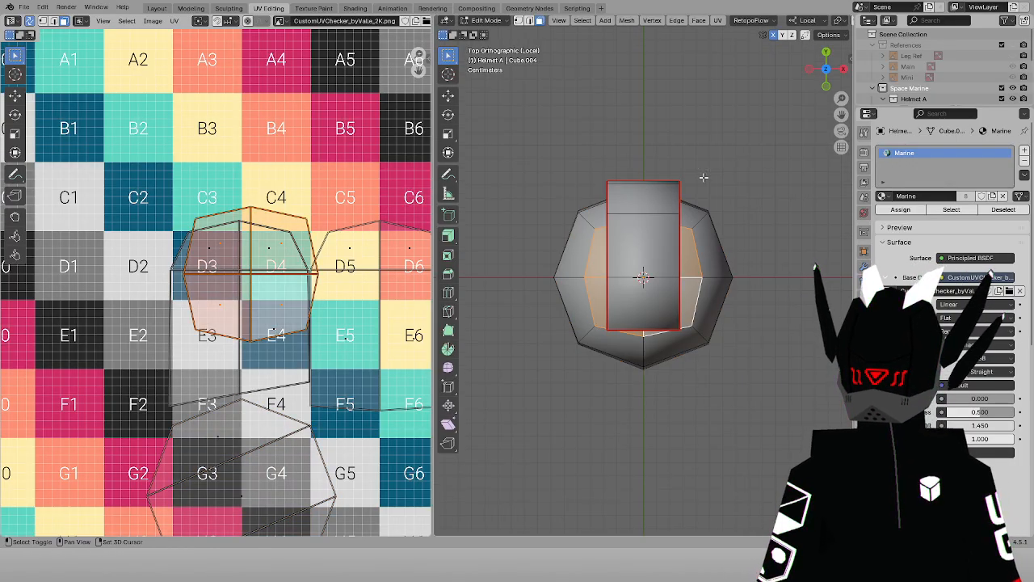
{"action": "left_click", "coordinate": [717, 20]}
{"action": "left_click", "coordinate": [755, 128]}
{"action": "key", "text": "g"}
{"action": "key", "text": "y"}
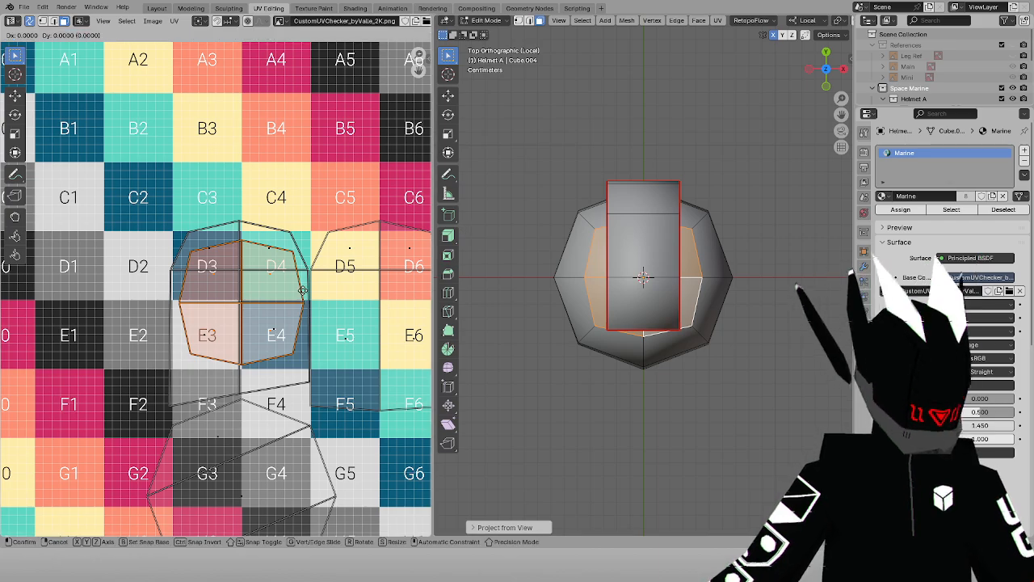
{"action": "left_click", "coordinate": [308, 136]}
{"action": "scroll", "coordinate": [312, 158], "scroll_direction": "down", "scroll_amount": 5}
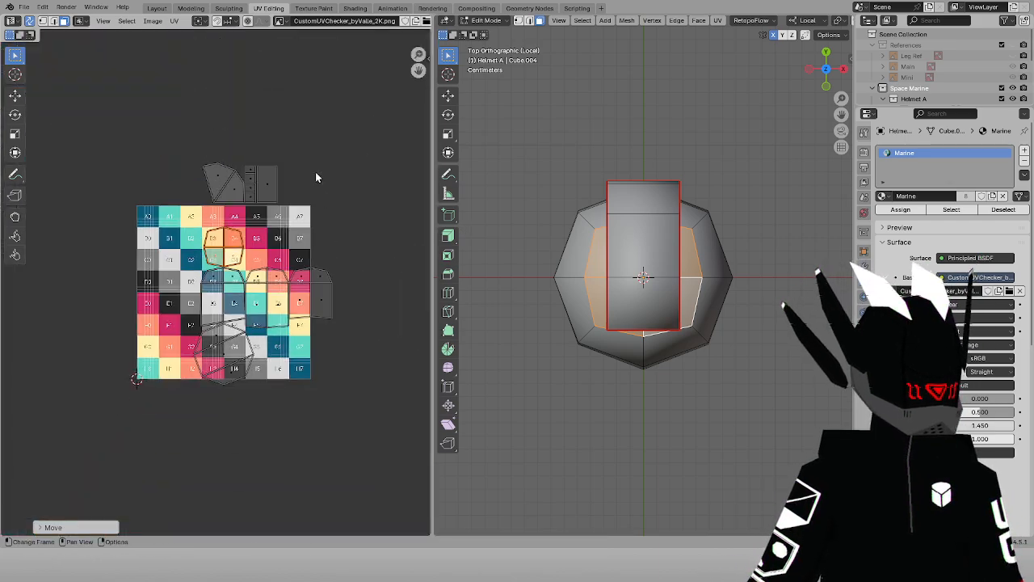
Select all the dome islands and move them together so the side-face island fits inside the texture's A0 corner
{"action": "middle_click_drag", "start_coordinate": [316, 197], "coordinate": [295, 192]}
{"action": "left_click_drag", "start_coordinate": [147, 223], "coordinate": [319, 384]}
{"action": "middle_click_drag", "start_coordinate": [147, 226], "coordinate": [161, 241]}
{"action": "scroll", "coordinate": [161, 242], "scroll_direction": "up", "scroll_amount": 3}
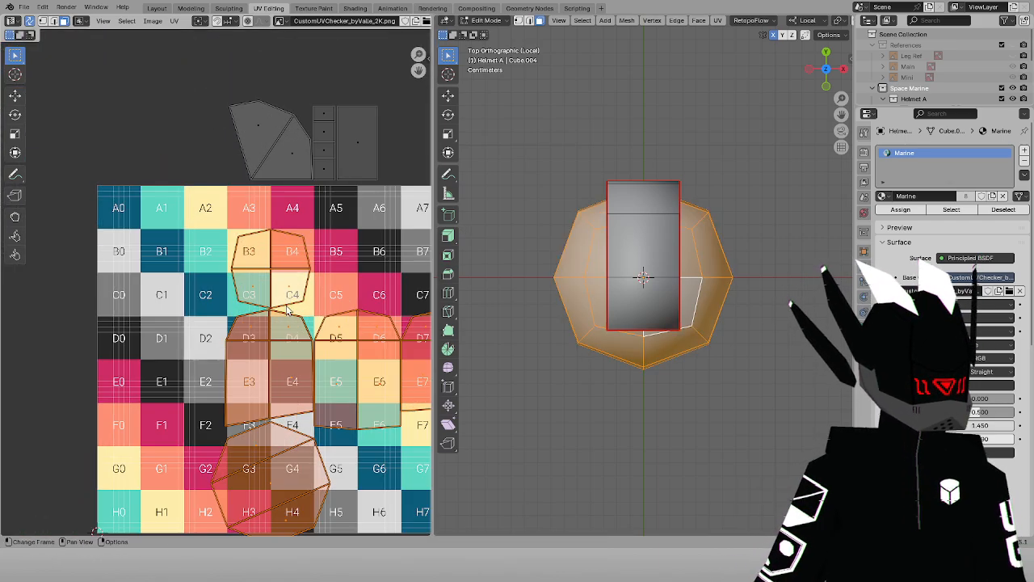
{"action": "key", "text": "g"}
{"action": "left_click", "coordinate": [155, 196]}
{"action": "middle_click_drag", "start_coordinate": [109, 220], "coordinate": [131, 232]}
{"action": "scroll", "coordinate": [125, 233], "scroll_direction": "up", "scroll_amount": 5}
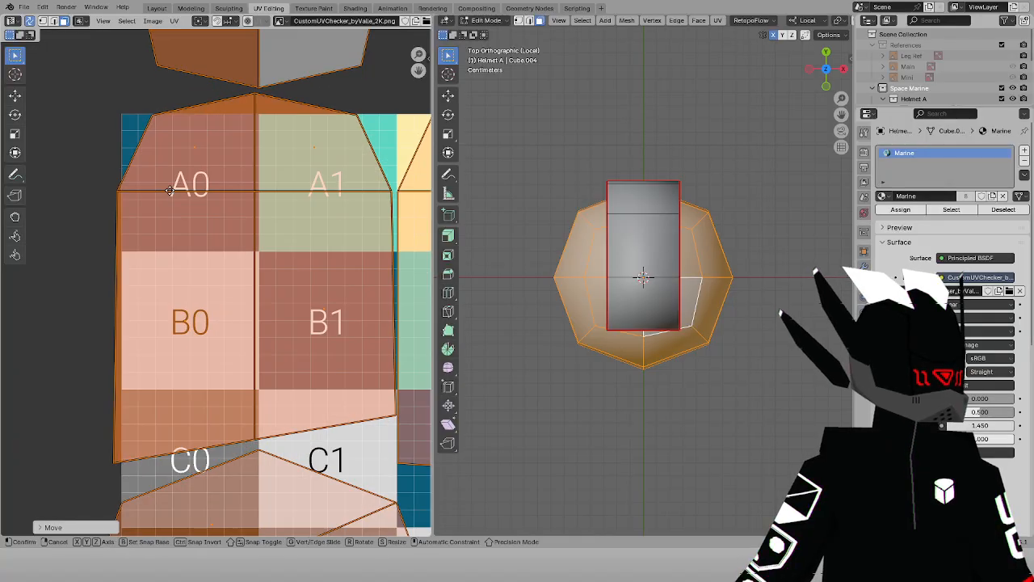
{"action": "key", "text": "g"}
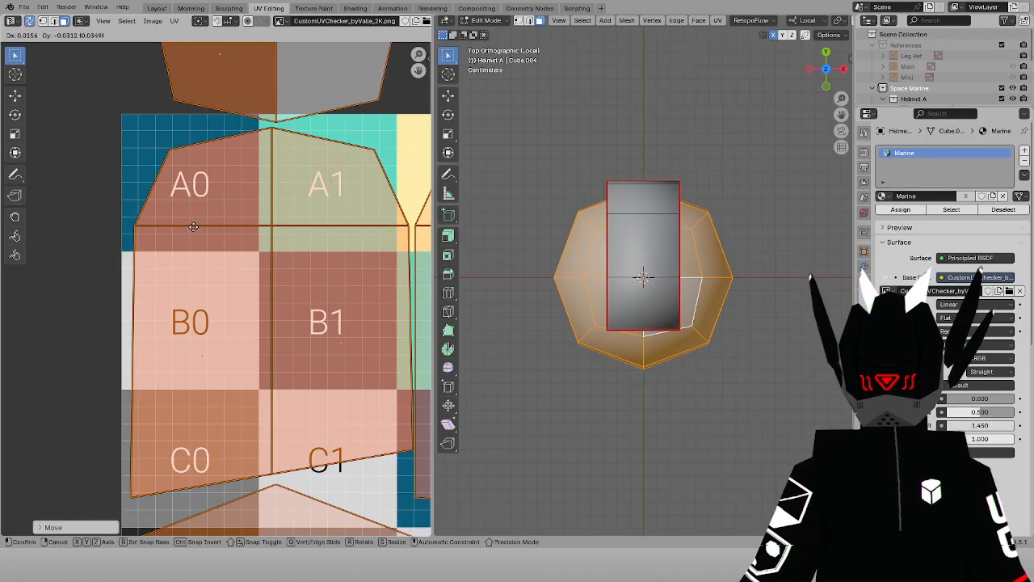
{"action": "left_click", "coordinate": [193, 231]}
Select the dome's top-face island and move it down beside the octagonal underside island, onto squares D2–E3
{"action": "scroll", "coordinate": [194, 231], "scroll_direction": "down", "scroll_amount": 4}
{"action": "left_click_drag", "start_coordinate": [196, 108], "coordinate": [274, 198]}
{"action": "middle_click_drag", "start_coordinate": [239, 176], "coordinate": [200, 99]}
{"action": "key", "text": "g"}
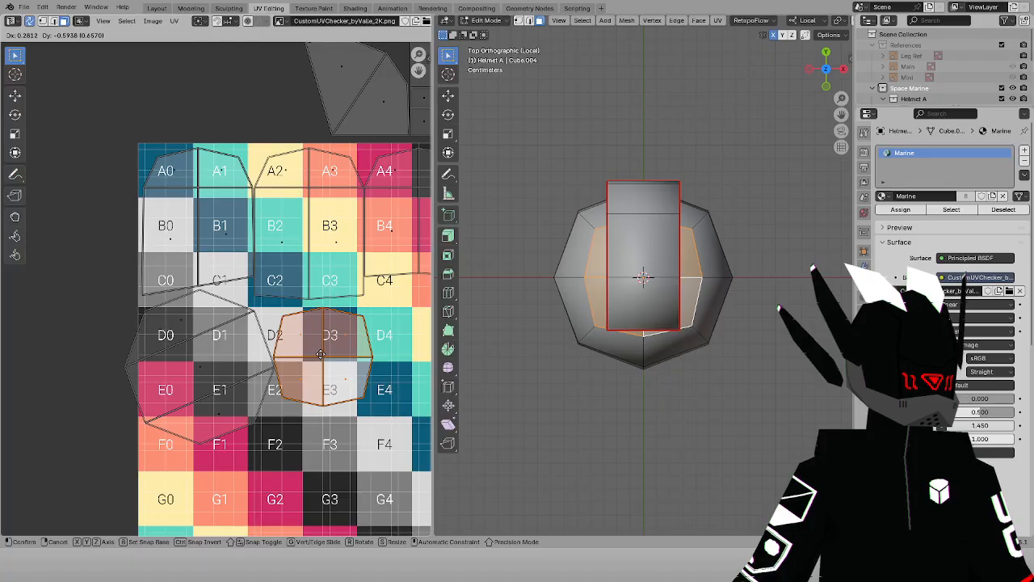
{"action": "left_click", "coordinate": [324, 353]}
Select all the dome islands and shift them sideways until the octagonal island lies inside the texture's column 0 edge
{"action": "left_click_drag", "start_coordinate": [174, 354], "coordinate": [179, 359], "text": "shift"}
{"action": "scroll", "coordinate": [217, 315], "scroll_direction": "up", "scroll_amount": 2}
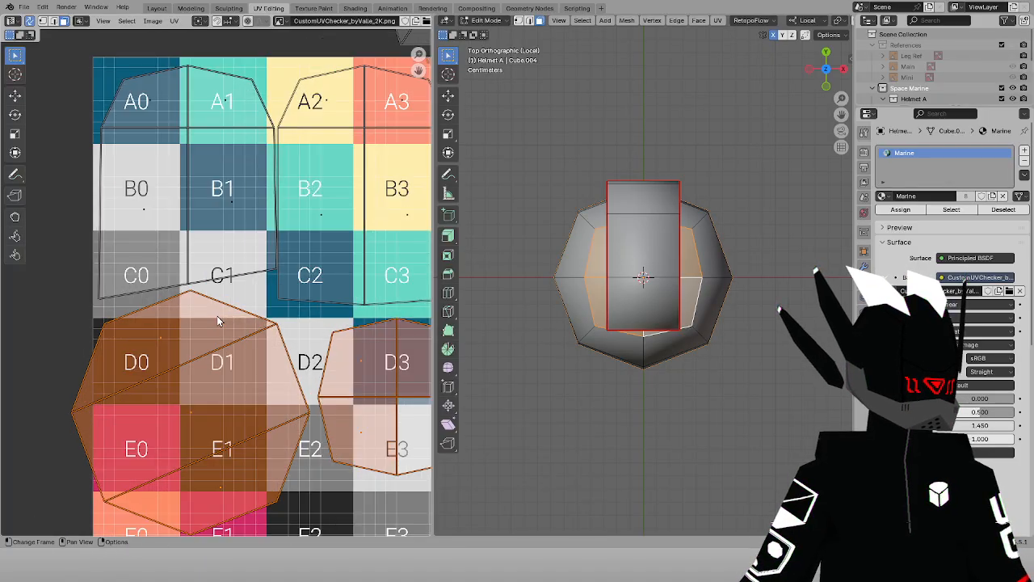
{"action": "scroll", "coordinate": [207, 305], "scroll_direction": "down", "scroll_amount": 3}
{"action": "key", "text": "a"}
{"action": "left_click_drag", "start_coordinate": [146, 185], "coordinate": [372, 405]}
{"action": "scroll", "coordinate": [246, 248], "scroll_direction": "down", "scroll_amount": 3}
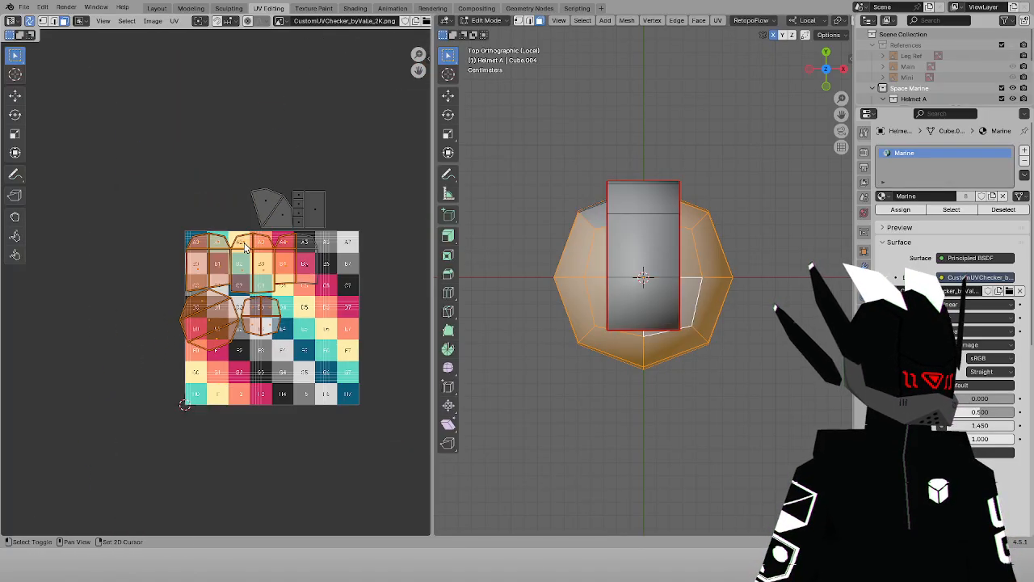
{"action": "scroll", "coordinate": [138, 180], "scroll_direction": "up", "scroll_amount": 5}
{"action": "key", "text": "g"}
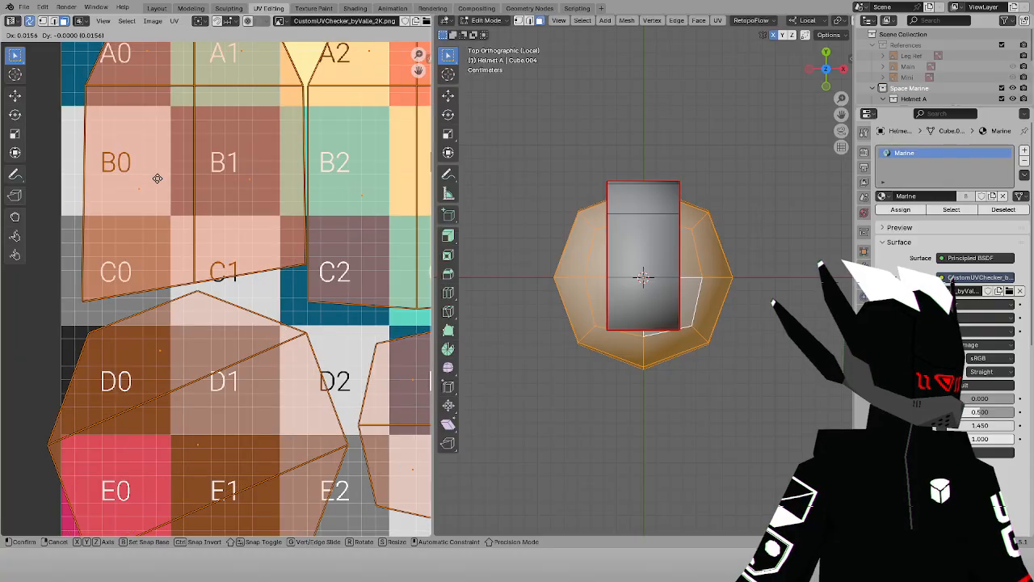
{"action": "left_click", "coordinate": [163, 178]}
{"action": "scroll", "coordinate": [178, 173], "scroll_direction": "up", "scroll_amount": 2}
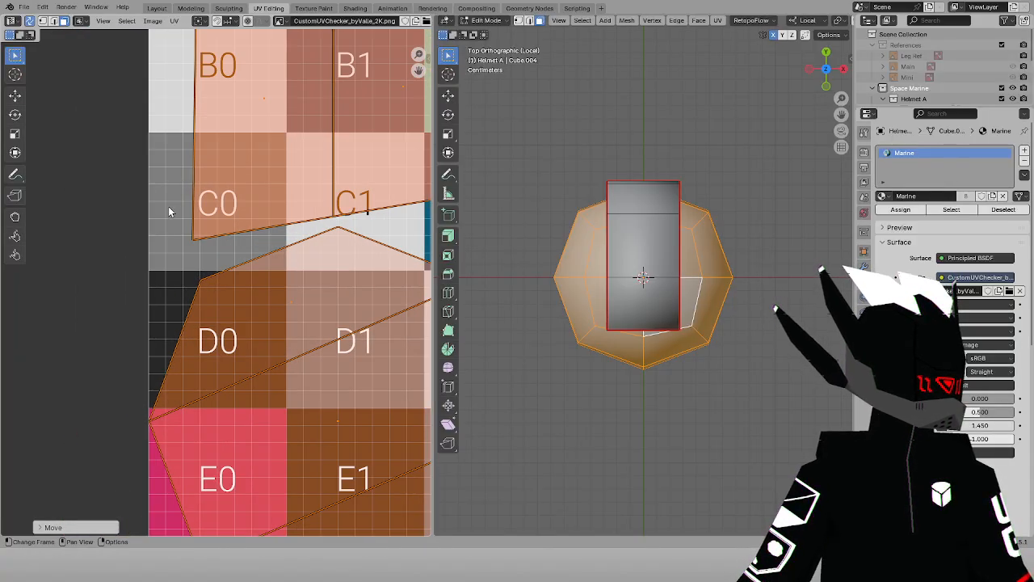
{"action": "scroll", "coordinate": [168, 206], "scroll_direction": "up", "scroll_amount": 3}
{"action": "key", "text": "g"}
{"action": "left_click", "coordinate": [152, 271]}
{"action": "scroll", "coordinate": [151, 271], "scroll_direction": "down", "scroll_amount": 6}
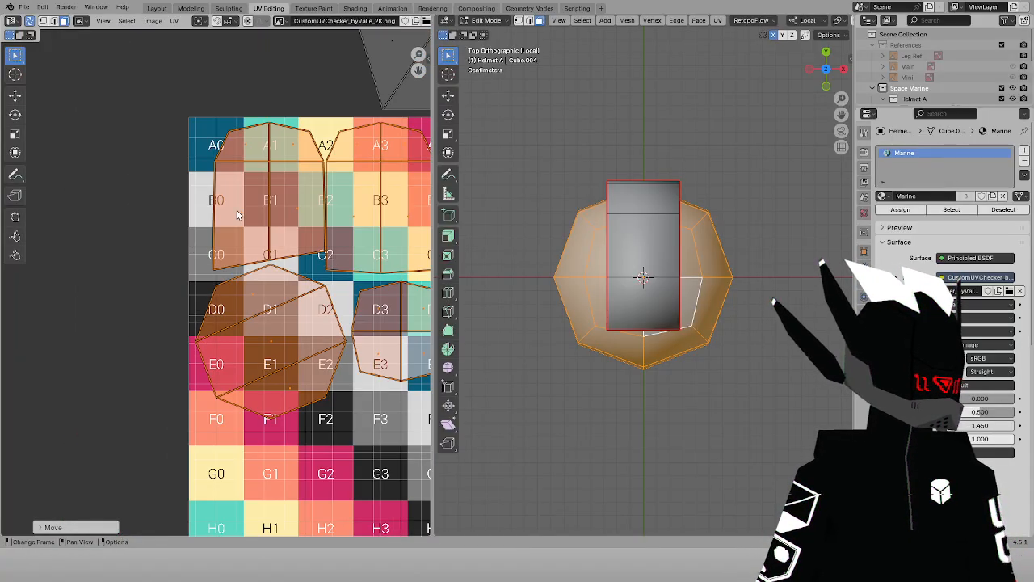
Select the crest's UV islands and move them down across to squares D5–E7, beside the dome's top-face island
{"action": "middle_click_drag", "start_coordinate": [330, 129], "coordinate": [177, 185]}
{"action": "left_click", "coordinate": [282, 133]}
{"action": "middle_click_drag", "start_coordinate": [281, 146], "coordinate": [291, 101]}
{"action": "key", "text": "g"}
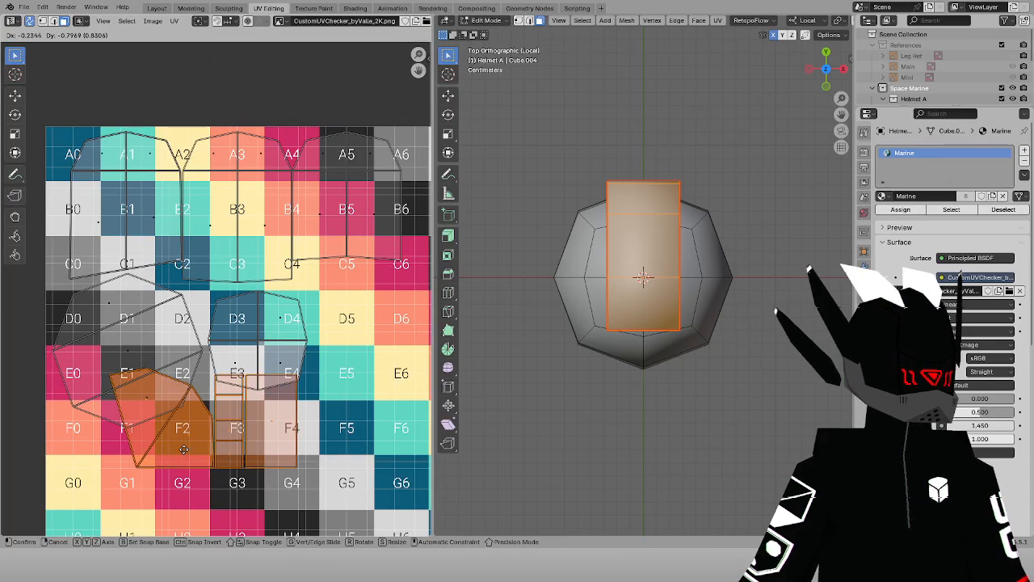
{"action": "left_click", "coordinate": [337, 376]}
Fine-position the crest islands so the rectangular strip fits inside column 7's outer edge and the group sits just under the side-face islands
{"action": "middle_click_drag", "start_coordinate": [337, 376], "coordinate": [121, 356]}
{"action": "scroll", "coordinate": [202, 274], "scroll_direction": "up", "scroll_amount": 3}
{"action": "key", "text": "g"}
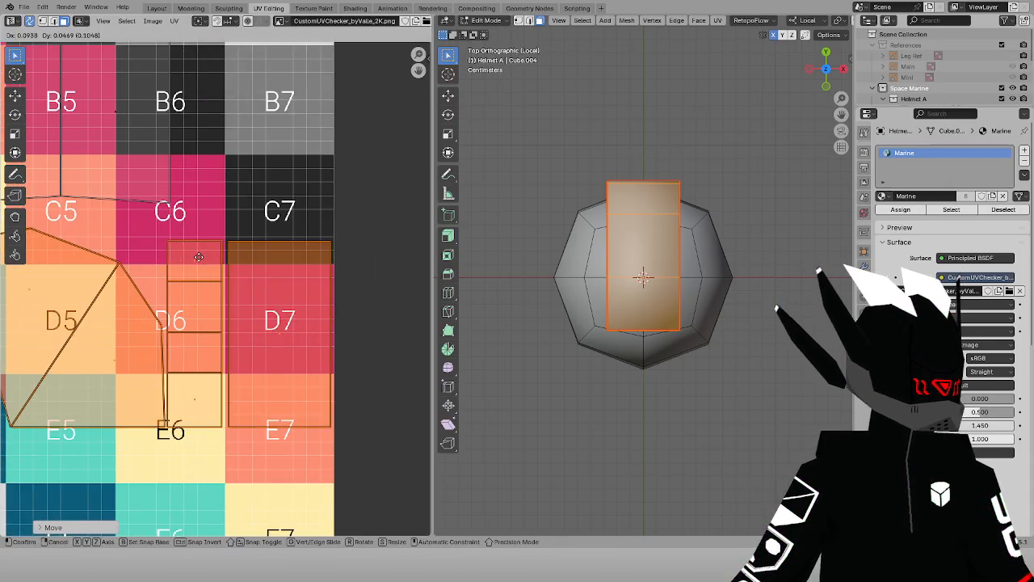
{"action": "left_click", "coordinate": [200, 280]}
{"action": "middle_click_drag", "start_coordinate": [200, 279], "coordinate": [349, 275]}
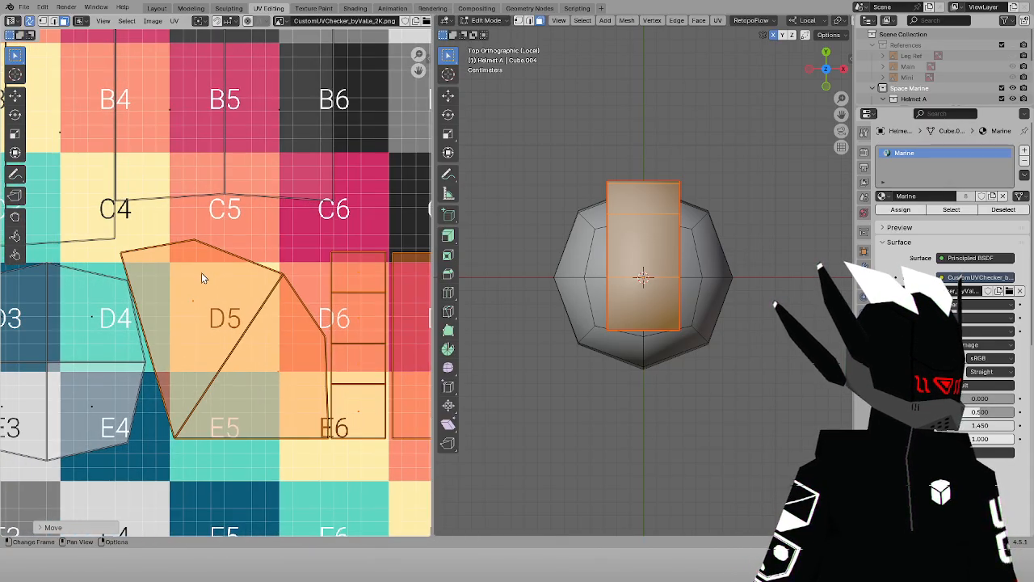
{"action": "key", "text": "g"}
{"action": "left_click", "coordinate": [204, 257]}
{"action": "scroll", "coordinate": [205, 255], "scroll_direction": "down", "scroll_amount": 4}
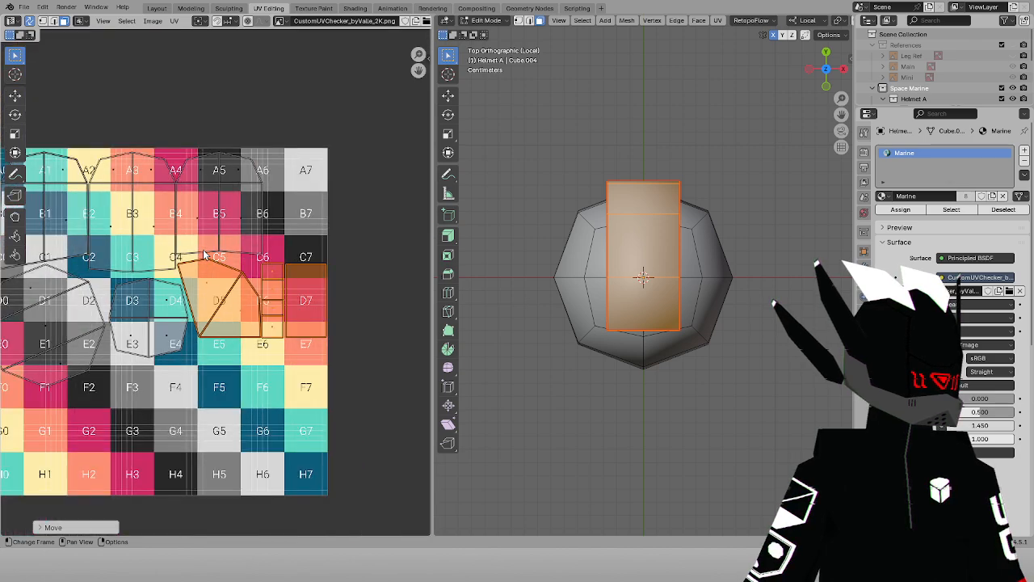
{"action": "middle_click_drag", "start_coordinate": [202, 255], "coordinate": [230, 254]}
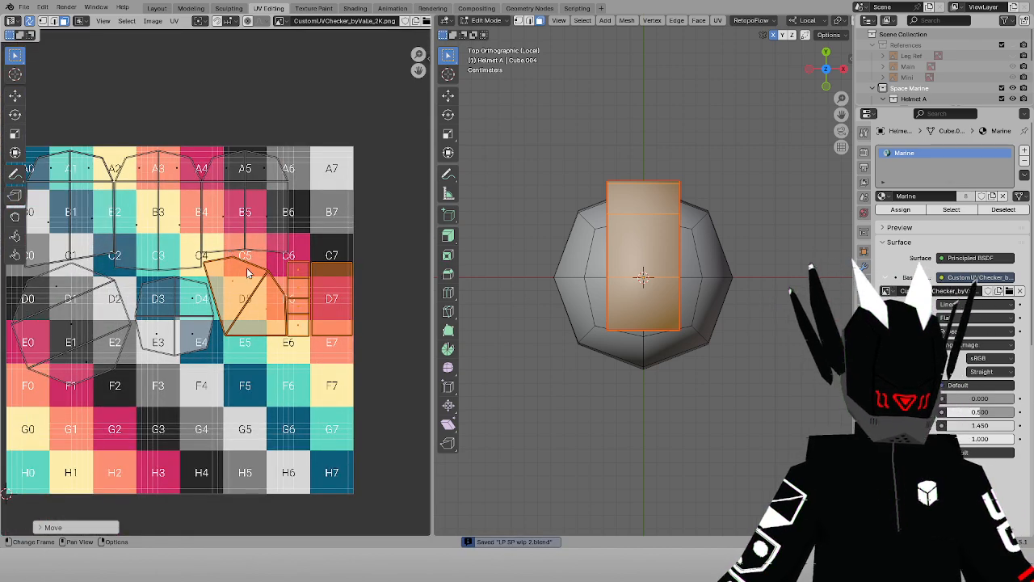
Show the checker texture in Material Preview and bring back the whole marine in Object Mode, outside local view
{"action": "key", "text": "z"}
{"action": "left_click", "coordinate": [662, 318]}
{"action": "key", "text": "Tab"}
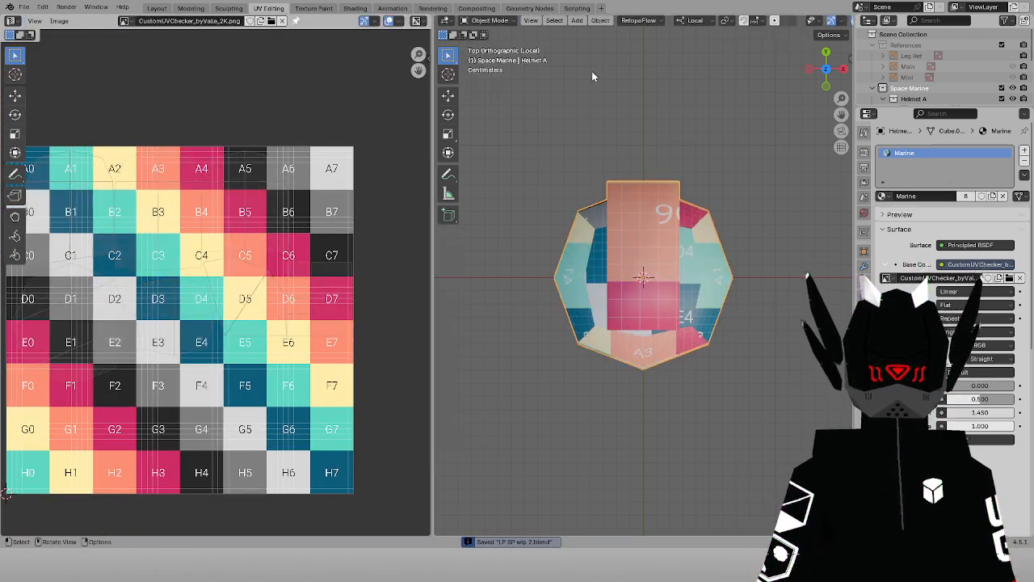
{"action": "key", "text": "KP_1"}
{"action": "key", "text": "KP_Divide"}
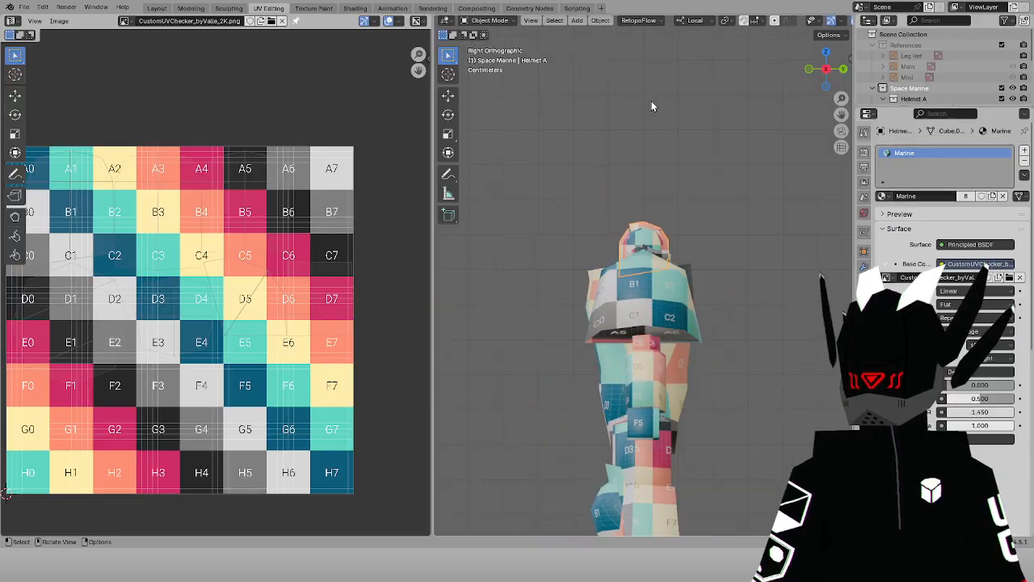
In the Layout workspace, select Cube.003 together with Helmet A and join the two helmet parts
{"action": "left_click", "coordinate": [156, 8]}
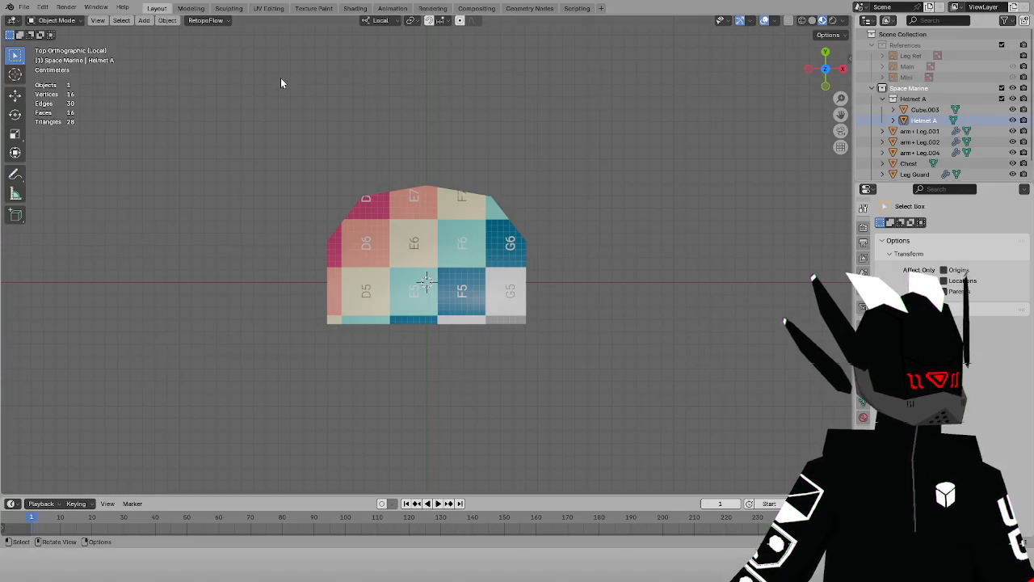
{"action": "key", "text": "KP_Divide"}
{"action": "scroll", "coordinate": [406, 233], "scroll_direction": "down", "scroll_amount": 3}
{"action": "middle_click_drag", "start_coordinate": [475, 236], "coordinate": [413, 268]}
{"action": "left_click", "coordinate": [409, 270], "text": "shift"}
{"action": "left_click", "coordinate": [368, 223], "text": "shift"}
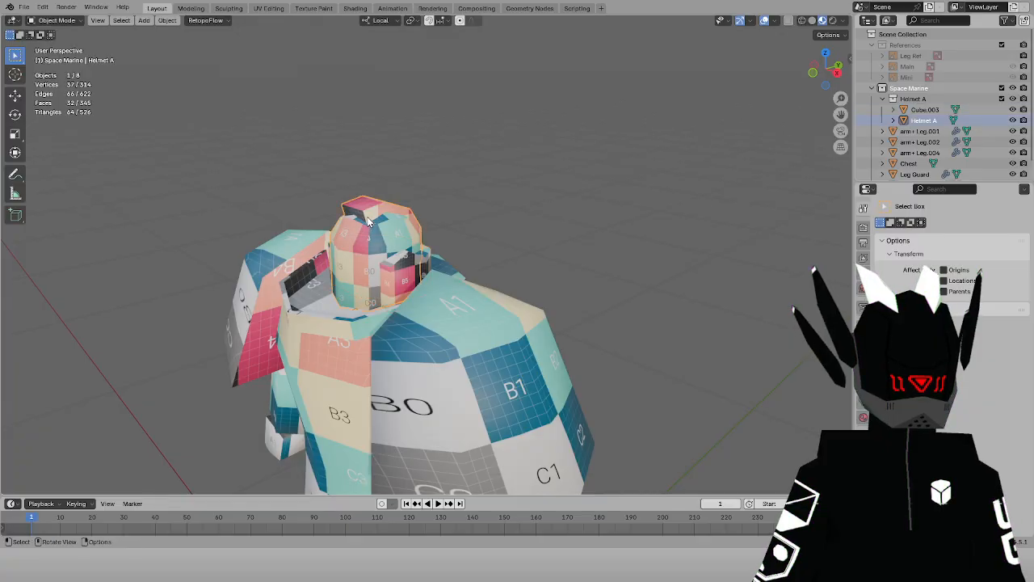
{"action": "left_click", "coordinate": [372, 245], "text": "shift"}
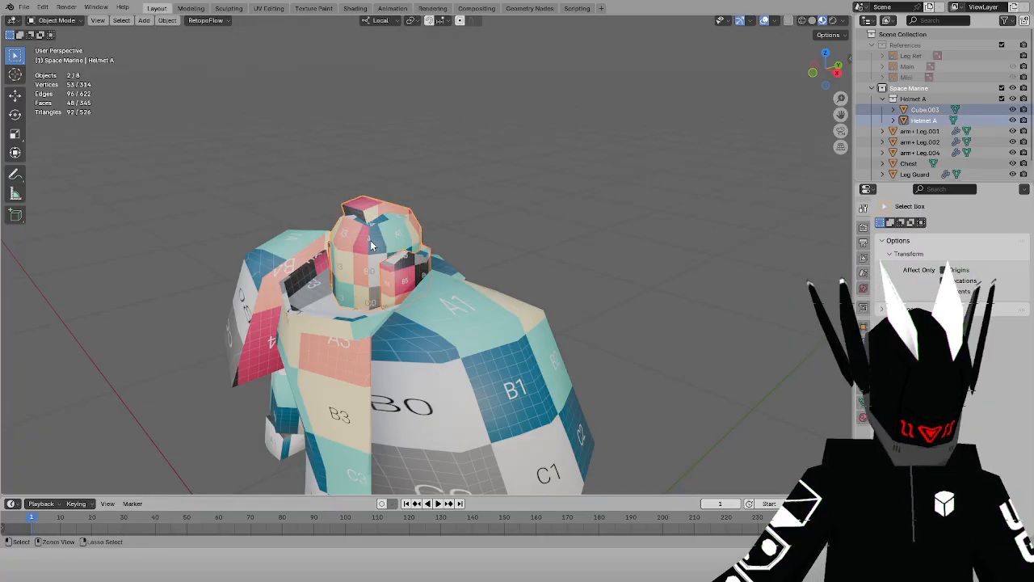
{"action": "key", "text": "ctrl+j"}
{"action": "key", "text": "KP_1"}
{"action": "scroll", "coordinate": [437, 218], "scroll_direction": "down", "scroll_amount": 4}
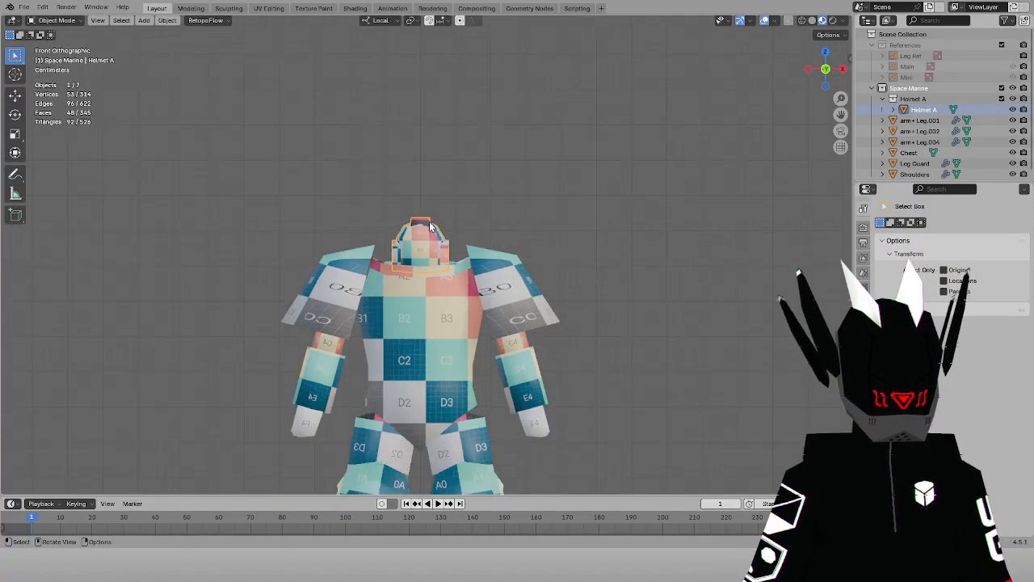
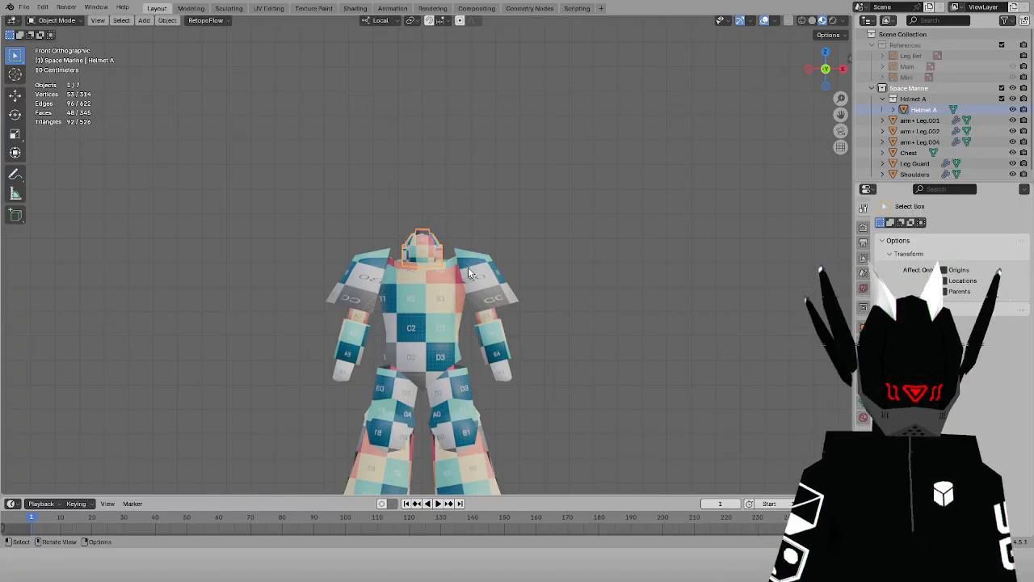
Select all seven marine parts in the front view and open them together in Edit Mode
{"action": "left_click", "coordinate": [469, 272]}
{"action": "scroll", "coordinate": [488, 287], "scroll_direction": "up", "scroll_amount": 1}
{"action": "left_click", "coordinate": [430, 242], "text": "shift"}
{"action": "left_click", "coordinate": [444, 304], "text": "shift"}
{"action": "left_click", "coordinate": [519, 362], "text": "shift"}
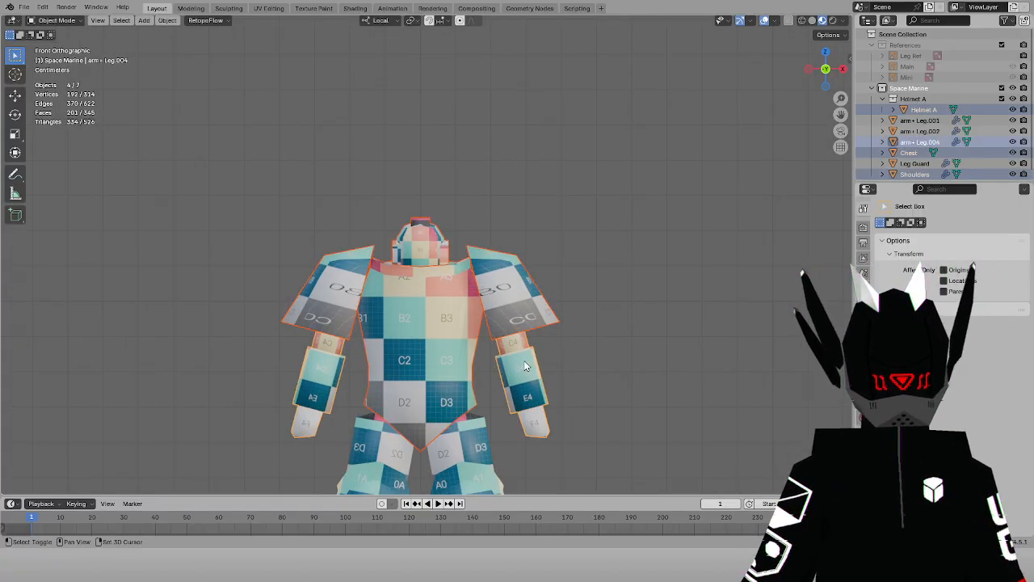
{"action": "scroll", "coordinate": [482, 416], "scroll_direction": "down", "scroll_amount": 1}
{"action": "left_click", "coordinate": [471, 445], "text": "shift"}
{"action": "left_click", "coordinate": [470, 441], "text": "shift"}
{"action": "scroll", "coordinate": [485, 420], "scroll_direction": "down", "scroll_amount": 4}
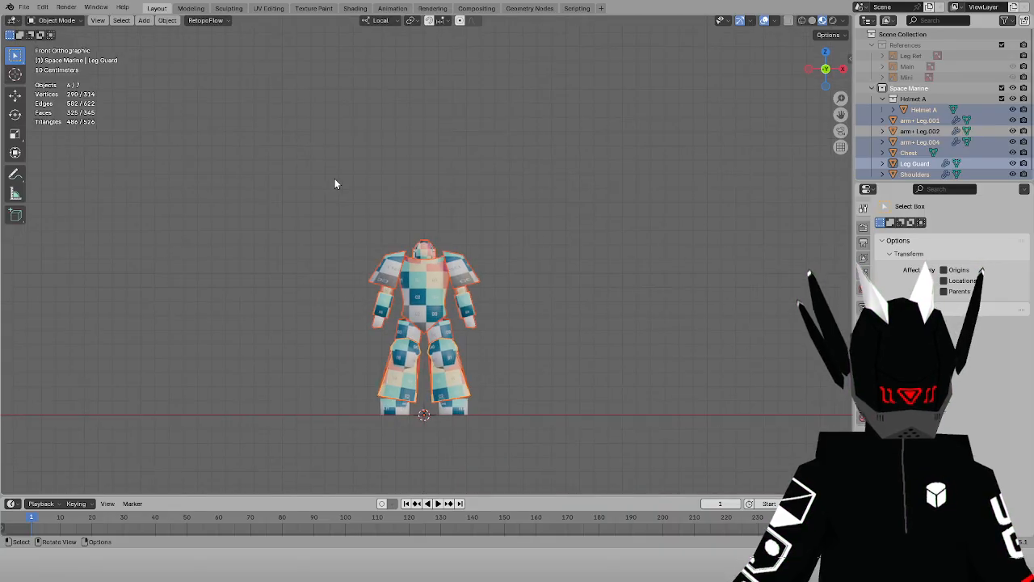
{"action": "left_click", "coordinate": [466, 412], "text": "shift"}
{"action": "left_click", "coordinate": [68, 22]}
{"action": "left_click", "coordinate": [68, 44]}
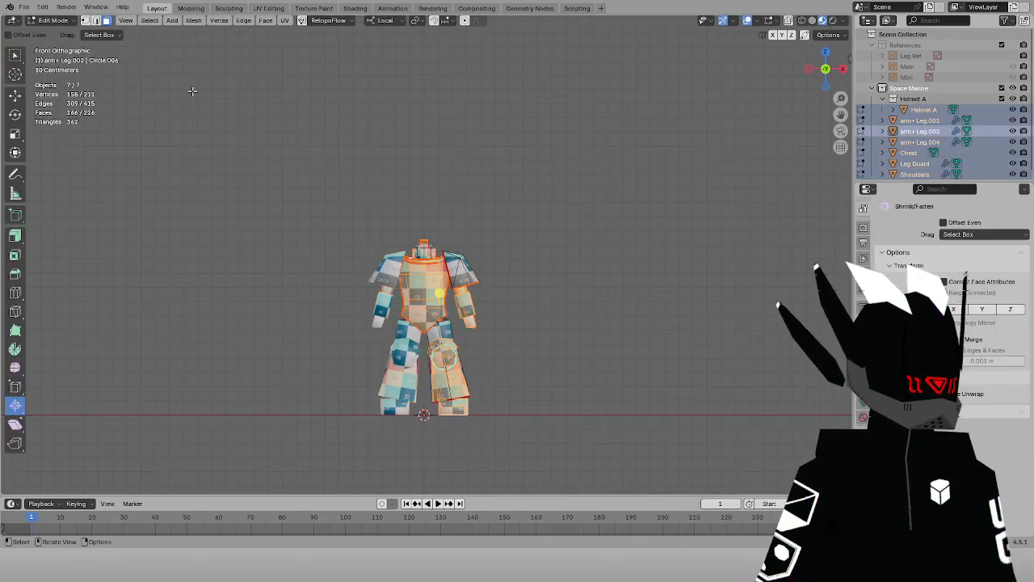
Examine the combined UV islands of all the marine parts in the UV Editing workspace and return to Object Mode
{"action": "left_click", "coordinate": [267, 9]}
{"action": "scroll", "coordinate": [266, 81], "scroll_direction": "down", "scroll_amount": 2}
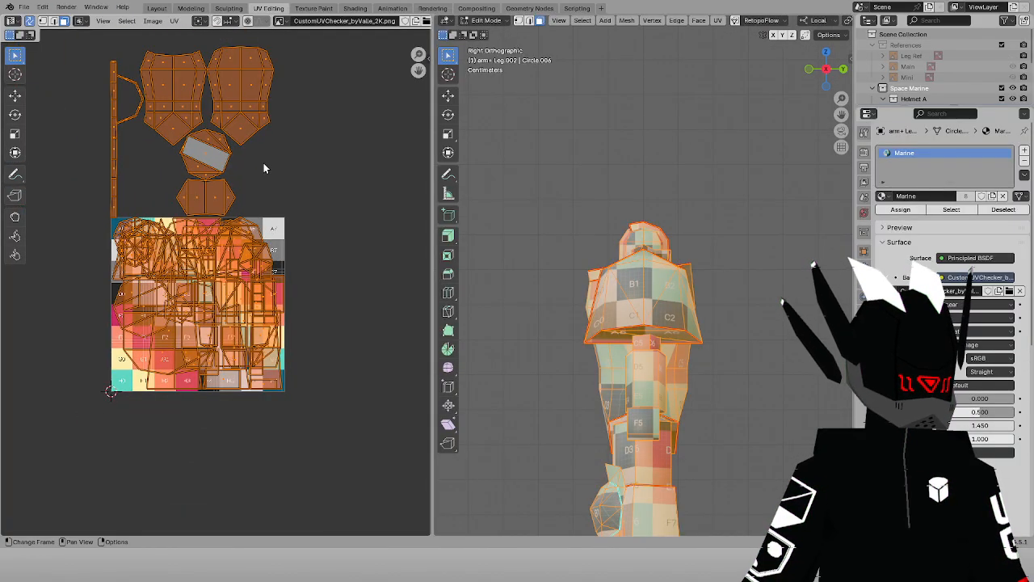
{"action": "left_click", "coordinate": [314, 155]}
{"action": "middle_click_drag", "start_coordinate": [517, 178], "coordinate": [620, 206]}
{"action": "left_click", "coordinate": [488, 21]}
{"action": "left_click", "coordinate": [492, 32]}
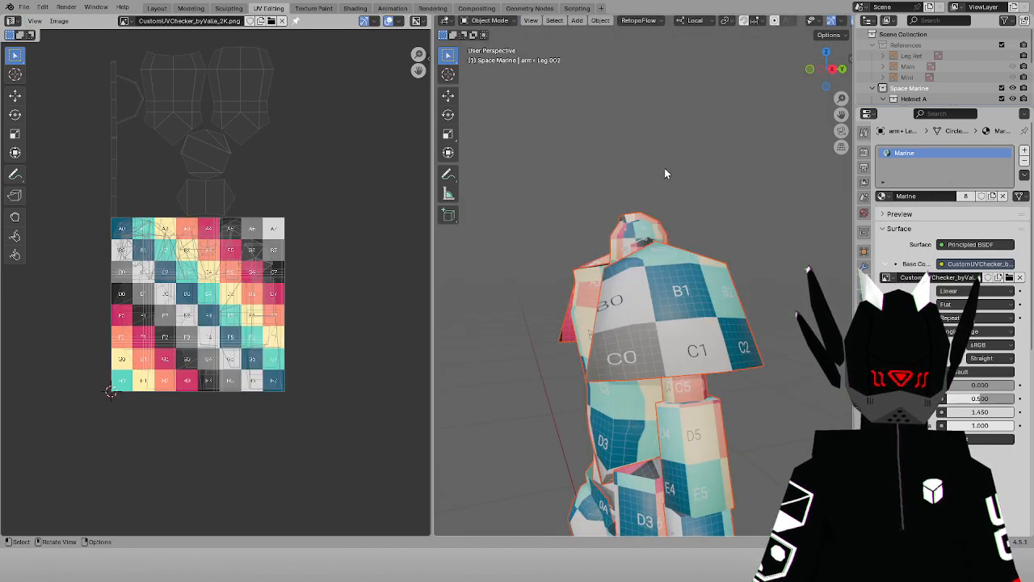
Open only Helmet A in Edit Mode and select all its faces to examine its complete UV layout
{"action": "left_click", "coordinate": [488, 21]}
{"action": "left_click", "coordinate": [491, 46]}
{"action": "key", "text": "a"}
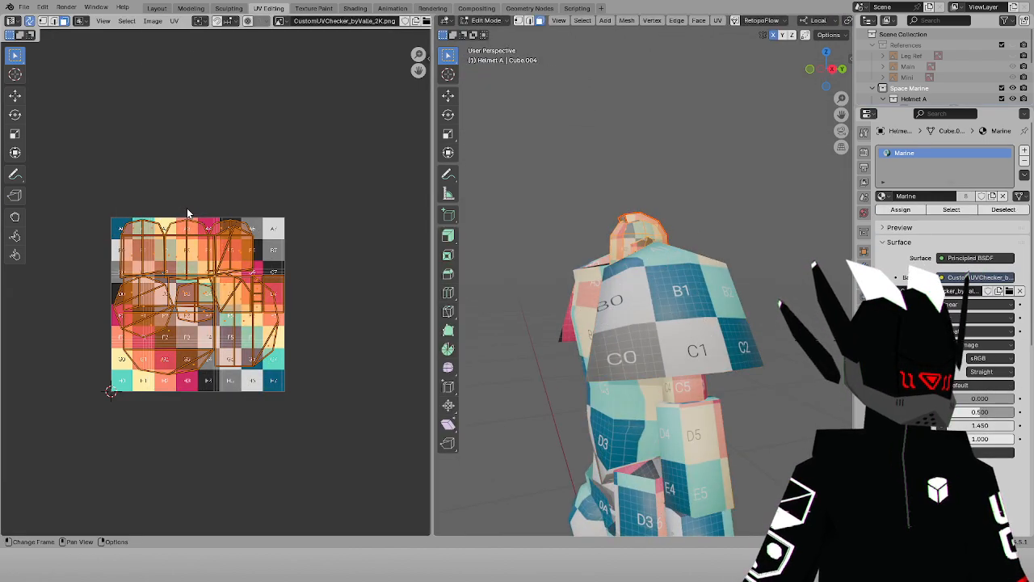
{"action": "middle_click_drag", "start_coordinate": [231, 222], "coordinate": [253, 219]}
{"action": "middle_click_drag", "start_coordinate": [604, 212], "coordinate": [670, 226]}
{"action": "left_click", "coordinate": [491, 22]}
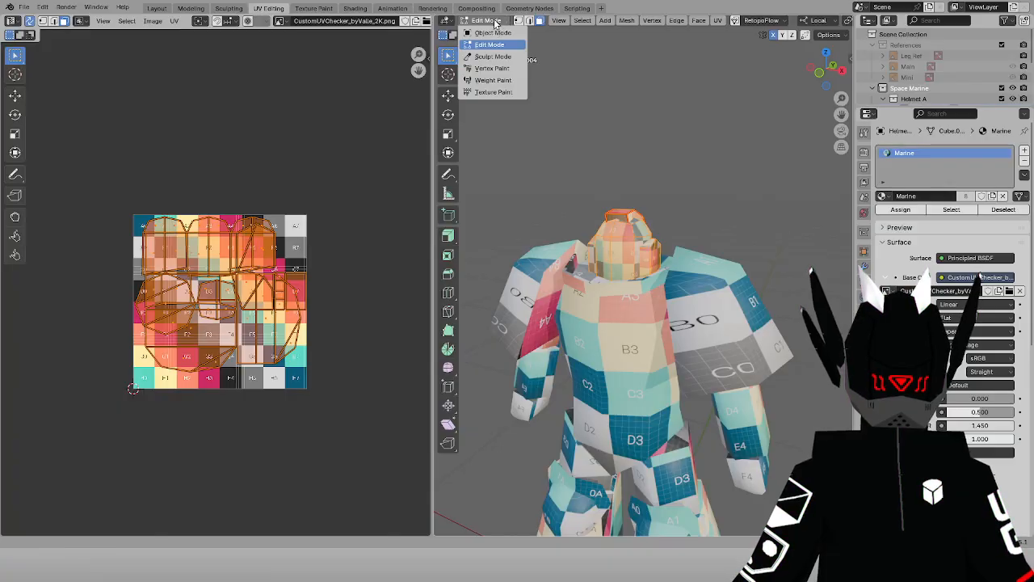
{"action": "left_click", "coordinate": [491, 32]}
Undo the recent mode and selection changes back past the joining of the helmet parts
{"action": "key", "text": "ctrl+z"}
{"action": "key", "text": "ctrl+z"}
{"action": "key", "text": "ctrl+z"}
{"action": "key", "text": "ctrl+z"}
{"action": "key", "text": "ctrl+z"}
{"action": "key", "text": "ctrl+z"}
{"action": "key", "text": "ctrl+z"}
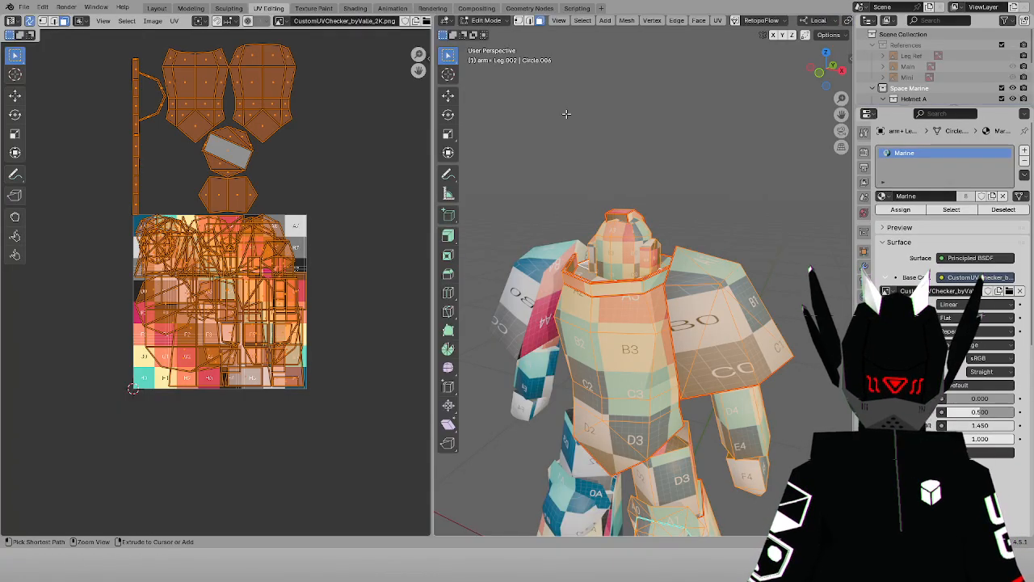
{"action": "key", "text": "ctrl+z"}
{"action": "key", "text": "ctrl+z"}
{"action": "key", "text": "ctrl+z"}
{"action": "key", "text": "ctrl+z"}
{"action": "key", "text": "ctrl+z"}
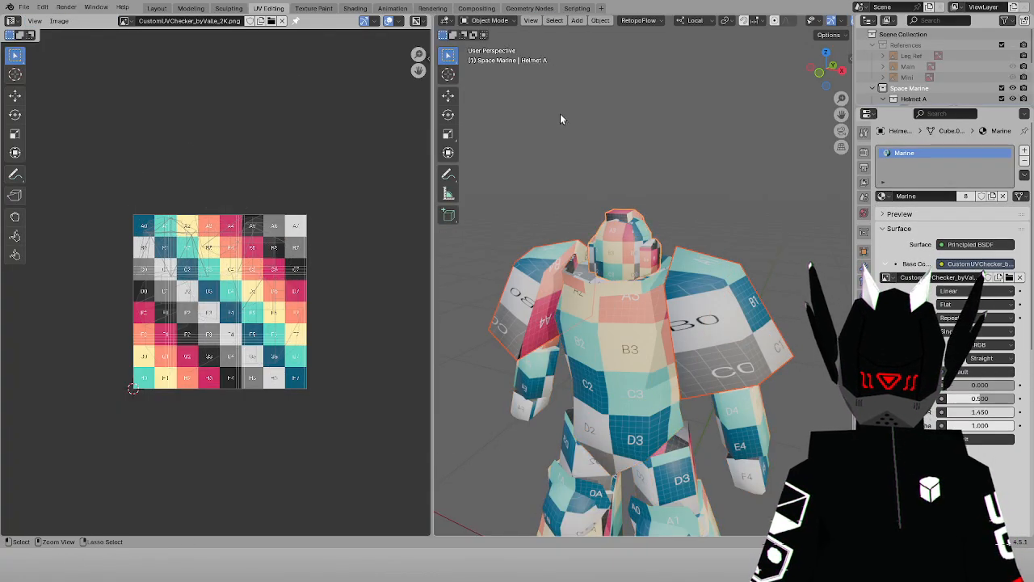
Join the lower helmet part Cube.003 with Helmet A again and open the joined mesh in Edit Mode
{"action": "left_click", "coordinate": [656, 252]}
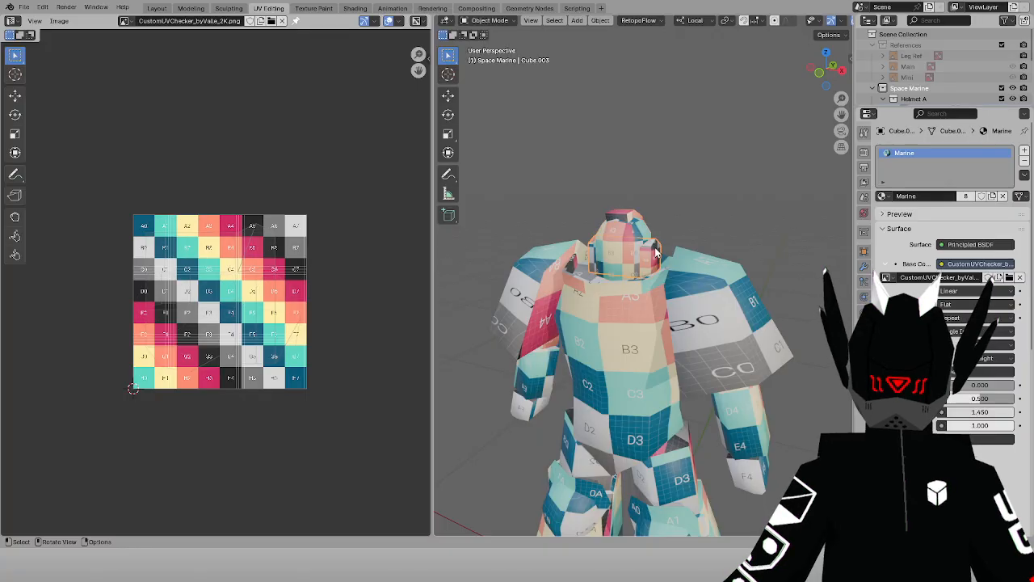
{"action": "left_click", "coordinate": [483, 22]}
{"action": "left_click", "coordinate": [486, 44]}
{"action": "left_click", "coordinate": [498, 22]}
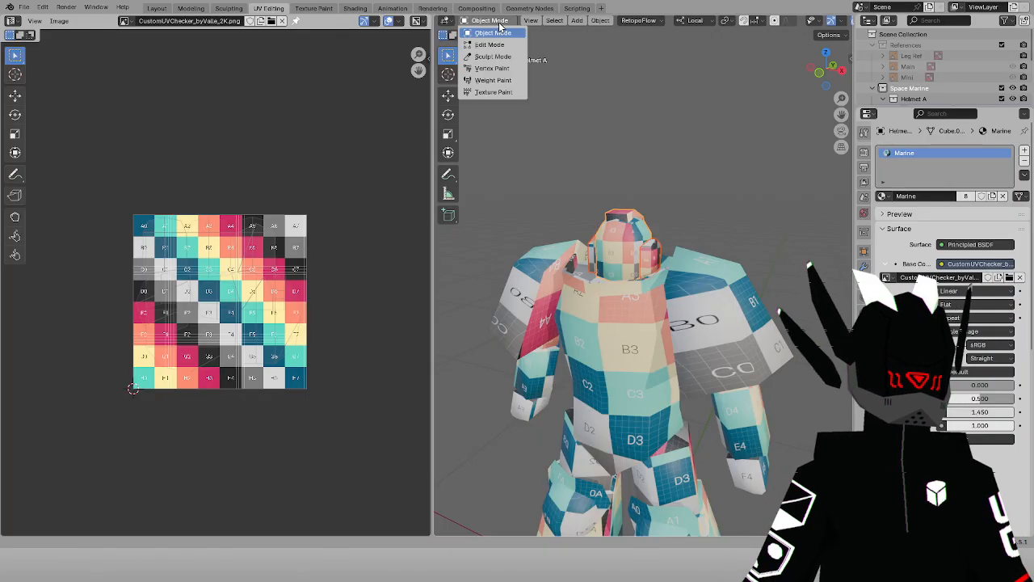
{"action": "left_click", "coordinate": [498, 45]}
Select the lower helmet part's linked faces, move their UV islands below the texture and scale them by 0.6
{"action": "left_click", "coordinate": [665, 223]}
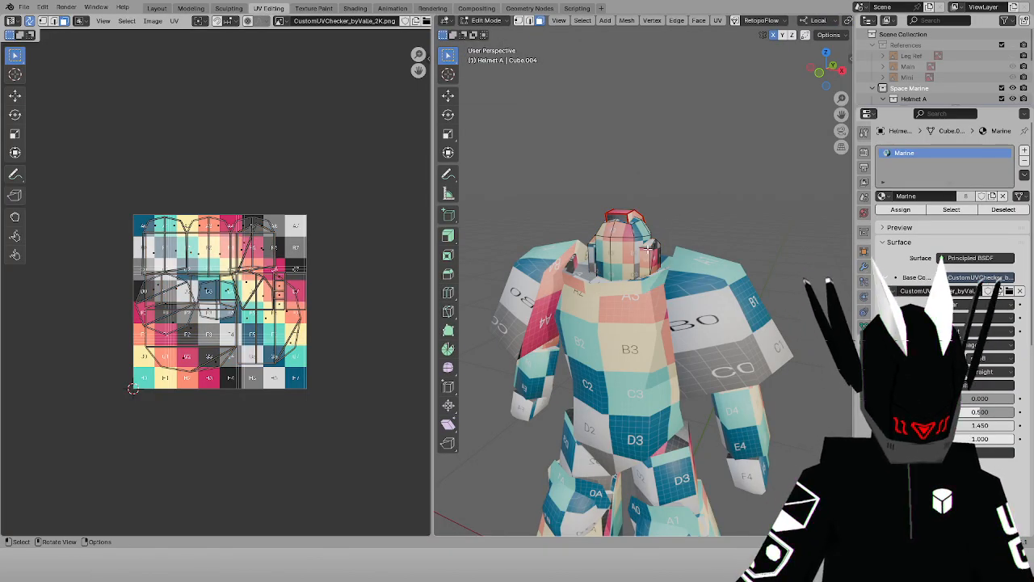
{"action": "key", "text": "l"}
{"action": "middle_click_drag", "start_coordinate": [649, 249], "coordinate": [575, 279]}
{"action": "scroll", "coordinate": [181, 327], "scroll_direction": "up", "scroll_amount": 1}
{"action": "key", "text": "g"}
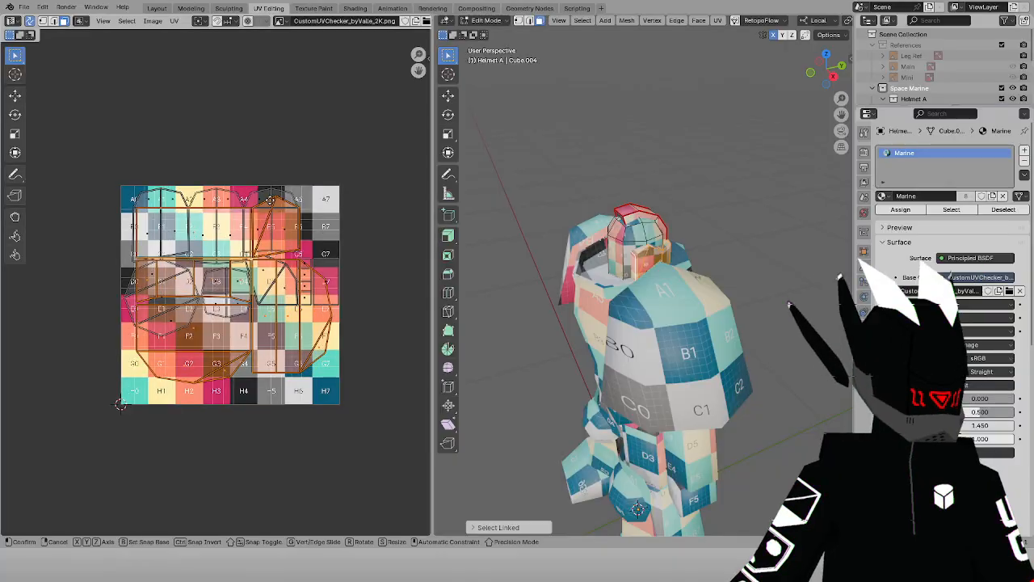
{"action": "left_click", "coordinate": [280, 337]}
{"action": "key", "text": "s"}
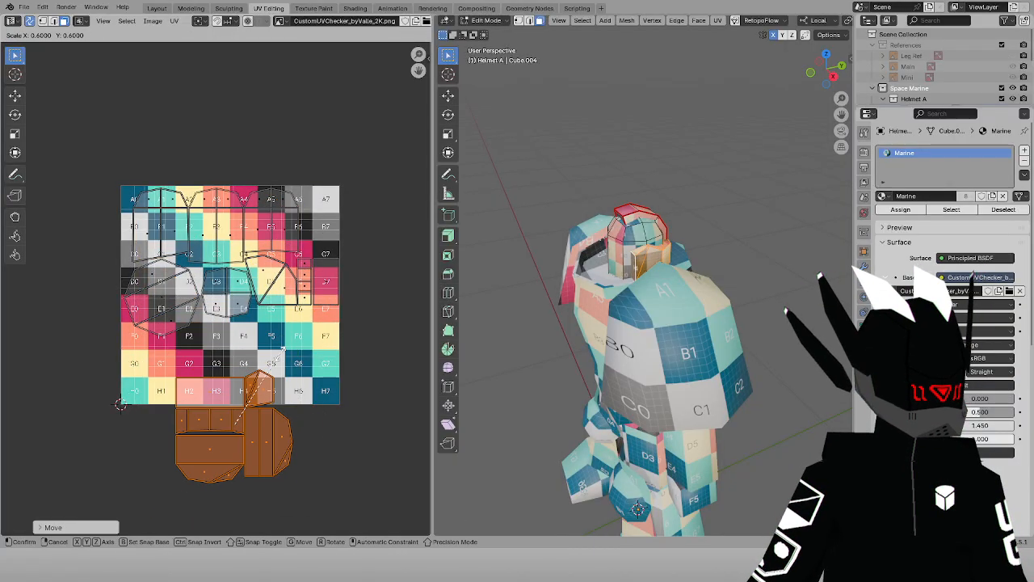
{"action": "left_click", "coordinate": [279, 353]}
Move the scaled lower helmet islands back inside the texture, onto squares E2–H6
{"action": "key", "text": "g"}
{"action": "left_click", "coordinate": [335, 273]}
{"action": "scroll", "coordinate": [268, 306], "scroll_direction": "up", "scroll_amount": 4}
{"action": "middle_click_drag", "start_coordinate": [268, 306], "coordinate": [252, 290]}
{"action": "key", "text": "g"}
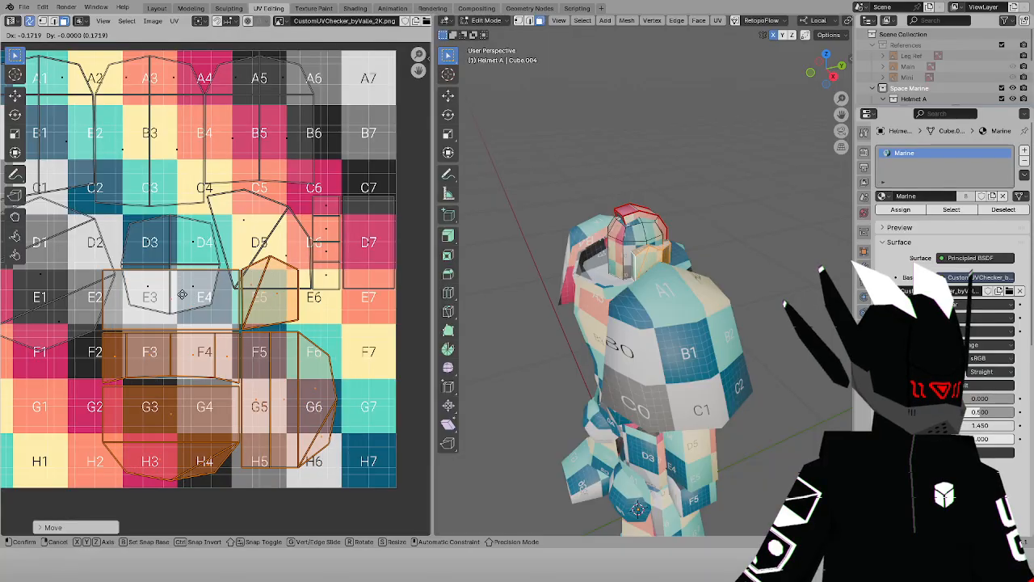
{"action": "left_click", "coordinate": [182, 295]}
{"action": "left_click_drag", "start_coordinate": [72, 340], "coordinate": [285, 460], "text": "ctrl"}
{"action": "key", "text": "g"}
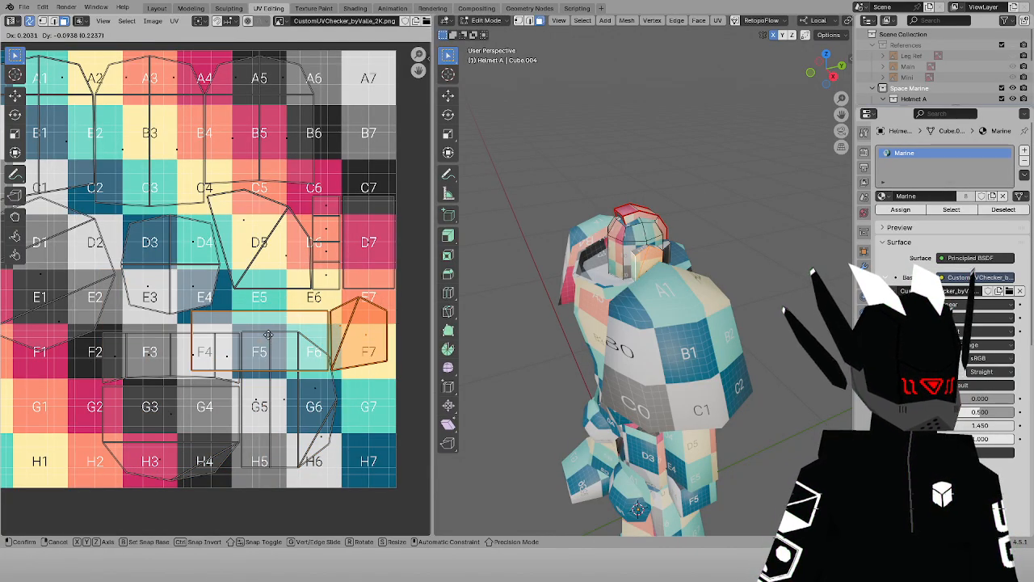
{"action": "right_click", "coordinate": [272, 341]}
Select all the lower helmet islands again and shift them up and across so the stacked middle islands cover squares E5–G6
{"action": "left_click", "coordinate": [138, 353], "text": "shift"}
{"action": "key", "text": "g"}
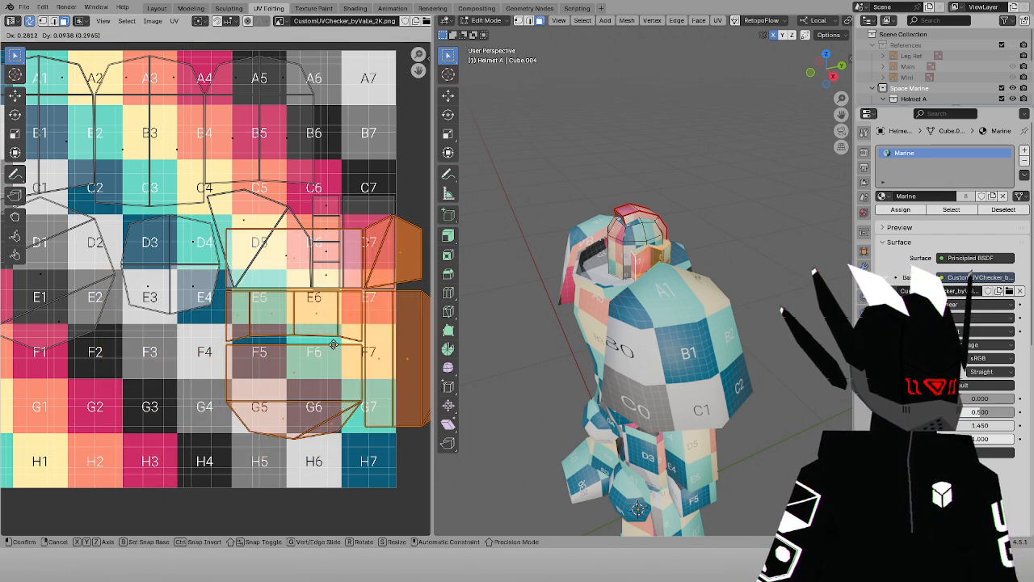
{"action": "left_click", "coordinate": [326, 344]}
Deselect the stacked middle islands, then move the remaining ones so the tall side island occupies squares F3–H4
{"action": "left_click_drag", "start_coordinate": [200, 296], "coordinate": [356, 452], "text": "ctrl"}
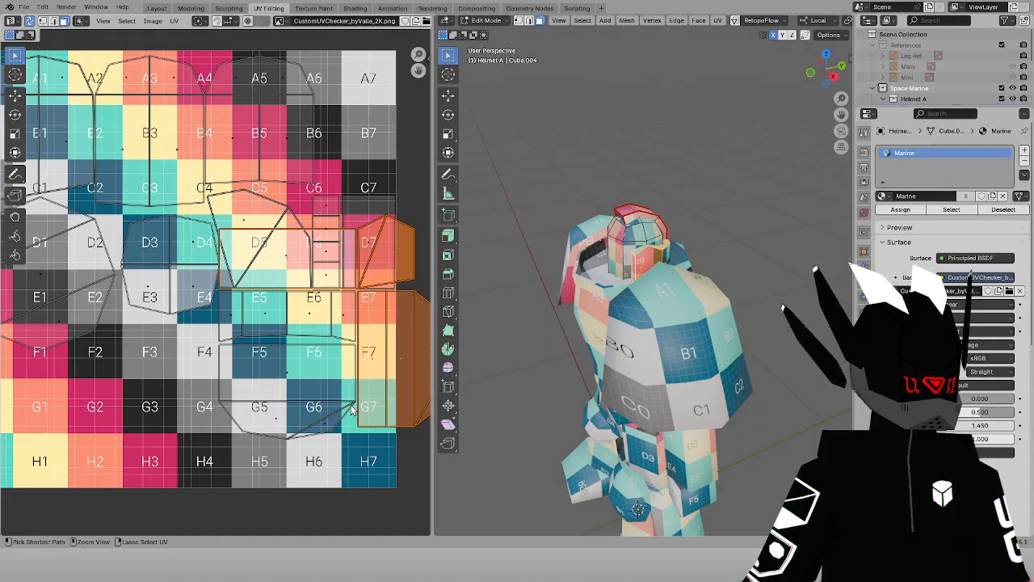
{"action": "key", "text": "g"}
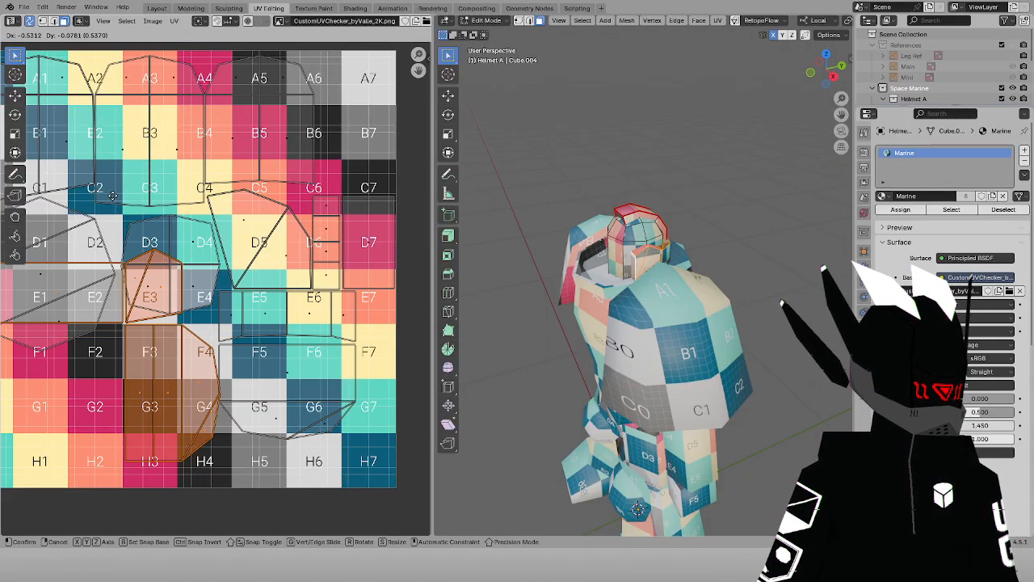
{"action": "middle_click_drag", "start_coordinate": [344, 280], "coordinate": [394, 240]}
{"action": "scroll", "coordinate": [388, 247], "scroll_direction": "up", "scroll_amount": 4}
{"action": "key", "text": "g"}
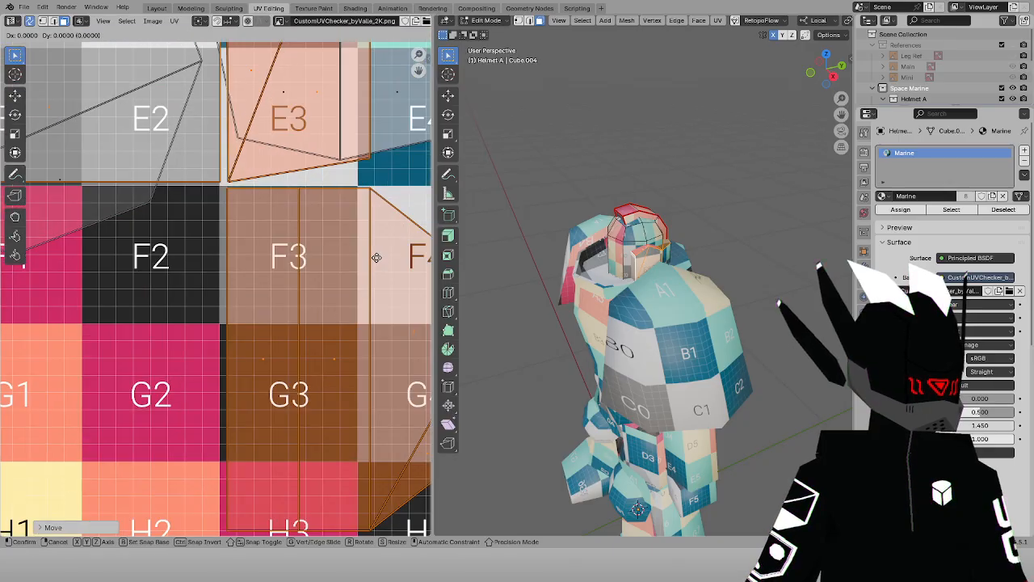
{"action": "key", "text": "x"}
{"action": "left_click", "coordinate": [363, 259]}
Select the rectangular and small six-sided islands and move them down to rows F–G, with the six-sided one on squares F2–G2
{"action": "scroll", "coordinate": [355, 265], "scroll_direction": "down", "scroll_amount": 2}
{"action": "middle_click_drag", "start_coordinate": [342, 272], "coordinate": [310, 280]}
{"action": "left_click_drag", "start_coordinate": [153, 280], "coordinate": [278, 431]}
{"action": "middle_click_drag", "start_coordinate": [276, 240], "coordinate": [343, 245]}
{"action": "key", "text": "g"}
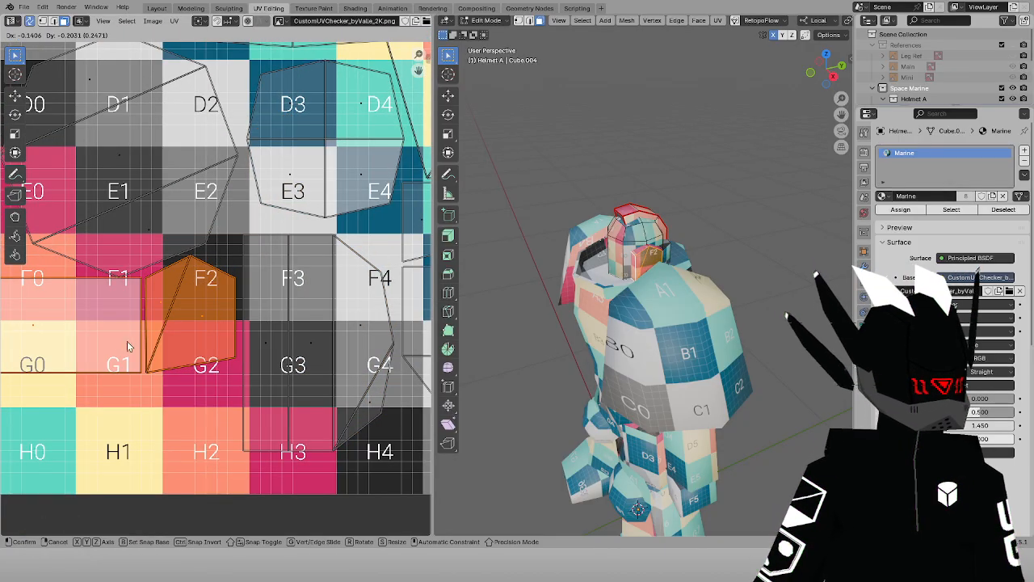
{"action": "left_click", "coordinate": [126, 346]}
Rotate the rectangular island upright so it stands over squares F0–H0
{"action": "scroll", "coordinate": [188, 252], "scroll_direction": "down", "scroll_amount": 4}
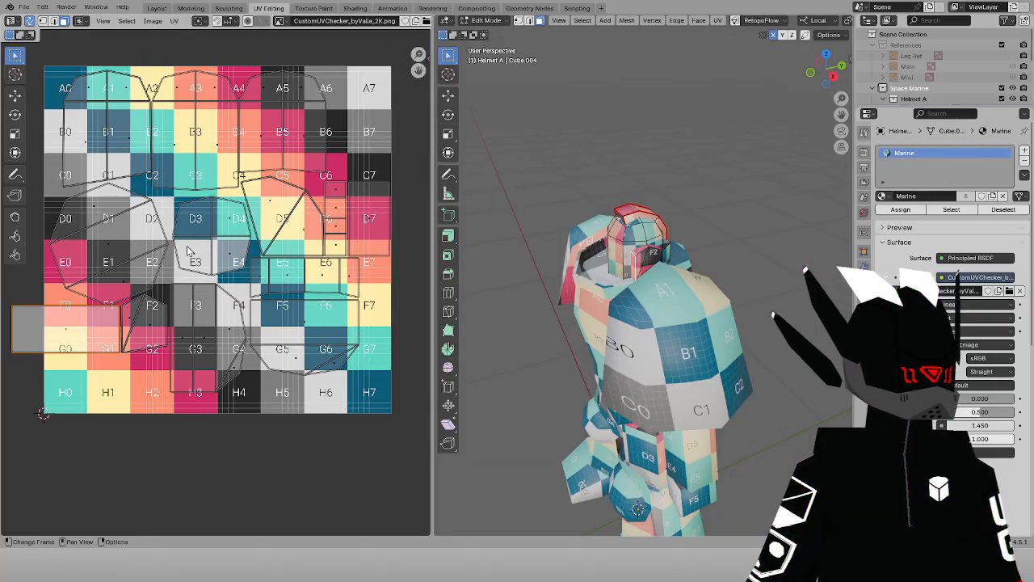
{"action": "key", "text": "r"}
{"action": "left_click", "coordinate": [88, 384]}
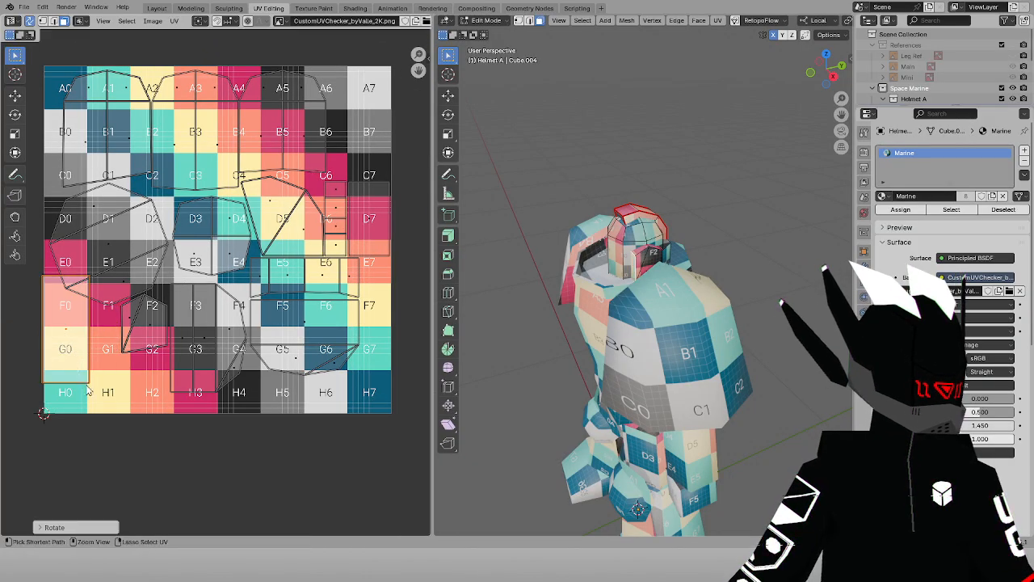
Nudge the upright rectangular island fully inside the texture's lower-left corner, leaving a narrow margin around its outer edges over squares F0–H0
{"action": "key", "text": "g"}
{"action": "left_click", "coordinate": [85, 362]}
{"action": "scroll", "coordinate": [86, 350], "scroll_direction": "up", "scroll_amount": 5}
{"action": "middle_click_drag", "start_coordinate": [85, 349], "coordinate": [230, 306]}
{"action": "scroll", "coordinate": [228, 305], "scroll_direction": "up", "scroll_amount": 1}
{"action": "key", "text": "g"}
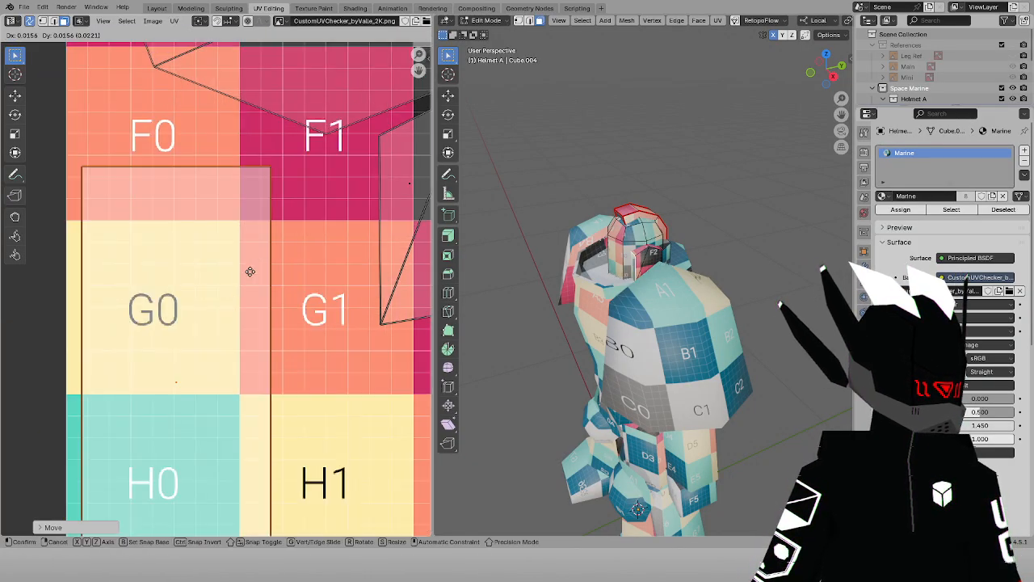
{"action": "left_click", "coordinate": [246, 232]}
{"action": "scroll", "coordinate": [262, 240], "scroll_direction": "down", "scroll_amount": 1}
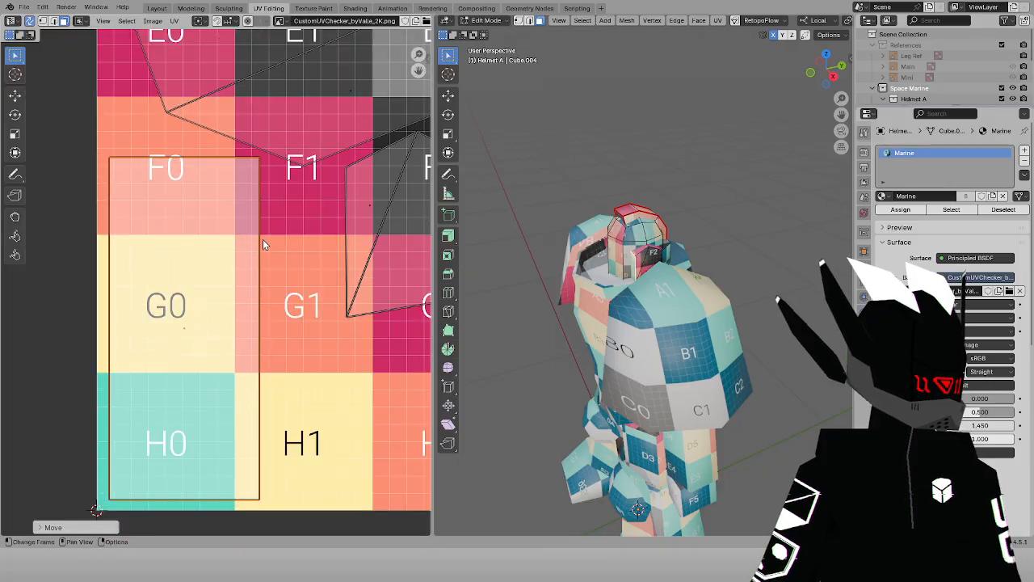
{"action": "middle_click_drag", "start_coordinate": [263, 239], "coordinate": [299, 215]}
{"action": "key", "text": "g"}
{"action": "right_click", "coordinate": [307, 218]}
{"action": "scroll", "coordinate": [311, 216], "scroll_direction": "down", "scroll_amount": 5}
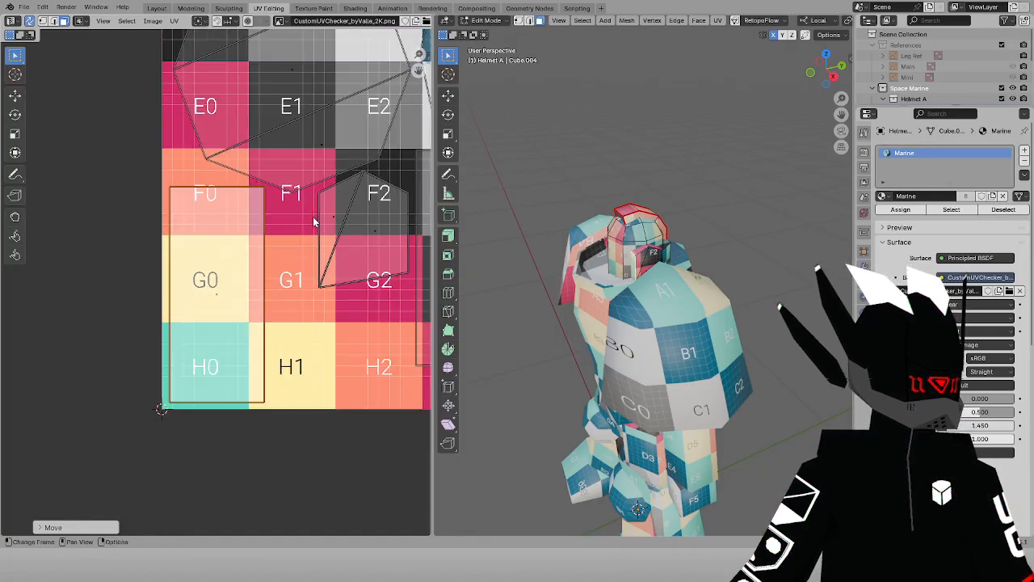
Select all the helmet islands and move them off the checker texture to the empty area at its upper left
{"action": "key", "text": "a"}
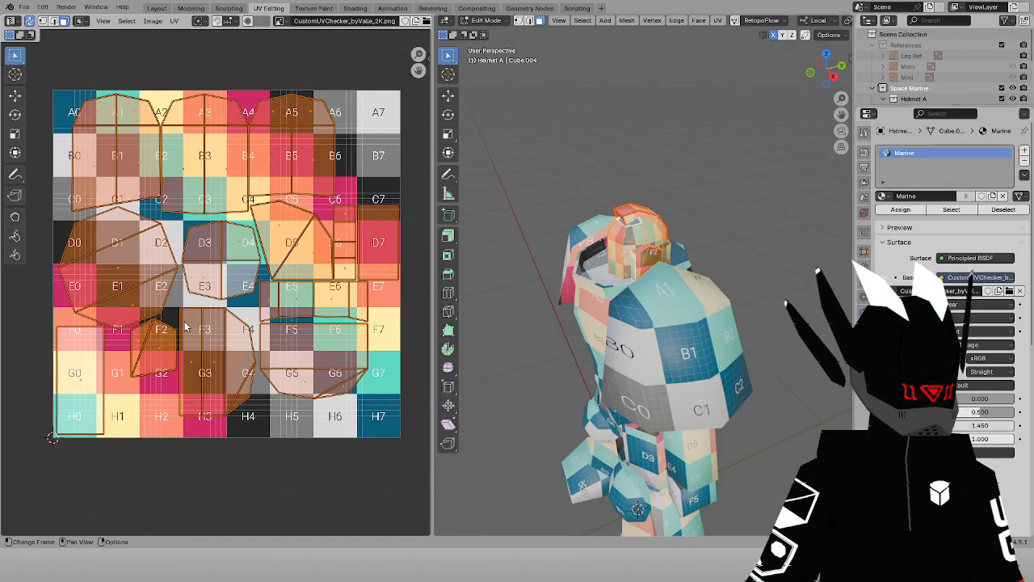
{"action": "left_click", "coordinate": [227, 468]}
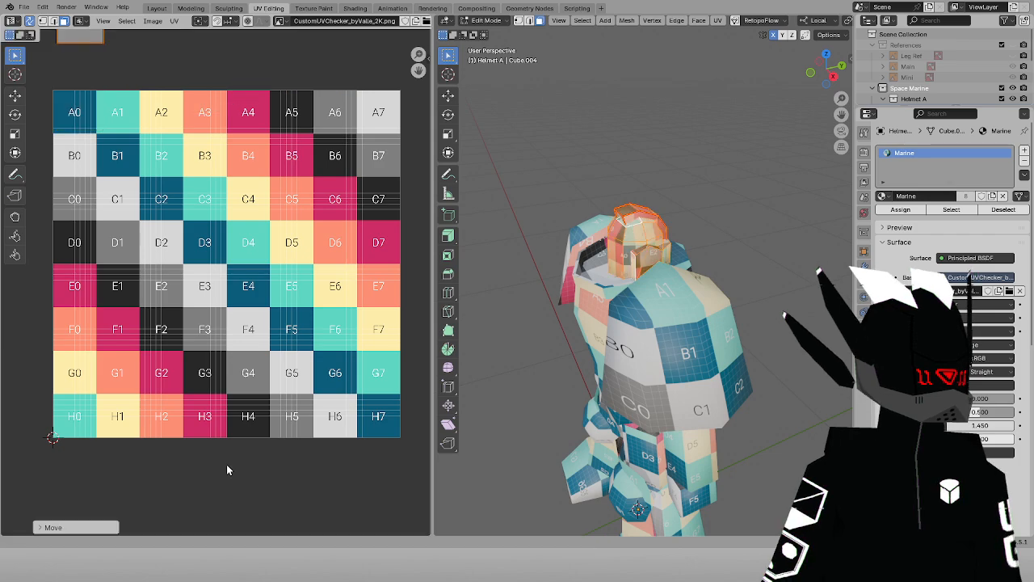
{"action": "scroll", "coordinate": [255, 228], "scroll_direction": "down", "scroll_amount": 4}
{"action": "key", "text": "g"}
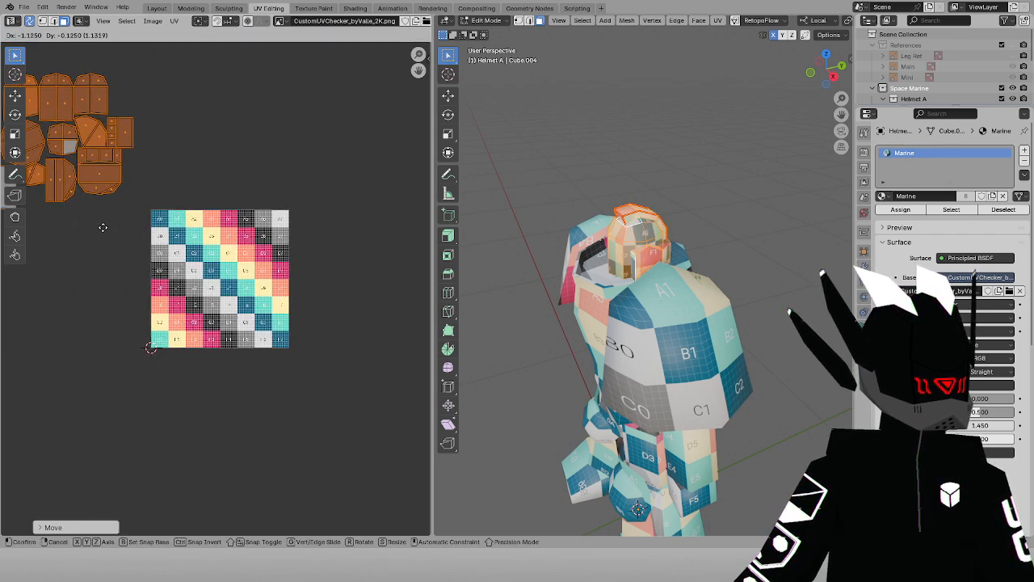
{"action": "left_click", "coordinate": [101, 226]}
Leave the helmet, edit the Shoulders mesh and move all its islands off the texture to its left side
{"action": "left_click", "coordinate": [478, 20]}
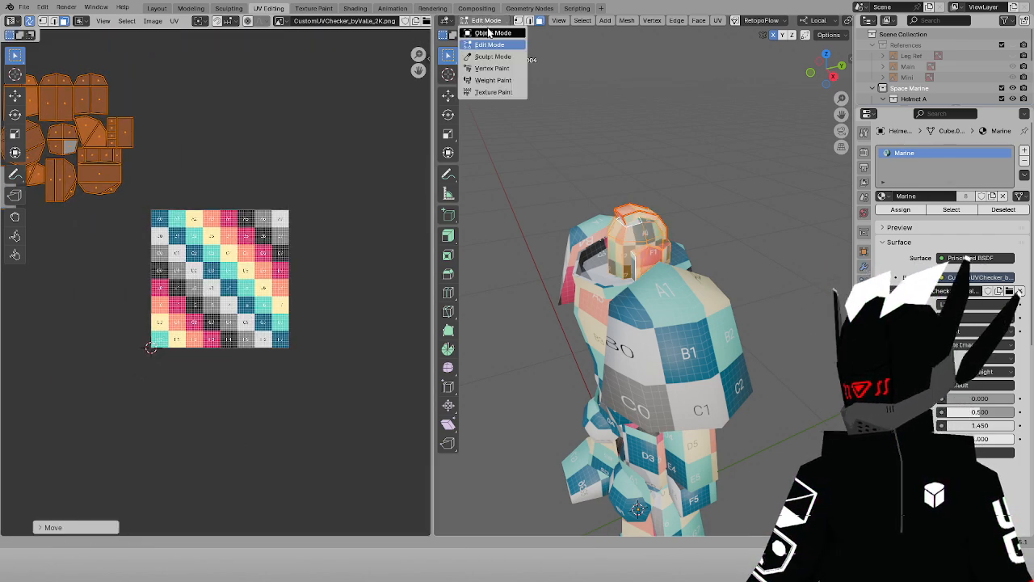
{"action": "left_click", "coordinate": [490, 34]}
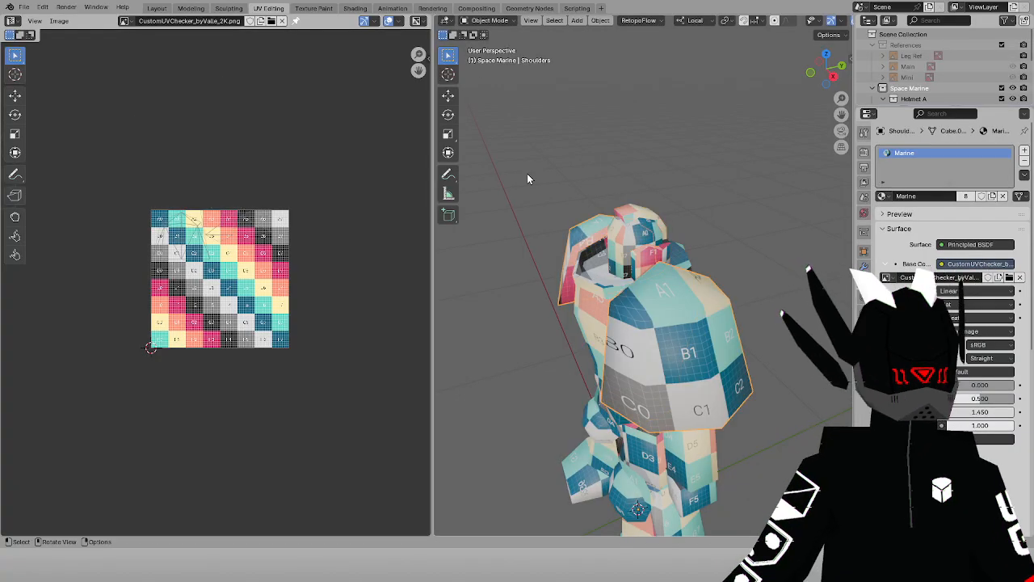
{"action": "left_click", "coordinate": [490, 44]}
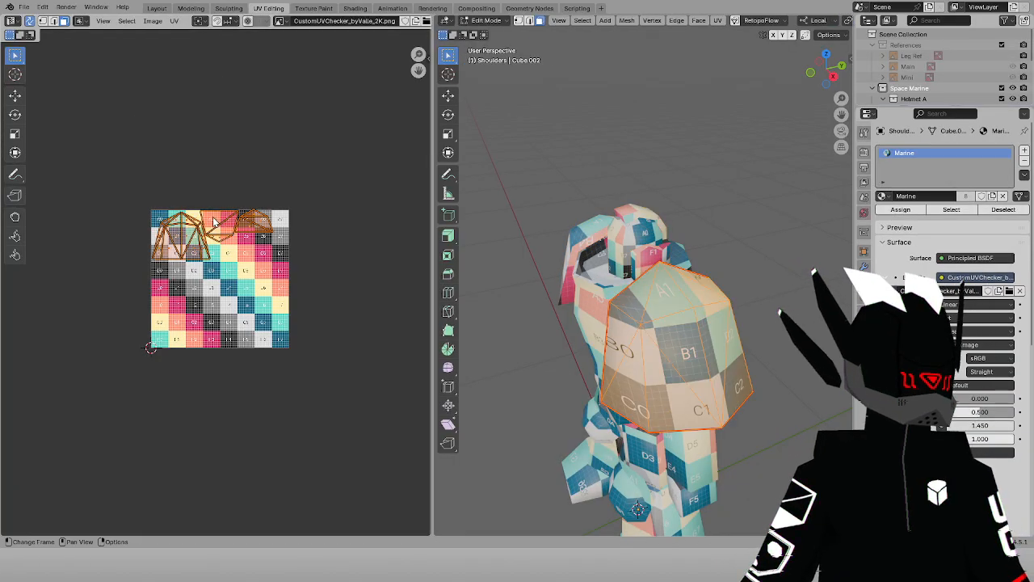
{"action": "key", "text": "g"}
{"action": "left_click", "coordinate": [101, 265]}
{"action": "middle_click_drag", "start_coordinate": [169, 226], "coordinate": [263, 237], "text": "shift"}
{"action": "key", "text": "g"}
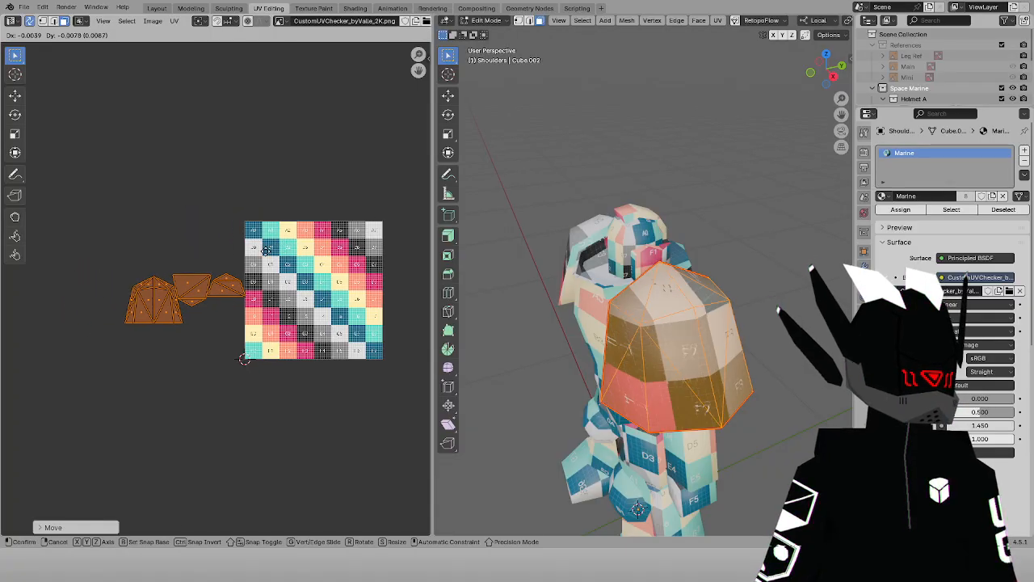
{"action": "left_click", "coordinate": [227, 238]}
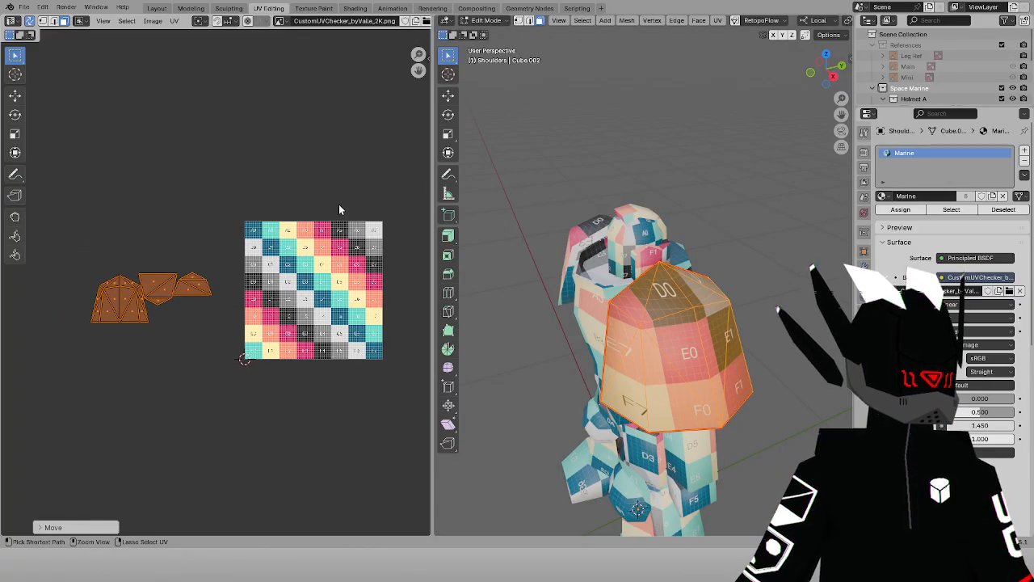
Edit the helmet, shoulders, torso and arm together, then move only the arm islands off the texture to its left
{"action": "left_click", "coordinate": [497, 22]}
{"action": "left_click", "coordinate": [504, 33]}
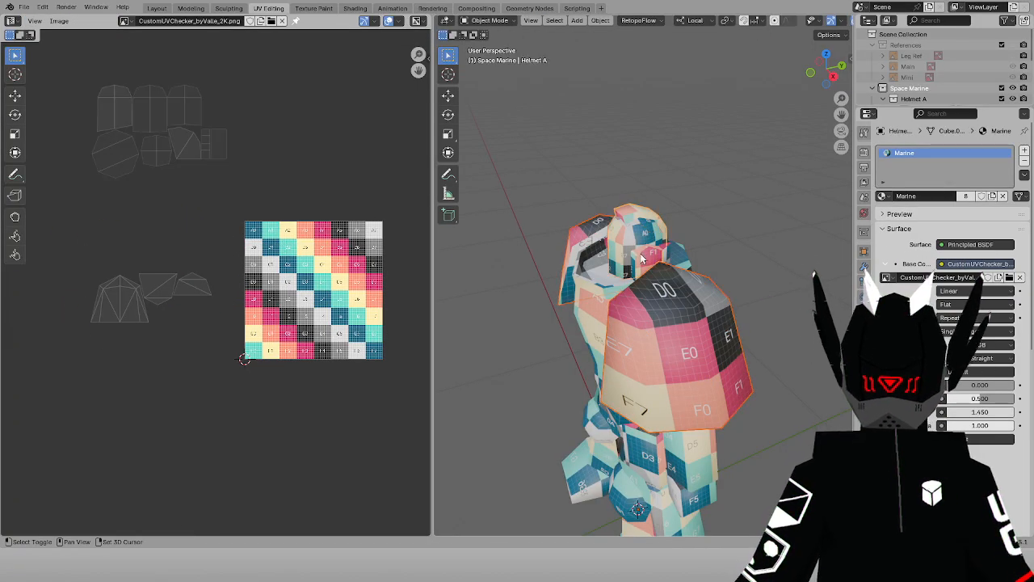
{"action": "middle_click_drag", "start_coordinate": [574, 356], "coordinate": [659, 381]}
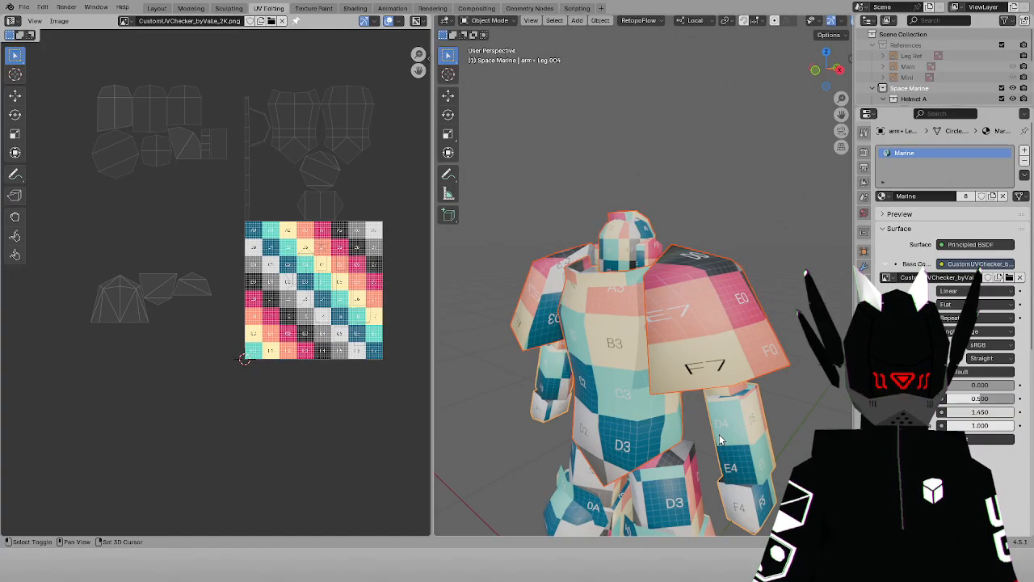
{"action": "left_click", "coordinate": [490, 44]}
{"action": "middle_click_drag", "start_coordinate": [395, 156], "coordinate": [364, 132]}
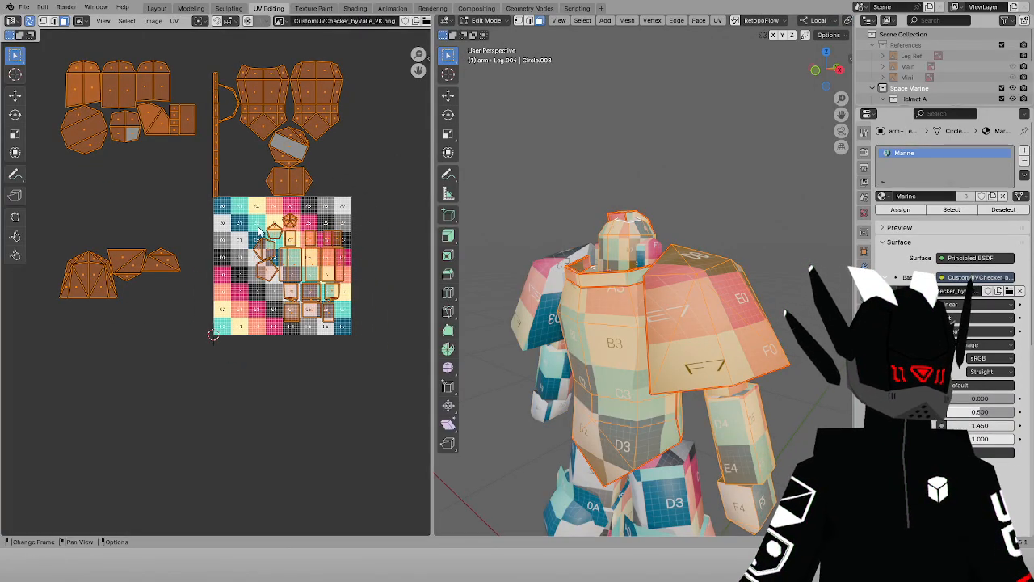
{"action": "left_click_drag", "start_coordinate": [231, 203], "coordinate": [353, 350]}
{"action": "key", "text": "g"}
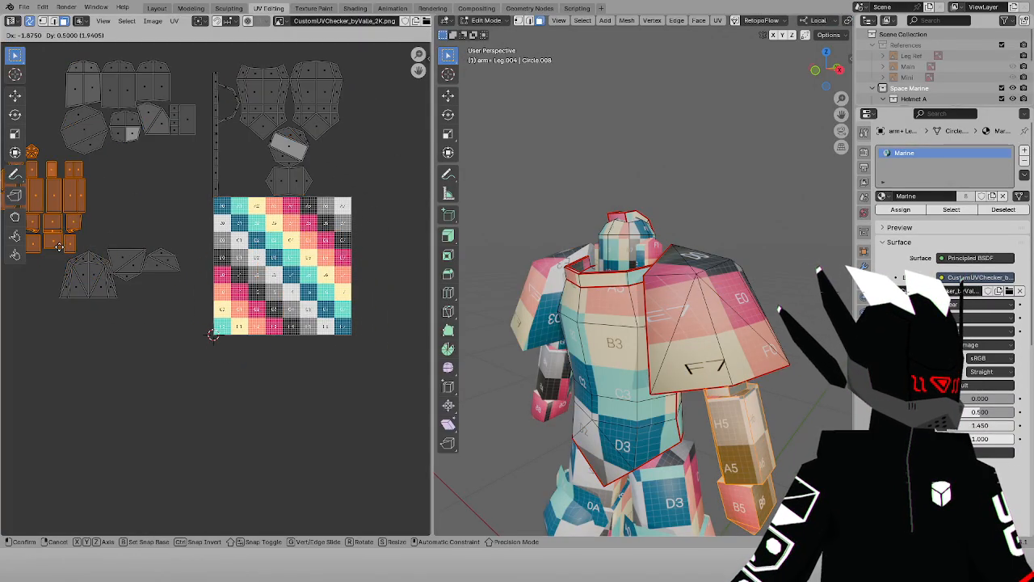
{"action": "left_click", "coordinate": [62, 256]}
Add the leg to the jointly edited parts and move its islands below and to the left of the texture
{"action": "left_click", "coordinate": [490, 33]}
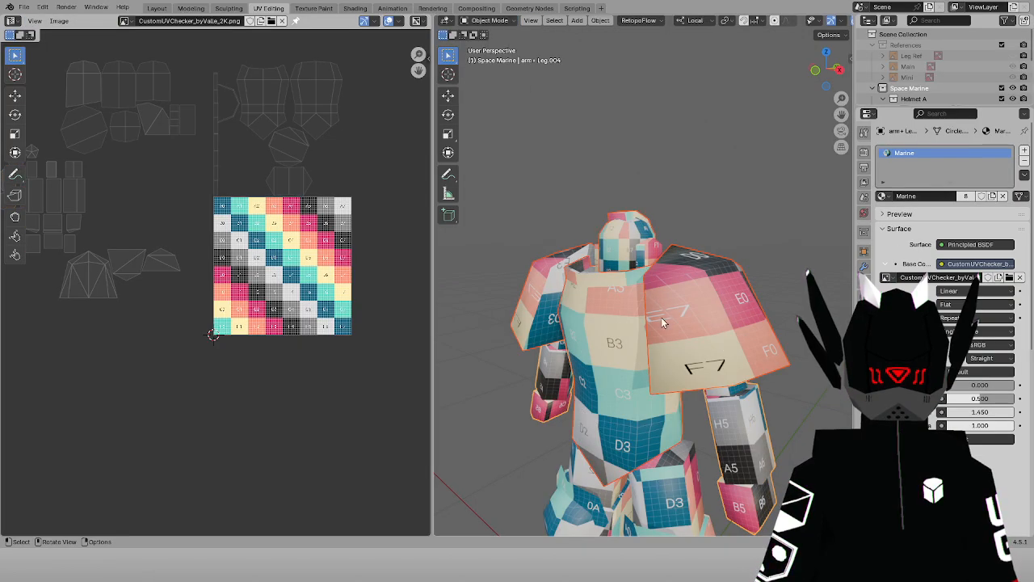
{"action": "left_click", "coordinate": [491, 21]}
{"action": "left_click", "coordinate": [490, 45]}
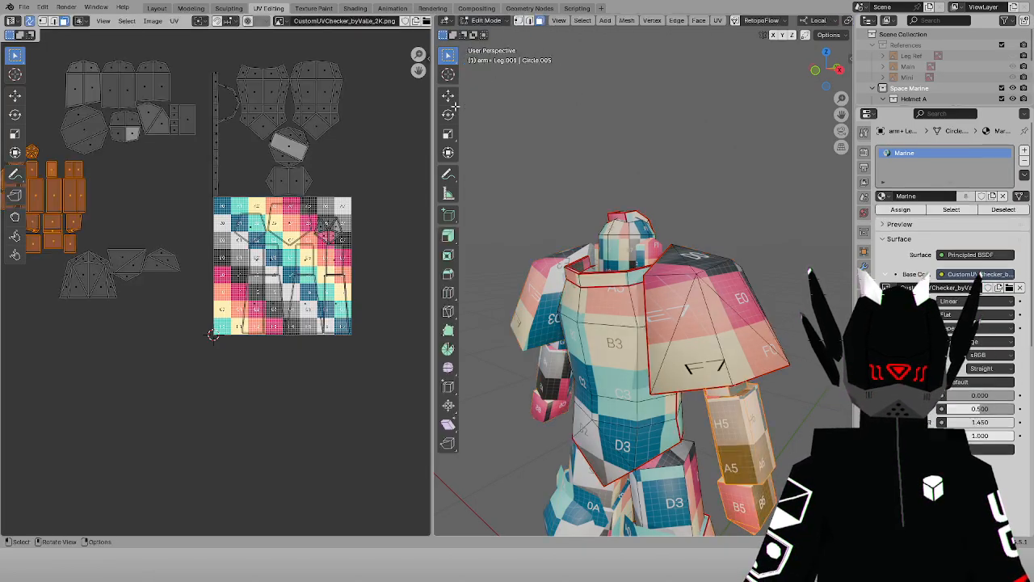
{"action": "left_click_drag", "start_coordinate": [283, 276], "coordinate": [340, 346]}
{"action": "middle_click_drag", "start_coordinate": [256, 236], "coordinate": [324, 237]}
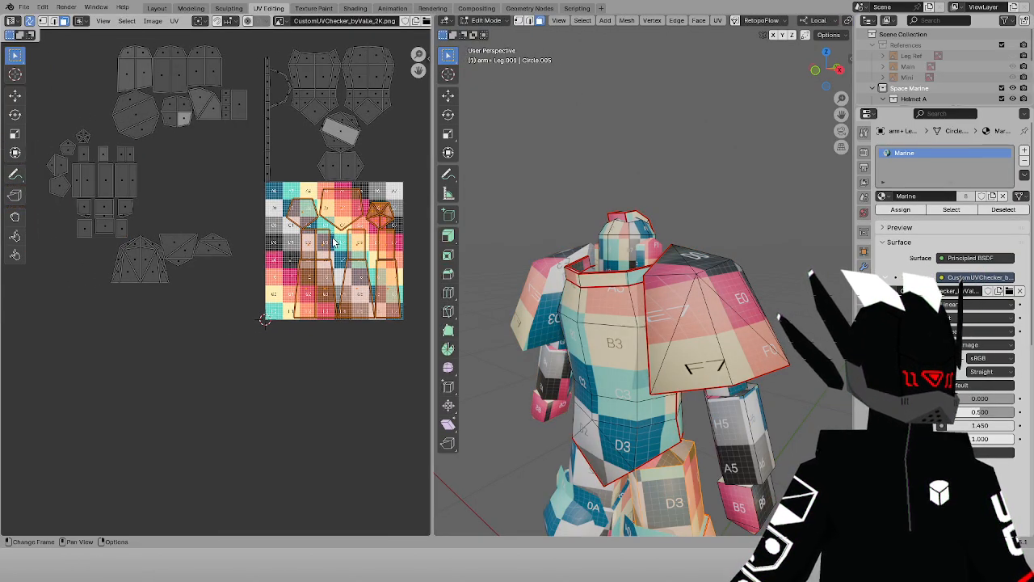
{"action": "key", "text": "g"}
{"action": "left_click", "coordinate": [192, 355]}
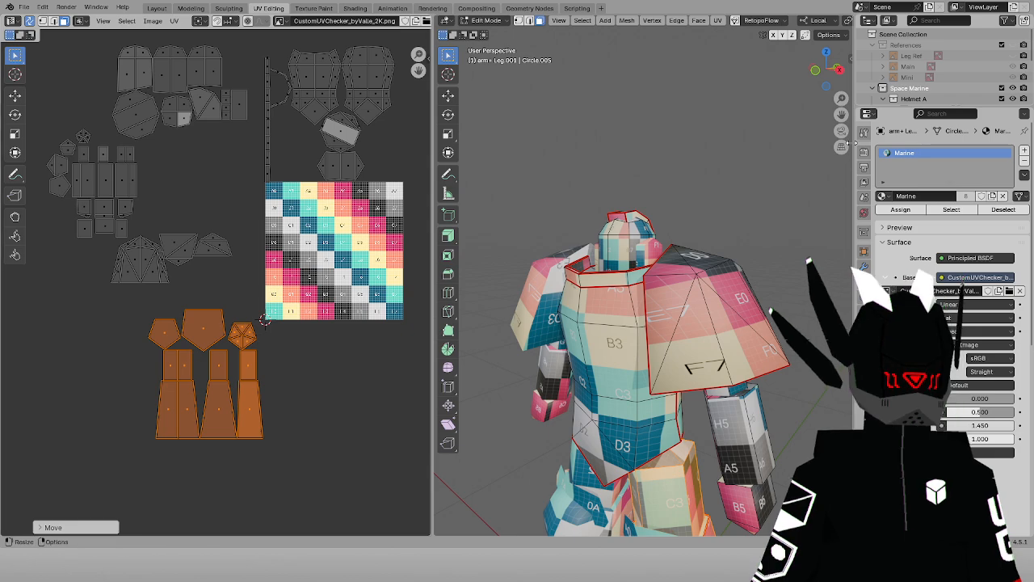
Edit the leg guard alone, move its islands 1.0 along X past the texture's right edge, and return to Object Mode
{"action": "left_click_drag", "start_coordinate": [841, 114], "coordinate": [819, 4]}
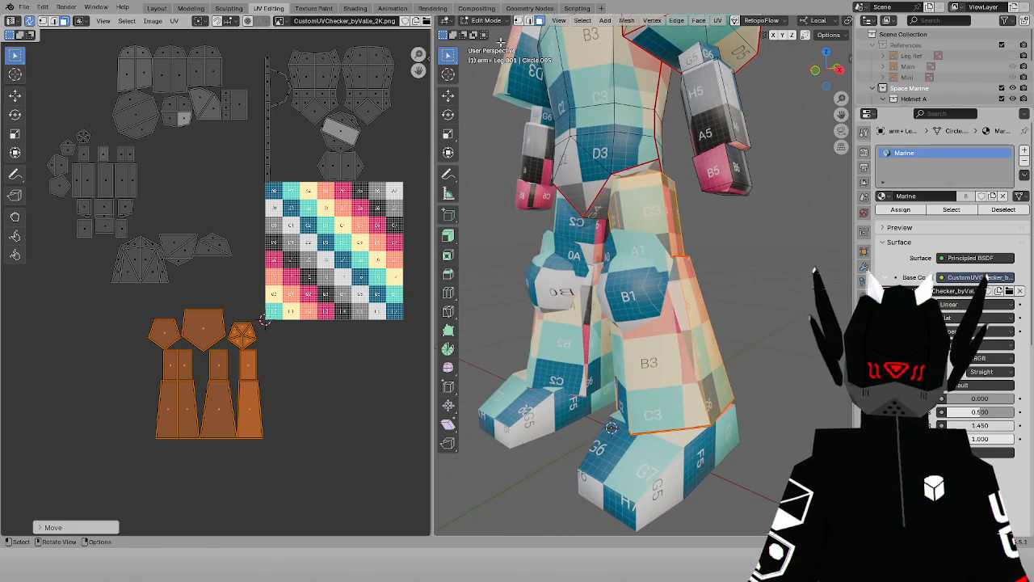
{"action": "left_click", "coordinate": [485, 32]}
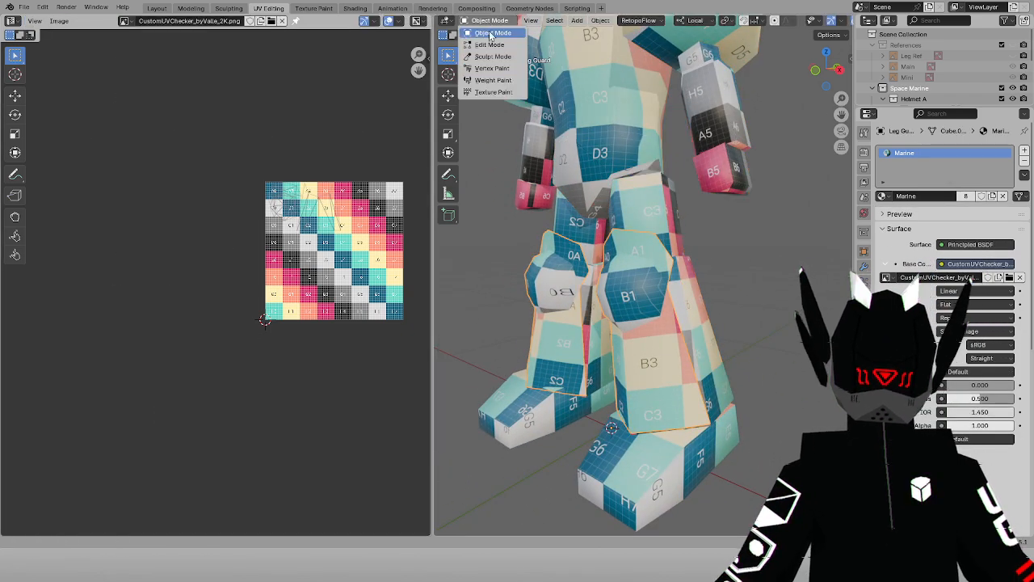
{"action": "left_click", "coordinate": [489, 45]}
{"action": "key", "text": "g"}
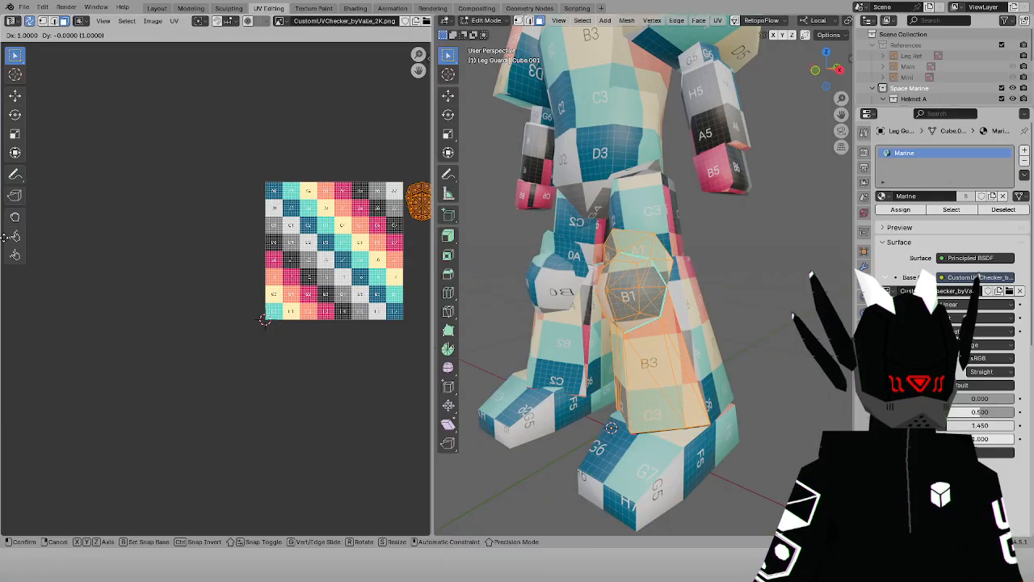
{"action": "left_click", "coordinate": [355, 81], "text": "ctrl"}
{"action": "left_click", "coordinate": [483, 21]}
{"action": "left_click", "coordinate": [488, 33]}
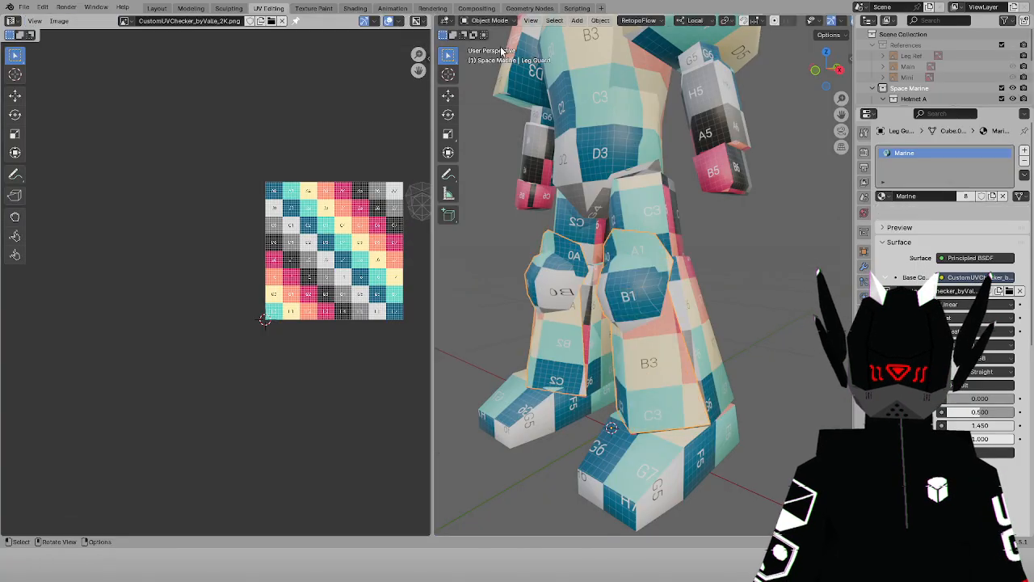
Add the leg, torso, arm, shoulders and helmet to the leg guard selection
{"action": "left_click", "coordinate": [652, 214], "text": "shift"}
{"action": "left_click", "coordinate": [578, 118], "text": "shift"}
{"action": "left_click", "coordinate": [536, 126], "text": "shift"}
{"action": "left_click", "coordinate": [525, 69], "text": "shift"}
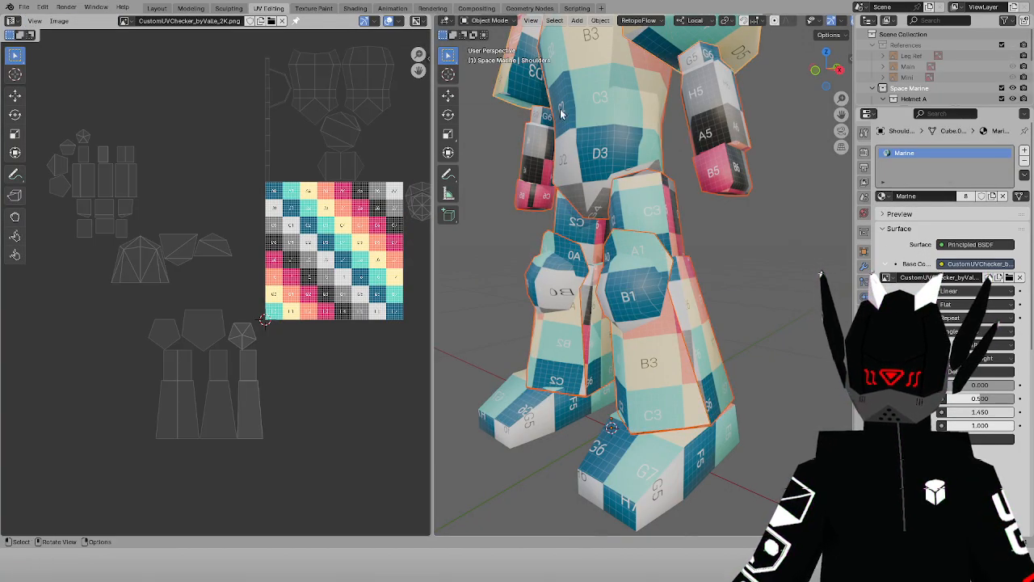
{"action": "scroll", "coordinate": [574, 111], "scroll_direction": "down", "scroll_amount": 2}
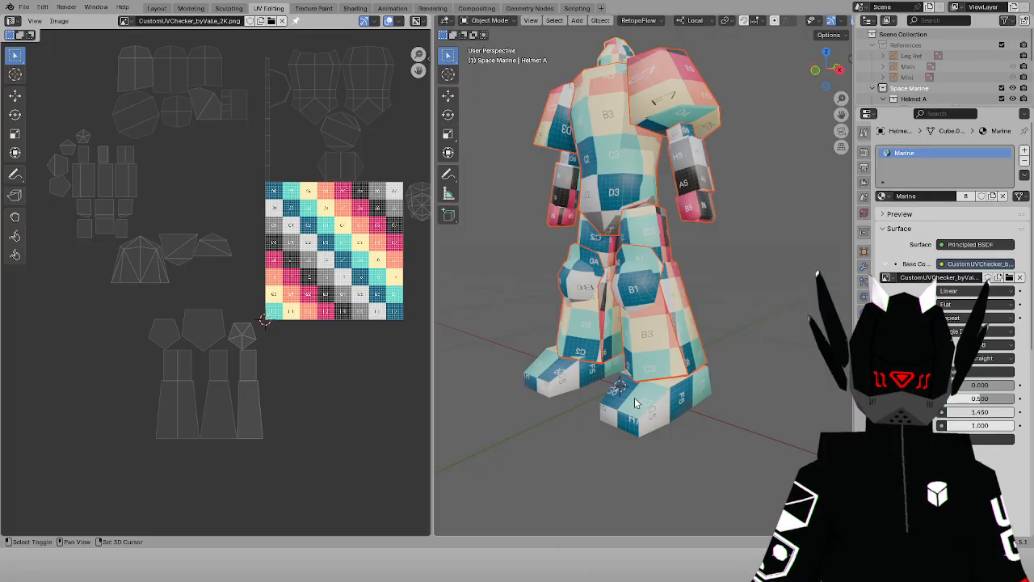
Edit the selected parts together with the foot and move only the foot's islands below the texture
{"action": "left_click", "coordinate": [496, 46]}
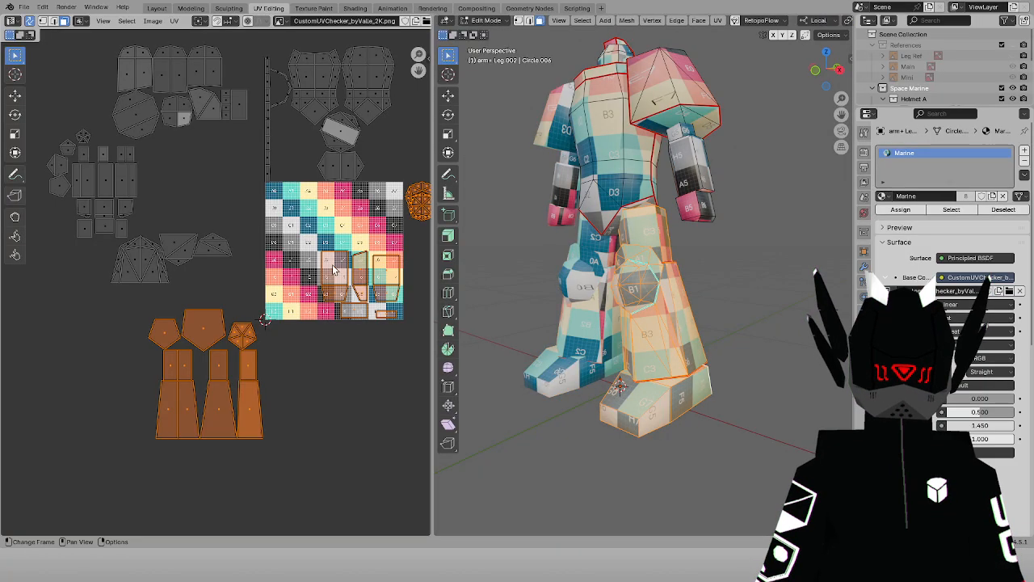
{"action": "left_click", "coordinate": [382, 359]}
{"action": "middle_click_drag", "start_coordinate": [332, 291], "coordinate": [288, 292]}
{"action": "key", "text": "l"}
{"action": "key", "text": "g"}
{"action": "left_click", "coordinate": [297, 371]}
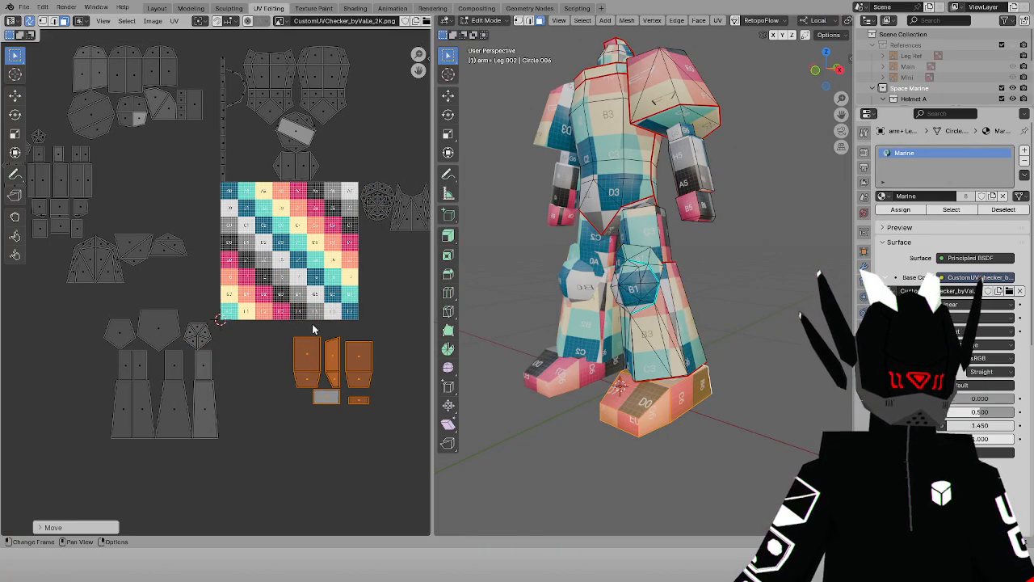
Select every island of all the jointly edited body parts around the checker texture
{"action": "key", "text": "a"}
{"action": "middle_click_drag", "start_coordinate": [565, 275], "coordinate": [497, 273]}
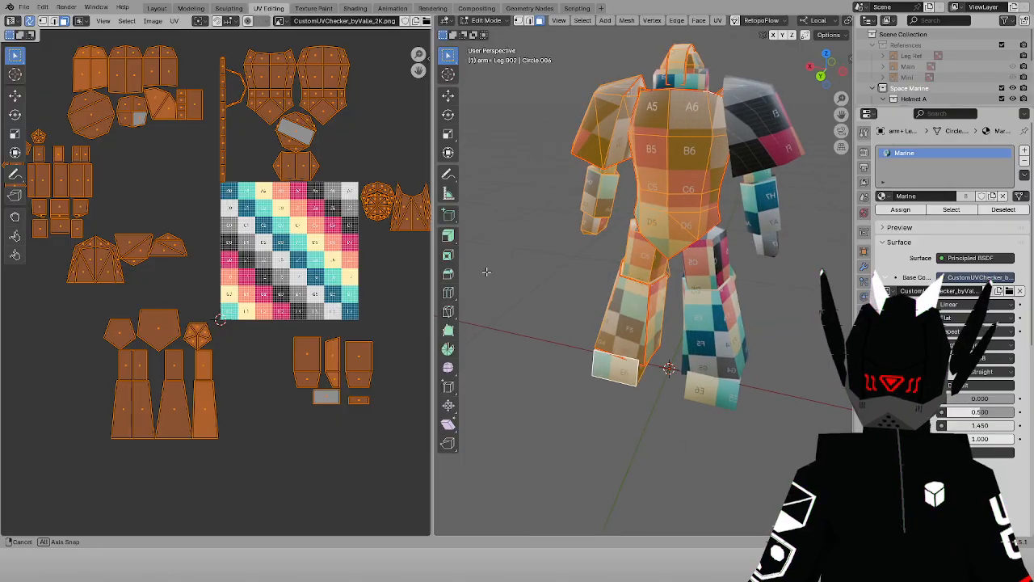
{"action": "middle_click_drag", "start_coordinate": [308, 266], "coordinate": [253, 353]}
{"action": "scroll", "coordinate": [233, 385], "scroll_direction": "down", "scroll_amount": 1}
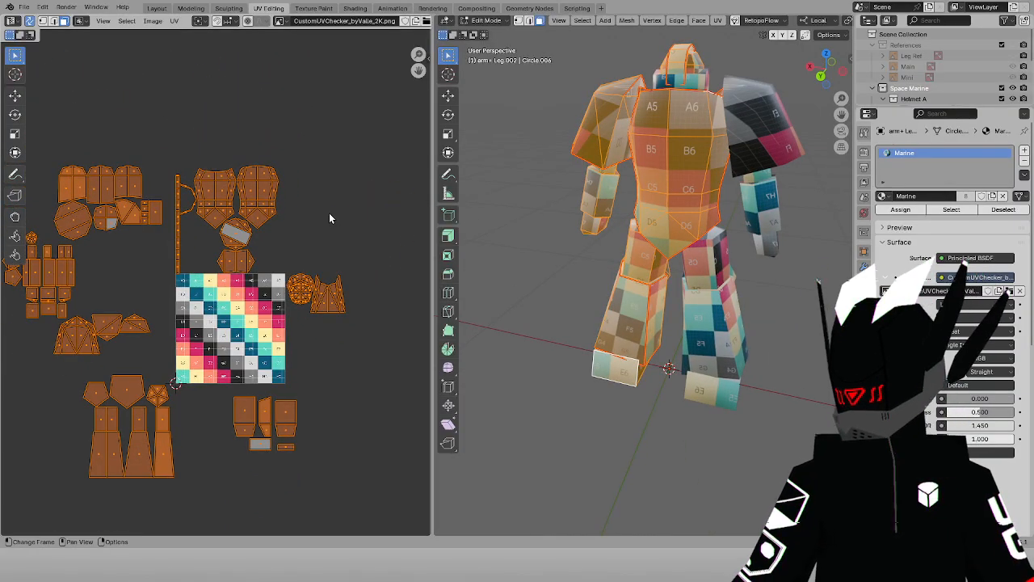
{"action": "scroll", "coordinate": [357, 198], "scroll_direction": "up", "scroll_amount": 3}
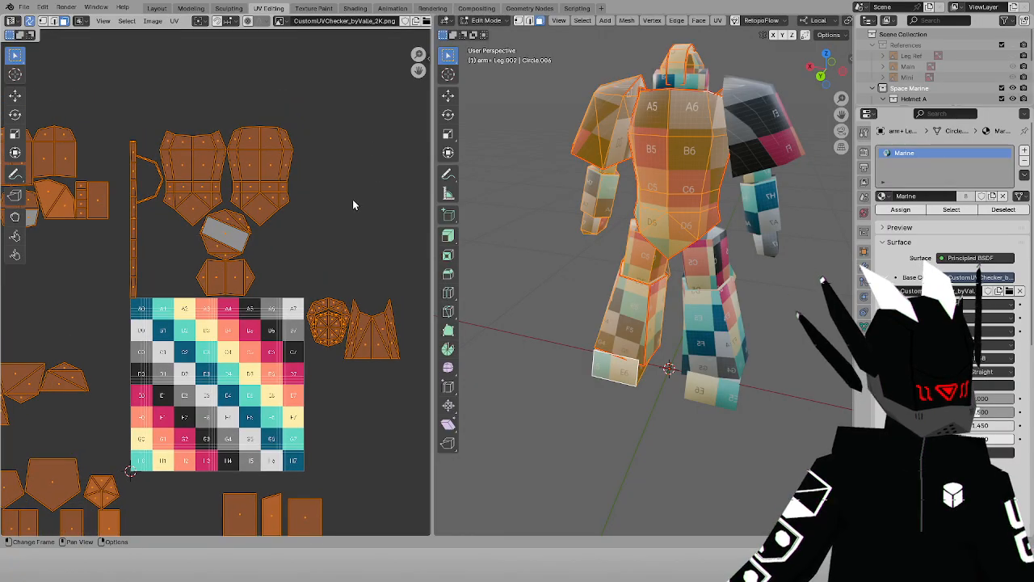
Try scaling all the islands to 0.6 and moving them so the torso islands cover the texture's upper-right squares
{"action": "key", "text": "s"}
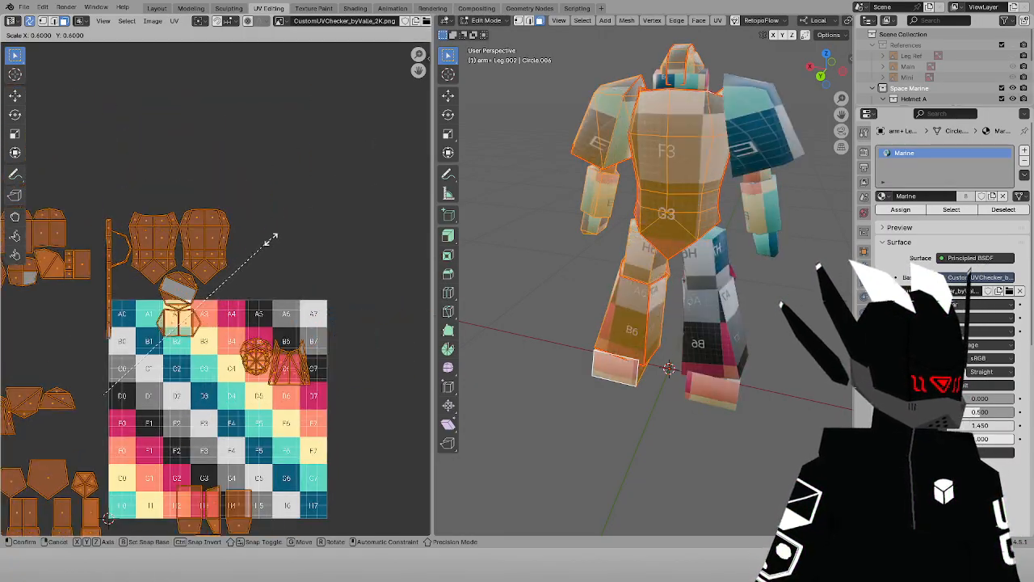
{"action": "left_click", "coordinate": [272, 242]}
{"action": "scroll", "coordinate": [216, 190], "scroll_direction": "up", "scroll_amount": 3}
{"action": "key", "text": "g"}
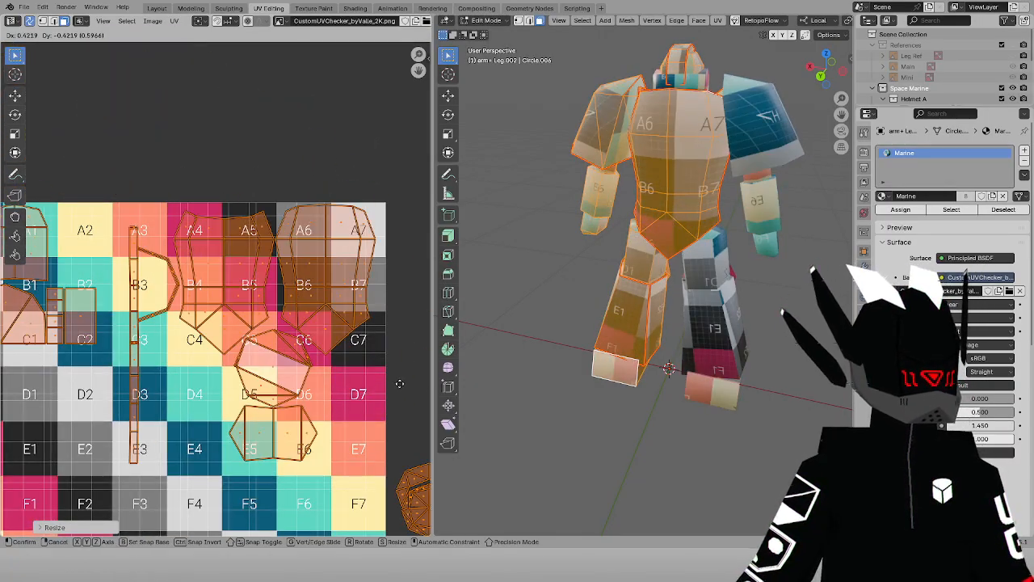
{"action": "left_click", "coordinate": [399, 385]}
{"action": "key", "text": "ctrl+z"}
Scale all the islands to less than half size and move them down so the torso islands cover squares G0–H2
{"action": "scroll", "coordinate": [289, 238], "scroll_direction": "down", "scroll_amount": 4}
{"action": "key", "text": "s"}
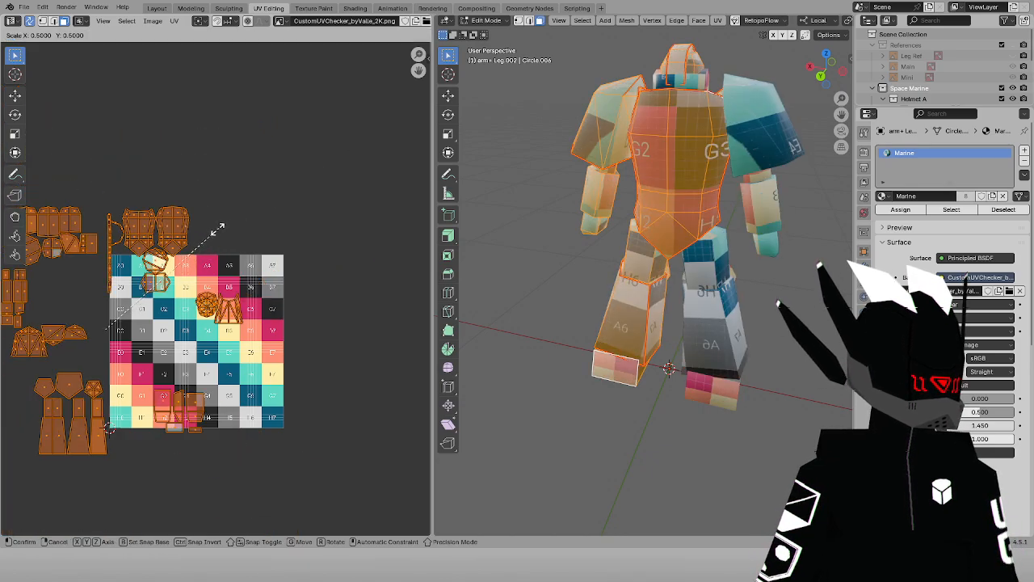
{"action": "left_click", "coordinate": [191, 239]}
{"action": "middle_click_drag", "start_coordinate": [182, 299], "coordinate": [244, 247]}
{"action": "key", "text": "g"}
{"action": "left_click", "coordinate": [245, 398]}
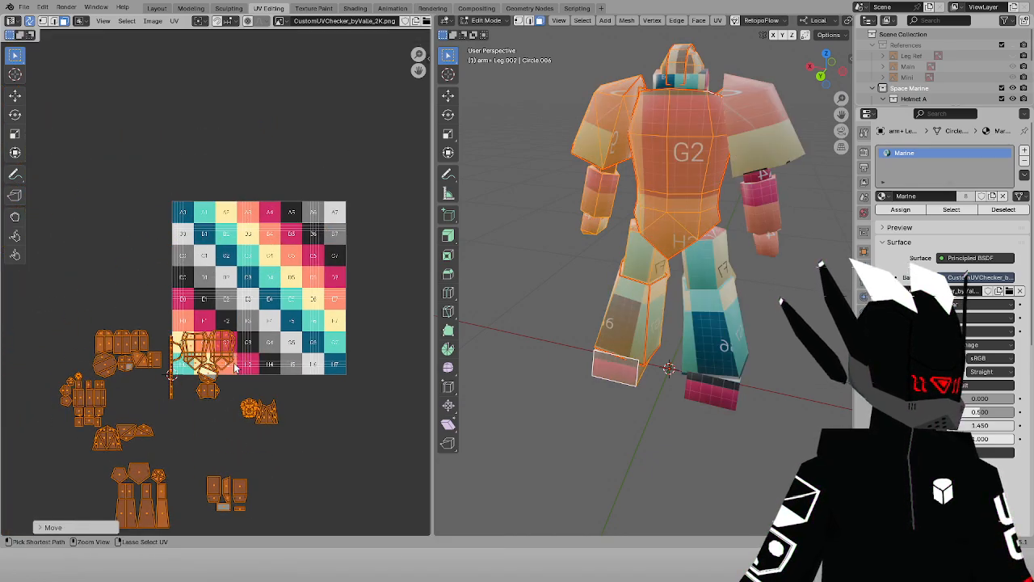
Move all the selected islands up so the torso islands stand just above the texture's lower edge, around squares F0–H1
{"action": "scroll", "coordinate": [212, 327], "scroll_direction": "up", "scroll_amount": 8}
{"action": "middle_click_drag", "start_coordinate": [245, 391], "coordinate": [288, 305]}
{"action": "key", "text": "g"}
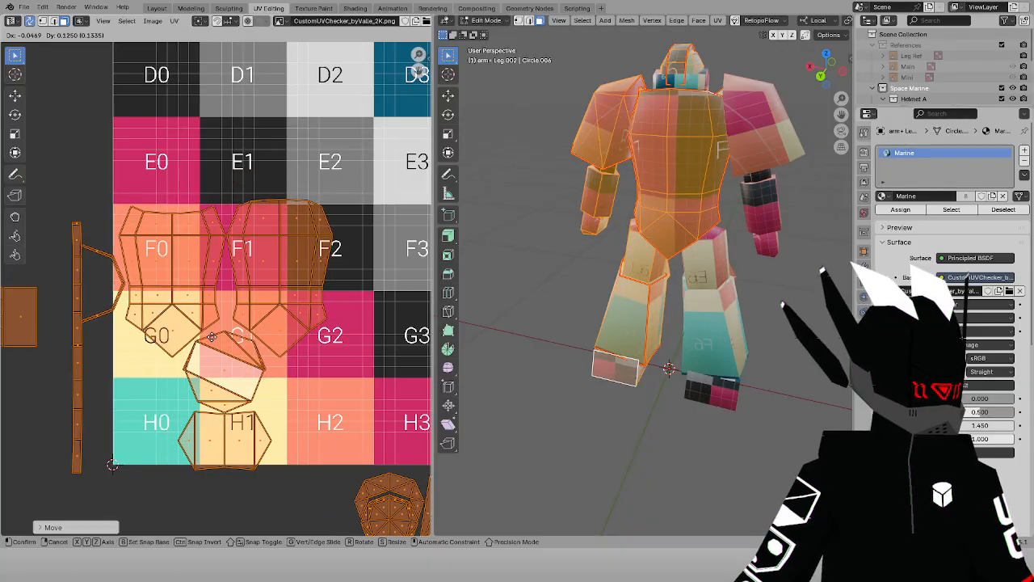
{"action": "left_click", "coordinate": [203, 326]}
{"action": "middle_click_drag", "start_coordinate": [203, 326], "coordinate": [204, 332]}
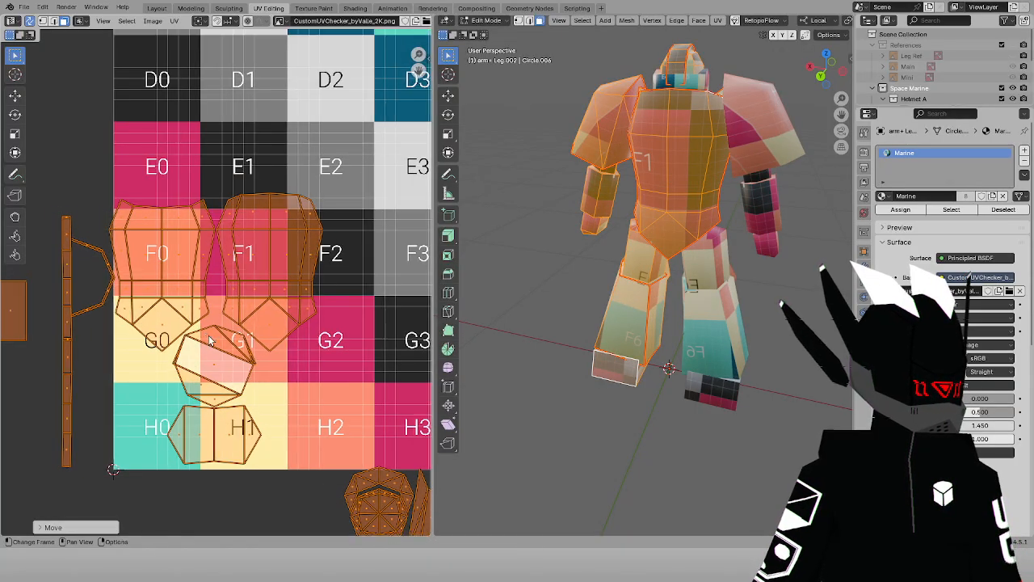
{"action": "key", "text": "g"}
{"action": "key", "text": "x"}
{"action": "left_click", "coordinate": [194, 236]}
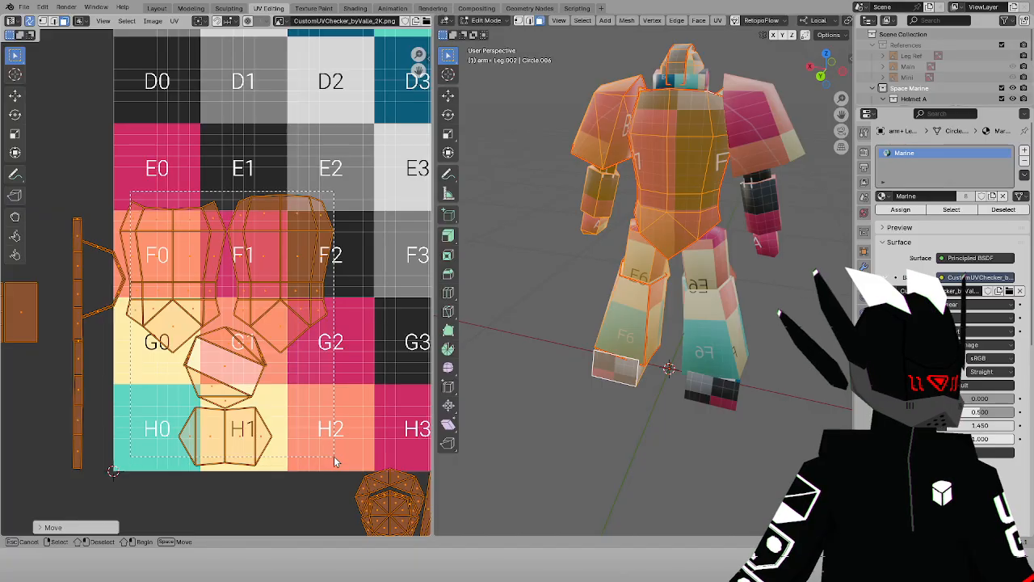
Shift all the islands along X until the long strip and its angled band lie inside the texture's left edge
{"action": "left_click_drag", "start_coordinate": [336, 461], "coordinate": [335, 460]}
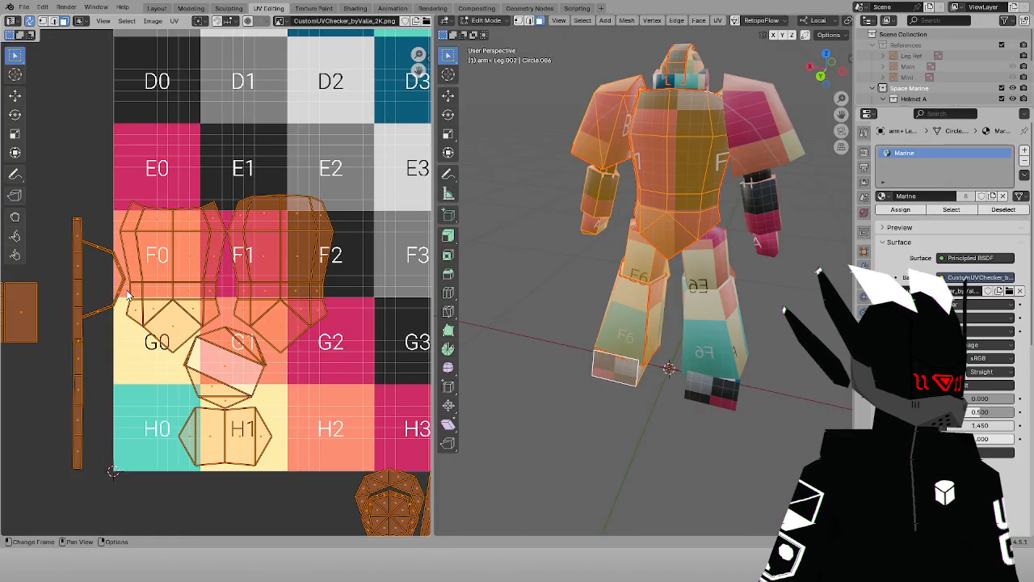
{"action": "middle_click_drag", "start_coordinate": [127, 296], "coordinate": [185, 296]}
{"action": "scroll", "coordinate": [215, 240], "scroll_direction": "up", "scroll_amount": 6}
{"action": "key", "text": "g"}
{"action": "key", "text": "x"}
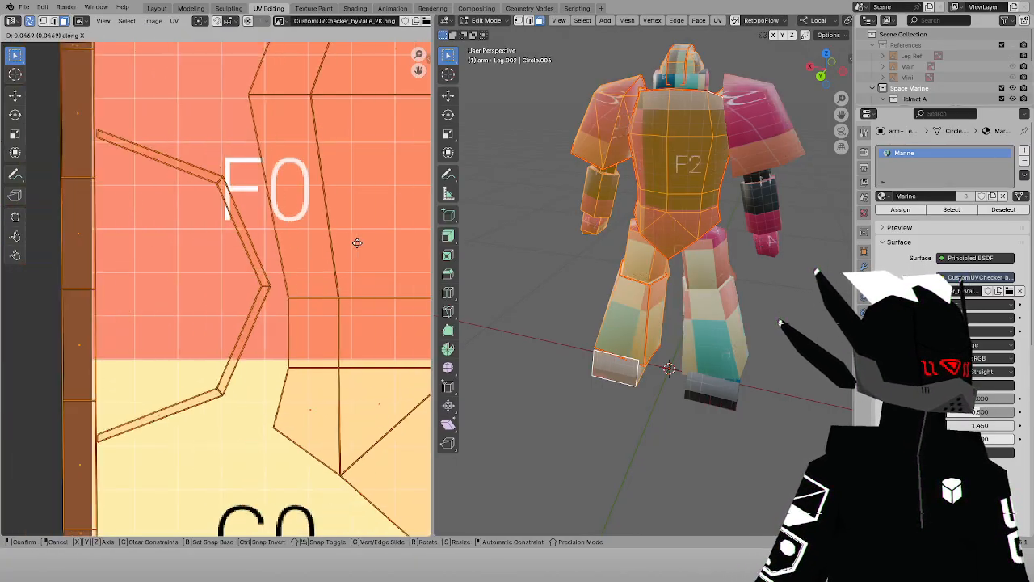
{"action": "left_click", "coordinate": [395, 245]}
Nudge all the islands so the long strip fits tightly into the lower-left corner of square H0
{"action": "scroll", "coordinate": [253, 320], "scroll_direction": "down", "scroll_amount": 2}
{"action": "middle_click_drag", "start_coordinate": [212, 393], "coordinate": [280, 201]}
{"action": "middle_click_drag", "start_coordinate": [249, 333], "coordinate": [206, 83]}
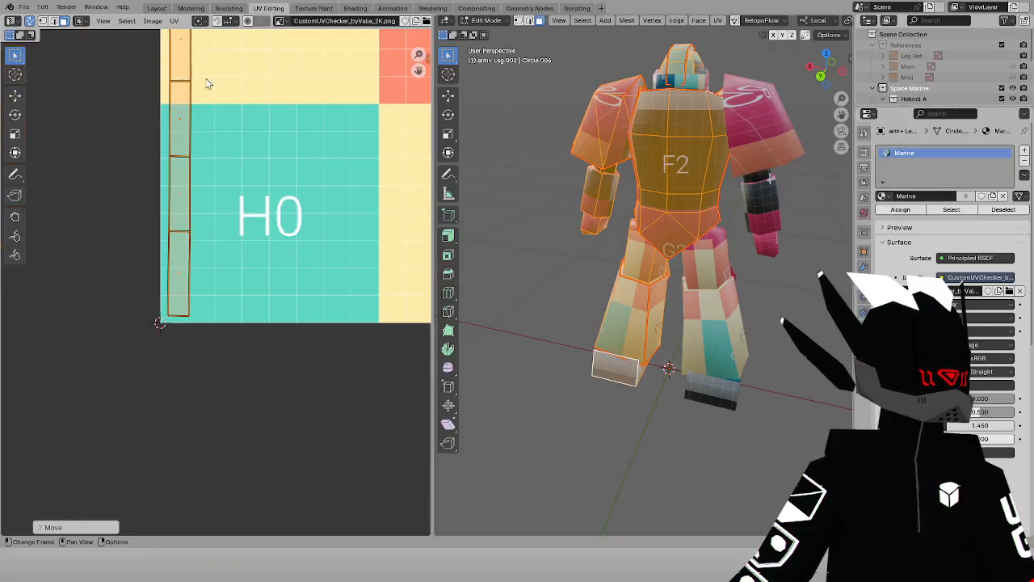
{"action": "middle_click_drag", "start_coordinate": [210, 211], "coordinate": [208, 277]}
{"action": "scroll", "coordinate": [210, 291], "scroll_direction": "up", "scroll_amount": 1}
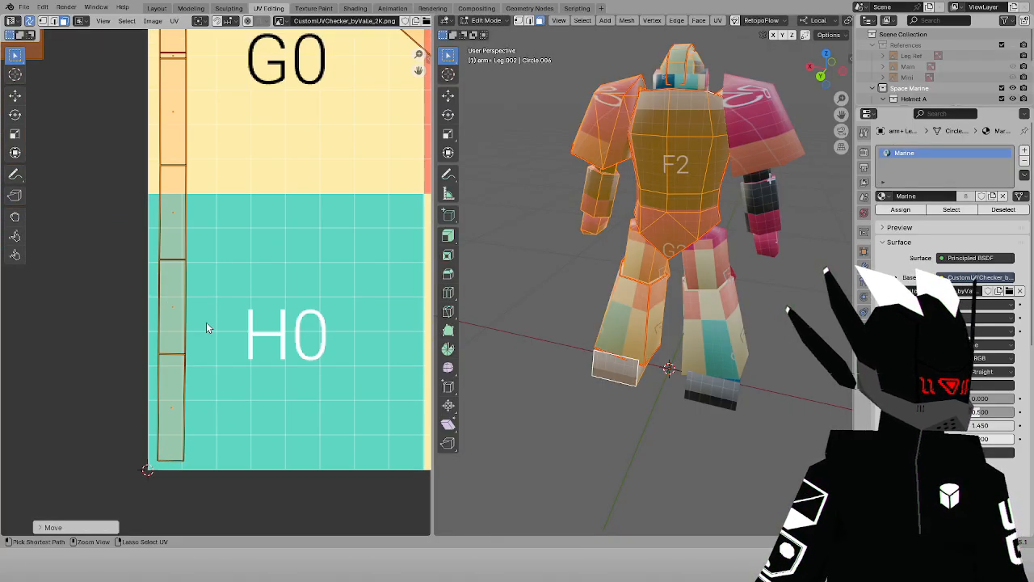
{"action": "scroll", "coordinate": [206, 370], "scroll_direction": "up", "scroll_amount": 2}
{"action": "middle_click_drag", "start_coordinate": [207, 370], "coordinate": [230, 244]}
{"action": "key", "text": "g"}
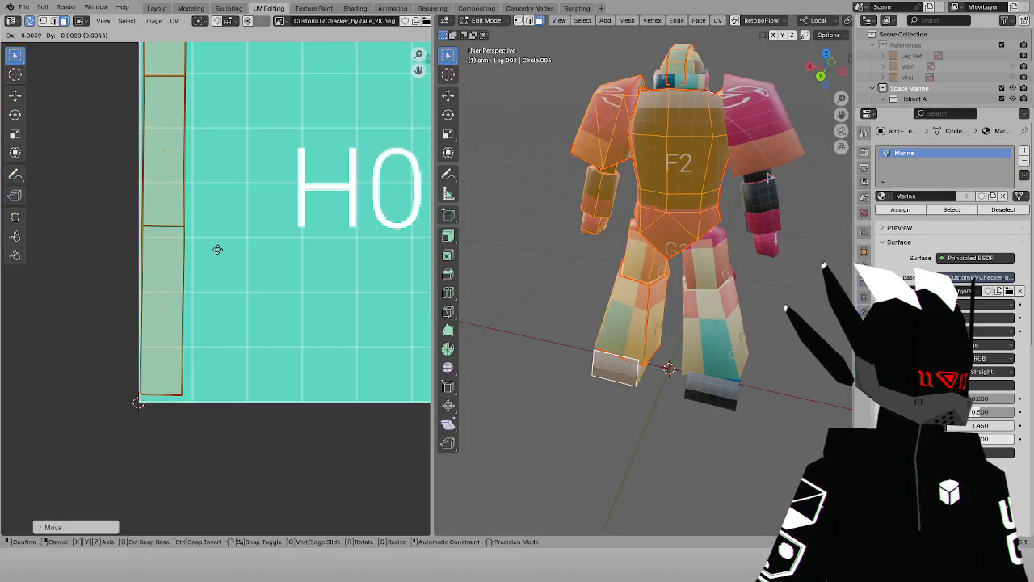
{"action": "scroll", "coordinate": [217, 255], "scroll_direction": "down", "scroll_amount": 5}
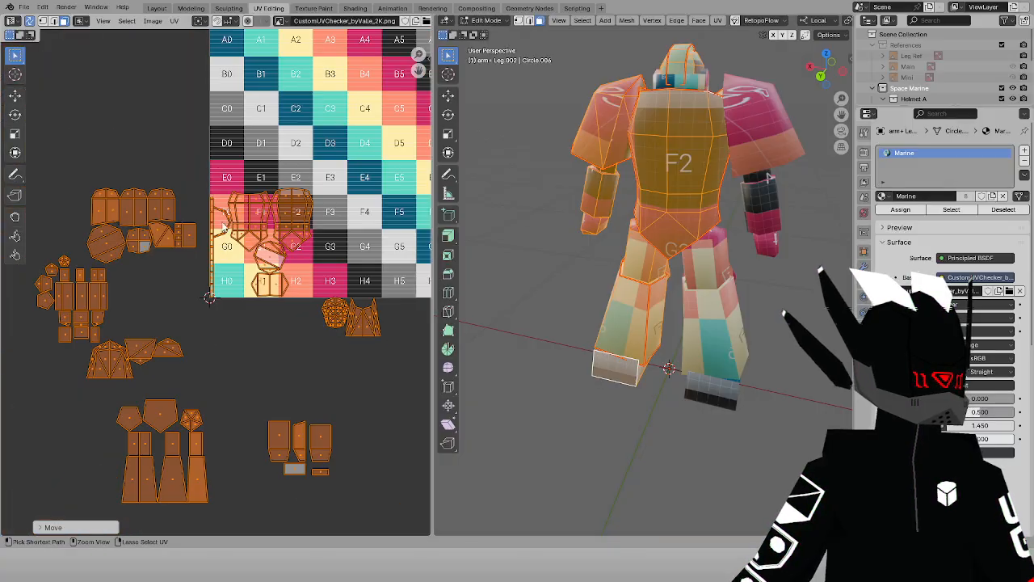
Deselect the torso islands and move the remaining islands so the round and spiked ones cover squares H2 and H3
{"action": "left_click_drag", "start_coordinate": [201, 172], "coordinate": [245, 248]}
{"action": "left_click_drag", "start_coordinate": [310, 325], "coordinate": [312, 326], "text": "ctrl"}
{"action": "scroll", "coordinate": [238, 366], "scroll_direction": "up", "scroll_amount": 4}
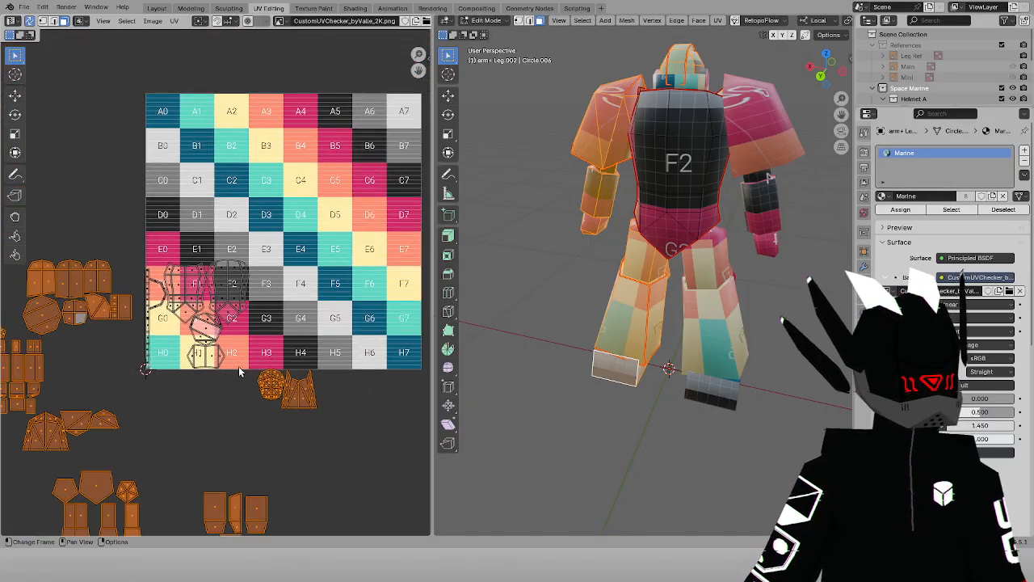
{"action": "key", "text": "g"}
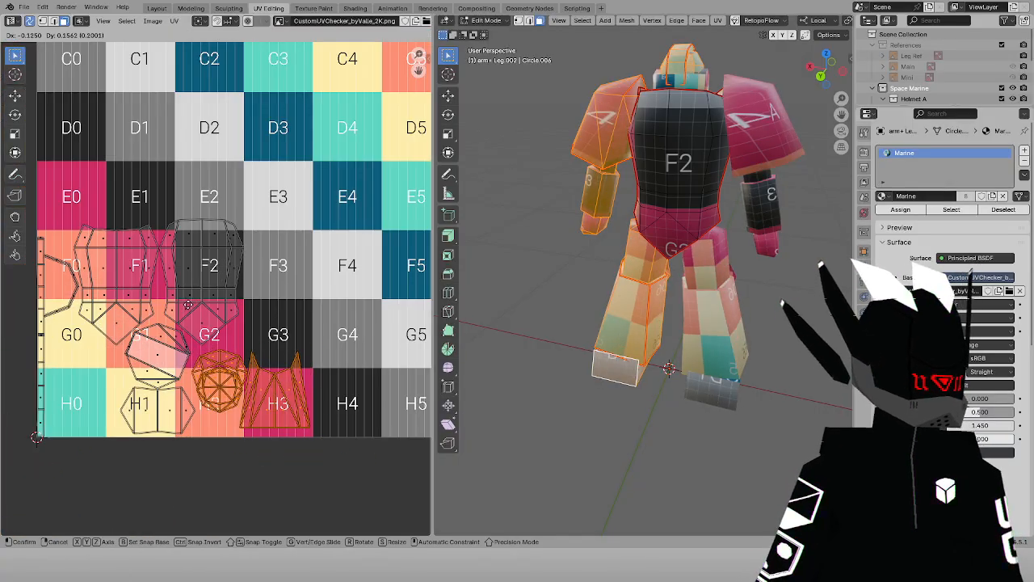
{"action": "left_click", "coordinate": [189, 297]}
{"action": "middle_click_drag", "start_coordinate": [191, 302], "coordinate": [182, 178]}
{"action": "scroll", "coordinate": [184, 174], "scroll_direction": "up", "scroll_amount": 5}
{"action": "key", "text": "g"}
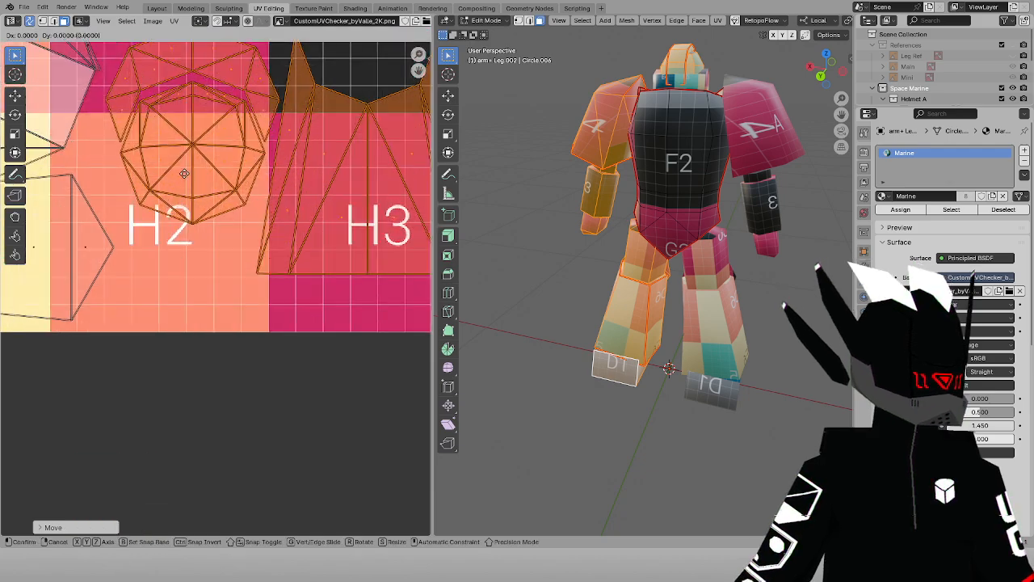
{"action": "left_click", "coordinate": [185, 188]}
Deselect the round and spiked islands and move the remaining ones so the foot islands cover squares D0–E1
{"action": "scroll", "coordinate": [186, 188], "scroll_direction": "down", "scroll_amount": 5}
{"action": "left_click_drag", "start_coordinate": [163, 204], "coordinate": [299, 307], "text": "ctrl"}
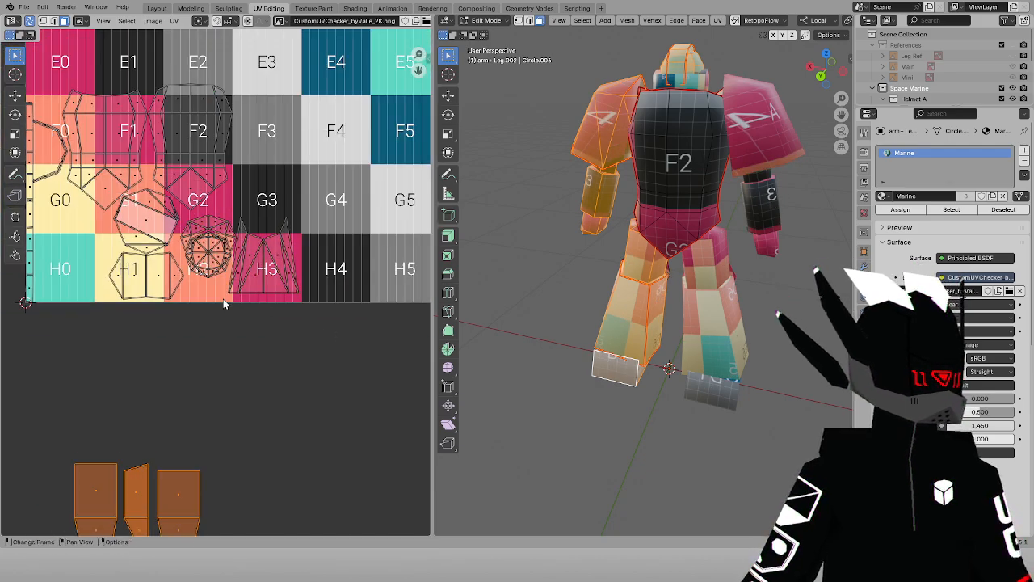
{"action": "scroll", "coordinate": [224, 298], "scroll_direction": "down", "scroll_amount": 1}
{"action": "key", "text": "g"}
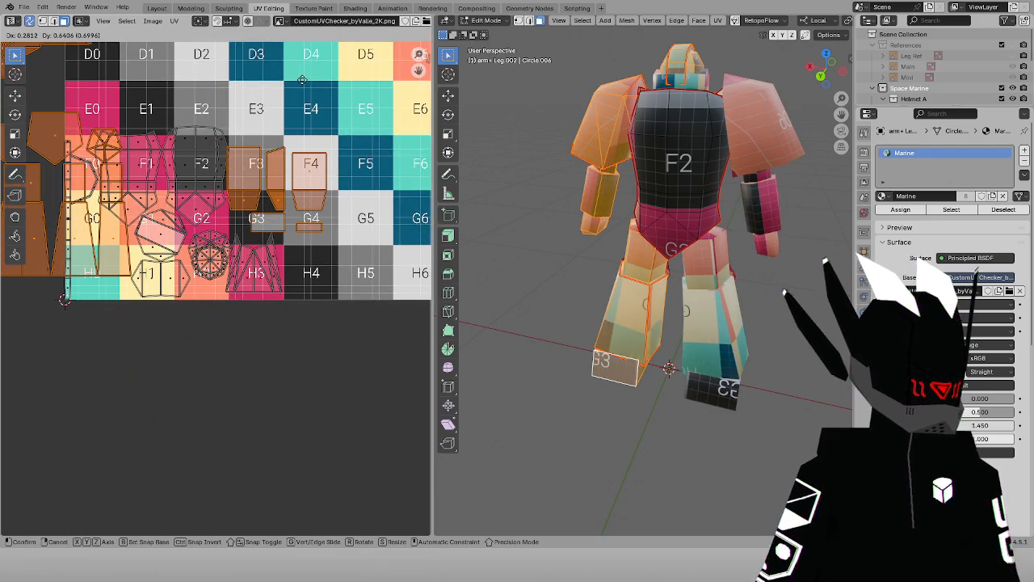
{"action": "key", "text": "Escape"}
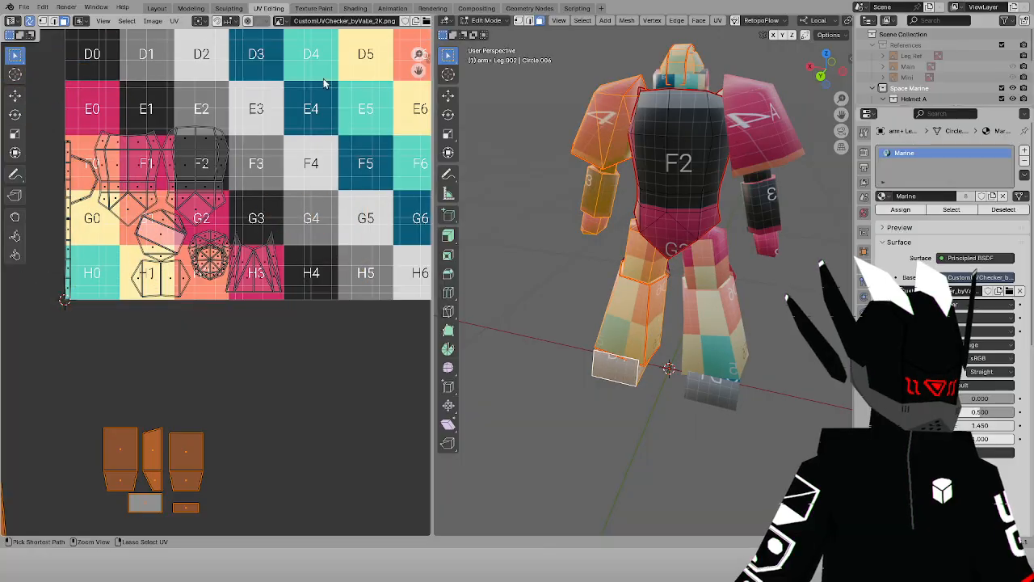
{"action": "key", "text": "g"}
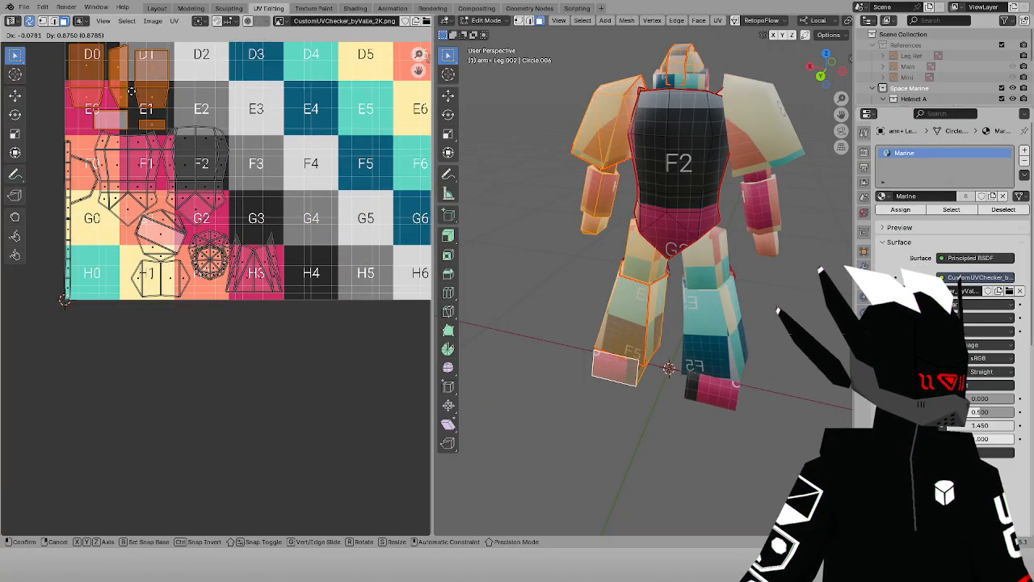
{"action": "left_click", "coordinate": [133, 95]}
{"action": "scroll", "coordinate": [133, 96], "scroll_direction": "up", "scroll_amount": 5}
{"action": "key", "text": "g"}
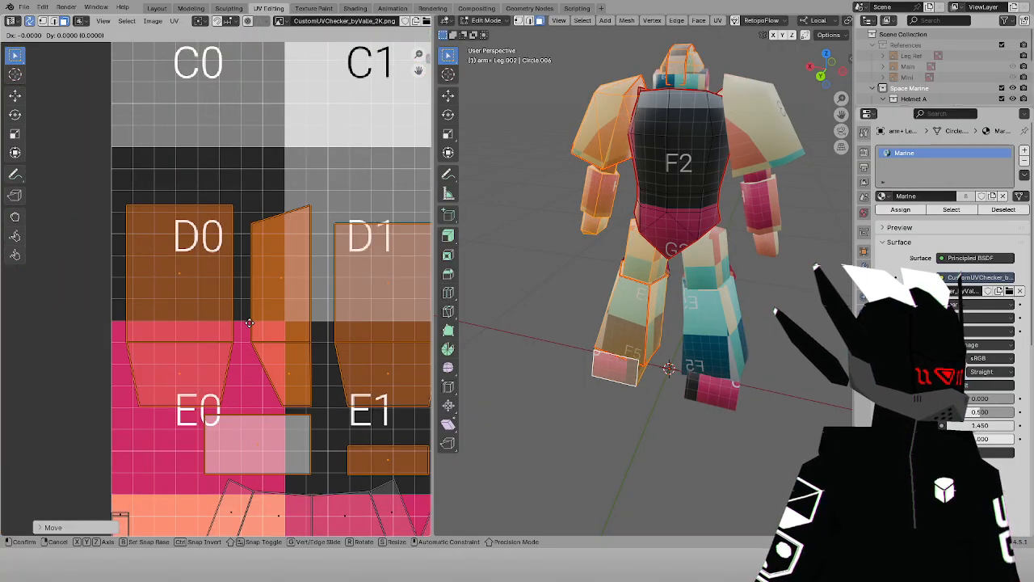
Deselect the foot islands and move the remaining islands so the leg islands cover squares D3–G5
{"action": "scroll", "coordinate": [246, 314], "scroll_direction": "down", "scroll_amount": 4}
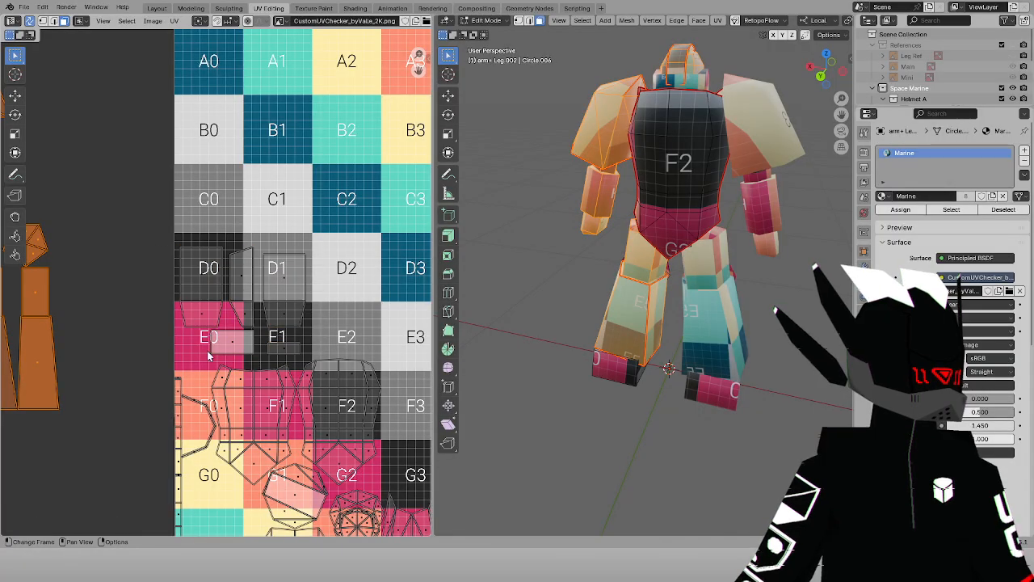
{"action": "scroll", "coordinate": [267, 323], "scroll_direction": "down", "scroll_amount": 4}
{"action": "left_click", "coordinate": [336, 332]}
{"action": "scroll", "coordinate": [336, 332], "scroll_direction": "up", "scroll_amount": 5}
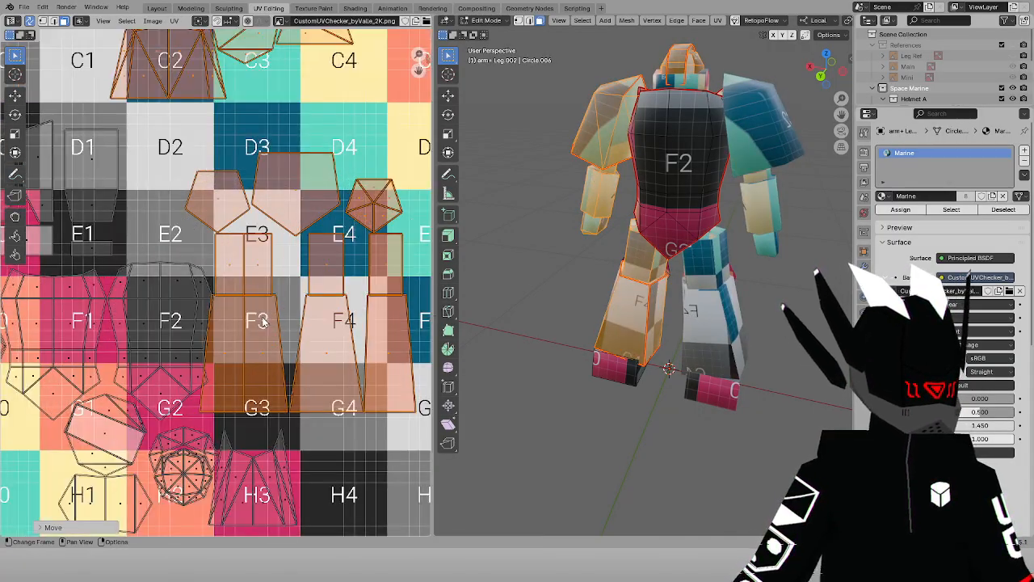
{"action": "key", "text": "g"}
{"action": "left_click", "coordinate": [289, 340]}
{"action": "key", "text": "g"}
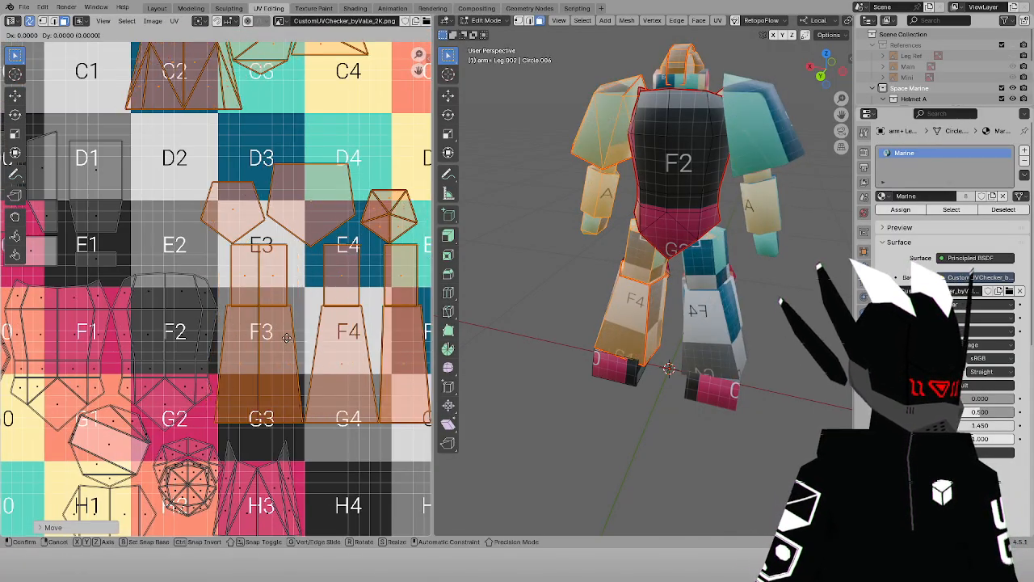
{"action": "left_click", "coordinate": [291, 338]}
Deselect the lower-leg islands and try moving all the remaining islands along Y to leave a gap above them
{"action": "middle_click_drag", "start_coordinate": [283, 337], "coordinate": [205, 326]}
{"action": "left_click_drag", "start_coordinate": [129, 314], "coordinate": [408, 452], "text": "ctrl"}
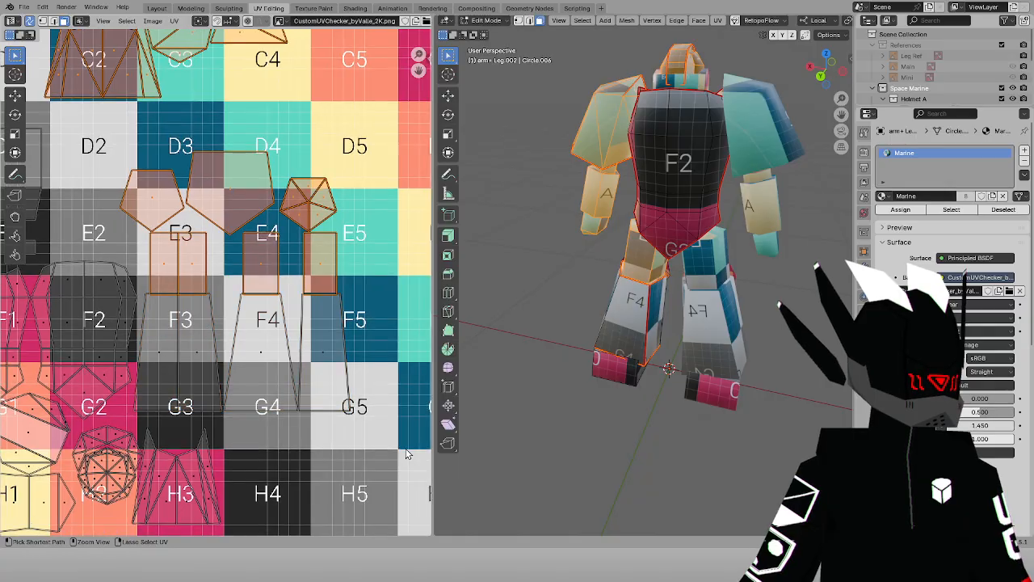
{"action": "scroll", "coordinate": [214, 293], "scroll_direction": "up", "scroll_amount": 4}
{"action": "key", "text": "g"}
{"action": "left_click", "coordinate": [209, 336]}
{"action": "scroll", "coordinate": [188, 288], "scroll_direction": "up", "scroll_amount": 1}
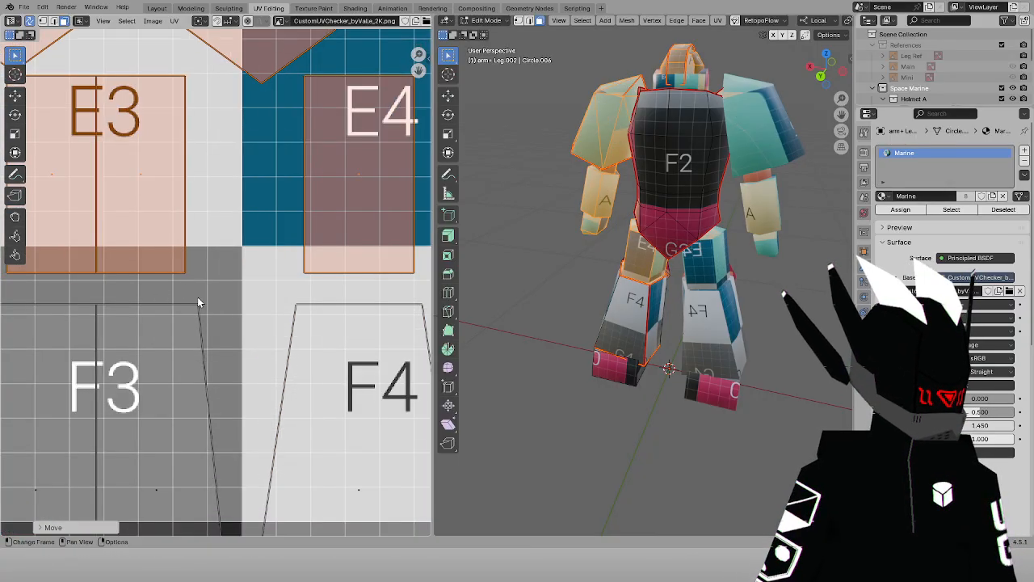
{"action": "key", "text": "g"}
{"action": "key", "text": "y"}
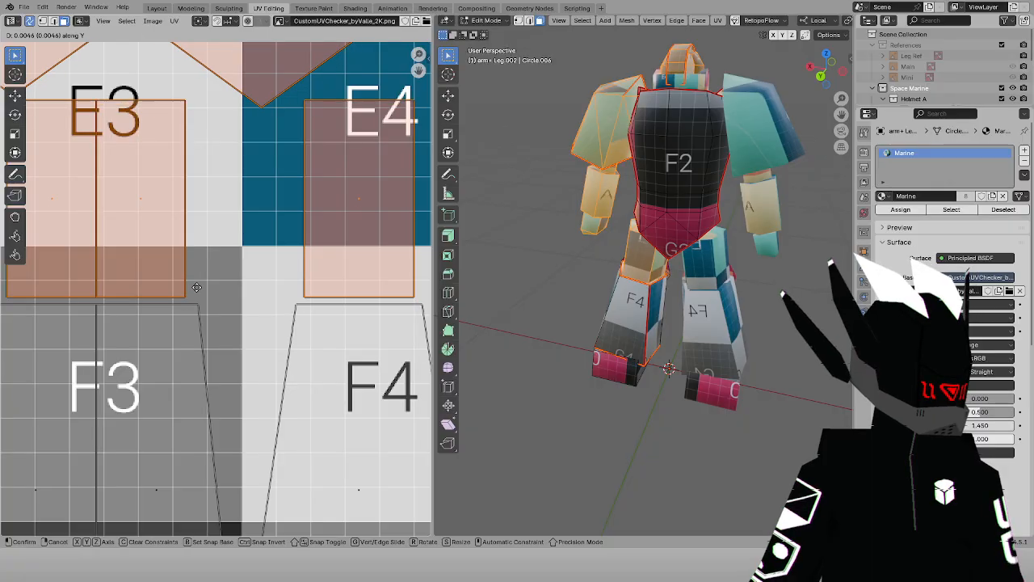
{"action": "left_click", "coordinate": [198, 285]}
Select only the upper-leg islands and move them up about 0.0059 along Y, leaving a small gap above the lower-leg islands
{"action": "scroll", "coordinate": [199, 284], "scroll_direction": "down", "scroll_amount": 4}
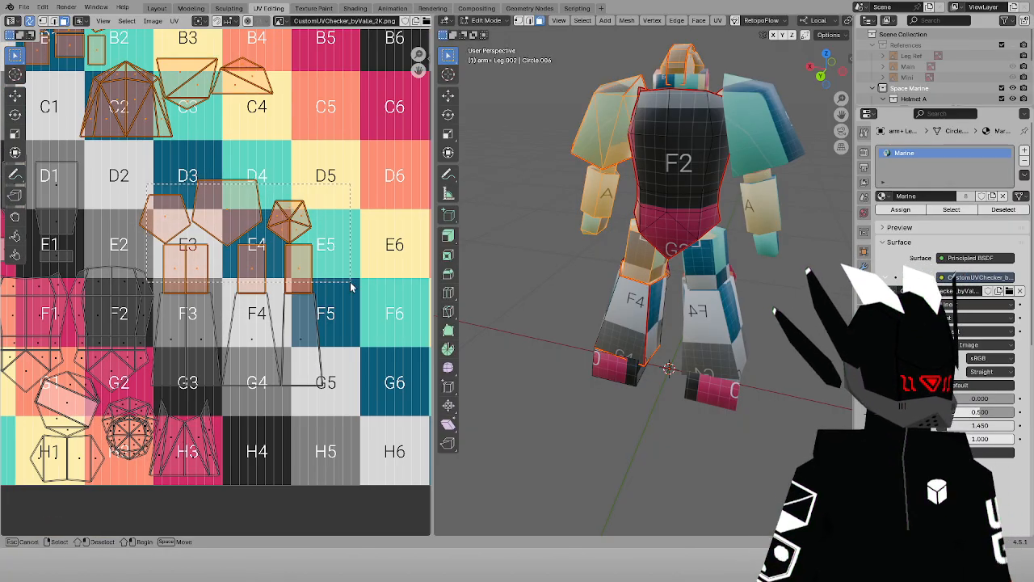
{"action": "left_click_drag", "start_coordinate": [351, 287], "coordinate": [351, 286]}
{"action": "scroll", "coordinate": [215, 289], "scroll_direction": "up", "scroll_amount": 4}
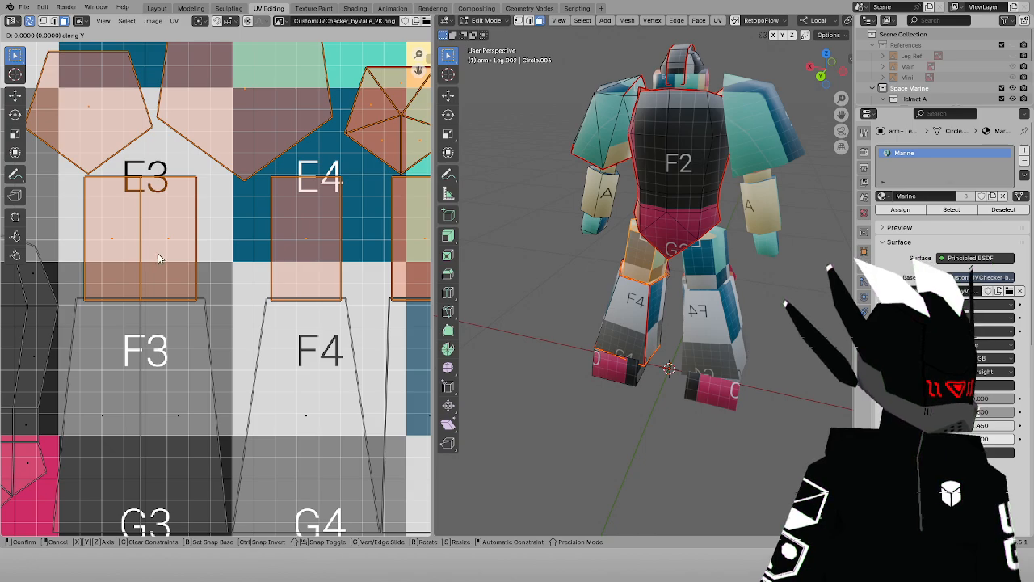
{"action": "scroll", "coordinate": [240, 316], "scroll_direction": "down", "scroll_amount": 3}
{"action": "scroll", "coordinate": [240, 318], "scroll_direction": "up", "scroll_amount": 7}
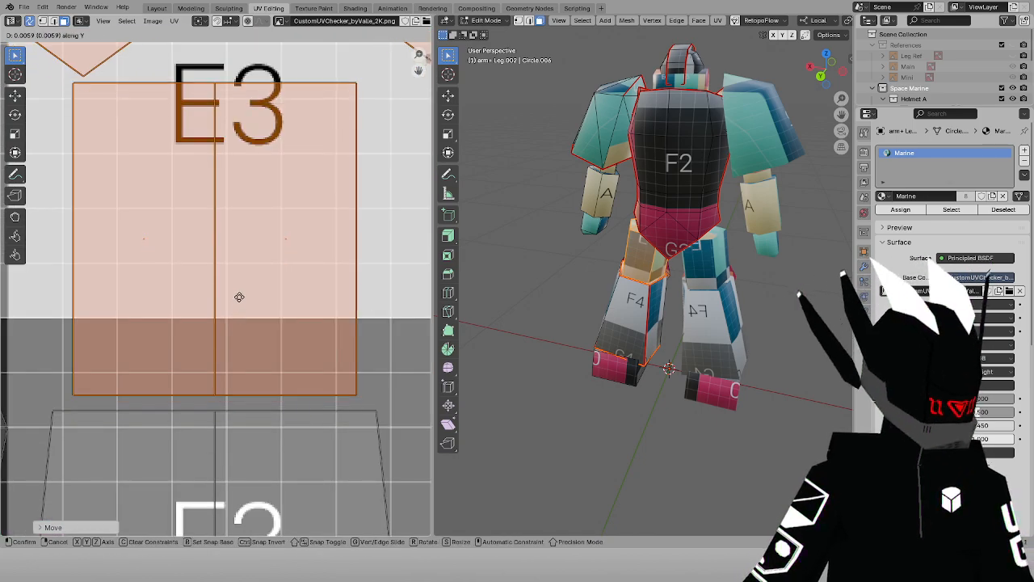
{"action": "left_click", "coordinate": [239, 296]}
{"action": "scroll", "coordinate": [239, 296], "scroll_direction": "down", "scroll_amount": 9}
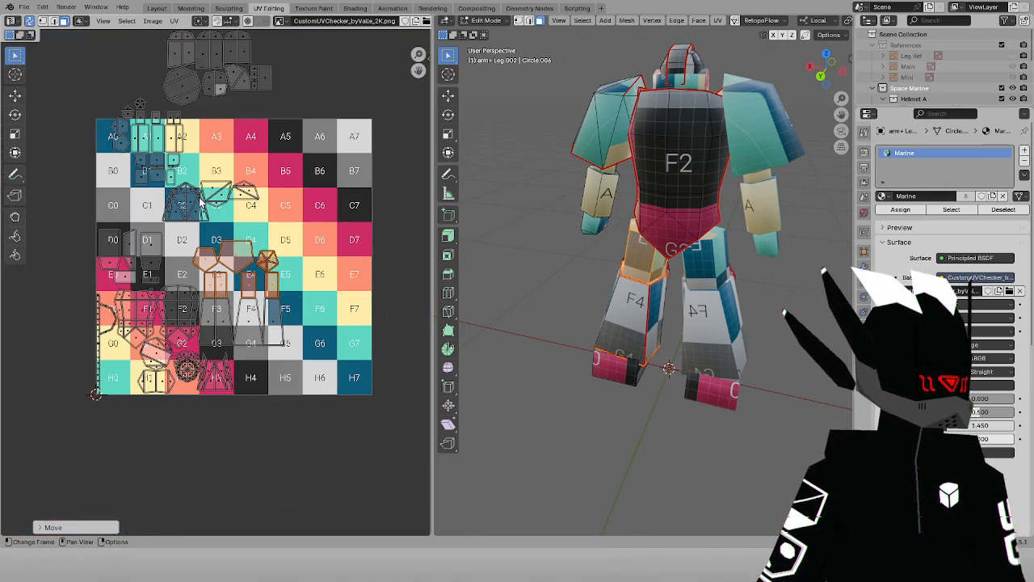
Select the remaining arm, shoulder and helmet islands and move them down so the arm islands cover squares B1–D3
{"action": "left_click_drag", "start_coordinate": [132, 86], "coordinate": [272, 242]}
{"action": "scroll", "coordinate": [175, 225], "scroll_direction": "up", "scroll_amount": 2}
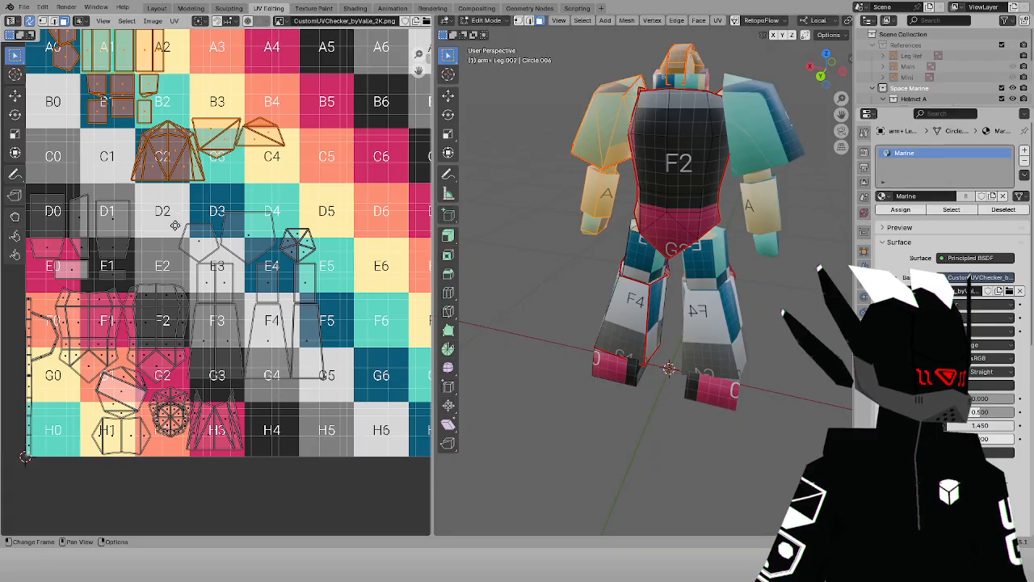
{"action": "scroll", "coordinate": [175, 226], "scroll_direction": "up", "scroll_amount": 2}
{"action": "middle_click_drag", "start_coordinate": [197, 223], "coordinate": [266, 300]}
{"action": "key", "text": "g"}
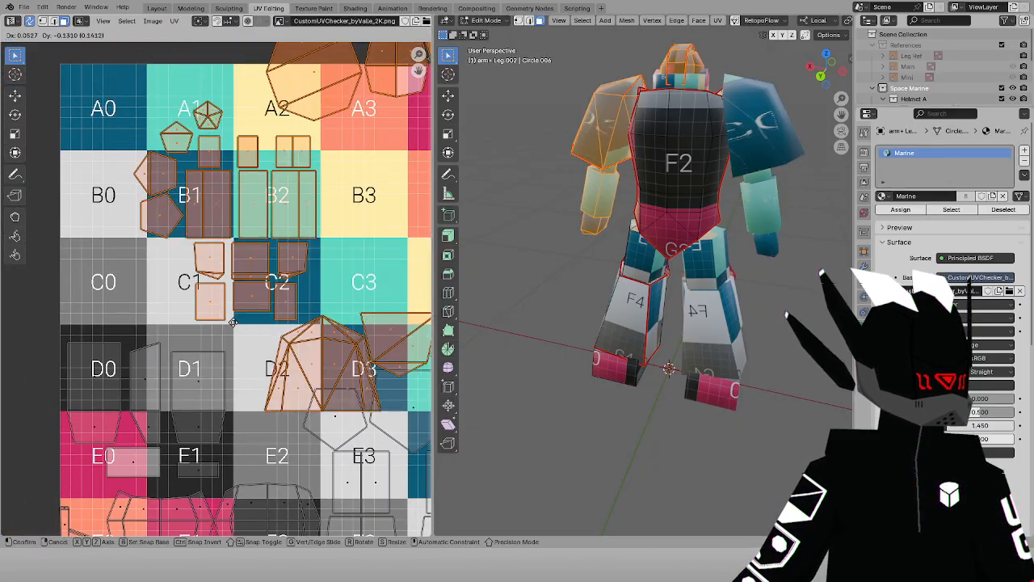
{"action": "left_click", "coordinate": [353, 466]}
{"action": "scroll", "coordinate": [355, 469], "scroll_direction": "down", "scroll_amount": 4}
{"action": "middle_click_drag", "start_coordinate": [389, 493], "coordinate": [213, 312]}
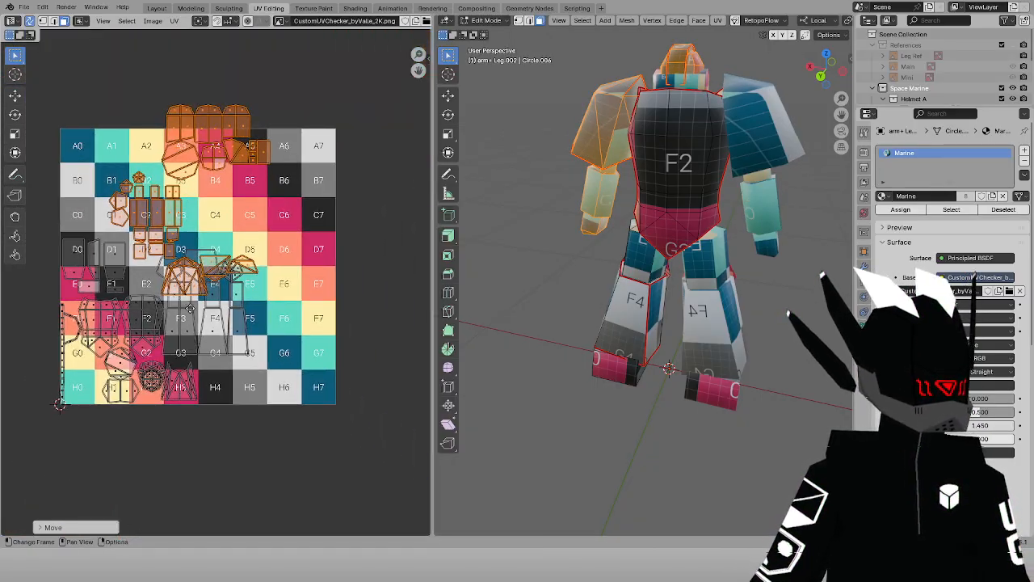
Rotate the selected arm, shoulder and helmet islands by -90 degrees and move them to the texture's lower rows
{"action": "key", "text": "r"}
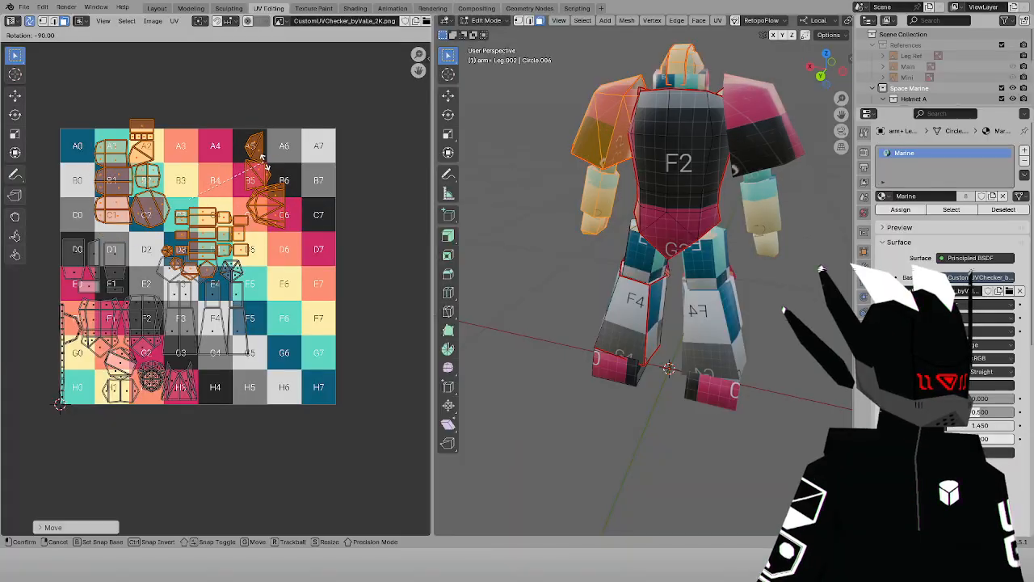
{"action": "left_click", "coordinate": [260, 165]}
{"action": "key", "text": "g"}
{"action": "left_click", "coordinate": [276, 349]}
Move the selected islands up and left so the arm islands sit directly below the lower-leg islands, around squares H4 and H5
{"action": "scroll", "coordinate": [242, 339], "scroll_direction": "up", "scroll_amount": 6}
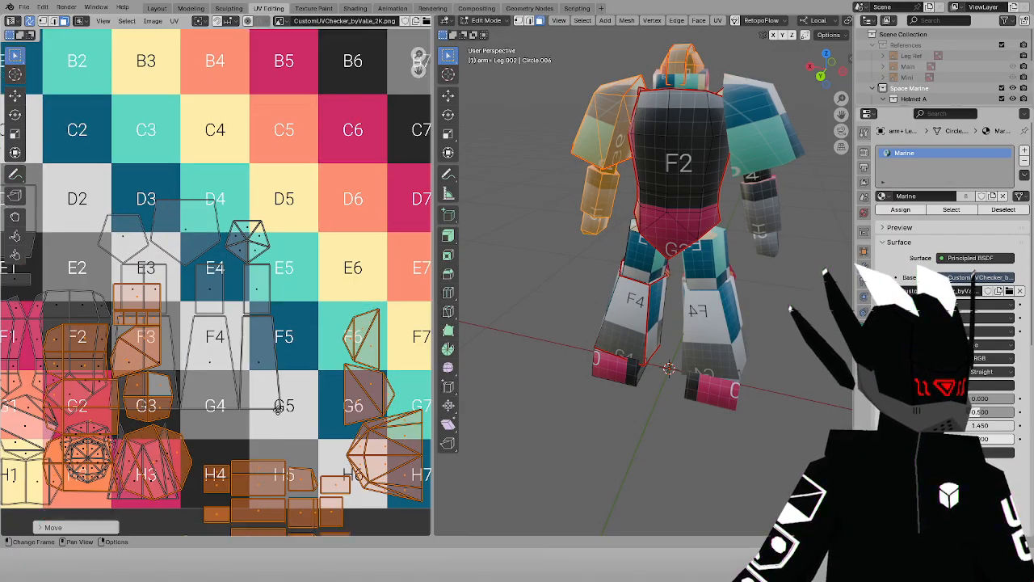
{"action": "key", "text": "g"}
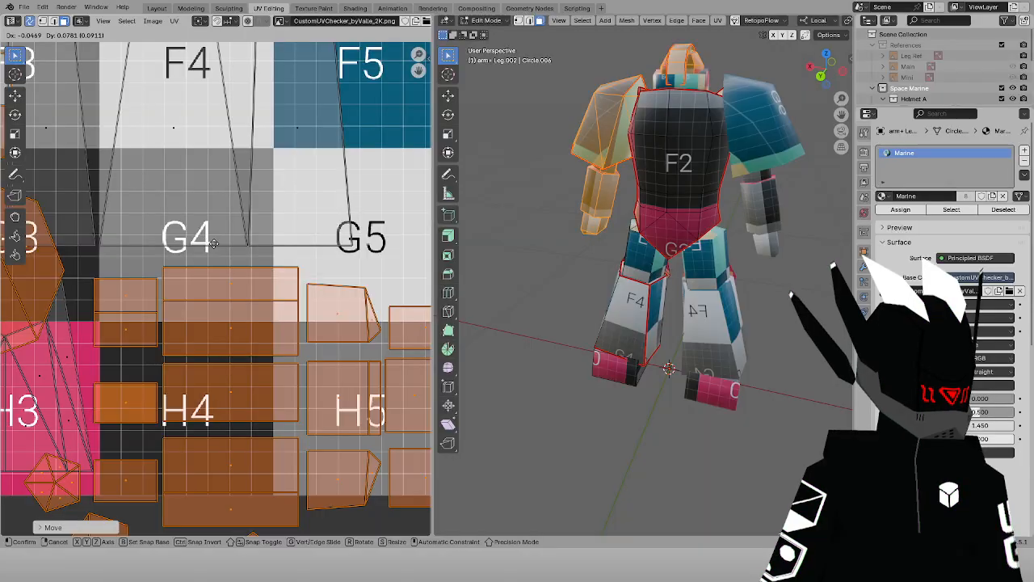
{"action": "left_click", "coordinate": [213, 243]}
{"action": "scroll", "coordinate": [242, 277], "scroll_direction": "down", "scroll_amount": 3}
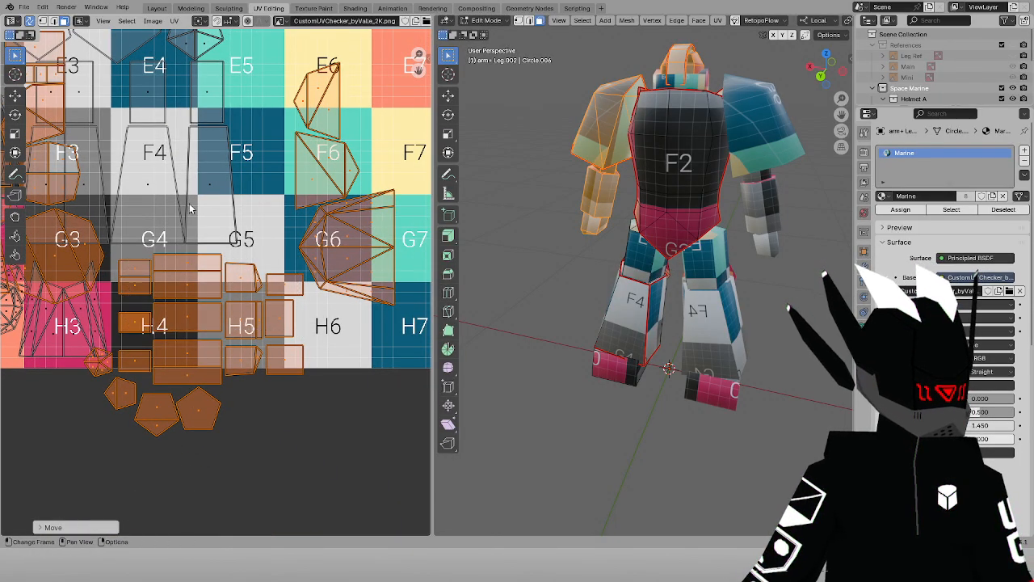
{"action": "scroll", "coordinate": [190, 206], "scroll_direction": "down", "scroll_amount": 3}
{"action": "middle_click_drag", "start_coordinate": [189, 192], "coordinate": [251, 279]}
{"action": "key", "text": "g"}
{"action": "right_click", "coordinate": [171, 268]}
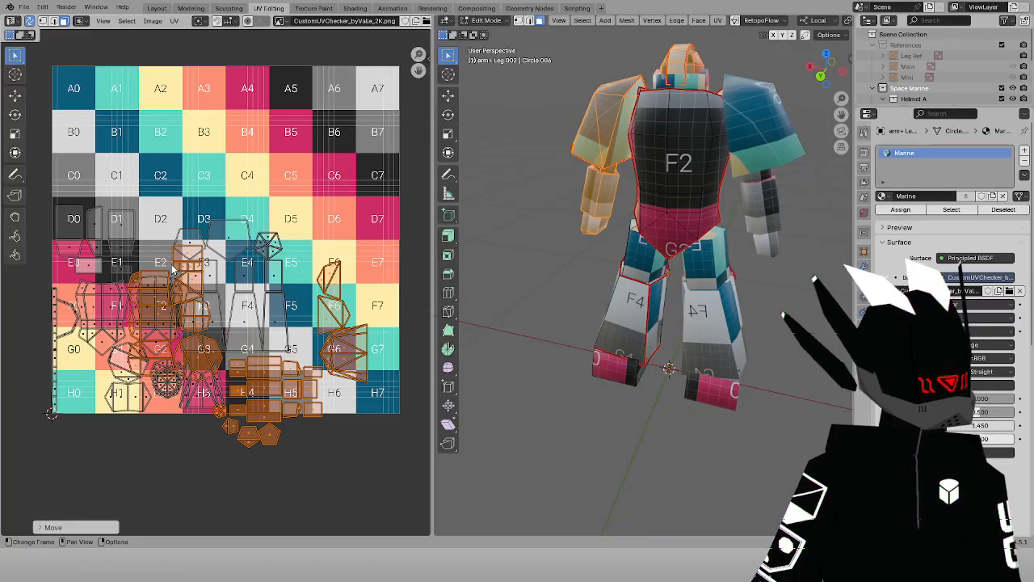
Undo the rotation and moves of the arm, shoulder and helmet islands, and move them below the texture with the helmet islands near H6–H7
{"action": "key", "text": "ctrl+z"}
{"action": "key", "text": "g"}
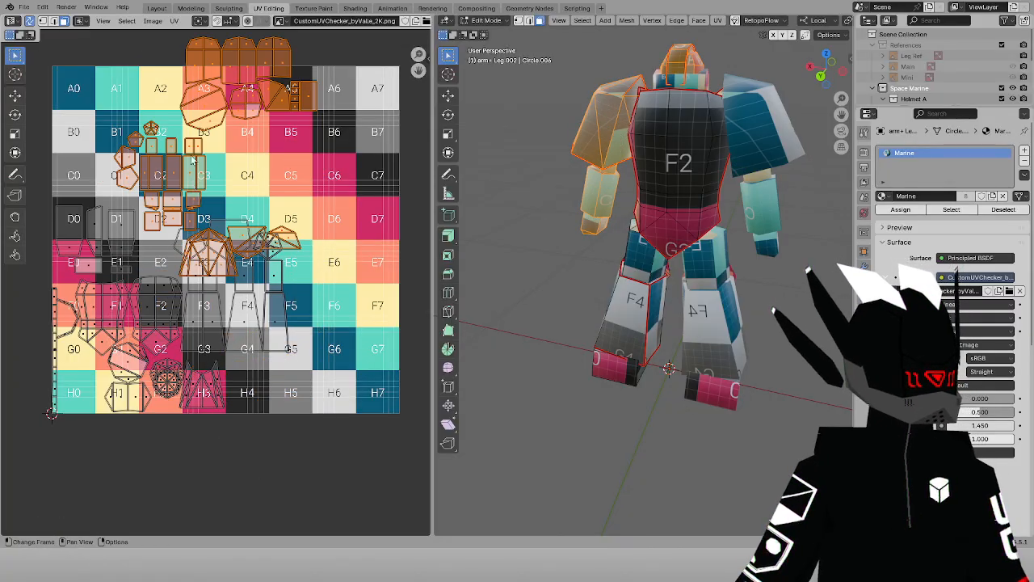
{"action": "left_click", "coordinate": [336, 404]}
{"action": "middle_click_drag", "start_coordinate": [336, 404], "coordinate": [264, 359]}
Select only the helmet islands and move them into the texture around squares B2–D4, above the upper-leg islands
{"action": "key", "text": "b"}
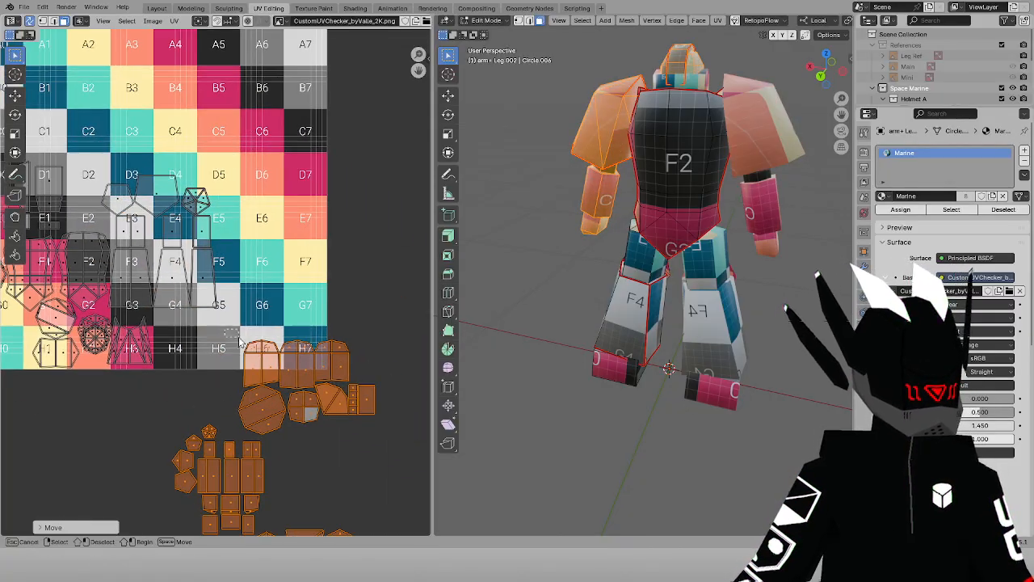
{"action": "left_click_drag", "start_coordinate": [381, 421], "coordinate": [383, 421]}
{"action": "scroll", "coordinate": [361, 420], "scroll_direction": "down", "scroll_amount": 2}
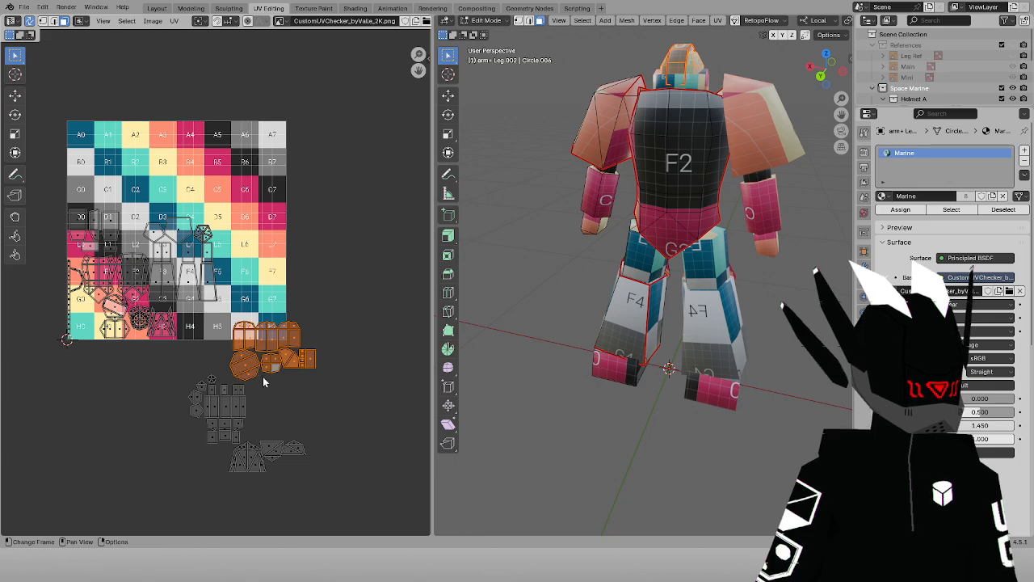
{"action": "scroll", "coordinate": [262, 381], "scroll_direction": "up", "scroll_amount": 2}
{"action": "key", "text": "g"}
{"action": "left_click", "coordinate": [194, 206]}
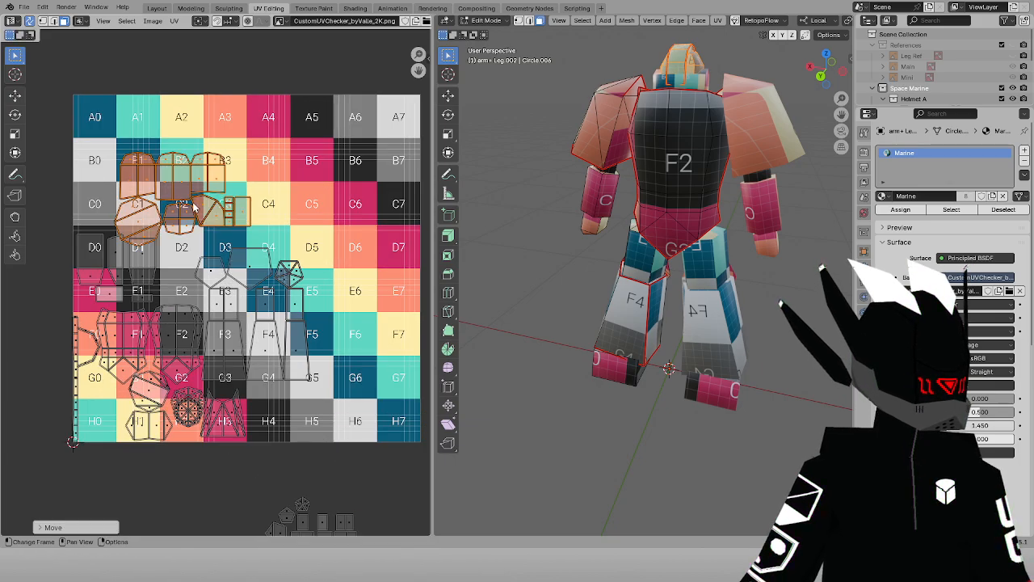
{"action": "key", "text": "g"}
{"action": "left_click", "coordinate": [235, 210]}
{"action": "scroll", "coordinate": [166, 212], "scroll_direction": "up", "scroll_amount": 5}
{"action": "key", "text": "g"}
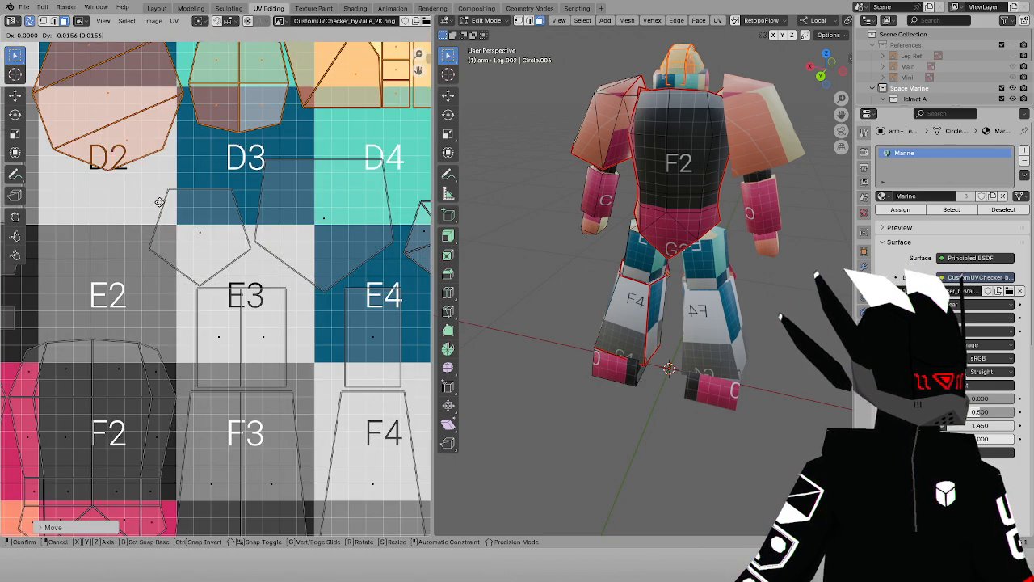
{"action": "left_click", "coordinate": [160, 218]}
{"action": "scroll", "coordinate": [200, 242], "scroll_direction": "down", "scroll_amount": 4}
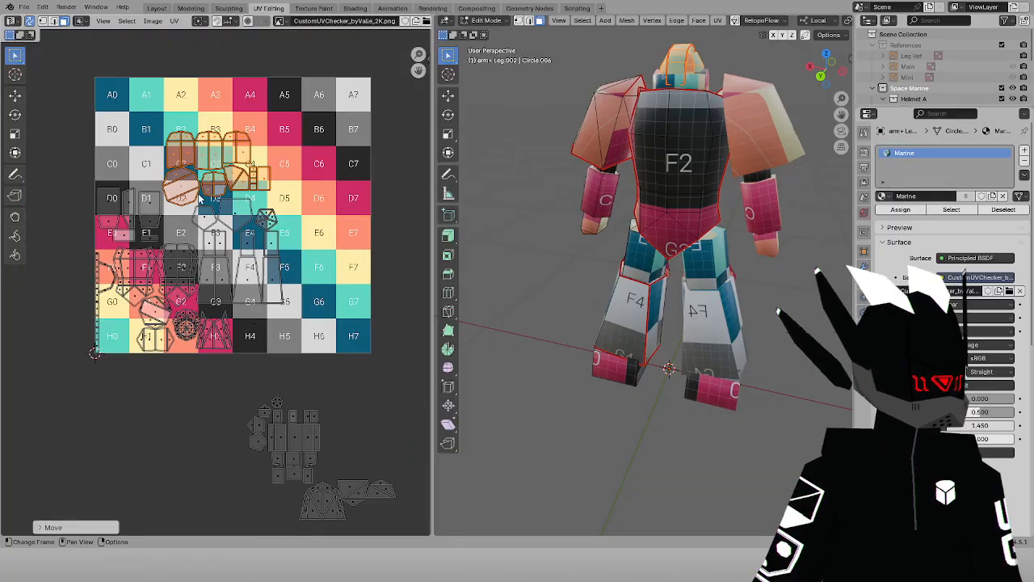
Select the shoulder islands, move them into the texture's bottom rows around H4–H6, and scale them by 1.2
{"action": "left_click_drag", "start_coordinate": [350, 477], "coordinate": [422, 542]}
{"action": "key", "text": "g"}
{"action": "left_click", "coordinate": [275, 346]}
{"action": "scroll", "coordinate": [275, 339], "scroll_direction": "up", "scroll_amount": 3}
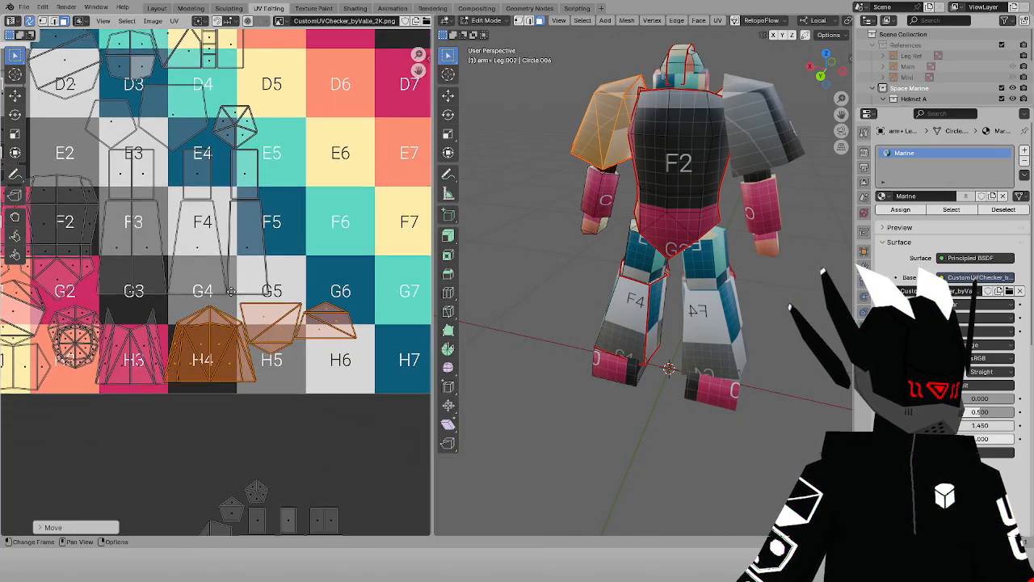
{"action": "key", "text": "g"}
{"action": "right_click", "coordinate": [279, 302]}
{"action": "key", "text": "s"}
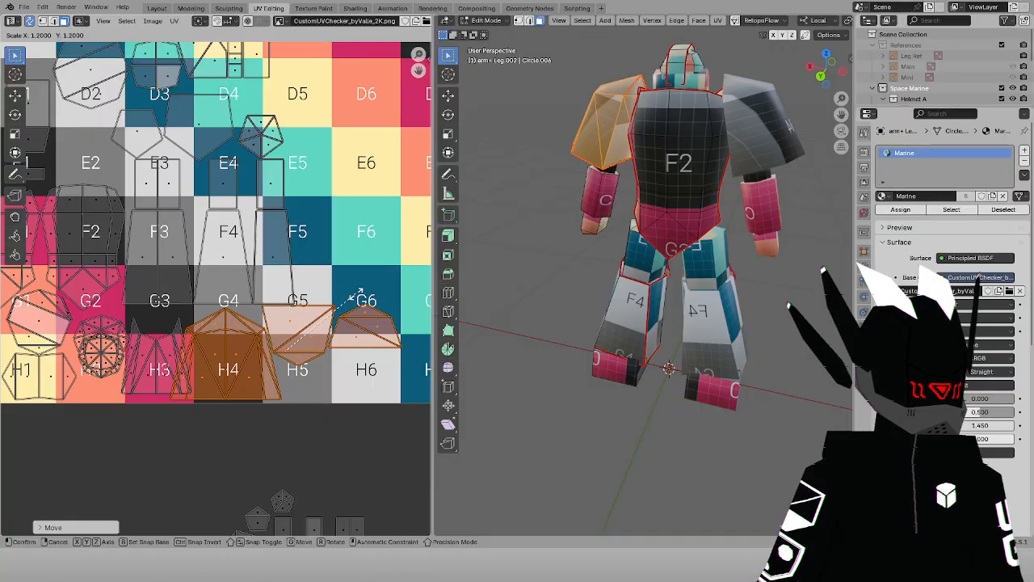
{"action": "left_click", "coordinate": [358, 296]}
Move the shoulder islands along X until the large island's lower corner aligns with the left edge of square H4
{"action": "key", "text": "g"}
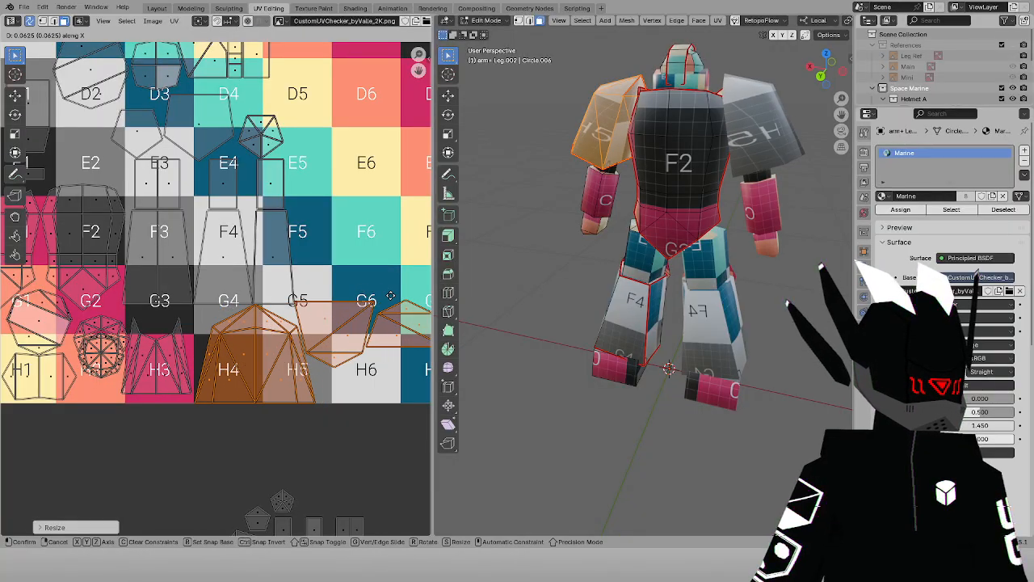
{"action": "left_click", "coordinate": [391, 297]}
{"action": "scroll", "coordinate": [285, 262], "scroll_direction": "up", "scroll_amount": 3}
{"action": "scroll", "coordinate": [285, 262], "scroll_direction": "up", "scroll_amount": 5}
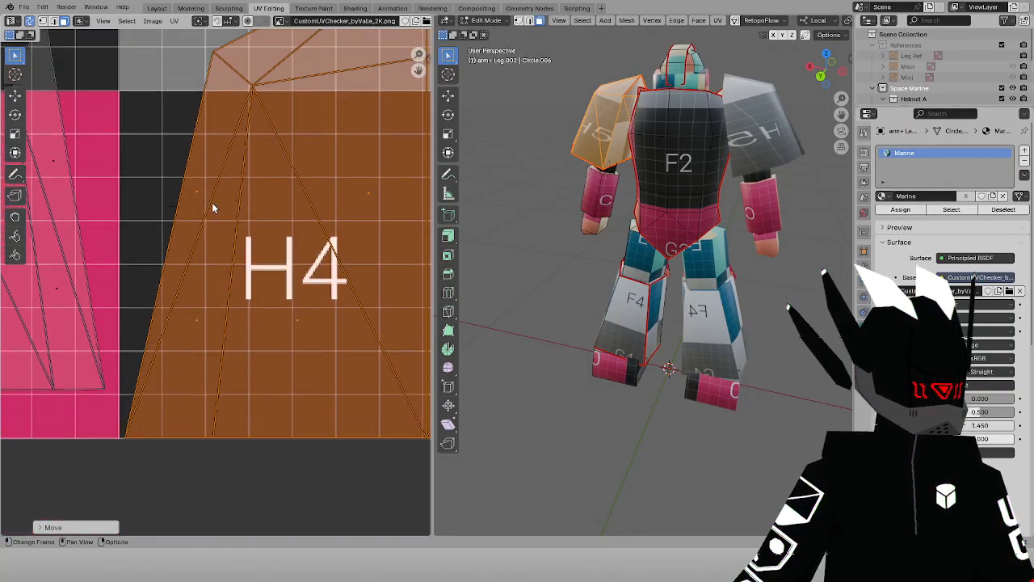
{"action": "key", "text": "g"}
{"action": "key", "text": "x"}
{"action": "left_click", "coordinate": [230, 283]}
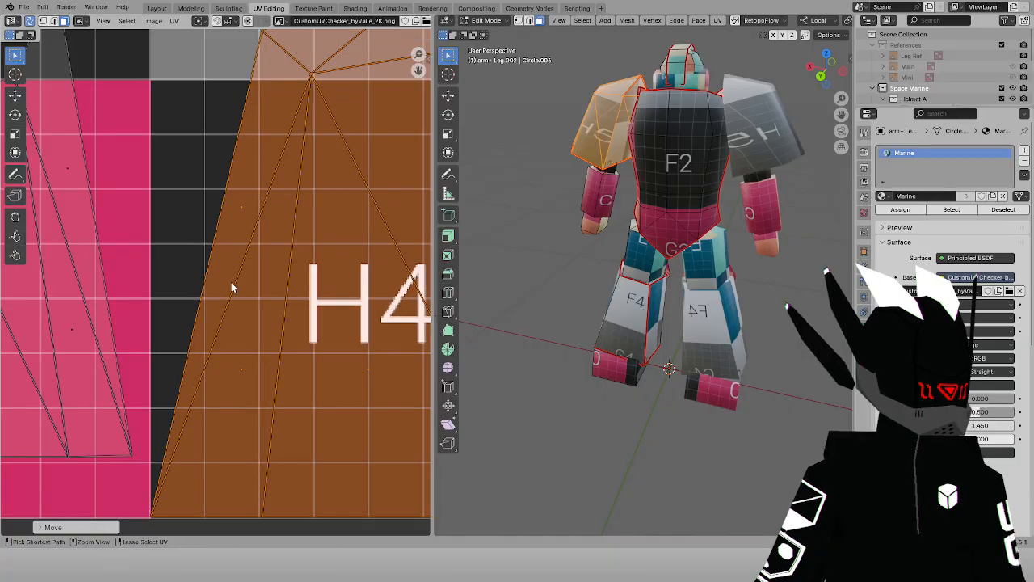
{"action": "middle_click_drag", "start_coordinate": [195, 425], "coordinate": [226, 273]}
{"action": "scroll", "coordinate": [227, 273], "scroll_direction": "up", "scroll_amount": 3}
{"action": "scroll", "coordinate": [224, 293], "scroll_direction": "down", "scroll_amount": 3}
{"action": "scroll", "coordinate": [225, 292], "scroll_direction": "down", "scroll_amount": 6}
Move only the two smaller shoulder islands to squares E1 and E2 above the torso islands, raising the E1 island a further 0.0312
{"action": "middle_click_drag", "start_coordinate": [297, 240], "coordinate": [223, 280]}
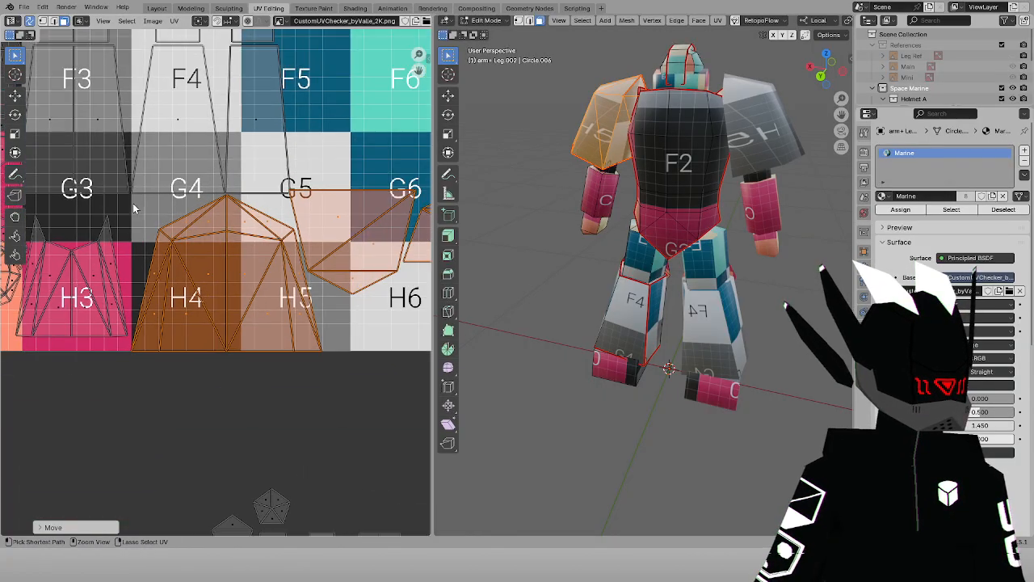
{"action": "left_click_drag", "start_coordinate": [109, 179], "coordinate": [261, 384]}
{"action": "left_click_drag", "start_coordinate": [306, 413], "coordinate": [307, 413]}
{"action": "scroll", "coordinate": [215, 288], "scroll_direction": "down", "scroll_amount": 4}
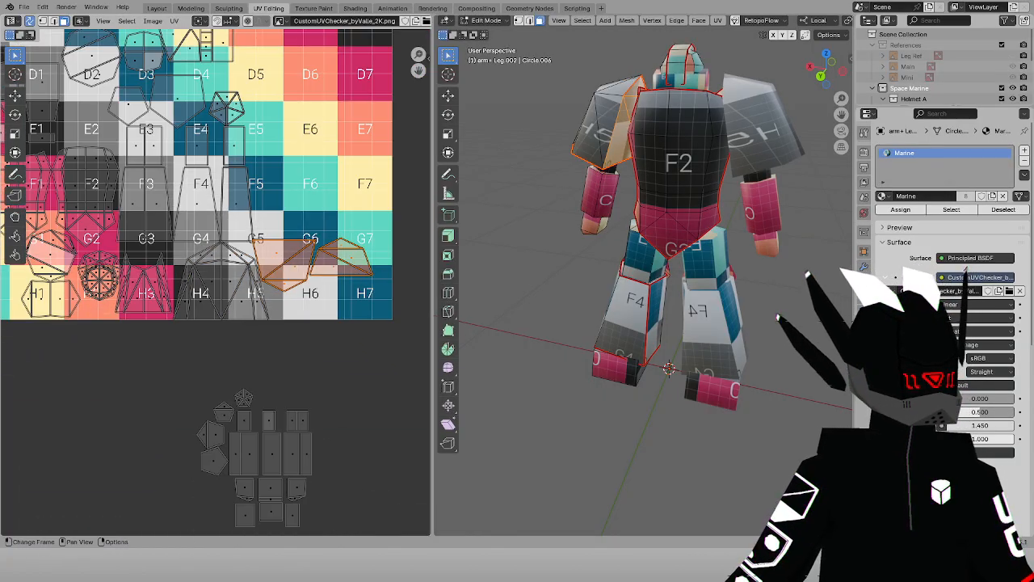
{"action": "key", "text": "r"}
{"action": "right_click", "coordinate": [325, 192]}
{"action": "key", "text": "g"}
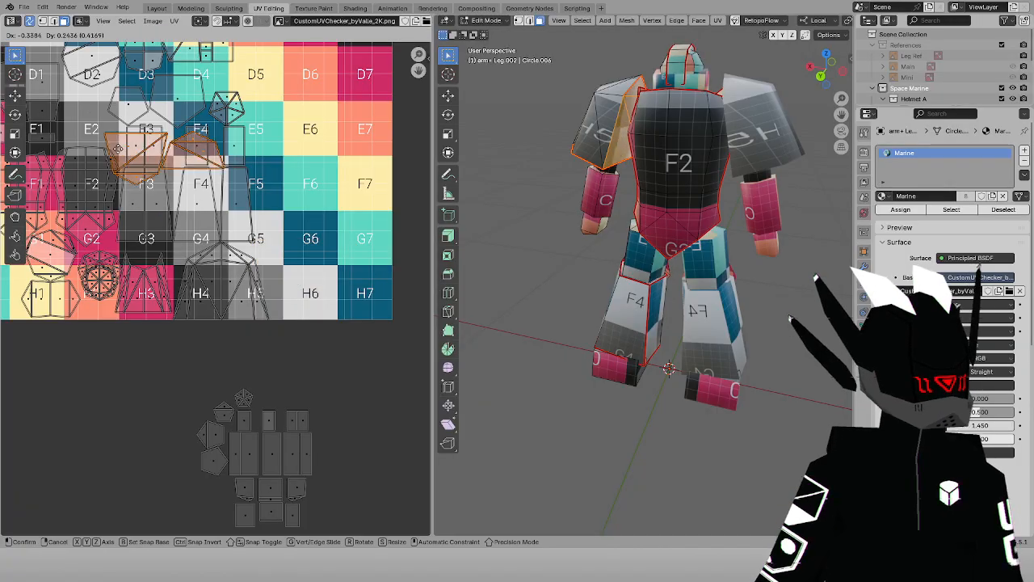
{"action": "left_click", "coordinate": [134, 85]}
{"action": "middle_click_drag", "start_coordinate": [73, 124], "coordinate": [273, 300]}
{"action": "scroll", "coordinate": [273, 300], "scroll_direction": "up", "scroll_amount": 2}
{"action": "scroll", "coordinate": [272, 300], "scroll_direction": "up", "scroll_amount": 2}
{"action": "key", "text": "g"}
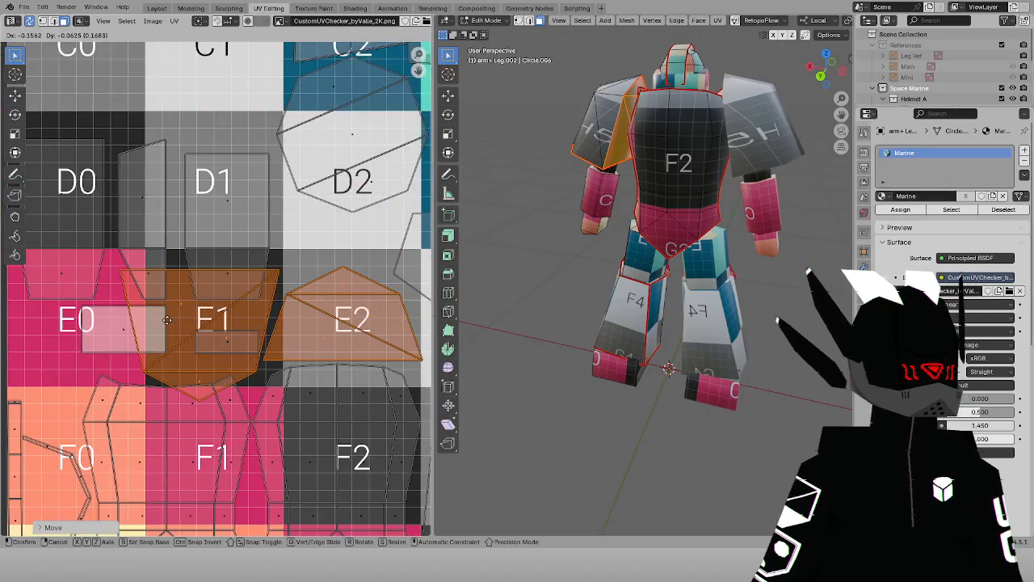
{"action": "left_click", "coordinate": [166, 319]}
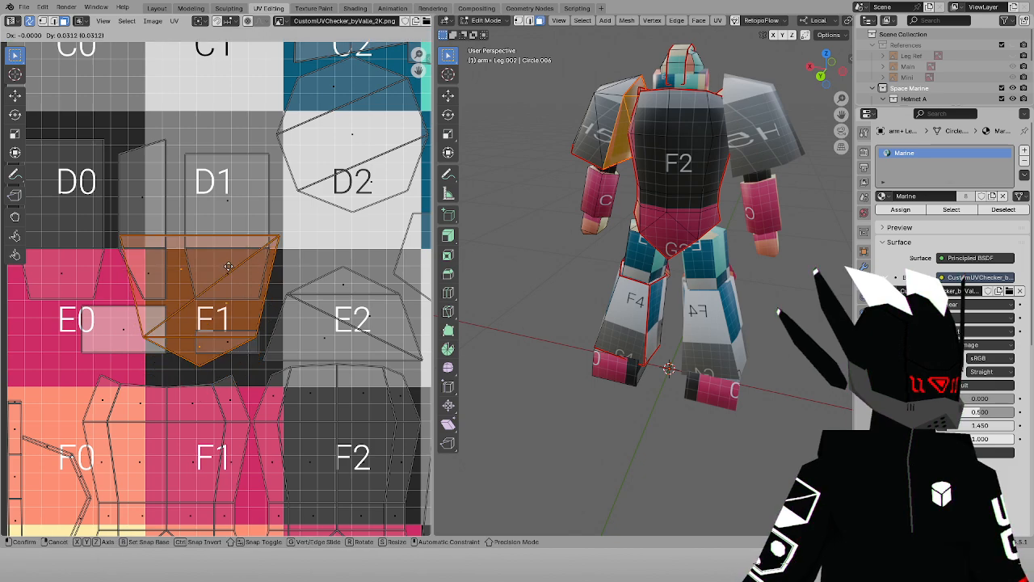
{"action": "key", "text": "g"}
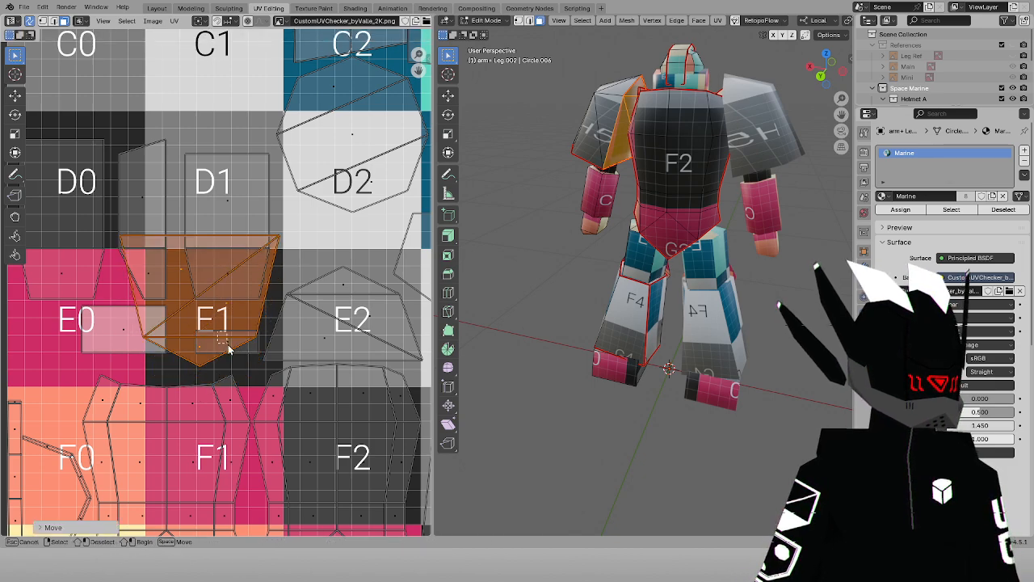
Select all the foot islands around D0–E1 and move them up 0.1094 along Y, clear of the E1 shoulder island
{"action": "left_click_drag", "start_coordinate": [229, 348], "coordinate": [230, 350]}
{"action": "left_click_drag", "start_coordinate": [87, 286], "coordinate": [87, 285], "text": "shift"}
{"action": "left_click_drag", "start_coordinate": [137, 188], "coordinate": [157, 223], "text": "shift"}
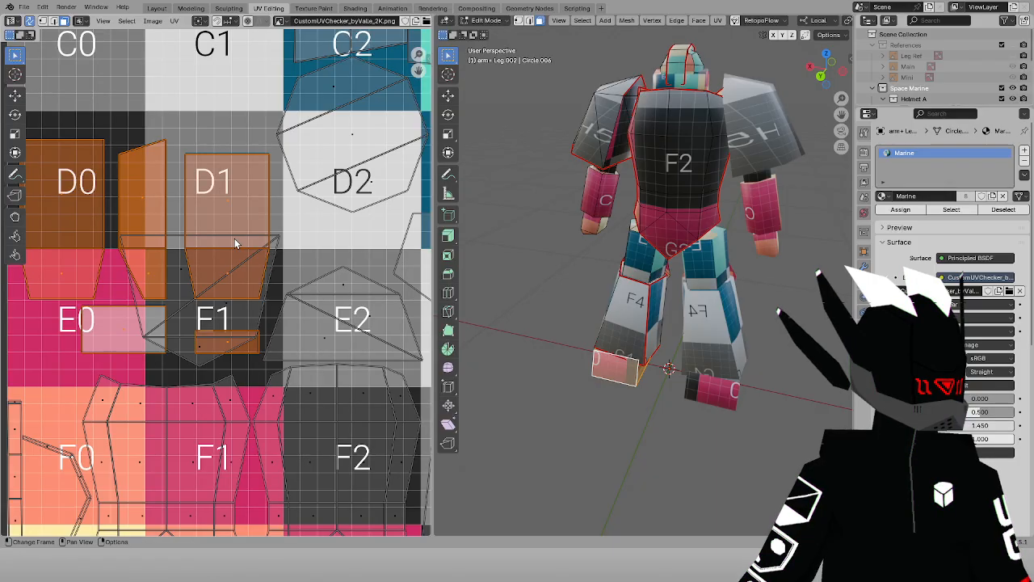
{"action": "middle_click_drag", "start_coordinate": [234, 239], "coordinate": [334, 233]}
{"action": "key", "text": "g"}
{"action": "right_click", "coordinate": [266, 231]}
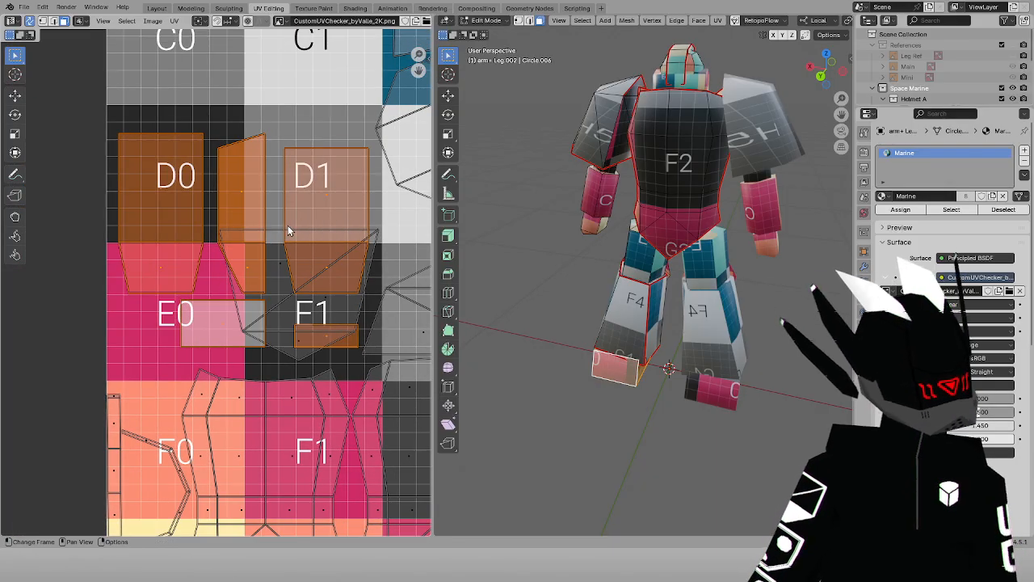
{"action": "key", "text": "g"}
{"action": "key", "text": "y"}
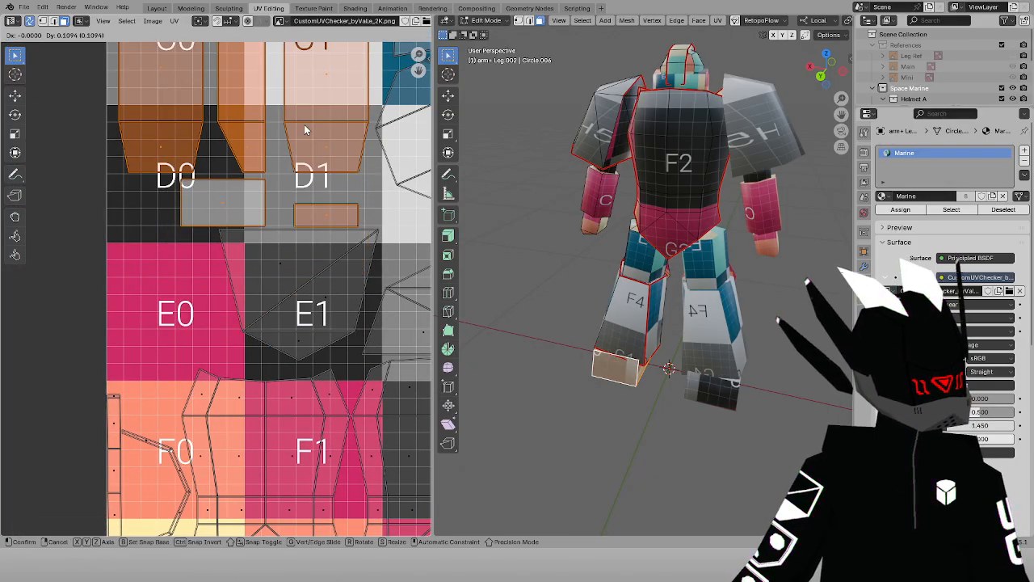
{"action": "left_click", "coordinate": [306, 129]}
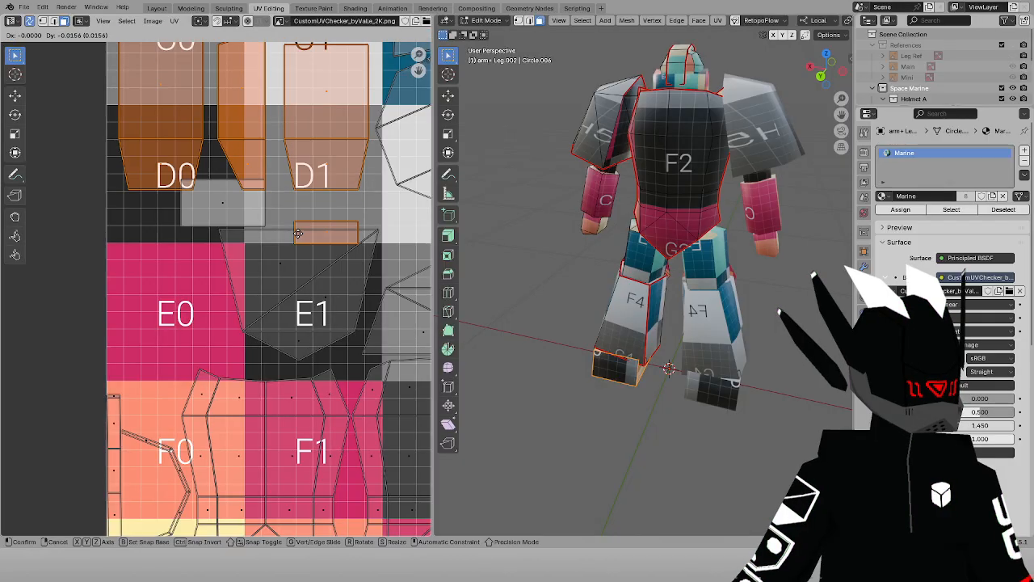
Select the two rectangular foot islands and move them so the smaller one sits just above the shoulder island in E2
{"action": "left_click", "coordinate": [240, 218]}
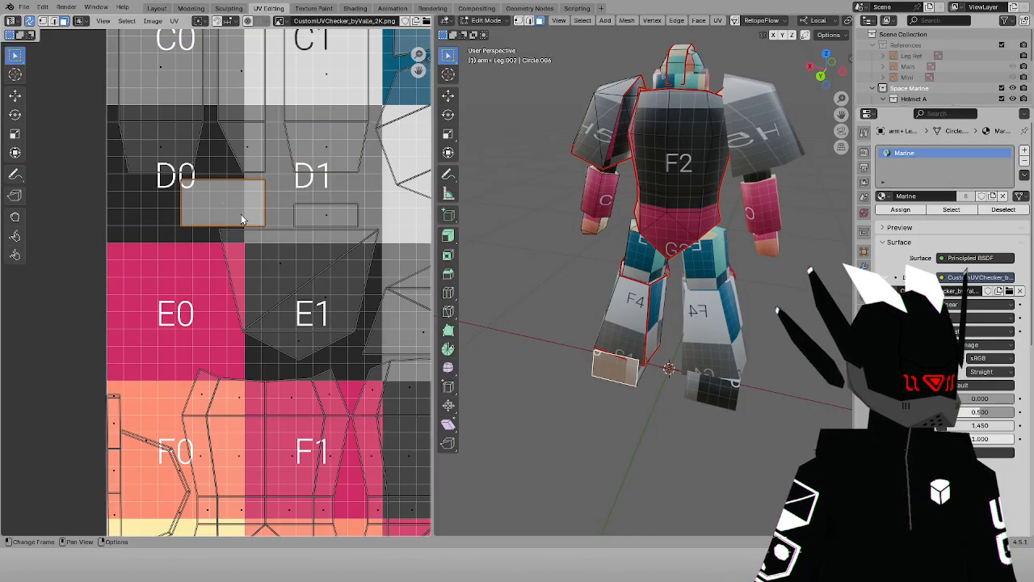
{"action": "left_click_drag", "start_coordinate": [341, 235], "coordinate": [340, 236], "text": "shift"}
{"action": "middle_click_drag", "start_coordinate": [320, 244], "coordinate": [215, 261]}
{"action": "key", "text": "g"}
{"action": "left_click", "coordinate": [327, 285]}
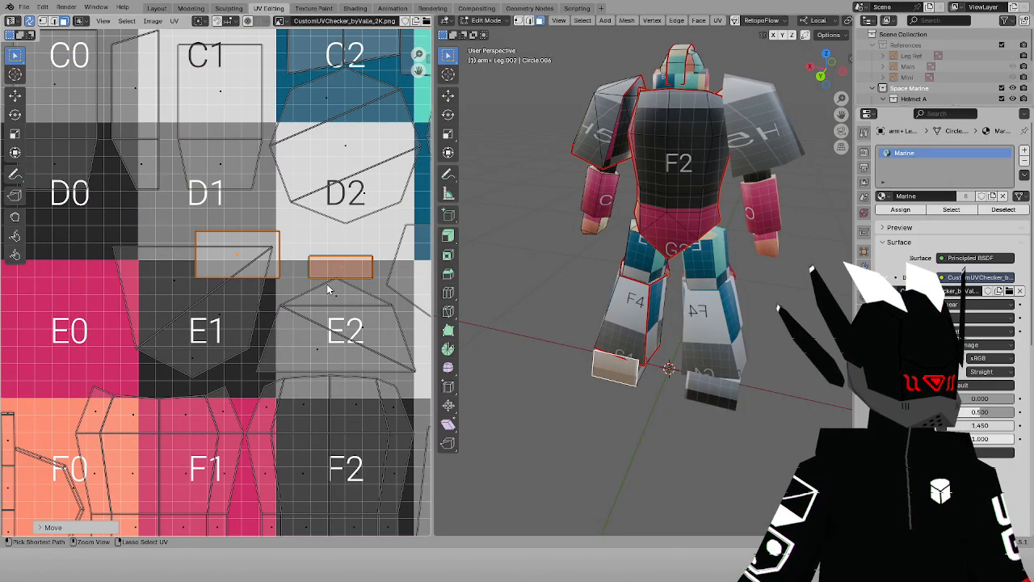
{"action": "middle_click_drag", "start_coordinate": [303, 285], "coordinate": [162, 289]}
{"action": "scroll", "coordinate": [161, 290], "scroll_direction": "up", "scroll_amount": 4}
{"action": "key", "text": "g"}
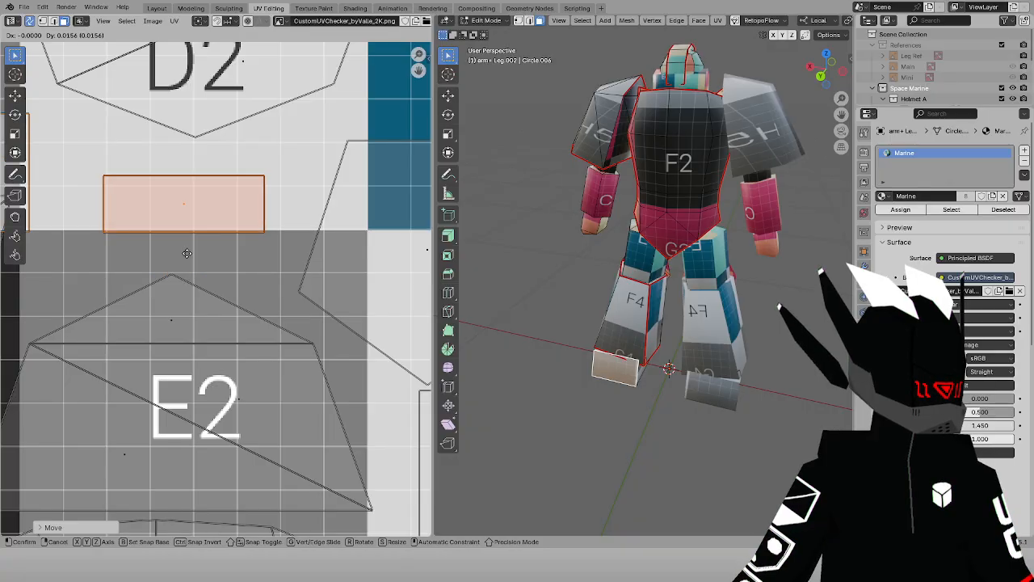
{"action": "scroll", "coordinate": [187, 253], "scroll_direction": "up", "scroll_amount": 4}
{"action": "right_click", "coordinate": [259, 377]}
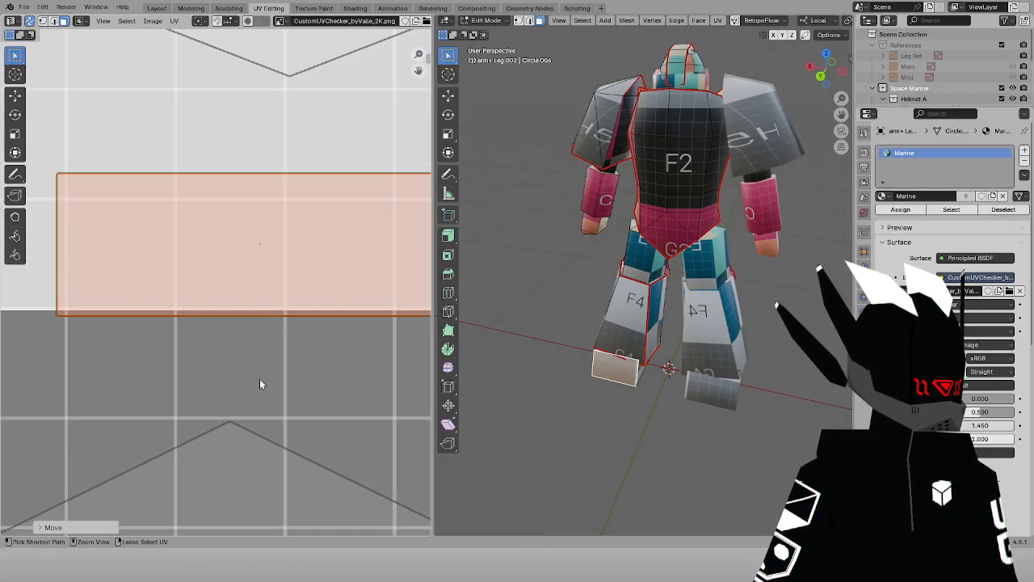
{"action": "key", "text": "ctrl+z"}
{"action": "key", "text": "g"}
{"action": "left_click", "coordinate": [247, 281]}
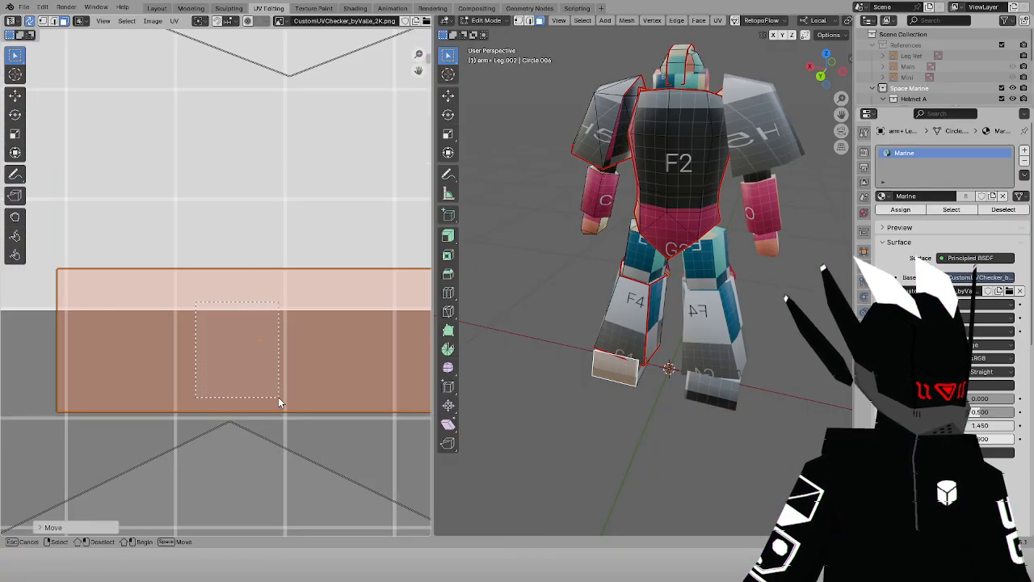
Move only the larger rectangular foot island about 0.0938 in X and 0.0234 in Y, centering it directly above the smaller one
{"action": "left_click_drag", "start_coordinate": [279, 400], "coordinate": [281, 400], "text": "ctrl"}
{"action": "scroll", "coordinate": [250, 384], "scroll_direction": "down", "scroll_amount": 3}
{"action": "key", "text": "g"}
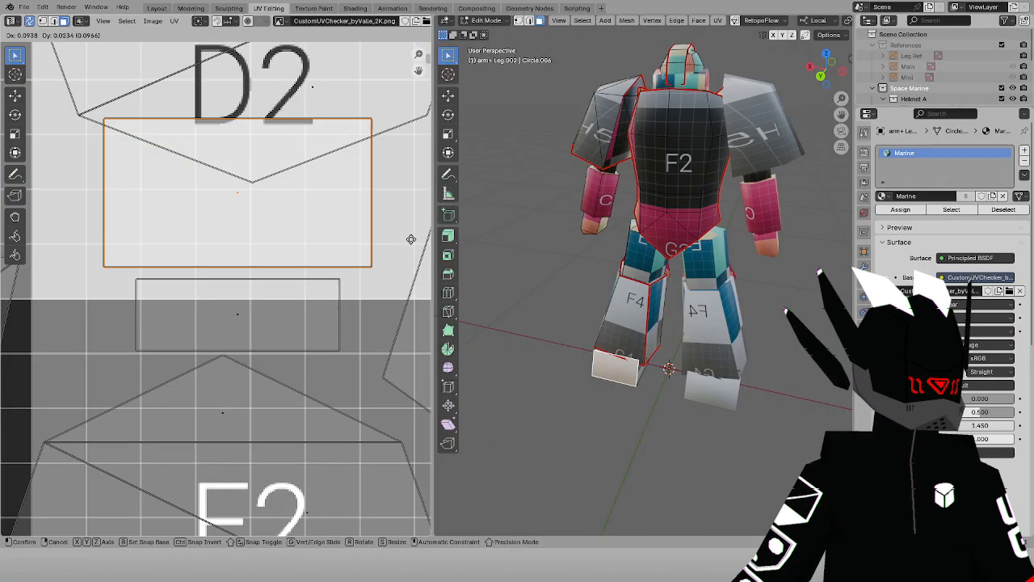
{"action": "left_click", "coordinate": [412, 243]}
{"action": "scroll", "coordinate": [287, 320], "scroll_direction": "down", "scroll_amount": 5}
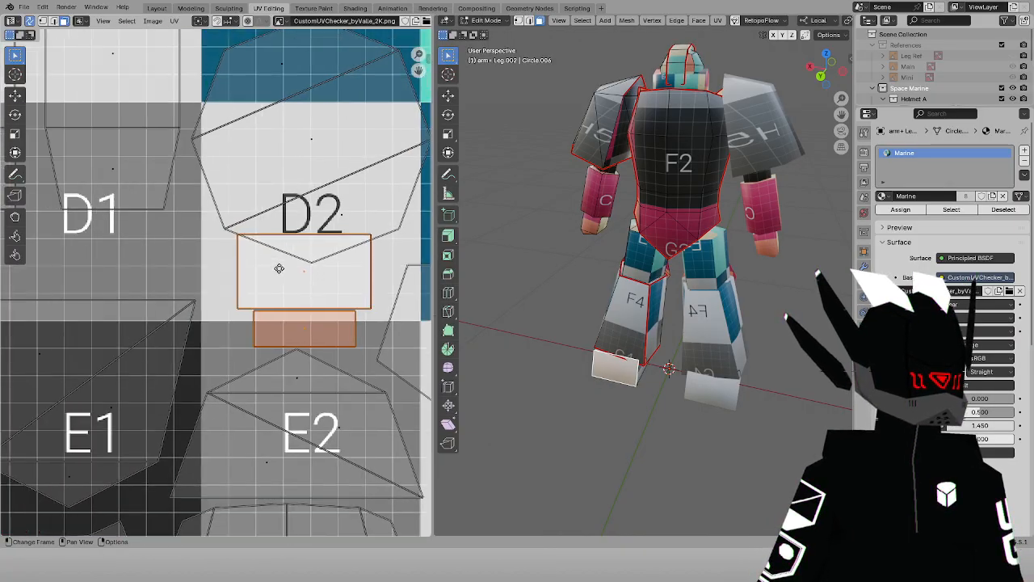
Rotate both rectangular foot islands by -90 degrees and move them to the boundary of squares E0 and F0
{"action": "middle_click_drag", "start_coordinate": [343, 274], "coordinate": [367, 229]}
{"action": "key", "text": "r"}
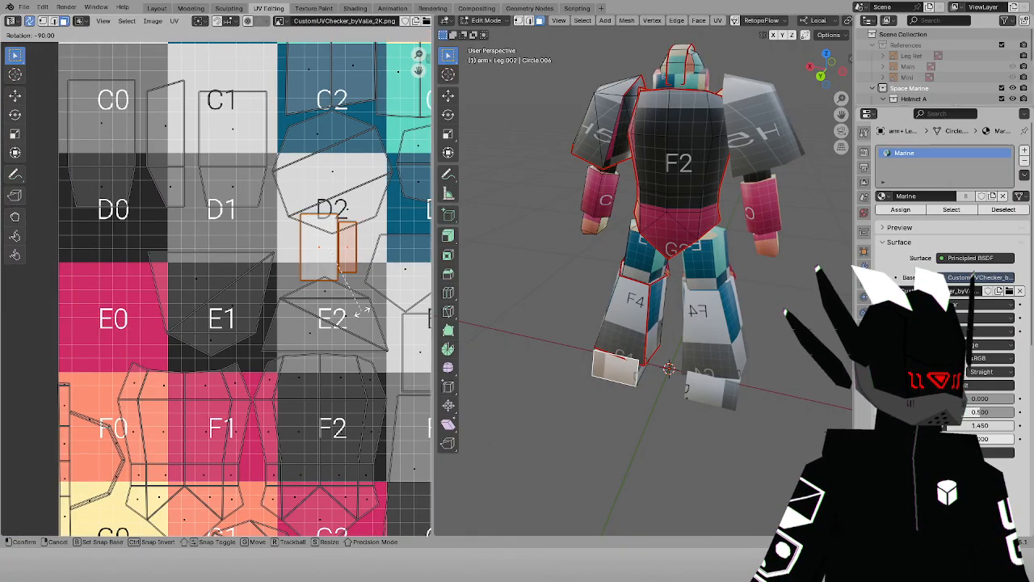
{"action": "left_click", "coordinate": [365, 310]}
{"action": "scroll", "coordinate": [97, 347], "scroll_direction": "up", "scroll_amount": 4}
{"action": "key", "text": "g"}
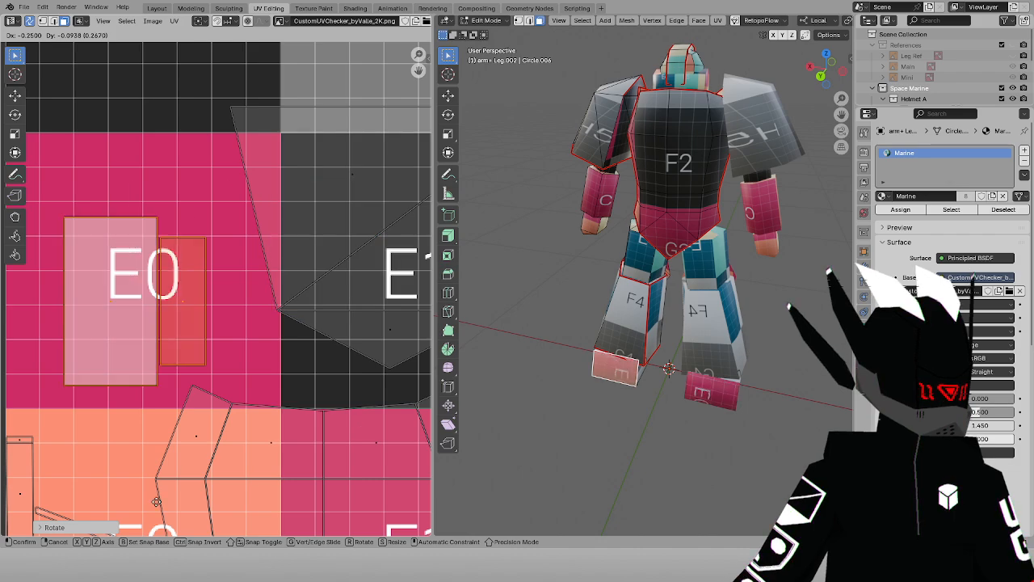
{"action": "left_click", "coordinate": [180, 494]}
{"action": "middle_click_drag", "start_coordinate": [180, 484], "coordinate": [395, 396]}
{"action": "scroll", "coordinate": [390, 315], "scroll_direction": "up", "scroll_amount": 2}
{"action": "key", "text": "g"}
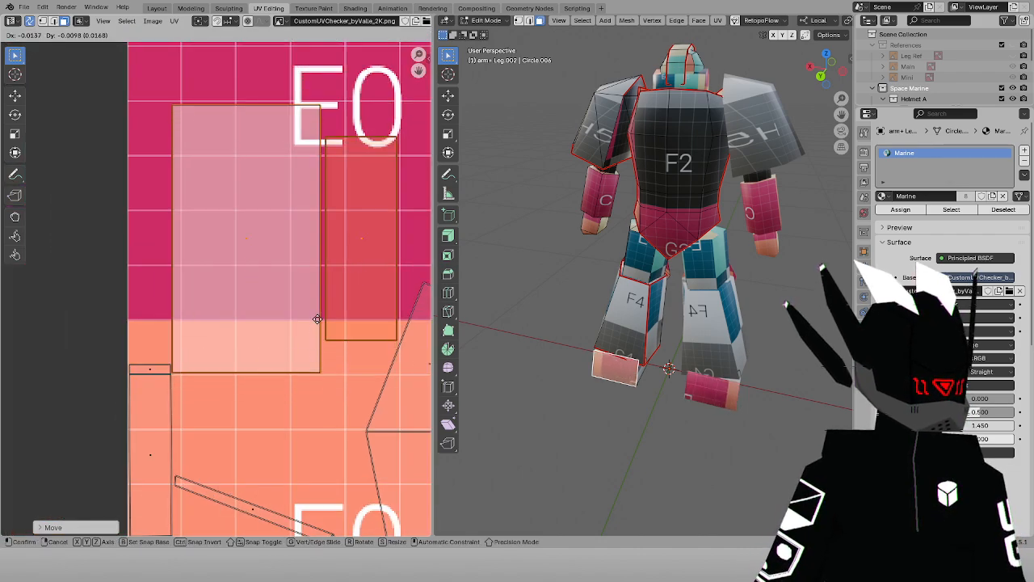
{"action": "left_click", "coordinate": [316, 319]}
Mirror the two rectangular foot islands along X and move them so the smaller one lies along the texture's left edge
{"action": "key", "text": "g"}
{"action": "right_click", "coordinate": [285, 295]}
{"action": "right_click", "coordinate": [285, 299]}
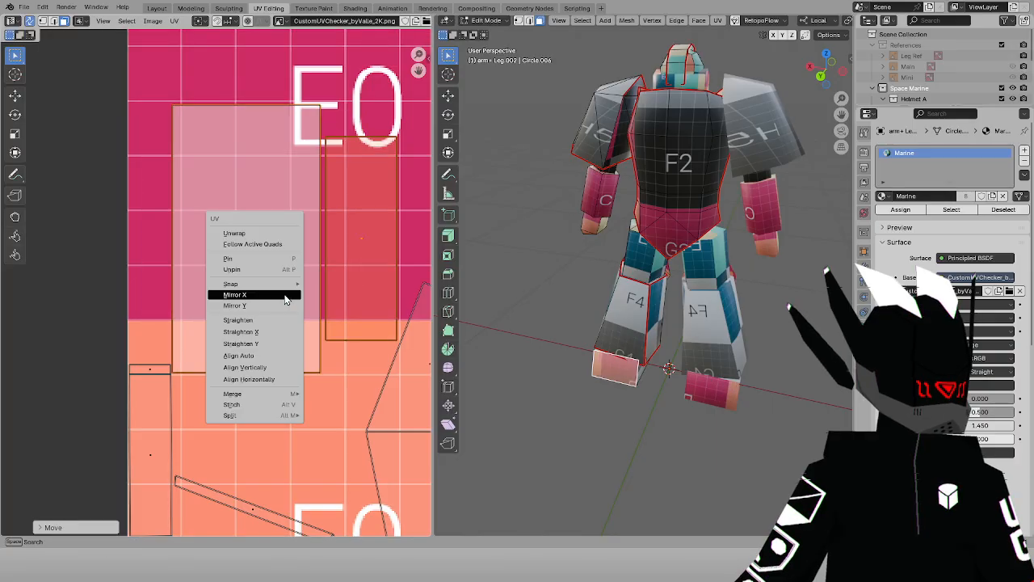
{"action": "left_click", "coordinate": [256, 298]}
{"action": "key", "text": "g"}
{"action": "left_click", "coordinate": [205, 311]}
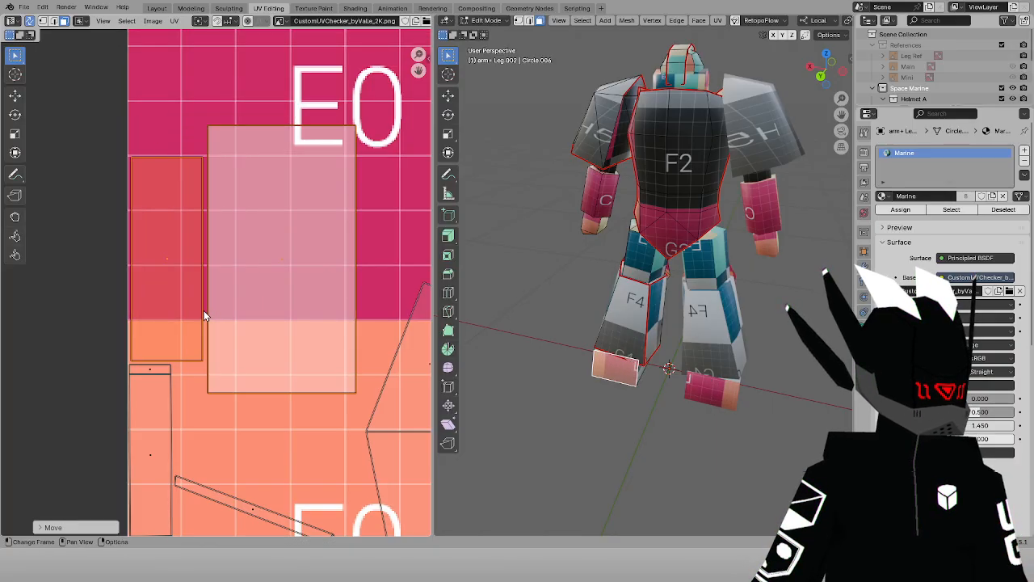
Move only the larger rectangular foot island down 0.0156 along Y, keeping it beside the smaller one and above the thin strip island
{"action": "scroll", "coordinate": [230, 304], "scroll_direction": "down", "scroll_amount": 2}
{"action": "key", "text": "g"}
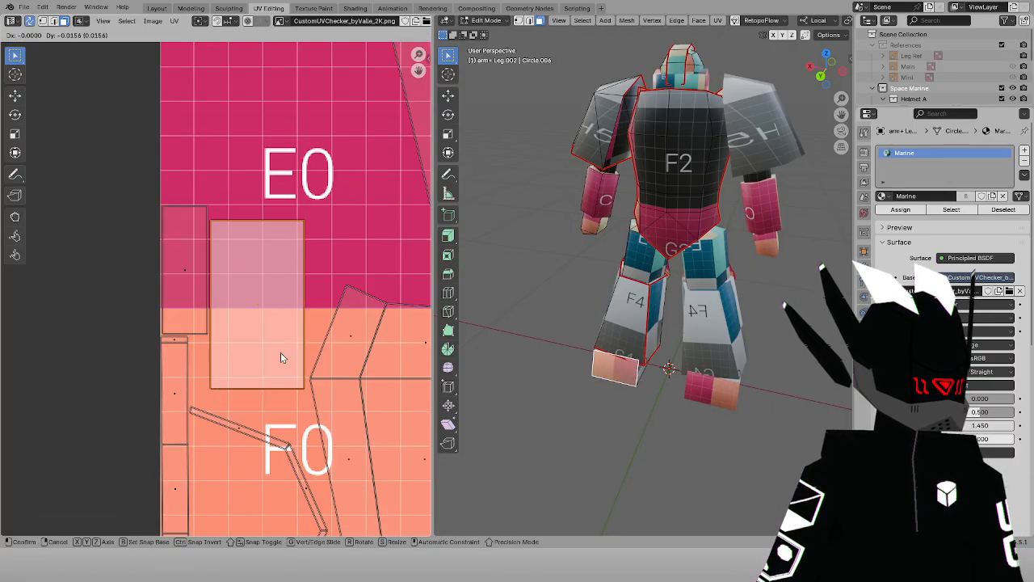
{"action": "left_click", "coordinate": [281, 353]}
{"action": "scroll", "coordinate": [284, 359], "scroll_direction": "up", "scroll_amount": 4}
{"action": "scroll", "coordinate": [296, 210], "scroll_direction": "down", "scroll_amount": 2}
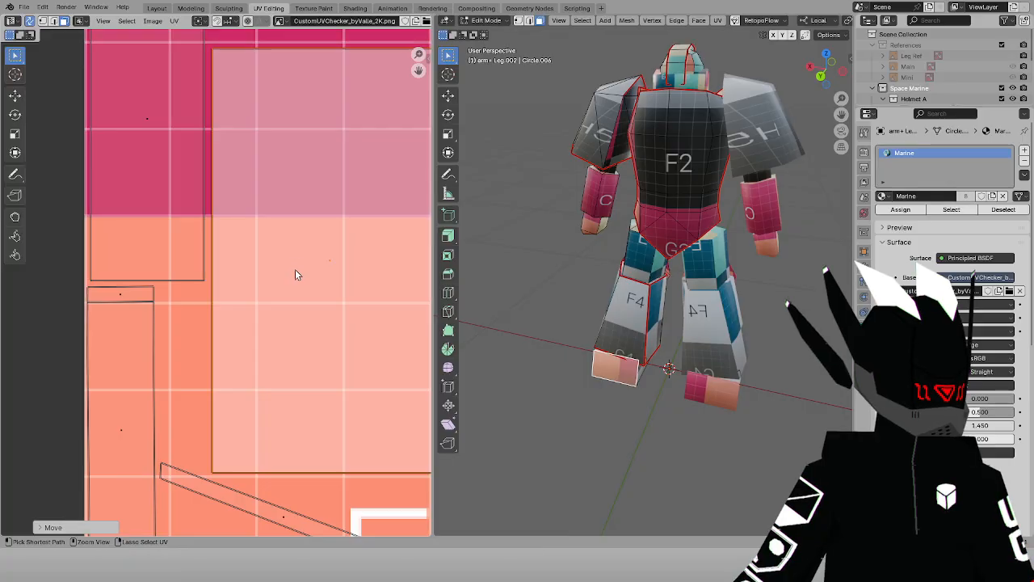
Move the three tall tapered foot islands in squares C0 to D1 straight down until they sit just above the E1 island
{"action": "scroll", "coordinate": [296, 267], "scroll_direction": "down", "scroll_amount": 2}
{"action": "scroll", "coordinate": [296, 268], "scroll_direction": "down", "scroll_amount": 5}
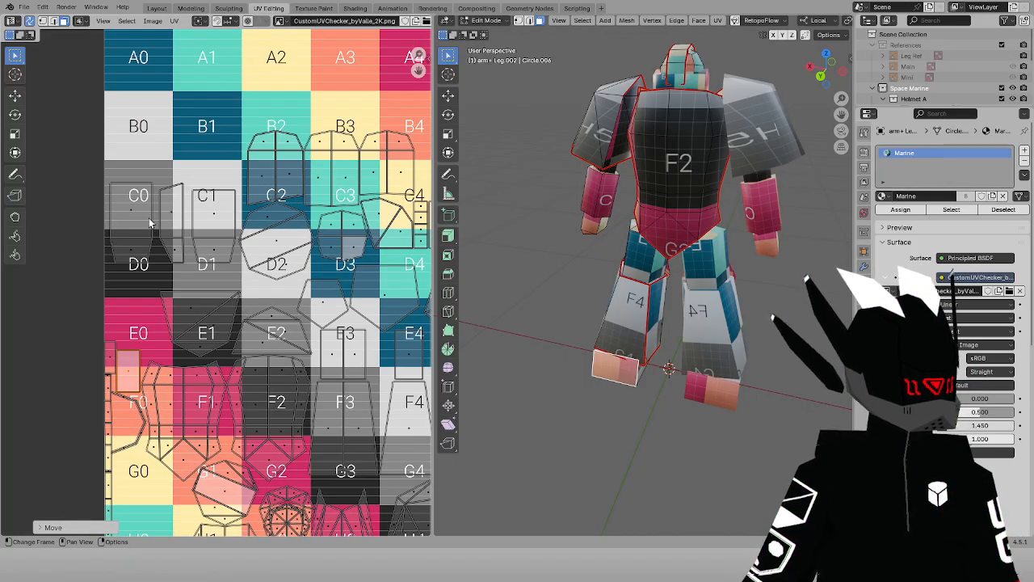
{"action": "left_click_drag", "start_coordinate": [243, 267], "coordinate": [243, 268]}
{"action": "scroll", "coordinate": [215, 286], "scroll_direction": "up", "scroll_amount": 8}
{"action": "key", "text": "g"}
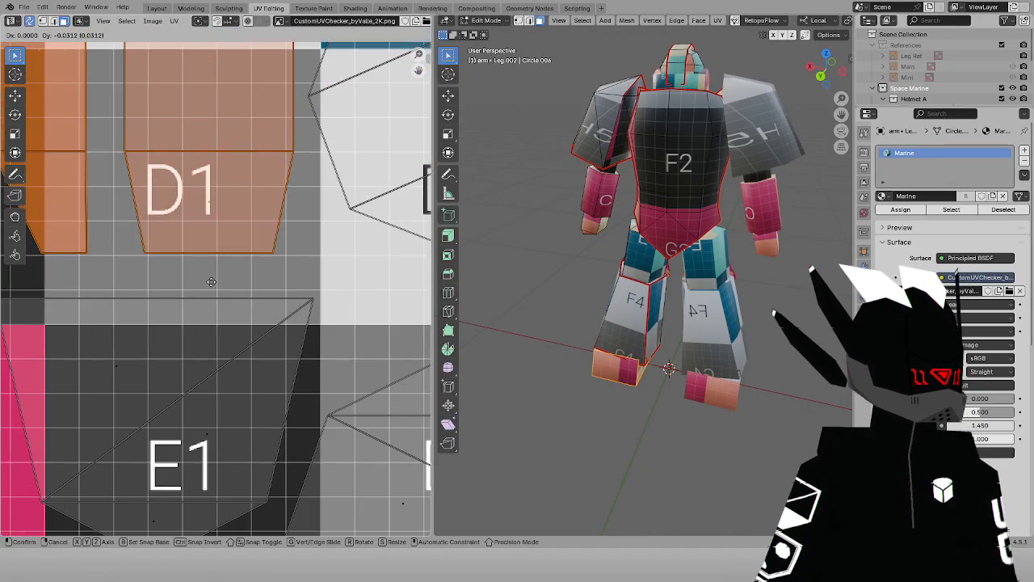
{"action": "left_click", "coordinate": [212, 302]}
{"action": "scroll", "coordinate": [242, 224], "scroll_direction": "up", "scroll_amount": 6}
{"action": "key", "text": "g"}
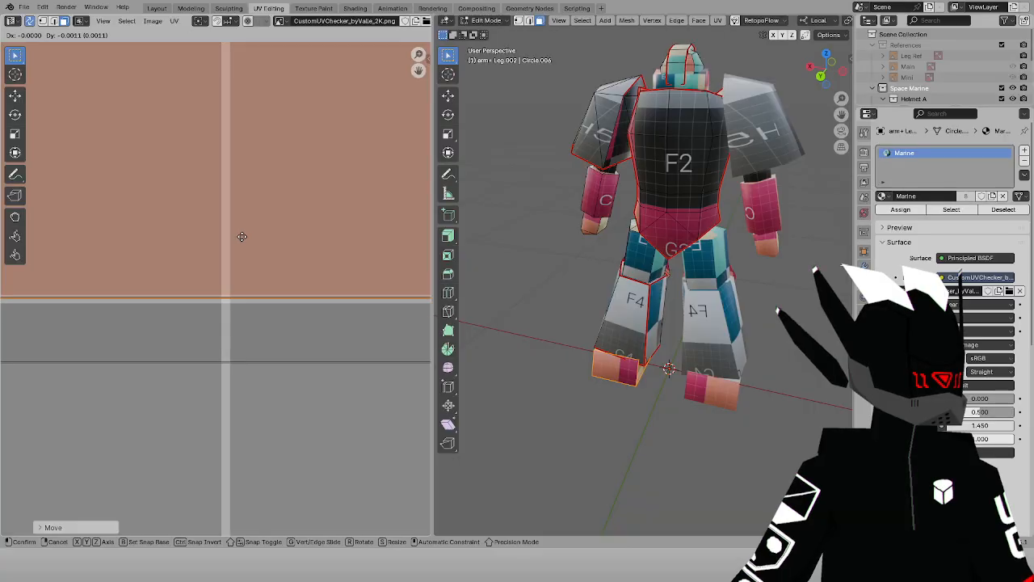
{"action": "left_click", "coordinate": [241, 239]}
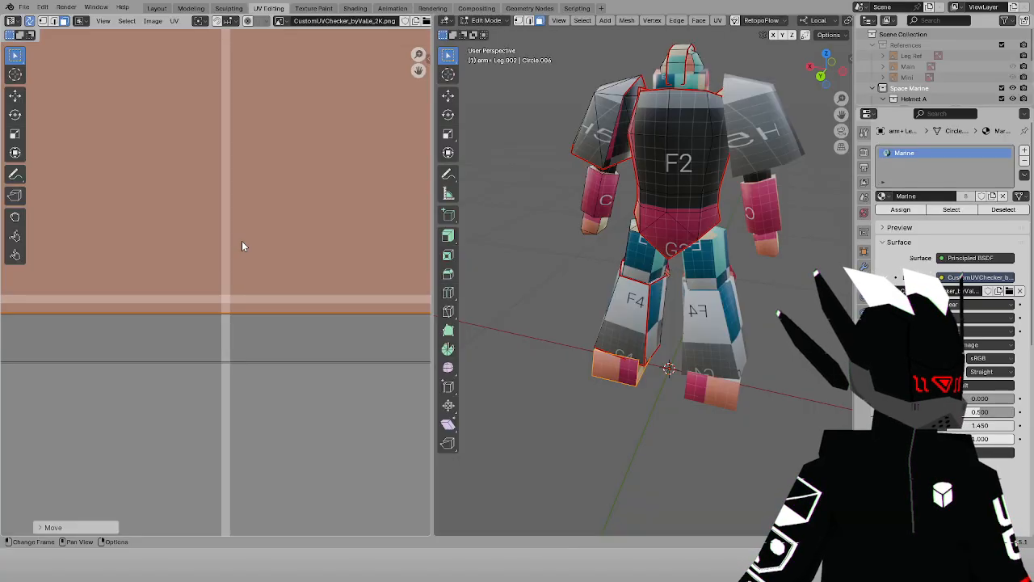
{"action": "scroll", "coordinate": [242, 240], "scroll_direction": "down", "scroll_amount": 6}
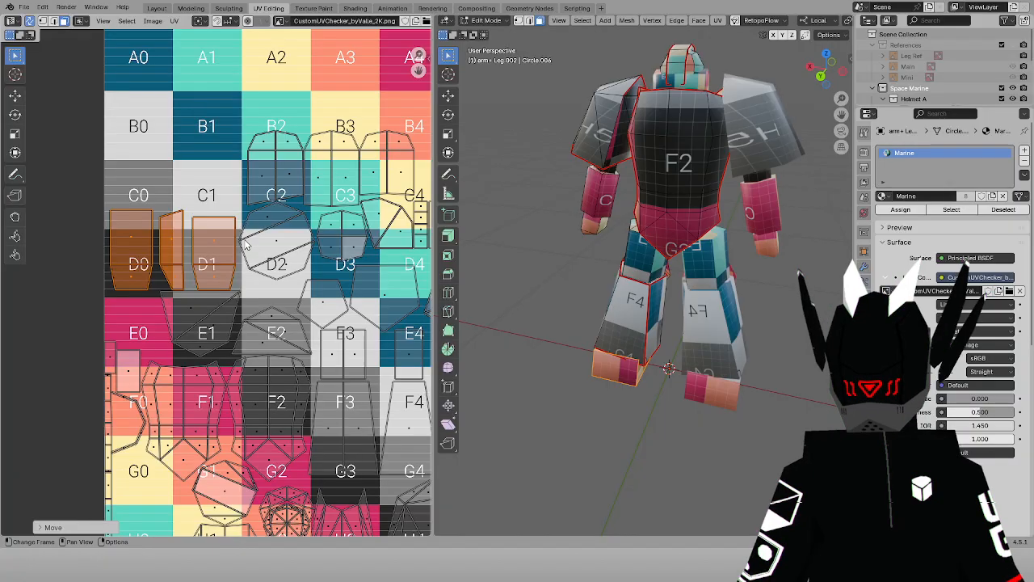
Select the helmet islands spread across squares B2 to D4 and move them all slightly down along Y
{"action": "middle_click_drag", "start_coordinate": [348, 195], "coordinate": [254, 245]}
{"action": "scroll", "coordinate": [263, 233], "scroll_direction": "up", "scroll_amount": 4}
{"action": "scroll", "coordinate": [258, 225], "scroll_direction": "down", "scroll_amount": 2}
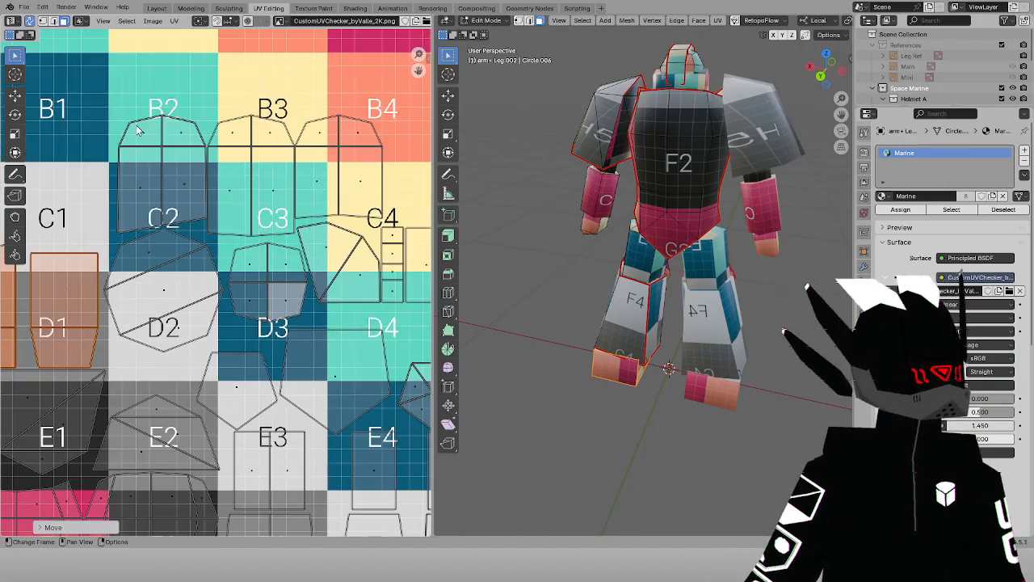
{"action": "left_click_drag", "start_coordinate": [235, 332], "coordinate": [401, 171]}
{"action": "middle_click_drag", "start_coordinate": [401, 172], "coordinate": [296, 177]}
{"action": "left_click_drag", "start_coordinate": [150, 115], "coordinate": [276, 233], "text": "shift"}
{"action": "scroll", "coordinate": [249, 251], "scroll_direction": "up", "scroll_amount": 8}
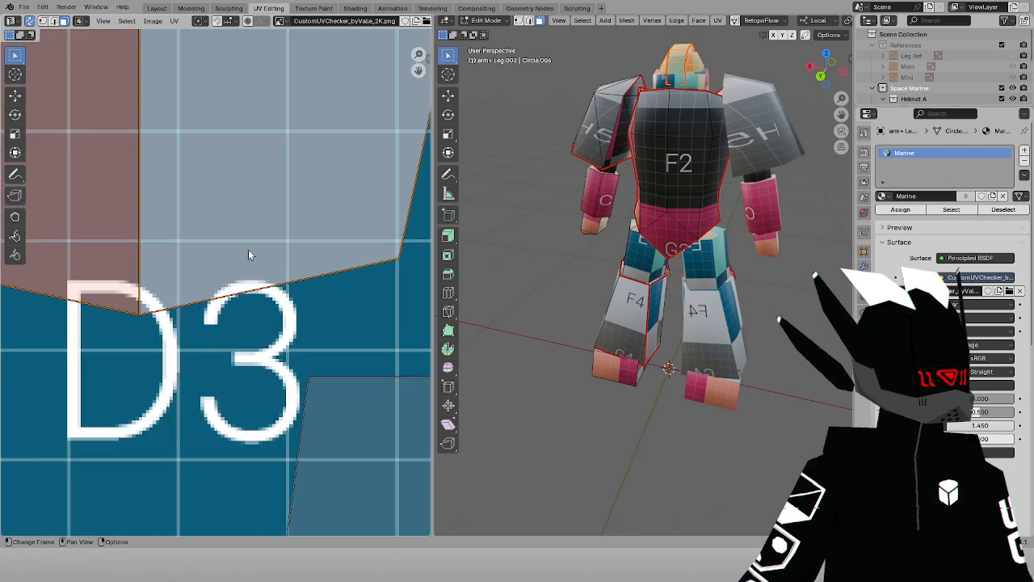
{"action": "key", "text": "g"}
{"action": "left_click", "coordinate": [247, 326]}
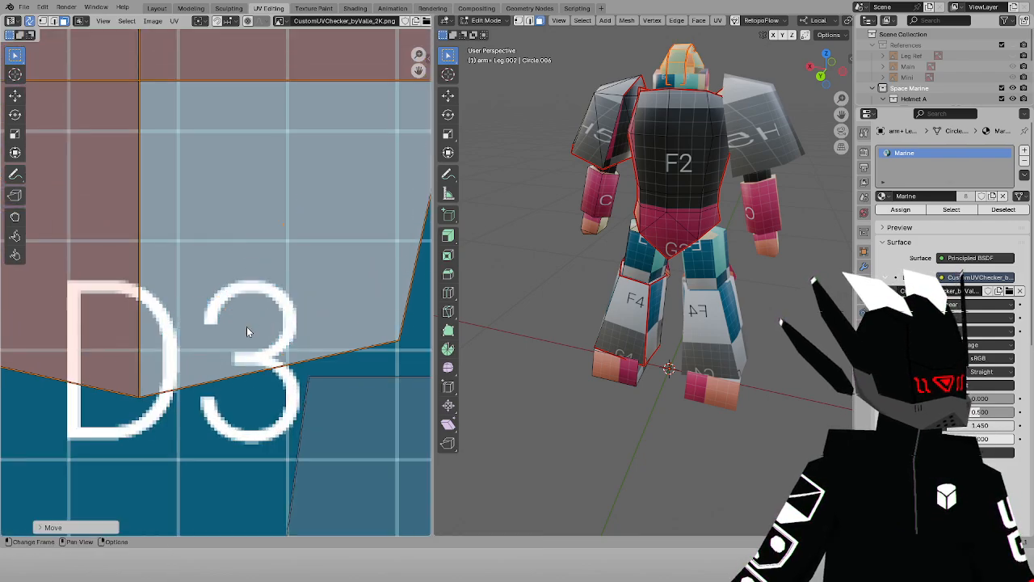
{"action": "scroll", "coordinate": [247, 326], "scroll_direction": "down", "scroll_amount": 7}
{"action": "scroll", "coordinate": [247, 331], "scroll_direction": "down", "scroll_amount": 6}
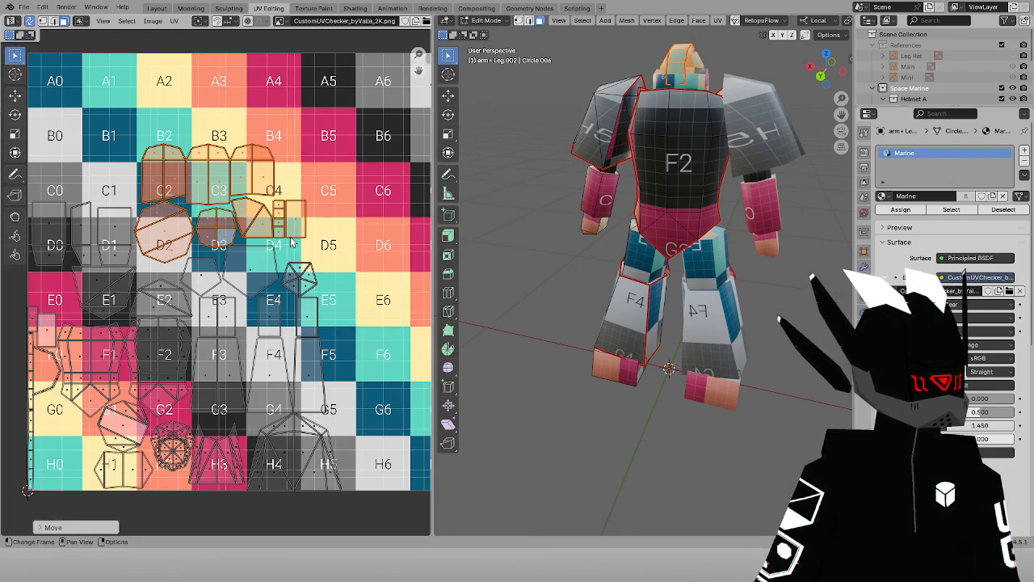
Move the forearm and hand islands from below the texture onto the squares around C1 and rotate them by 90 degrees
{"action": "scroll", "coordinate": [307, 313], "scroll_direction": "down", "scroll_amount": 3}
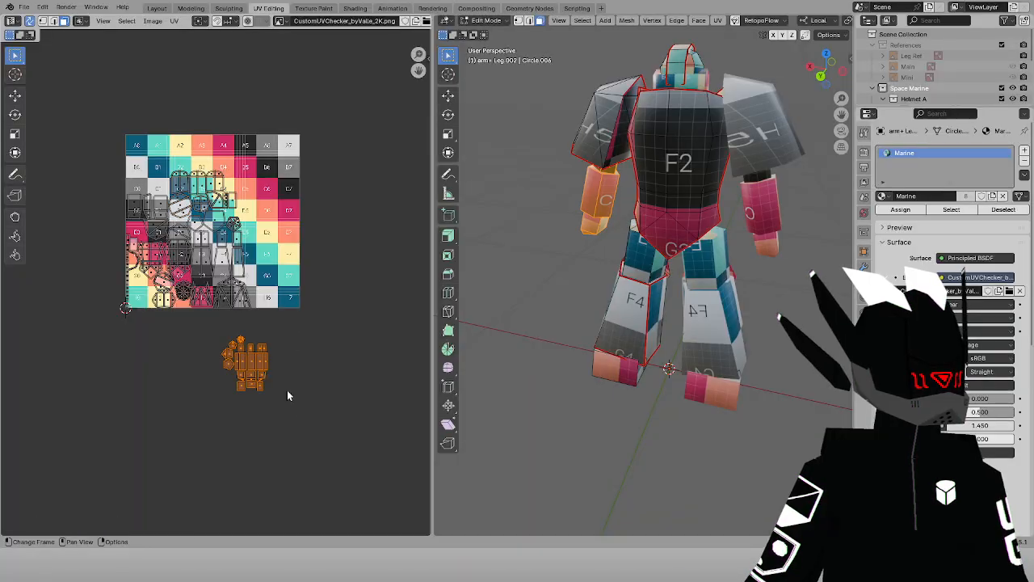
{"action": "scroll", "coordinate": [287, 389], "scroll_direction": "up", "scroll_amount": 2}
{"action": "key", "text": "g"}
{"action": "left_click", "coordinate": [159, 101]}
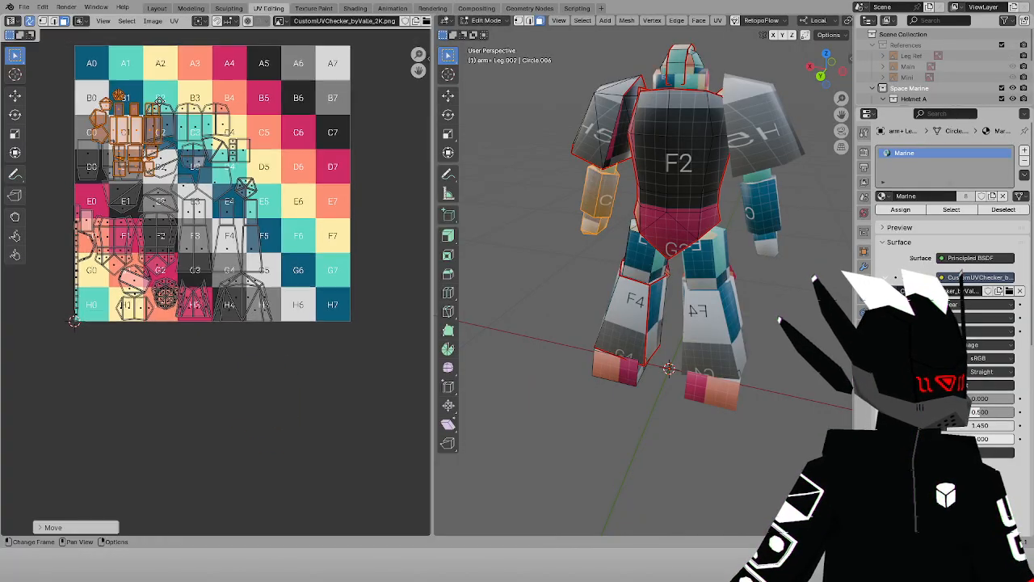
{"action": "scroll", "coordinate": [159, 100], "scroll_direction": "up", "scroll_amount": 4}
{"action": "key", "text": "r"}
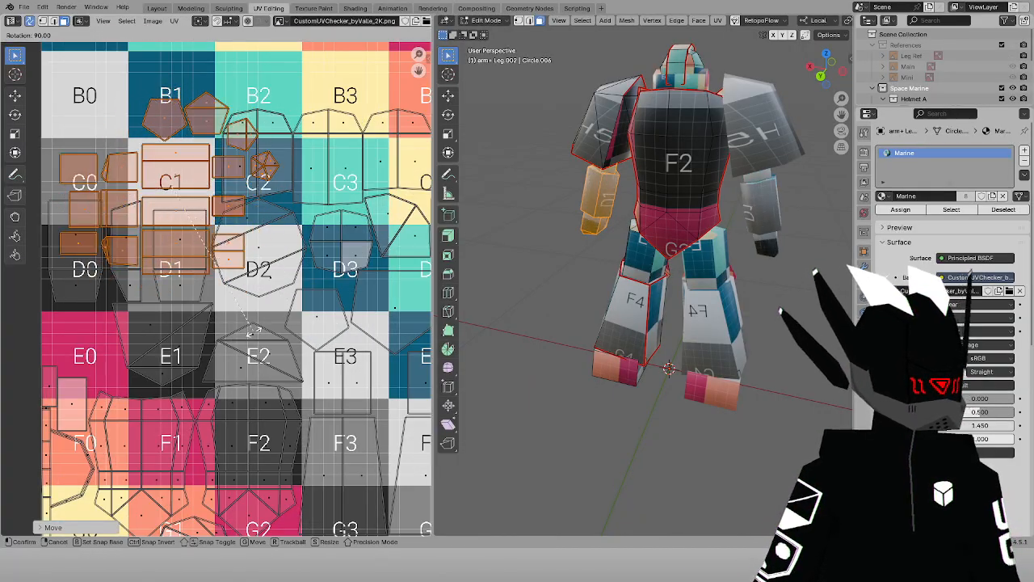
{"action": "left_click", "coordinate": [254, 331]}
Move the rotated arm islands up over squares B0 to C1, just above the tall foot islands
{"action": "middle_click_drag", "start_coordinate": [135, 181], "coordinate": [198, 323]}
{"action": "scroll", "coordinate": [166, 223], "scroll_direction": "up", "scroll_amount": 3}
{"action": "key", "text": "g"}
{"action": "left_click", "coordinate": [180, 248]}
{"action": "scroll", "coordinate": [198, 323], "scroll_direction": "up", "scroll_amount": 3}
{"action": "mouse_move", "coordinate": [362, 257]}
{"action": "middle_mouse_down"}
{"action": "mouse_move", "coordinate": [222, 257]}
{"action": "mouse_move", "coordinate": [361, 264]}
{"action": "middle_mouse_up"}
{"action": "key", "text": "g"}
{"action": "scroll", "coordinate": [257, 257], "scroll_direction": "down", "scroll_amount": 3}
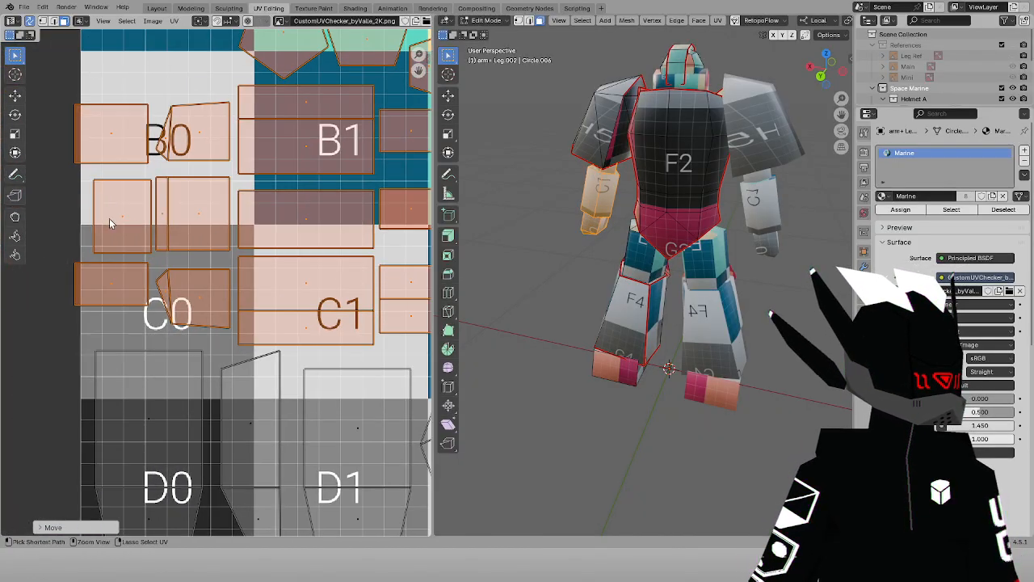
Rotate the small rectangular hand island beside C0 a quarter turn and move it just inside the texture's left edge
{"action": "left_click", "coordinate": [111, 282]}
{"action": "key", "text": "r"}
{"action": "left_click", "coordinate": [112, 176]}
{"action": "scroll", "coordinate": [128, 225], "scroll_direction": "up", "scroll_amount": 3}
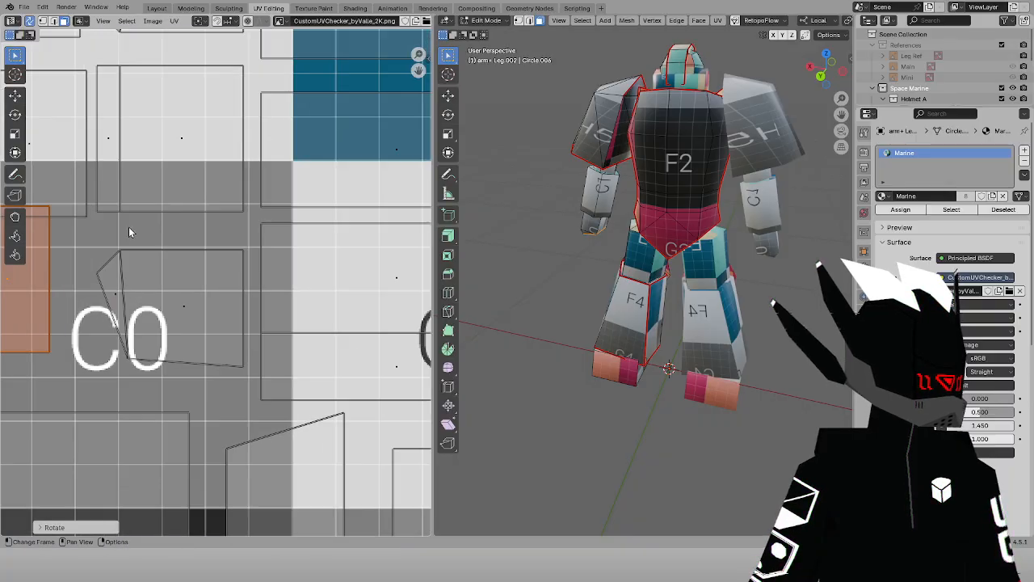
{"action": "key", "text": "g"}
{"action": "left_click", "coordinate": [155, 262]}
{"action": "middle_click_drag", "start_coordinate": [148, 245], "coordinate": [302, 256]}
{"action": "key", "text": "g"}
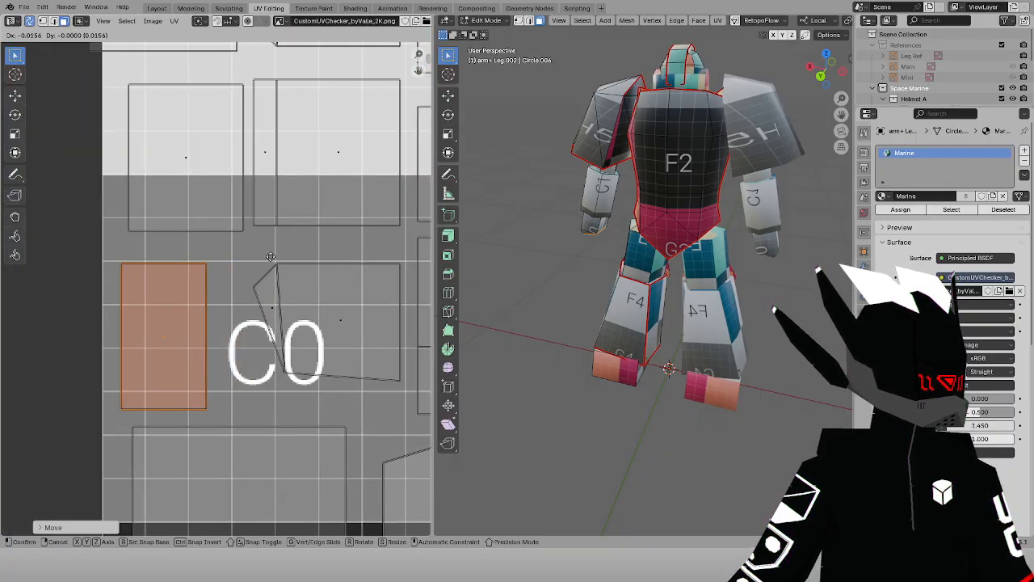
{"action": "left_click", "coordinate": [271, 257]}
{"action": "scroll", "coordinate": [271, 266], "scroll_direction": "down", "scroll_amount": 3}
{"action": "scroll", "coordinate": [230, 285], "scroll_direction": "up", "scroll_amount": 3}
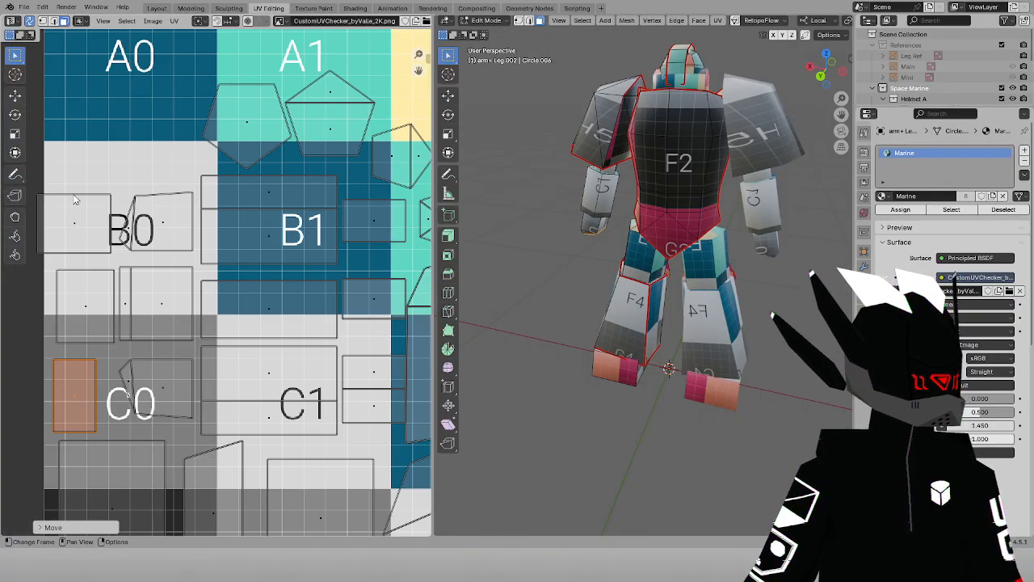
Move the top row of forearm and hand islands in B0 and B1 slightly down, narrowing the gap to the row beneath
{"action": "left_click_drag", "start_coordinate": [323, 261], "coordinate": [324, 261]}
{"action": "scroll", "coordinate": [214, 287], "scroll_direction": "up", "scroll_amount": 4}
{"action": "key", "text": "g"}
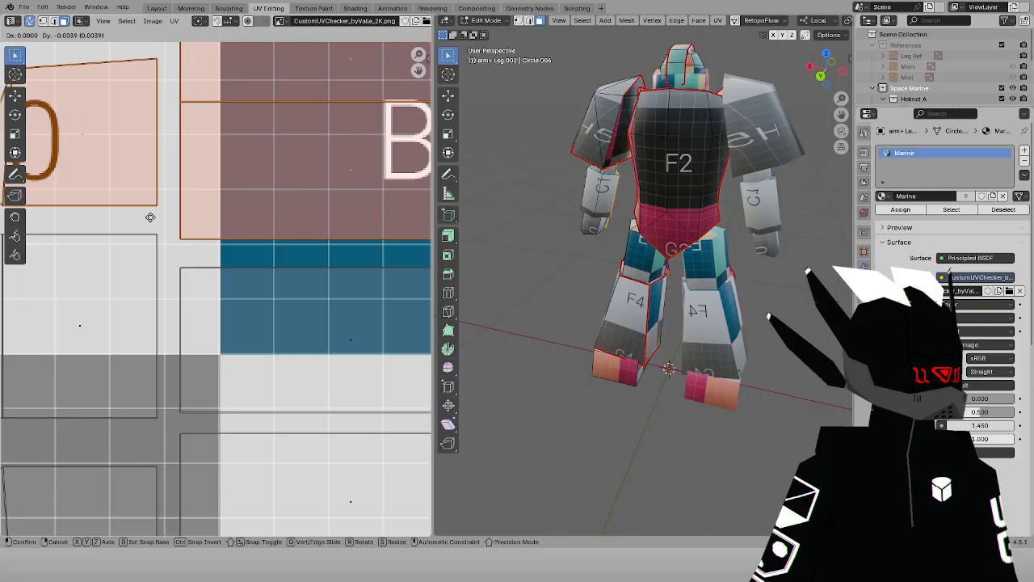
{"action": "left_click", "coordinate": [153, 225]}
{"action": "scroll", "coordinate": [172, 251], "scroll_direction": "down", "scroll_amount": 4}
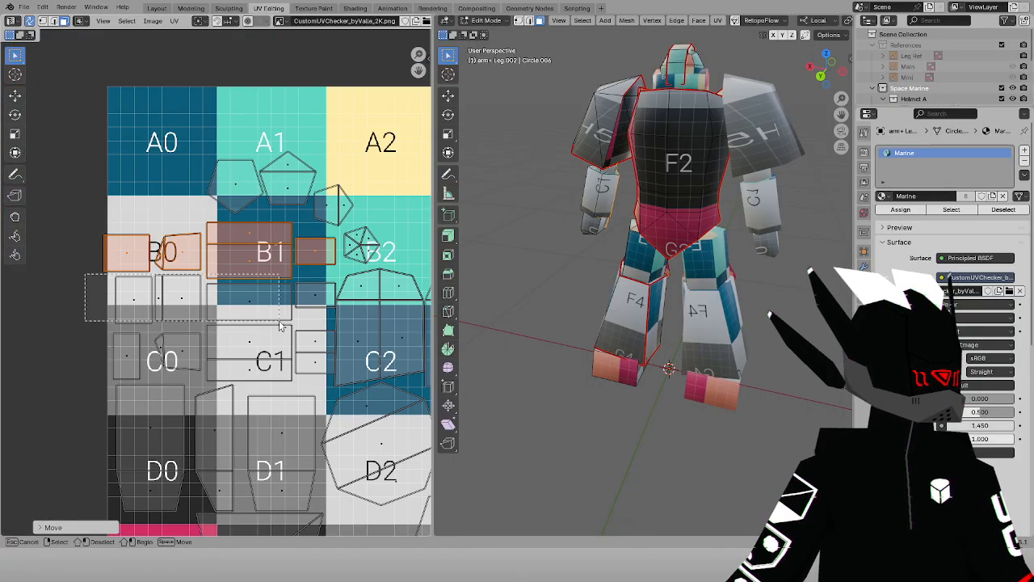
Select only the upper two rows of hand islands in B0 and move them down close above the hand islands in C0
{"action": "left_click_drag", "start_coordinate": [323, 319], "coordinate": [323, 318]}
{"action": "scroll", "coordinate": [211, 296], "scroll_direction": "up", "scroll_amount": 5}
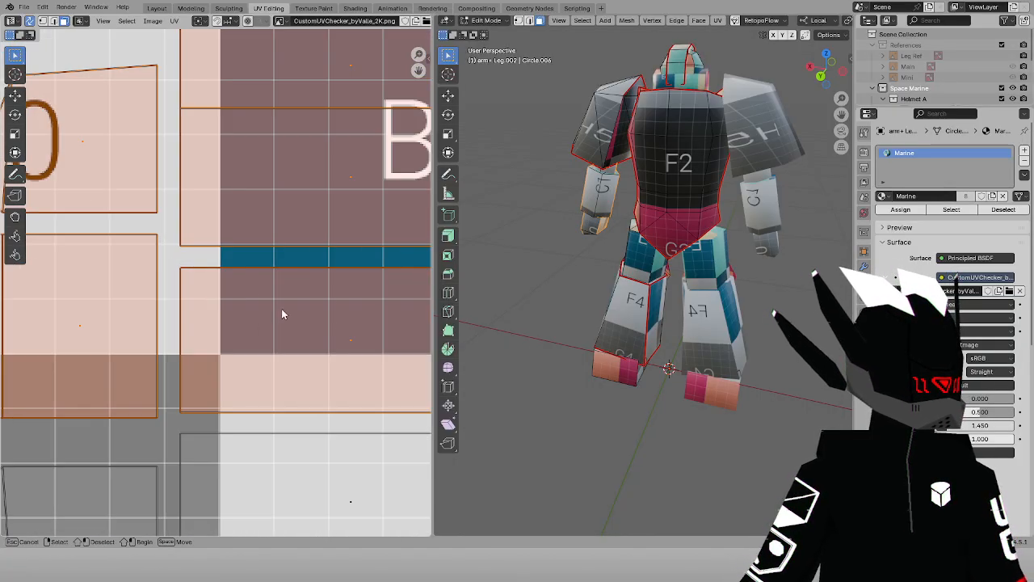
{"action": "scroll", "coordinate": [282, 314], "scroll_direction": "down", "scroll_amount": 5}
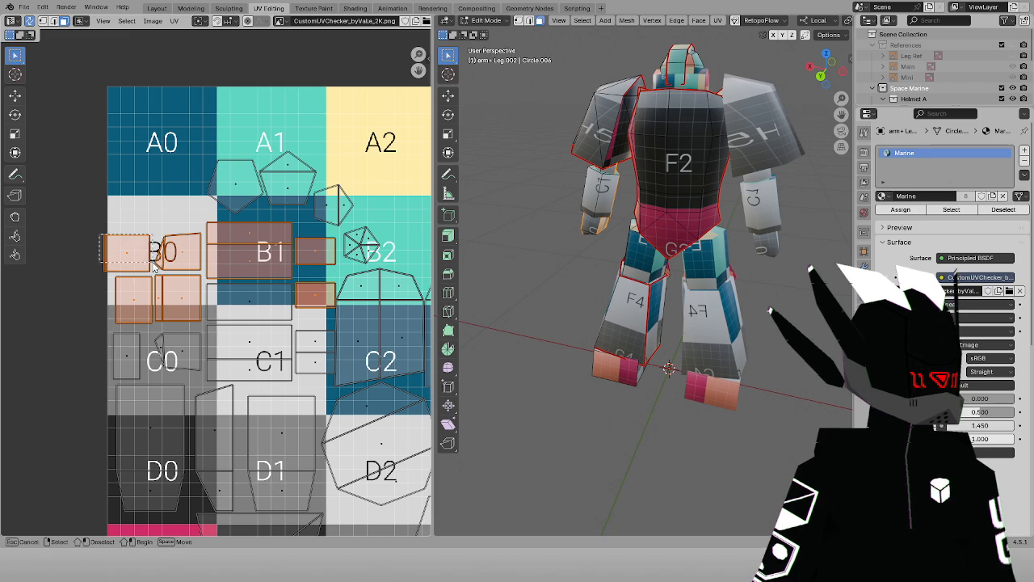
{"action": "left_click", "coordinate": [154, 268]}
{"action": "scroll", "coordinate": [154, 268], "scroll_direction": "up", "scroll_amount": 8}
{"action": "key", "text": "g"}
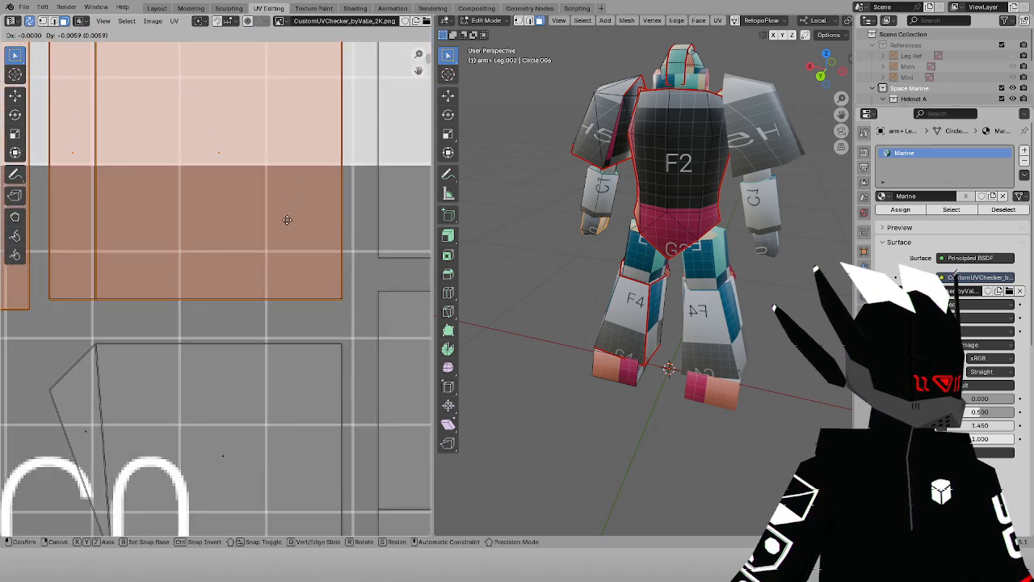
{"action": "left_click", "coordinate": [287, 238]}
{"action": "scroll", "coordinate": [284, 237], "scroll_direction": "down", "scroll_amount": 4}
{"action": "middle_click_drag", "start_coordinate": [205, 224], "coordinate": [321, 312]}
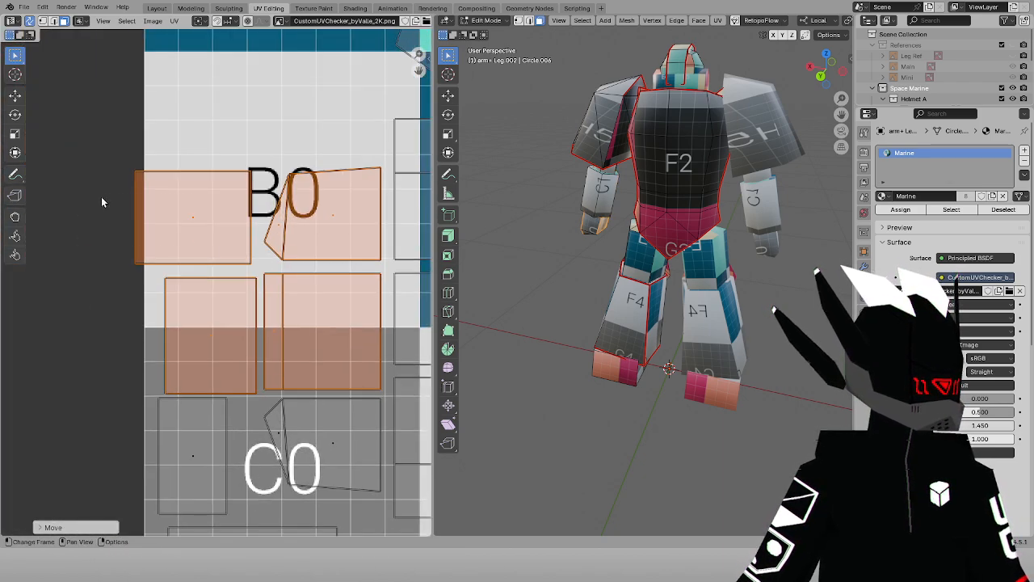
Rotate the leftmost rectangular hand island in B0 a quarter turn so it stands upright
{"action": "left_click_drag", "start_coordinate": [101, 199], "coordinate": [223, 230]}
{"action": "key", "text": "r"}
{"action": "left_click", "coordinate": [214, 319]}
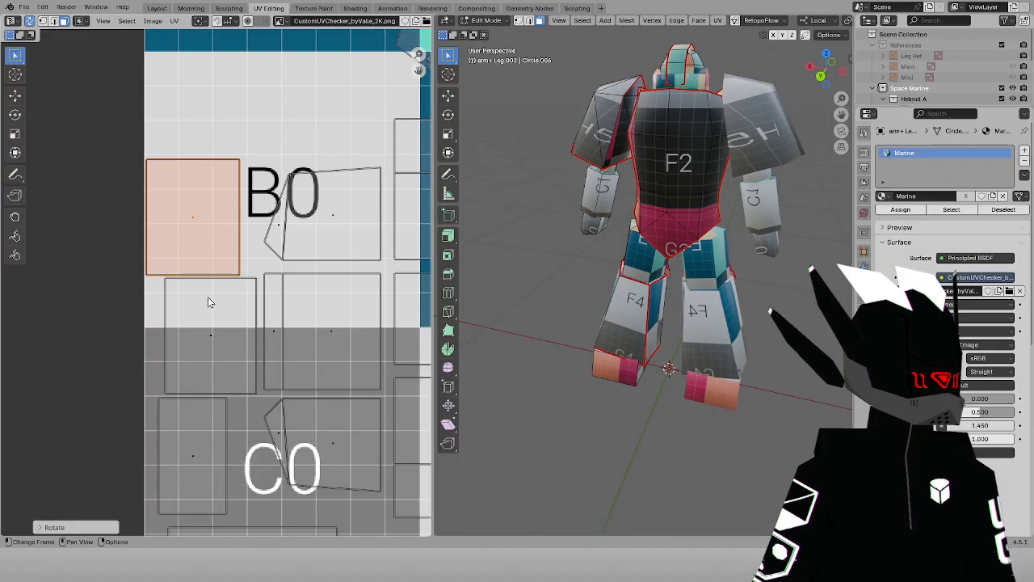
{"action": "key", "text": "g"}
{"action": "left_click", "coordinate": [226, 295]}
{"action": "scroll", "coordinate": [227, 291], "scroll_direction": "up", "scroll_amount": 5}
{"action": "scroll", "coordinate": [295, 231], "scroll_direction": "up", "scroll_amount": 1}
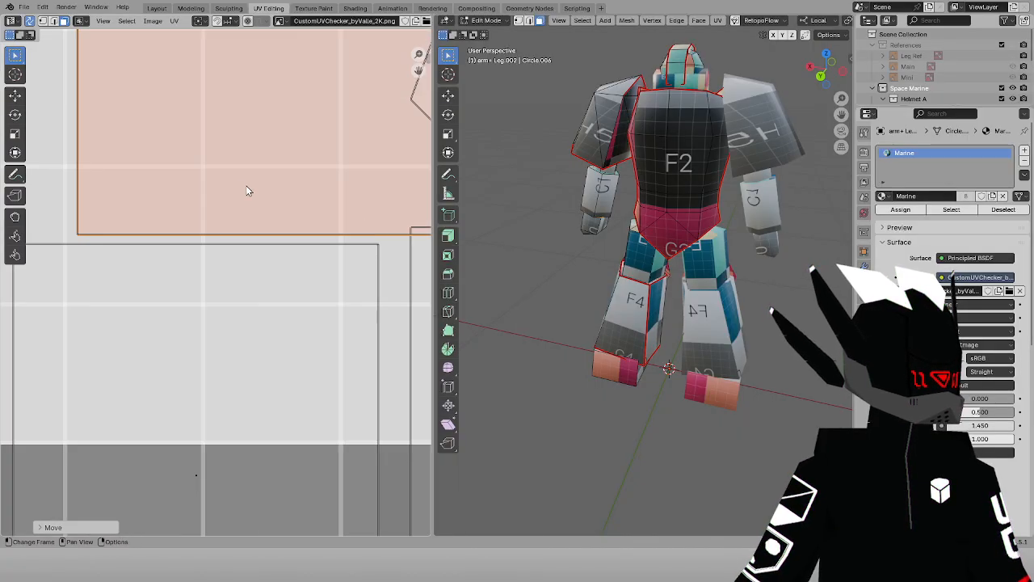
{"action": "key", "text": "ctrl+z"}
Slide the upright hand rectangle along X until its inner edge lines up with the rectangle directly below it
{"action": "key", "text": "g"}
{"action": "key", "text": "x"}
{"action": "left_click", "coordinate": [310, 191]}
{"action": "scroll", "coordinate": [312, 195], "scroll_direction": "down", "scroll_amount": 8}
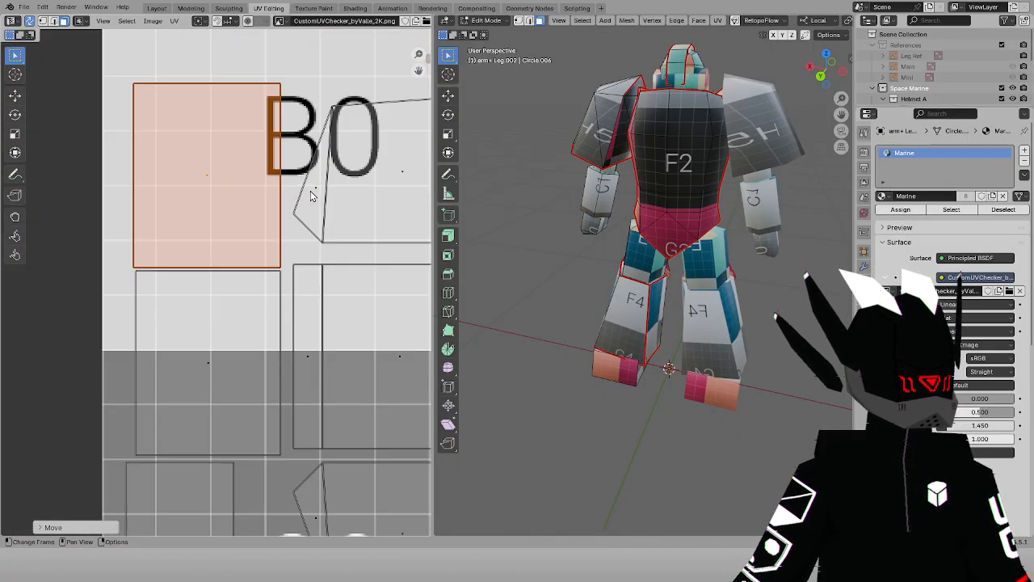
Select the four pentagonal arm islands near A1 and B2 and move them down into the free area around E0
{"action": "middle_click_drag", "start_coordinate": [345, 198], "coordinate": [181, 162]}
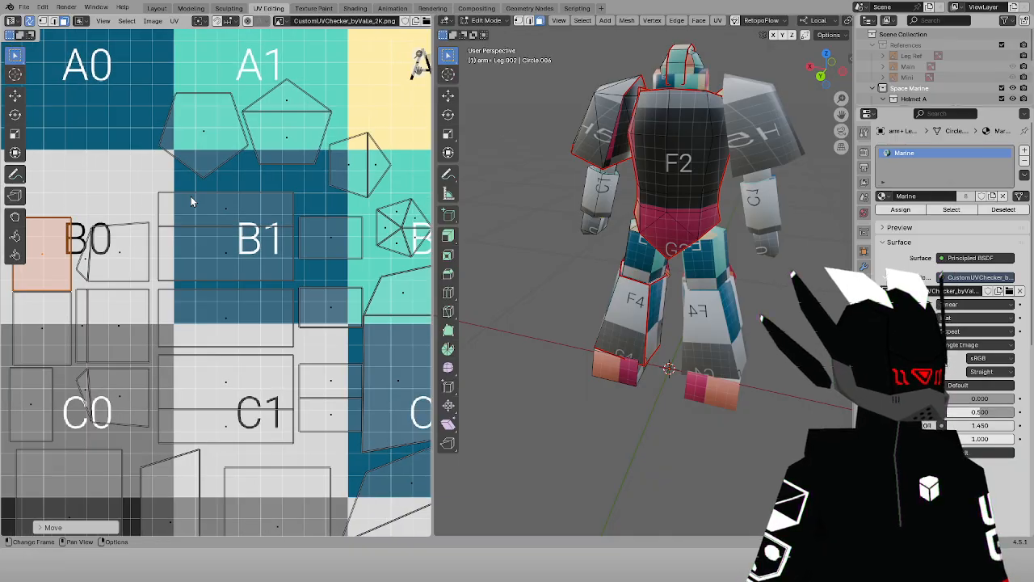
{"action": "left_click_drag", "start_coordinate": [155, 97], "coordinate": [355, 186]}
{"action": "scroll", "coordinate": [325, 202], "scroll_direction": "down", "scroll_amount": 3}
{"action": "middle_click_drag", "start_coordinate": [325, 208], "coordinate": [310, 197]}
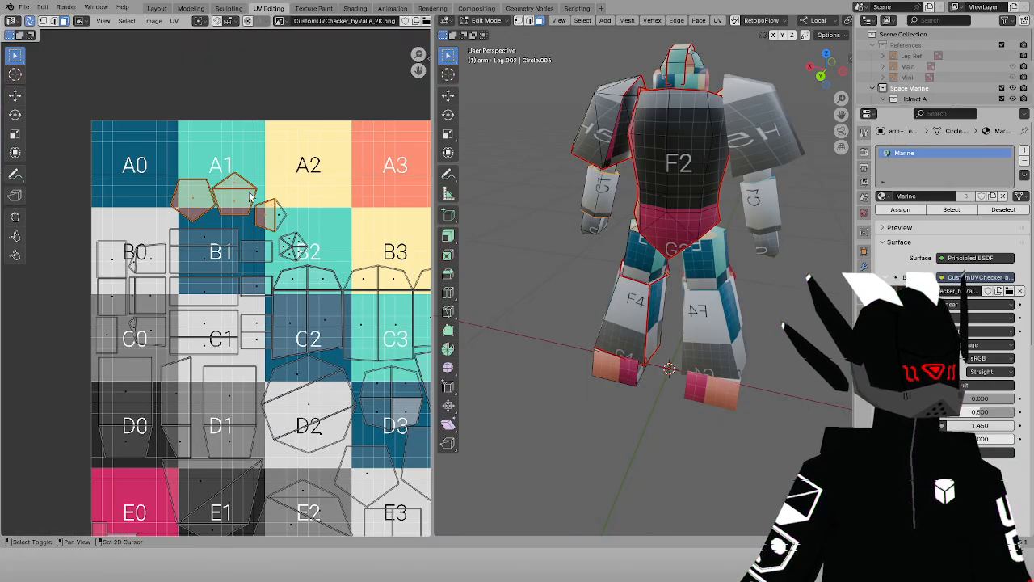
{"action": "middle_click_drag", "start_coordinate": [307, 265], "coordinate": [268, 165]}
{"action": "key", "text": "g"}
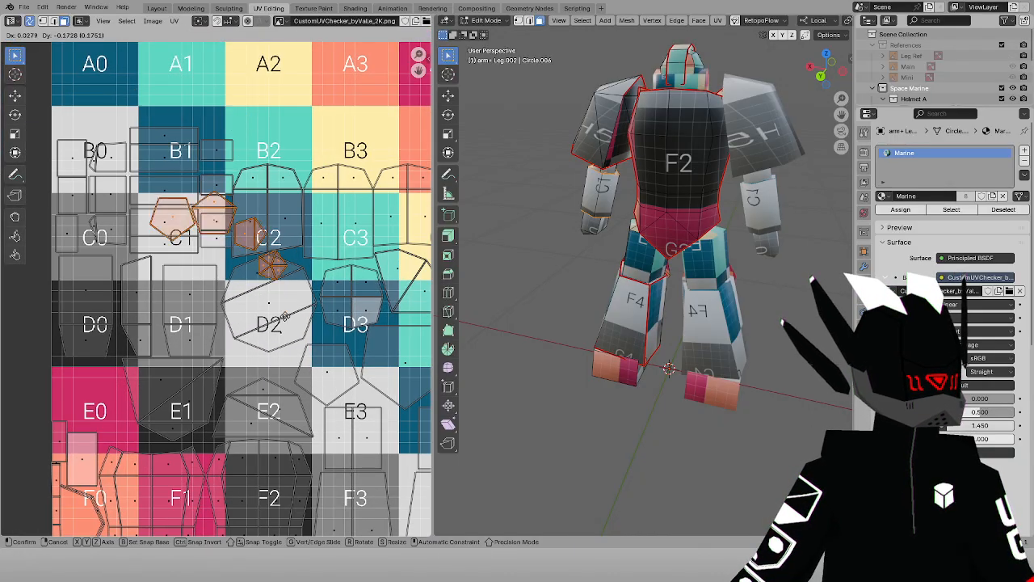
{"action": "left_click", "coordinate": [179, 456]}
Adjust the pentagon group so its leftmost island sits inside the texture's left edge, just above the rectangular foot islands
{"action": "scroll", "coordinate": [247, 339], "scroll_direction": "up", "scroll_amount": 7}
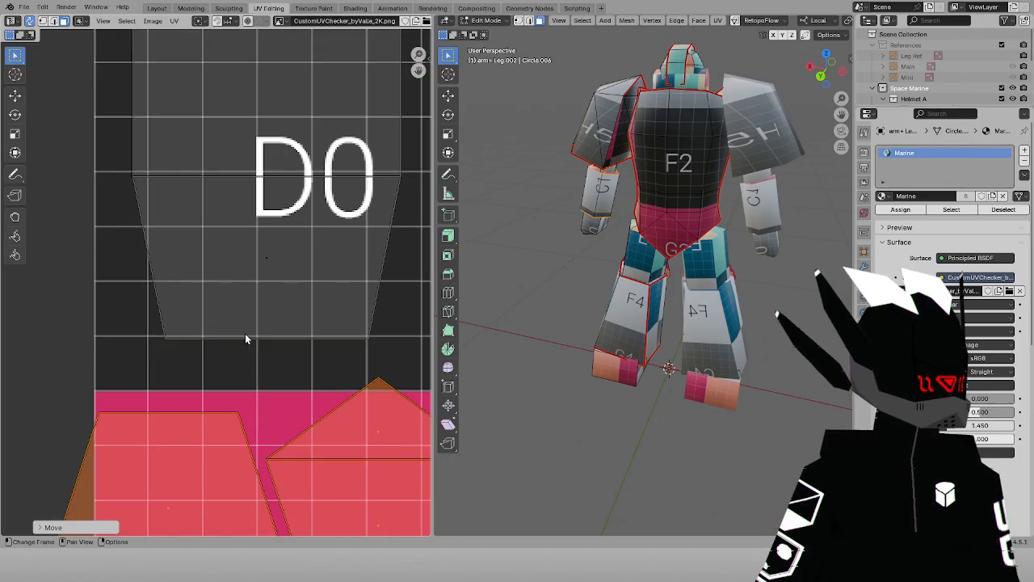
{"action": "middle_click_drag", "start_coordinate": [247, 339], "coordinate": [261, 85]}
{"action": "key", "text": "g"}
{"action": "left_click", "coordinate": [288, 275]}
{"action": "key", "text": "g"}
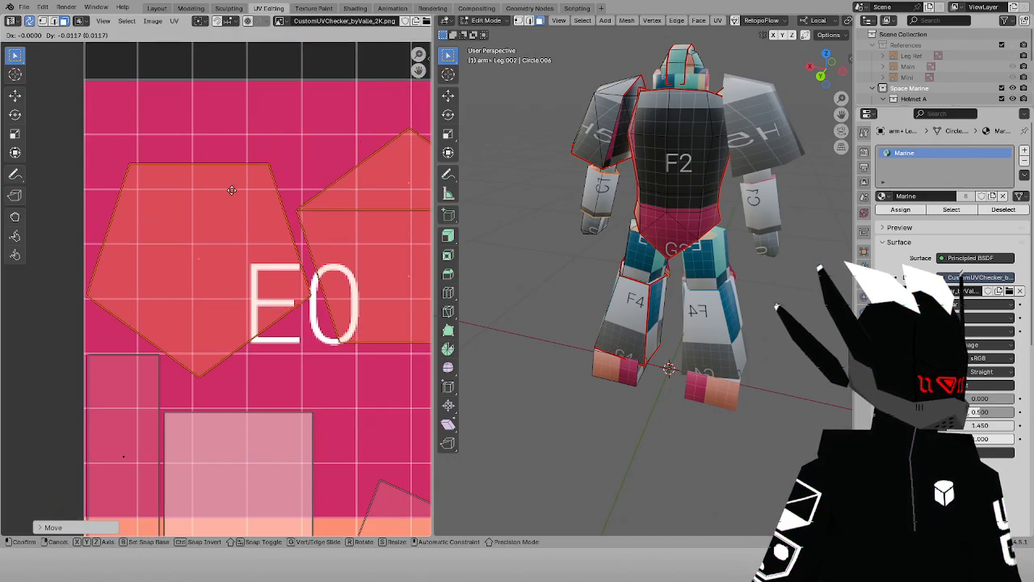
{"action": "left_click", "coordinate": [235, 201]}
Leave the leftmost pentagon in place and move the remaining pentagon islands down beside it within E0
{"action": "middle_click_drag", "start_coordinate": [195, 202], "coordinate": [146, 190]}
{"action": "scroll", "coordinate": [202, 267], "scroll_direction": "down", "scroll_amount": 2}
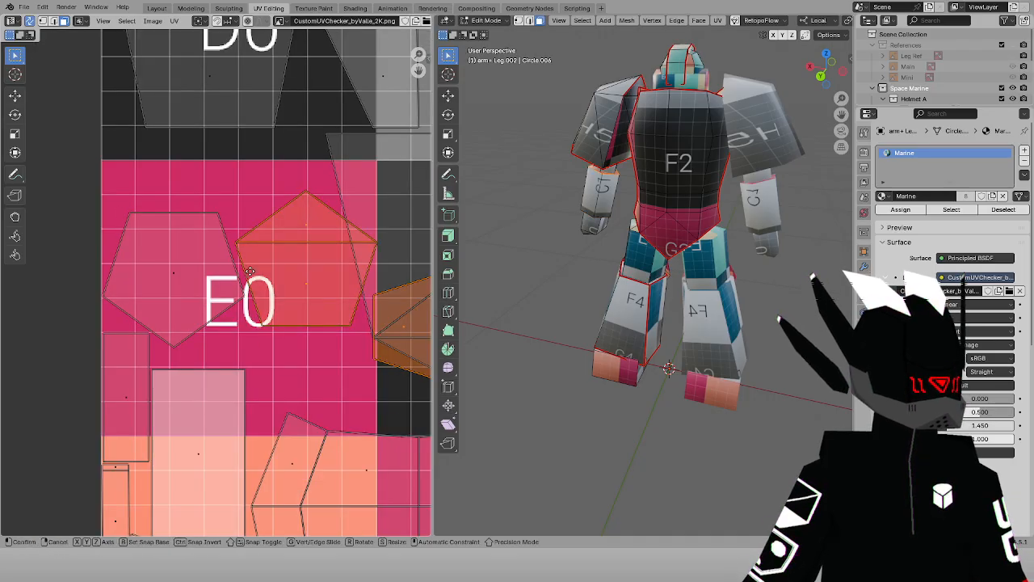
{"action": "scroll", "coordinate": [329, 342], "scroll_direction": "up", "scroll_amount": 3}
{"action": "middle_click_drag", "start_coordinate": [347, 341], "coordinate": [234, 278]}
{"action": "scroll", "coordinate": [280, 273], "scroll_direction": "down", "scroll_amount": 3}
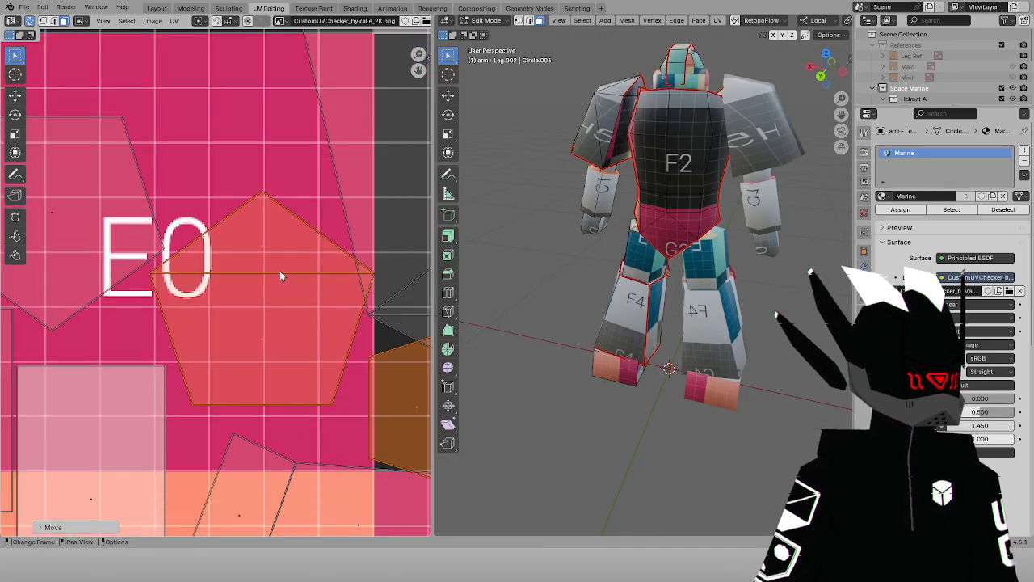
Place the five-triangle pentagon in E0 beside the larger foot rectangle's upper corner, and the vertically split pentagon directly above it
{"action": "key", "text": "g"}
{"action": "scroll", "coordinate": [183, 239], "scroll_direction": "up", "scroll_amount": 4}
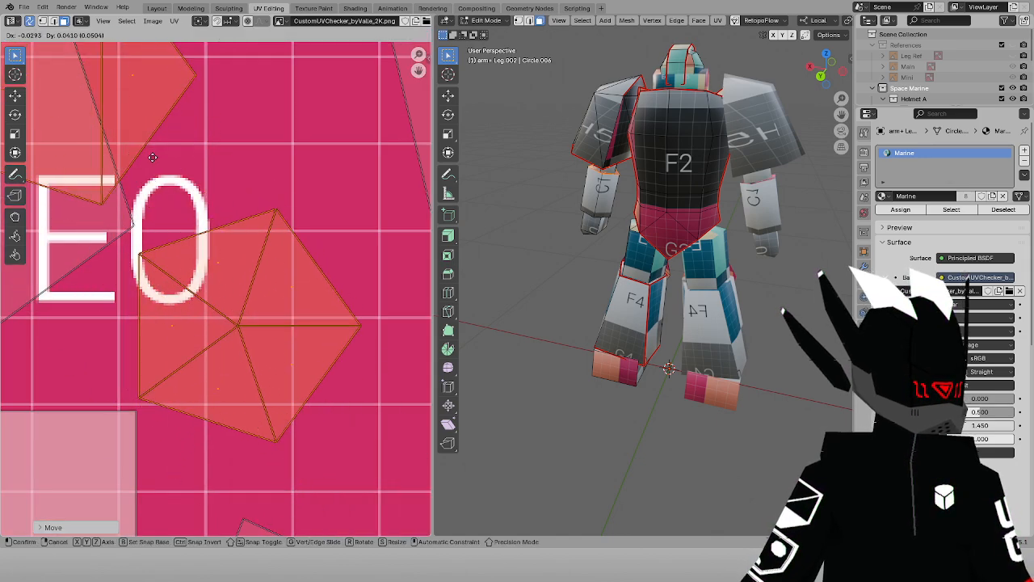
{"action": "scroll", "coordinate": [294, 339], "scroll_direction": "down", "scroll_amount": 2}
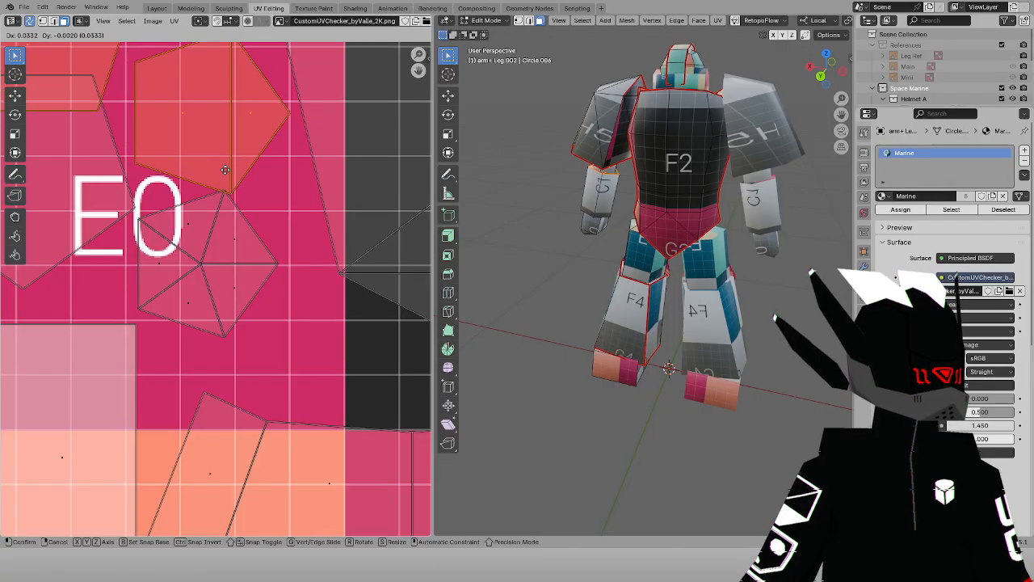
{"action": "left_click", "coordinate": [216, 165]}
{"action": "middle_click_drag", "start_coordinate": [216, 165], "coordinate": [297, 292]}
{"action": "left_click", "coordinate": [149, 164]}
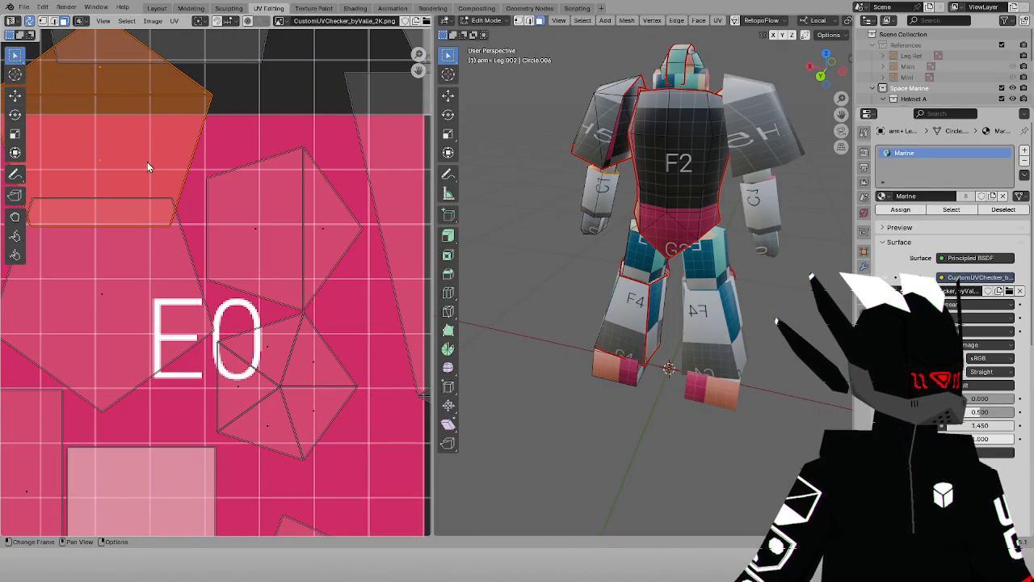
Move the horizontally split pentagon inside the texture's left edge so it rests directly on top of the undivided pentagon in E0
{"action": "scroll", "coordinate": [218, 164], "scroll_direction": "down", "scroll_amount": 3}
{"action": "middle_click_drag", "start_coordinate": [218, 164], "coordinate": [250, 263]}
{"action": "scroll", "coordinate": [300, 299], "scroll_direction": "down", "scroll_amount": 1}
{"action": "scroll", "coordinate": [77, 185], "scroll_direction": "down", "scroll_amount": 3}
{"action": "scroll", "coordinate": [113, 194], "scroll_direction": "down", "scroll_amount": 1}
{"action": "scroll", "coordinate": [177, 268], "scroll_direction": "up", "scroll_amount": 3}
{"action": "scroll", "coordinate": [189, 304], "scroll_direction": "up", "scroll_amount": 1}
{"action": "key", "text": "g"}
{"action": "left_click", "coordinate": [244, 329]}
{"action": "scroll", "coordinate": [244, 329], "scroll_direction": "up", "scroll_amount": 3}
{"action": "key", "text": "g"}
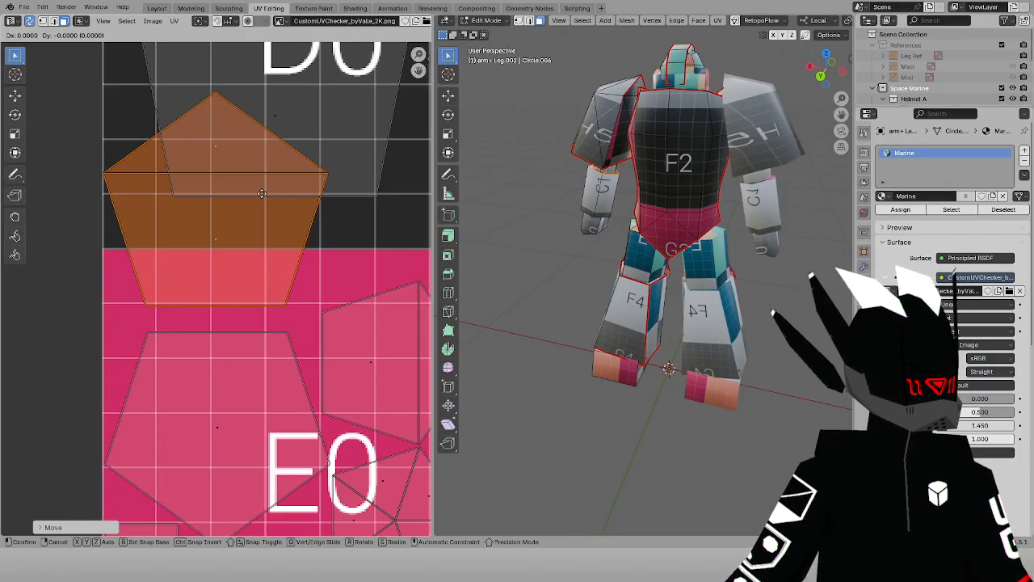
{"action": "left_click", "coordinate": [263, 207]}
{"action": "scroll", "coordinate": [264, 208], "scroll_direction": "down", "scroll_amount": 2}
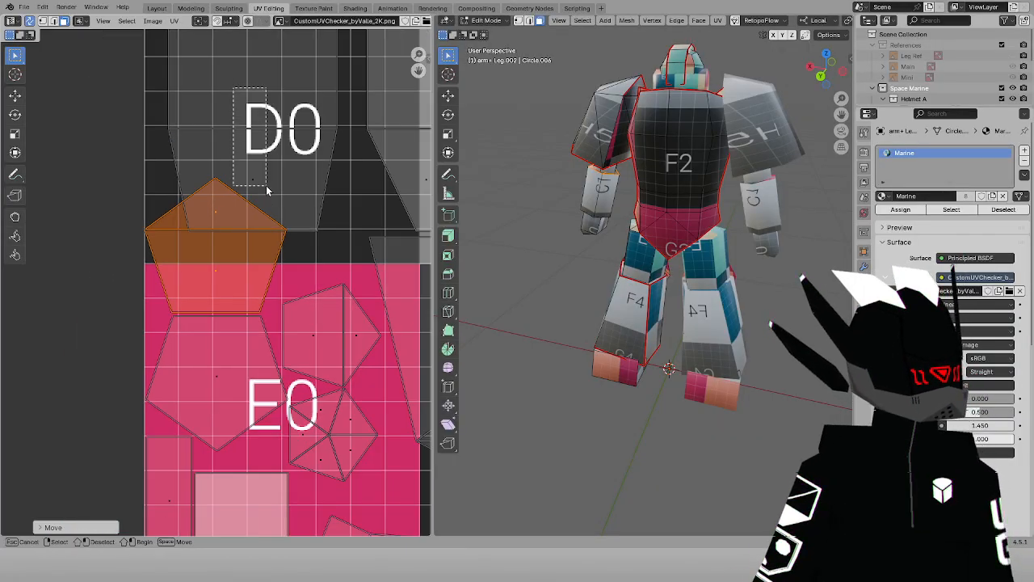
Try to move the tall islands in D0 and D1, together with the linked foot islands, to a lower spot in the texture
{"action": "scroll", "coordinate": [248, 129], "scroll_direction": "down", "scroll_amount": 5}
{"action": "scroll", "coordinate": [239, 234], "scroll_direction": "down", "scroll_amount": 3}
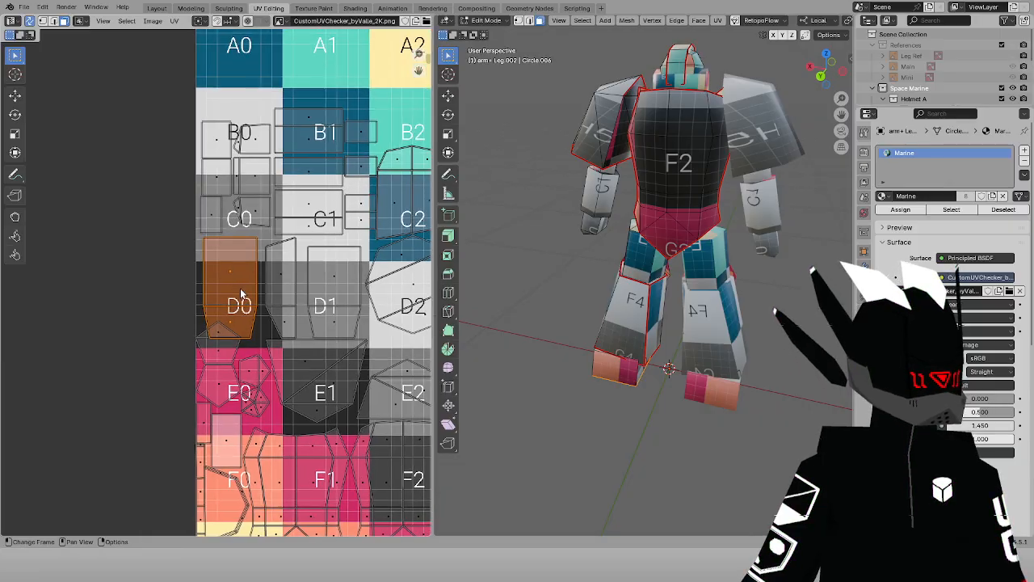
{"action": "middle_click_drag", "start_coordinate": [239, 234], "coordinate": [221, 190]}
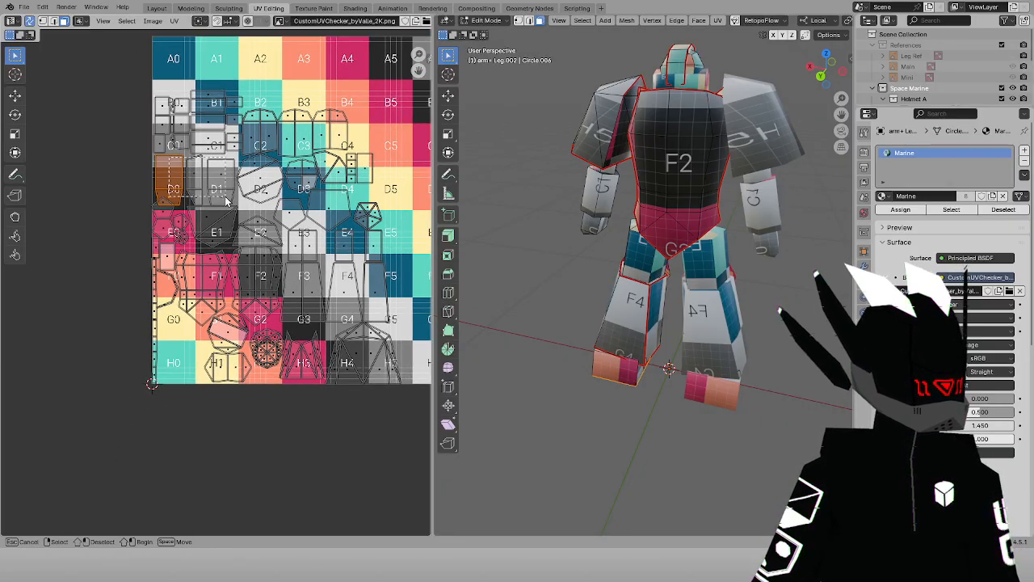
{"action": "scroll", "coordinate": [192, 190], "scroll_direction": "up", "scroll_amount": 1}
{"action": "scroll", "coordinate": [182, 179], "scroll_direction": "up", "scroll_amount": 2}
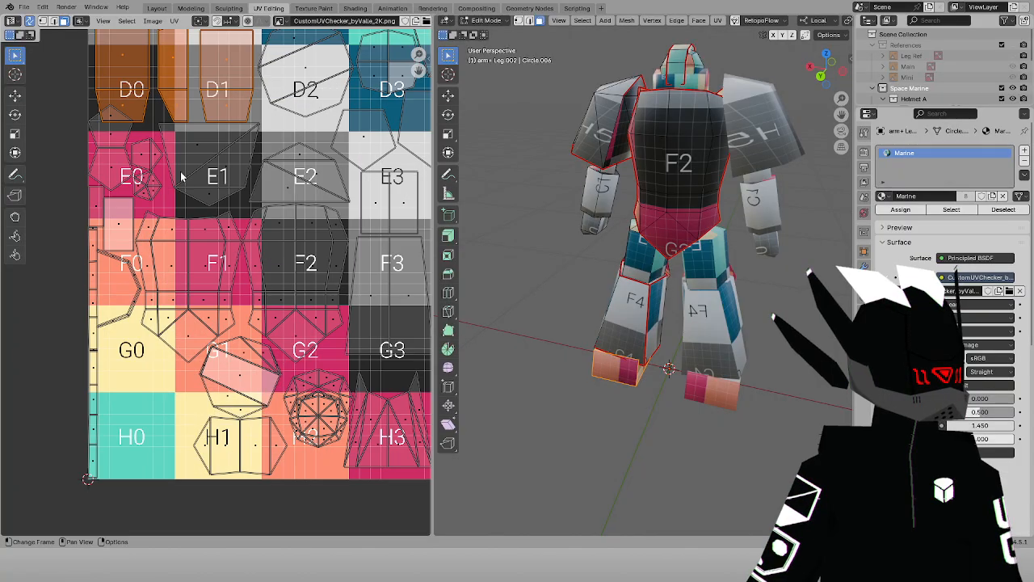
{"action": "left_click", "coordinate": [636, 387]}
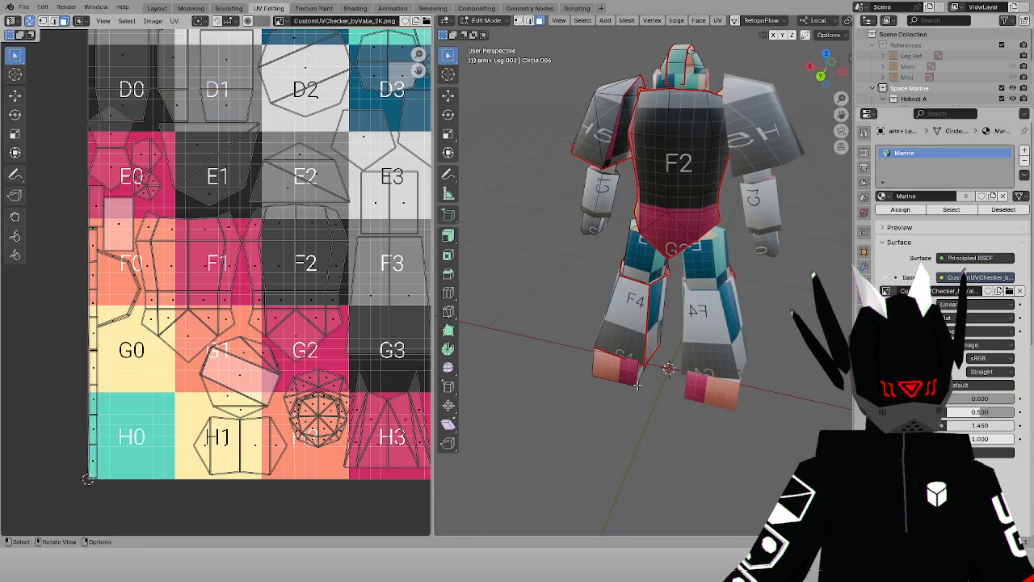
{"action": "key", "text": "ctrl+l"}
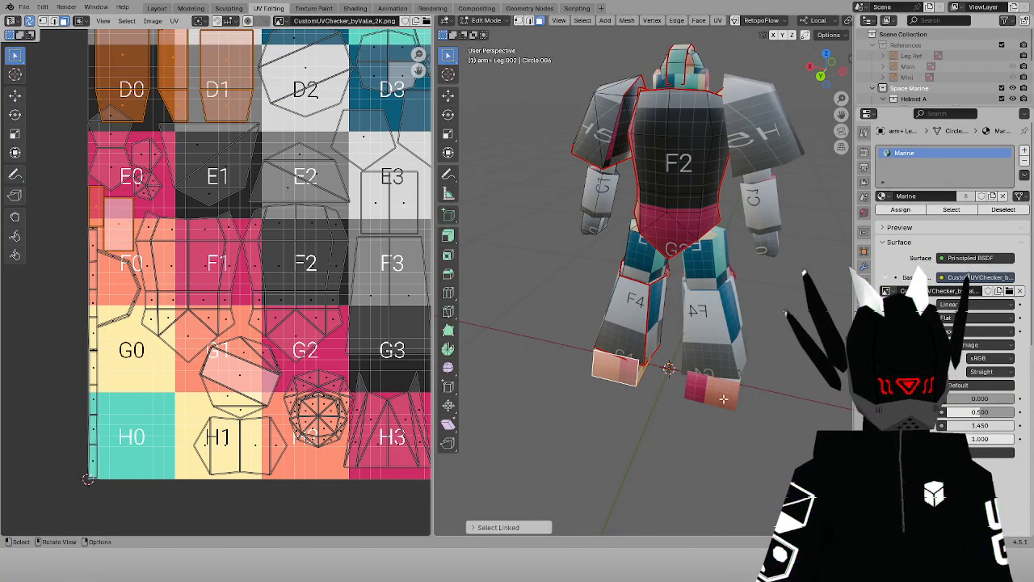
{"action": "scroll", "coordinate": [267, 176], "scroll_direction": "down", "scroll_amount": 3}
{"action": "key", "text": "g"}
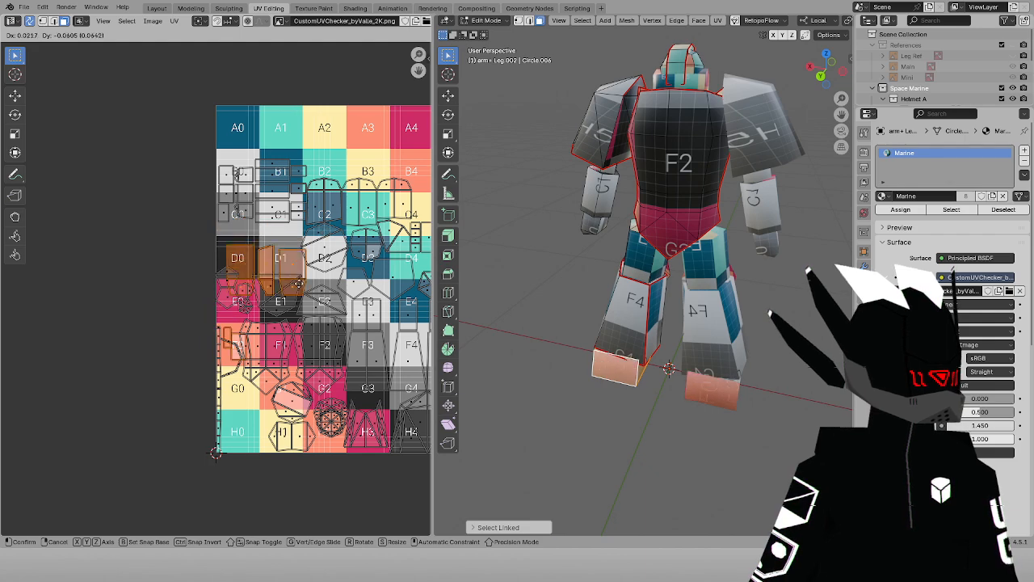
{"action": "left_click", "coordinate": [249, 312]}
Move the four pentagonal arm islands from E0 down into H0, placing the lowest one just above the texture's bottom edge
{"action": "scroll", "coordinate": [250, 312], "scroll_direction": "up", "scroll_amount": 2}
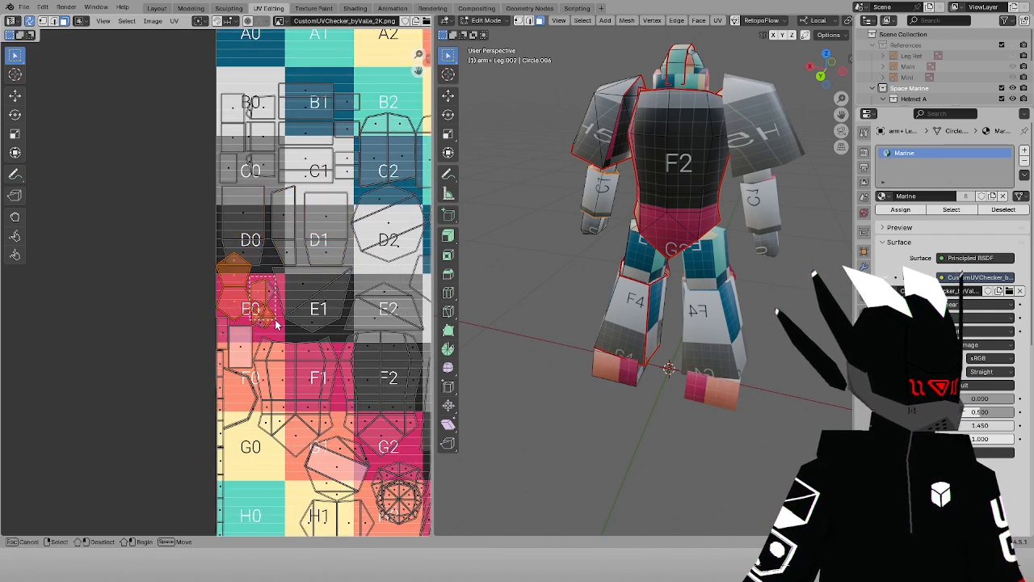
{"action": "key", "text": "g"}
{"action": "left_click", "coordinate": [281, 415]}
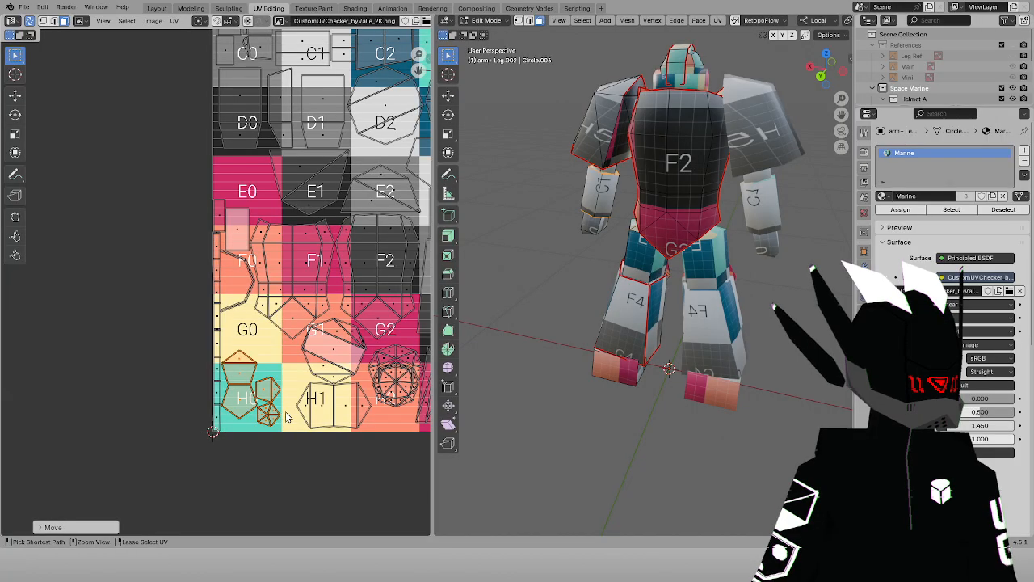
{"action": "middle_click_drag", "start_coordinate": [286, 417], "coordinate": [266, 246]}
{"action": "scroll", "coordinate": [266, 245], "scroll_direction": "up", "scroll_amount": 9}
{"action": "key", "text": "g"}
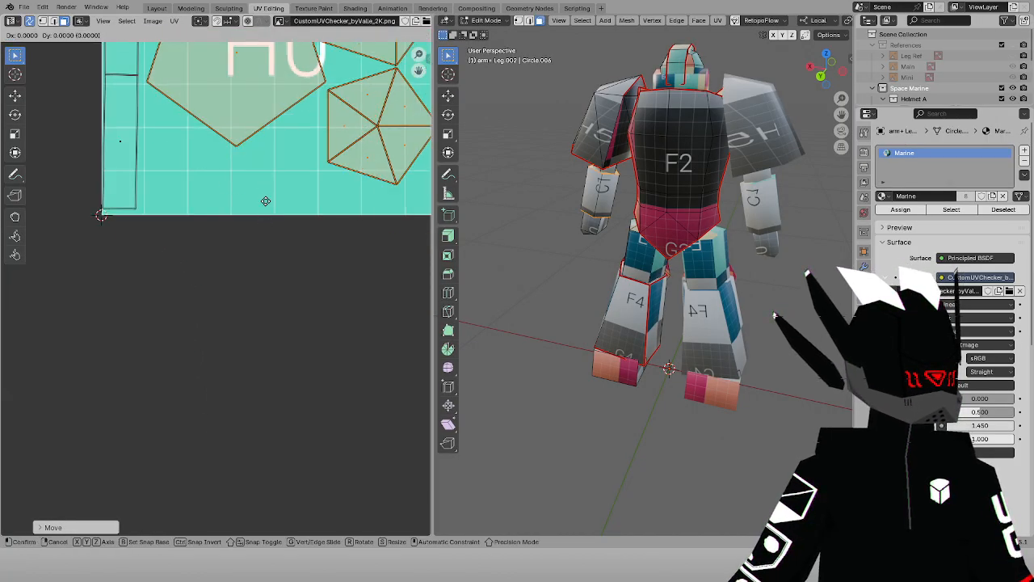
{"action": "scroll", "coordinate": [267, 226], "scroll_direction": "up", "scroll_amount": 6}
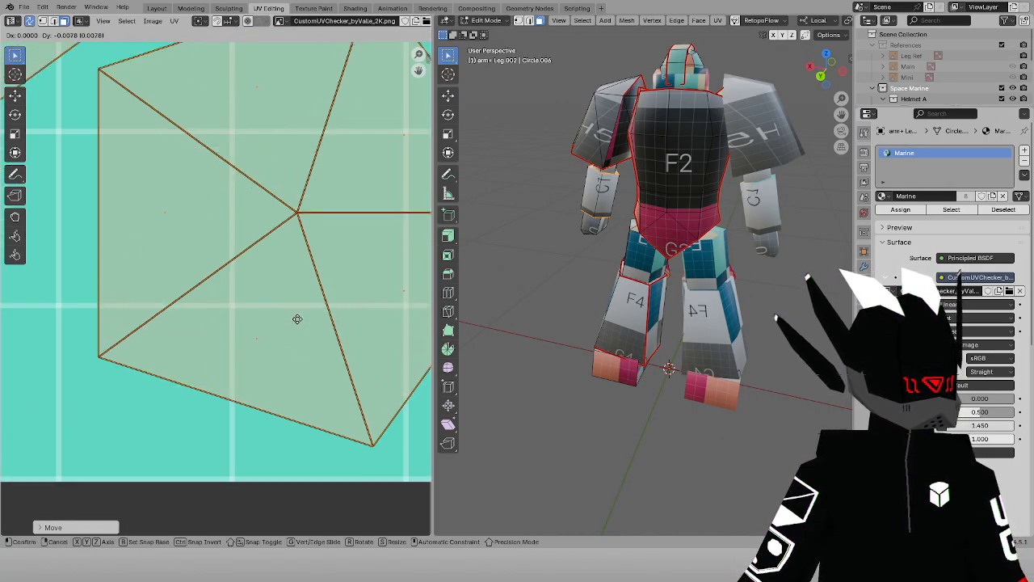
{"action": "left_click", "coordinate": [297, 338]}
{"action": "scroll", "coordinate": [297, 339], "scroll_direction": "down", "scroll_amount": 8}
{"action": "scroll", "coordinate": [297, 338], "scroll_direction": "down", "scroll_amount": 2}
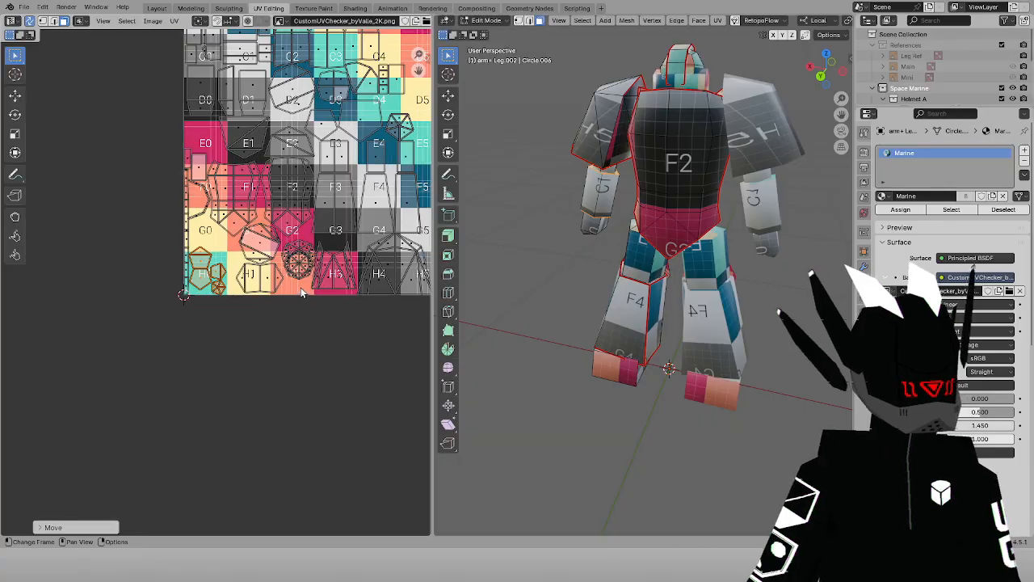
Select the larger five-triangle pentagon between D4 and E5 and move it into the free space between G0 and H0
{"action": "middle_click_drag", "start_coordinate": [299, 294], "coordinate": [239, 390]}
{"action": "scroll", "coordinate": [240, 391], "scroll_direction": "down", "scroll_amount": 1}
{"action": "scroll", "coordinate": [213, 197], "scroll_direction": "up", "scroll_amount": 2}
{"action": "middle_click_drag", "start_coordinate": [343, 206], "coordinate": [316, 257]}
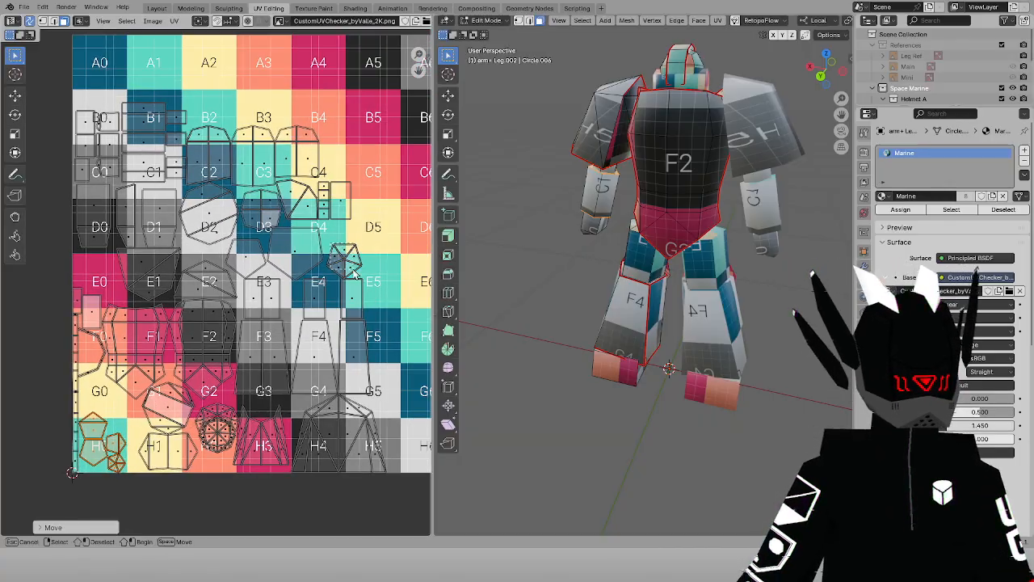
{"action": "left_click_drag", "start_coordinate": [354, 274], "coordinate": [322, 281]}
{"action": "key", "text": "g"}
{"action": "left_click", "coordinate": [59, 423]}
{"action": "scroll", "coordinate": [59, 423], "scroll_direction": "up", "scroll_amount": 6}
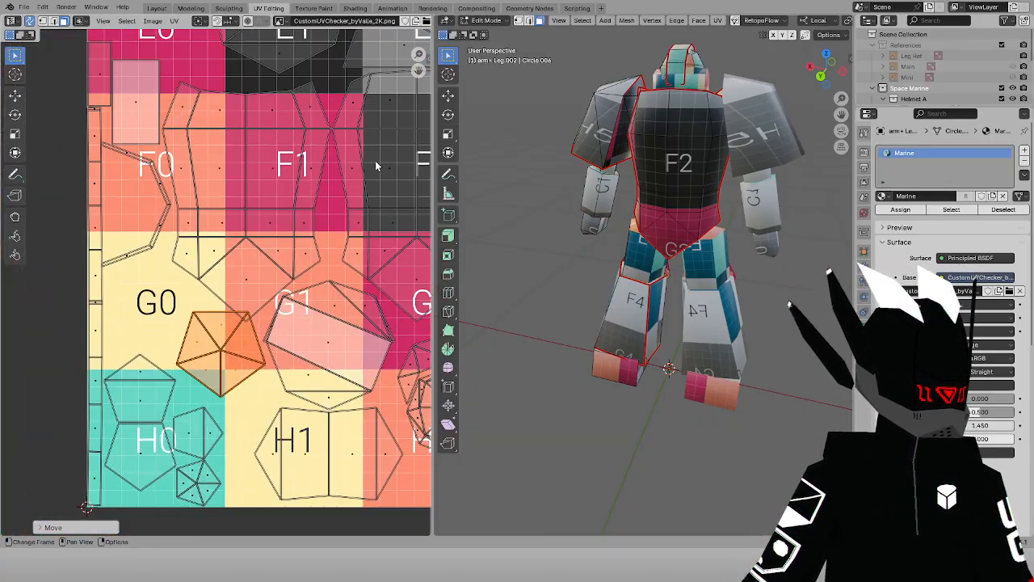
Adjust the larger five-triangle pentagon so it fits the gap between the H0 pentagons and the G1 and H1 islands
{"action": "key", "text": "s"}
{"action": "left_click", "coordinate": [268, 223]}
{"action": "key", "text": "g"}
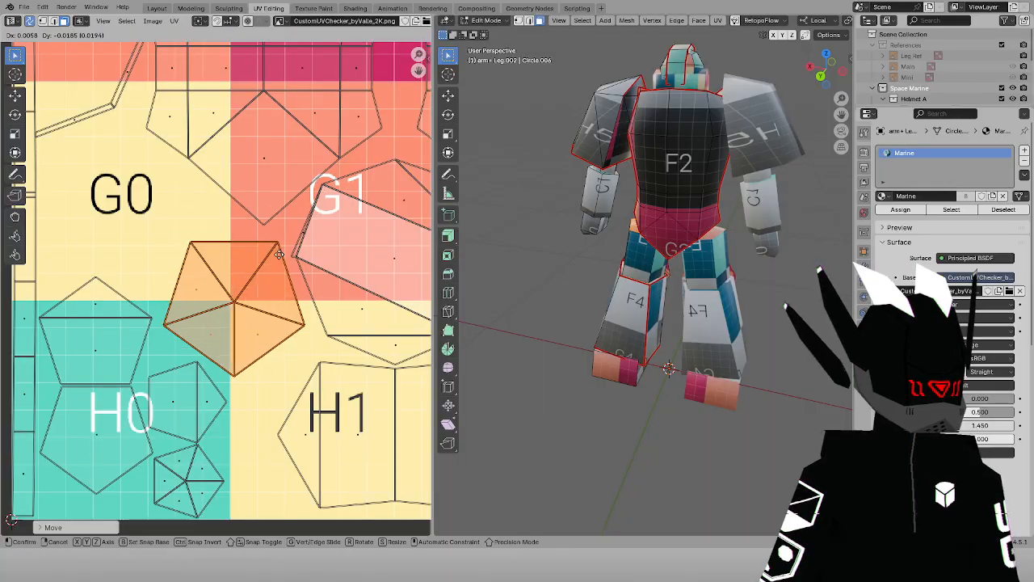
{"action": "left_click", "coordinate": [277, 258]}
{"action": "key", "text": "g"}
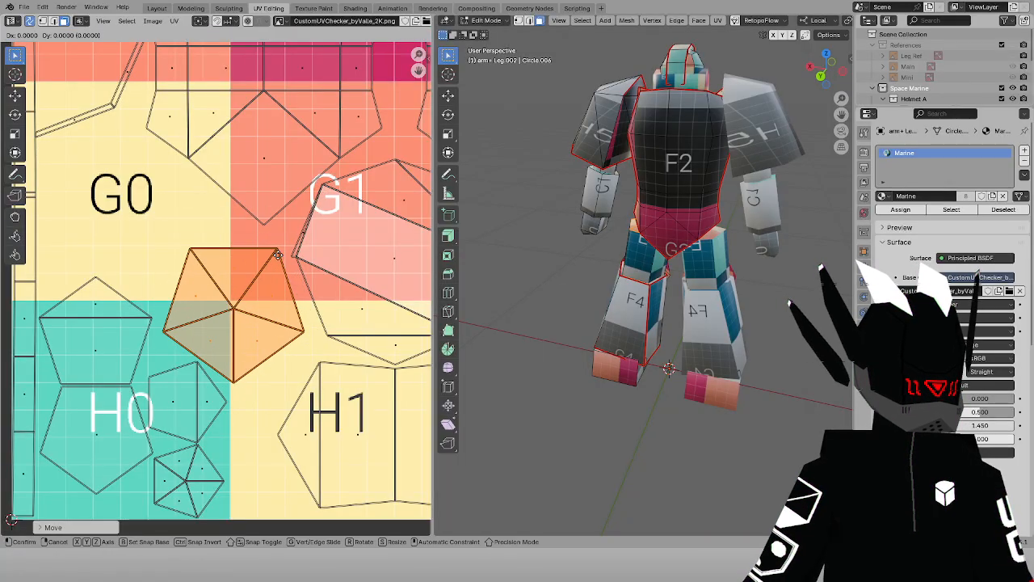
{"action": "scroll", "coordinate": [277, 247], "scroll_direction": "up", "scroll_amount": 3}
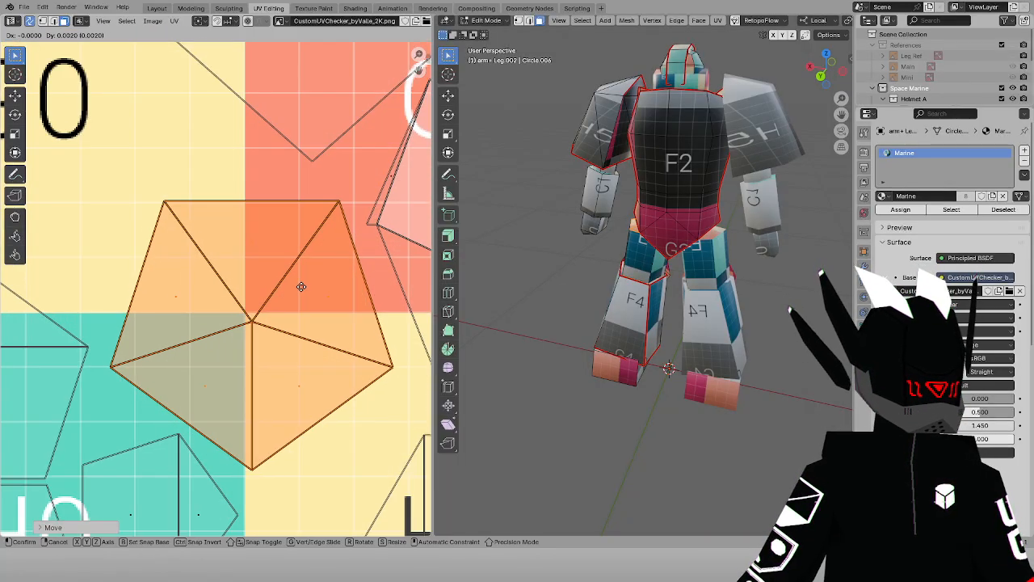
{"action": "left_click", "coordinate": [302, 289]}
Try to move the small rectangular helmet islands beside C4 and D4 to a lower free spot, then undo the move
{"action": "scroll", "coordinate": [258, 293], "scroll_direction": "down", "scroll_amount": 6}
{"action": "middle_click_drag", "start_coordinate": [412, 296], "coordinate": [231, 300]}
{"action": "scroll", "coordinate": [287, 299], "scroll_direction": "down", "scroll_amount": 2}
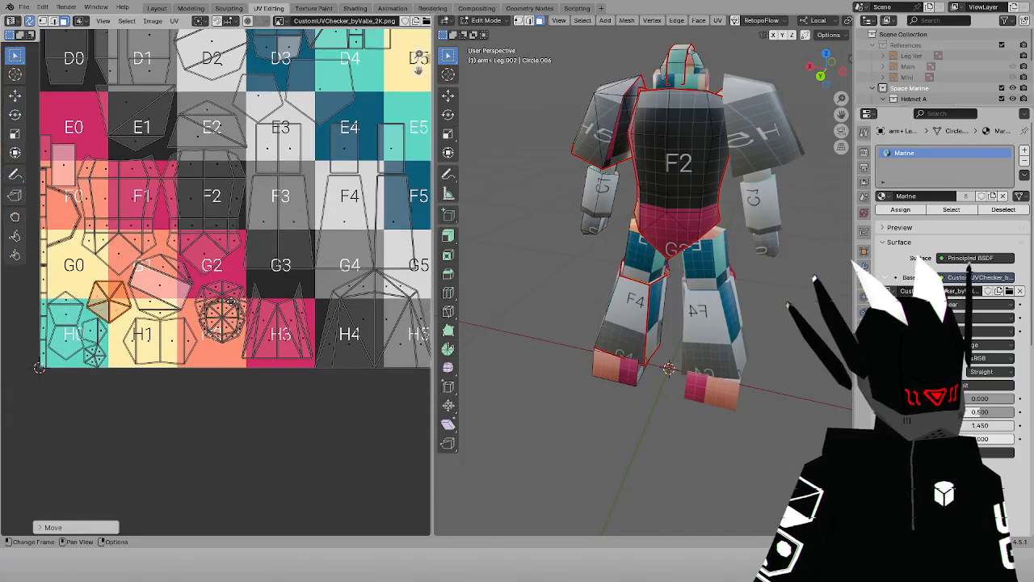
{"action": "scroll", "coordinate": [231, 301], "scroll_direction": "down", "scroll_amount": 3}
{"action": "scroll", "coordinate": [288, 342], "scroll_direction": "up", "scroll_amount": 3}
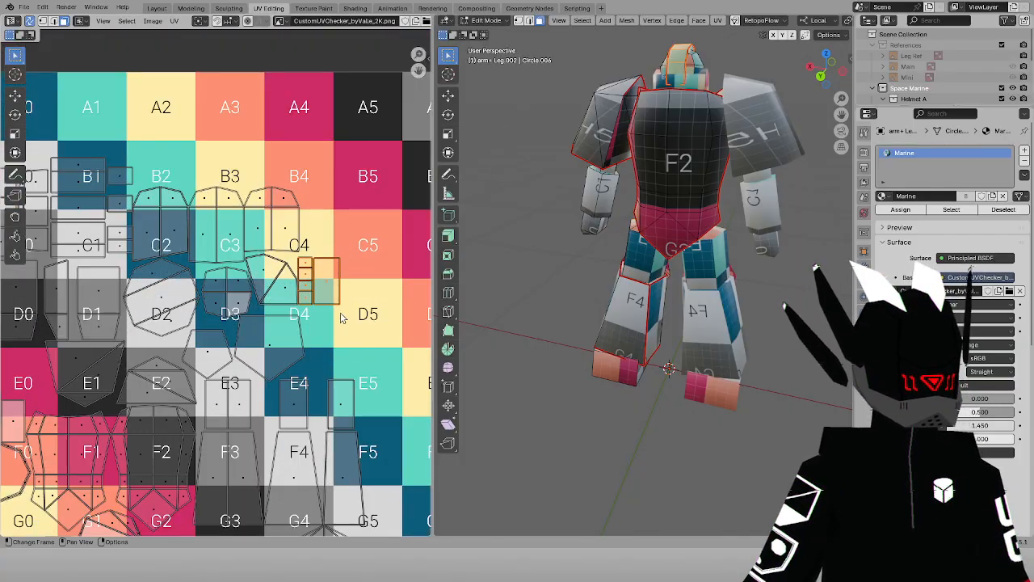
{"action": "middle_click_drag", "start_coordinate": [289, 252], "coordinate": [306, 235]}
{"action": "scroll", "coordinate": [305, 246], "scroll_direction": "down", "scroll_amount": 2}
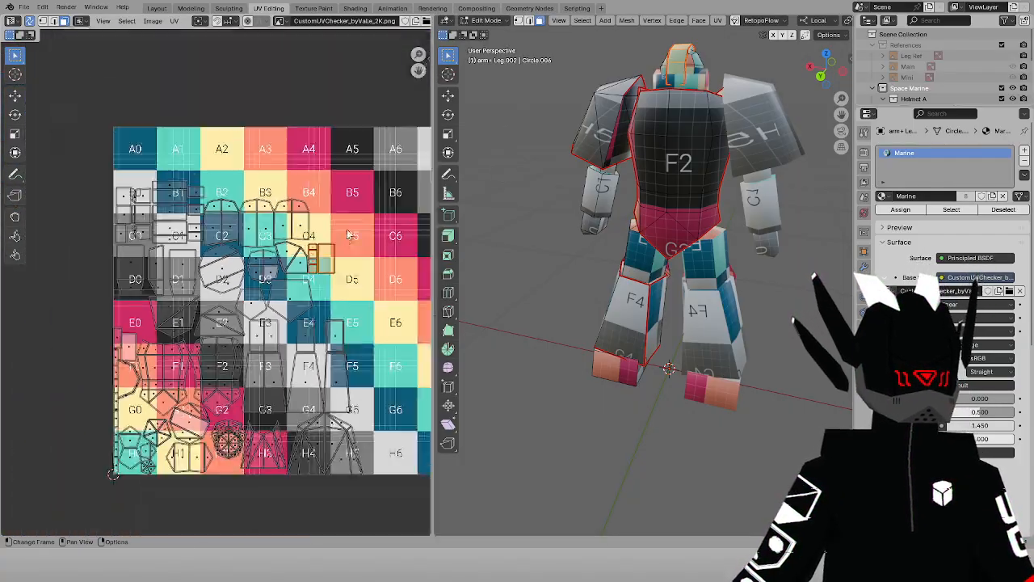
{"action": "key", "text": "g"}
{"action": "middle_click_drag", "start_coordinate": [319, 273], "coordinate": [343, 218]}
{"action": "left_click", "coordinate": [177, 360]}
{"action": "key", "text": "ctrl+z"}
Select all UV islands, set the pivot point to the 2D cursor, and scale them up about 1.17 times from the texture's lower-left corner
{"action": "key", "text": "a"}
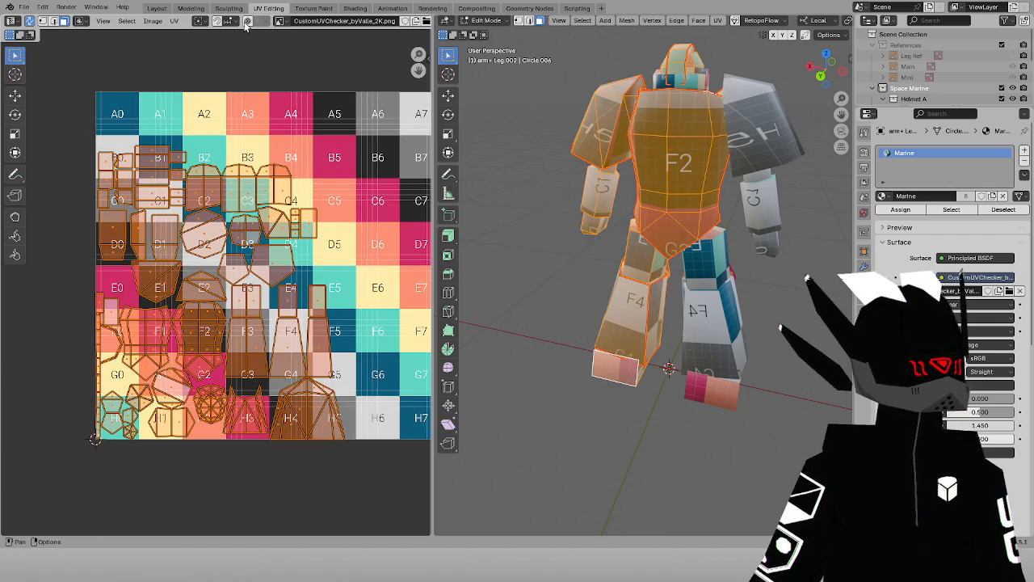
{"action": "left_click", "coordinate": [203, 23]}
{"action": "left_click", "coordinate": [230, 72]}
{"action": "key", "text": "s"}
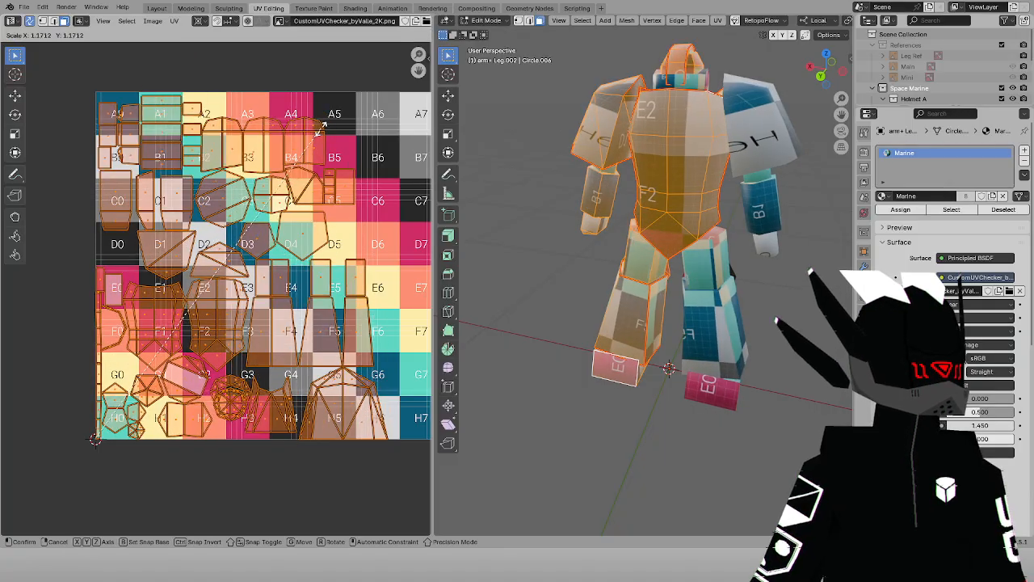
{"action": "left_click", "coordinate": [328, 122]}
Enlarge all islands slightly more until the A1 island meets the texture's top edge, and save the file
{"action": "middle_click_drag", "start_coordinate": [150, 86], "coordinate": [169, 280]}
{"action": "scroll", "coordinate": [169, 281], "scroll_direction": "up", "scroll_amount": 5}
{"action": "scroll", "coordinate": [256, 258], "scroll_direction": "up", "scroll_amount": 4}
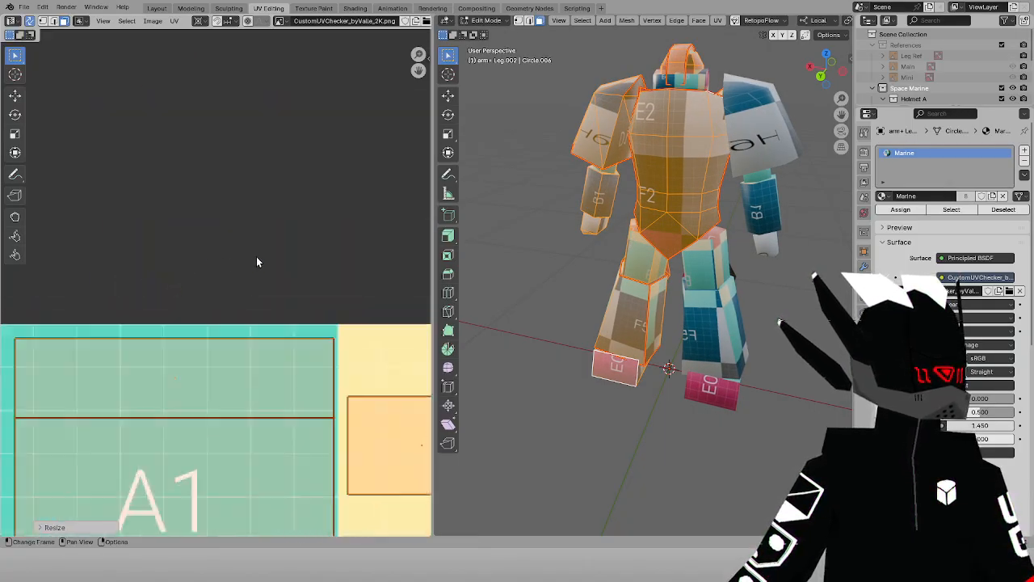
{"action": "key", "text": "s"}
{"action": "left_click", "coordinate": [287, 241]}
{"action": "scroll", "coordinate": [287, 243], "scroll_direction": "down", "scroll_amount": 11}
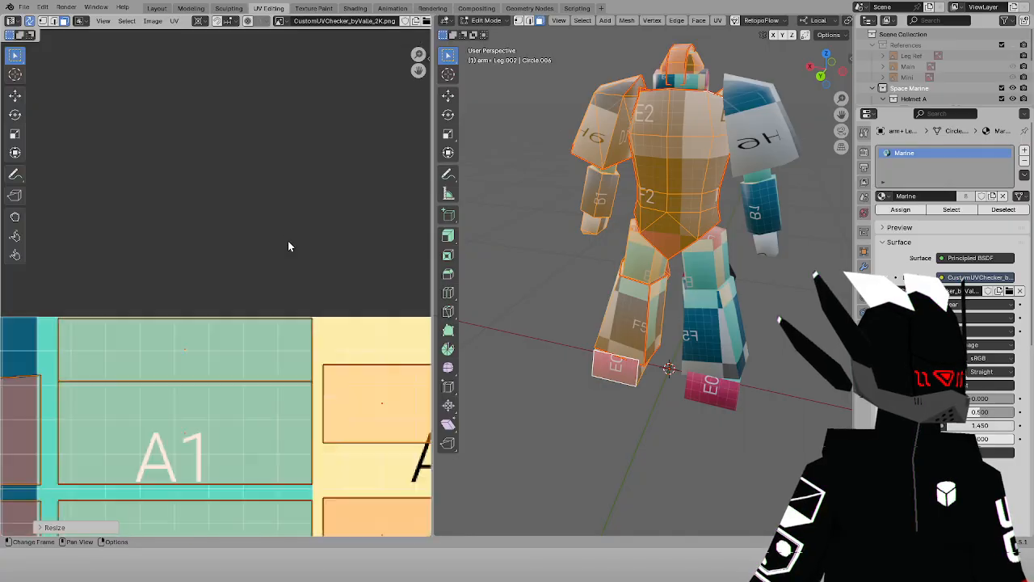
{"action": "middle_click_drag", "start_coordinate": [287, 253], "coordinate": [242, 125]}
{"action": "middle_click_drag", "start_coordinate": [306, 224], "coordinate": [288, 187]}
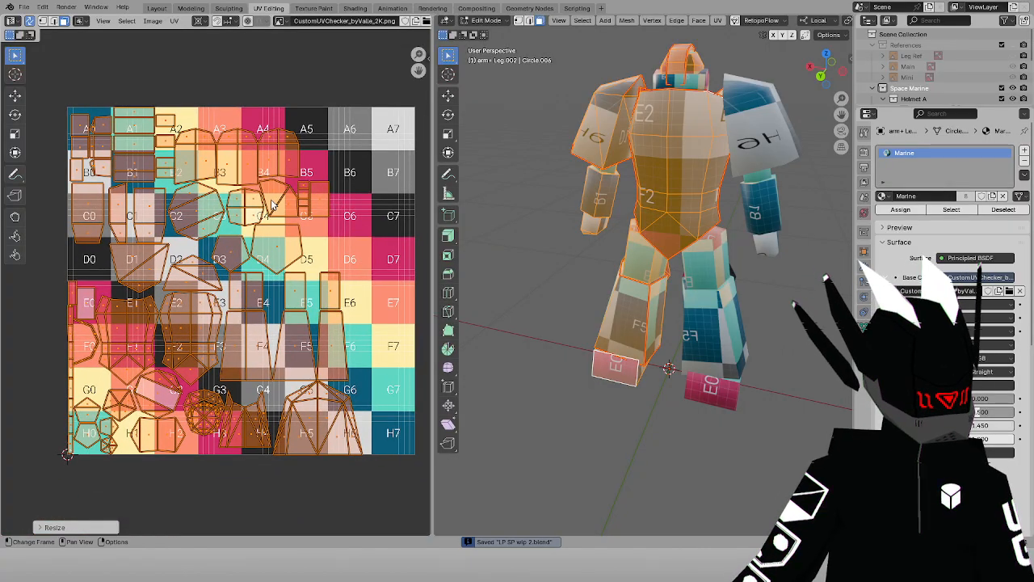
Check the rescaled checker texture on the whole marine in the Layout workspace with nothing selected, and save the file
{"action": "left_click", "coordinate": [529, 200]}
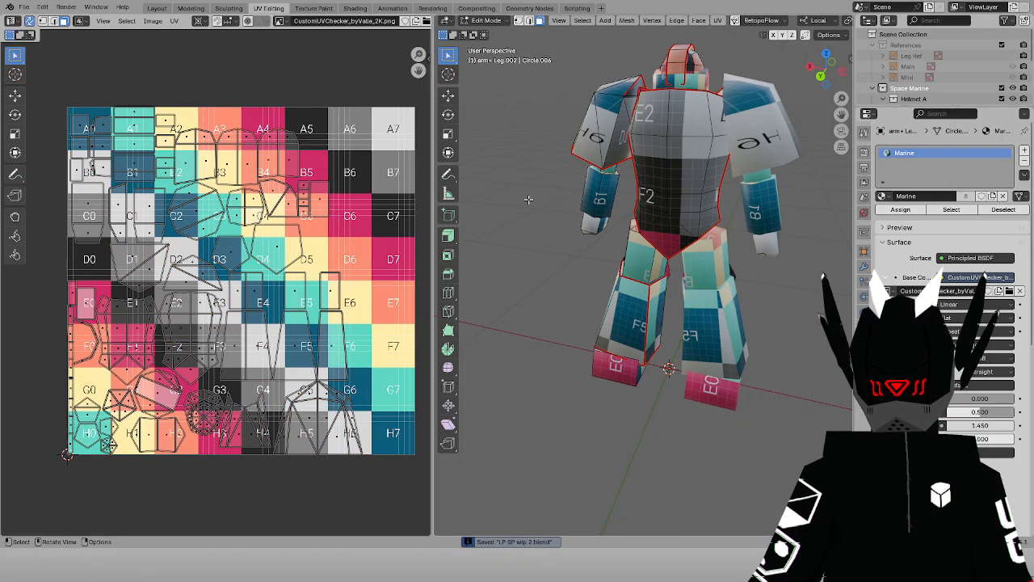
{"action": "key", "text": "KP_1"}
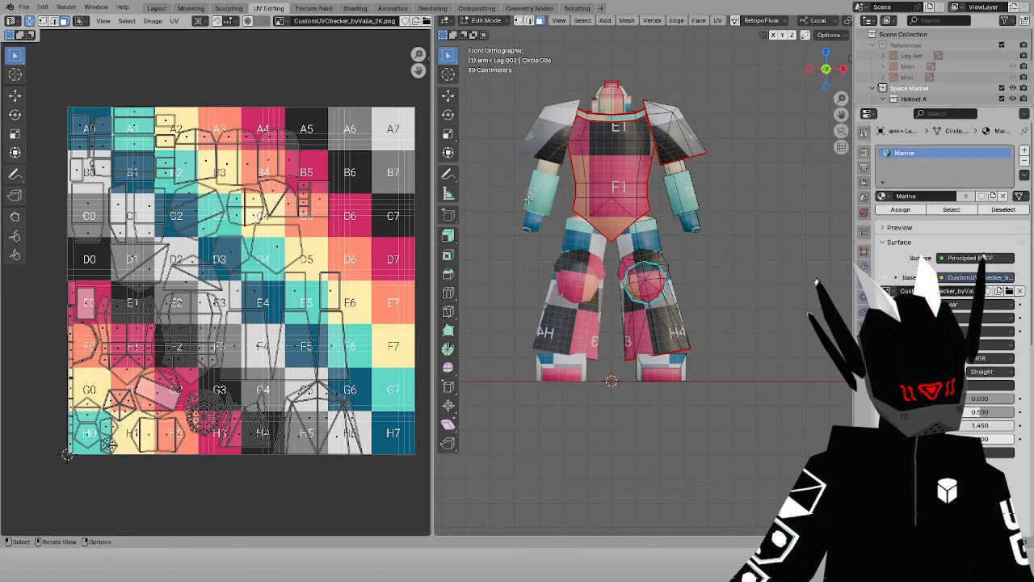
{"action": "left_click", "coordinate": [157, 9]}
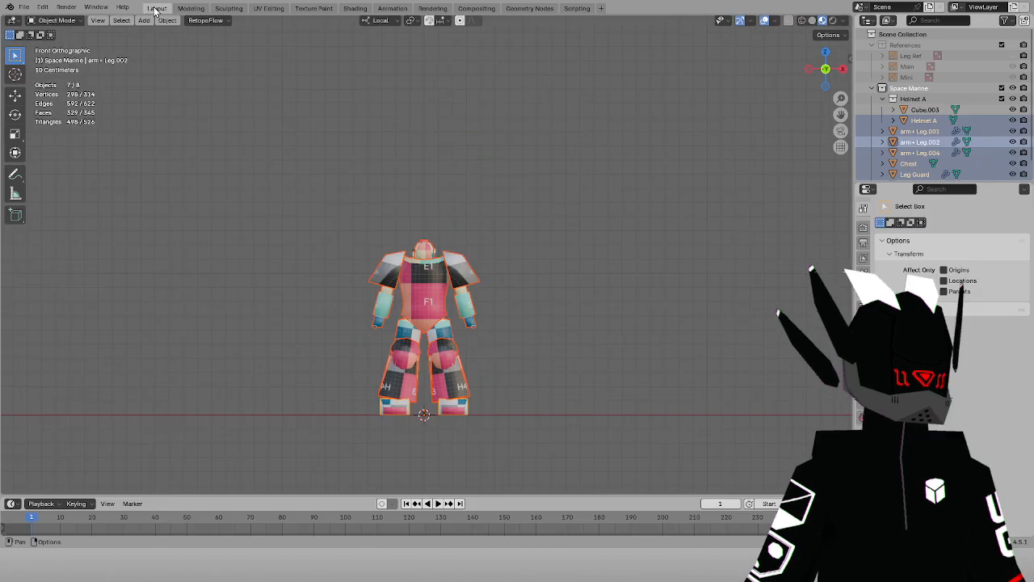
{"action": "scroll", "coordinate": [437, 151], "scroll_direction": "up", "scroll_amount": 8}
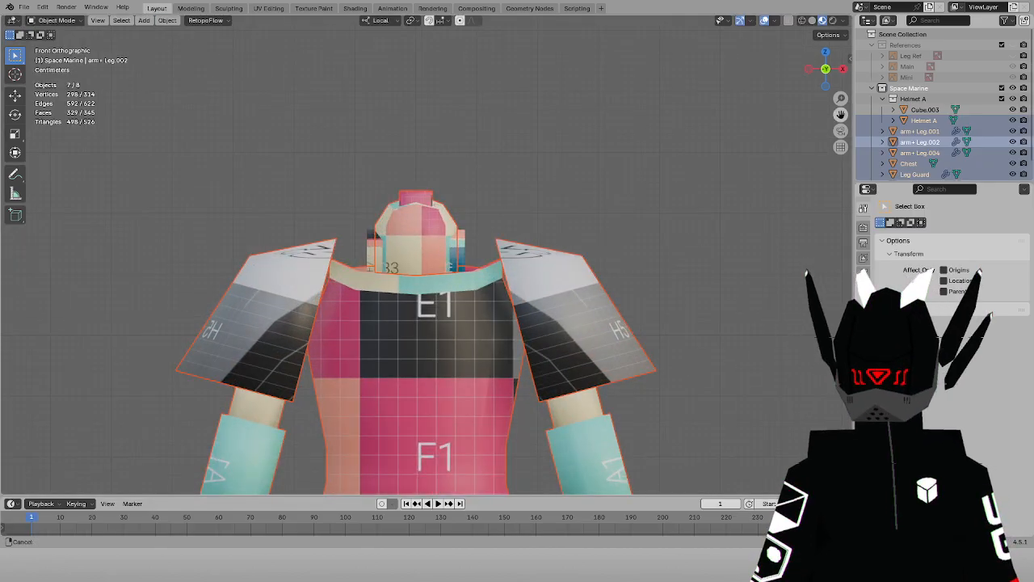
{"action": "scroll", "coordinate": [702, 178], "scroll_direction": "down", "scroll_amount": 5, "text": "shift"}
{"action": "middle_click_drag", "start_coordinate": [703, 179], "coordinate": [660, 198]}
{"action": "scroll", "coordinate": [661, 199], "scroll_direction": "down", "scroll_amount": 4}
{"action": "left_click", "coordinate": [657, 198]}
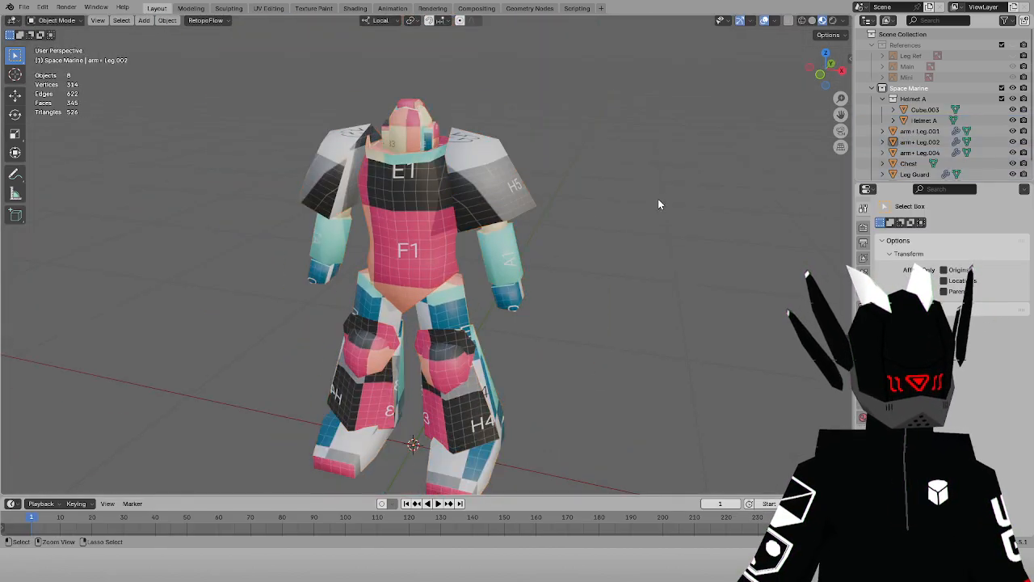
{"action": "key", "text": "ctrl+s"}
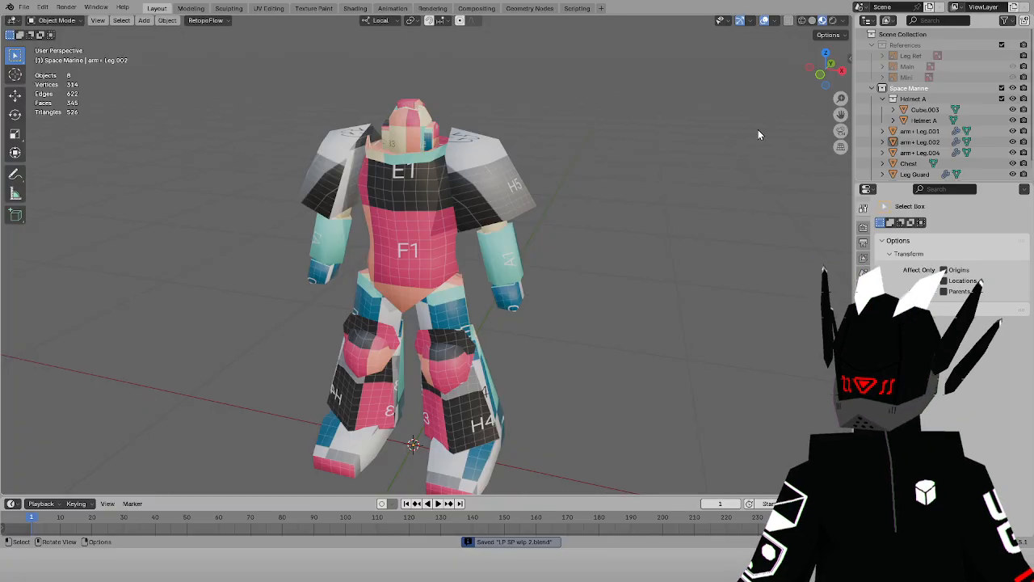
Join Cube.003 into the Helmet A object and save the file
{"action": "left_click", "coordinate": [927, 109]}
{"action": "left_click", "coordinate": [925, 119], "text": "shift"}
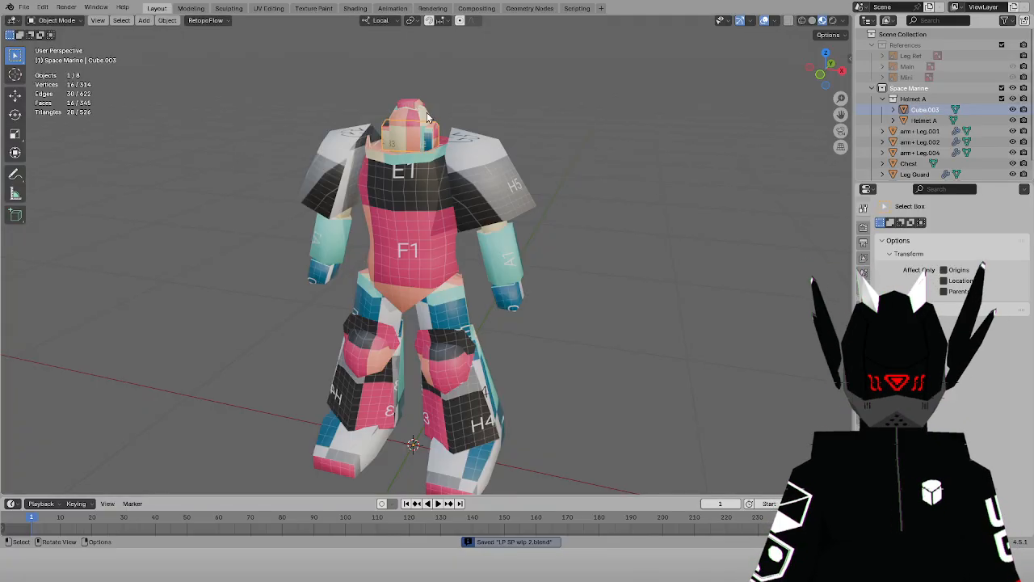
{"action": "key", "text": "ctrl+j"}
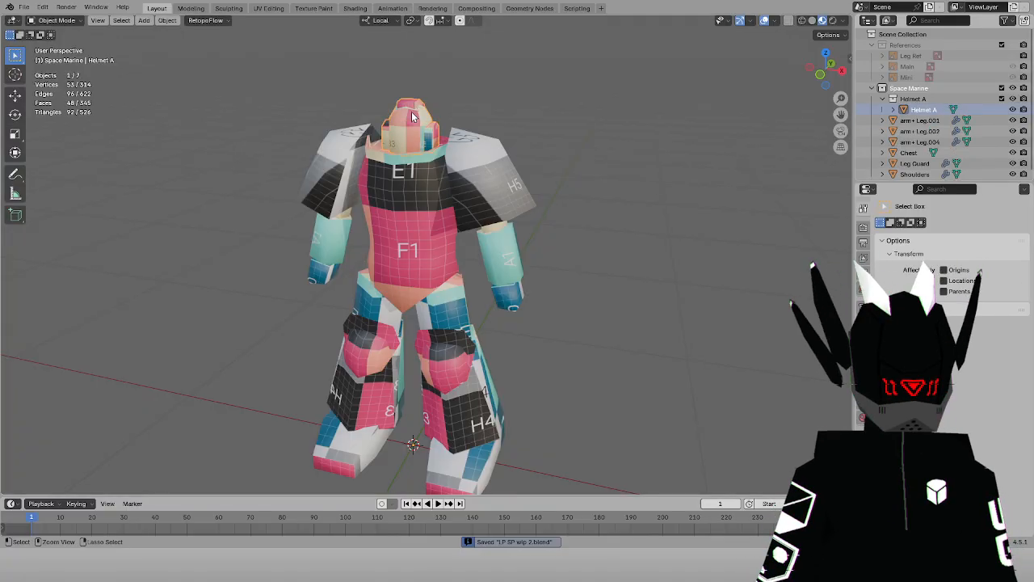
{"action": "middle_click_drag", "start_coordinate": [531, 113], "coordinate": [572, 139]}
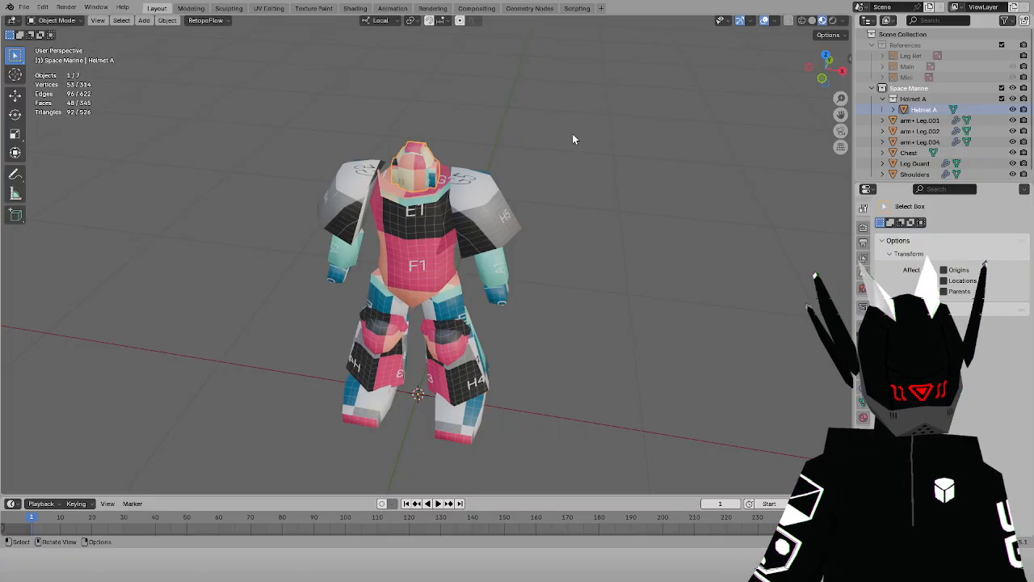
{"action": "middle_click_drag", "start_coordinate": [599, 160], "coordinate": [713, 142]}
{"action": "key", "text": "KP_1"}
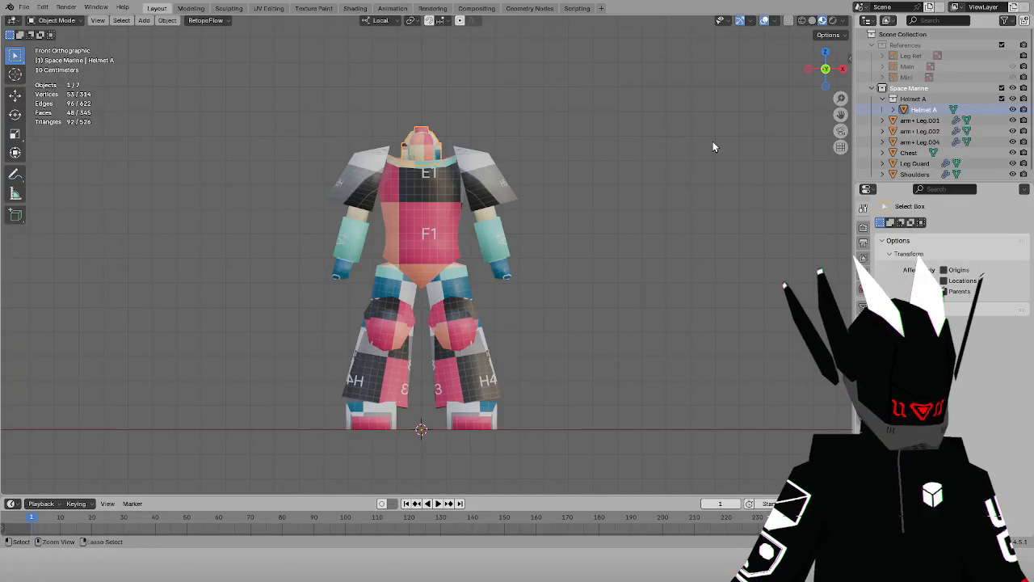
{"action": "key", "text": "ctrl+s"}
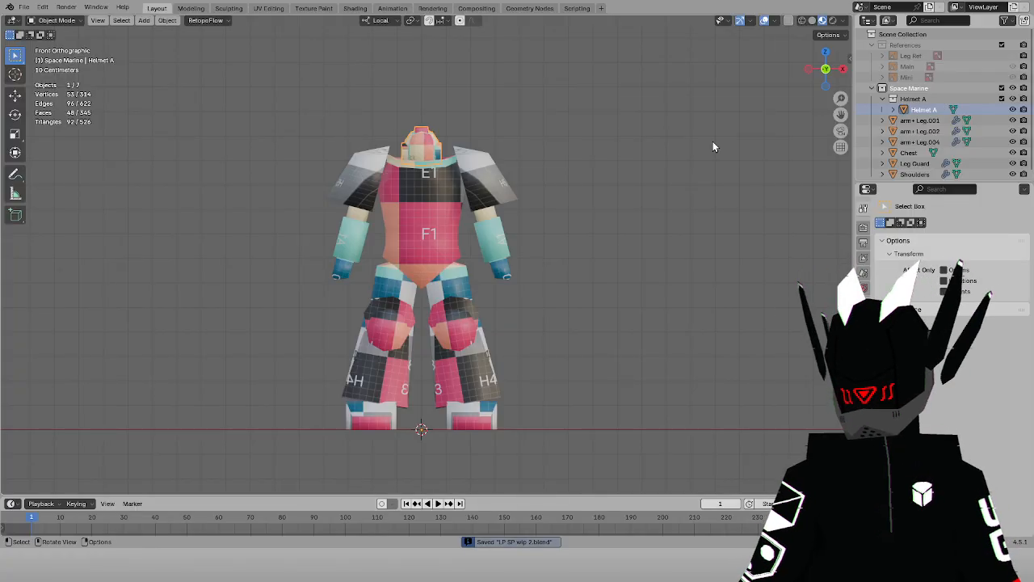